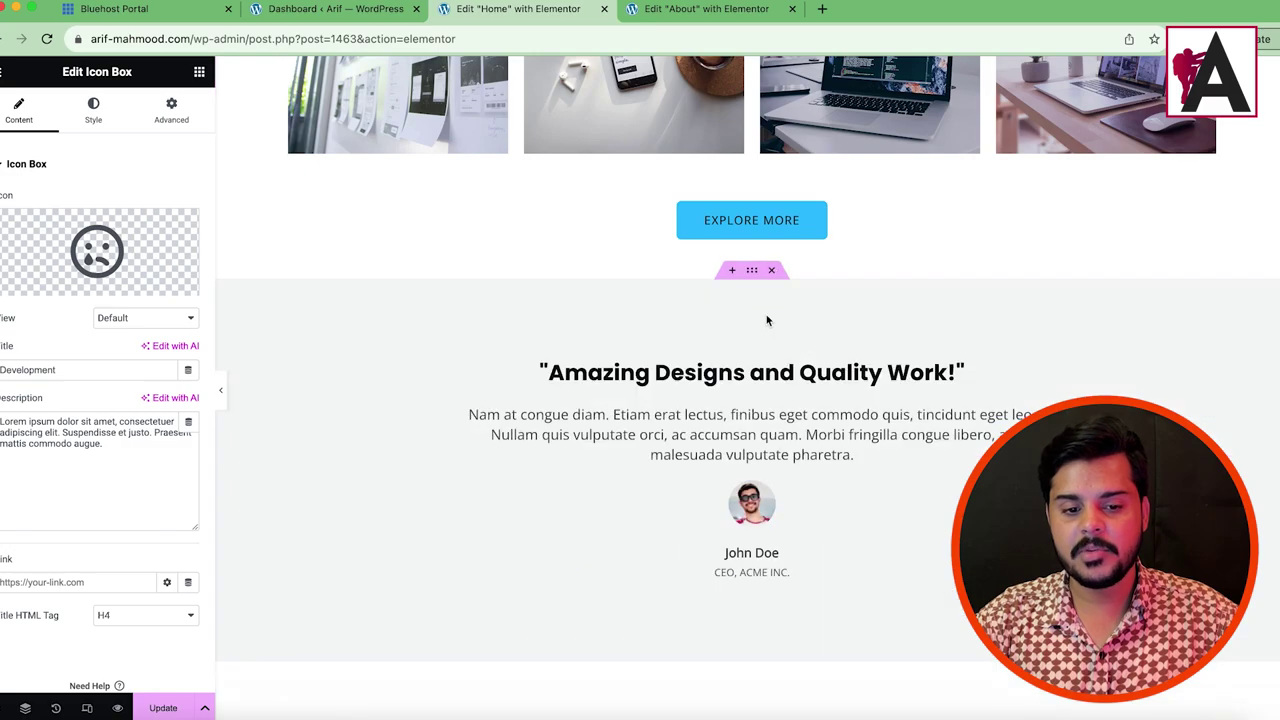
# Step: Delete the Our Customers section, update the Home page, and move to the About page editor
pyautogui.click(162, 708)
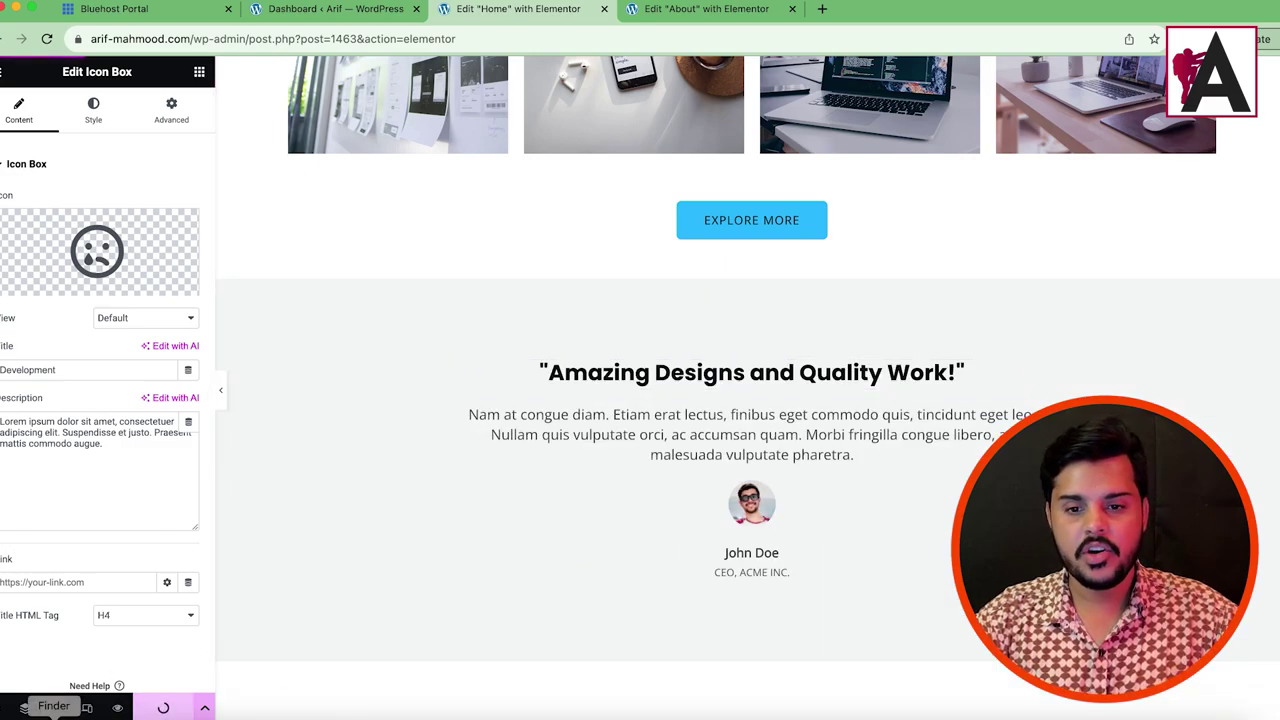
pyautogui.click(660, 18)
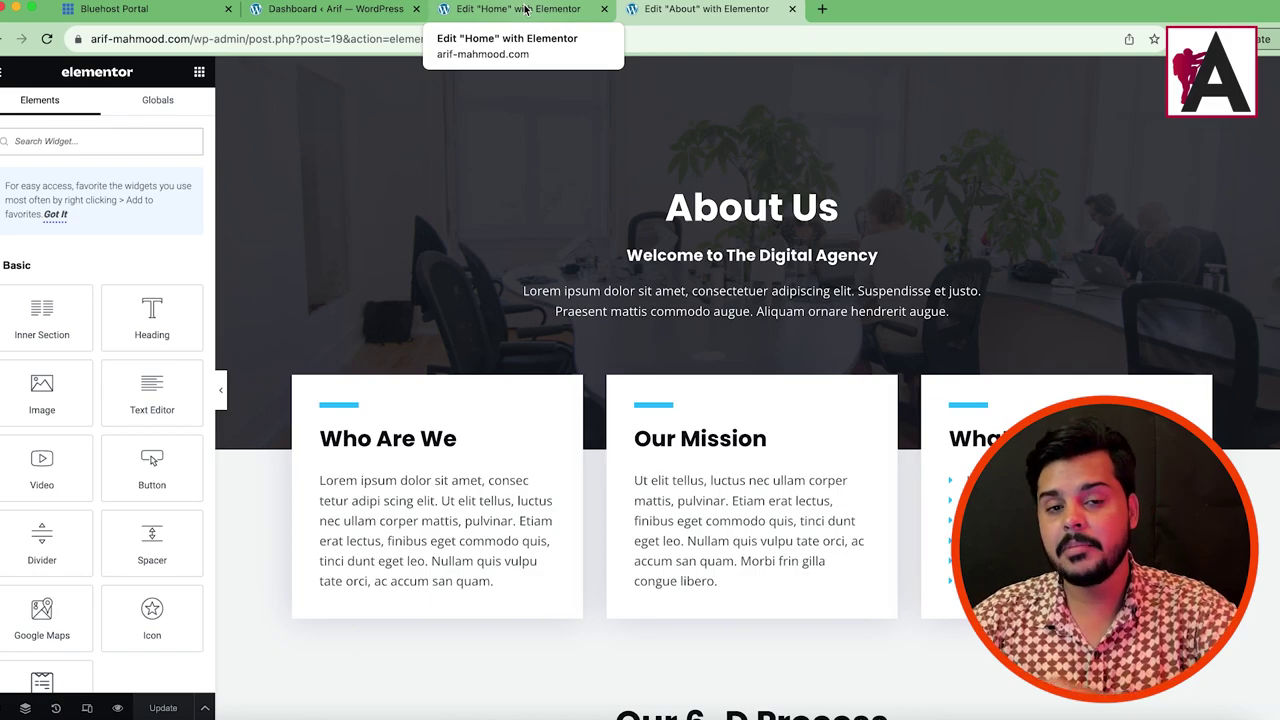
# Step: Close the Edit Home and Edit About tabs and go to Appearance > Customize
pyautogui.click(351, 10)
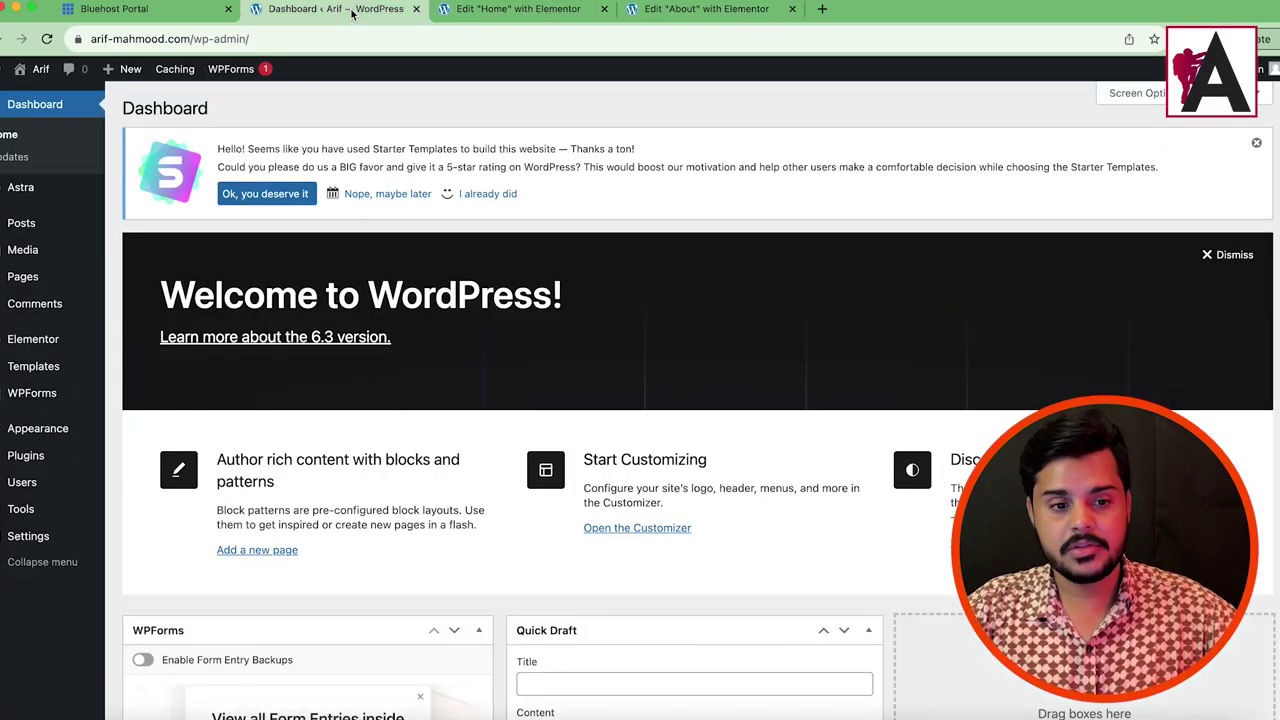
pyautogui.click(675, 10)
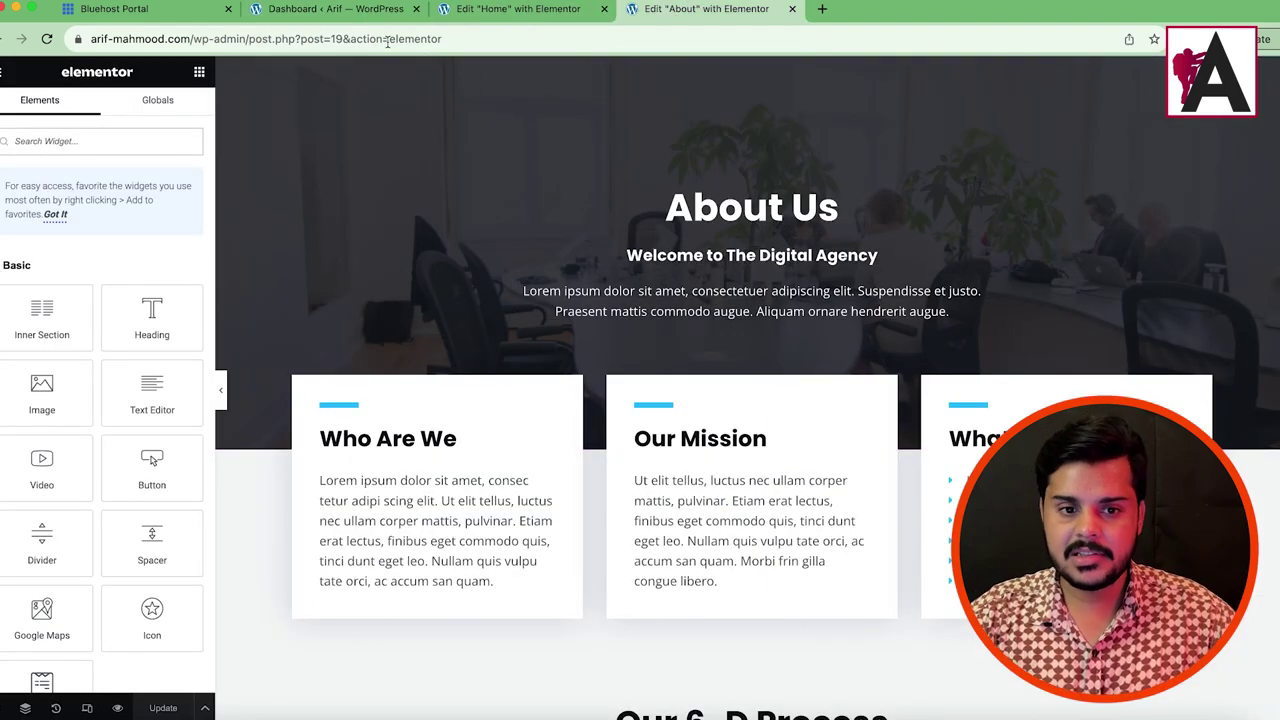
pyautogui.click(337, 10)
pyautogui.click(604, 8)
pyautogui.click(604, 8)
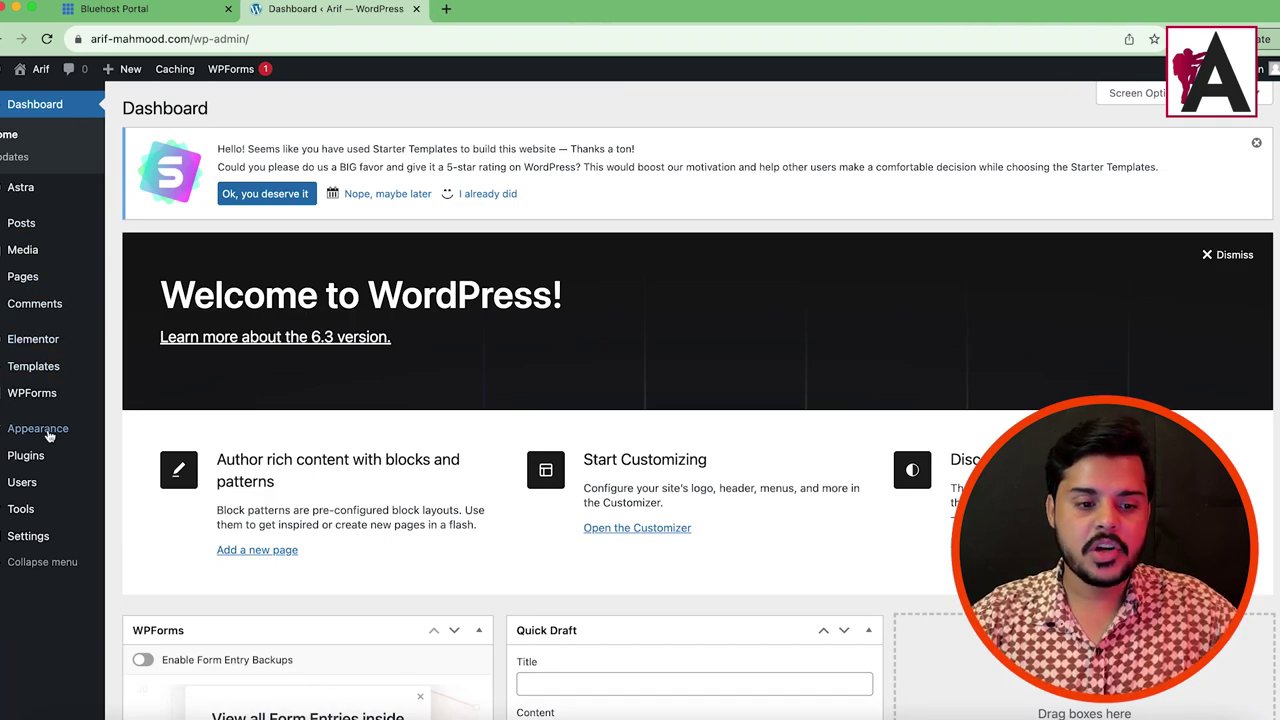
pyautogui.moveTo(20, 432)
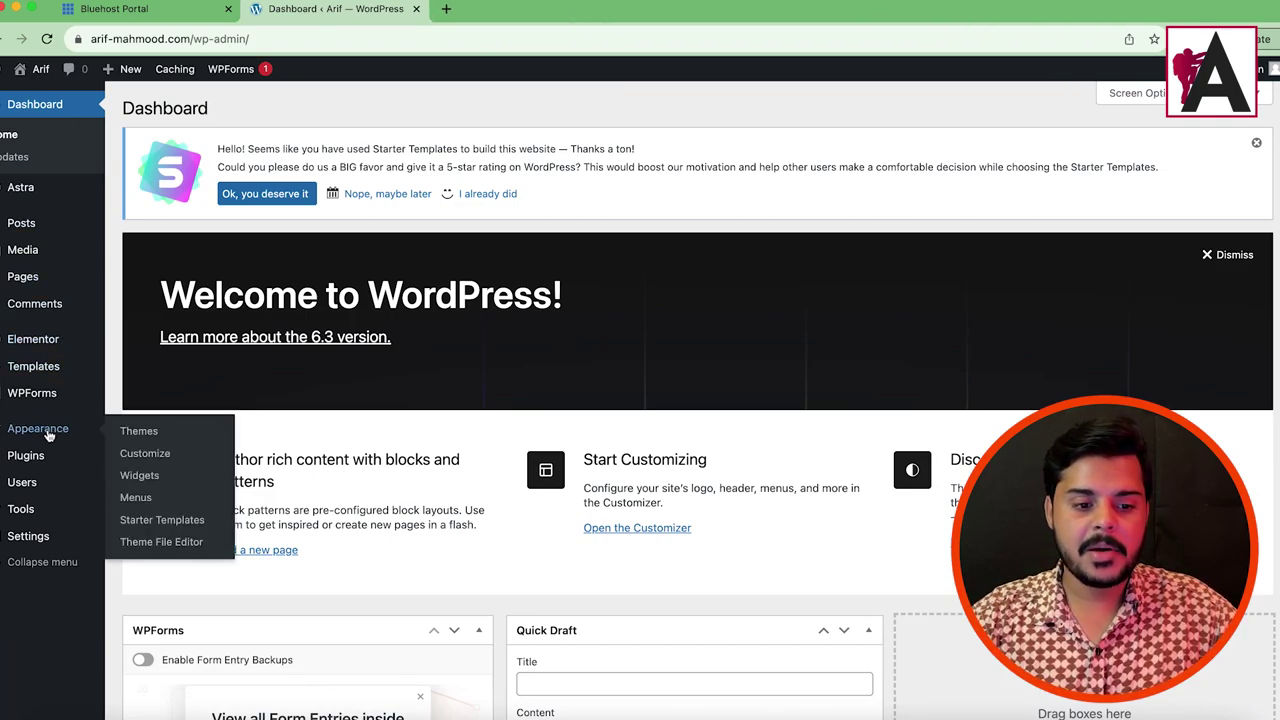
pyautogui.click(145, 454)
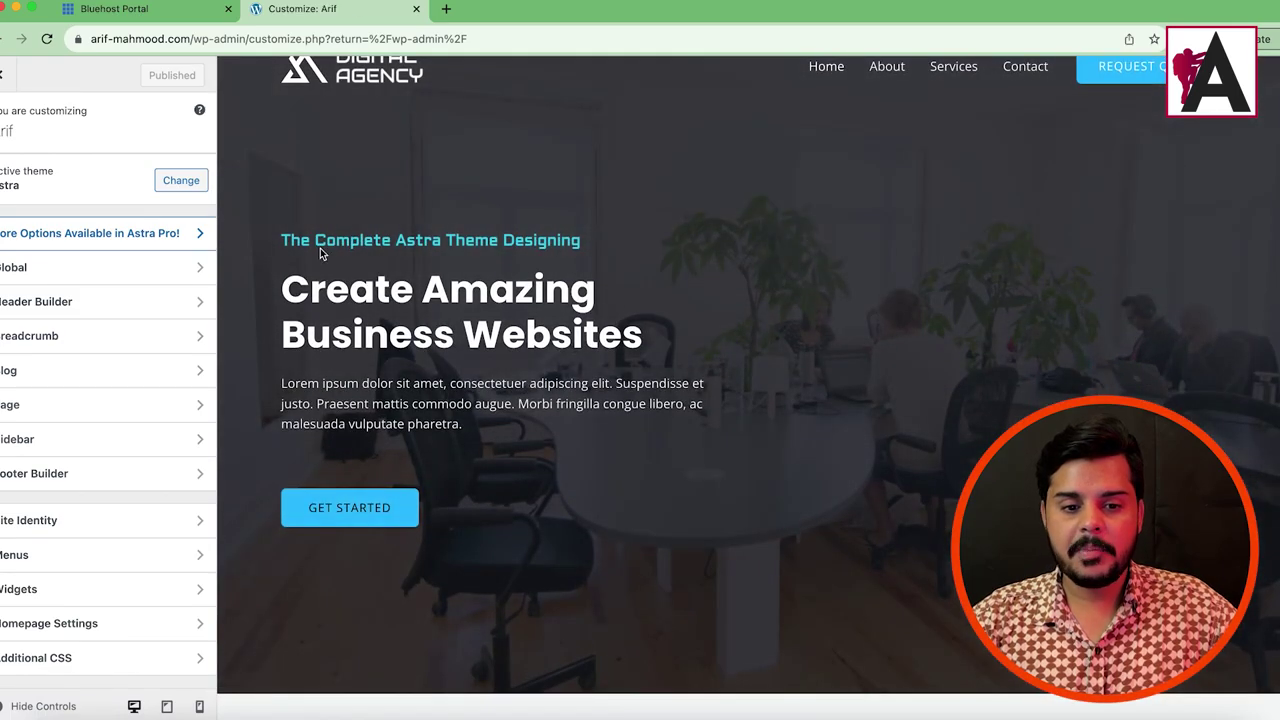
pyautogui.moveTo(320, 253); pyautogui.dragTo(831, 455)
pyautogui.scroll(-10, 831, 455)
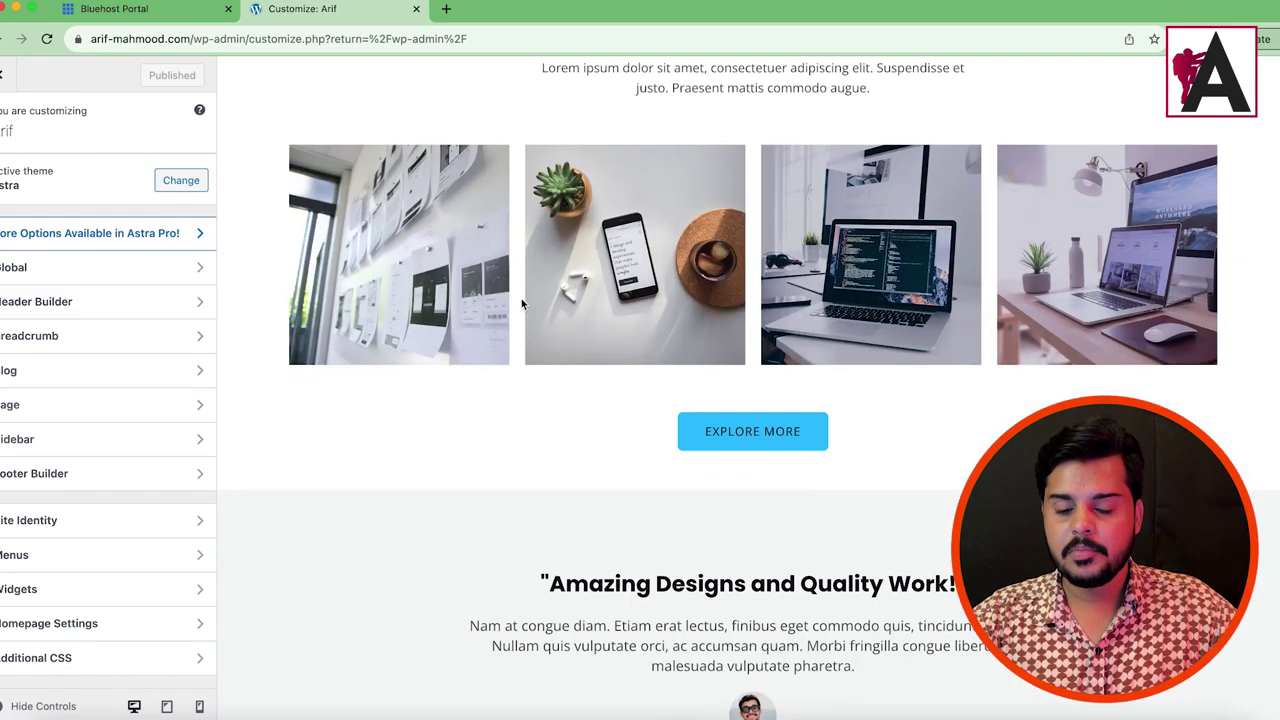
pyautogui.scroll(-10, 651, 383)
pyautogui.scroll(15, 605, 300)
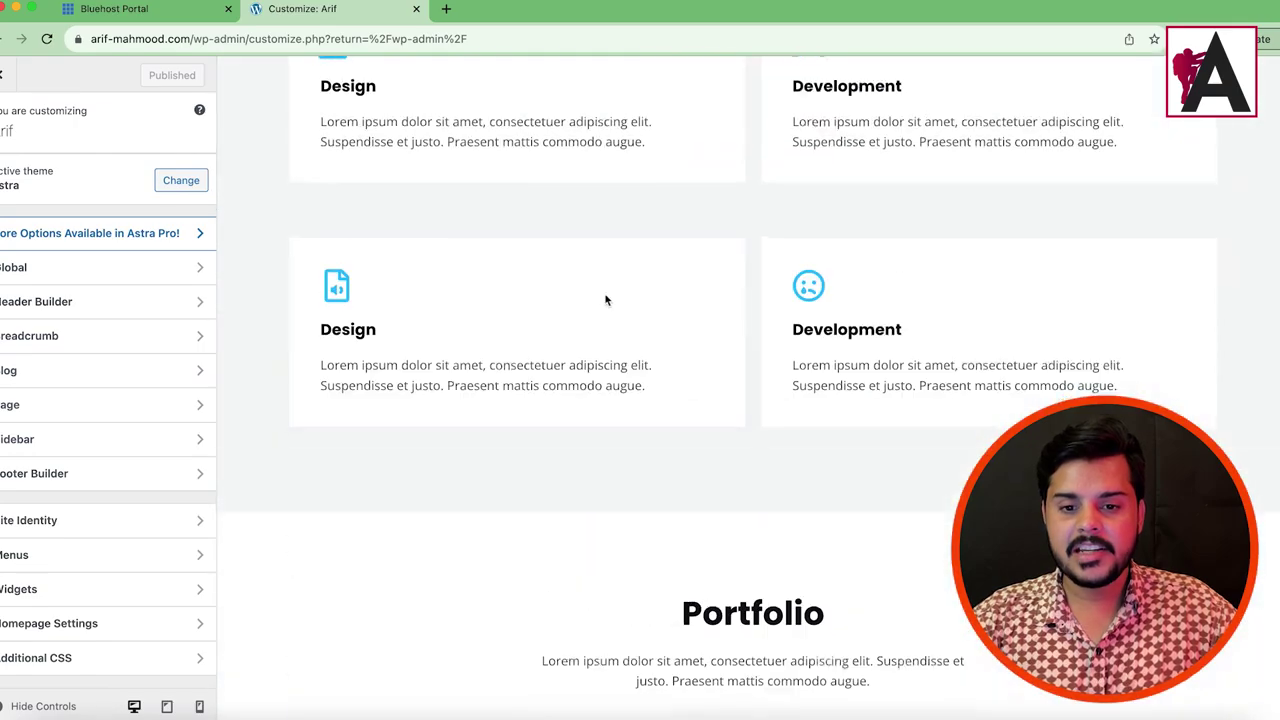
pyautogui.scroll(10, 663, 318)
pyautogui.scroll(-20, 674, 466)
pyautogui.scroll(-1, 651, 483)
pyautogui.scroll(5, 589, 374)
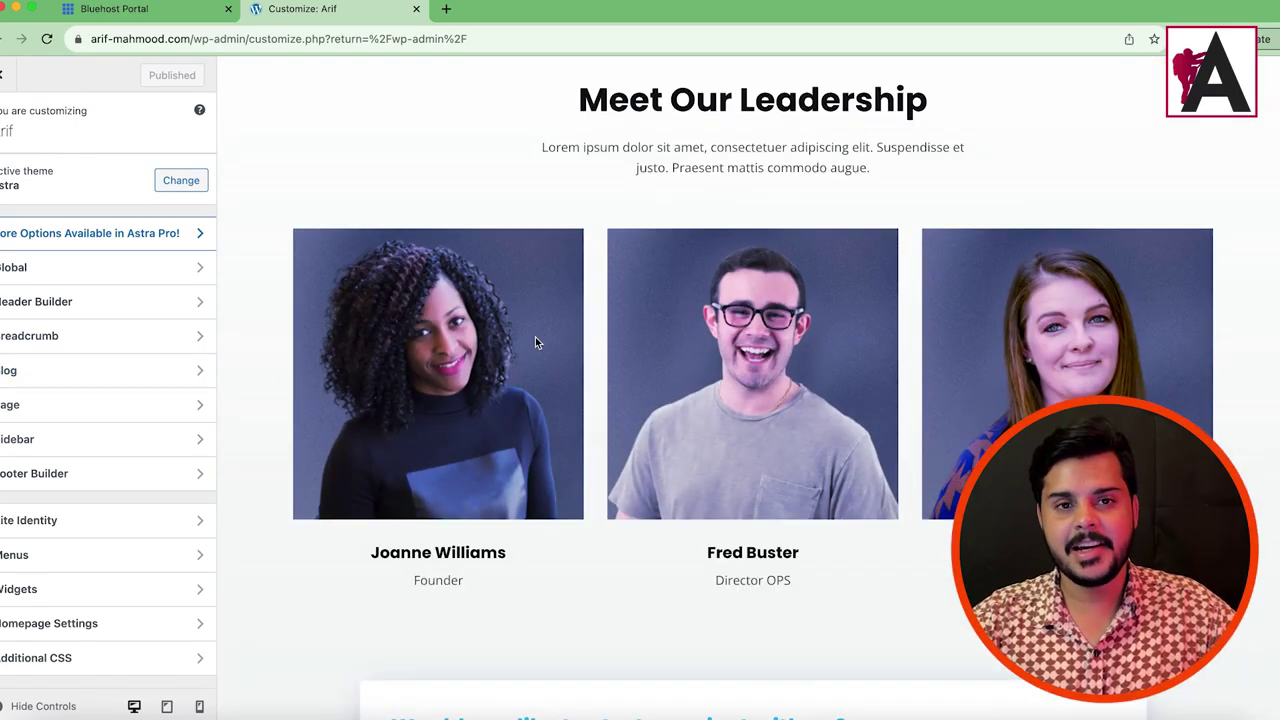
pyautogui.scroll(10, 387, 350)
pyautogui.moveTo(571, 366); pyautogui.dragTo(580, 347)
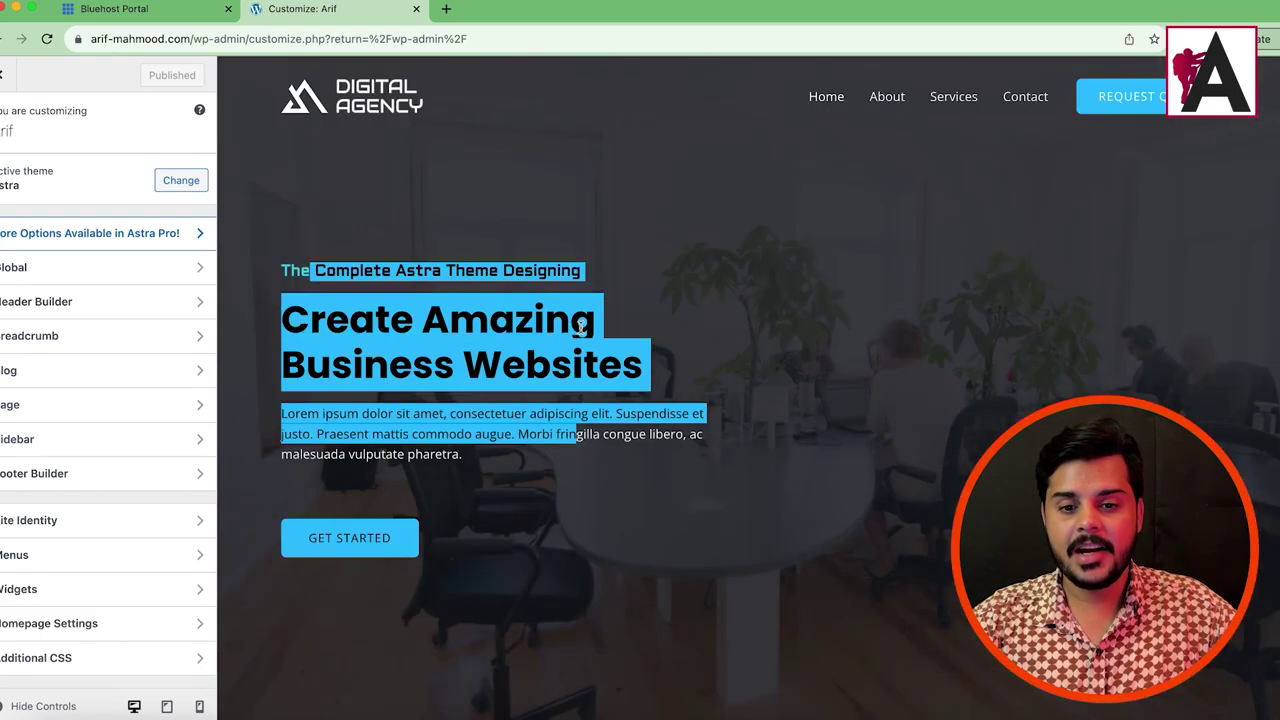
# Step: Set both the transparent header Logo and Retina Logo to the LOGO image
pyautogui.click(290, 90)
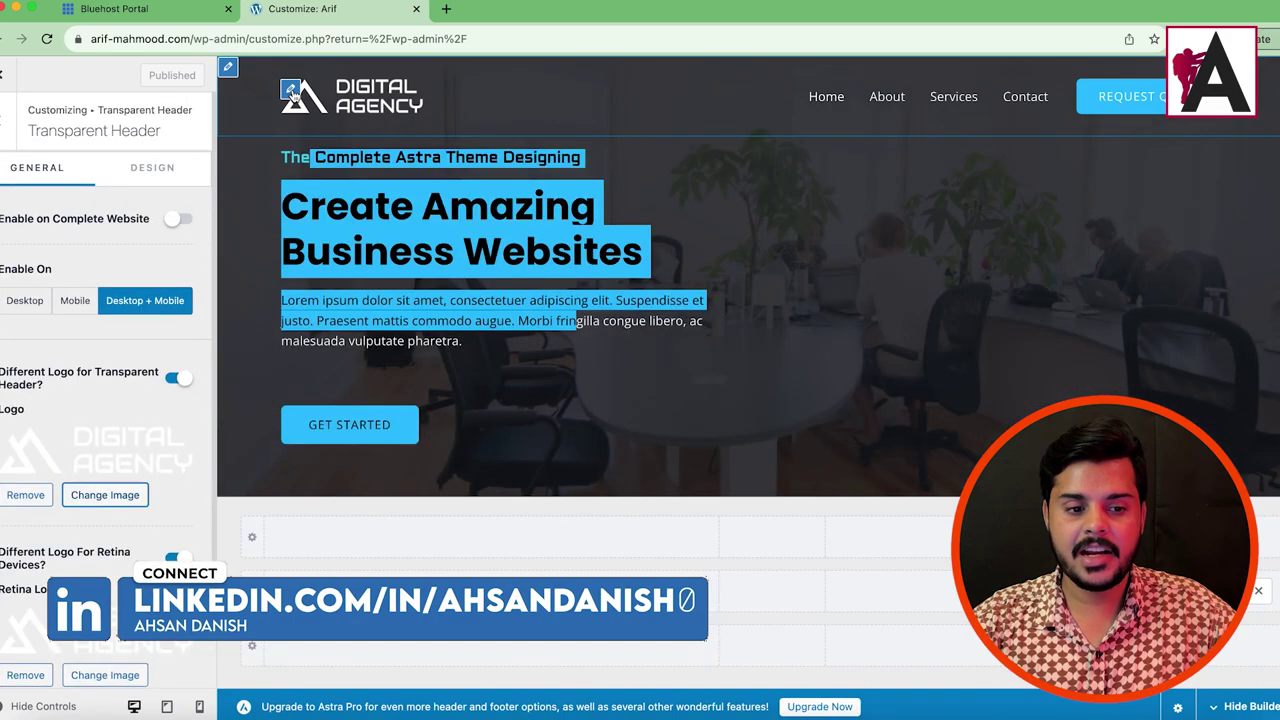
pyautogui.click(118, 497)
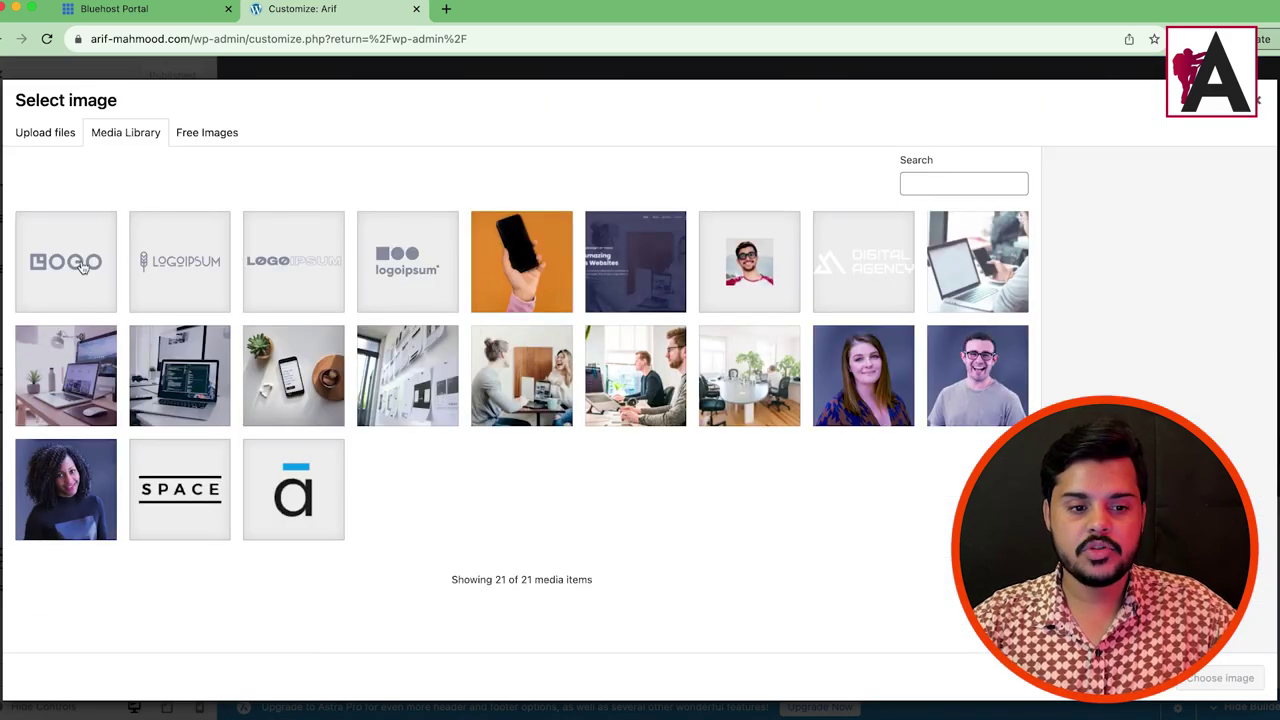
pyautogui.click(82, 266)
pyautogui.click(1222, 679)
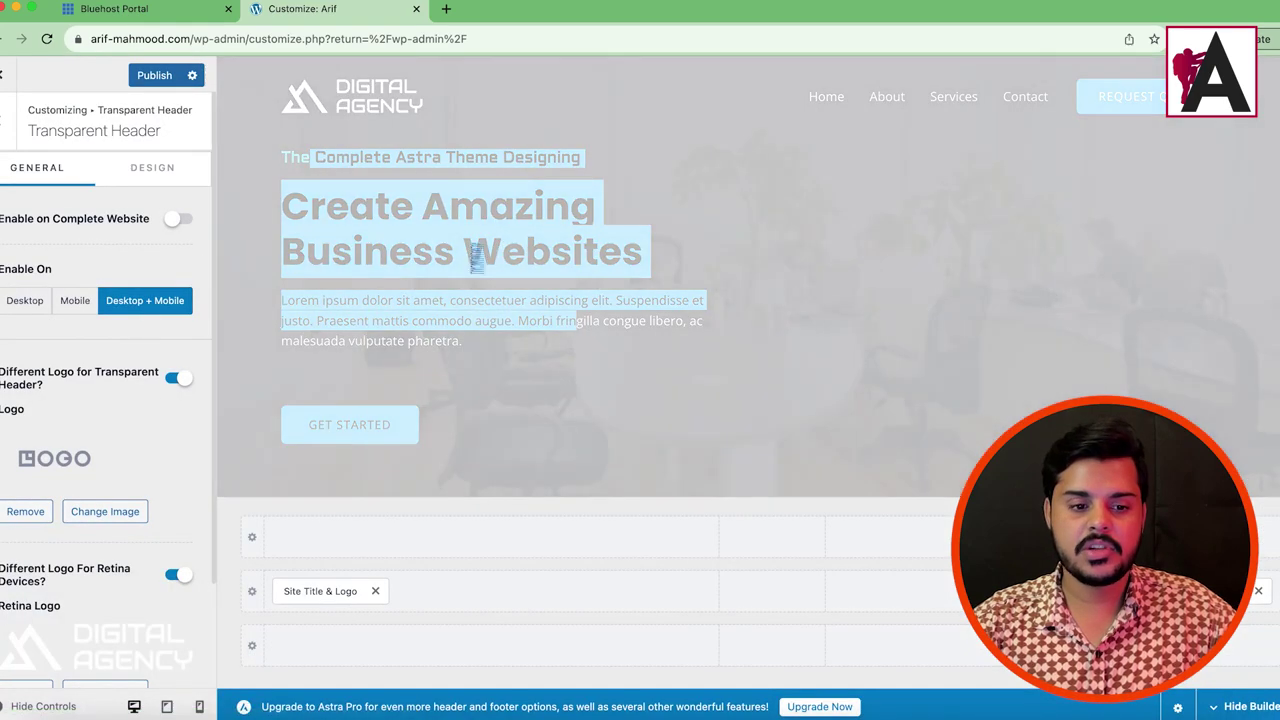
pyautogui.click(86, 567)
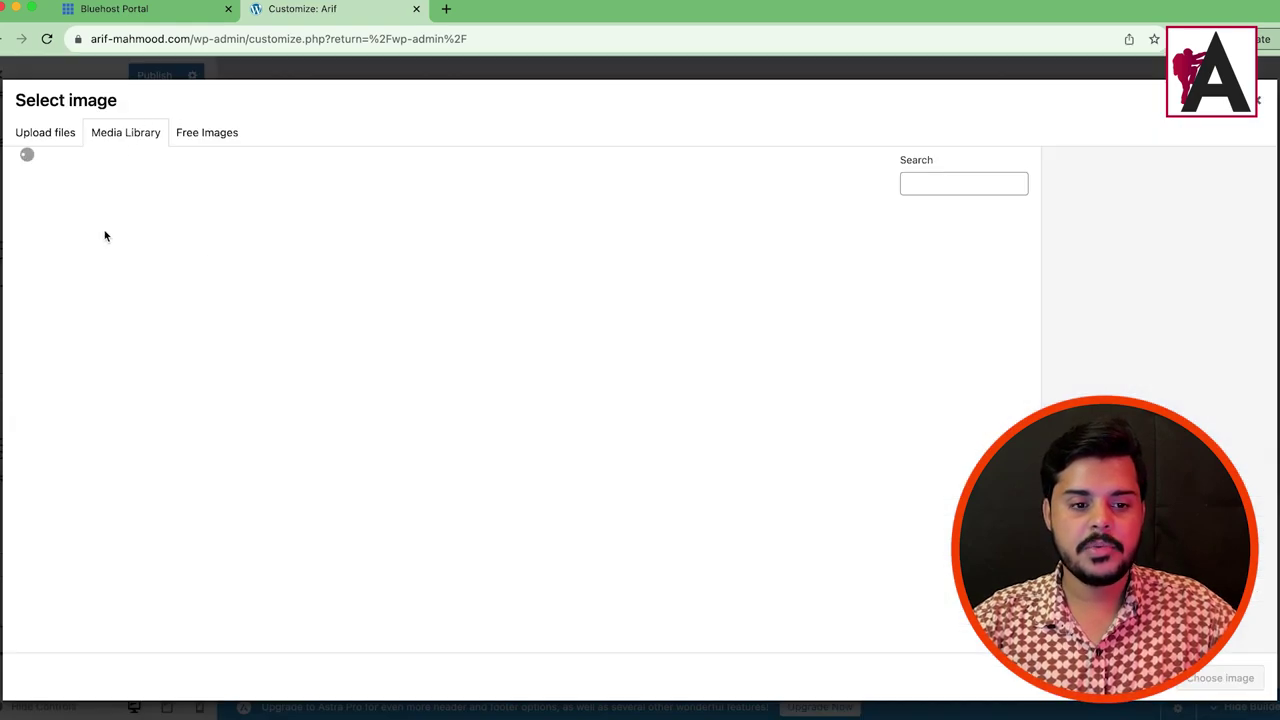
pyautogui.click(88, 232)
pyautogui.click(1220, 678)
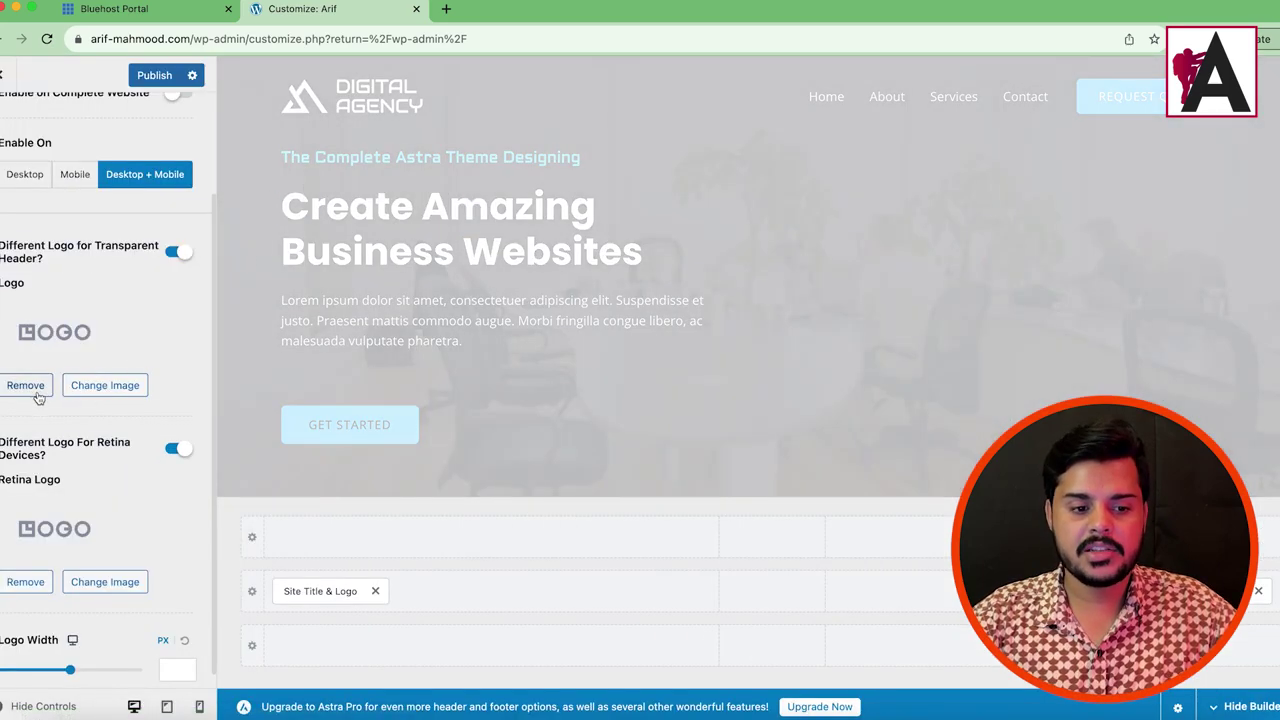
# Step: Replace both the transparent Logo and Retina Logo with the Digital Agency image
pyautogui.click(92, 392)
pyautogui.click(45, 132)
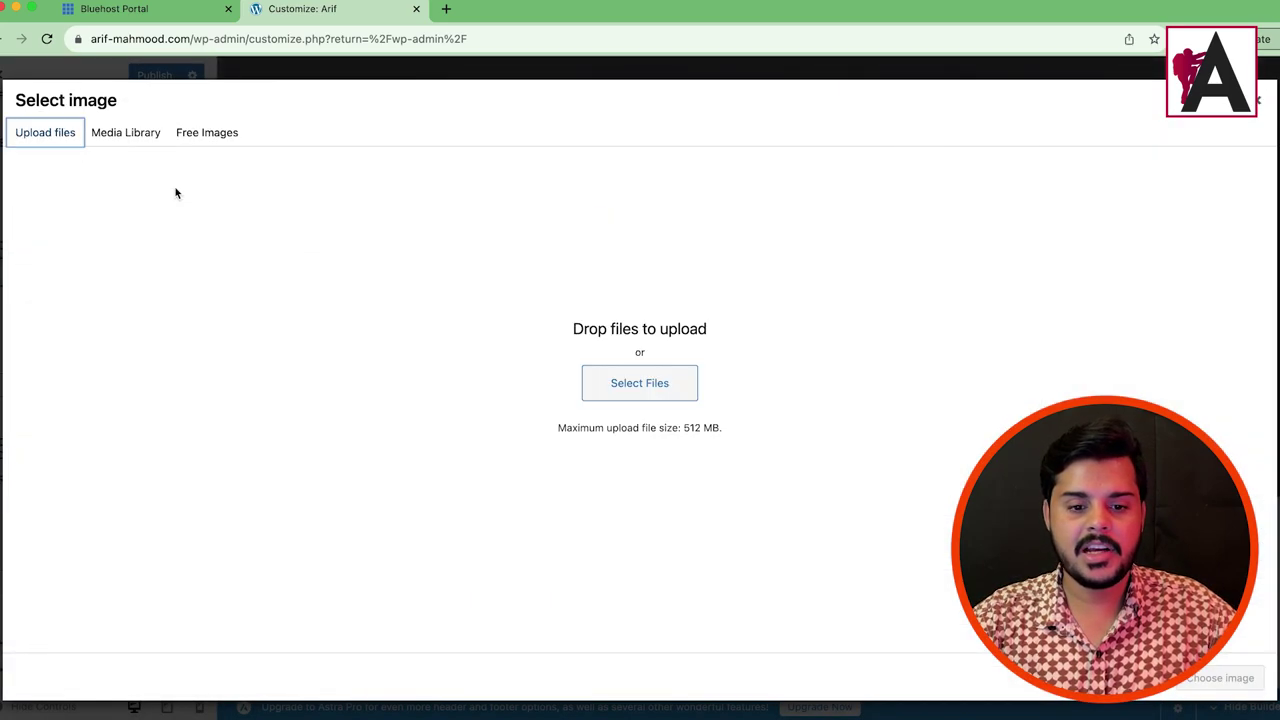
pyautogui.click(1252, 110)
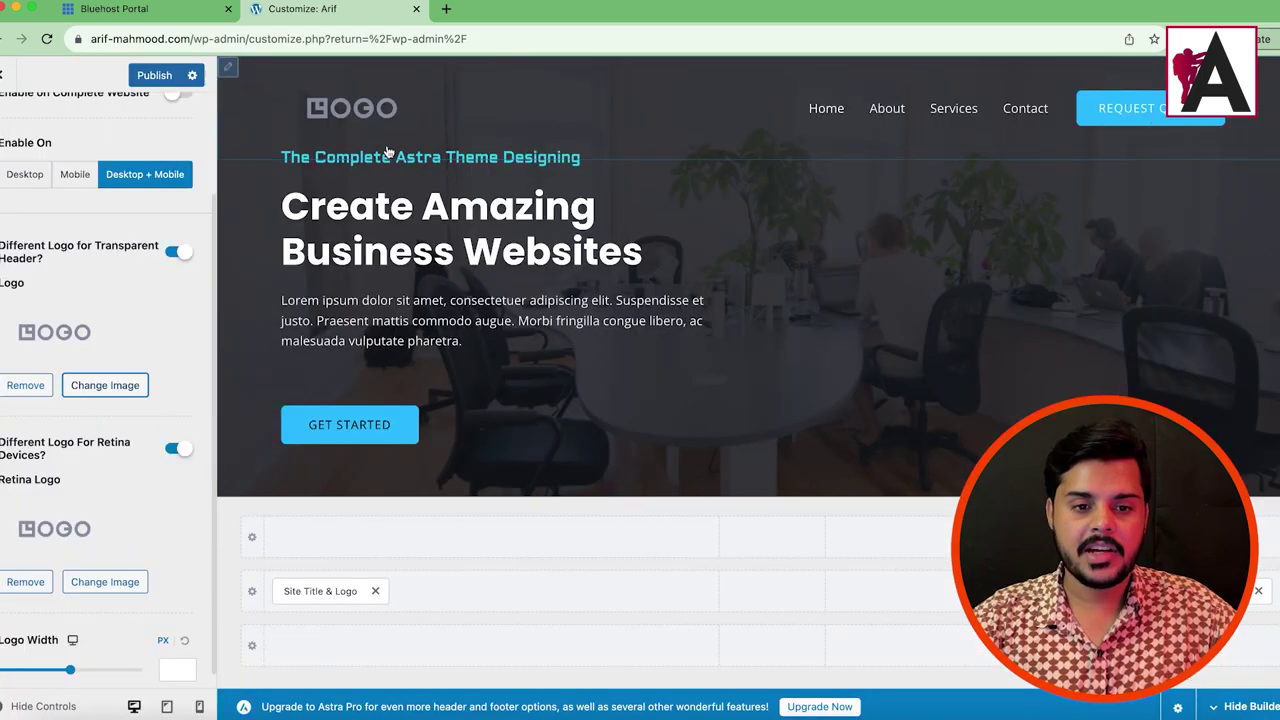
pyautogui.click(92, 395)
pyautogui.click(139, 140)
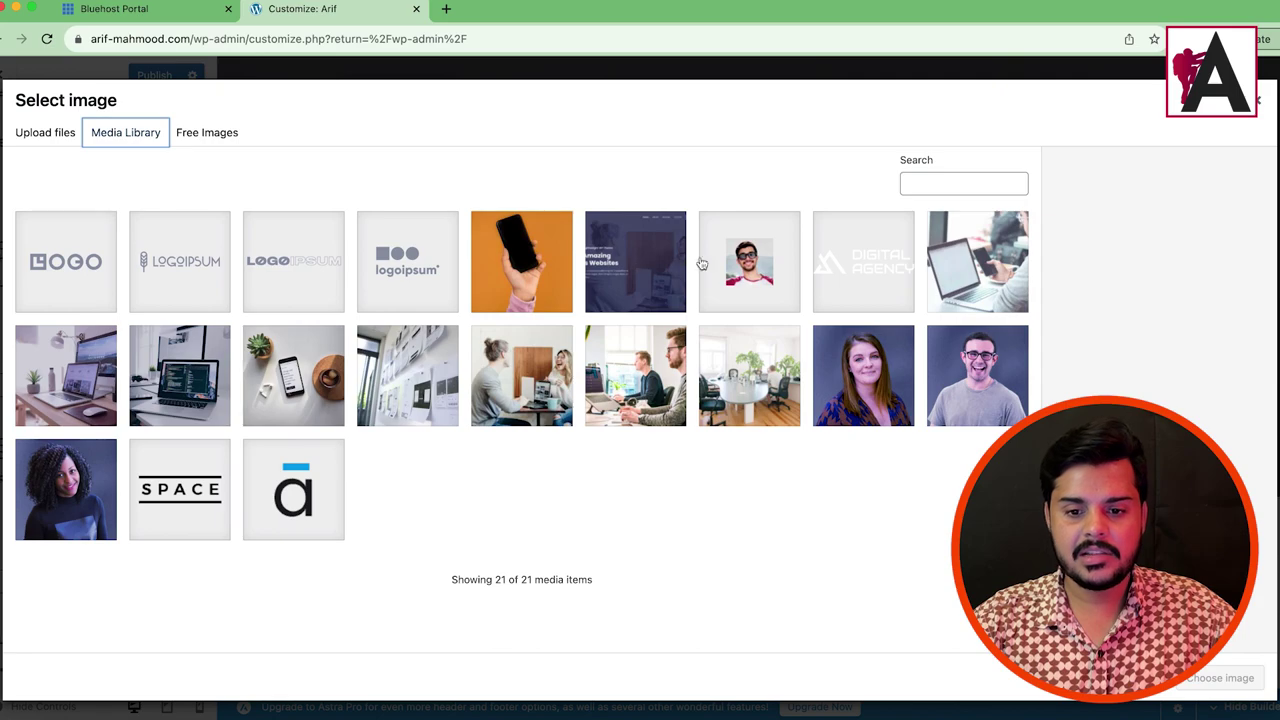
pyautogui.click(870, 268)
pyautogui.click(1221, 678)
pyautogui.click(103, 565)
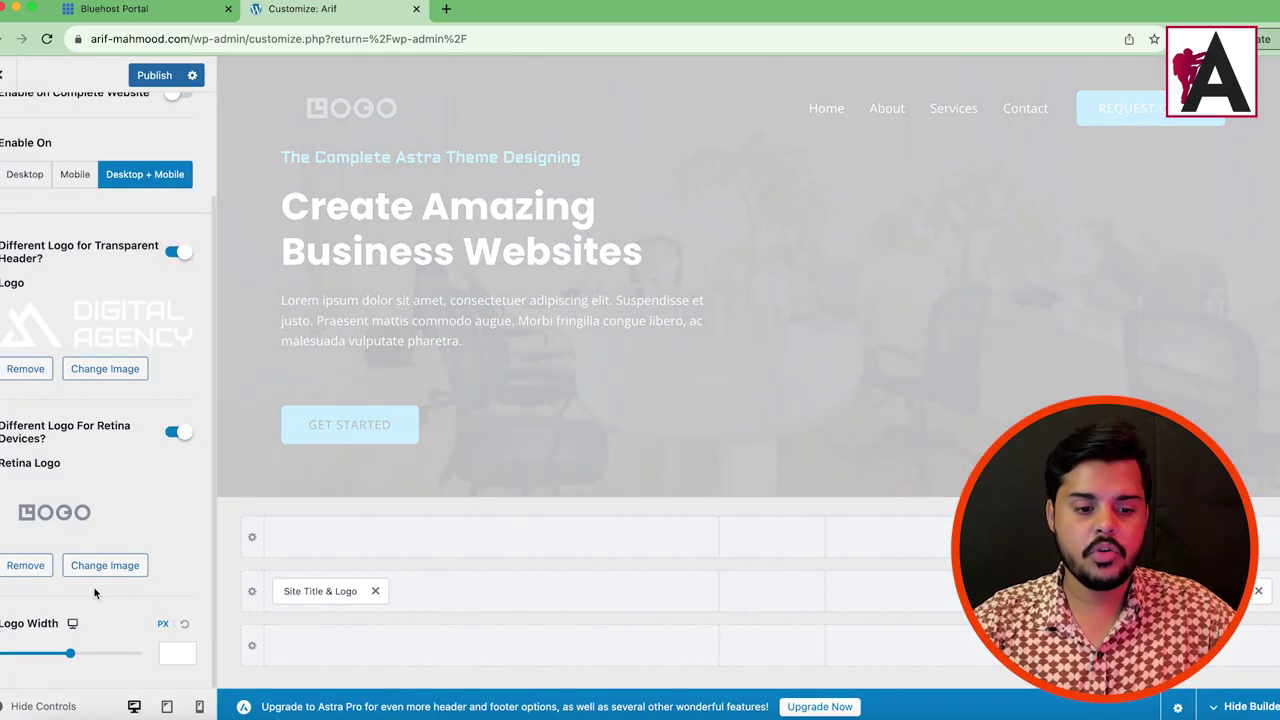
pyautogui.click(862, 258)
pyautogui.click(1221, 678)
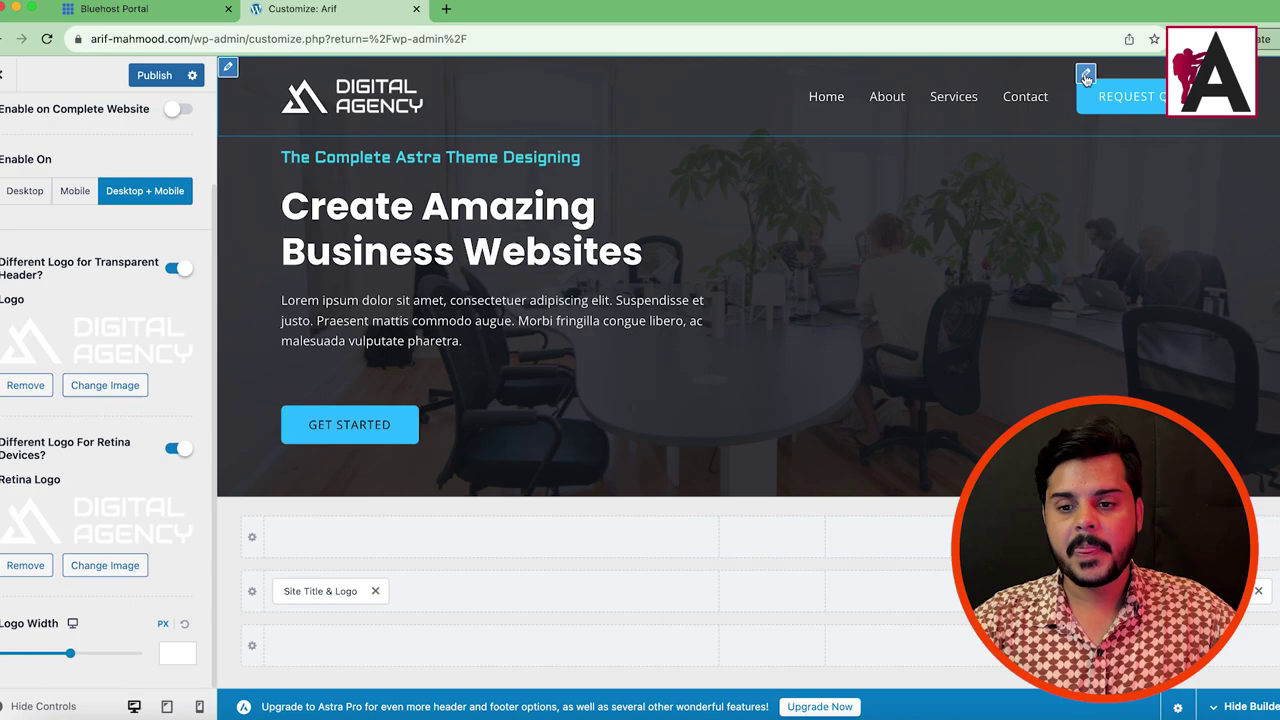
# Step: Open the Request Quote header button settings and select its current link value
pyautogui.click(1086, 77)
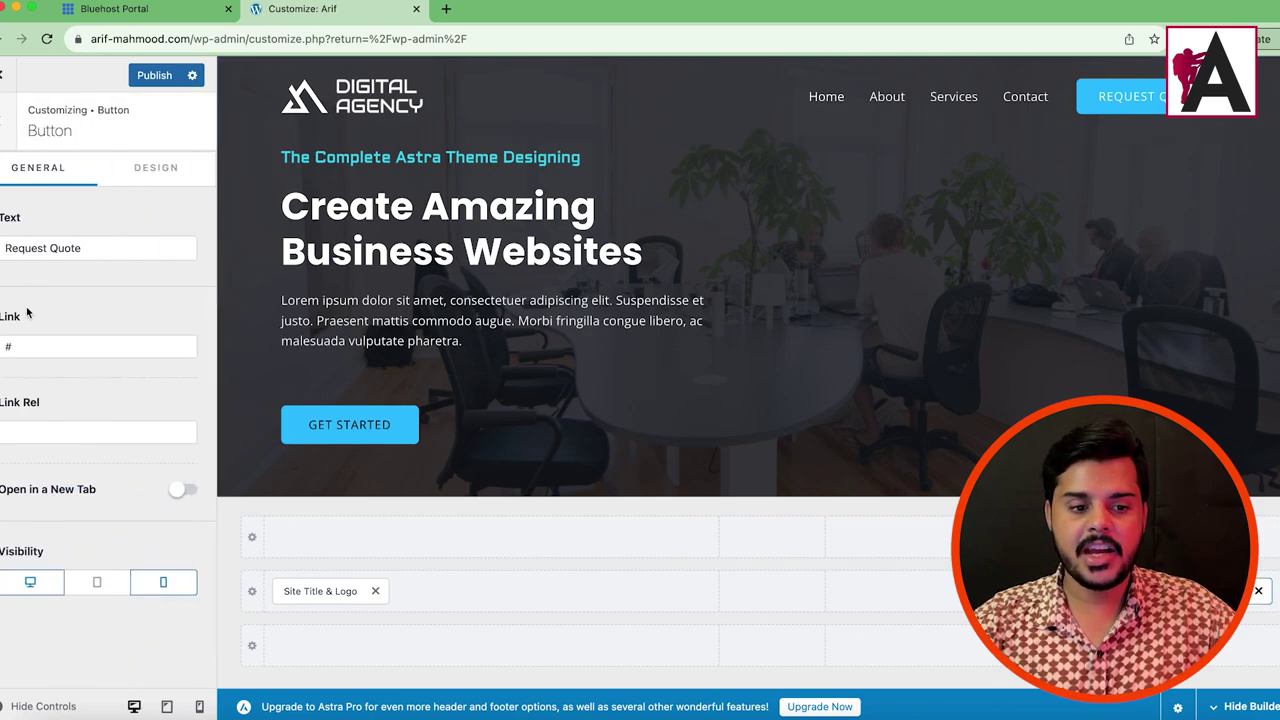
pyautogui.click(28, 350)
pyautogui.press('super+a')
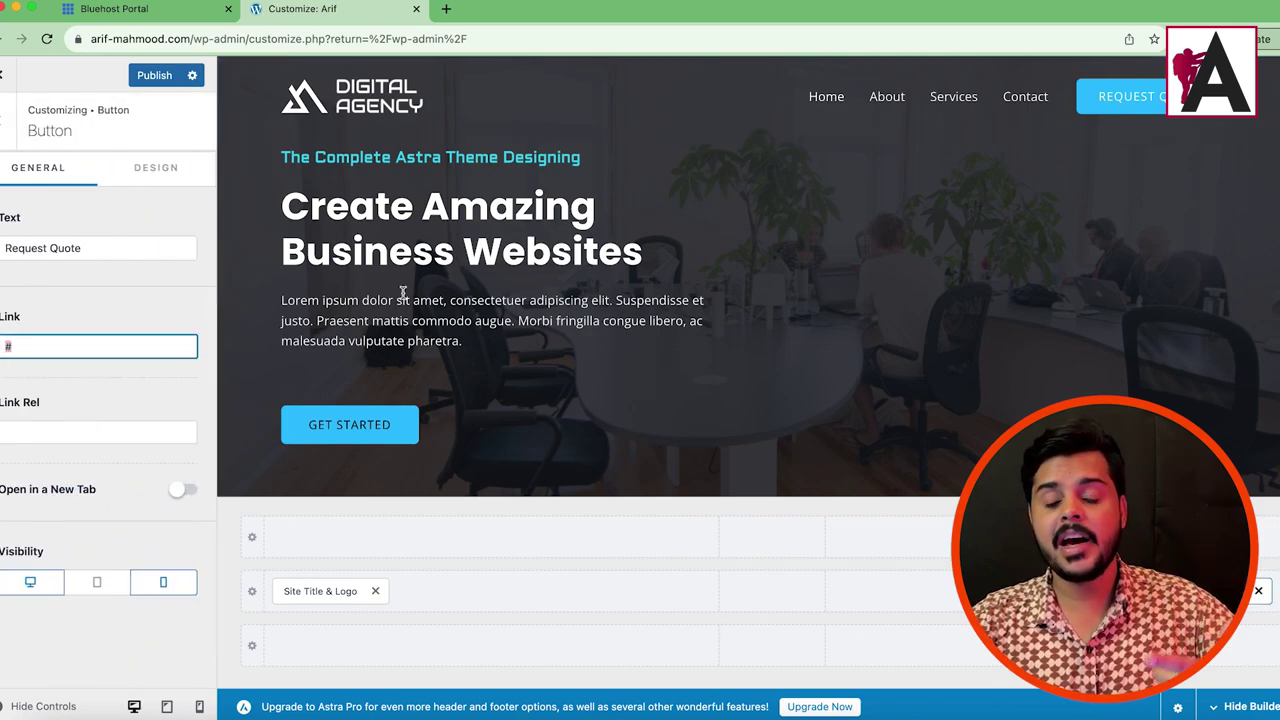
pyautogui.click(446, 8)
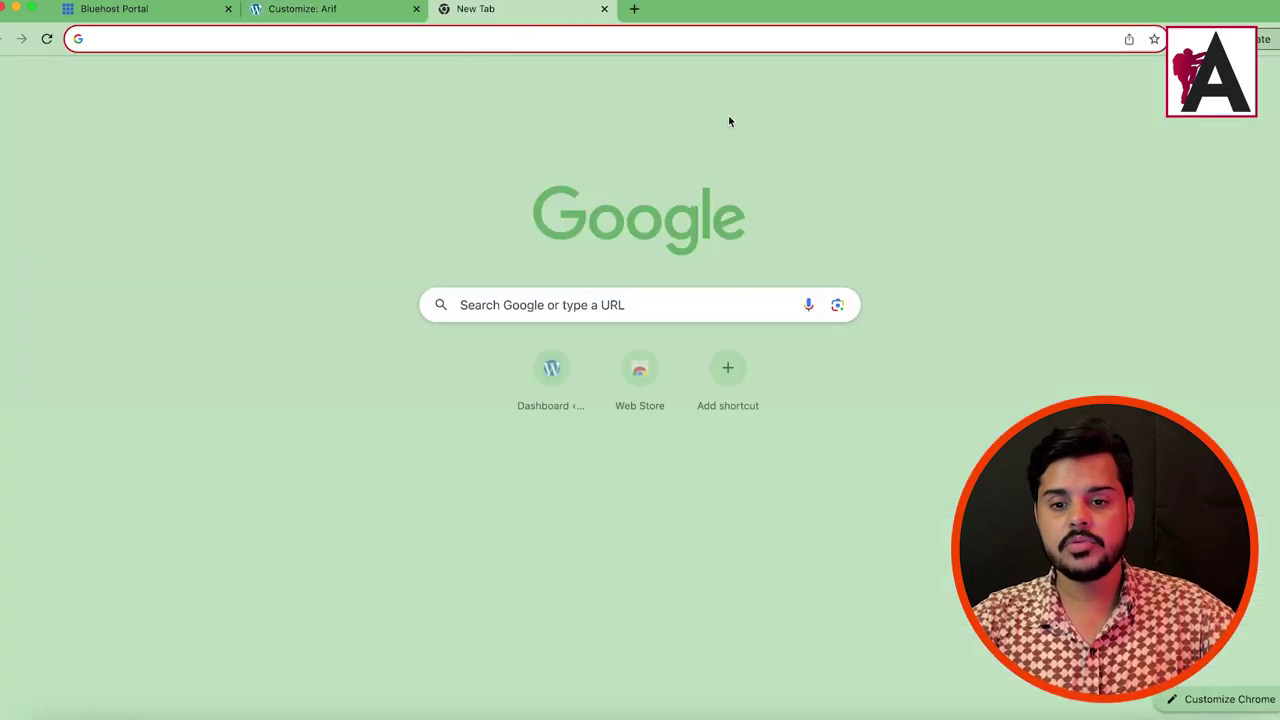
pyautogui.click(320, 9)
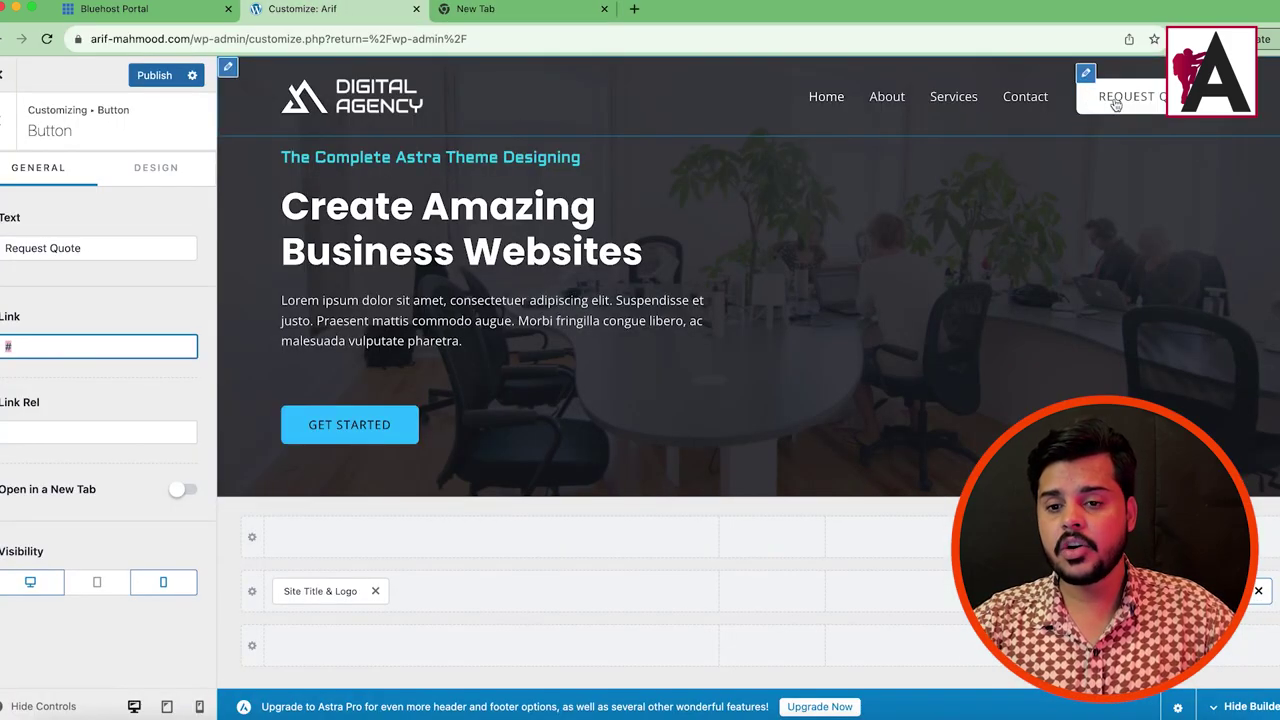
pyautogui.click(484, 9)
pyautogui.click(320, 9)
pyautogui.click(140, 9)
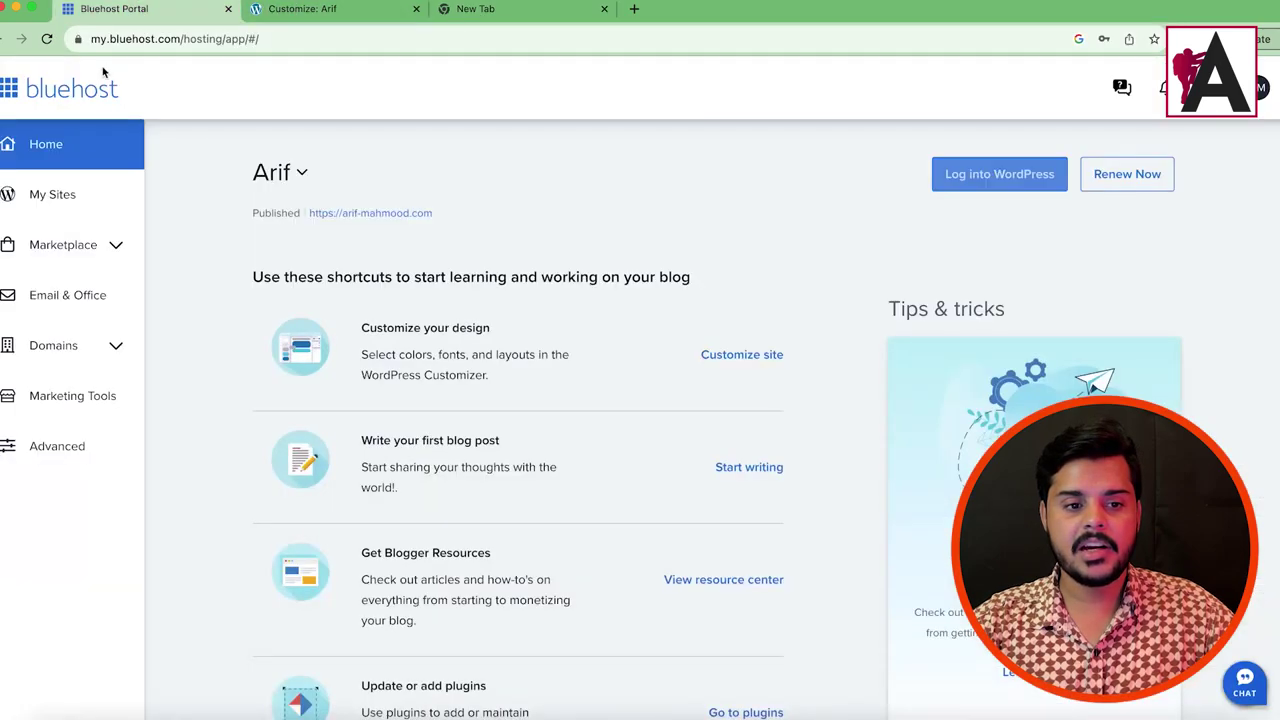
pyautogui.click(366, 12)
# Step: Load the live site in a new tab and copy its Contact page address
pyautogui.moveTo(186, 42); pyautogui.dragTo(42, 40)
pyautogui.hotkey('ctrl', 'c')
pyautogui.click(476, 9)
pyautogui.click(483, 37)
pyautogui.hotkey('ctrl', 'v')
pyautogui.press('Return')
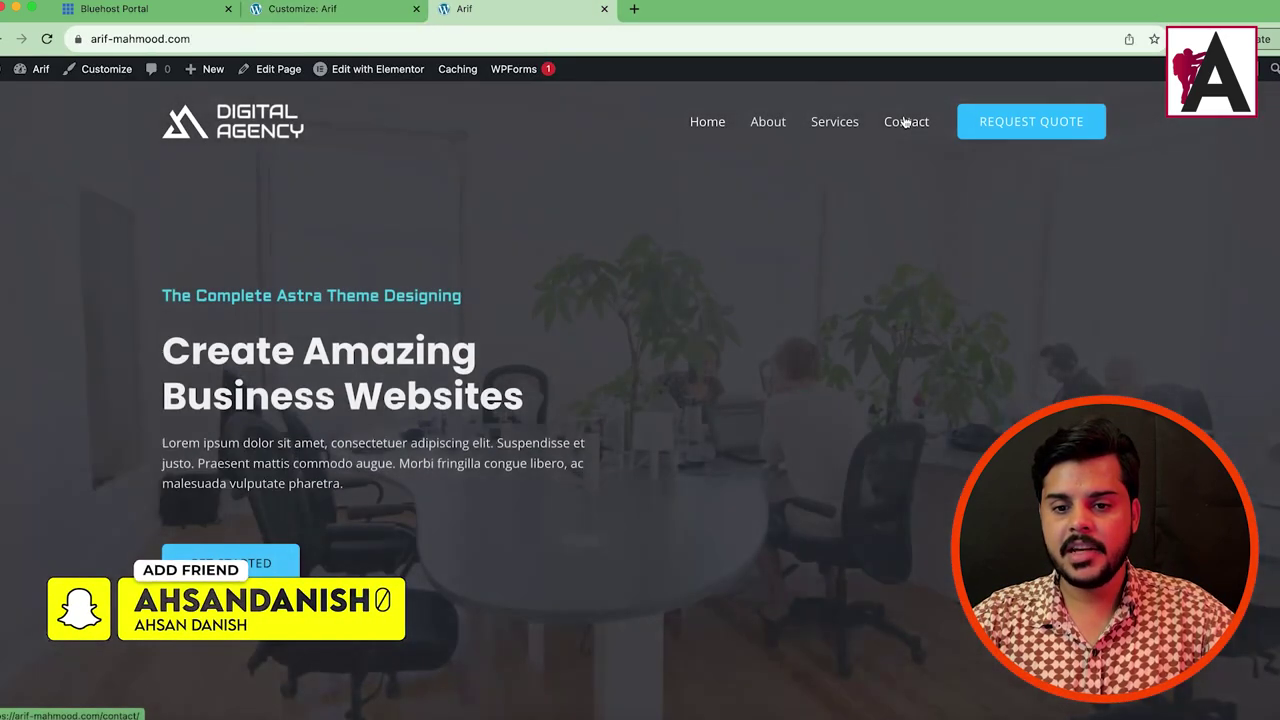
pyautogui.click(904, 121)
pyautogui.click(205, 39)
pyautogui.rightClick(207, 40)
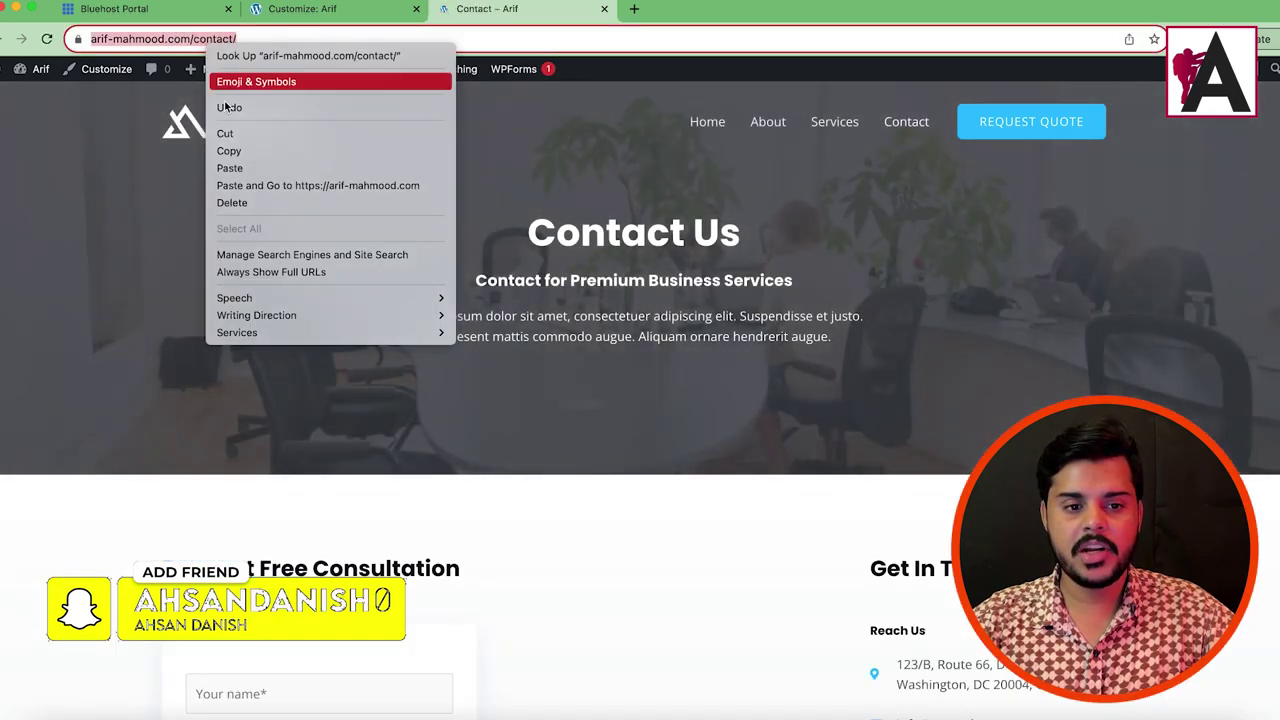
pyautogui.click(230, 150)
pyautogui.hotkey('ctrl', 'shift', 'Tab')
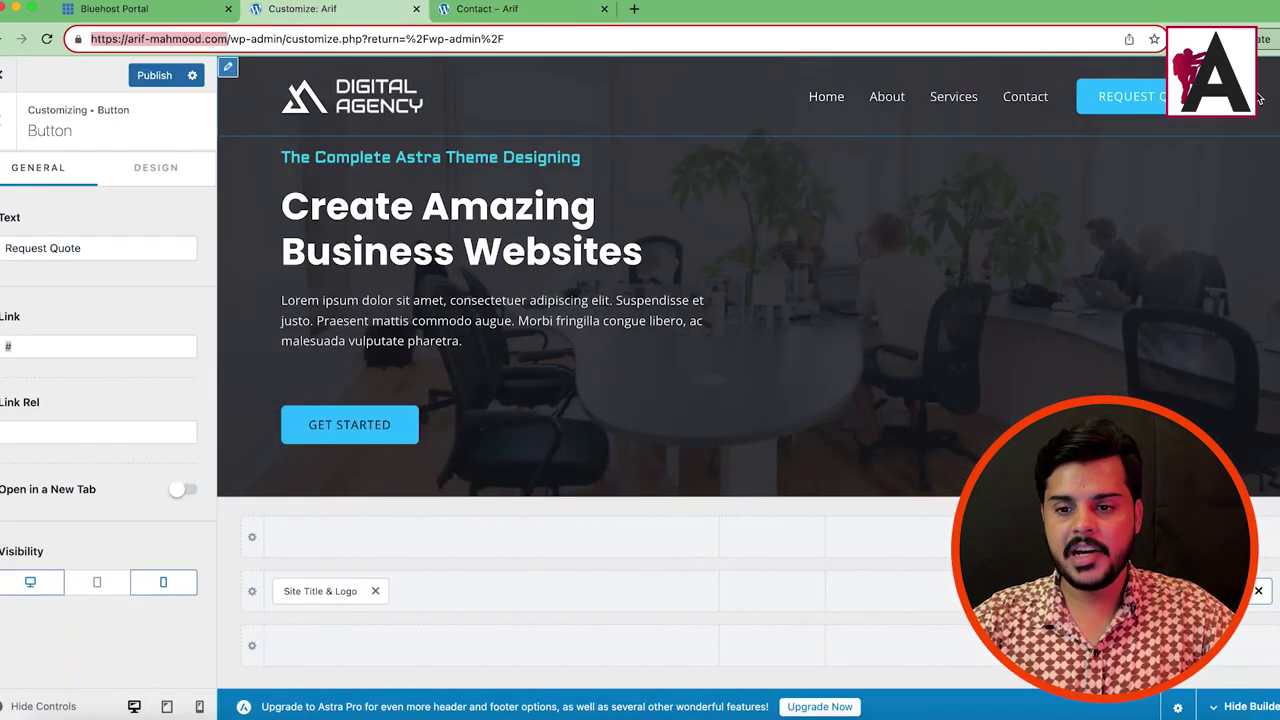
# Step: Paste the Contact page address as the button link and change its text to 'Contact Us Now'
pyautogui.click(71, 348)
pyautogui.rightClick(79, 350)
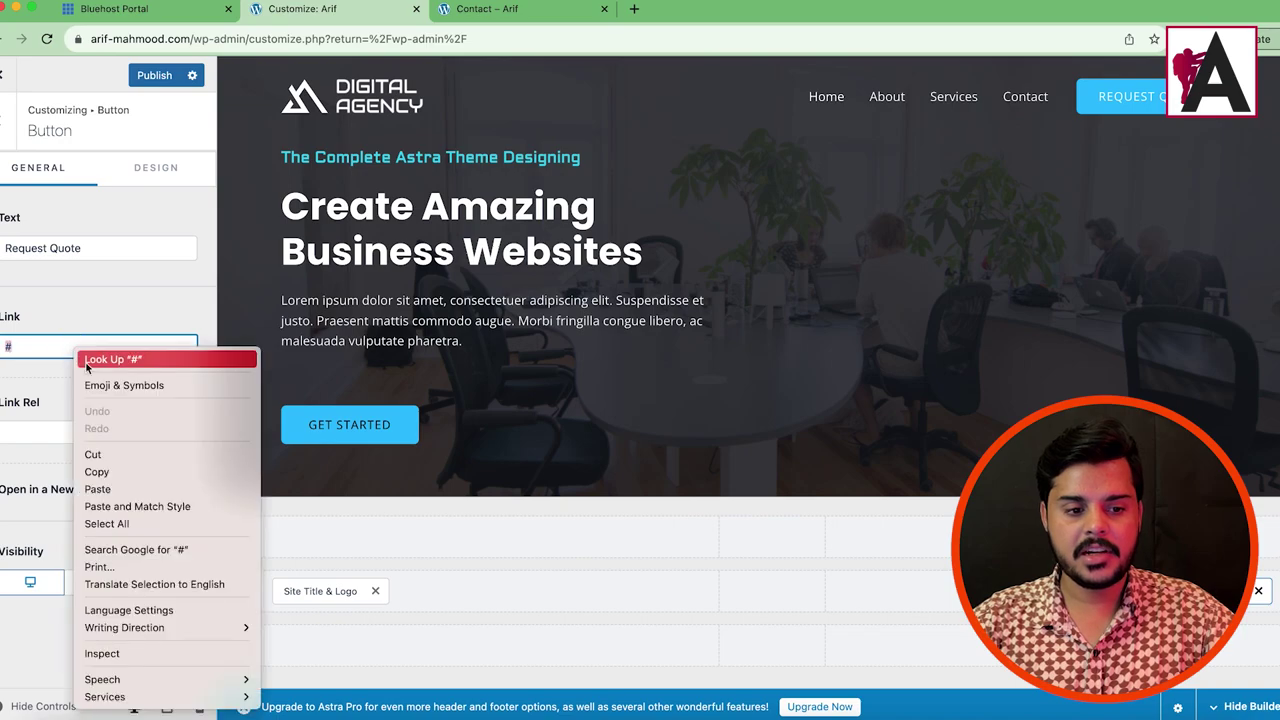
pyautogui.click(97, 489)
pyautogui.moveTo(6, 248); pyautogui.dragTo(83, 250)
pyautogui.write('Contact Us Now')
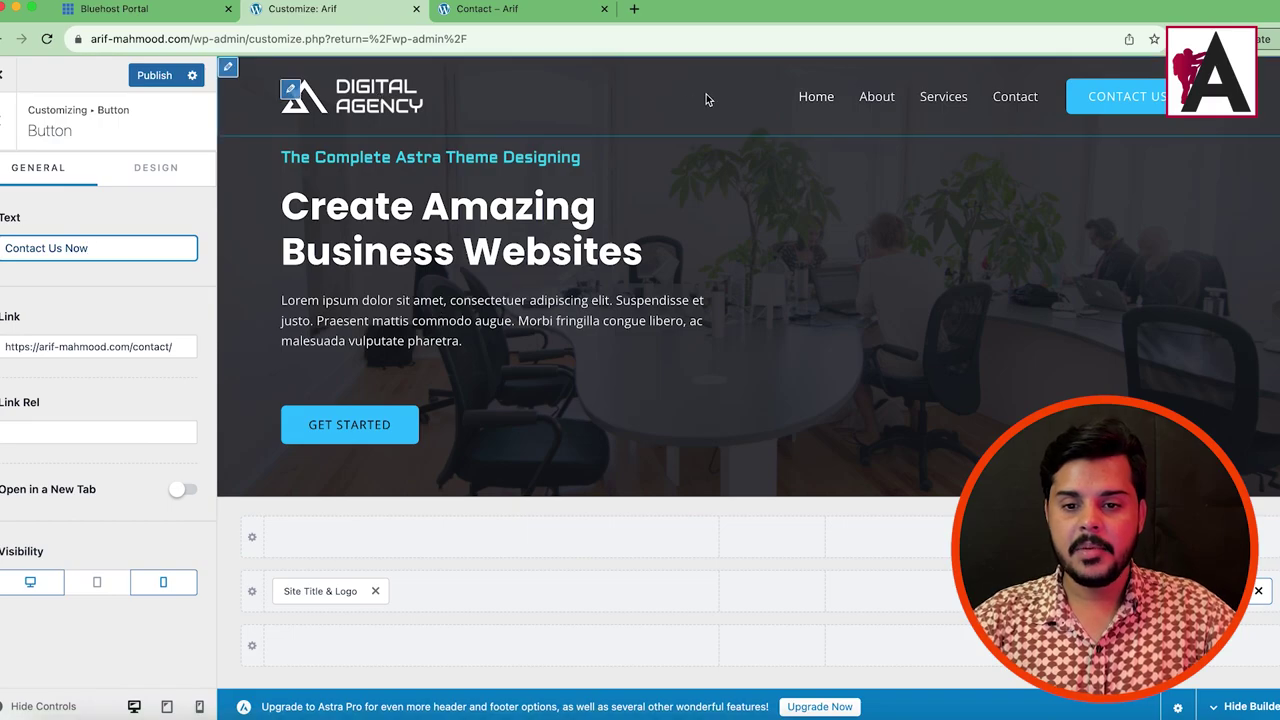
pyautogui.scroll(-10, 829, 305)
pyautogui.scroll(-10, 825, 336)
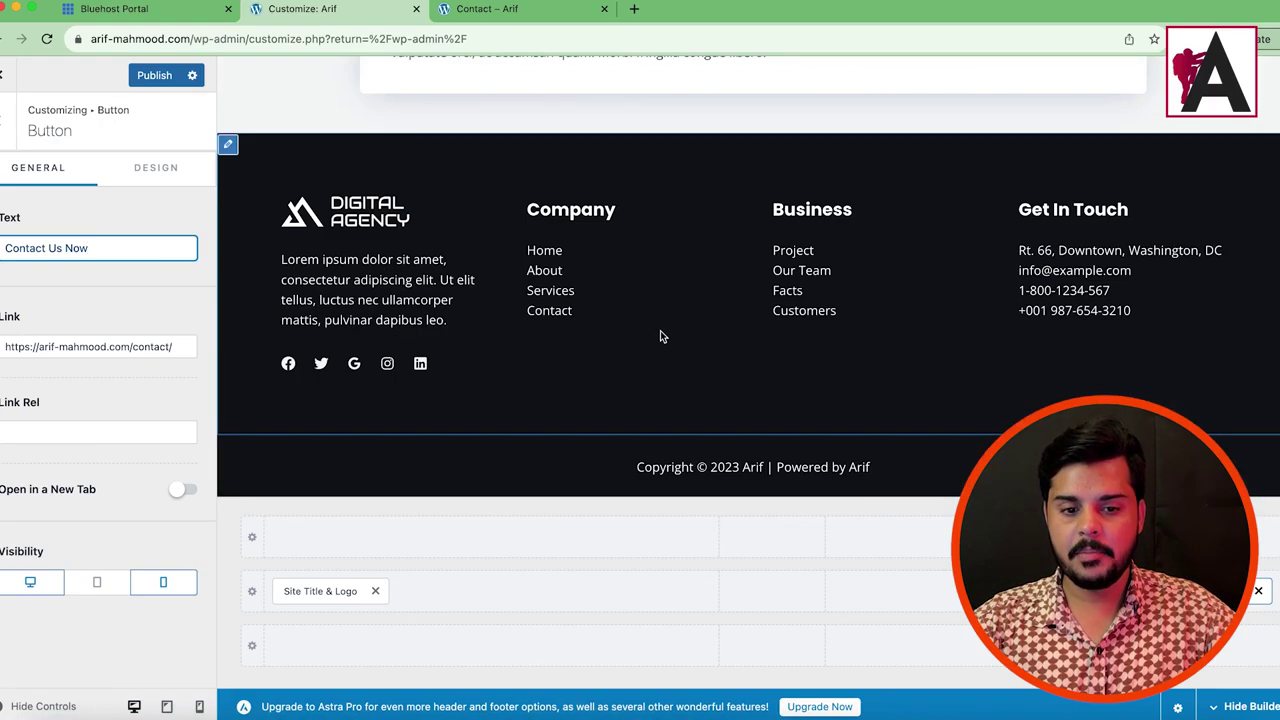
# Step: Open the primary footer's first widget, dismissing the block widgets introduction
pyautogui.click(228, 144)
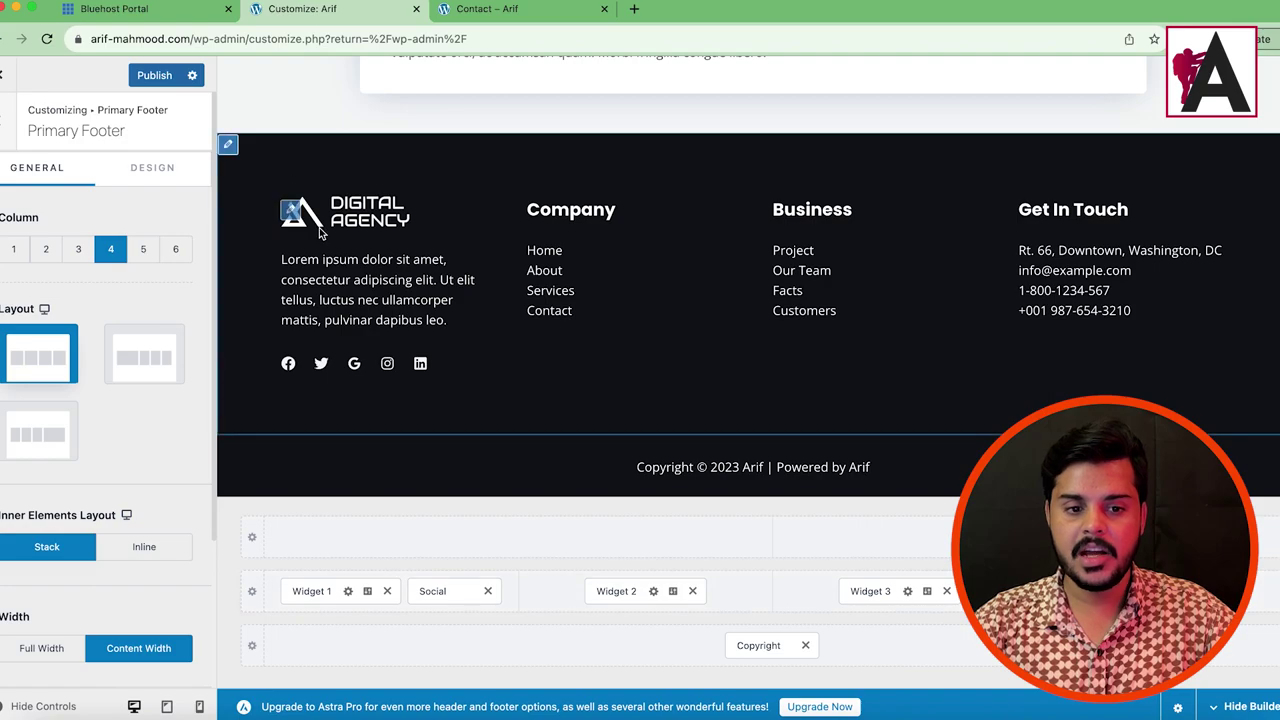
pyautogui.click(290, 212)
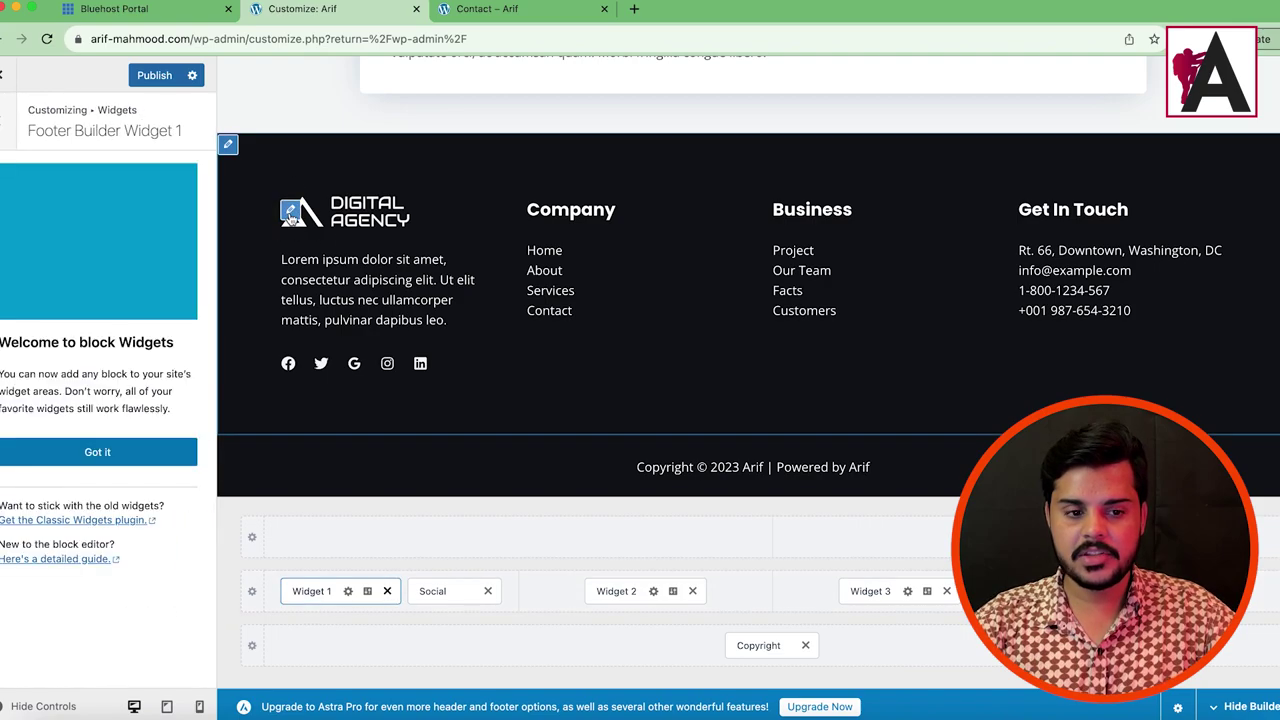
pyautogui.click(97, 452)
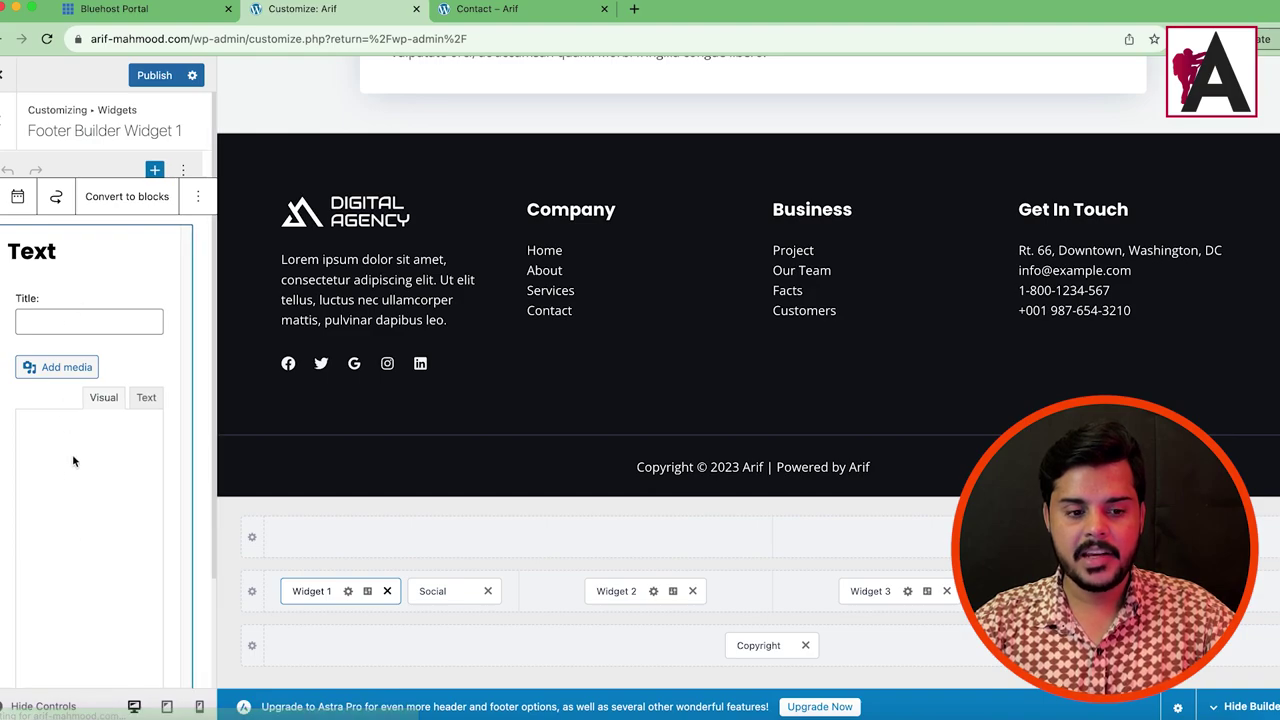
pyautogui.click(72, 462)
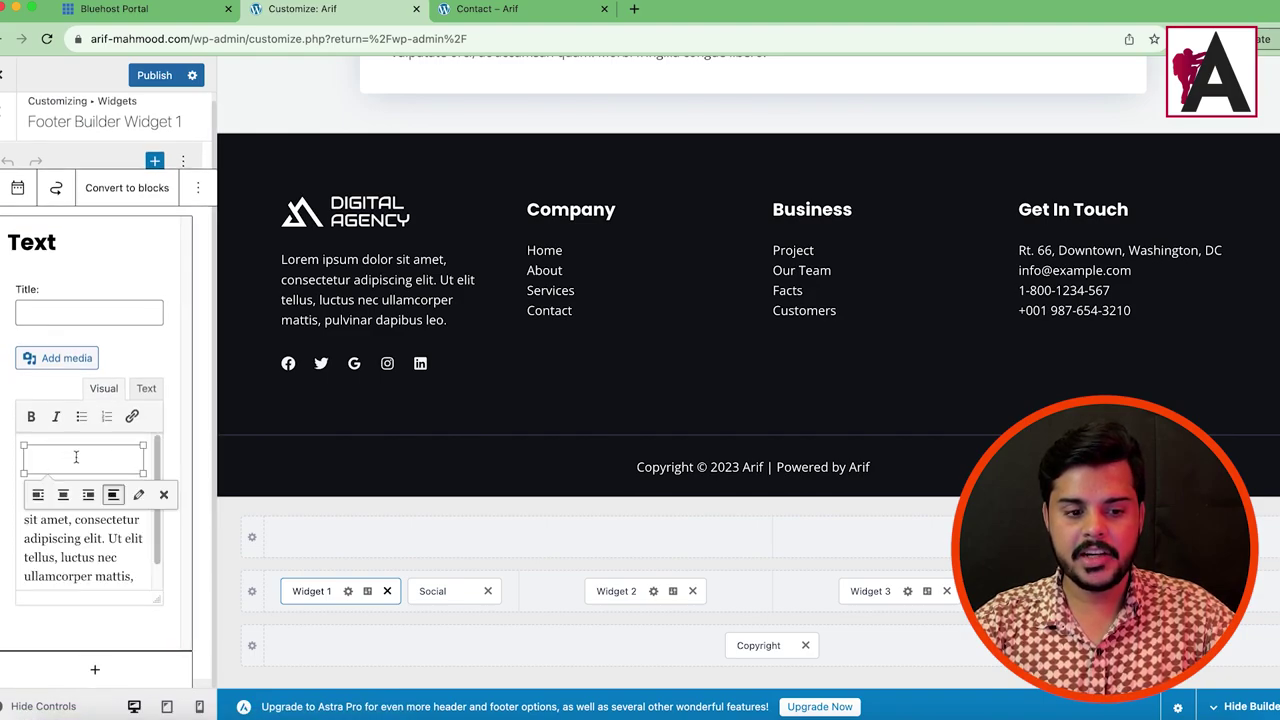
# Step: In the footer Social Icons, check the Facebook entry and remove the Twitter icon
pyautogui.click(438, 591)
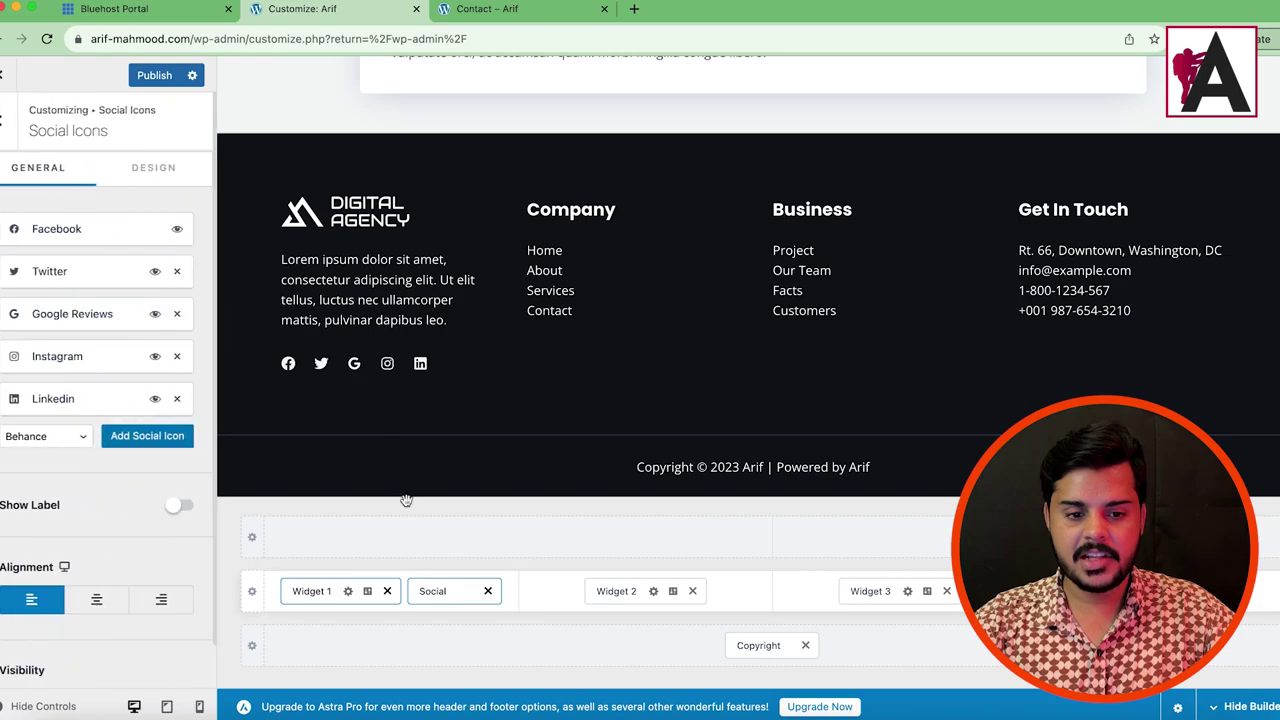
pyautogui.click(40, 229)
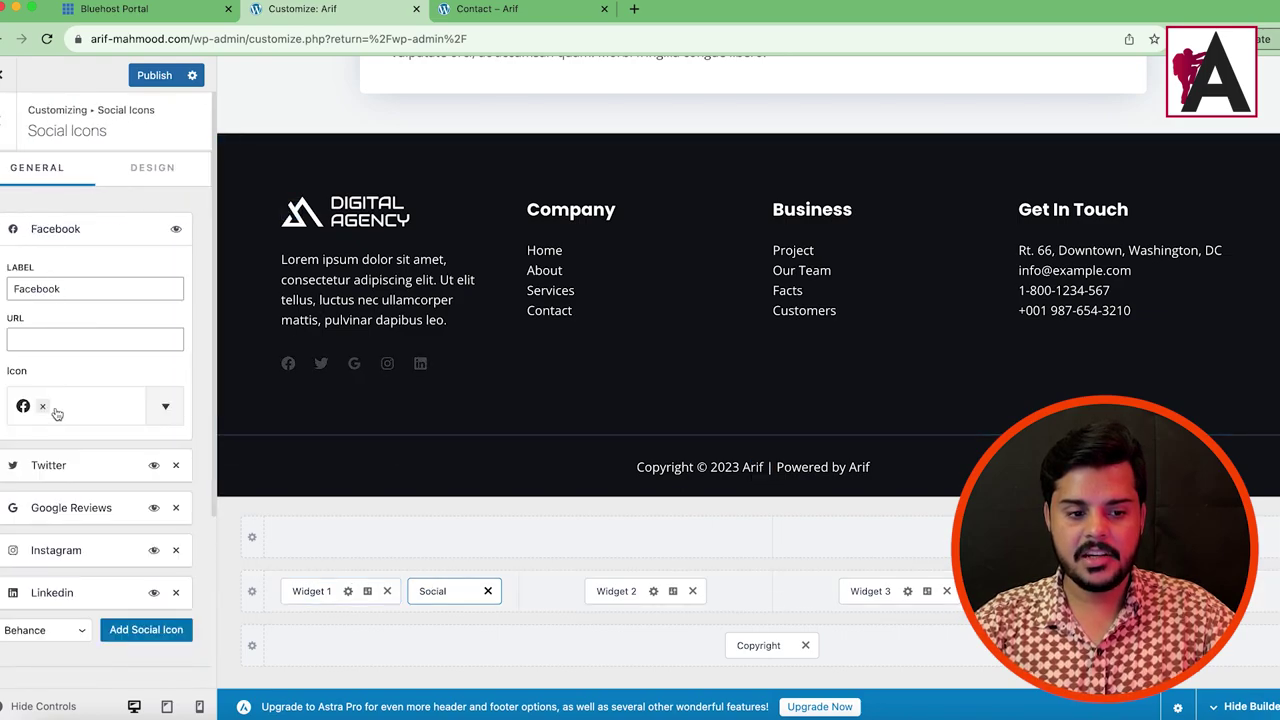
pyautogui.click(57, 338)
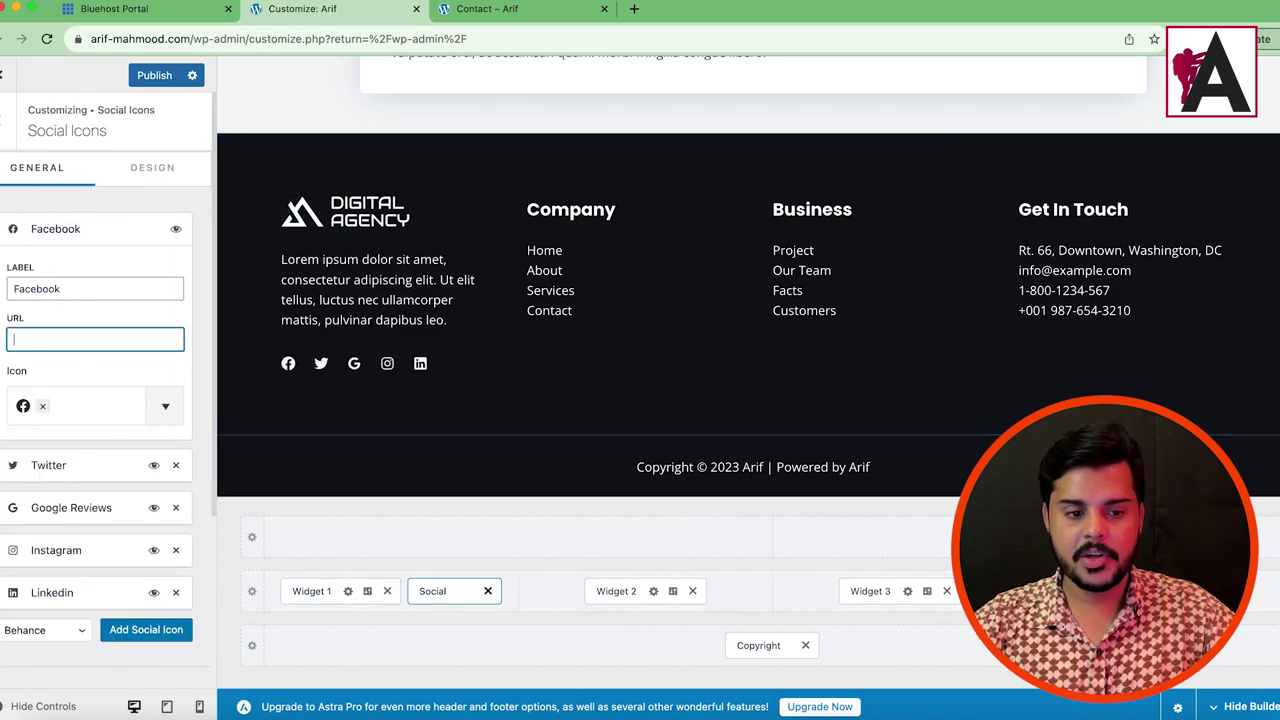
pyautogui.click(115, 241)
pyautogui.click(176, 272)
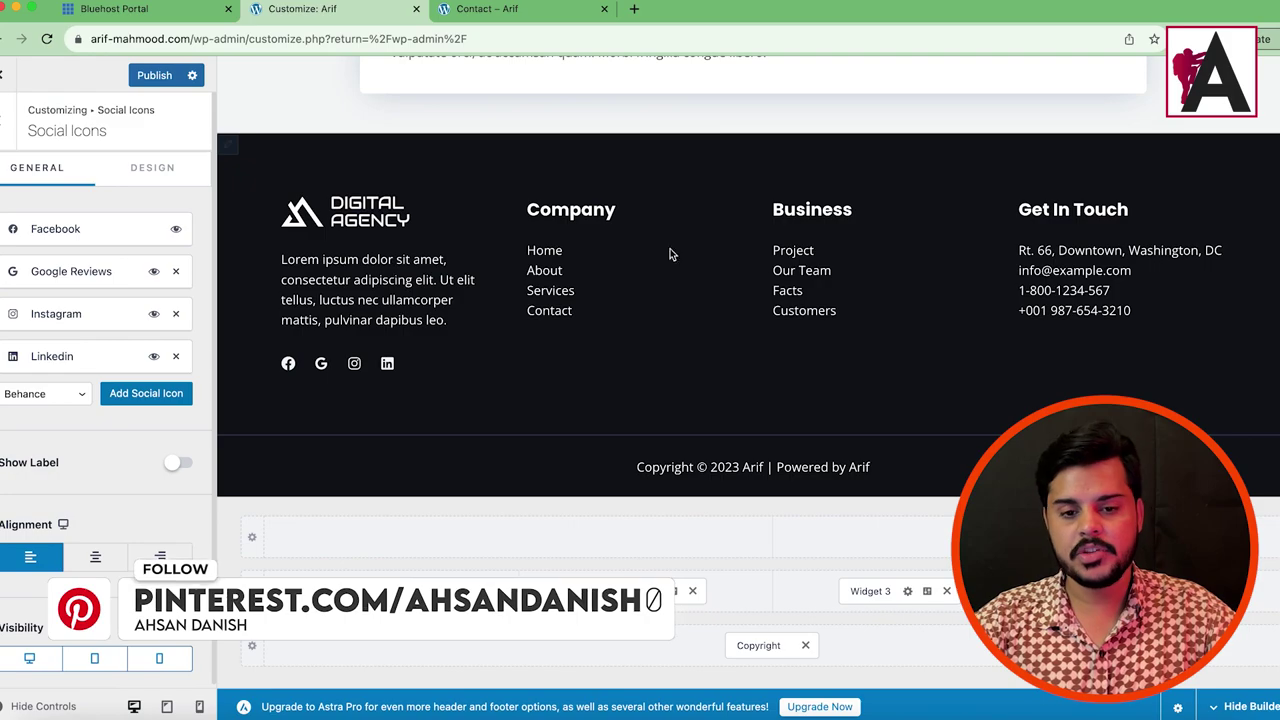
# Step: Replace the footer copyright placeholder text with 'All Rights Reserved'
pyautogui.click(538, 211)
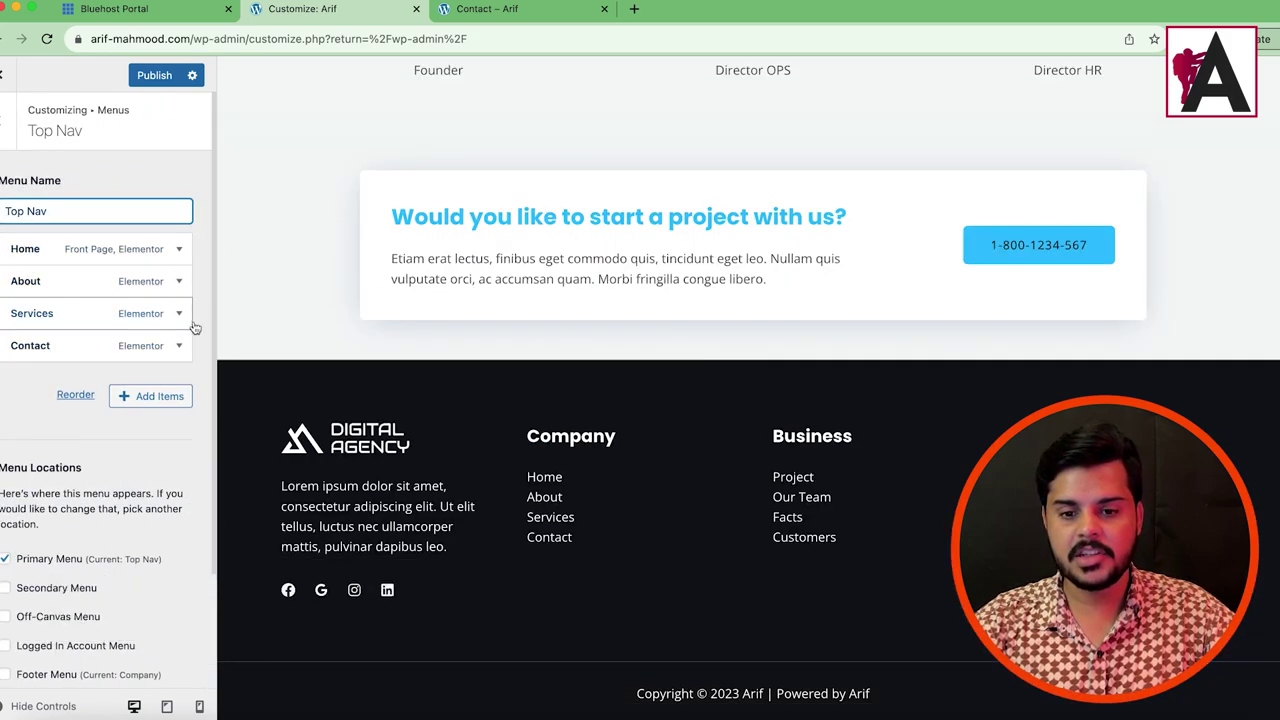
pyautogui.click(758, 695)
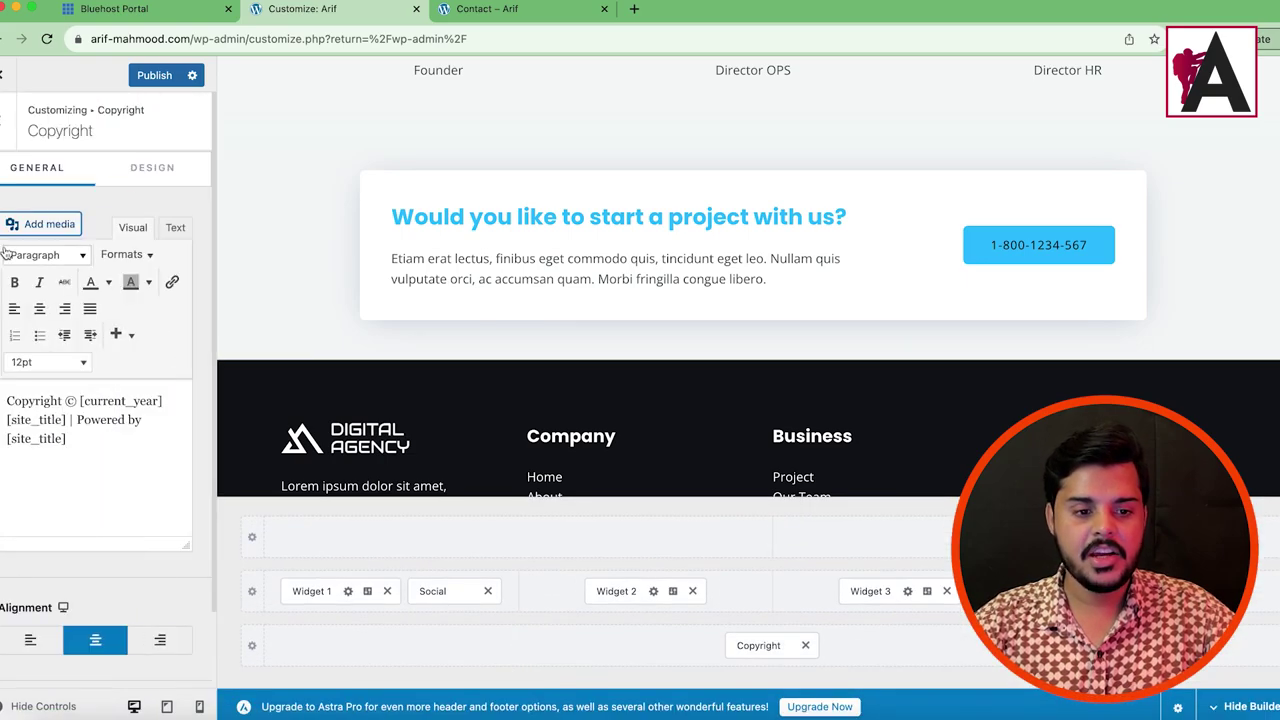
pyautogui.click(78, 421)
pyautogui.click(83, 450)
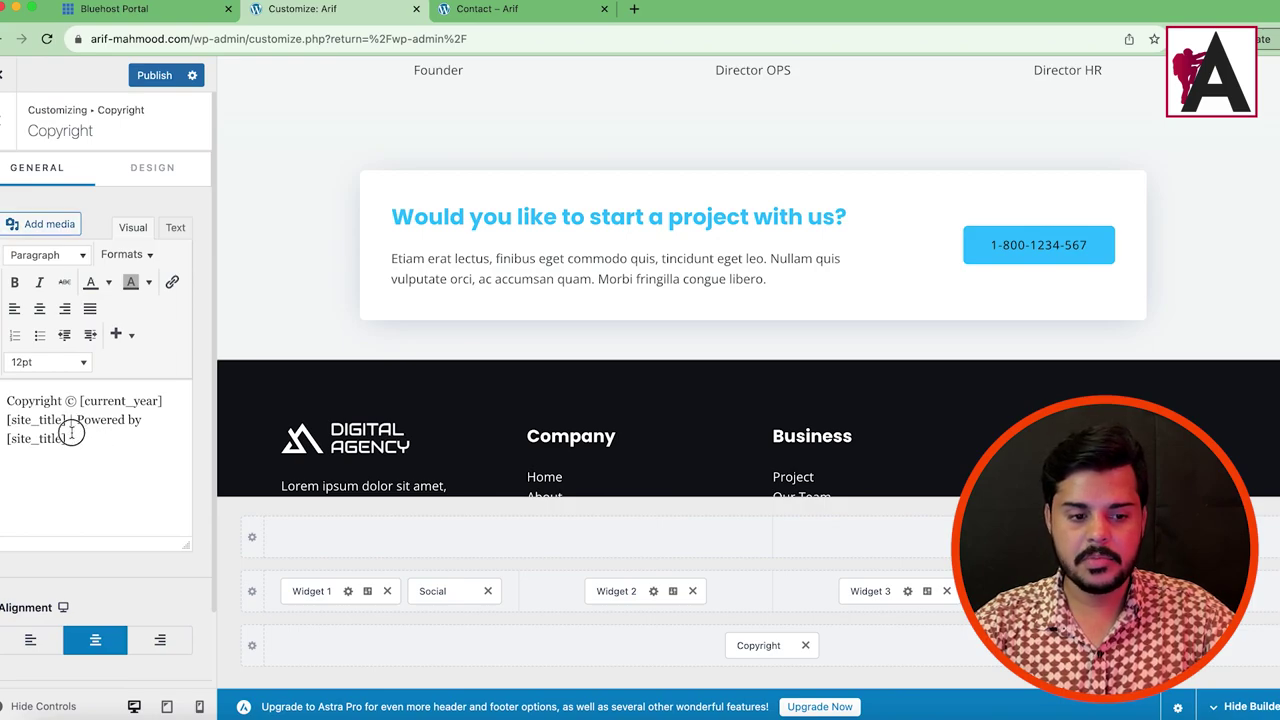
pyautogui.moveTo(81, 401); pyautogui.dragTo(117, 446)
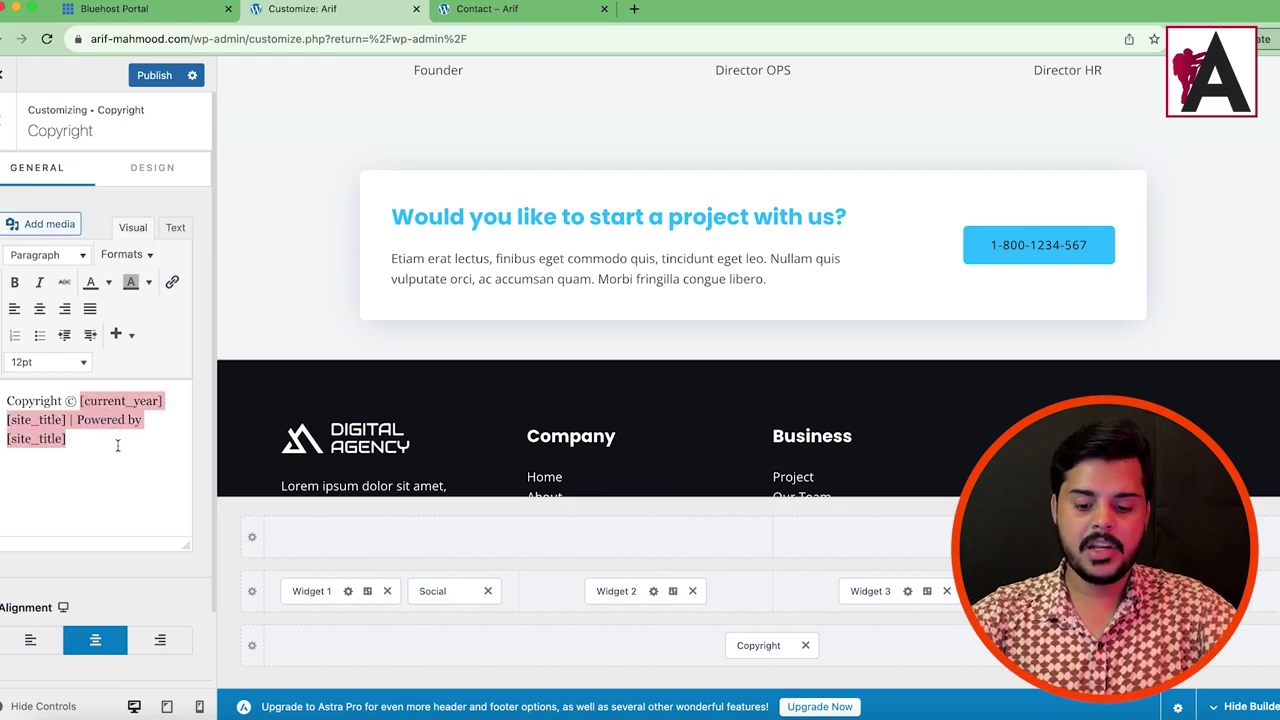
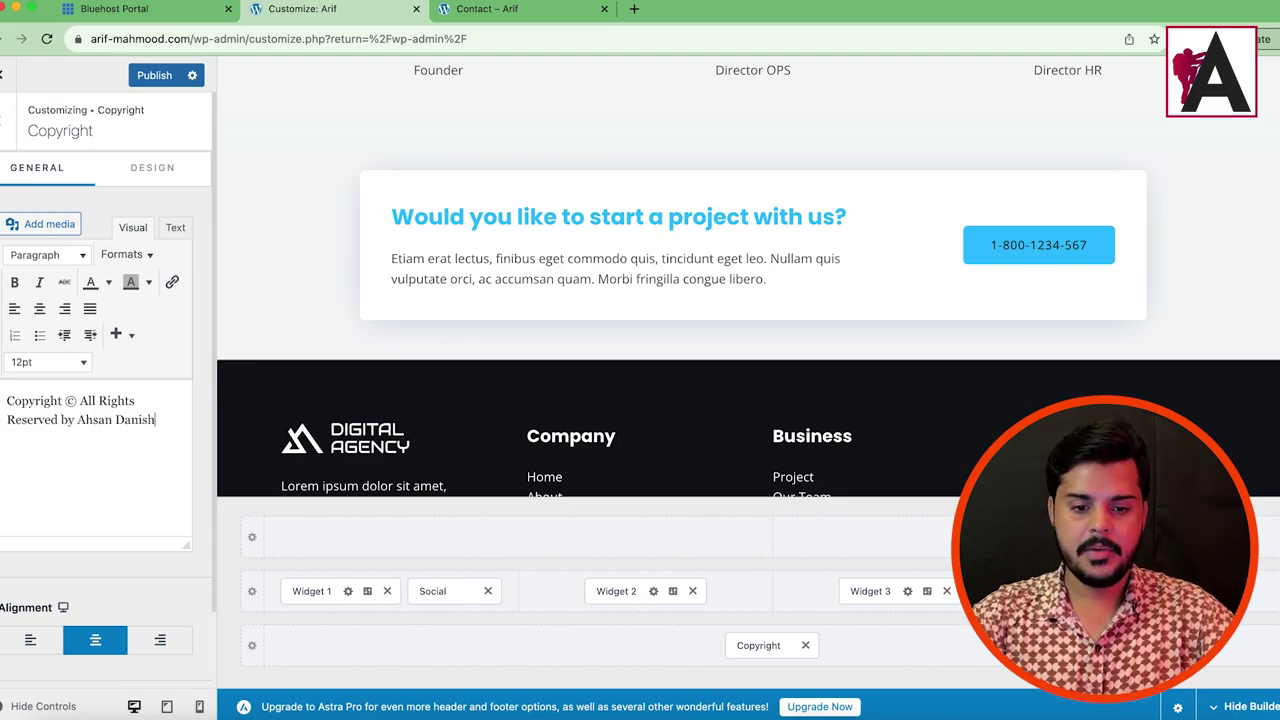
pyautogui.scroll(-3, 794, 400)
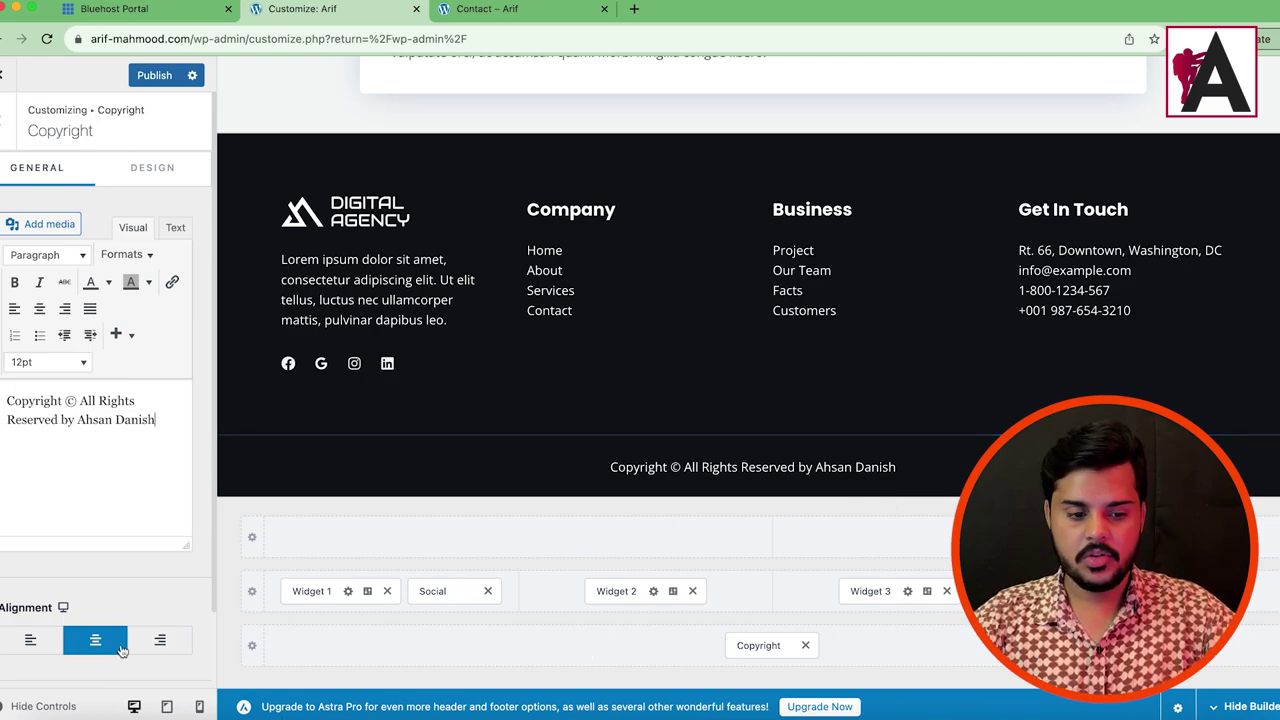
# Step: Publish the Customizer changes
pyautogui.click(148, 78)
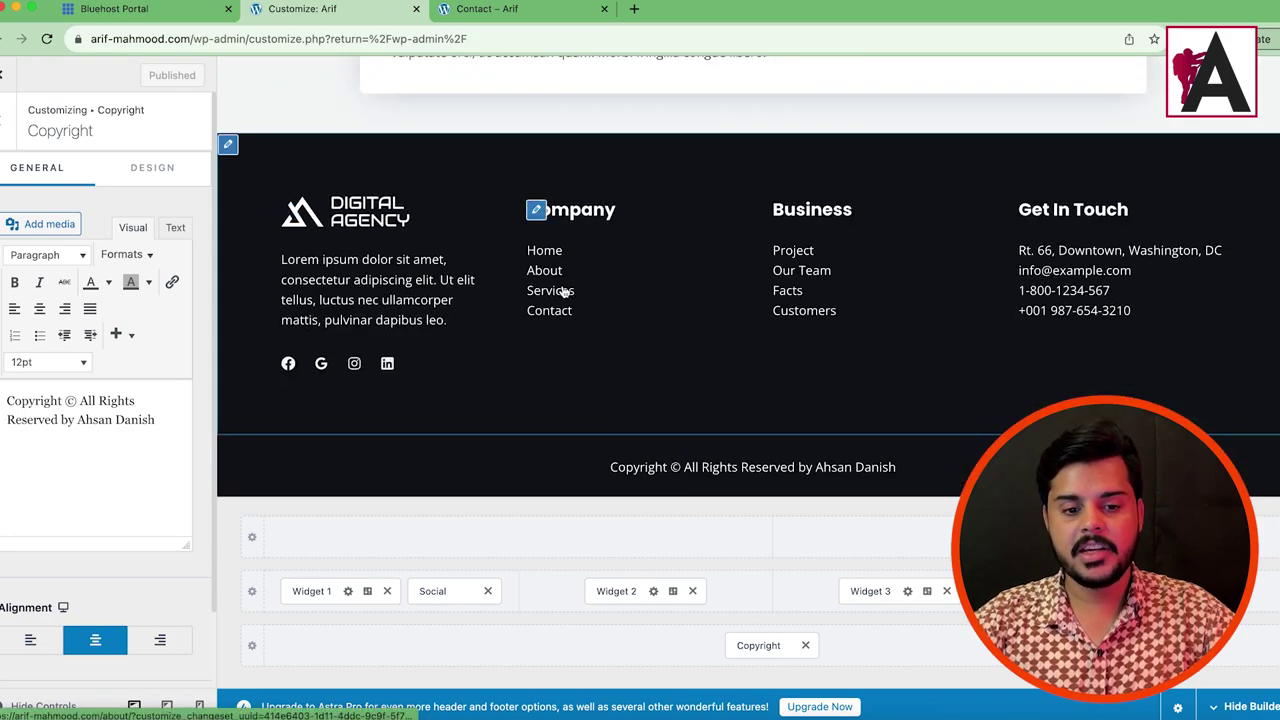
pyautogui.scroll(15, 646, 348)
pyautogui.scroll(3, 645, 350)
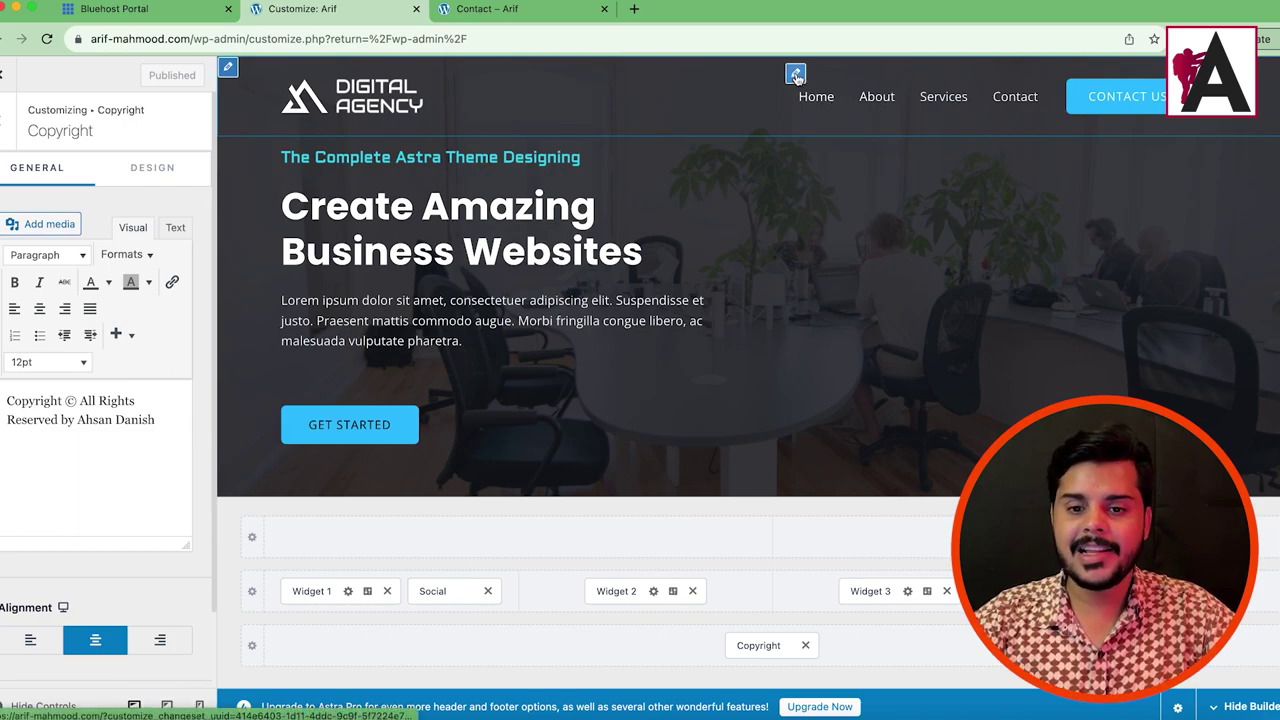
# Step: Open the Primary Menu settings, try a narrower submenu width, and reset it to default
pyautogui.click(795, 74)
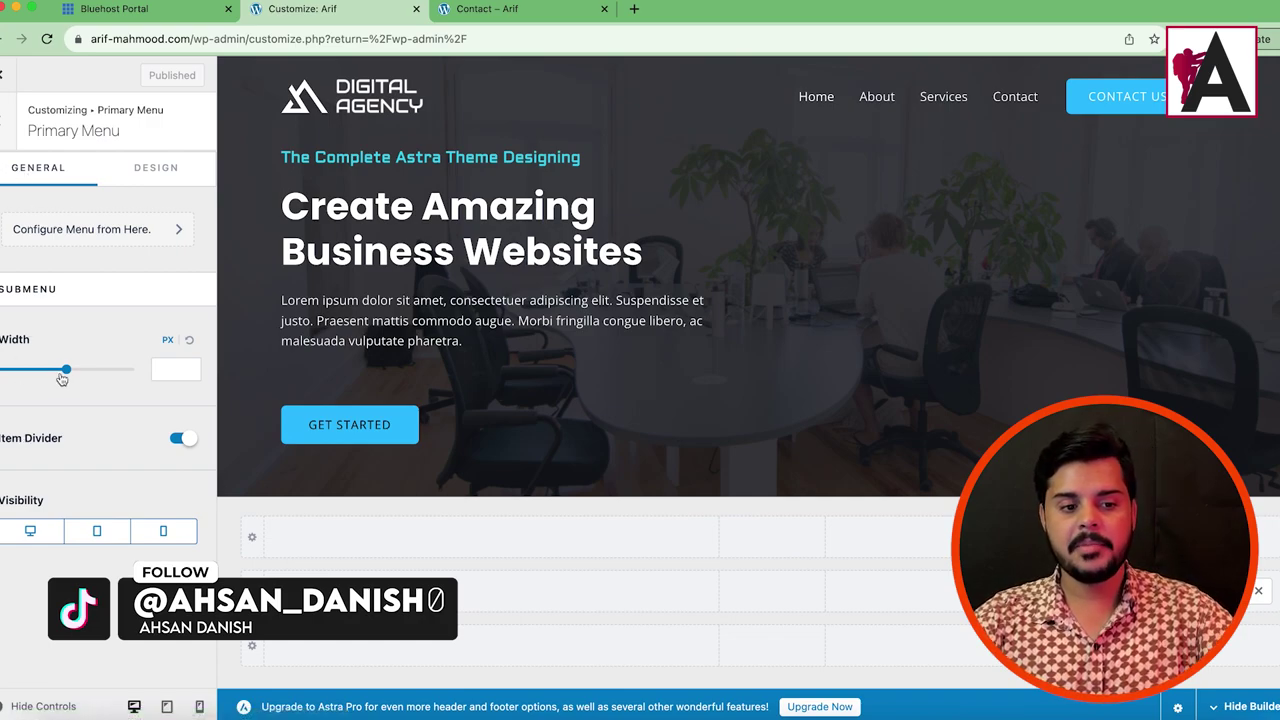
pyautogui.moveTo(63, 370); pyautogui.dragTo(78, 370)
pyautogui.click(189, 343)
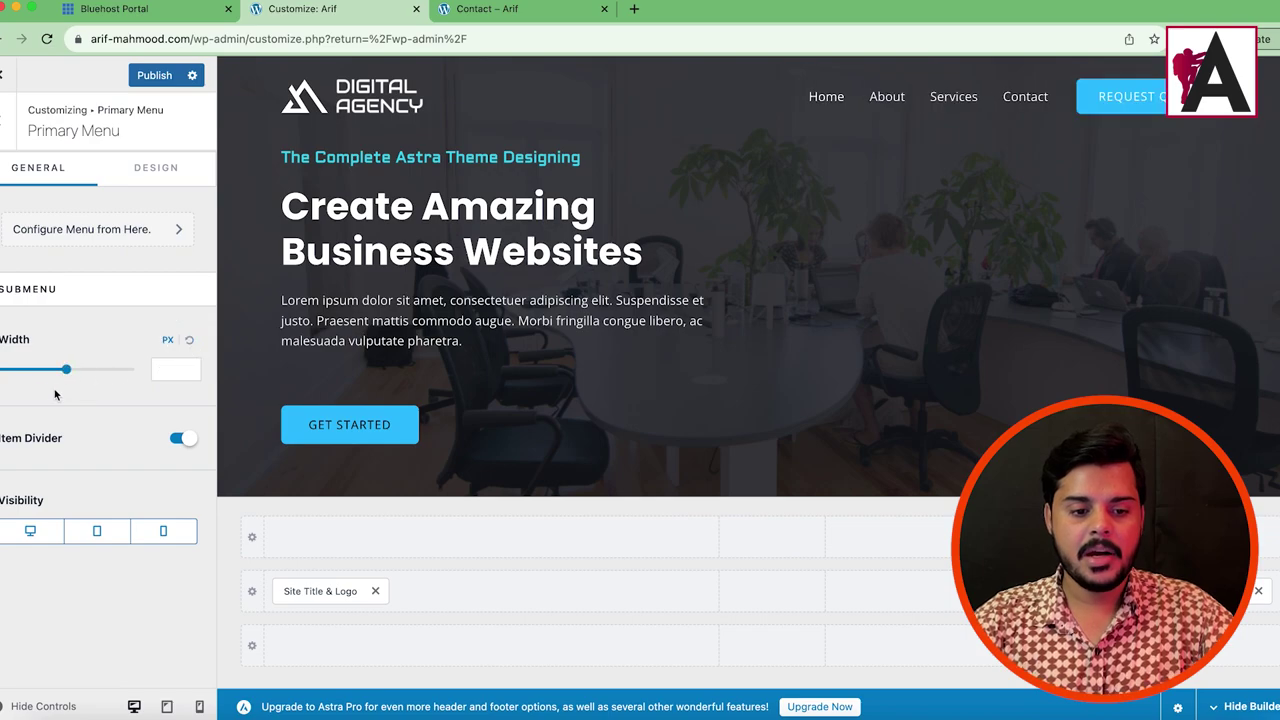
pyautogui.click(156, 177)
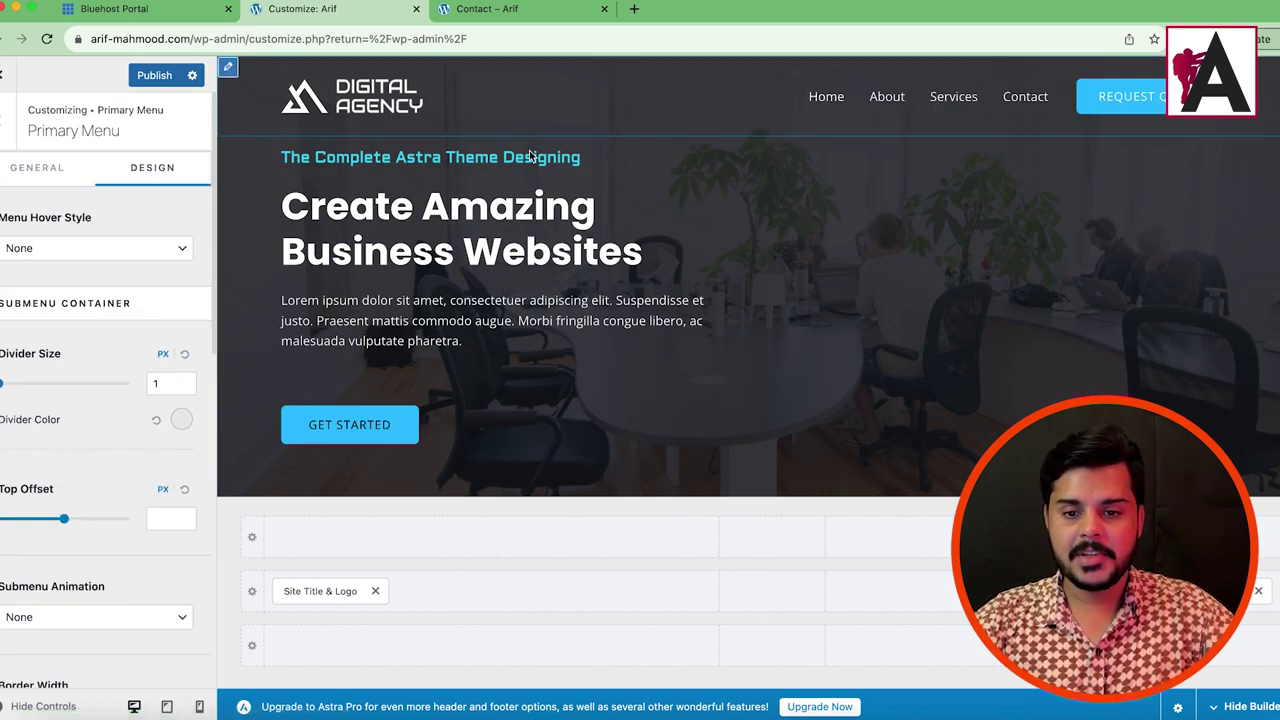
pyautogui.click(181, 421)
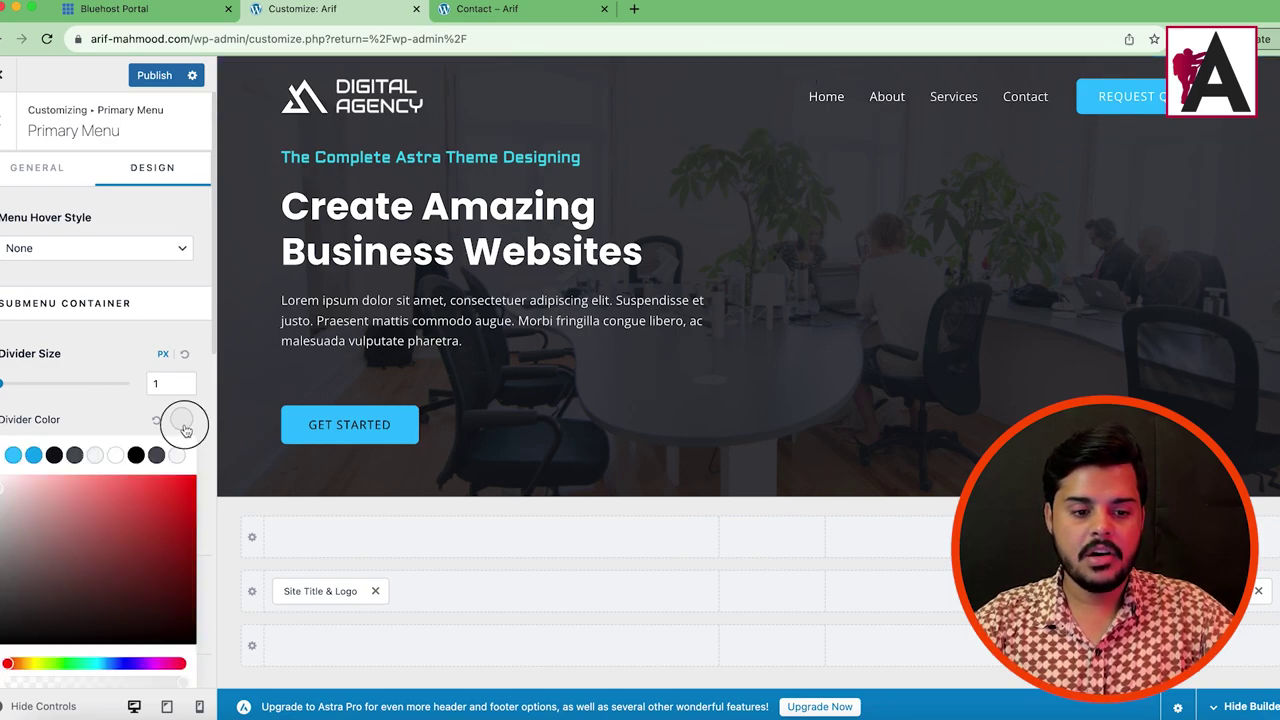
pyautogui.click(143, 425)
pyautogui.scroll(-5, 89, 511)
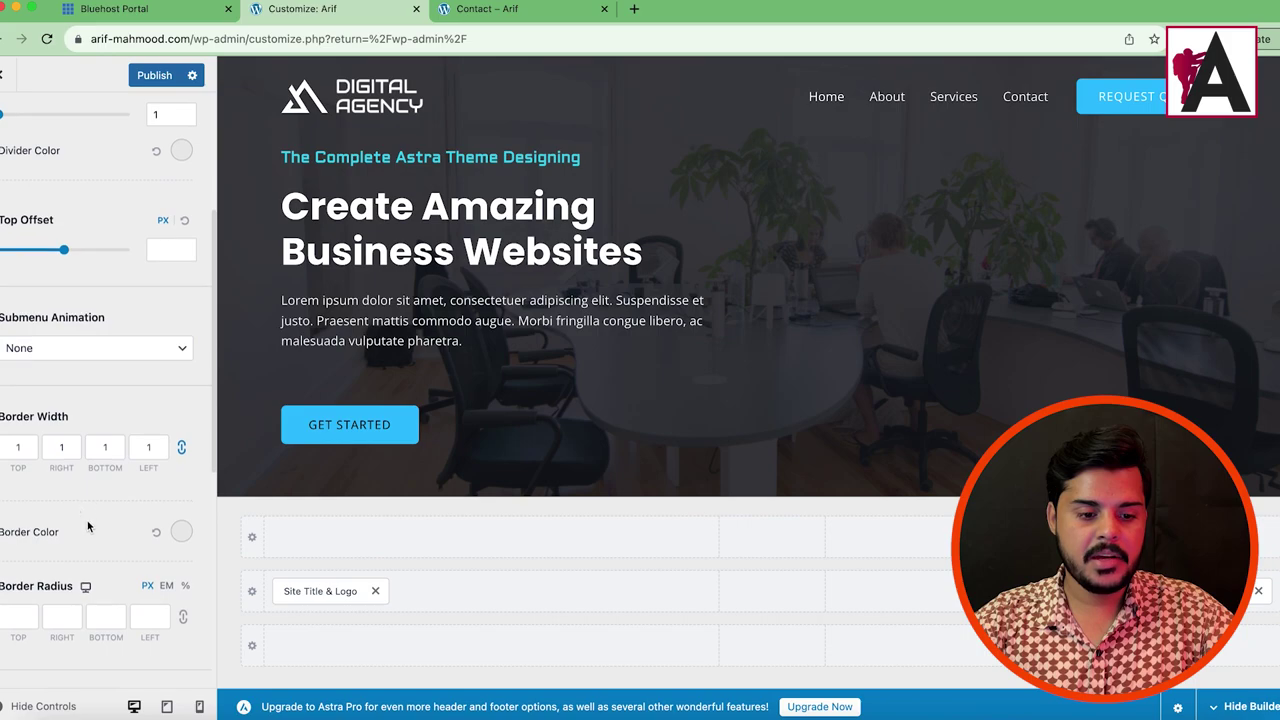
pyautogui.scroll(-2, 112, 442)
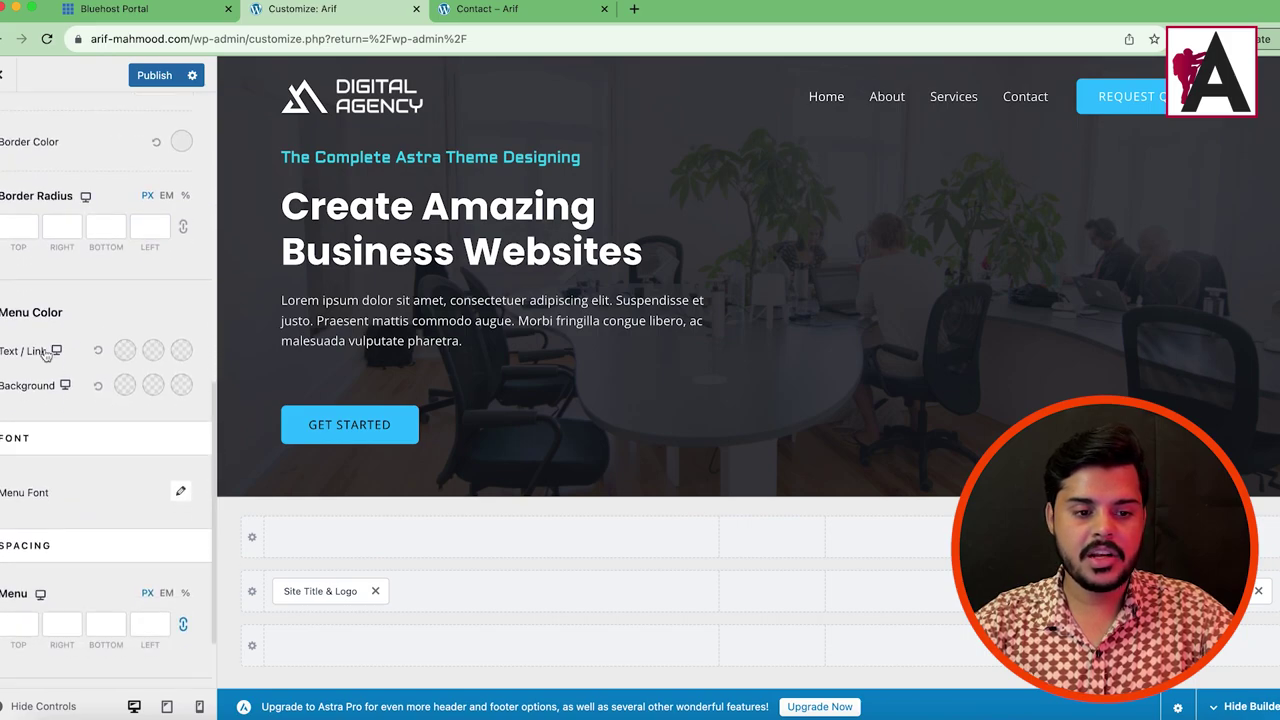
# Step: Try red menu link, hover and active colours, then reset them to default
pyautogui.click(124, 358)
pyautogui.click(183, 410)
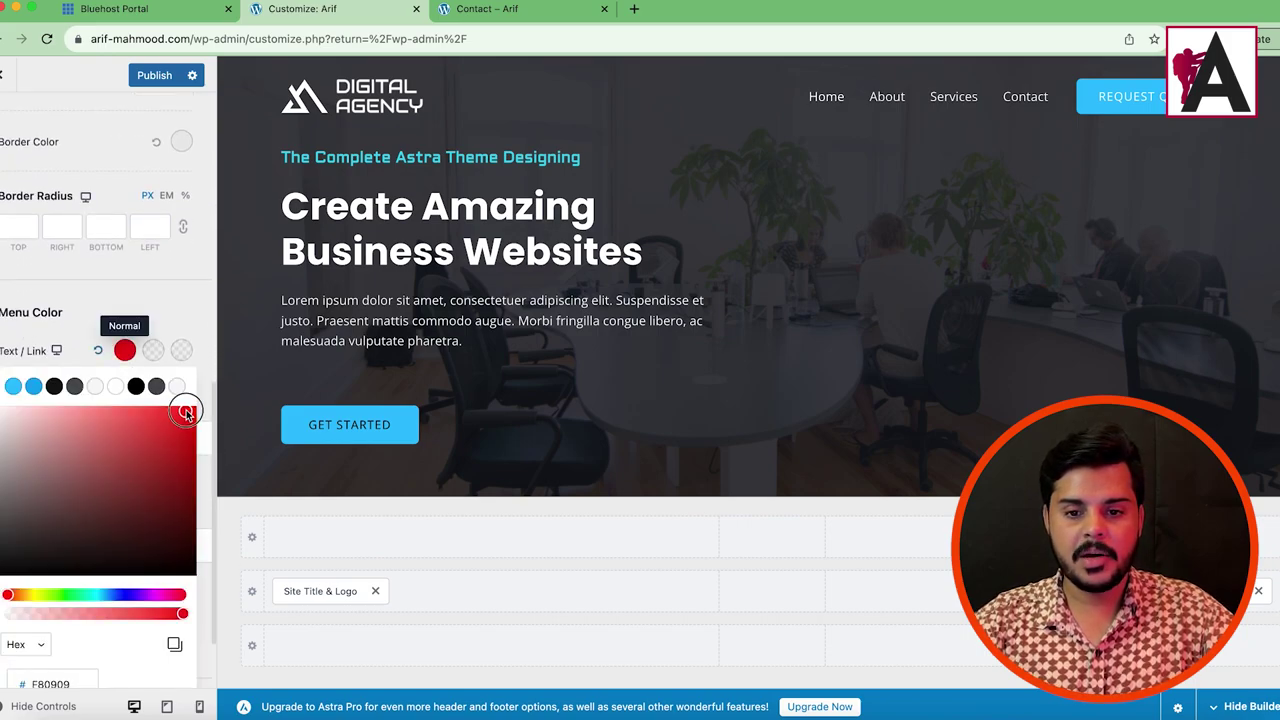
pyautogui.click(160, 452)
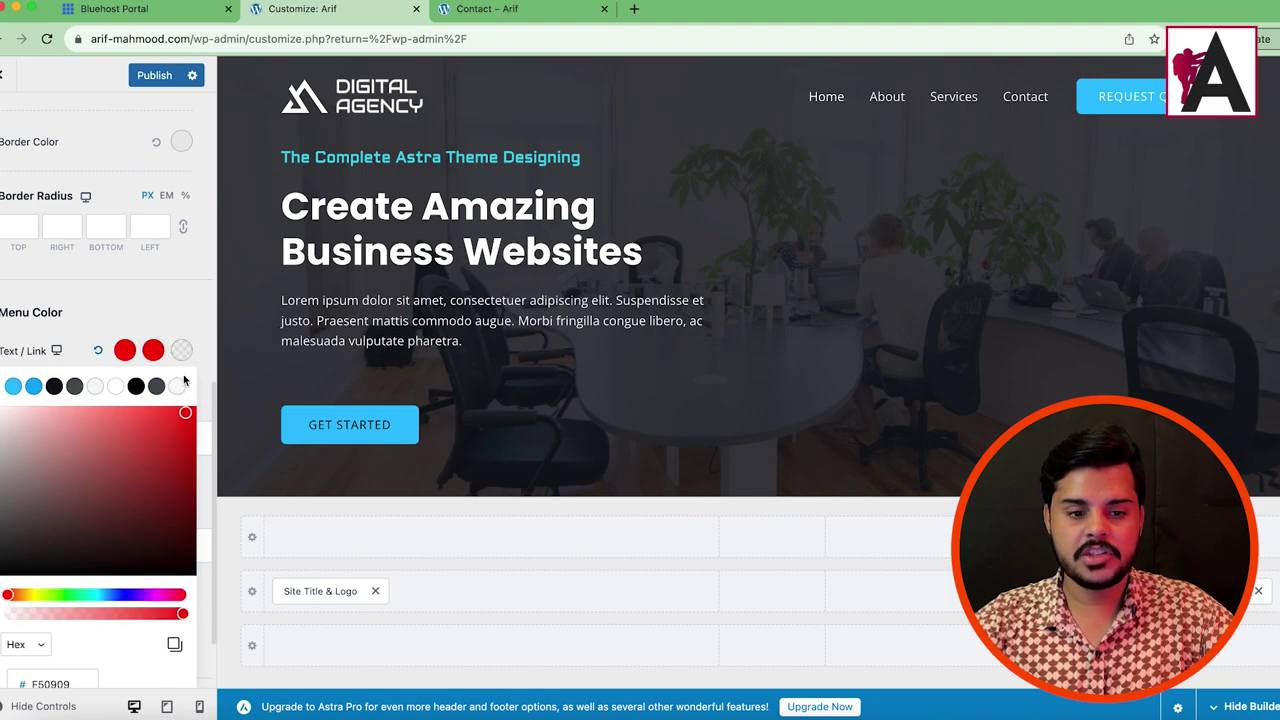
pyautogui.click(181, 350)
pyautogui.click(160, 450)
pyautogui.click(178, 355)
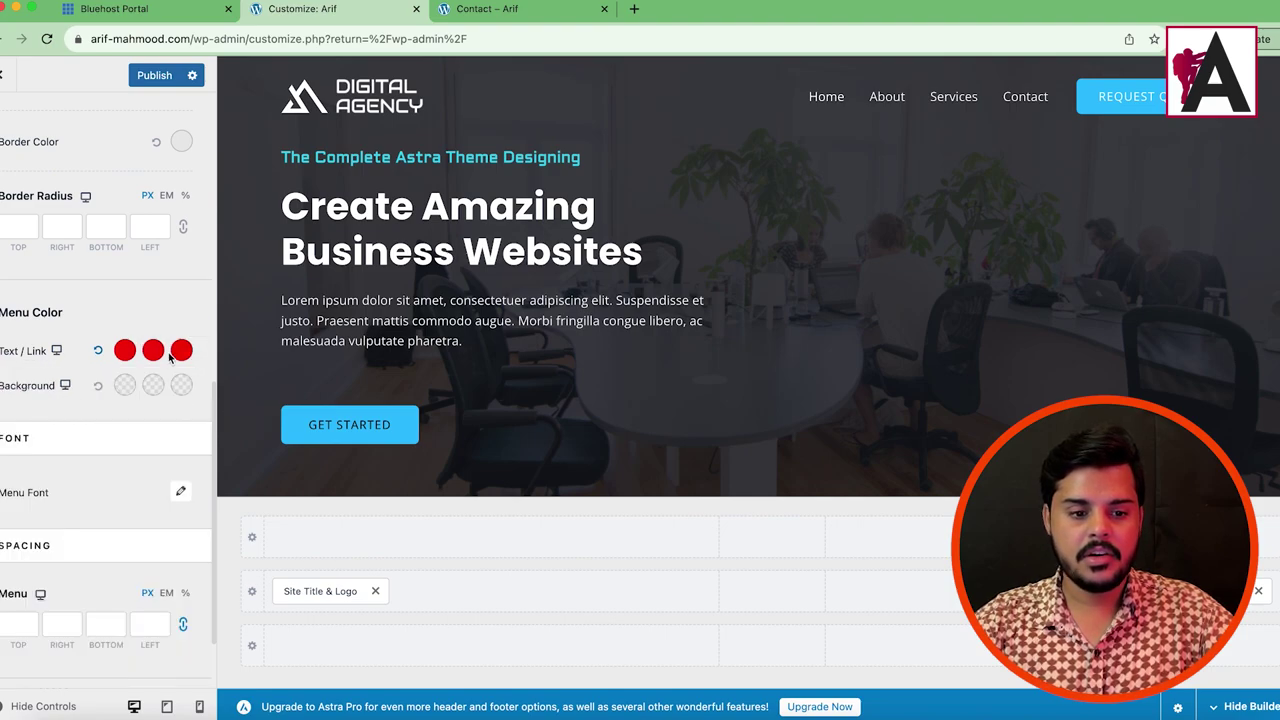
pyautogui.click(98, 352)
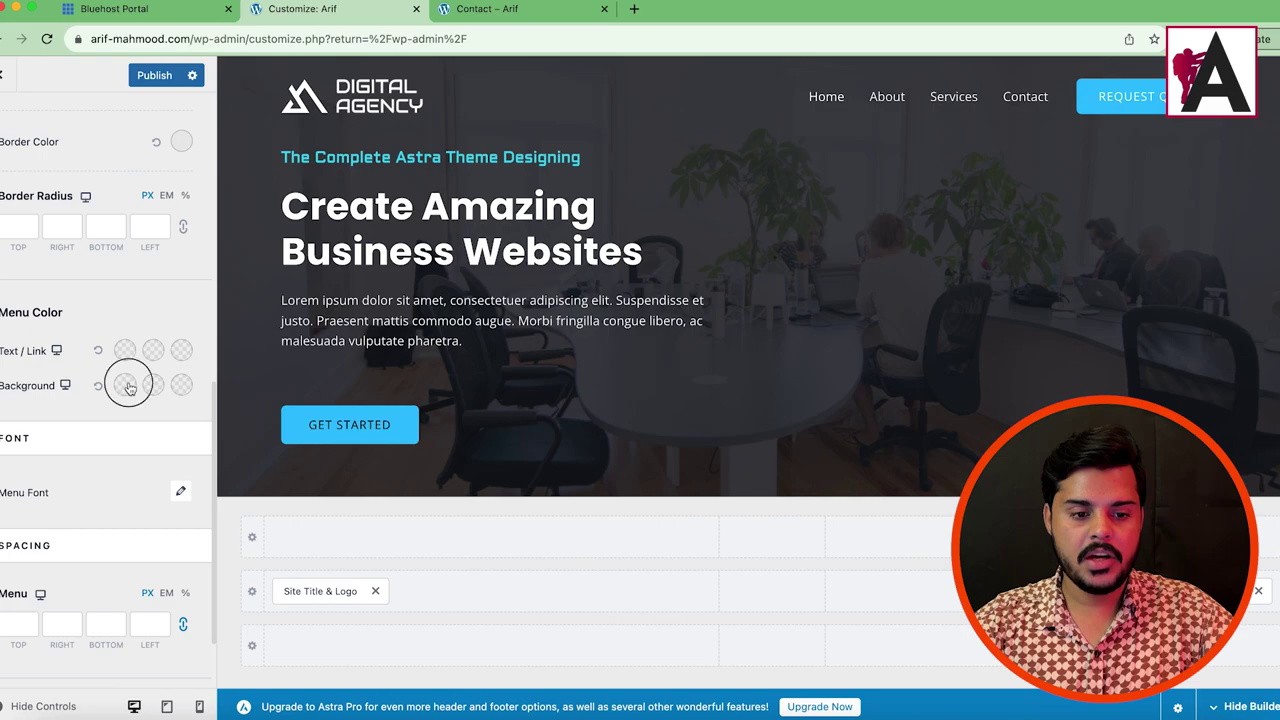
# Step: Try a red menu background colour, then clear it back to default
pyautogui.click(124, 385)
pyautogui.click(126, 526)
pyautogui.moveTo(166, 525)
pyautogui.mouseDown()
pyautogui.moveTo(171, 494)
pyautogui.moveTo(123, 516)
pyautogui.moveTo(80, 514)
pyautogui.moveTo(100, 500)
pyautogui.mouseUp()
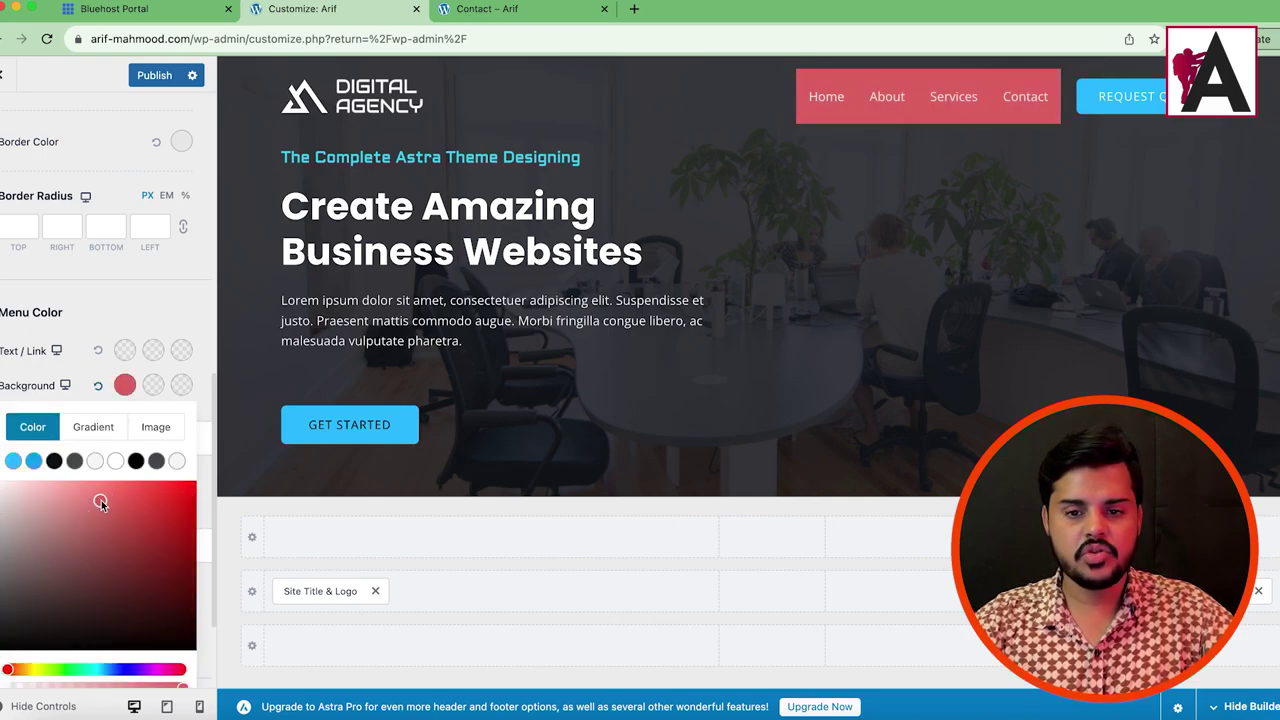
pyautogui.click(97, 388)
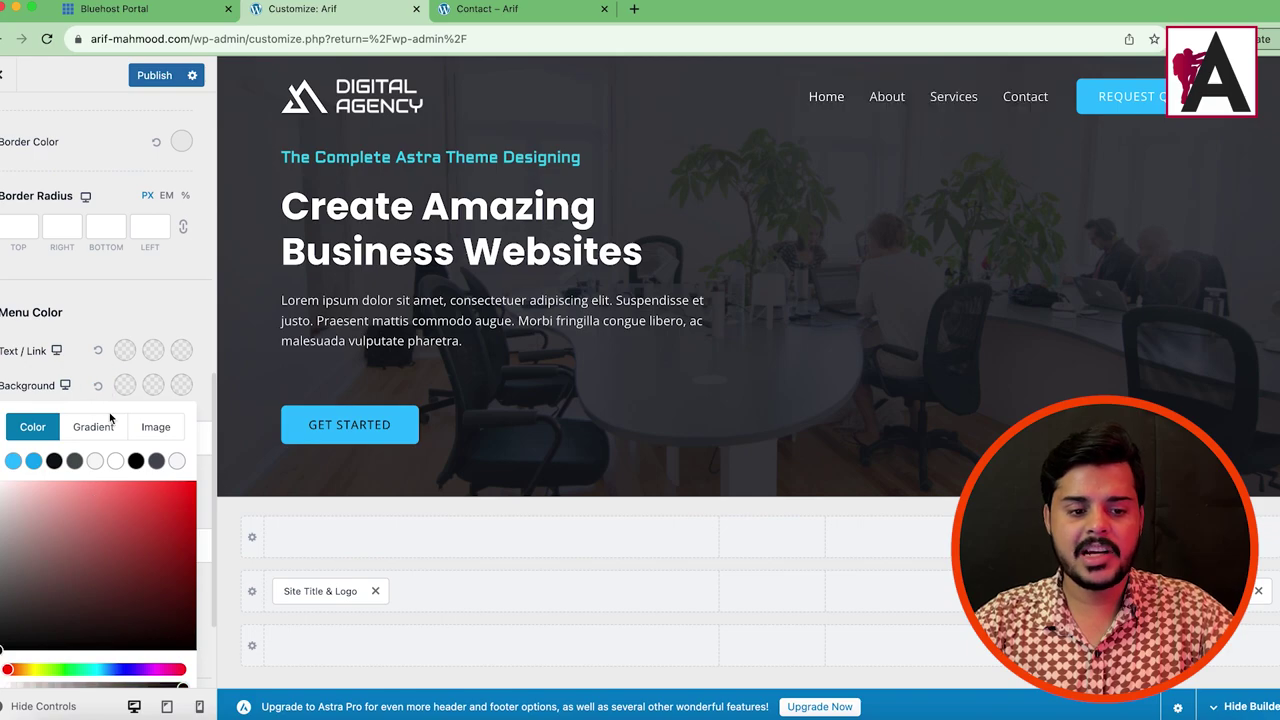
pyautogui.click(153, 324)
pyautogui.scroll(-1, 117, 420)
pyautogui.scroll(3, 117, 420)
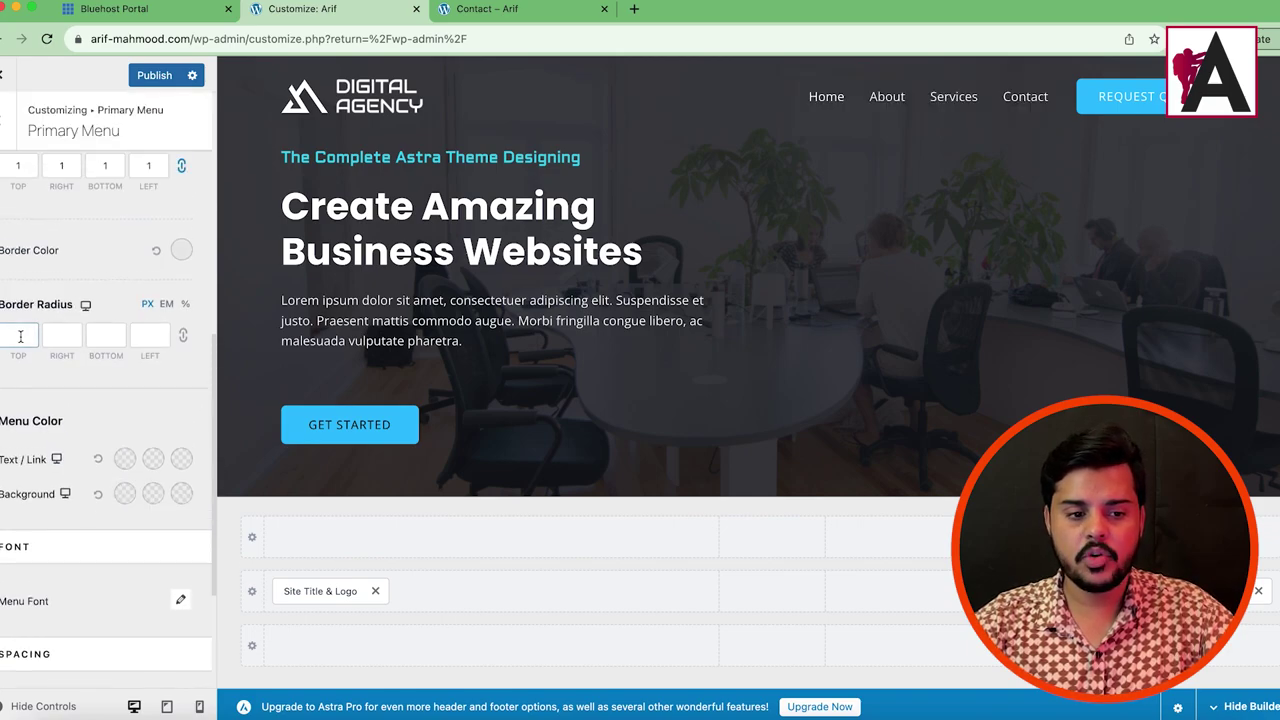
# Step: Try Andada Pro as the primary menu font family
pyautogui.scroll(3, 30, 345)
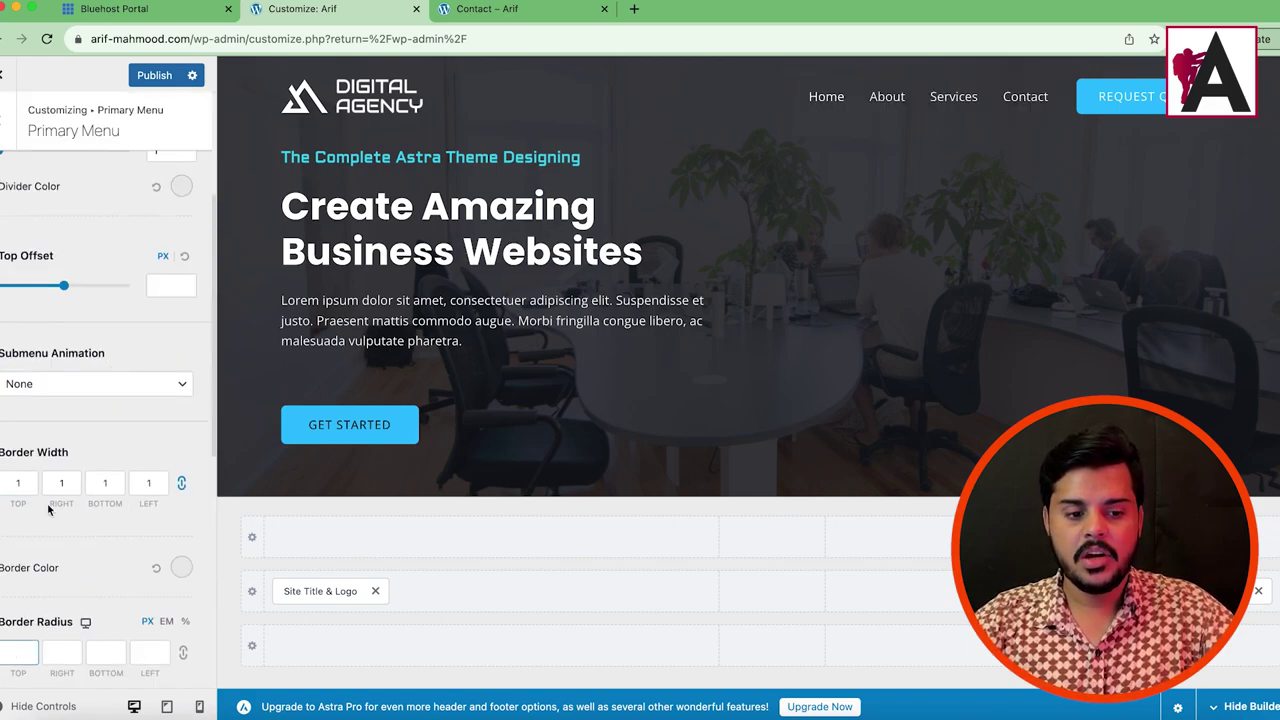
pyautogui.scroll(-4, 47, 503)
pyautogui.scroll(1, 125, 309)
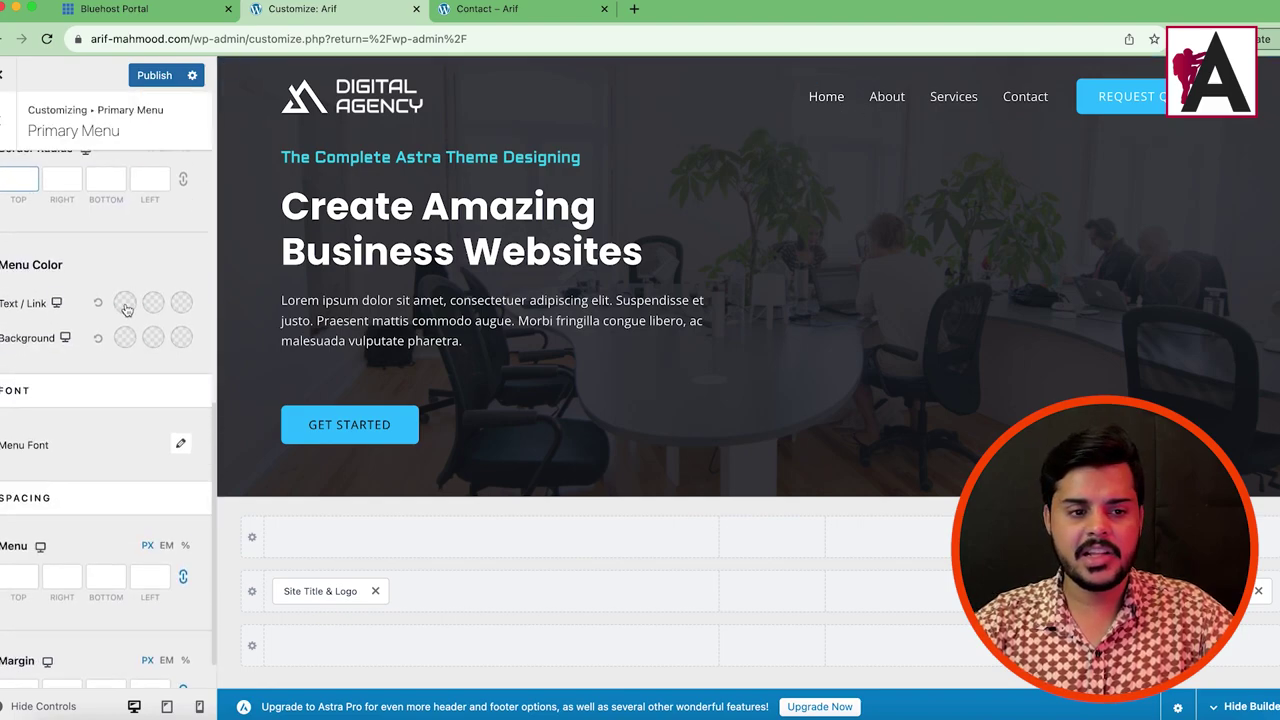
pyautogui.scroll(-1, 125, 309)
pyautogui.scroll(5, 72, 443)
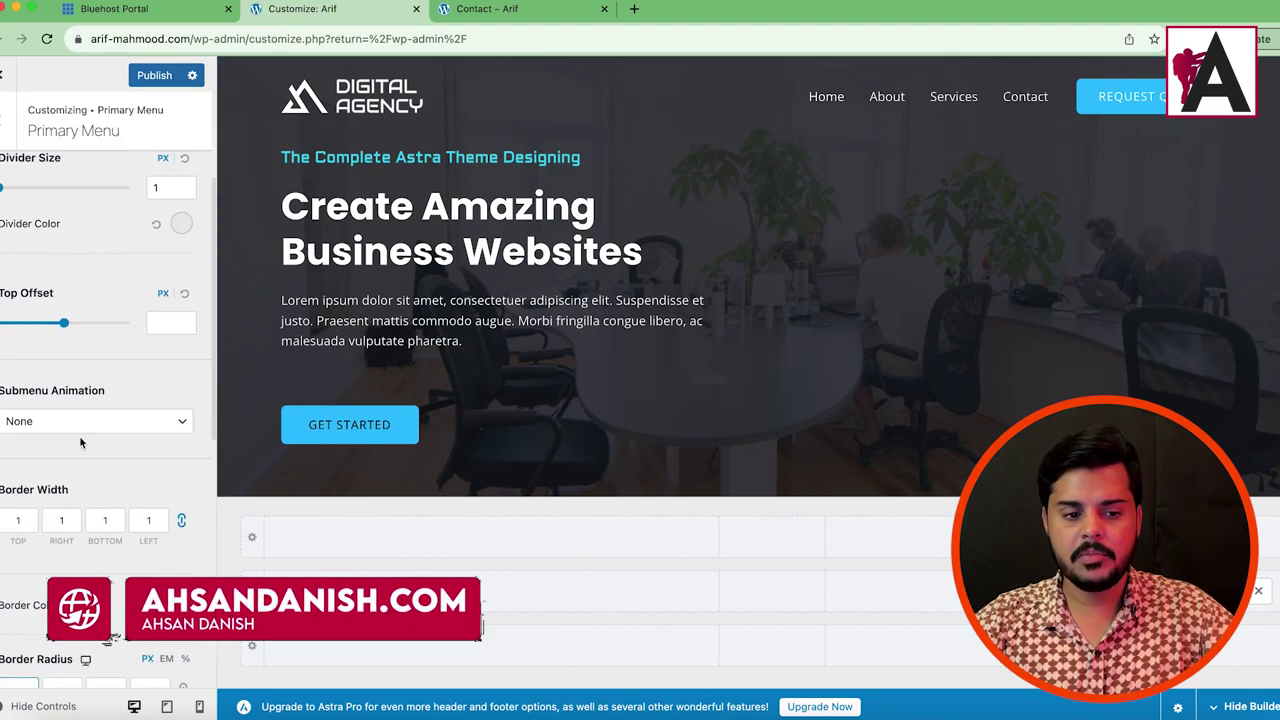
pyautogui.scroll(-5, 72, 443)
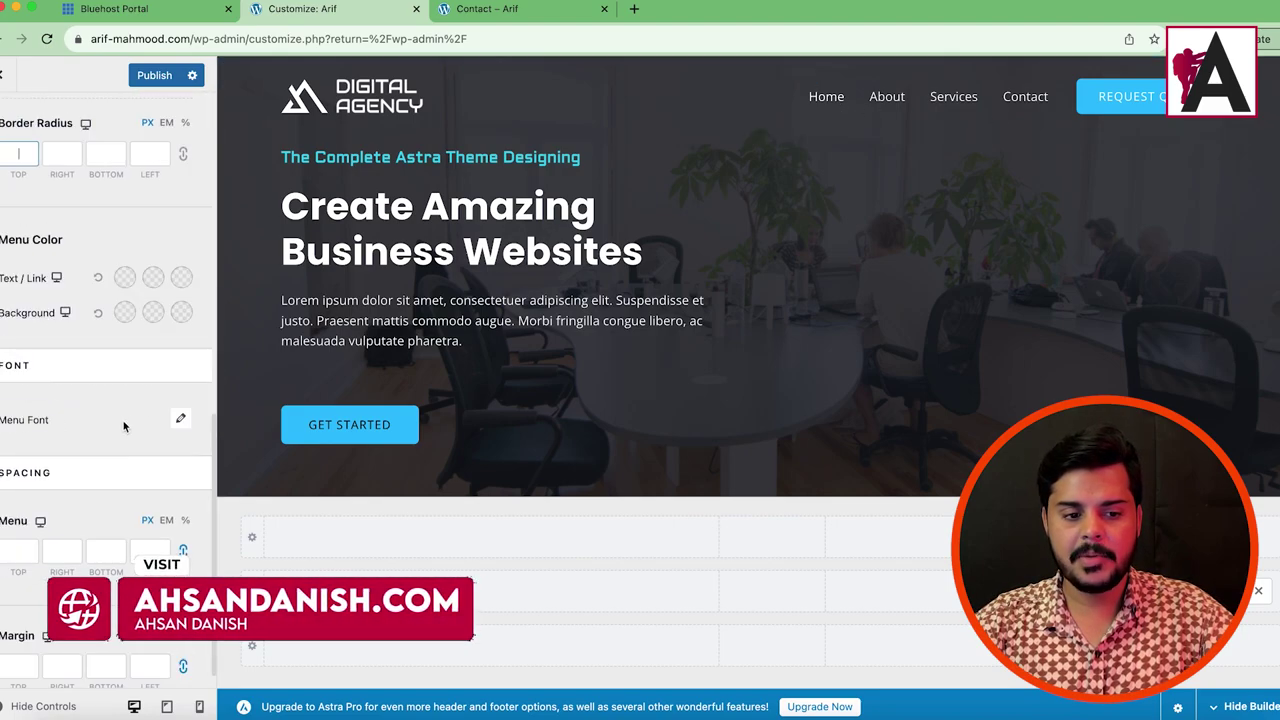
pyautogui.click(180, 418)
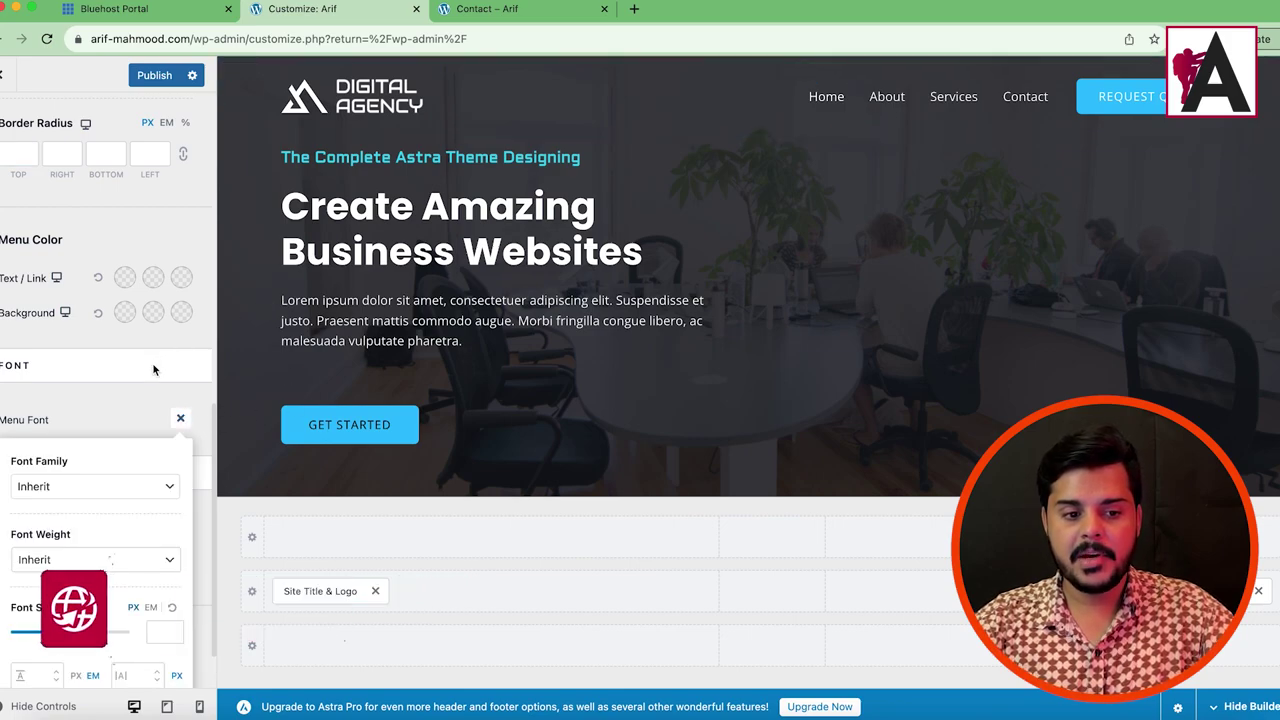
pyautogui.scroll(-1, 120, 410)
pyautogui.click(103, 419)
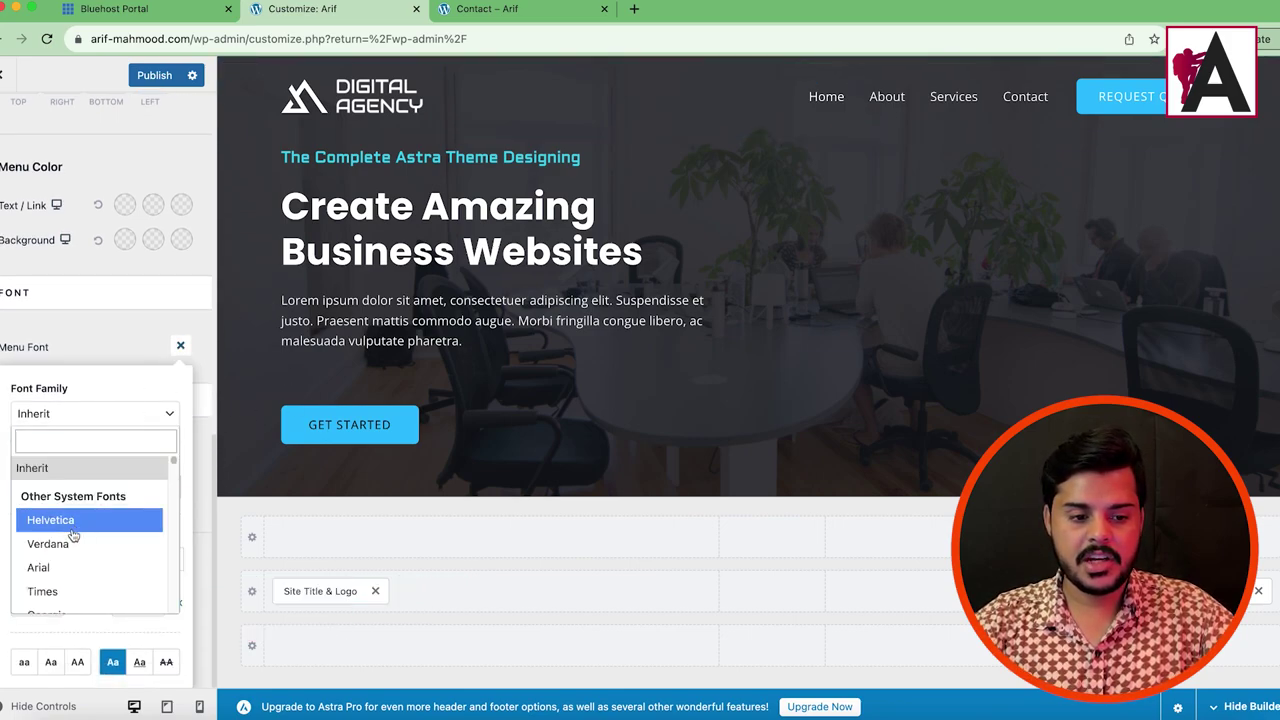
pyautogui.scroll(-2, 57, 550)
pyautogui.scroll(-5, 75, 580)
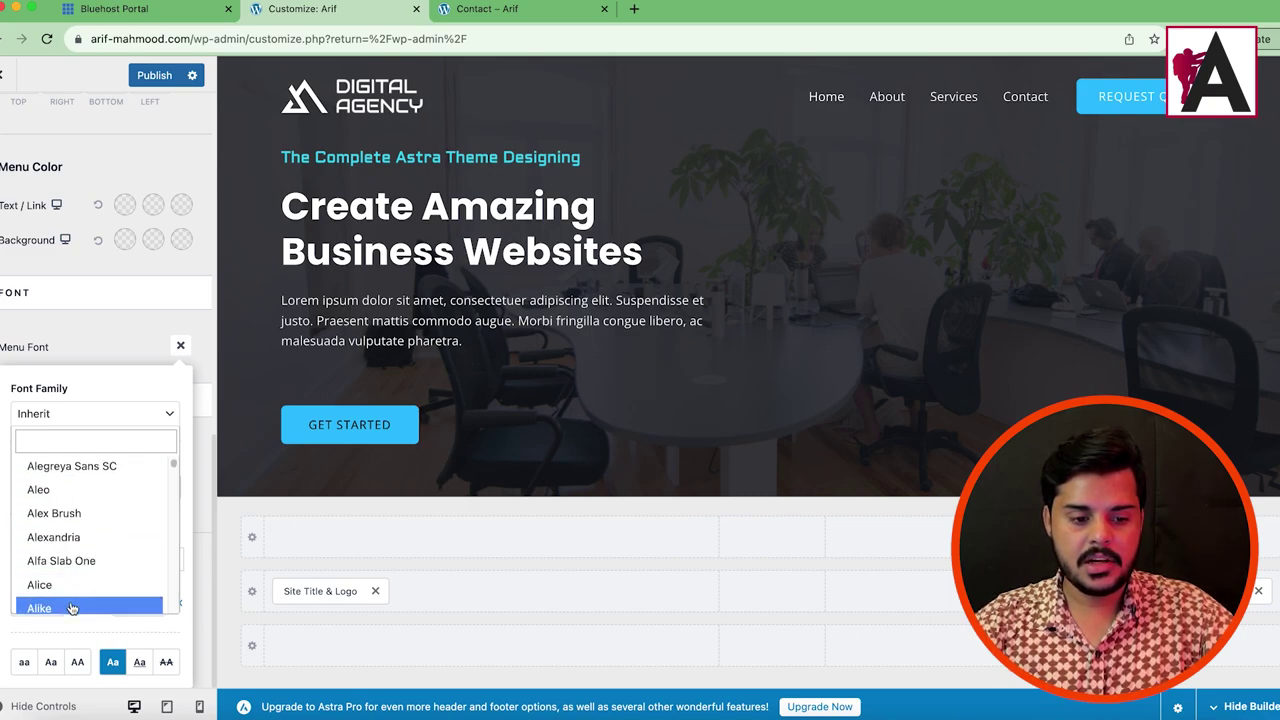
pyautogui.scroll(-5, 75, 605)
pyautogui.click(97, 480)
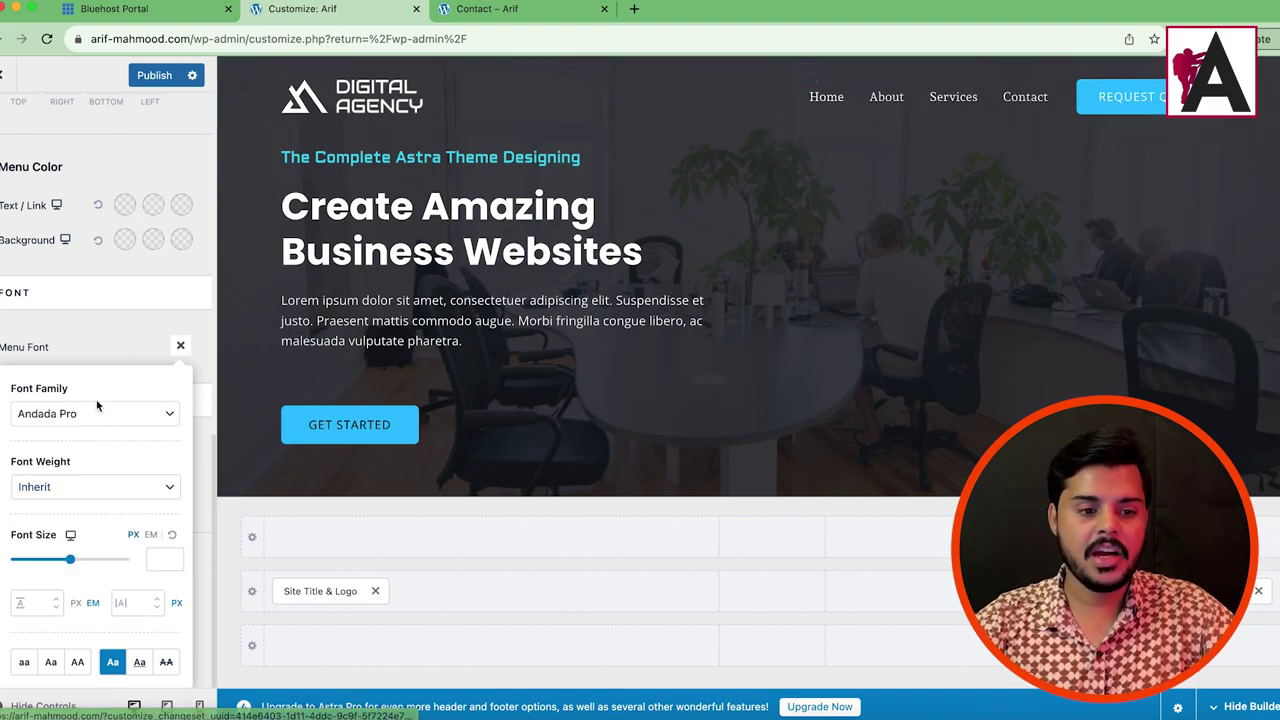
pyautogui.click(180, 346)
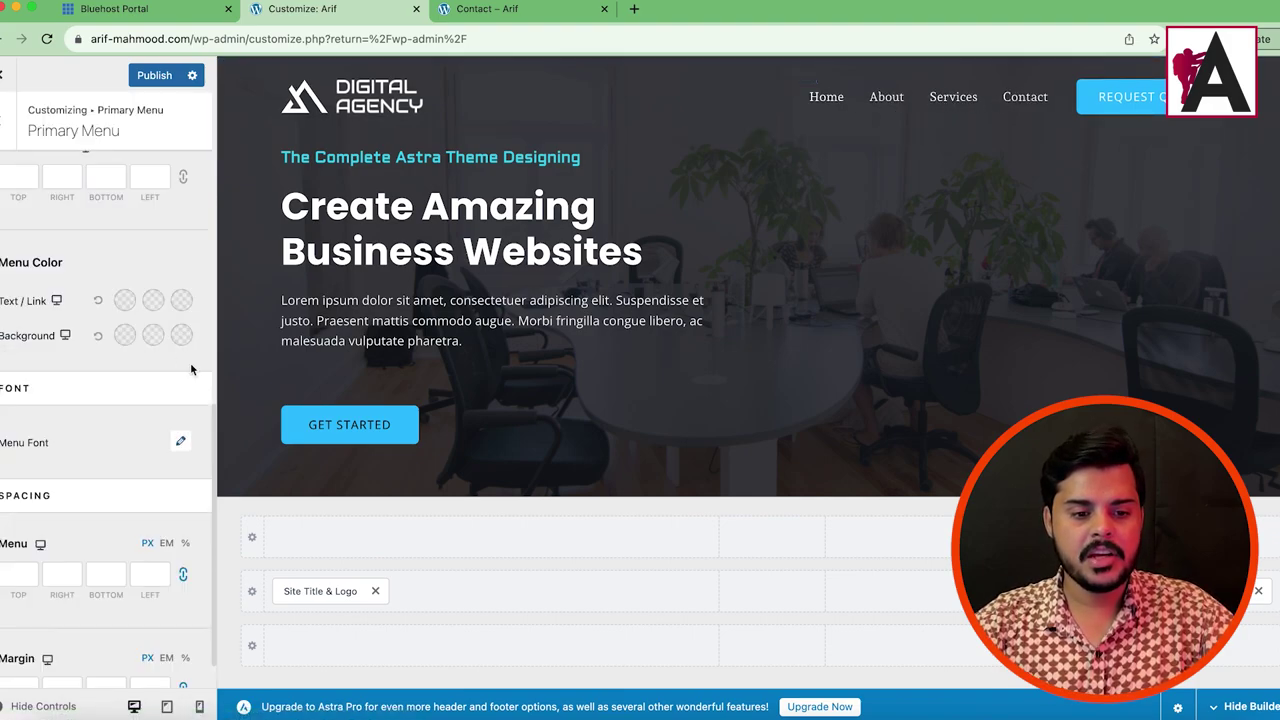
# Step: Set the menu font family back to Inherit and make the menu items uppercase
pyautogui.click(183, 442)
pyautogui.scroll(2, 130, 538)
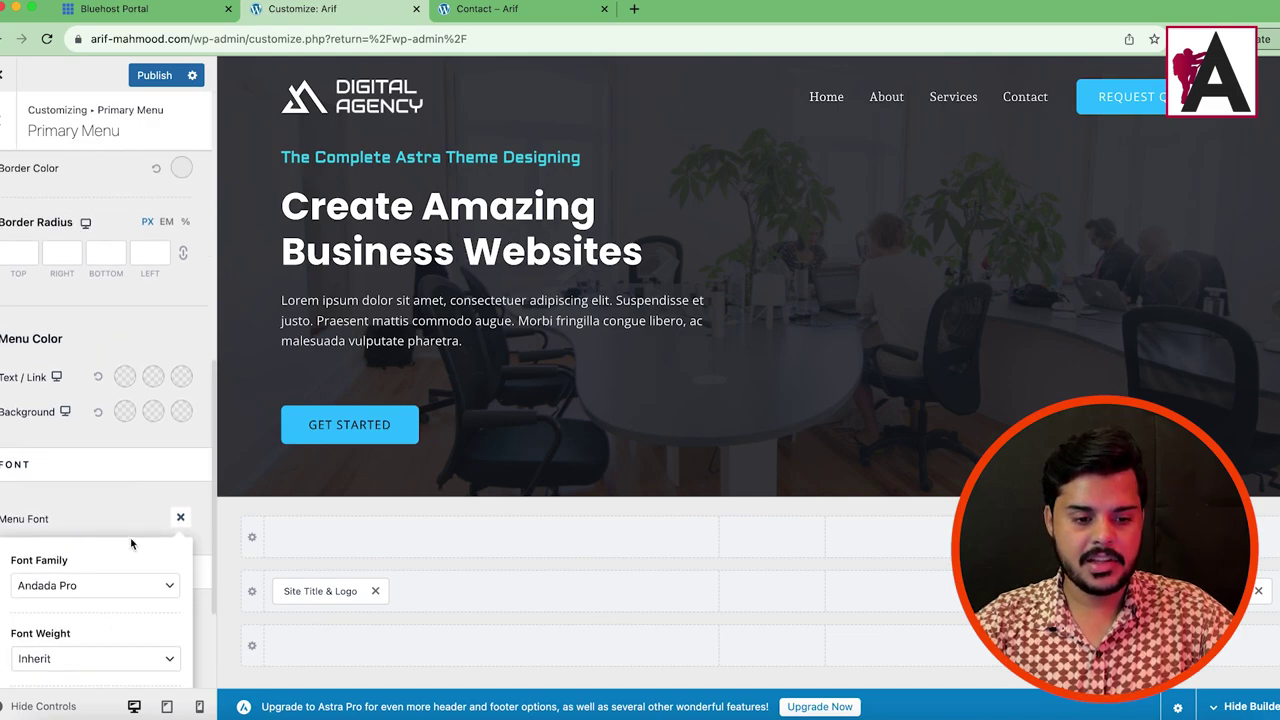
pyautogui.scroll(-3, 130, 560)
pyautogui.click(118, 446)
pyautogui.scroll(5, 120, 520)
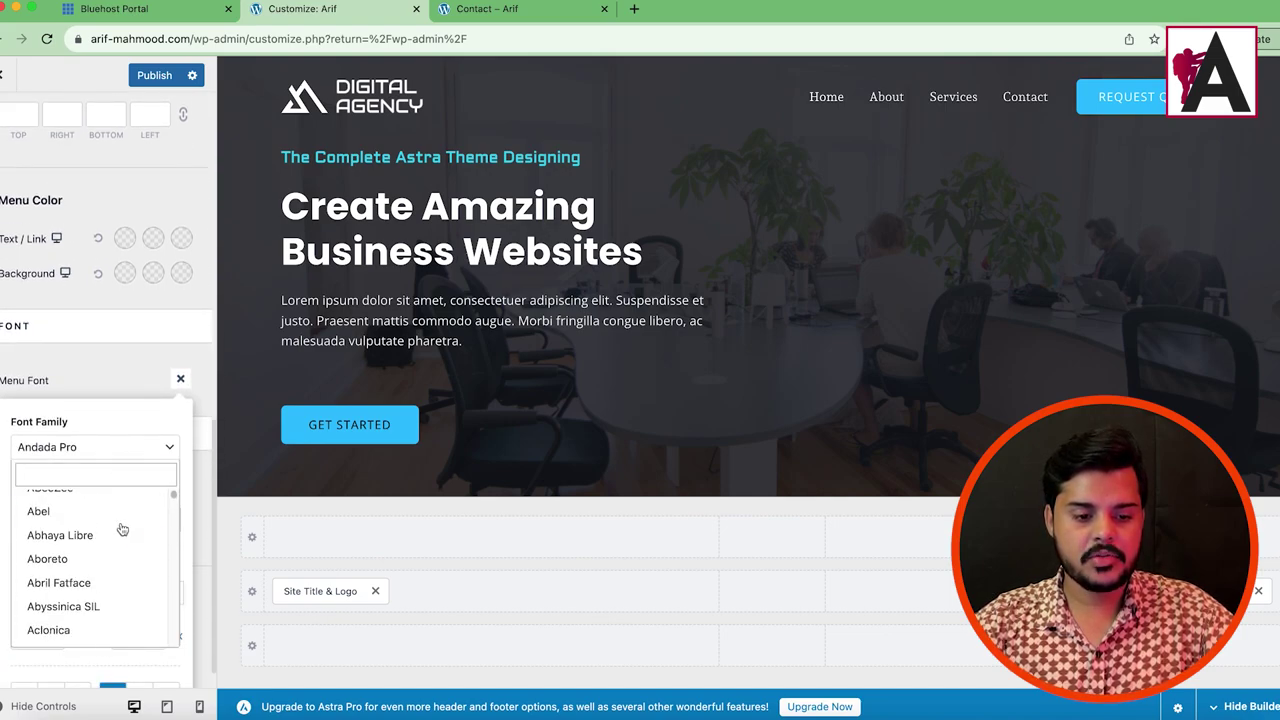
pyautogui.click(123, 483)
pyautogui.scroll(-1, 98, 533)
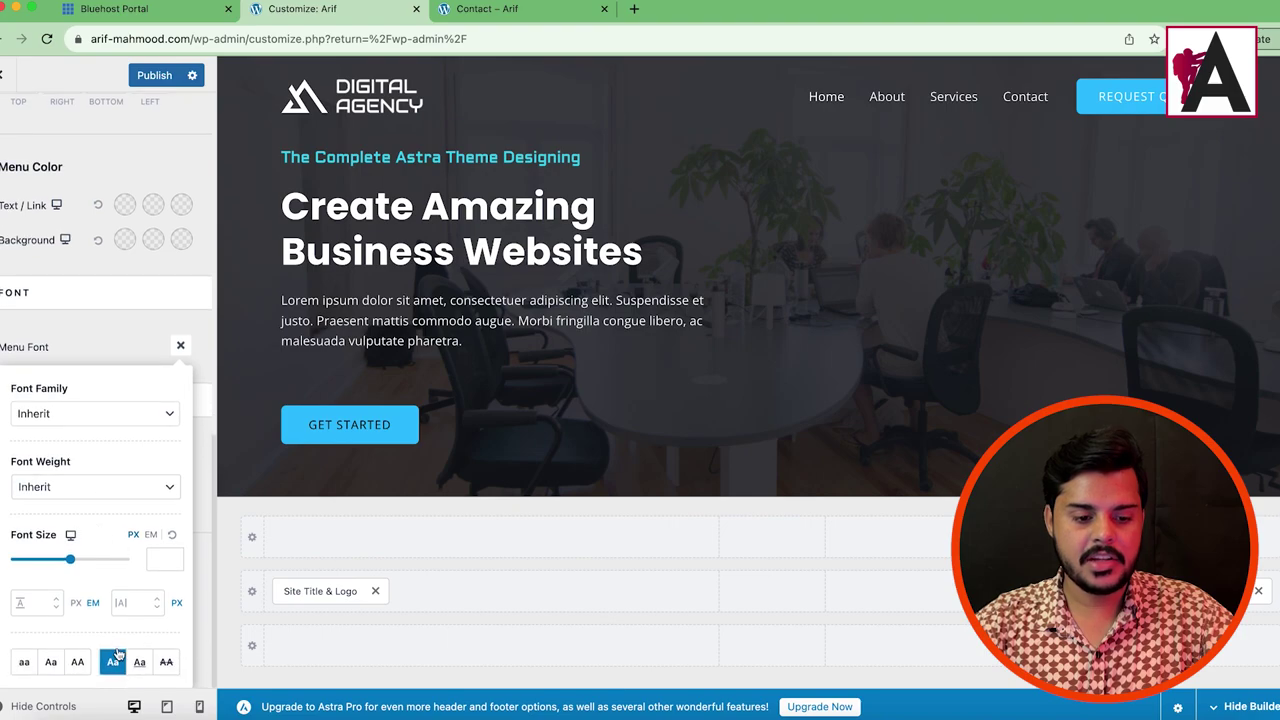
pyautogui.click(72, 667)
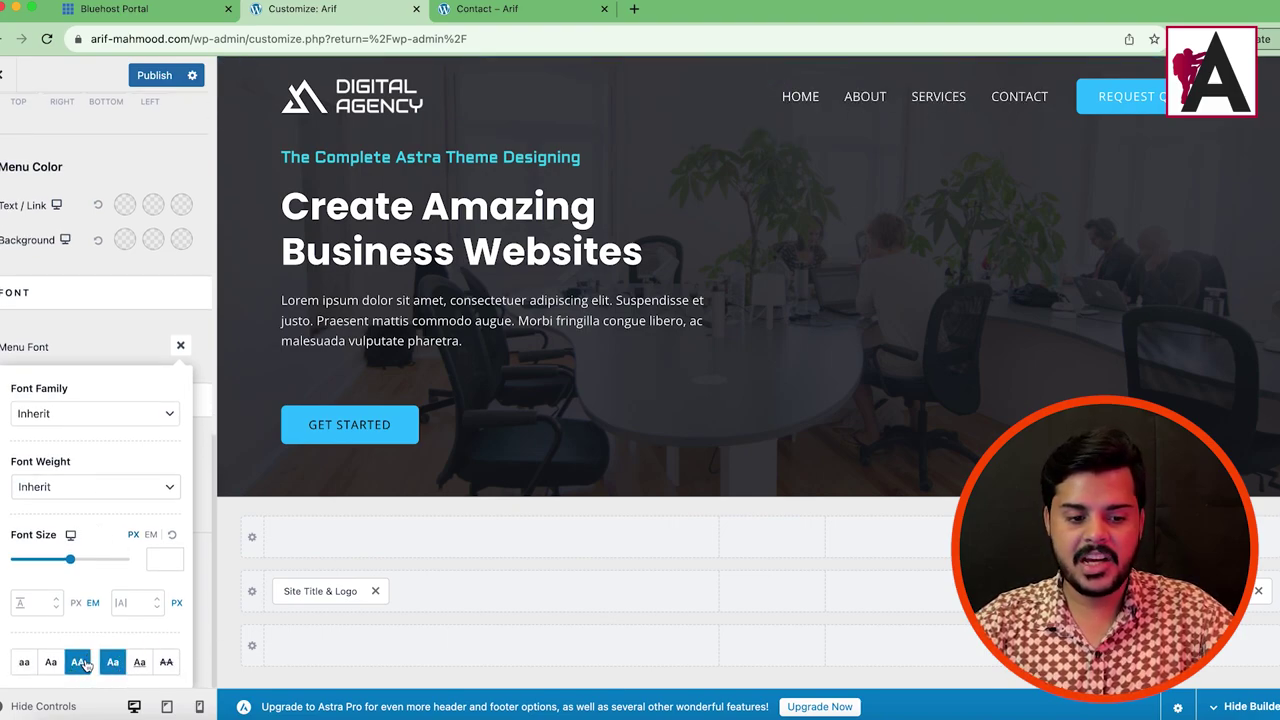
# Step: Try a different menu font size and publish the Customizer changes
pyautogui.moveTo(70, 561); pyautogui.dragTo(60, 567)
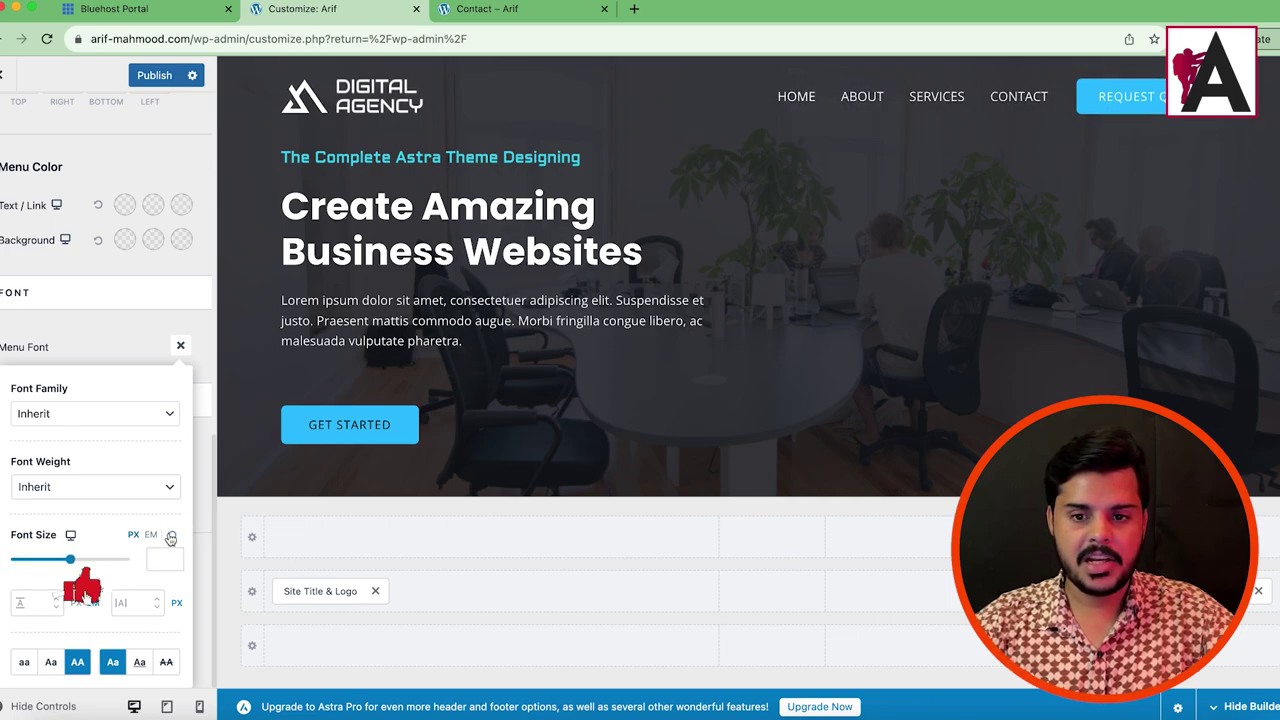
pyautogui.click(157, 78)
pyautogui.scroll(10, 75, 196)
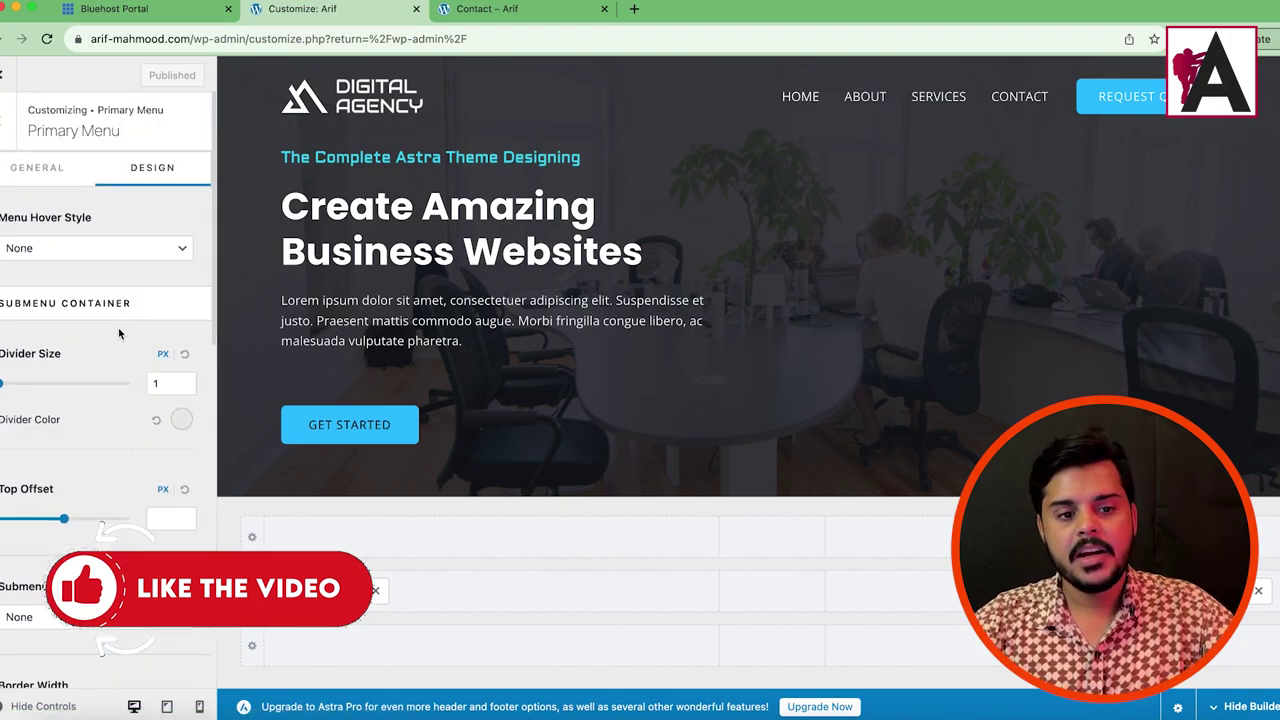
# Step: Go back from the header button settings to the list of header elements
pyautogui.click(10, 122)
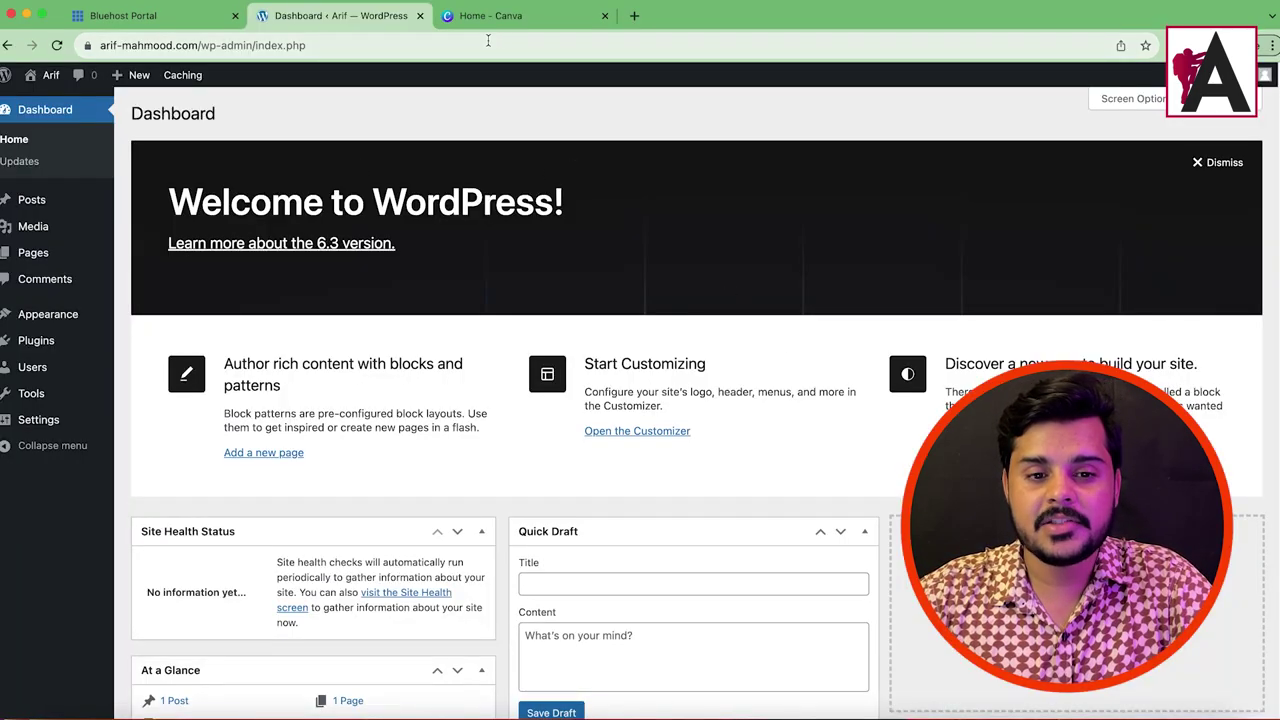
# Step: Open the live site in a new tab and inspect its missing-theme error
pyautogui.moveTo(50, 75)
pyautogui.rightClick(60, 101)
pyautogui.click(120, 104)
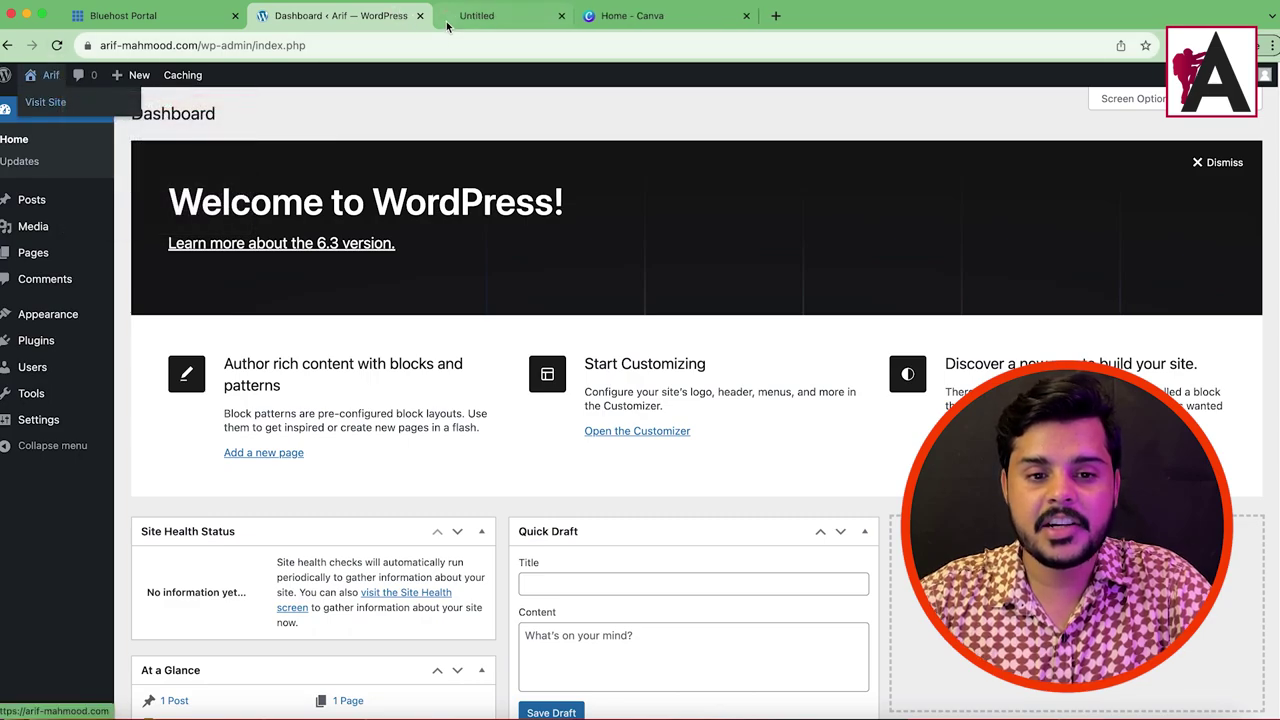
pyautogui.click(452, 20)
pyautogui.moveTo(282, 145); pyautogui.dragTo(786, 363)
pyautogui.click(786, 363)
pyautogui.click(343, 17)
# Step: Search 'astra' under Themes > Add New, then install and activate it
pyautogui.moveTo(48, 314)
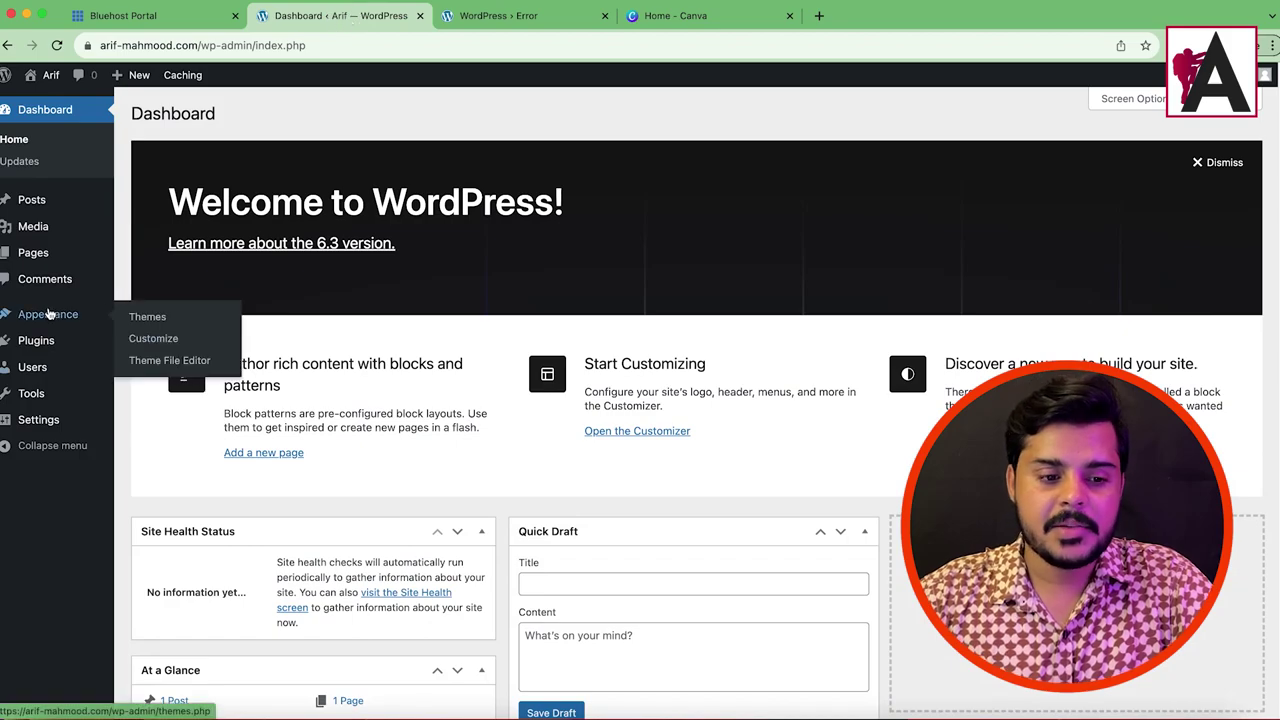
pyautogui.click(158, 322)
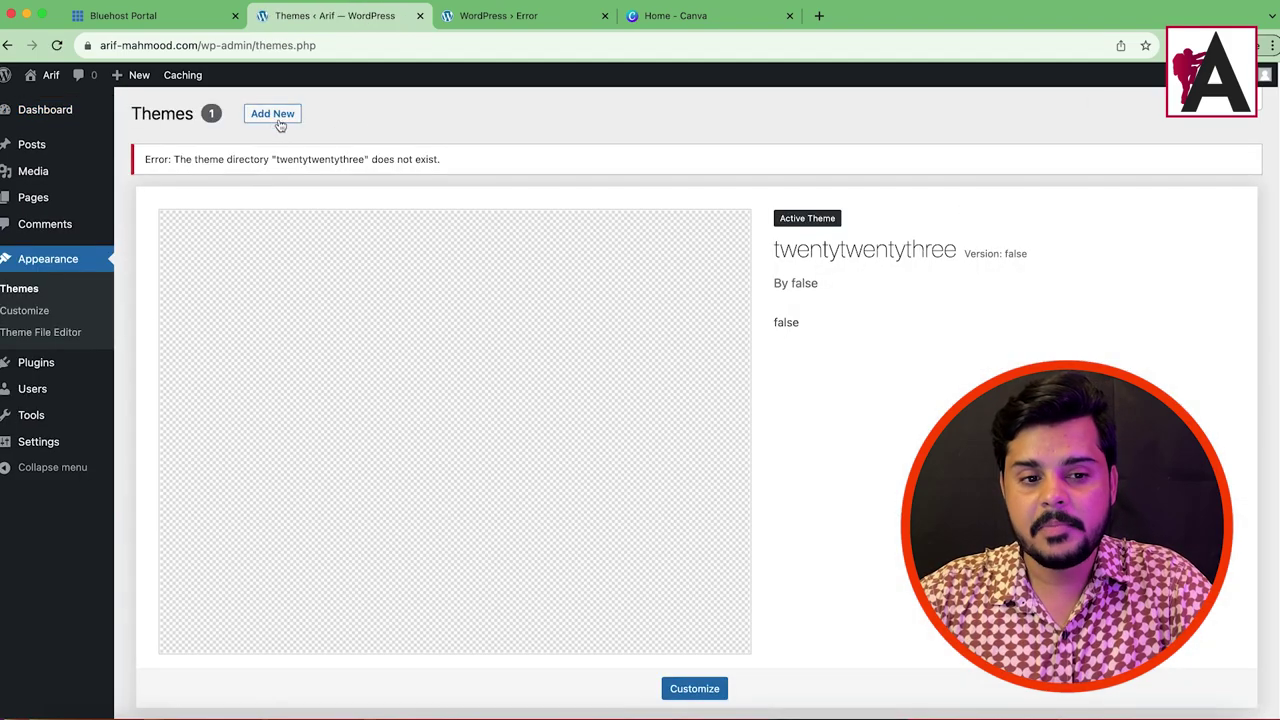
pyautogui.click(275, 114)
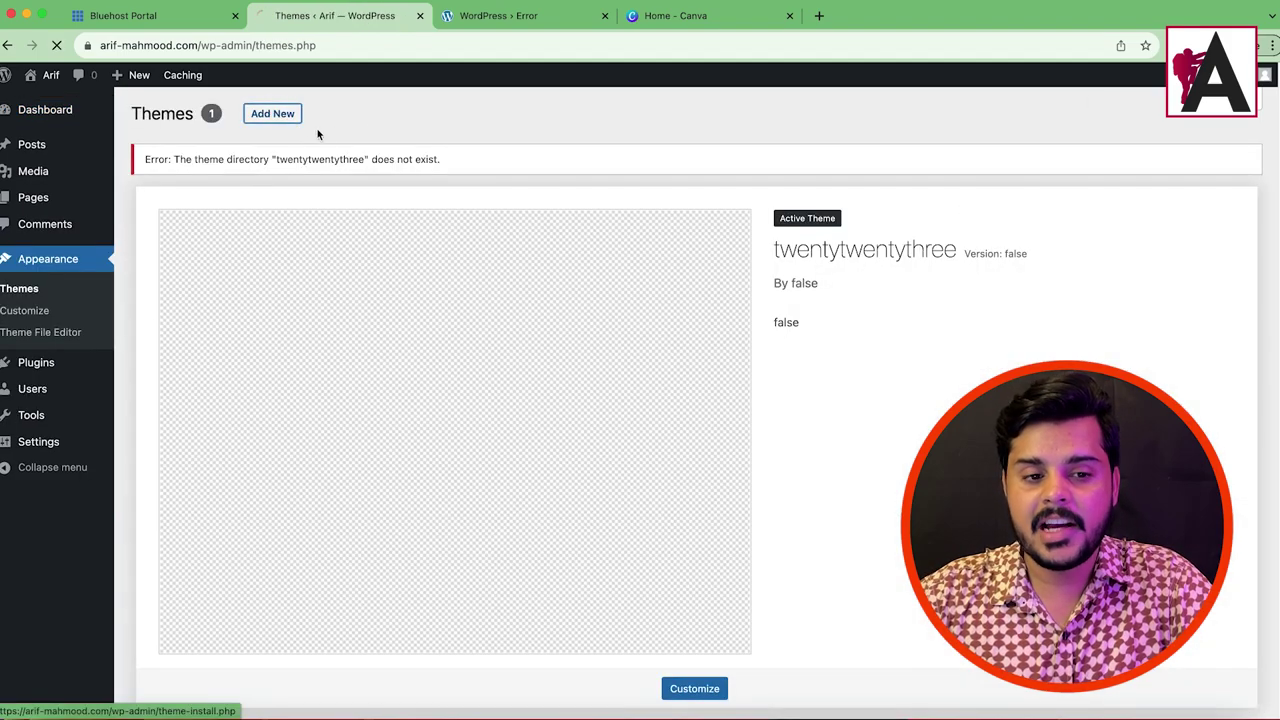
pyautogui.click(1090, 160)
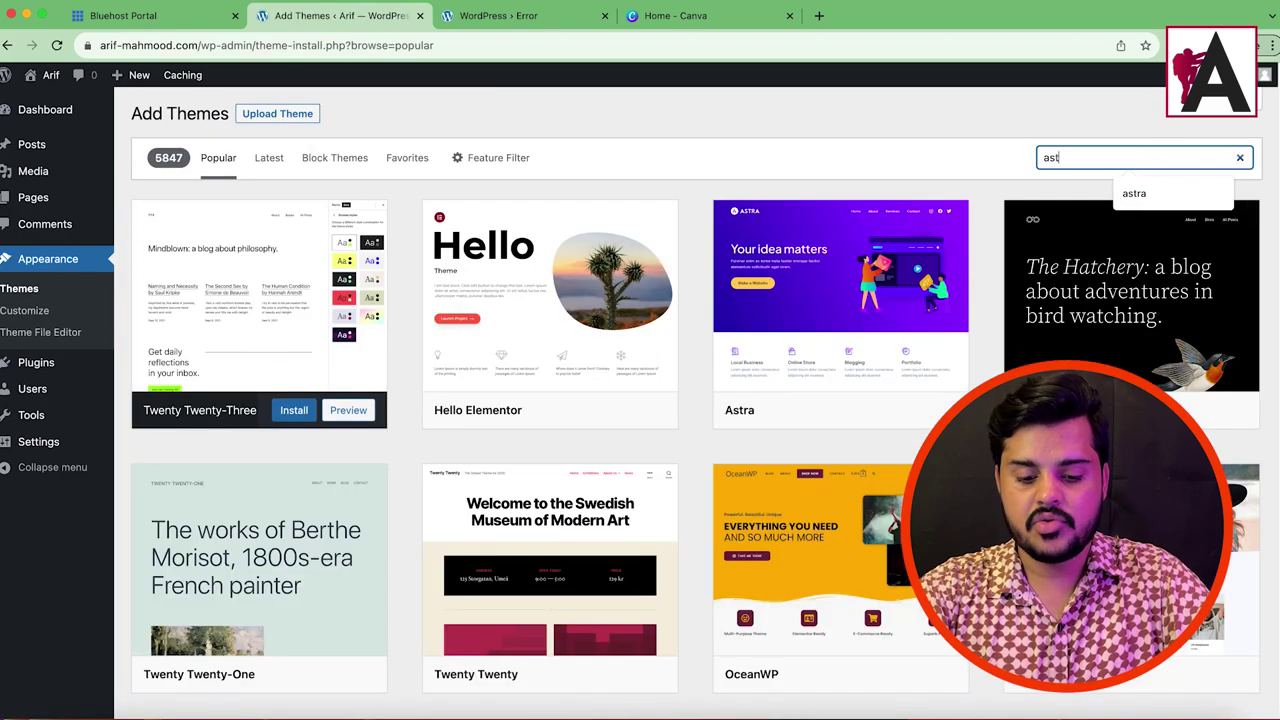
pyautogui.press('Return')
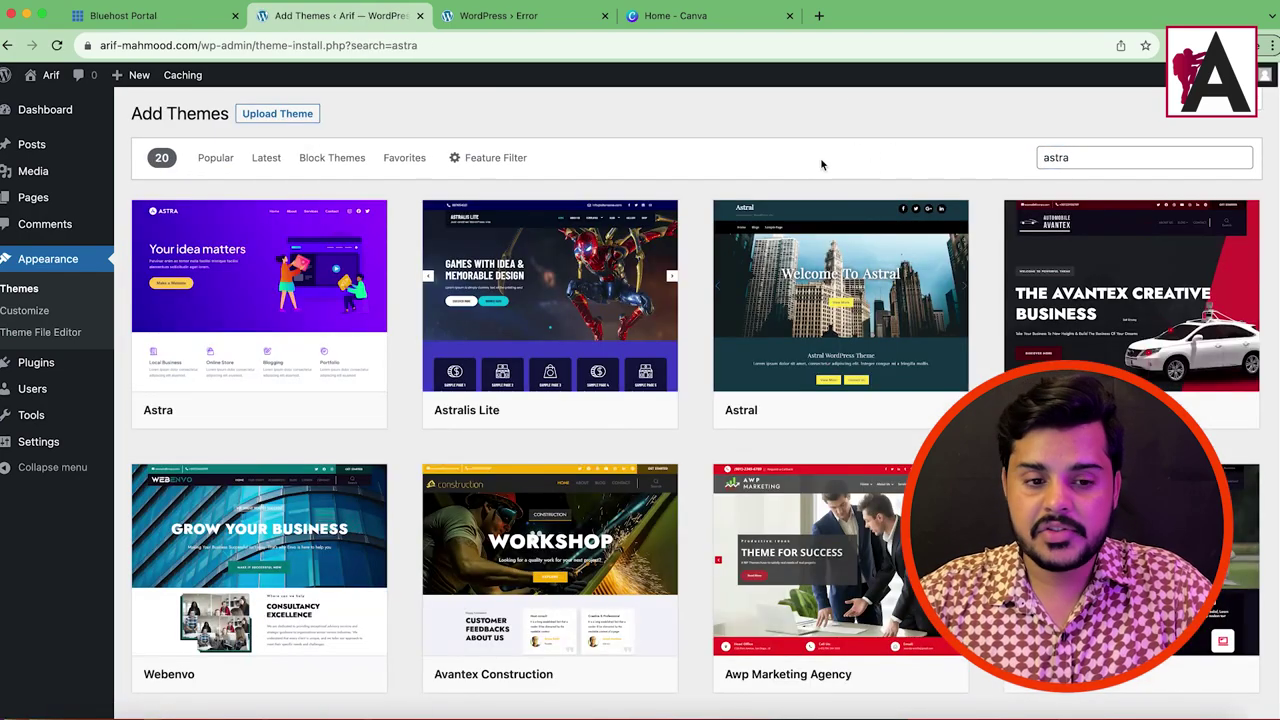
pyautogui.click(303, 416)
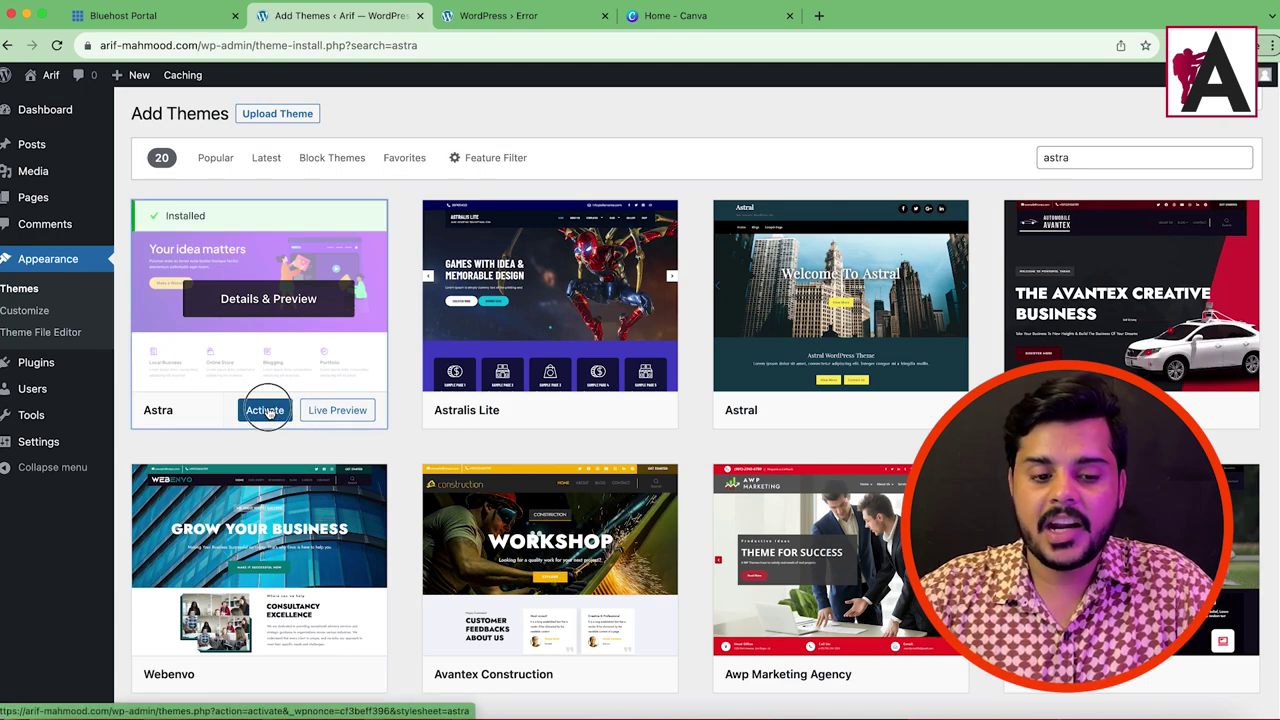
pyautogui.click(266, 411)
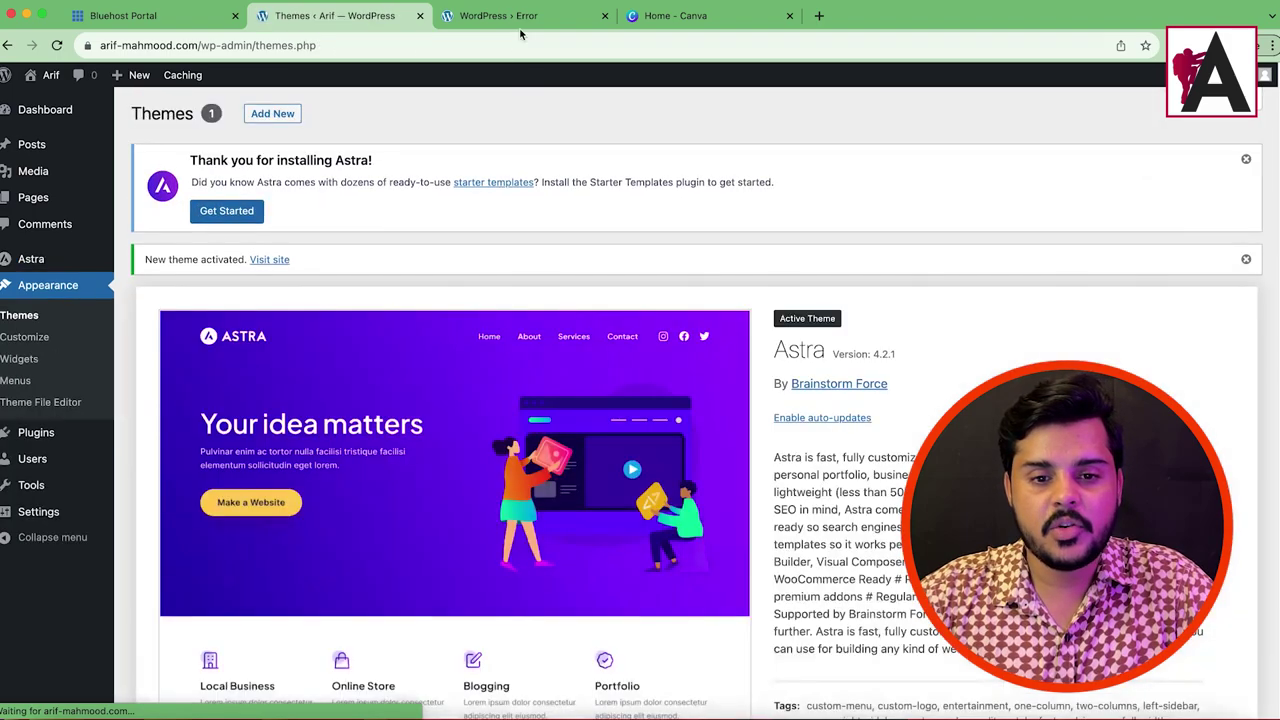
pyautogui.click(498, 15)
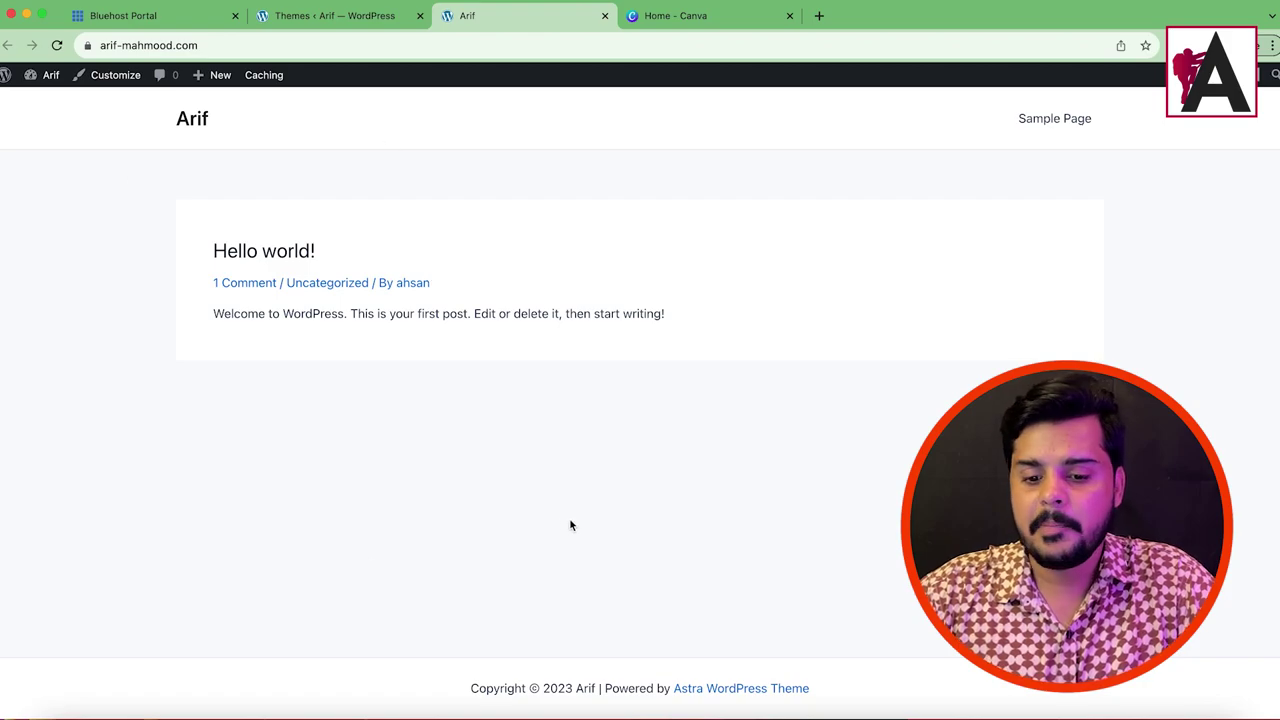
# Step: Go from the live site to the /wp-admin/ dashboard and open Appearance > Starter Templates
pyautogui.click(331, 24)
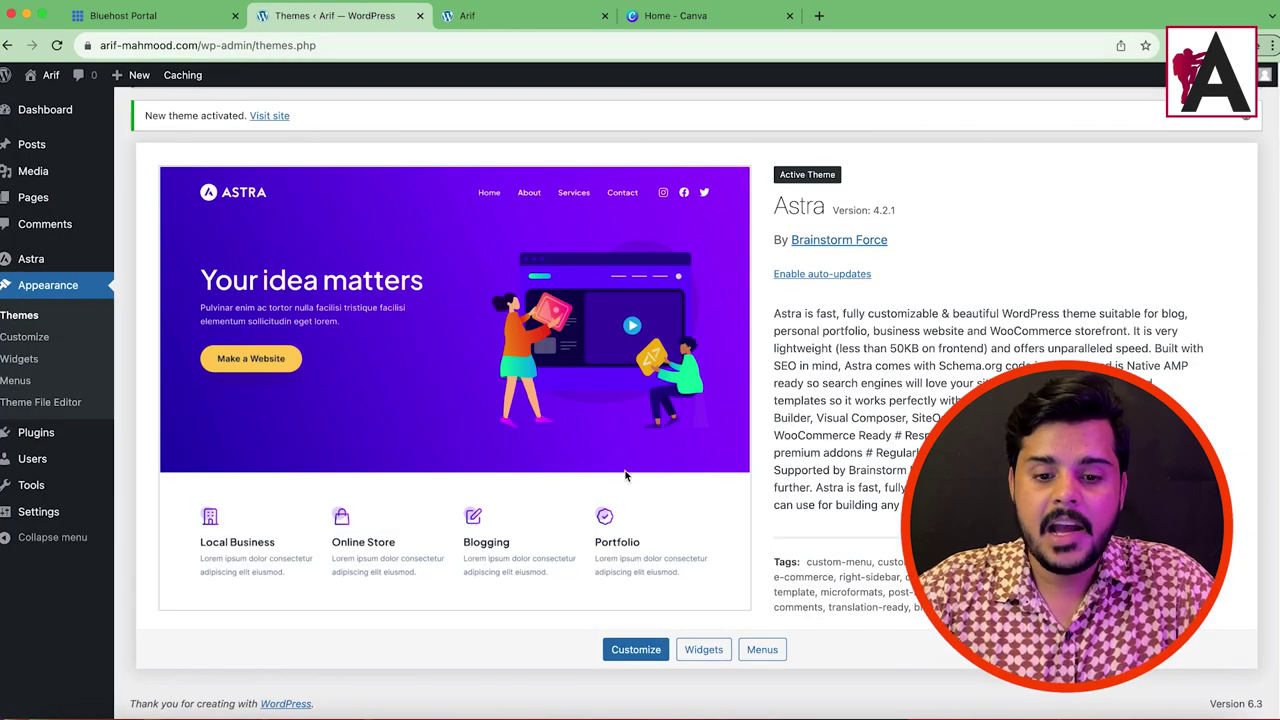
pyautogui.scroll(3, 625, 474)
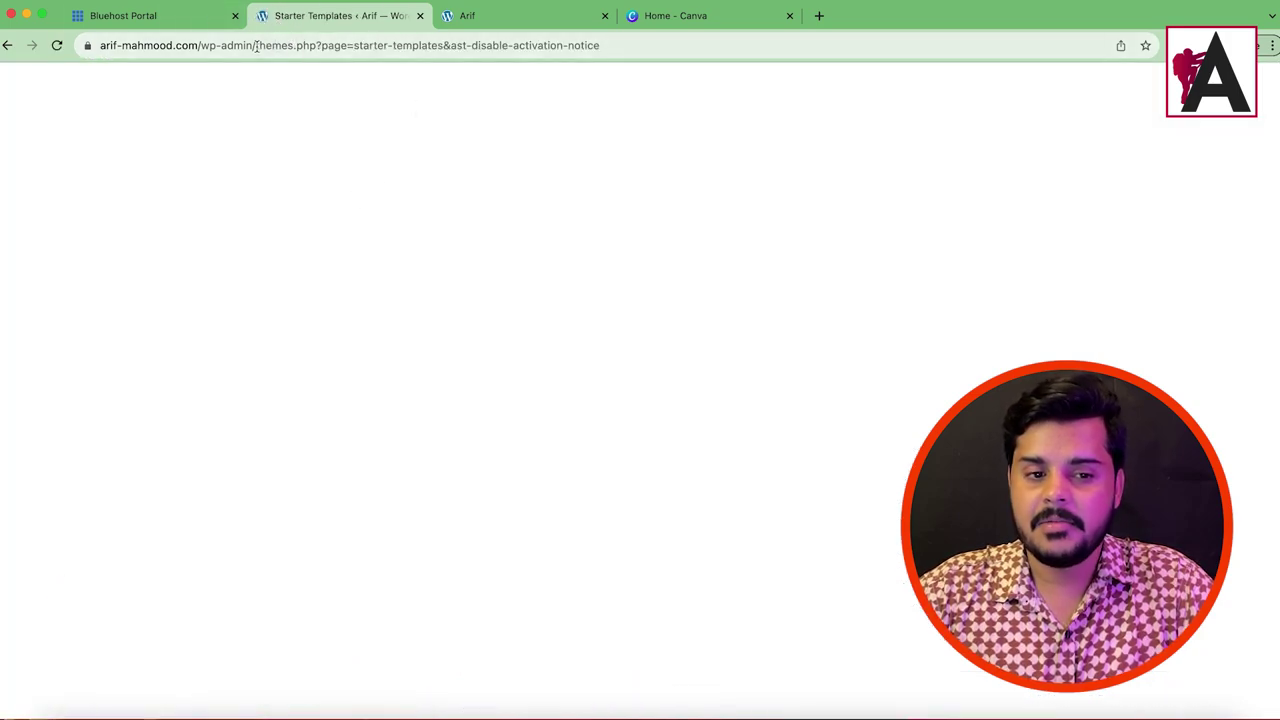
pyautogui.moveTo(257, 46); pyautogui.dragTo(595, 70)
pyautogui.press('BackSpace')
pyautogui.press('Return')
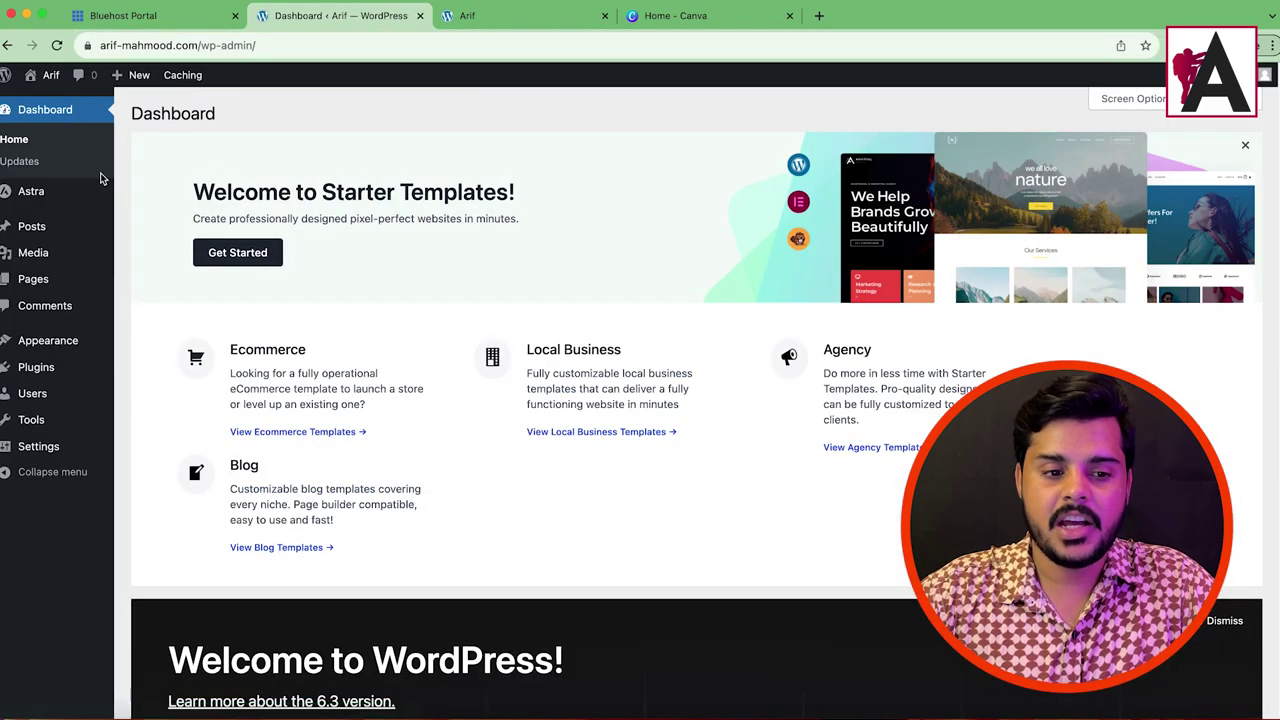
pyautogui.moveTo(68, 348)
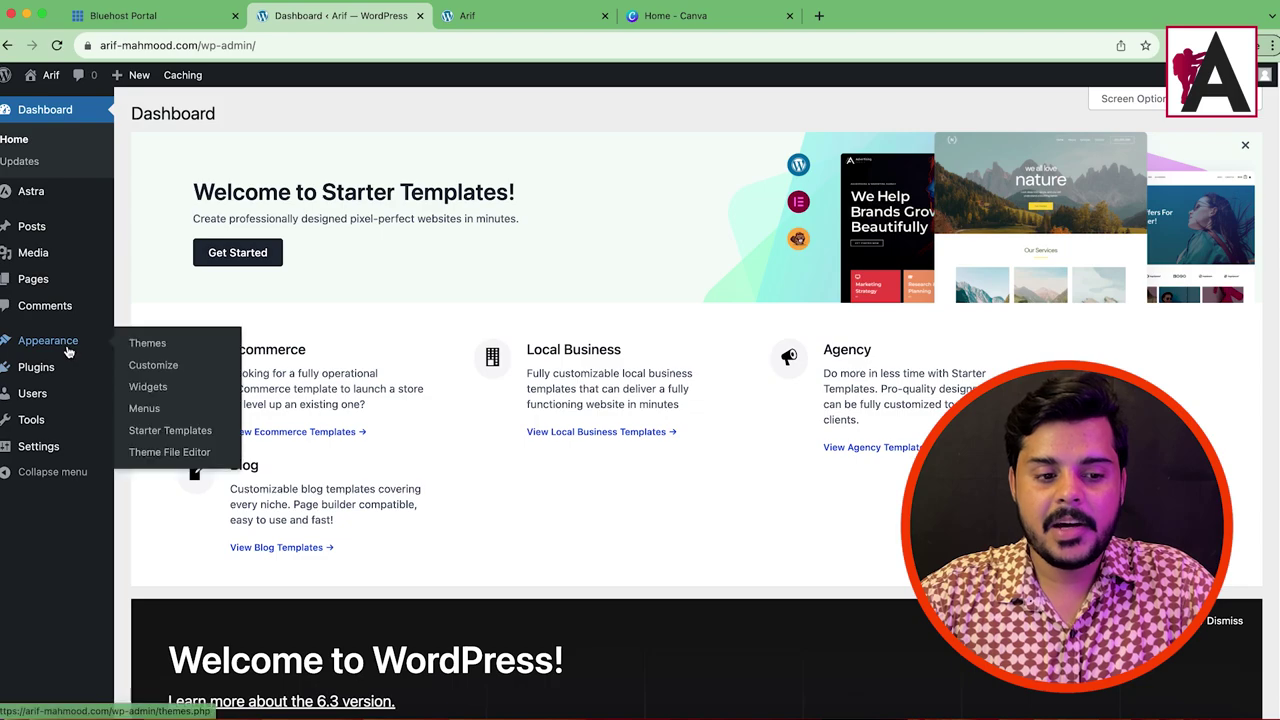
pyautogui.click(170, 432)
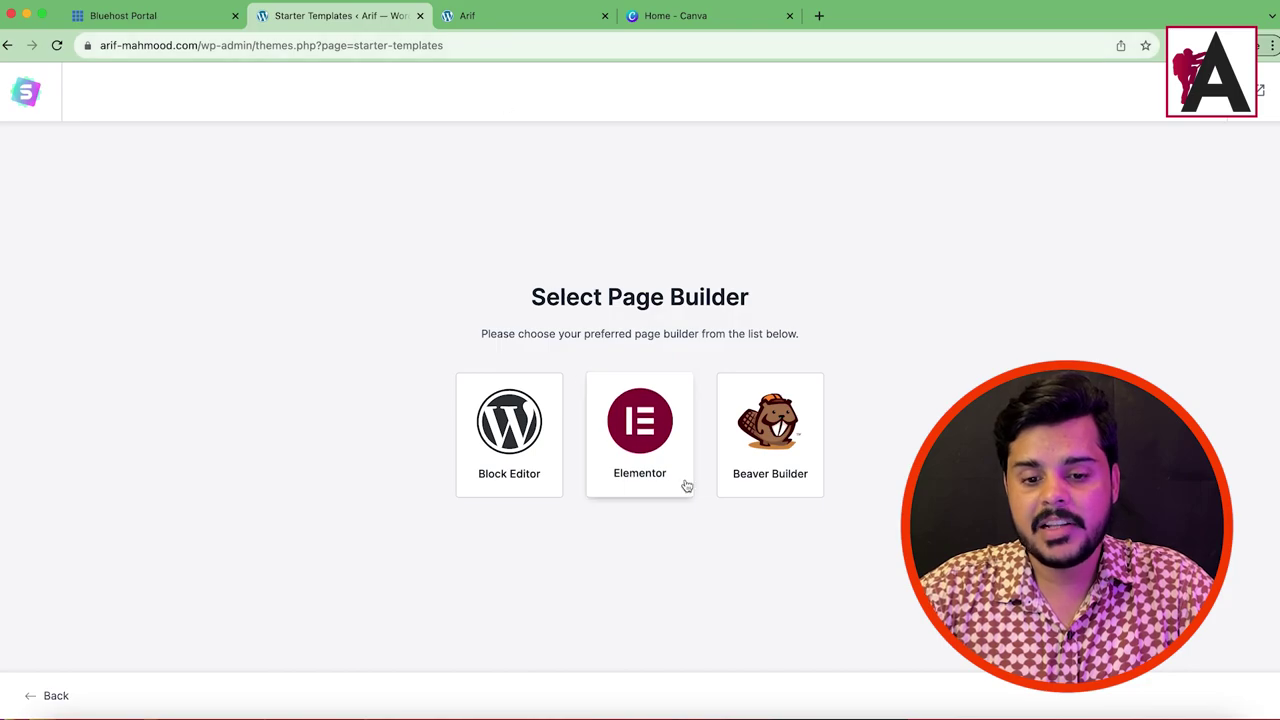
# Step: Pick Elementor as the page builder and search templates for 'restaurant', fixing the misspelling
pyautogui.click(641, 428)
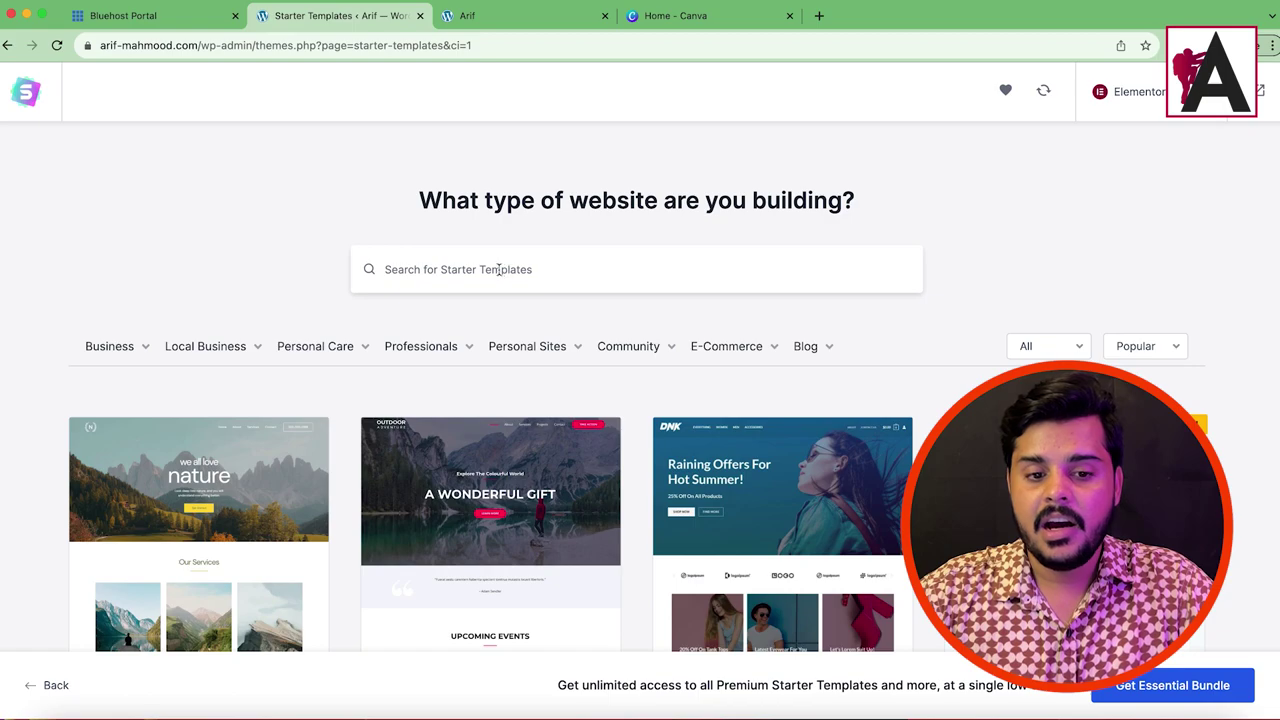
pyautogui.write('restur')
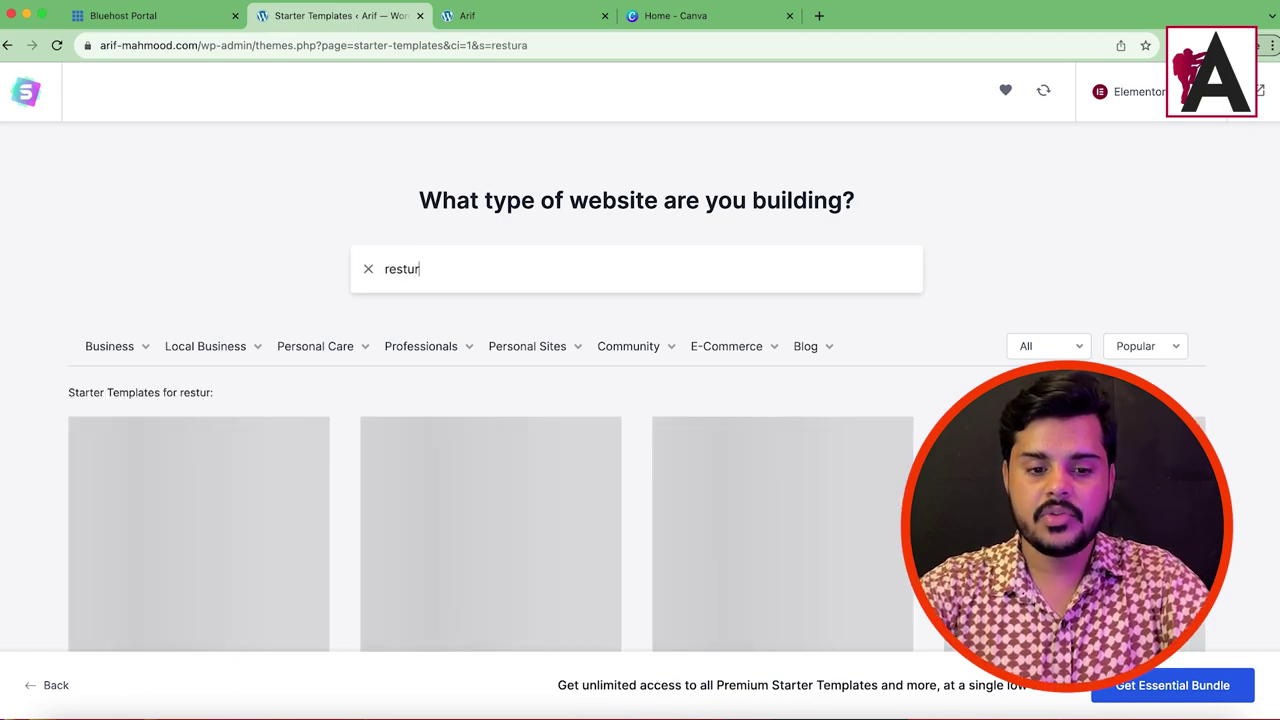
pyautogui.write('ant')
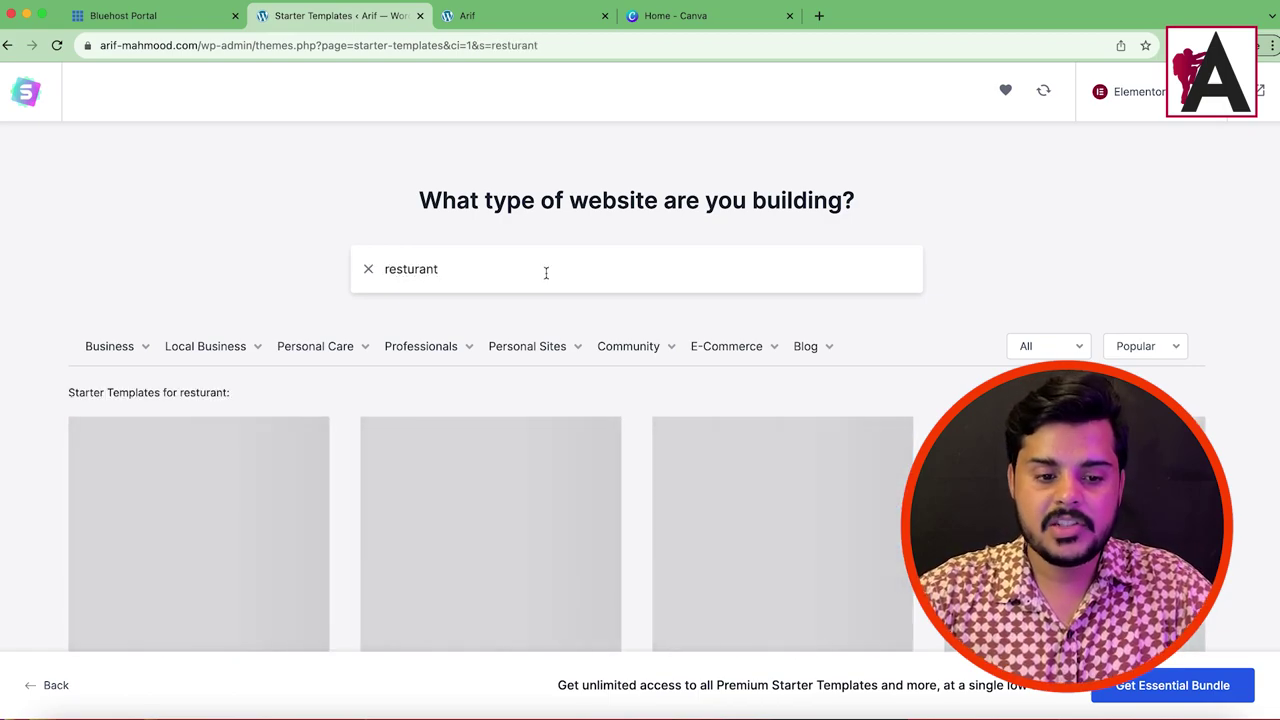
pyautogui.scroll(-10, 637, 382)
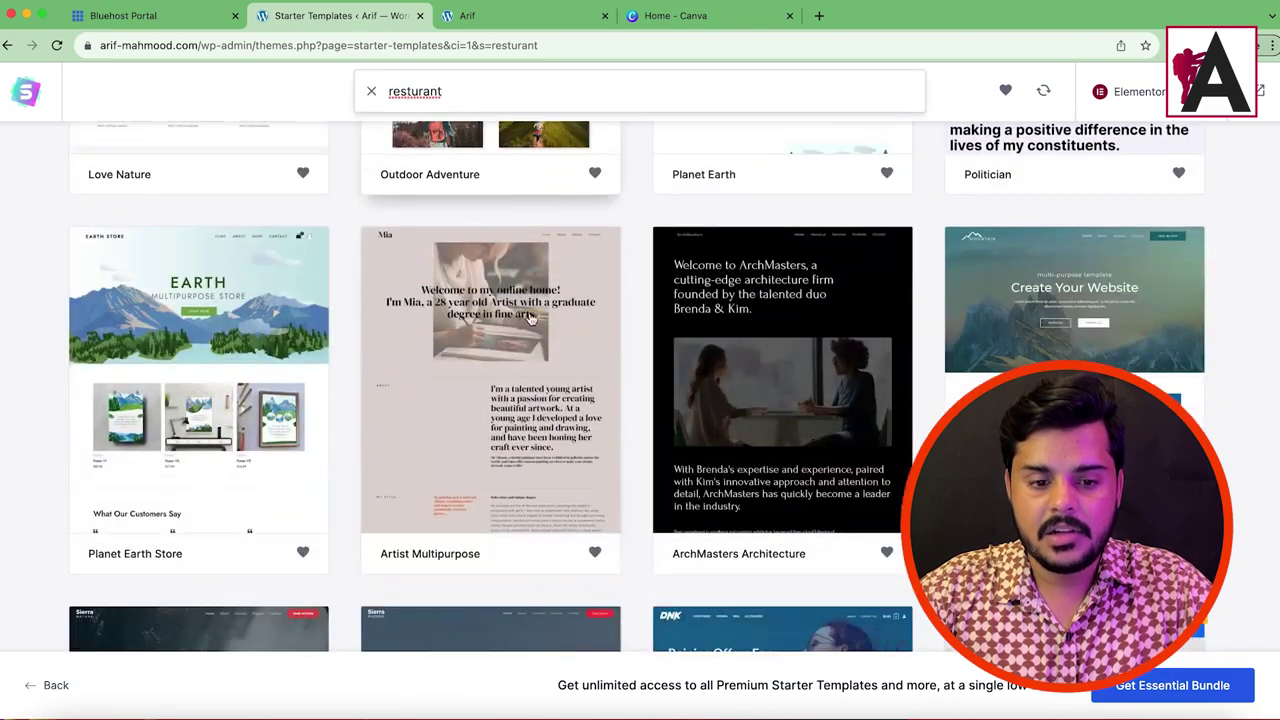
pyautogui.scroll(-5, 697, 398)
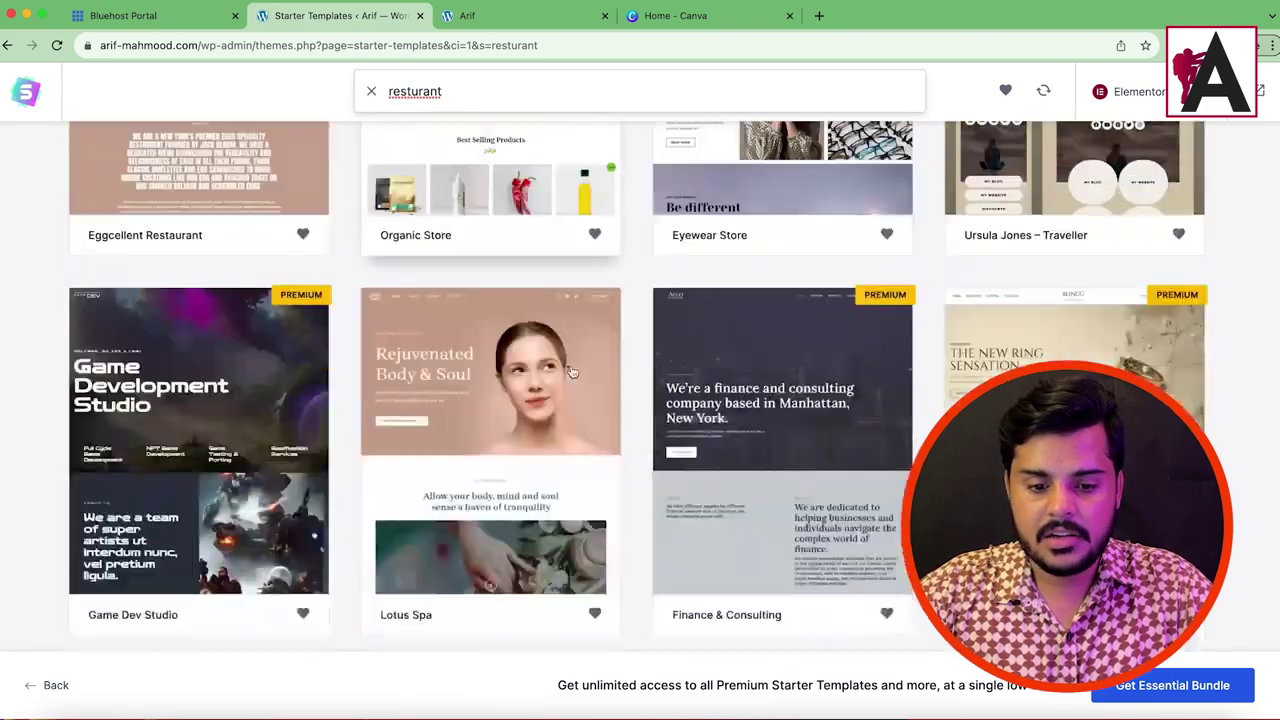
pyautogui.scroll(15, 600, 380)
pyautogui.scroll(3, 560, 364)
pyautogui.rightClick(412, 268)
pyautogui.click(536, 275)
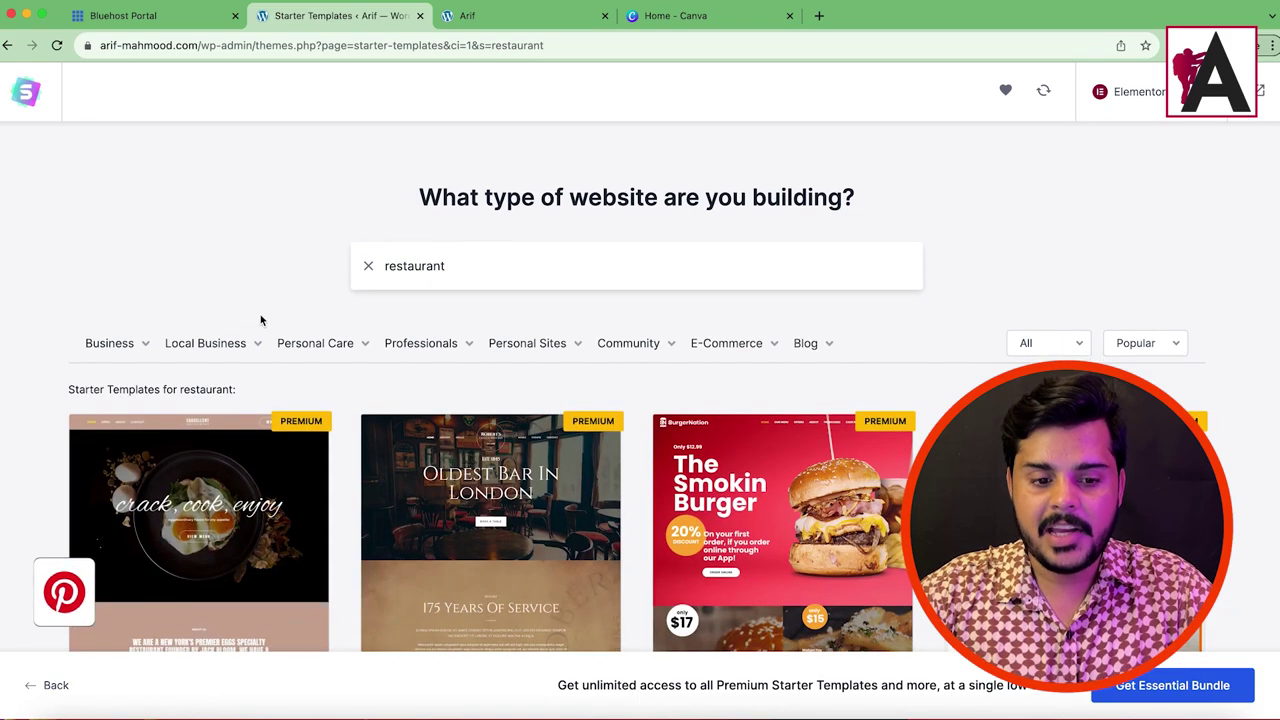
# Step: Browse the restaurant template results, from Eggcellent Restaurant to Steak House and Food Truck
pyautogui.scroll(-3, 238, 310)
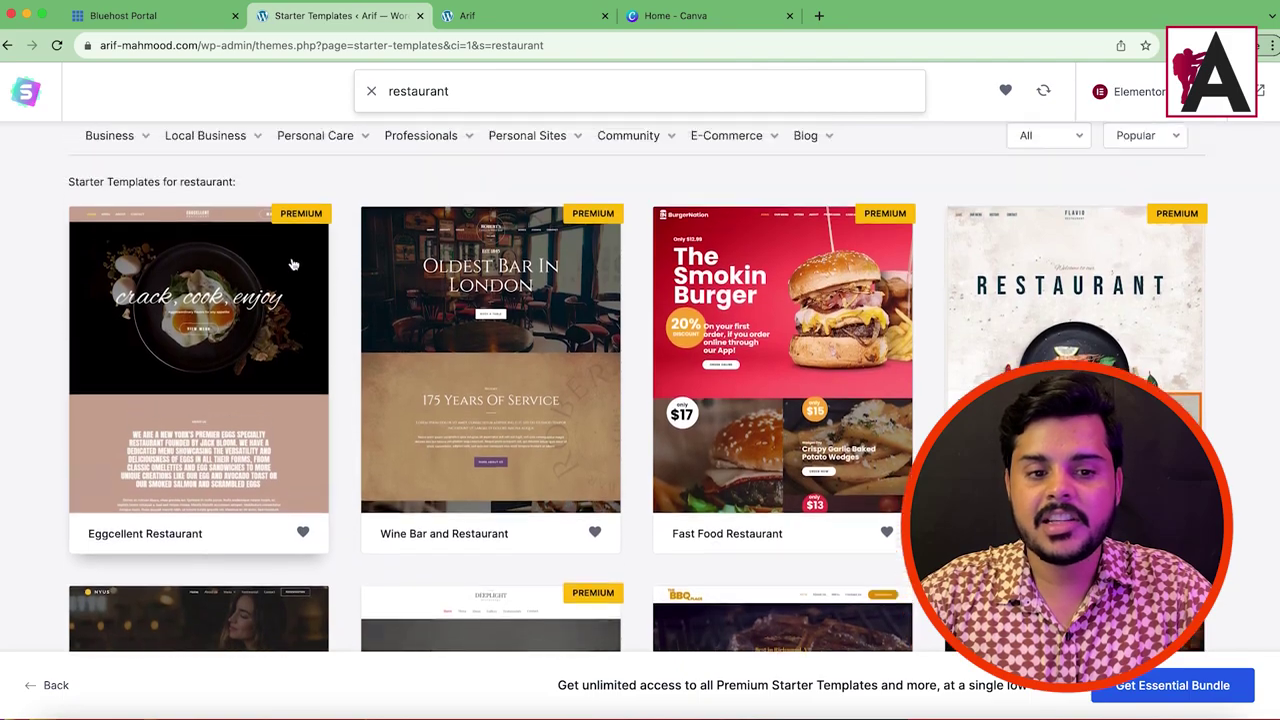
pyautogui.scroll(1, 293, 264)
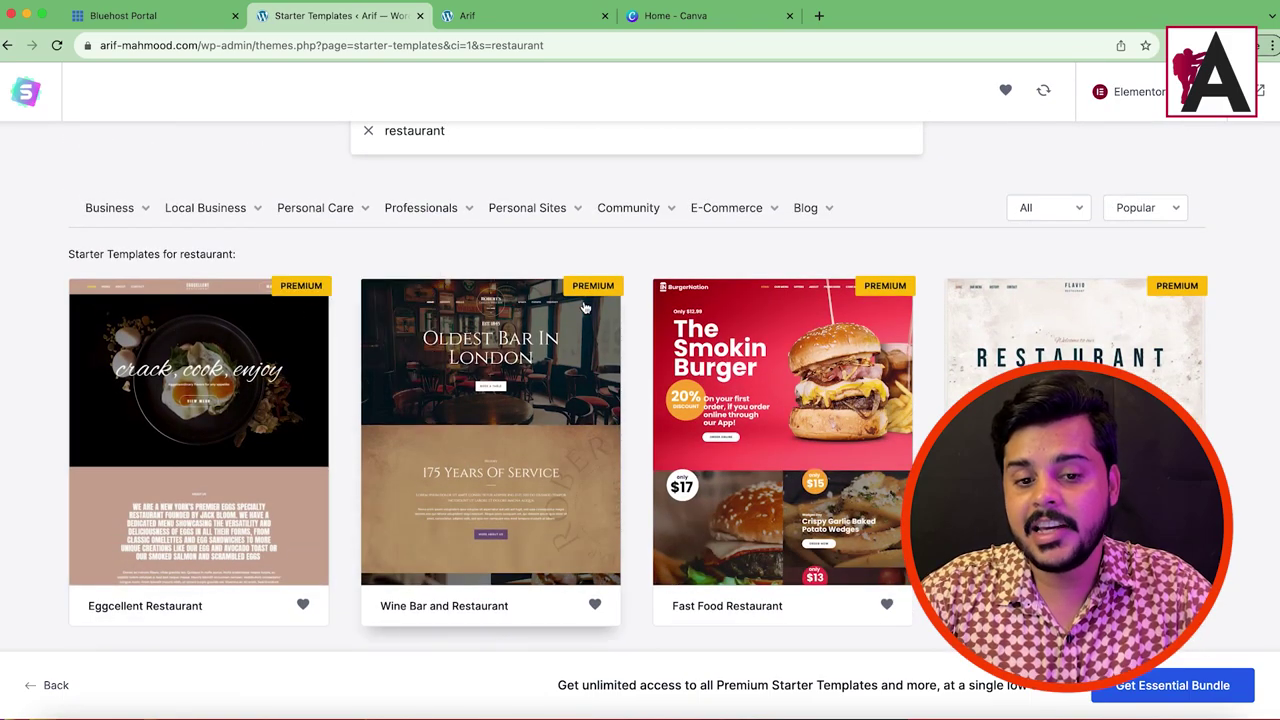
pyautogui.scroll(-5, 620, 306)
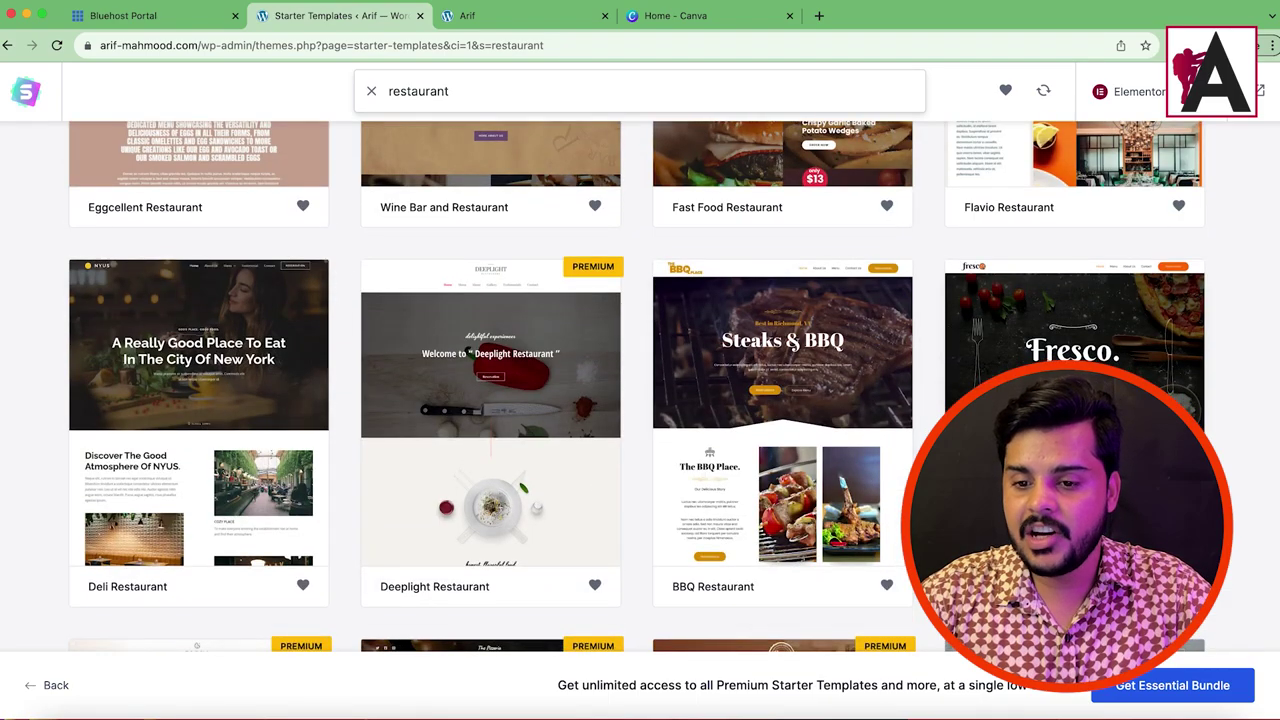
pyautogui.scroll(-5, 782, 400)
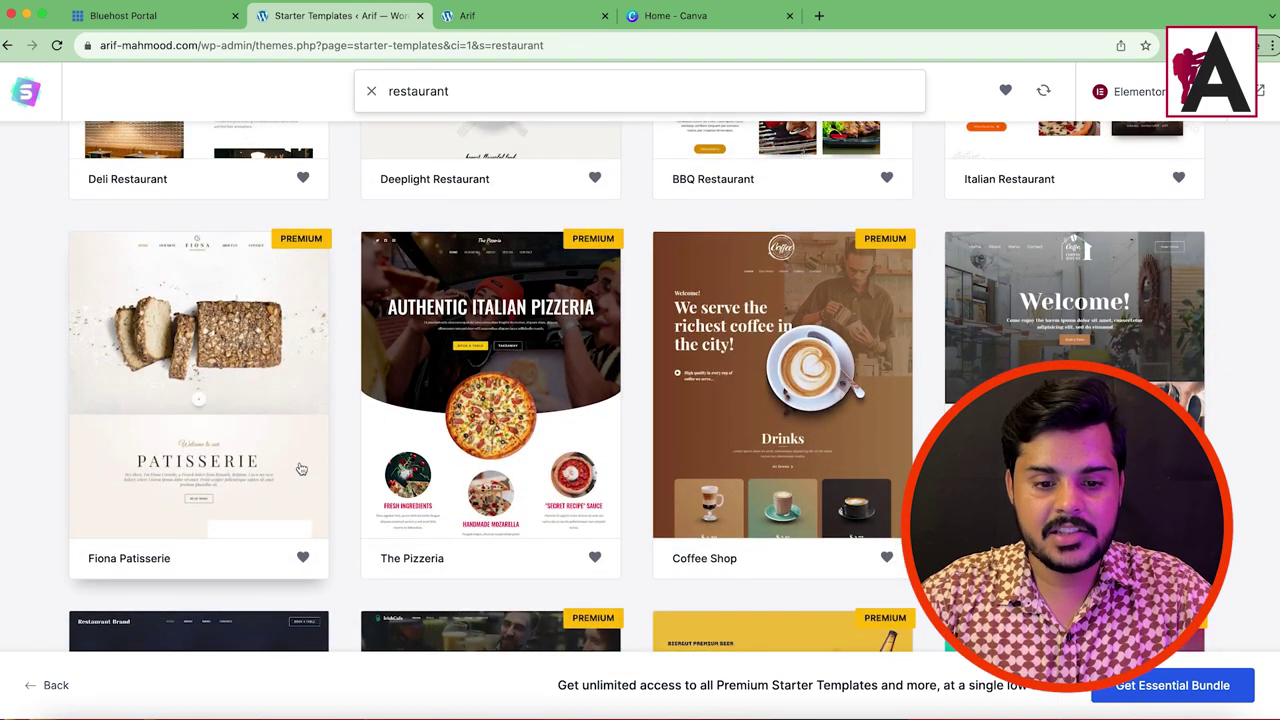
pyautogui.scroll(-4, 251, 462)
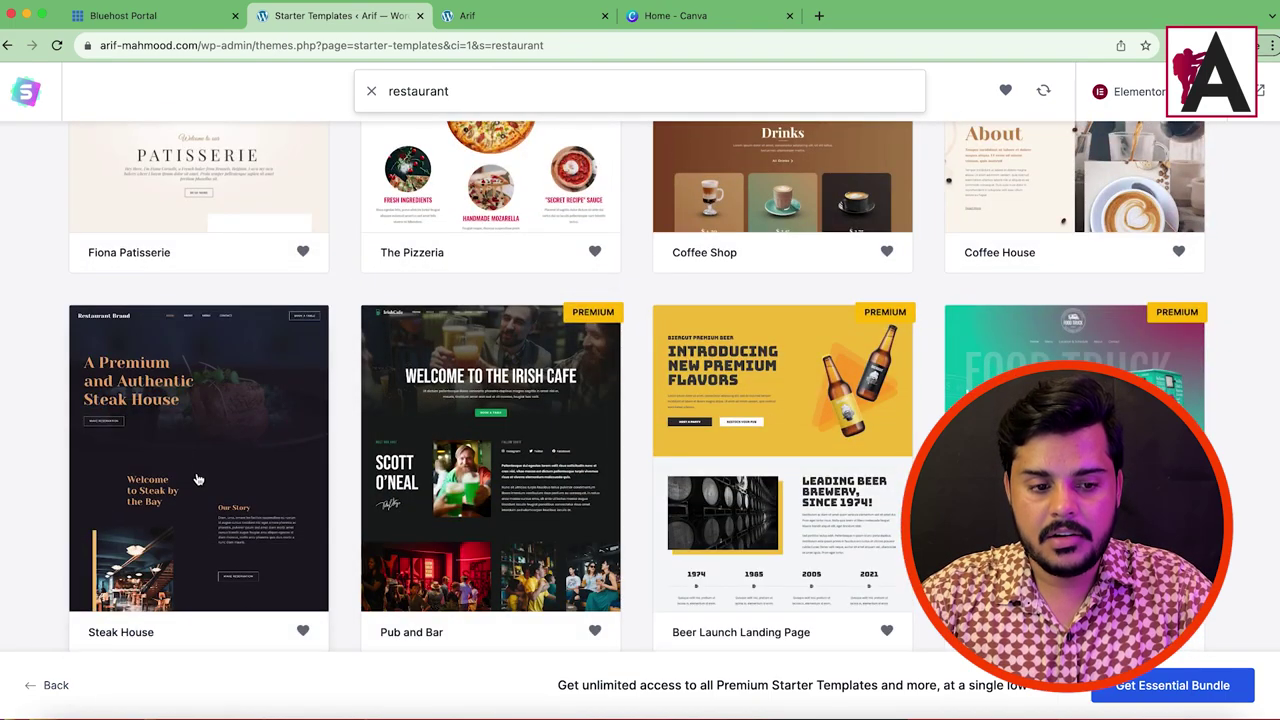
pyautogui.scroll(-5, 208, 467)
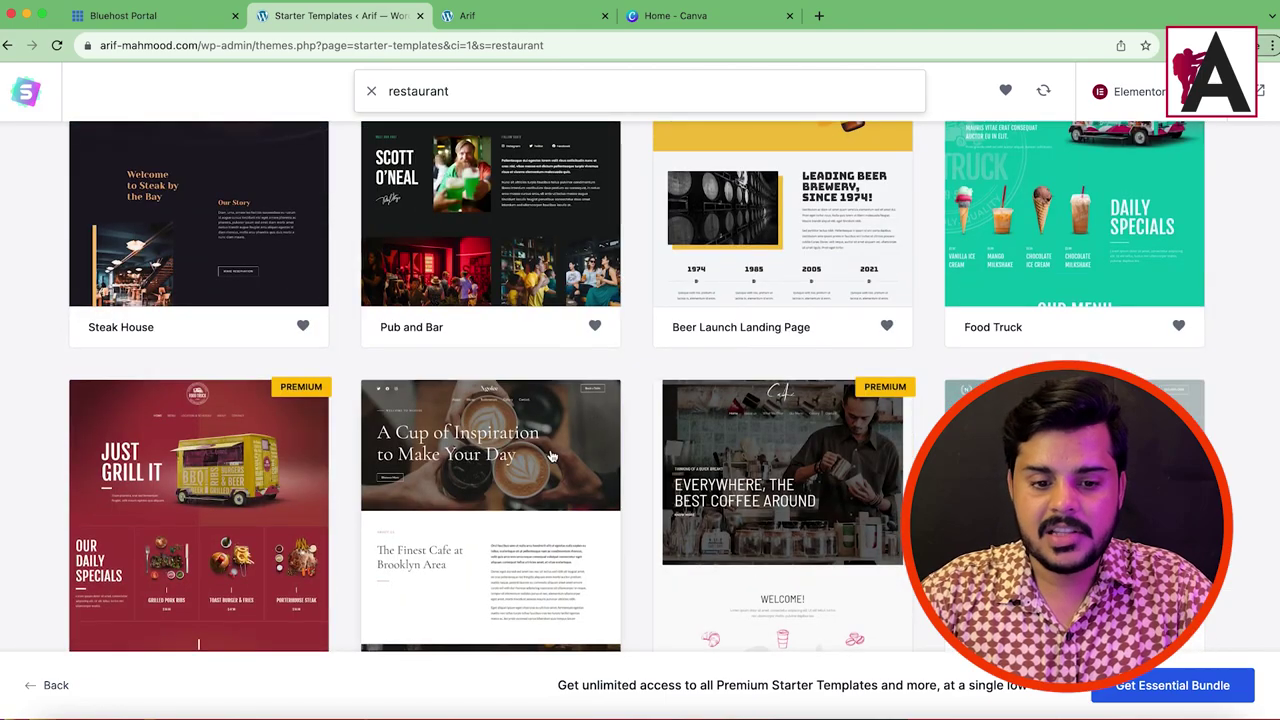
pyautogui.scroll(-3, 285, 335)
pyautogui.scroll(15, 485, 445)
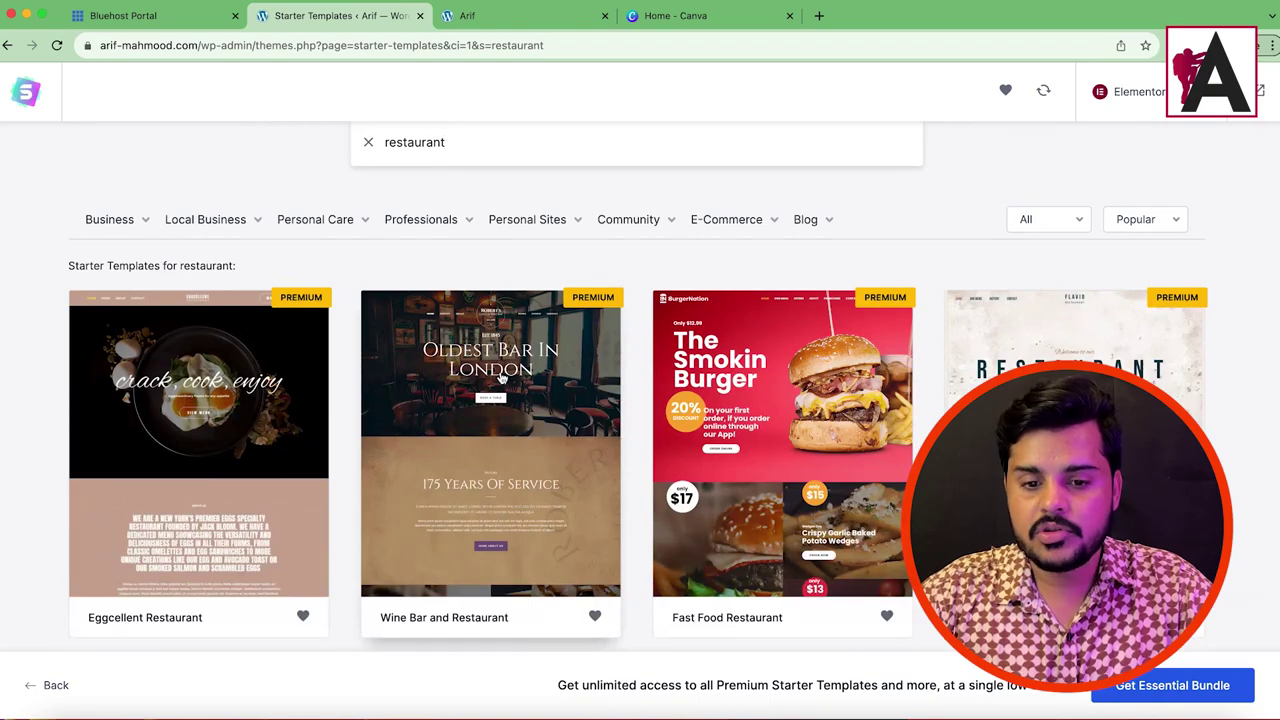
pyautogui.scroll(-5, 500, 375)
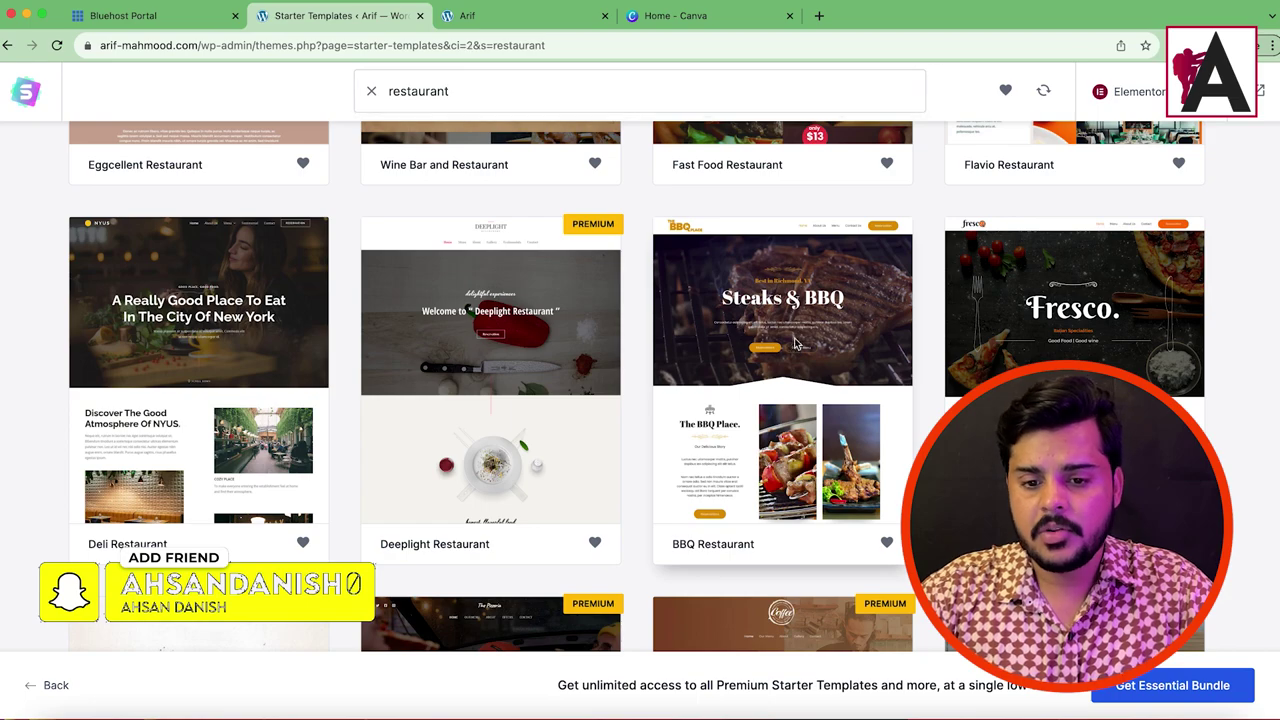
# Step: Start setting up the BBQ Restaurant template and skip adding a logo
pyautogui.click(797, 343)
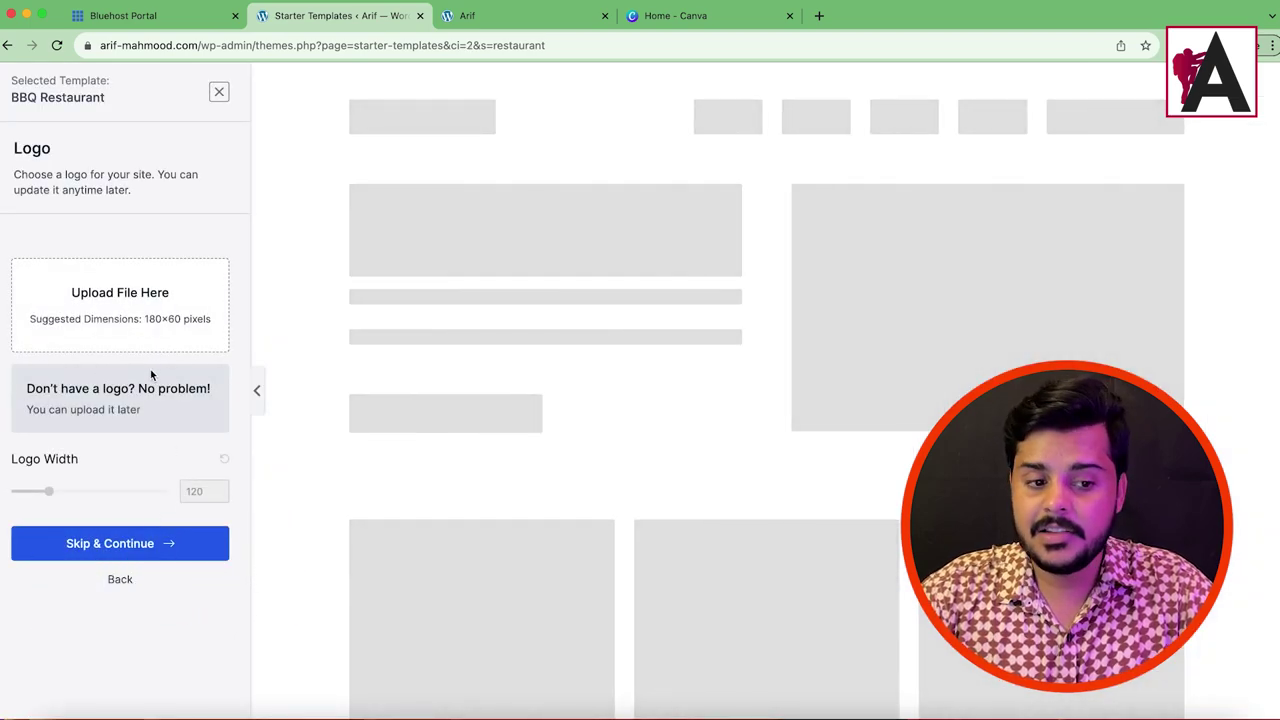
pyautogui.click(120, 543)
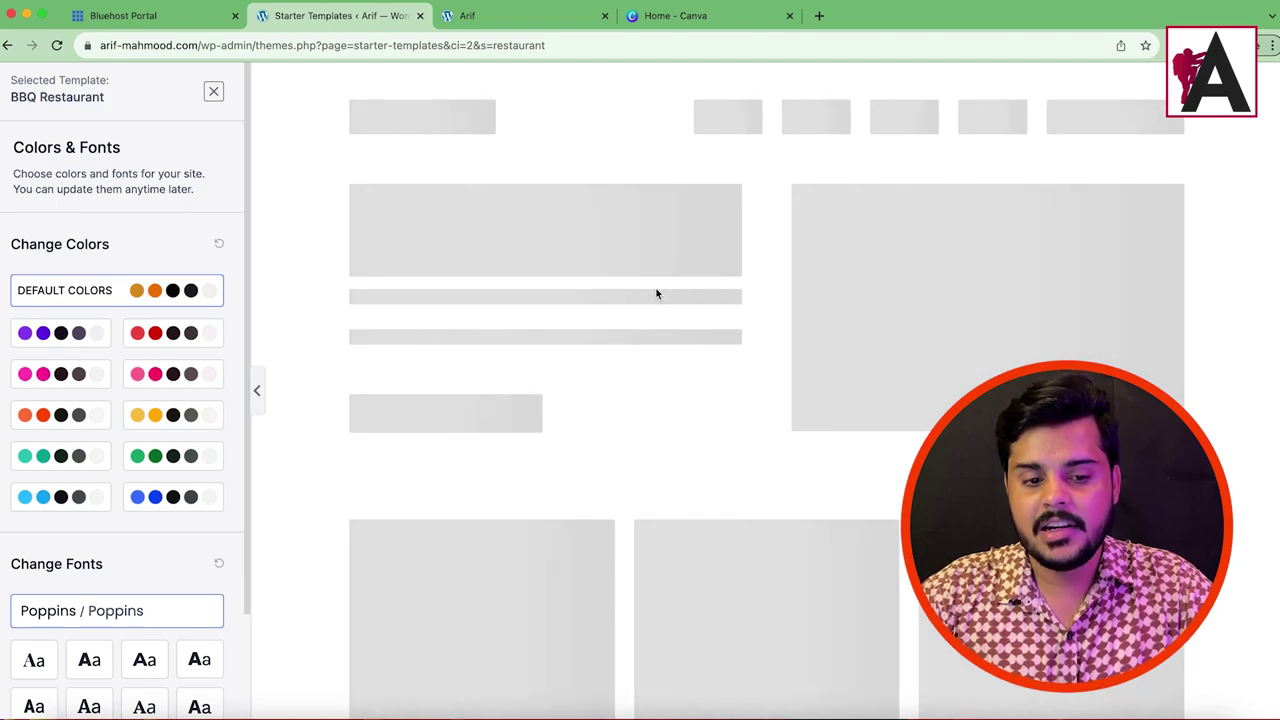
pyautogui.scroll(-15, 905, 316)
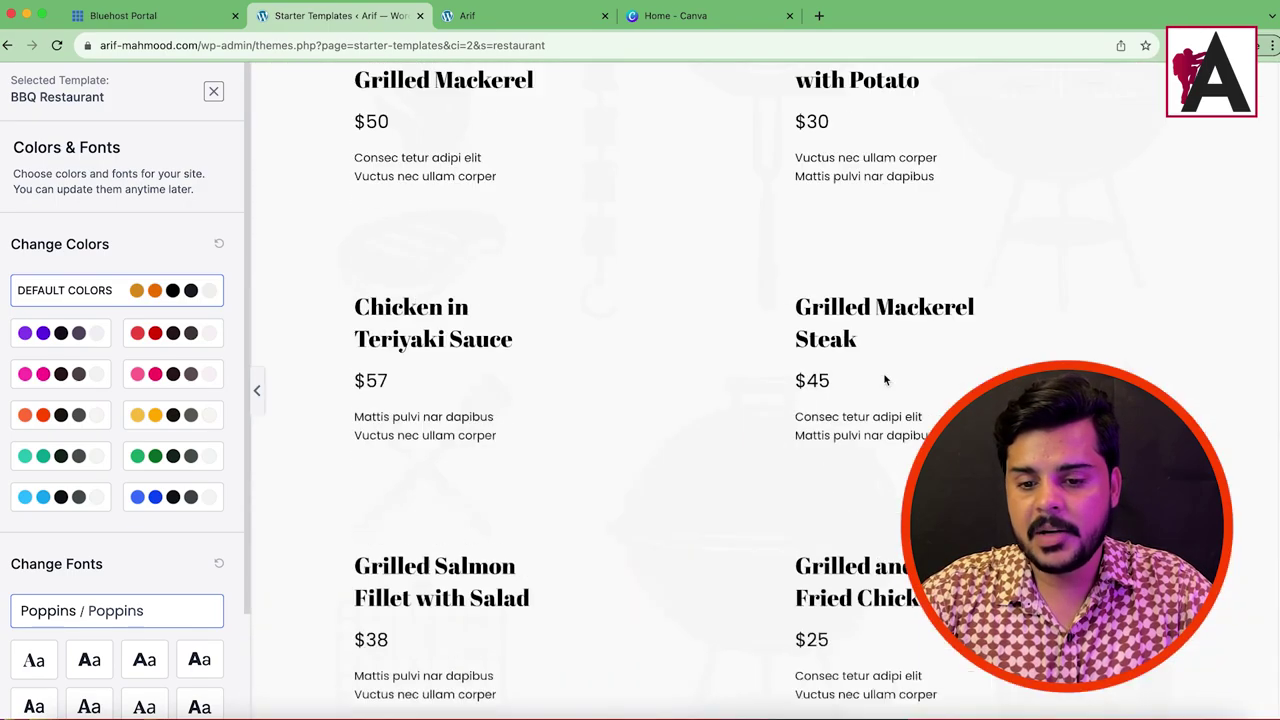
pyautogui.scroll(-5, 884, 380)
pyautogui.scroll(15, 875, 375)
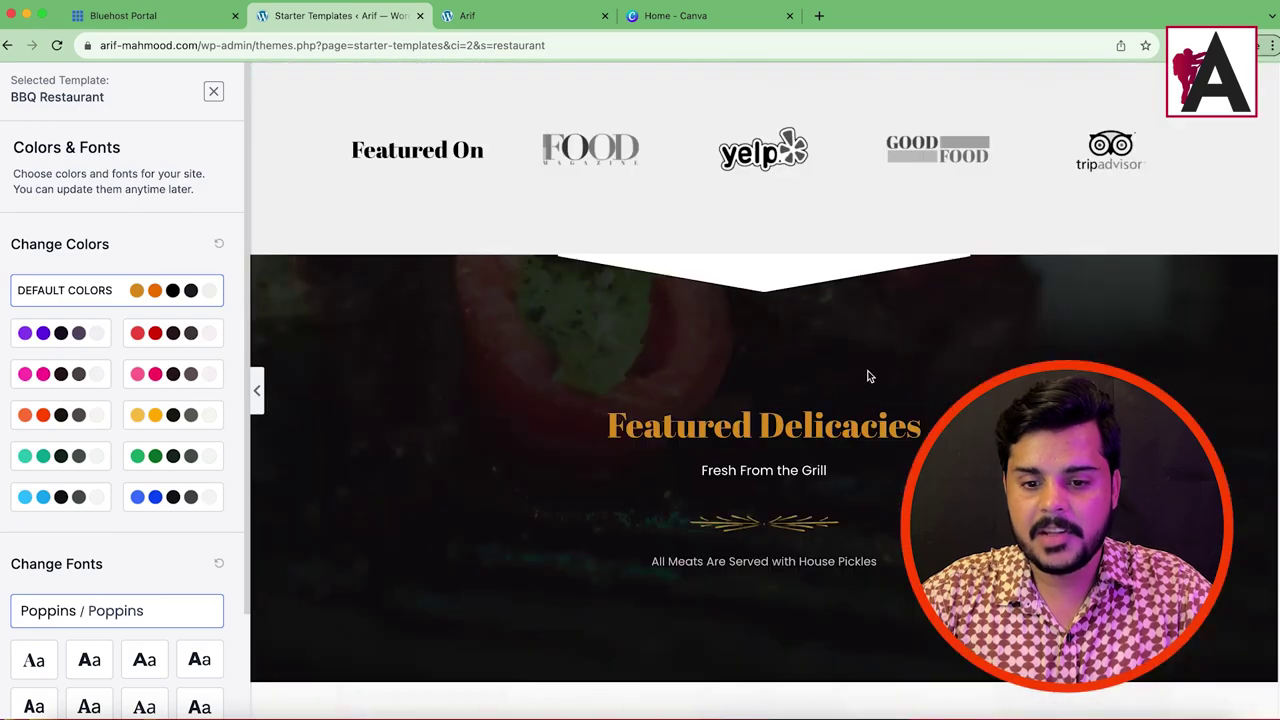
pyautogui.scroll(5, 868, 376)
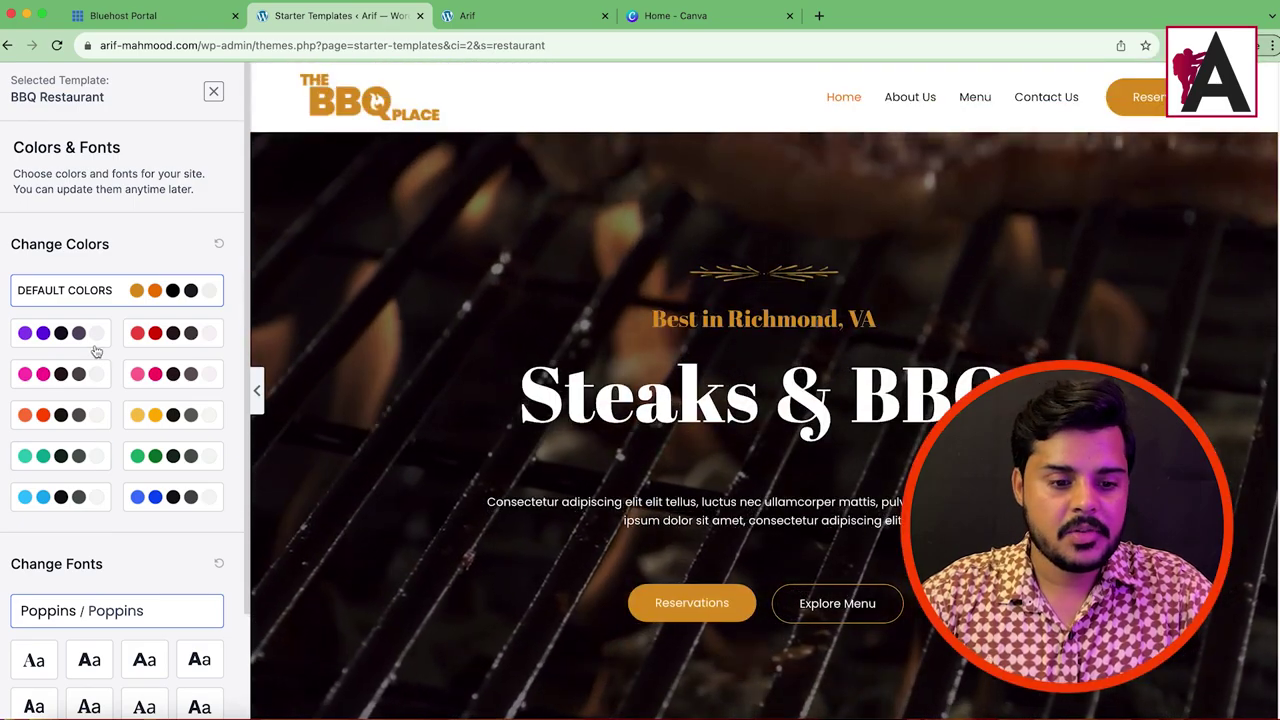
# Step: Preview the red, pink, yellow, teal and orange palettes, settling on orange-red
pyautogui.click(172, 341)
pyautogui.click(172, 373)
pyautogui.click(172, 414)
pyautogui.click(60, 414)
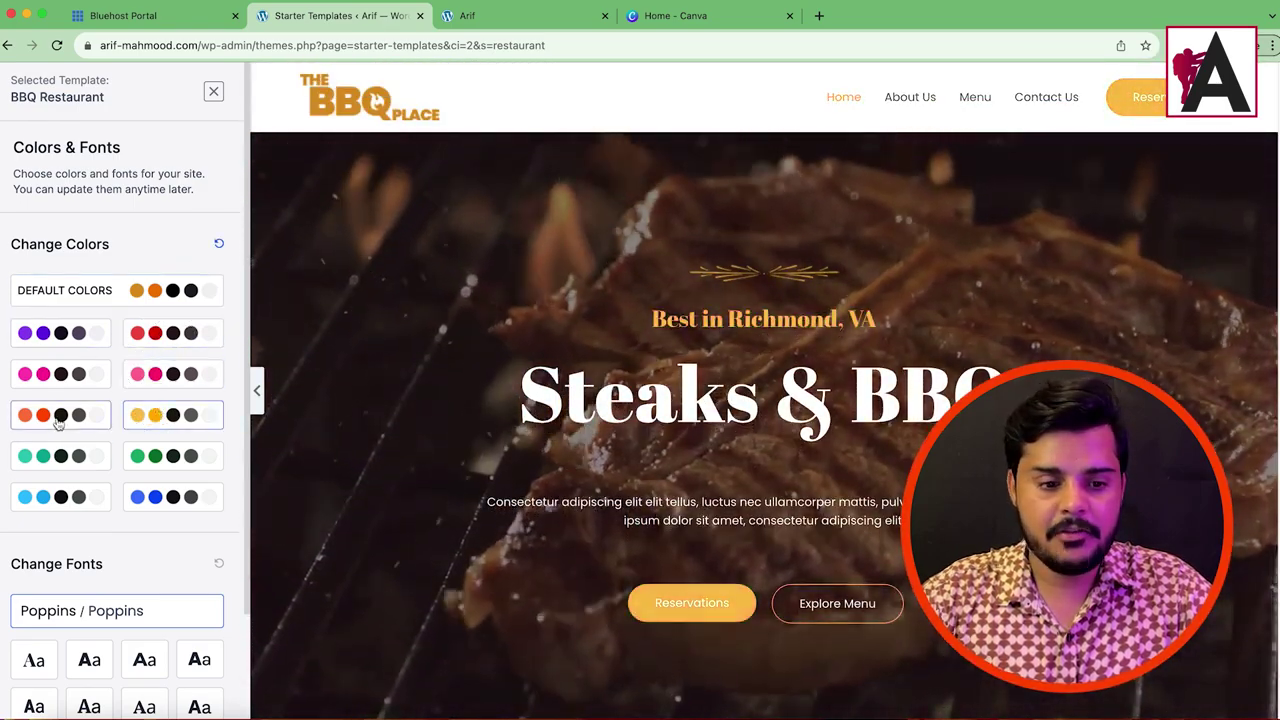
pyautogui.click(57, 458)
pyautogui.click(45, 373)
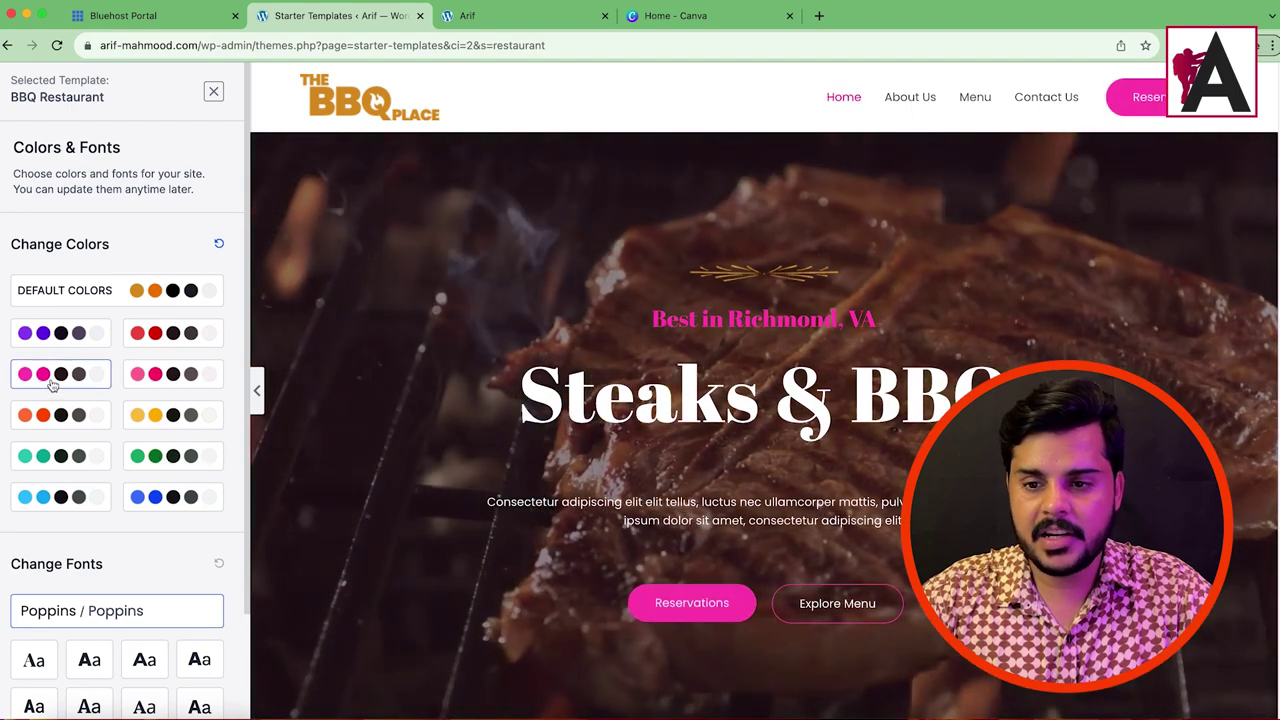
pyautogui.click(45, 410)
pyautogui.click(175, 414)
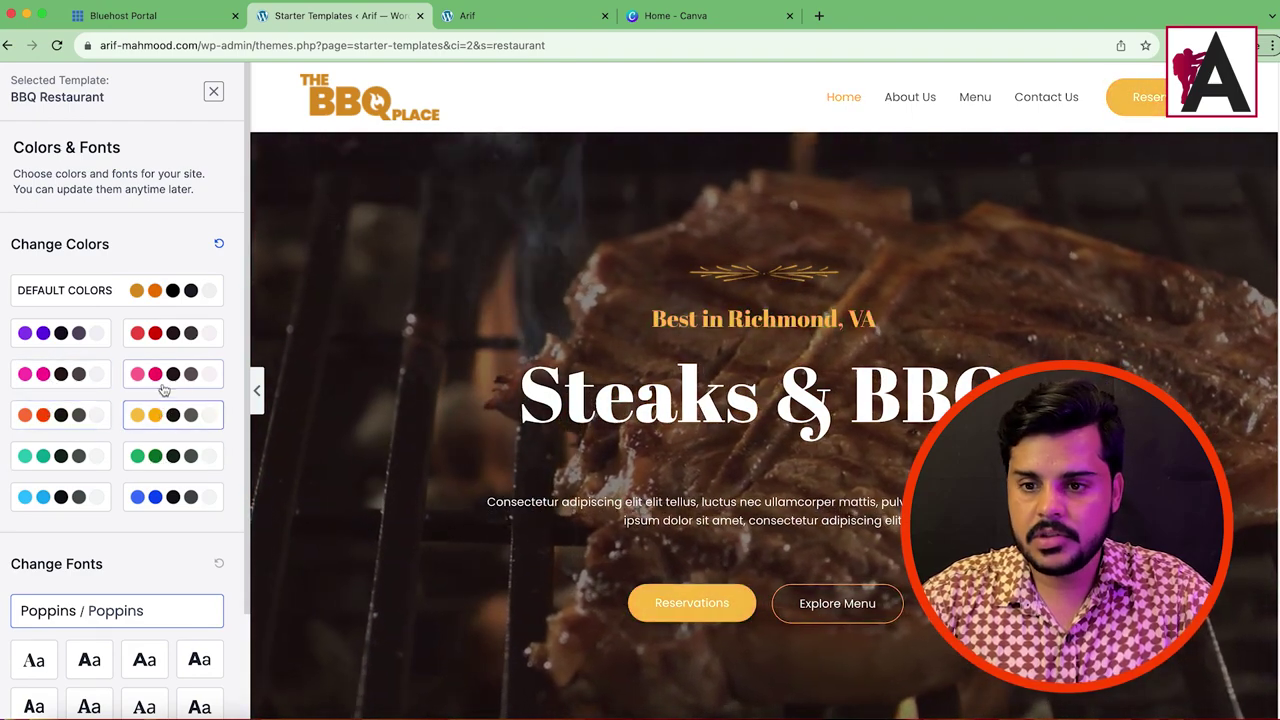
pyautogui.click(78, 418)
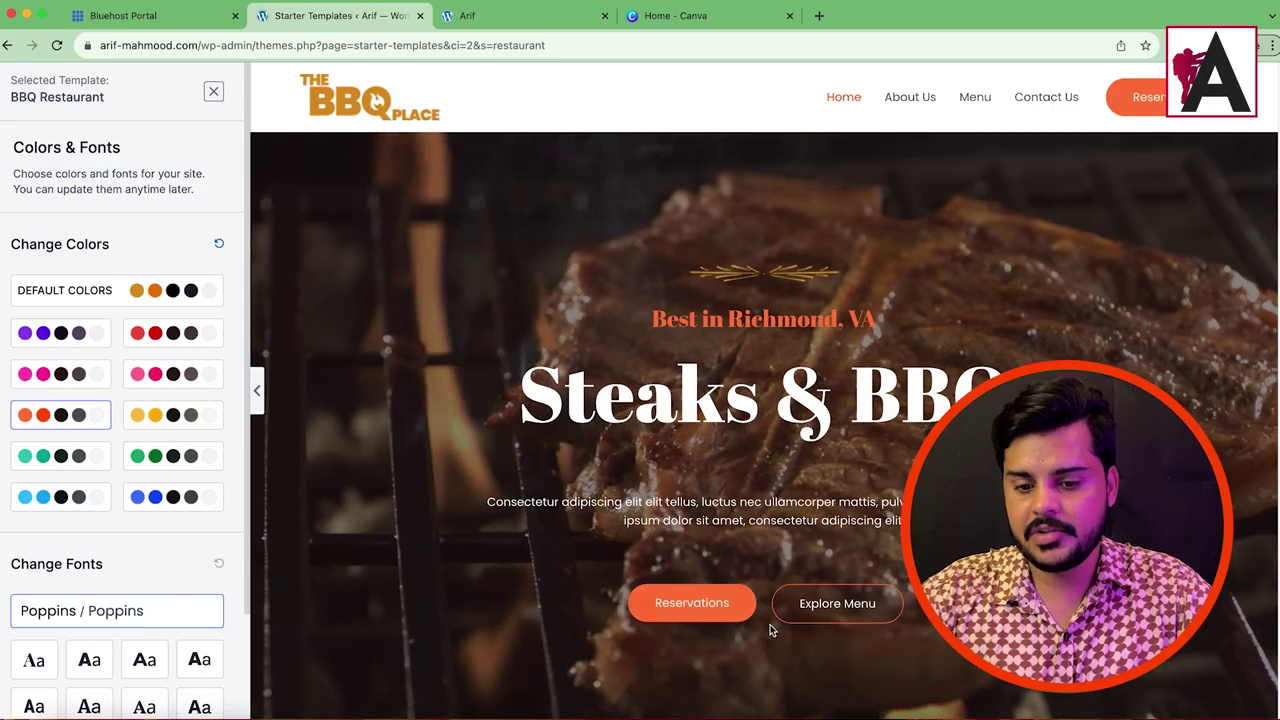
# Step: Keep the Poppins fonts and continue to the final setup step
pyautogui.scroll(-10, 628, 354)
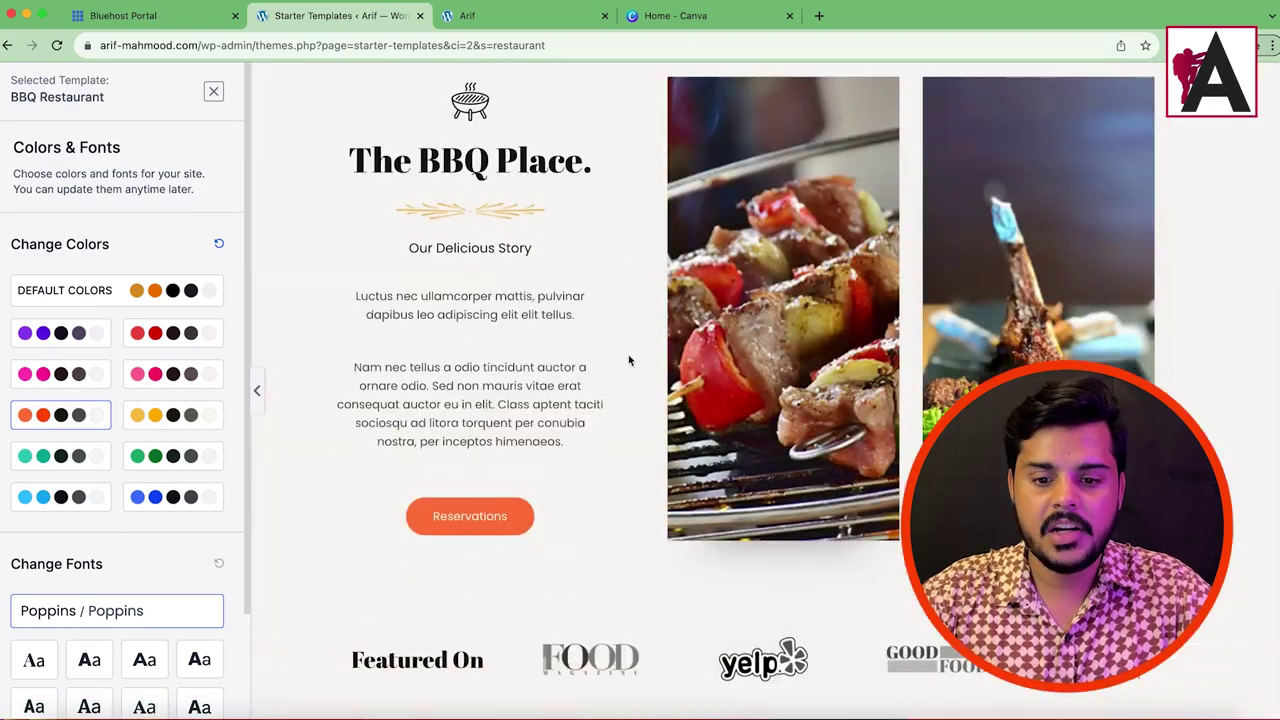
pyautogui.scroll(10, 628, 360)
pyautogui.scroll(-3, 111, 437)
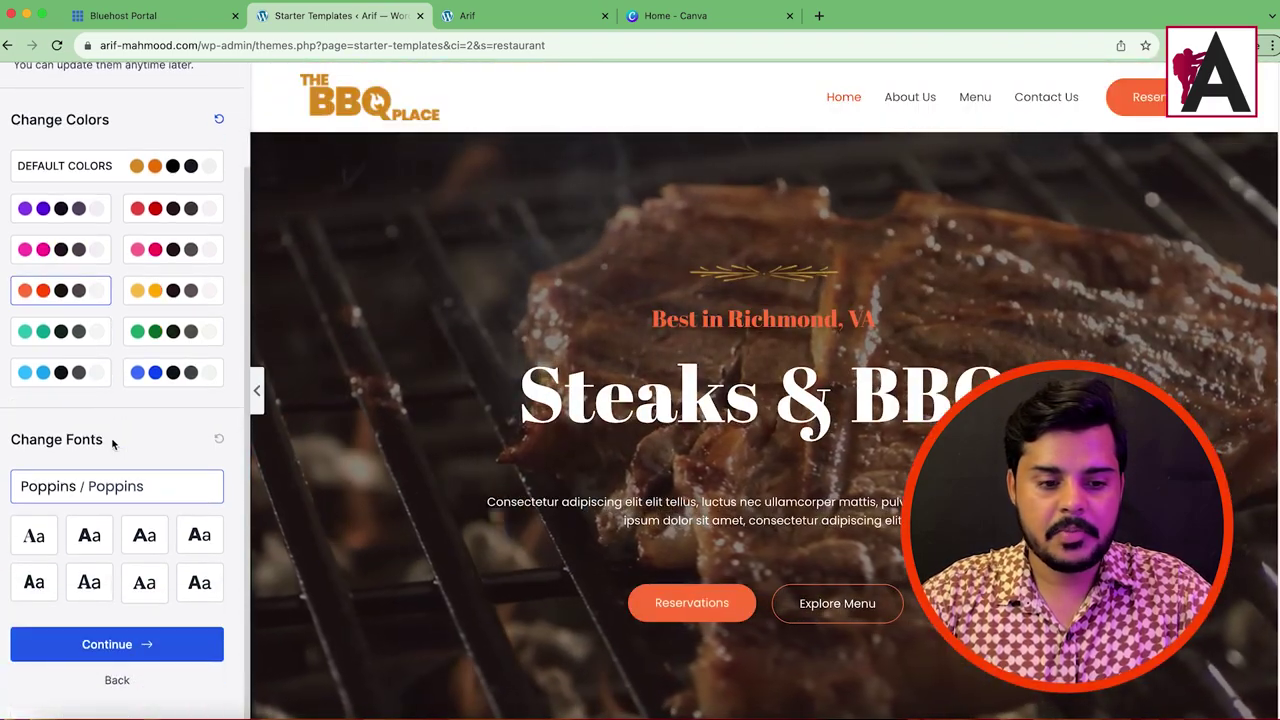
pyautogui.scroll(3, 111, 437)
pyautogui.scroll(-3, 160, 380)
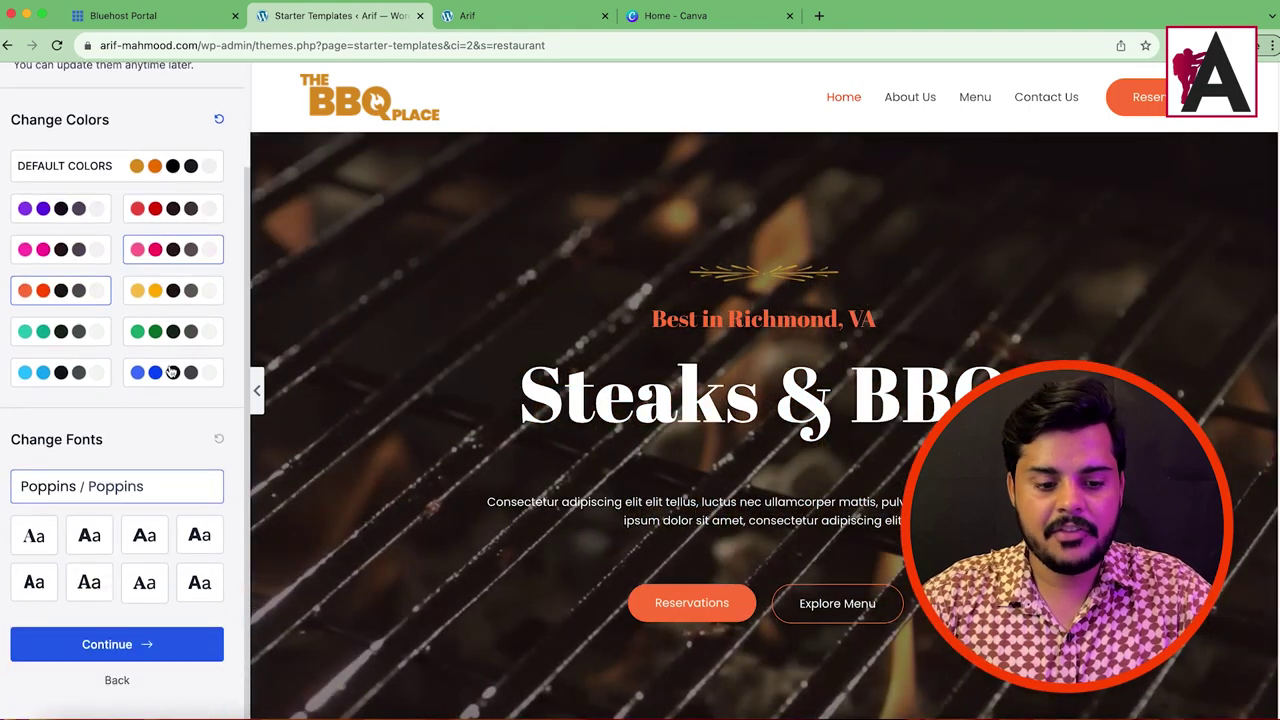
pyautogui.click(114, 672)
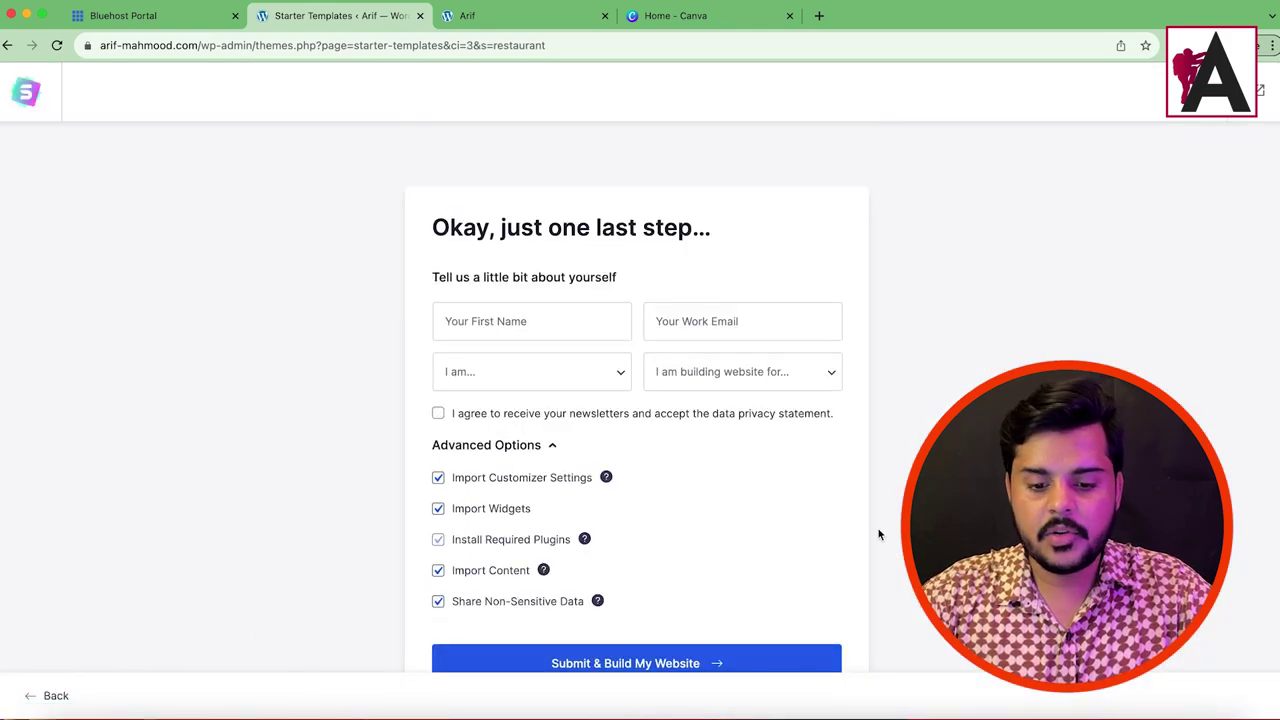
# Step: Submit the form to build the BBQ Restaurant site and wait for the import to reach 100%
pyautogui.scroll(-2, 877, 531)
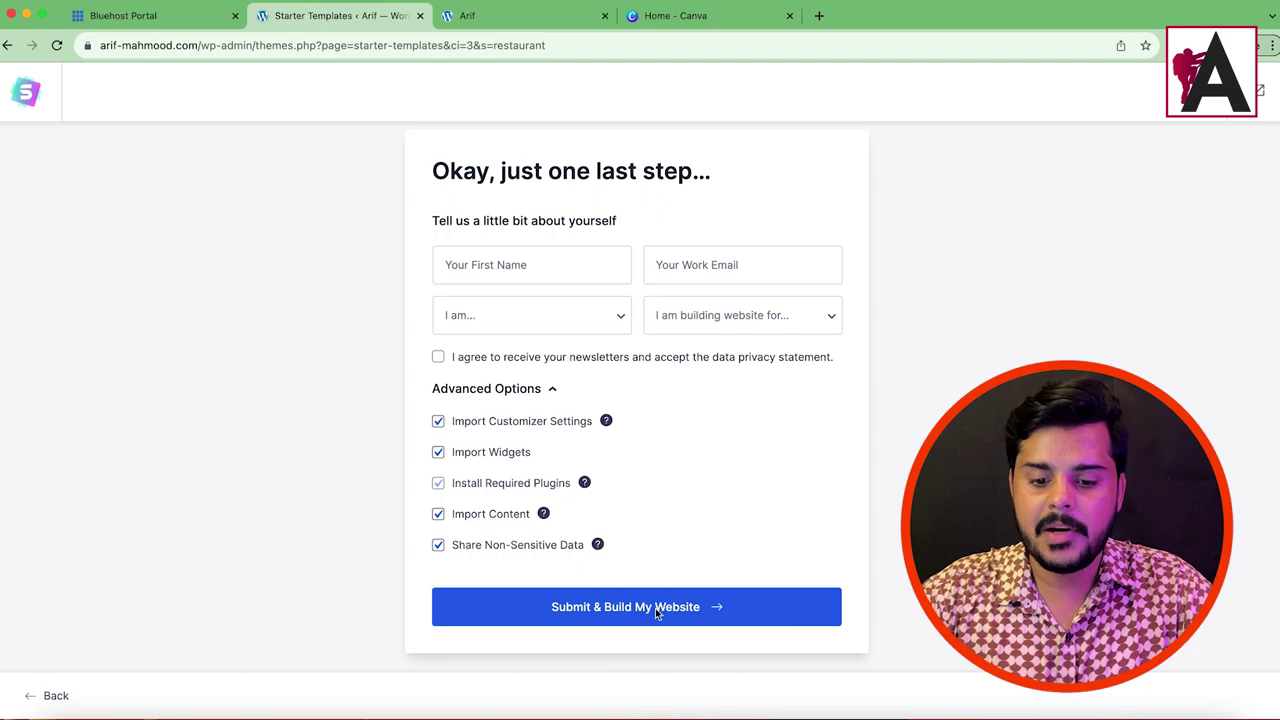
pyautogui.click(676, 608)
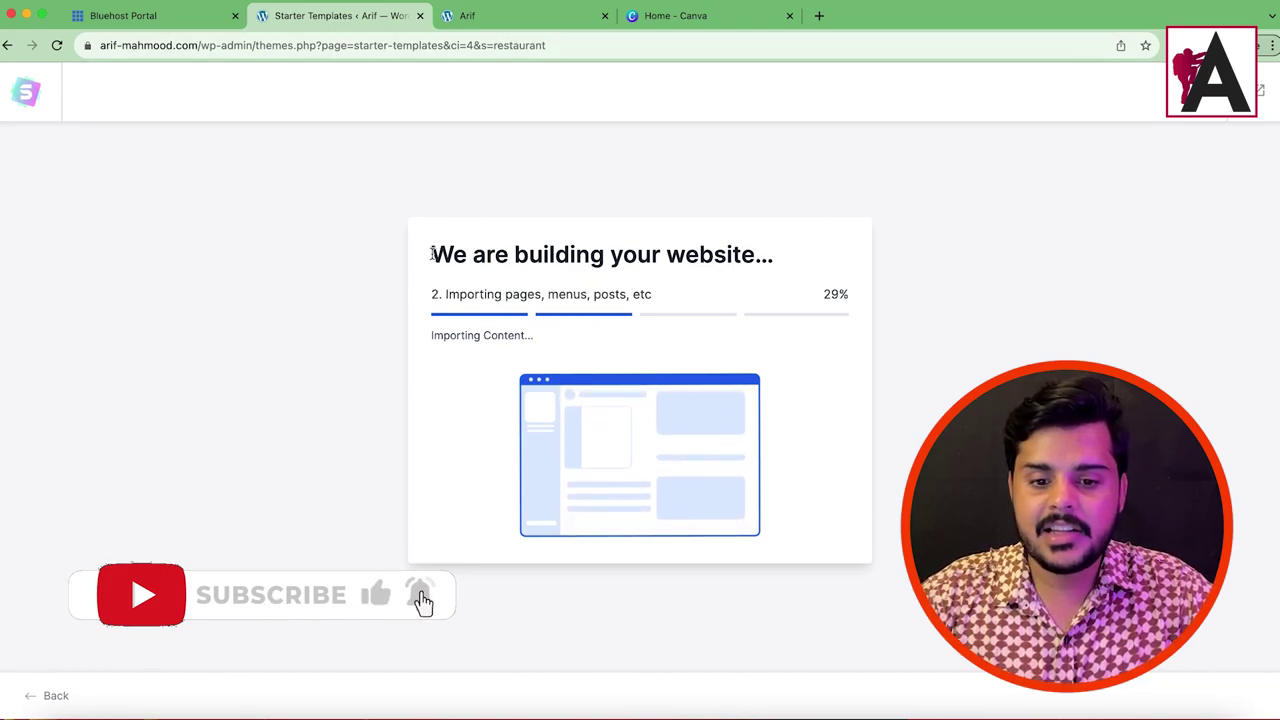
pyautogui.moveTo(426, 257); pyautogui.dragTo(714, 314)
pyautogui.click(595, 205)
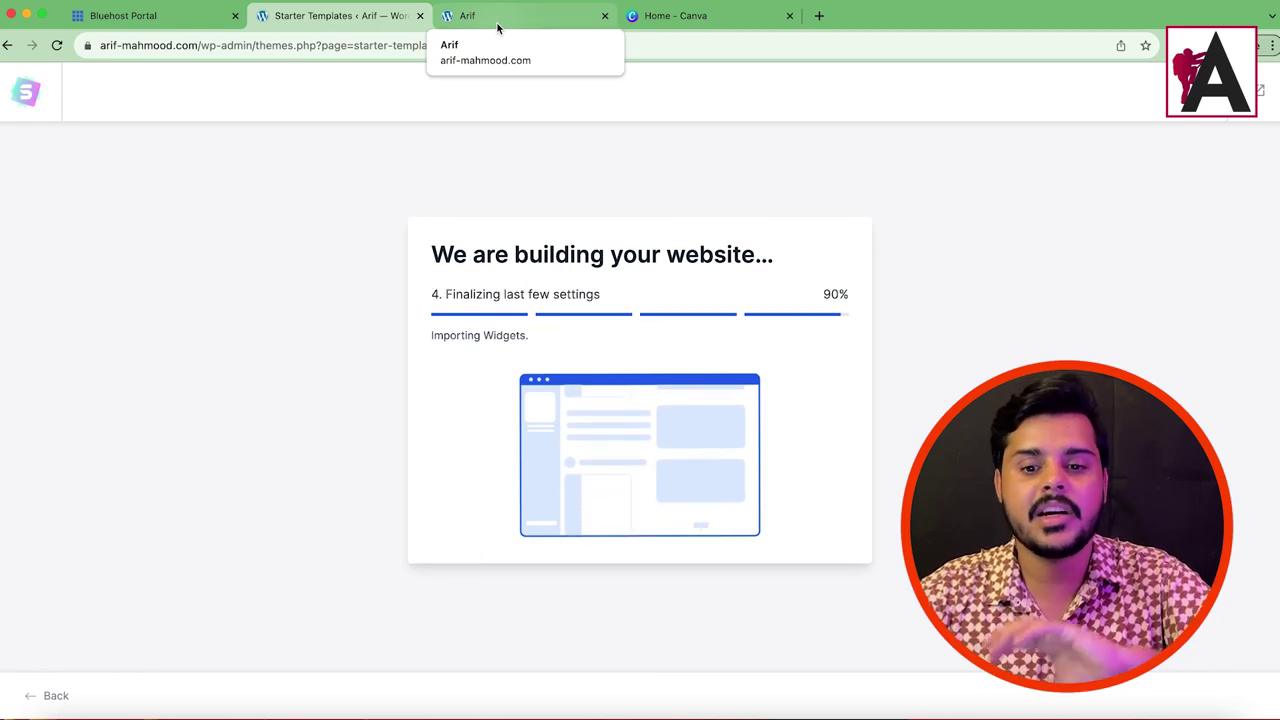
pyautogui.click(497, 25)
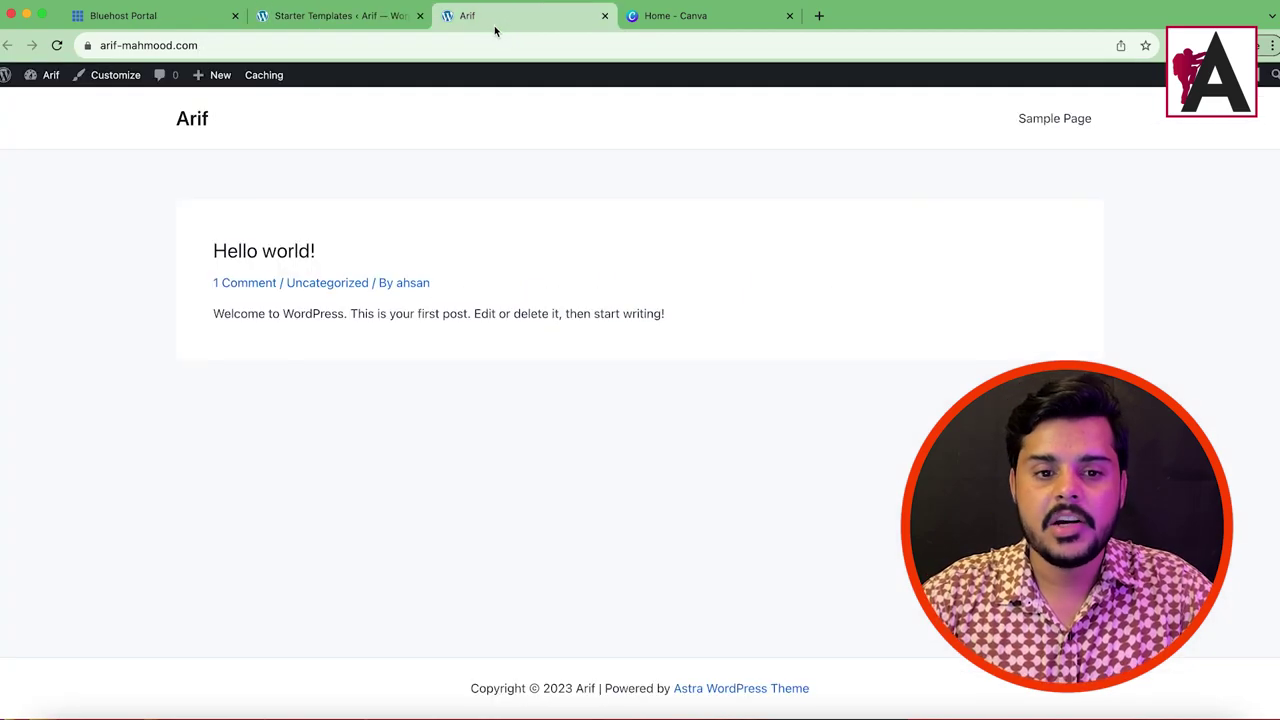
pyautogui.click(390, 15)
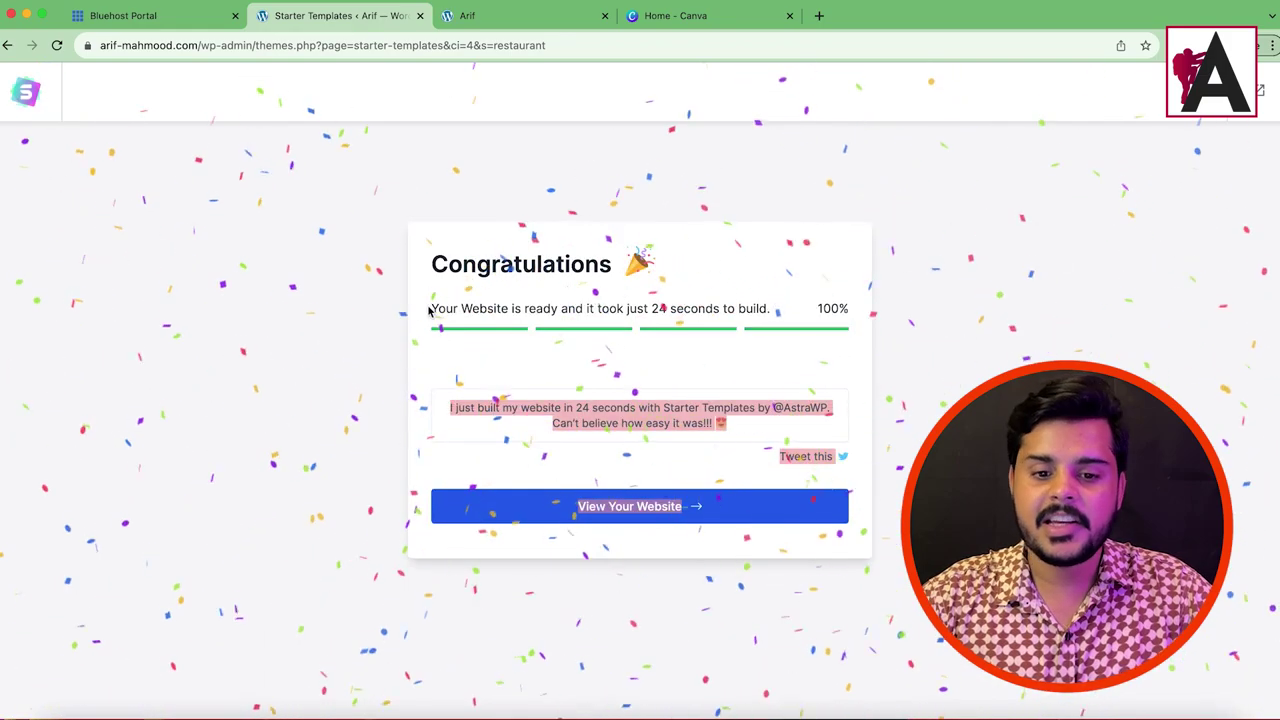
# Step: Scroll through the imported BBQ Place homepage headed 'Steaks & BBQ — Best in Richmond, VA'
pyautogui.click(511, 6)
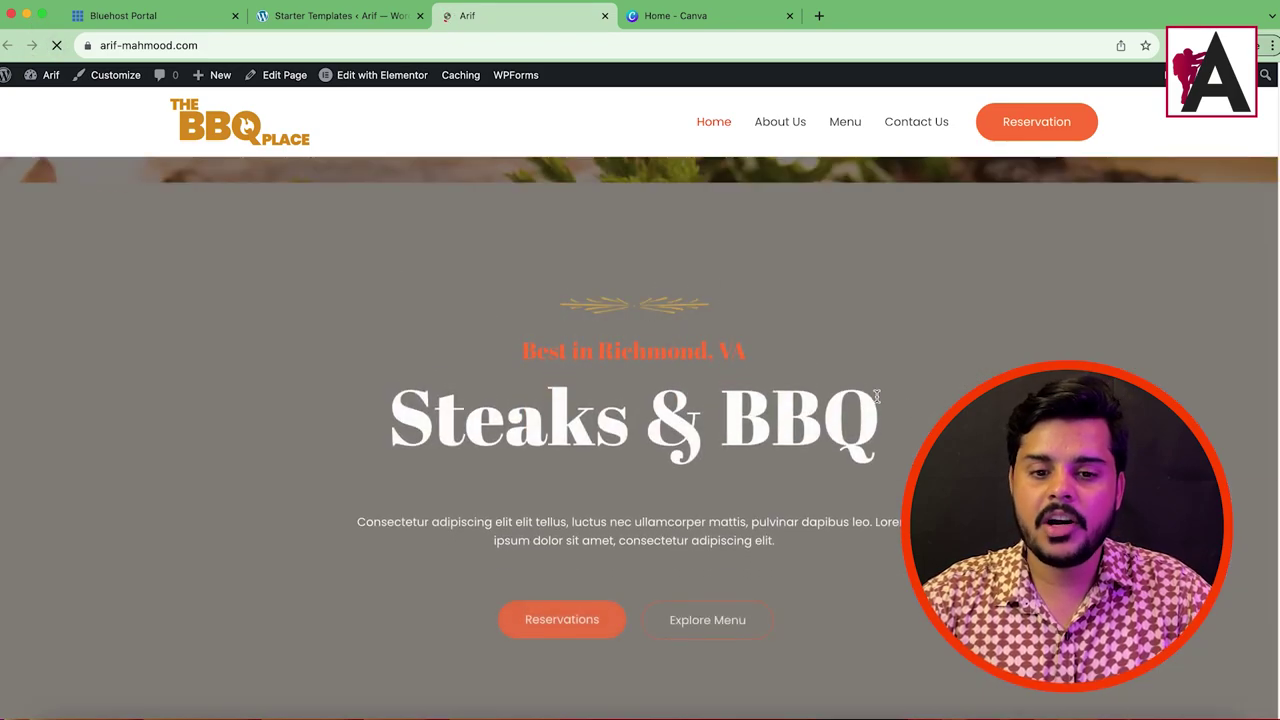
pyautogui.scroll(-10, 845, 397)
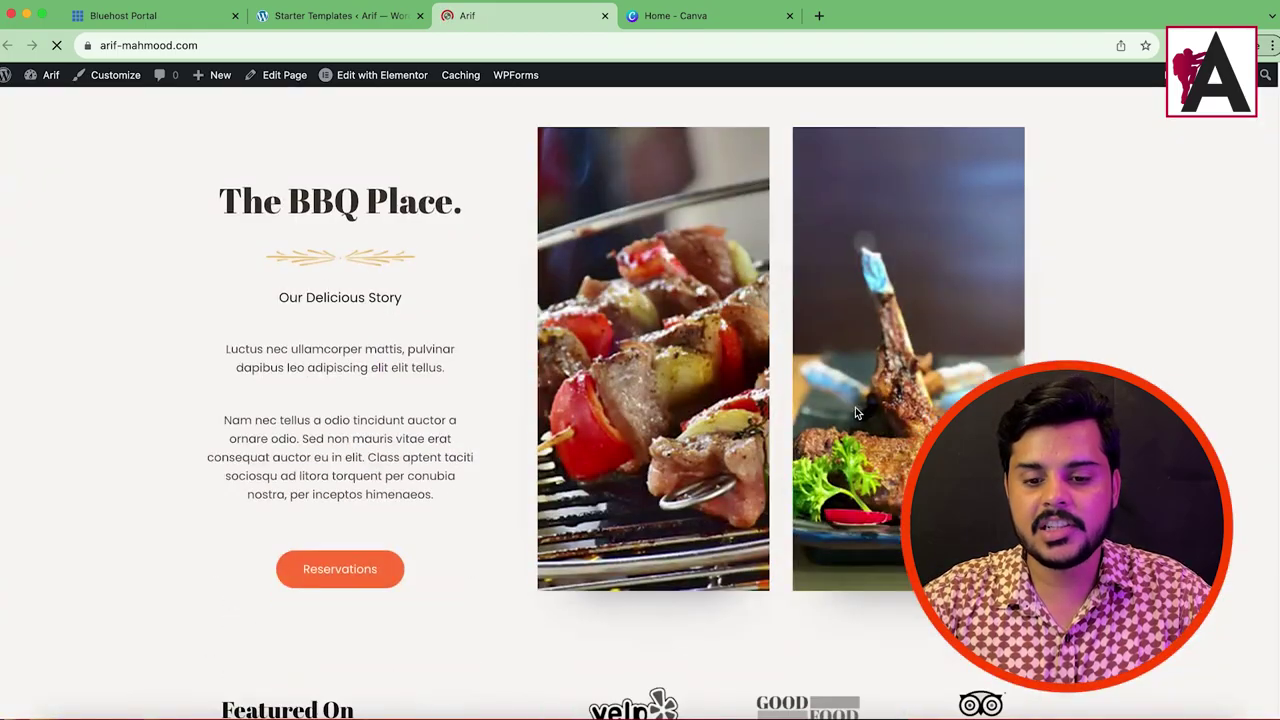
pyautogui.scroll(-15, 824, 414)
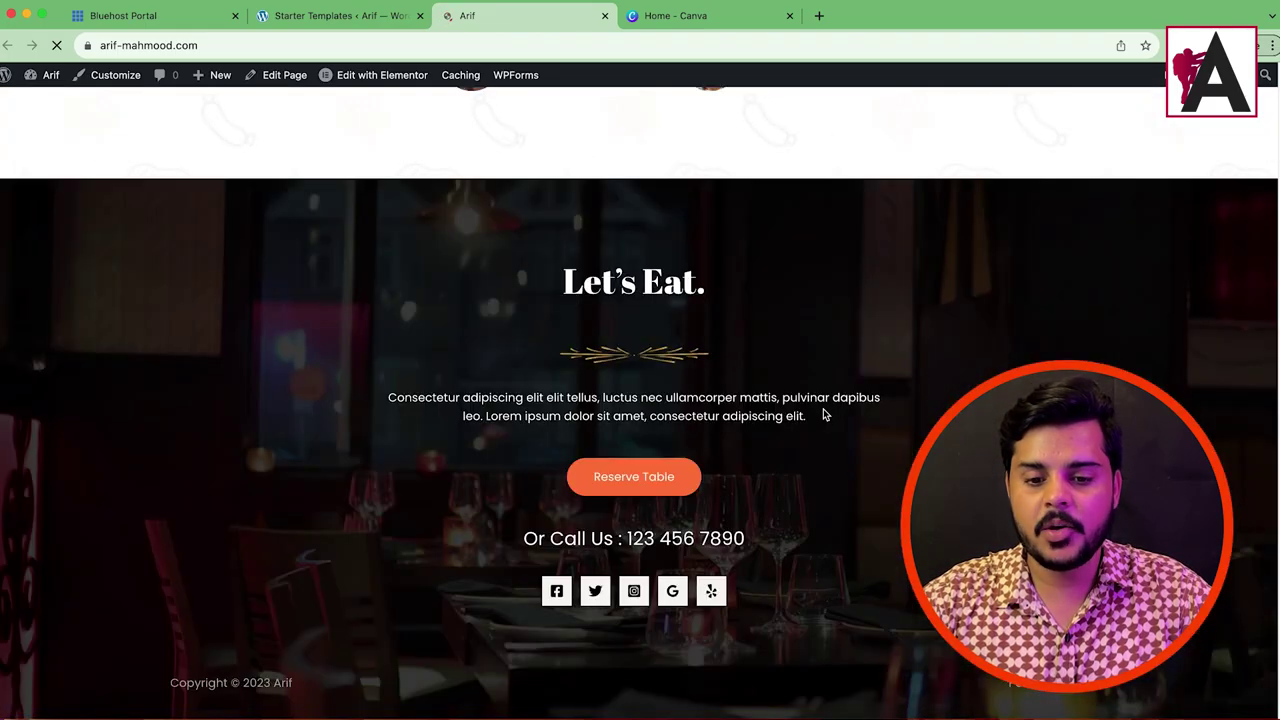
pyautogui.scroll(3, 824, 414)
pyautogui.scroll(20, 824, 414)
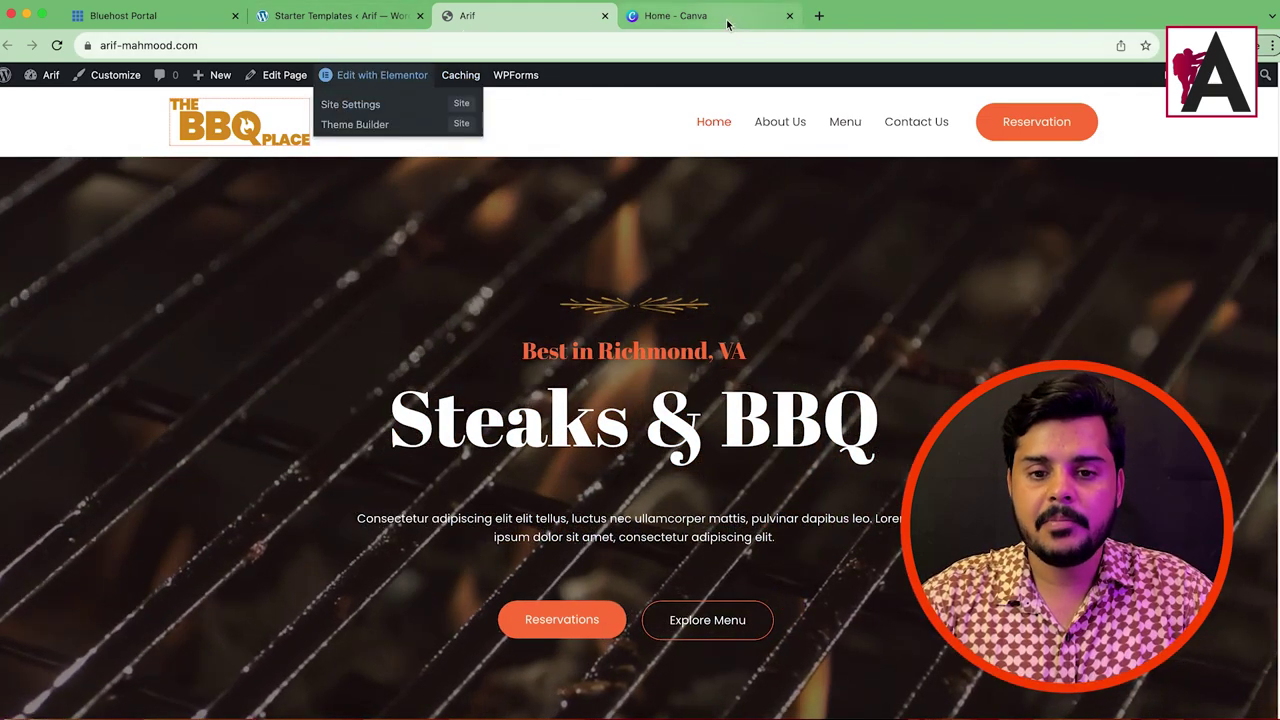
# Step: Create a new blank logo design from the Canva home page
pyautogui.click(724, 18)
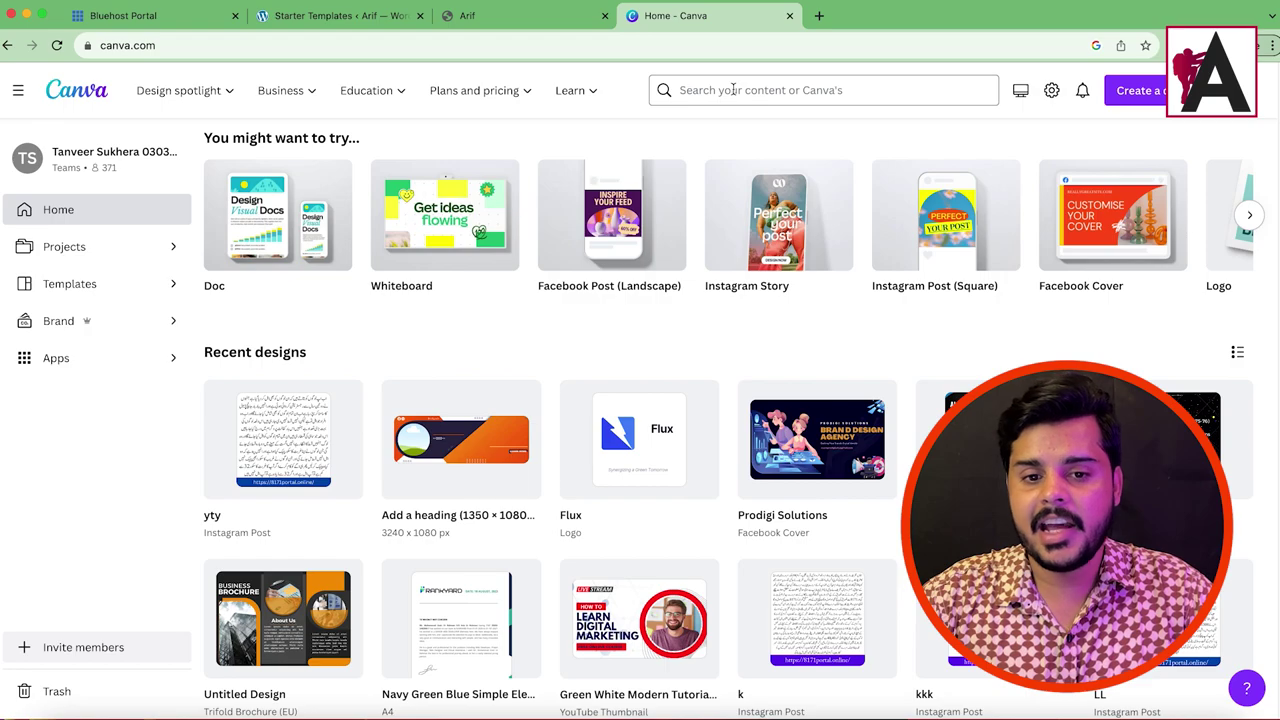
pyautogui.click(1136, 100)
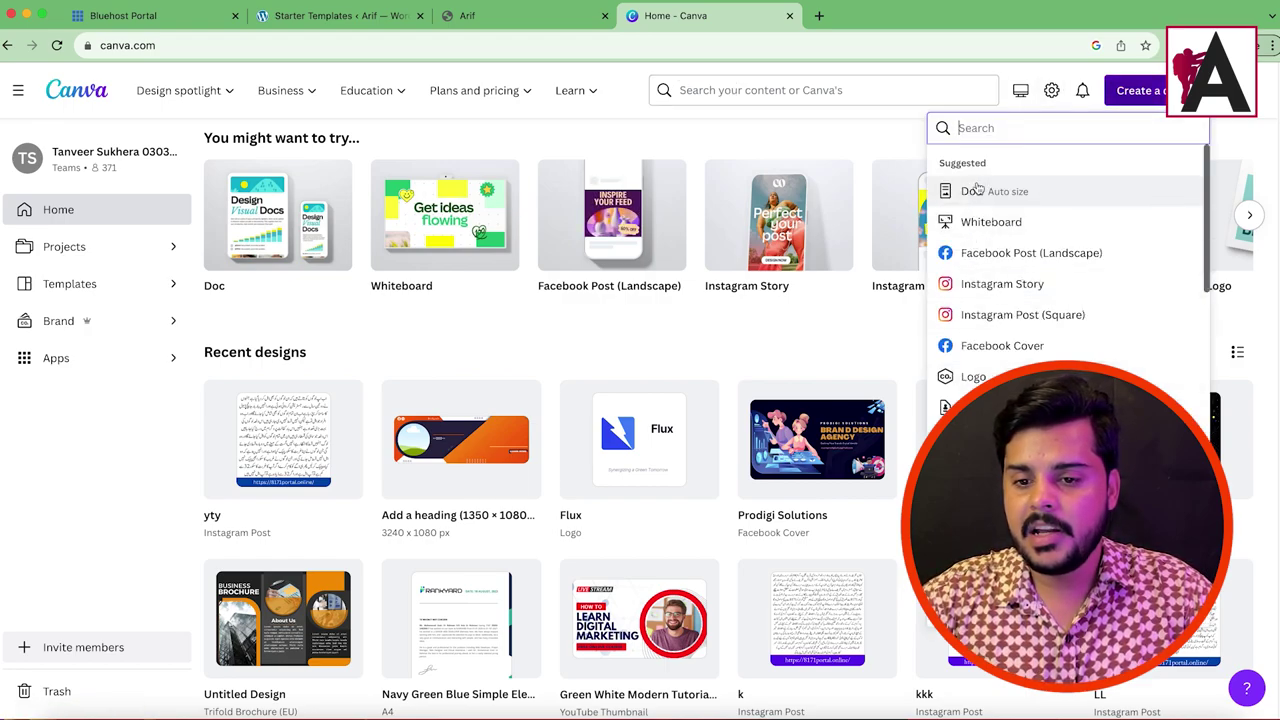
pyautogui.write('logo')
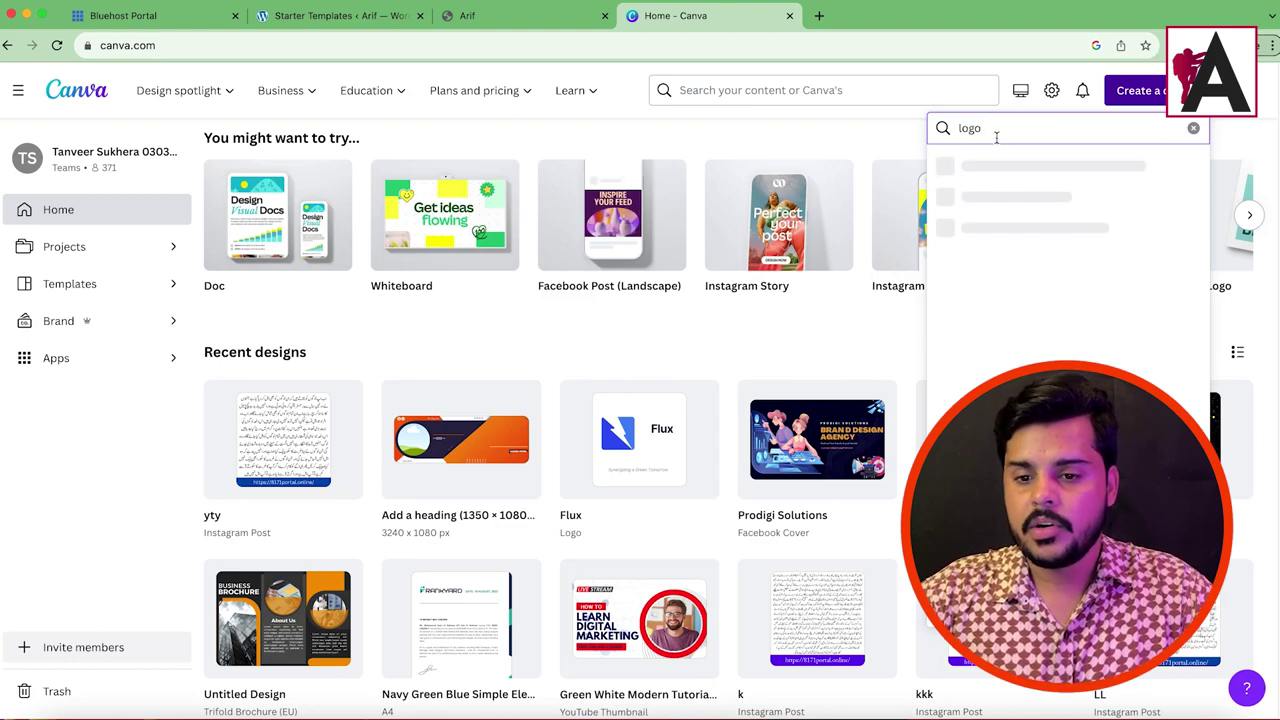
pyautogui.click(1000, 165)
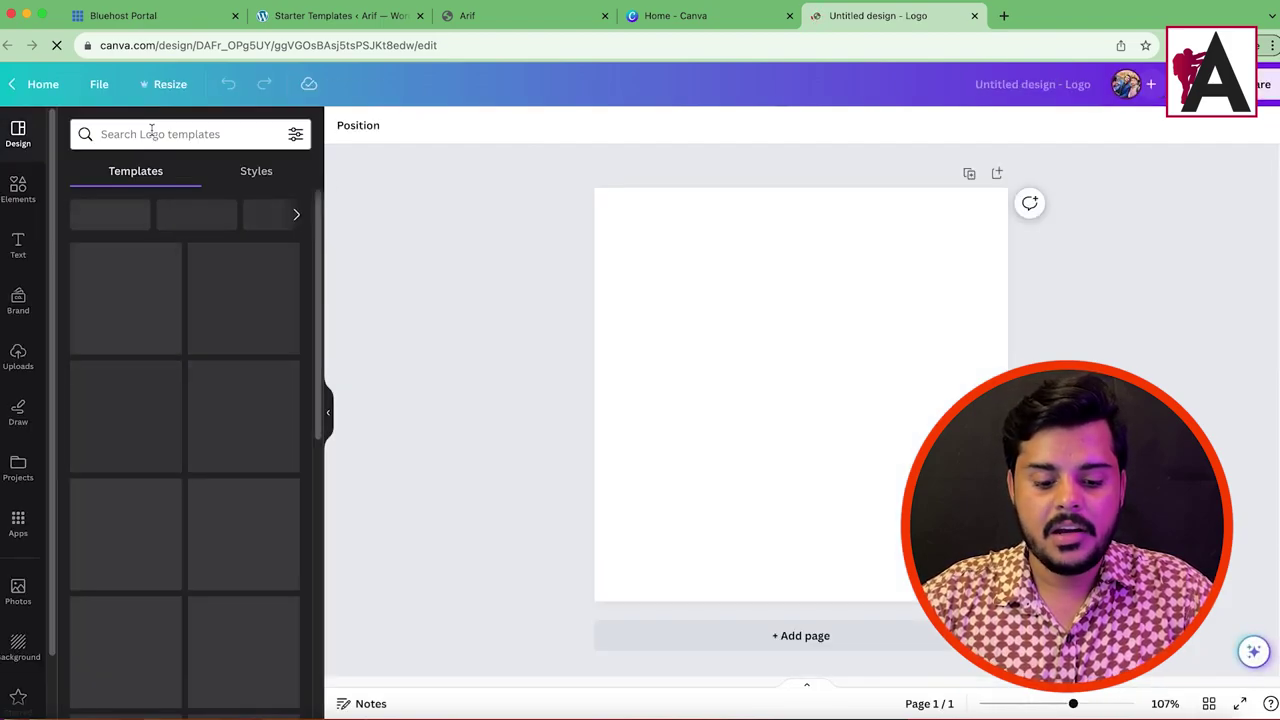
# Step: Search the logo templates for 'restaurant', then replace the search with 'food'
pyautogui.click(168, 130)
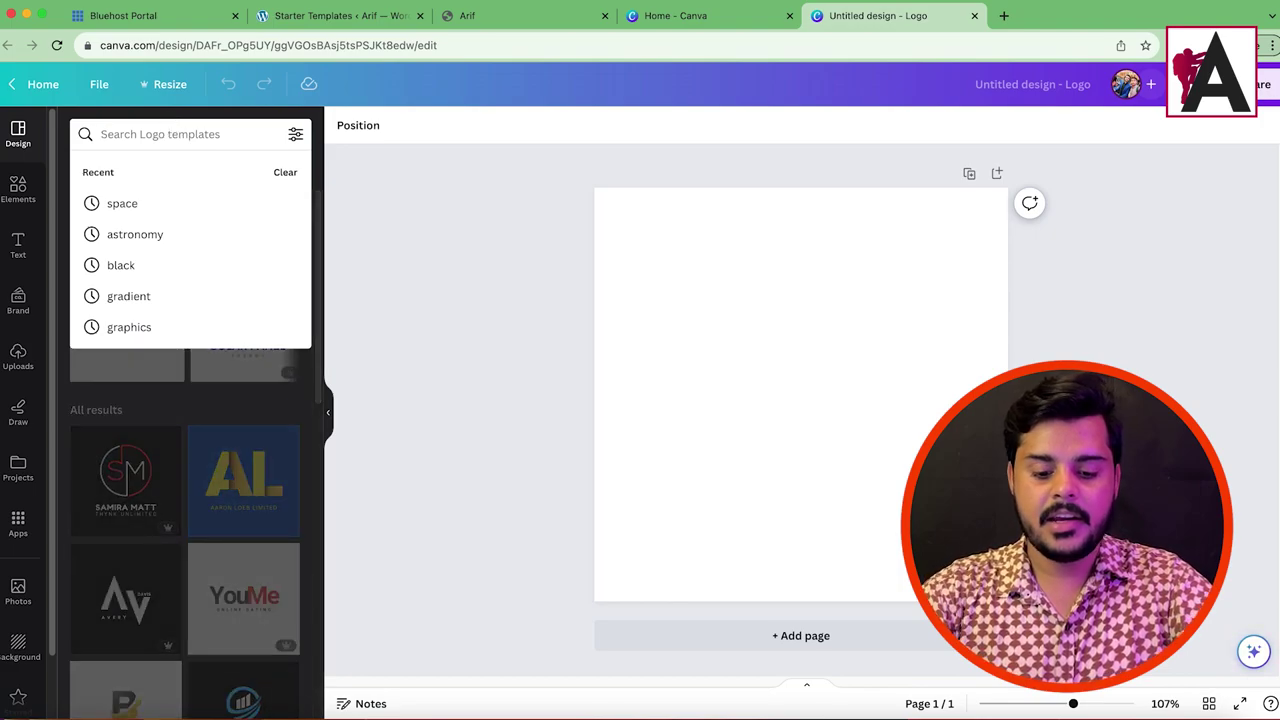
pyautogui.write('rerst')
pyautogui.press('BackSpace')
pyautogui.write('s')
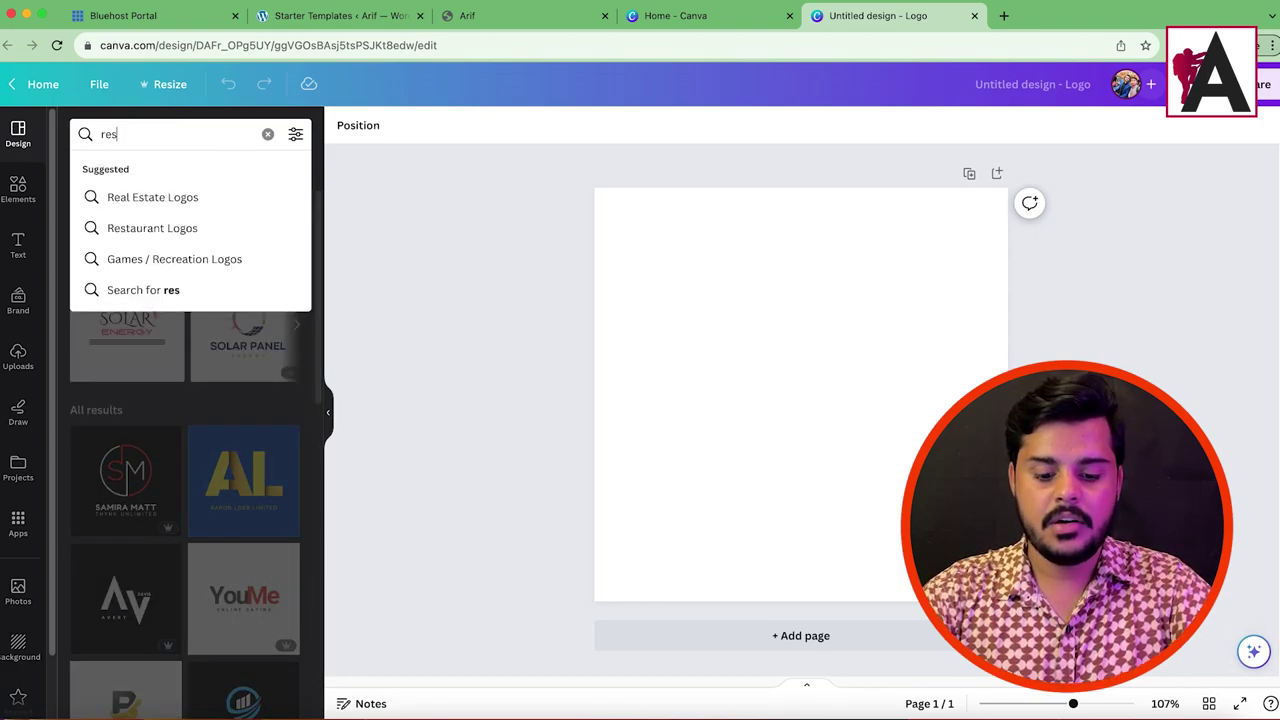
pyautogui.press('BackSpace')
pyautogui.write('ru')
pyautogui.press('BackSpace')
pyautogui.press('BackSpace')
pyautogui.write('urant')
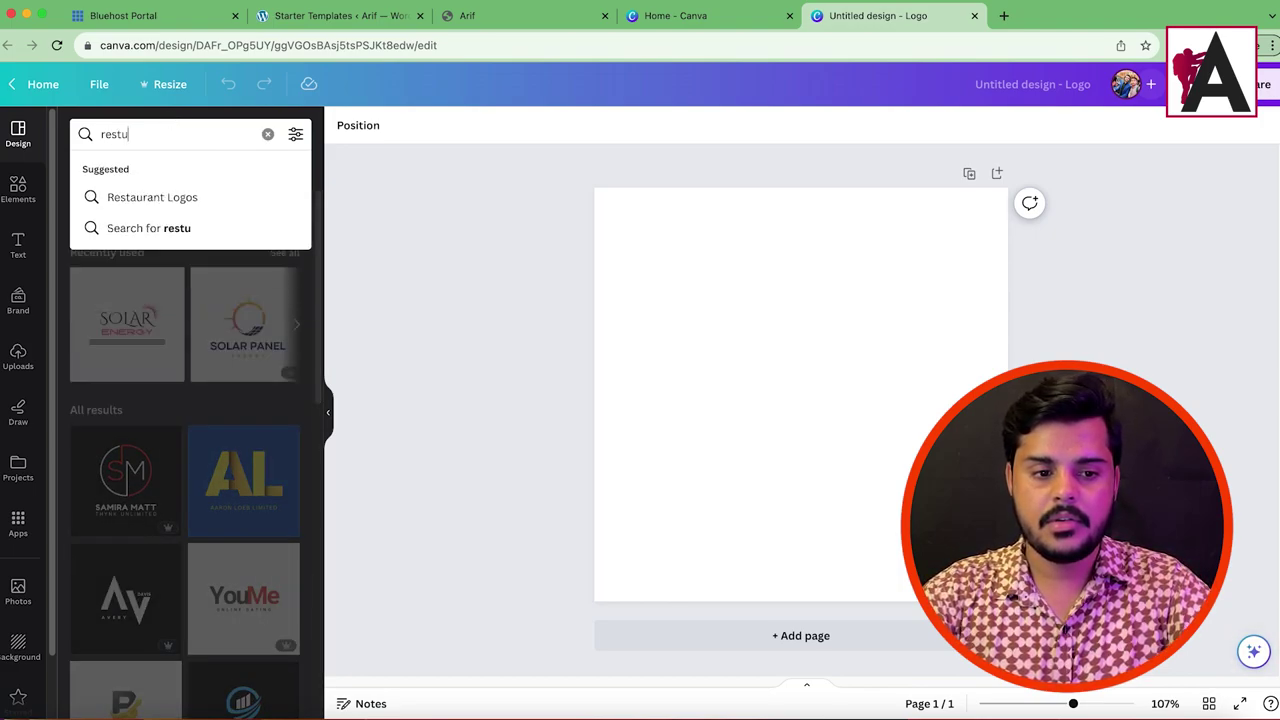
pyautogui.press('Return')
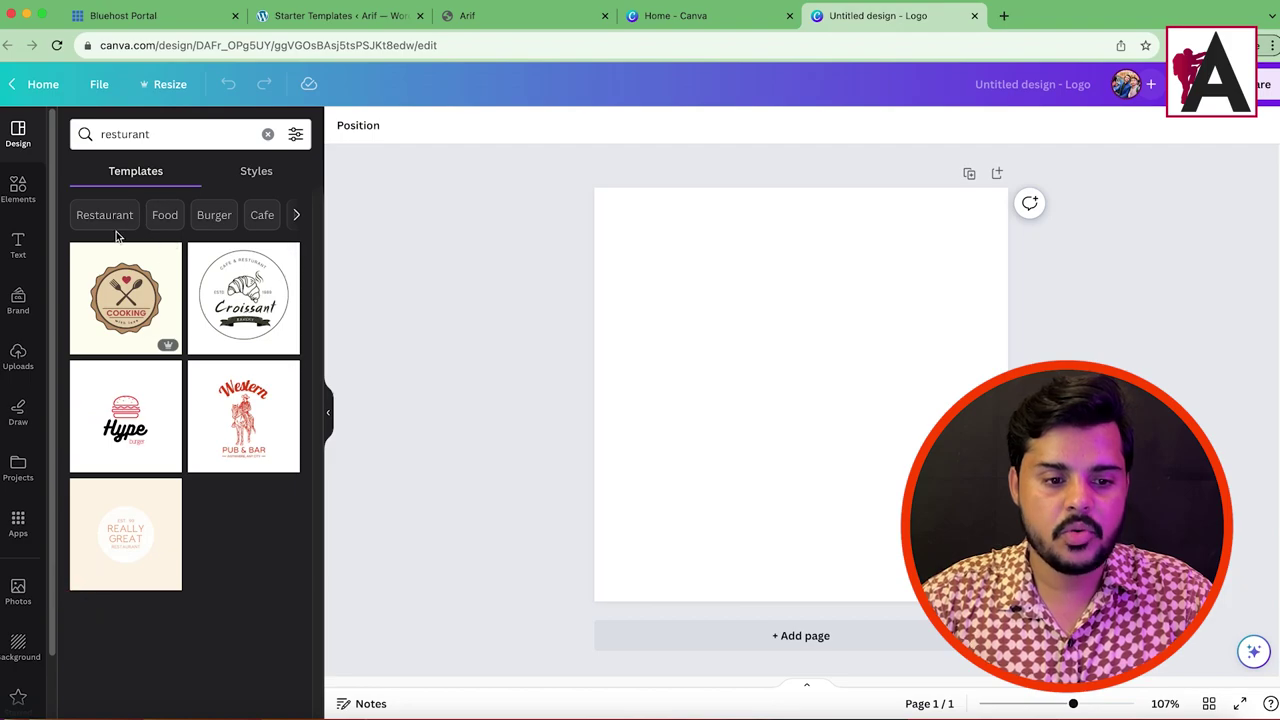
pyautogui.doubleClick(168, 136)
pyautogui.write('food')
pyautogui.press('Return')
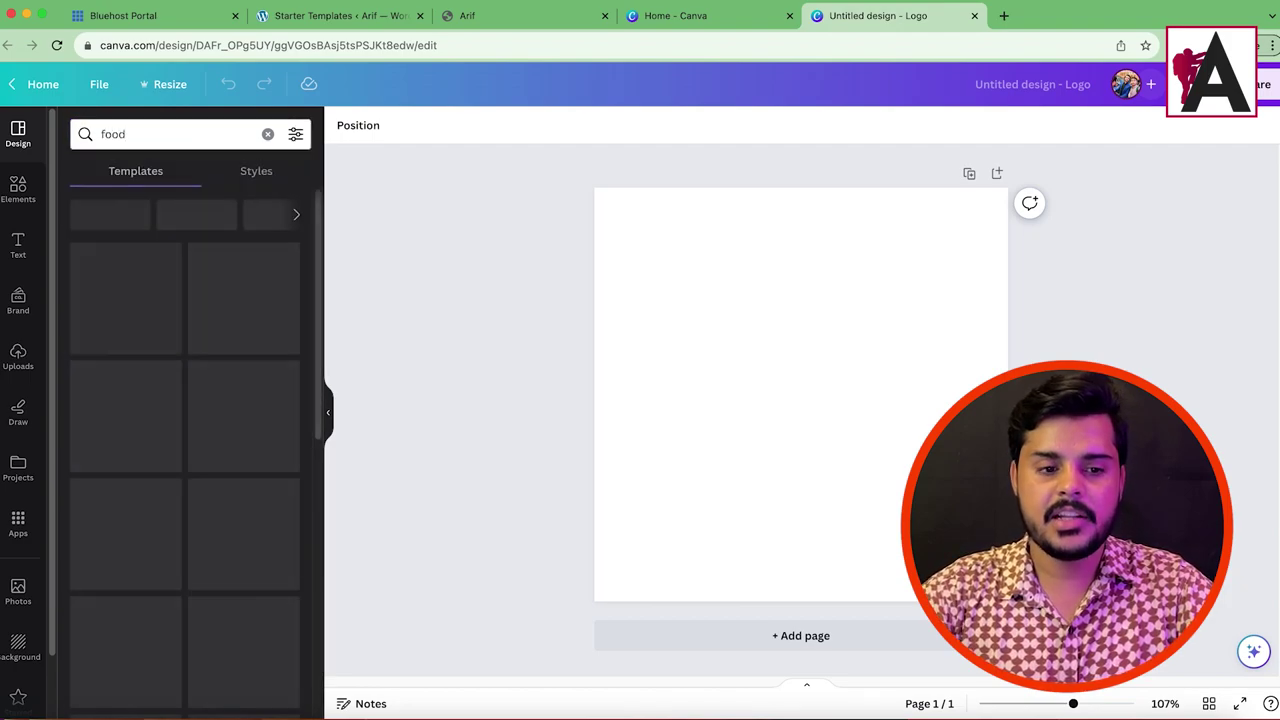
pyautogui.scroll(-5, 150, 480)
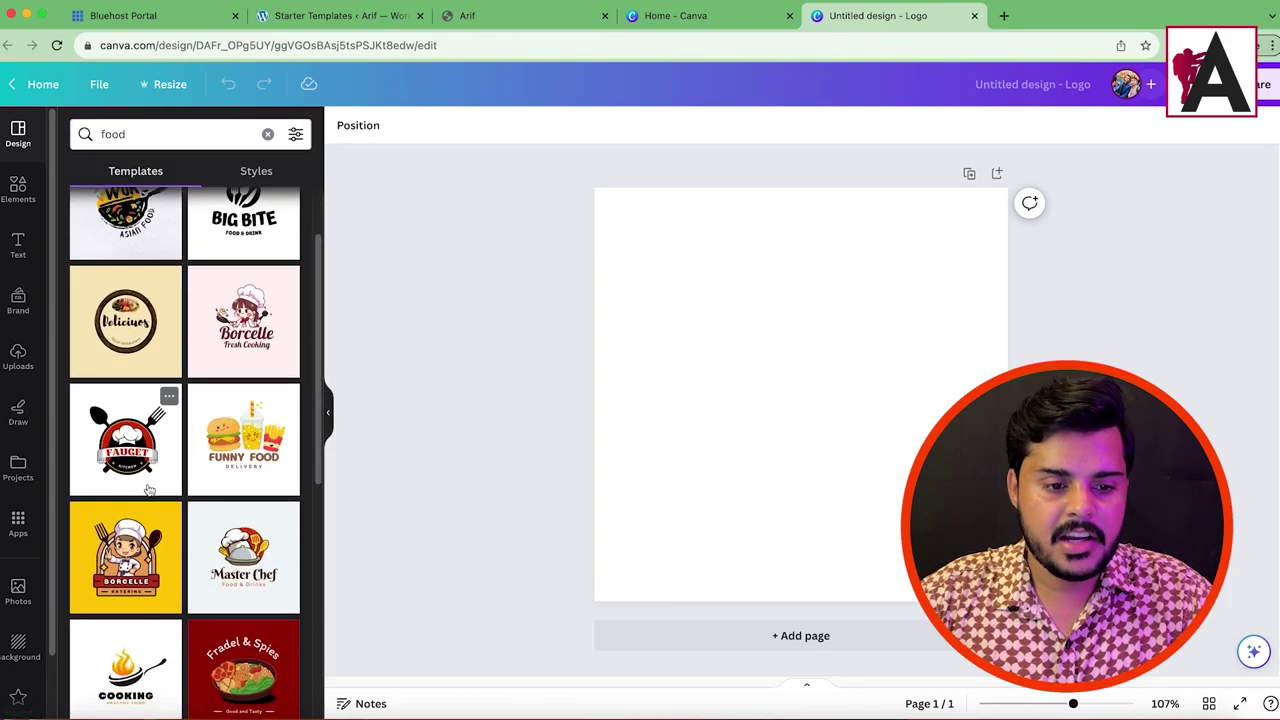
pyautogui.scroll(5, 207, 444)
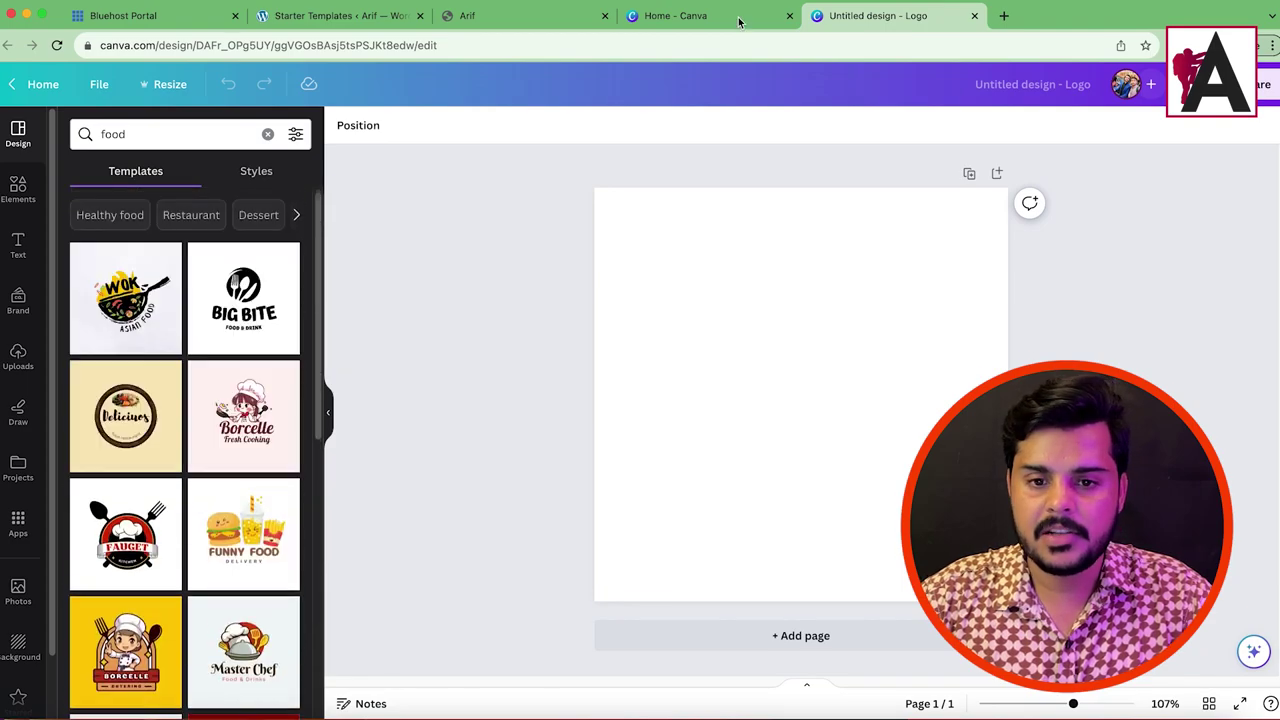
# Step: Move the BBQ site tab after the Canva home tab
pyautogui.click(675, 15)
pyautogui.click(495, 16)
pyautogui.moveTo(495, 16); pyautogui.dragTo(660, 15)
pyautogui.click(875, 15)
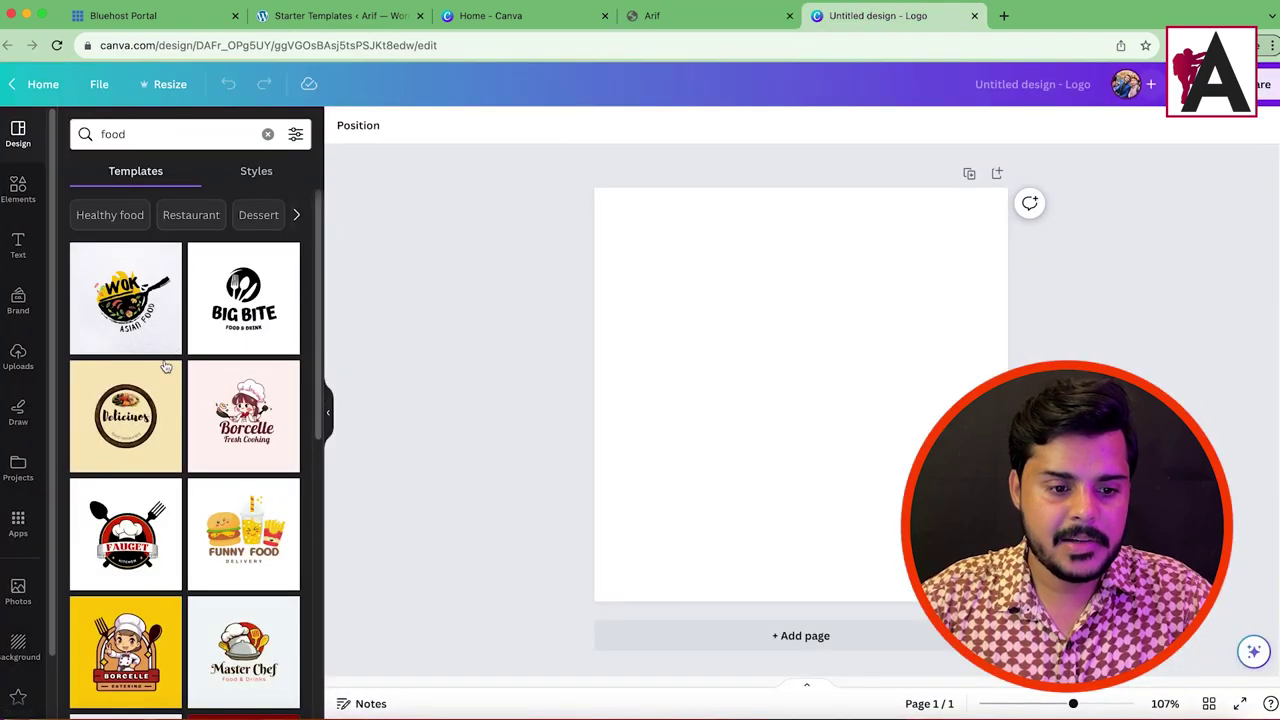
# Step: Apply the Wok Asian Food template from the food logo results
pyautogui.scroll(-3, 150, 380)
pyautogui.scroll(3, 140, 440)
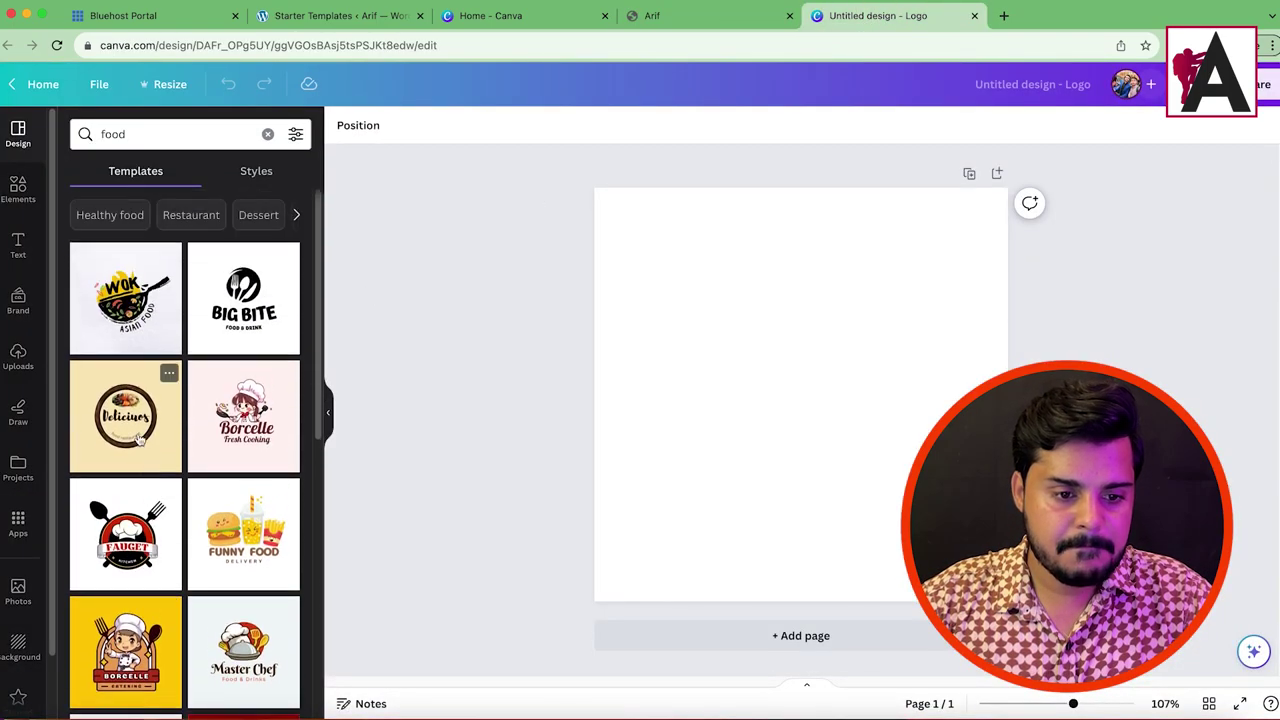
pyautogui.scroll(-8, 133, 367)
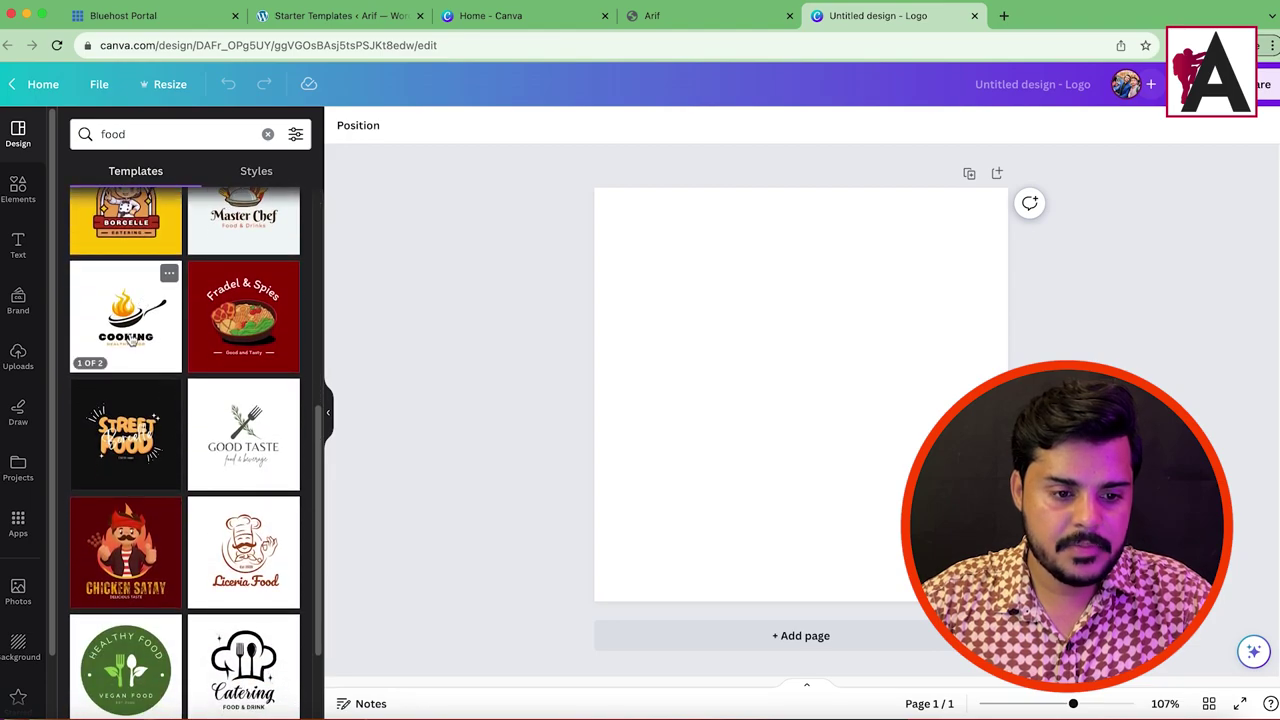
pyautogui.scroll(-6, 134, 450)
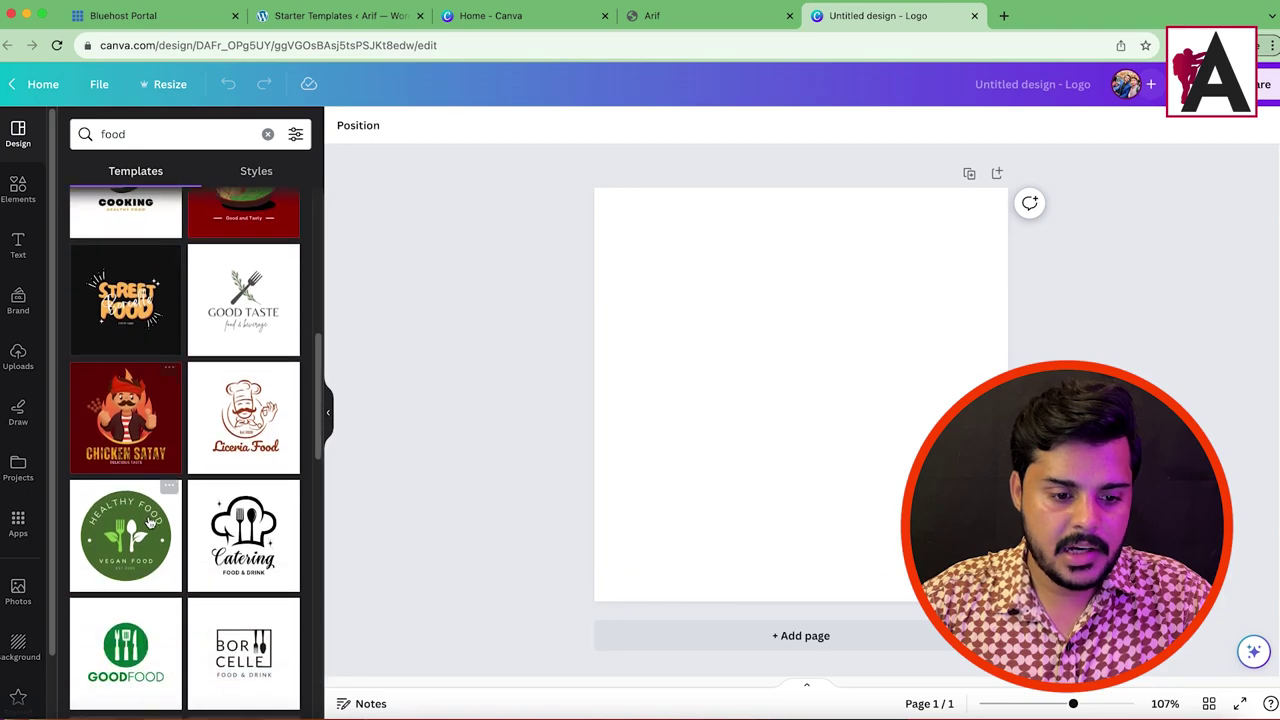
pyautogui.scroll(-8, 133, 541)
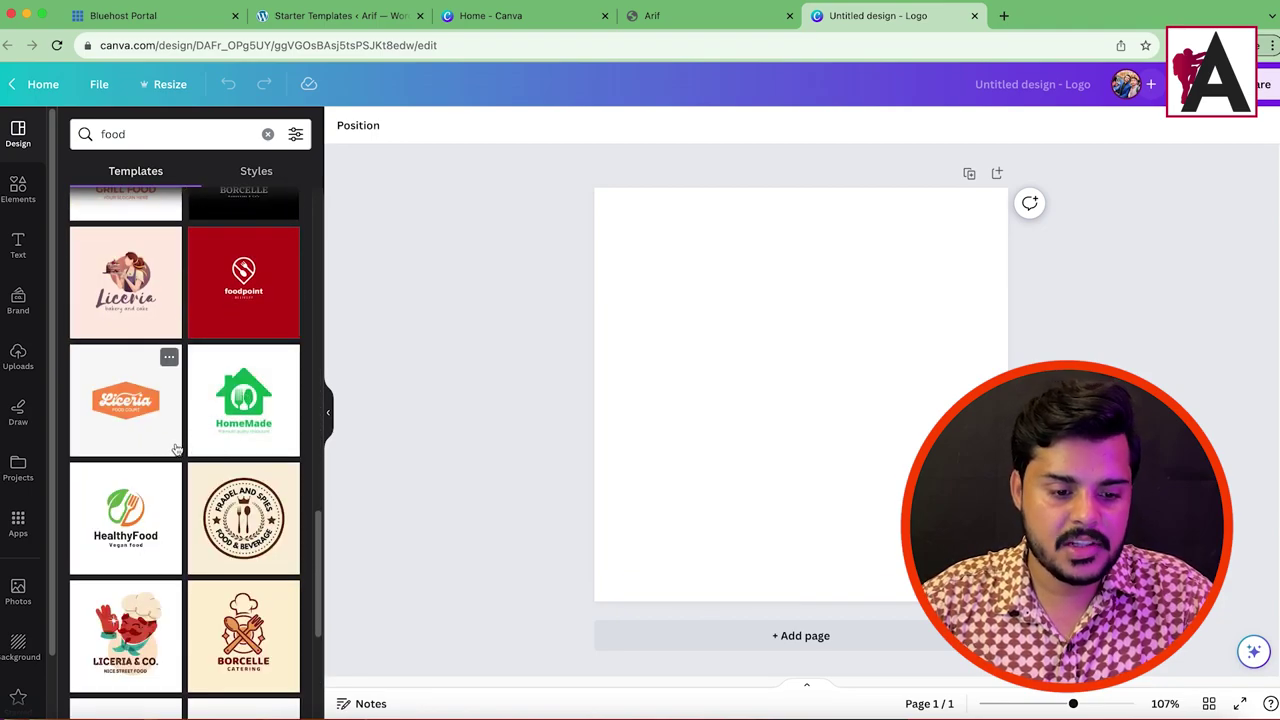
pyautogui.scroll(-4, 158, 516)
pyautogui.scroll(20, 185, 449)
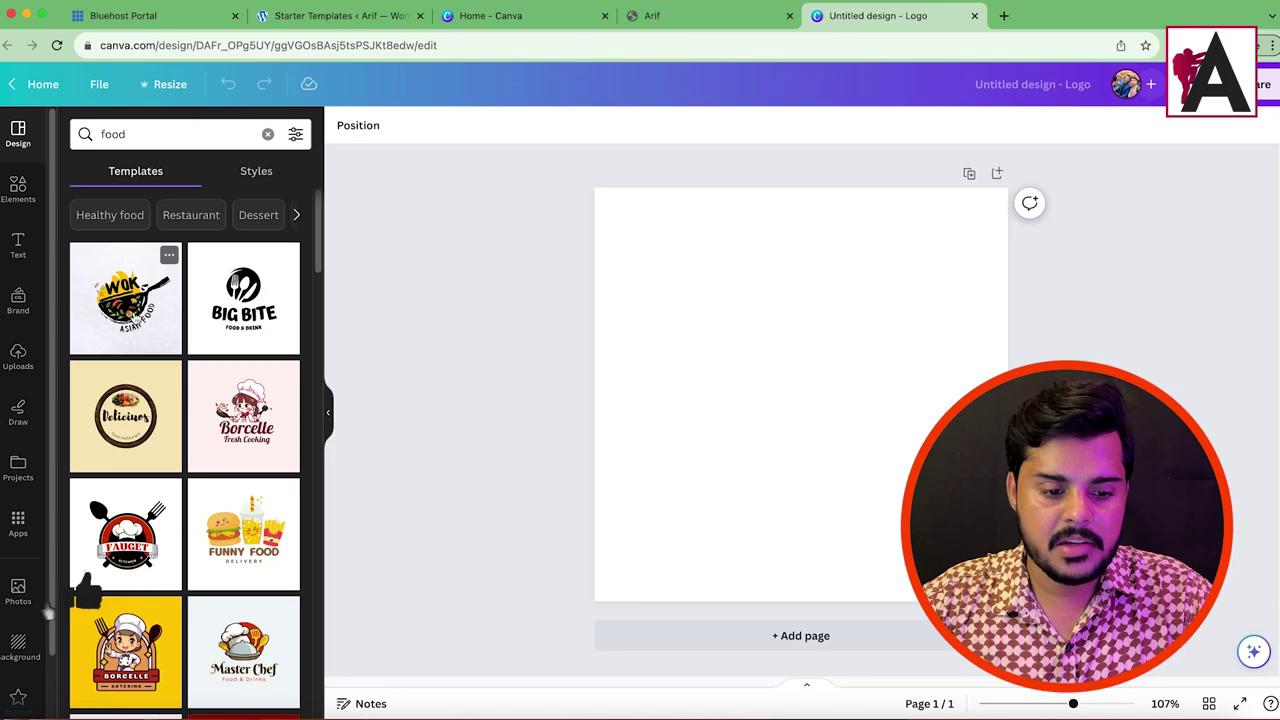
pyautogui.click(125, 298)
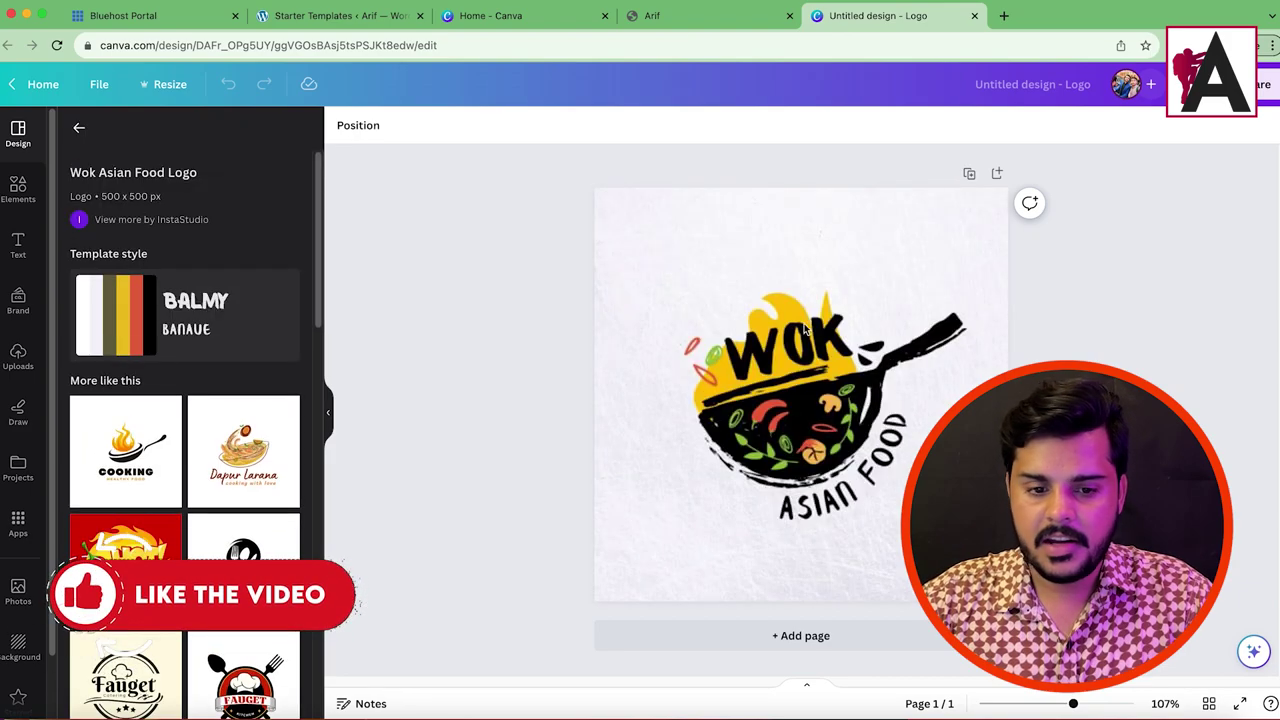
# Step: Select the wok graphic and copy its red colour hex, #EC633D
pyautogui.click(805, 330)
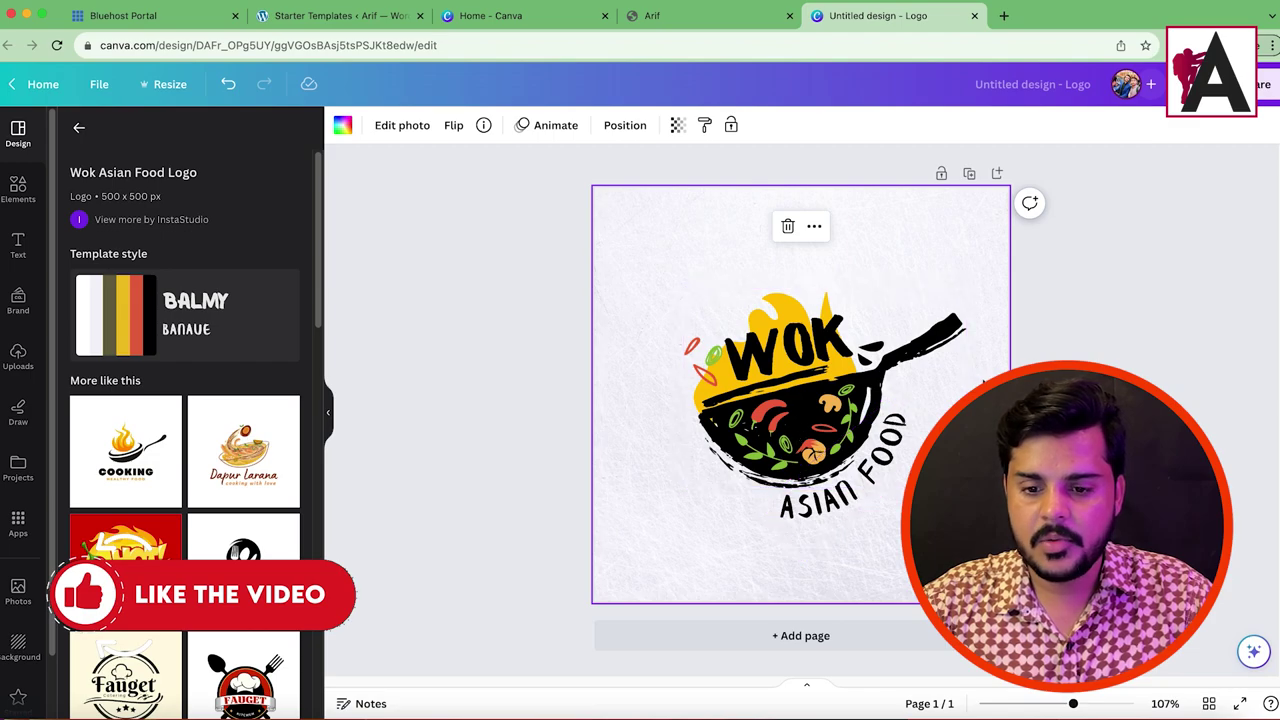
pyautogui.click(778, 308)
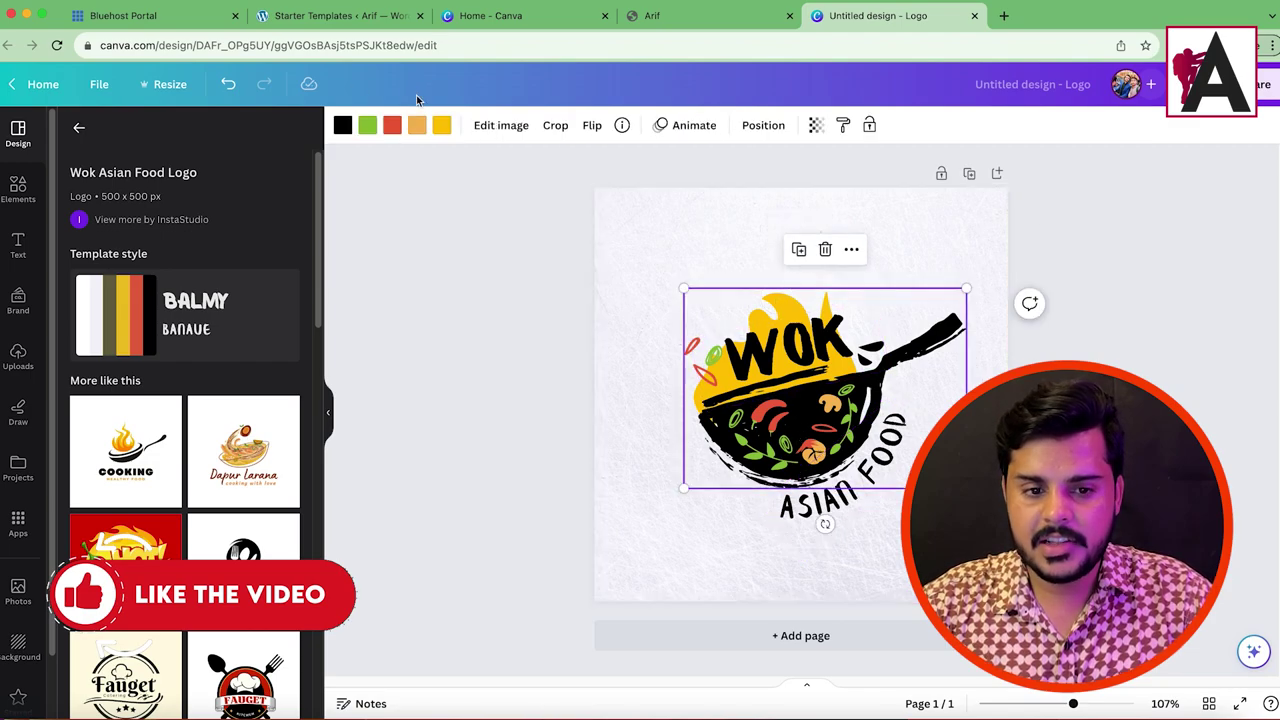
pyautogui.click(392, 126)
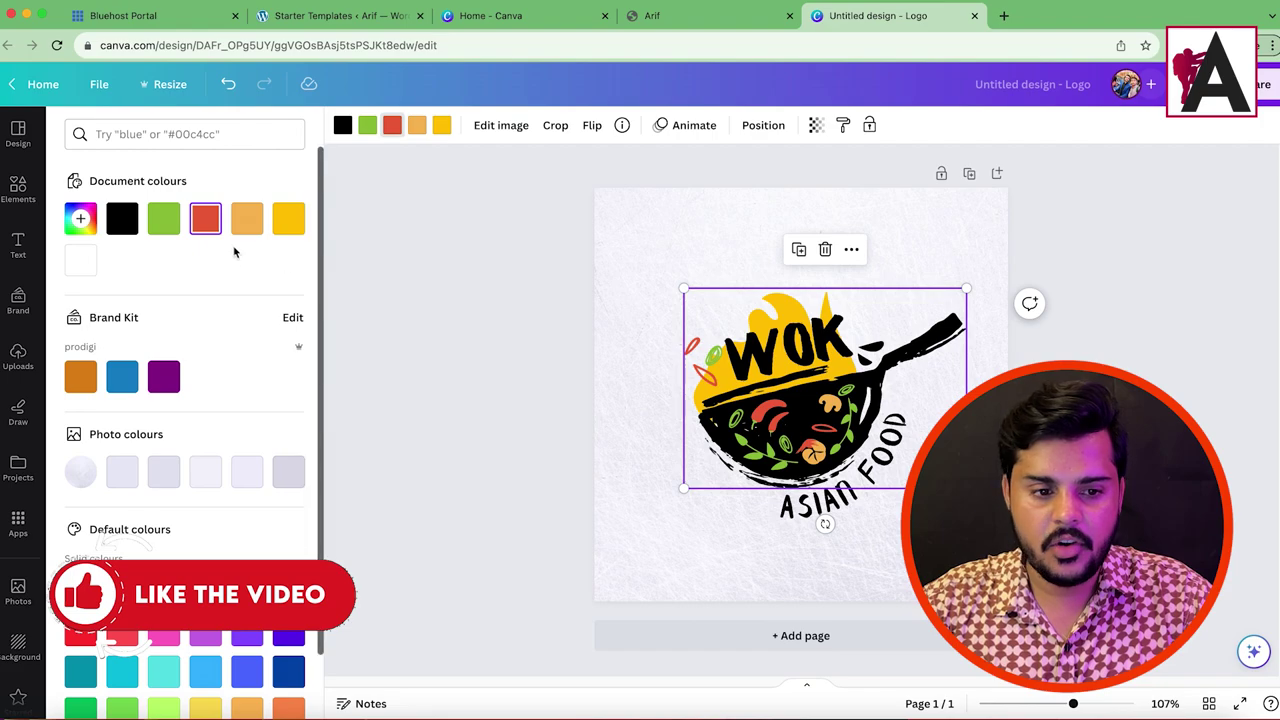
pyautogui.click(206, 212)
pyautogui.rightClick(176, 379)
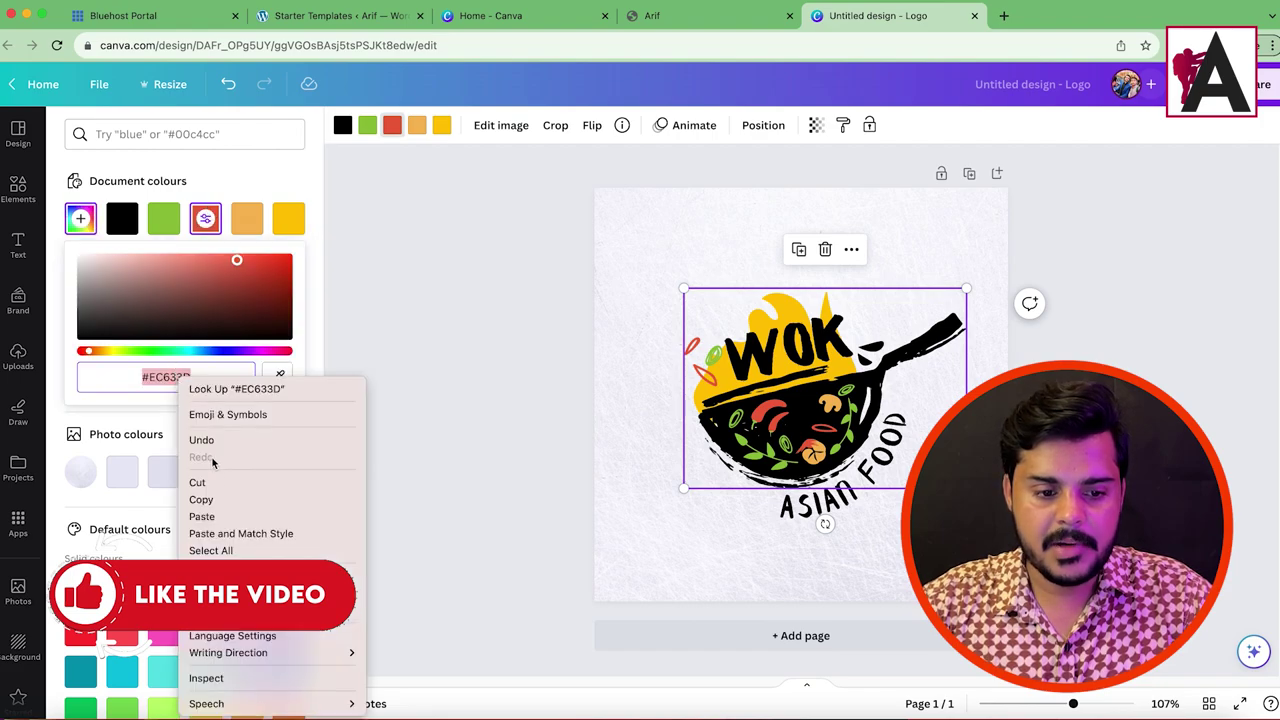
pyautogui.click(217, 500)
# Step: Paste the red code over the orange colour, then undo that change
pyautogui.click(415, 133)
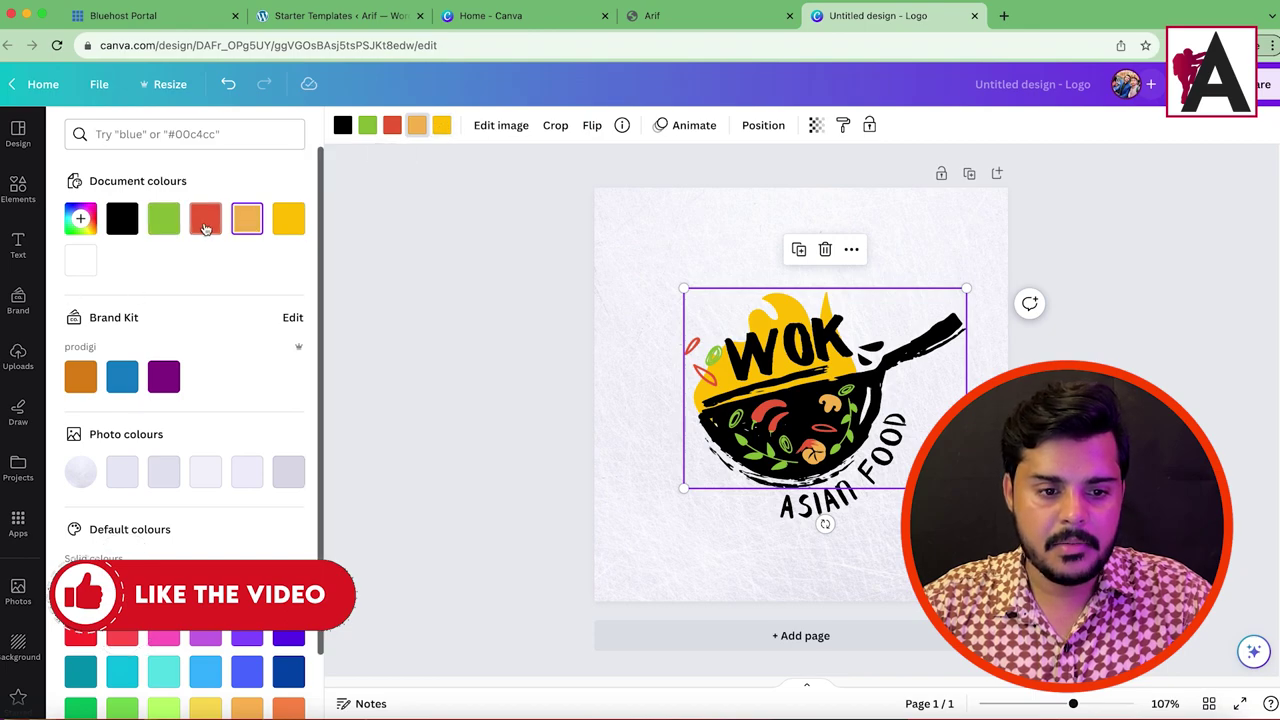
pyautogui.click(247, 218)
pyautogui.rightClick(180, 368)
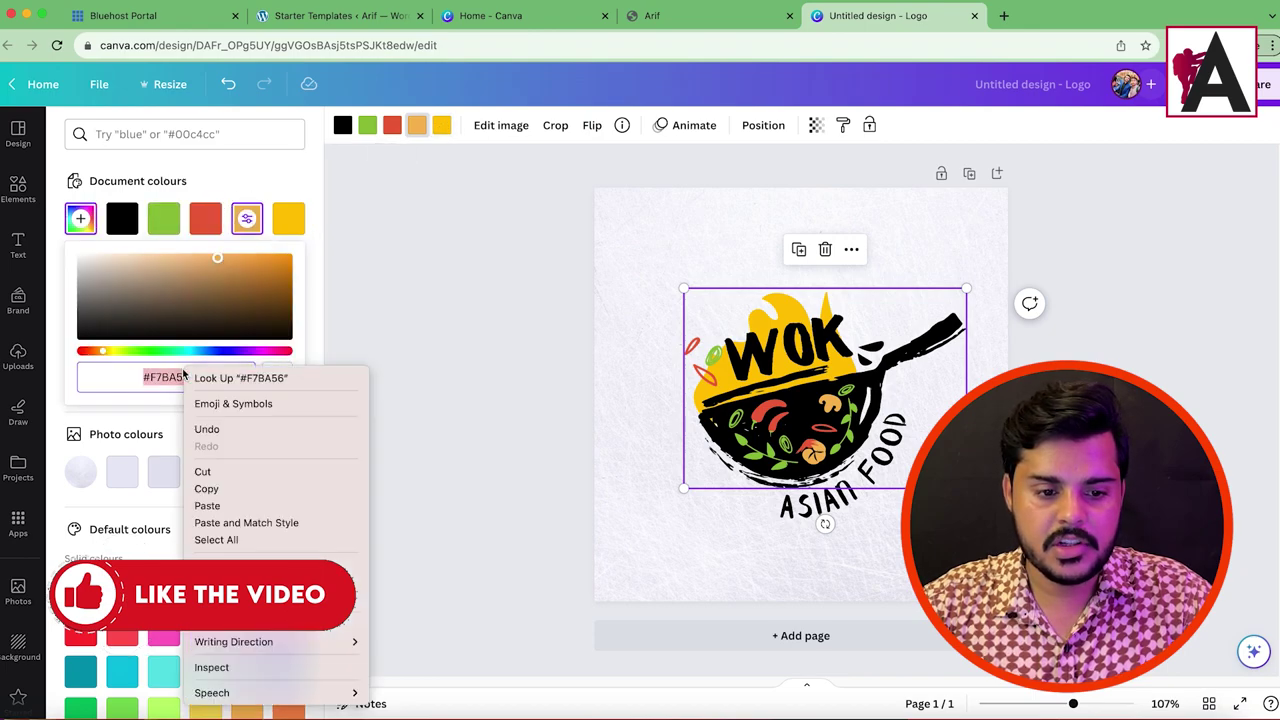
pyautogui.click(246, 490)
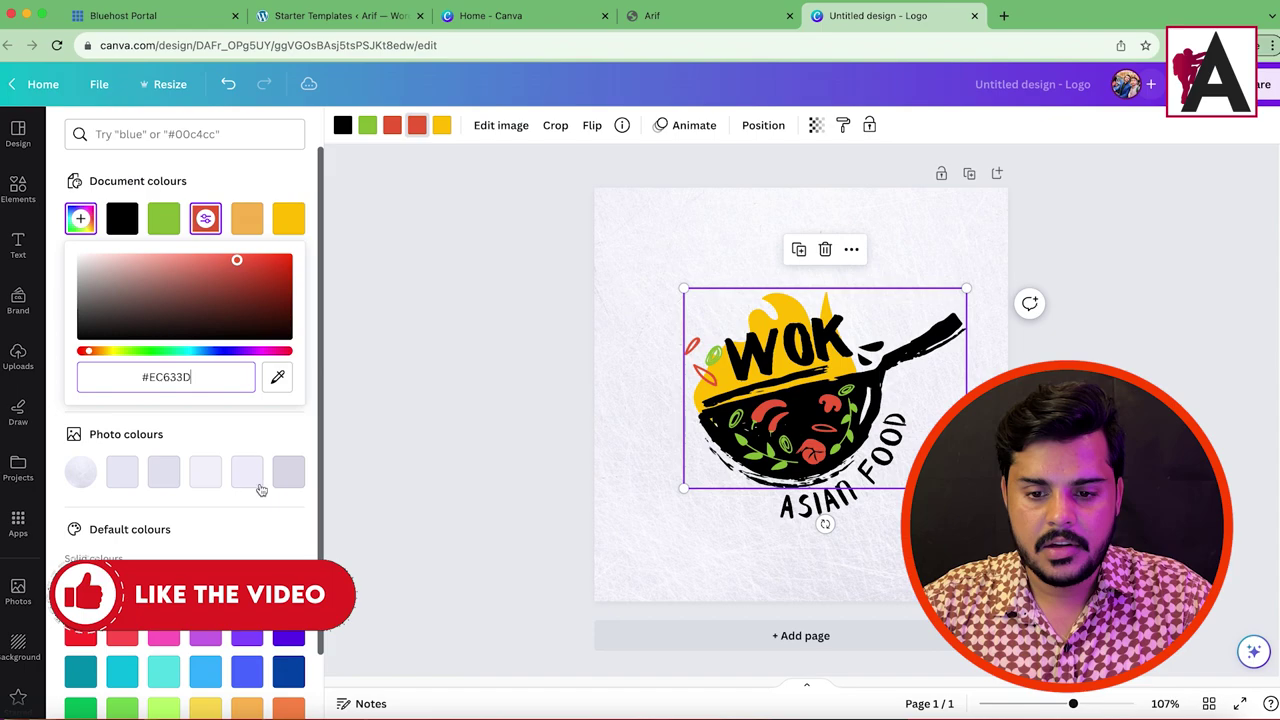
pyautogui.press('super+z')
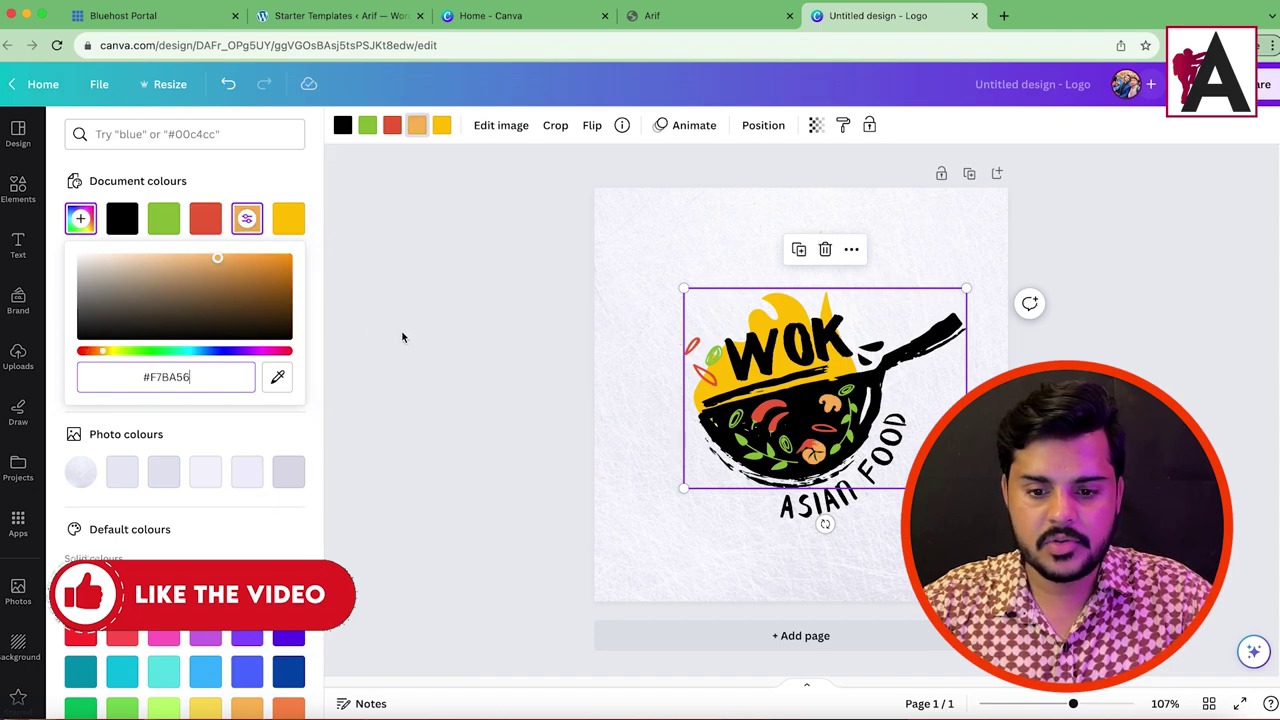
# Step: Paste #EC633D into the yellow colour so the flame turns red, then deselect
pyautogui.click(441, 125)
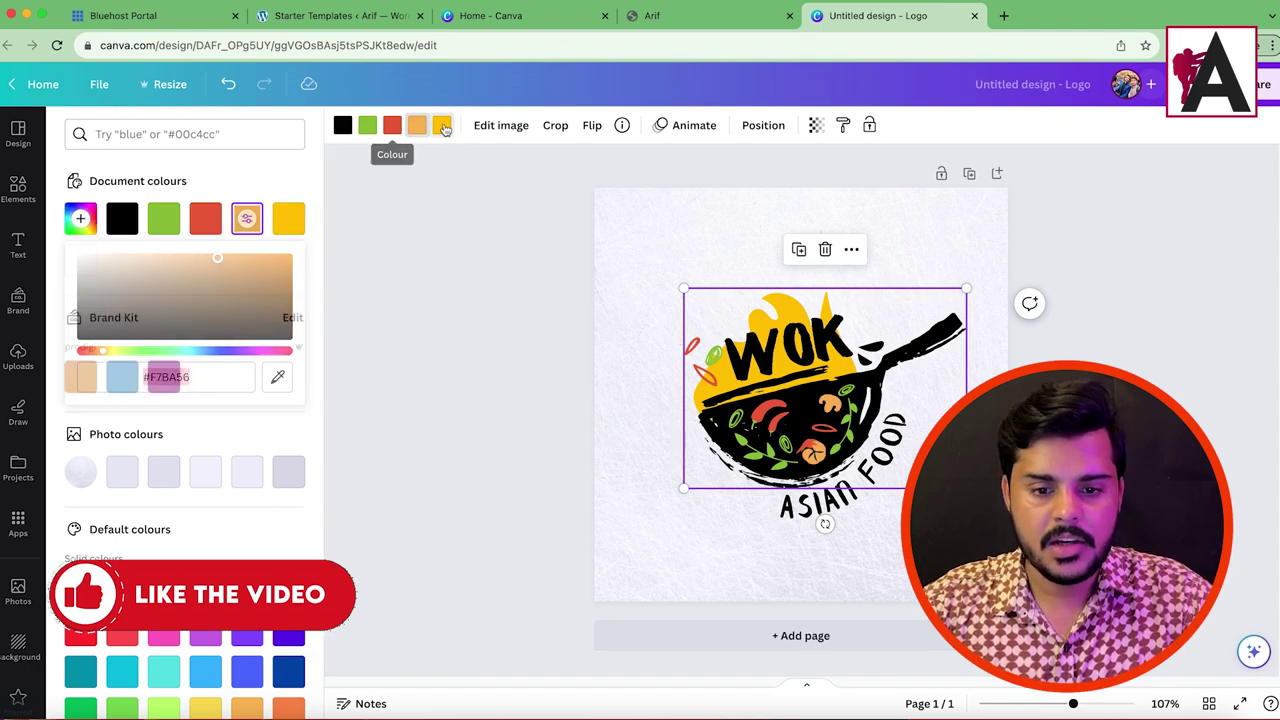
pyautogui.click(290, 218)
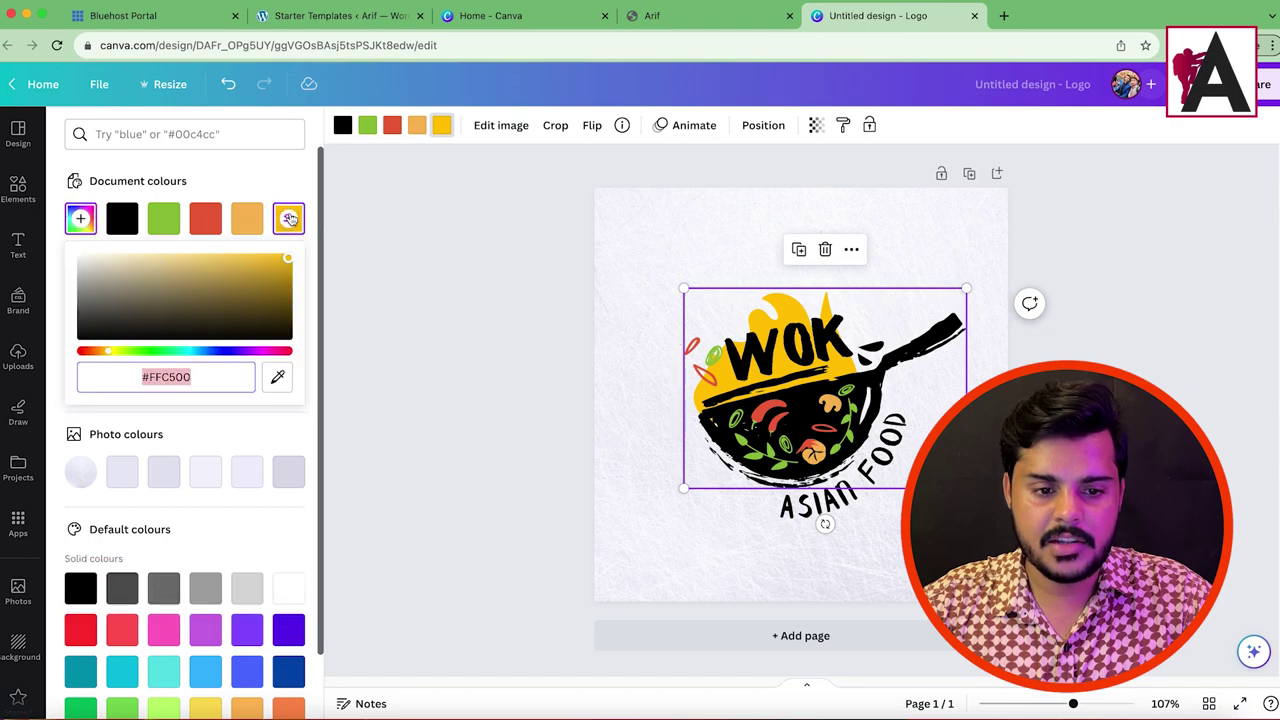
pyautogui.rightClick(183, 378)
pyautogui.click(206, 513)
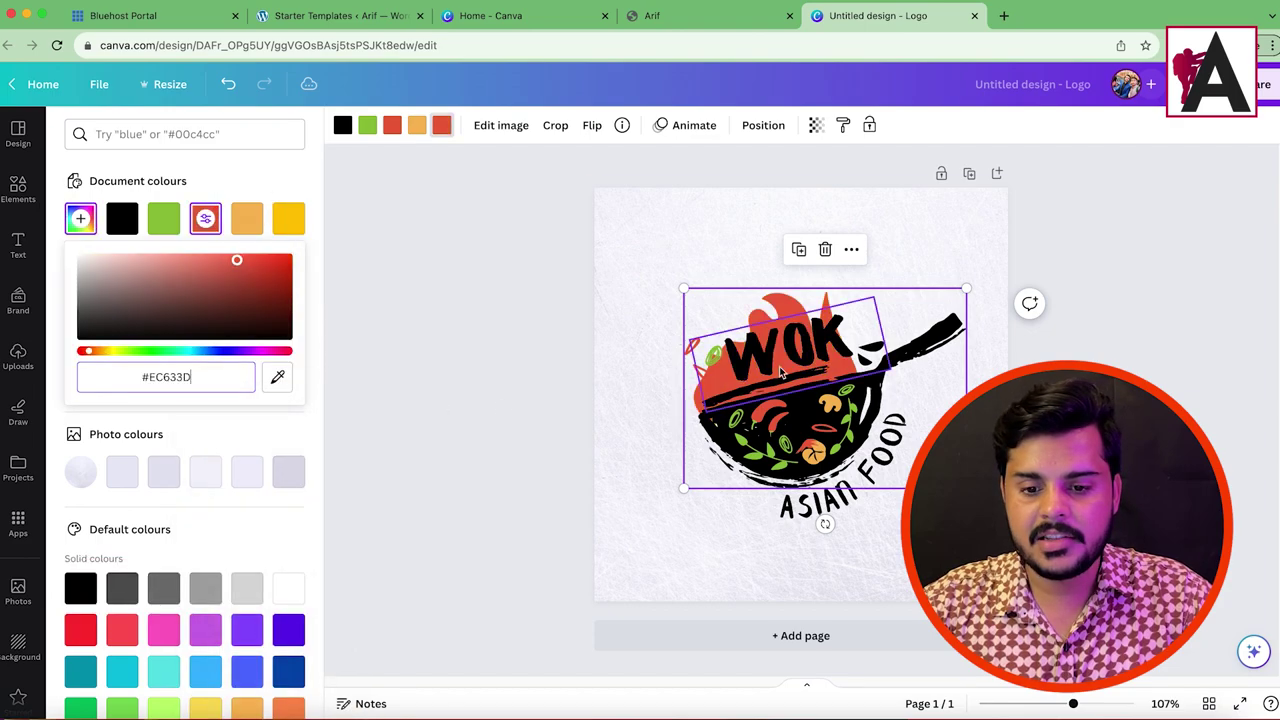
pyautogui.press('Escape')
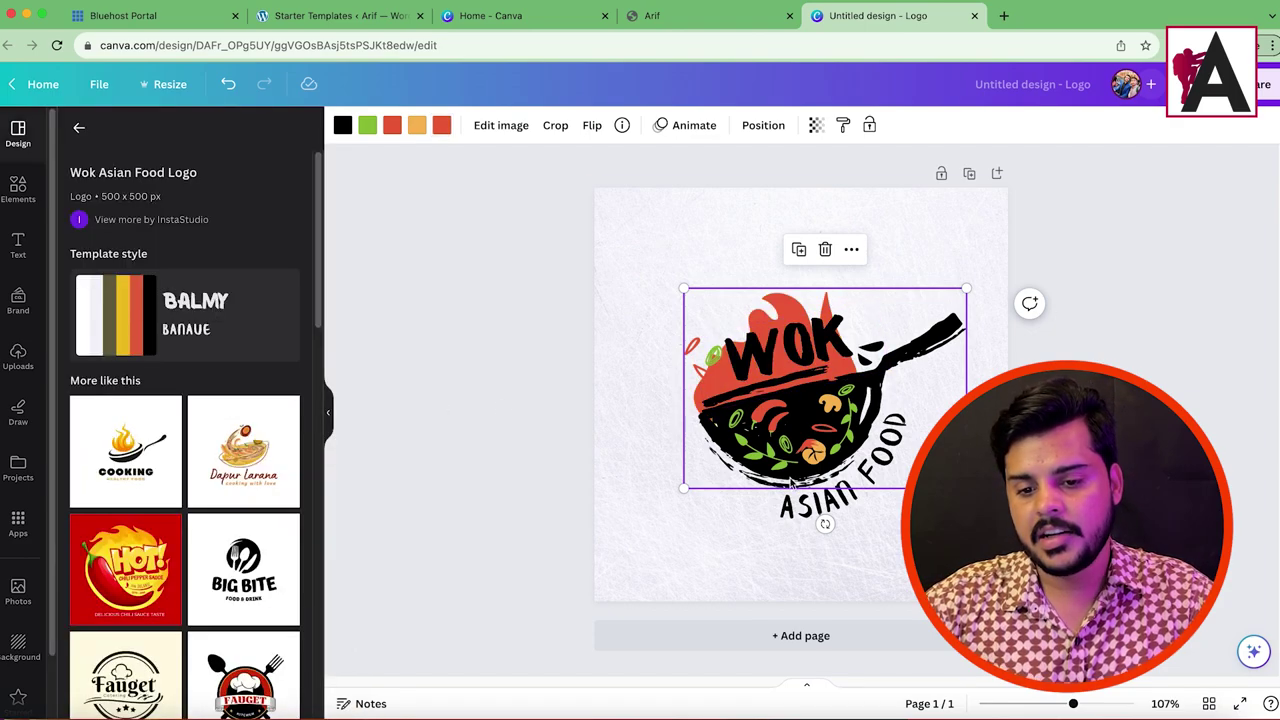
pyautogui.press('Escape')
# Step: Replace the ASIAN FOOD wording with TOSEEQ
pyautogui.click(862, 467)
pyautogui.click(874, 480)
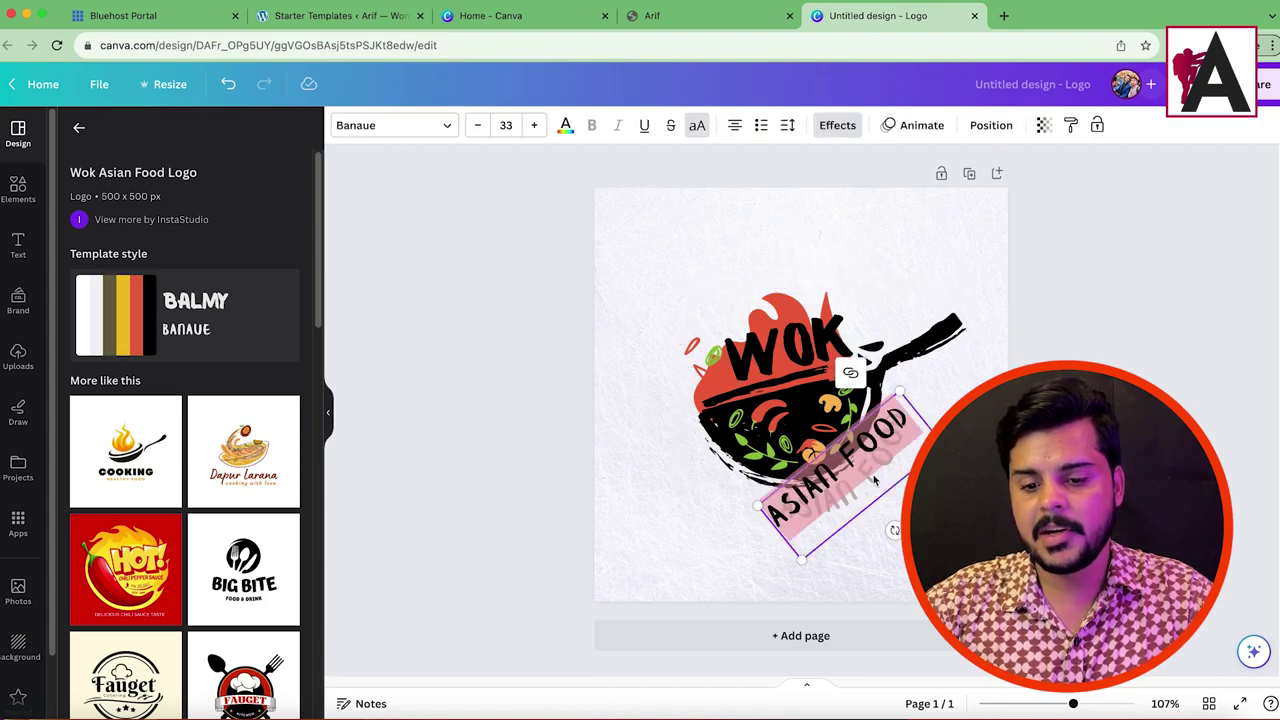
pyautogui.write('TOS')
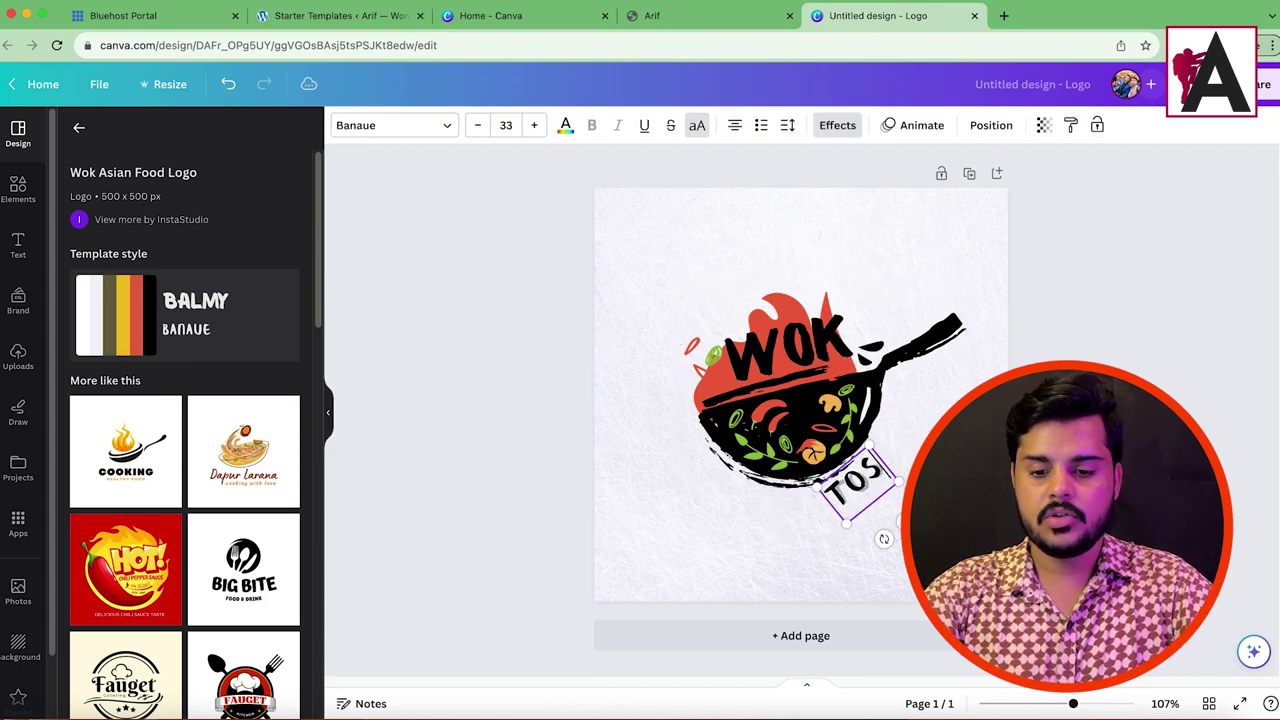
pyautogui.write('EEQ FOODS')
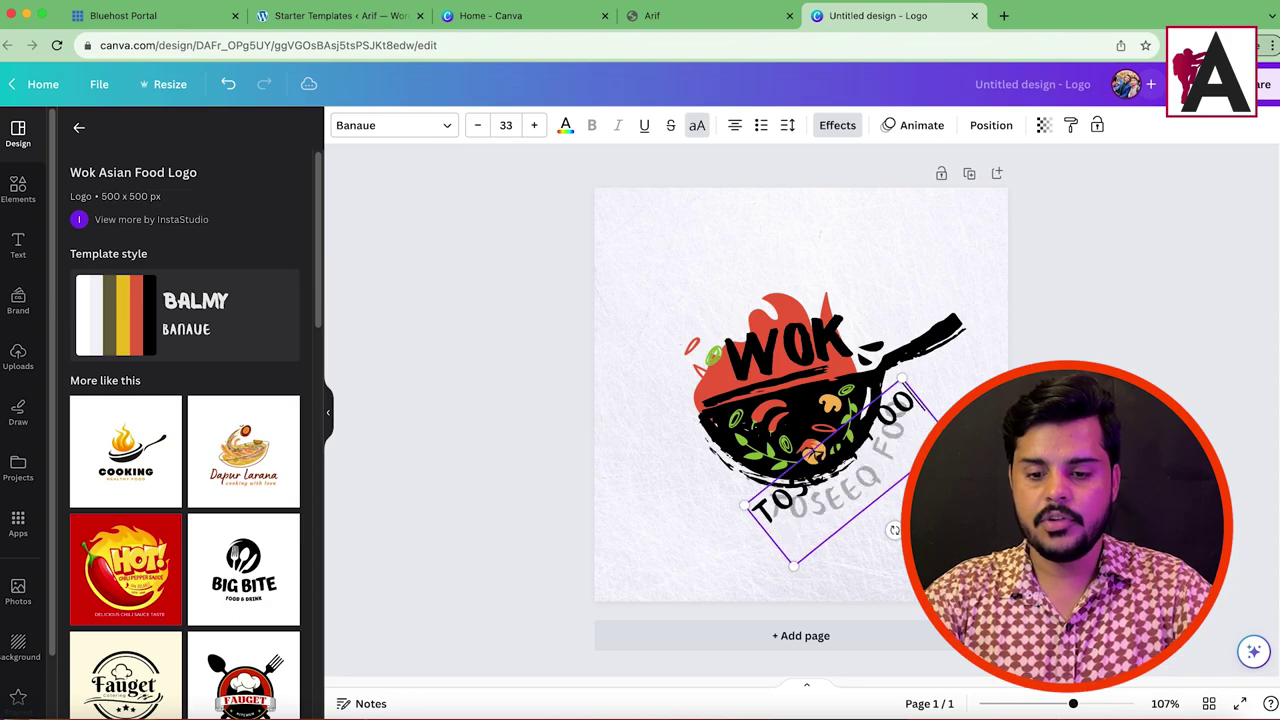
pyautogui.press('BackSpace')
pyautogui.press('BackSpace')
pyautogui.press('BackSpace')
pyautogui.press('BackSpace')
pyautogui.press('BackSpace')
pyautogui.press('BackSpace')
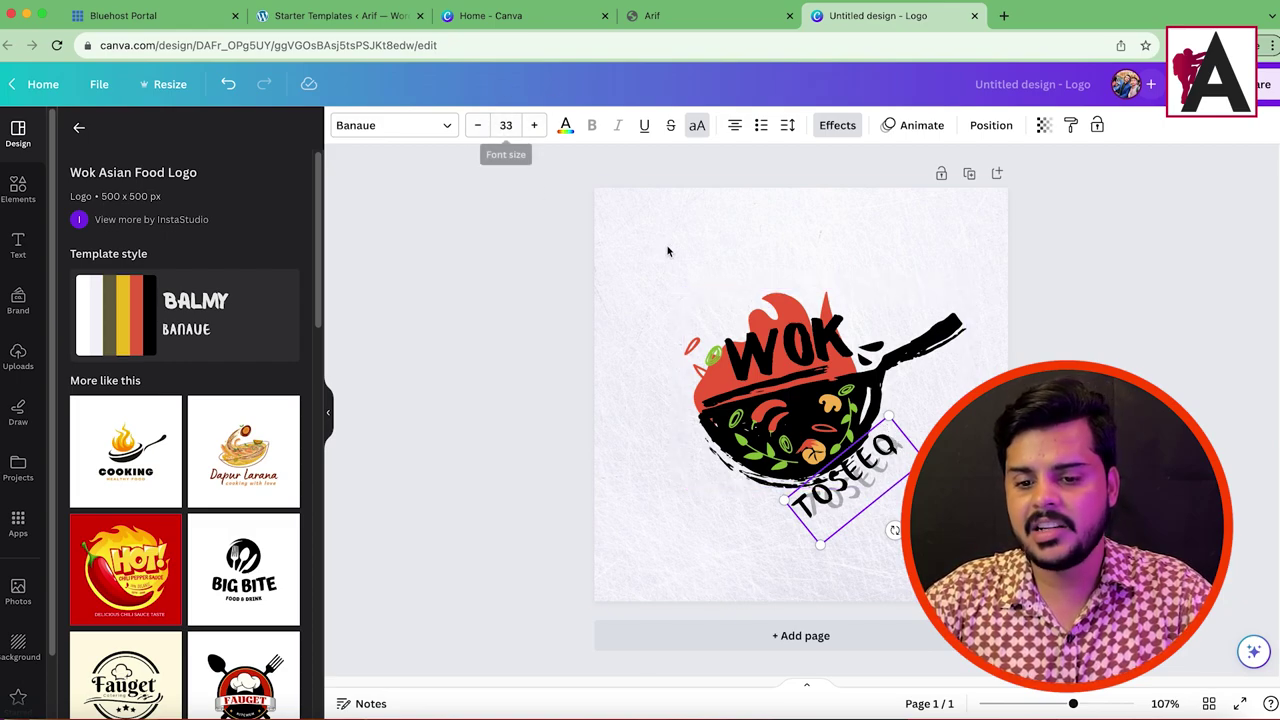
pyautogui.click(591, 214)
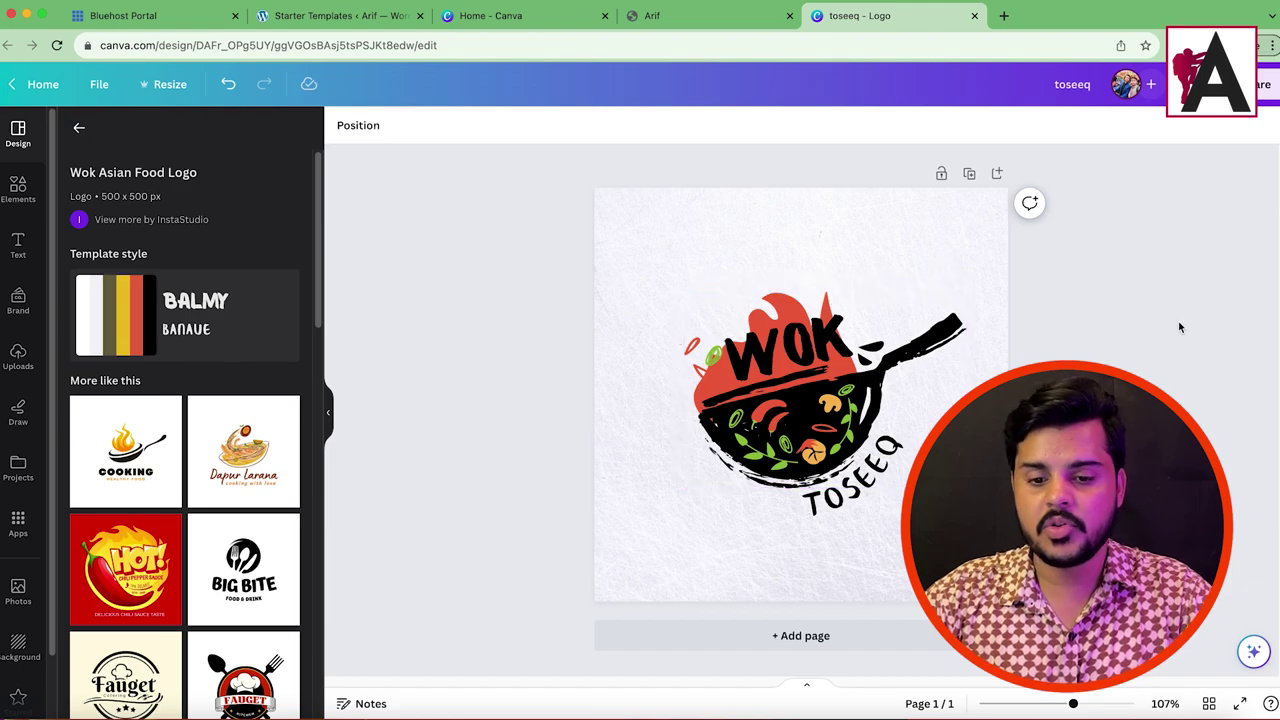
# Step: Download the logo as a PNG with a transparent background
pyautogui.click(1265, 84)
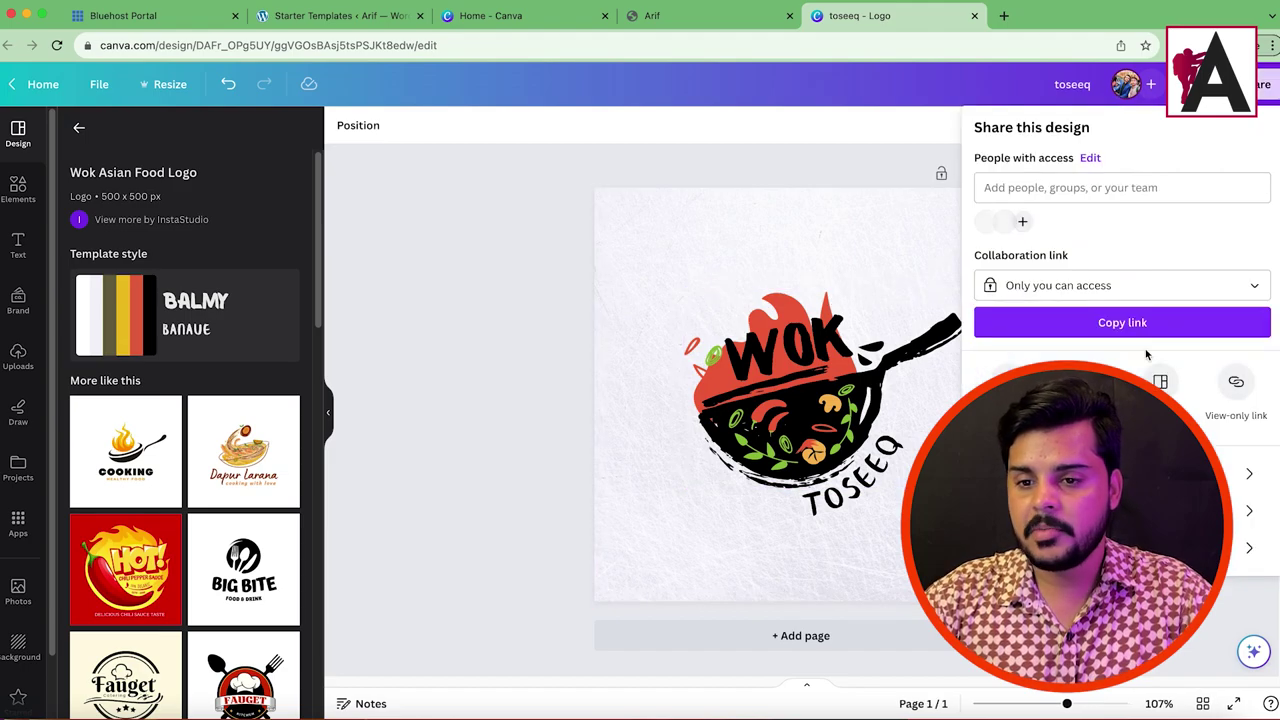
pyautogui.click(1010, 381)
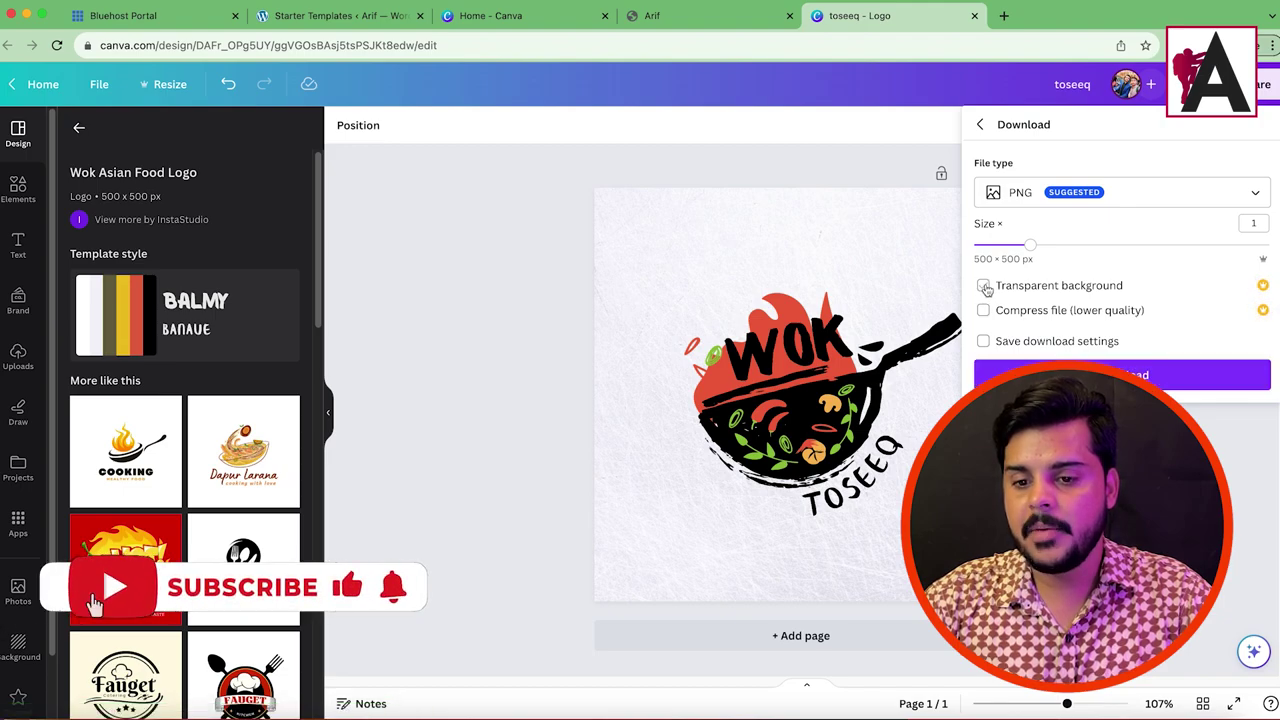
pyautogui.click(985, 287)
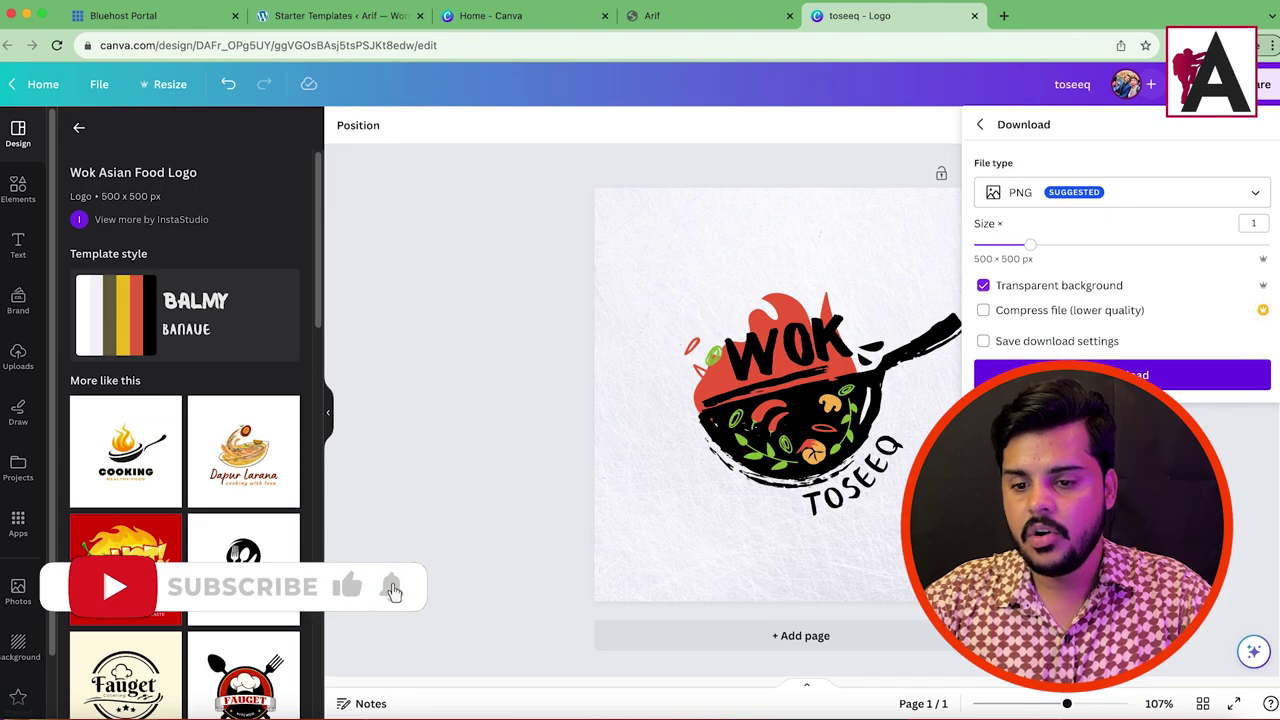
pyautogui.press('Escape')
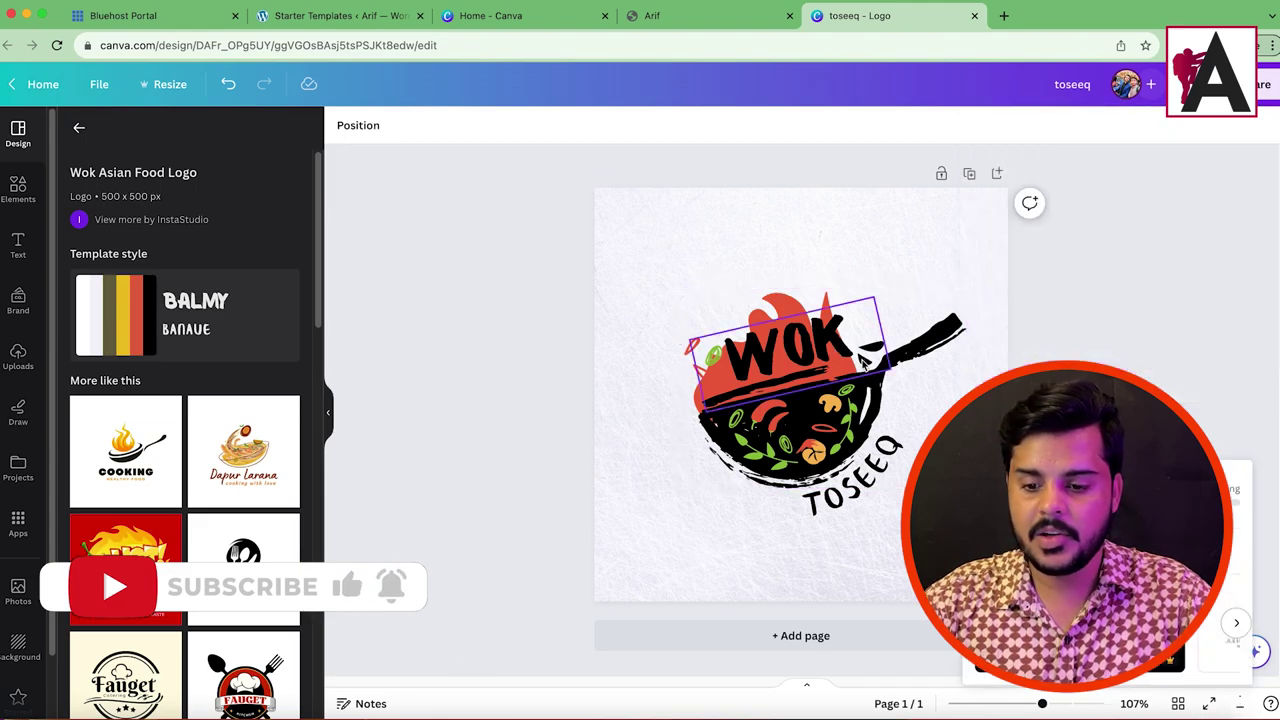
pyautogui.click(662, 18)
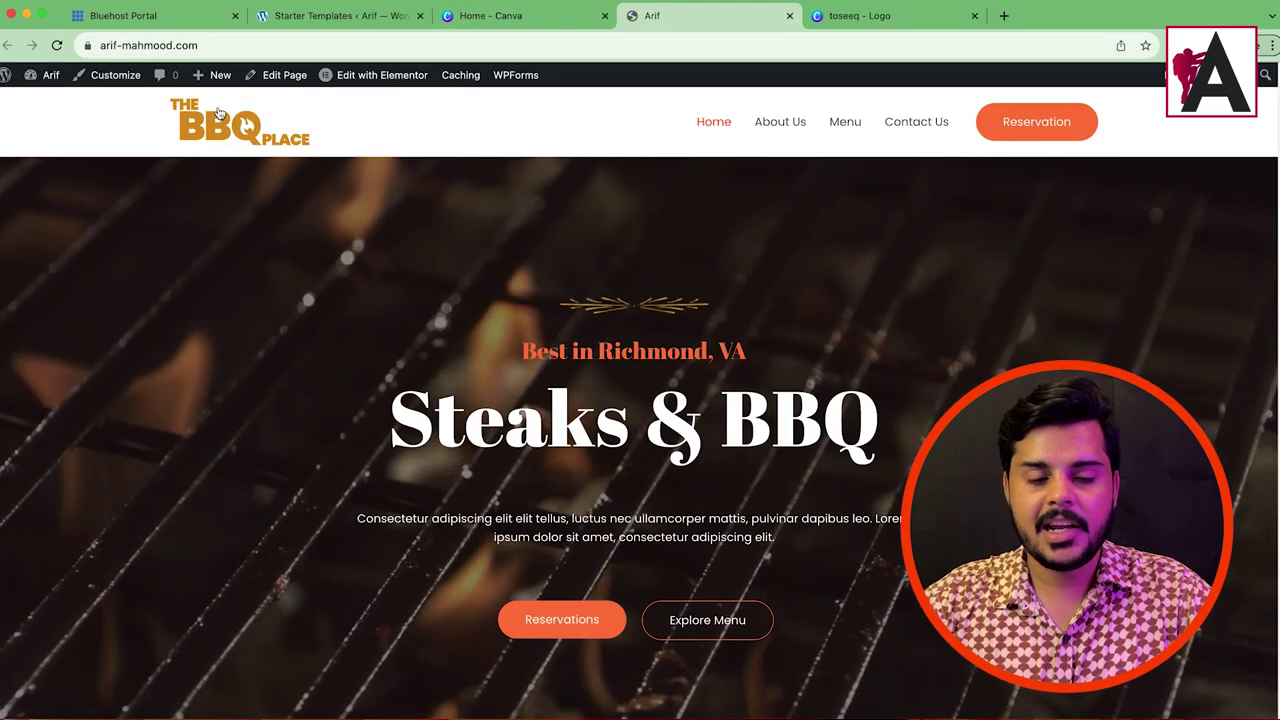
# Step: Open the site Customizer in a new tab placed before the site tab
pyautogui.moveTo(371, 76)
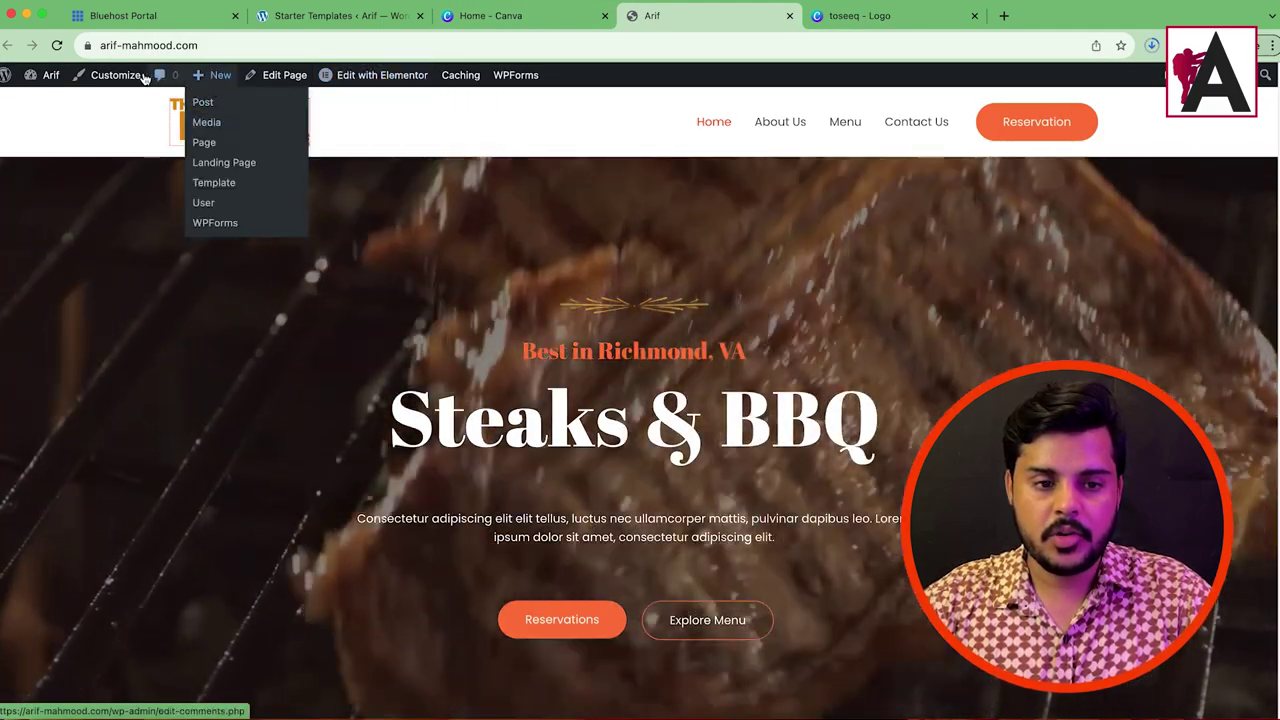
pyautogui.rightClick(108, 75)
pyautogui.click(168, 80)
pyautogui.moveTo(878, 16); pyautogui.dragTo(617, 24)
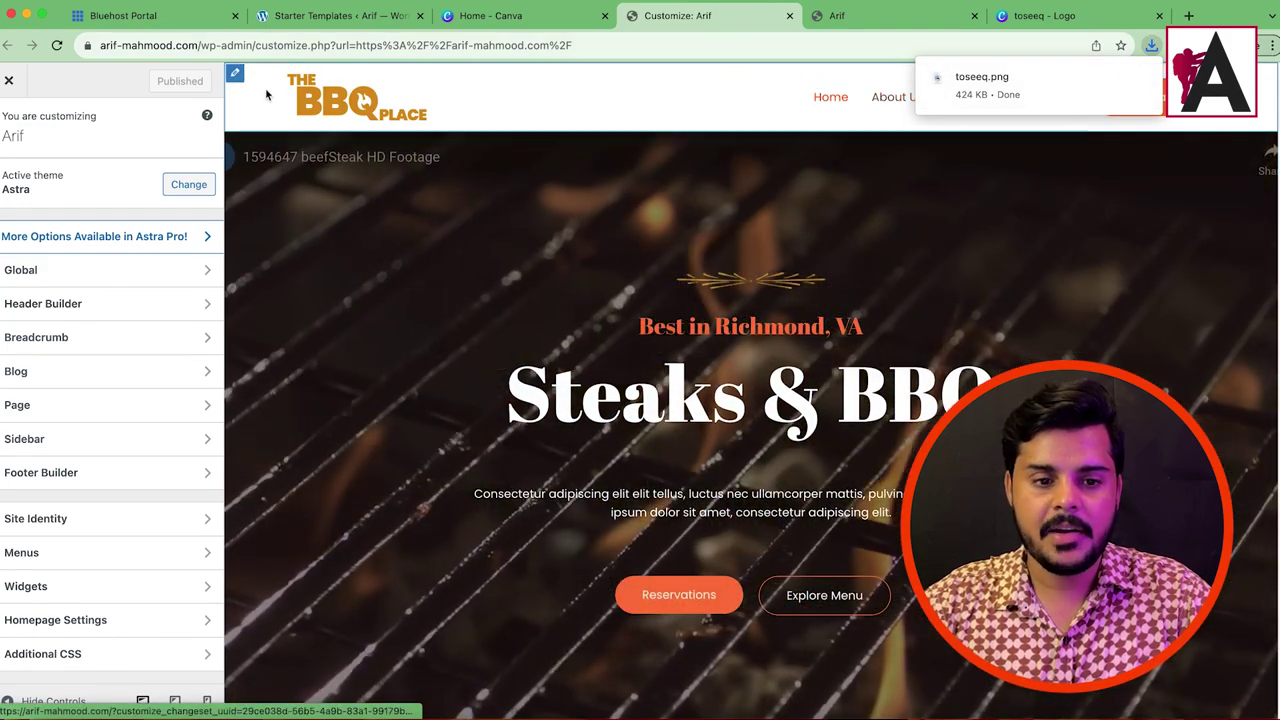
# Step: Upload toseeq.png from Downloads as the new header logo and open it for editing
pyautogui.click(297, 97)
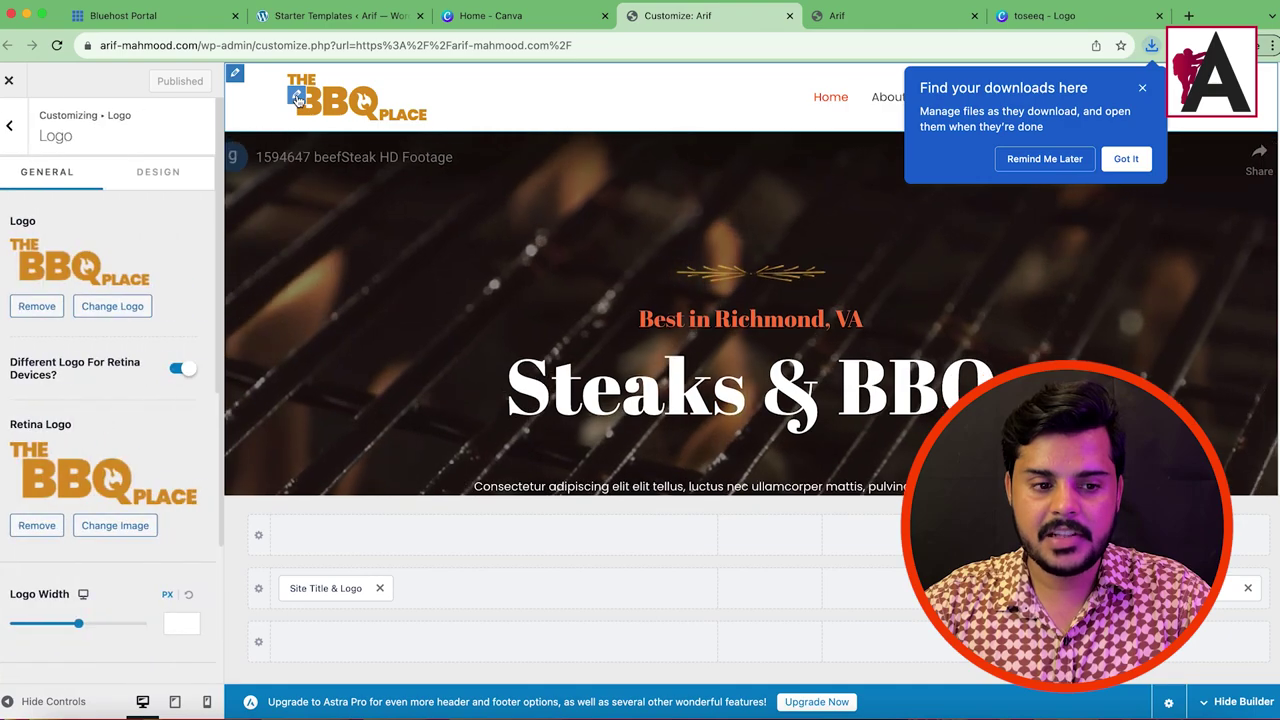
pyautogui.click(92, 307)
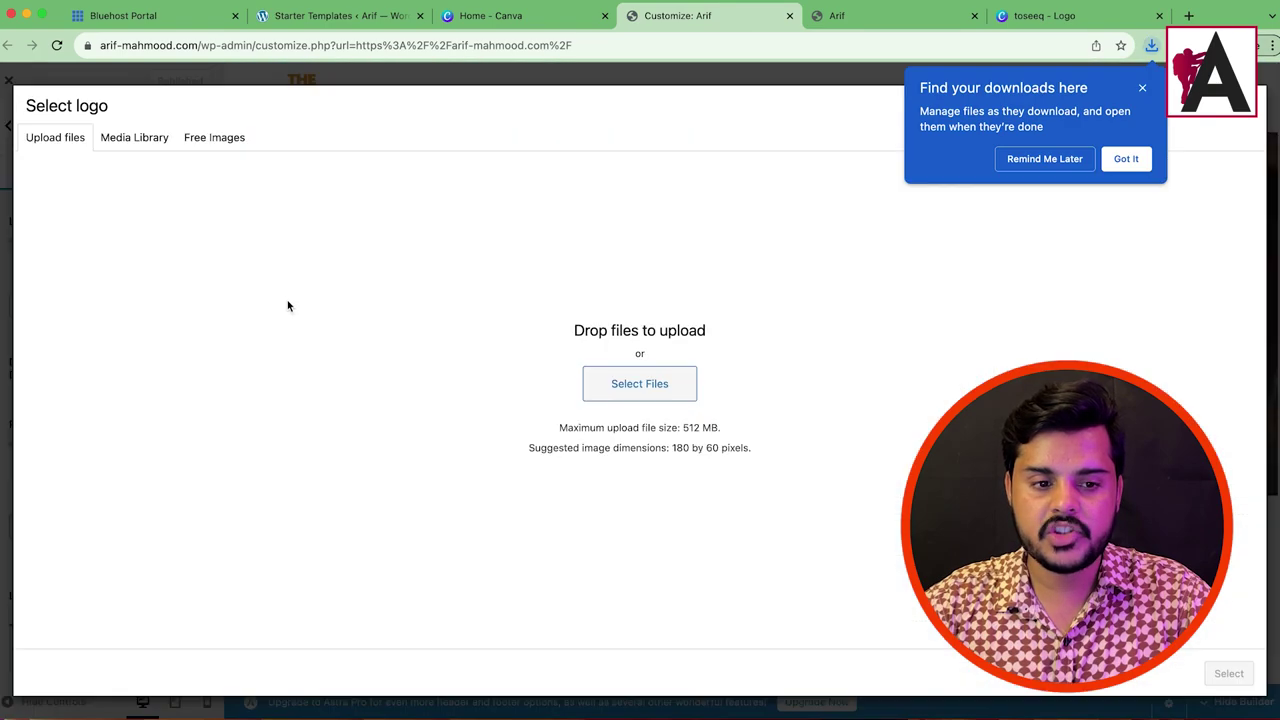
pyautogui.click(1151, 47)
pyautogui.moveTo(1038, 122); pyautogui.dragTo(555, 315)
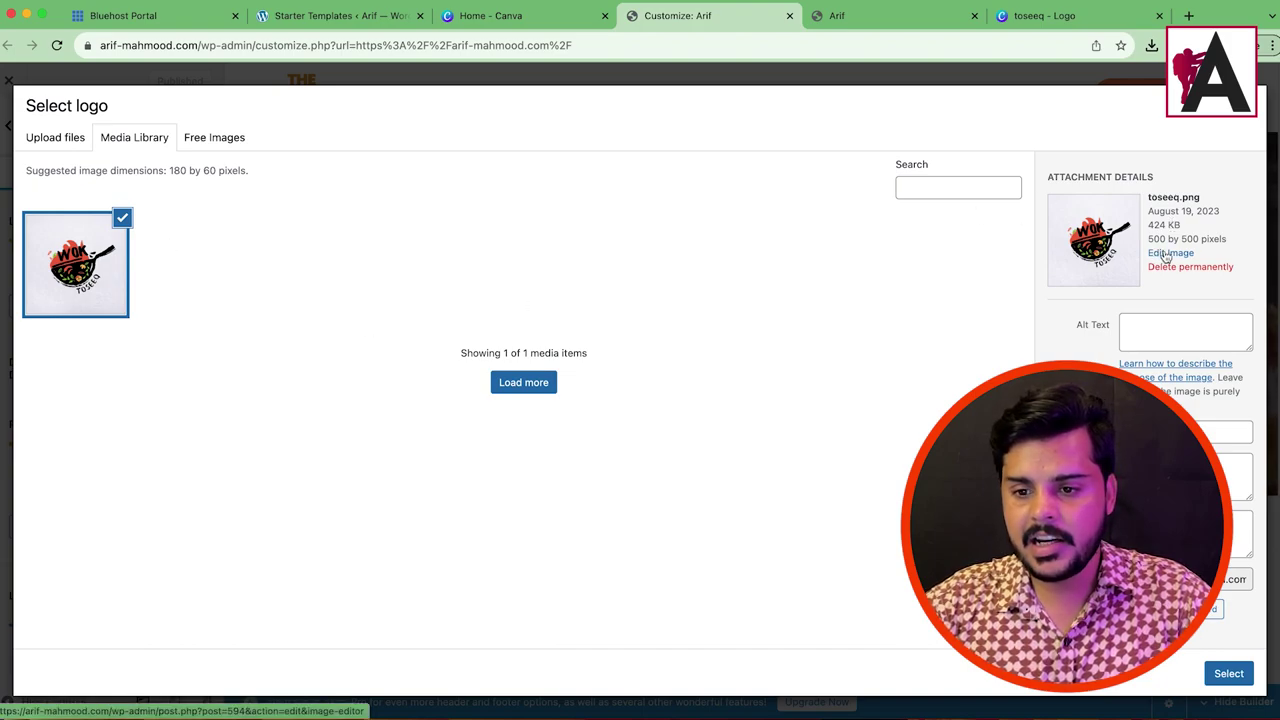
pyautogui.click(1166, 253)
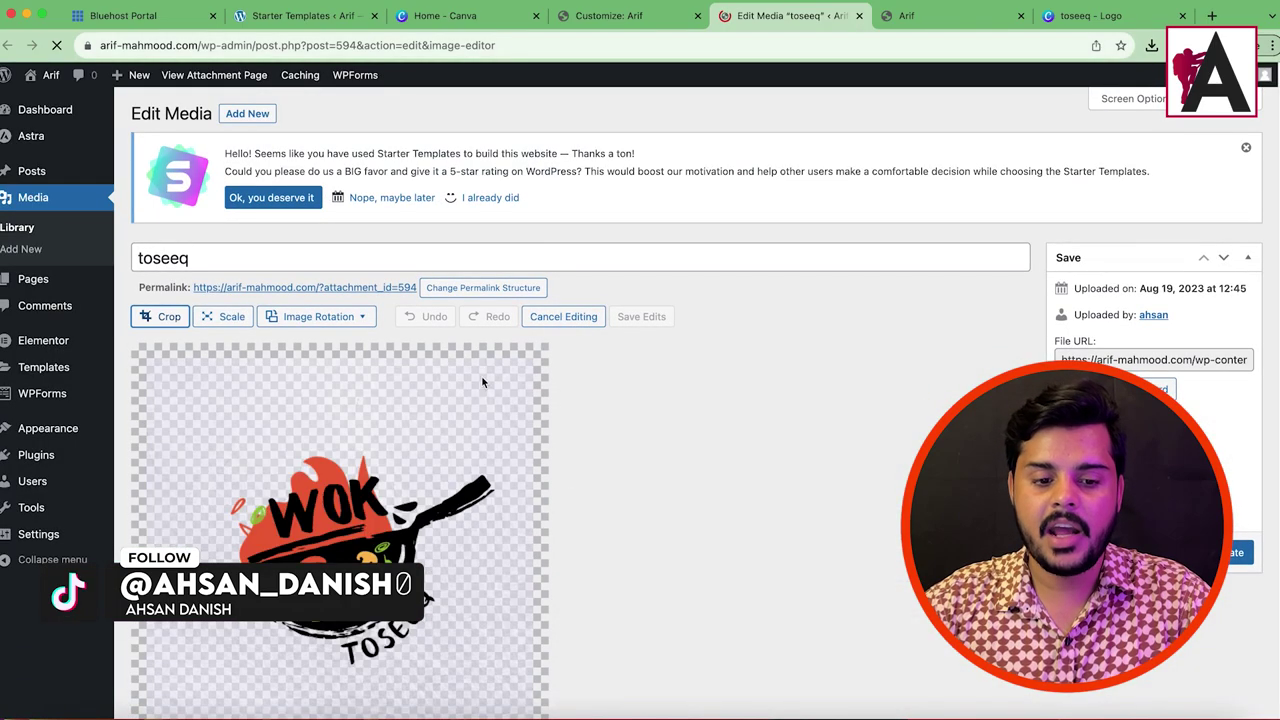
# Step: Crop the toseeq logo image to 359×297, trimming the empty margins on all four sides
pyautogui.scroll(-2, 490, 300)
pyautogui.click(167, 228)
pyautogui.moveTo(339, 268); pyautogui.dragTo(346, 354)
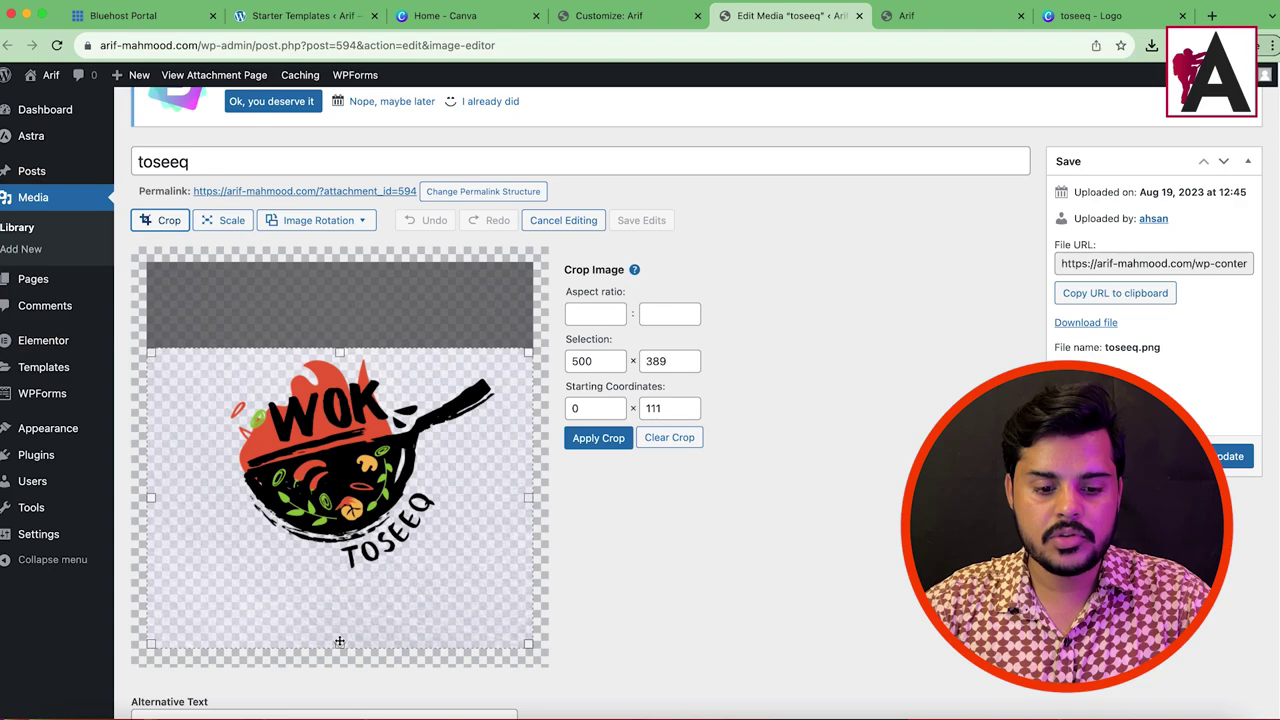
pyautogui.moveTo(339, 646); pyautogui.dragTo(348, 576)
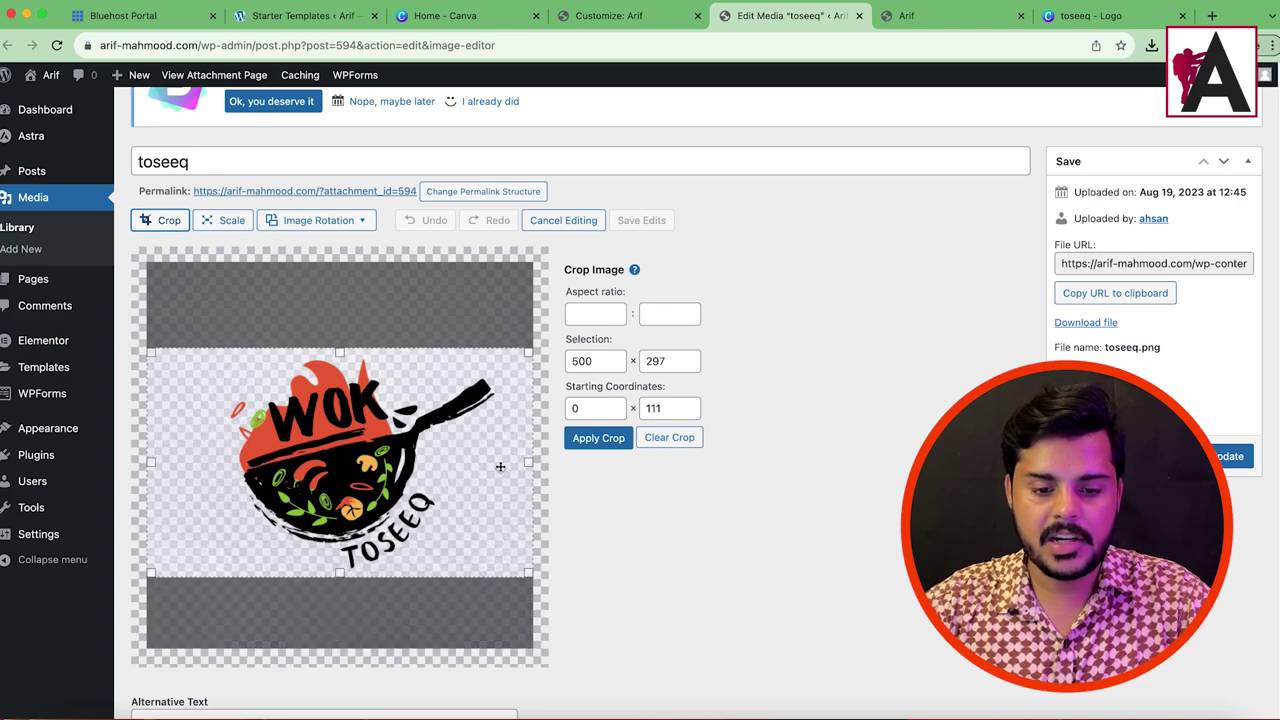
pyautogui.moveTo(528, 460); pyautogui.dragTo(497, 460)
pyautogui.moveTo(107, 486)
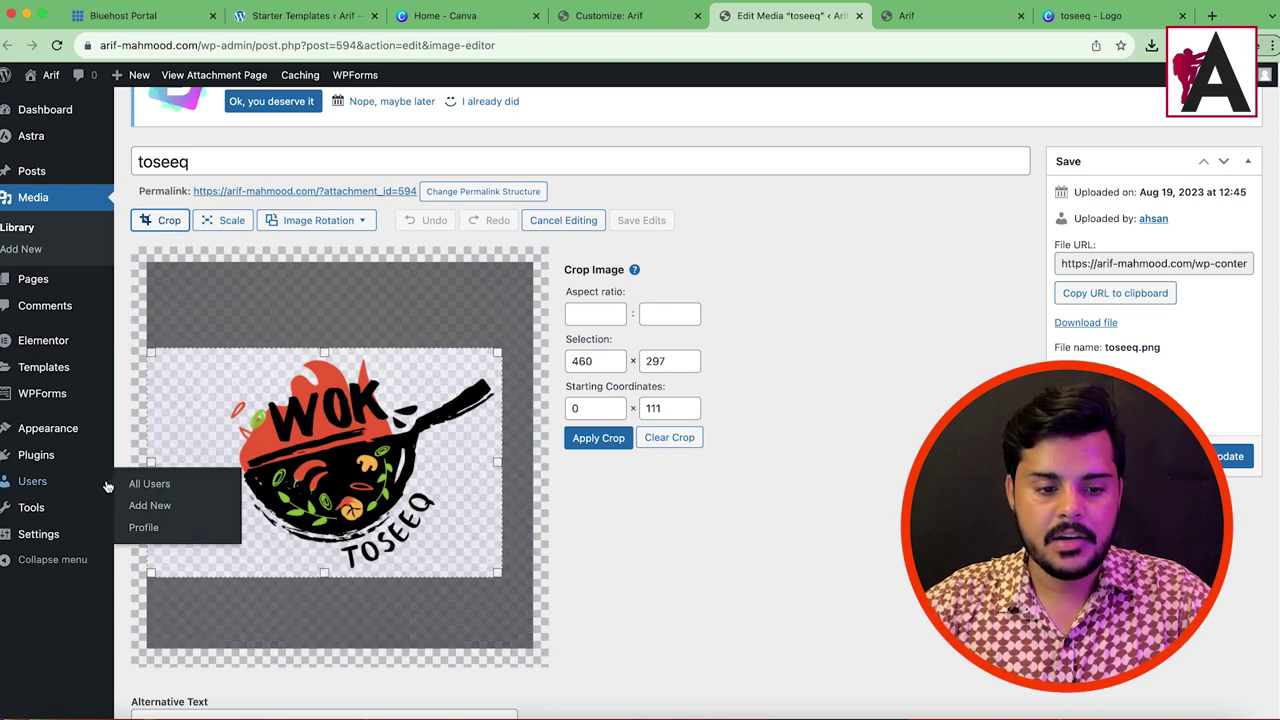
pyautogui.moveTo(157, 459); pyautogui.dragTo(224, 453)
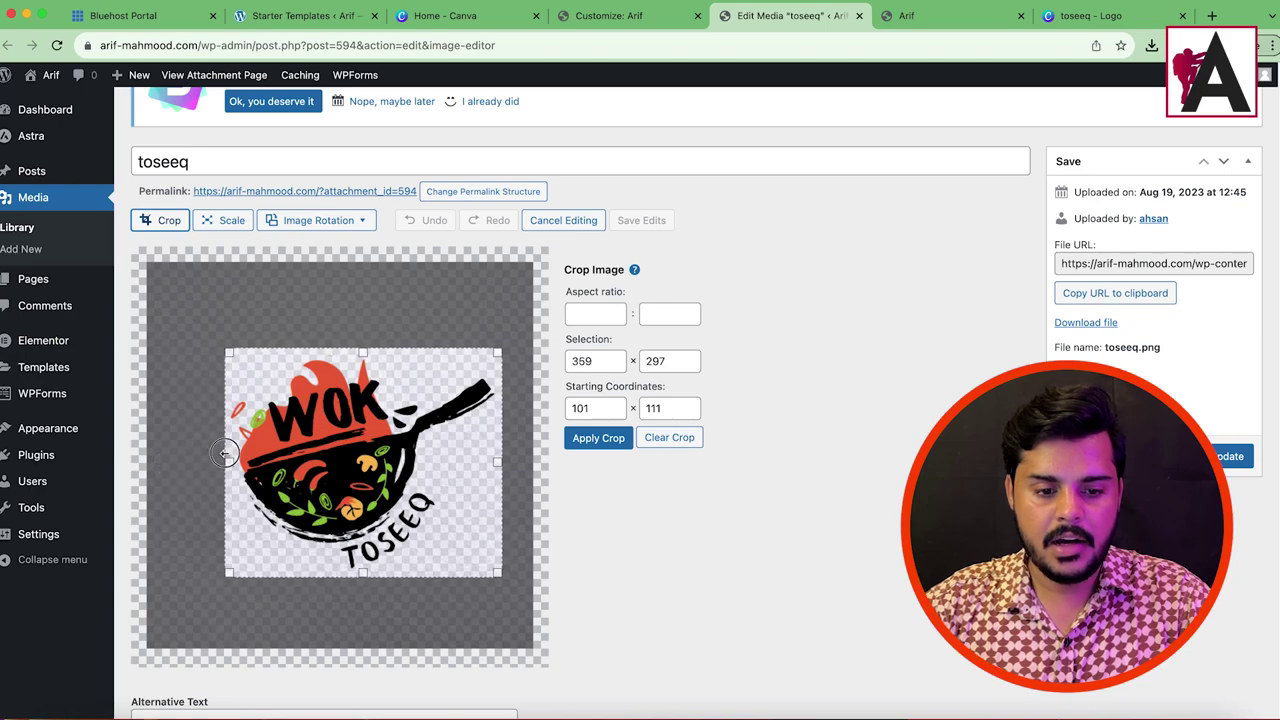
pyautogui.click(599, 441)
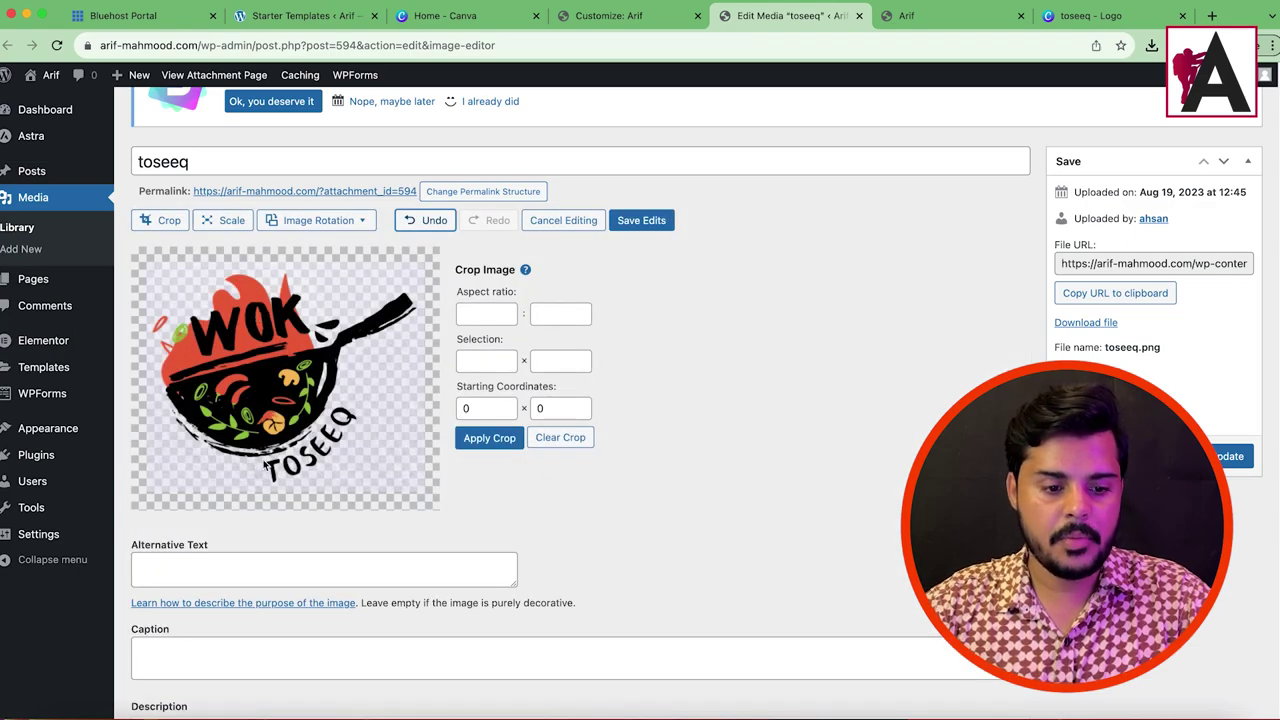
# Step: Apply a full-image crop, save the edits, and update the toseeq media file
pyautogui.click(144, 226)
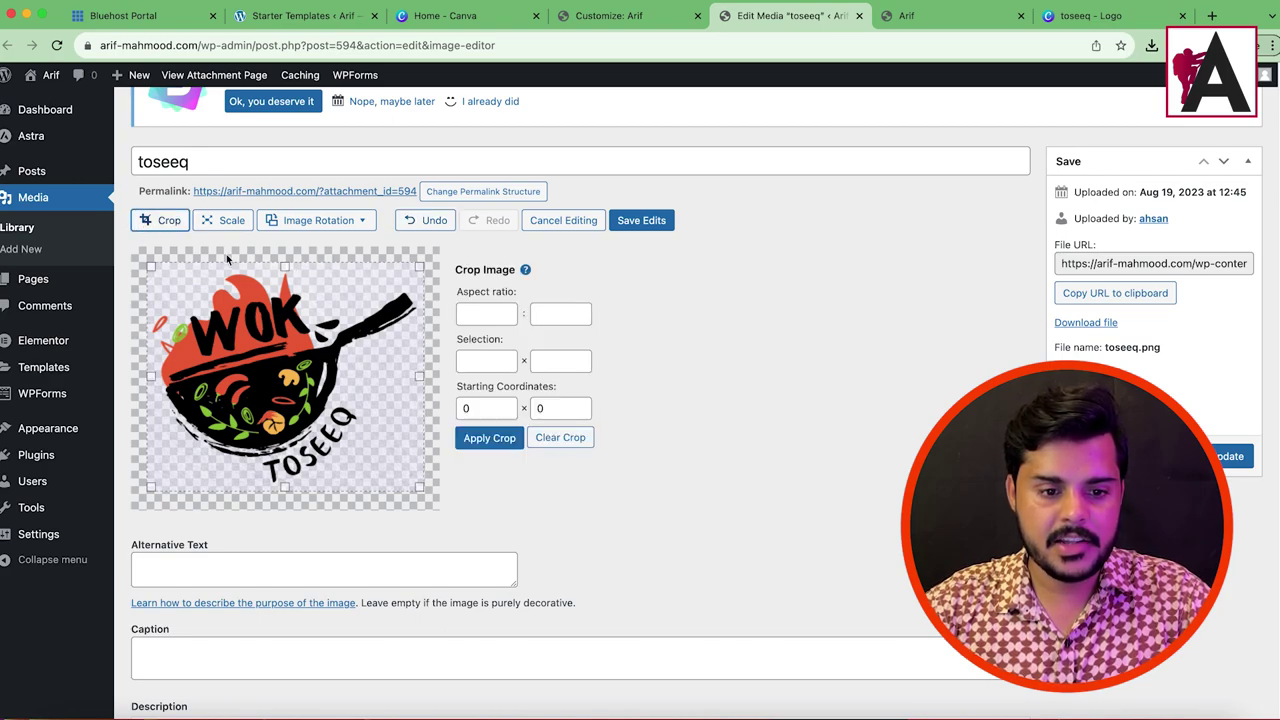
pyautogui.click(499, 441)
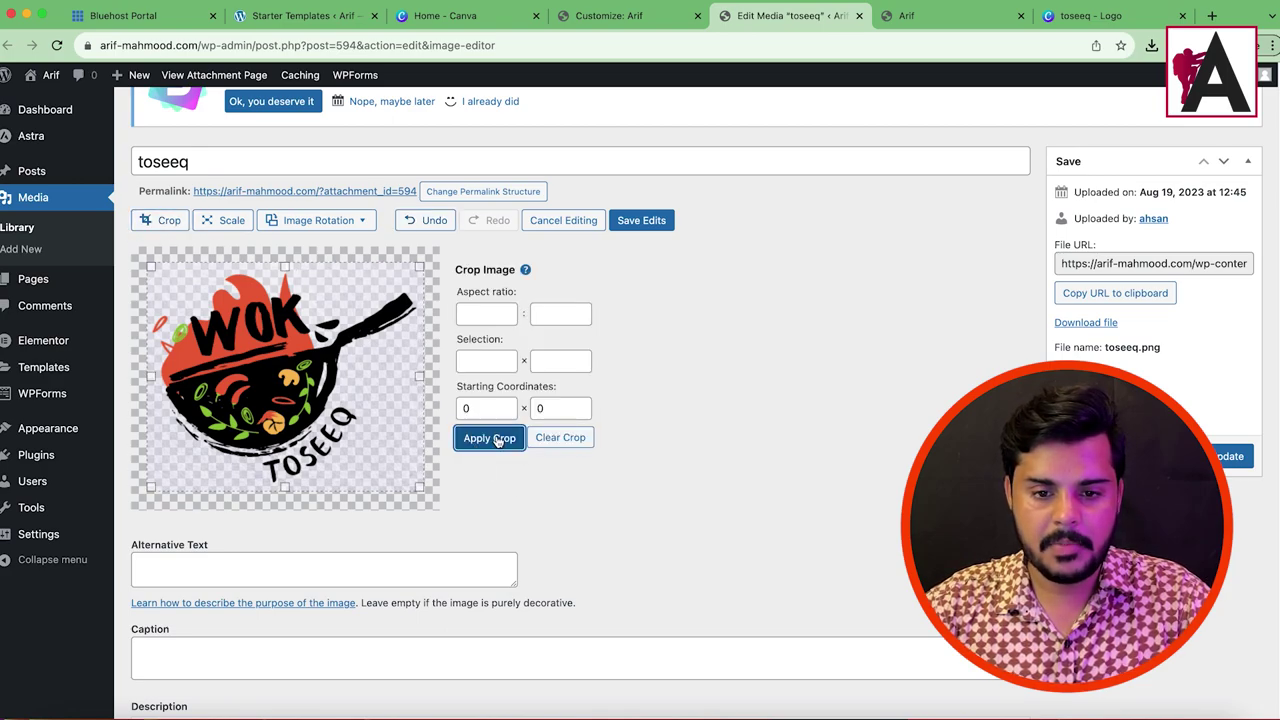
pyautogui.click(640, 221)
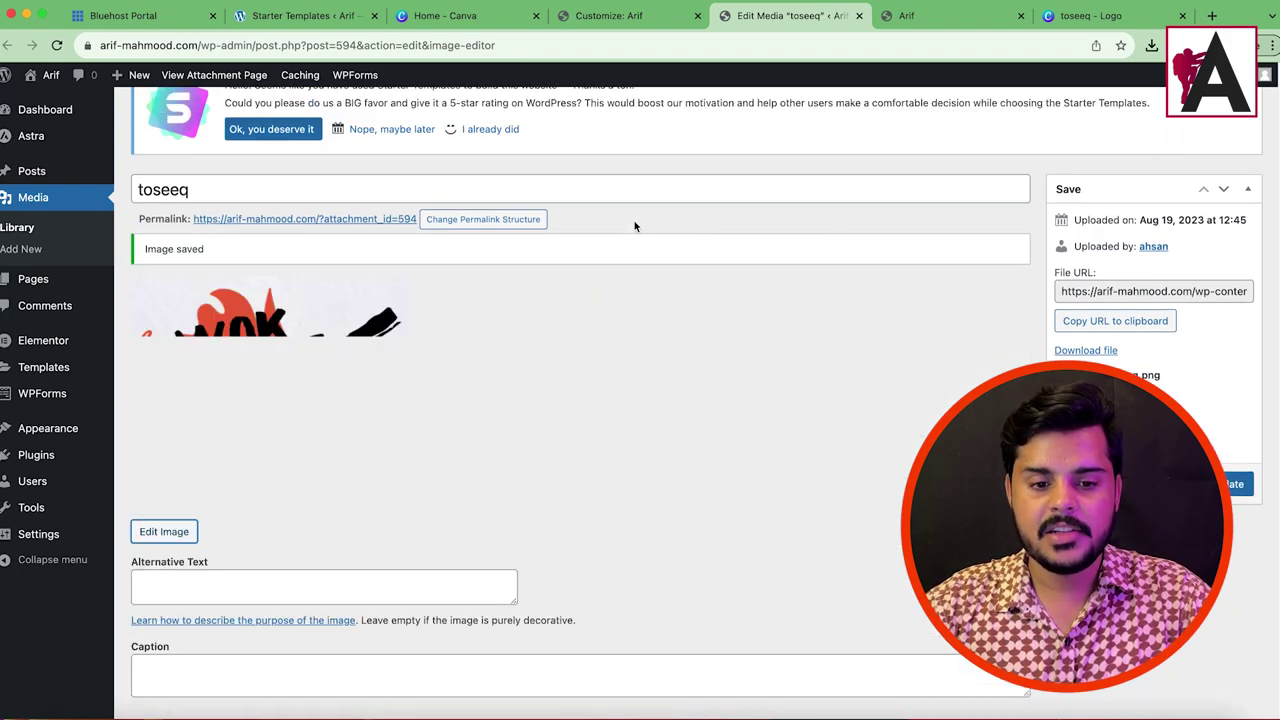
pyautogui.click(1254, 488)
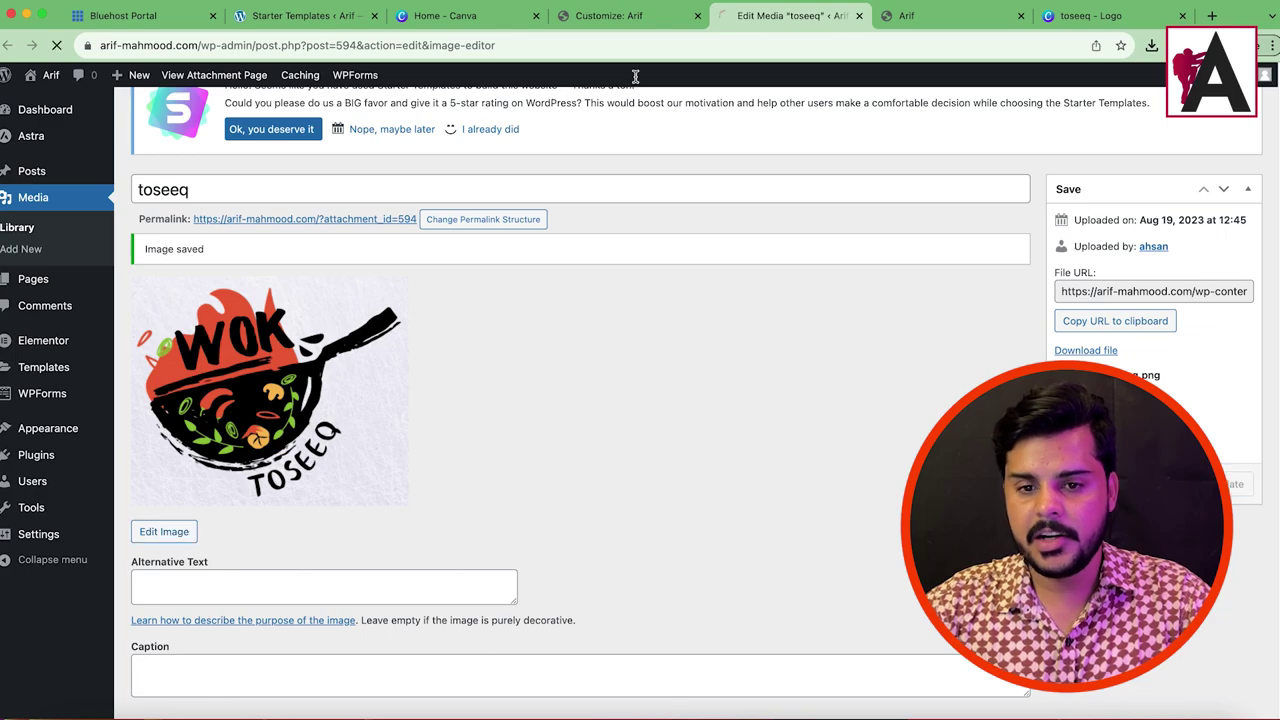
# Step: In the Customizer, use the image as site logo and frame the crop around the wok and TOSEEQ text
pyautogui.click(655, 16)
pyautogui.click(1229, 673)
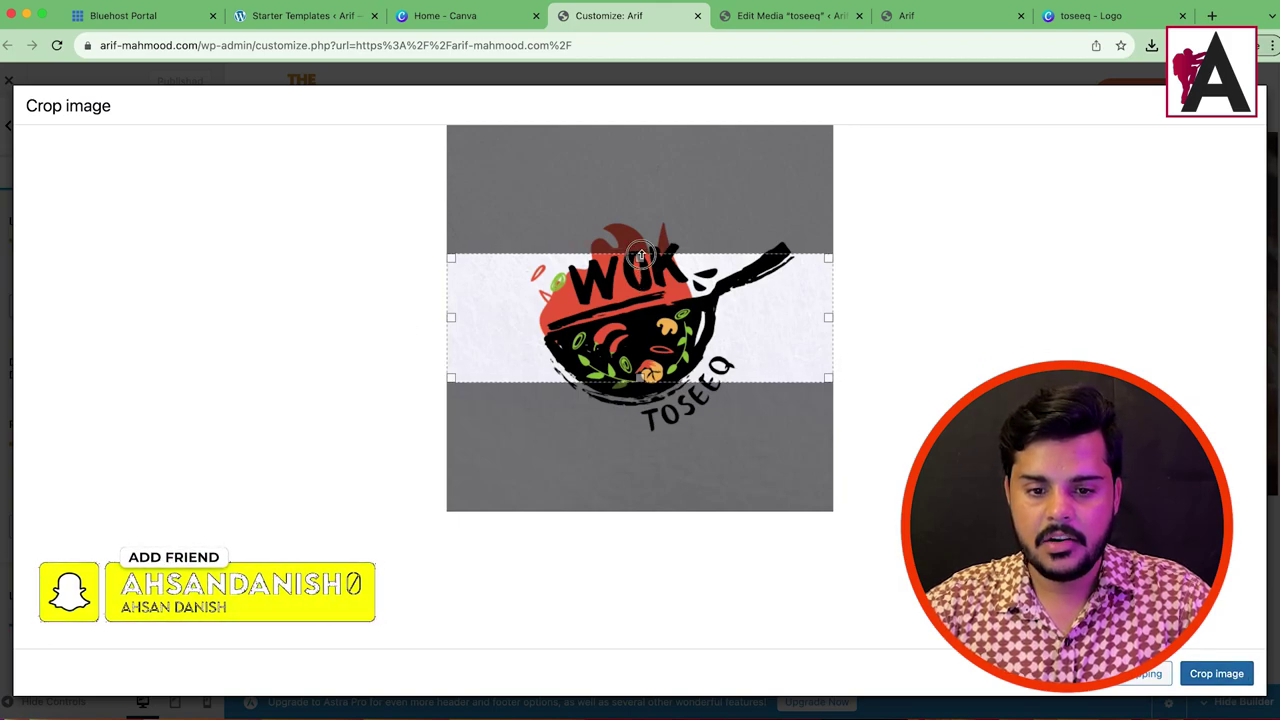
pyautogui.moveTo(656, 258); pyautogui.dragTo(656, 218)
pyautogui.moveTo(638, 382); pyautogui.dragTo(640, 430)
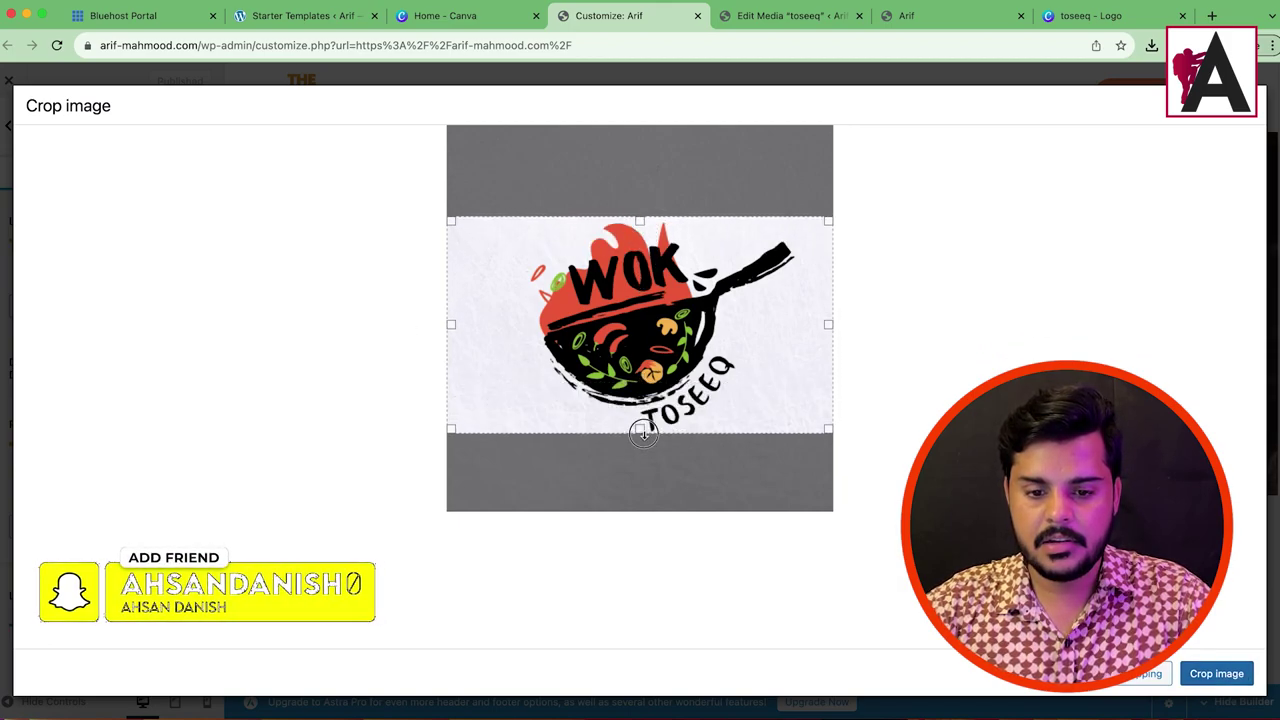
pyautogui.moveTo(830, 324); pyautogui.dragTo(798, 321)
pyautogui.moveTo(451, 323); pyautogui.dragTo(529, 320)
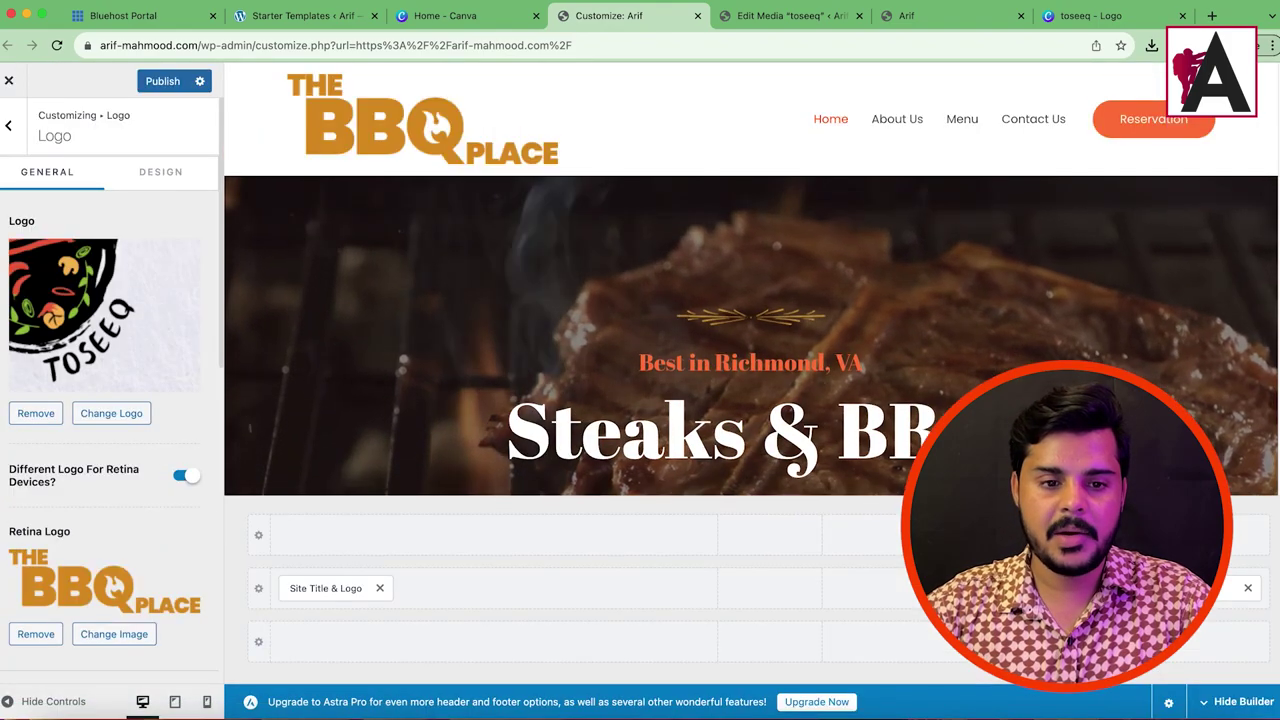
pyautogui.scroll(-1, 110, 500)
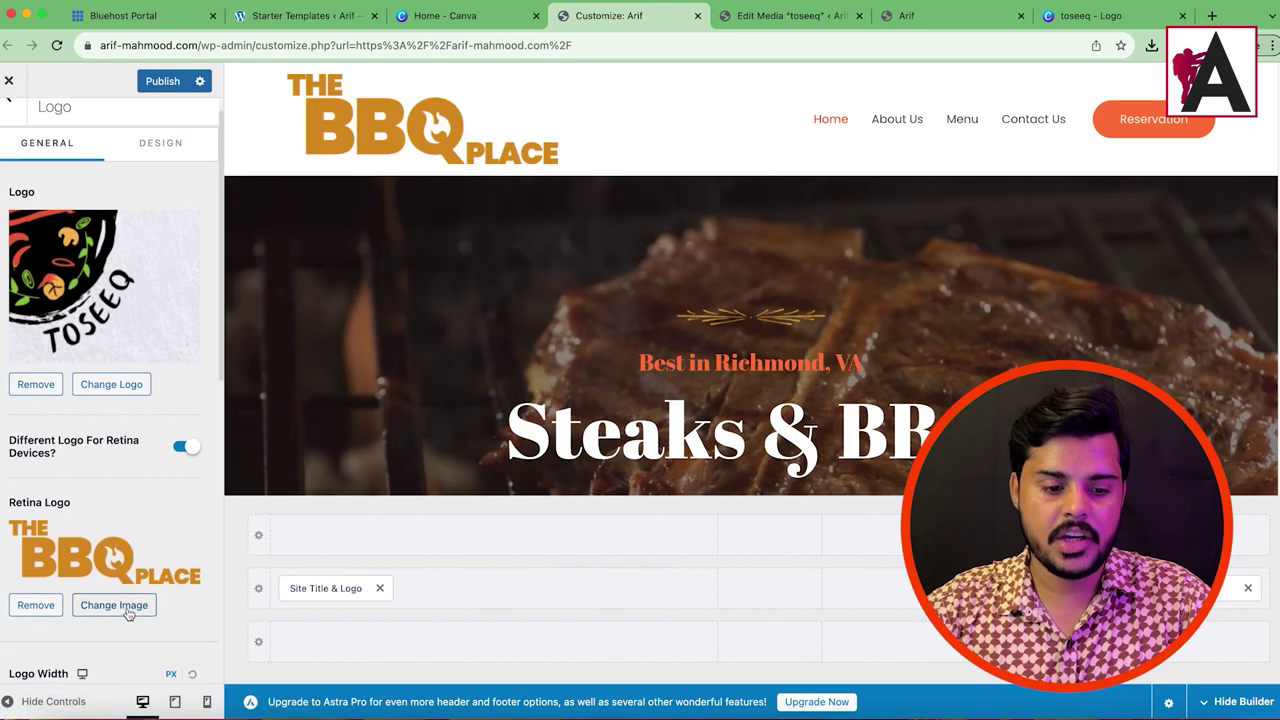
# Step: Set the WOK TOSEEQ image as the Astra retina logo, then return to the Canva design
pyautogui.click(120, 605)
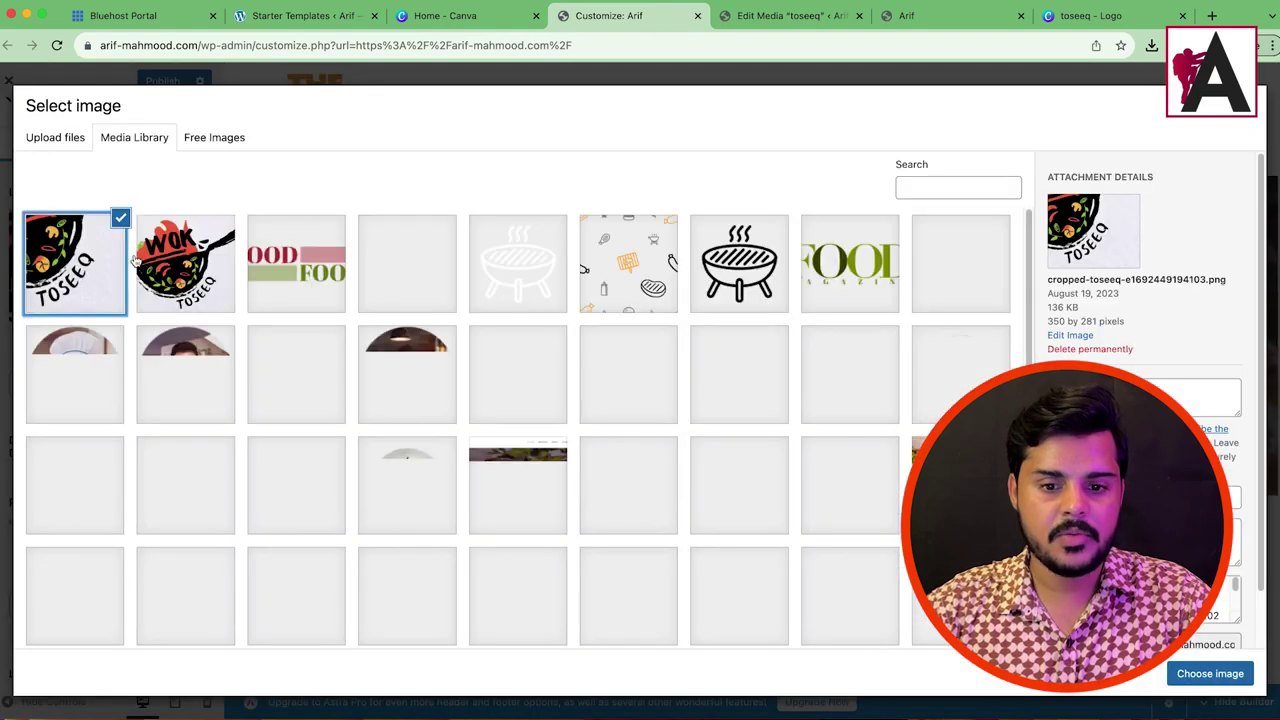
pyautogui.click(175, 300)
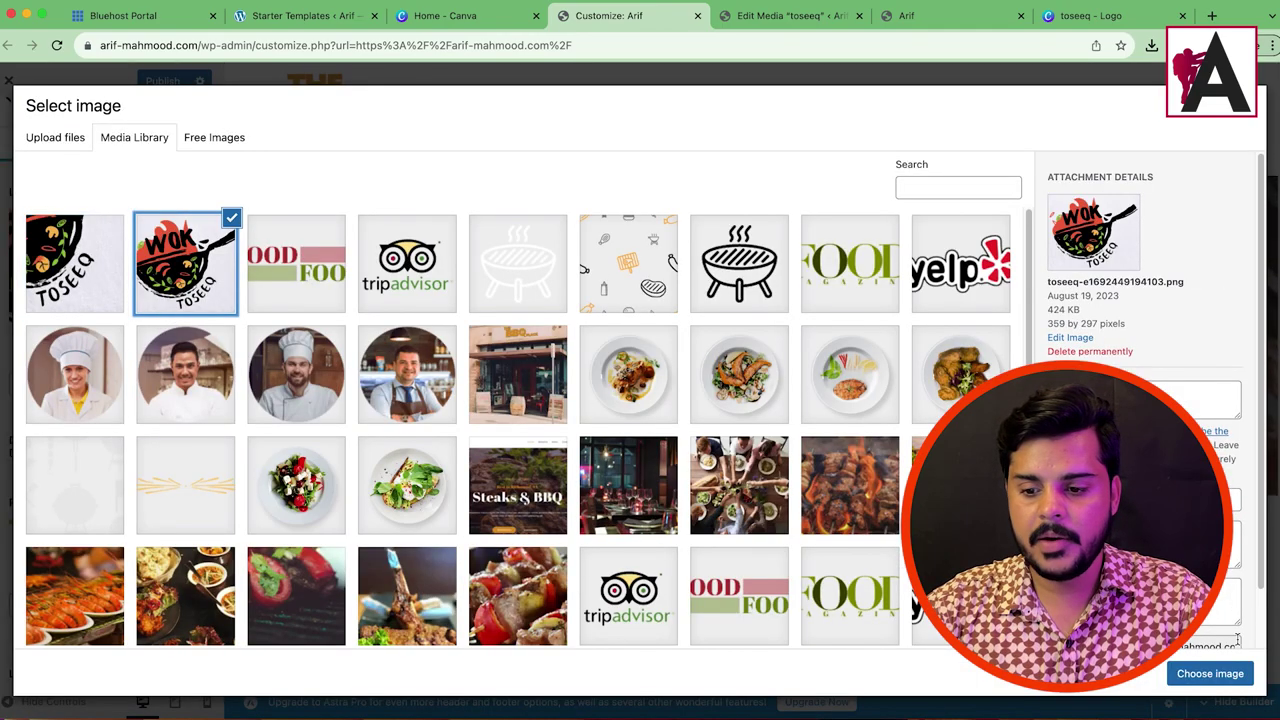
pyautogui.click(1210, 674)
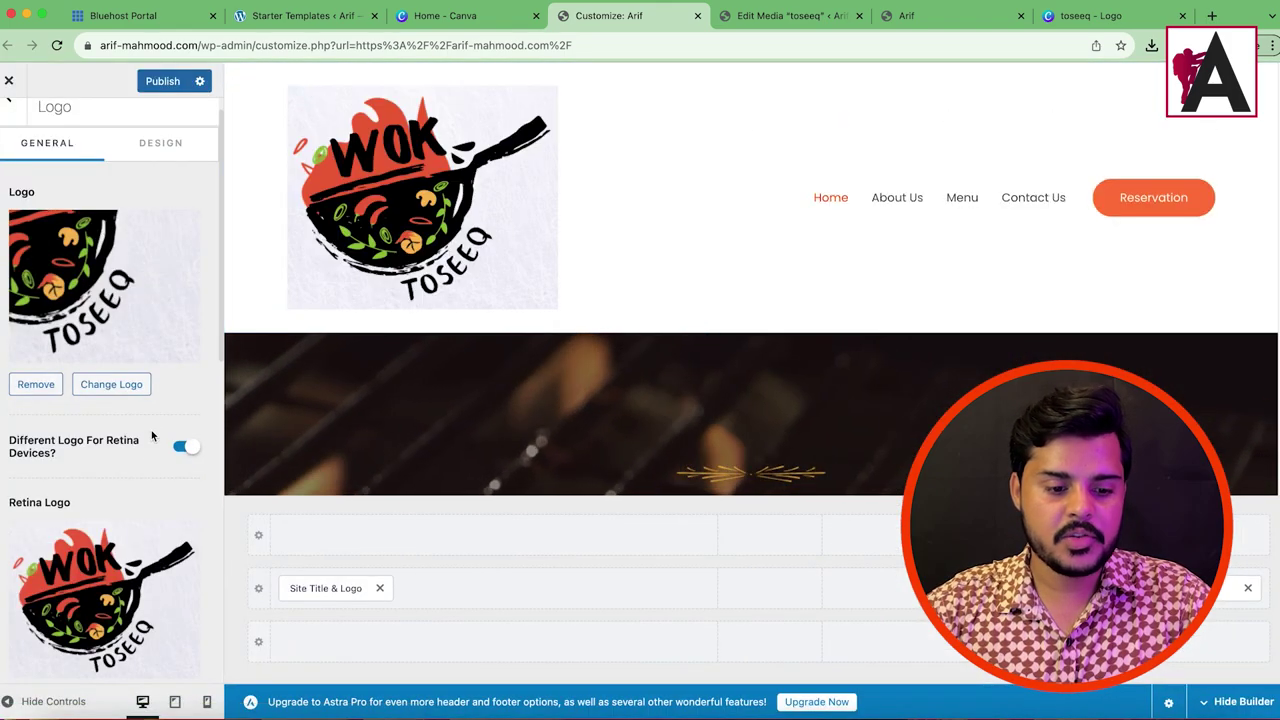
pyautogui.scroll(-2, 180, 597)
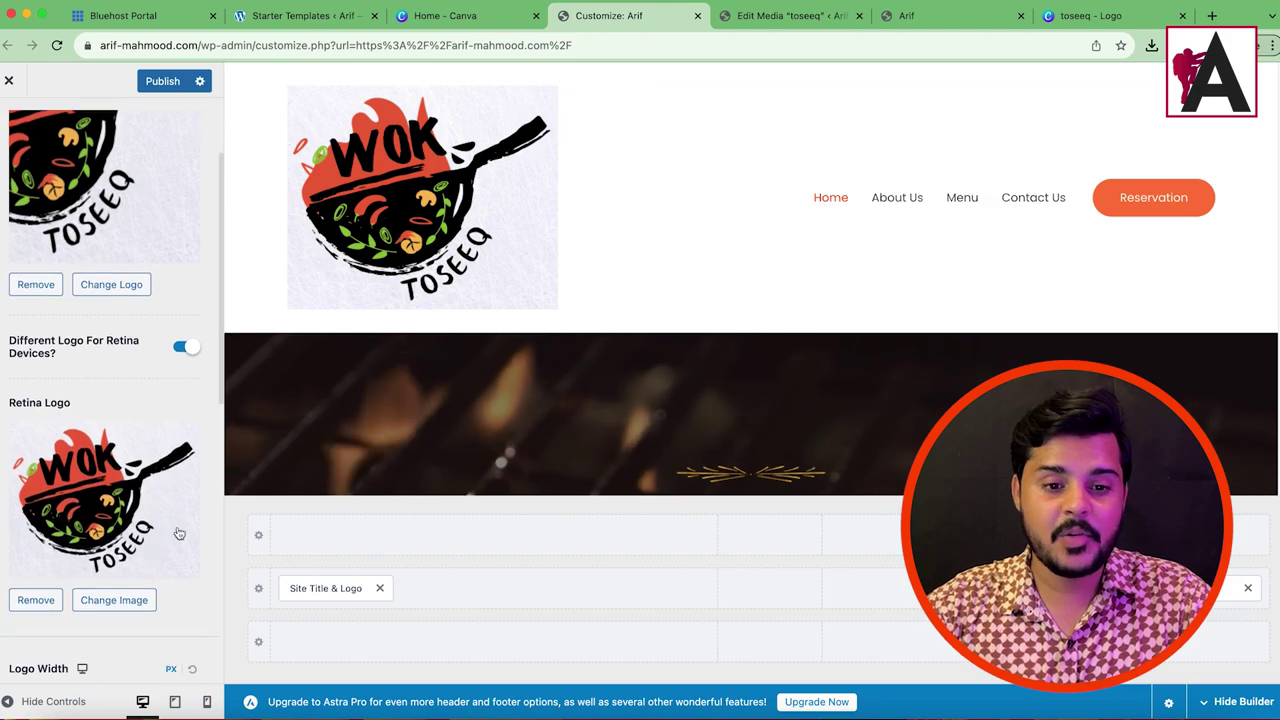
pyautogui.click(1095, 16)
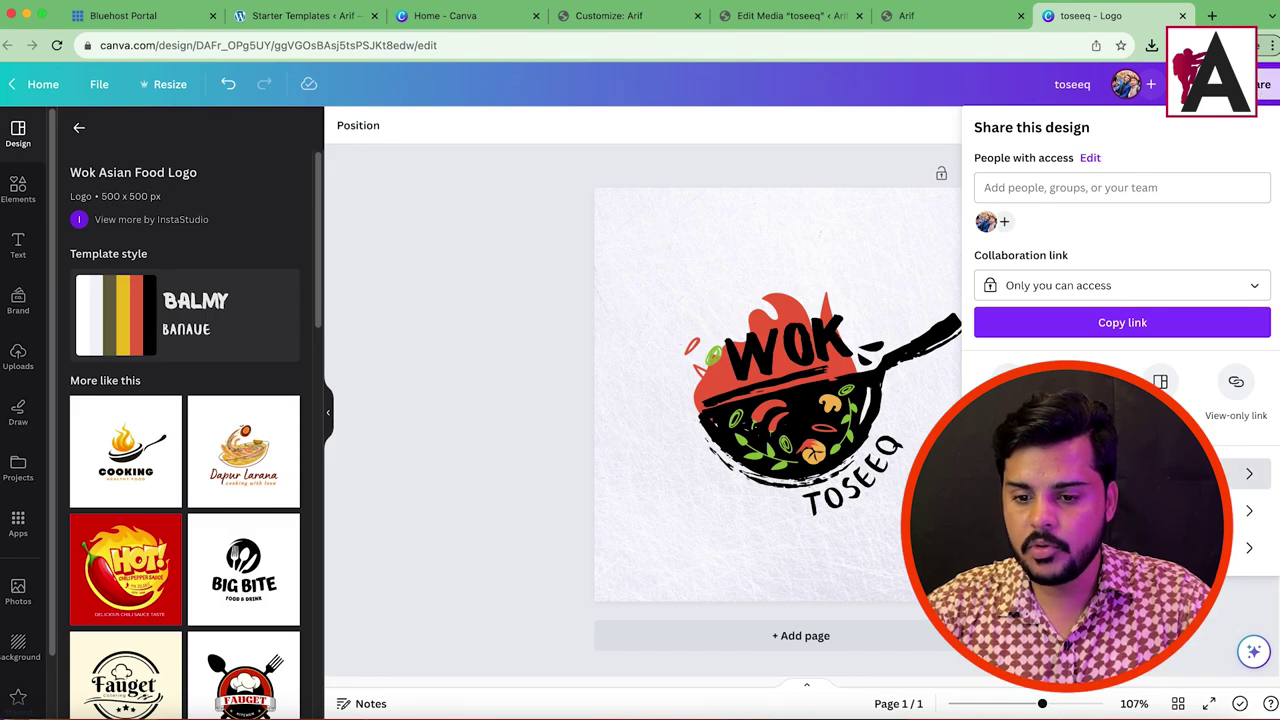
# Step: Download the design as a PNG, then select and remove the textured background photo
pyautogui.click(1010, 385)
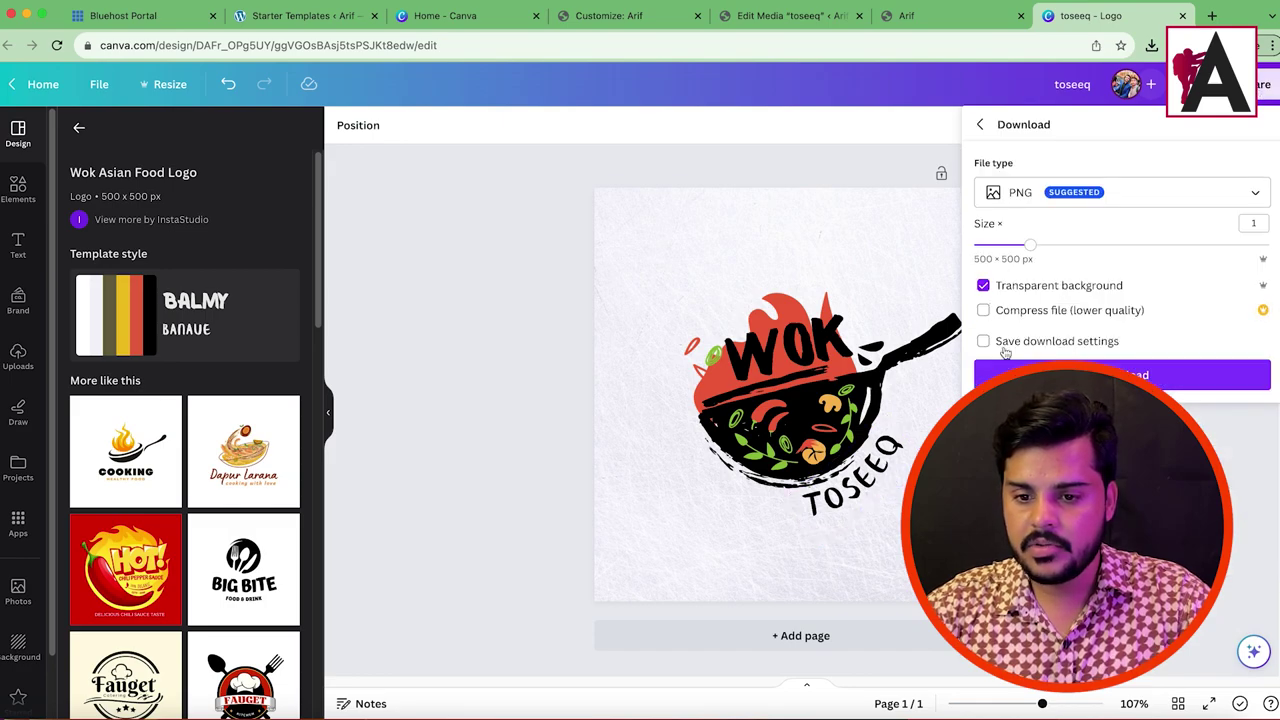
pyautogui.click(1107, 368)
pyautogui.click(883, 257)
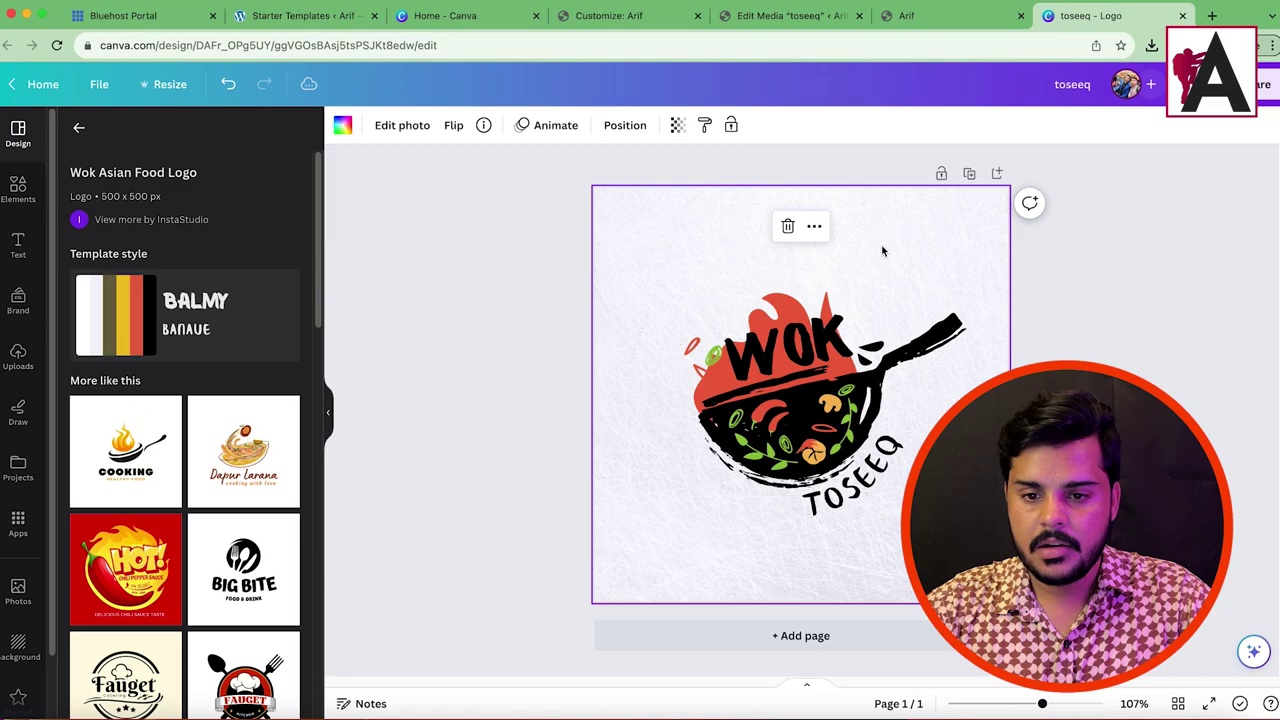
pyautogui.doubleClick(790, 231)
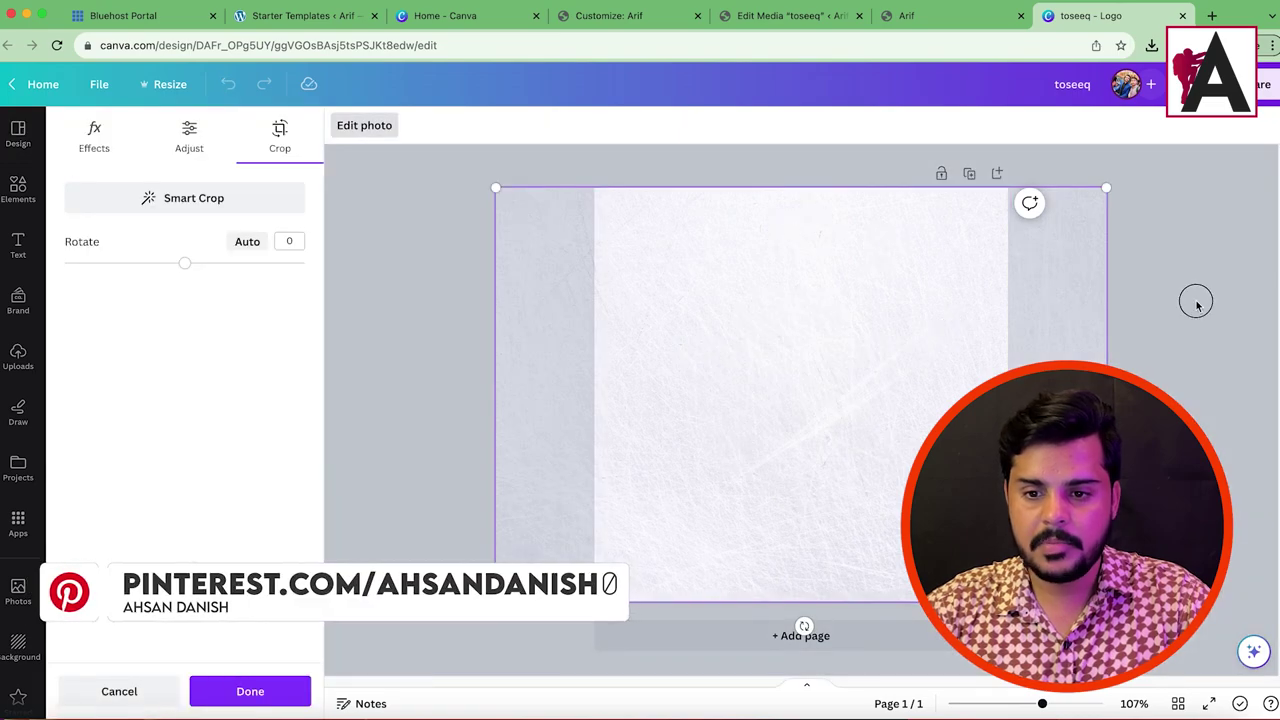
pyautogui.click(1194, 300)
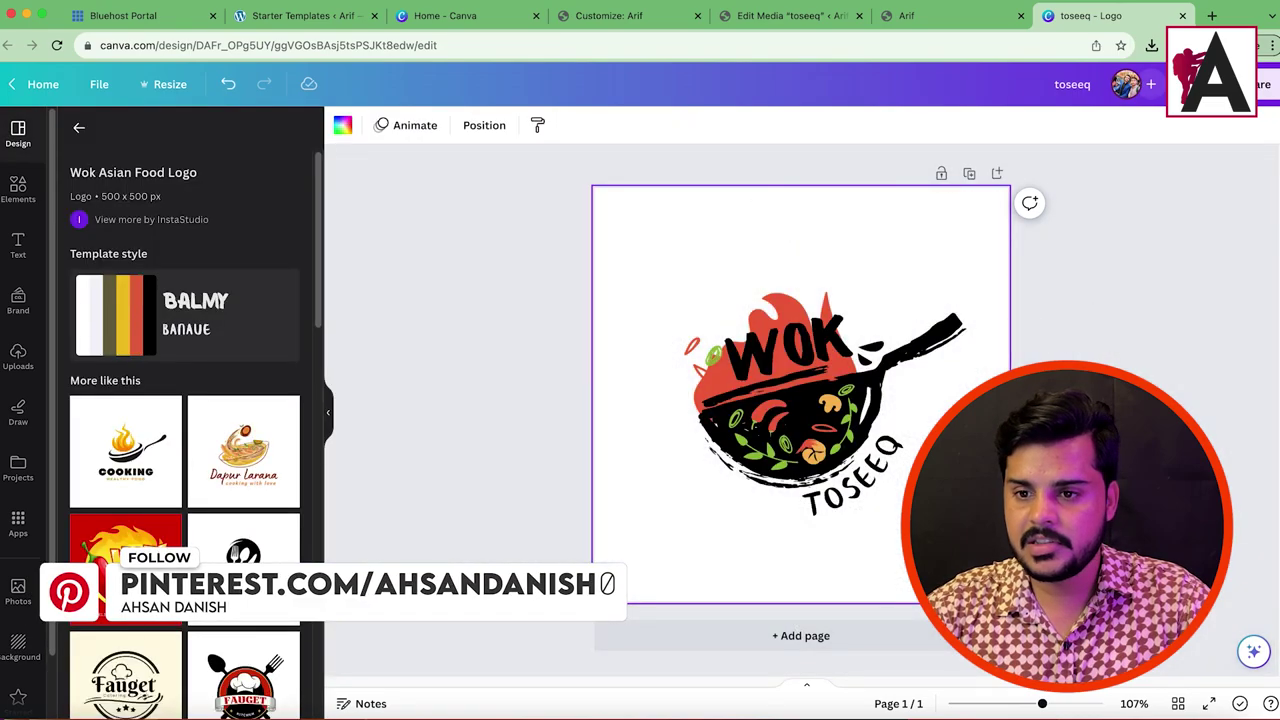
# Step: Download the background-free WOK TOSEEQ logo again as a PNG
pyautogui.click(1264, 84)
pyautogui.click(1010, 385)
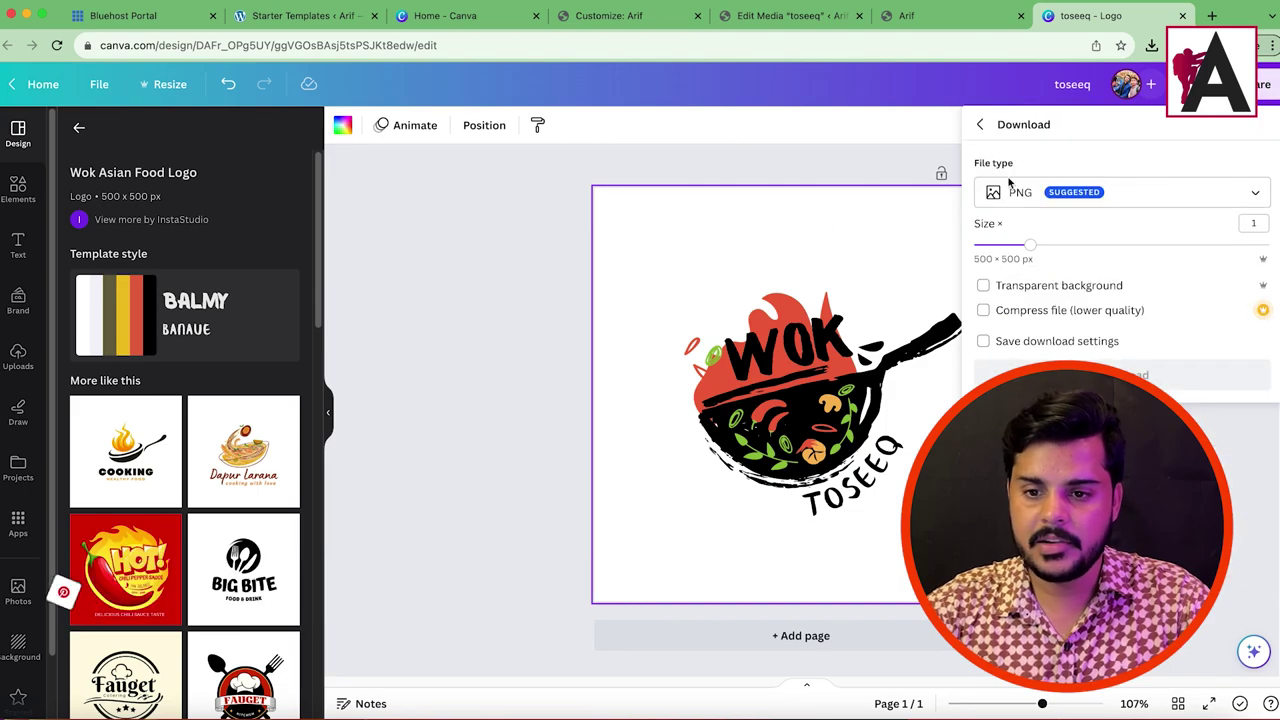
pyautogui.click(1150, 375)
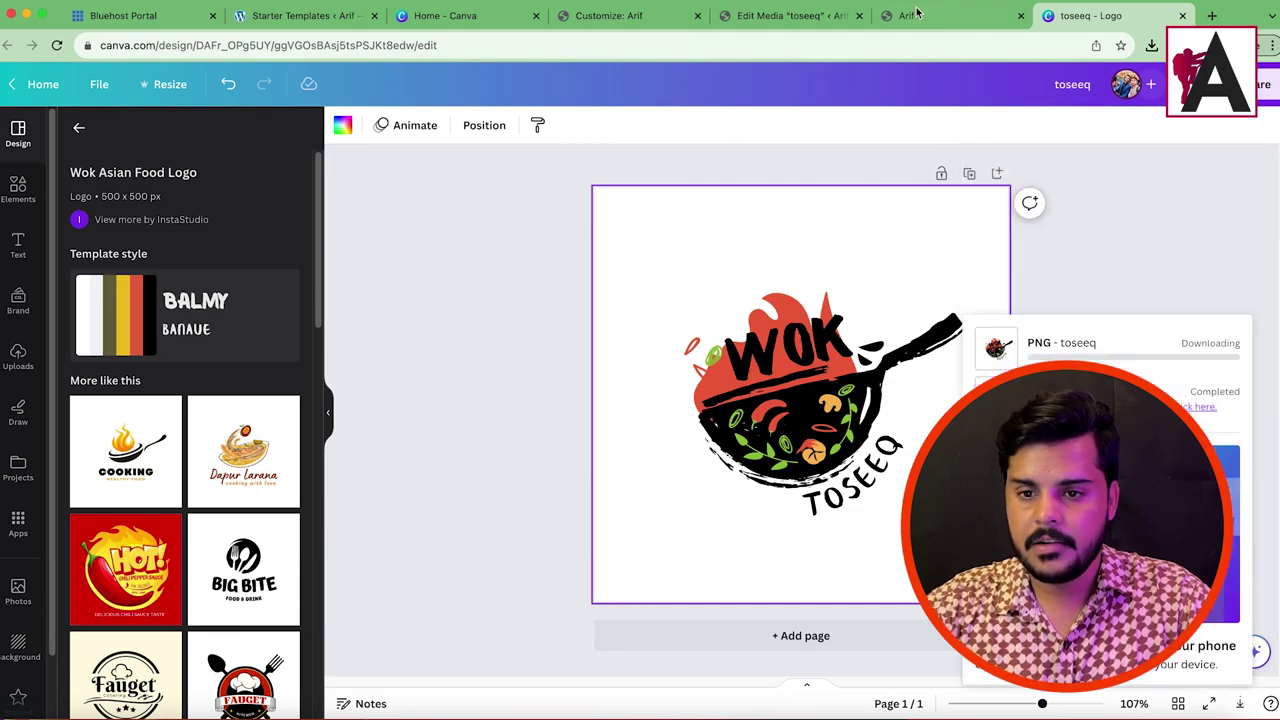
pyautogui.click(634, 14)
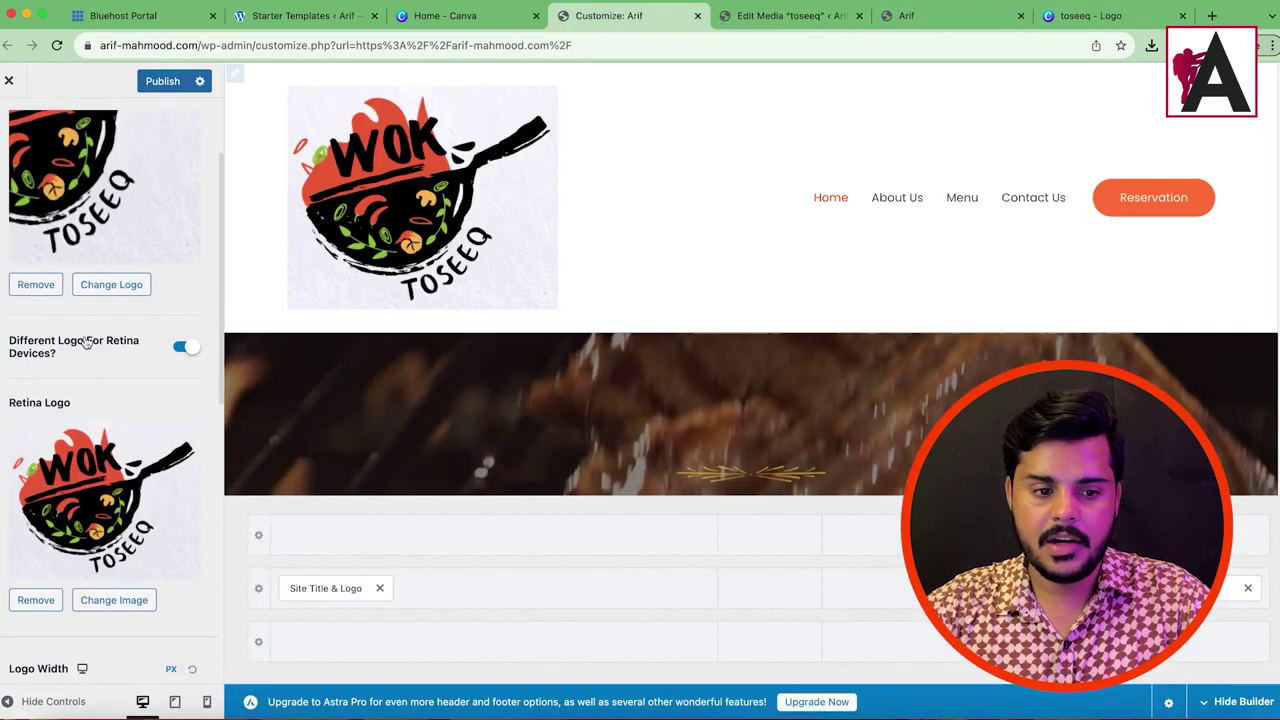
# Step: Upload the new toseeq-1.png as site logo and frame the crop around the wok and TOSEEQ text
pyautogui.click(99, 288)
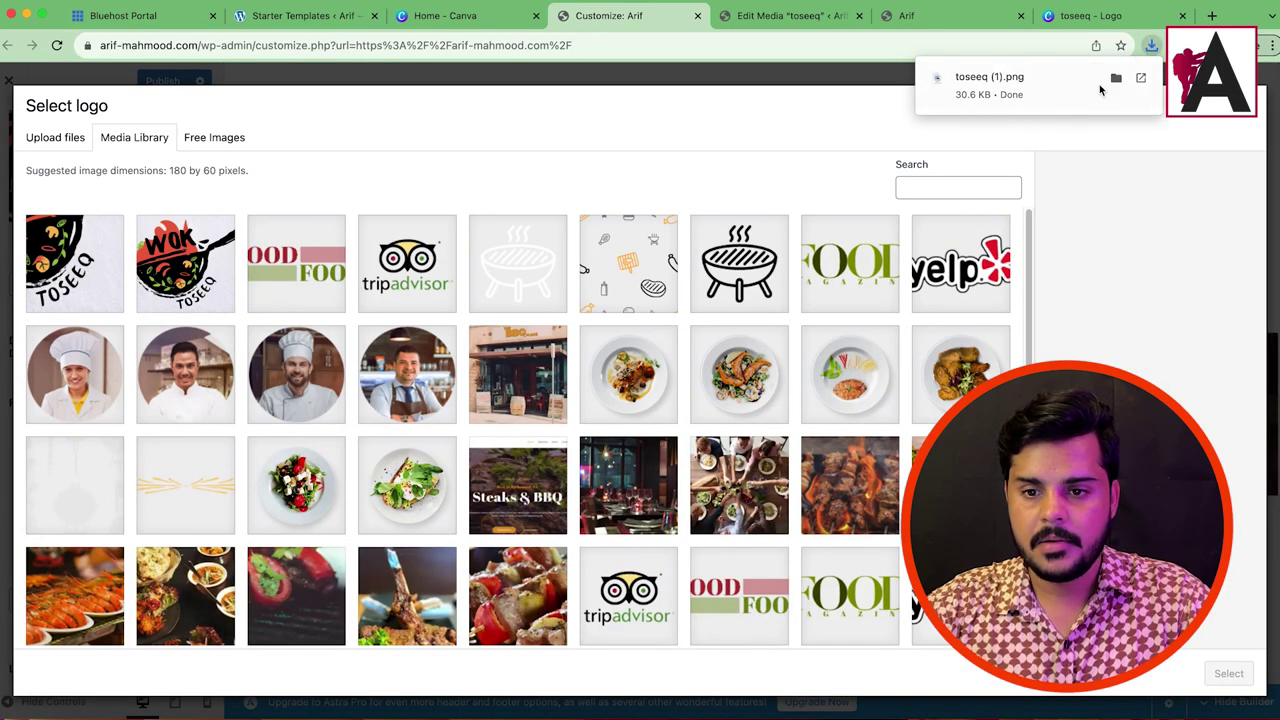
pyautogui.moveTo(1100, 90); pyautogui.dragTo(95, 283)
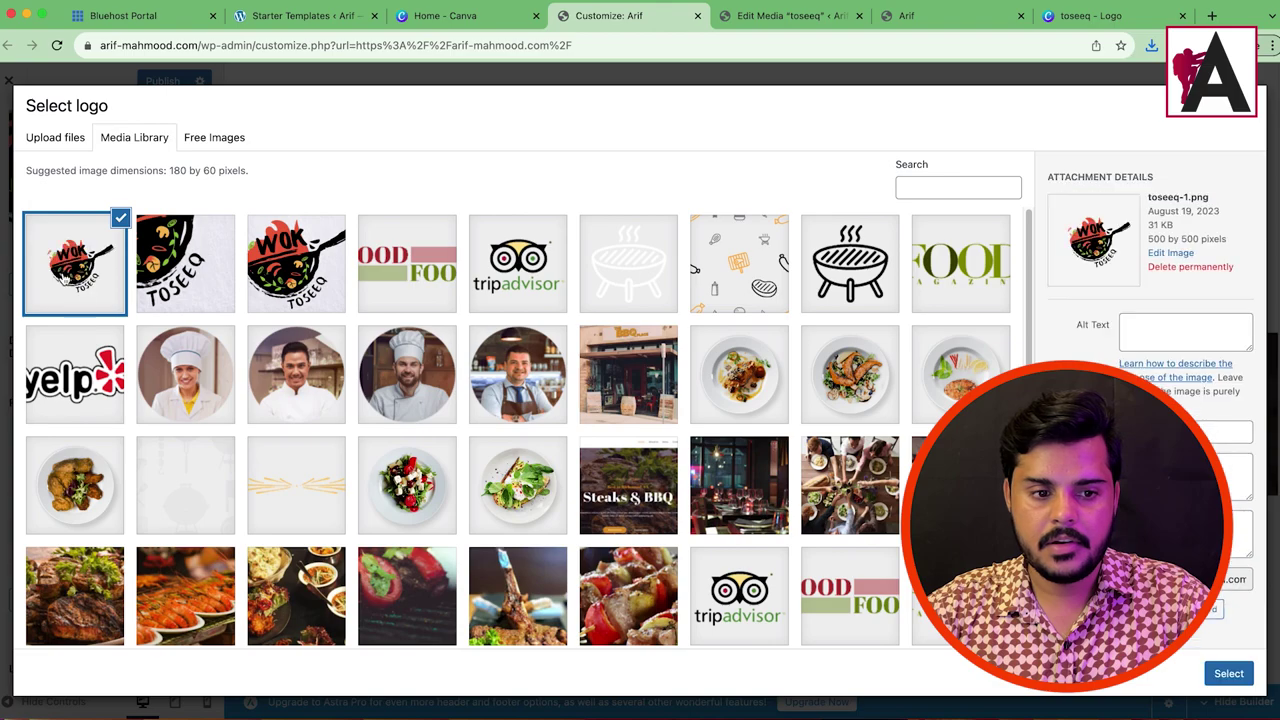
pyautogui.click(1228, 674)
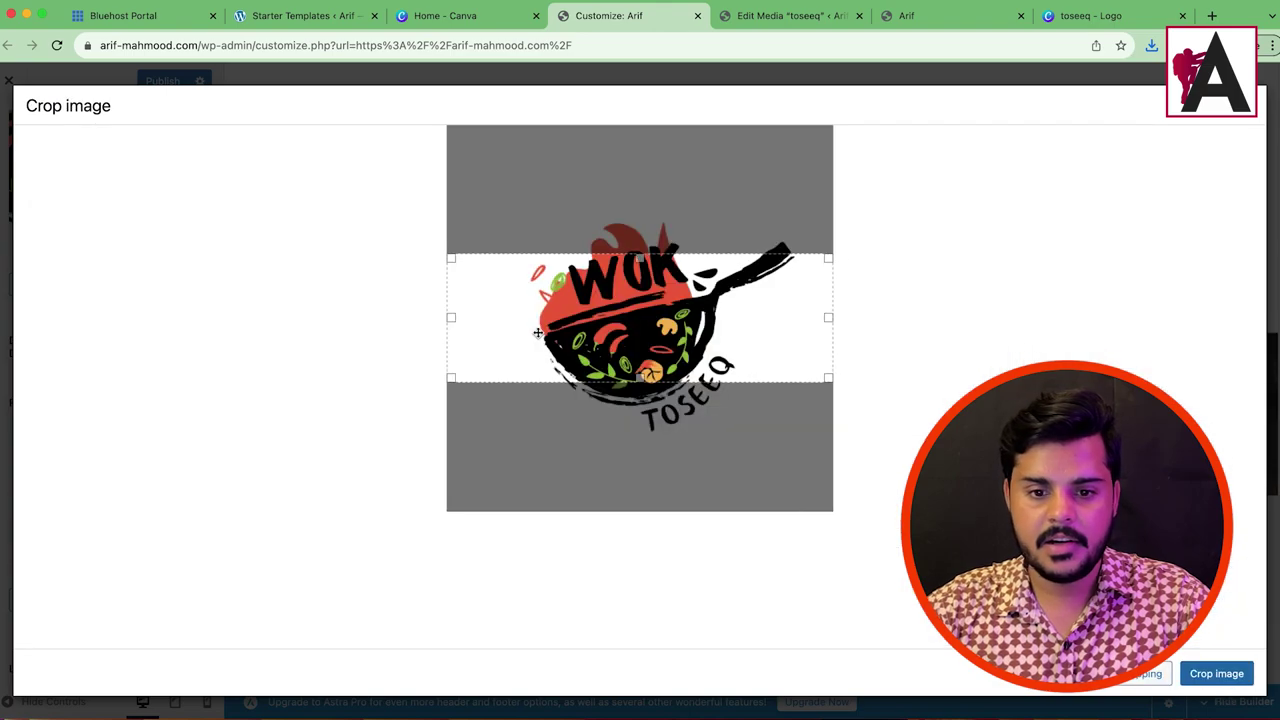
pyautogui.moveTo(641, 256); pyautogui.dragTo(640, 214)
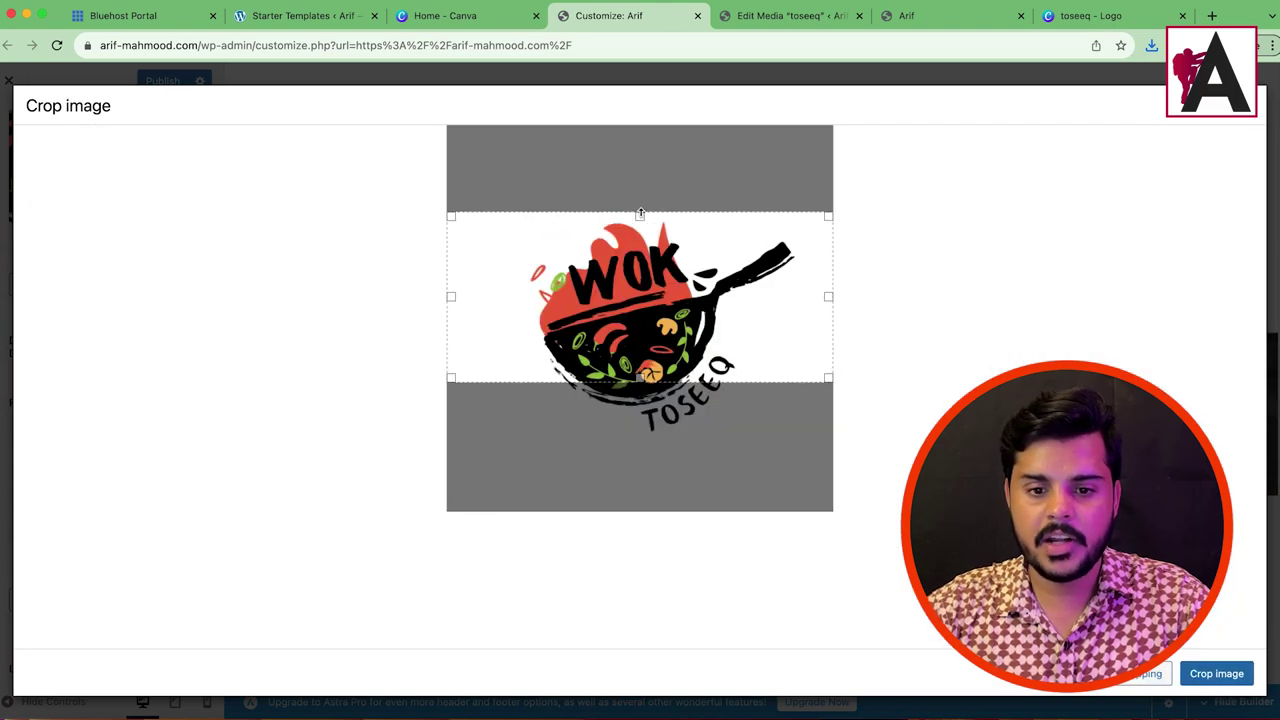
pyautogui.moveTo(637, 381); pyautogui.dragTo(633, 435)
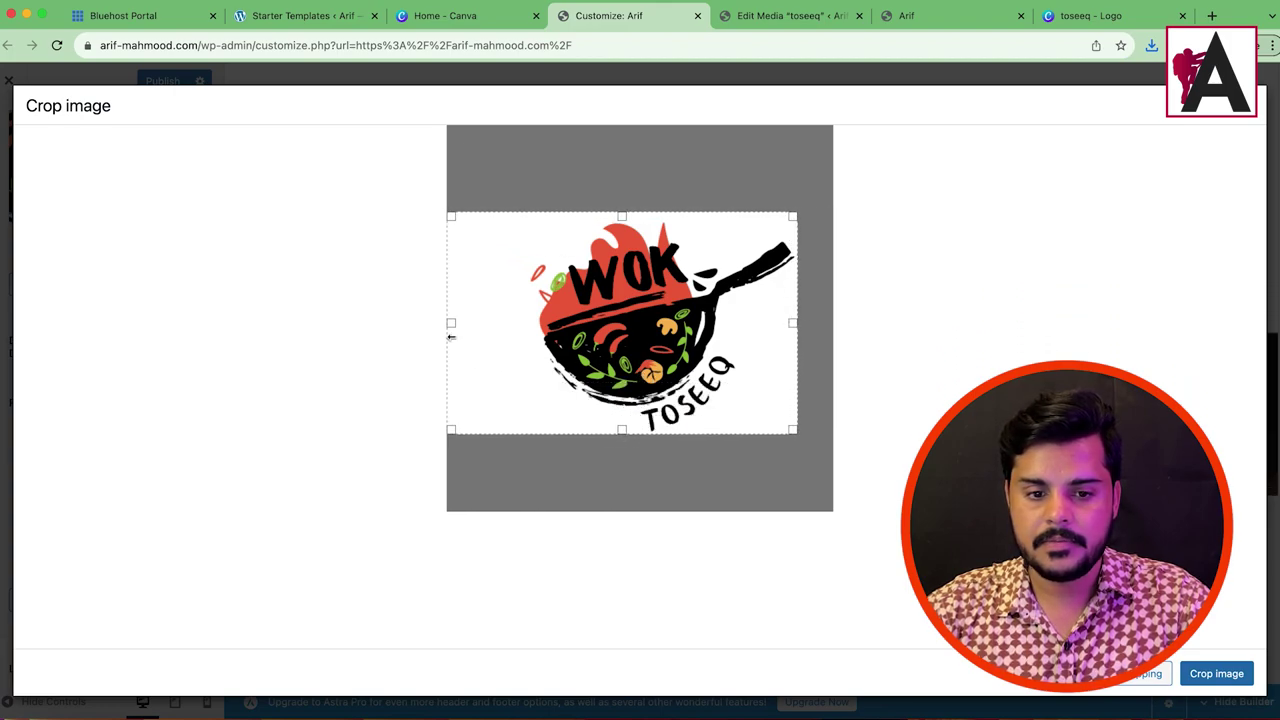
pyautogui.moveTo(454, 322); pyautogui.dragTo(520, 331)
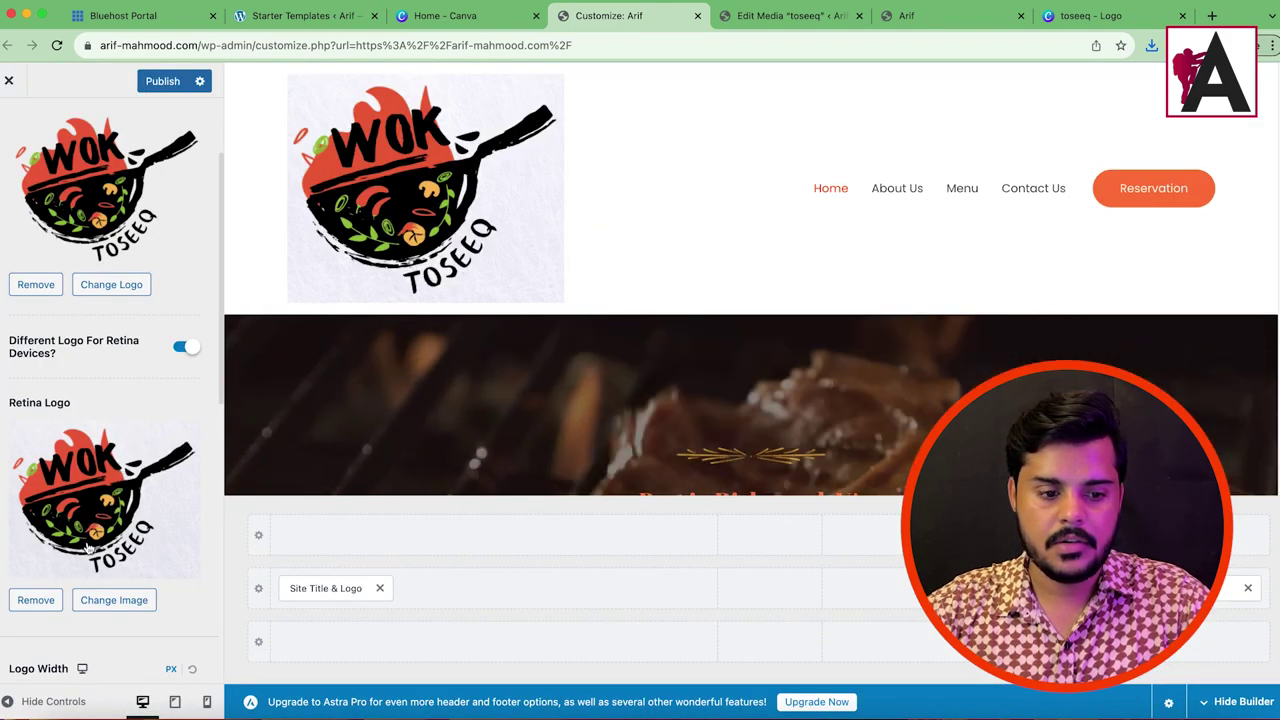
# Step: Choose the wok logo as retina logo, then open toseeq-1.png in the image editor
pyautogui.click(114, 600)
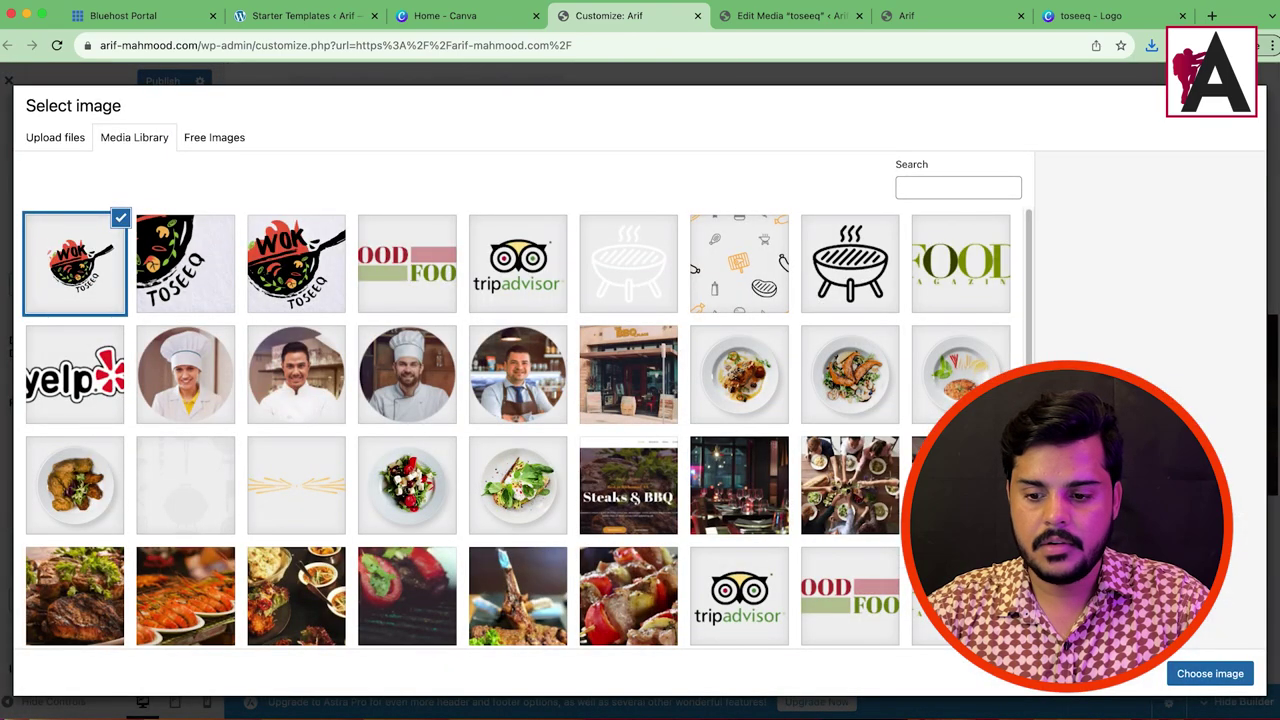
pyautogui.click(1210, 673)
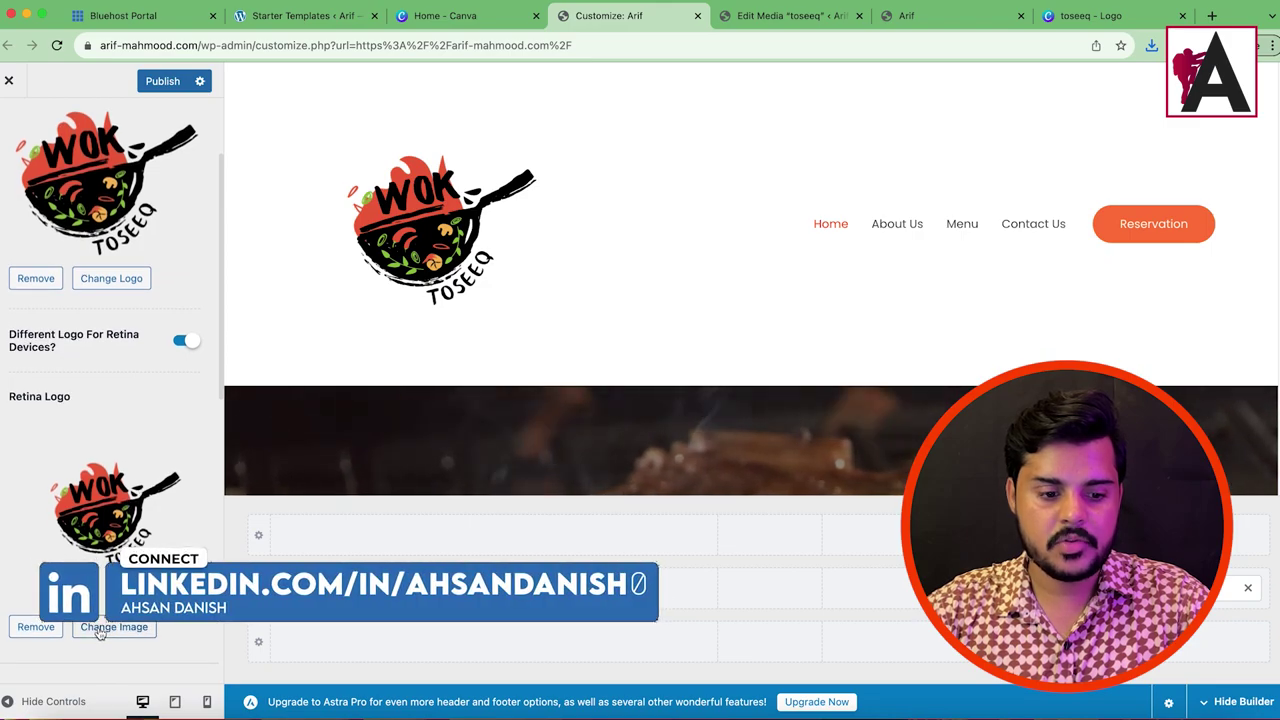
pyautogui.click(91, 517)
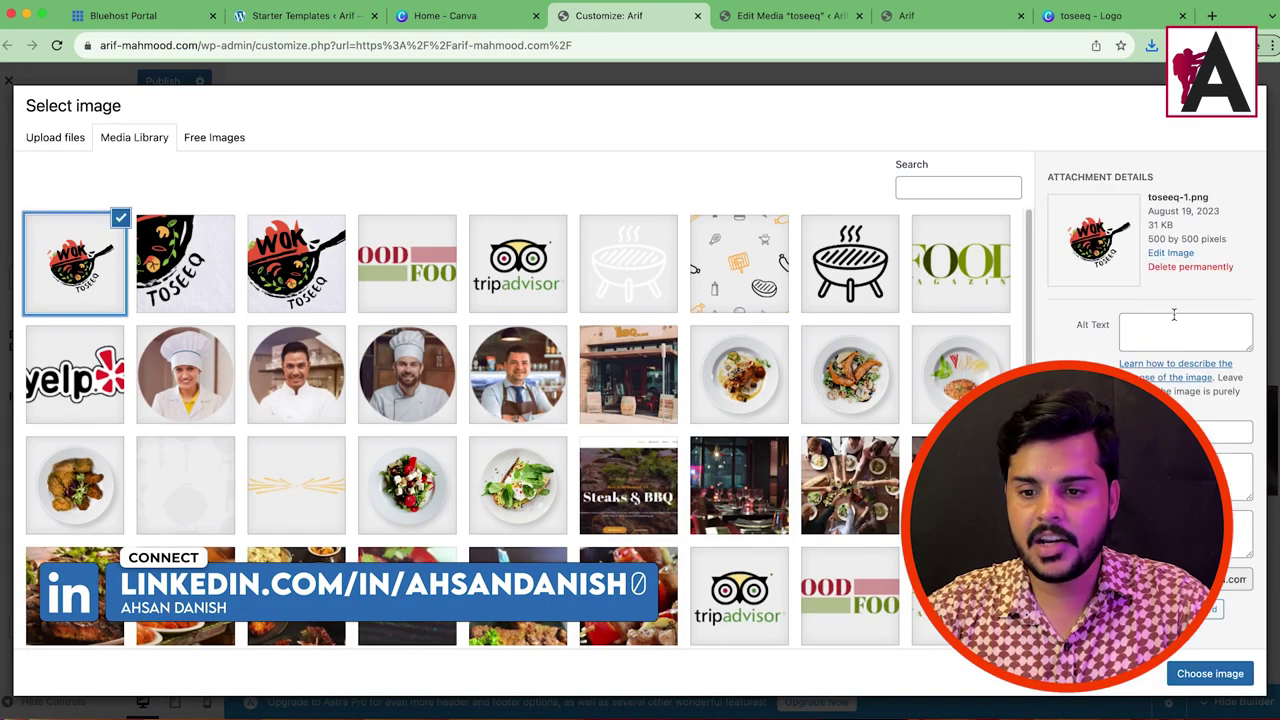
pyautogui.click(588, 254)
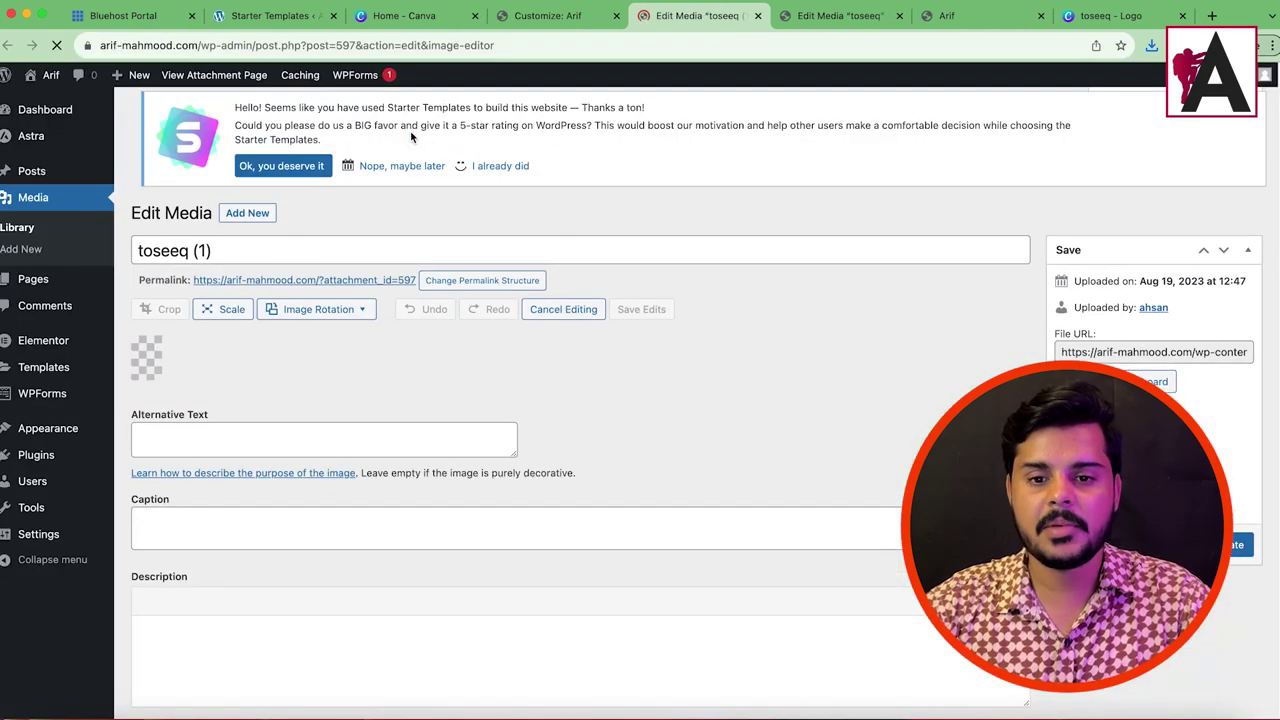
pyautogui.scroll(-1, 198, 304)
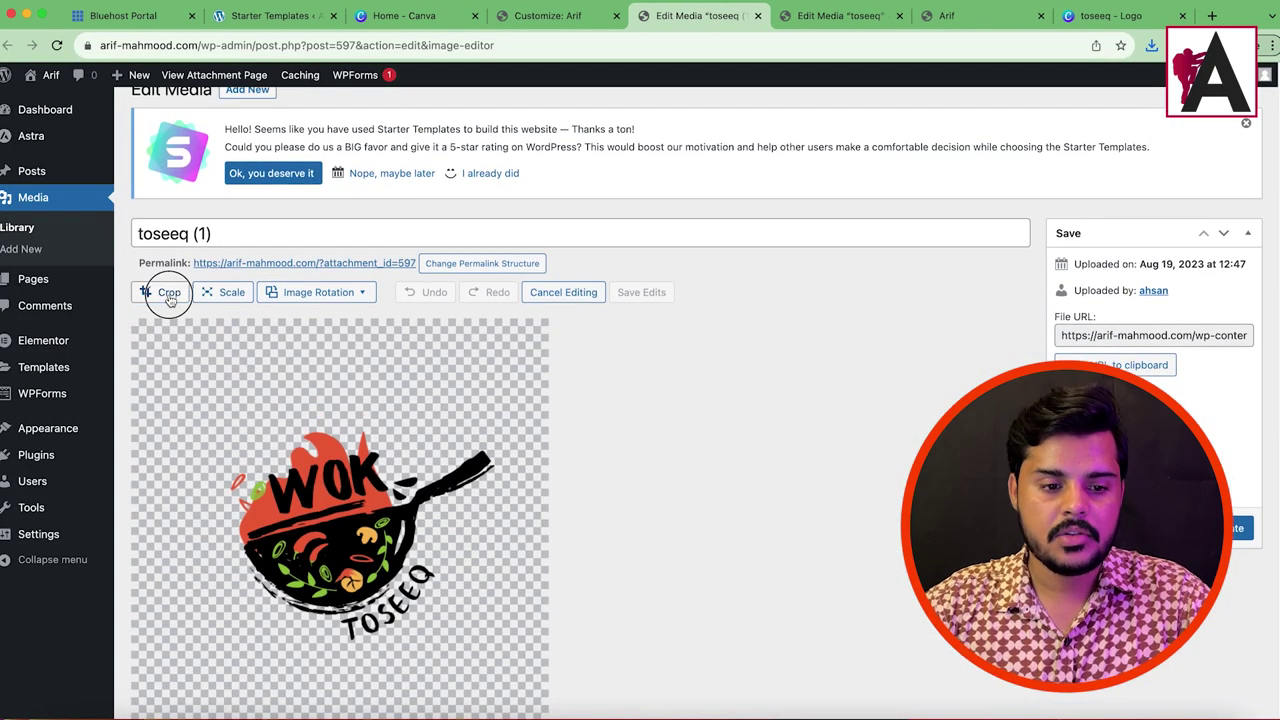
# Step: Crop the empty left and right margins from toseeq-1.png and update the media file
pyautogui.click(169, 292)
pyautogui.moveTo(343, 322)
pyautogui.mouseDown()
pyautogui.moveTo(340, 430)
pyautogui.moveTo(340, 337)
pyautogui.mouseUp()
pyautogui.scroll(-1, 578, 338)
pyautogui.scroll(-5, 578, 338)
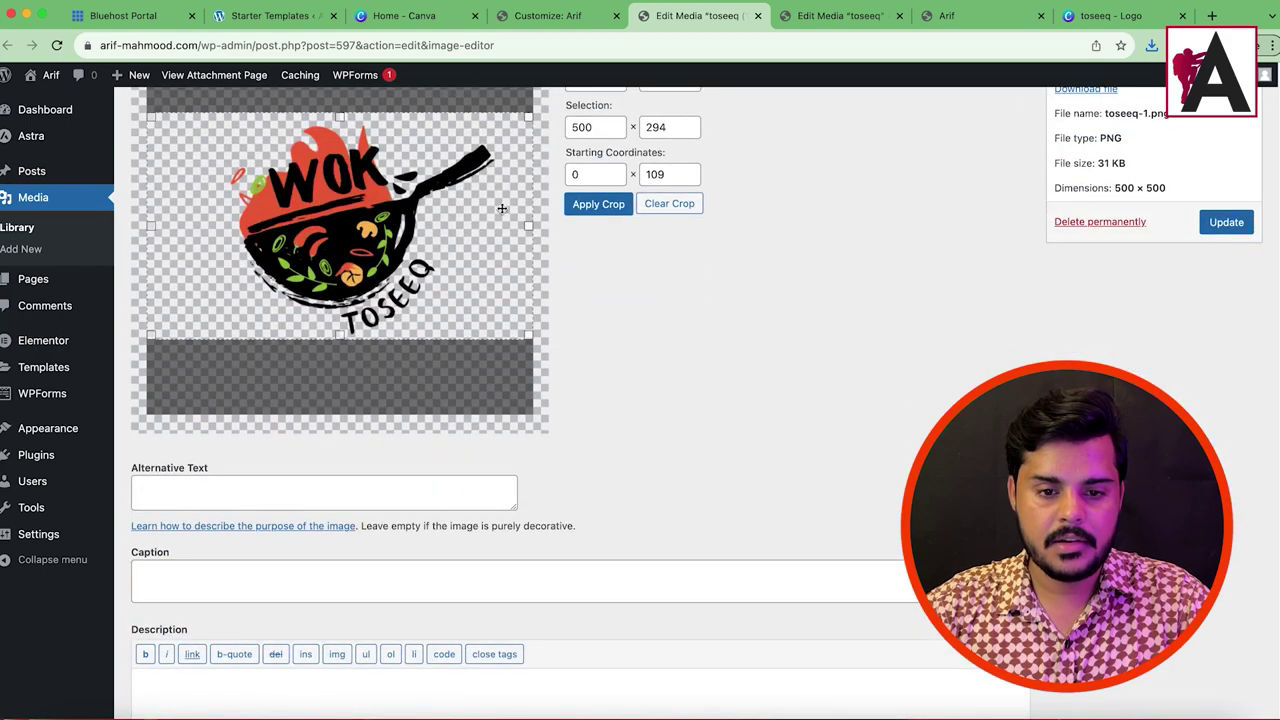
pyautogui.moveTo(529, 225); pyautogui.dragTo(485, 215)
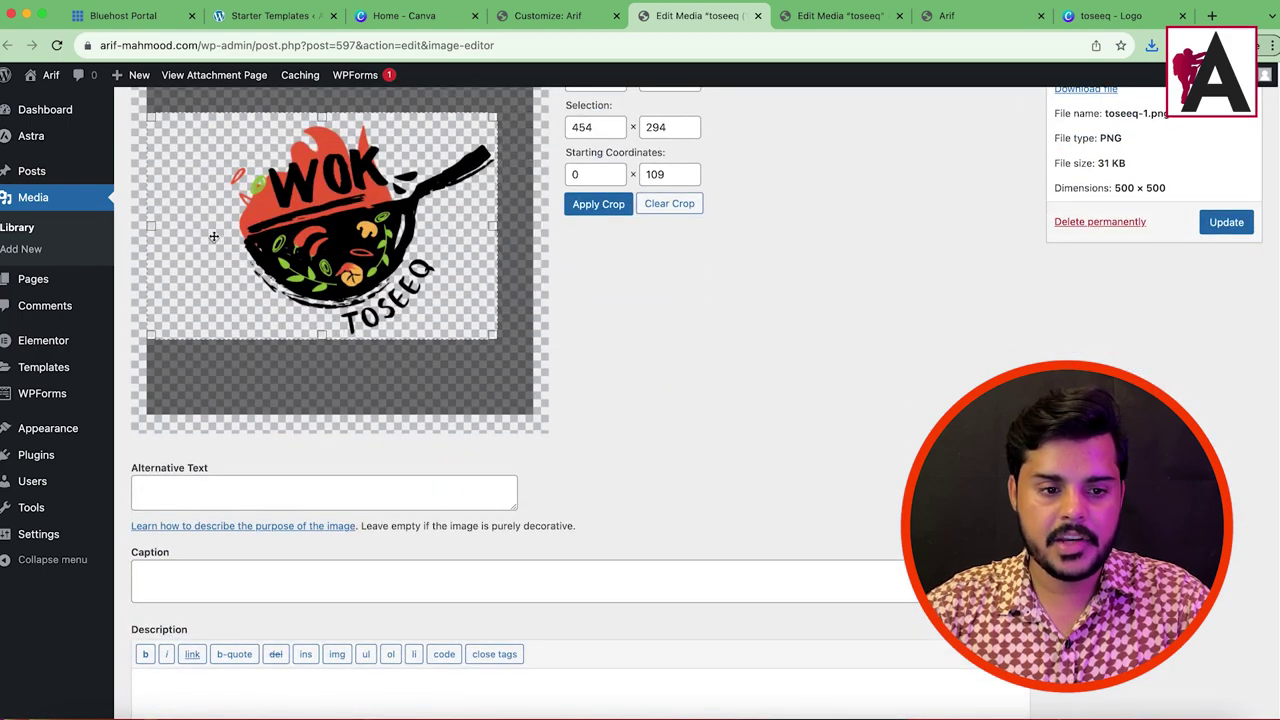
pyautogui.moveTo(151, 231); pyautogui.dragTo(208, 234)
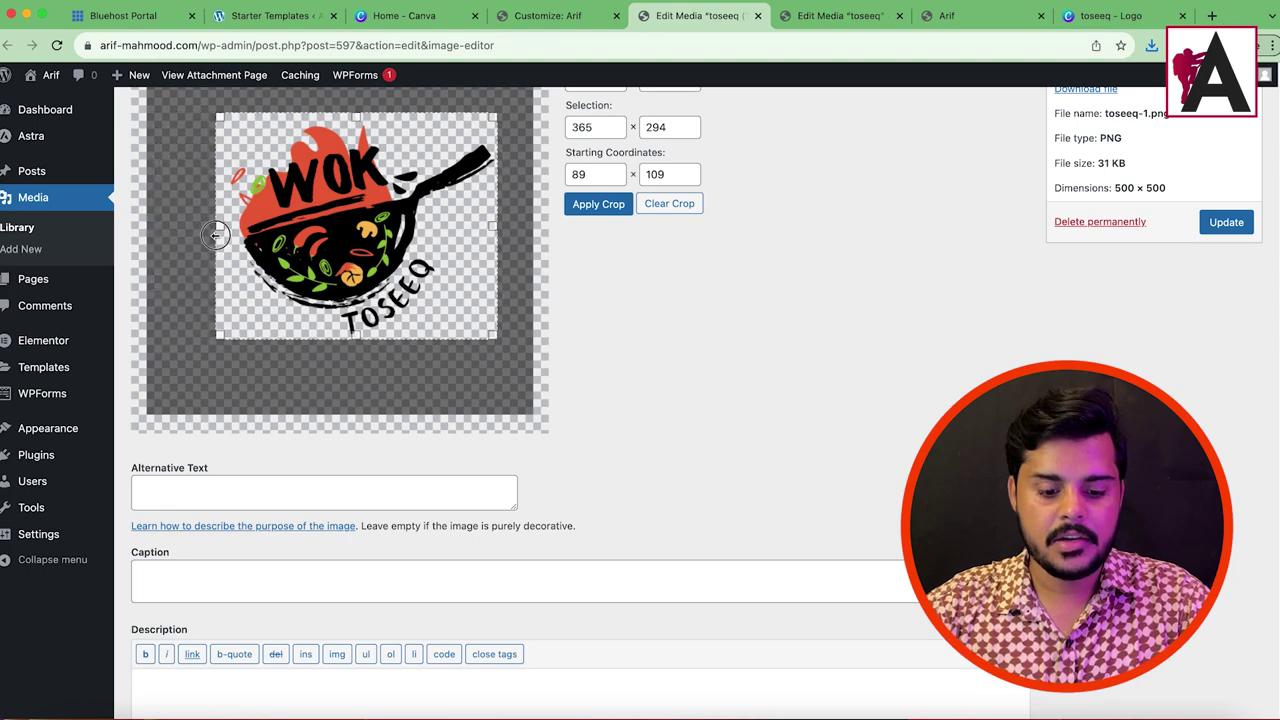
pyautogui.click(600, 204)
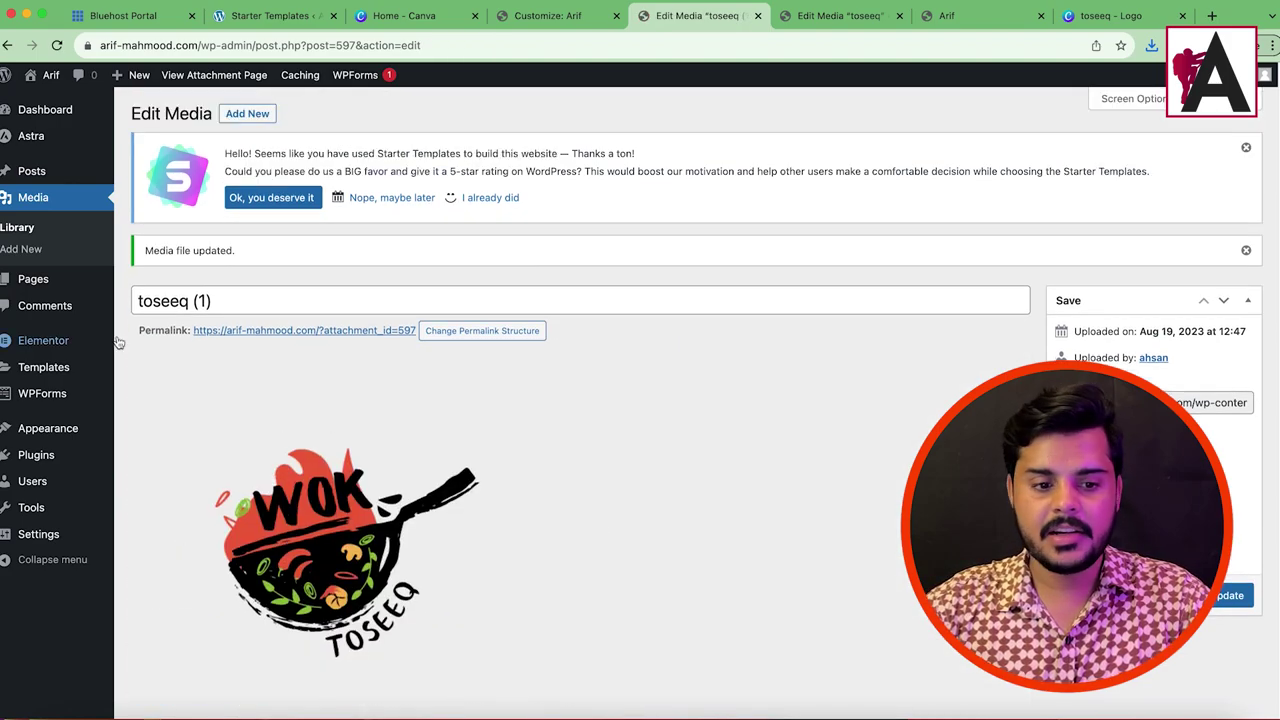
pyautogui.click(1224, 597)
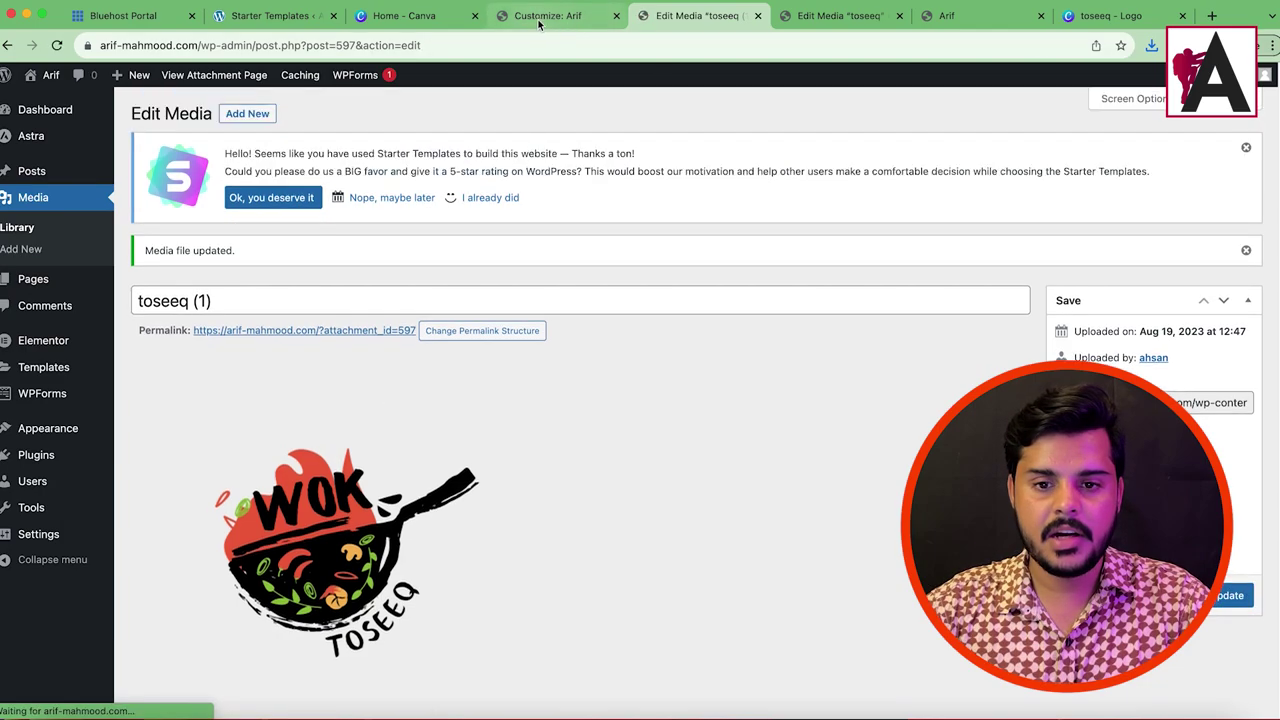
pyautogui.click(540, 15)
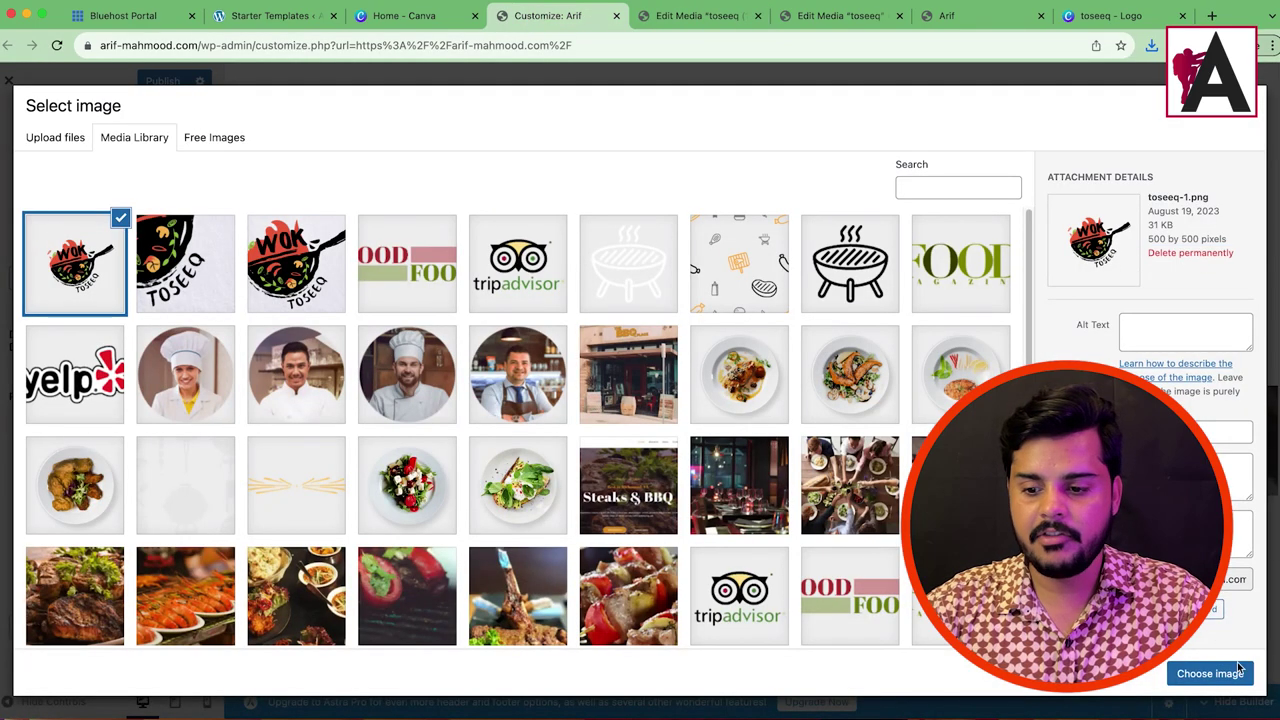
# Step: Set the cropped transparent wok logo as retina logo, publish, and reload the Customizer
pyautogui.click(1234, 672)
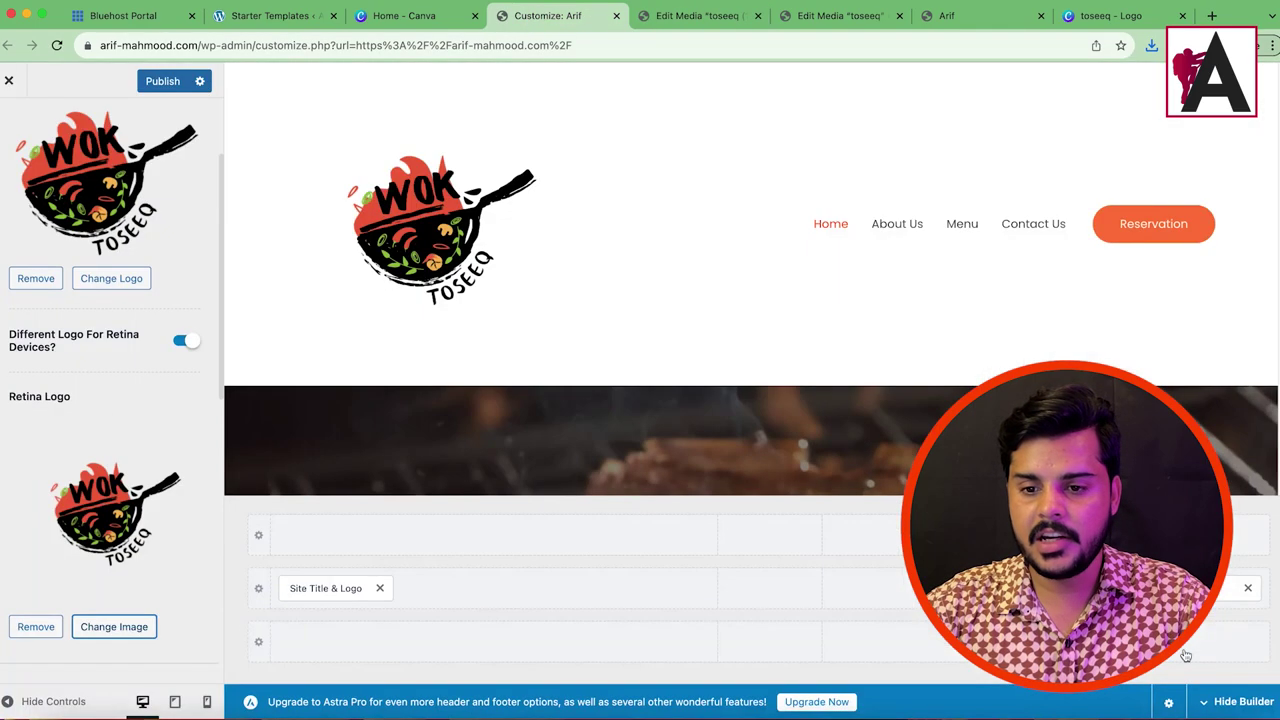
pyautogui.click(155, 84)
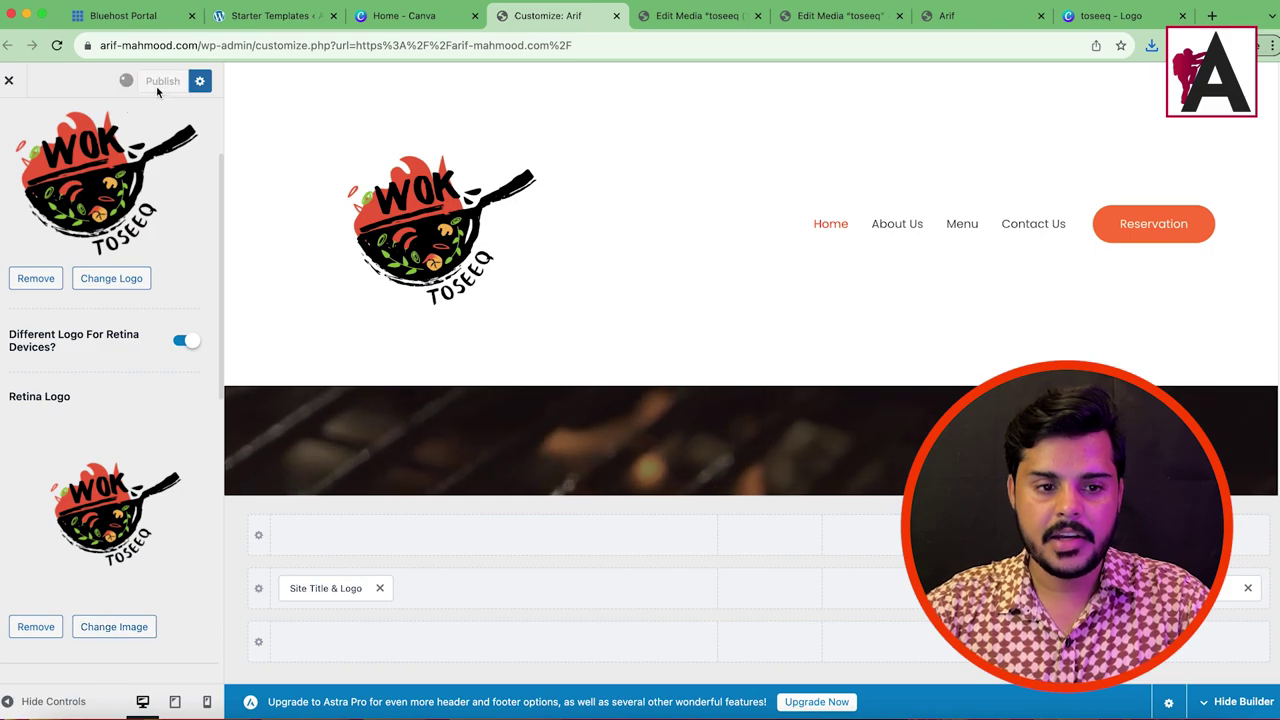
pyautogui.click(58, 46)
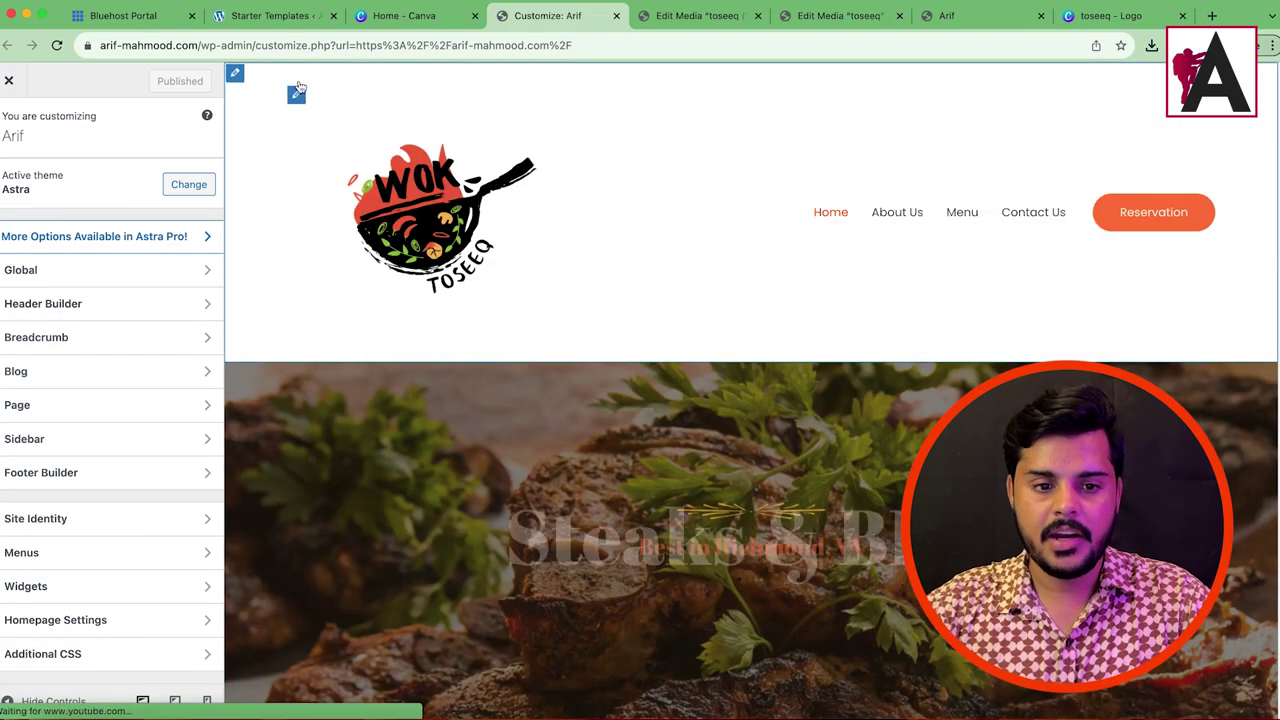
# Step: Shrink the header Logo Width to about 73 px
pyautogui.click(296, 94)
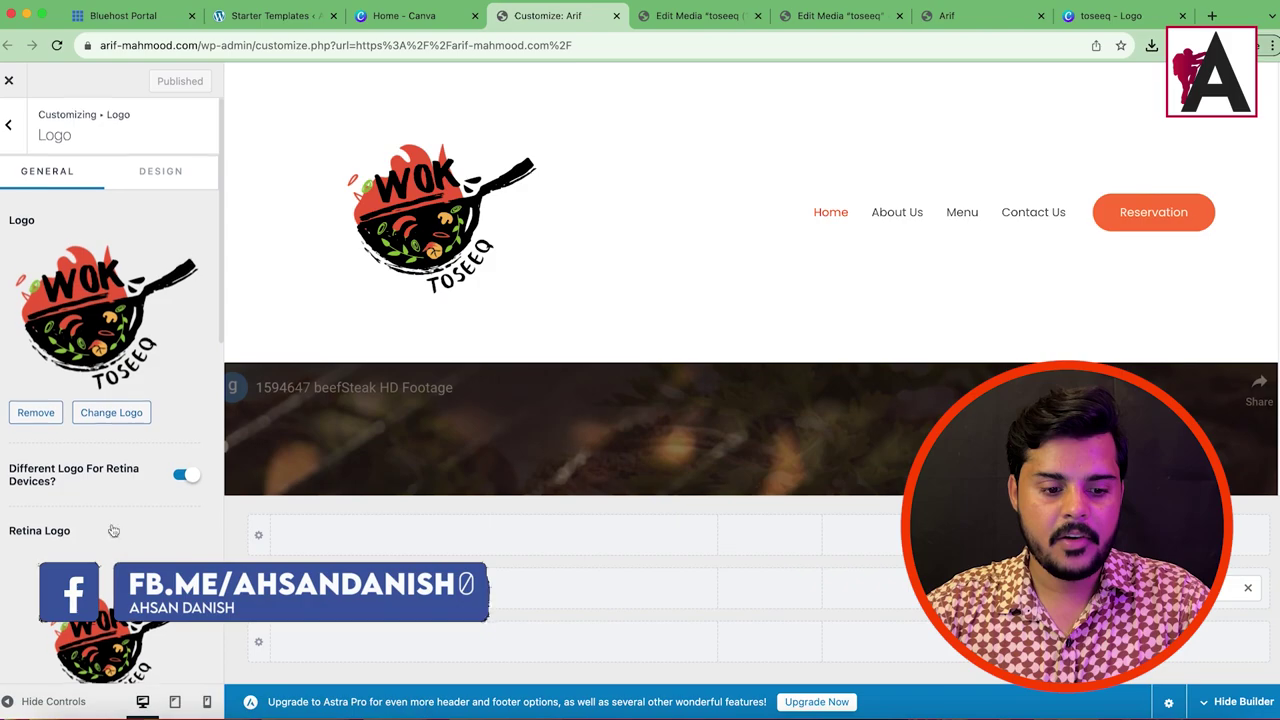
pyautogui.scroll(-5, 109, 529)
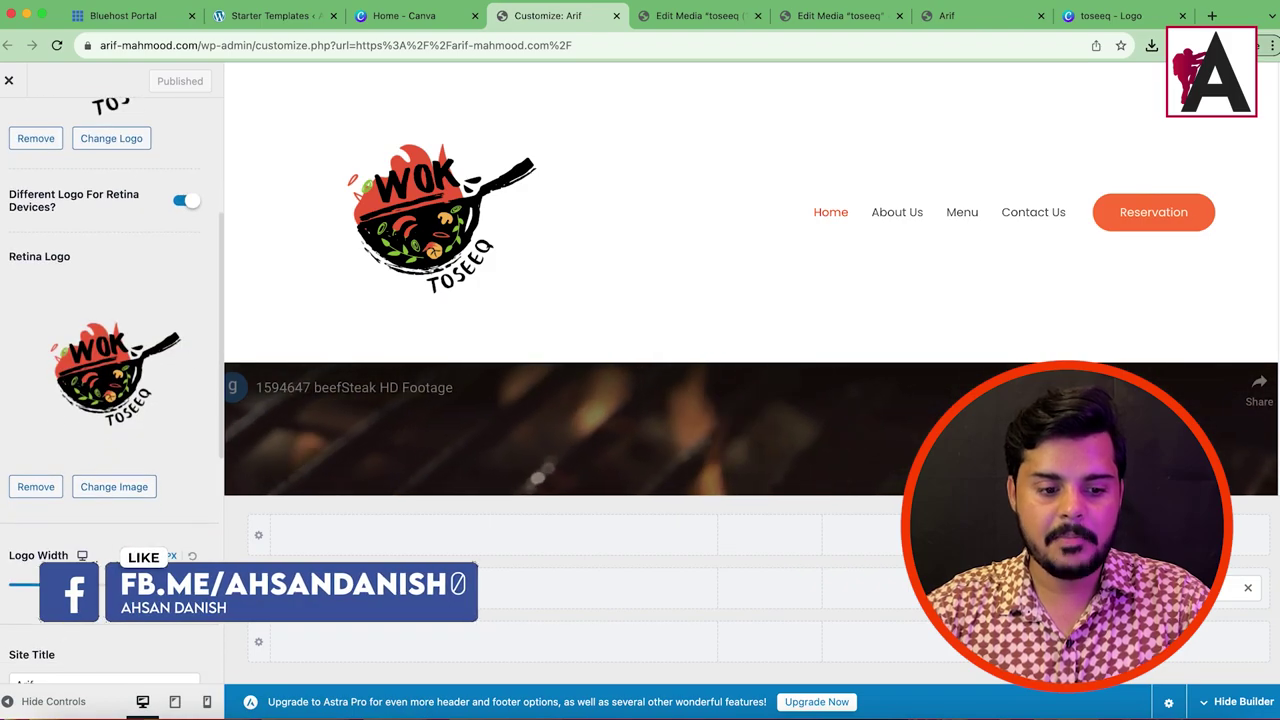
pyautogui.moveTo(86, 585); pyautogui.dragTo(31, 582)
# Step: Turn off Different Logo For Retina Devices, widen the logo to 93 px, and publish
pyautogui.click(183, 200)
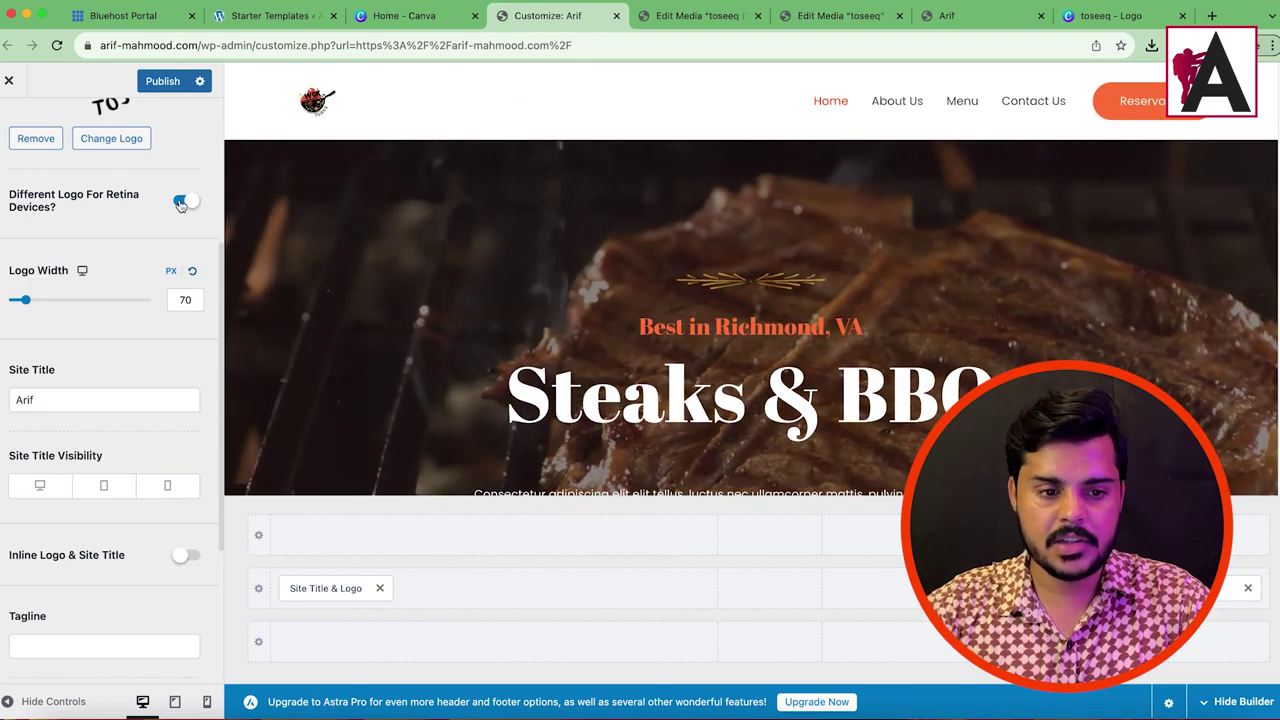
pyautogui.scroll(5, 105, 371)
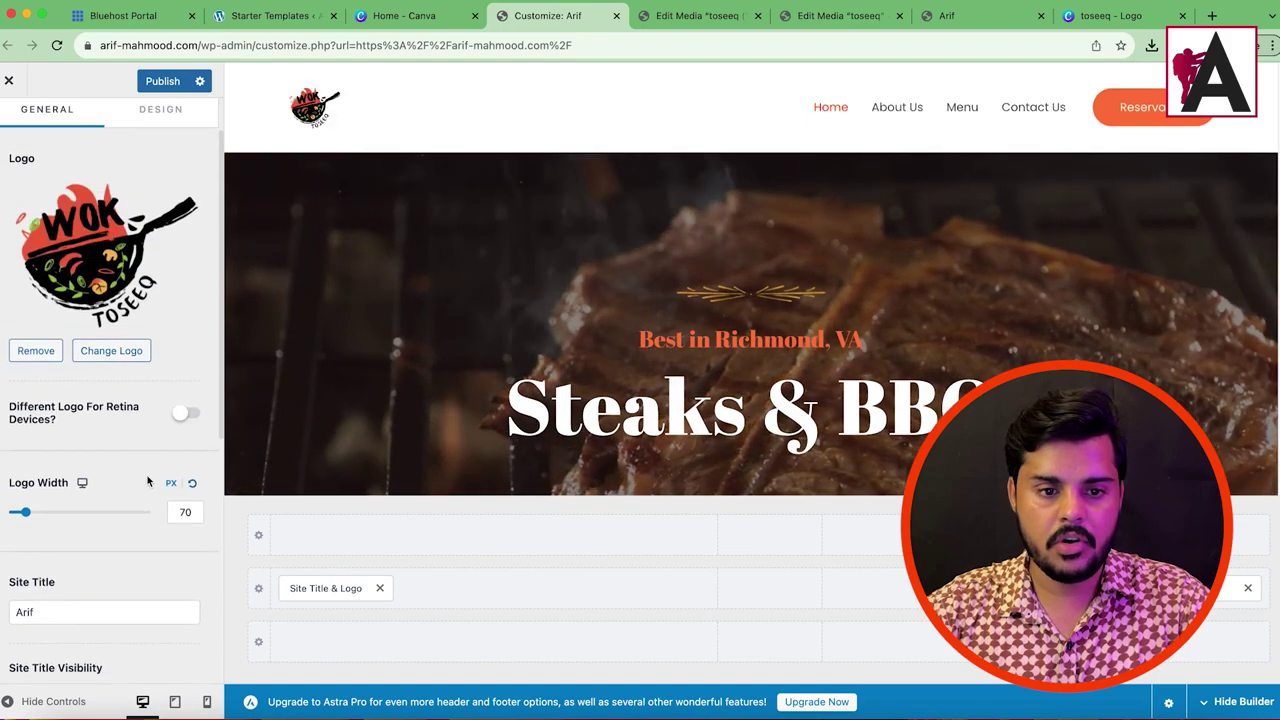
pyautogui.moveTo(27, 518); pyautogui.dragTo(34, 511)
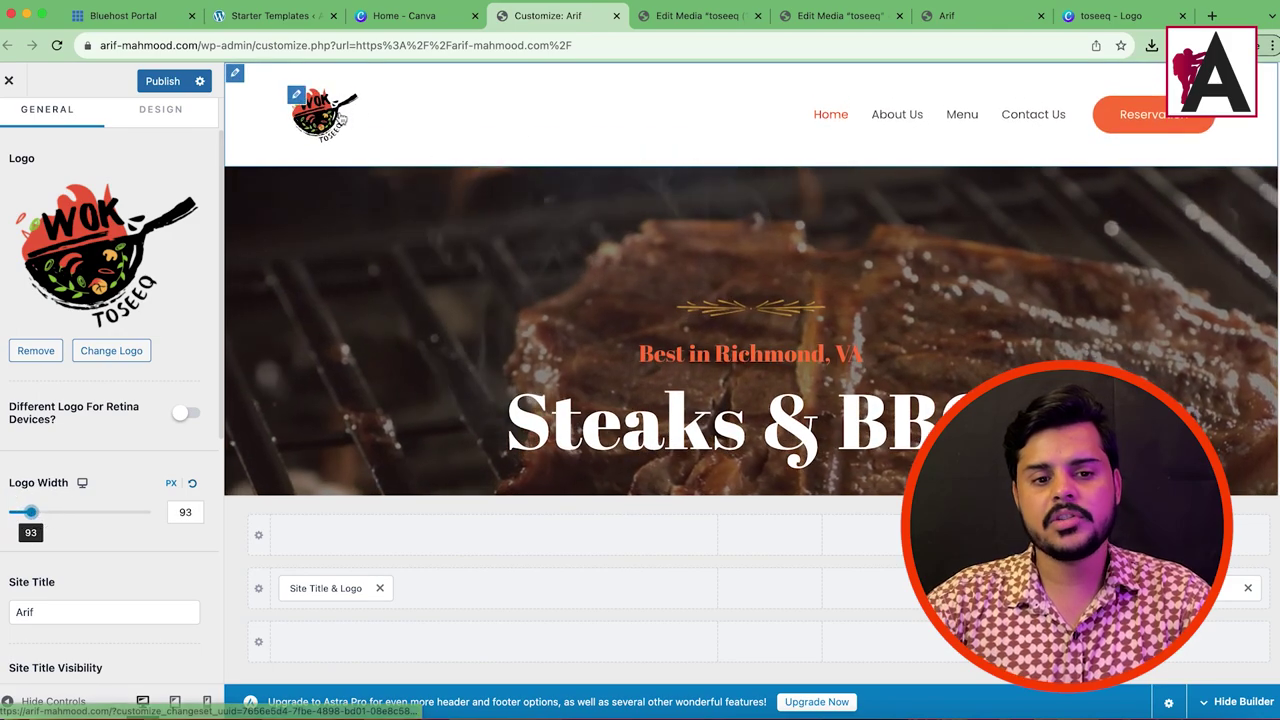
pyautogui.hscroll(2, 50, 655)
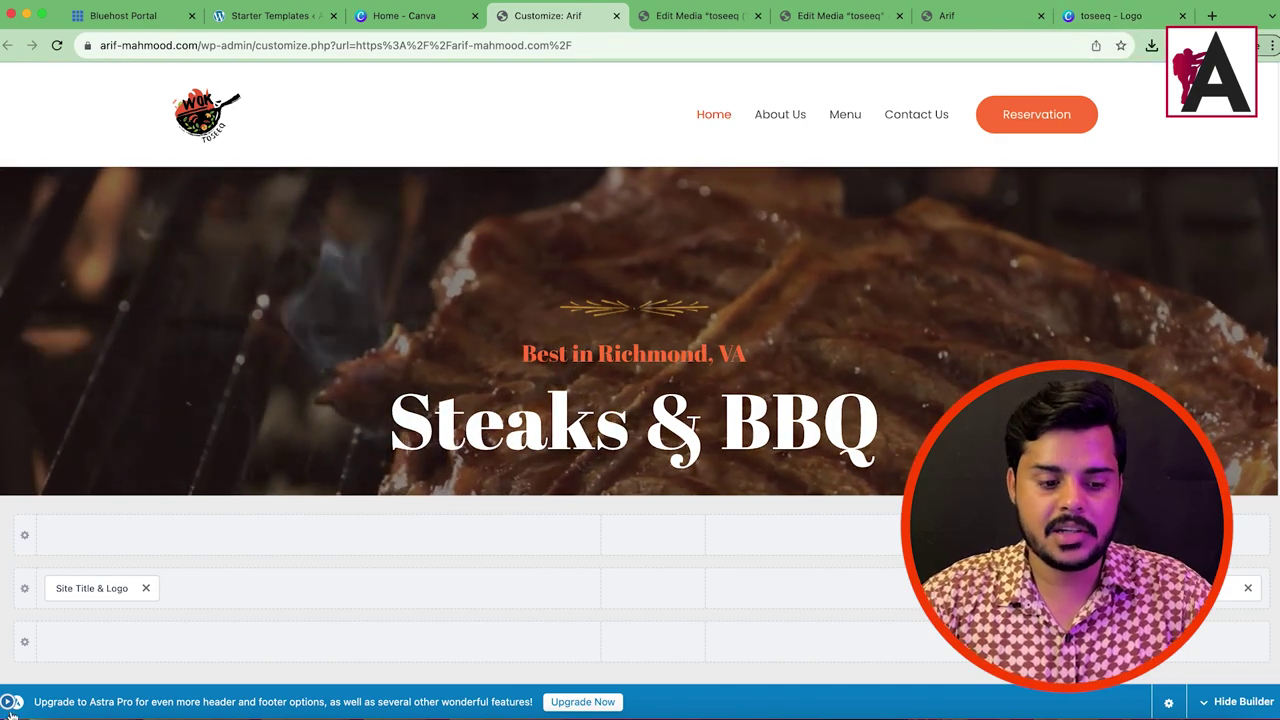
pyautogui.click(91, 588)
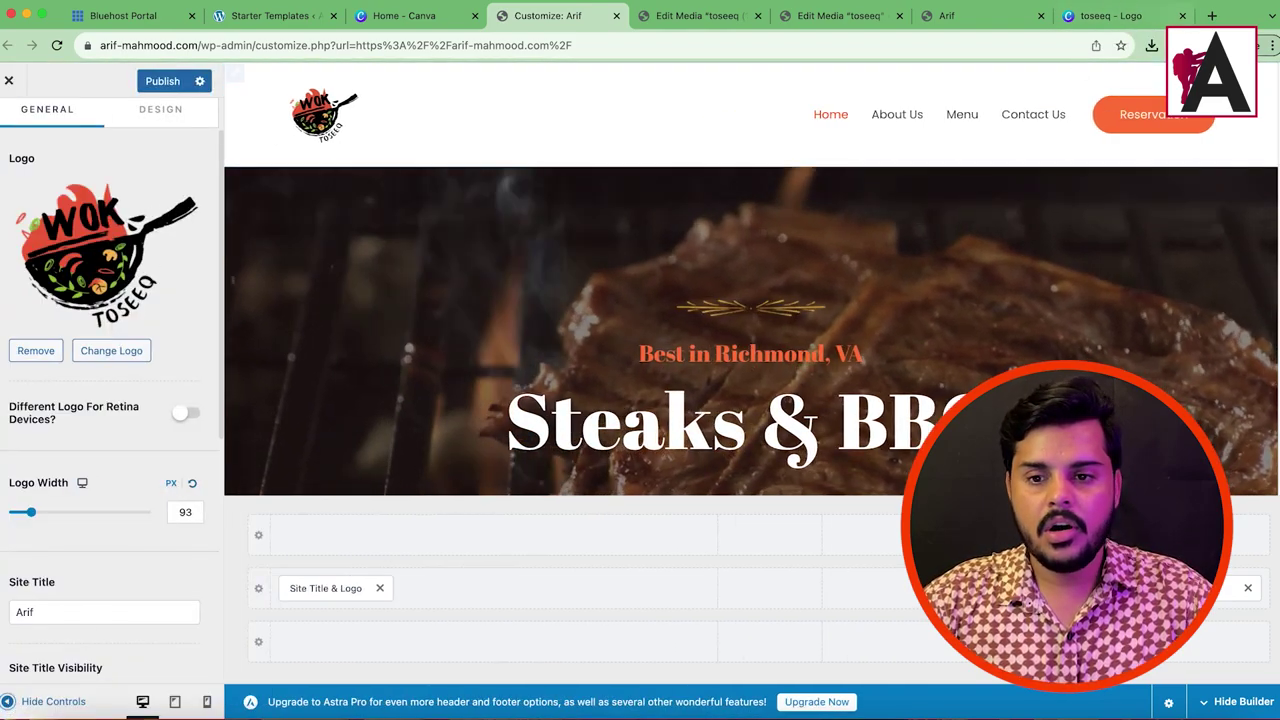
pyautogui.click(160, 84)
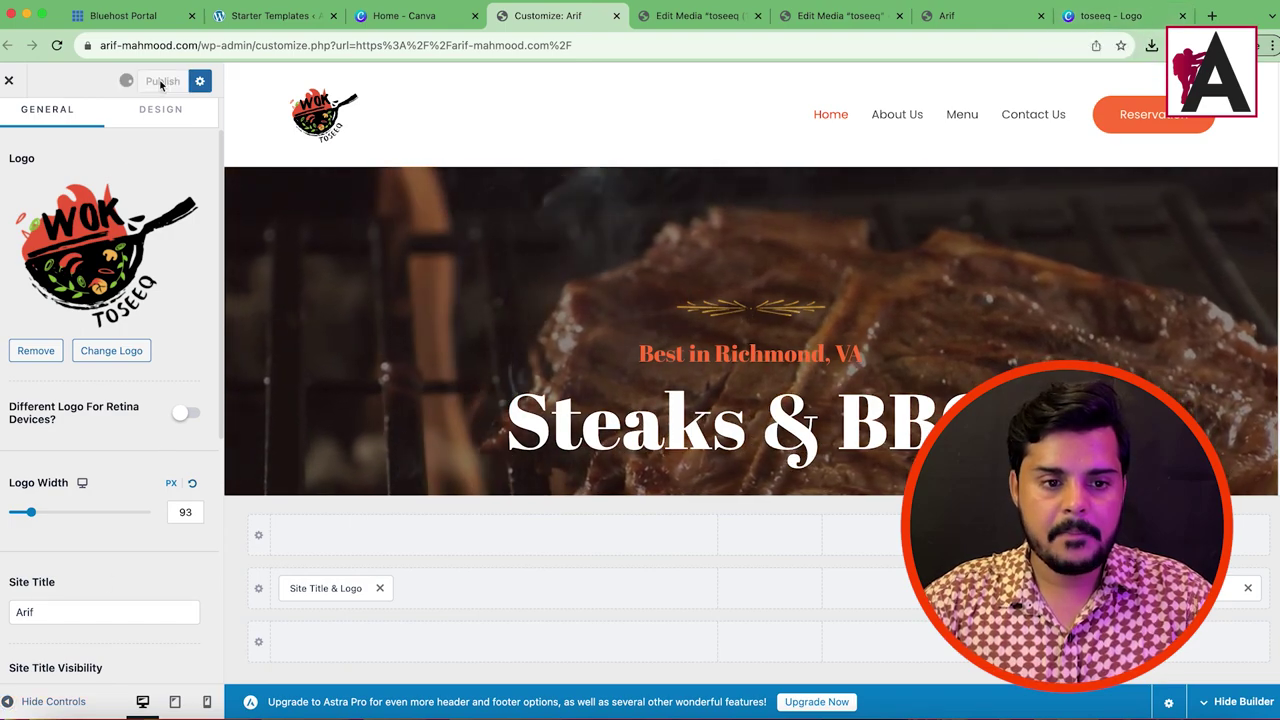
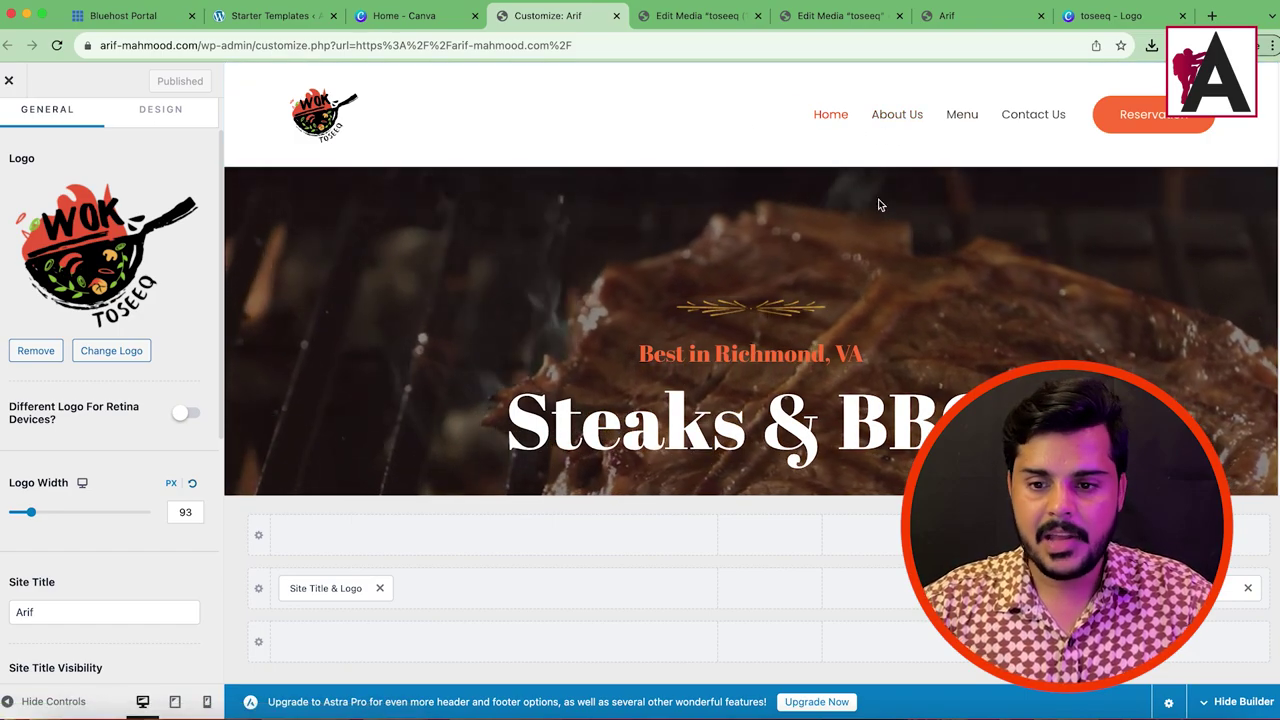
# Step: Edit the call-us phone number in the footer's HTML 2 widget
pyautogui.scroll(-4, 880, 206)
pyautogui.scroll(1, 139, 147)
pyautogui.scroll(4, 491, 191)
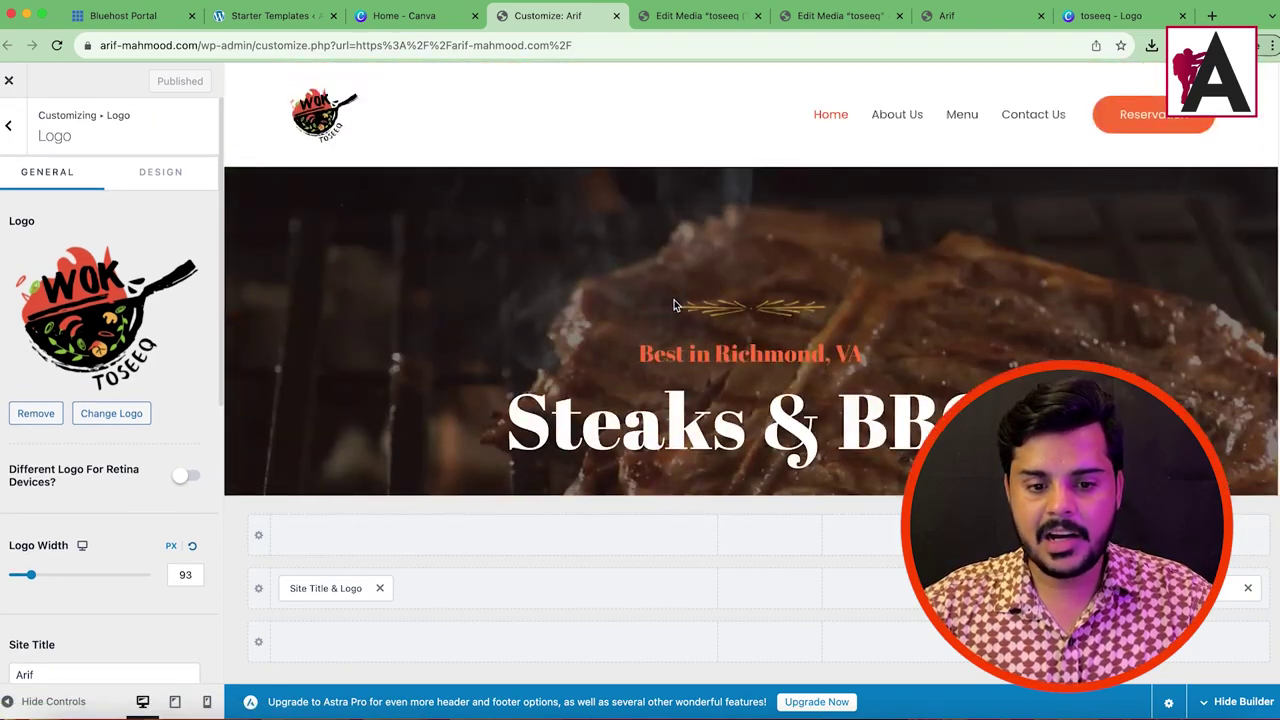
pyautogui.scroll(-10, 575, 294)
pyautogui.scroll(-5, 575, 294)
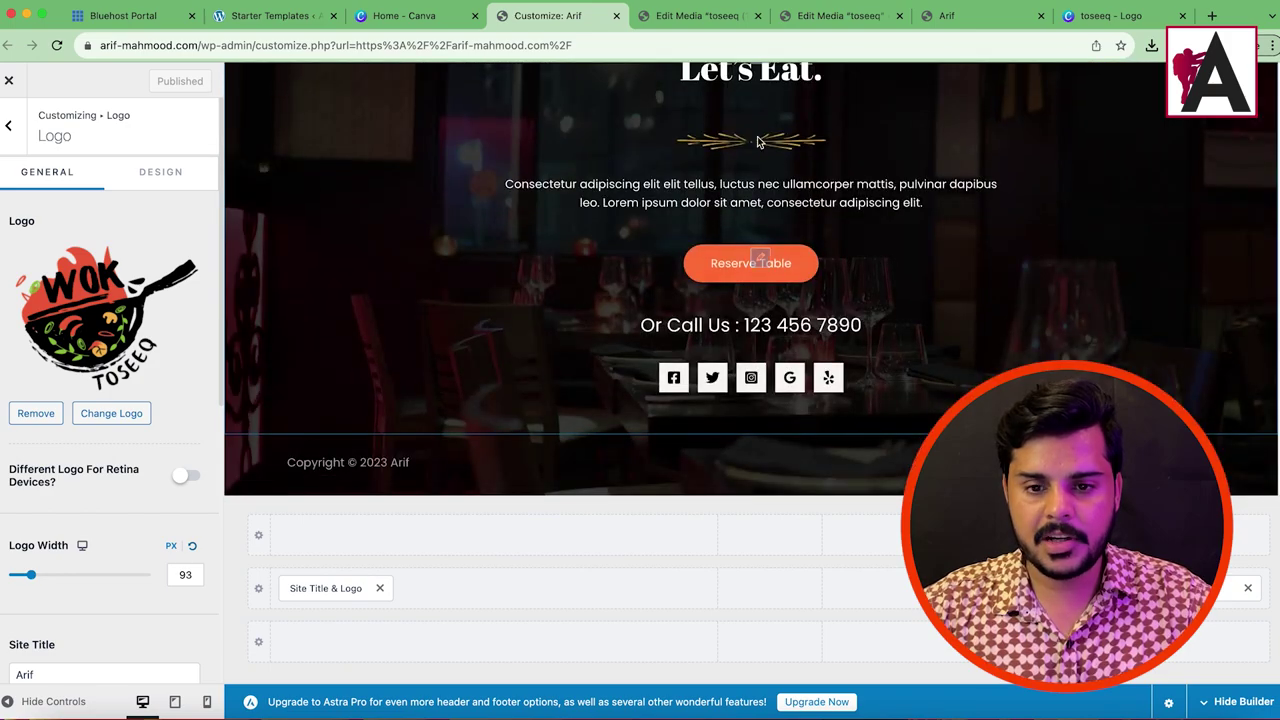
pyautogui.scroll(2, 809, 178)
pyautogui.scroll(-2, 680, 330)
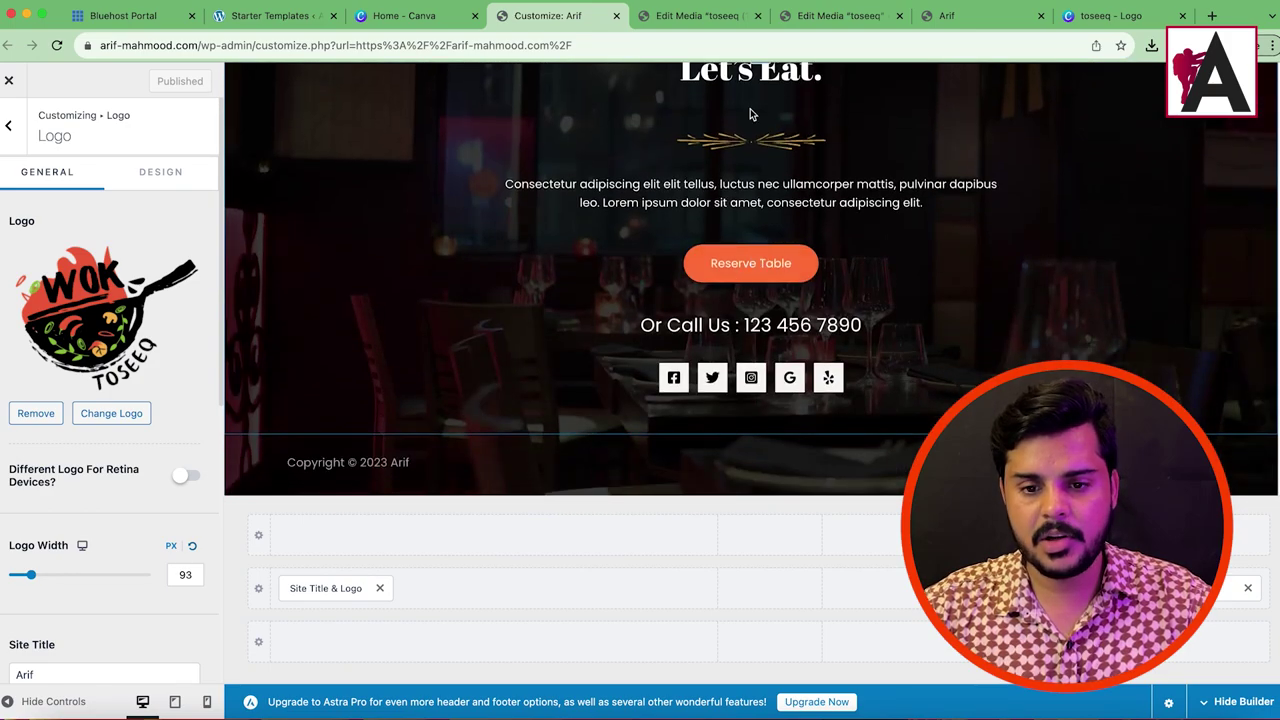
pyautogui.scroll(1, 752, 112)
pyautogui.click(760, 108)
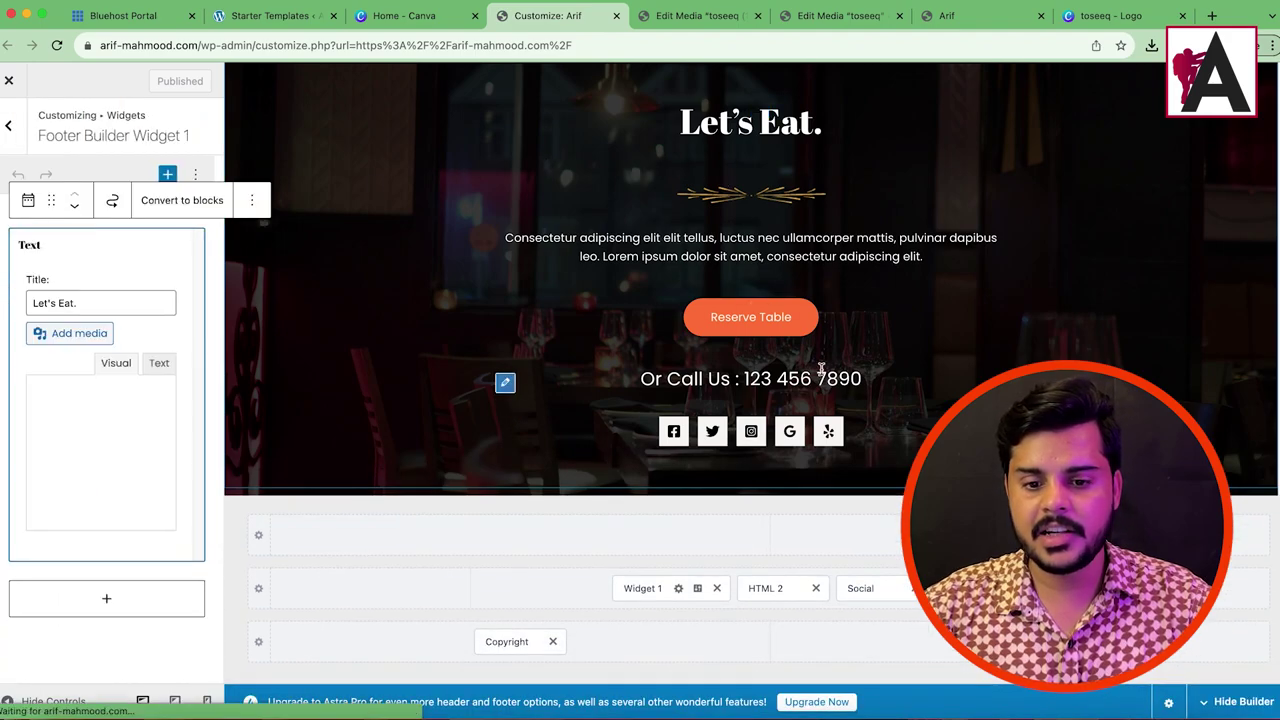
pyautogui.click(503, 386)
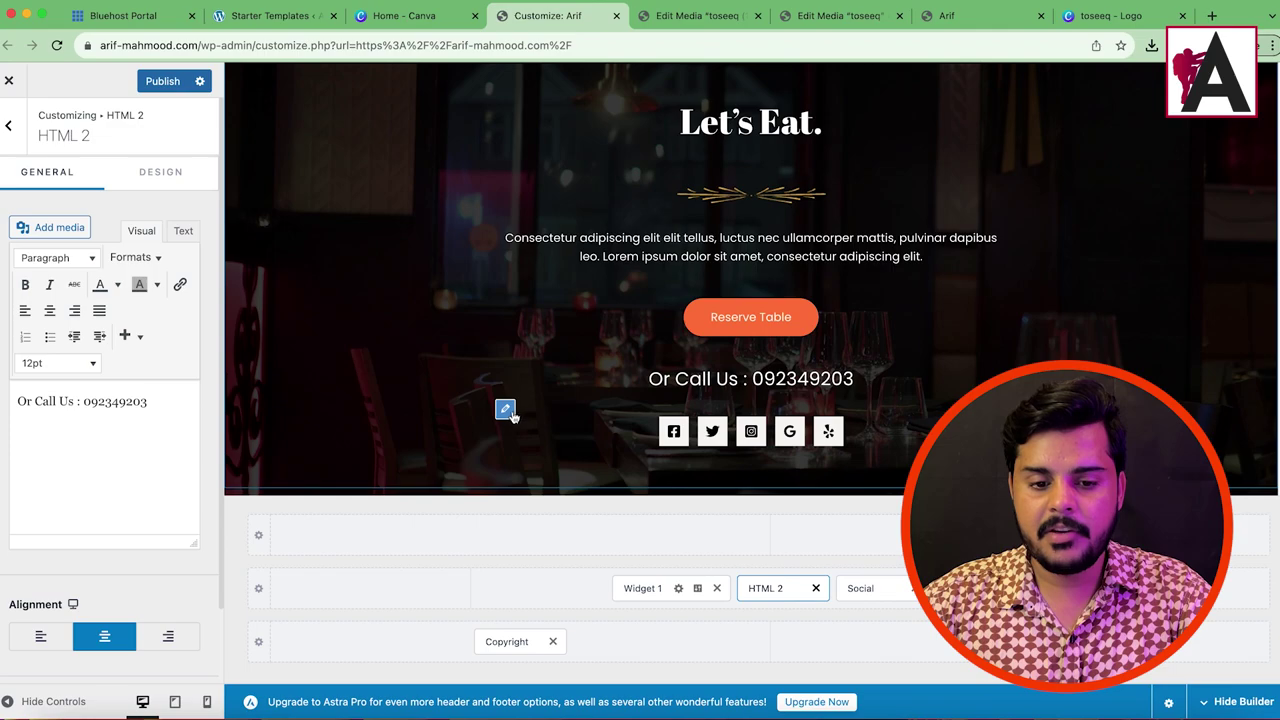
# Step: Add a Phone icon to the footer social icons
pyautogui.click(810, 425)
pyautogui.click(94, 273)
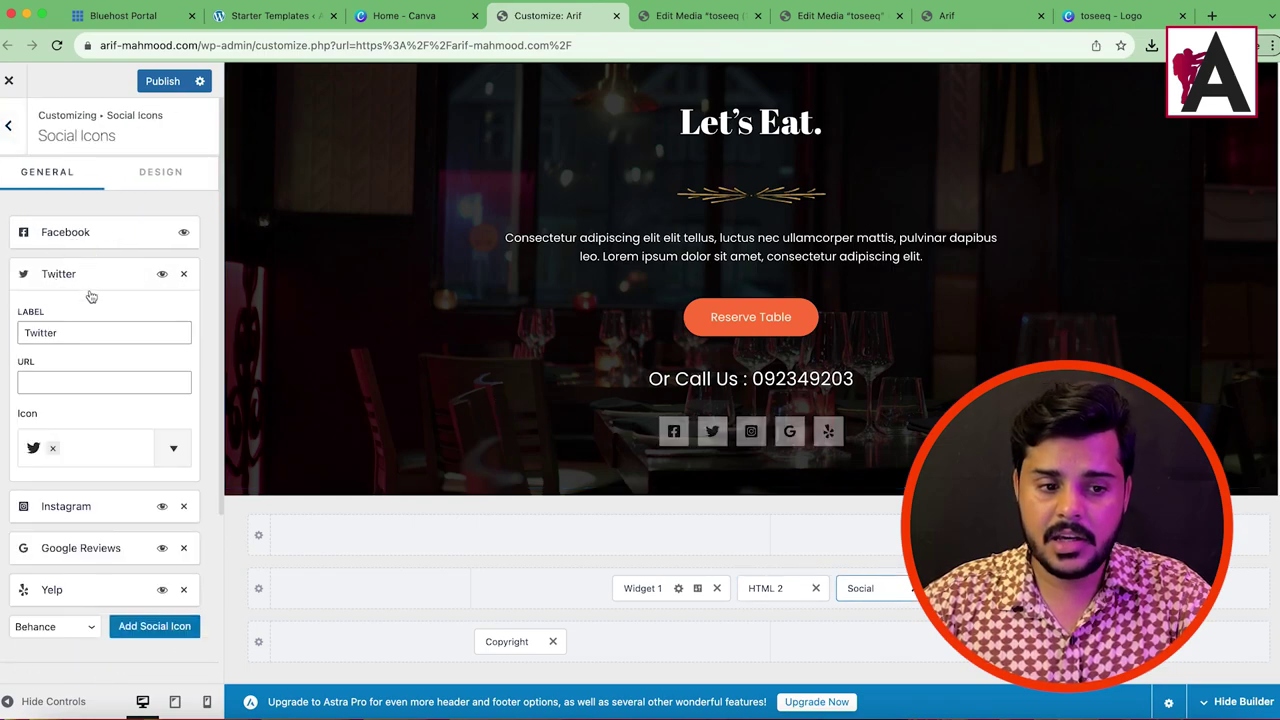
pyautogui.click(56, 278)
pyautogui.click(70, 318)
pyautogui.click(66, 317)
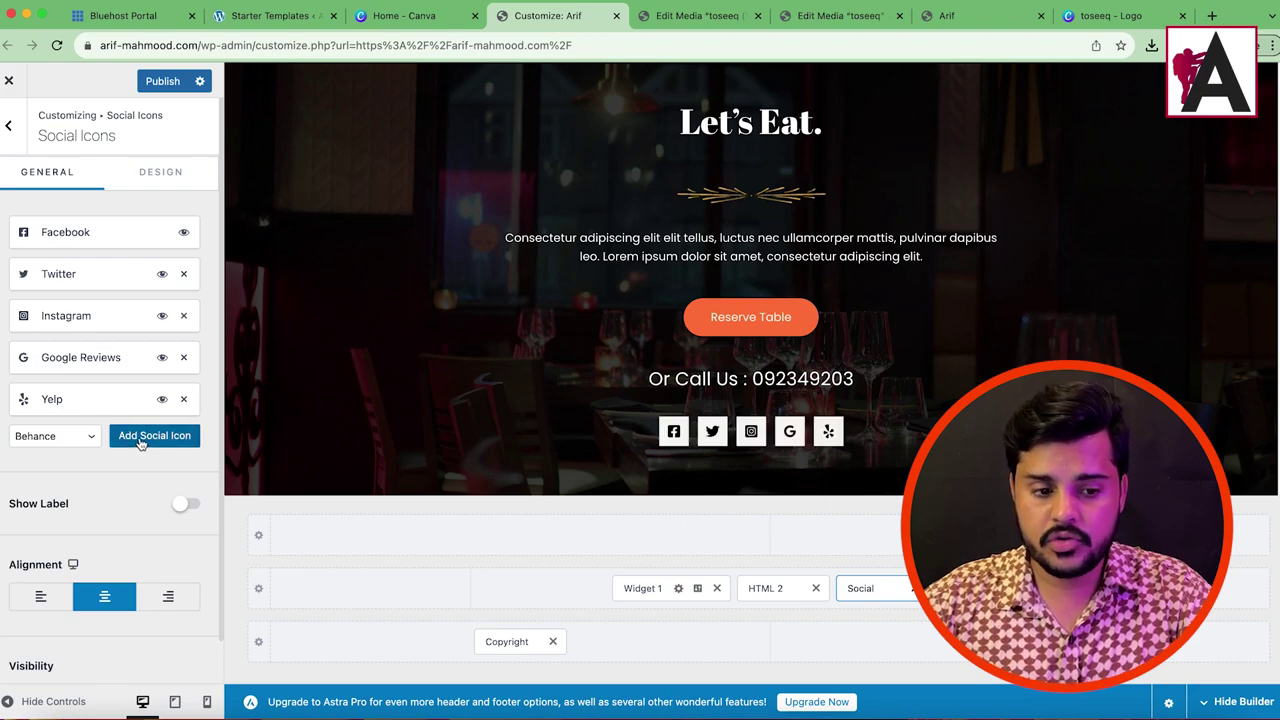
pyautogui.click(40, 436)
pyautogui.click(36, 606)
pyautogui.click(130, 439)
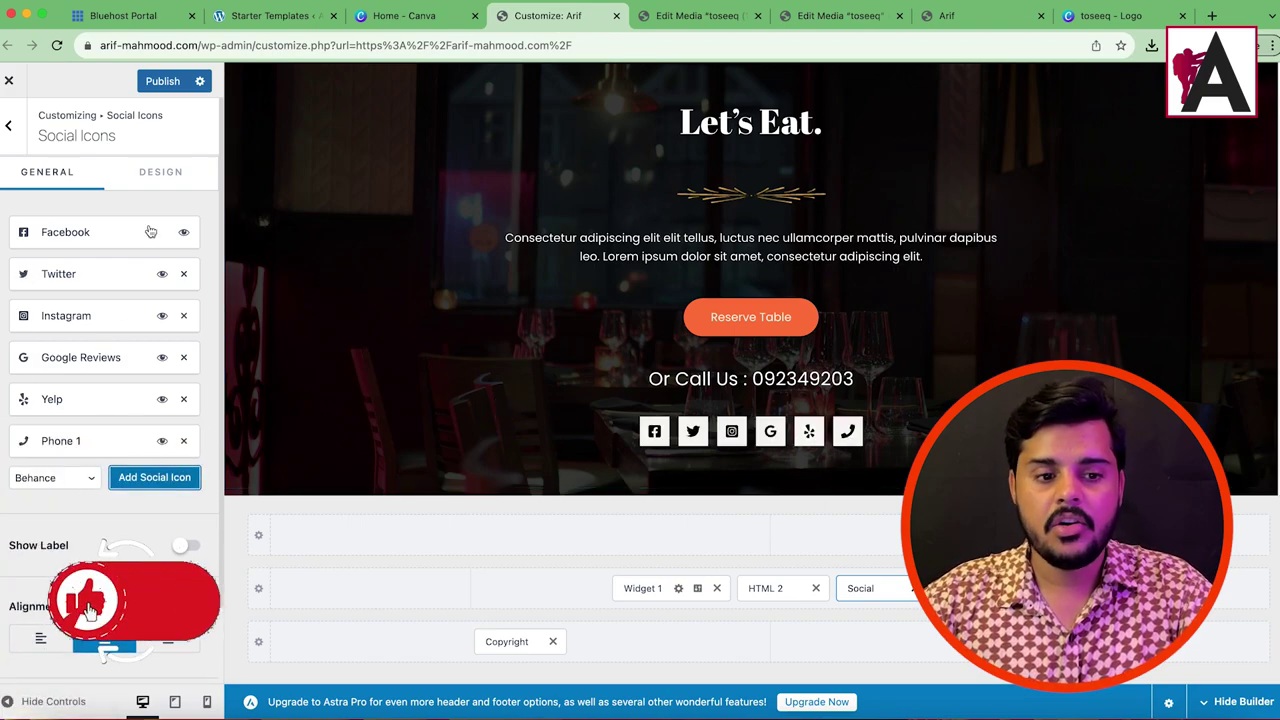
# Step: Delete the Yelp social icon and publish the footer changes
pyautogui.click(60, 399)
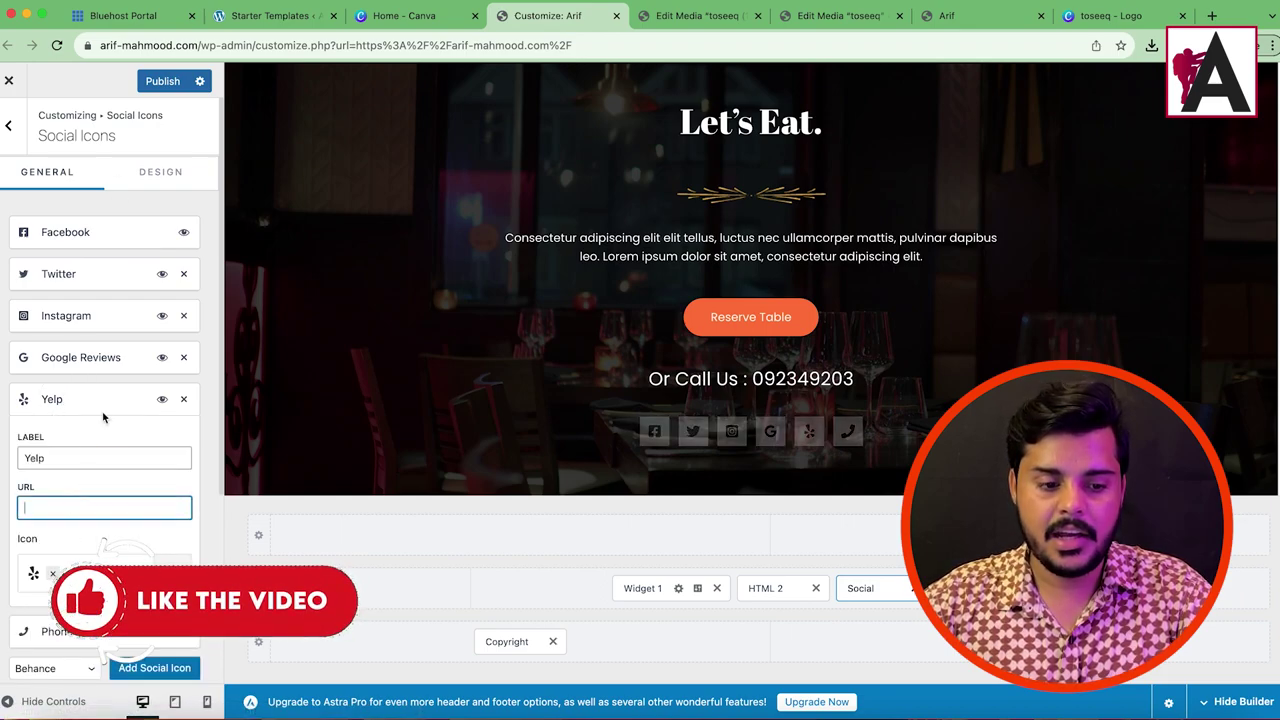
pyautogui.click(184, 399)
pyautogui.click(168, 83)
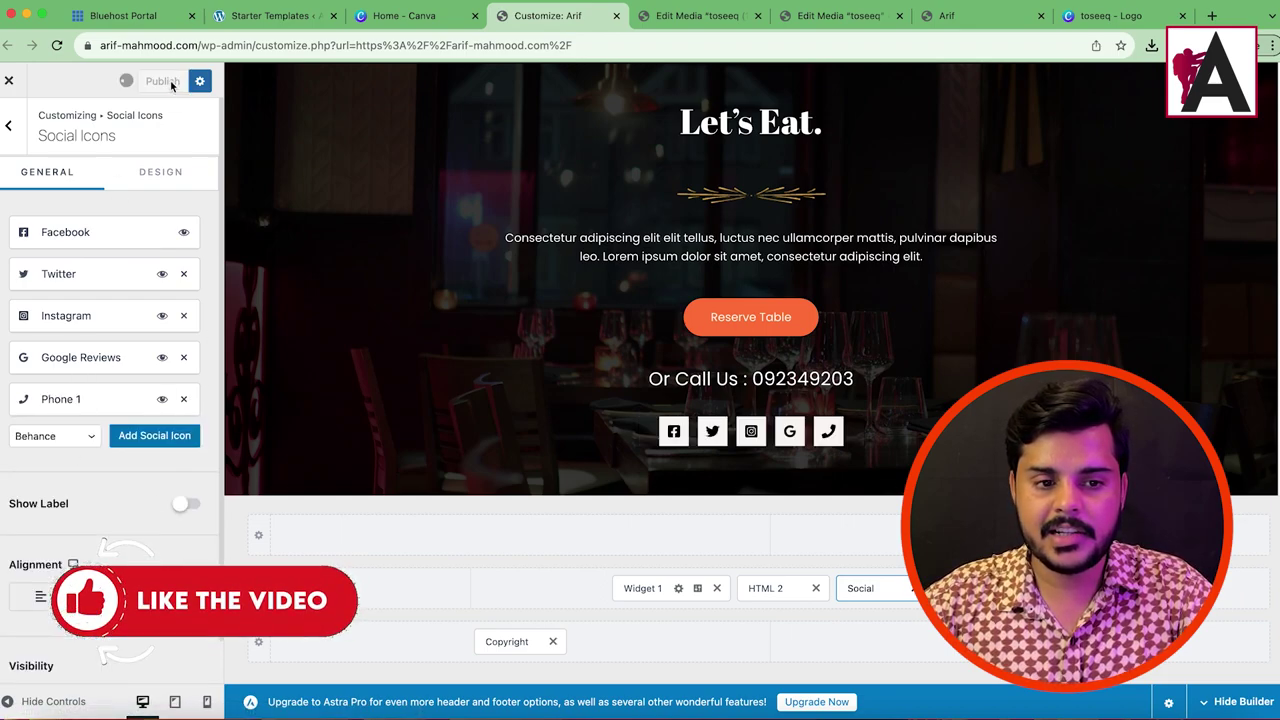
pyautogui.scroll(-2, 500, 375)
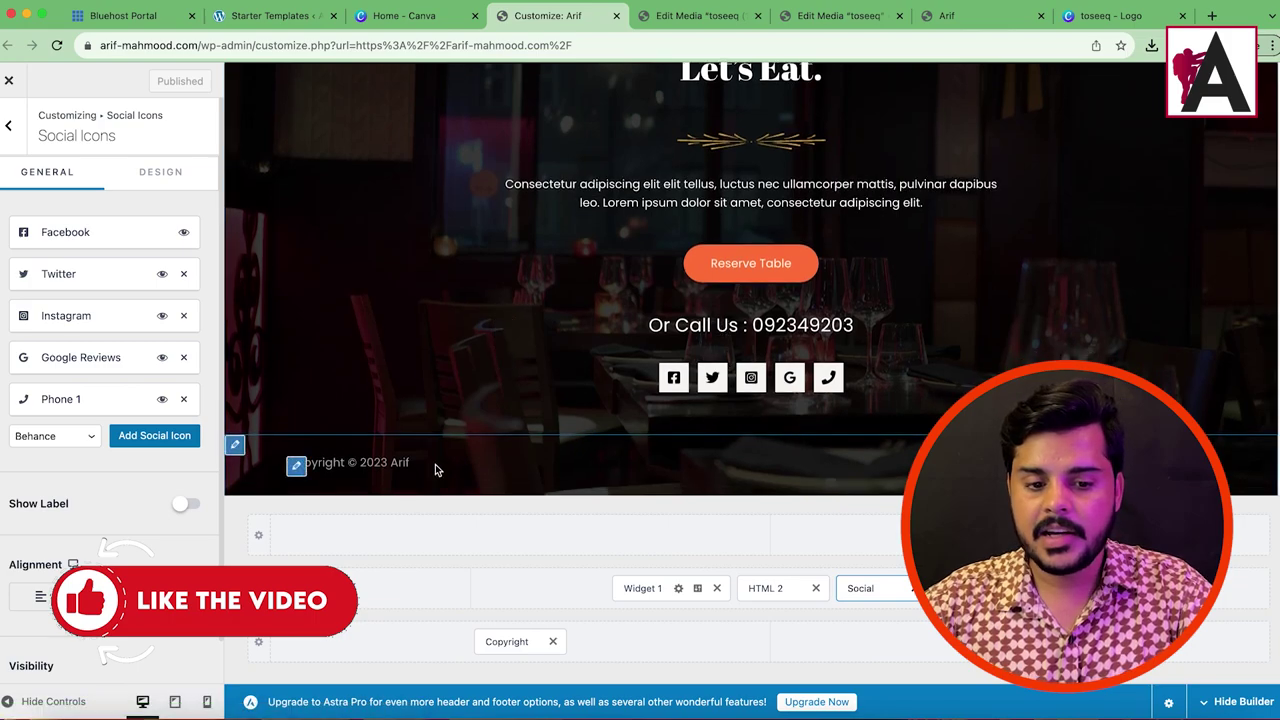
# Step: Load the live home page by trimming wp-admin from the URL, then edit it with Elementor
pyautogui.click(295, 467)
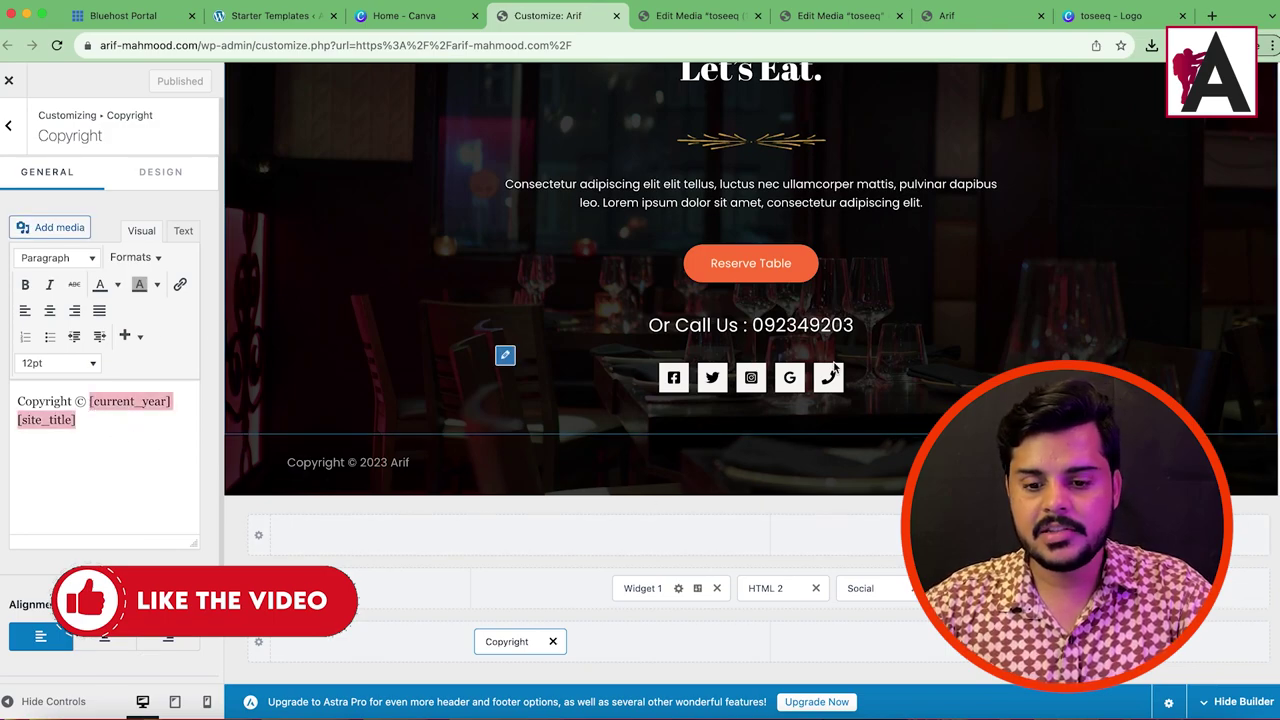
pyautogui.scroll(15, 582, 300)
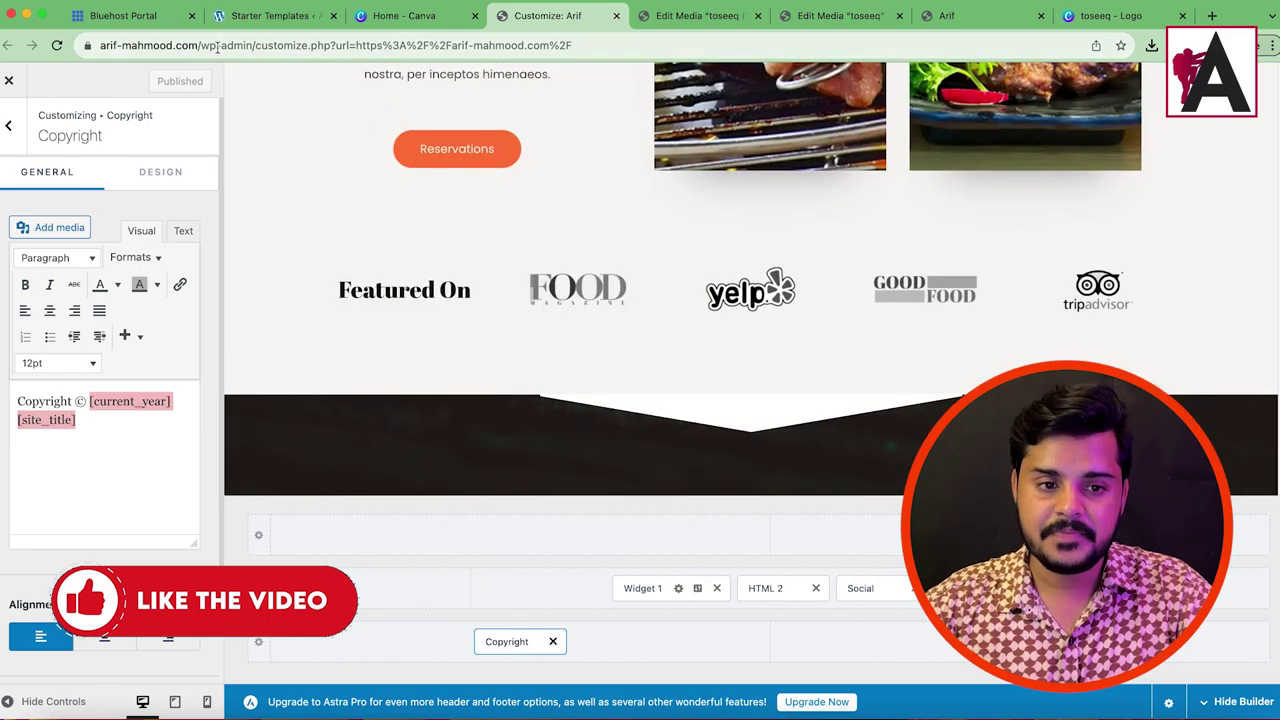
pyautogui.scroll(10, 463, 177)
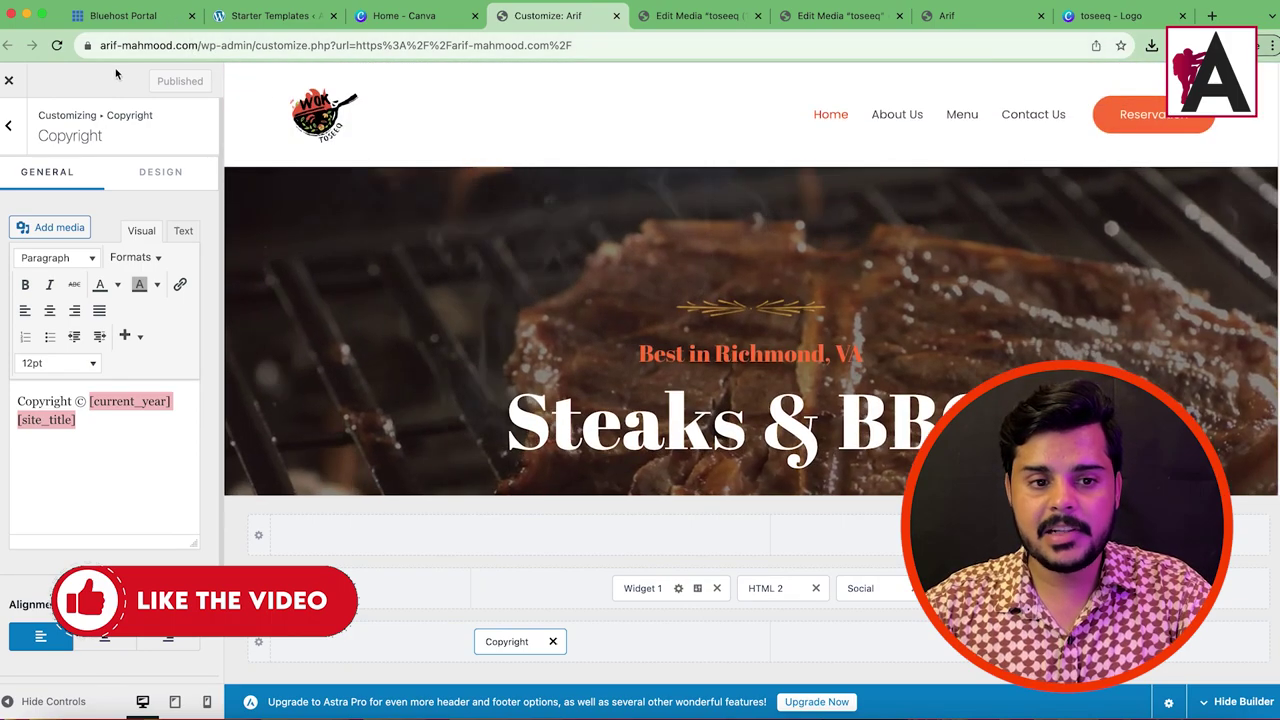
pyautogui.moveTo(245, 45); pyautogui.dragTo(790, 62)
pyautogui.press('BackSpace')
pyautogui.press('Return')
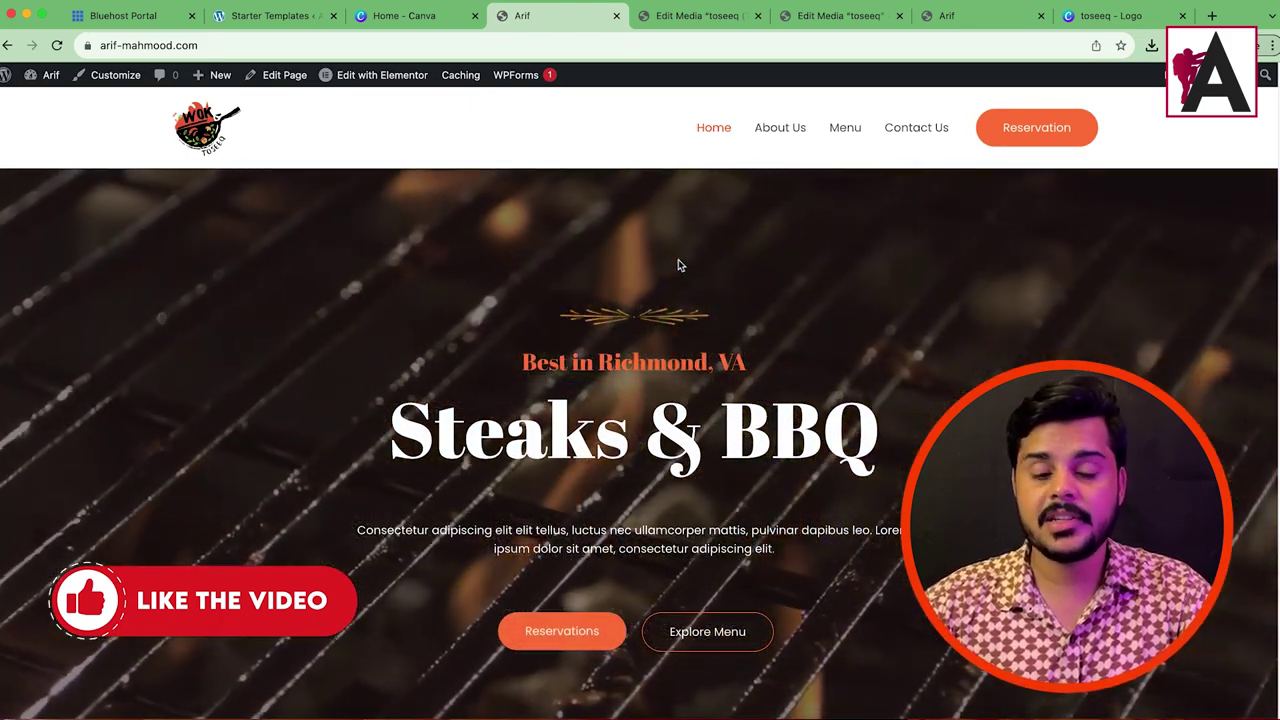
pyautogui.scroll(-10, 411, 242)
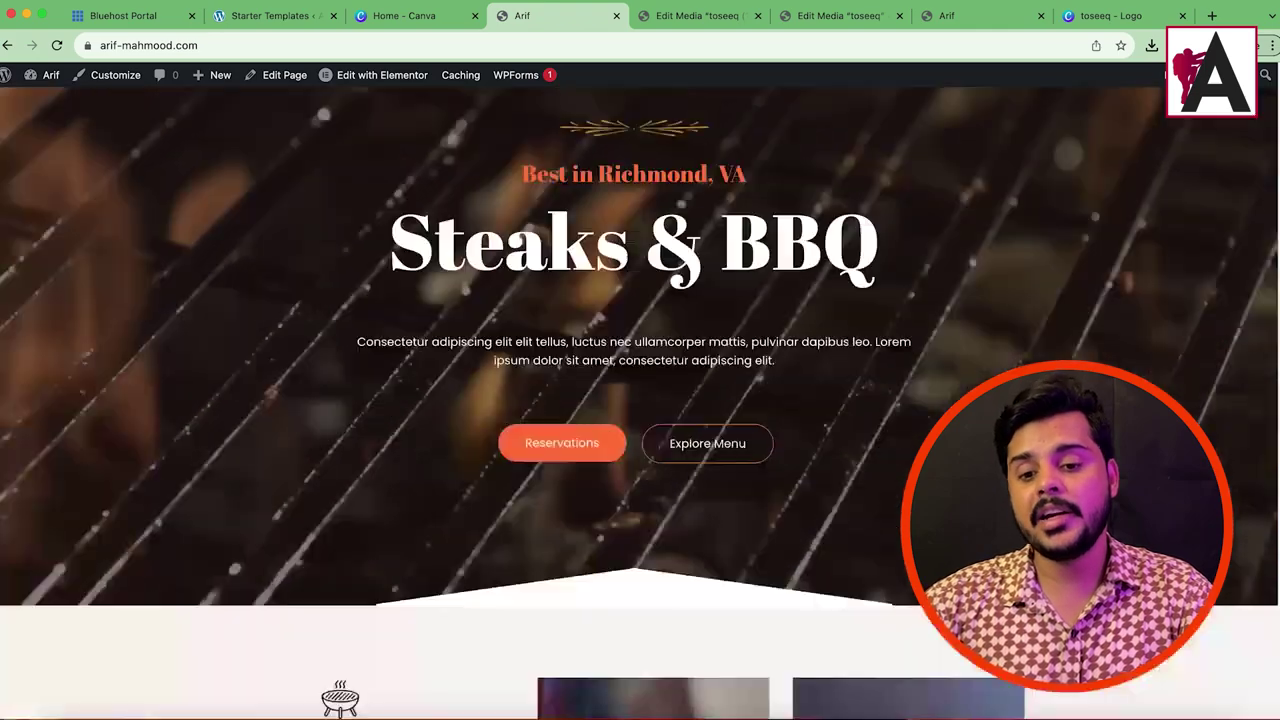
pyautogui.click(372, 77)
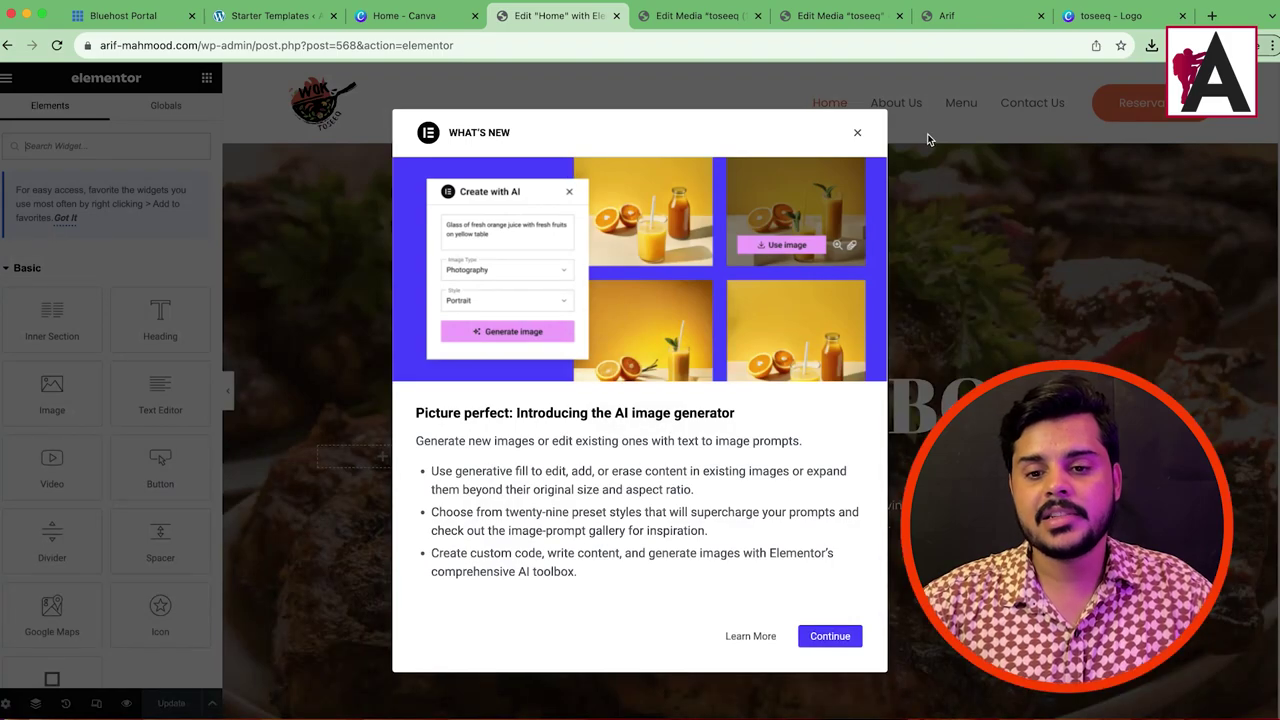
# Step: Dismiss the What's New announcements and inspect the hero section's background video link
pyautogui.click(857, 134)
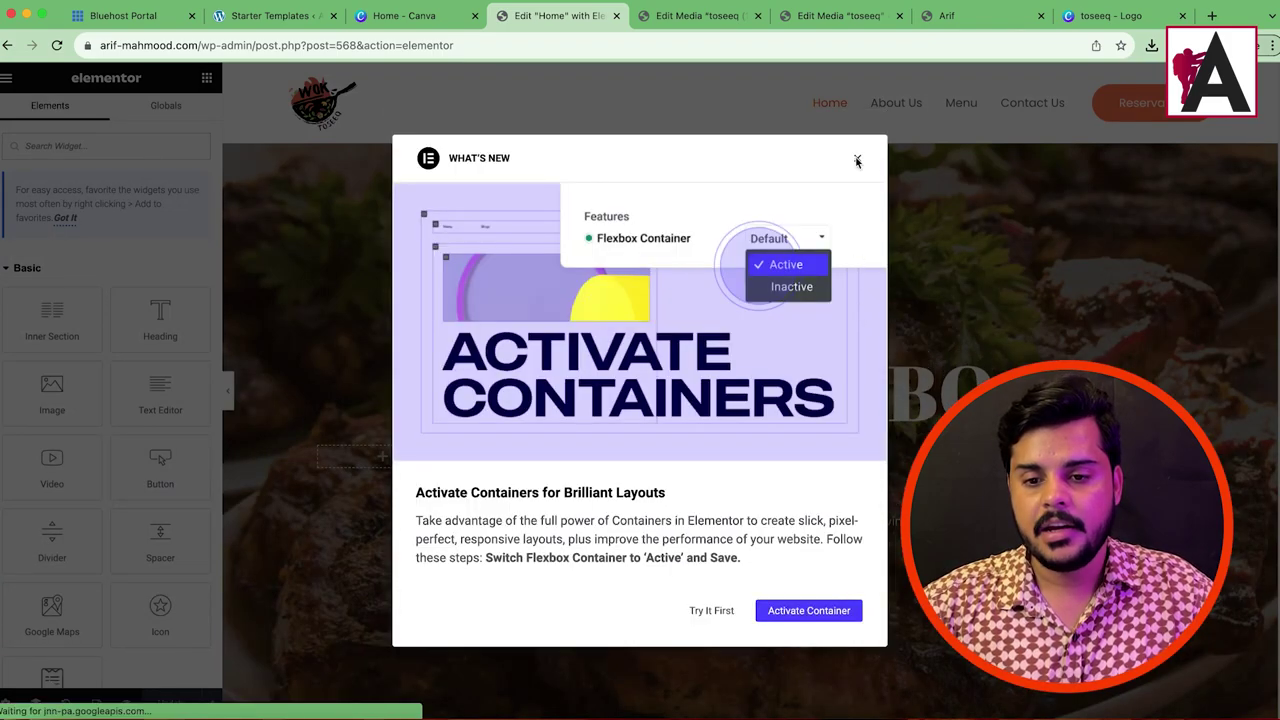
pyautogui.click(857, 161)
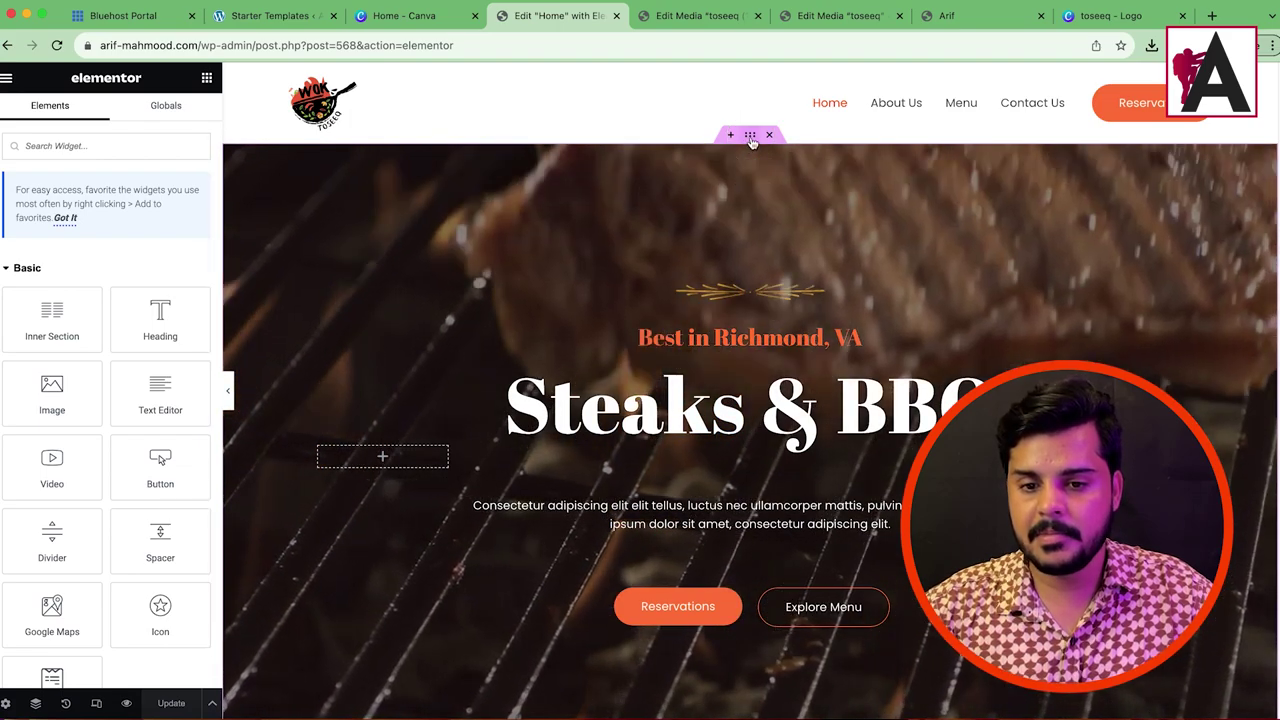
pyautogui.click(750, 135)
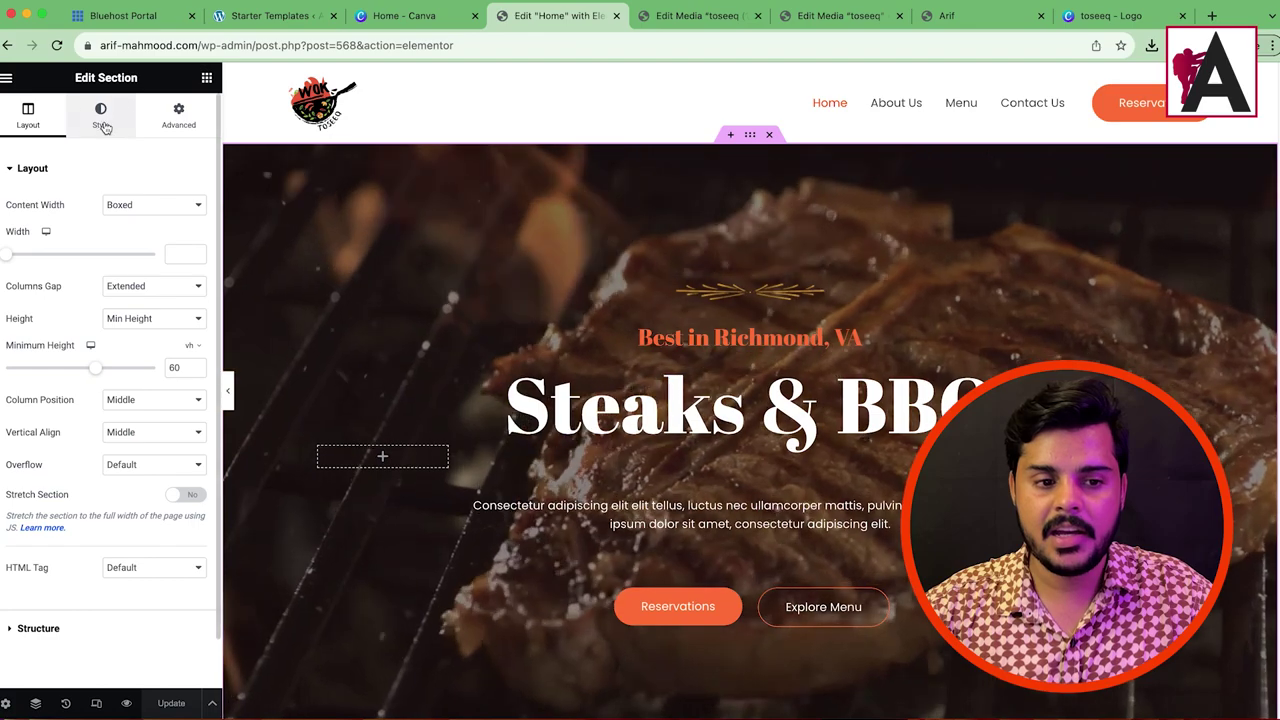
pyautogui.click(100, 112)
pyautogui.scroll(-1, 86, 293)
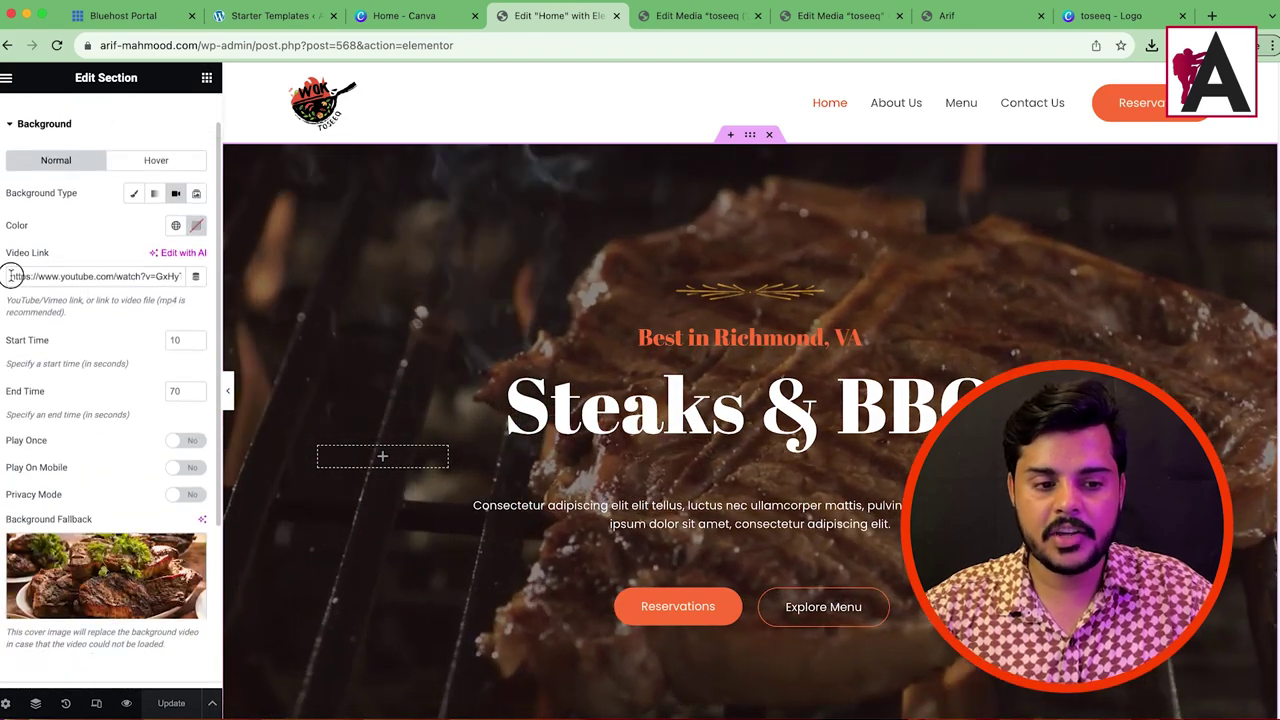
pyautogui.moveTo(11, 276); pyautogui.dragTo(207, 280)
pyautogui.moveTo(4, 276); pyautogui.dragTo(110, 275)
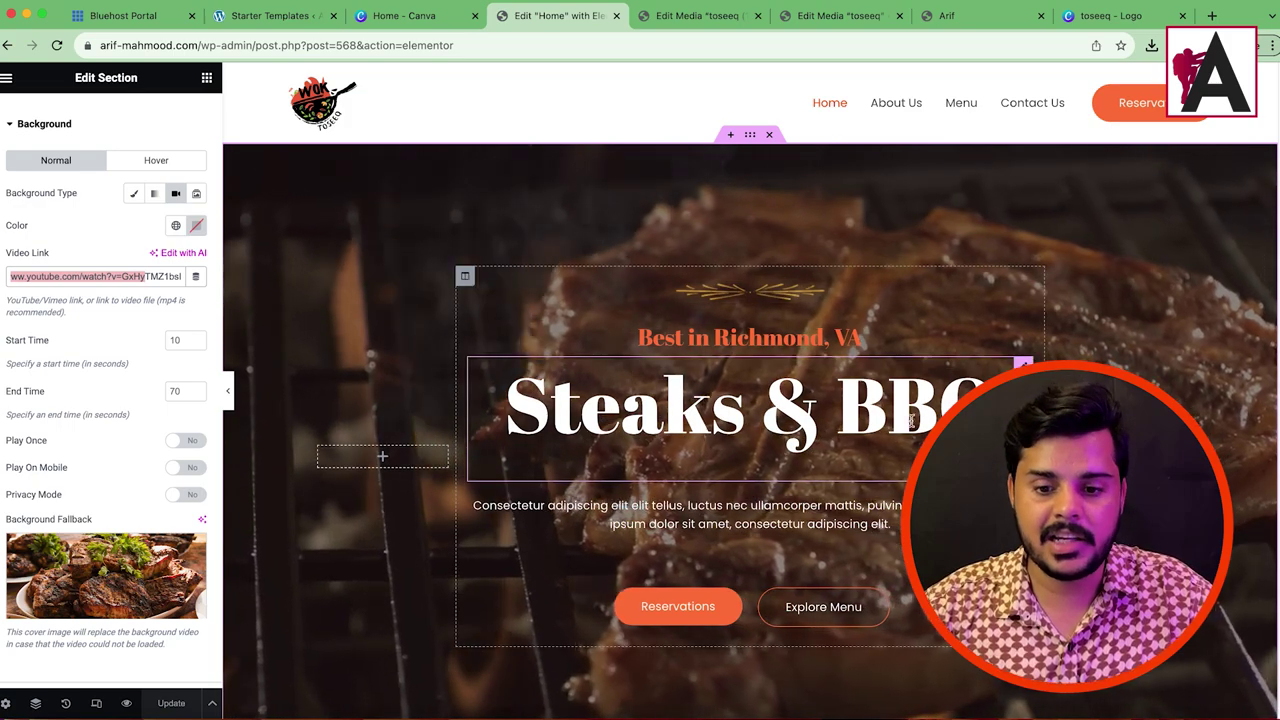
# Step: View the 'Best in Richmond, VA' and 'Steaks & BBQ' heading settings
pyautogui.click(960, 338)
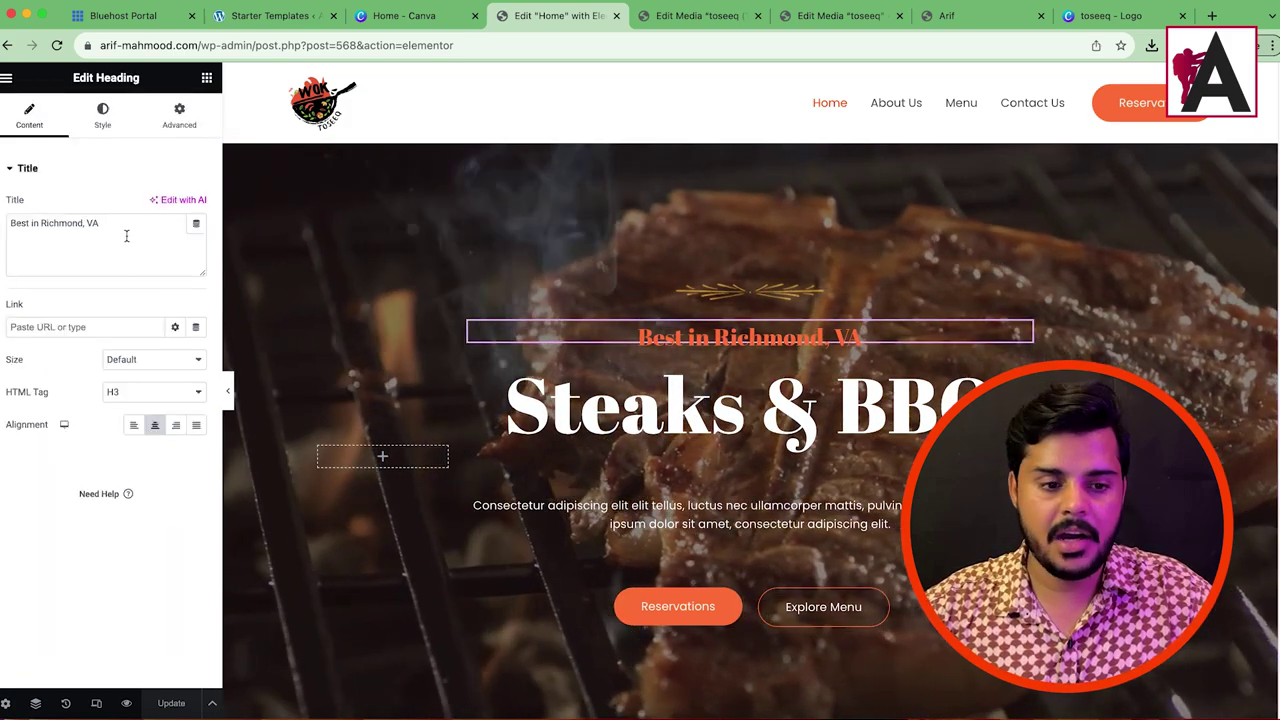
pyautogui.tripleClick(48, 225)
pyautogui.click(700, 405)
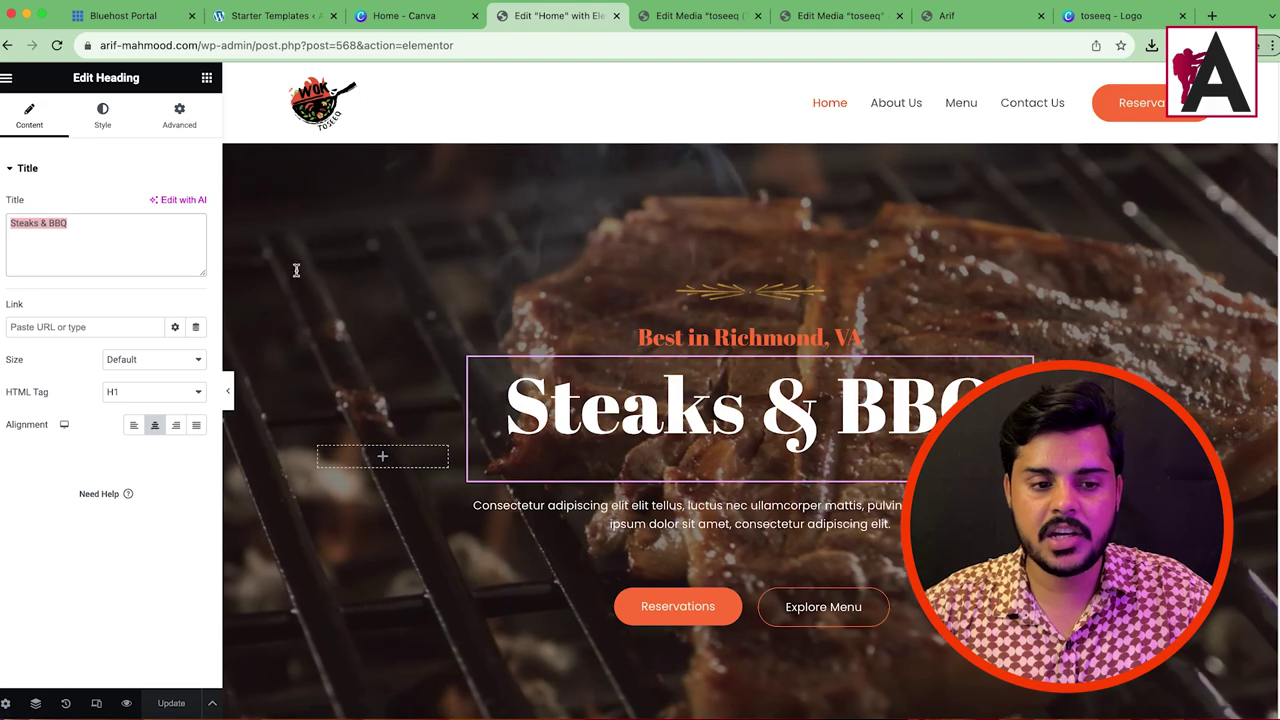
pyautogui.scroll(-3, 845, 565)
pyautogui.scroll(3, 730, 492)
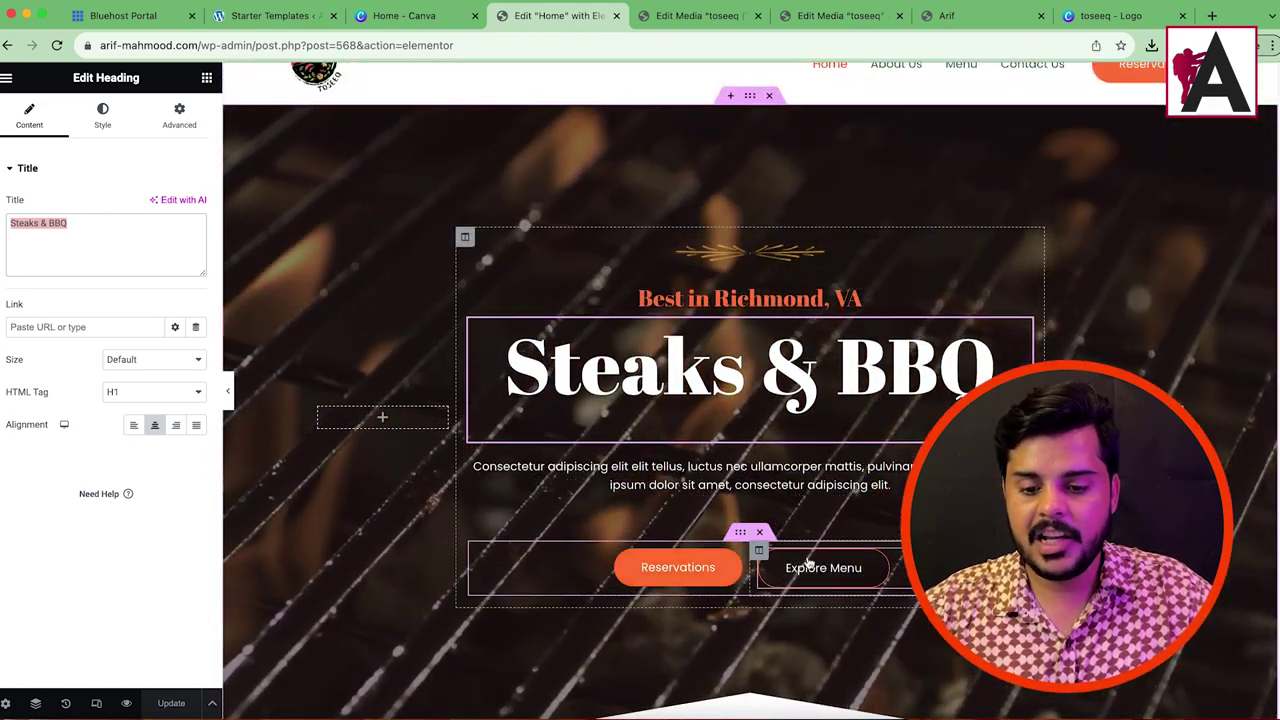
# Step: Copy the Menu page URL and set it as the Explore Menu button's link
pyautogui.click(672, 17)
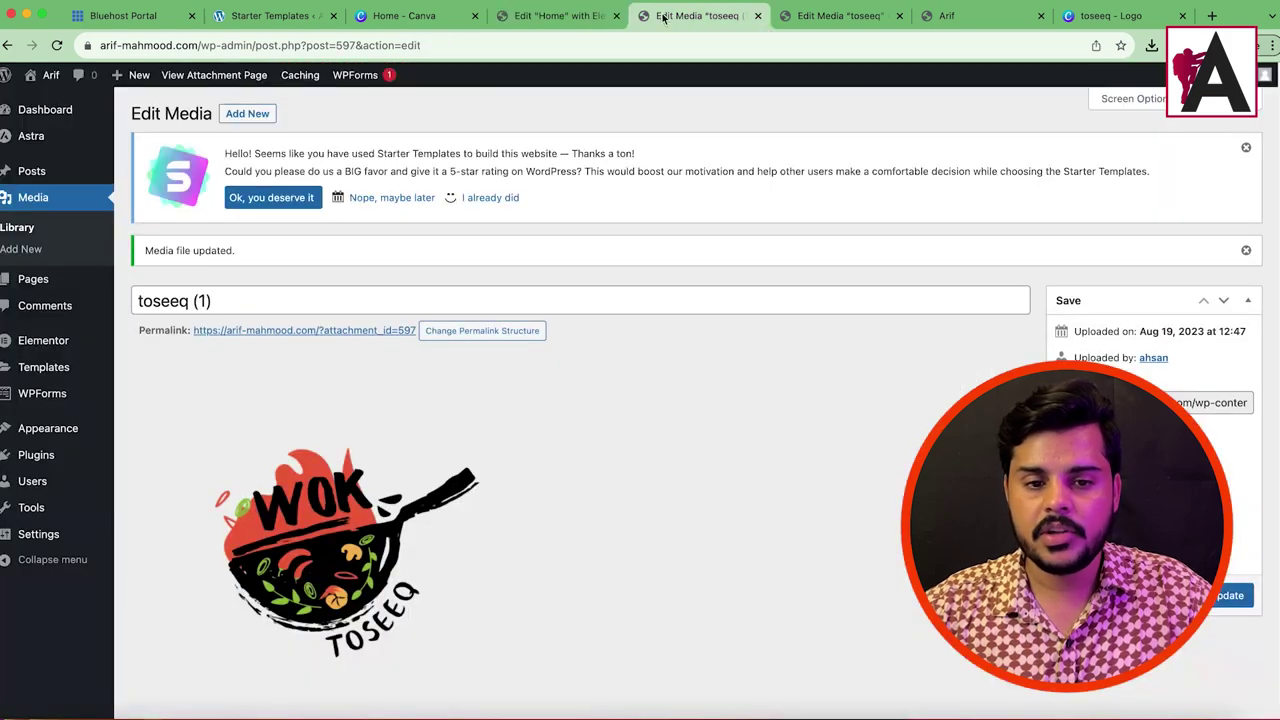
pyautogui.moveTo(203, 48); pyautogui.dragTo(956, 65)
pyautogui.press('BackSpace')
pyautogui.press('Return')
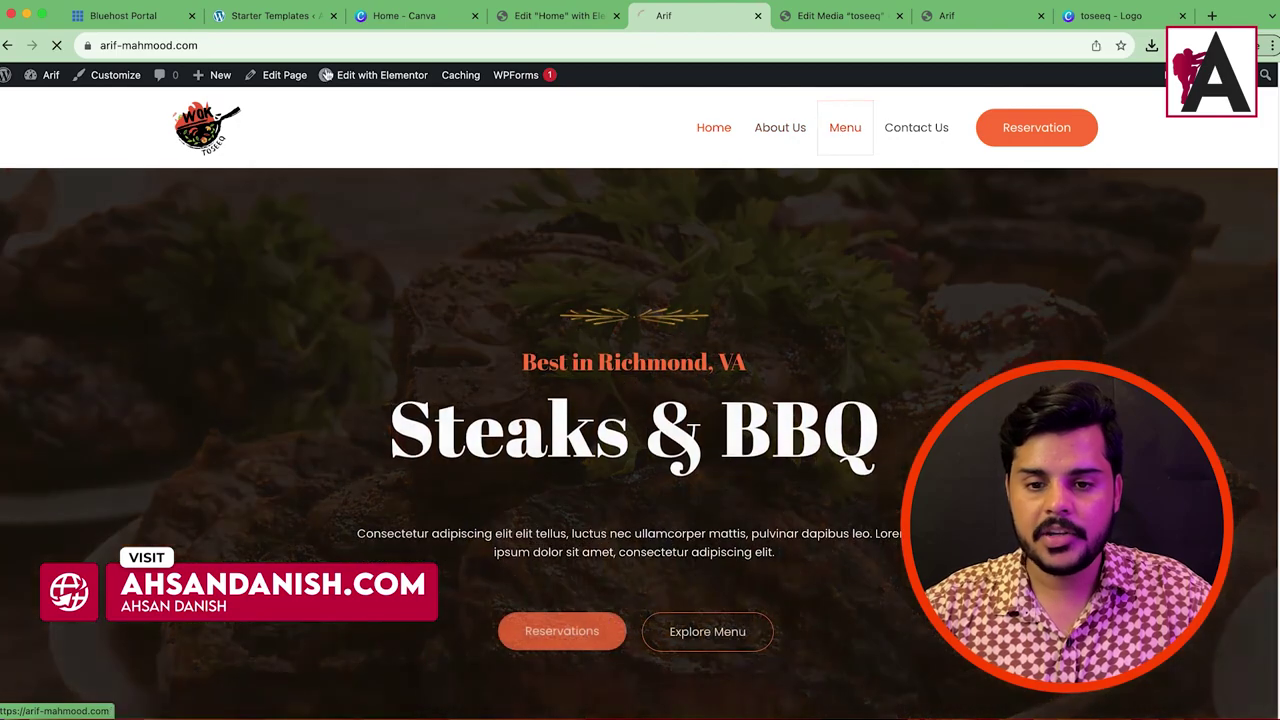
pyautogui.click(843, 128)
pyautogui.rightClick(218, 48)
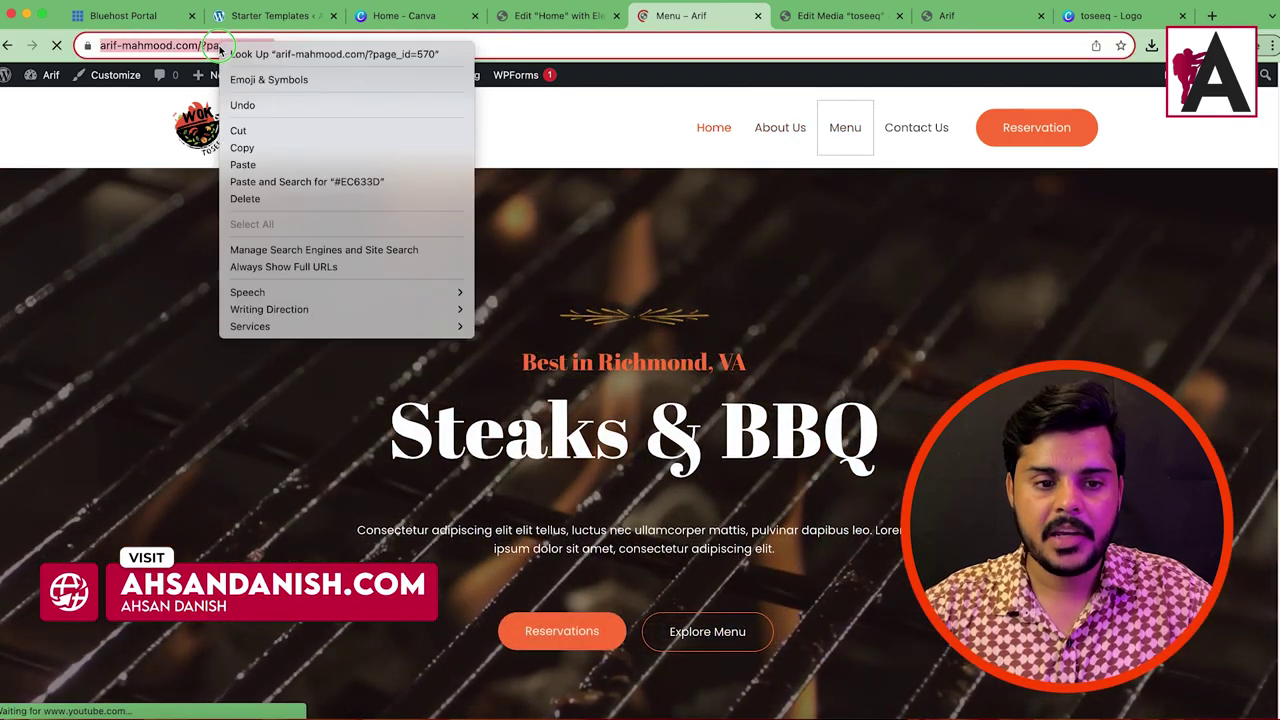
pyautogui.click(305, 150)
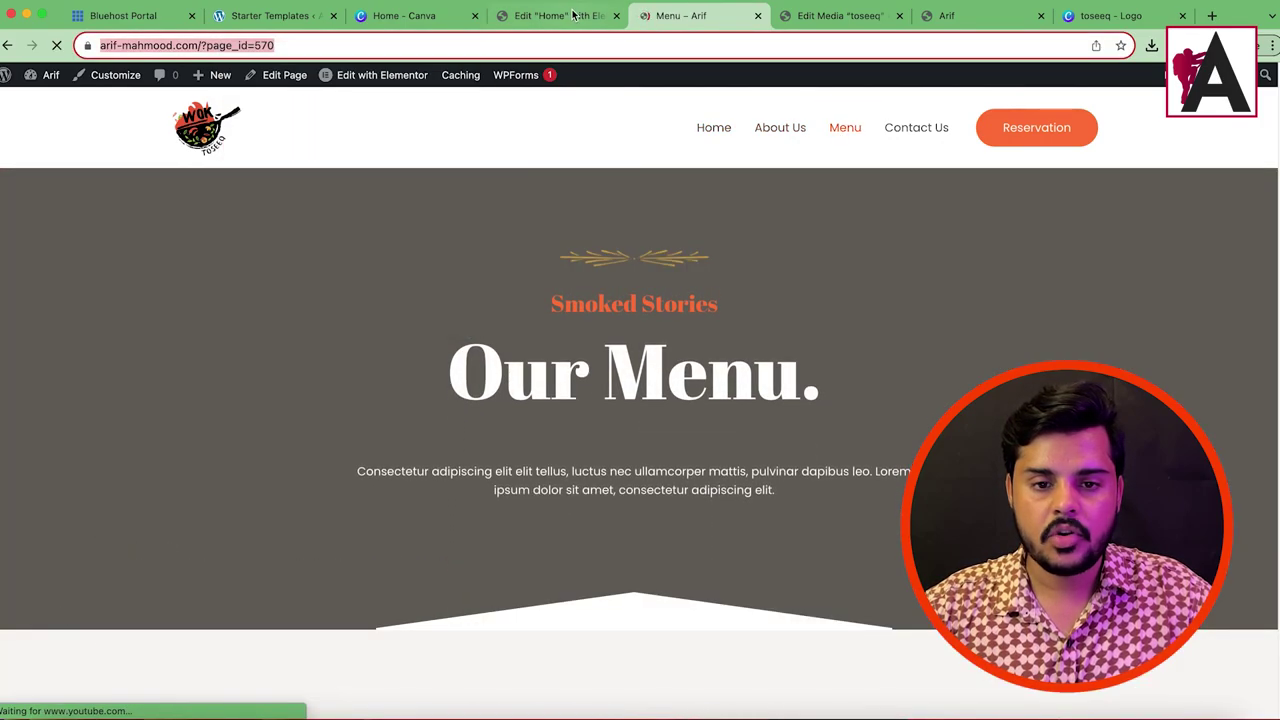
pyautogui.click(575, 14)
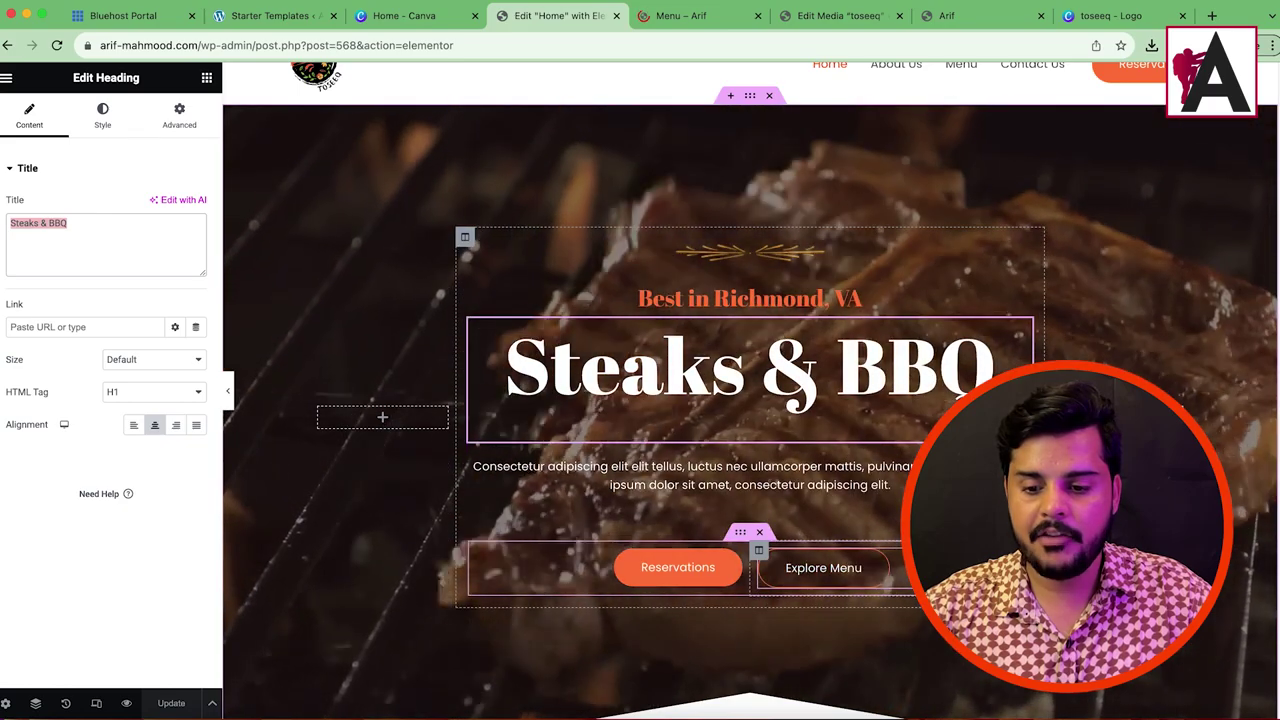
pyautogui.click(823, 567)
pyautogui.rightClick(45, 287)
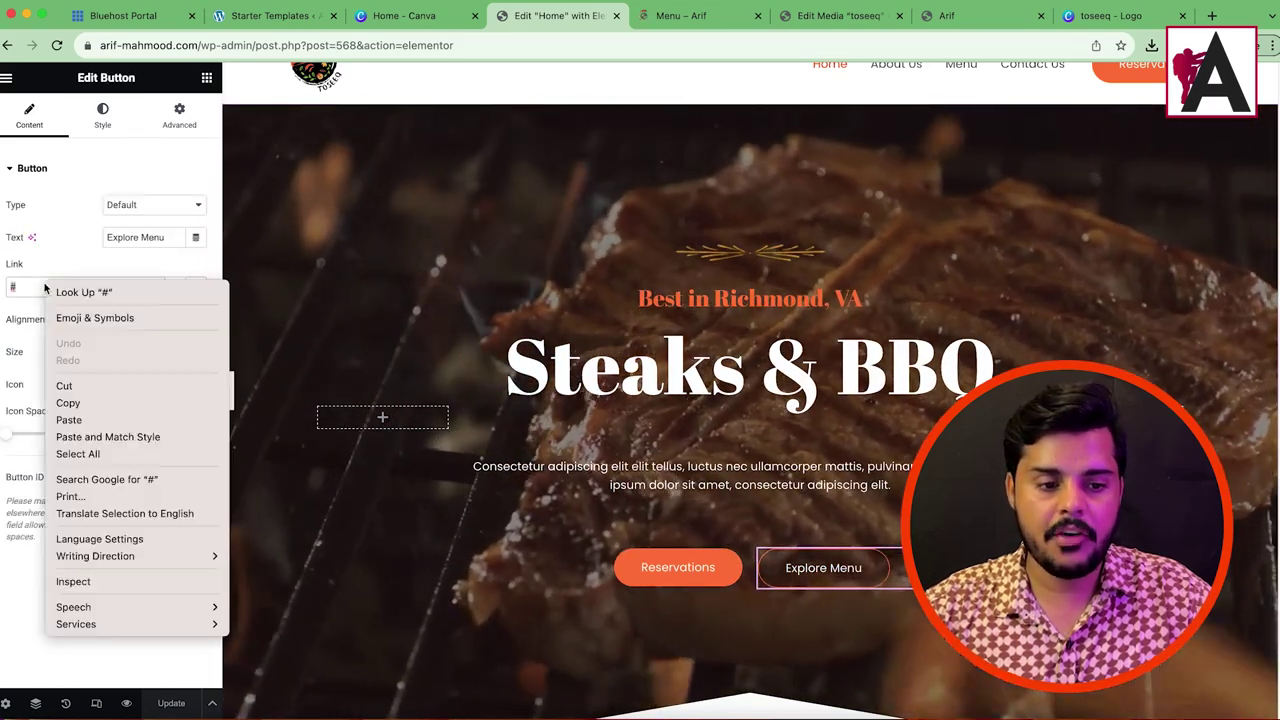
pyautogui.click(68, 419)
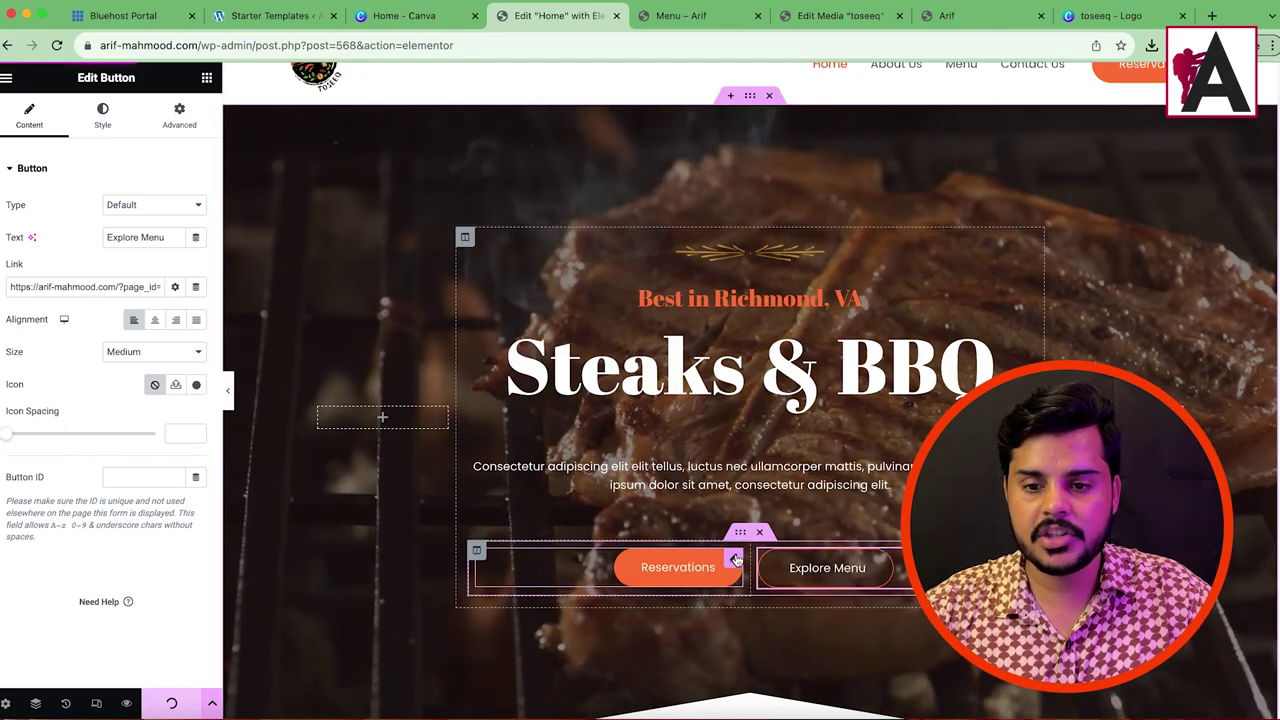
# Step: Copy the Contact Us page URL and paste it into the Reservations button's link
pyautogui.click(735, 560)
pyautogui.click(678, 16)
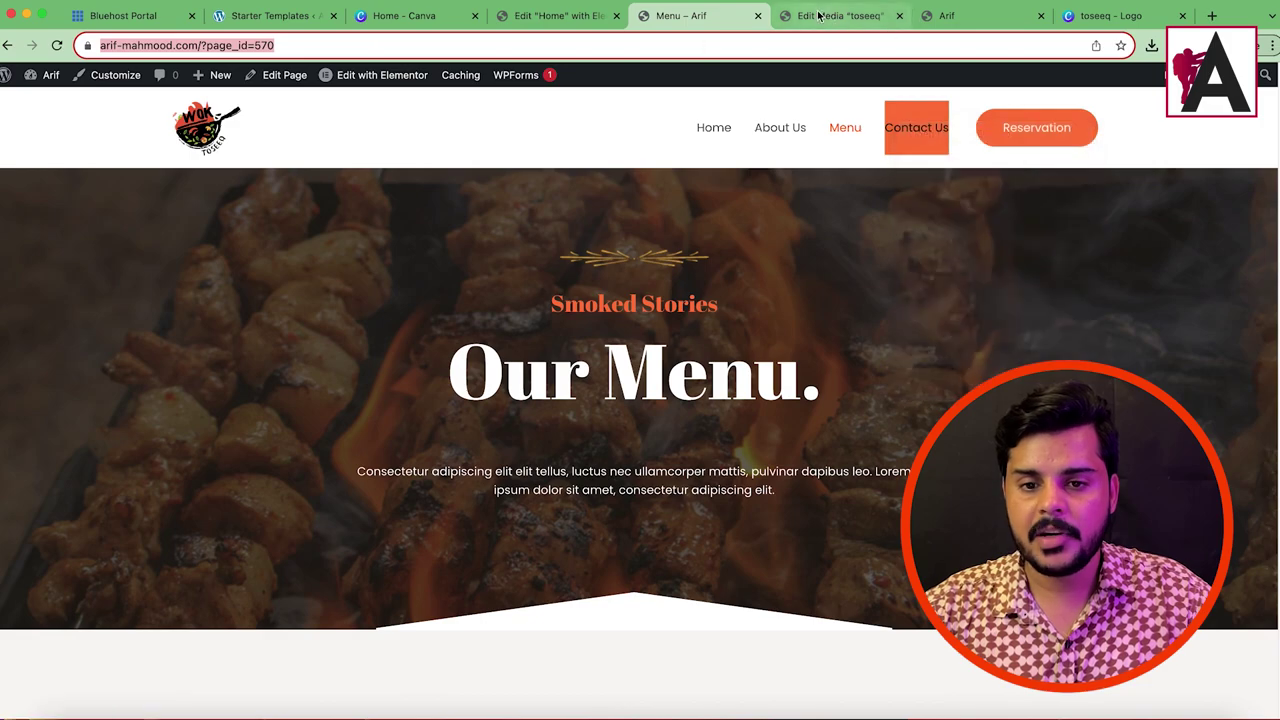
pyautogui.click(874, 126)
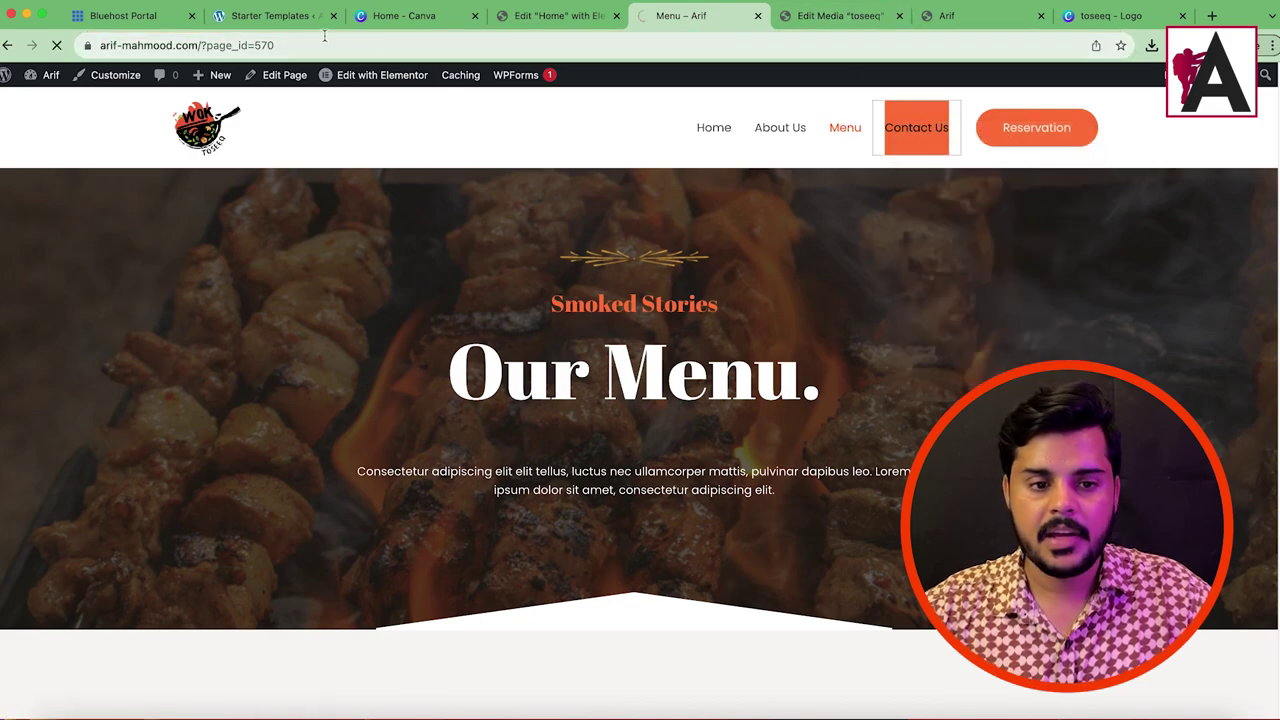
pyautogui.rightClick(279, 45)
pyautogui.click(335, 147)
pyautogui.click(555, 15)
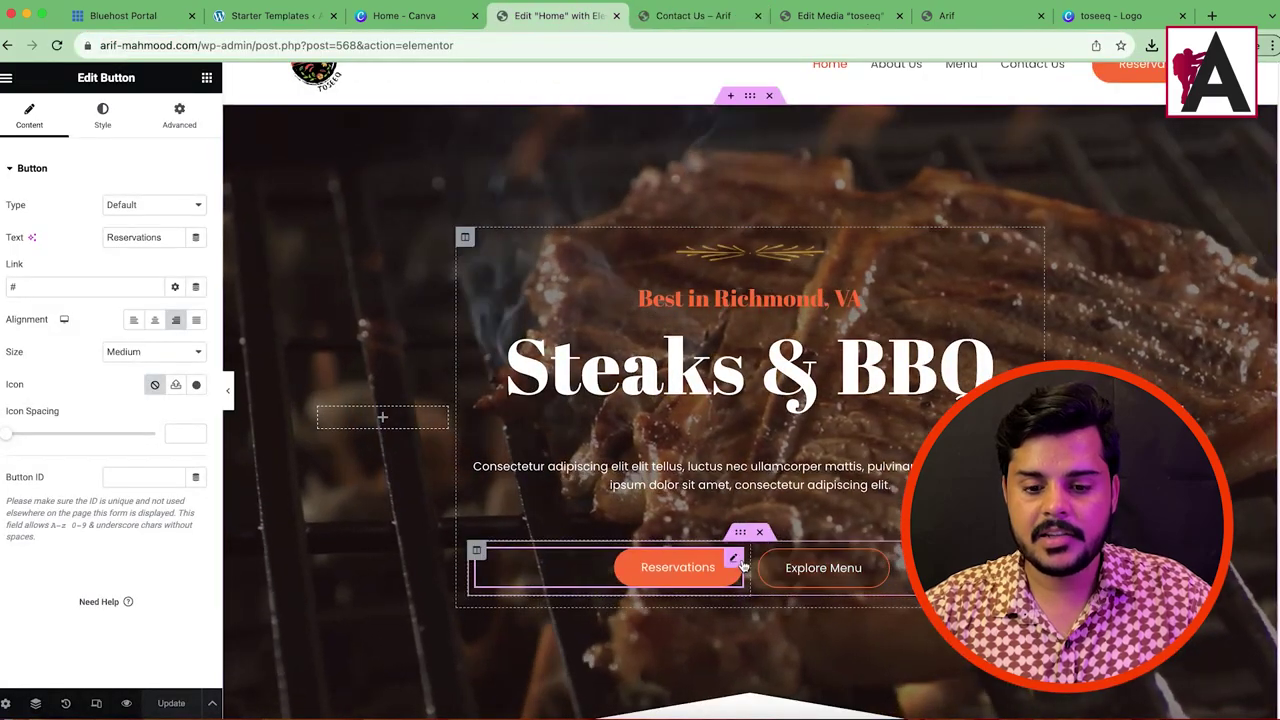
pyautogui.rightClick(78, 287)
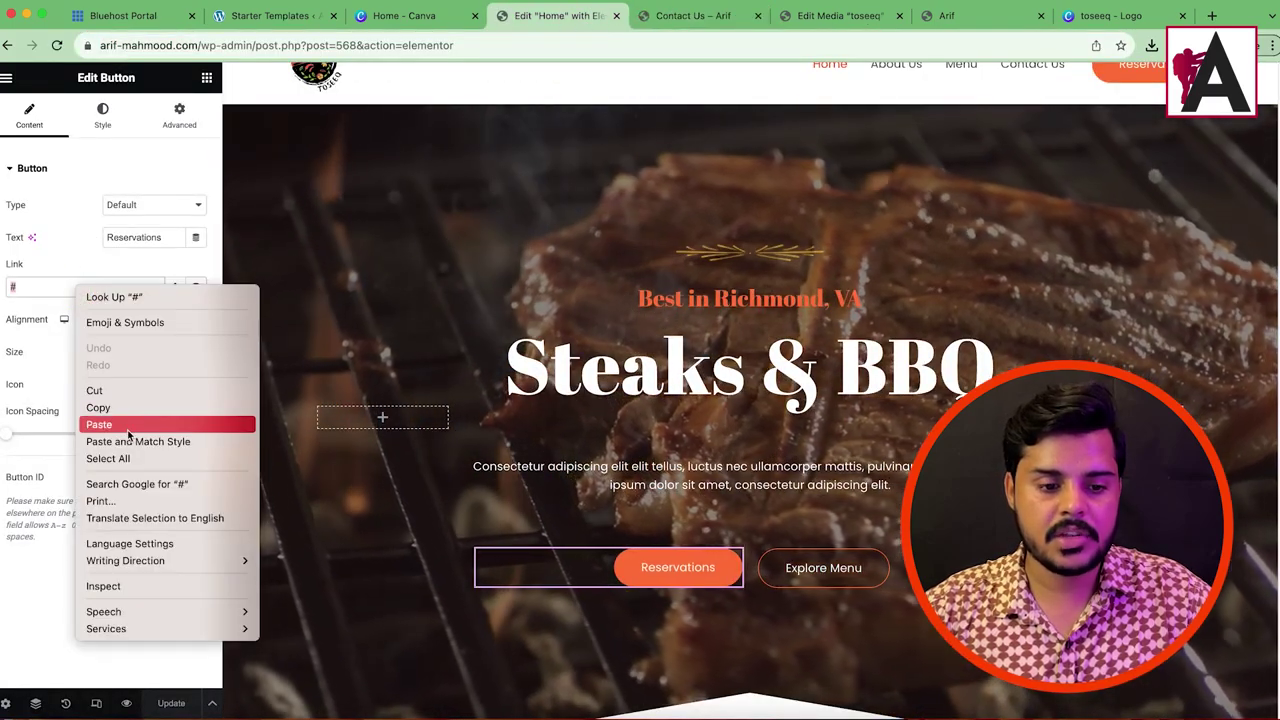
pyautogui.click(99, 425)
# Step: Change the button text to 'Contact Us' and save the page with Cmd+S
pyautogui.doubleClick(118, 236)
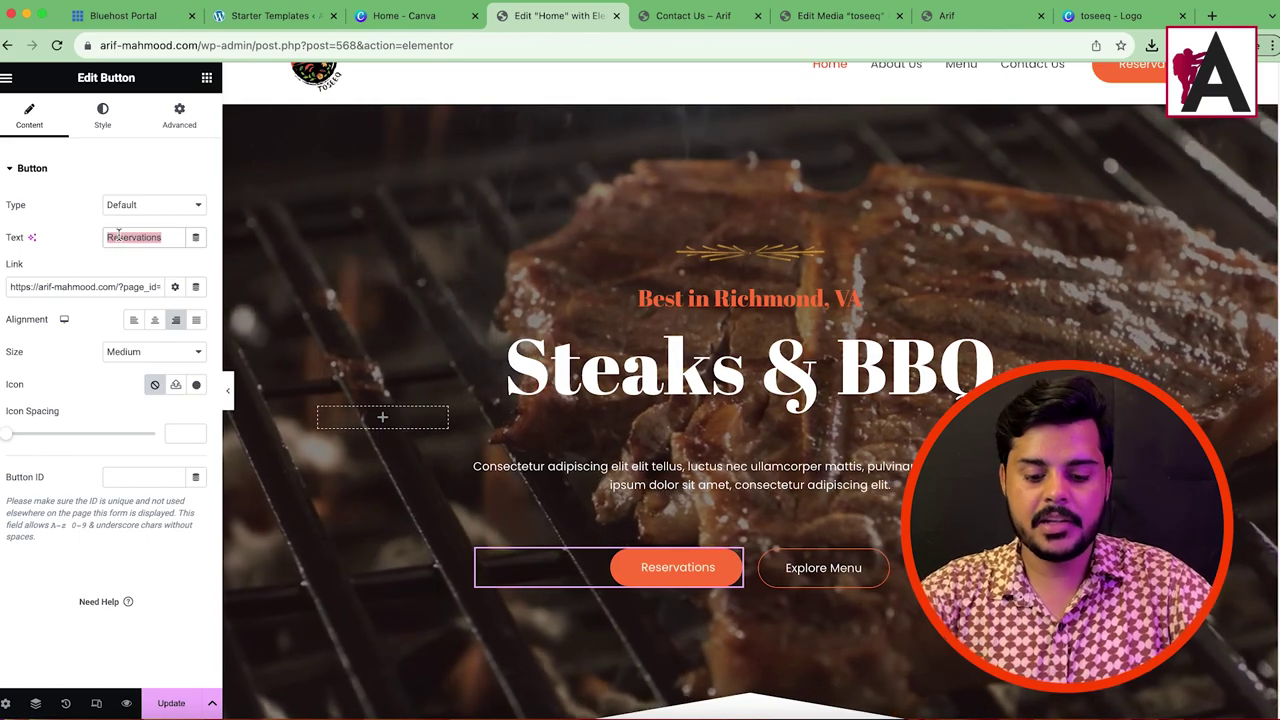
pyautogui.write('Contact Us')
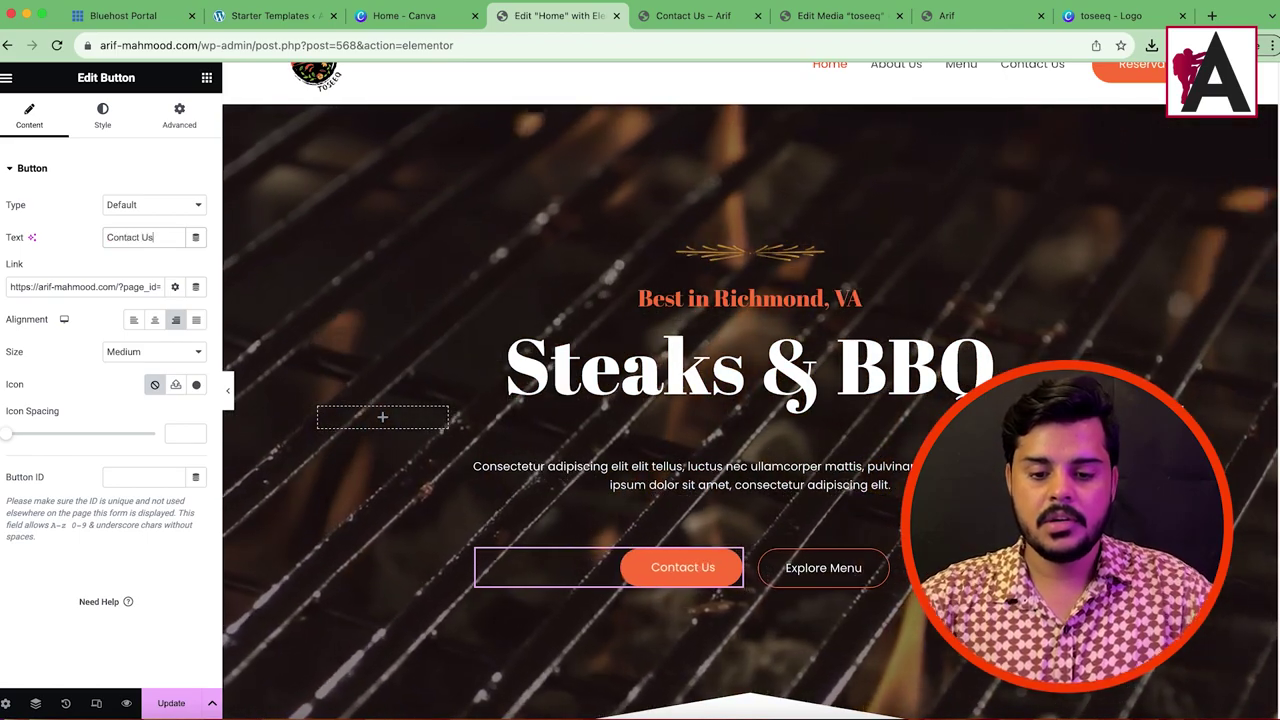
pyautogui.press('super+s')
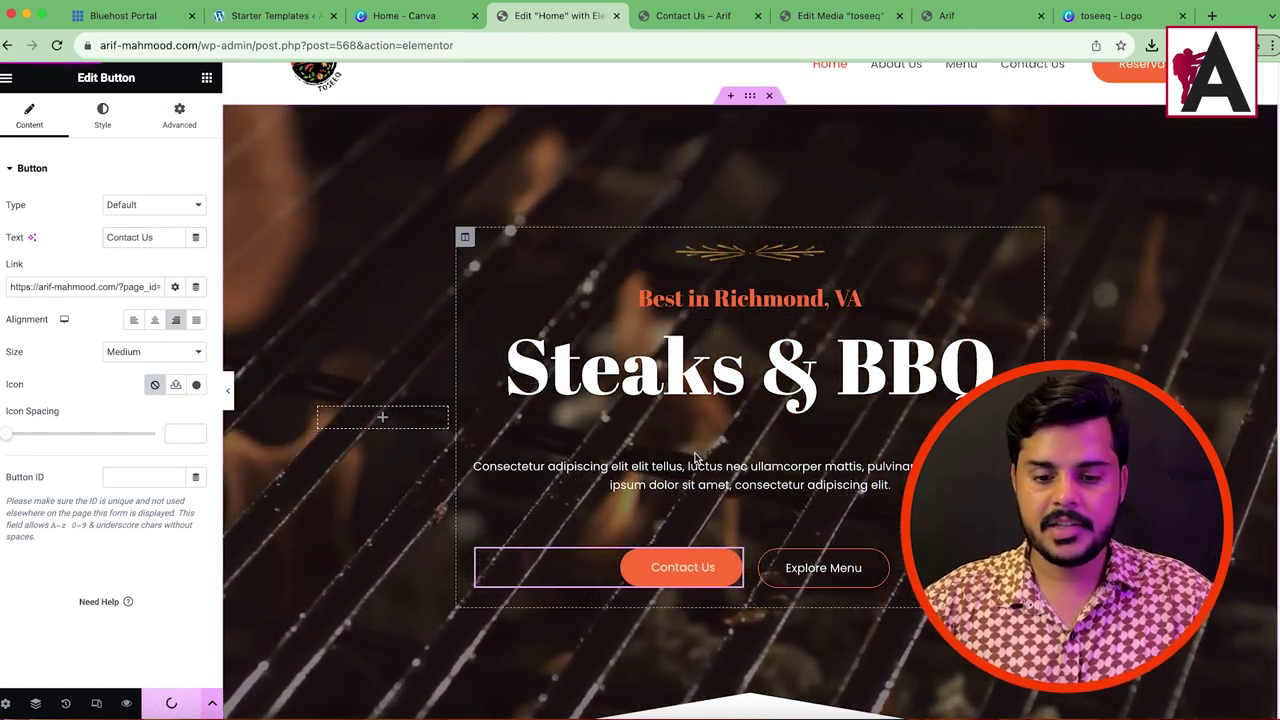
pyautogui.scroll(-10, 695, 456)
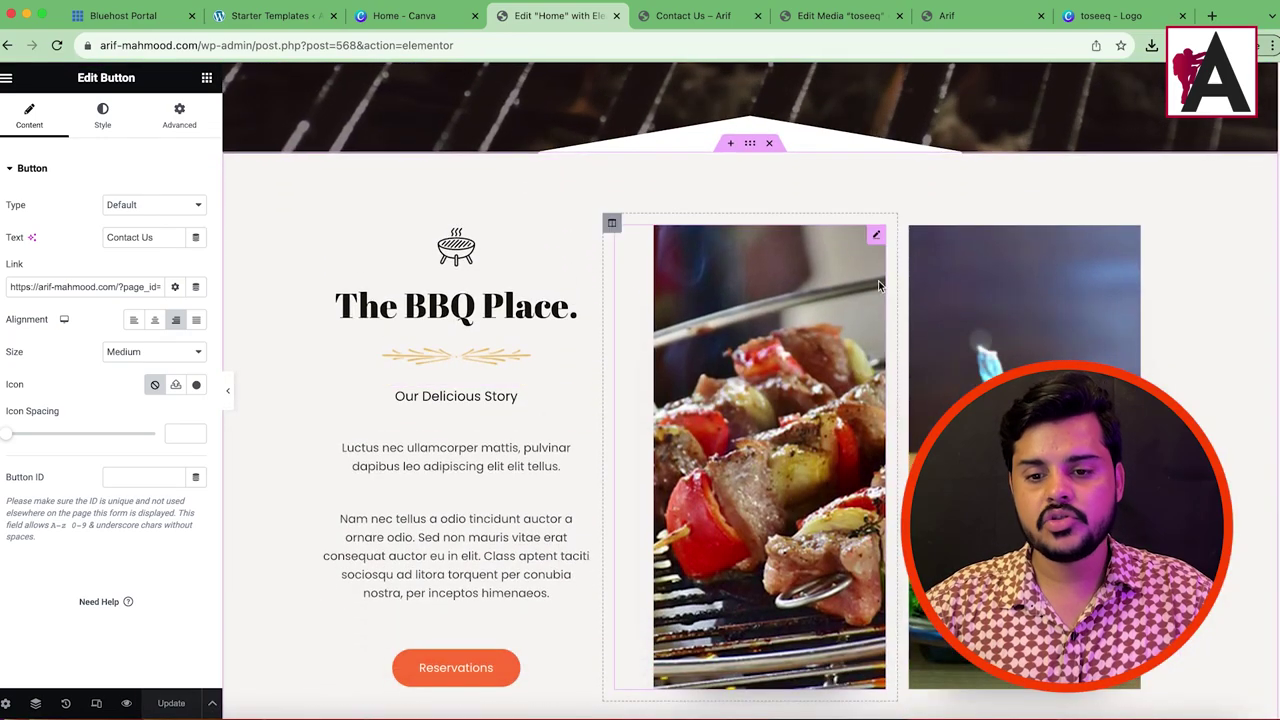
pyautogui.click(876, 240)
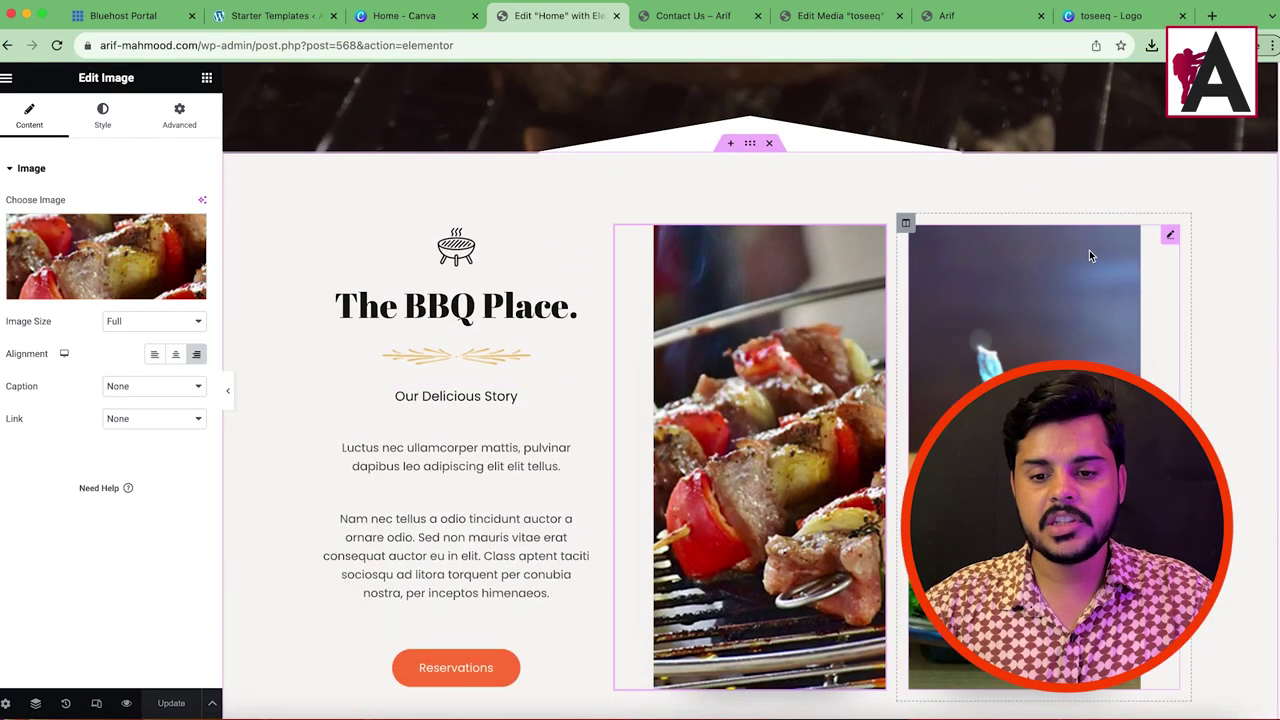
pyautogui.click(1170, 238)
# Step: Delete the Featured On logo strip from the home page
pyautogui.scroll(-5, 560, 480)
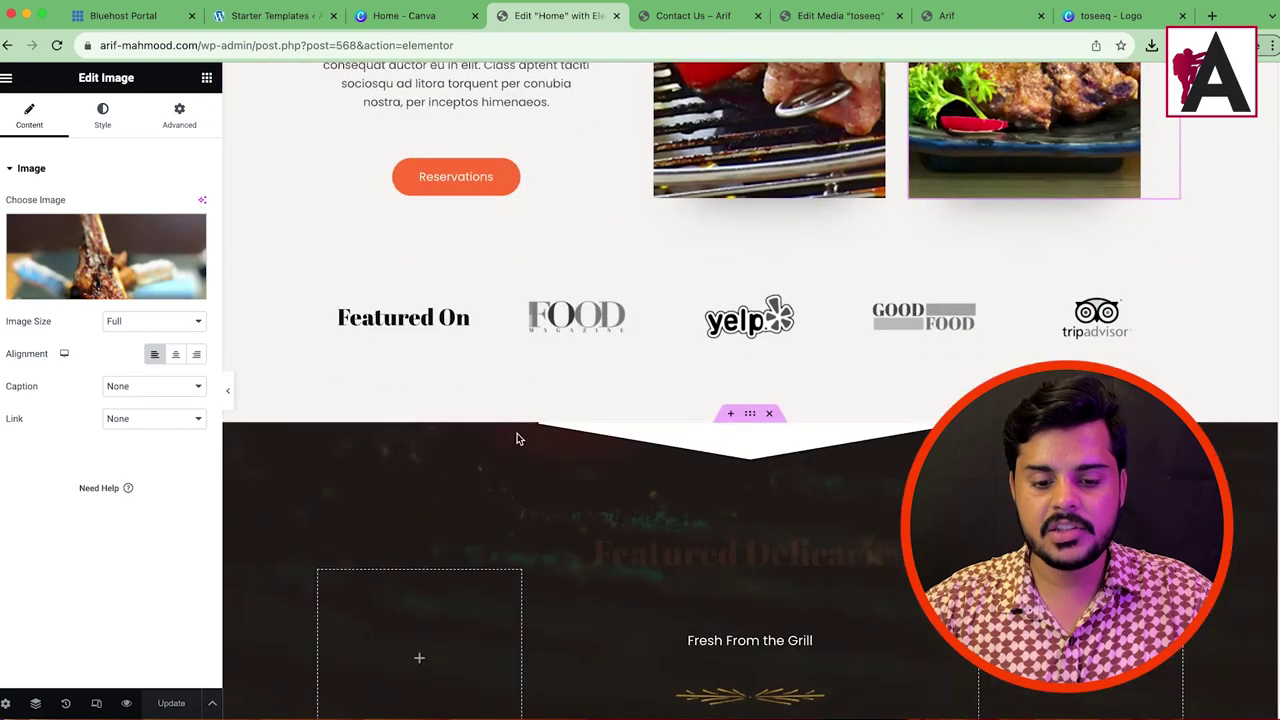
pyautogui.scroll(-3, 517, 433)
pyautogui.scroll(4, 700, 360)
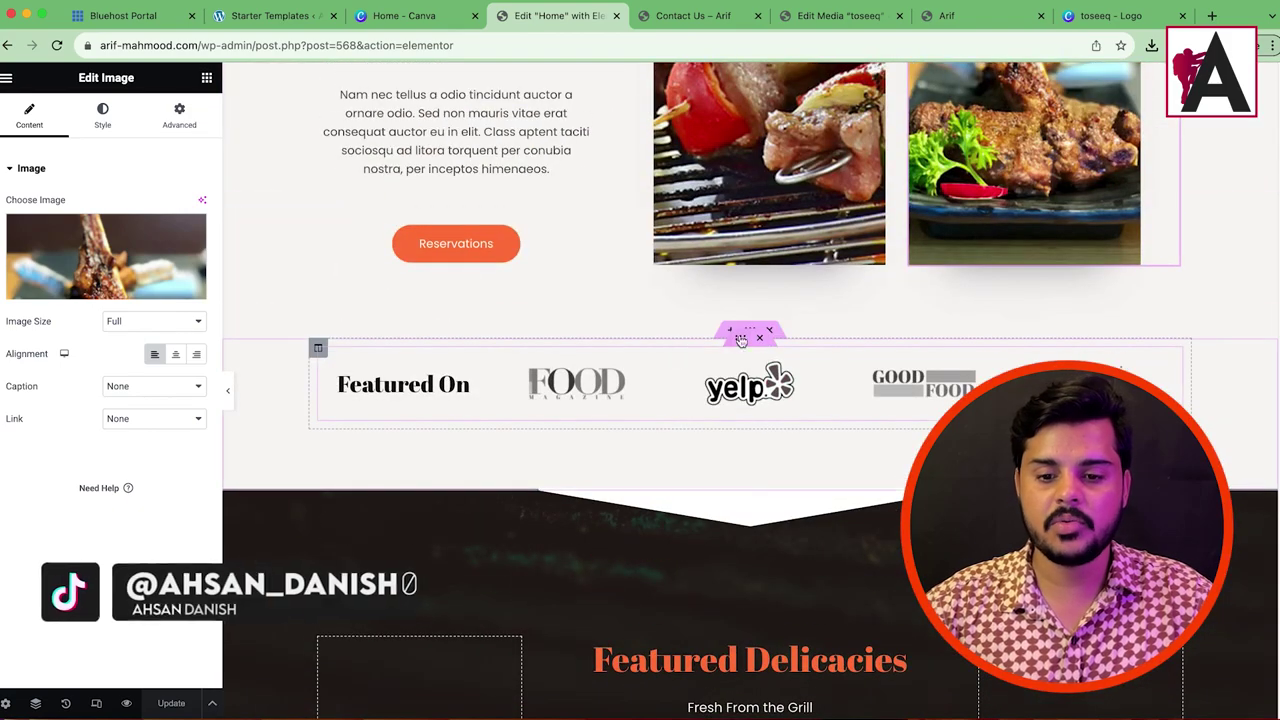
pyautogui.click(770, 330)
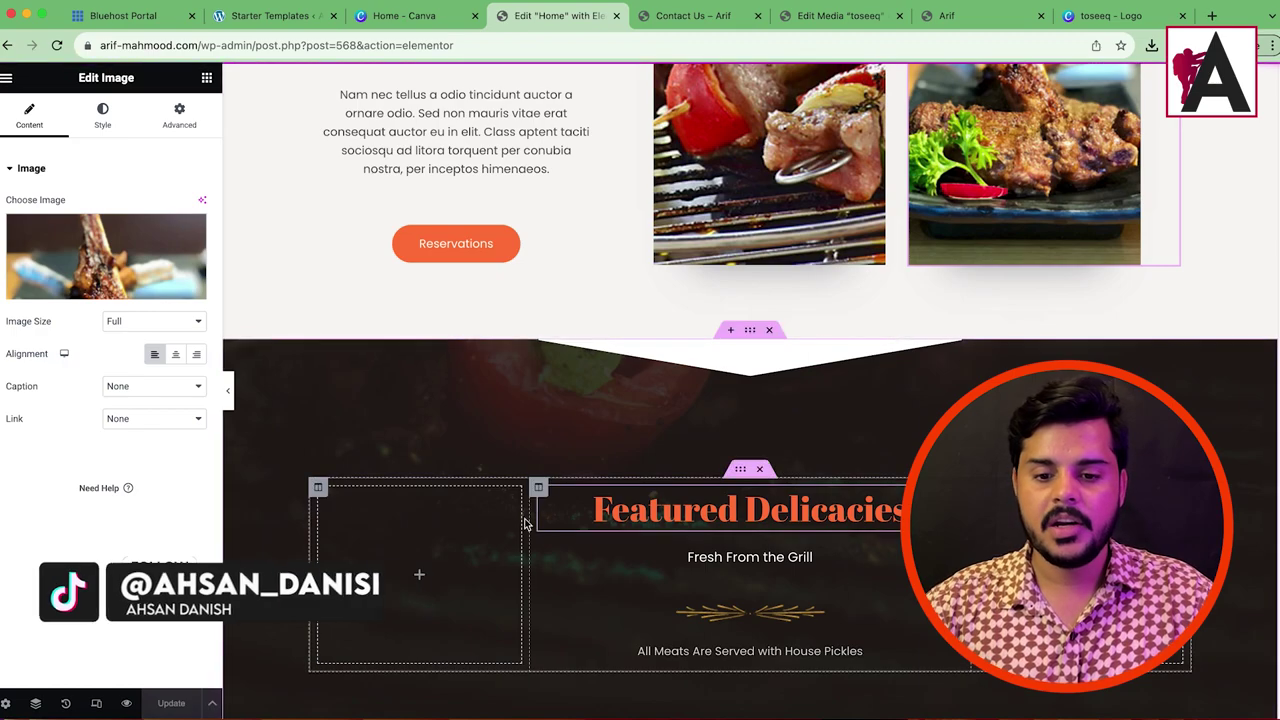
# Step: Preview the page without the sidebar, then select The BBQ Place section
pyautogui.scroll(-2, 845, 470)
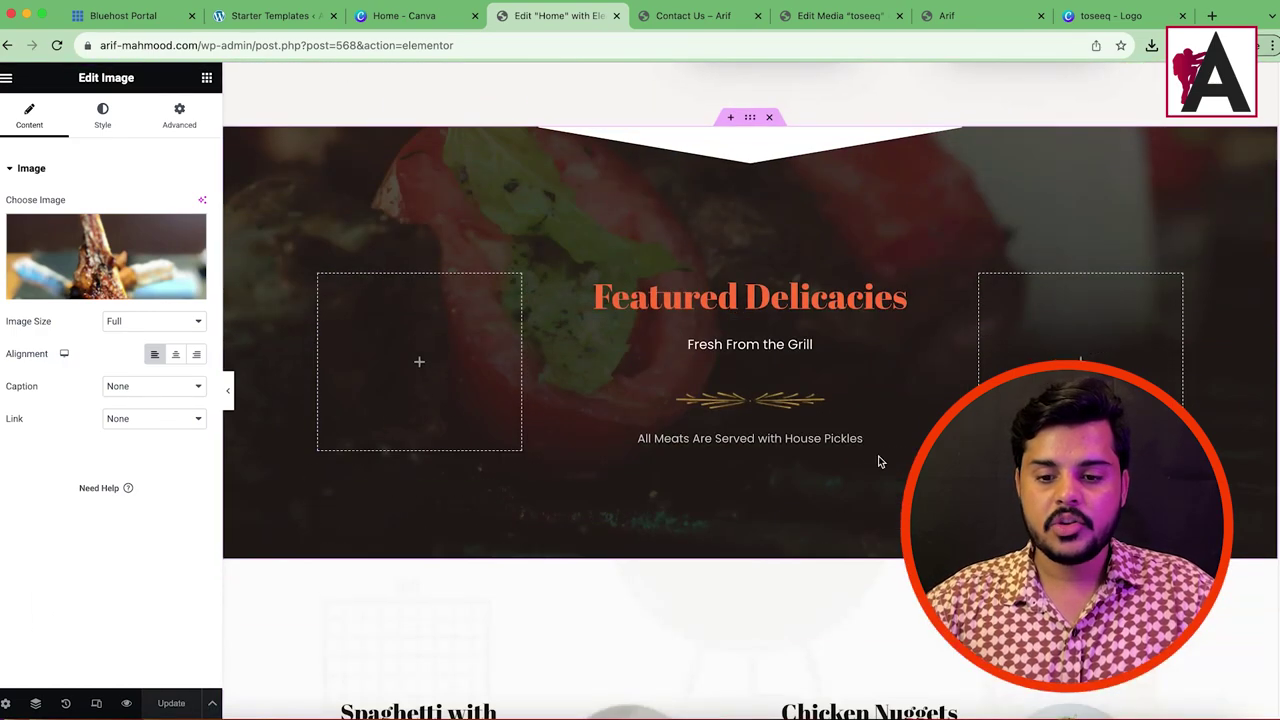
pyautogui.scroll(3, 690, 410)
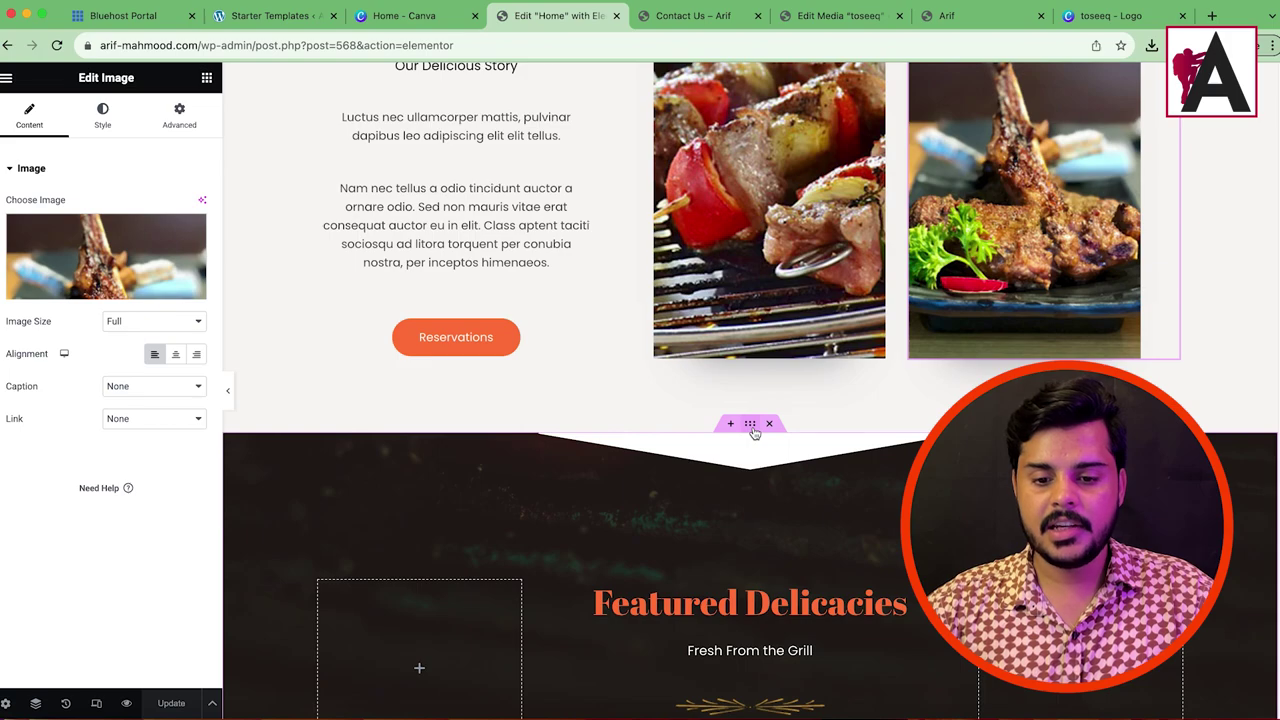
pyautogui.click(228, 398)
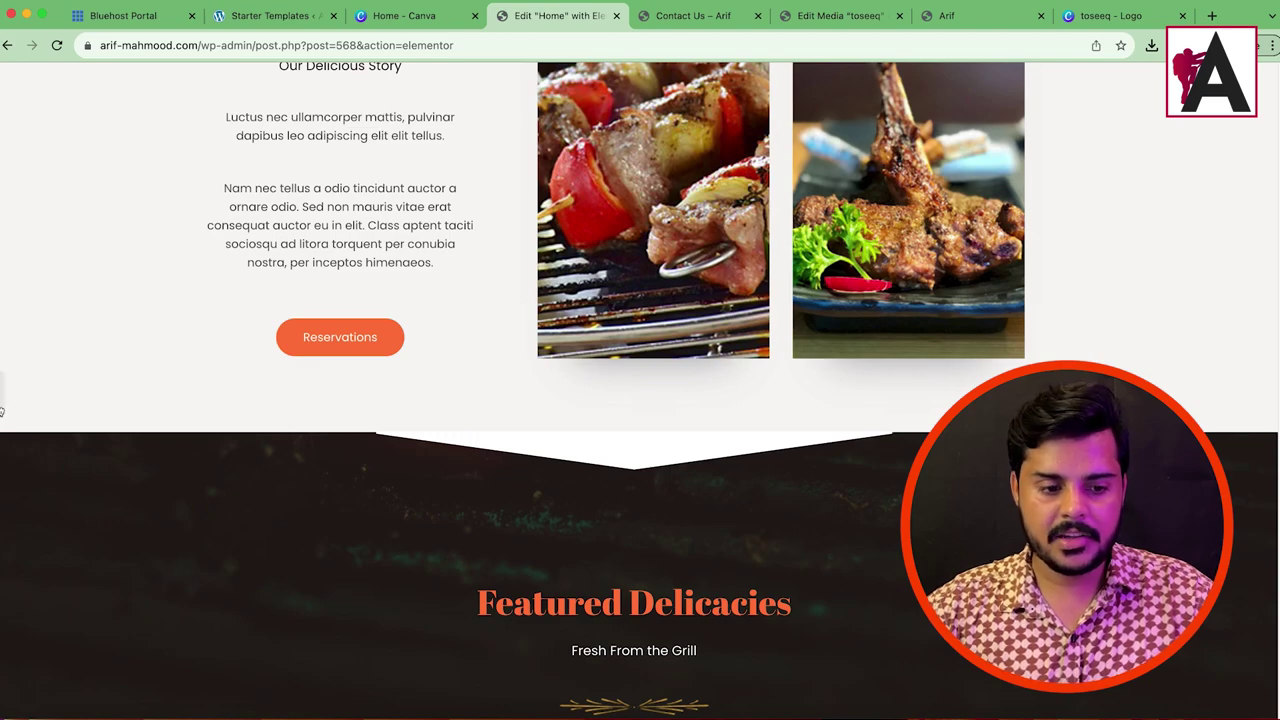
pyautogui.click(3, 405)
pyautogui.scroll(2, 759, 424)
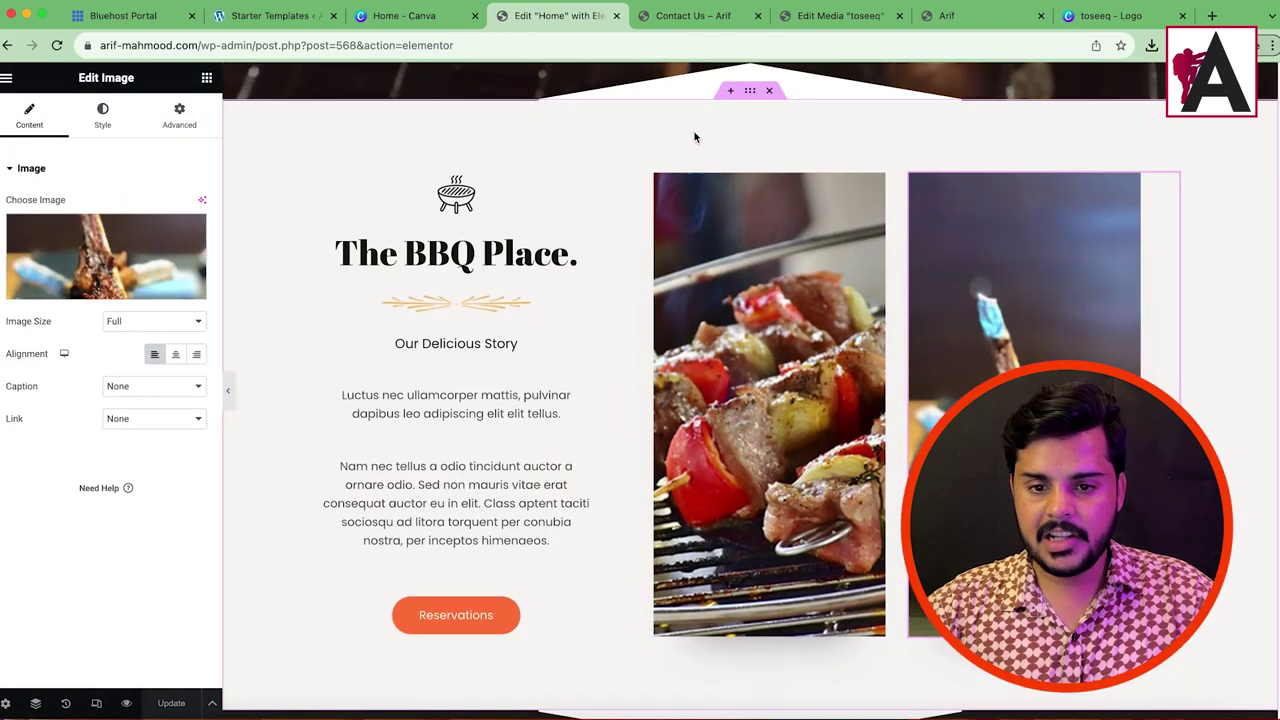
pyautogui.click(750, 91)
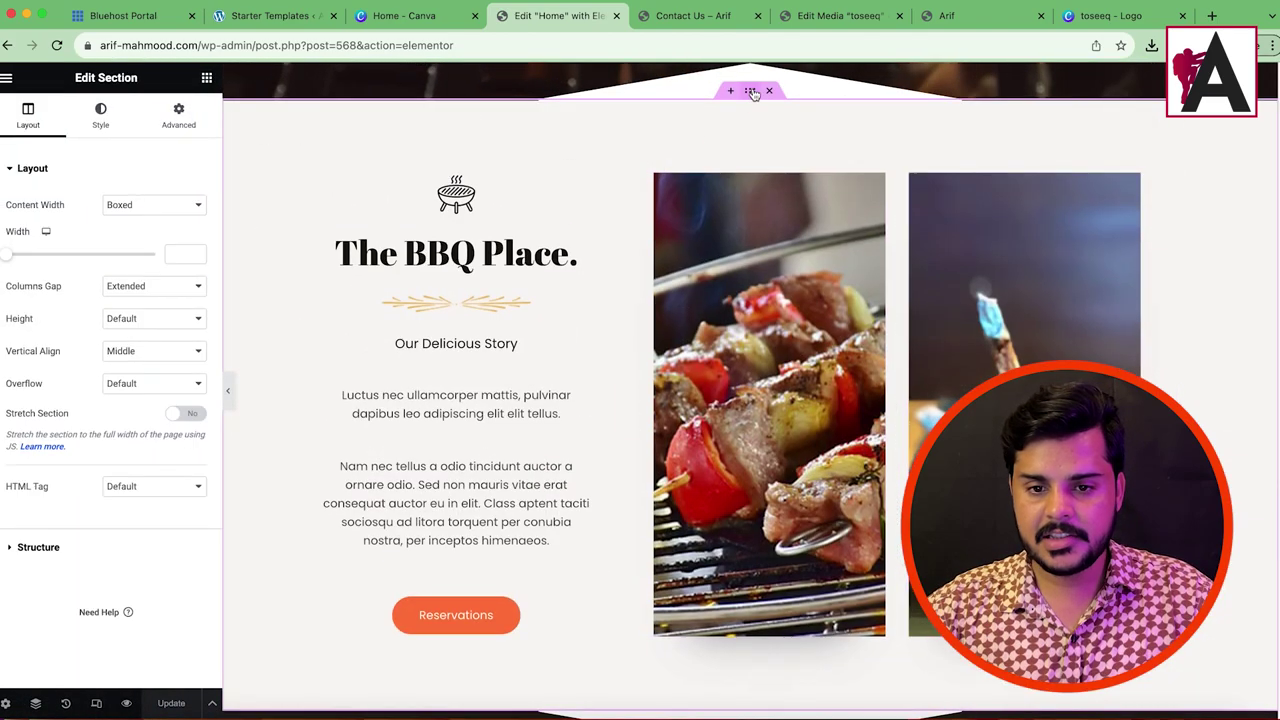
# Step: Set The BBQ Place section background colour to #E9E4E4 and copy that hex value
pyautogui.click(99, 116)
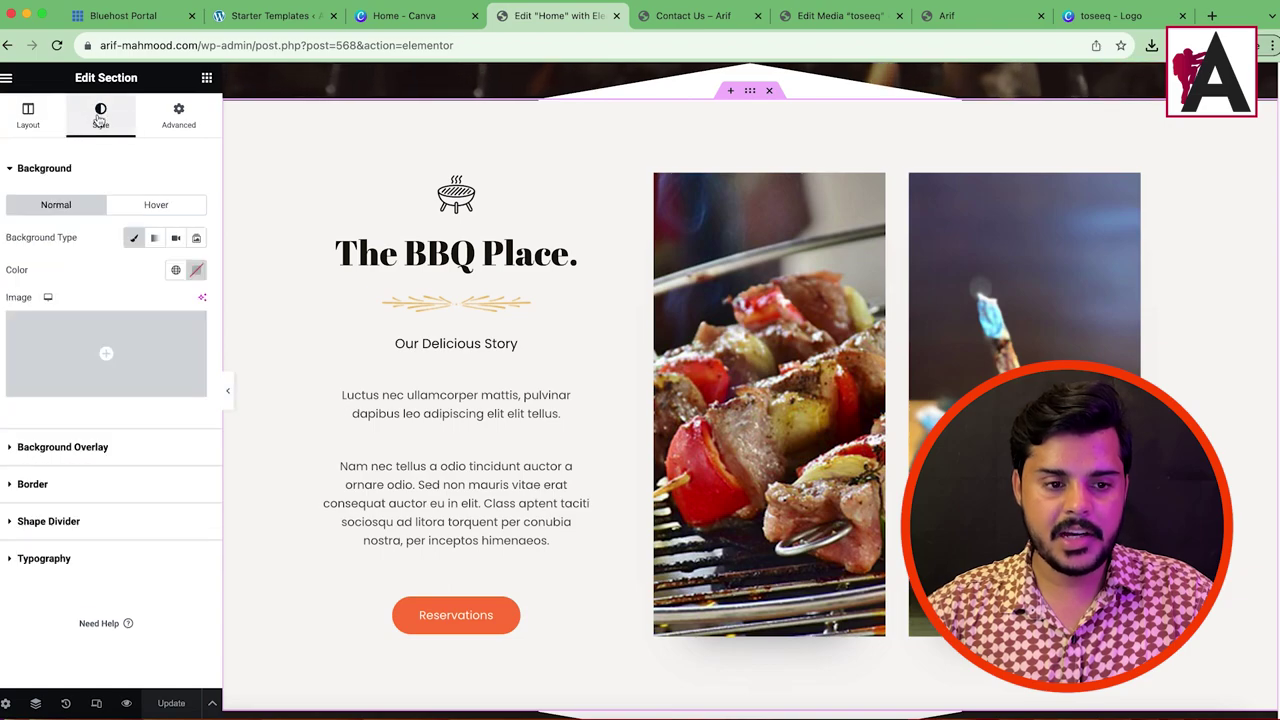
pyautogui.click(71, 452)
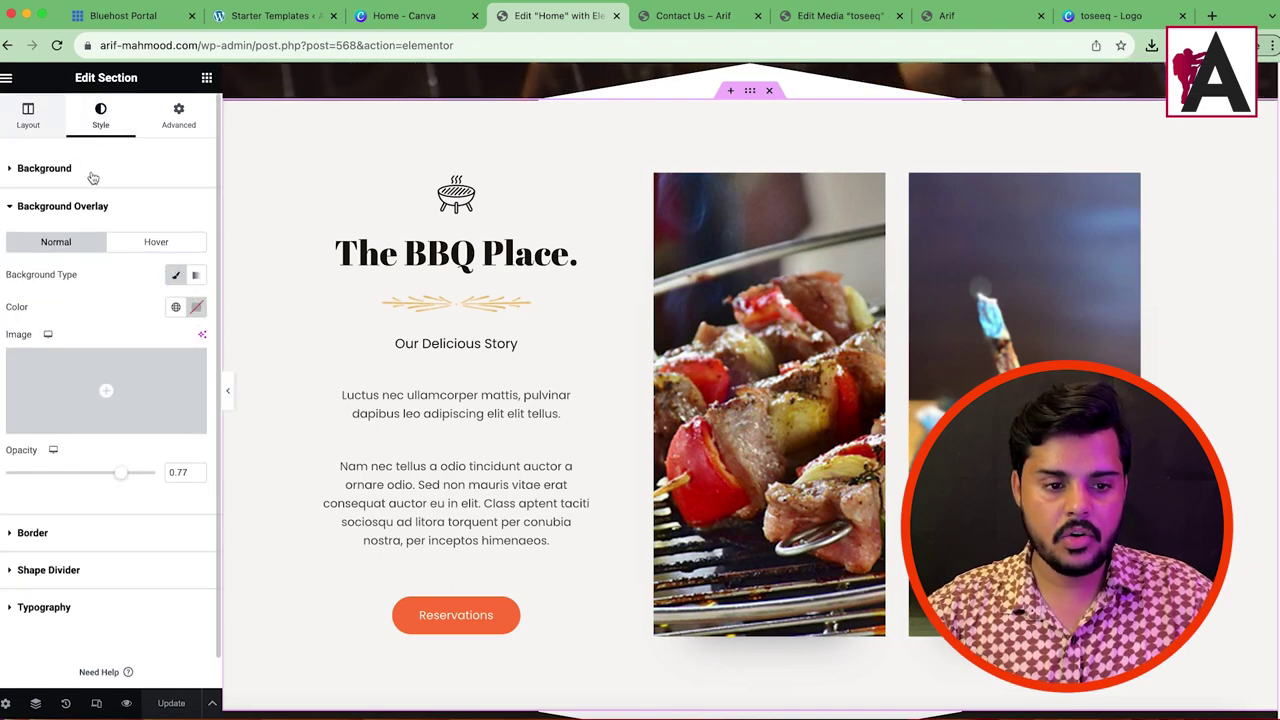
pyautogui.click(116, 198)
pyautogui.click(114, 178)
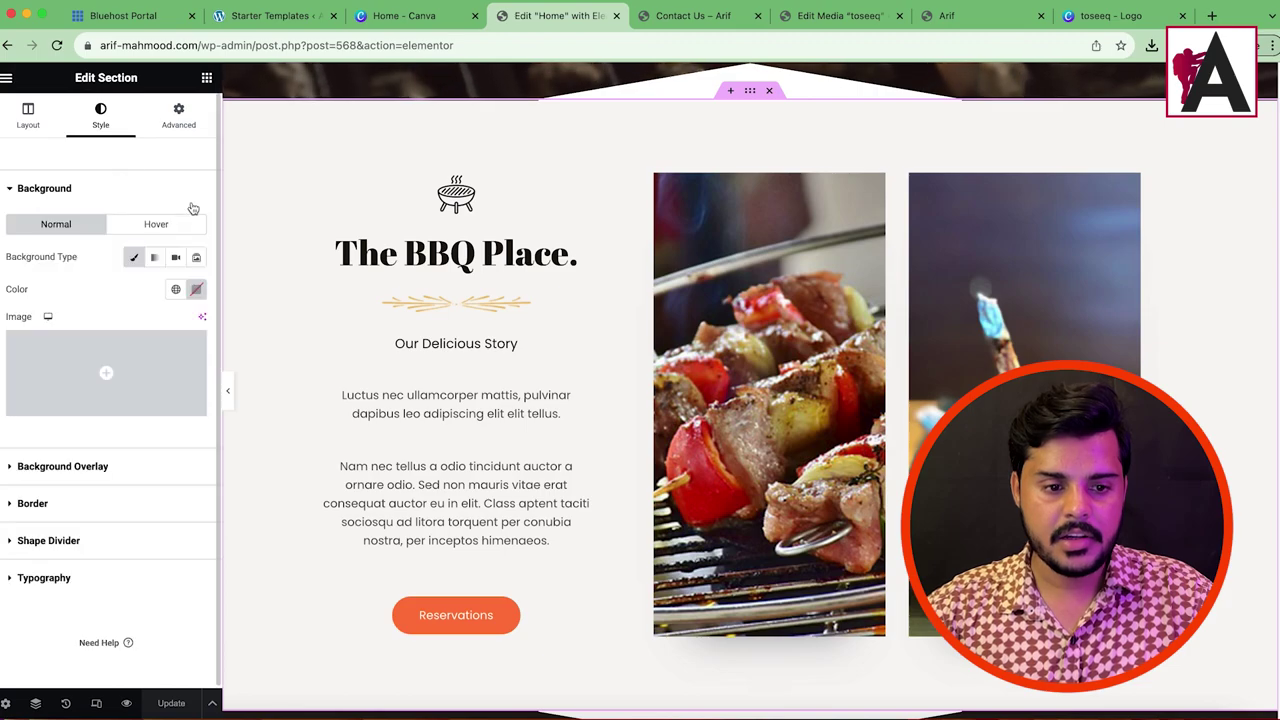
pyautogui.click(196, 291)
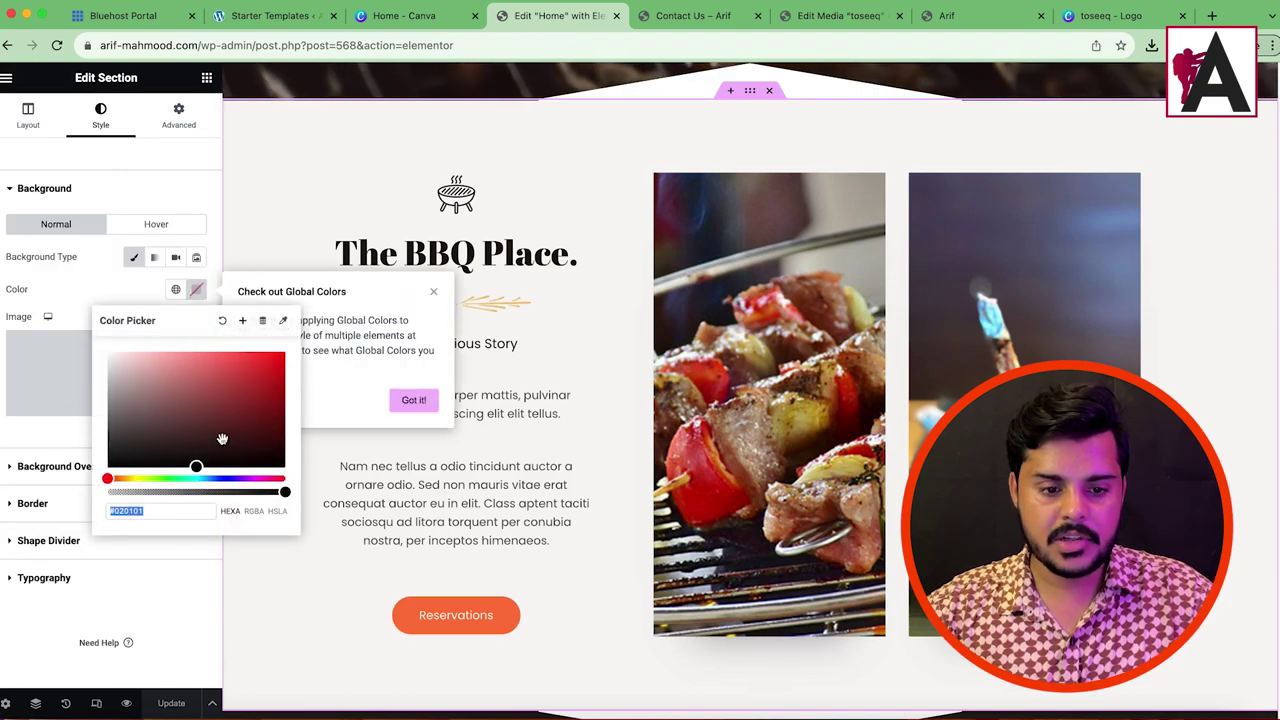
pyautogui.moveTo(199, 453); pyautogui.dragTo(111, 364)
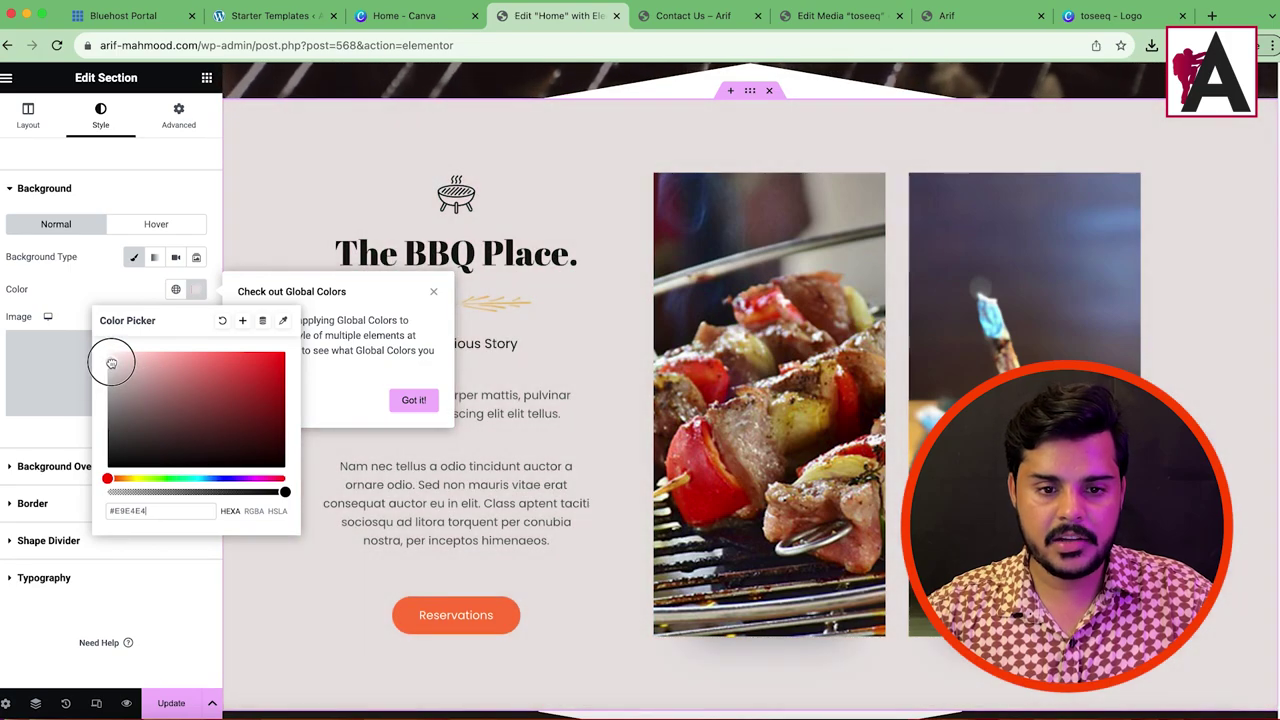
pyautogui.rightClick(137, 508)
pyautogui.click(193, 486)
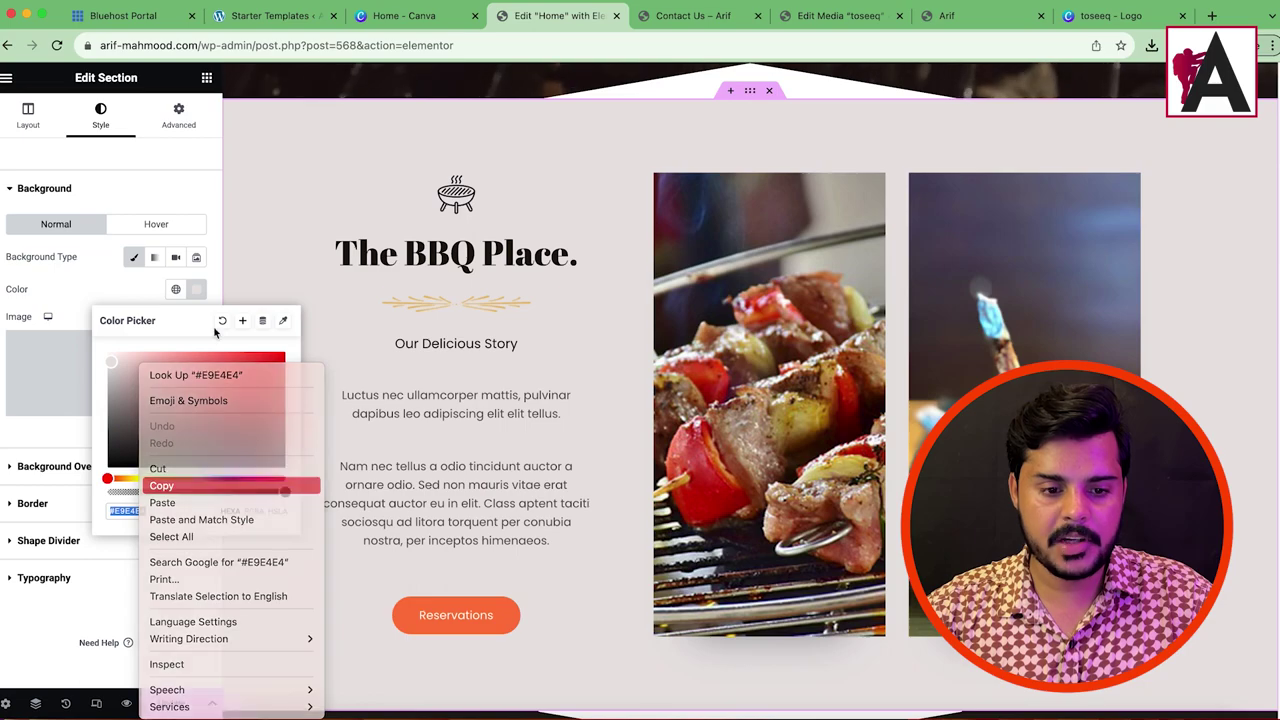
pyautogui.click(109, 289)
pyautogui.scroll(-5, 738, 265)
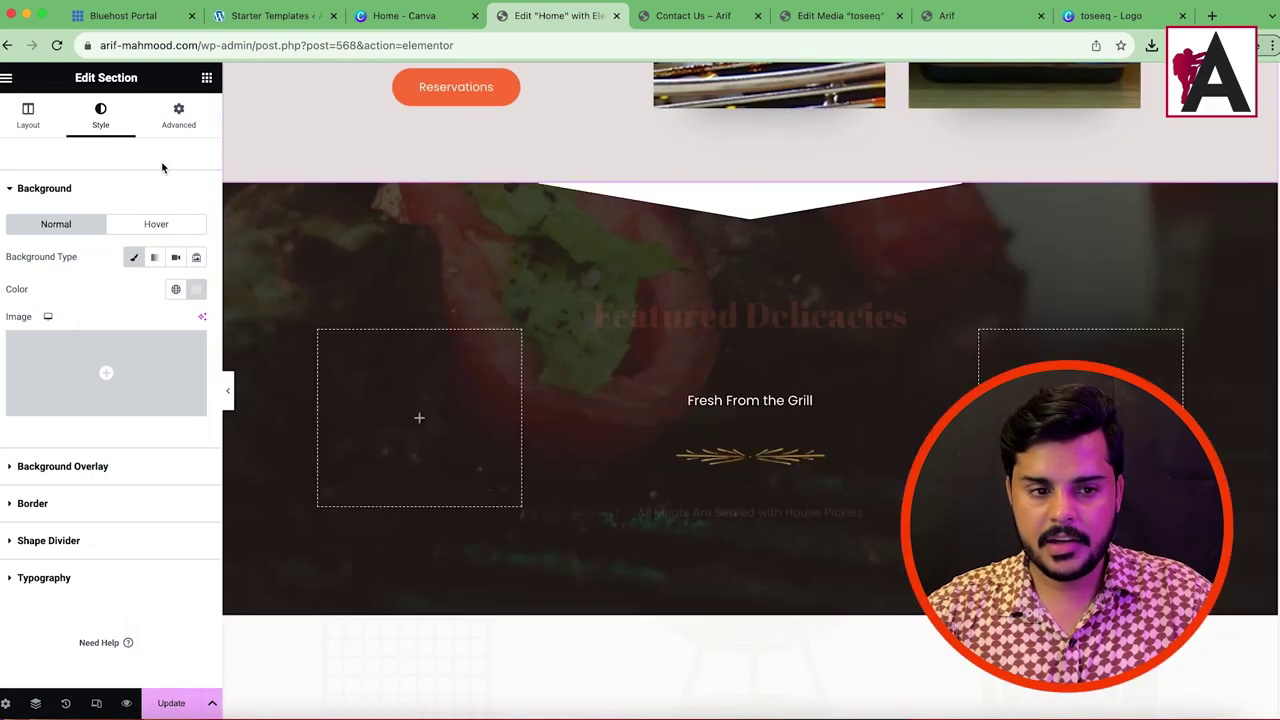
pyautogui.click(196, 289)
pyautogui.press('super+c')
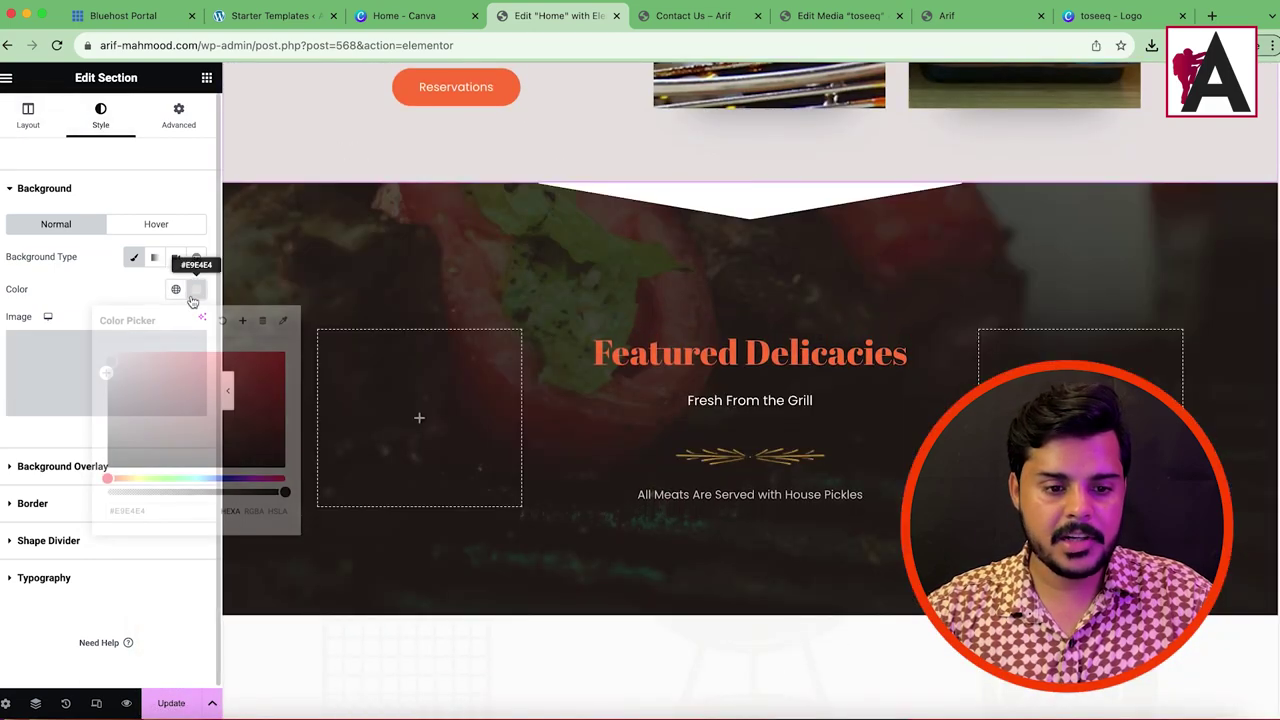
pyautogui.click(751, 176)
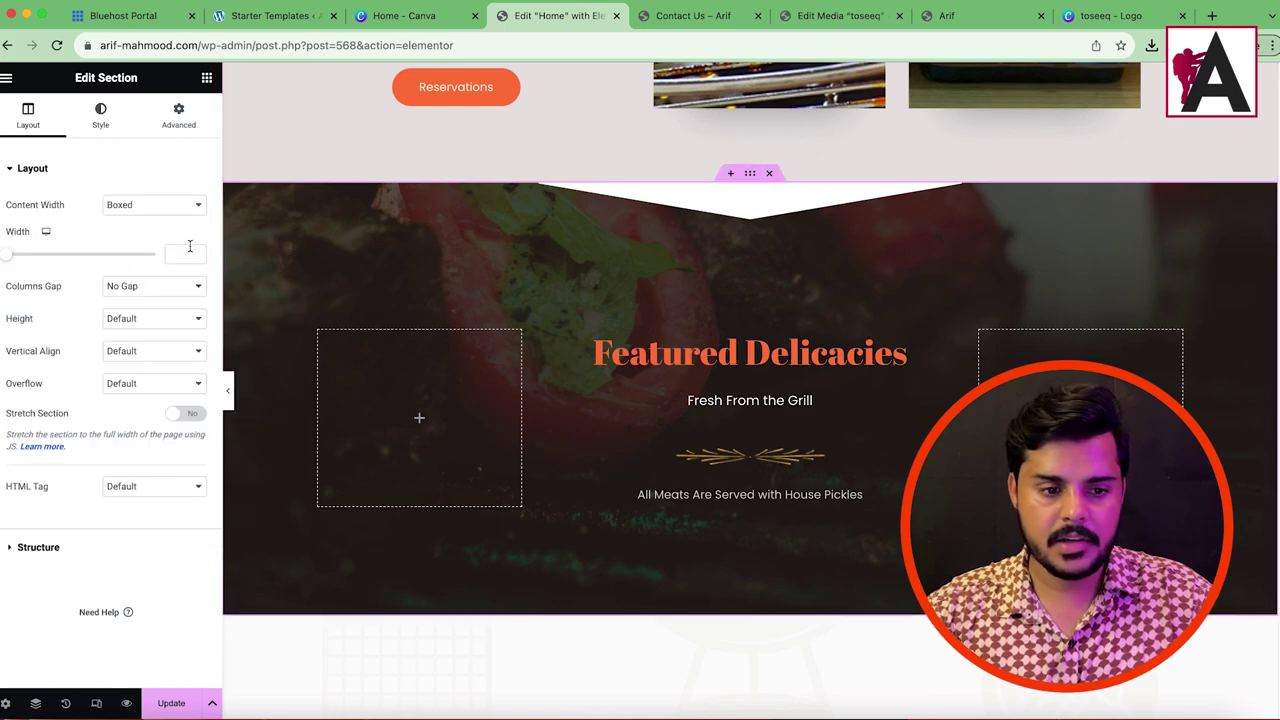
# Step: Paste #E9E4E4 as the Featured Delicacies section background colour
pyautogui.click(104, 117)
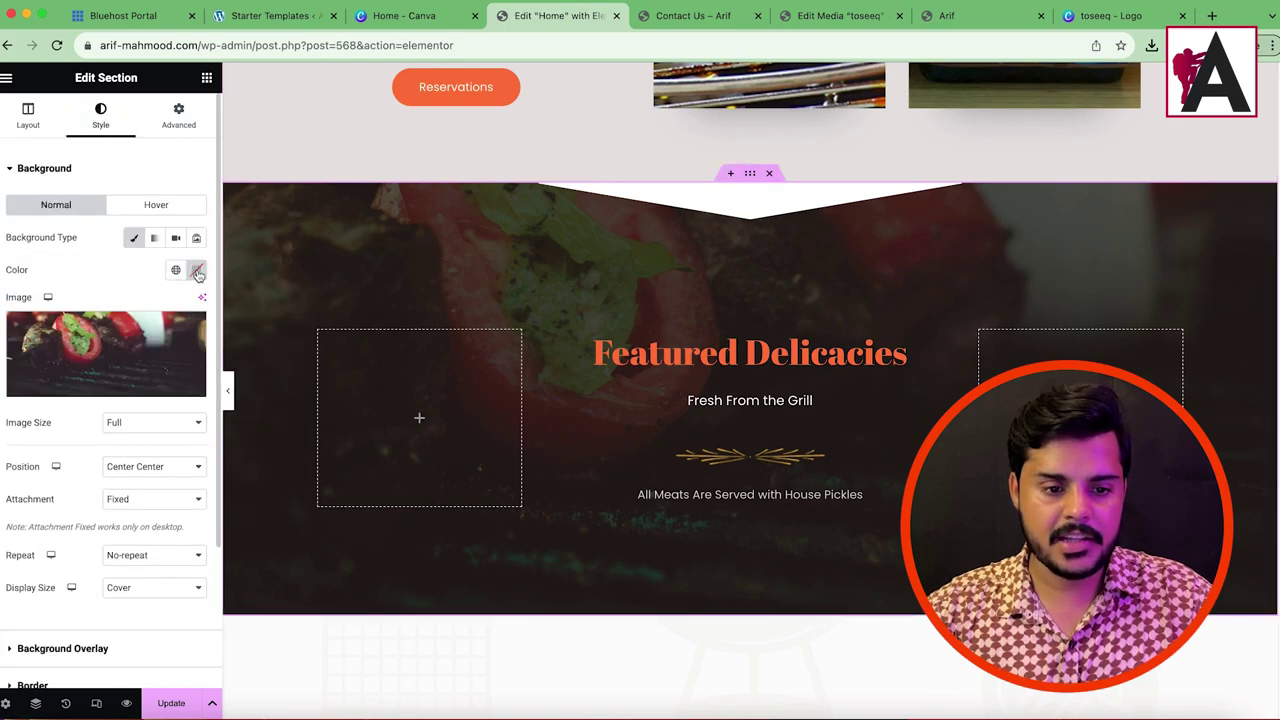
pyautogui.click(197, 272)
pyautogui.rightClick(171, 493)
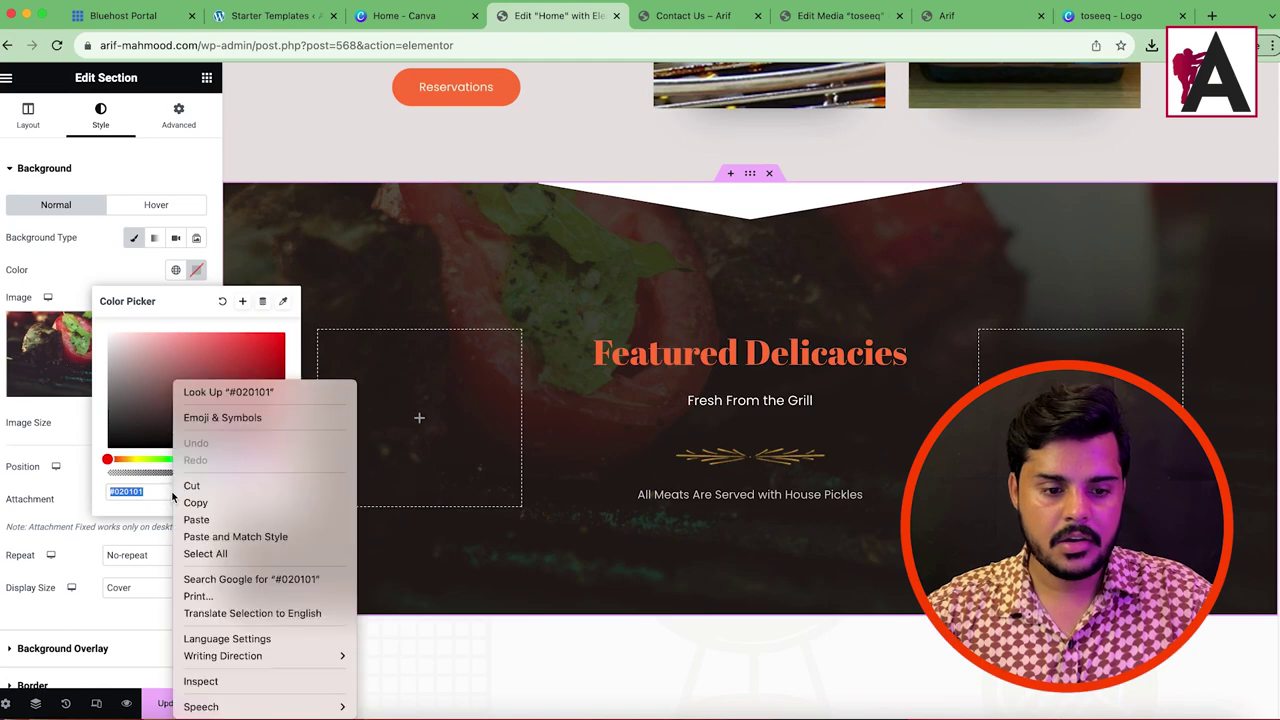
pyautogui.click(210, 527)
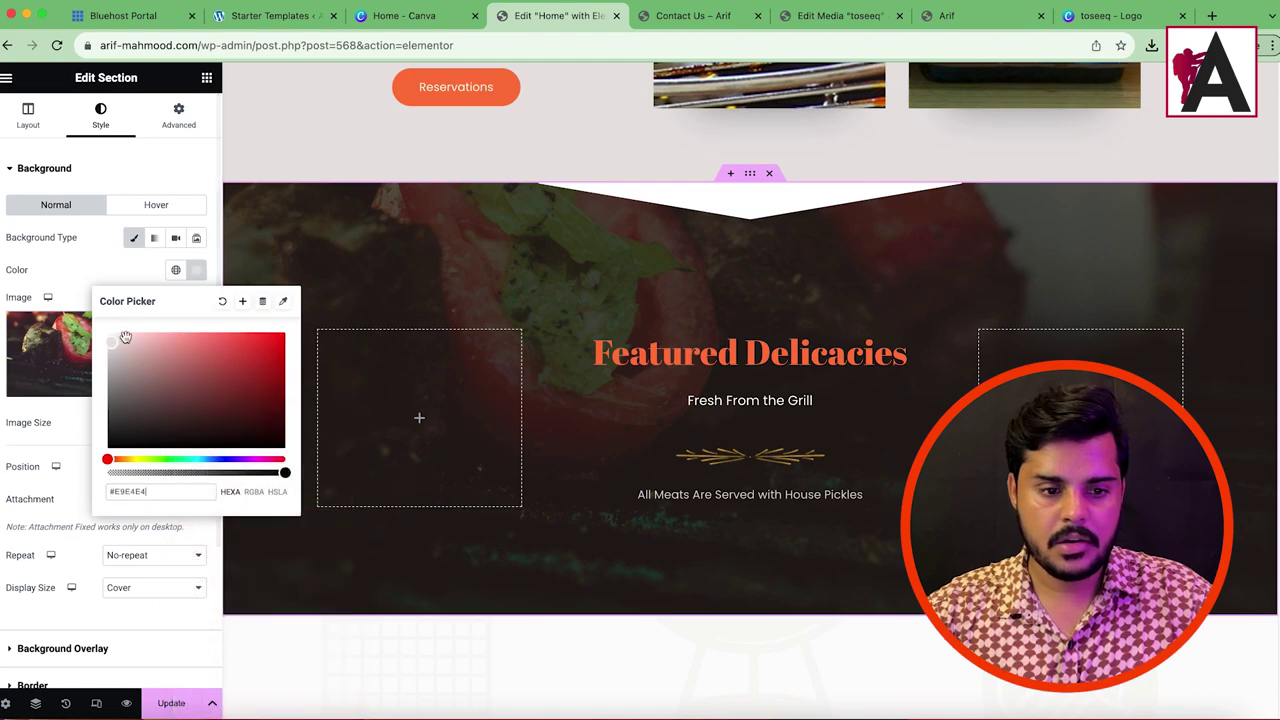
pyautogui.click(89, 281)
# Step: Copy the colour code from the section's background overlay
pyautogui.scroll(-1, 101, 590)
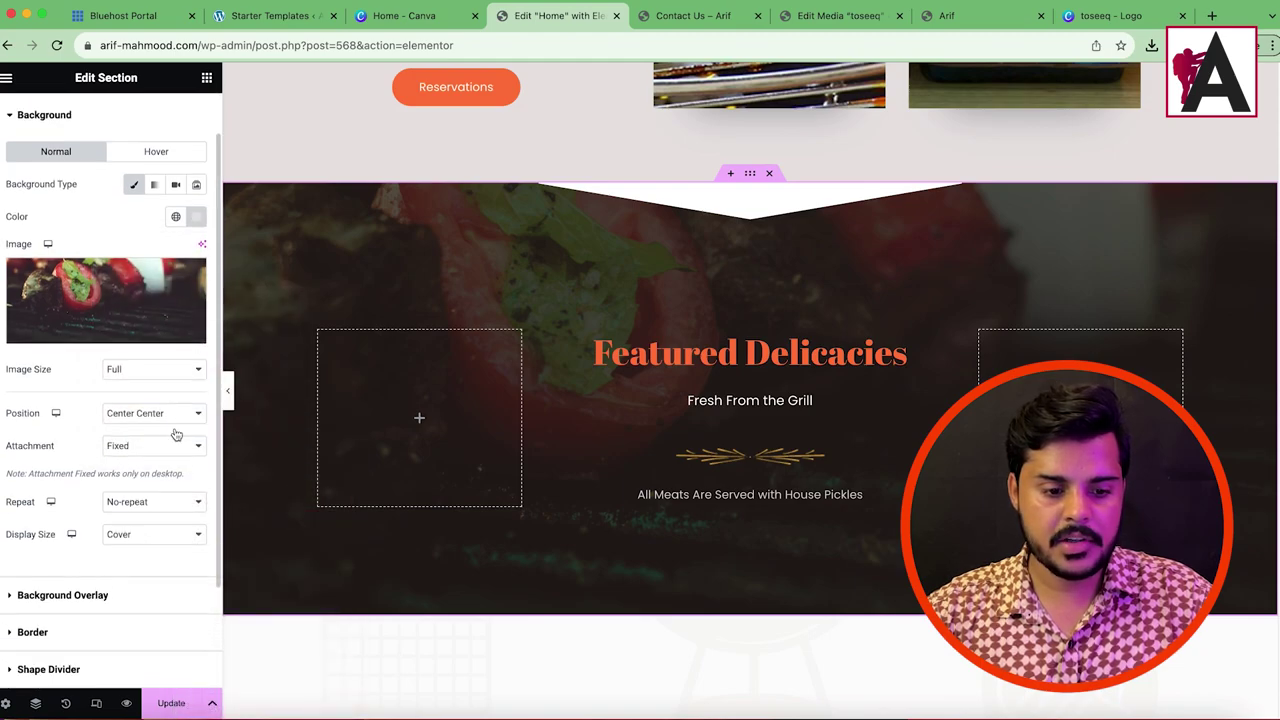
pyautogui.click(62, 595)
pyautogui.click(196, 307)
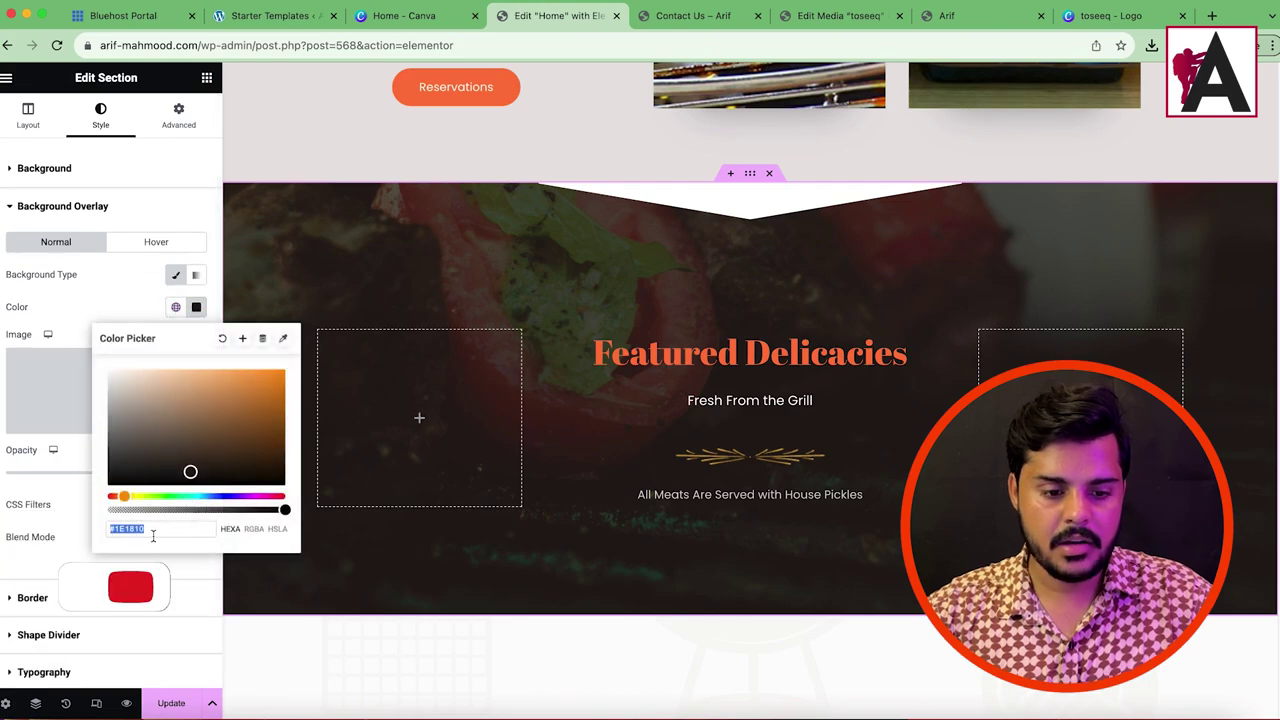
pyautogui.rightClick(162, 529)
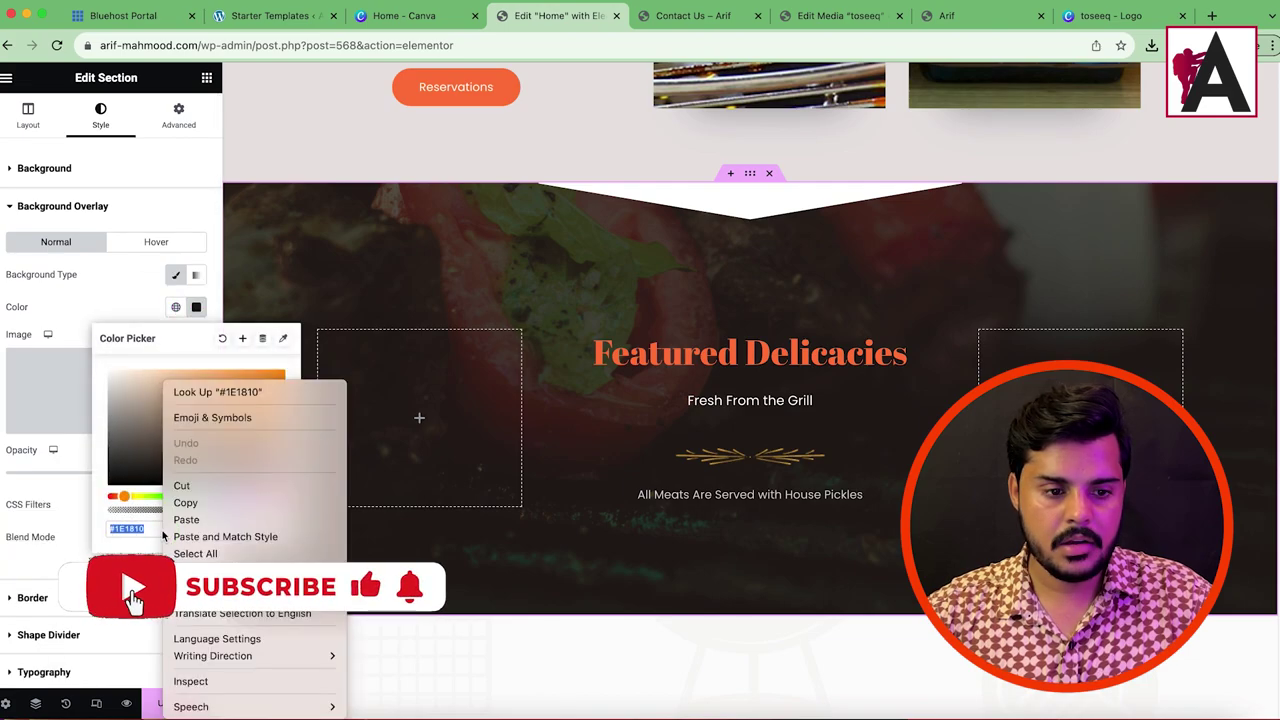
pyautogui.click(312, 598)
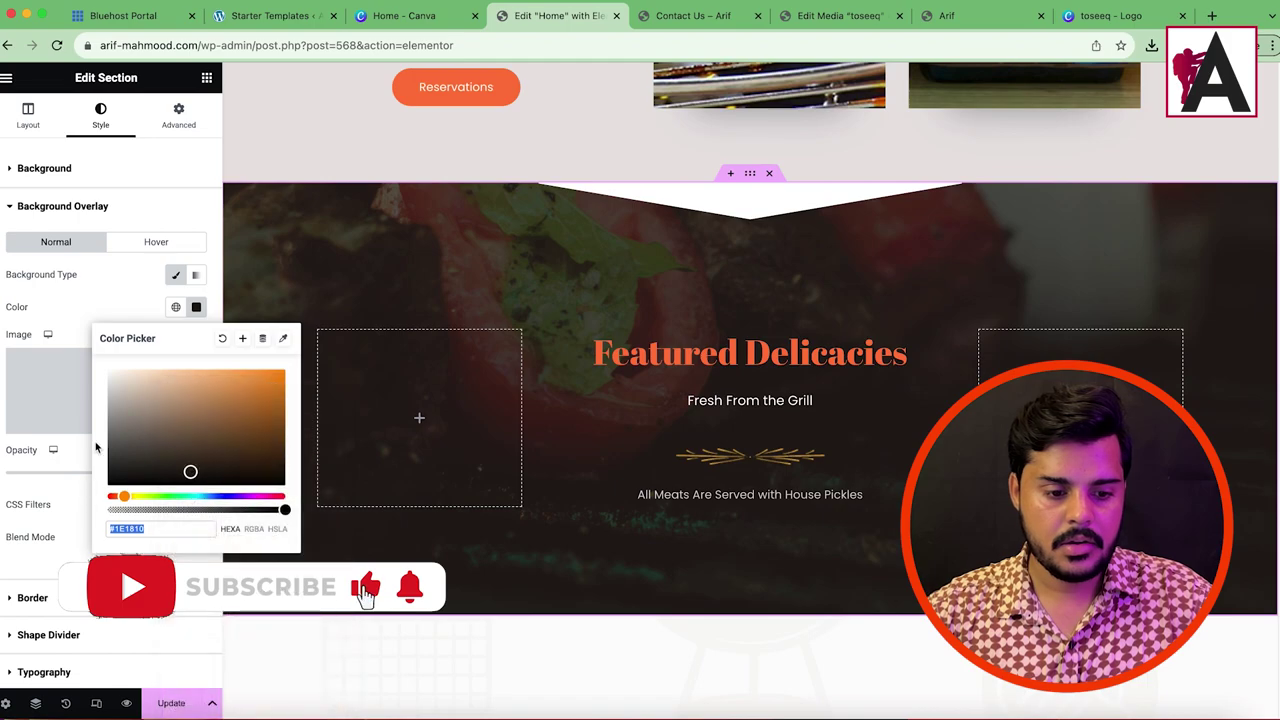
pyautogui.click(99, 290)
pyautogui.scroll(3, 674, 289)
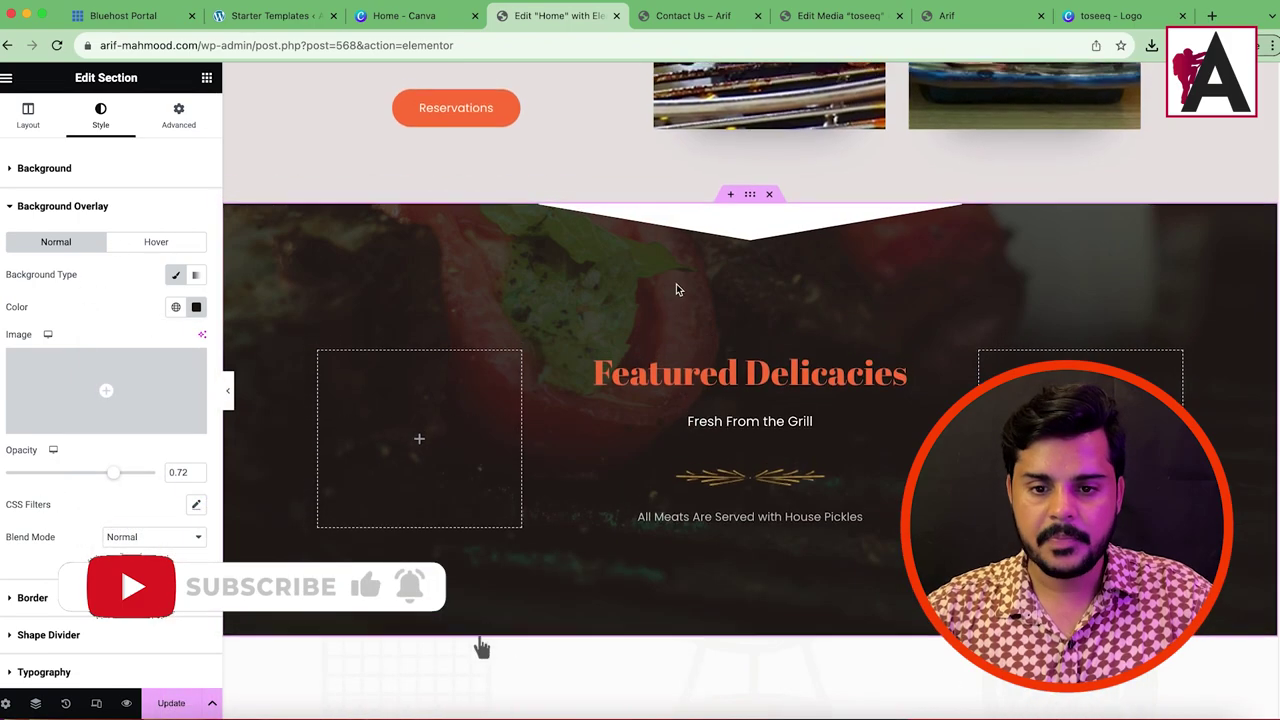
pyautogui.scroll(-2, 112, 347)
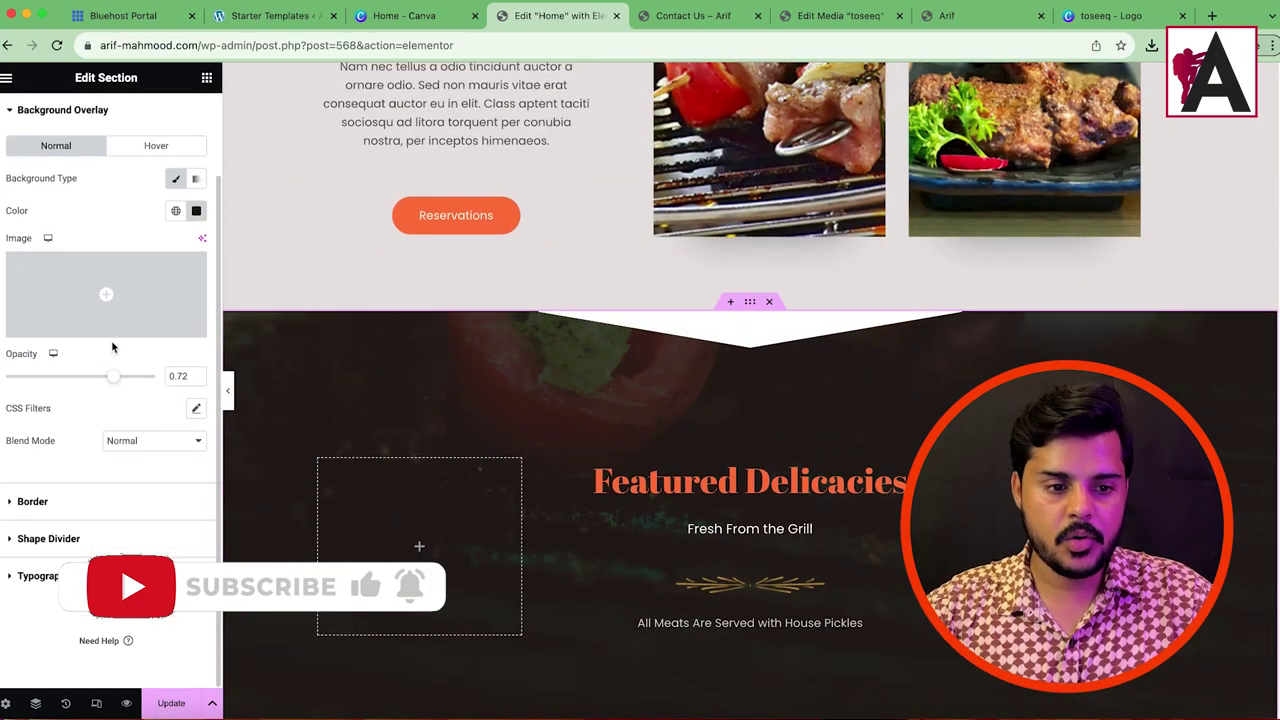
# Step: Set the top shape divider colour to #E9E4E4 and preview the page
pyautogui.click(58, 537)
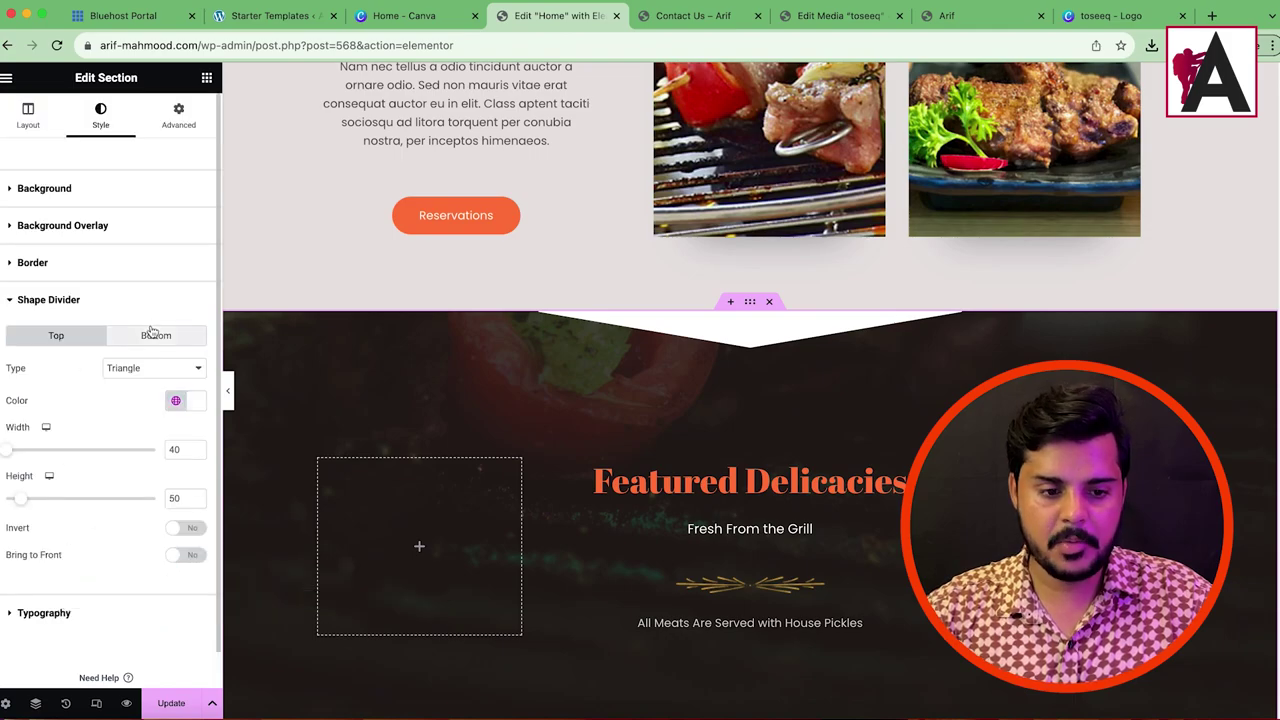
pyautogui.scroll(8, 696, 411)
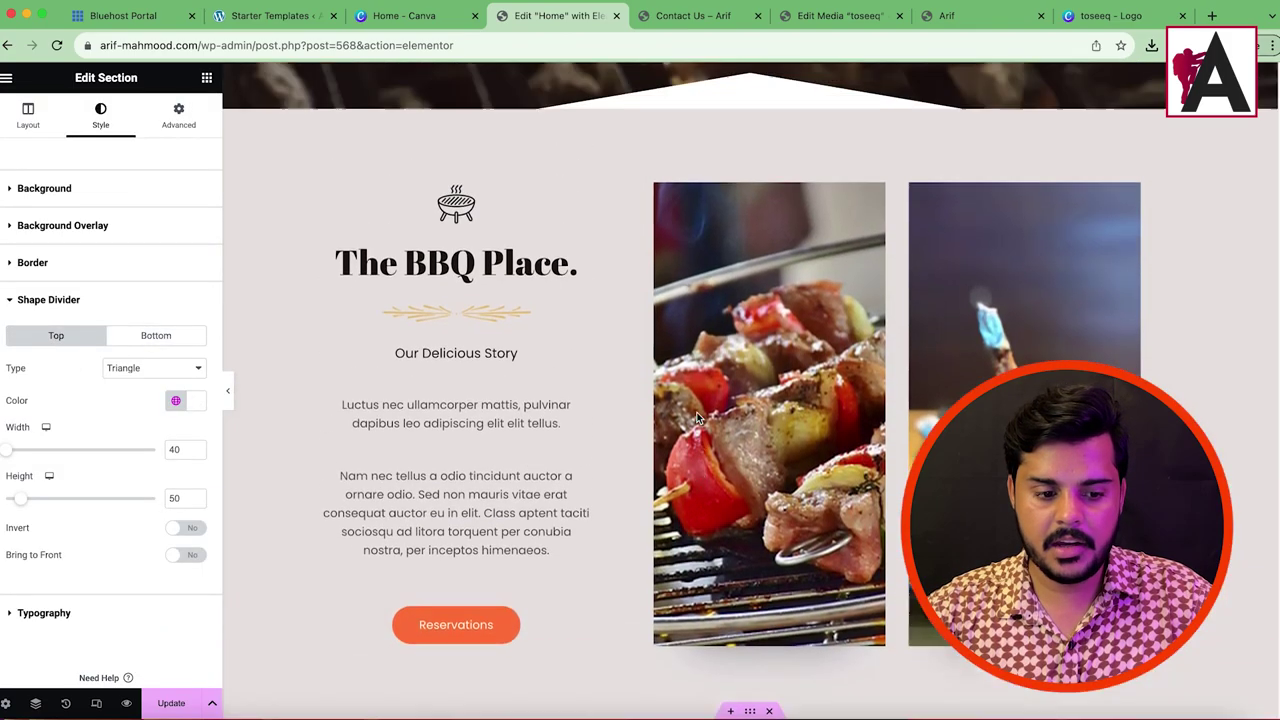
pyautogui.scroll(-9, 432, 498)
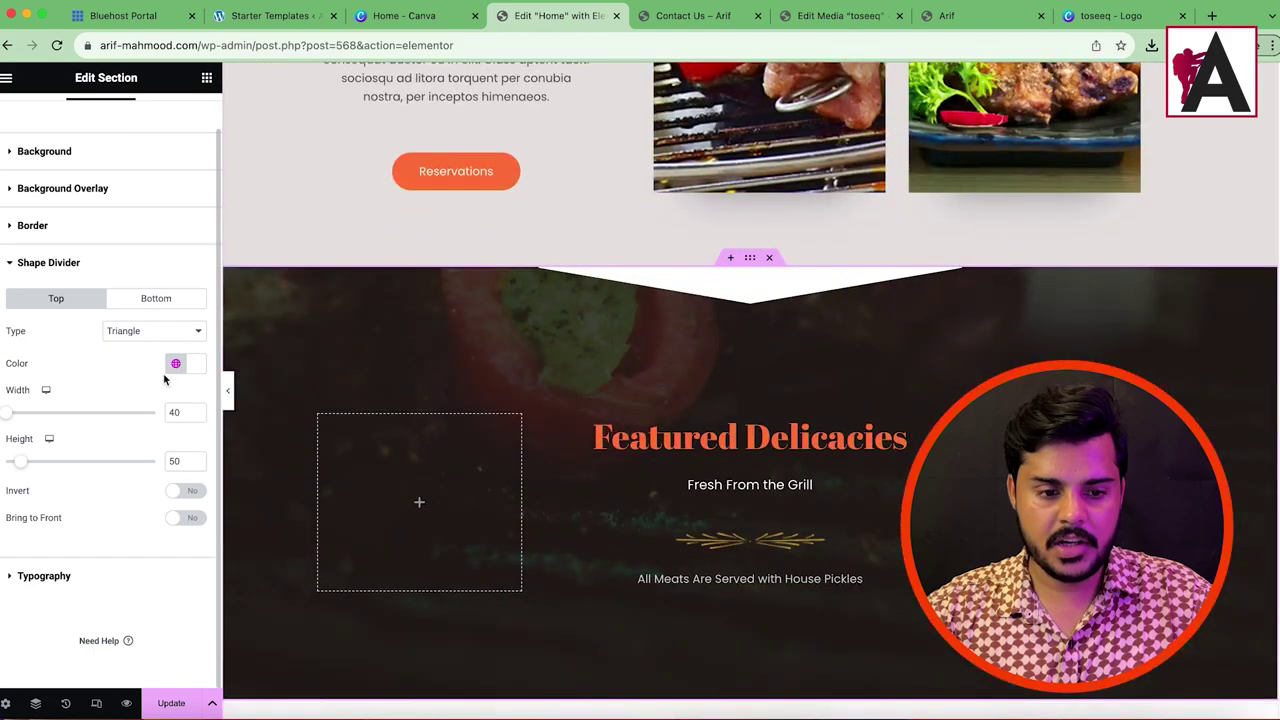
pyautogui.click(196, 365)
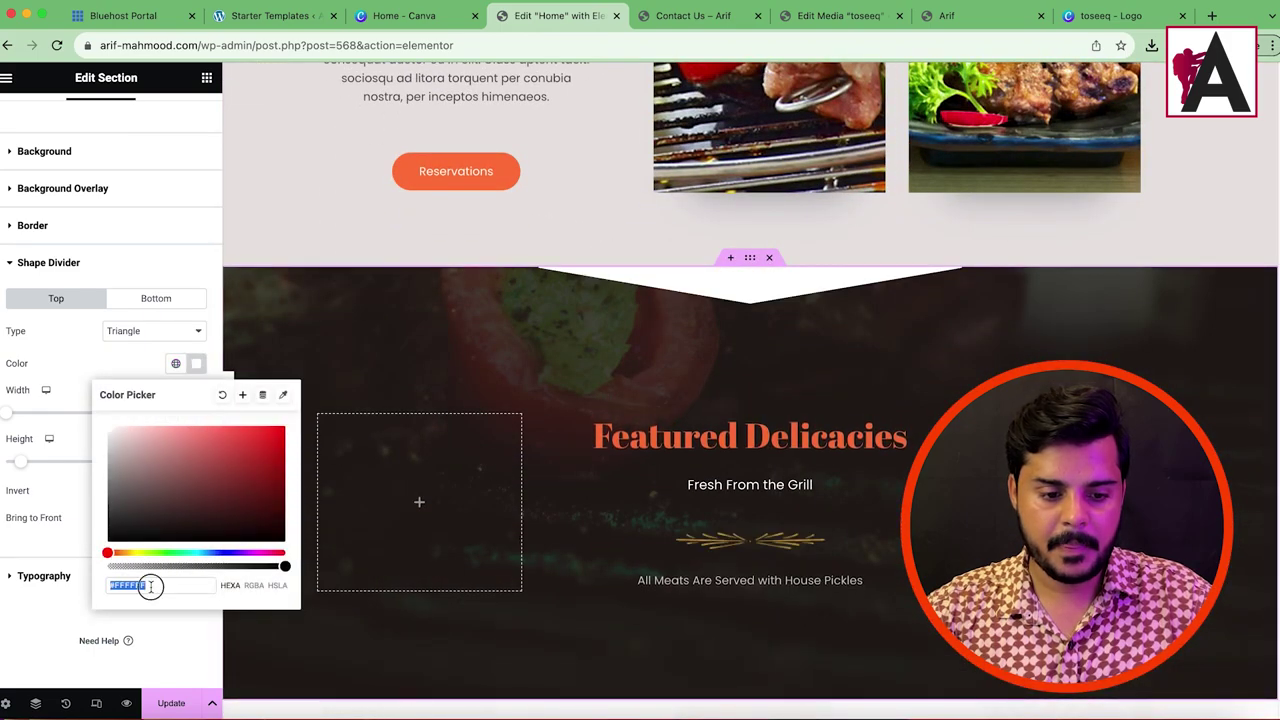
pyautogui.rightClick(152, 585)
pyautogui.click(177, 503)
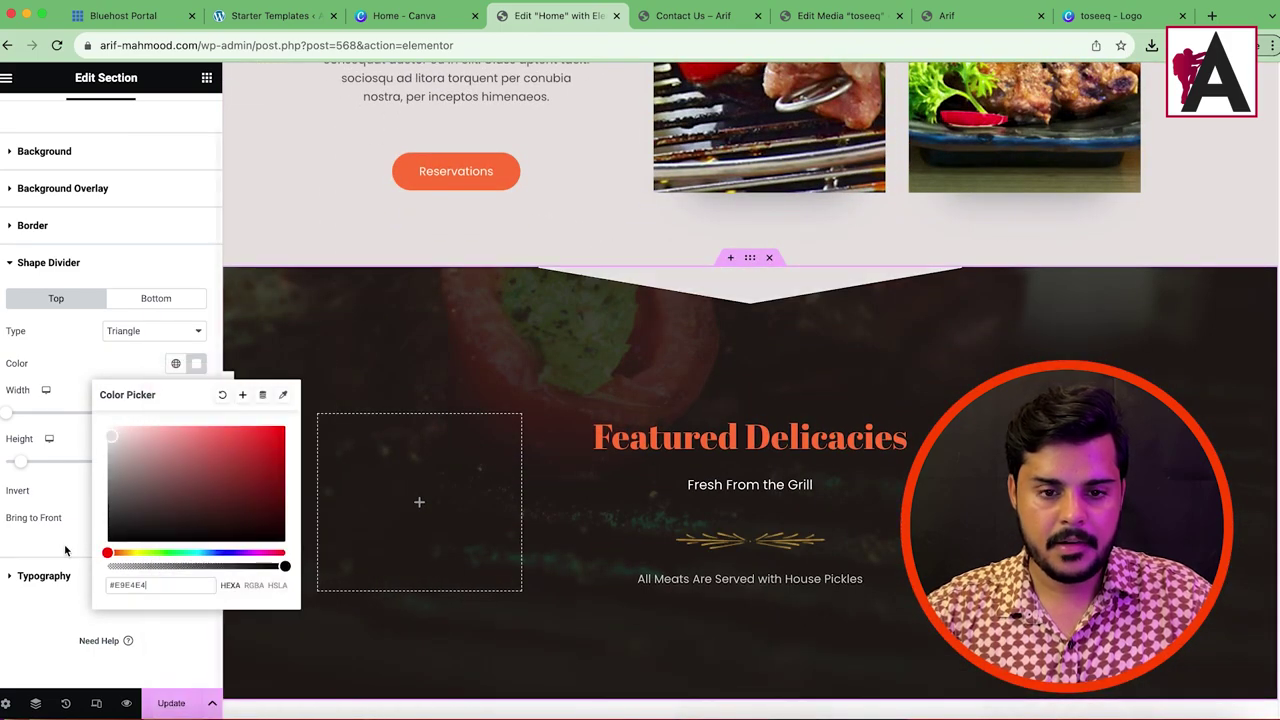
pyautogui.click(22, 621)
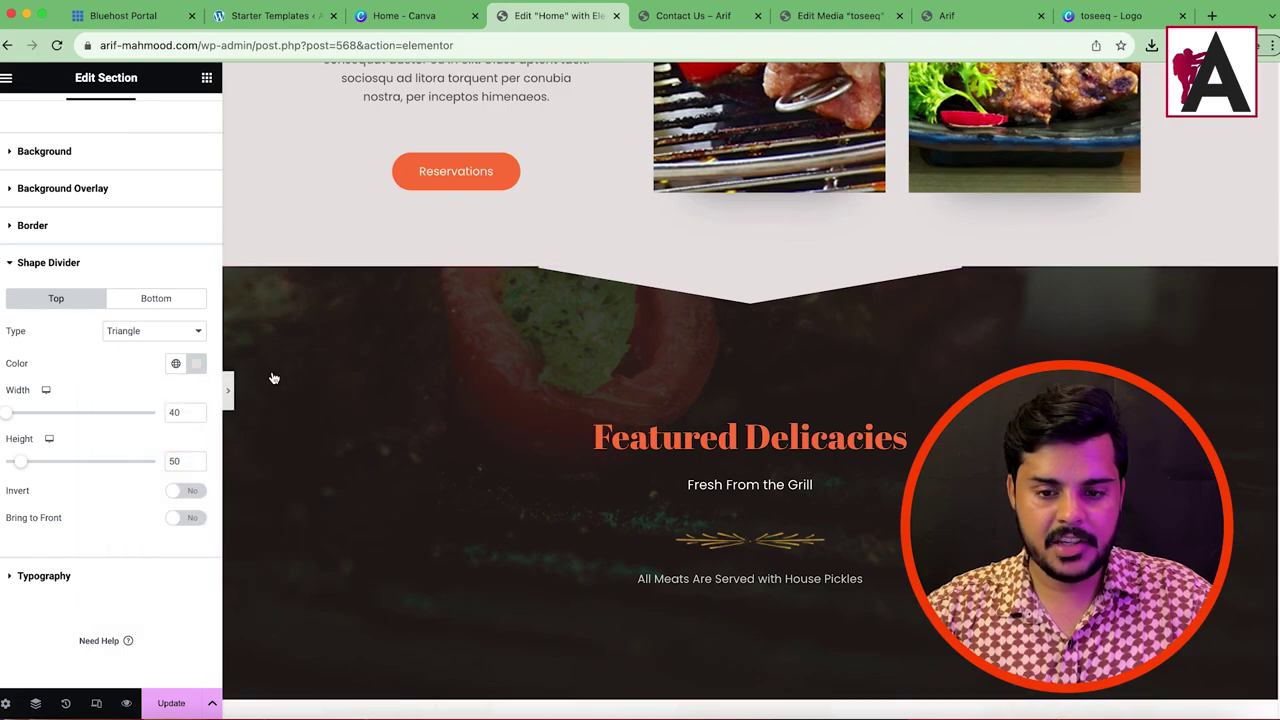
pyautogui.click(228, 390)
pyautogui.scroll(15, 626, 348)
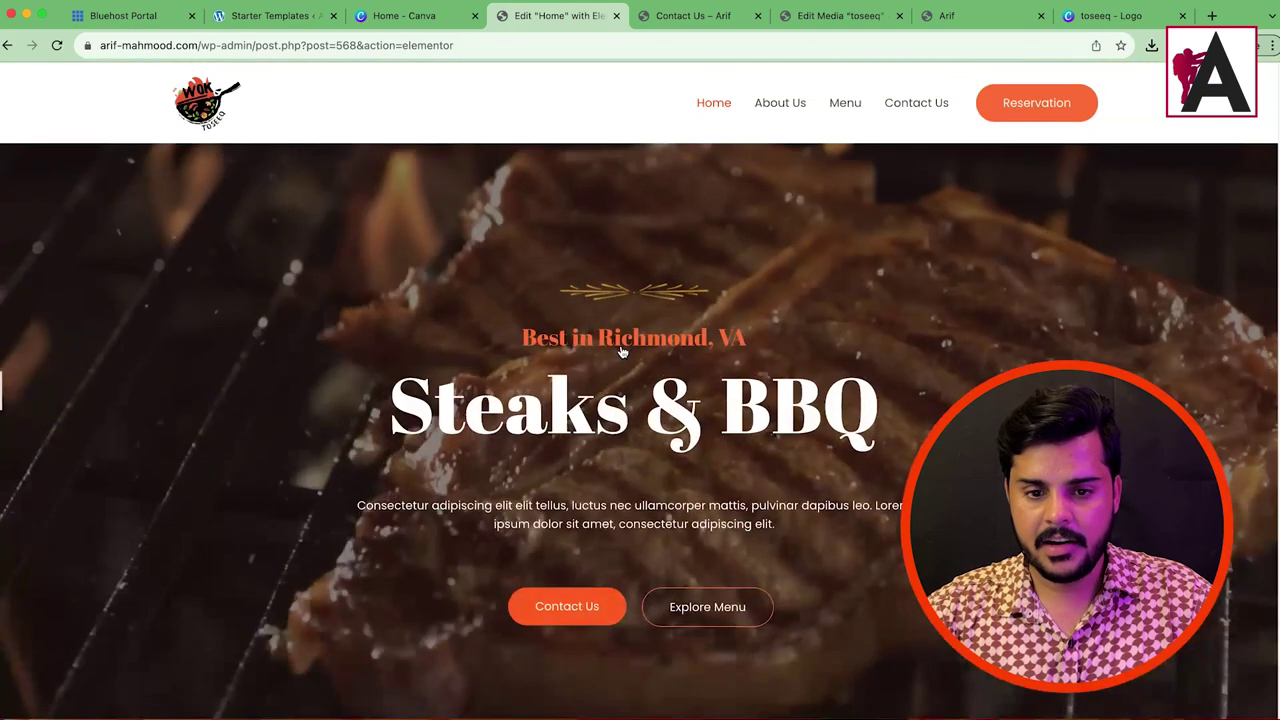
# Step: Select the Steaks & BBQ hero and bring up its bottom shape divider settings
pyautogui.scroll(-5, 644, 400)
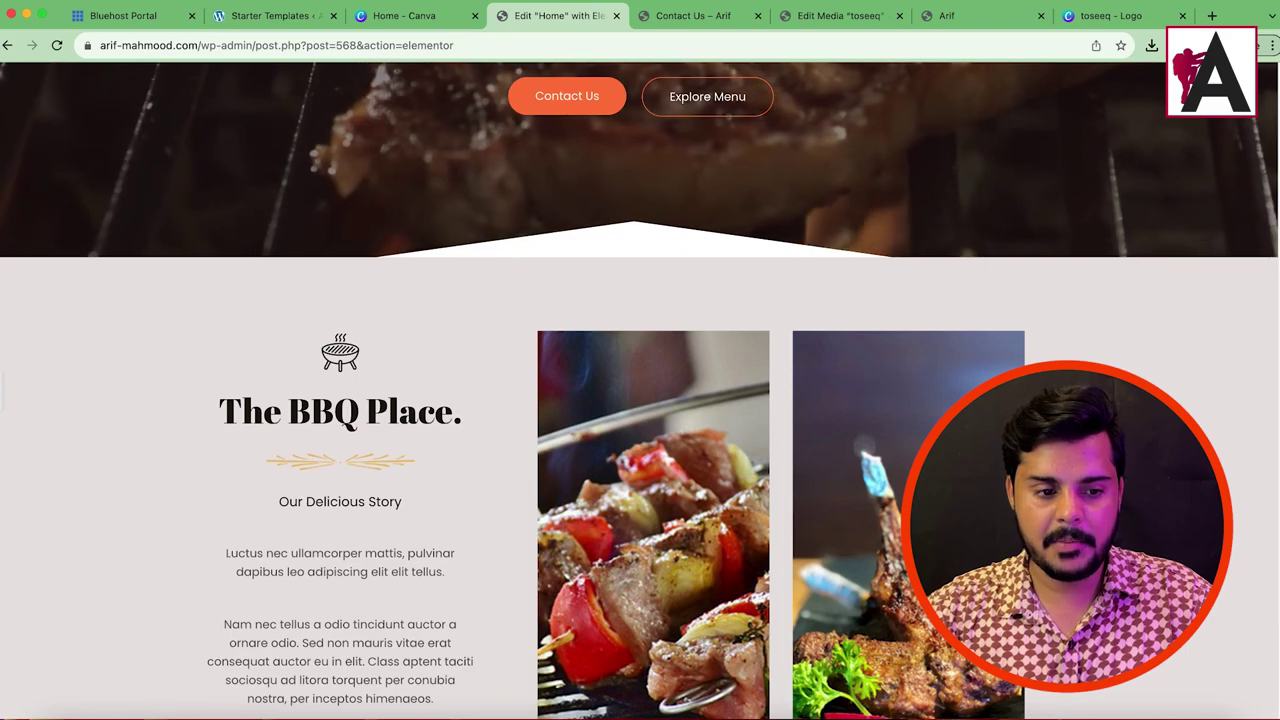
pyautogui.click(632, 250)
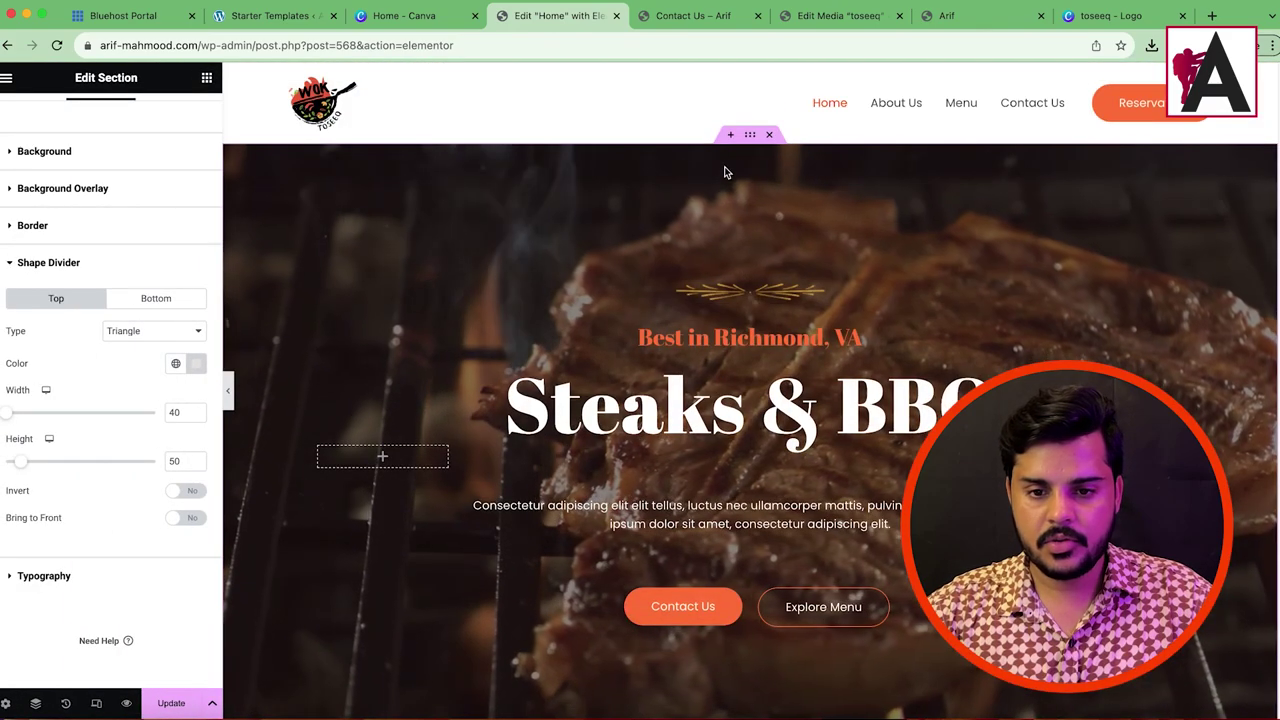
pyautogui.click(749, 134)
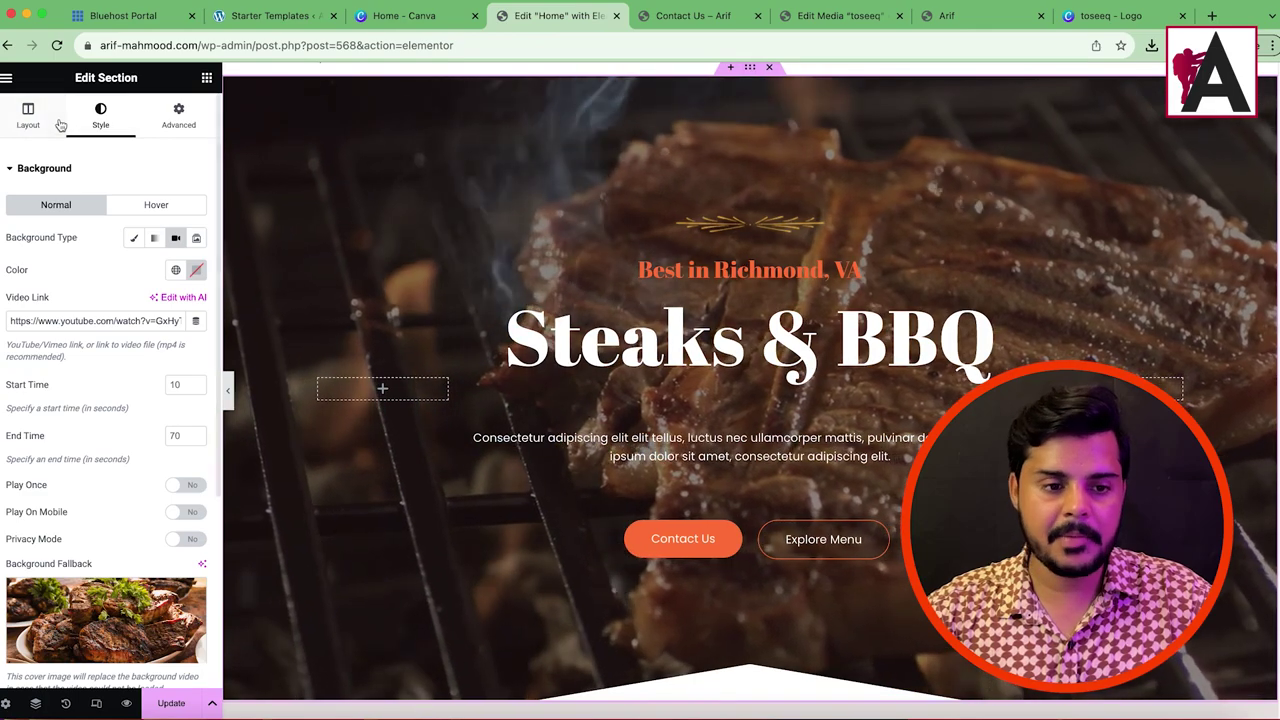
pyautogui.click(749, 68)
pyautogui.scroll(-3, 90, 385)
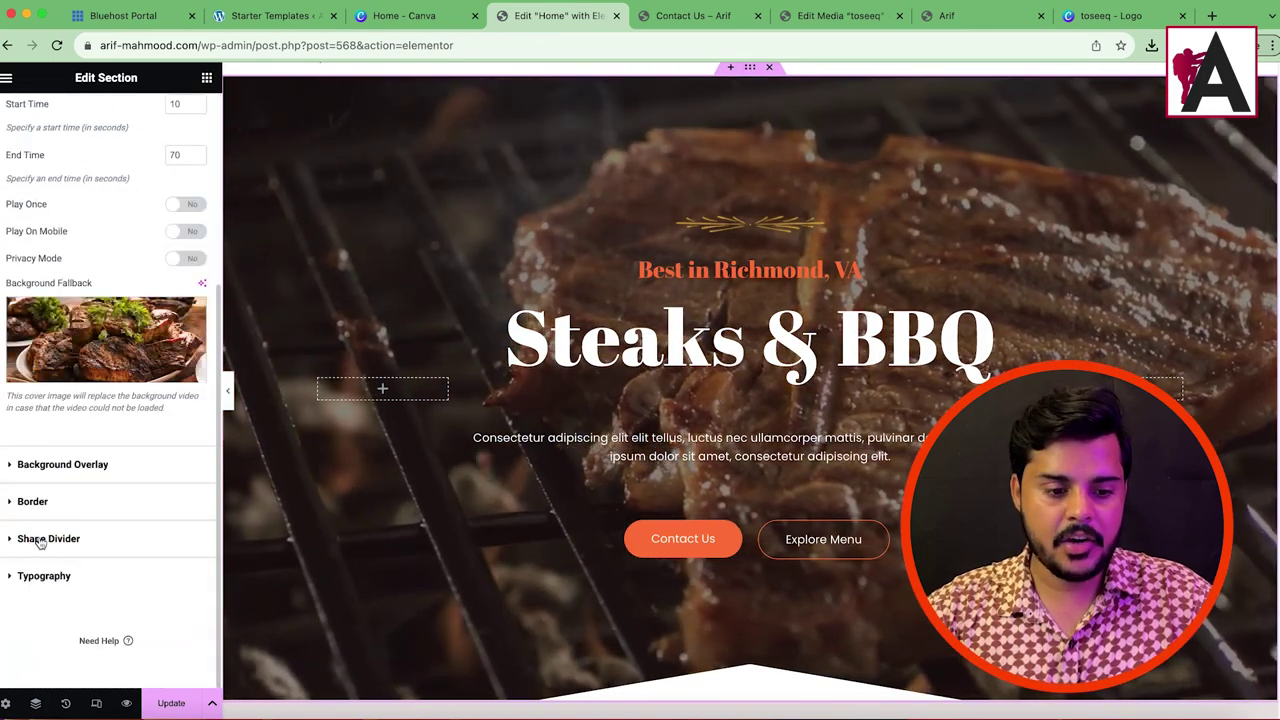
pyautogui.click(48, 538)
pyautogui.click(157, 316)
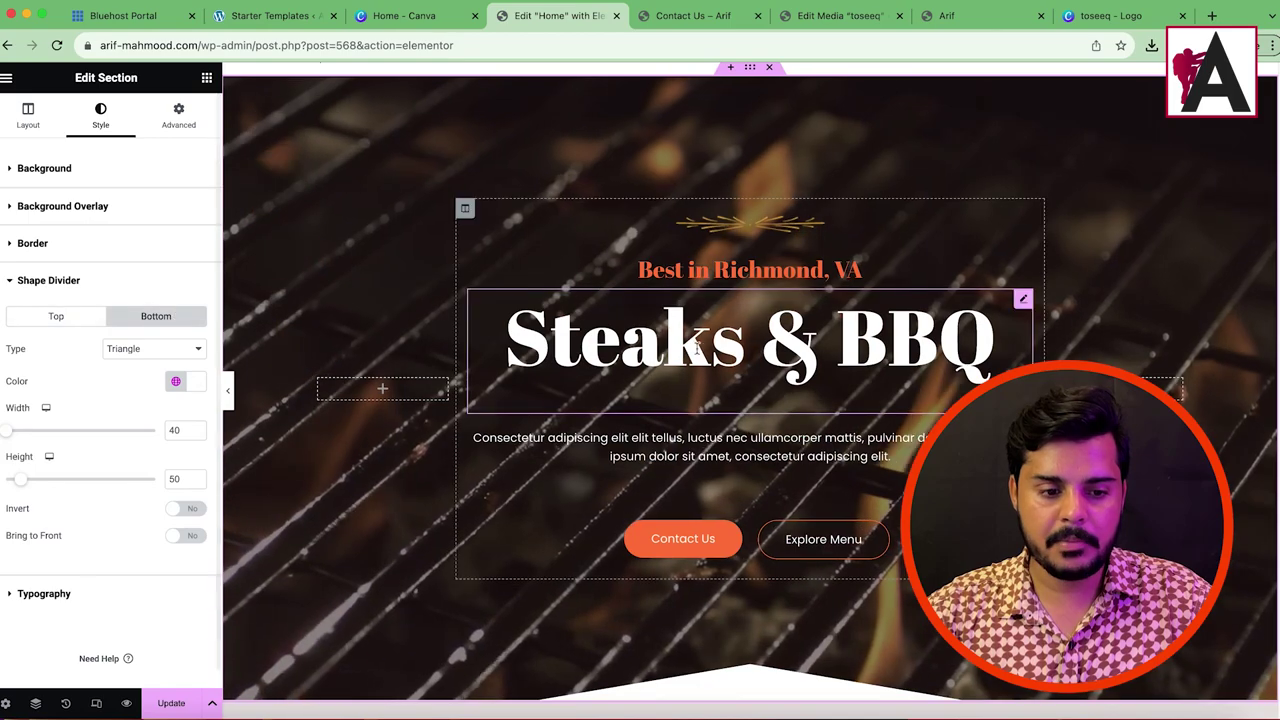
pyautogui.scroll(-5, 561, 380)
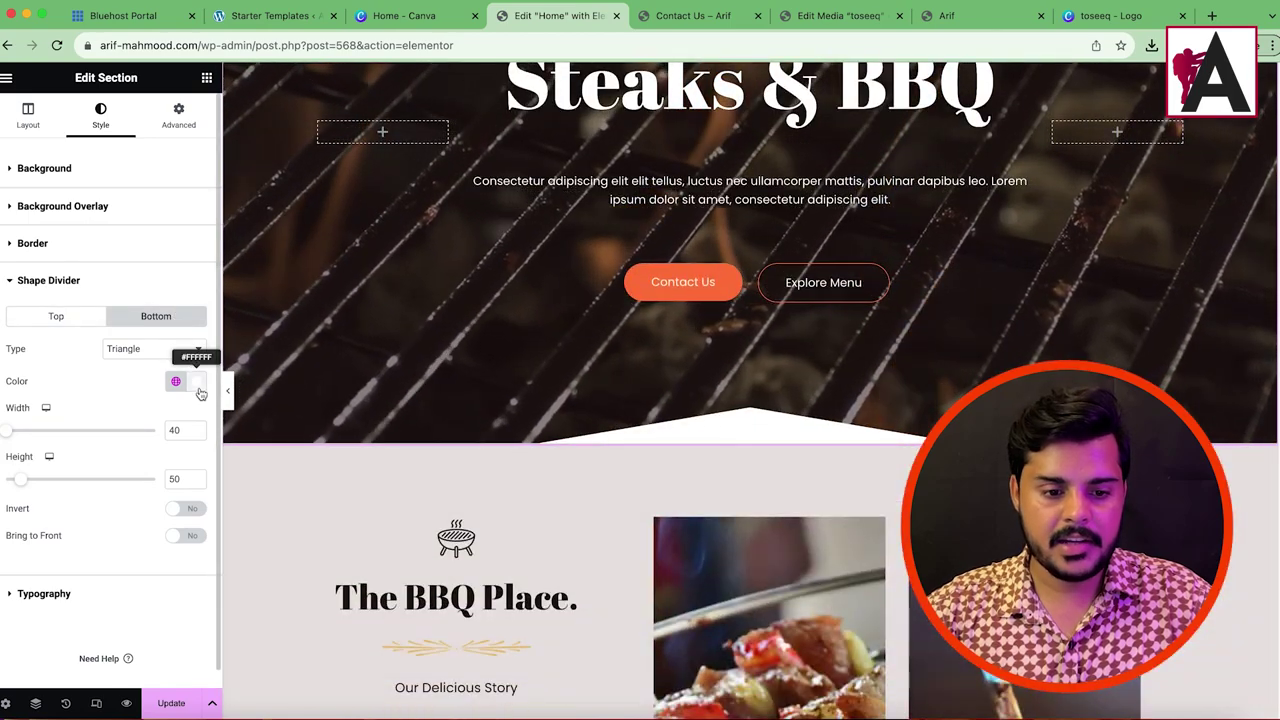
# Step: Paste #E9E4E4 as the bottom divider colour and preview the page
pyautogui.click(195, 381)
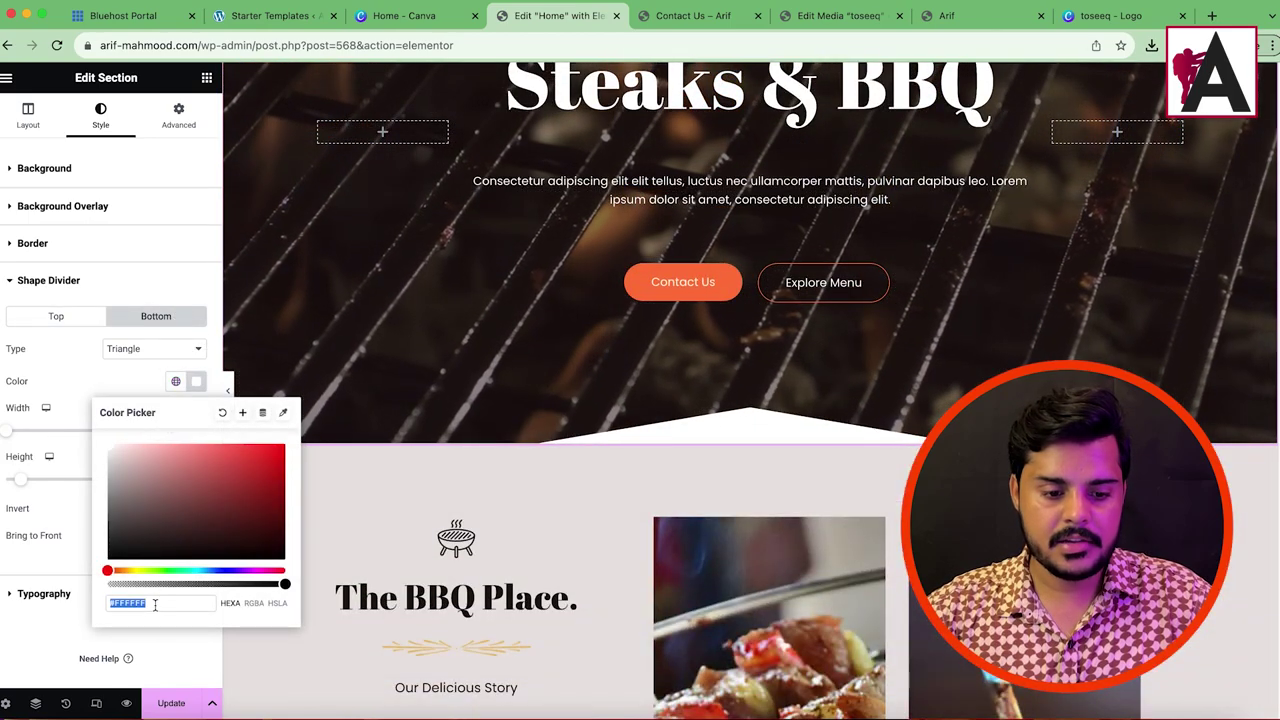
pyautogui.rightClick(200, 603)
pyautogui.click(285, 517)
pyautogui.click(45, 631)
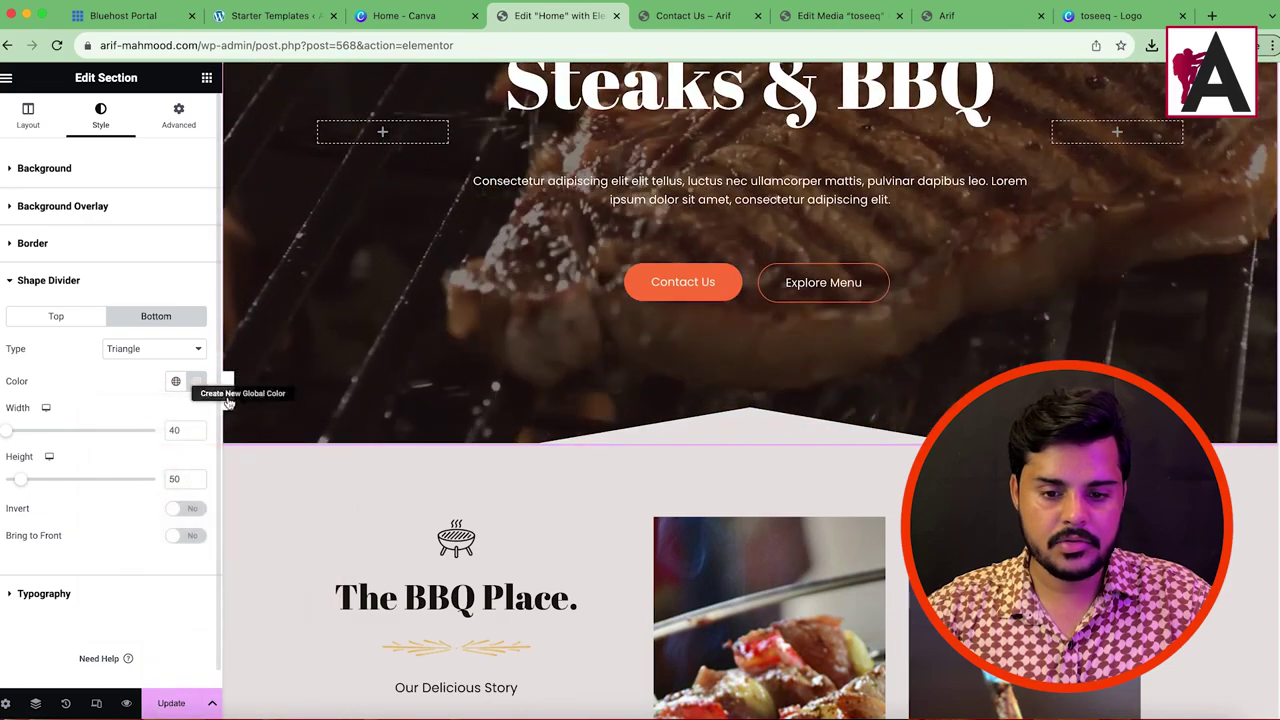
pyautogui.click(228, 396)
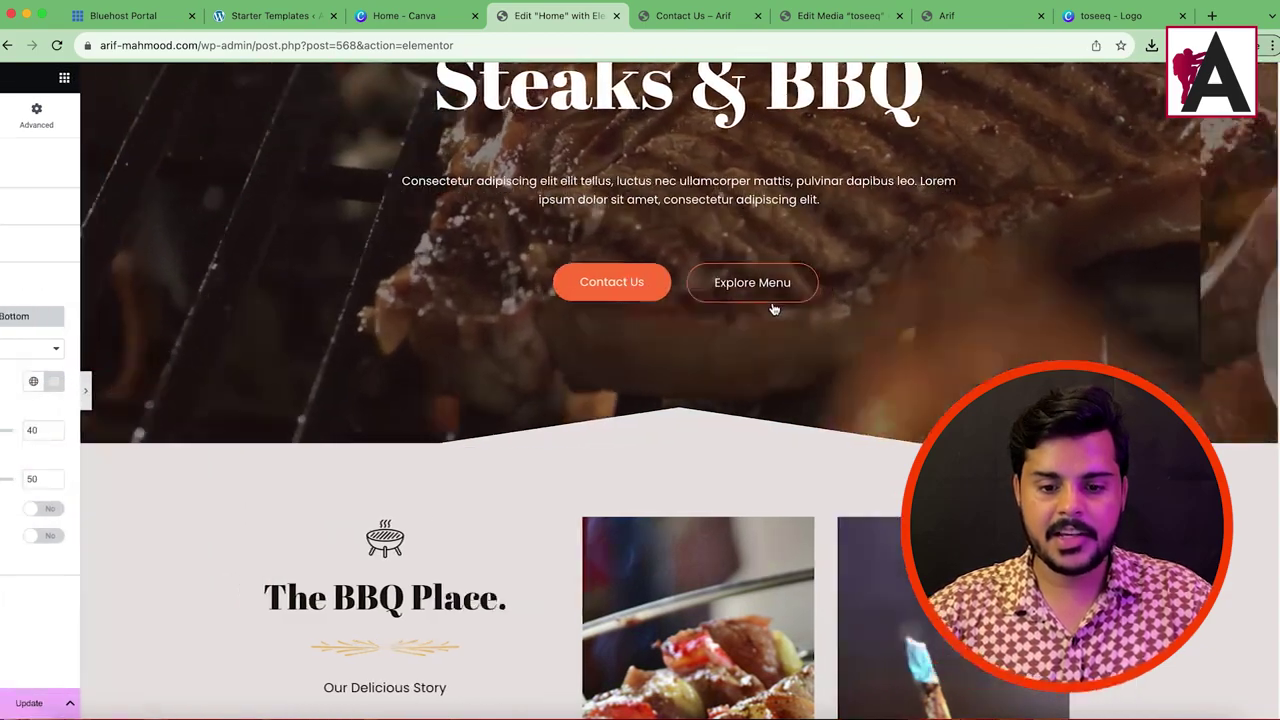
pyautogui.scroll(-4, 591, 460)
pyautogui.scroll(5, 591, 460)
pyautogui.scroll(-10, 593, 465)
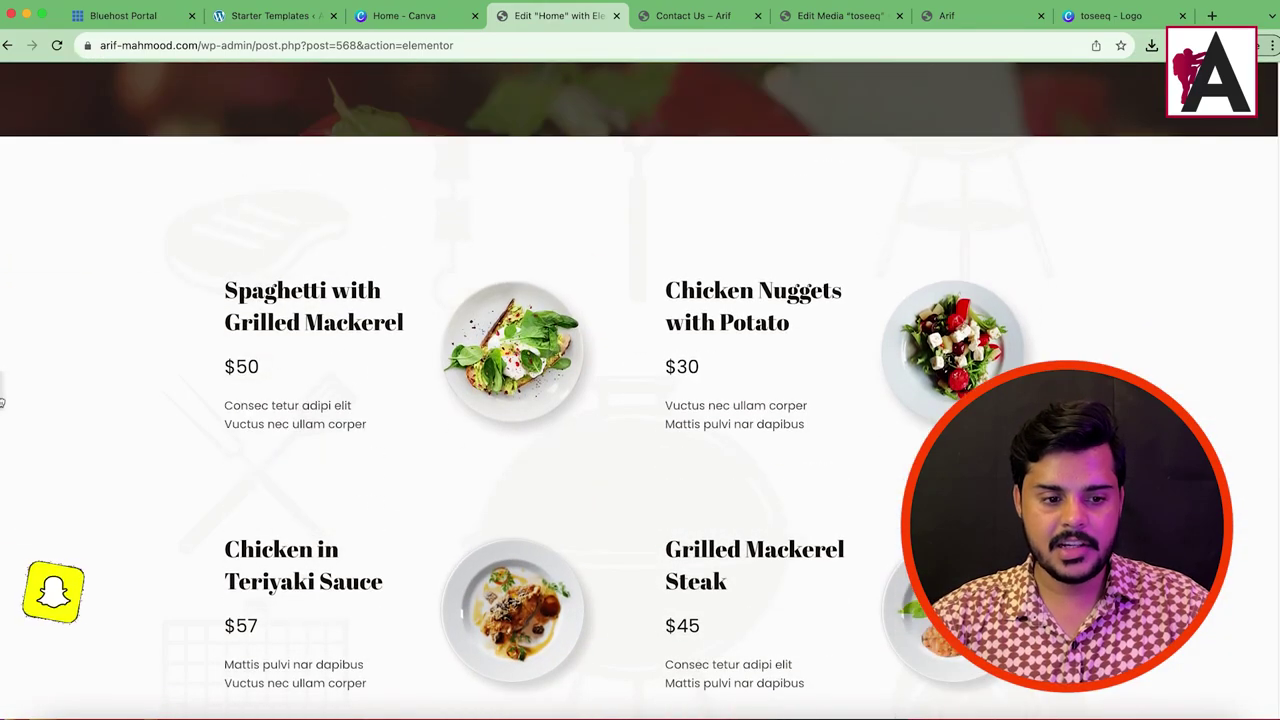
# Step: Open the Spaghetti with Grilled Mackerel image settings and close the Media Library without changing the image
pyautogui.click(2, 400)
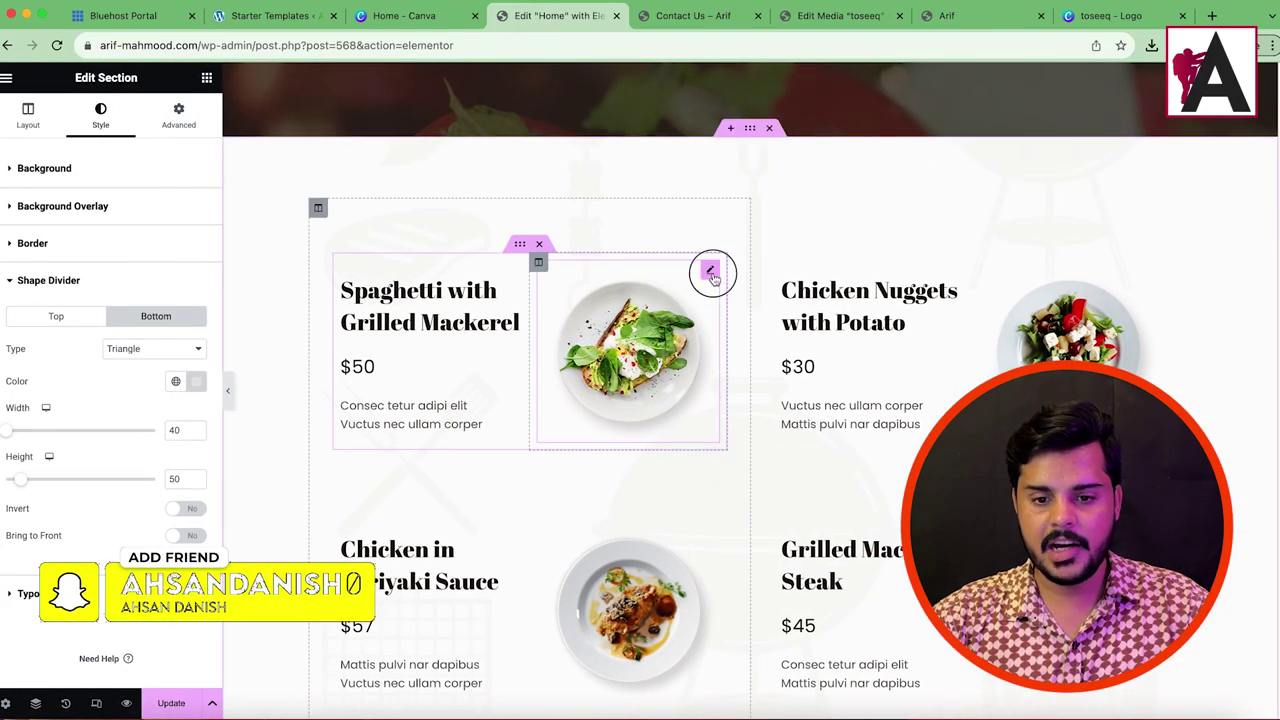
pyautogui.click(711, 273)
pyautogui.click(94, 270)
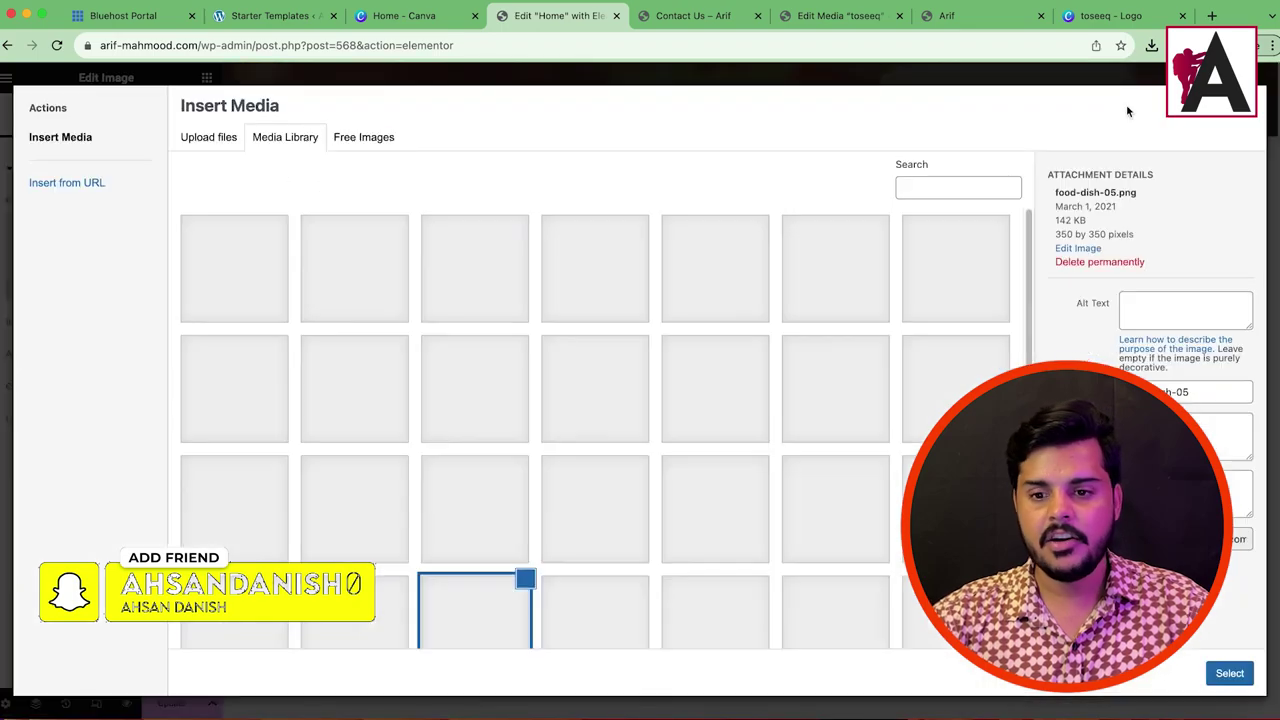
pyautogui.press('Escape')
# Step: Delete the Chicken in Teriyaki Sauce and Grilled Mackerel Steak inner sections, leaving four dishes
pyautogui.scroll(-6, 600, 400)
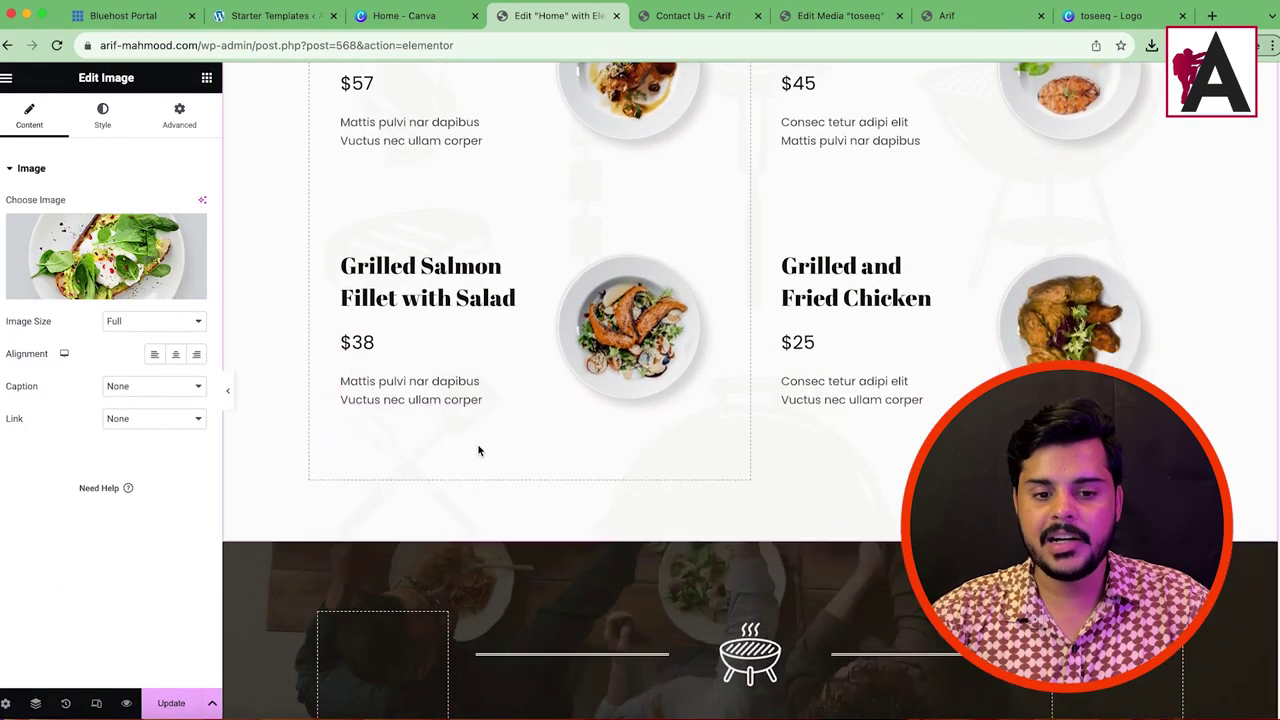
pyautogui.scroll(-5, 477, 450)
pyautogui.scroll(10, 780, 400)
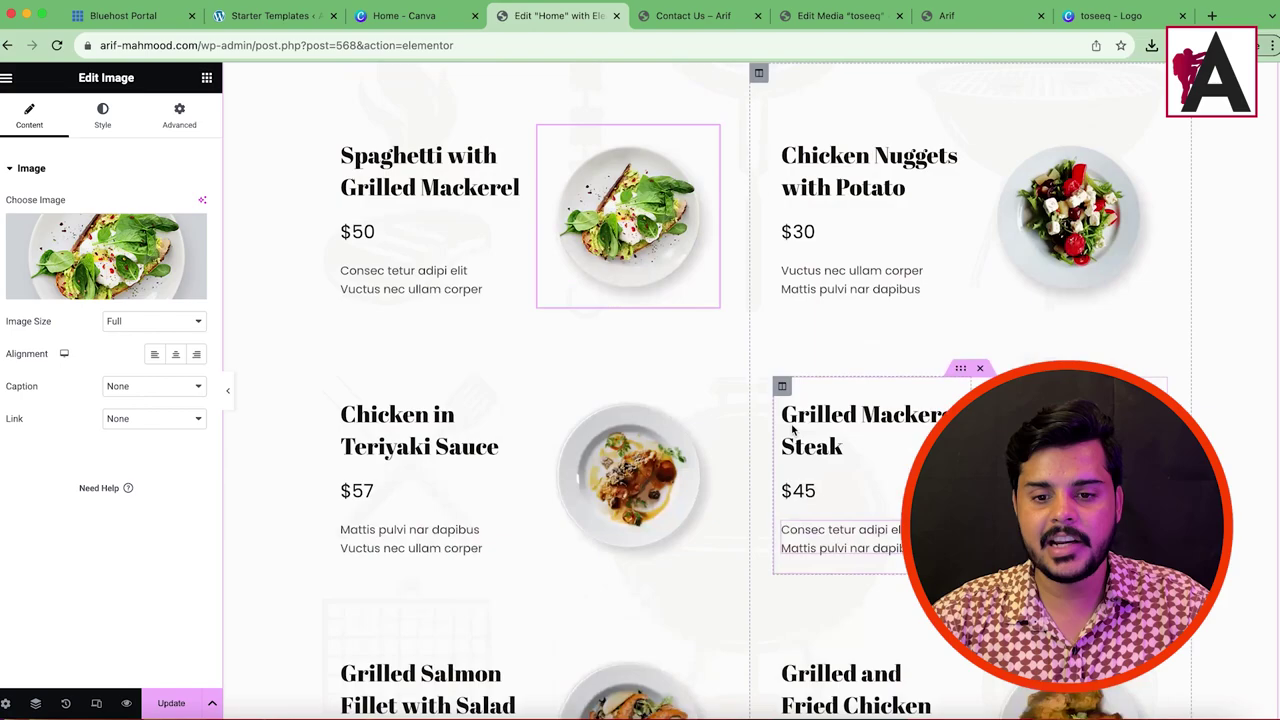
pyautogui.scroll(1, 795, 241)
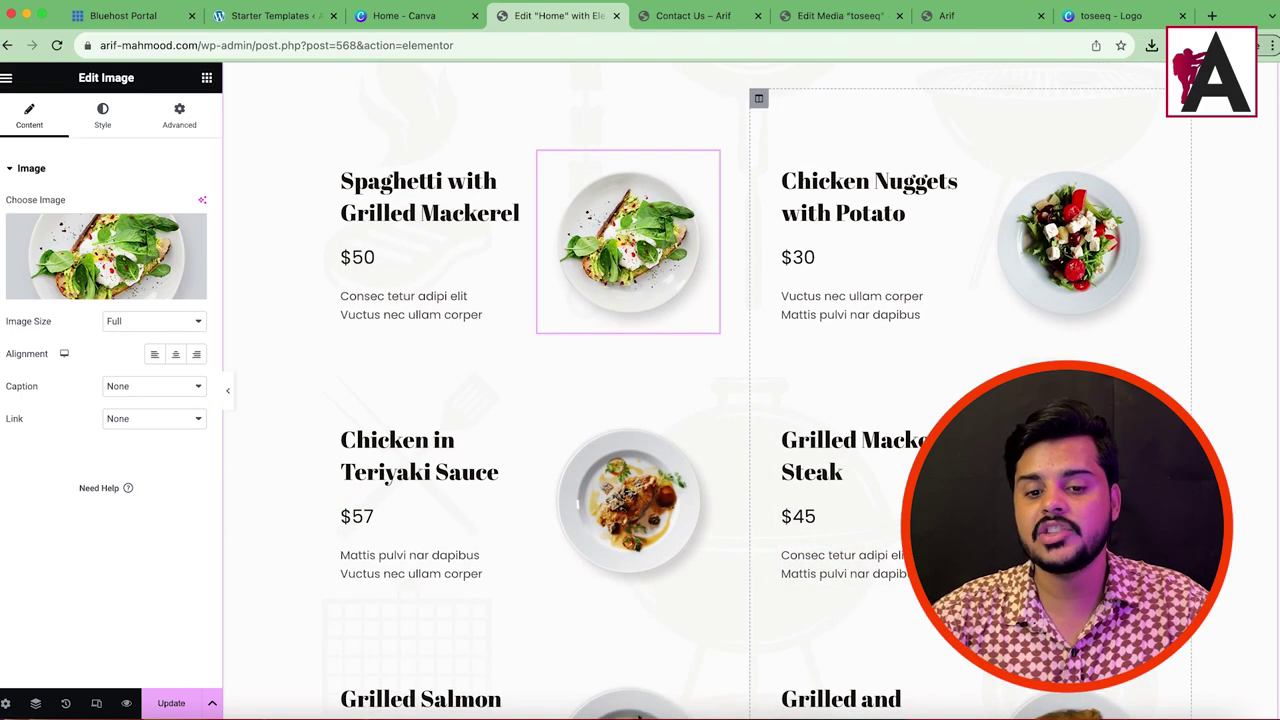
pyautogui.scroll(-3, 650, 420)
pyautogui.scroll(2, 808, 338)
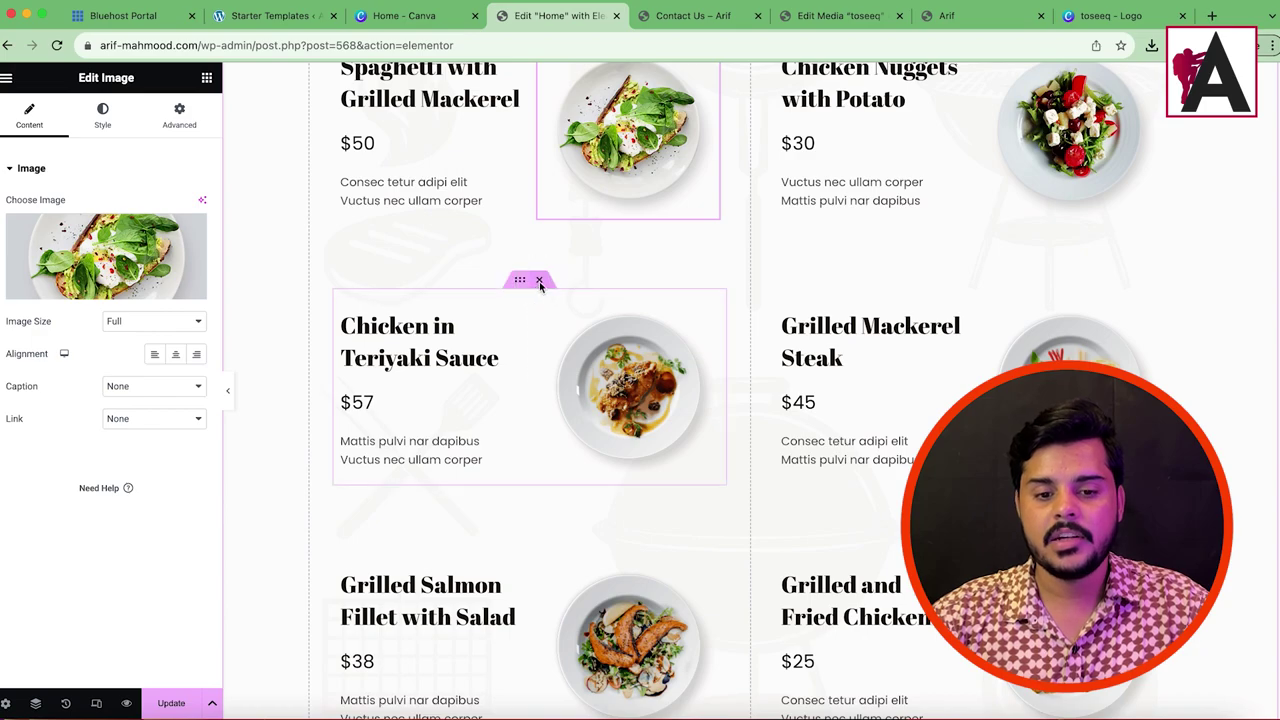
pyautogui.click(539, 281)
pyautogui.click(983, 280)
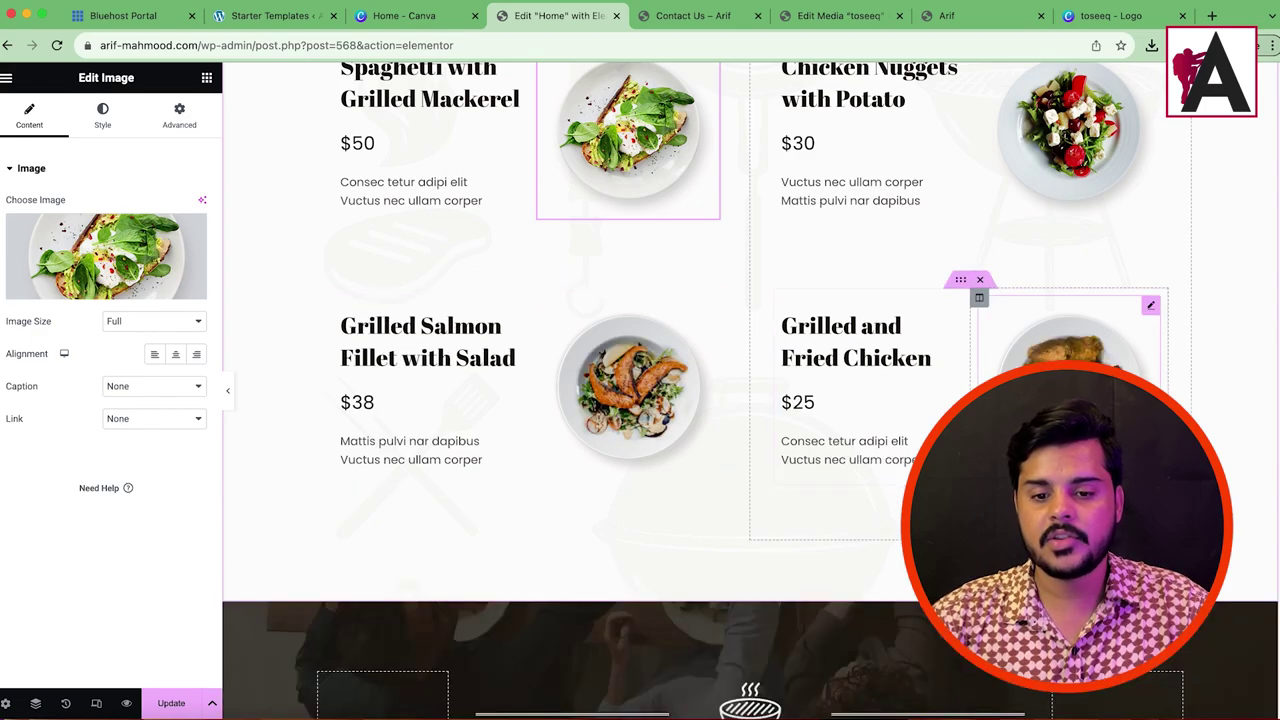
pyautogui.scroll(4, 874, 357)
pyautogui.scroll(-2, 600, 440)
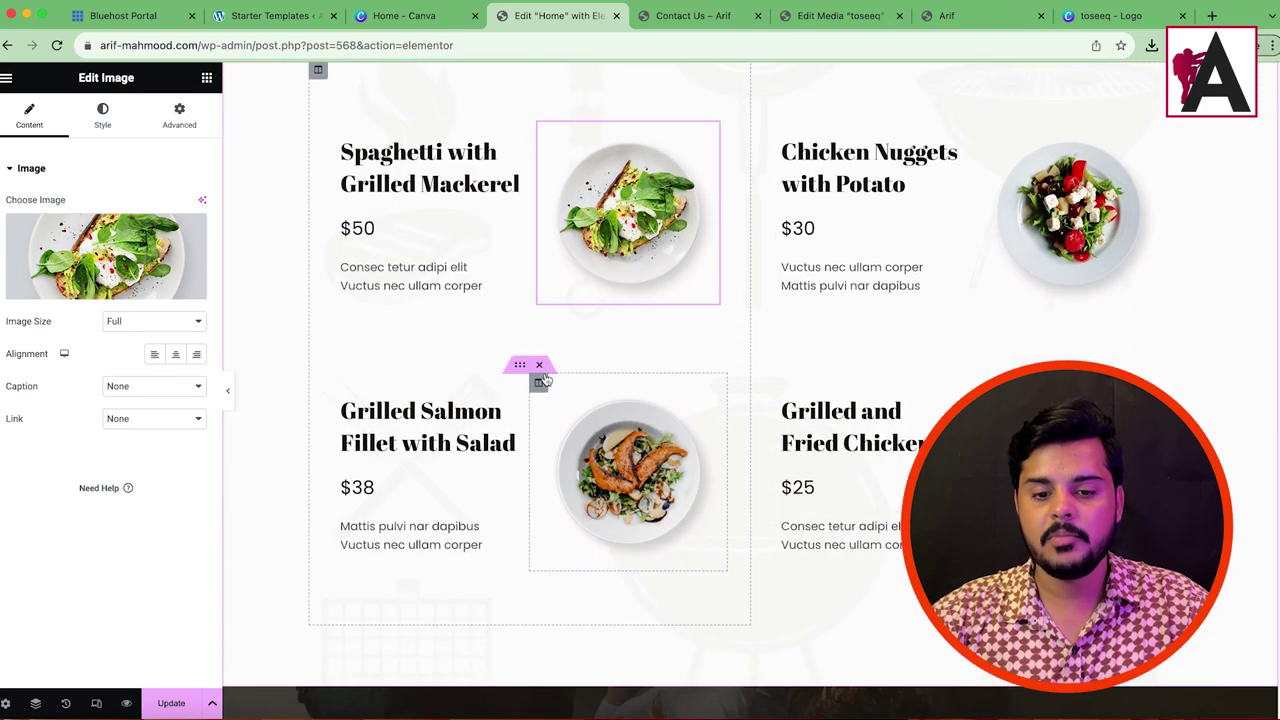
# Step: Duplicate the Grilled Salmon and Grilled and Fried Chicken blocks, then undo the duplication
pyautogui.rightClick(519, 369)
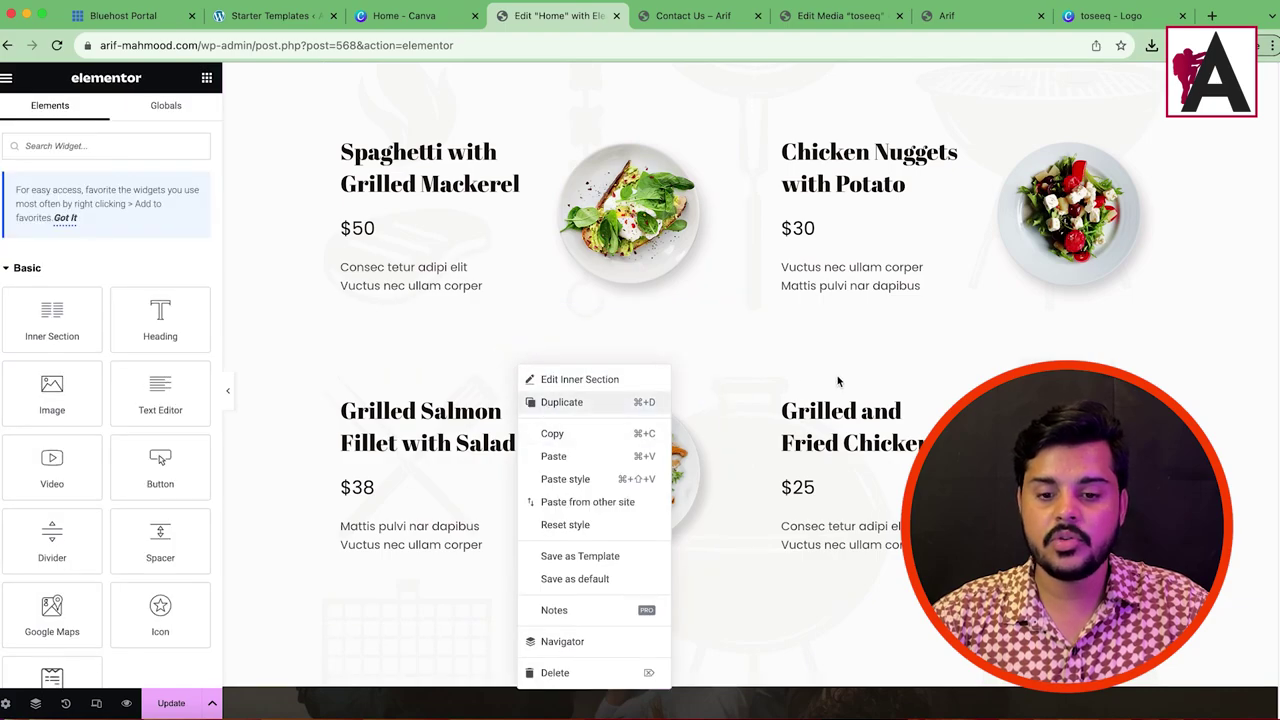
pyautogui.press('super+d')
pyautogui.rightClick(959, 367)
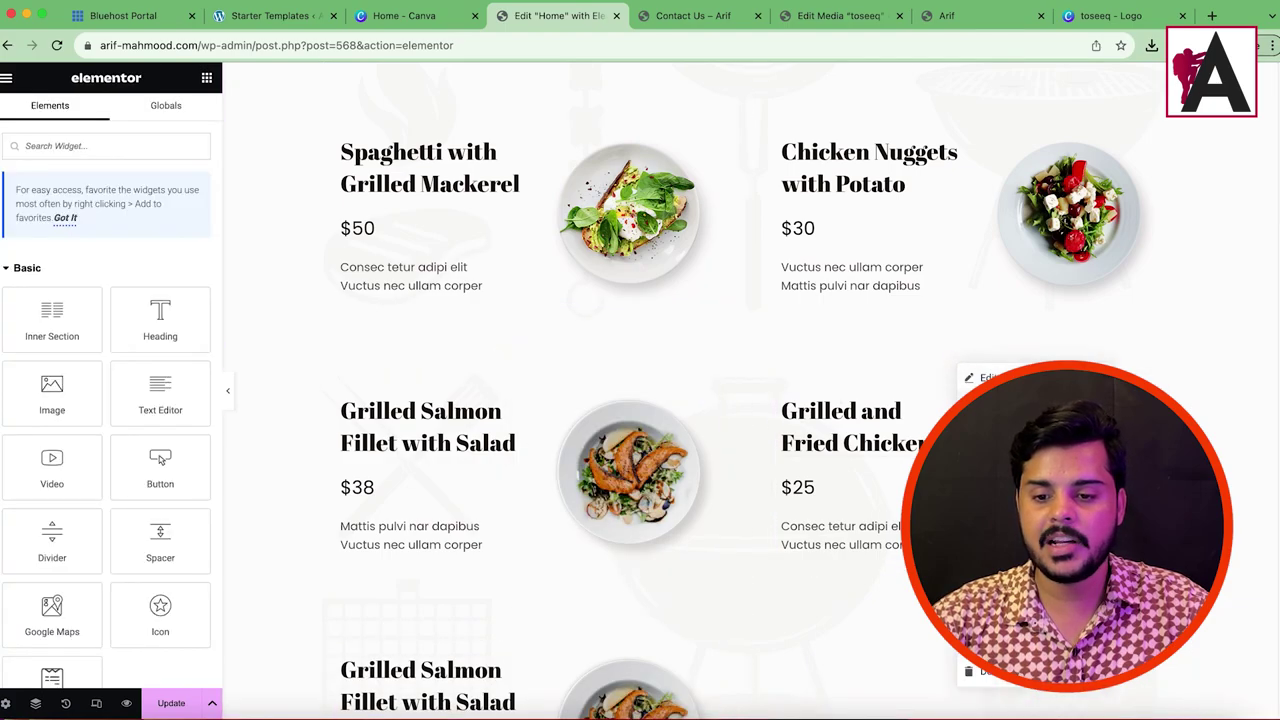
pyautogui.press('super+d')
pyautogui.scroll(-2, 788, 413)
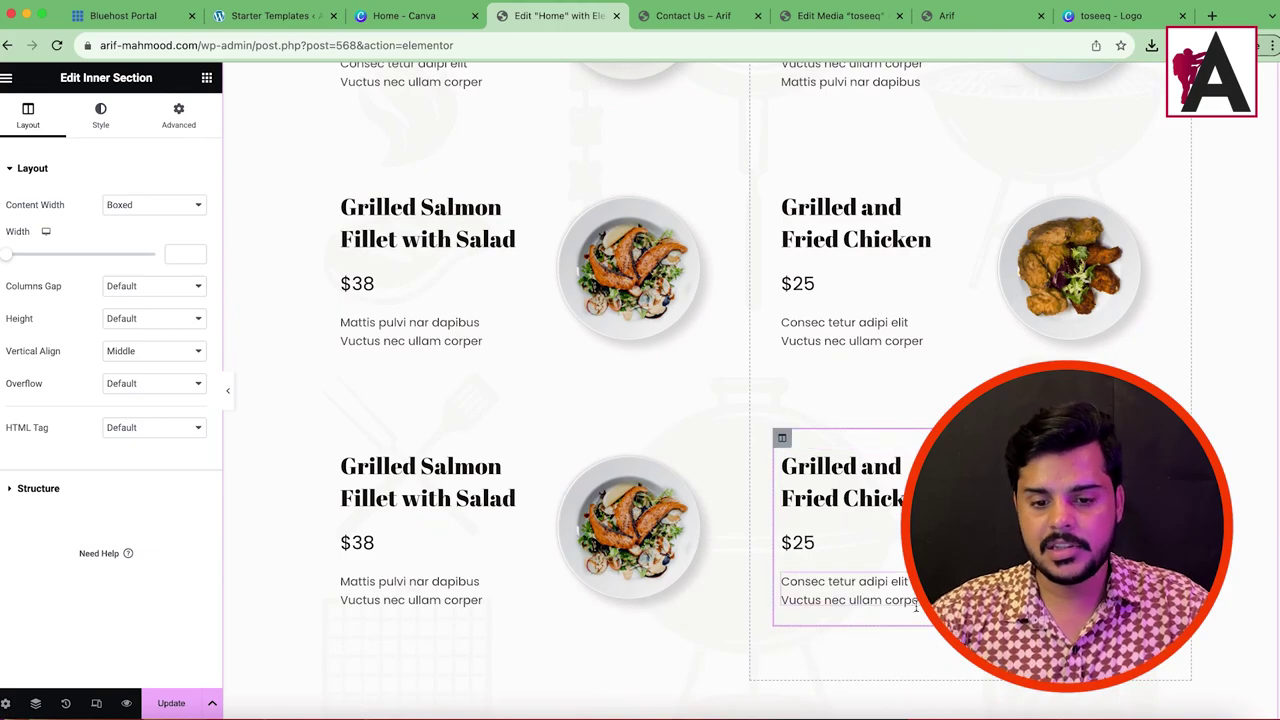
pyautogui.press('super+z')
pyautogui.press('super+z')
# Step: Select the salmon image and Grilled Salmon Fillet with Salad heading, then save the Home page with Update
pyautogui.click(643, 183)
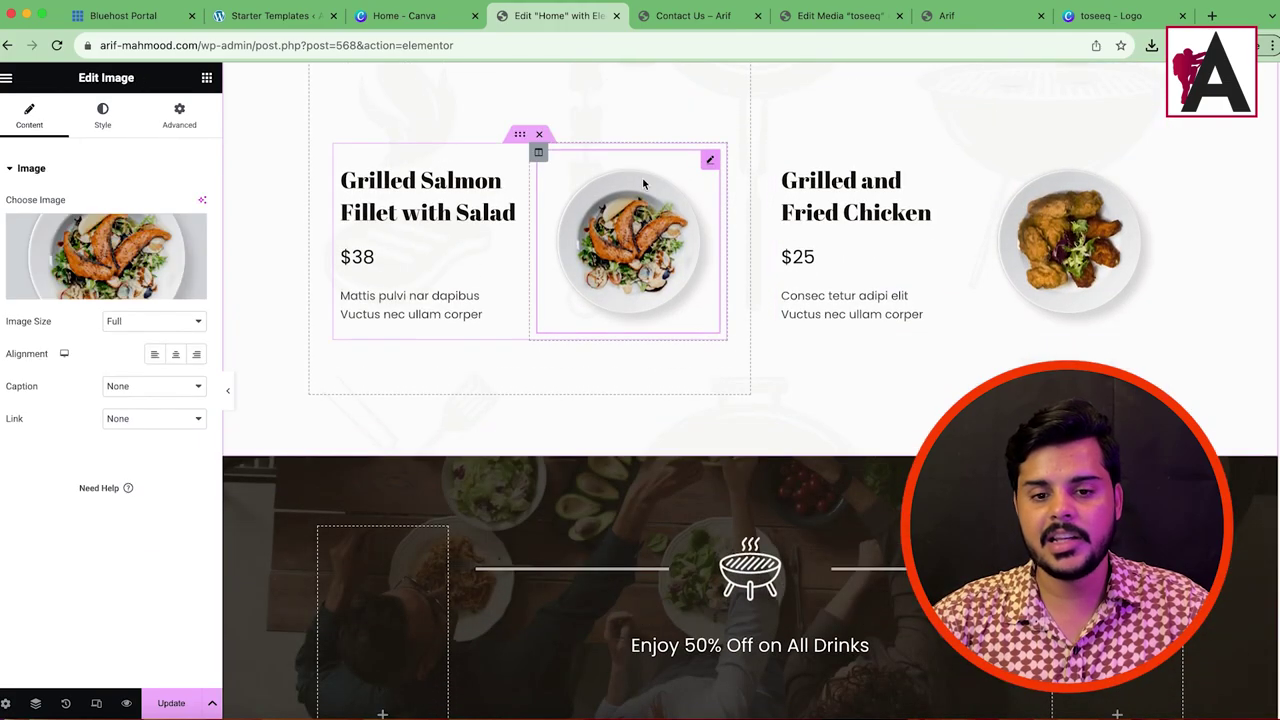
pyautogui.click(401, 194)
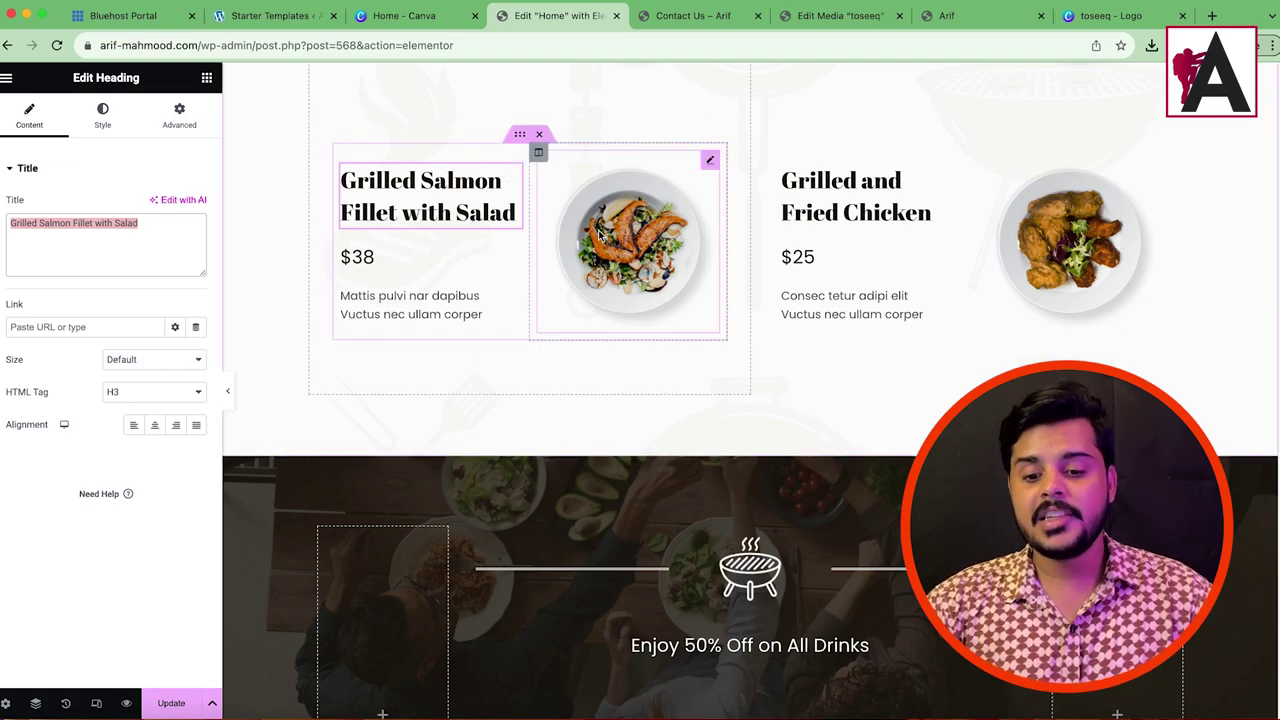
pyautogui.scroll(-10, 640, 330)
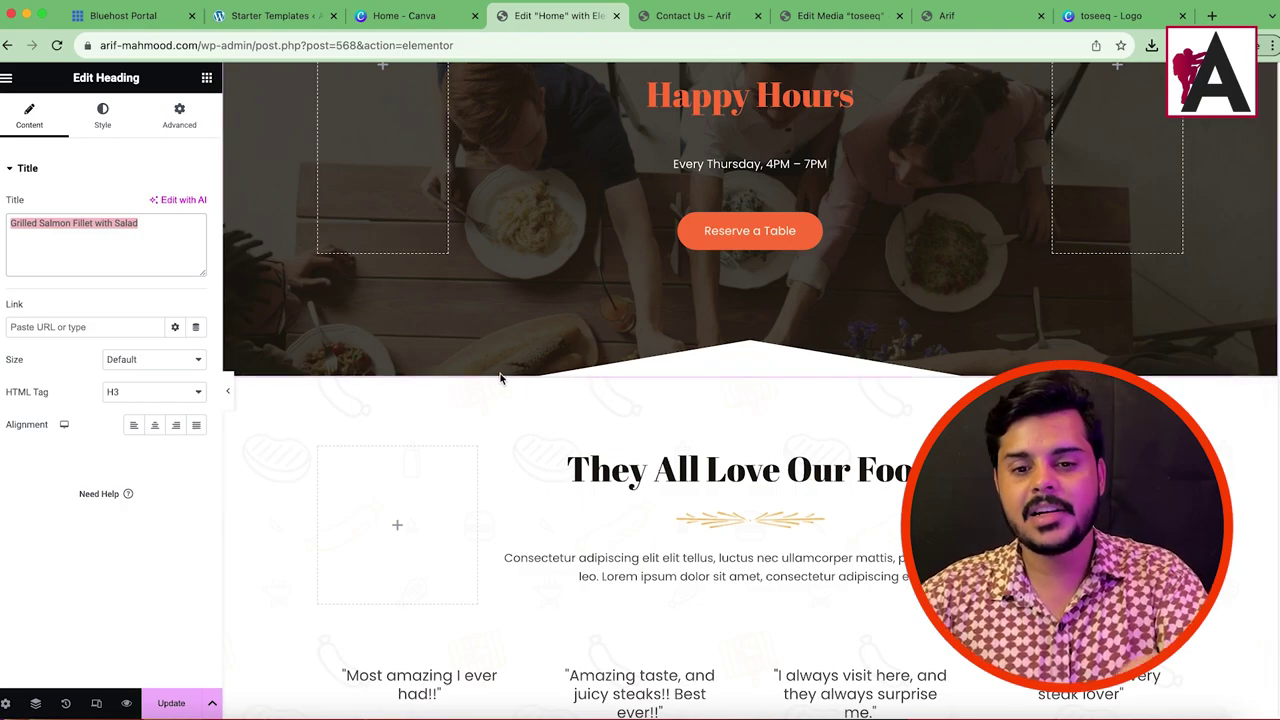
pyautogui.scroll(20, 501, 378)
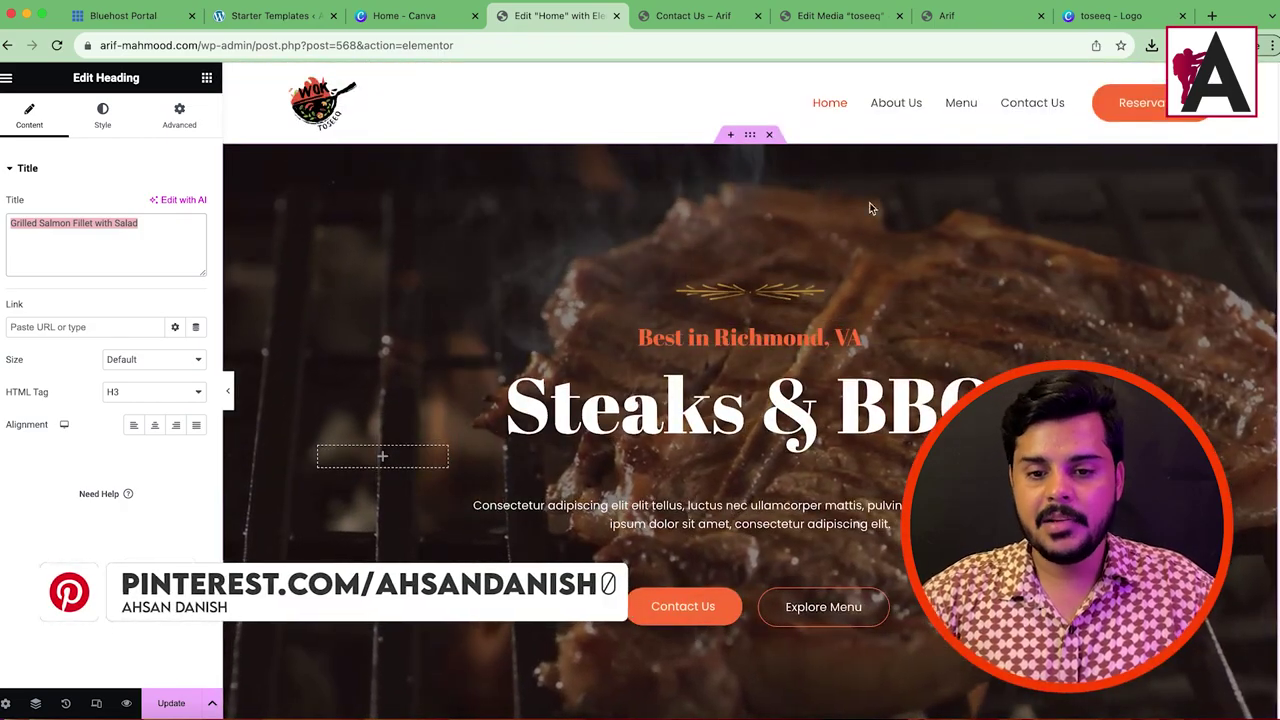
pyautogui.click(171, 703)
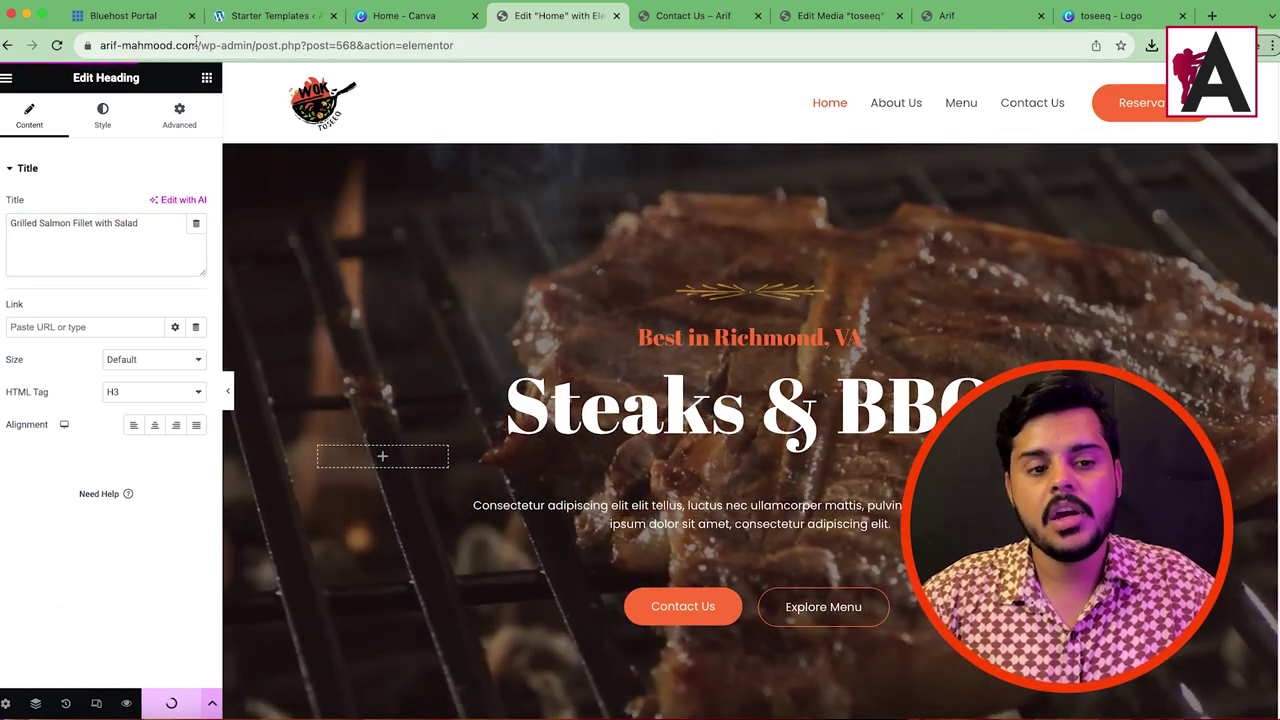
# Step: Trim the editor path from the address to load the site's home page
pyautogui.moveTo(235, 45); pyautogui.dragTo(789, 66)
pyautogui.press('BackSpace')
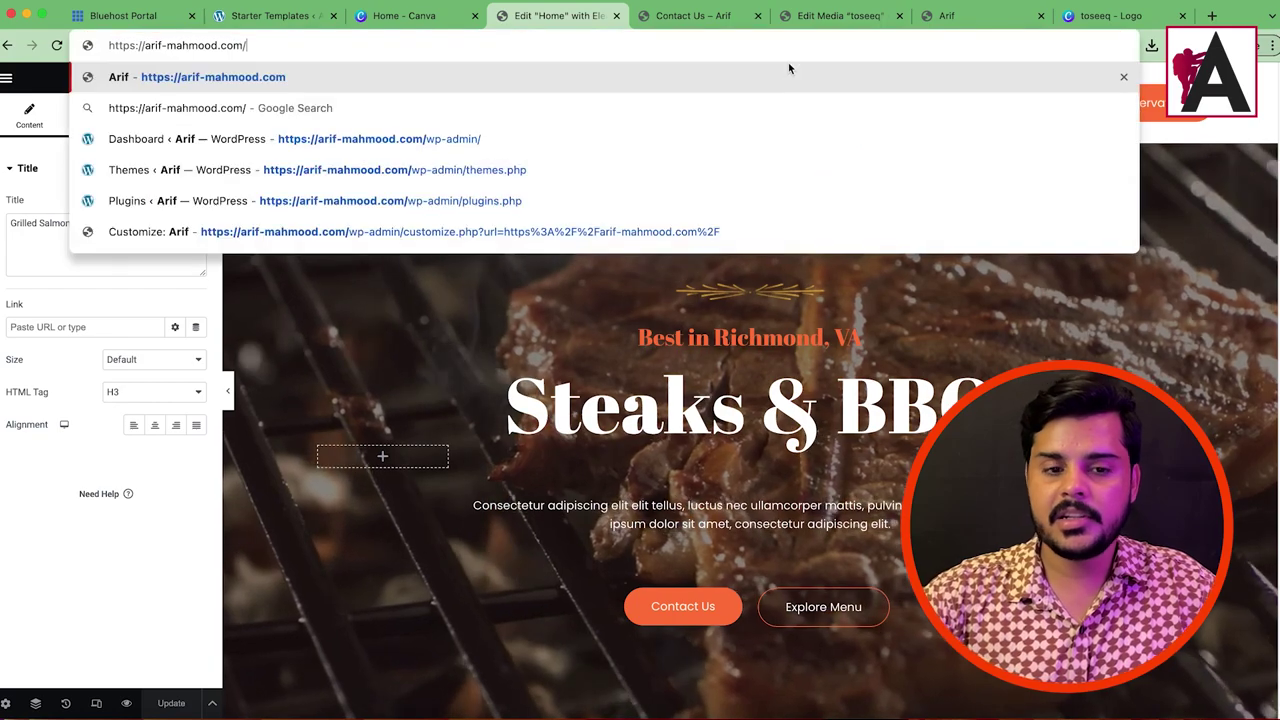
pyautogui.press('Return')
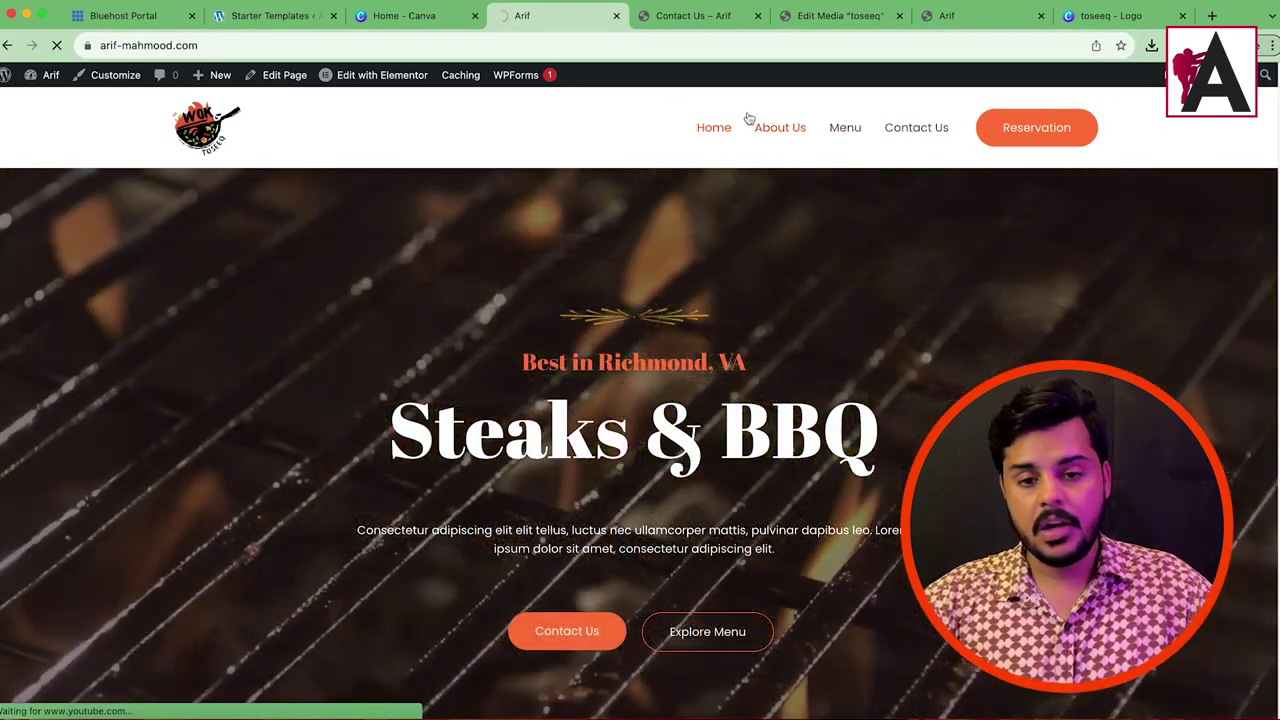
# Step: Go to the About Us page and open it with Edit with Elementor
pyautogui.click(757, 124)
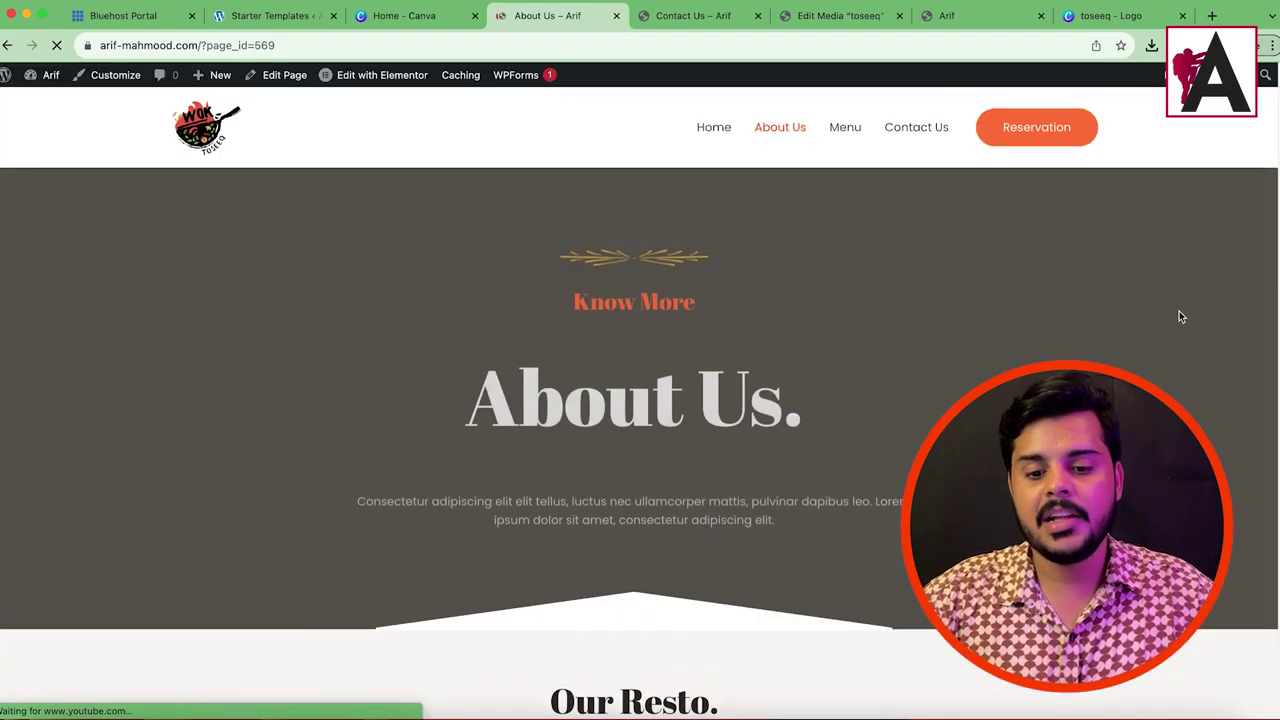
pyautogui.scroll(-10, 551, 211)
pyautogui.scroll(-5, 702, 444)
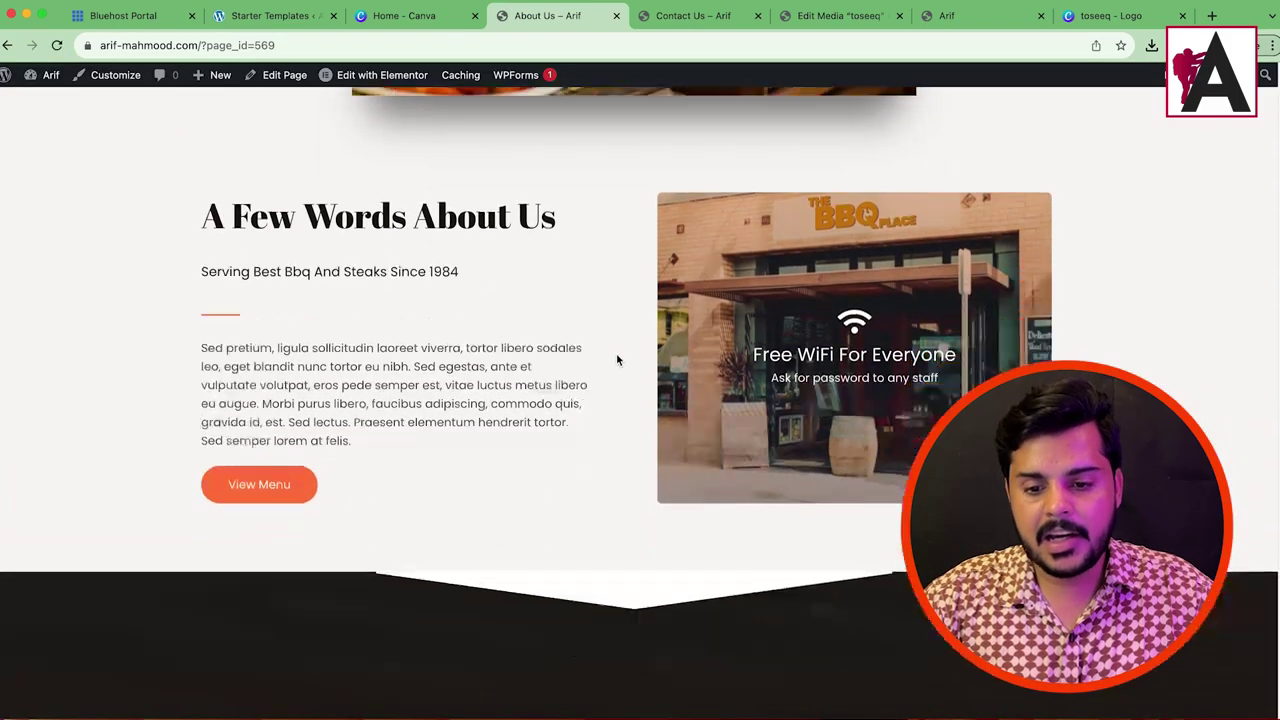
pyautogui.moveTo(865, 197); pyautogui.dragTo(684, 268)
pyautogui.scroll(3, 600, 330)
pyautogui.moveTo(201, 388); pyautogui.dragTo(512, 515)
pyautogui.scroll(8, 512, 515)
pyautogui.click(368, 78)
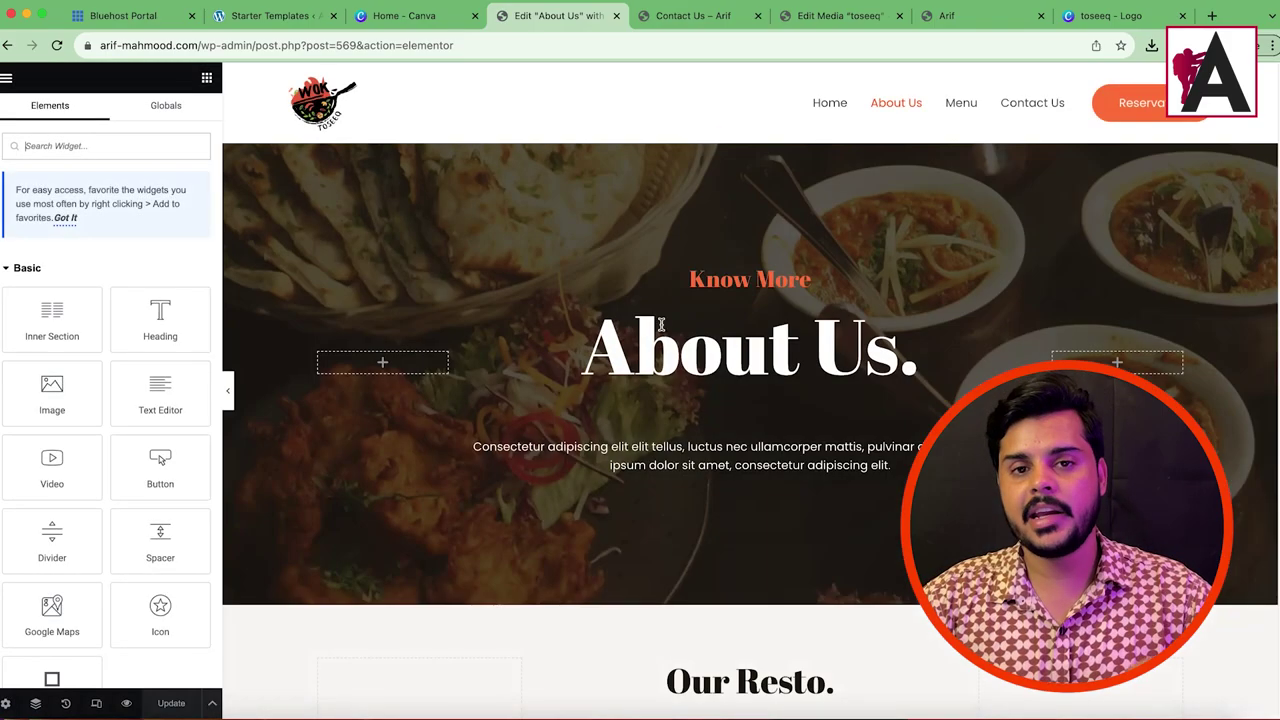
# Step: Select the About Us and Know More headings and the Sed pretium paragraph
pyautogui.click(789, 337)
pyautogui.click(750, 279)
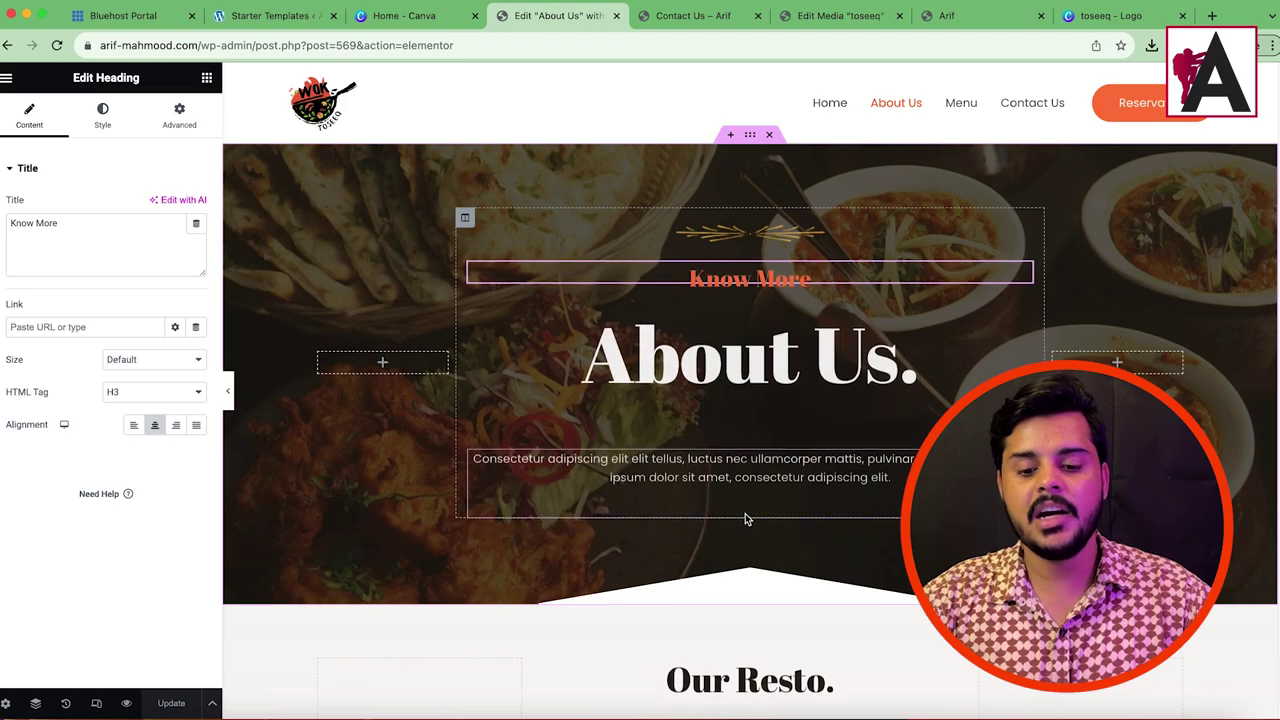
pyautogui.scroll(-3, 746, 510)
pyautogui.click(760, 472)
pyautogui.scroll(-5, 740, 420)
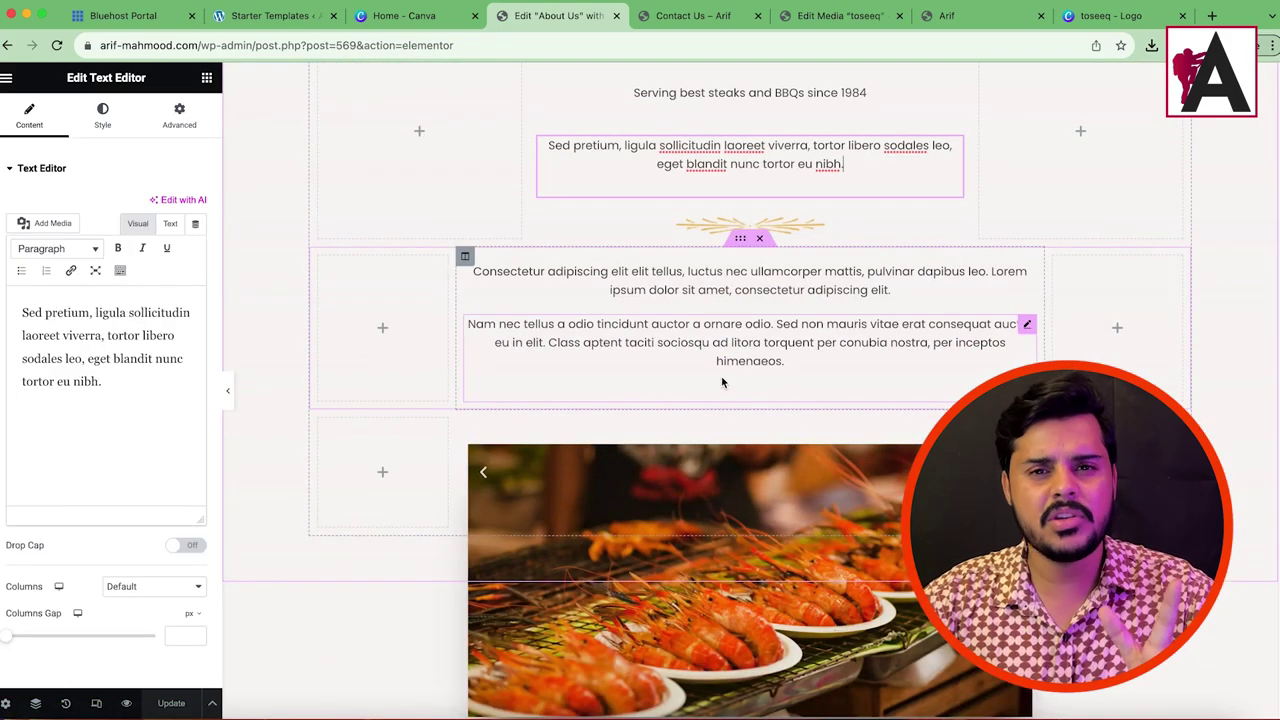
pyautogui.scroll(10, 710, 369)
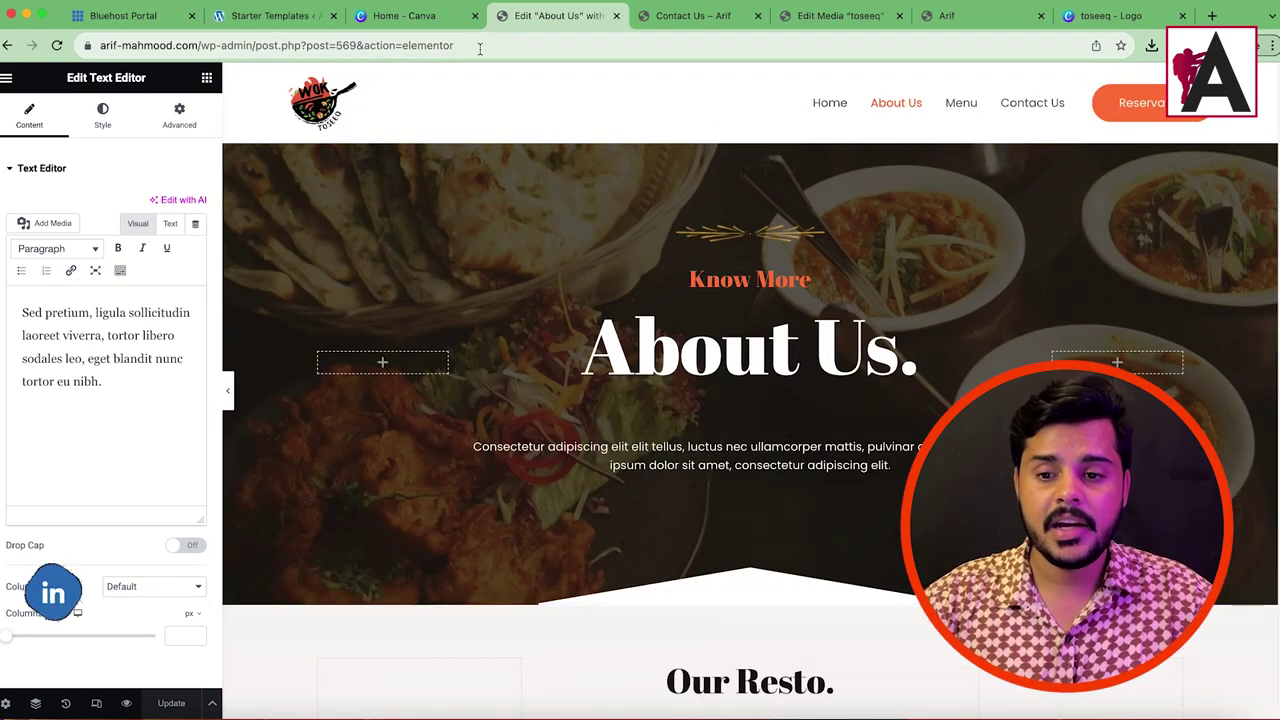
# Step: Remove the editor path from the address to load the site's home page
pyautogui.moveTo(232, 45); pyautogui.dragTo(618, 49)
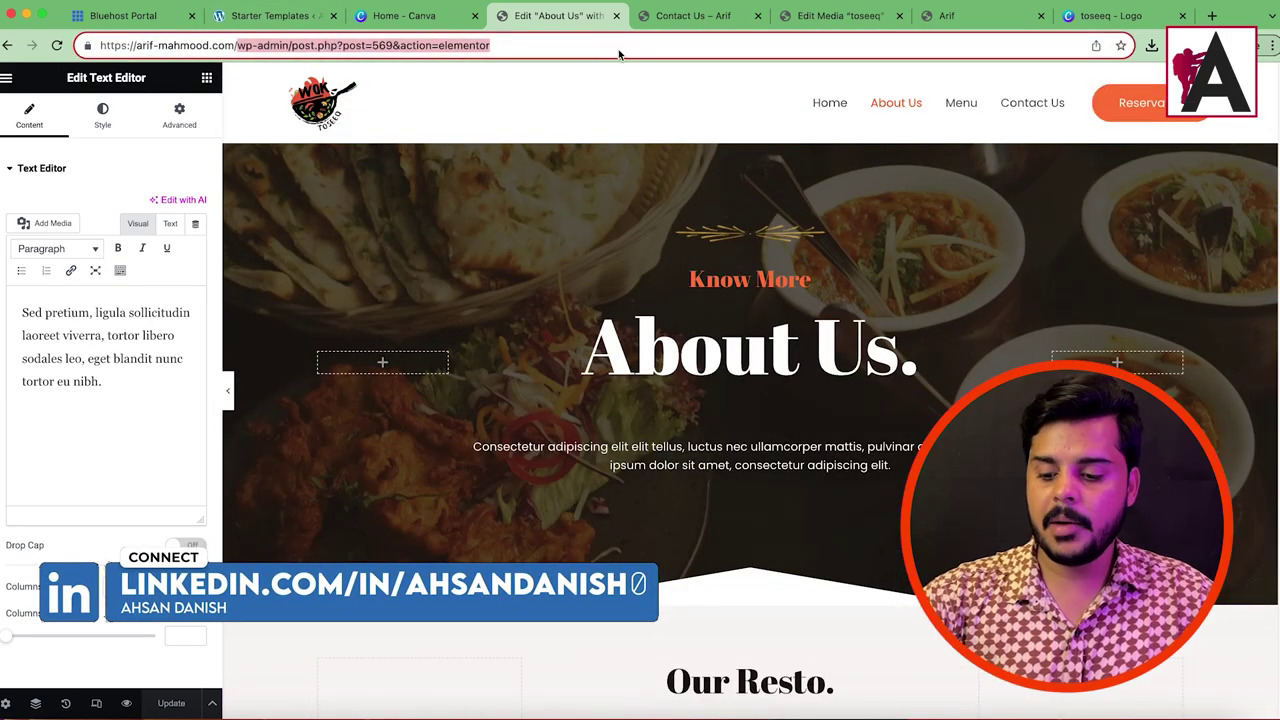
pyautogui.press('BackSpace')
pyautogui.press('Return')
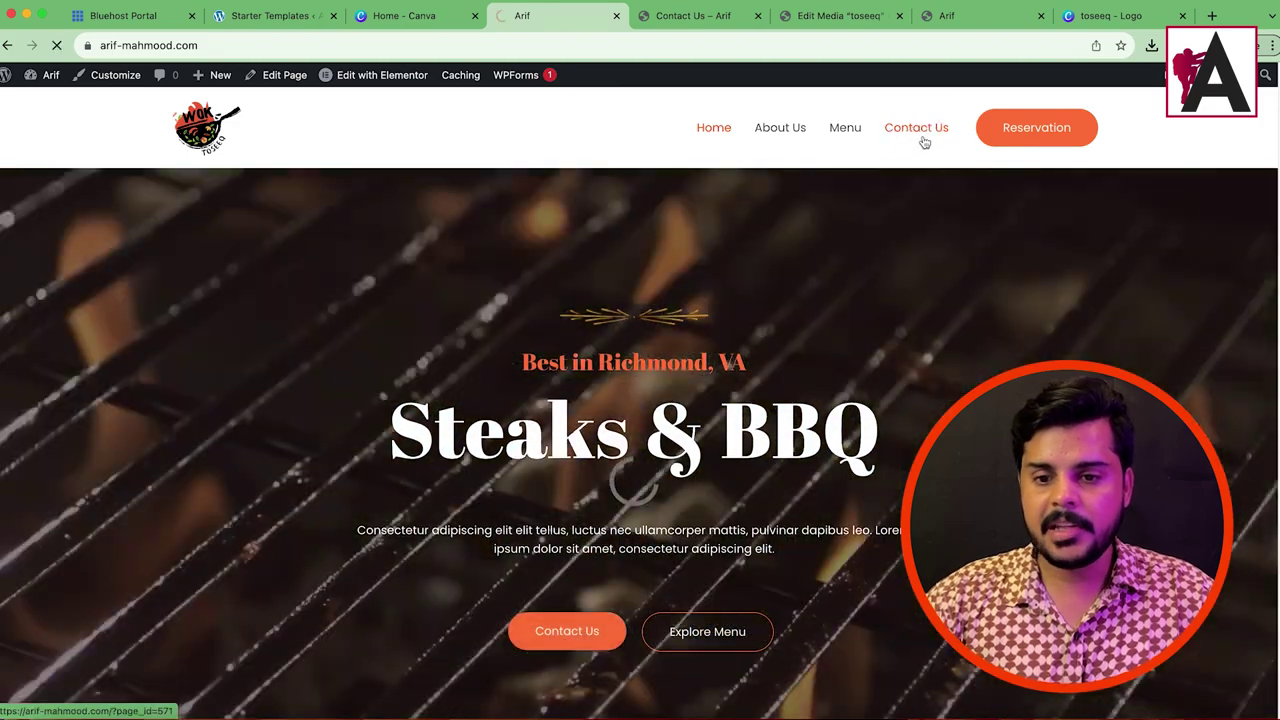
# Step: Open Contact Us in Elementor and scroll the preview to the feedback form and Richmond map
pyautogui.click(924, 130)
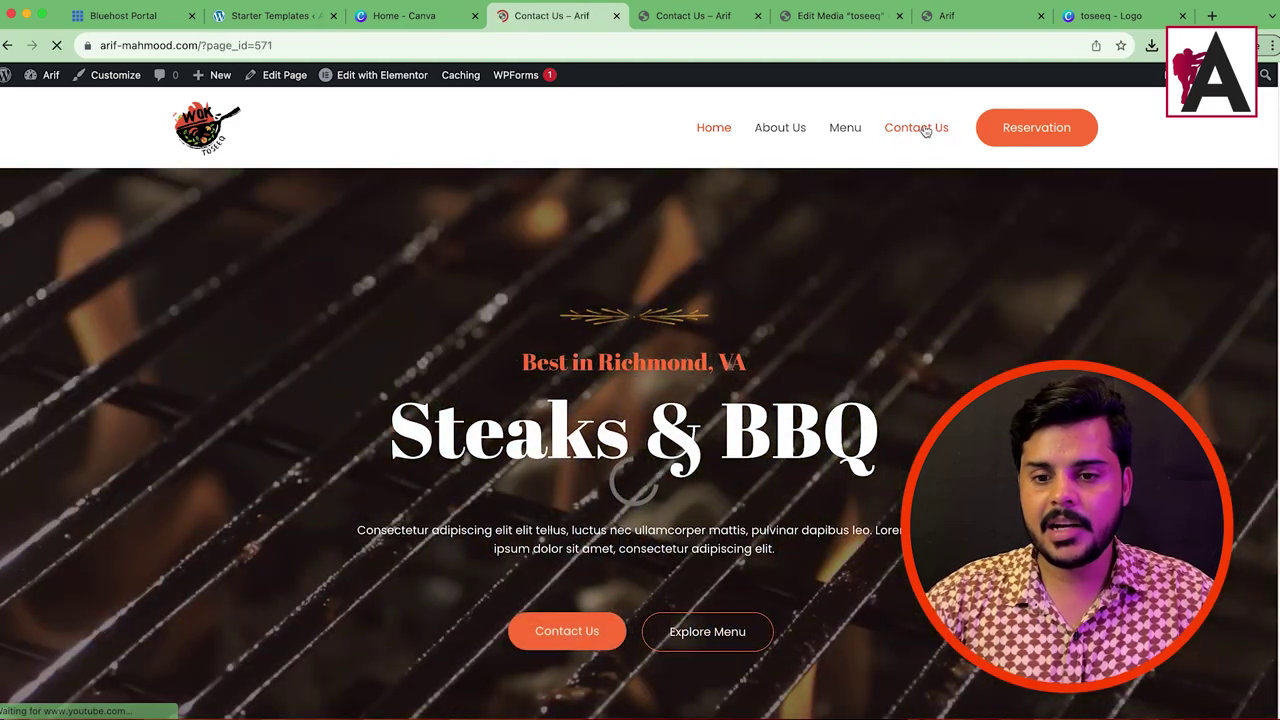
pyautogui.scroll(-10, 877, 245)
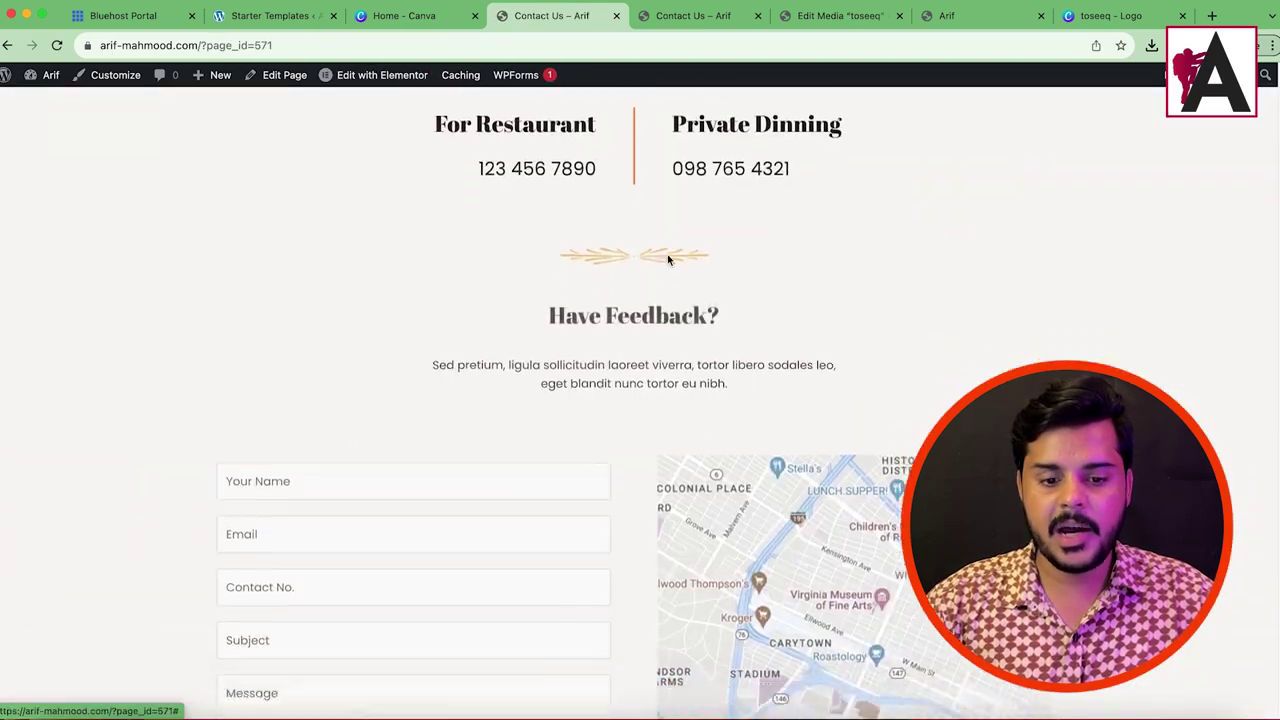
pyautogui.scroll(-3, 668, 260)
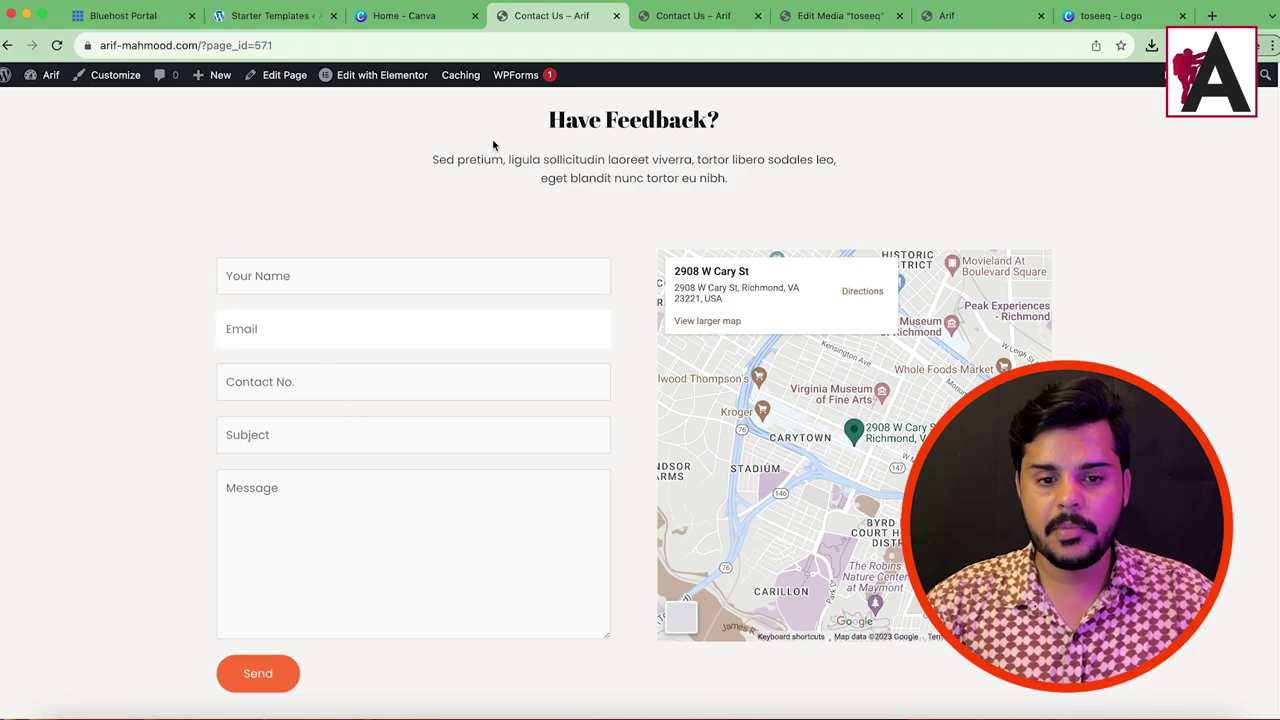
pyautogui.click(391, 80)
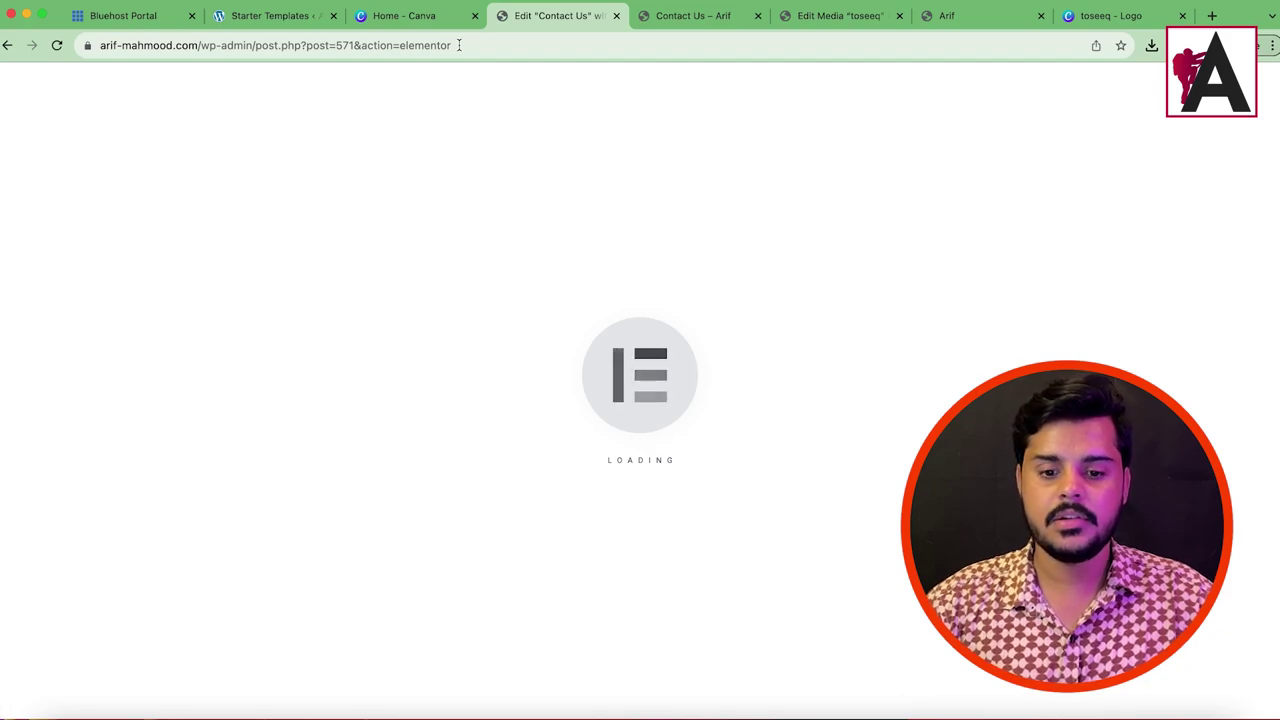
pyautogui.scroll(-10, 786, 351)
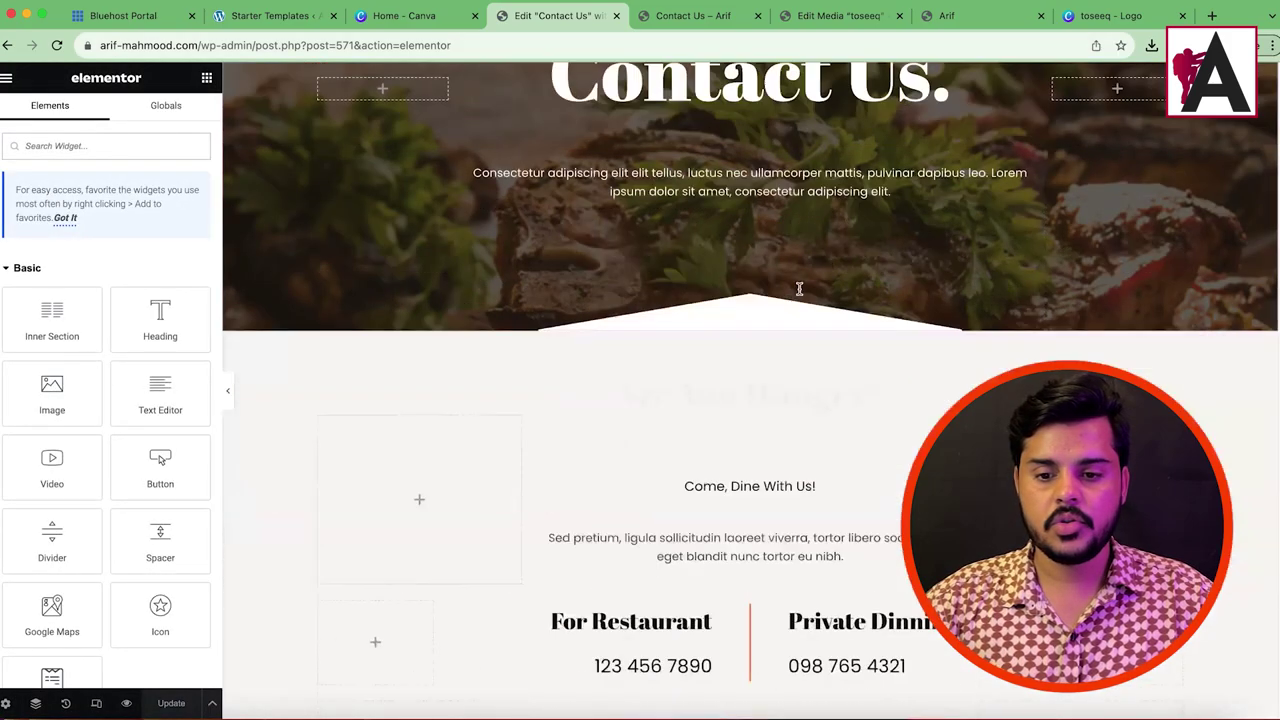
pyautogui.scroll(3, 704, 243)
pyautogui.scroll(1, 704, 243)
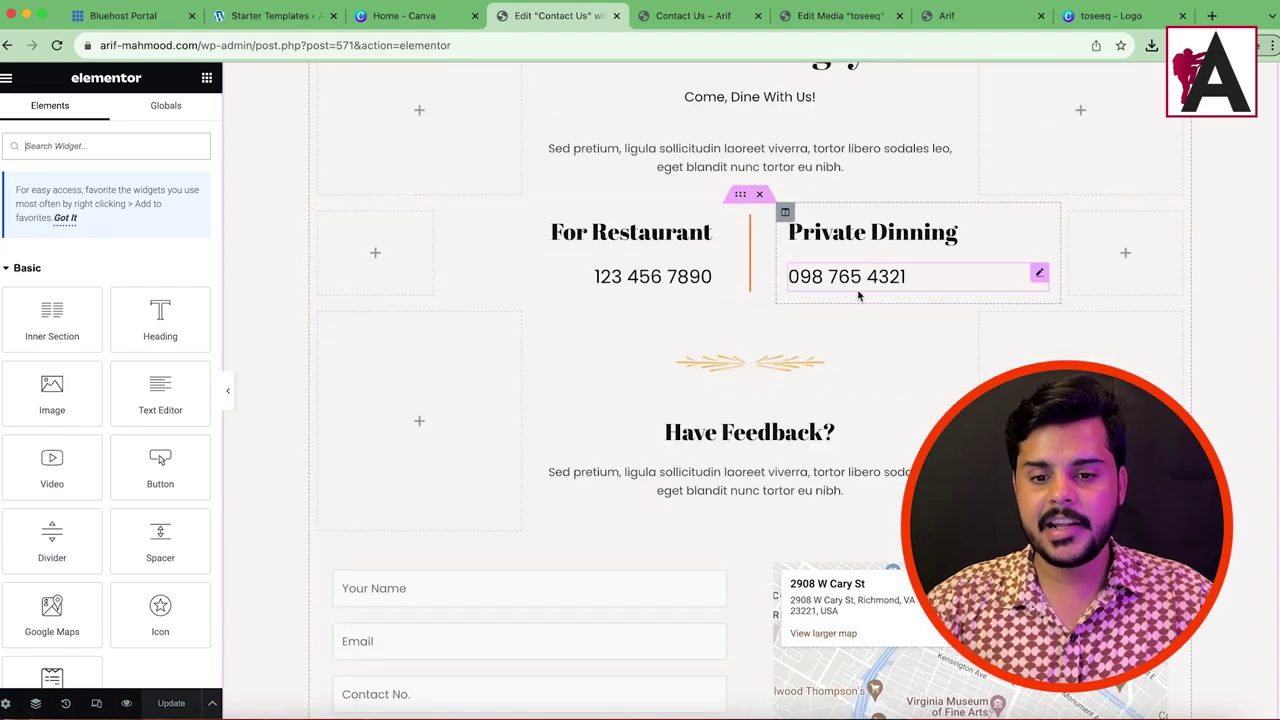
pyautogui.scroll(3, 514, 246)
pyautogui.scroll(-5, 666, 136)
pyautogui.scroll(-3, 799, 293)
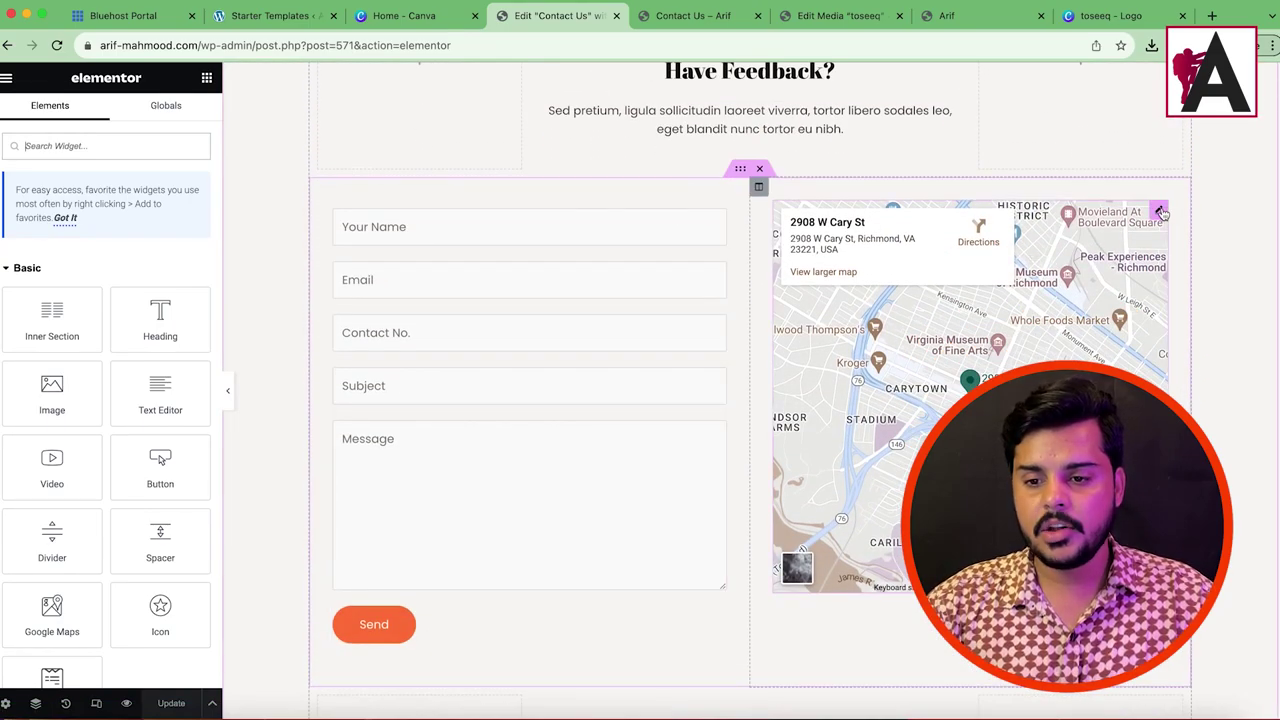
# Step: Set the Google Map location to 'ahmadpur sial', save the page, then select the contact form's shortcode
pyautogui.click(1160, 212)
pyautogui.tripleClick(93, 300)
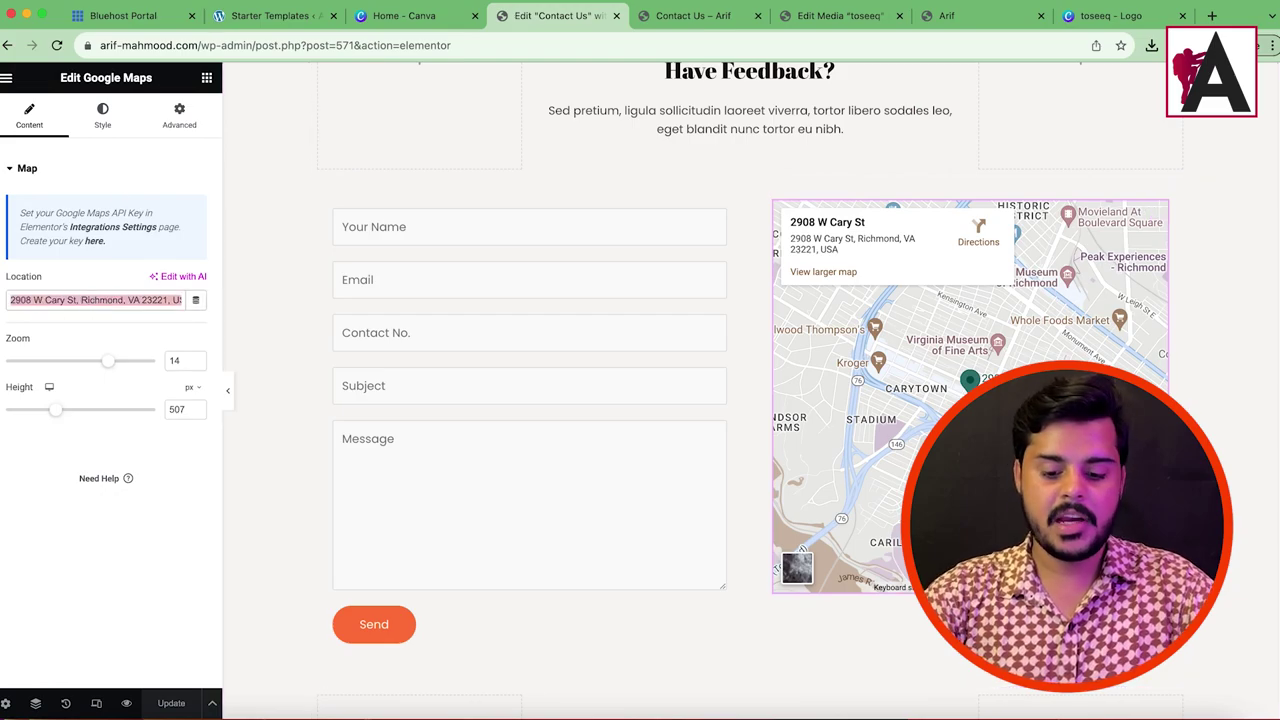
pyautogui.write('ahmadpur sial')
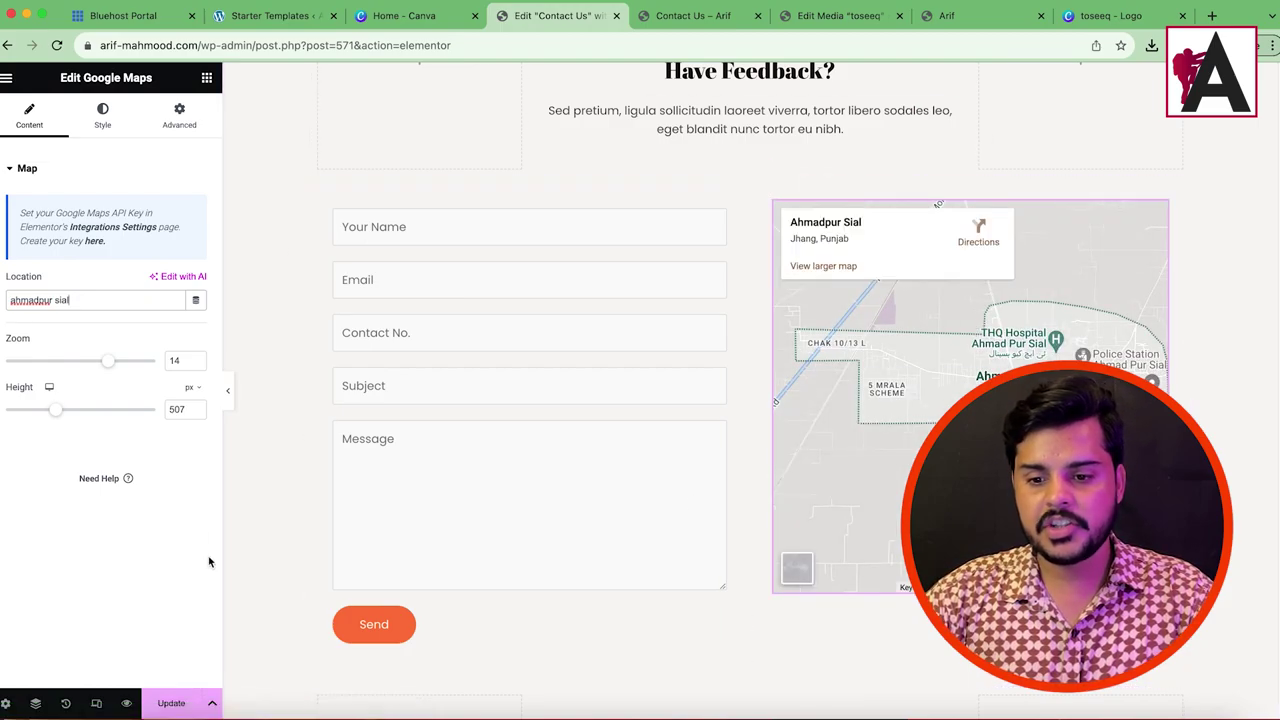
pyautogui.click(163, 701)
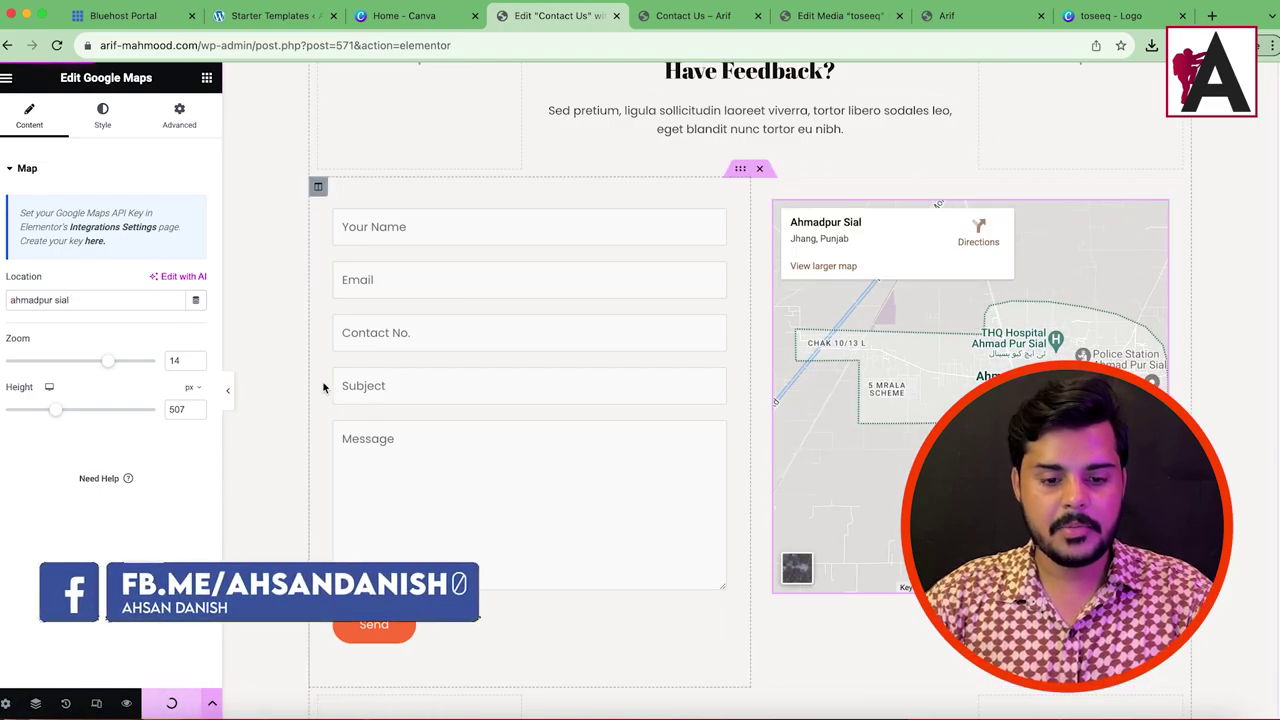
pyautogui.click(603, 367)
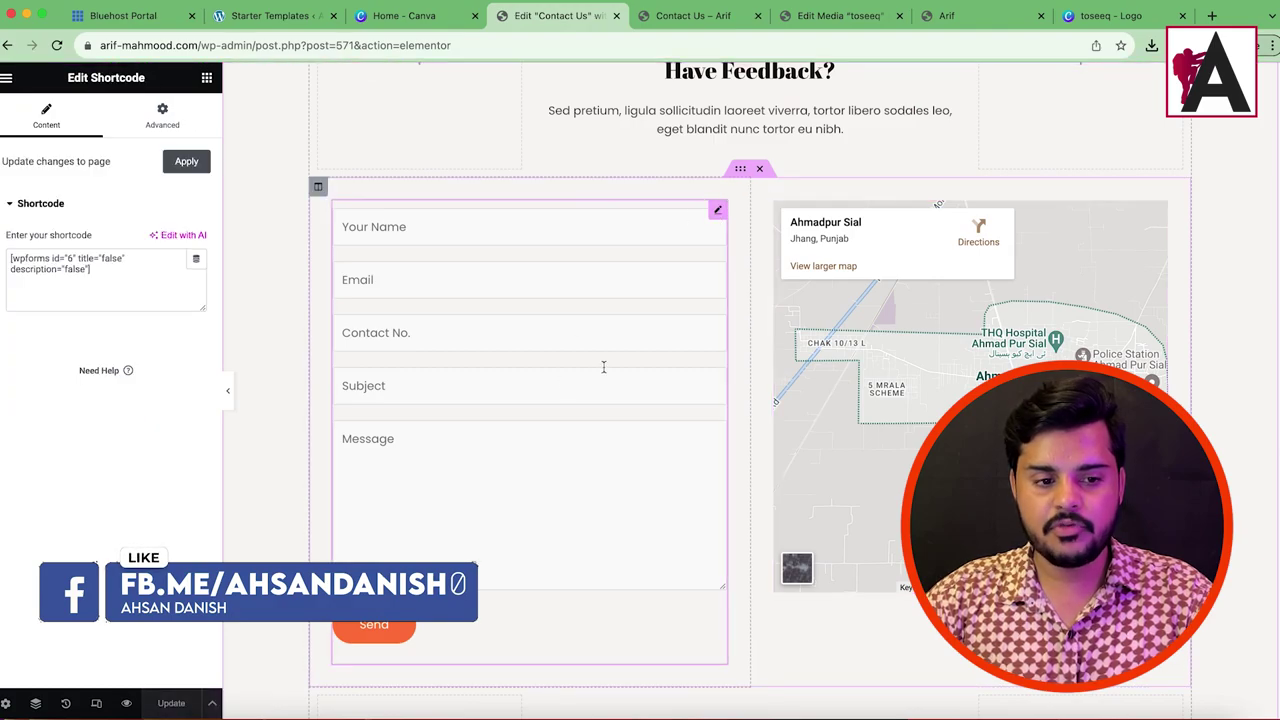
pyautogui.moveTo(100, 272); pyautogui.dragTo(18, 252)
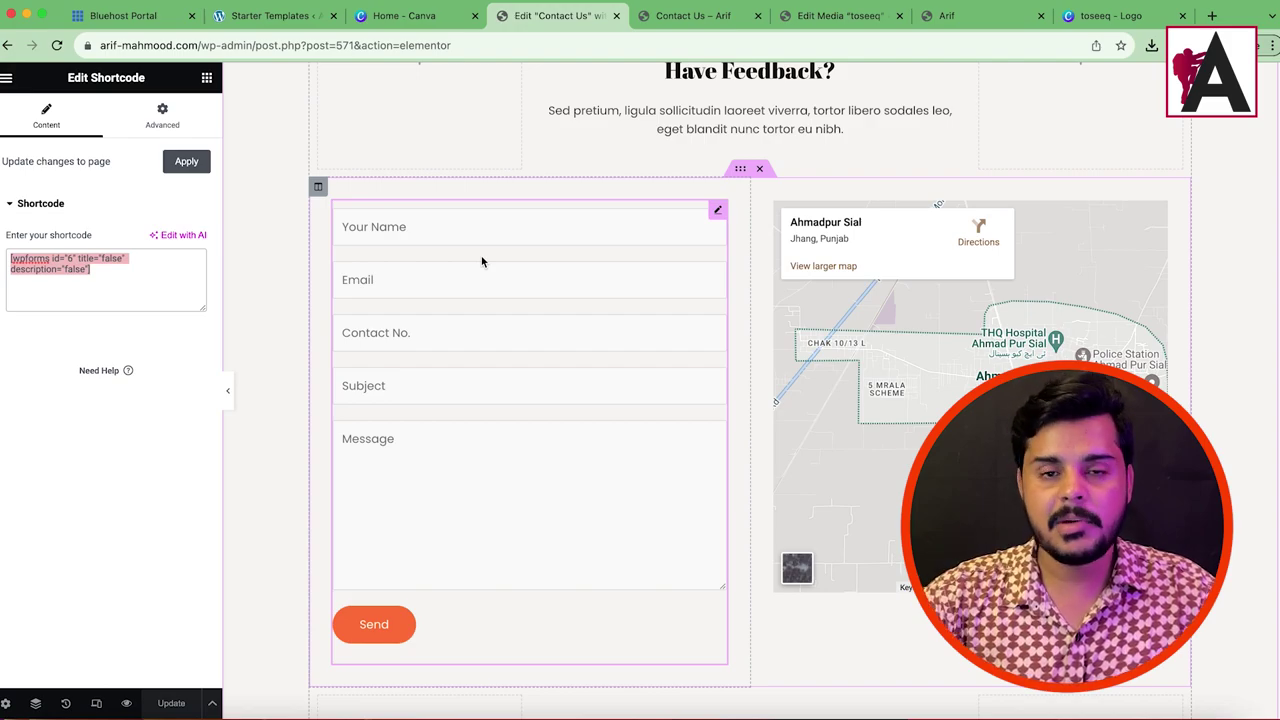
# Step: From the admin dashboard, open the Contact Form in WPForms for editing
pyautogui.click(692, 15)
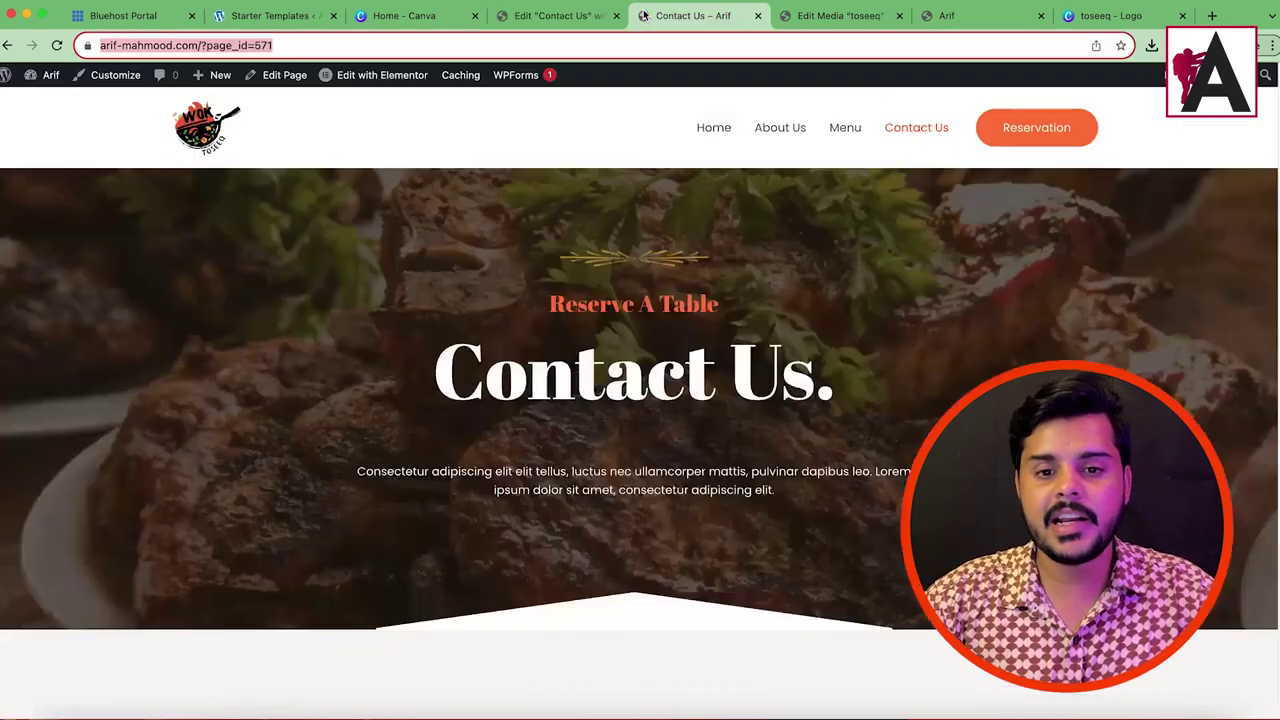
pyautogui.click(45, 103)
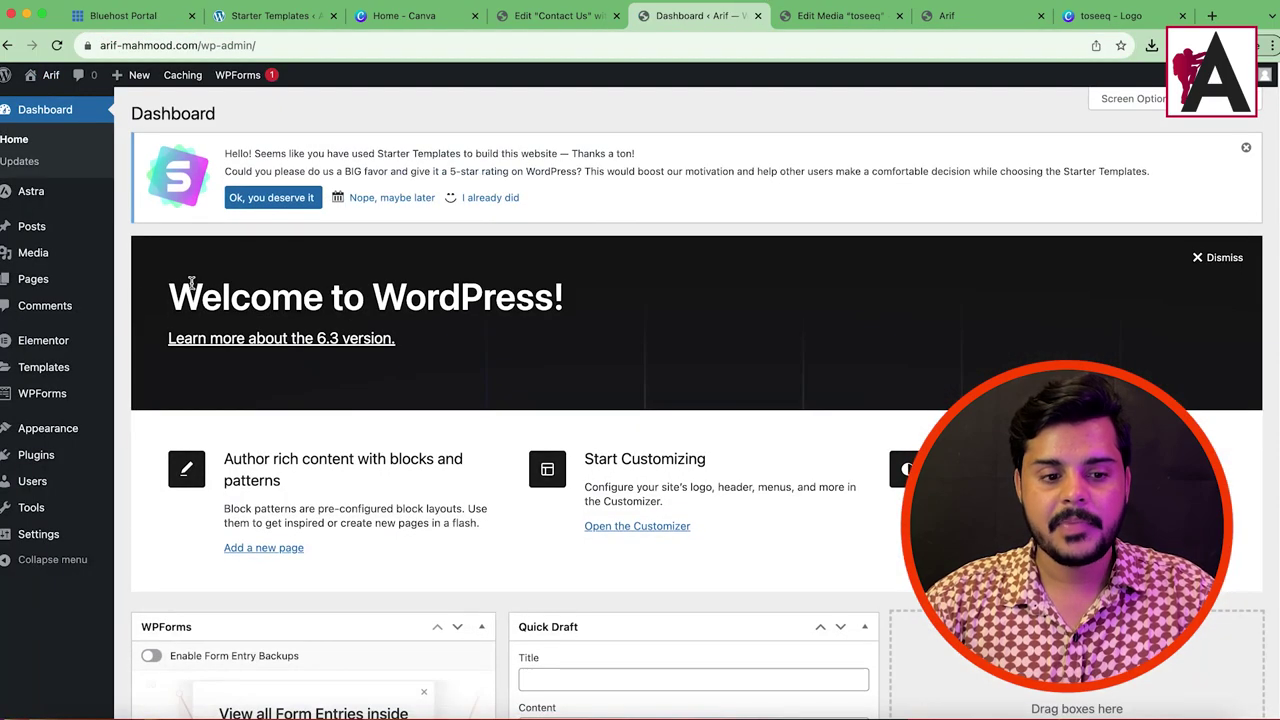
pyautogui.click(52, 398)
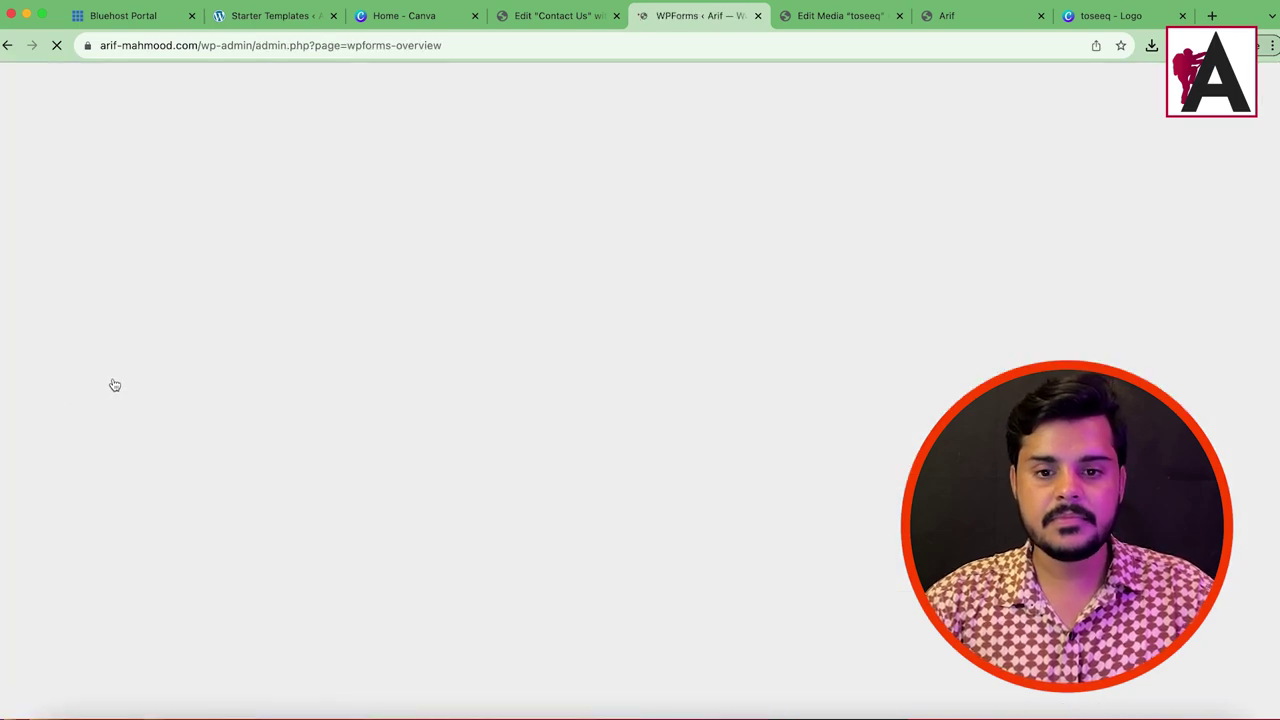
pyautogui.scroll(-3, 829, 362)
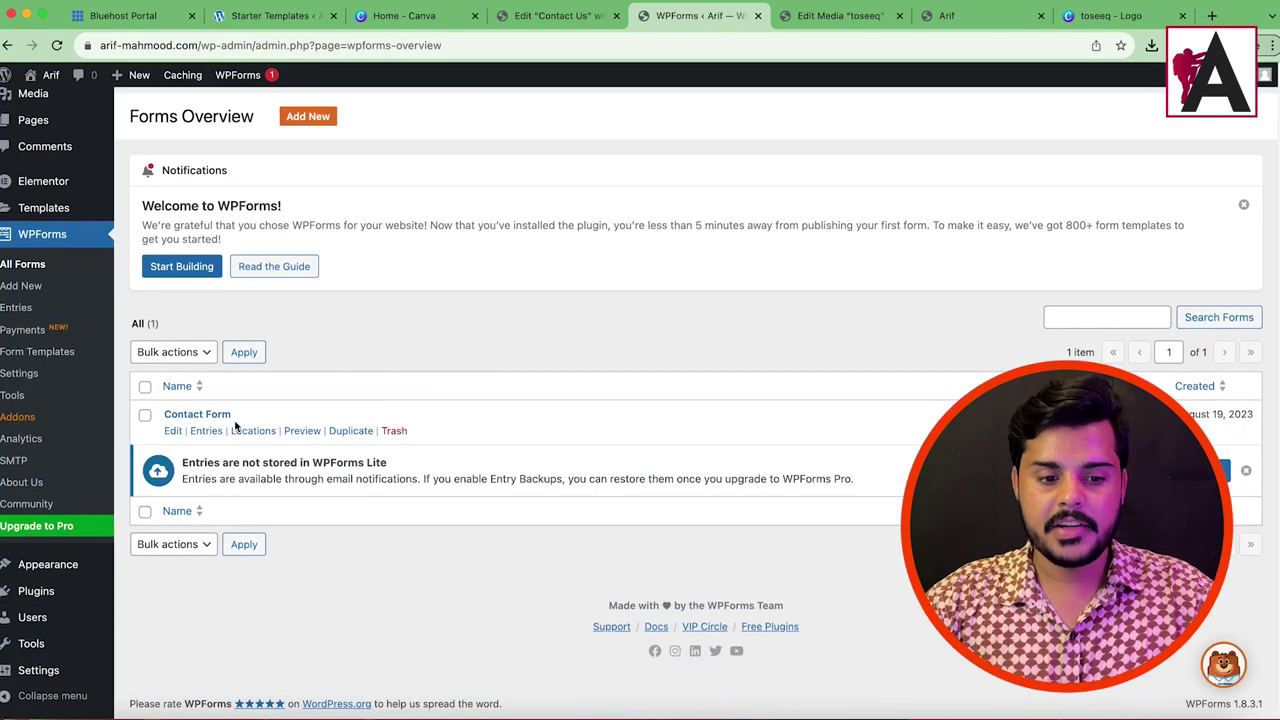
pyautogui.click(174, 430)
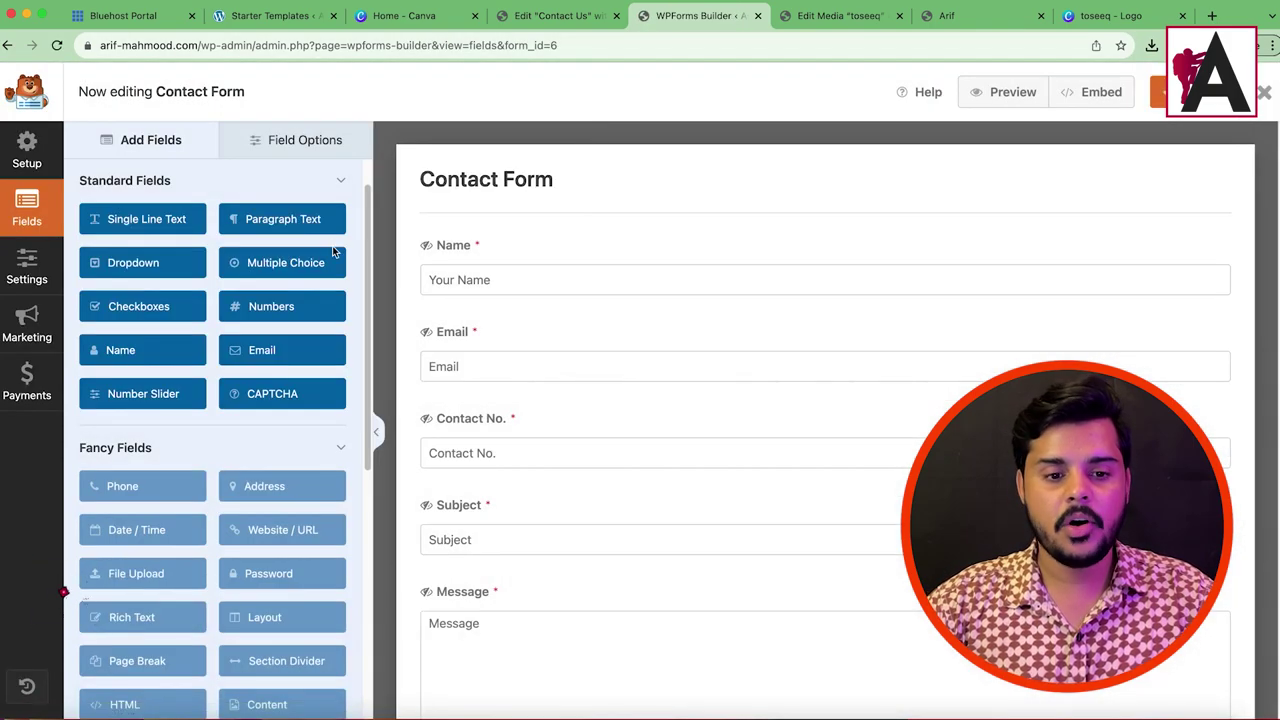
# Step: Check the form's Notifications Send To Email Address, then return to the Edit Contact Us tab
pyautogui.click(33, 272)
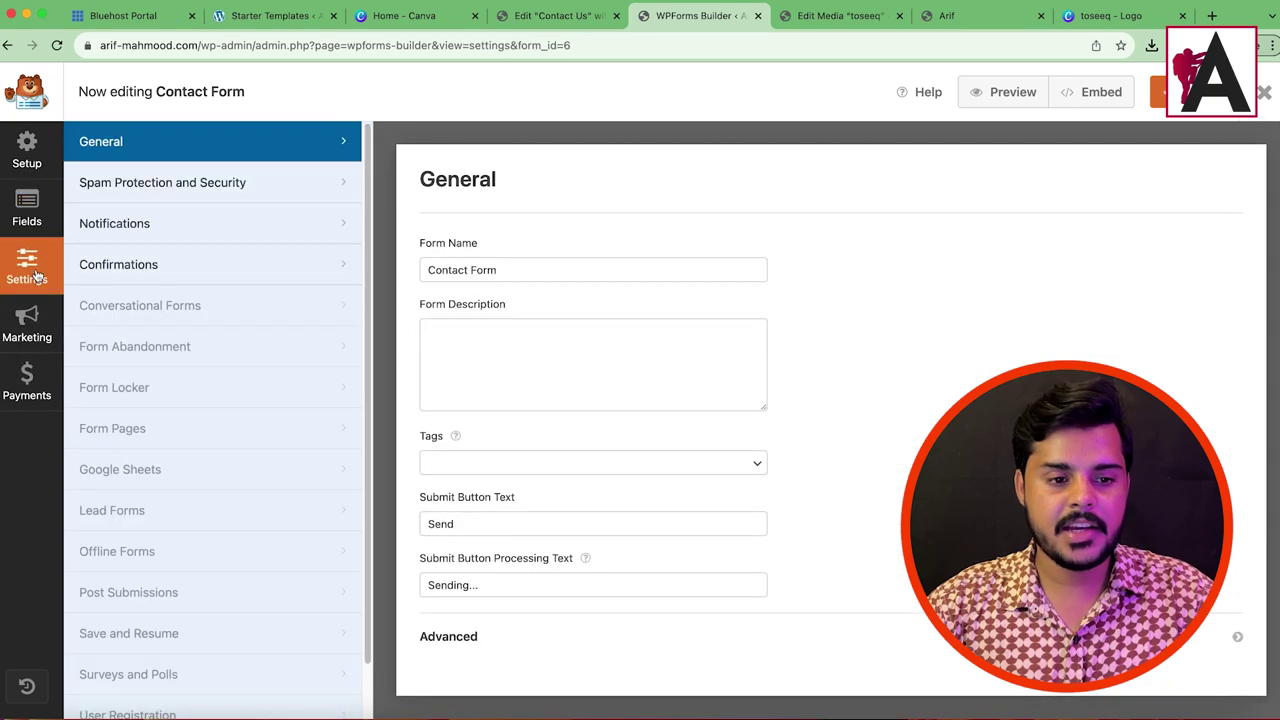
pyautogui.click(212, 256)
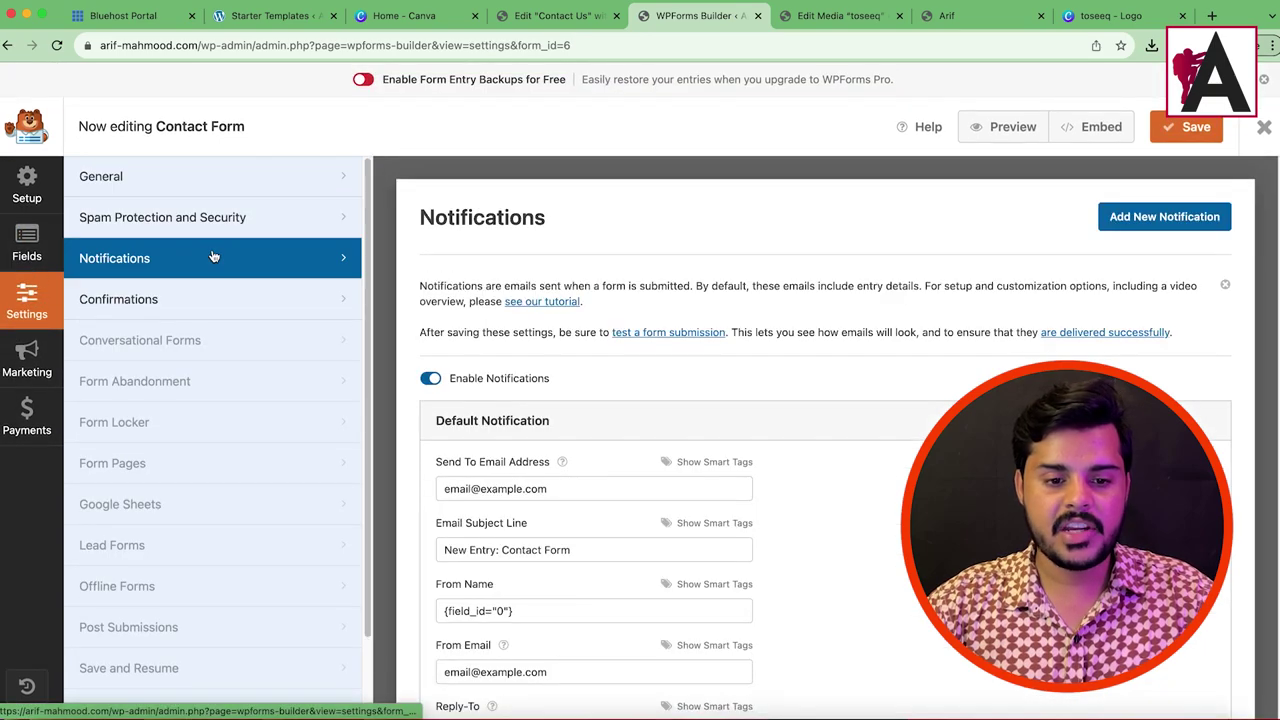
pyautogui.scroll(-3, 705, 421)
pyautogui.moveTo(549, 369); pyautogui.dragTo(421, 369)
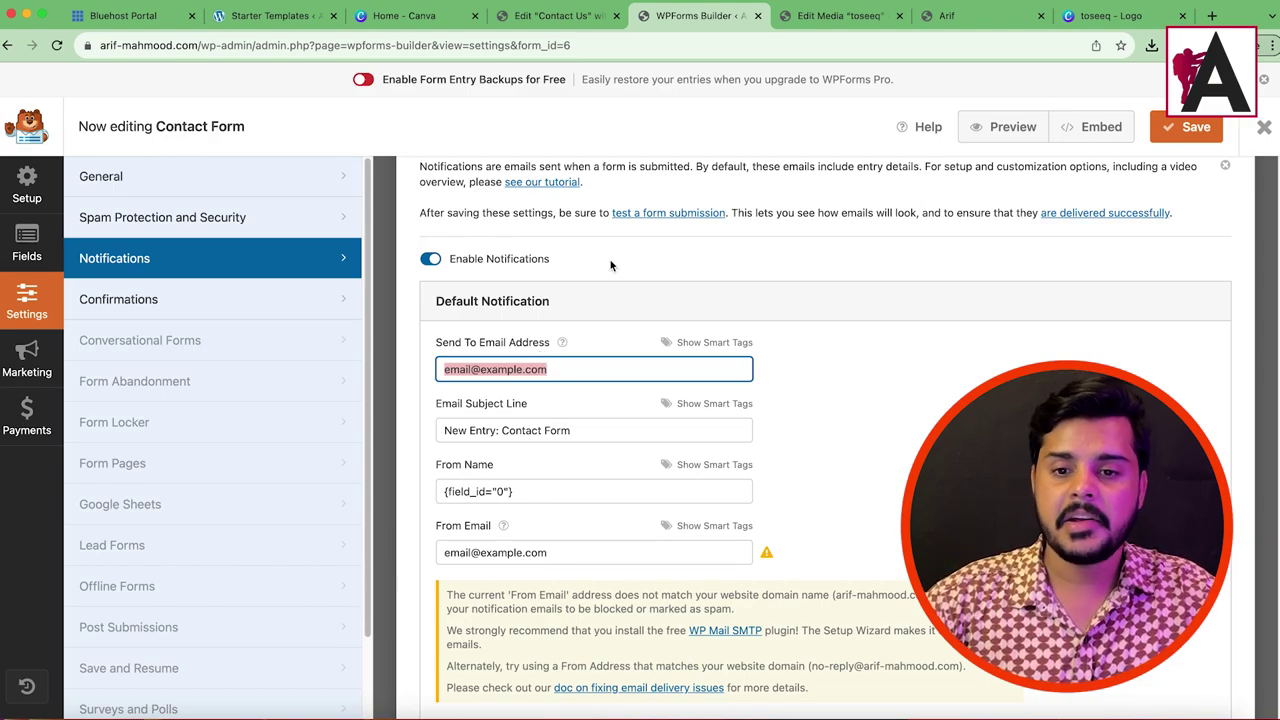
pyautogui.click(565, 8)
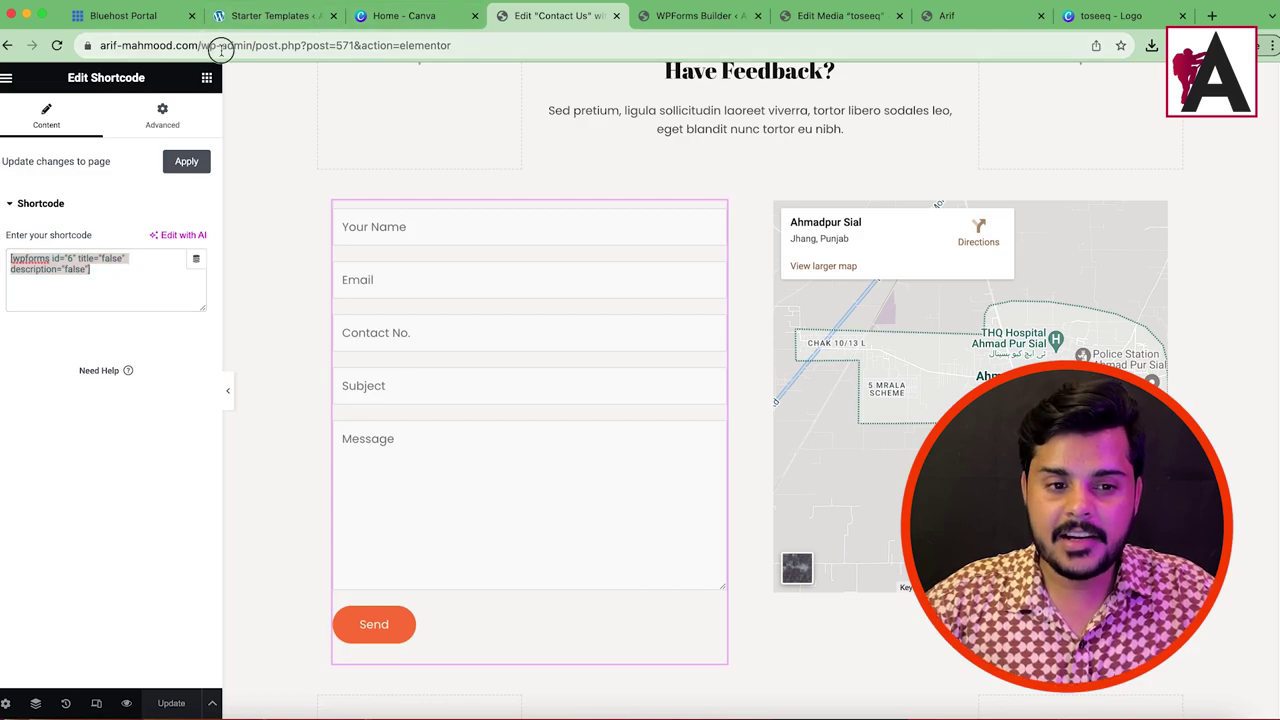
# Step: Trim the address bar to the site domain and load the home page
pyautogui.moveTo(225, 45); pyautogui.dragTo(631, 70)
pyautogui.press('BackSpace')
pyautogui.press('Return')
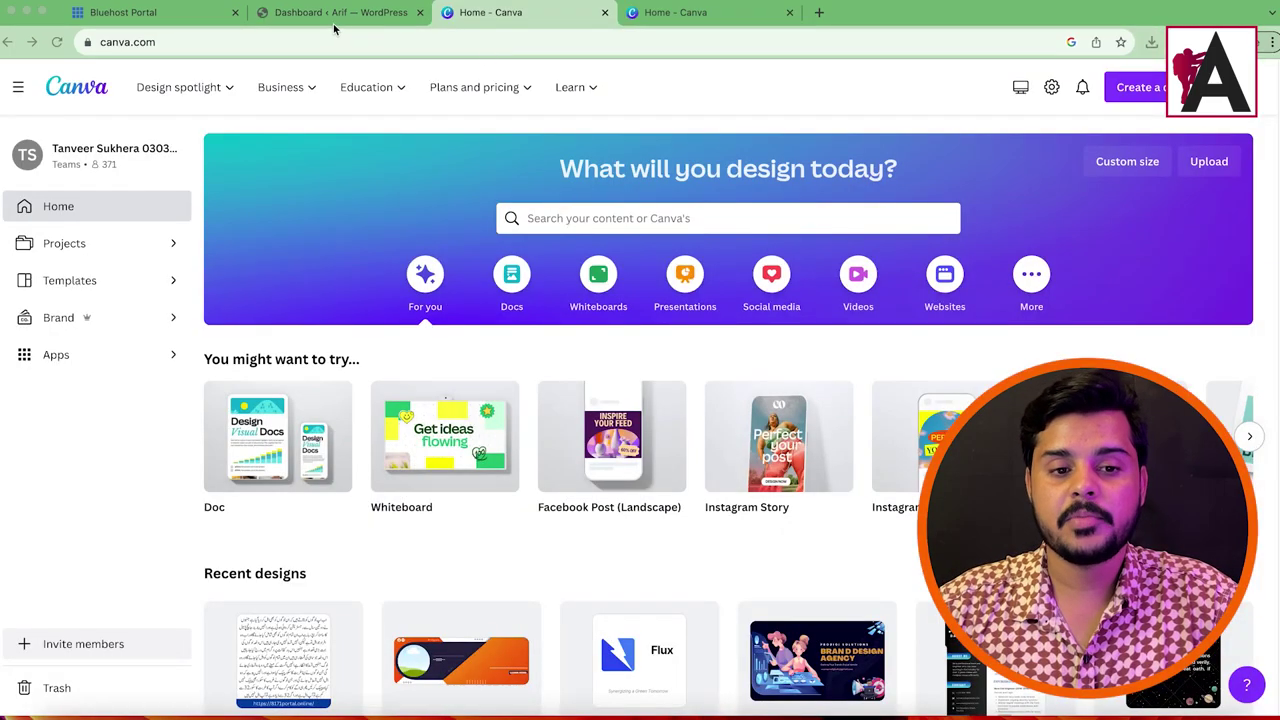
# Step: Open the live site in a new tab, revealing the missing-theme error
pyautogui.moveTo(334, 14); pyautogui.dragTo(705, 14)
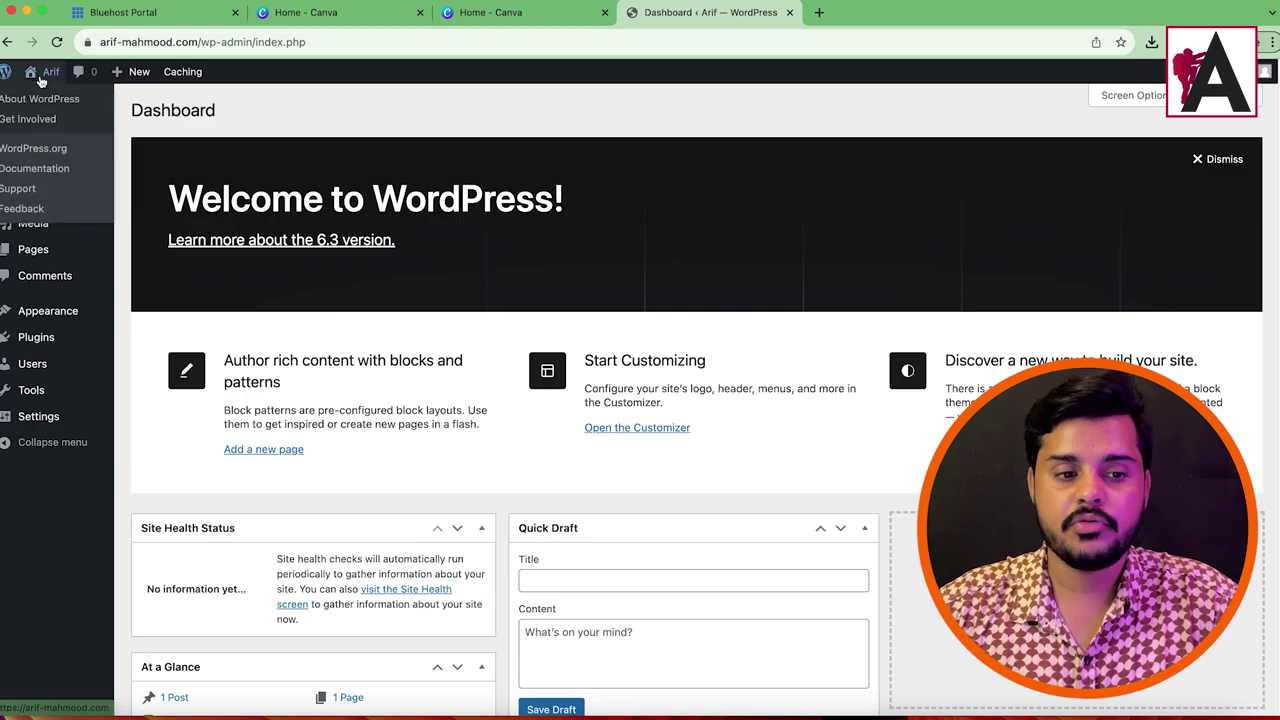
pyautogui.moveTo(49, 101)
pyautogui.rightClick(80, 105)
pyautogui.click(100, 109)
pyautogui.click(828, 18)
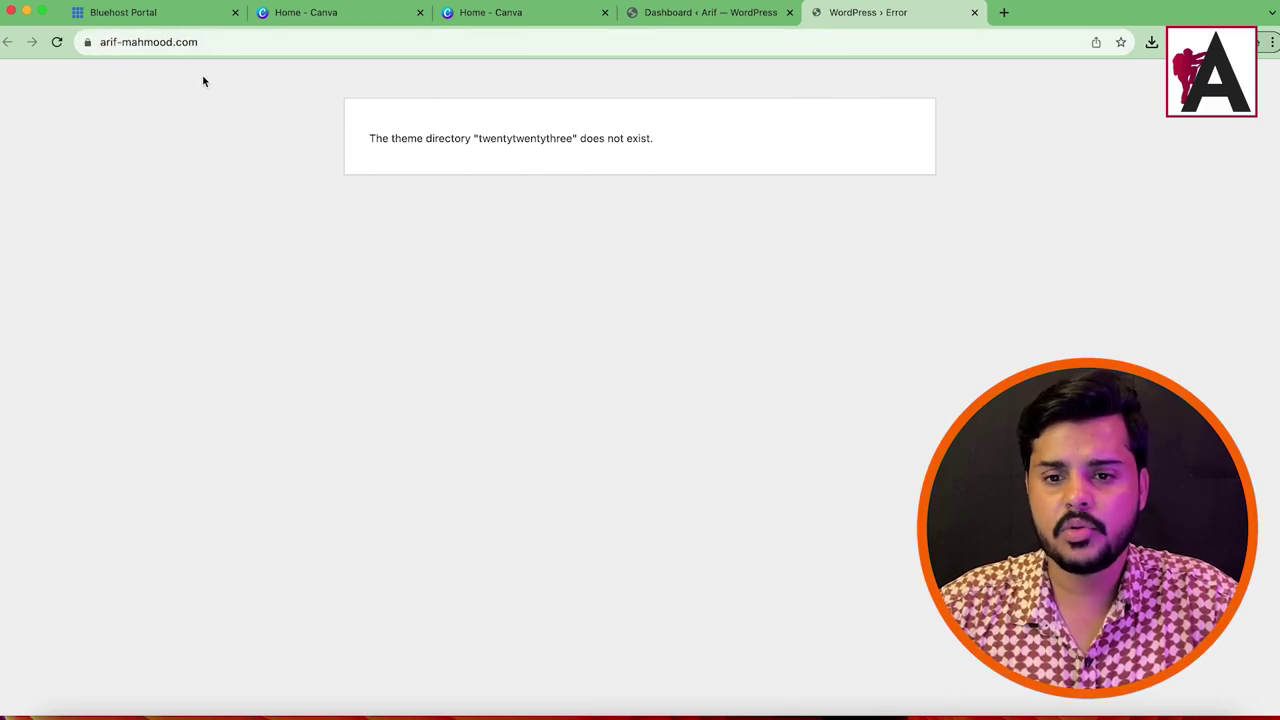
# Step: Search 'astra' under Themes > Add New, install and activate Astra, then check the live site
pyautogui.click(743, 12)
pyautogui.moveTo(48, 310)
pyautogui.click(198, 318)
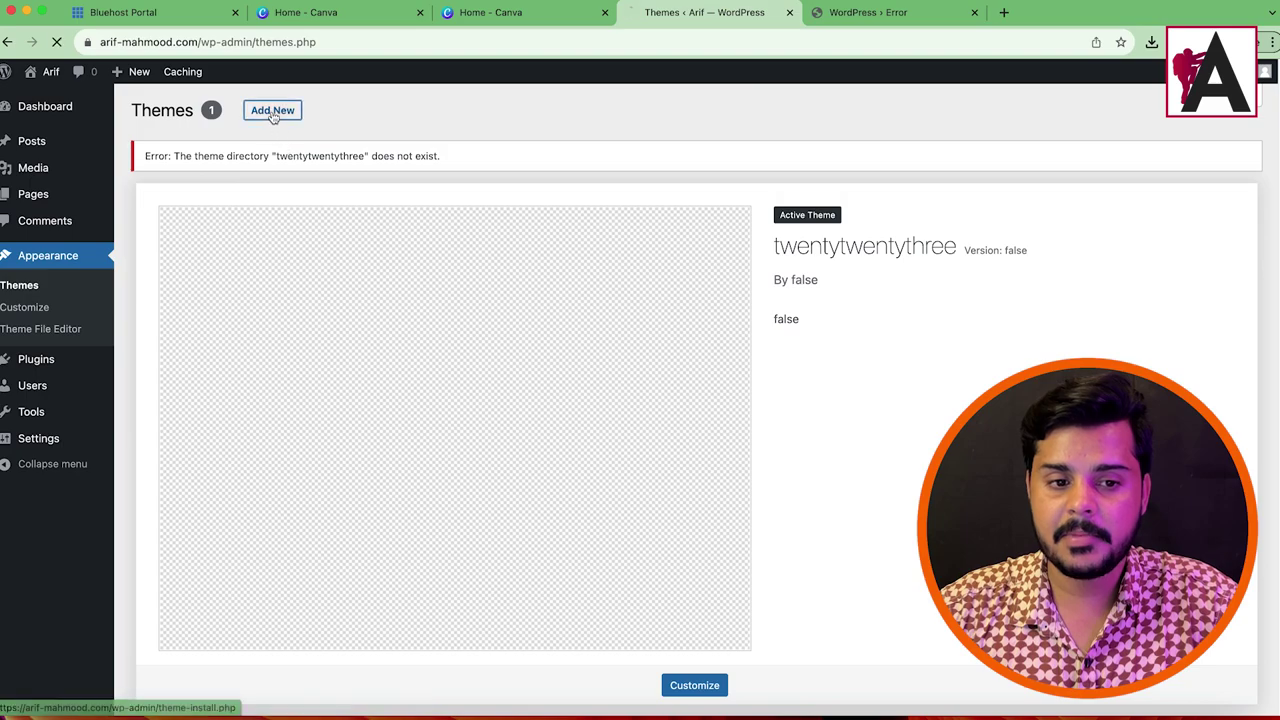
pyautogui.click(272, 110)
pyautogui.click(1165, 158)
pyautogui.write('astra')
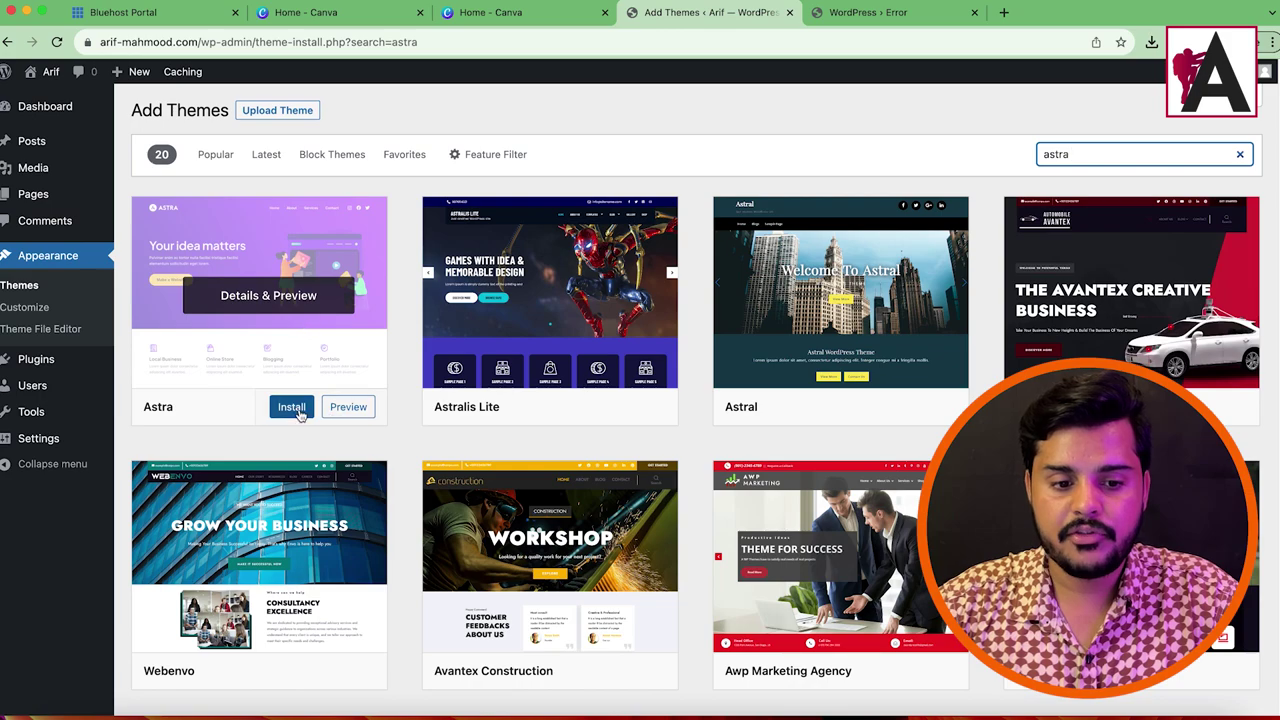
pyautogui.click(278, 409)
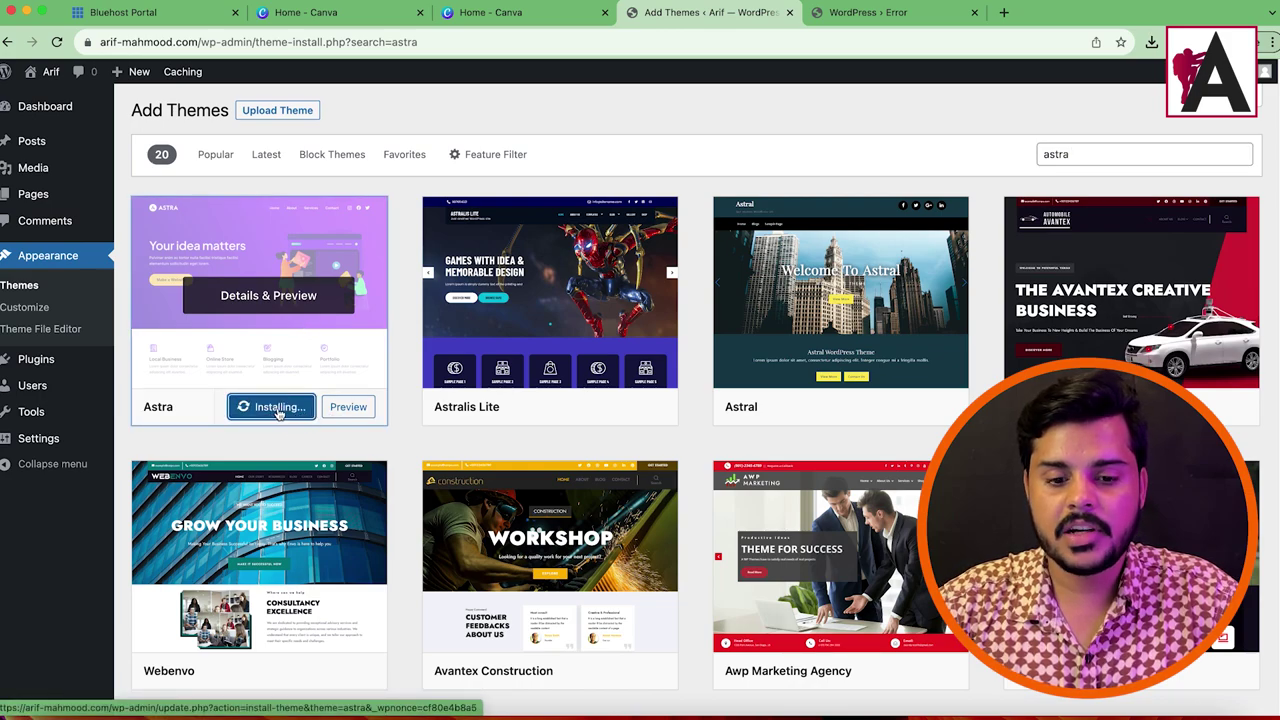
pyautogui.click(278, 408)
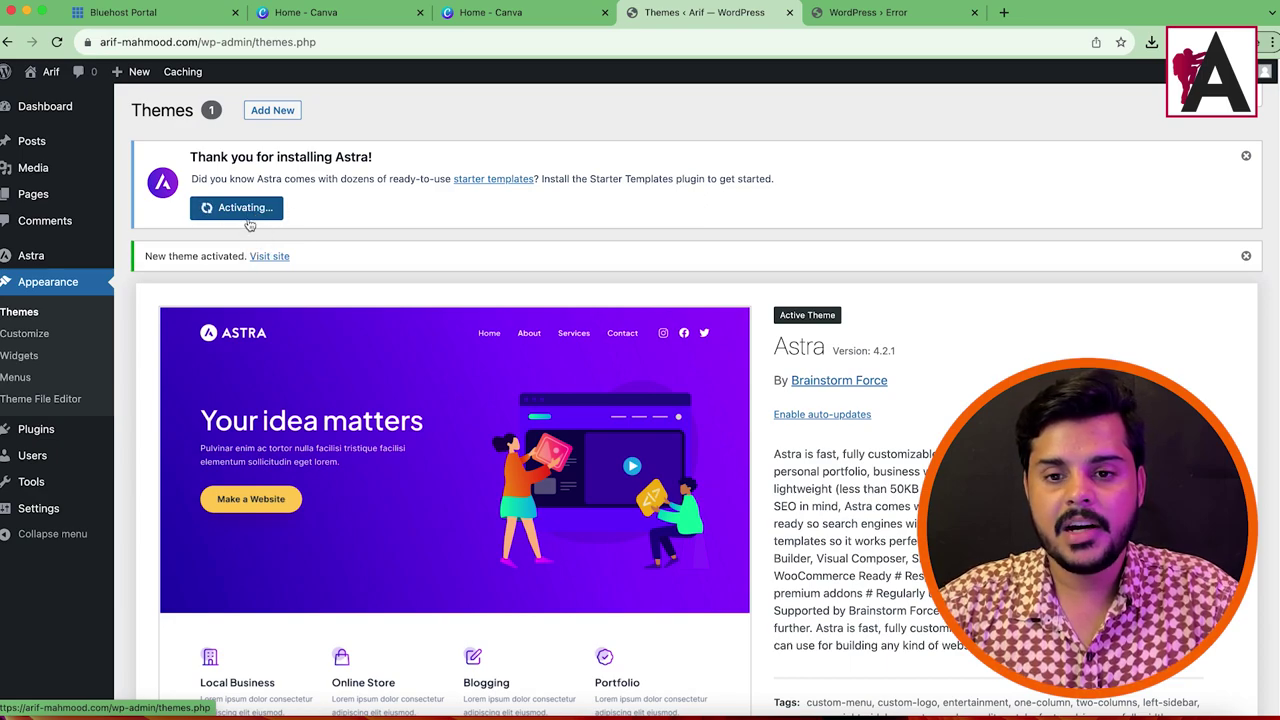
pyautogui.hotkey('ctrl', 'Tab')
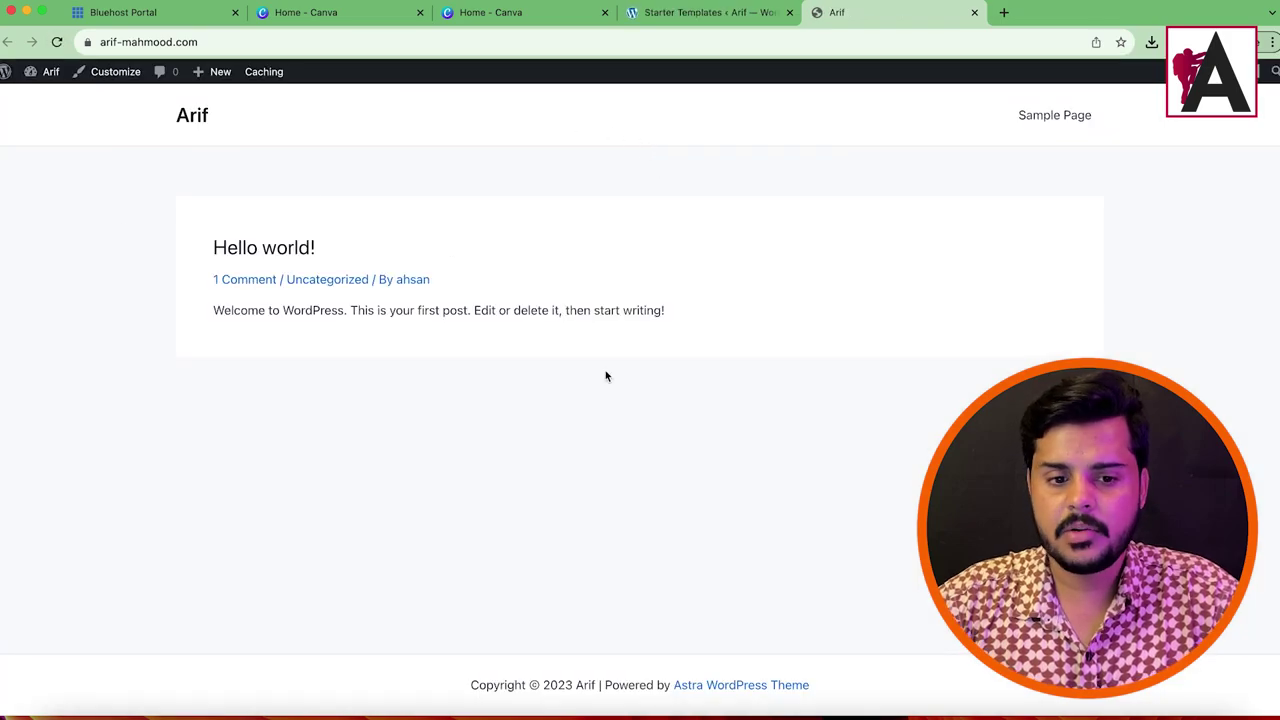
# Step: Trim the address to /wp-admin/ and load the WordPress admin dashboard
pyautogui.click(710, 12)
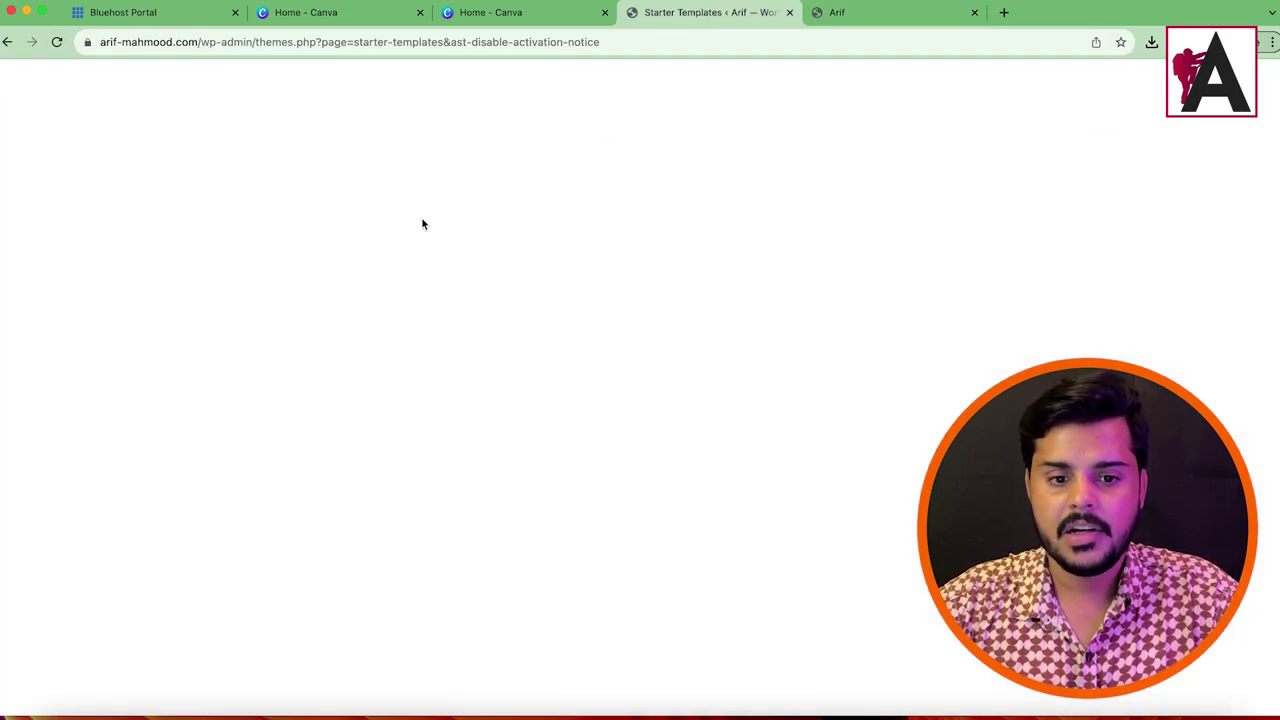
pyautogui.moveTo(255, 38); pyautogui.dragTo(786, 34)
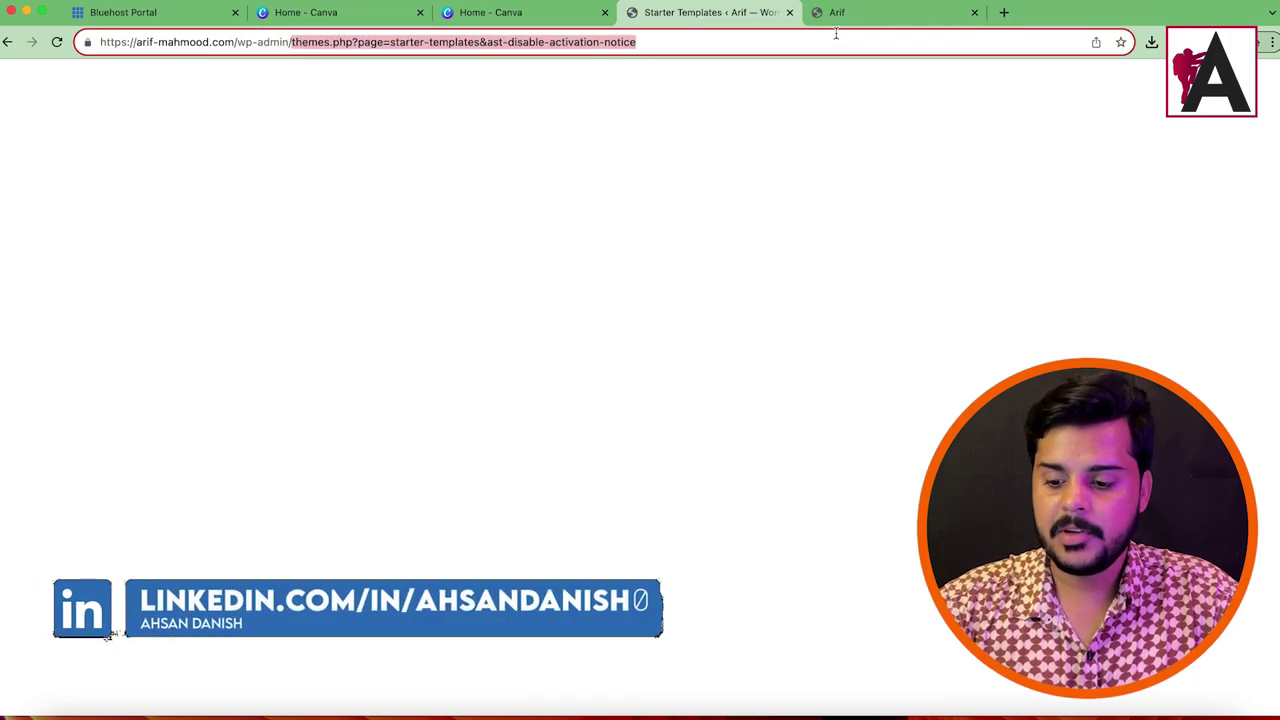
pyautogui.press('BackSpace')
pyautogui.press('Return')
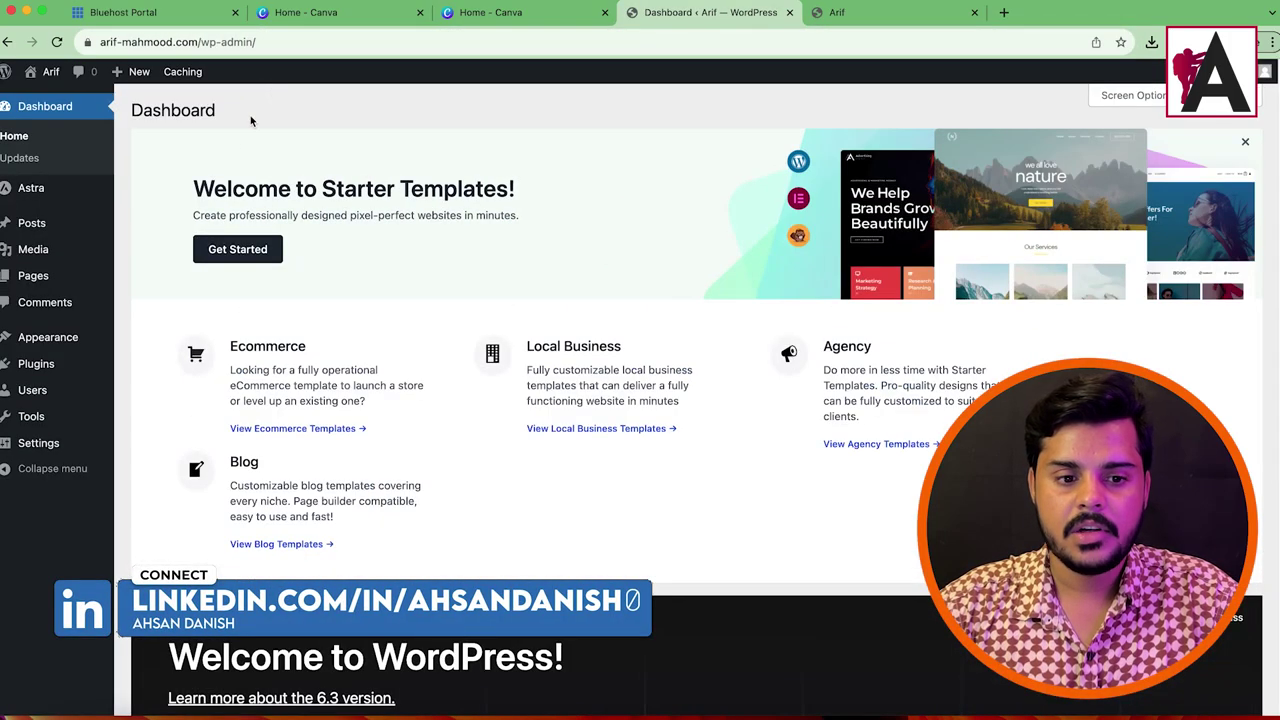
pyautogui.moveTo(63, 337)
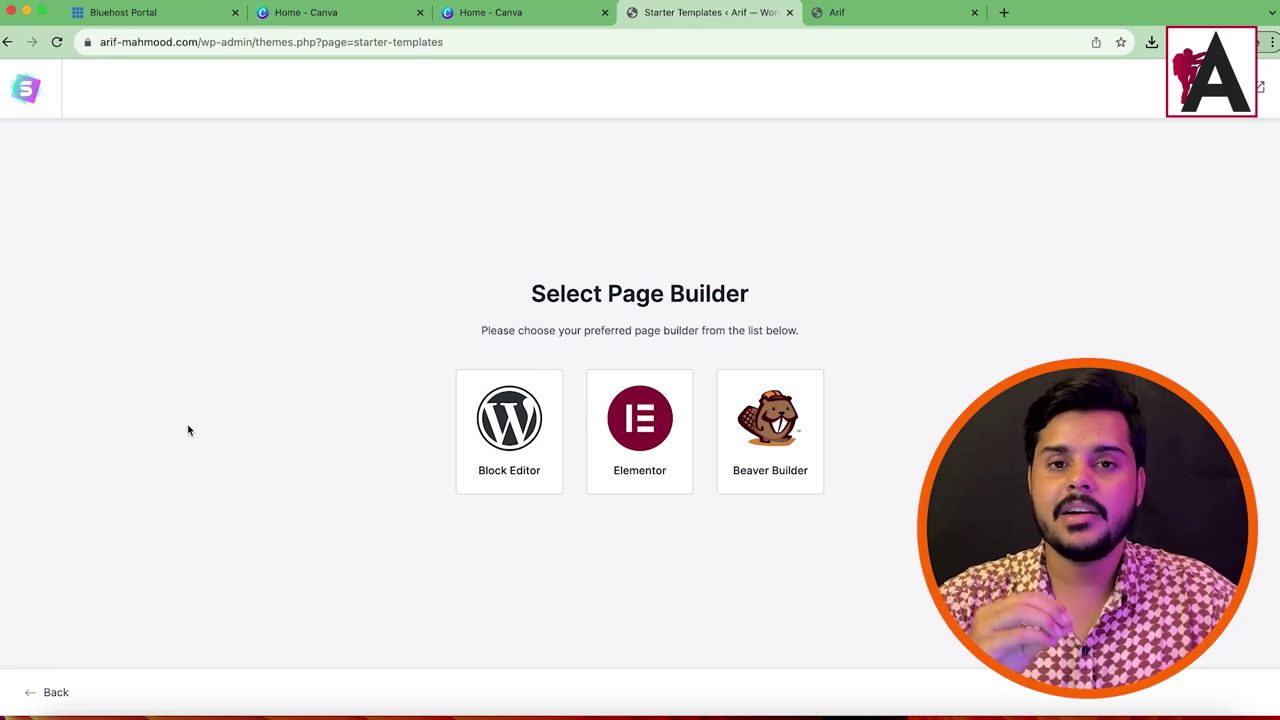
# Step: Choose Elementor as the page builder and browse the Blog category starter templates
pyautogui.click(648, 424)
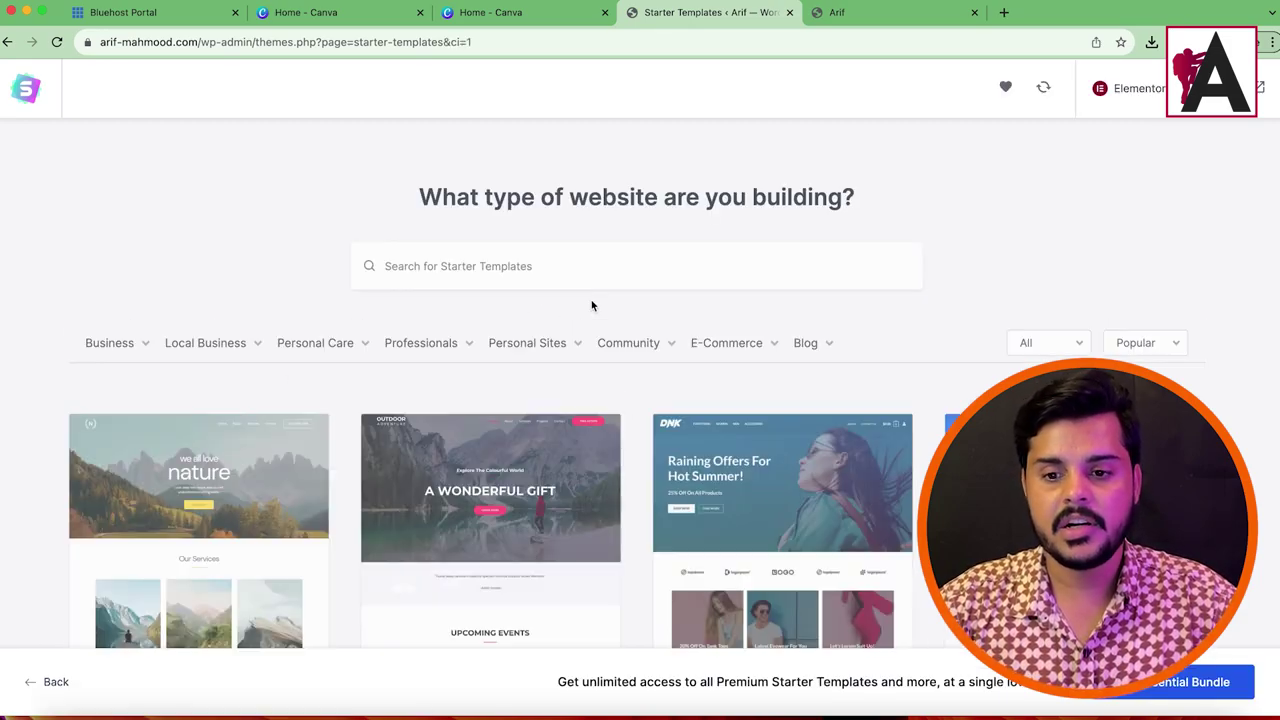
pyautogui.click(810, 344)
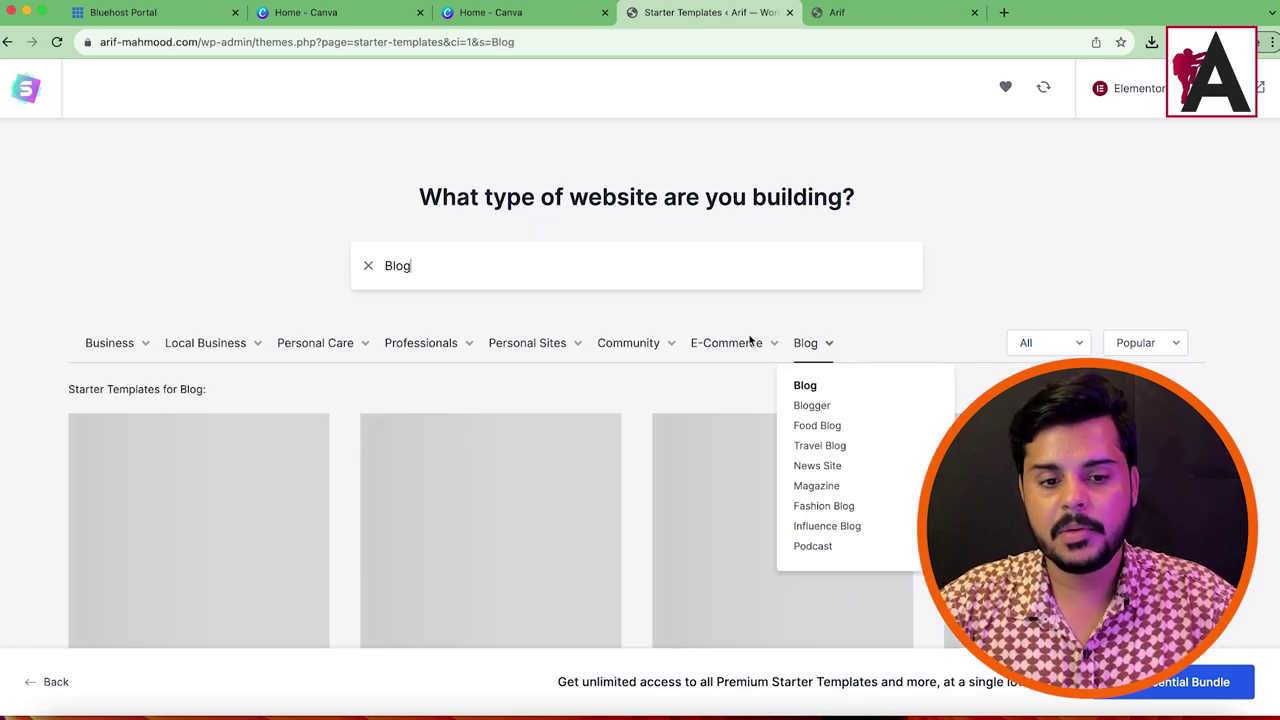
pyautogui.scroll(-5, 757, 243)
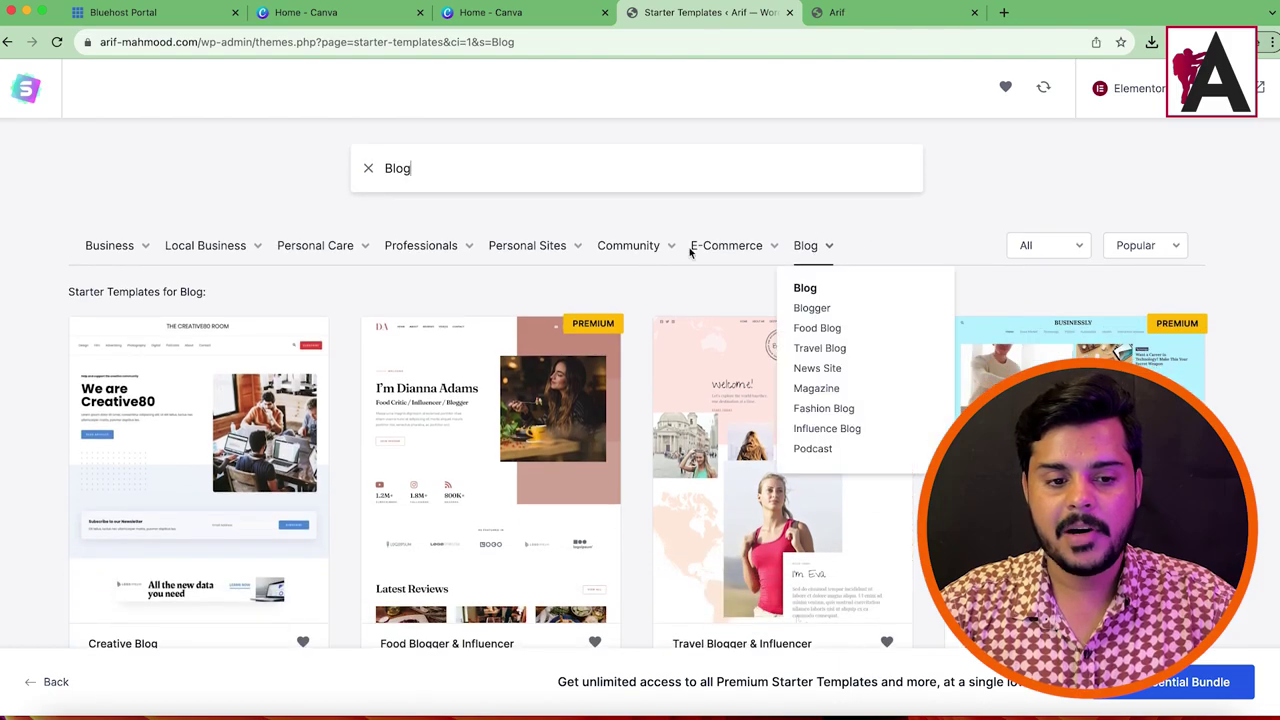
pyautogui.scroll(-5, 643, 447)
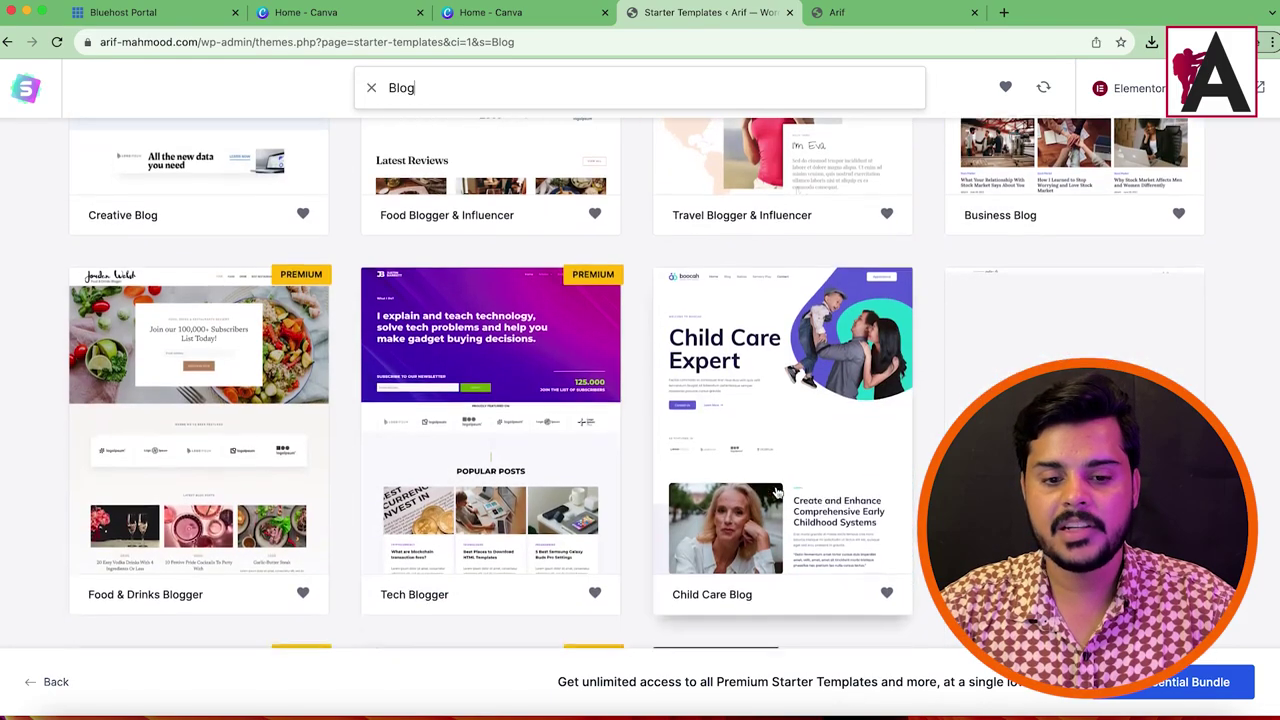
pyautogui.scroll(8, 643, 447)
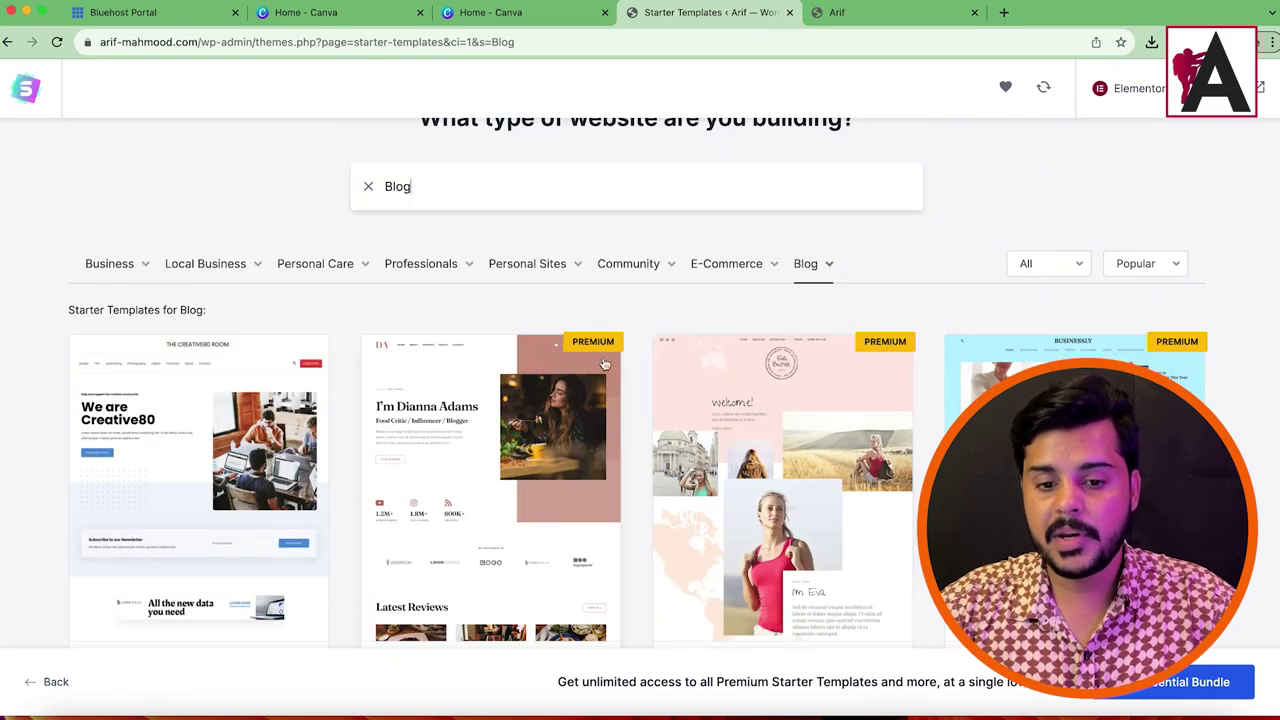
pyautogui.scroll(-6, 707, 462)
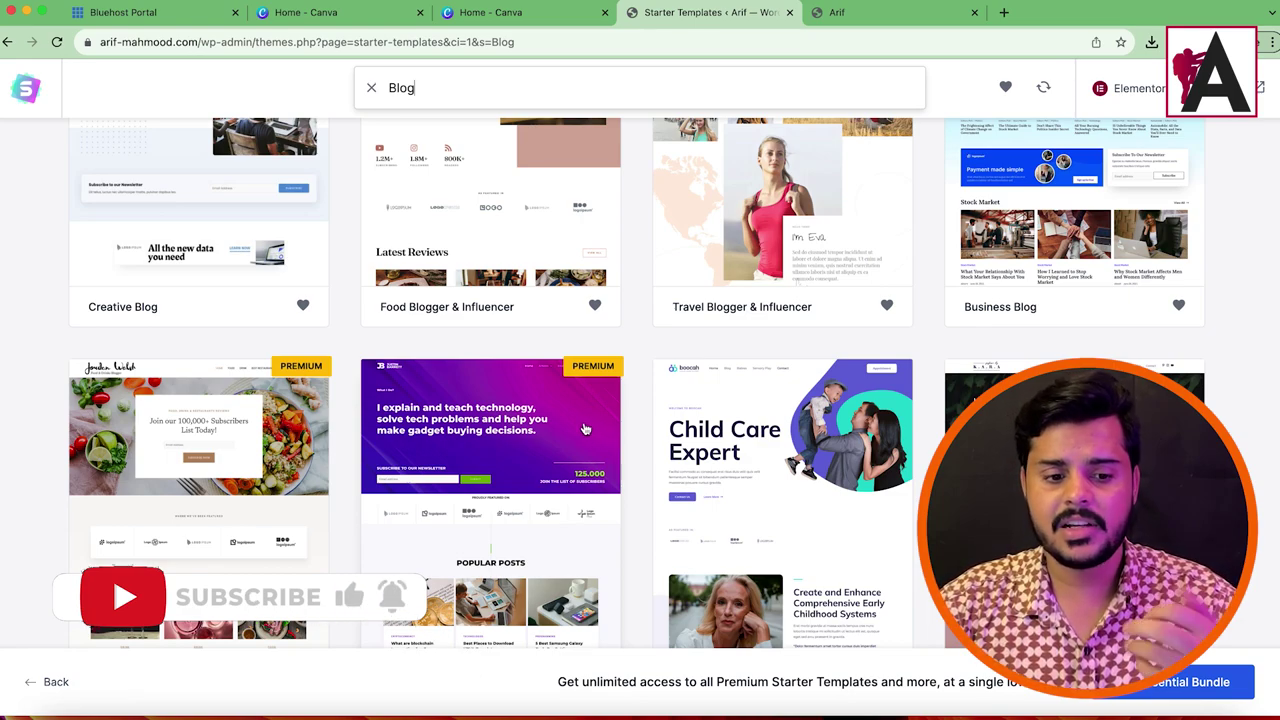
pyautogui.scroll(-5, 585, 428)
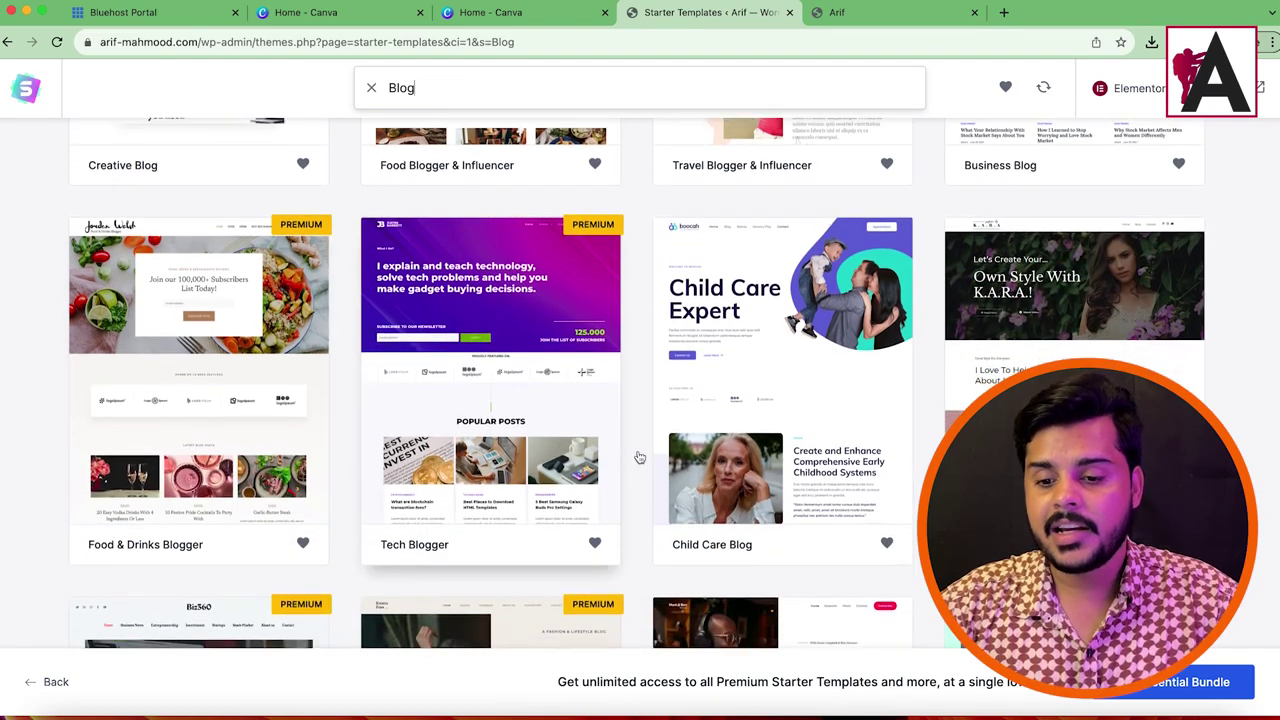
pyautogui.scroll(-7, 459, 374)
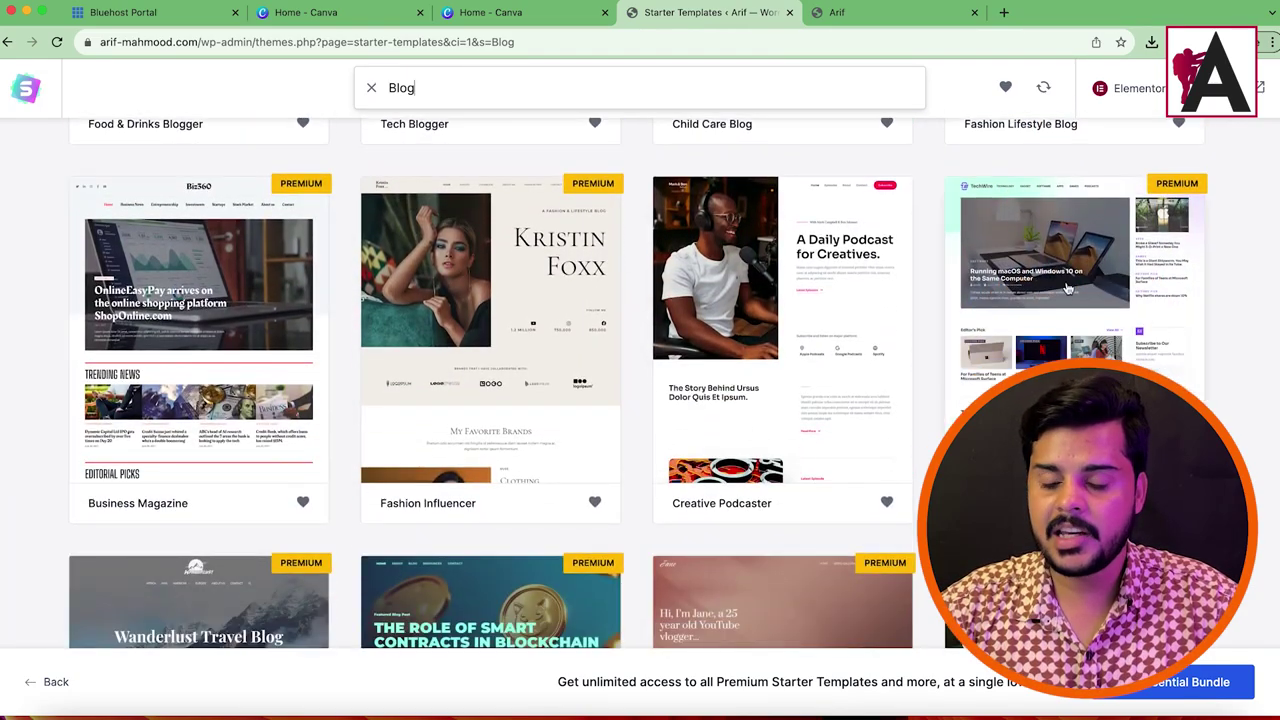
pyautogui.scroll(-6, 617, 403)
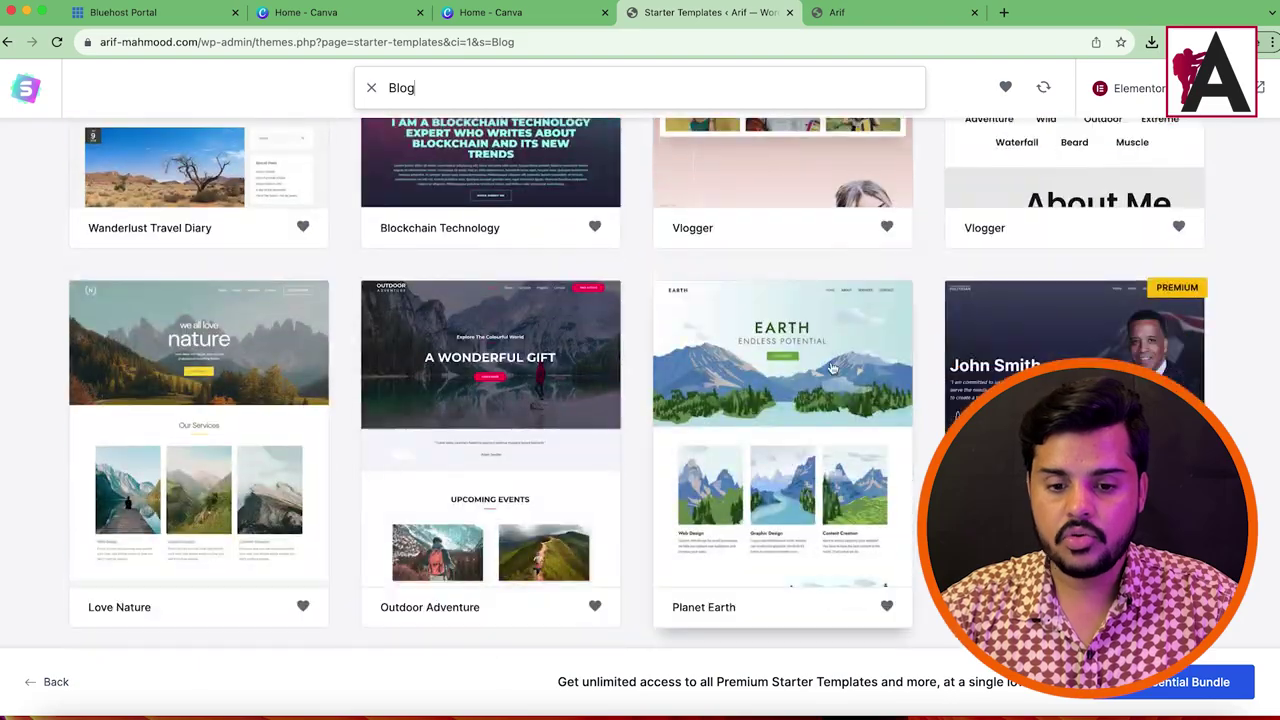
pyautogui.scroll(20, 540, 470)
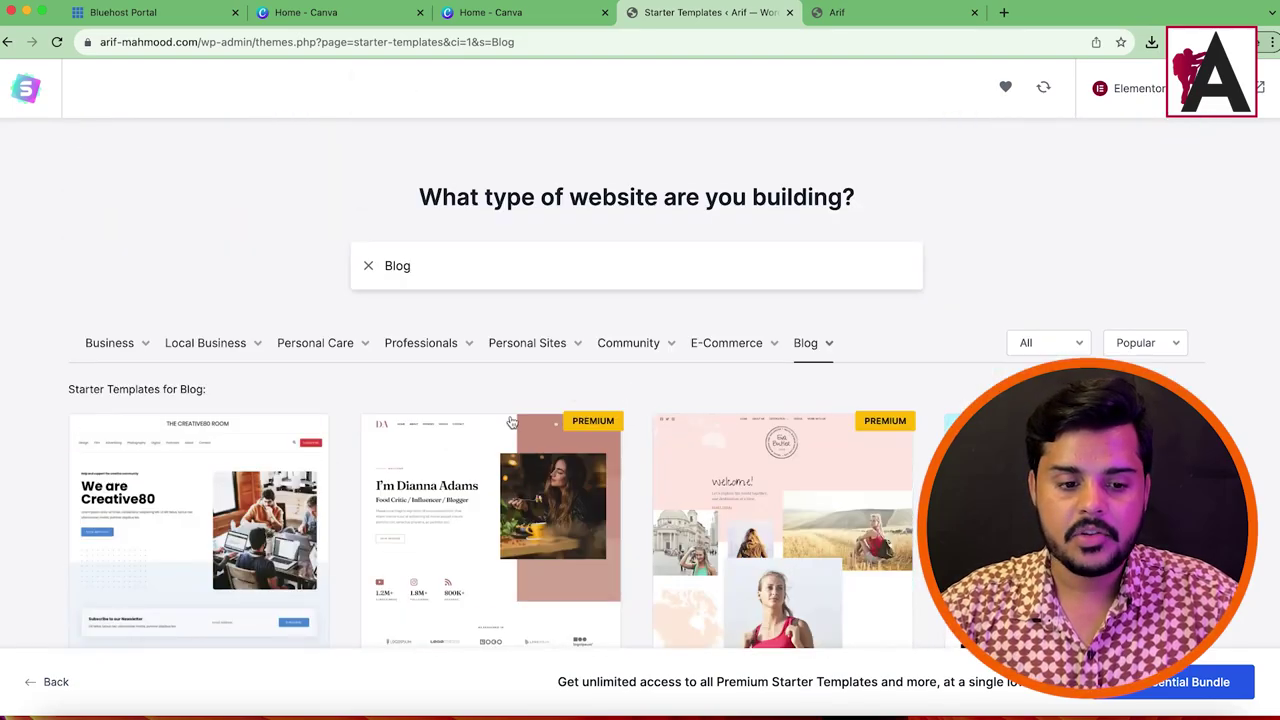
pyautogui.scroll(-3, 222, 281)
# Step: Open the Creative Blog template and look over its setup panel
pyautogui.click(222, 281)
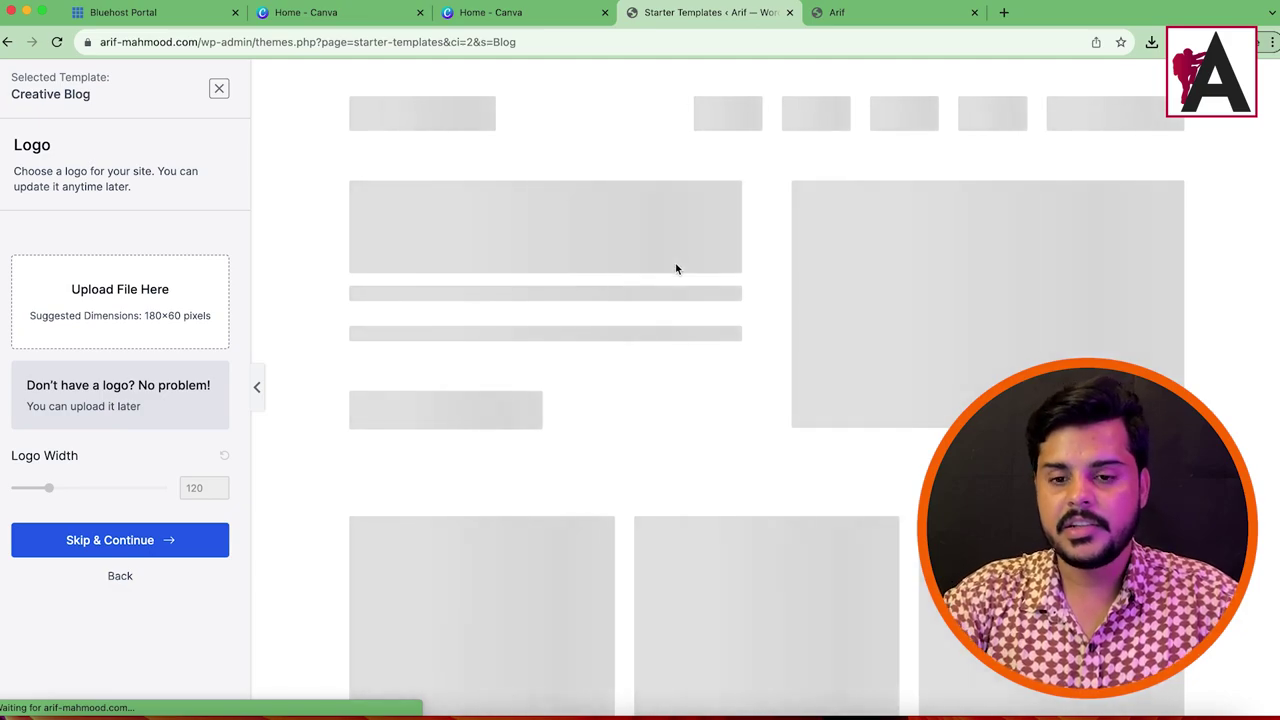
pyautogui.scroll(-15, 748, 332)
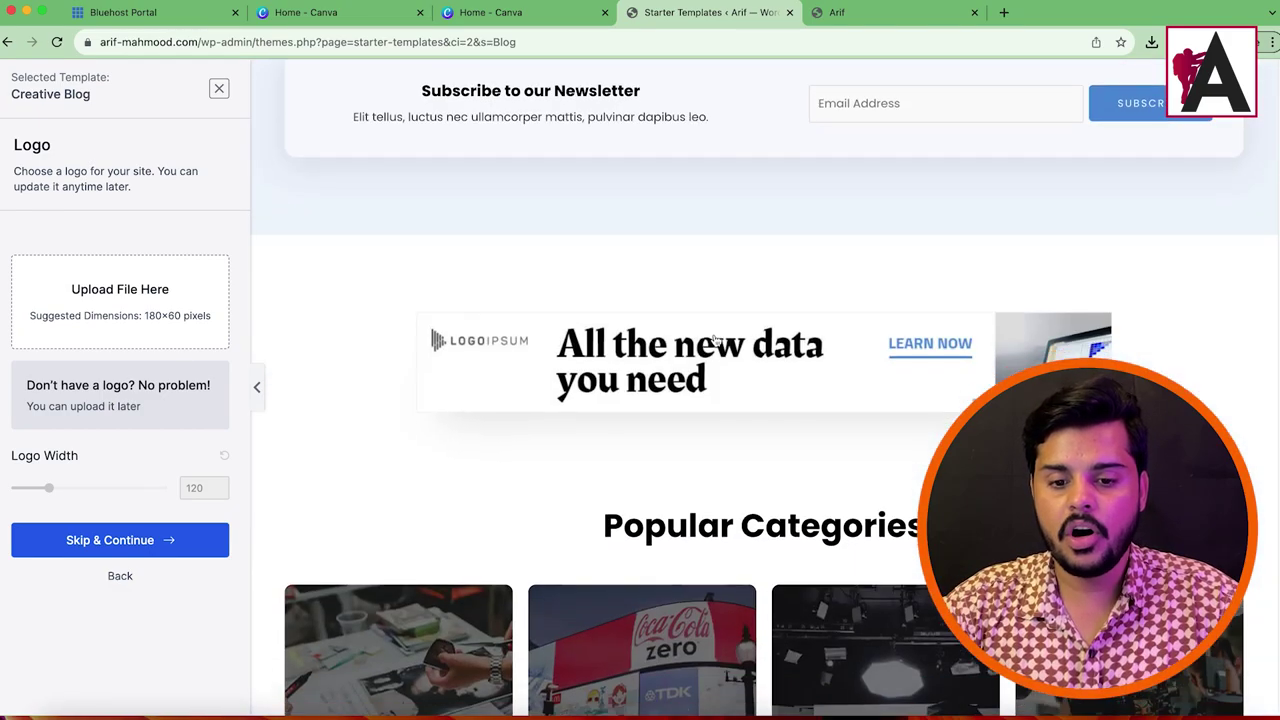
pyautogui.scroll(15, 800, 350)
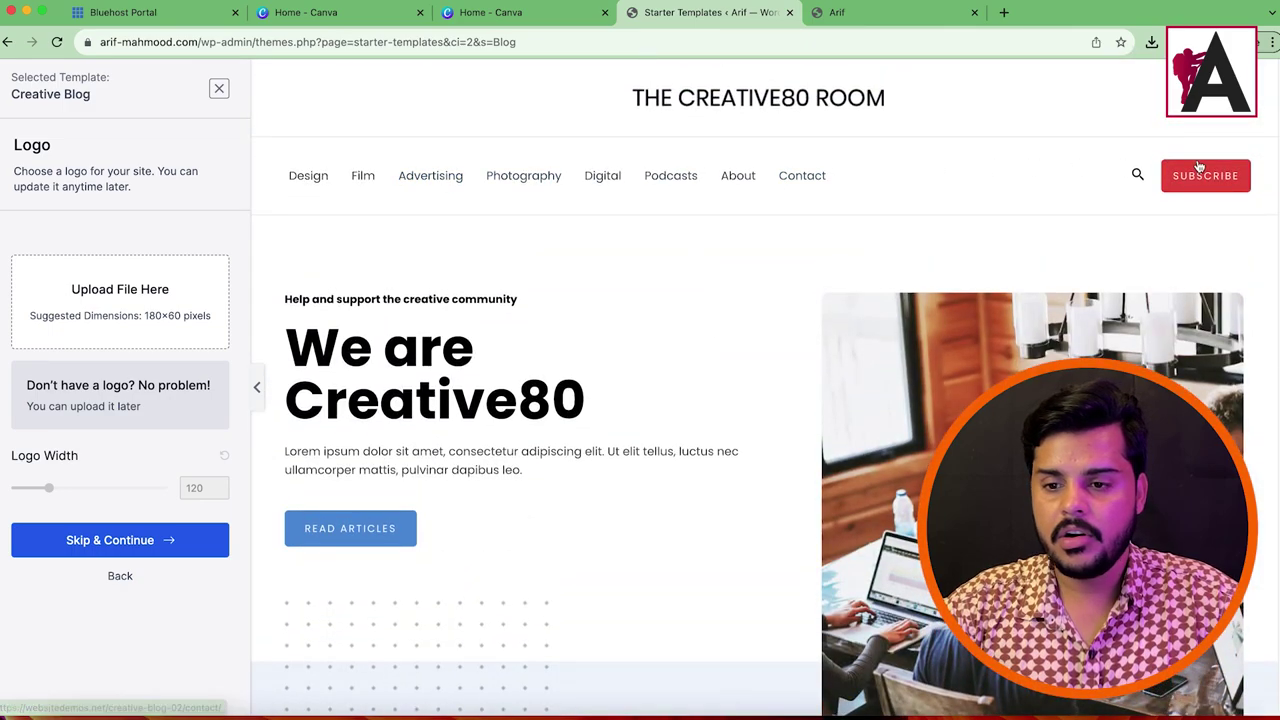
pyautogui.scroll(-15, 730, 300)
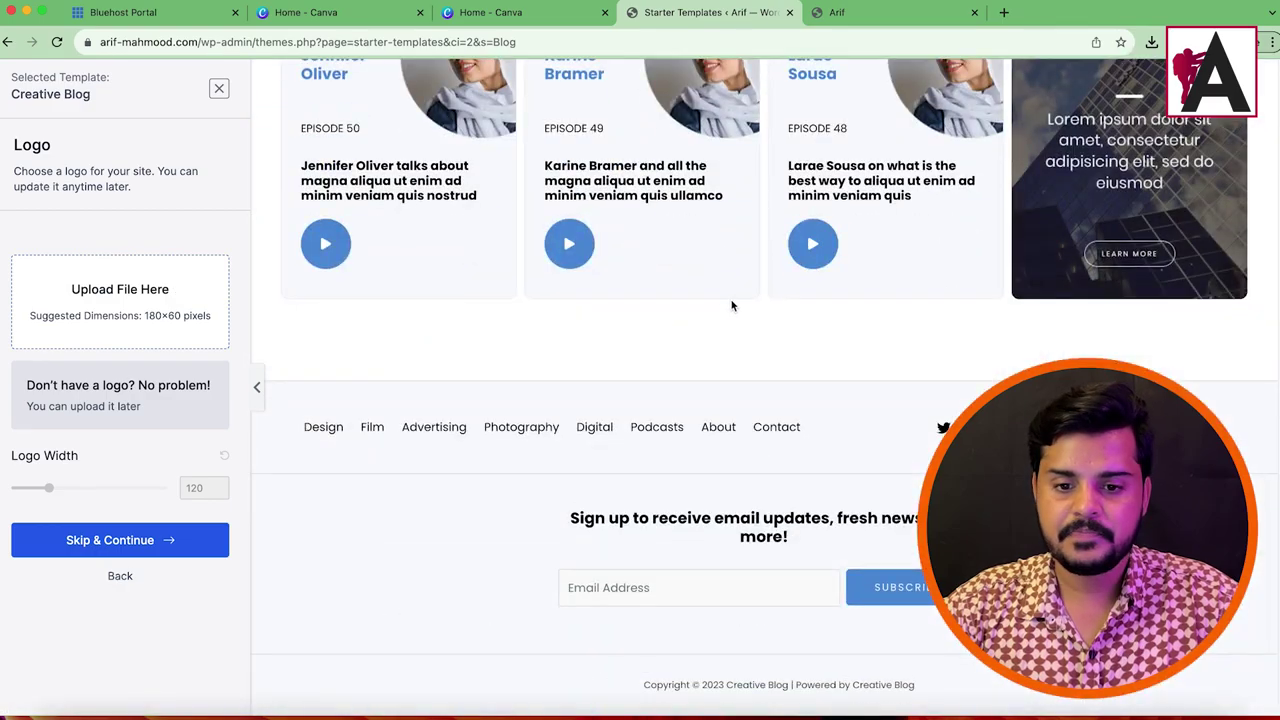
pyautogui.scroll(15, 728, 295)
# Step: Go back to the Blog list and select the Fashion Lifestyle Blog template instead
pyautogui.click(9, 43)
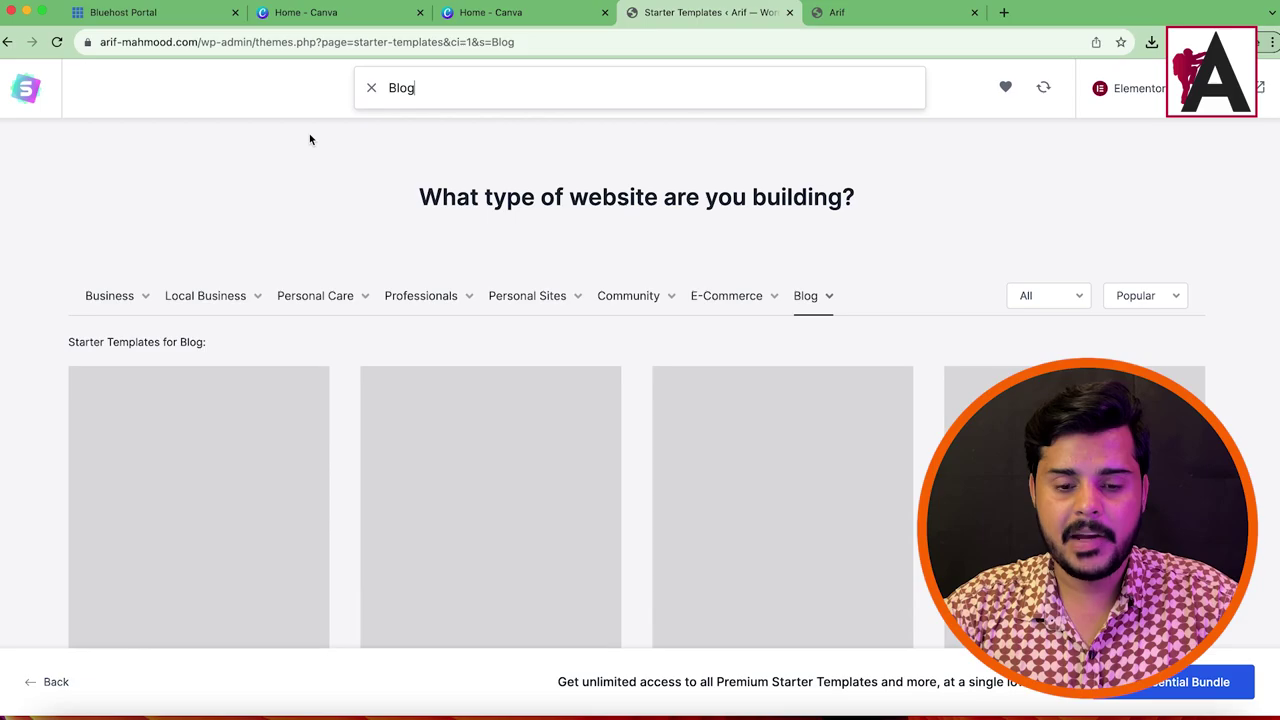
pyautogui.scroll(-4, 780, 309)
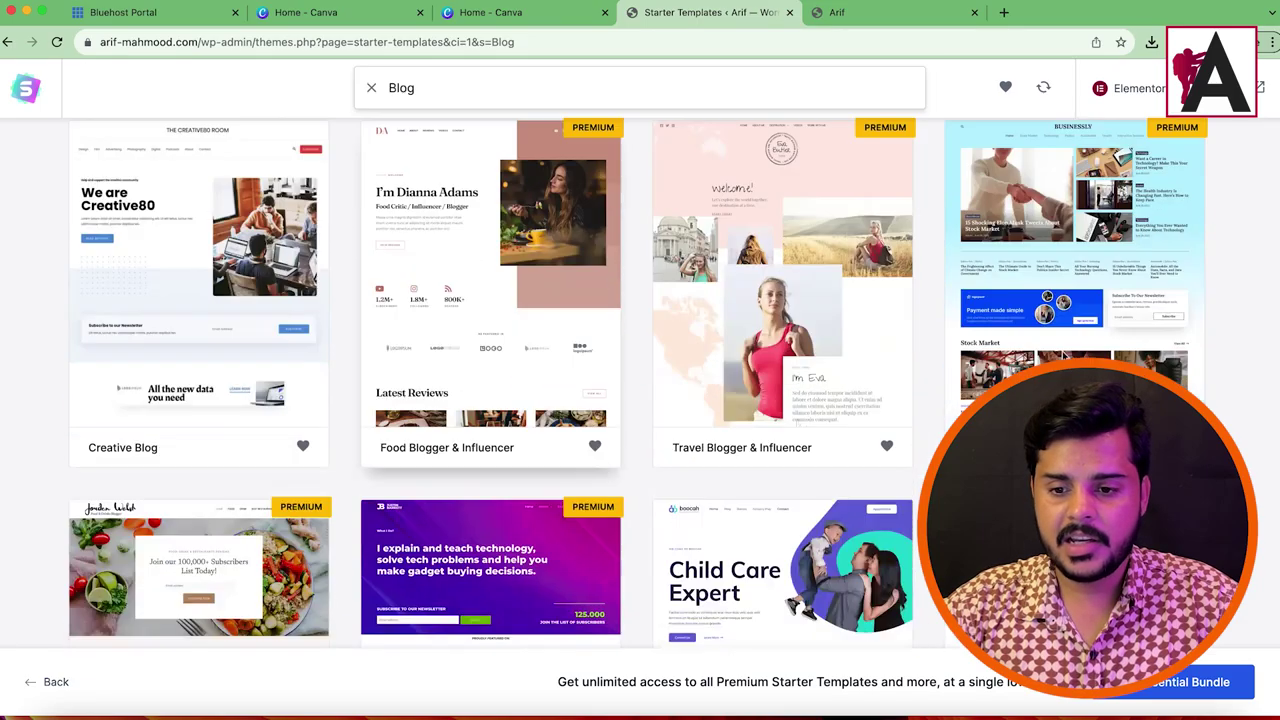
pyautogui.scroll(-6, 640, 380)
pyautogui.scroll(6, 640, 380)
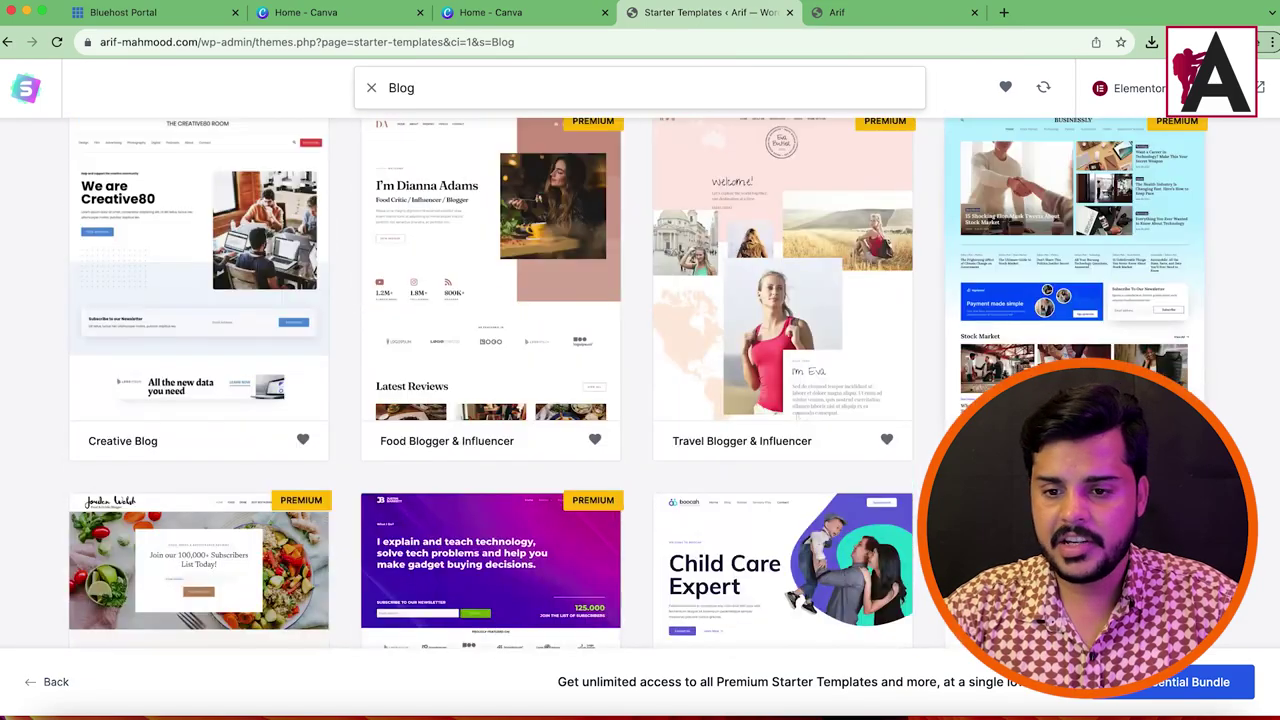
pyautogui.scroll(-3, 1071, 300)
pyautogui.click(1071, 294)
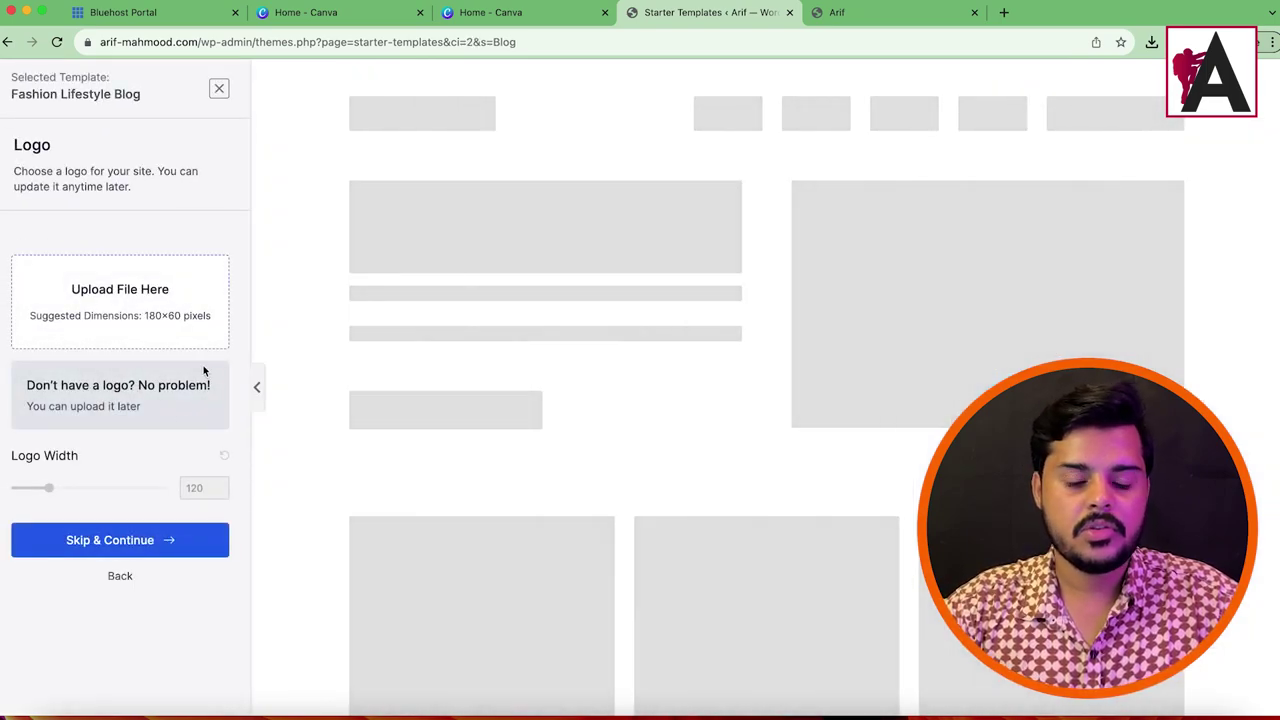
# Step: Skip adding a site logo and look over the template preview
pyautogui.click(145, 540)
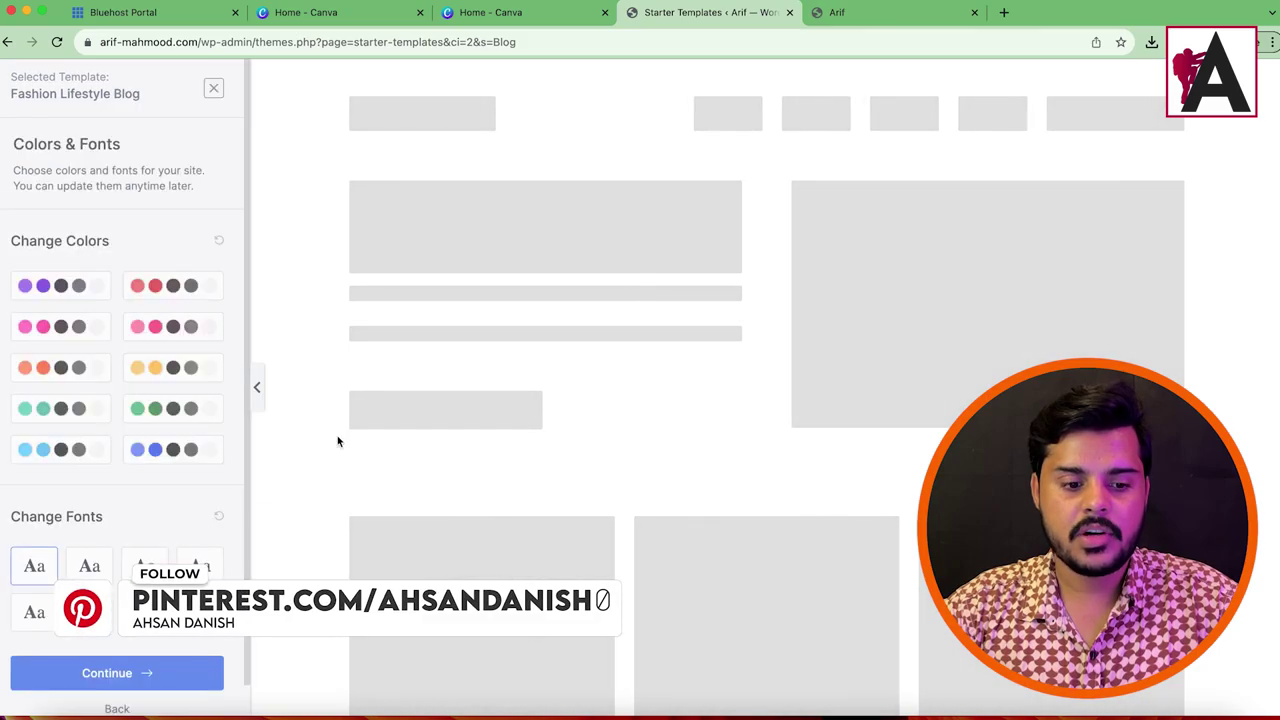
pyautogui.scroll(-20, 849, 376)
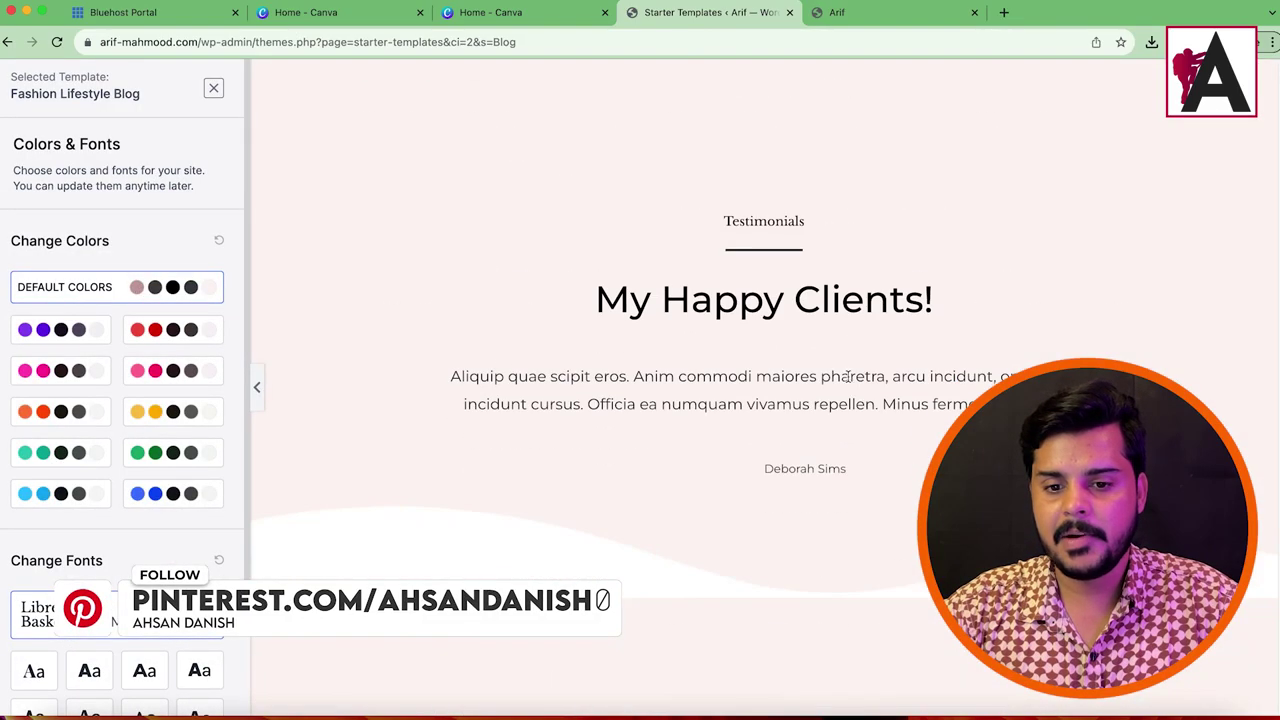
pyautogui.scroll(10, 849, 376)
pyautogui.scroll(5, 849, 382)
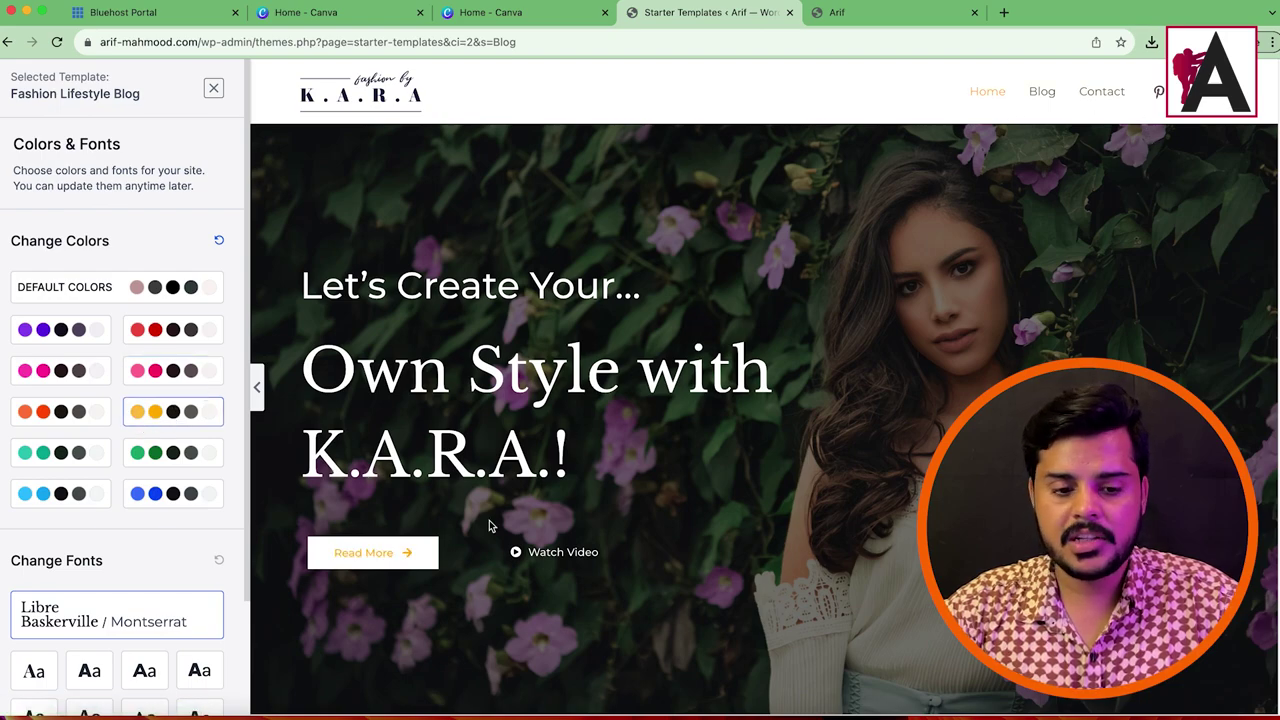
# Step: Try the green and purple colour palettes on the preview, then continue to the final form
pyautogui.click(47, 465)
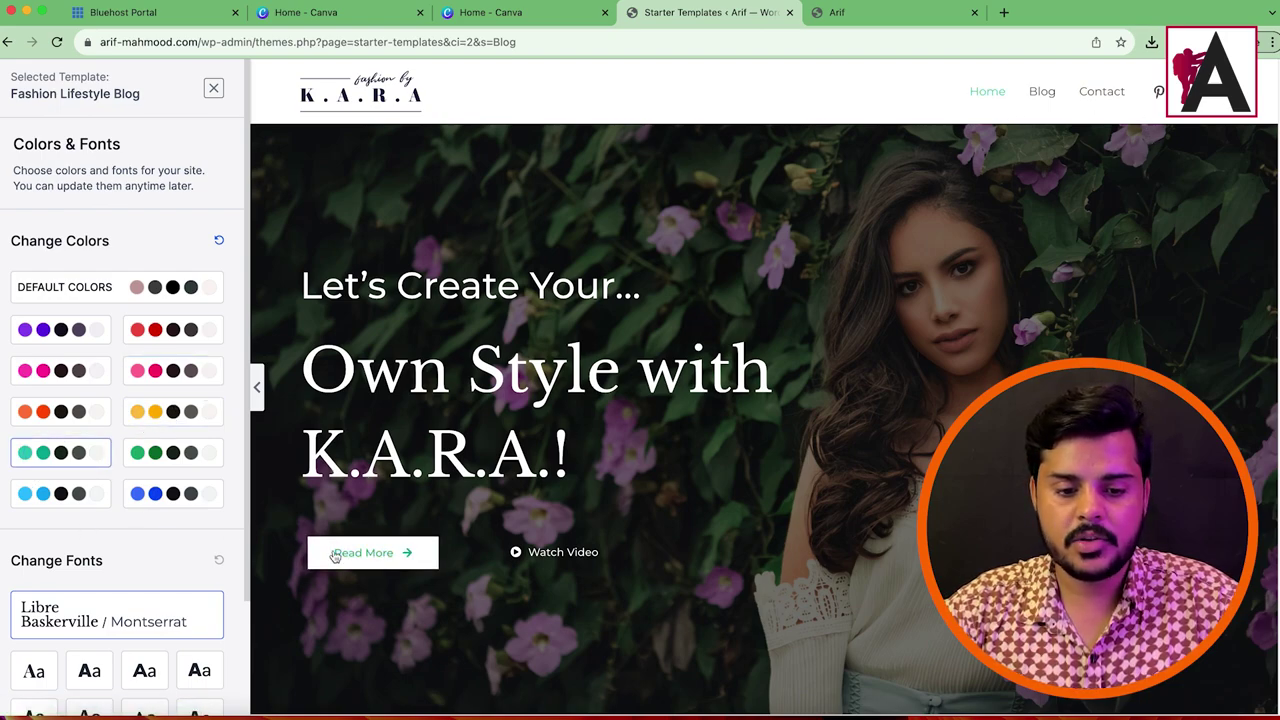
pyautogui.click(43, 340)
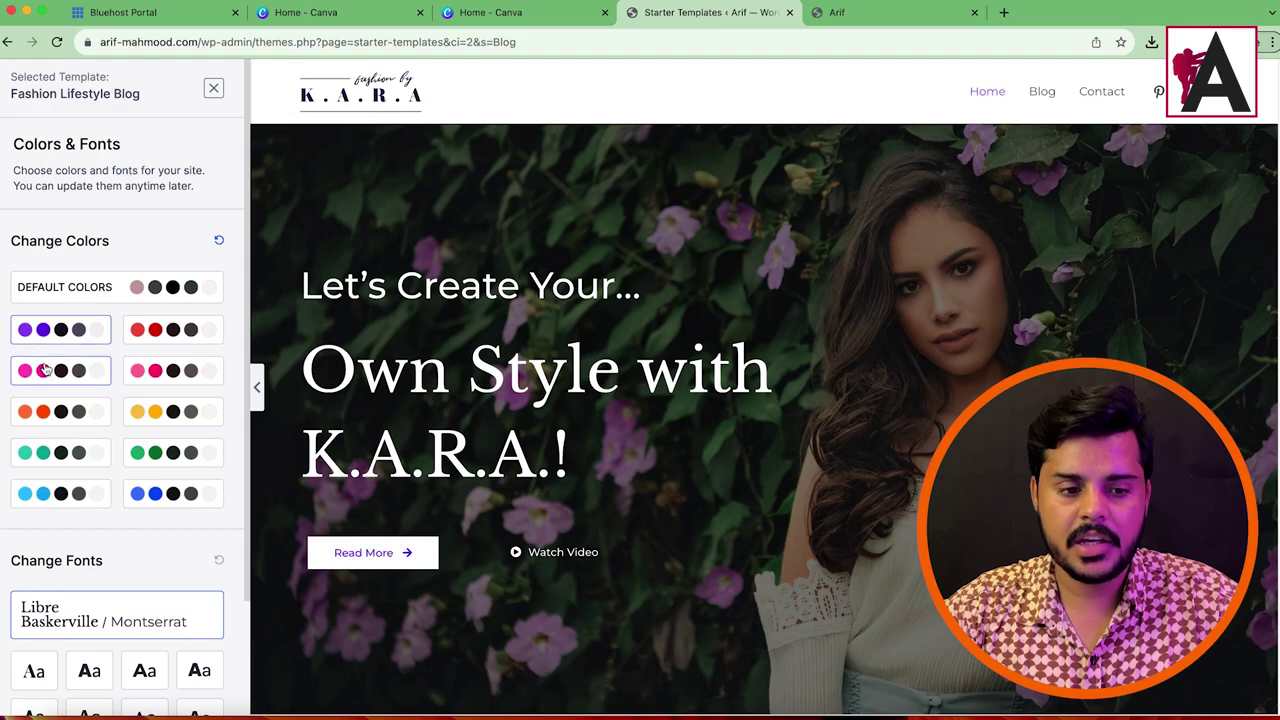
pyautogui.scroll(-5, 917, 303)
pyautogui.scroll(5, 714, 322)
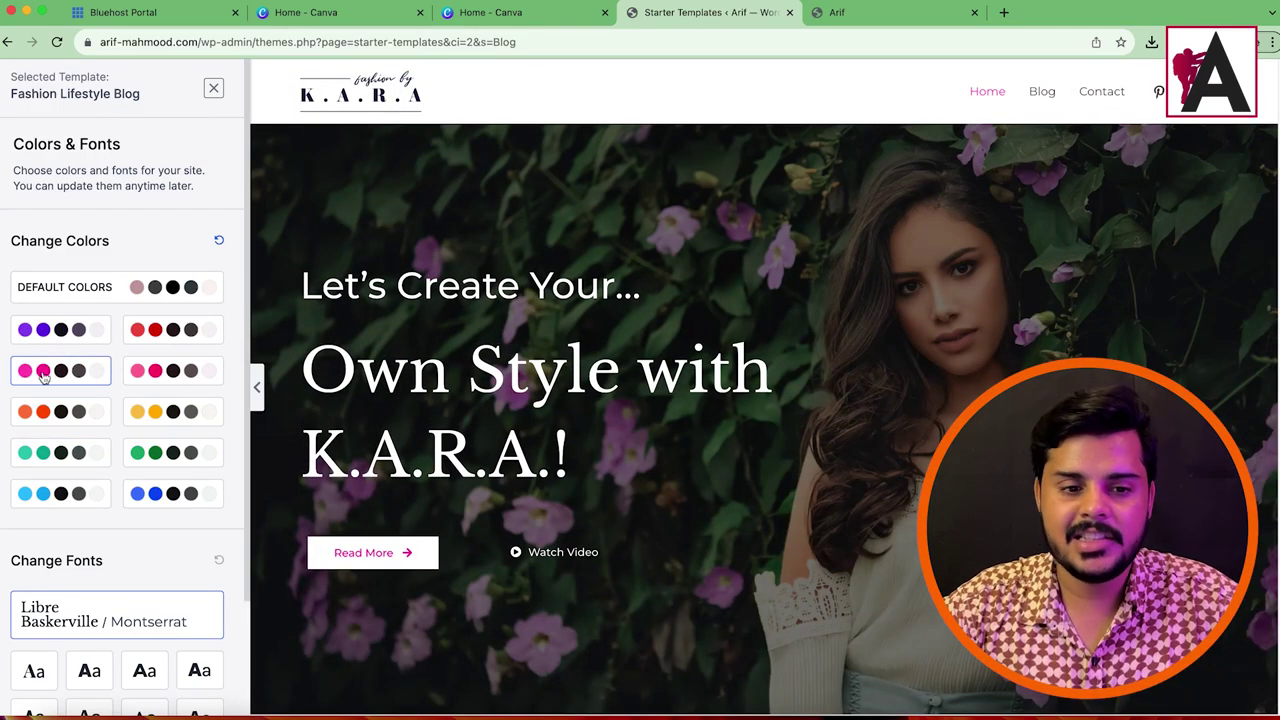
pyautogui.scroll(-15, 891, 347)
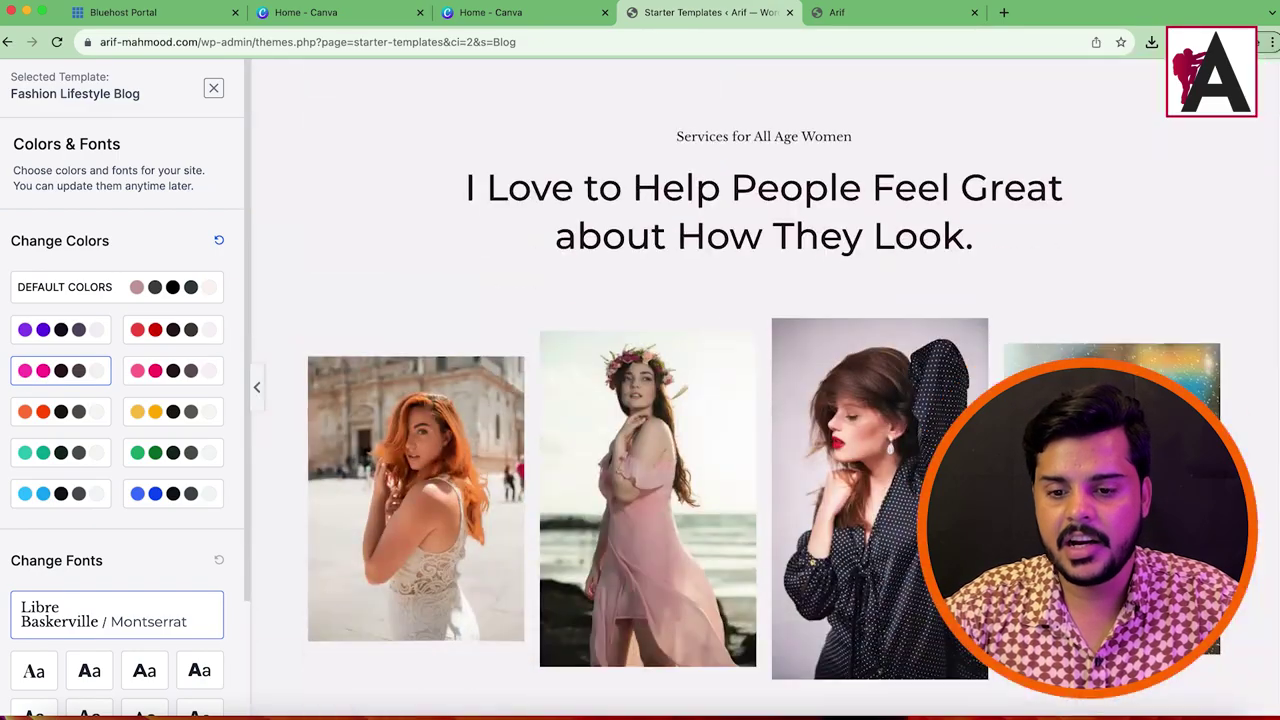
pyautogui.scroll(-5, 921, 380)
pyautogui.scroll(15, 646, 344)
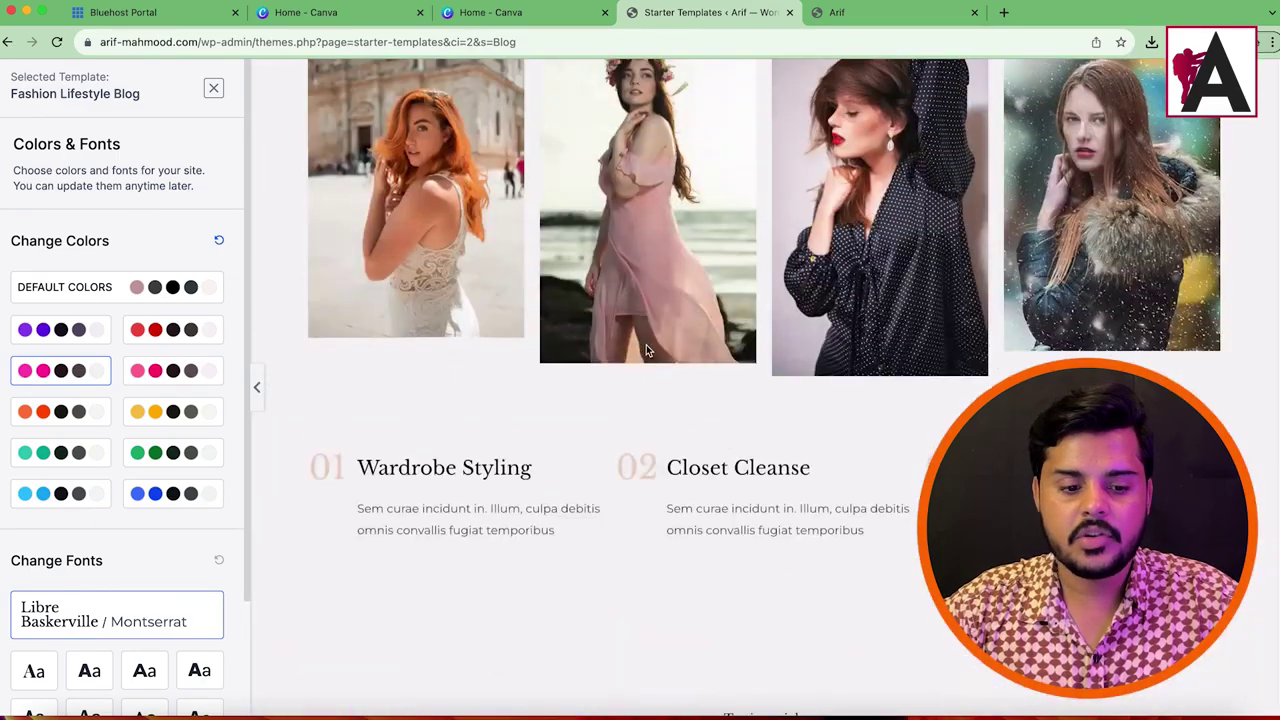
pyautogui.scroll(-3, 150, 330)
pyautogui.scroll(1, 156, 485)
pyautogui.scroll(-1, 156, 485)
pyautogui.click(155, 645)
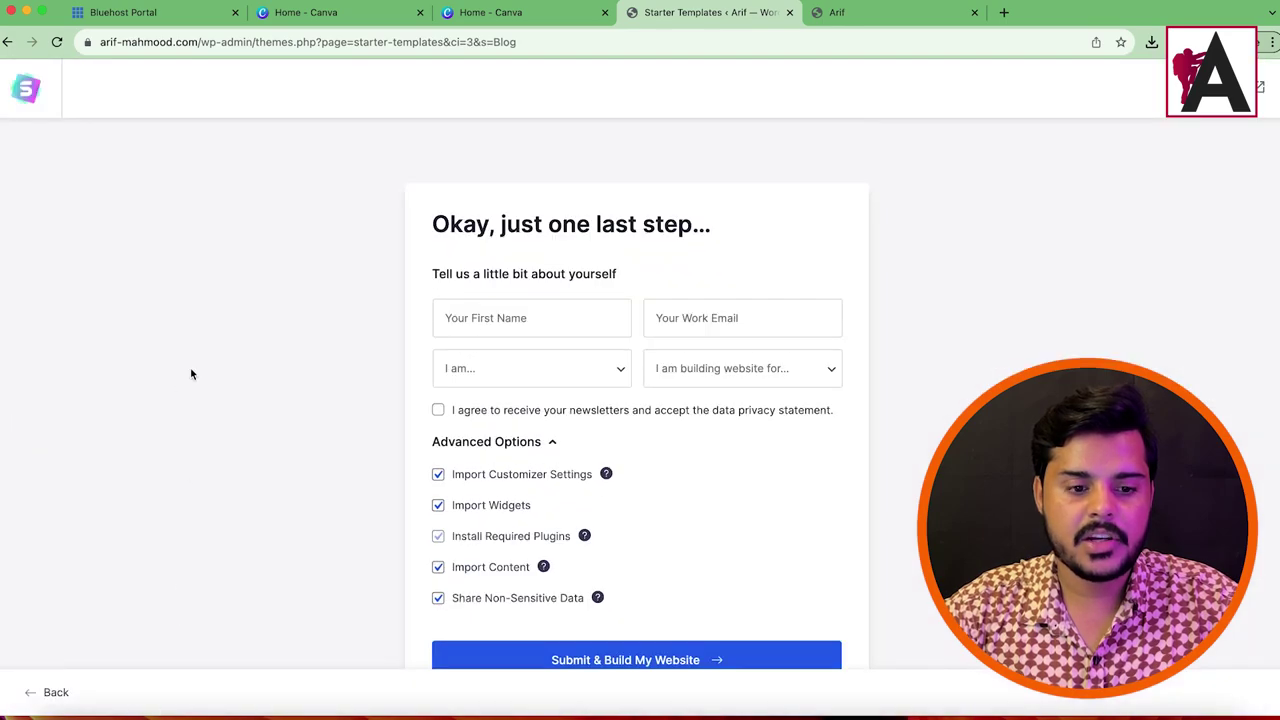
# Step: Submit the form with Submit & Build My Website, then switch to the Canva home tab while it builds
pyautogui.click(723, 651)
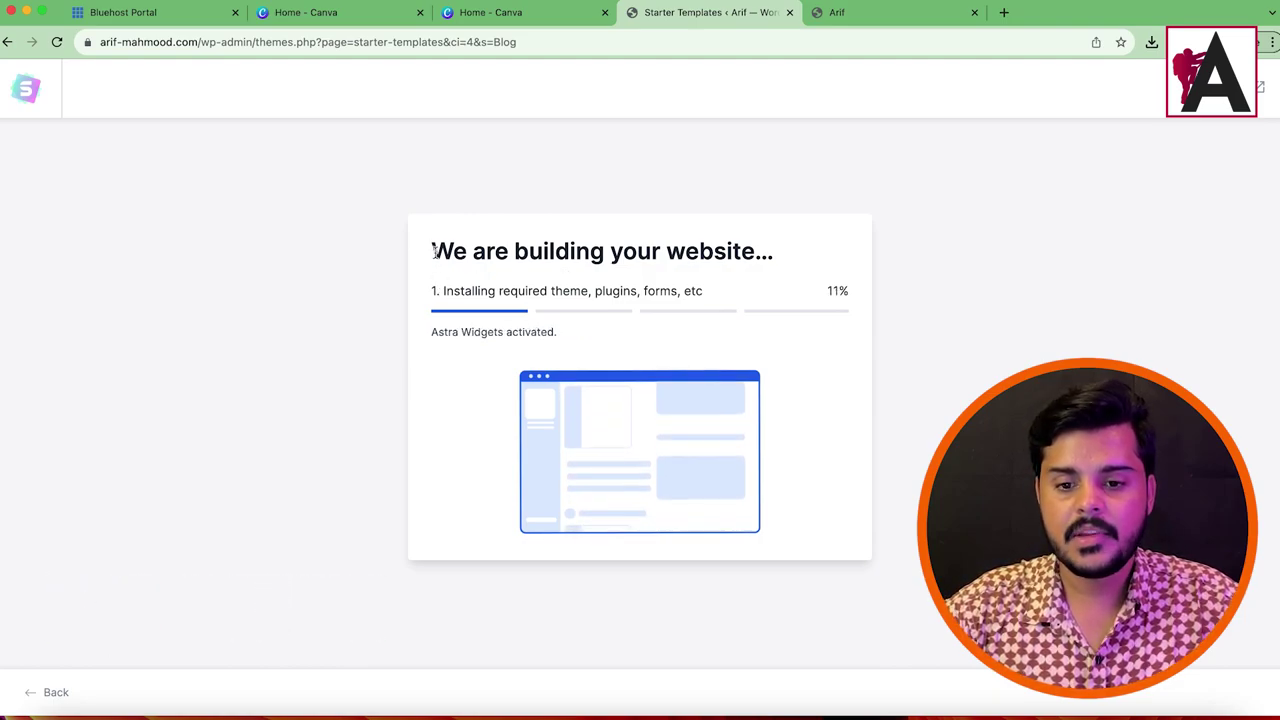
pyautogui.moveTo(427, 290); pyautogui.dragTo(829, 271)
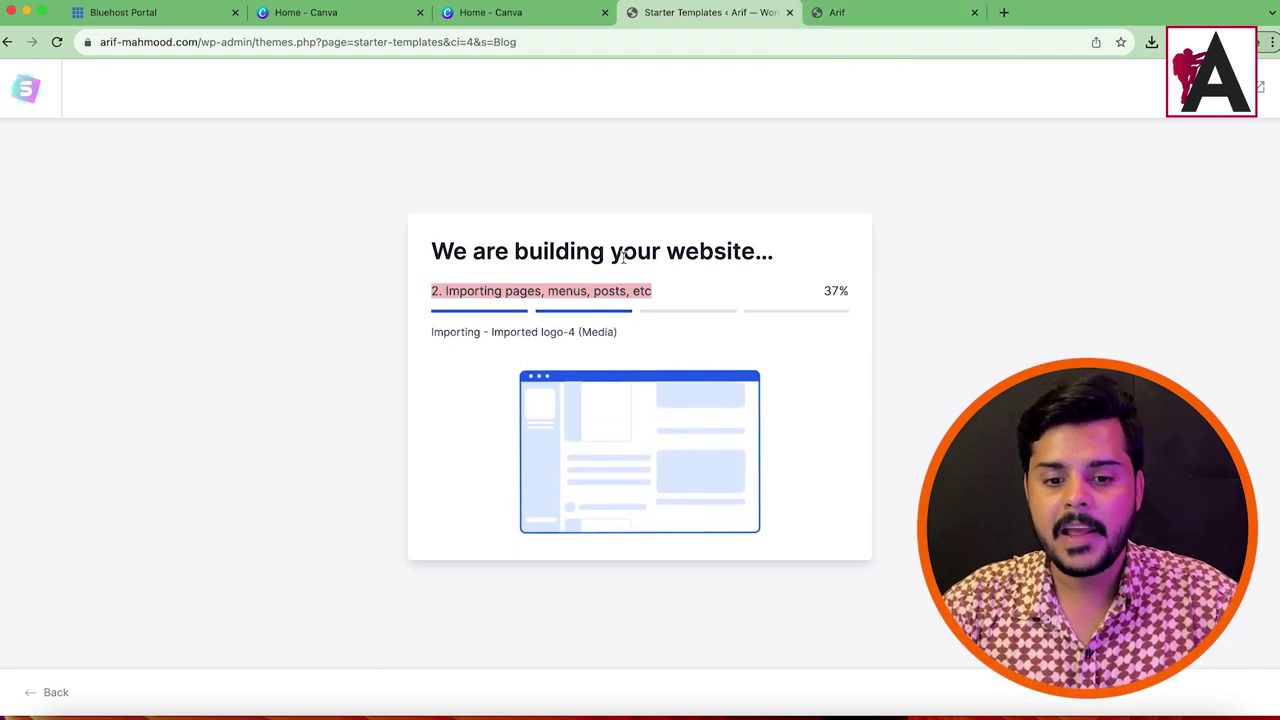
pyautogui.click(505, 13)
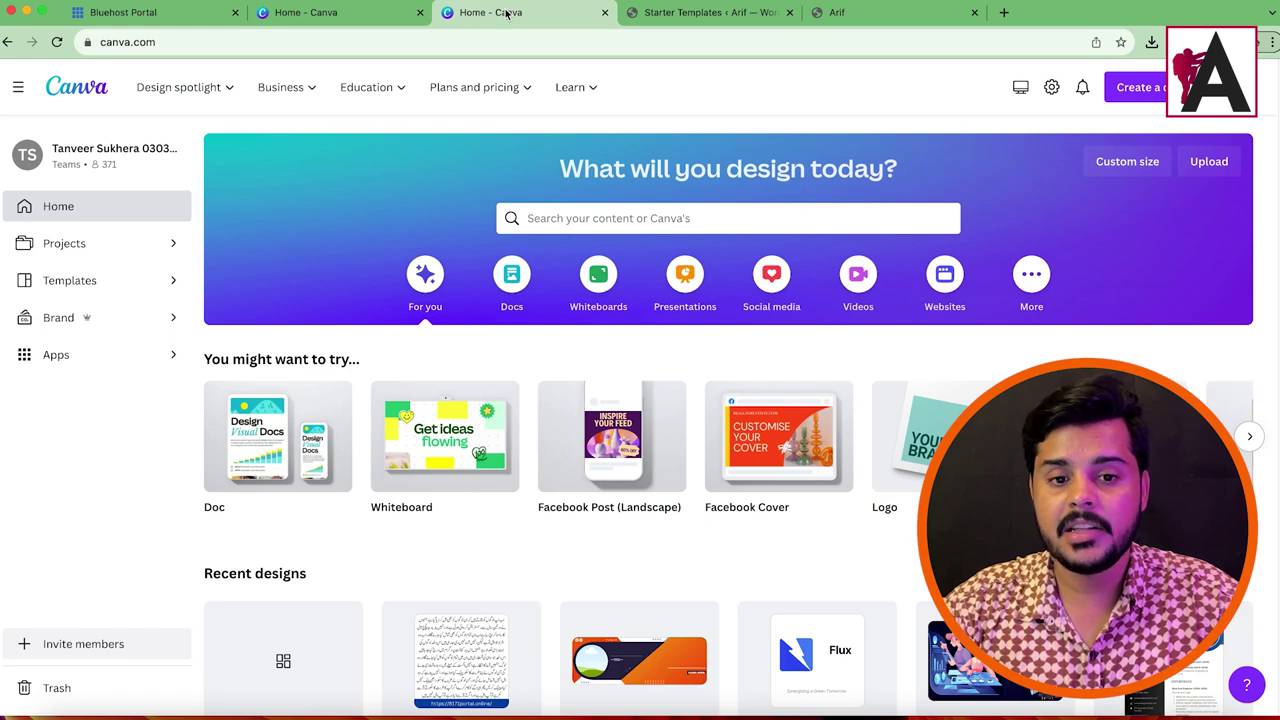
# Step: Create a blank 500×500 px Logo design via a 'logo' search, then return to the build tab
pyautogui.click(1135, 87)
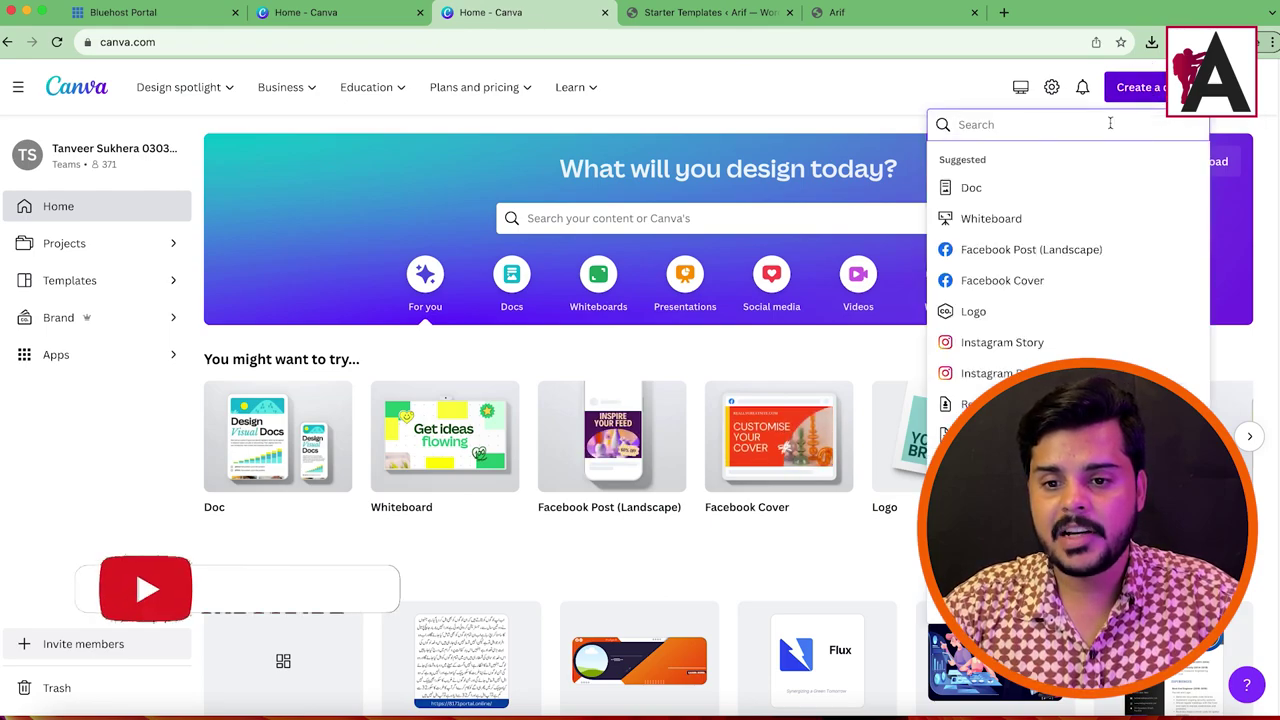
pyautogui.write('logo')
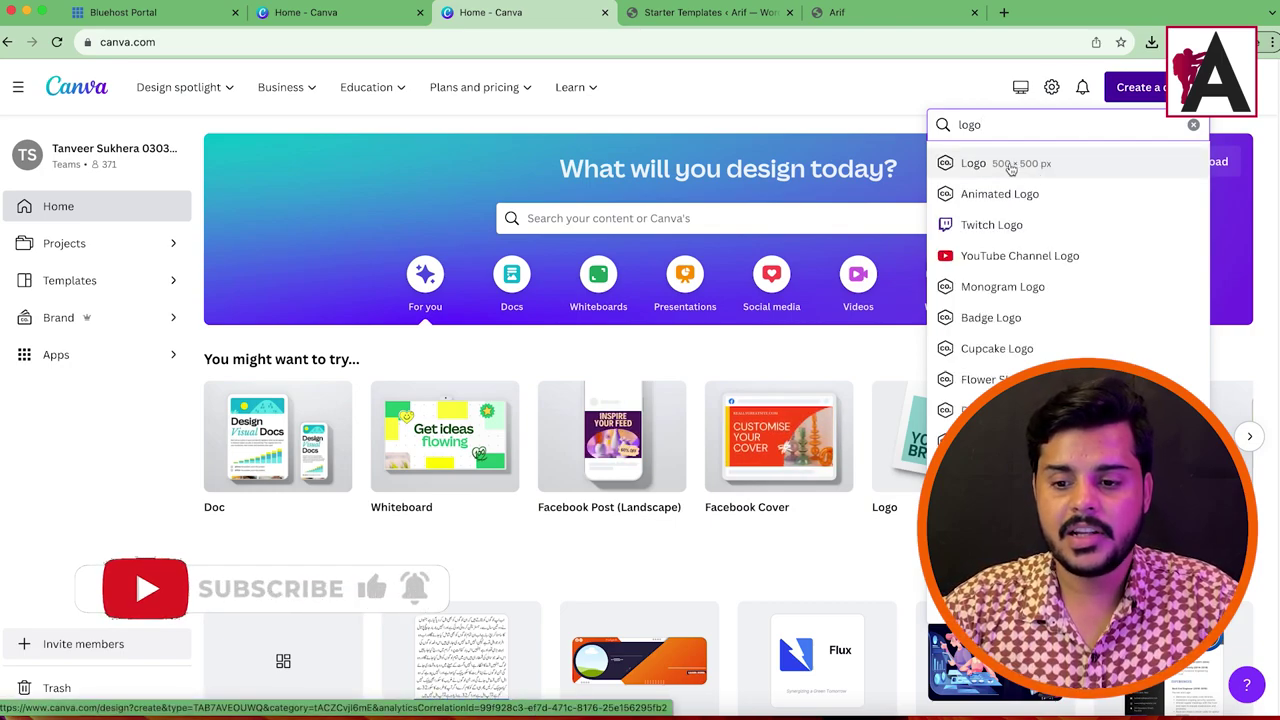
pyautogui.click(1022, 168)
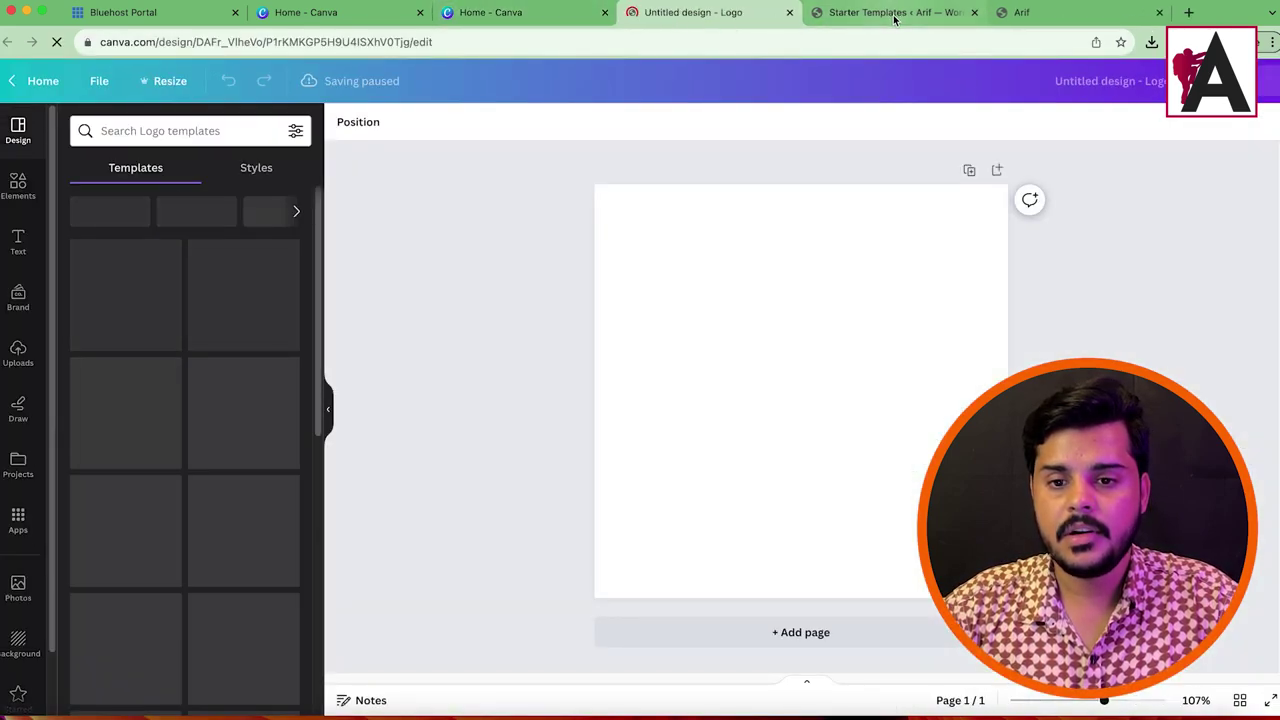
pyautogui.click(890, 12)
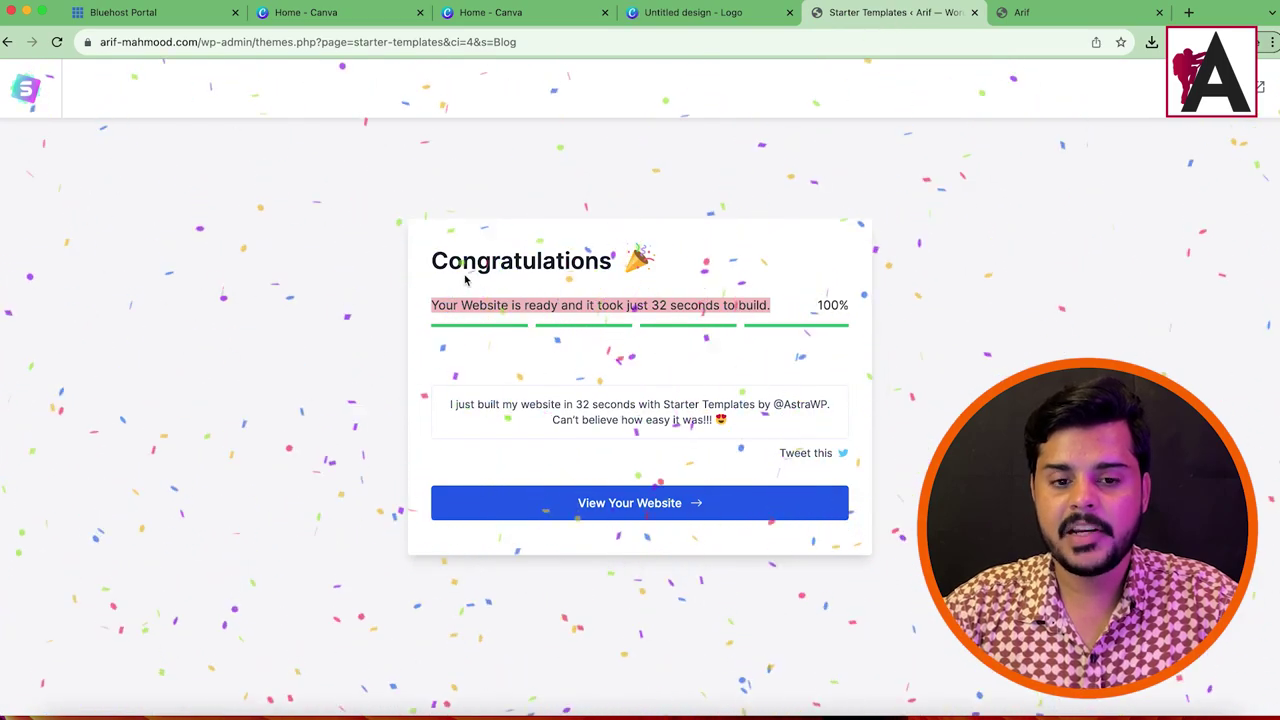
# Step: View the live site showing the imported K.A.R.A fashion blog and point out its hero heading
pyautogui.click(1030, 12)
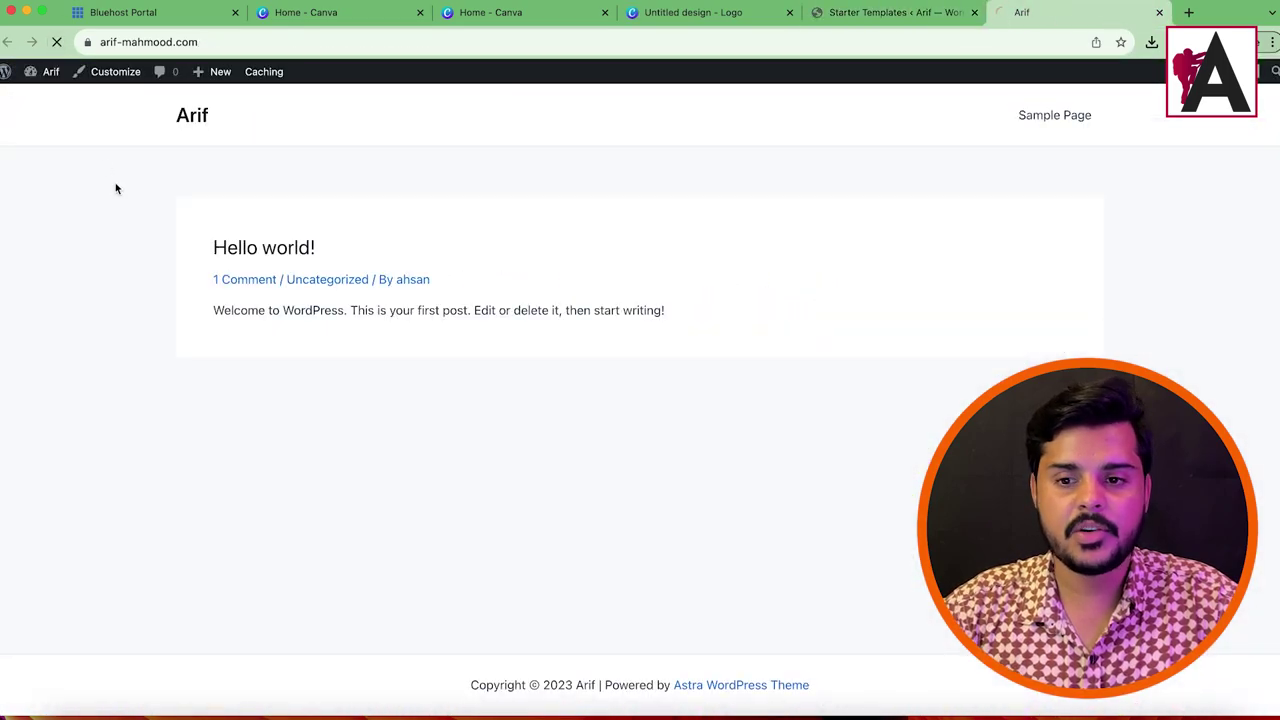
pyautogui.scroll(-20, 797, 366)
pyautogui.scroll(20, 687, 366)
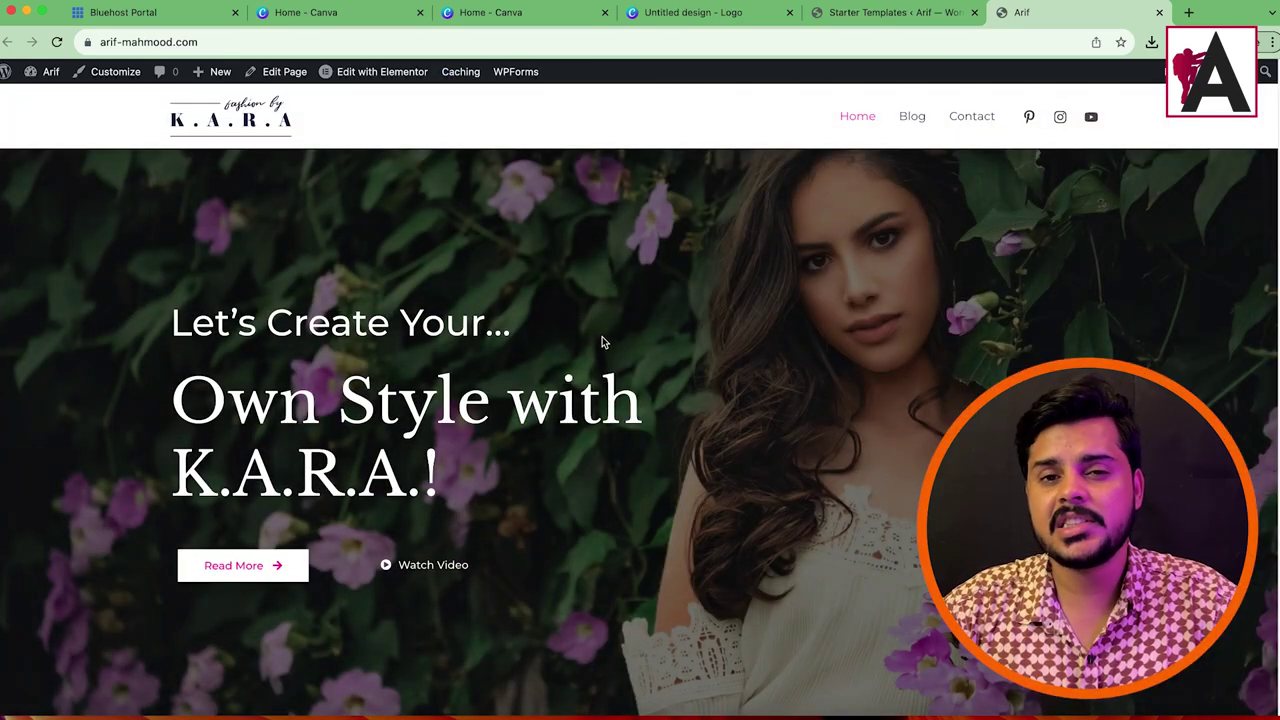
pyautogui.scroll(-3, 602, 342)
pyautogui.scroll(3, 617, 343)
pyautogui.moveTo(174, 304); pyautogui.dragTo(720, 417)
pyautogui.click(720, 417)
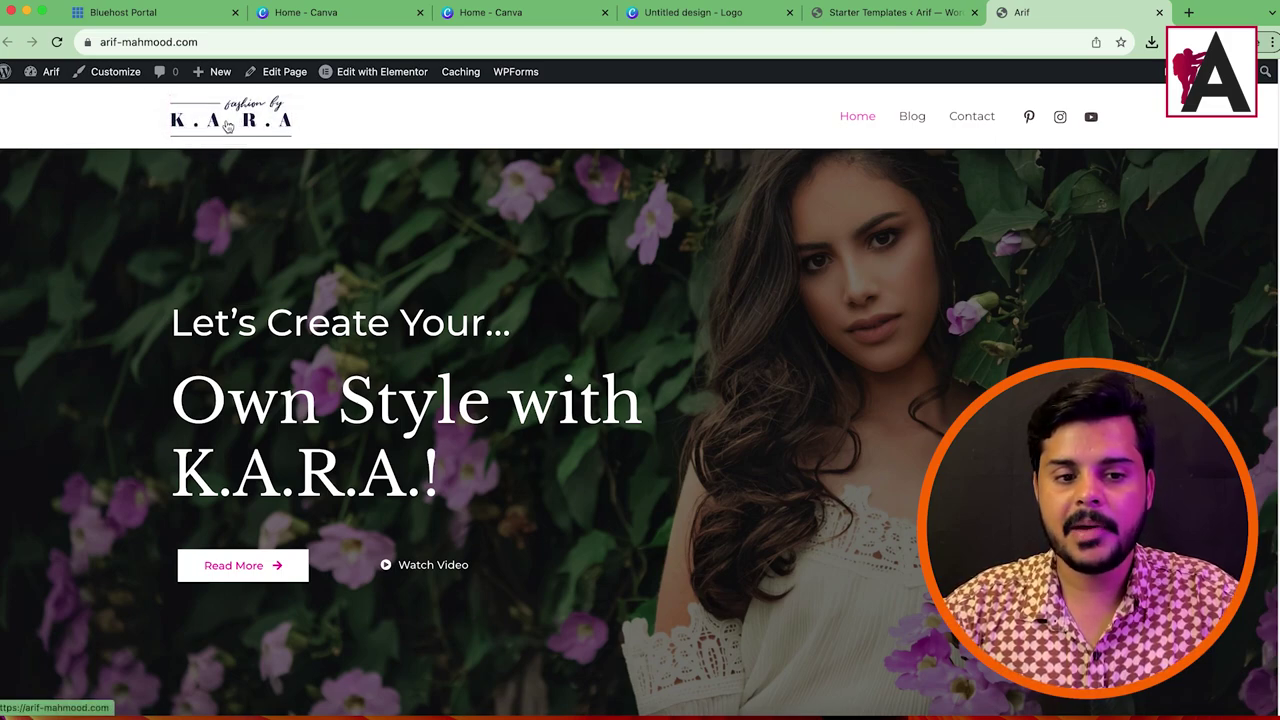
# Step: From Dashboard > Media Library, view the K.A.R.A logo attachments and highlight the kara-logo-free.svg file name
pyautogui.moveTo(40, 76)
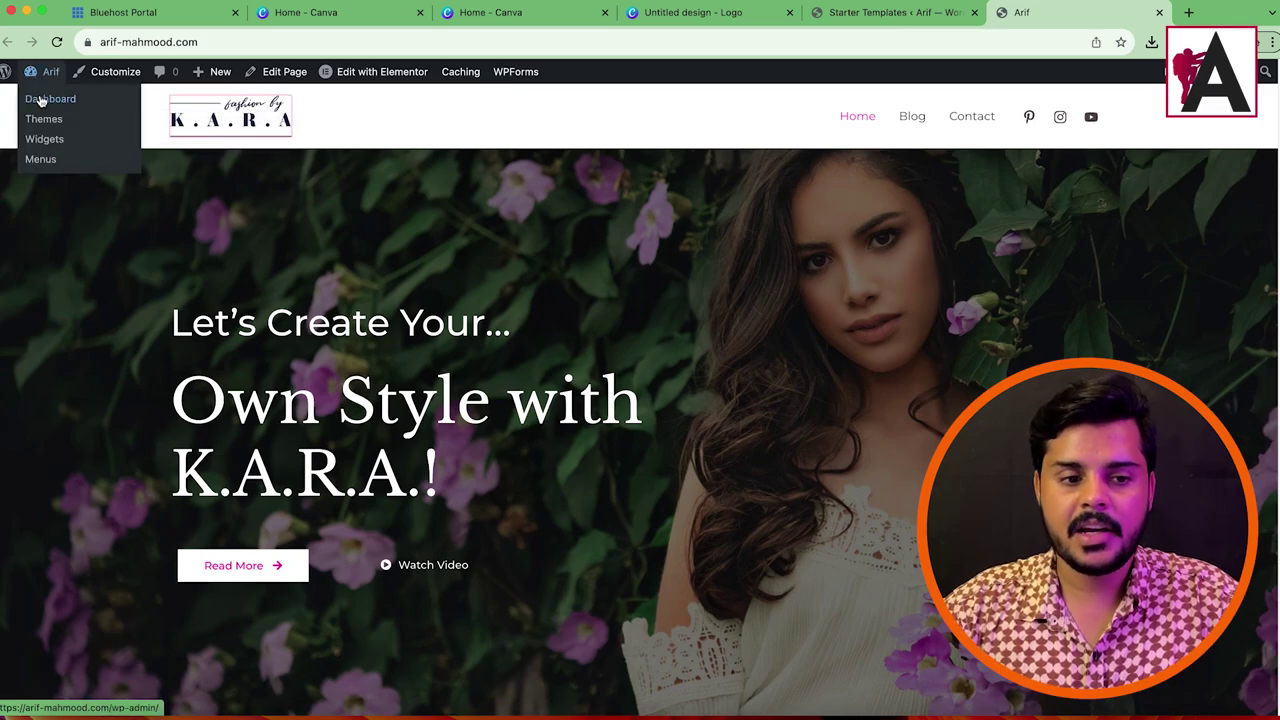
pyautogui.click(90, 108)
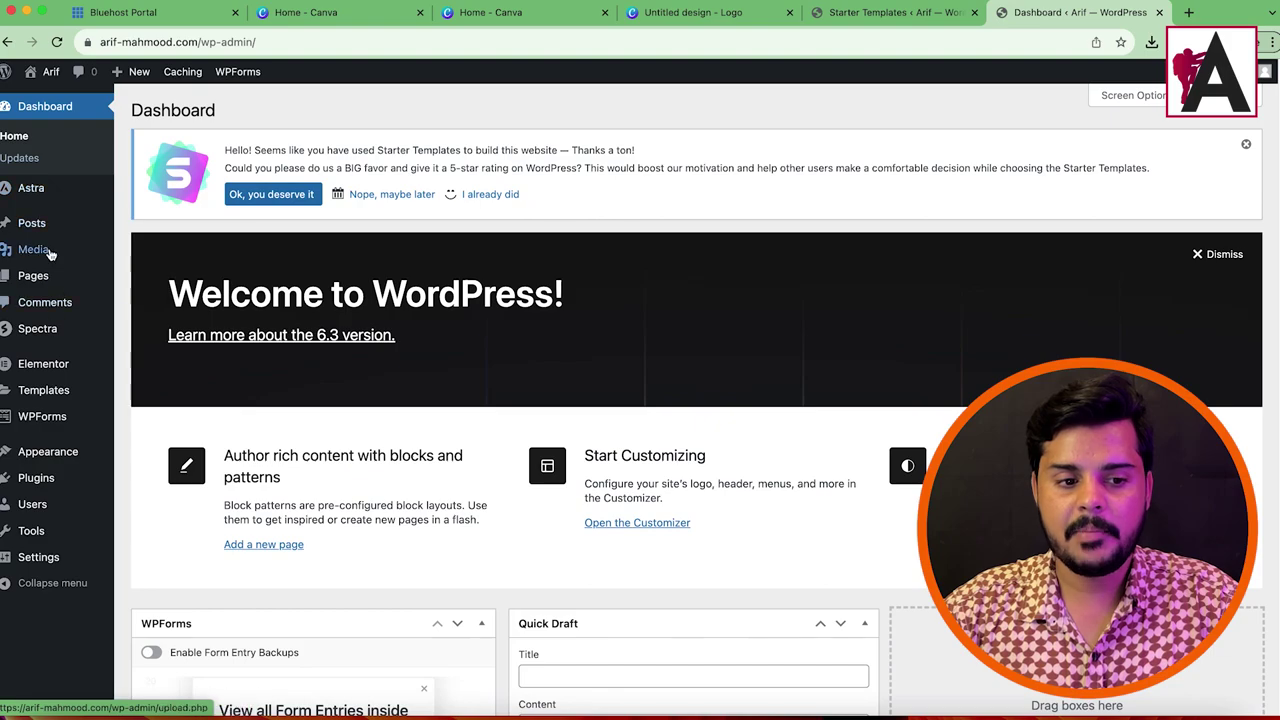
pyautogui.click(34, 250)
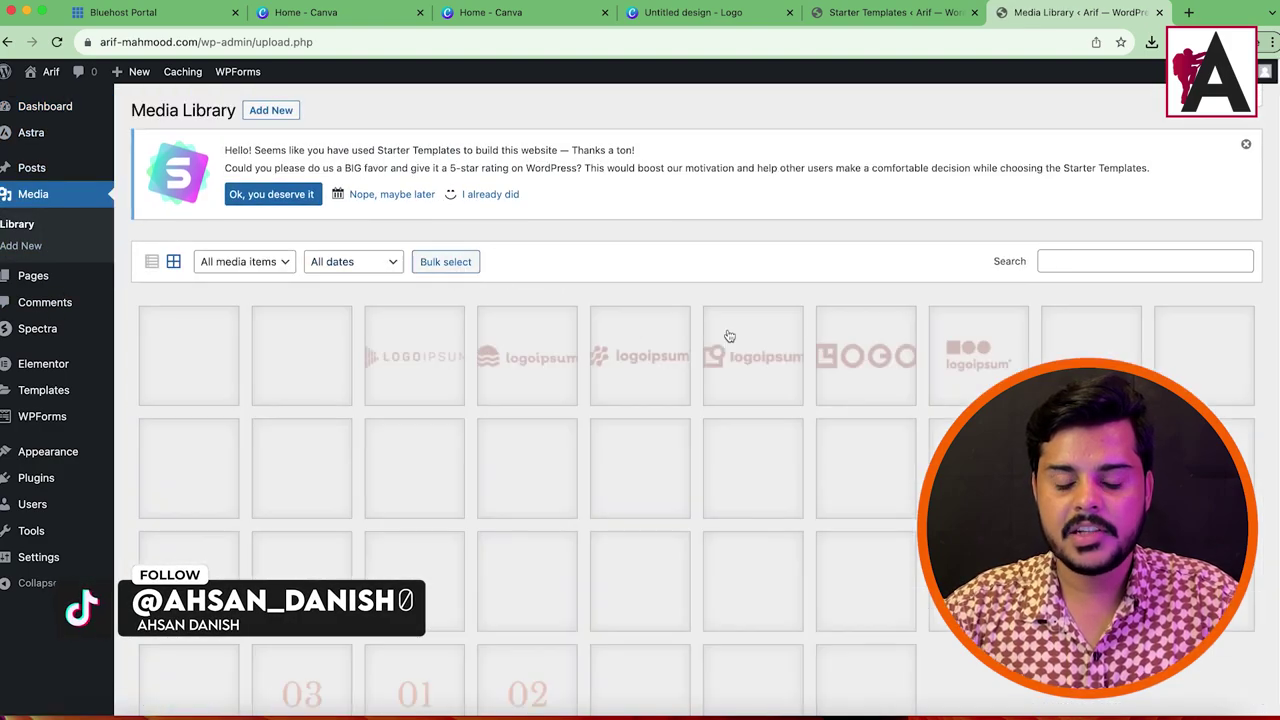
pyautogui.scroll(-3, 729, 336)
pyautogui.click(752, 553)
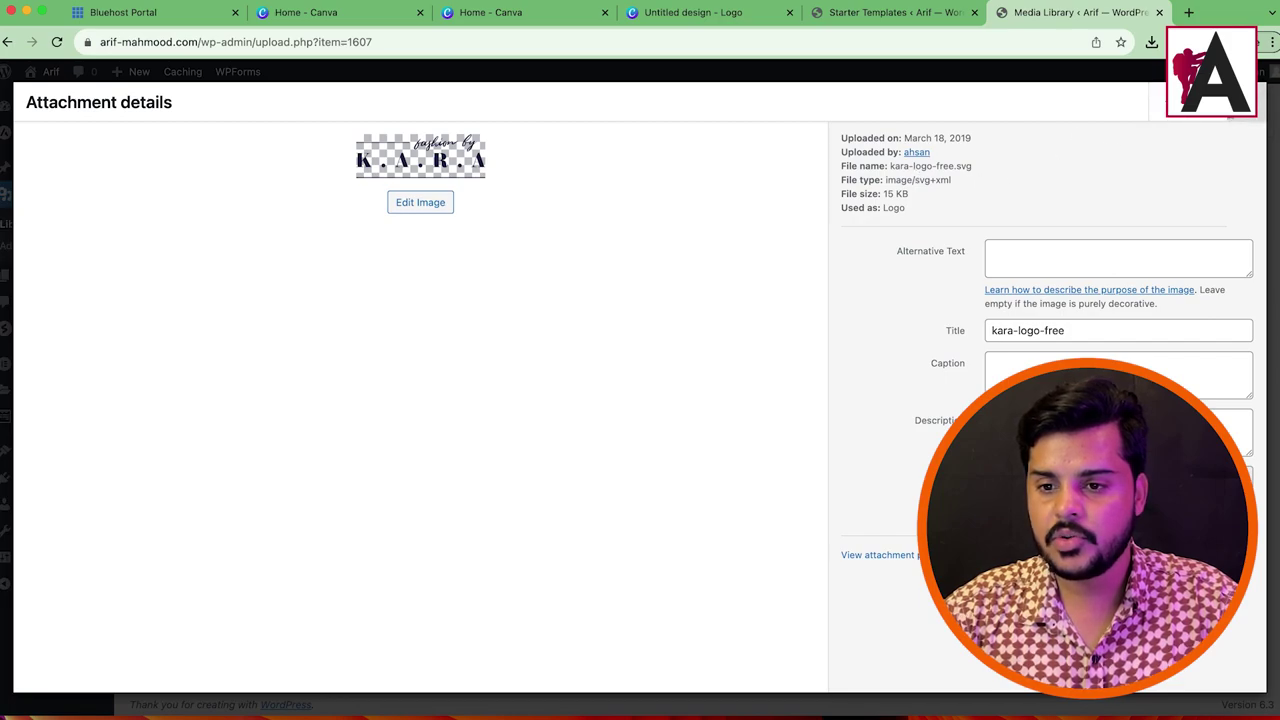
pyautogui.click(1264, 104)
pyautogui.click(628, 545)
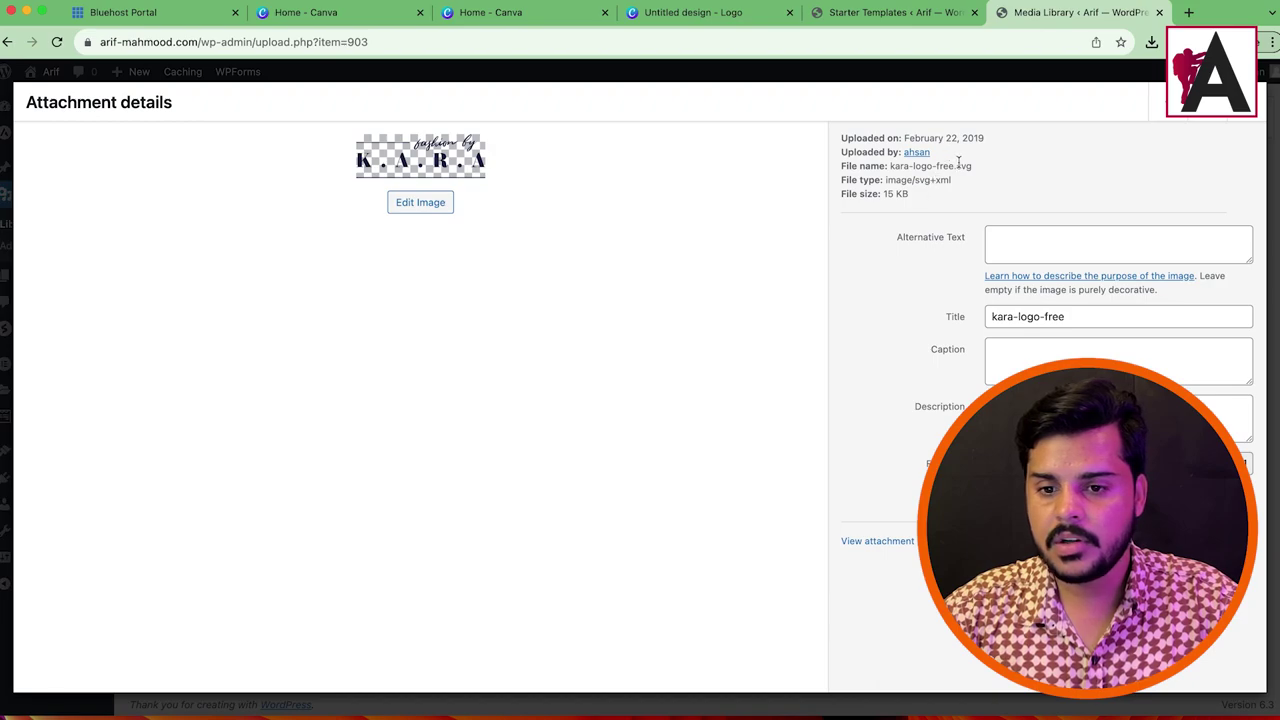
pyautogui.moveTo(974, 163); pyautogui.dragTo(877, 181)
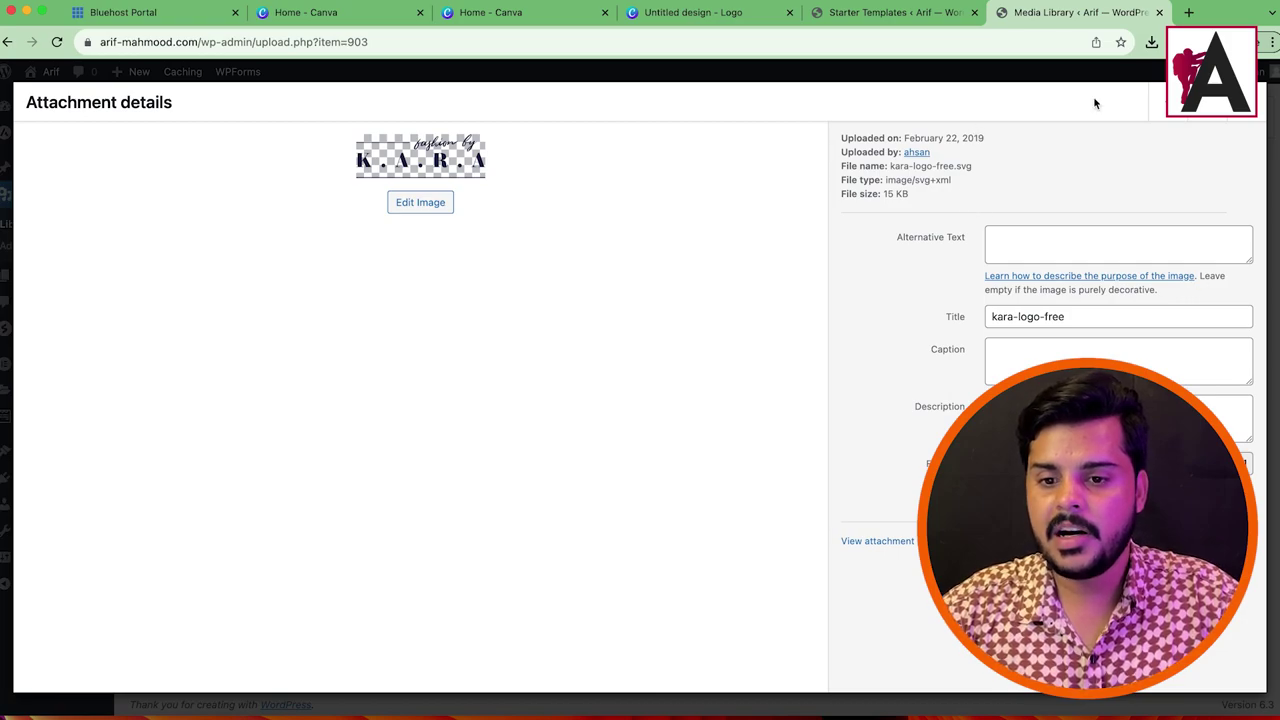
# Step: Load the copied logo file address in a new tab and save kara-logo-free.svg to Downloads
pyautogui.click(1190, 14)
pyautogui.rightClick(390, 44)
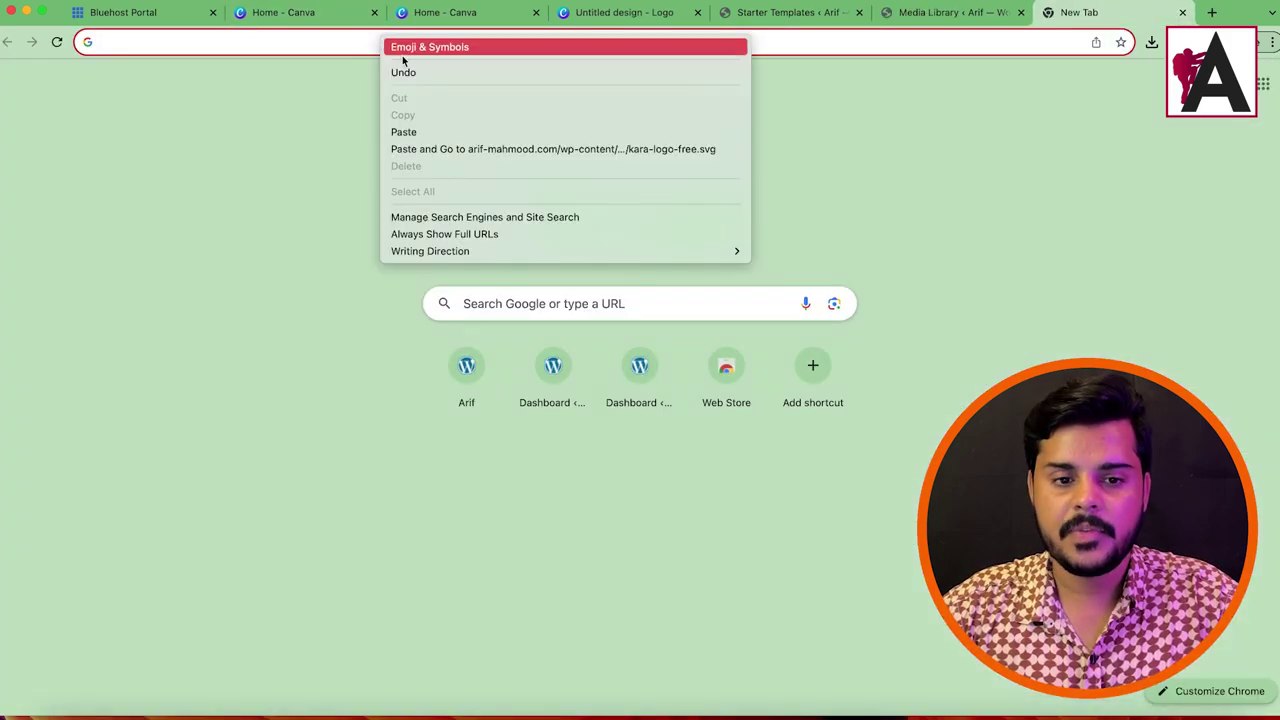
pyautogui.click(450, 148)
pyautogui.rightClick(66, 78)
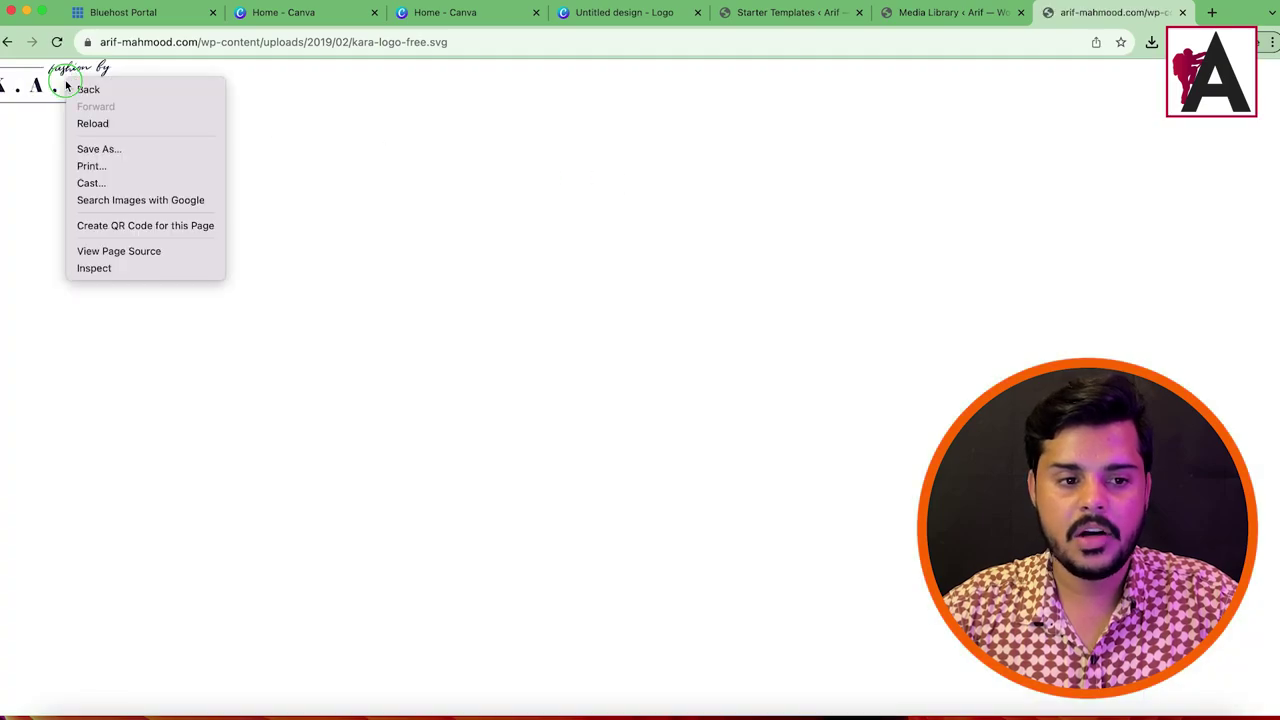
pyautogui.rightClick(33, 89)
pyautogui.rightClick(34, 88)
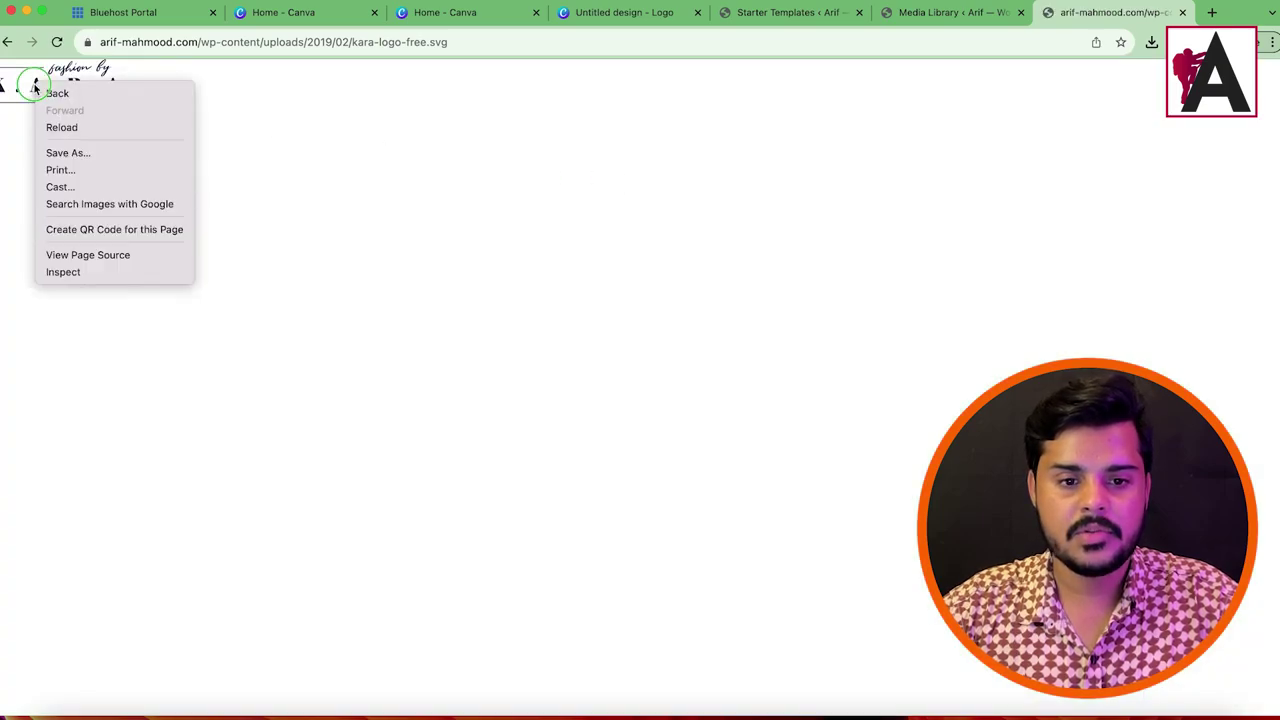
pyautogui.click(68, 155)
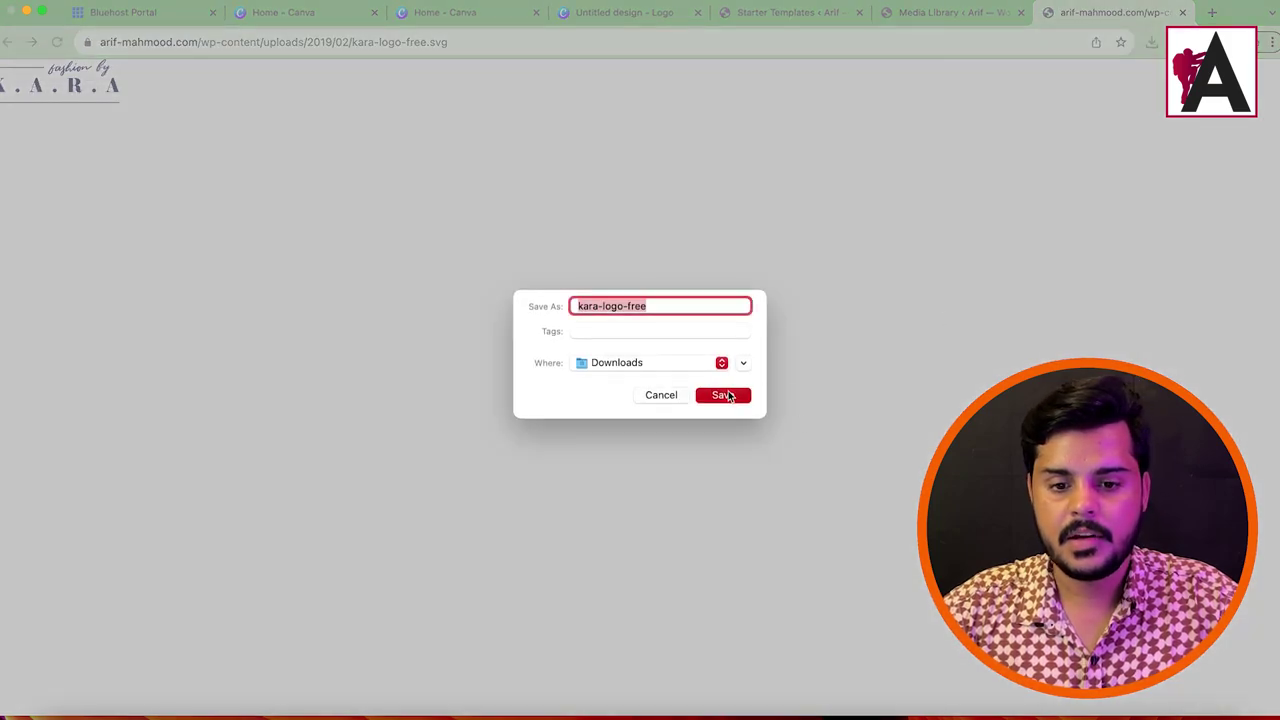
pyautogui.click(728, 395)
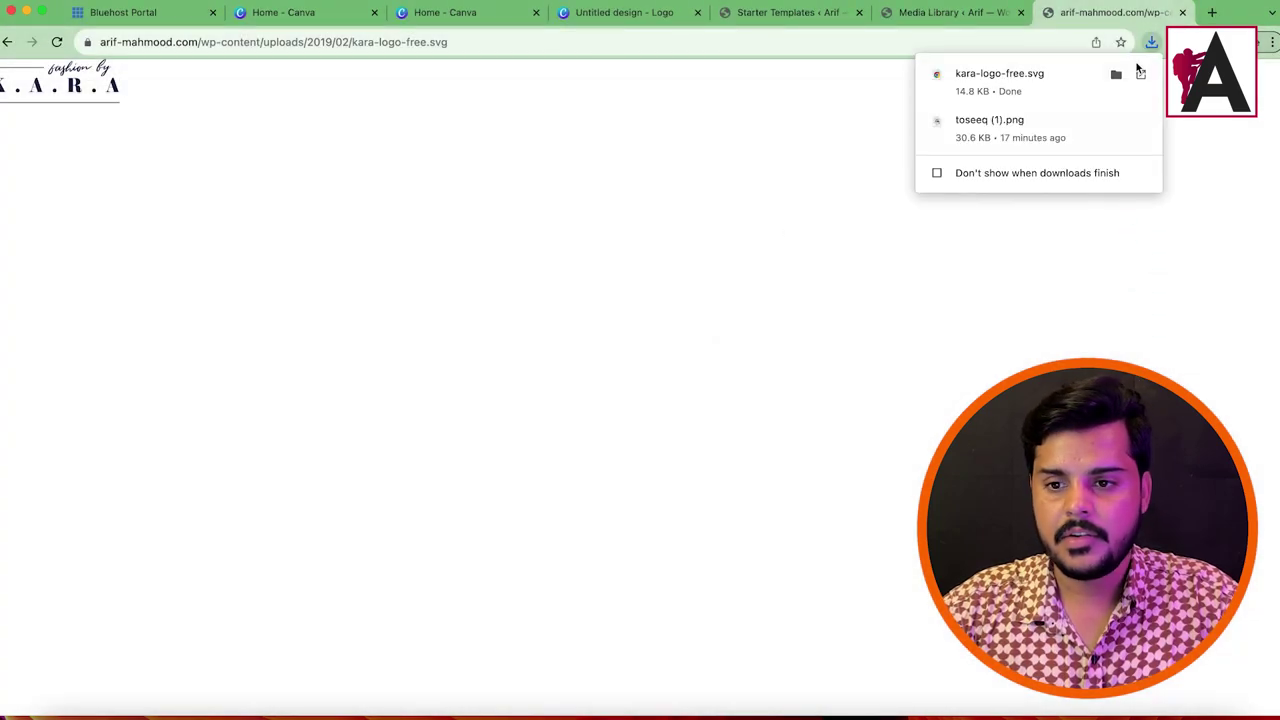
# Step: Open the downloaded SVG, close its tab, and bring up Finder
pyautogui.click(1049, 86)
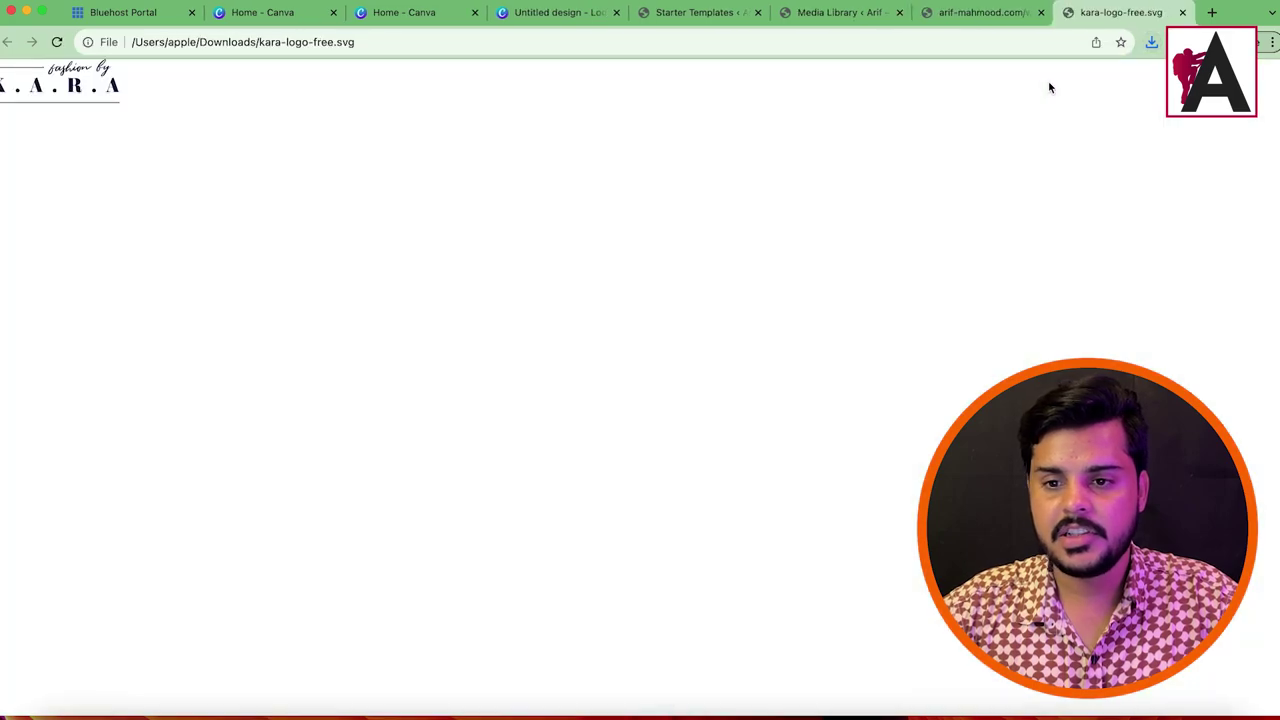
pyautogui.click(1182, 14)
pyautogui.click(64, 700)
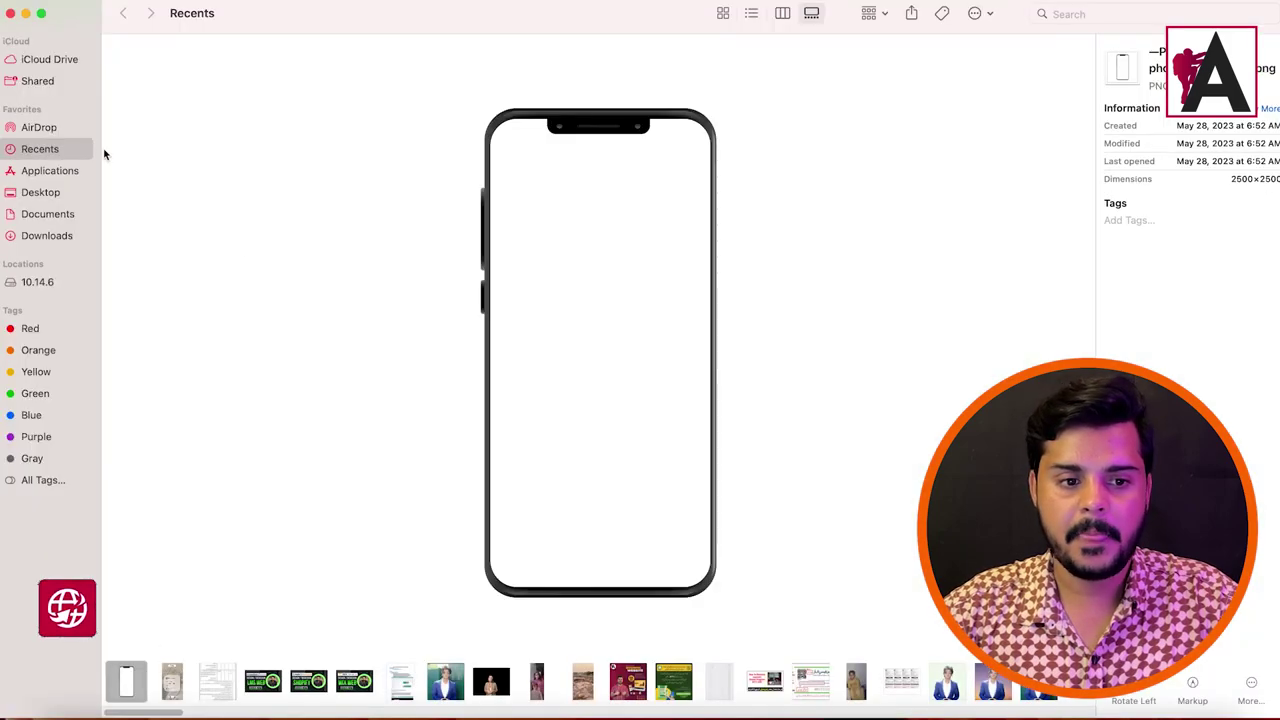
# Step: Use Get Info on kara-logo-free.svg in Downloads, expanding Name & Extension and Comments, then close it
pyautogui.click(47, 235)
pyautogui.click(150, 105)
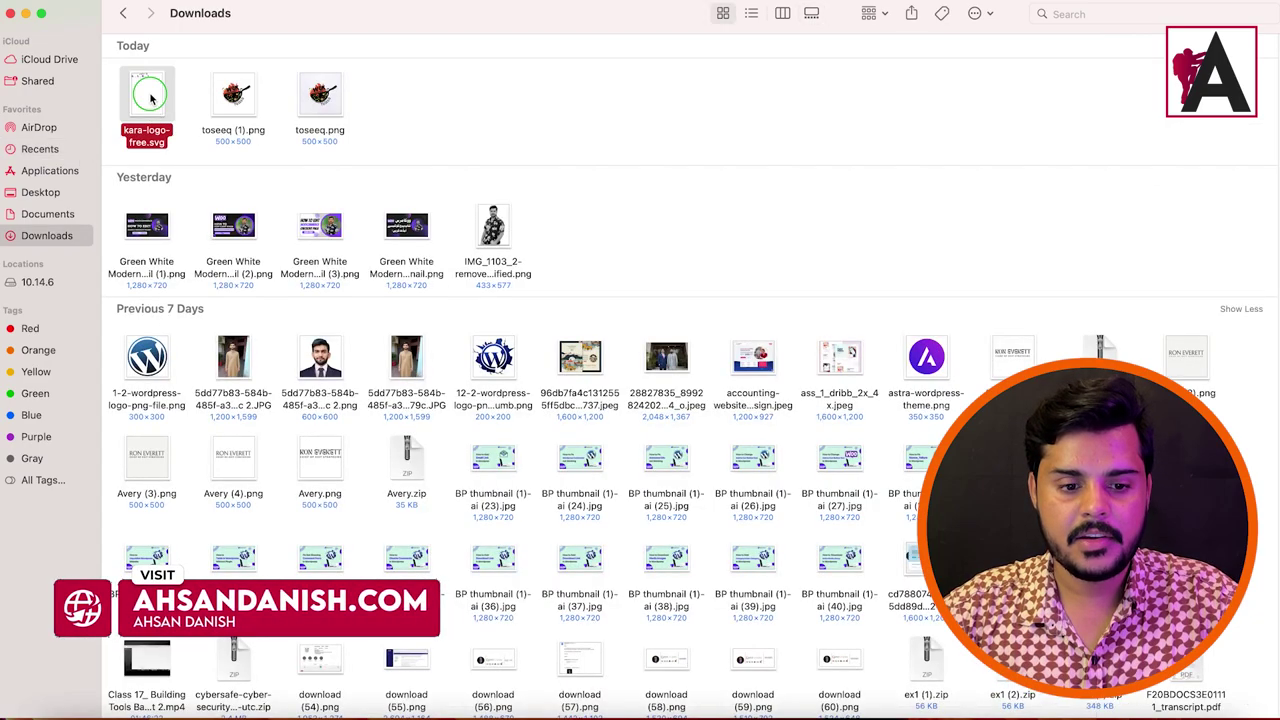
pyautogui.rightClick(150, 96)
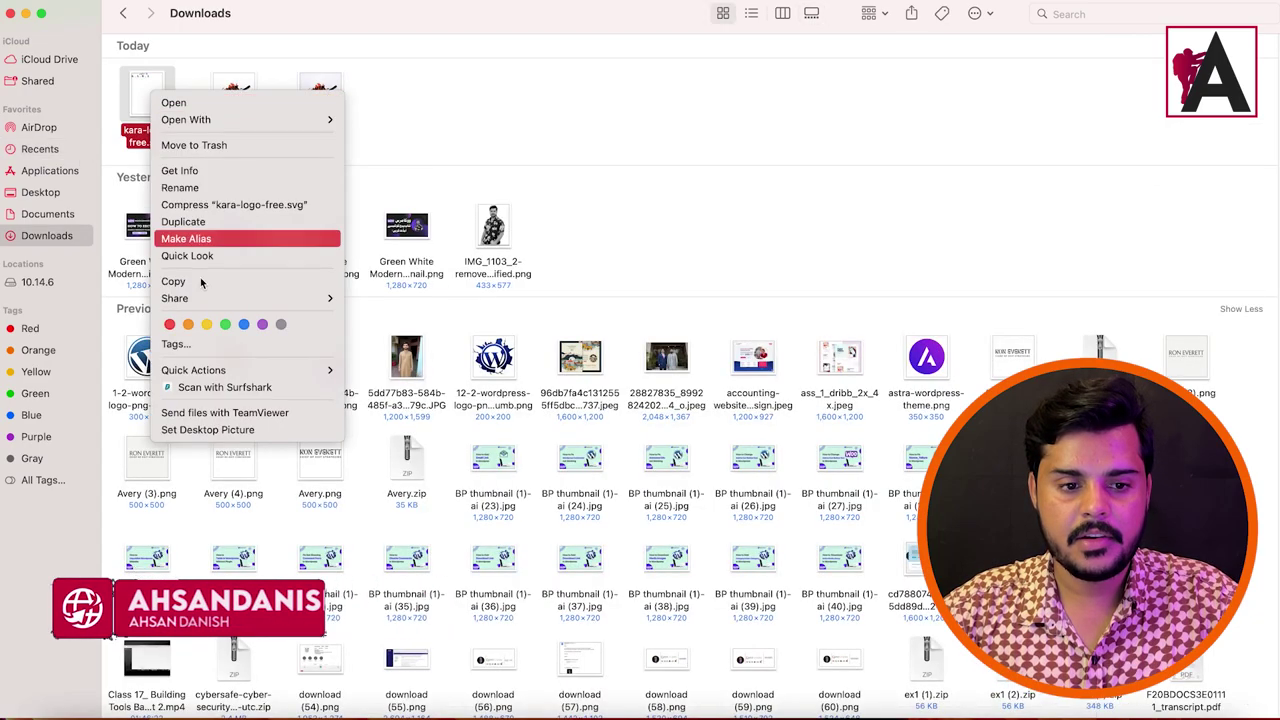
pyautogui.click(226, 173)
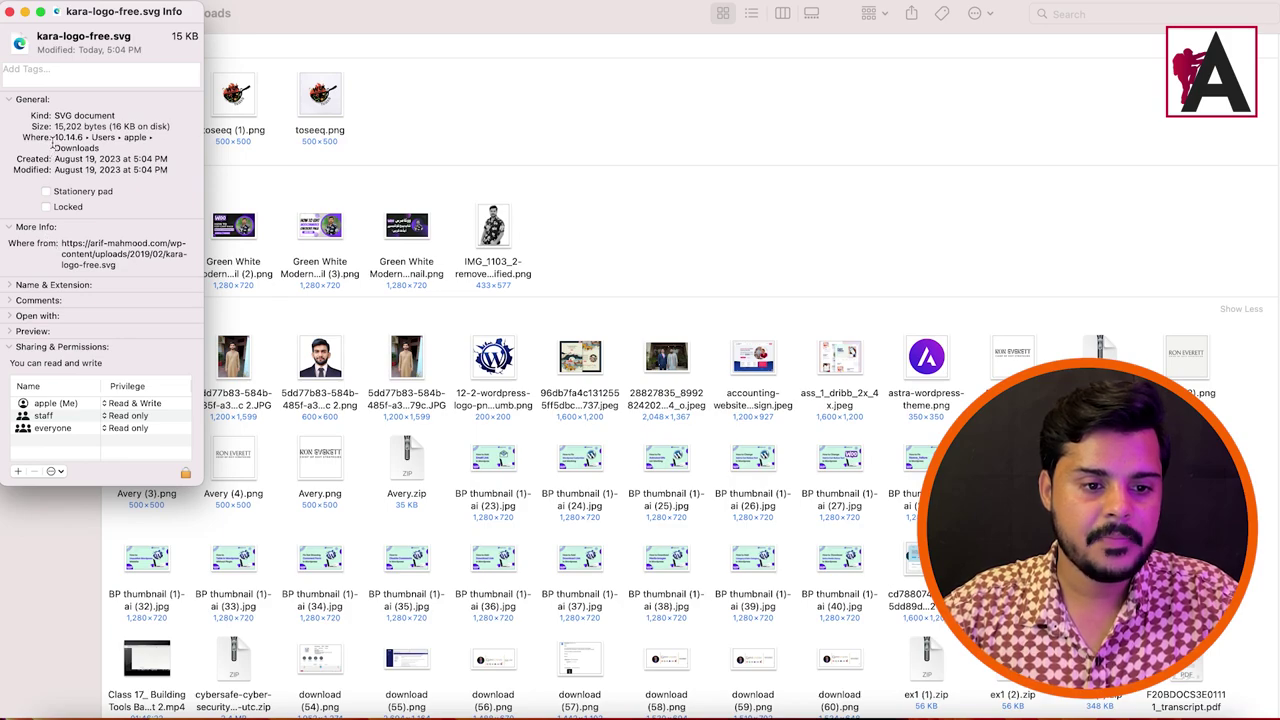
pyautogui.click(15, 288)
pyautogui.click(12, 344)
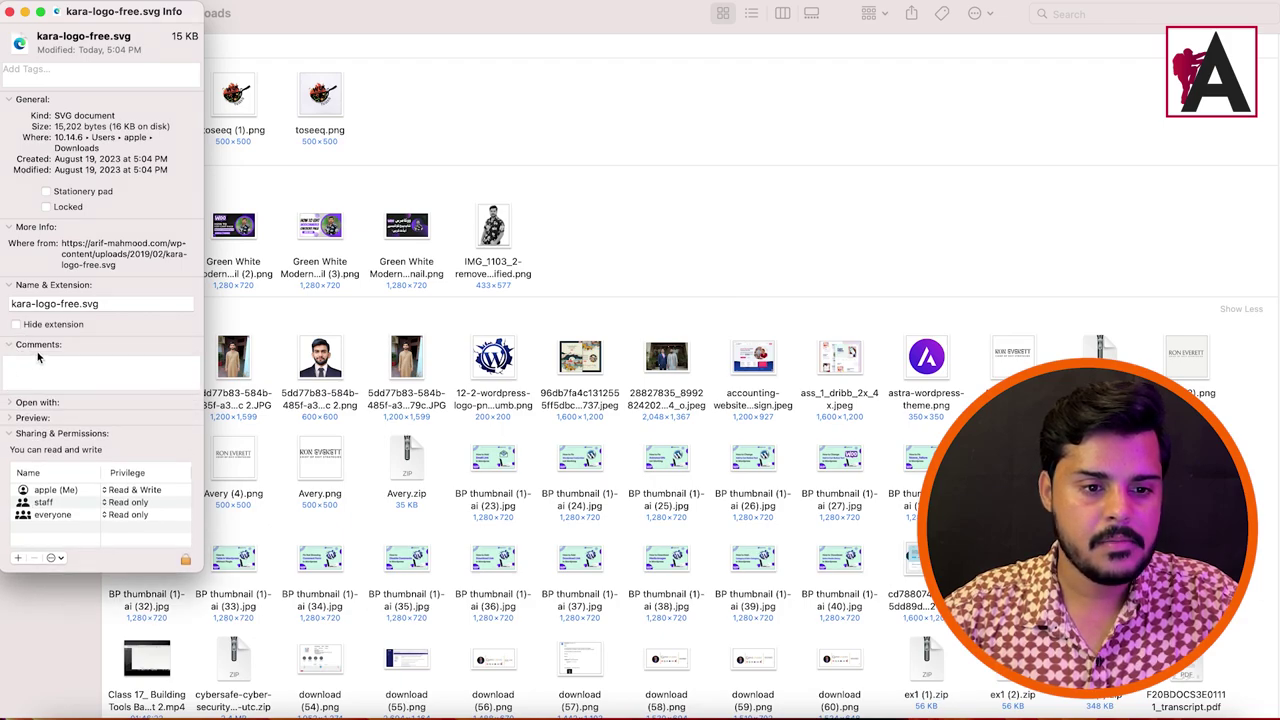
pyautogui.moveTo(57, 116); pyautogui.dragTo(120, 150)
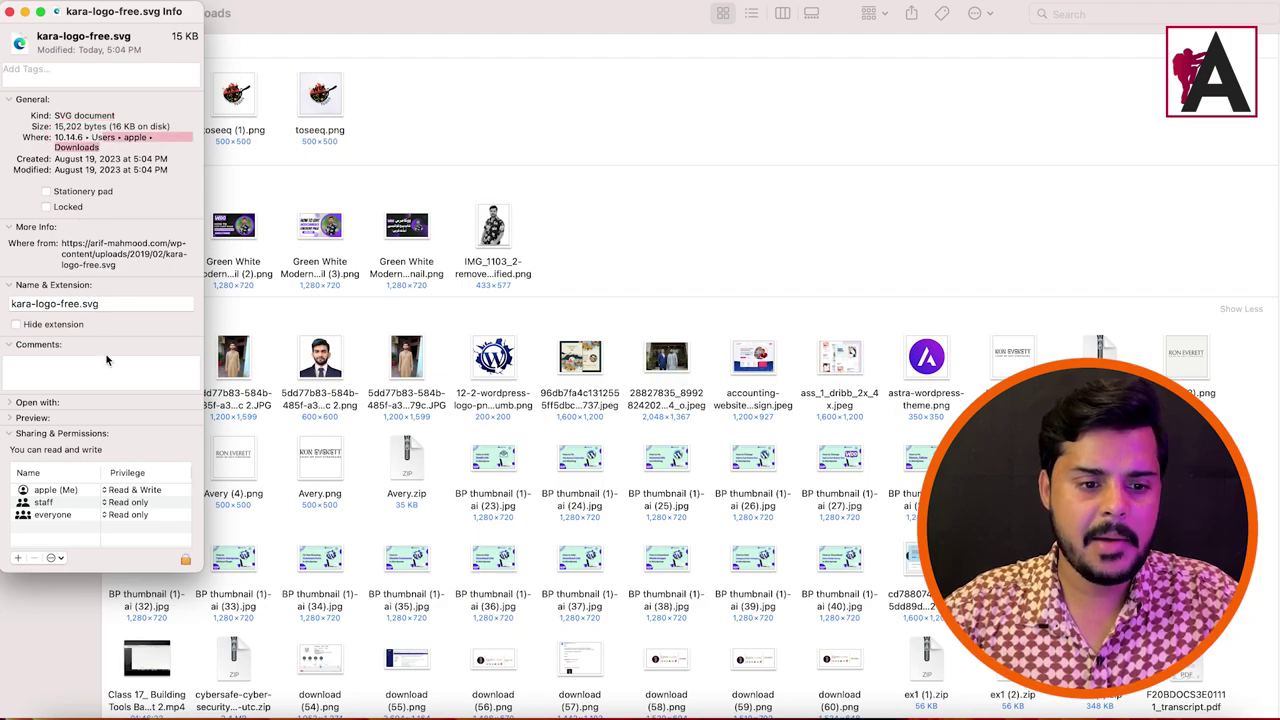
pyautogui.click(10, 12)
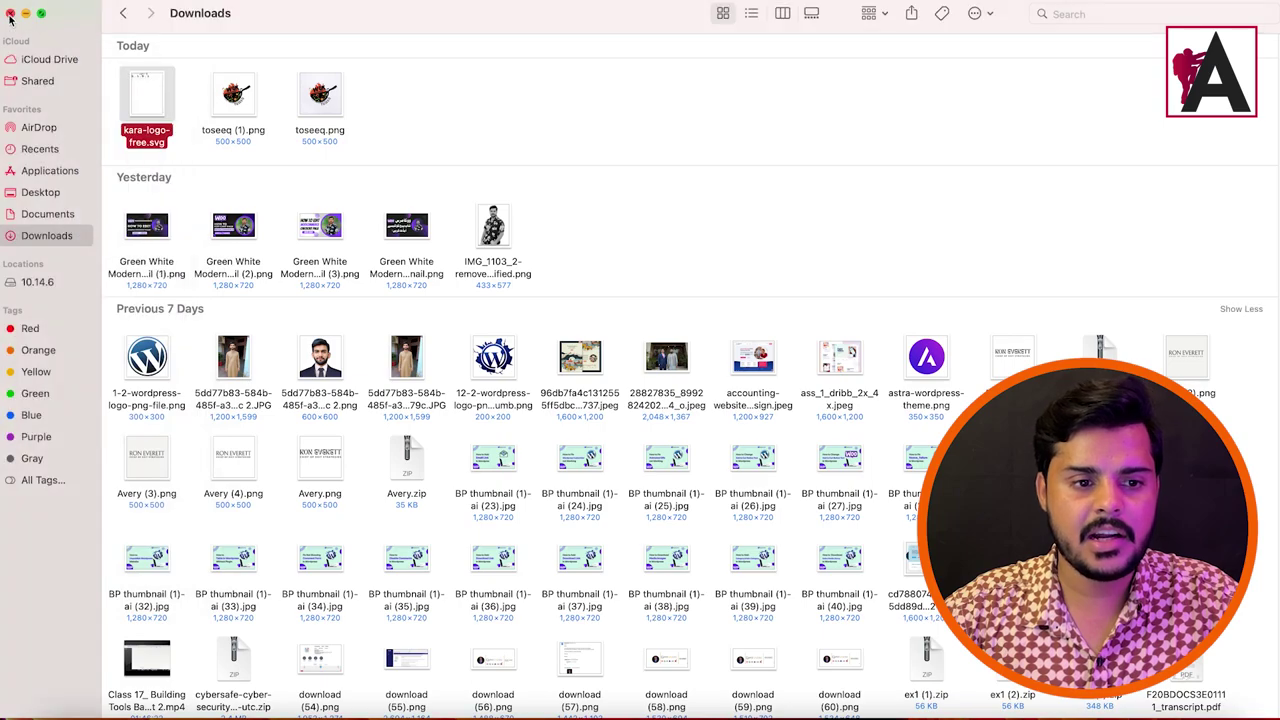
pyautogui.press('super+Tab')
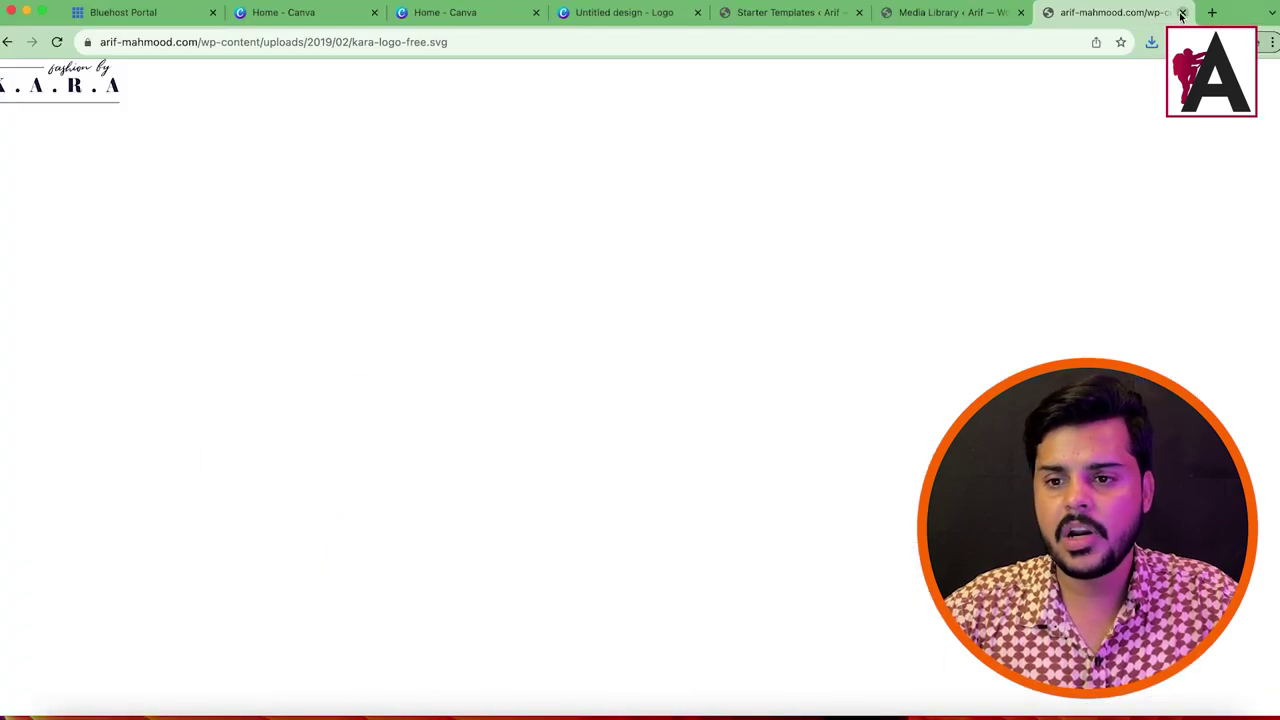
# Step: From Canva home, create a custom-size 350 × 150 px design
pyautogui.click(1182, 12)
pyautogui.click(755, 12)
pyautogui.click(739, 12)
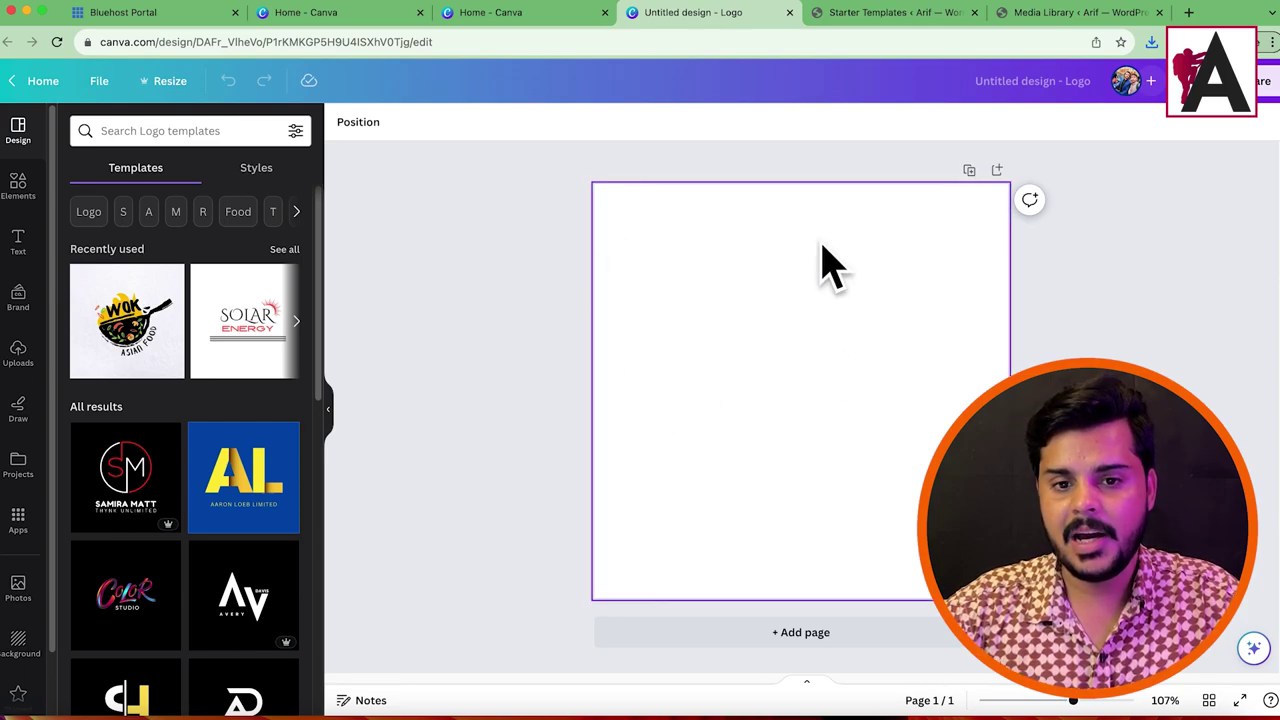
pyautogui.click(537, 13)
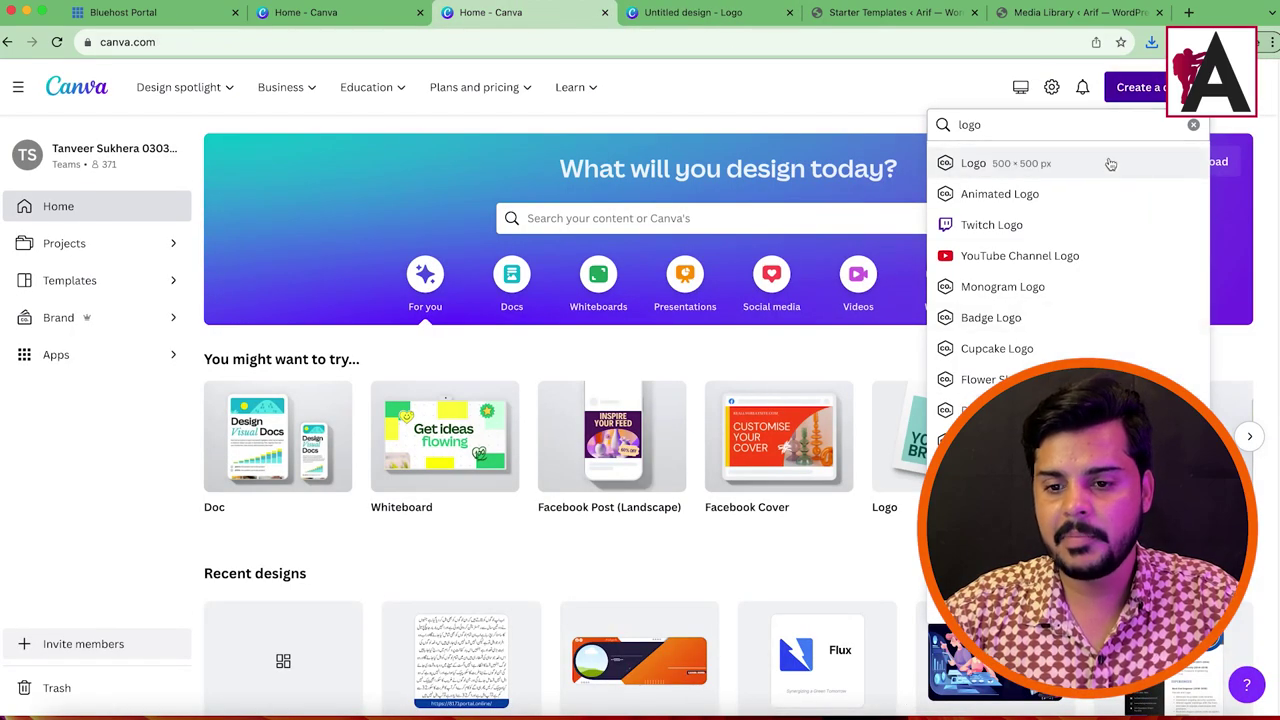
pyautogui.click(990, 441)
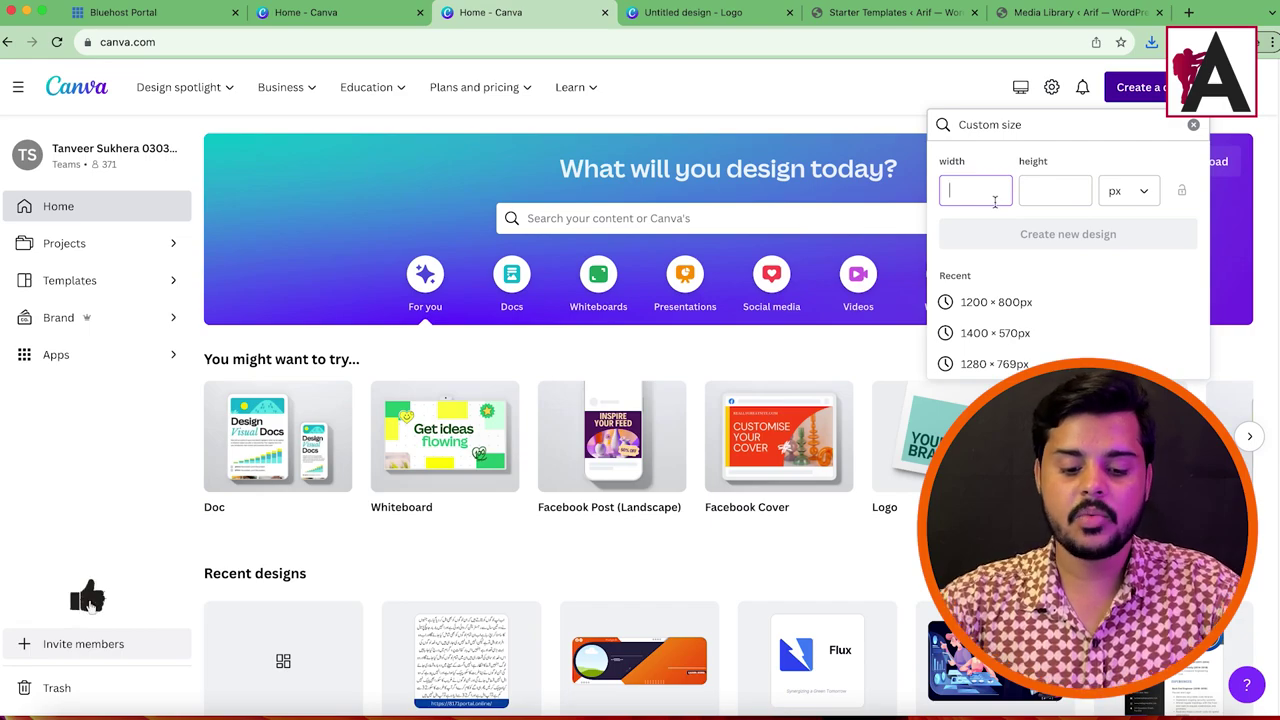
pyautogui.write('350')
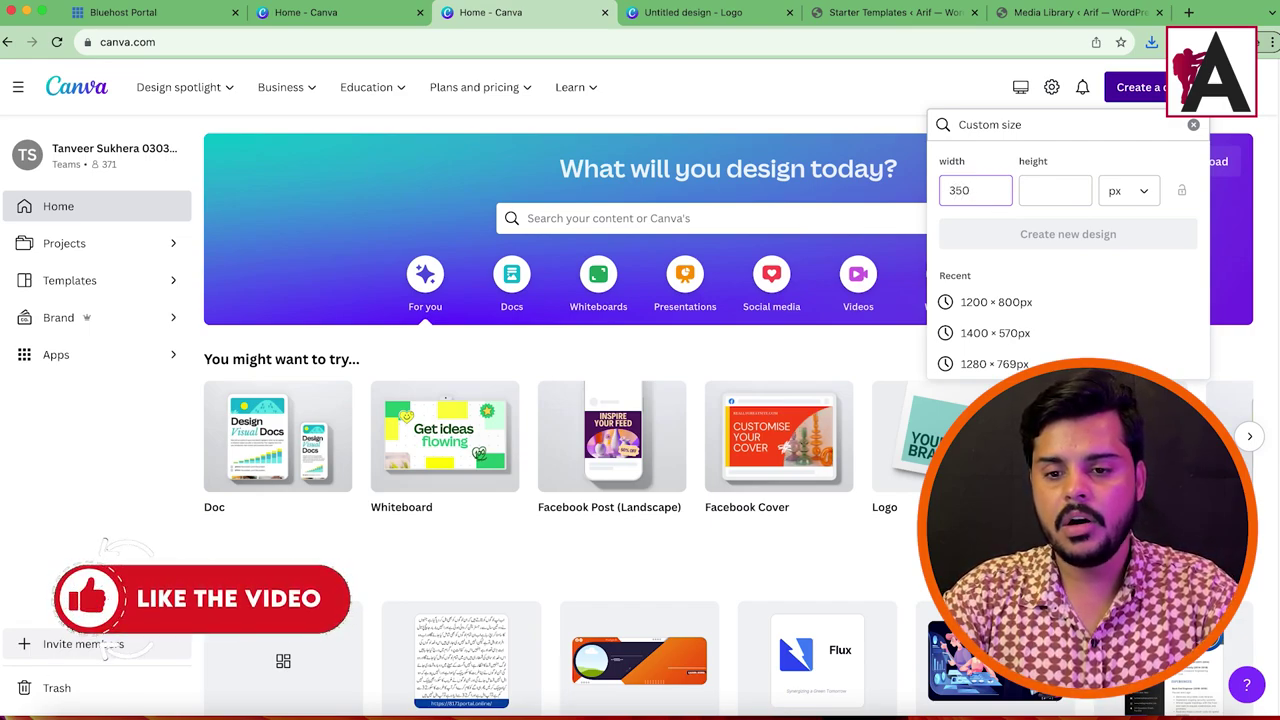
pyautogui.press('Tab')
pyautogui.write('150')
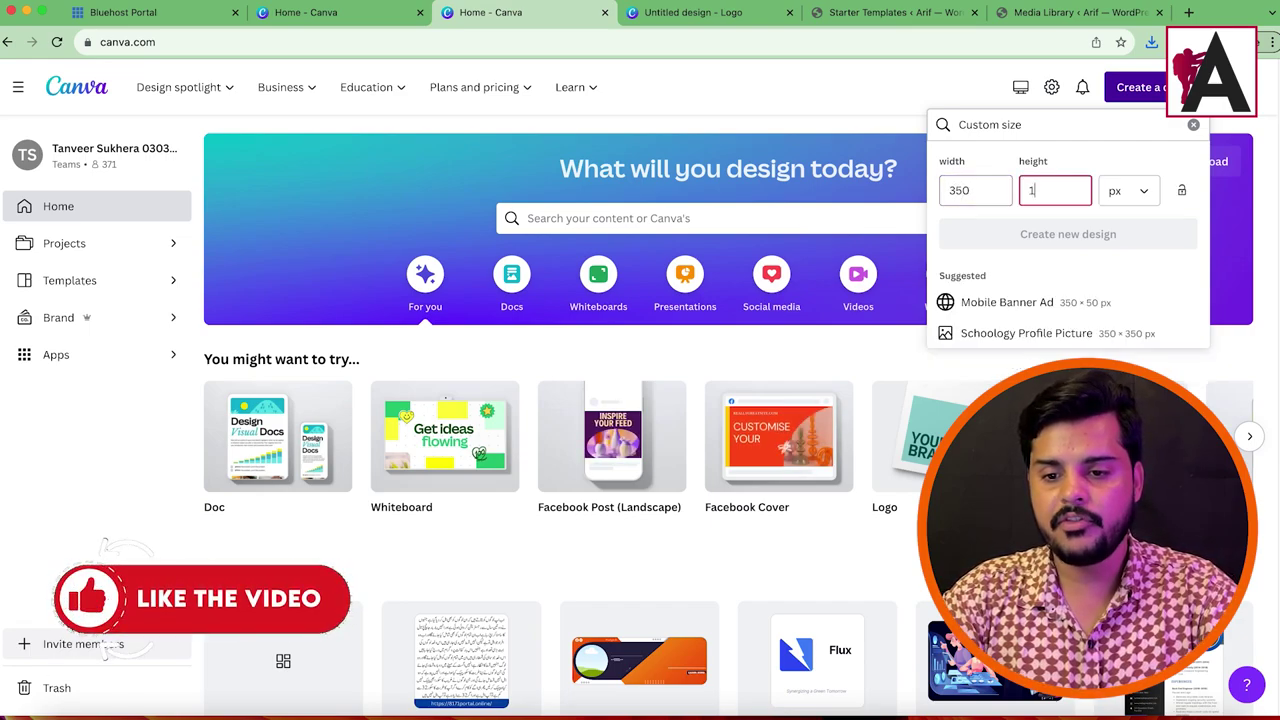
pyautogui.click(1030, 234)
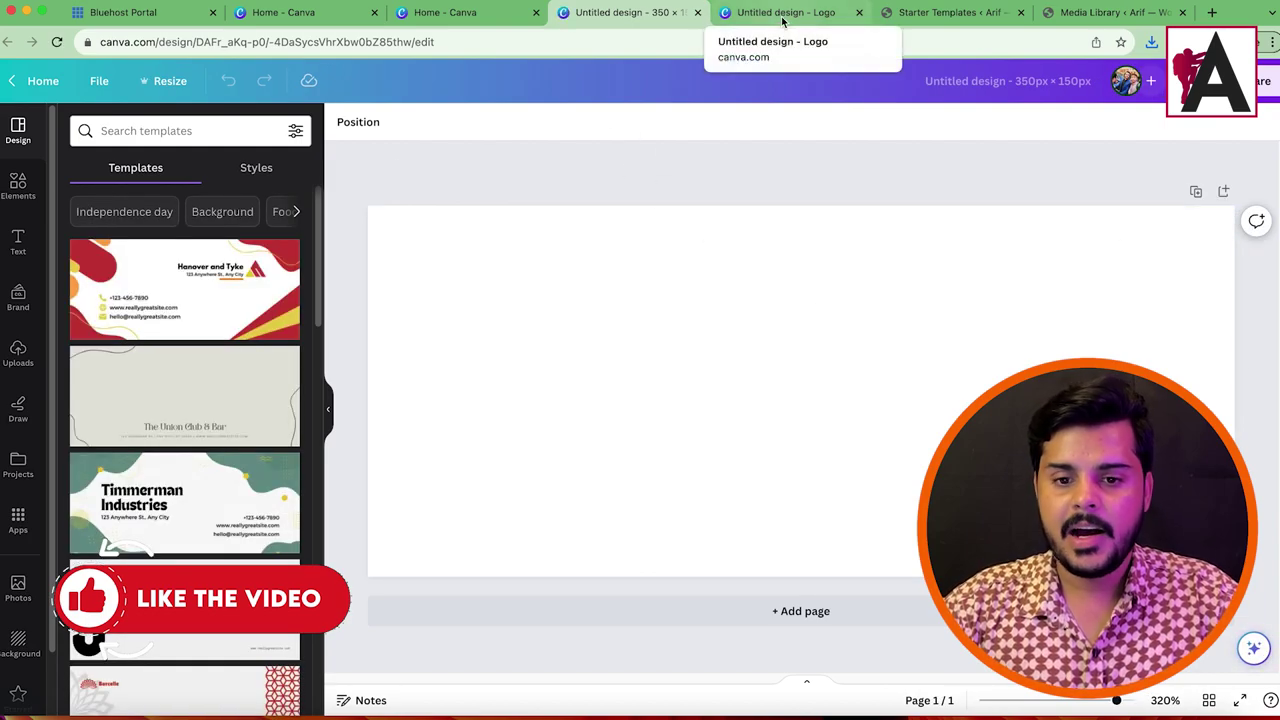
# Step: Trim the Starter Templates page address back to the WordPress admin URL and leave the page
pyautogui.click(950, 12)
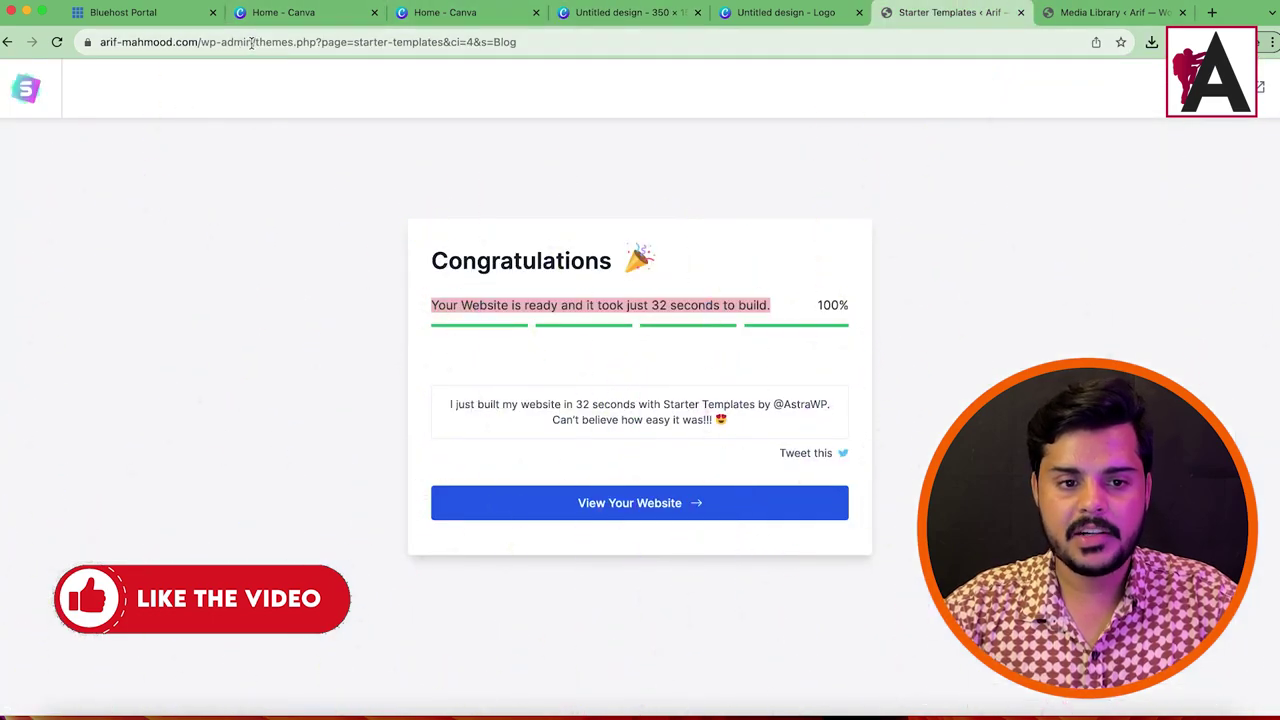
pyautogui.moveTo(255, 42); pyautogui.dragTo(560, 42)
pyautogui.press('BackSpace')
pyautogui.press('Return')
pyautogui.click(670, 268)
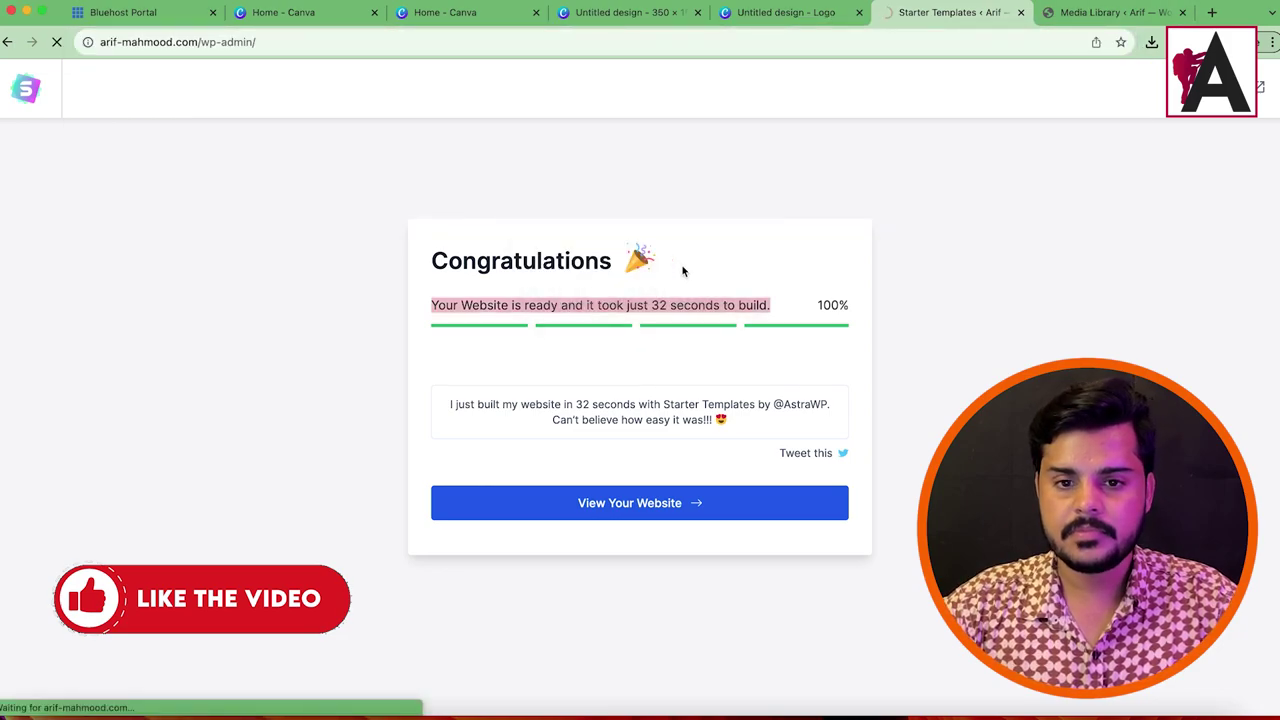
# Step: Move the 350 × 150 design tab after the logo design tab and review the open tabs
pyautogui.click(768, 12)
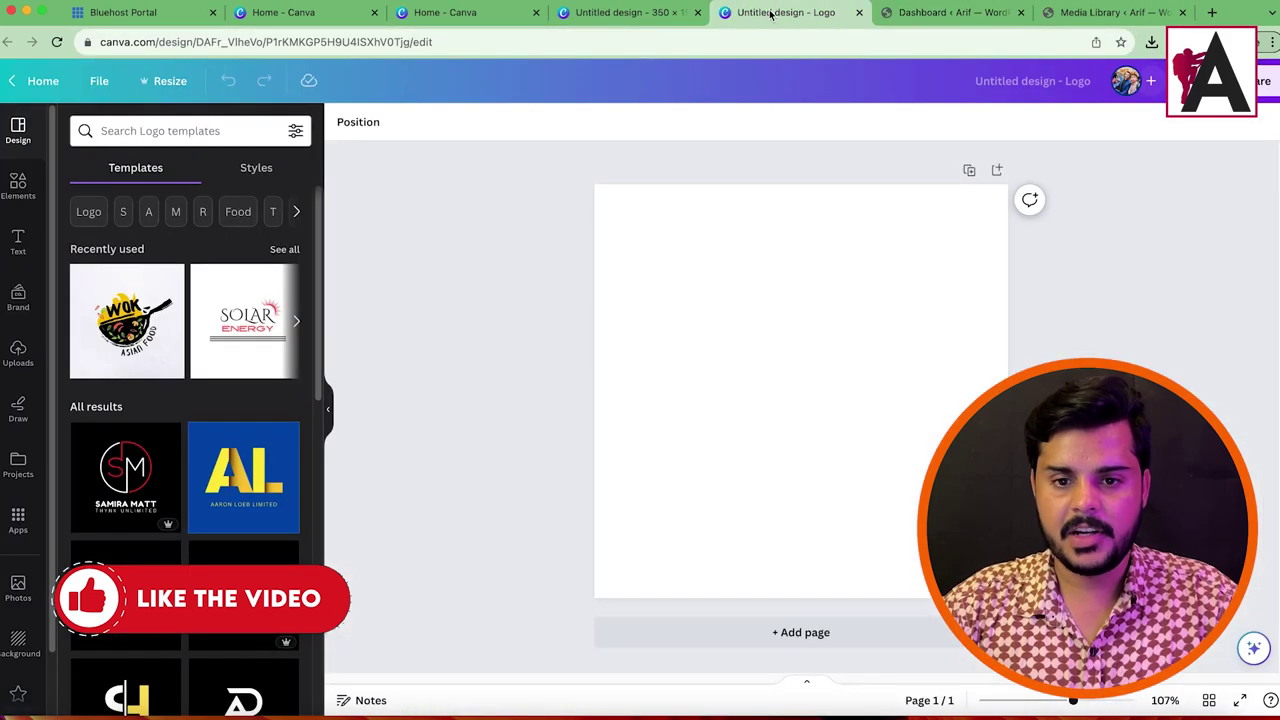
pyautogui.moveTo(625, 12); pyautogui.dragTo(790, 12)
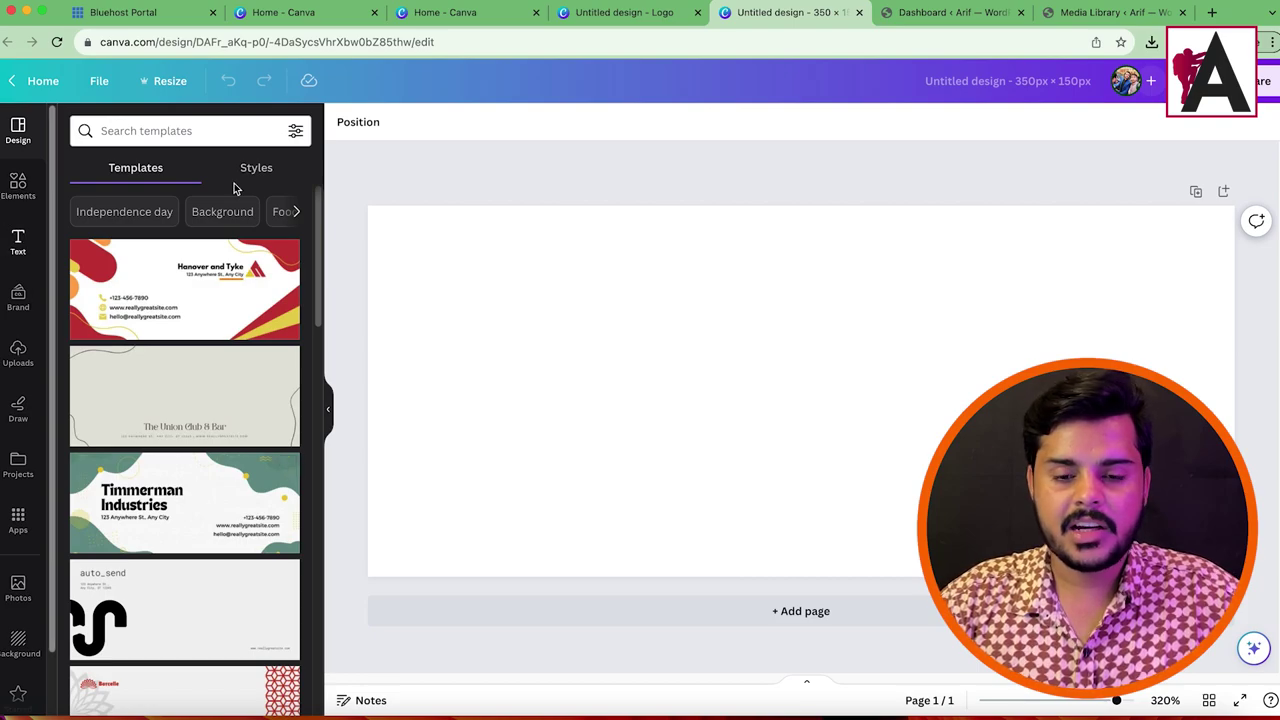
pyautogui.click(601, 14)
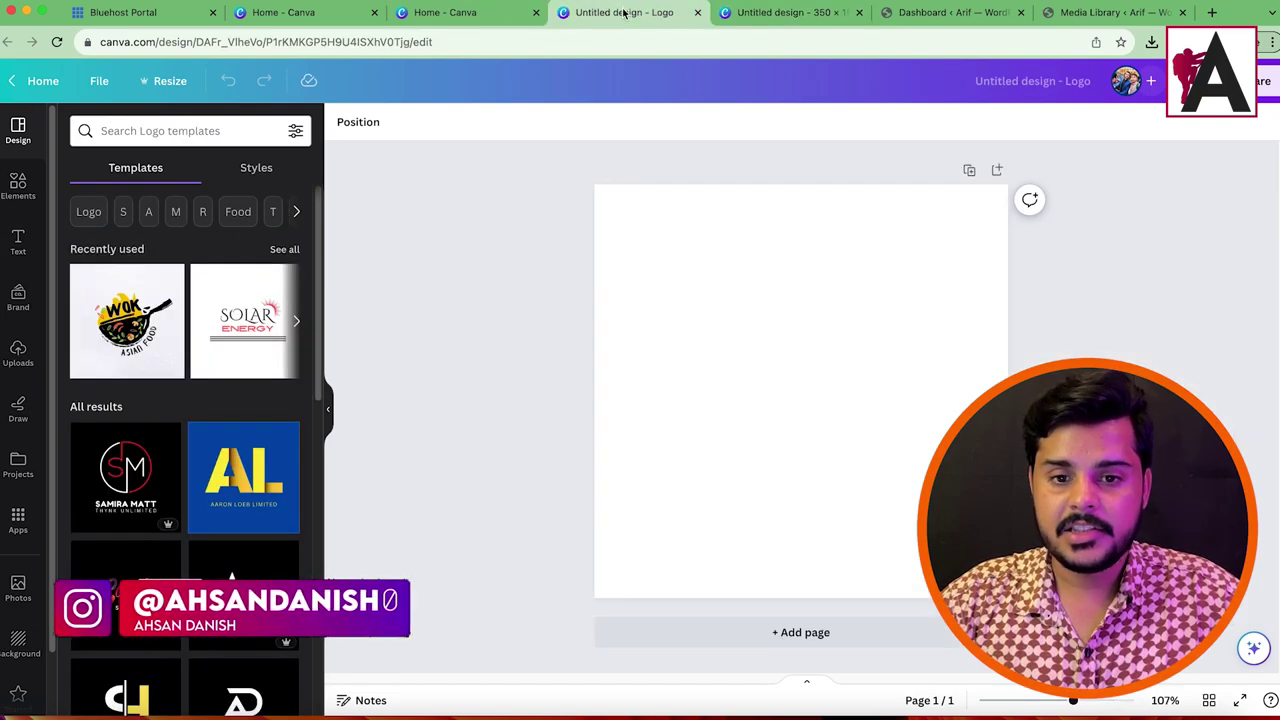
pyautogui.click(458, 14)
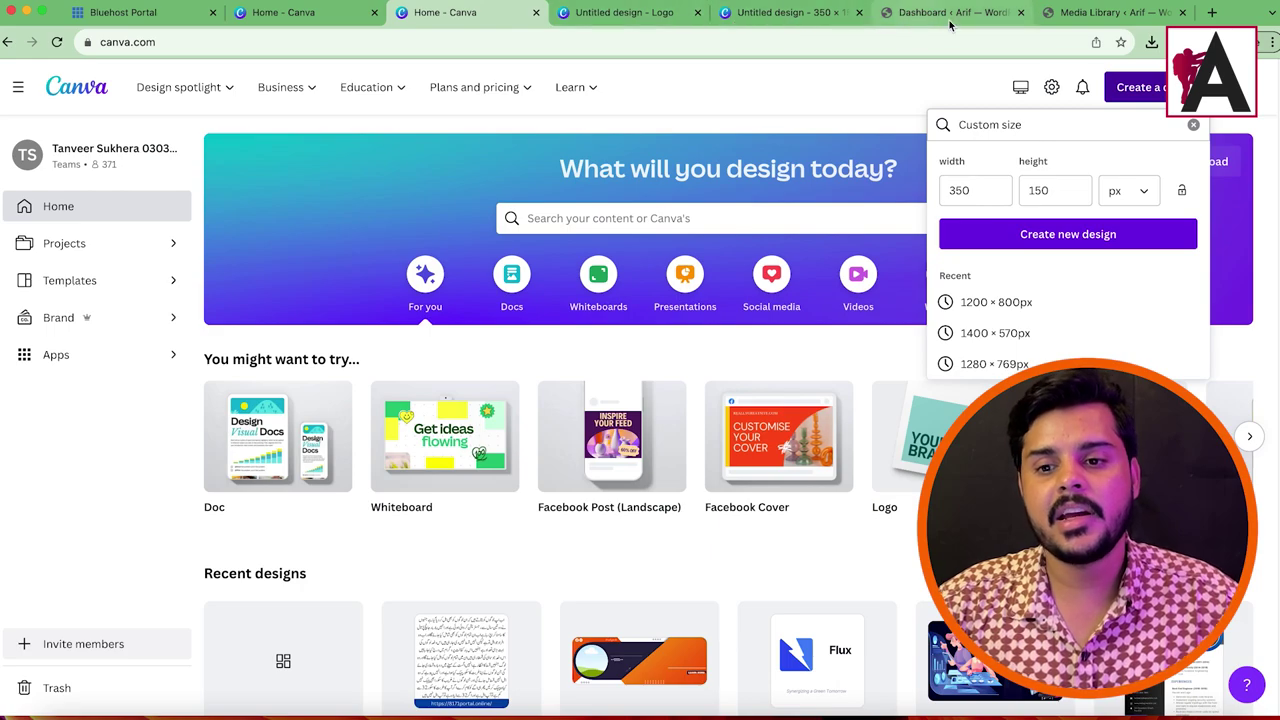
pyautogui.click(1112, 14)
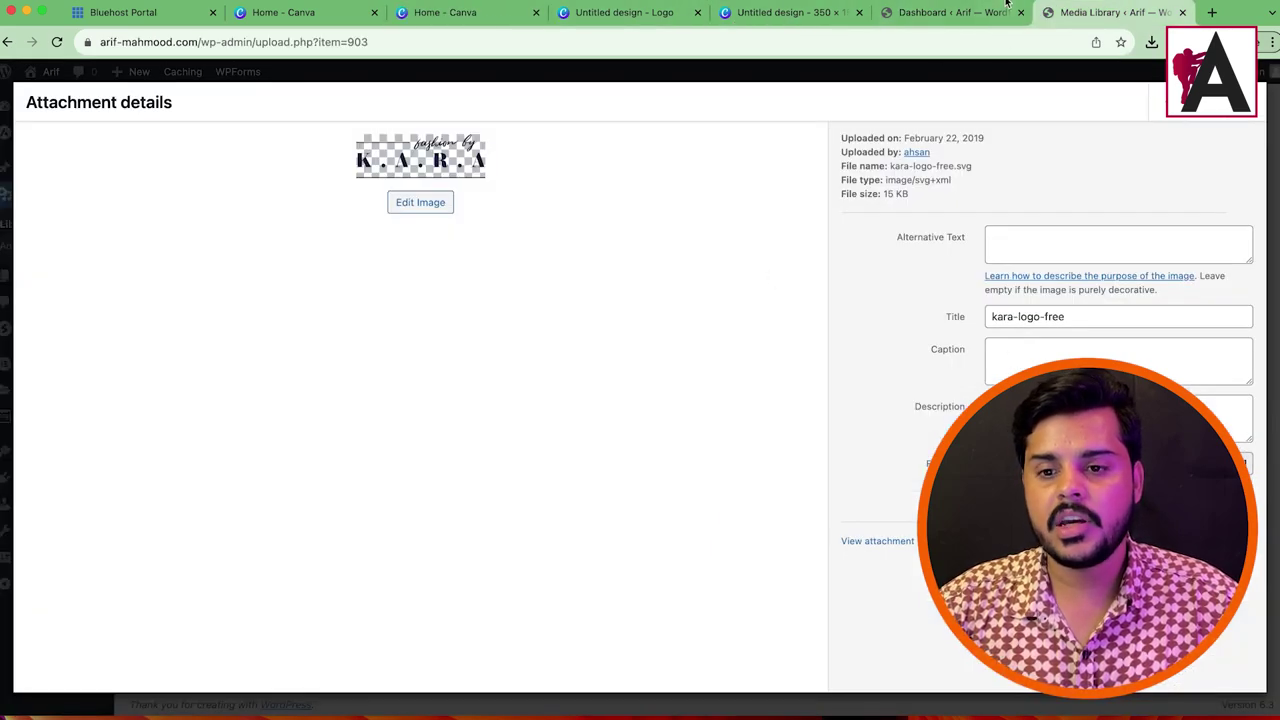
pyautogui.click(971, 12)
pyautogui.click(765, 12)
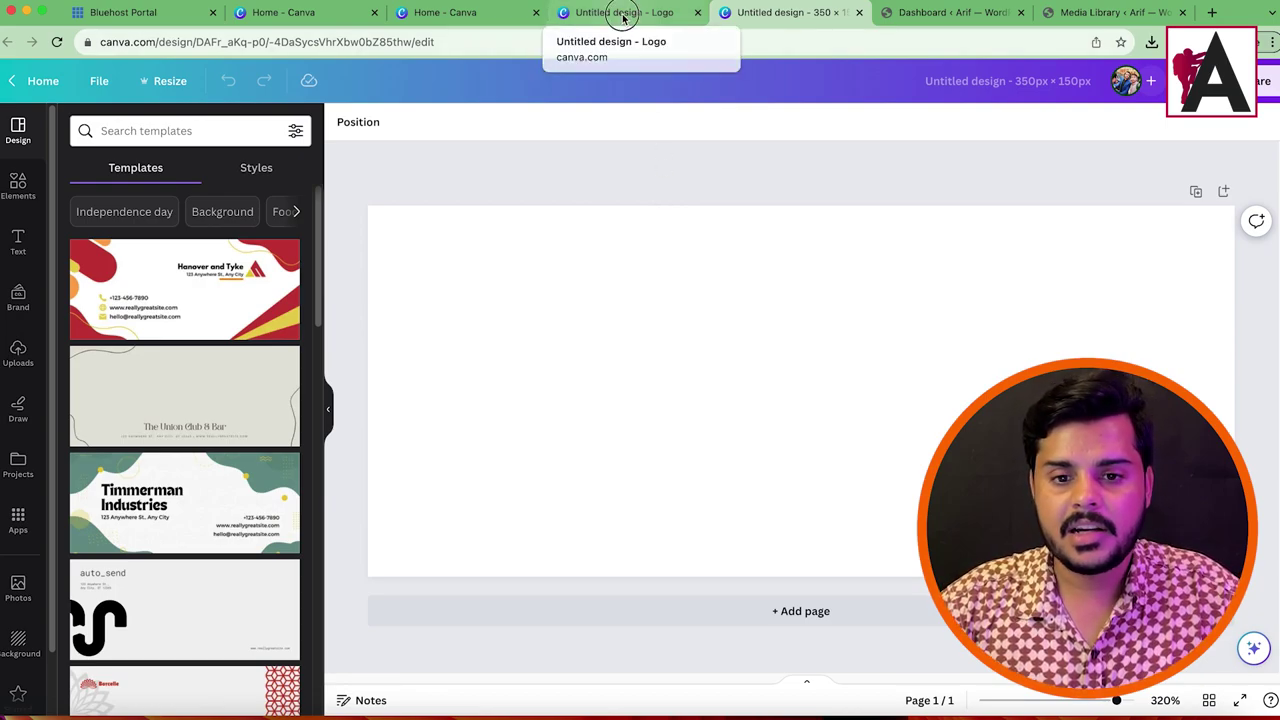
pyautogui.click(622, 14)
pyautogui.click(500, 14)
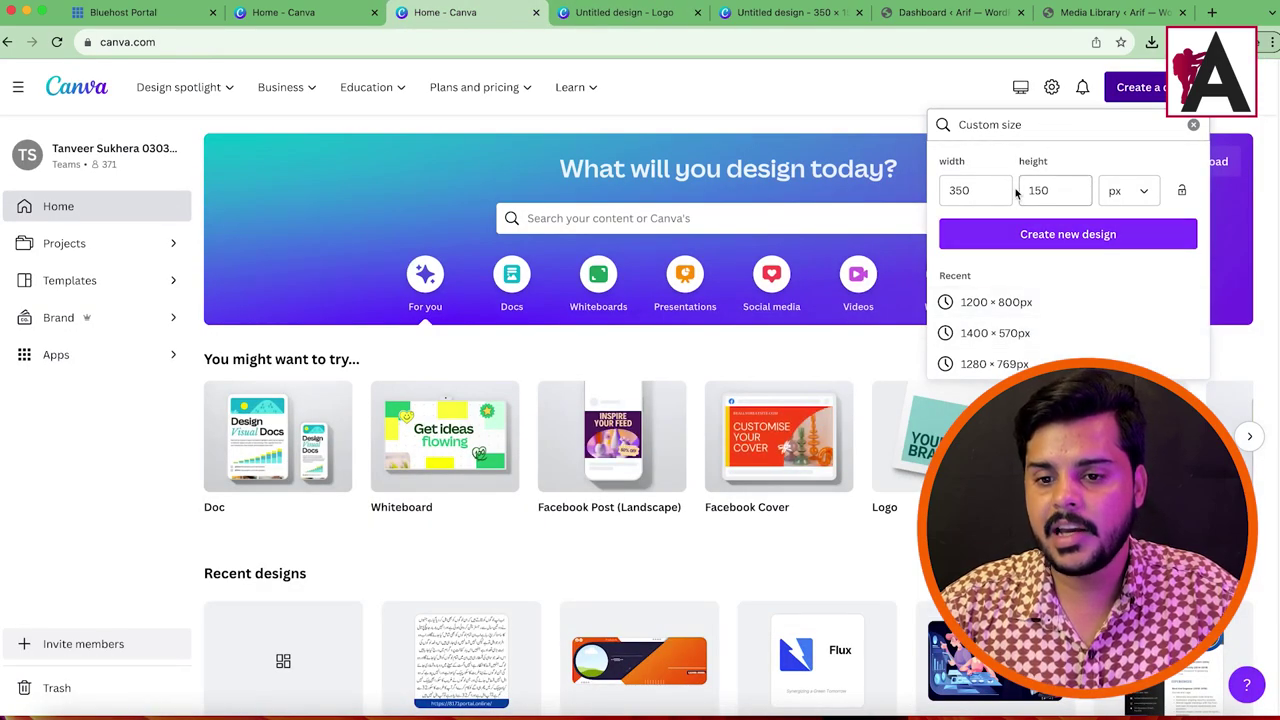
# Step: Dismiss the custom size panel, search designs for 'logo', and compare the logo and 350 × 150 designs
pyautogui.click(1143, 95)
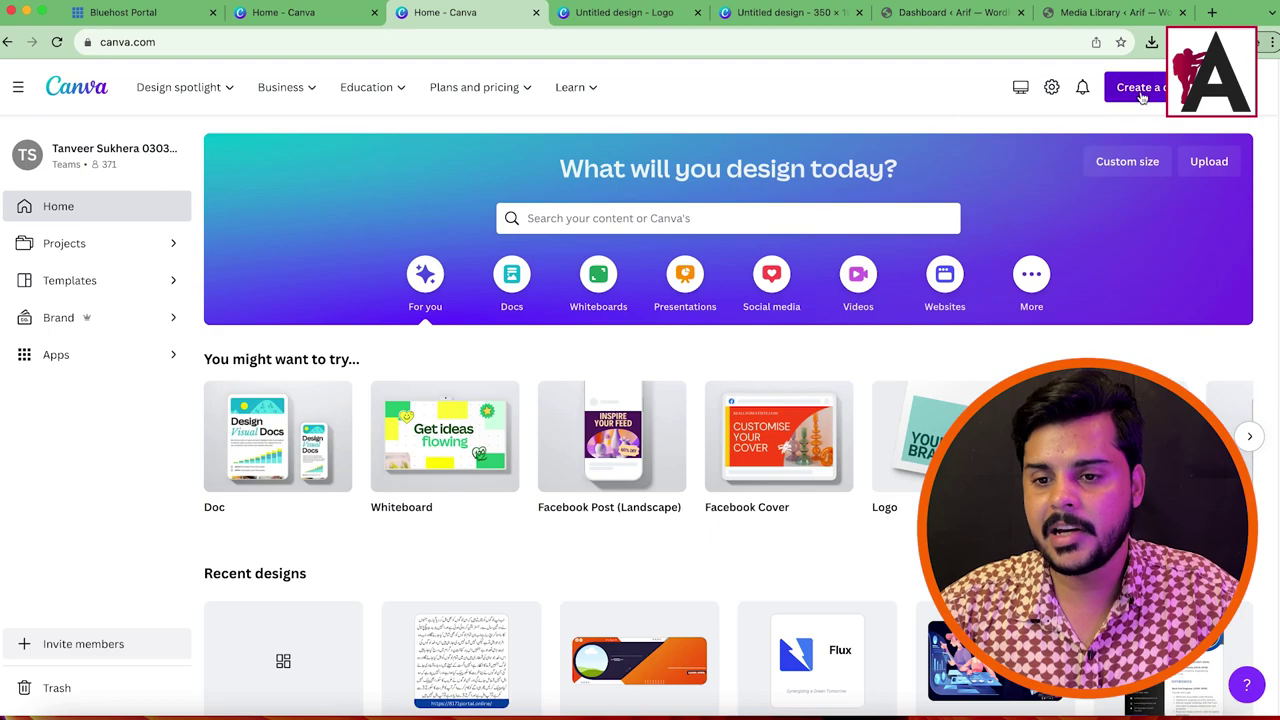
pyautogui.click(1143, 90)
pyautogui.write('logo')
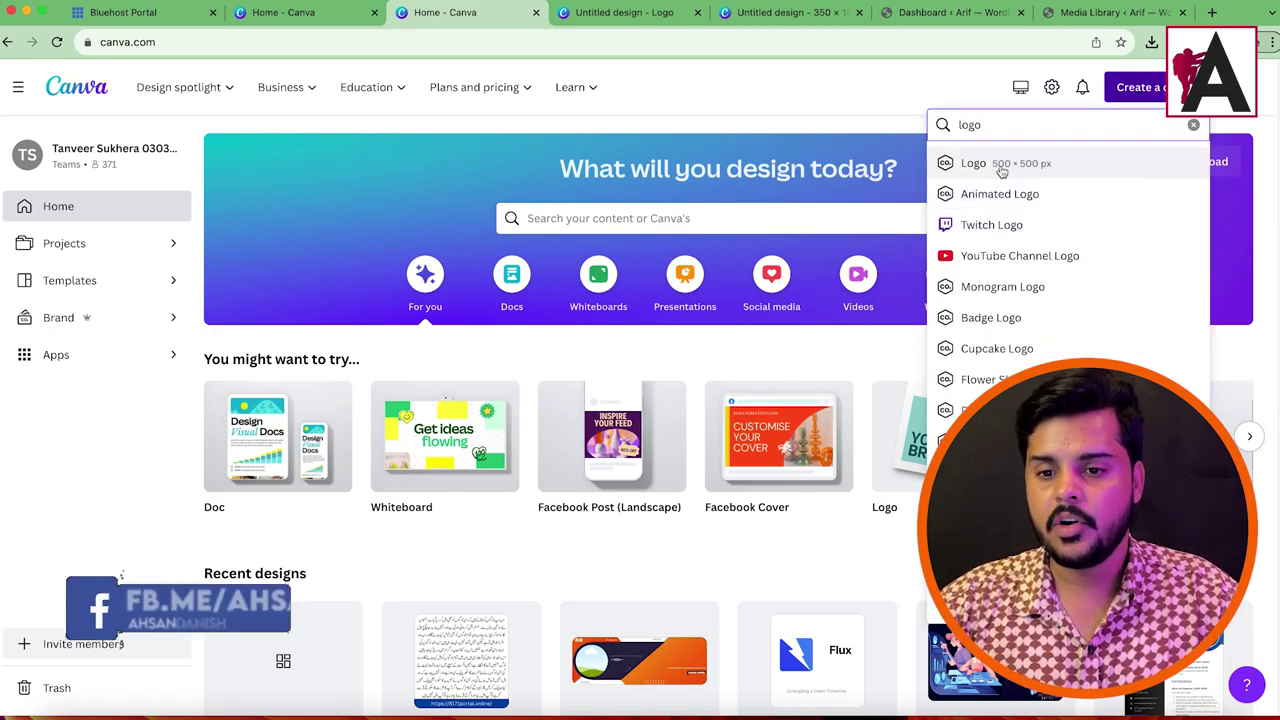
pyautogui.click(612, 20)
pyautogui.click(780, 20)
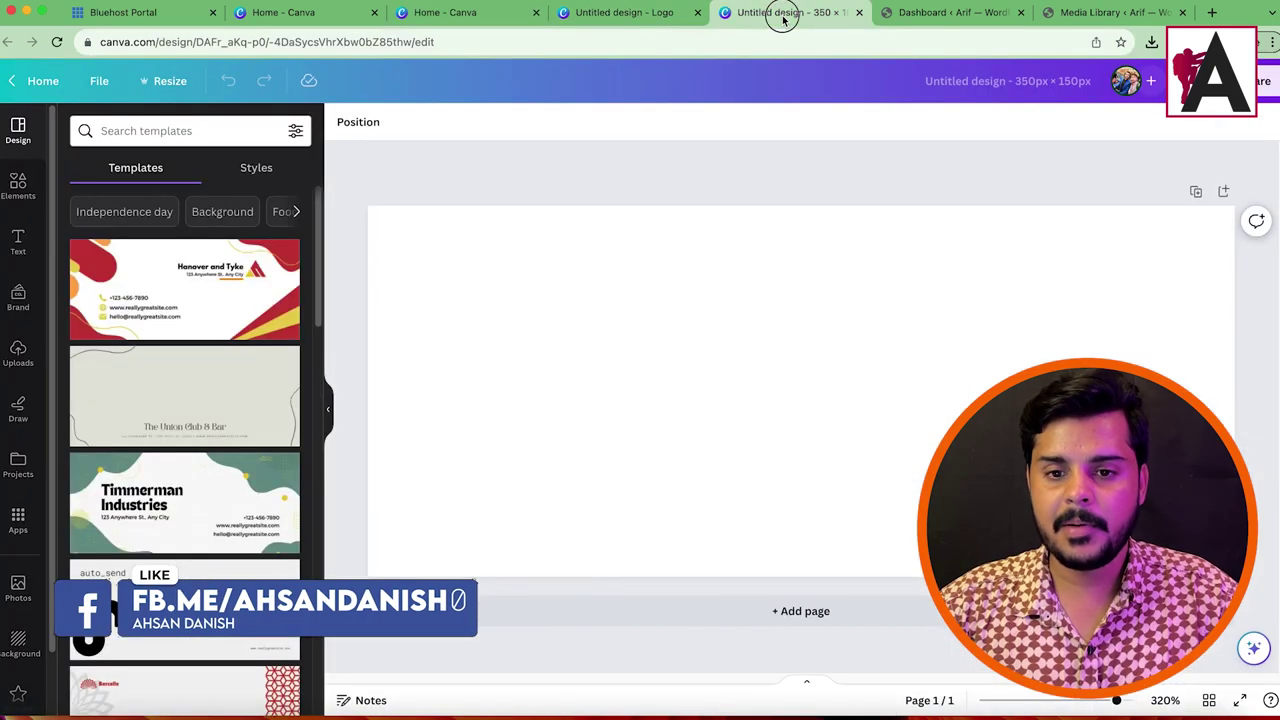
pyautogui.click(620, 14)
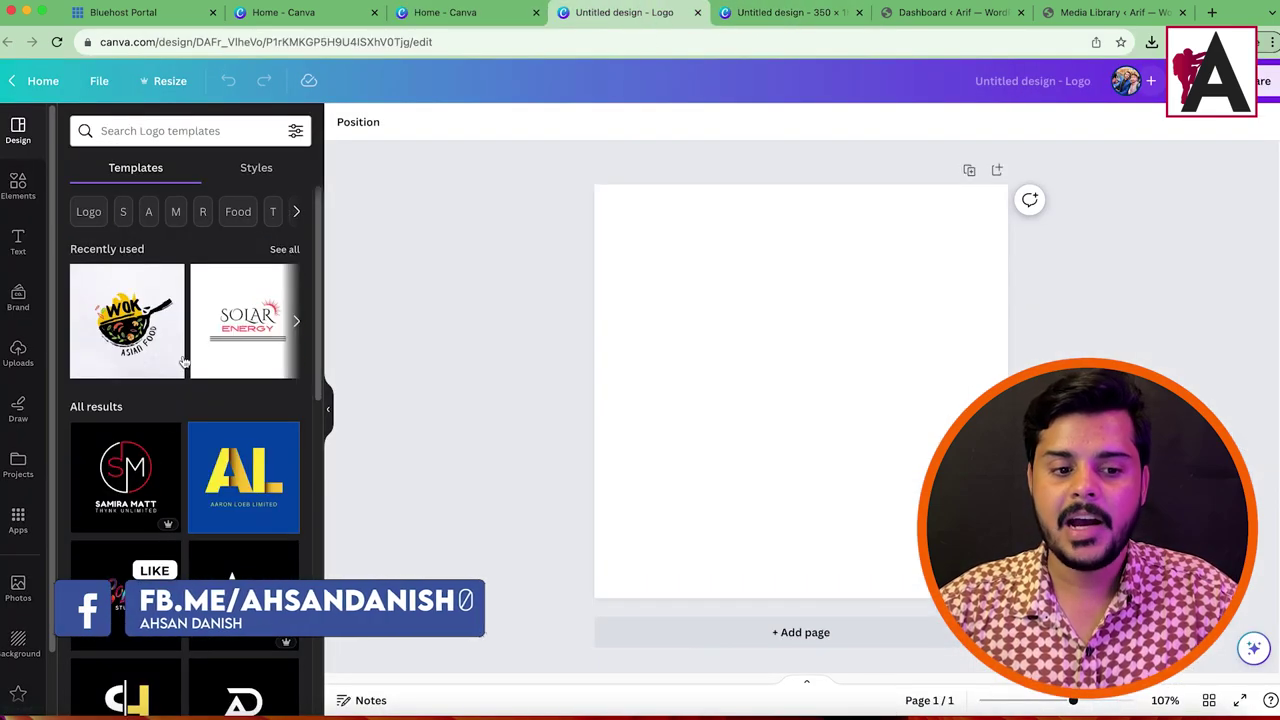
pyautogui.click(783, 14)
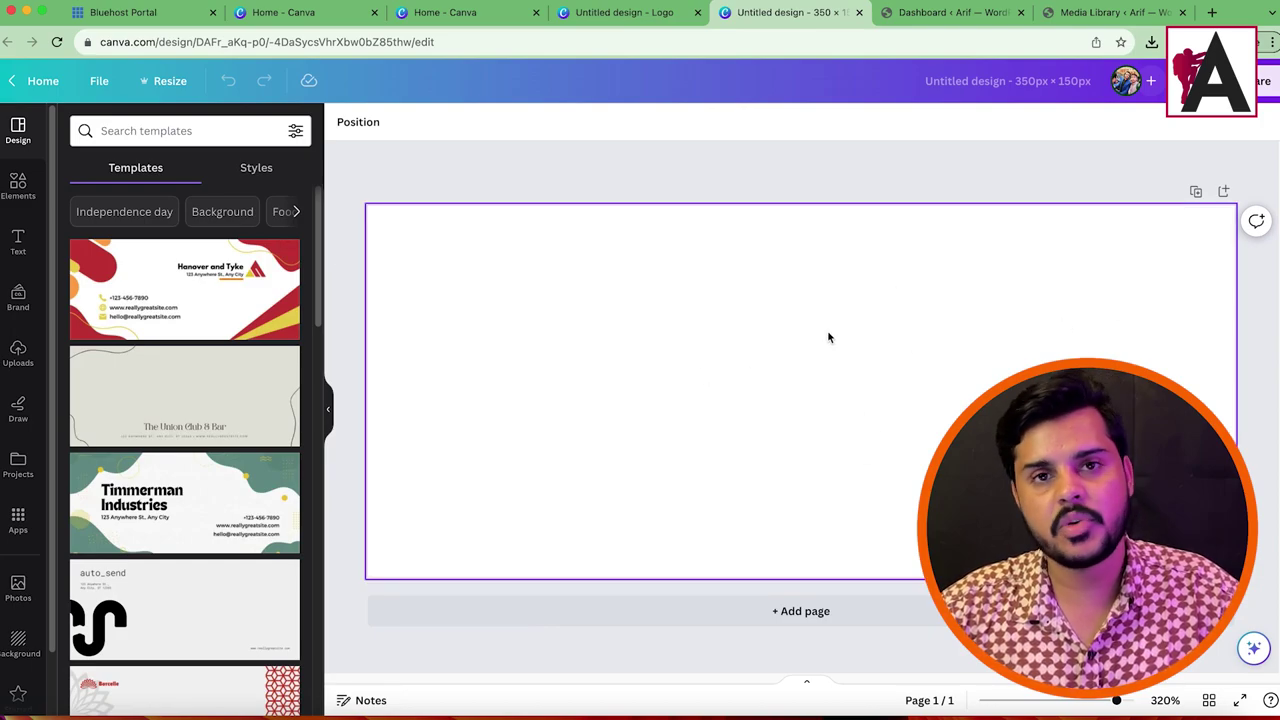
pyautogui.click(619, 18)
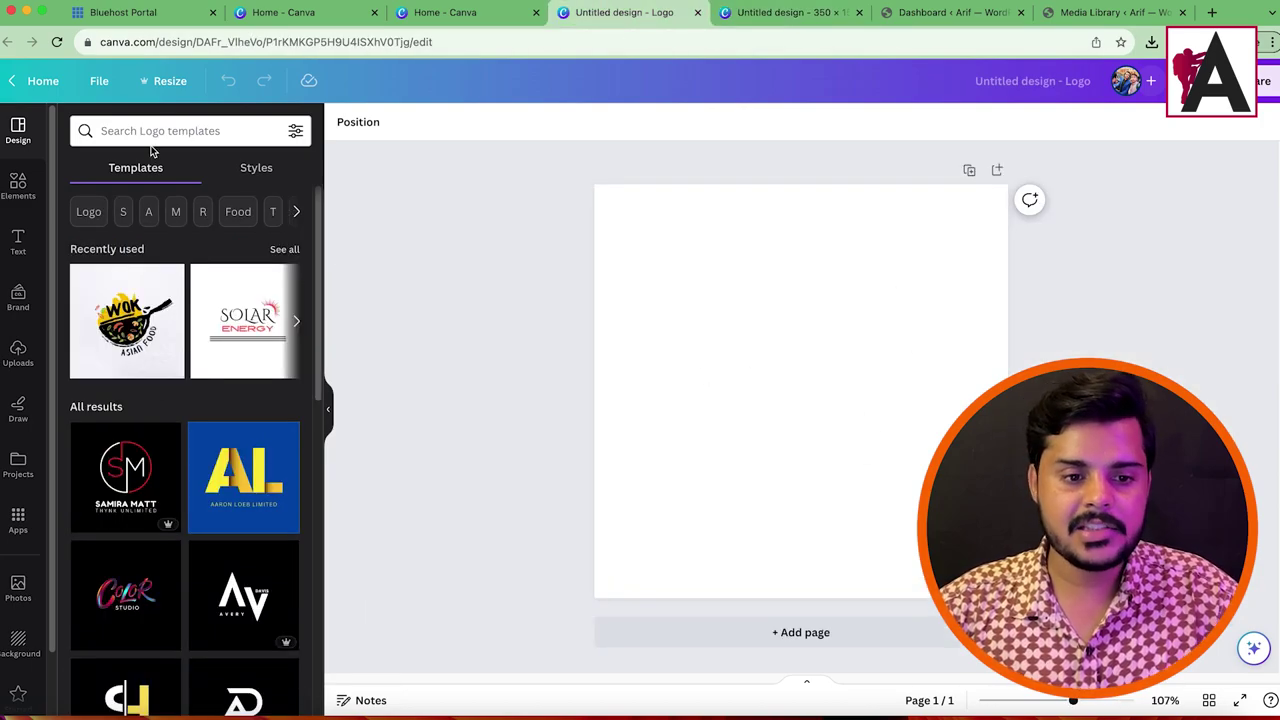
# Step: Search the logo templates for 'fashion' and scroll through the results
pyautogui.click(140, 132)
pyautogui.write('fashion')
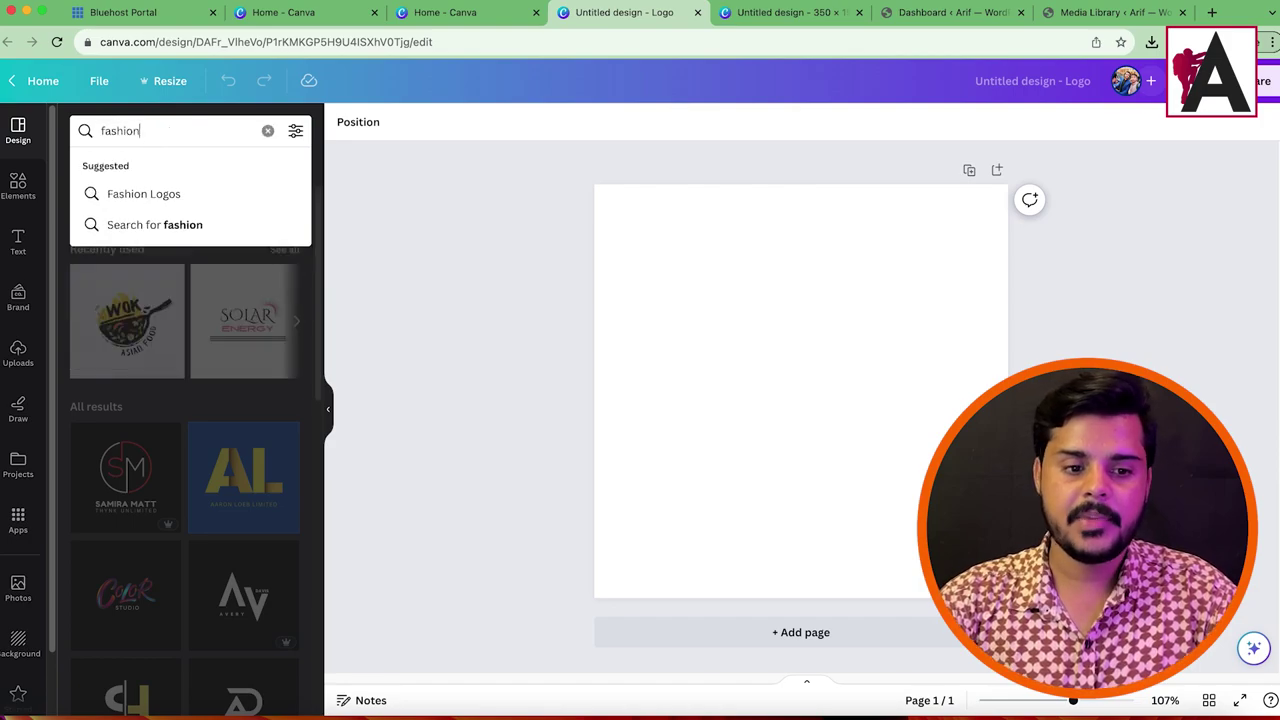
pyautogui.press('Return')
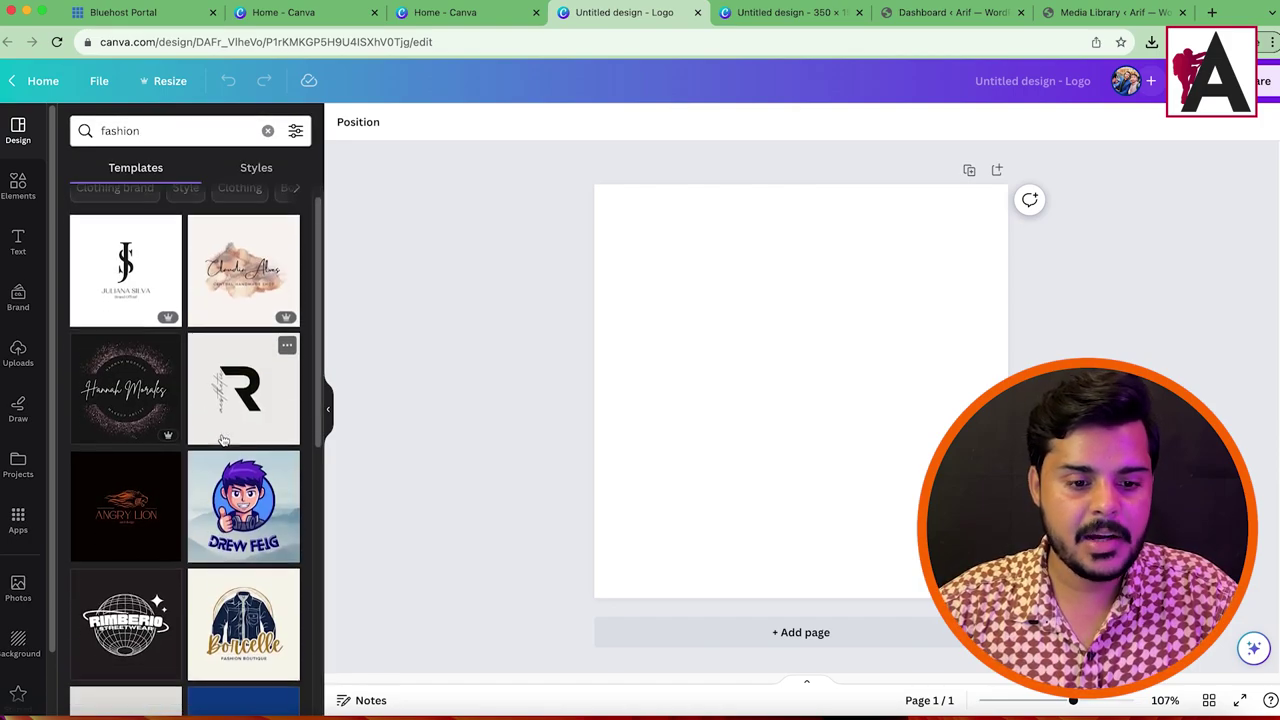
pyautogui.scroll(-10, 224, 441)
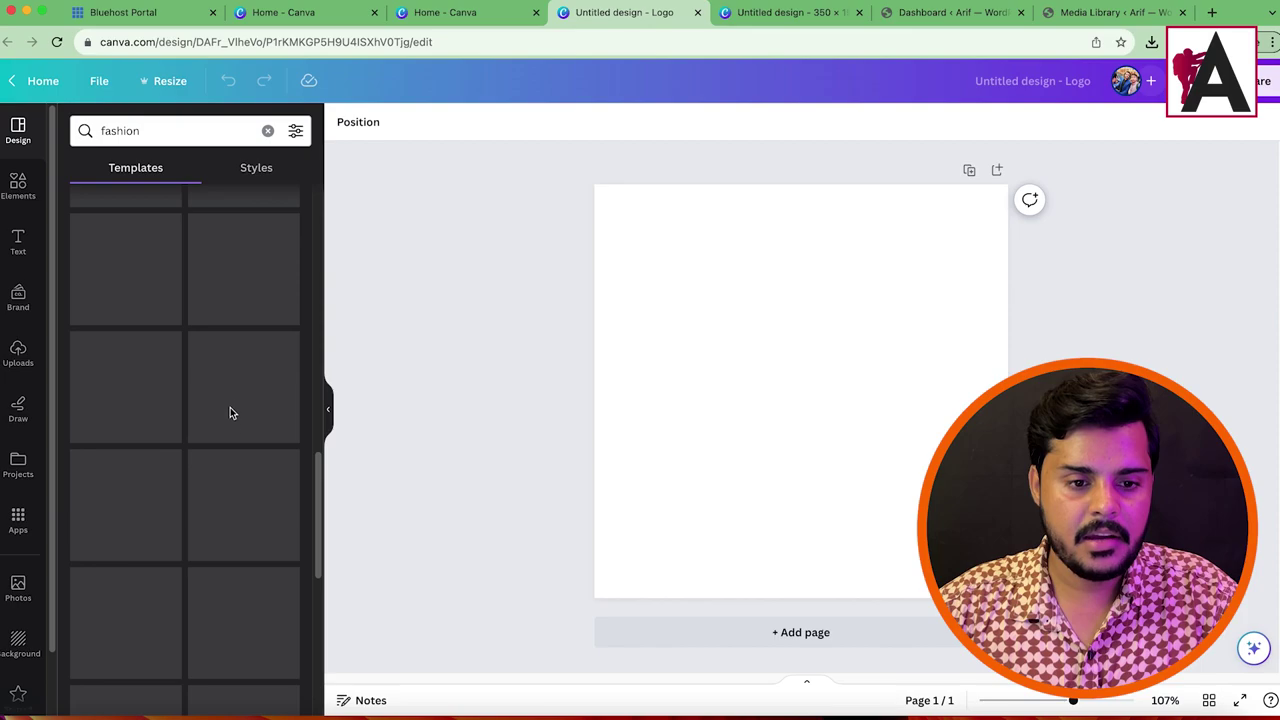
pyautogui.scroll(-10, 232, 415)
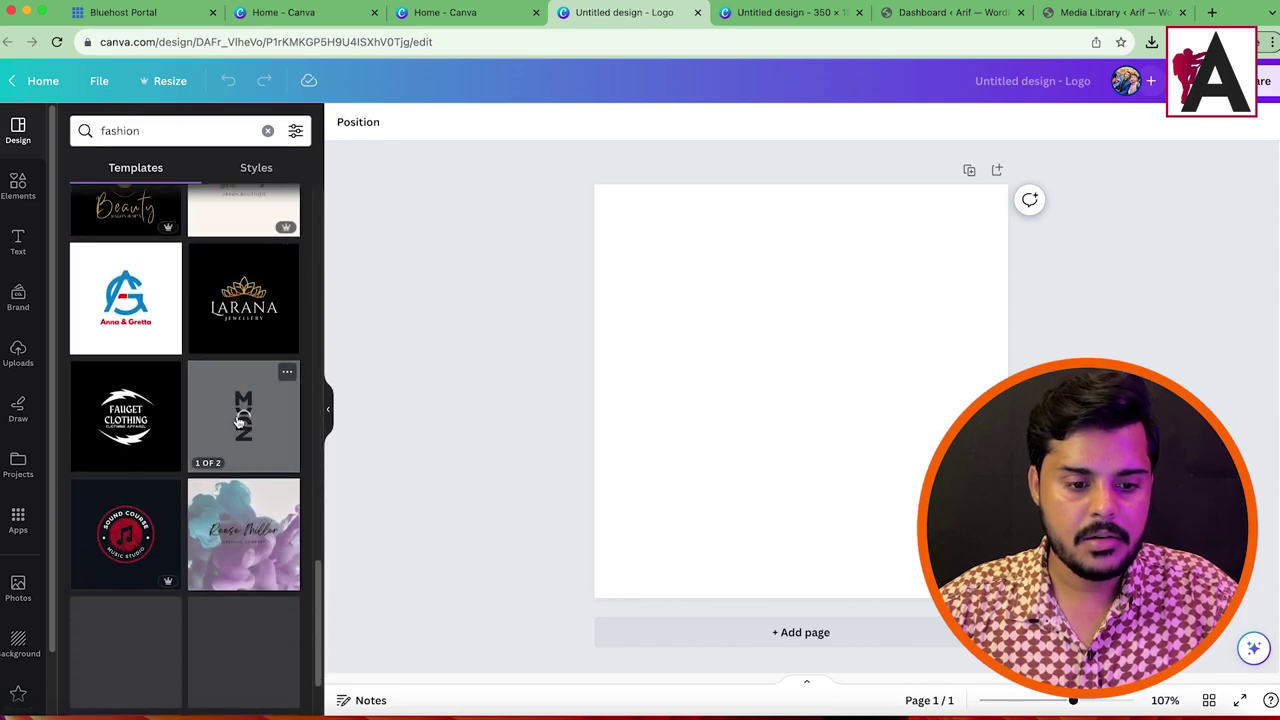
pyautogui.scroll(-5, 237, 432)
# Step: Open the Red Minimalist Fashion Woman Free Logo template from the fashion results
pyautogui.click(163, 130)
pyautogui.doubleClick(163, 130)
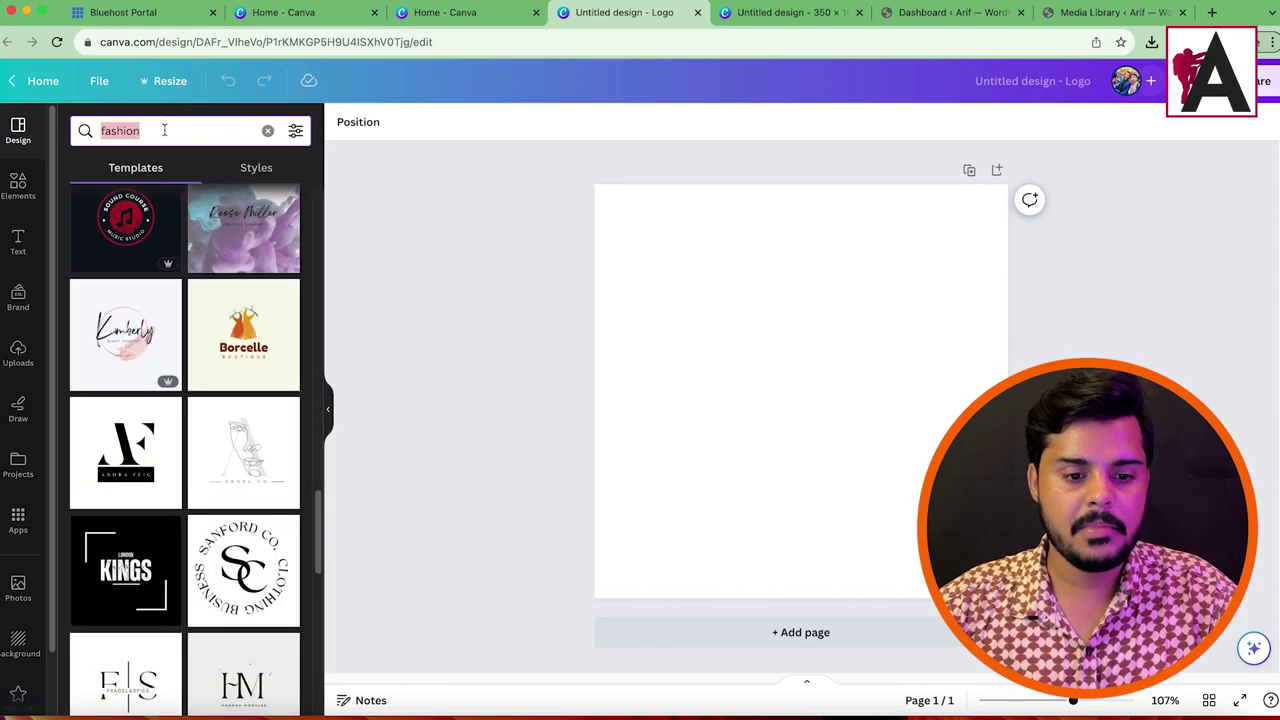
pyautogui.scroll(-10, 217, 337)
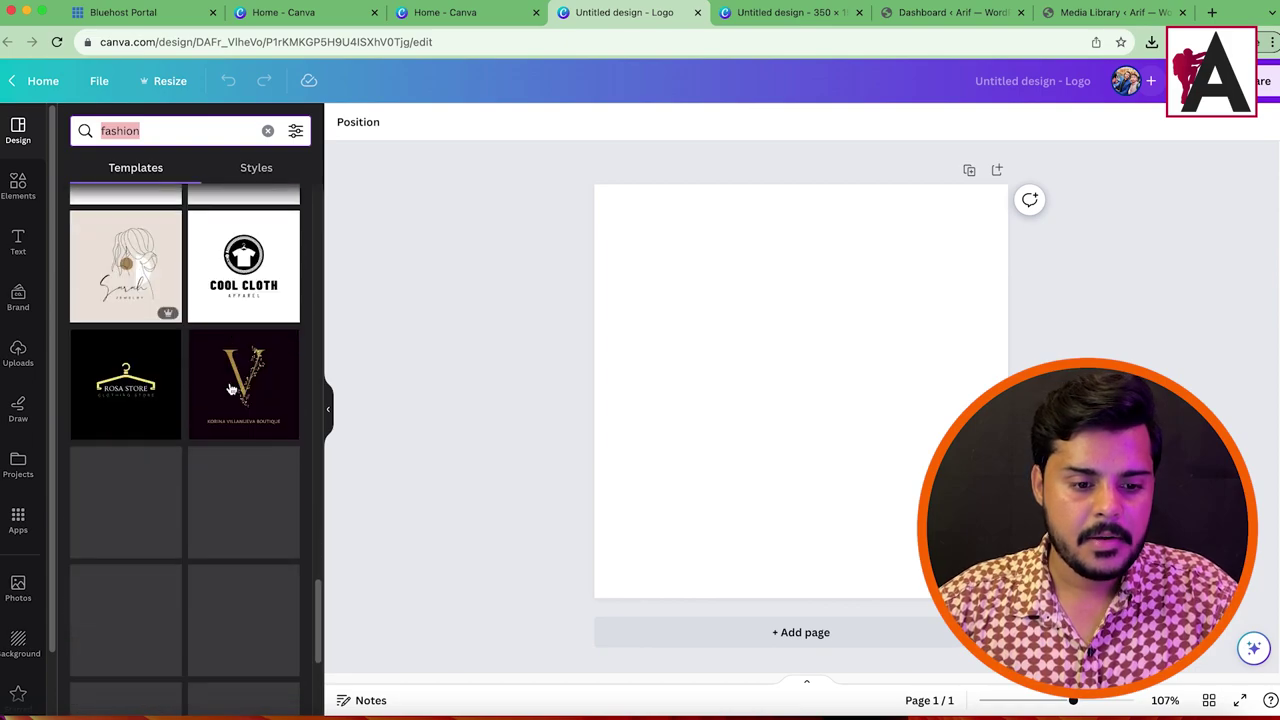
pyautogui.scroll(-7, 180, 335)
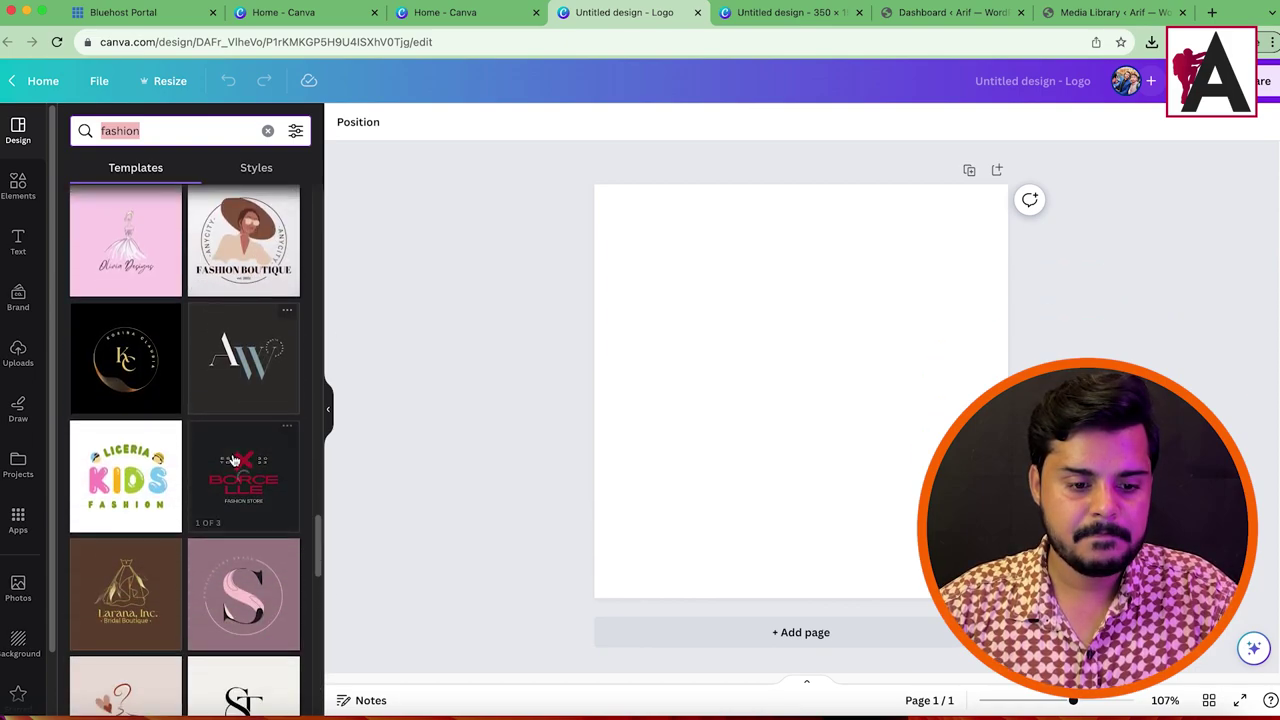
pyautogui.scroll(-3, 223, 450)
pyautogui.scroll(-4, 195, 253)
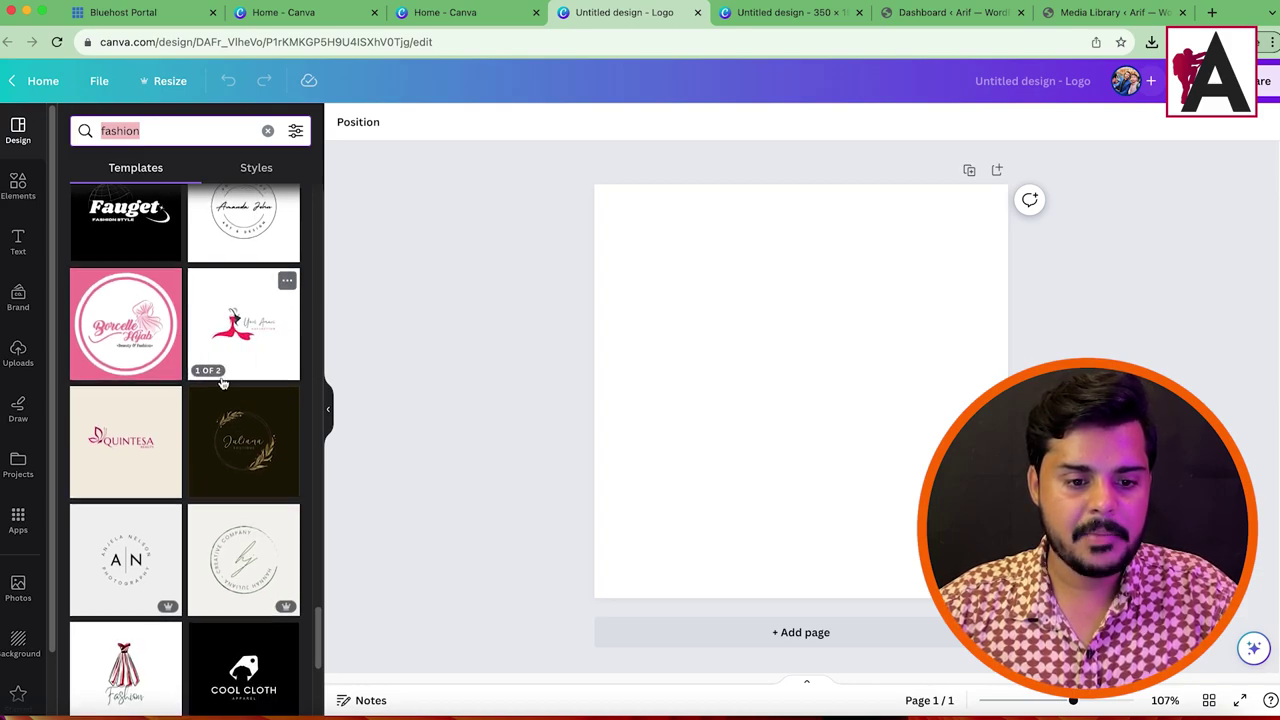
pyautogui.click(235, 335)
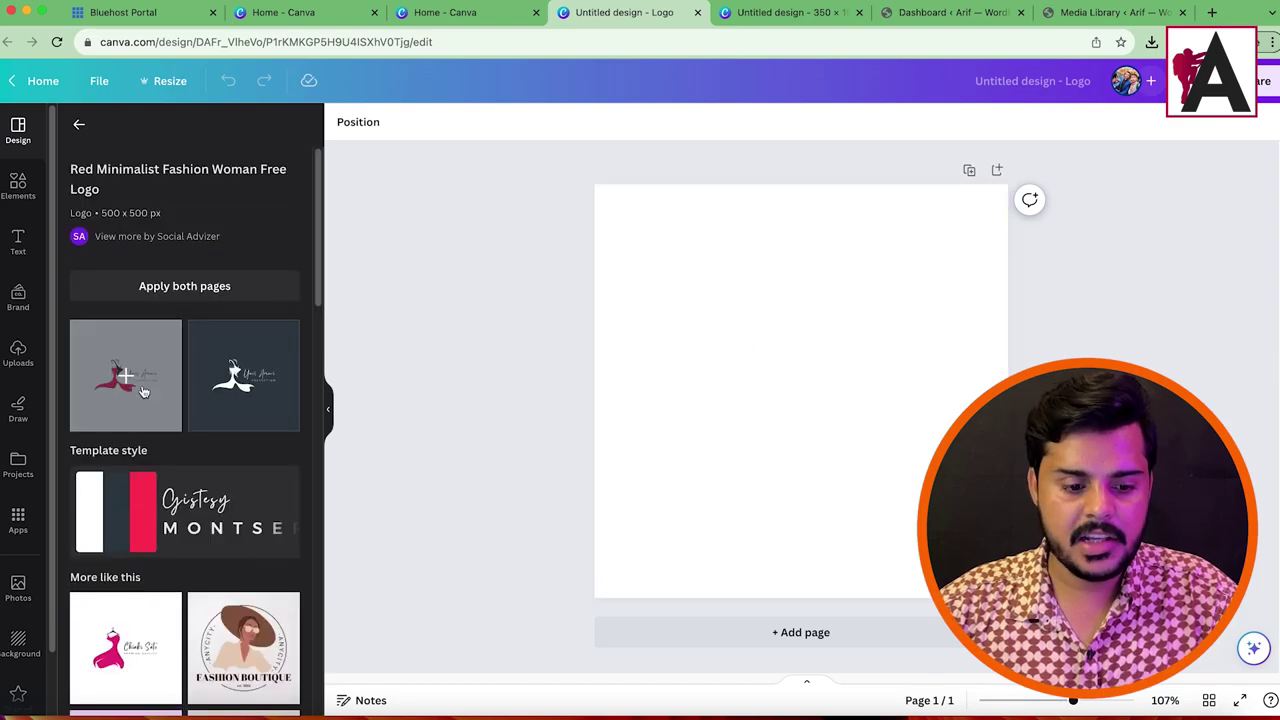
pyautogui.scroll(-3, 143, 411)
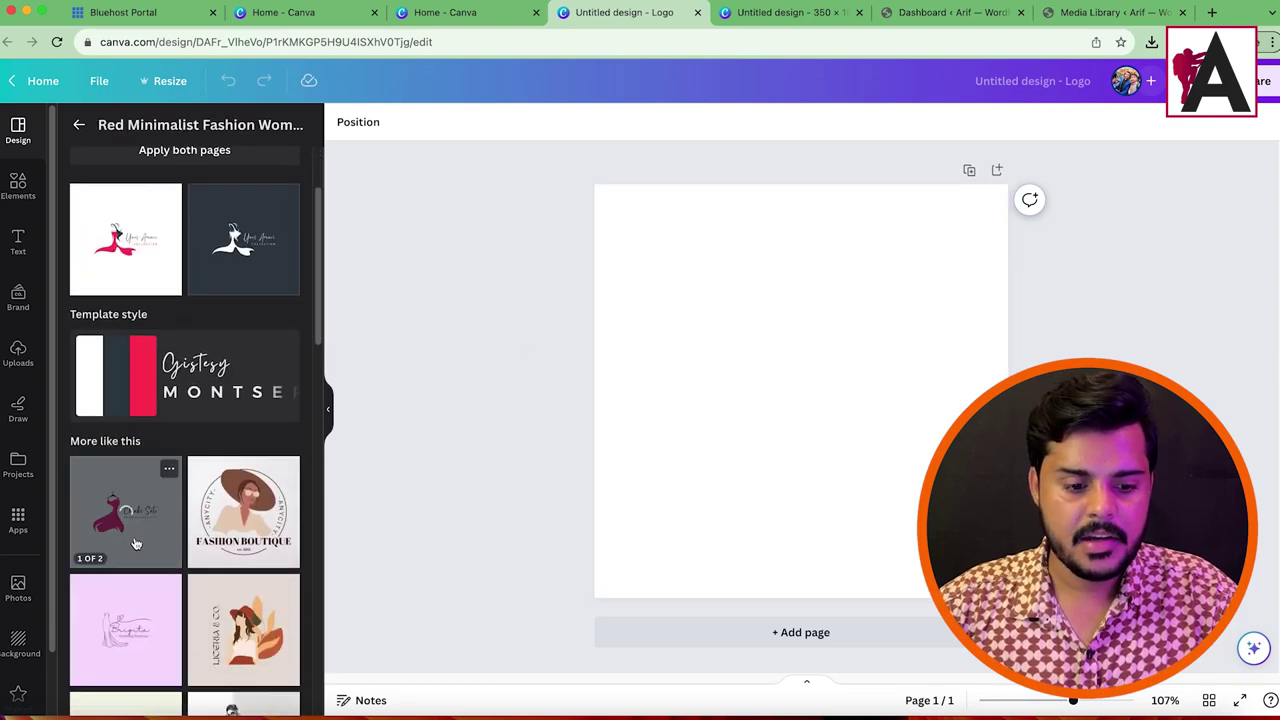
# Step: Apply the light template page and copy its script name text
pyautogui.click(141, 269)
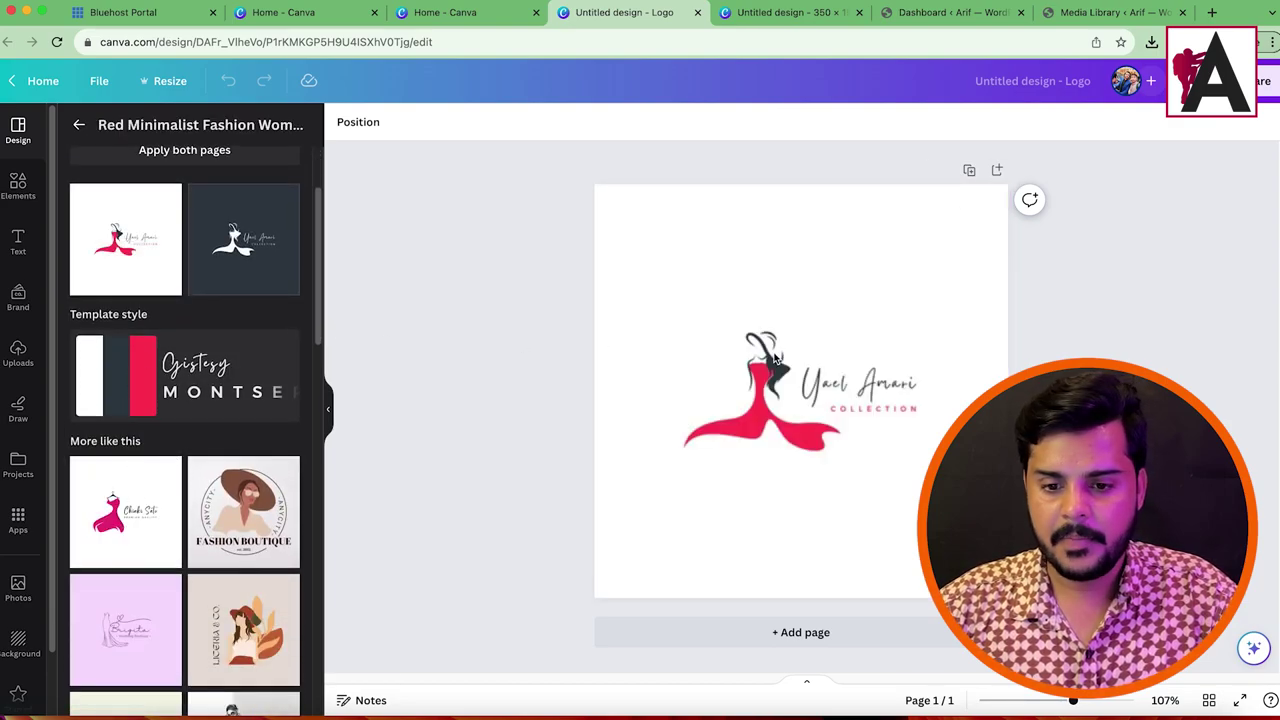
pyautogui.click(898, 352)
pyautogui.moveTo(966, 319); pyautogui.dragTo(645, 476)
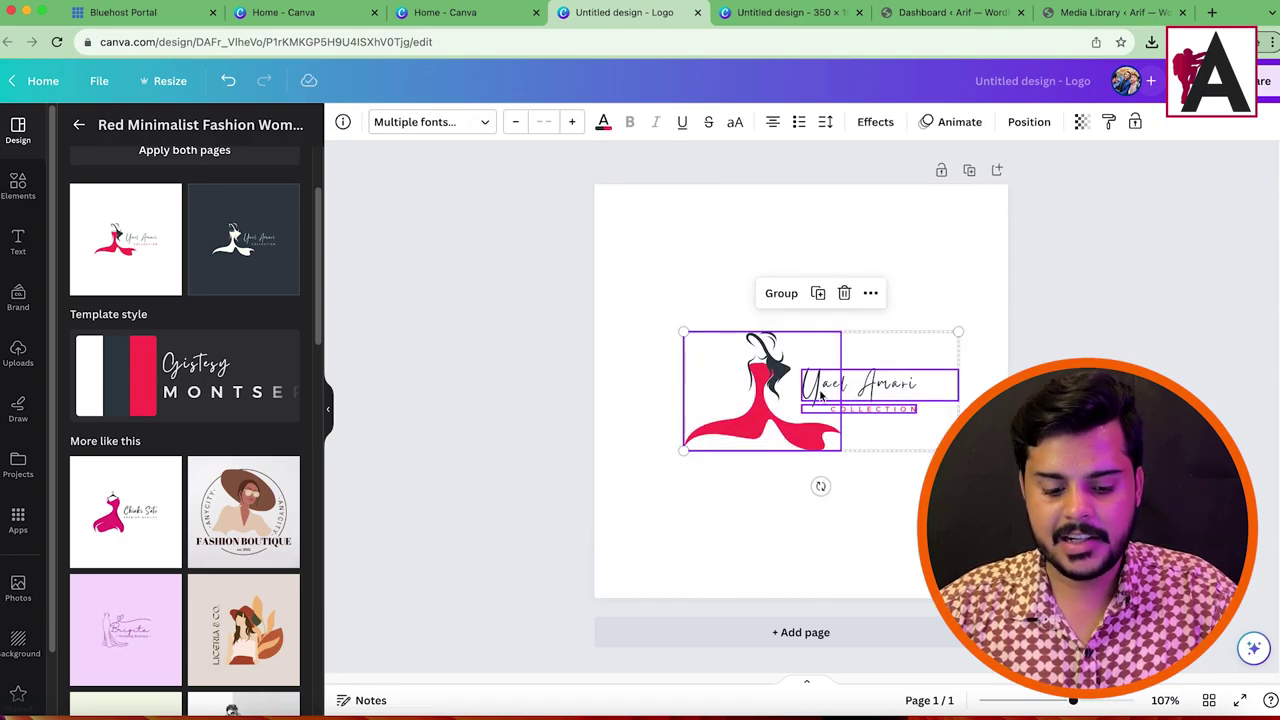
pyautogui.rightClick(808, 390)
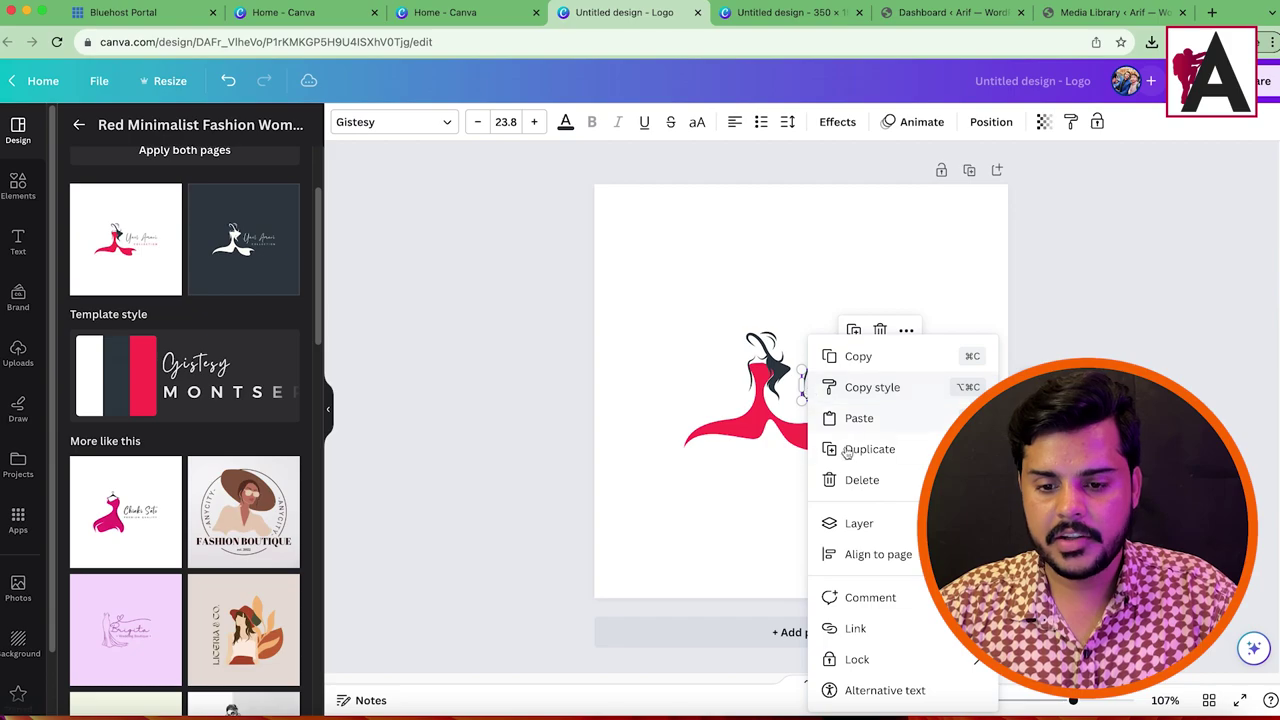
pyautogui.click(849, 357)
# Step: Paste the script text into the 350×150 design and move it toward the centre
pyautogui.click(744, 10)
pyautogui.rightClick(556, 316)
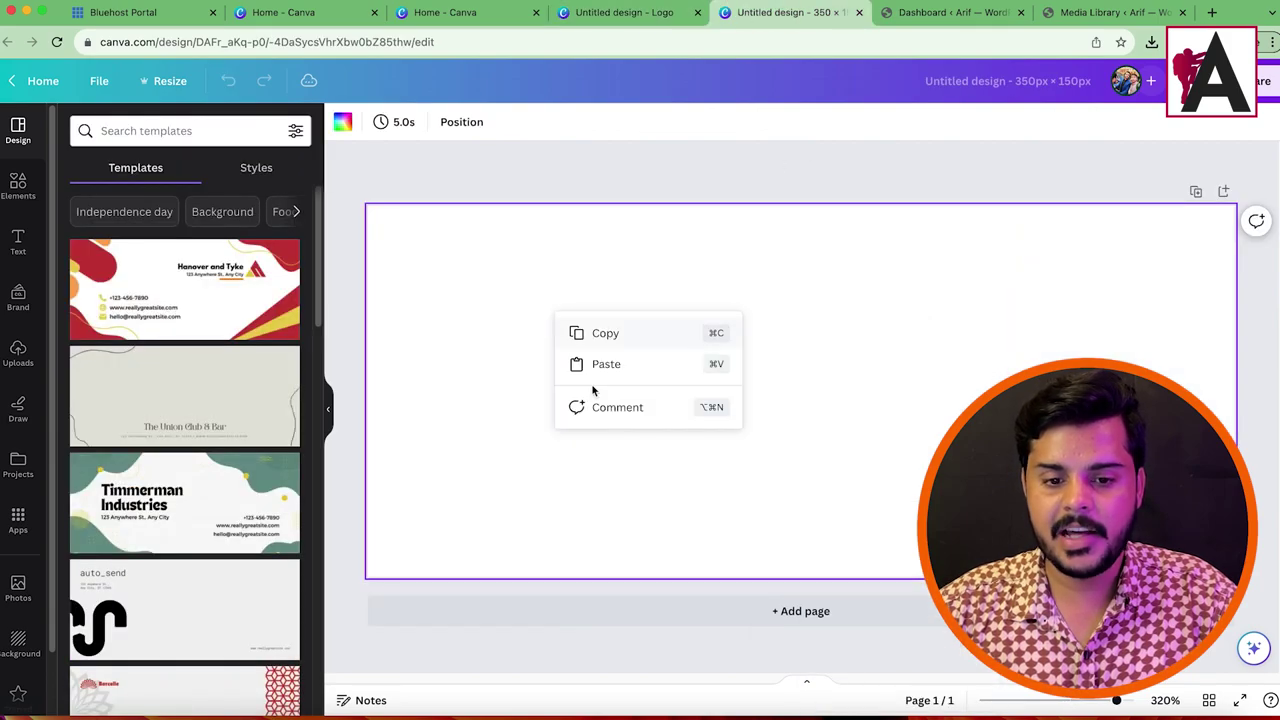
pyautogui.click(620, 371)
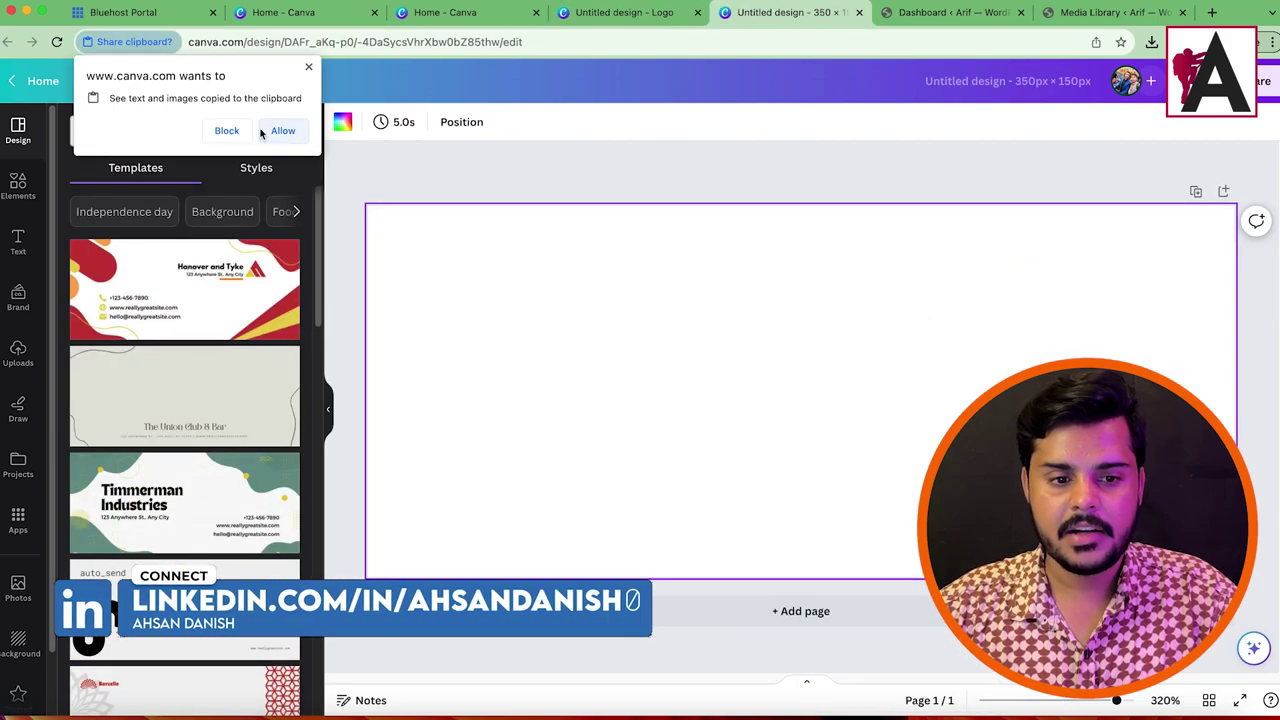
pyautogui.click(292, 134)
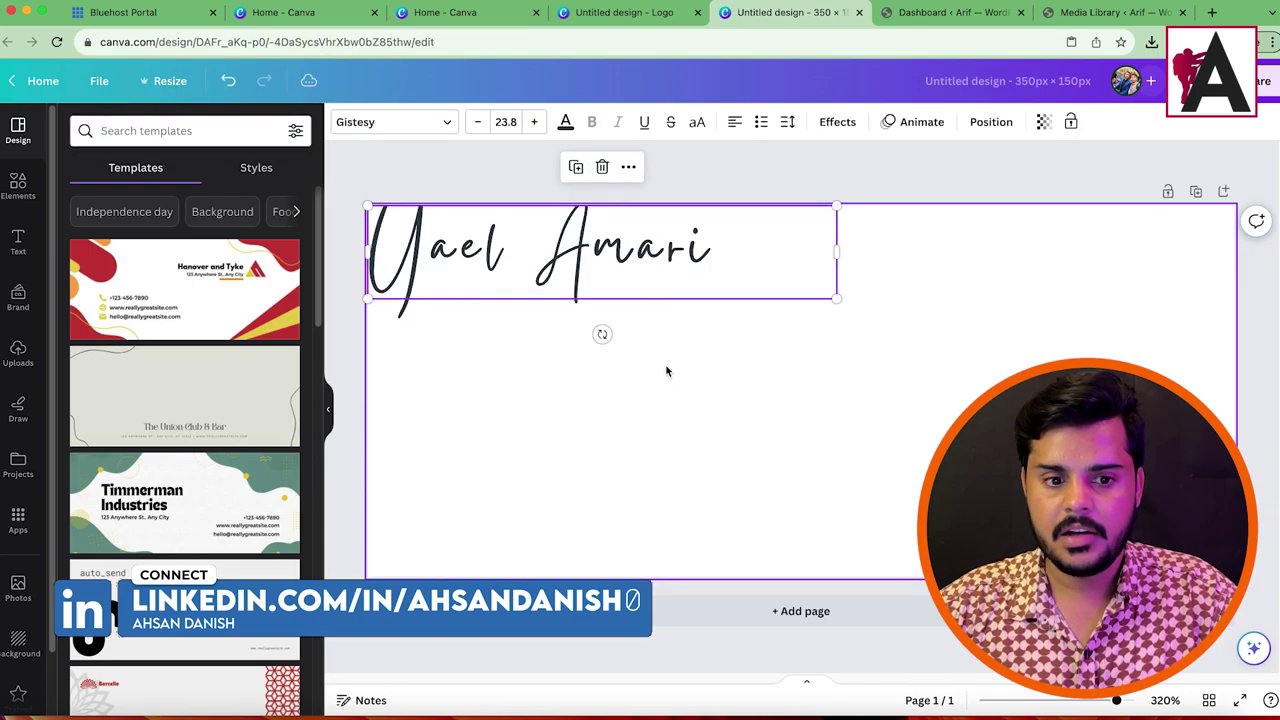
pyautogui.moveTo(557, 277); pyautogui.dragTo(842, 364)
# Step: Copy the red-dress woman illustration into the 350×150 design, shrink it and place it left
pyautogui.click(624, 12)
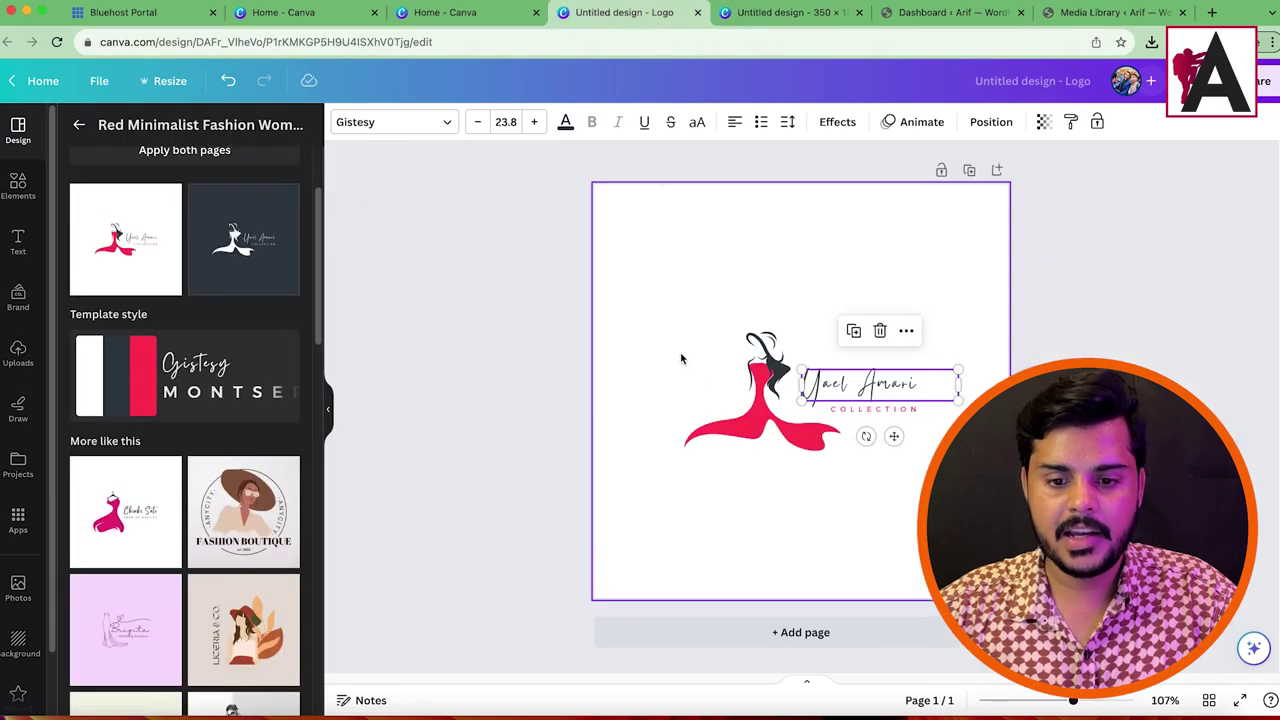
pyautogui.click(750, 395)
pyautogui.rightClick(750, 395)
pyautogui.click(795, 366)
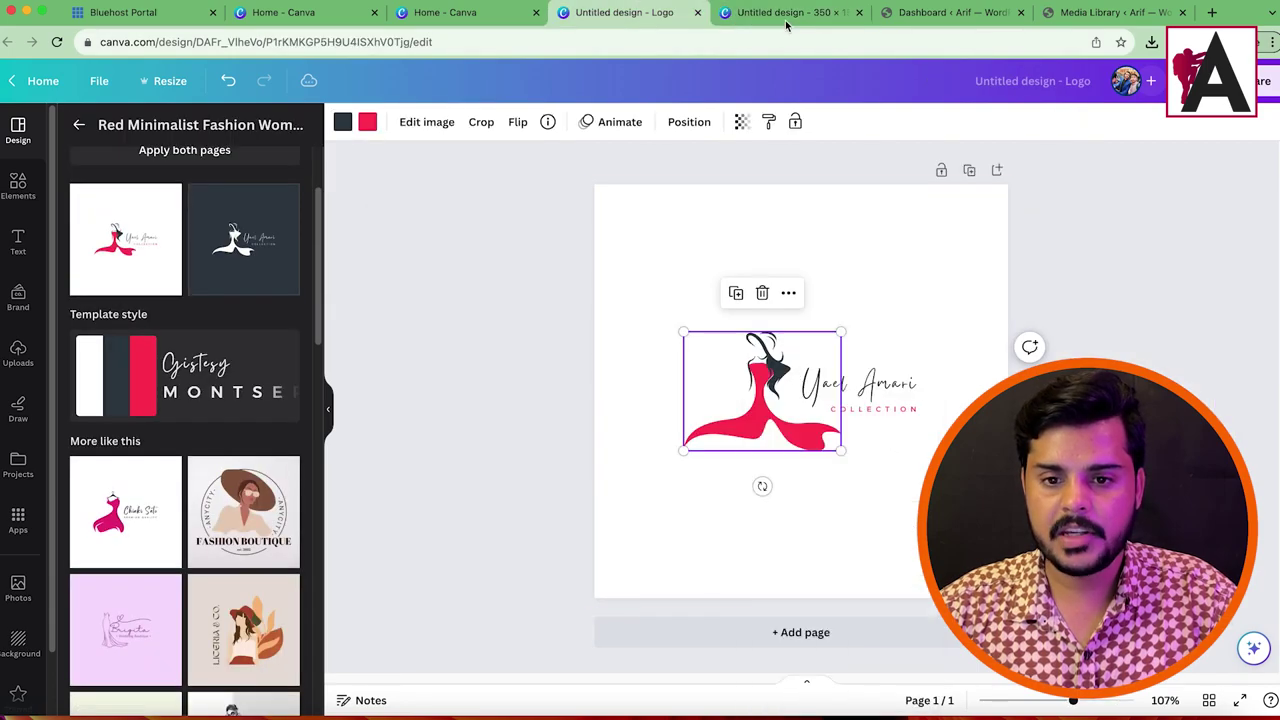
pyautogui.click(786, 14)
pyautogui.rightClick(541, 330)
pyautogui.click(572, 367)
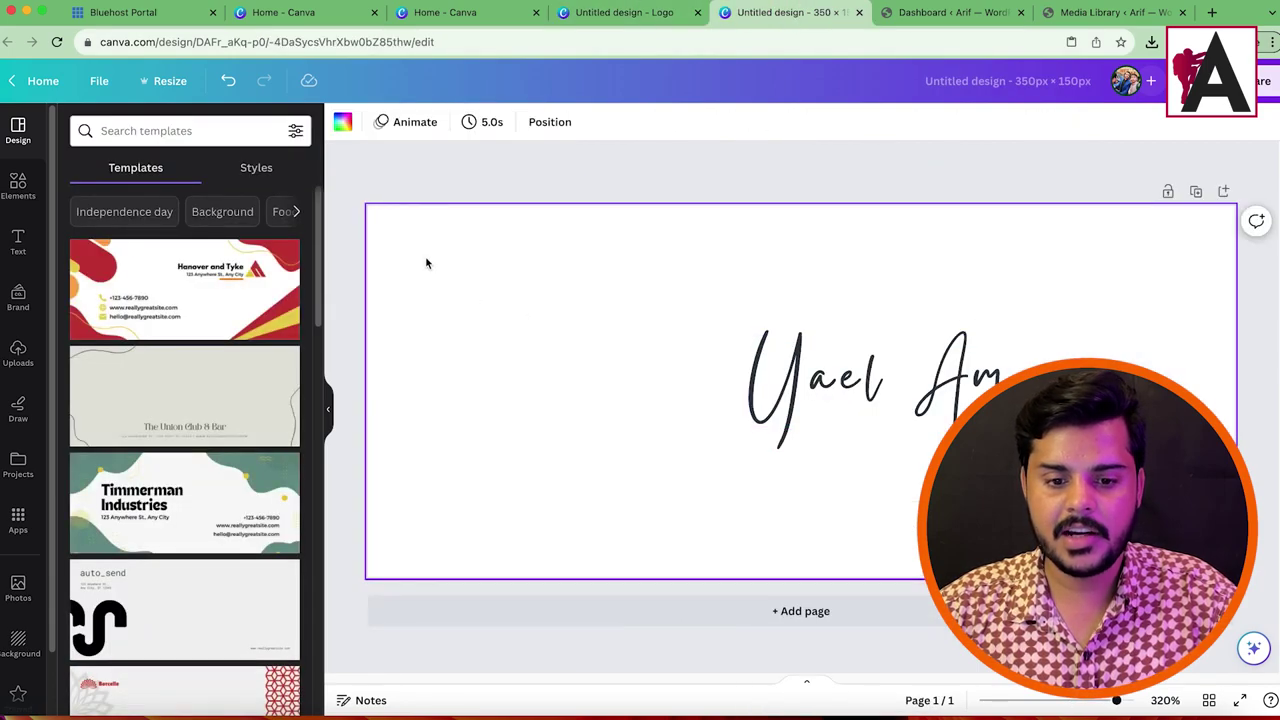
pyautogui.moveTo(627, 369); pyautogui.dragTo(629, 381)
pyautogui.moveTo(838, 221); pyautogui.dragTo(784, 261)
pyautogui.moveTo(571, 377); pyautogui.dragTo(578, 350)
# Step: Retype the script text as 'Fashion Siblings' at size 24, one line beside the dress
pyautogui.click(970, 375)
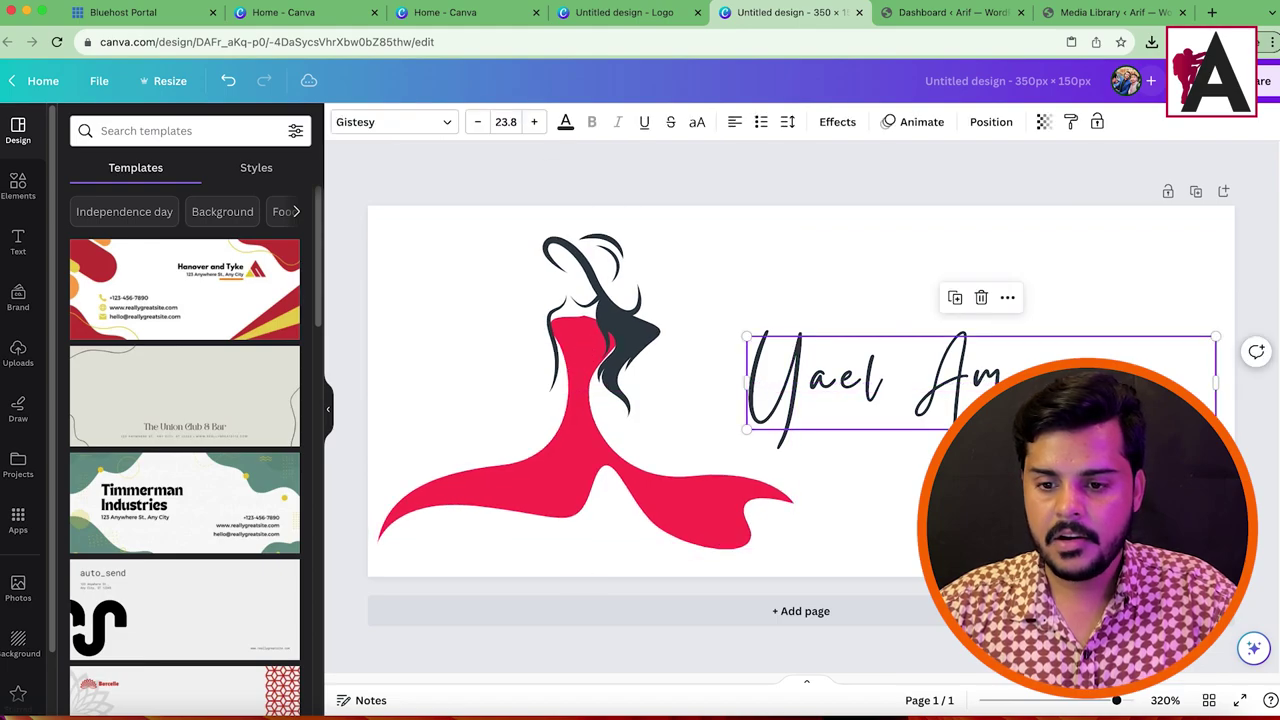
pyautogui.click(957, 380)
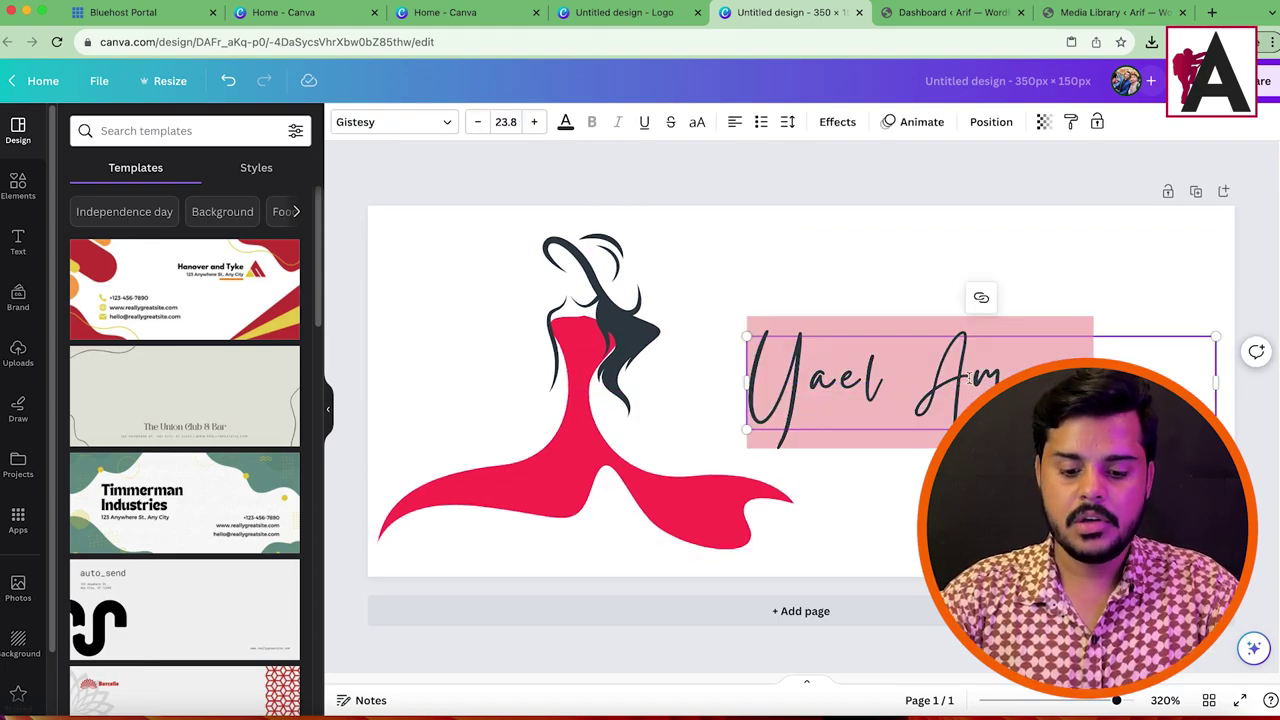
pyautogui.write('Fash')
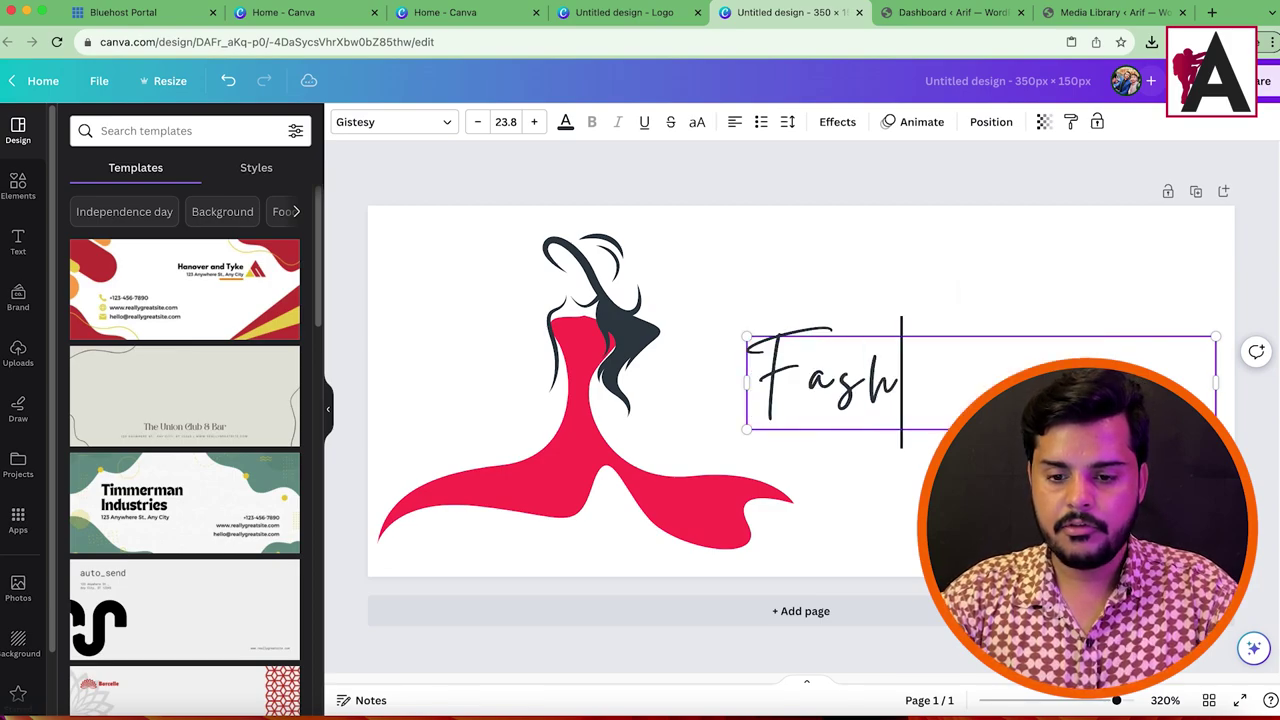
pyautogui.write('ion')
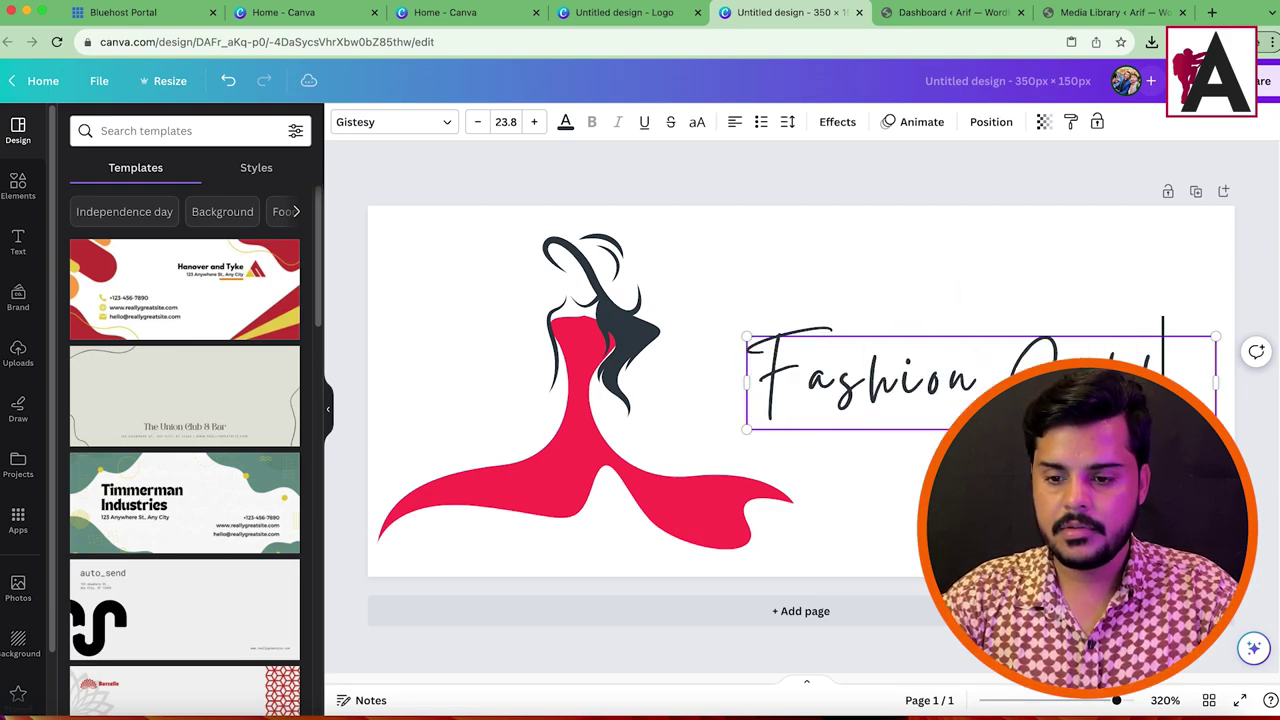
pyautogui.write(' Sibling')
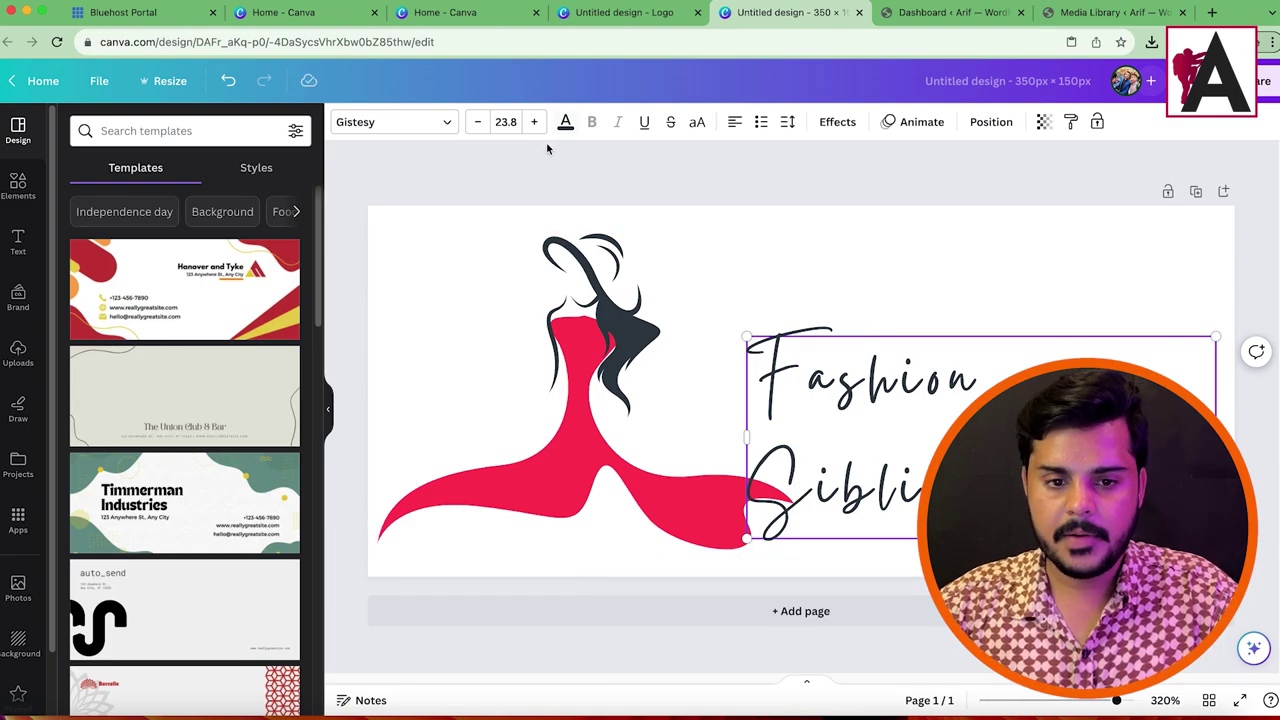
pyautogui.click(477, 121)
pyautogui.click(477, 121)
pyautogui.click(477, 121)
pyautogui.click(477, 121)
pyautogui.click(477, 121)
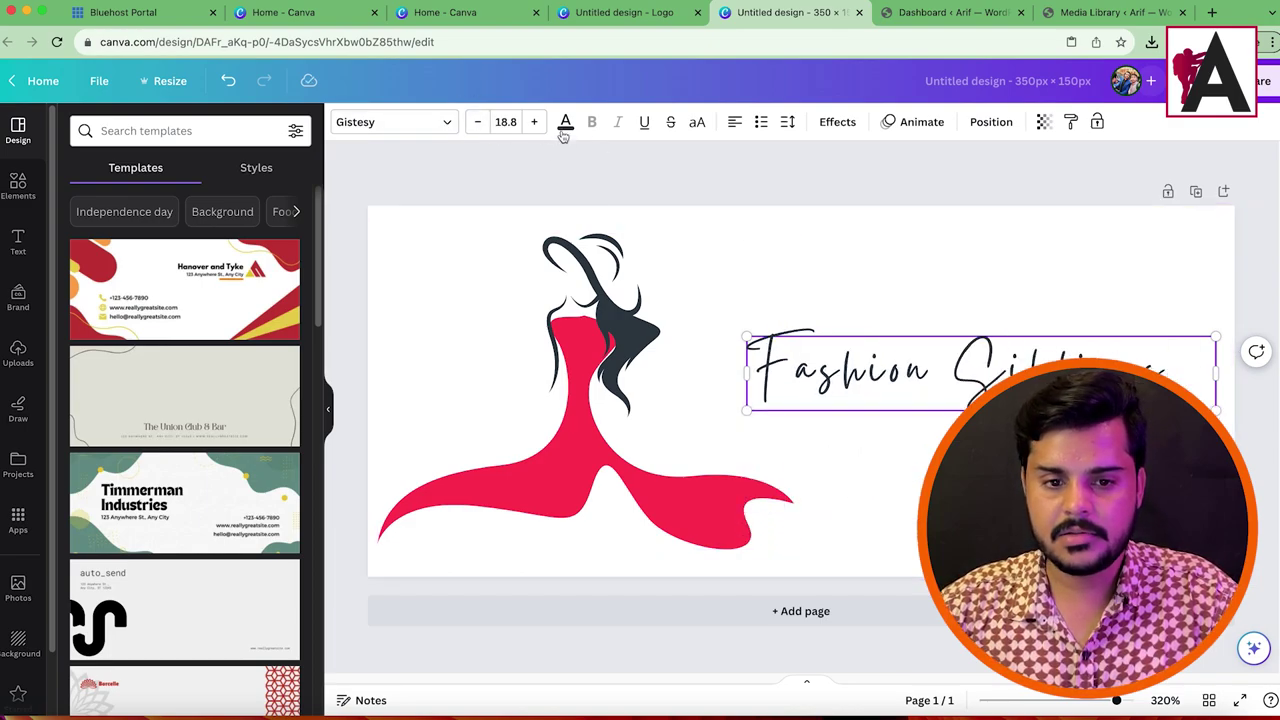
pyautogui.click(535, 122)
pyautogui.moveTo(955, 380); pyautogui.dragTo(885, 380)
pyautogui.moveTo(1145, 415); pyautogui.dragTo(1260, 436)
pyautogui.click(757, 286)
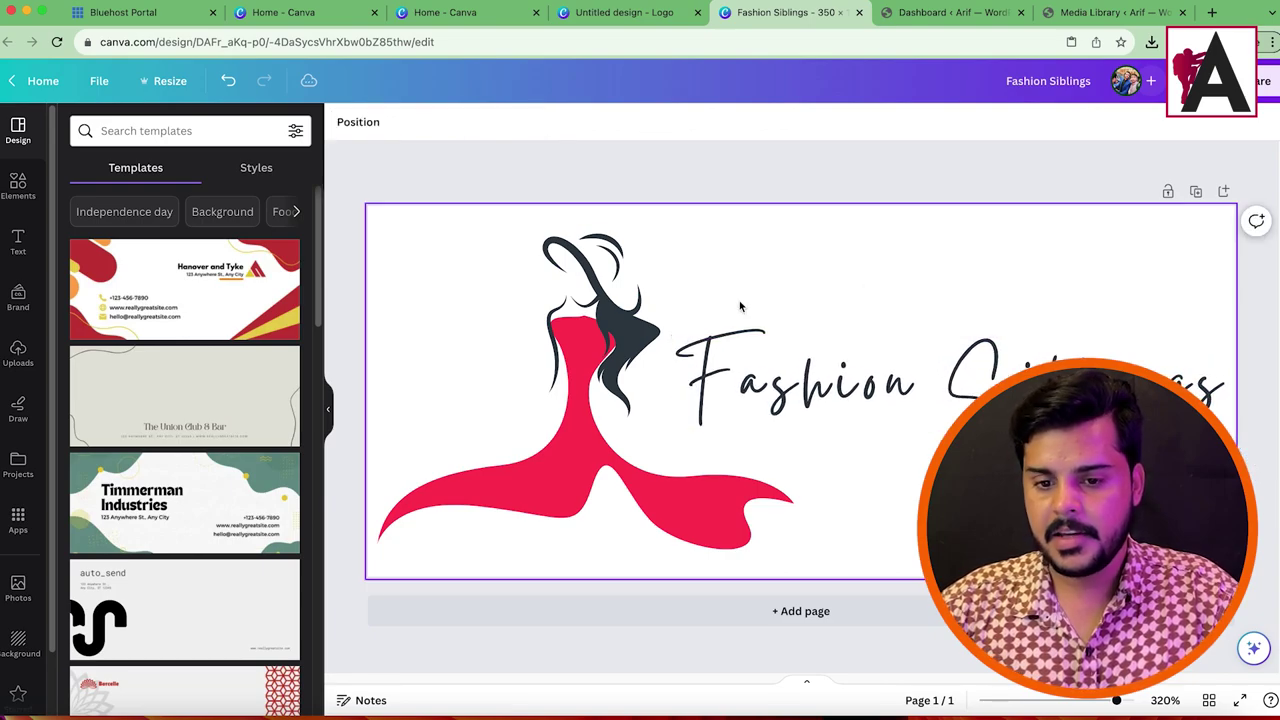
# Step: Download the logo as a PNG with Transparent background enabled
pyautogui.click(1262, 81)
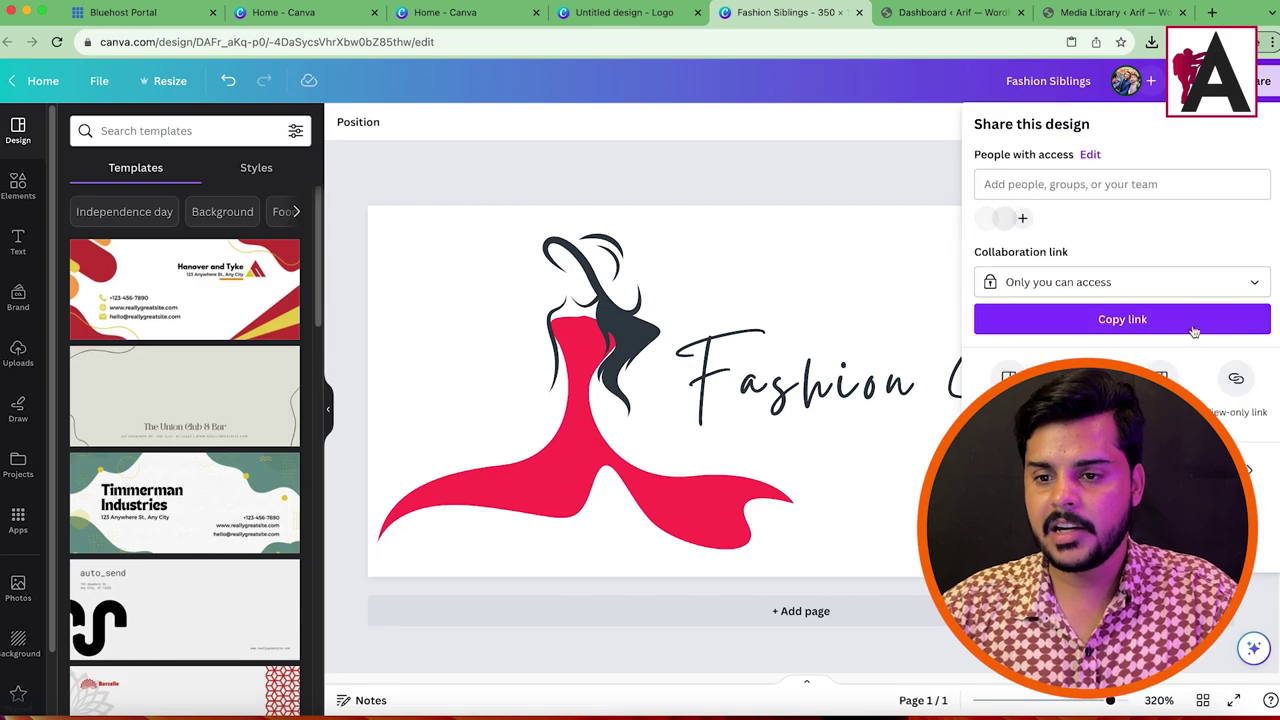
pyautogui.click(1008, 377)
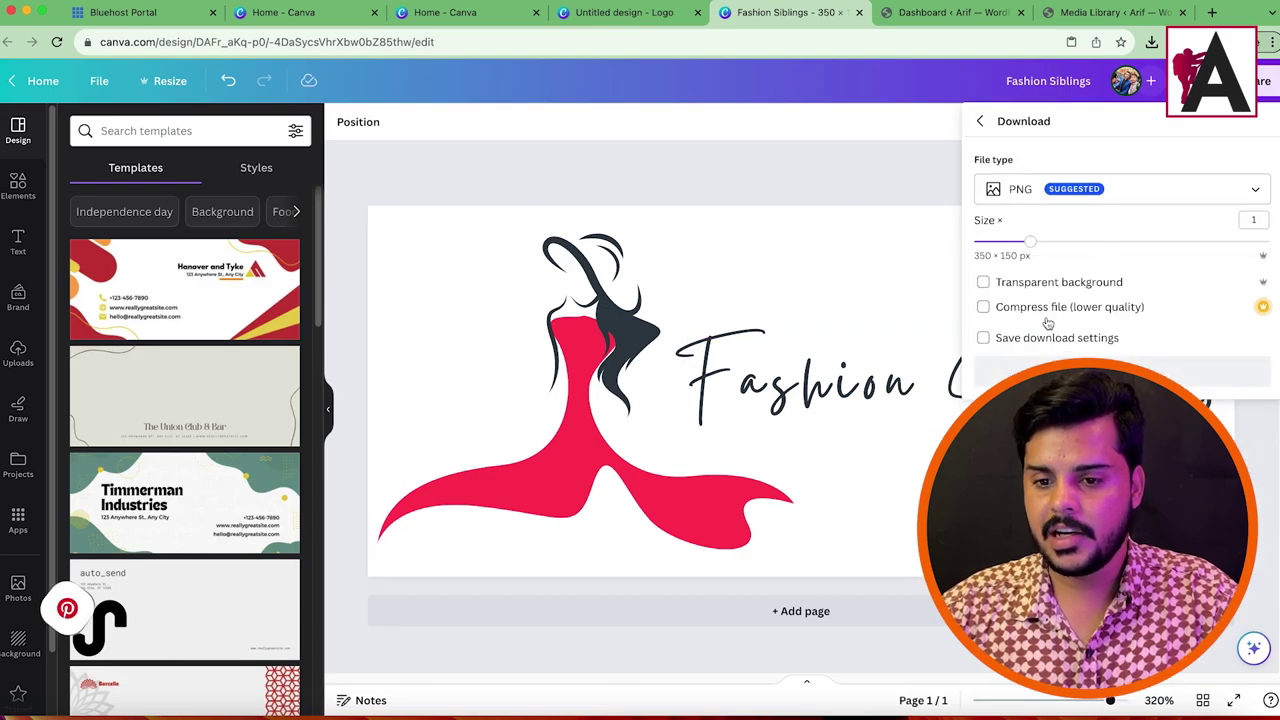
pyautogui.click(983, 282)
pyautogui.click(1105, 371)
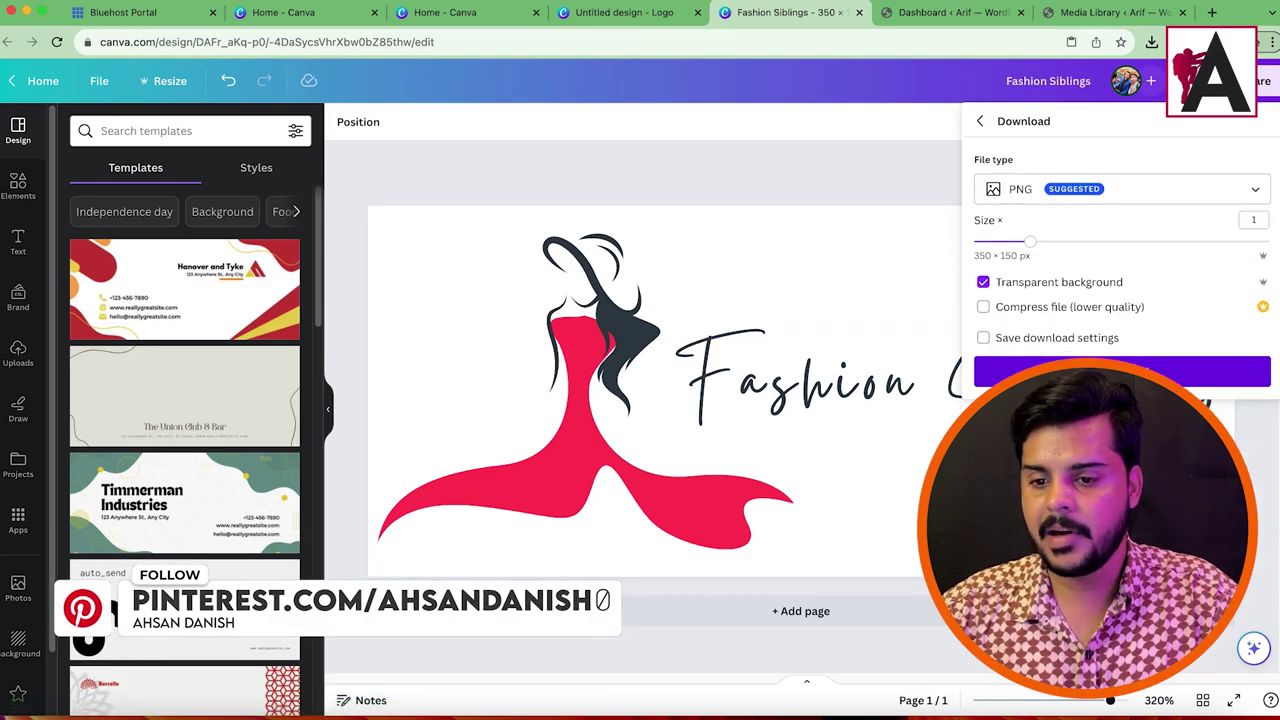
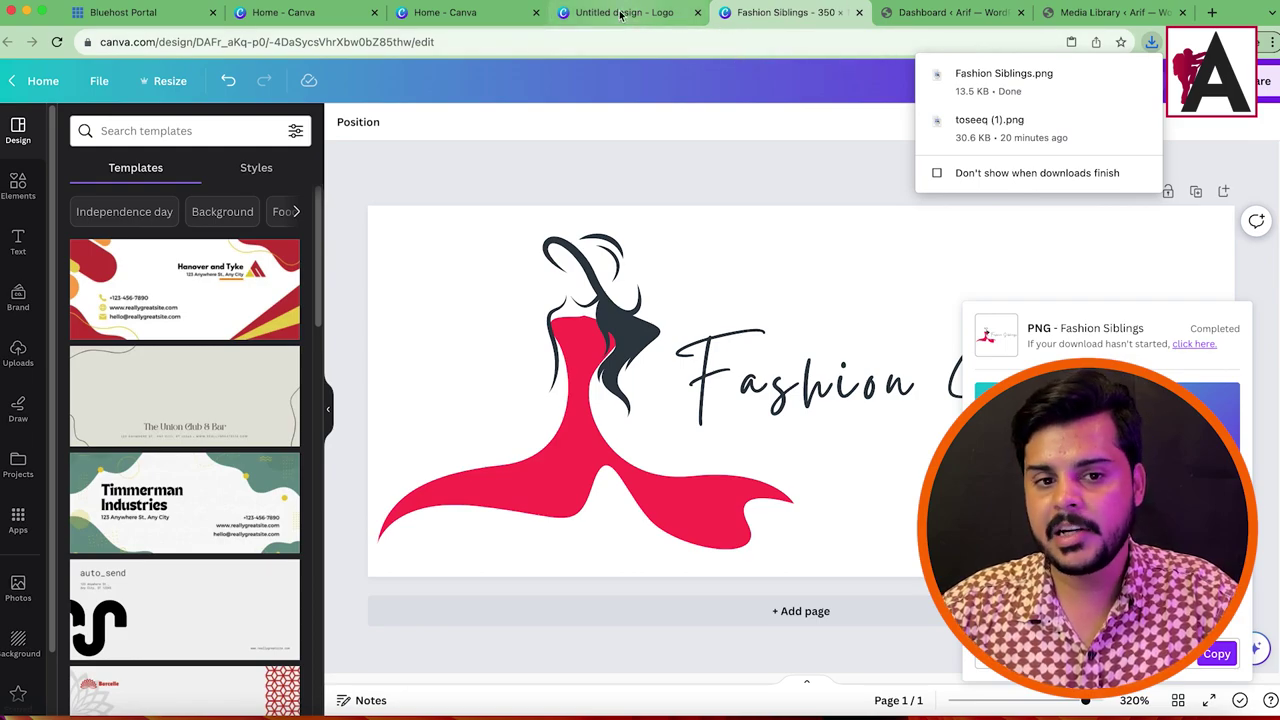
# Step: From Canva home, create a custom-size design with width 500 px and height 500 px
pyautogui.click(464, 13)
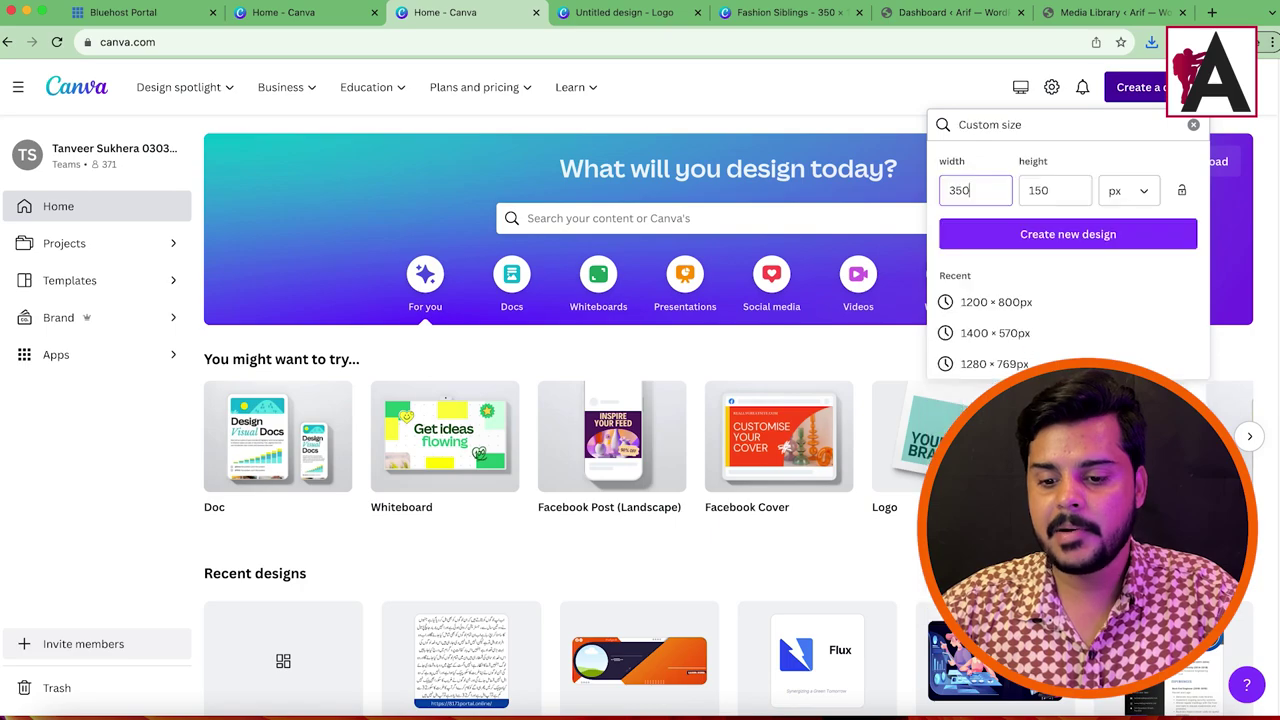
pyautogui.doubleClick(980, 188)
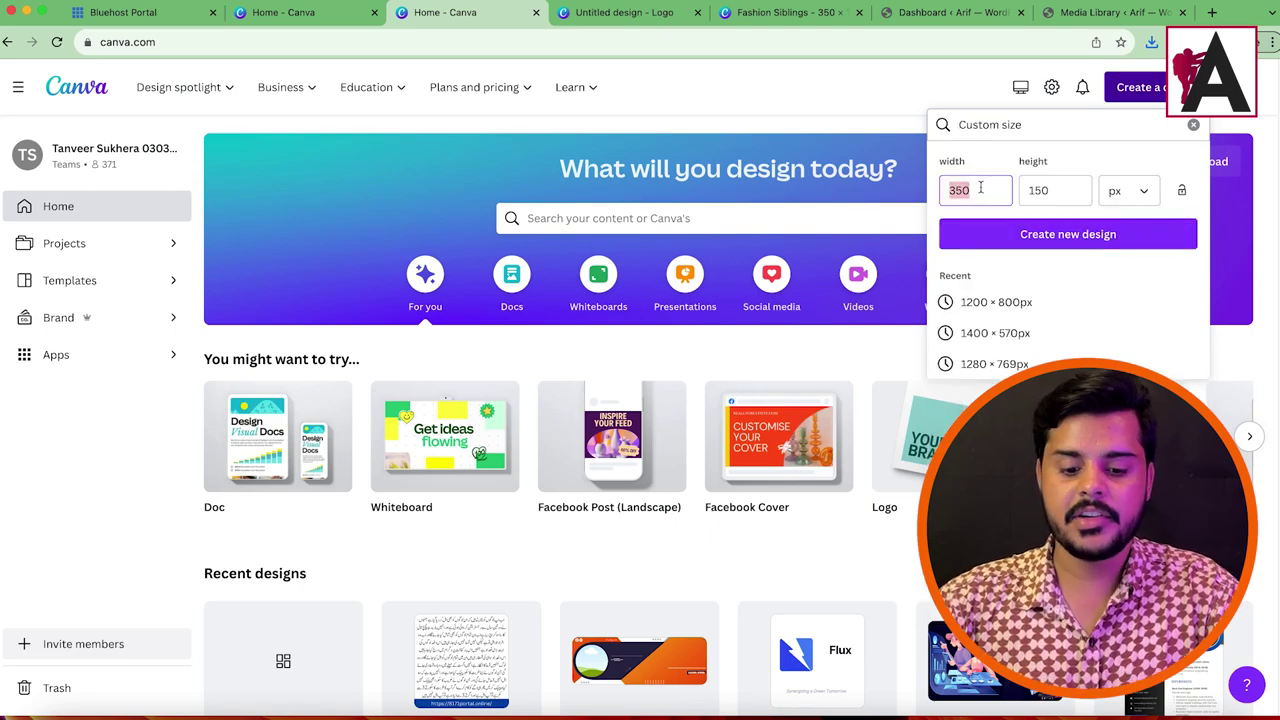
pyautogui.write('500')
pyautogui.press('Tab')
pyautogui.write('500')
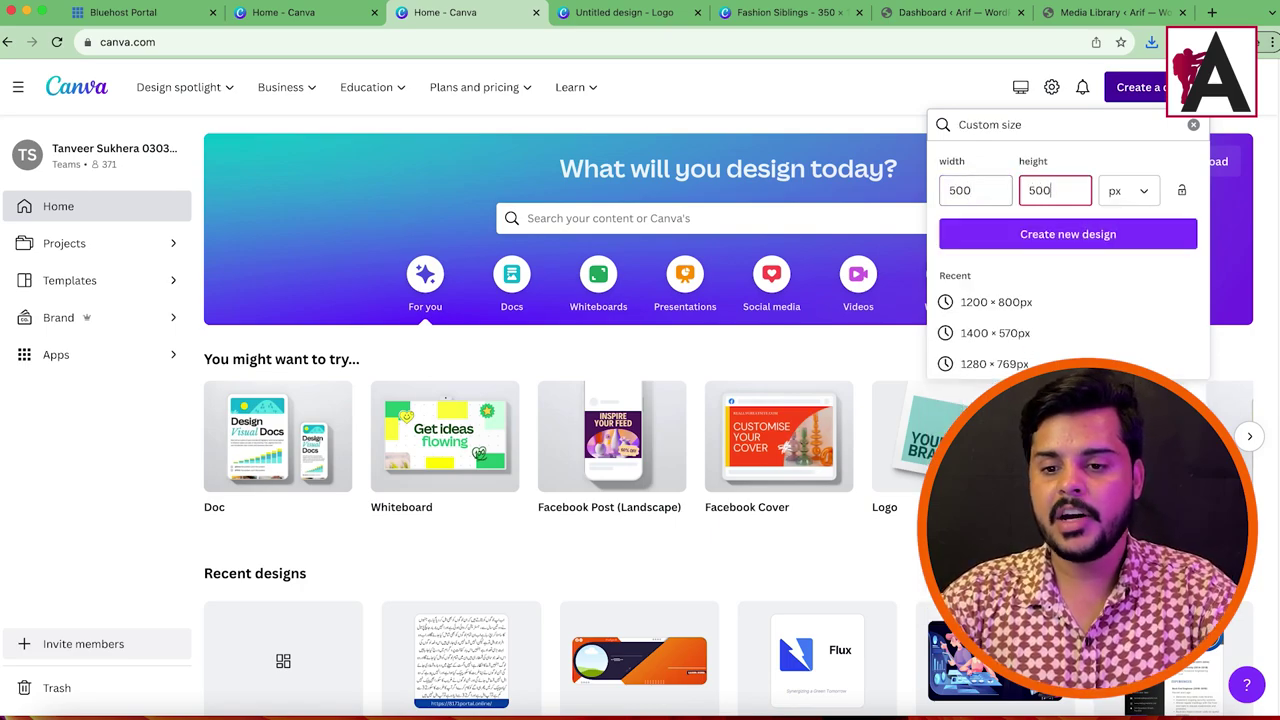
pyautogui.click(1120, 232)
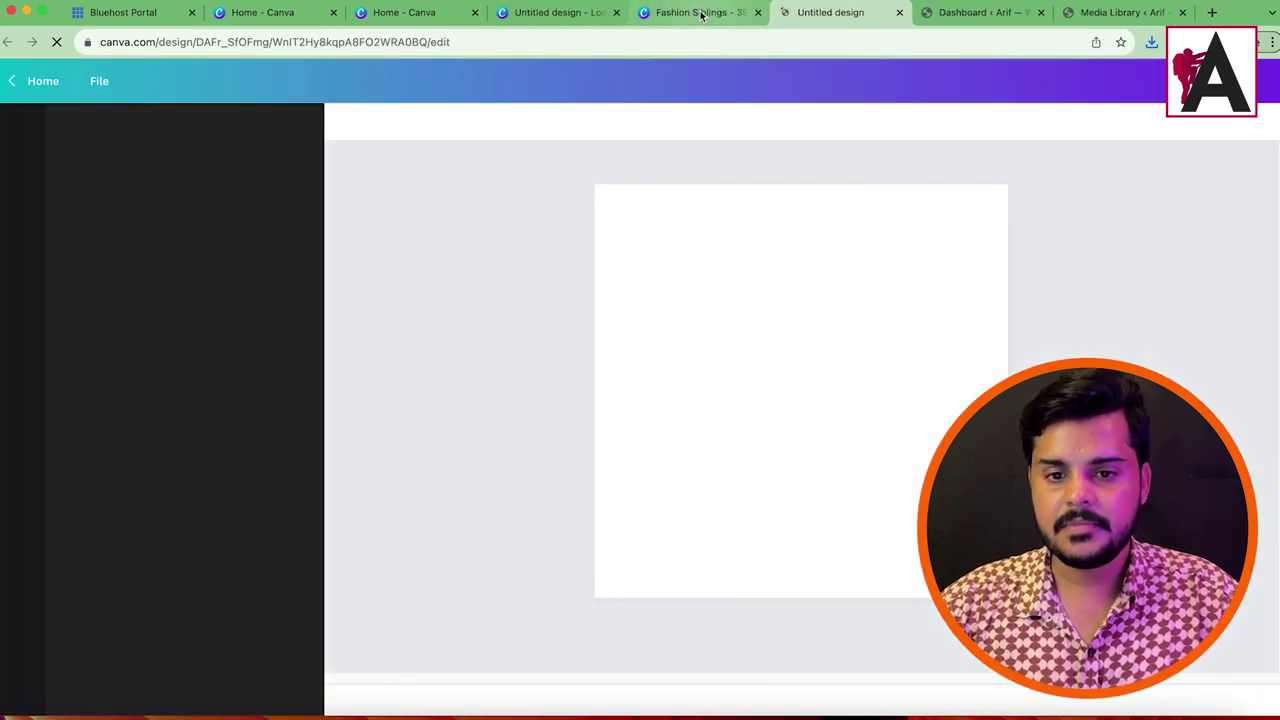
# Step: Paste the dress figure from the Fashion Siblings logo into the new design, enlarged and centred
pyautogui.click(701, 14)
pyautogui.click(587, 315)
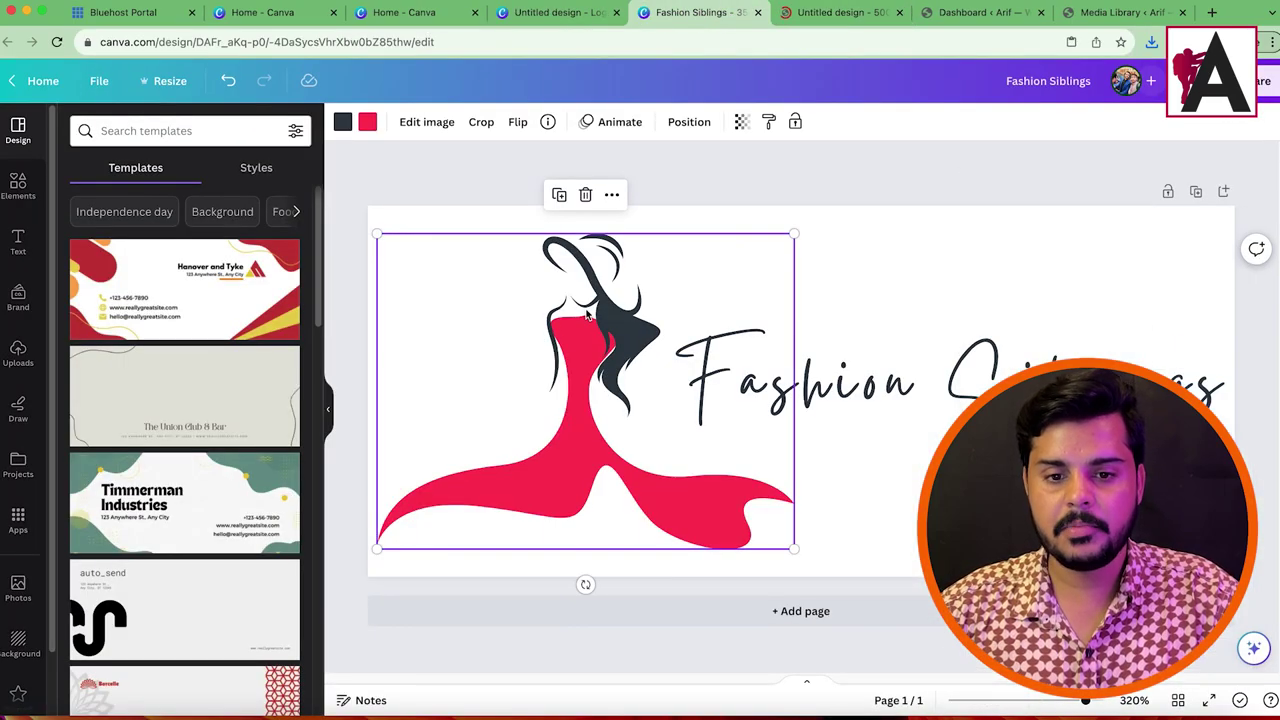
pyautogui.click(785, 14)
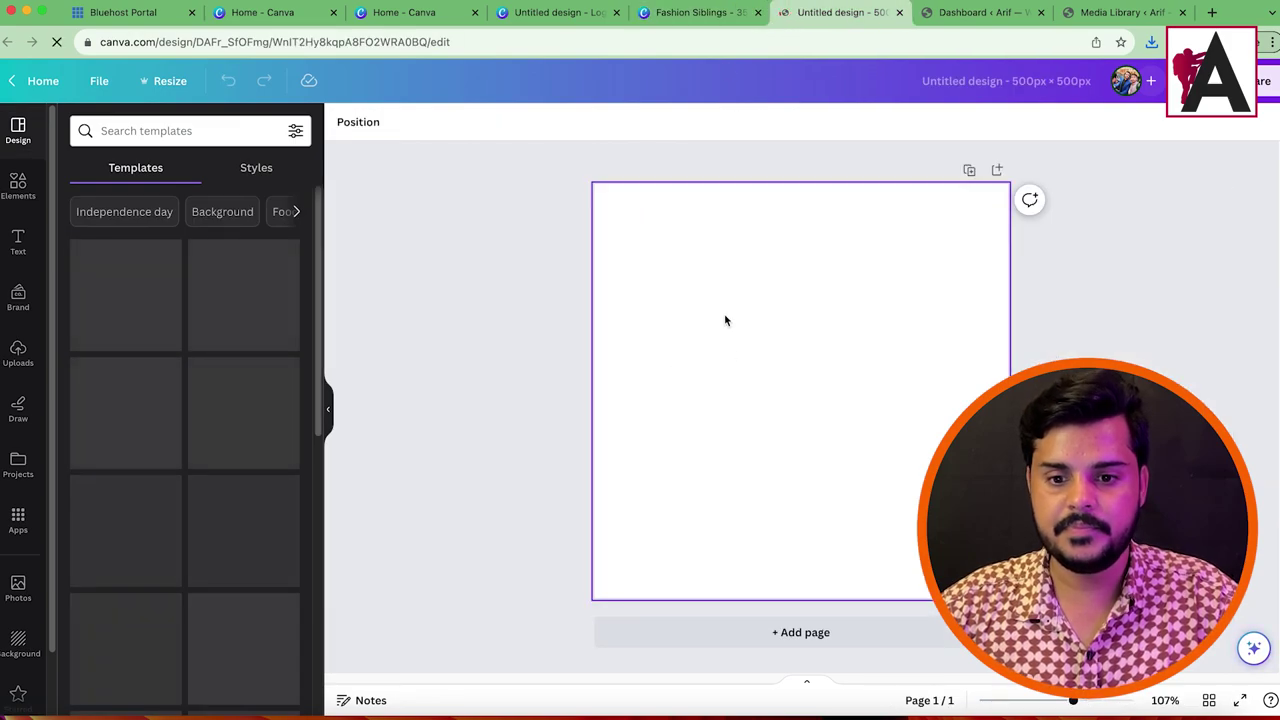
pyautogui.hotkey('ctrl', 'v')
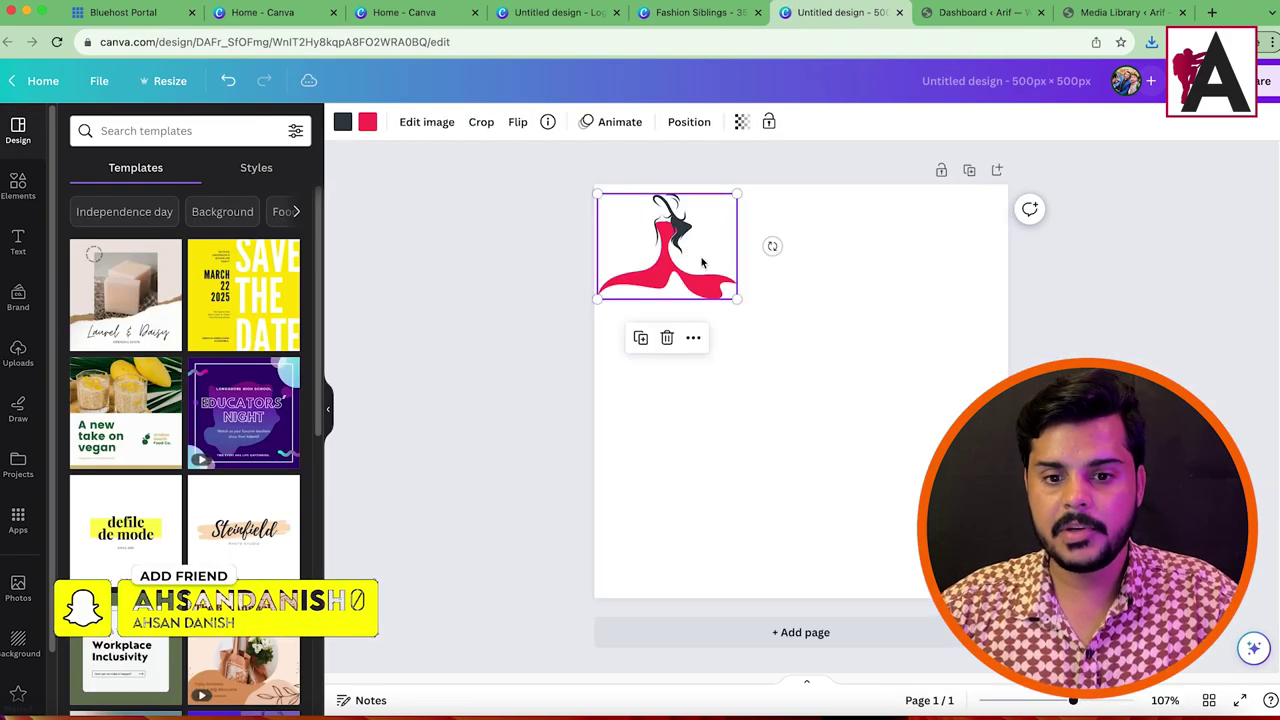
pyautogui.moveTo(734, 296); pyautogui.dragTo(996, 494)
pyautogui.moveTo(811, 306); pyautogui.dragTo(815, 364)
pyautogui.press('Escape')
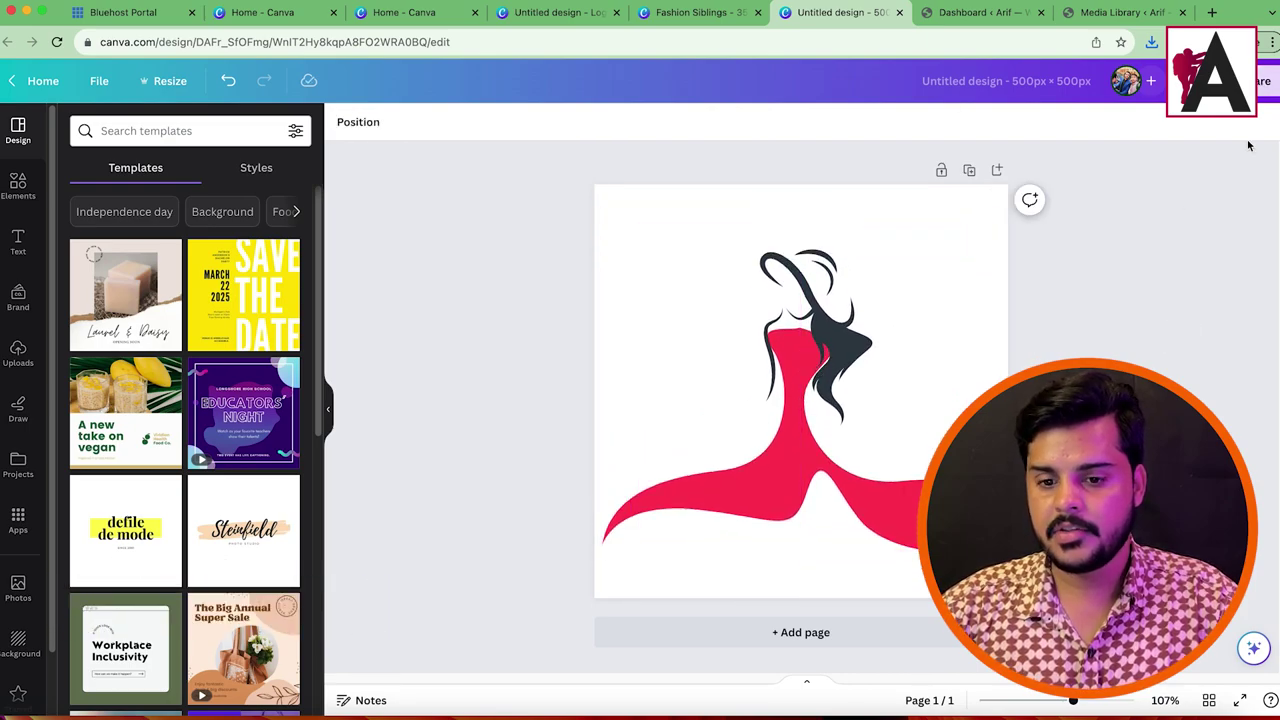
# Step: Download the design as a PNG with a transparent background
pyautogui.click(1258, 81)
pyautogui.click(1008, 378)
pyautogui.click(983, 283)
pyautogui.click(1122, 464)
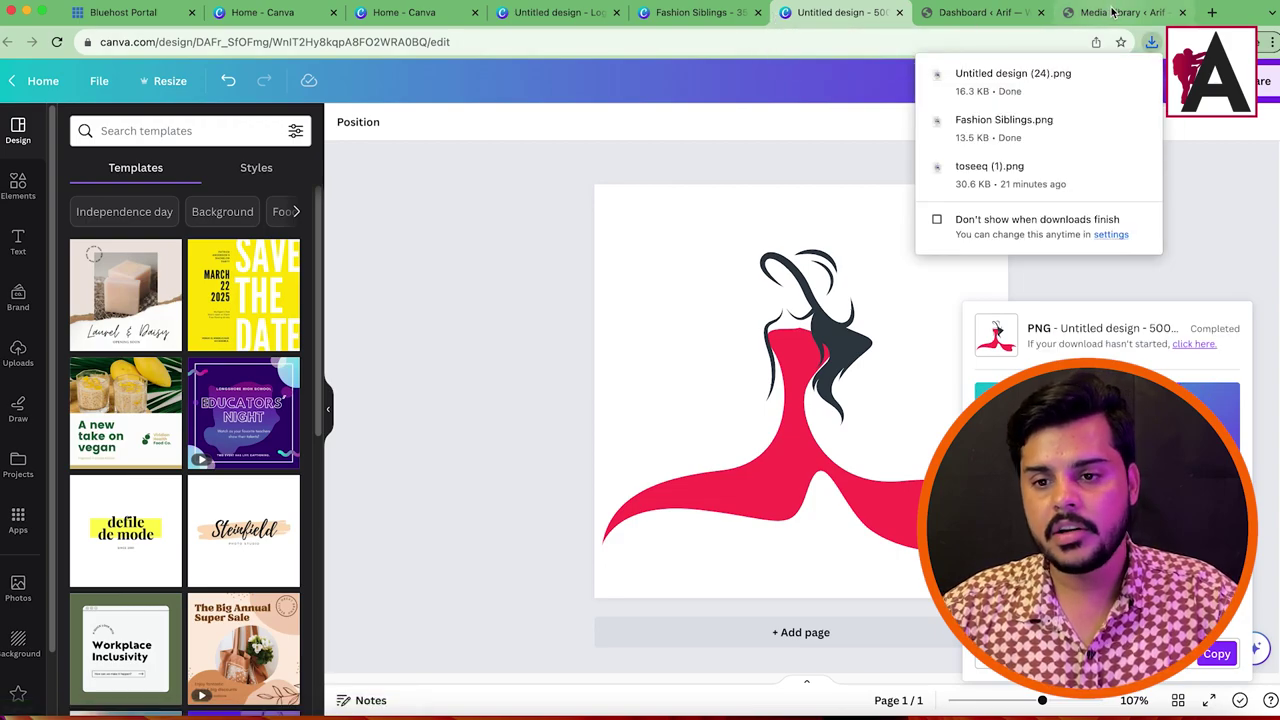
# Step: Load the site's homepage by trimming the Media Library address down to the domain
pyautogui.click(998, 14)
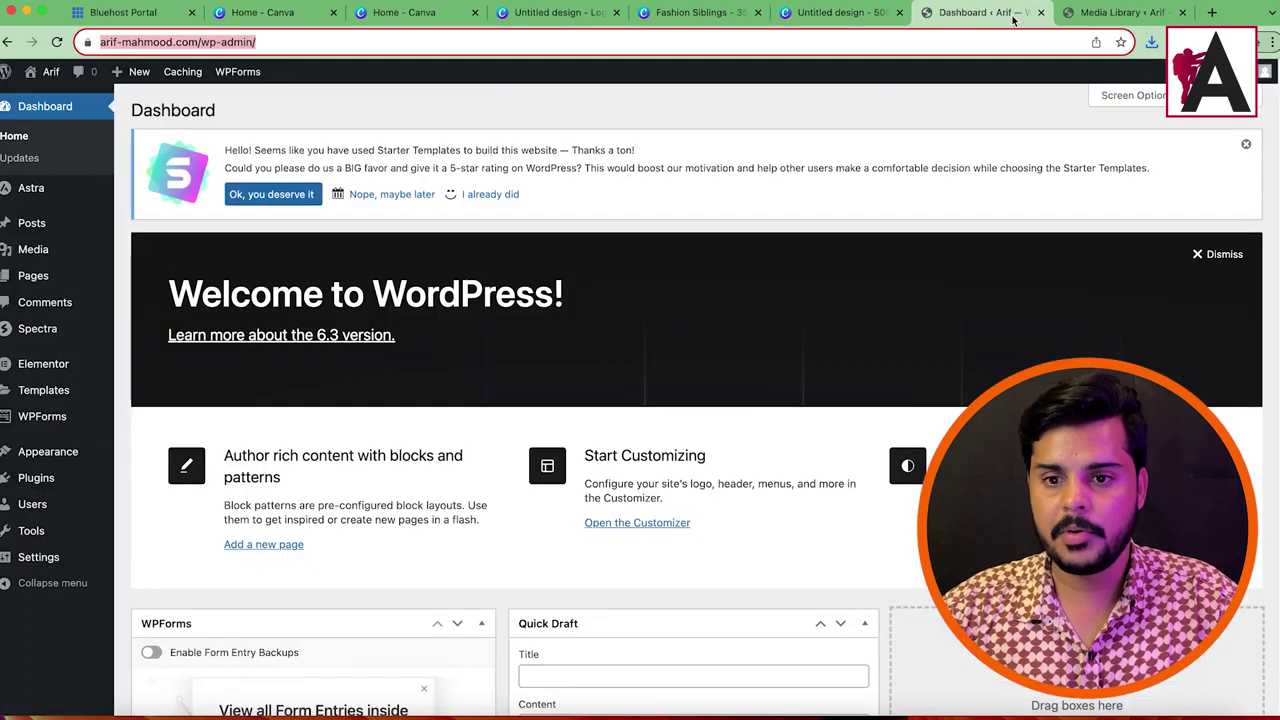
pyautogui.click(1112, 12)
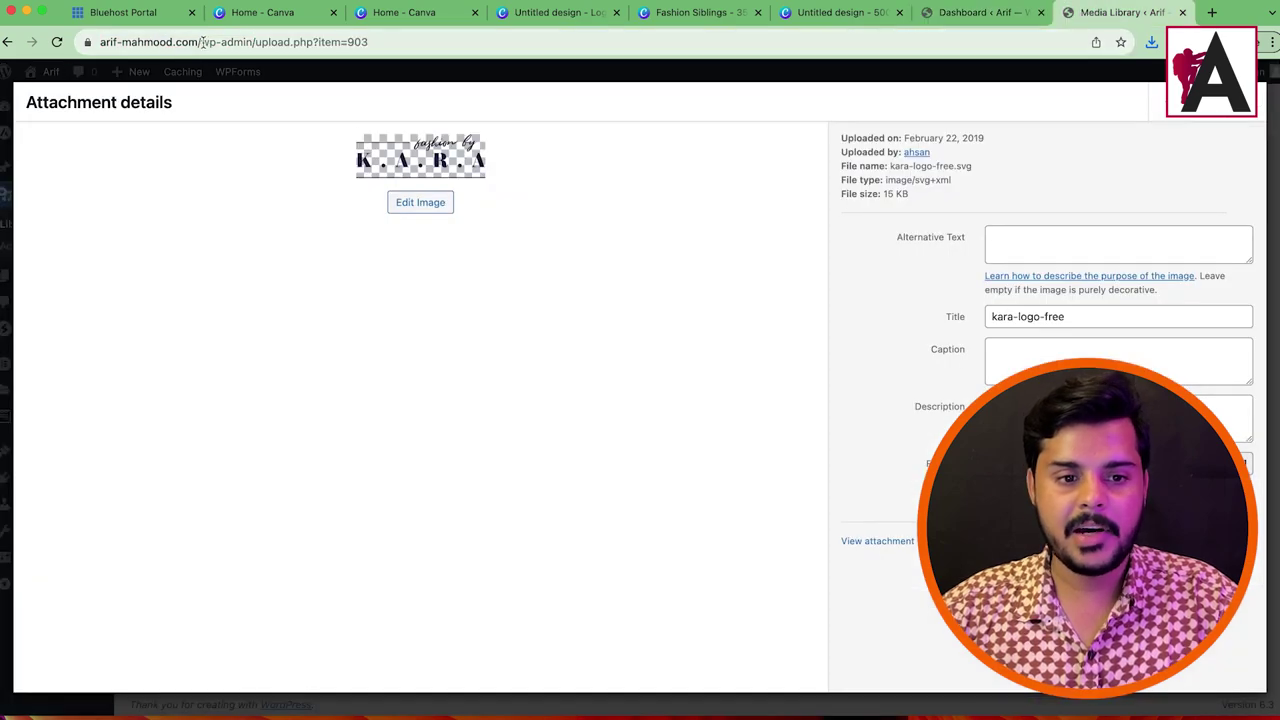
pyautogui.moveTo(203, 42); pyautogui.dragTo(663, 56)
pyautogui.press('BackSpace')
pyautogui.press('Return')
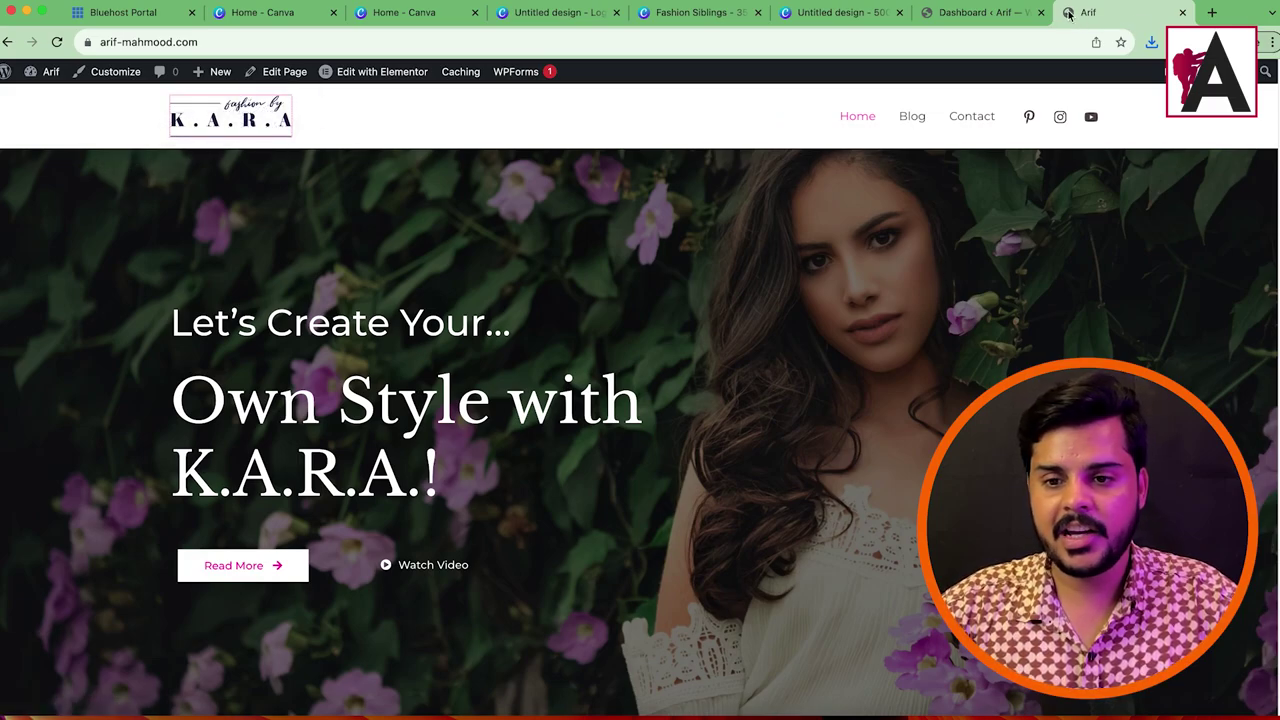
# Step: Open Appearance > Customize from the dashboard and close the pricing tab that appears
pyautogui.click(985, 13)
pyautogui.moveTo(48, 460)
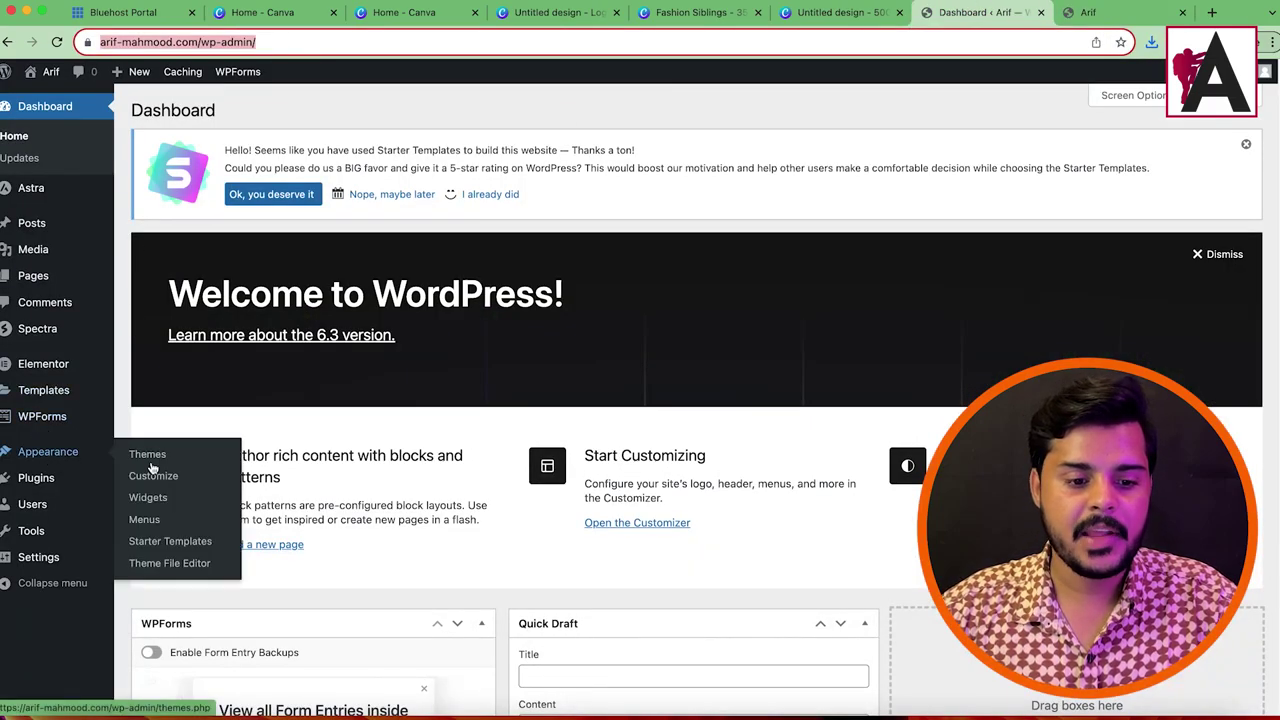
pyautogui.click(150, 474)
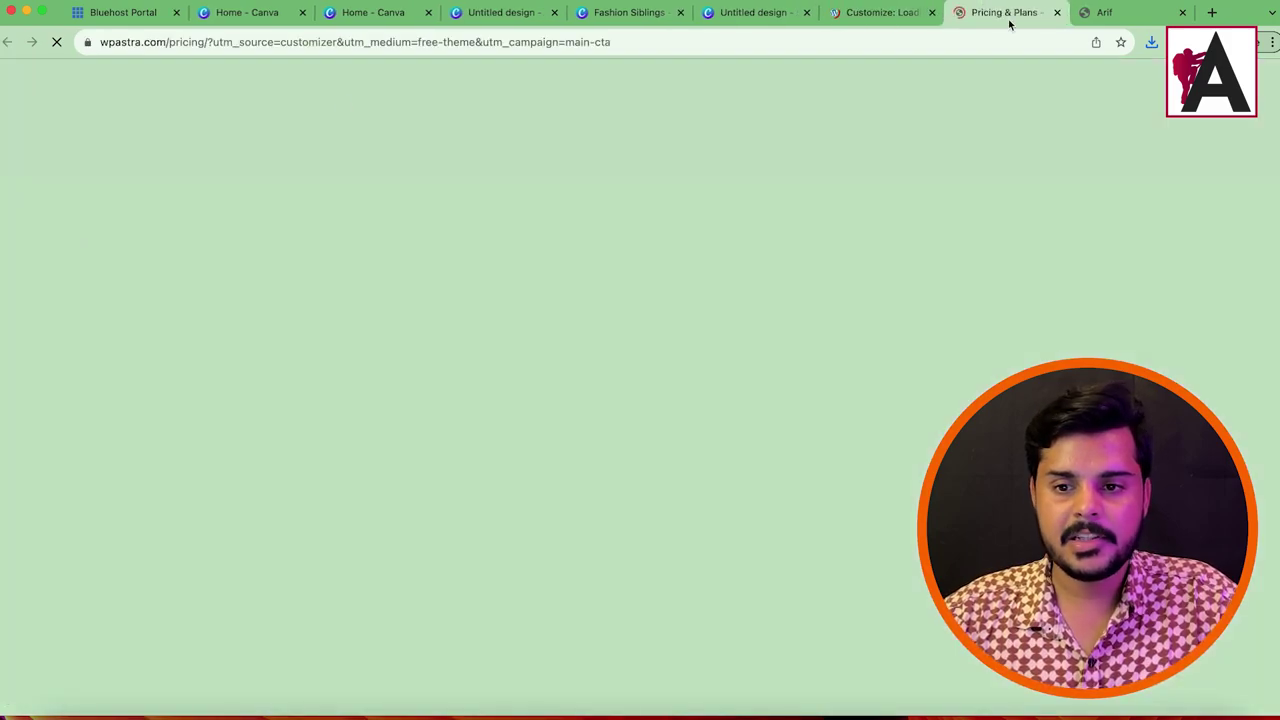
pyautogui.press('super+w')
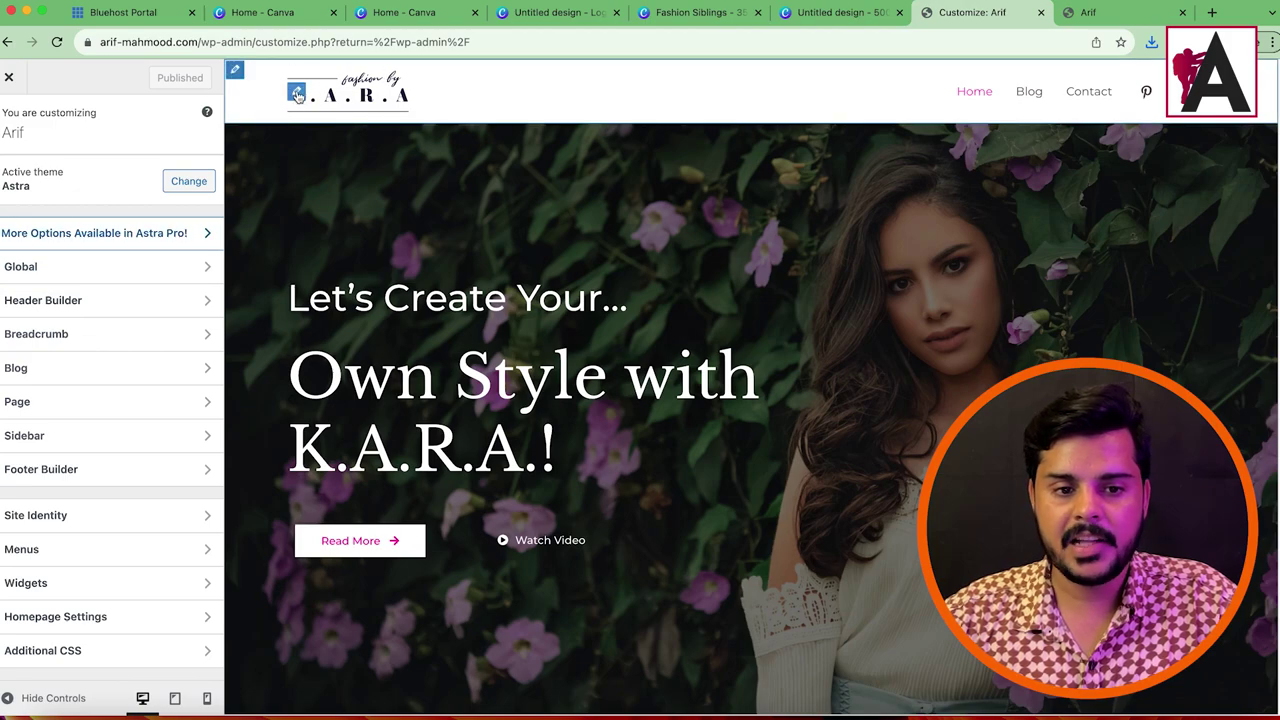
# Step: Upload Fashion Siblings.png and Untitled design (24).png from Downloads to replace the header logo
pyautogui.click(297, 95)
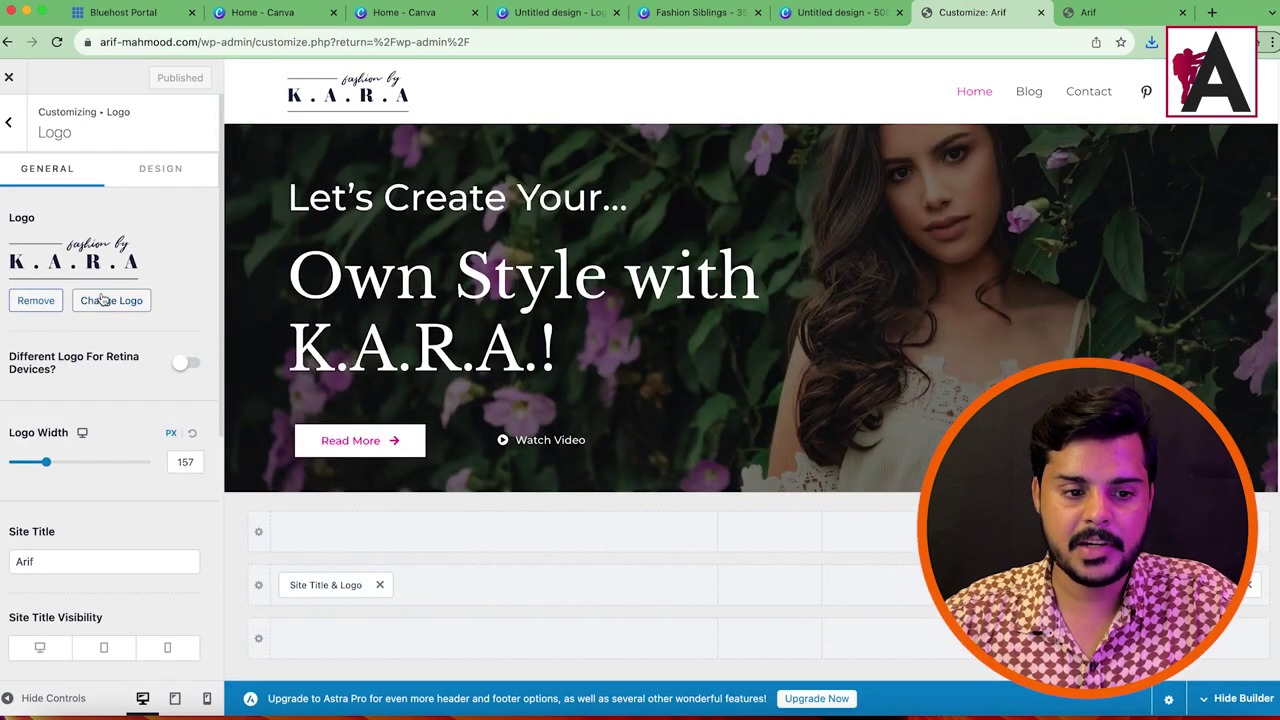
pyautogui.click(106, 300)
pyautogui.click(636, 384)
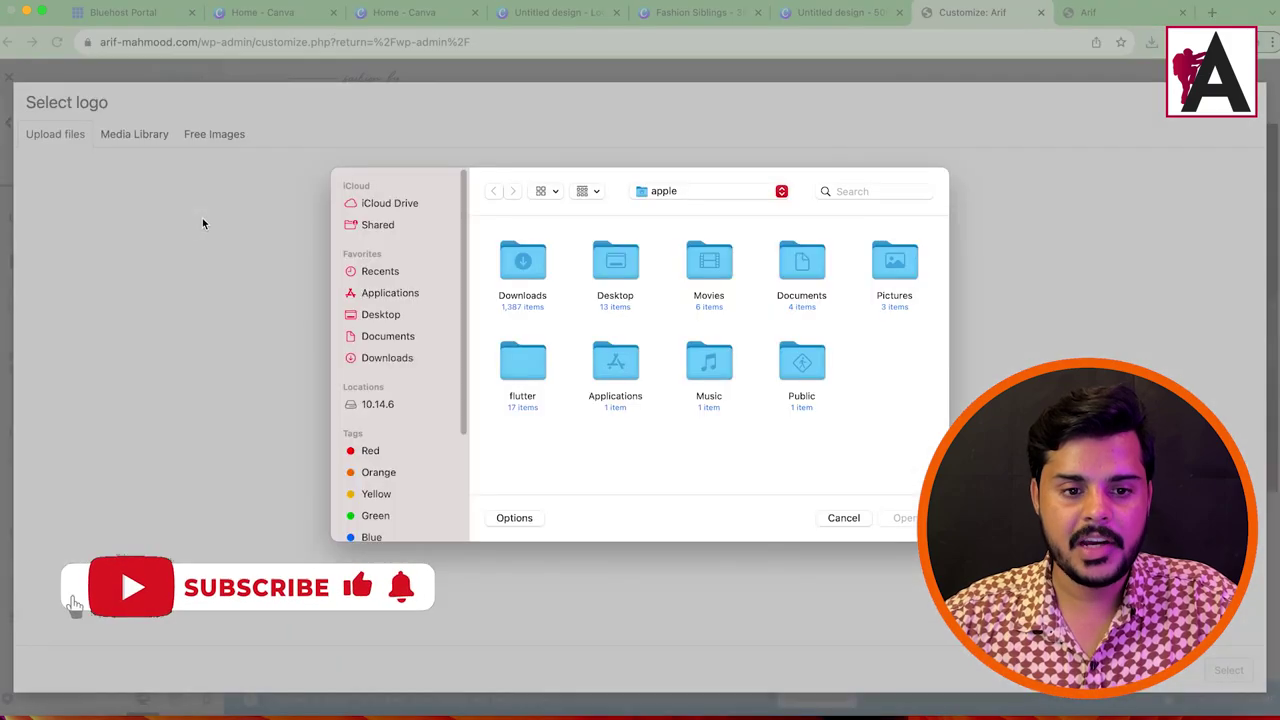
pyautogui.click(390, 358)
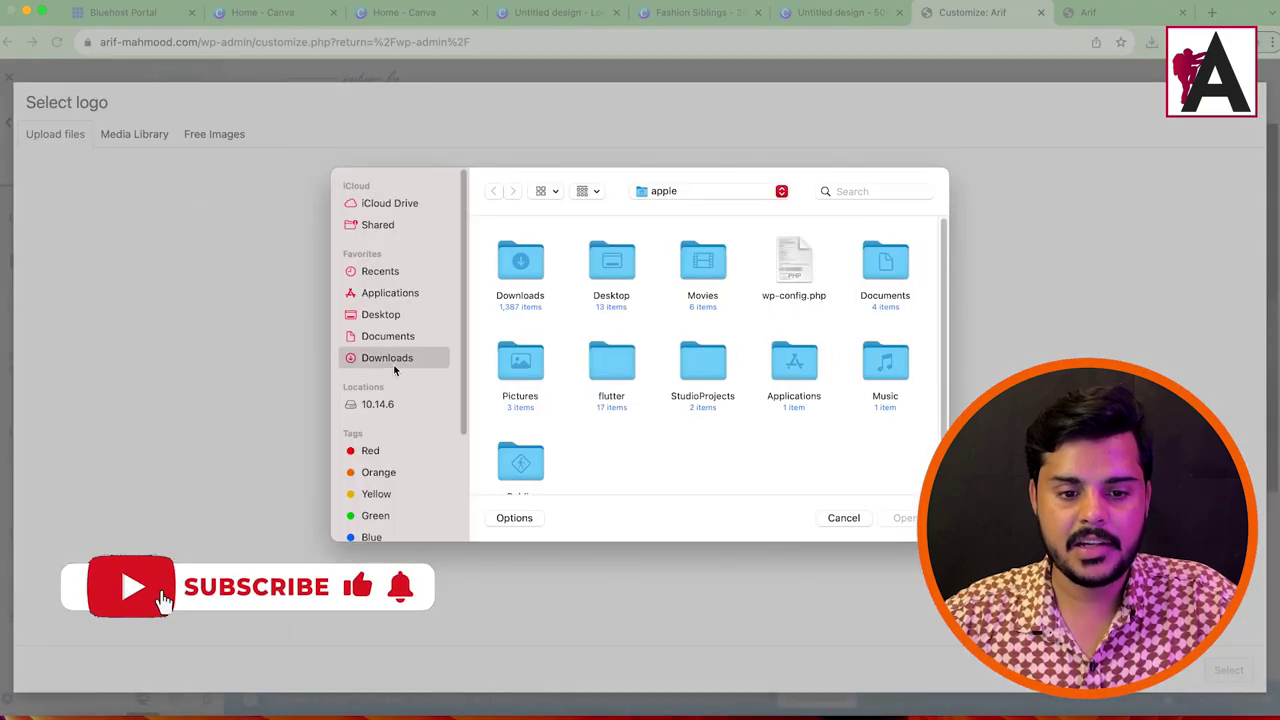
pyautogui.click(618, 258)
pyautogui.keyDown('super'); pyautogui.click(516, 258); pyautogui.keyUp('super')
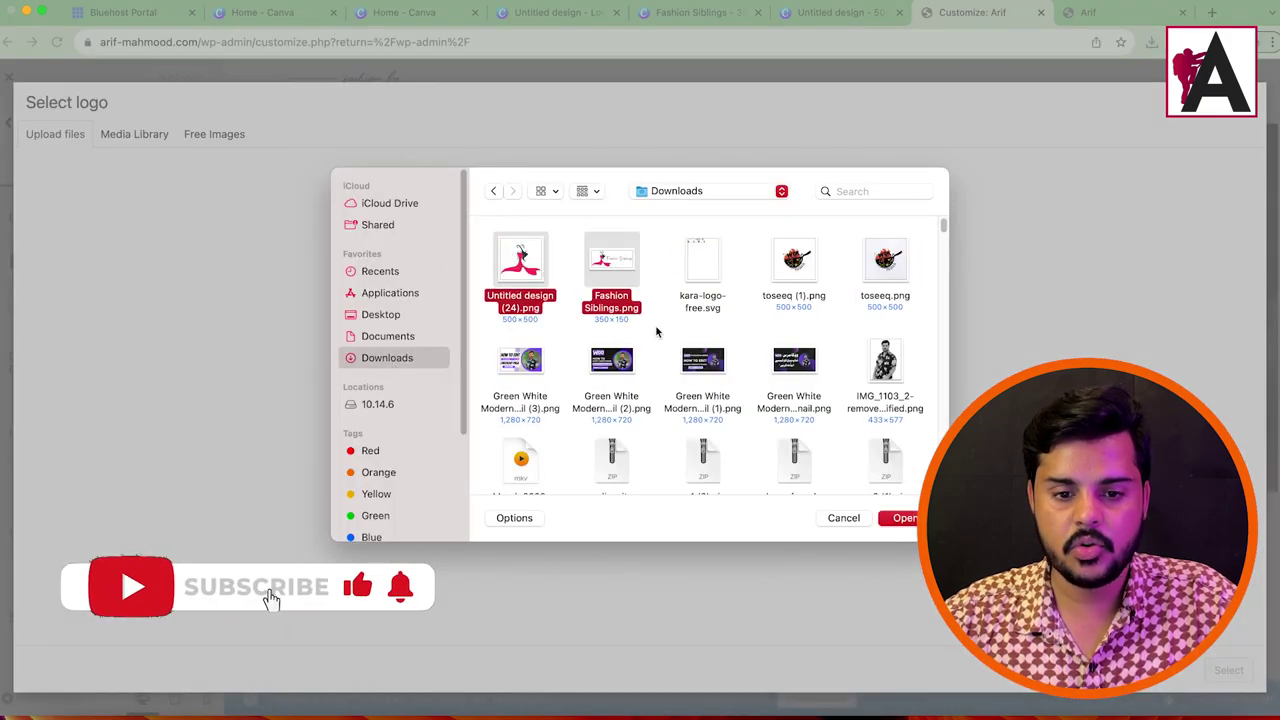
pyautogui.click(906, 519)
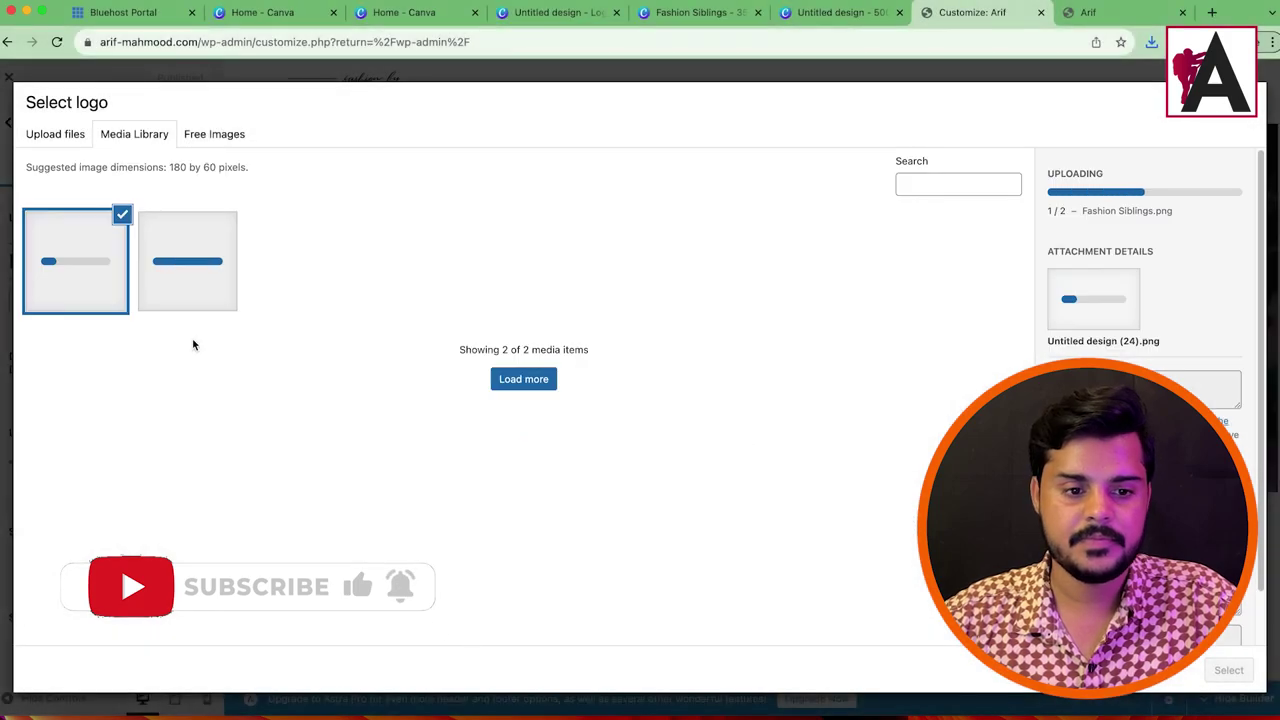
# Step: Apply Fashion Siblings as the logo without cropping and set logo width to 158 px
pyautogui.click(187, 262)
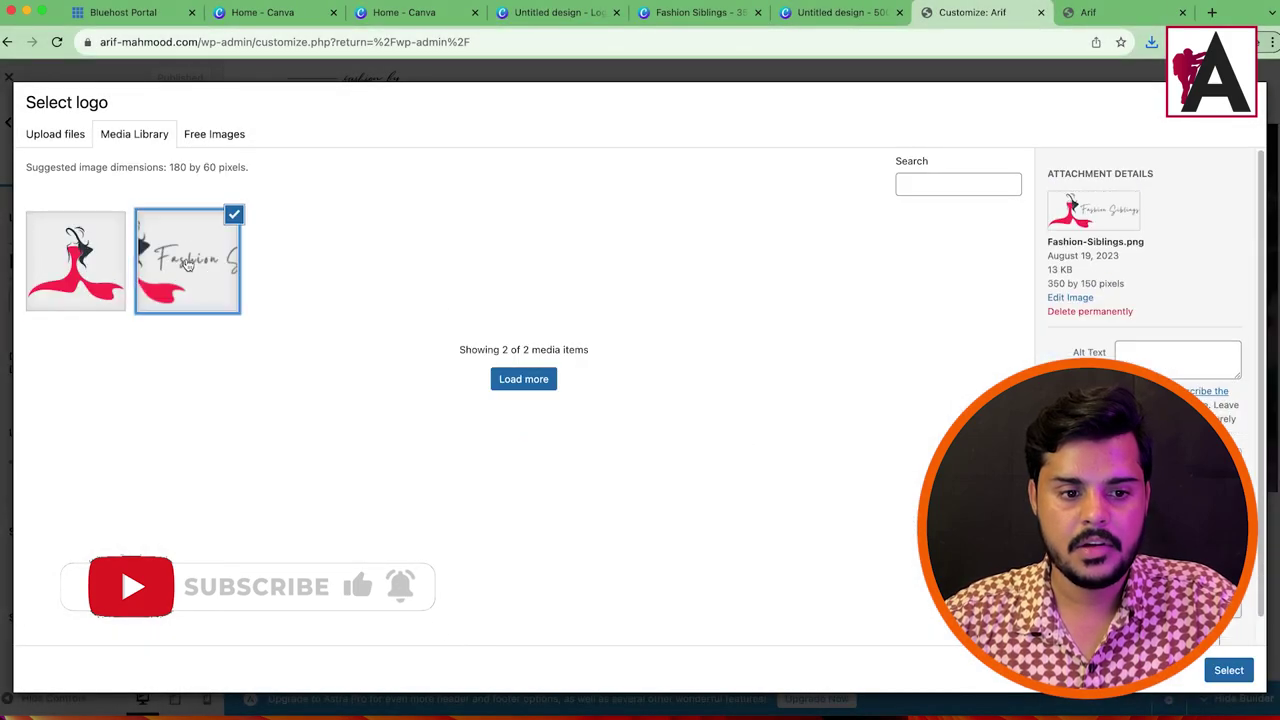
pyautogui.click(1229, 670)
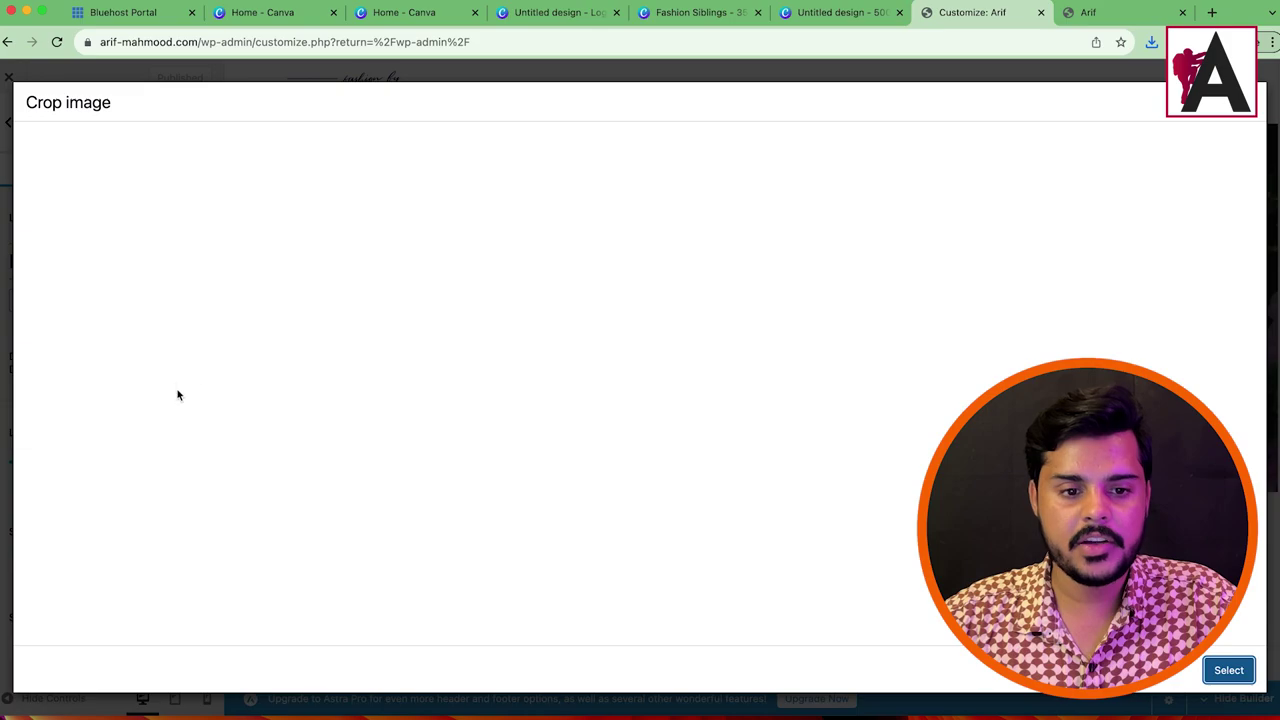
pyautogui.click(1218, 670)
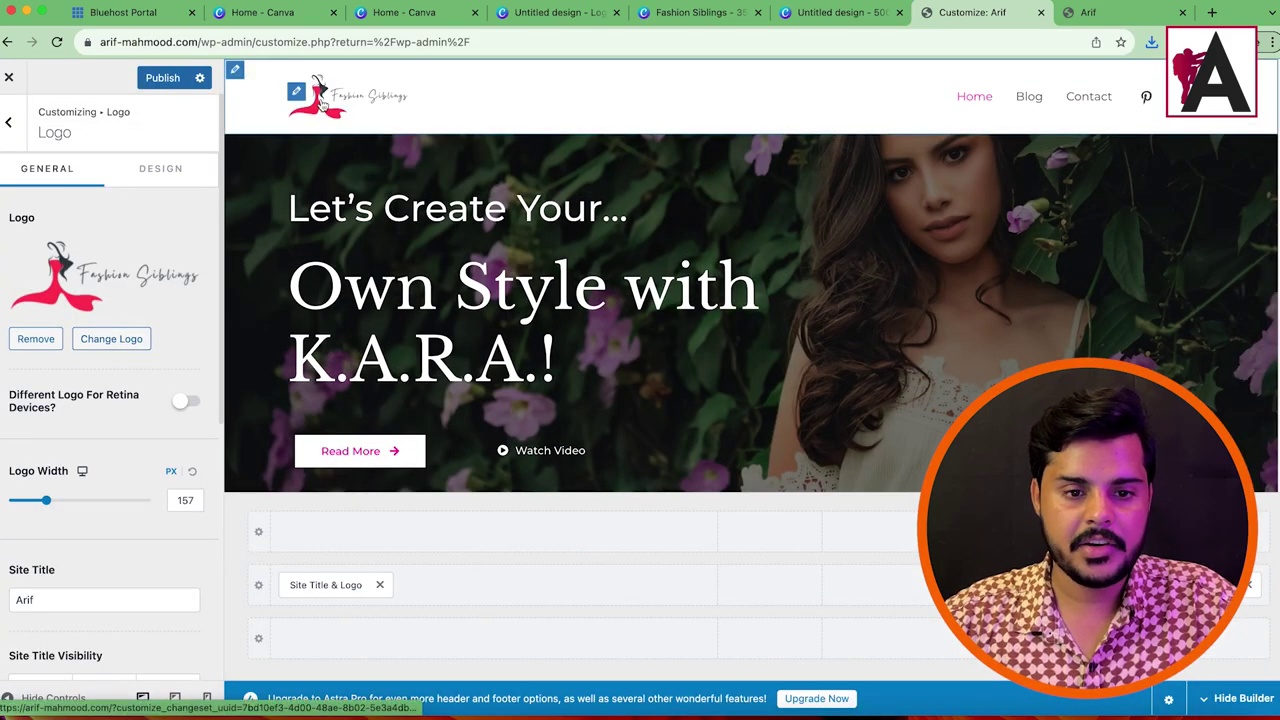
pyautogui.click(87, 503)
pyautogui.moveTo(87, 503); pyautogui.dragTo(47, 504)
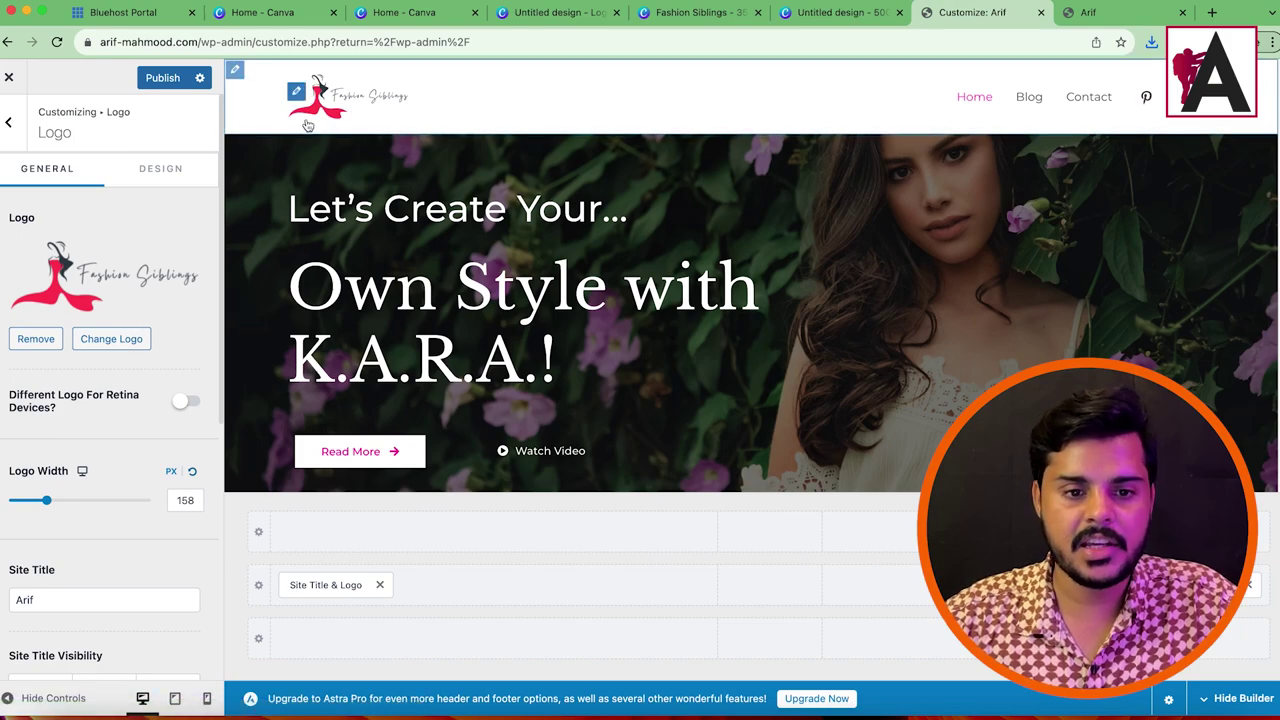
# Step: Change the dress in the 500 × 500 Canva design to a lighter red
pyautogui.click(822, 13)
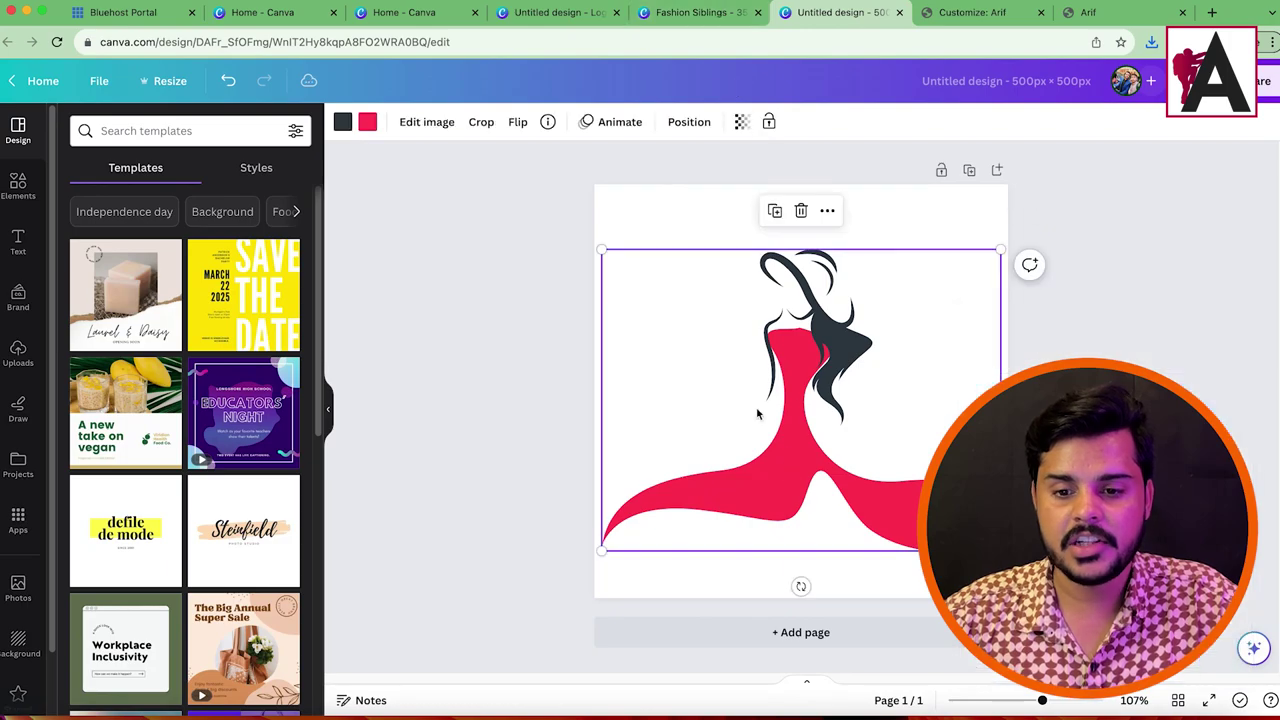
pyautogui.click(368, 123)
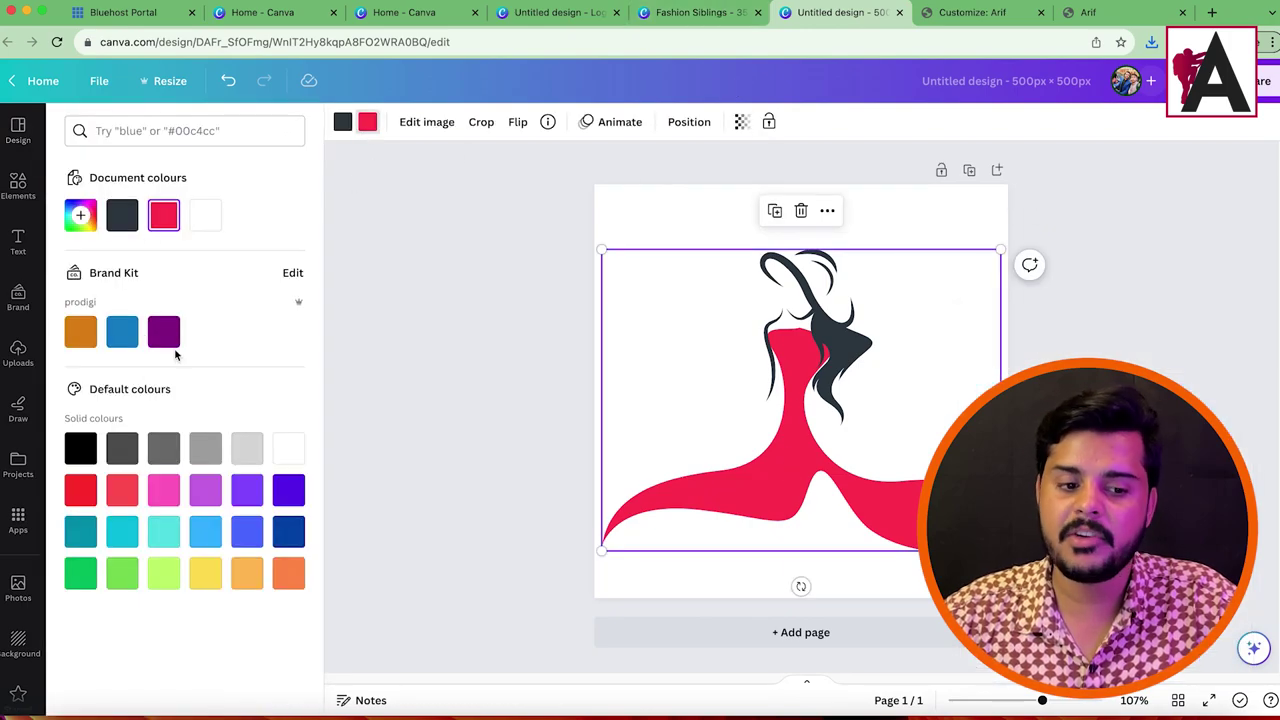
pyautogui.click(121, 493)
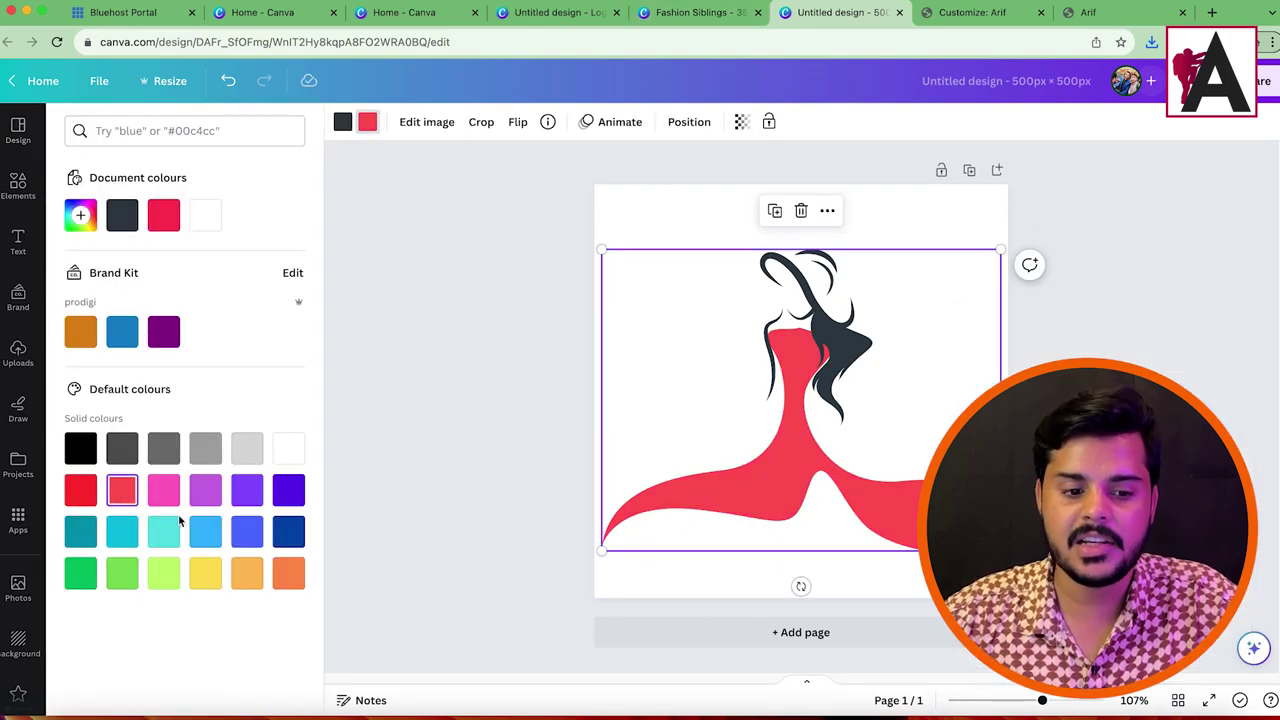
# Step: Close the three leftover Canva design tabs
pyautogui.click(680, 13)
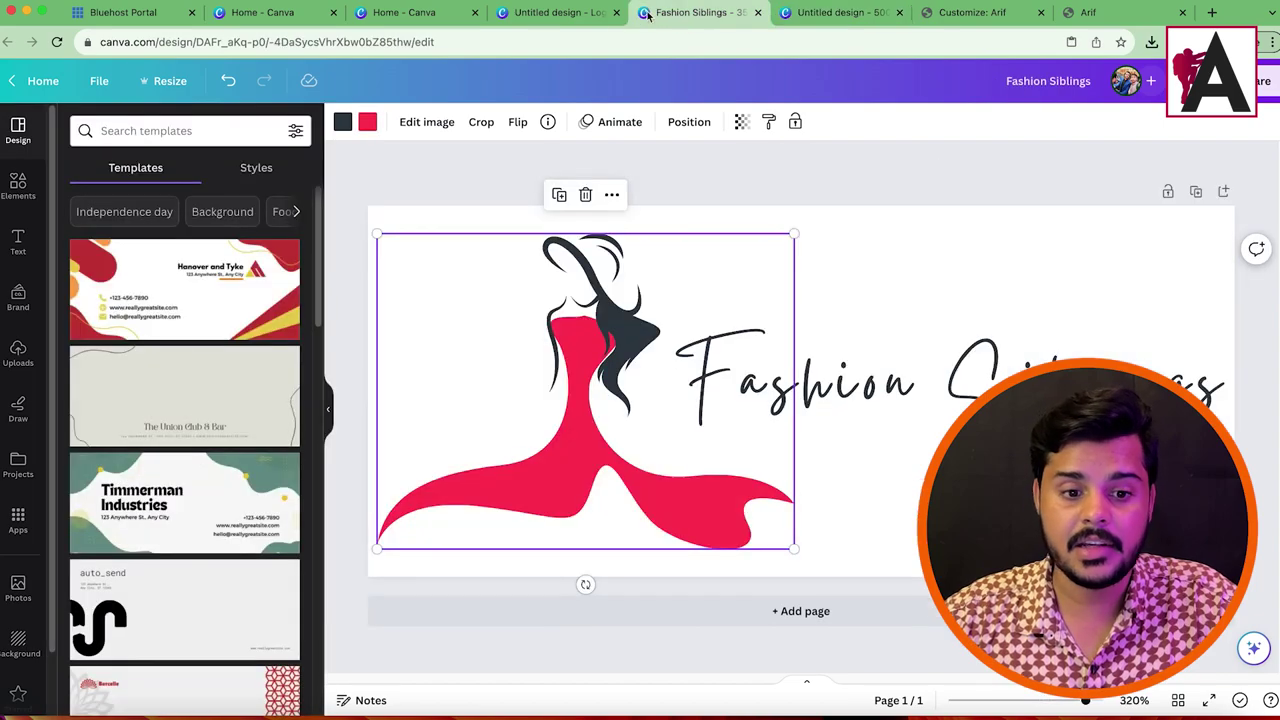
pyautogui.click(558, 13)
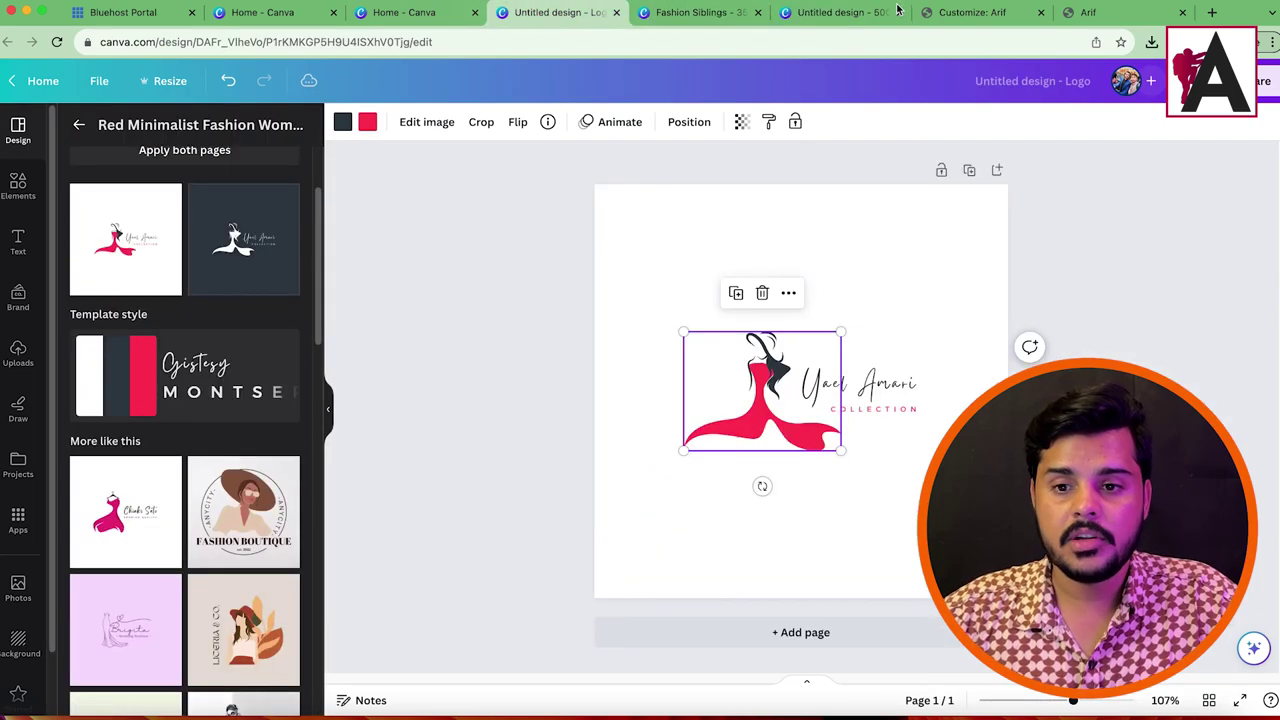
pyautogui.click(617, 13)
pyautogui.click(617, 13)
pyautogui.click(617, 13)
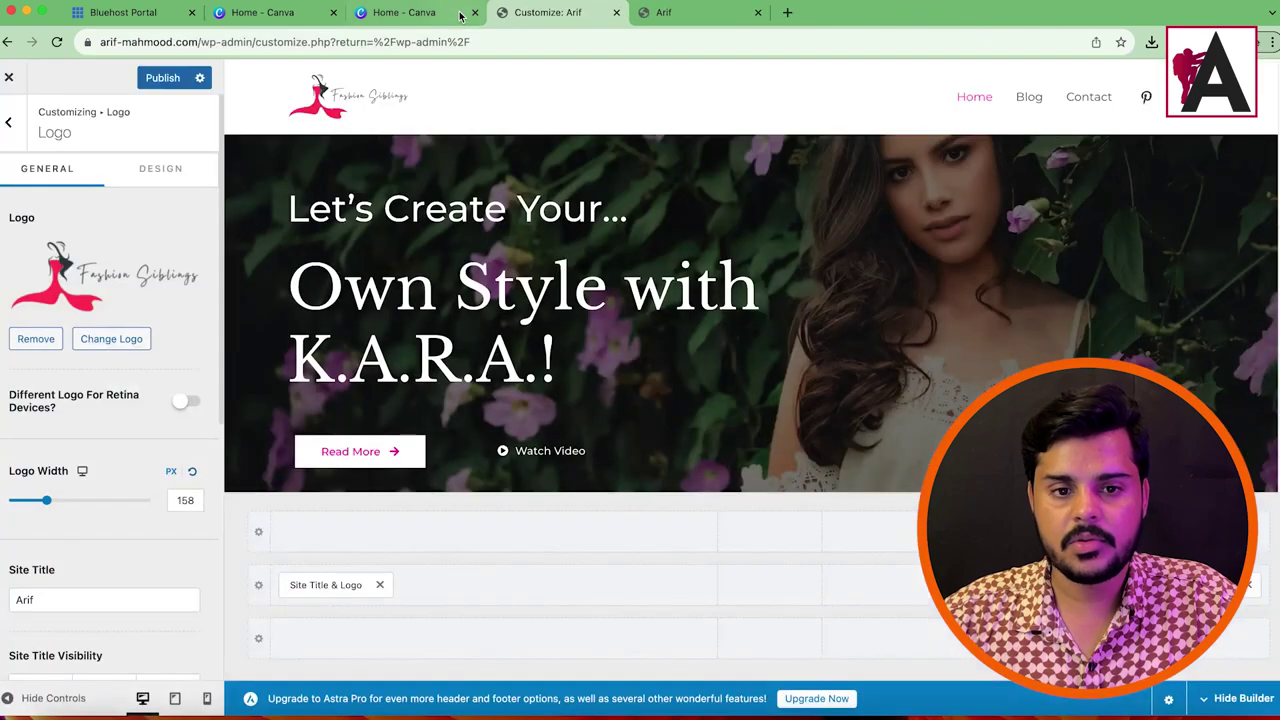
# Step: Set the red dress logo as the Site Icon, crop it, and publish
pyautogui.scroll(-5, 100, 380)
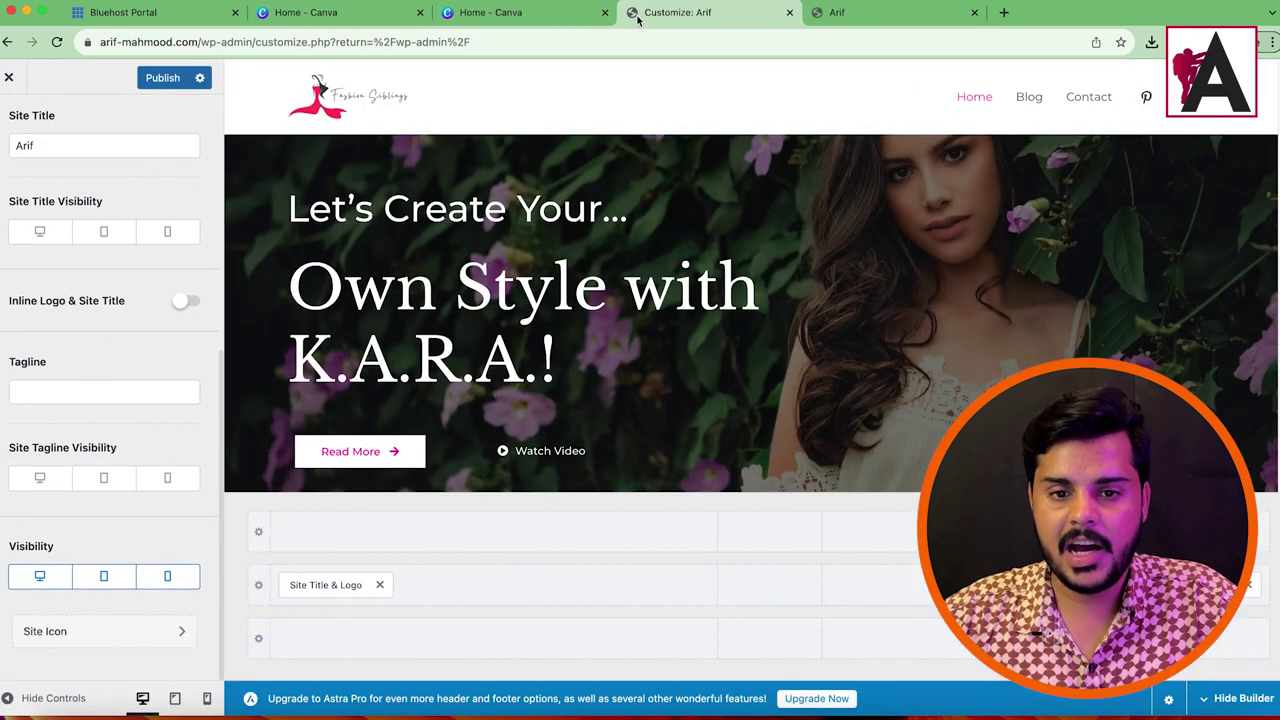
pyautogui.scroll(5, 134, 456)
pyautogui.scroll(-5, 97, 444)
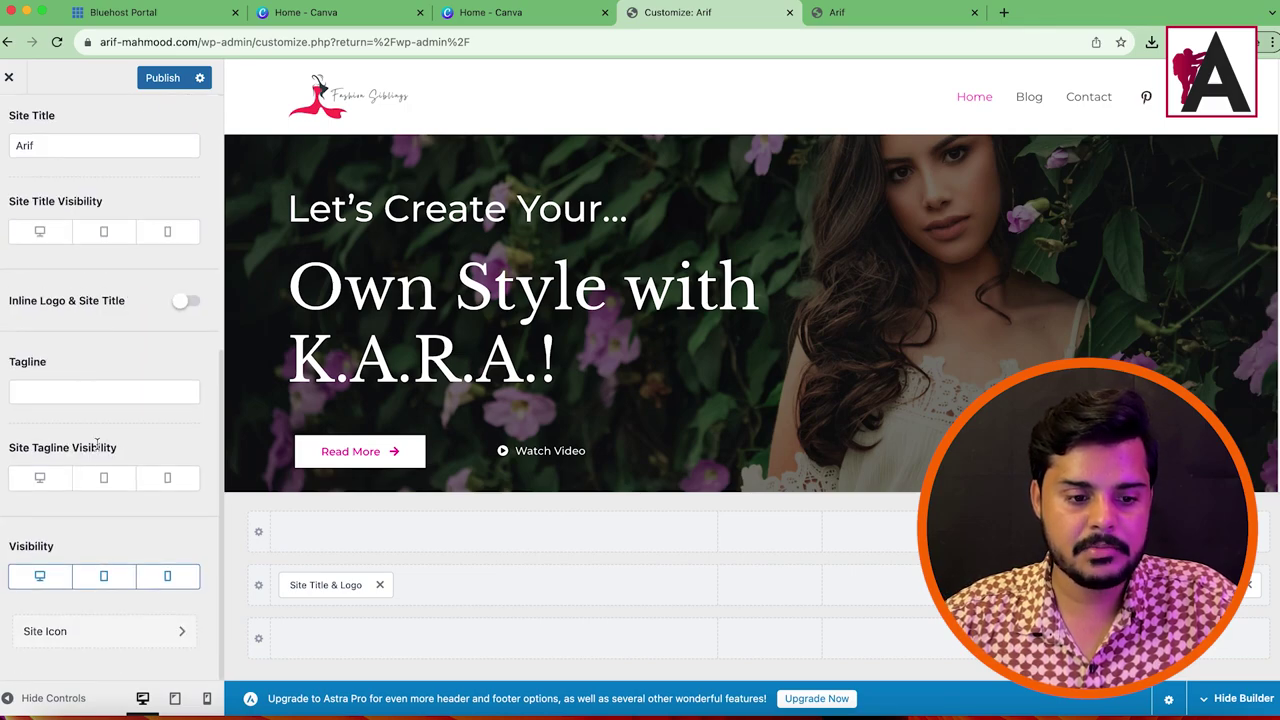
pyautogui.click(86, 638)
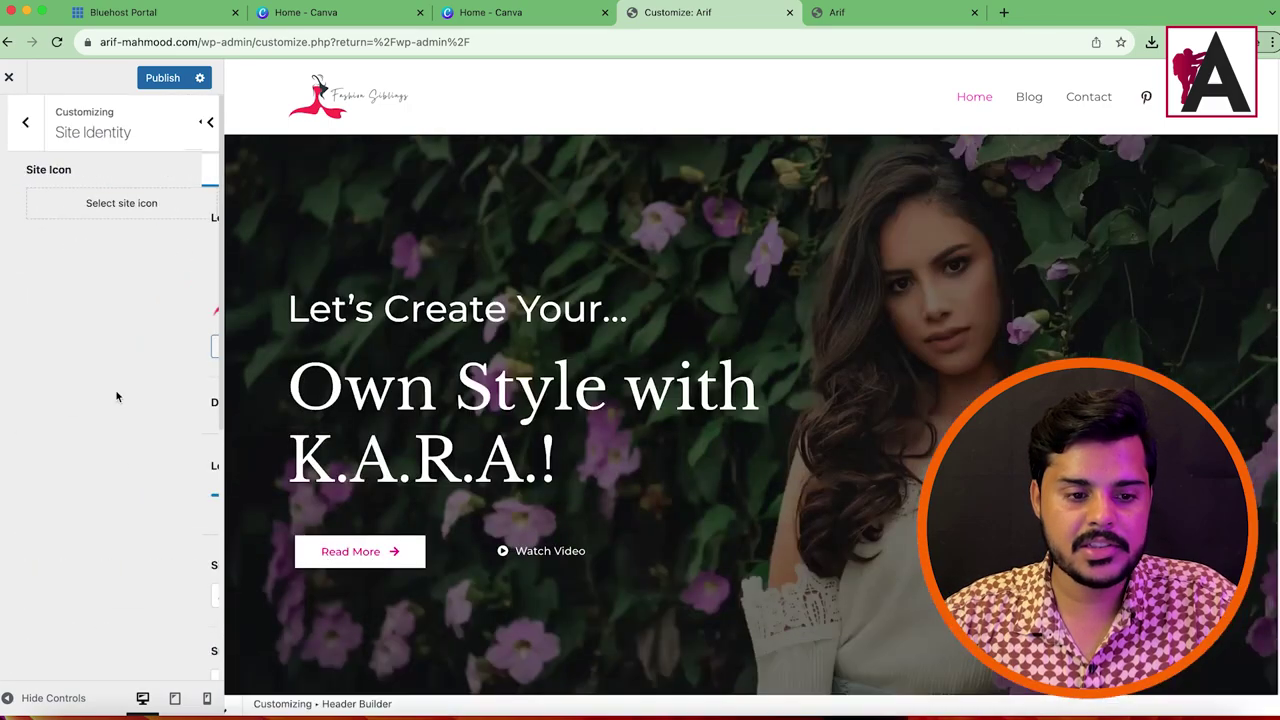
pyautogui.click(99, 206)
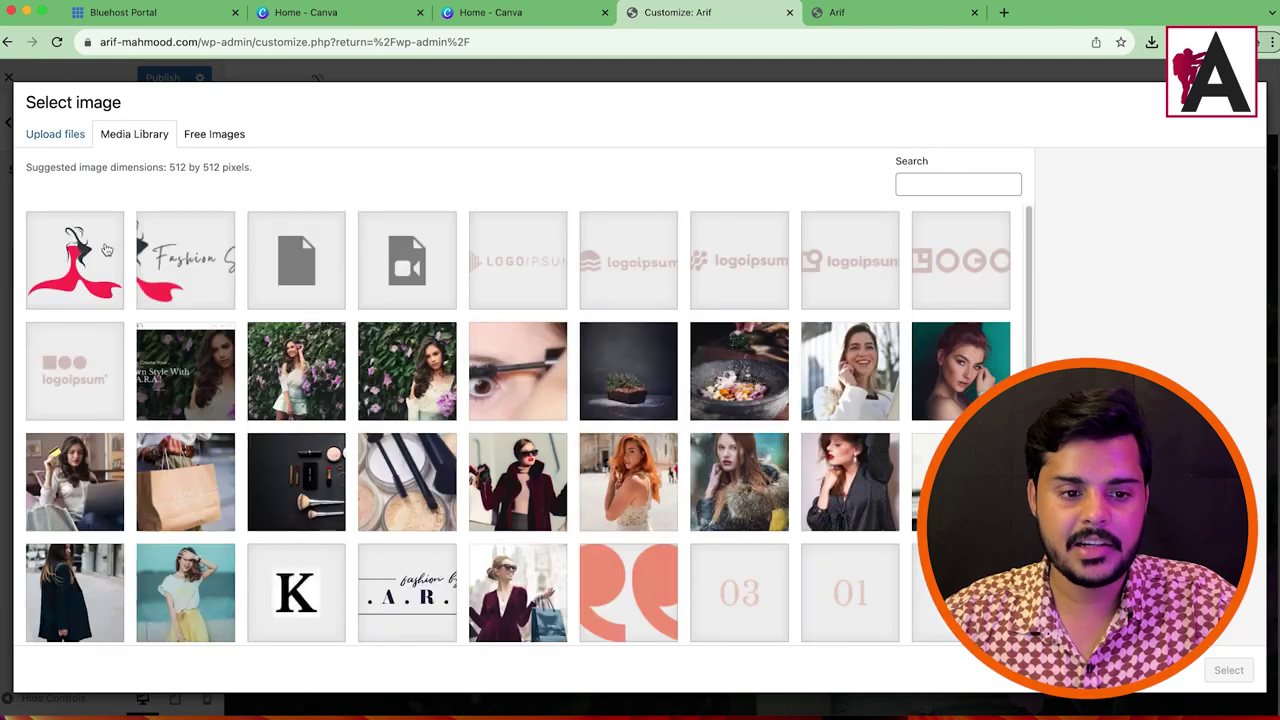
pyautogui.click(1228, 669)
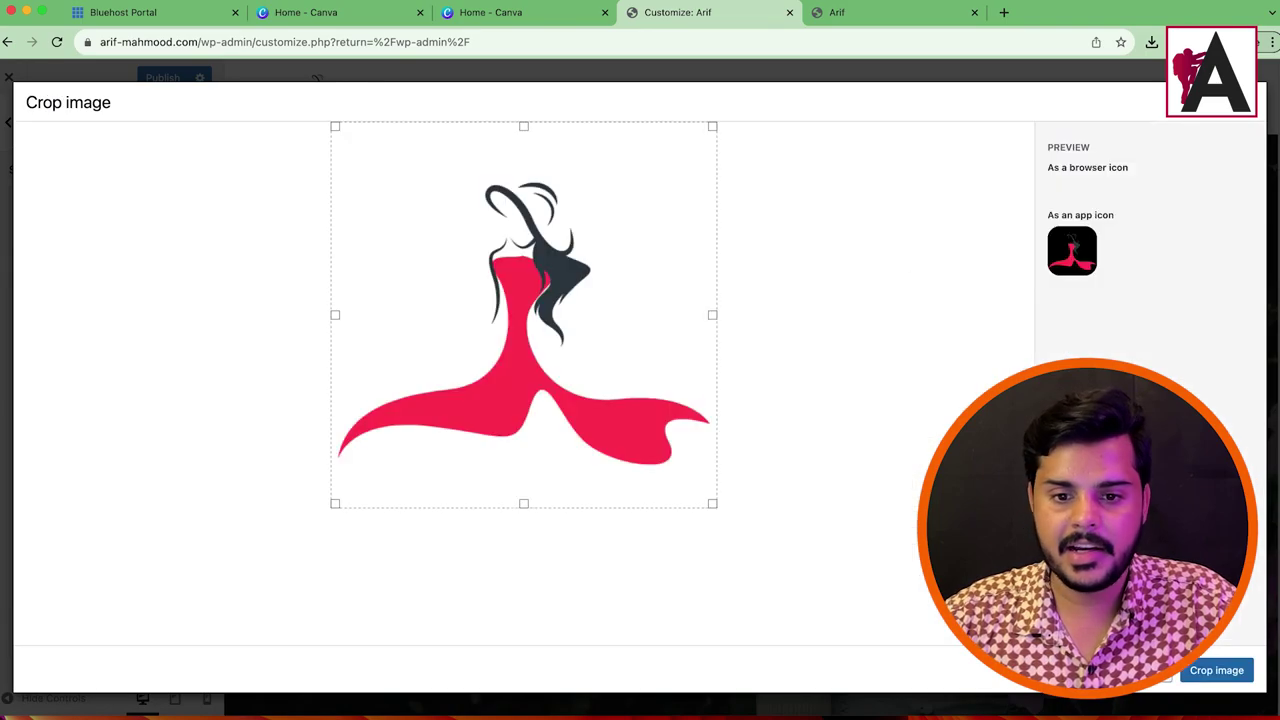
pyautogui.click(1216, 670)
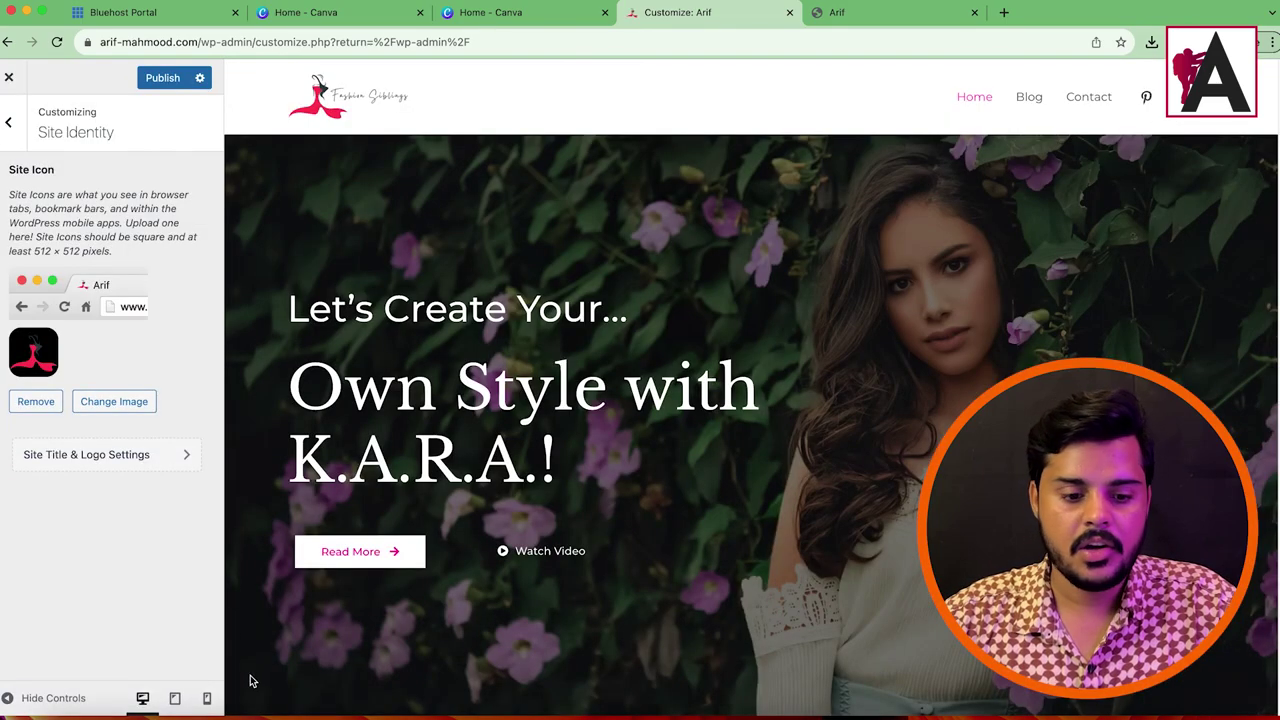
pyautogui.click(162, 77)
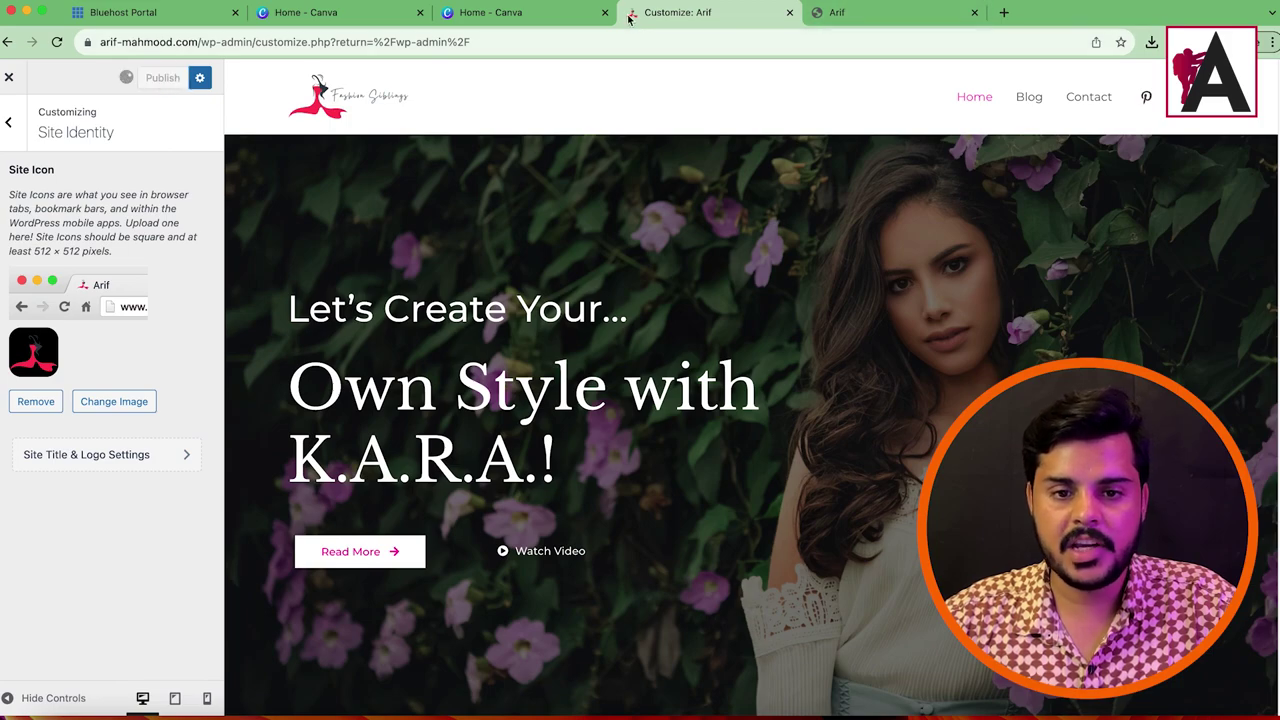
# Step: Reload the live site and load the arif-mahmood.com homepage in place of the customizer
pyautogui.click(815, 14)
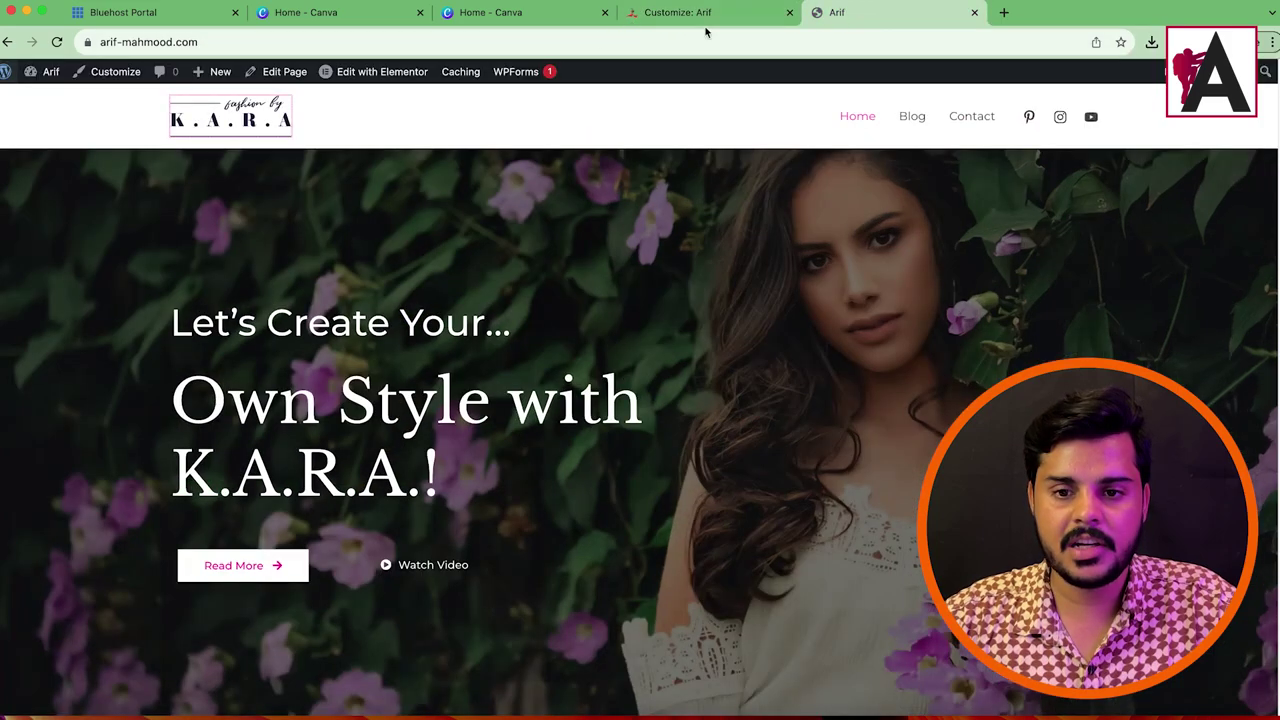
pyautogui.click(57, 42)
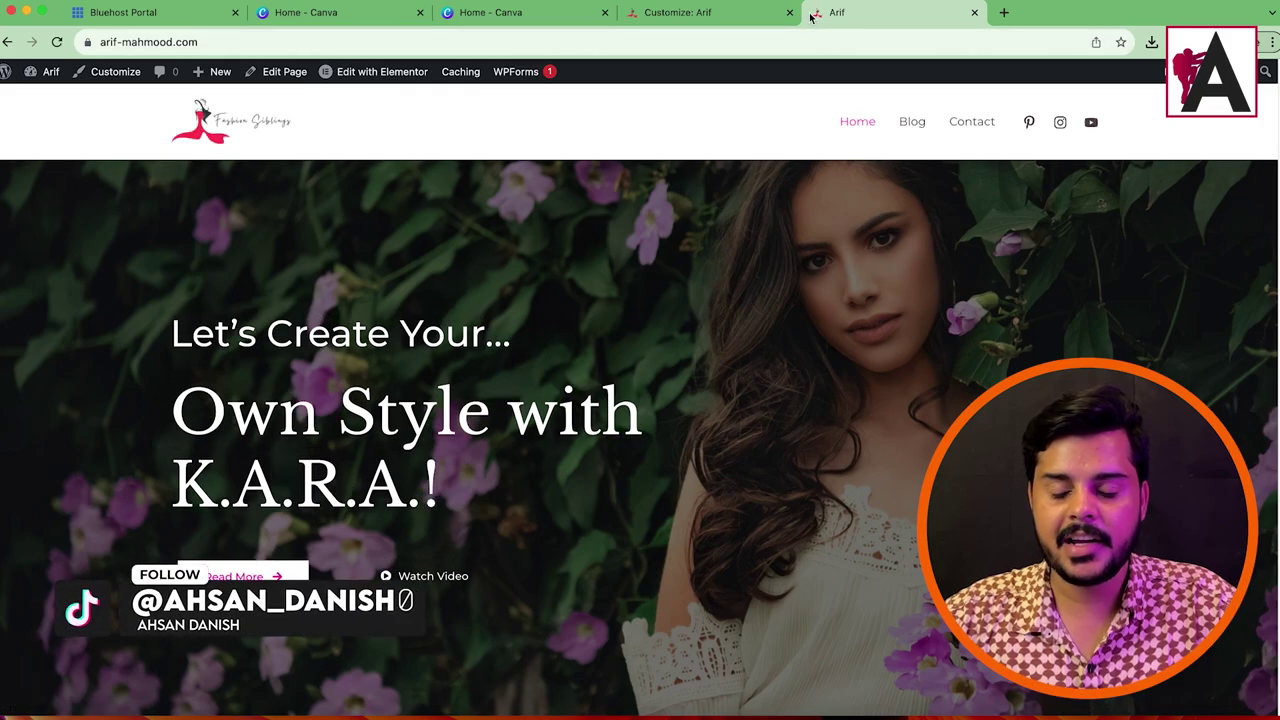
pyautogui.click(670, 14)
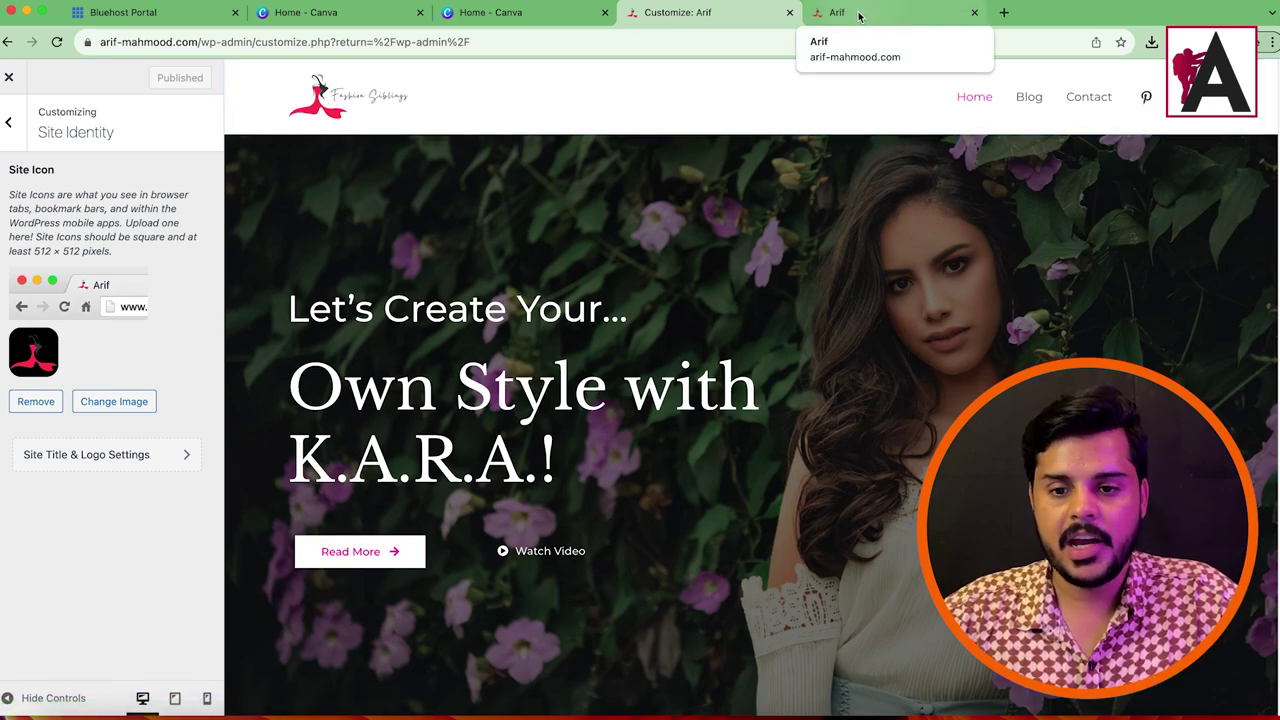
pyautogui.scroll(-10, 540, 292)
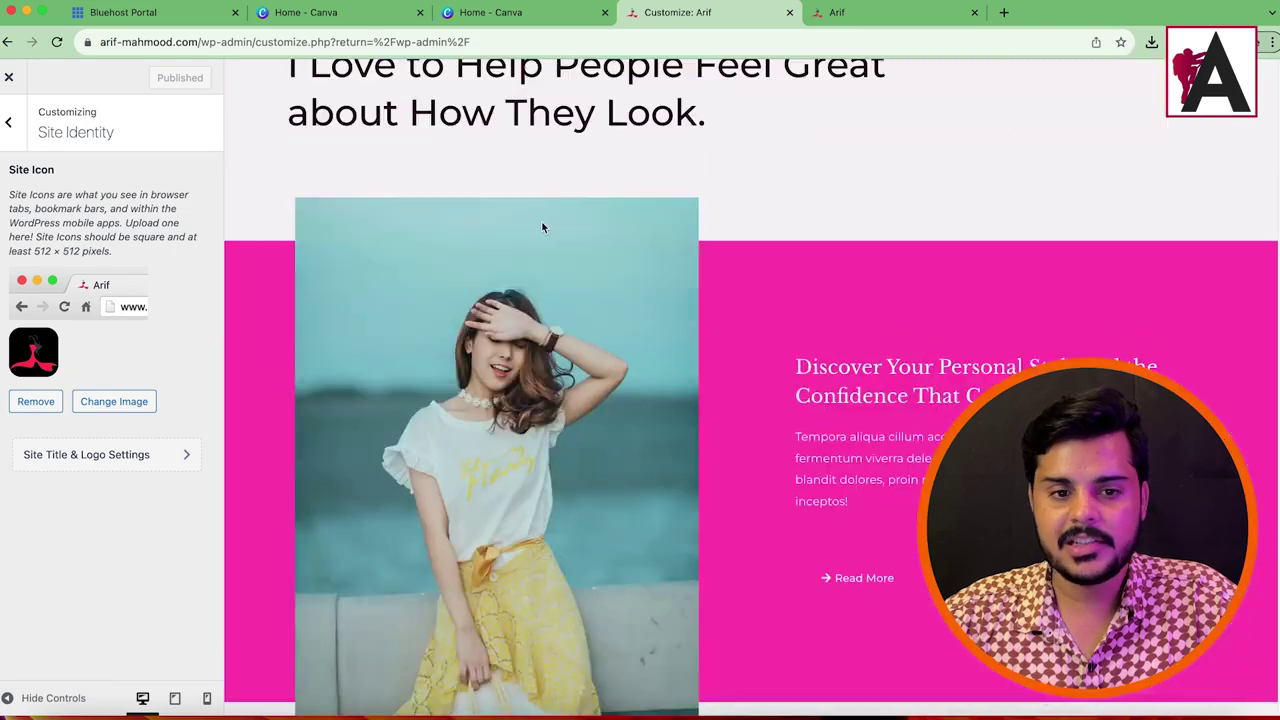
pyautogui.scroll(10, 541, 228)
pyautogui.press('BackSpace')
pyautogui.press('Return')
# Step: Scroll through the live homepage to check the new logo, then rearrange the browser tabs
pyautogui.scroll(-20, 722, 419)
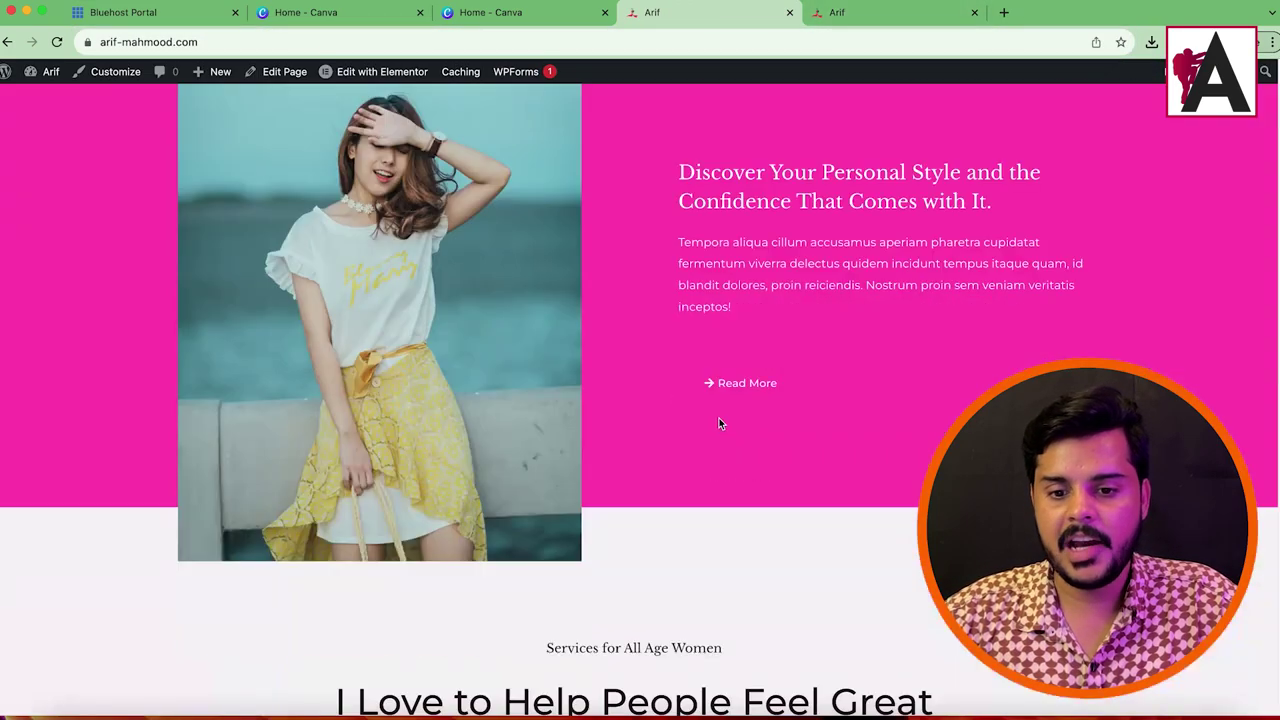
pyautogui.scroll(12, 720, 405)
pyautogui.scroll(10, 720, 405)
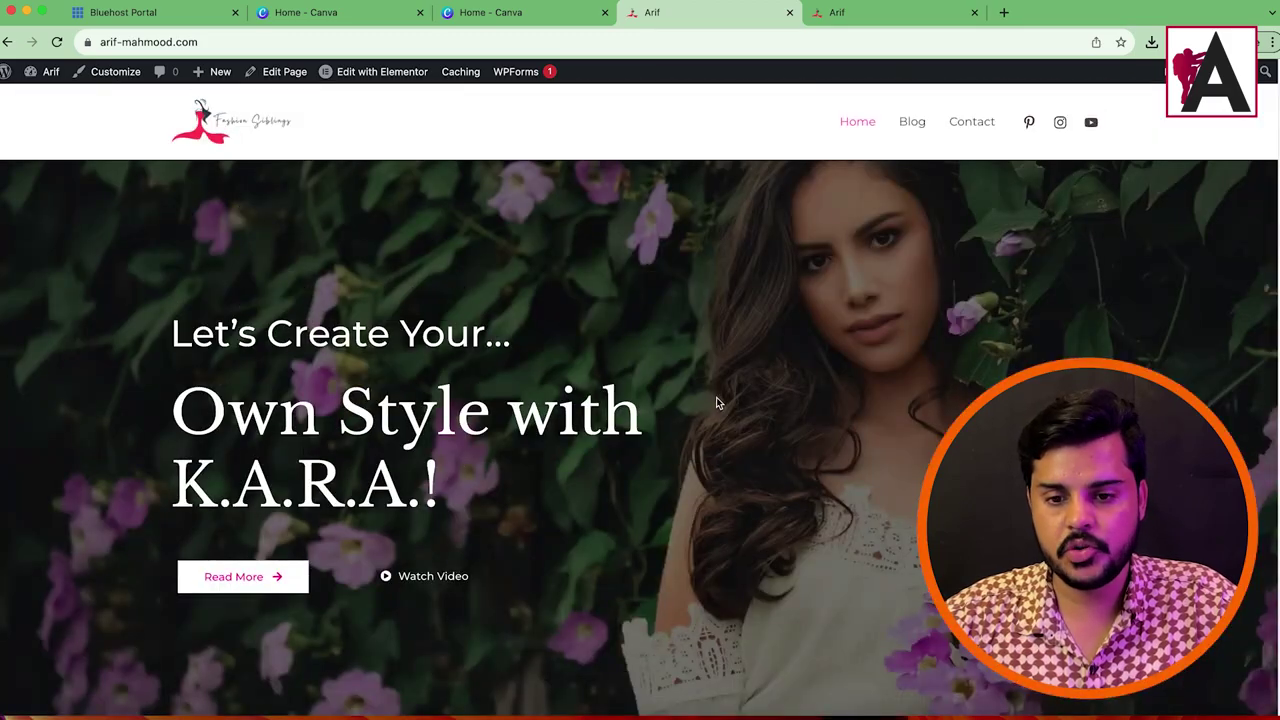
pyautogui.scroll(-2, 521, 408)
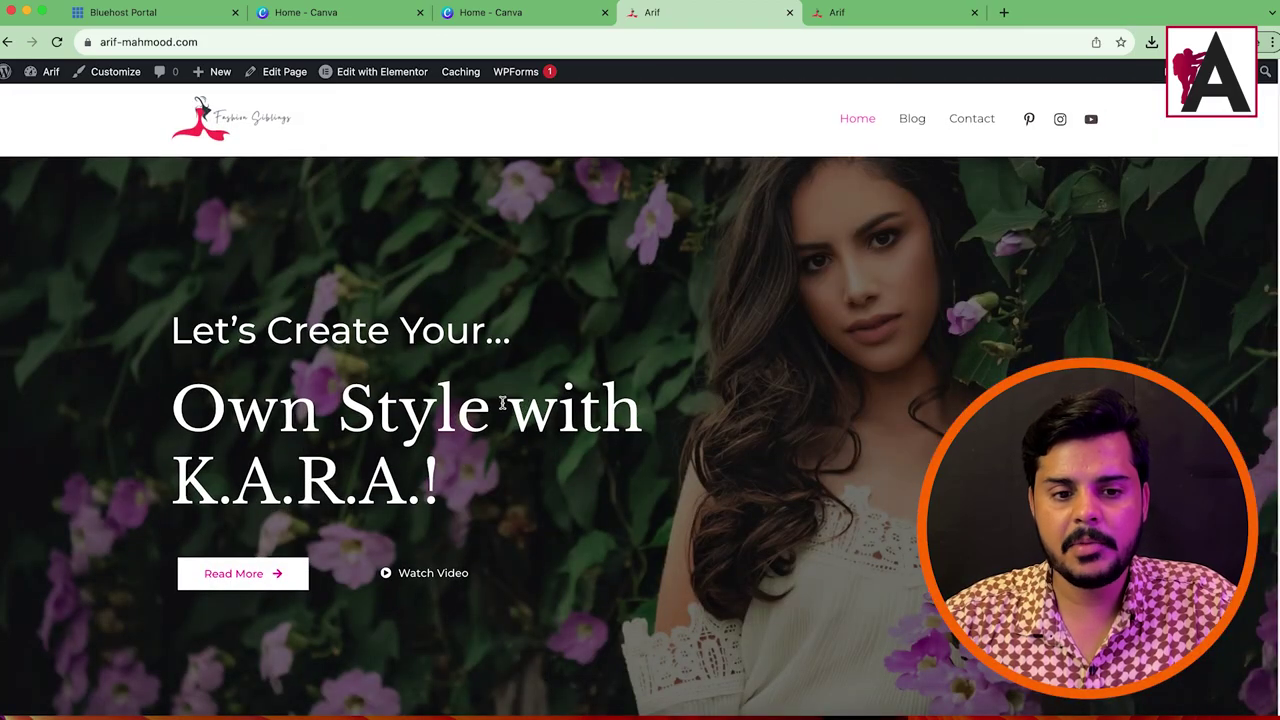
pyautogui.scroll(-5, 523, 403)
pyautogui.scroll(-3, 575, 393)
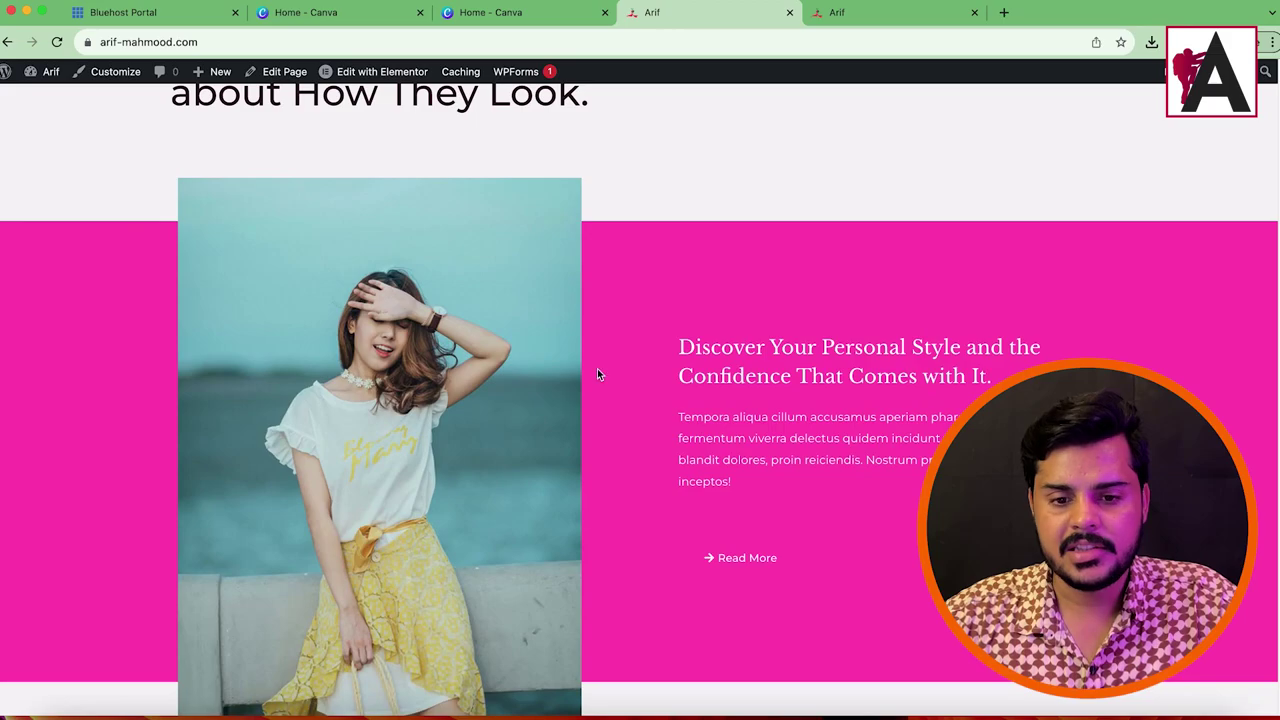
pyautogui.scroll(-10, 419, 322)
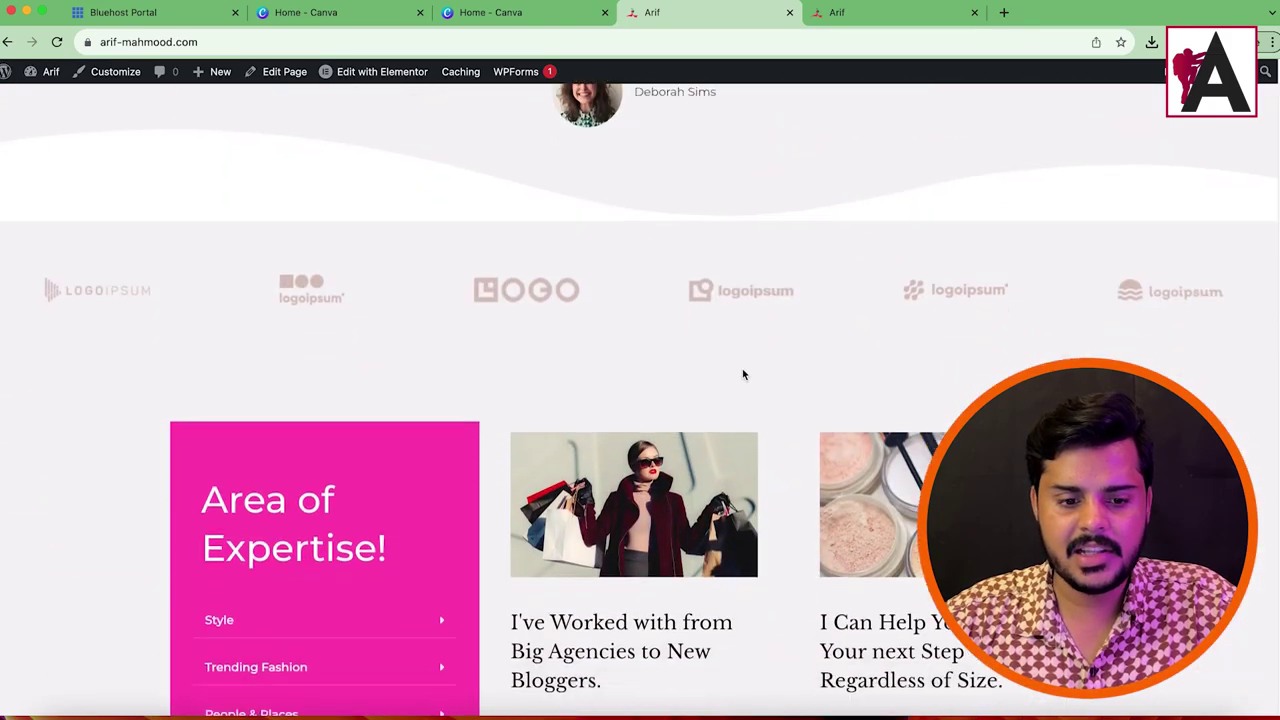
pyautogui.scroll(20, 729, 464)
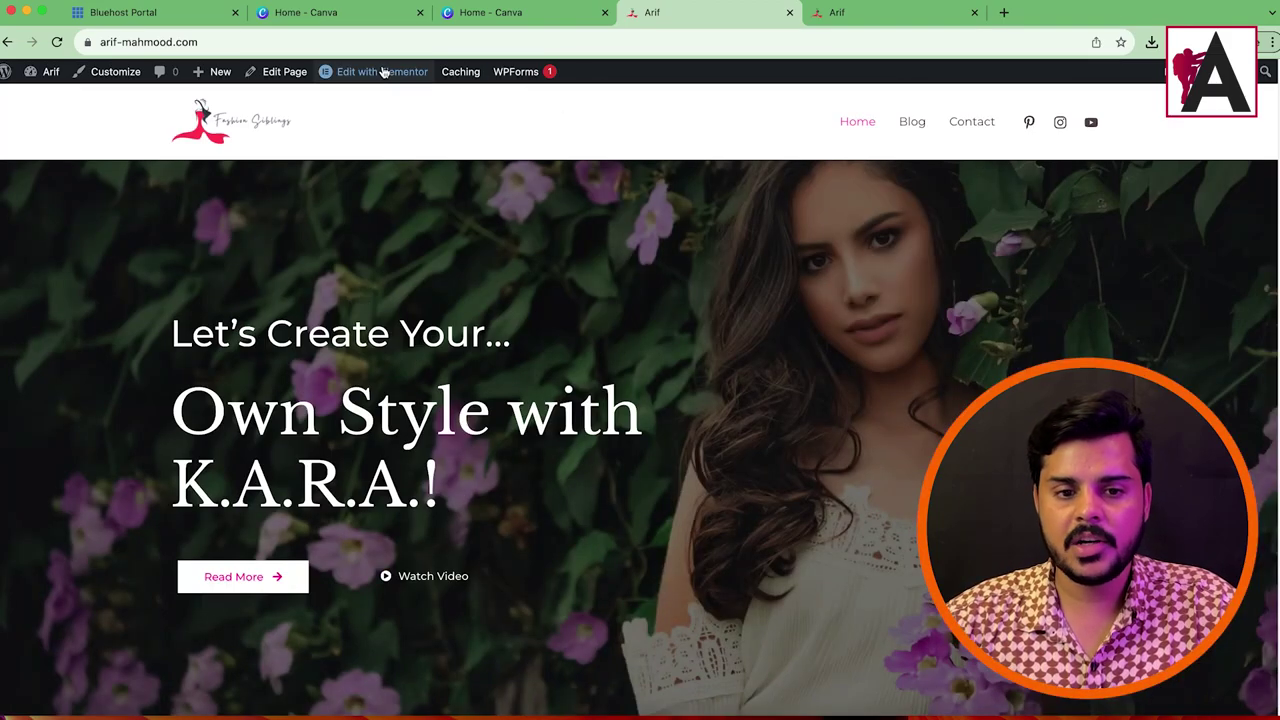
pyautogui.moveTo(381, 72)
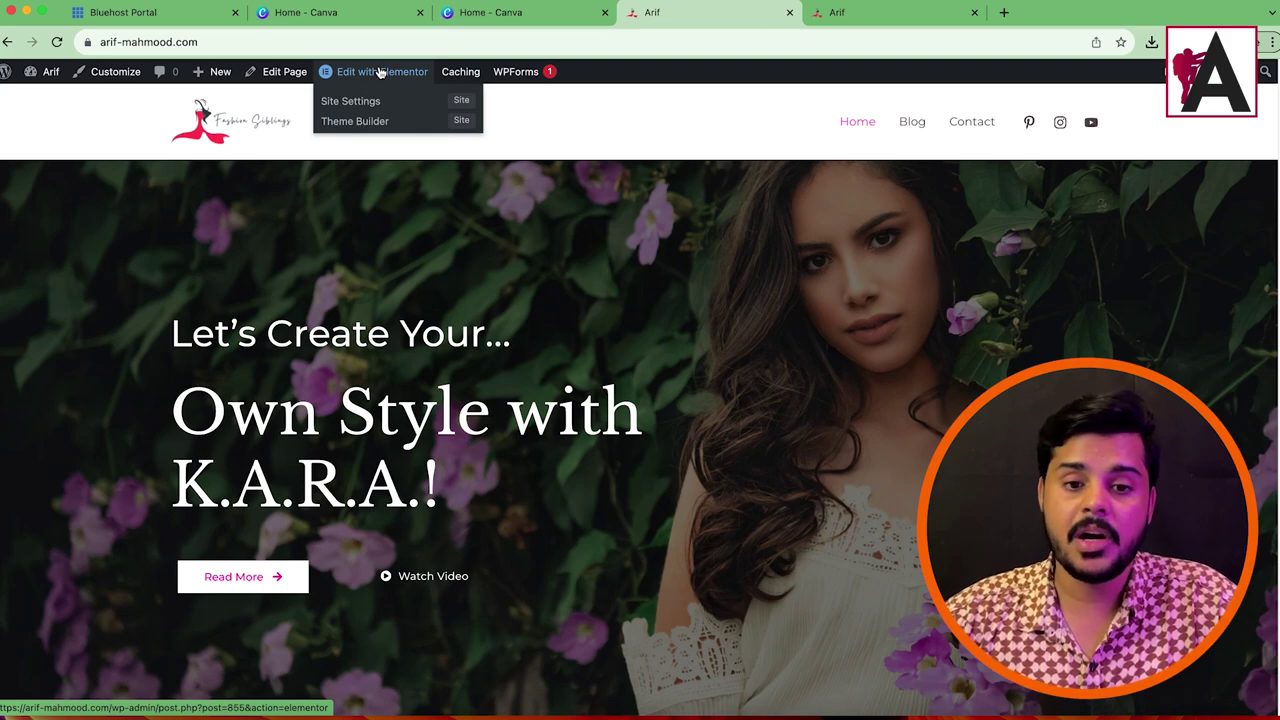
pyautogui.moveTo(900, 14); pyautogui.dragTo(752, 15)
# Step: Install and activate Premium Addons for Elementor from Plugins > Add New
pyautogui.moveTo(45, 72)
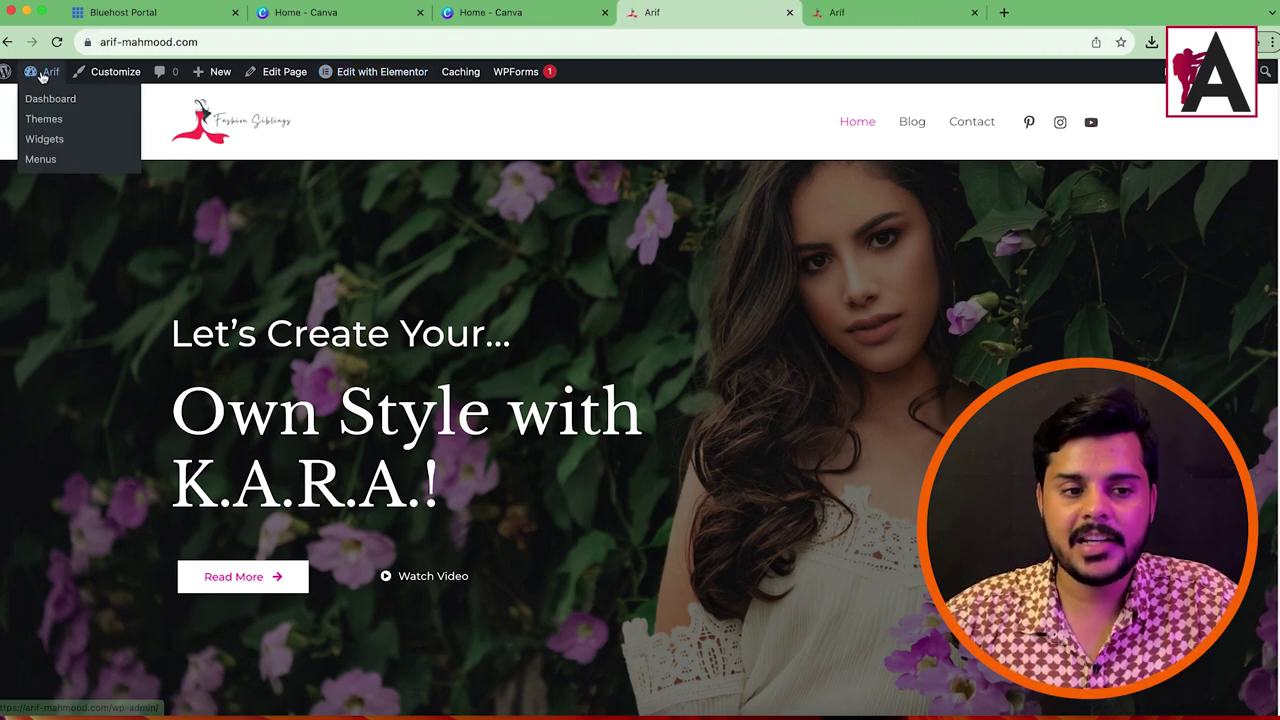
pyautogui.click(45, 104)
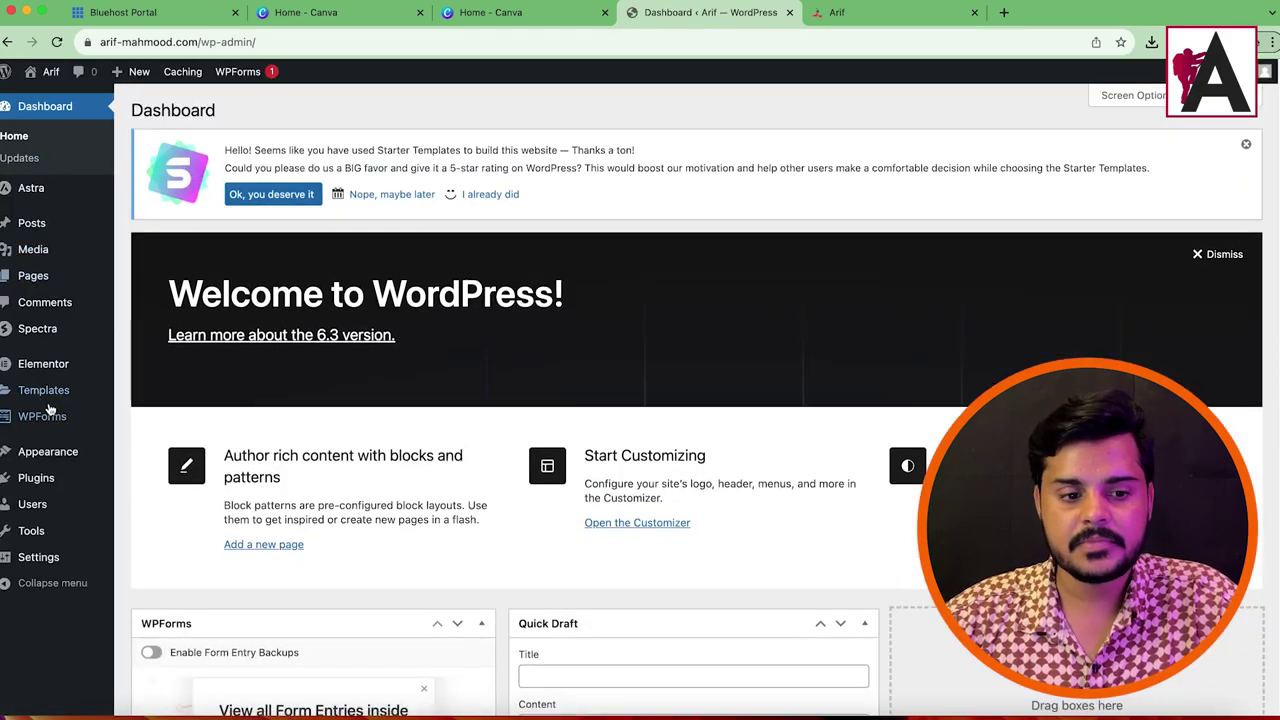
pyautogui.moveTo(50, 478)
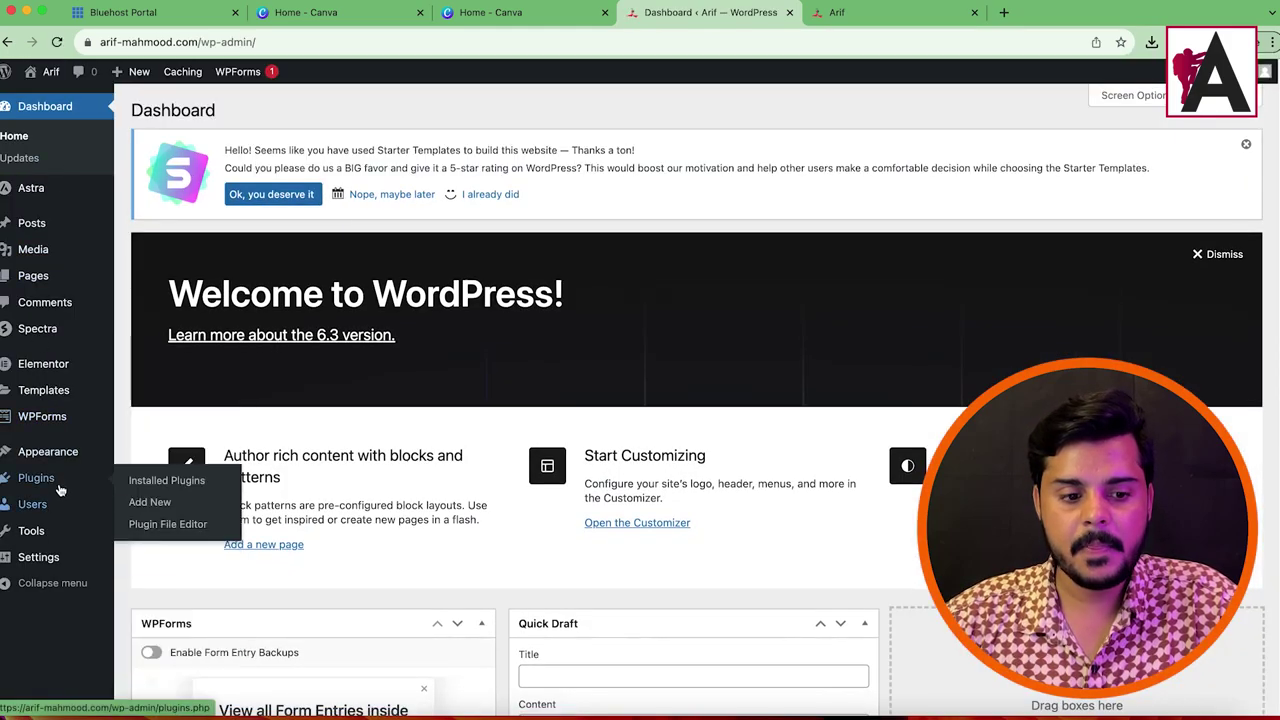
pyautogui.click(150, 502)
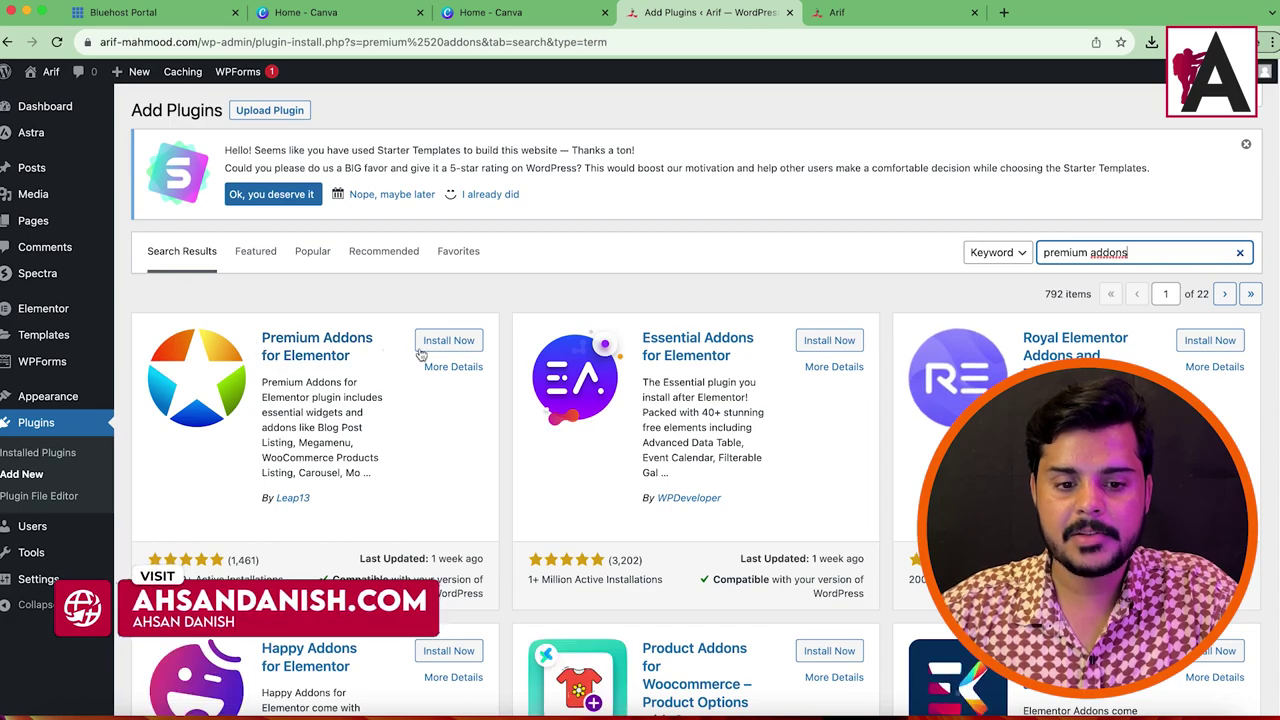
pyautogui.click(452, 340)
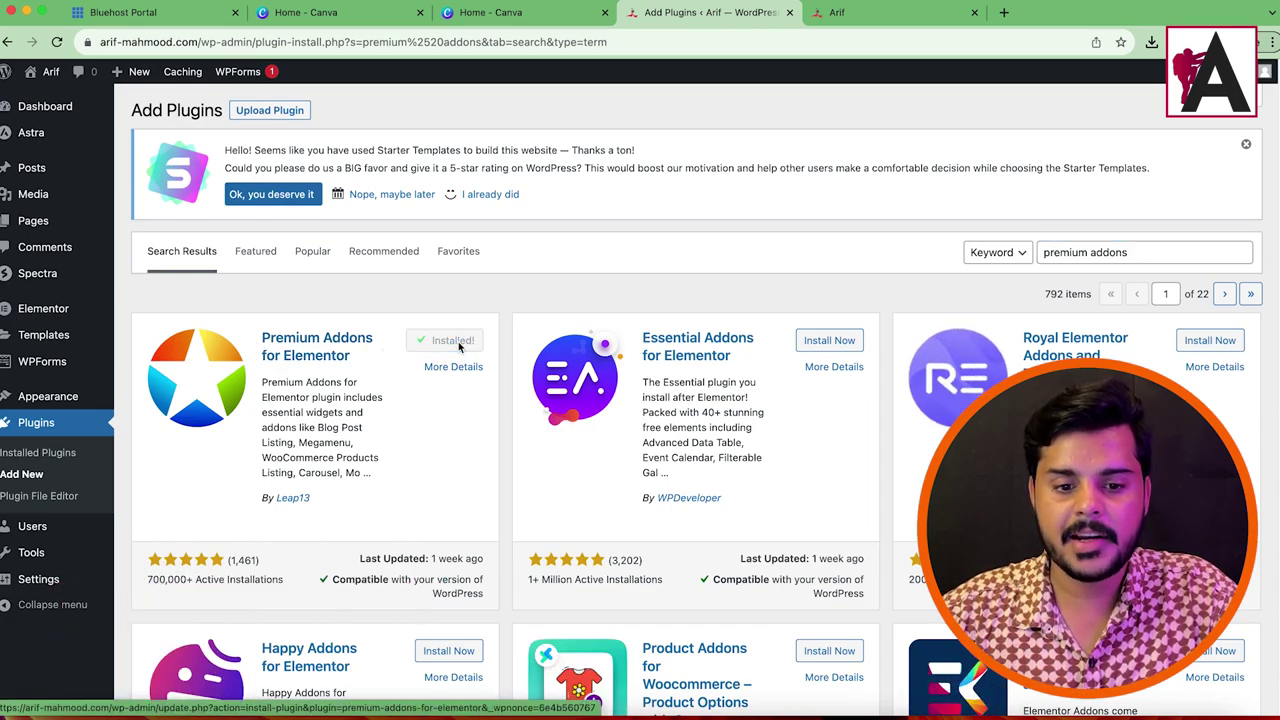
pyautogui.click(455, 342)
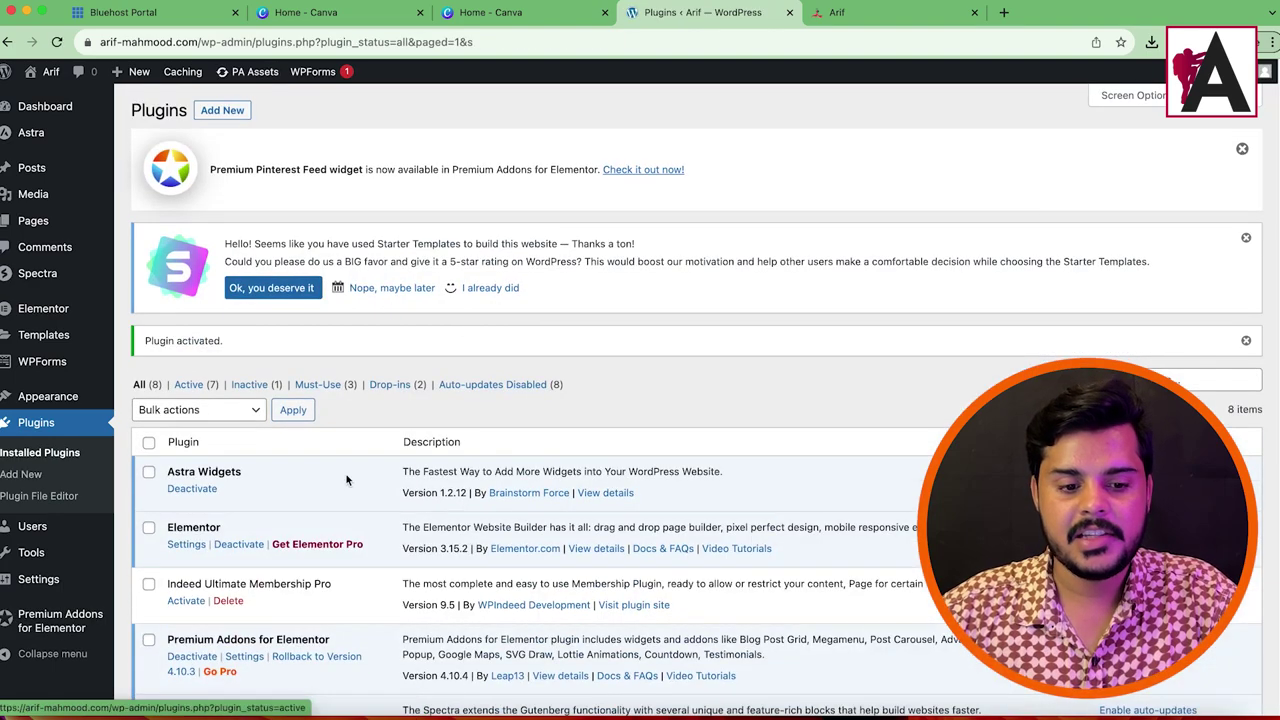
pyautogui.scroll(-5, 829, 390)
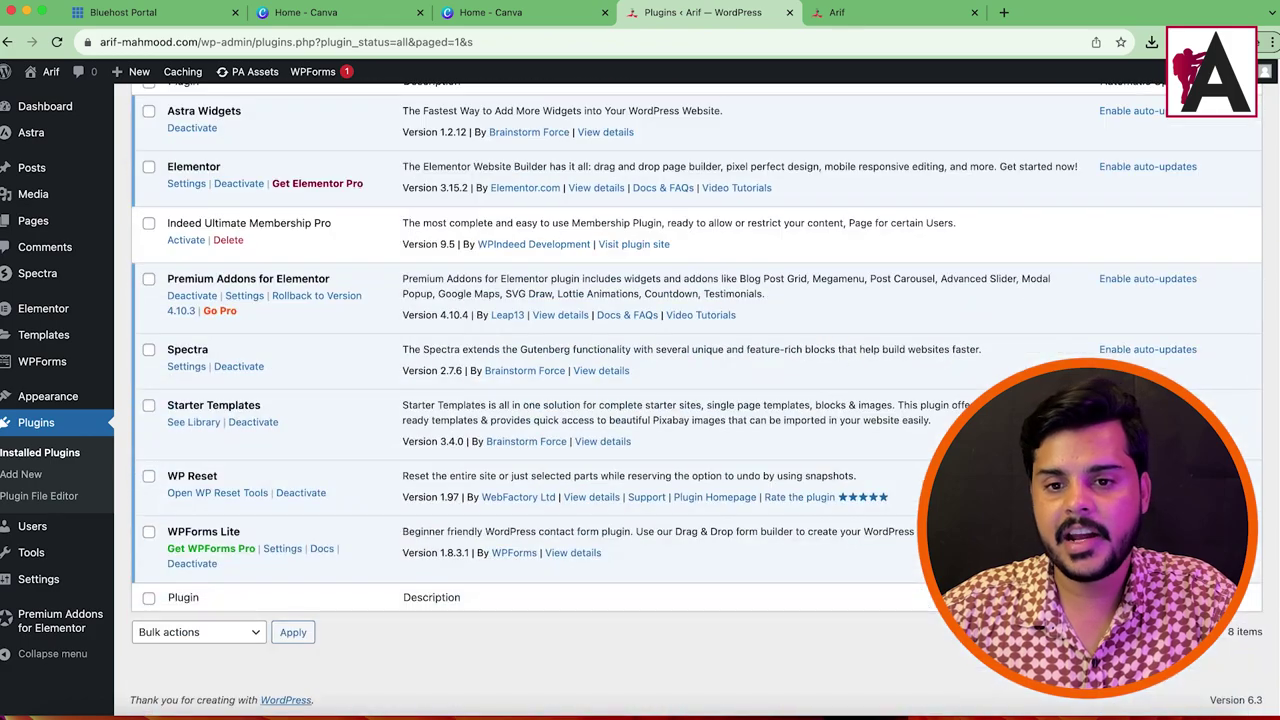
pyautogui.click(896, 22)
# Step: Open the homepage in Elementor and dismiss the announcement pop-ups
pyautogui.click(375, 72)
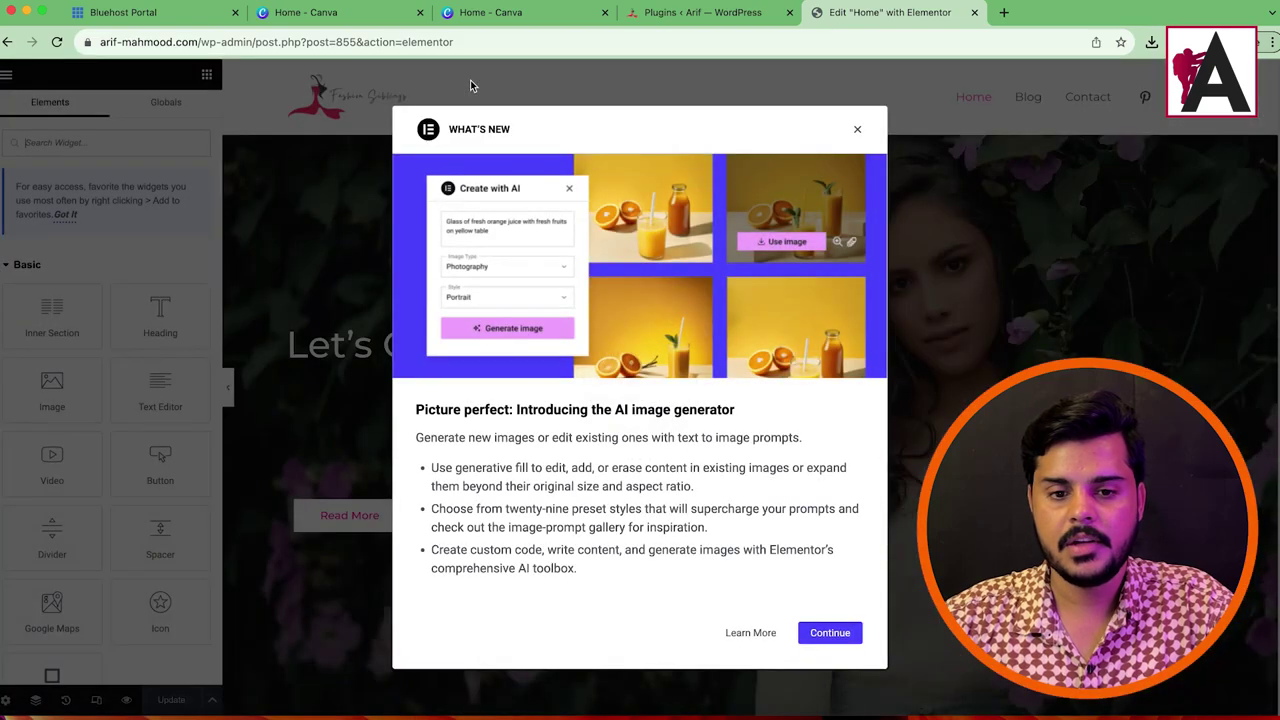
pyautogui.click(857, 129)
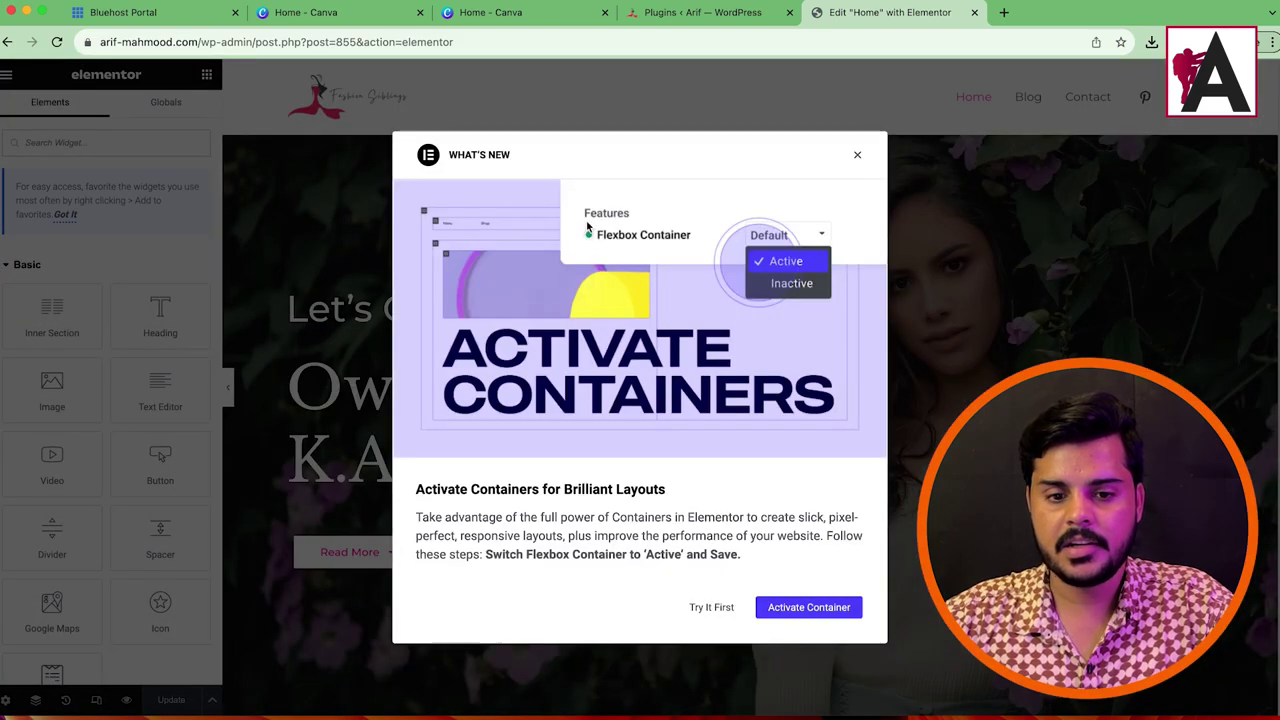
pyautogui.click(857, 156)
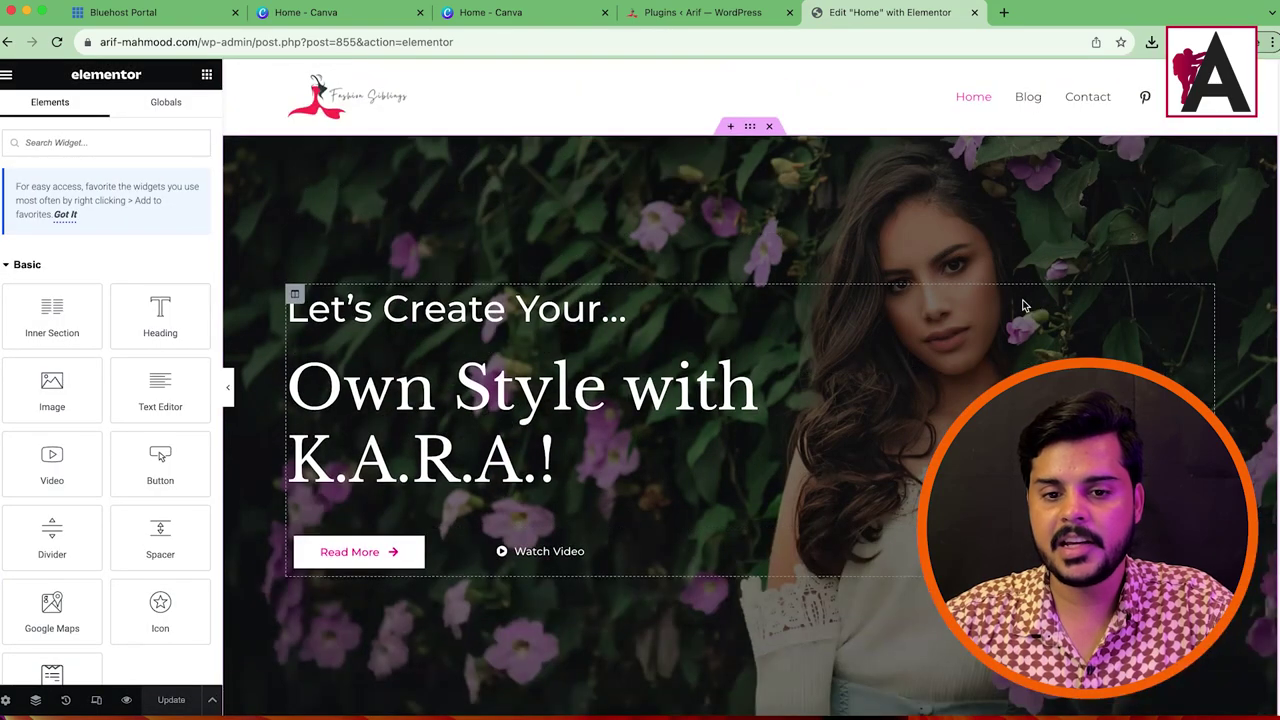
# Step: Set the hero background to makeup-banner-kit.jpg and delete the Watch Video button
pyautogui.click(749, 126)
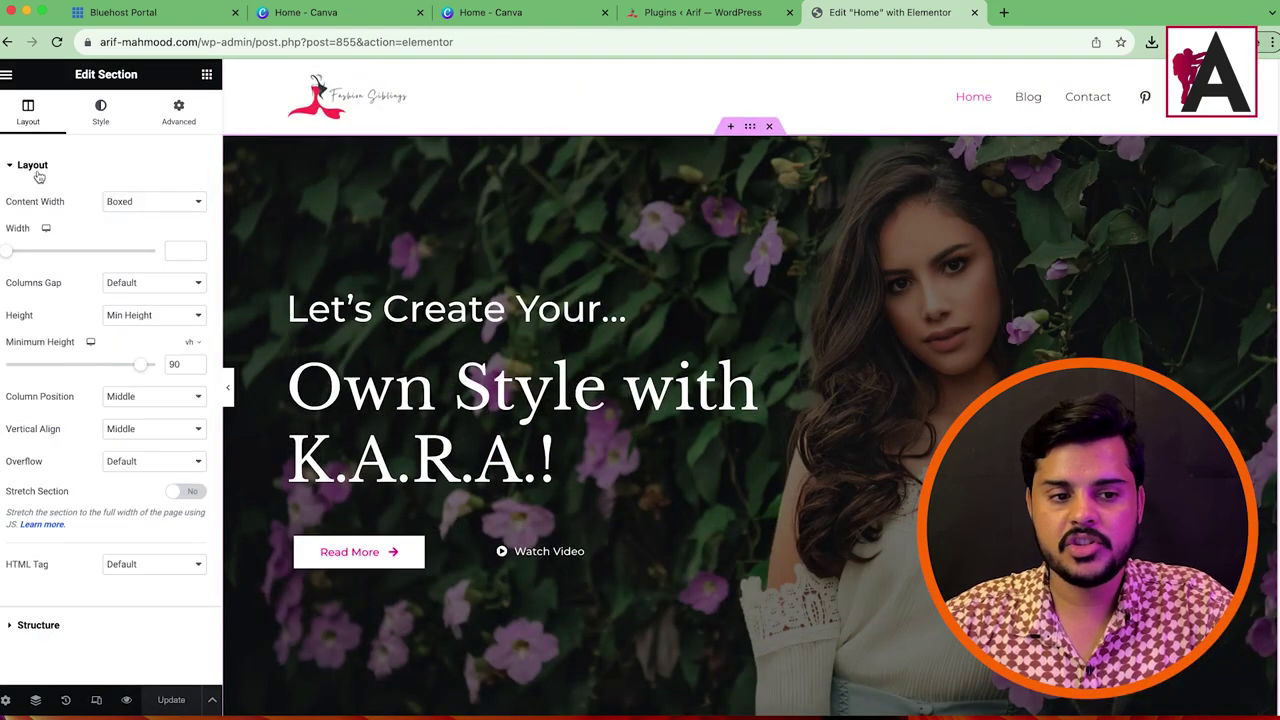
pyautogui.click(101, 113)
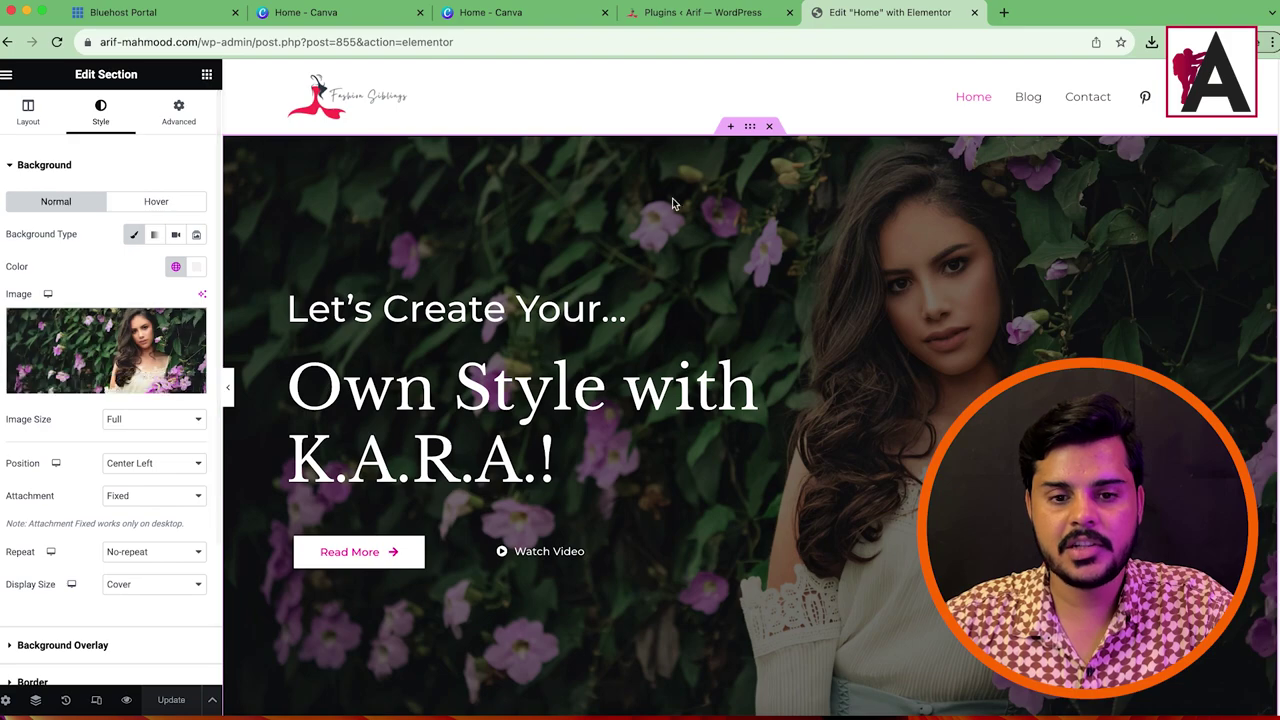
pyautogui.moveTo(90, 328)
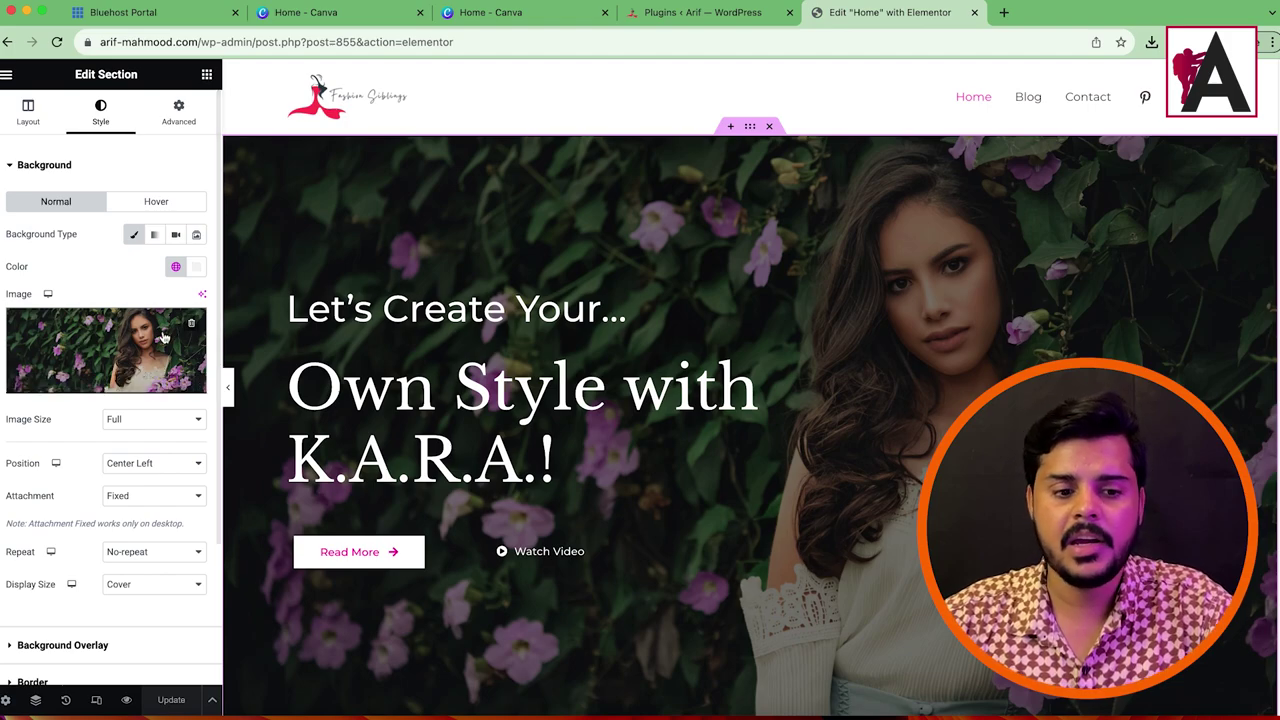
pyautogui.click(93, 346)
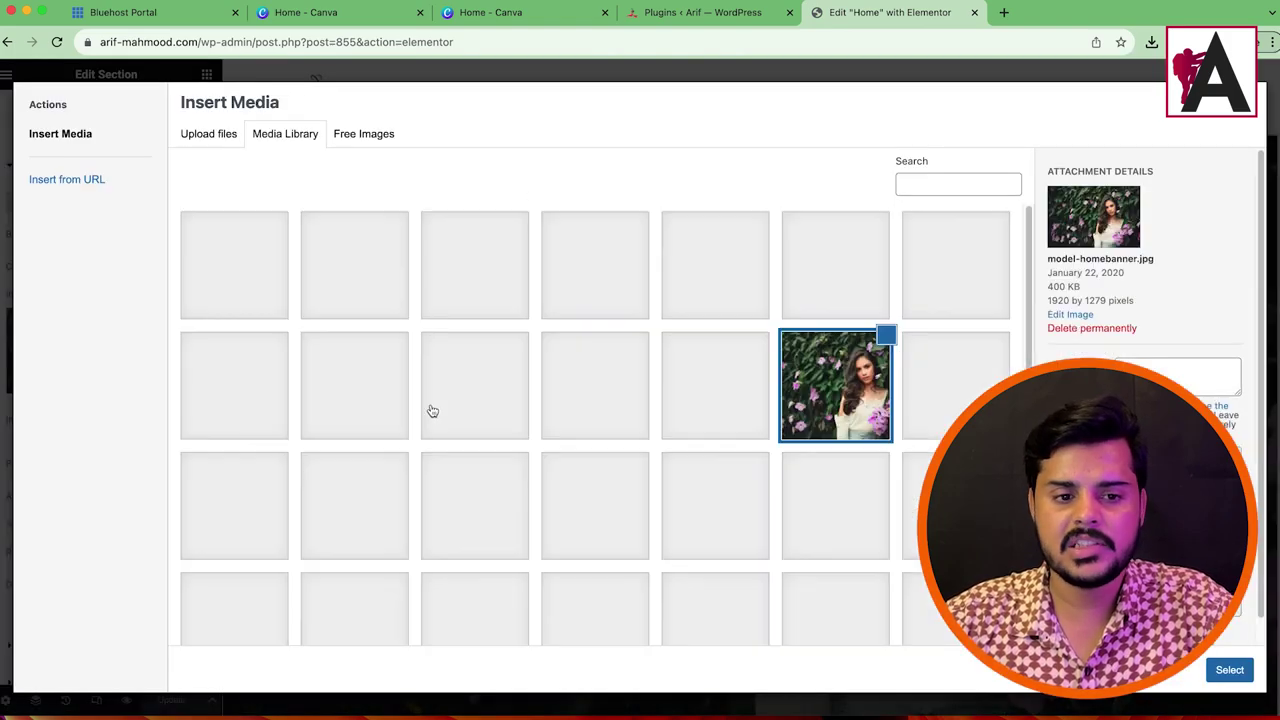
pyautogui.scroll(-5, 700, 470)
pyautogui.scroll(5, 701, 472)
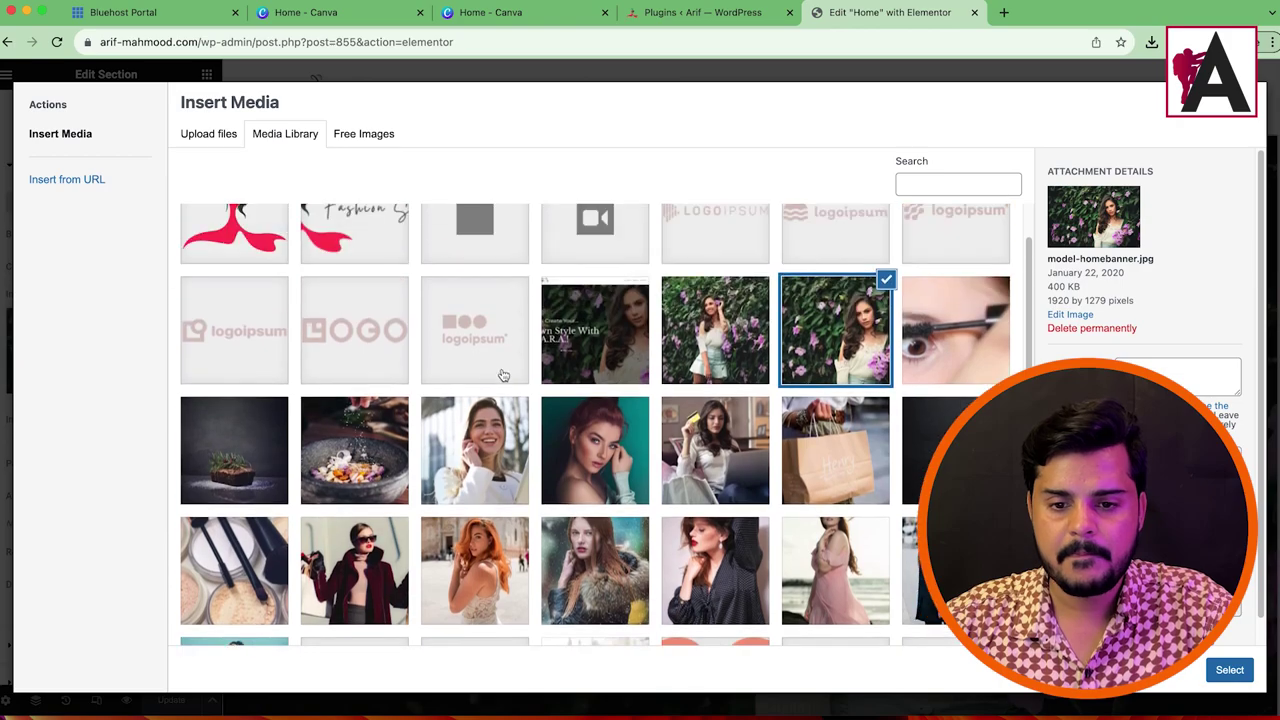
pyautogui.click(928, 450)
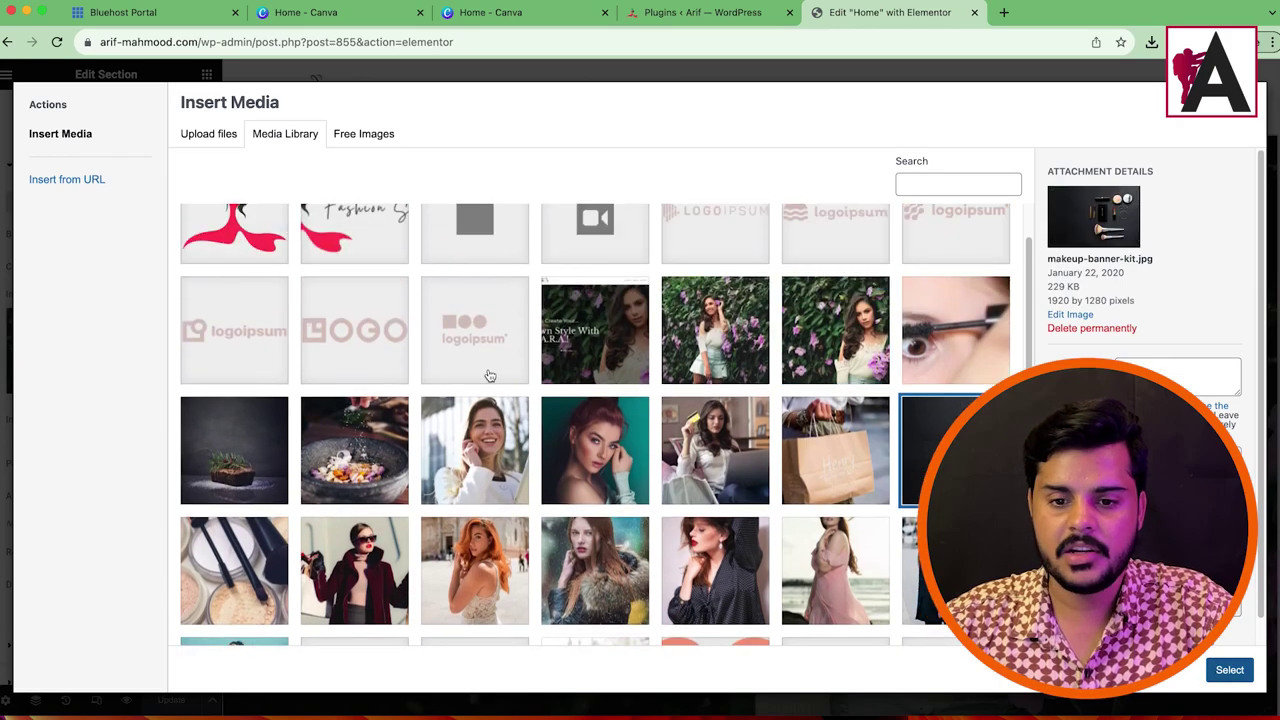
pyautogui.press('Escape')
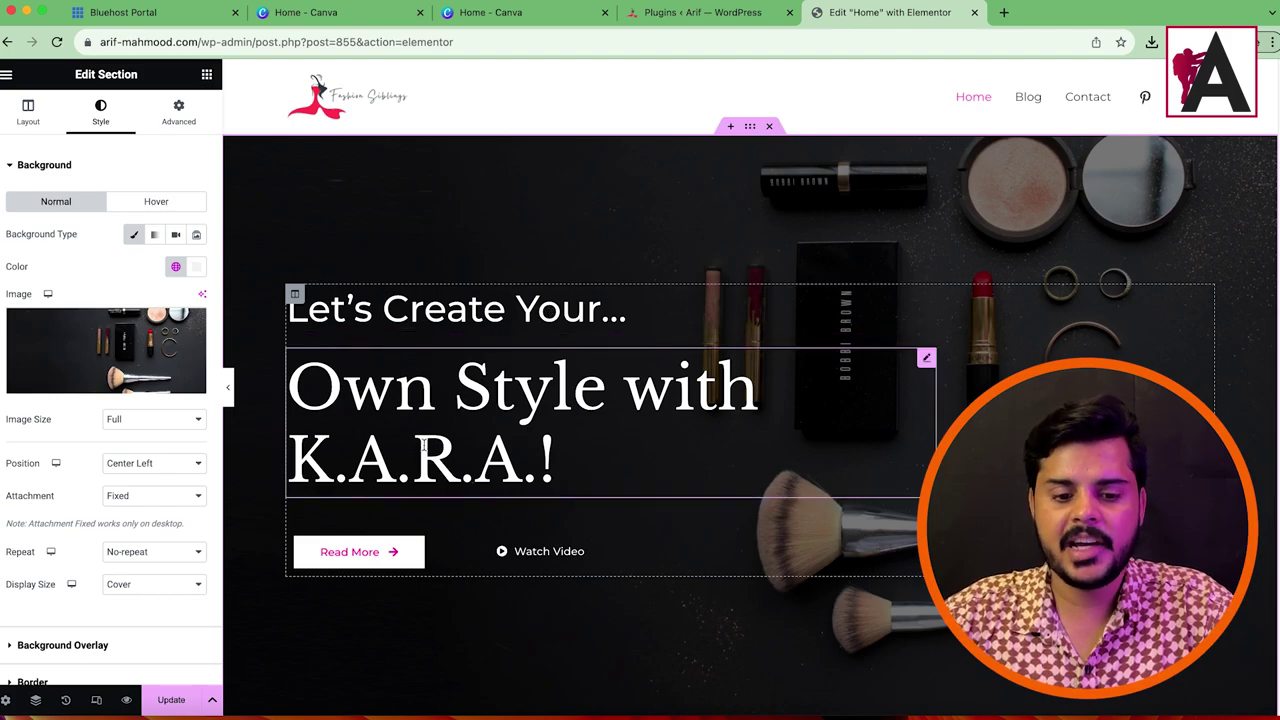
pyautogui.rightClick(648, 543)
pyautogui.click(688, 597)
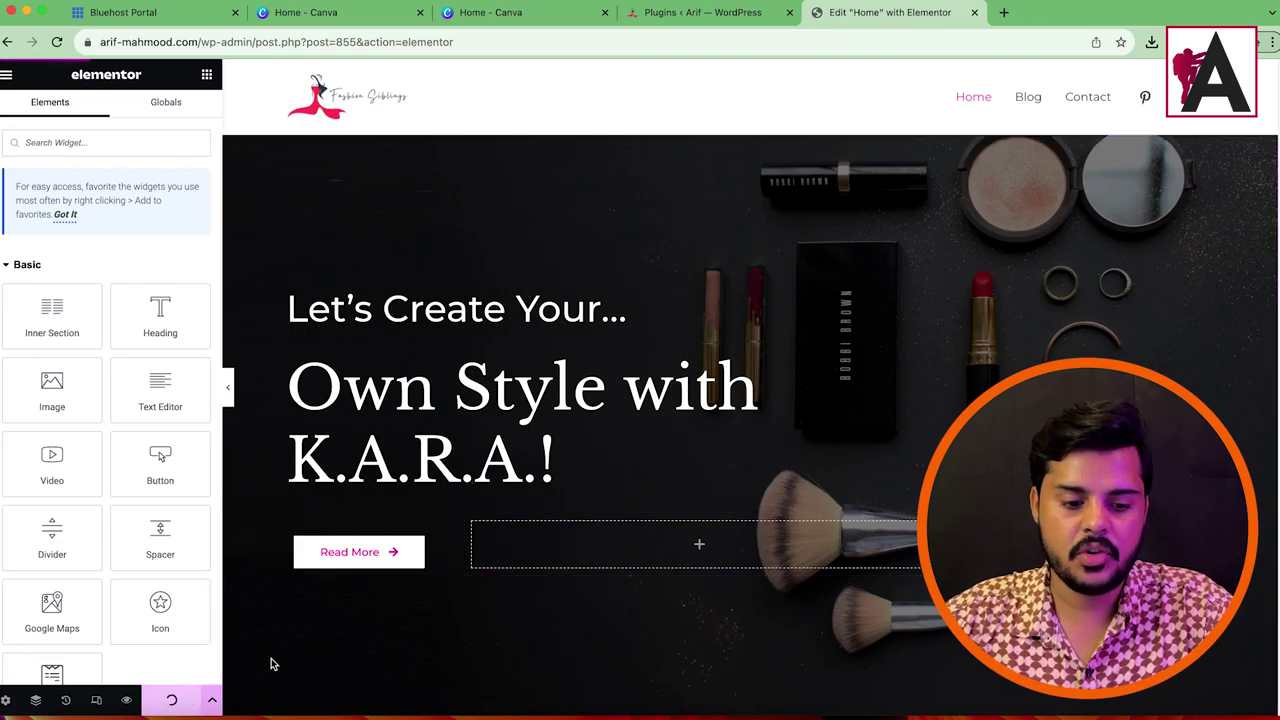
# Step: Delete the I Love to Help People section and the pink Discover Your Personal Style section
pyautogui.scroll(-10, 883, 374)
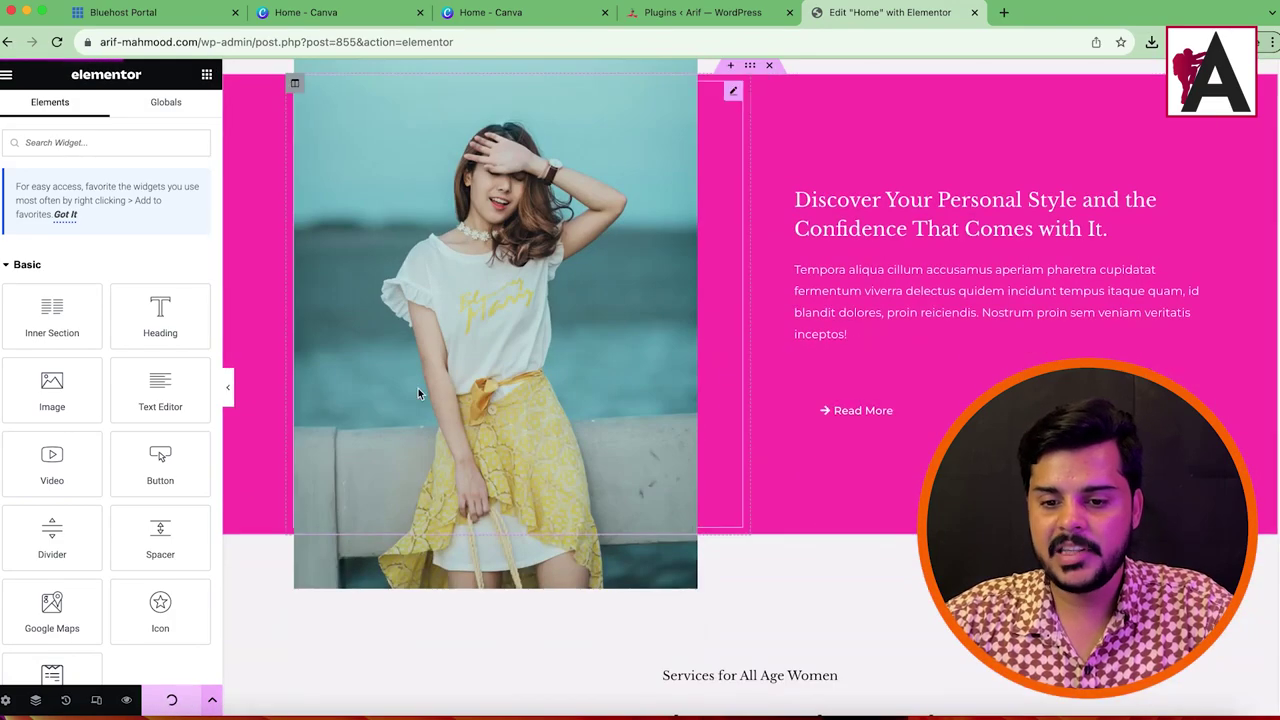
pyautogui.scroll(-4, 600, 414)
pyautogui.scroll(8, 760, 270)
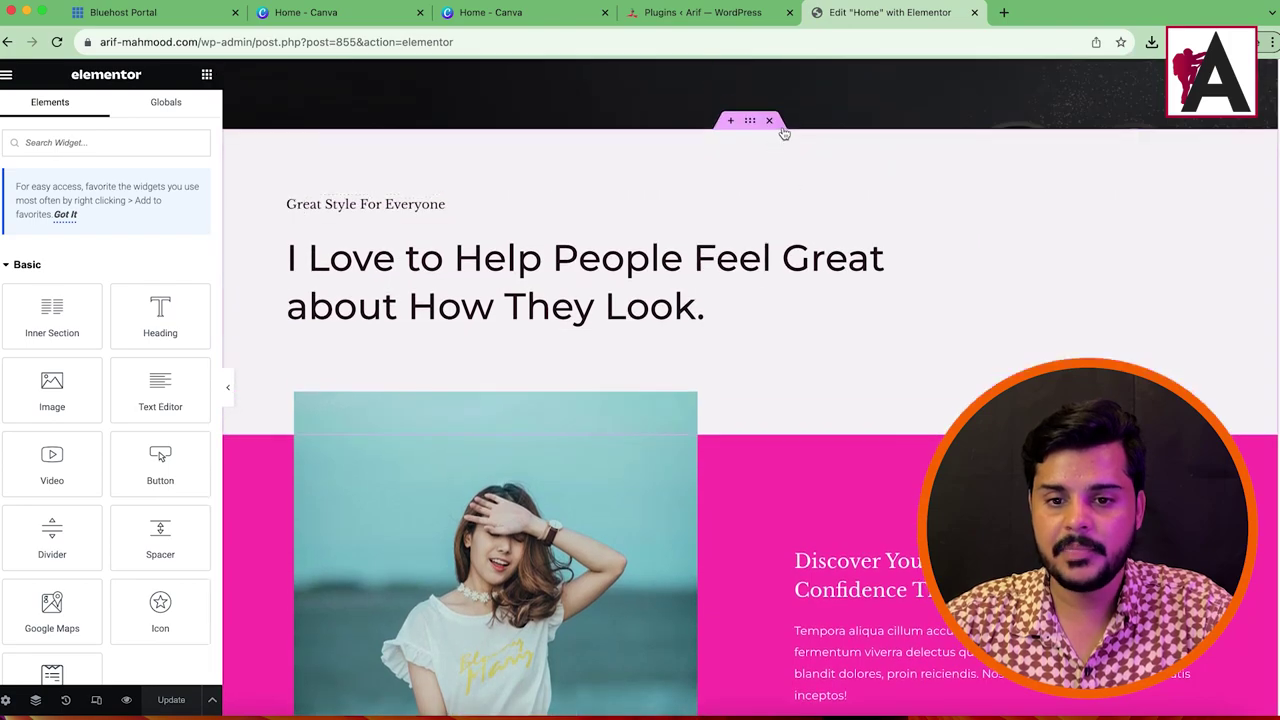
pyautogui.click(773, 122)
pyautogui.scroll(3, 760, 183)
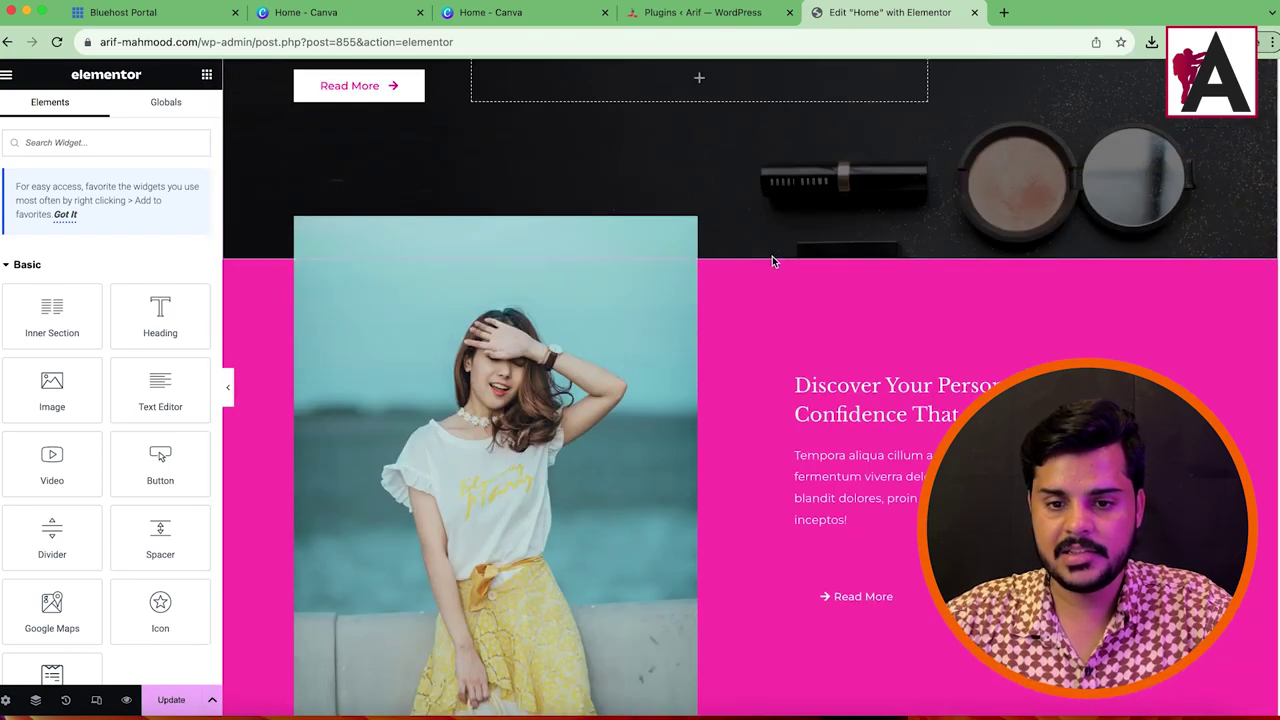
pyautogui.click(770, 252)
# Step: Delete the Services for All Age Women heading and four-photo row, then select Wardrobe Styling
pyautogui.scroll(-6, 811, 360)
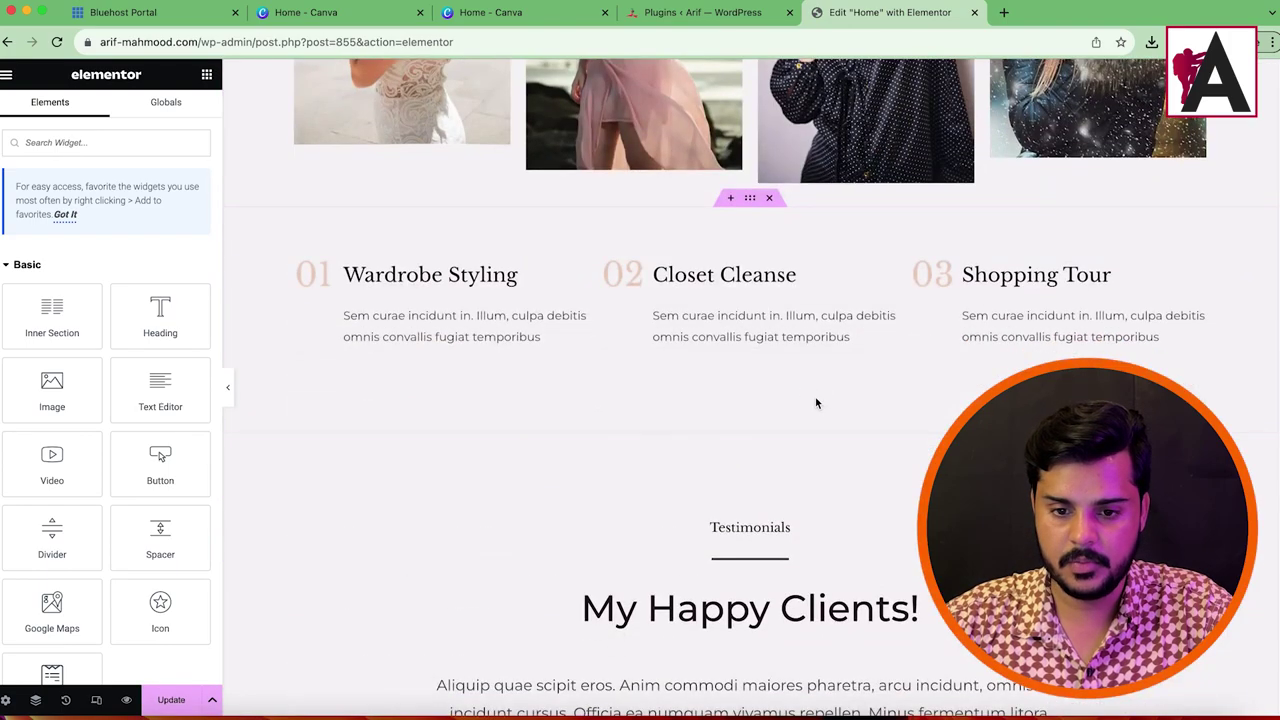
pyautogui.scroll(5, 790, 350)
pyautogui.scroll(-3, 731, 457)
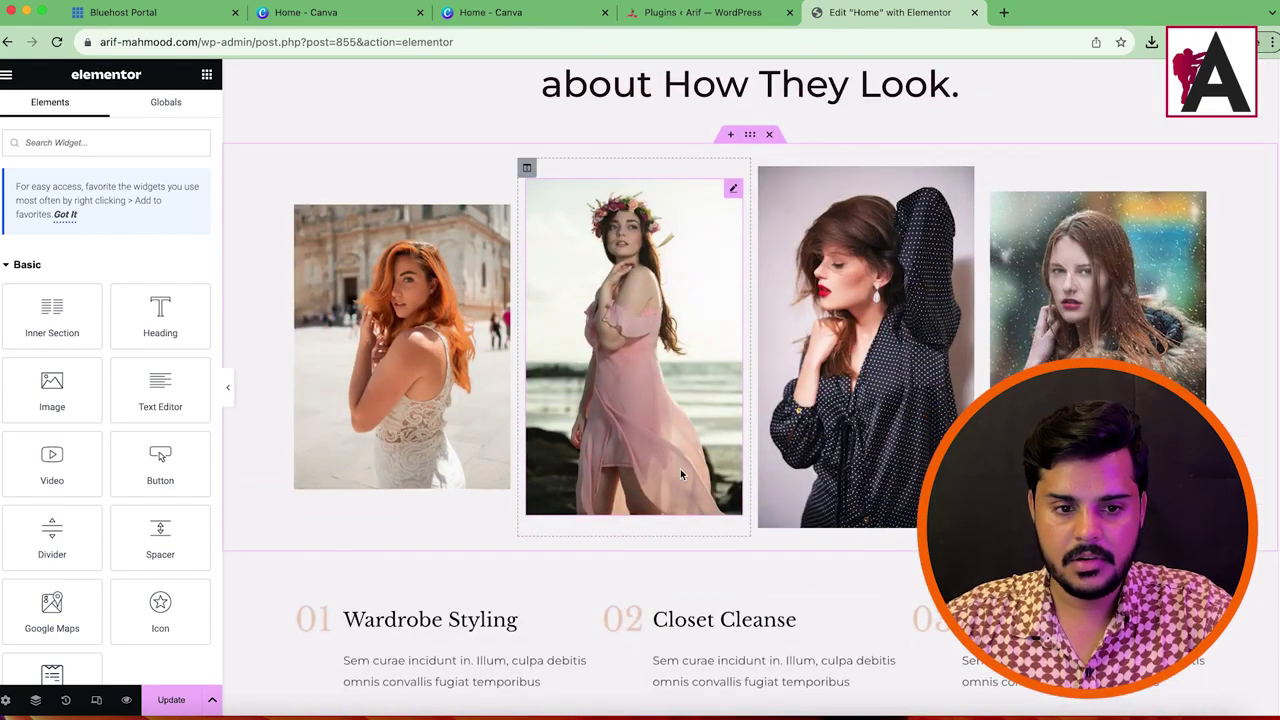
pyautogui.scroll(-2, 775, 470)
pyautogui.scroll(10, 735, 455)
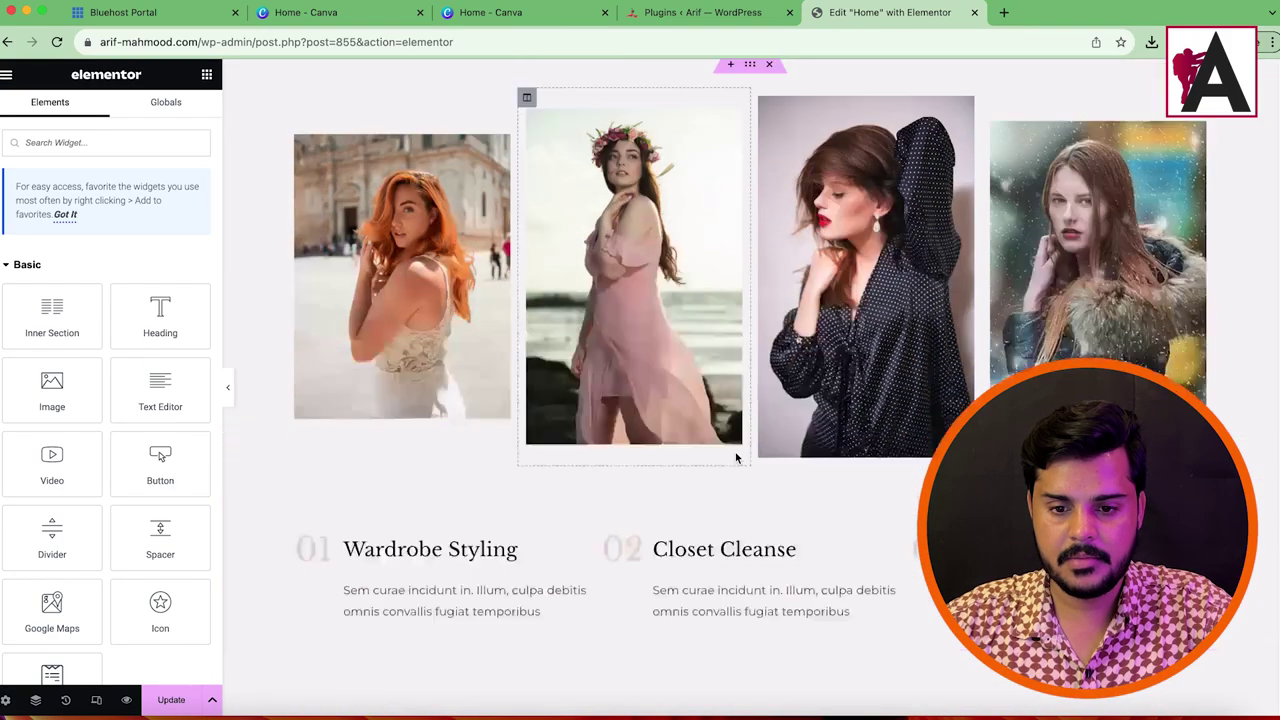
pyautogui.scroll(-2, 760, 470)
pyautogui.click(770, 399)
pyautogui.click(770, 399)
pyautogui.scroll(-2, 790, 480)
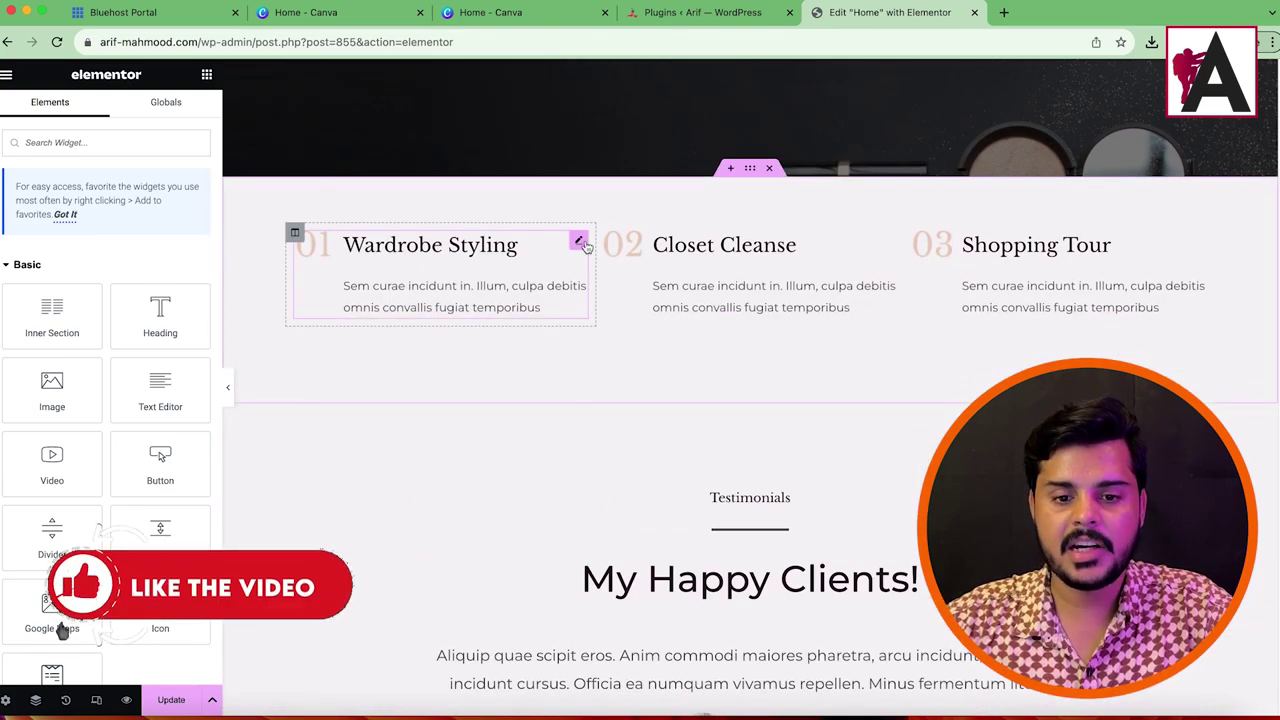
pyautogui.click(494, 259)
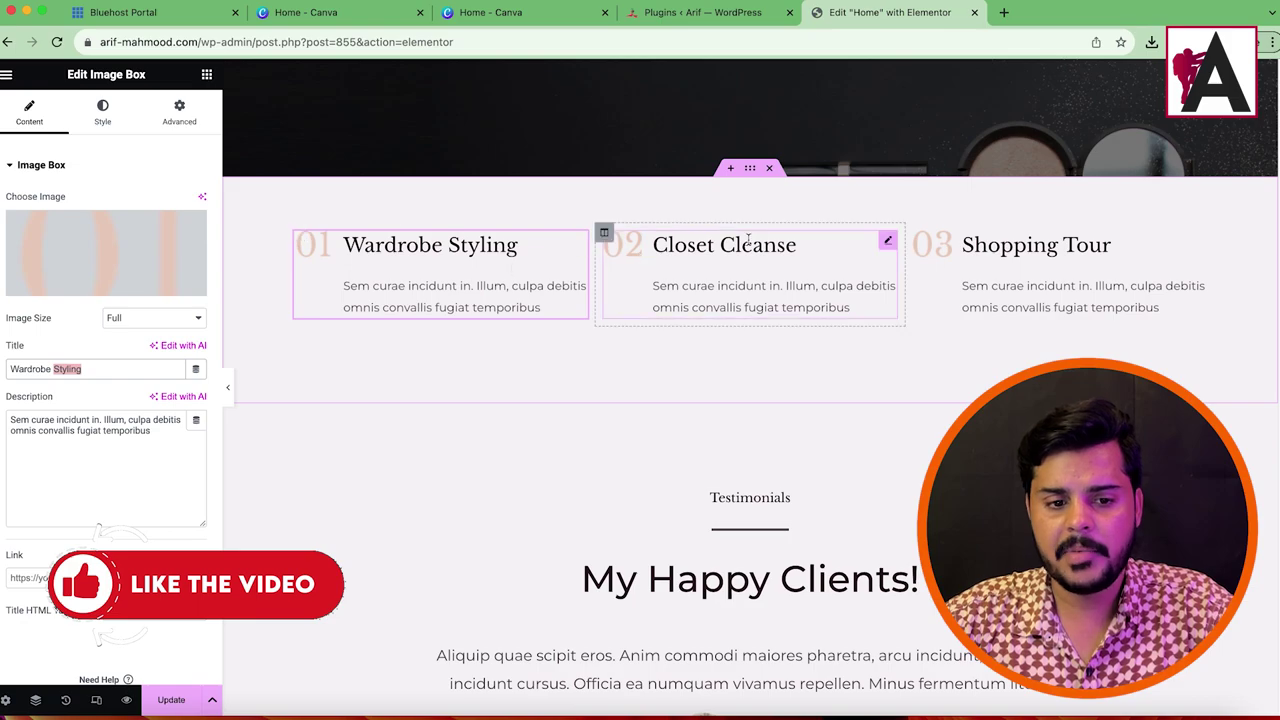
# Step: Duplicate the Wardrobe Styling services row section
pyautogui.rightClick(752, 172)
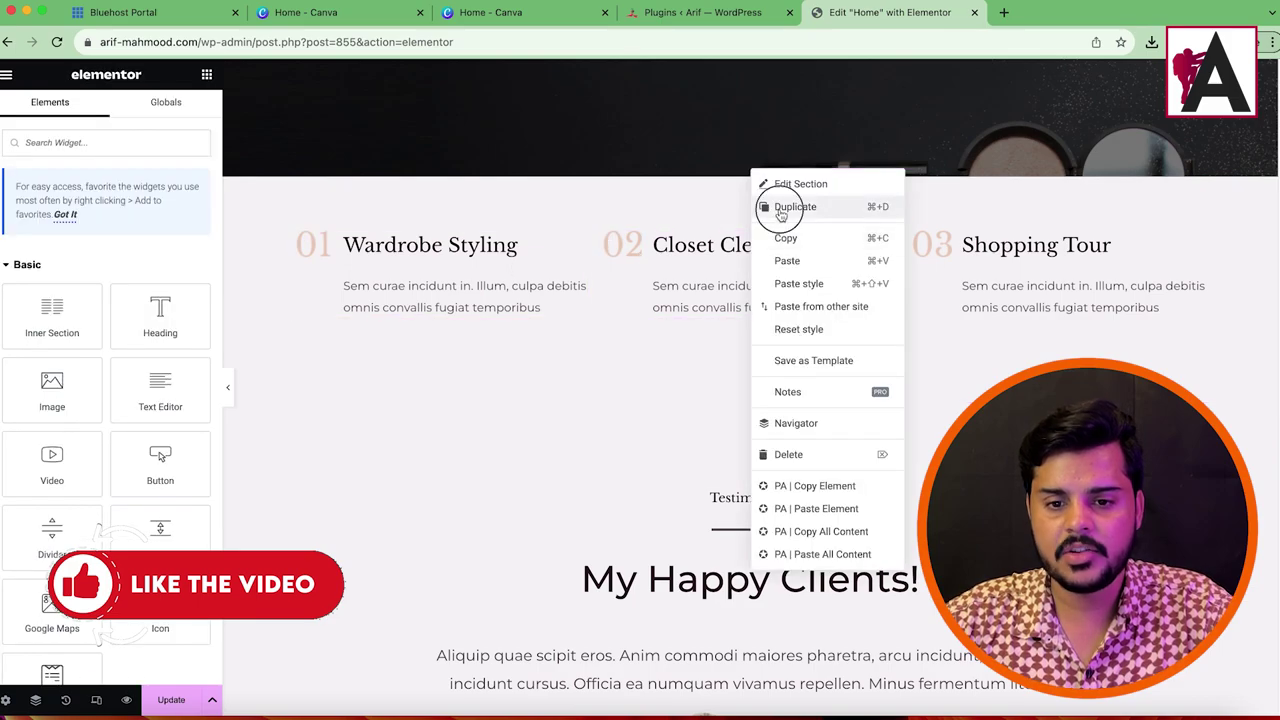
pyautogui.click(775, 206)
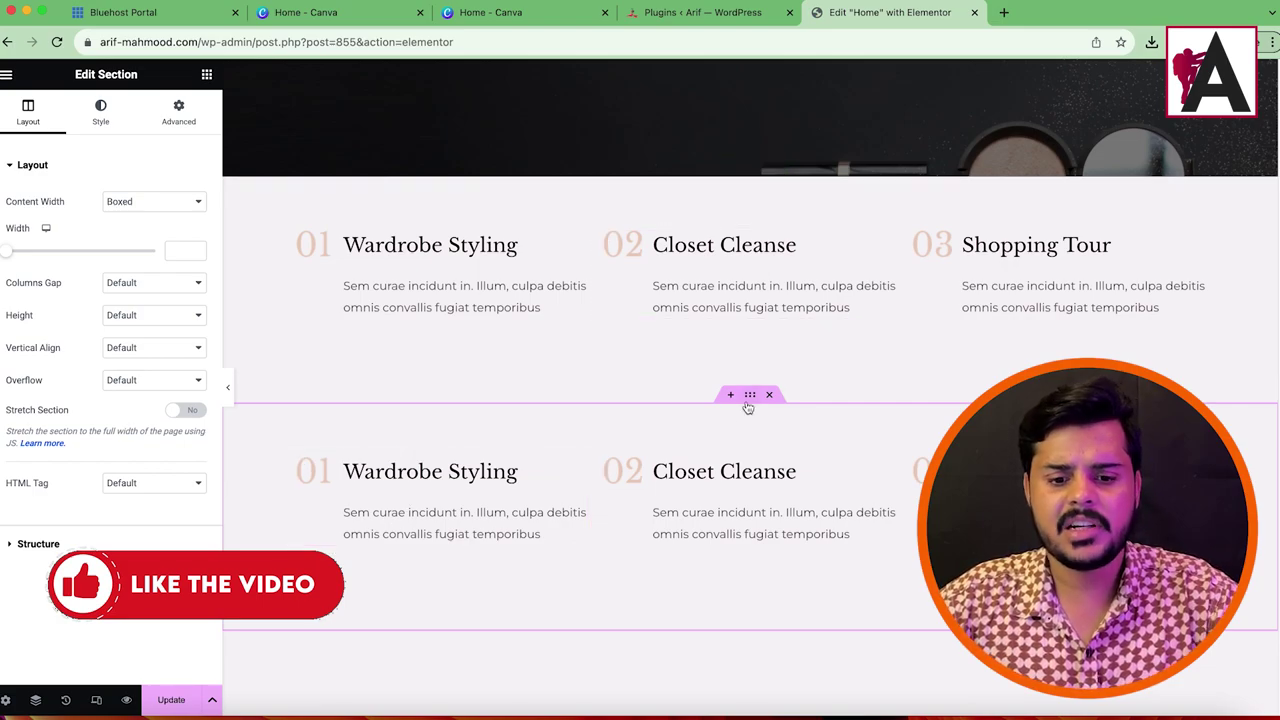
pyautogui.scroll(-5, 663, 400)
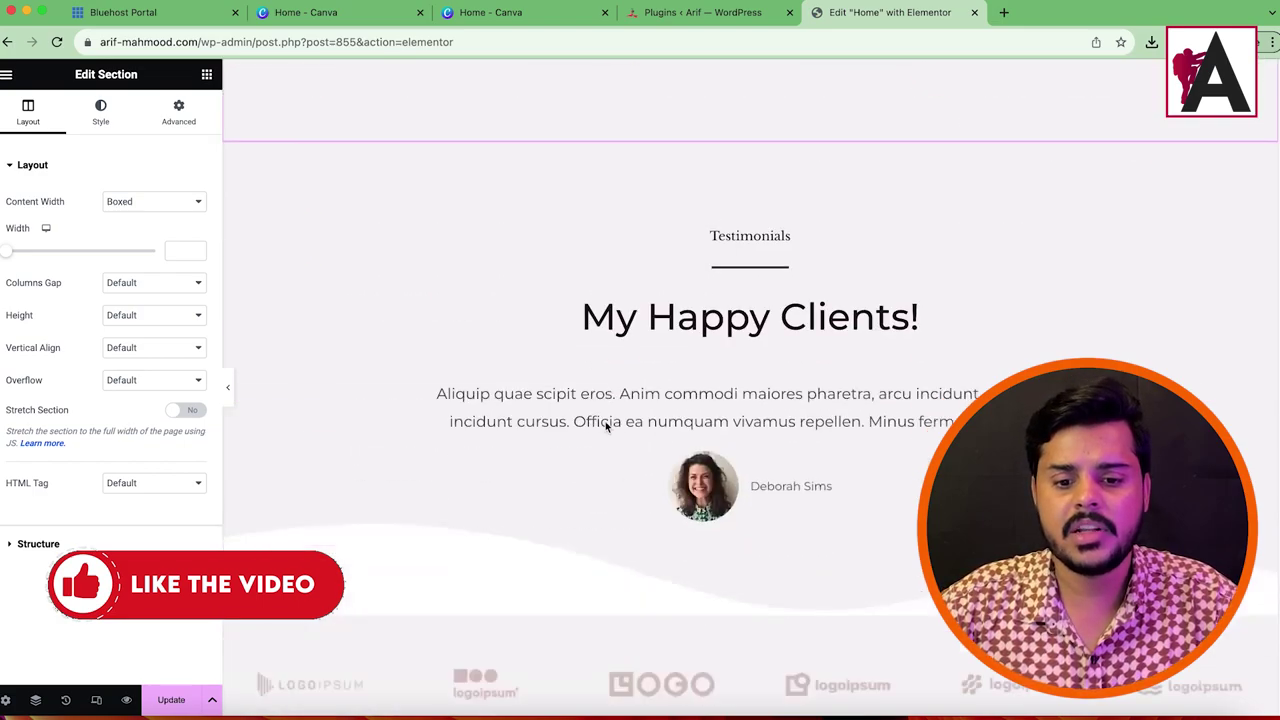
pyautogui.scroll(2, 771, 237)
# Step: Delete the Testimonials, partner logos and Area of Expertise sections
pyautogui.click(769, 246)
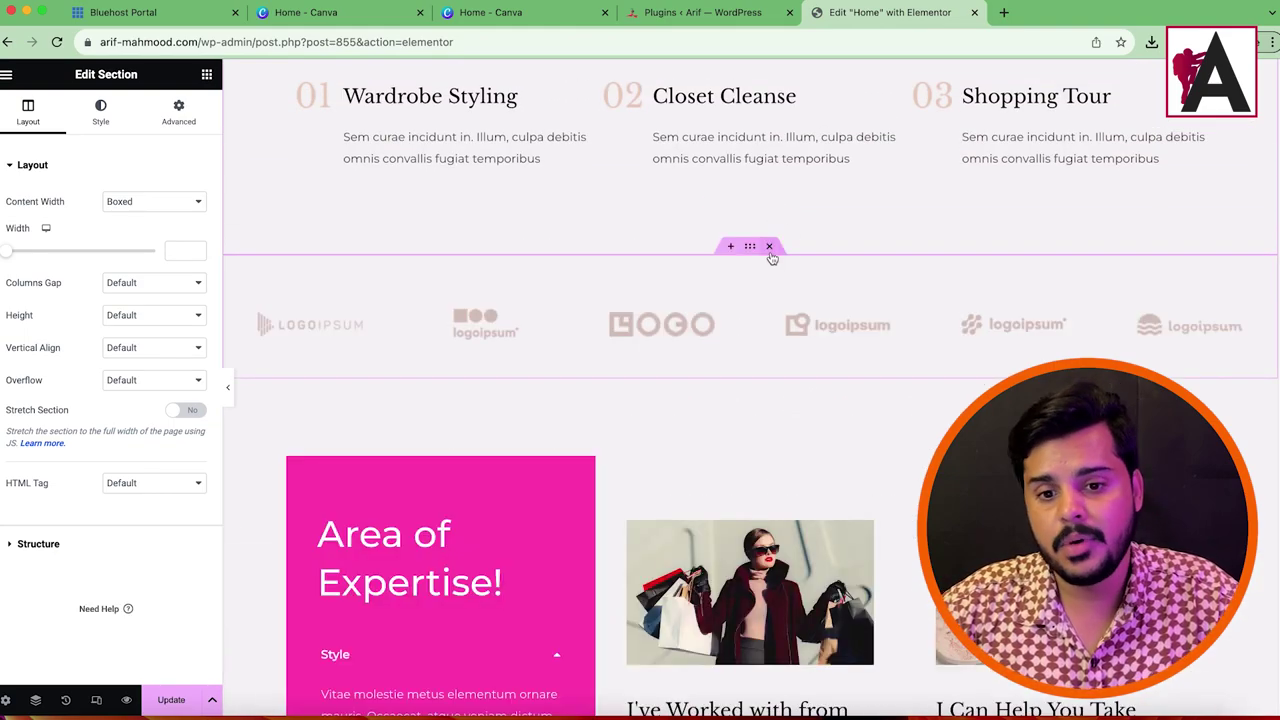
pyautogui.click(769, 247)
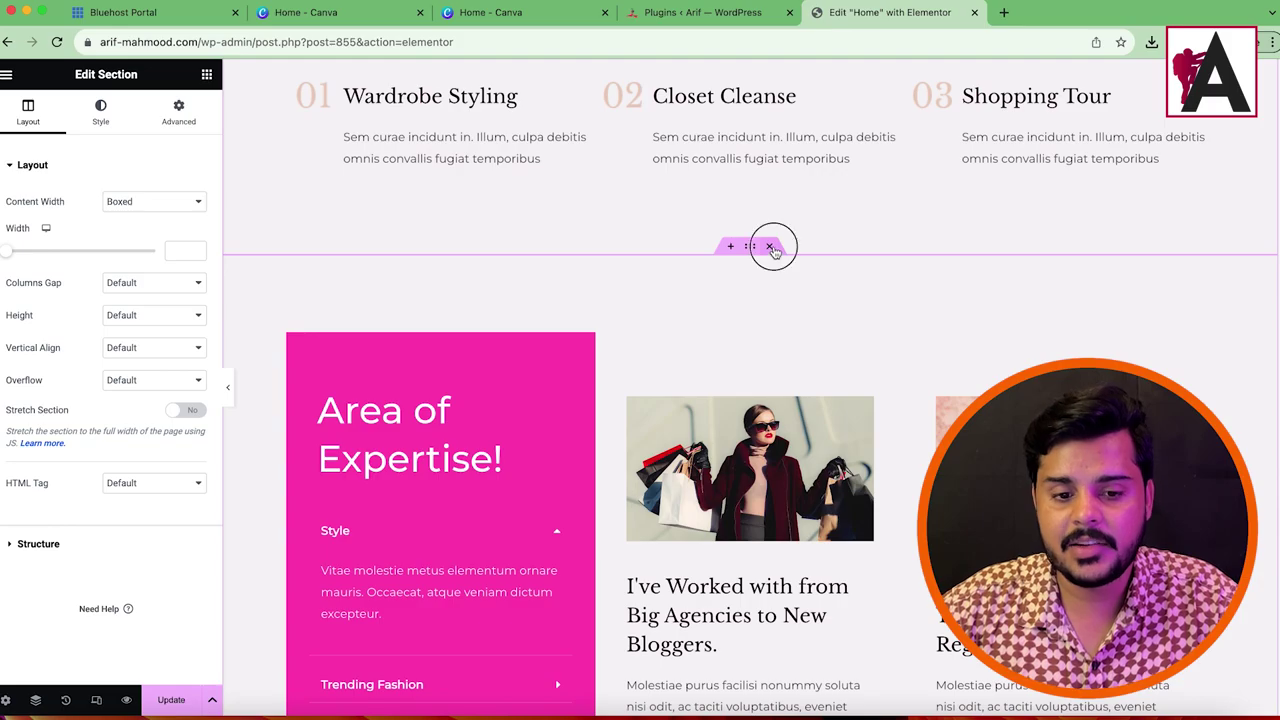
pyautogui.click(769, 247)
# Step: Add an empty section above the services row
pyautogui.scroll(10, 809, 580)
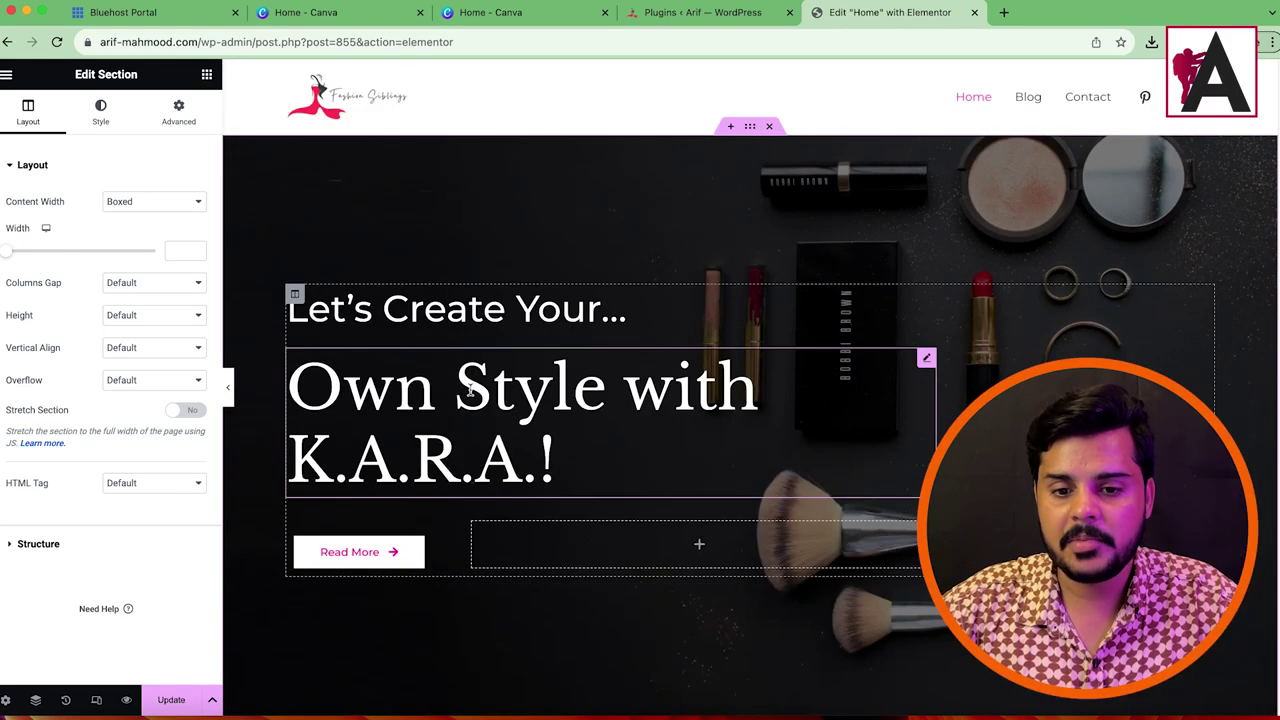
pyautogui.scroll(-15, 600, 450)
pyautogui.scroll(6, 700, 350)
pyautogui.scroll(10, 758, 327)
pyautogui.scroll(-15, 758, 327)
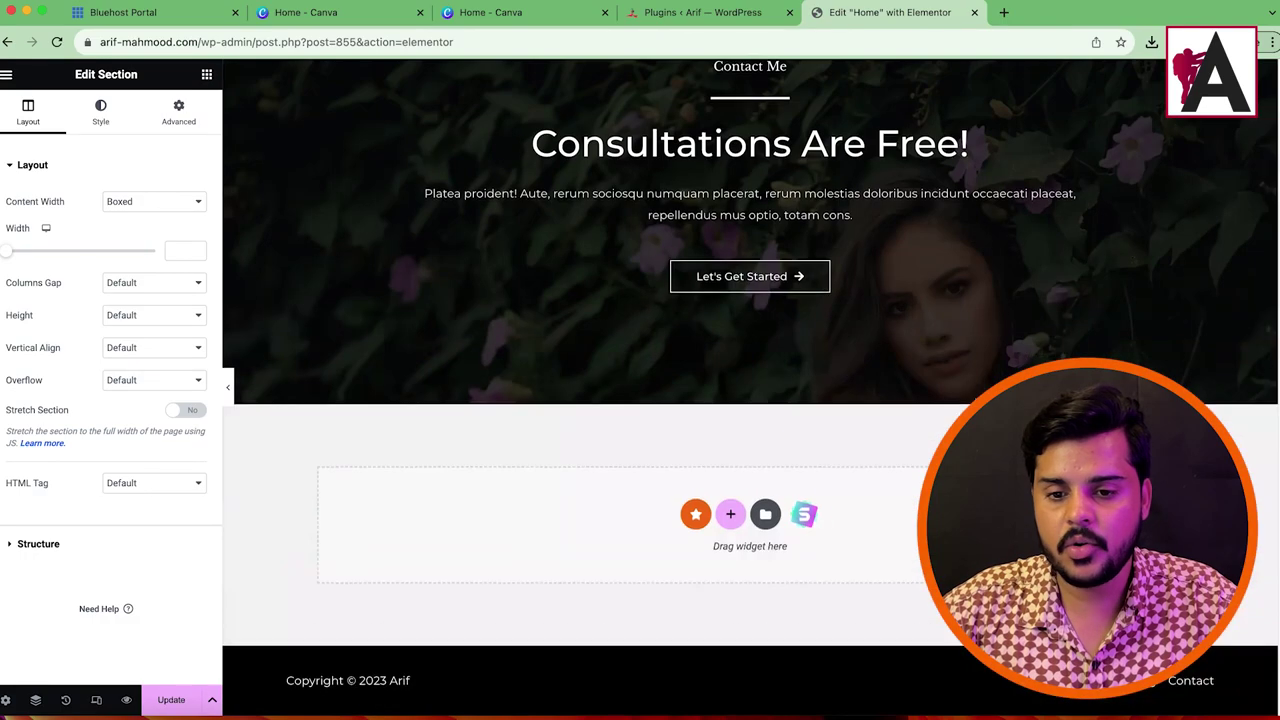
pyautogui.scroll(6, 880, 357)
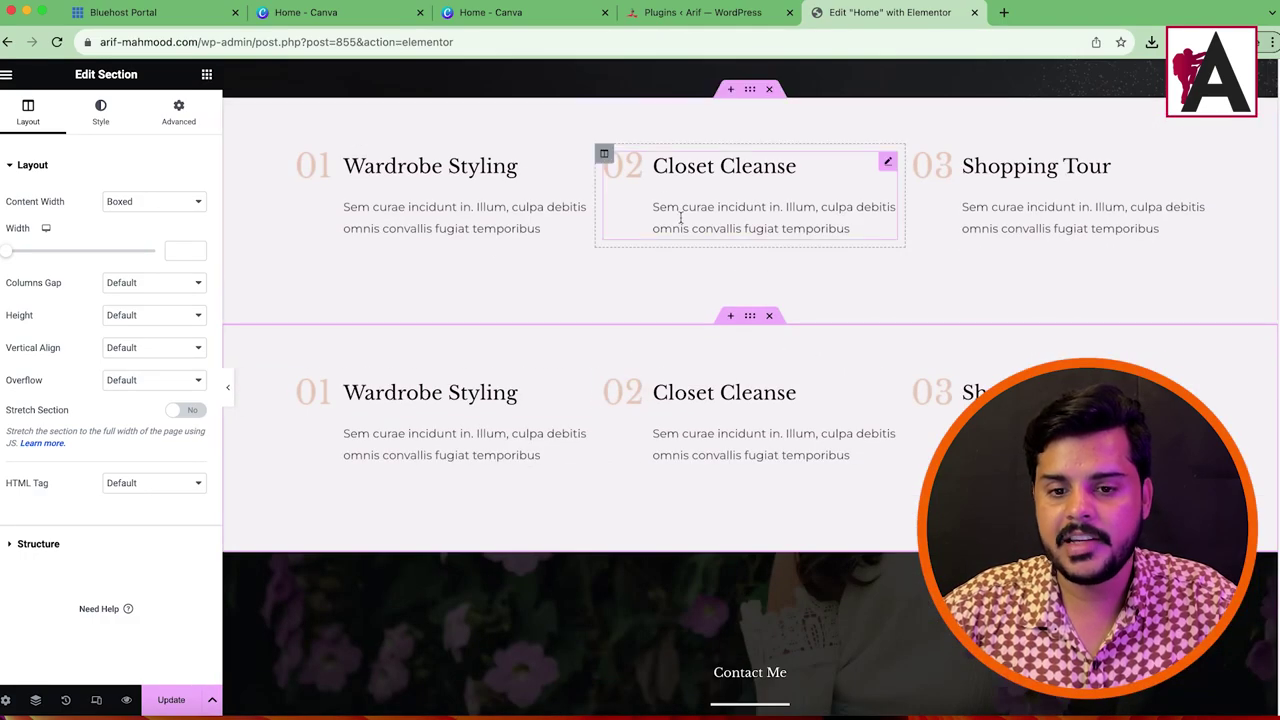
pyautogui.click(730, 89)
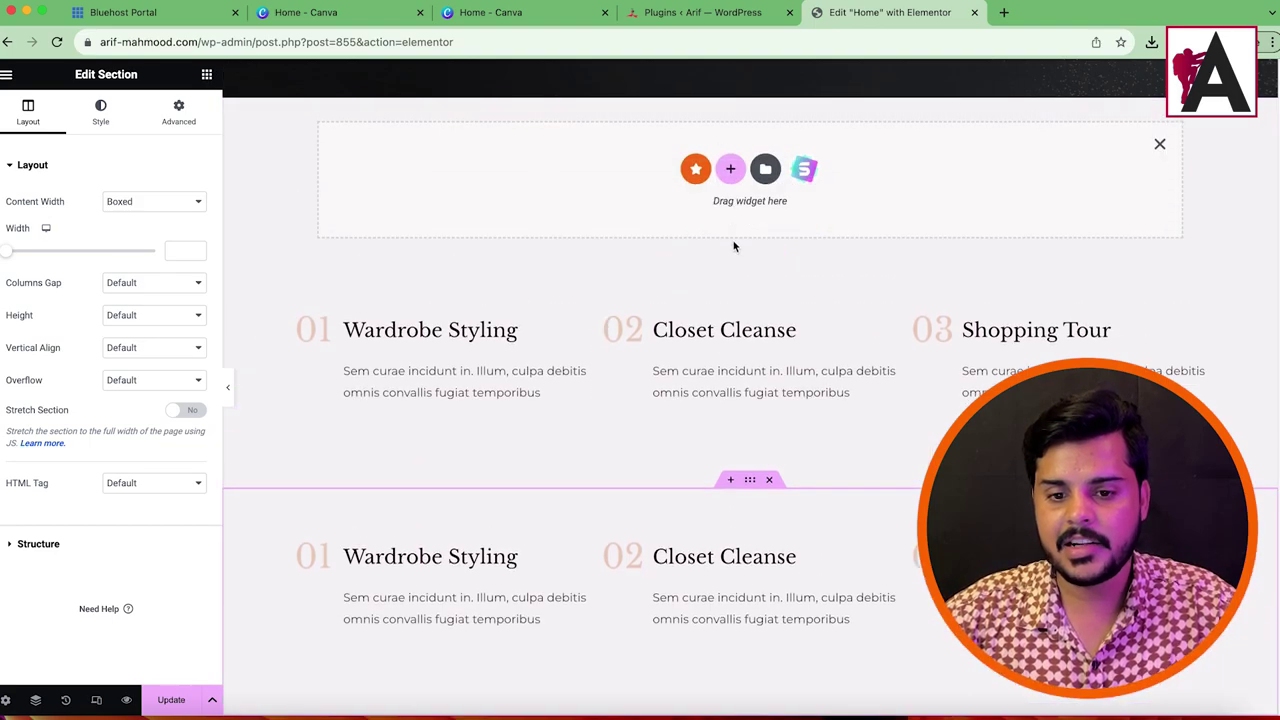
pyautogui.scroll(2, 746, 292)
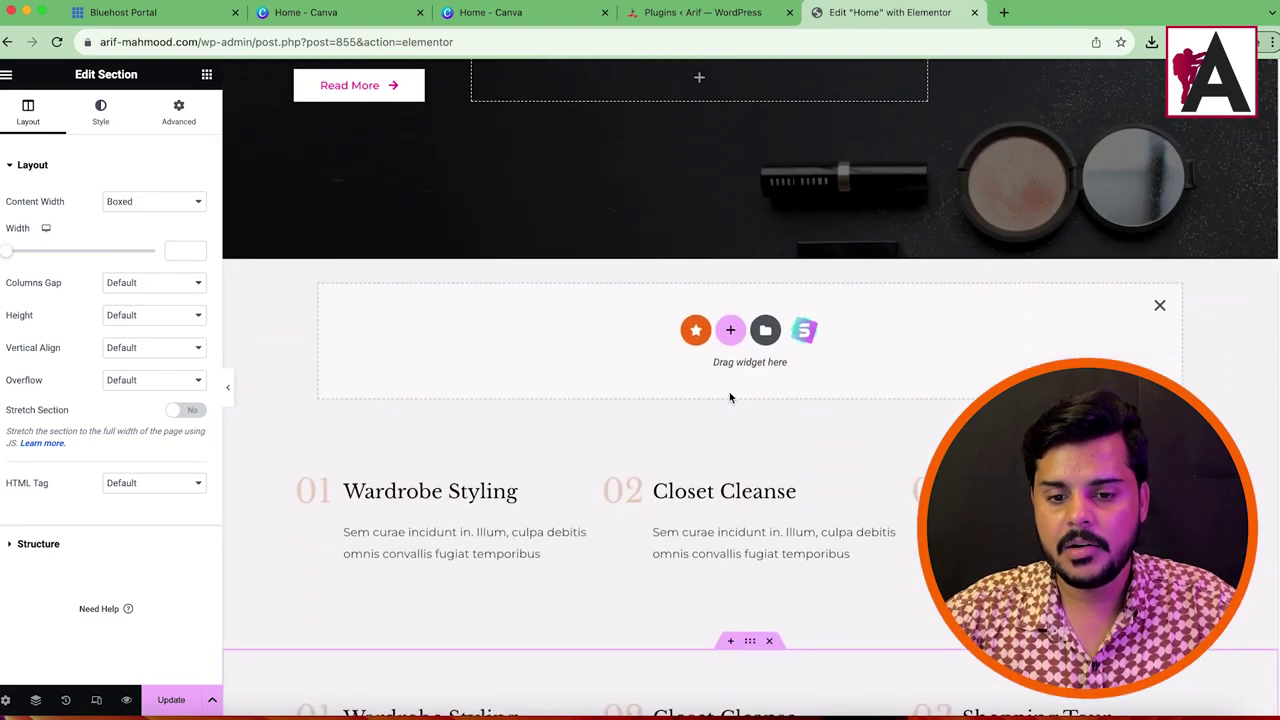
# Step: Add a single-column section below the hero and give it 5% top and bottom padding
pyautogui.click(730, 331)
pyautogui.click(563, 368)
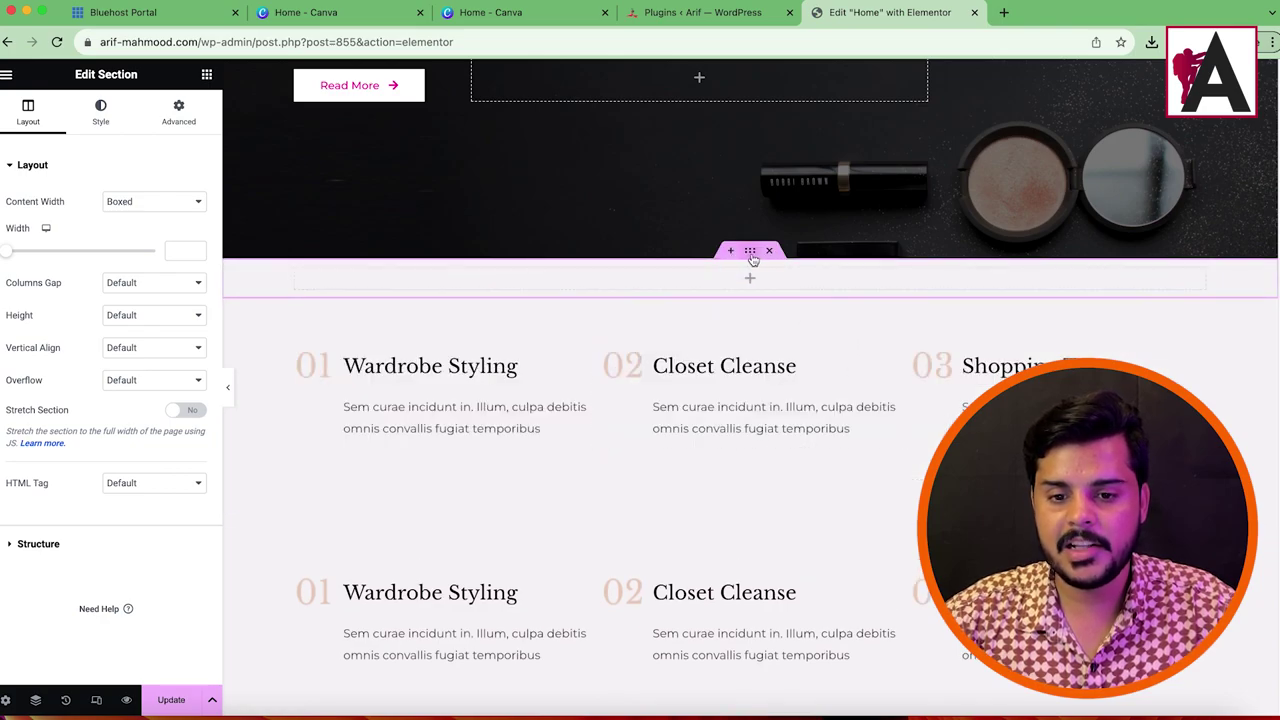
pyautogui.click(179, 112)
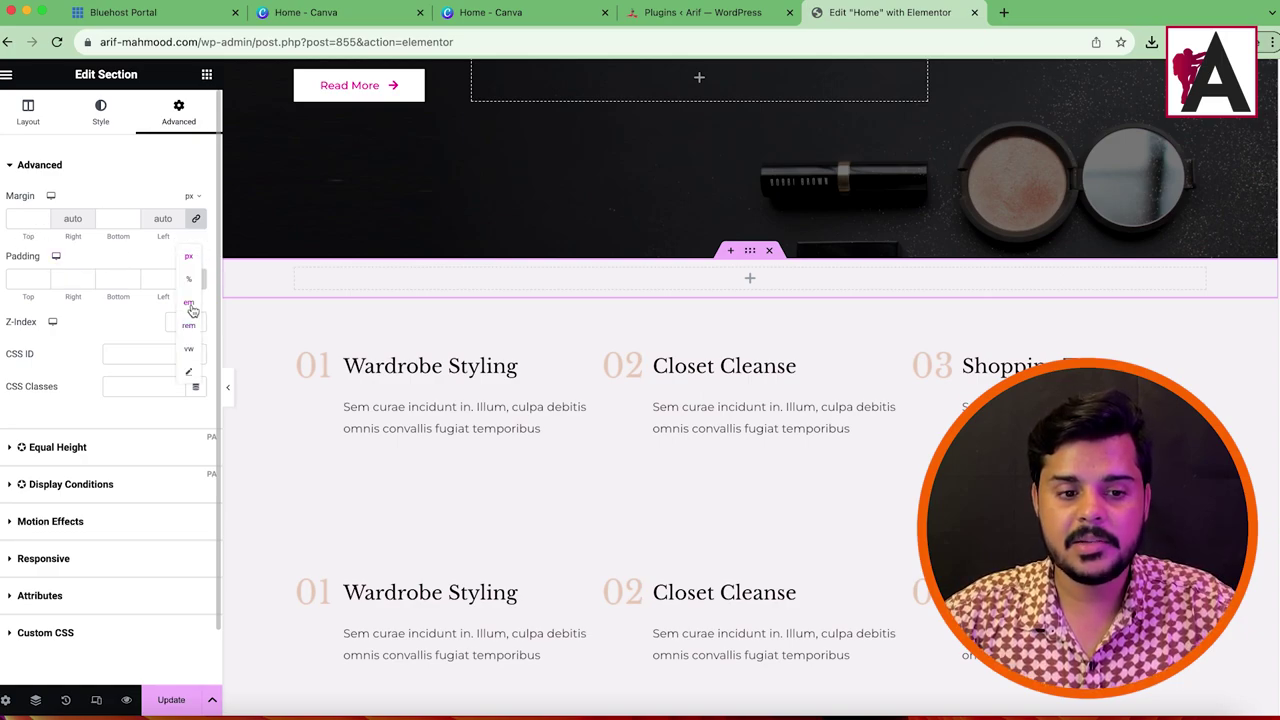
pyautogui.click(192, 281)
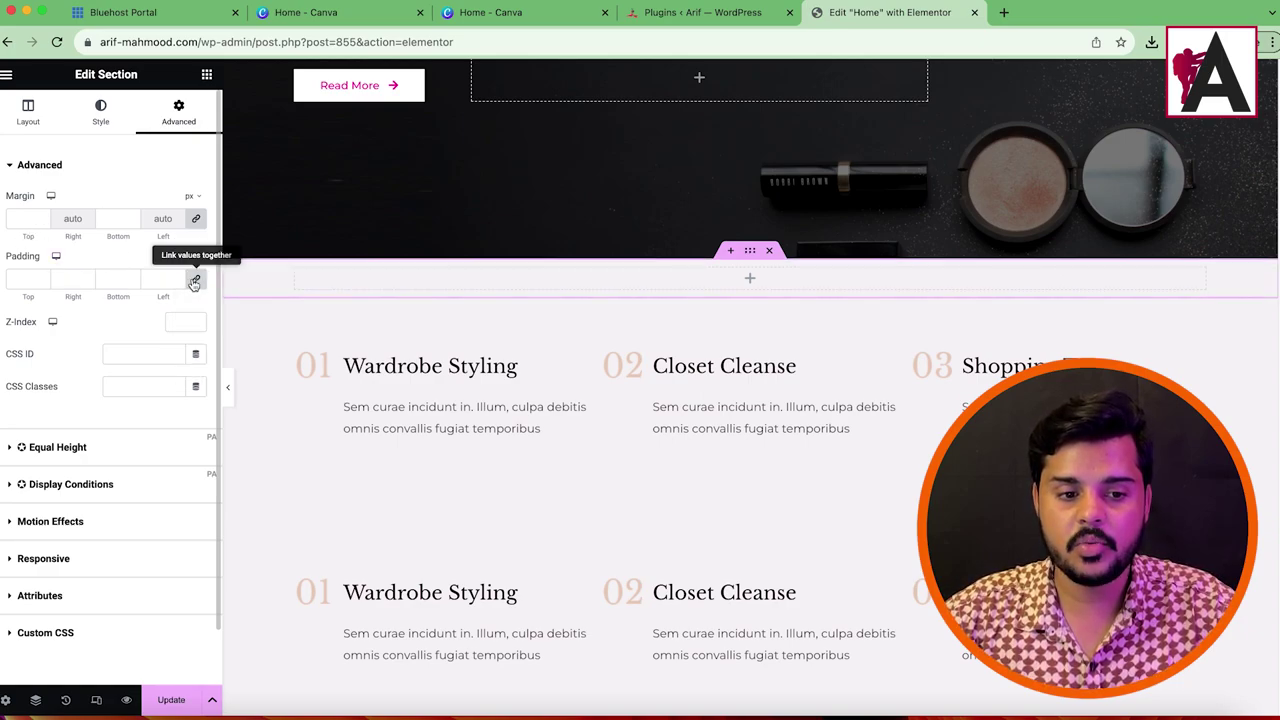
pyautogui.click(41, 277)
pyautogui.click(43, 277)
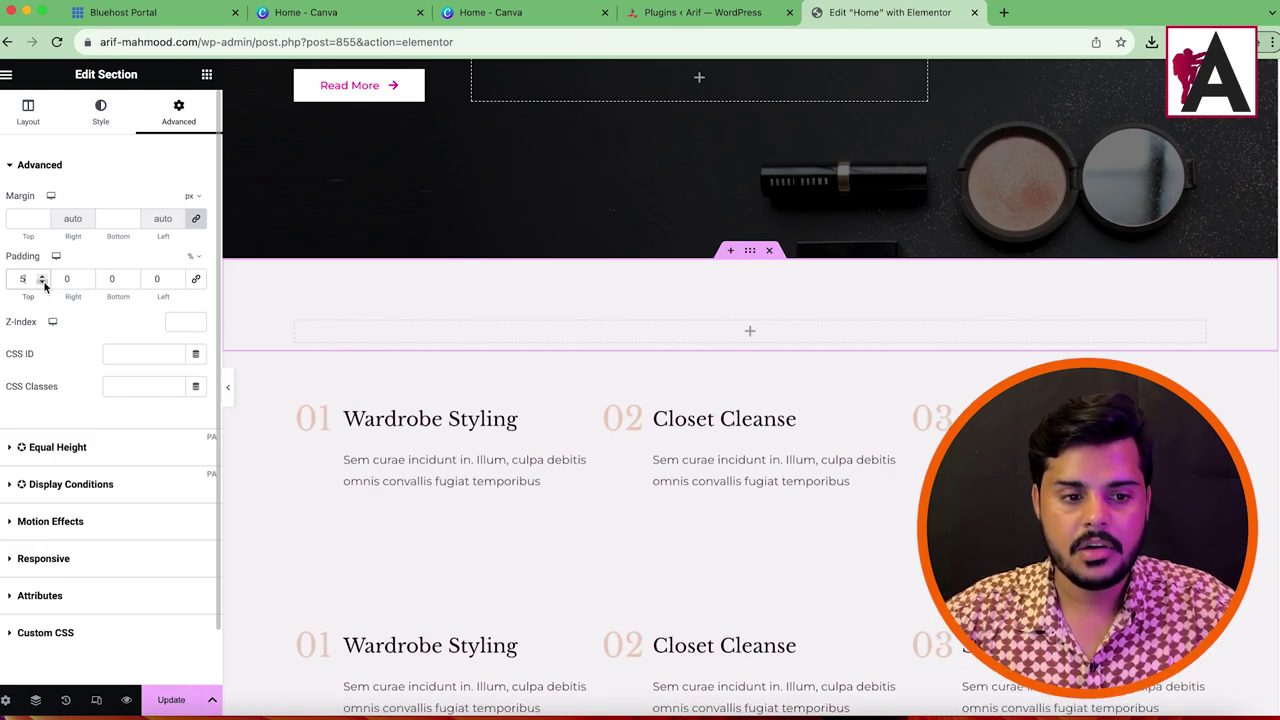
pyautogui.click(43, 283)
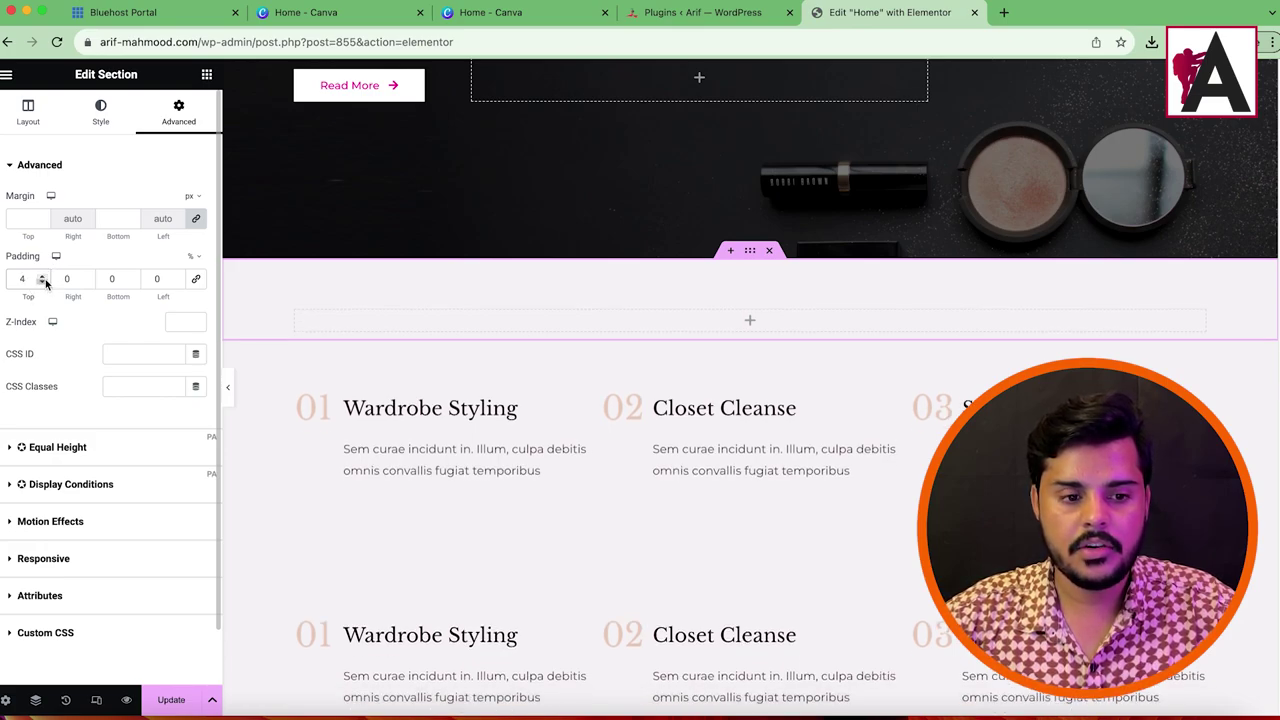
pyautogui.click(44, 280)
pyautogui.click(131, 278)
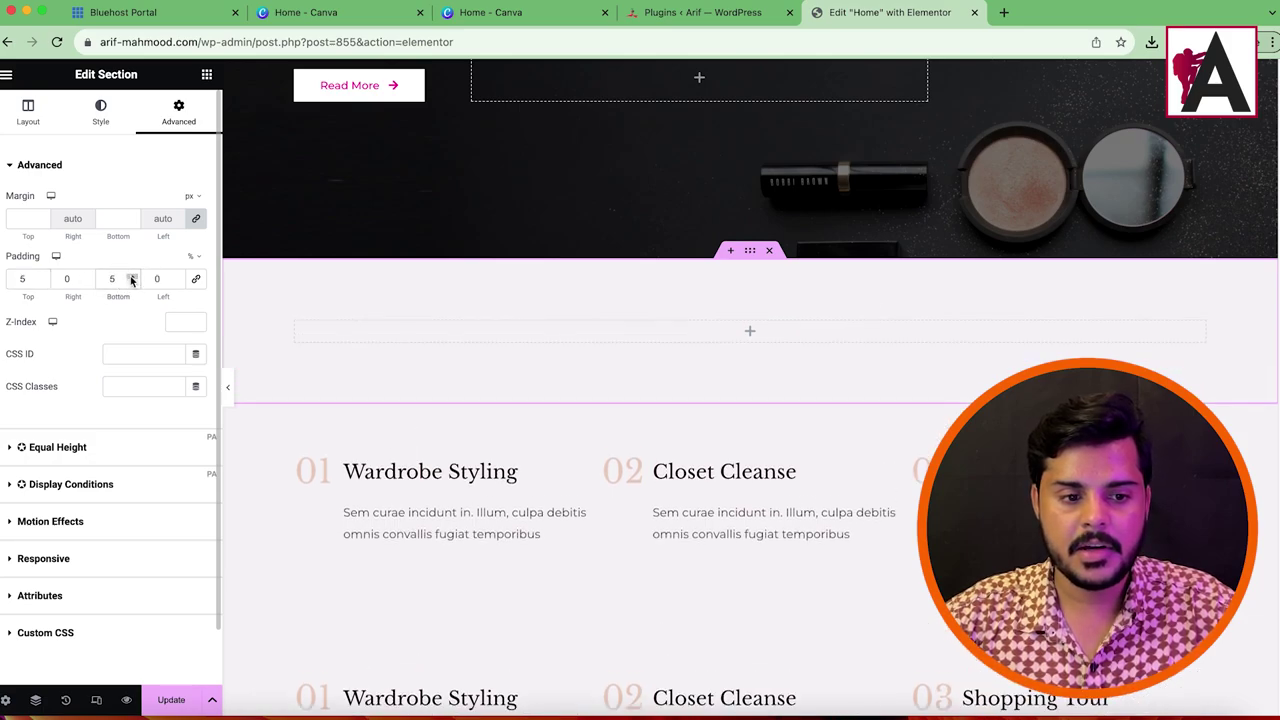
# Step: Drop a Heading widget into the empty section, enter 'Latest Blogs' and centre it
pyautogui.click(206, 74)
pyautogui.moveTo(134, 347); pyautogui.dragTo(766, 346)
pyautogui.moveTo(160, 314); pyautogui.dragTo(805, 328)
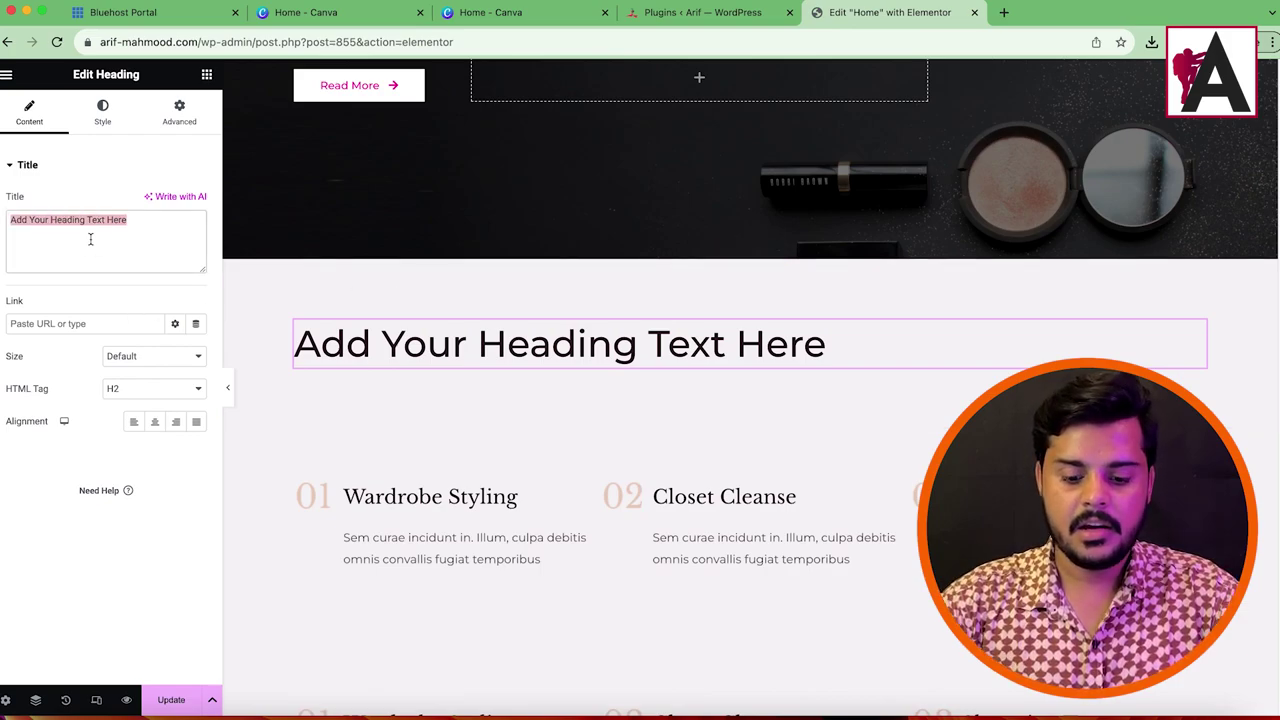
pyautogui.write('Latest Blogs')
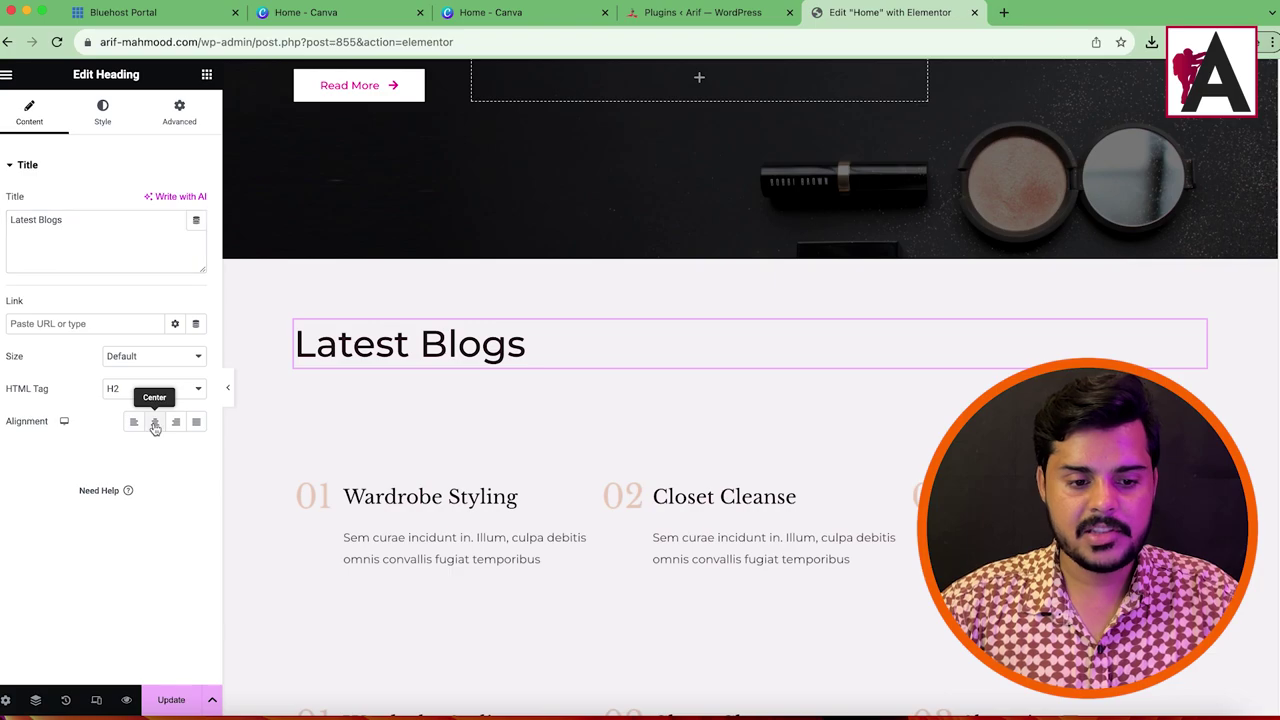
pyautogui.click(155, 425)
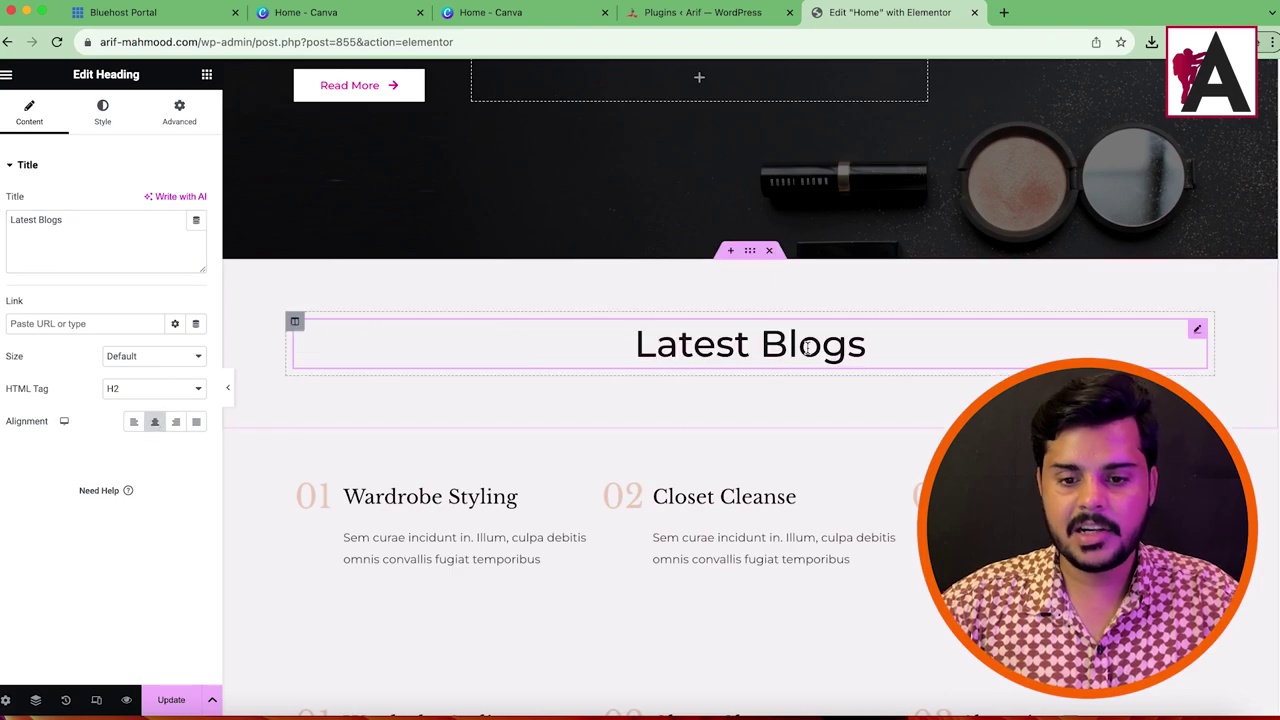
pyautogui.click(206, 75)
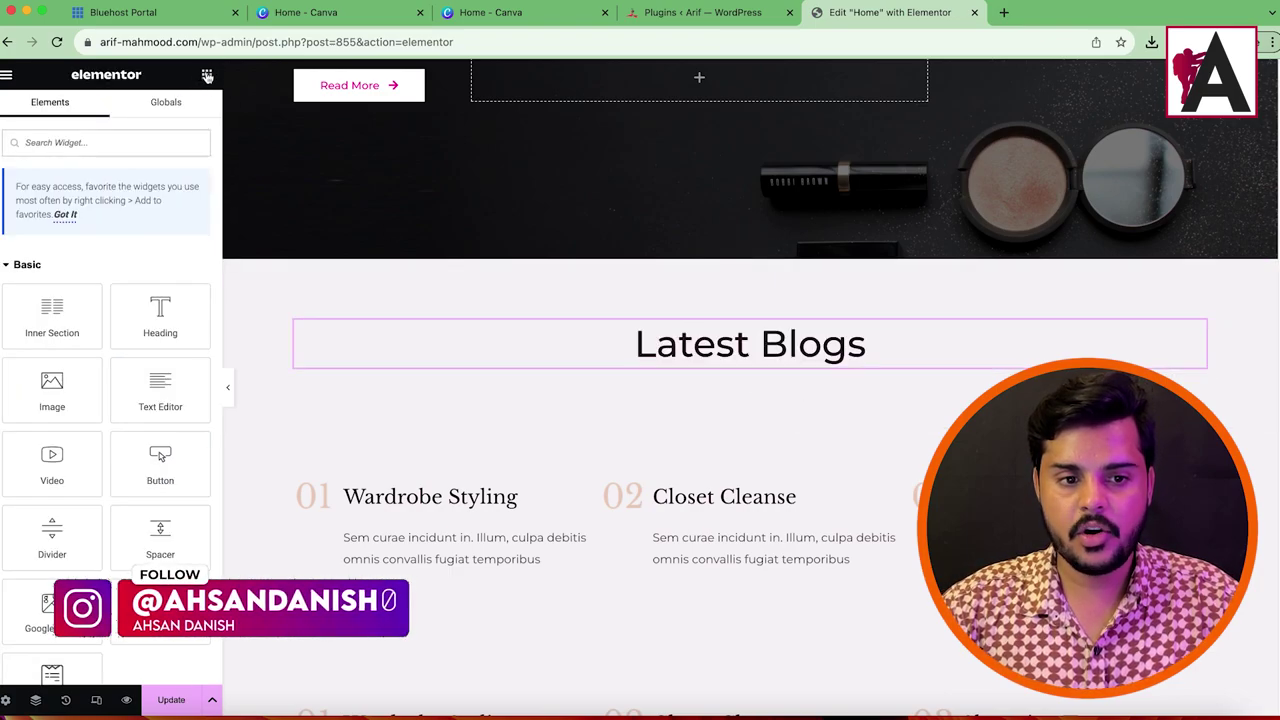
# Step: Search for the Blog widget, place it under the Latest Blogs heading, and update the page
pyautogui.scroll(-5, 110, 421)
pyautogui.scroll(5, 172, 468)
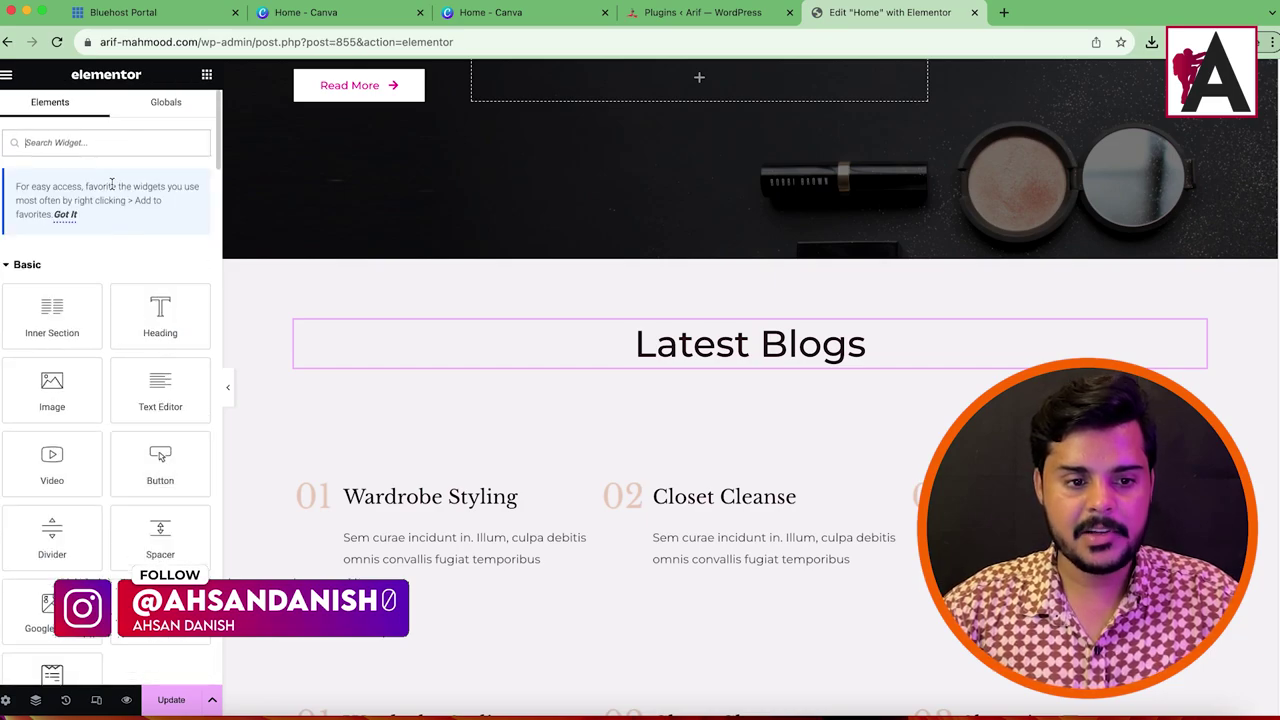
pyautogui.write('blog')
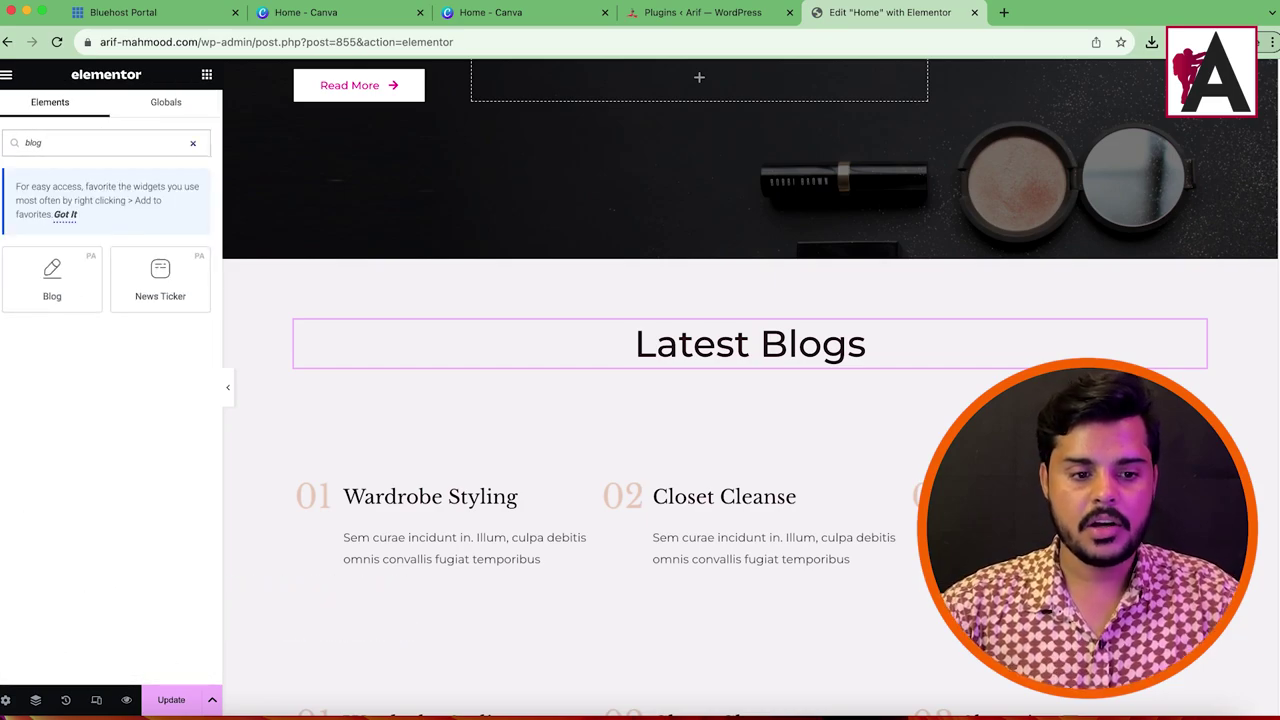
pyautogui.moveTo(19, 303); pyautogui.dragTo(780, 372)
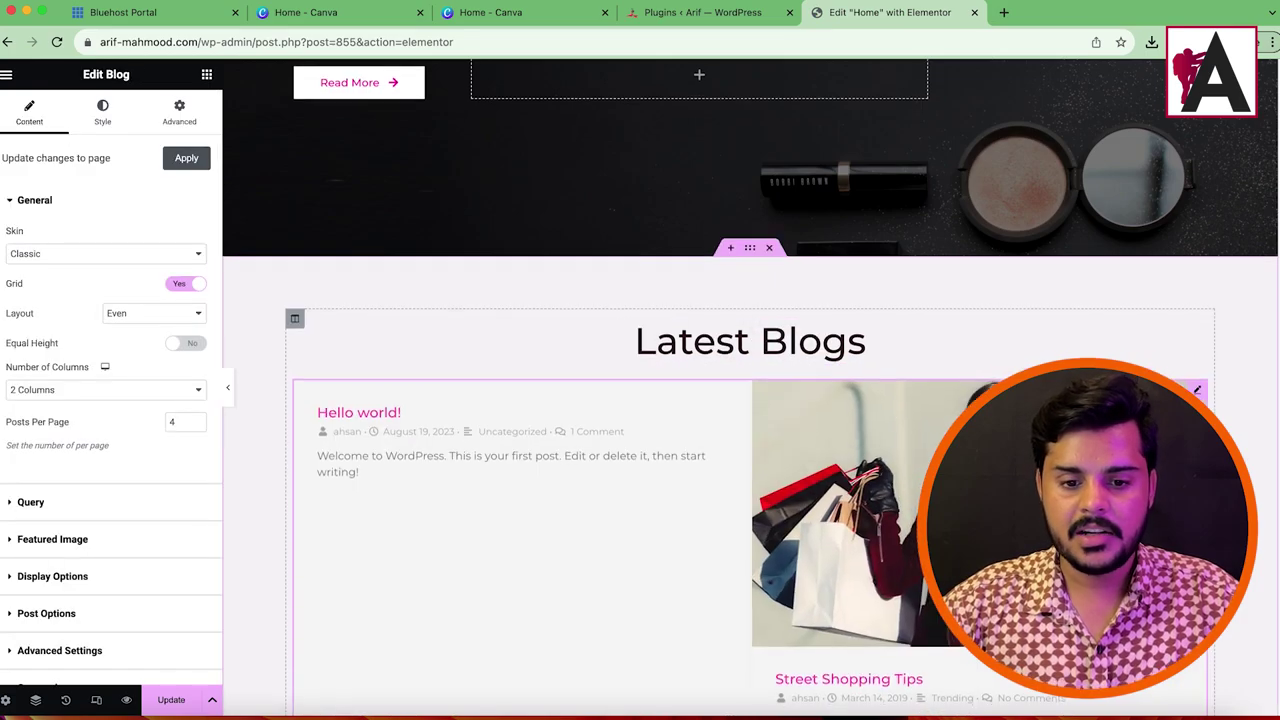
pyautogui.scroll(-2, 823, 233)
pyautogui.scroll(-5, 823, 233)
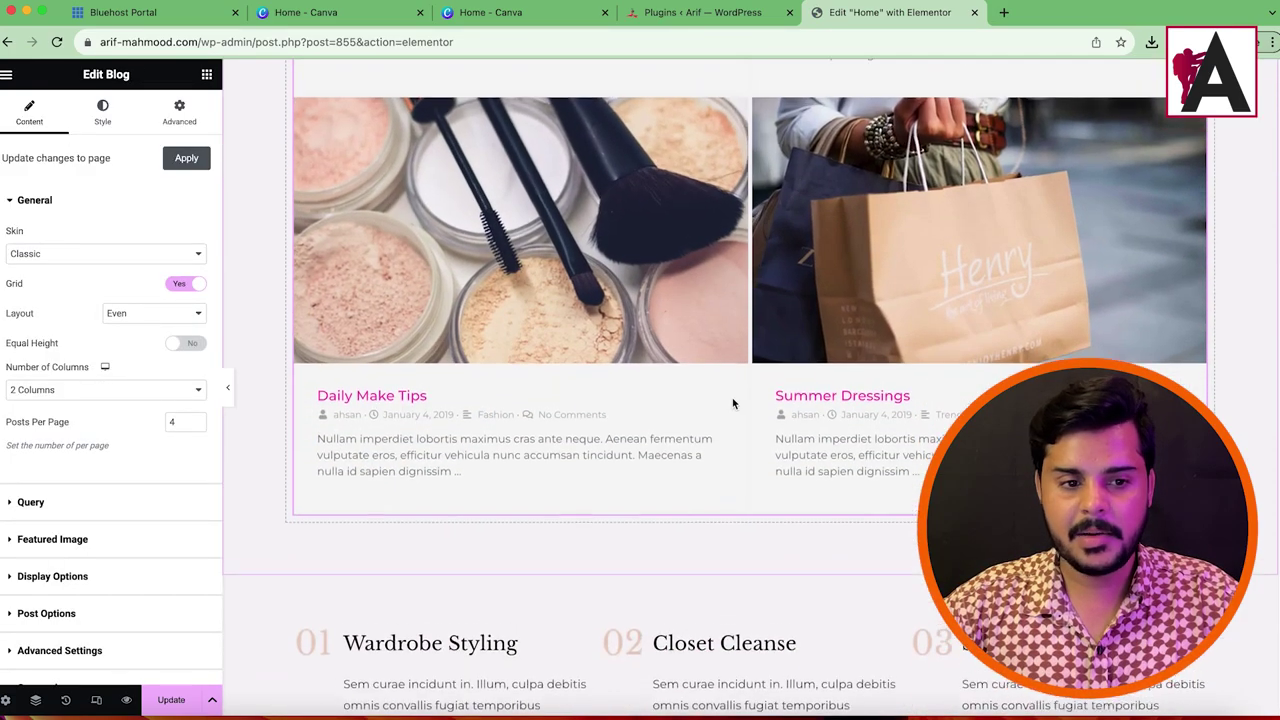
pyautogui.scroll(5, 720, 390)
pyautogui.scroll(2, 710, 380)
pyautogui.click(171, 699)
# Step: Trash the Hello world post from the Posts list, then reload the home page editor
pyautogui.click(663, 13)
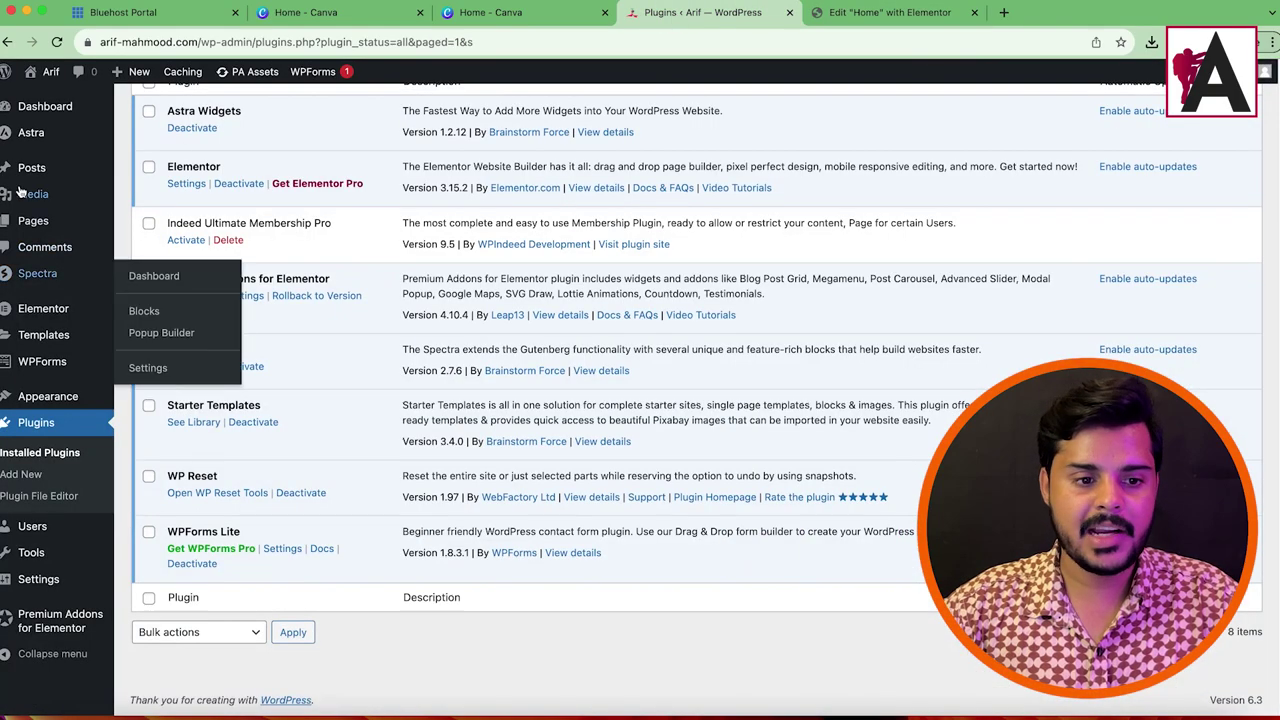
pyautogui.scroll(2, 40, 205)
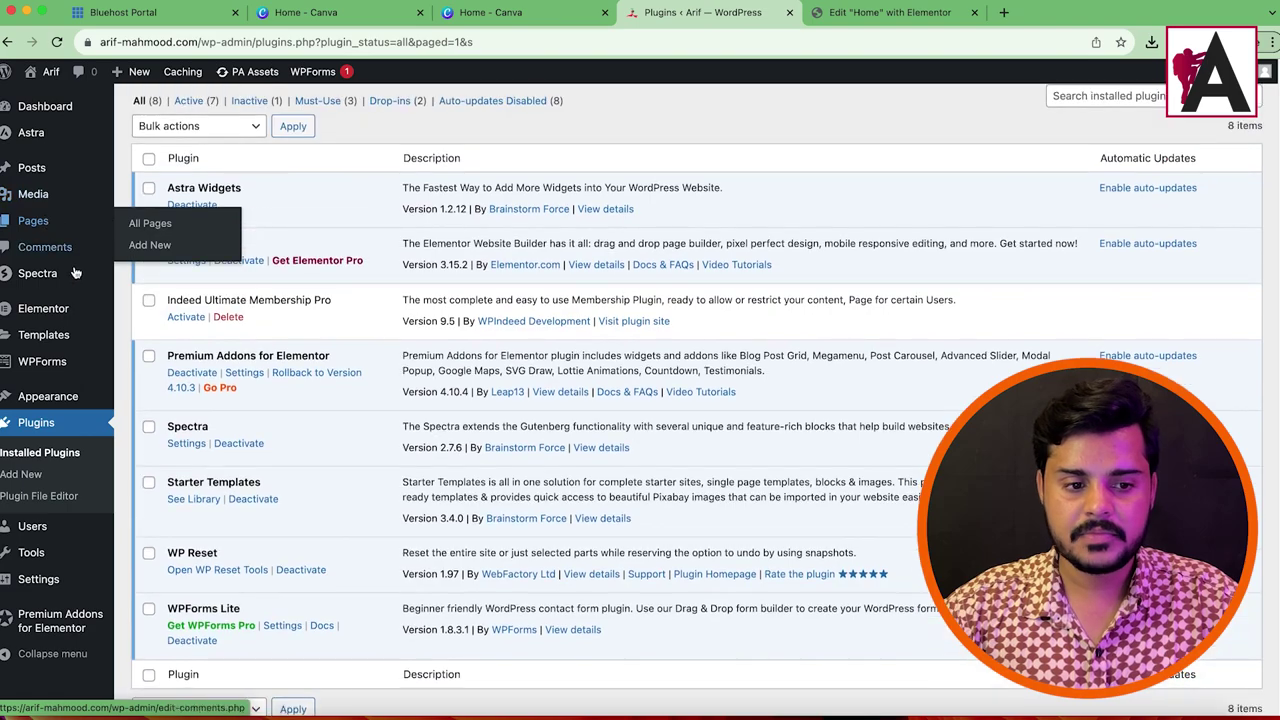
pyautogui.click(52, 173)
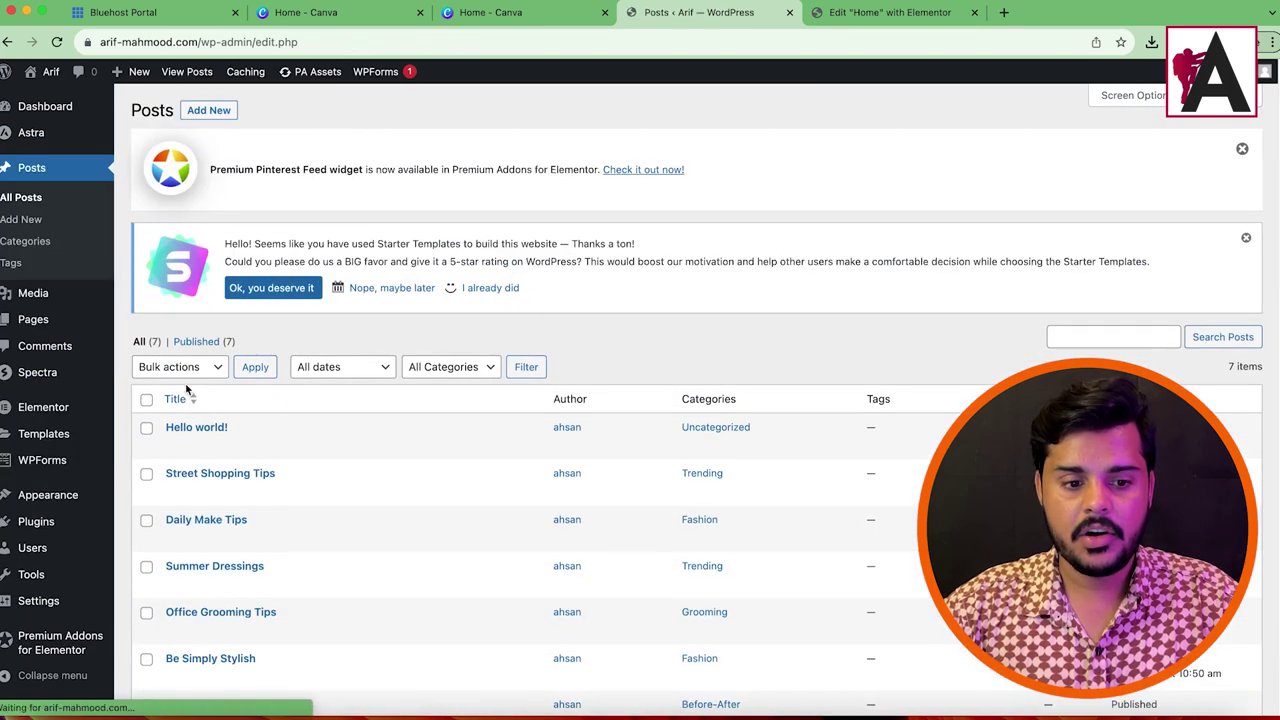
pyautogui.click(260, 445)
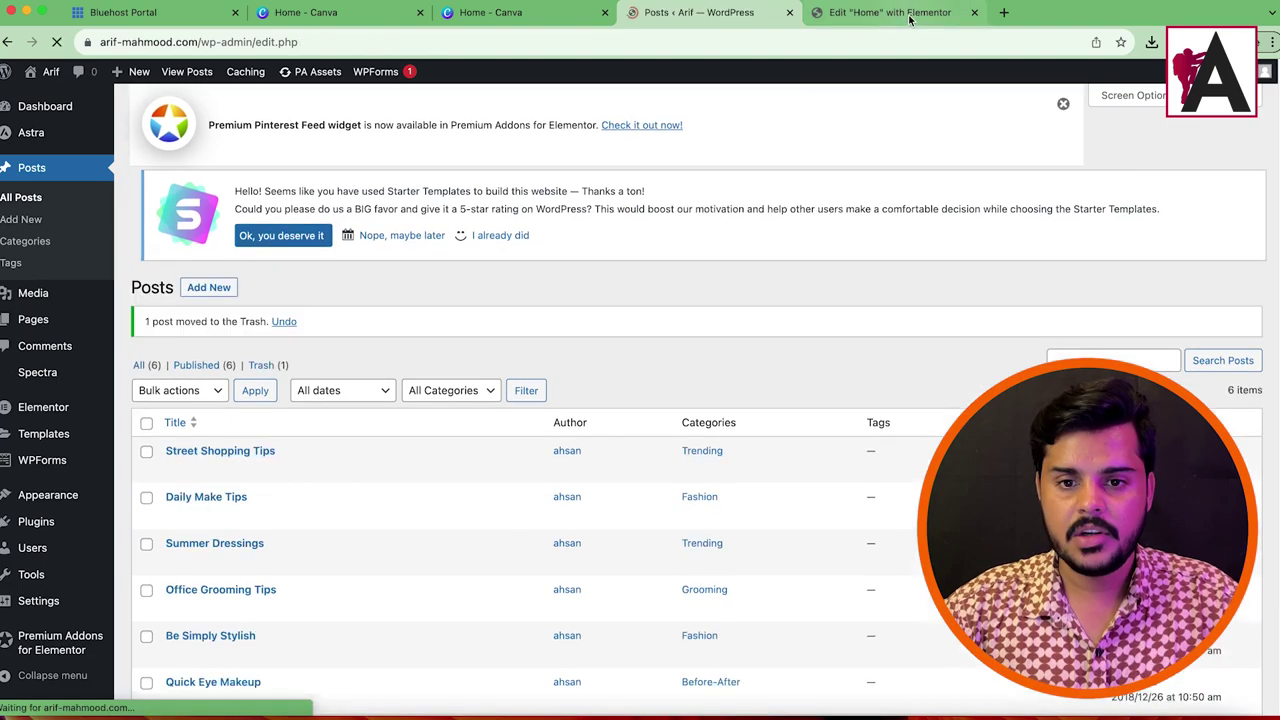
pyautogui.click(910, 14)
pyautogui.click(57, 42)
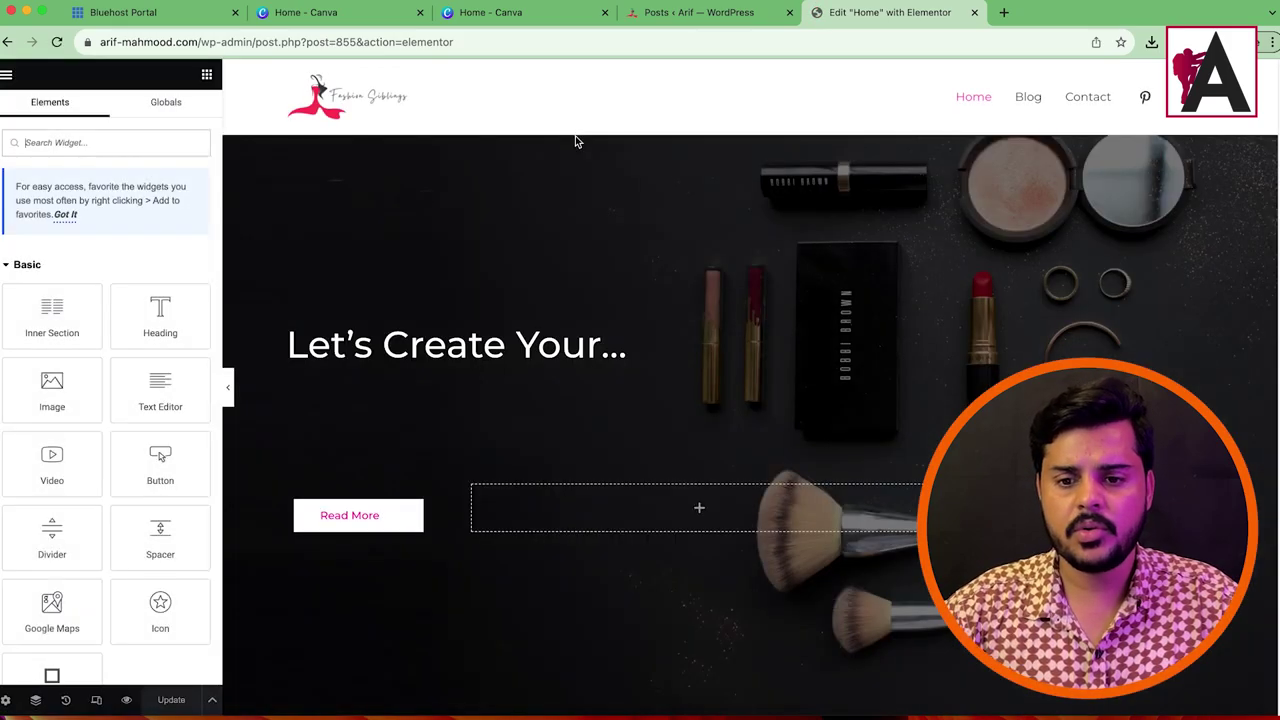
pyautogui.scroll(-4, 780, 322)
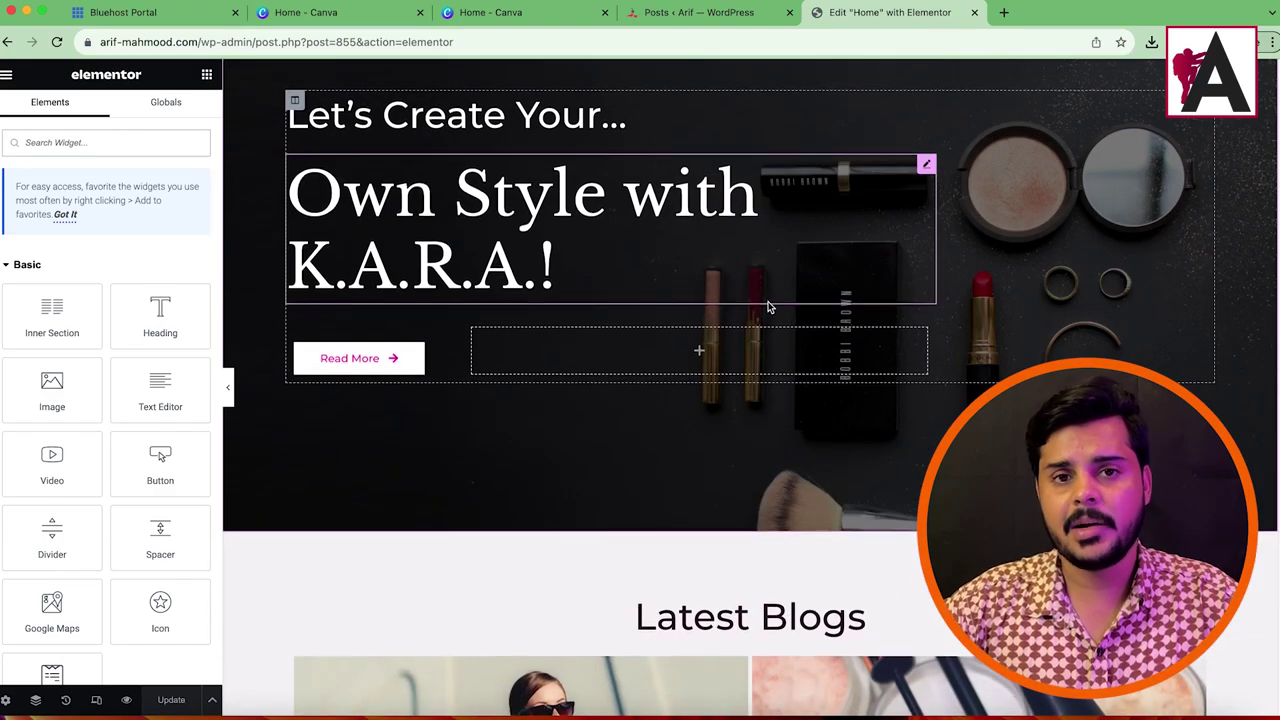
pyautogui.scroll(-10, 768, 307)
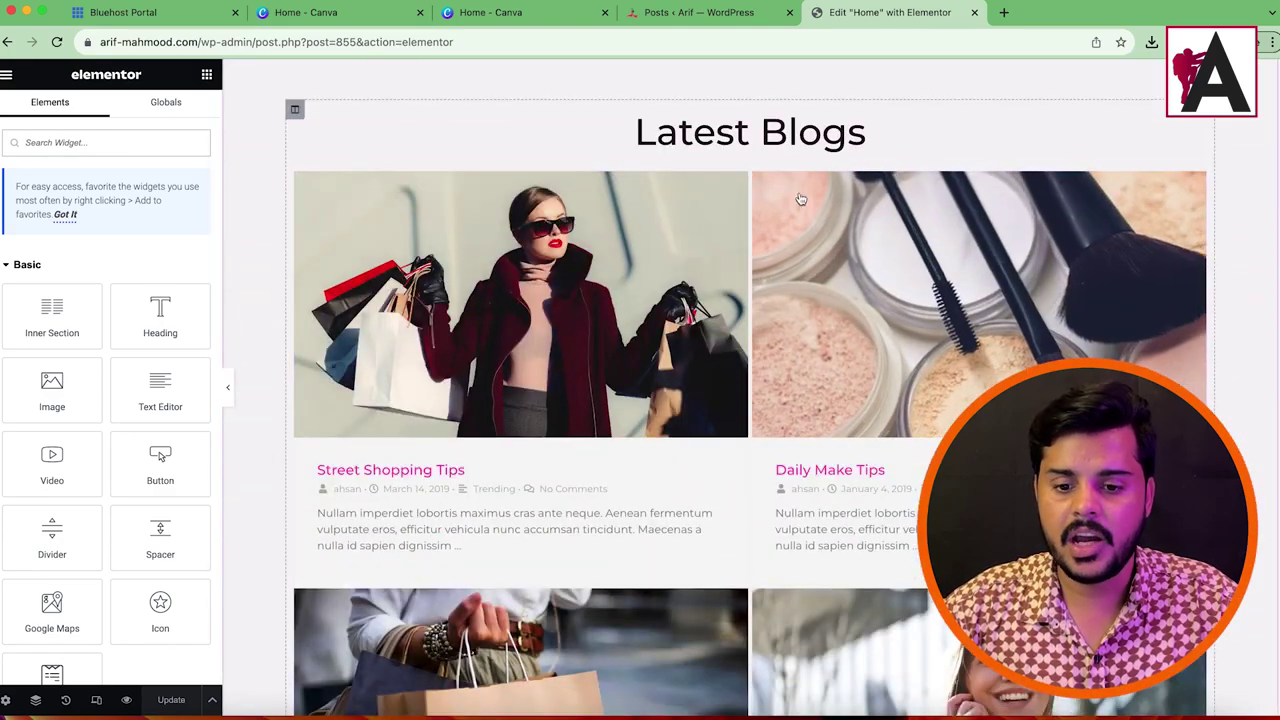
pyautogui.scroll(-3, 751, 266)
pyautogui.scroll(7, 834, 366)
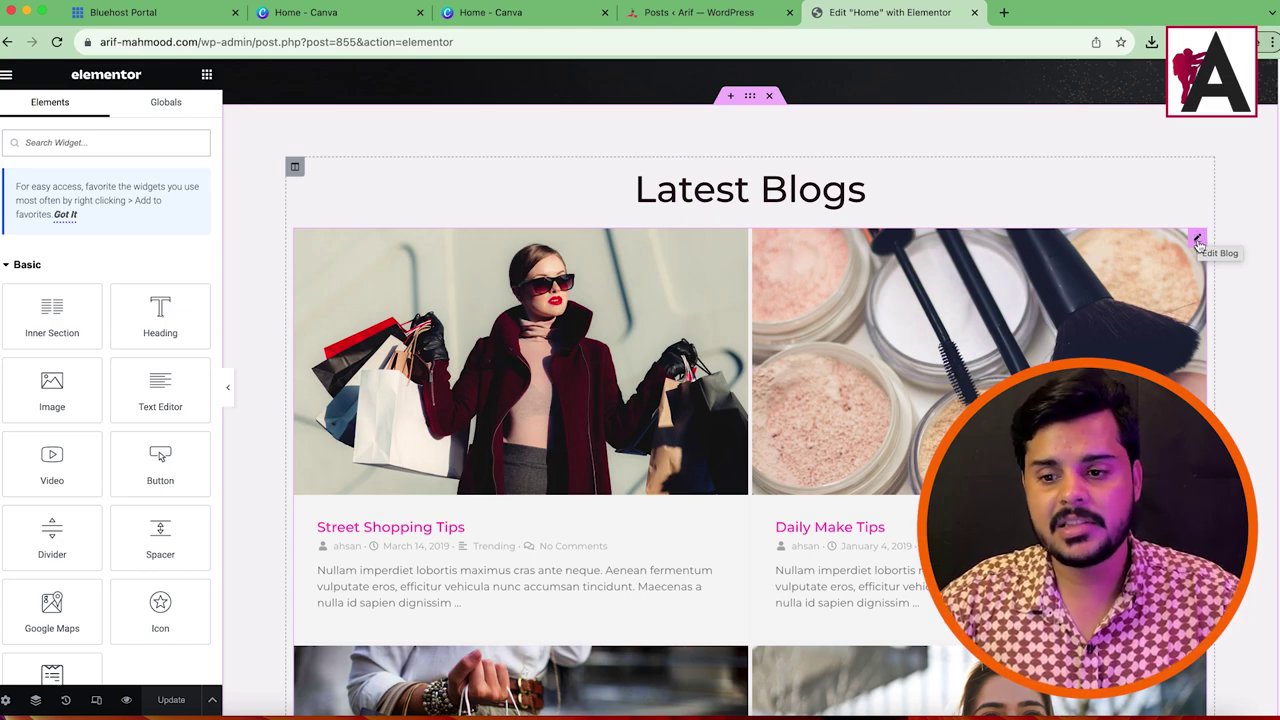
# Step: Open the Blog widget's settings and preview the Modern and Cards skins
pyautogui.click(1197, 239)
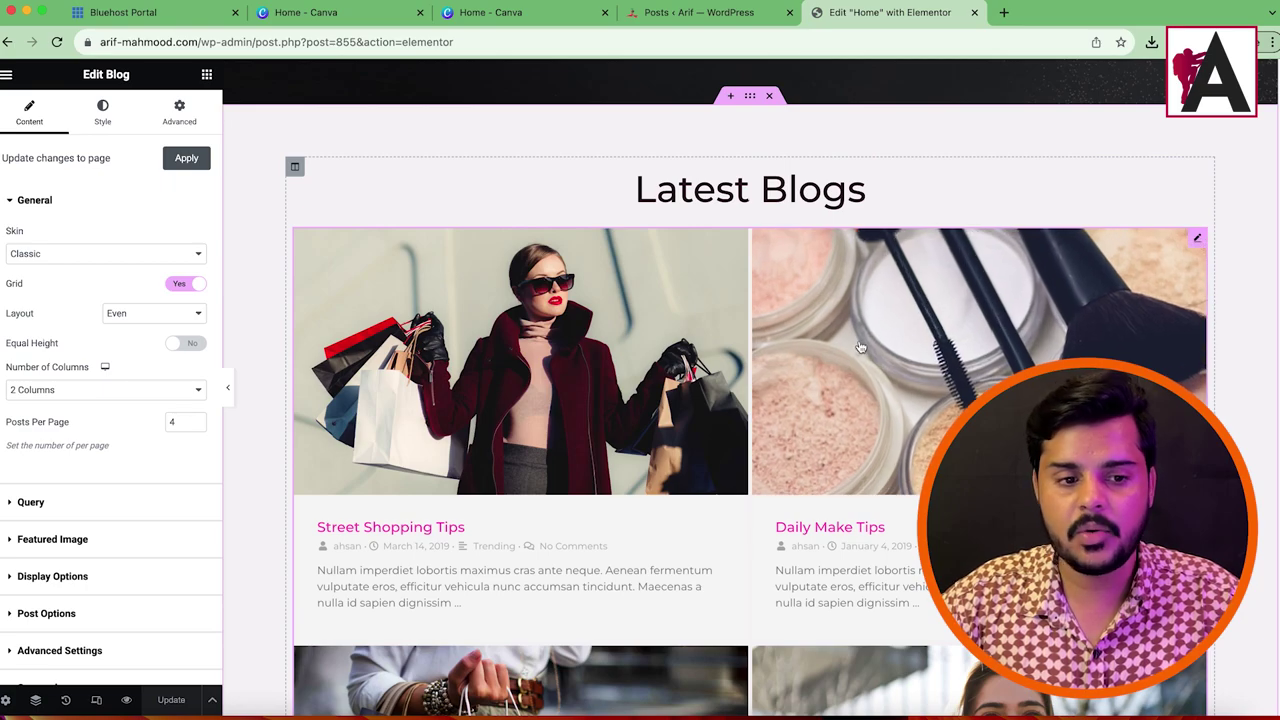
pyautogui.scroll(-3, 47, 448)
pyautogui.scroll(3, 25, 460)
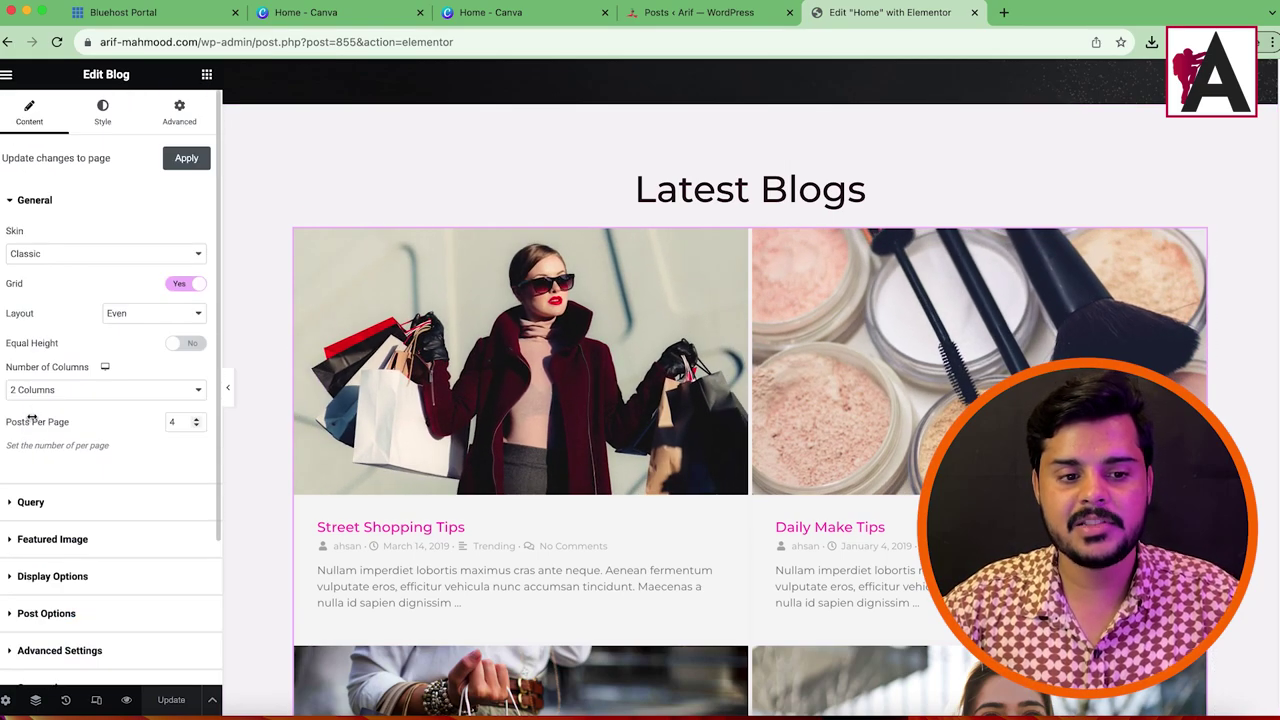
pyautogui.click(101, 256)
pyautogui.click(94, 268)
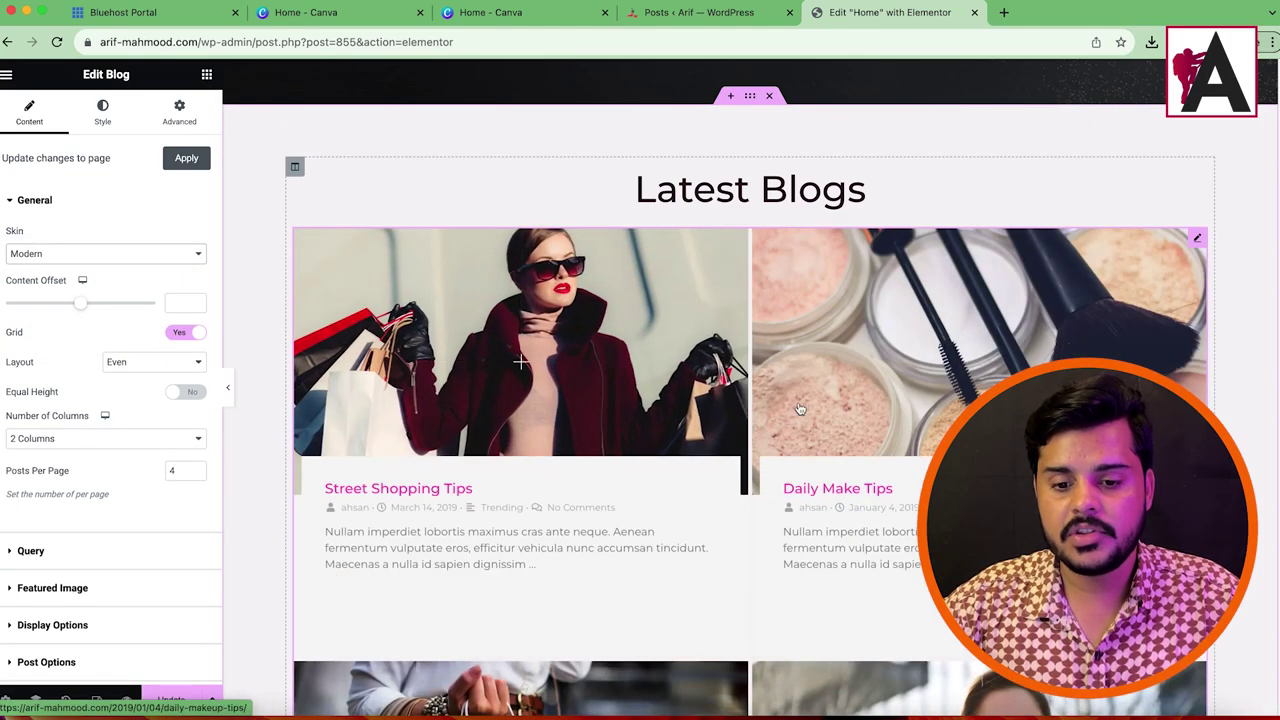
pyautogui.click(94, 256)
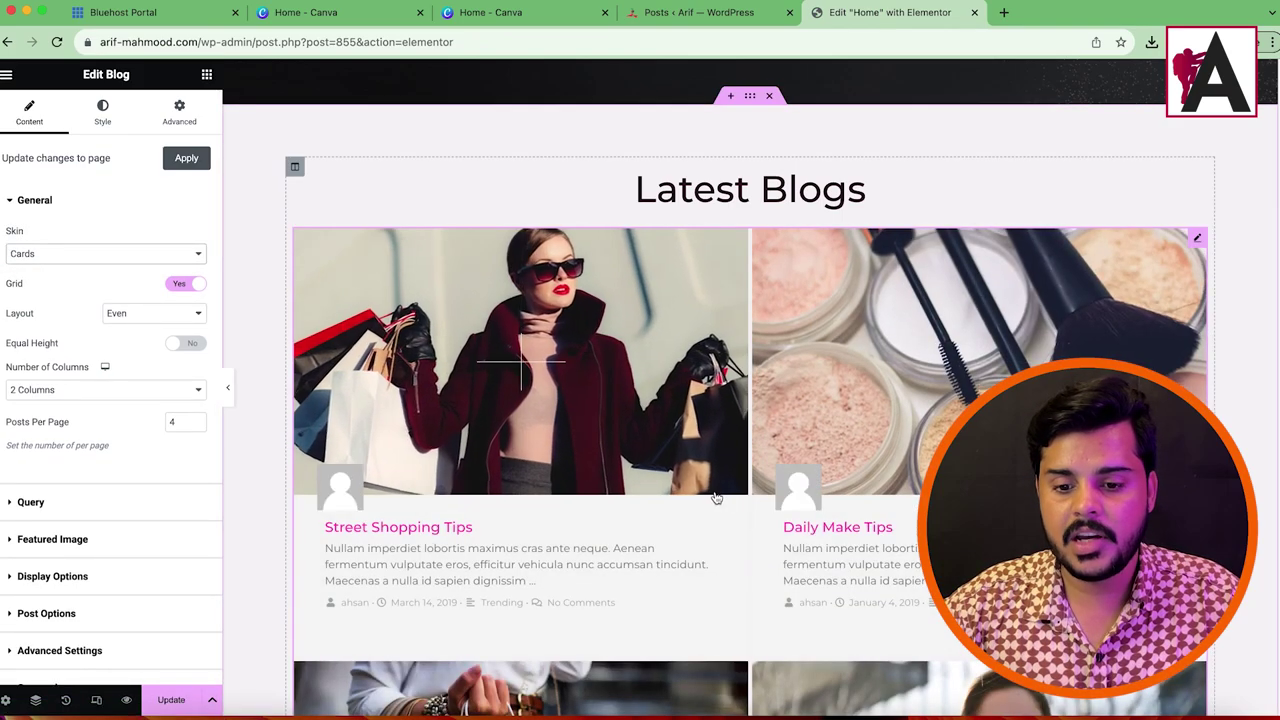
# Step: Preview the On Side and Banner skins, then settle on the Classic skin
pyautogui.scroll(-3, 807, 252)
pyautogui.scroll(4, 807, 252)
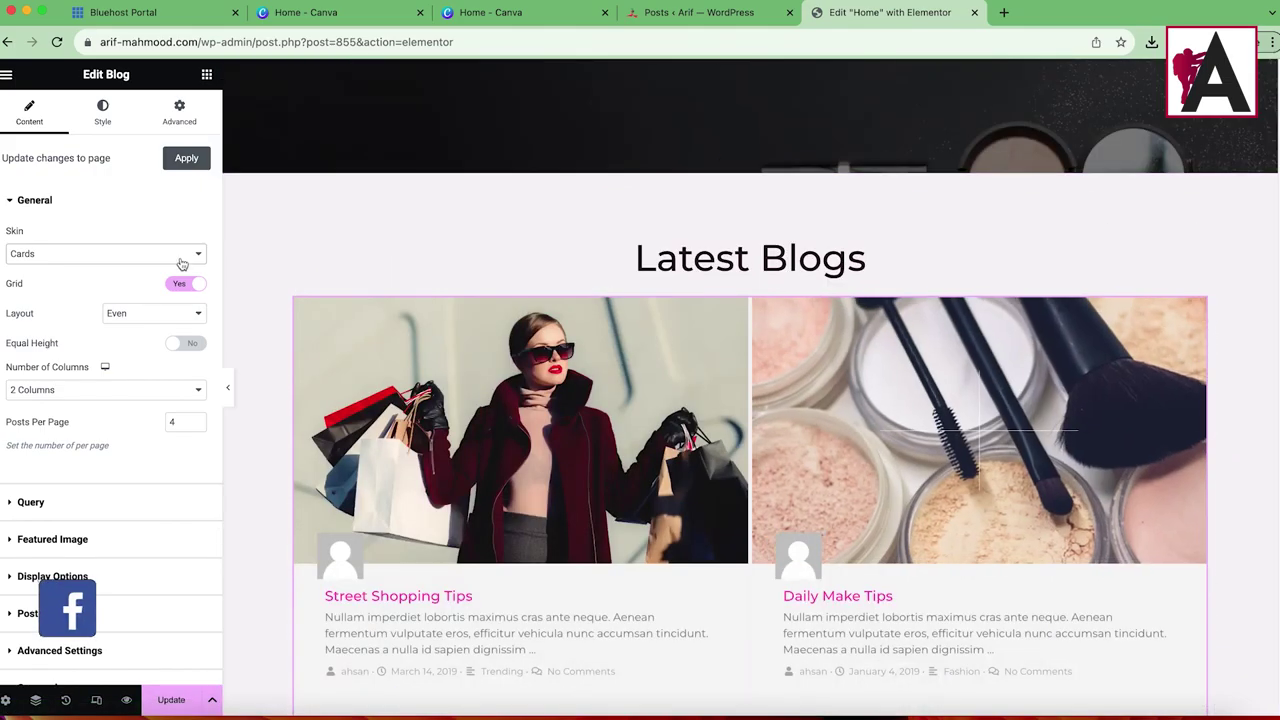
pyautogui.click(110, 254)
pyautogui.click(98, 272)
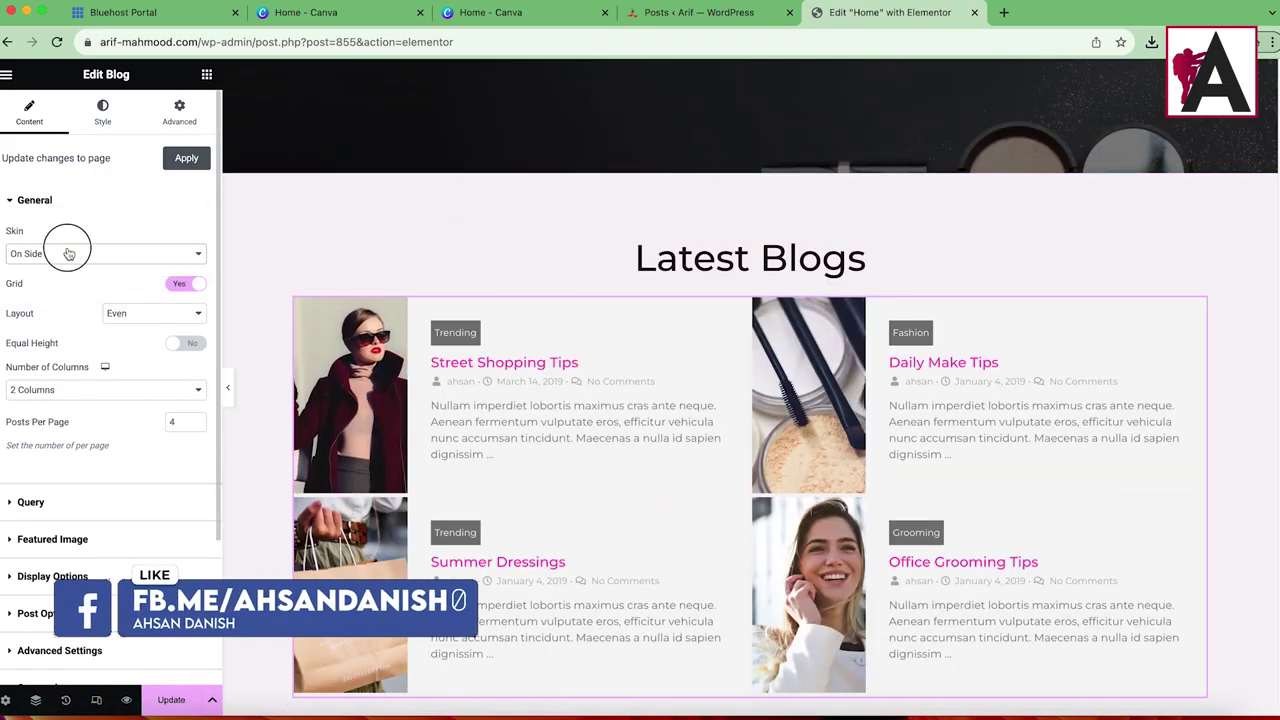
pyautogui.click(66, 253)
pyautogui.click(74, 271)
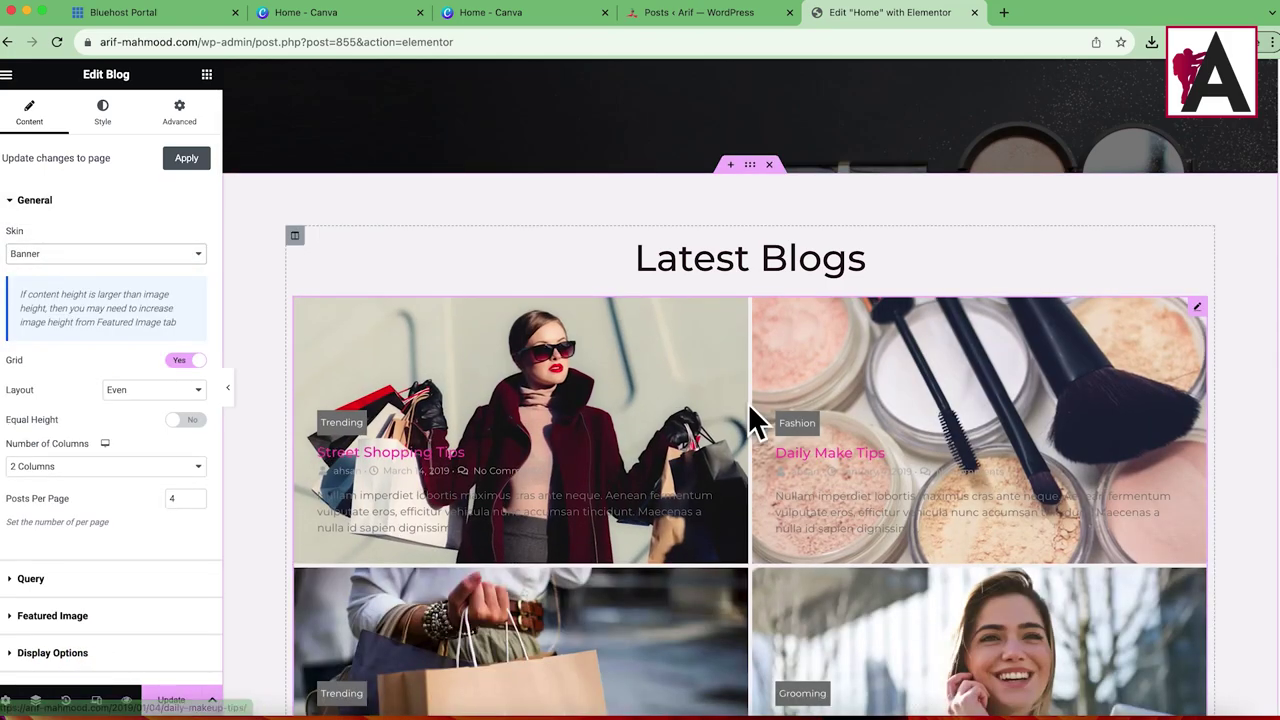
pyautogui.click(60, 253)
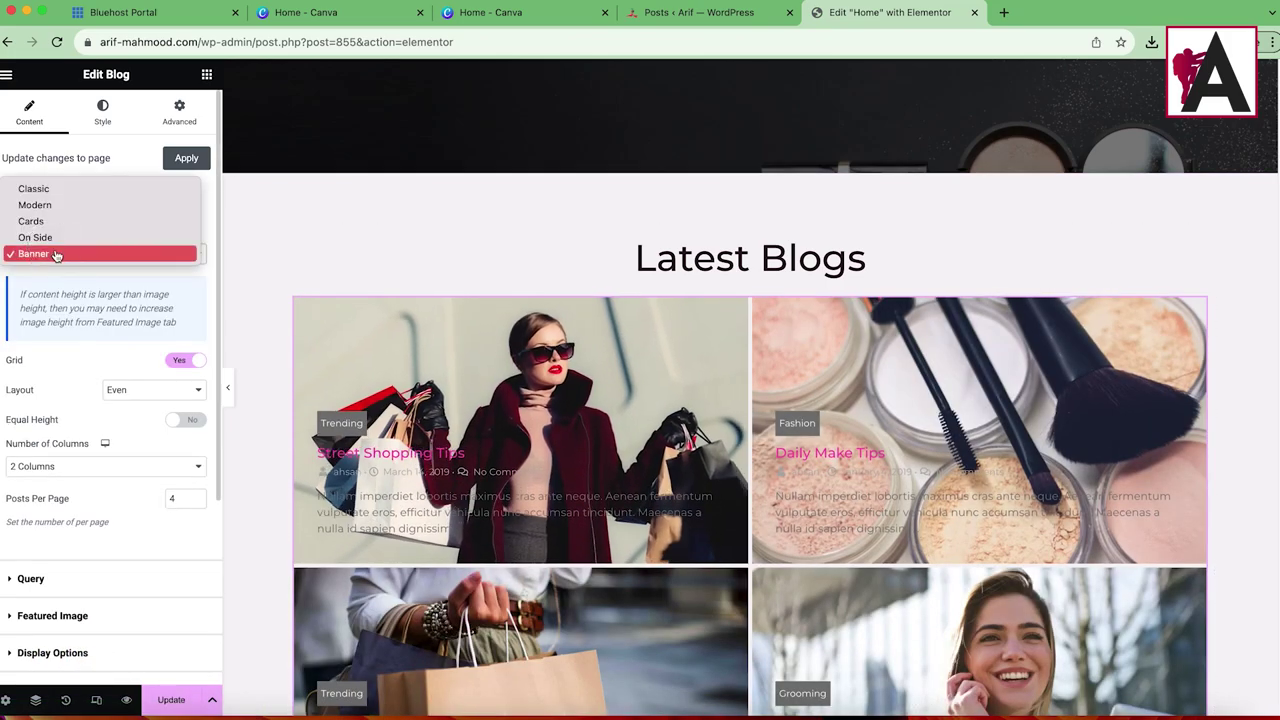
pyautogui.click(60, 192)
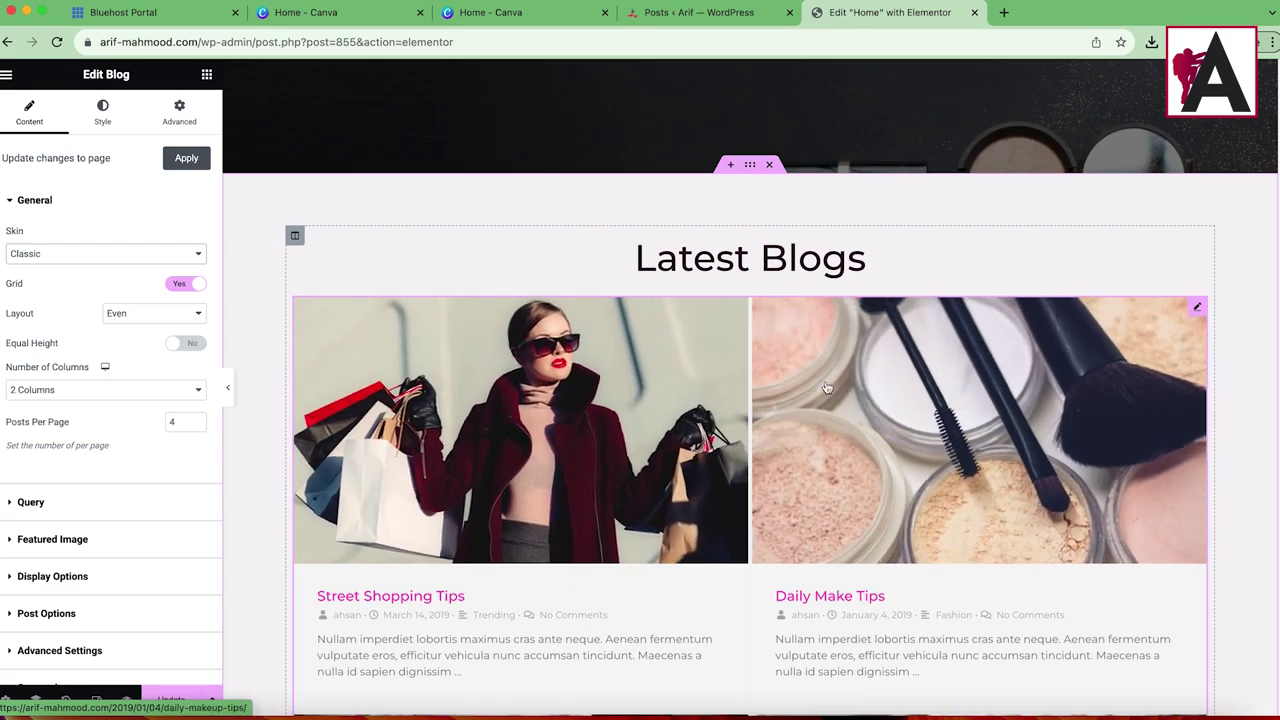
# Step: Show the blog posts in three columns and turn Equal Height on
pyautogui.click(88, 392)
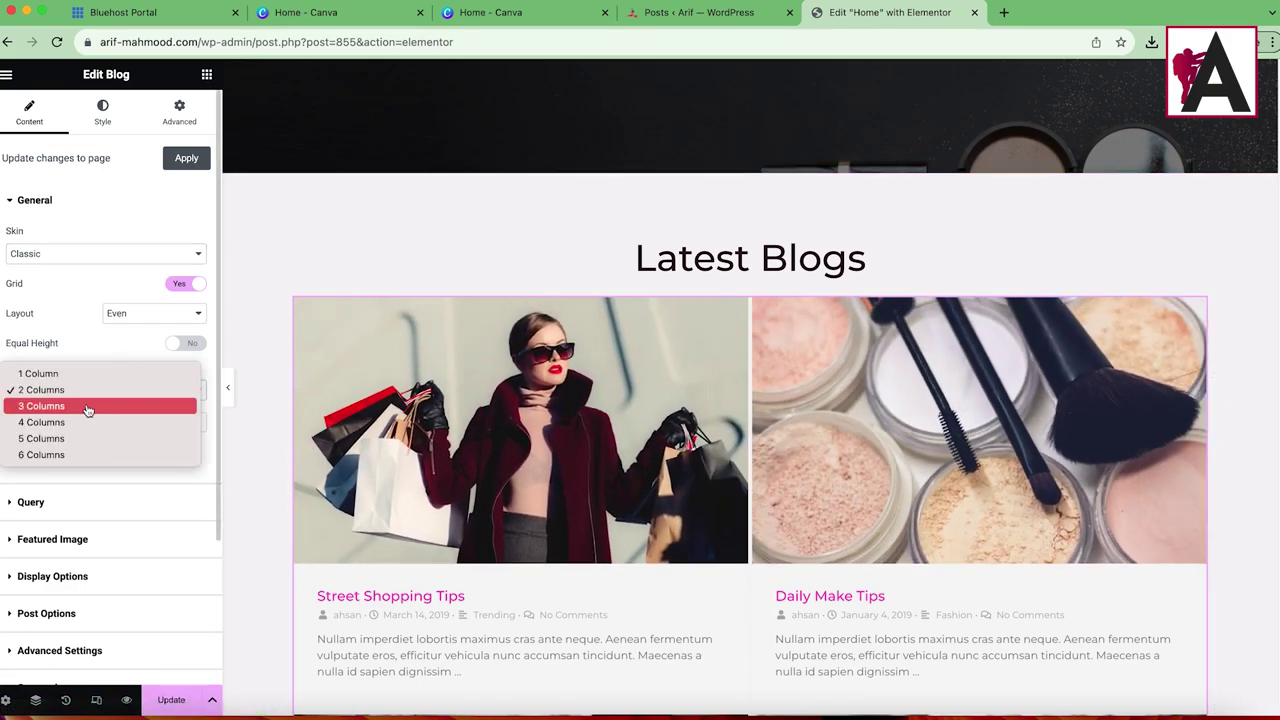
pyautogui.click(88, 406)
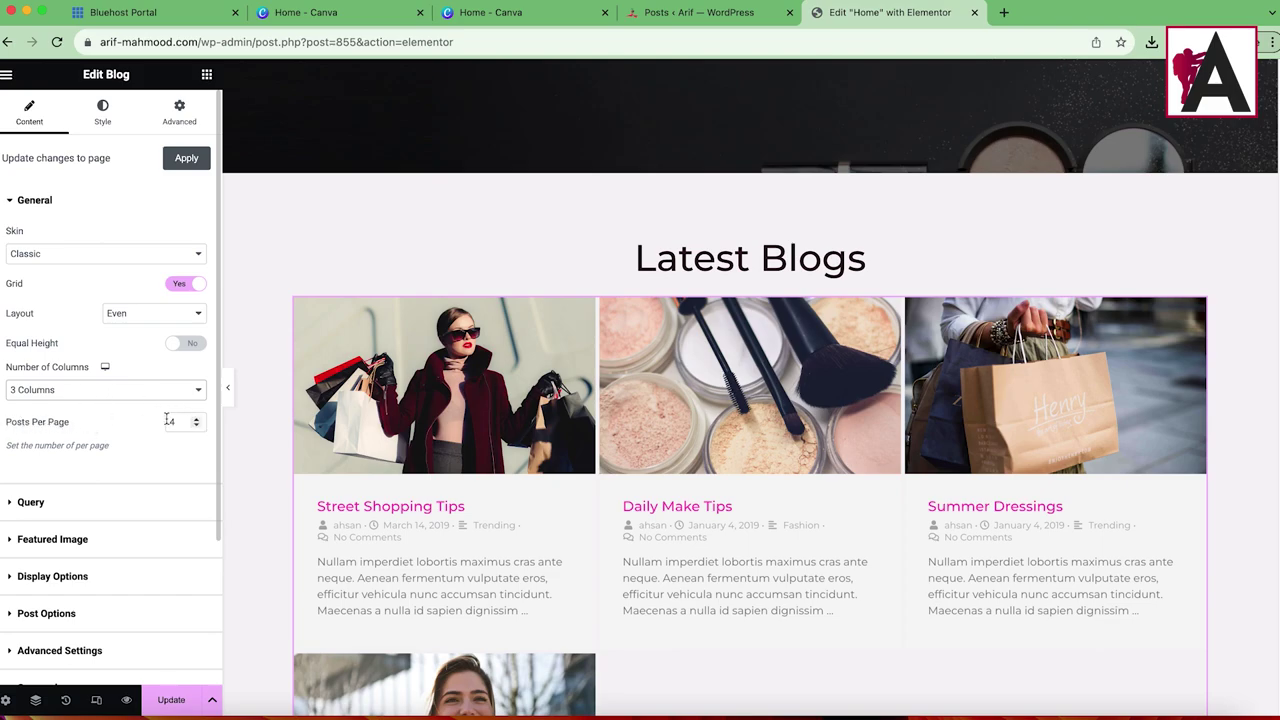
pyautogui.scroll(-5, 571, 366)
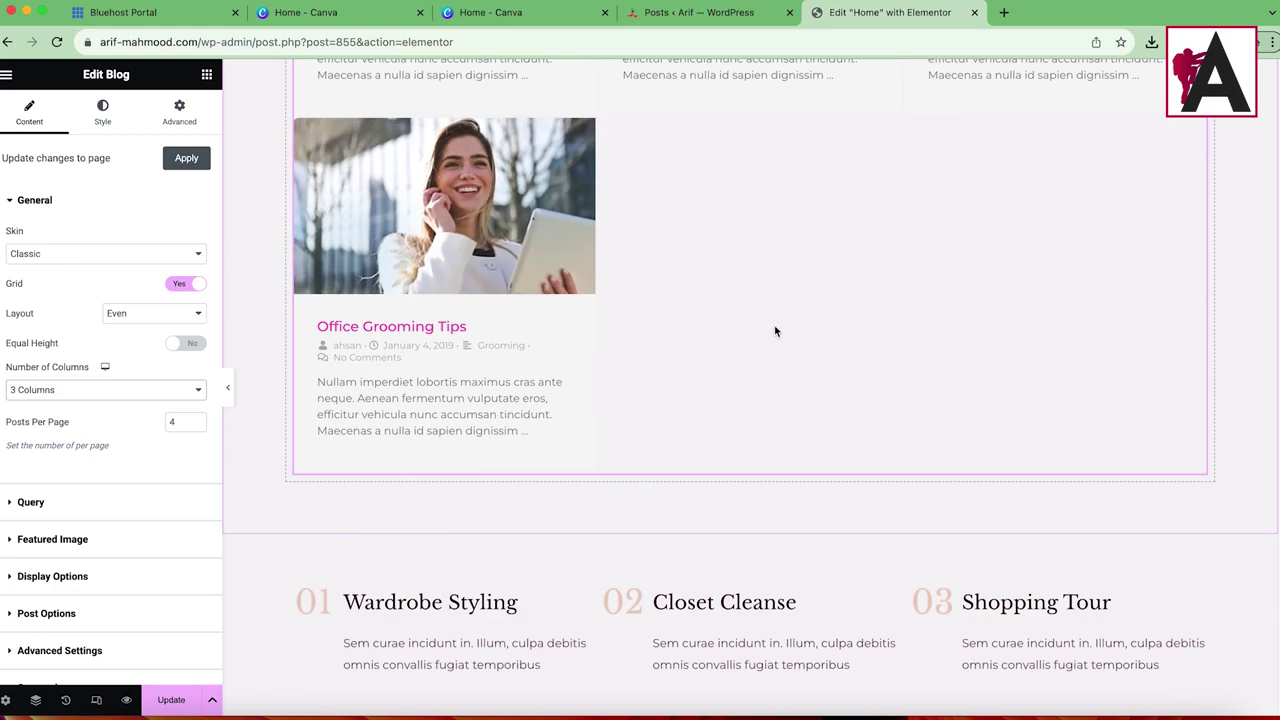
pyautogui.scroll(1, 767, 331)
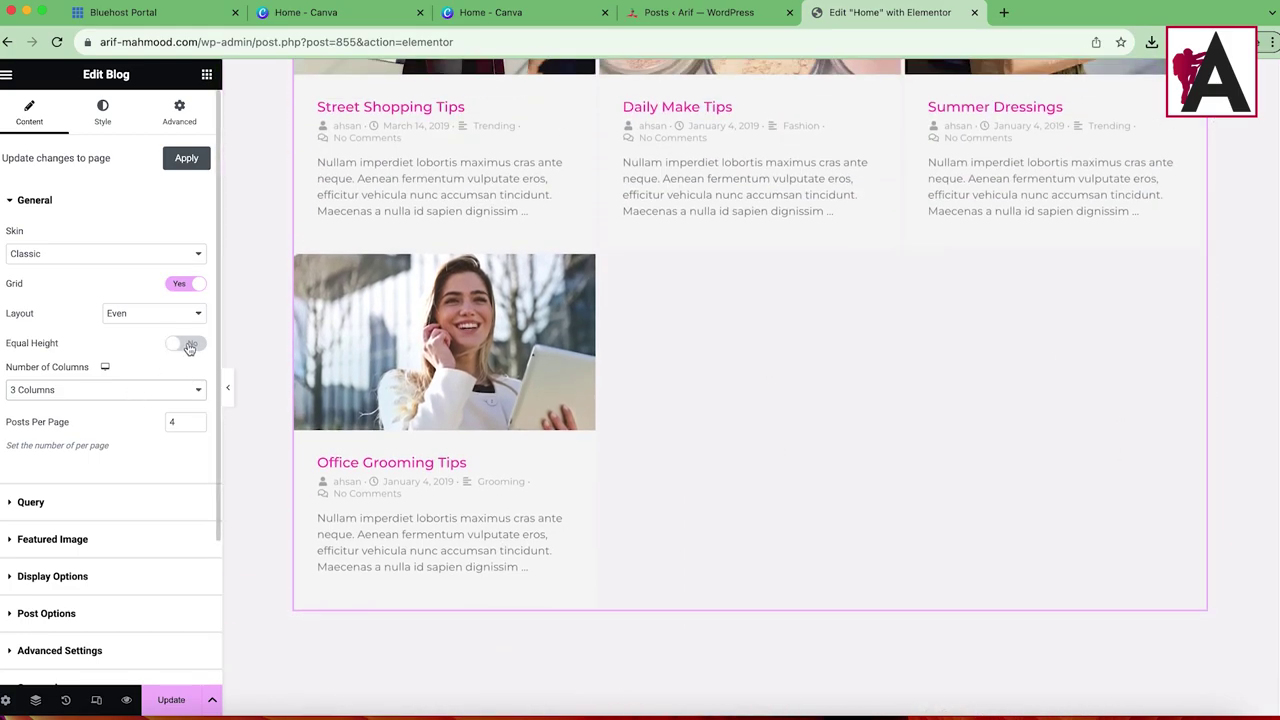
pyautogui.click(188, 345)
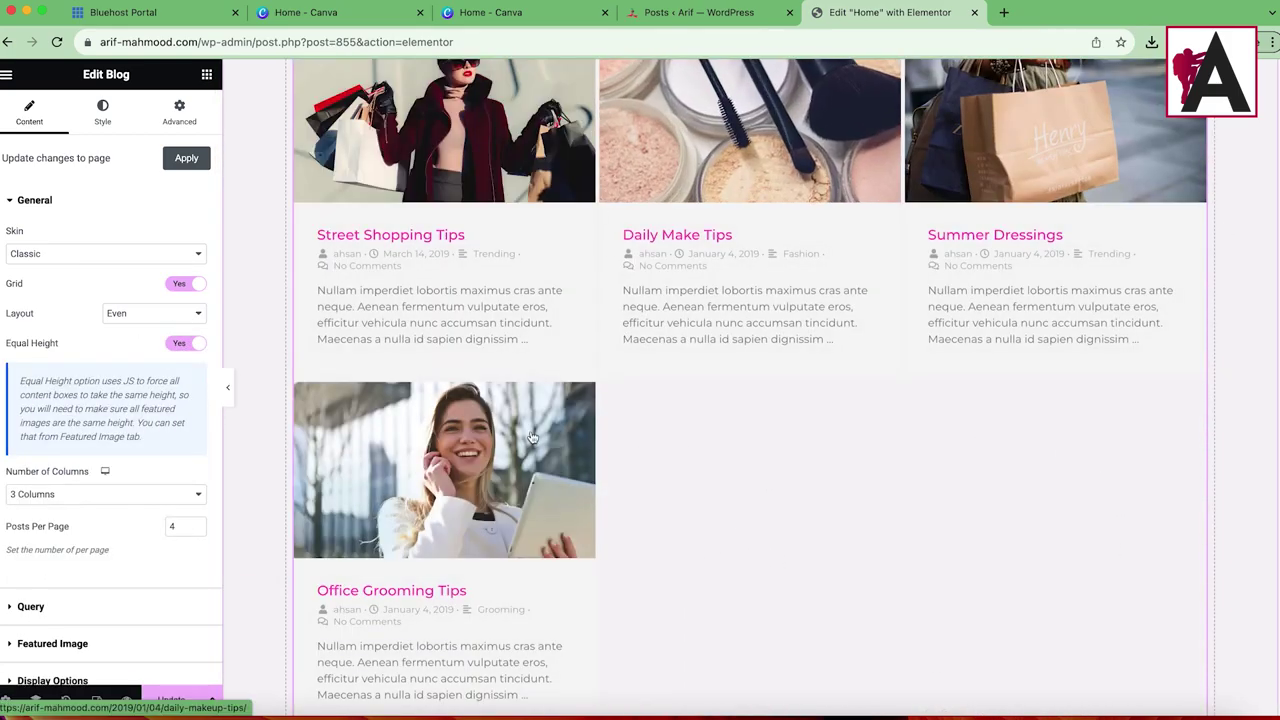
pyautogui.scroll(-3, 532, 437)
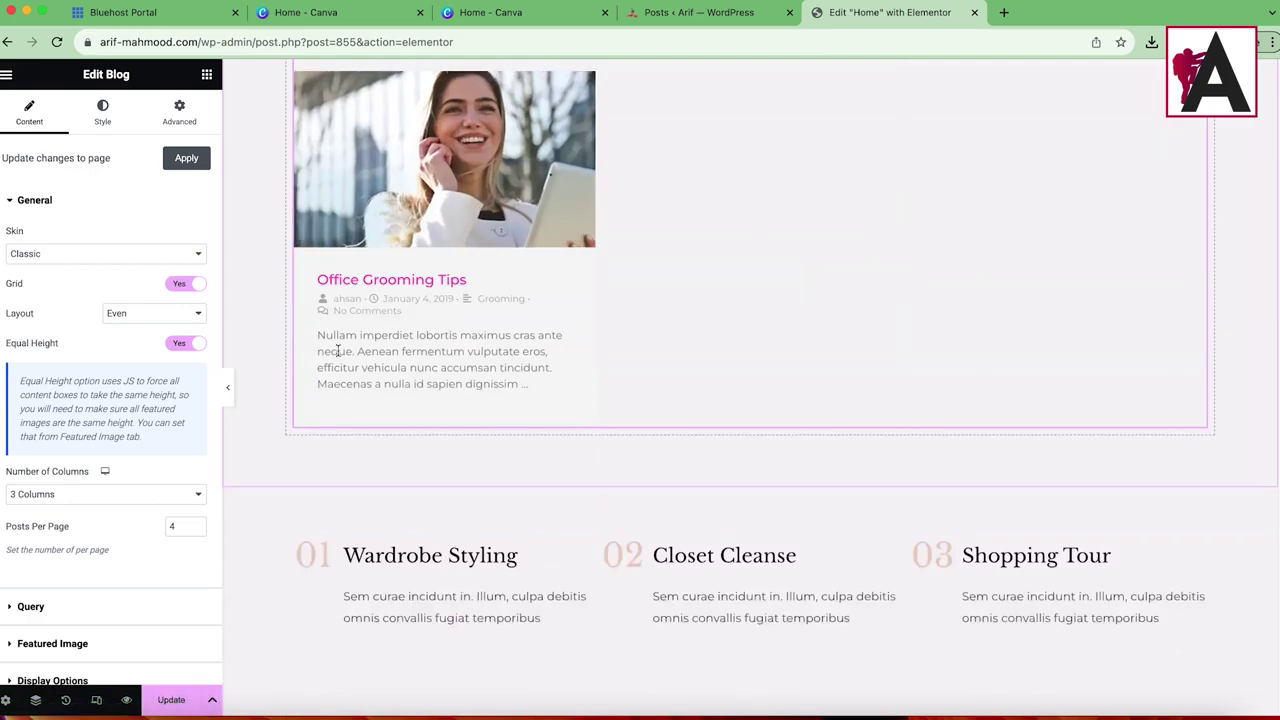
pyautogui.scroll(-2, 169, 397)
pyautogui.scroll(4, 1200, 180)
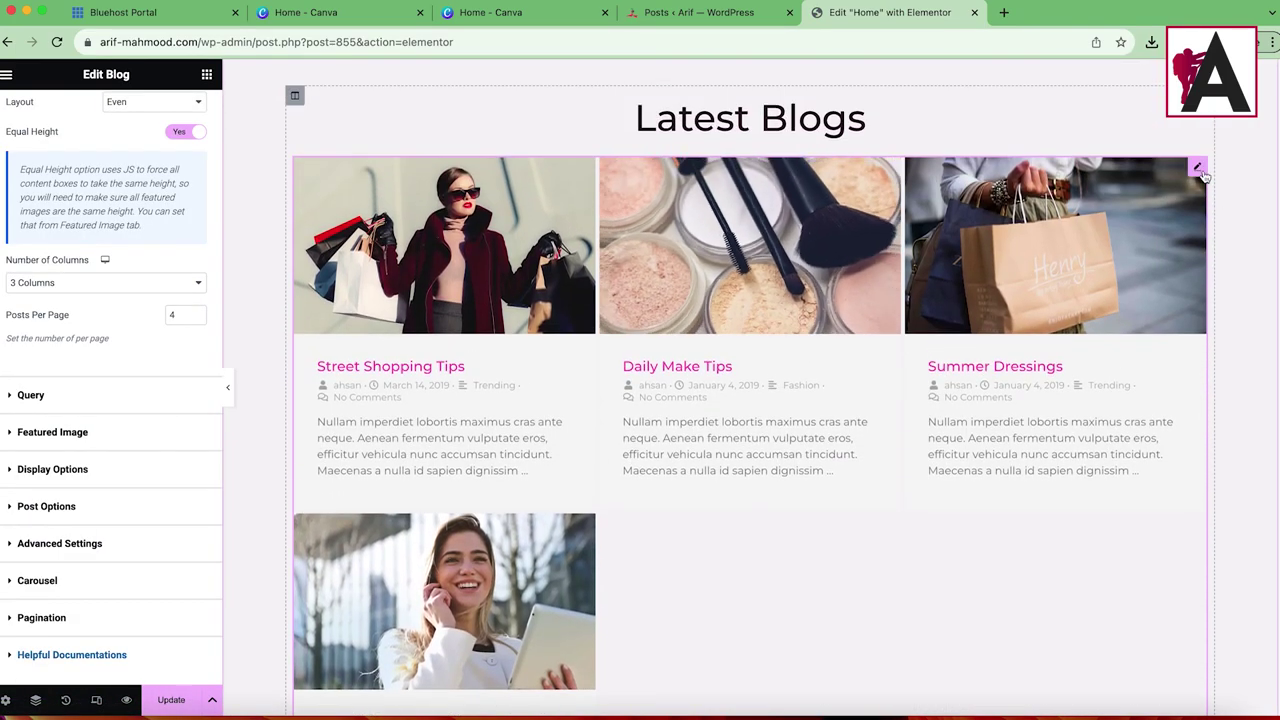
# Step: Expand the Query settings, keep Match Categories, and leave the Categories filter empty
pyautogui.scroll(-1, 79, 397)
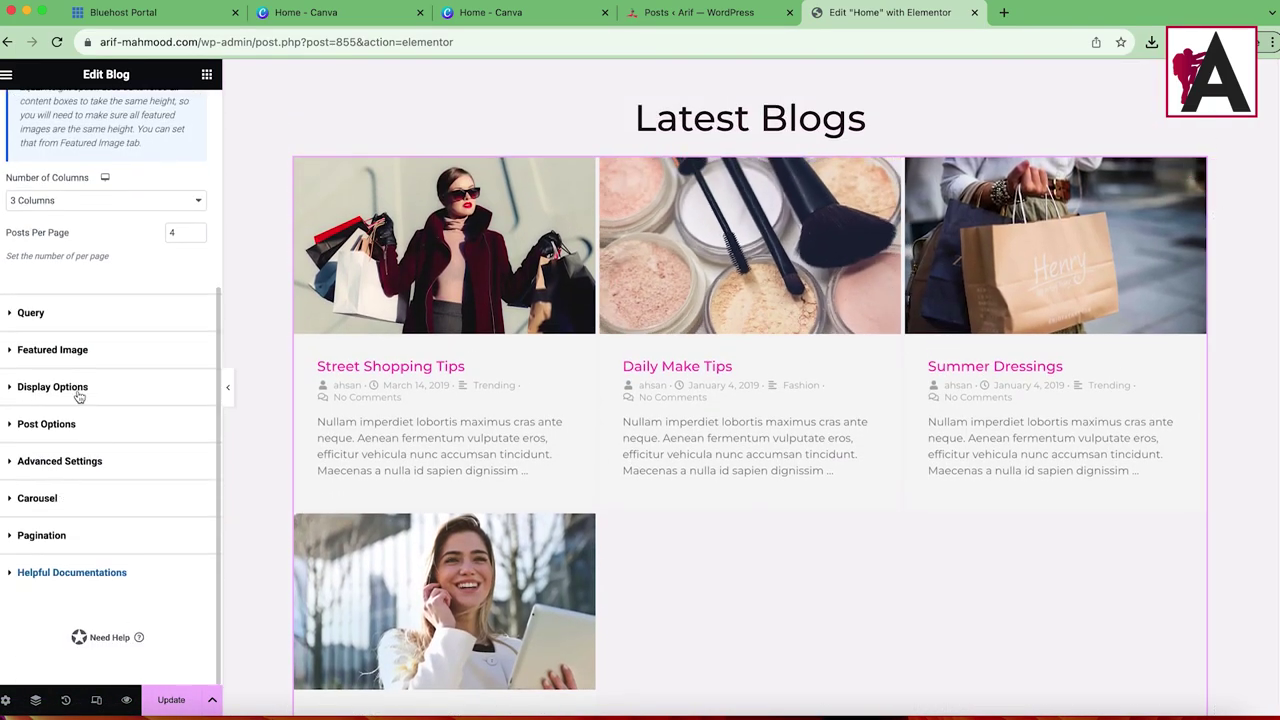
pyautogui.click(32, 314)
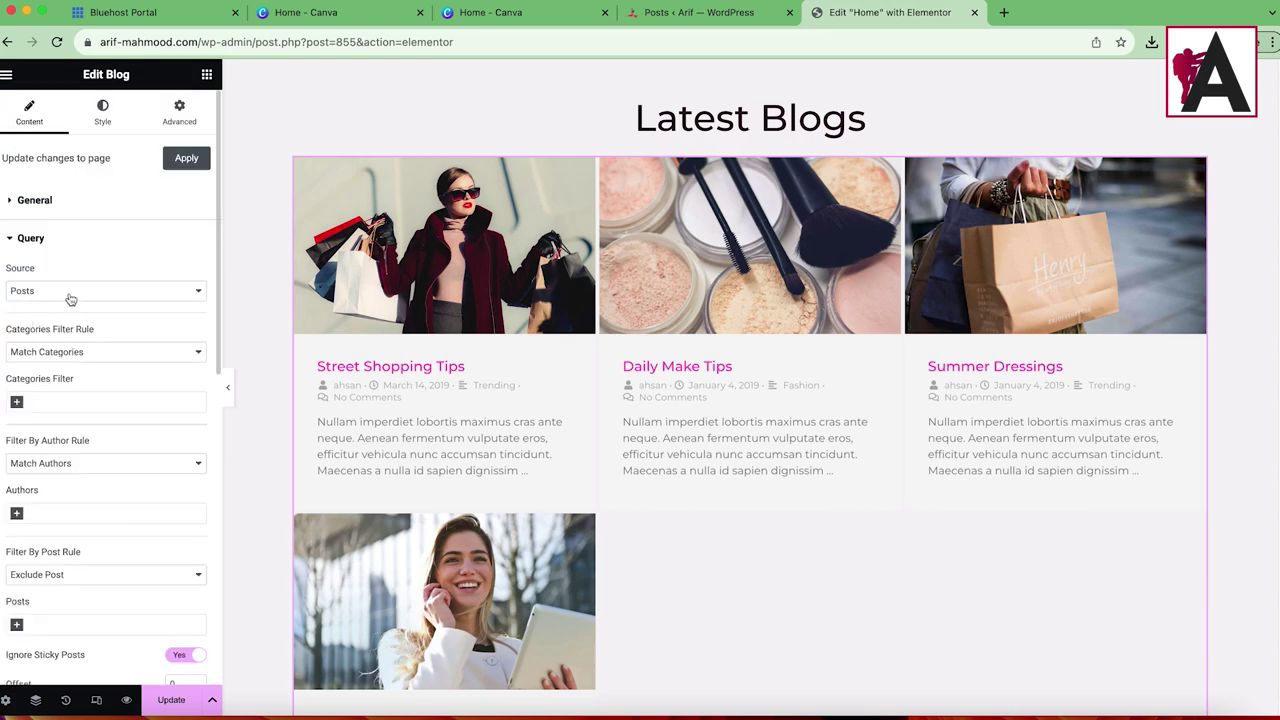
pyautogui.click(50, 352)
pyautogui.click(36, 352)
pyautogui.click(62, 402)
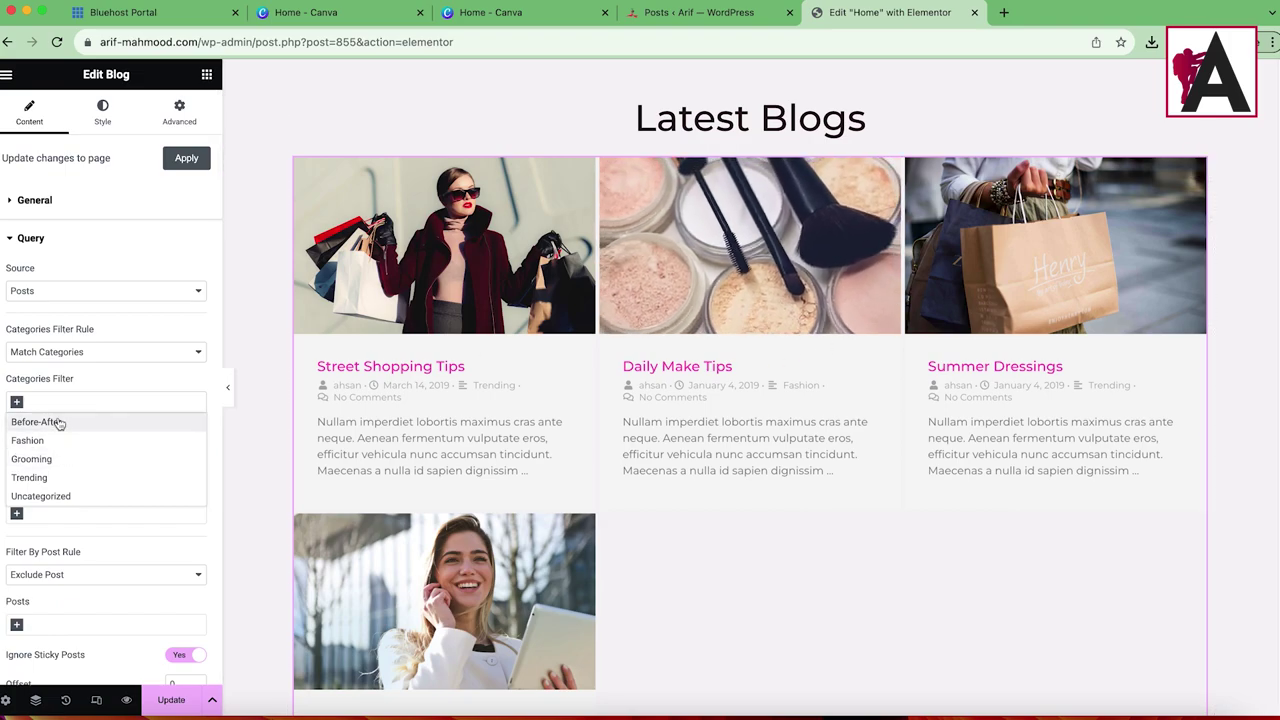
pyautogui.click(81, 386)
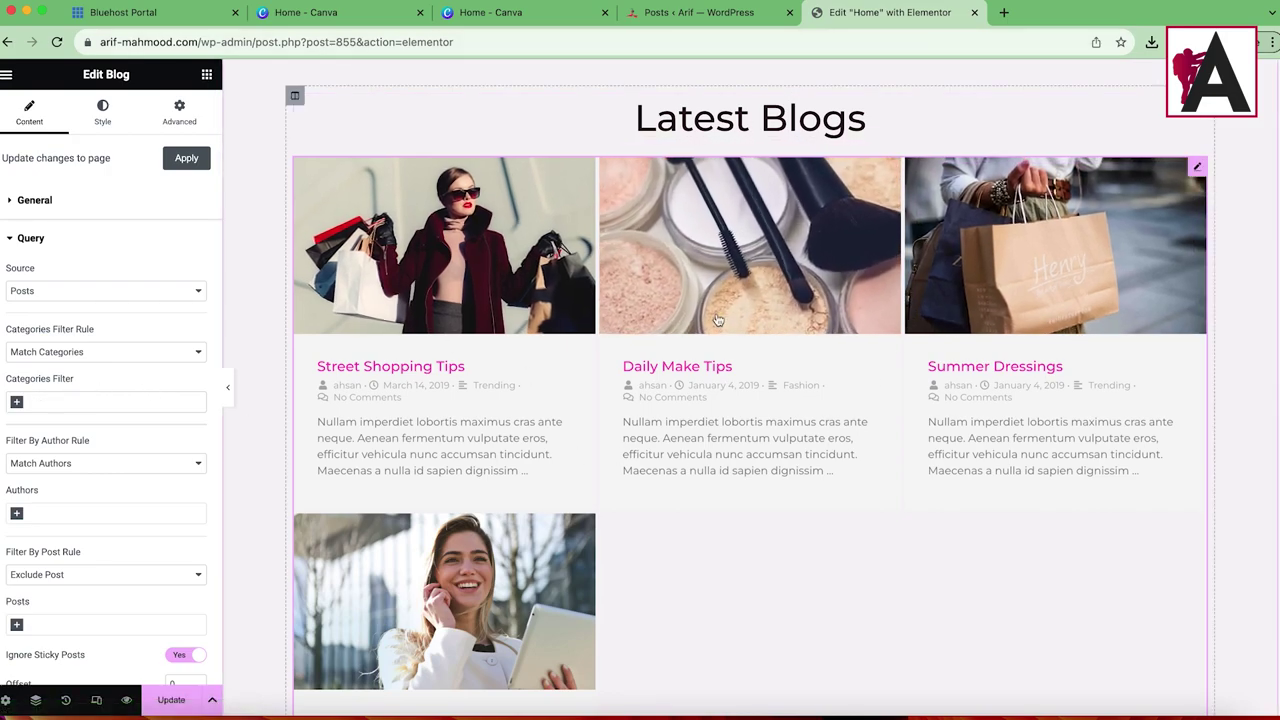
# Step: Toggle featured images off and back on, keeping Zoom In as the hover effect
pyautogui.scroll(-4, 113, 604)
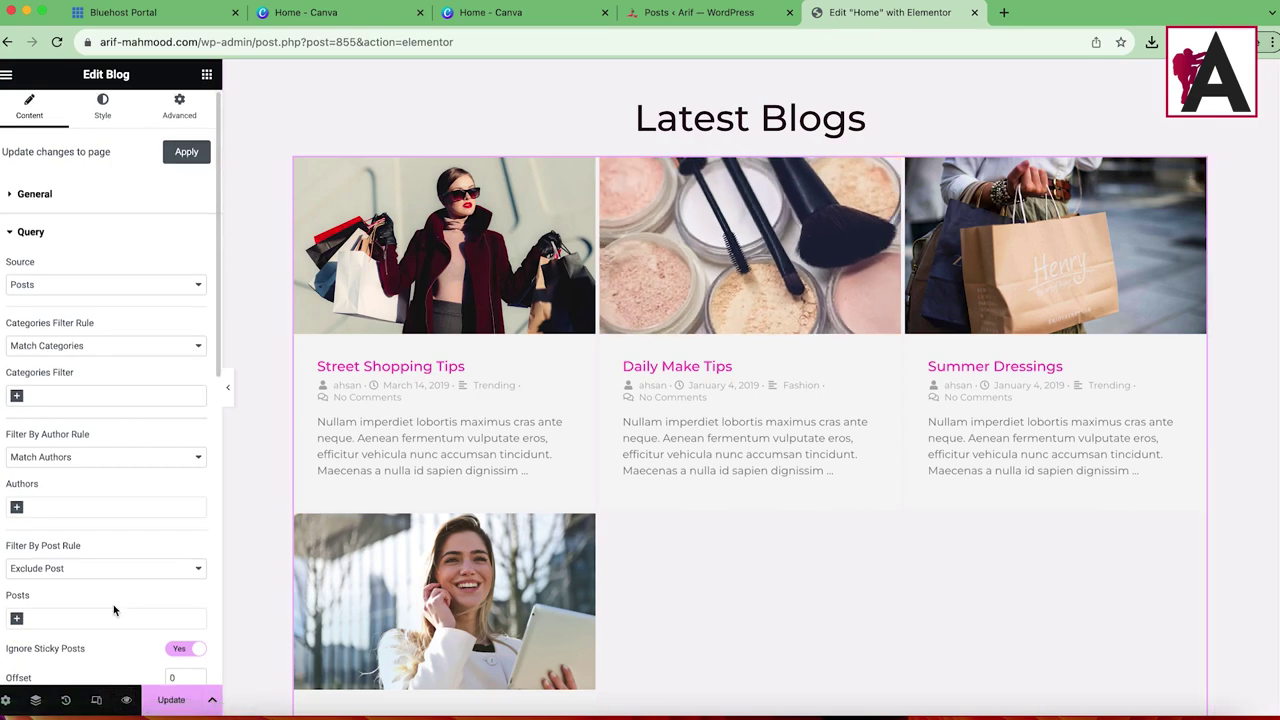
pyautogui.scroll(-7, 113, 548)
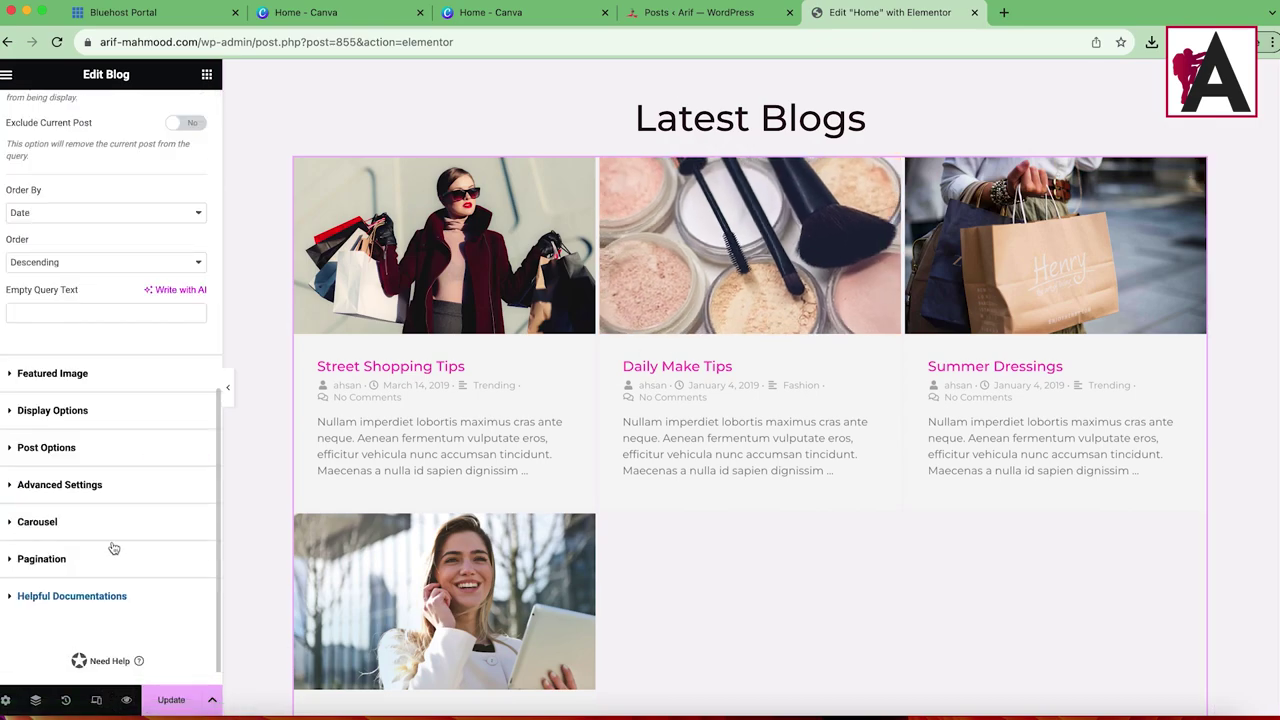
pyautogui.click(35, 376)
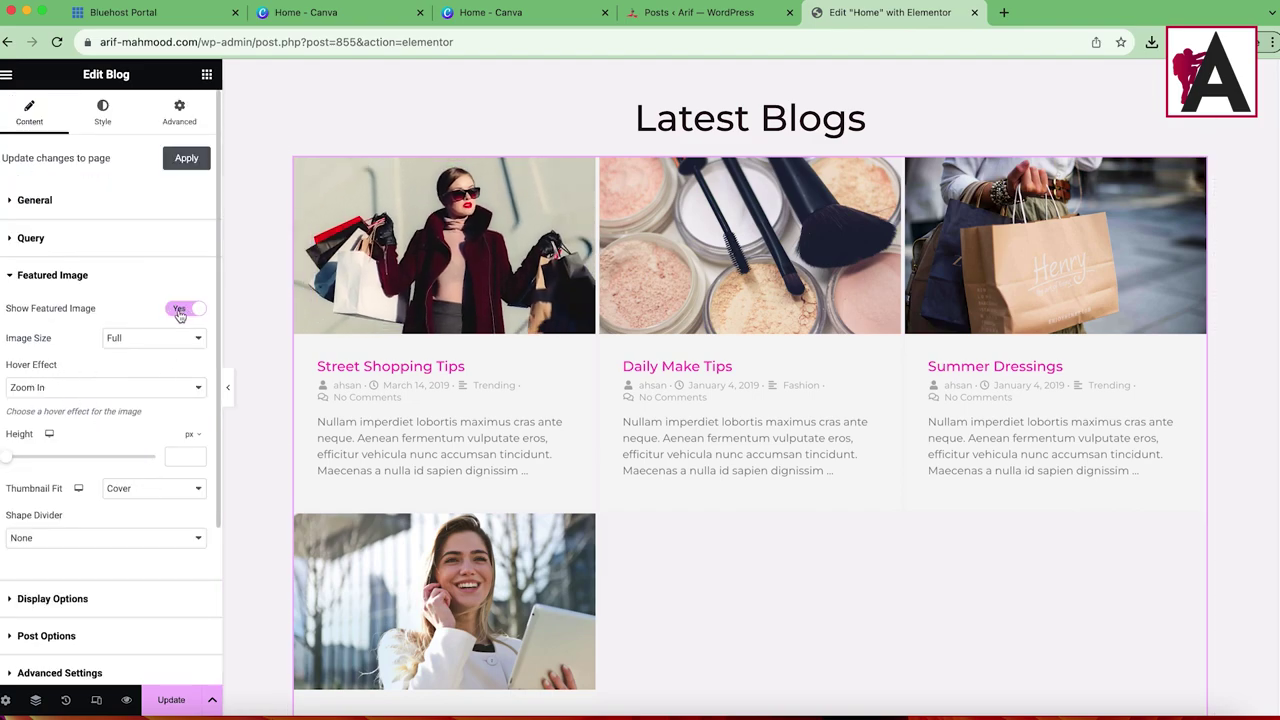
pyautogui.click(179, 310)
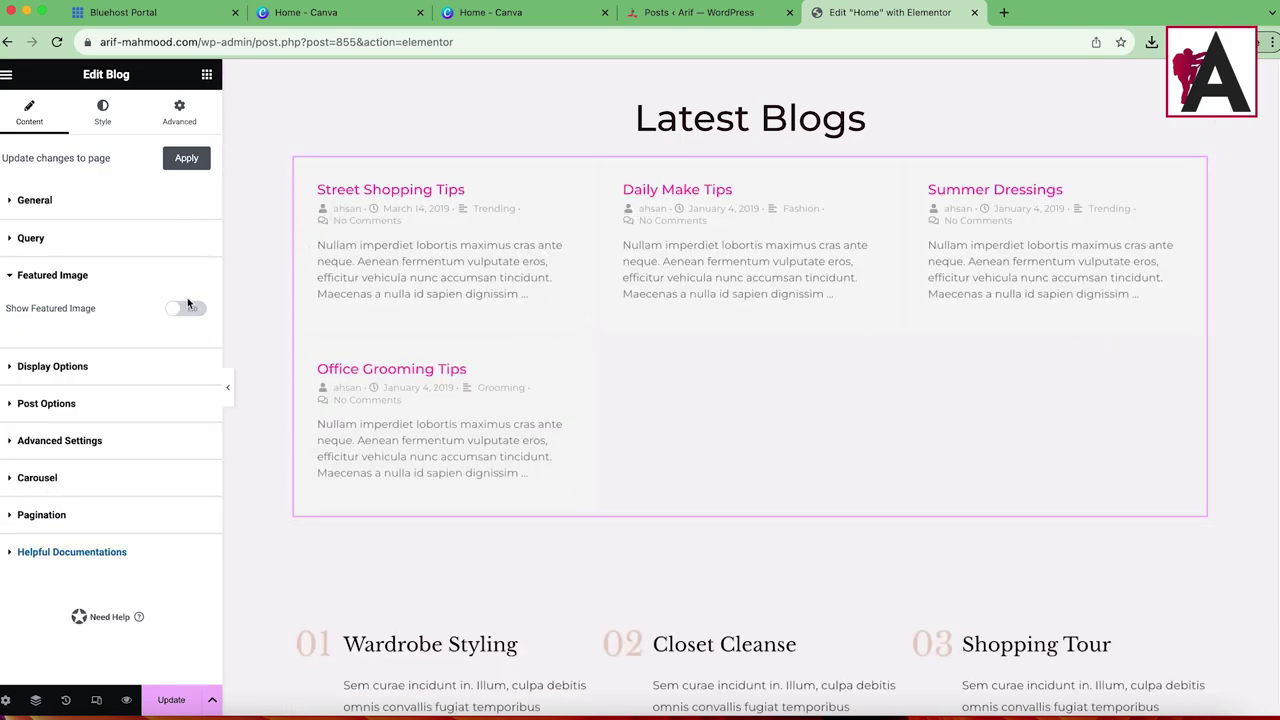
pyautogui.click(192, 310)
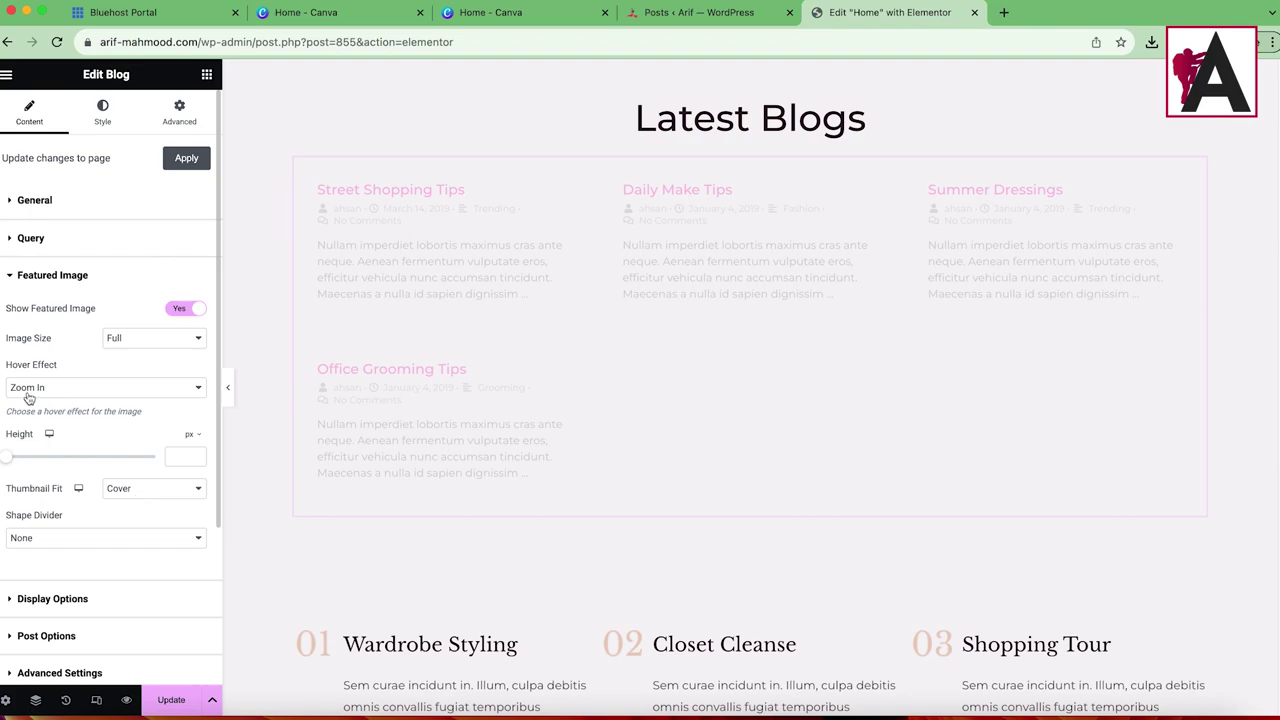
pyautogui.click(105, 392)
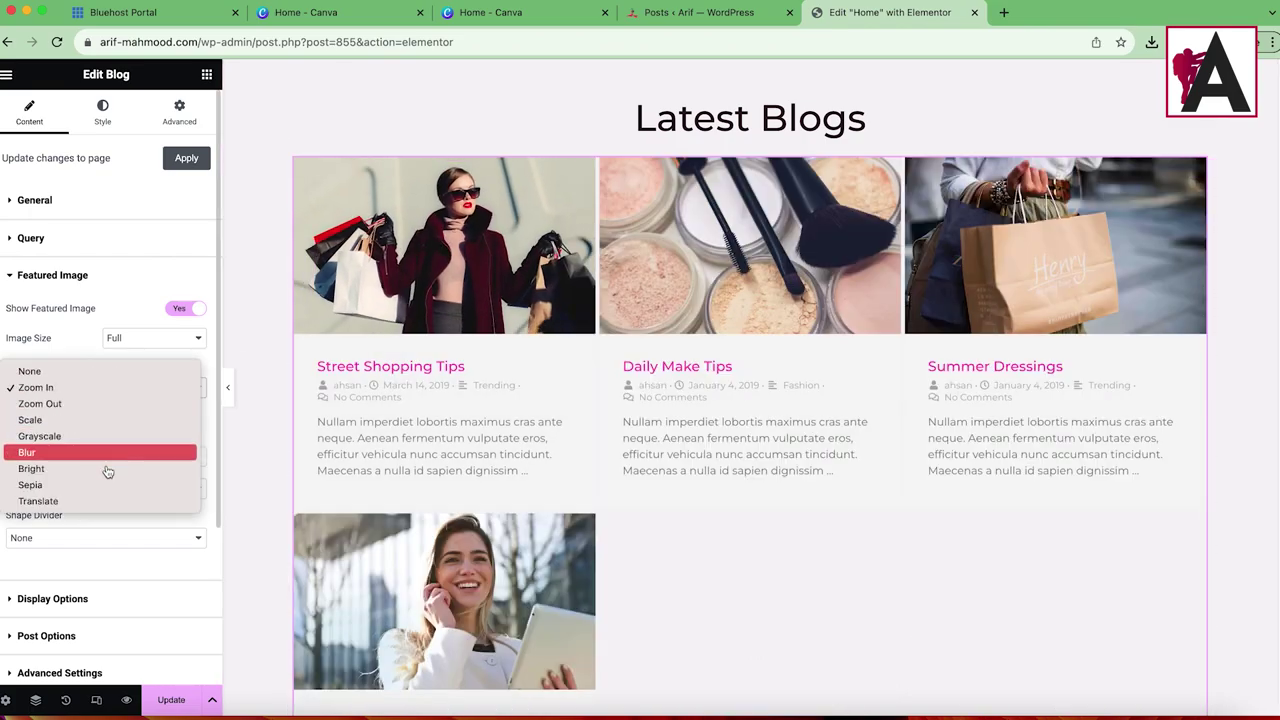
pyautogui.click(143, 391)
# Step: Expand Display Options and try centre and right alignment, ending on left
pyautogui.scroll(-2, 85, 480)
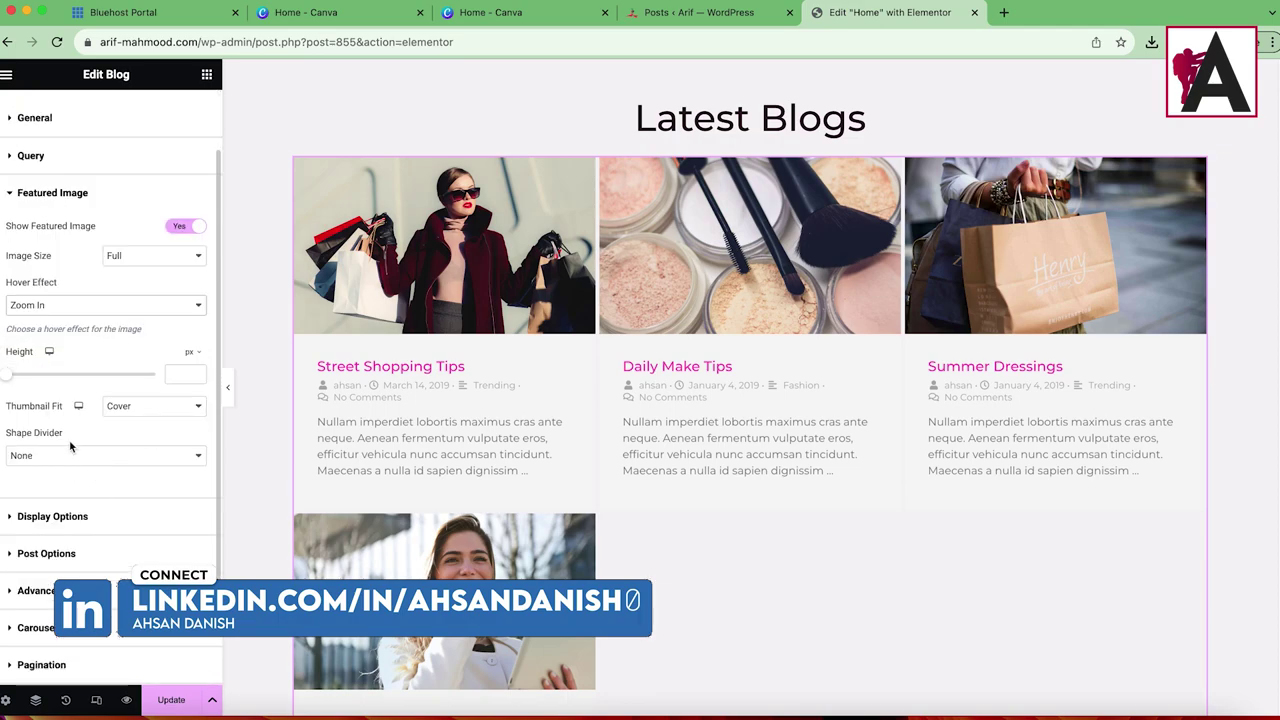
pyautogui.scroll(-1, 70, 445)
pyautogui.click(62, 472)
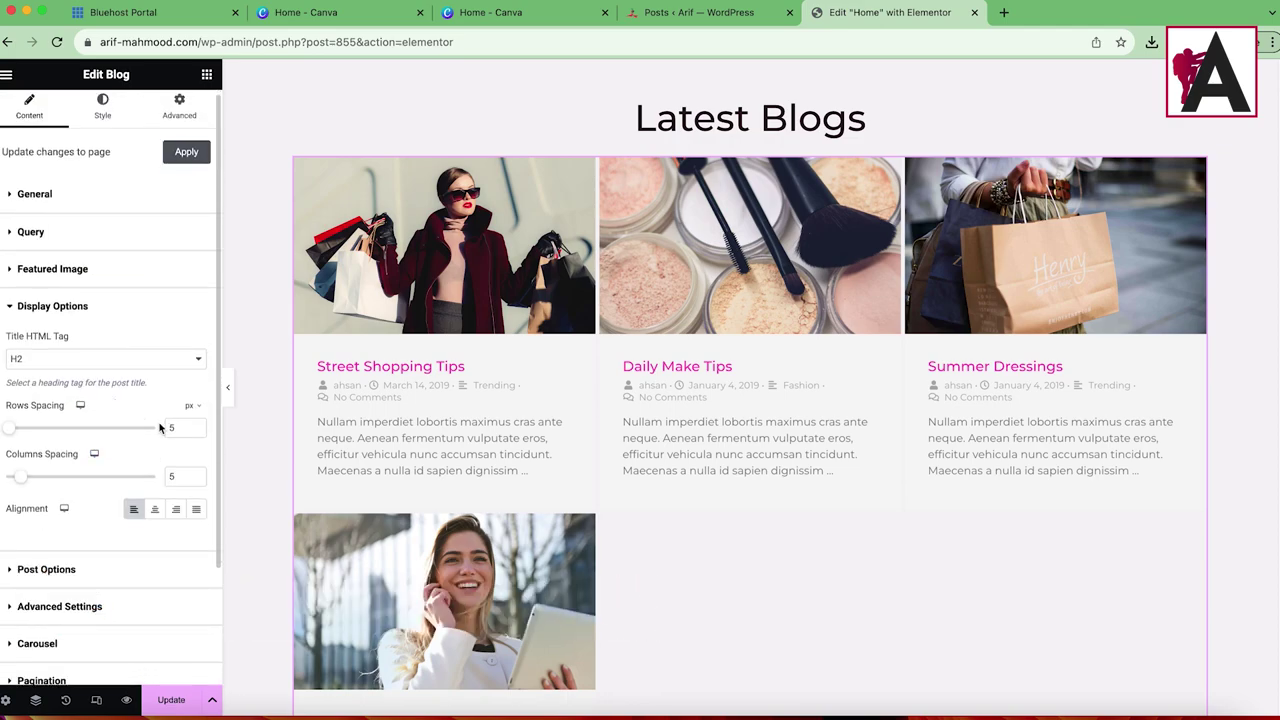
pyautogui.scroll(-1, 160, 460)
pyautogui.click(155, 480)
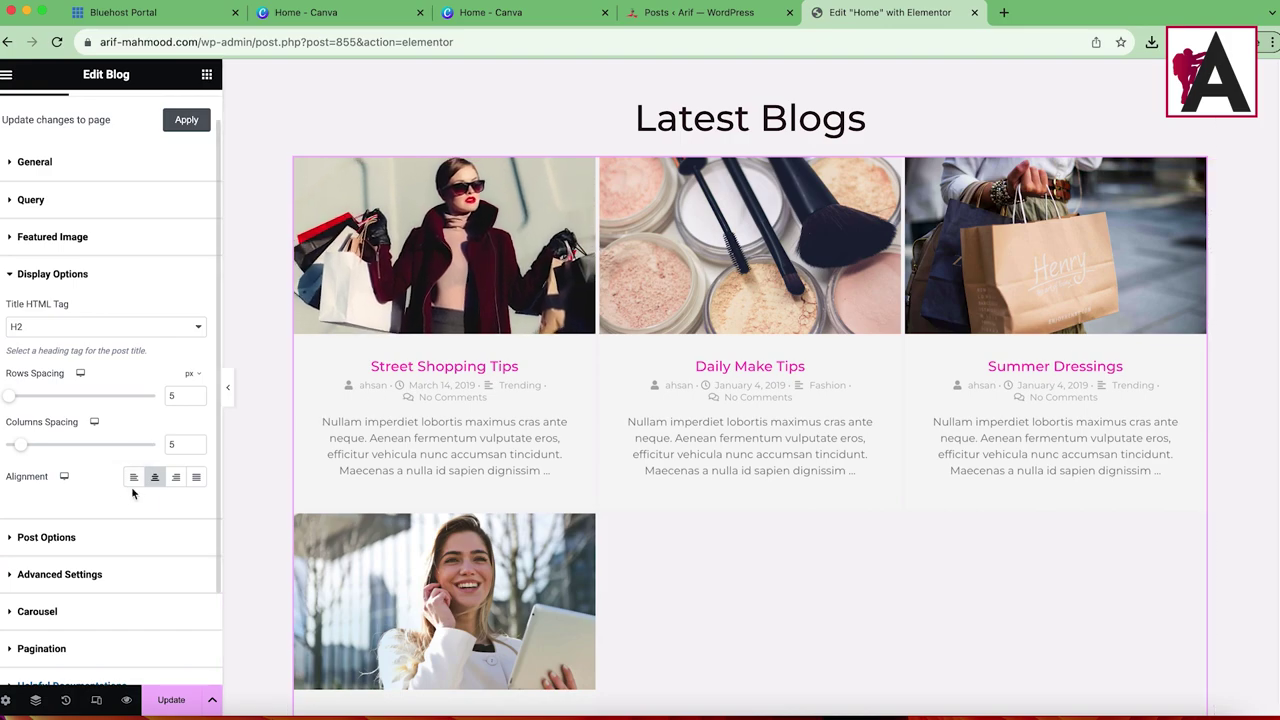
pyautogui.click(177, 478)
pyautogui.click(134, 478)
pyautogui.scroll(1, 151, 329)
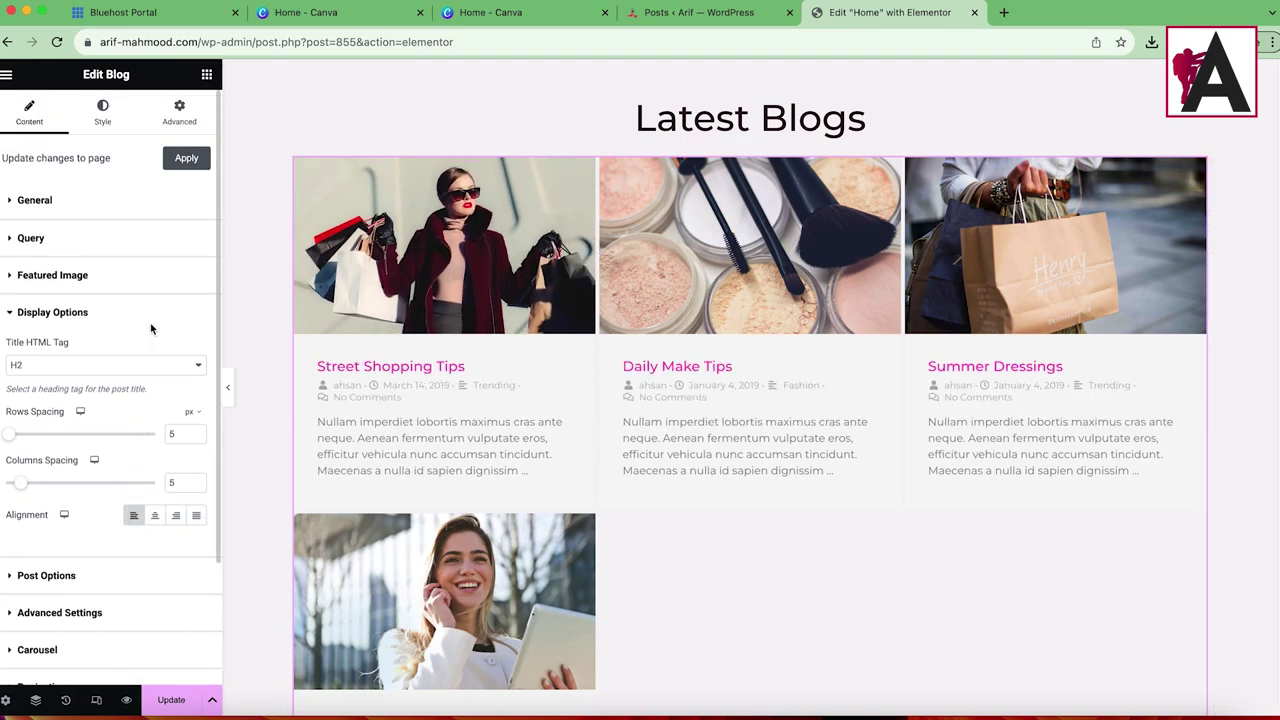
pyautogui.scroll(-3, 88, 442)
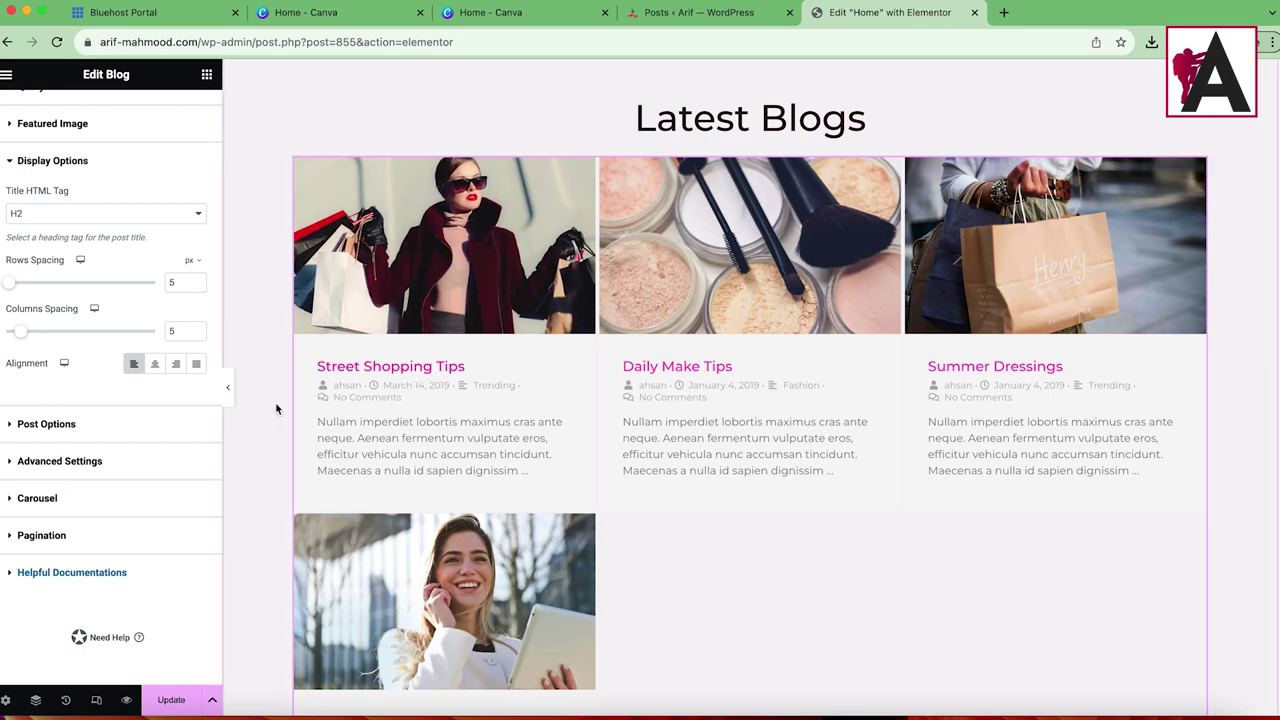
pyautogui.scroll(3, 70, 470)
# Step: In the Style tab, make the image overlay and the post titles red
pyautogui.click(104, 118)
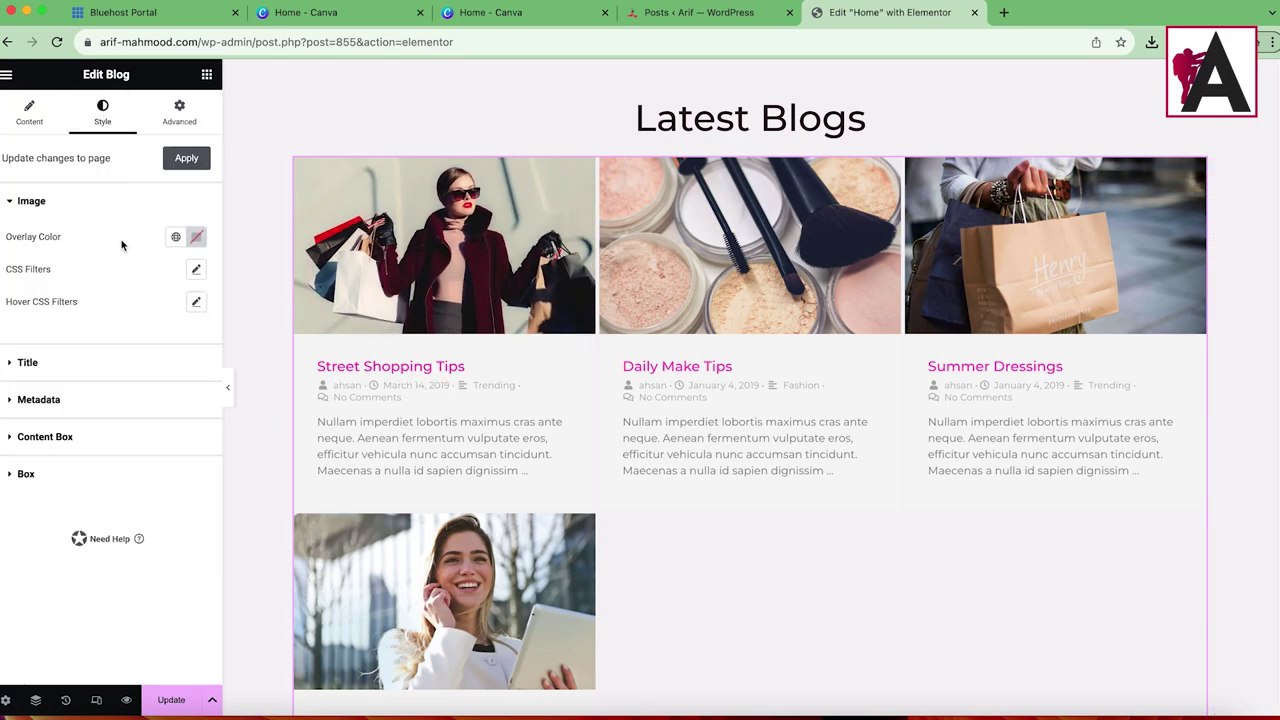
pyautogui.click(195, 237)
pyautogui.moveTo(243, 316); pyautogui.dragTo(284, 302)
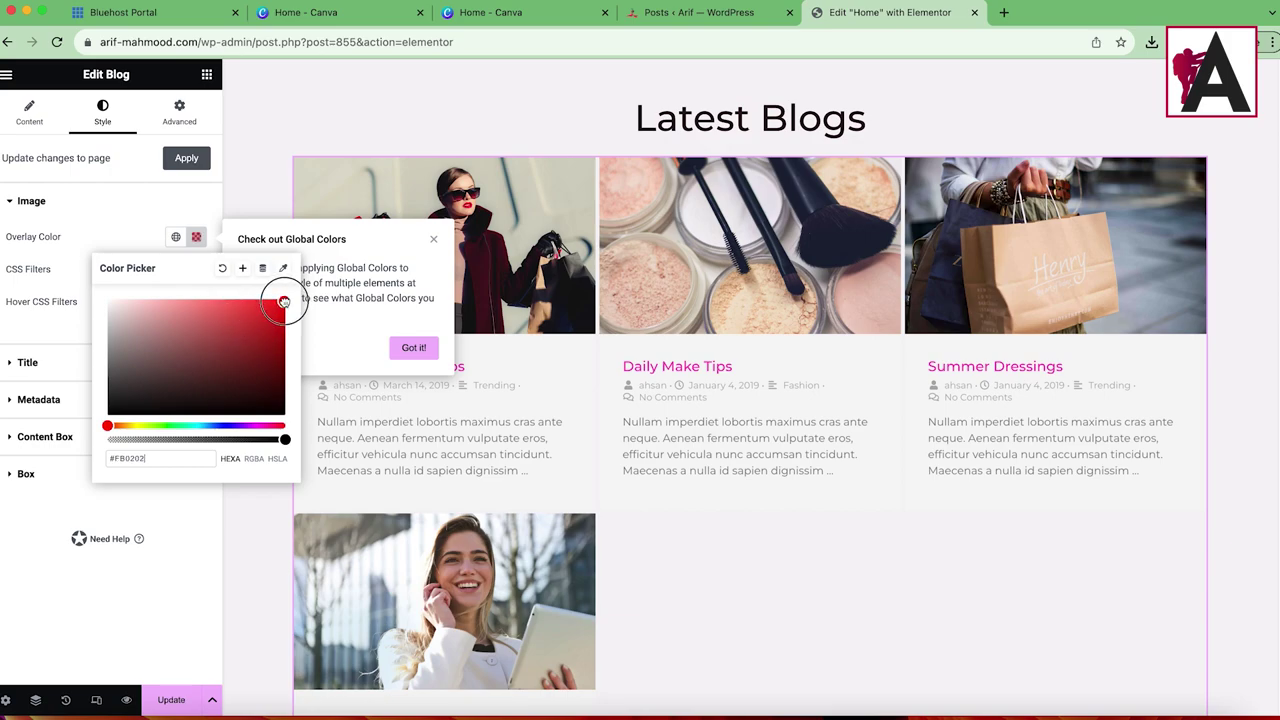
pyautogui.click(121, 235)
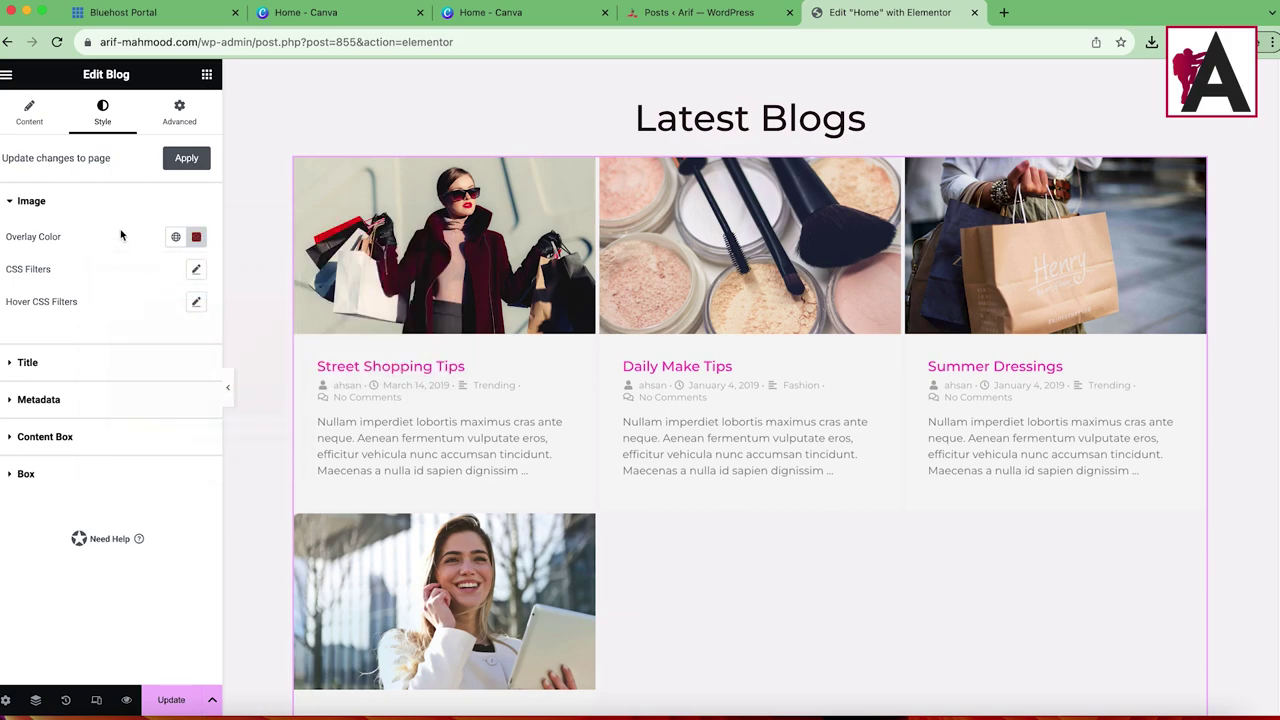
pyautogui.click(45, 362)
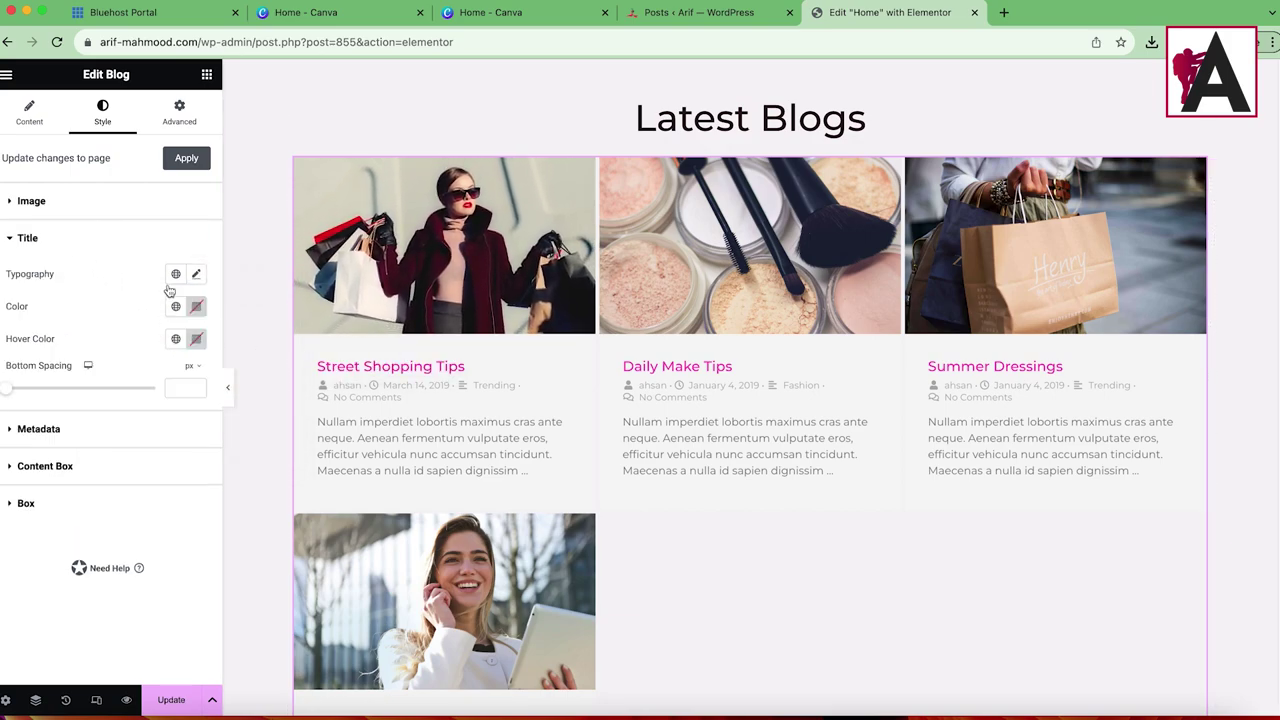
pyautogui.click(196, 308)
pyautogui.moveTo(229, 365); pyautogui.dragTo(295, 375)
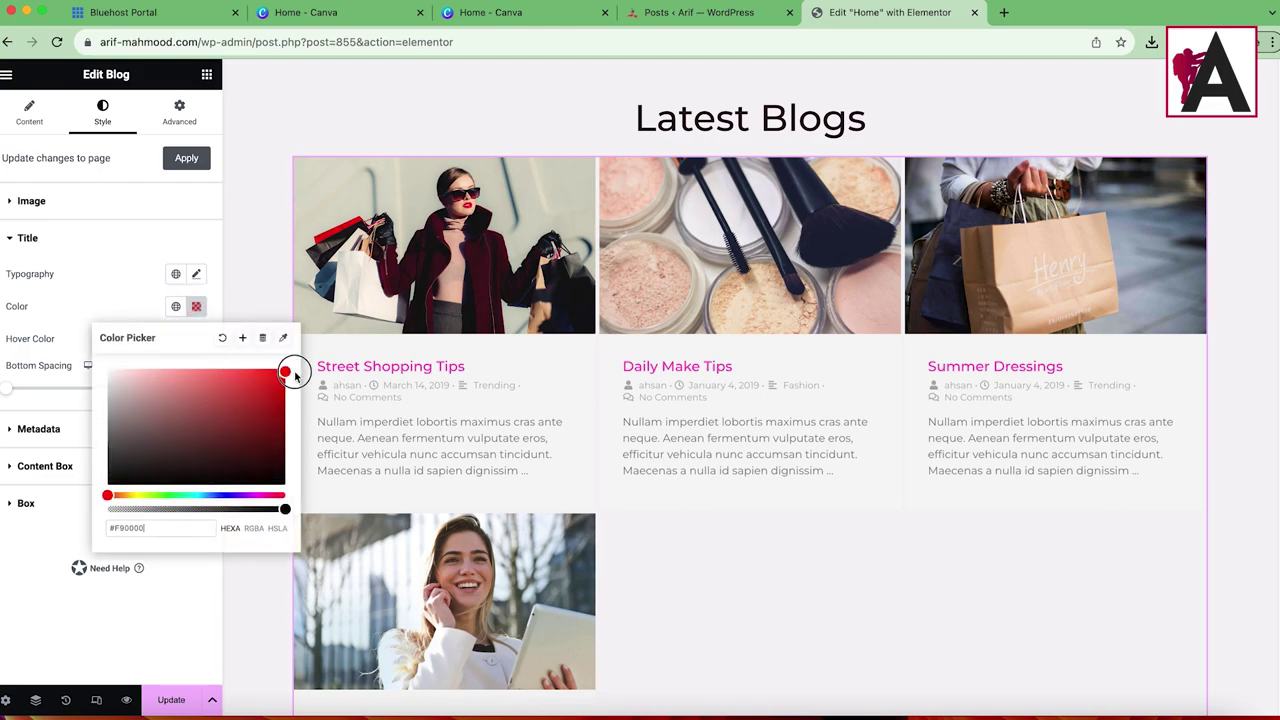
pyautogui.click(106, 294)
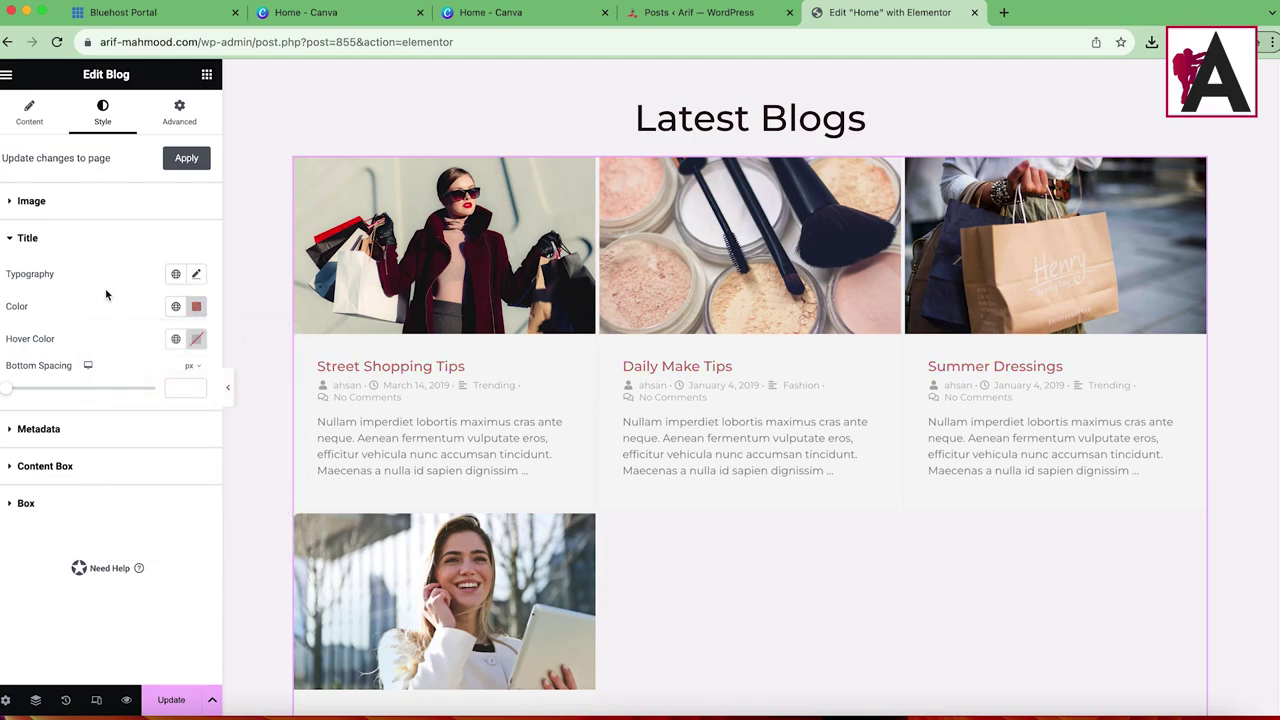
# Step: Try red and purple metadata, reset it to default, and expand Content Box and Box styles
pyautogui.click(50, 430)
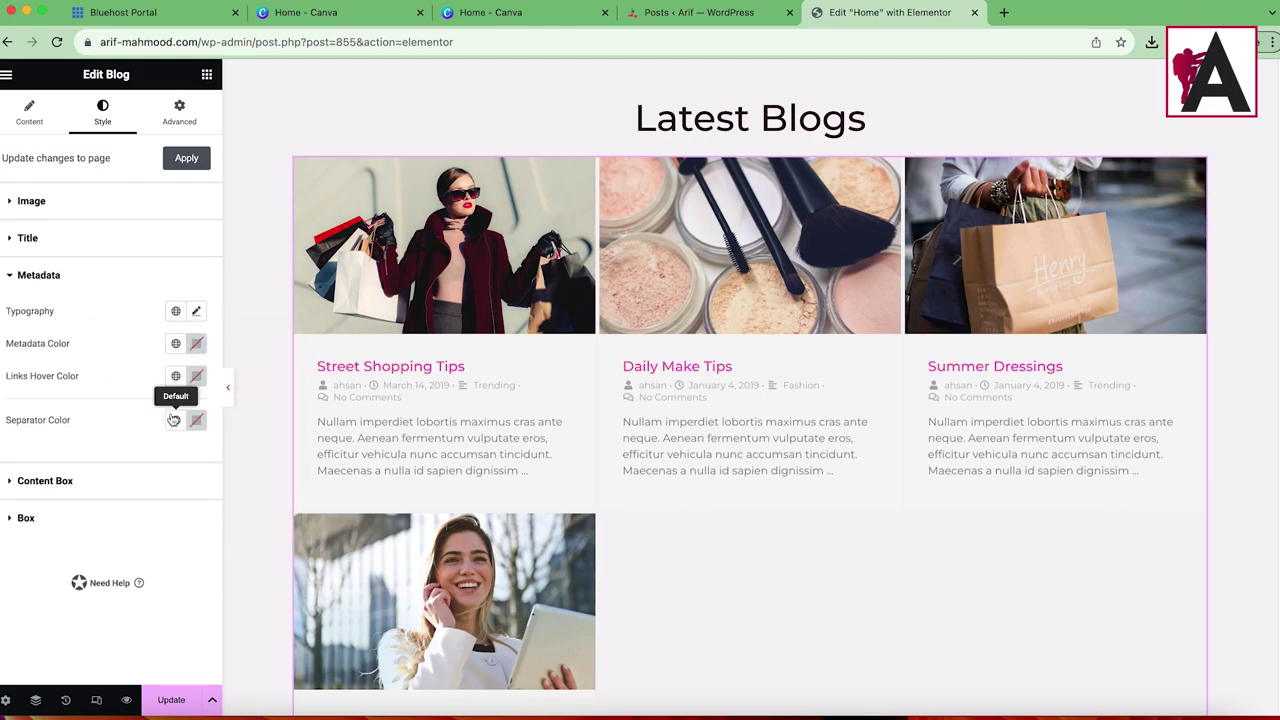
pyautogui.click(197, 343)
pyautogui.click(214, 407)
pyautogui.moveTo(153, 467); pyautogui.dragTo(300, 425)
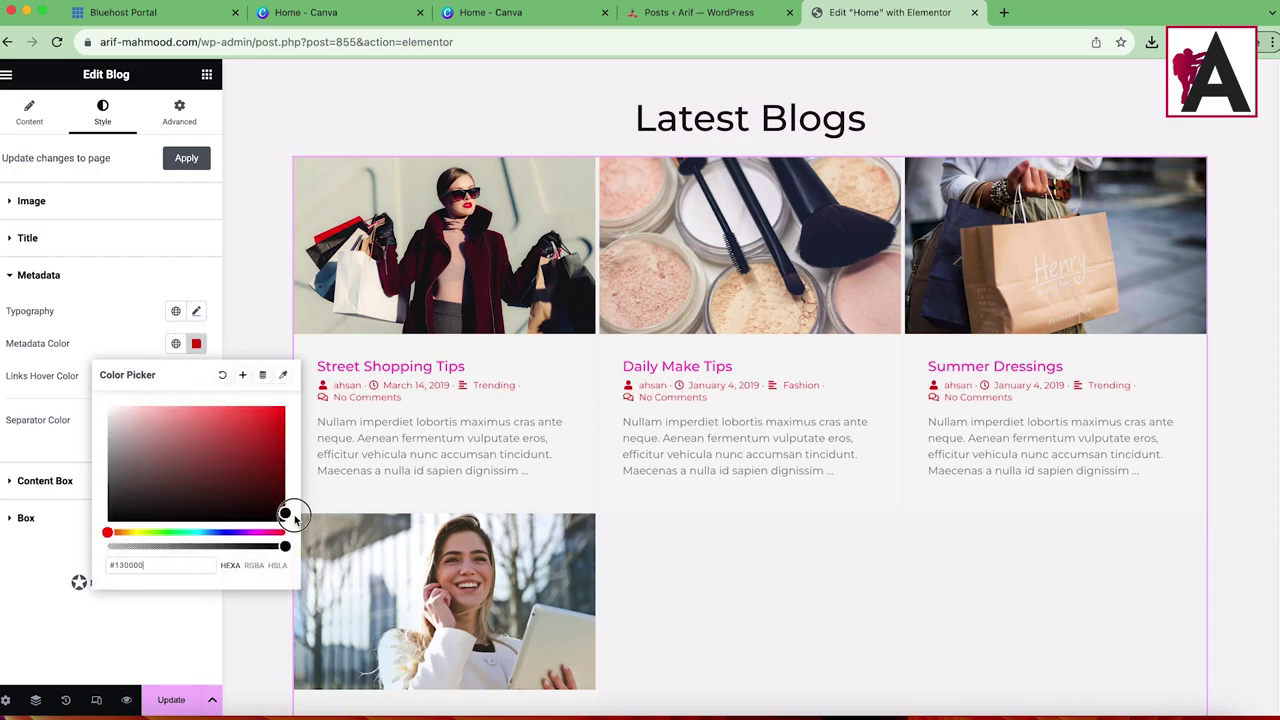
pyautogui.moveTo(189, 525); pyautogui.dragTo(245, 532)
pyautogui.moveTo(247, 452); pyautogui.dragTo(278, 411)
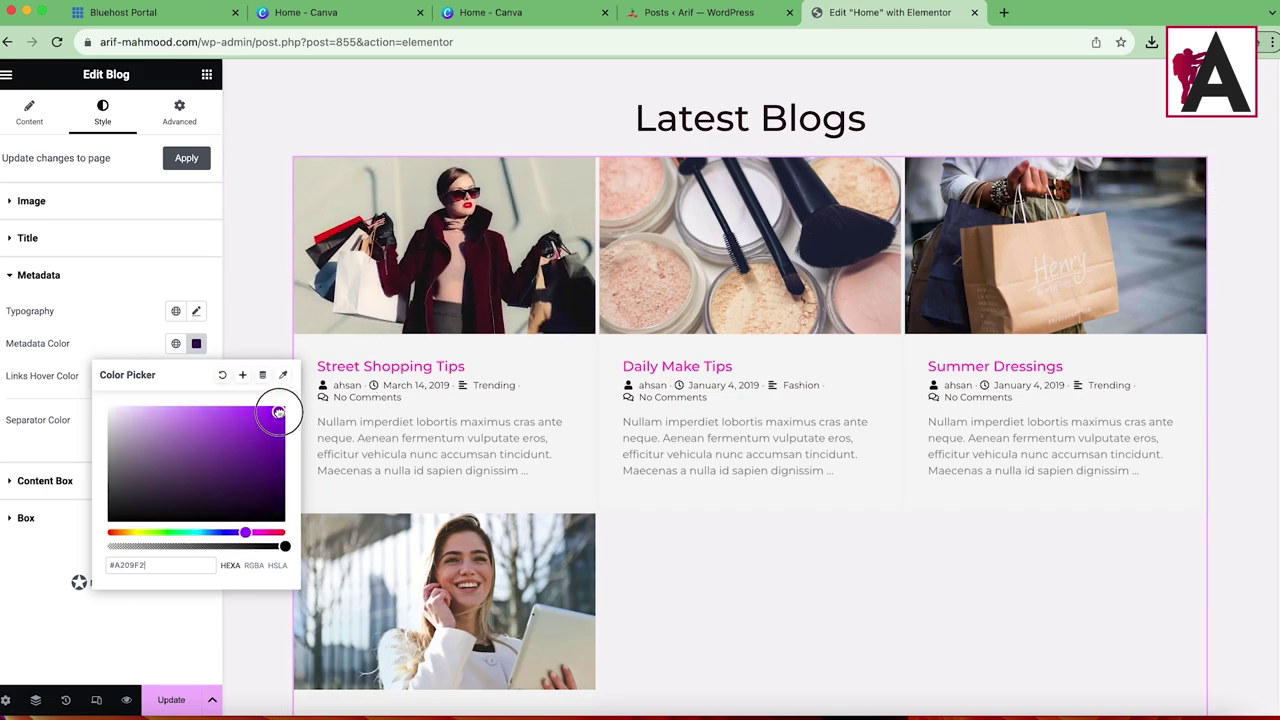
pyautogui.click(196, 345)
pyautogui.click(196, 345)
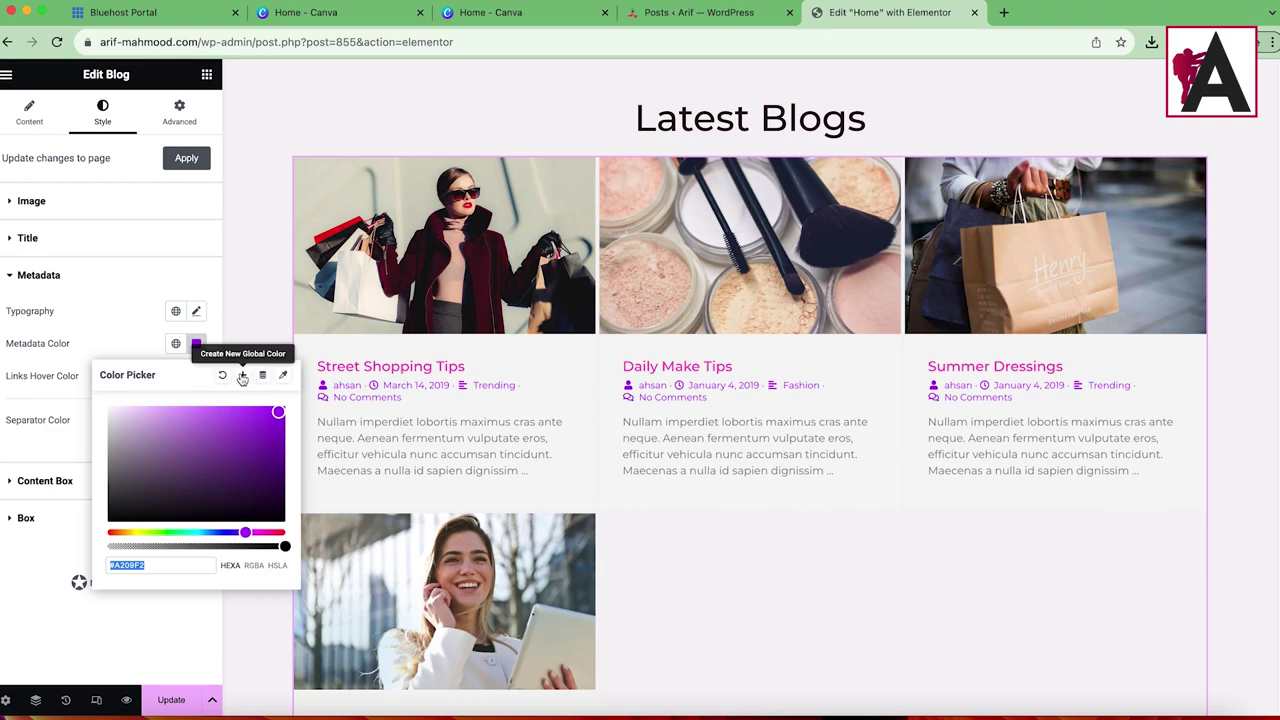
pyautogui.click(226, 375)
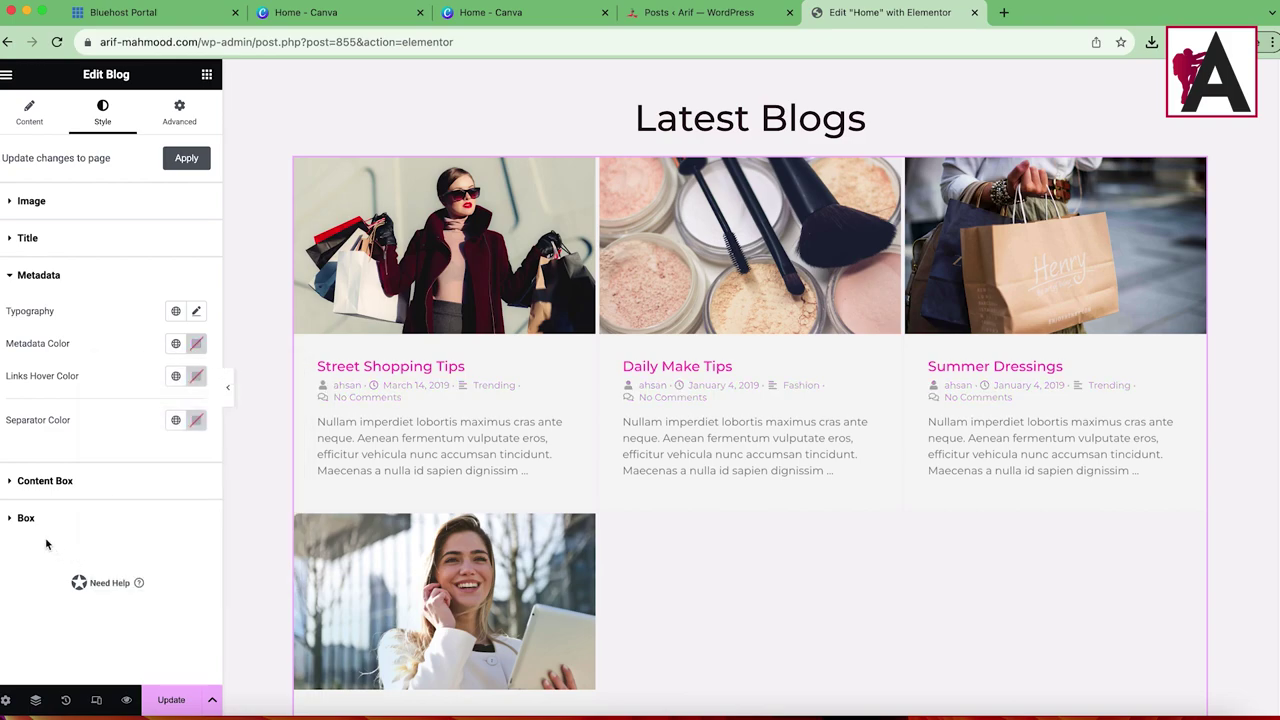
pyautogui.click(45, 482)
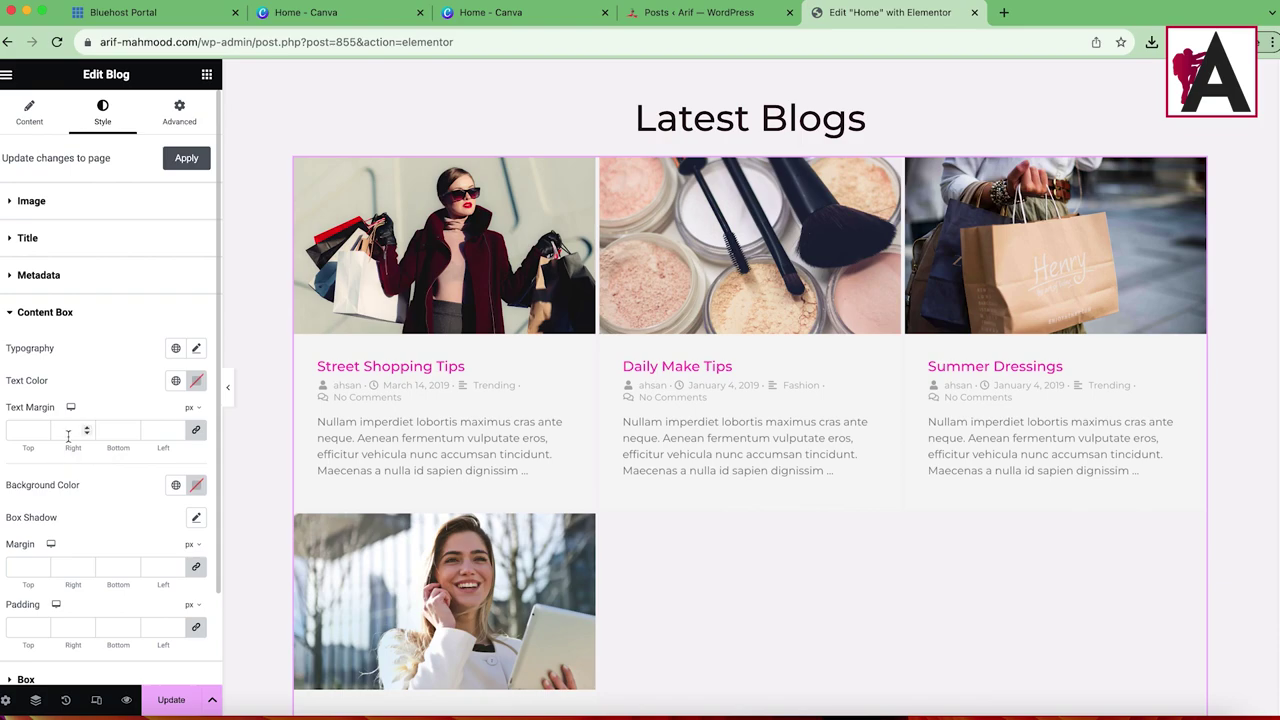
pyautogui.scroll(-3, 100, 420)
pyautogui.click(58, 576)
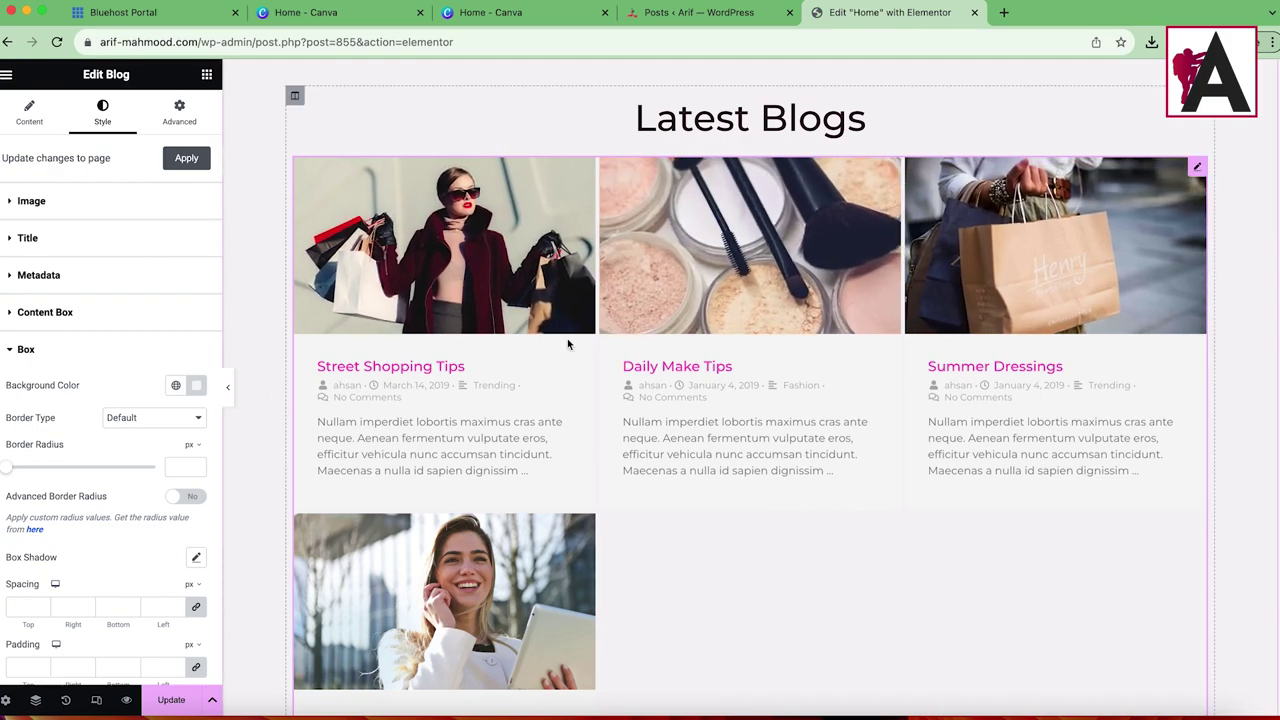
# Step: Set Posts Per Page to 6 in the Content tab and update the home page
pyautogui.click(12, 124)
pyautogui.scroll(-1, 155, 441)
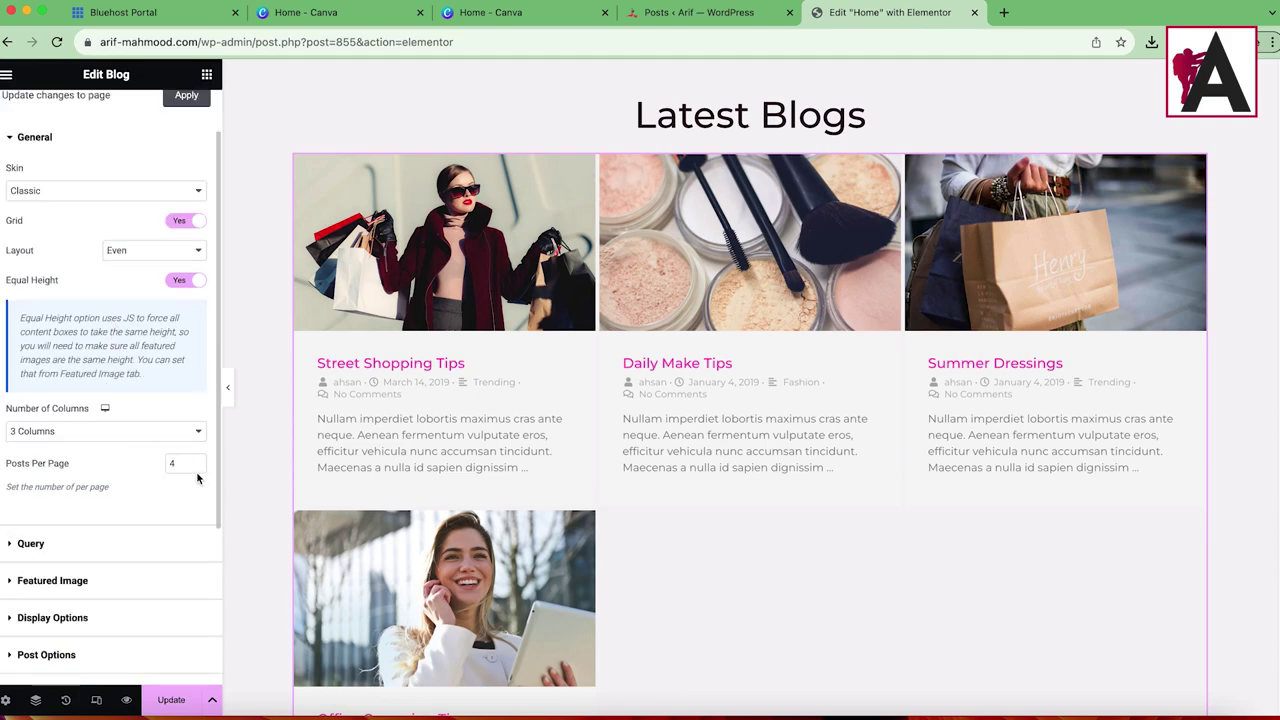
pyautogui.write('6')
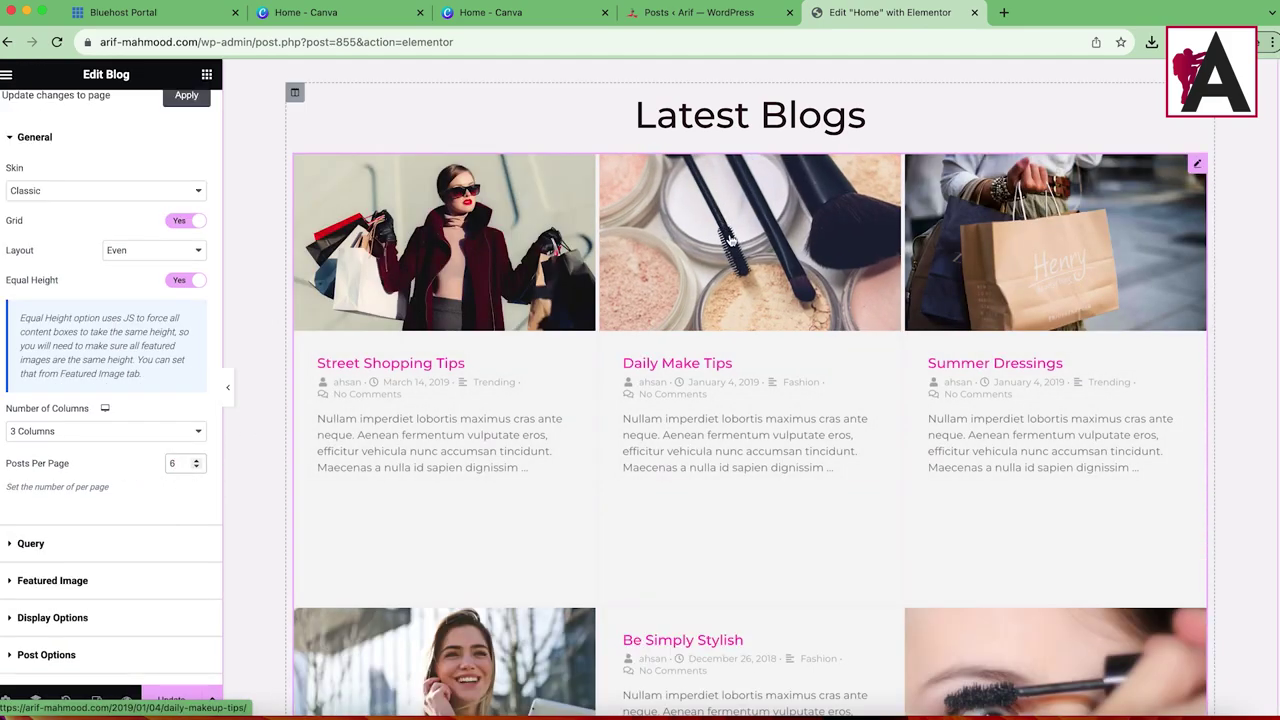
pyautogui.scroll(-5, 857, 253)
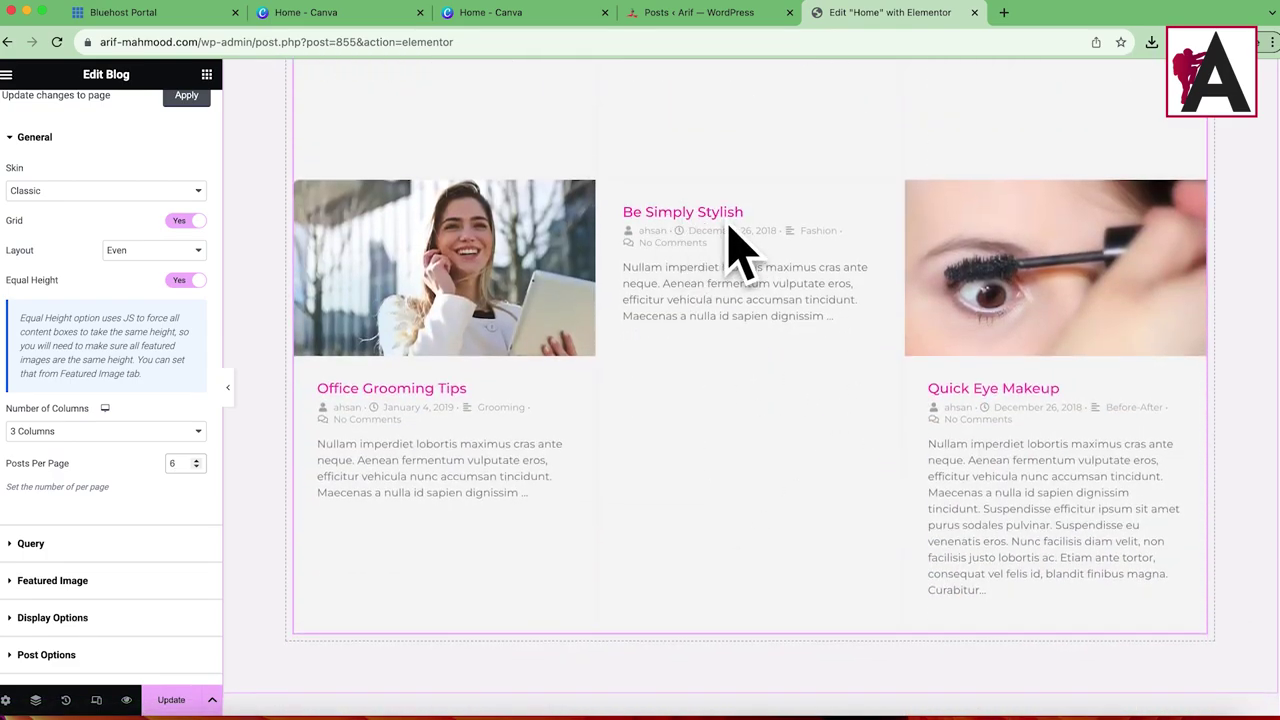
pyautogui.scroll(3, 755, 289)
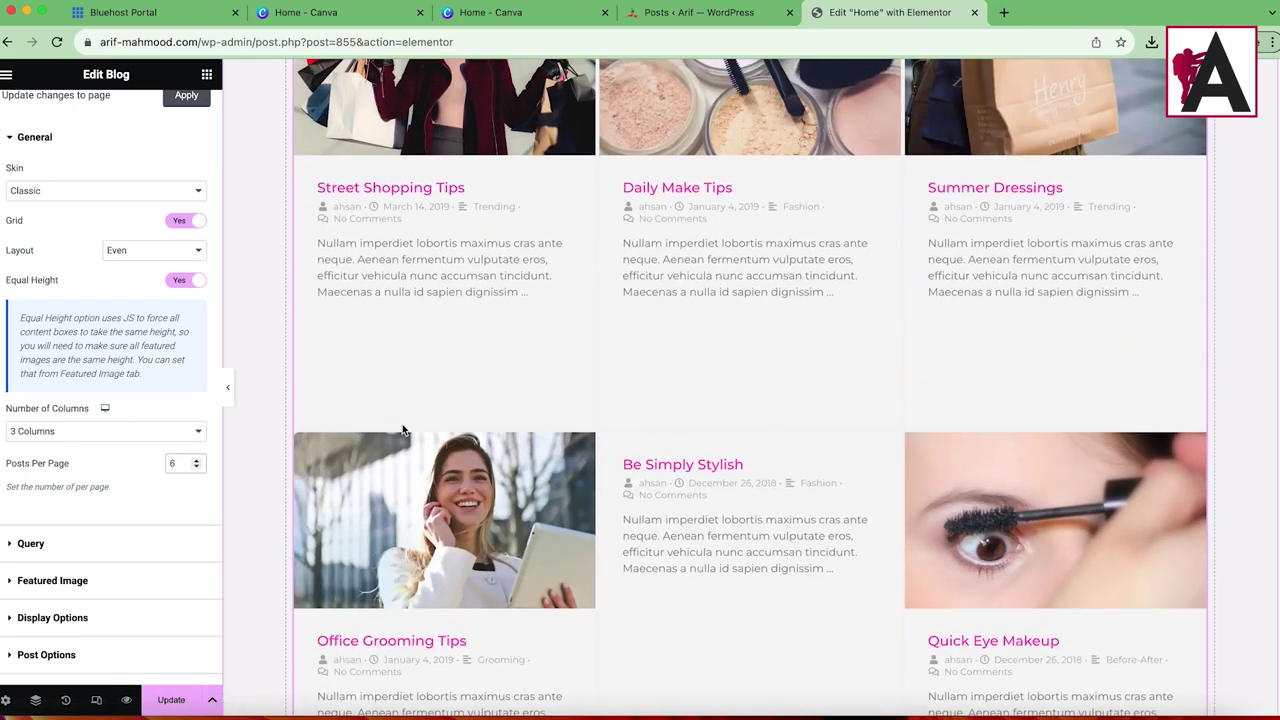
pyautogui.click(170, 700)
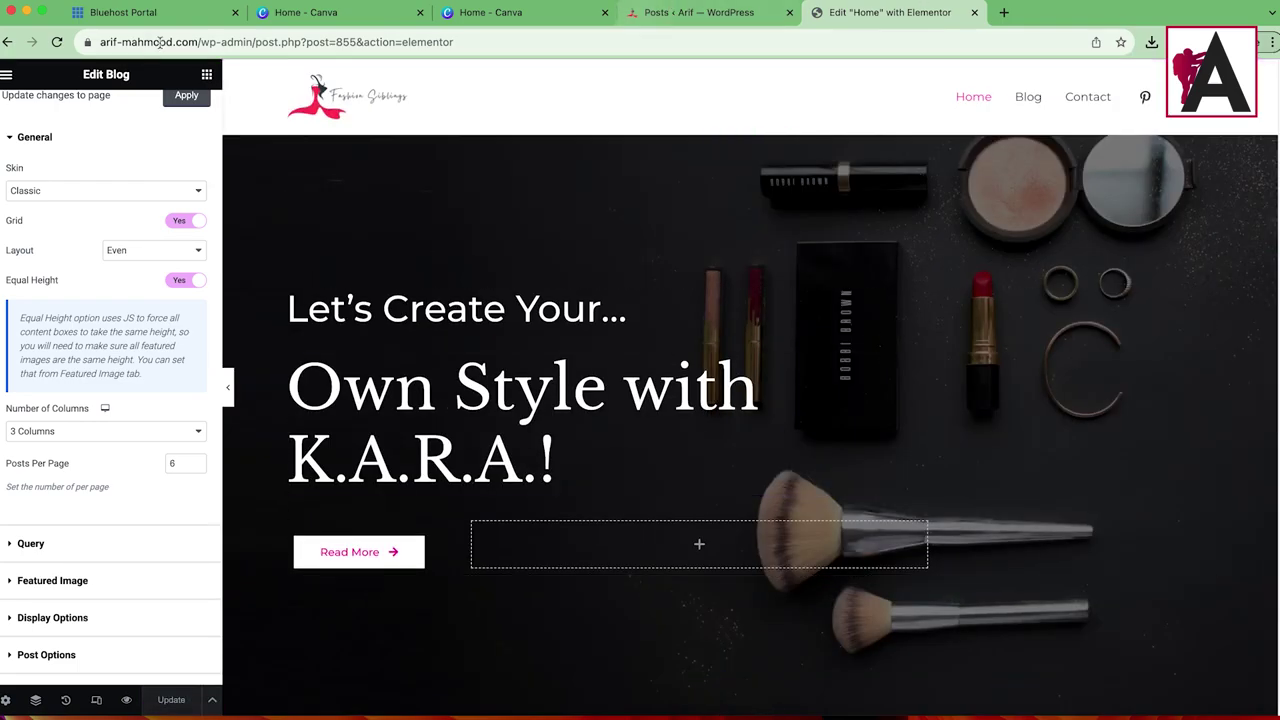
# Step: Open the site URL in a new tab and scroll through its Latest Blogs grid and service rows
pyautogui.click(200, 42)
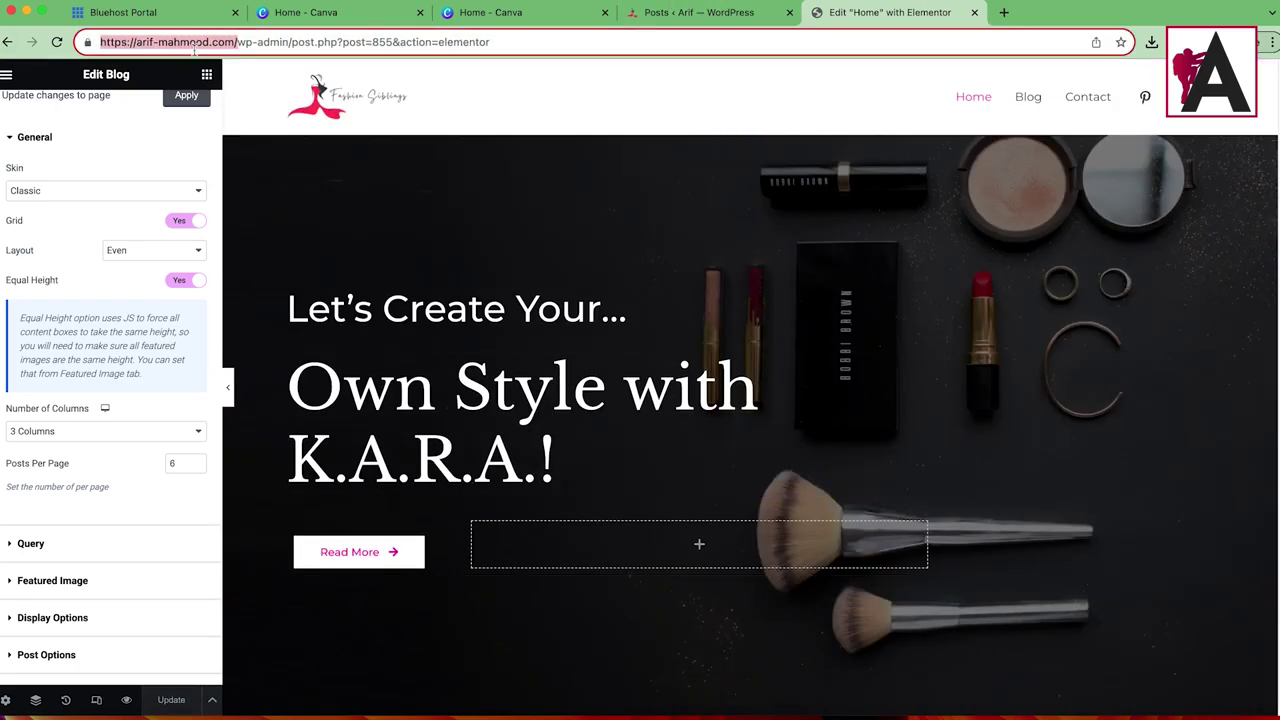
pyautogui.rightClick(240, 42)
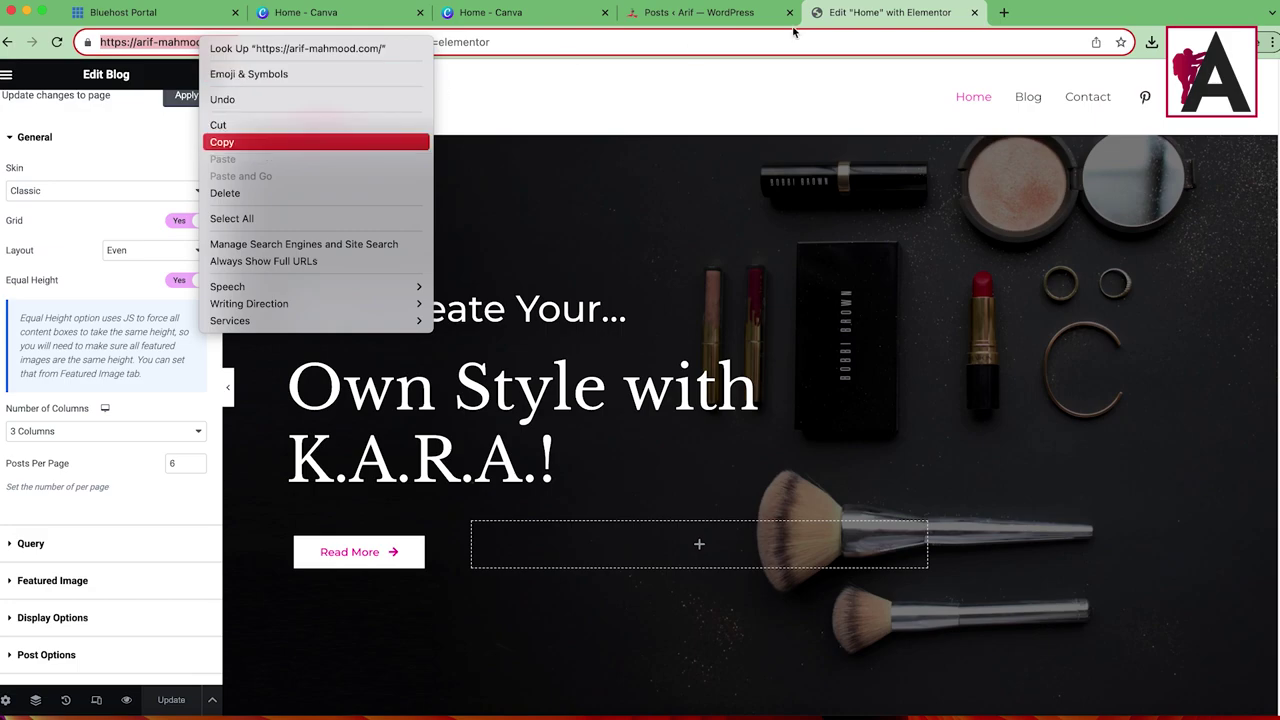
pyautogui.click(262, 146)
pyautogui.press('super+t')
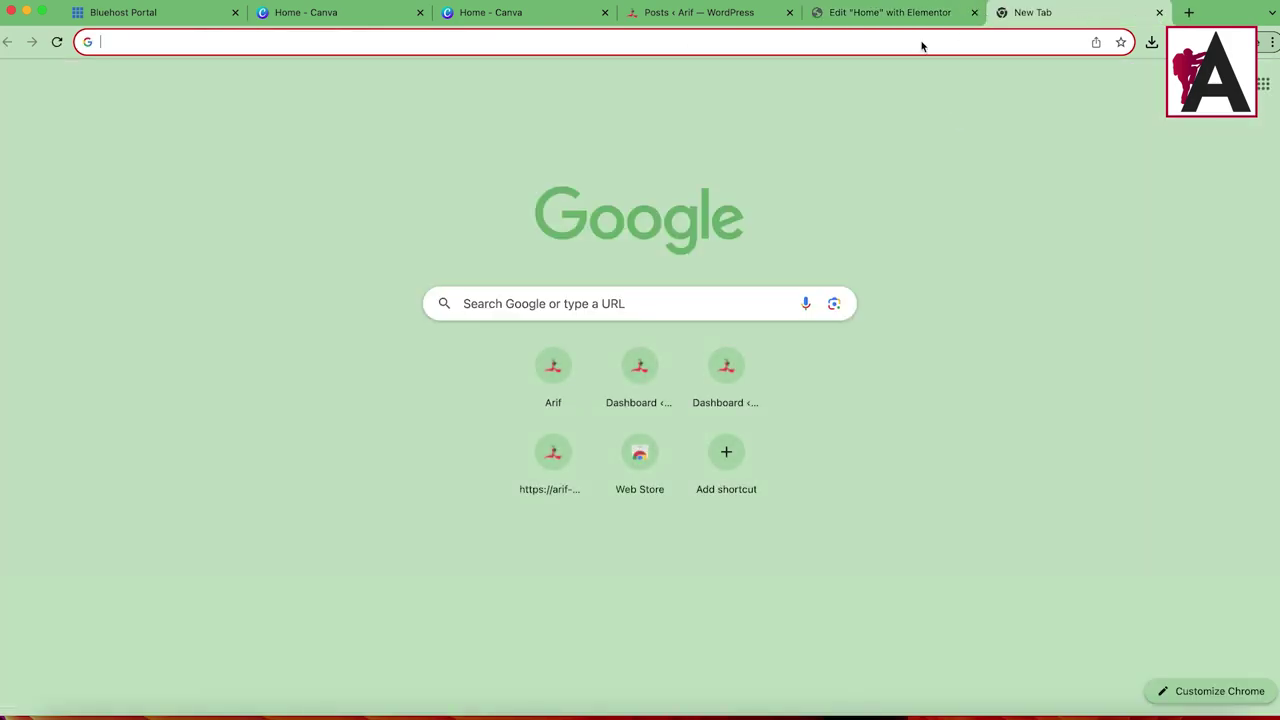
pyautogui.rightClick(922, 45)
pyautogui.click(980, 149)
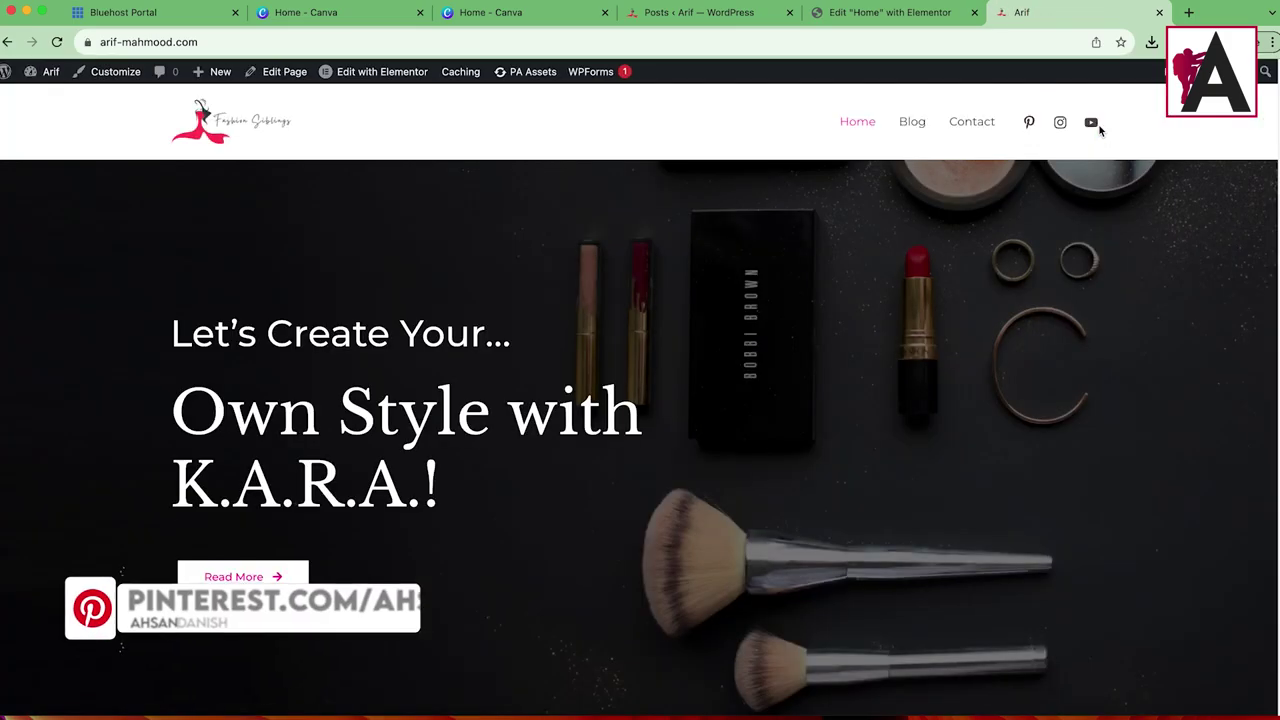
pyautogui.scroll(-10, 666, 309)
pyautogui.scroll(-10, 713, 318)
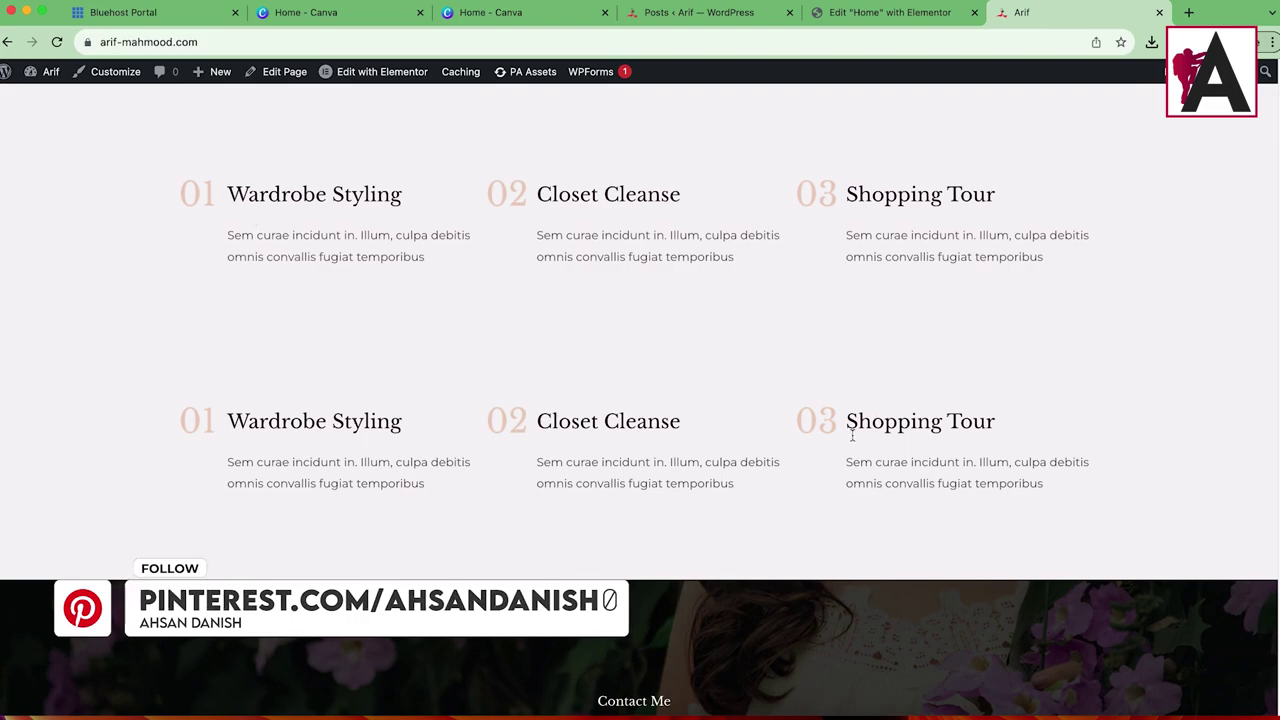
pyautogui.scroll(-5, 686, 477)
pyautogui.scroll(5, 817, 597)
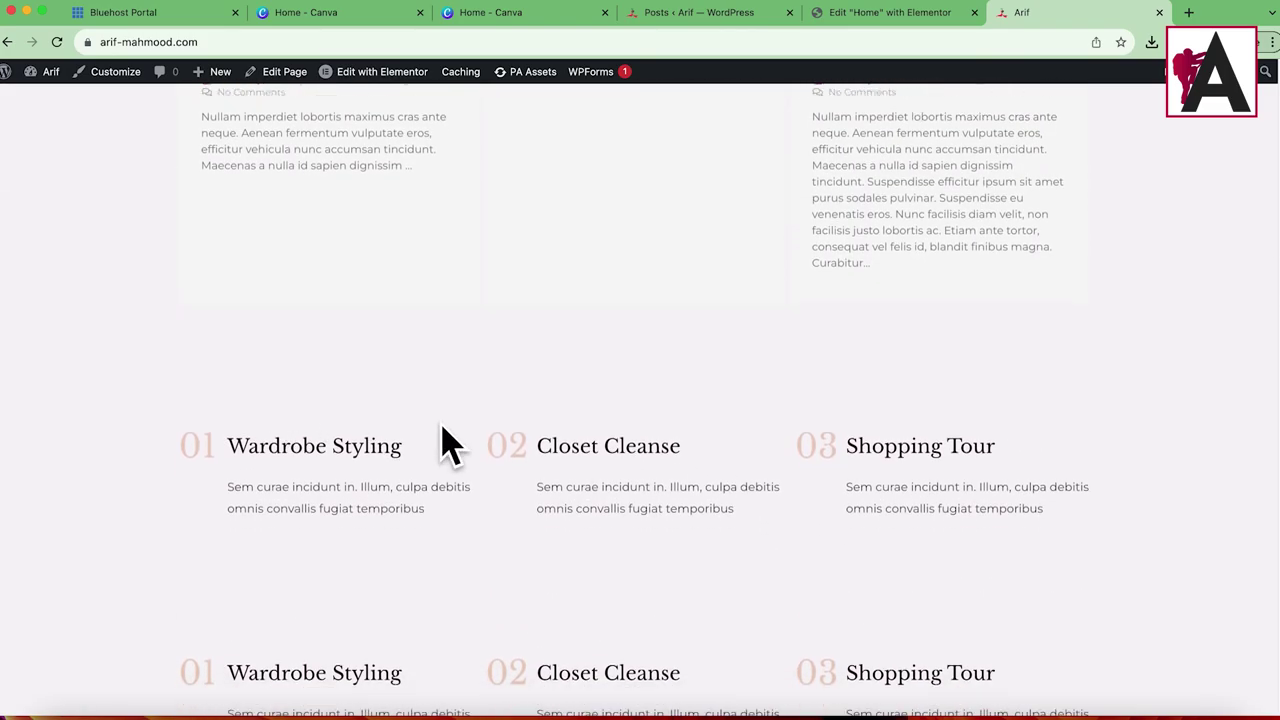
# Step: Open the Posts > Categories page from the admin dashboard
pyautogui.click(47, 72)
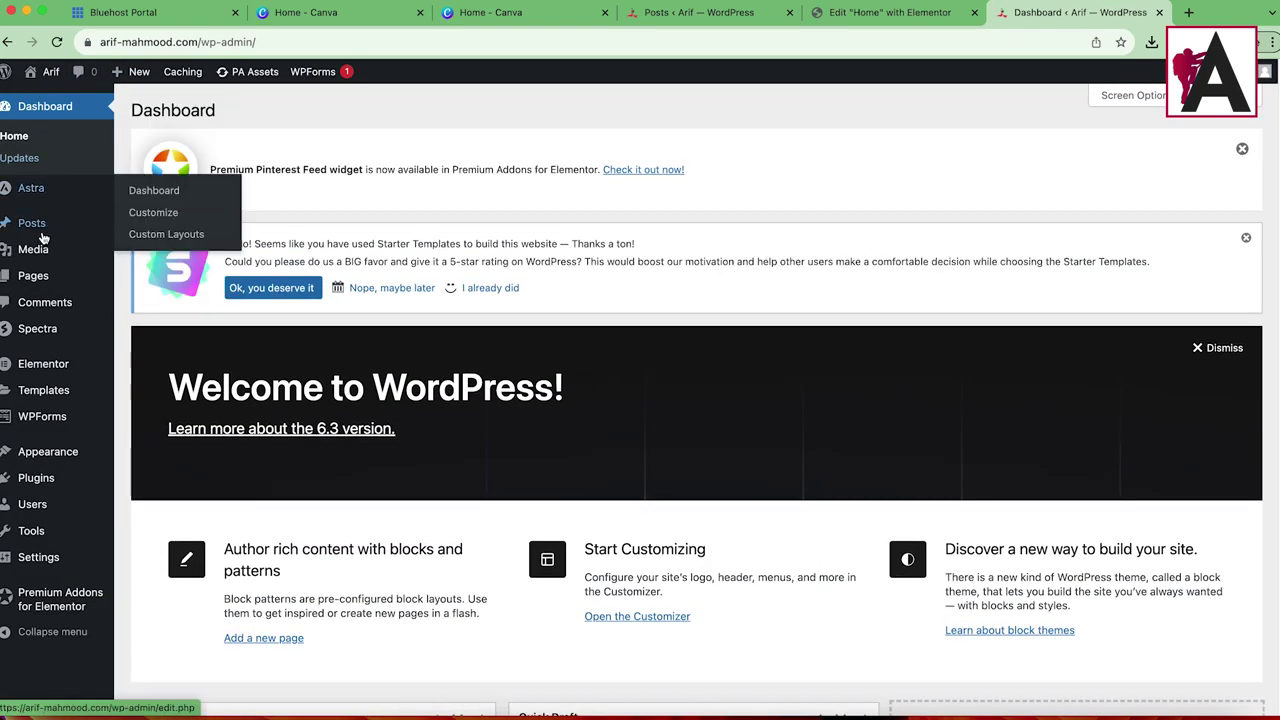
pyautogui.moveTo(80, 233)
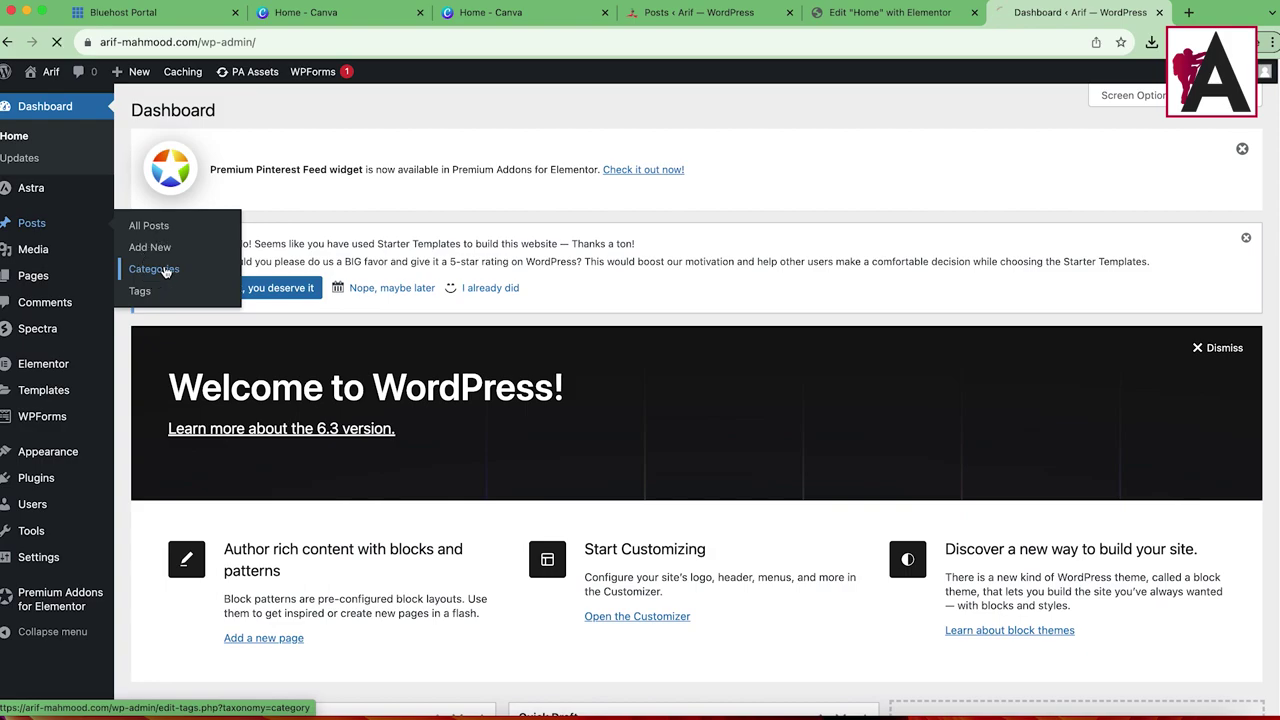
pyautogui.click(225, 272)
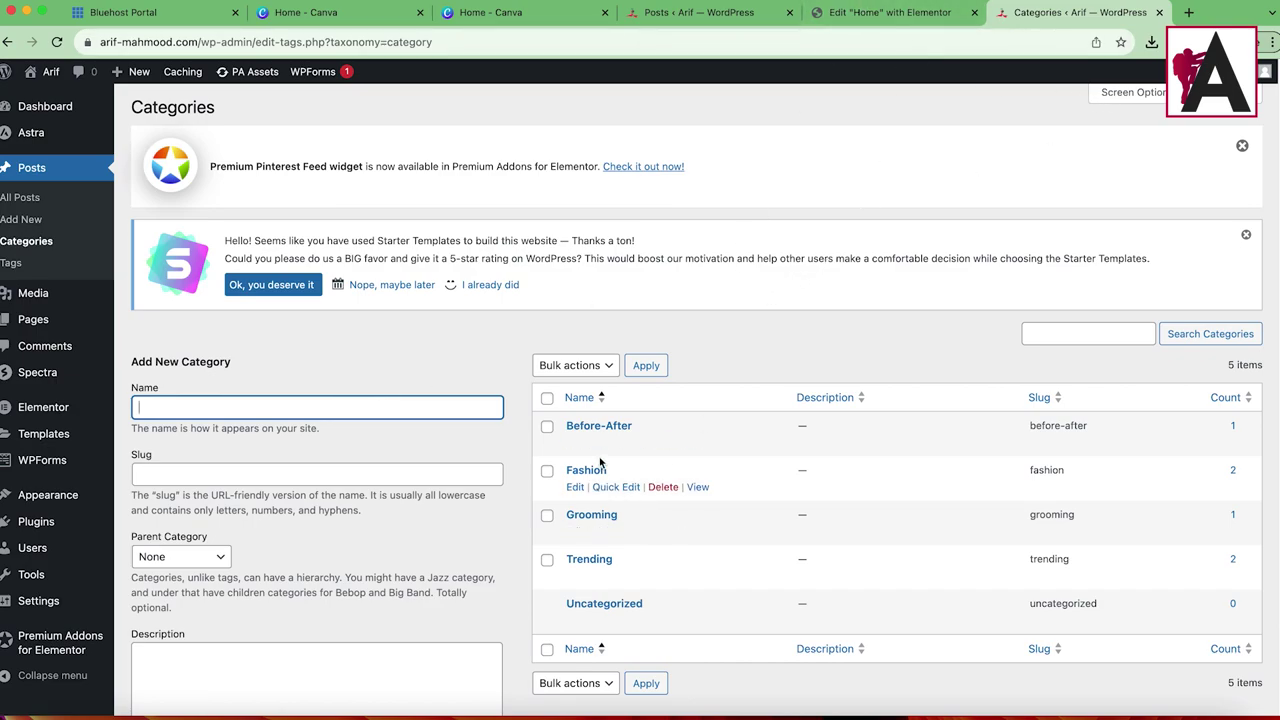
# Step: Delete the duplicated Wardrobe Styling / Closet Cleanse / Shopping Tour row, undoing a stray widget move
pyautogui.click(888, 12)
pyautogui.scroll(-5, 800, 380)
pyautogui.scroll(-10, 810, 395)
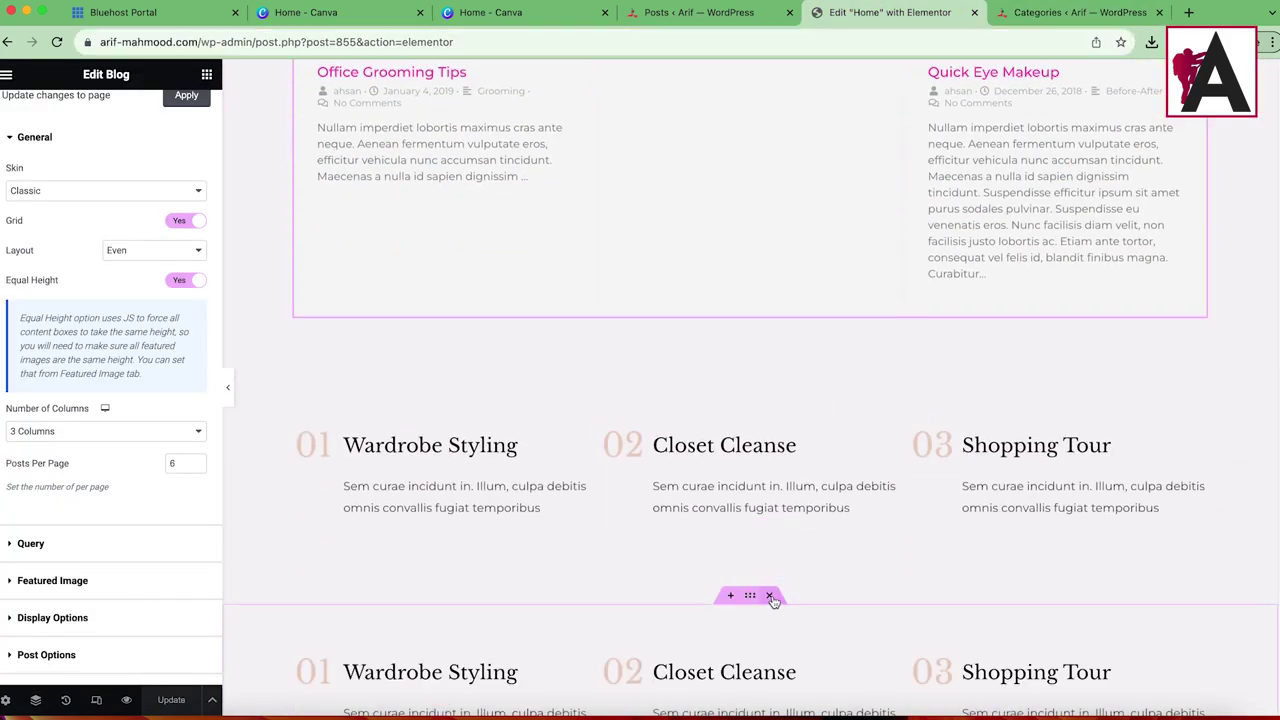
pyautogui.click(769, 595)
pyautogui.moveTo(588, 441); pyautogui.dragTo(690, 520)
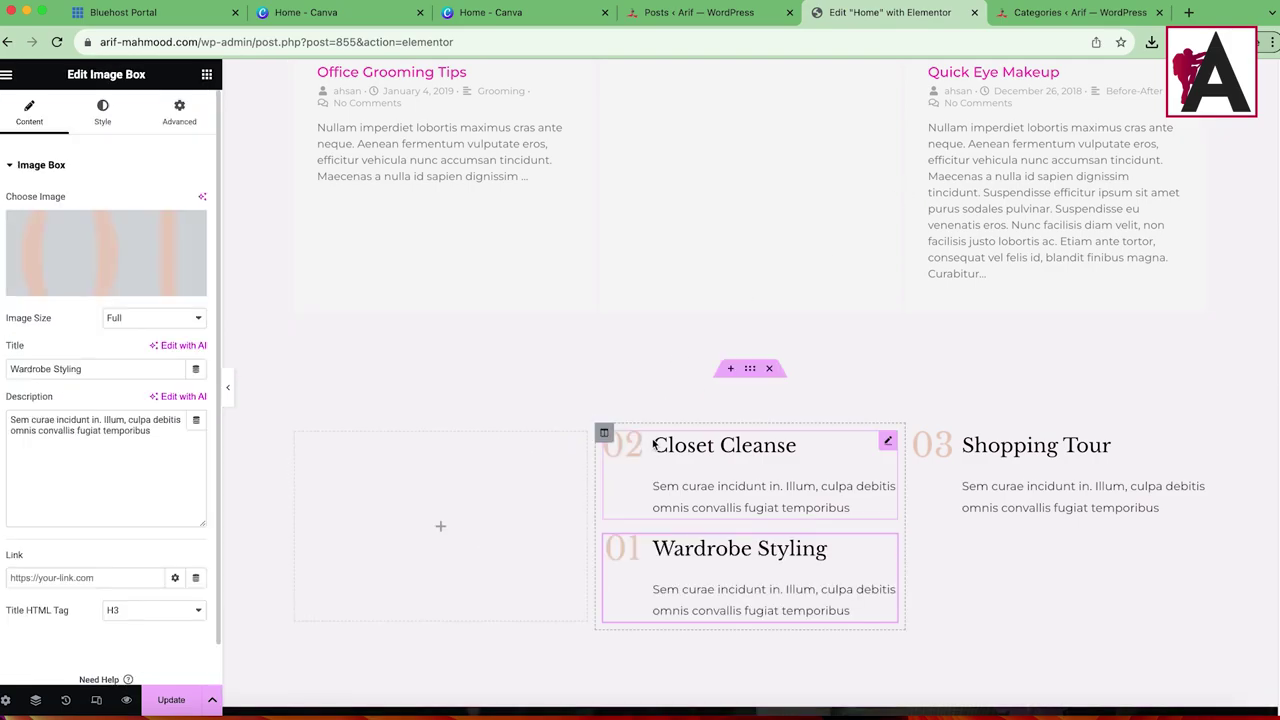
pyautogui.hotkey('ctrl', 'z')
pyautogui.hotkey('ctrl', 'Tab')
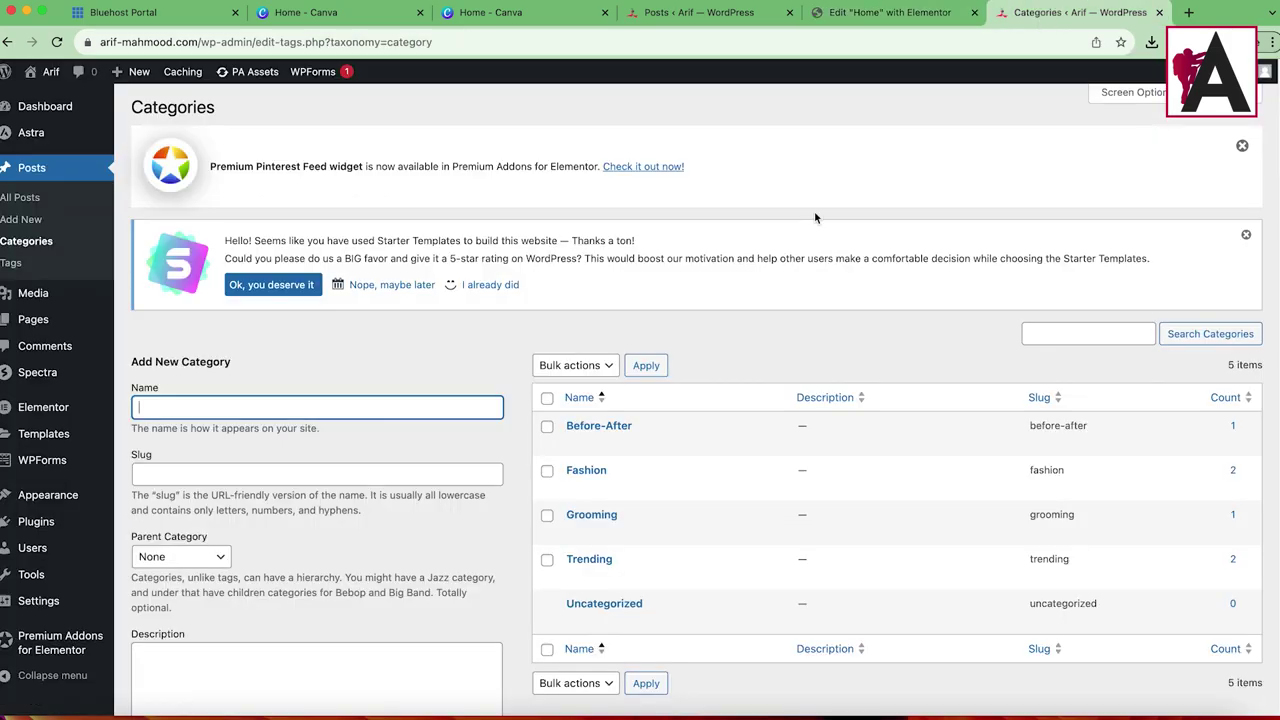
pyautogui.rightClick(702, 488)
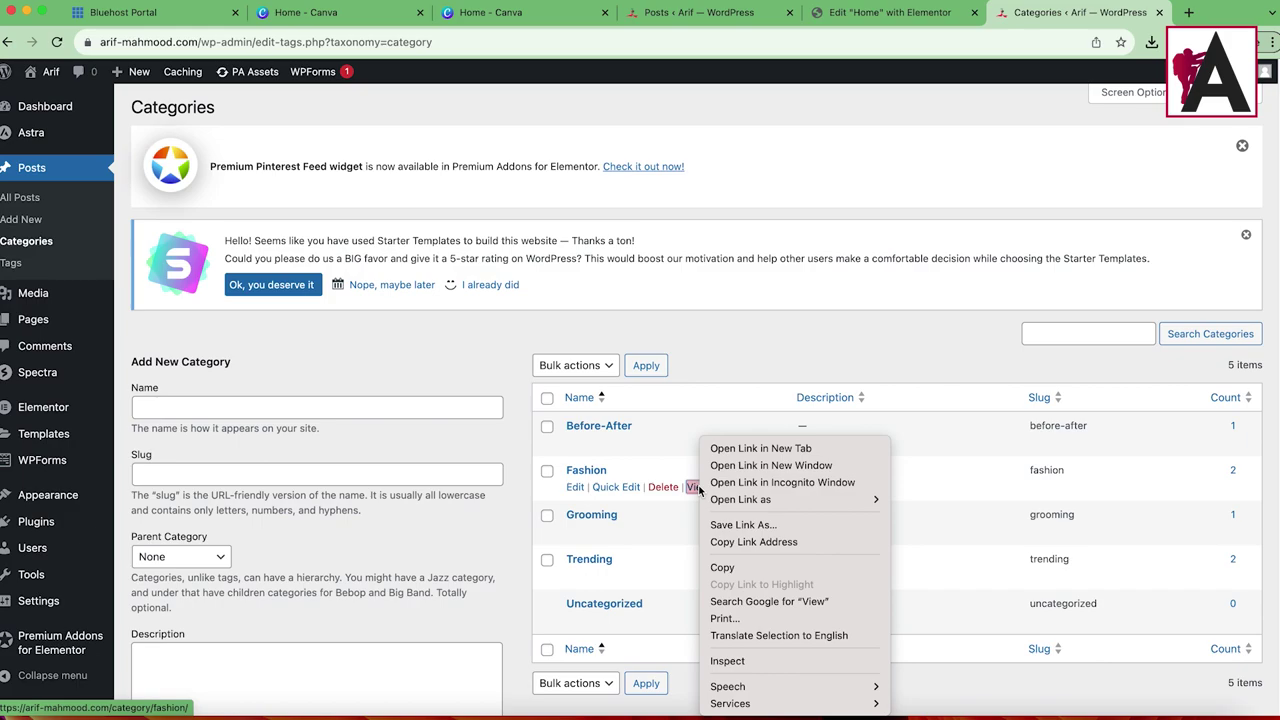
# Step: Copy the Fashion category link and retitle the first image box to Fashion
pyautogui.click(786, 545)
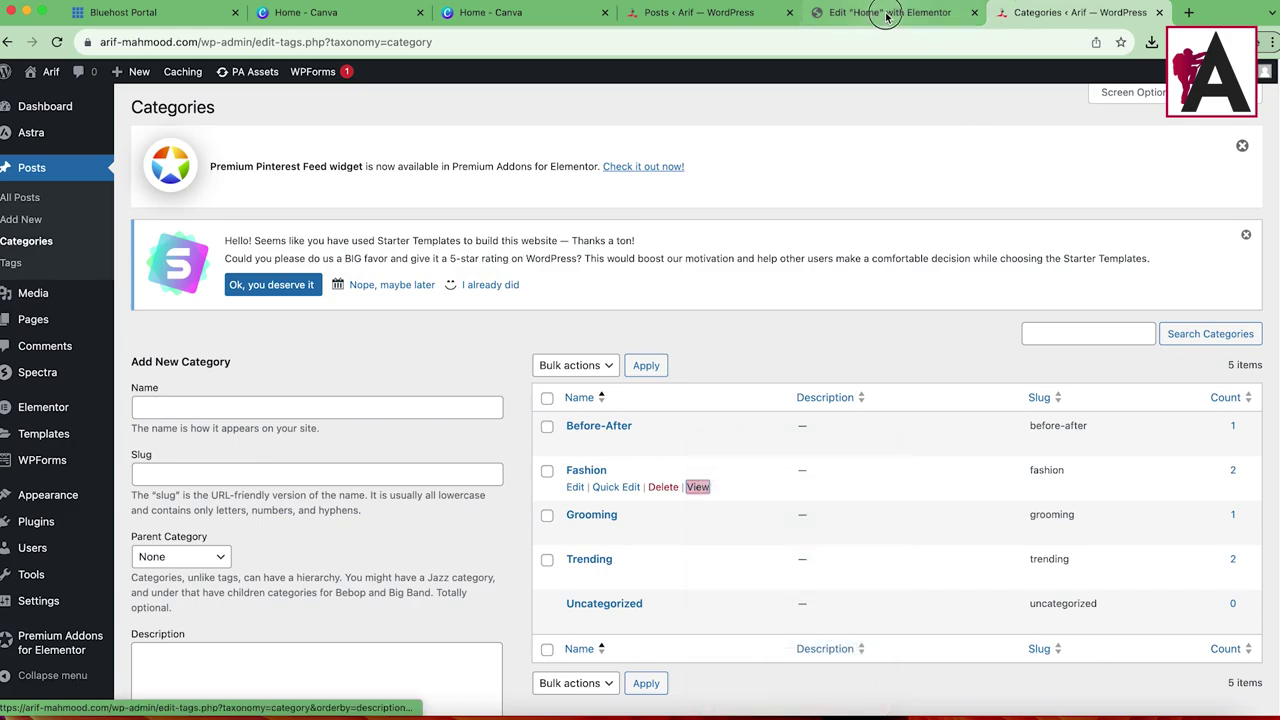
pyautogui.click(890, 12)
pyautogui.click(576, 442)
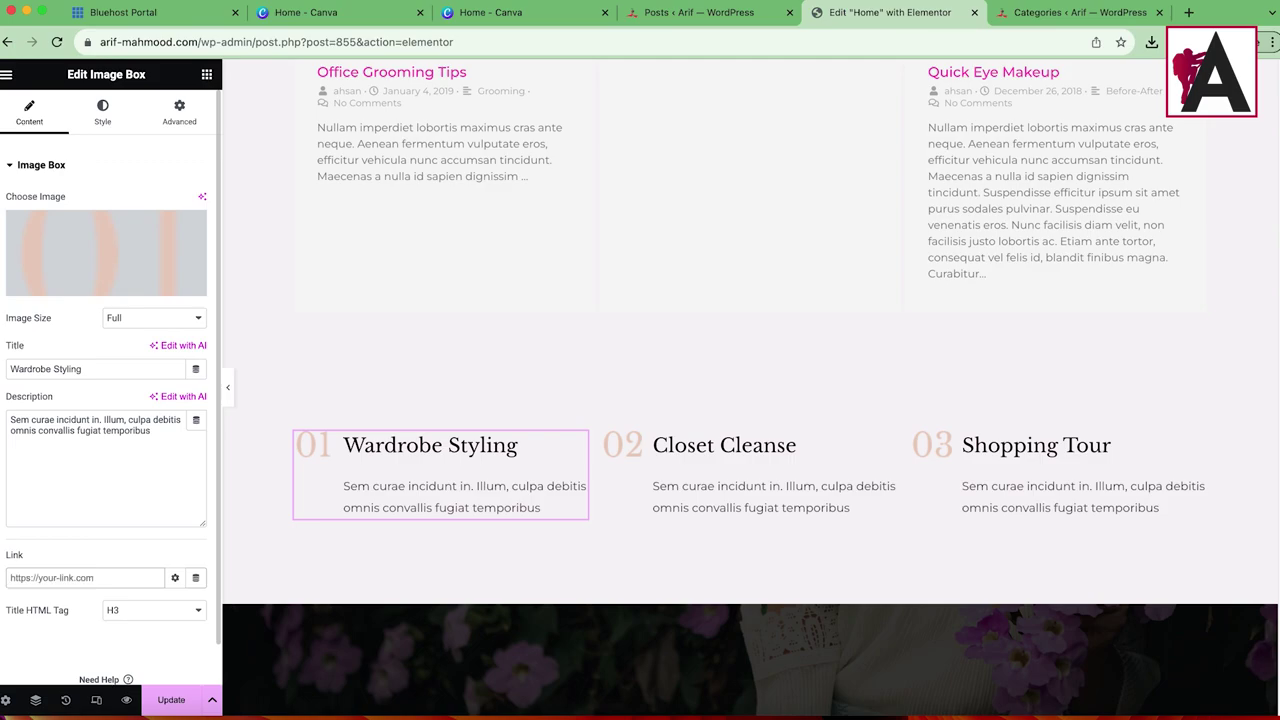
pyautogui.doubleClick(105, 366)
pyautogui.write('Fashion')
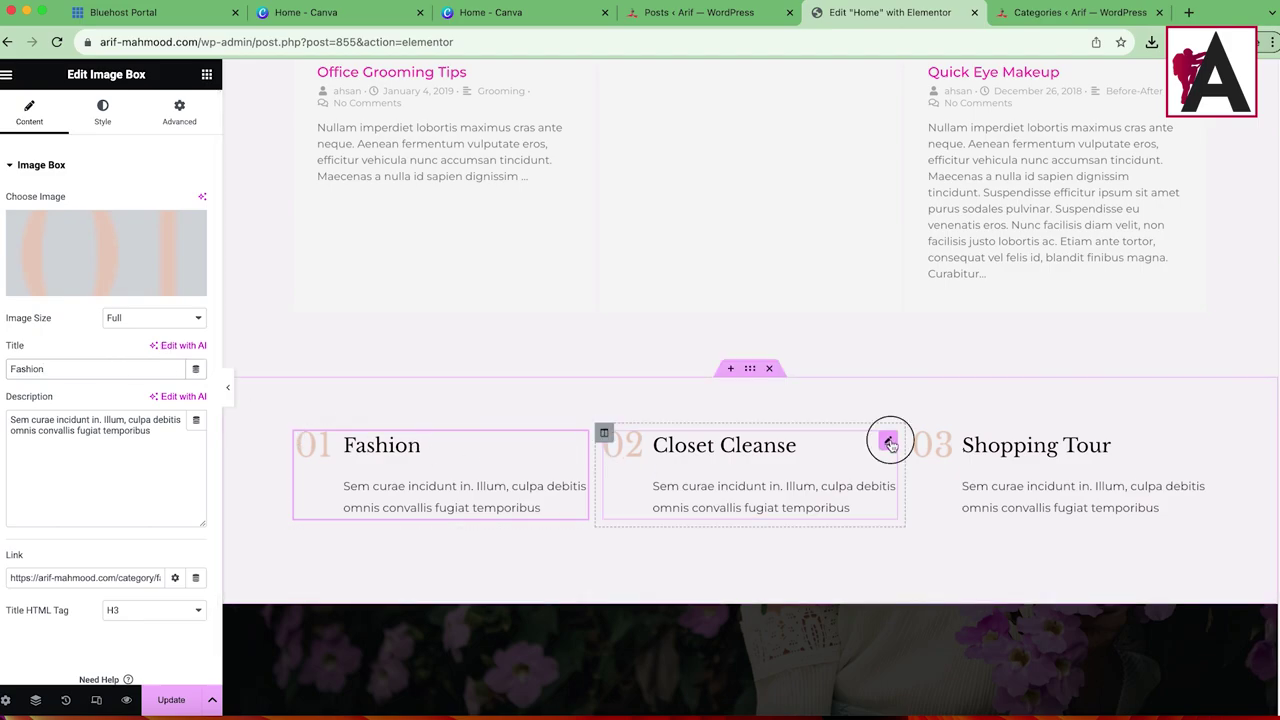
# Step: Copy the Grooming category link and retitle the Closet Cleanse box to Grooming
pyautogui.click(889, 443)
pyautogui.click(700, 12)
pyautogui.click(1052, 14)
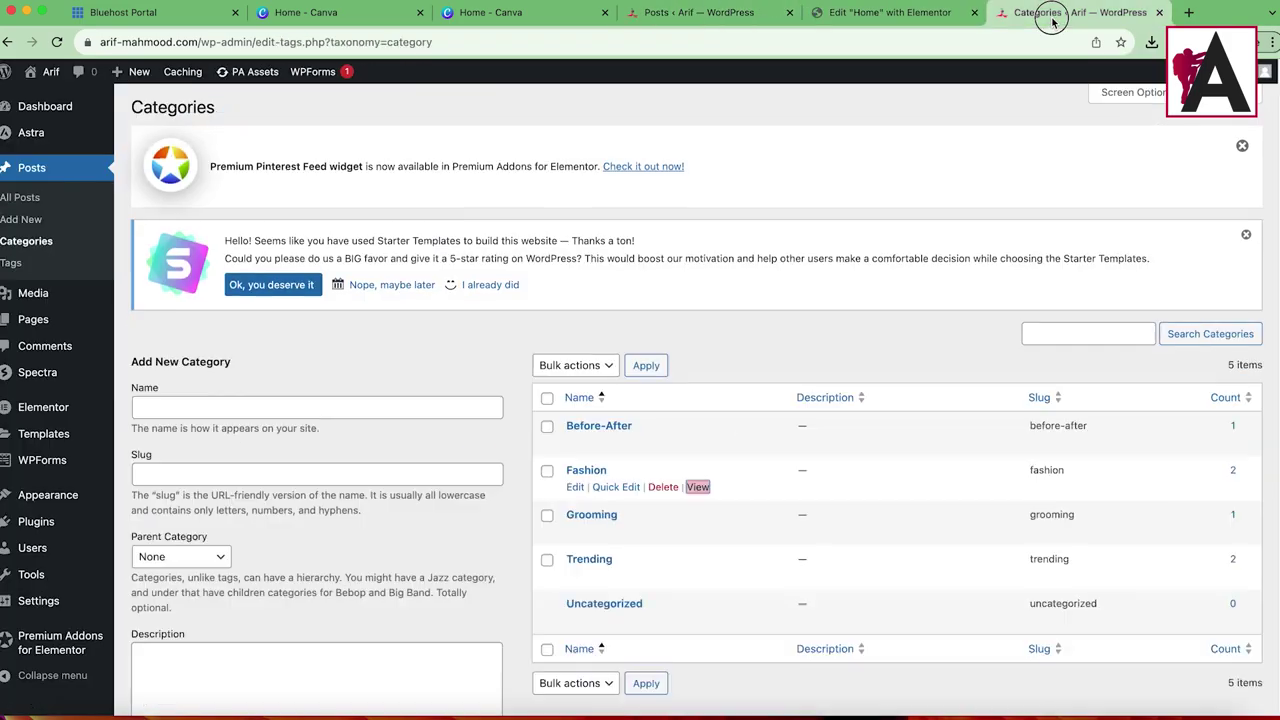
pyautogui.rightClick(700, 531)
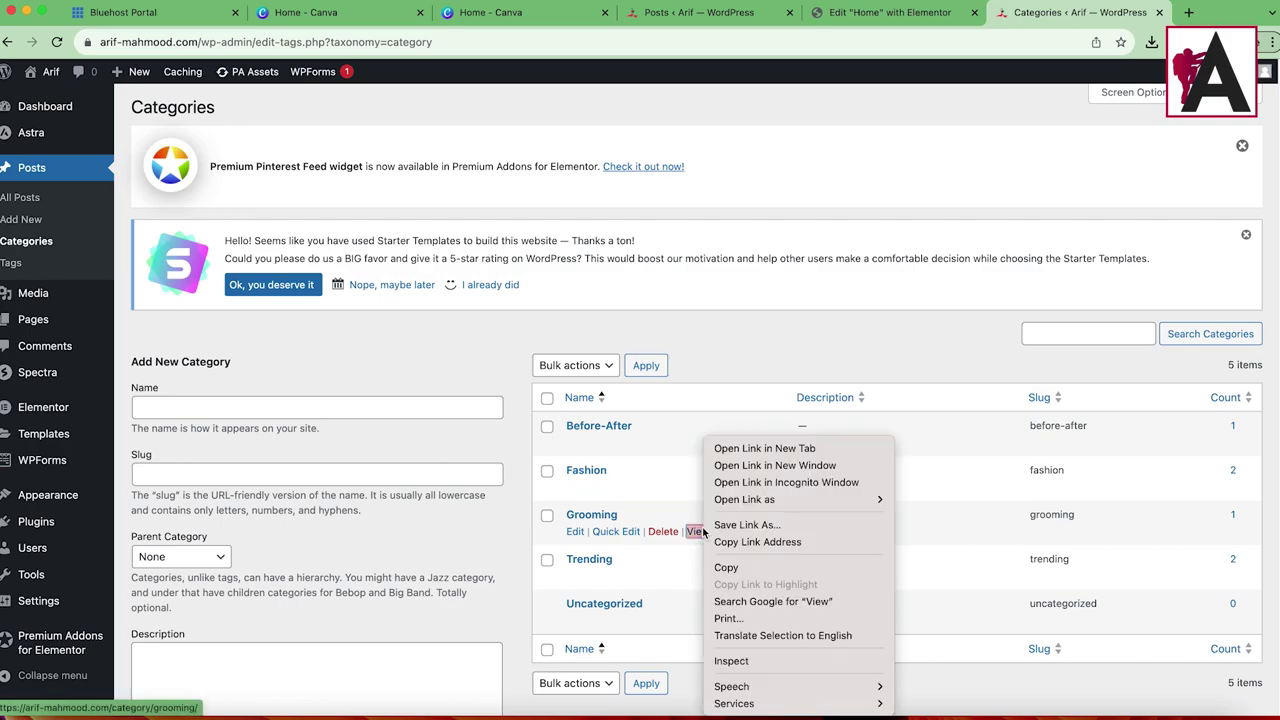
pyautogui.click(757, 541)
pyautogui.click(889, 12)
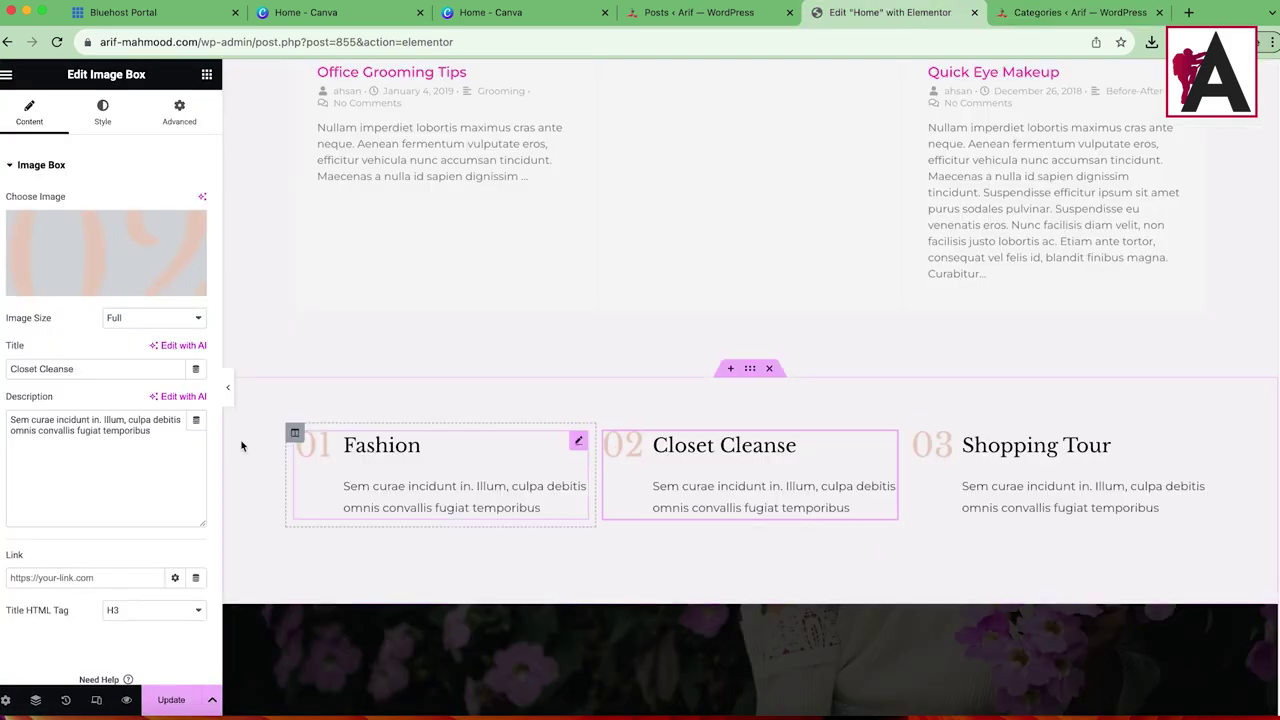
pyautogui.tripleClick(64, 370)
pyautogui.write('Grooming')
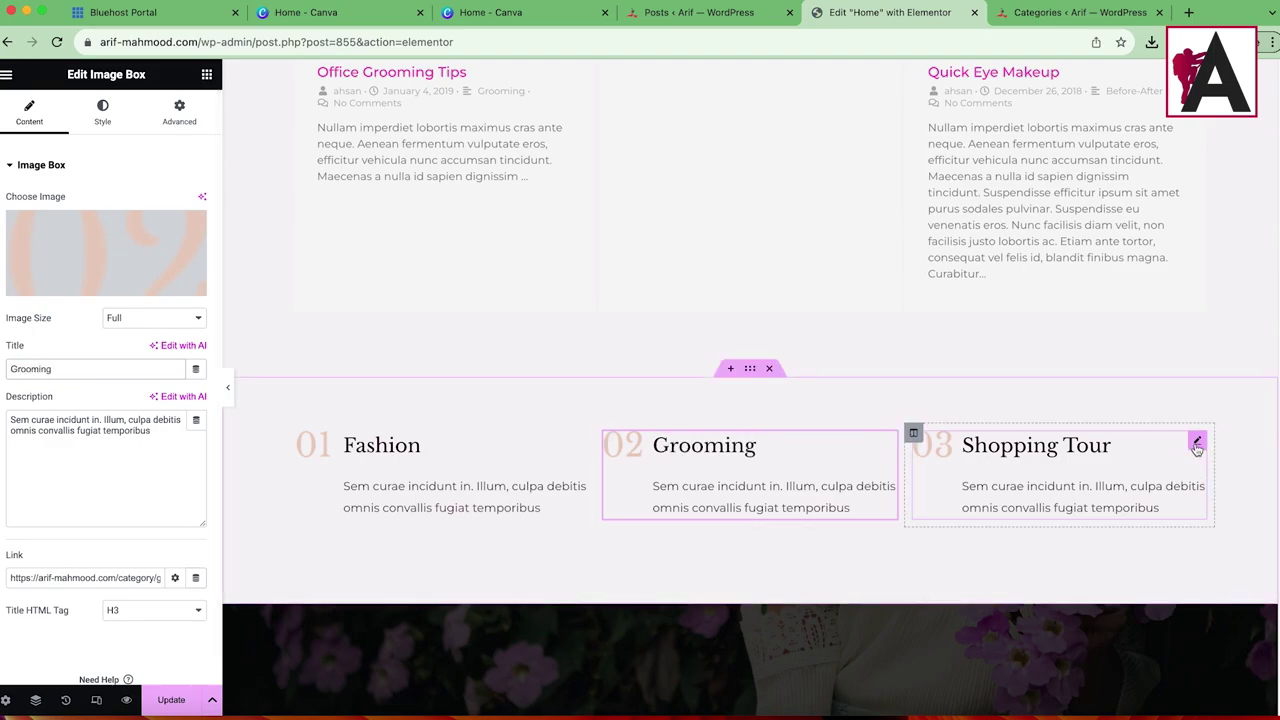
# Step: Link the Shopping Tour box to the Trending category, retitle it Trending, and update the page
pyautogui.click(1197, 443)
pyautogui.click(1060, 14)
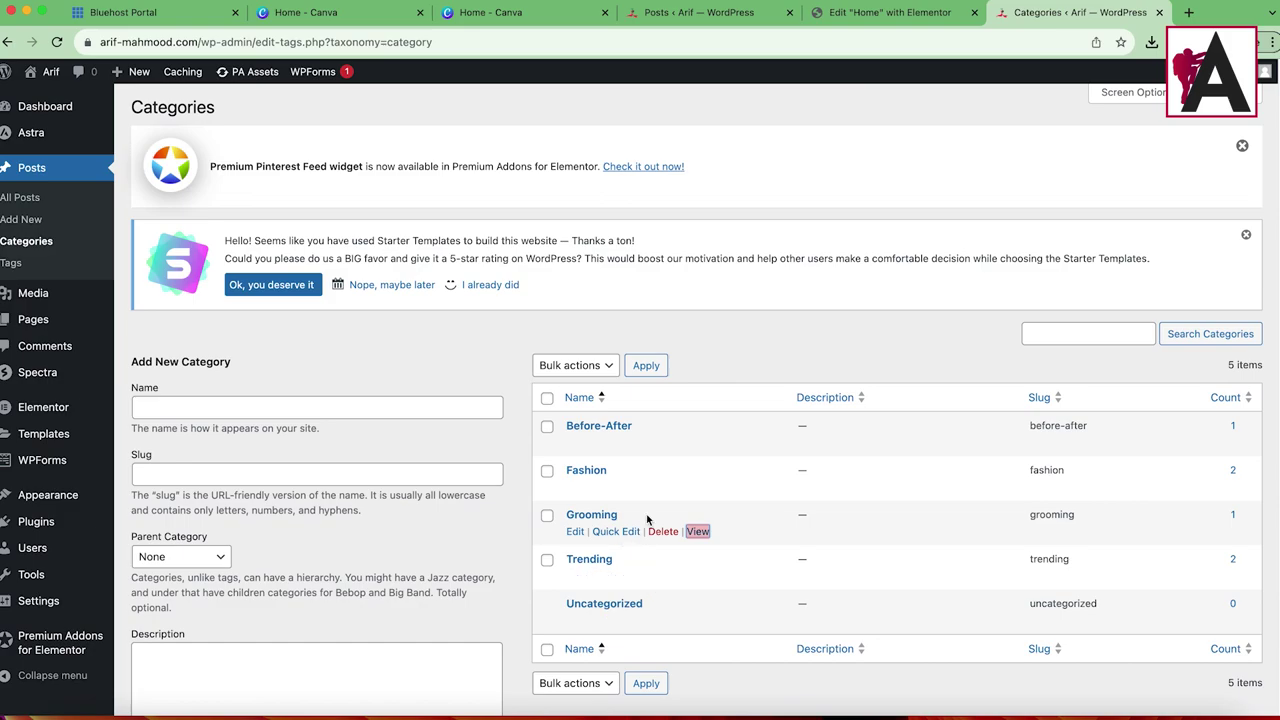
pyautogui.rightClick(698, 580)
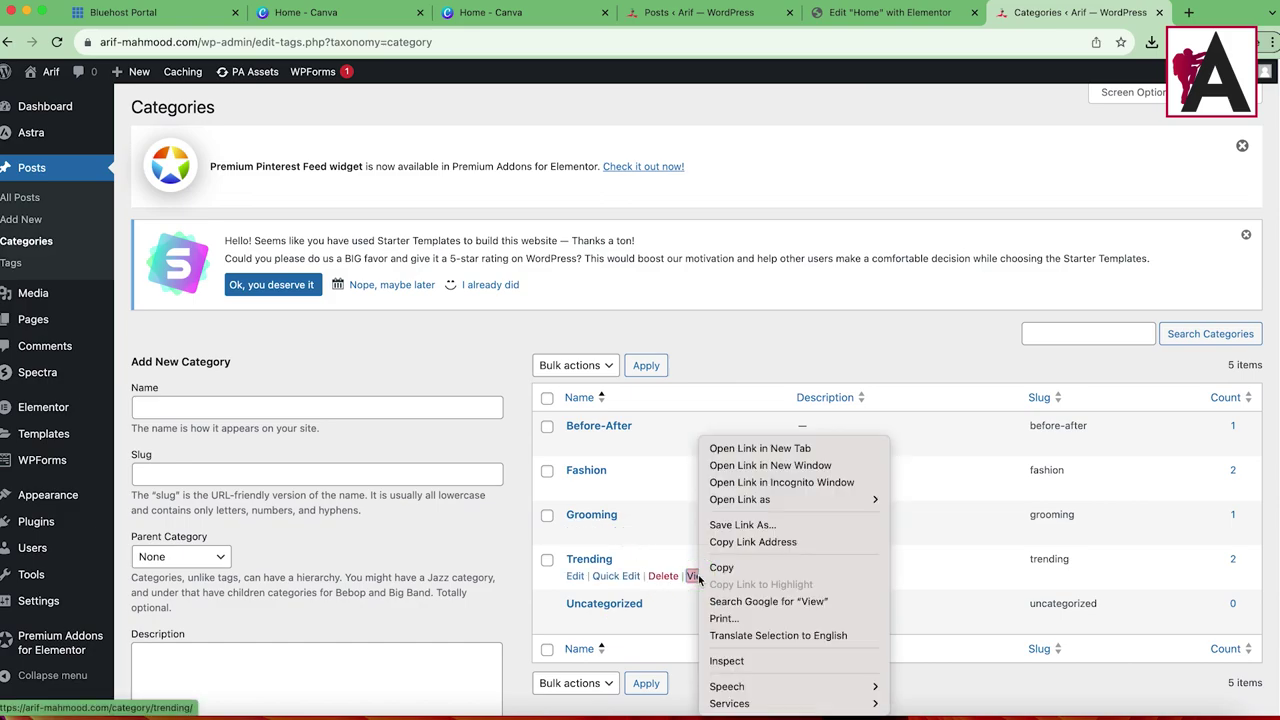
pyautogui.click(760, 537)
pyautogui.click(890, 12)
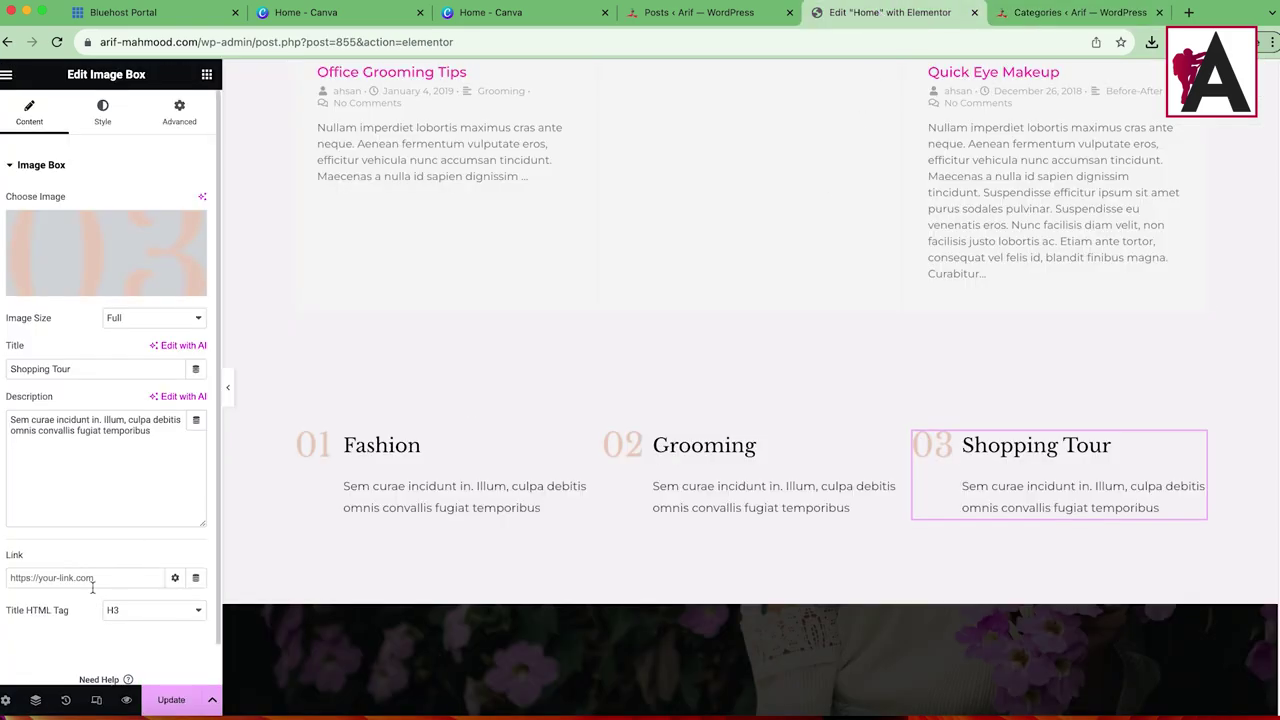
pyautogui.press('super+v')
pyautogui.doubleClick(85, 375)
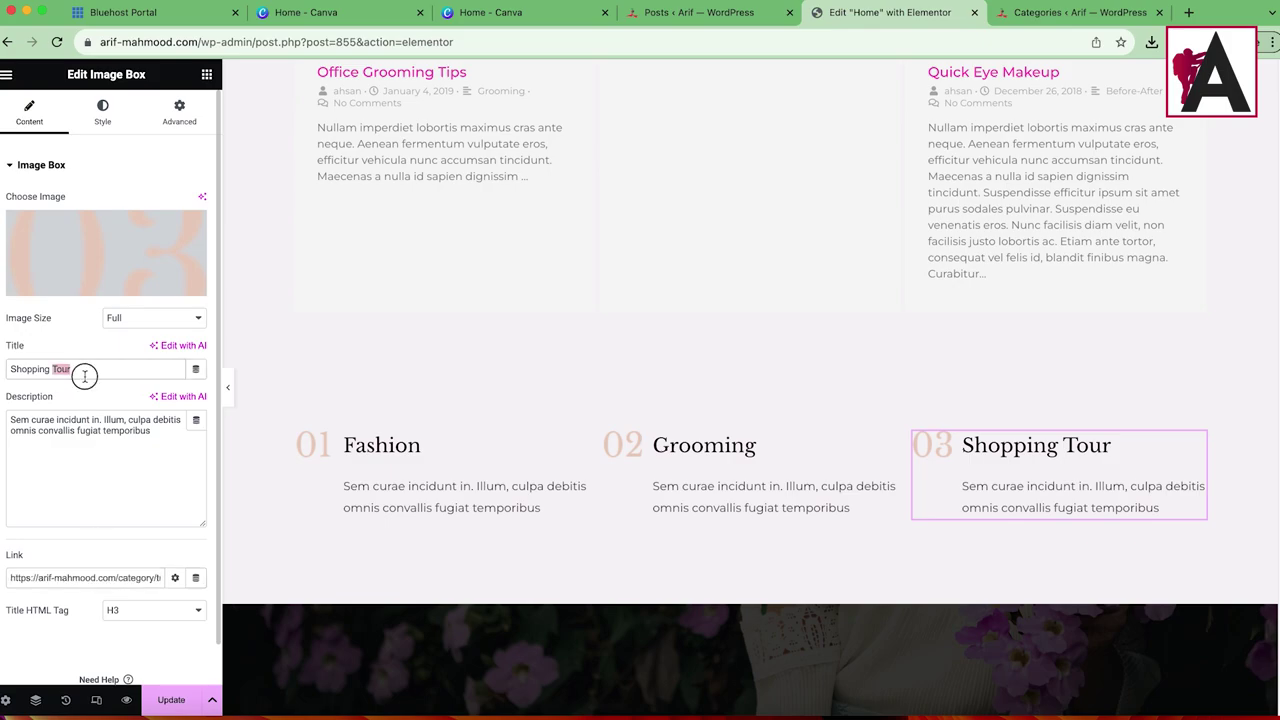
pyautogui.write('Trreending')
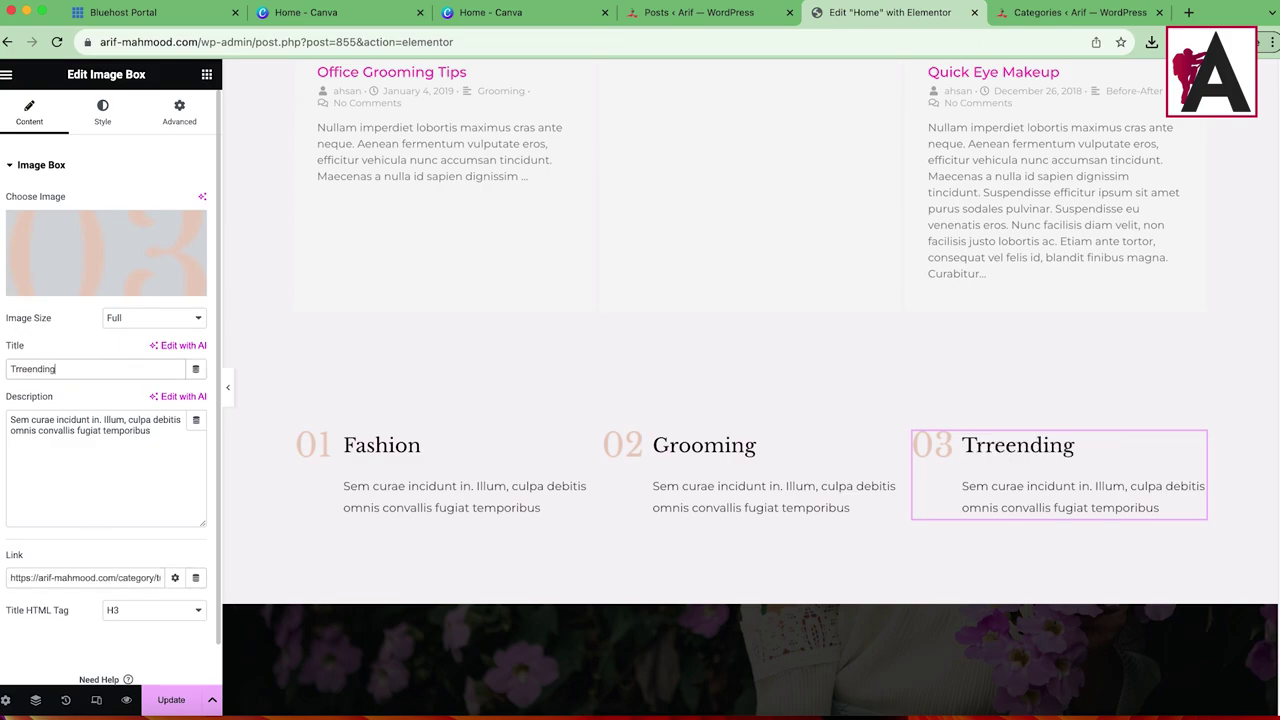
pyautogui.press('BackSpace')
pyautogui.press('BackSpace')
pyautogui.click(171, 699)
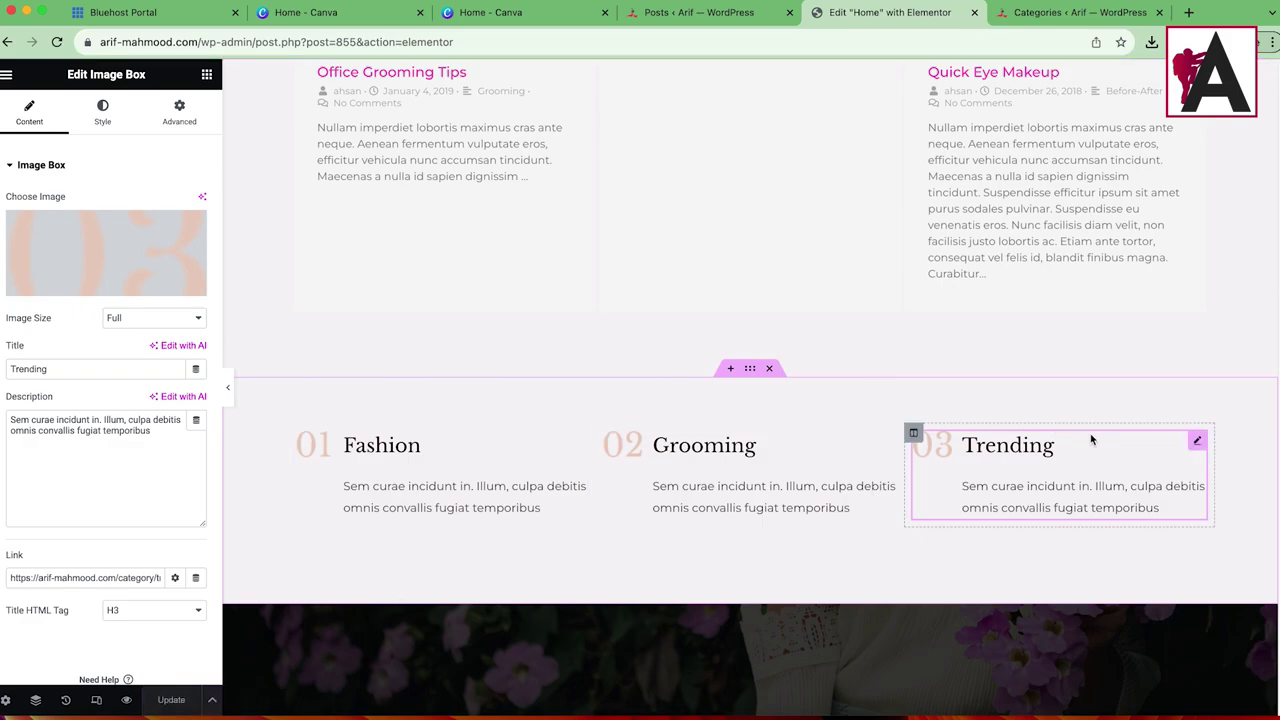
pyautogui.scroll(5, 653, 586)
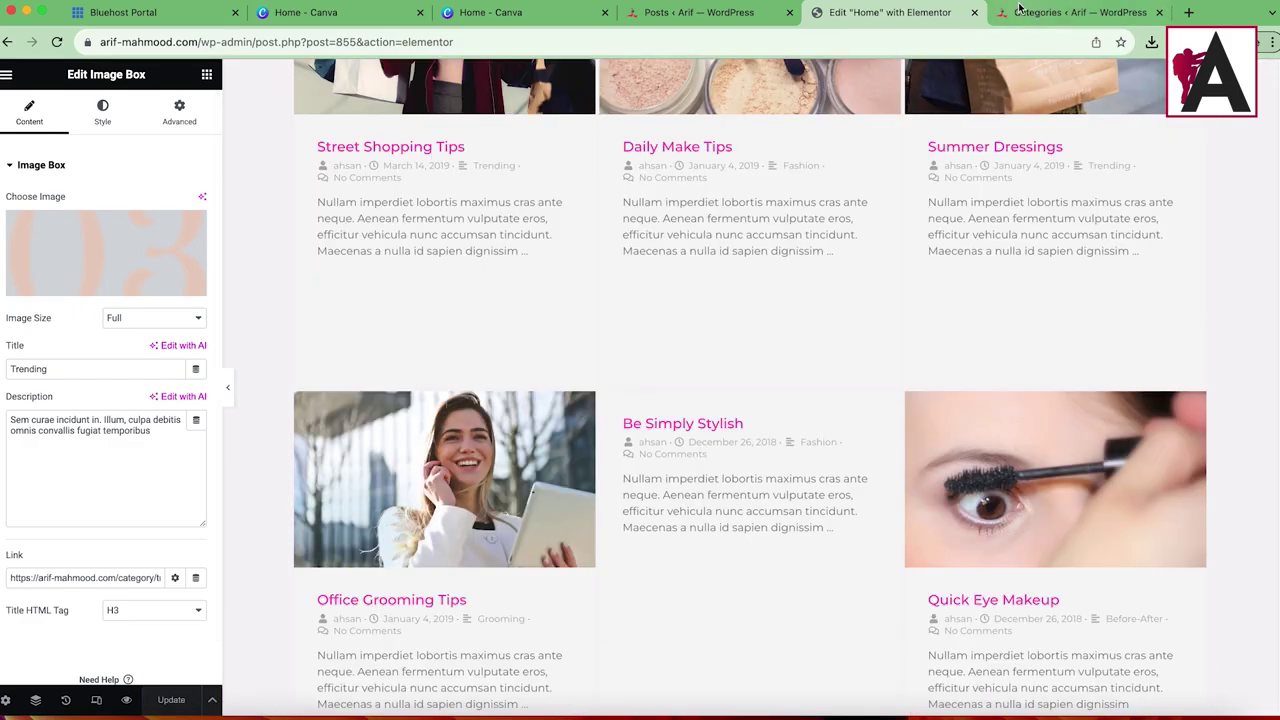
# Step: Visit the live home page and check that the Grooming box opens its category page
pyautogui.click(1027, 12)
pyautogui.click(56, 104)
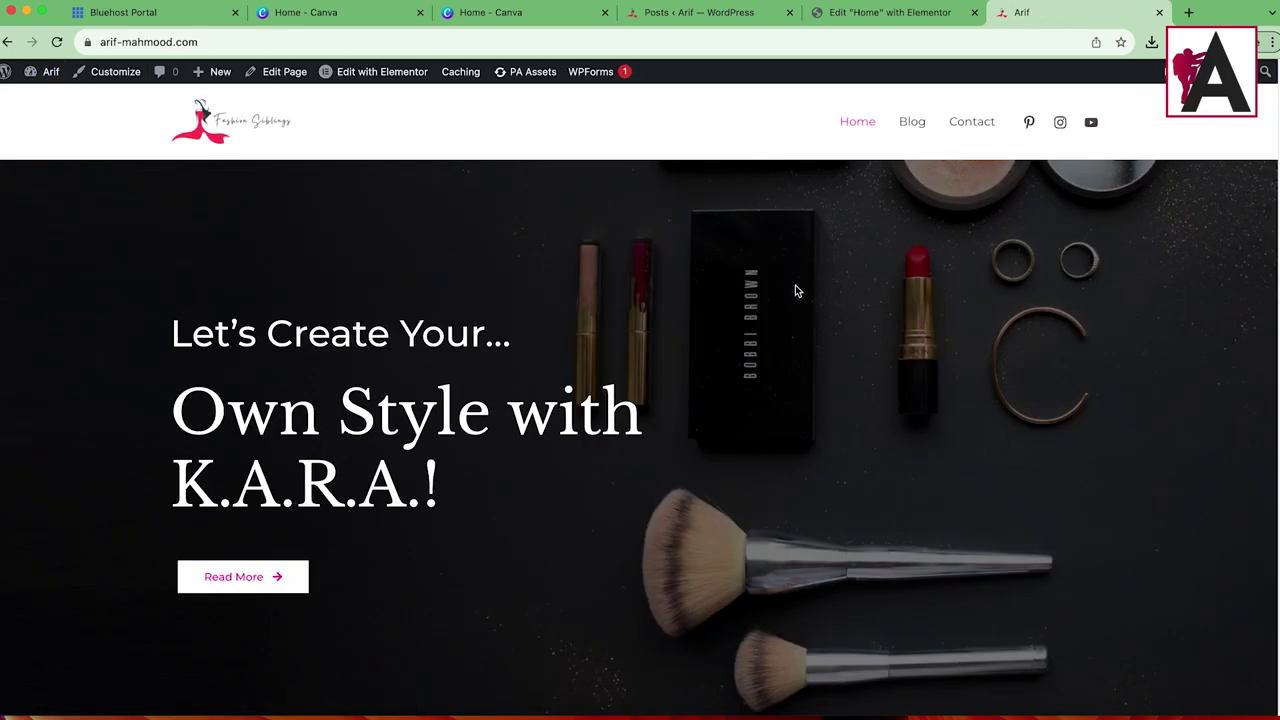
pyautogui.scroll(-10, 652, 383)
pyautogui.scroll(-7, 651, 383)
pyautogui.click(589, 482)
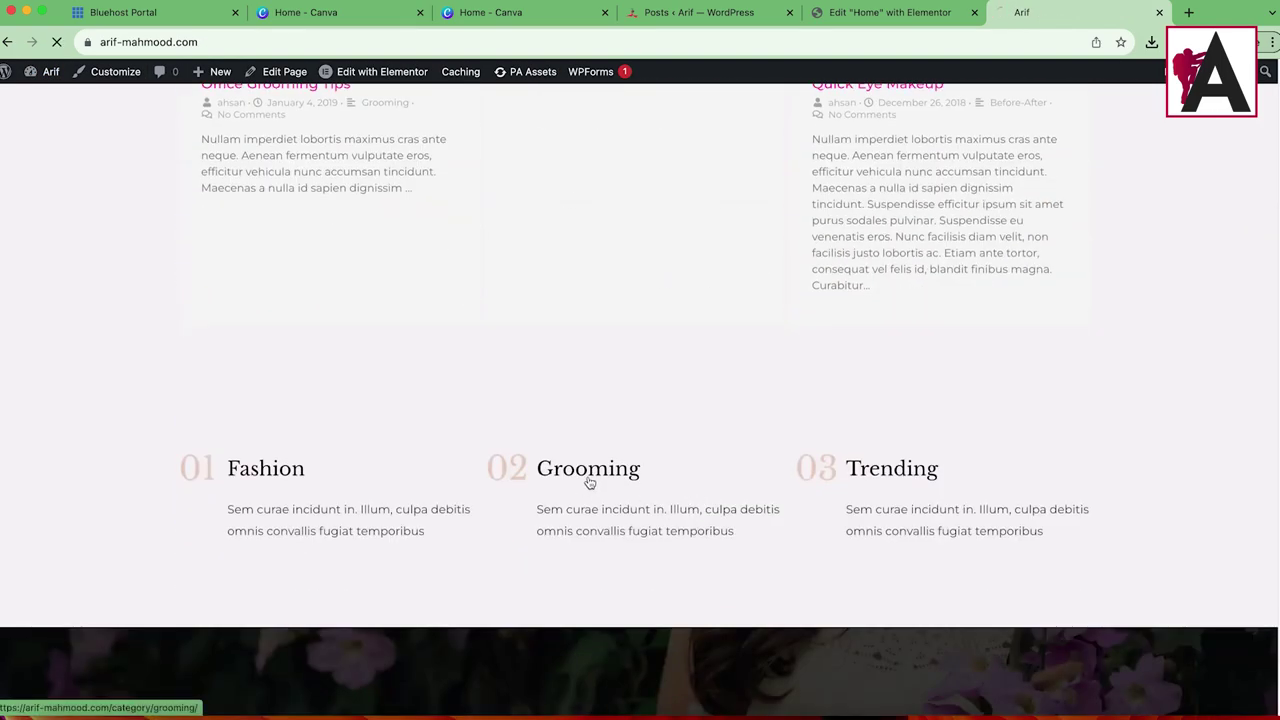
# Step: Check that the Trending box opens the Trending category page
pyautogui.scroll(-3, 535, 451)
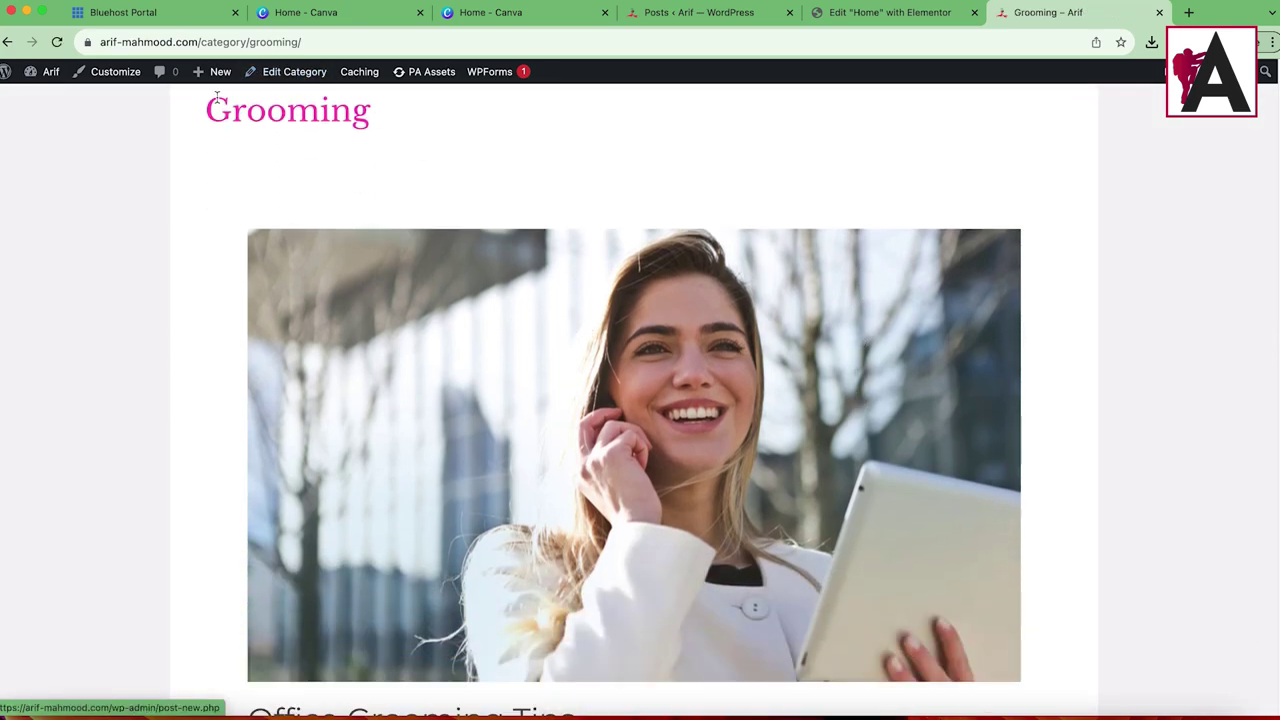
pyautogui.scroll(-4, 538, 323)
pyautogui.scroll(6, 517, 323)
pyautogui.hscroll(-3, 511, 337)
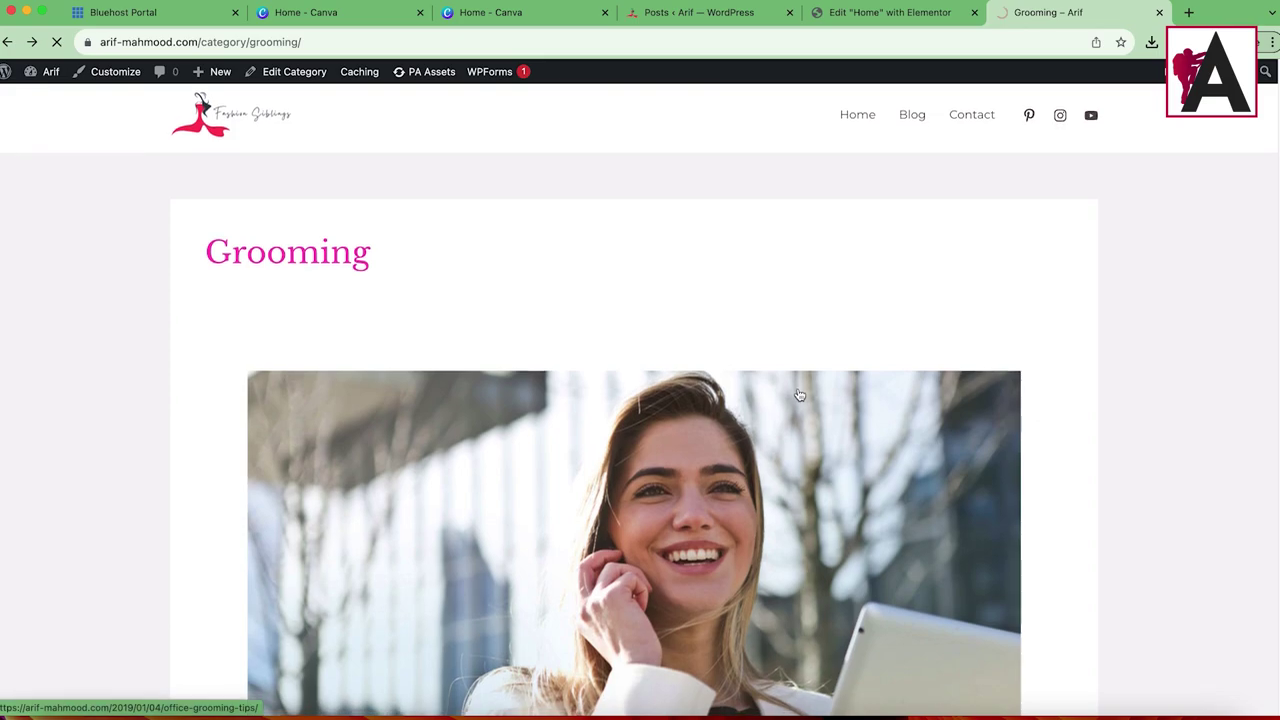
pyautogui.scroll(-3, 758, 392)
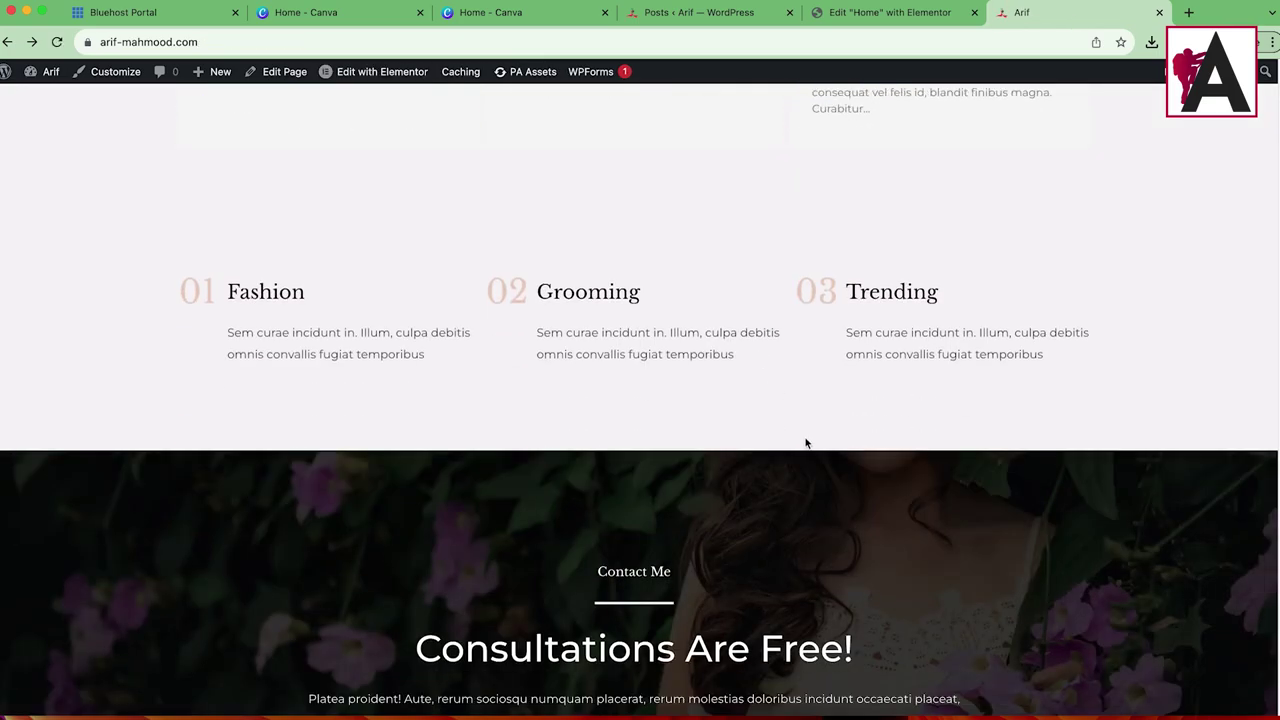
pyautogui.click(871, 292)
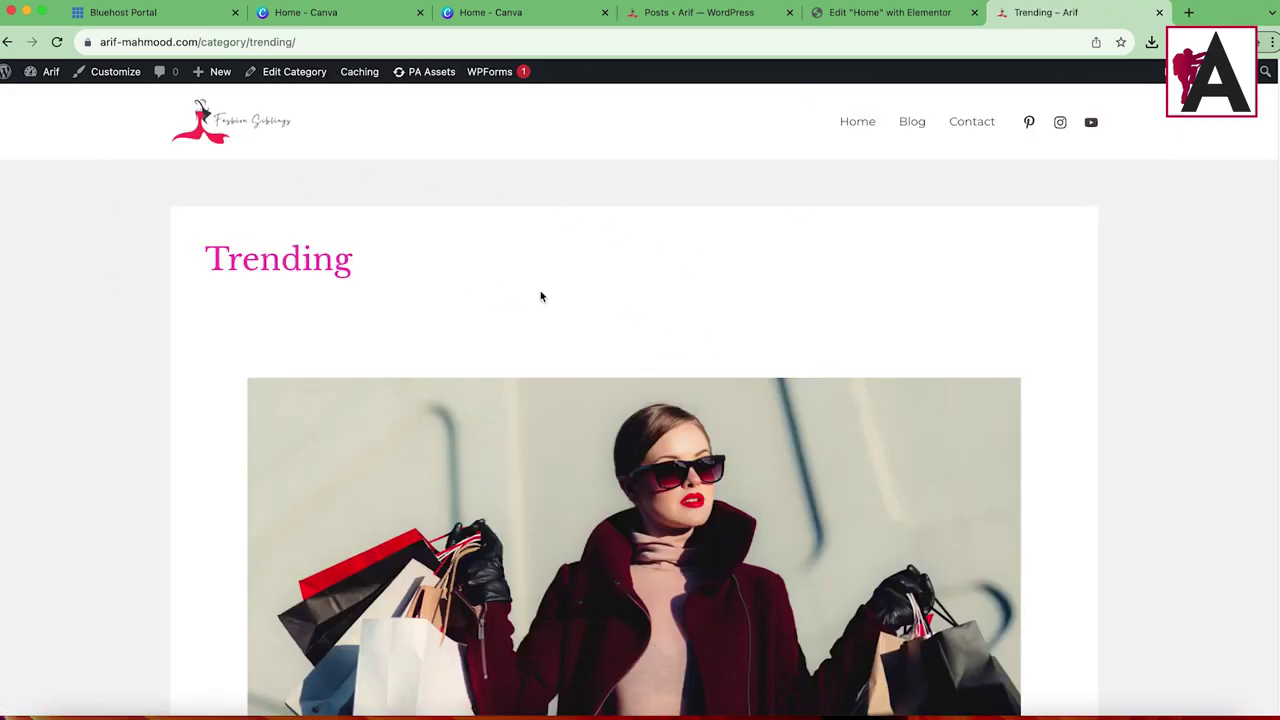
# Step: Open the Blog page from the site menu and look it over
pyautogui.click(912, 123)
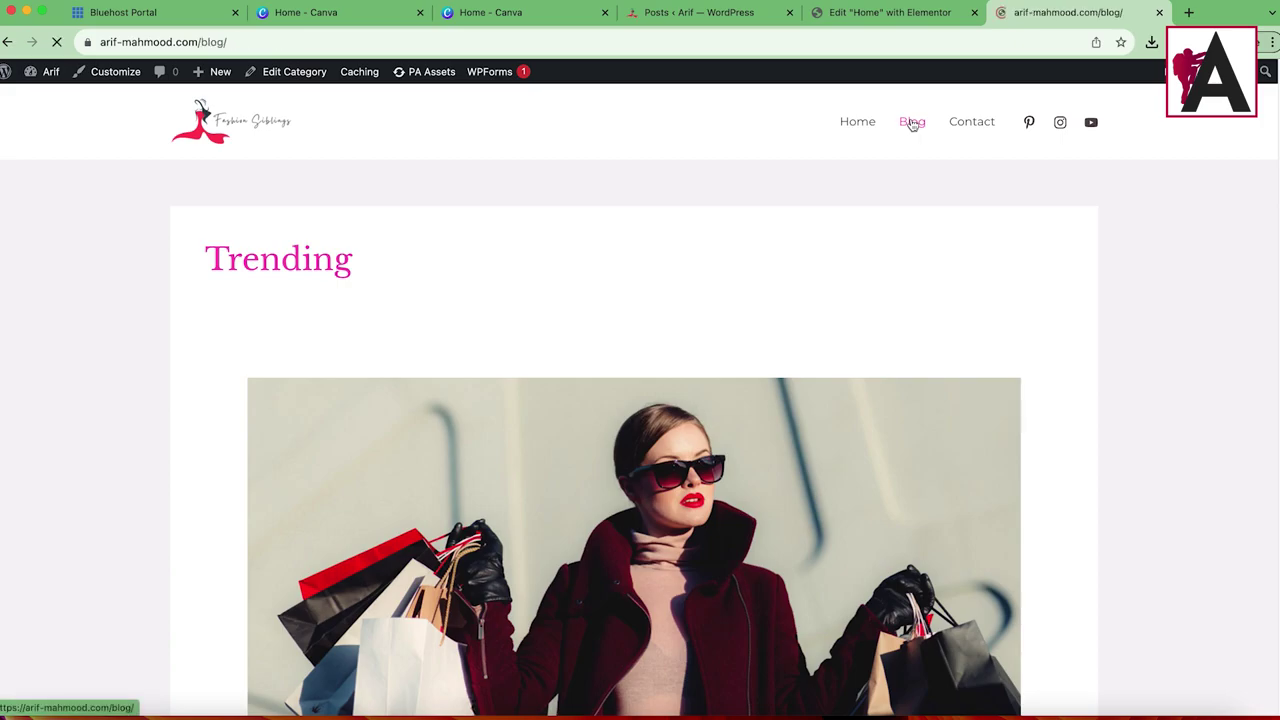
pyautogui.scroll(-15, 434, 354)
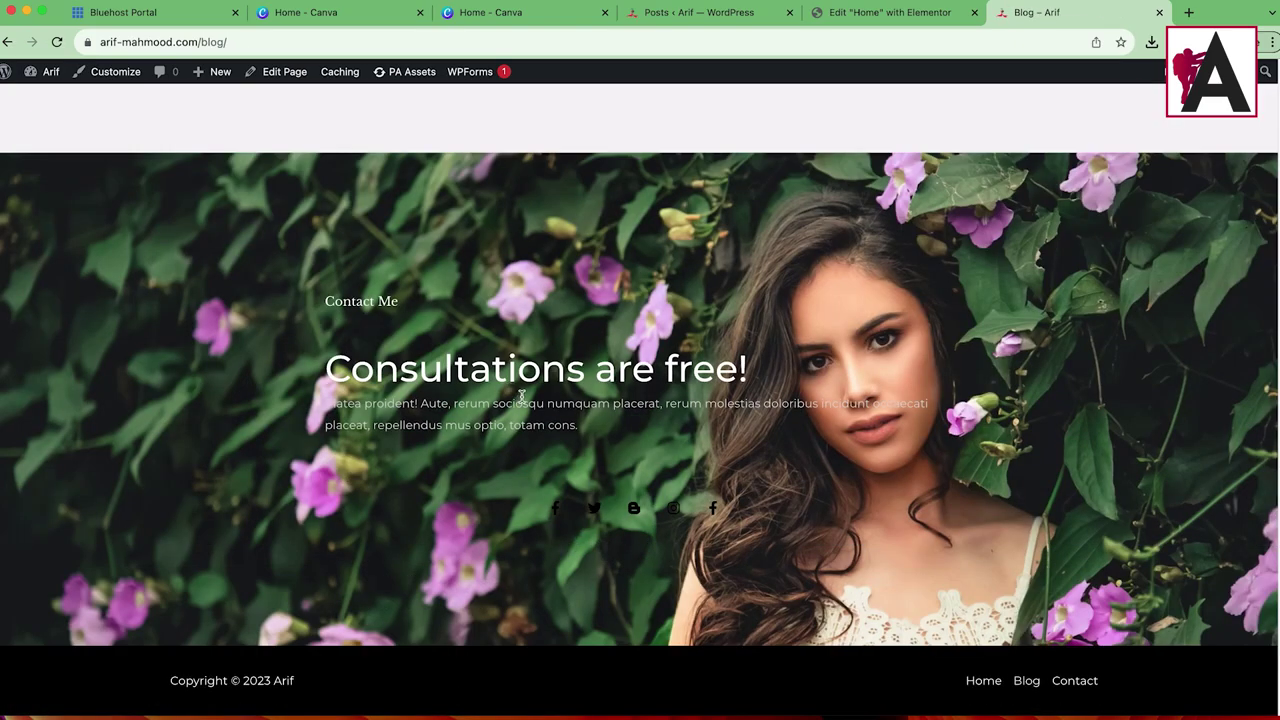
pyautogui.scroll(15, 556, 406)
pyautogui.scroll(-15, 556, 406)
pyautogui.scroll(15, 556, 406)
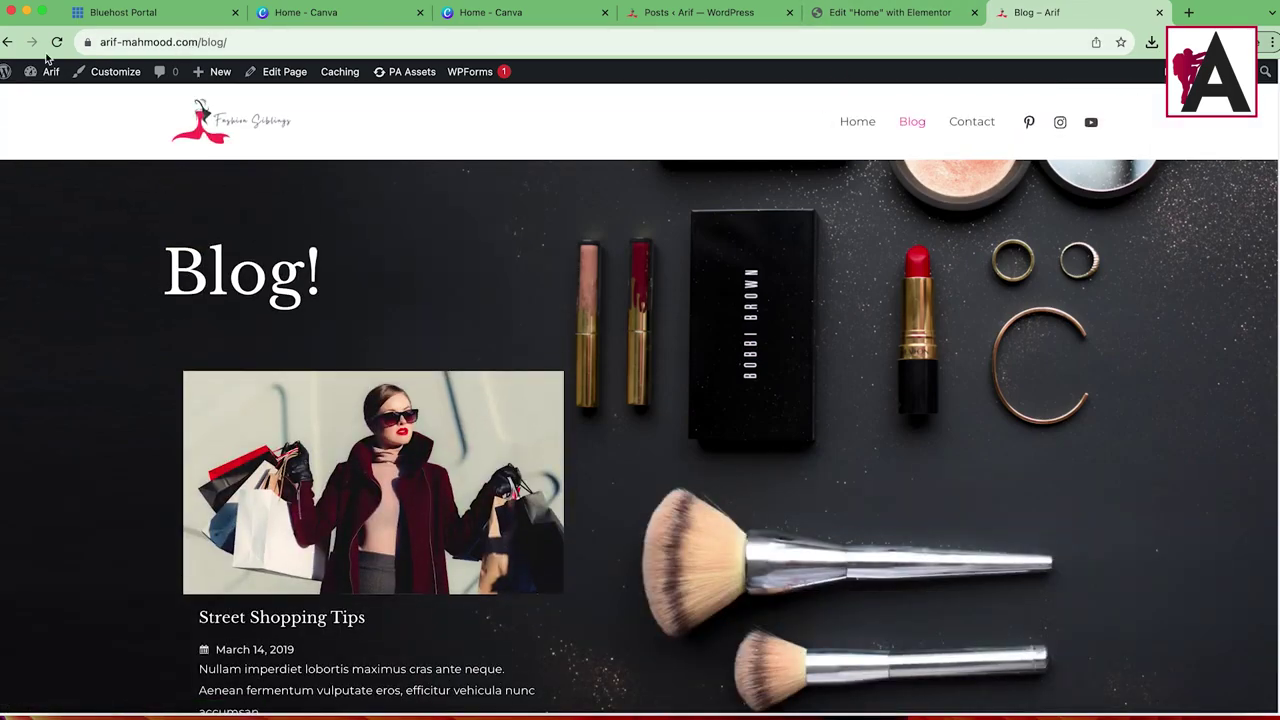
# Step: Set Blog as the posts page in Reading Settings, save, and open the live site in a new tab
pyautogui.moveTo(28, 89)
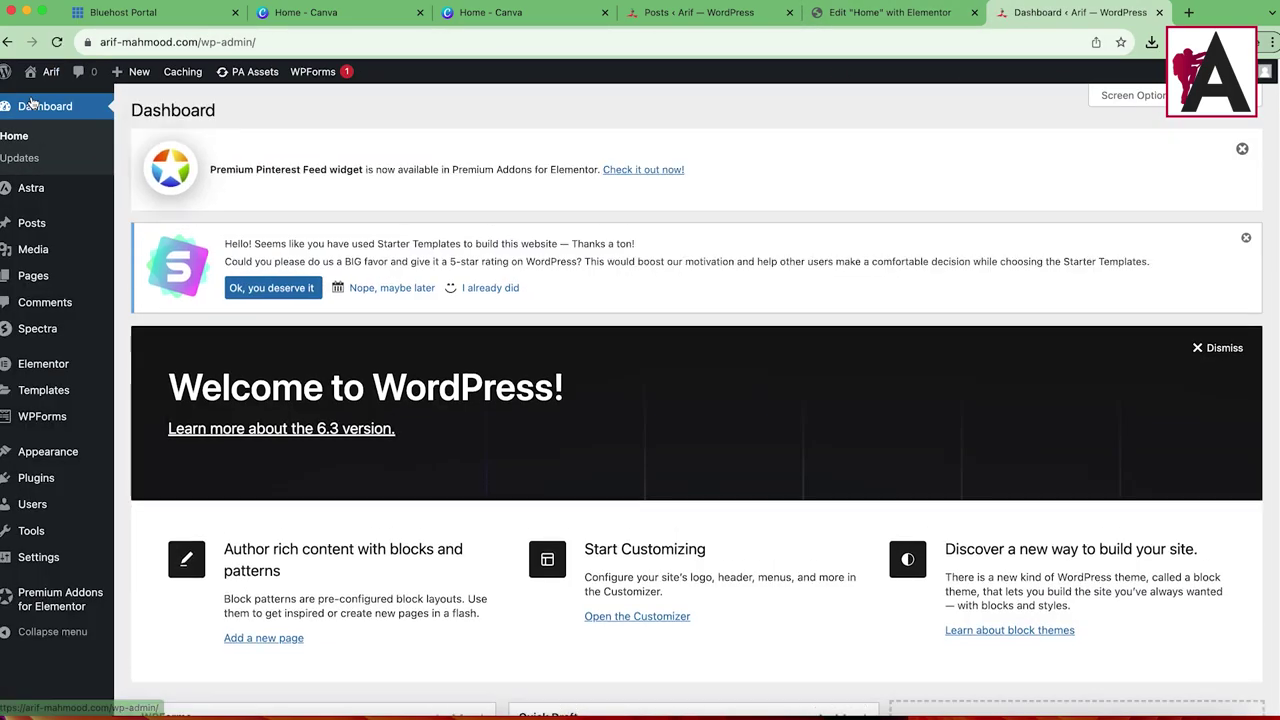
pyautogui.moveTo(44, 573)
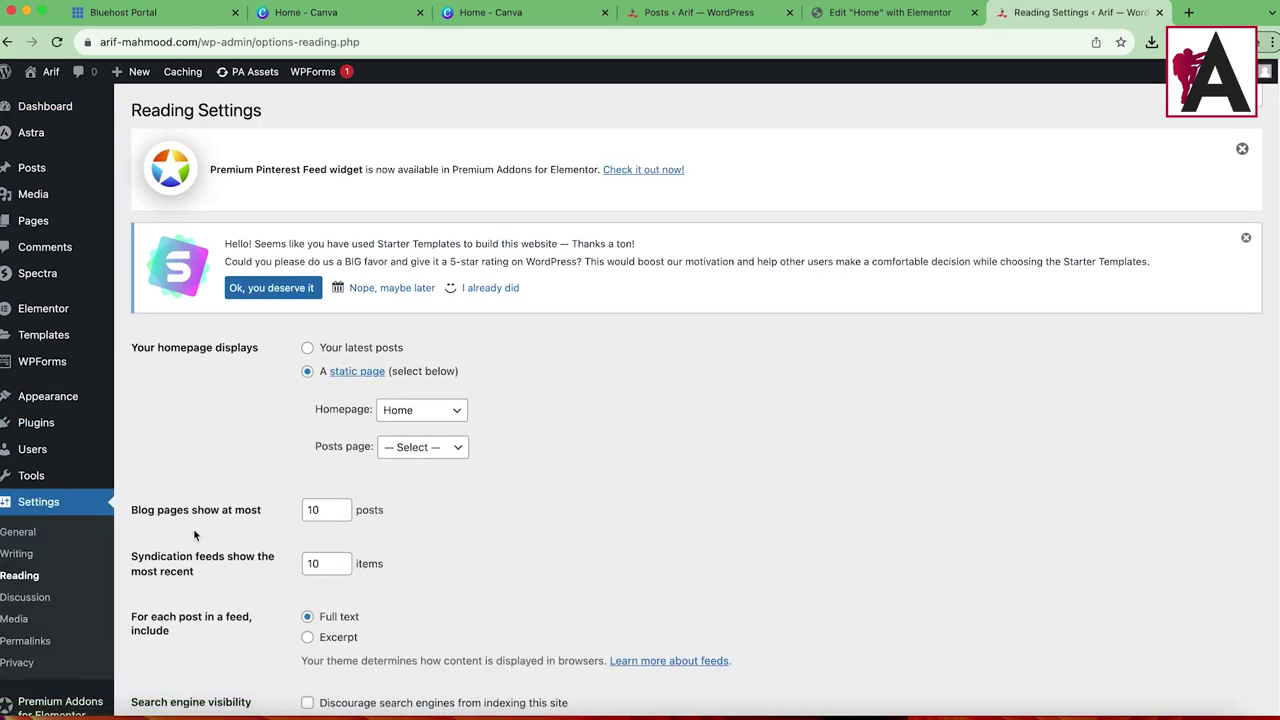
pyautogui.click(415, 451)
pyautogui.click(405, 463)
pyautogui.scroll(-3, 249, 545)
pyautogui.click(192, 641)
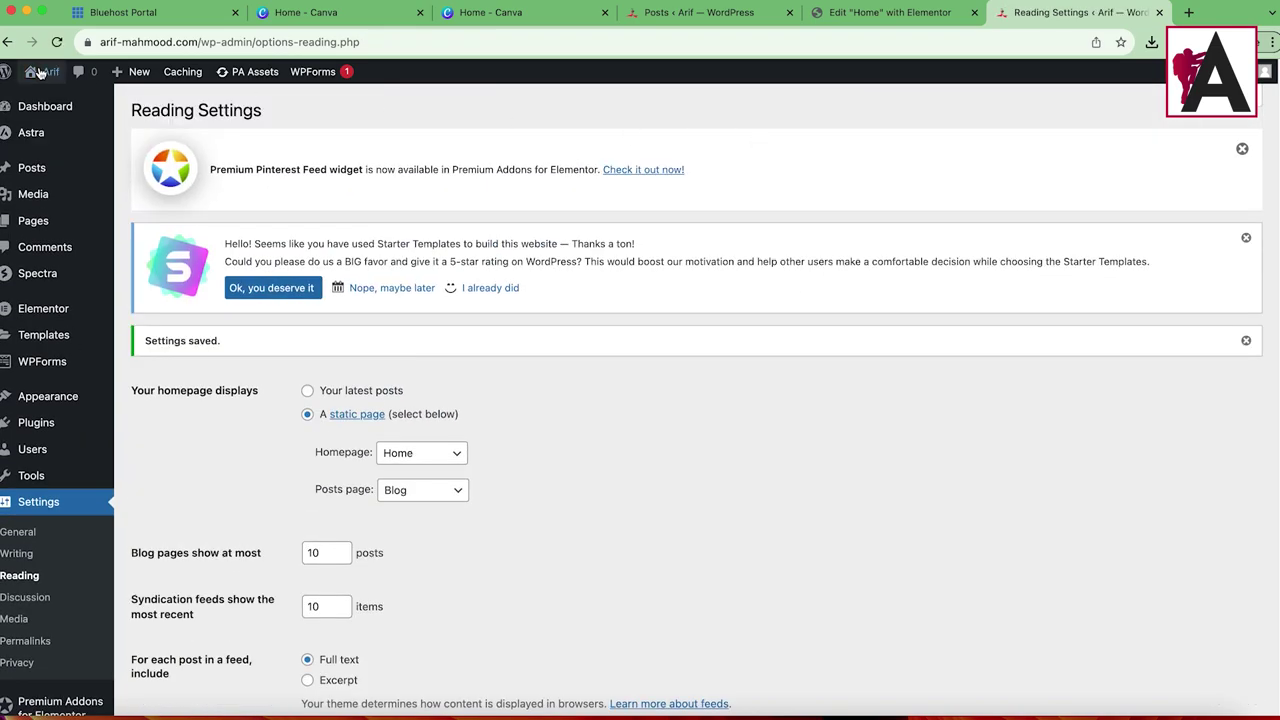
pyautogui.rightClick(57, 101)
pyautogui.click(118, 108)
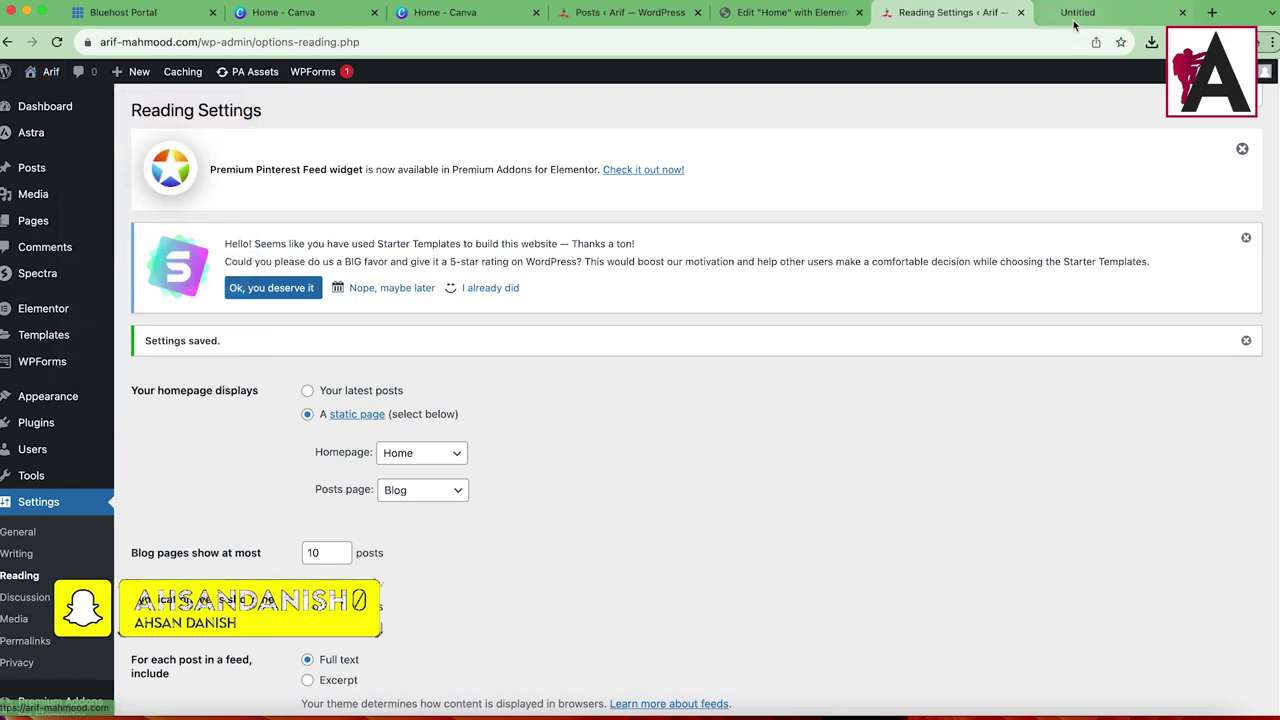
# Step: Open the live Blog page and scroll through its listed posts, led by Street Shopping Tips
pyautogui.click(1090, 12)
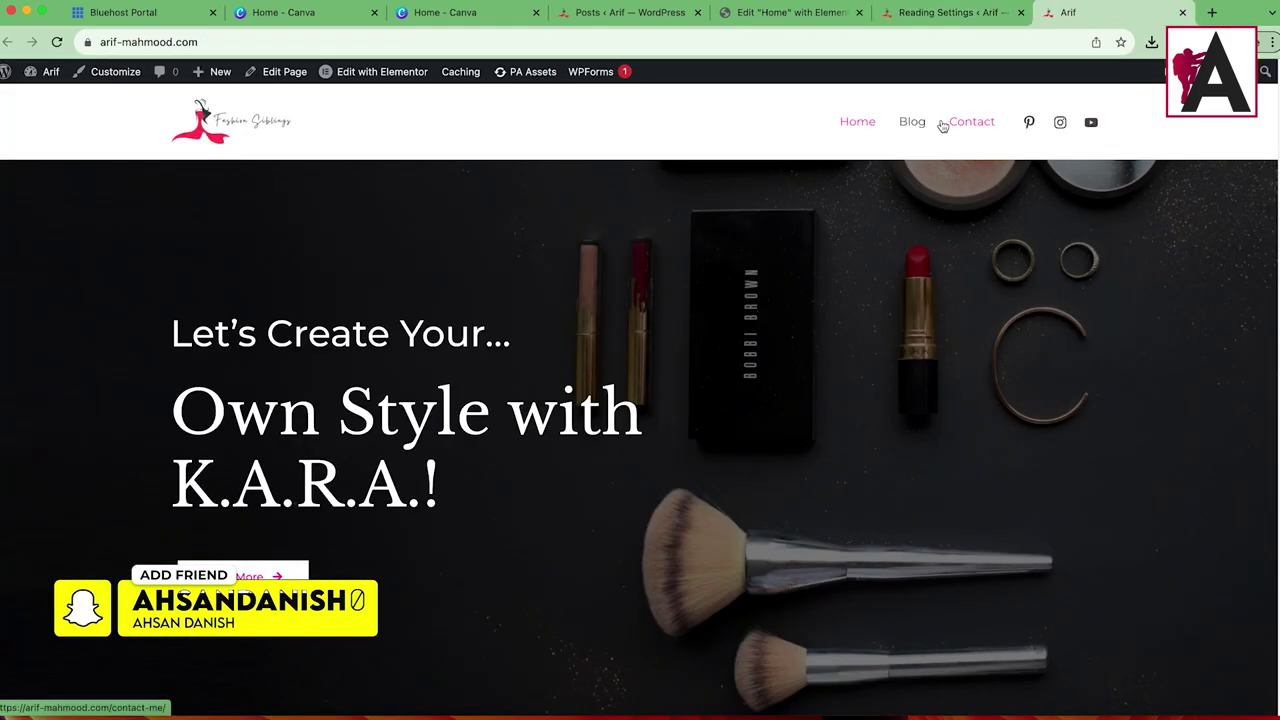
pyautogui.click(912, 122)
pyautogui.scroll(-15, 476, 332)
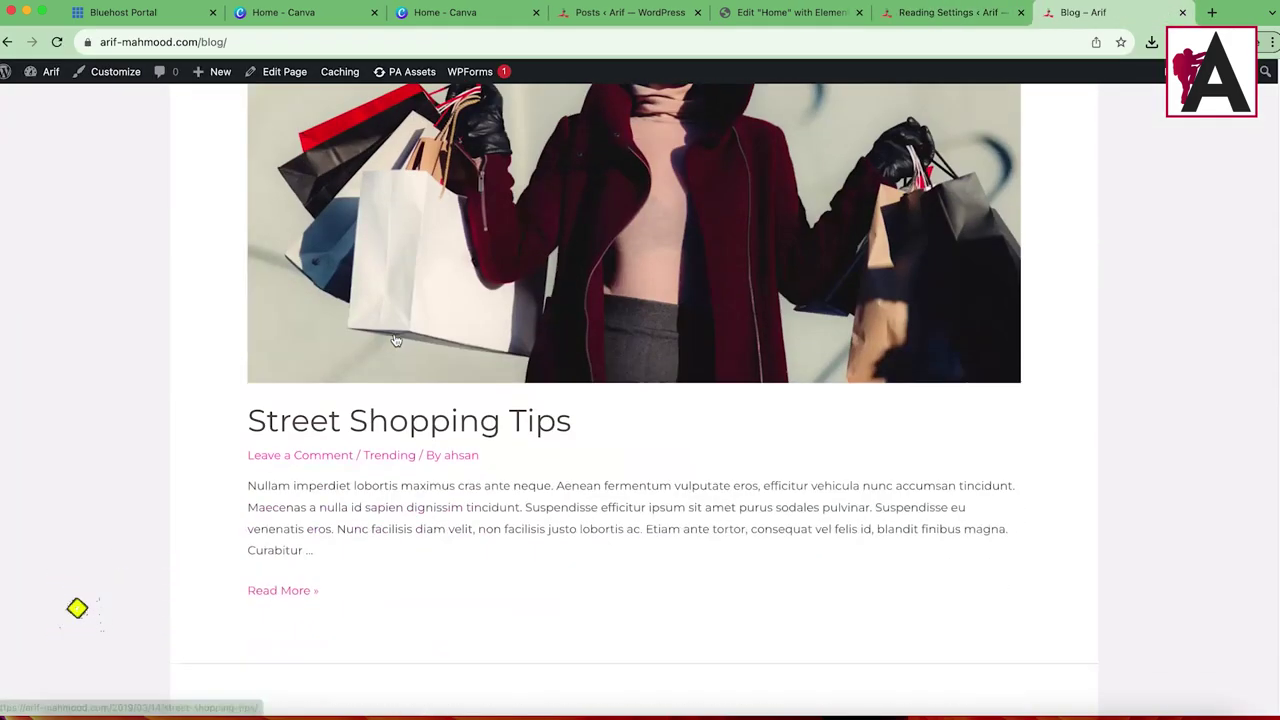
pyautogui.scroll(-20, 528, 351)
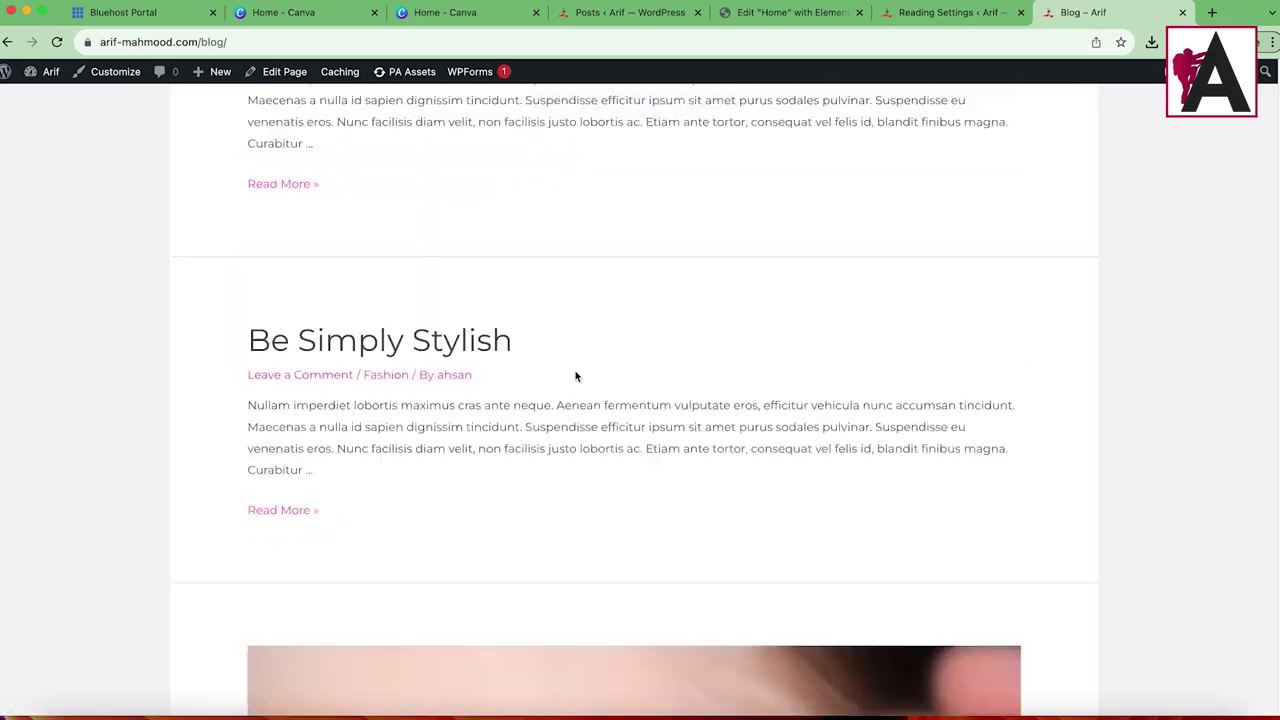
pyautogui.scroll(5, 575, 370)
pyautogui.scroll(10, 585, 352)
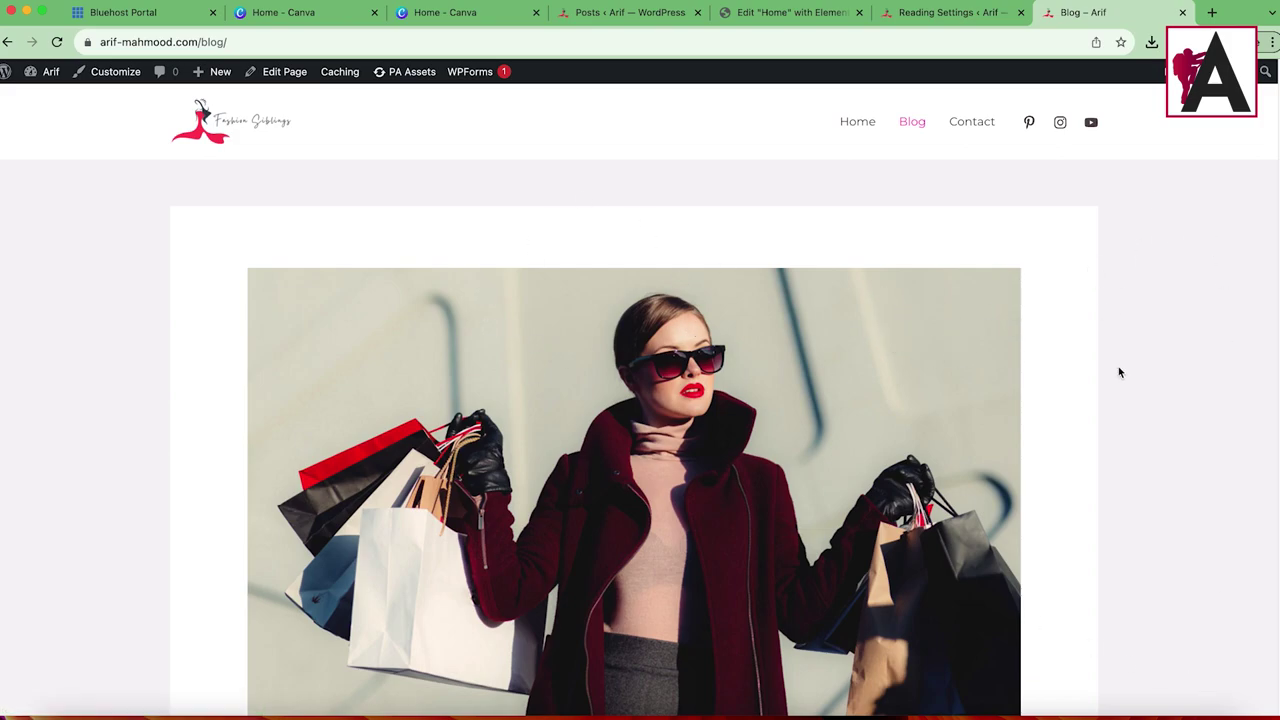
pyautogui.scroll(-5, 671, 434)
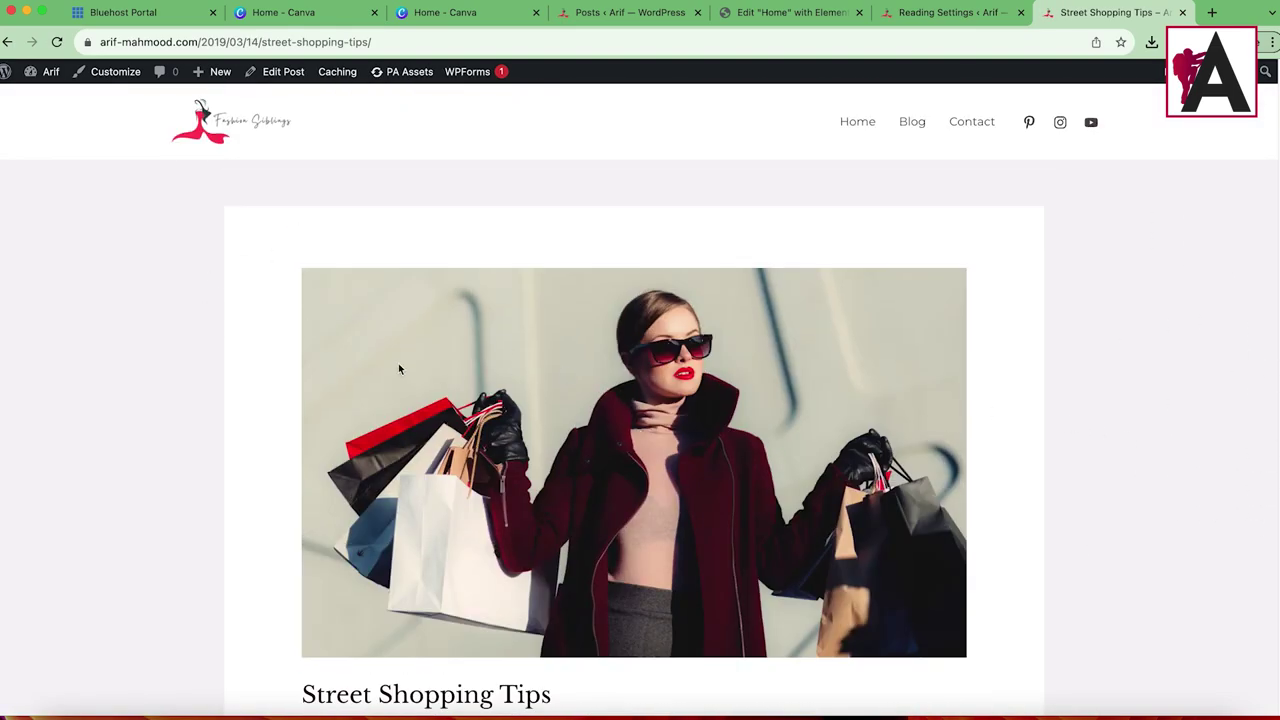
pyautogui.scroll(-15, 421, 577)
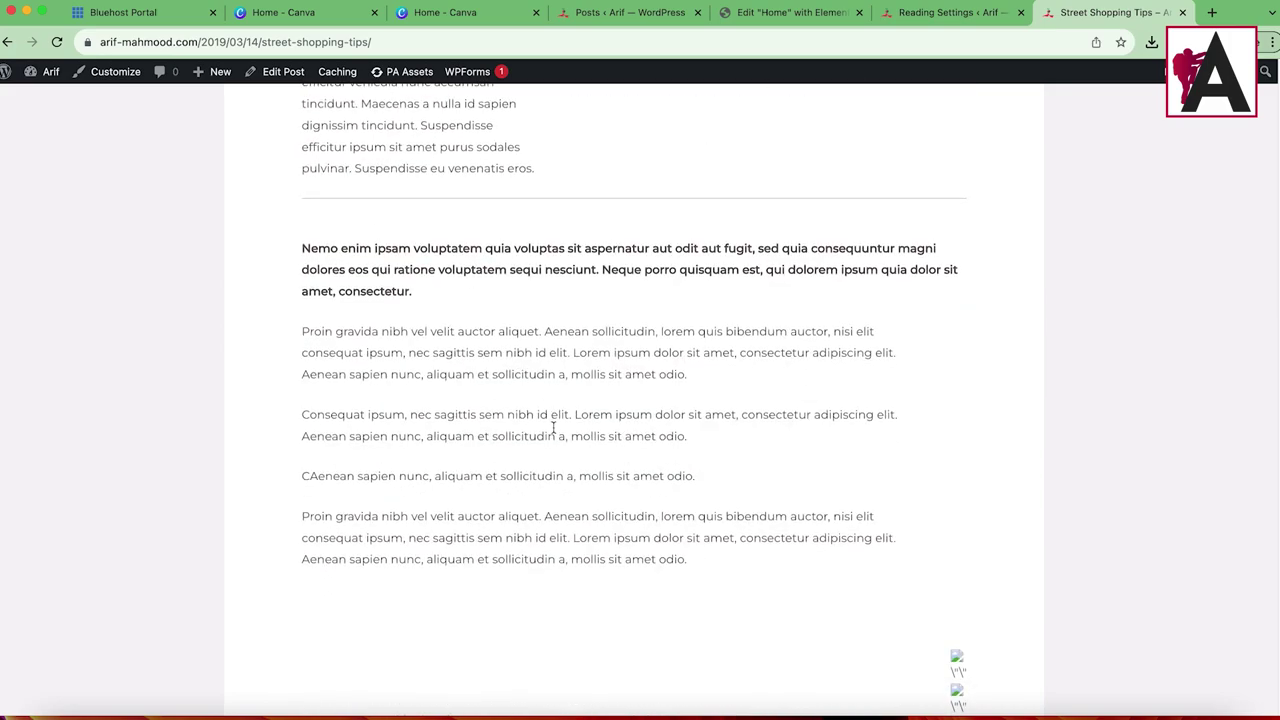
pyautogui.scroll(15, 561, 444)
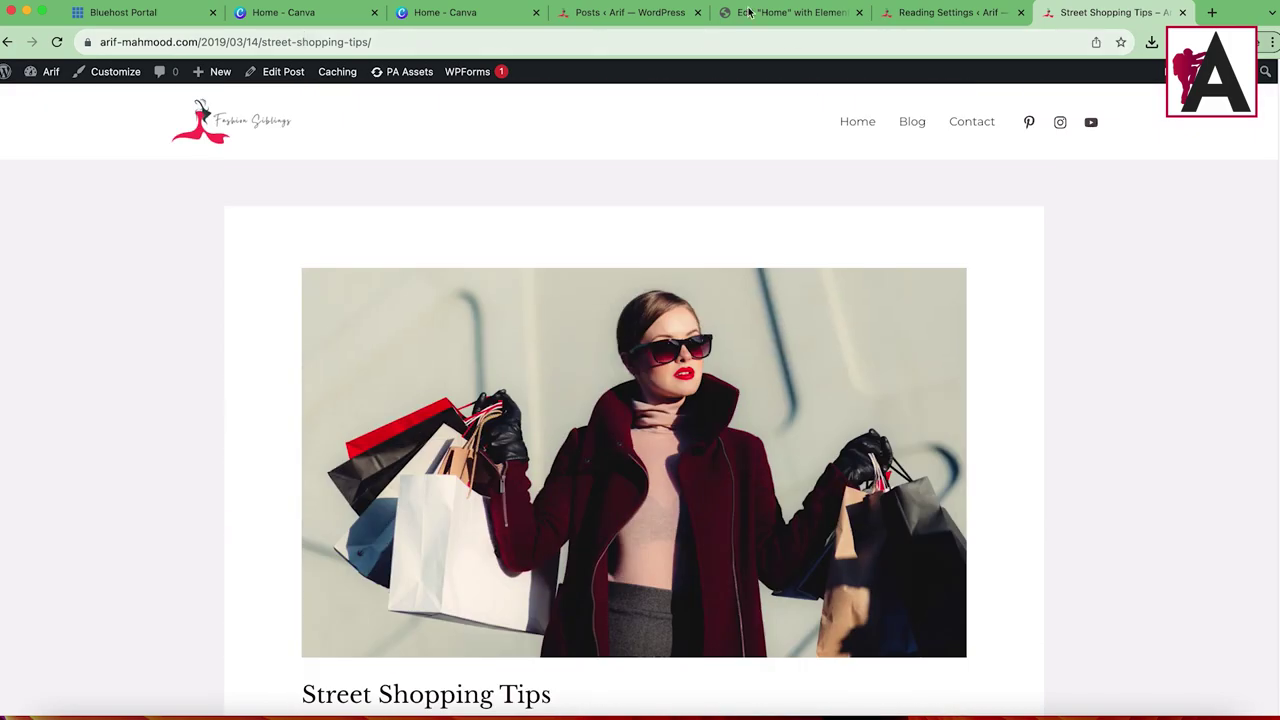
# Step: Return to the Blog page tab and select its web address
pyautogui.click(950, 12)
pyautogui.click(1058, 12)
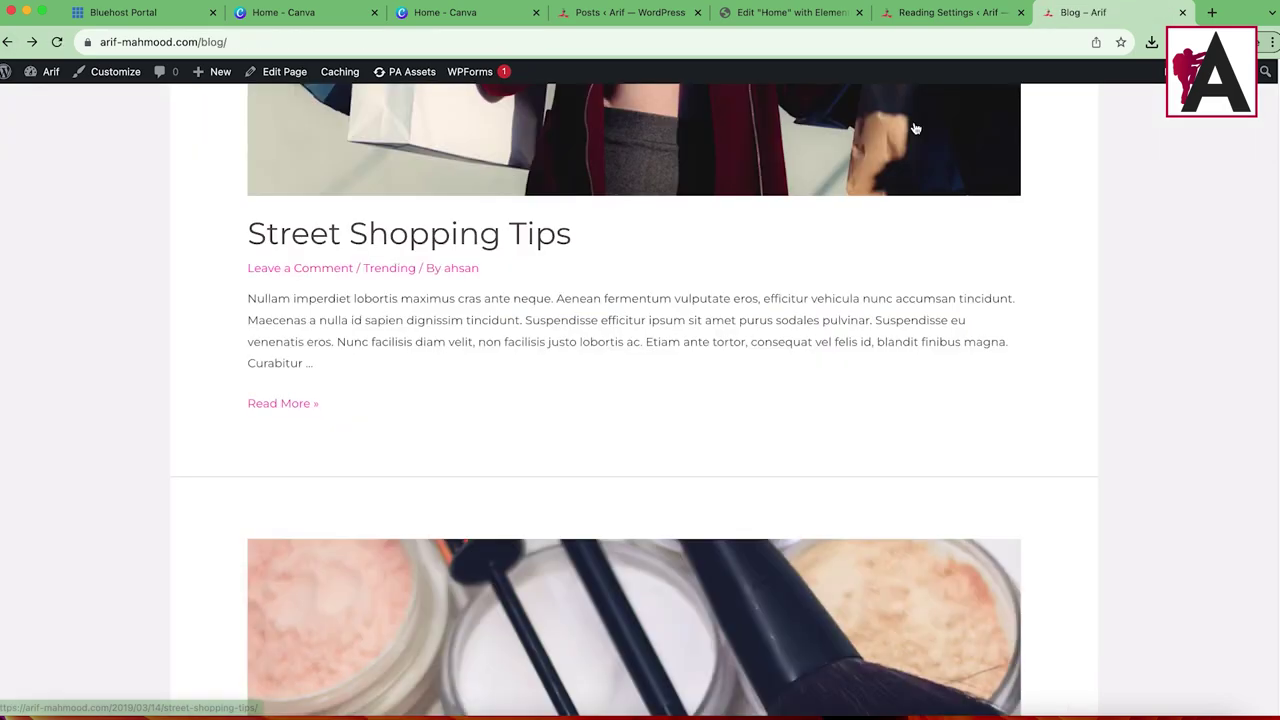
pyautogui.scroll(5, 904, 210)
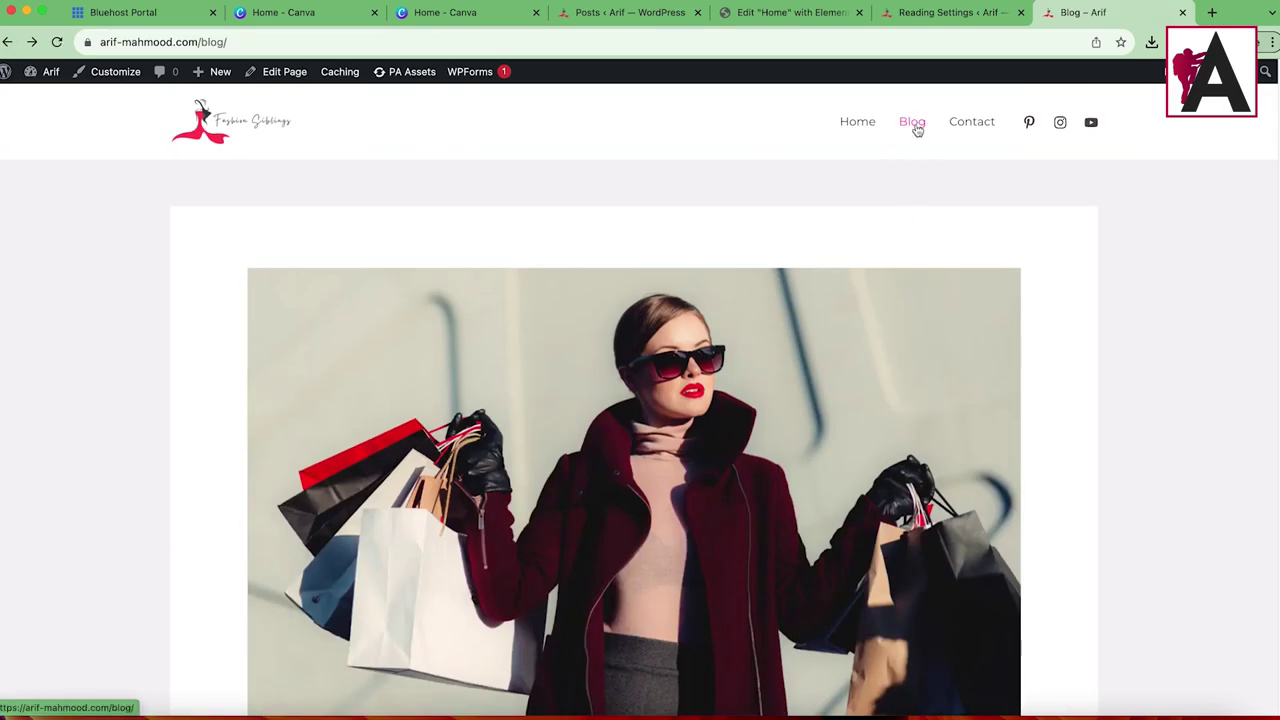
pyautogui.press('super+l')
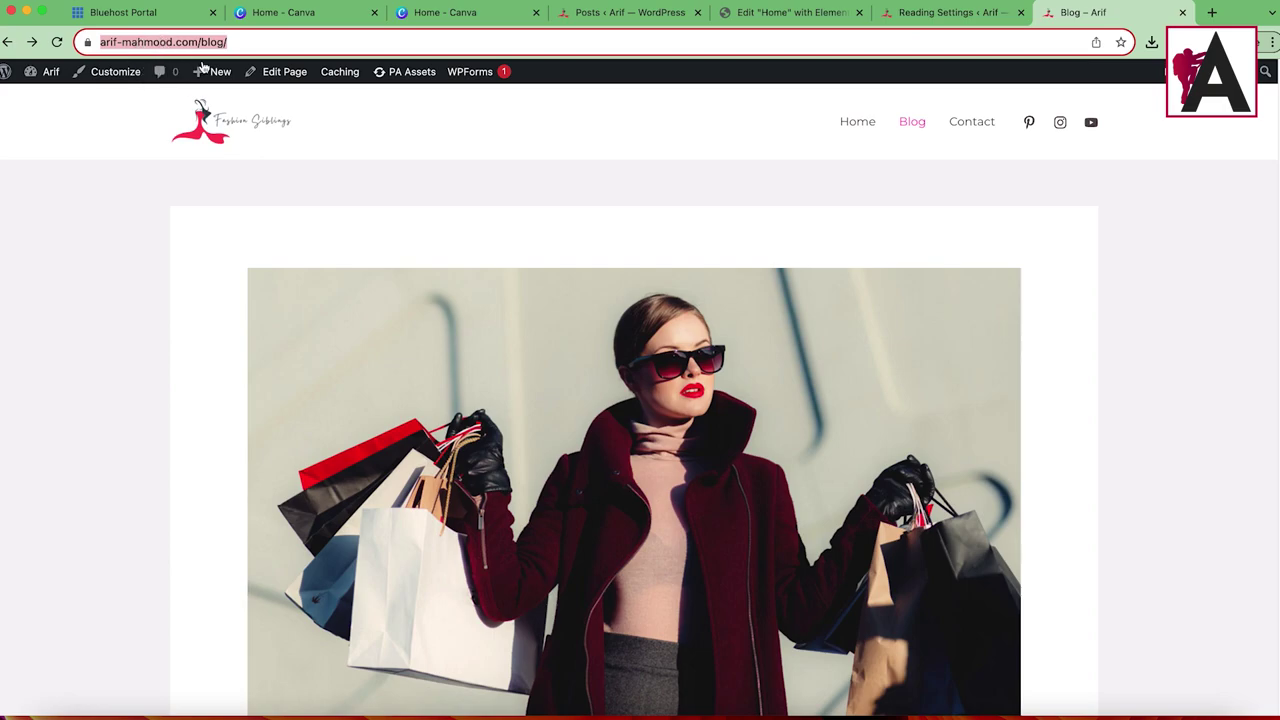
# Step: Open the Customizer on the blog page and give Blog / Archive a right-sidebar layout
pyautogui.click(100, 74)
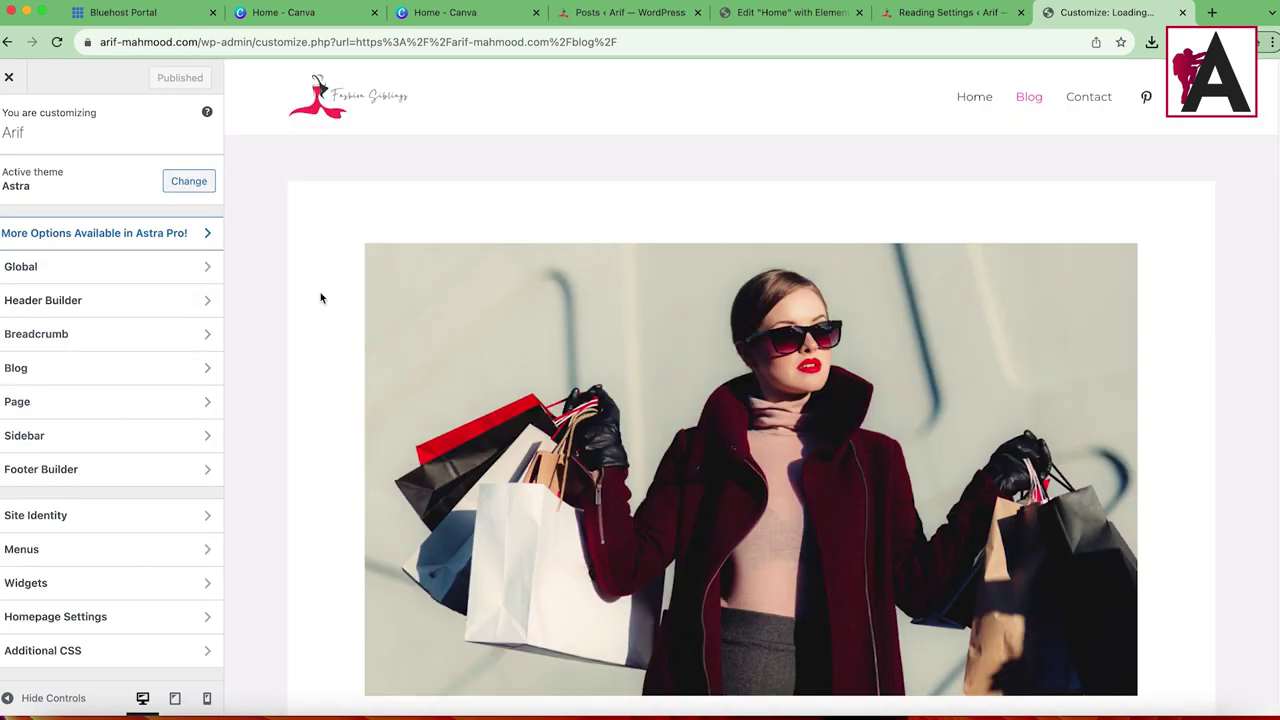
pyautogui.scroll(-10, 783, 226)
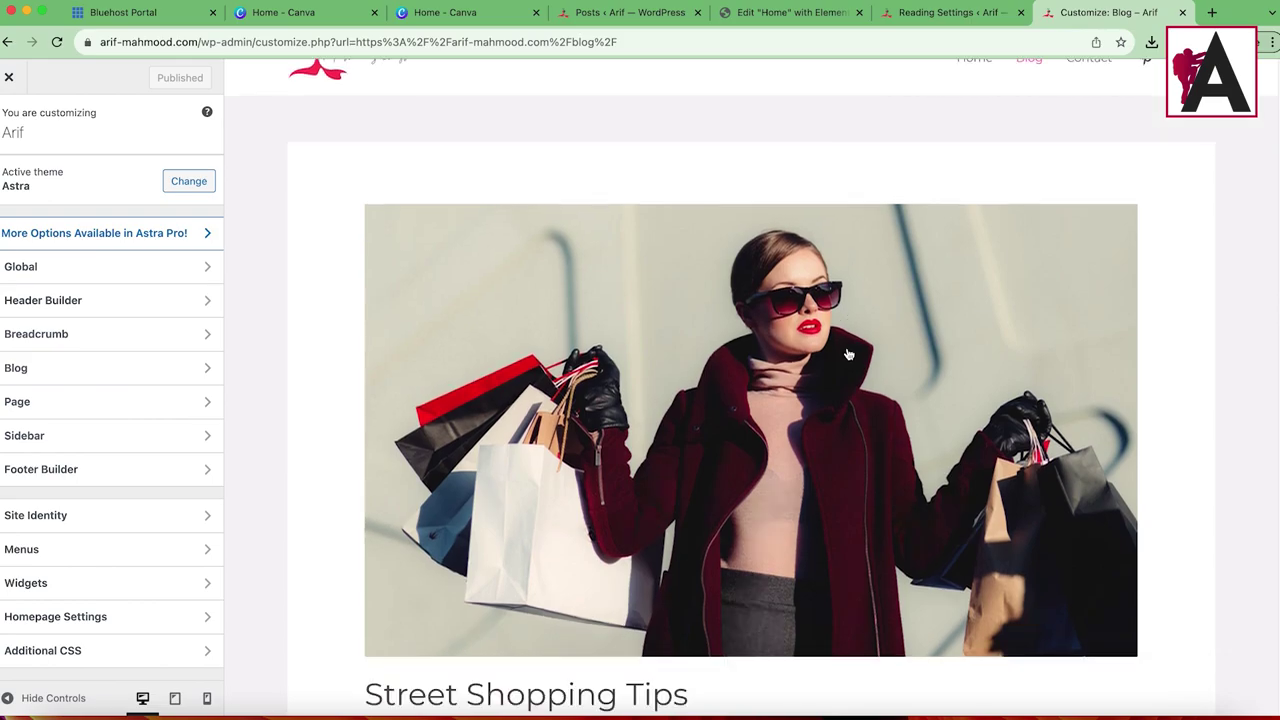
pyautogui.scroll(5, 730, 389)
pyautogui.scroll(6, 730, 389)
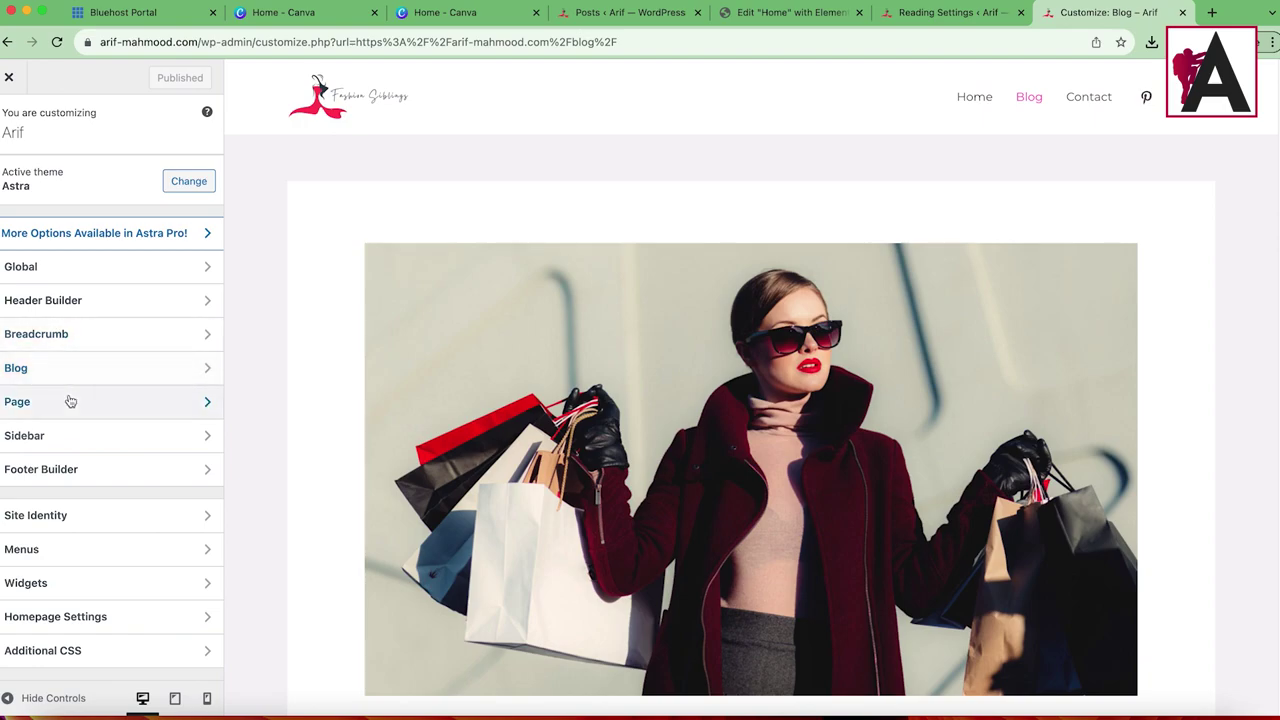
pyautogui.click(95, 369)
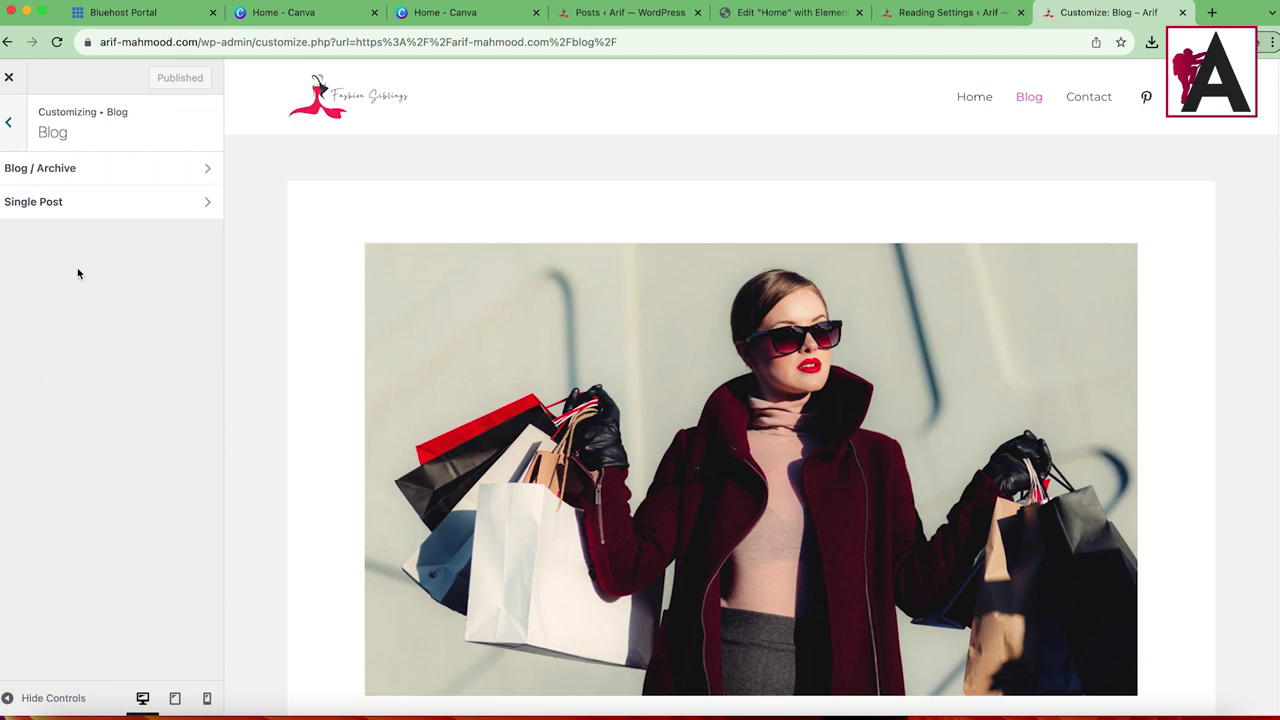
pyautogui.click(50, 176)
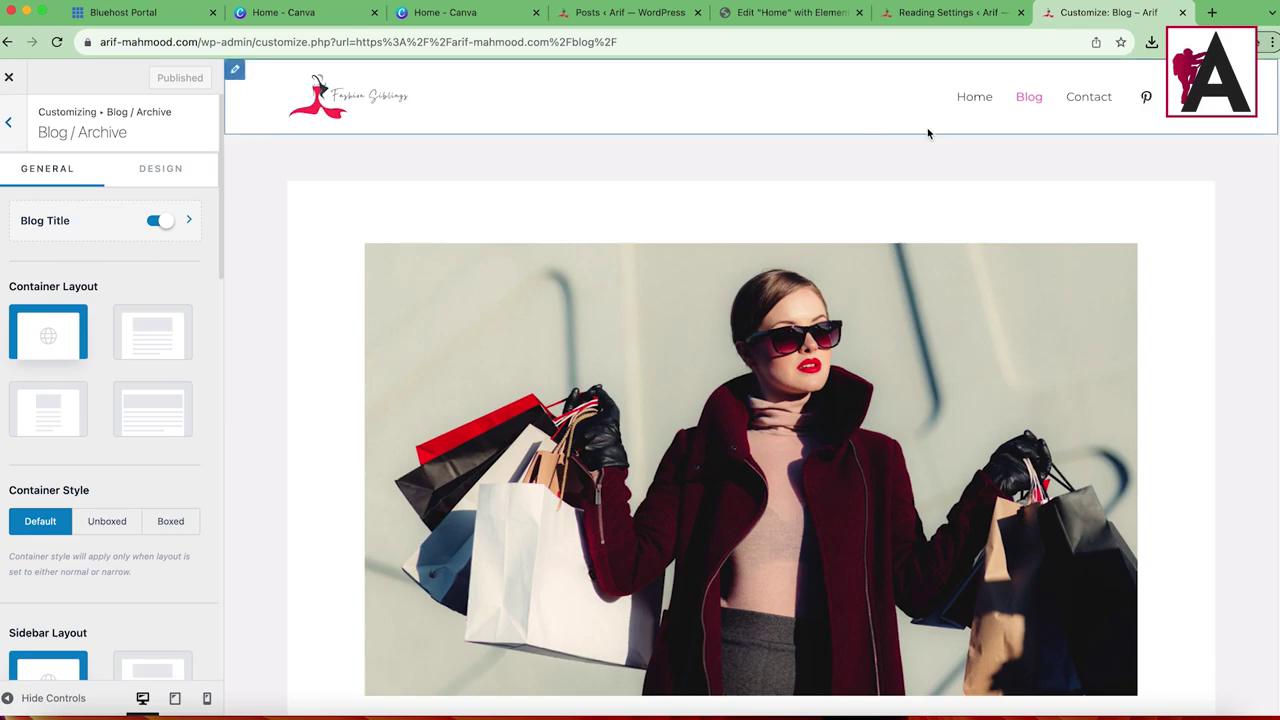
pyautogui.scroll(-10, 655, 385)
pyautogui.scroll(15, 654, 380)
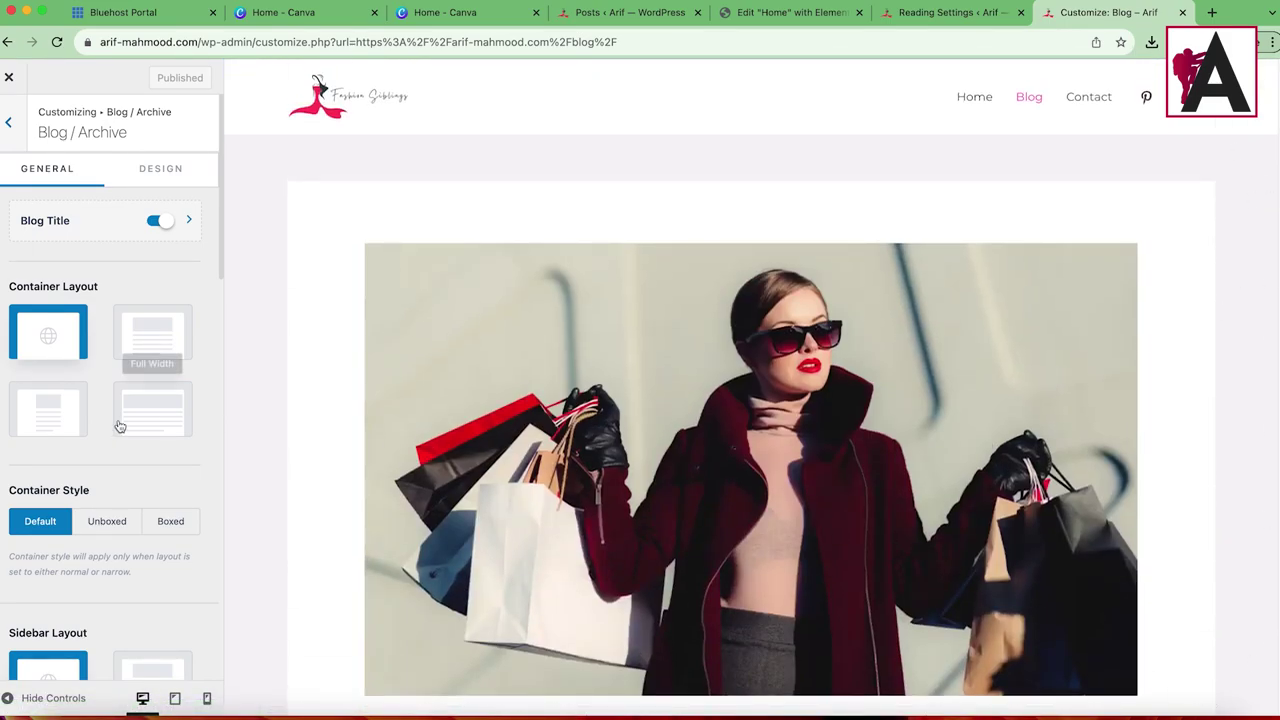
pyautogui.scroll(-1, 151, 420)
pyautogui.scroll(-5, 151, 421)
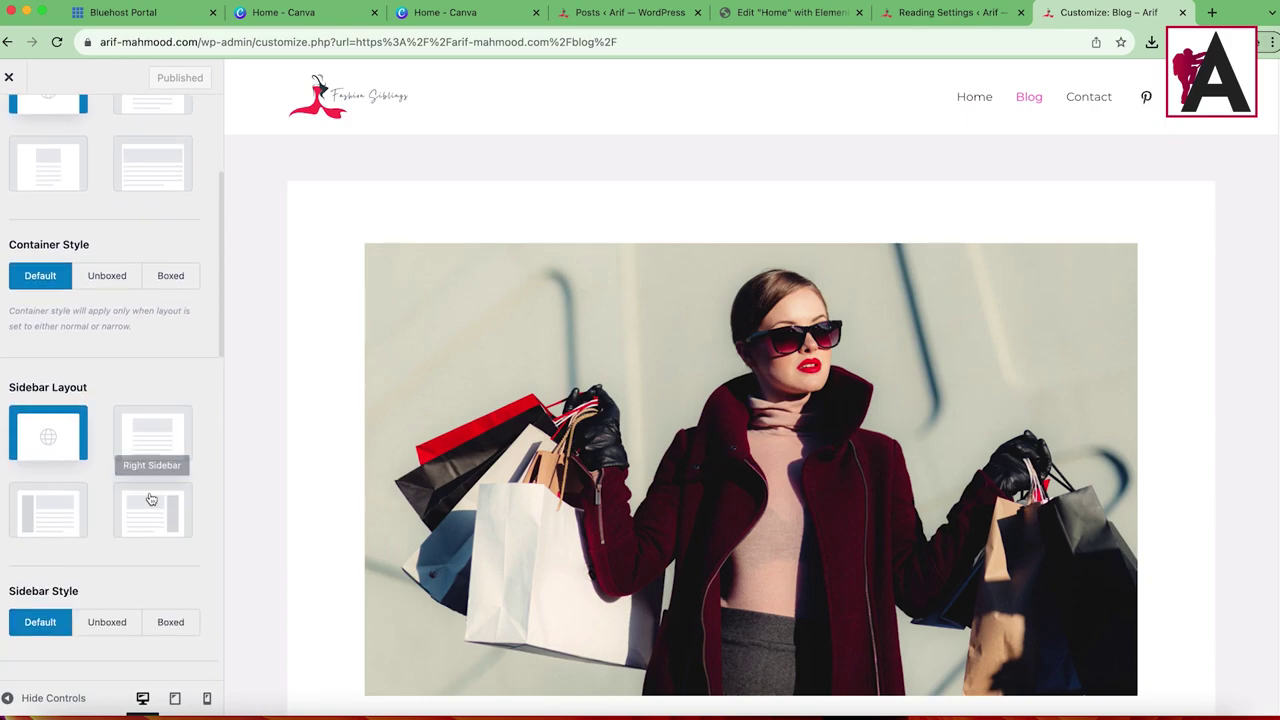
pyautogui.click(150, 506)
# Step: Try the Unboxed and Boxed container styles, then keep Default
pyautogui.scroll(-3, 153, 445)
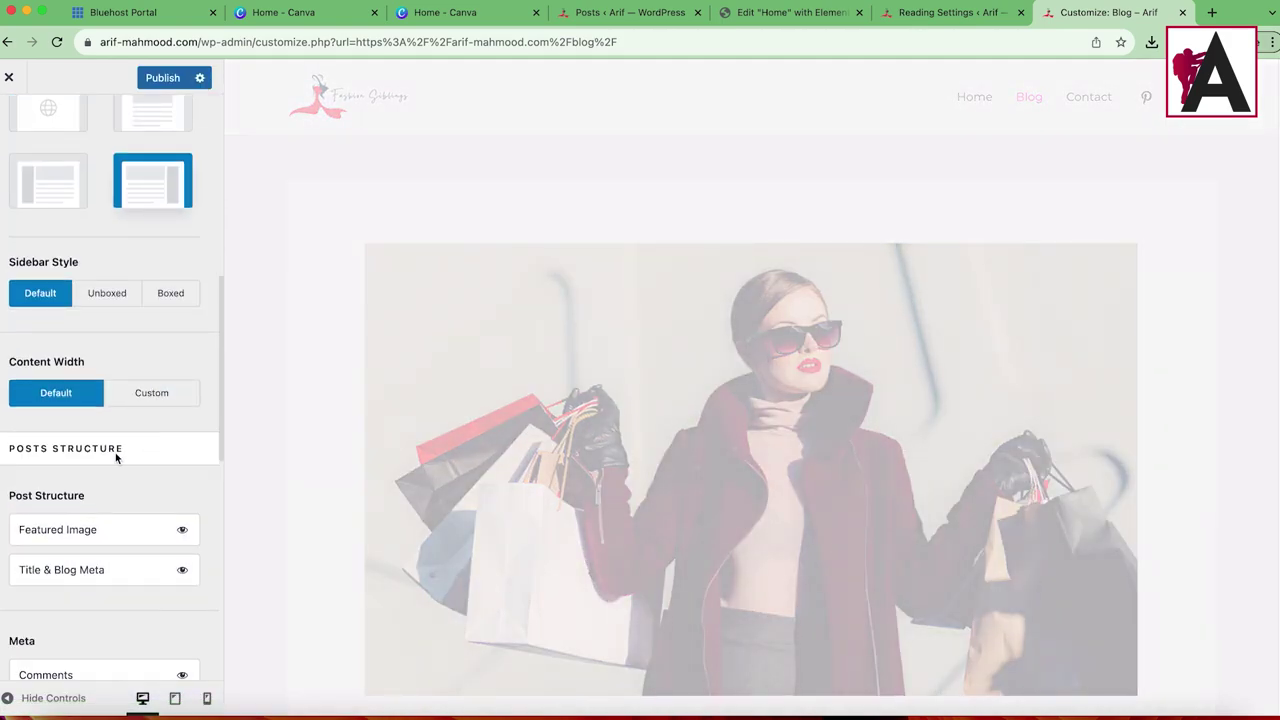
pyautogui.scroll(1, 115, 452)
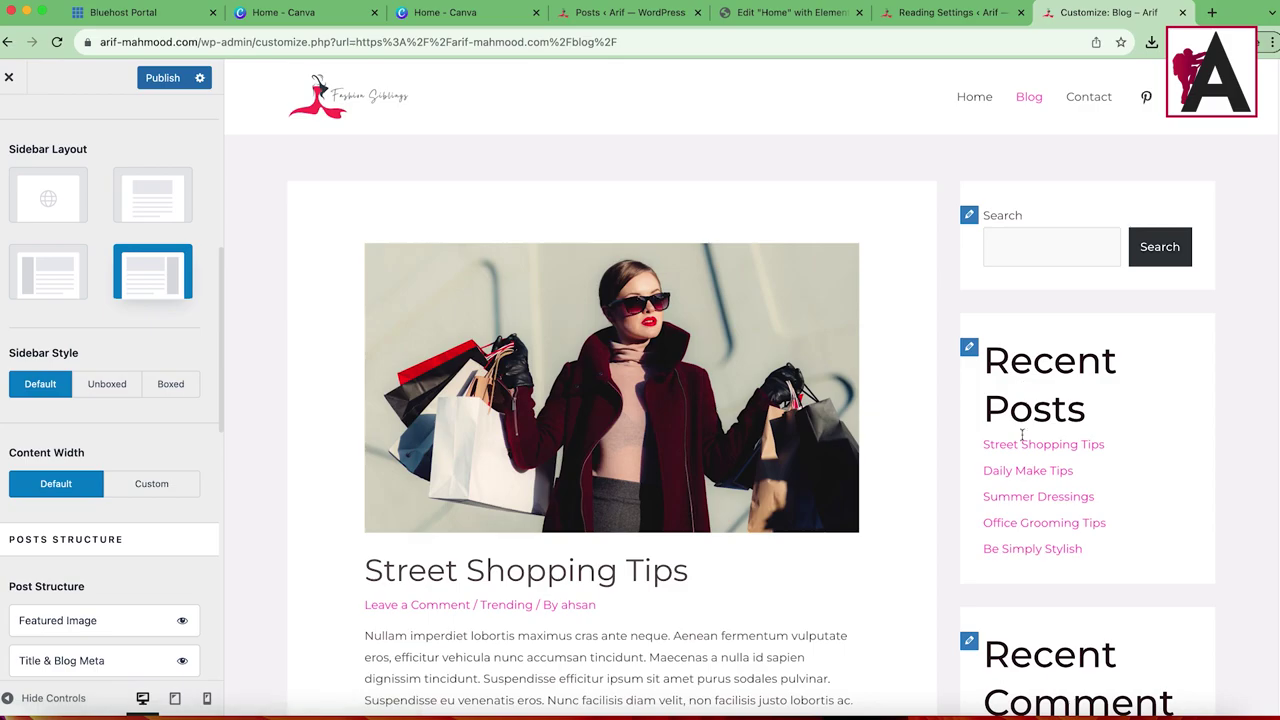
pyautogui.scroll(-5, 1042, 533)
pyautogui.scroll(-5, 1064, 425)
pyautogui.scroll(-8, 1089, 340)
pyautogui.scroll(3, 1018, 523)
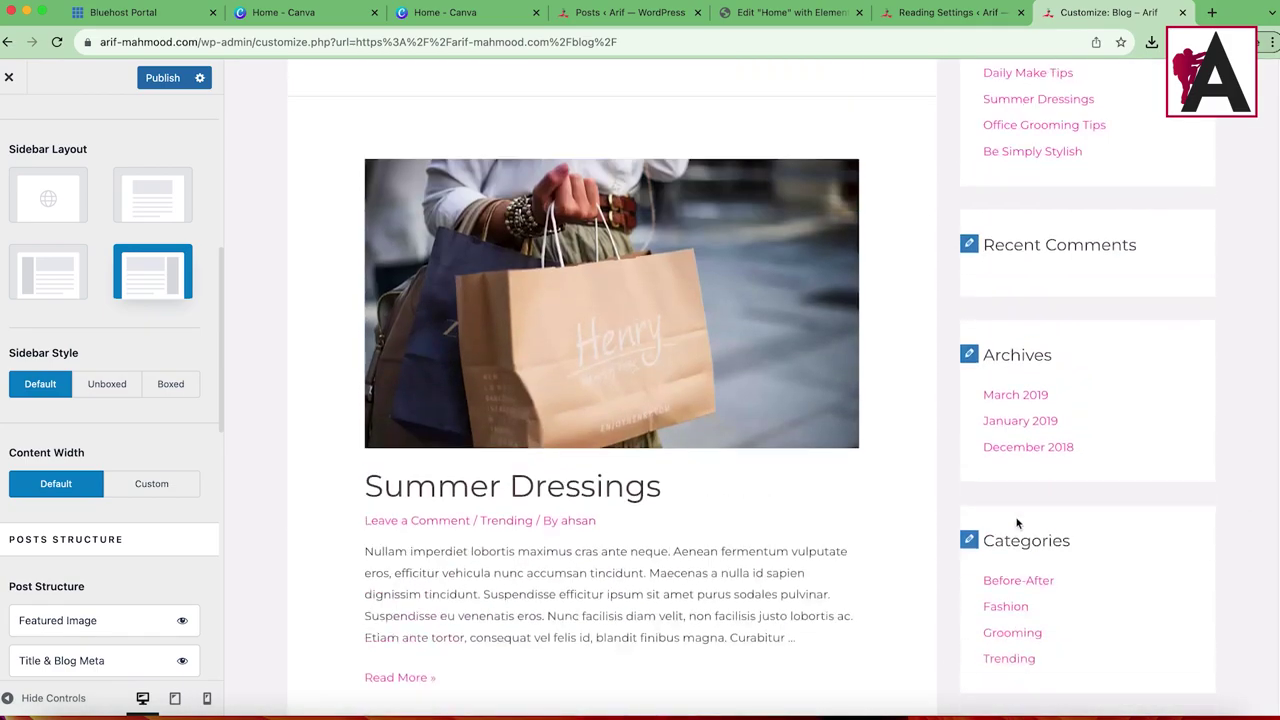
pyautogui.scroll(-8, 86, 471)
pyautogui.scroll(5, 95, 488)
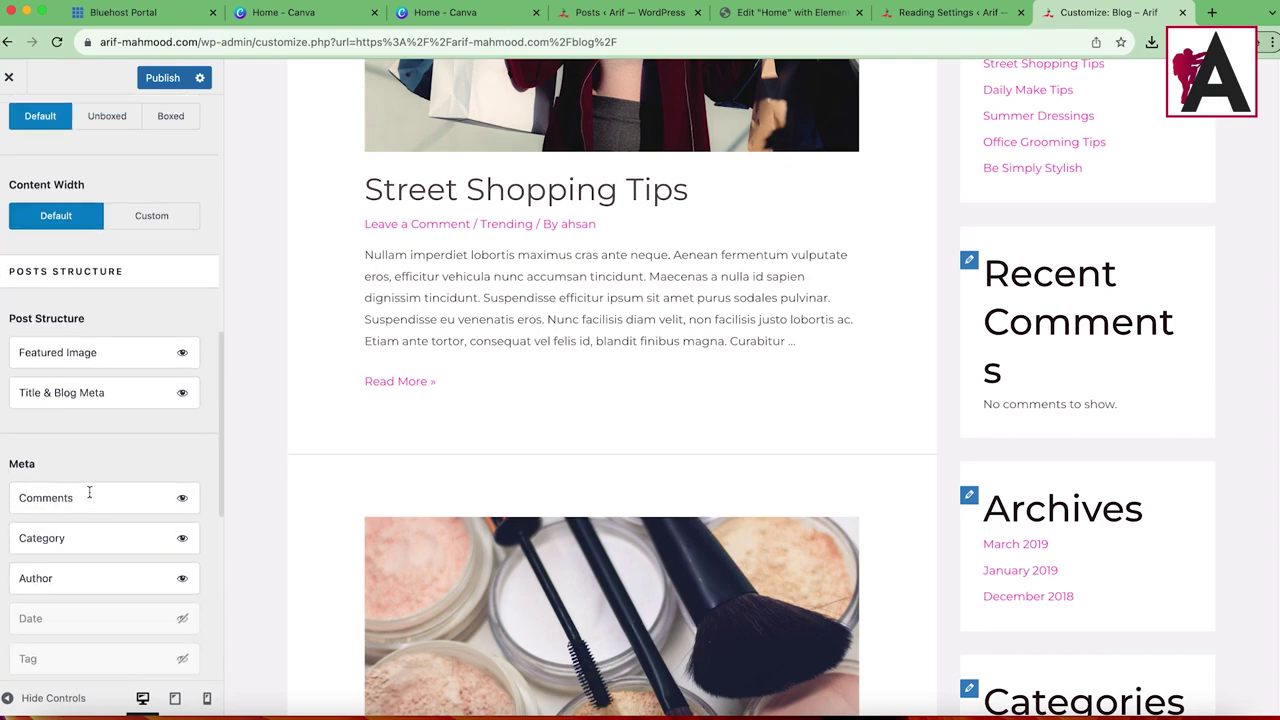
pyautogui.scroll(5, 89, 492)
pyautogui.scroll(5, 1165, 200)
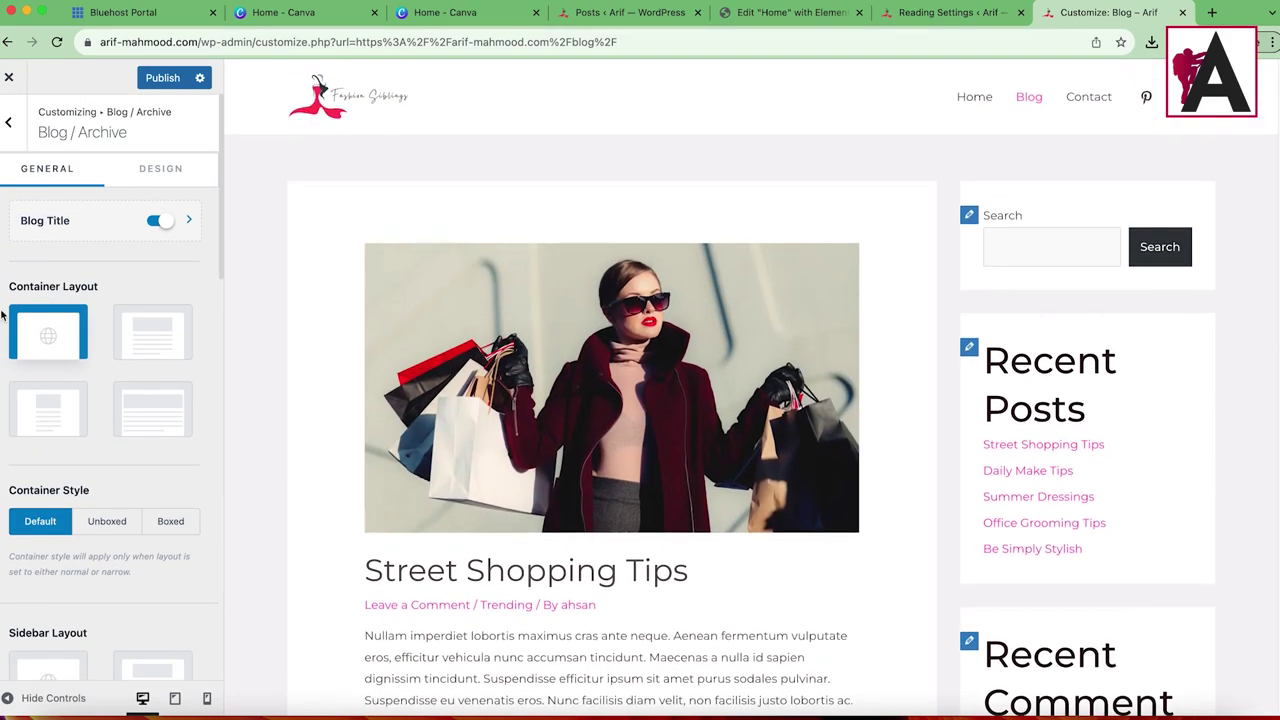
pyautogui.scroll(-8, 115, 471)
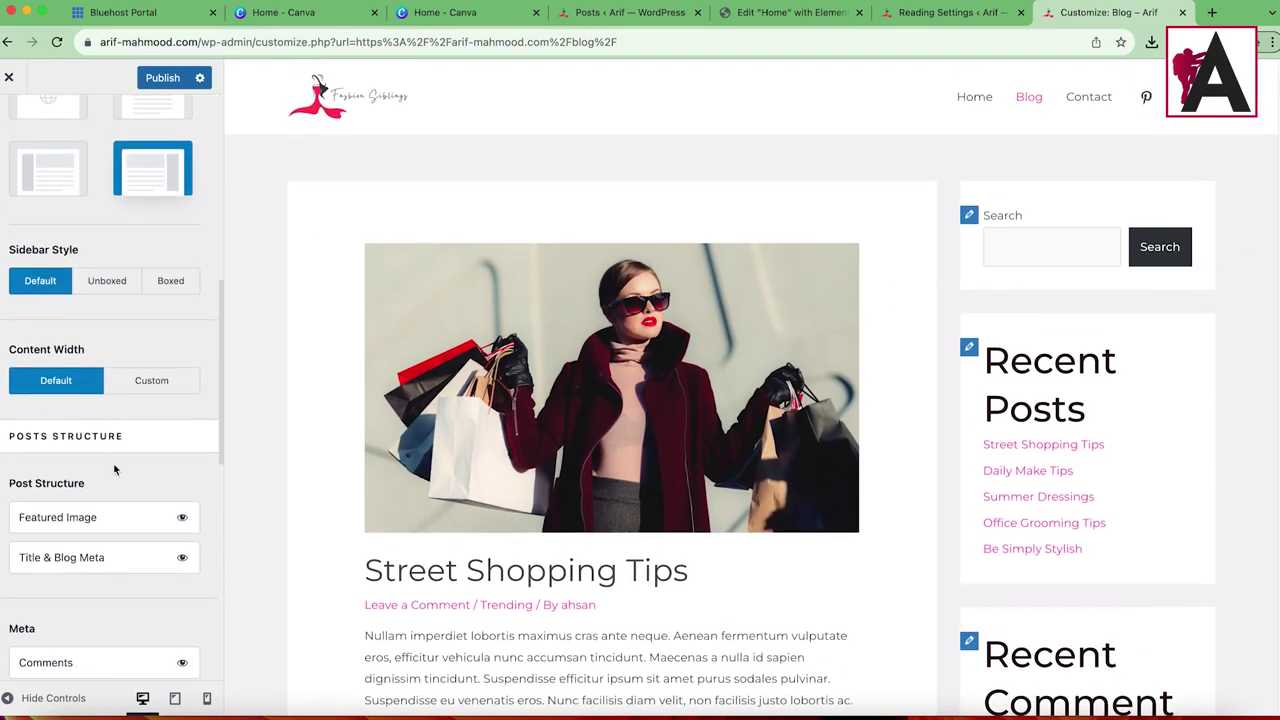
pyautogui.scroll(-10, 115, 470)
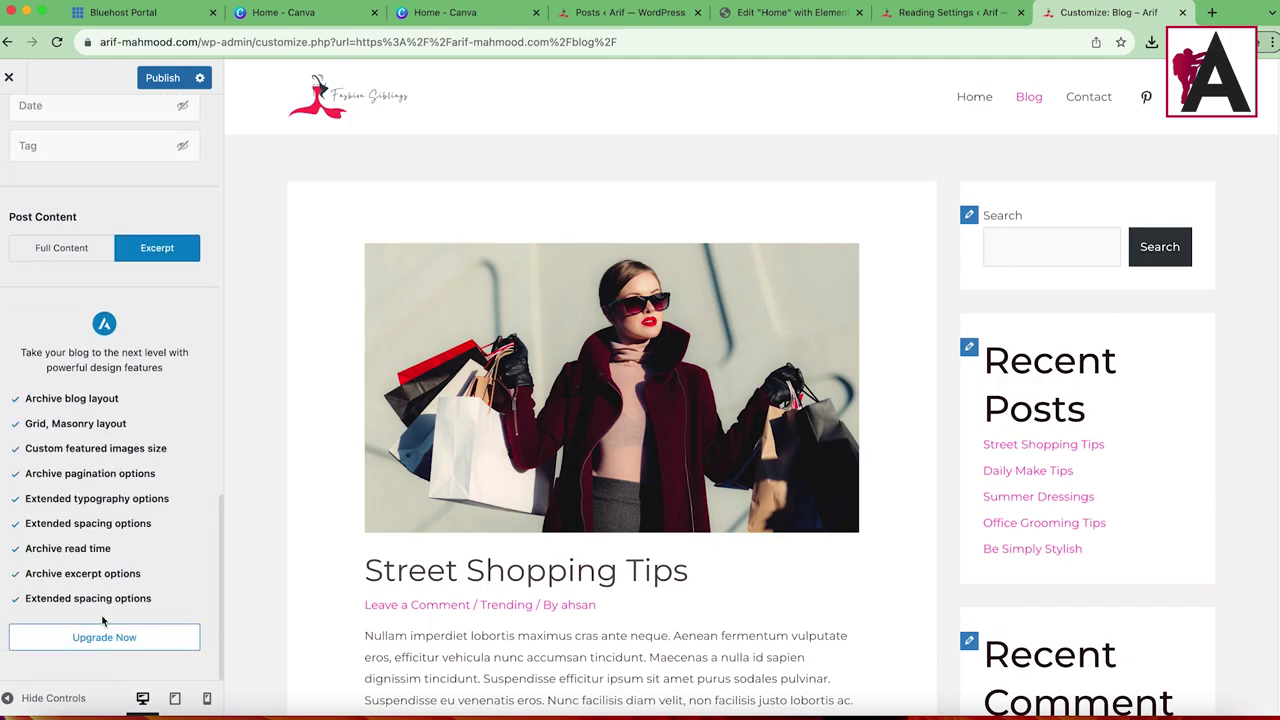
pyautogui.scroll(10, 103, 621)
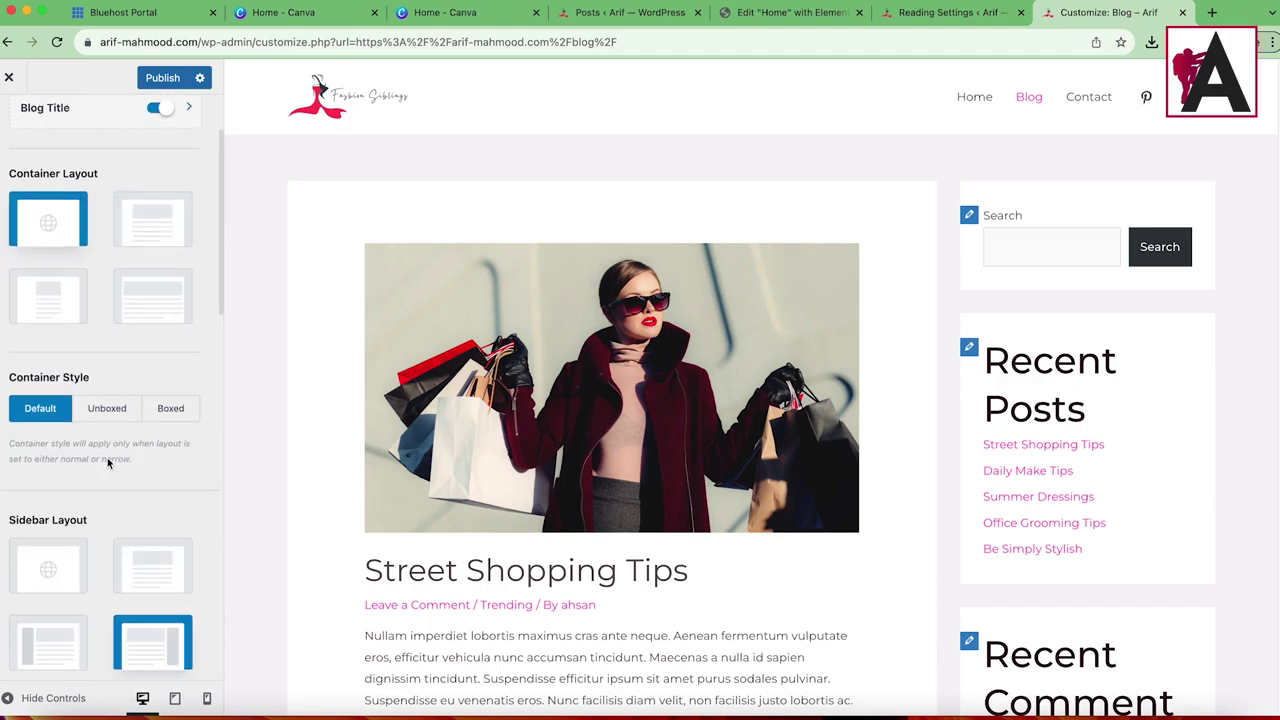
pyautogui.scroll(1, 111, 470)
pyautogui.click(104, 444)
pyautogui.click(172, 446)
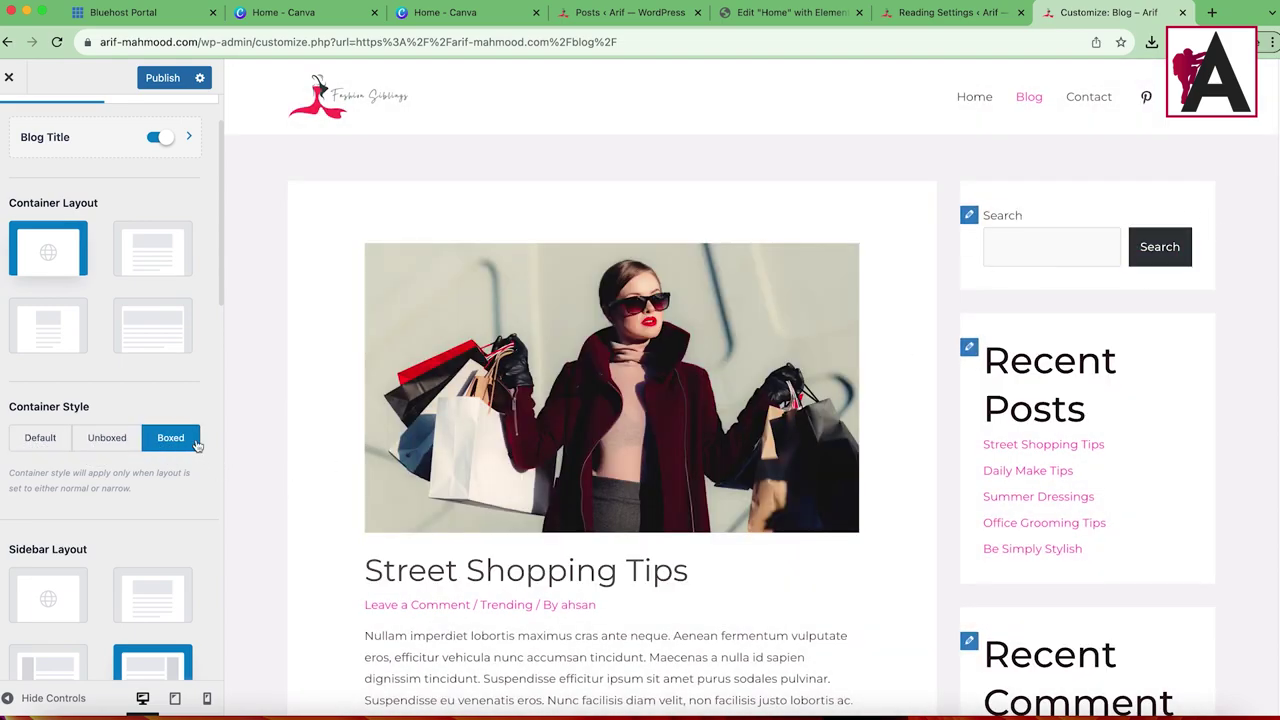
pyautogui.click(51, 442)
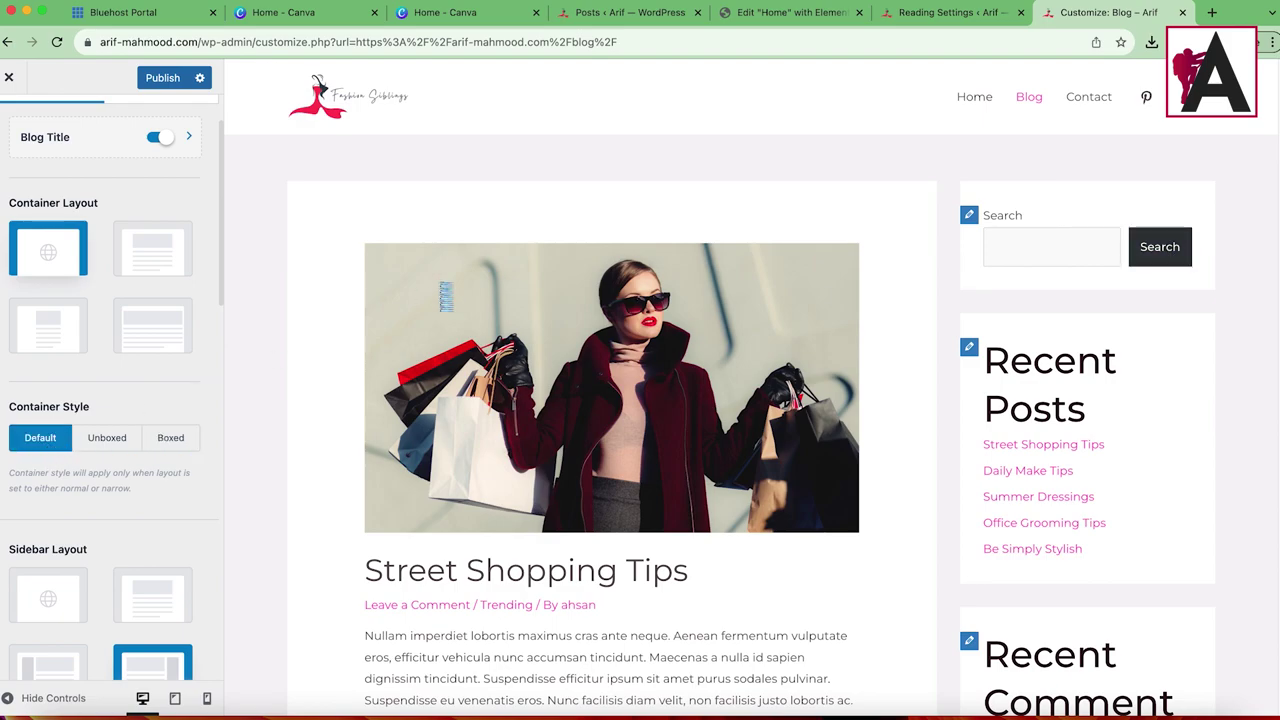
# Step: Review the Blog / Archive Design tab's pro-only feature list, then return to the Blog overview
pyautogui.scroll(2, 50, 340)
pyautogui.click(159, 183)
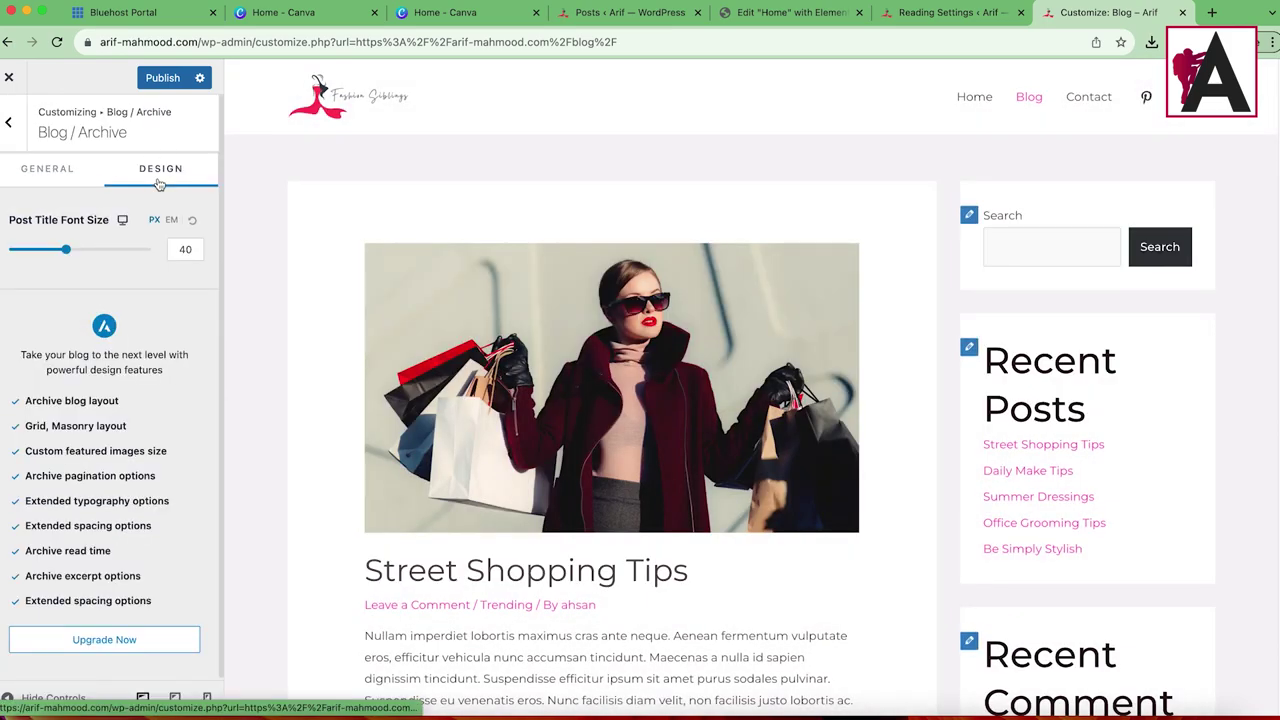
pyautogui.moveTo(8, 352); pyautogui.dragTo(115, 530)
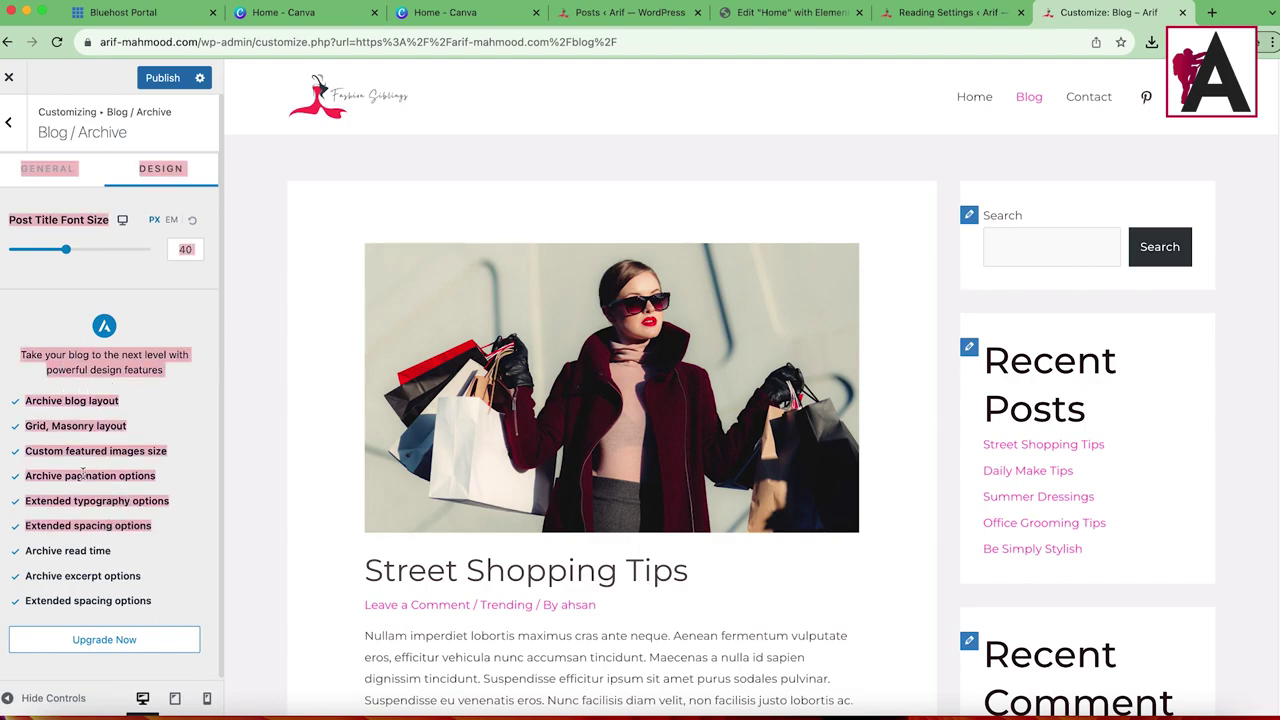
pyautogui.click(172, 453)
pyautogui.moveTo(27, 345); pyautogui.dragTo(148, 603)
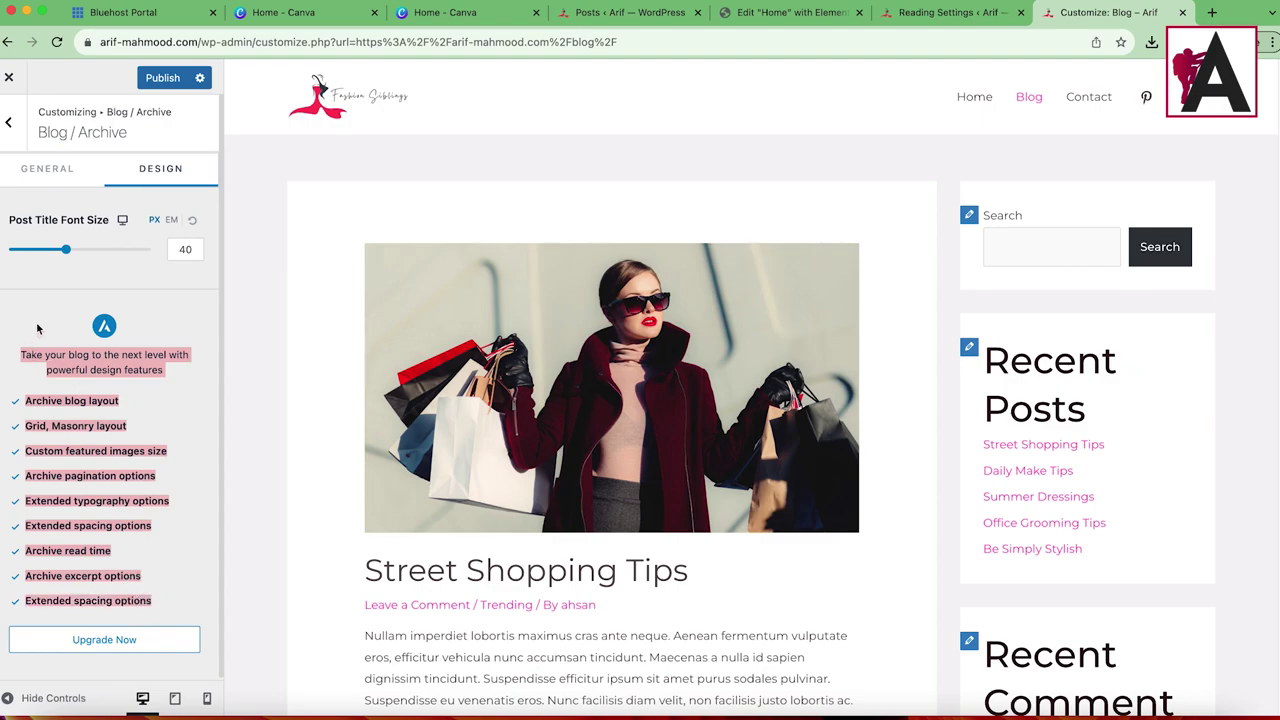
pyautogui.click(6, 128)
# Step: Shorten the address to the home page, then choose to stay in the unsaved Customizer
pyautogui.scroll(-4, 615, 398)
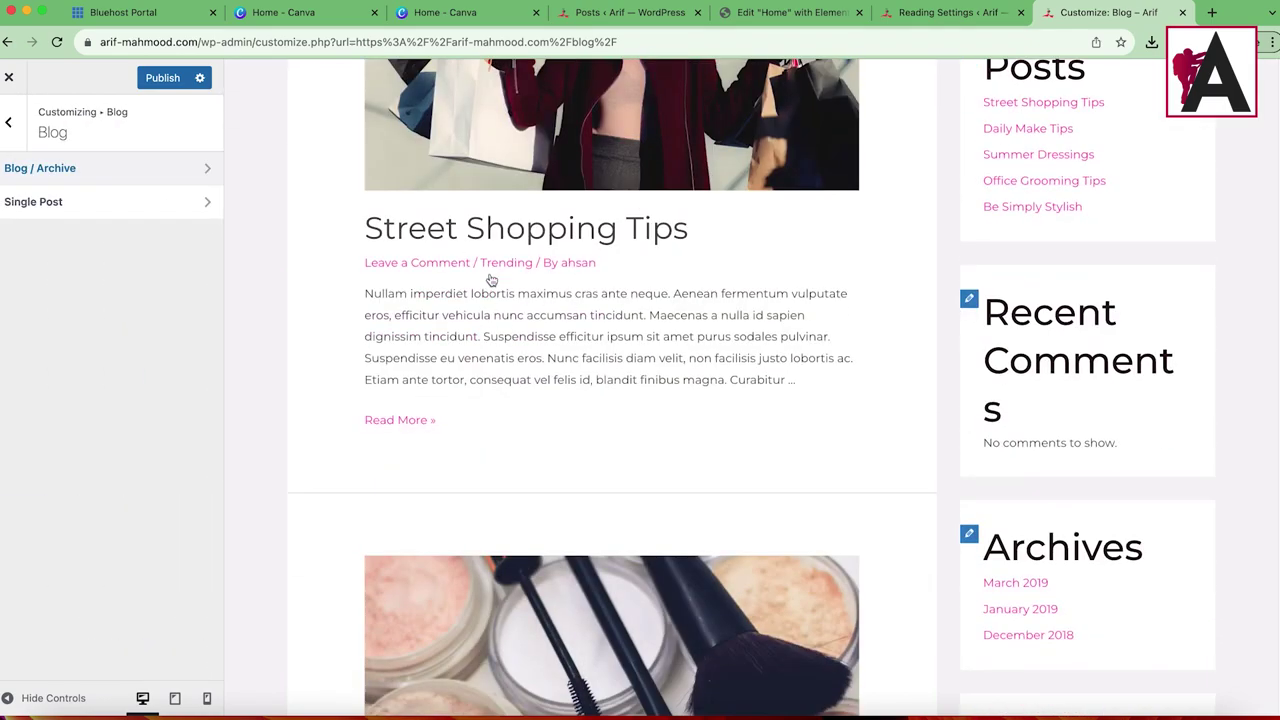
pyautogui.scroll(4, 549, 386)
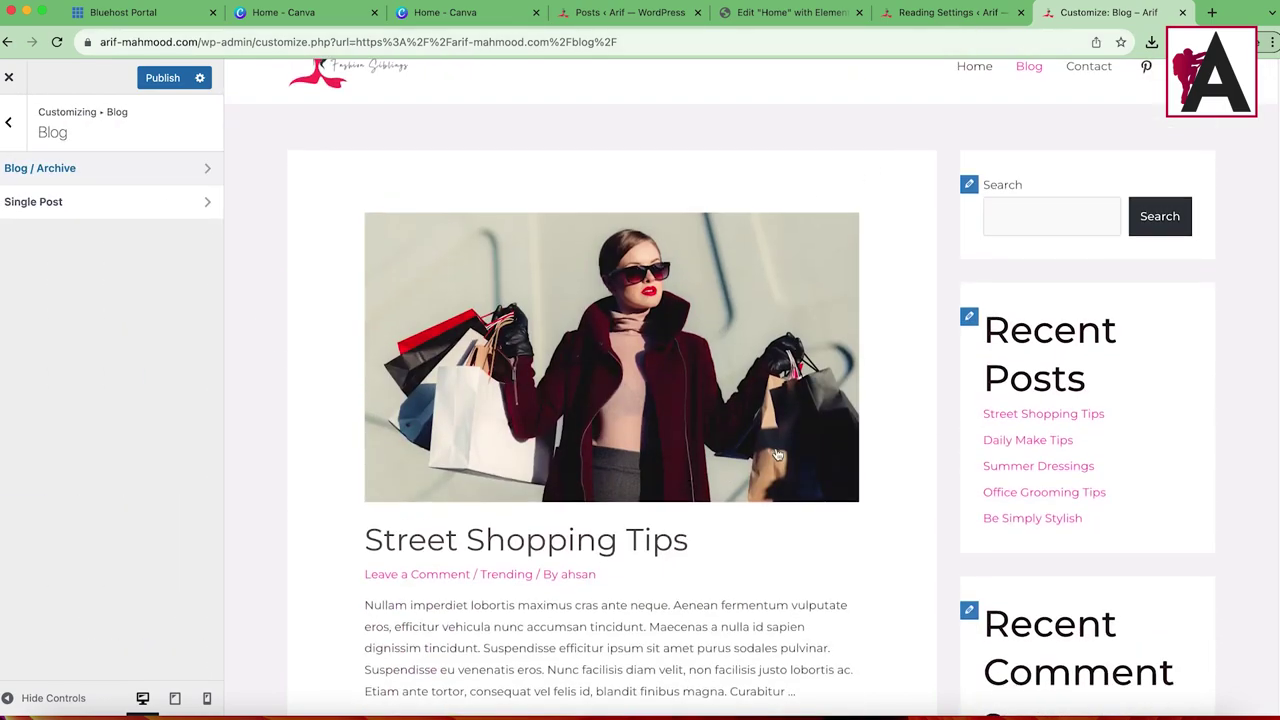
pyautogui.scroll(1, 600, 500)
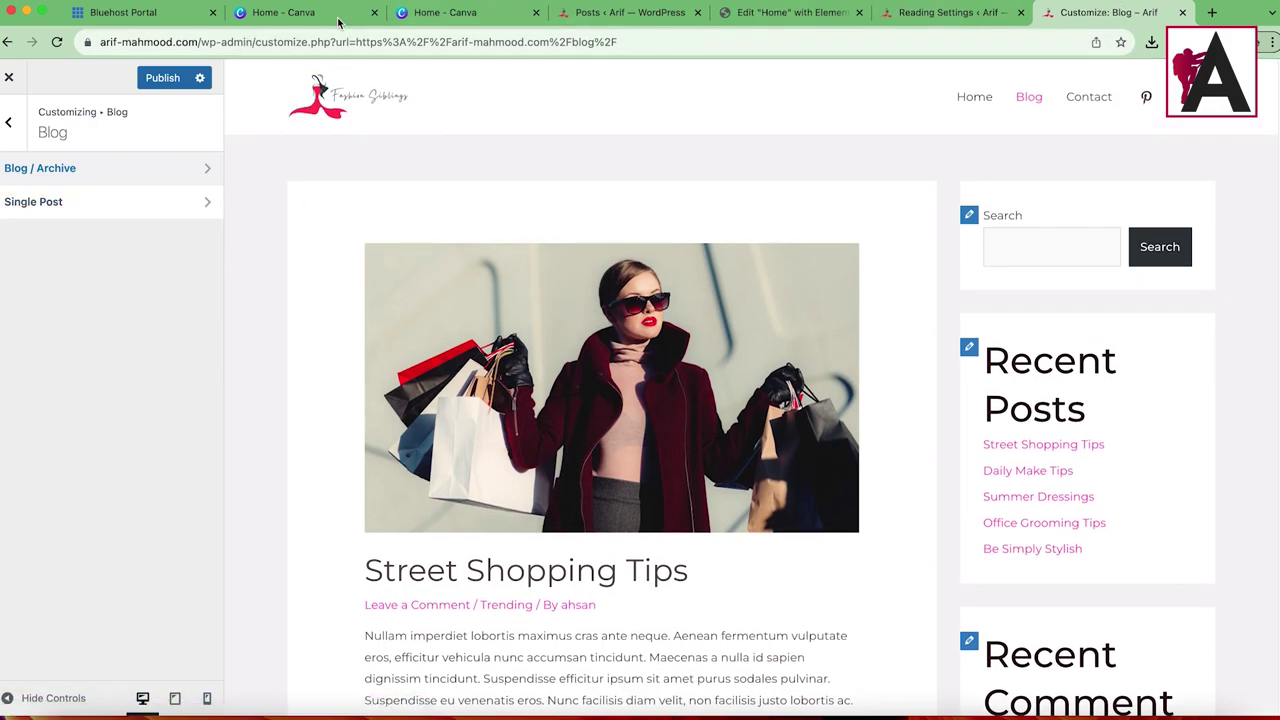
pyautogui.moveTo(197, 42); pyautogui.dragTo(963, 60)
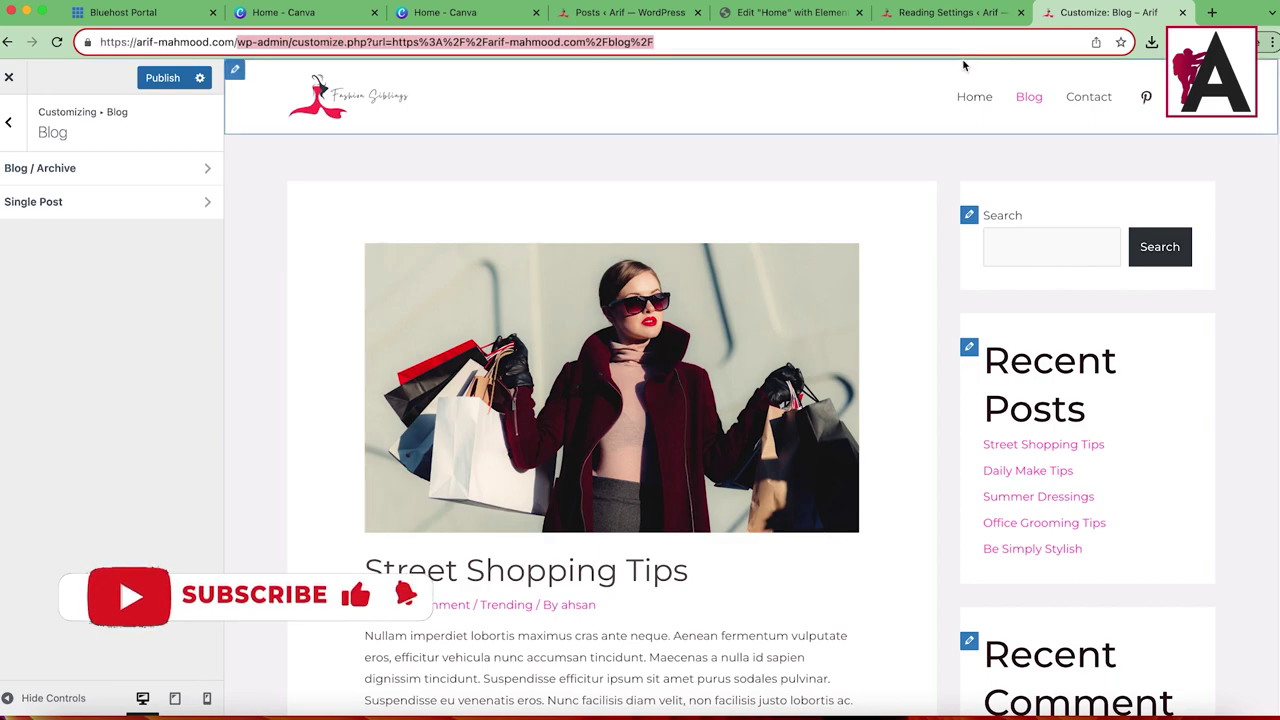
pyautogui.press('BackSpace')
pyautogui.press('Return')
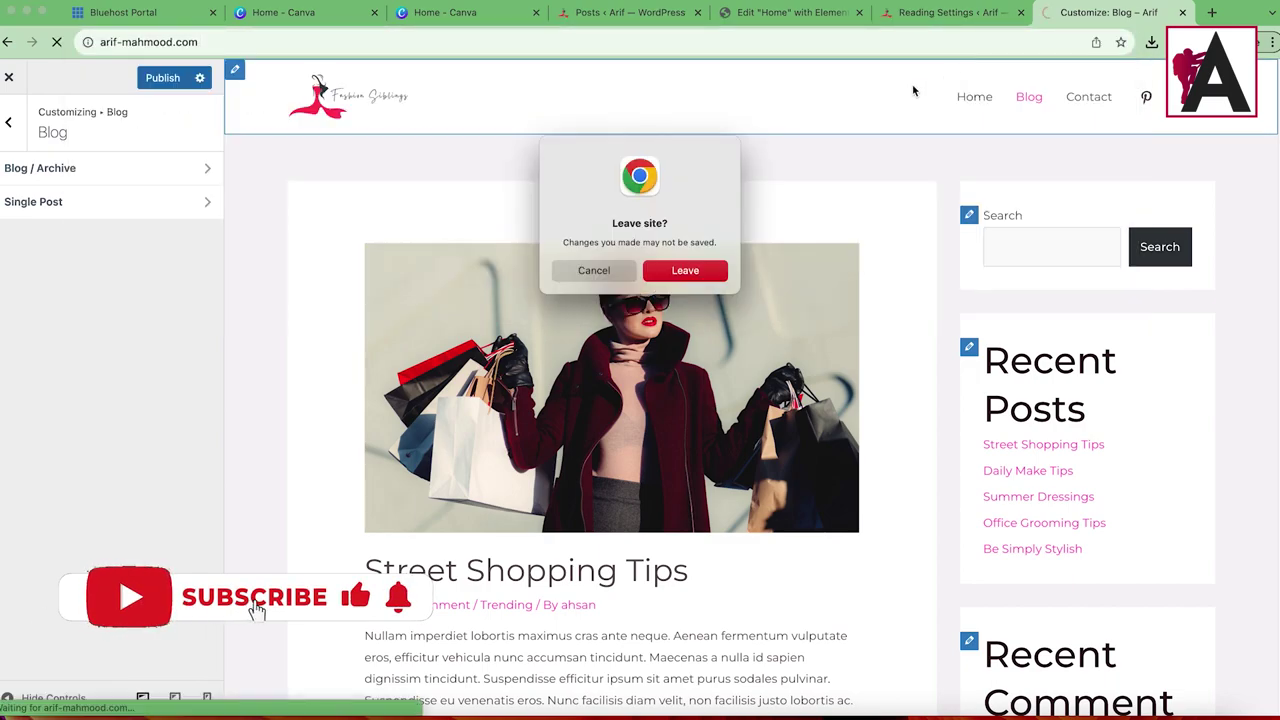
pyautogui.click(597, 272)
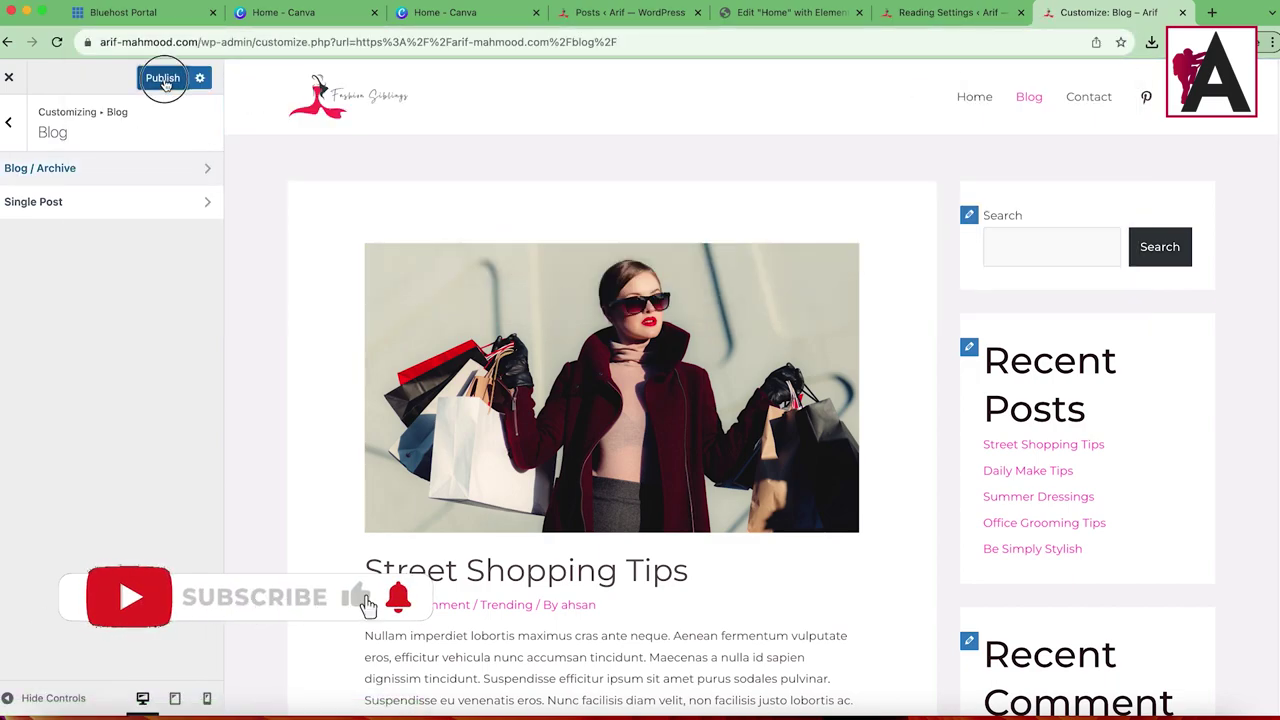
# Step: Publish the blog sidebar changes and load the live site's home page
pyautogui.click(162, 77)
pyautogui.moveTo(205, 42); pyautogui.dragTo(803, 42)
pyautogui.press('BackSpace')
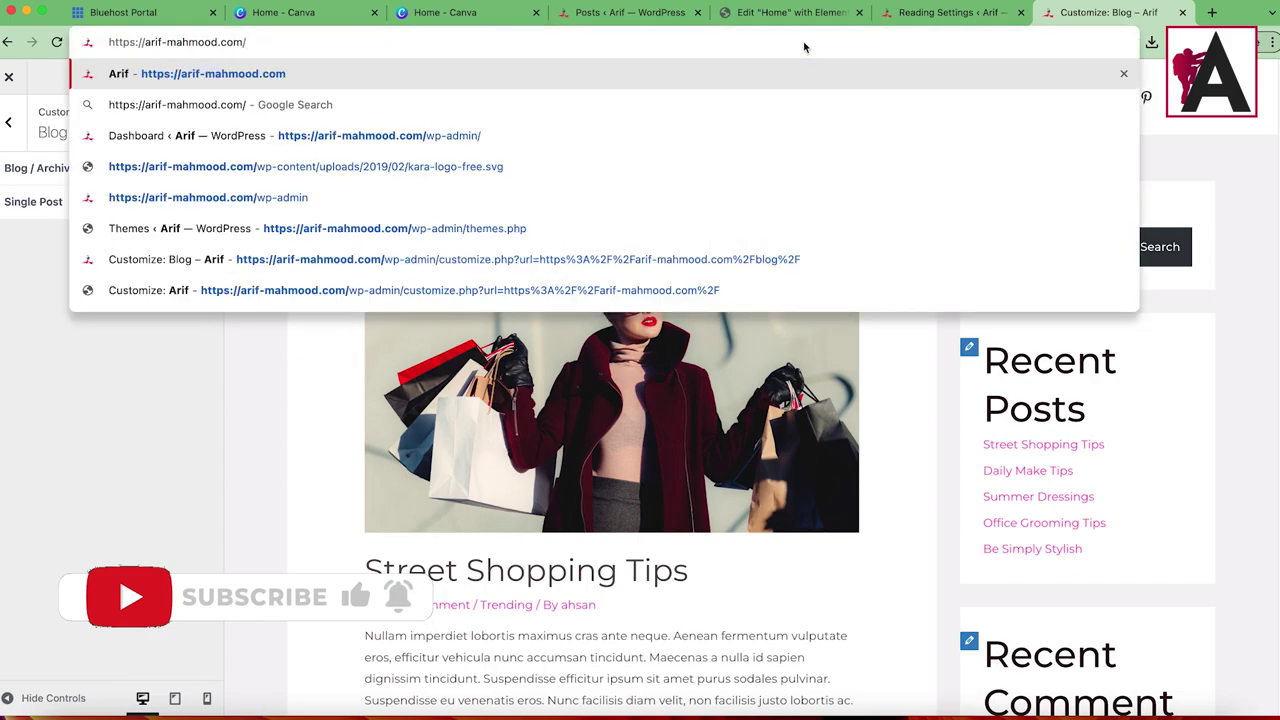
pyautogui.click(34, 461)
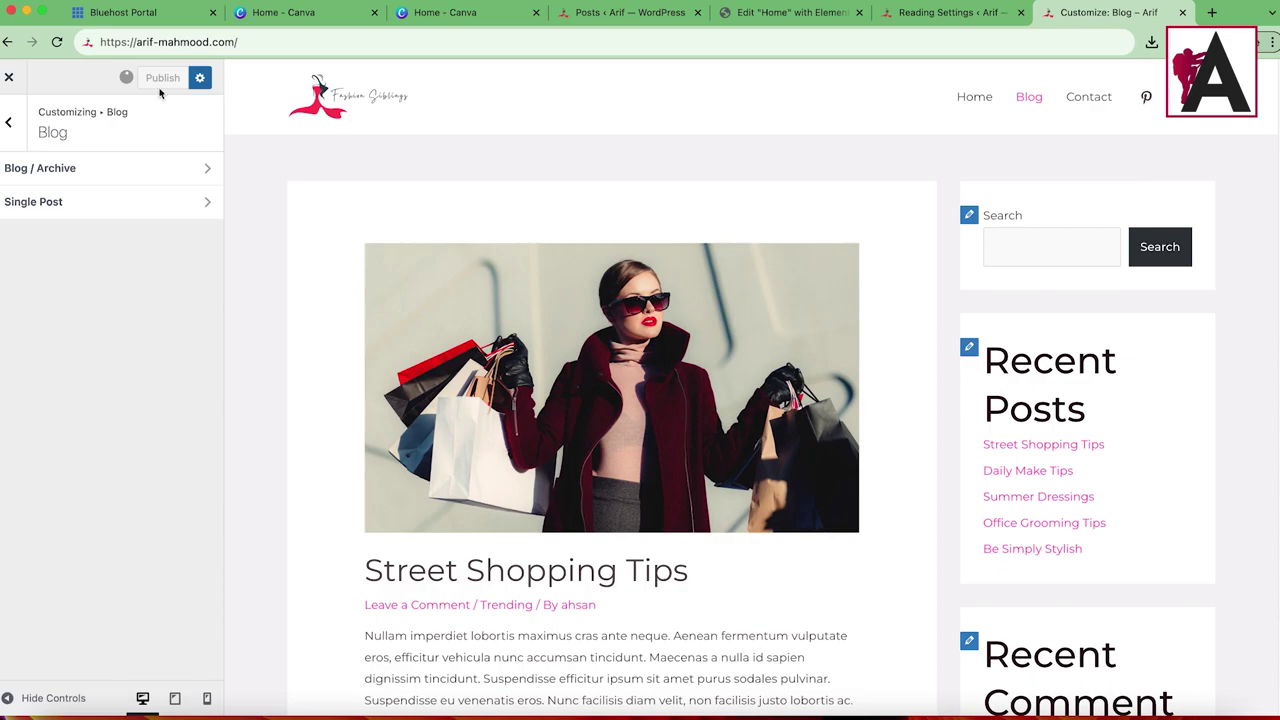
pyautogui.click(384, 41)
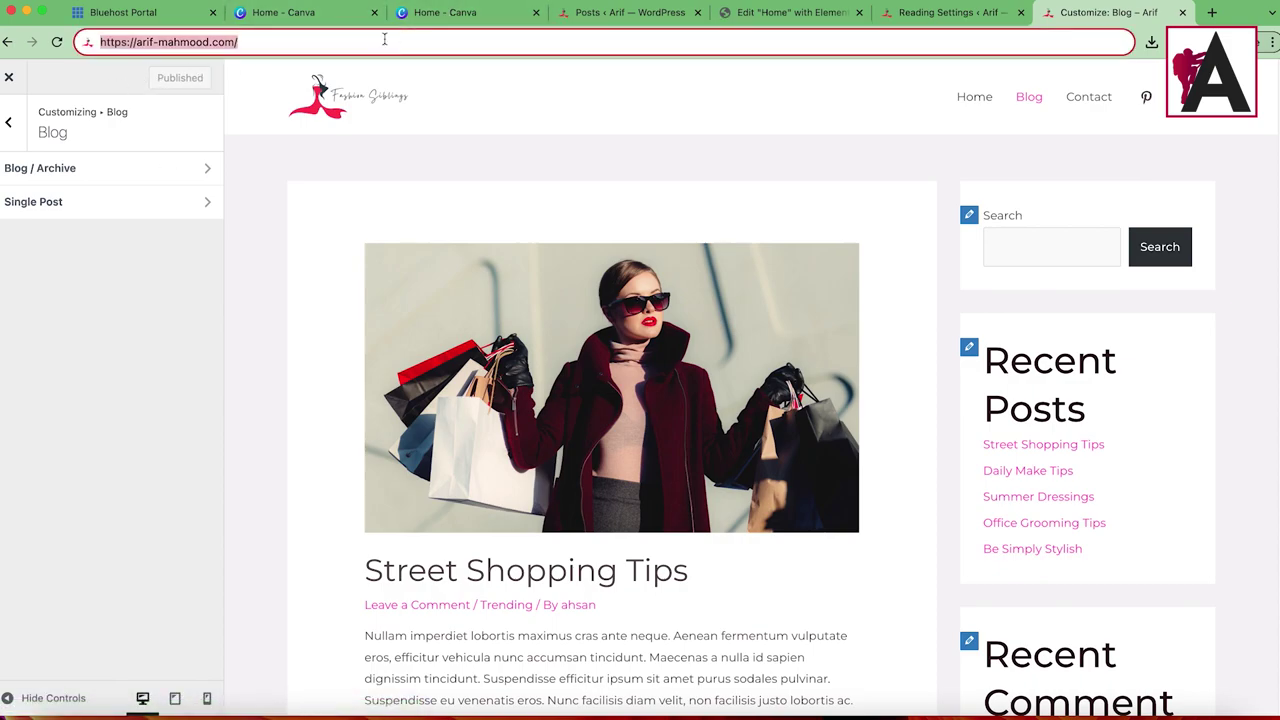
pyautogui.press('Return')
# Step: Open the Street Shopping Tips post from the Blog page and launch the Customizer on it
pyautogui.click(896, 126)
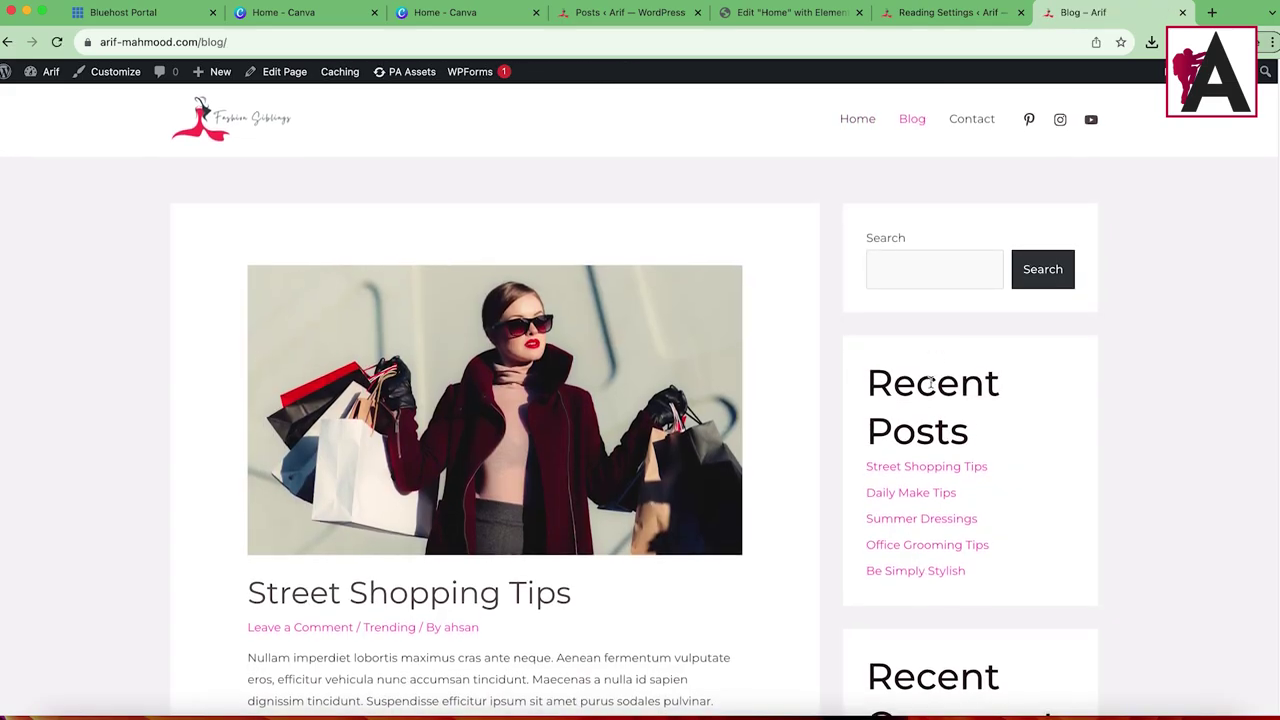
pyautogui.scroll(-5, 930, 382)
pyautogui.scroll(5, 911, 547)
pyautogui.click(566, 406)
pyautogui.scroll(-10, 1203, 198)
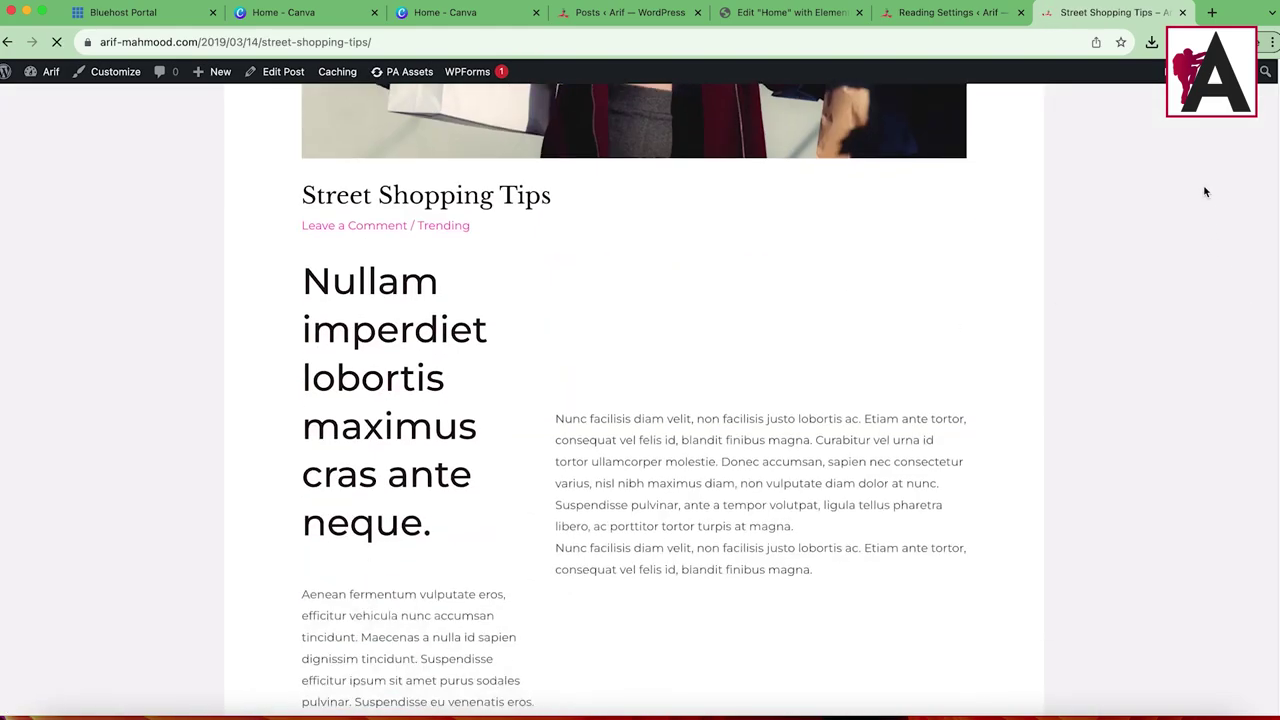
pyautogui.scroll(9, 1197, 443)
pyautogui.scroll(2, 1113, 228)
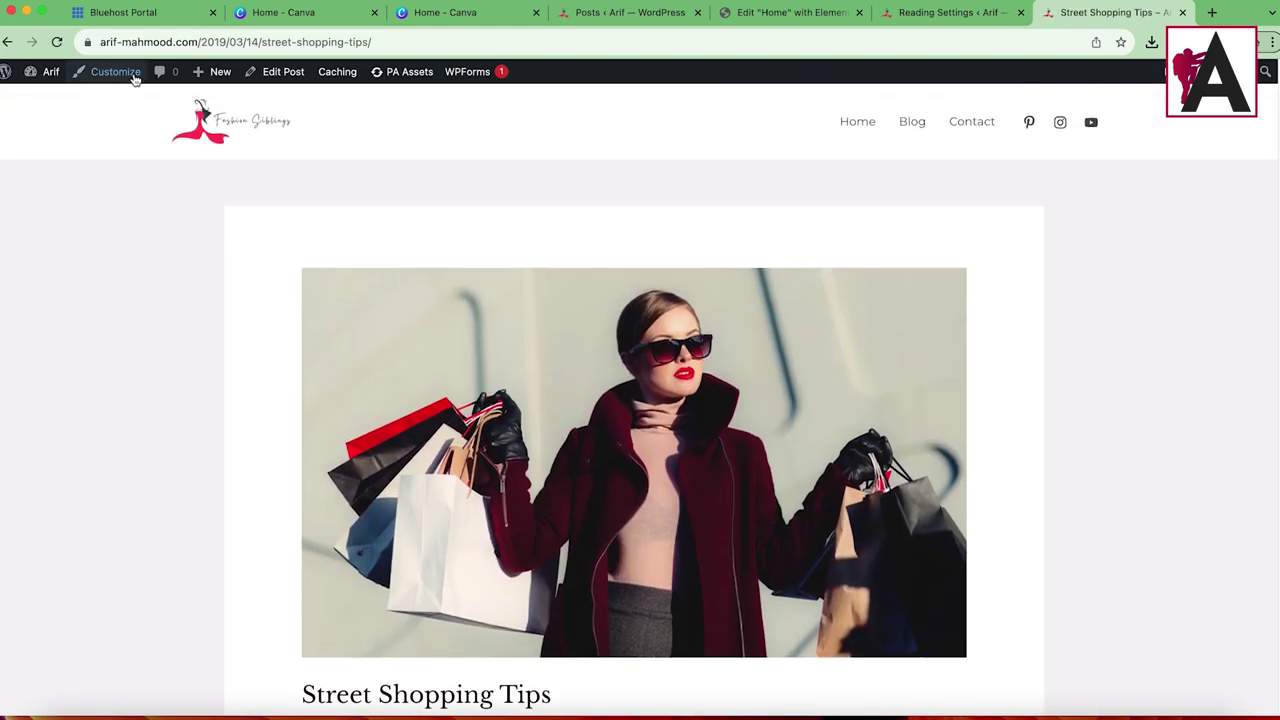
pyautogui.click(193, 113)
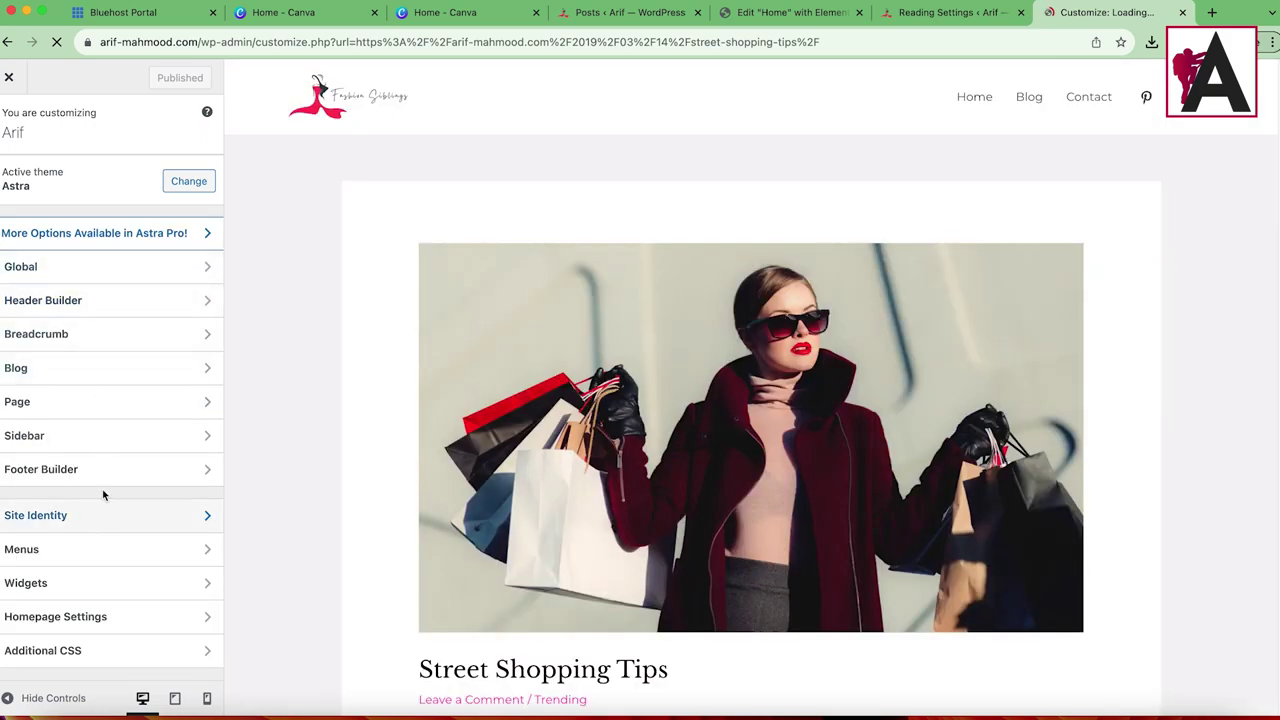
# Step: Under Blog > Single Post, set the Sidebar Layout to Right Sidebar
pyautogui.click(70, 372)
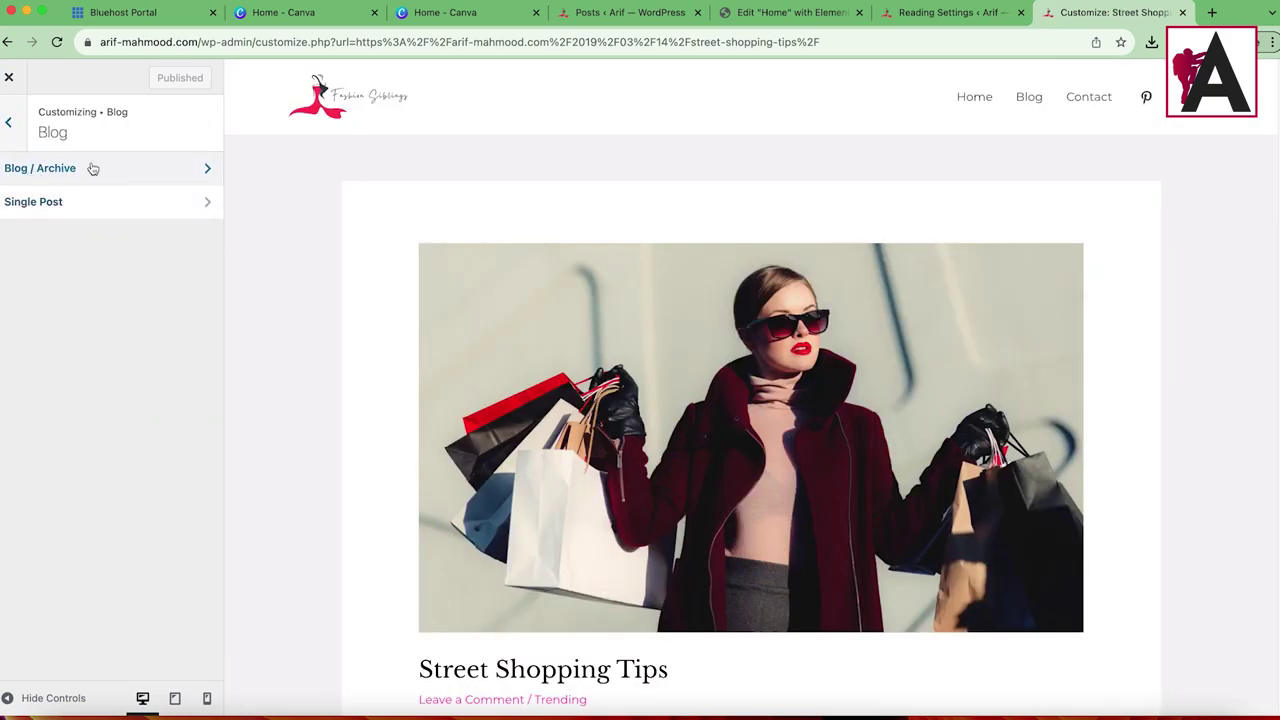
pyautogui.click(100, 201)
pyautogui.scroll(-5, 1056, 343)
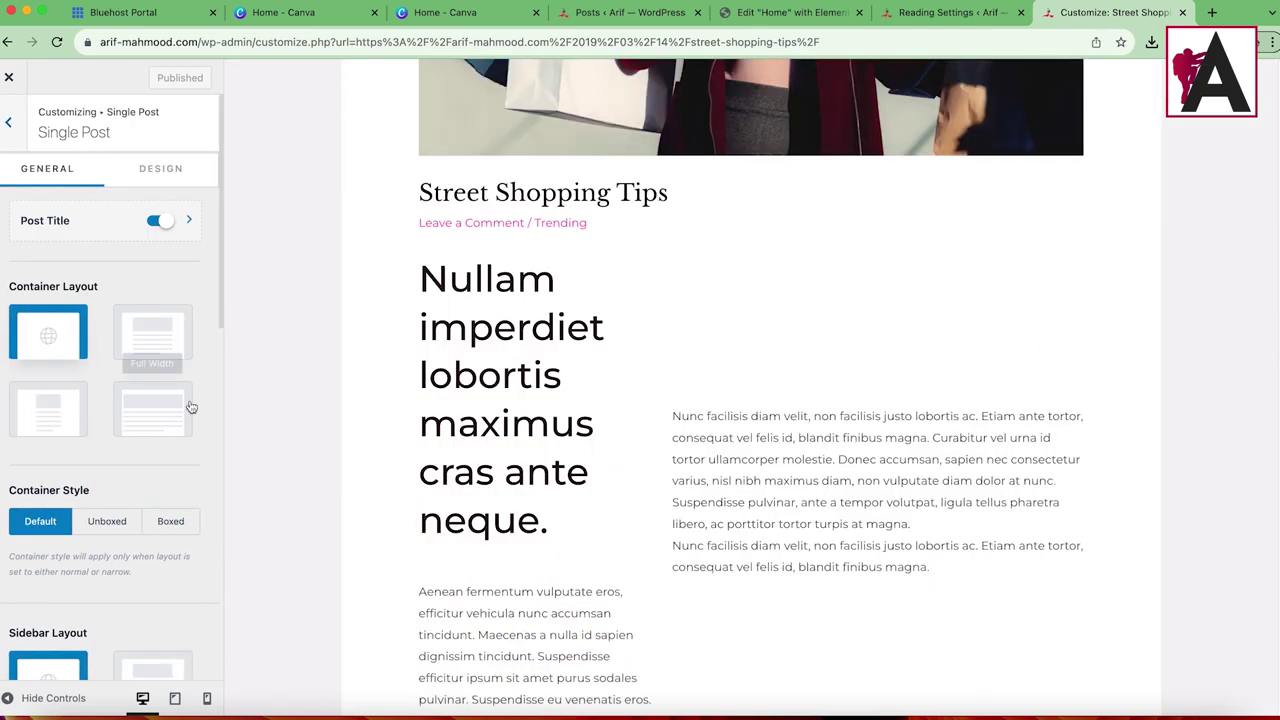
pyautogui.scroll(-3, 167, 488)
pyautogui.click(150, 514)
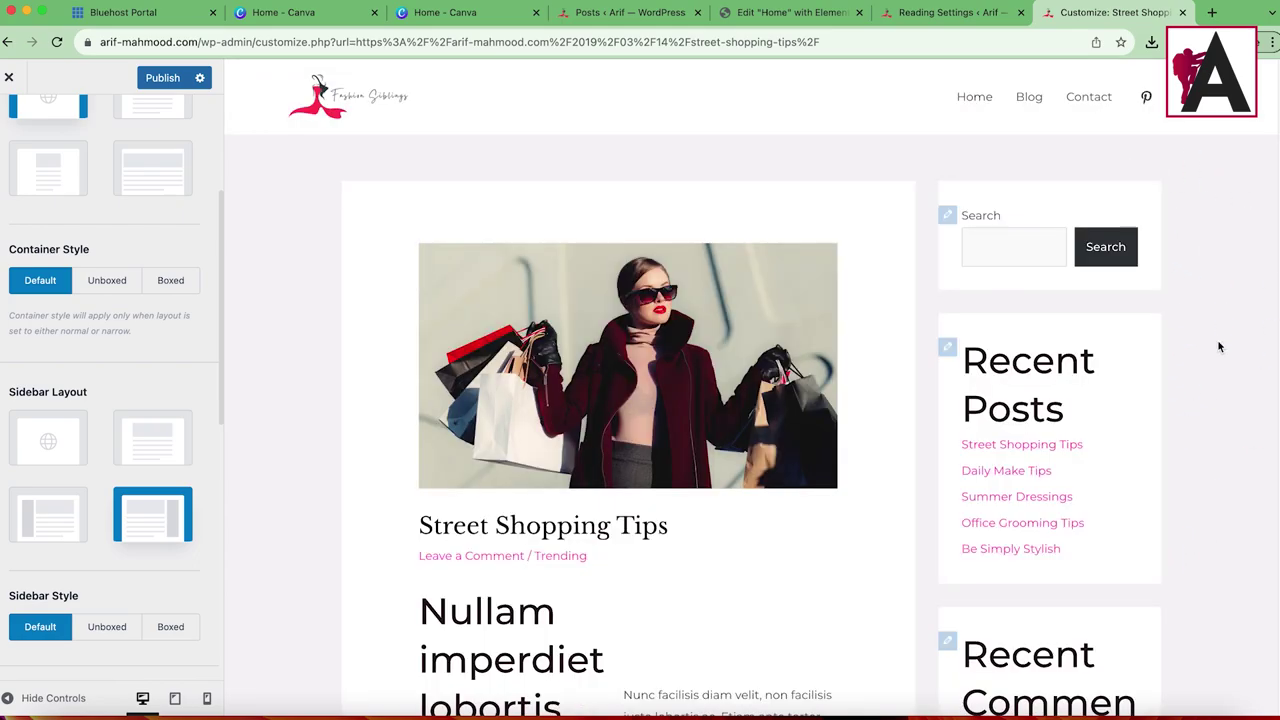
pyautogui.scroll(-5, 1035, 621)
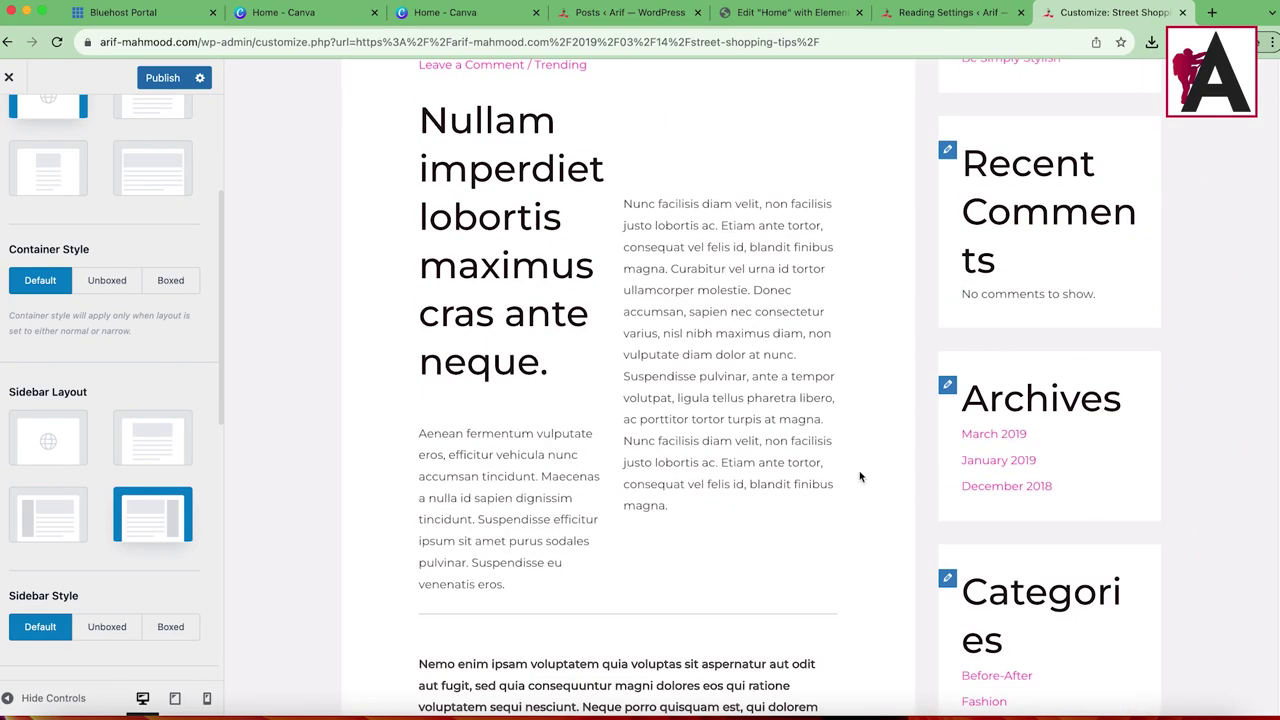
pyautogui.scroll(4, 150, 360)
pyautogui.scroll(5, 958, 314)
# Step: Edit the sidebar widgets and delete the Recent Posts heading and its posts list
pyautogui.click(948, 216)
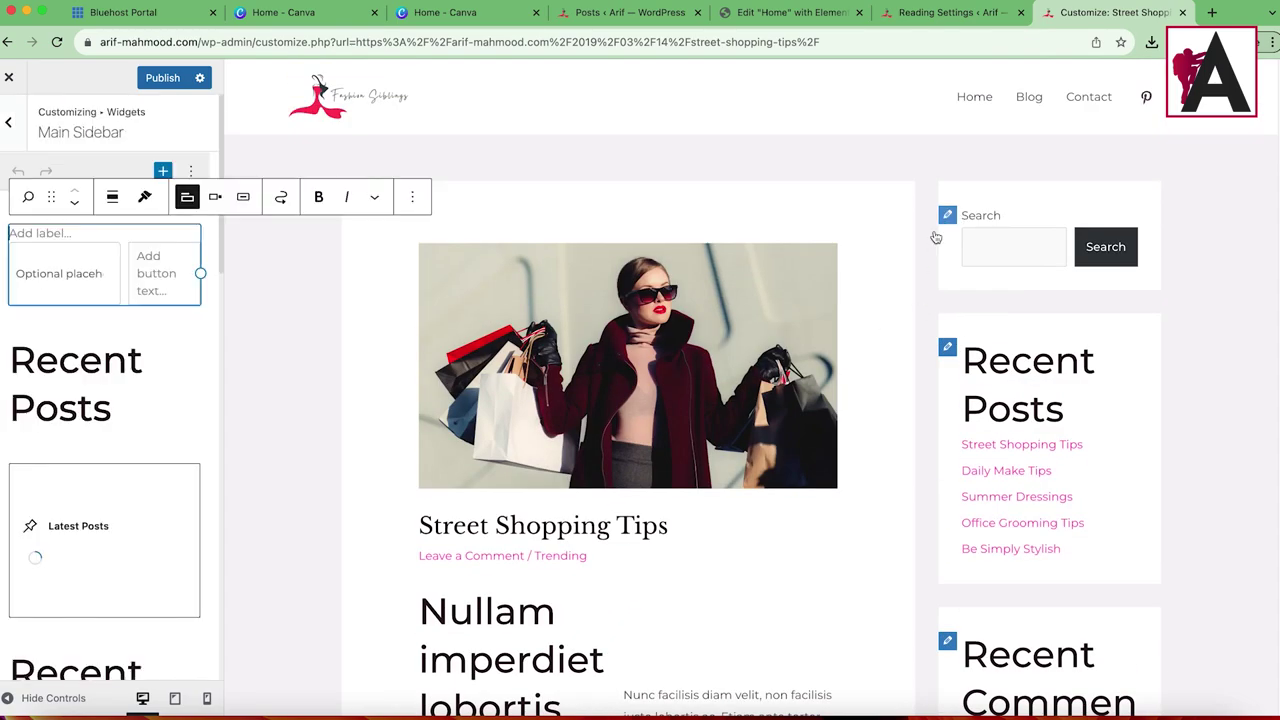
pyautogui.scroll(-8, 1060, 501)
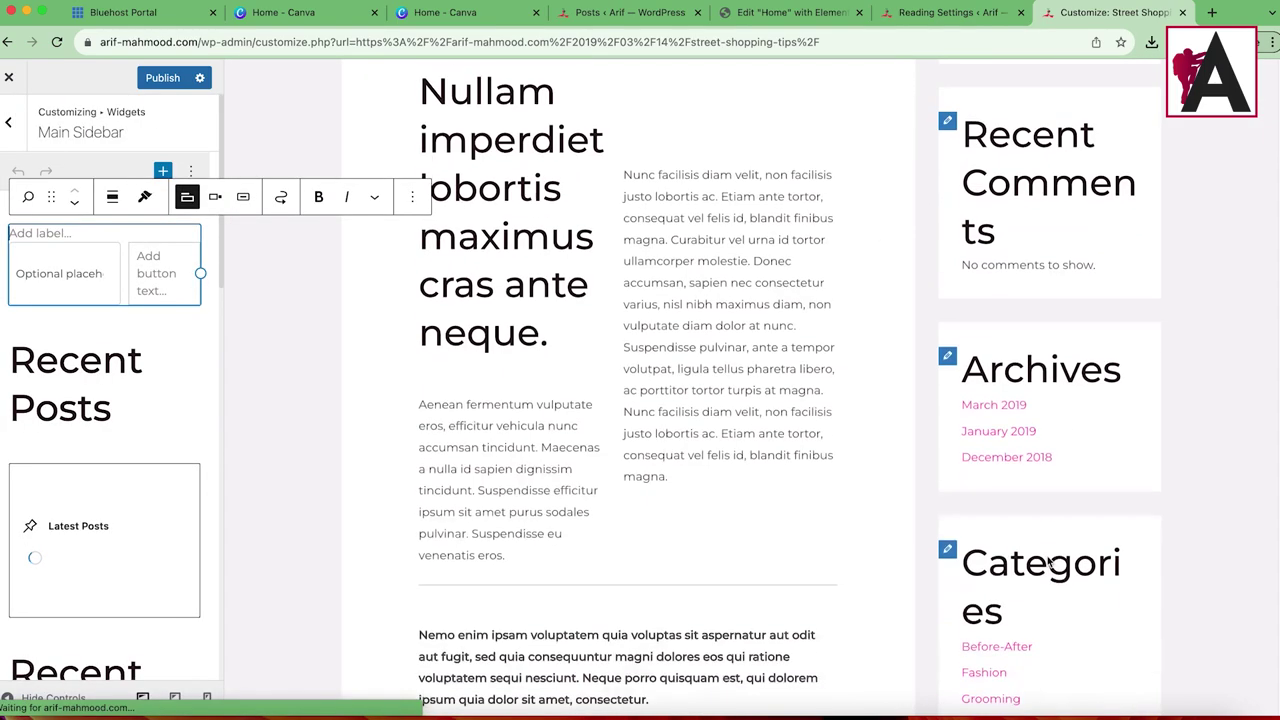
pyautogui.scroll(-3, 1060, 501)
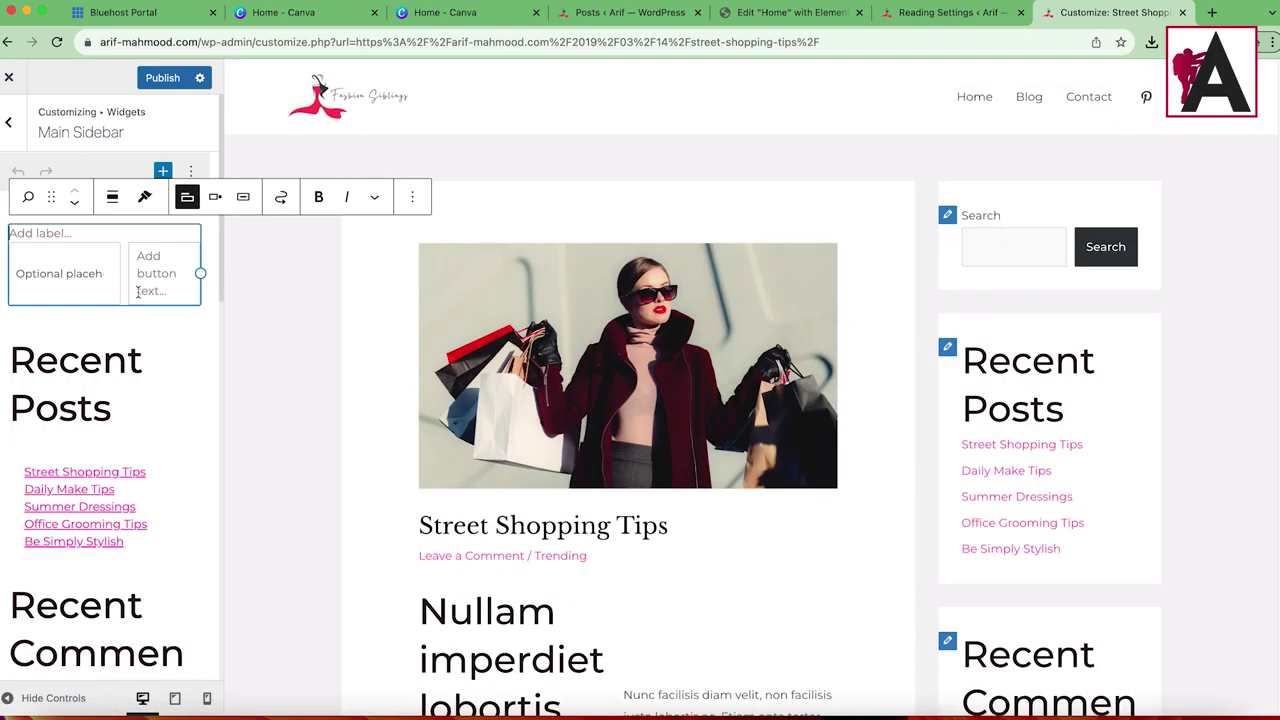
pyautogui.scroll(-2, 135, 265)
pyautogui.click(101, 285)
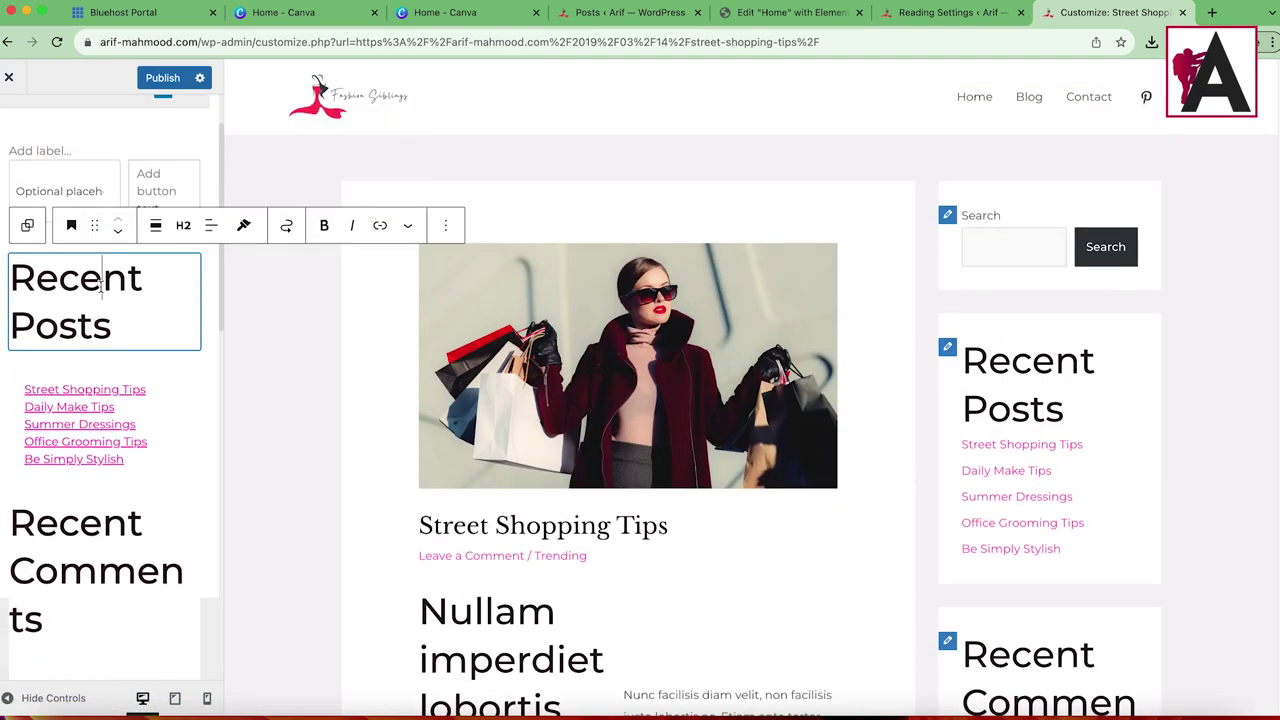
pyautogui.click(446, 225)
pyautogui.click(460, 646)
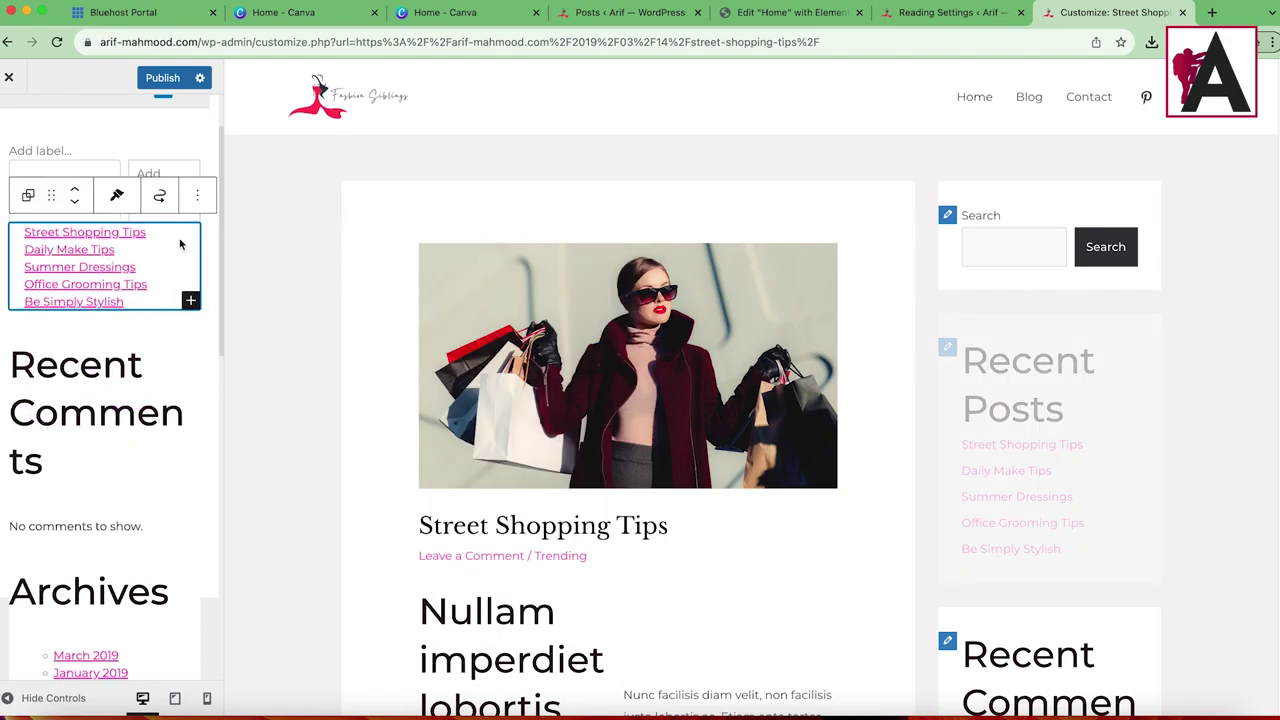
pyautogui.click(197, 195)
pyautogui.click(211, 589)
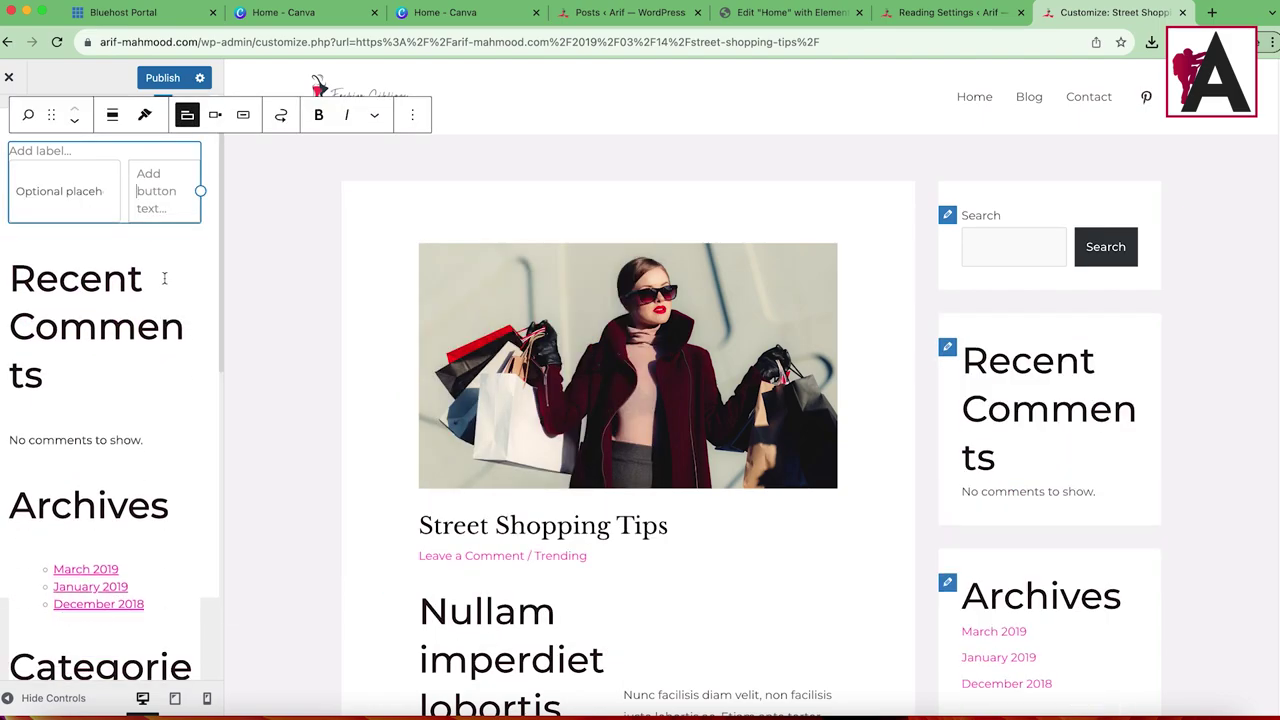
# Step: Delete the Recent Comments heading, the archives list and the Archives heading
pyautogui.click(446, 226)
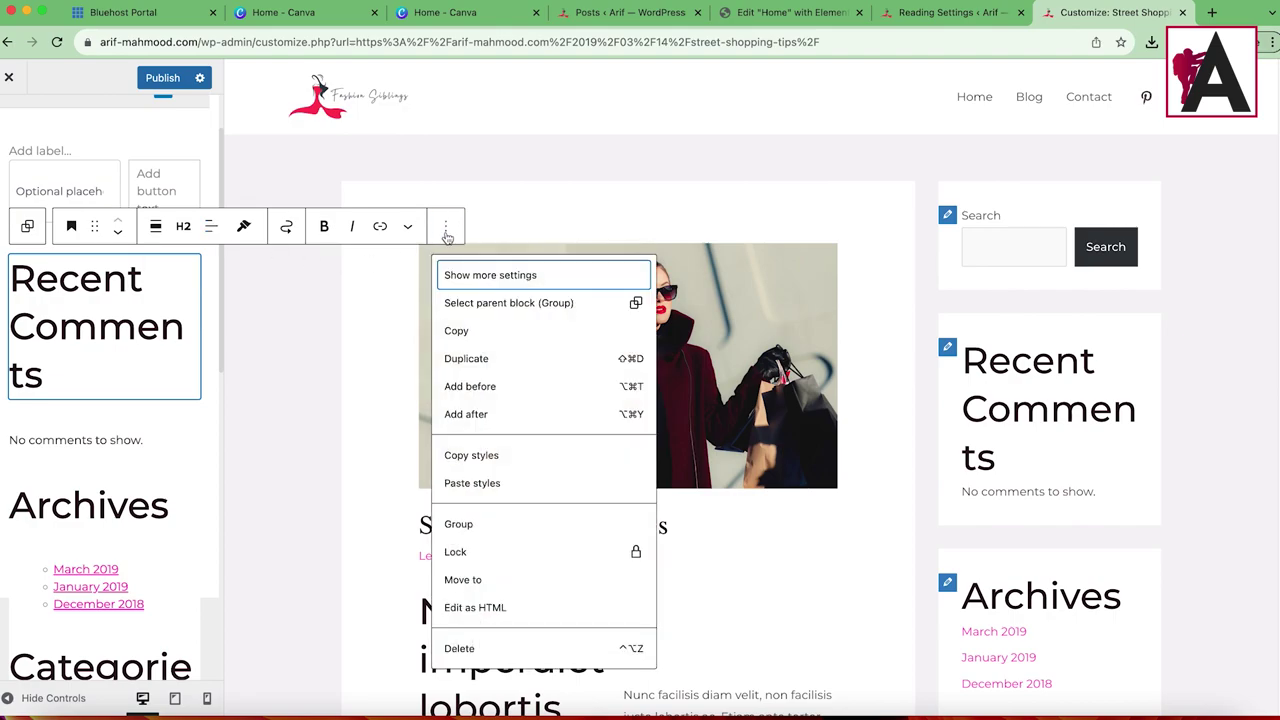
pyautogui.click(460, 646)
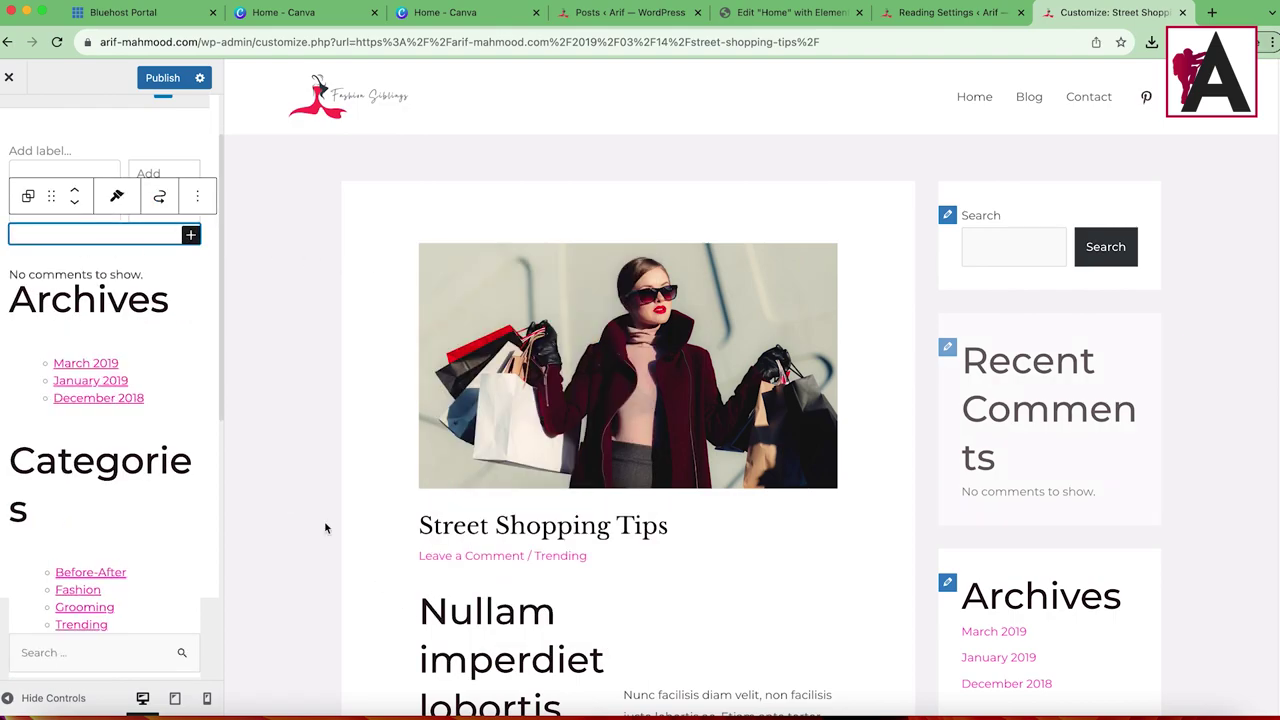
pyautogui.click(172, 368)
pyautogui.click(154, 322)
pyautogui.click(270, 328)
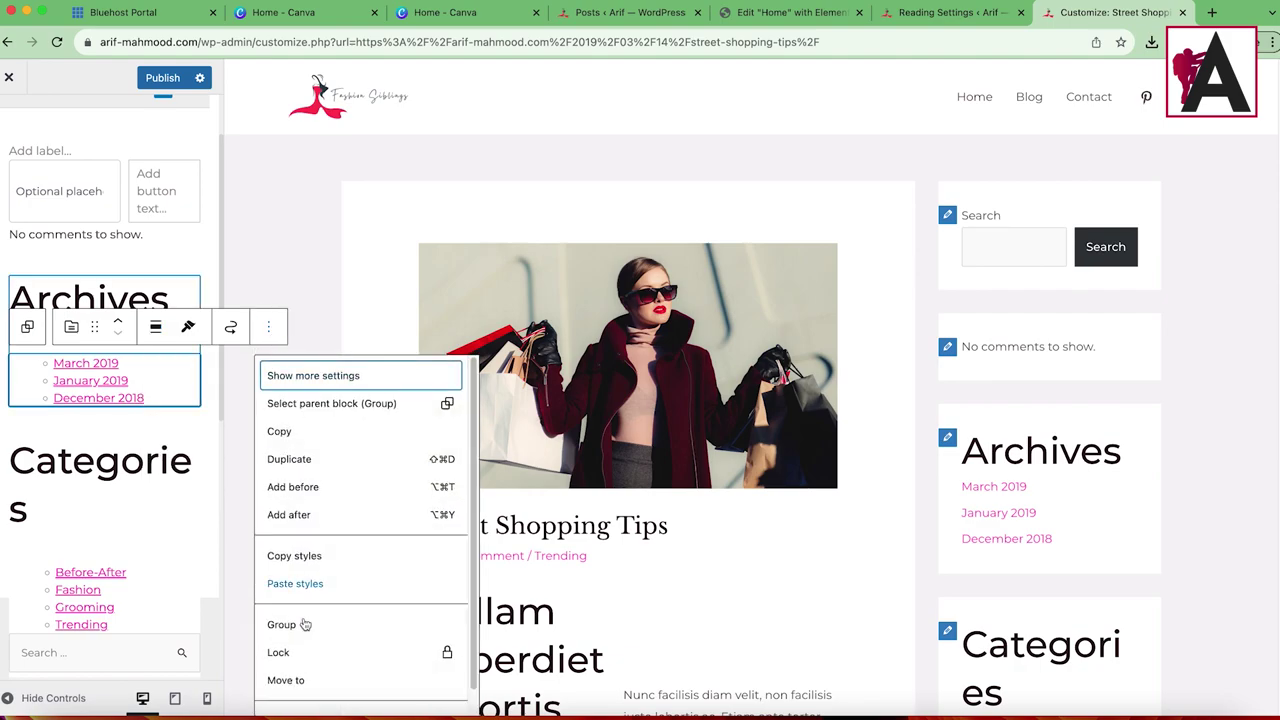
pyautogui.scroll(-1, 340, 620)
pyautogui.hotkey('ctrl', 'alt', 'z')
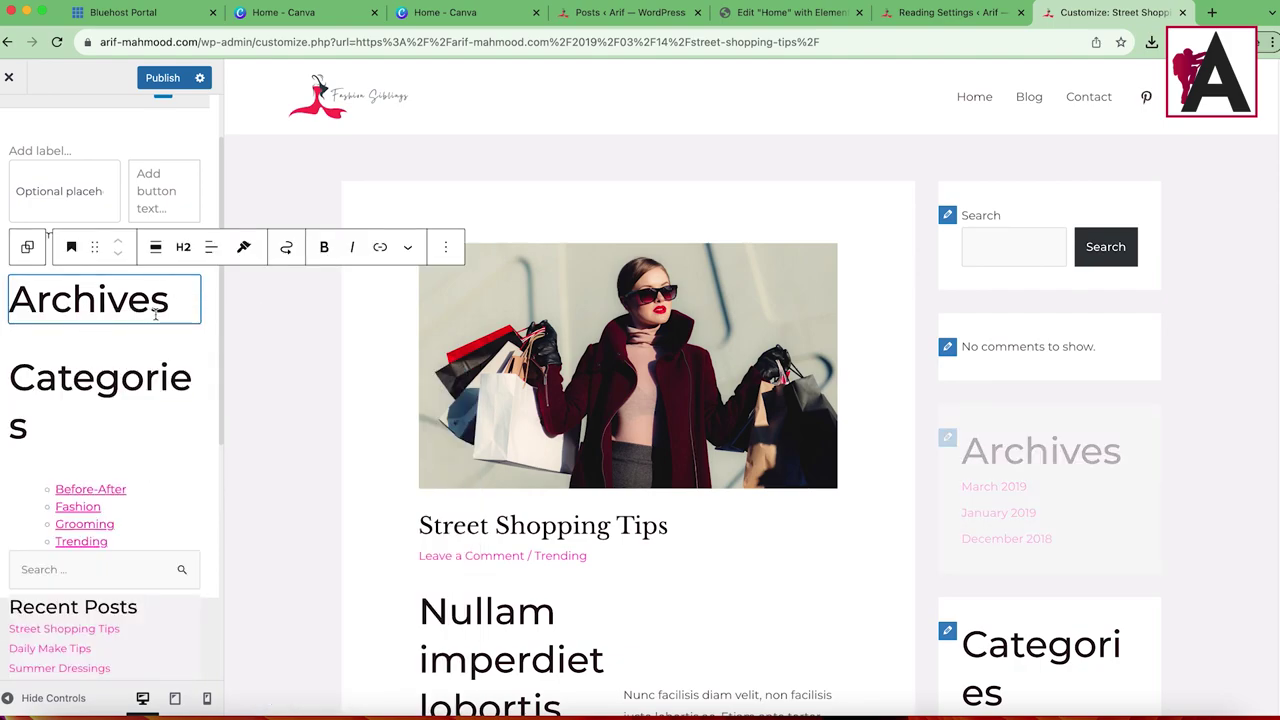
pyautogui.click(443, 248)
pyautogui.click(456, 645)
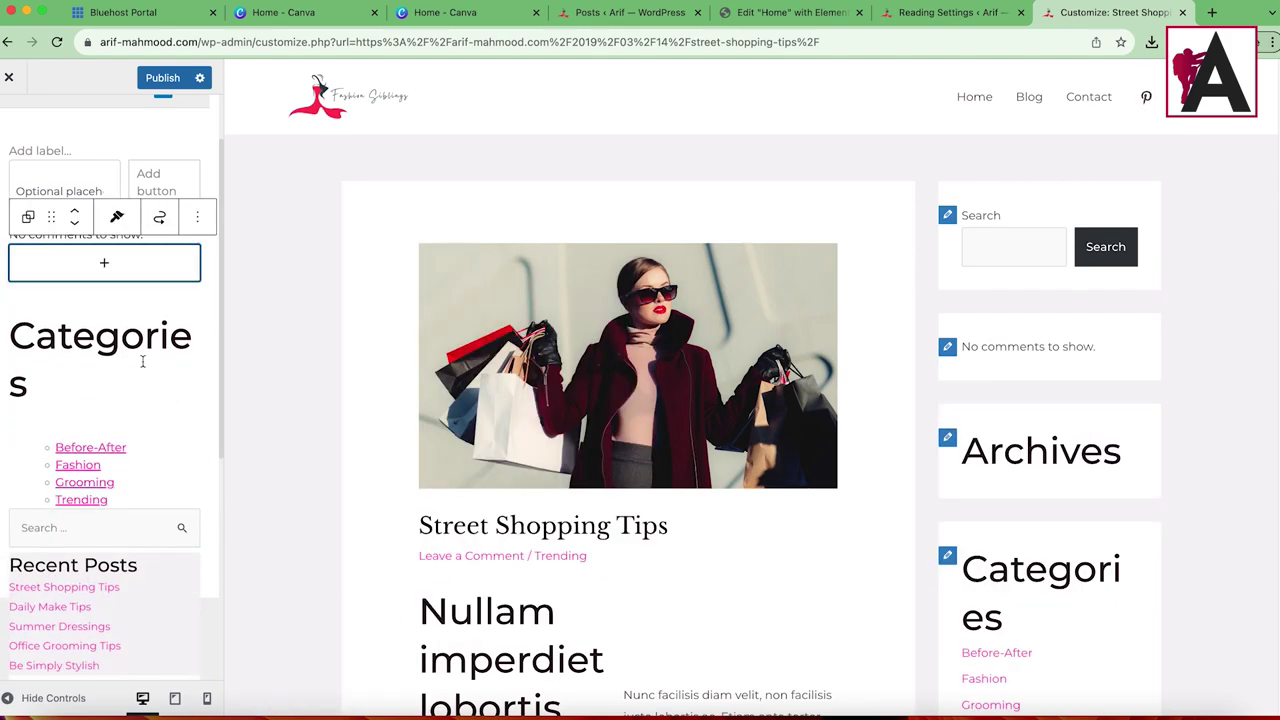
# Step: Delete the Categories heading and the categories list from the sidebar
pyautogui.click(123, 338)
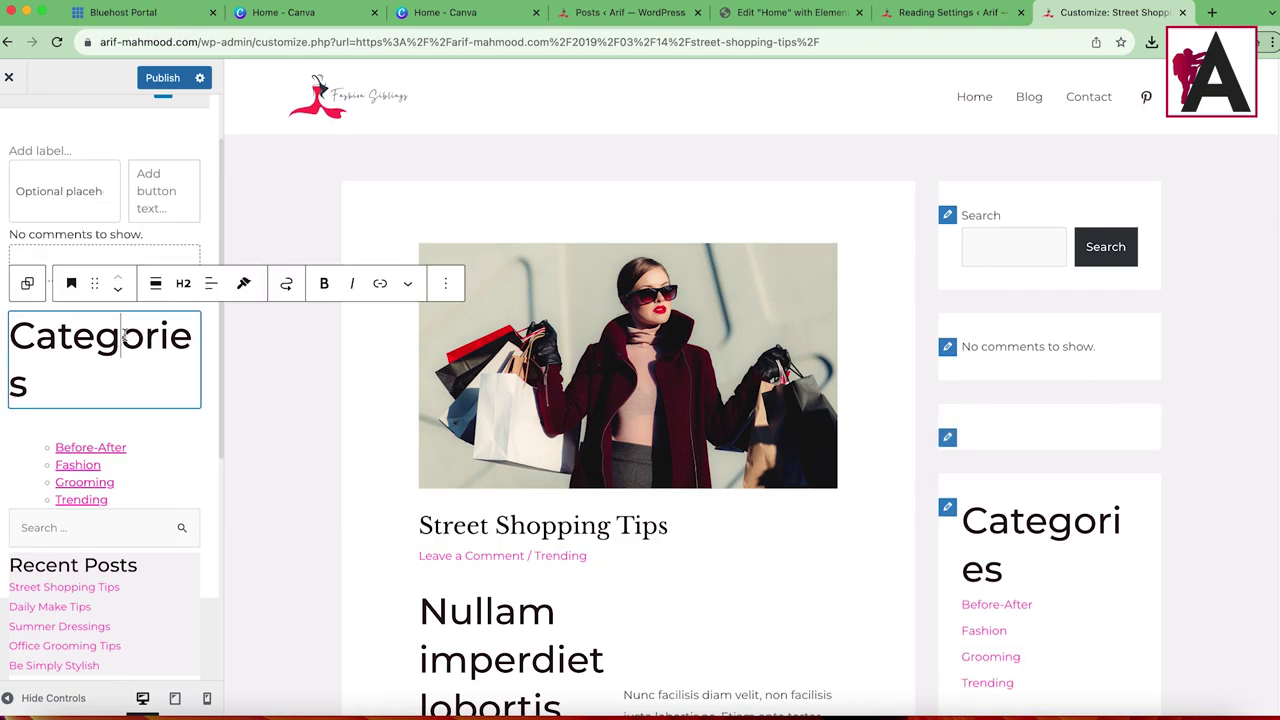
pyautogui.click(446, 287)
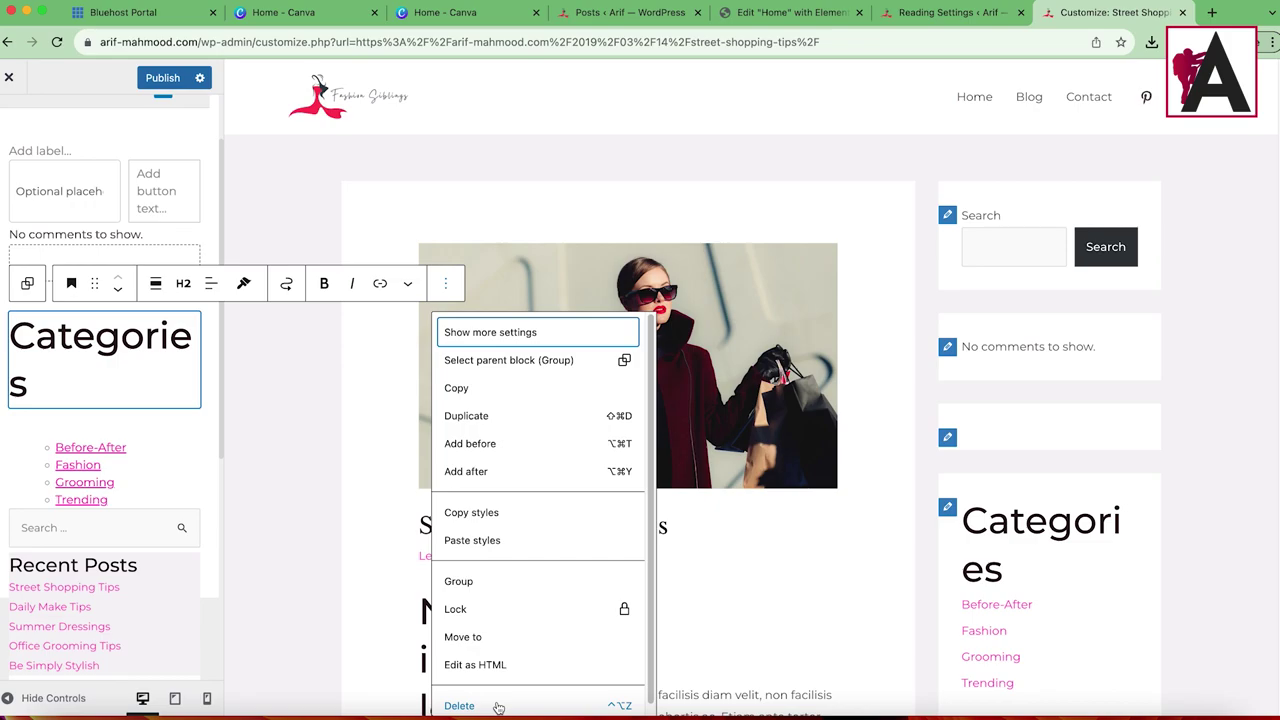
pyautogui.click(498, 706)
pyautogui.click(197, 253)
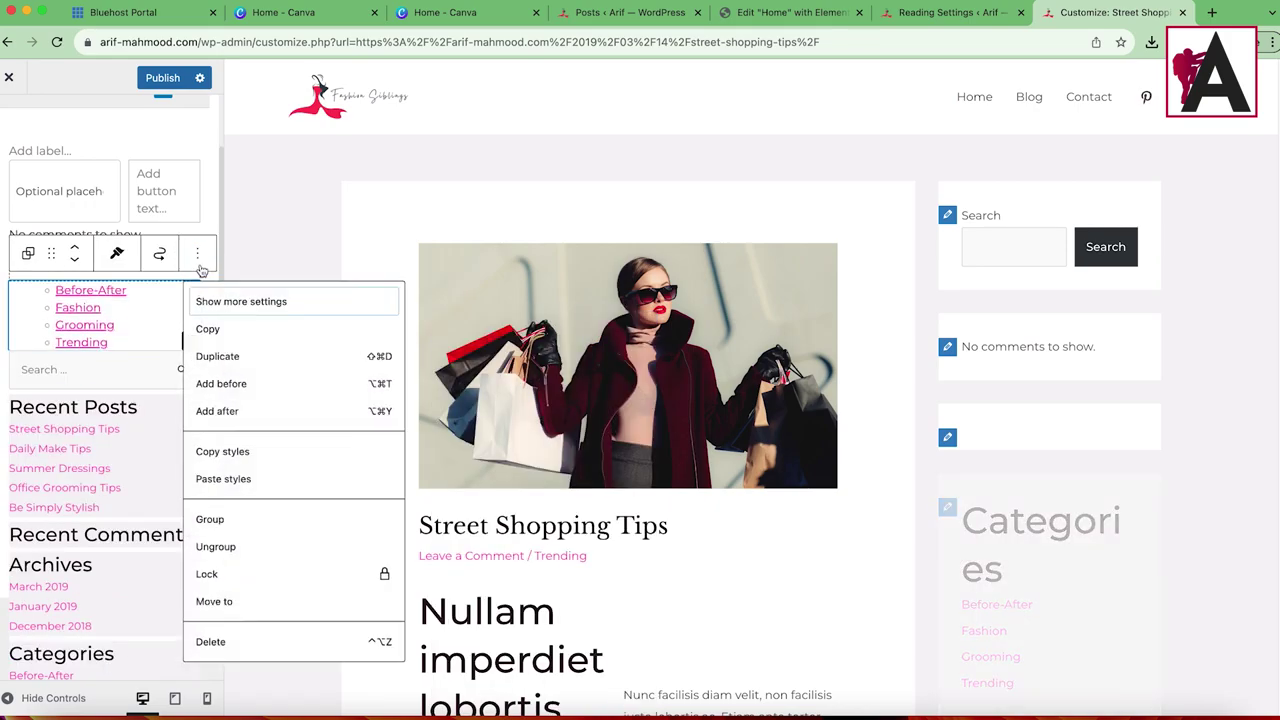
pyautogui.click(212, 647)
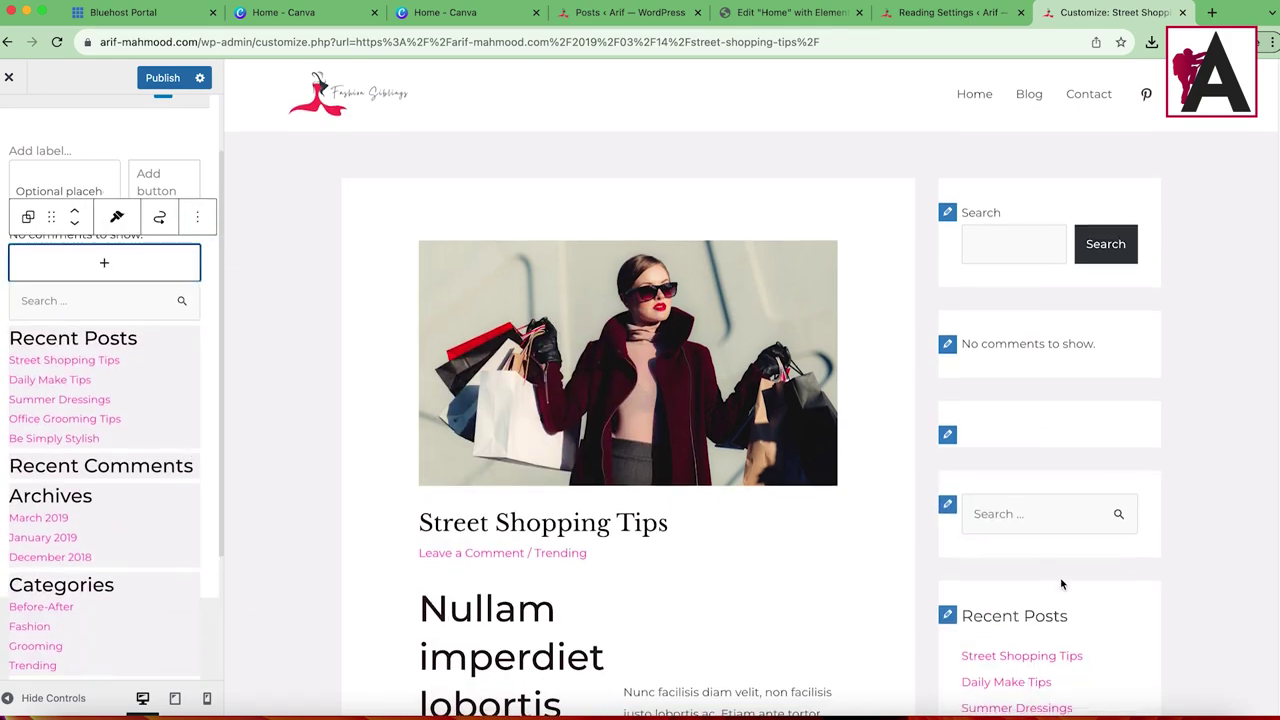
pyautogui.scroll(-3, 1062, 584)
pyautogui.scroll(2, 967, 363)
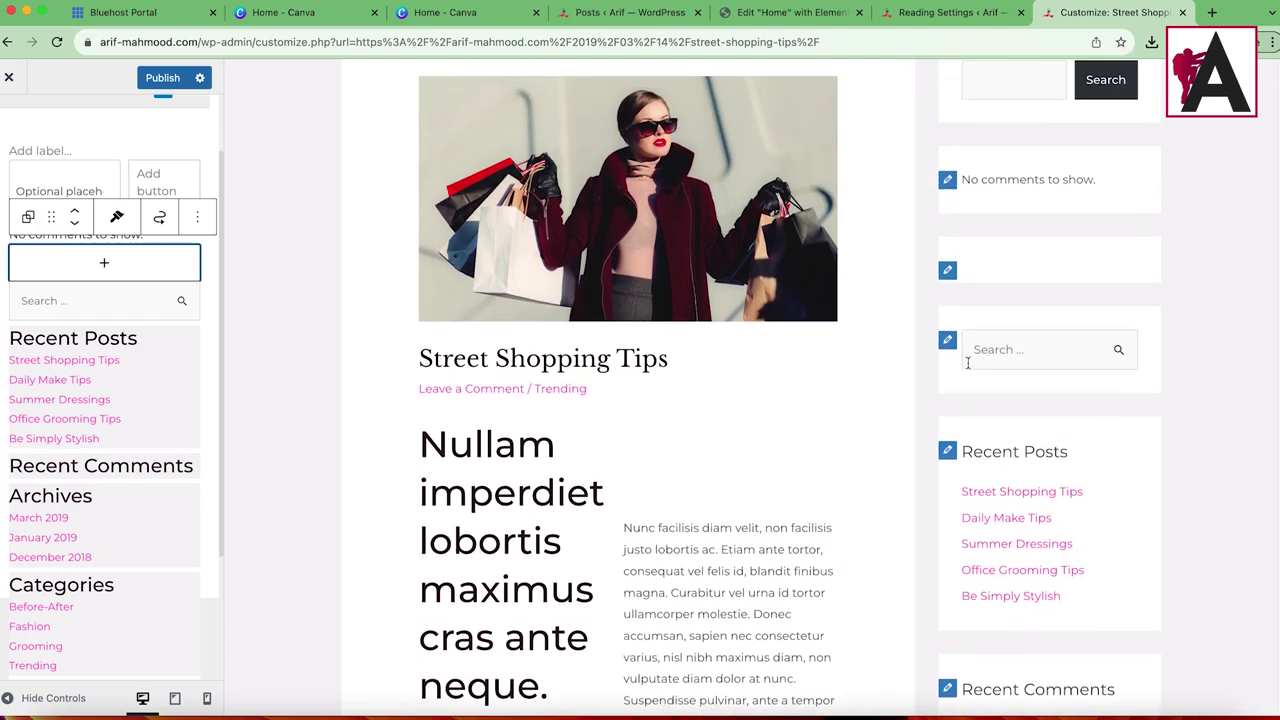
pyautogui.scroll(2, 967, 363)
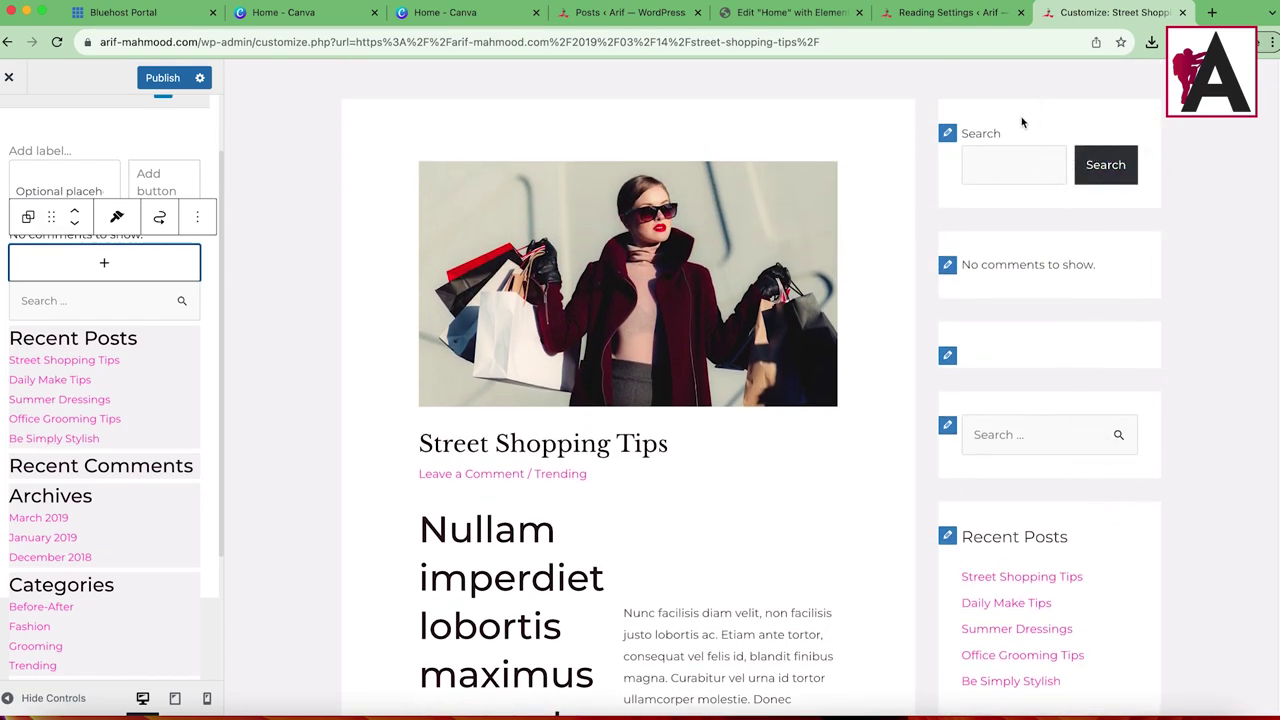
pyautogui.scroll(2, 185, 410)
# Step: Delete the extra Search block, the empty block and the 'No comments to show.' block
pyautogui.click(72, 238)
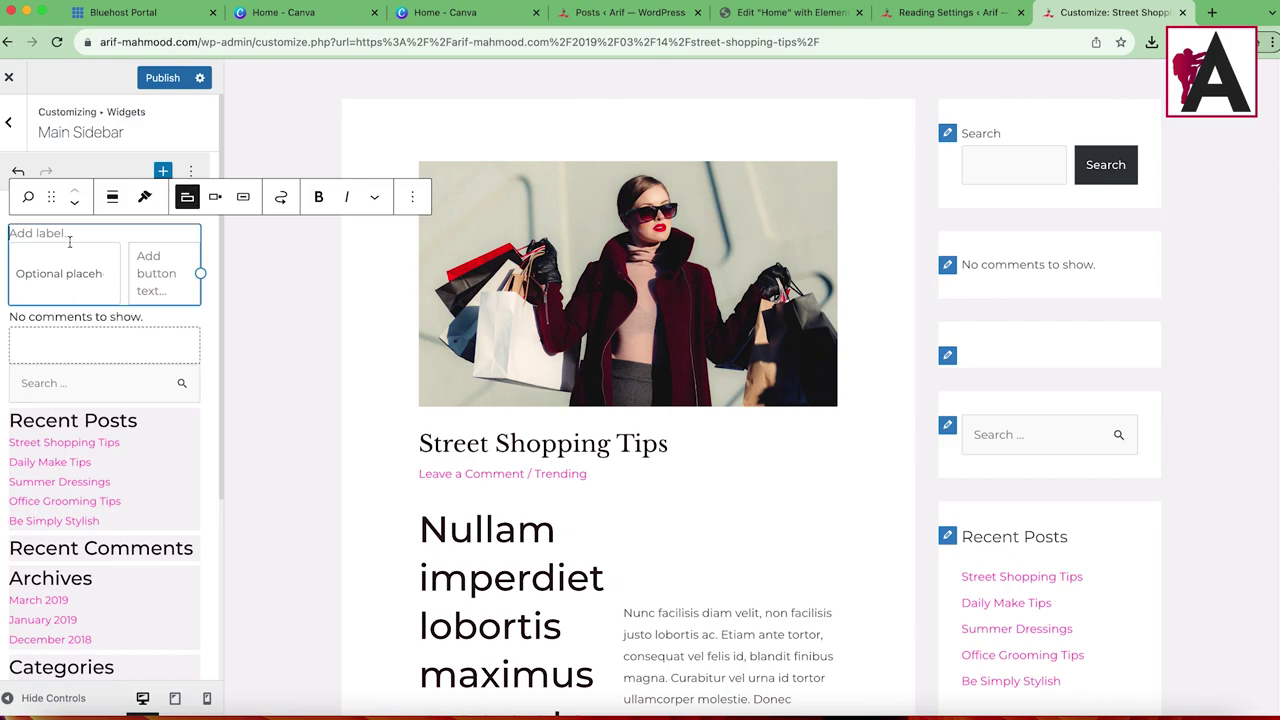
pyautogui.click(415, 200)
pyautogui.click(430, 563)
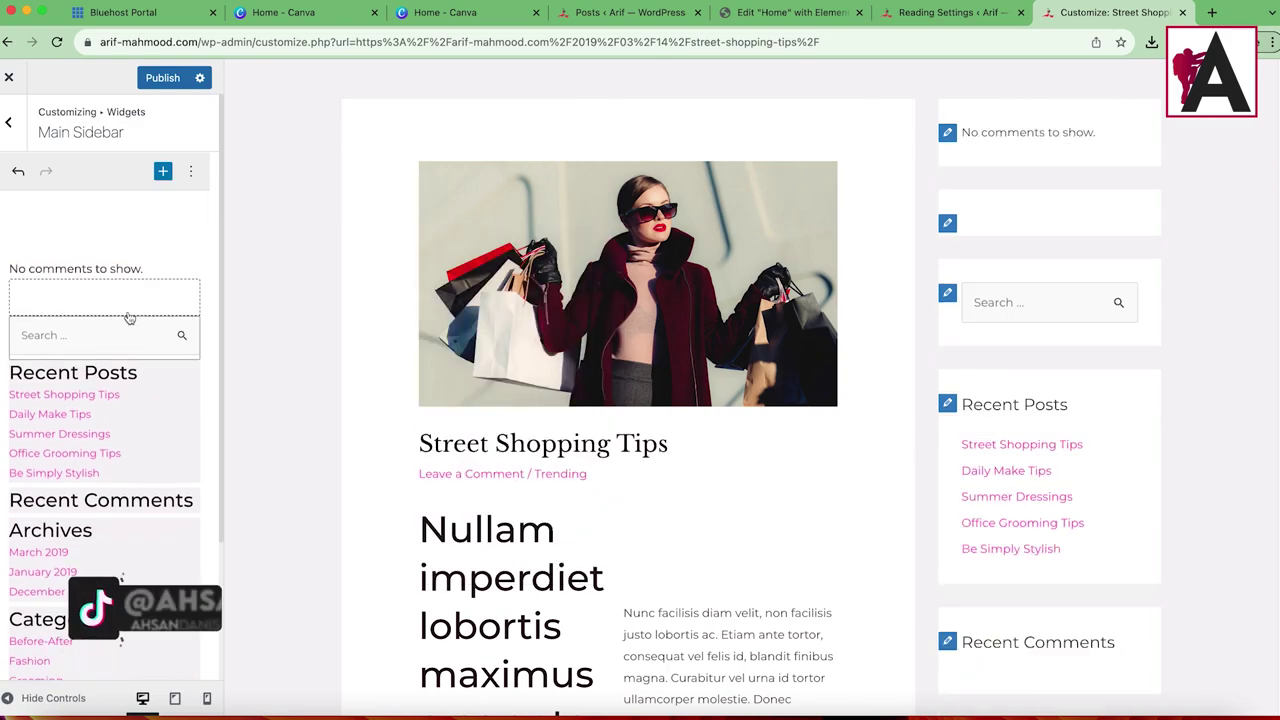
pyautogui.click(150, 272)
pyautogui.click(197, 218)
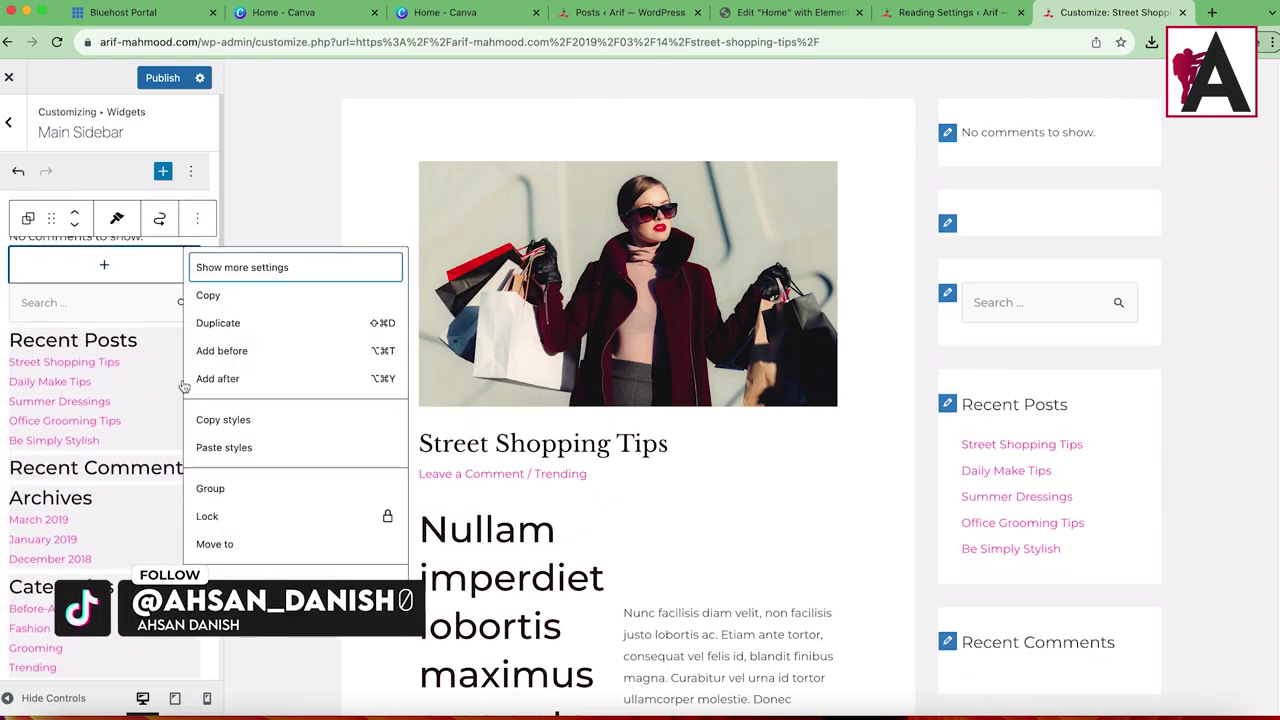
pyautogui.click(232, 565)
pyautogui.click(197, 197)
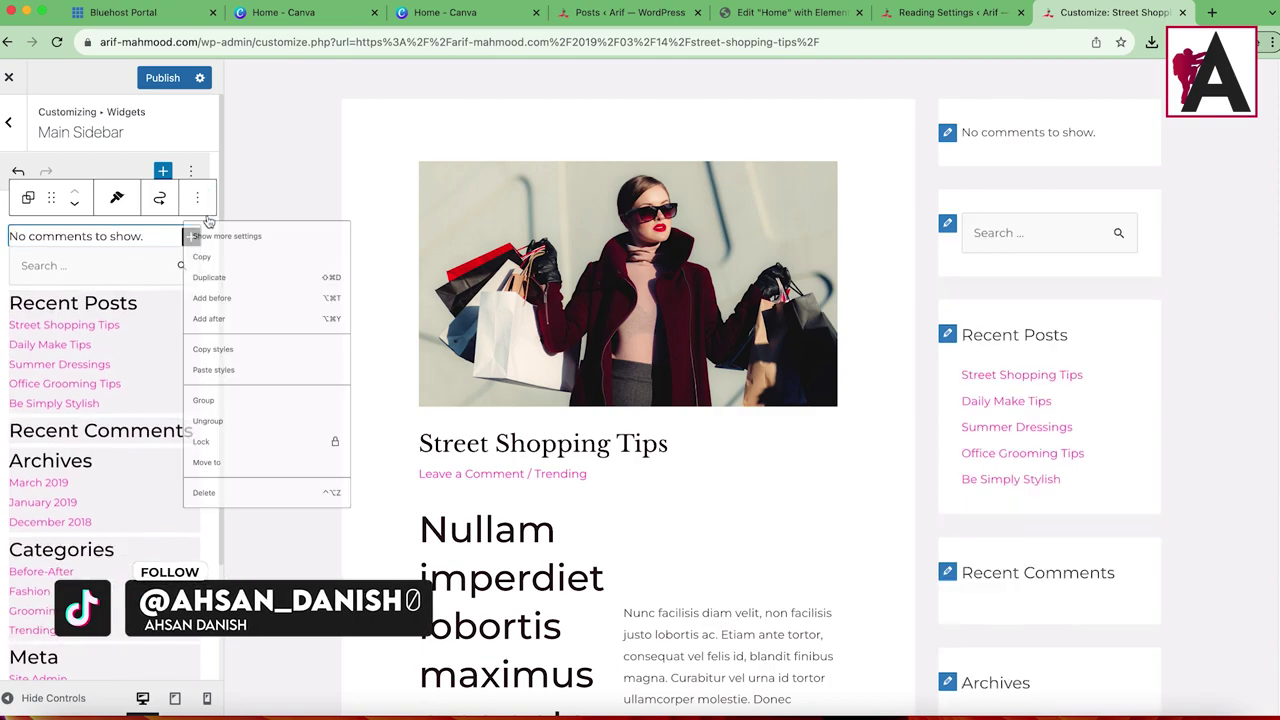
pyautogui.click(226, 593)
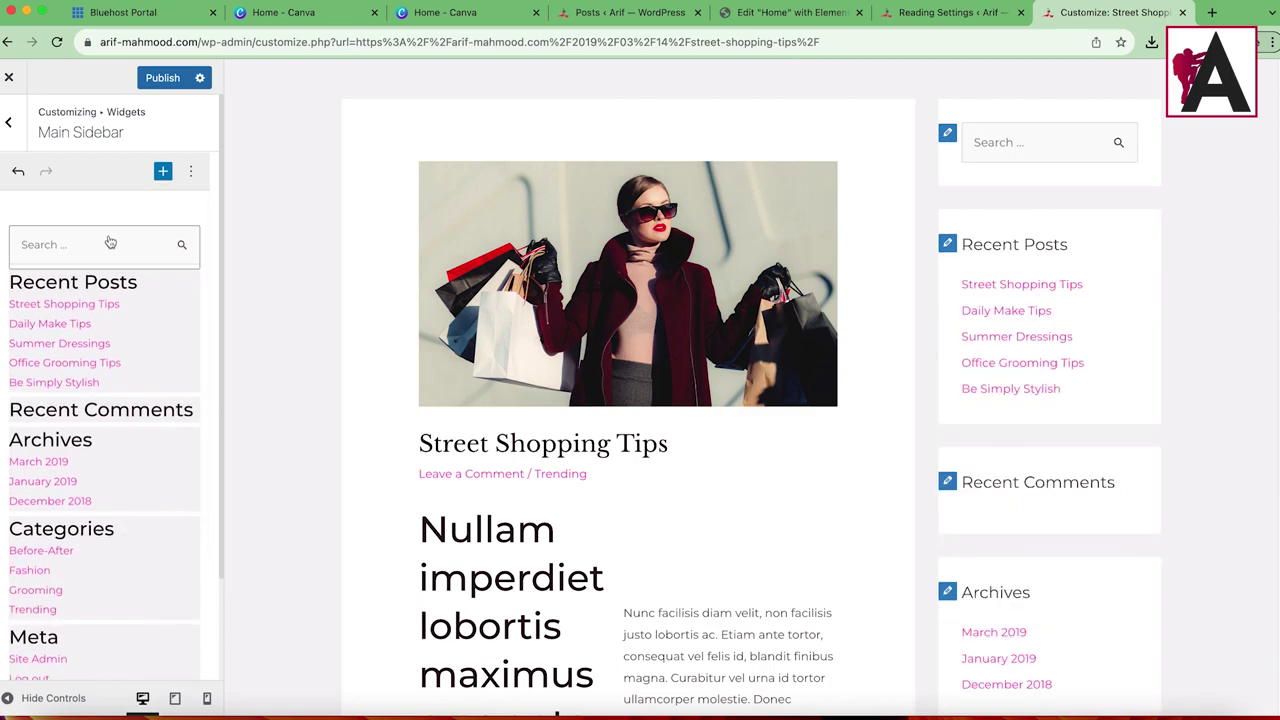
# Step: Delete the Recent Comments widget from the Main Sidebar
pyautogui.scroll(-3, 1000, 400)
pyautogui.scroll(5, 1043, 509)
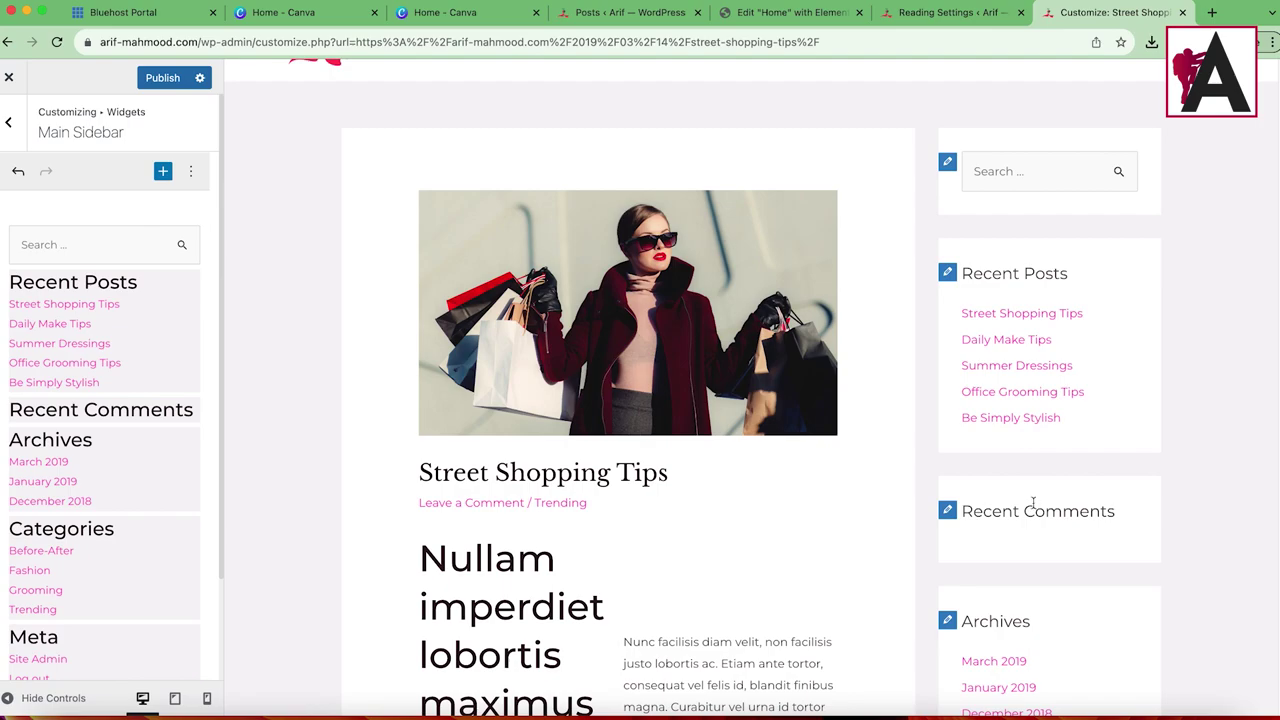
pyautogui.scroll(-3, 100, 470)
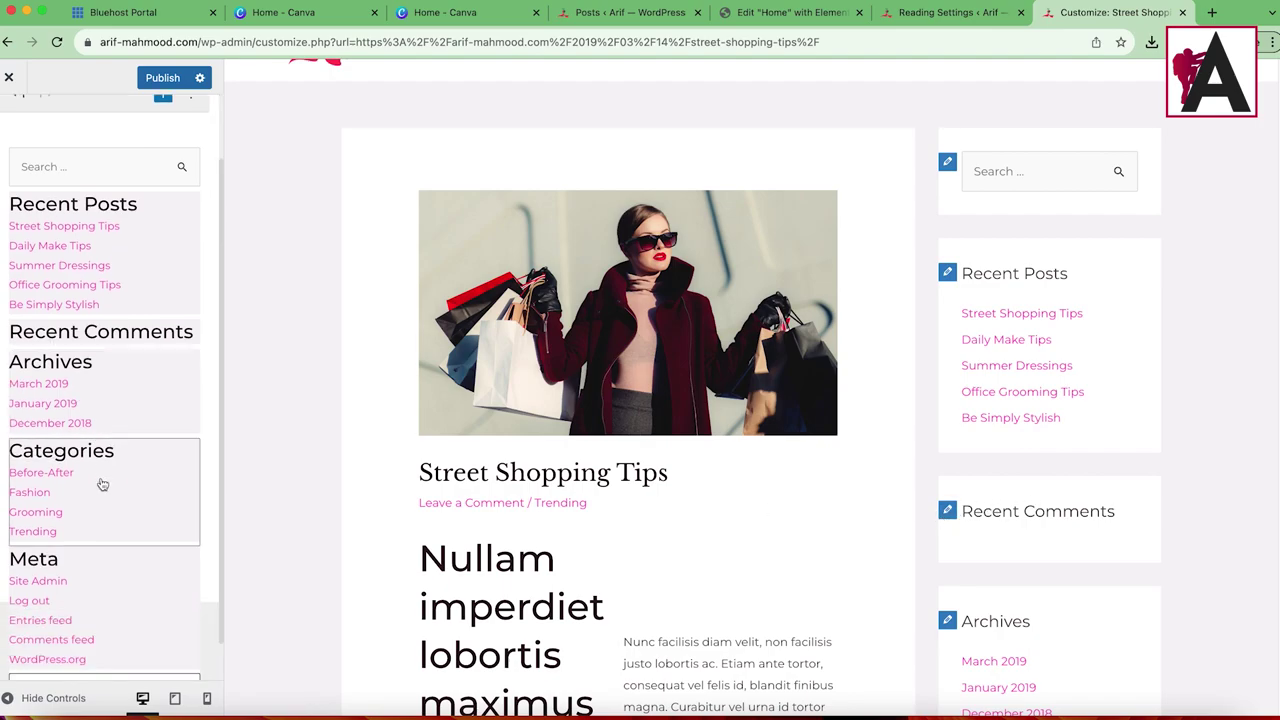
pyautogui.click(138, 286)
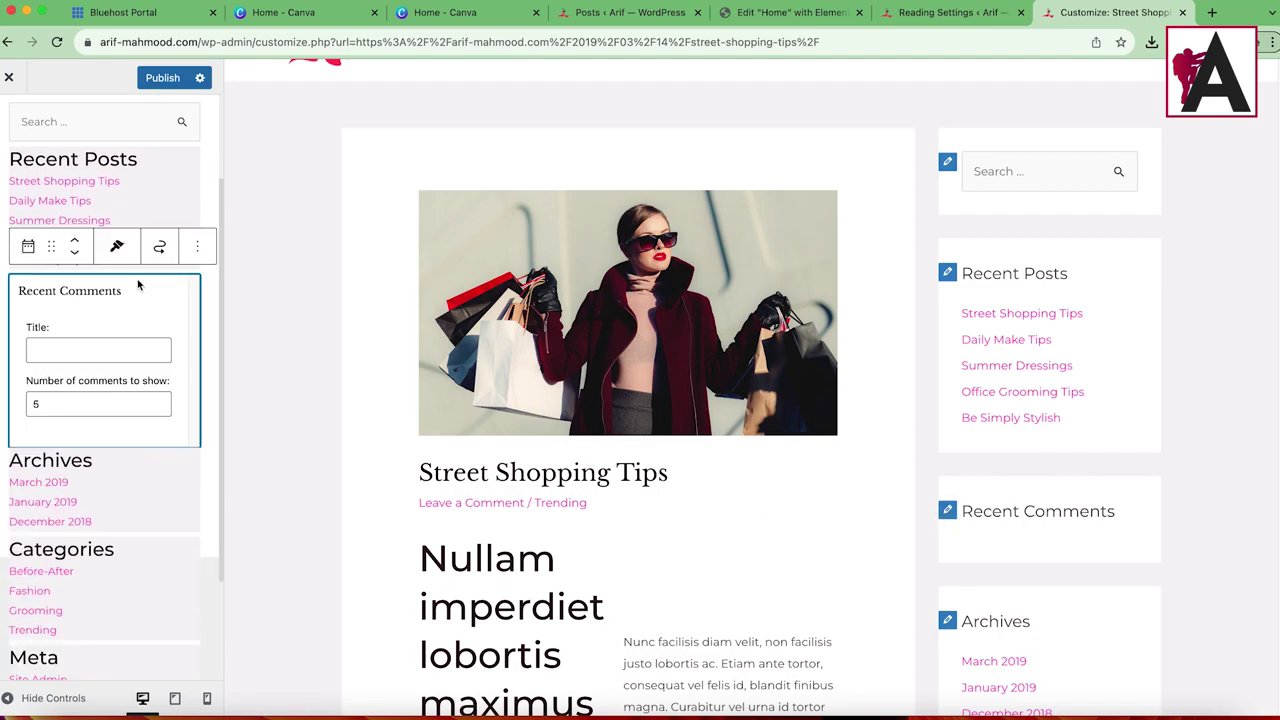
pyautogui.click(202, 247)
pyautogui.click(232, 577)
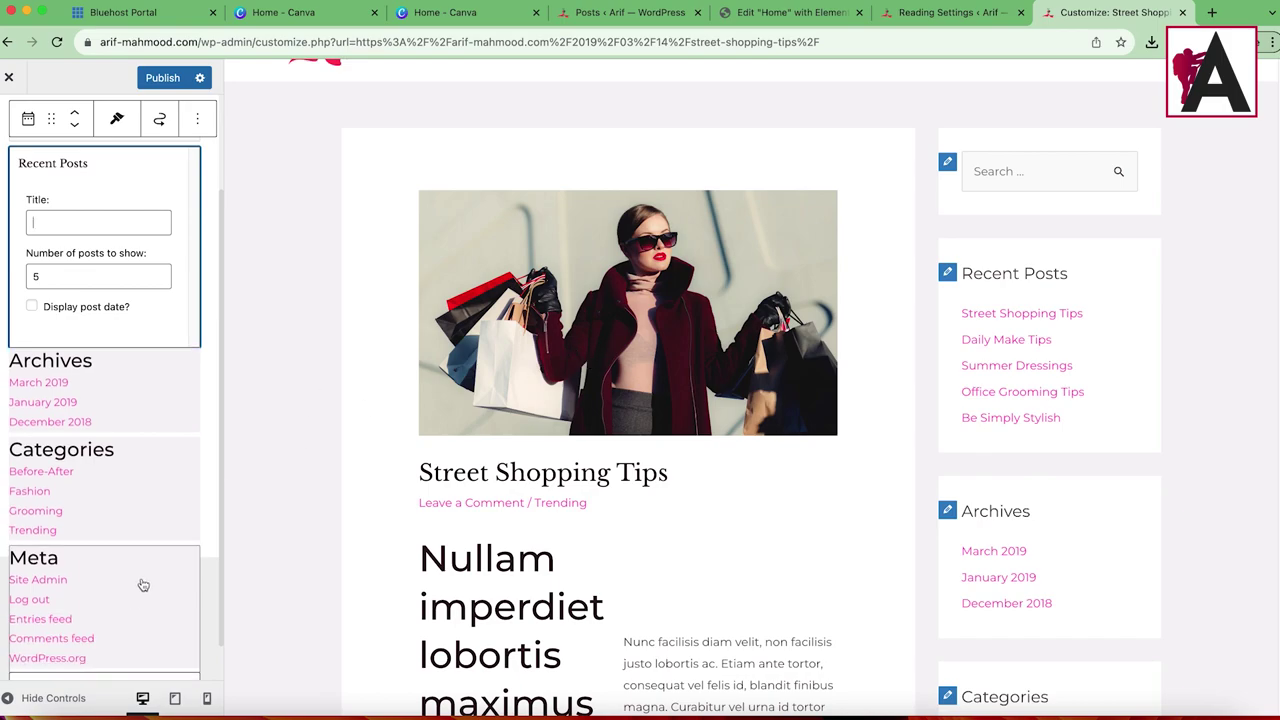
# Step: Delete the Meta and Archives widgets, leaving Search, Recent Posts and Categories
pyautogui.click(143, 585)
pyautogui.click(202, 476)
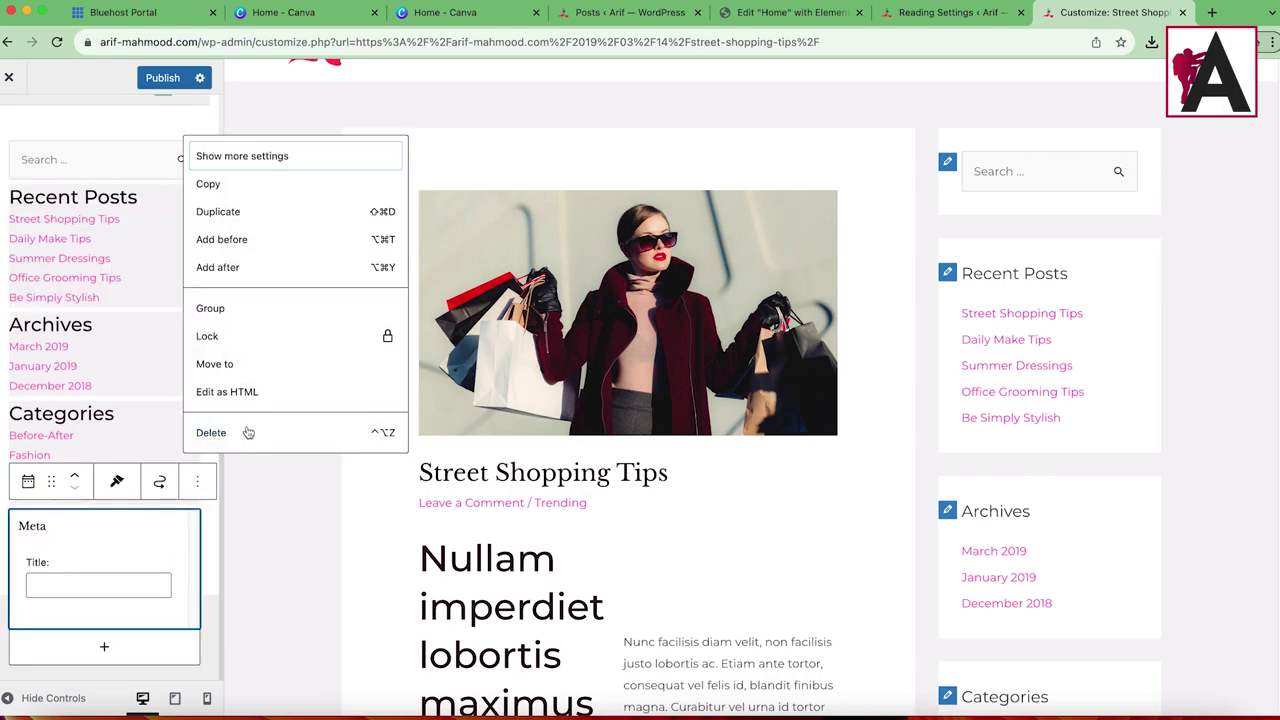
pyautogui.click(250, 433)
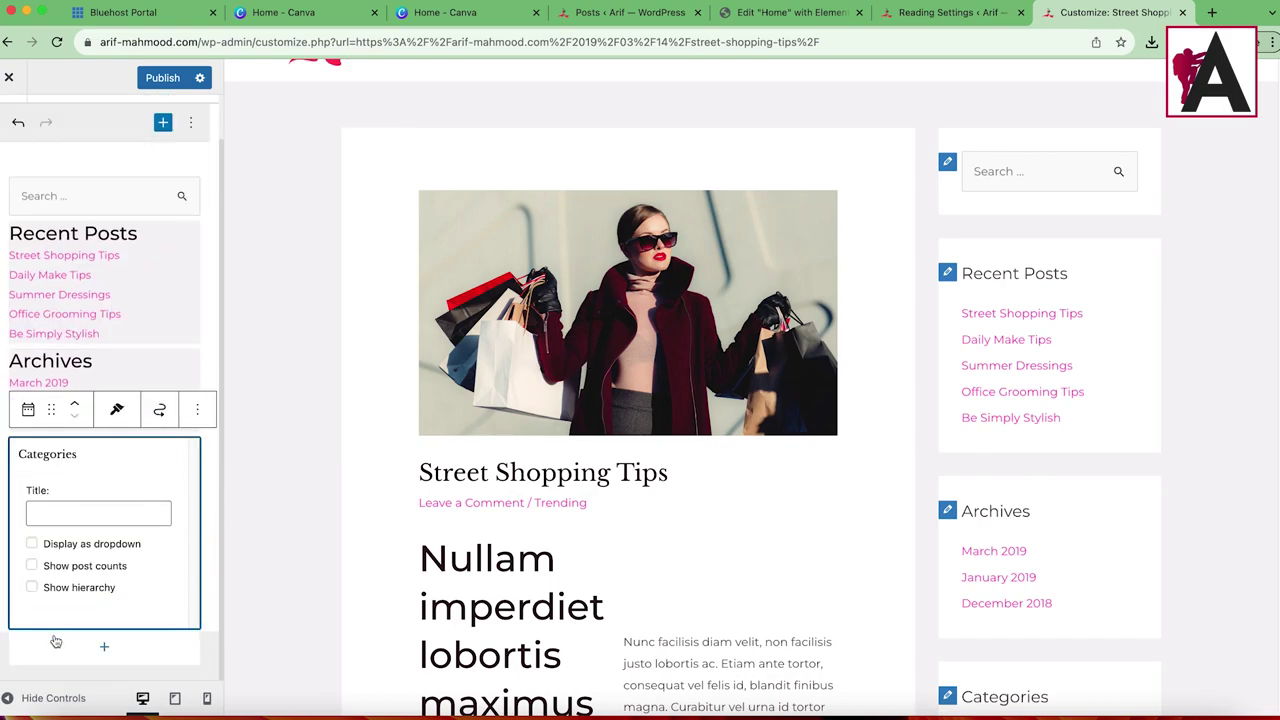
pyautogui.click(178, 375)
pyautogui.click(197, 323)
pyautogui.click(207, 655)
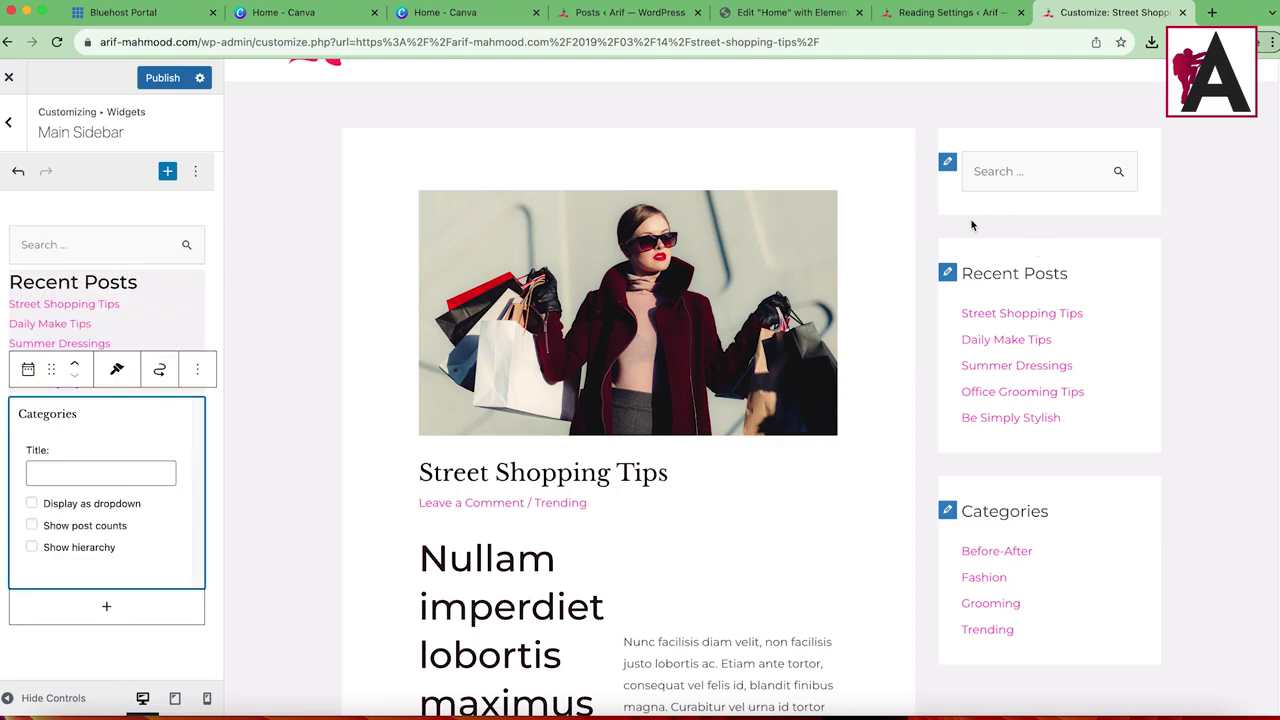
pyautogui.scroll(-10, 974, 440)
pyautogui.scroll(15, 974, 440)
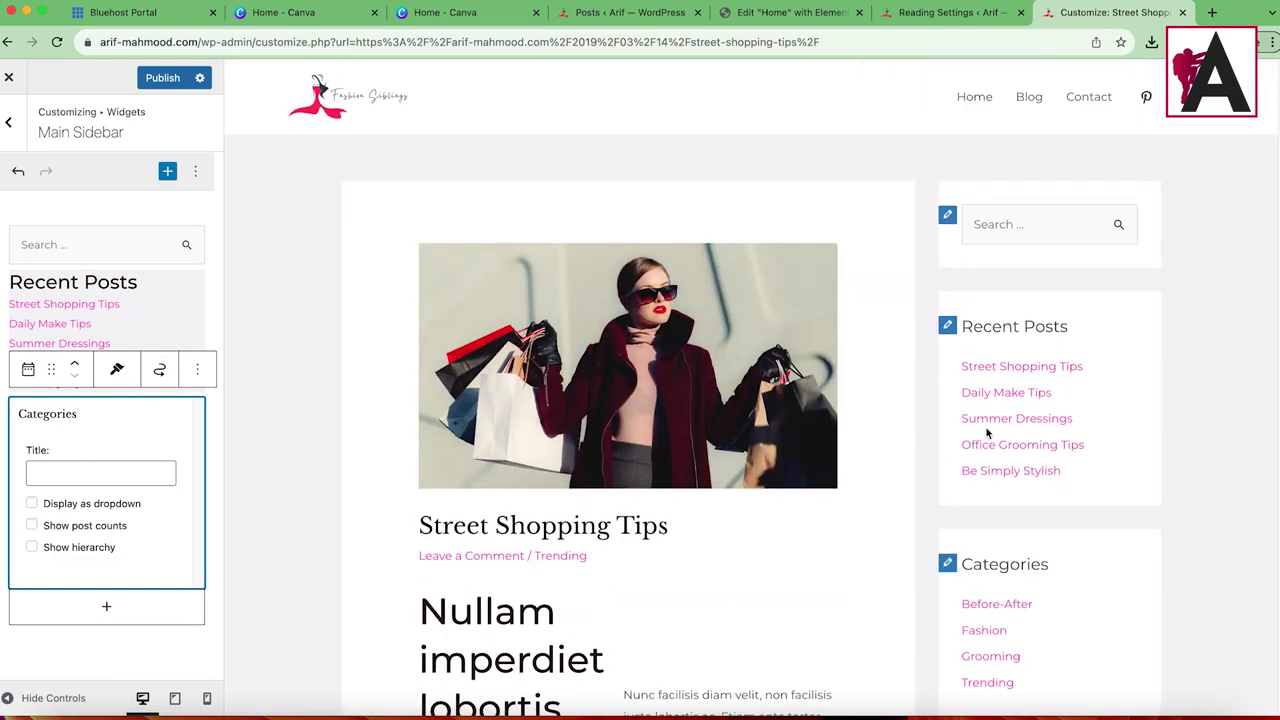
# Step: Publish the sidebar changes and load the live homepage at arif-mahmood.com
pyautogui.click(177, 77)
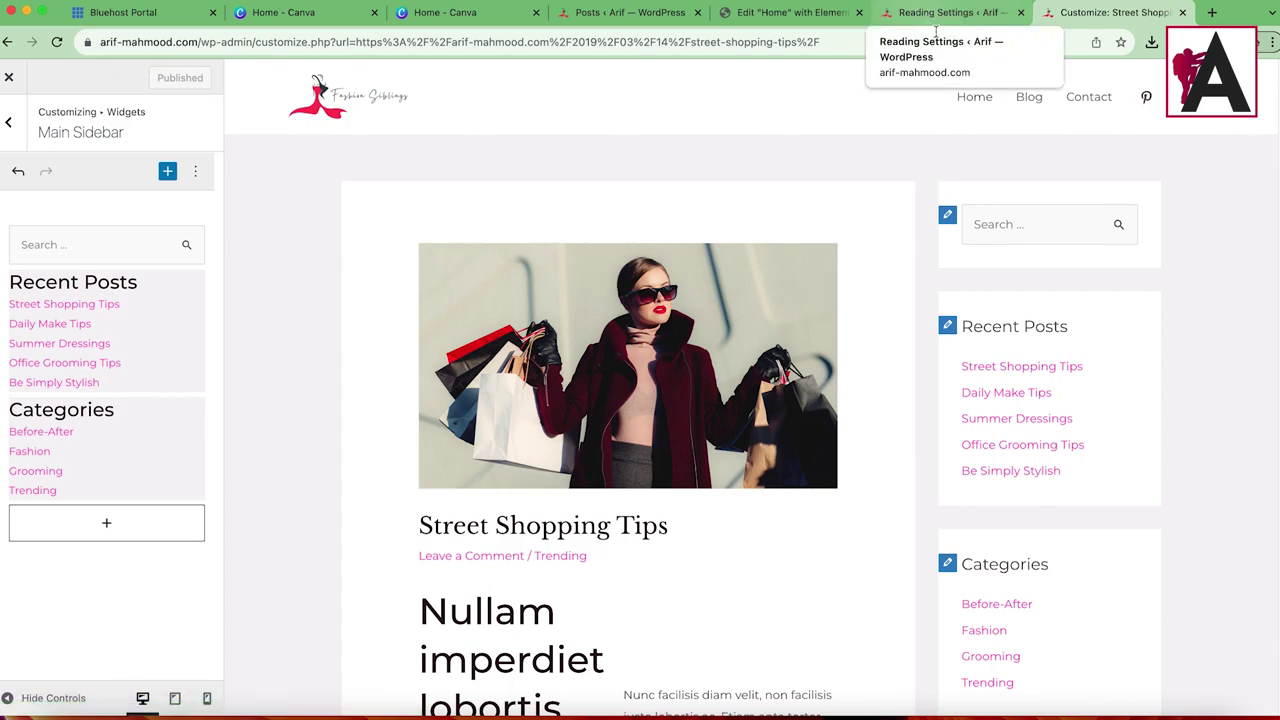
pyautogui.scroll(-7, 1090, 516)
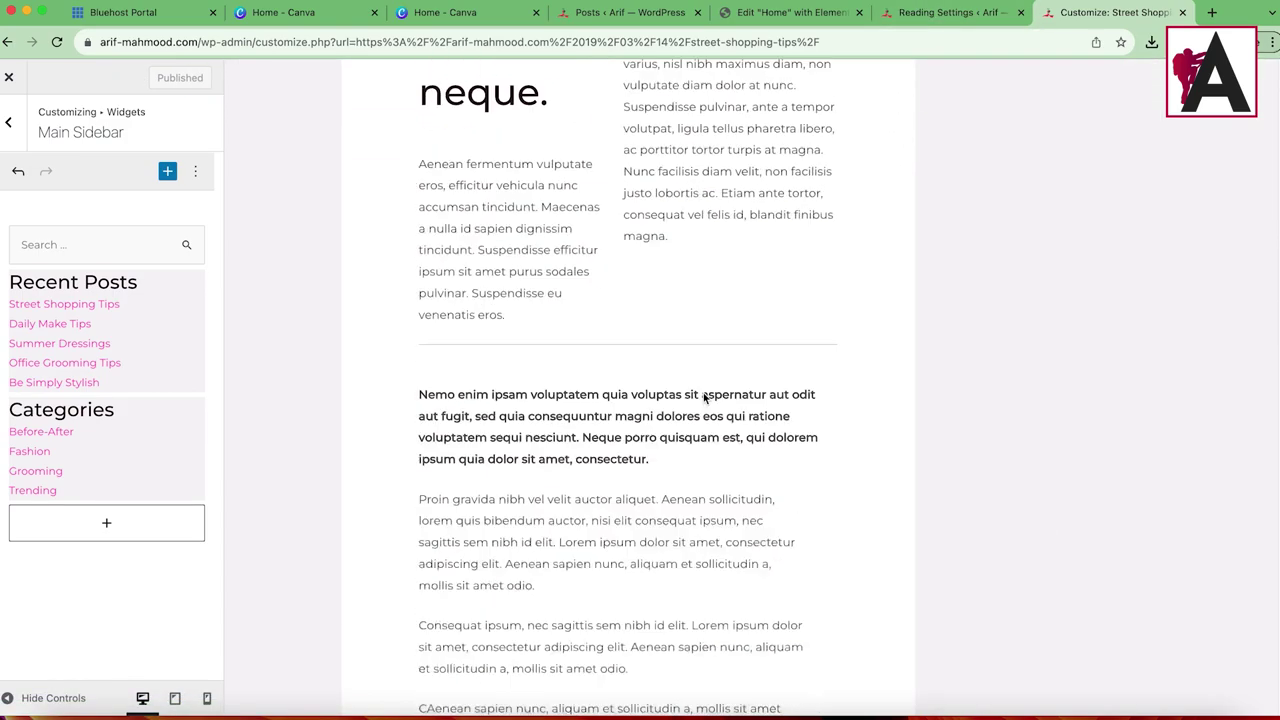
pyautogui.scroll(7, 697, 405)
pyautogui.click(208, 42)
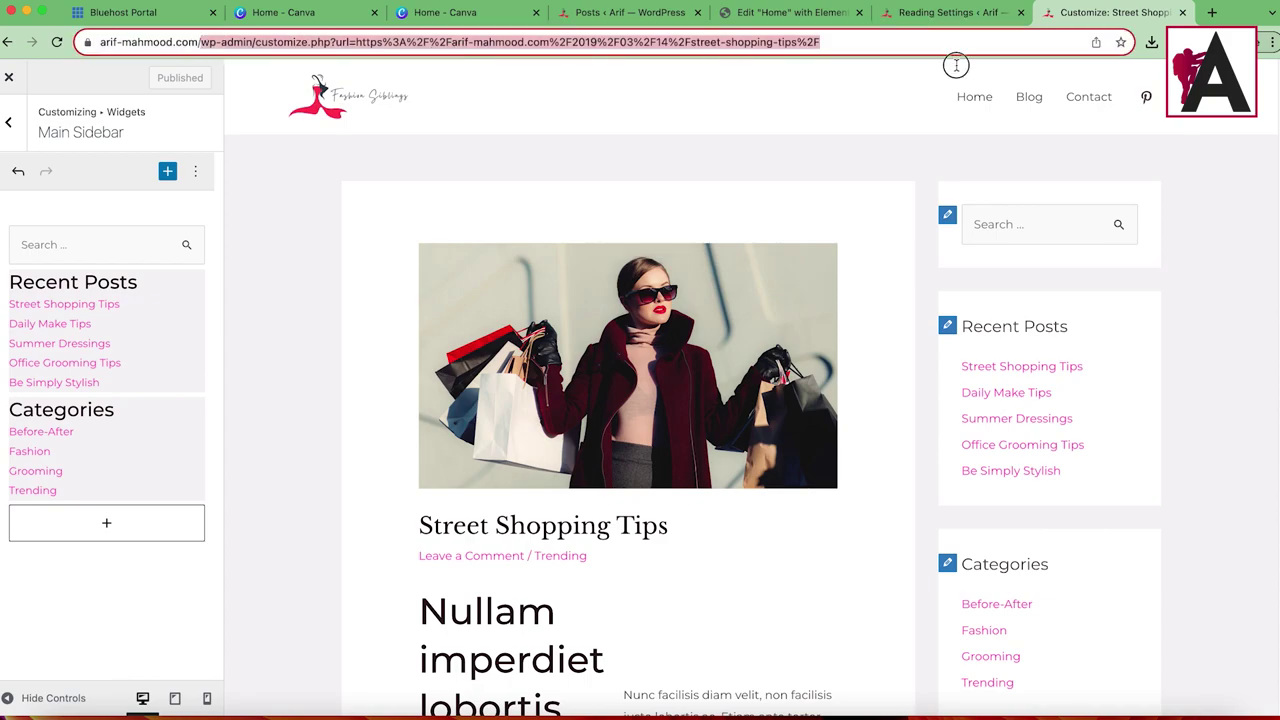
pyautogui.press('Return')
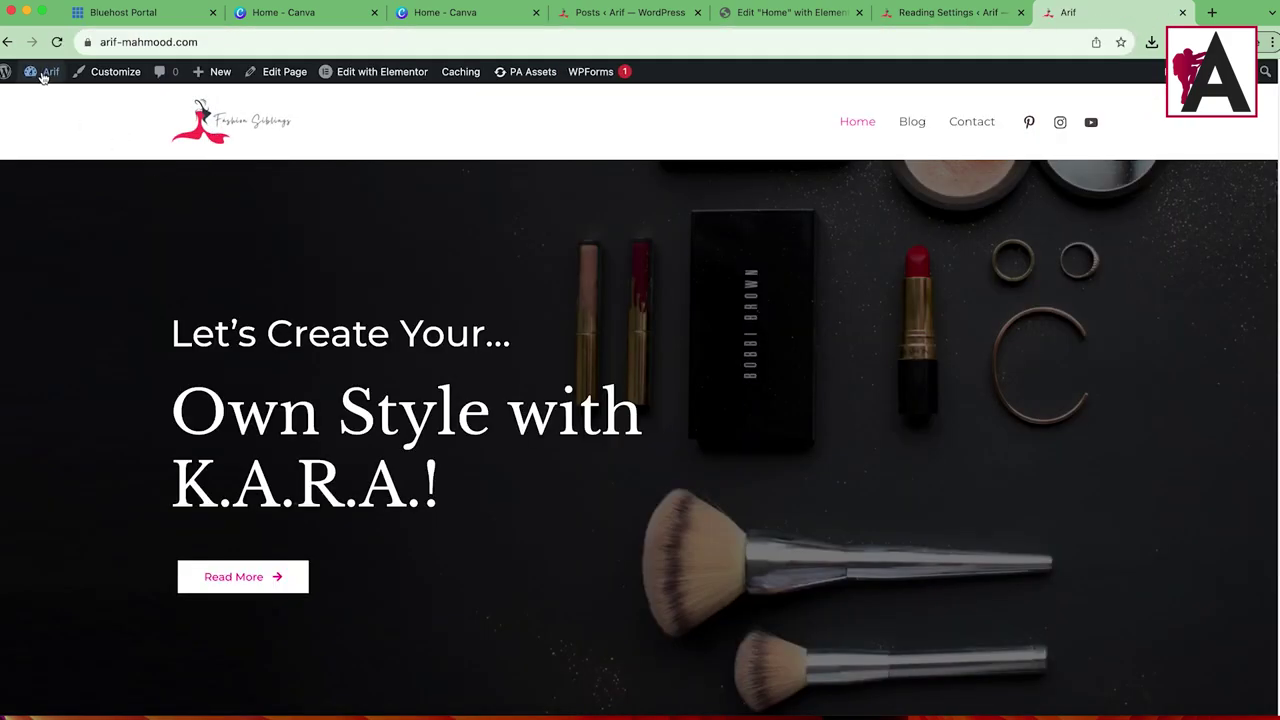
# Step: From the Dashboard, open Posts > Add New in a new tab and close the welcome guide
pyautogui.click(47, 96)
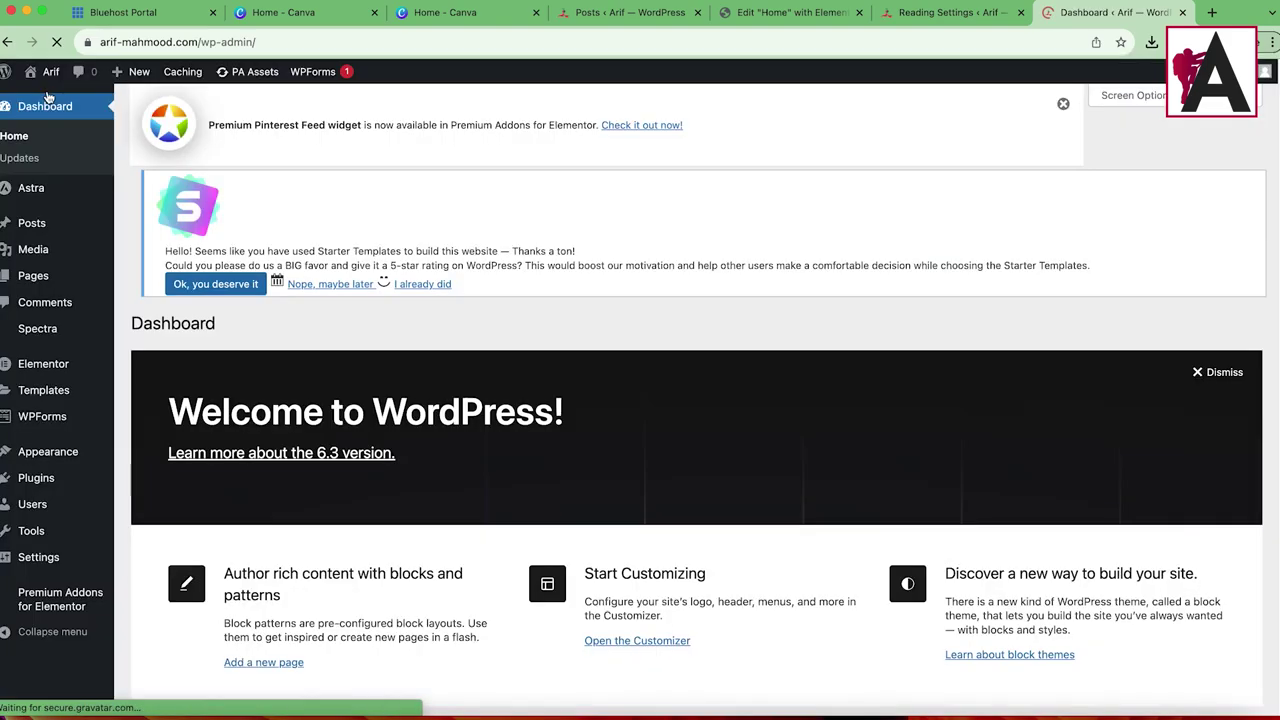
pyautogui.moveTo(32, 226)
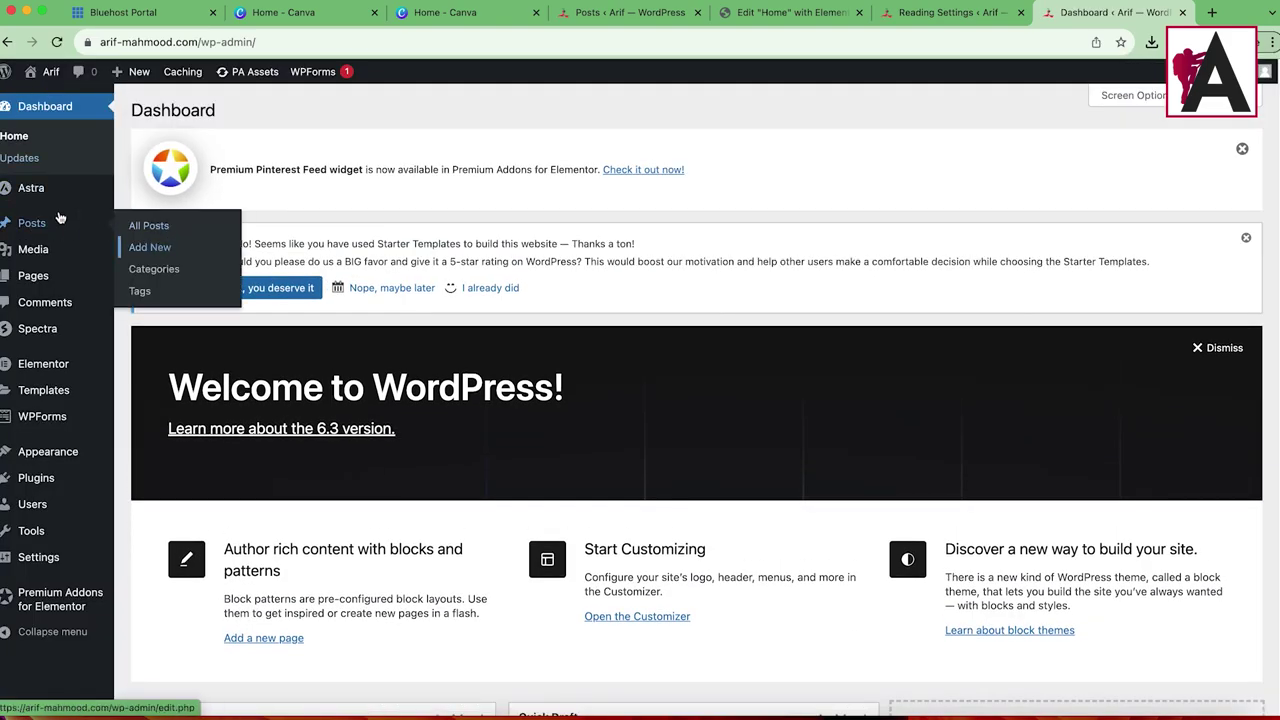
pyautogui.rightClick(188, 248)
pyautogui.click(250, 256)
pyautogui.click(1120, 12)
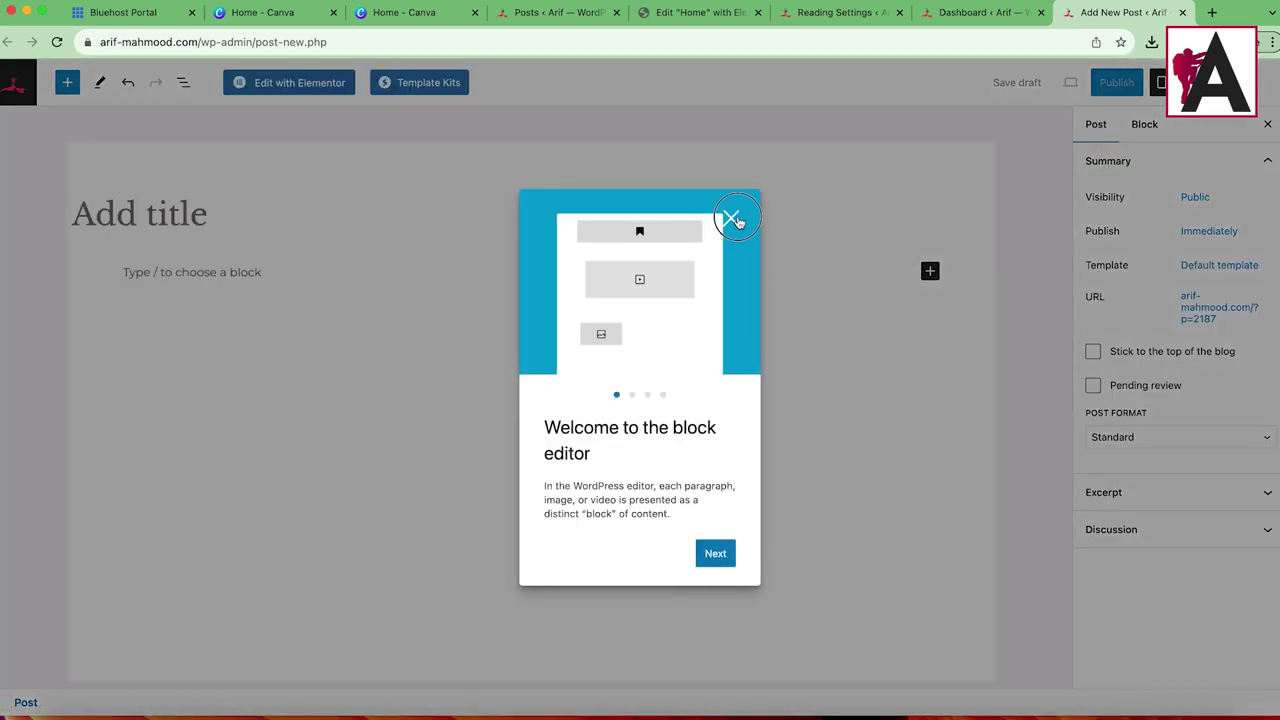
pyautogui.click(731, 217)
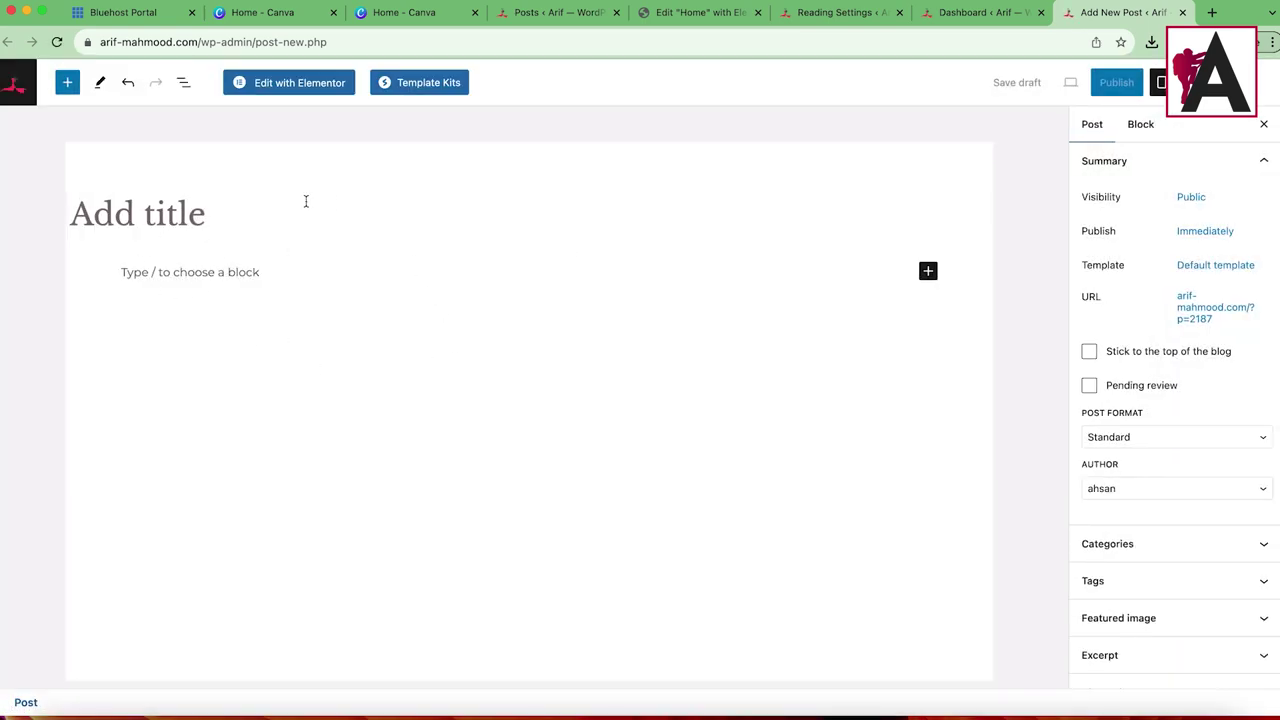
# Step: From Plugins > Add New, install and activate the Classic Editor plugin
pyautogui.click(975, 12)
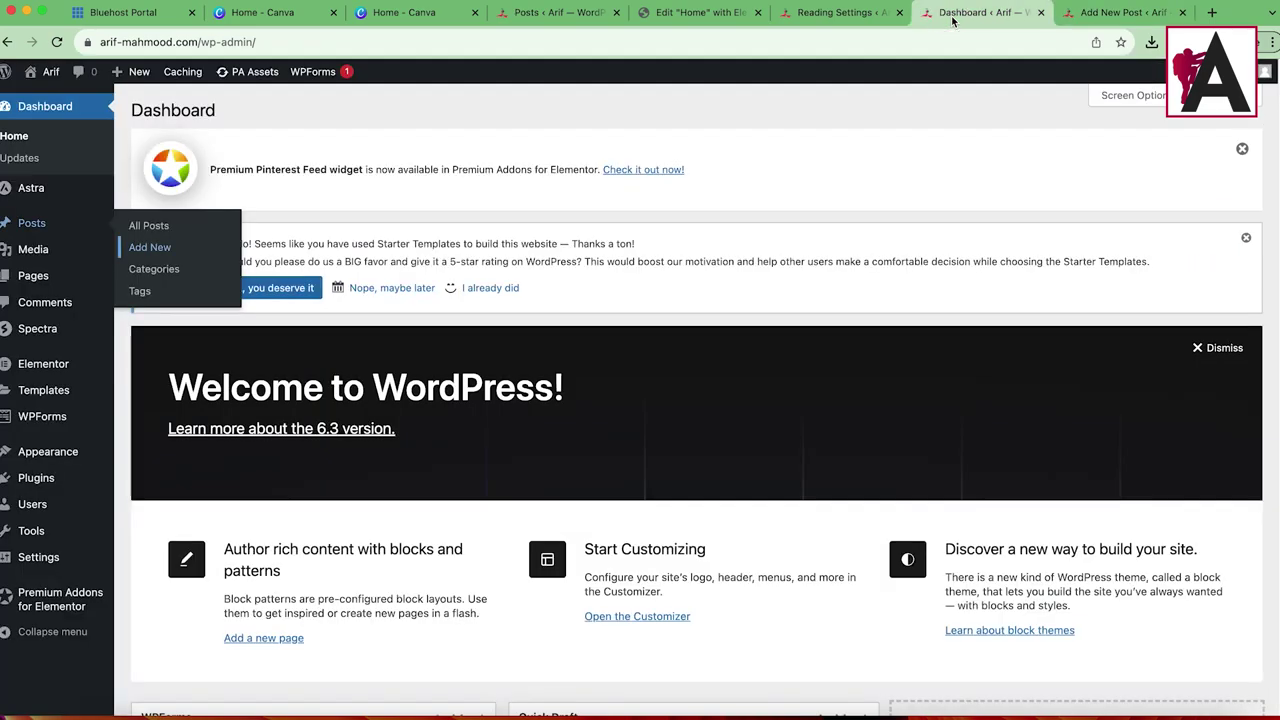
pyautogui.click(162, 503)
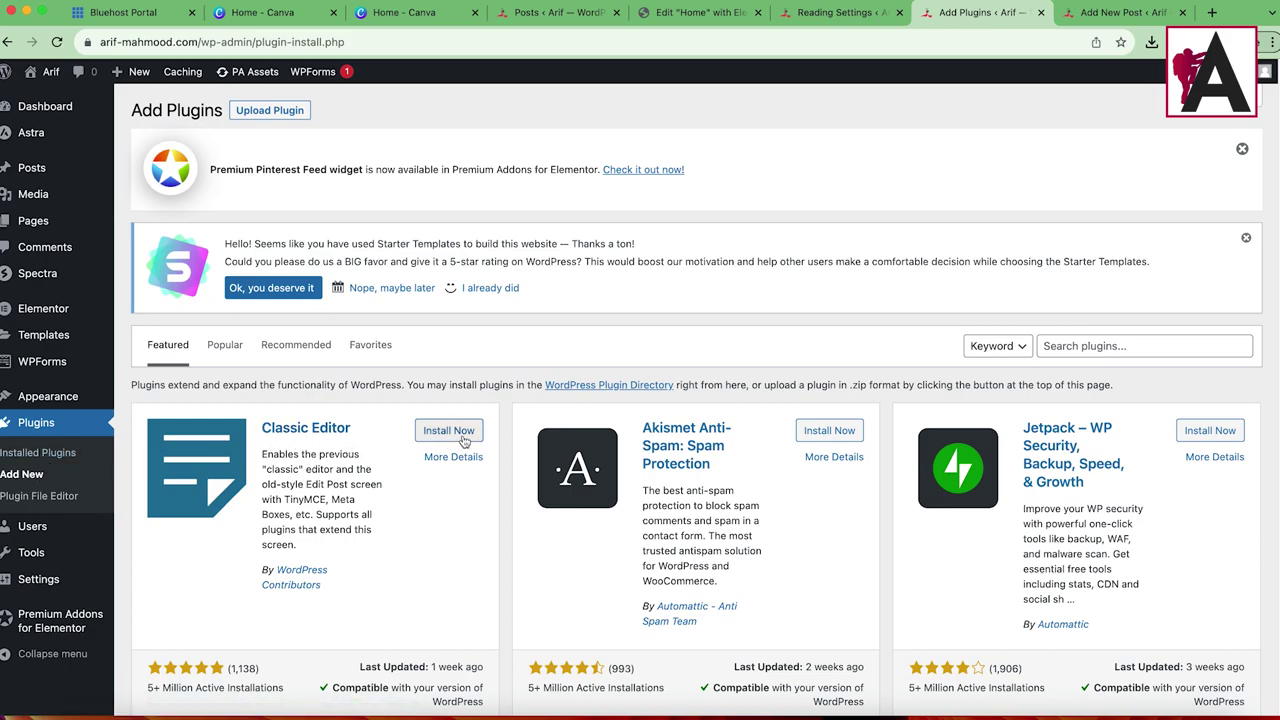
pyautogui.click(1125, 348)
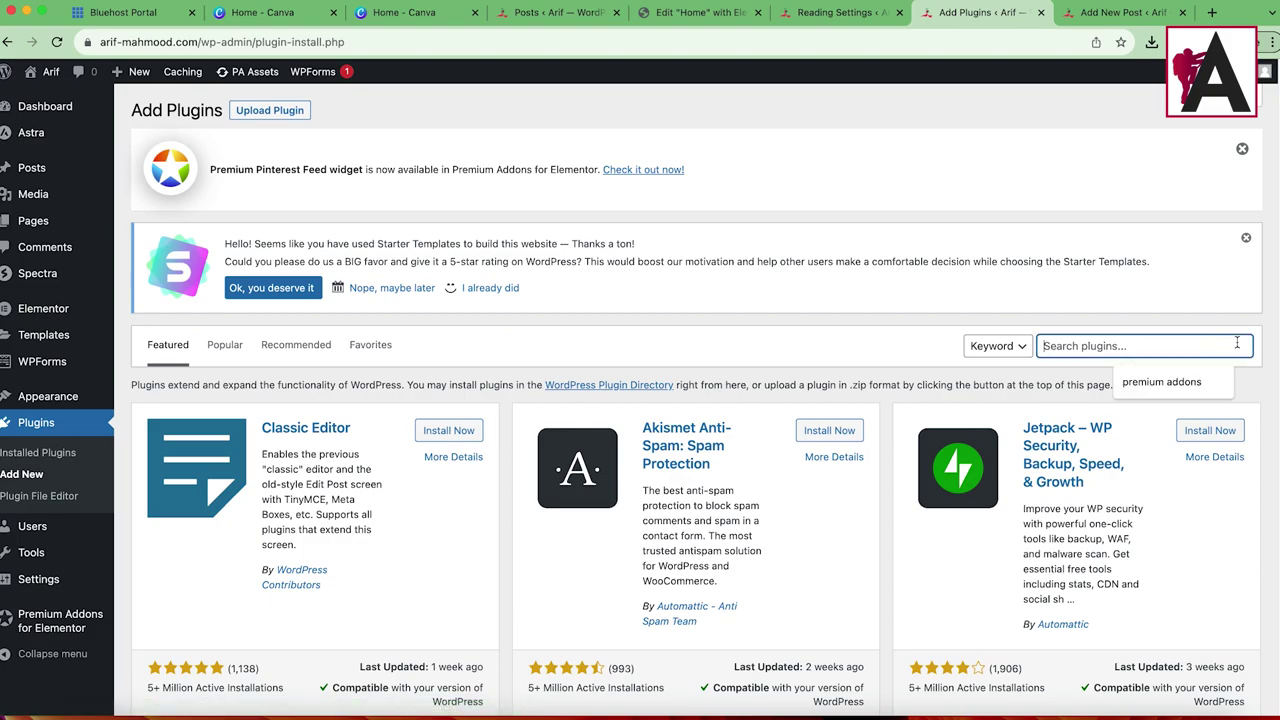
pyautogui.click(449, 431)
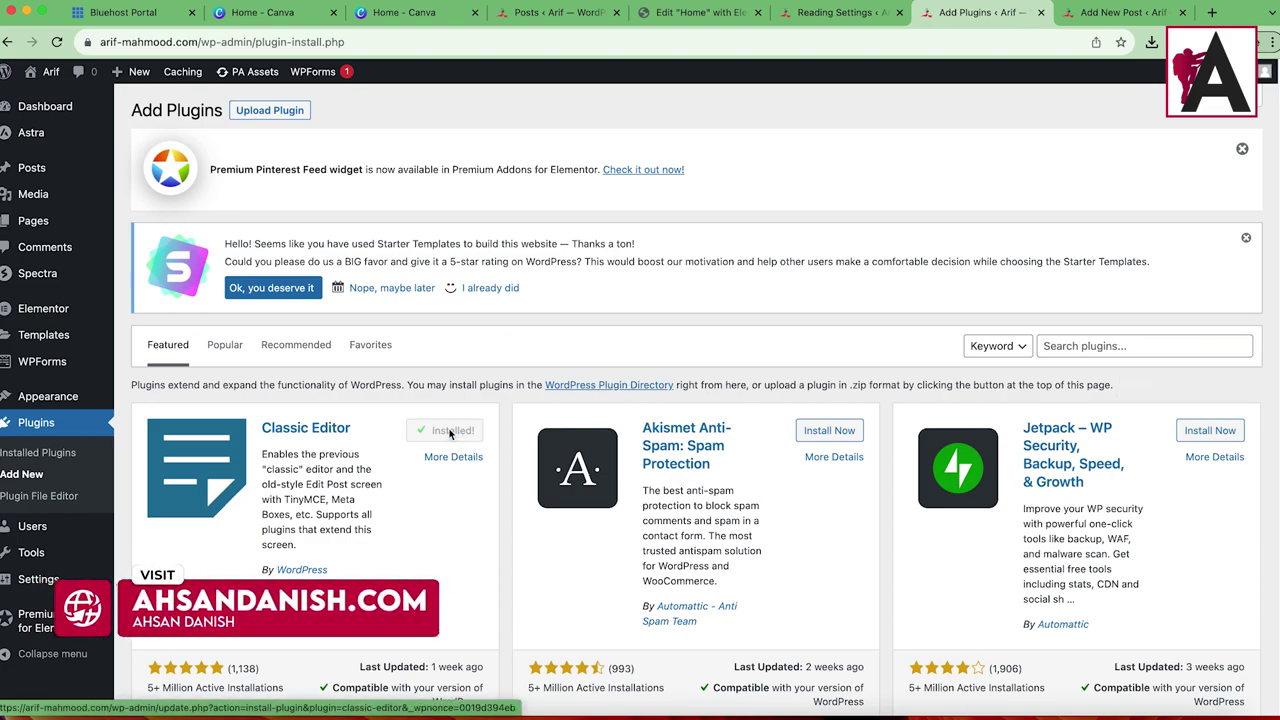
pyautogui.click(456, 430)
# Step: Reload the Add New Post tab into the Classic Editor and begin typing the title 'Fashion'
pyautogui.hotkey('ctrl', 'Tab')
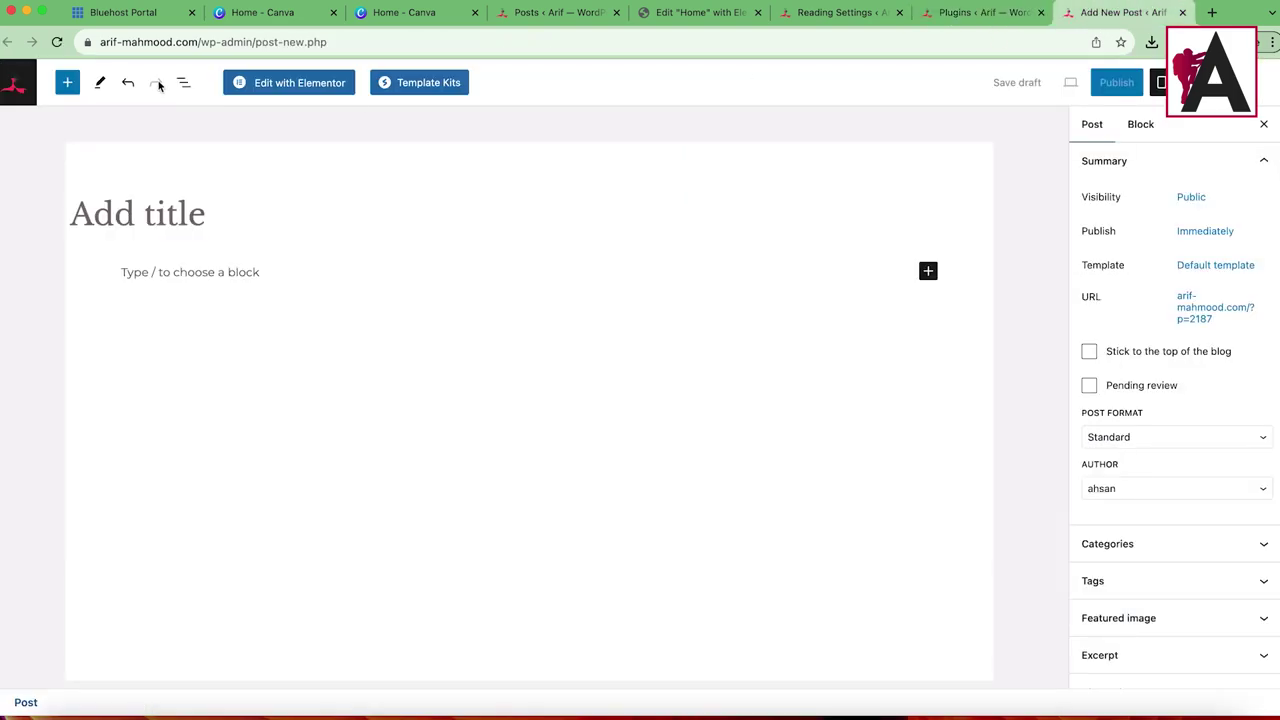
pyautogui.click(57, 42)
pyautogui.click(700, 269)
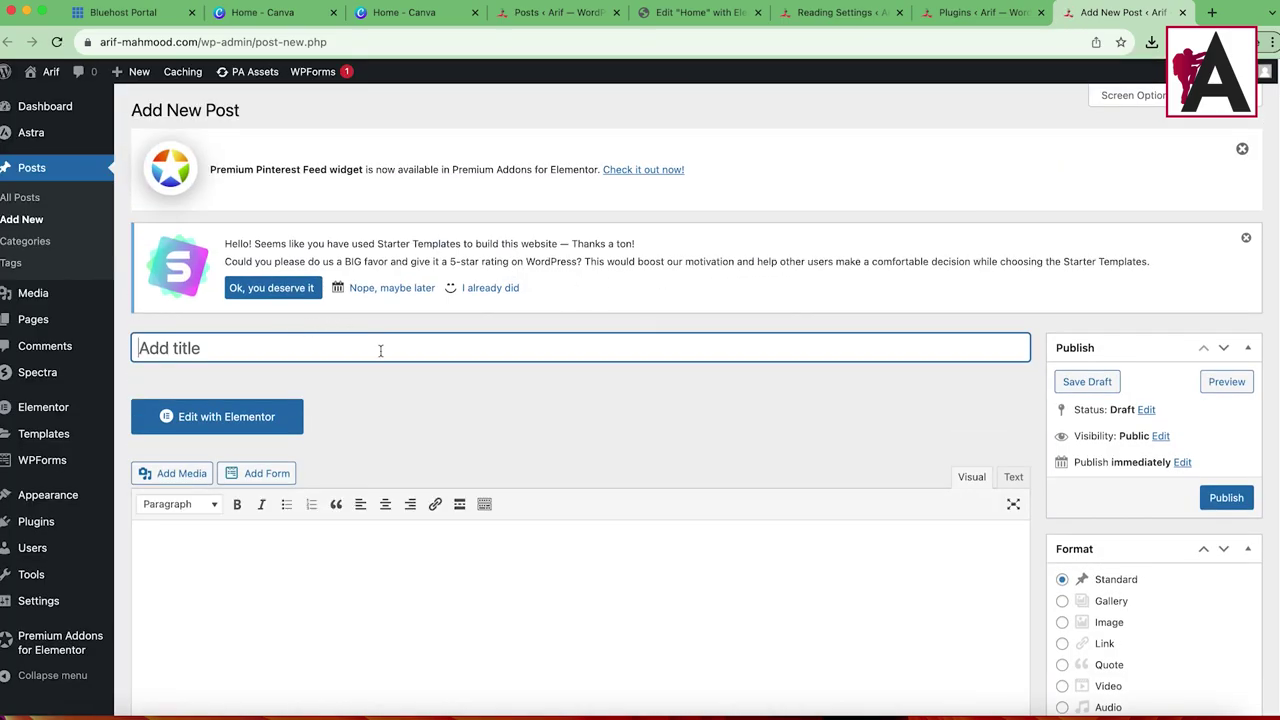
pyautogui.click(484, 504)
pyautogui.scroll(-5, 449, 369)
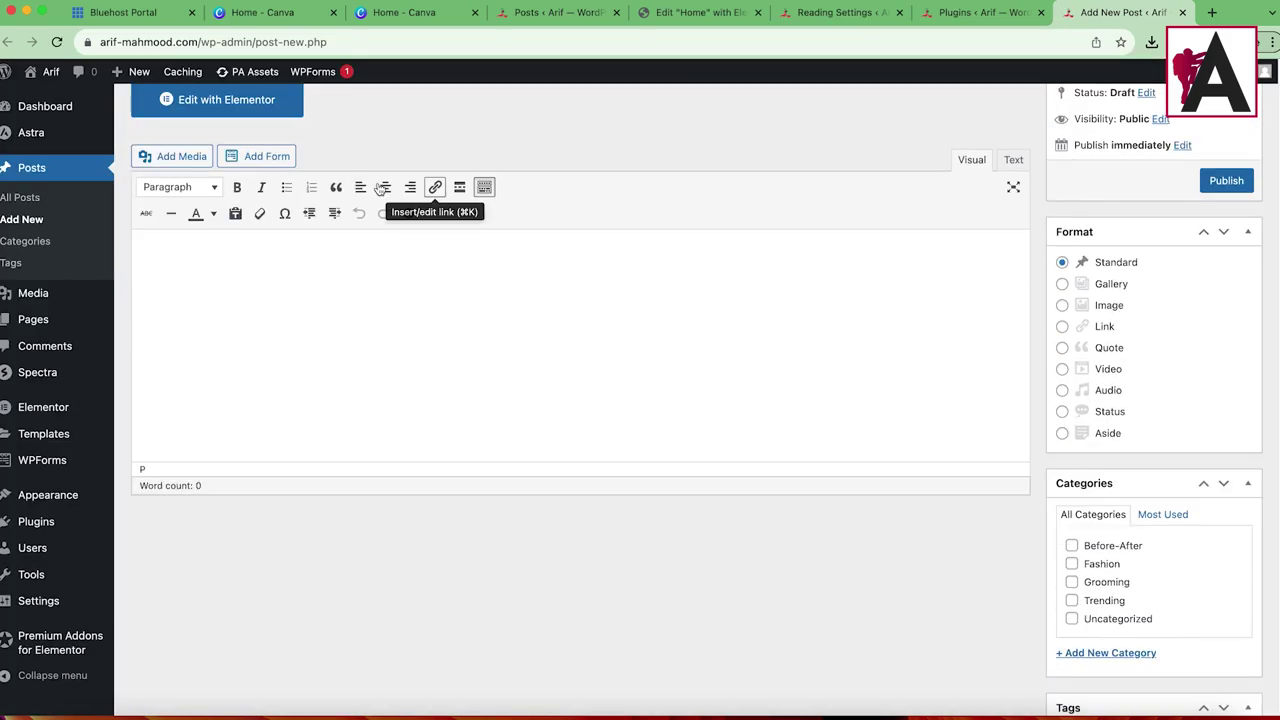
pyautogui.scroll(5, 572, 260)
pyautogui.click(350, 347)
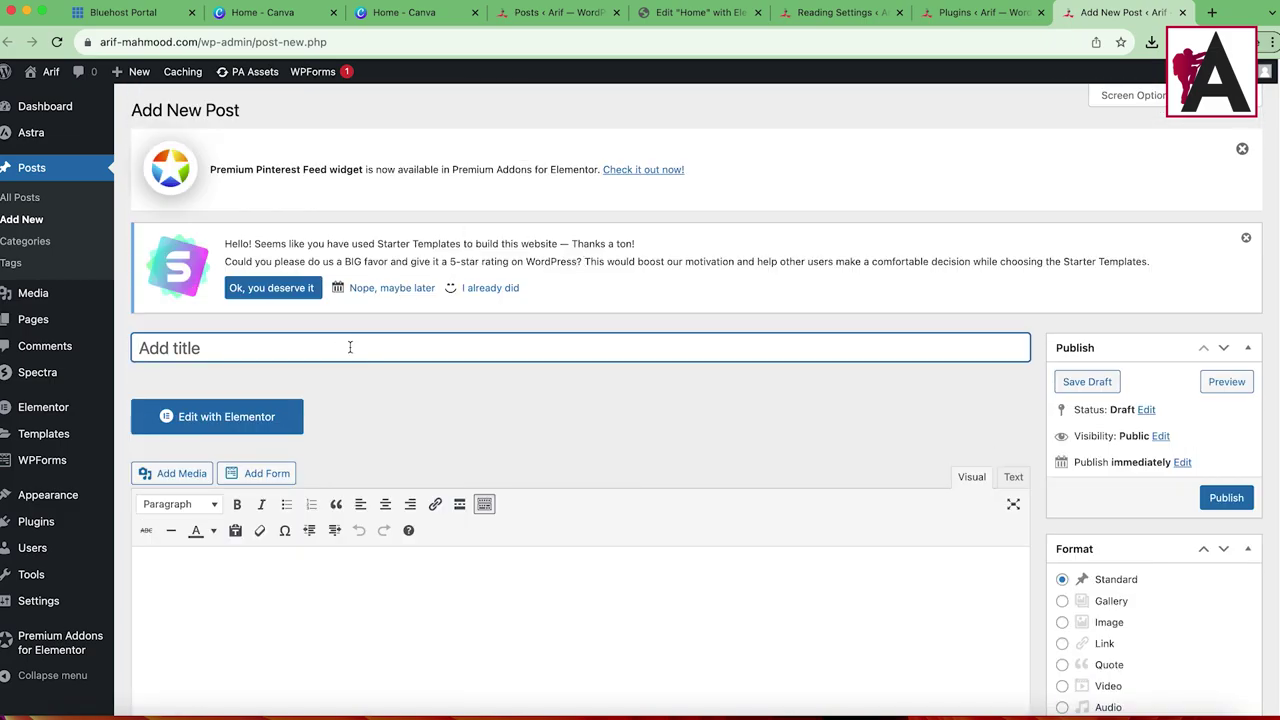
pyautogui.write('Fashion Week 2023')
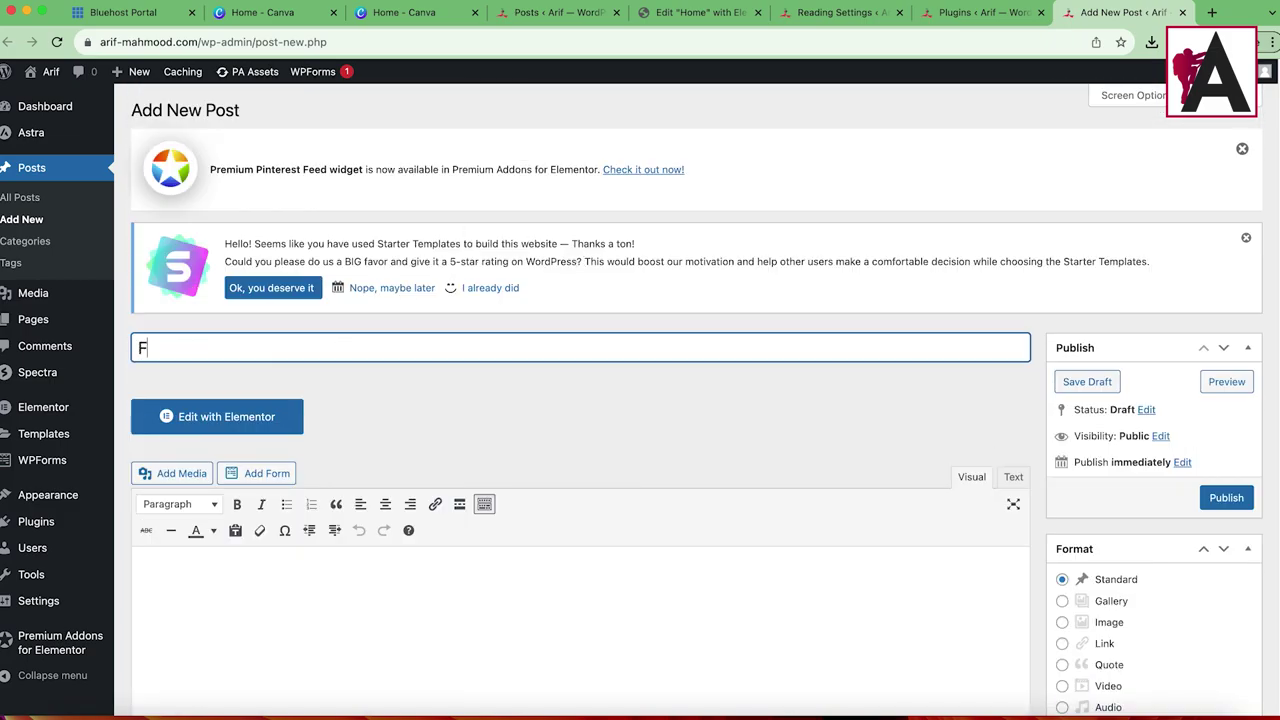
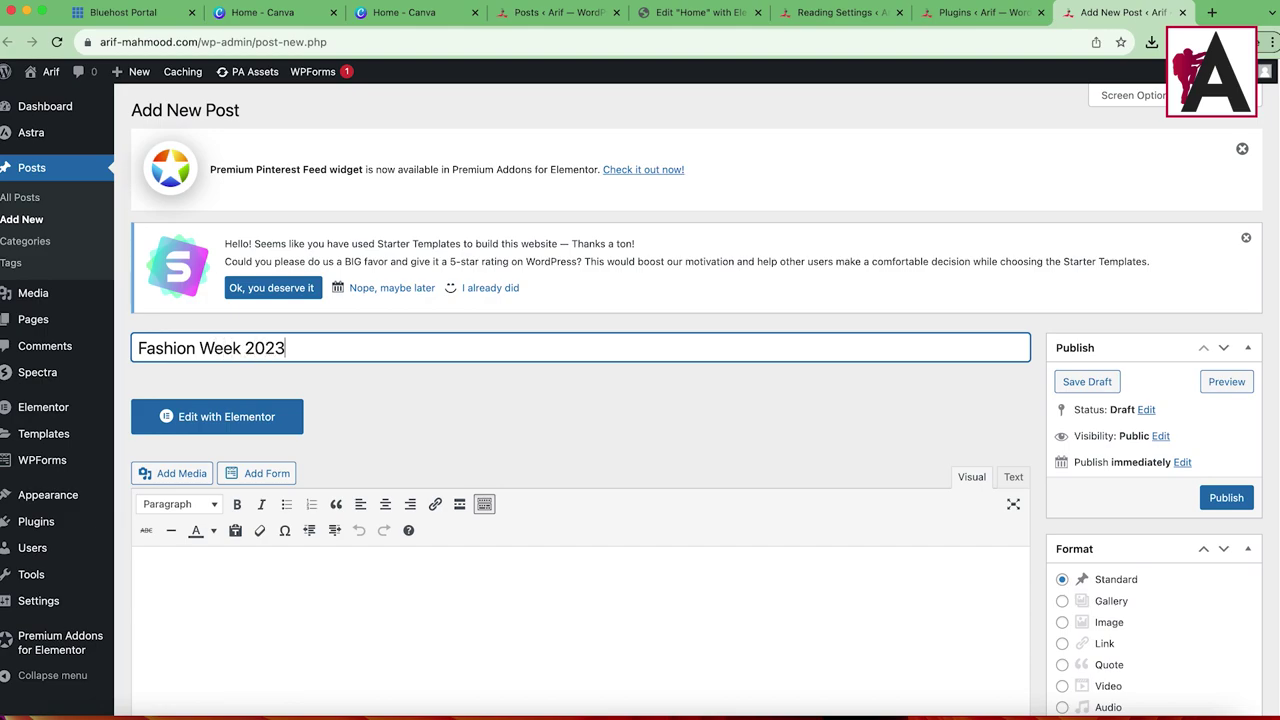
# Step: Open the Daily Make Tips post on the live site
pyautogui.click(375, 561)
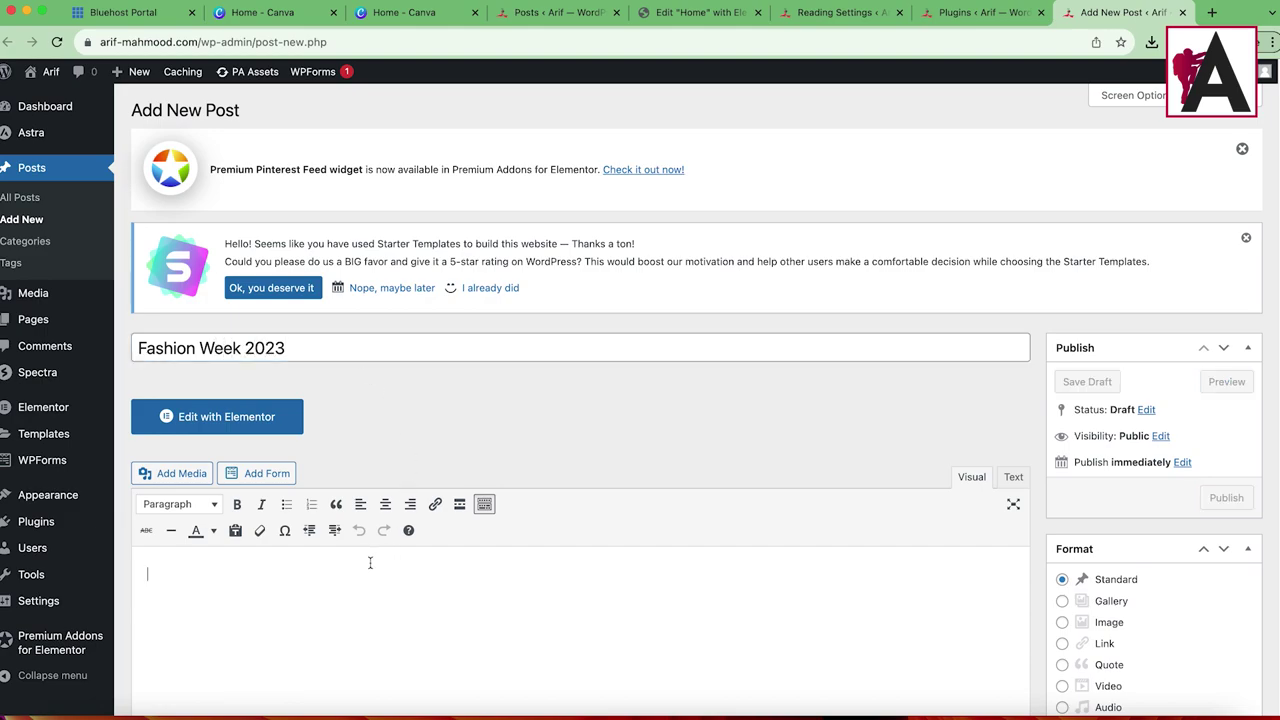
pyautogui.click(985, 12)
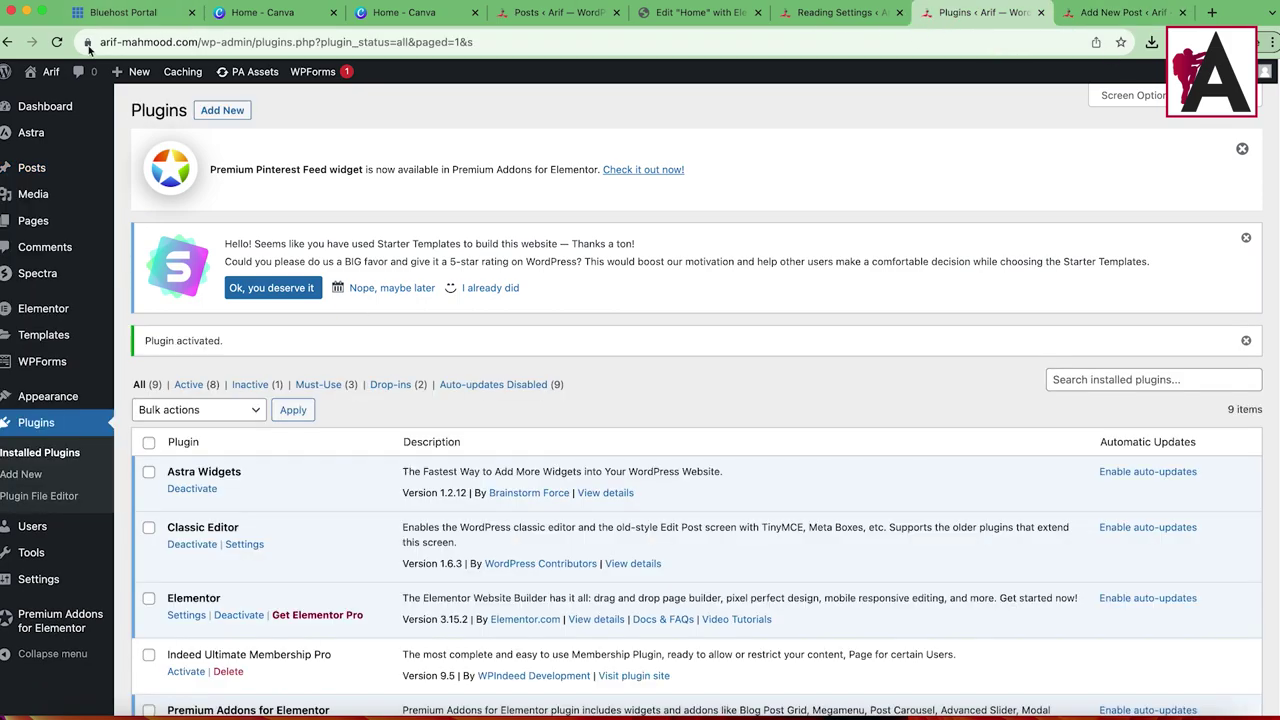
pyautogui.click(47, 99)
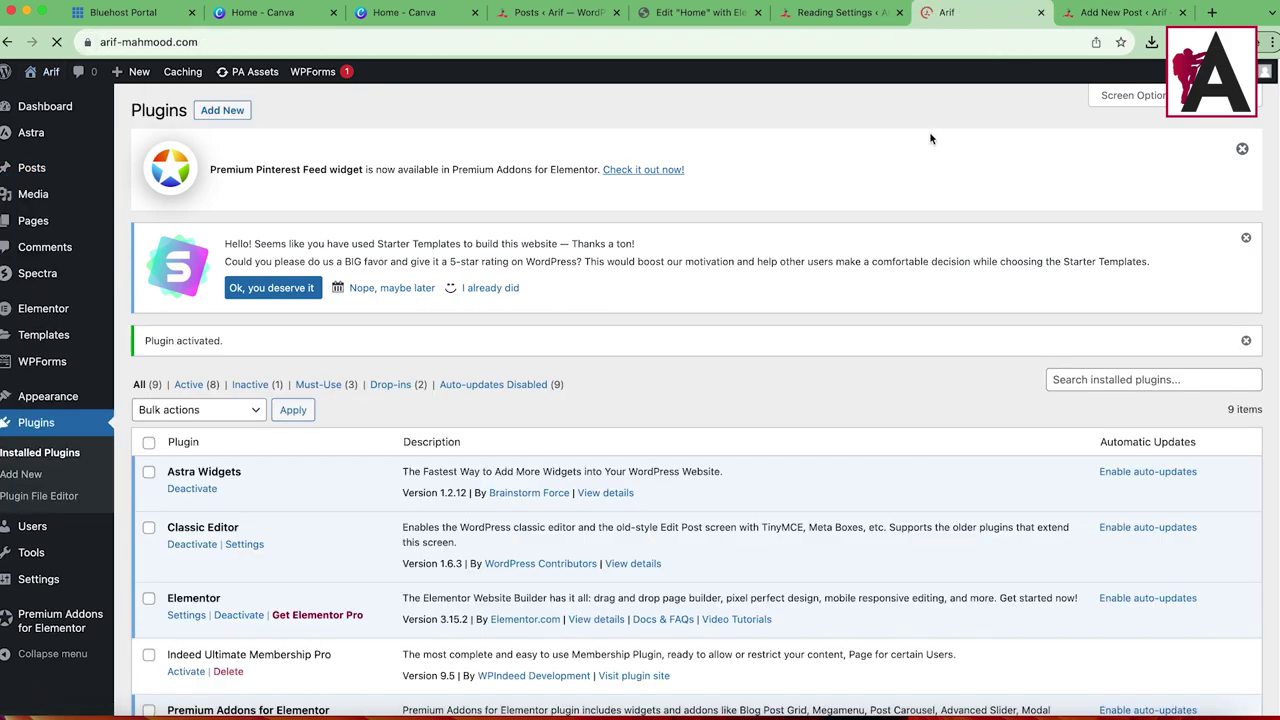
pyautogui.scroll(-3, 539, 484)
pyautogui.scroll(-4, 539, 484)
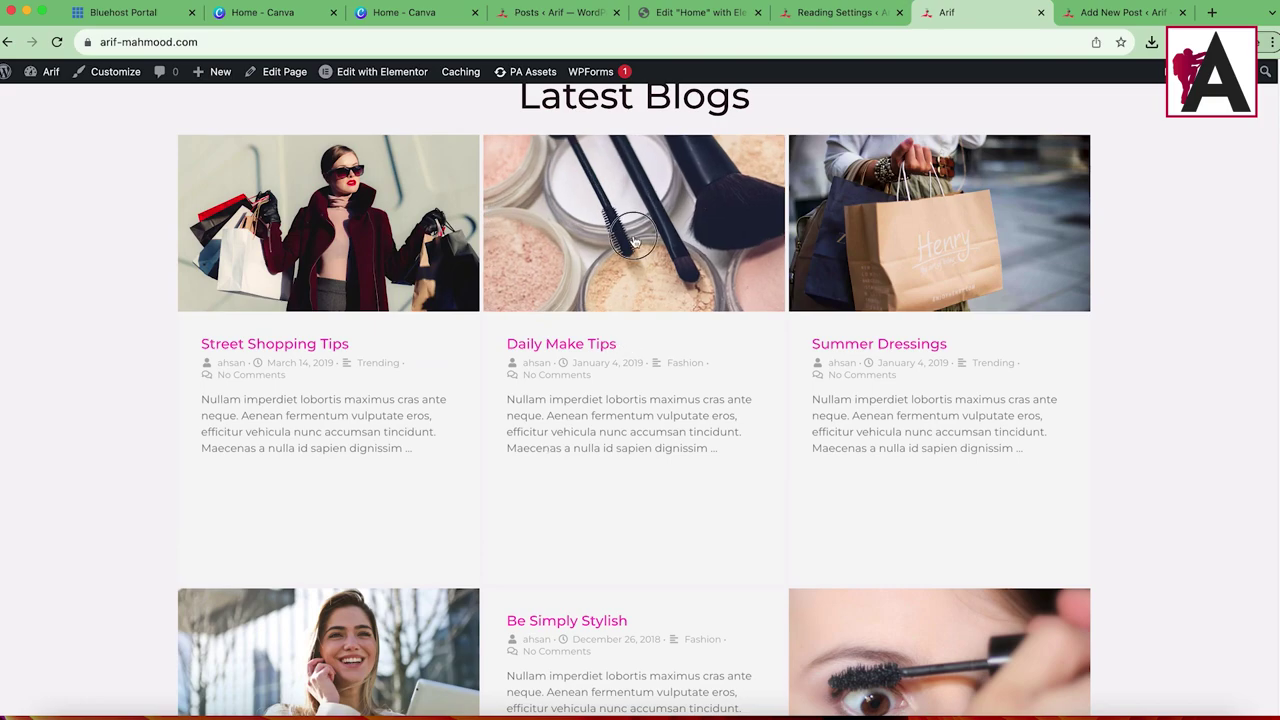
pyautogui.click(614, 346)
# Step: Select and copy a paragraph of sample text, then return to the Fashion Week 2023 draft
pyautogui.scroll(-3, 558, 449)
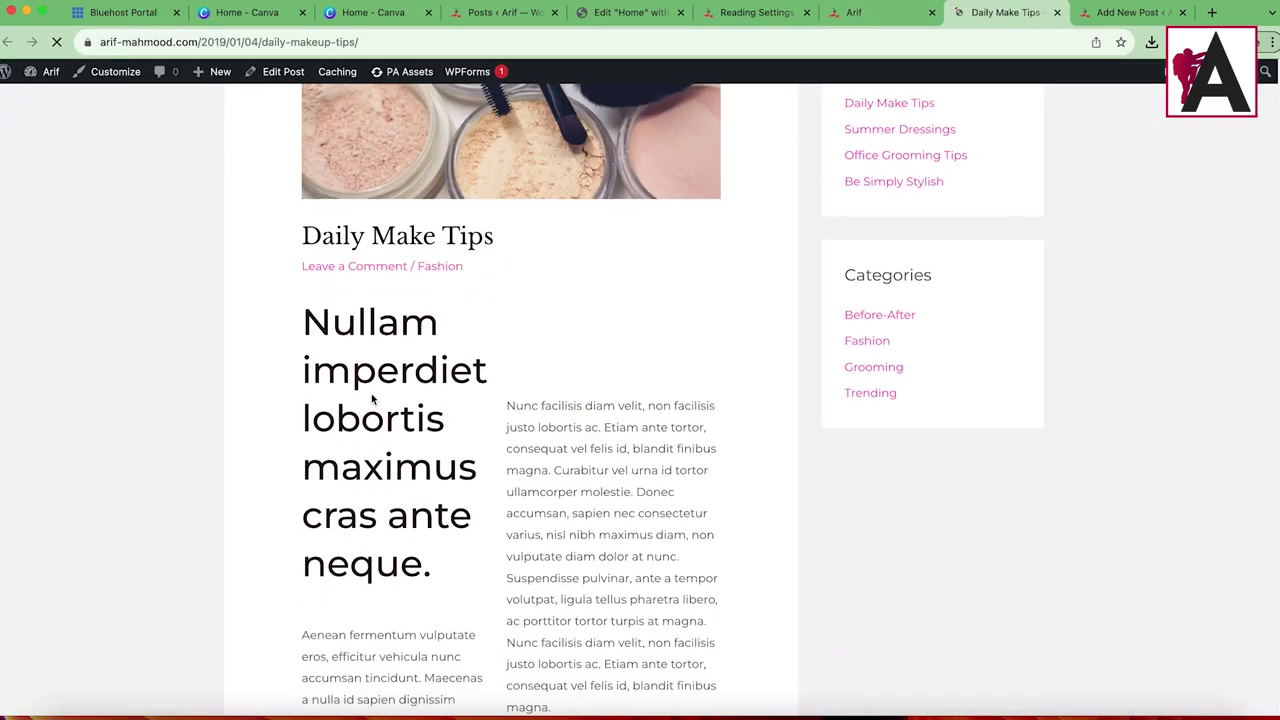
pyautogui.moveTo(506, 405); pyautogui.dragTo(607, 326)
pyautogui.press('super+c')
pyautogui.scroll(-5, 642, 628)
pyautogui.click(1130, 12)
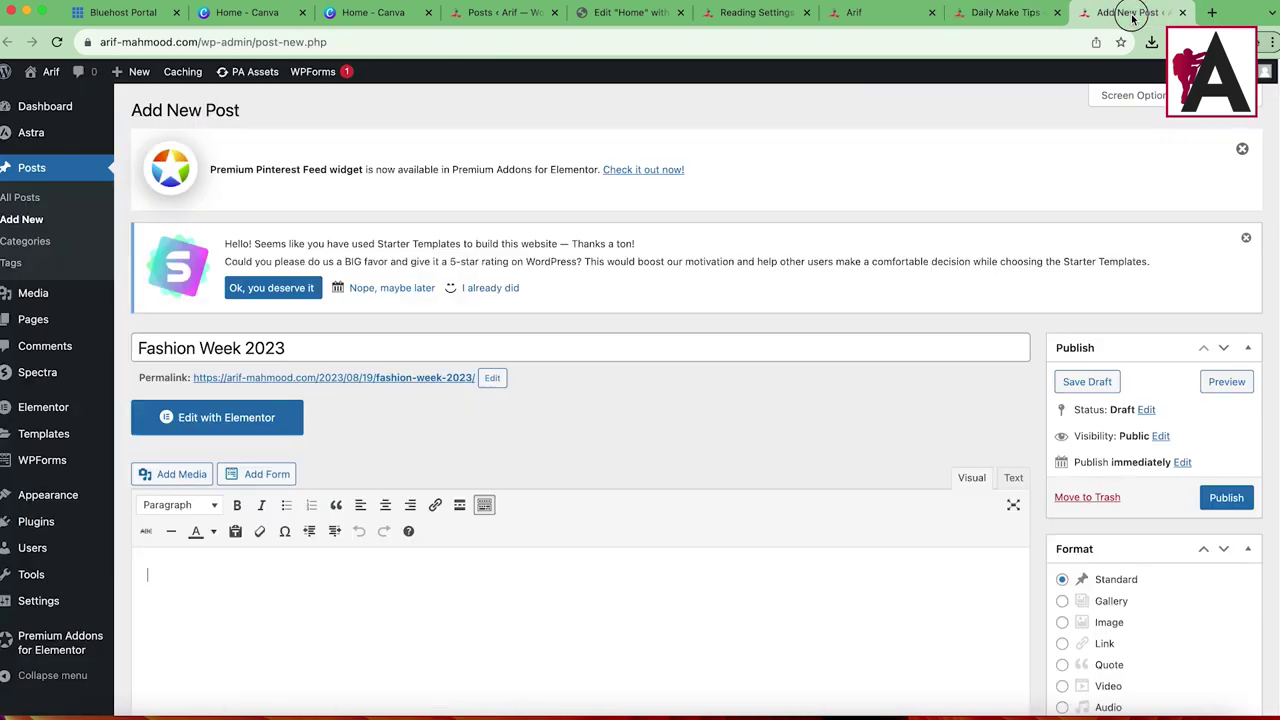
# Step: Paste the copied sample paragraphs three times into the post body
pyautogui.scroll(-1, 403, 534)
pyautogui.write('v')
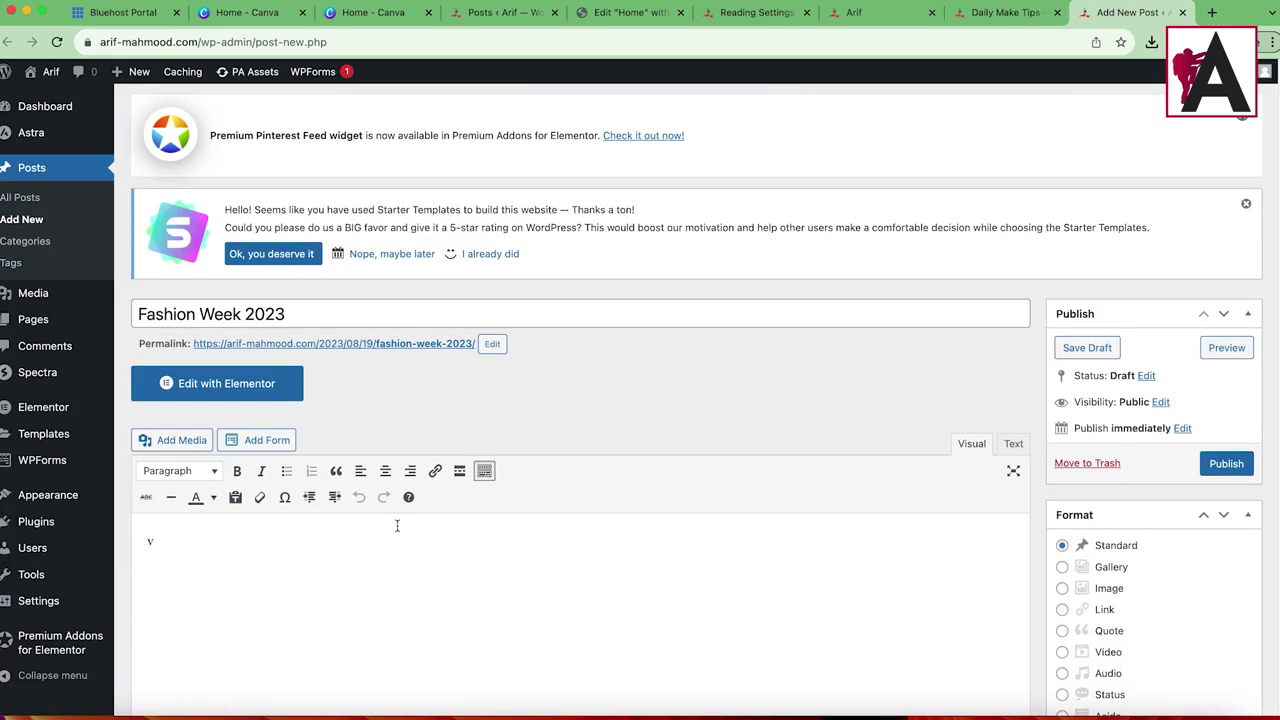
pyautogui.press('super+v')
pyautogui.scroll(-3, 525, 478)
pyautogui.press('super+v')
pyautogui.scroll(-3, 694, 528)
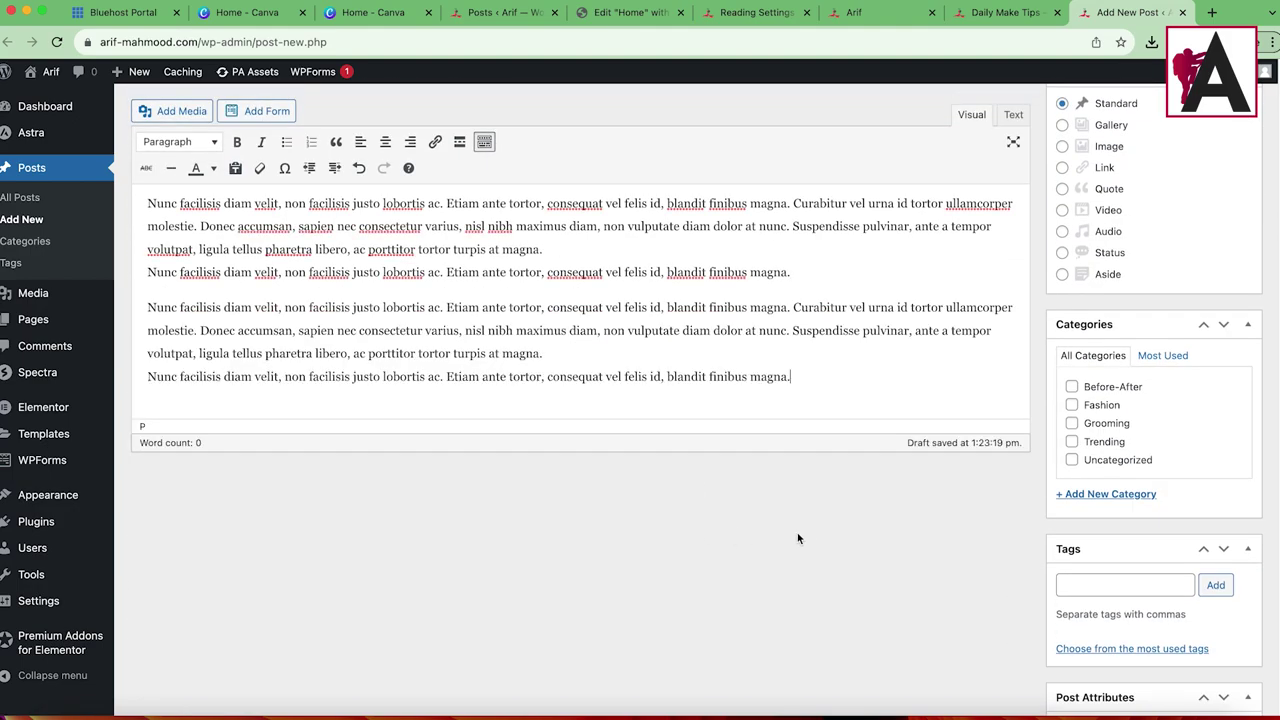
pyautogui.scroll(-10, 778, 539)
pyautogui.scroll(12, 1097, 594)
pyautogui.press('super+v')
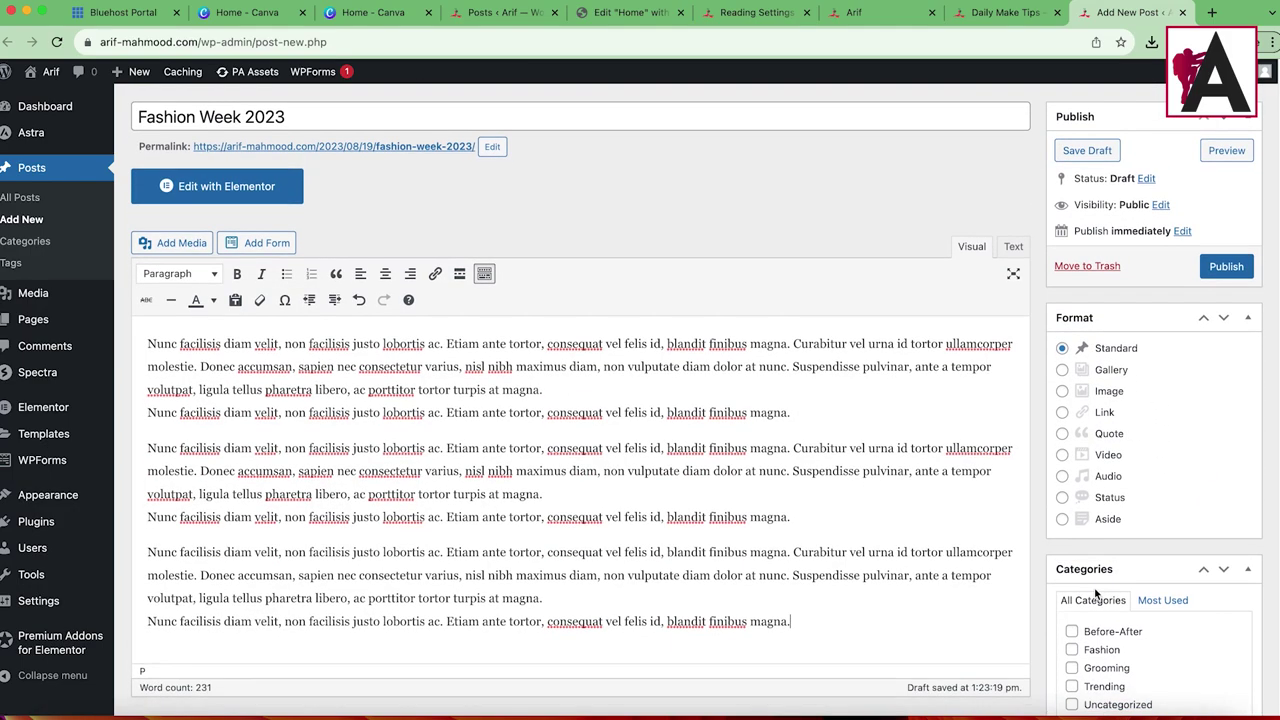
pyautogui.scroll(-2, 1097, 594)
# Step: File the post under the Fashion category
pyautogui.click(1072, 537)
pyautogui.scroll(-10, 1173, 556)
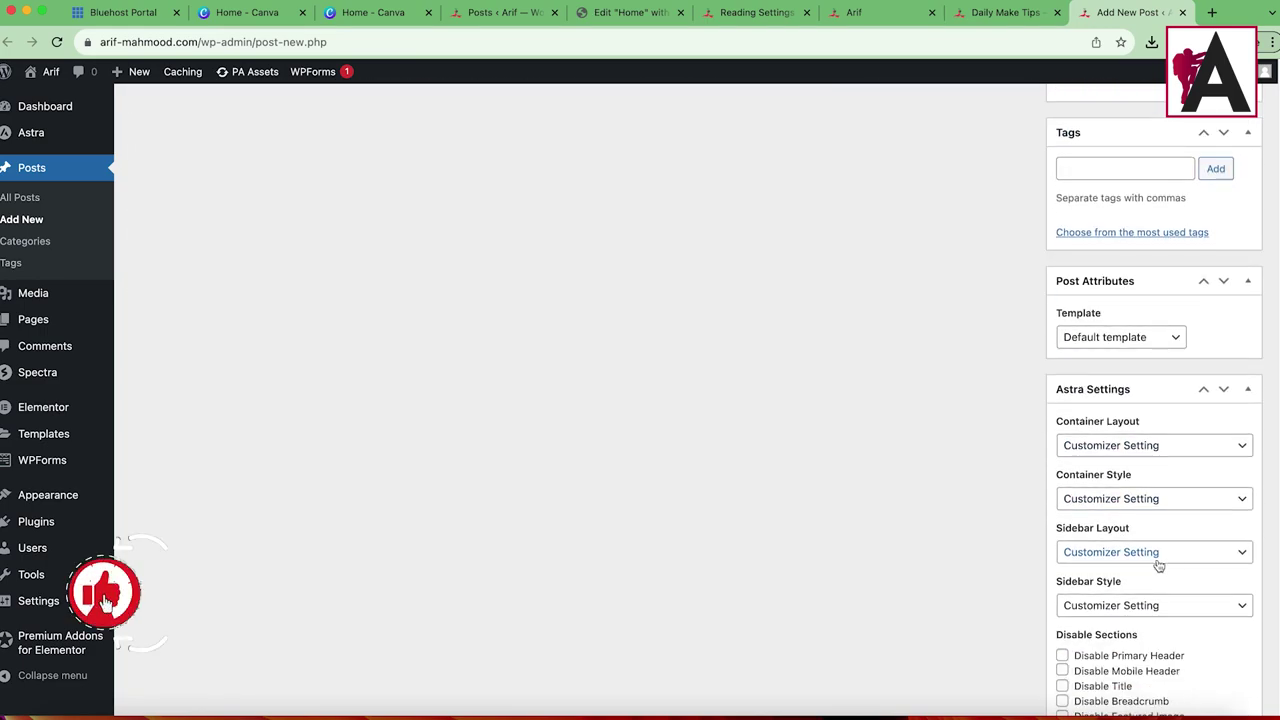
pyautogui.scroll(3, 1100, 300)
pyautogui.scroll(-6, 1141, 543)
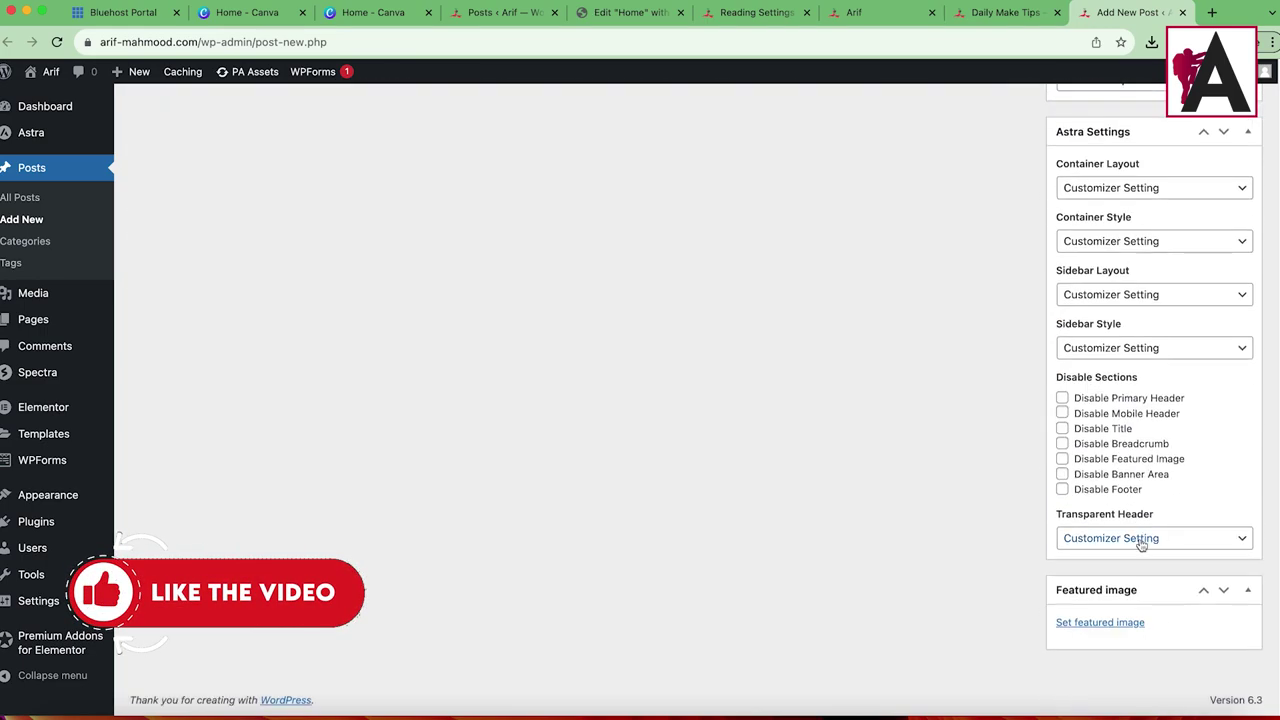
pyautogui.click(1100, 622)
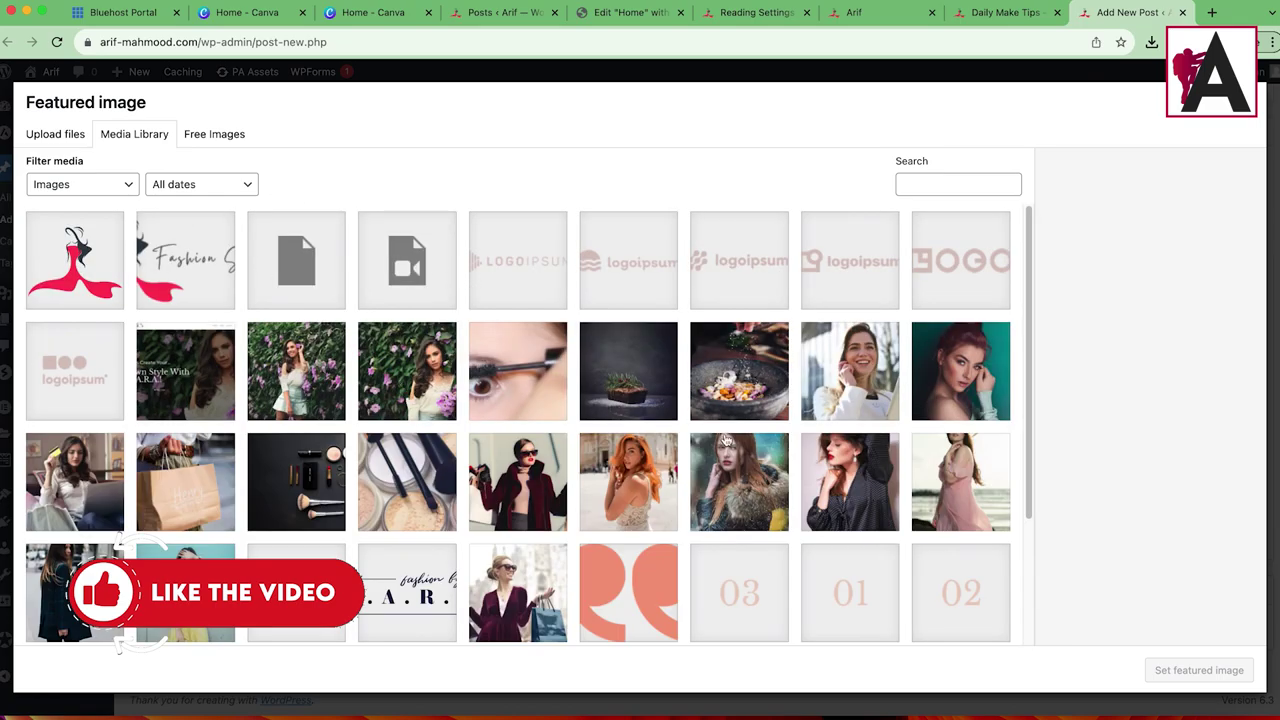
# Step: Compare the Media Library photos and set the shopping-bag photo as the featured image
pyautogui.click(650, 503)
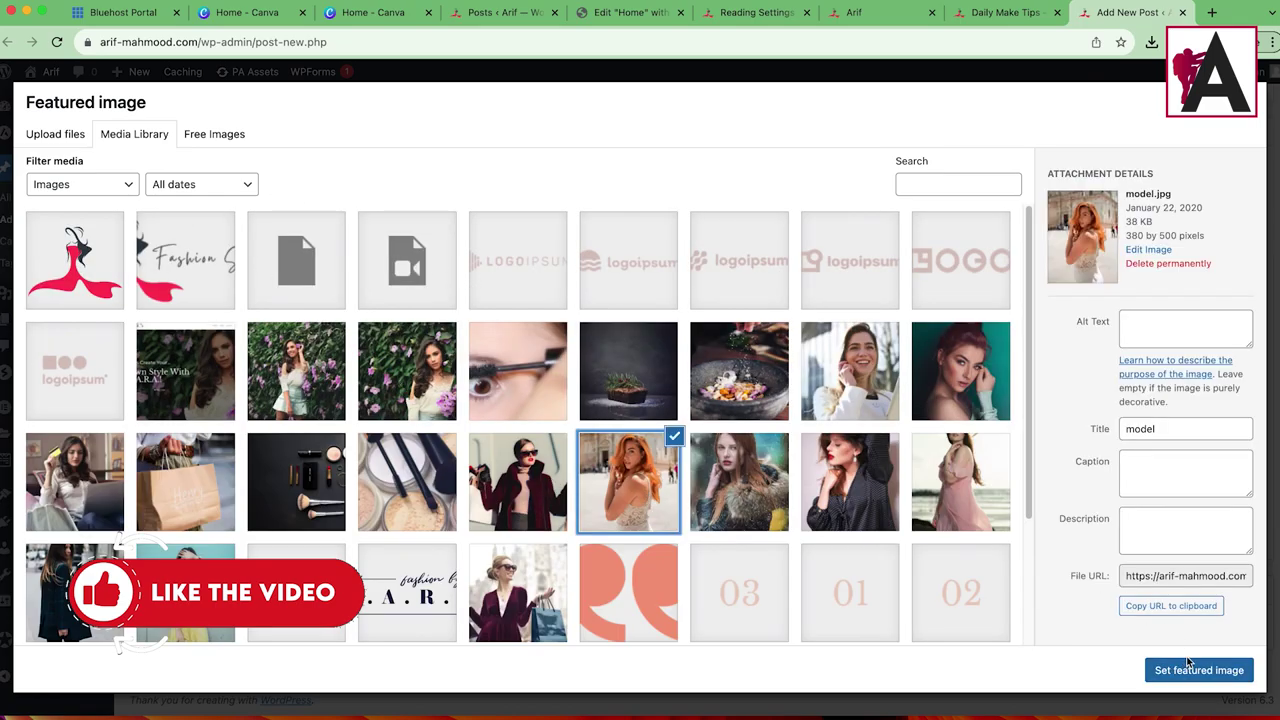
pyautogui.click(774, 518)
pyautogui.click(630, 490)
pyautogui.click(522, 488)
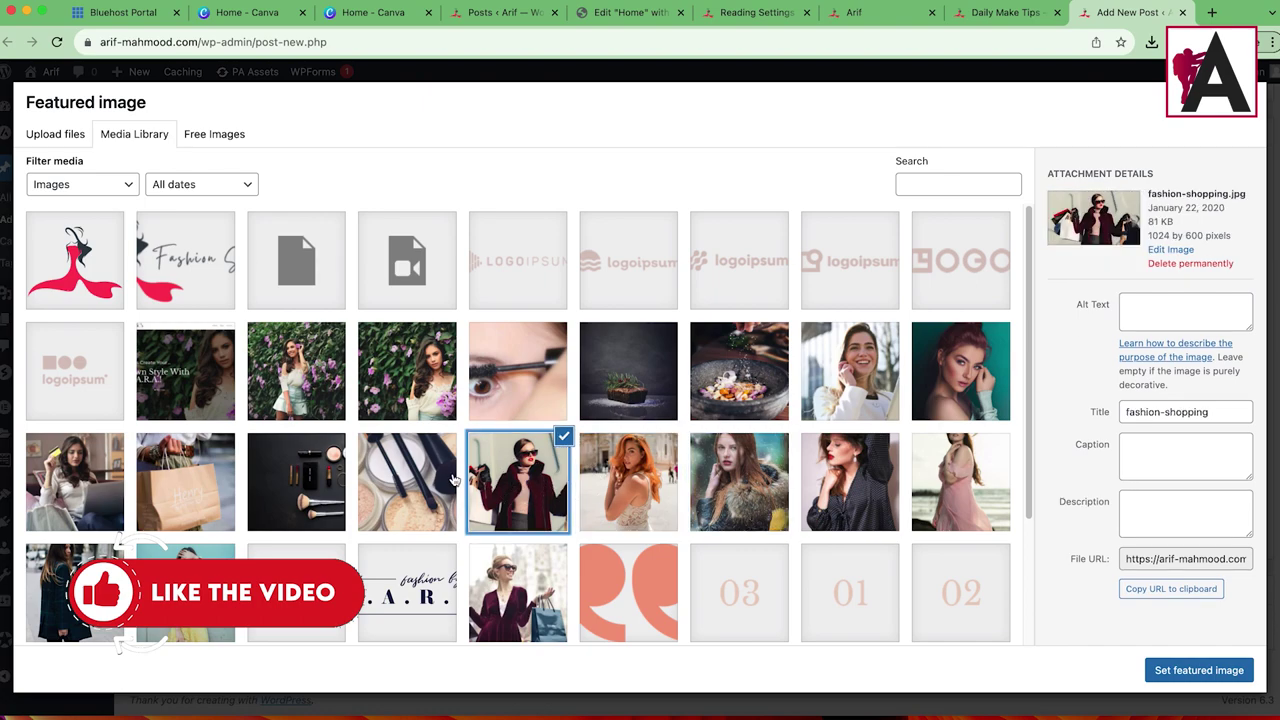
pyautogui.click(405, 481)
pyautogui.click(93, 487)
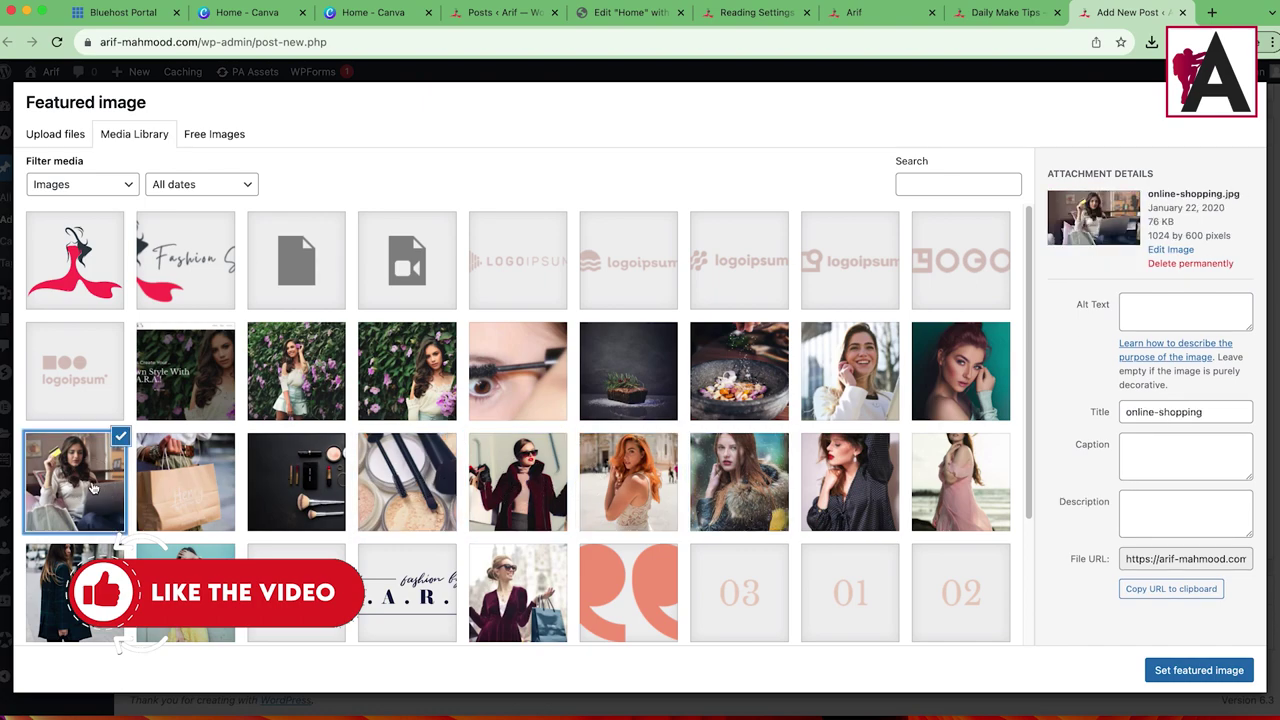
pyautogui.click(172, 484)
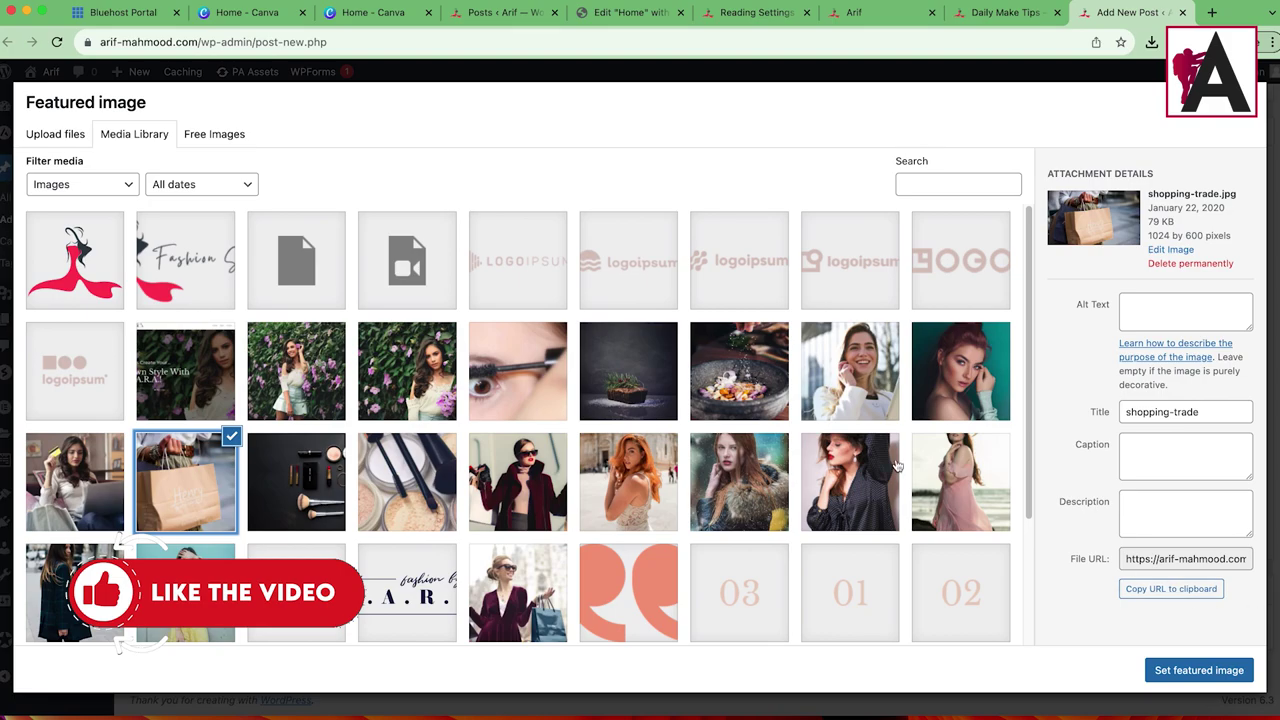
pyautogui.click(70, 625)
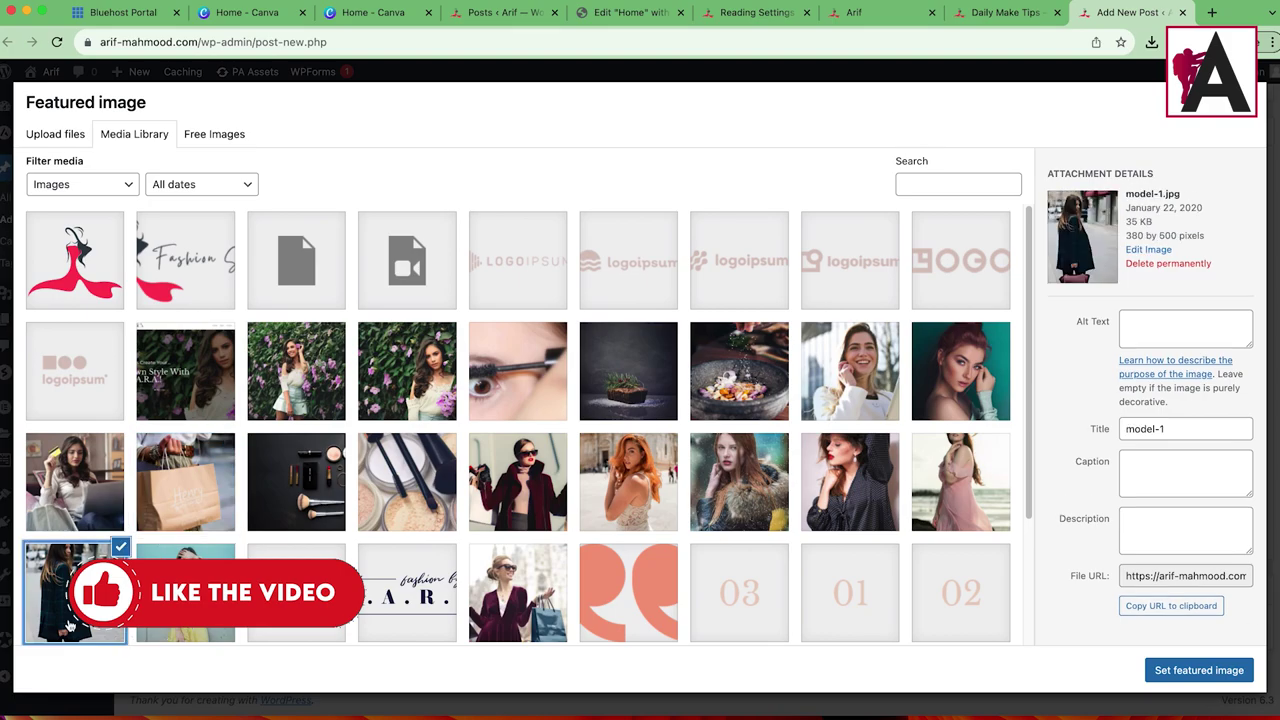
pyautogui.click(170, 492)
pyautogui.click(1199, 670)
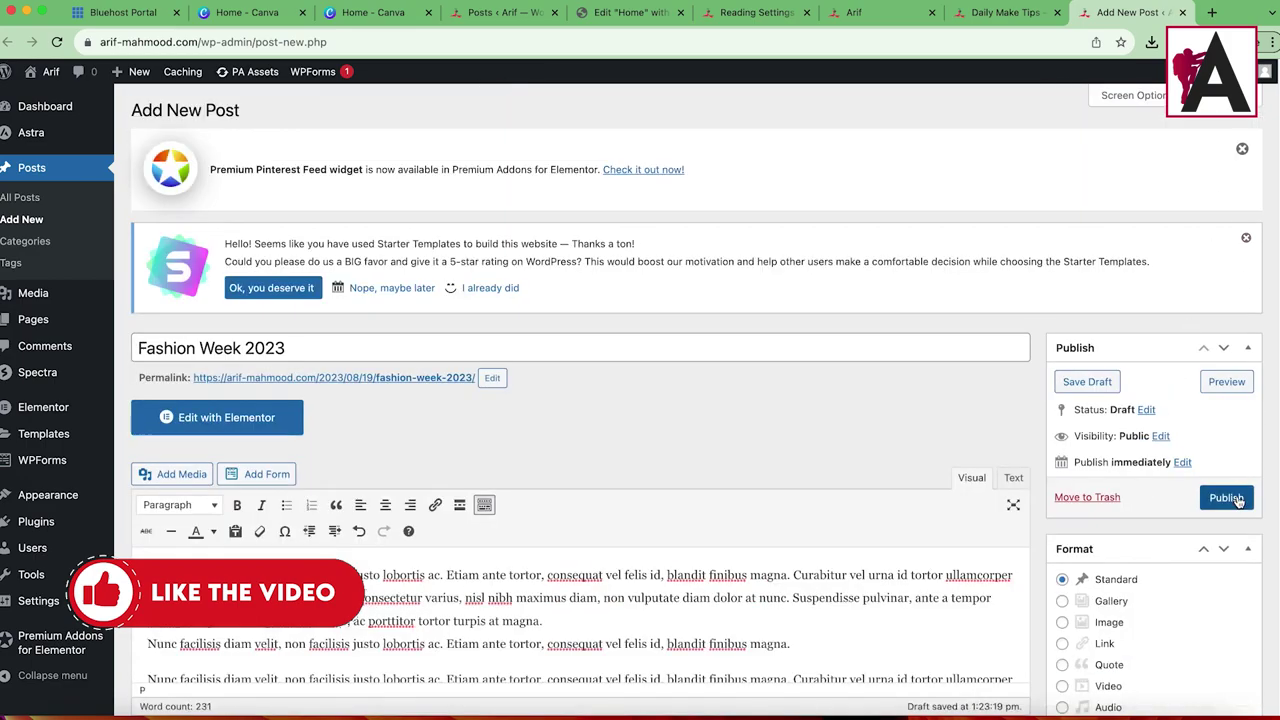
# Step: Publish the Fashion Week 2023 post and view it on the live site
pyautogui.click(1226, 497)
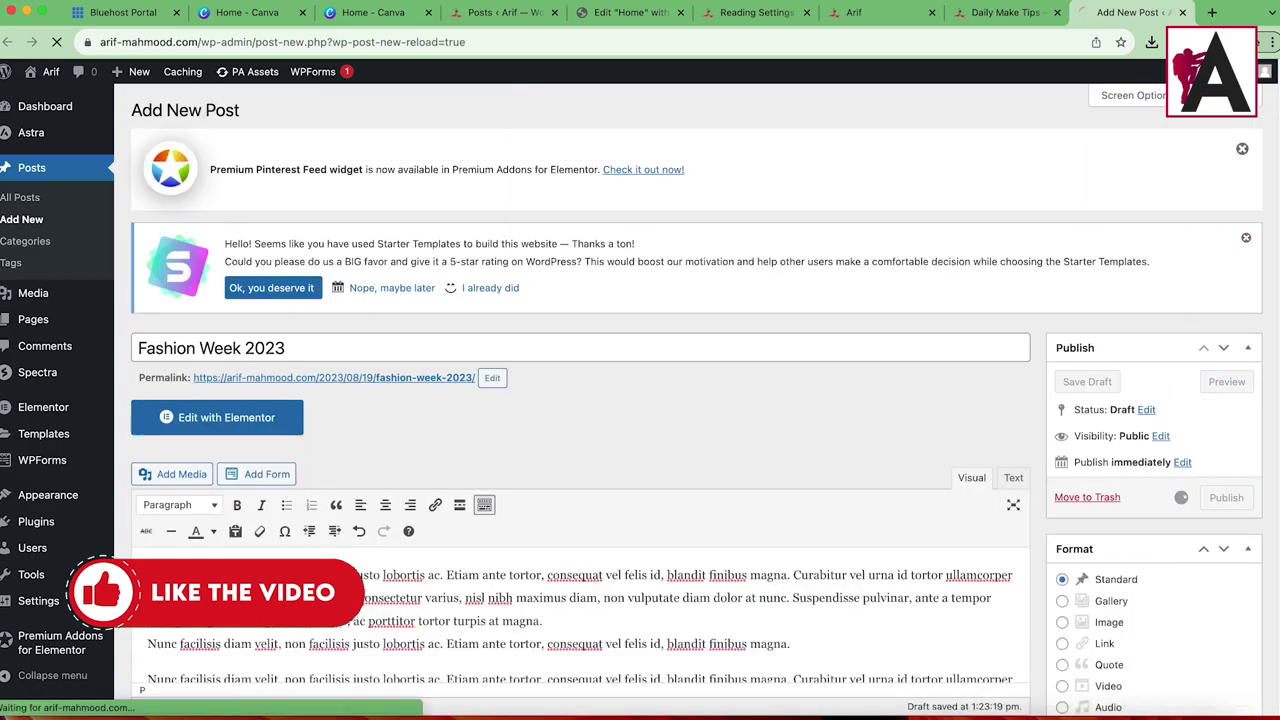
pyautogui.moveTo(1005, 12); pyautogui.dragTo(1130, 12)
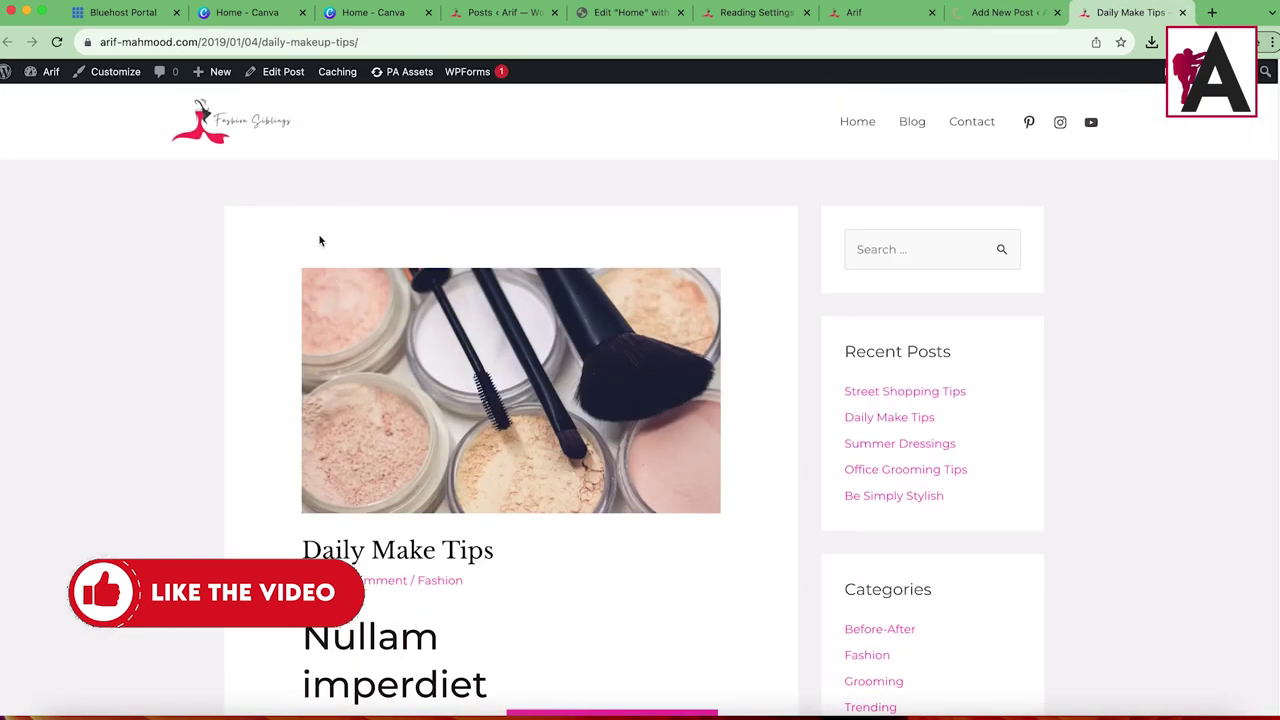
pyautogui.click(230, 120)
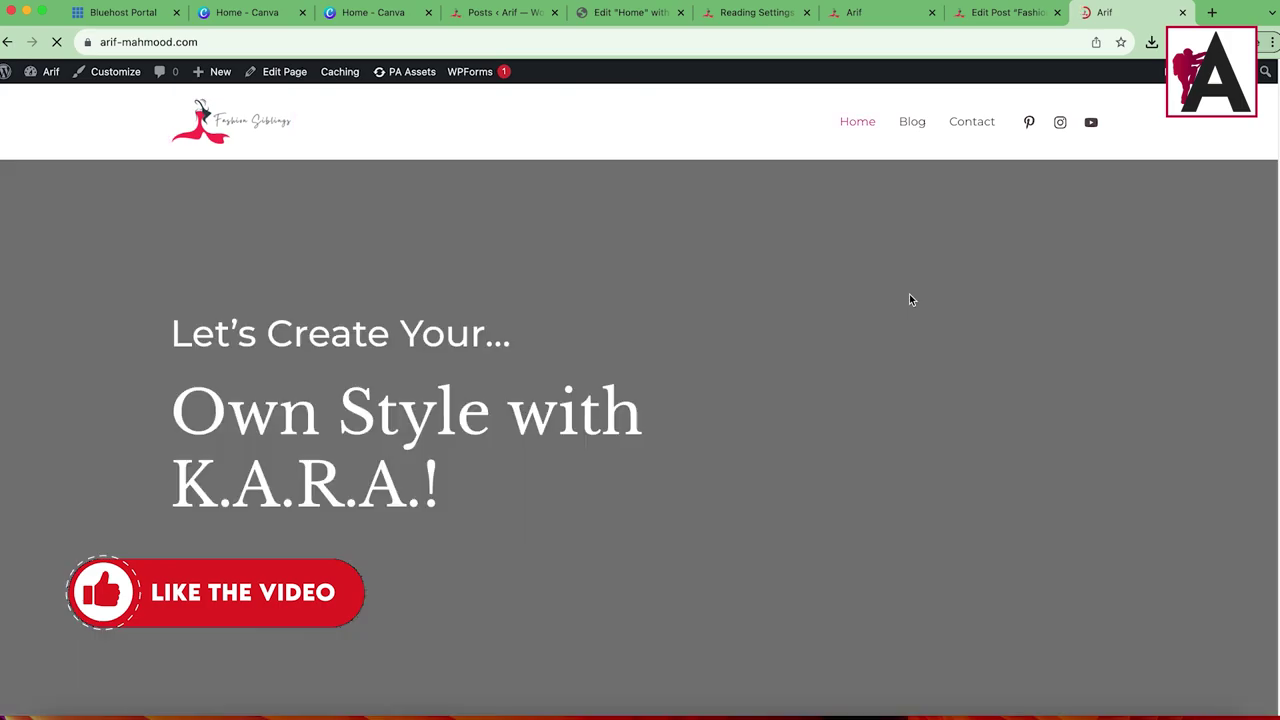
pyautogui.scroll(-10, 826, 415)
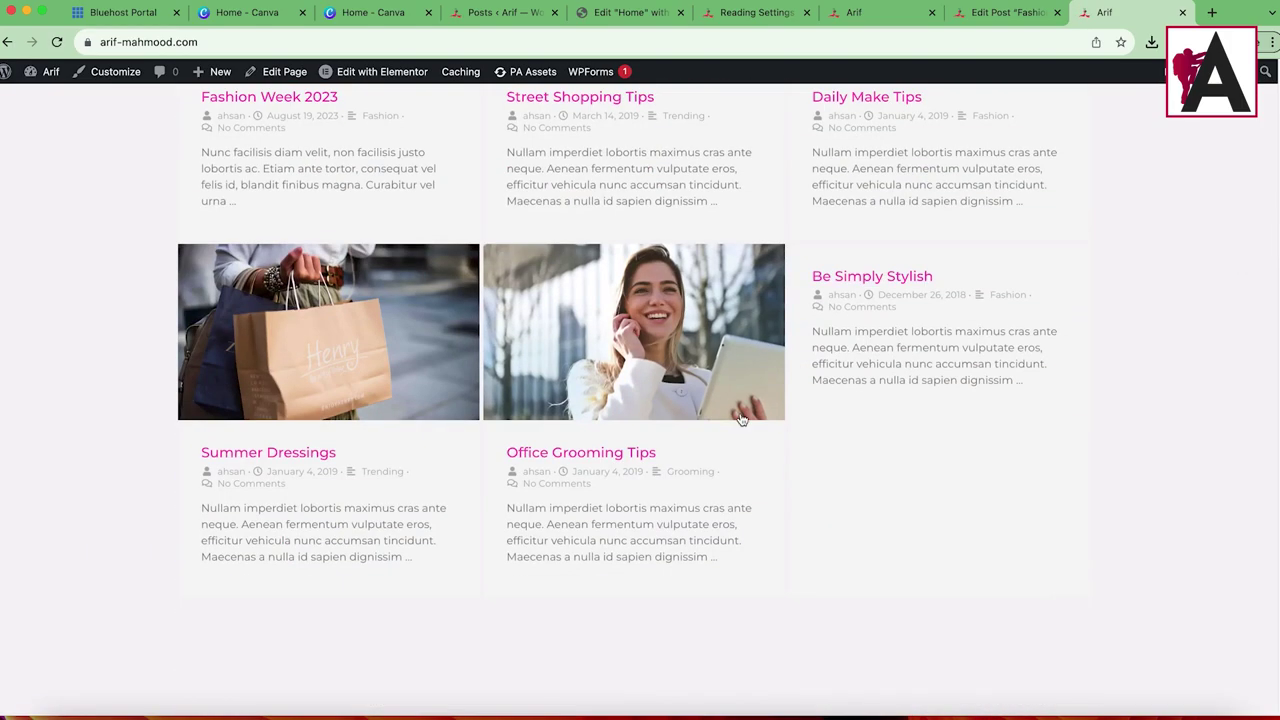
pyautogui.scroll(5, 326, 521)
pyautogui.scroll(-3, 326, 521)
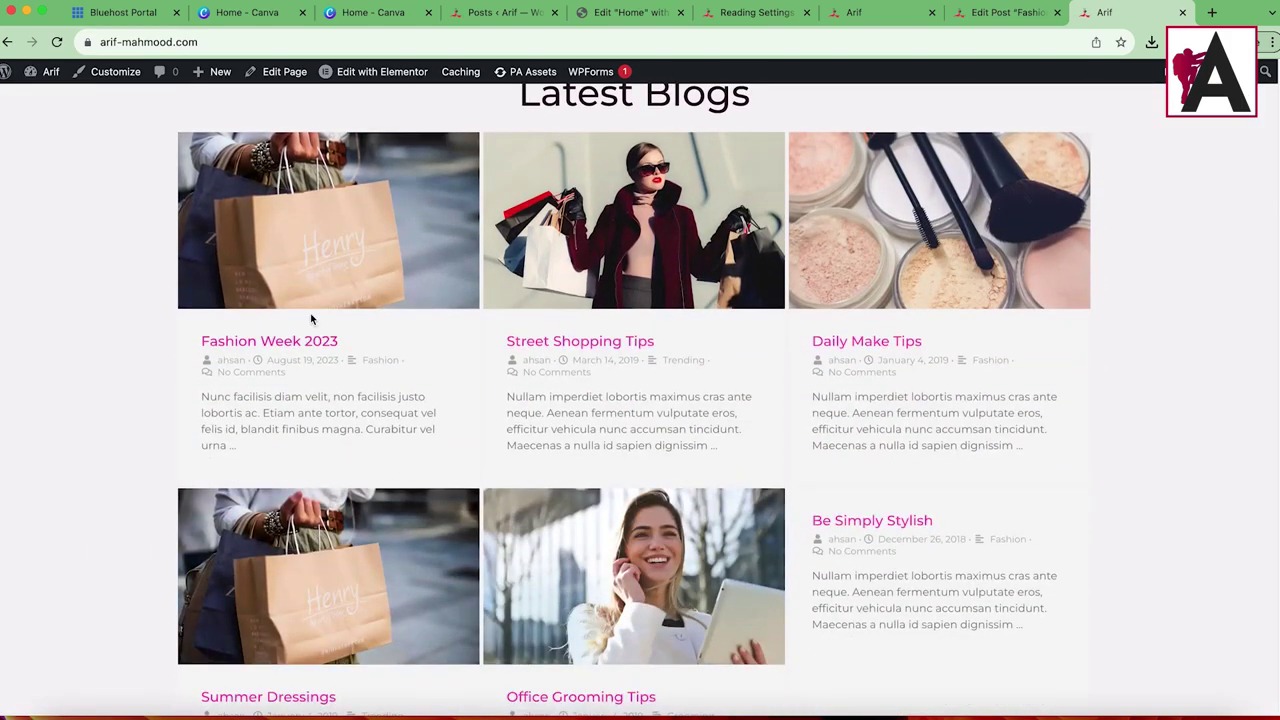
pyautogui.click(330, 264)
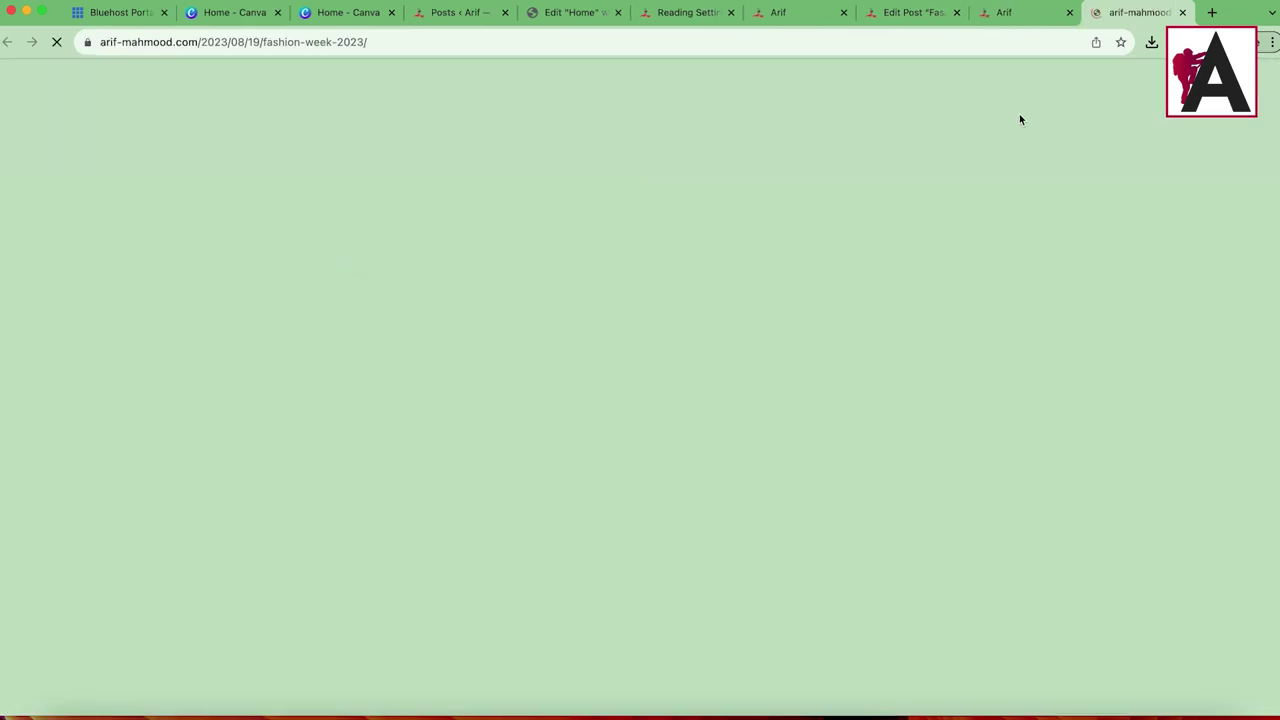
pyautogui.scroll(-15, 640, 280)
pyautogui.scroll(15, 417, 435)
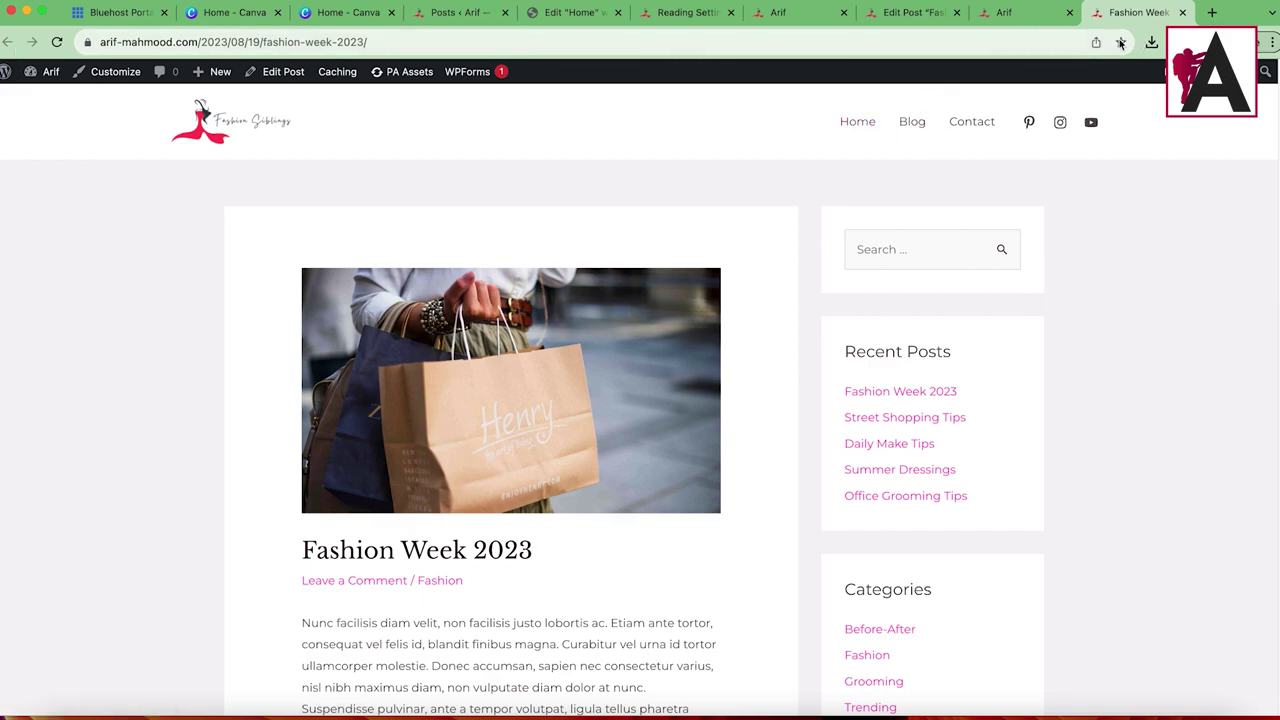
# Step: Review the live homepage showing the new post
pyautogui.click(1003, 12)
pyautogui.scroll(-8, 452, 428)
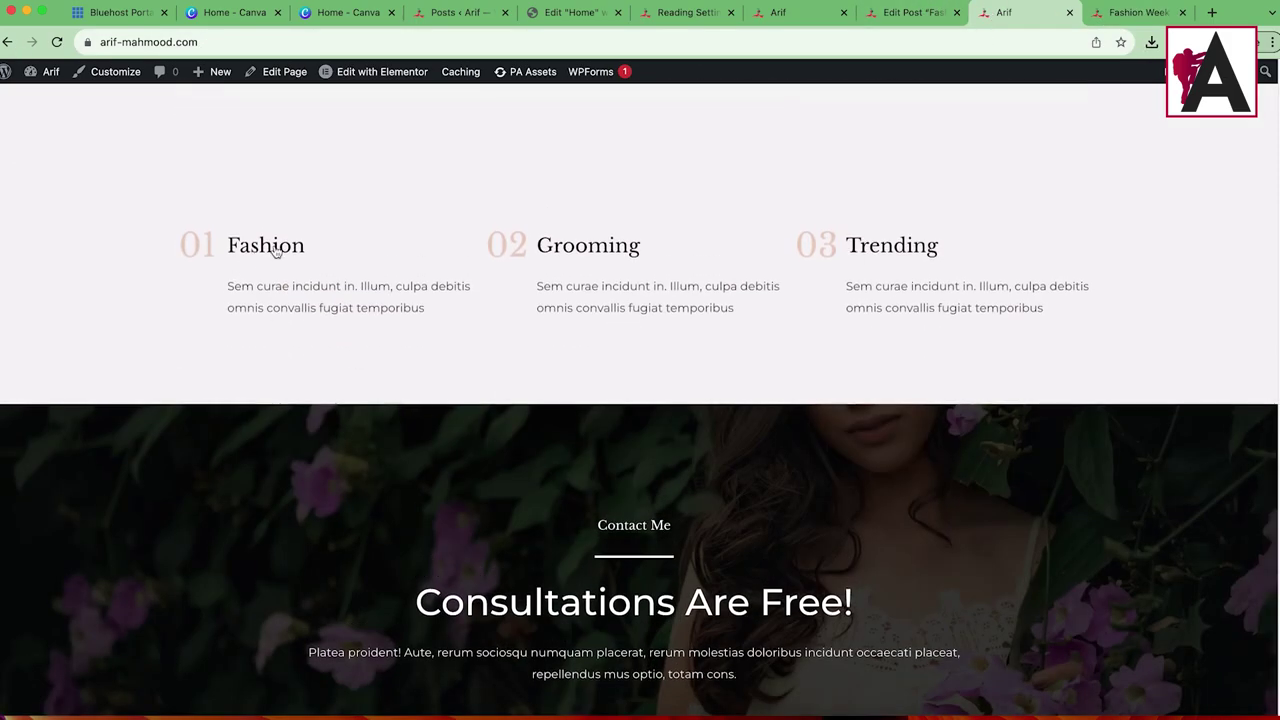
pyautogui.scroll(-5, 488, 328)
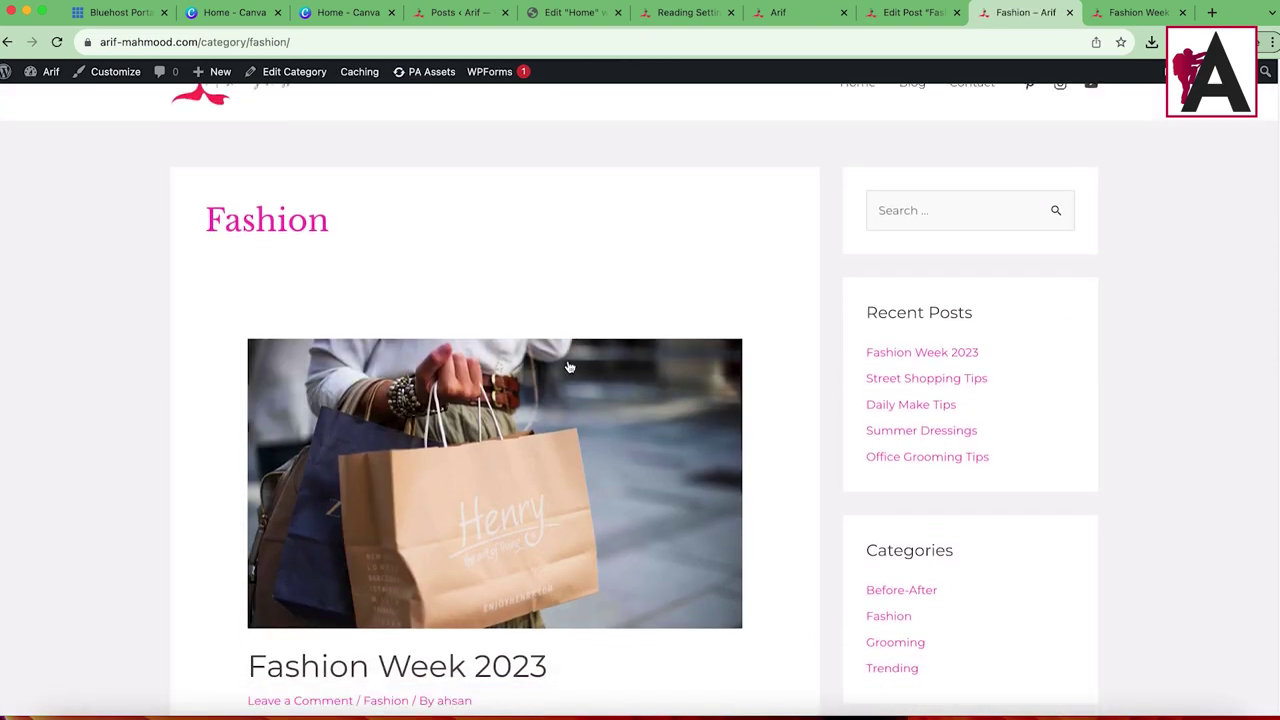
pyautogui.scroll(-8, 488, 328)
pyautogui.scroll(15, 506, 446)
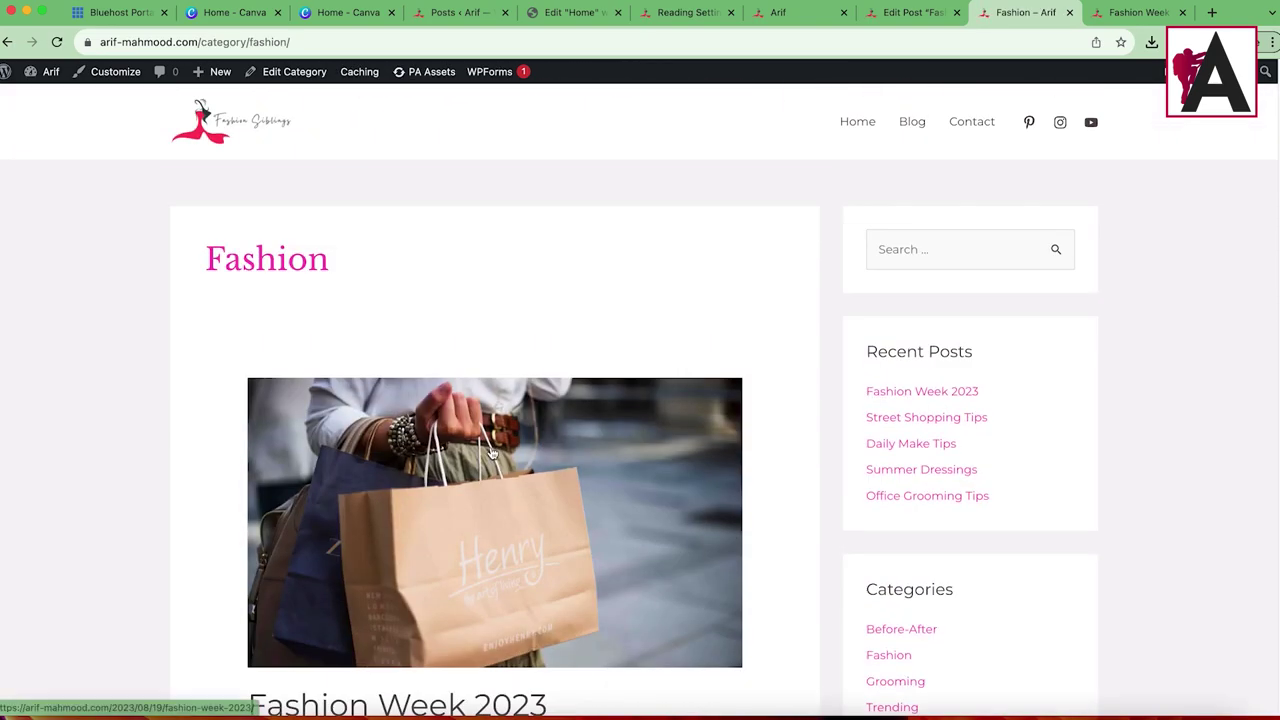
pyautogui.click(230, 122)
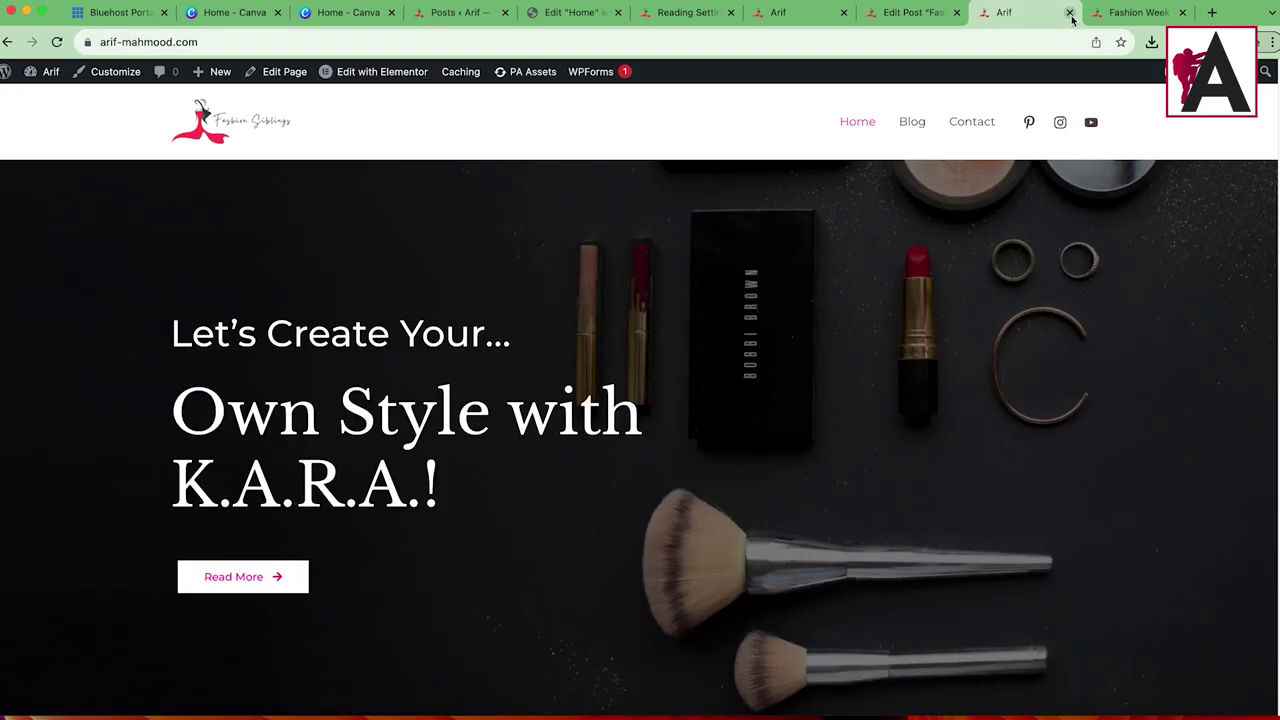
# Step: Close the old preview tabs, open the site homepage in a new tab, and return to the editor
pyautogui.click(1070, 13)
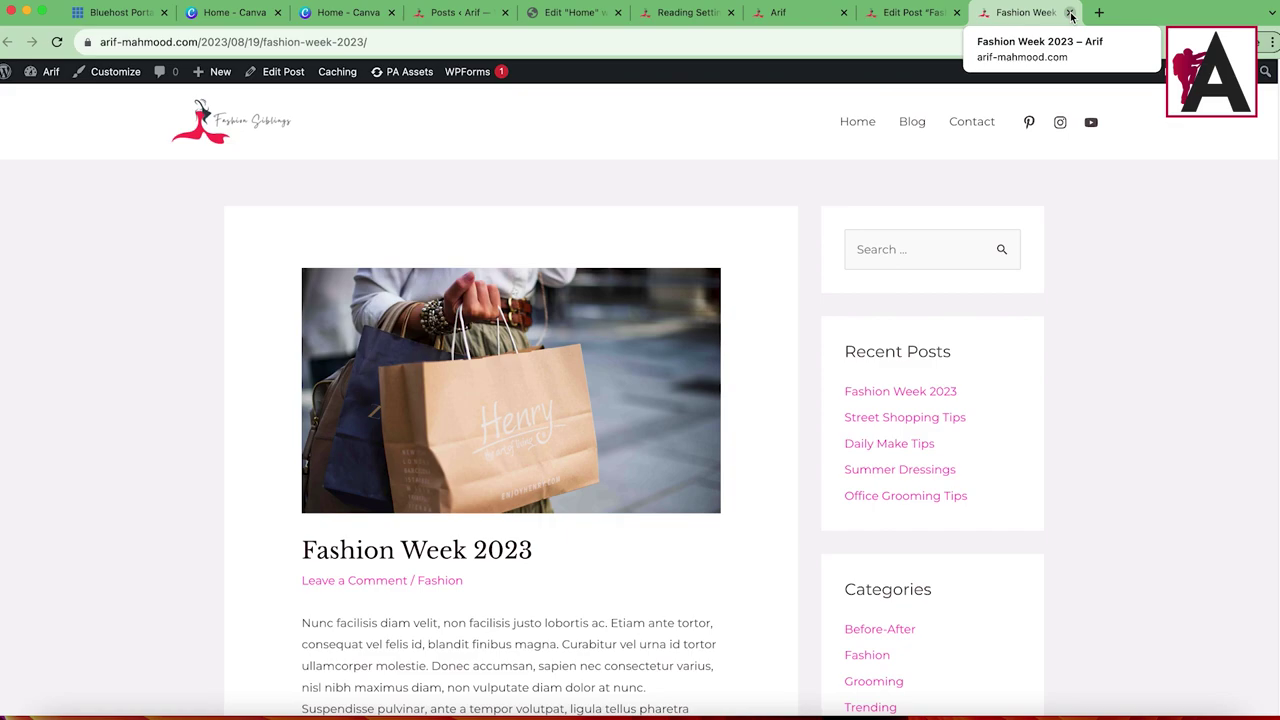
pyautogui.click(1071, 13)
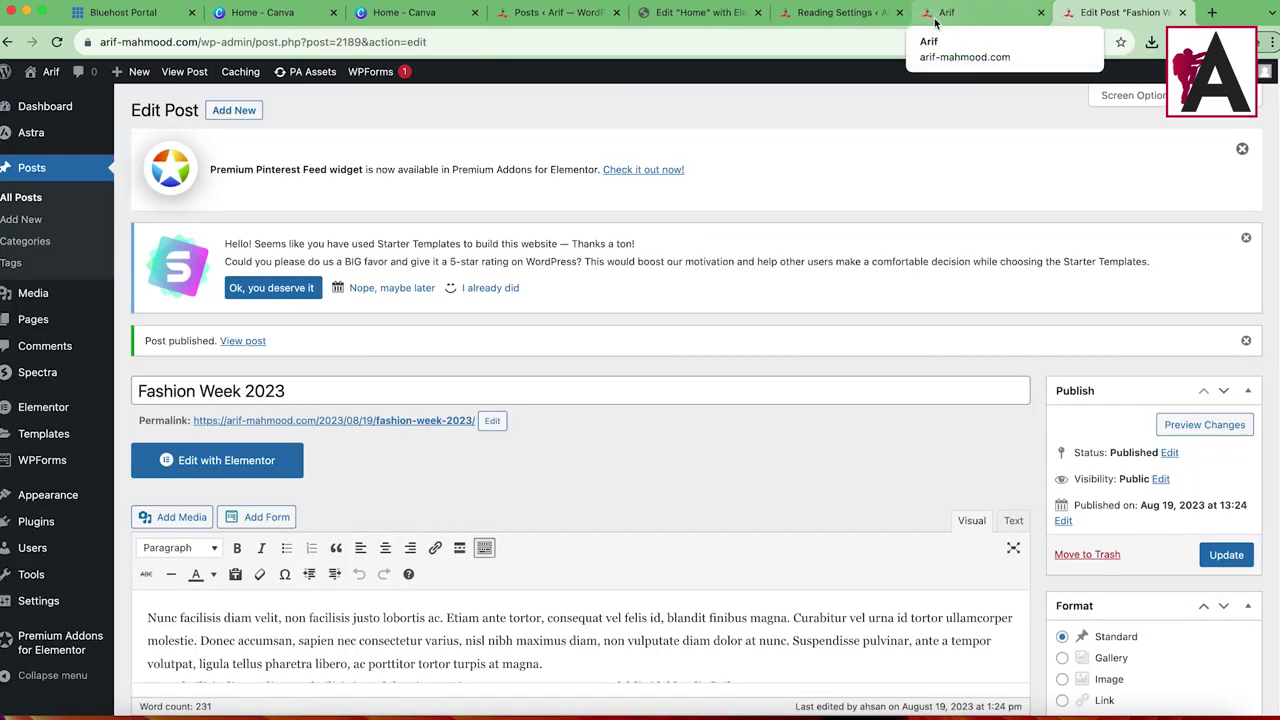
pyautogui.moveTo(105, 447)
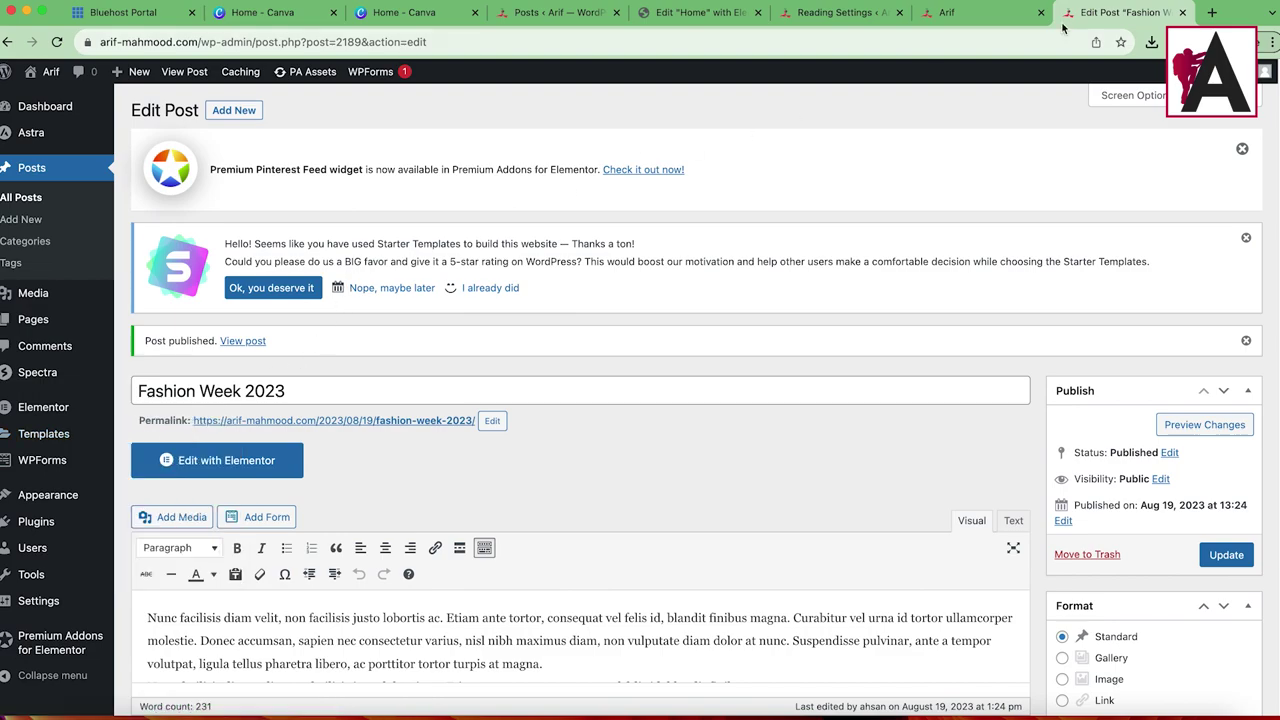
pyautogui.rightClick(53, 95)
pyautogui.click(100, 104)
pyautogui.click(1149, 19)
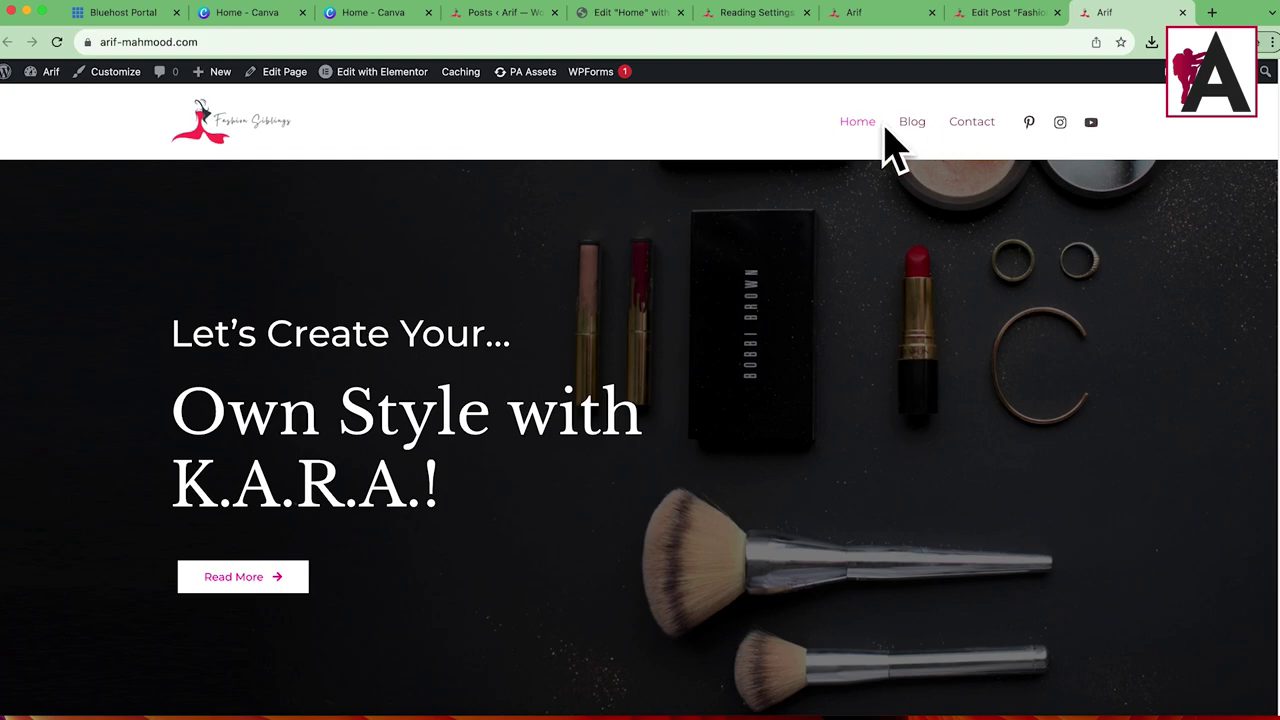
pyautogui.click(1005, 12)
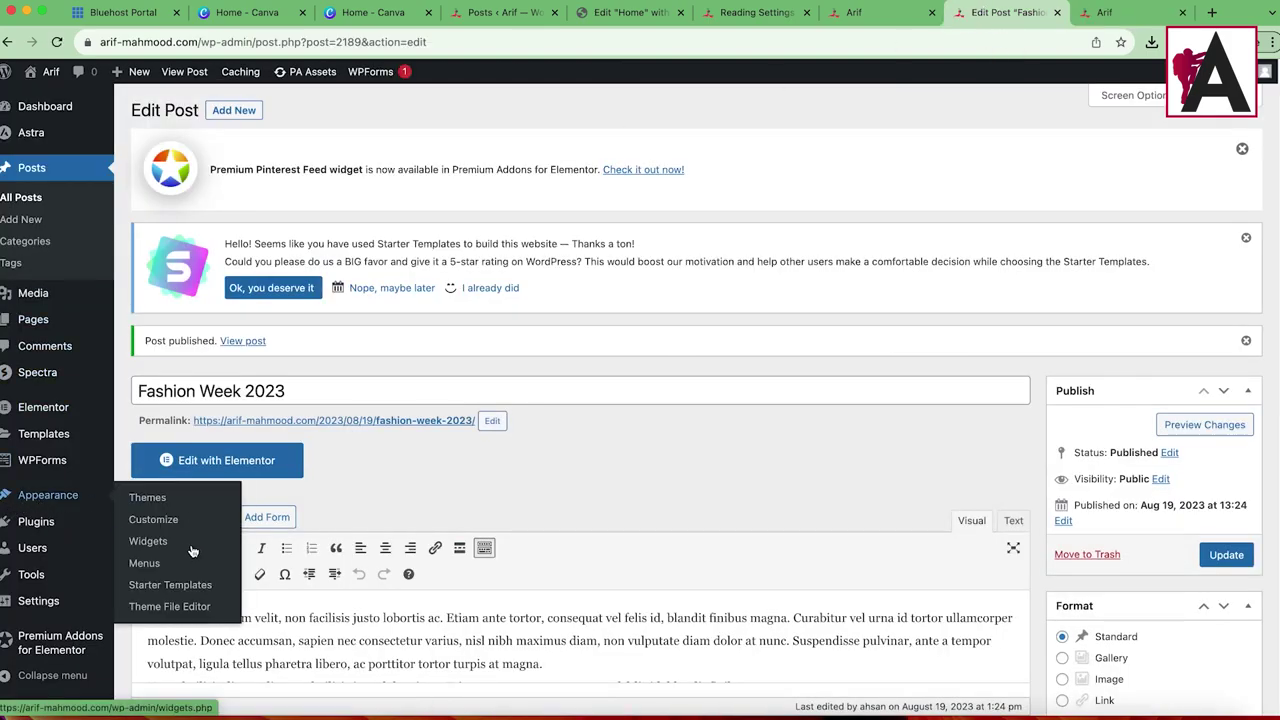
# Step: Add the Fashion, Grooming and Trending categories to the Primary Menu
pyautogui.click(164, 565)
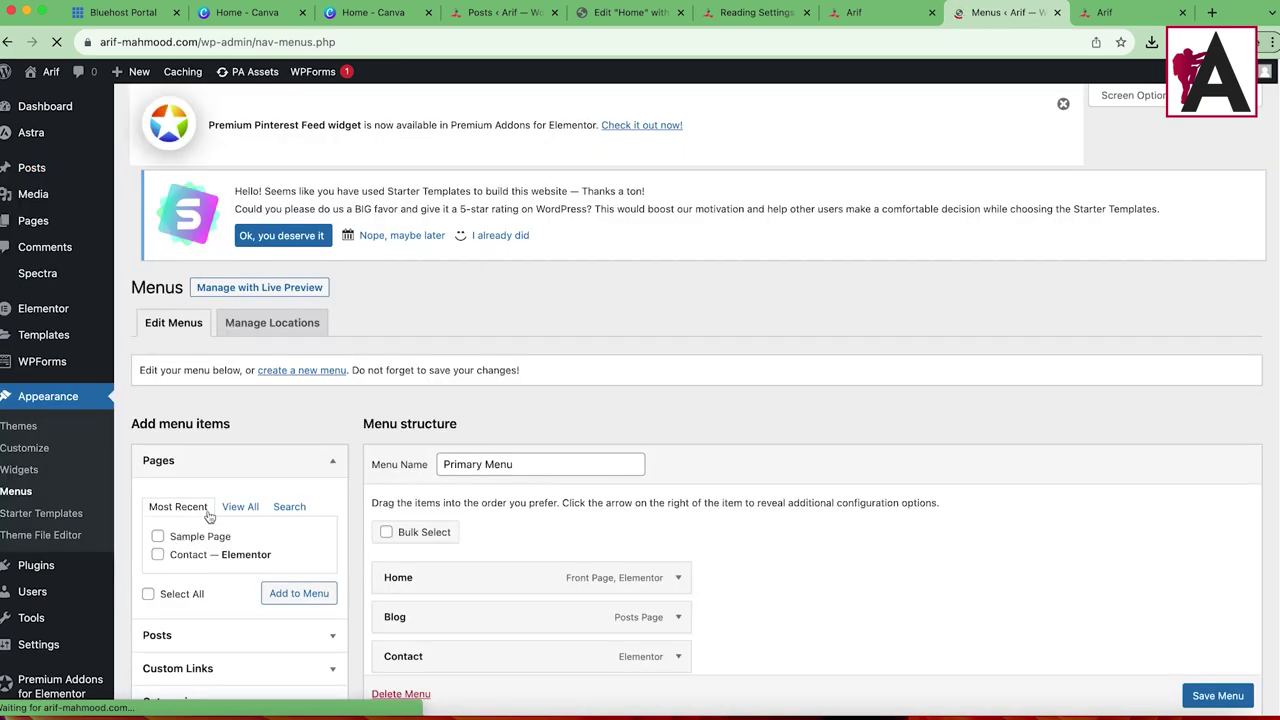
pyautogui.scroll(-3, 355, 422)
pyautogui.click(200, 492)
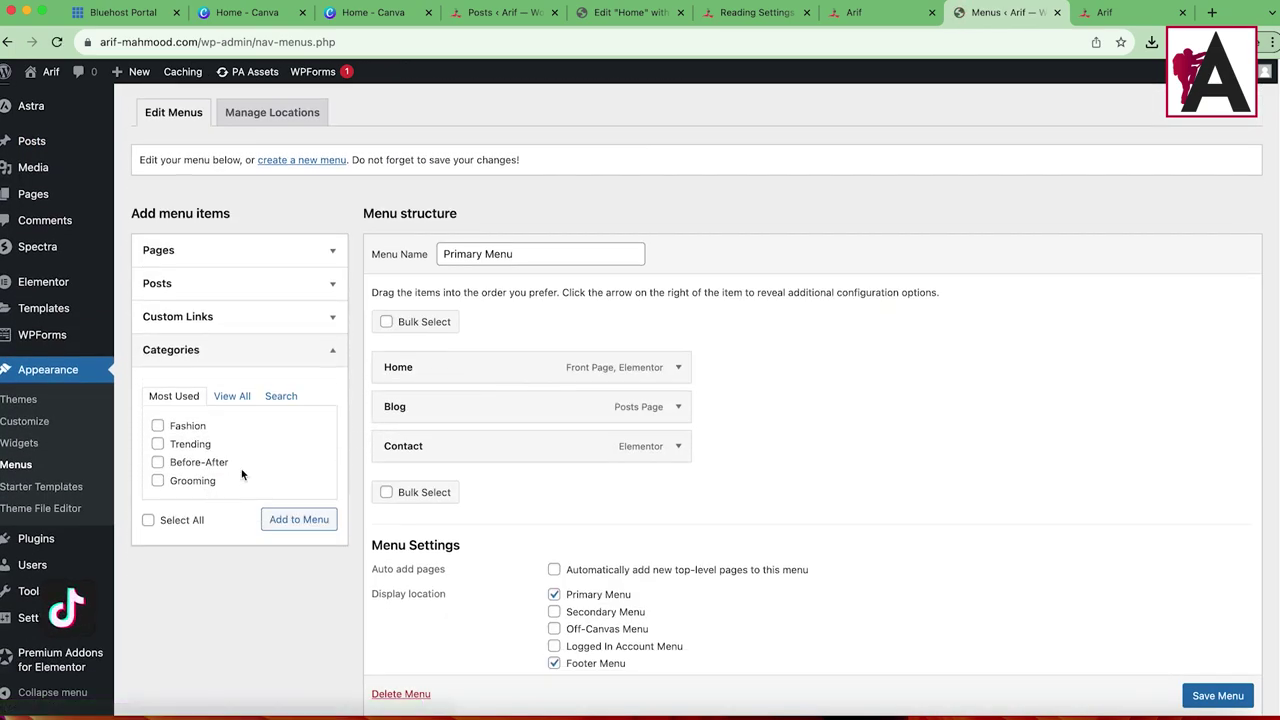
pyautogui.click(229, 397)
pyautogui.click(157, 426)
pyautogui.click(157, 444)
pyautogui.click(157, 462)
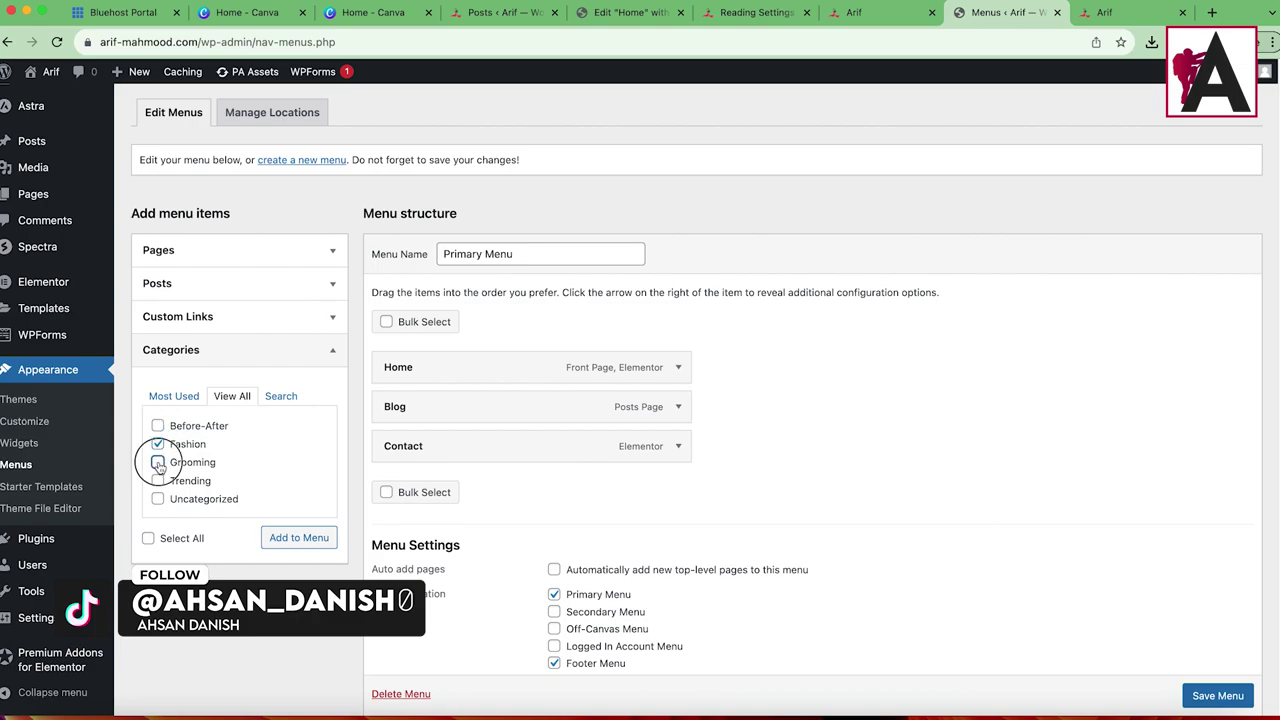
pyautogui.click(157, 480)
pyautogui.click(299, 537)
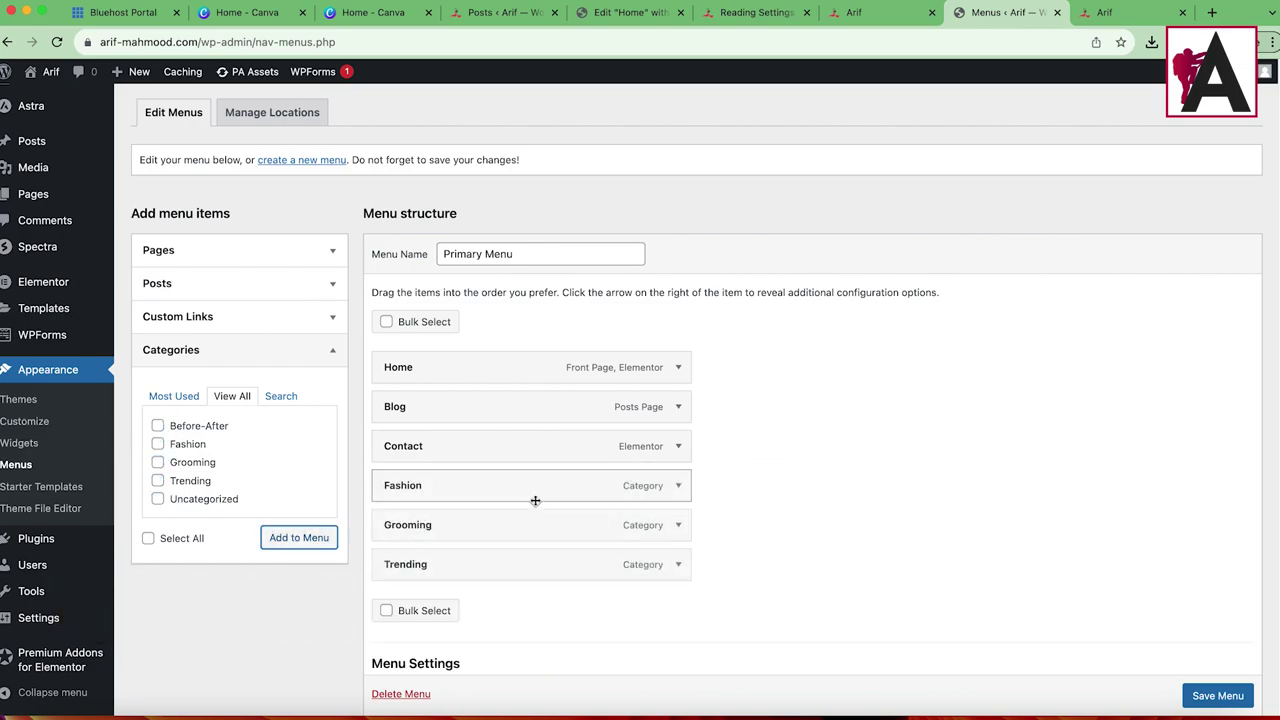
# Step: Move Blog and Contact below Trending, save the menu, and reload the live homepage
pyautogui.moveTo(480, 455); pyautogui.dragTo(480, 569)
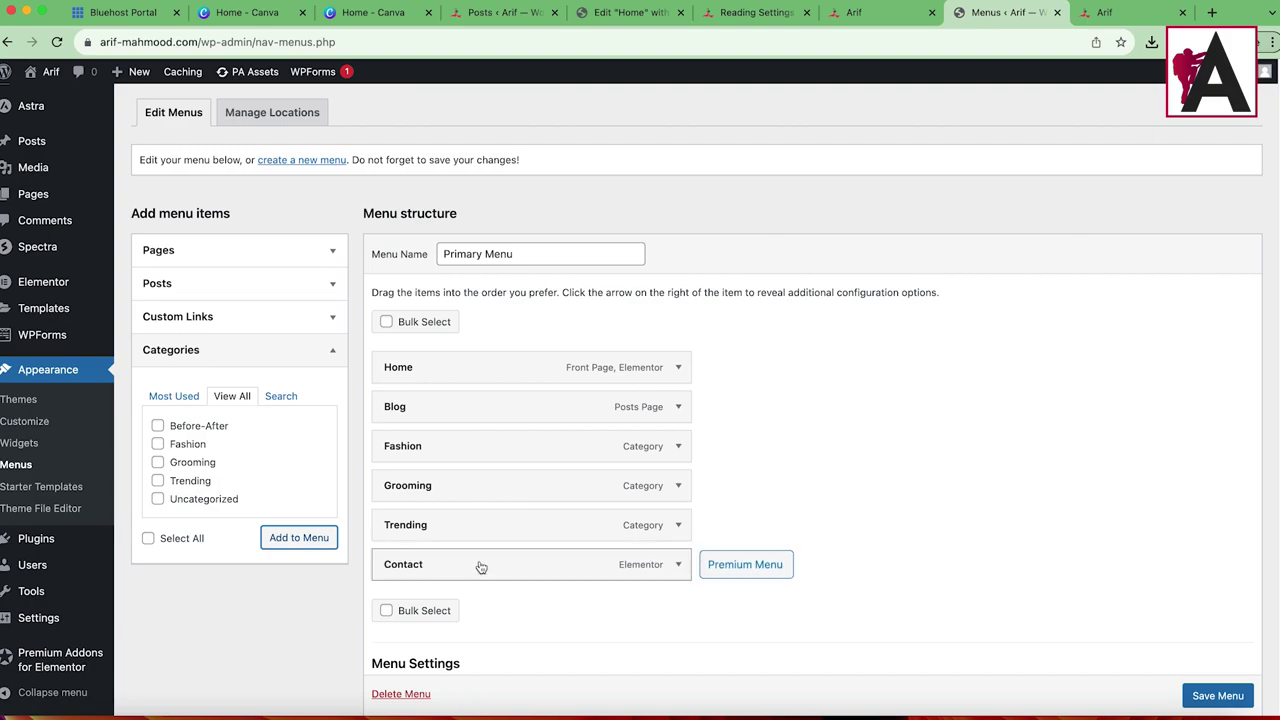
pyautogui.moveTo(585, 398); pyautogui.dragTo(551, 529)
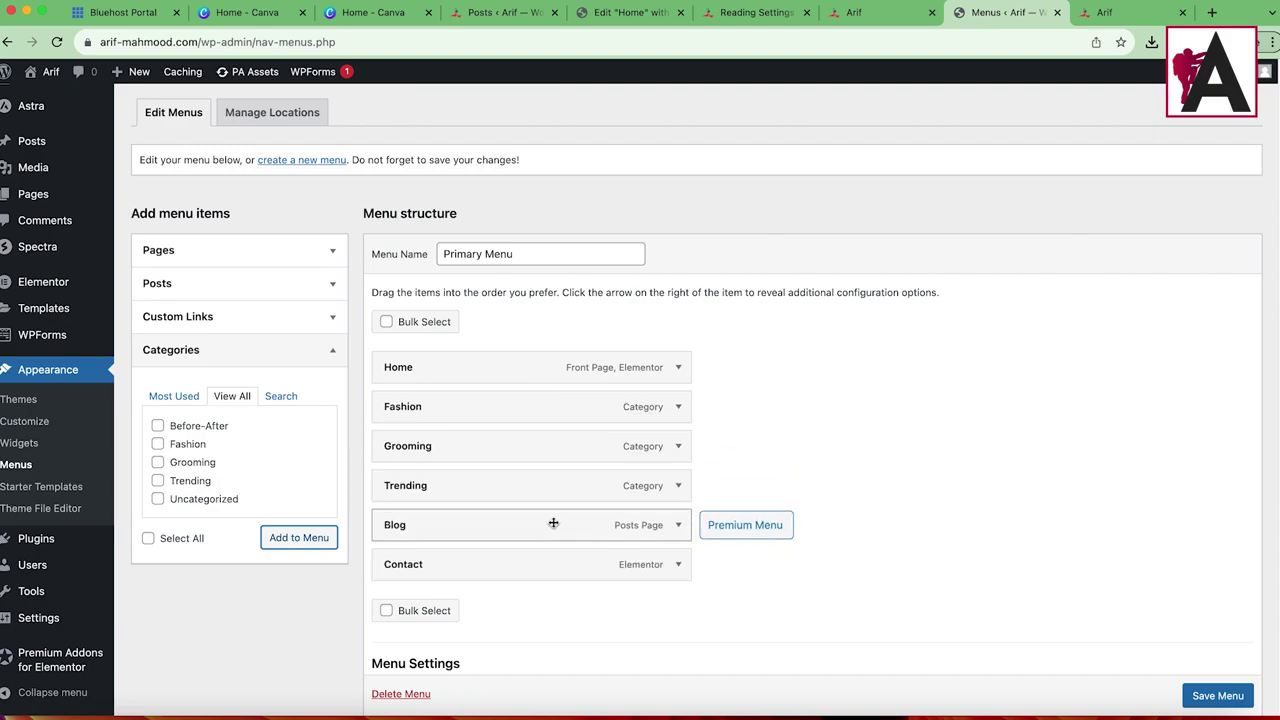
pyautogui.click(1217, 695)
pyautogui.click(1110, 12)
pyautogui.click(57, 42)
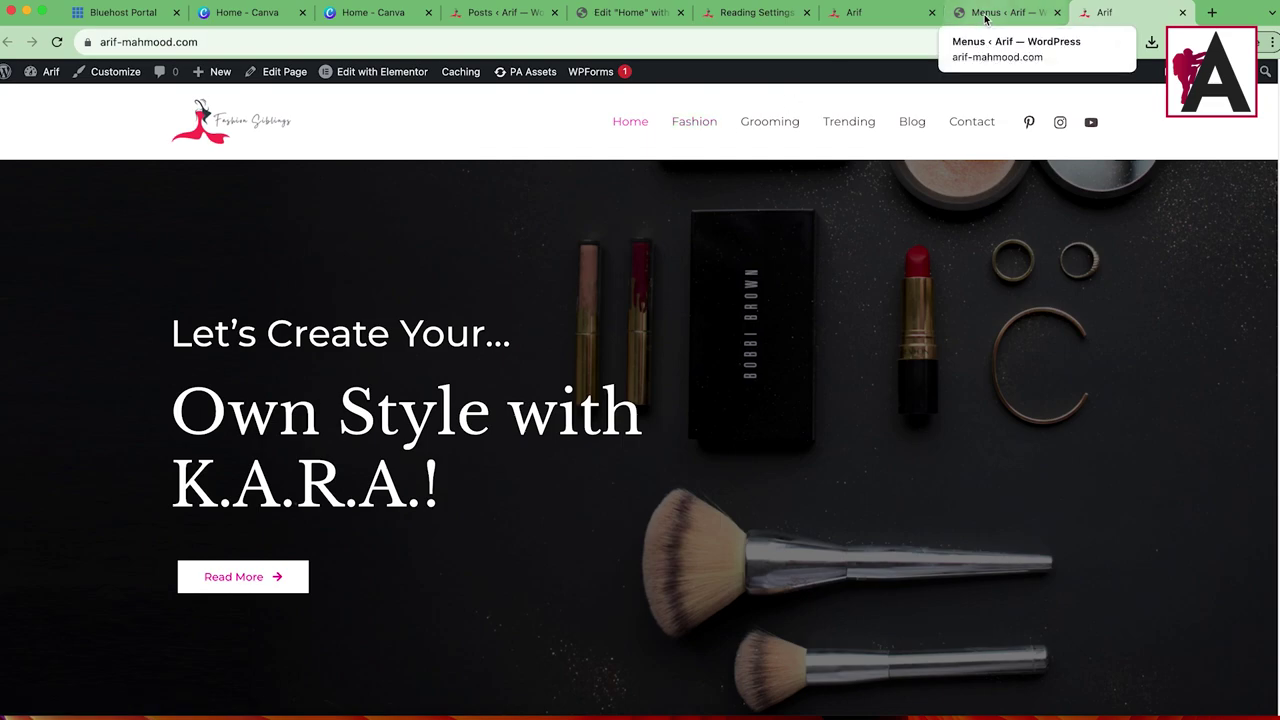
# Step: Open the Fashion, Grooming, Trending and Blog pages from the header menu, then return home
pyautogui.click(693, 130)
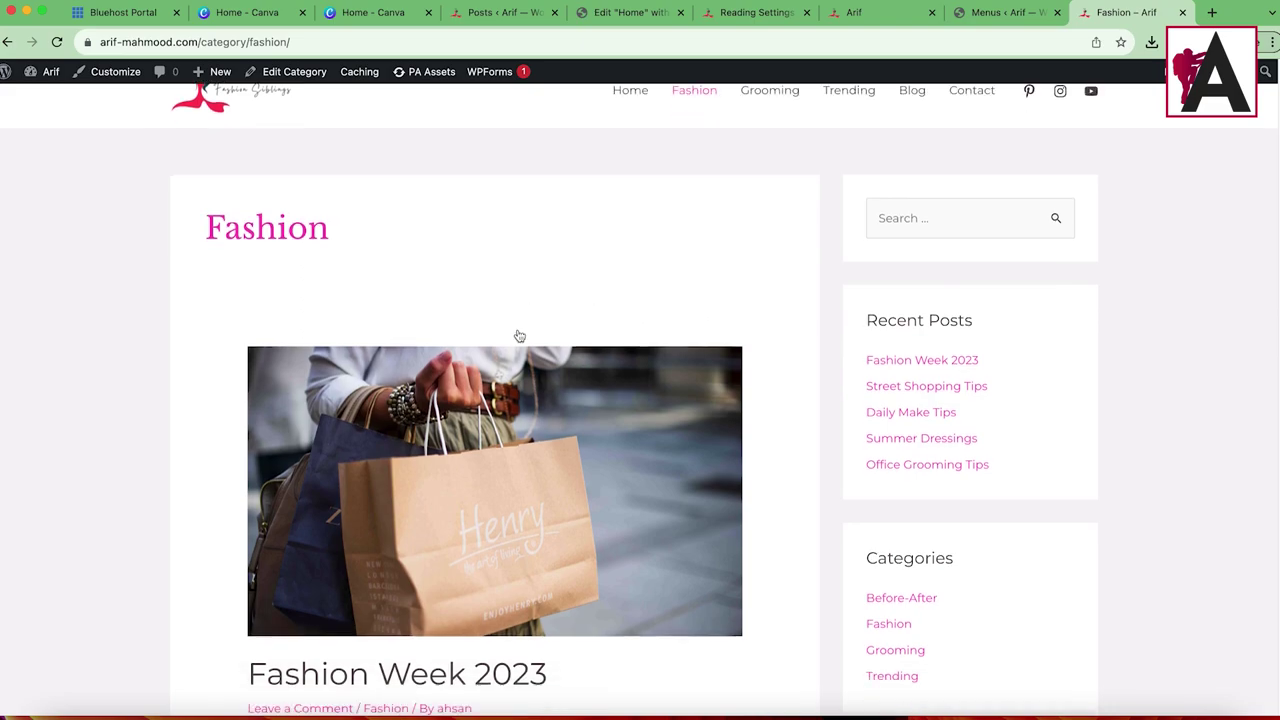
pyautogui.scroll(-10, 540, 329)
pyautogui.scroll(10, 540, 329)
pyautogui.click(782, 123)
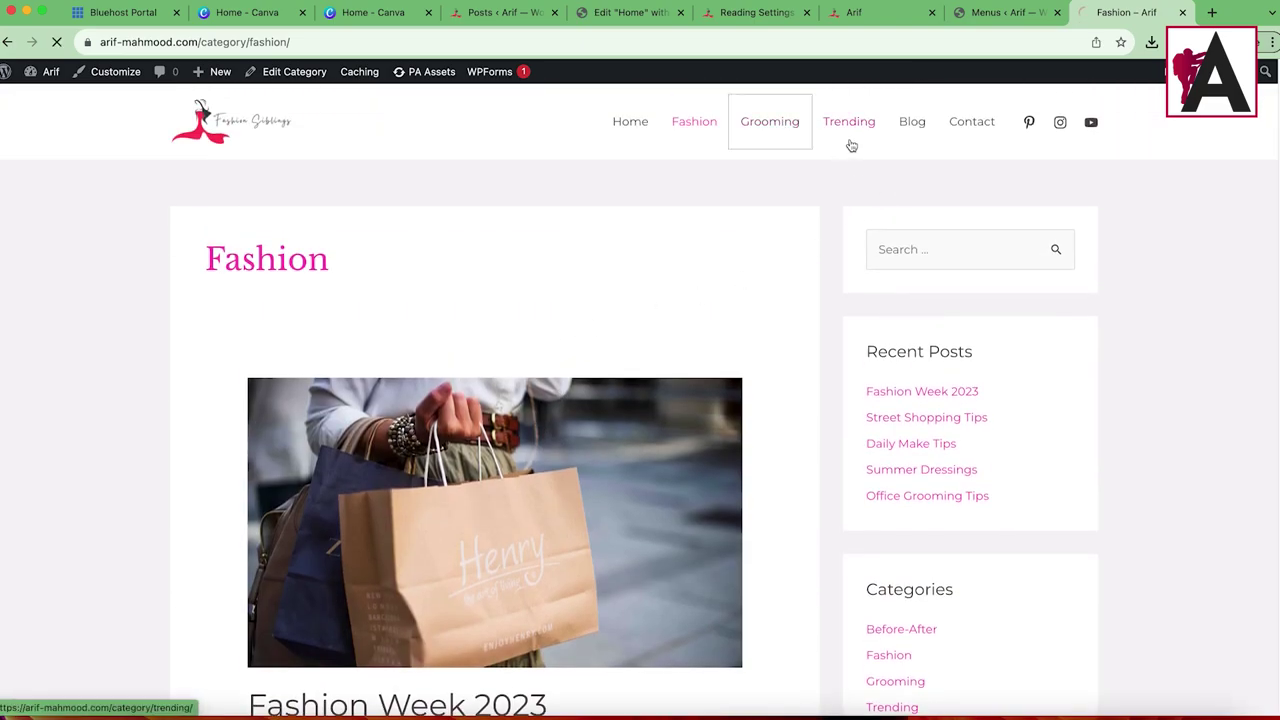
pyautogui.click(848, 128)
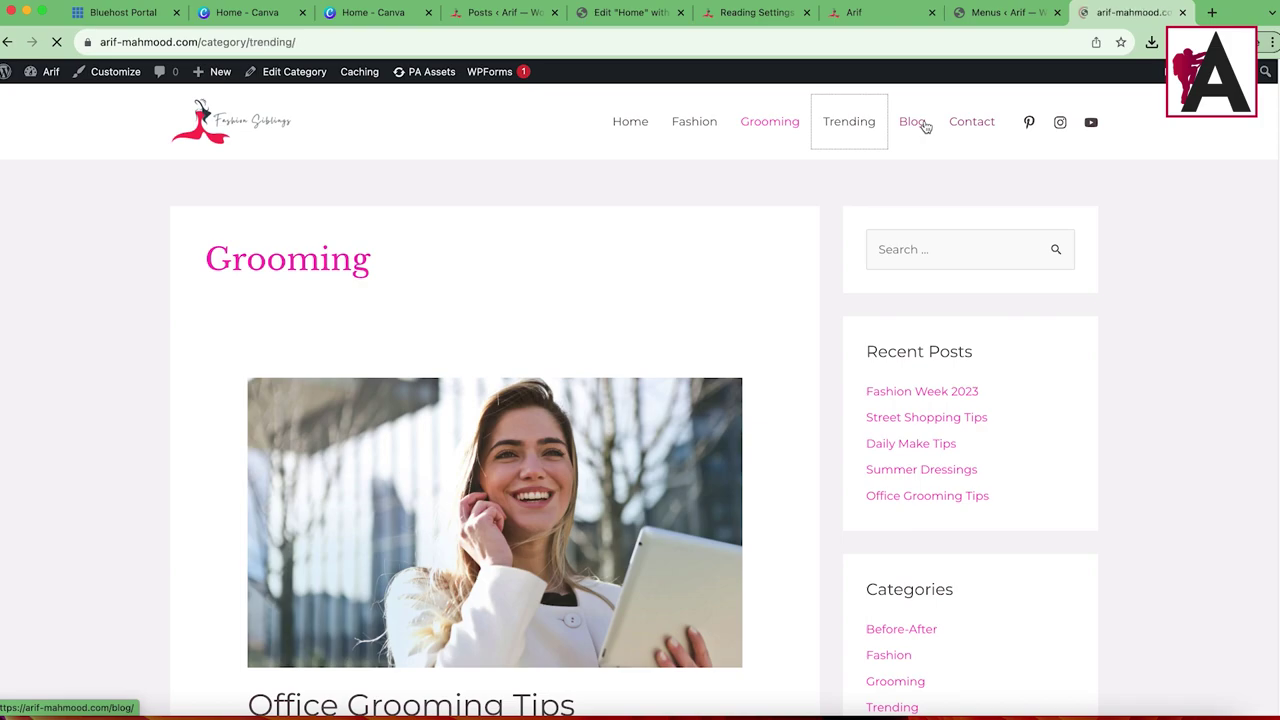
pyautogui.click(915, 123)
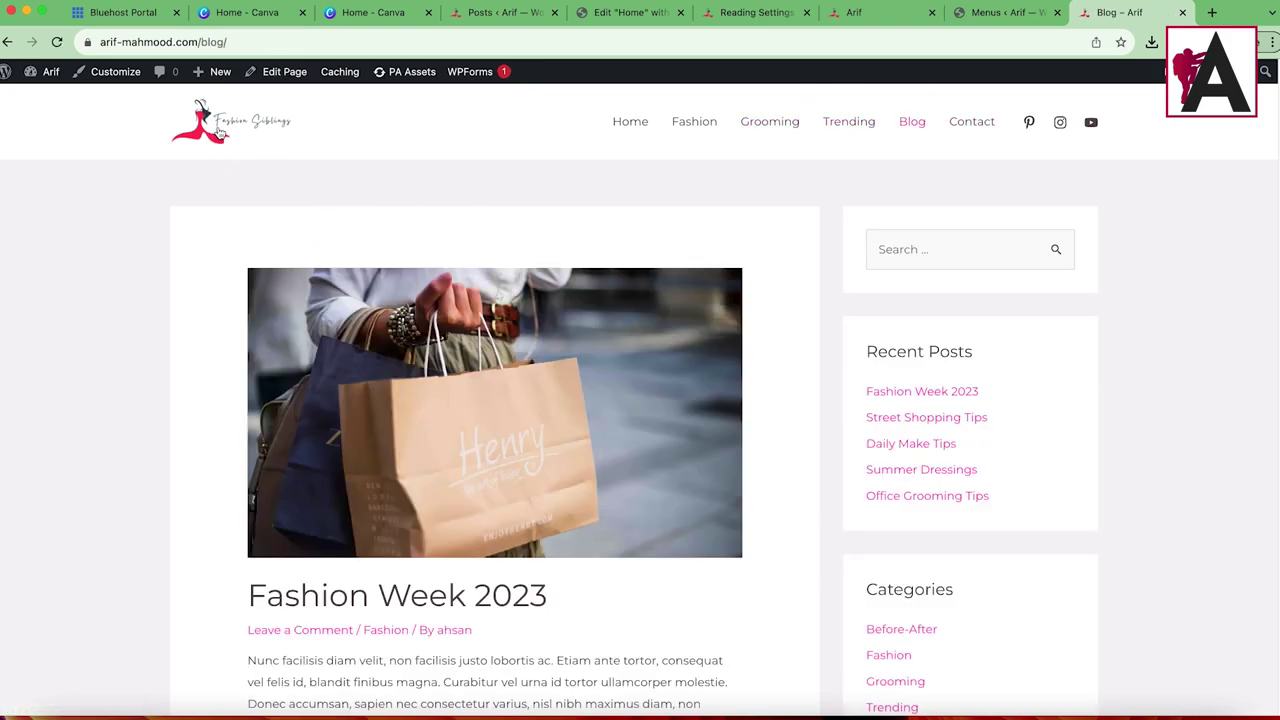
pyautogui.click(291, 118)
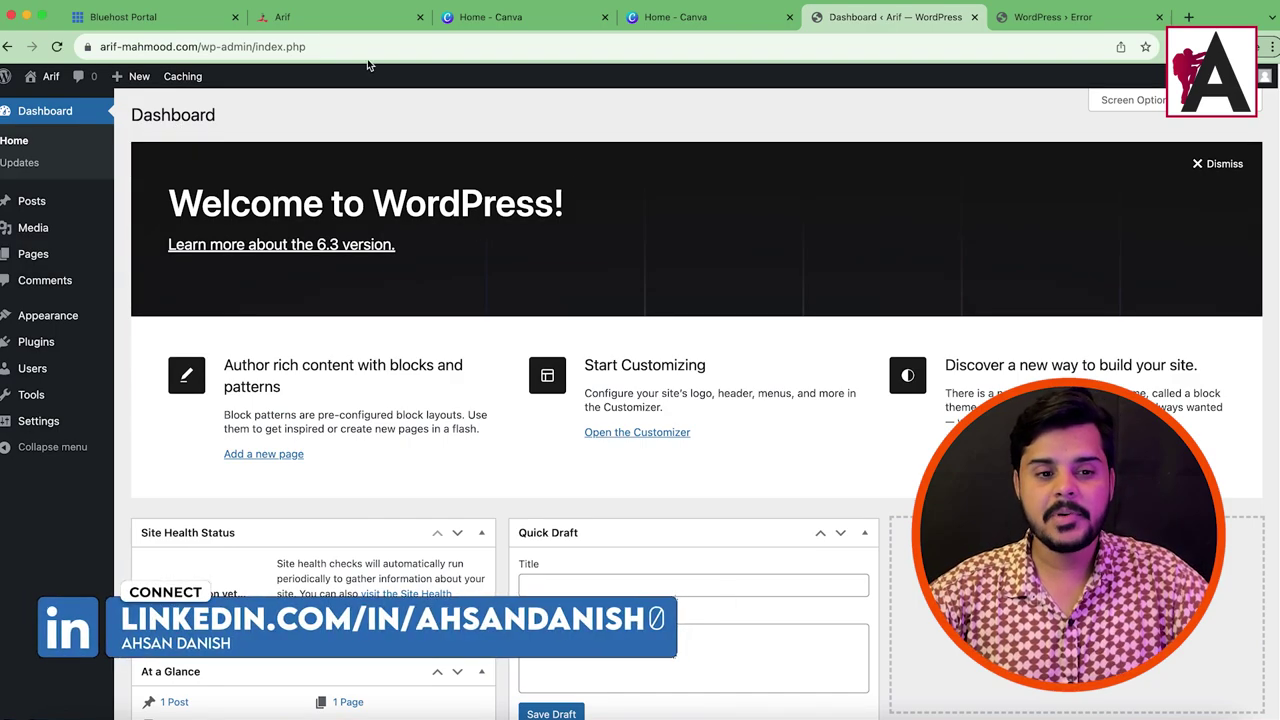
# Step: Recheck the live site's missing twentytwentythree theme error, then go to the Dashboard's Appearance menu
pyautogui.click(1025, 17)
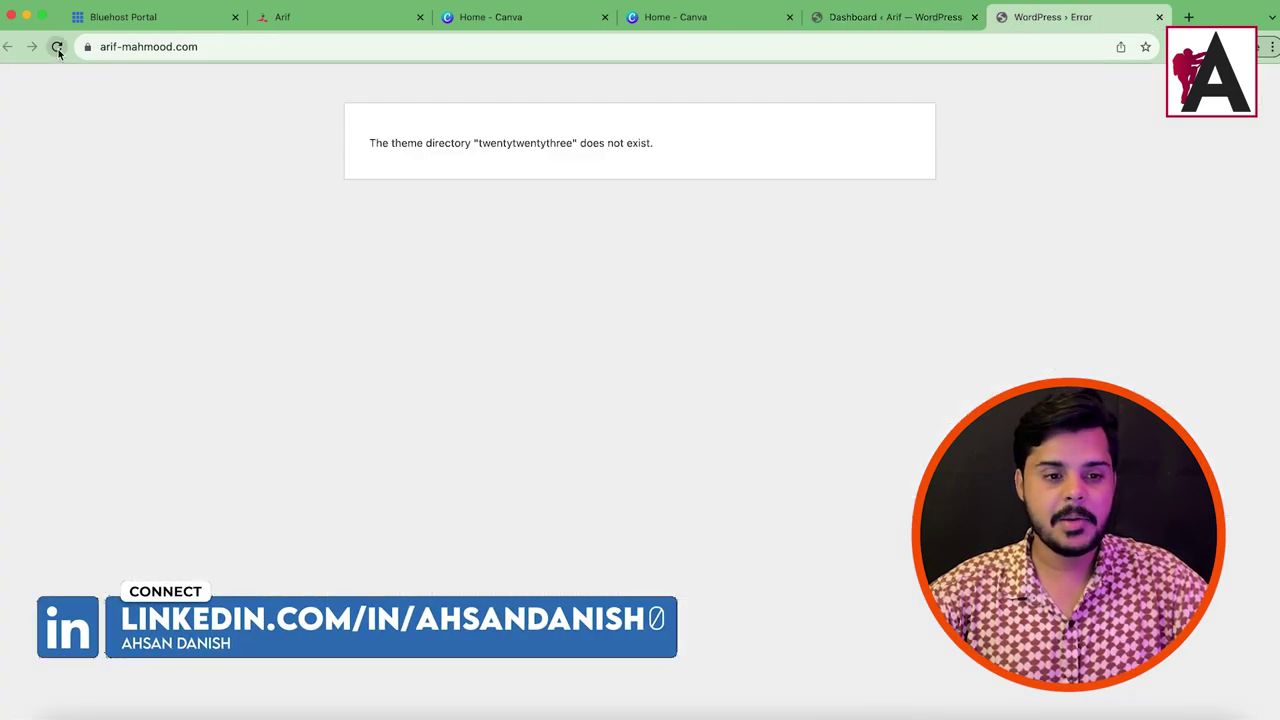
pyautogui.click(57, 47)
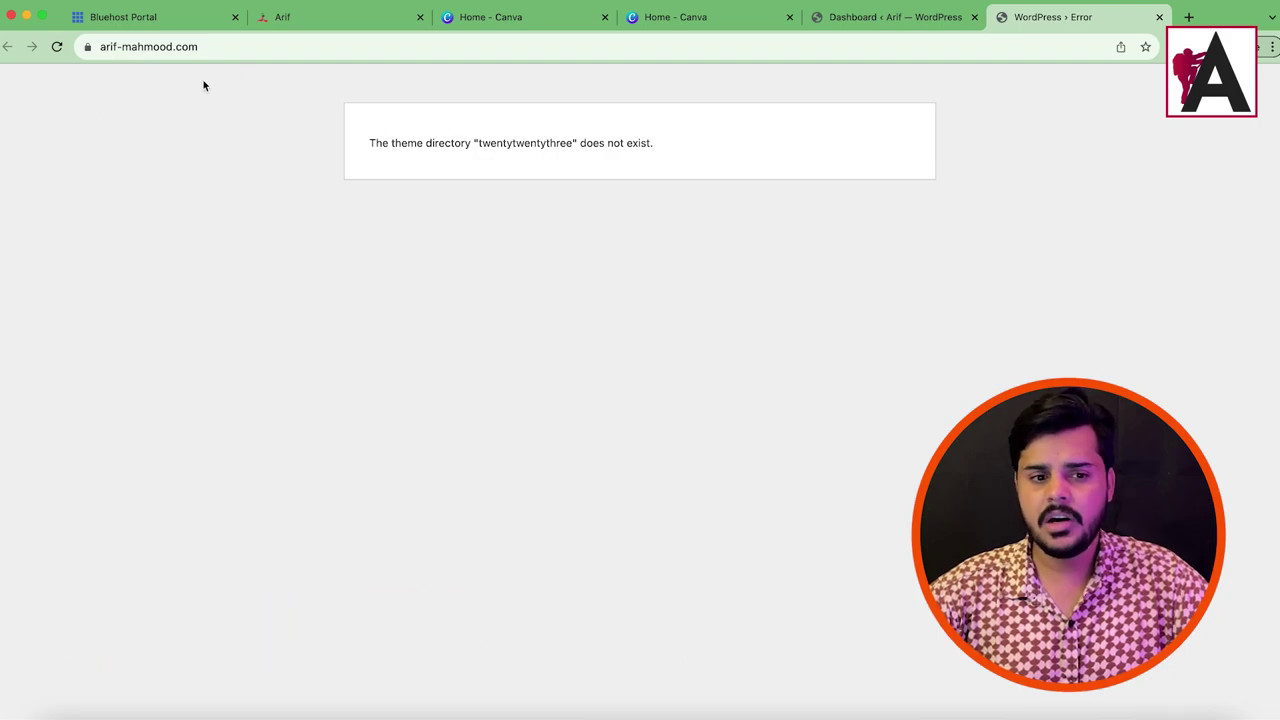
pyautogui.click(878, 17)
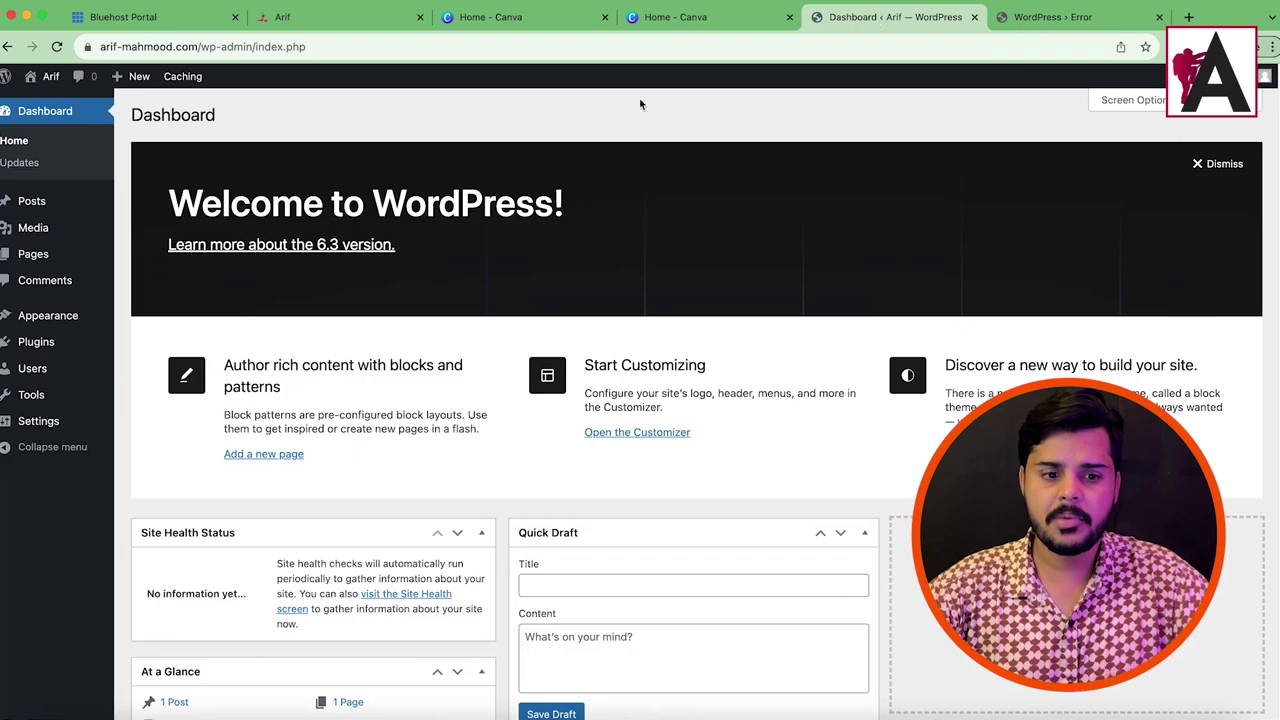
pyautogui.moveTo(60, 316)
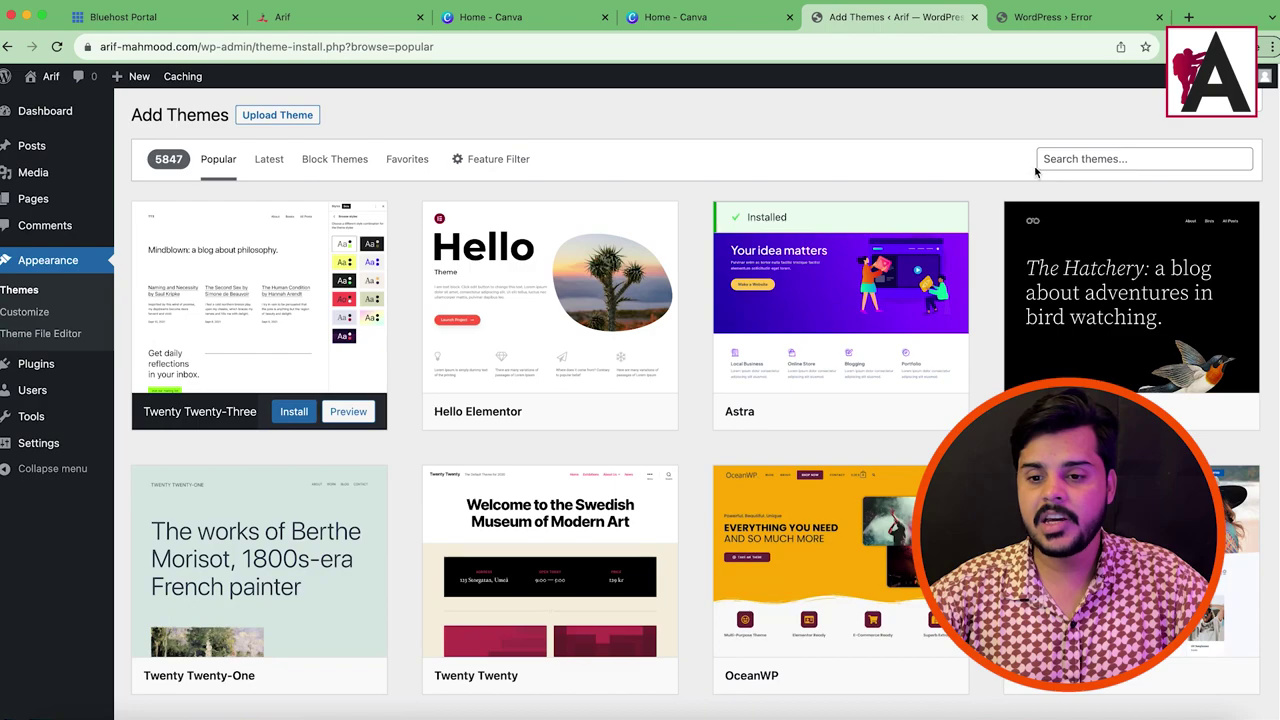
# Step: Search themes for 'astra' and activate the Astra theme
pyautogui.click(1063, 160)
pyautogui.write('astrra')
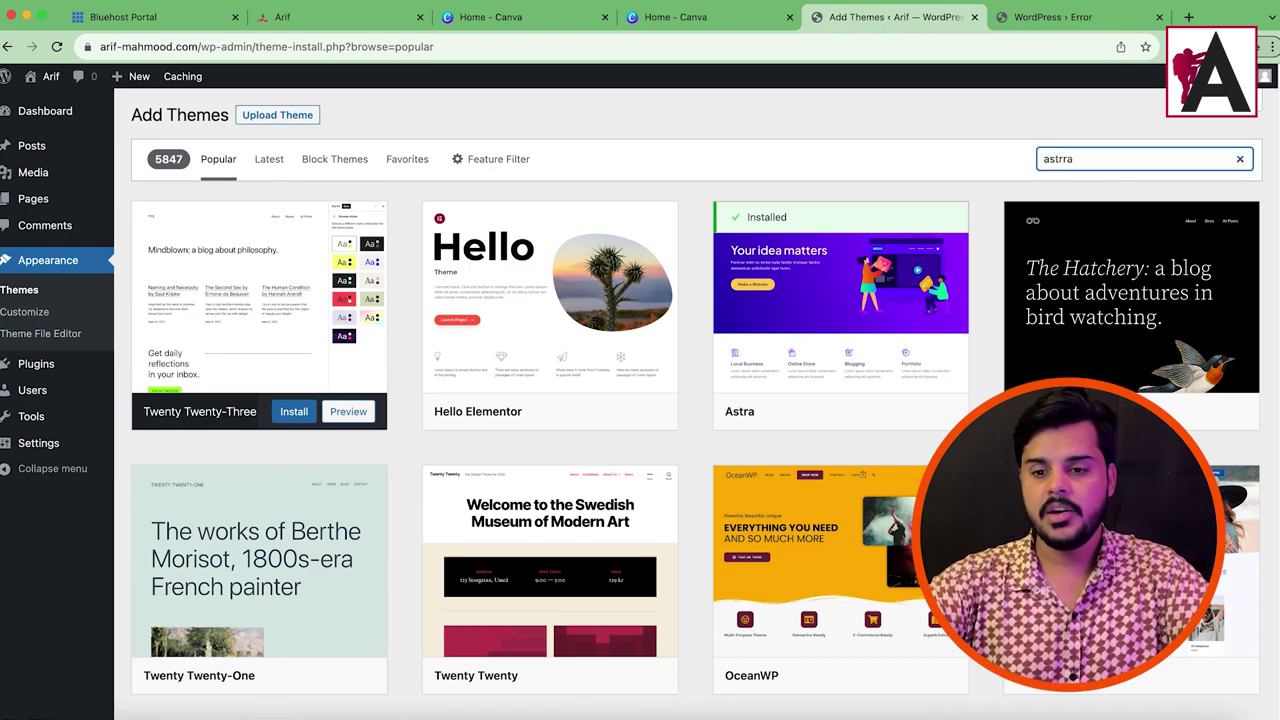
pyautogui.press('BackSpace')
pyautogui.press('BackSpace')
pyautogui.press('BackSpace')
pyautogui.write('ra')
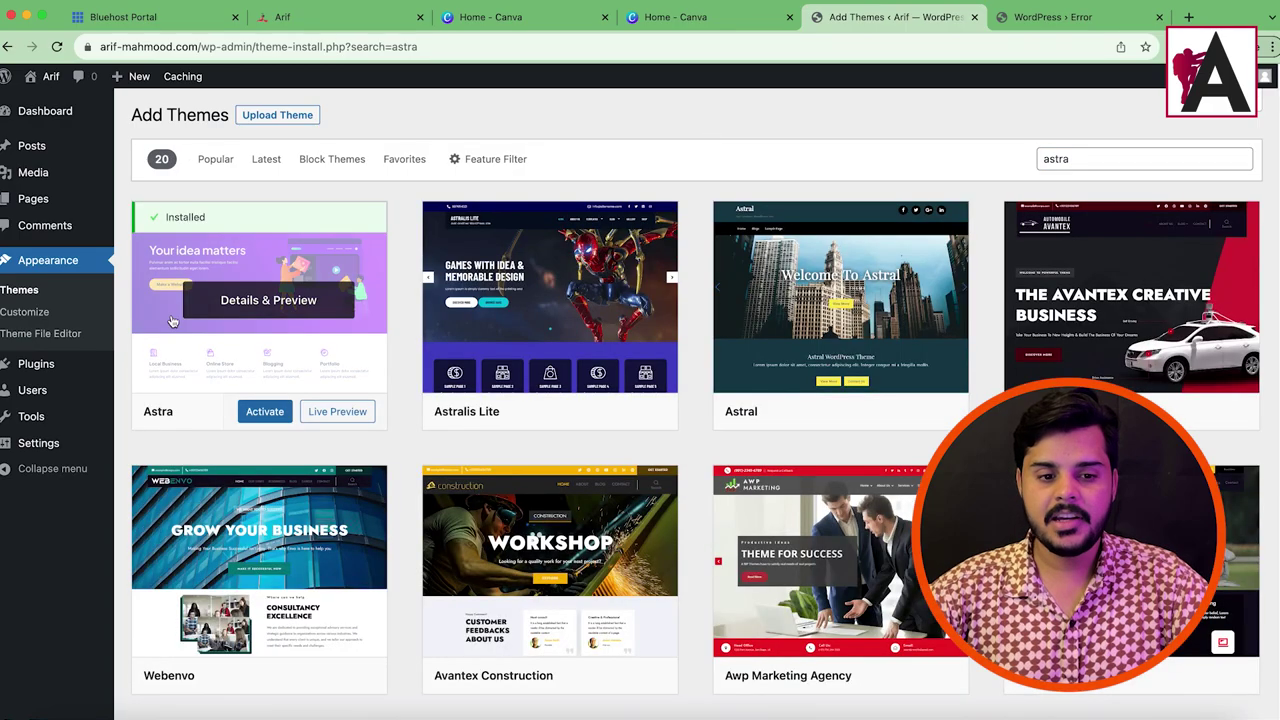
pyautogui.click(258, 415)
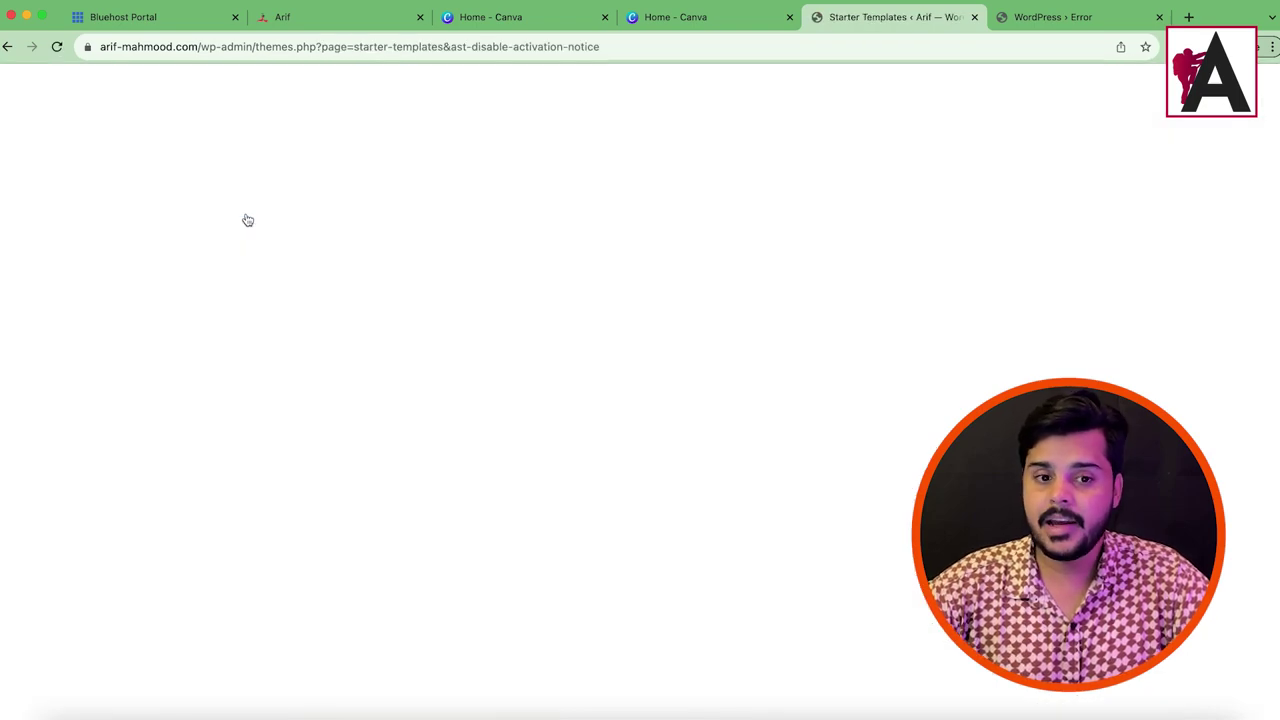
# Step: Load /wp-admin/ and confirm the live site loads with Astra active
pyautogui.moveTo(253, 50); pyautogui.dragTo(1037, 111)
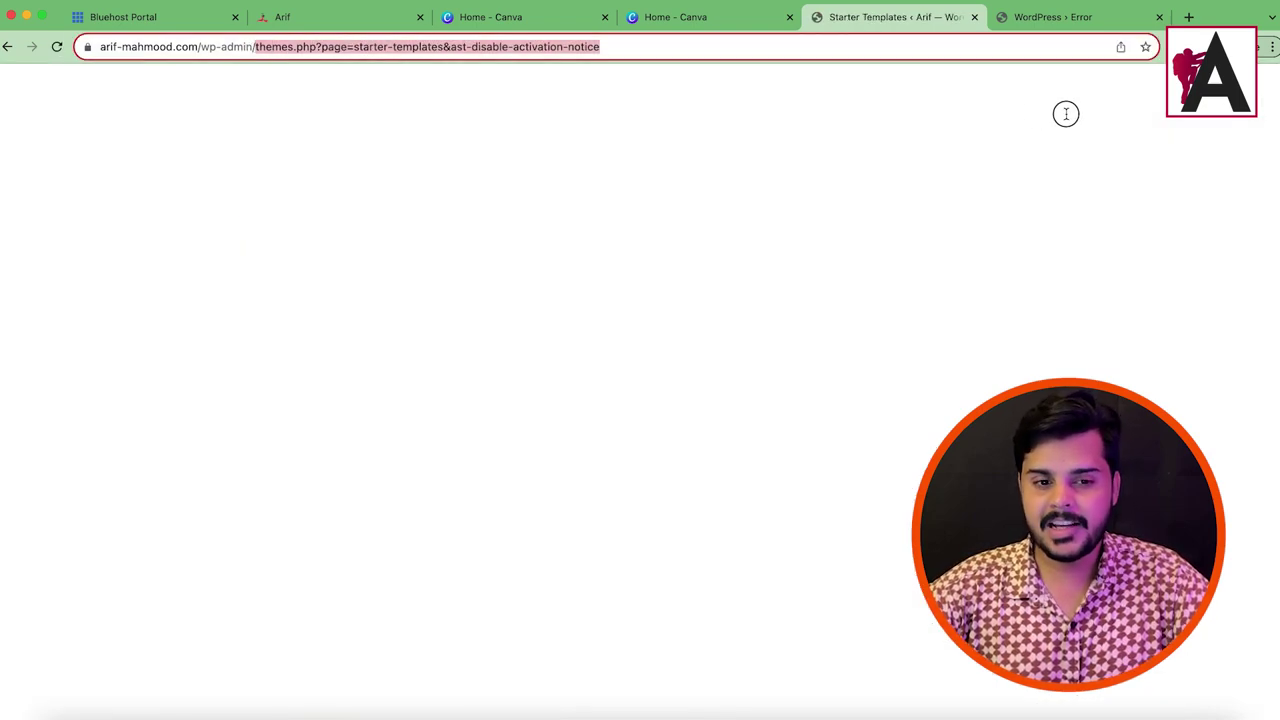
pyautogui.press('BackSpace')
pyautogui.press('Return')
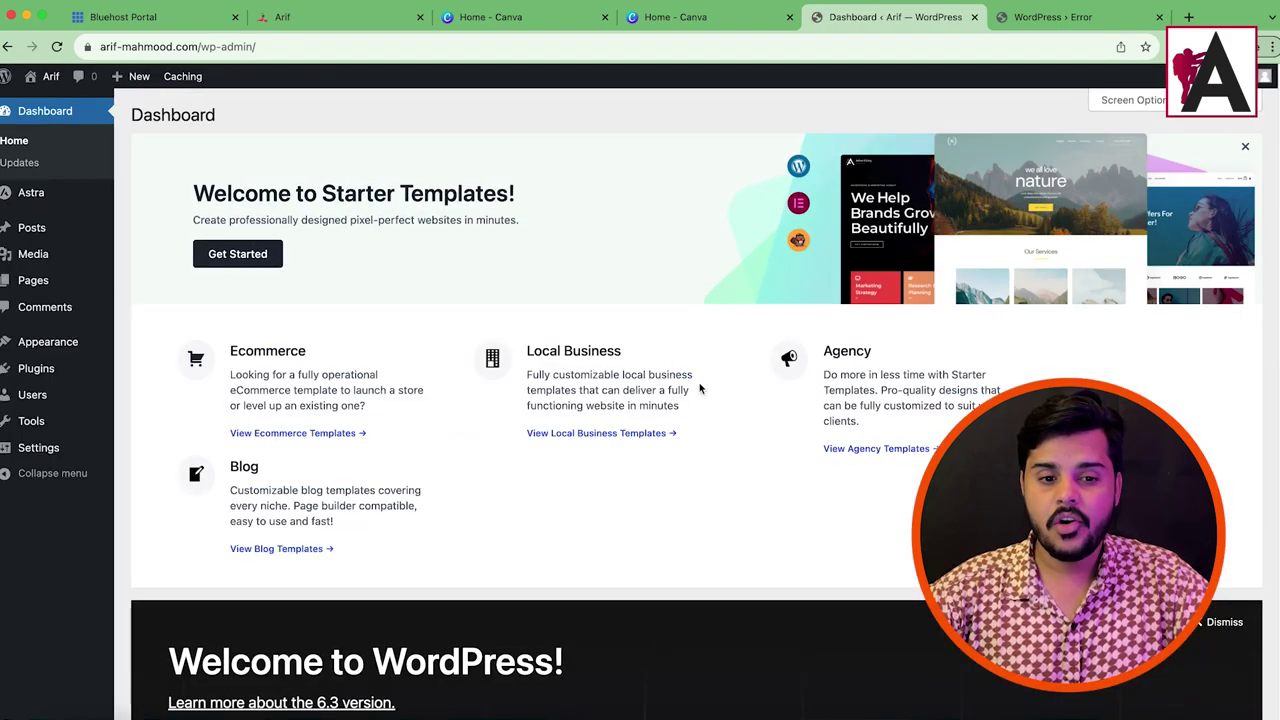
pyautogui.click(998, 28)
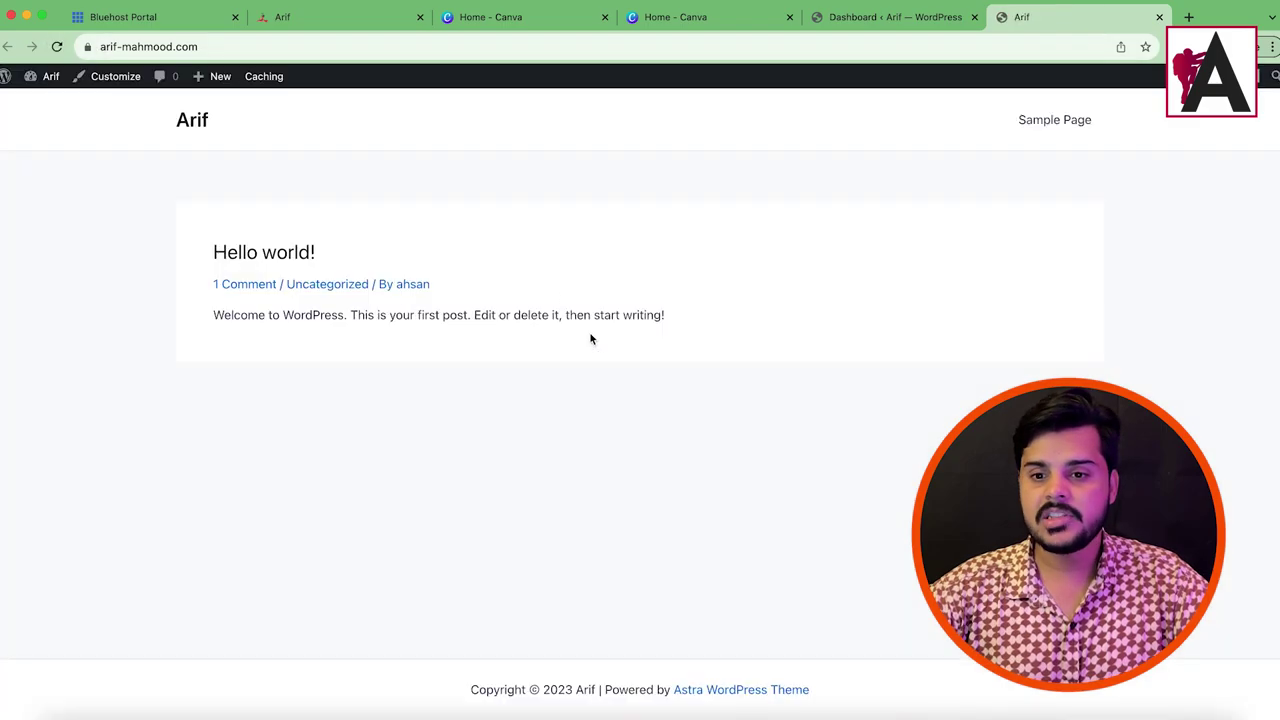
pyautogui.click(884, 28)
pyautogui.moveTo(60, 345)
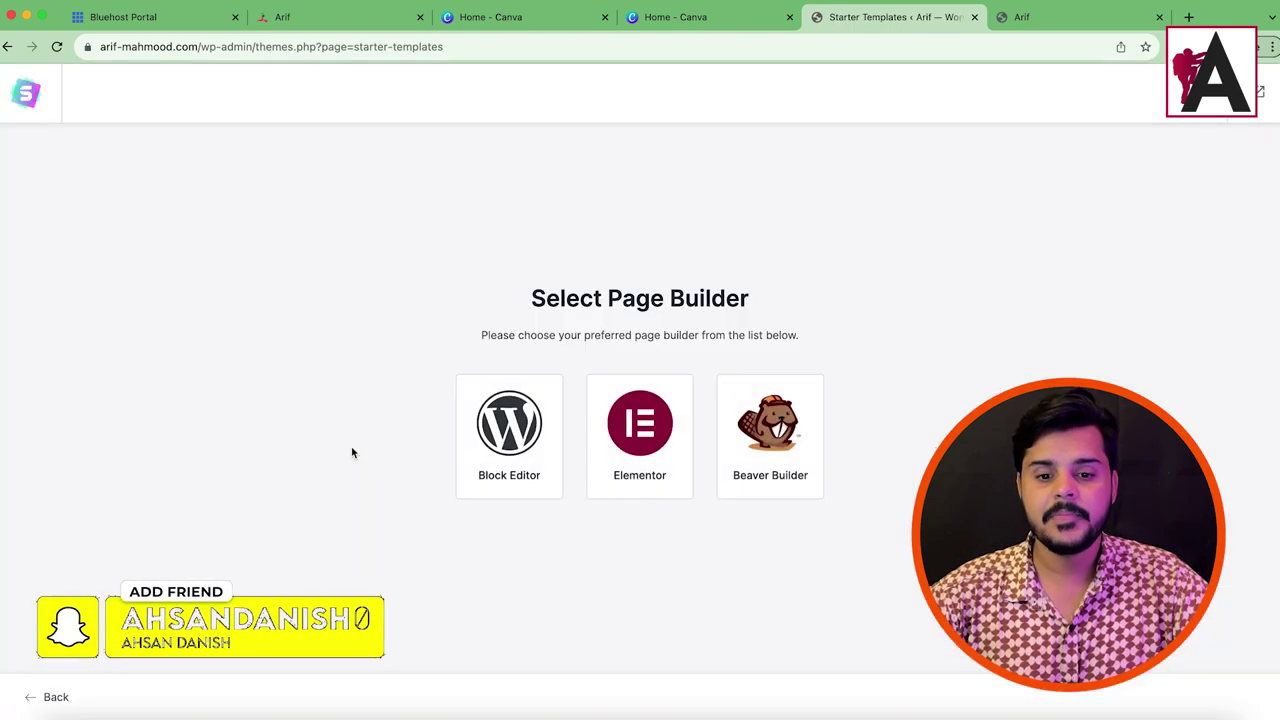
# Step: Choose Elementor as the page builder and filter templates to E-Commerce
pyautogui.moveTo(487, 290); pyautogui.dragTo(703, 334)
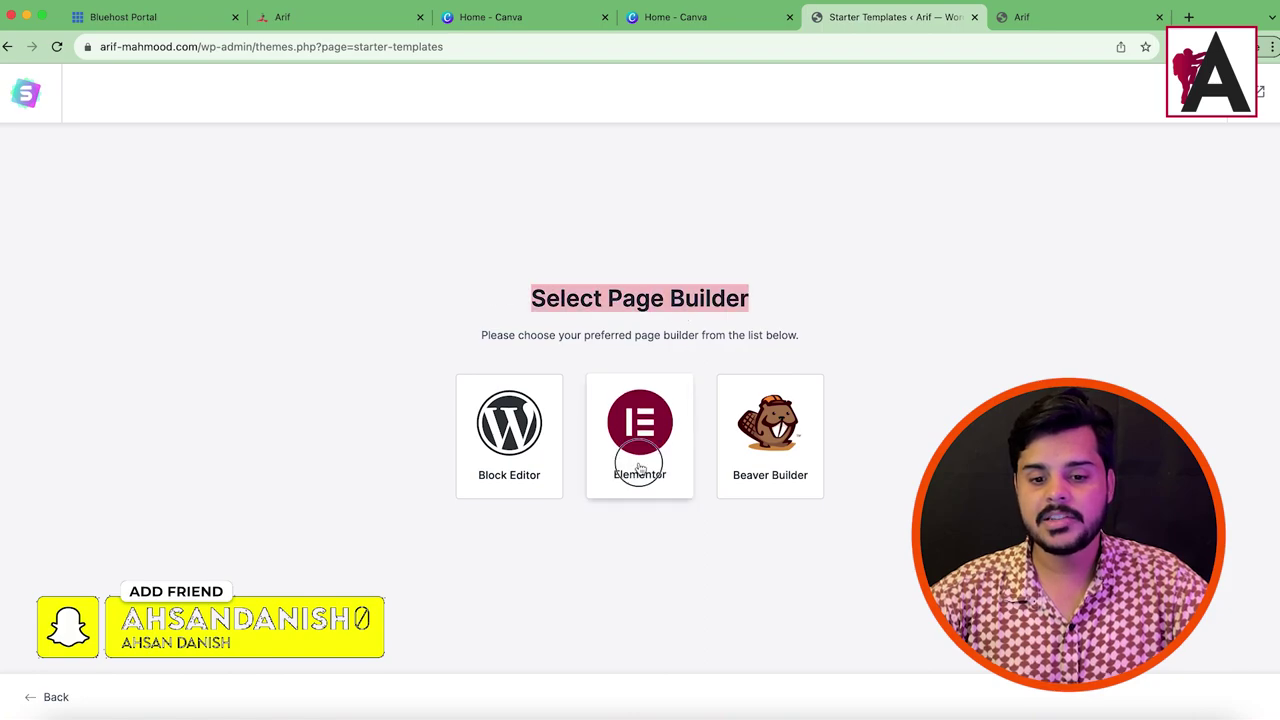
pyautogui.click(640, 471)
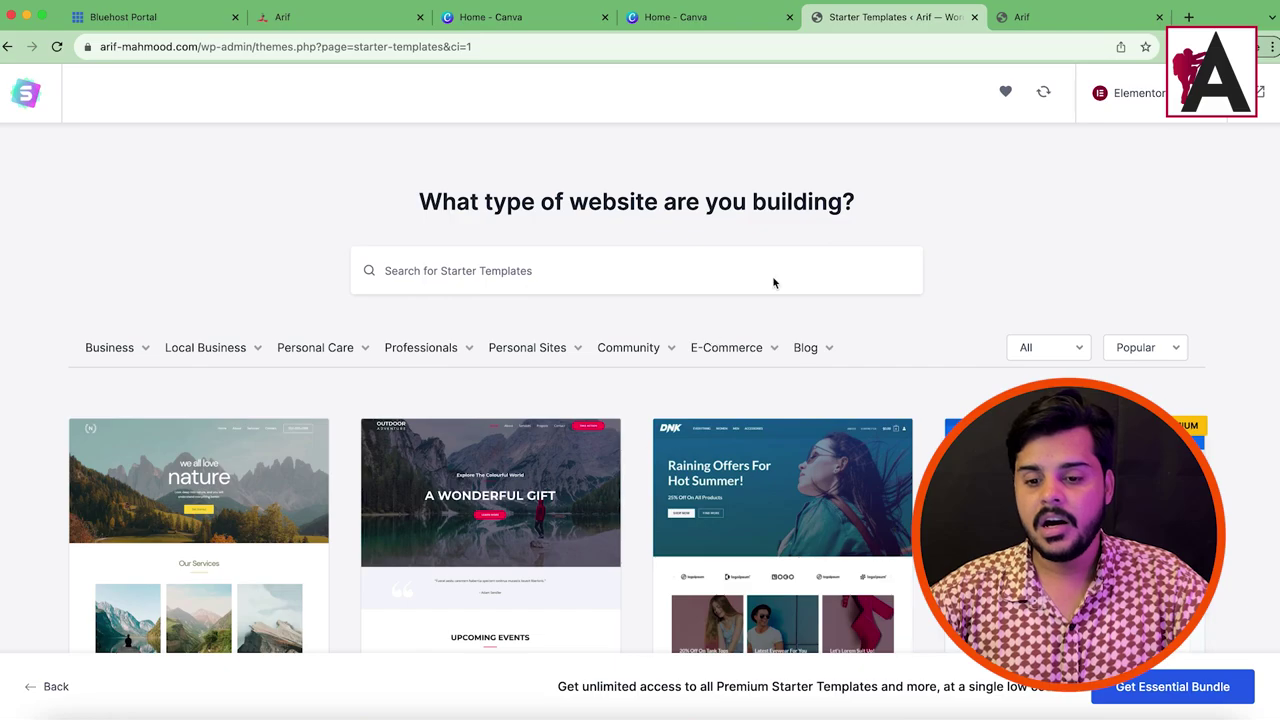
pyautogui.scroll(-10, 713, 340)
pyautogui.scroll(10, 733, 401)
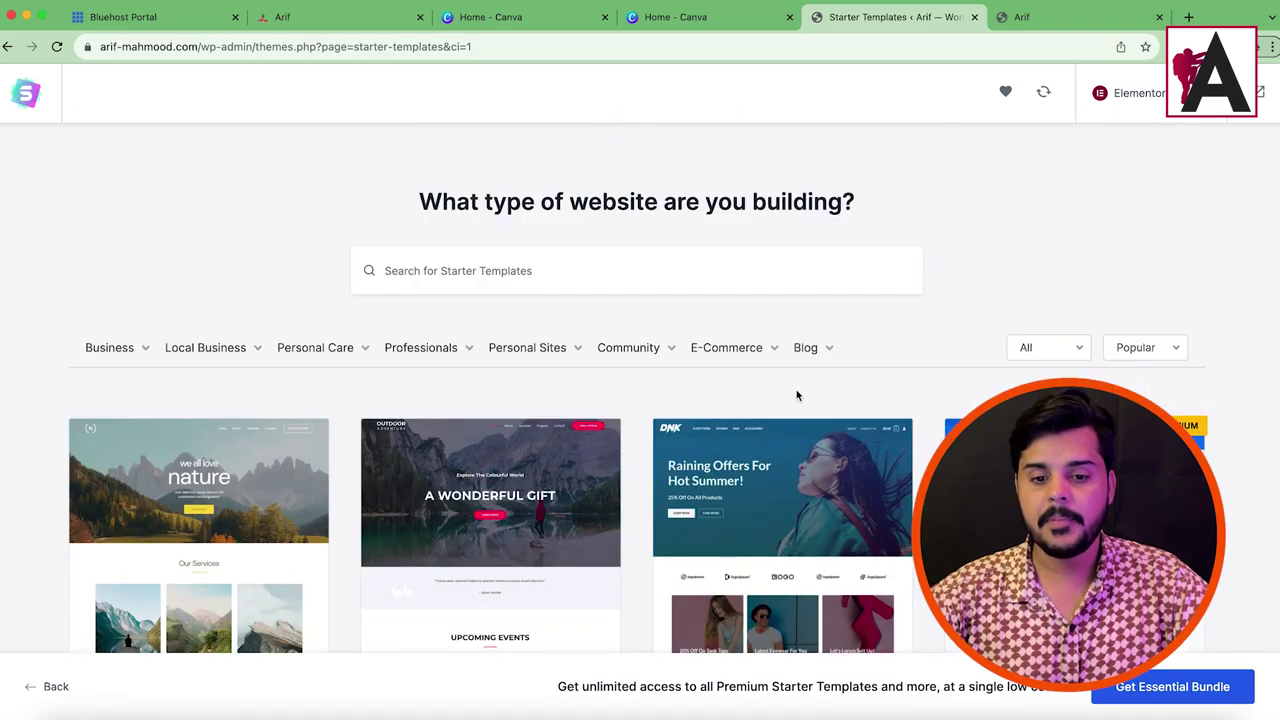
pyautogui.moveTo(733, 367)
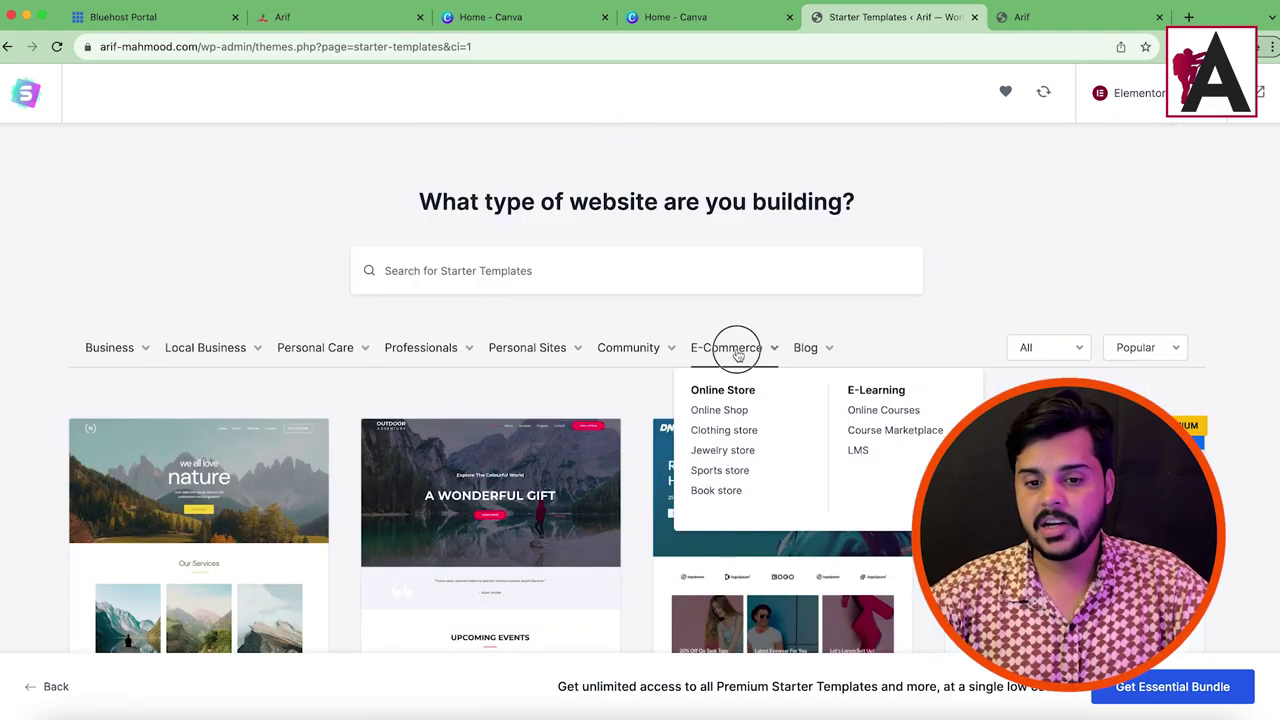
pyautogui.click(737, 355)
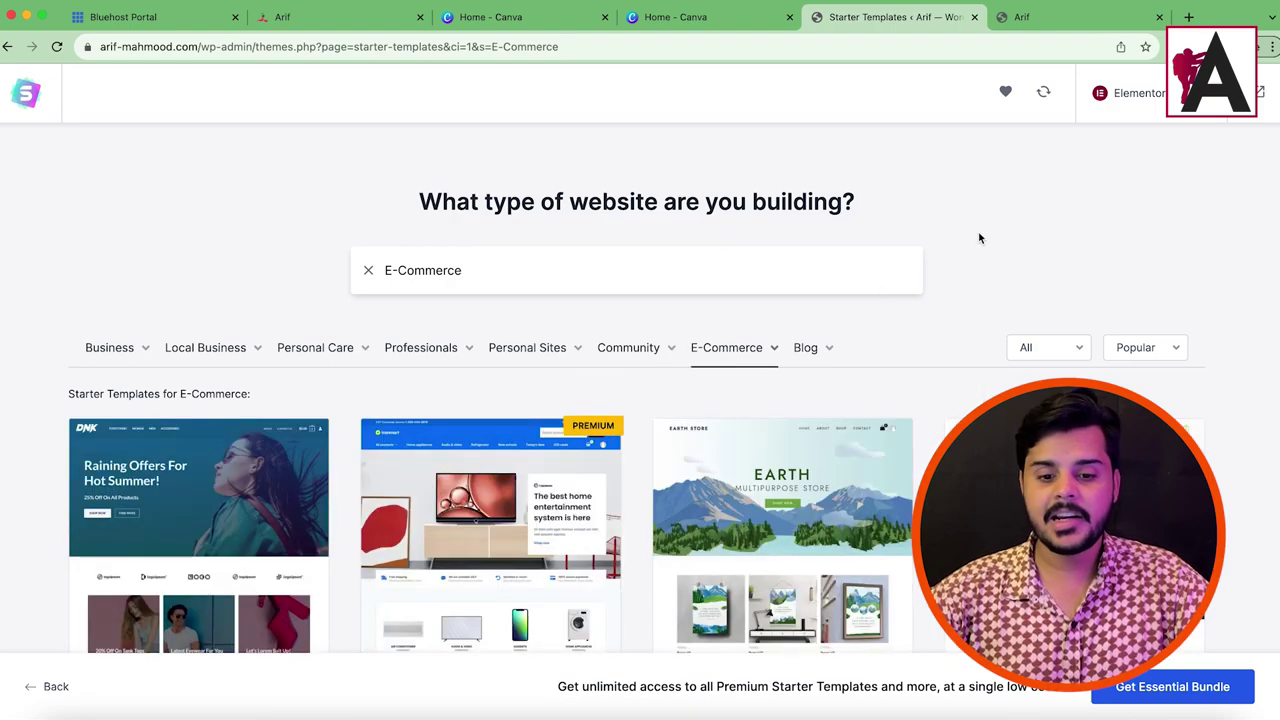
# Step: Browse the e-commerce templates and select Organic Store
pyautogui.scroll(-2, 979, 238)
pyautogui.scroll(-7, 633, 332)
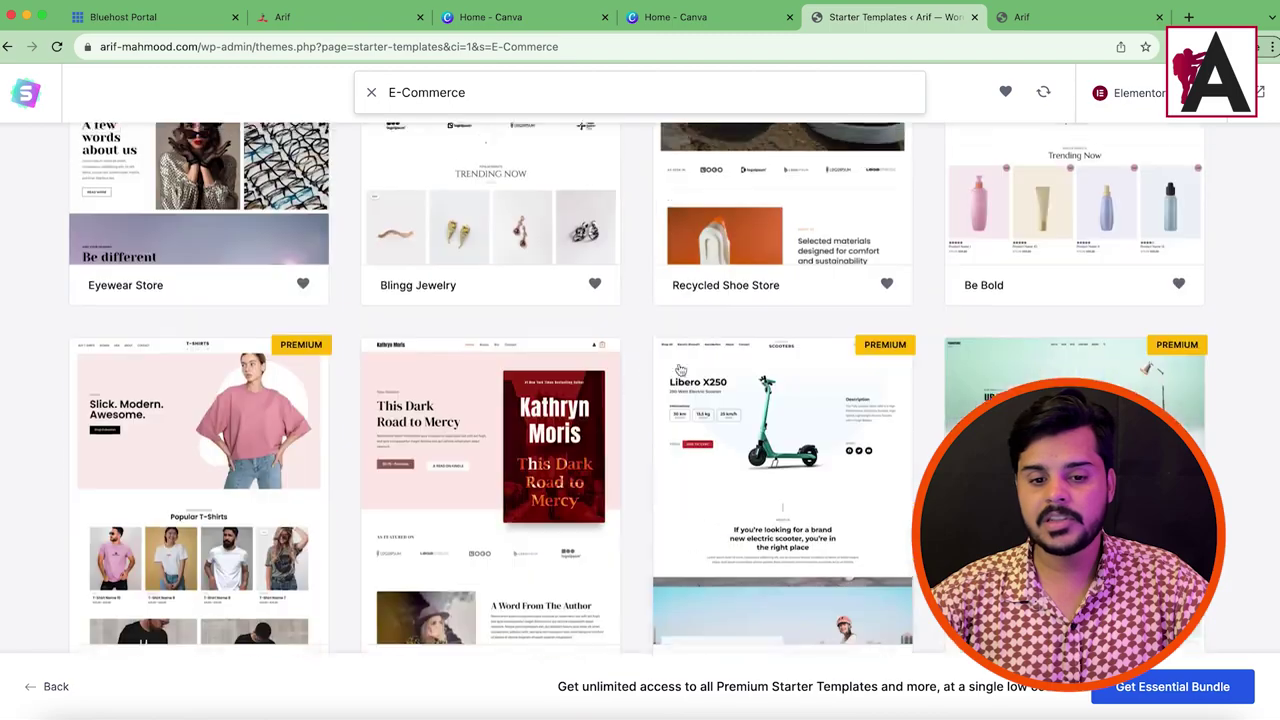
pyautogui.scroll(-15, 680, 370)
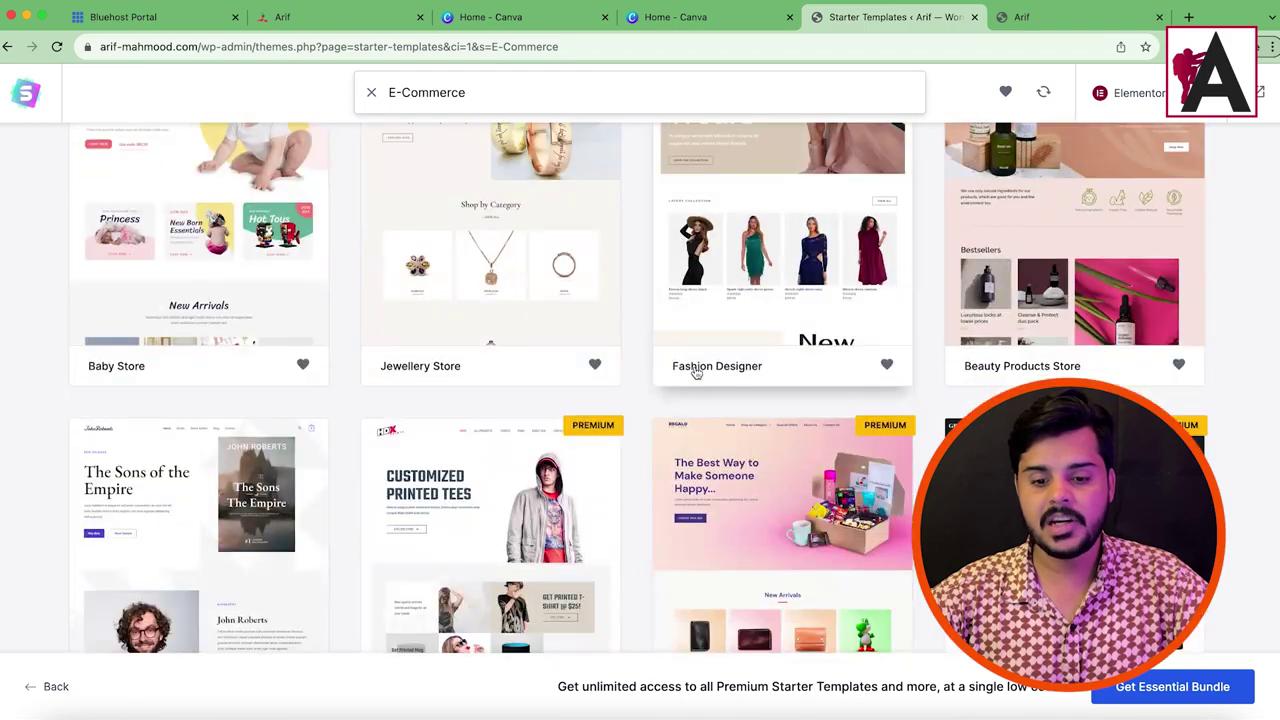
pyautogui.scroll(15, 695, 370)
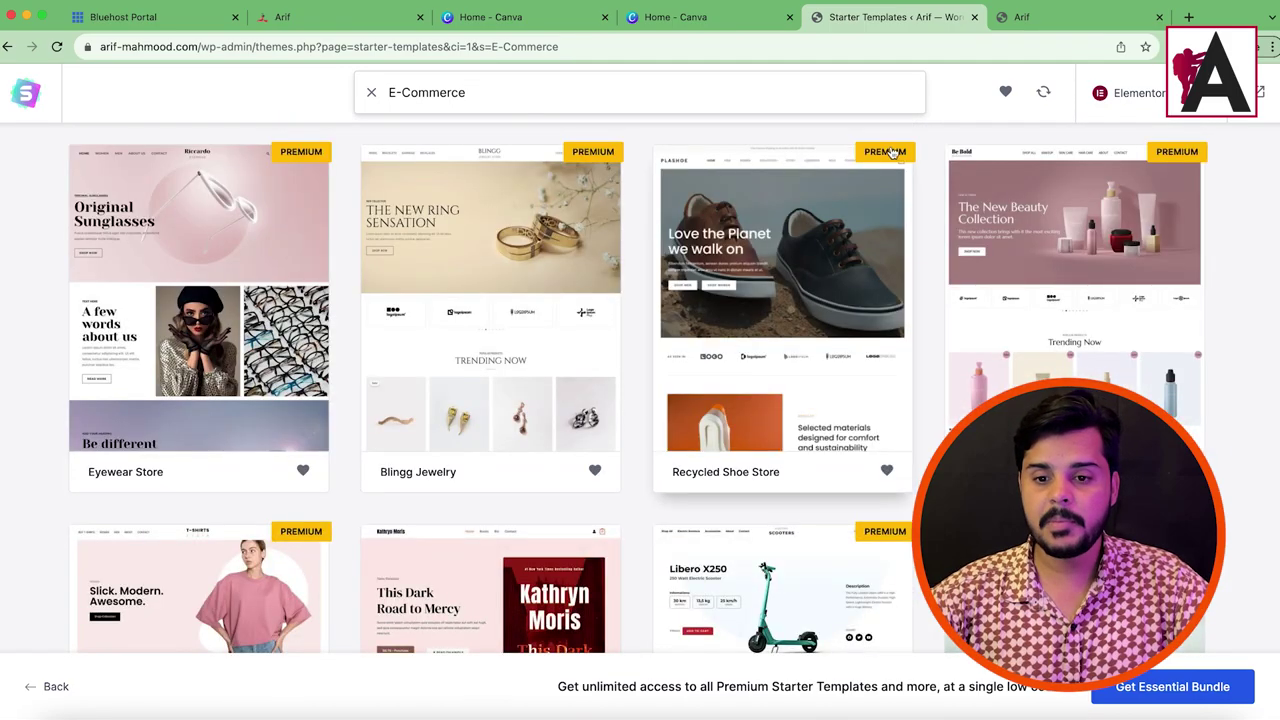
pyautogui.scroll(-2, 846, 437)
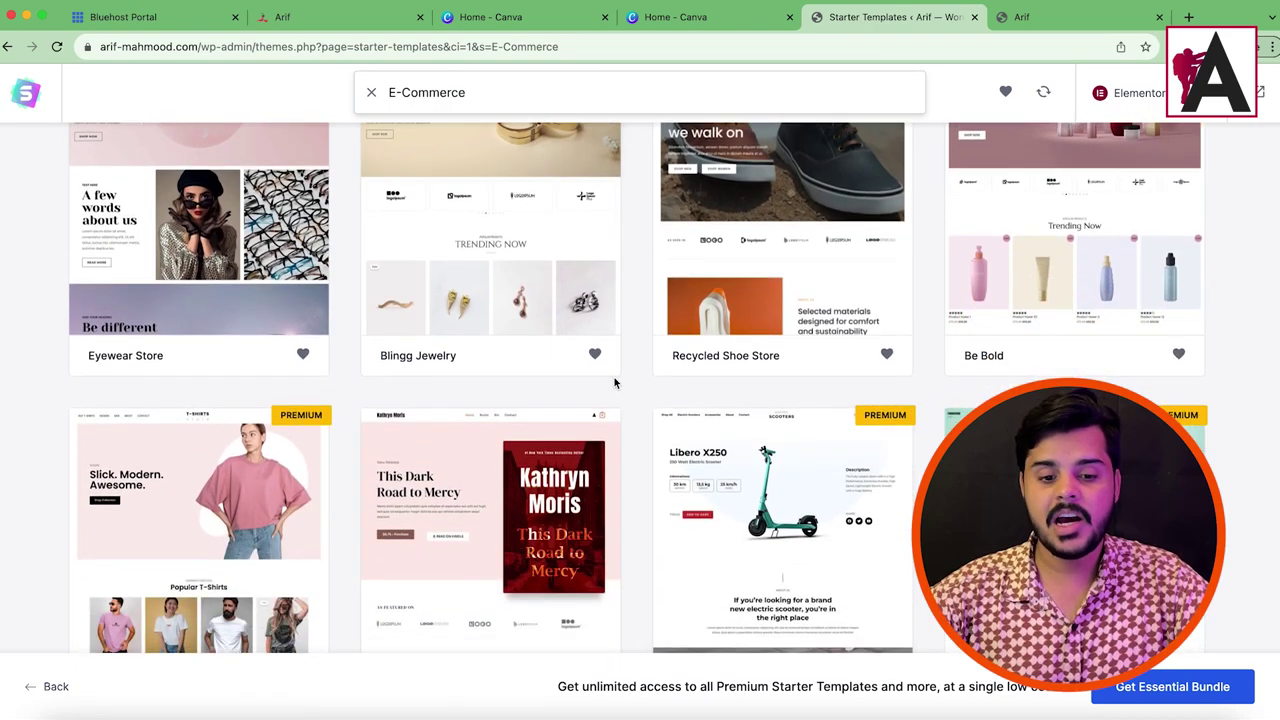
pyautogui.scroll(-5, 615, 383)
pyautogui.scroll(-16, 620, 453)
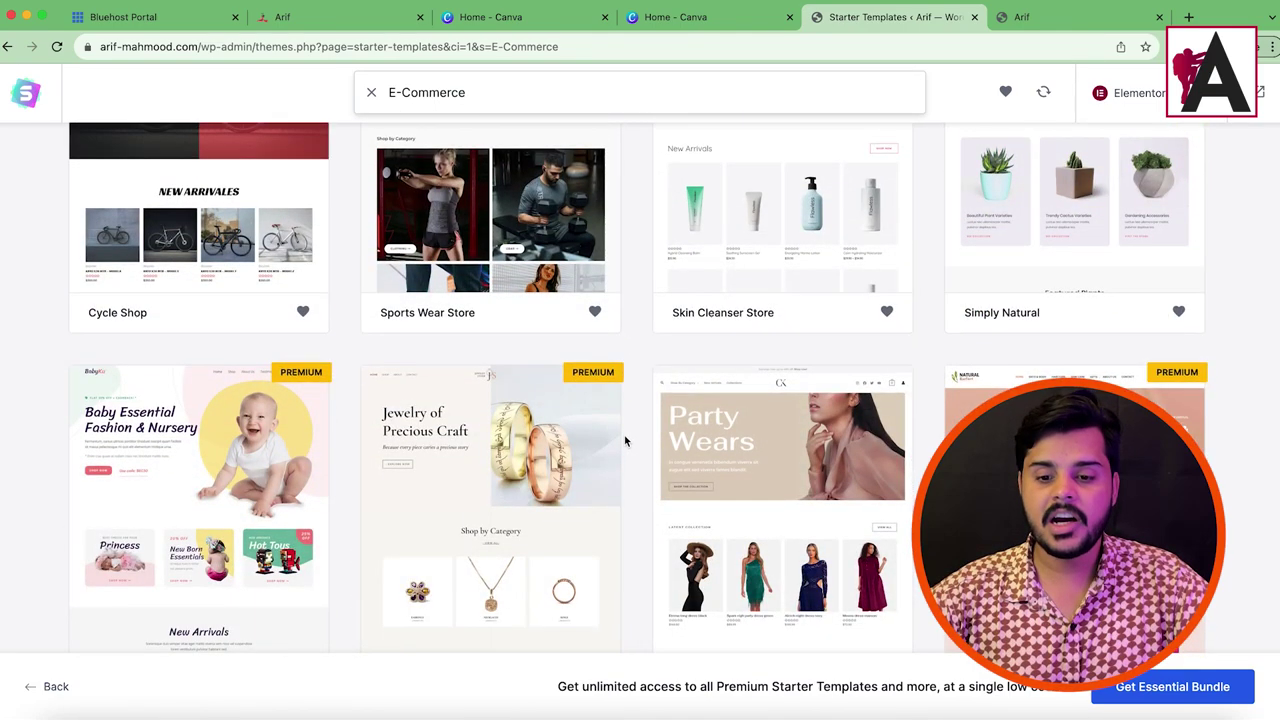
pyautogui.scroll(-7, 625, 440)
pyautogui.scroll(-13, 643, 434)
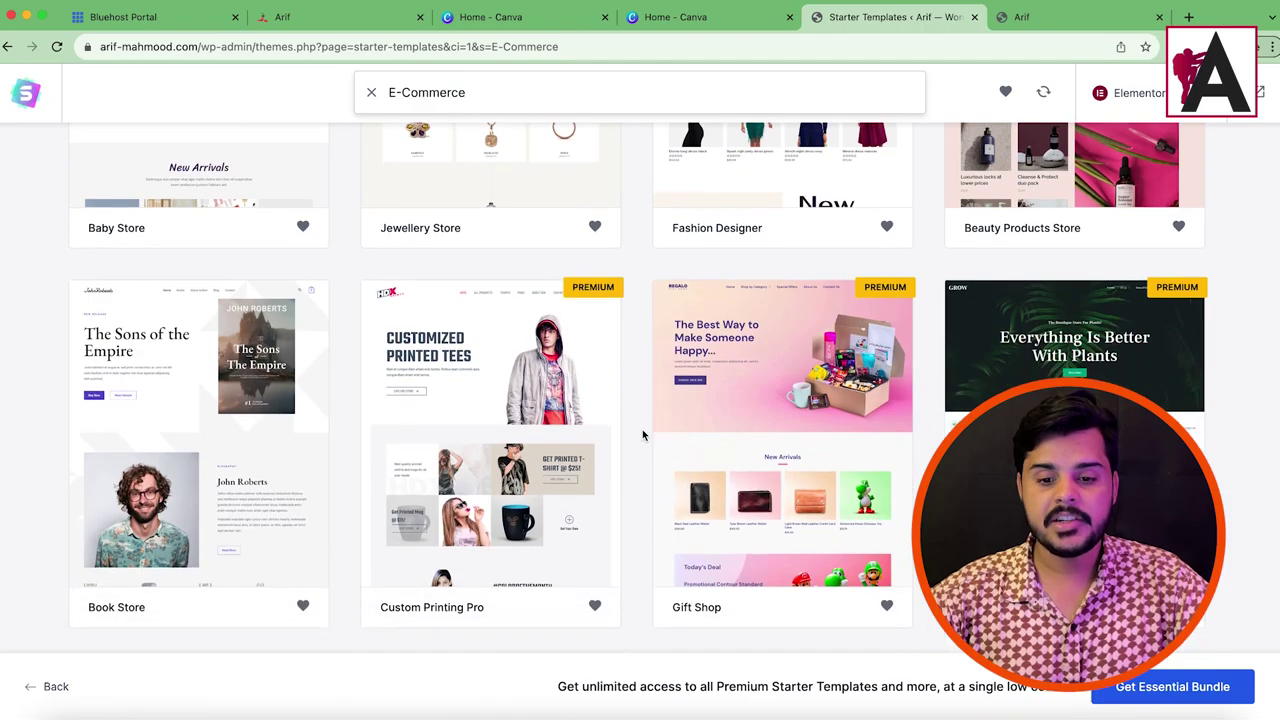
pyautogui.scroll(-5, 643, 434)
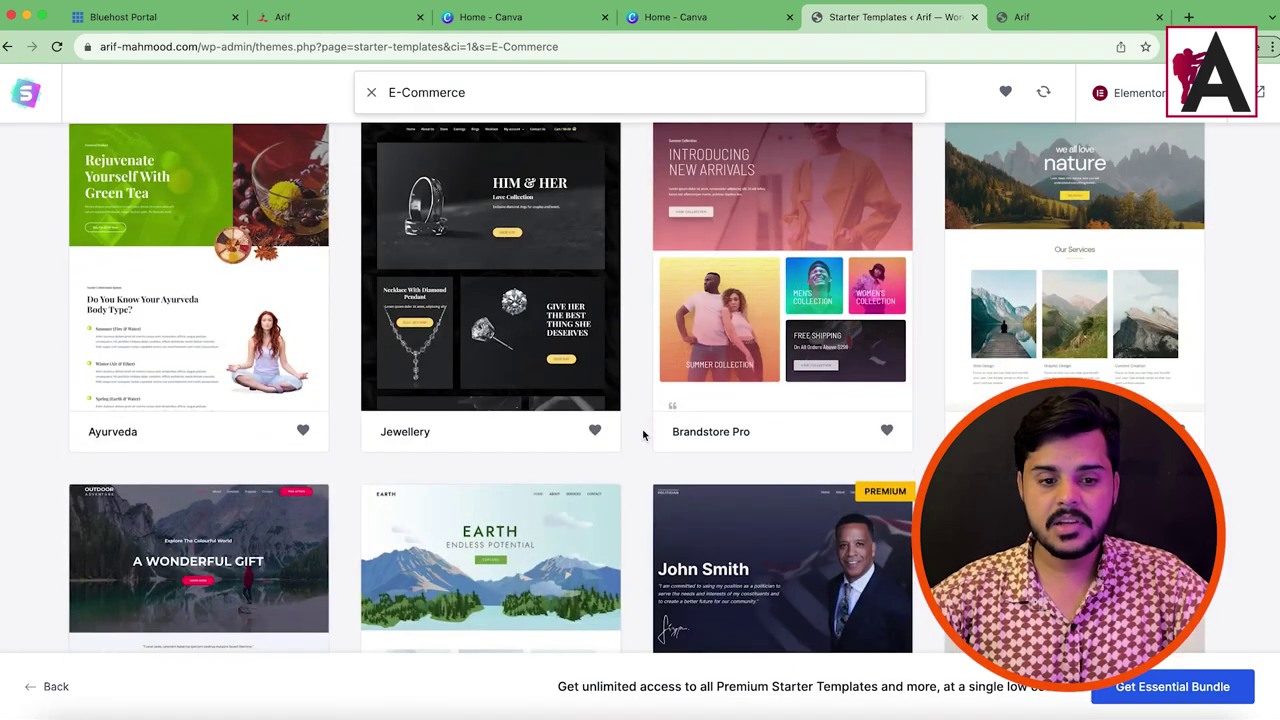
pyautogui.scroll(3, 643, 434)
pyautogui.scroll(-10, 643, 434)
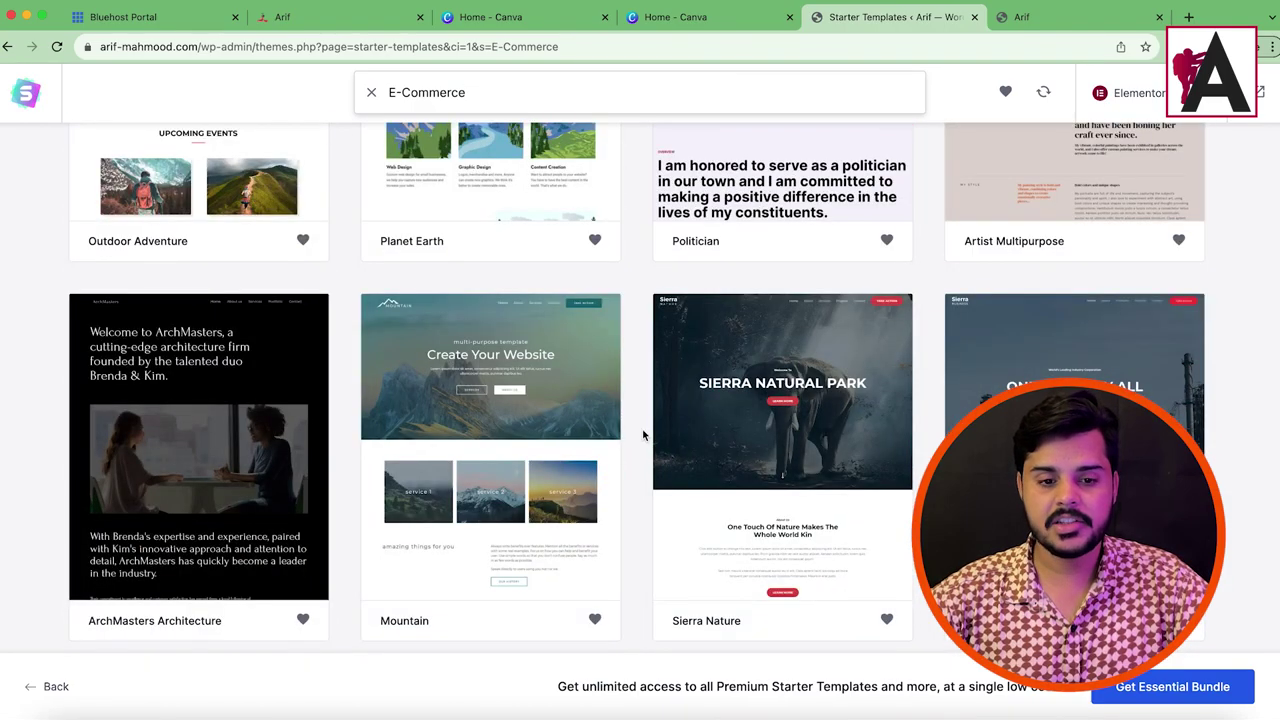
pyautogui.scroll(20, 643, 434)
pyautogui.scroll(15, 706, 392)
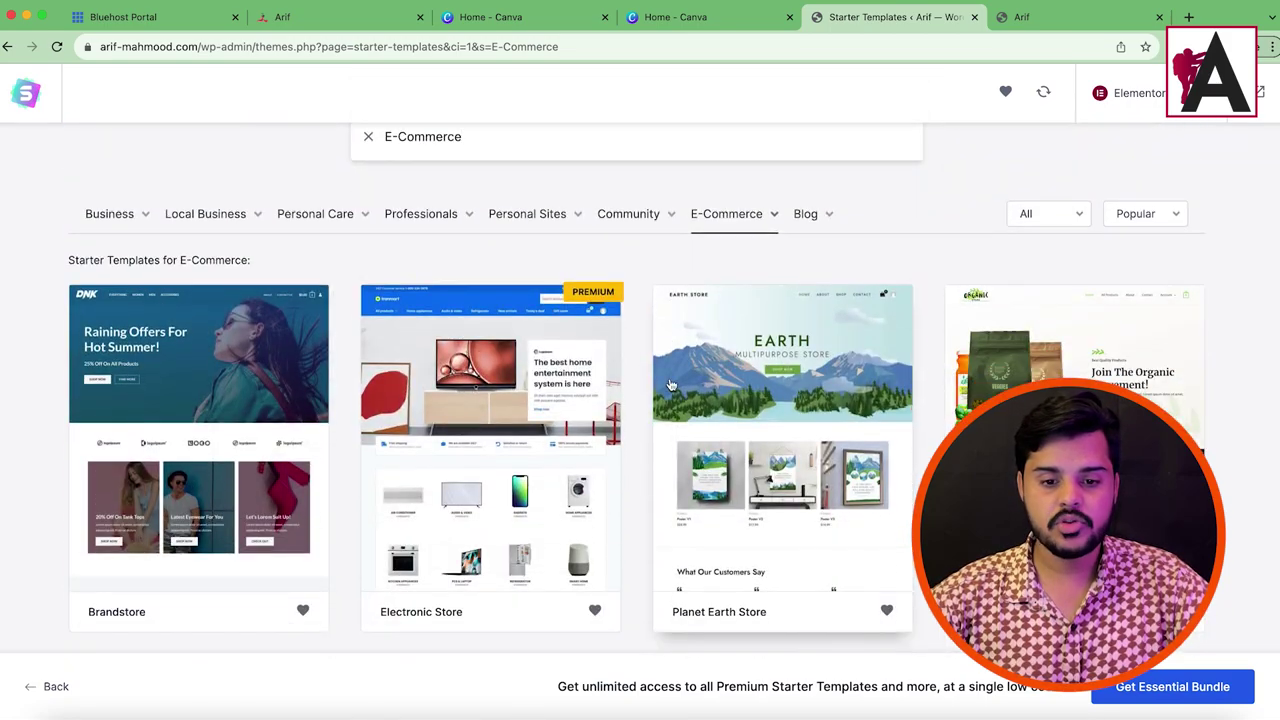
pyautogui.scroll(-4, 670, 385)
pyautogui.scroll(3, 670, 385)
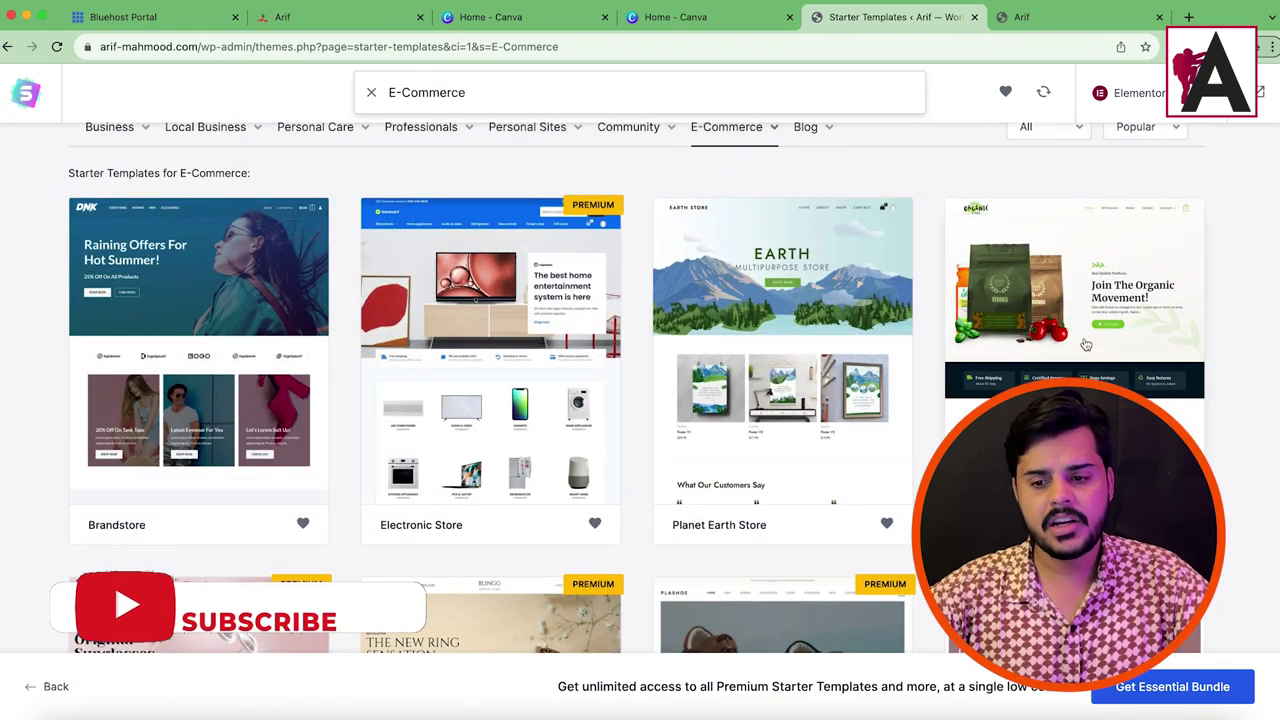
pyautogui.click(1057, 370)
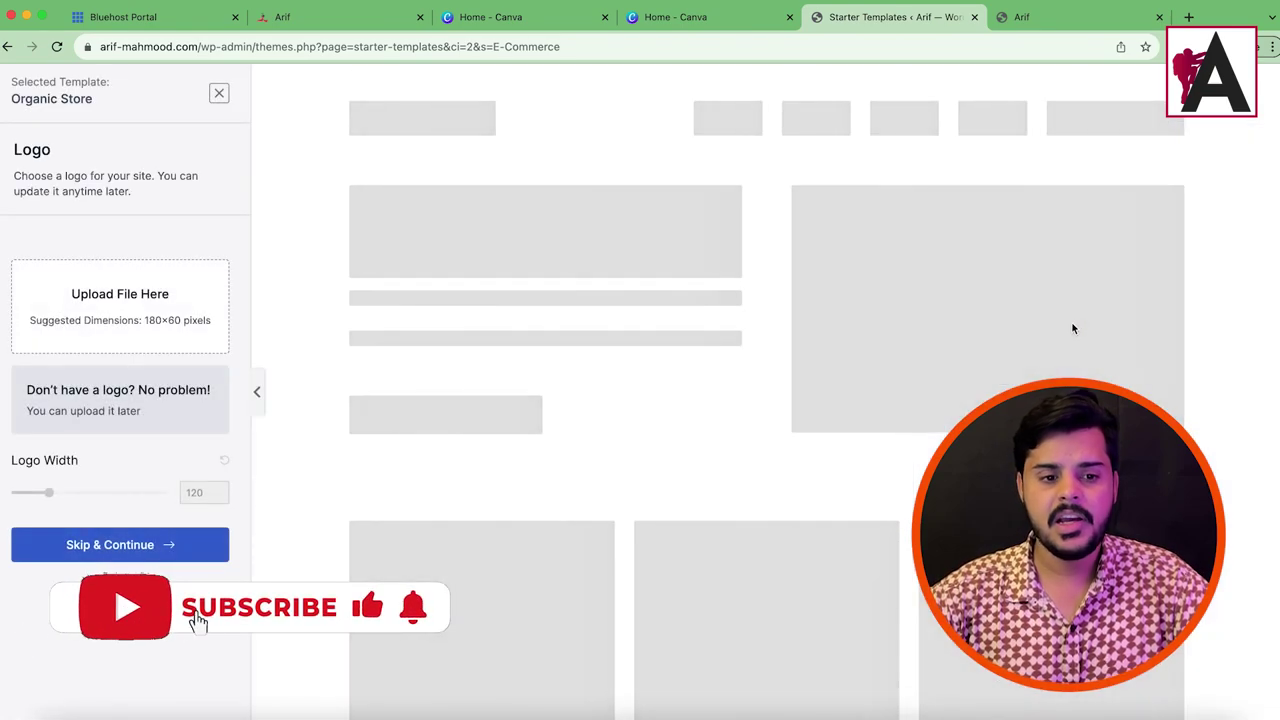
# Step: Skip the logo step without uploading a logo
pyautogui.click(120, 545)
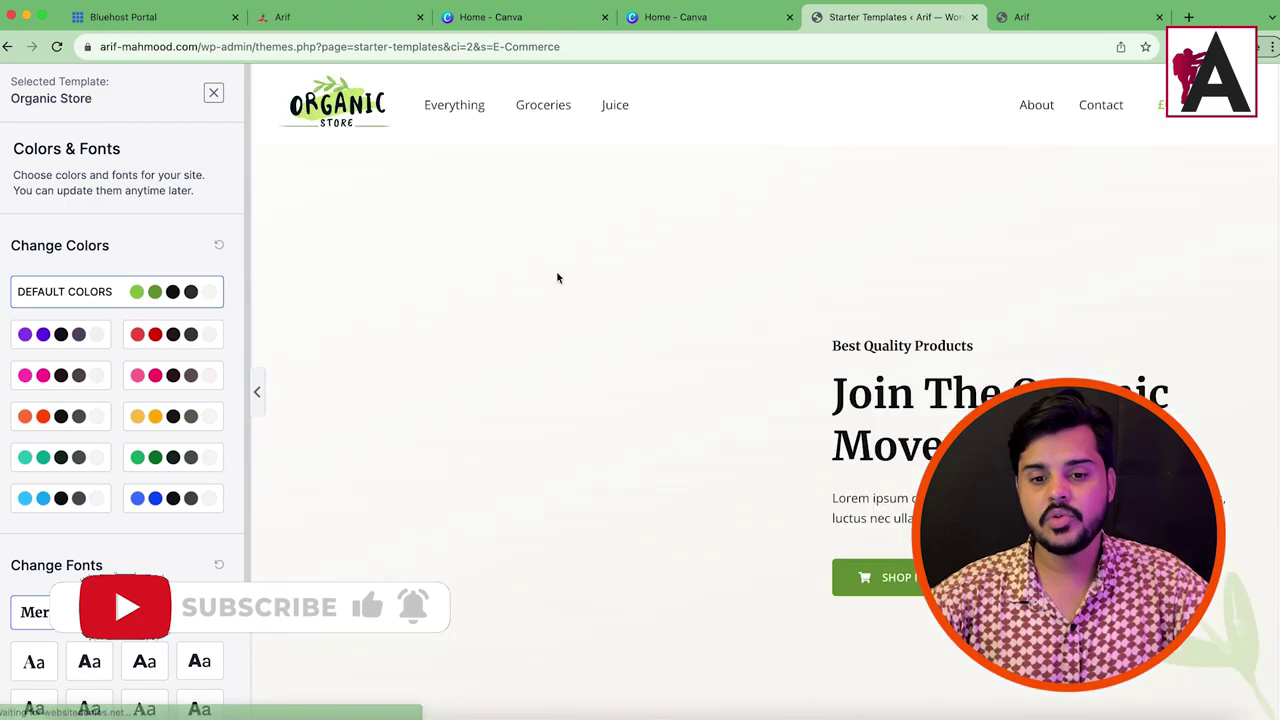
pyautogui.scroll(-20, 640, 356)
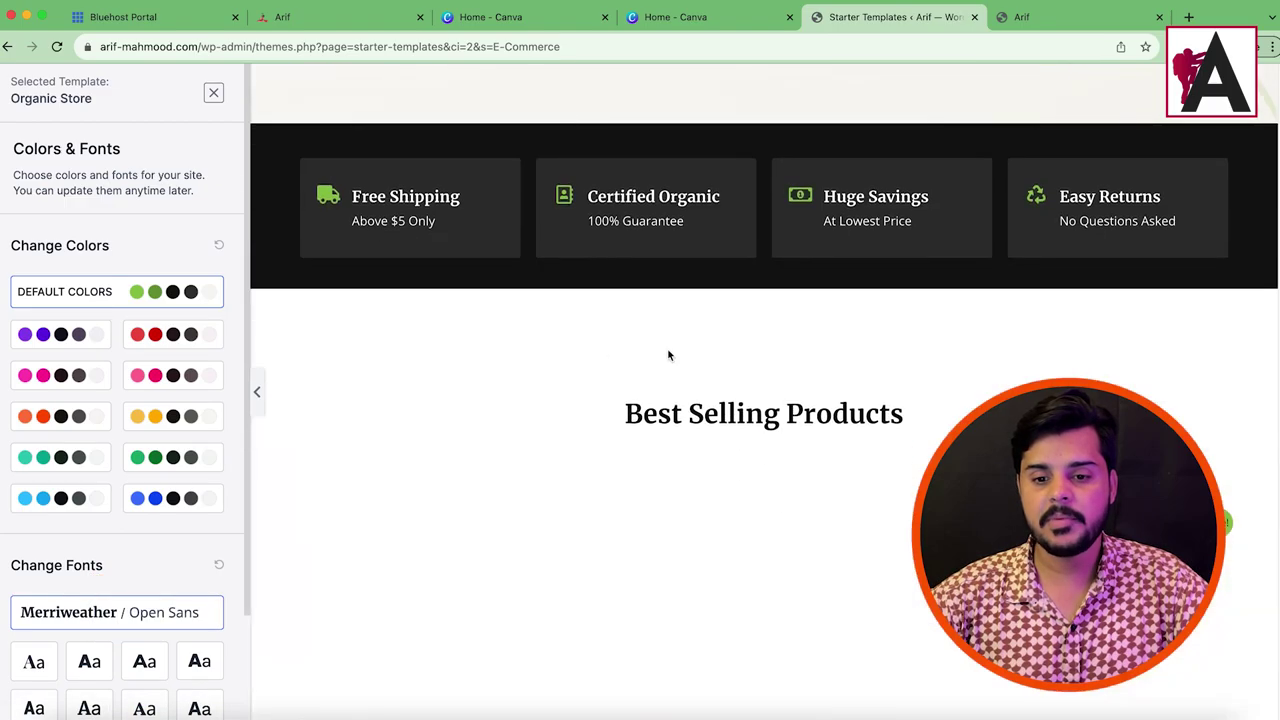
pyautogui.scroll(20, 715, 355)
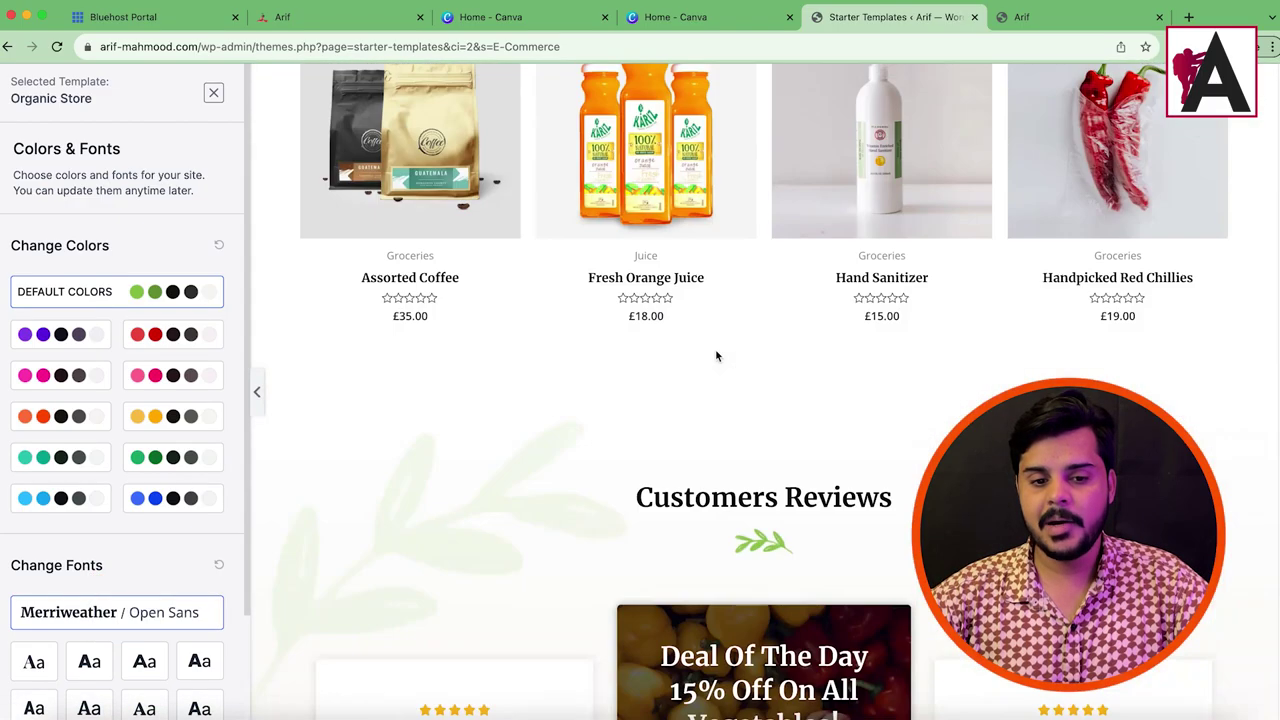
pyautogui.scroll(2, 716, 355)
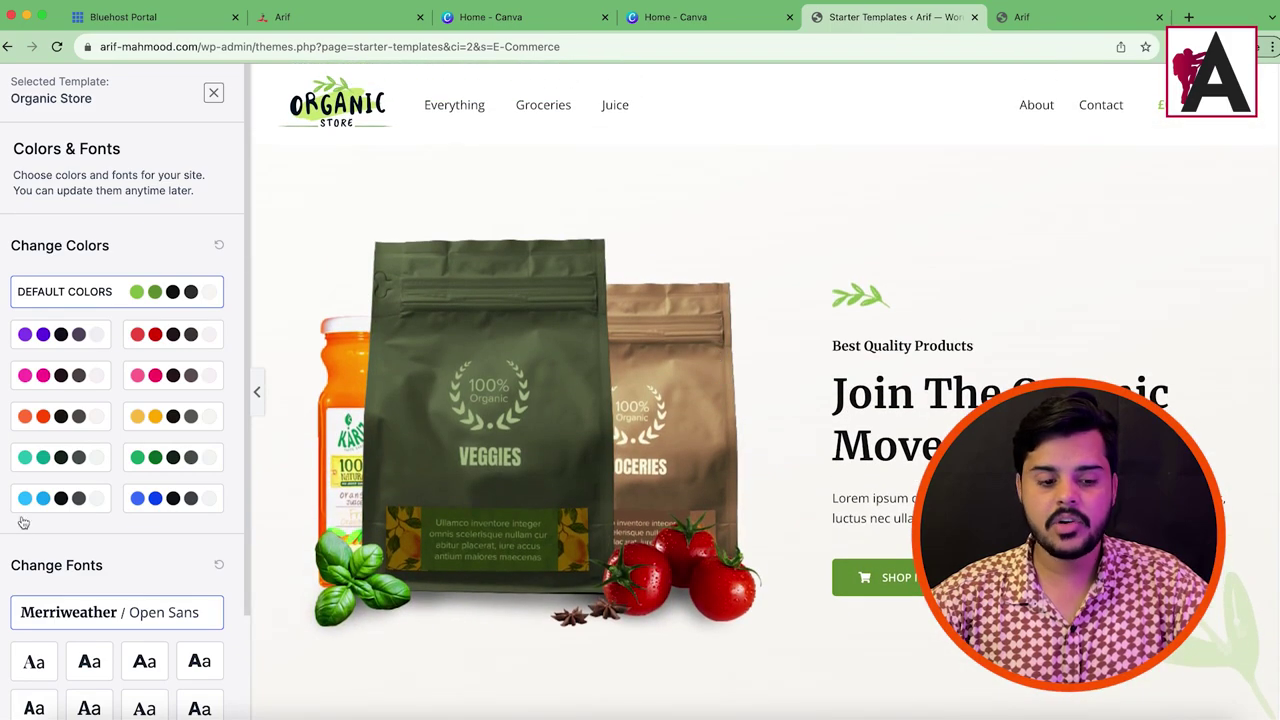
pyautogui.scroll(-3, 114, 571)
pyautogui.scroll(3, 134, 220)
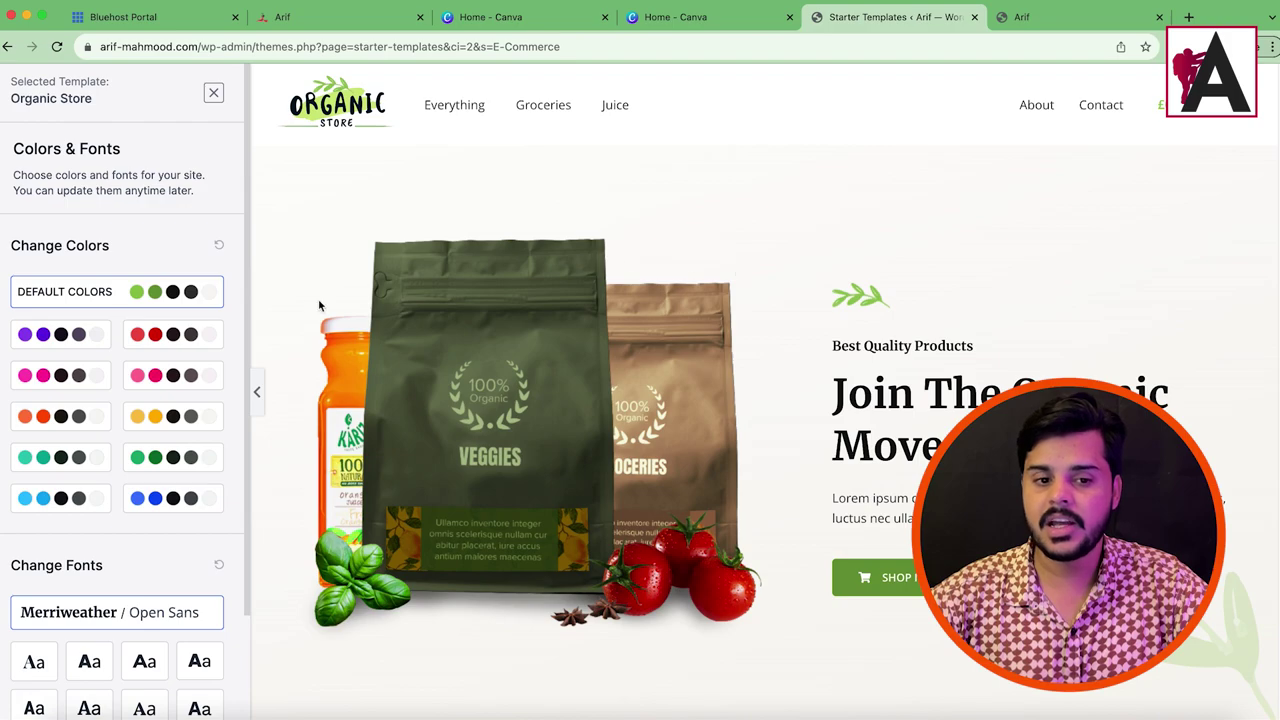
# Step: Preview the red, pink, orange, teal, green and blue palettes, then restore Default Colors
pyautogui.click(155, 344)
pyautogui.click(175, 373)
pyautogui.click(30, 416)
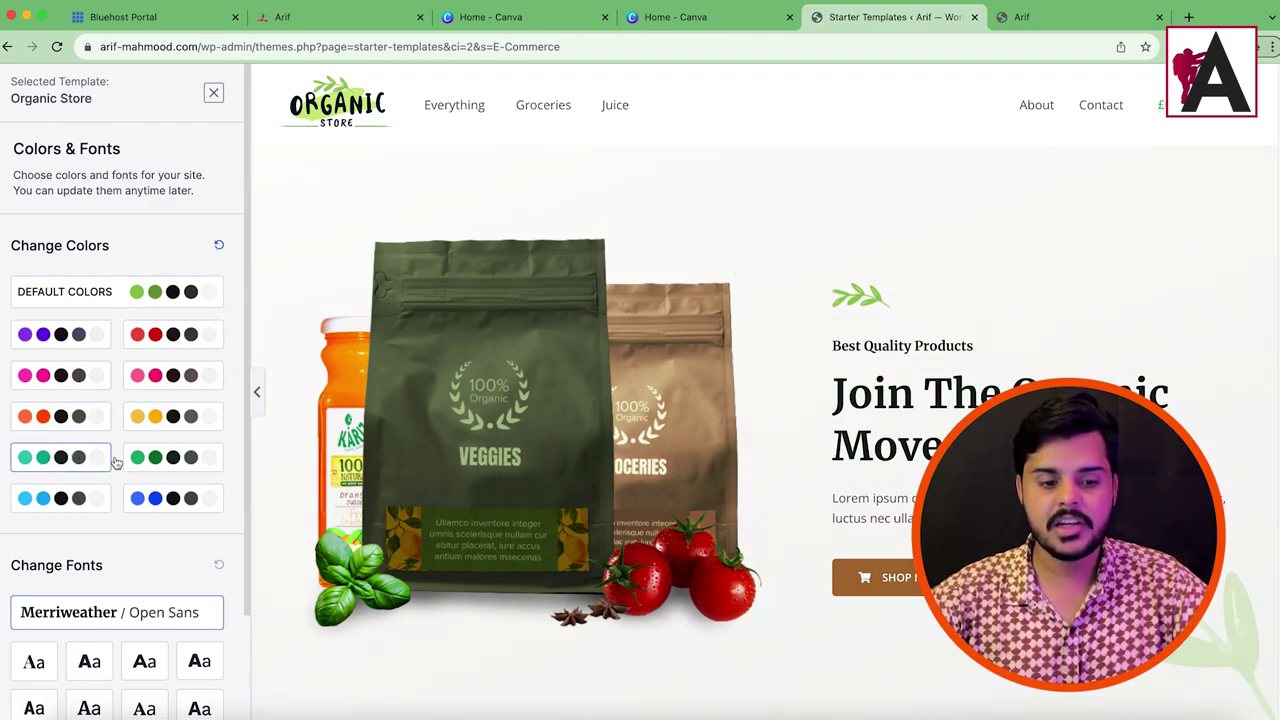
pyautogui.click(45, 457)
pyautogui.click(165, 457)
pyautogui.click(170, 498)
pyautogui.click(33, 498)
pyautogui.click(136, 455)
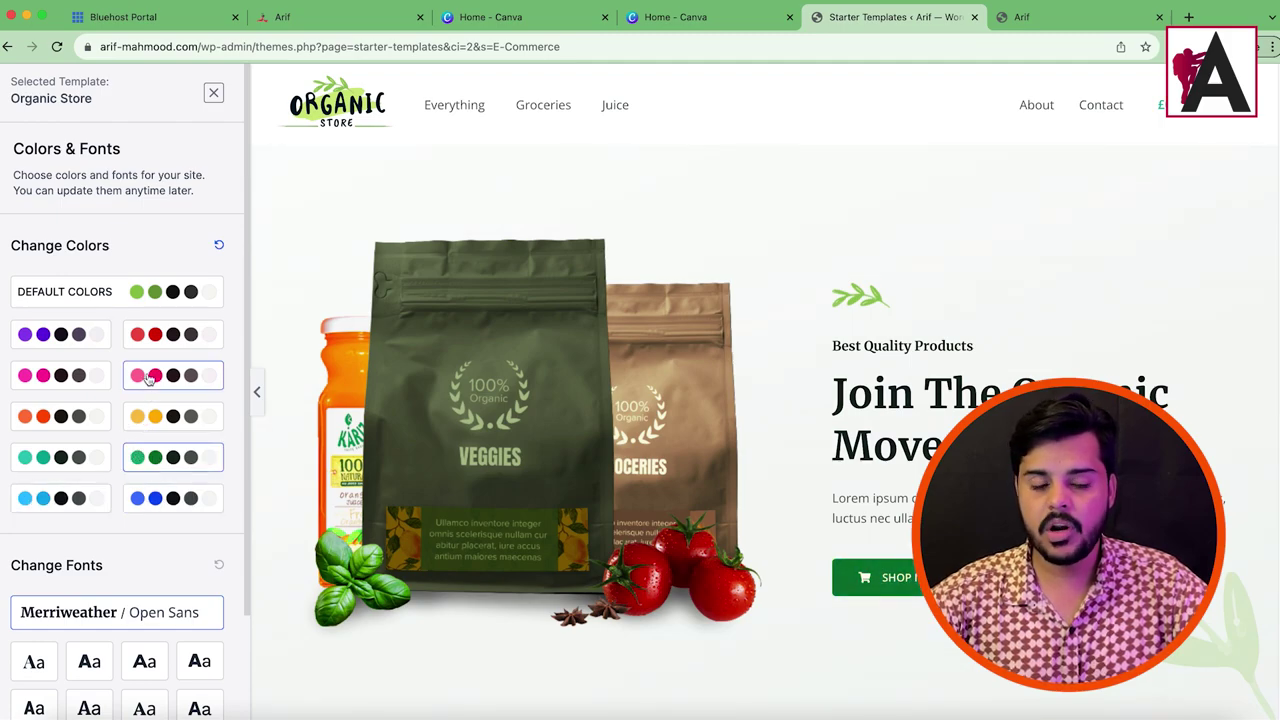
pyautogui.click(147, 377)
pyautogui.click(140, 334)
pyautogui.click(140, 291)
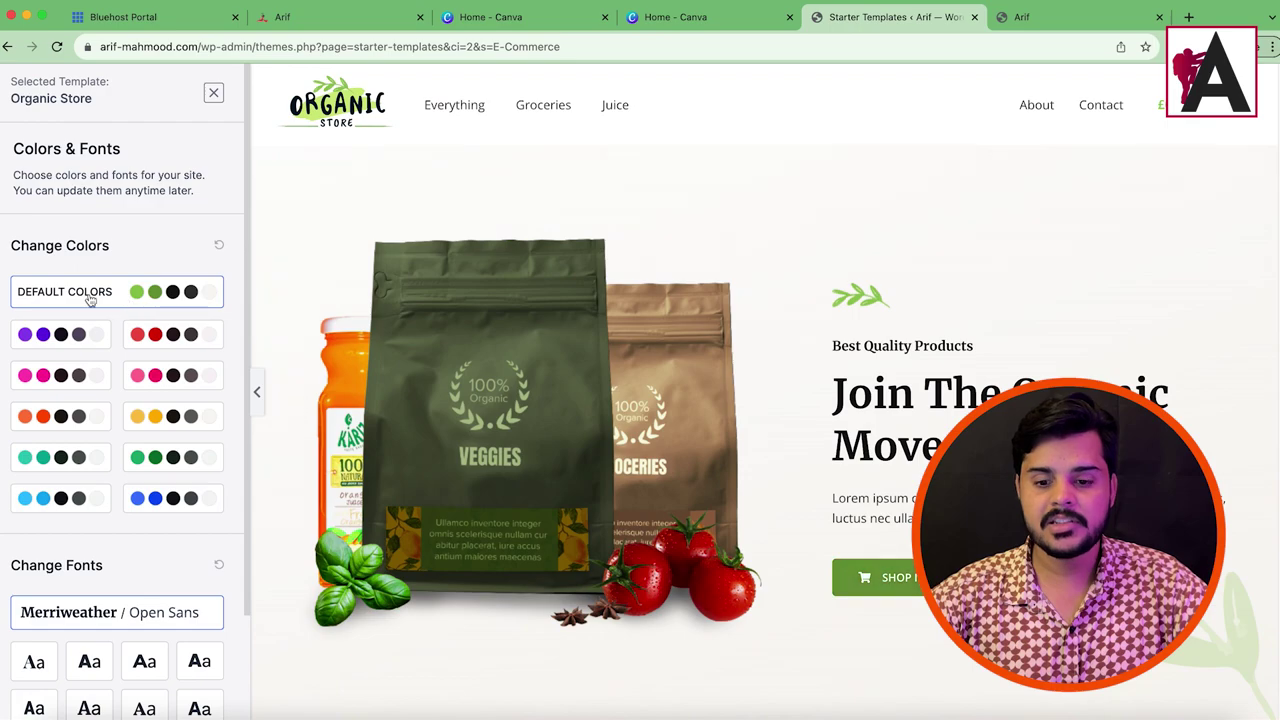
# Step: Keep the default fonts and submit to build the website from the template
pyautogui.scroll(-15, 451, 434)
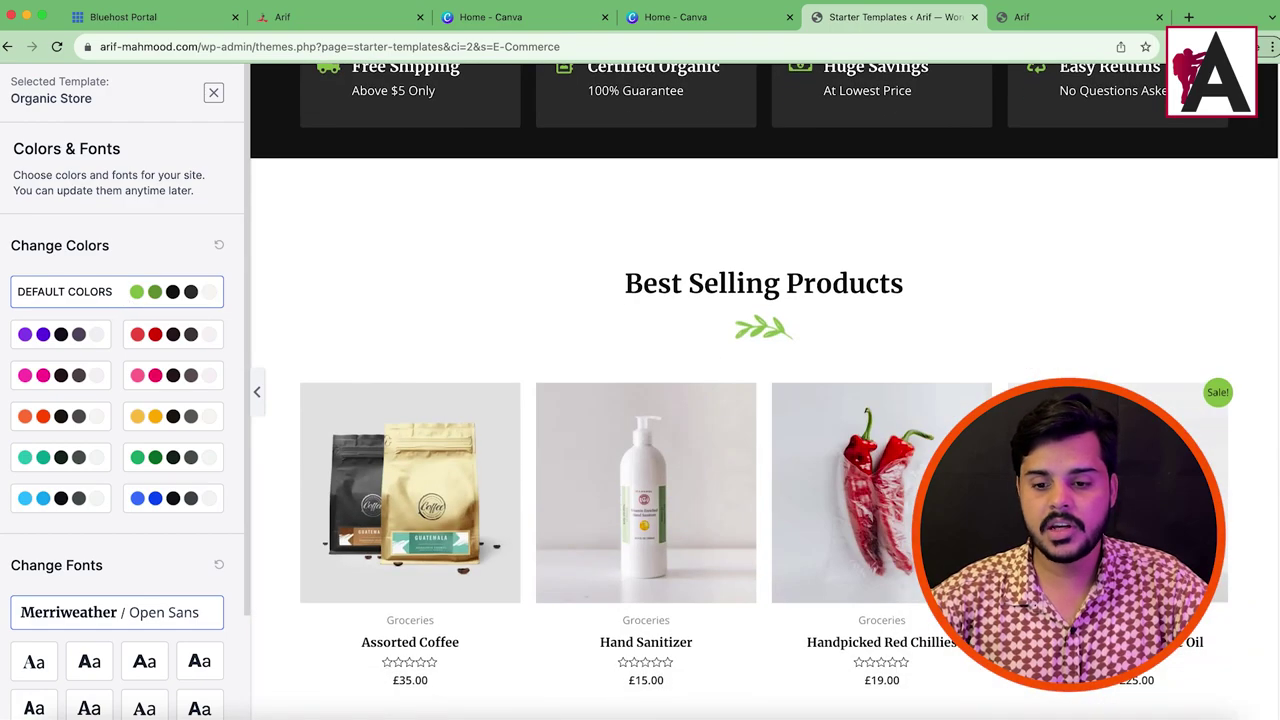
pyautogui.scroll(15, 697, 472)
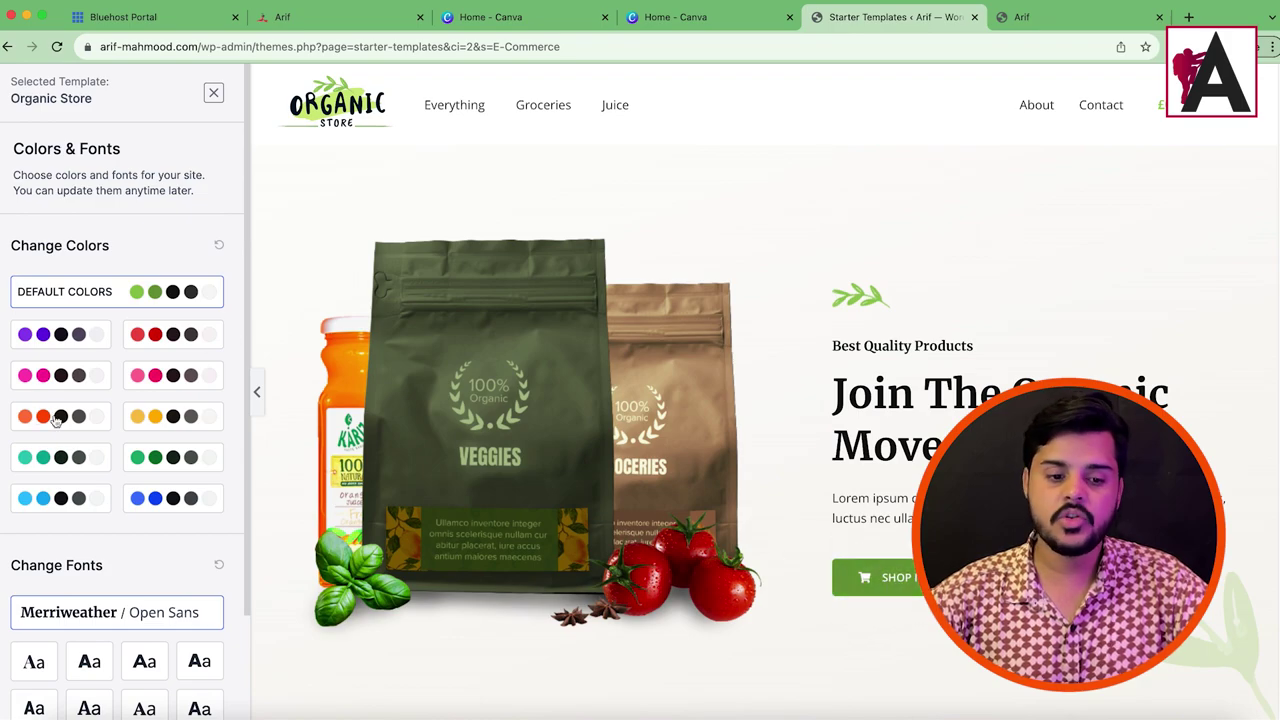
pyautogui.scroll(-3, 163, 592)
pyautogui.click(114, 646)
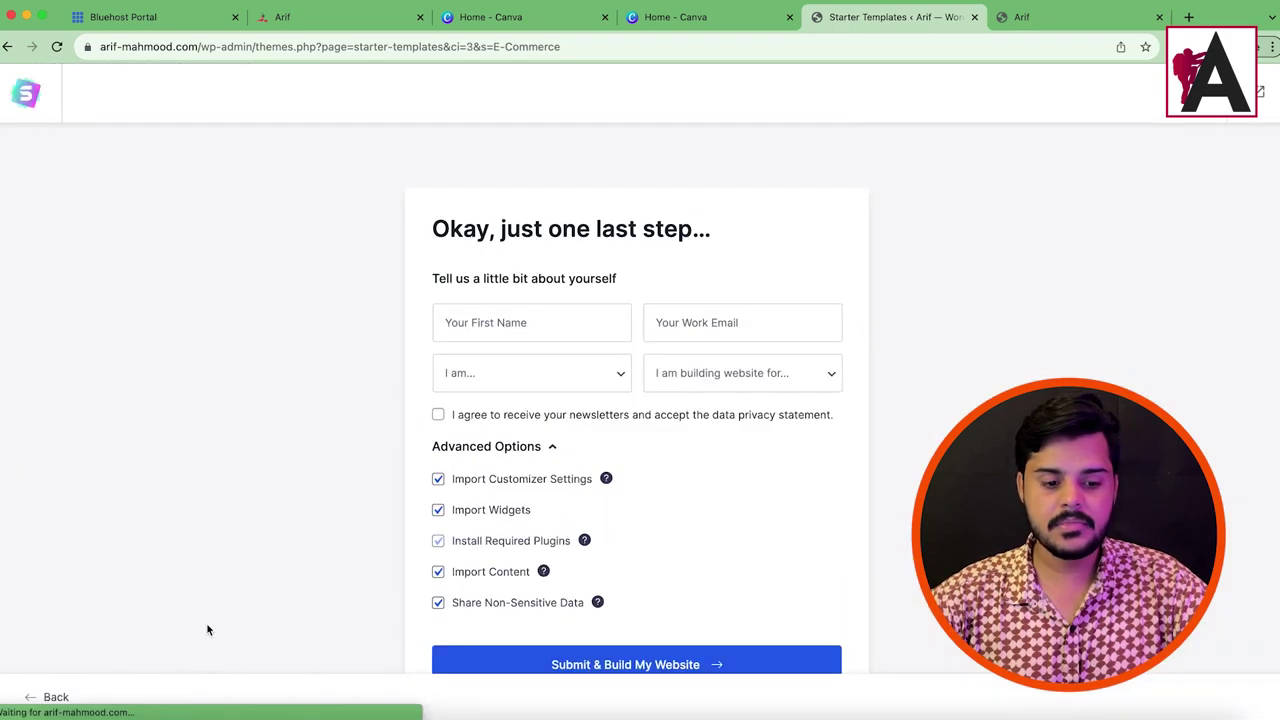
pyautogui.scroll(-1, 593, 604)
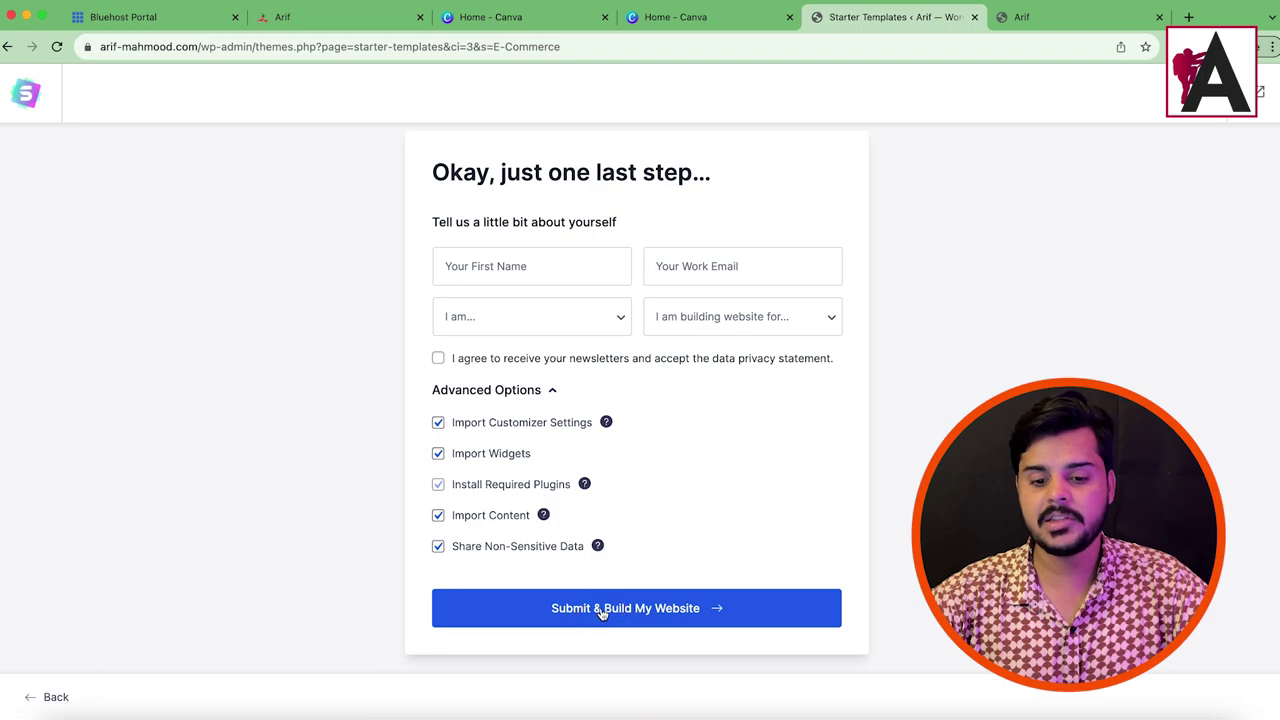
pyautogui.click(602, 613)
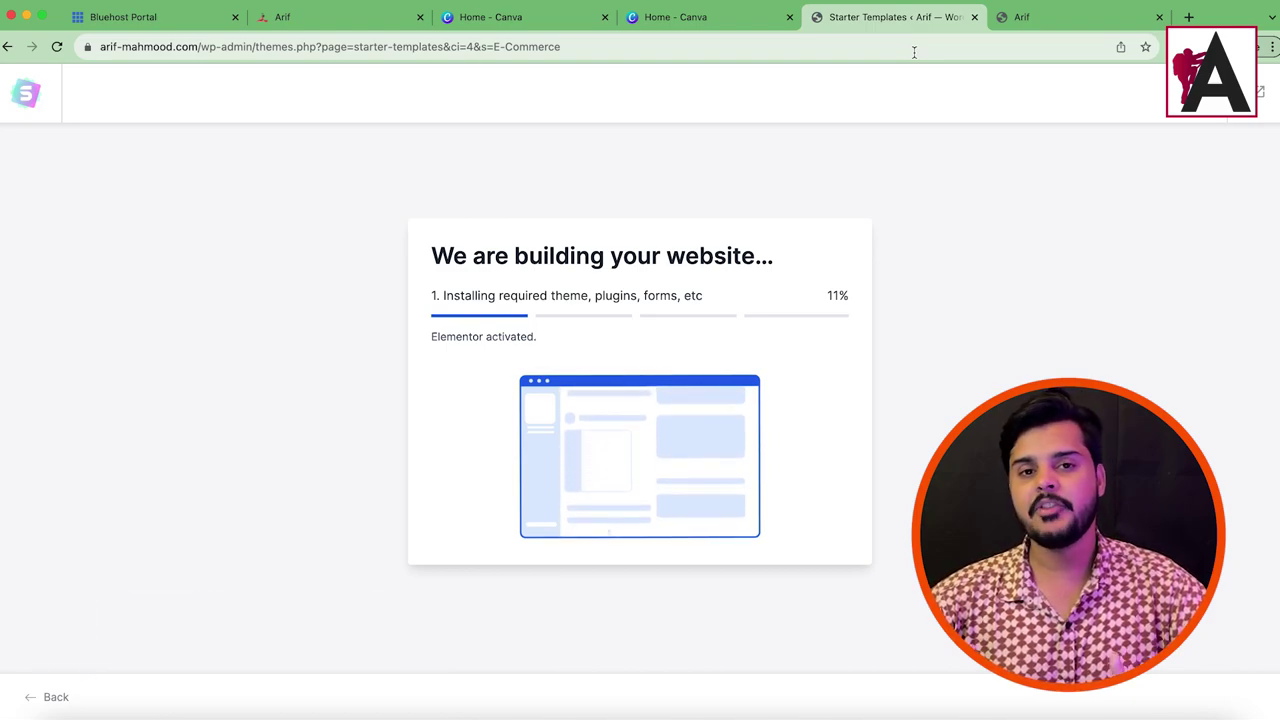
# Step: Check the Starter Templates build tab, which now shows the CartFlows import failed with a JSON parse error
pyautogui.click(1035, 17)
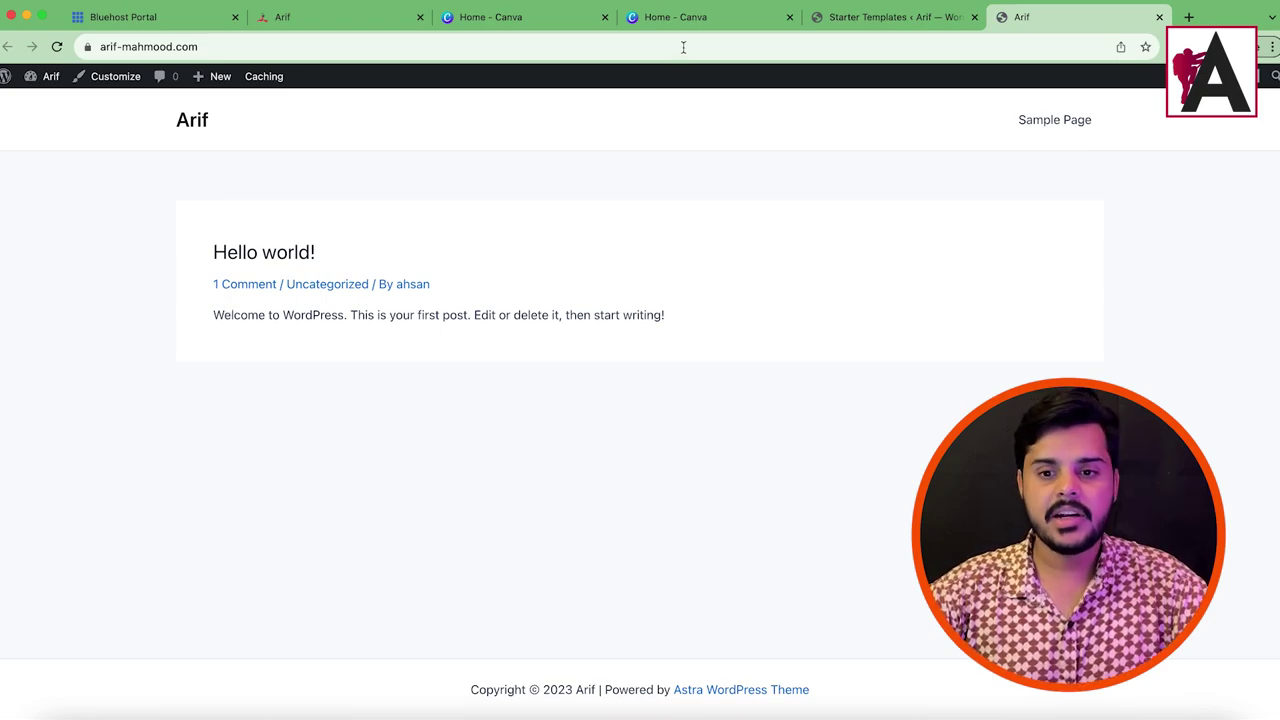
pyautogui.click(851, 17)
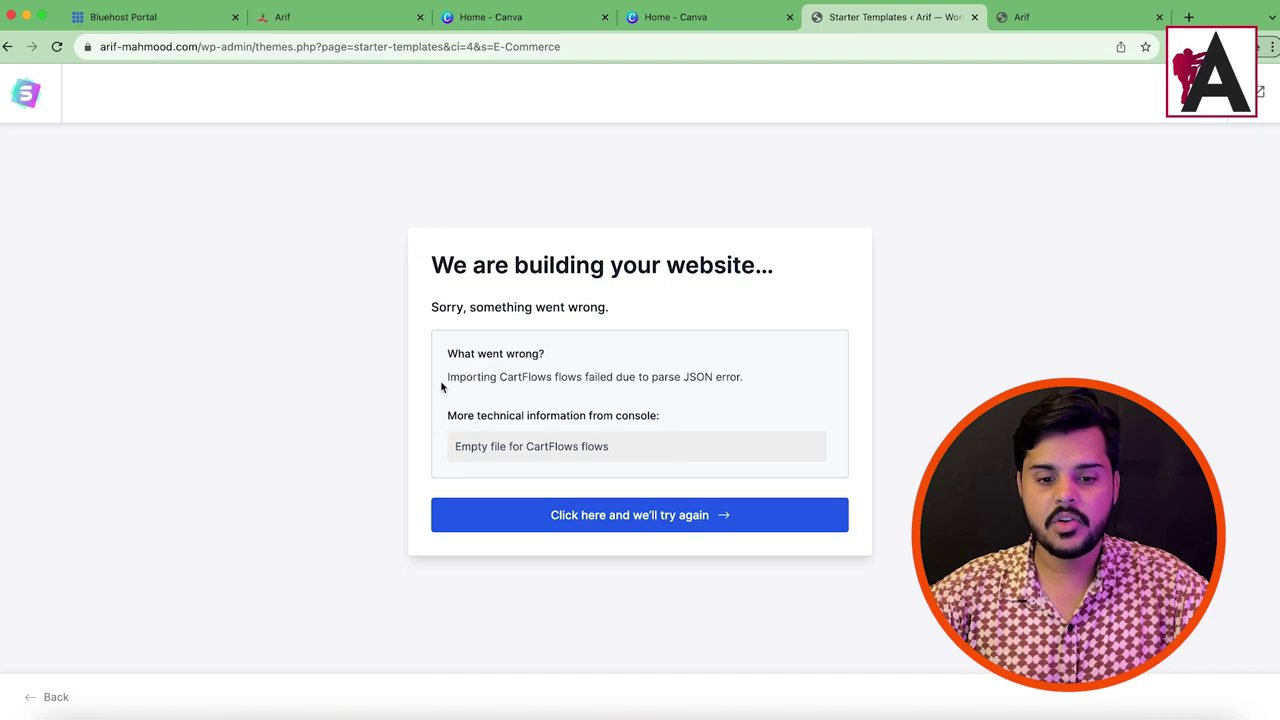
# Step: Retry the failed Organic Store build with 'try again' and Submit & Build until it reaches 90%
pyautogui.moveTo(448, 451); pyautogui.dragTo(634, 449)
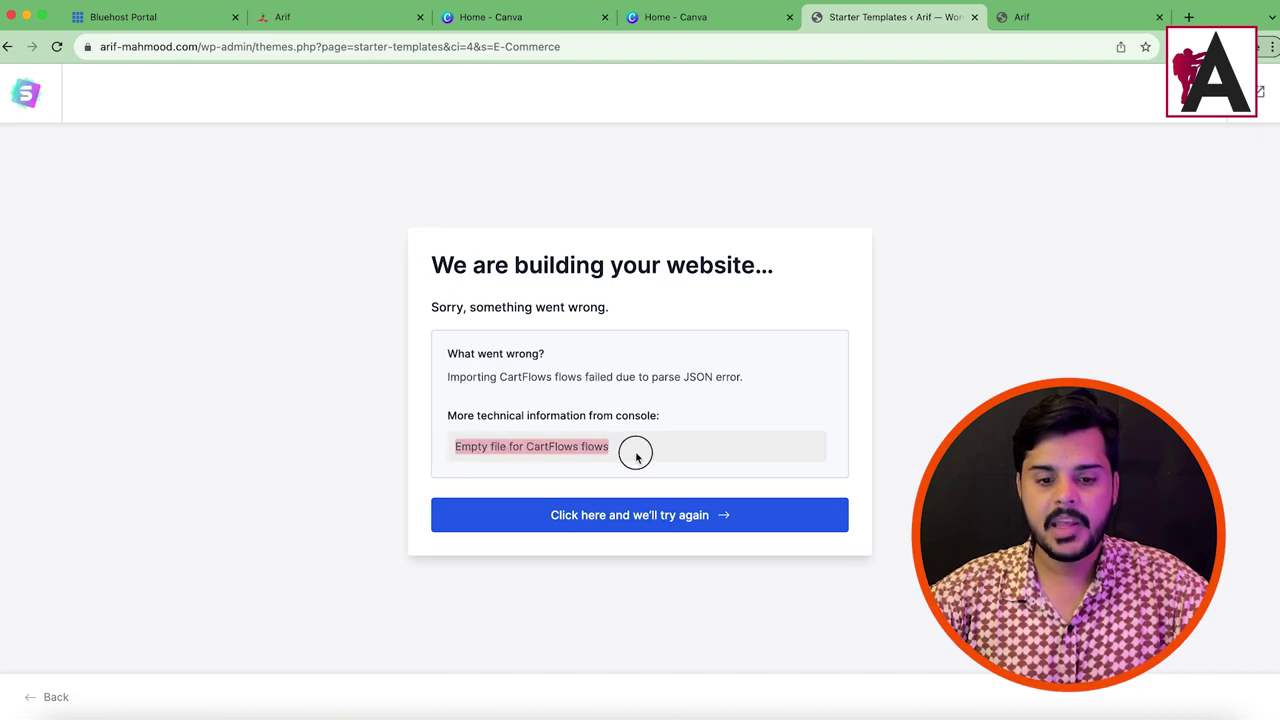
pyautogui.click(446, 358)
pyautogui.moveTo(446, 358); pyautogui.dragTo(636, 422)
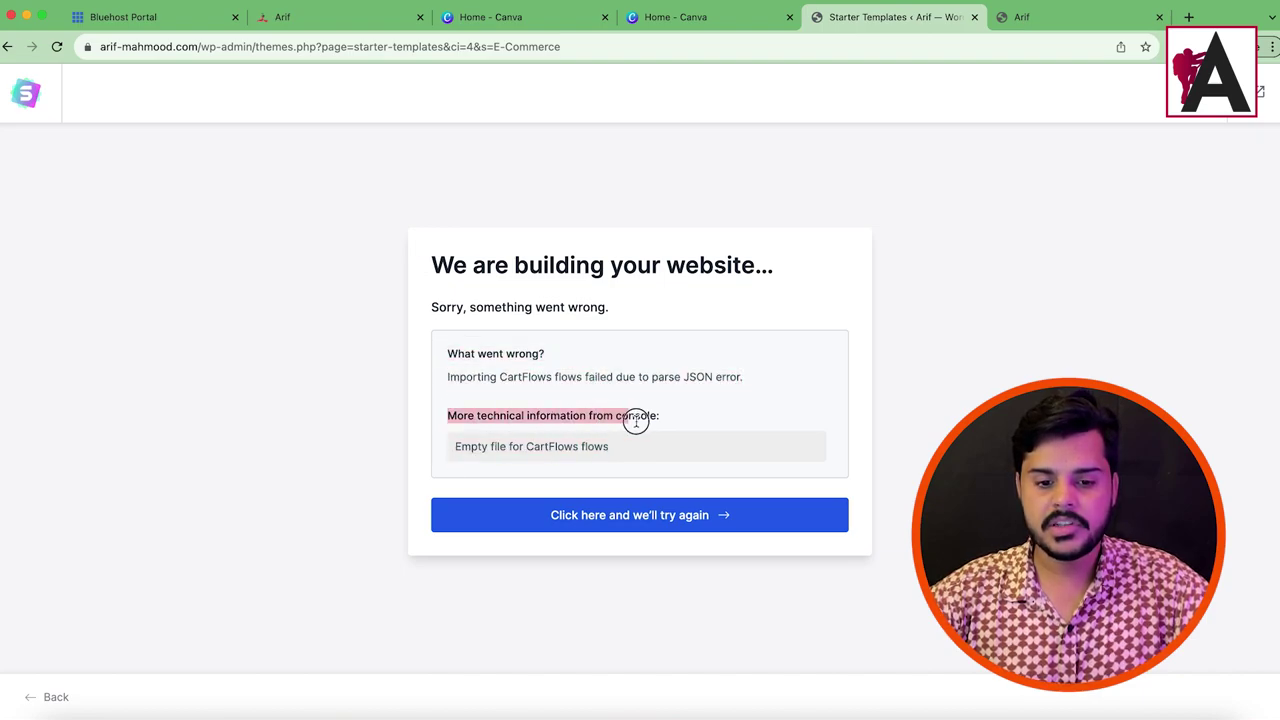
pyautogui.click(602, 517)
pyautogui.click(592, 630)
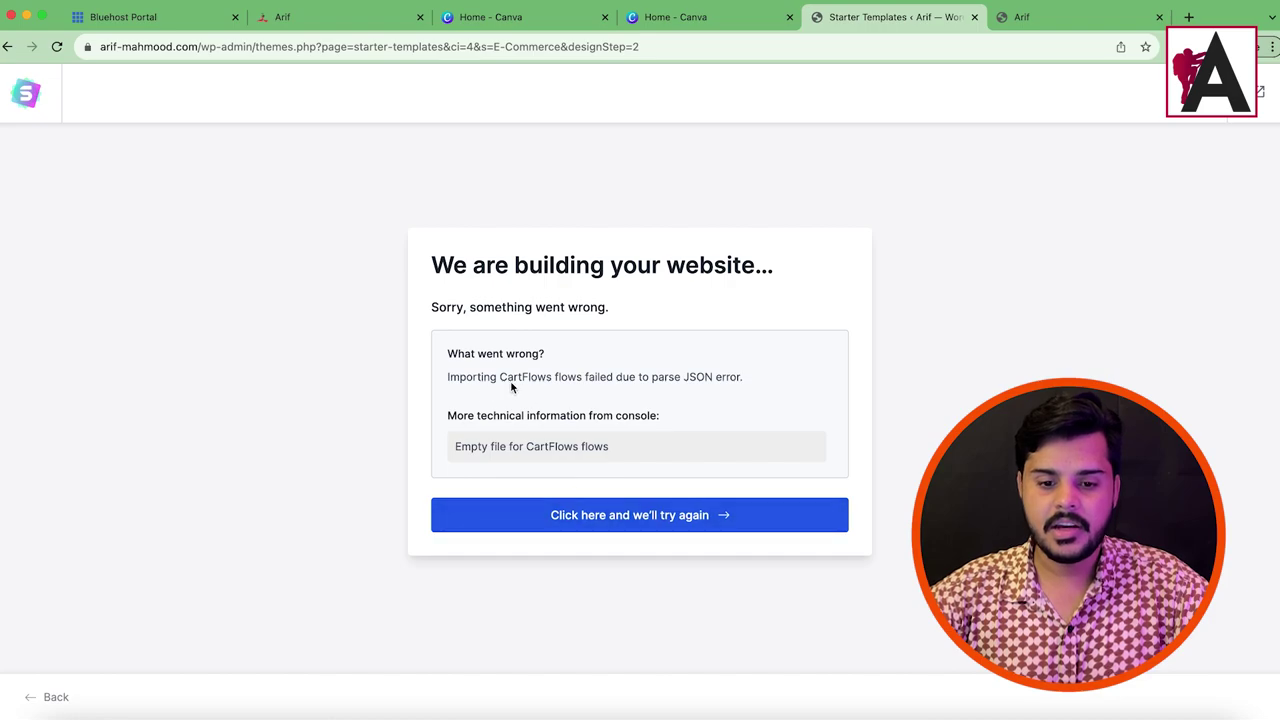
pyautogui.moveTo(449, 377); pyautogui.dragTo(716, 376)
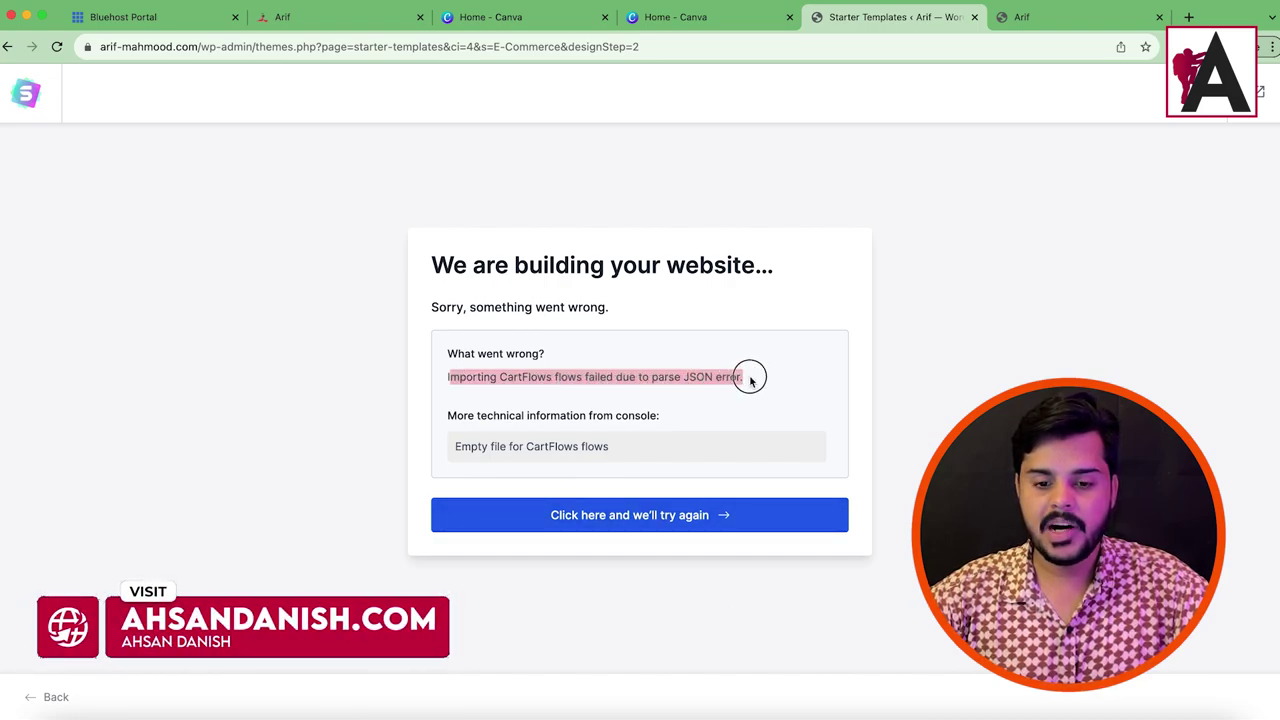
pyautogui.click(703, 510)
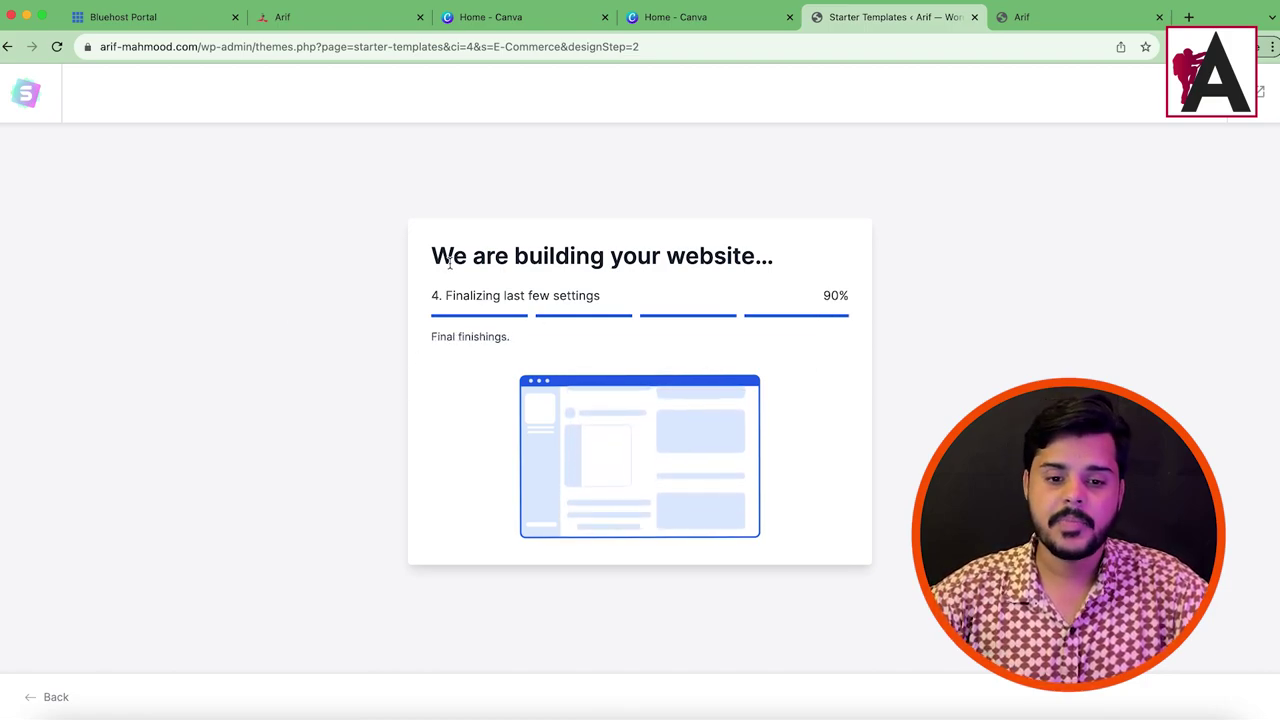
# Step: Confirm the build completed at 100%, then reload the live site in its tab
pyautogui.moveTo(428, 252); pyautogui.dragTo(806, 291)
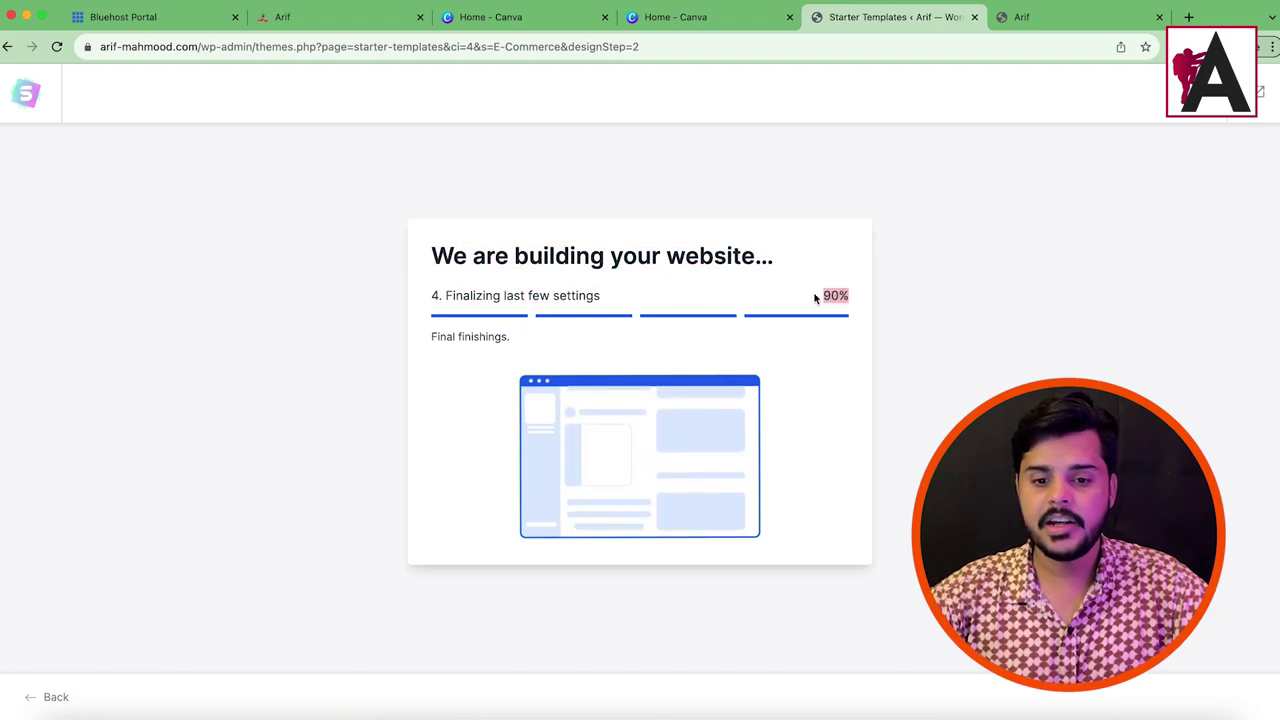
pyautogui.click(800, 291)
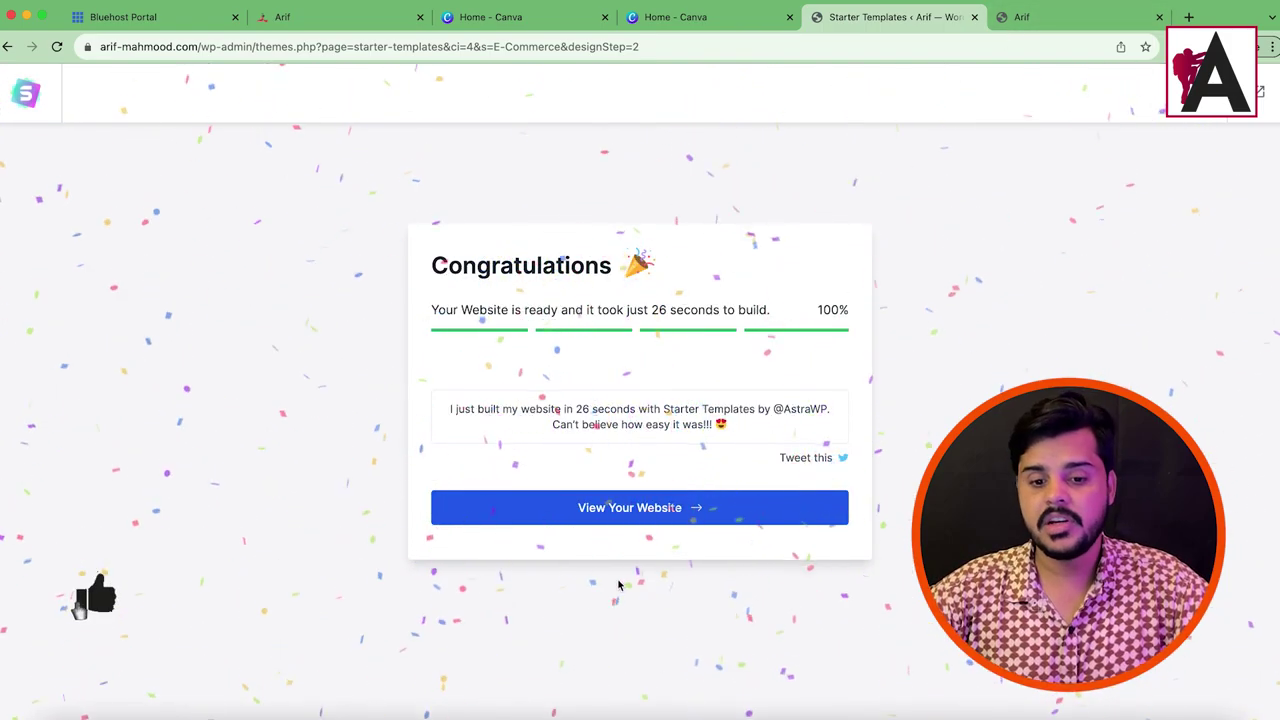
pyautogui.click(1030, 17)
pyautogui.click(57, 46)
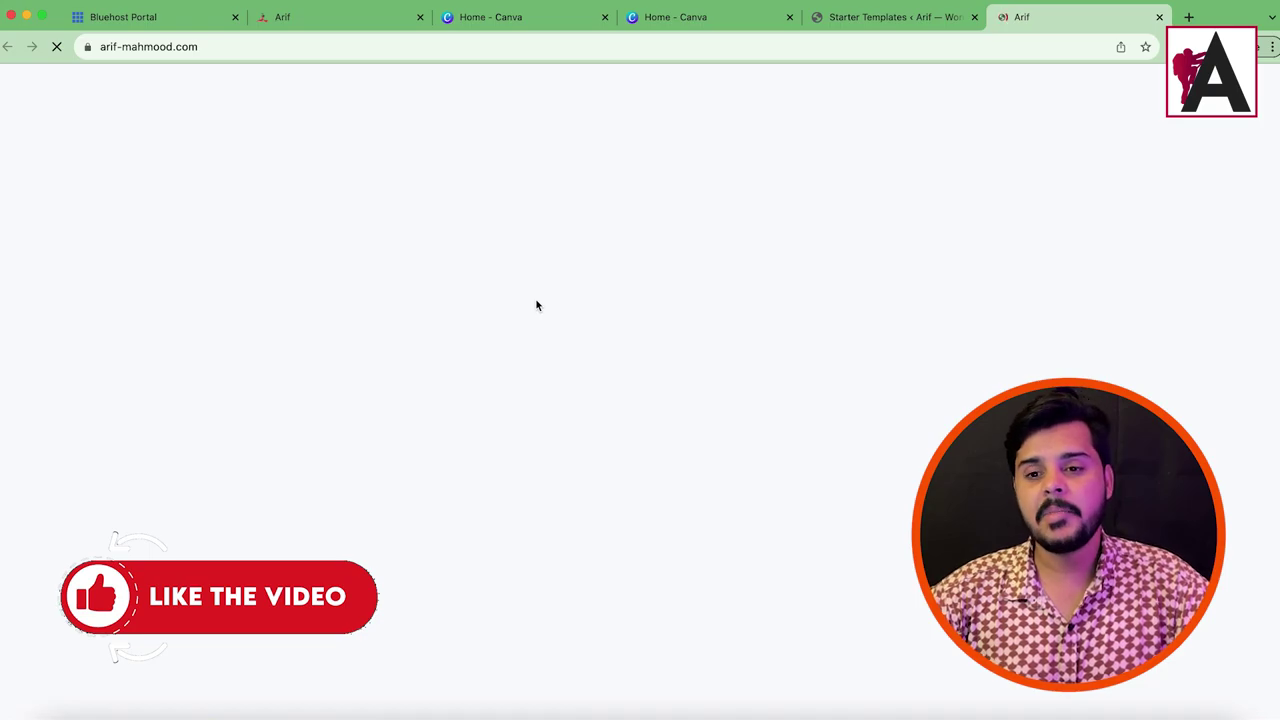
# Step: Scroll through the new Organic Store homepage and its product sections
pyautogui.scroll(-10, 694, 289)
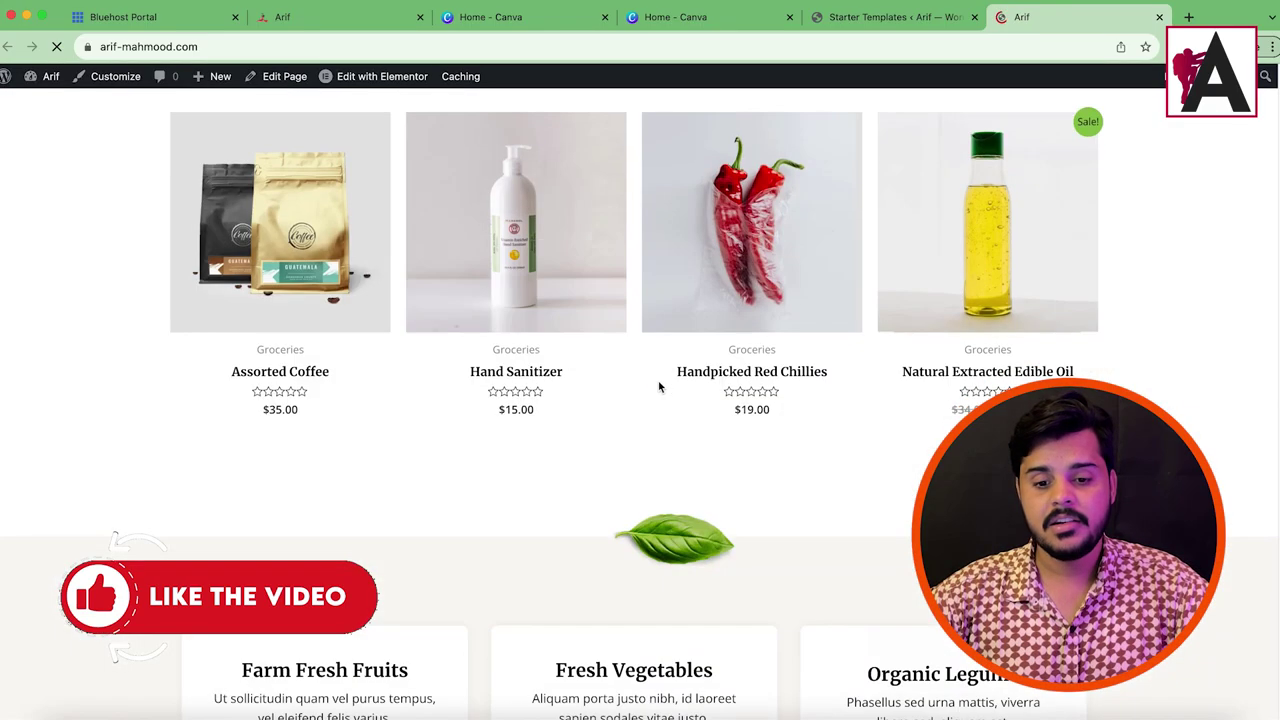
pyautogui.scroll(-15, 660, 385)
pyautogui.scroll(20, 540, 367)
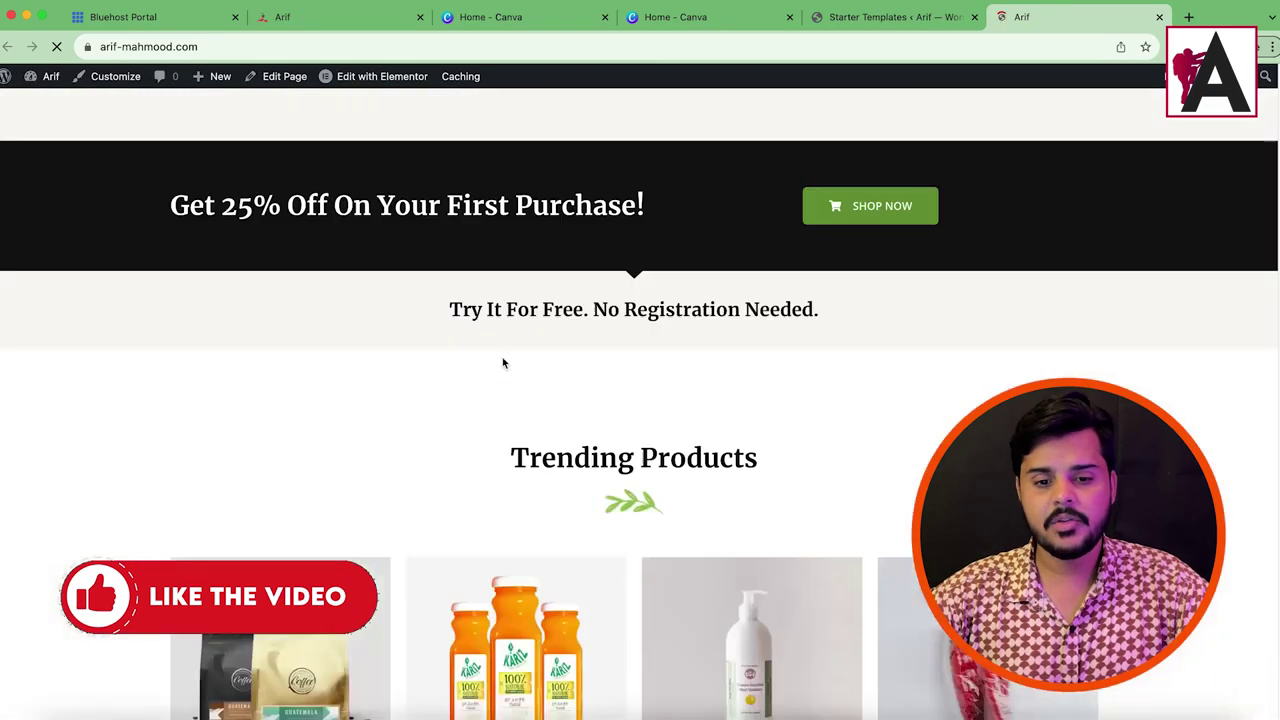
pyautogui.scroll(10, 503, 363)
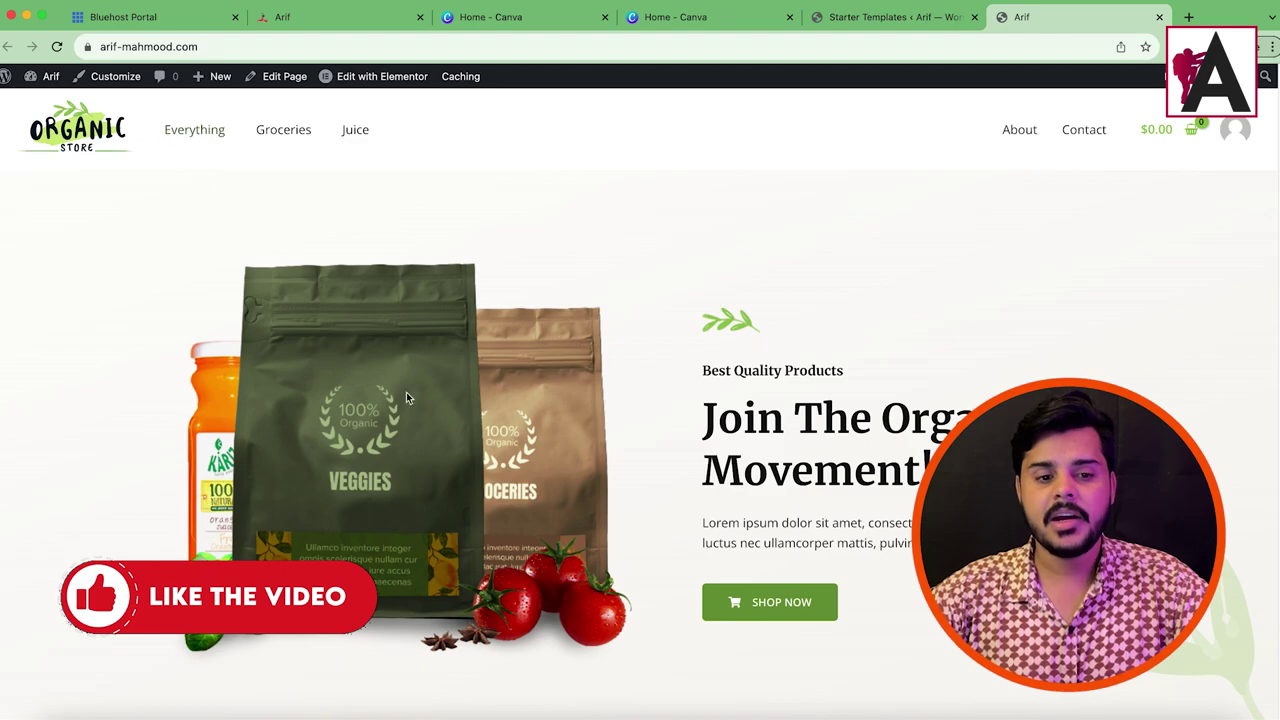
pyautogui.scroll(-2, 406, 398)
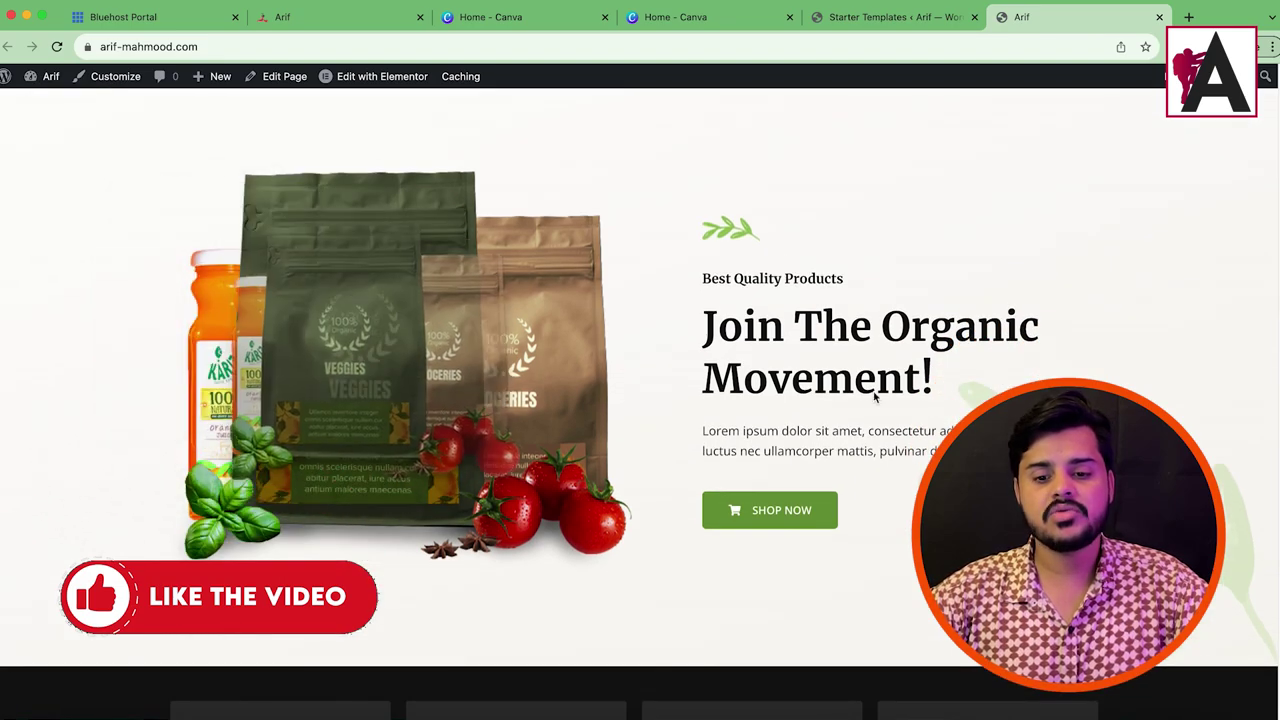
pyautogui.moveTo(736, 318); pyautogui.dragTo(940, 460)
pyautogui.scroll(-5, 776, 342)
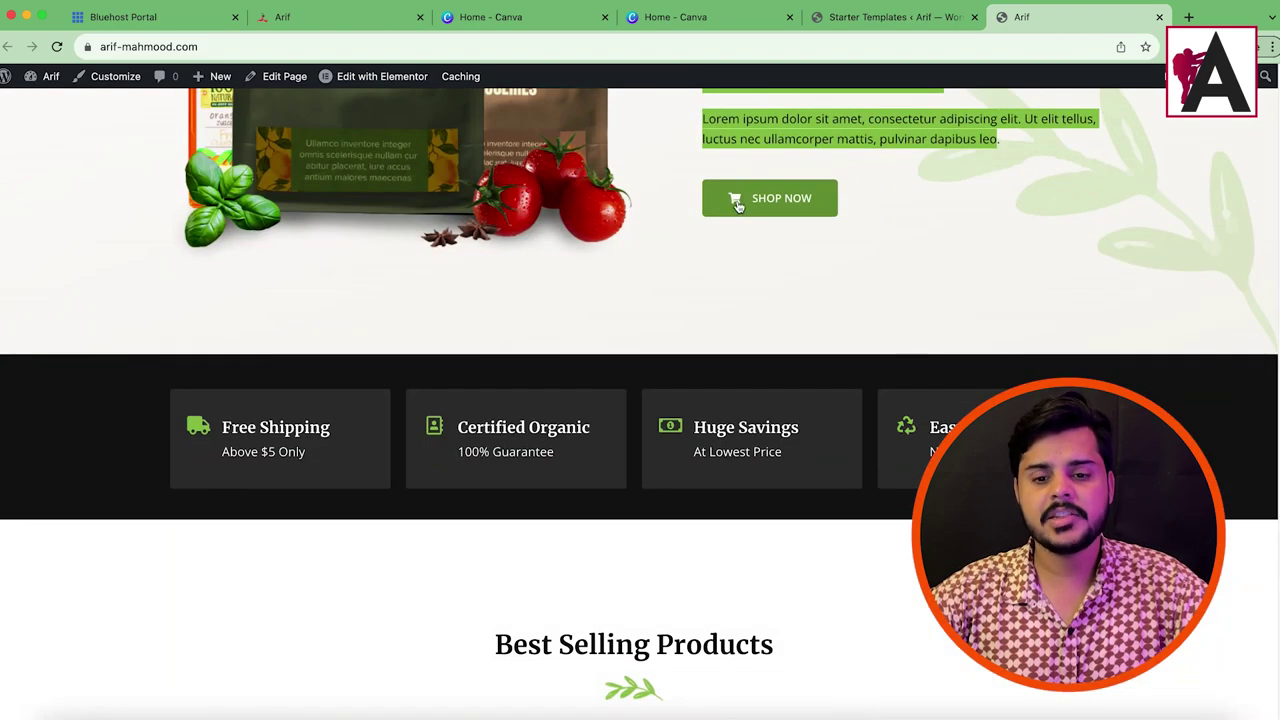
pyautogui.scroll(-1, 470, 430)
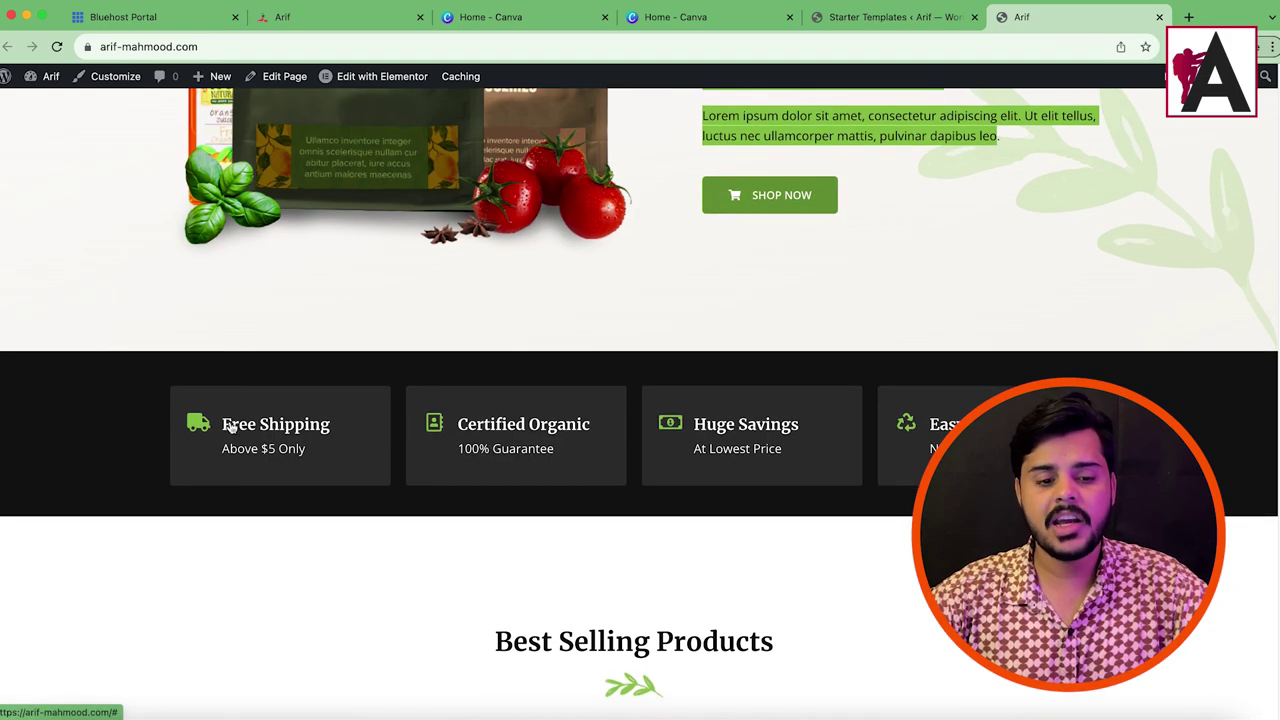
pyautogui.scroll(-10, 607, 357)
pyautogui.scroll(4, 627, 386)
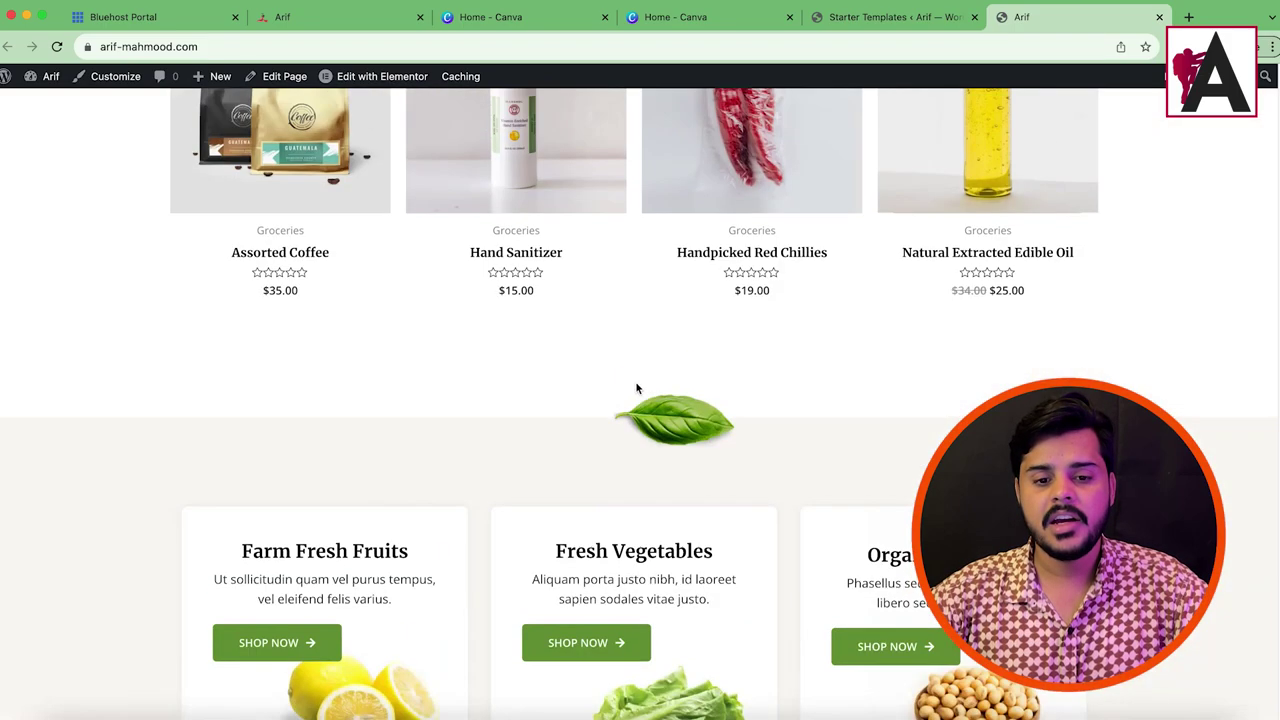
pyautogui.scroll(3, 627, 386)
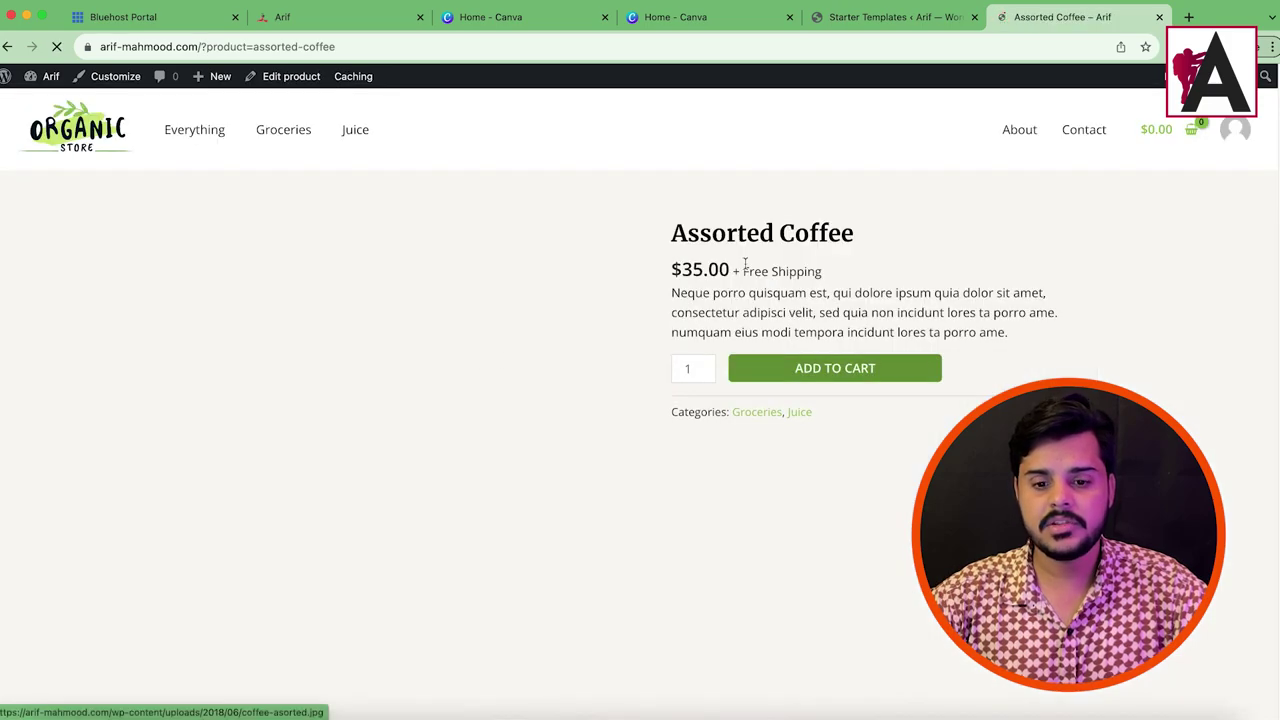
# Step: Review the Assorted Coffee product page's title, price and description
pyautogui.moveTo(663, 234); pyautogui.dragTo(848, 233)
pyautogui.tripleClick(717, 269)
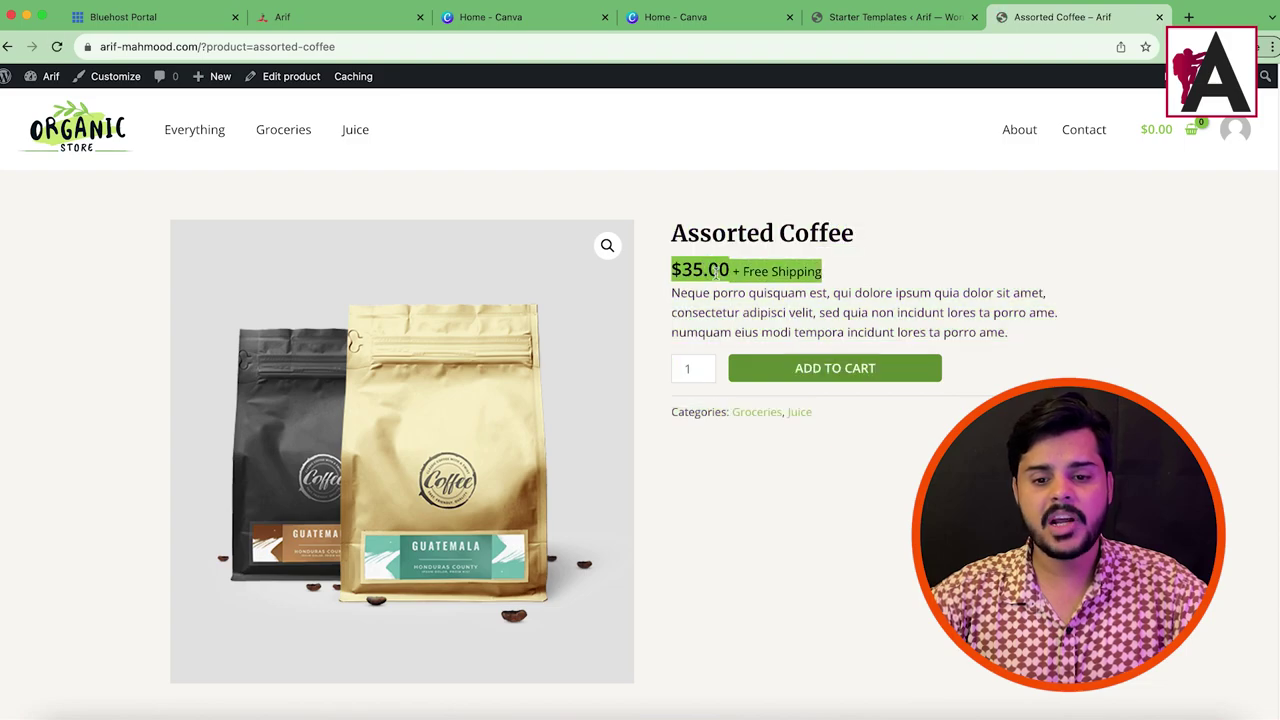
pyautogui.tripleClick(699, 300)
pyautogui.keyDown('shift'); pyautogui.click(871, 312); pyautogui.keyUp('shift')
pyautogui.doubleClick(885, 312)
pyautogui.tripleClick(885, 312)
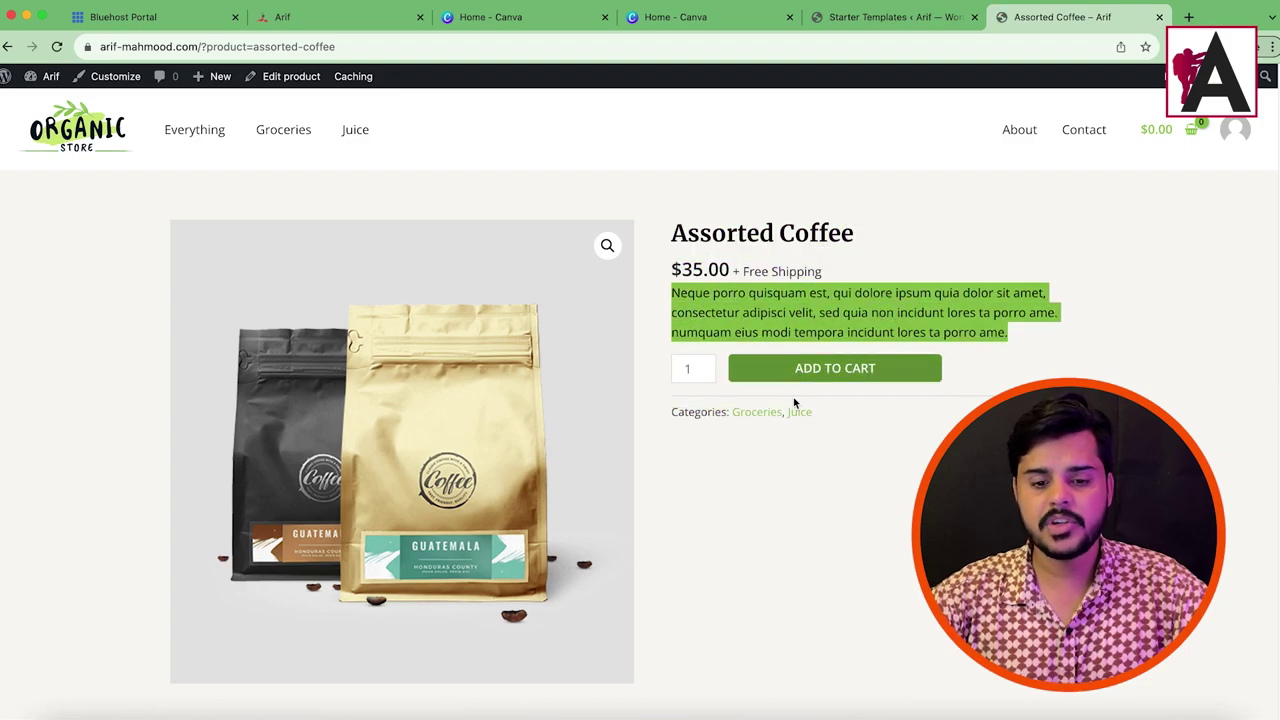
pyautogui.scroll(-10, 408, 508)
pyautogui.scroll(-5, 445, 378)
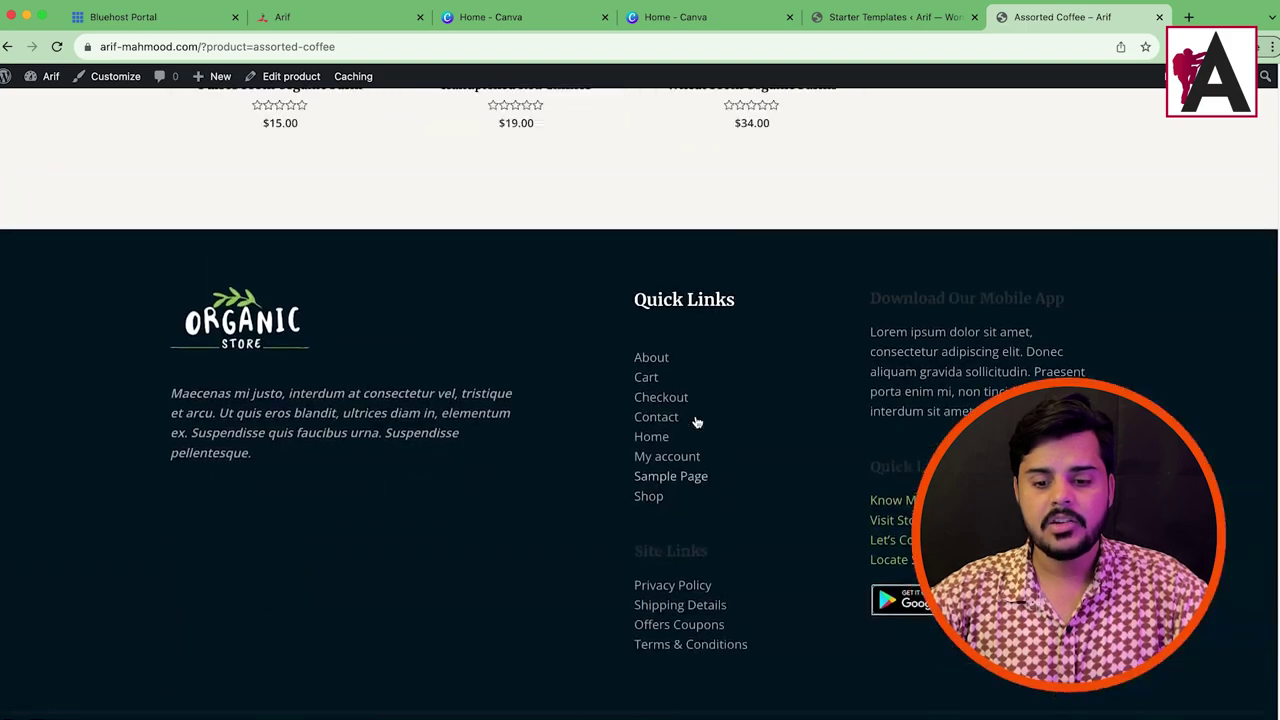
pyautogui.scroll(15, 694, 423)
# Step: Return home, review the Huge Savings, Easy Returns and free-trial sections, then revisit Starter Templates
pyautogui.click(62, 114)
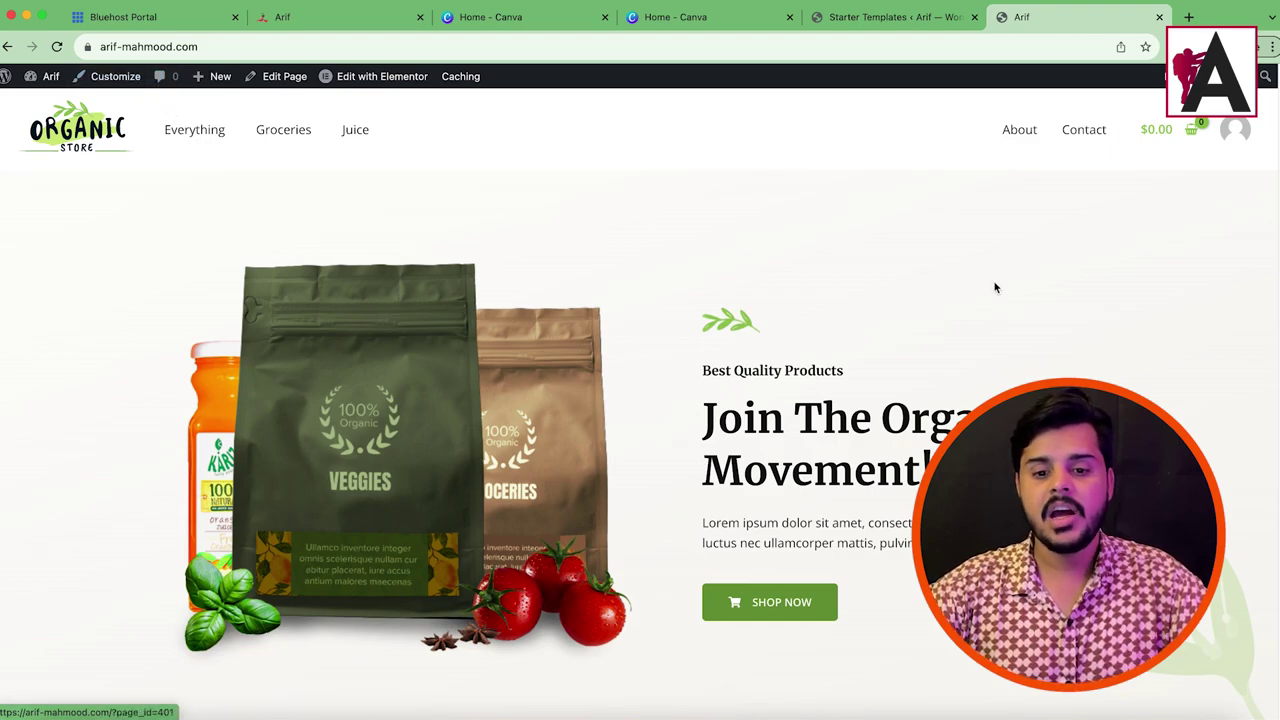
pyautogui.scroll(-5, 436, 269)
pyautogui.moveTo(730, 166); pyautogui.dragTo(757, 274)
pyautogui.moveTo(800, 458); pyautogui.dragTo(940, 426)
pyautogui.click(658, 454)
pyautogui.moveTo(740, 430); pyautogui.dragTo(668, 454)
pyautogui.scroll(-12, 668, 454)
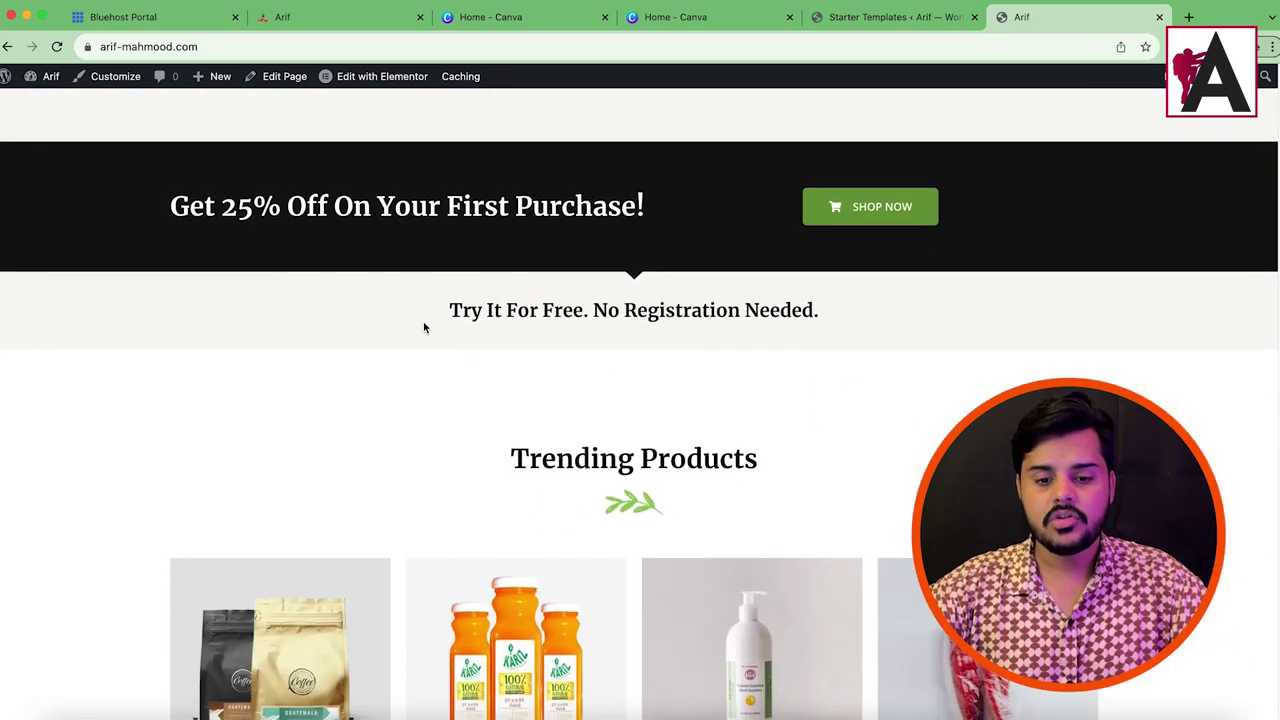
pyautogui.moveTo(391, 309); pyautogui.dragTo(838, 338)
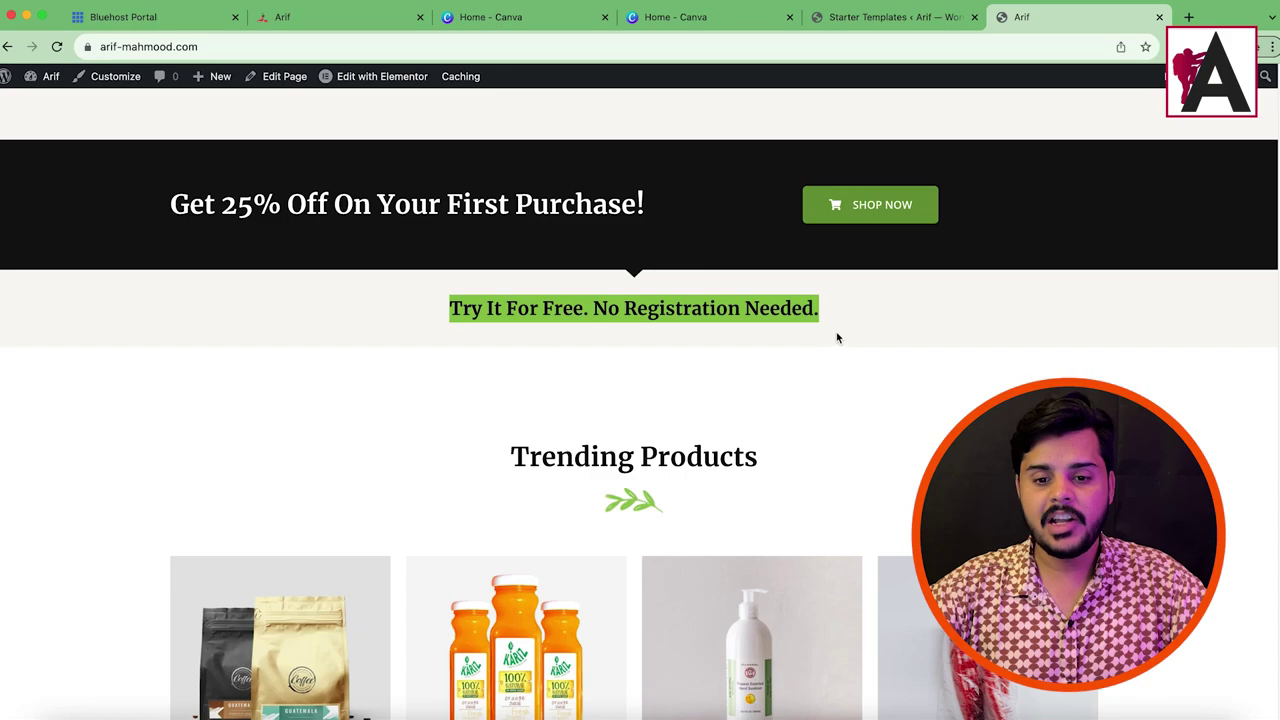
pyautogui.scroll(10, 583, 274)
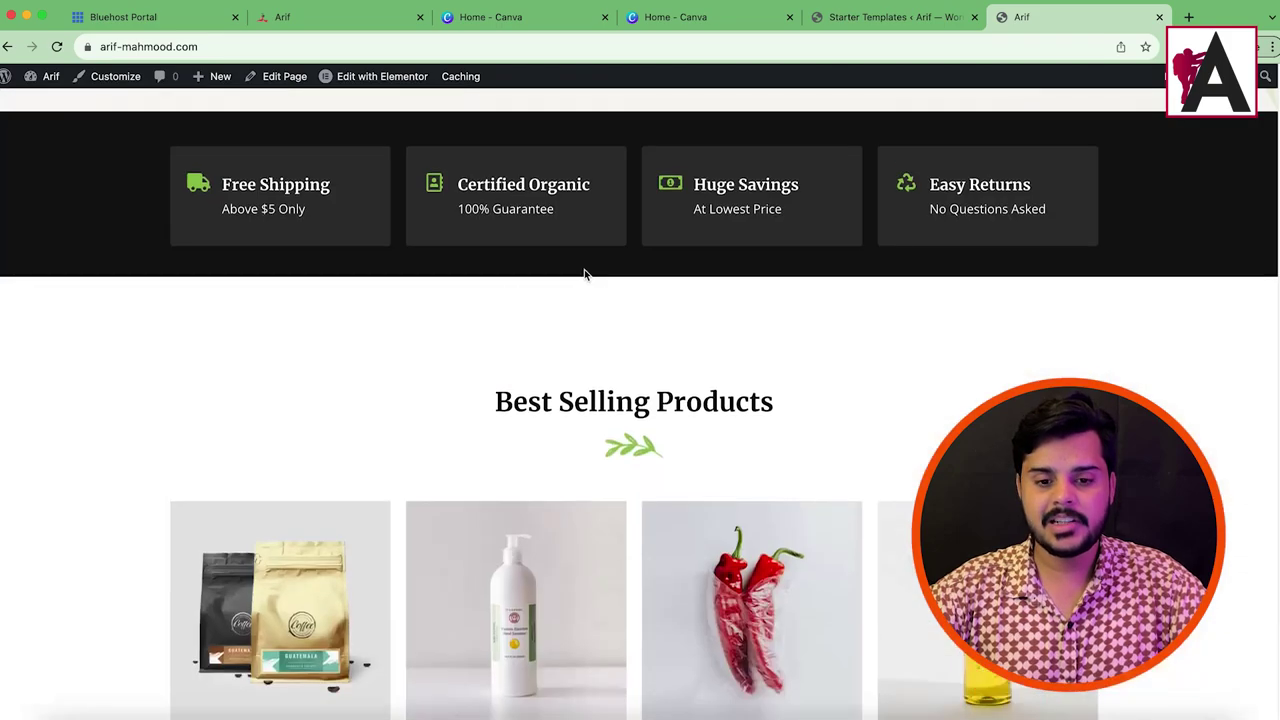
pyautogui.scroll(-4, 942, 318)
pyautogui.scroll(-1, 942, 318)
pyautogui.scroll(3, 544, 396)
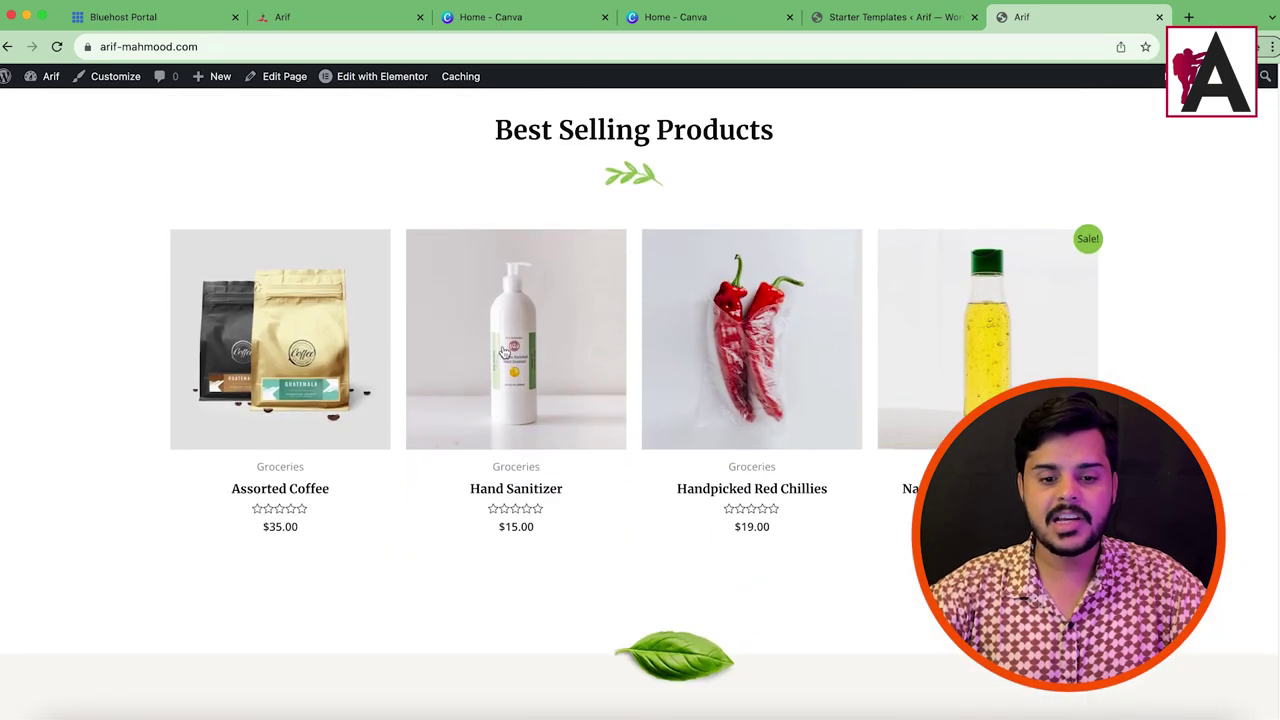
pyautogui.click(894, 17)
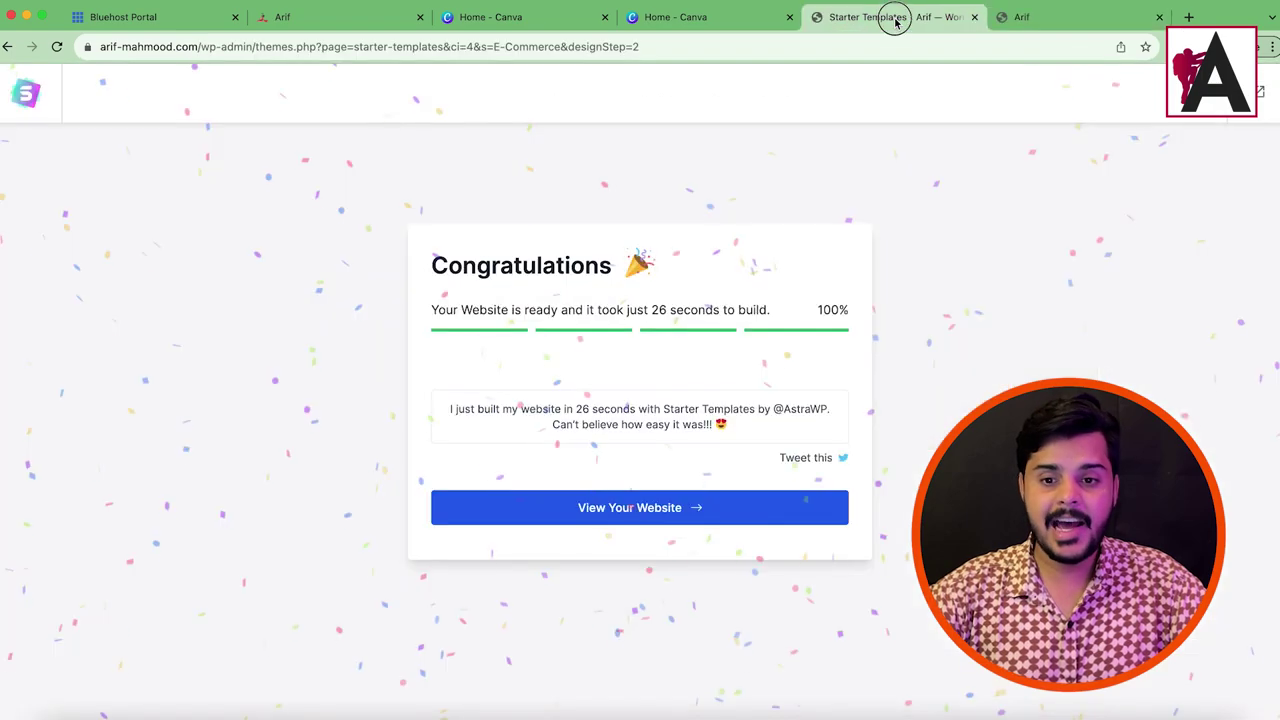
# Step: Leave the finished build page by loading the WordPress dashboard address
pyautogui.moveTo(255, 47); pyautogui.dragTo(660, 47)
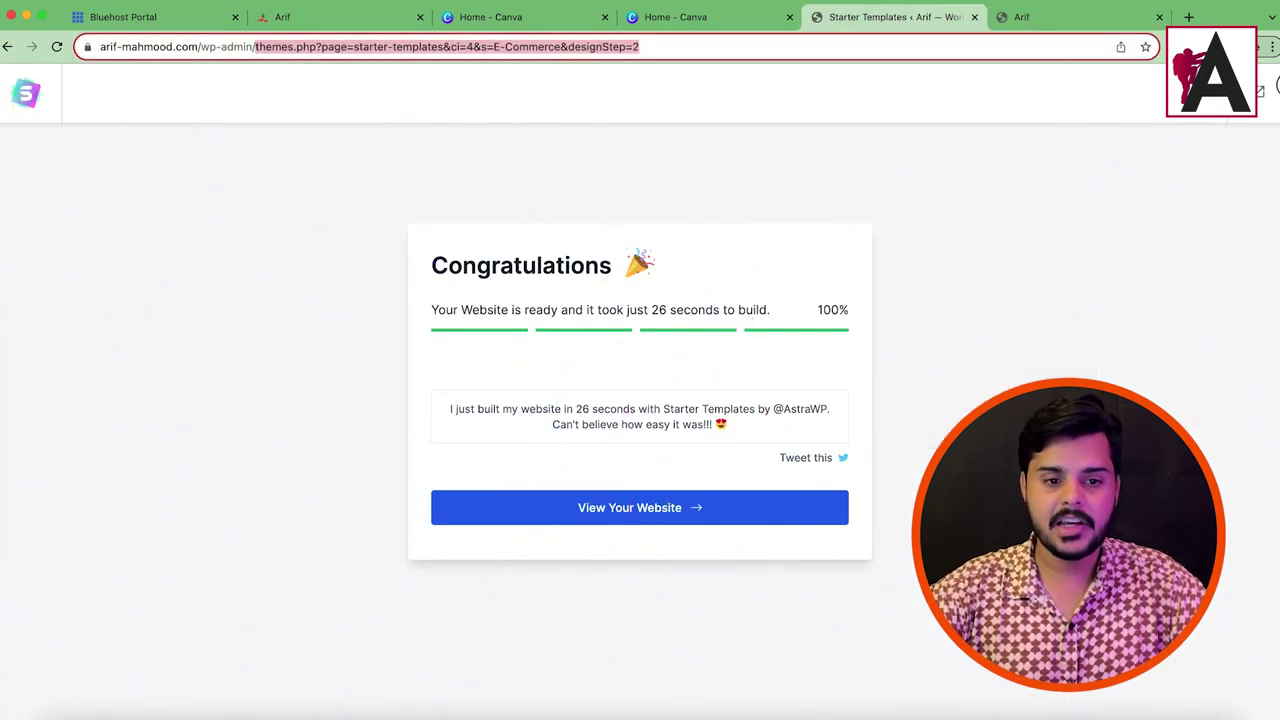
pyautogui.press('BackSpace')
pyautogui.press('Return')
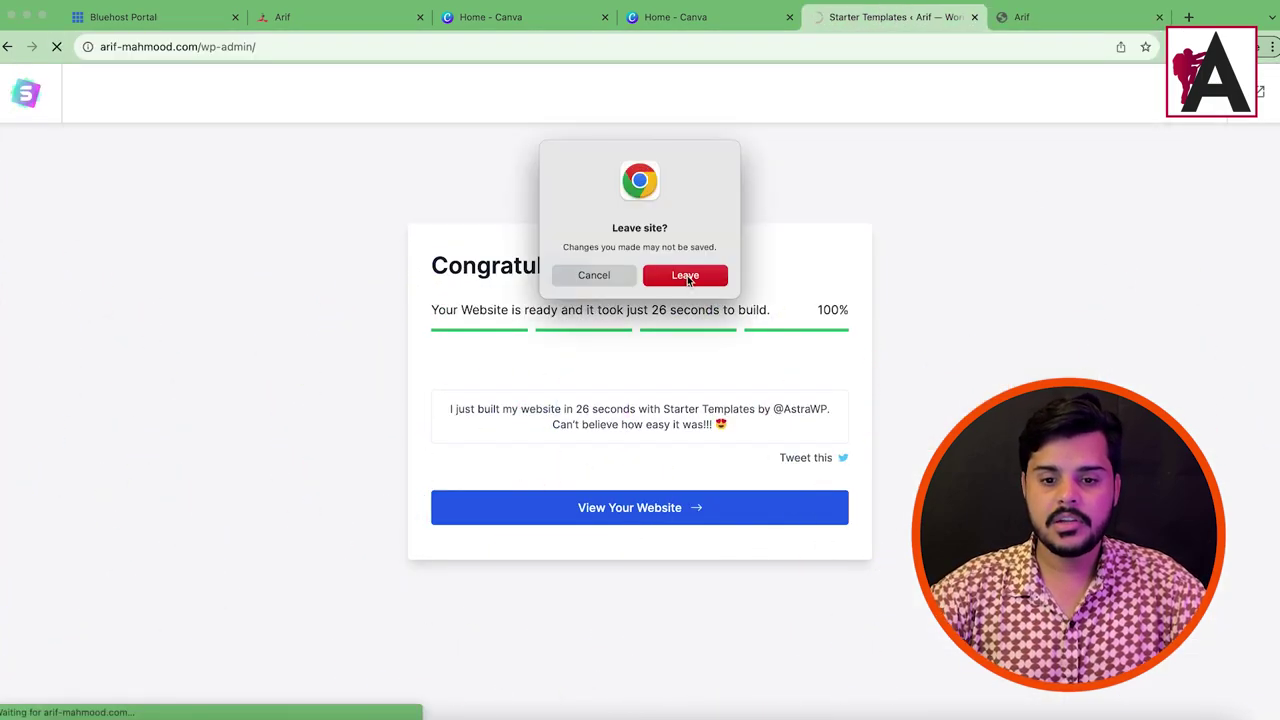
pyautogui.click(686, 277)
pyautogui.hotkey('ctrl', 'Tab')
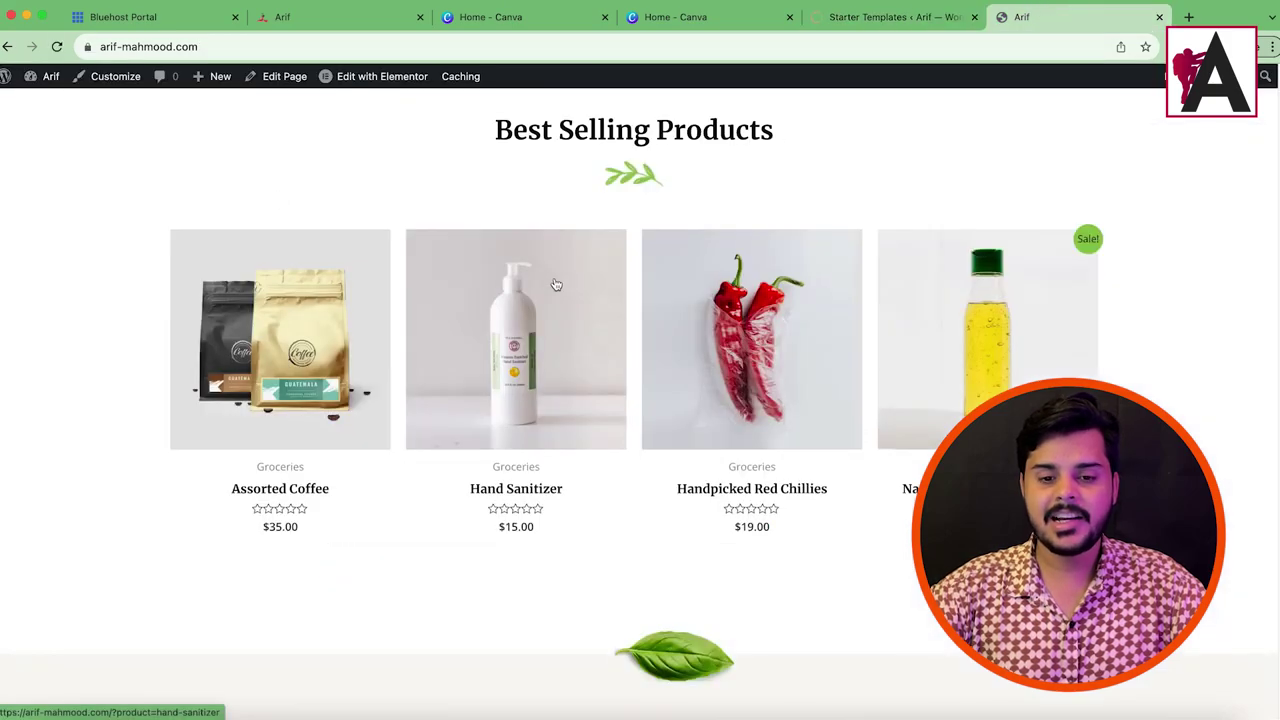
pyautogui.hotkey('ctrl', 'shift', 'Tab')
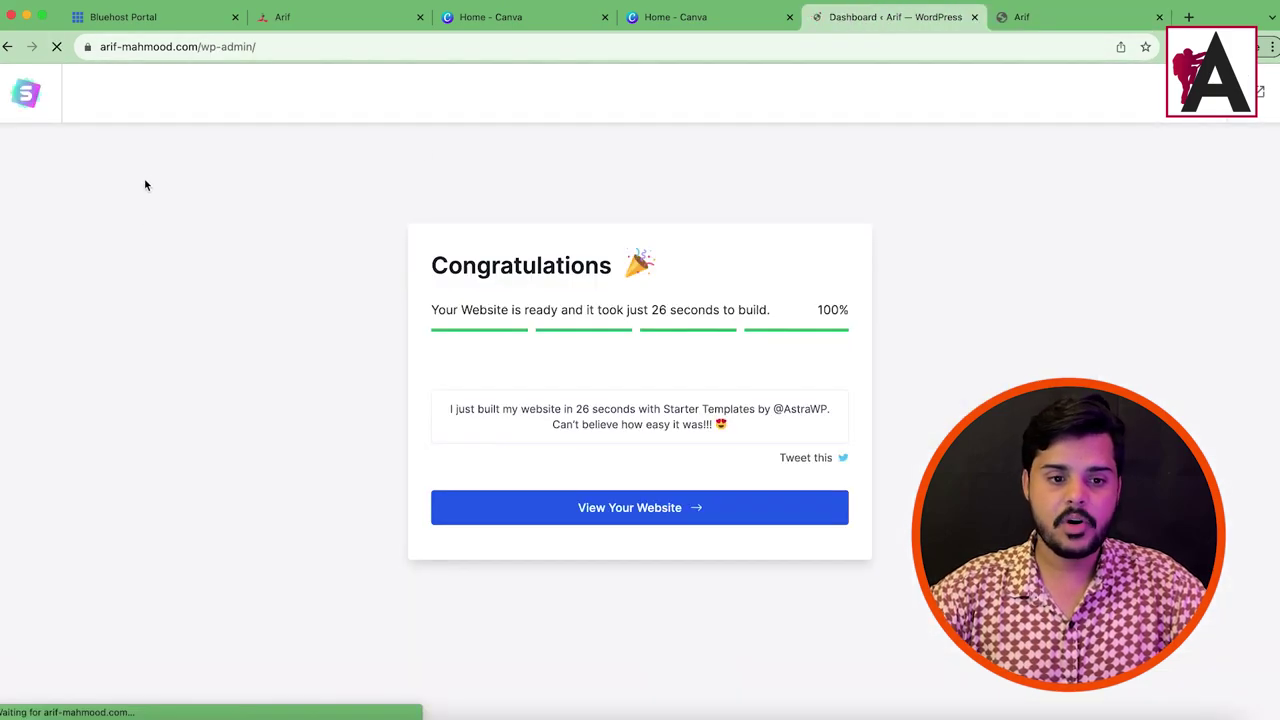
# Step: Browse the live storefront and open the Shop page from the footer links
pyautogui.click(1040, 22)
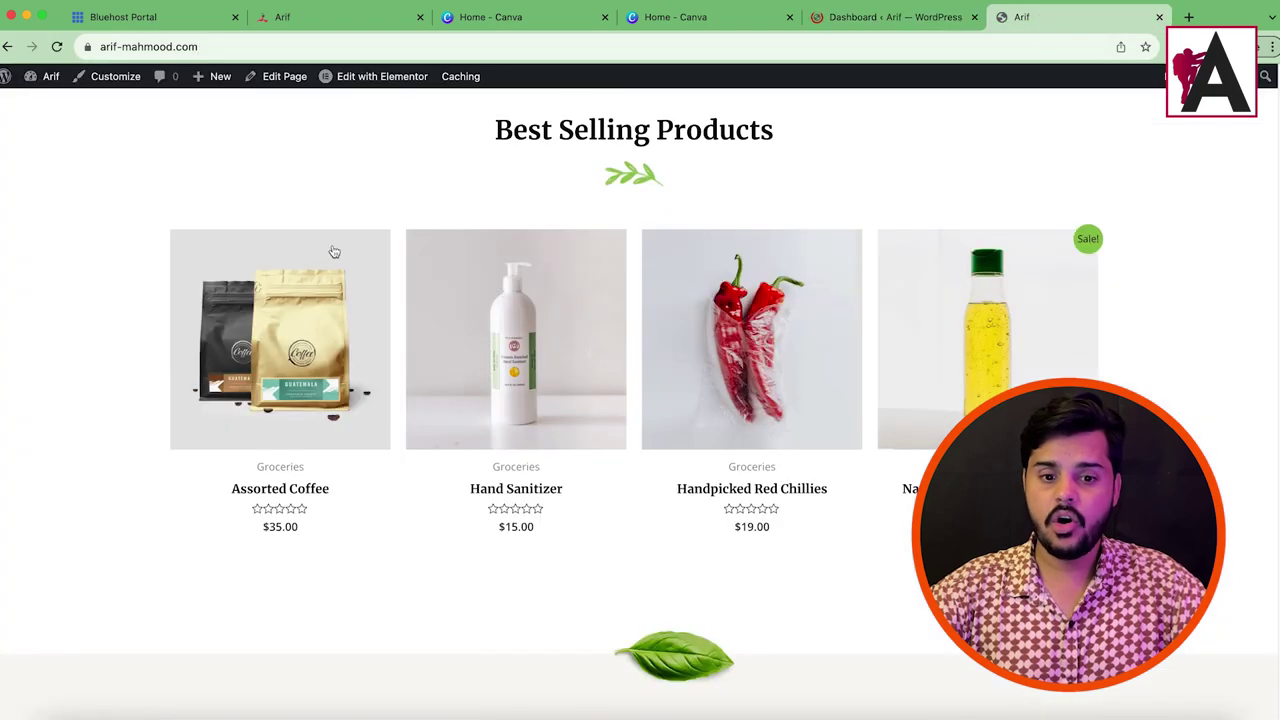
pyautogui.scroll(10, 911, 349)
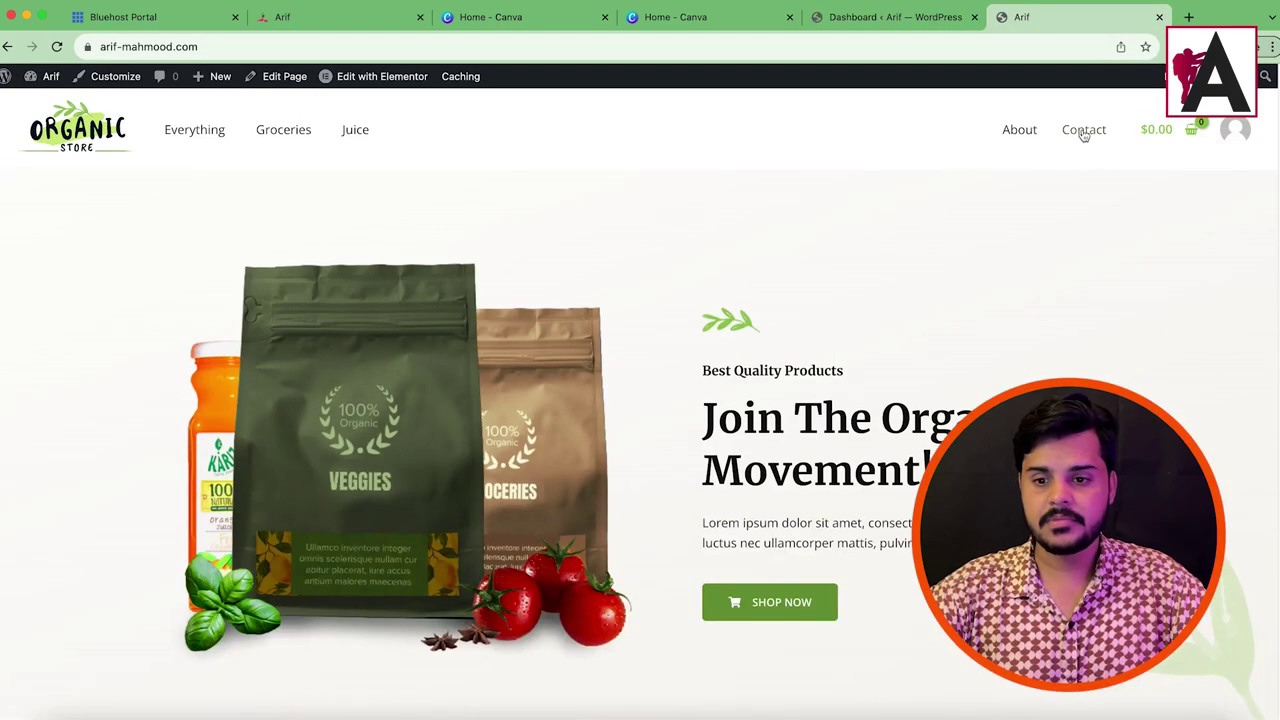
pyautogui.scroll(-15, 812, 430)
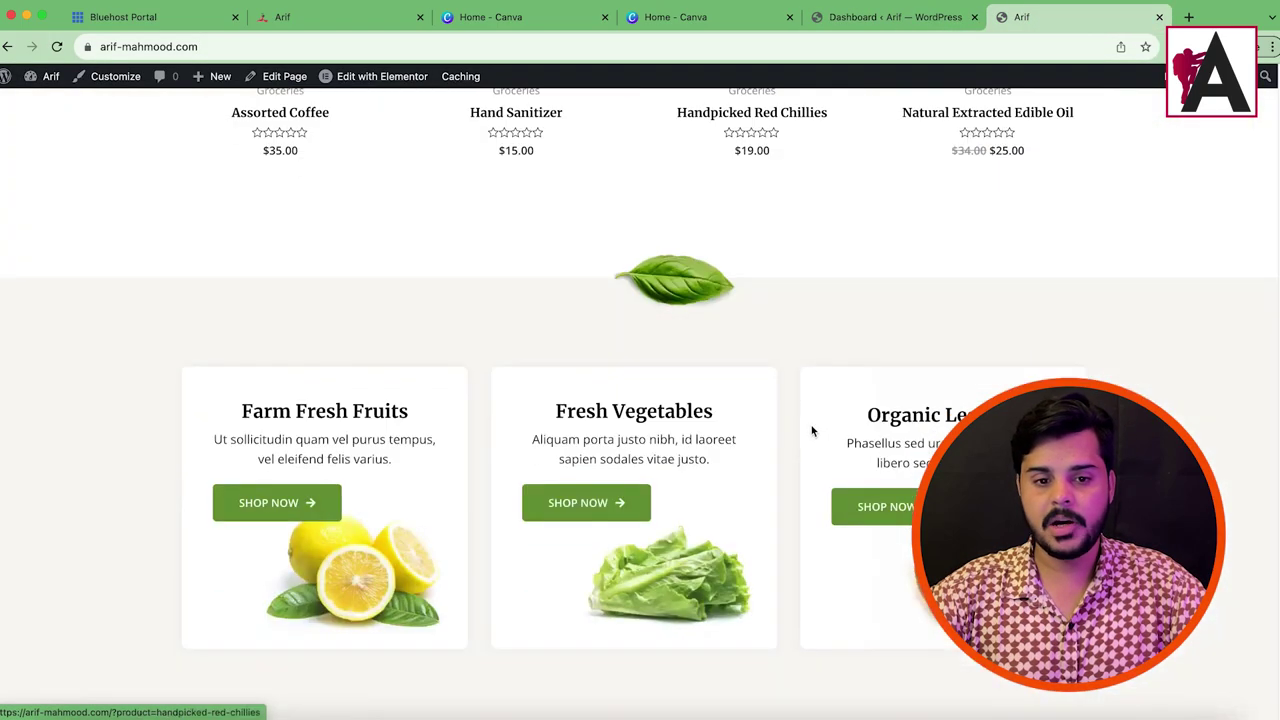
pyautogui.scroll(-3, 812, 432)
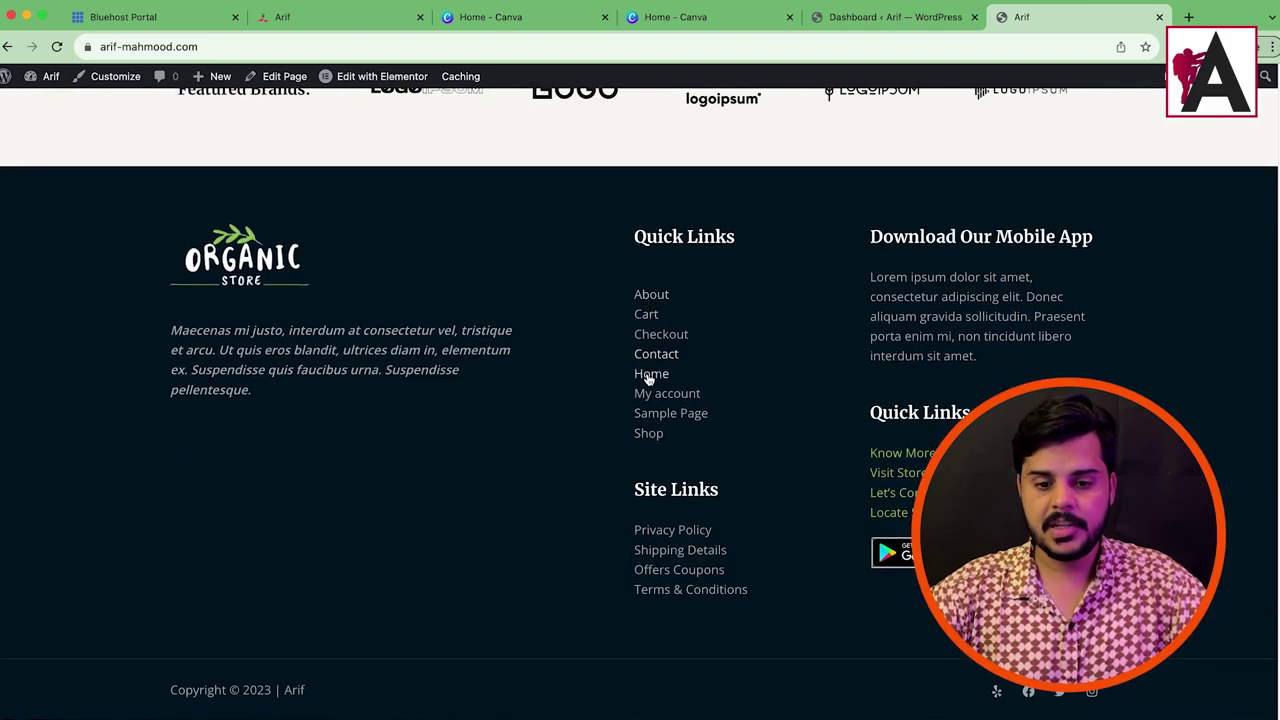
pyautogui.click(650, 436)
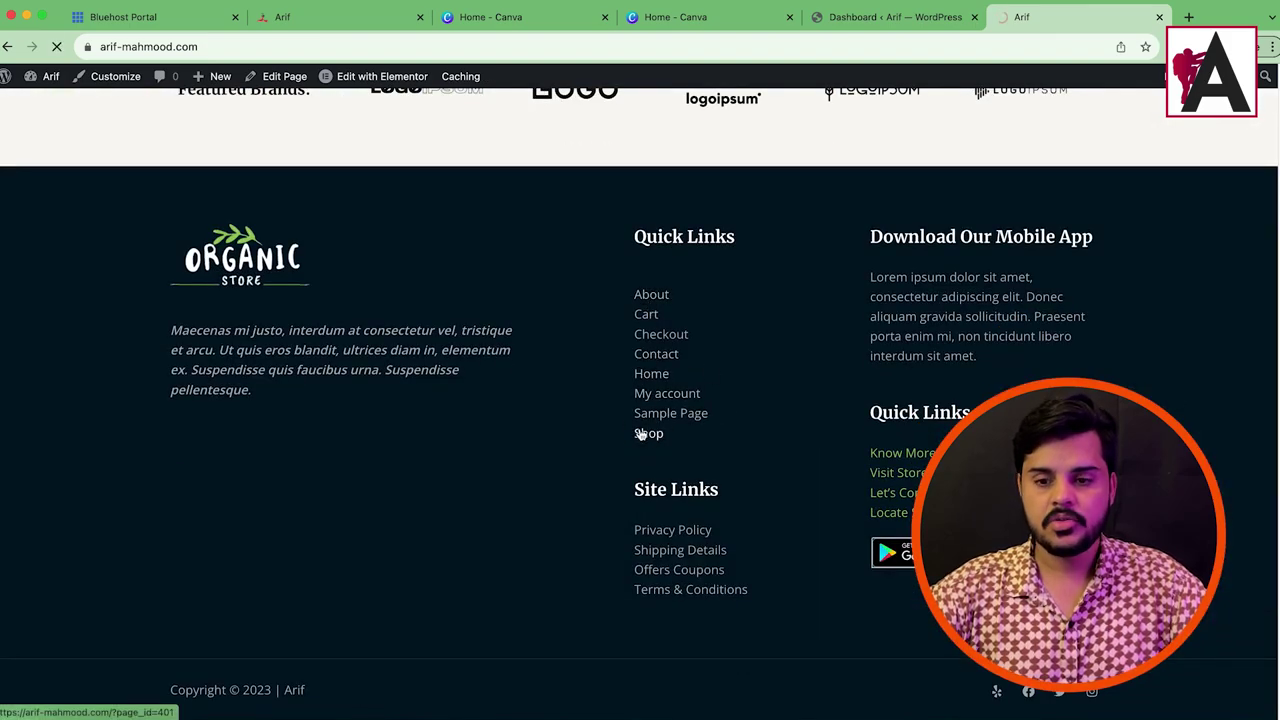
pyautogui.click(885, 17)
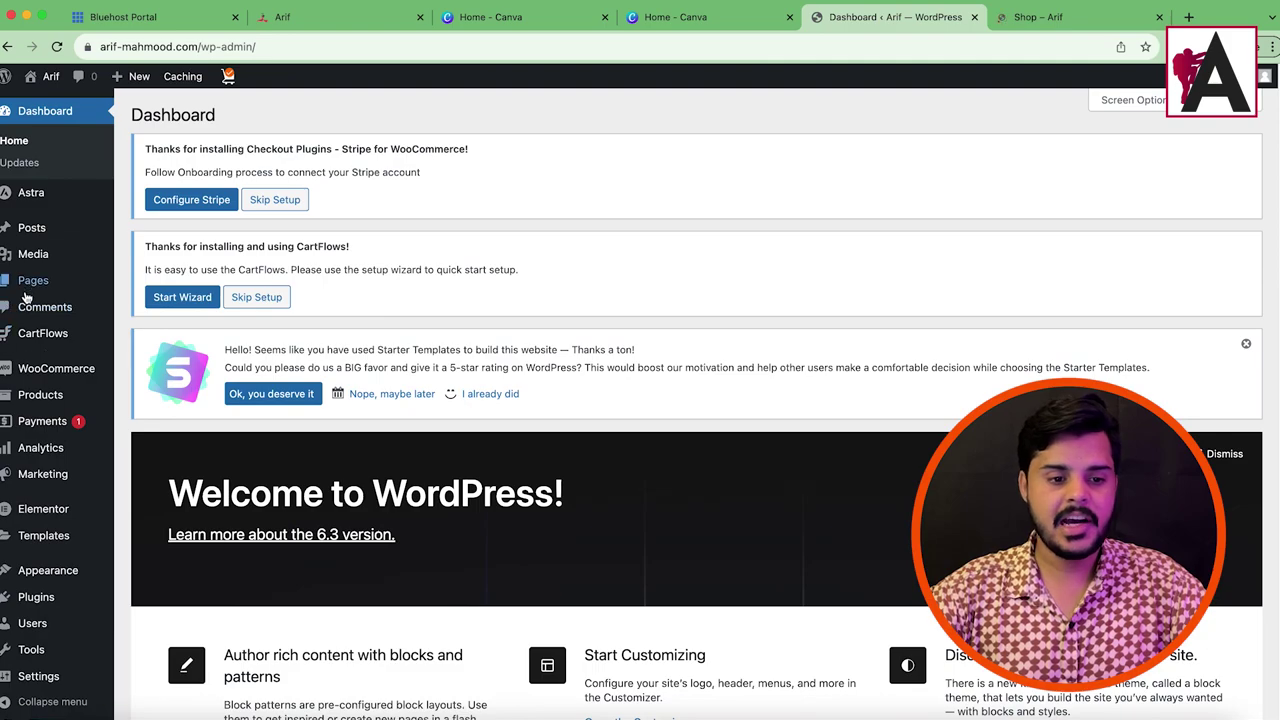
pyautogui.moveTo(40, 395)
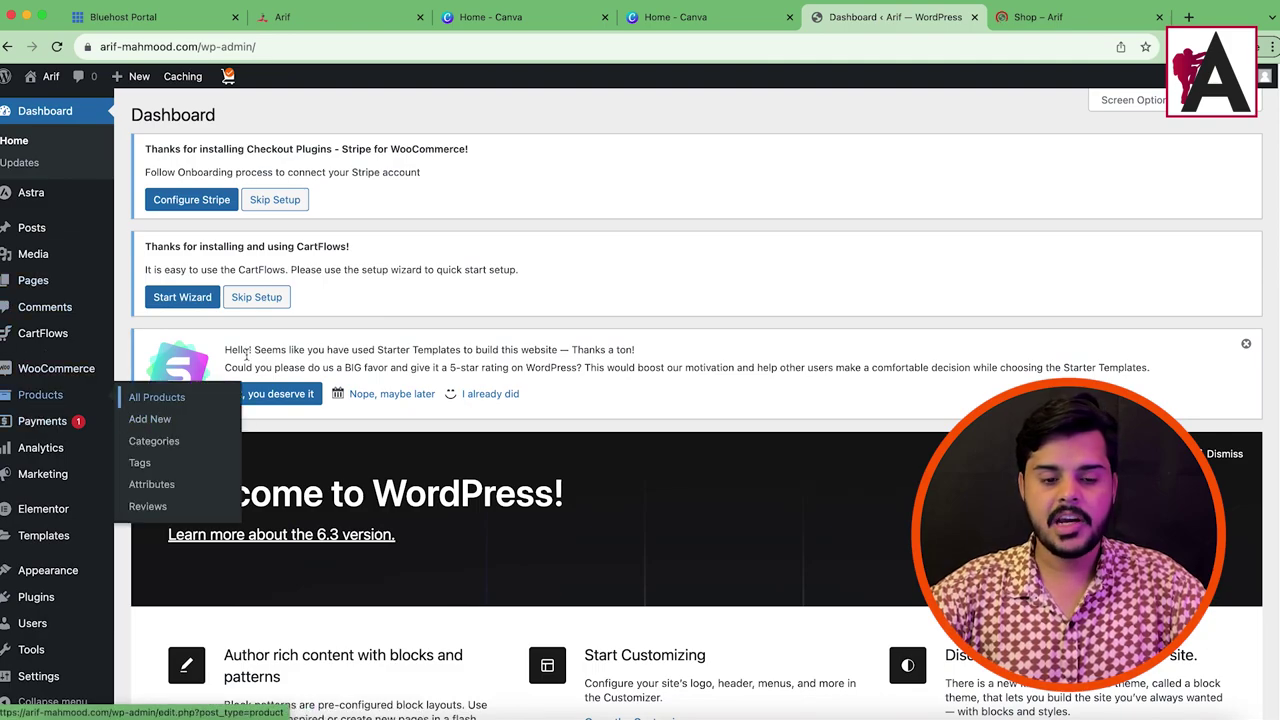
pyautogui.click(1038, 17)
pyautogui.scroll(-10, 626, 321)
pyautogui.scroll(3, 631, 409)
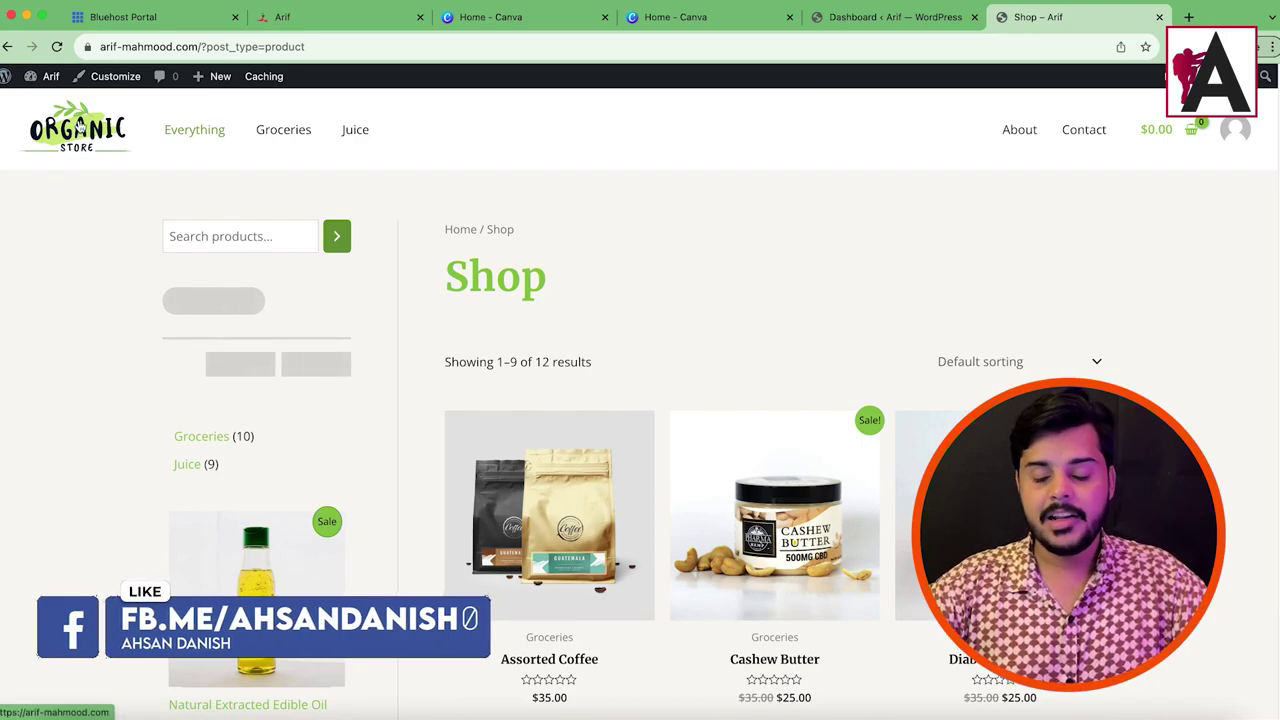
# Step: Return to the store home page, look over the customer reviews, and open it in Elementor
pyautogui.click(78, 125)
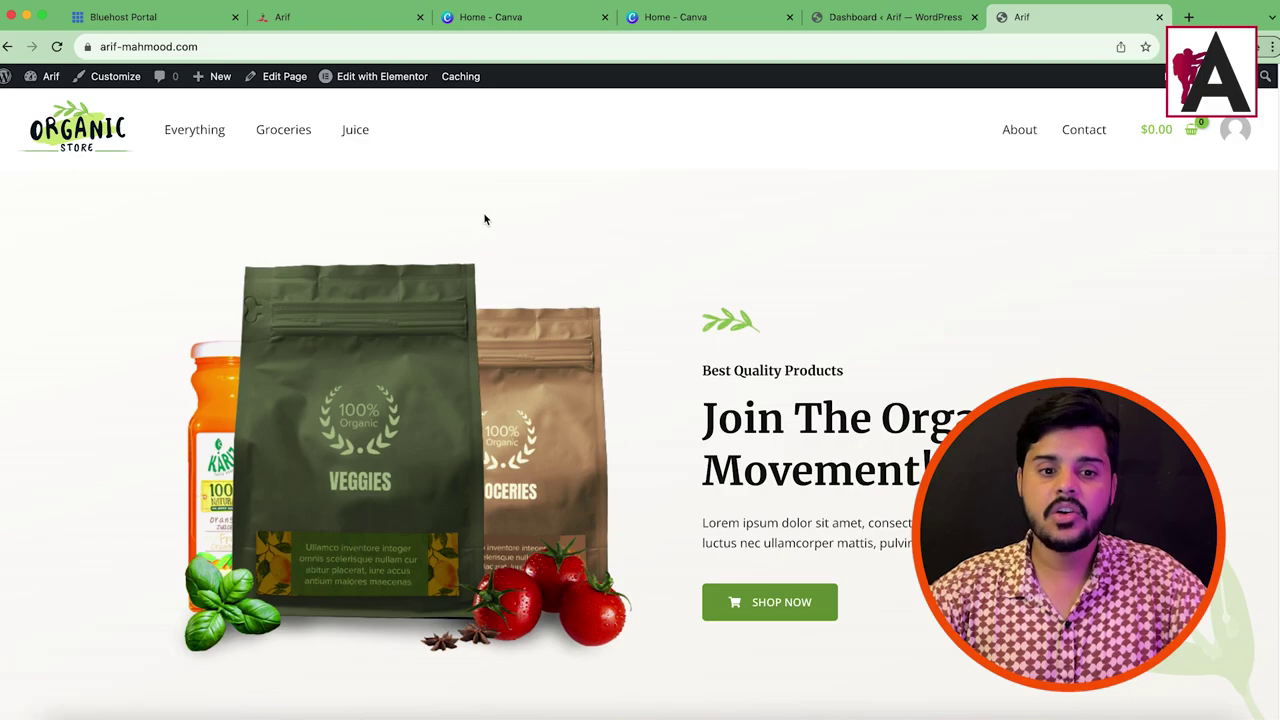
pyautogui.scroll(-1, 808, 426)
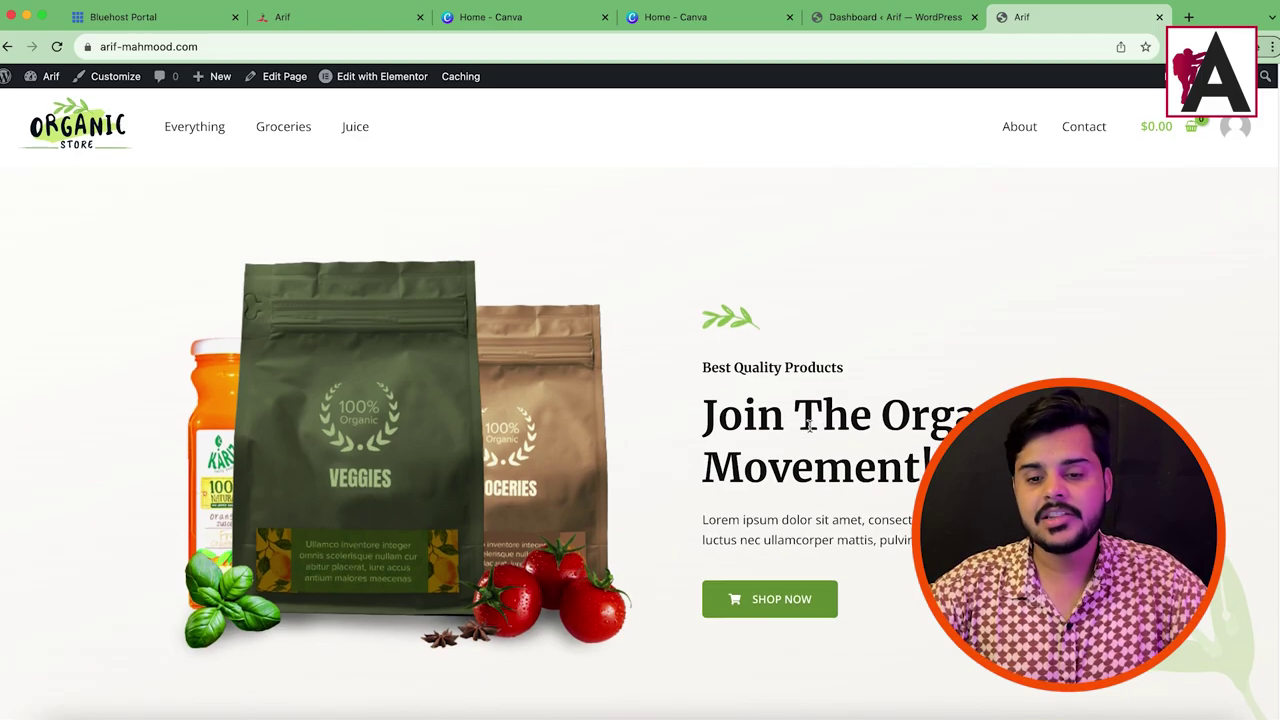
pyautogui.scroll(-10, 688, 480)
pyautogui.scroll(-5, 688, 480)
pyautogui.scroll(8, 671, 471)
pyautogui.scroll(-10, 683, 454)
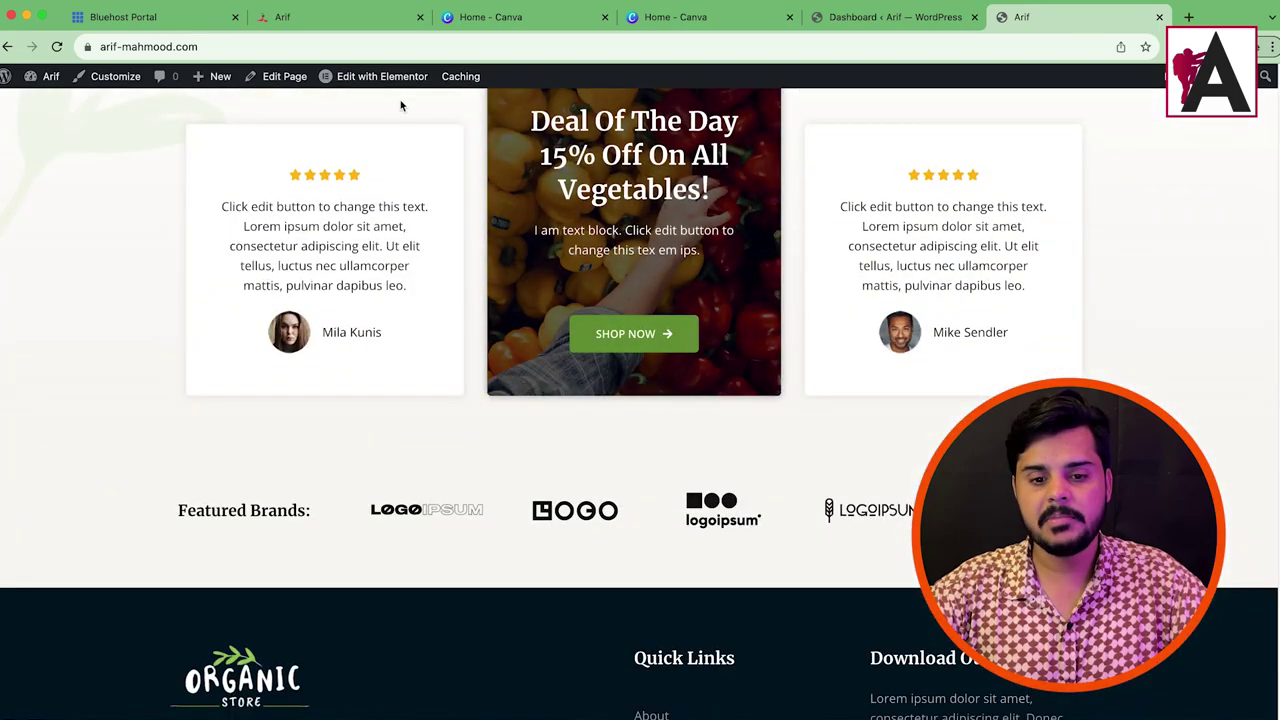
pyautogui.moveTo(220, 208); pyautogui.dragTo(346, 249)
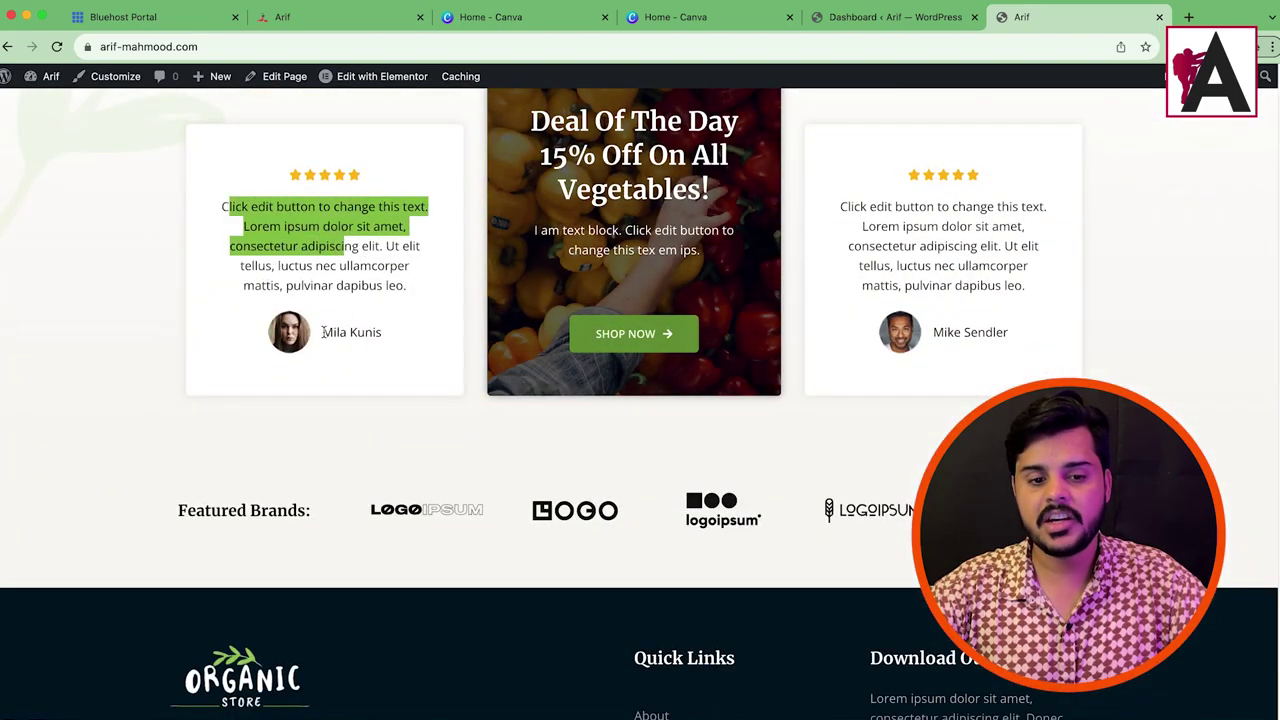
pyautogui.moveTo(322, 332); pyautogui.dragTo(401, 338)
pyautogui.scroll(15, 886, 323)
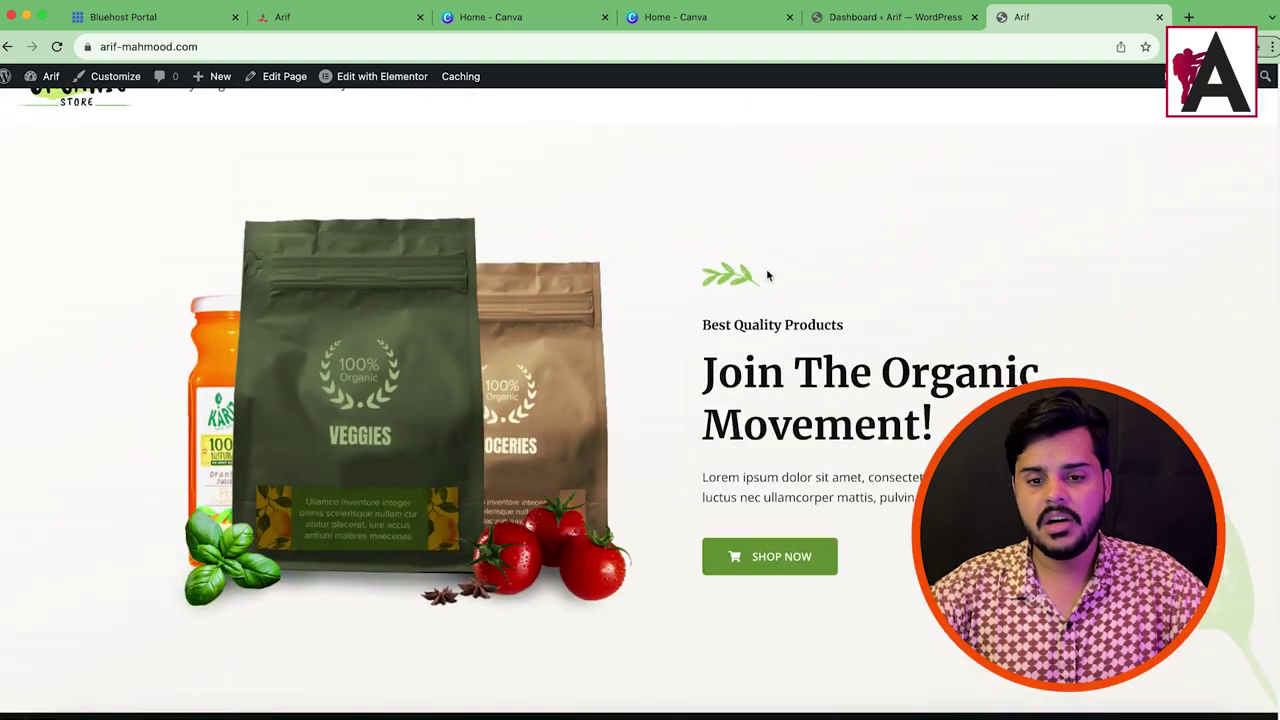
pyautogui.moveTo(388, 86)
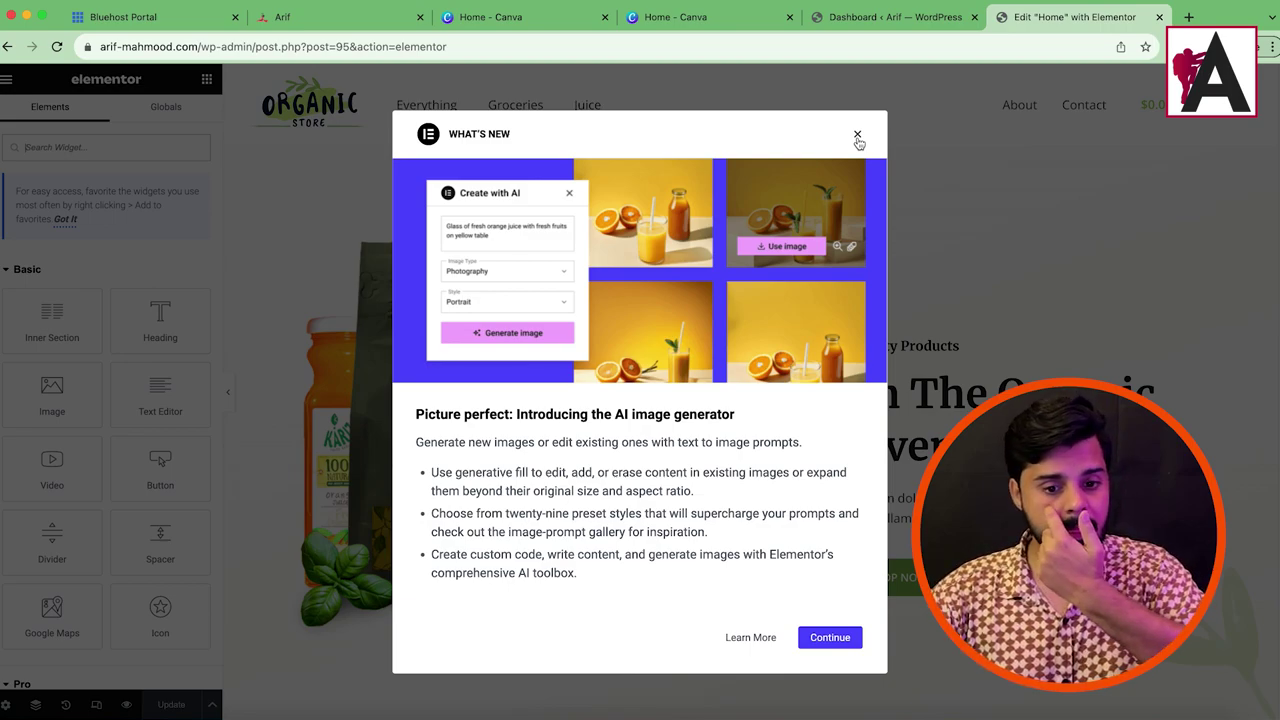
# Step: Dismiss What's New, select the hero Image Box, and keep its alignment left after testing others
pyautogui.click(857, 137)
pyautogui.click(857, 162)
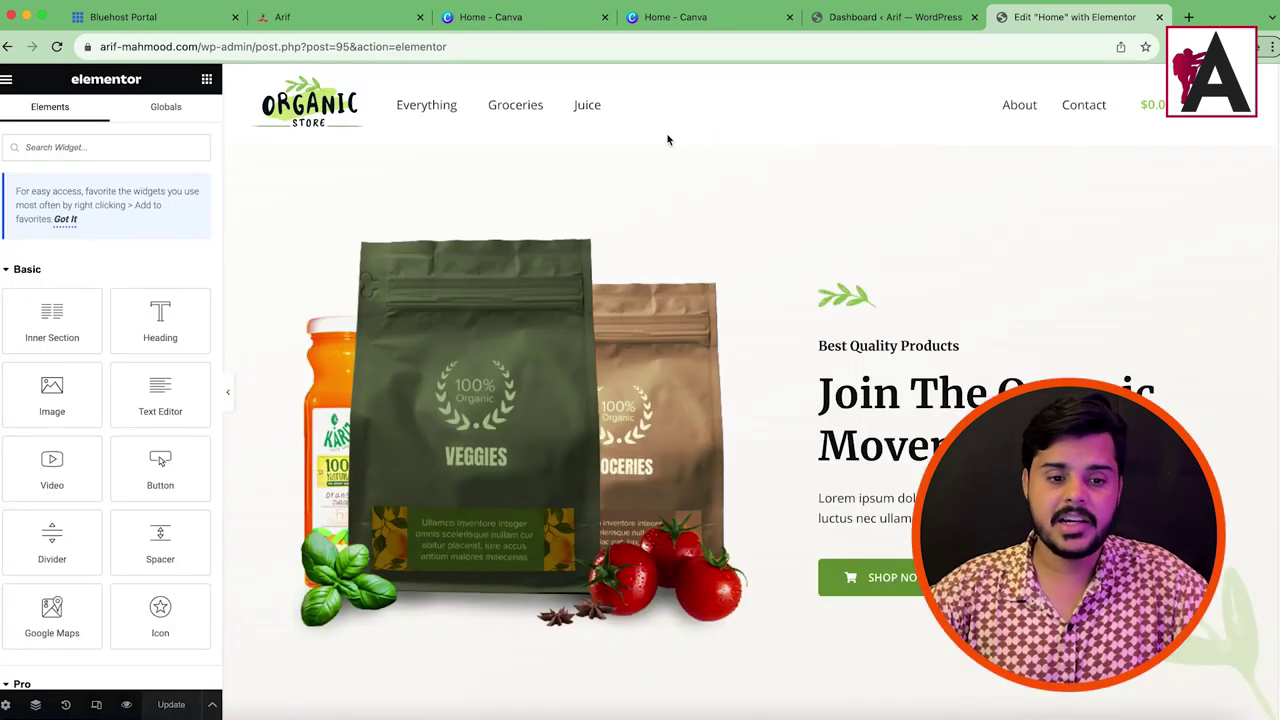
pyautogui.click(1204, 377)
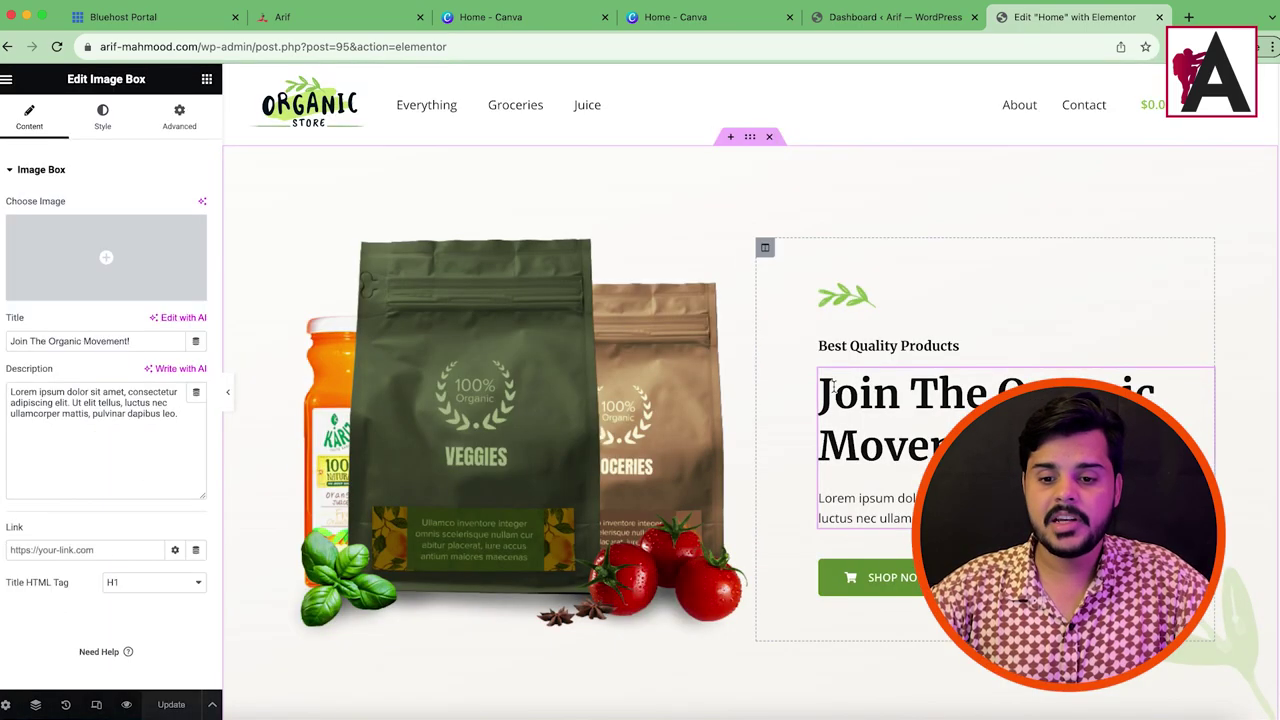
pyautogui.tripleClick(100, 341)
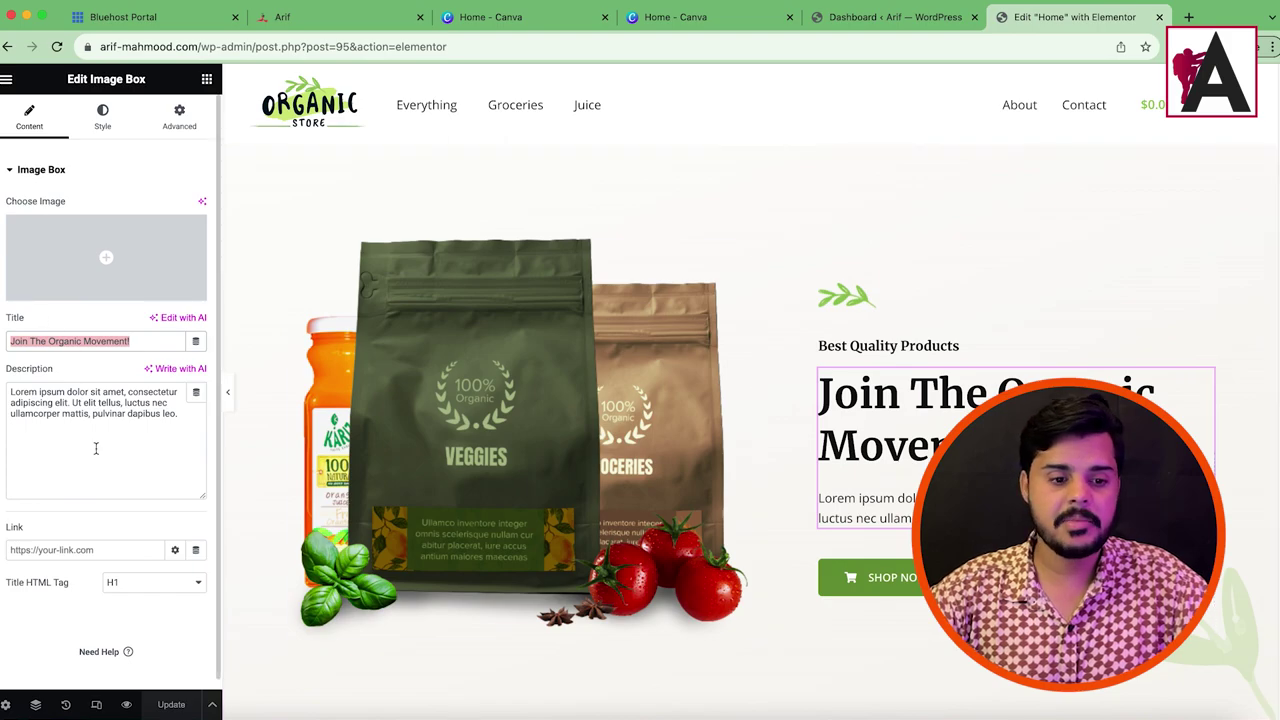
pyautogui.click(98, 122)
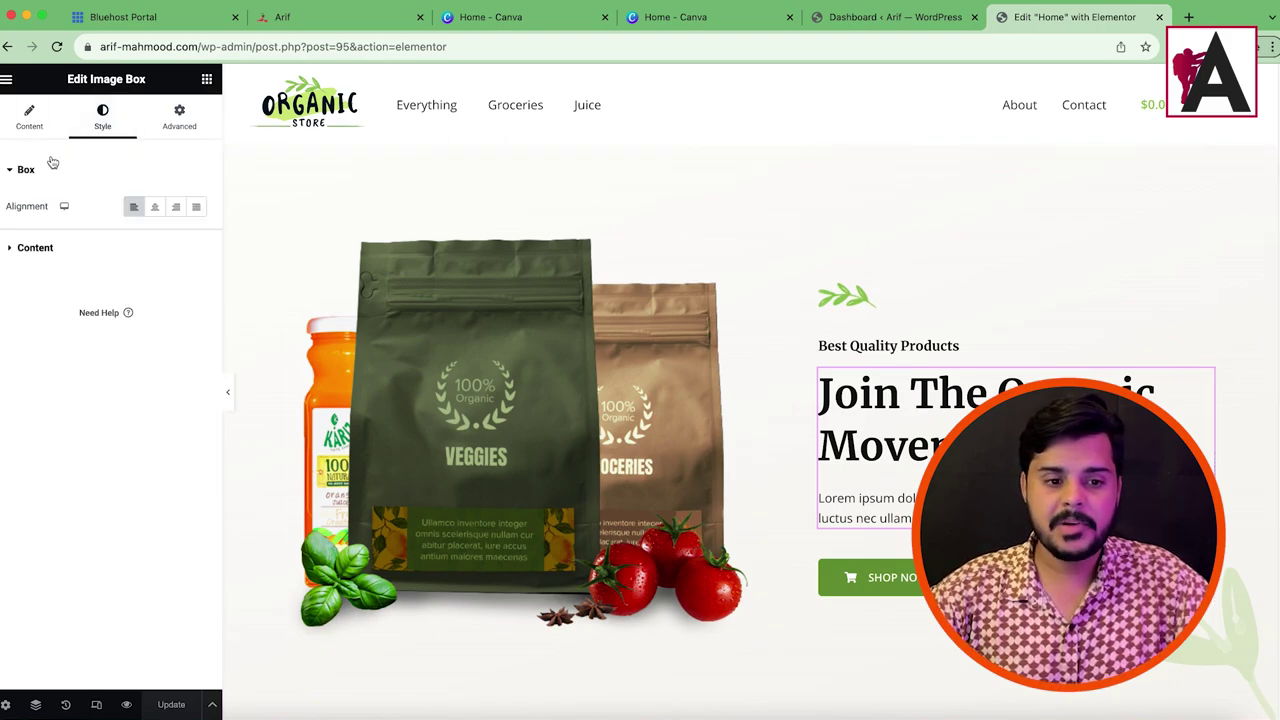
pyautogui.click(155, 206)
pyautogui.click(176, 207)
pyautogui.click(196, 206)
pyautogui.click(133, 206)
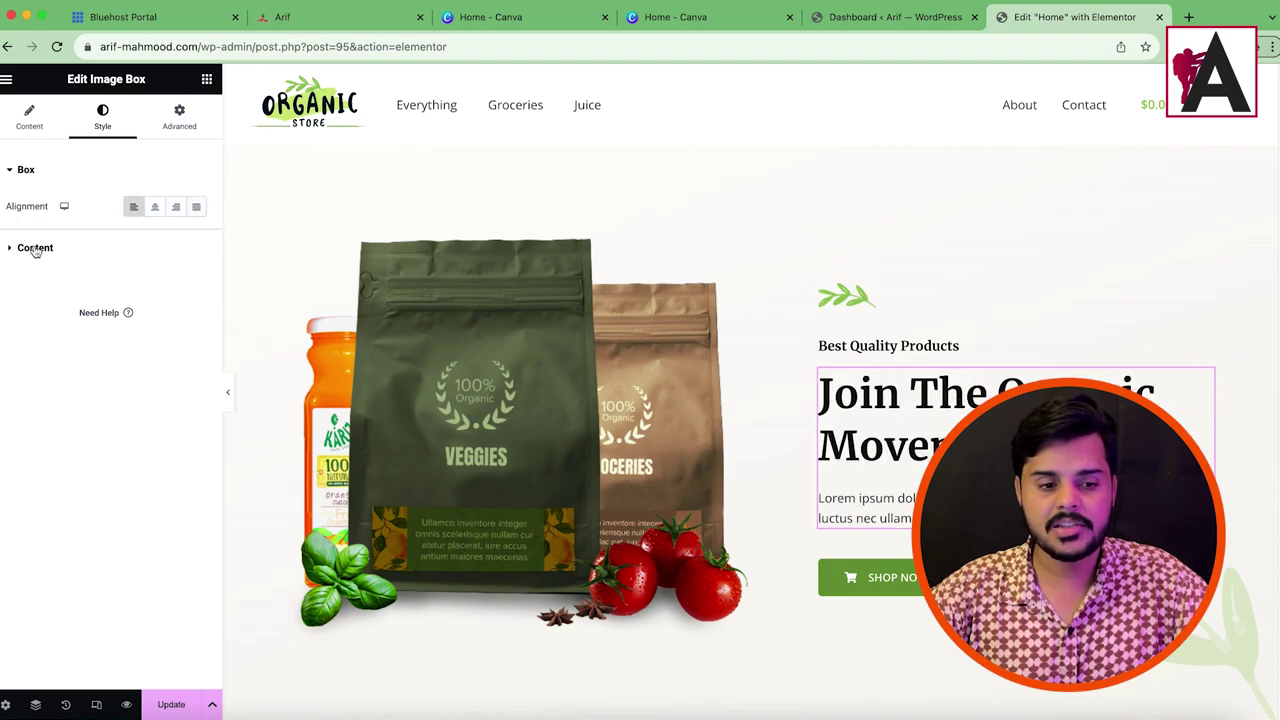
# Step: Keep the 'Join The Organic Movement!' title black, resetting a trial pink tint and leaving typography unchanged
pyautogui.click(23, 252)
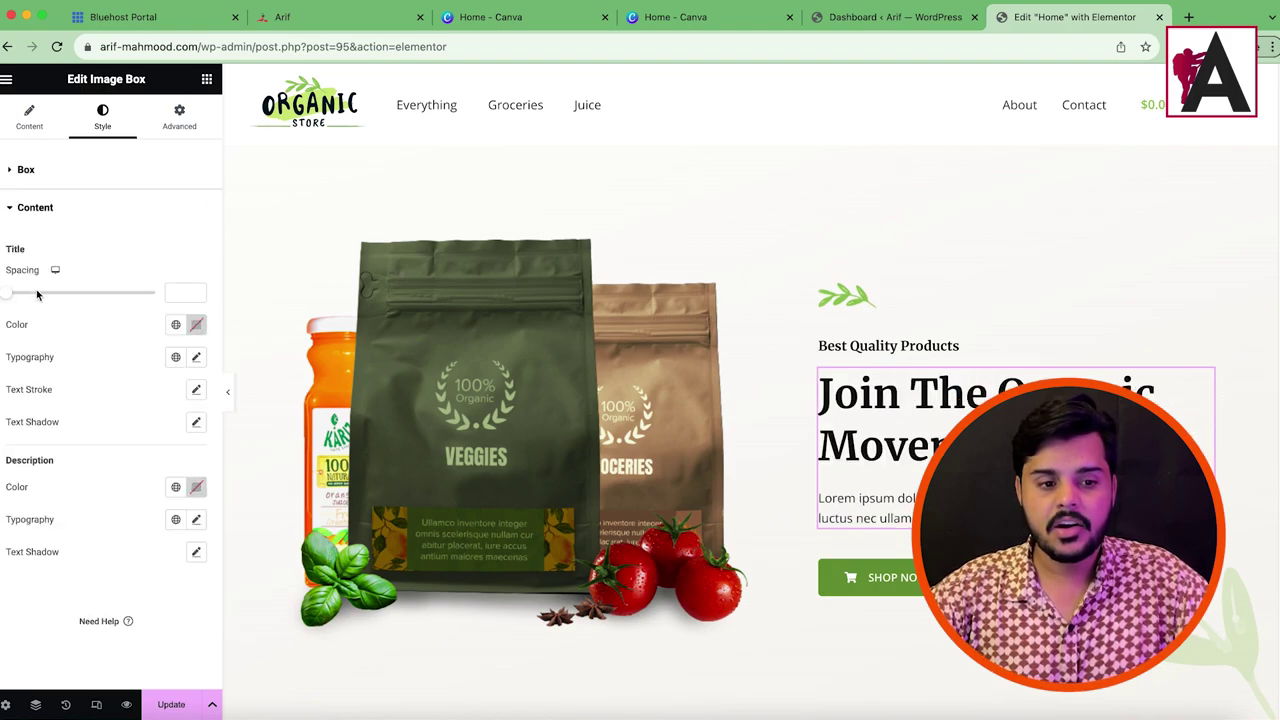
pyautogui.click(197, 325)
pyautogui.moveTo(191, 443); pyautogui.dragTo(133, 431)
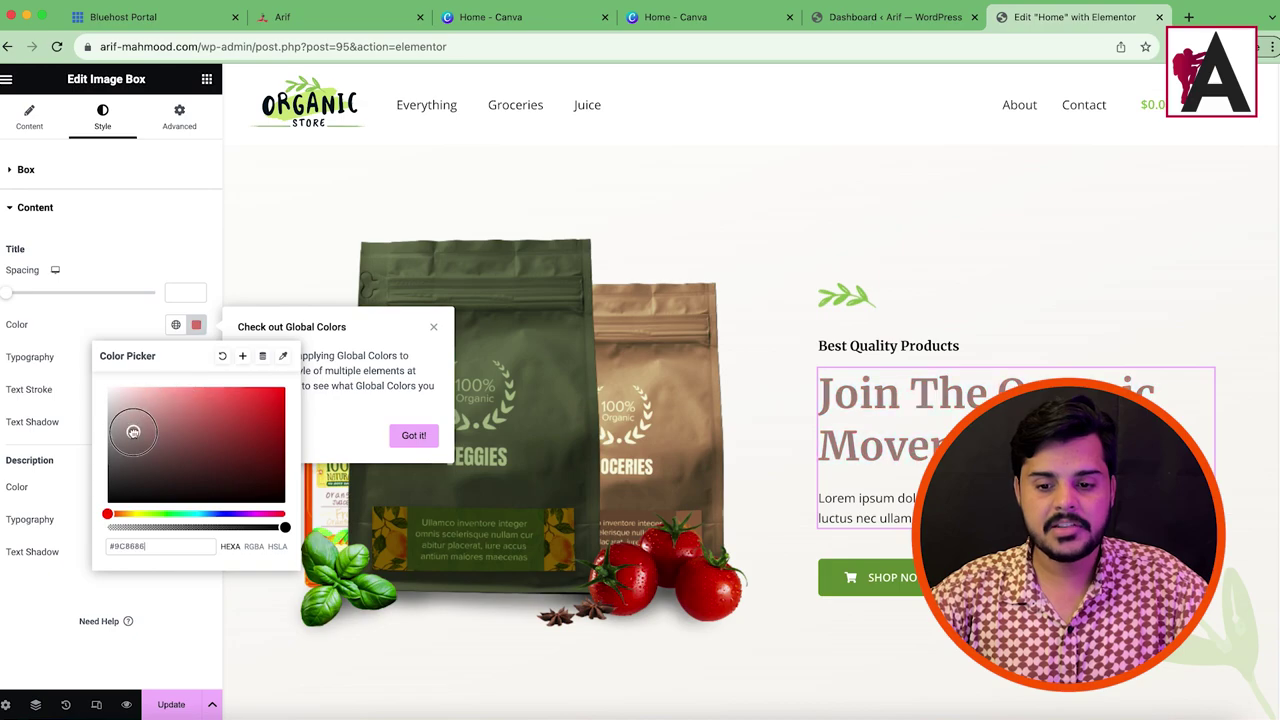
pyautogui.click(222, 357)
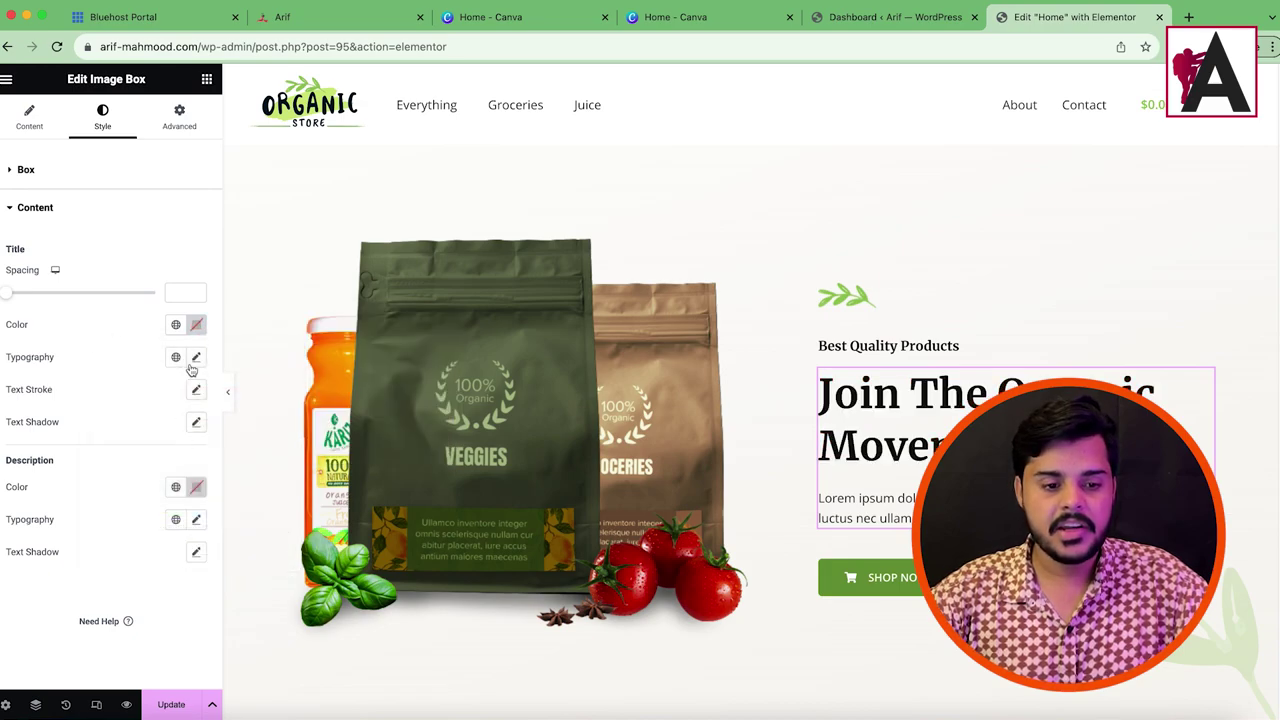
pyautogui.click(197, 359)
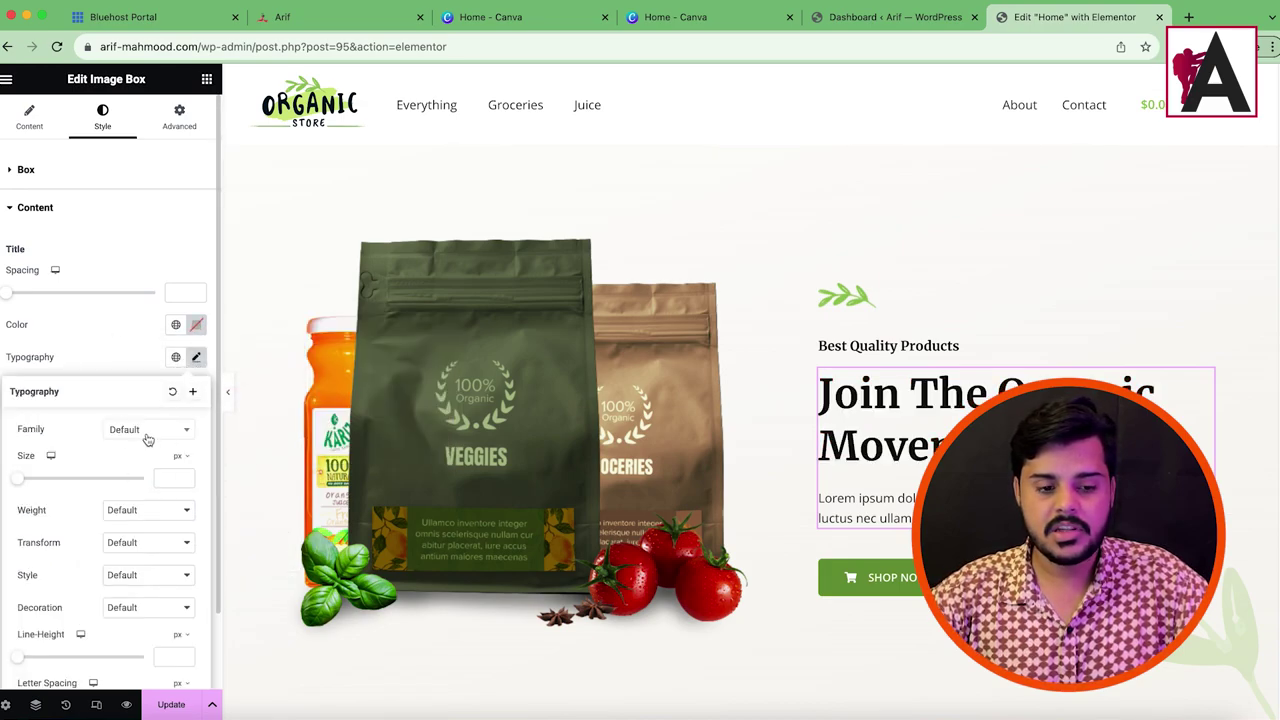
pyautogui.click(140, 429)
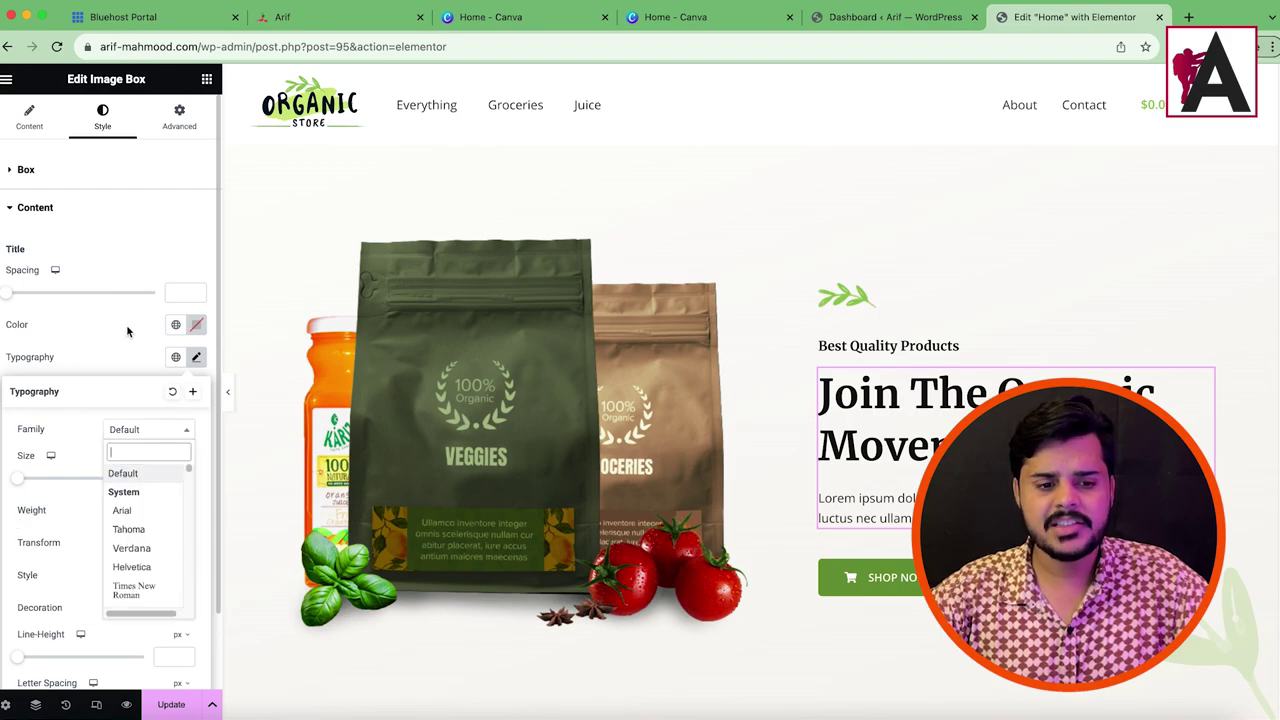
pyautogui.click(75, 376)
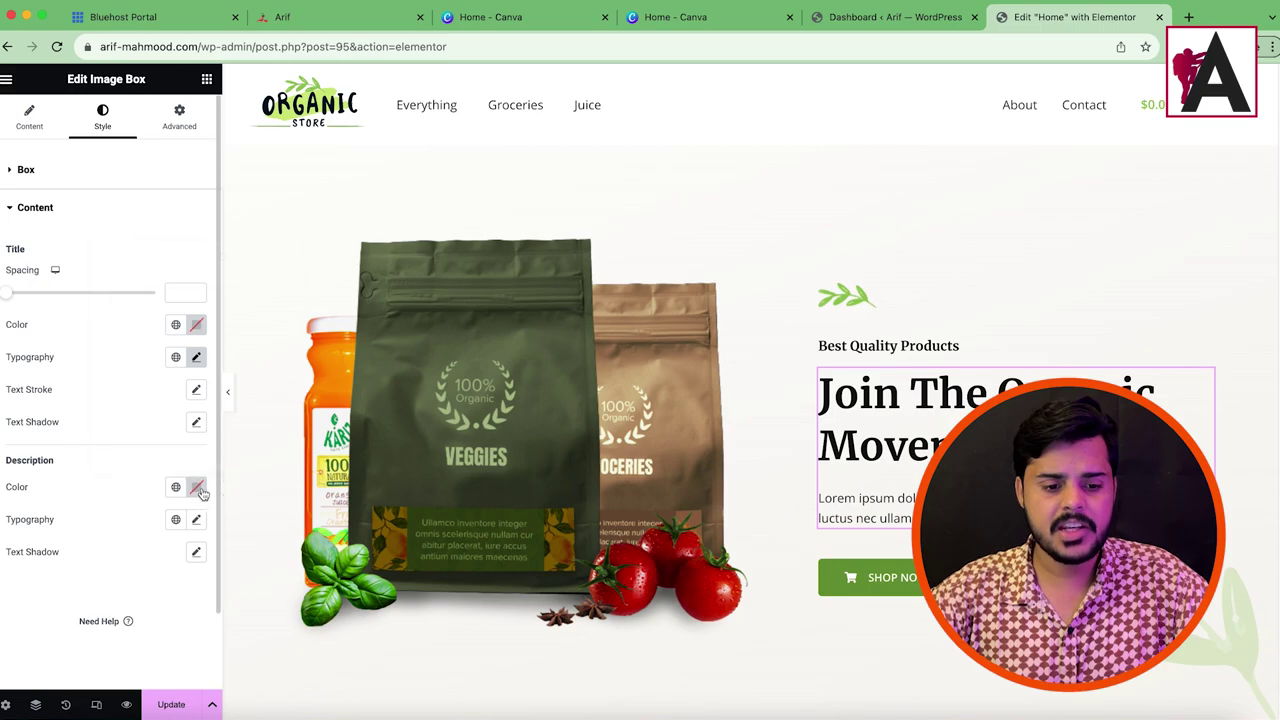
# Step: Set the description colour to red #DC1C1C and return to the content fields
pyautogui.click(196, 487)
pyautogui.click(282, 305)
pyautogui.moveTo(282, 305); pyautogui.dragTo(262, 303)
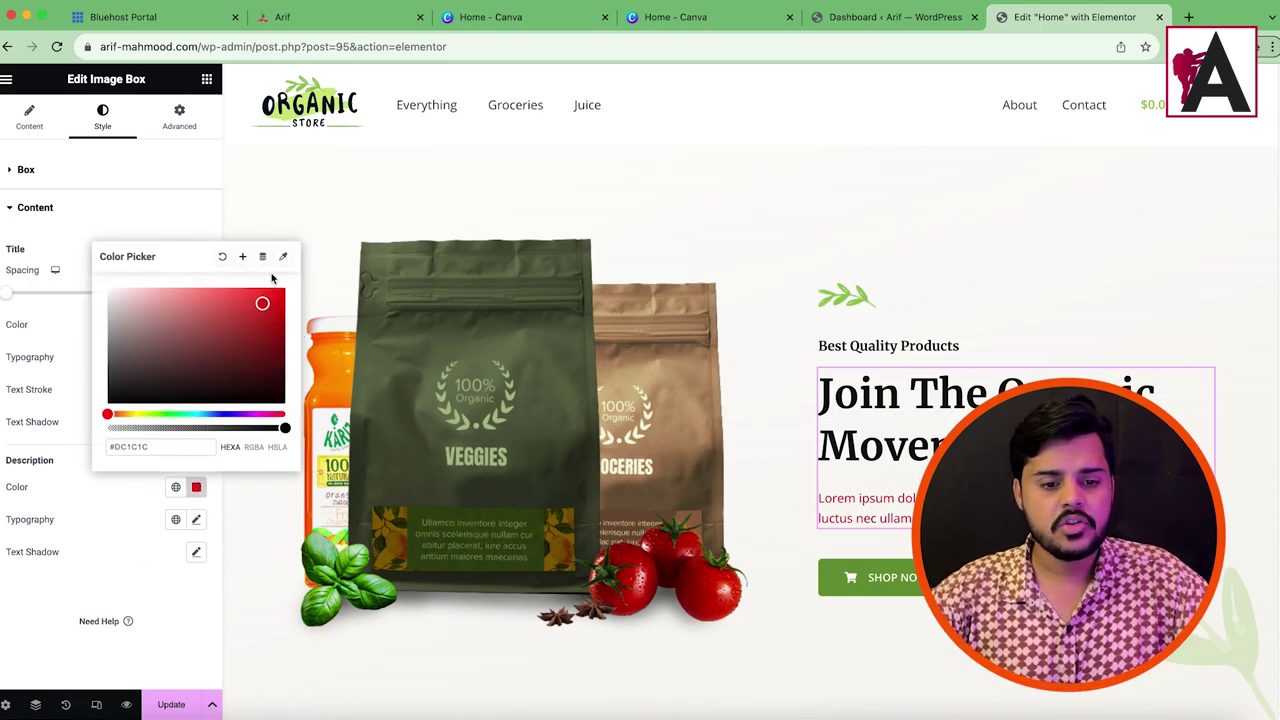
pyautogui.click(154, 206)
pyautogui.click(151, 191)
pyautogui.click(151, 199)
pyautogui.click(29, 116)
pyautogui.scroll(-5, 552, 423)
pyautogui.scroll(5, 740, 400)
pyautogui.click(746, 248)
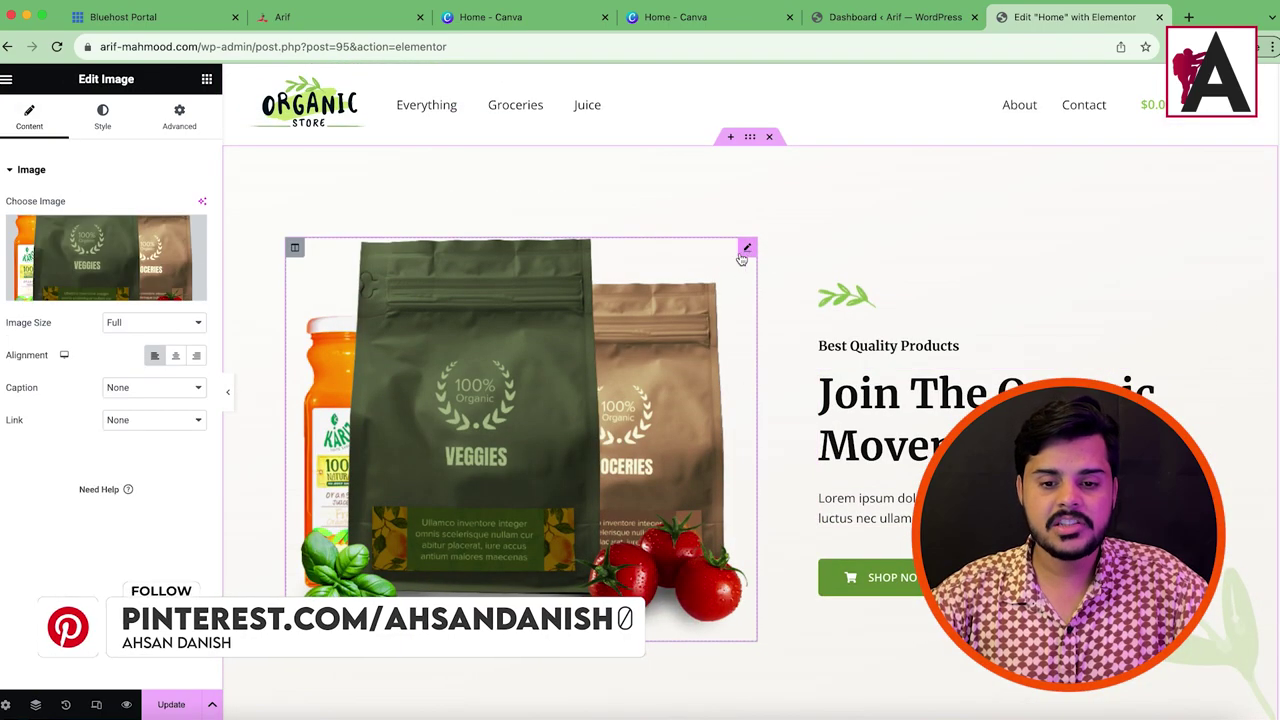
pyautogui.click(100, 258)
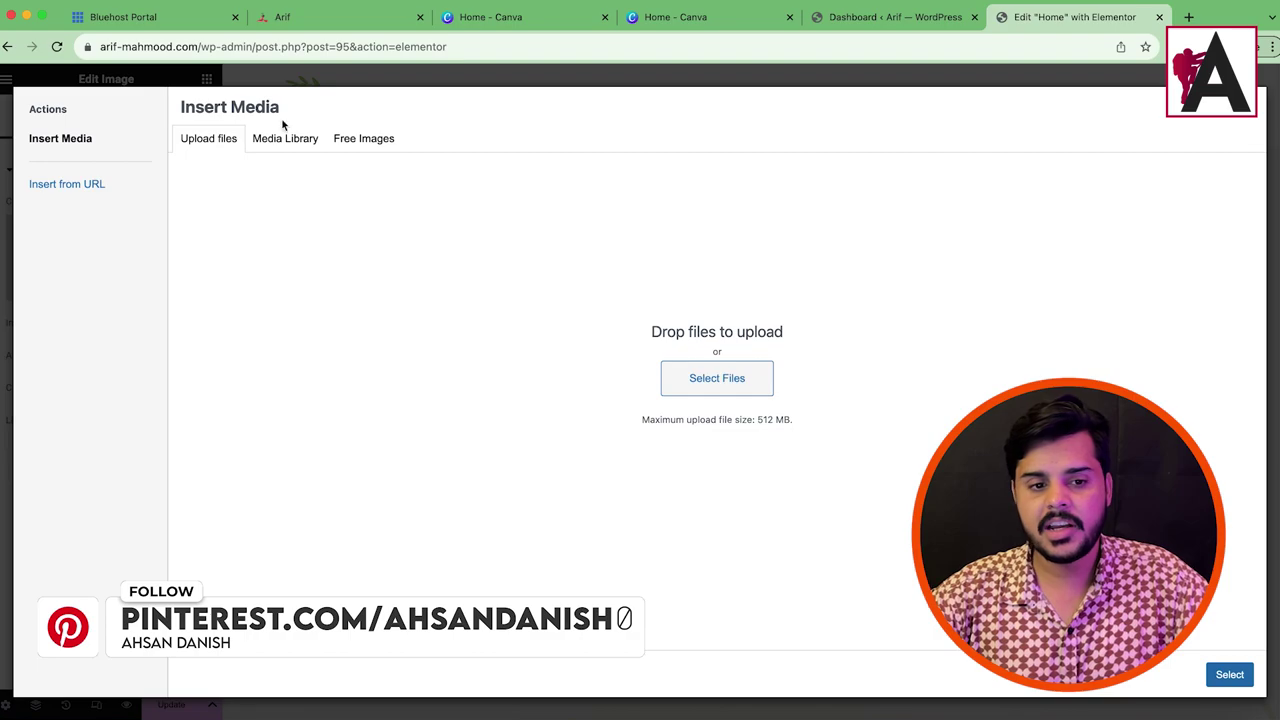
pyautogui.click(680, 392)
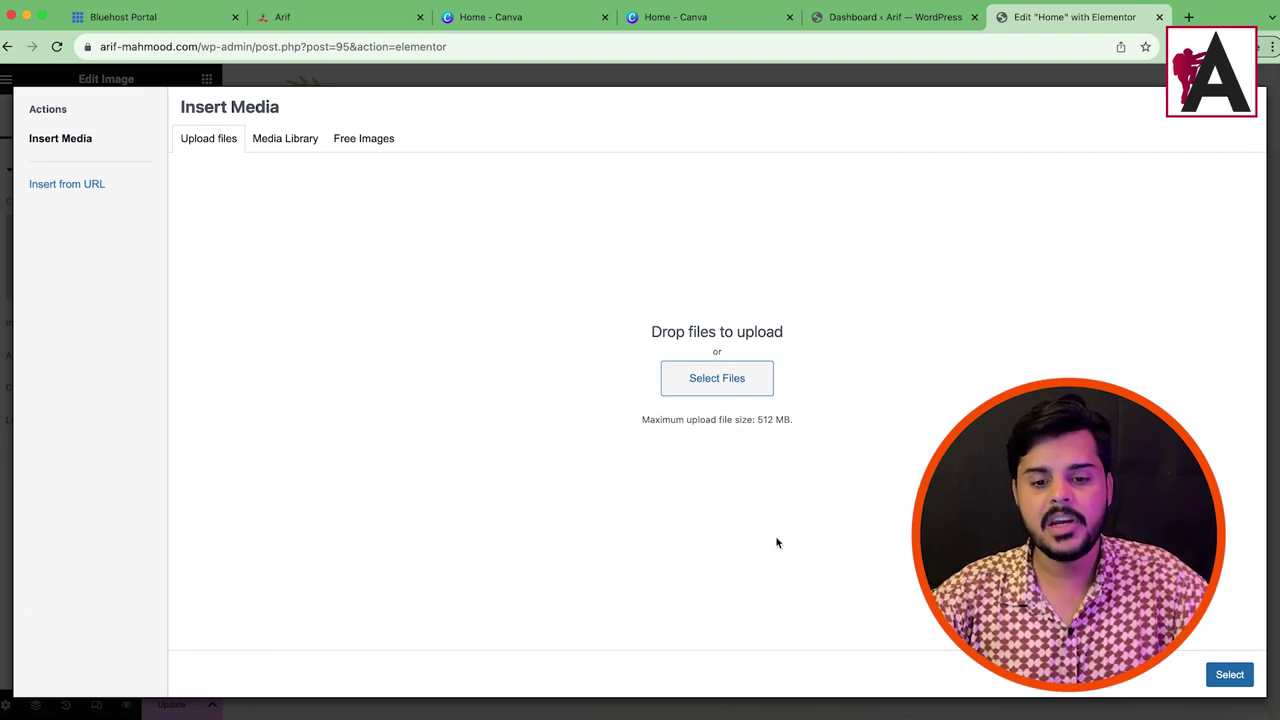
pyautogui.click(850, 522)
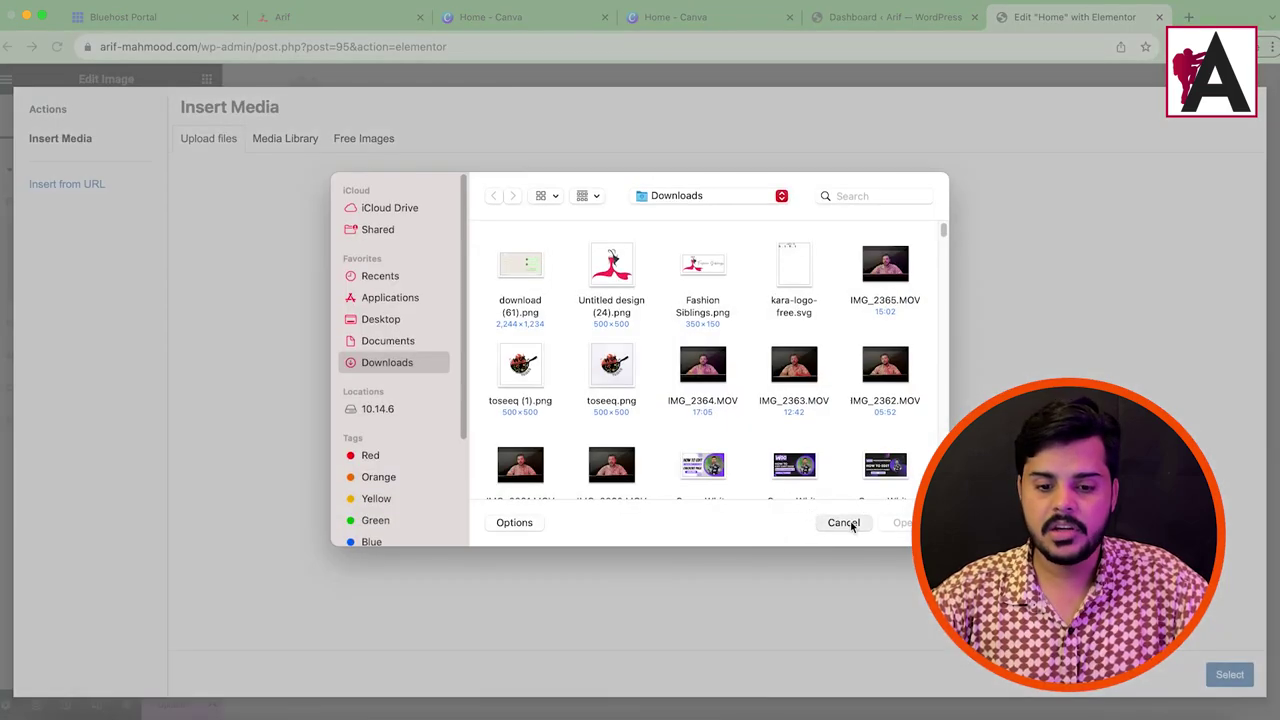
pyautogui.click(285, 142)
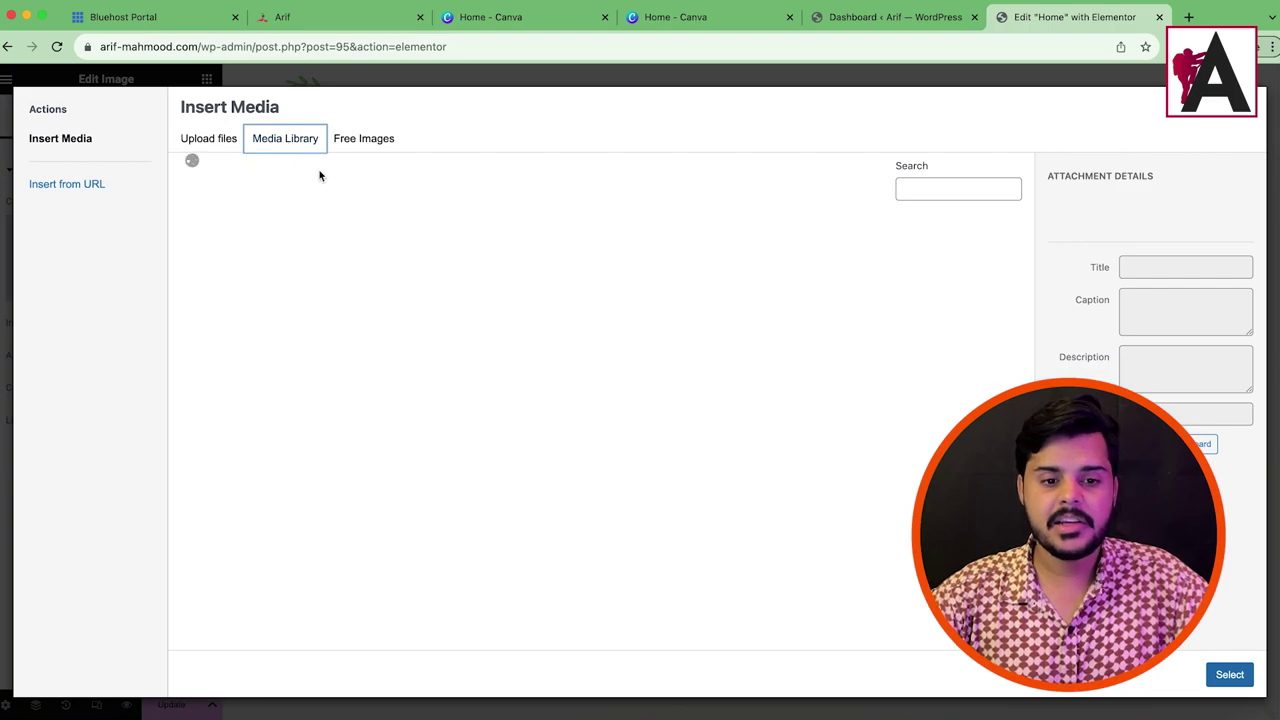
pyautogui.scroll(-5, 660, 480)
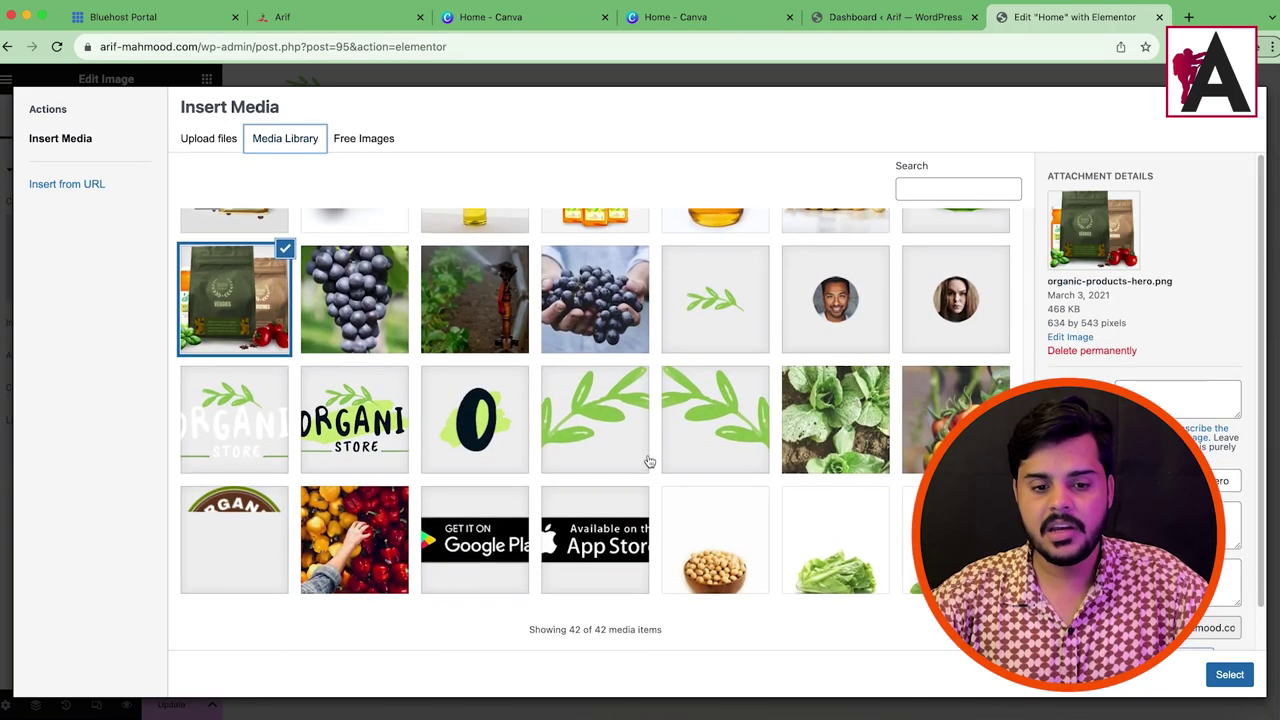
pyautogui.scroll(3, 560, 462)
pyautogui.click(590, 490)
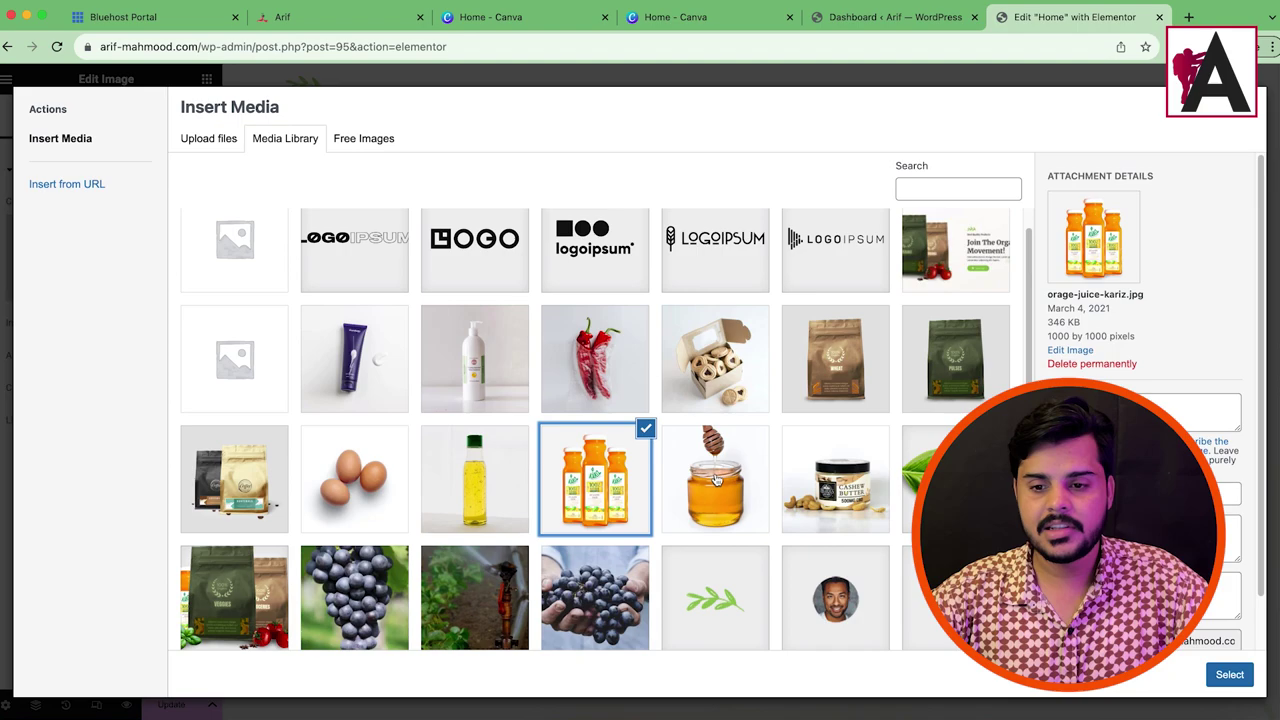
pyautogui.click(260, 460)
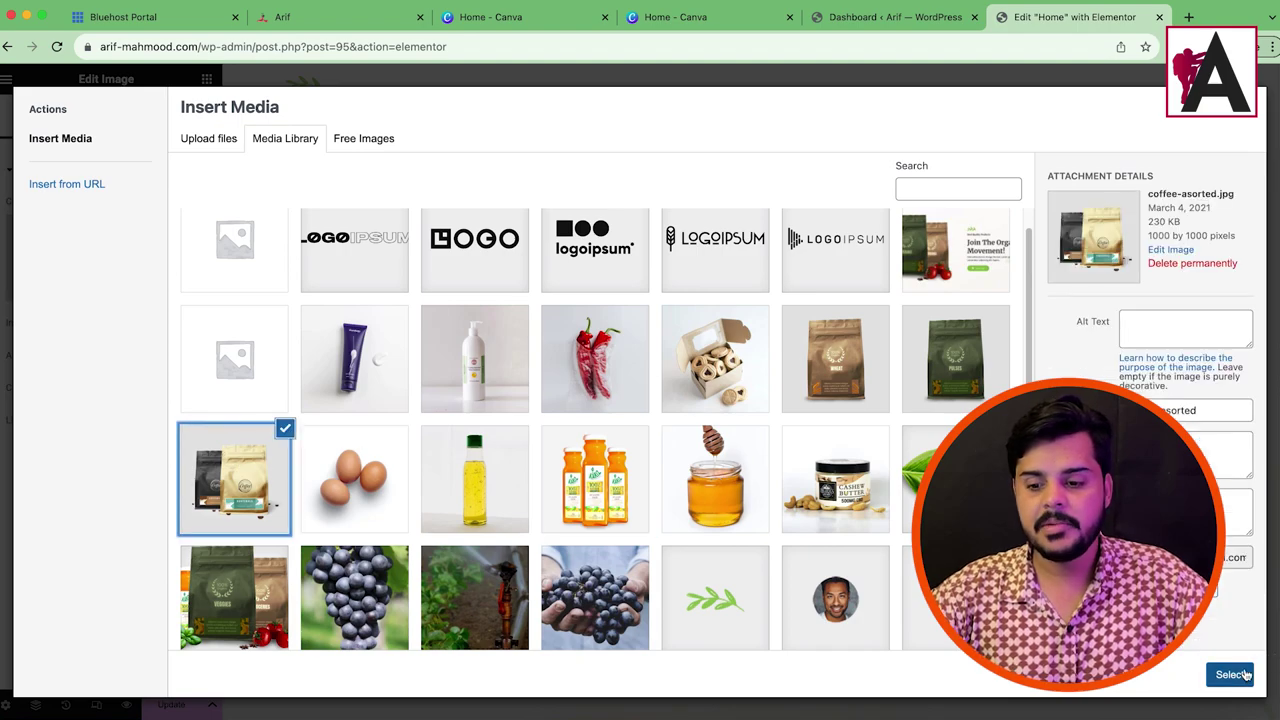
pyautogui.click(1245, 676)
pyautogui.click(110, 260)
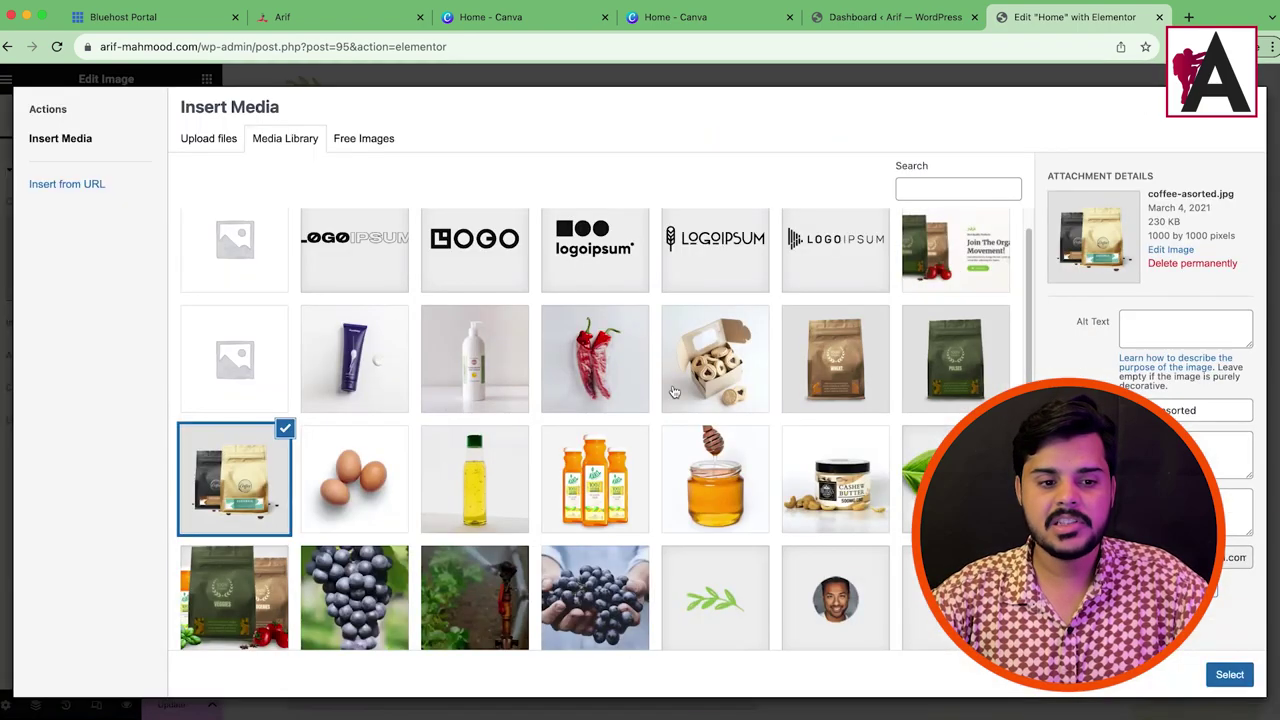
pyautogui.click(835, 480)
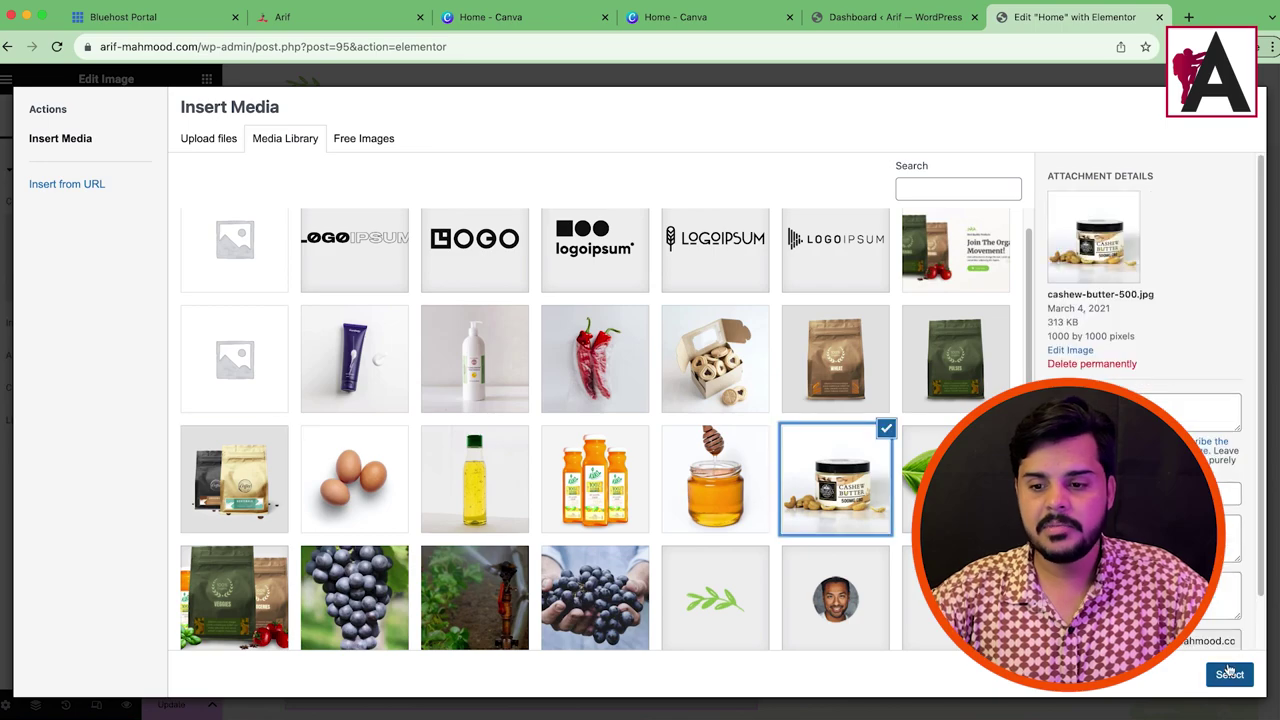
pyautogui.click(1229, 674)
pyautogui.scroll(-2, 700, 400)
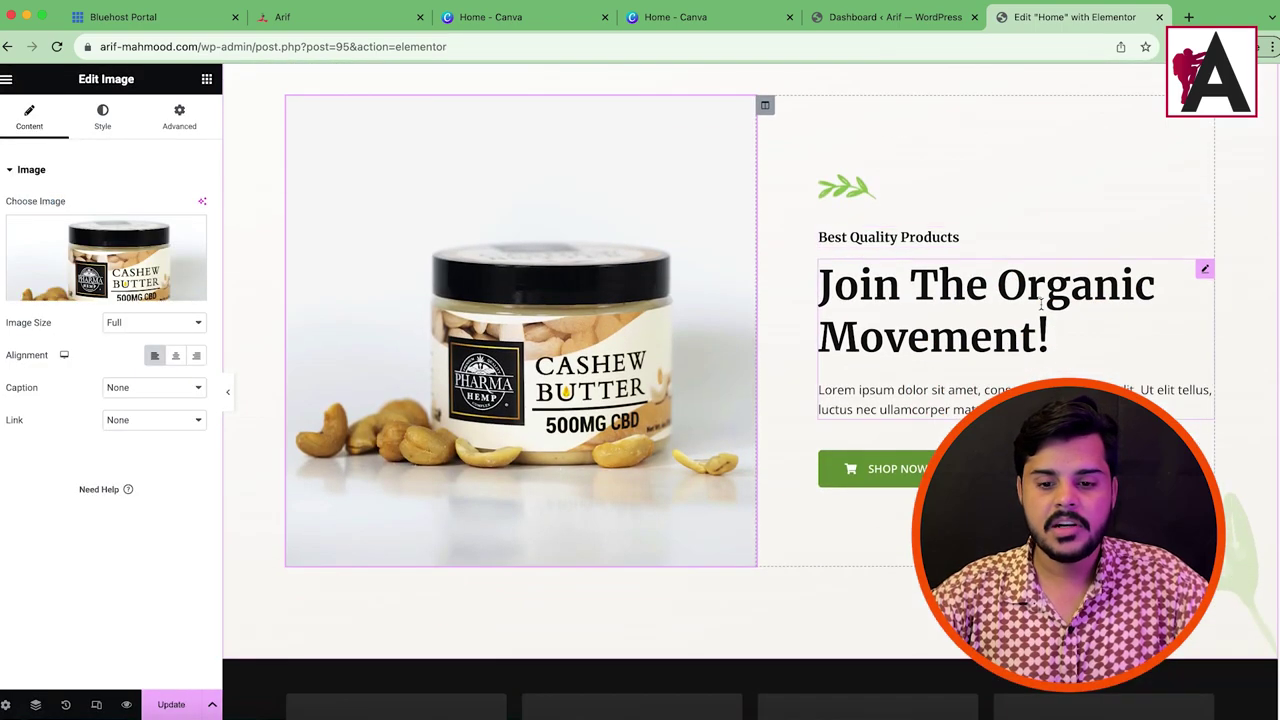
pyautogui.click(105, 260)
pyautogui.scroll(-1, 752, 497)
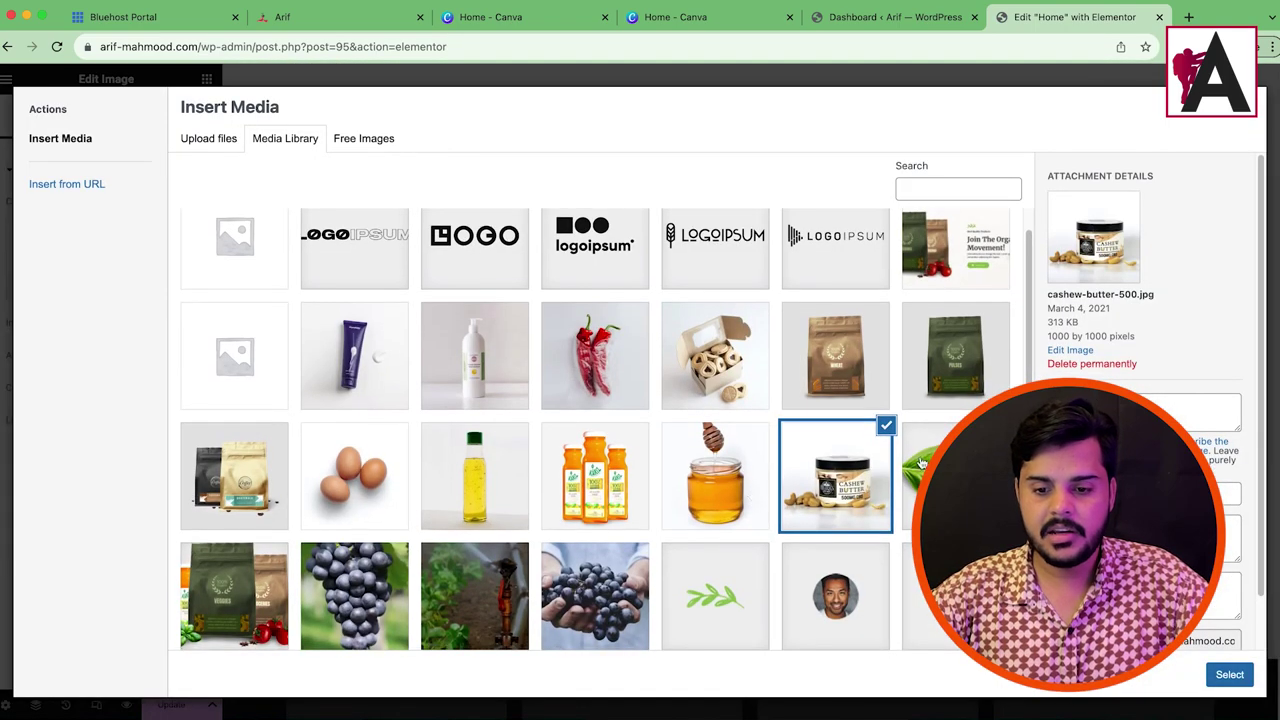
pyautogui.scroll(-2, 637, 503)
pyautogui.click(613, 415)
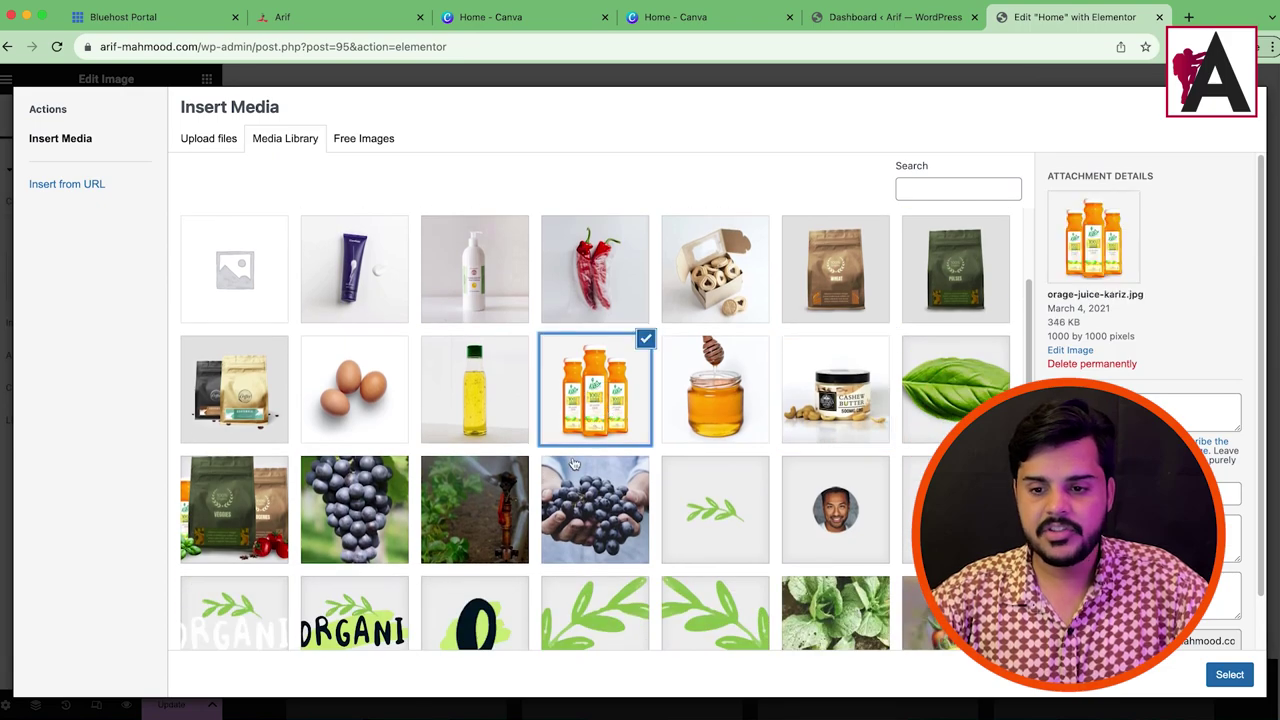
pyautogui.scroll(-5, 584, 460)
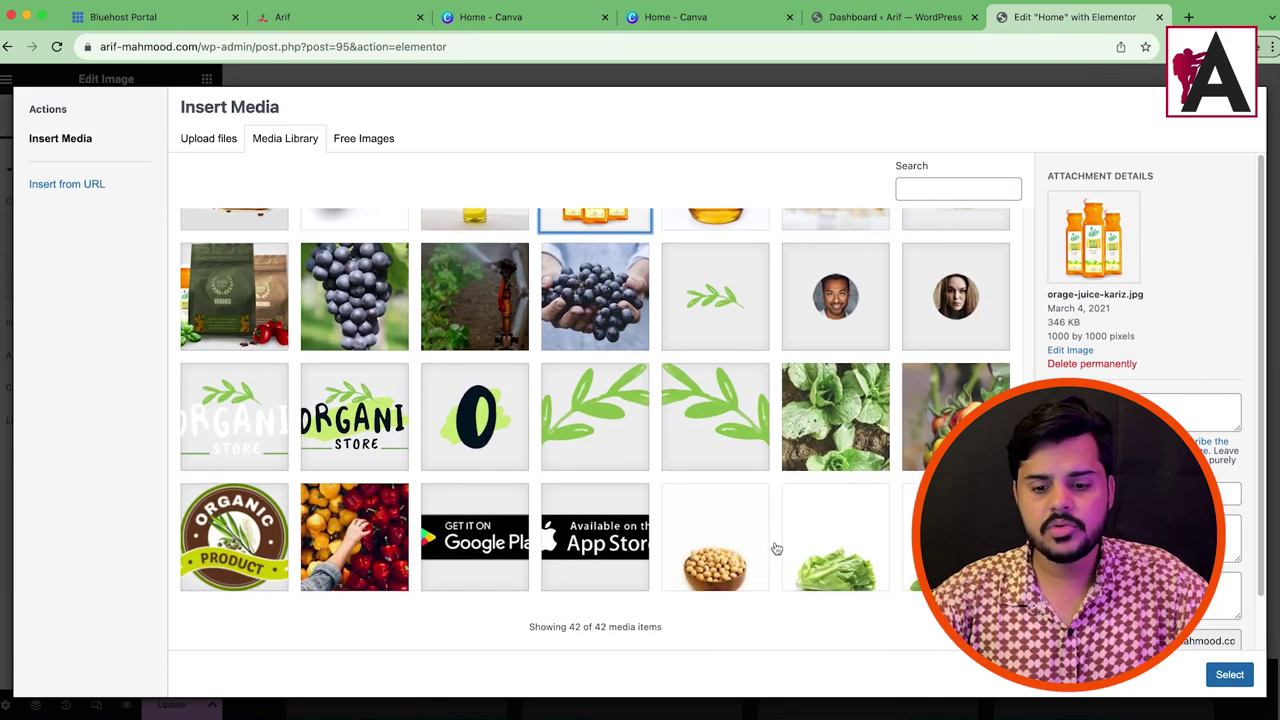
pyautogui.click(823, 537)
pyautogui.click(912, 530)
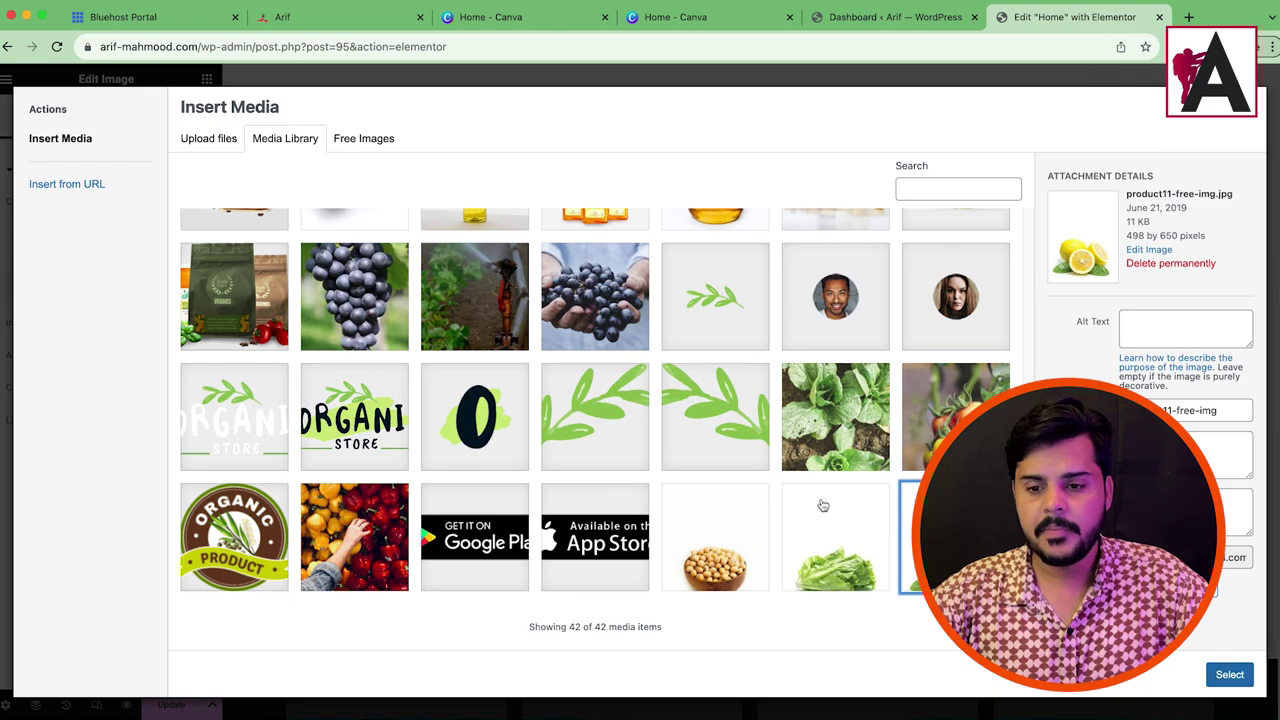
pyautogui.click(229, 547)
pyautogui.click(250, 315)
pyautogui.scroll(1, 833, 457)
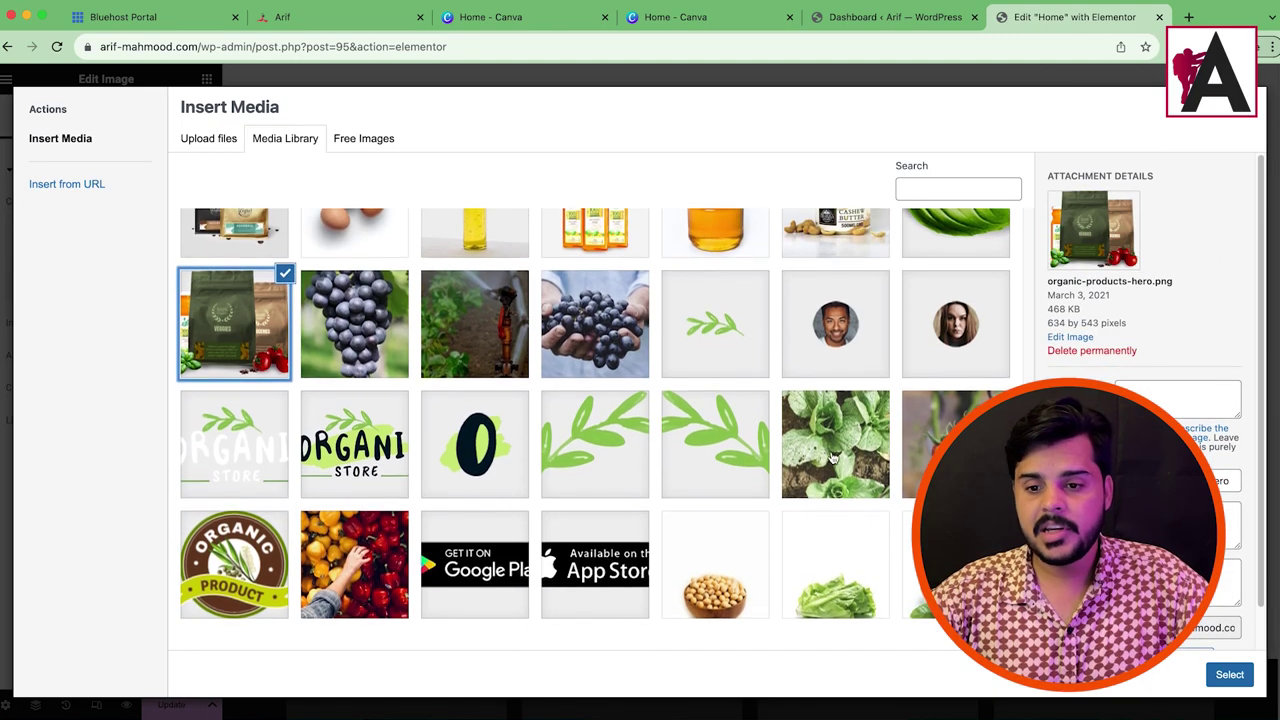
pyautogui.scroll(3, 833, 457)
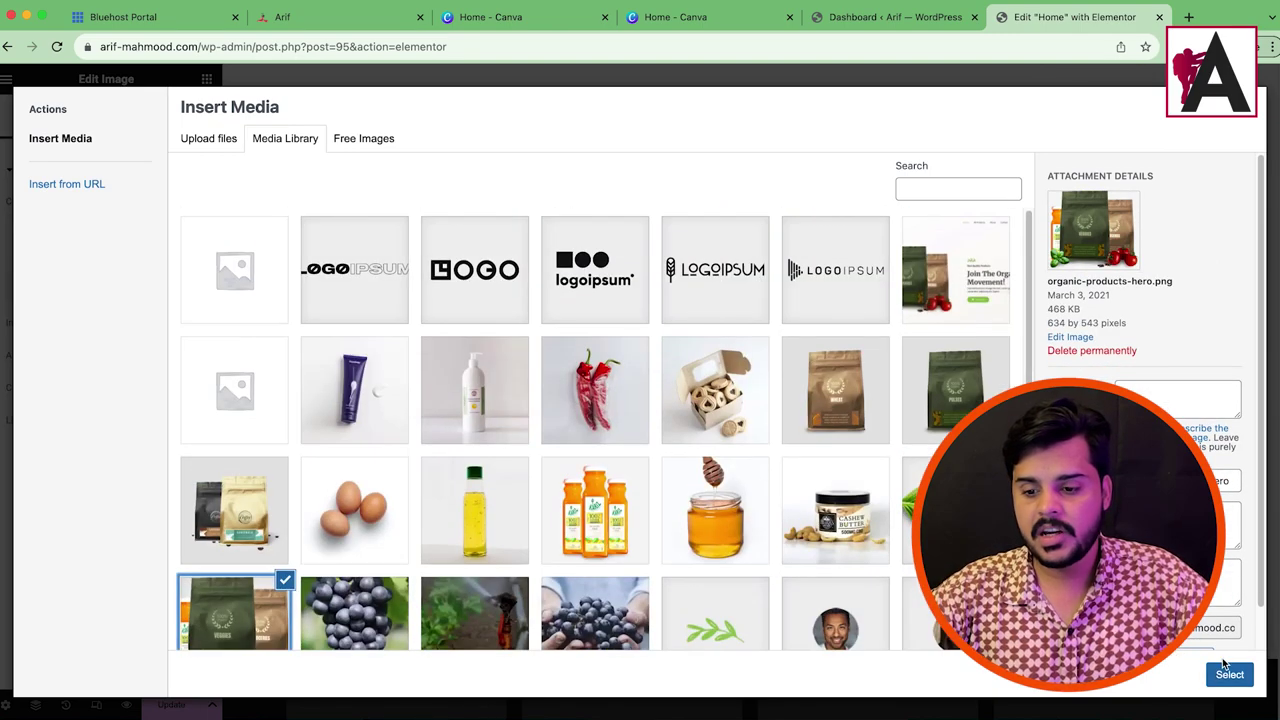
pyautogui.click(1229, 674)
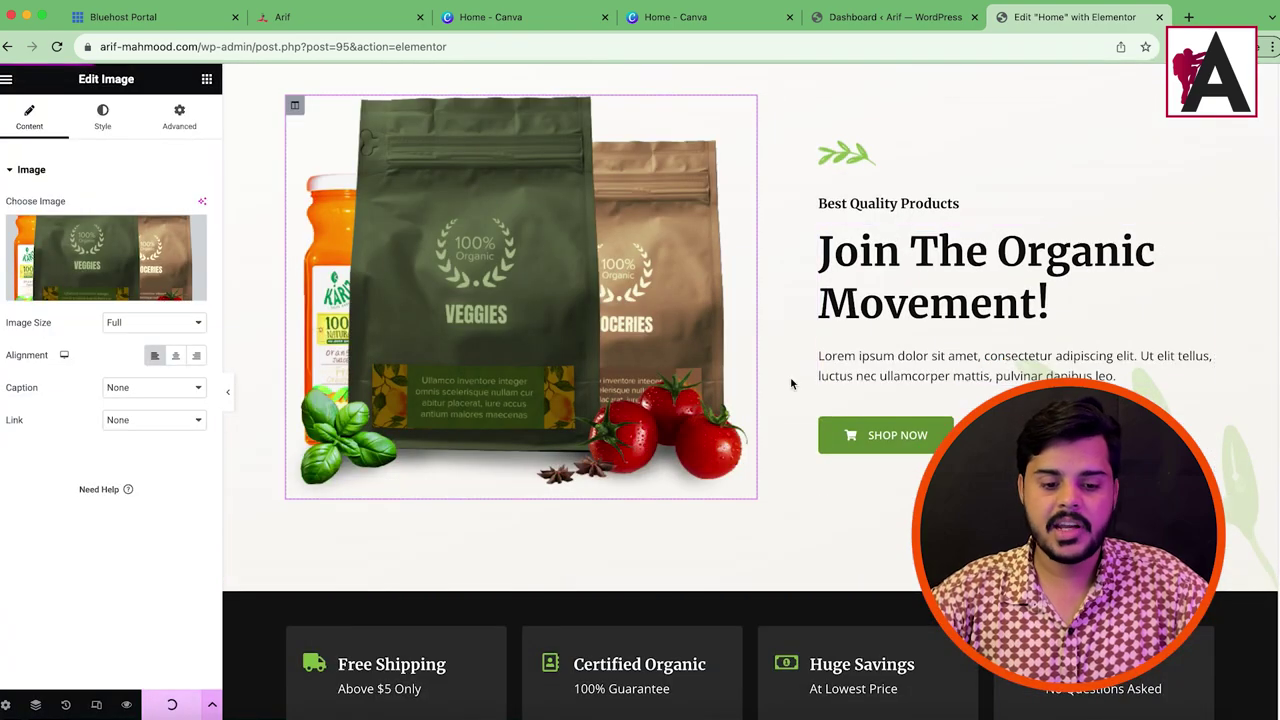
pyautogui.scroll(-2, 790, 383)
pyautogui.click(708, 524)
pyautogui.click(24, 289)
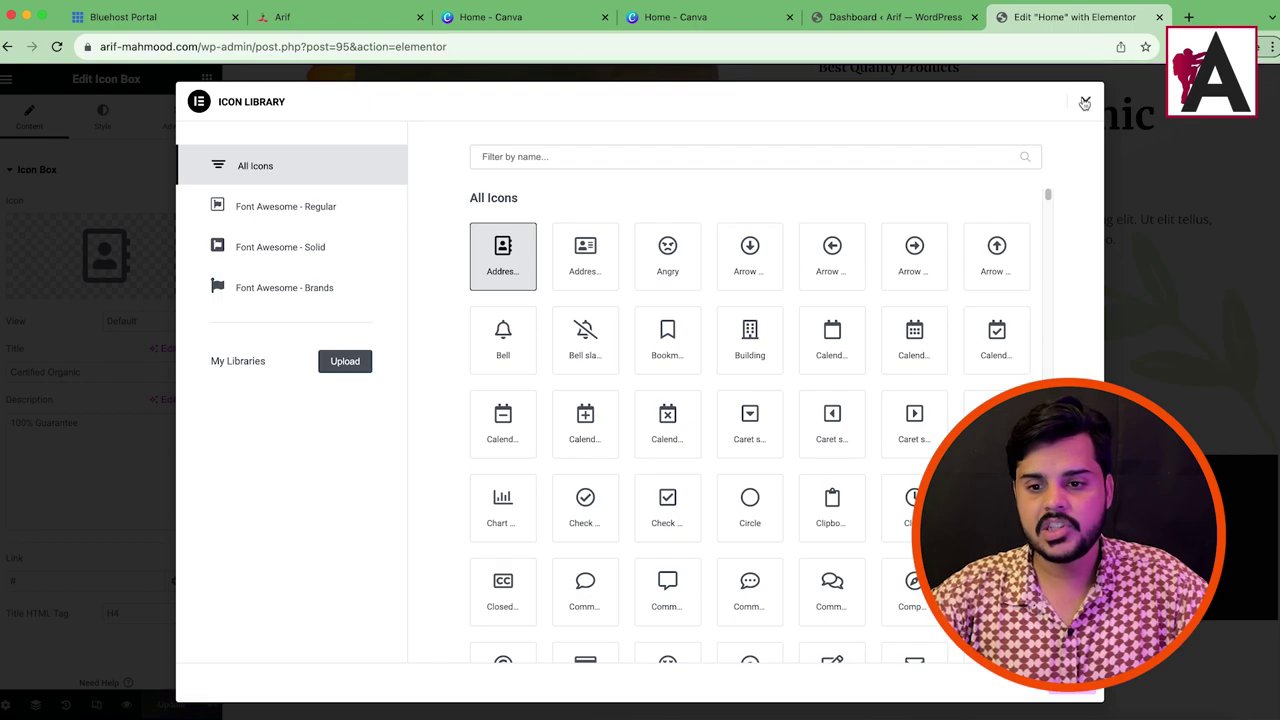
pyautogui.click(1085, 103)
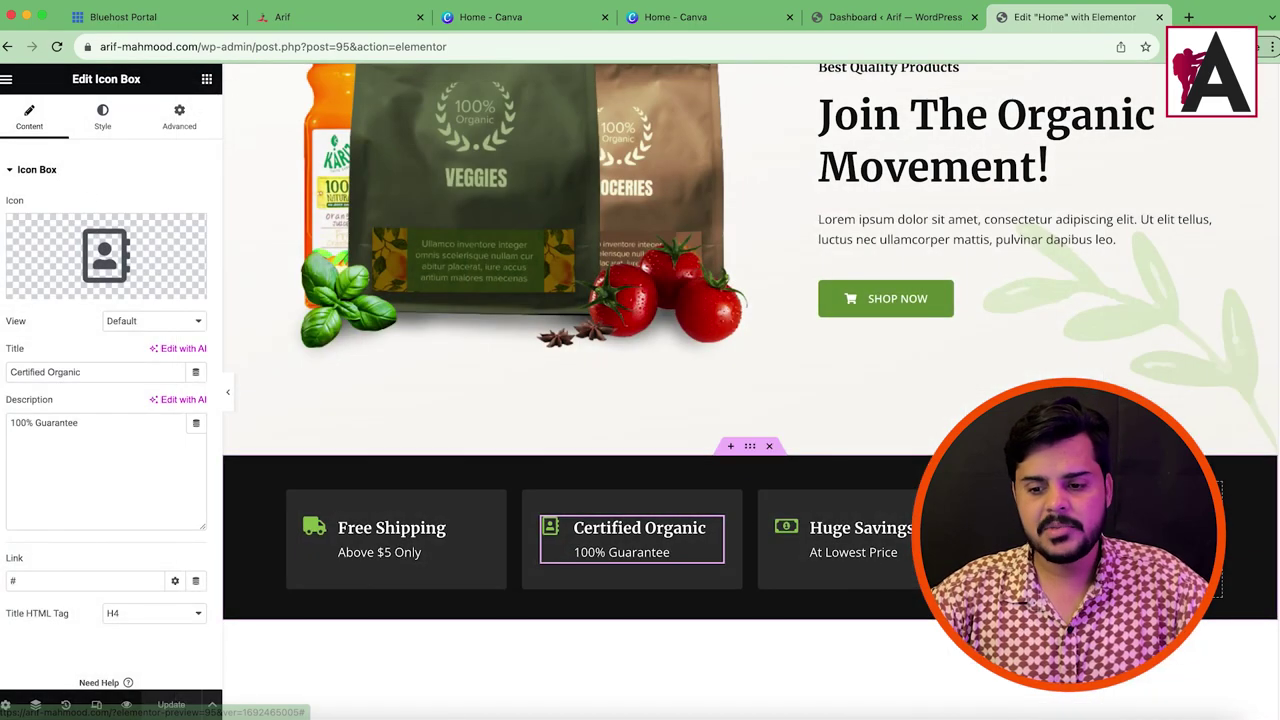
pyautogui.click(1100, 530)
pyautogui.scroll(-5, 540, 480)
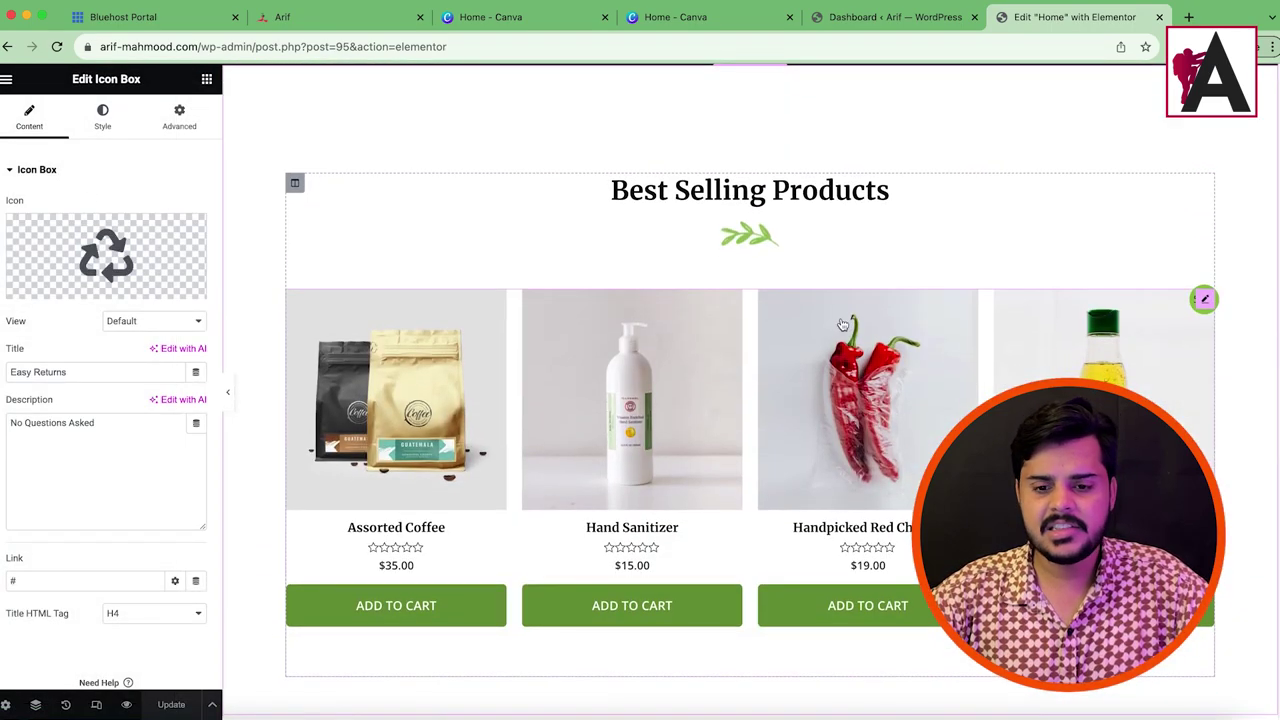
pyautogui.click(1204, 299)
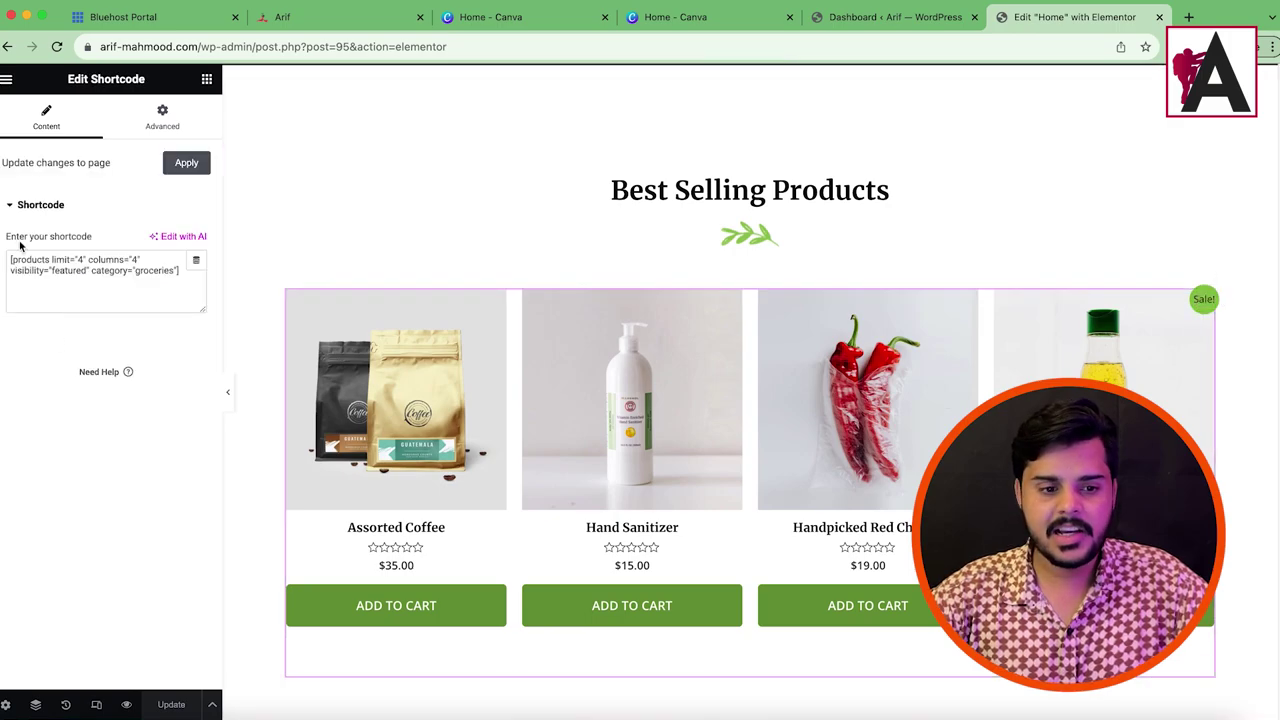
pyautogui.moveTo(35, 259); pyautogui.dragTo(130, 271)
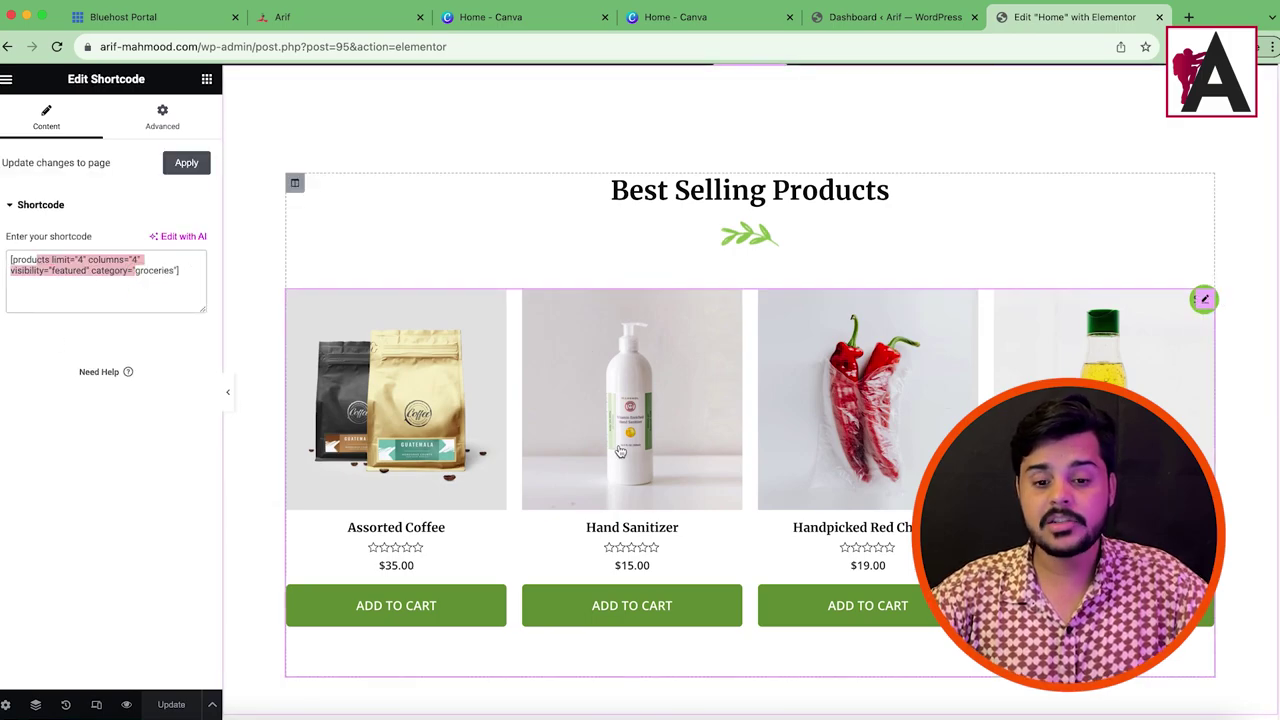
pyautogui.click(908, 17)
pyautogui.moveTo(80, 395)
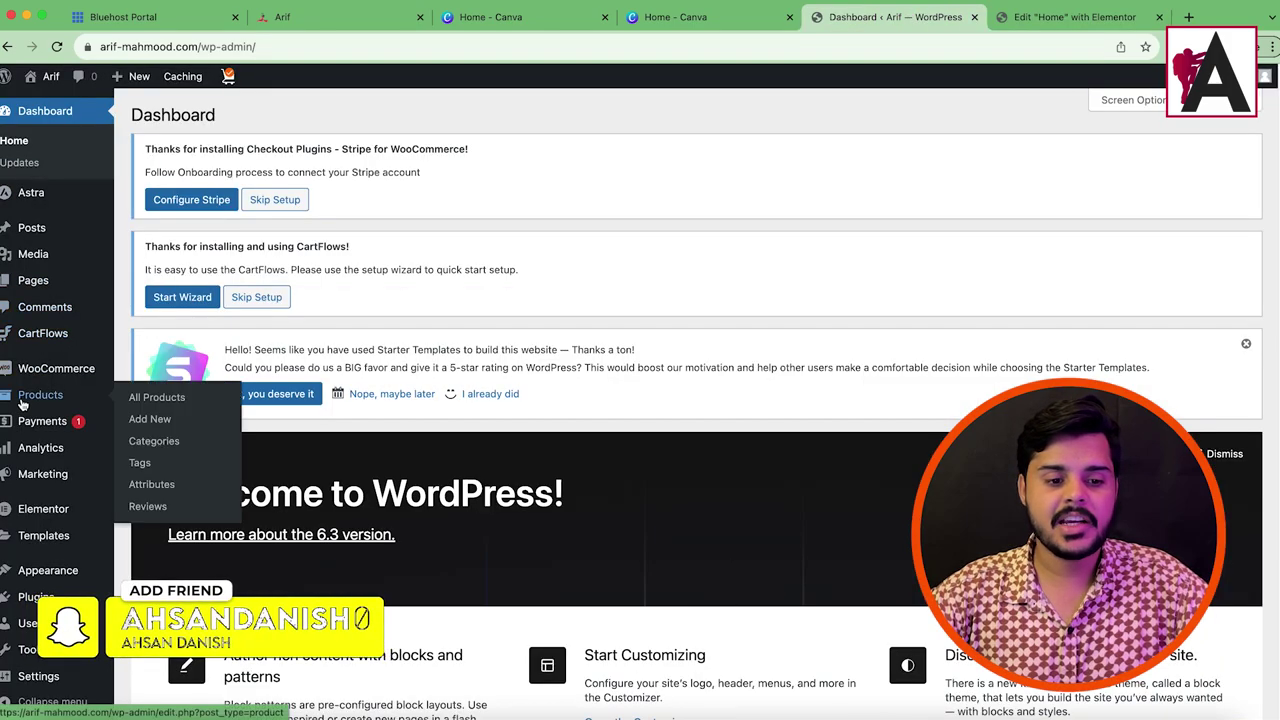
pyautogui.click(1050, 17)
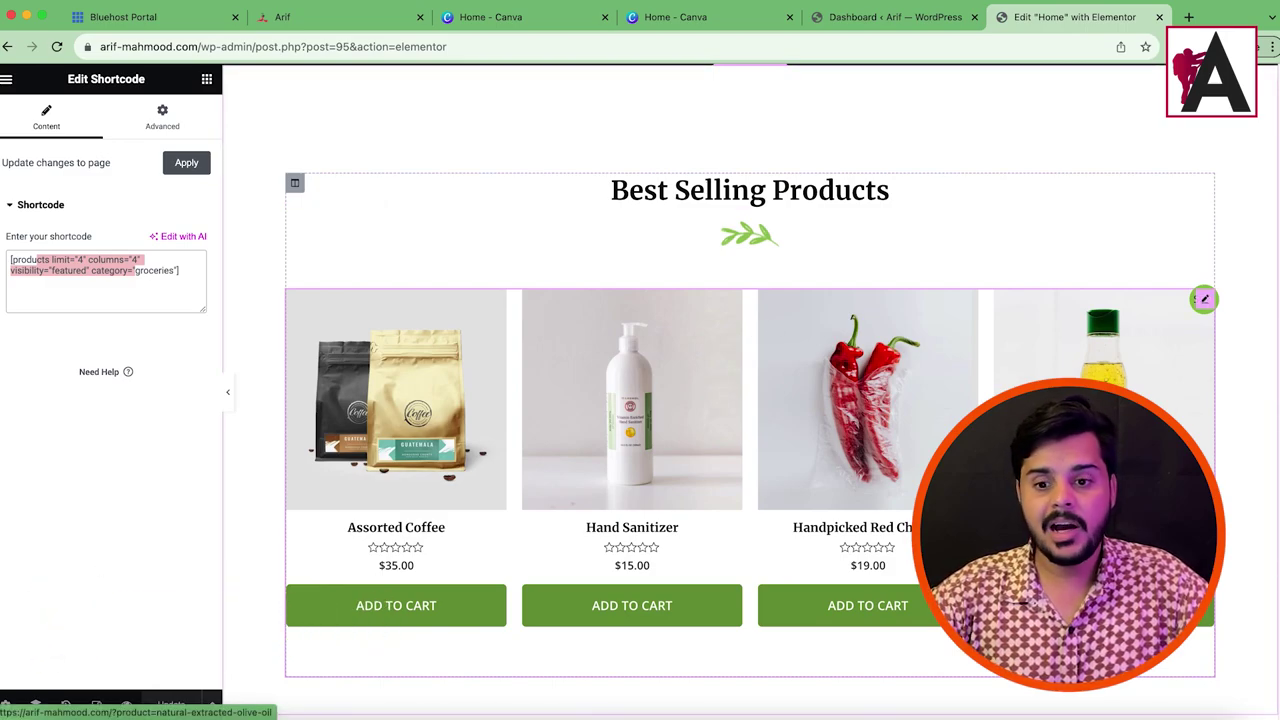
pyautogui.scroll(-10, 763, 480)
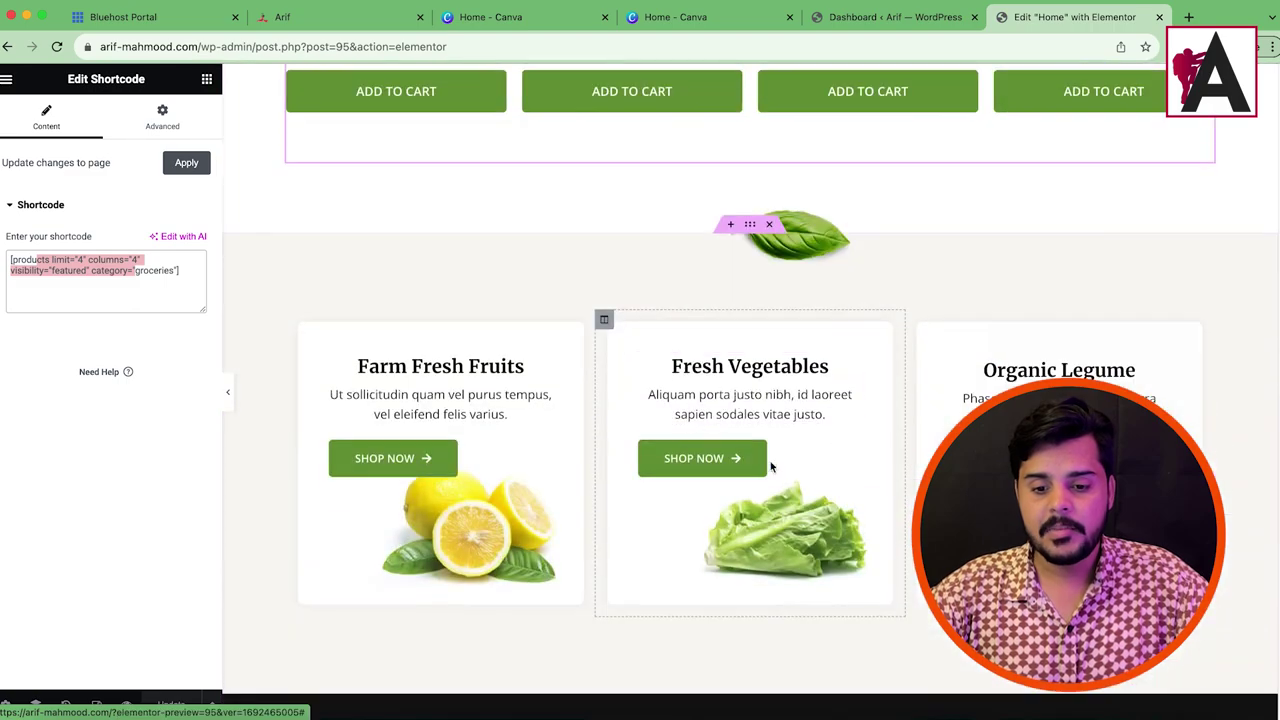
pyautogui.scroll(4, 815, 395)
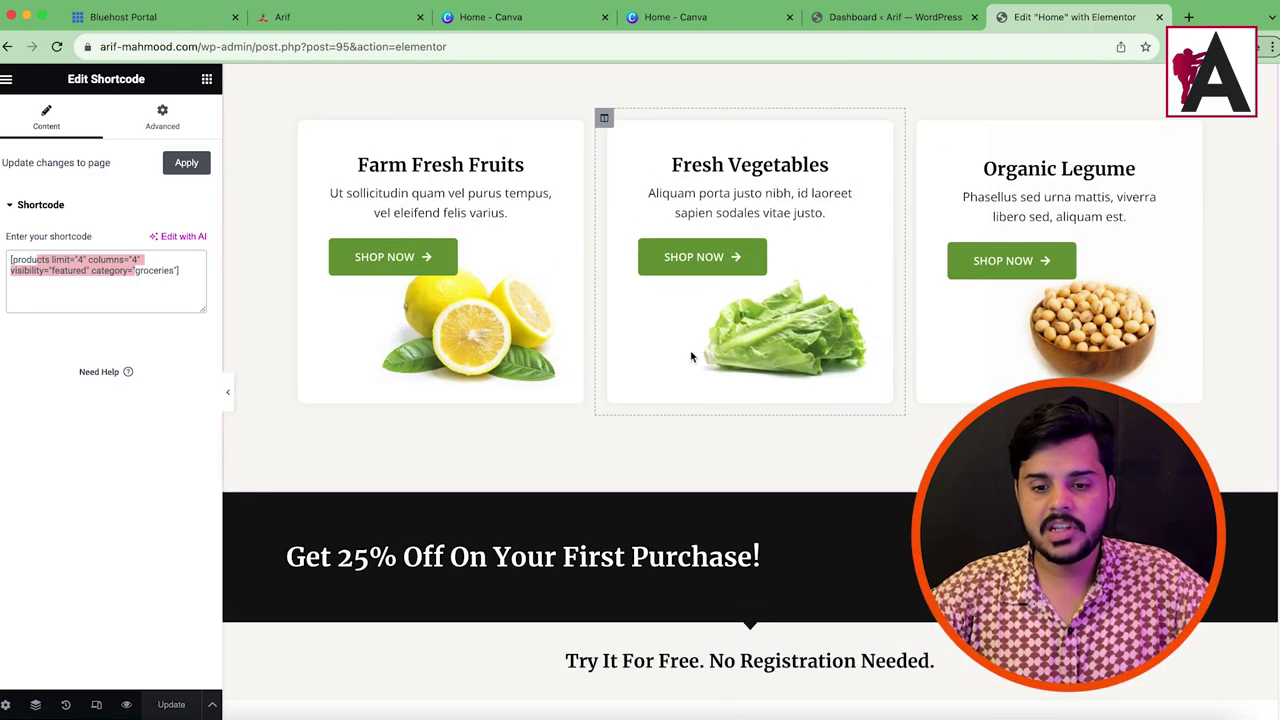
pyautogui.click(742, 232)
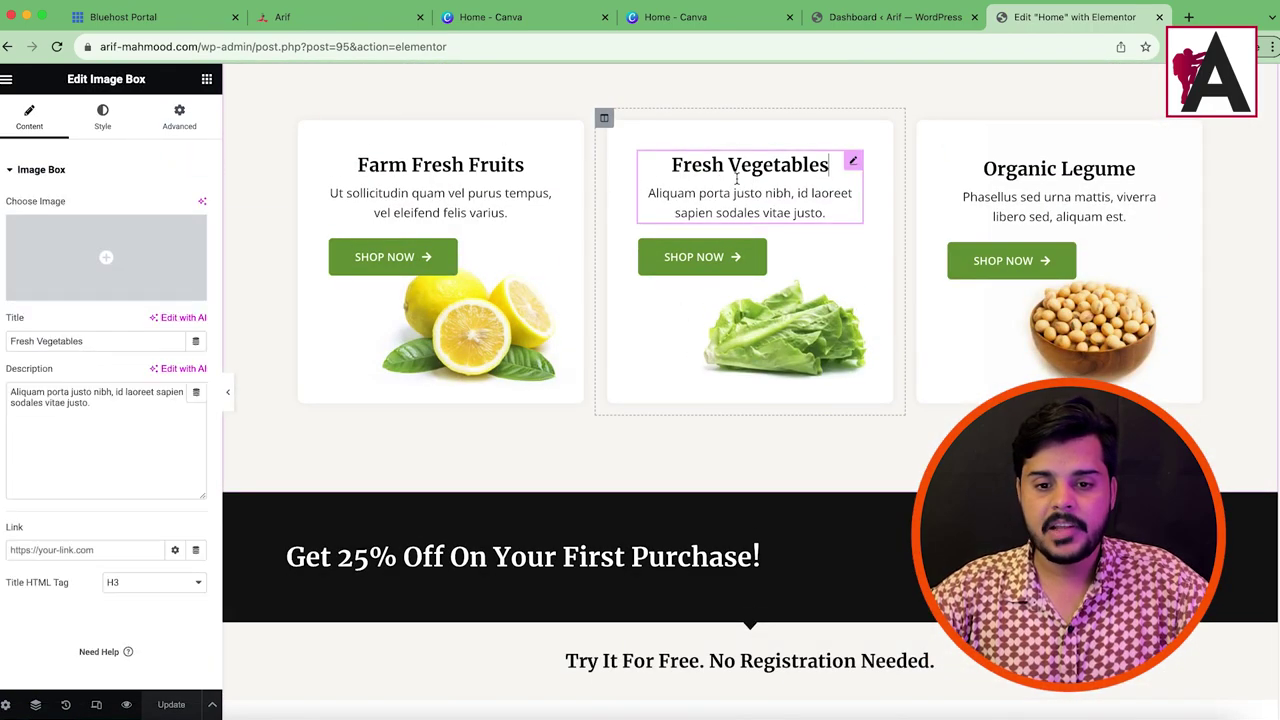
pyautogui.click(714, 258)
pyautogui.moveTo(152, 239); pyautogui.dragTo(62, 244)
pyautogui.doubleClick(66, 287)
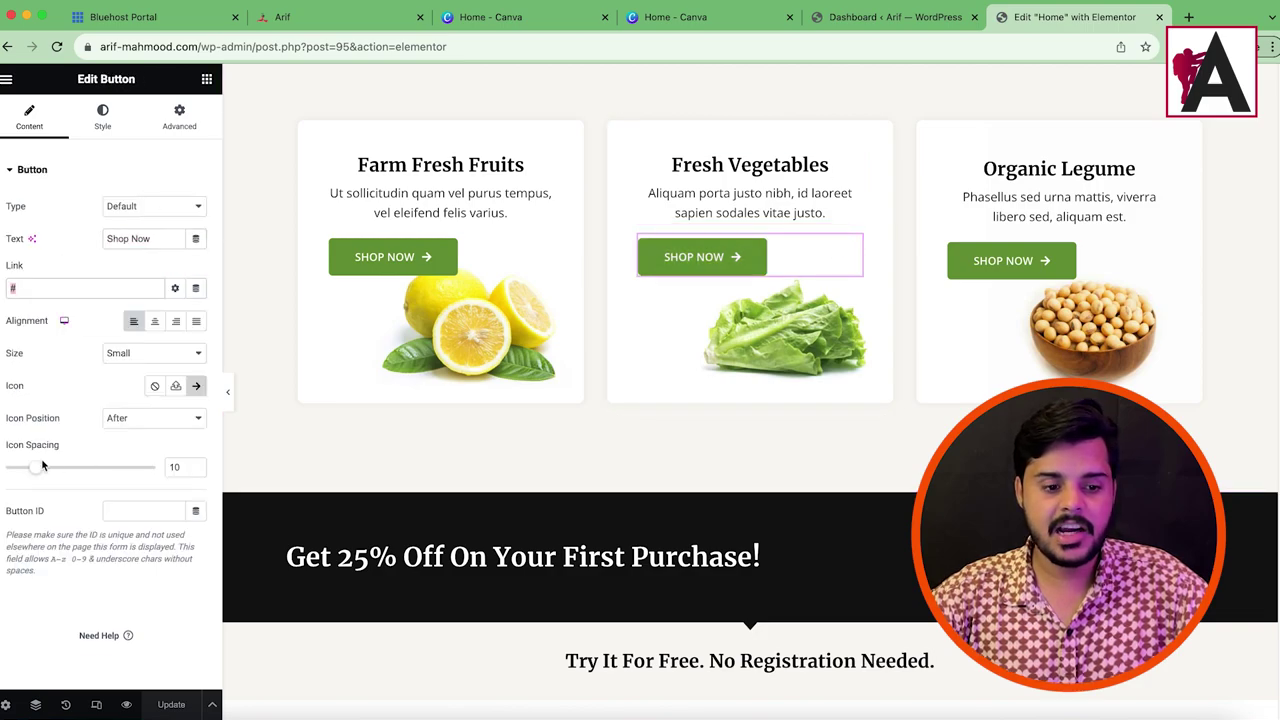
pyautogui.click(100, 122)
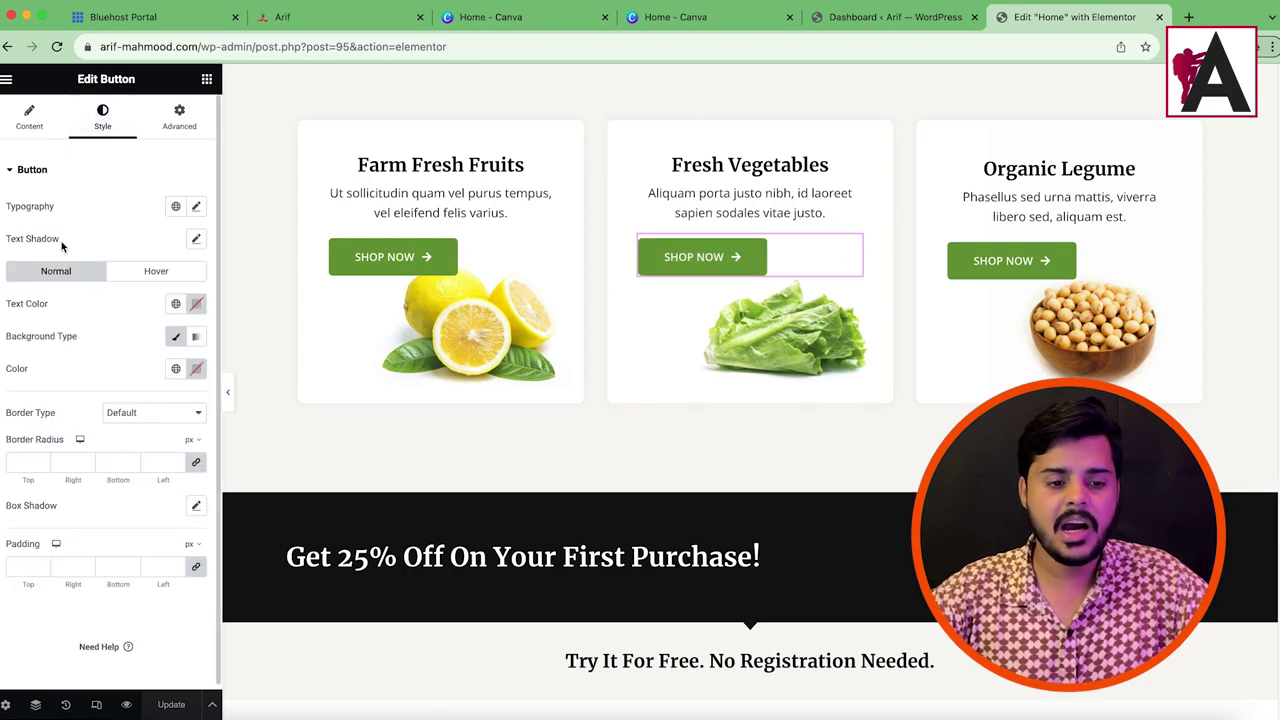
pyautogui.click(29, 117)
pyautogui.scroll(-15, 750, 500)
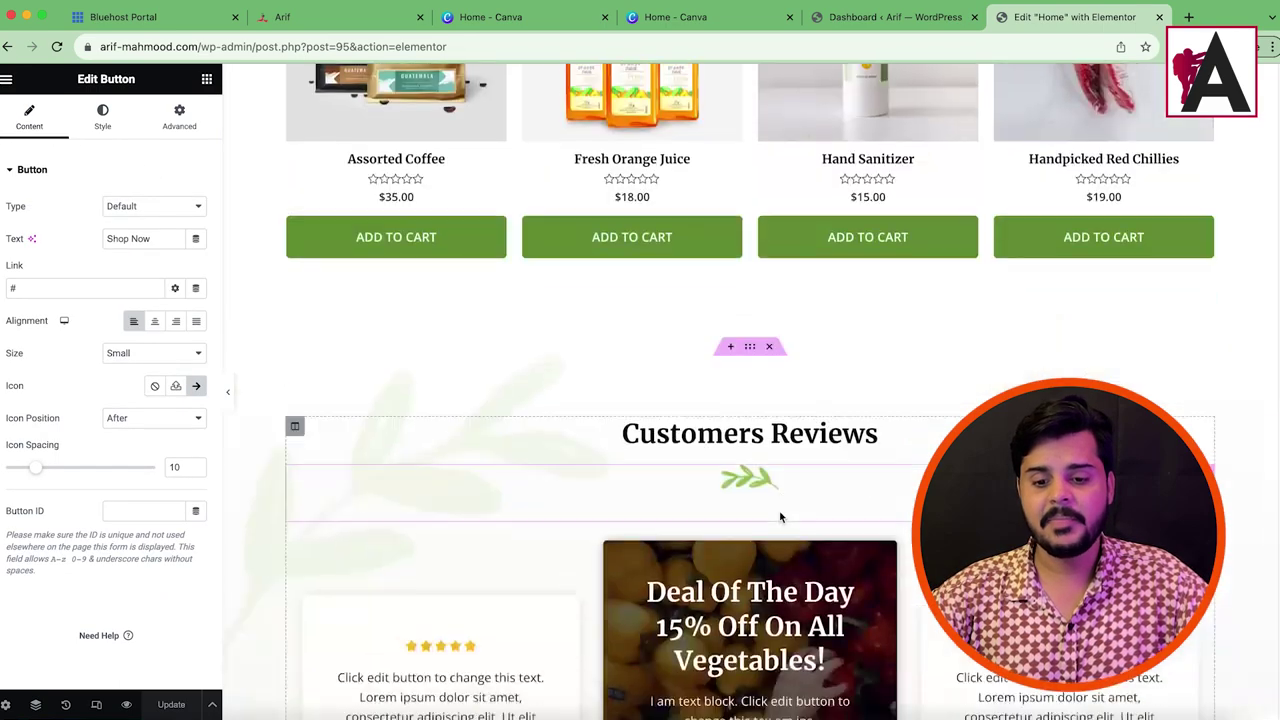
pyautogui.scroll(-5, 697, 543)
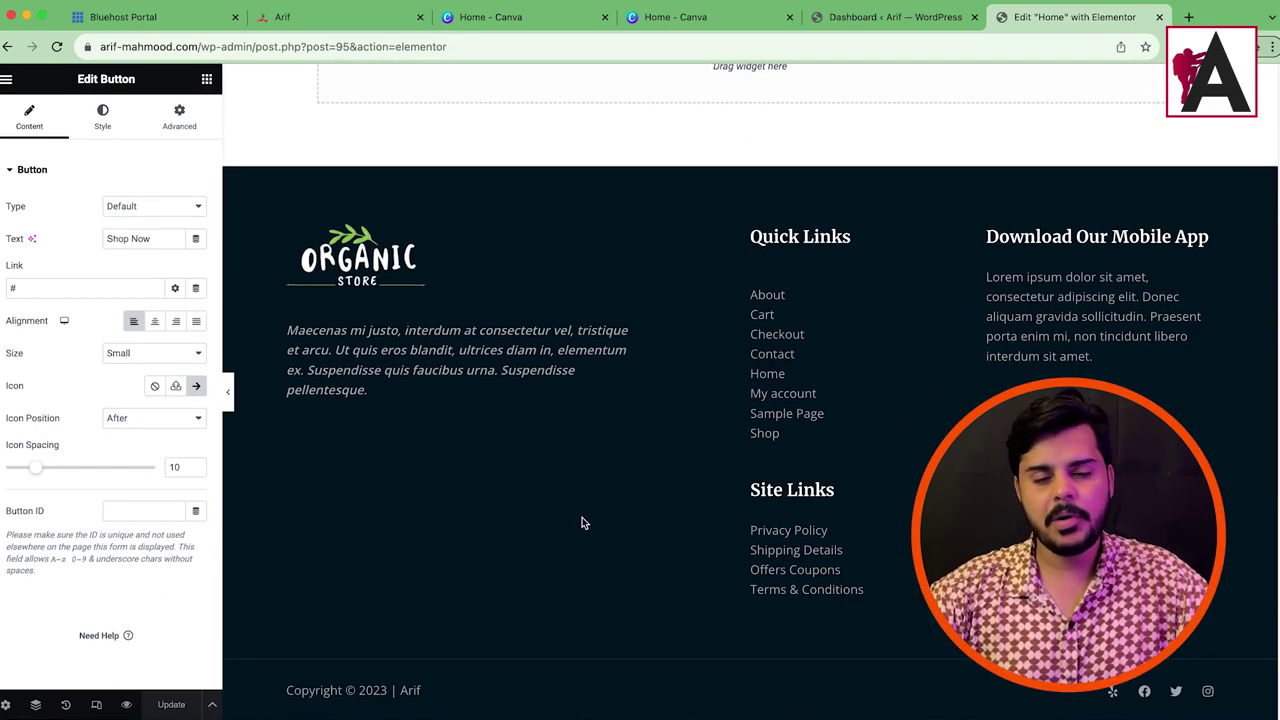
pyautogui.scroll(15, 560, 530)
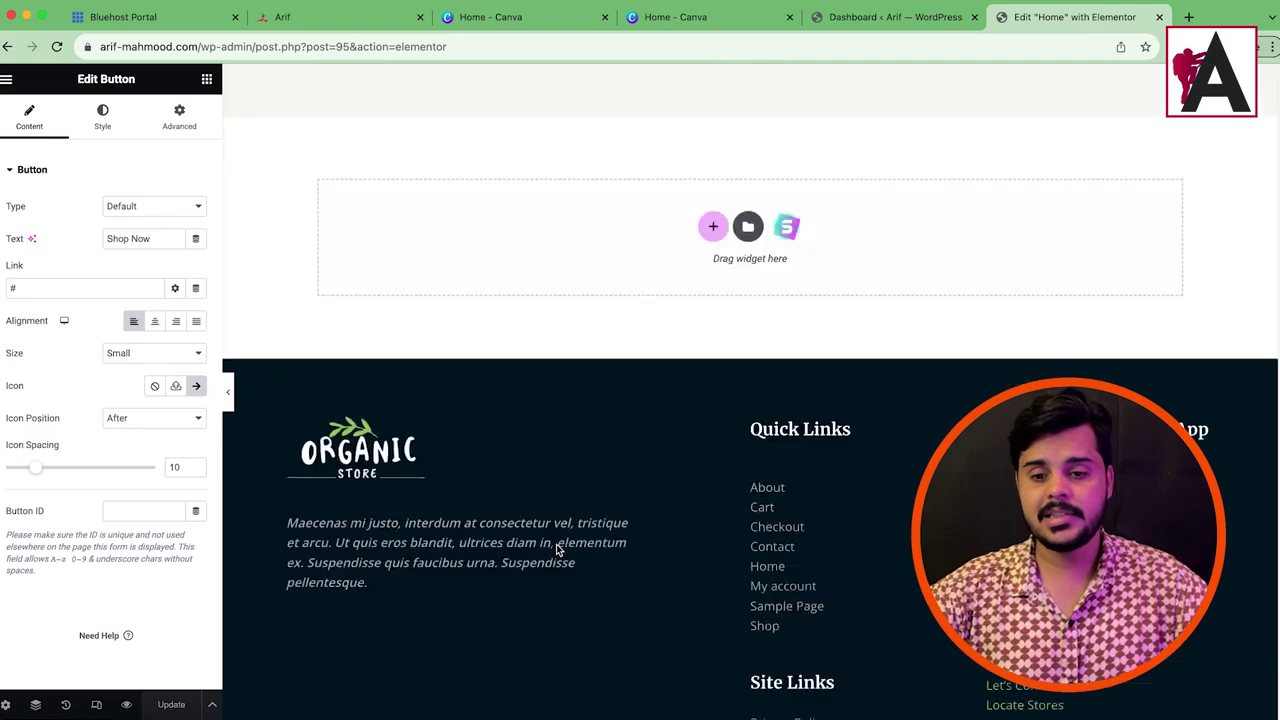
pyautogui.scroll(10, 701, 557)
pyautogui.scroll(-4, 586, 557)
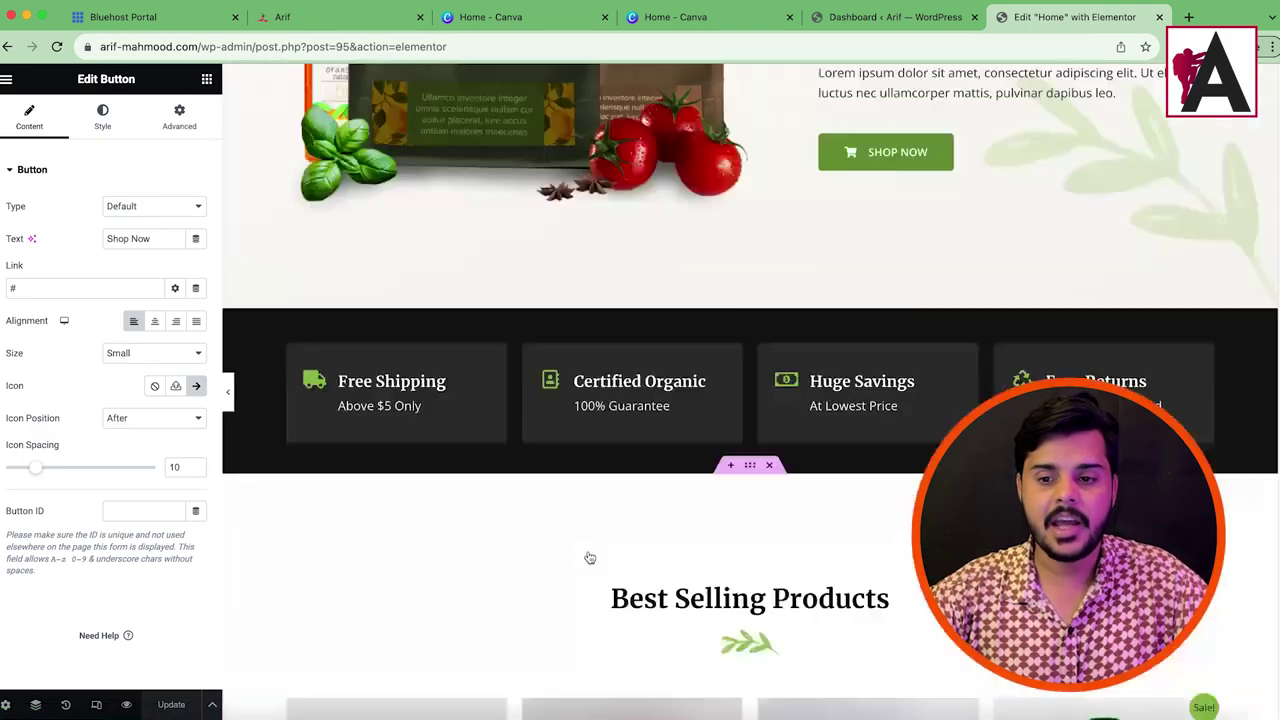
pyautogui.scroll(4, 586, 563)
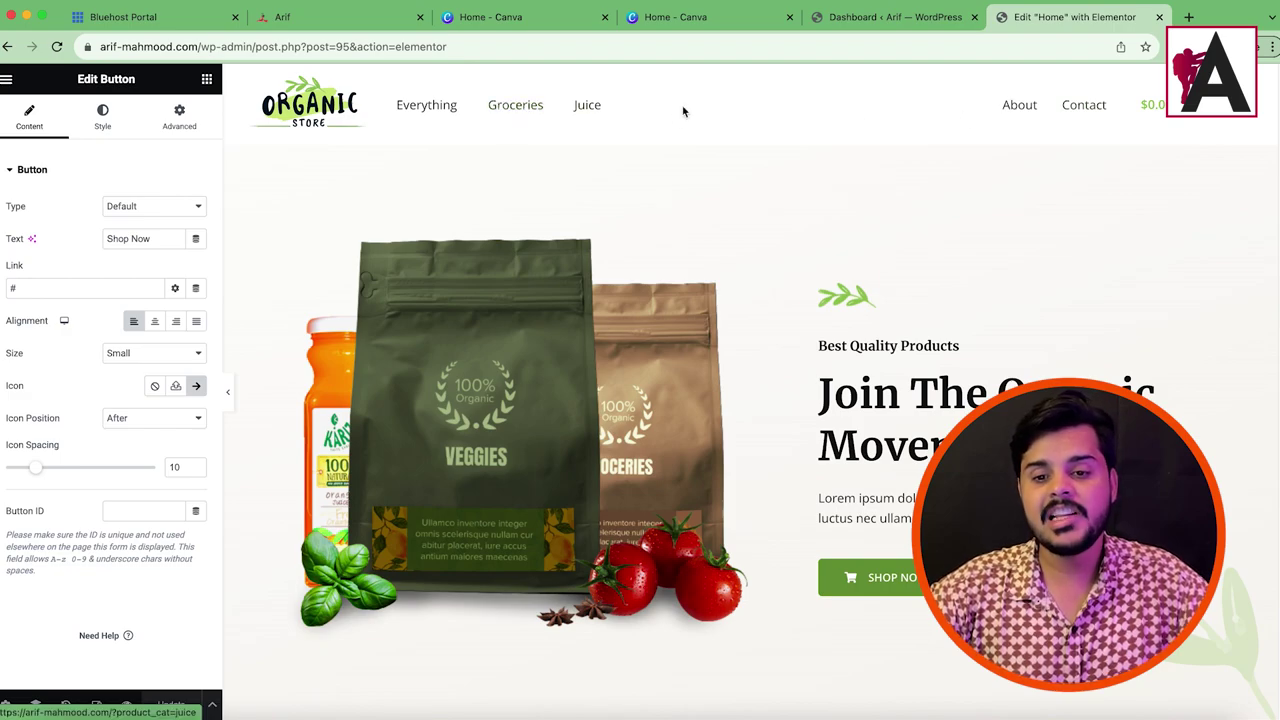
pyautogui.scroll(-15, 766, 377)
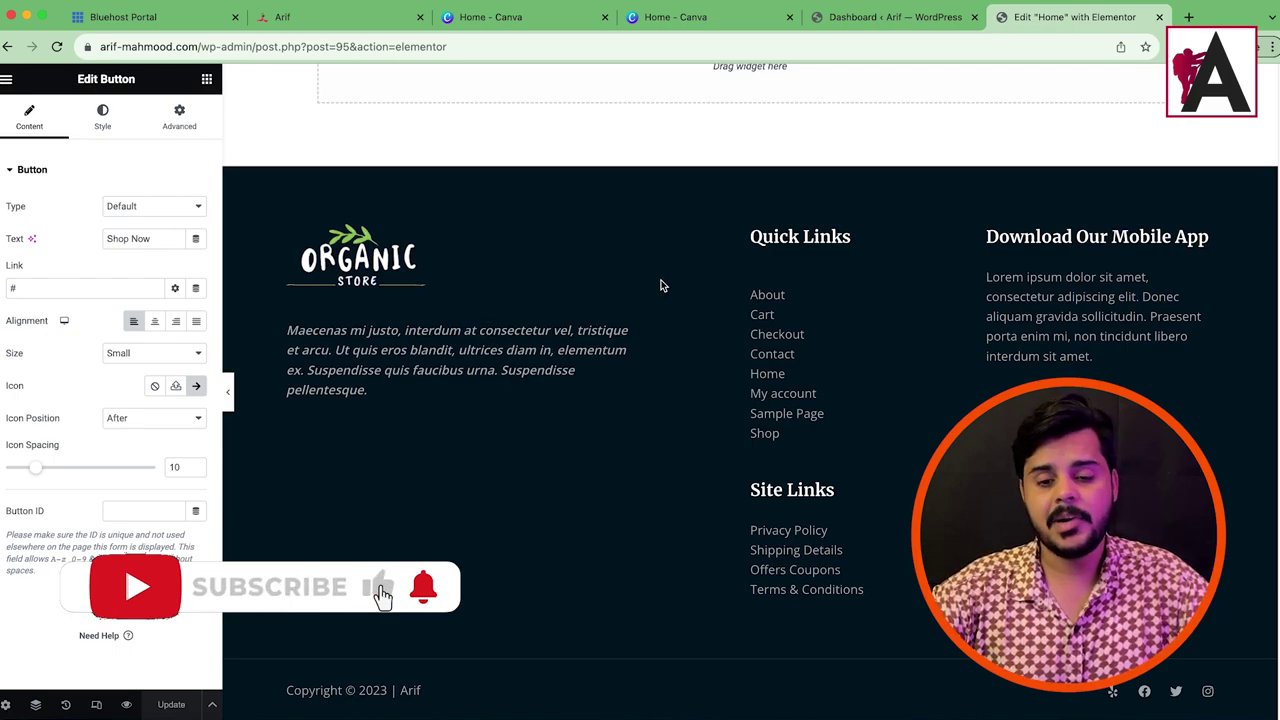
pyautogui.scroll(15, 674, 415)
pyautogui.scroll(10, 794, 450)
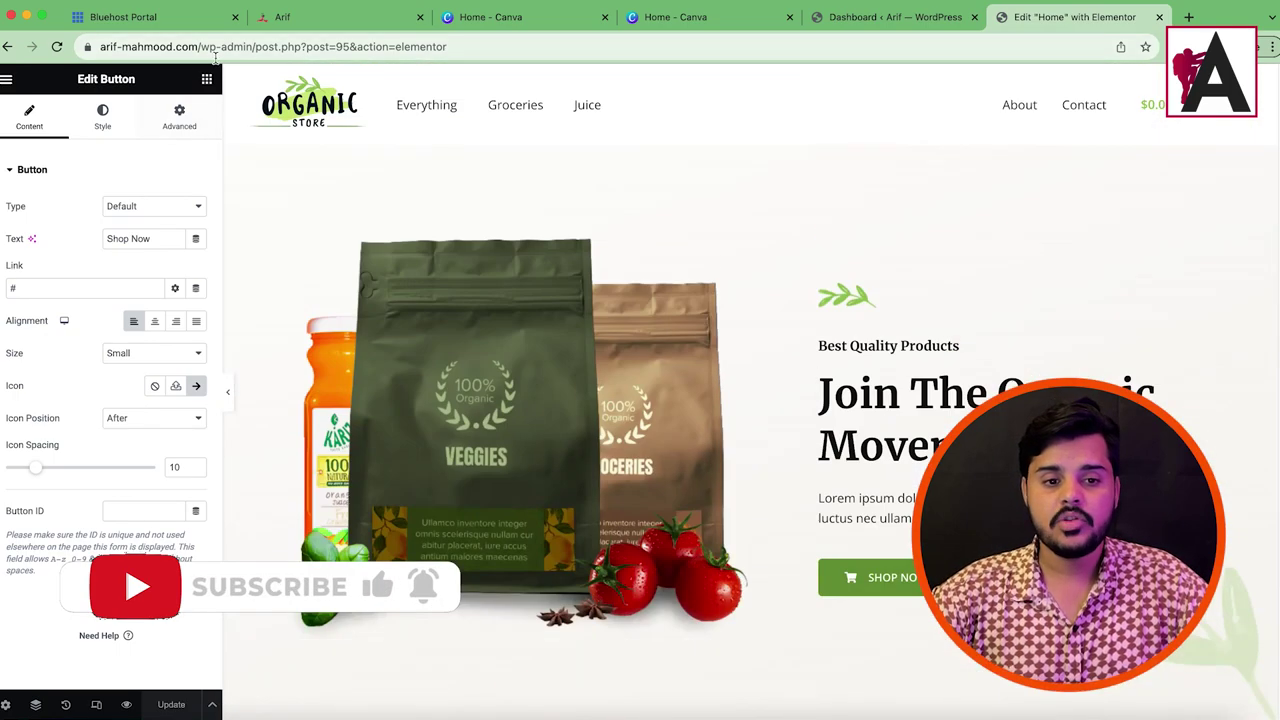
pyautogui.moveTo(200, 46); pyautogui.dragTo(447, 46)
# Step: Load the live site's home page and go to the Contact page
pyautogui.press('BackSpace')
pyautogui.press('Return')
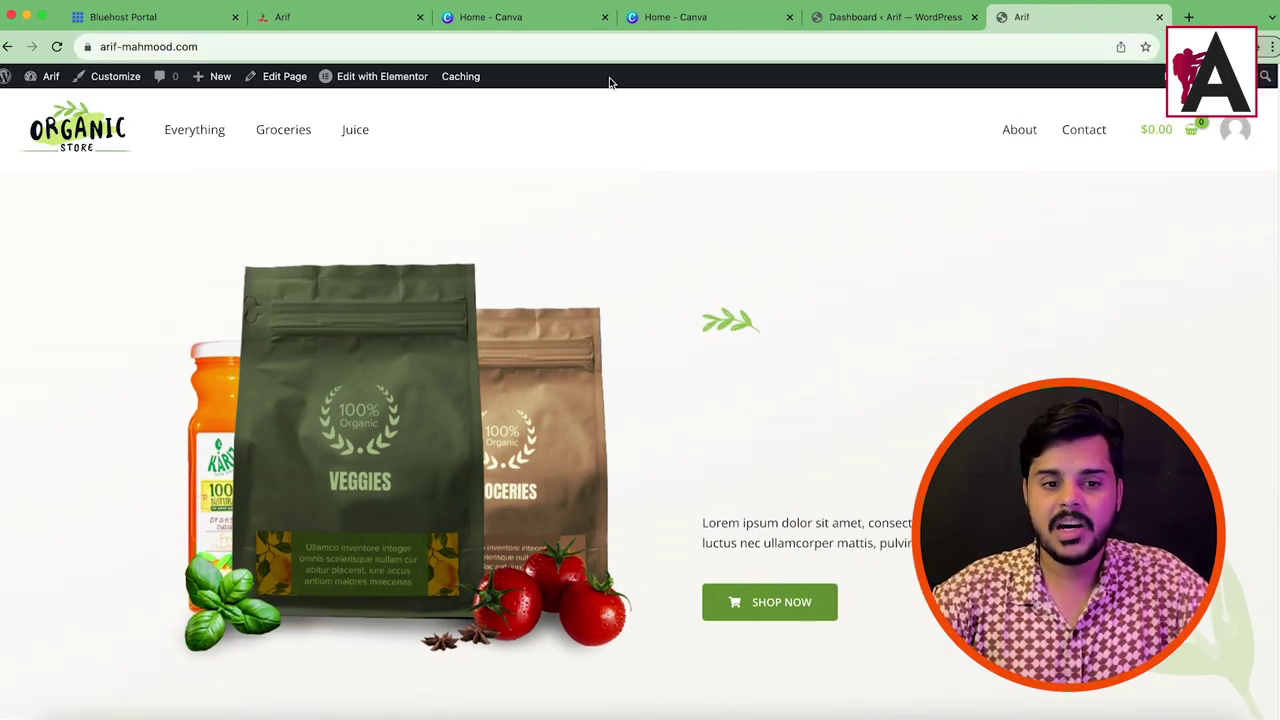
pyautogui.click(1075, 130)
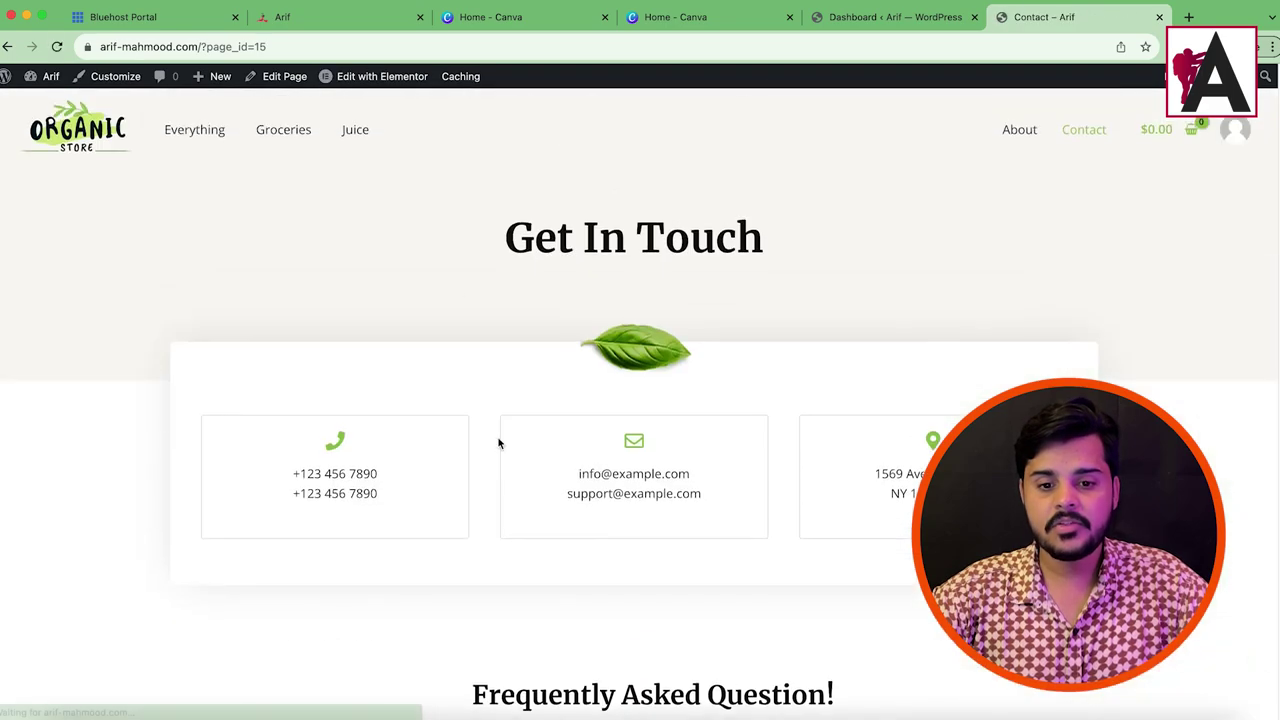
# Step: Try the first two Contact page FAQ toggles, then open the page in Elementor
pyautogui.moveTo(302, 474); pyautogui.dragTo(378, 474)
pyautogui.click(845, 512)
pyautogui.scroll(-5, 586, 570)
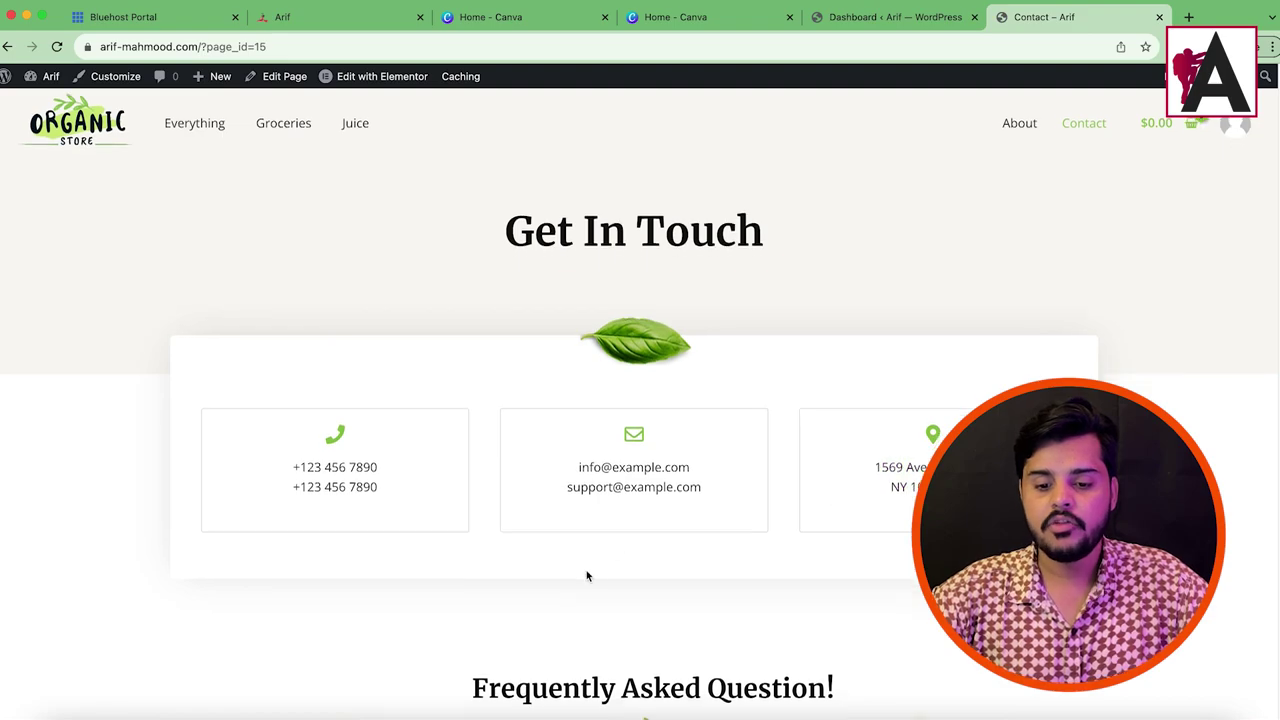
pyautogui.click(481, 310)
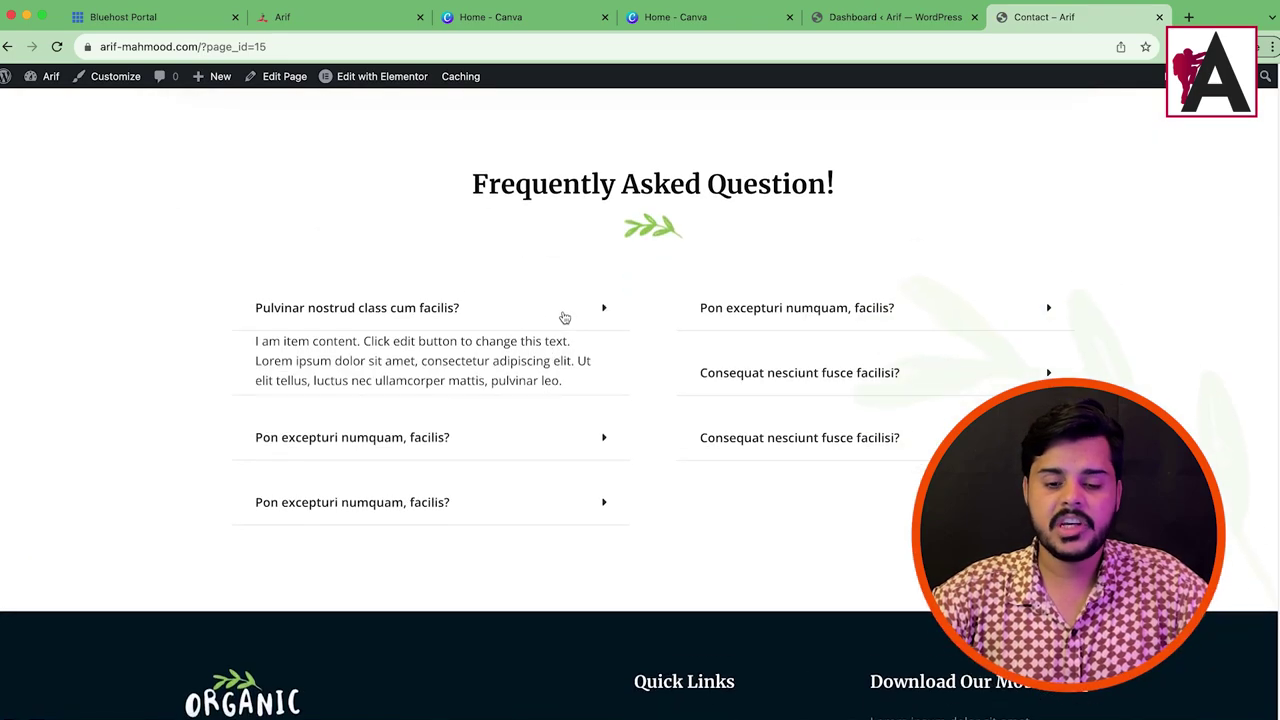
pyautogui.click(563, 317)
pyautogui.click(578, 368)
pyautogui.click(577, 366)
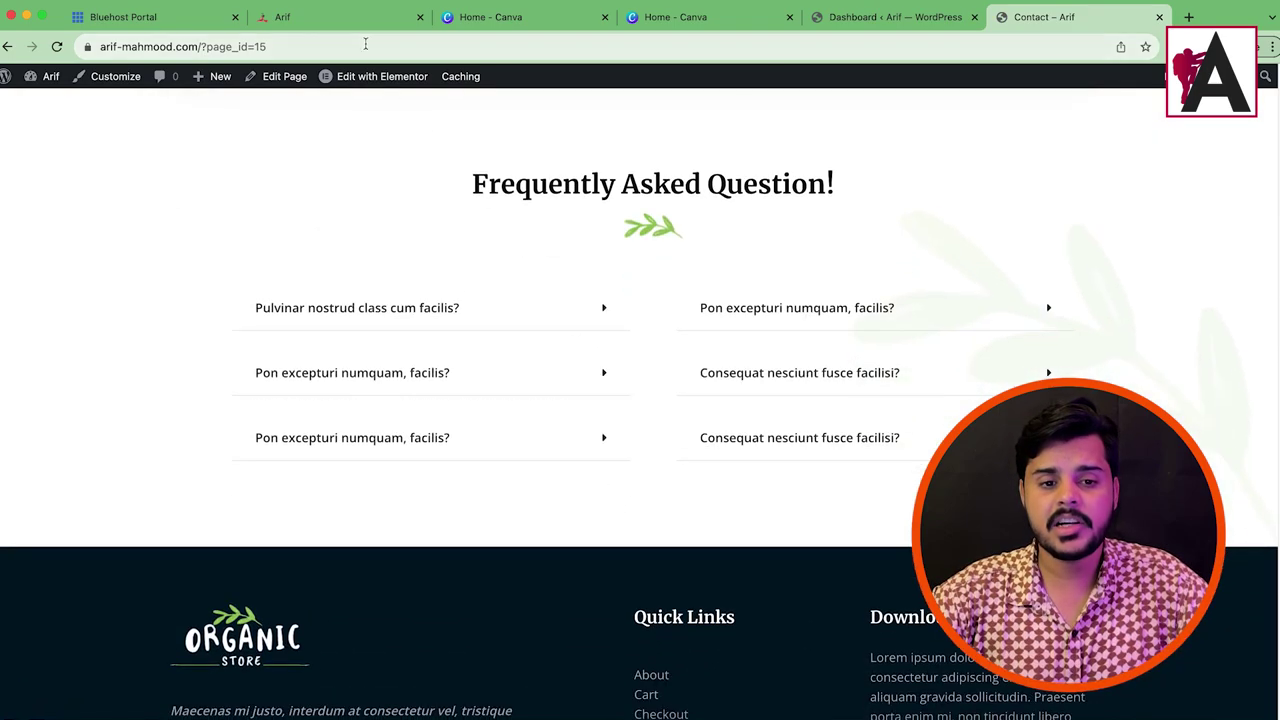
pyautogui.click(365, 78)
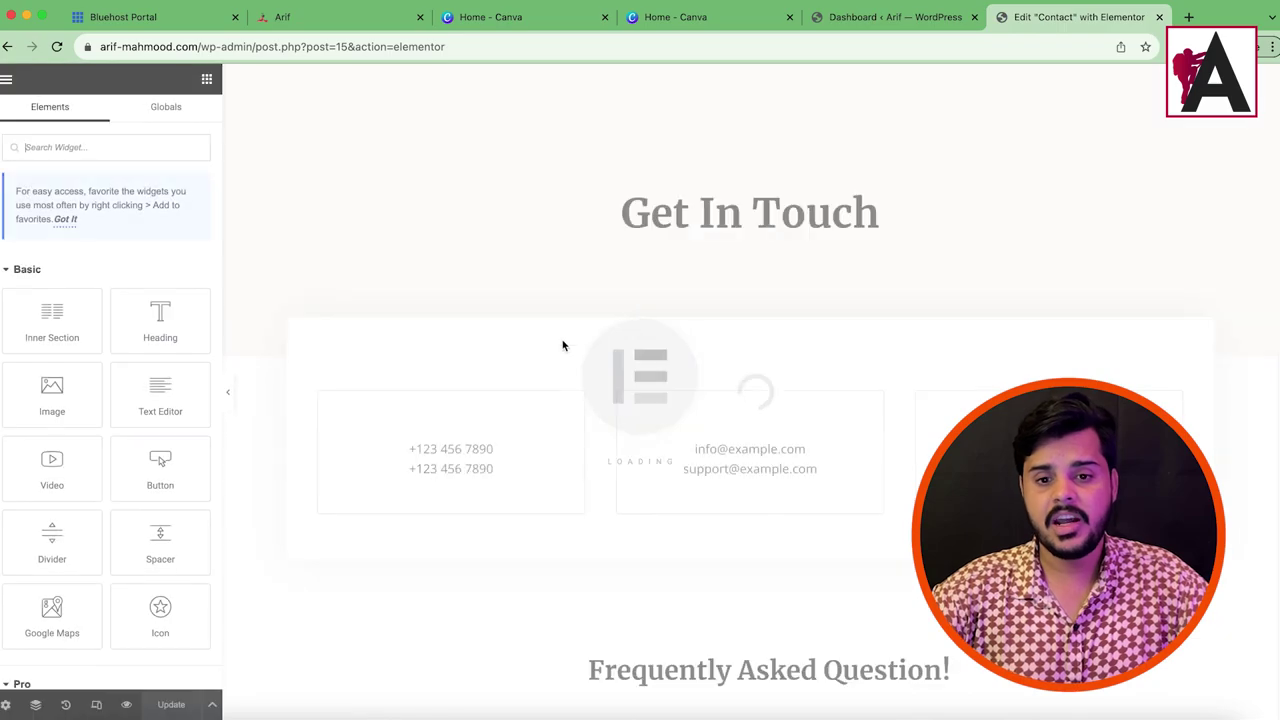
# Step: Delete the third question from both the left and right FAQ toggle lists
pyautogui.click(853, 455)
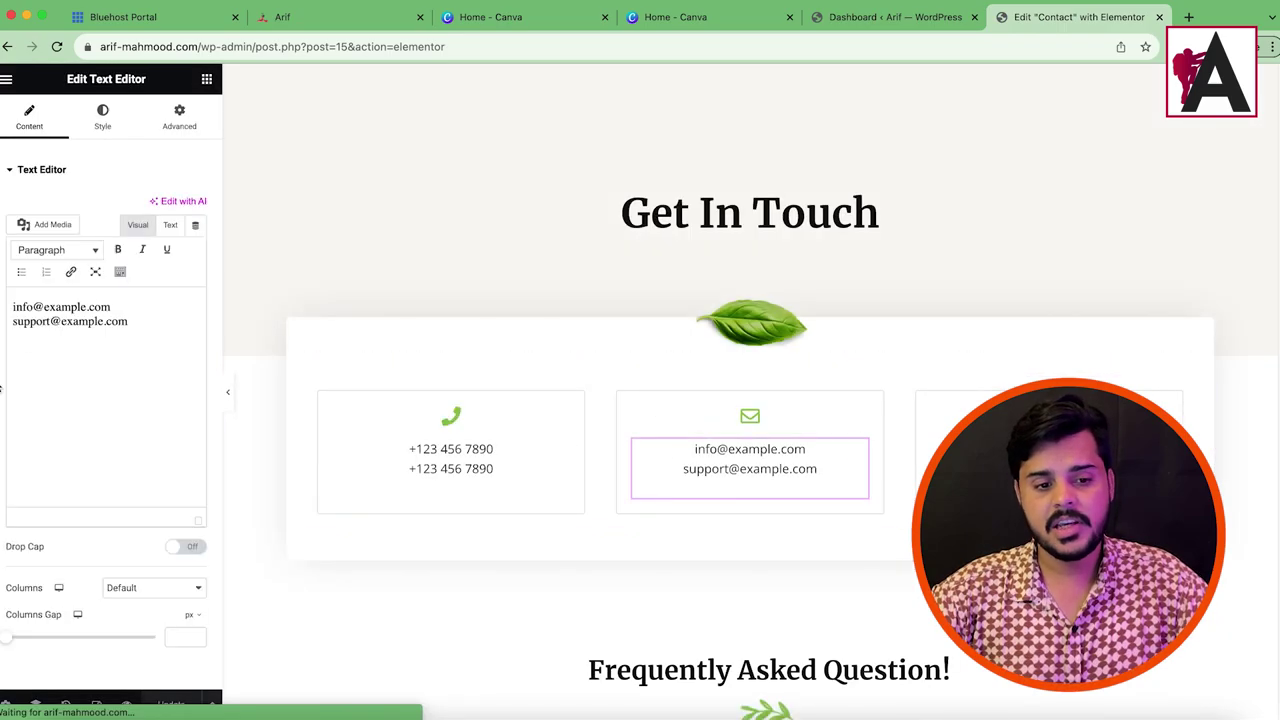
pyautogui.moveTo(21, 337); pyautogui.dragTo(209, 348)
pyautogui.tripleClick(118, 316)
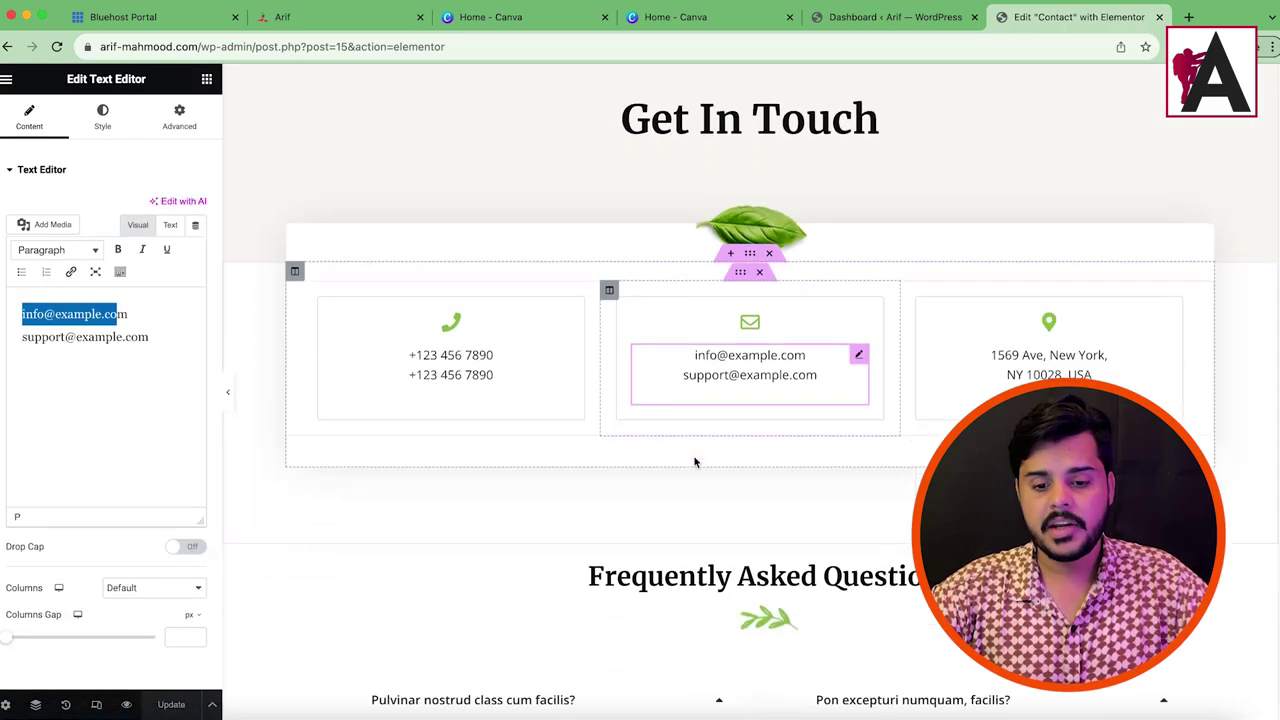
pyautogui.scroll(-3, 757, 407)
pyautogui.click(694, 509)
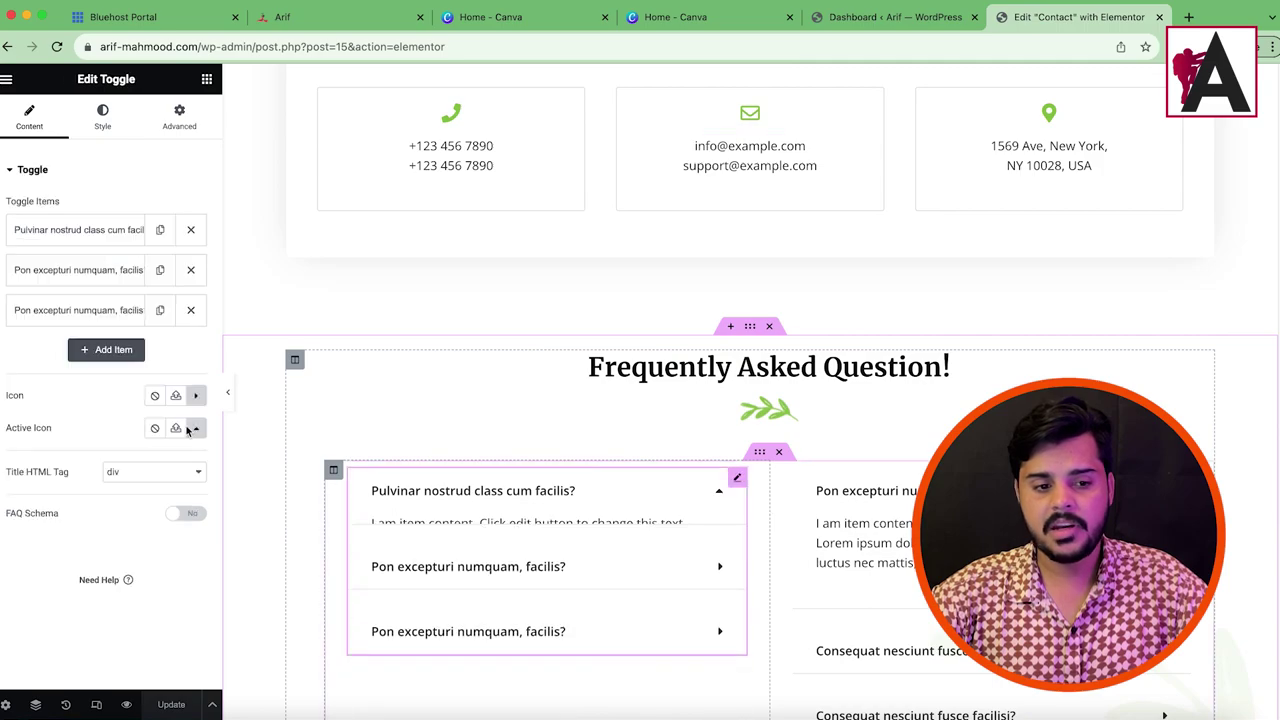
pyautogui.click(80, 234)
pyautogui.moveTo(57, 423); pyautogui.dragTo(123, 577)
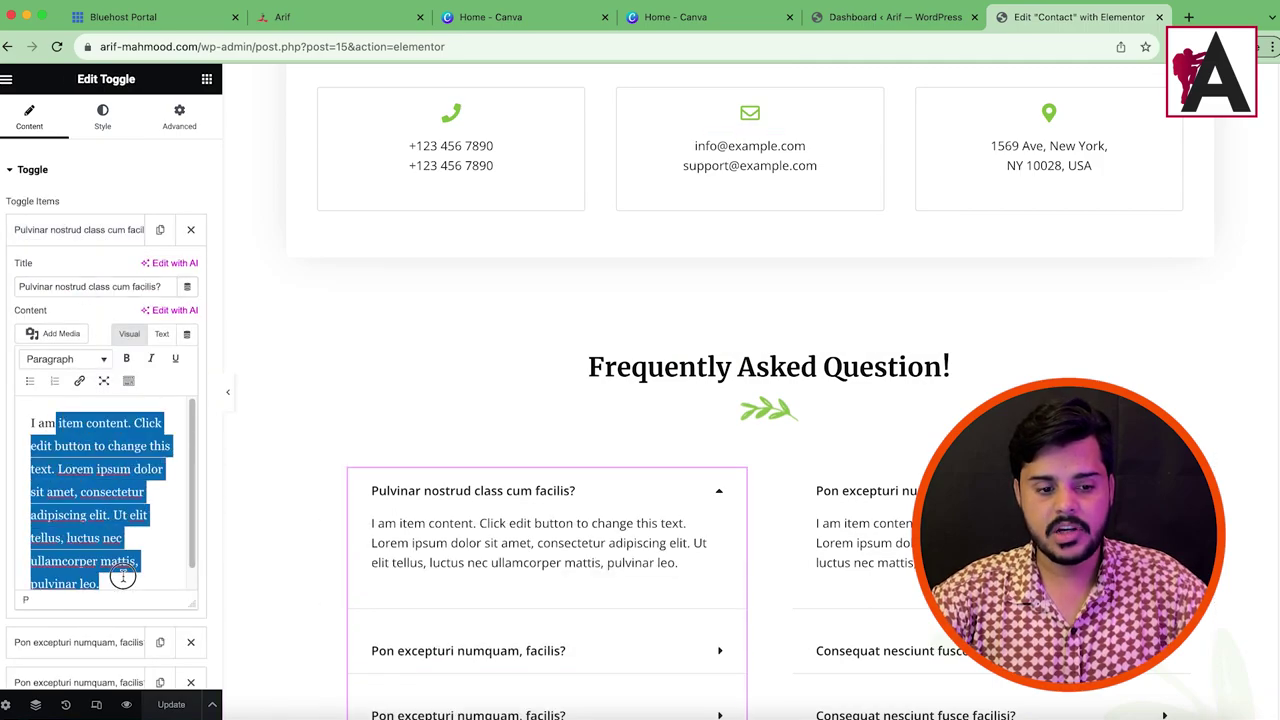
pyautogui.click(100, 230)
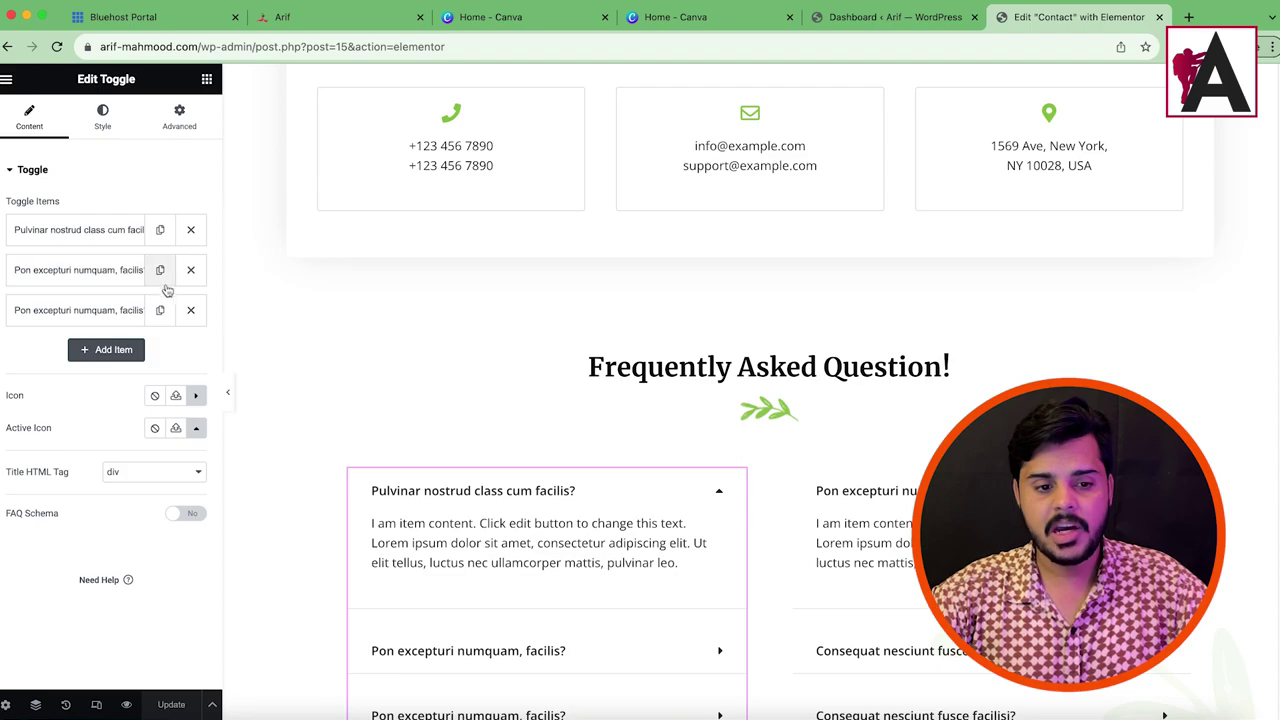
pyautogui.click(191, 311)
pyautogui.scroll(-2, 667, 461)
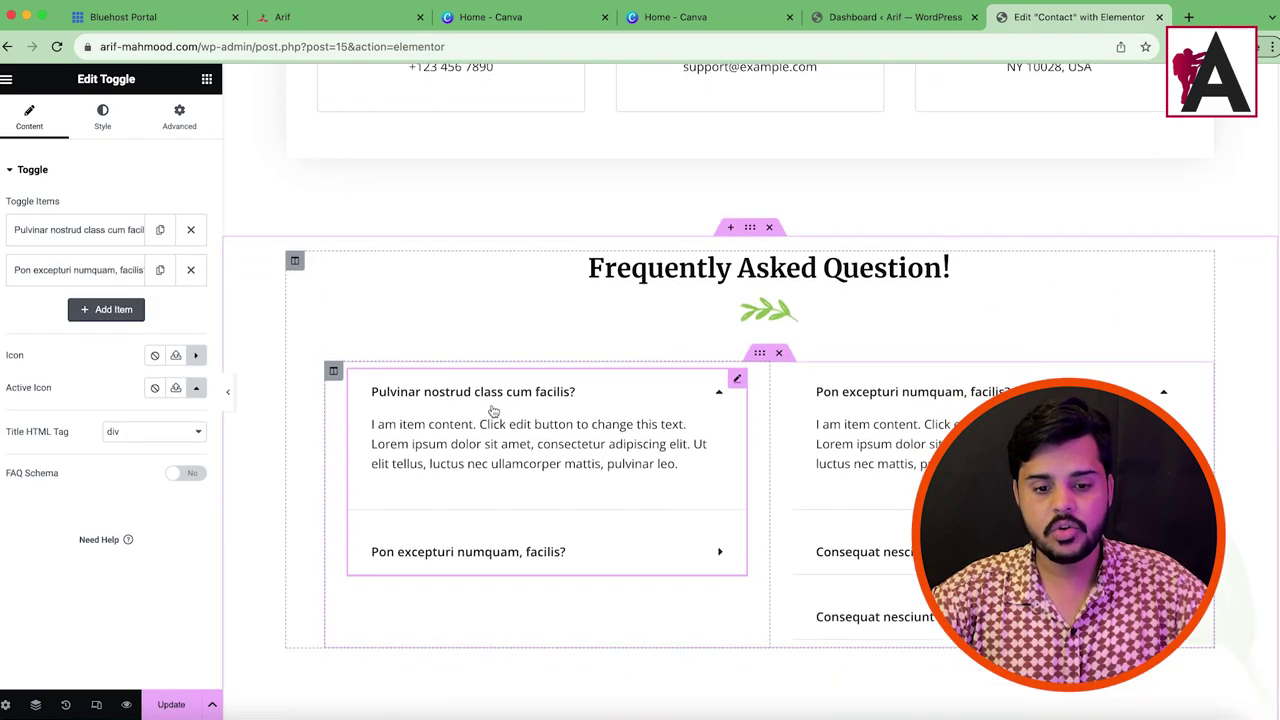
pyautogui.click(1180, 380)
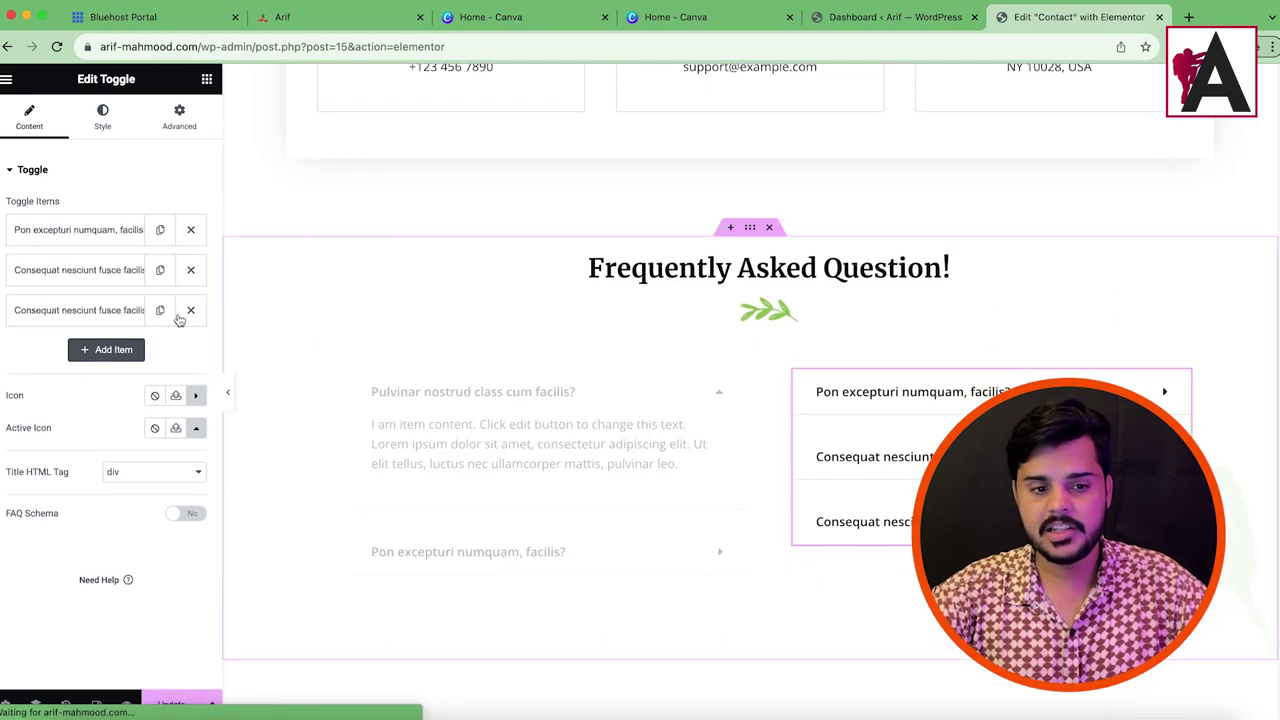
pyautogui.click(192, 312)
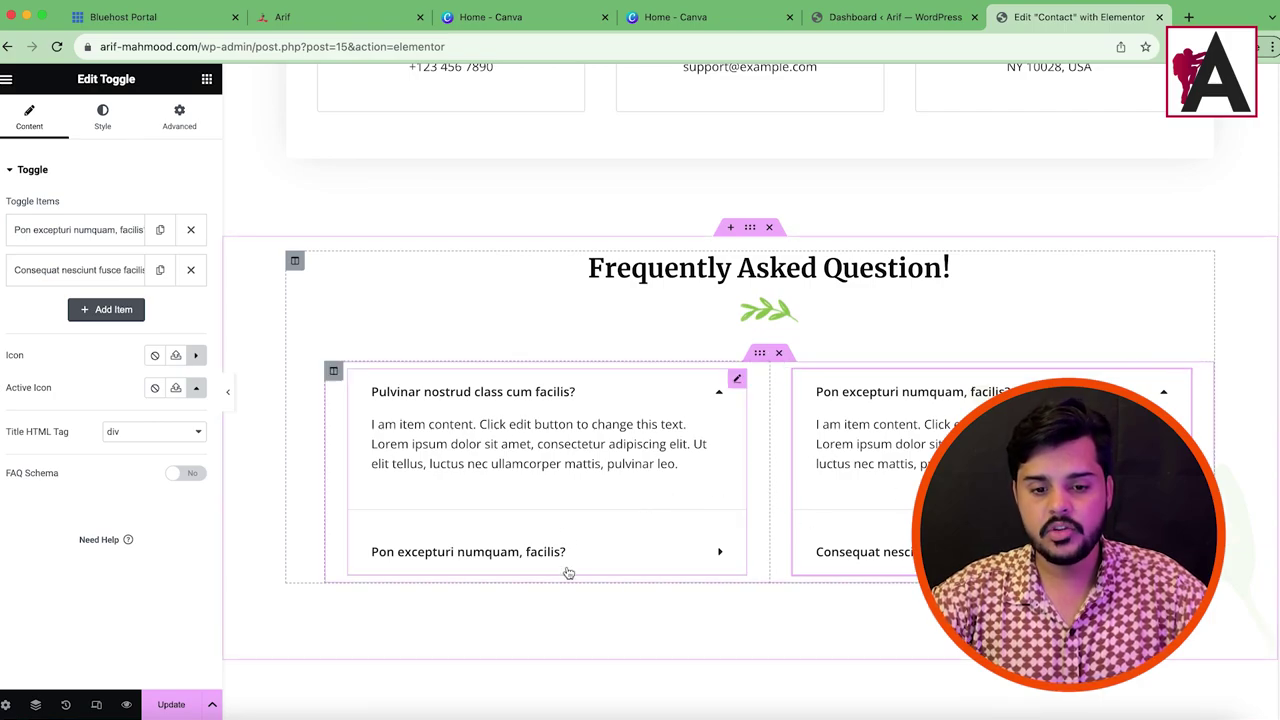
# Step: Remove the right FAQ column, duplicate the remaining toggle below itself, and save with Update
pyautogui.rightClick(773, 368)
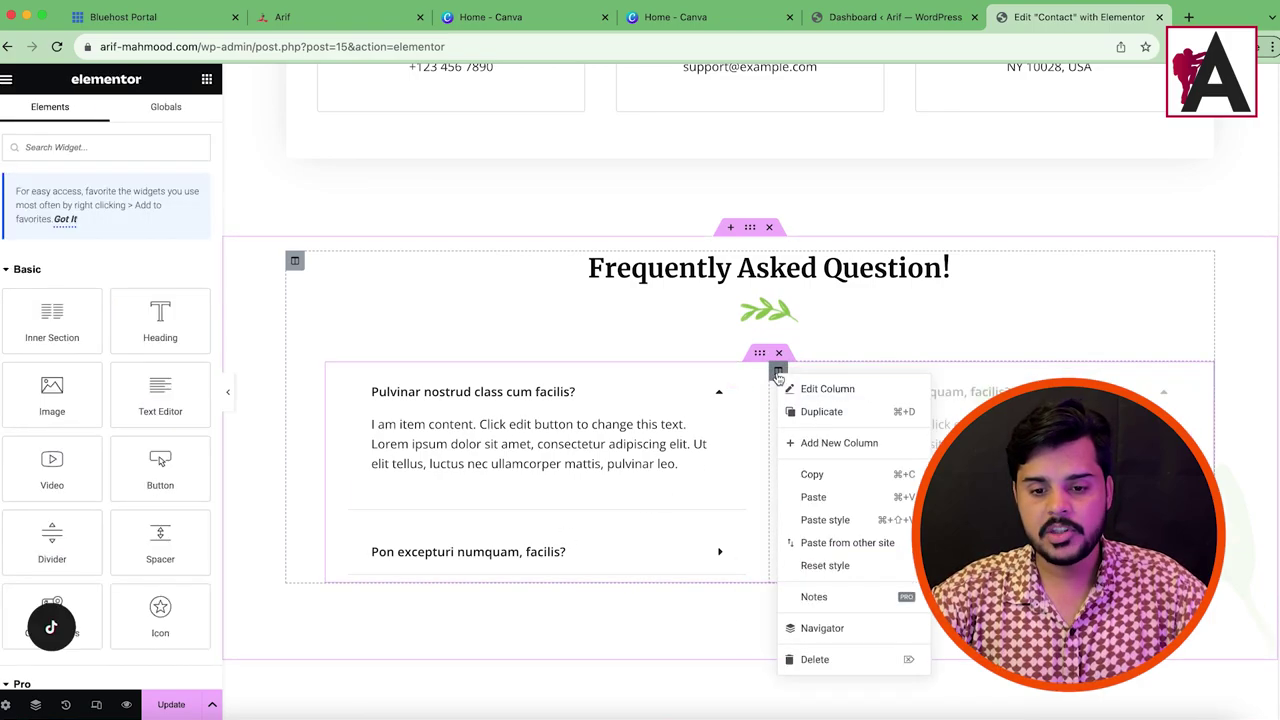
pyautogui.click(812, 659)
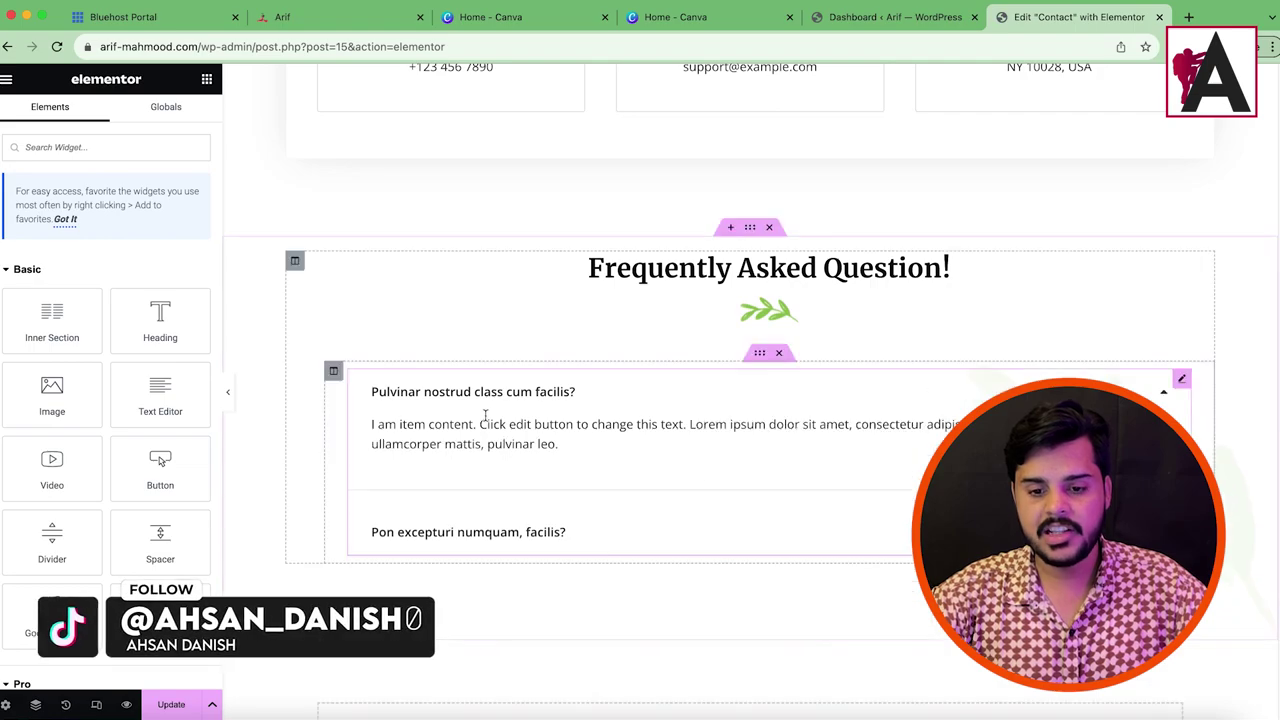
pyautogui.click(604, 405)
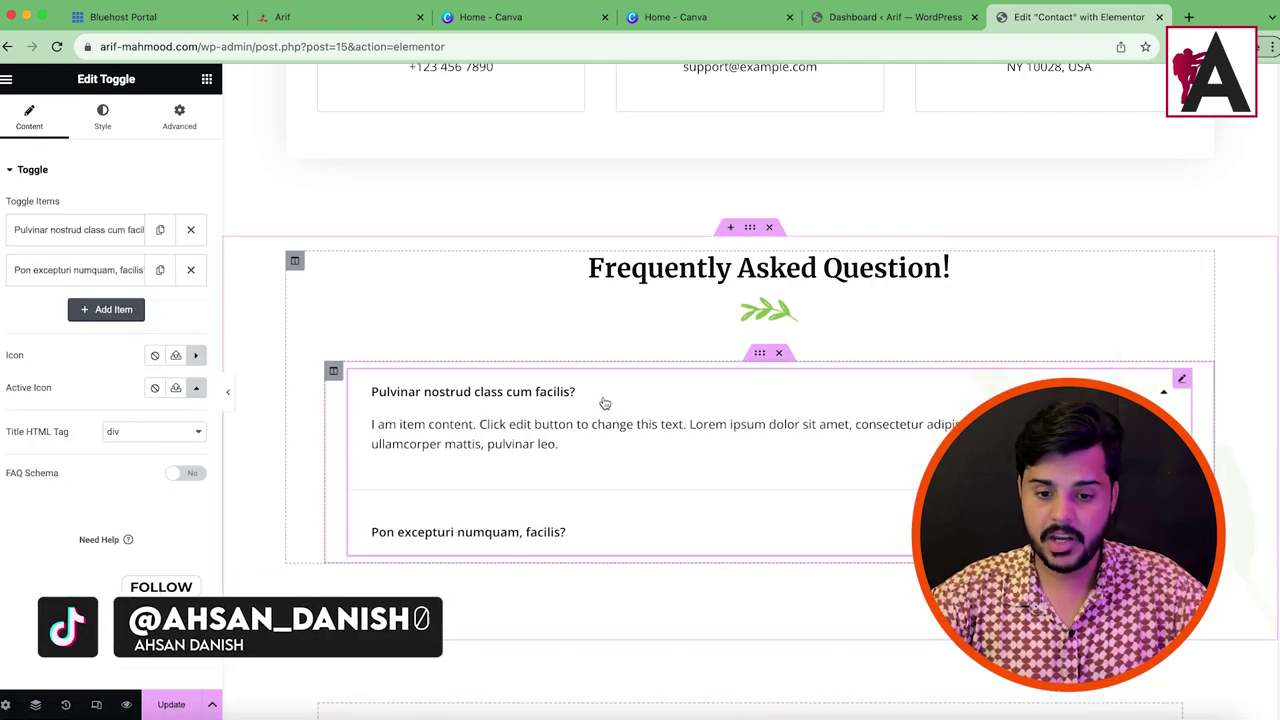
pyautogui.rightClick(604, 403)
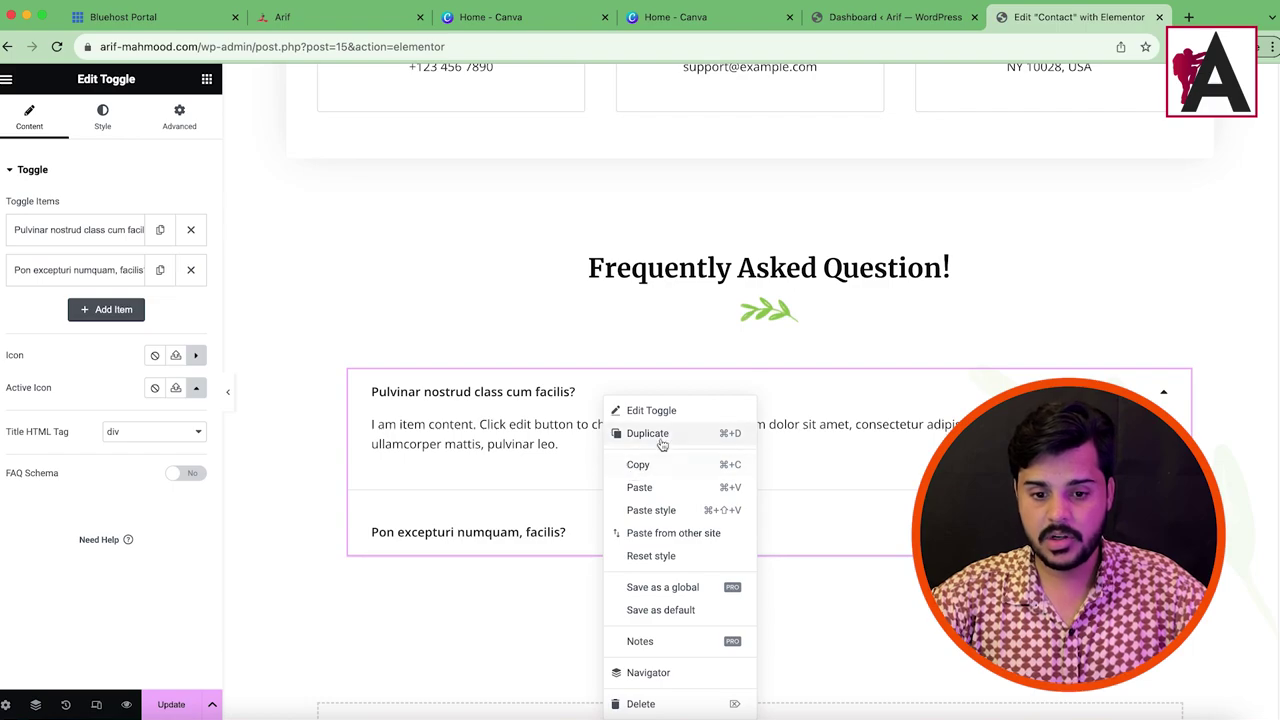
pyautogui.click(655, 435)
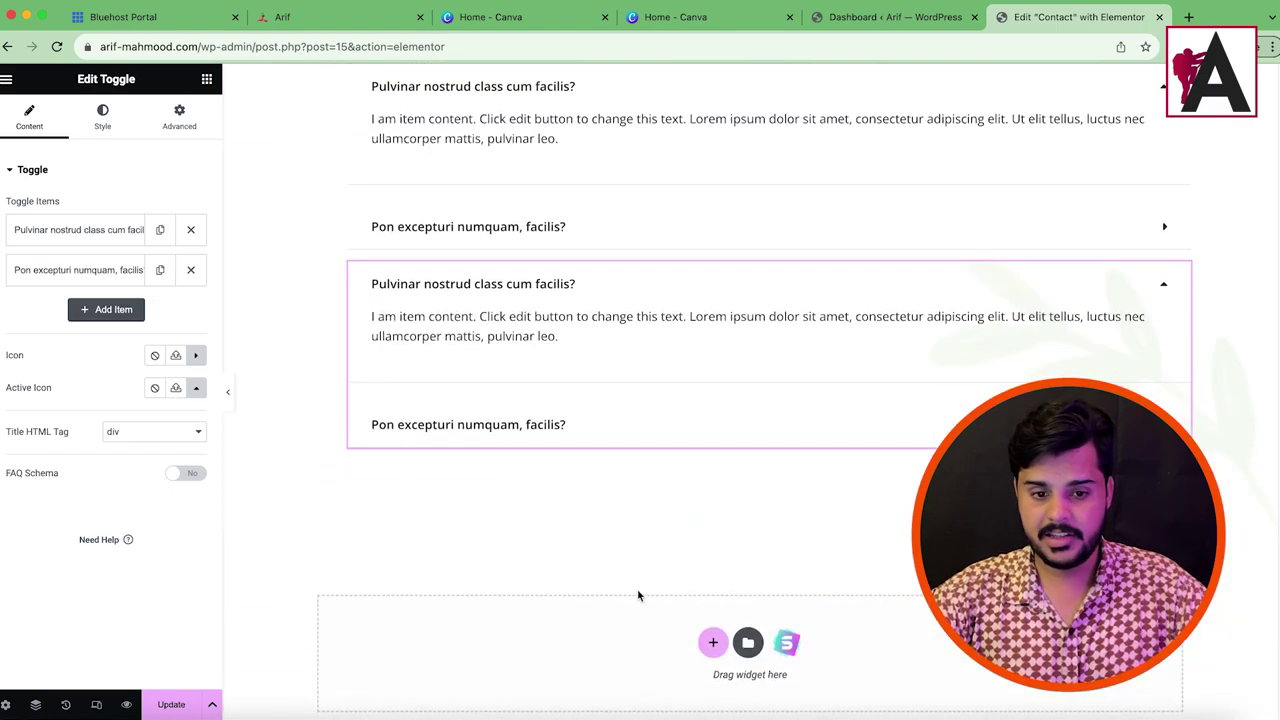
pyautogui.click(176, 702)
pyautogui.scroll(3, 1006, 289)
pyautogui.scroll(5, 1006, 289)
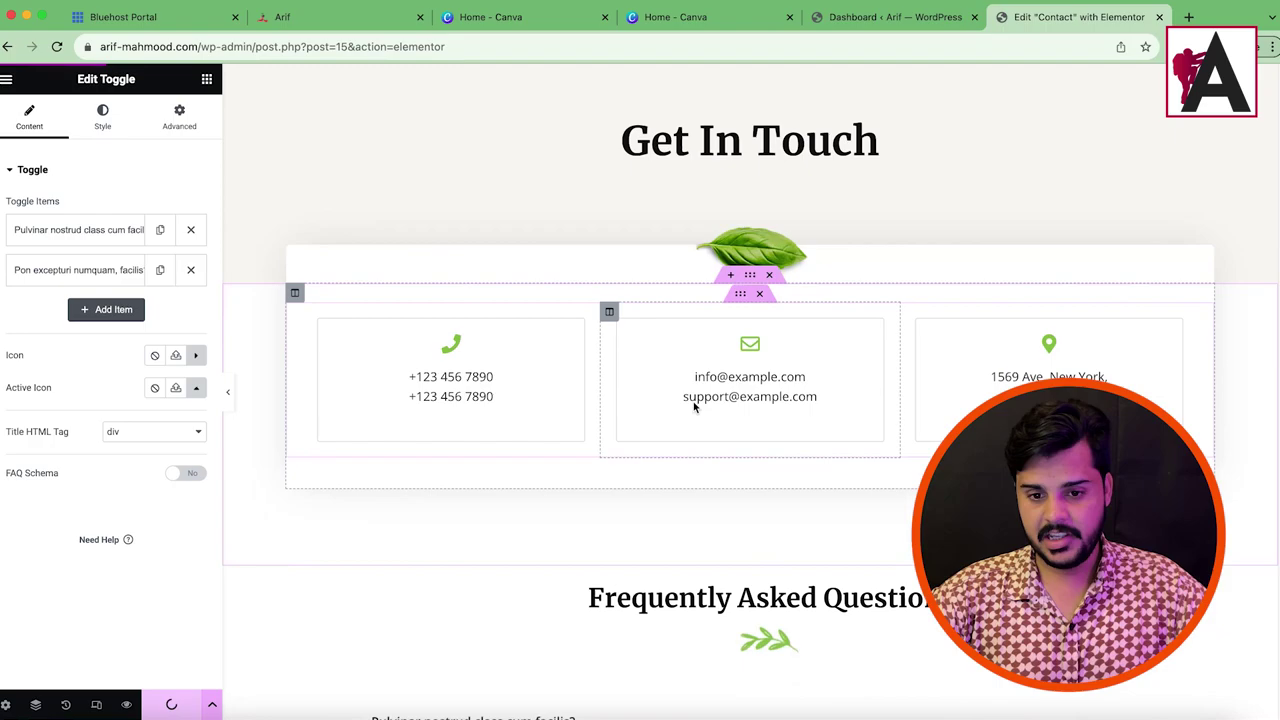
pyautogui.click(203, 46)
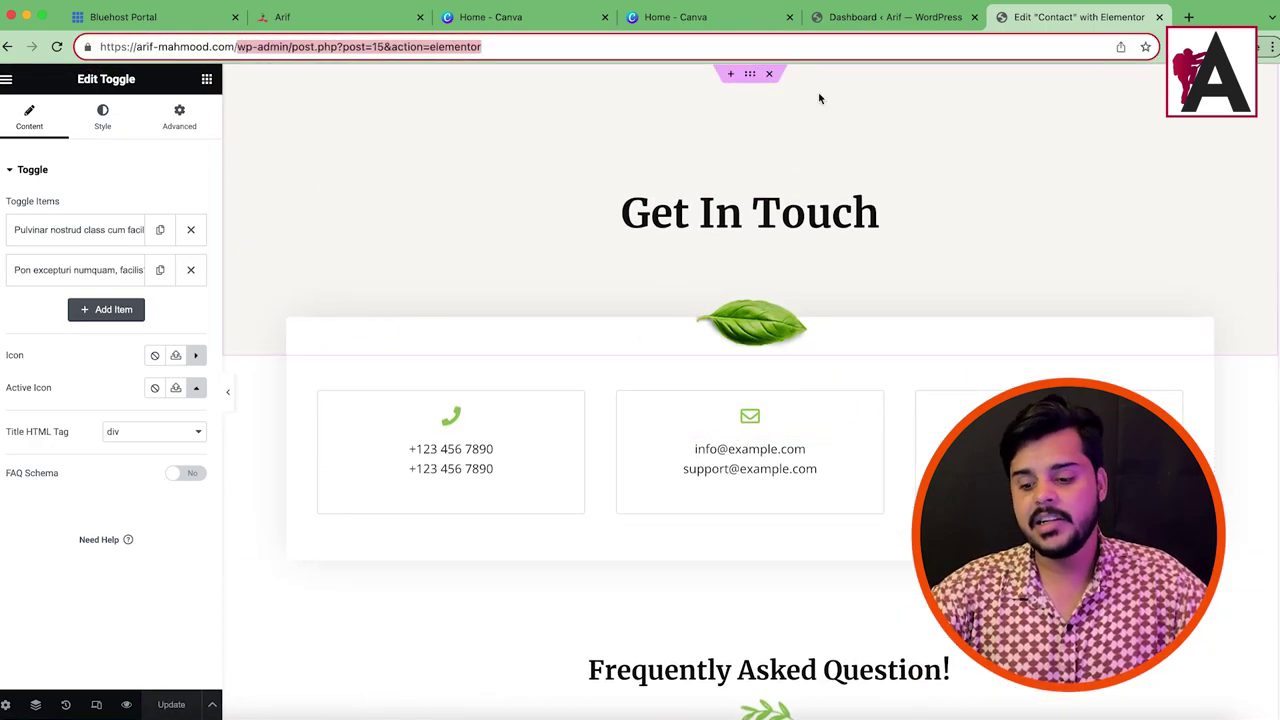
pyautogui.write('arif-mahmood.com')
pyautogui.press('Return')
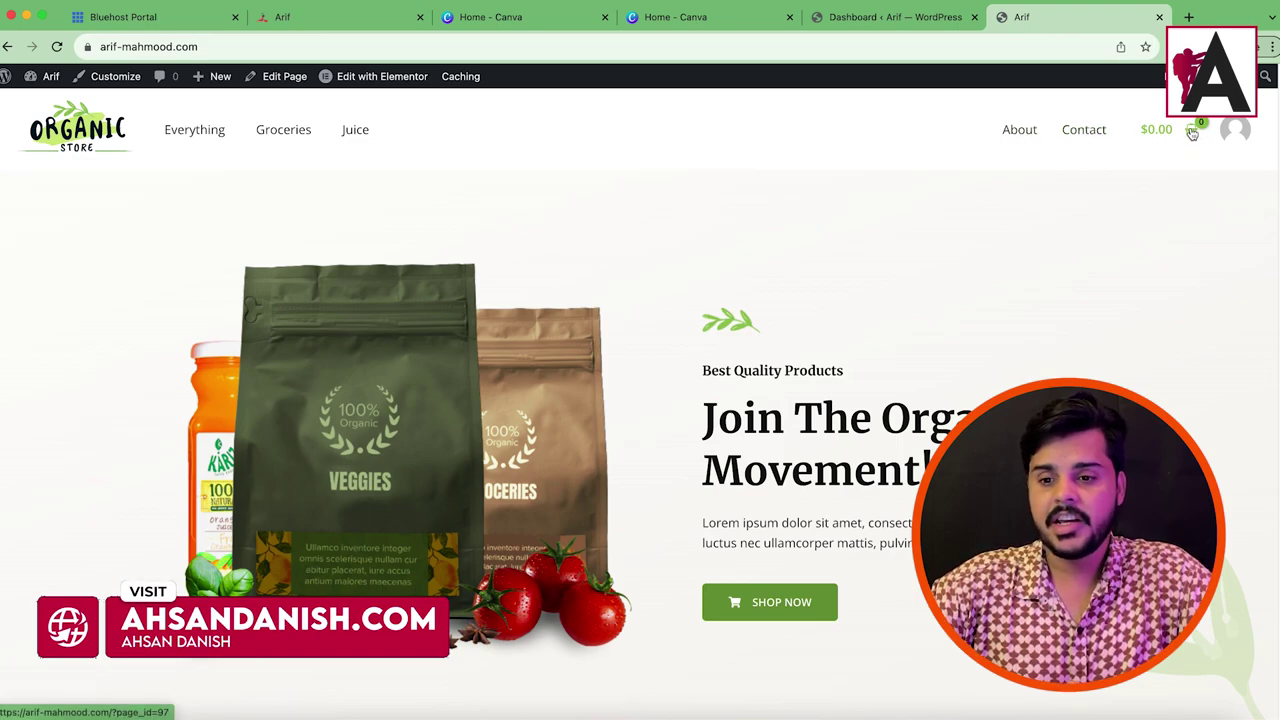
pyautogui.scroll(-10, 888, 295)
pyautogui.scroll(-15, 888, 300)
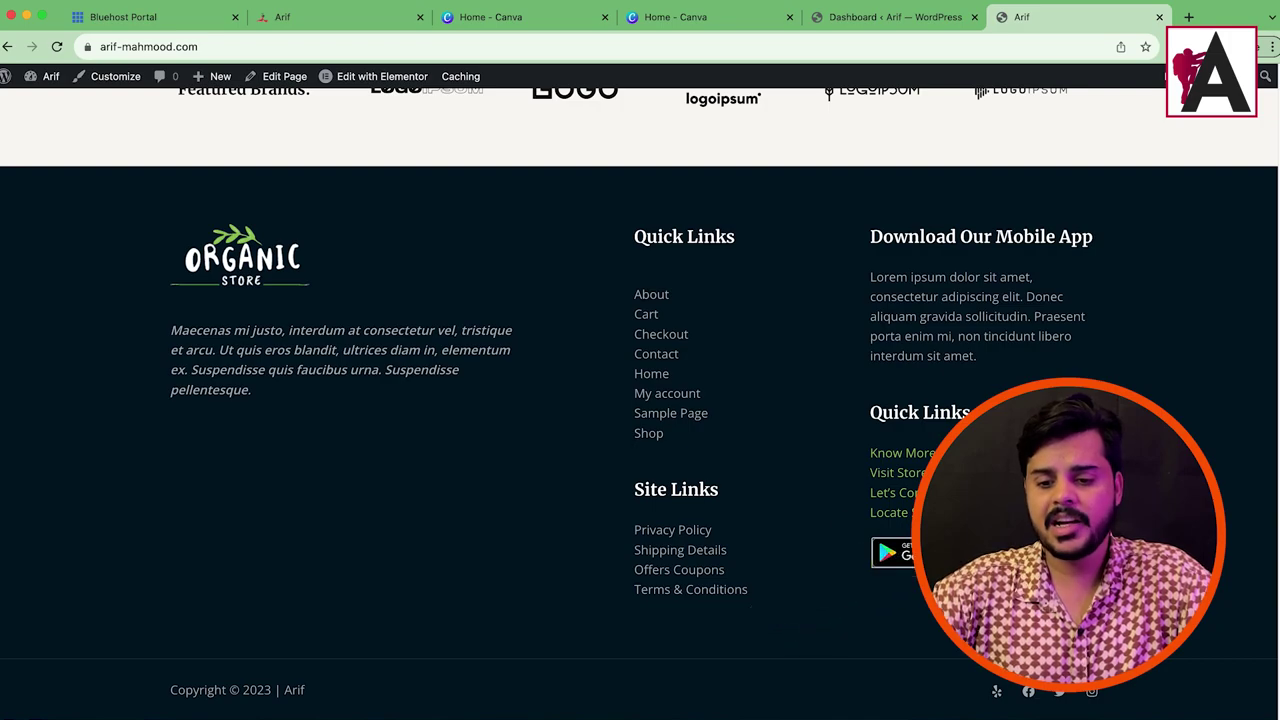
pyautogui.moveTo(888, 352); pyautogui.dragTo(1028, 349)
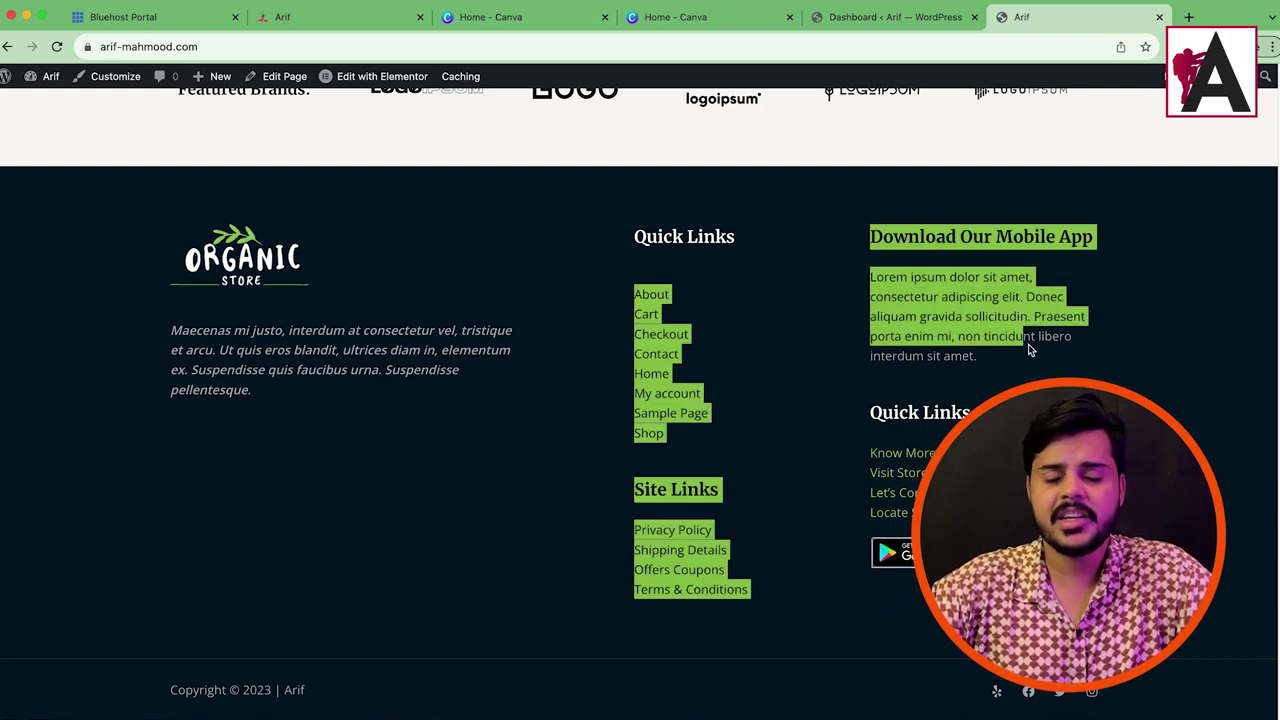
pyautogui.scroll(12, 618, 405)
pyautogui.scroll(6, 618, 405)
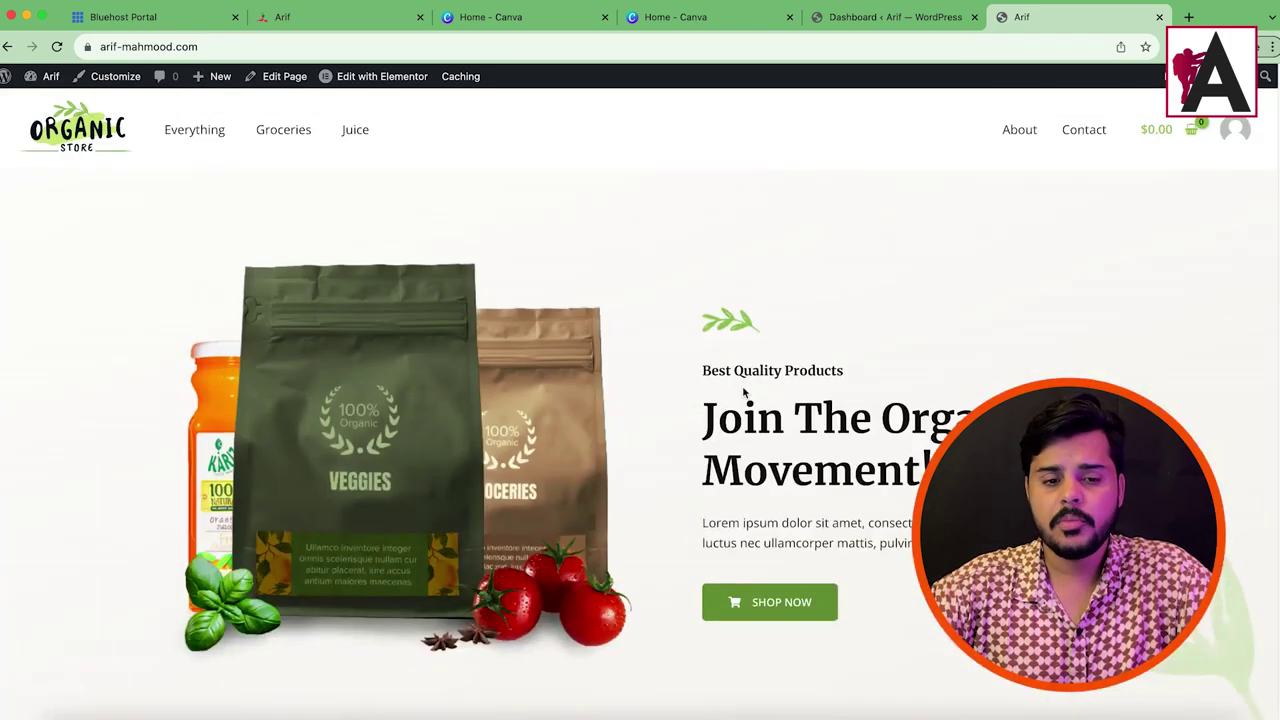
# Step: Open the Customizer and set the Primary Menu link colour to the light green preset
pyautogui.click(113, 78)
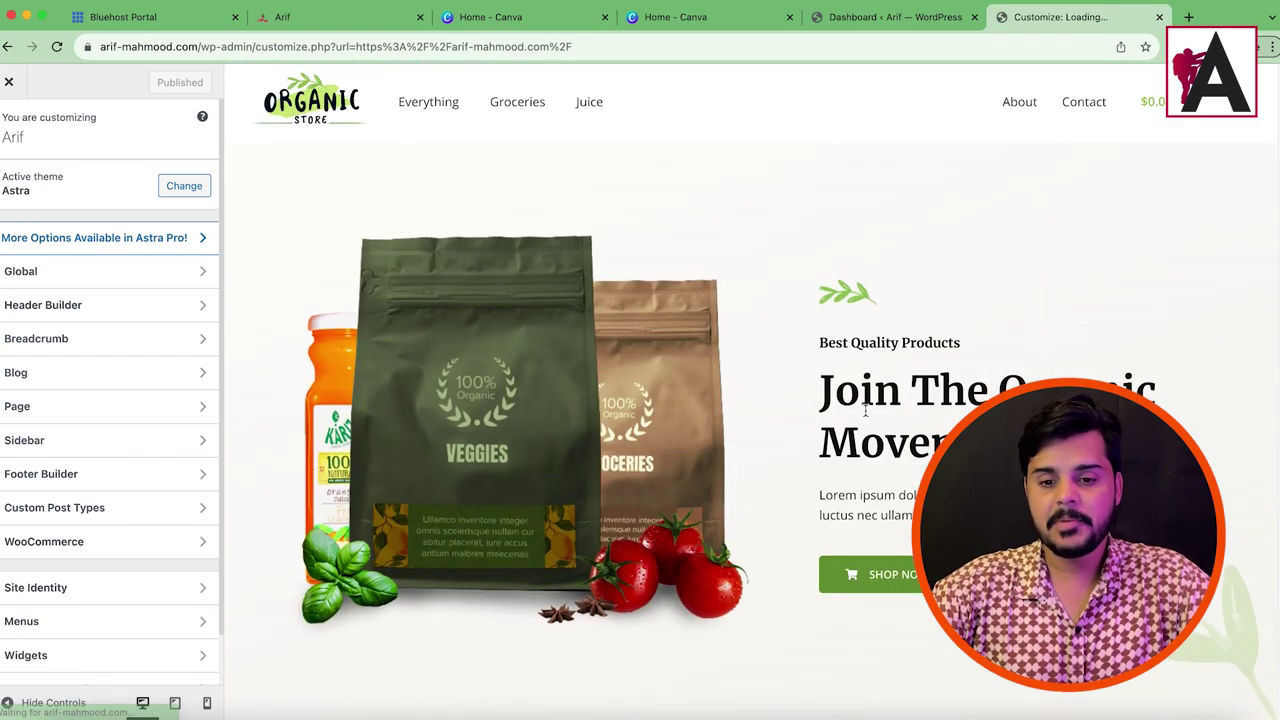
pyautogui.scroll(-10, 511, 137)
pyautogui.scroll(-5, 860, 510)
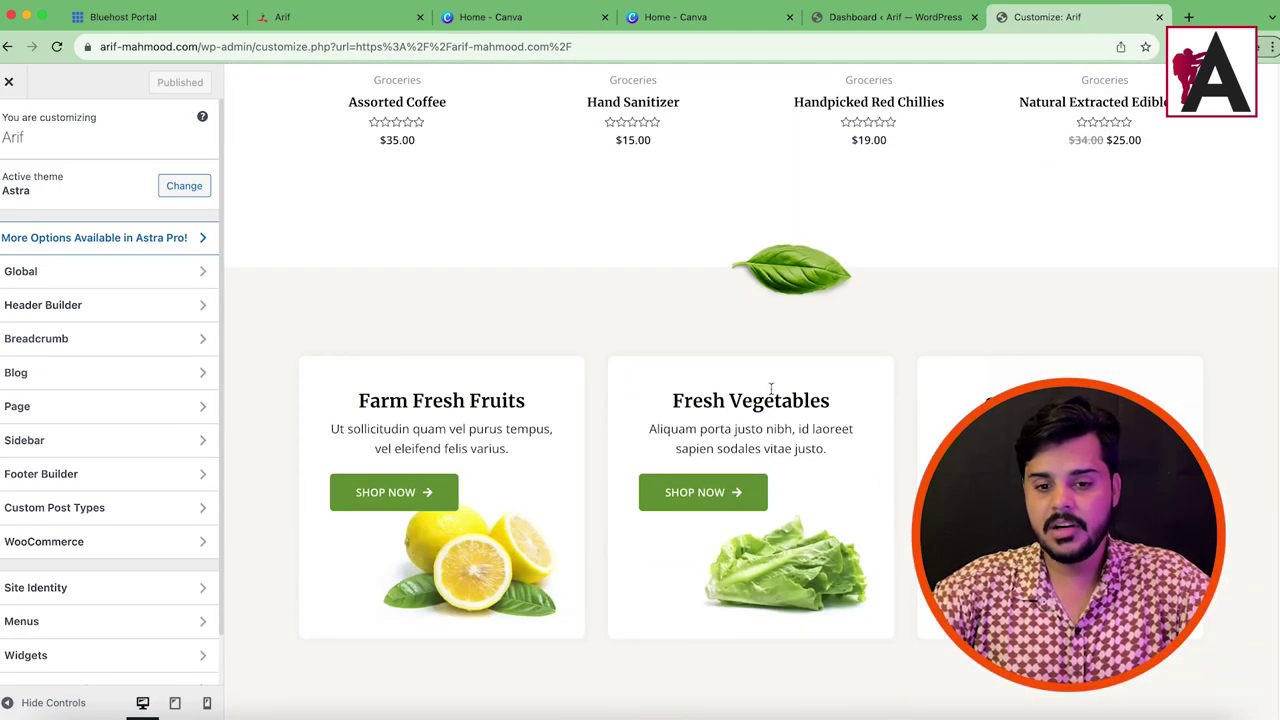
pyautogui.scroll(-5, 687, 424)
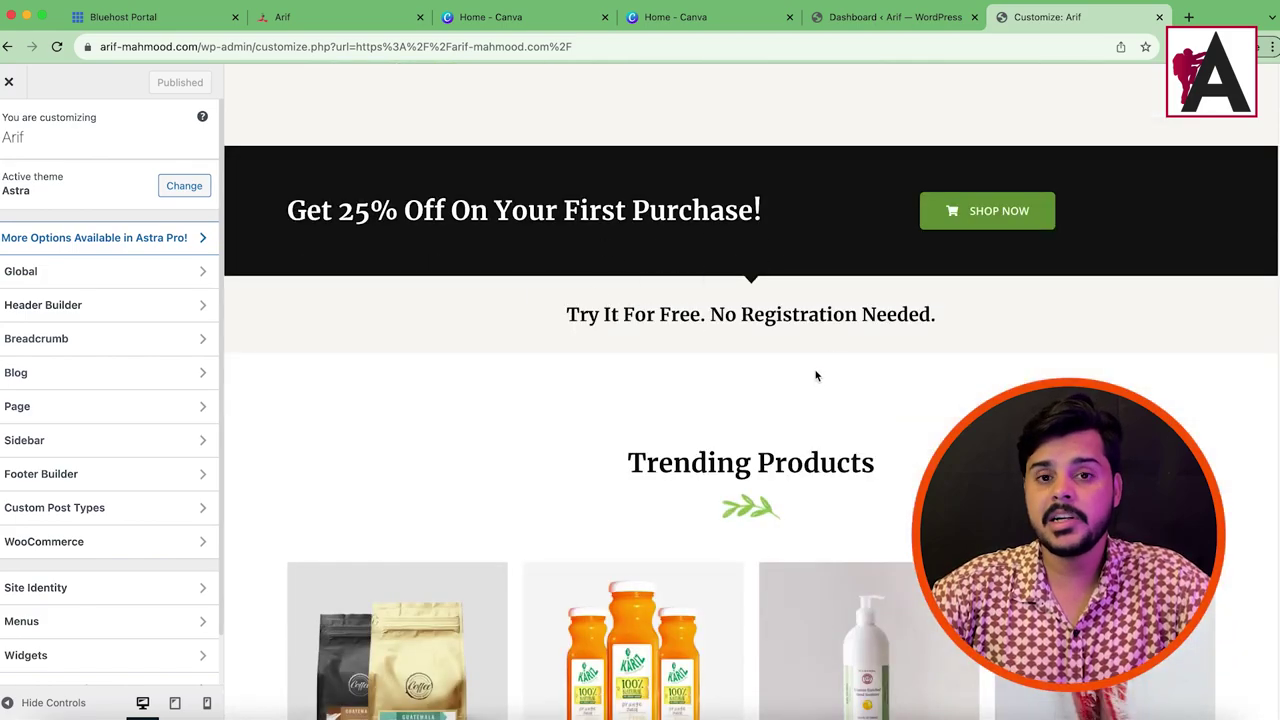
pyautogui.scroll(20, 815, 371)
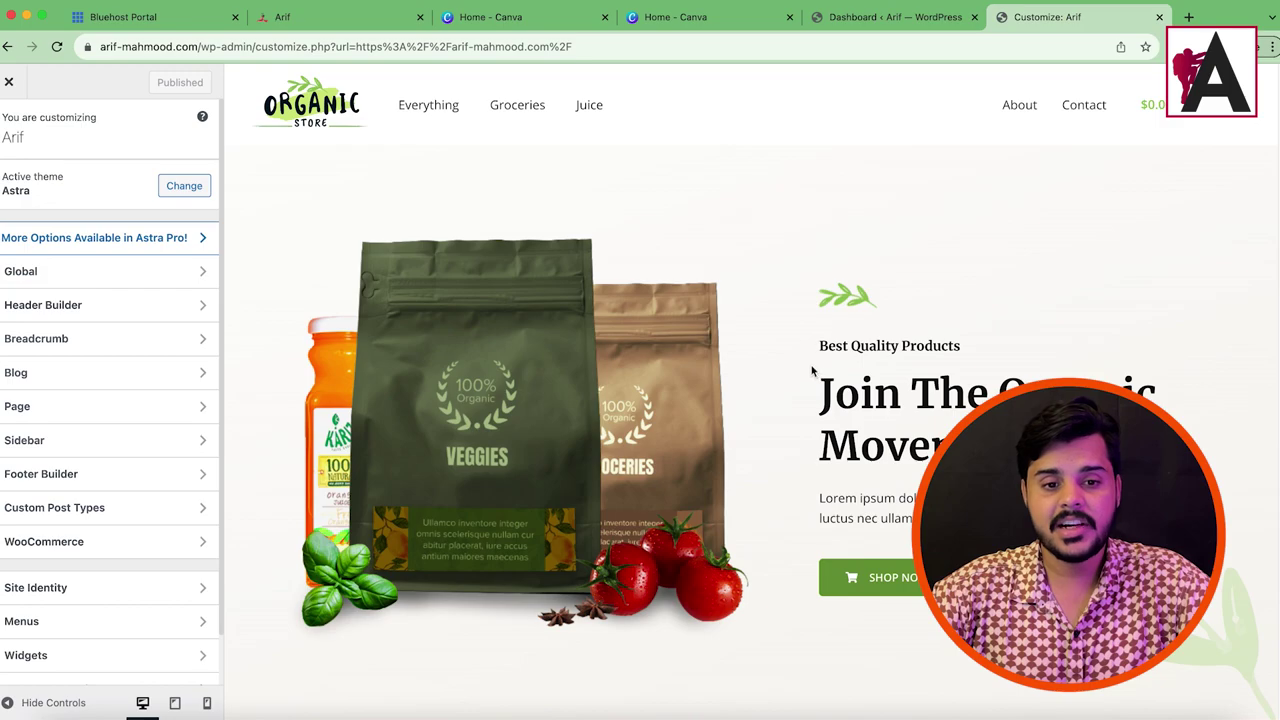
pyautogui.click(389, 84)
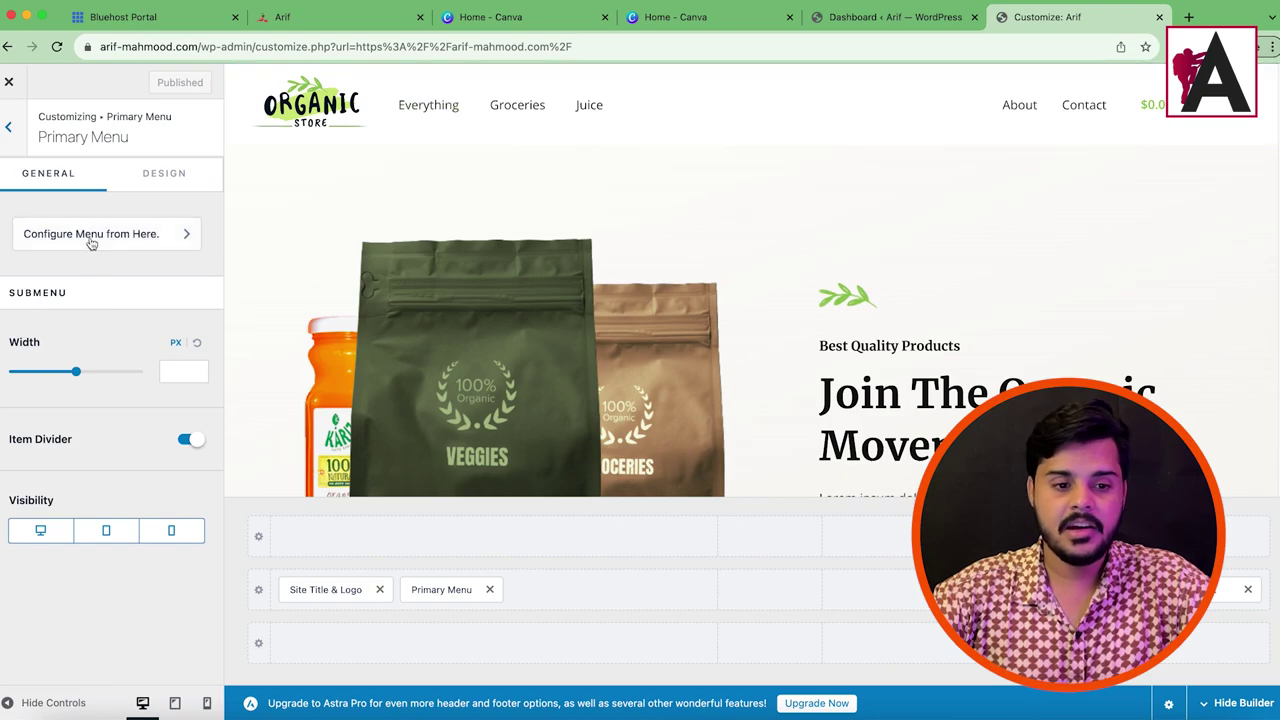
pyautogui.click(183, 176)
pyautogui.scroll(-5, 175, 453)
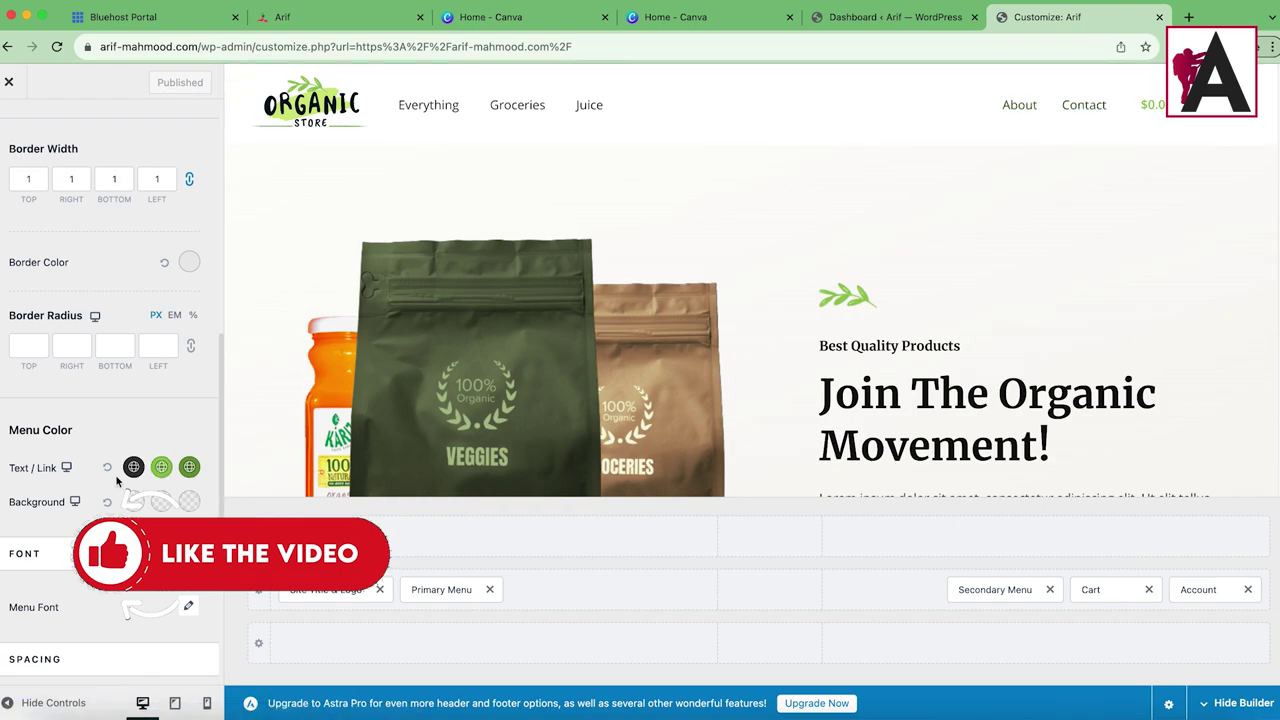
pyautogui.click(134, 467)
pyautogui.click(150, 560)
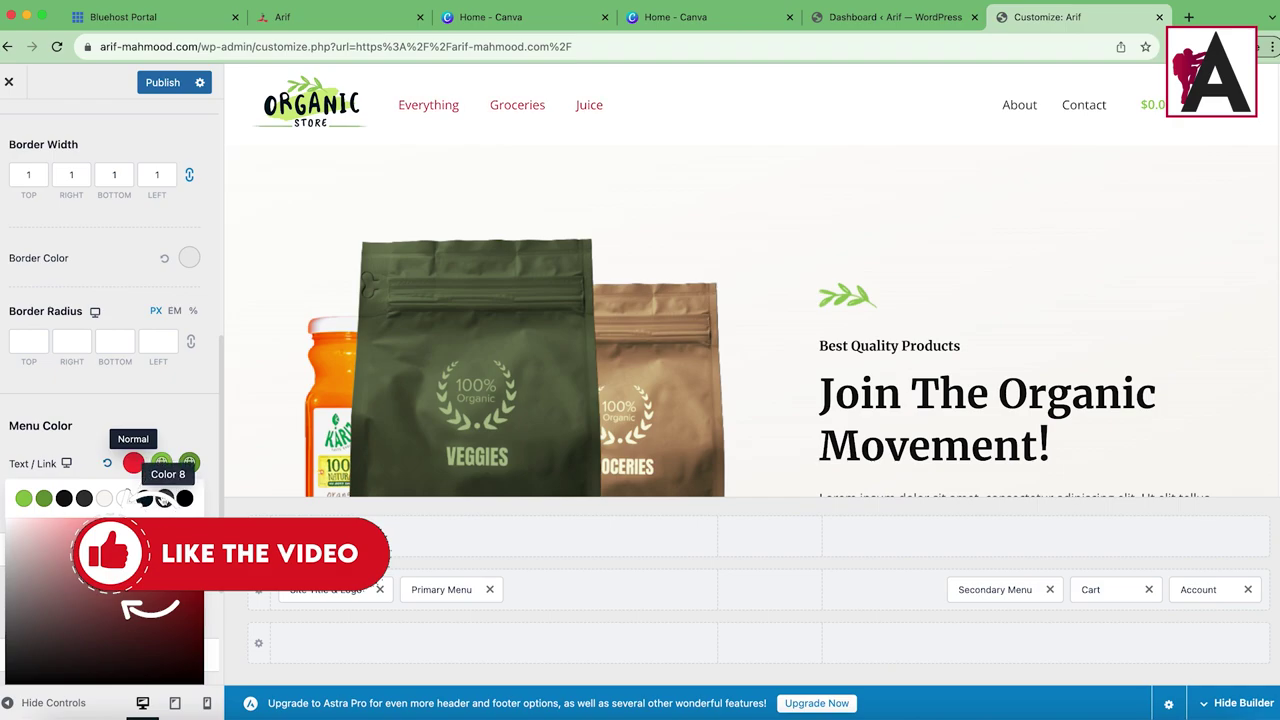
pyautogui.click(20, 500)
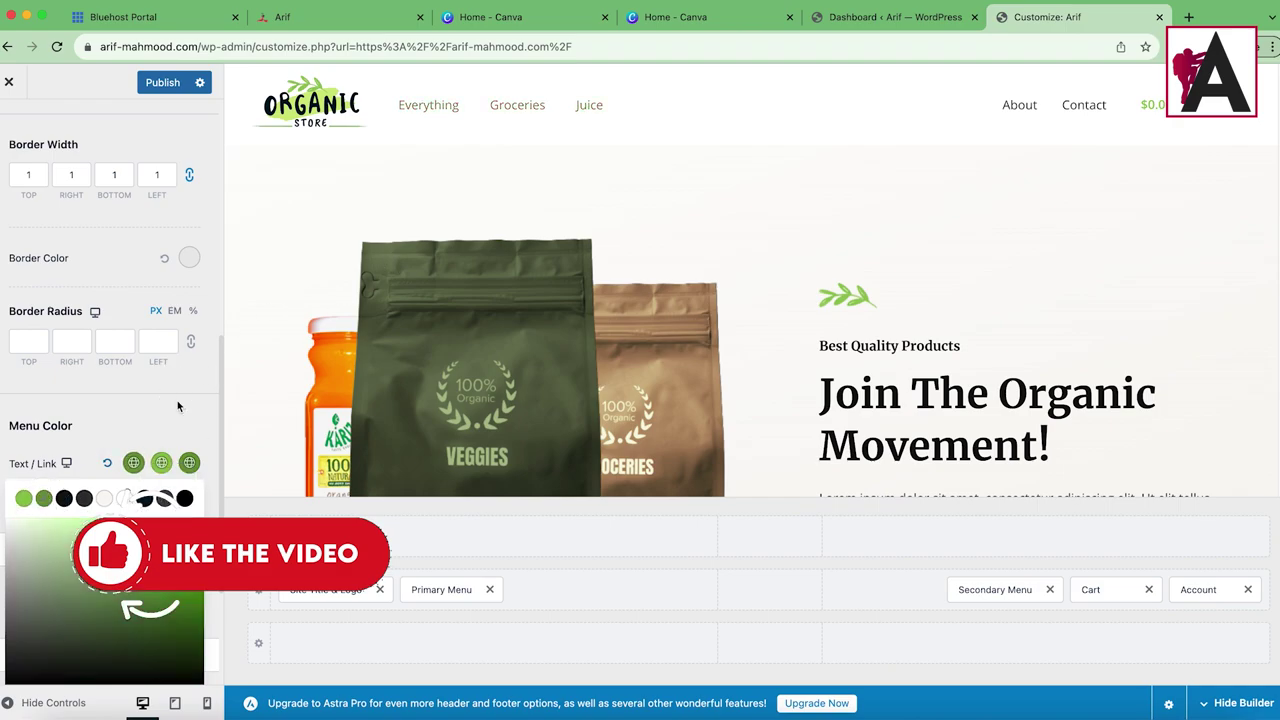
pyautogui.click(177, 405)
# Step: Set the Primary Menu font to Inherit, Medium 500, 16 px
pyautogui.scroll(-2, 148, 470)
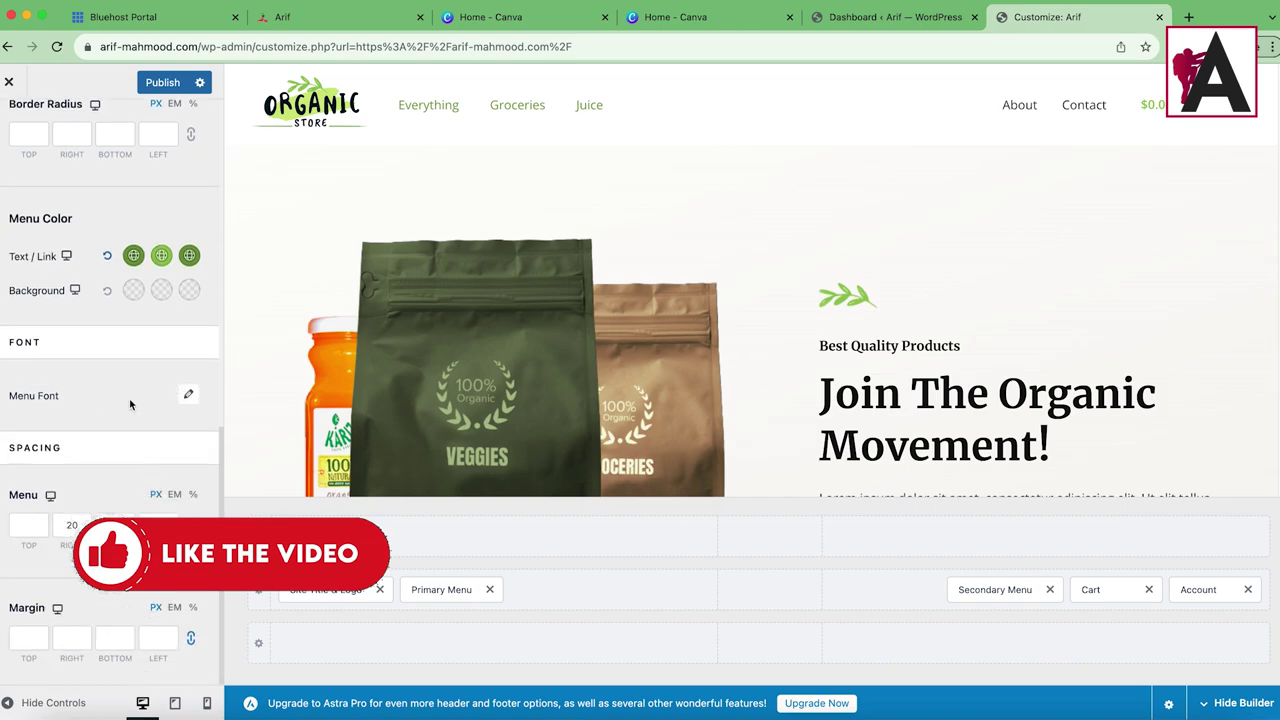
pyautogui.click(189, 396)
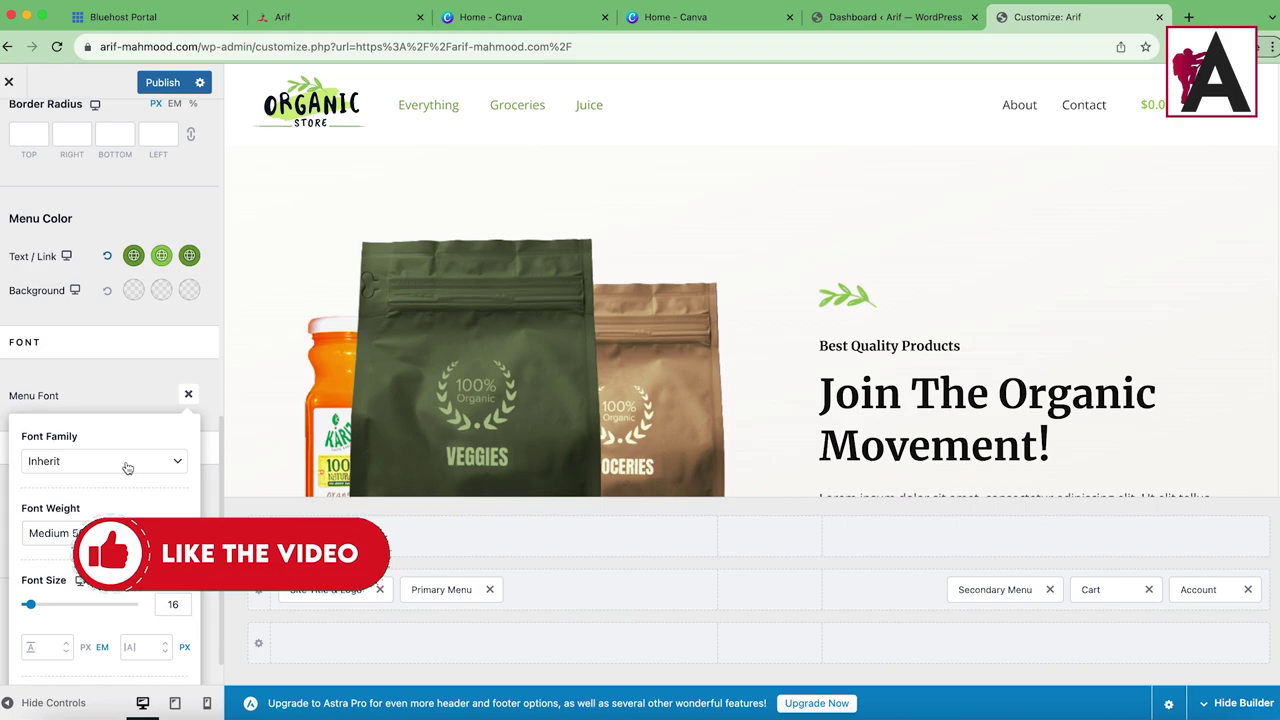
pyautogui.scroll(-1, 45, 555)
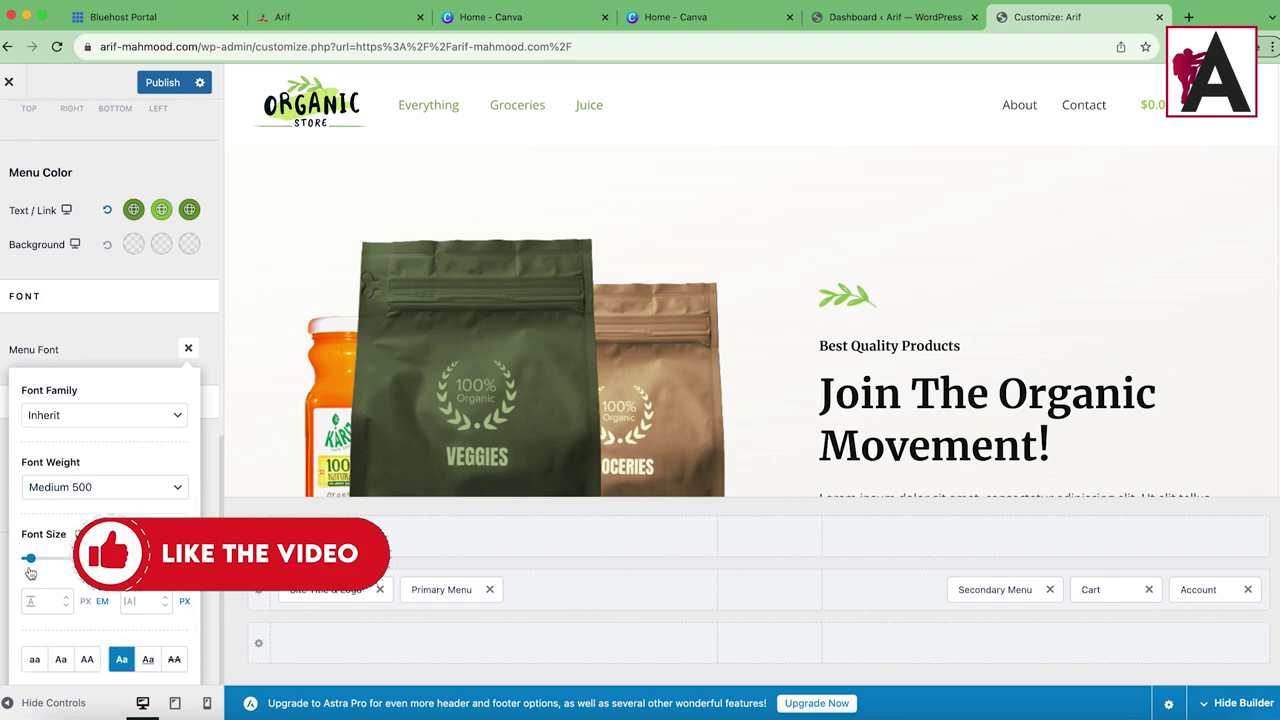
pyautogui.moveTo(33, 566); pyautogui.dragTo(33, 564)
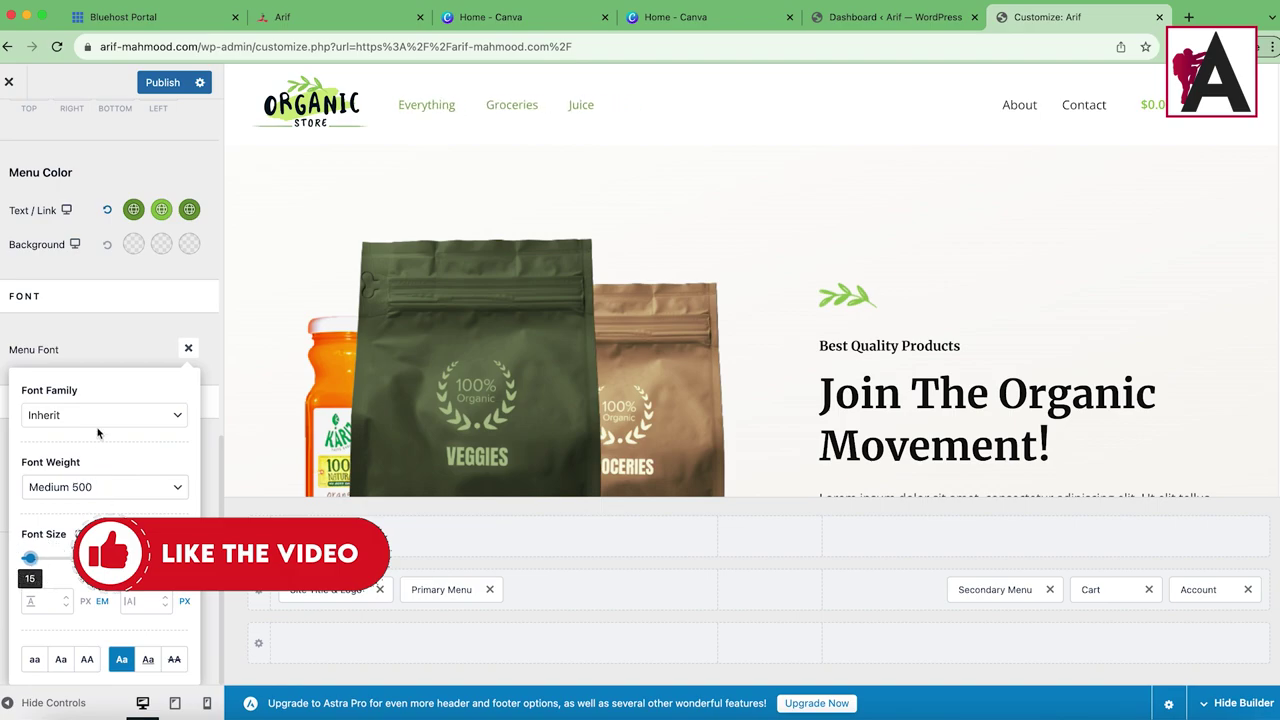
pyautogui.click(188, 347)
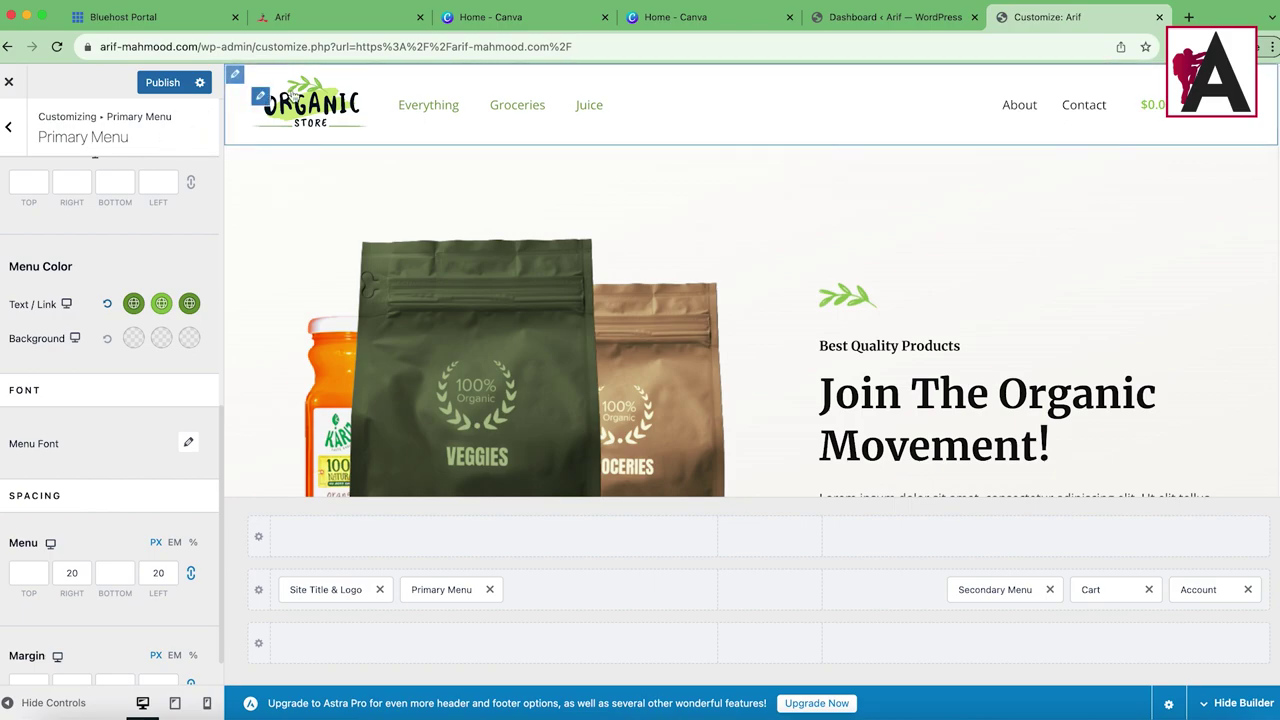
# Step: Use the black LOGO image as the Transparent Header logo, then return to the Header Builder list
pyautogui.click(261, 98)
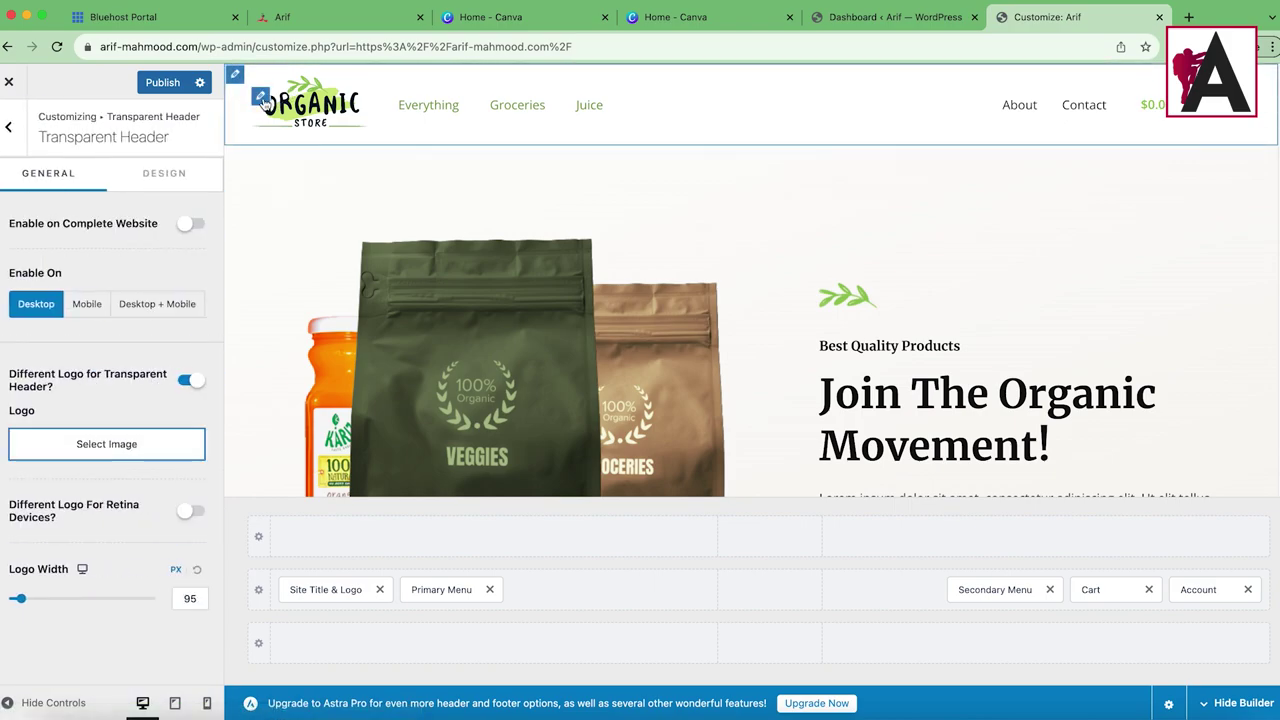
pyautogui.click(130, 452)
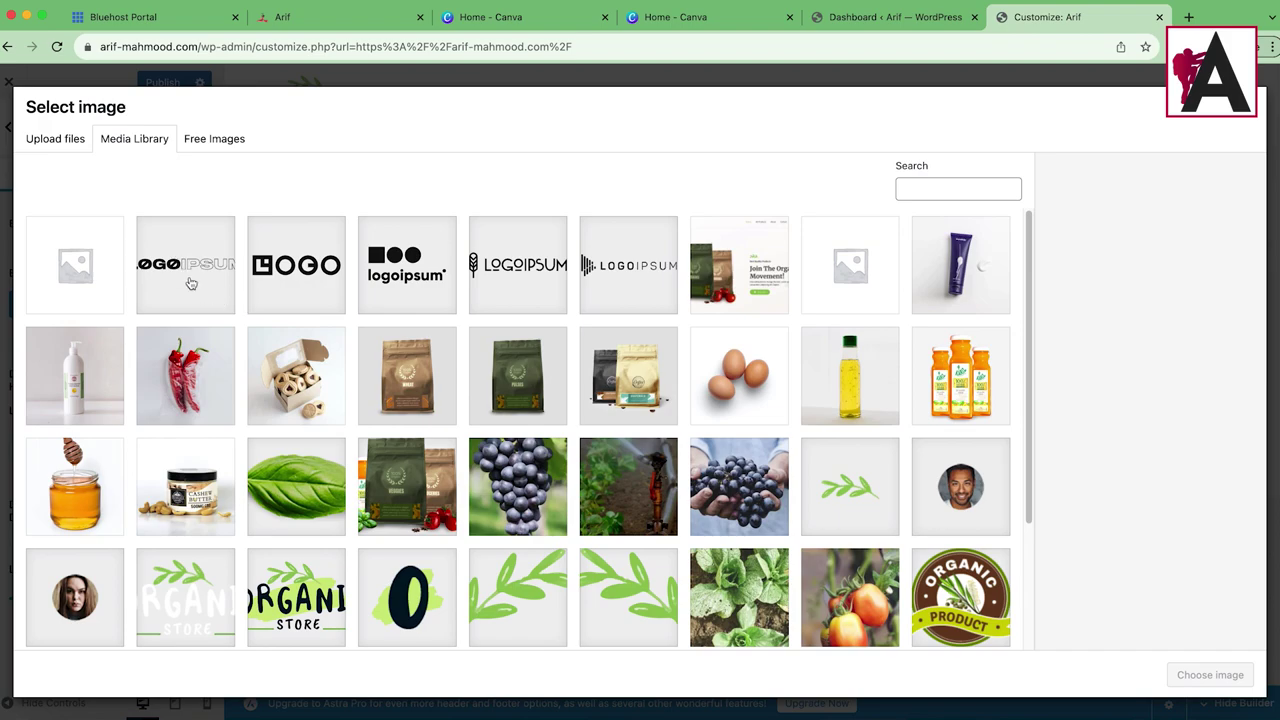
pyautogui.click(190, 284)
pyautogui.click(285, 276)
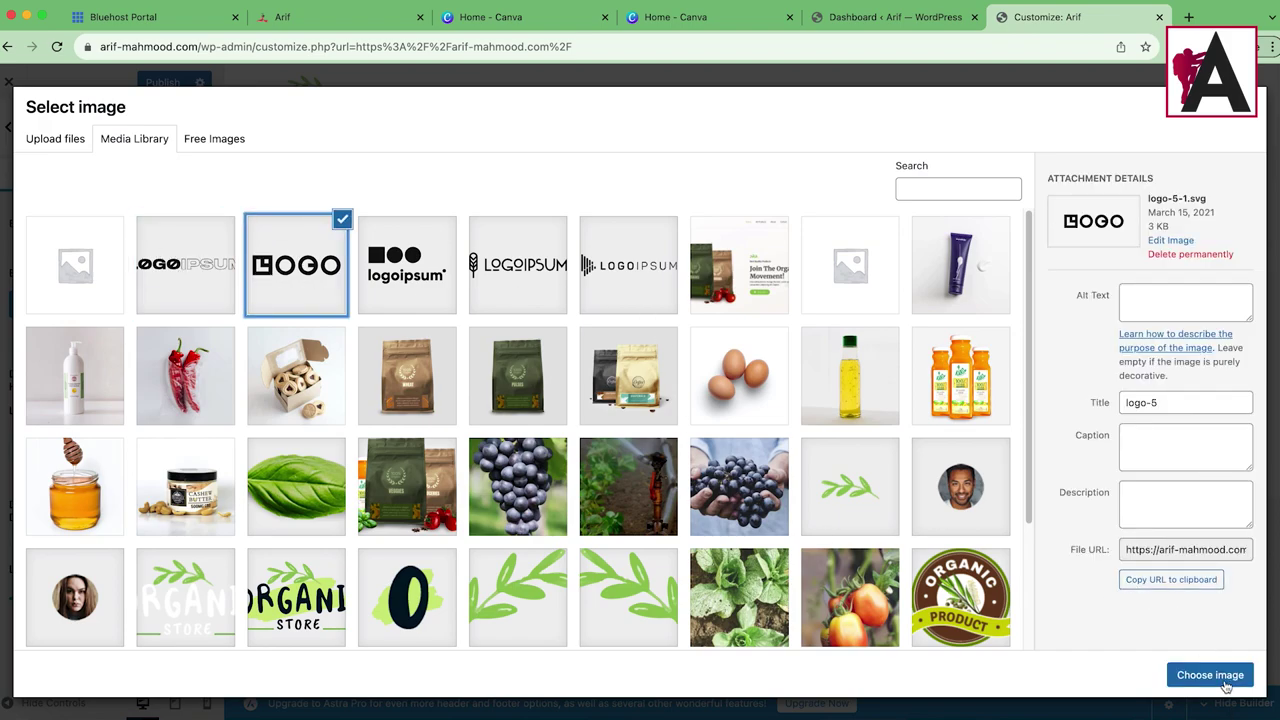
pyautogui.click(1210, 675)
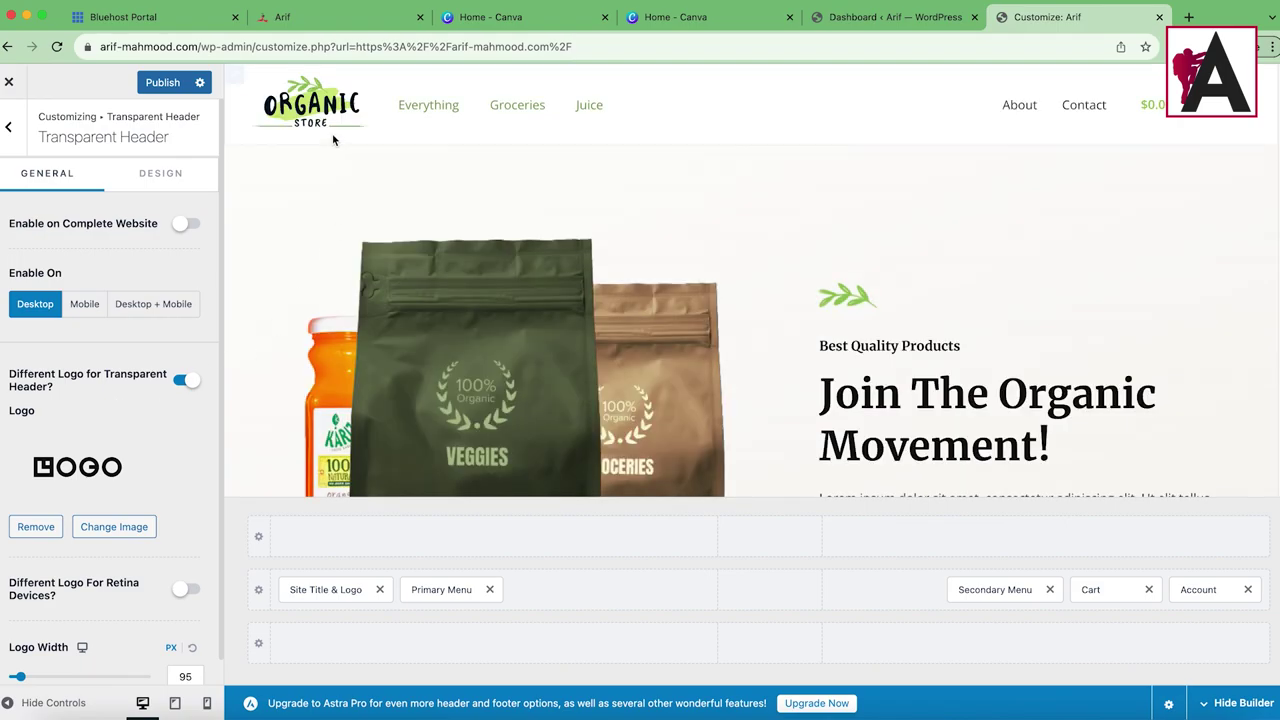
pyautogui.scroll(-1, 140, 560)
pyautogui.scroll(1, 170, 486)
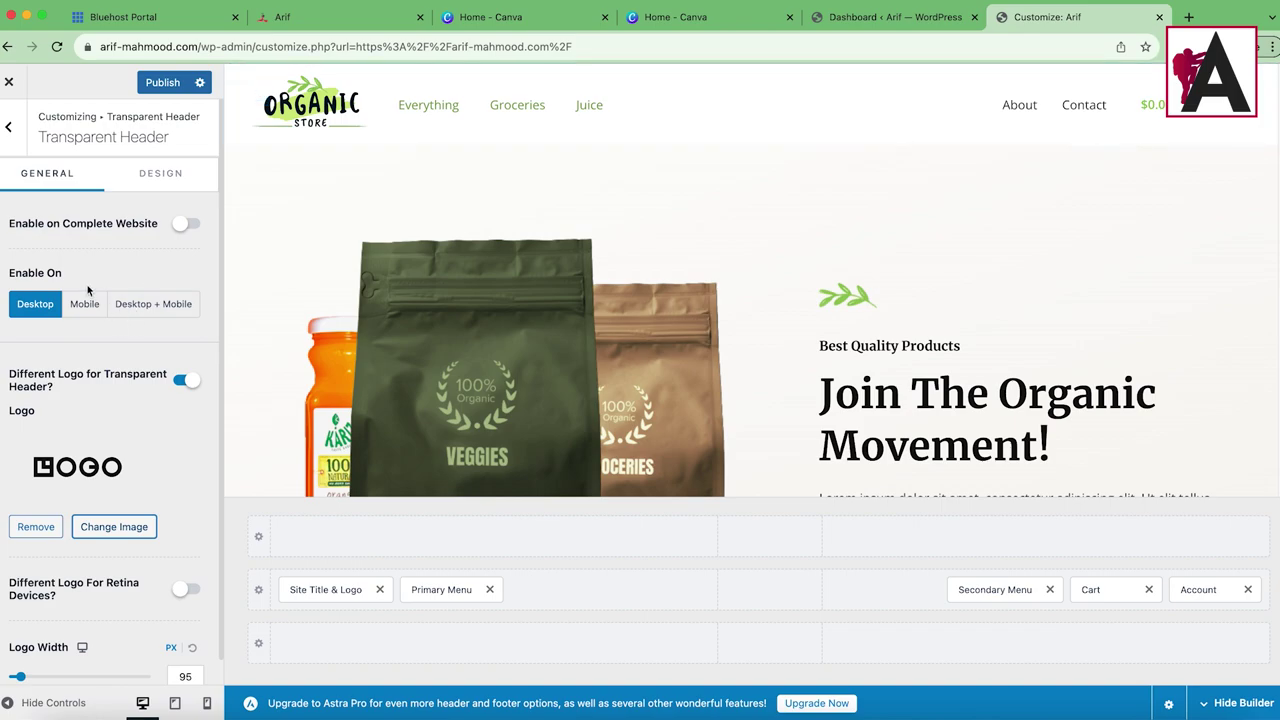
pyautogui.scroll(-1, 14, 466)
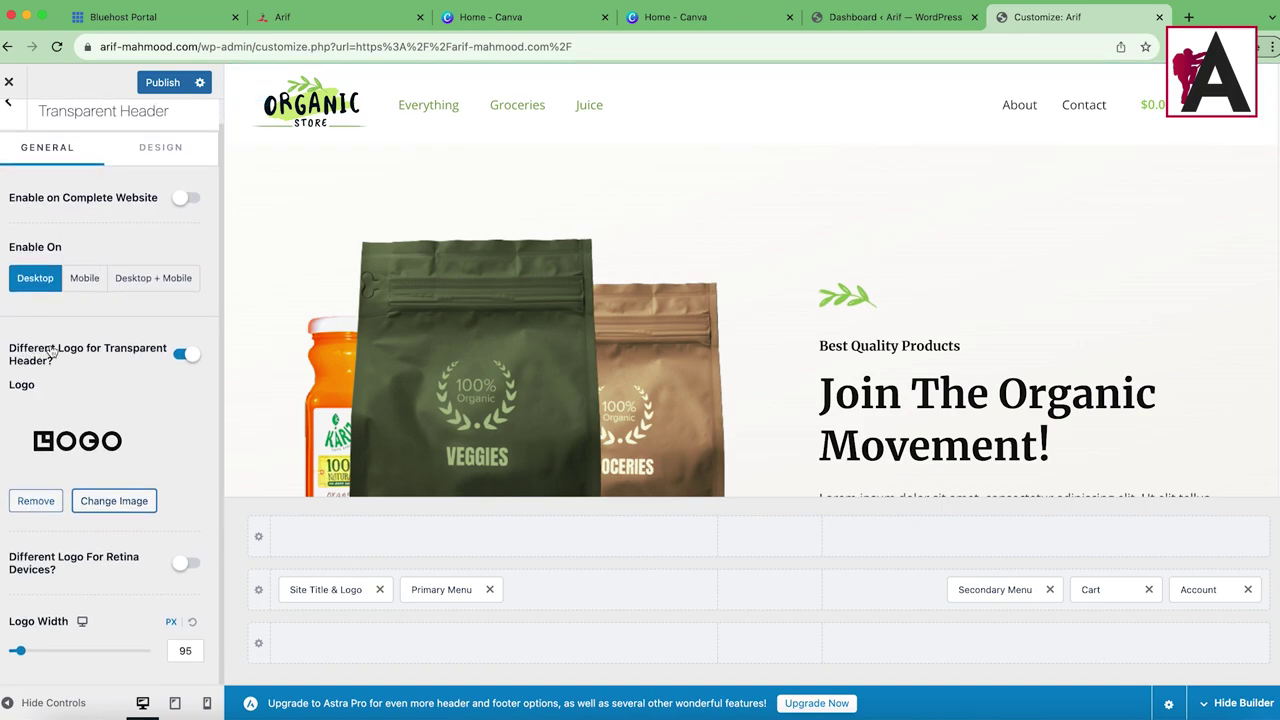
pyautogui.scroll(1, 120, 400)
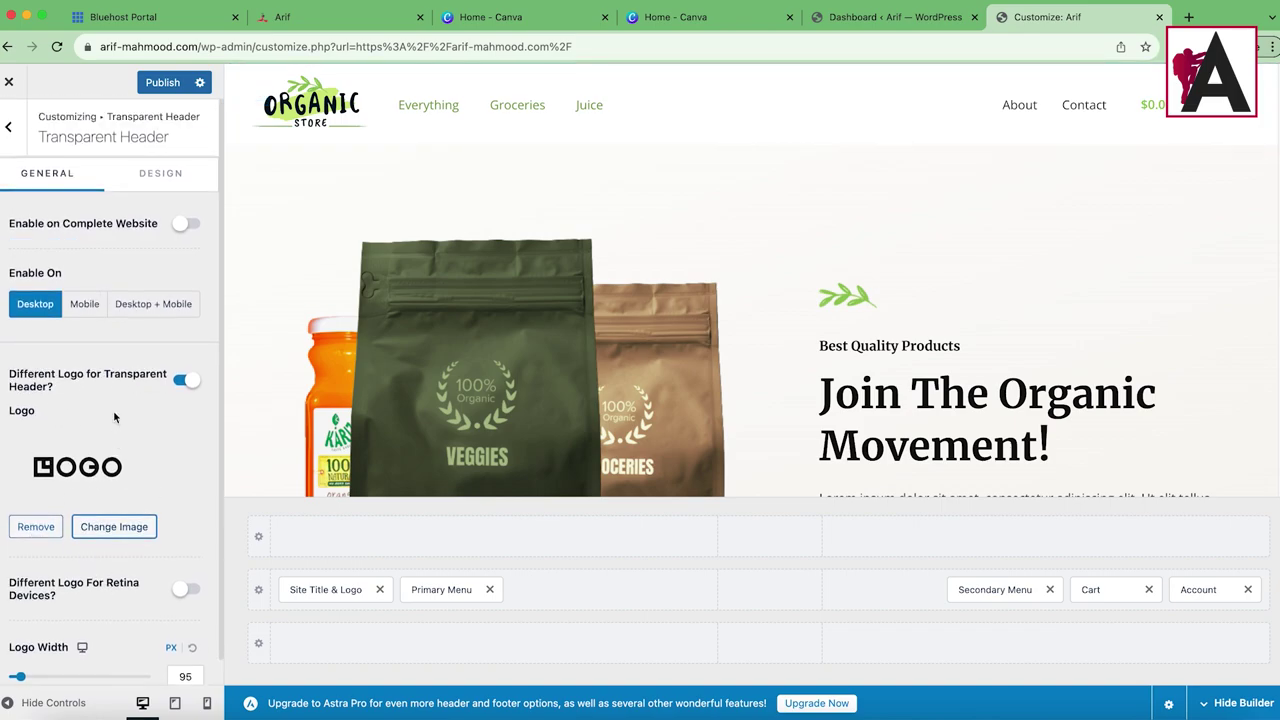
pyautogui.click(8, 126)
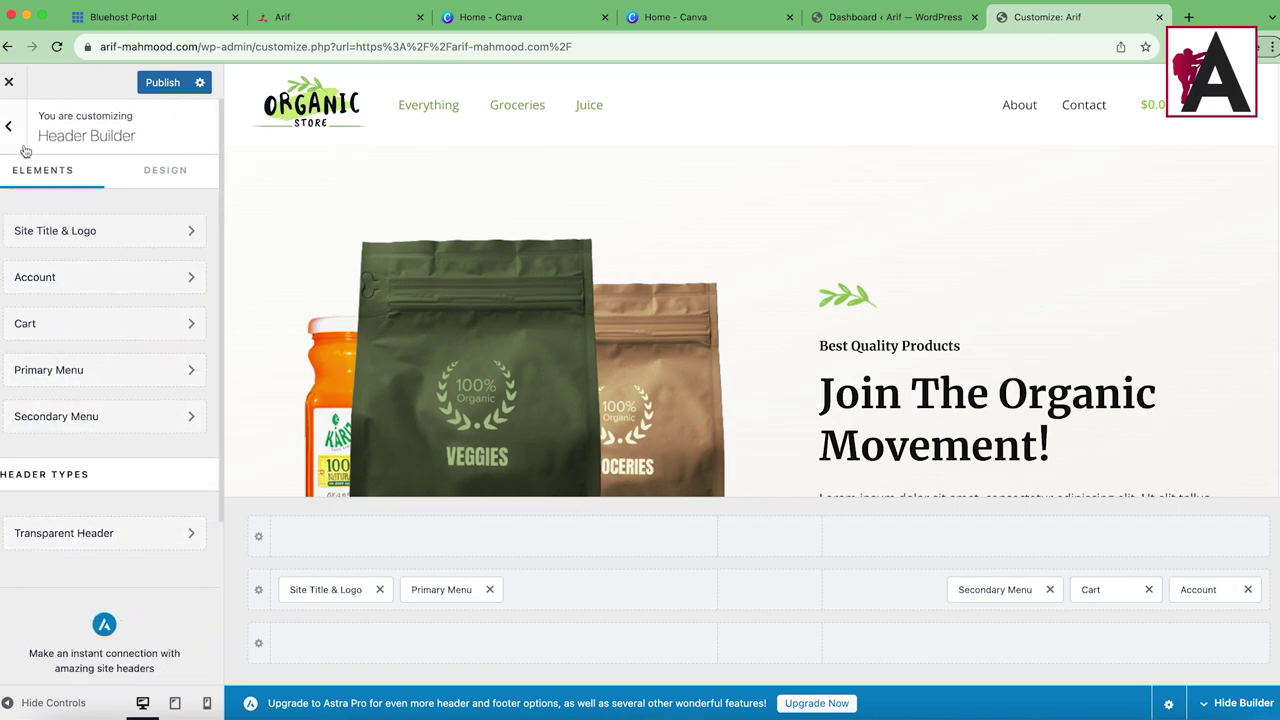
# Step: Set the wide logoipsum image as the site logo without cropping
pyautogui.click(108, 232)
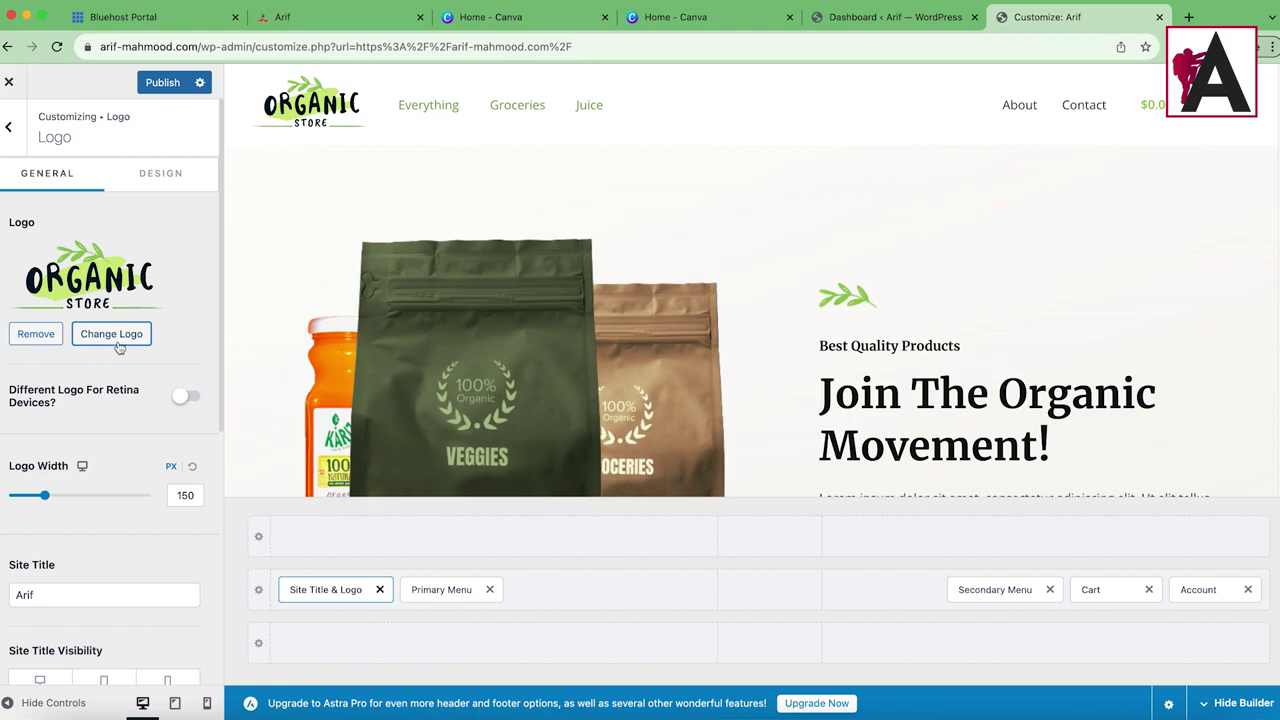
pyautogui.click(100, 336)
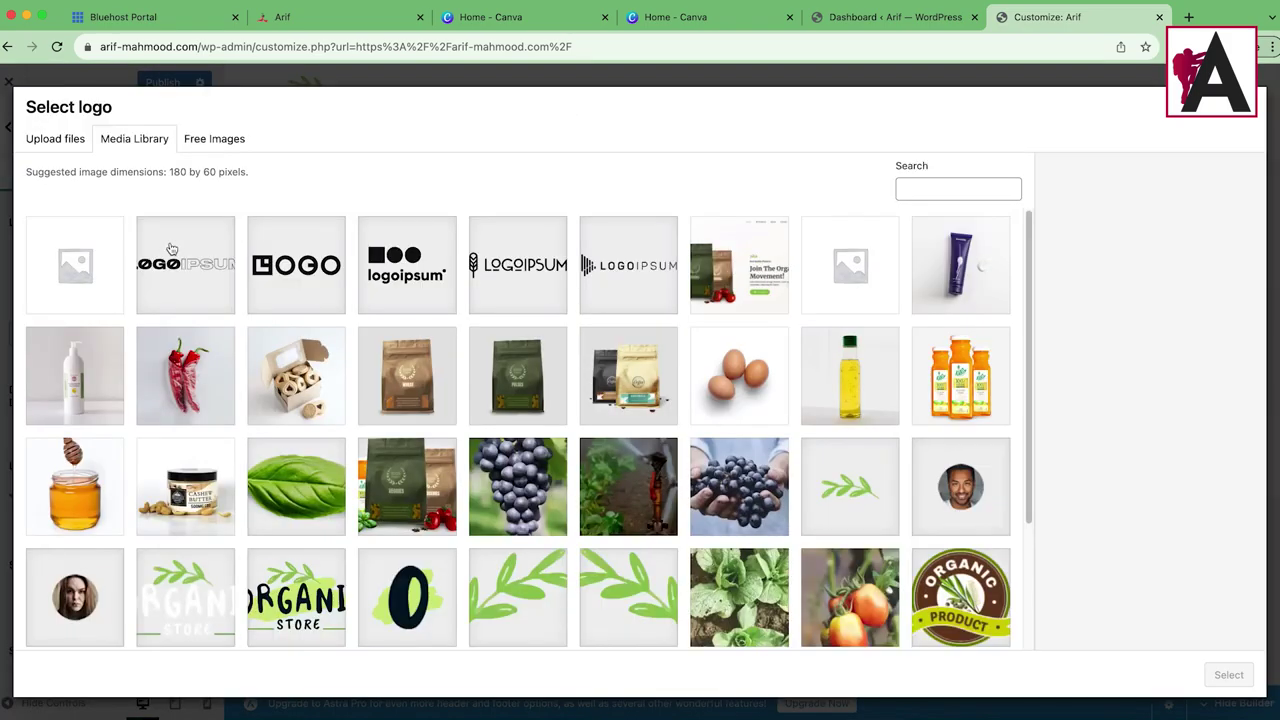
pyautogui.click(231, 265)
pyautogui.click(1229, 675)
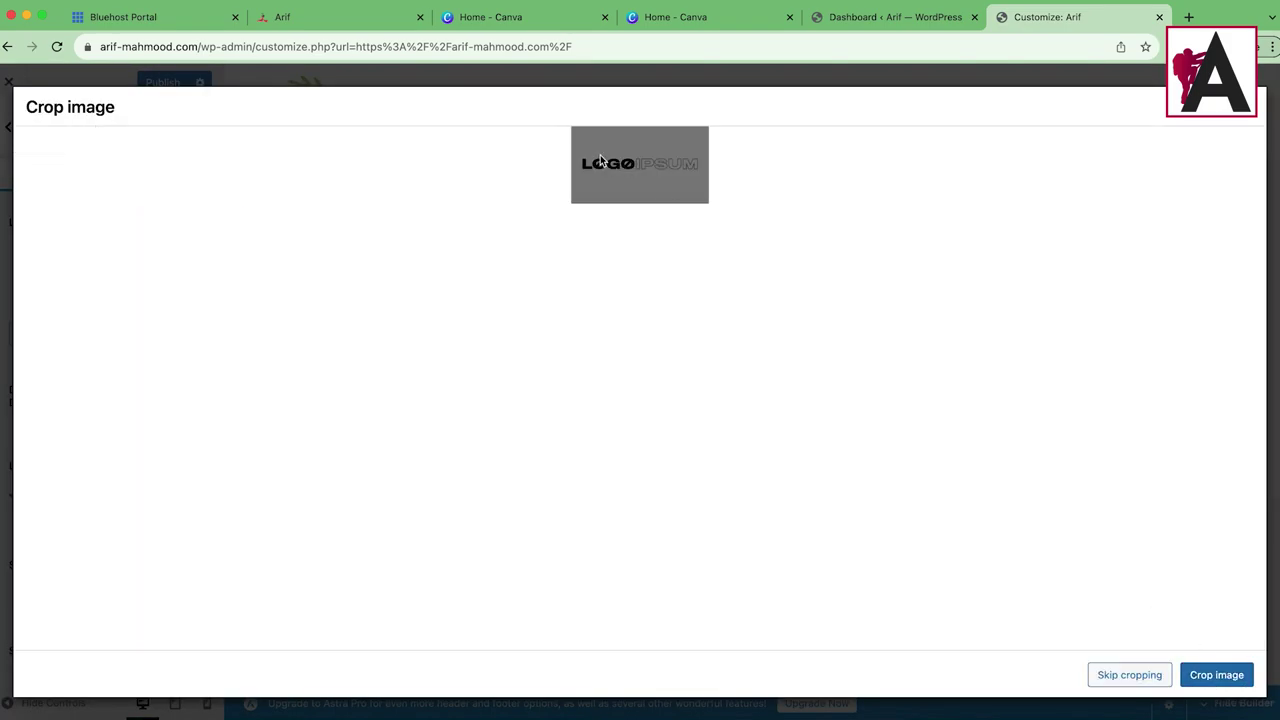
pyautogui.click(1129, 674)
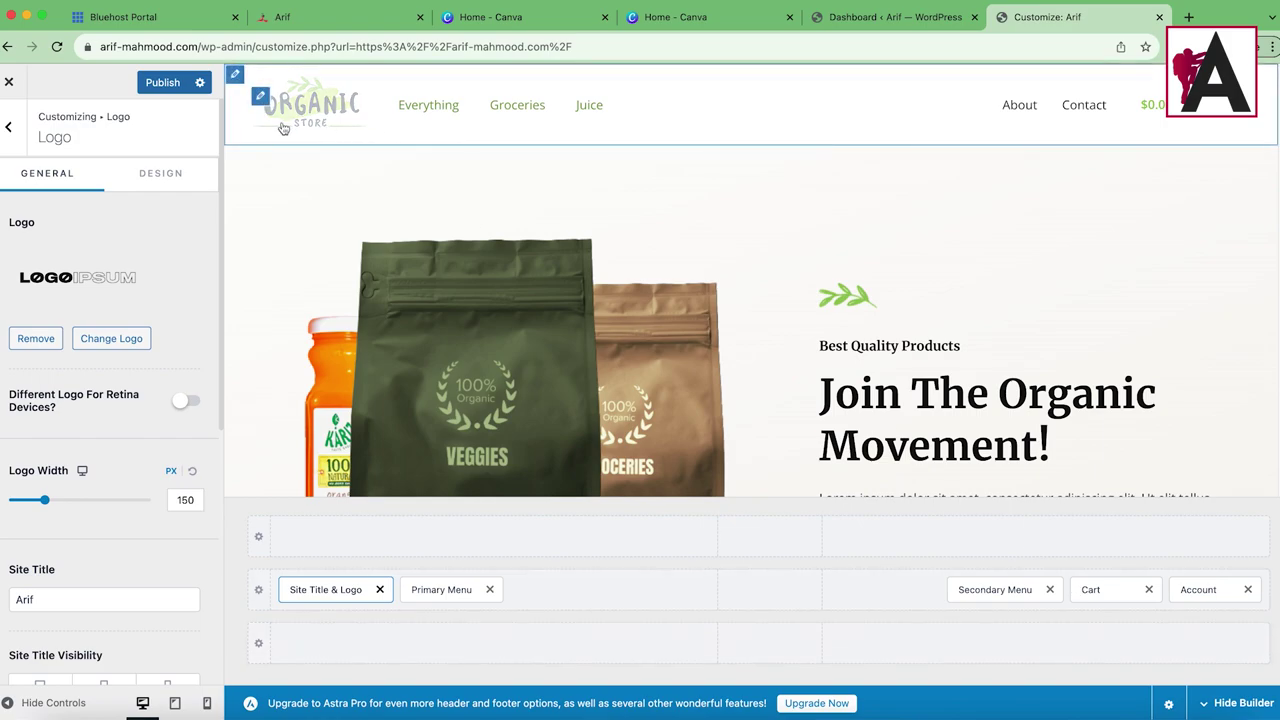
# Step: Replace the site logo with the uncropped organic-store-logo5 image and publish
pyautogui.click(111, 338)
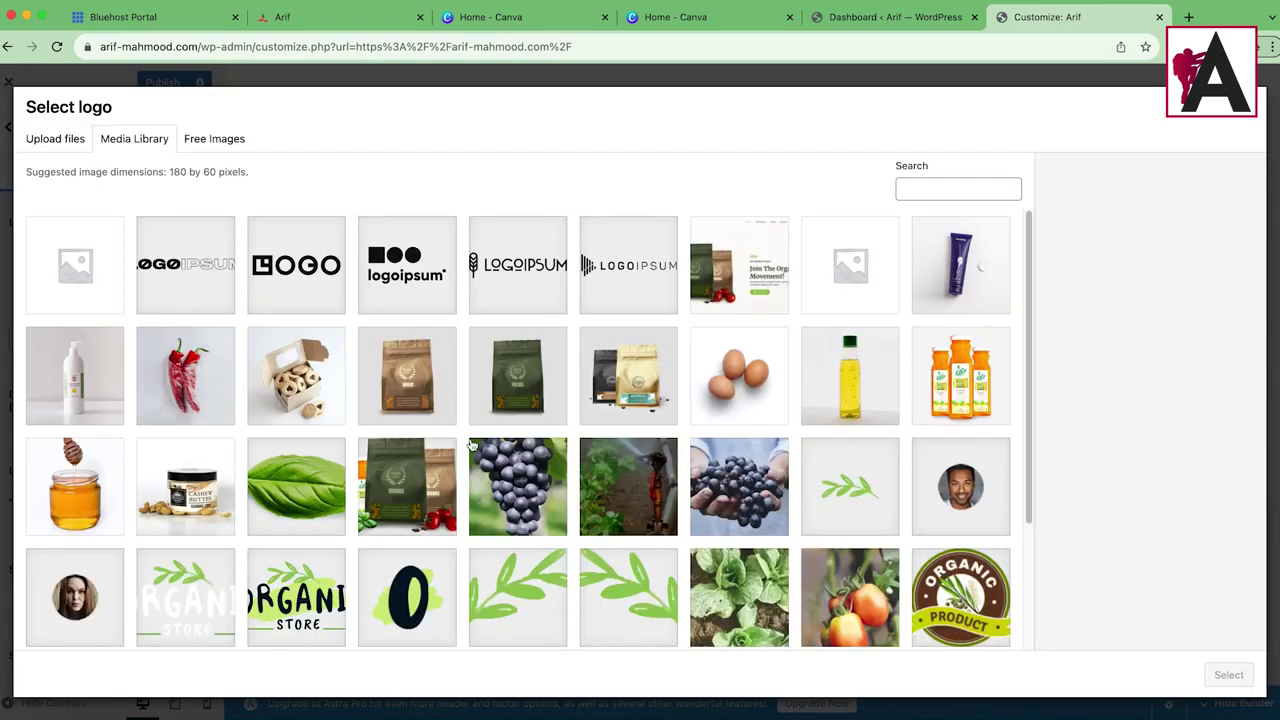
pyautogui.scroll(-3, 650, 430)
pyautogui.click(296, 462)
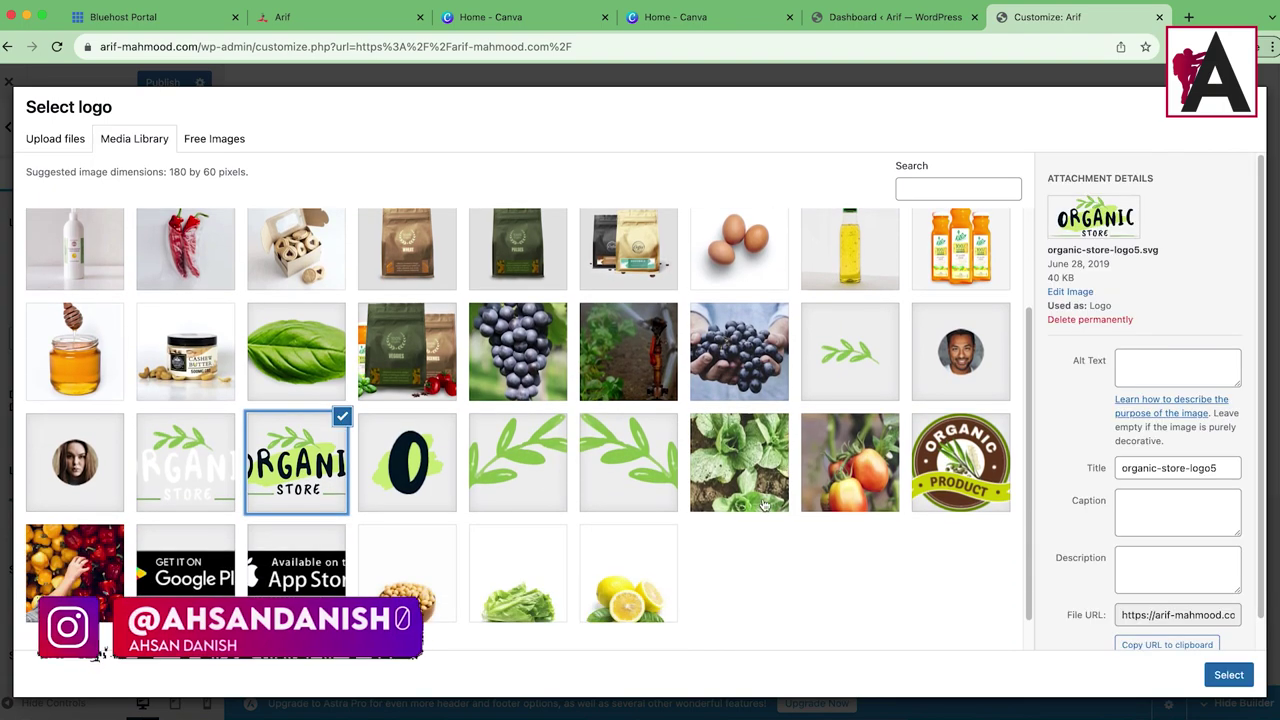
pyautogui.click(1238, 672)
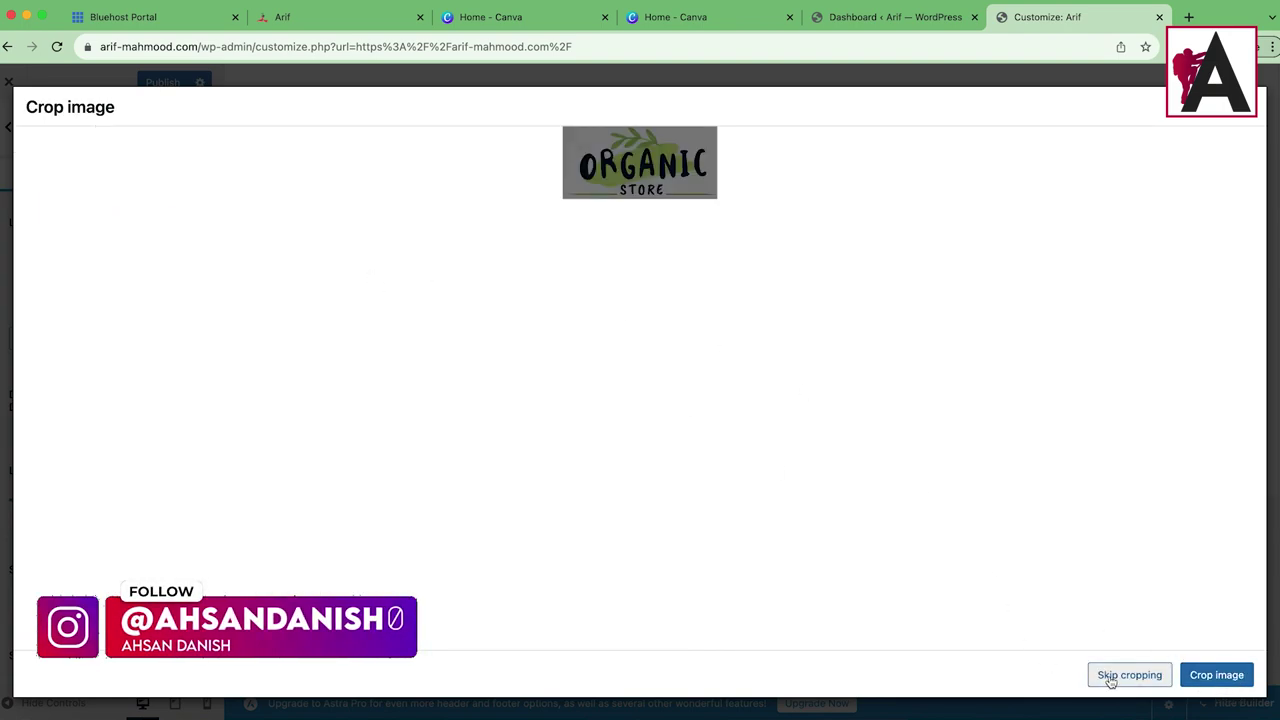
pyautogui.click(1110, 676)
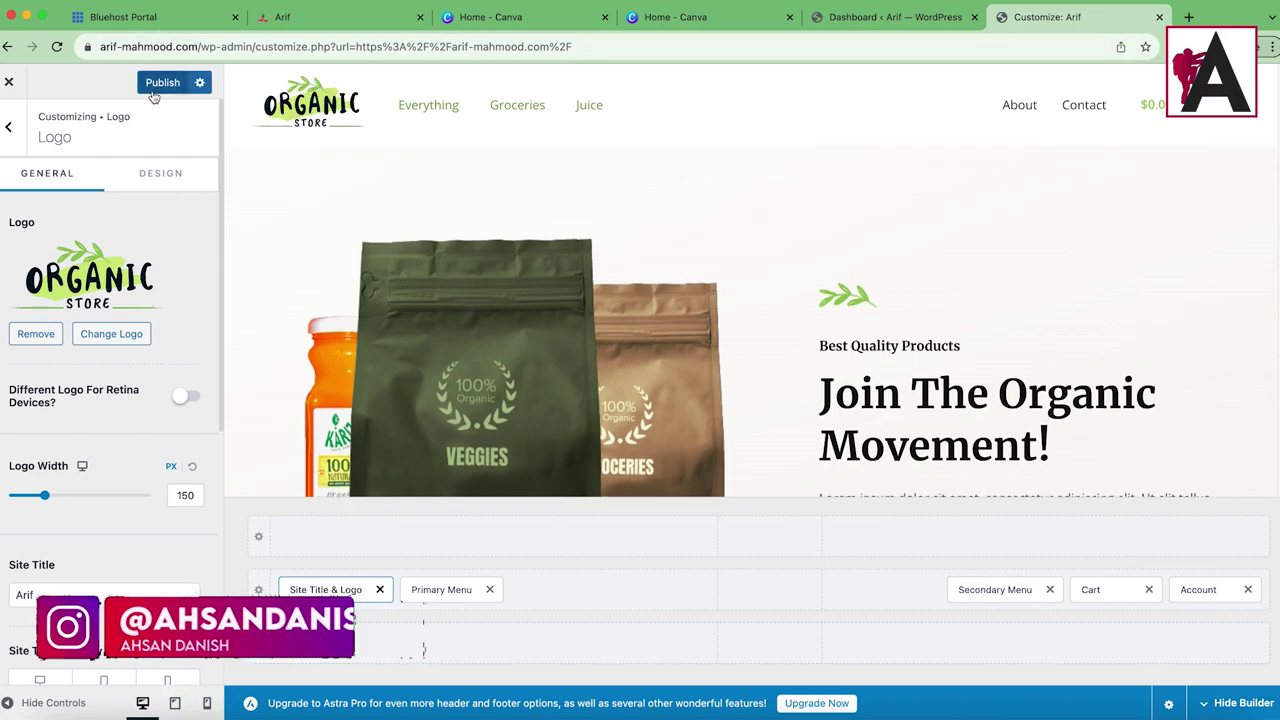
pyautogui.click(152, 85)
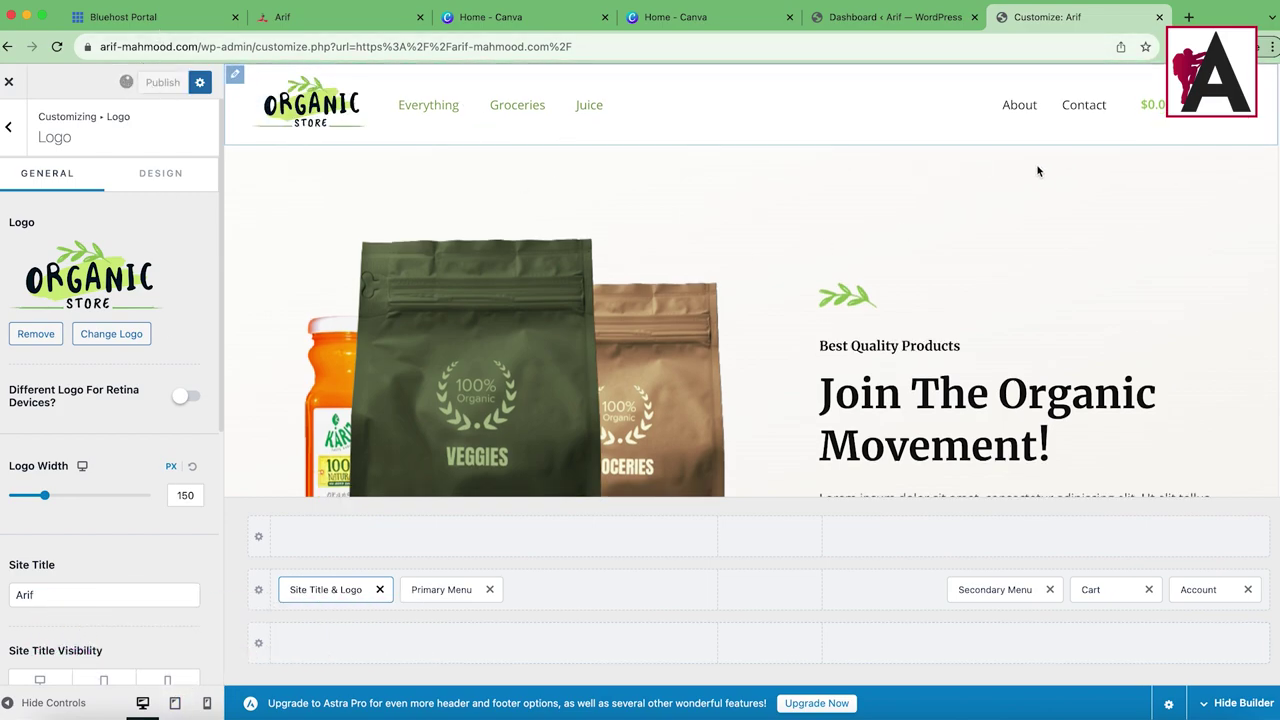
pyautogui.click(1068, 113)
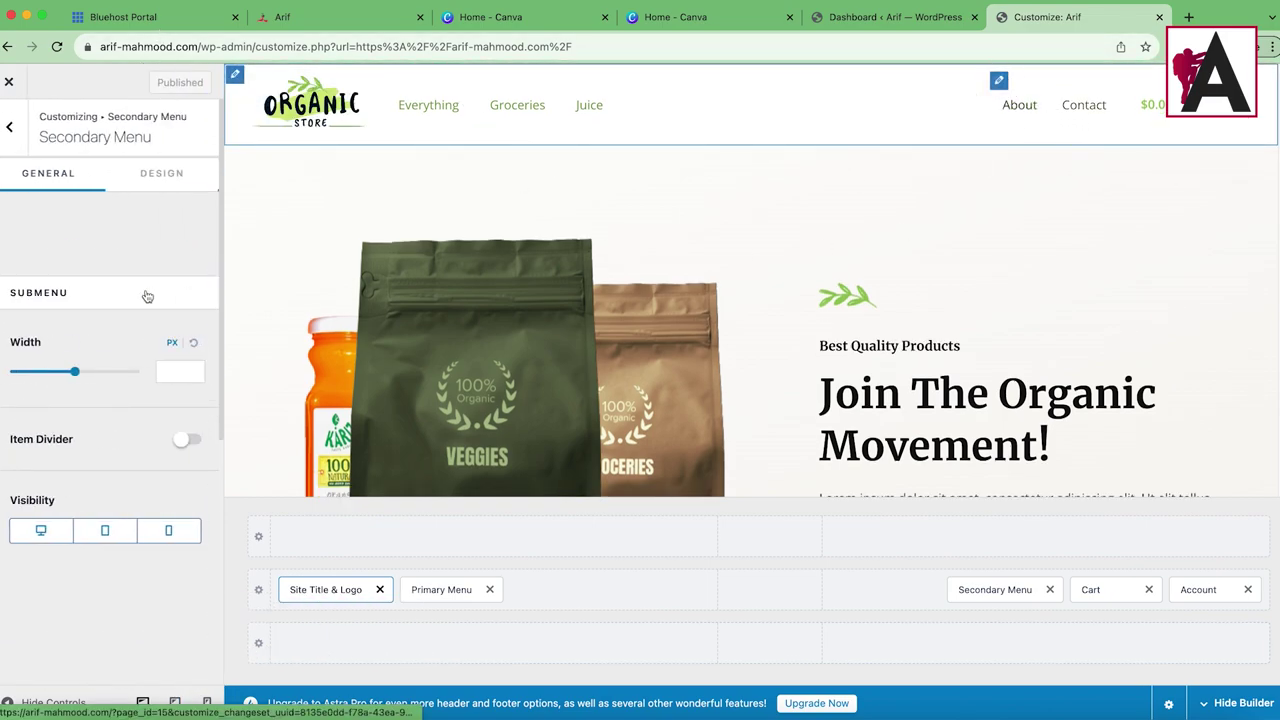
# Step: Scroll the preview to the footer and open Footer Builder Widget 4 with the white logo
pyautogui.click(162, 185)
pyautogui.scroll(-6, 163, 489)
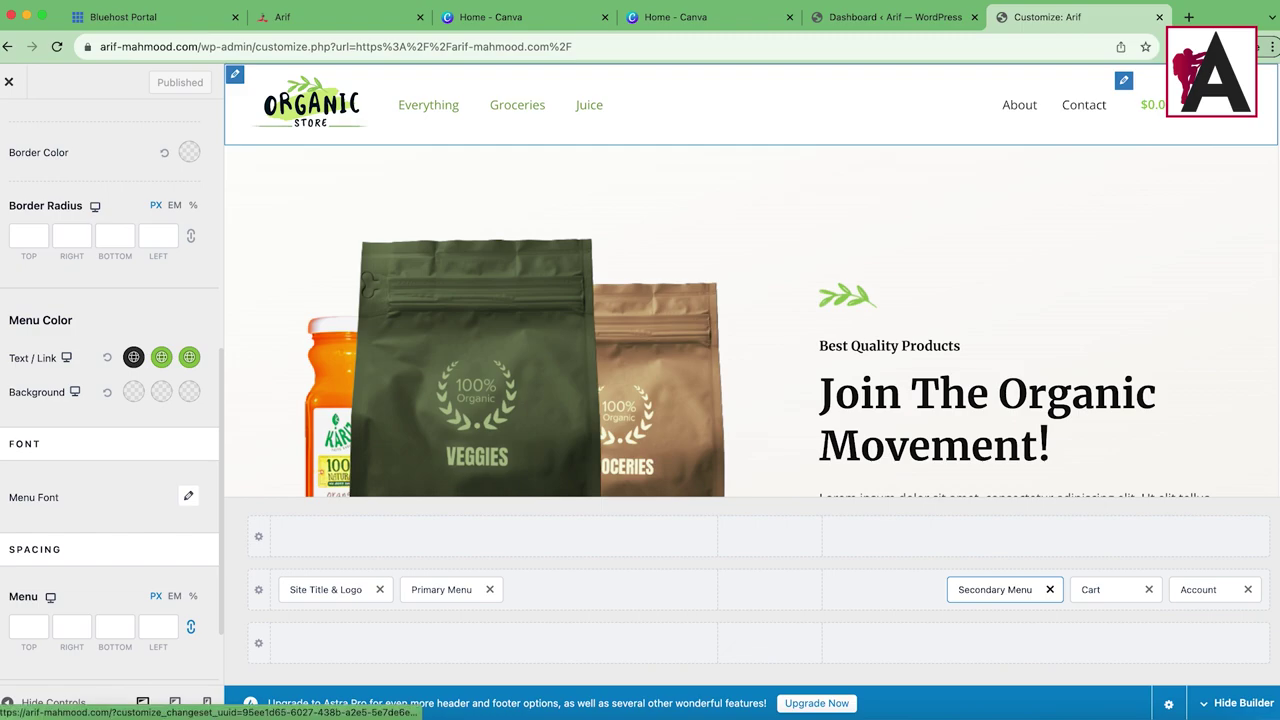
pyautogui.scroll(-2, 143, 481)
pyautogui.scroll(10, 143, 481)
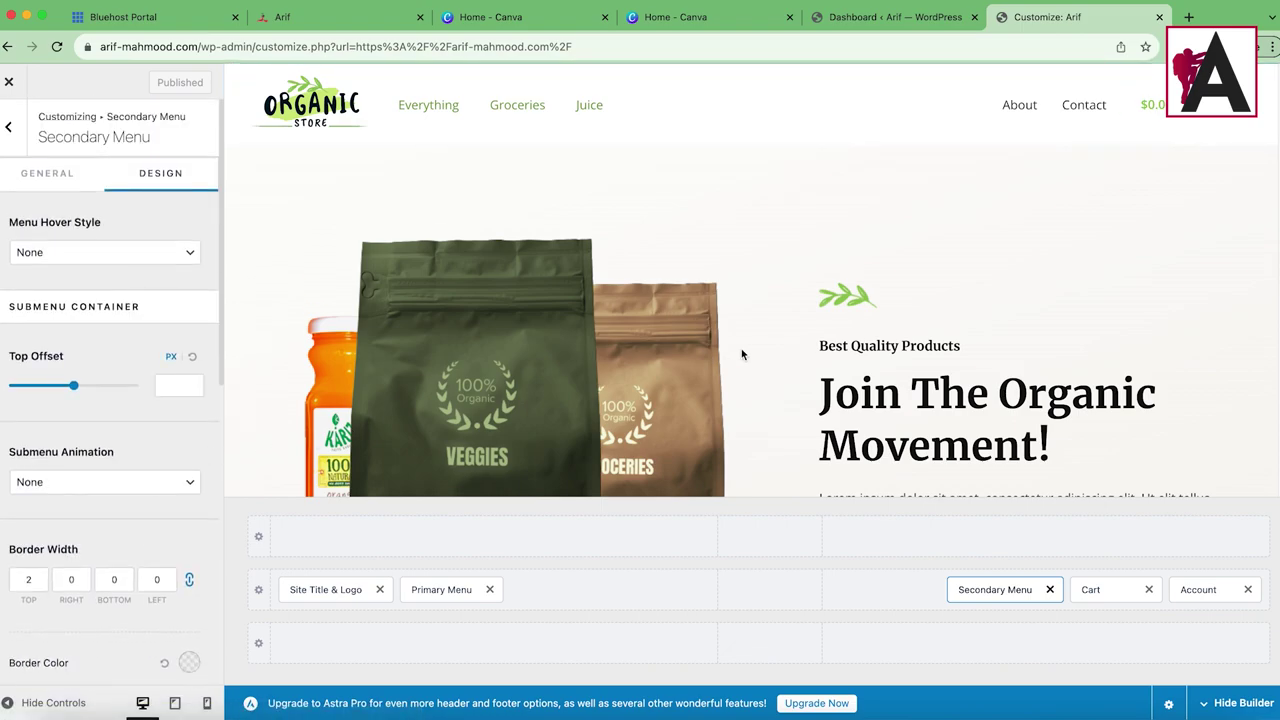
pyautogui.scroll(-20, 760, 370)
pyautogui.scroll(5, 768, 375)
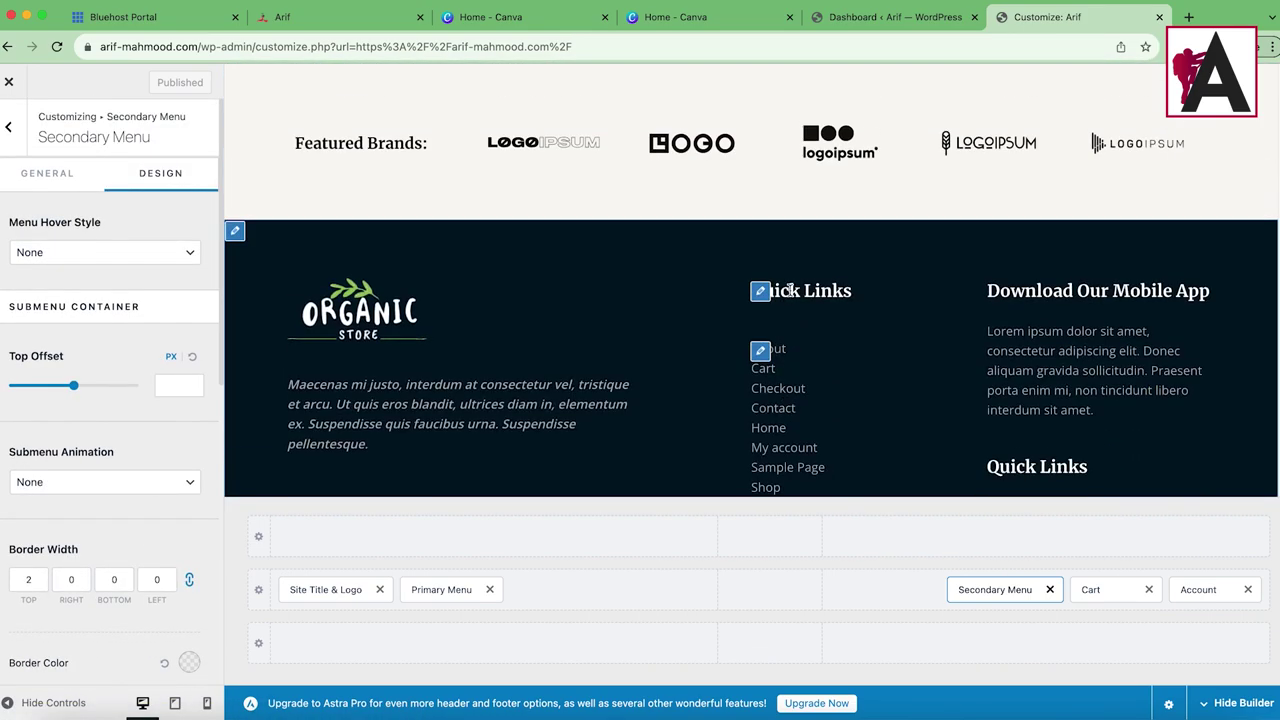
pyautogui.scroll(-2, 503, 286)
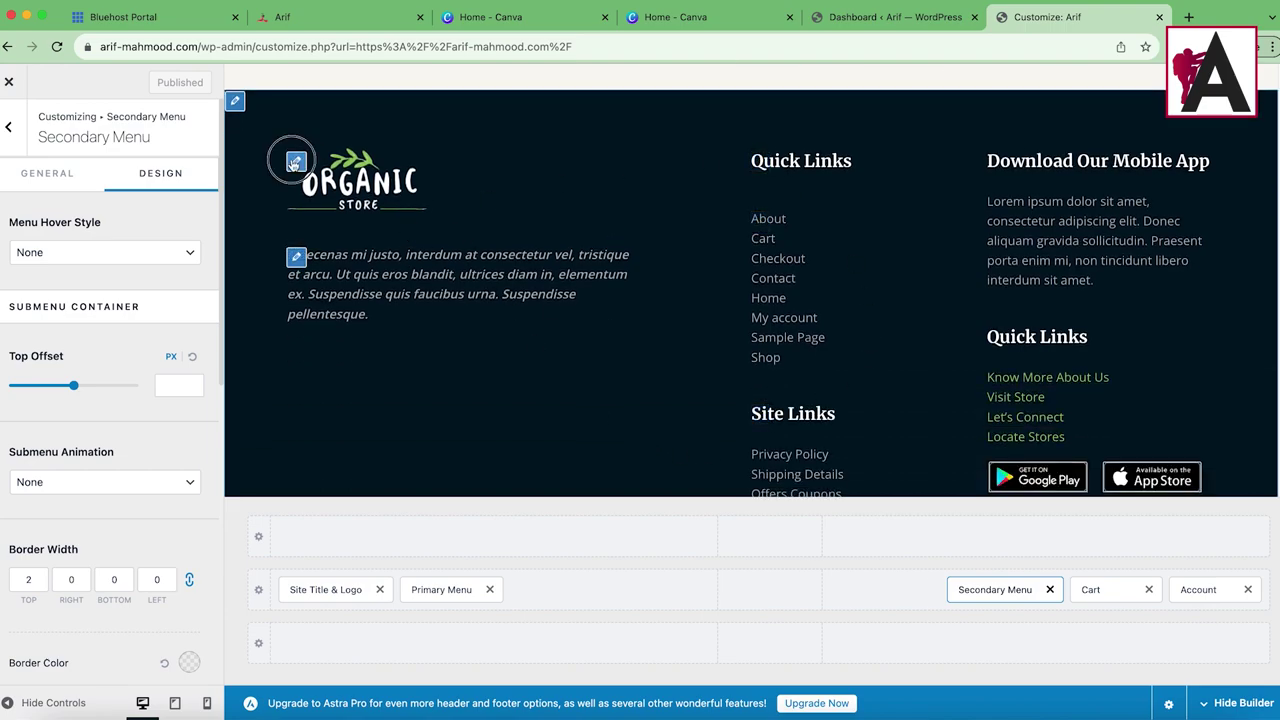
pyautogui.click(296, 257)
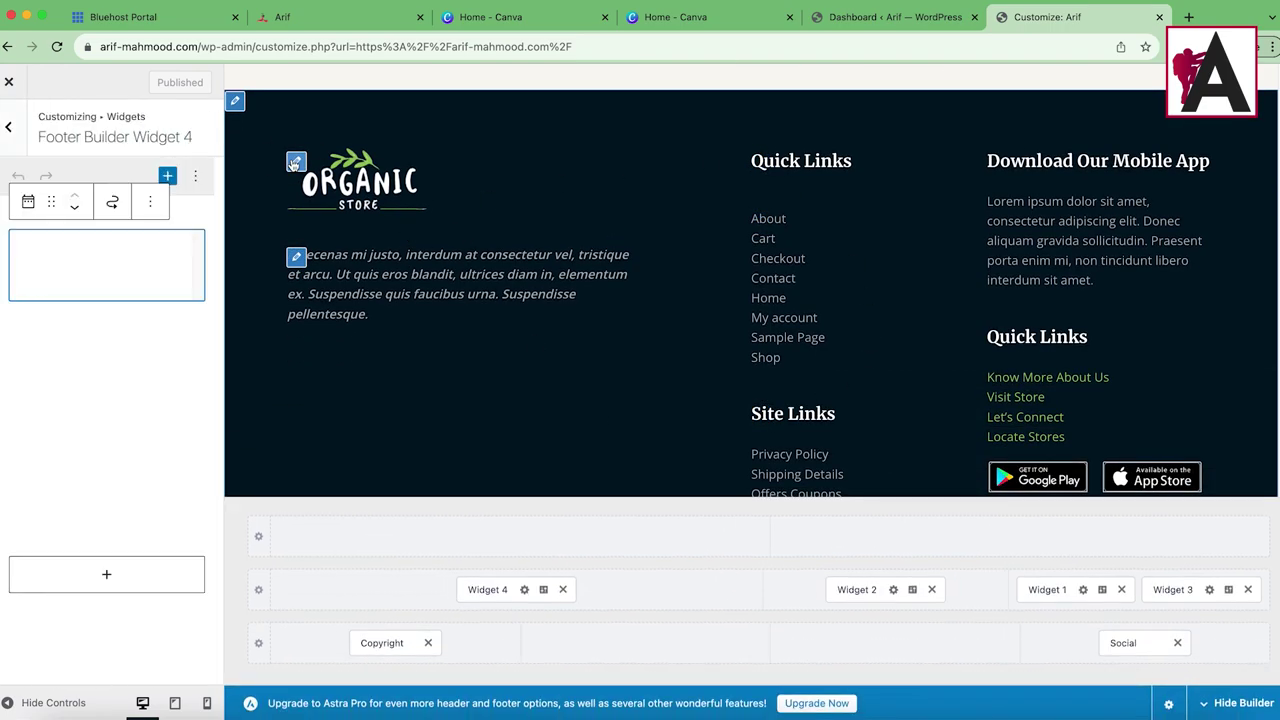
# Step: Replace the Widget 4 footer image with the green leaf image
pyautogui.click(31, 265)
pyautogui.click(96, 379)
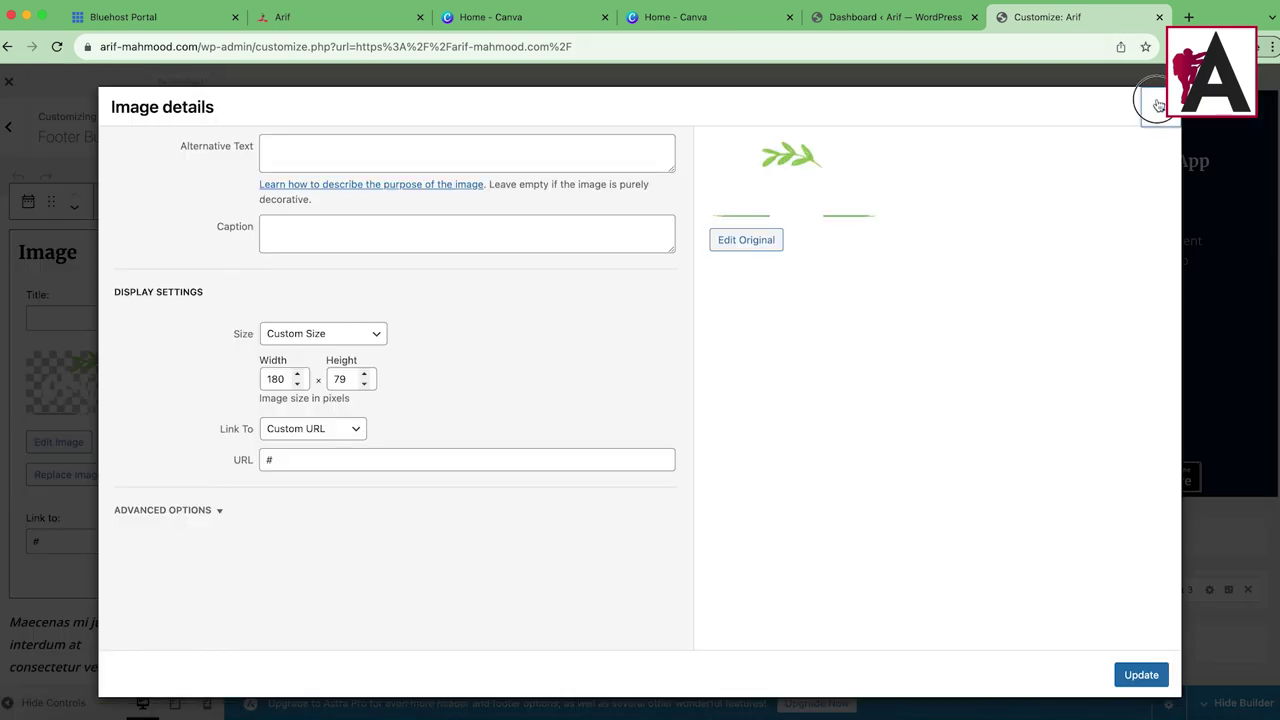
pyautogui.click(1157, 105)
pyautogui.click(68, 475)
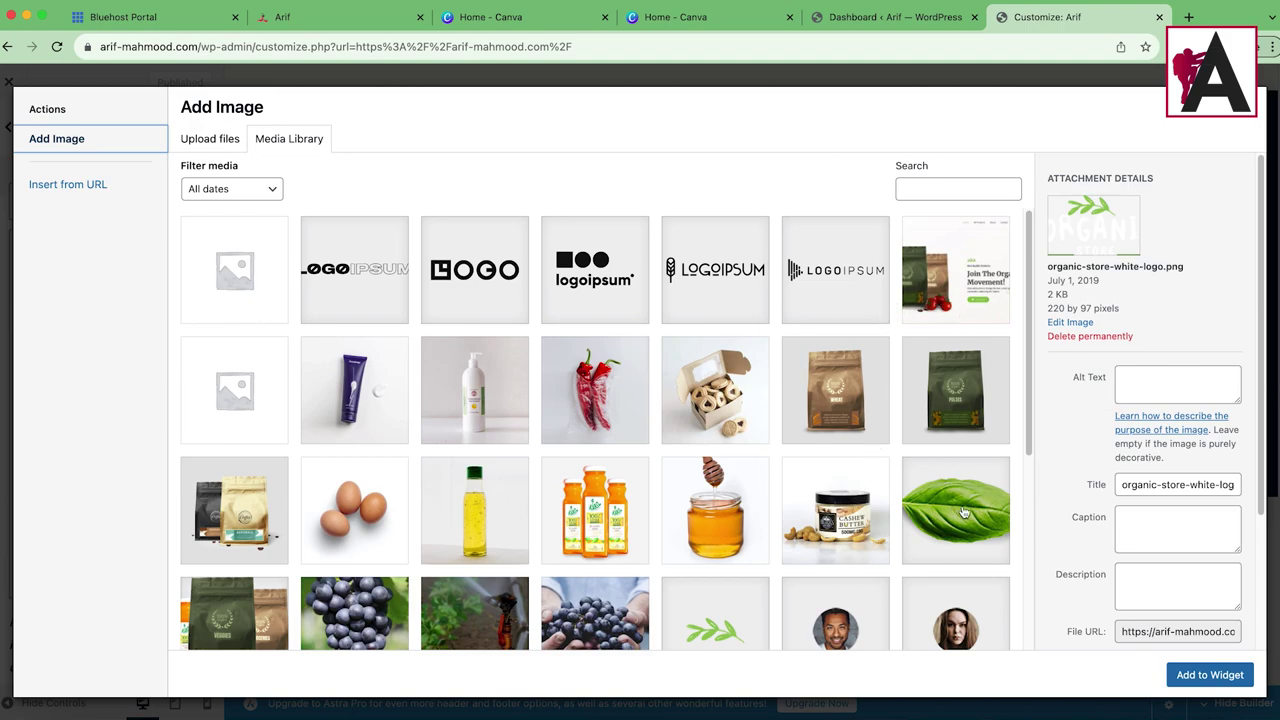
pyautogui.click(958, 511)
pyautogui.click(1210, 675)
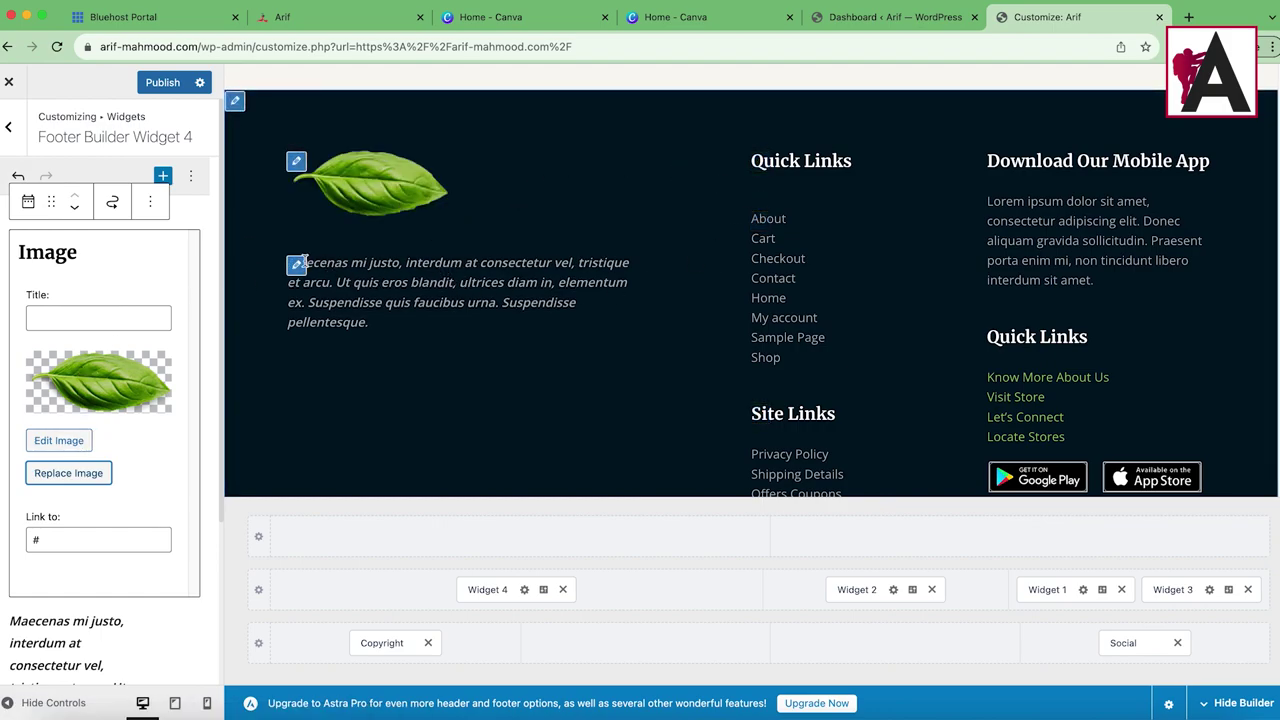
# Step: Select all the footer paragraph text, then open Widget 3 with the app-store badges
pyautogui.click(302, 316)
pyautogui.click(44, 367)
pyautogui.hotkey('ctrl', 'a')
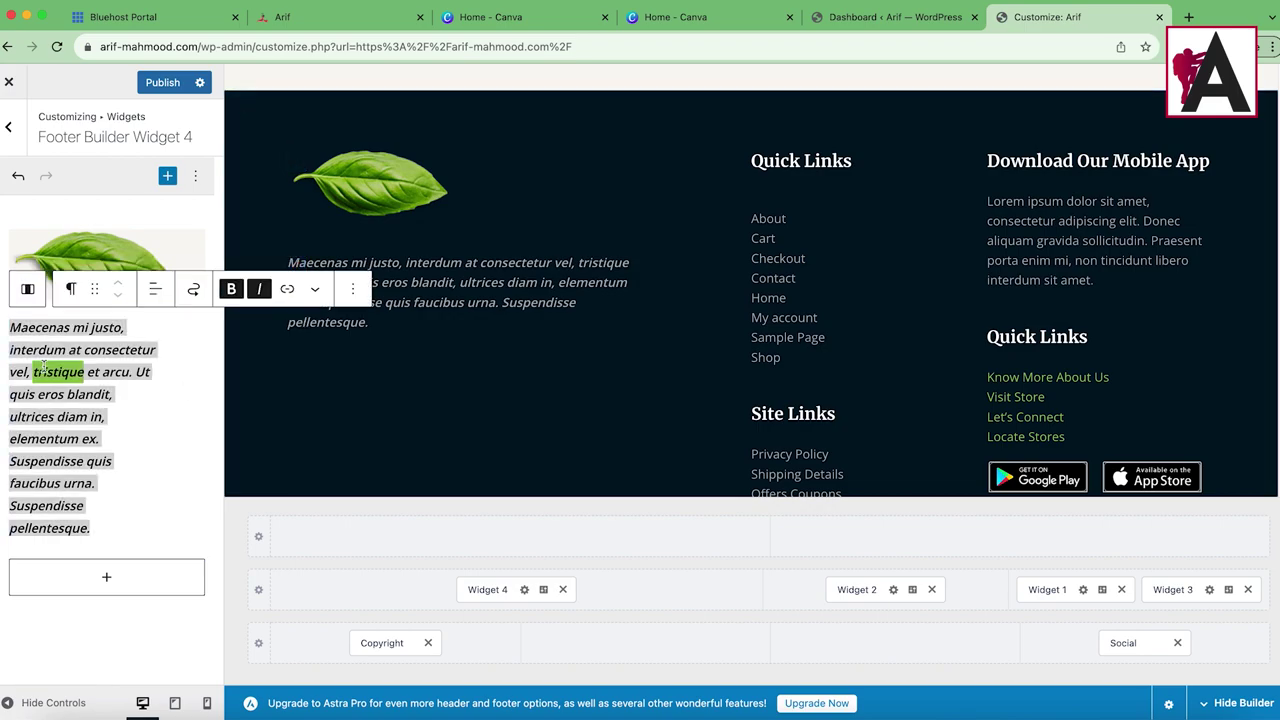
pyautogui.click(989, 467)
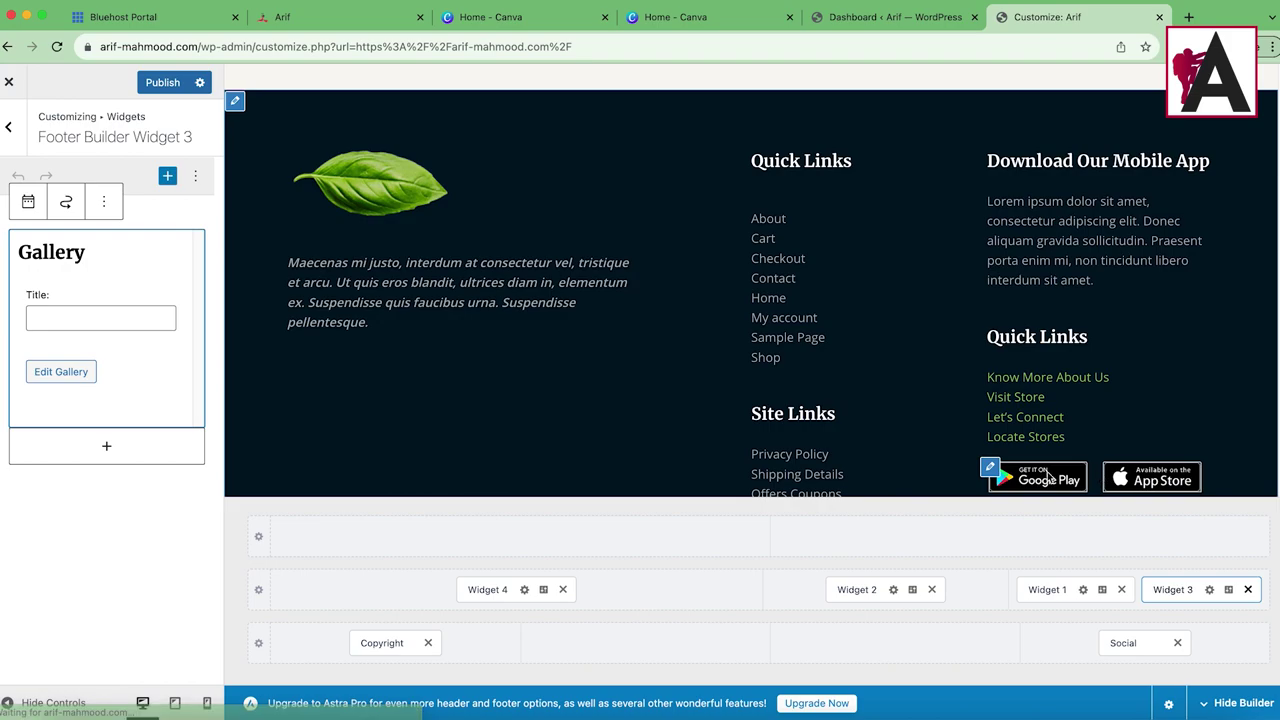
# Step: Delete the app-badges Gallery block from Widget 3 and publish the footer changes
pyautogui.click(103, 201)
pyautogui.click(105, 500)
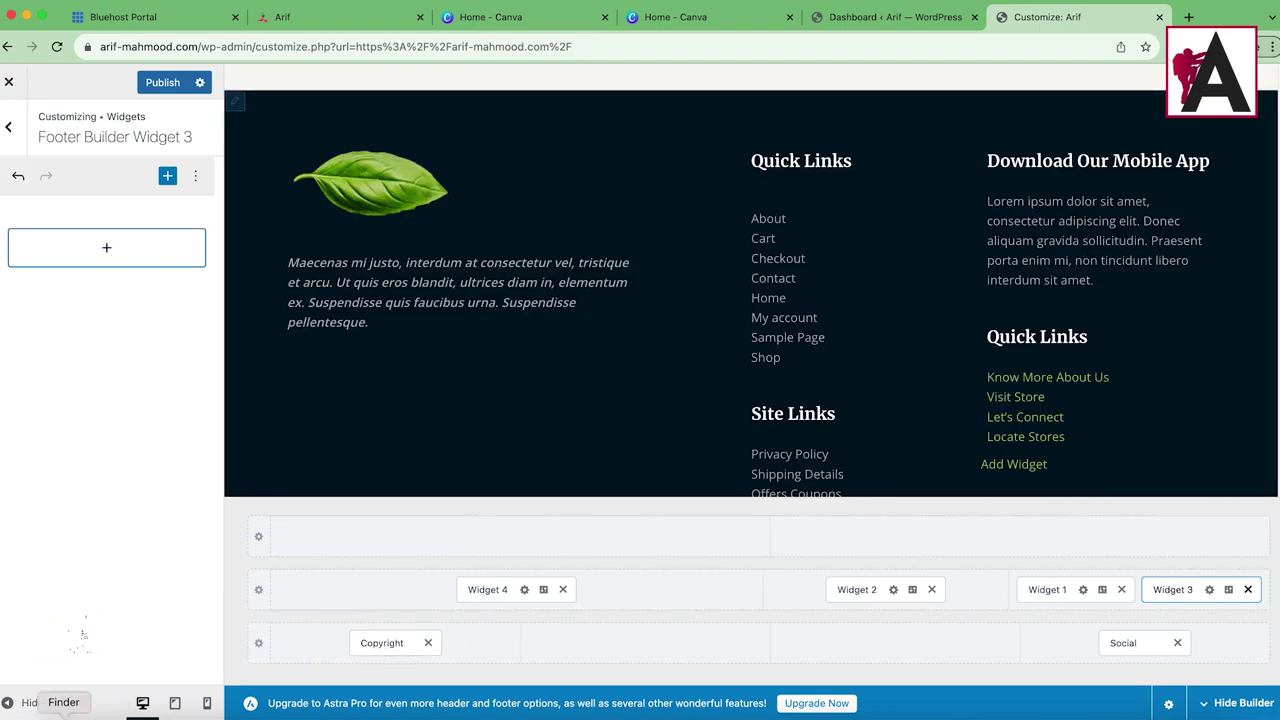
pyautogui.click(162, 82)
pyautogui.scroll(-15, 1182, 391)
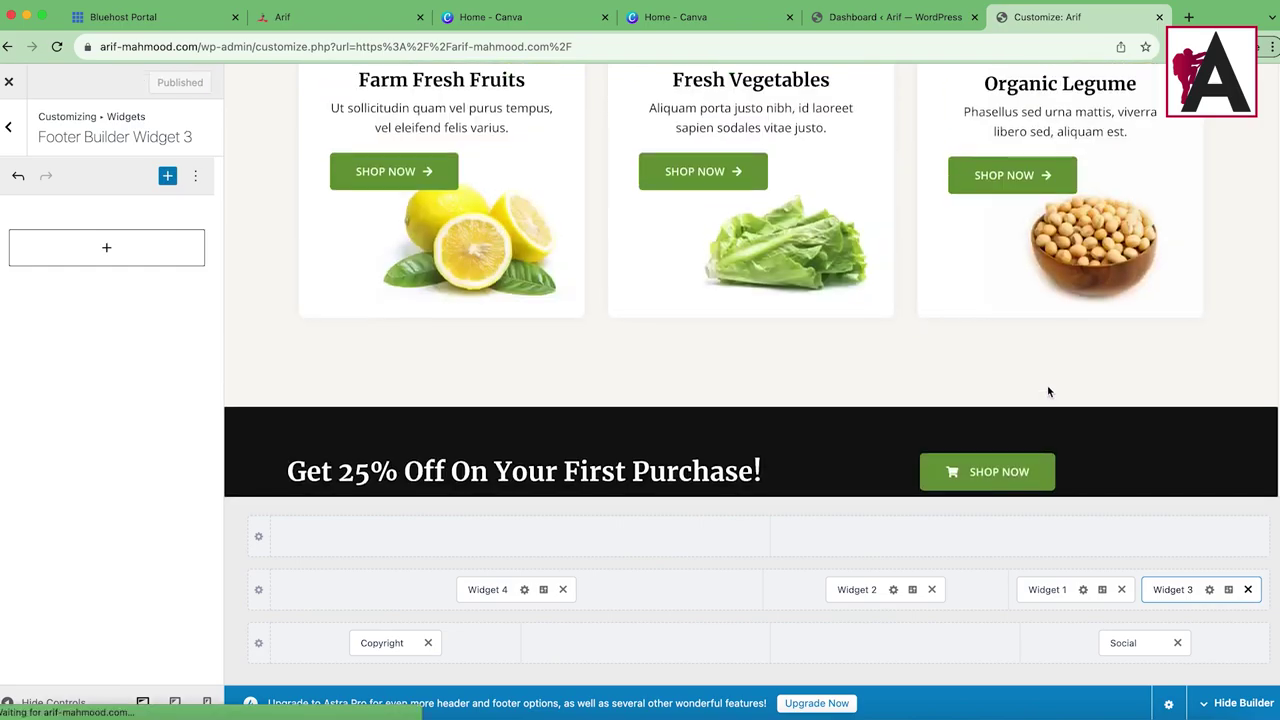
pyautogui.scroll(15, 711, 344)
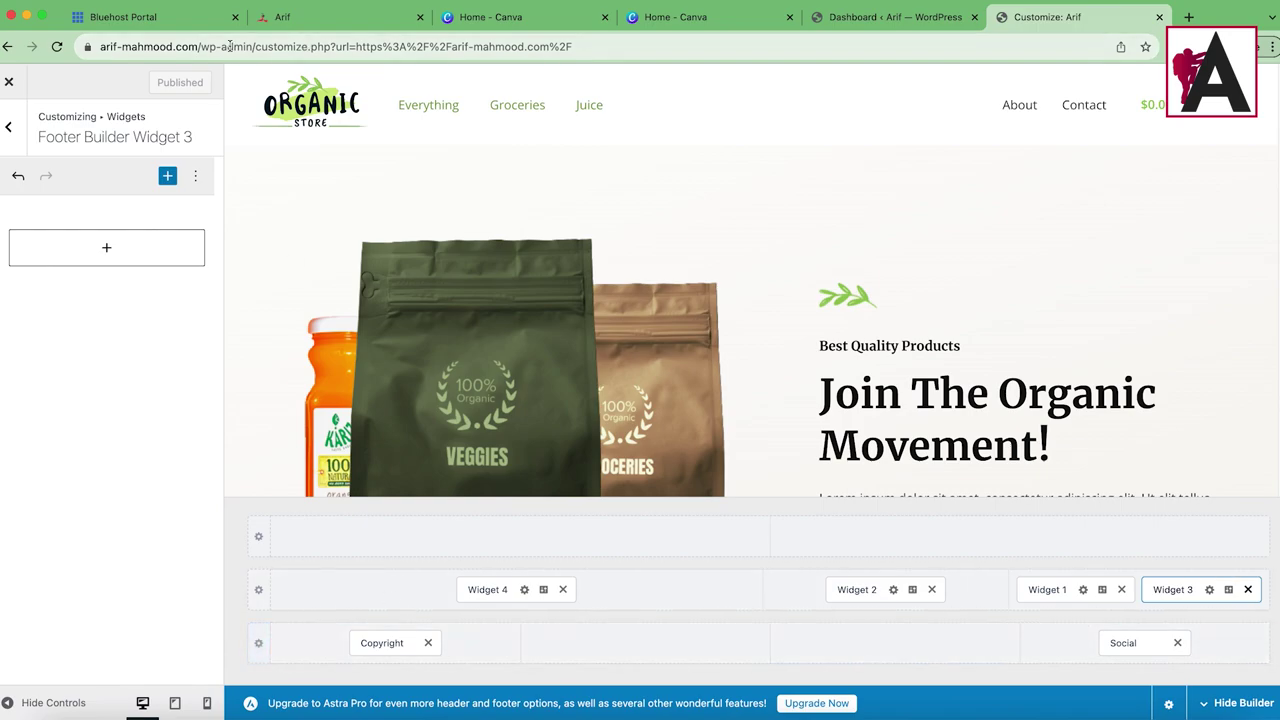
# Step: Cut the address back to /wp-admin/ to load the admin Dashboard
pyautogui.moveTo(252, 47); pyautogui.dragTo(809, 94)
pyautogui.press('BackSpace')
pyautogui.press('Return')
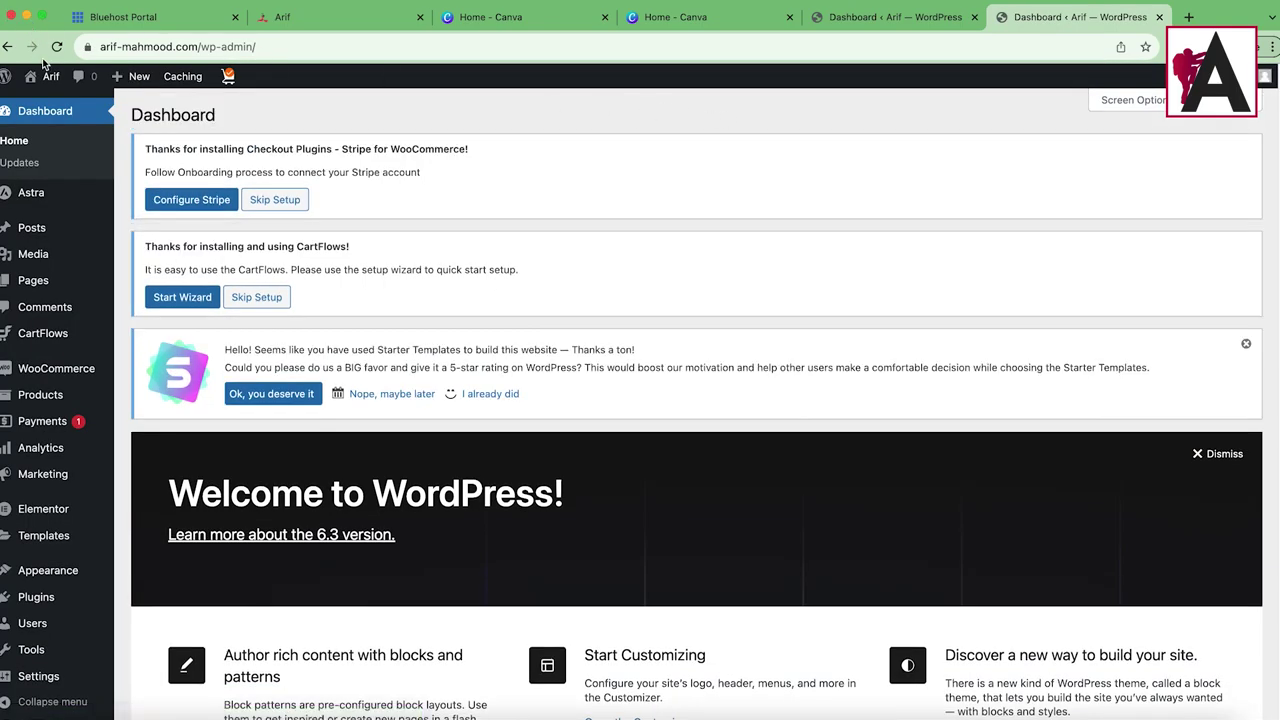
# Step: Open Visit Site in a new tab, scroll through the live storefront, then return to the Dashboard
pyautogui.moveTo(50, 76)
pyautogui.rightClick(45, 103)
pyautogui.click(70, 107)
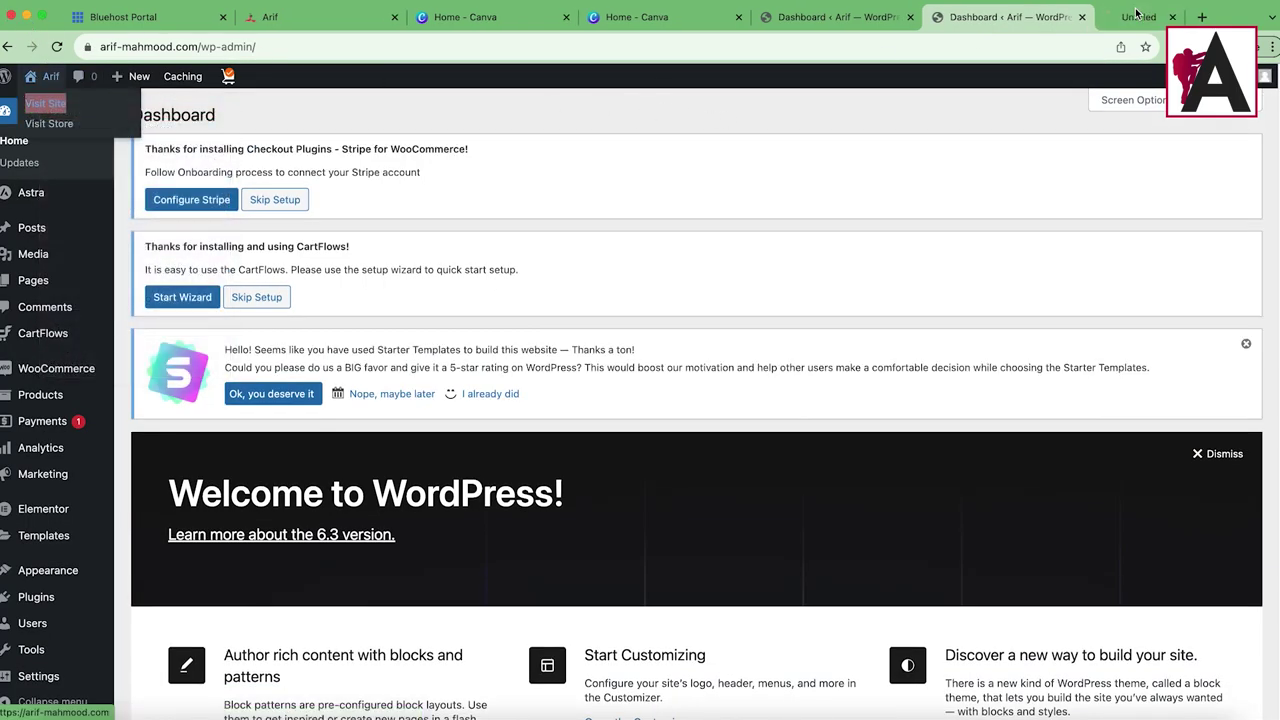
pyautogui.click(1136, 14)
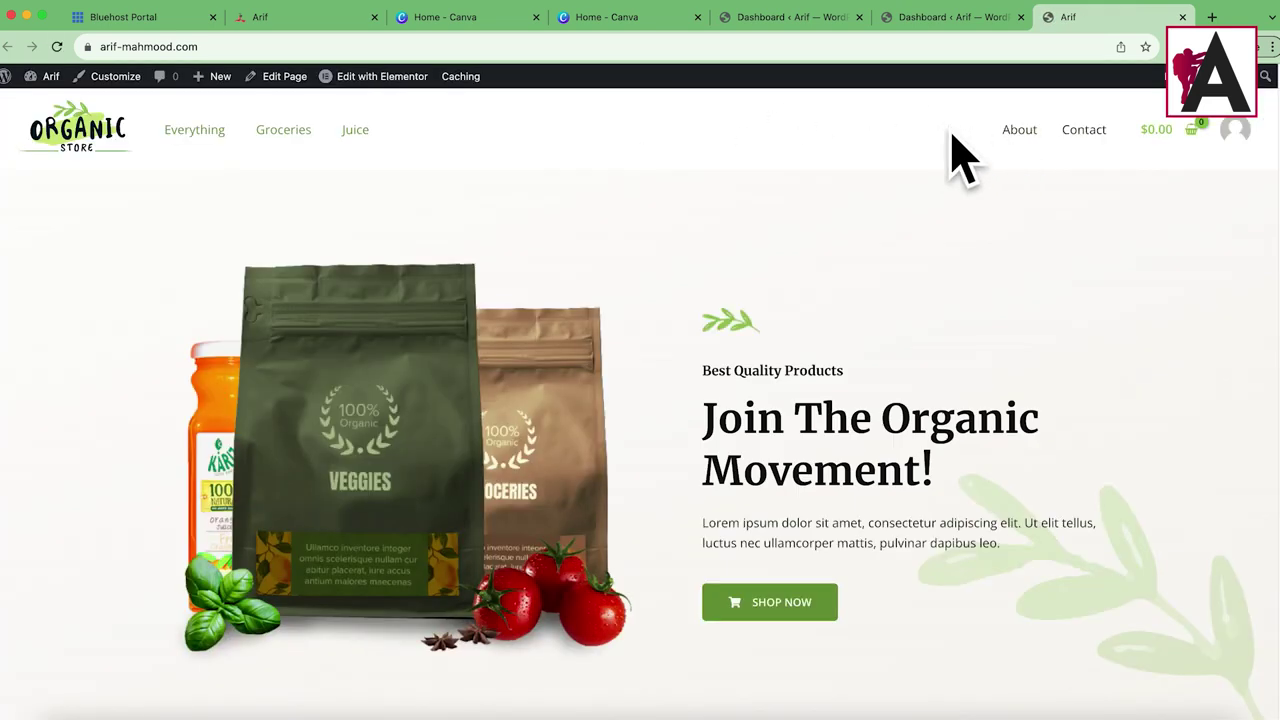
pyautogui.scroll(-15, 800, 230)
pyautogui.scroll(-15, 797, 287)
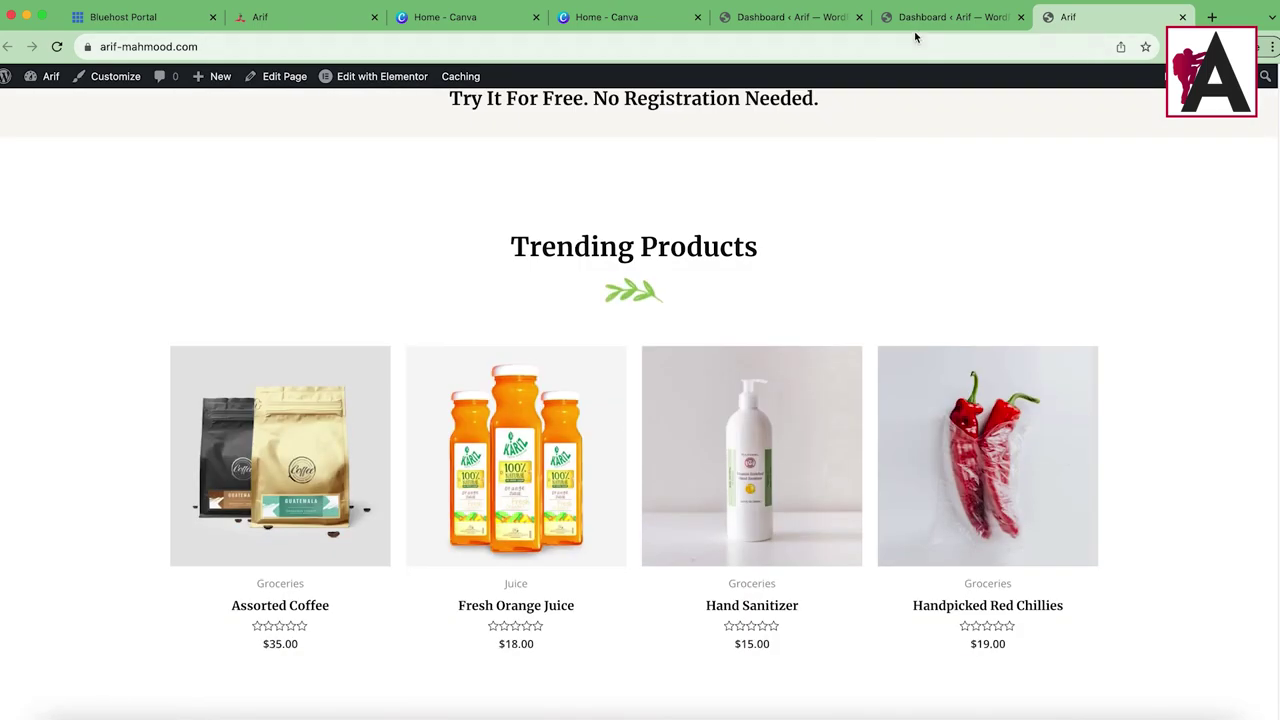
pyautogui.click(915, 20)
pyautogui.moveTo(55, 570)
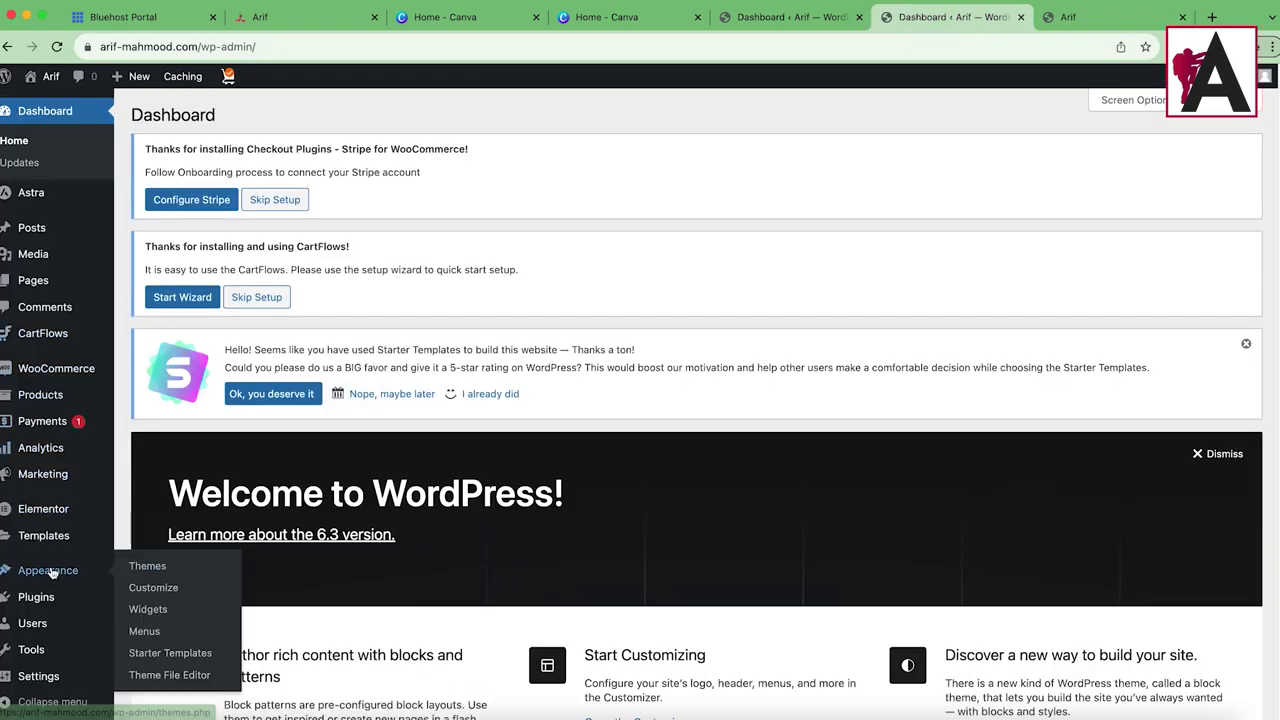
# Step: In Appearance > Menus, add the Shop page to the Main Menu, then view the live site tab
pyautogui.click(144, 632)
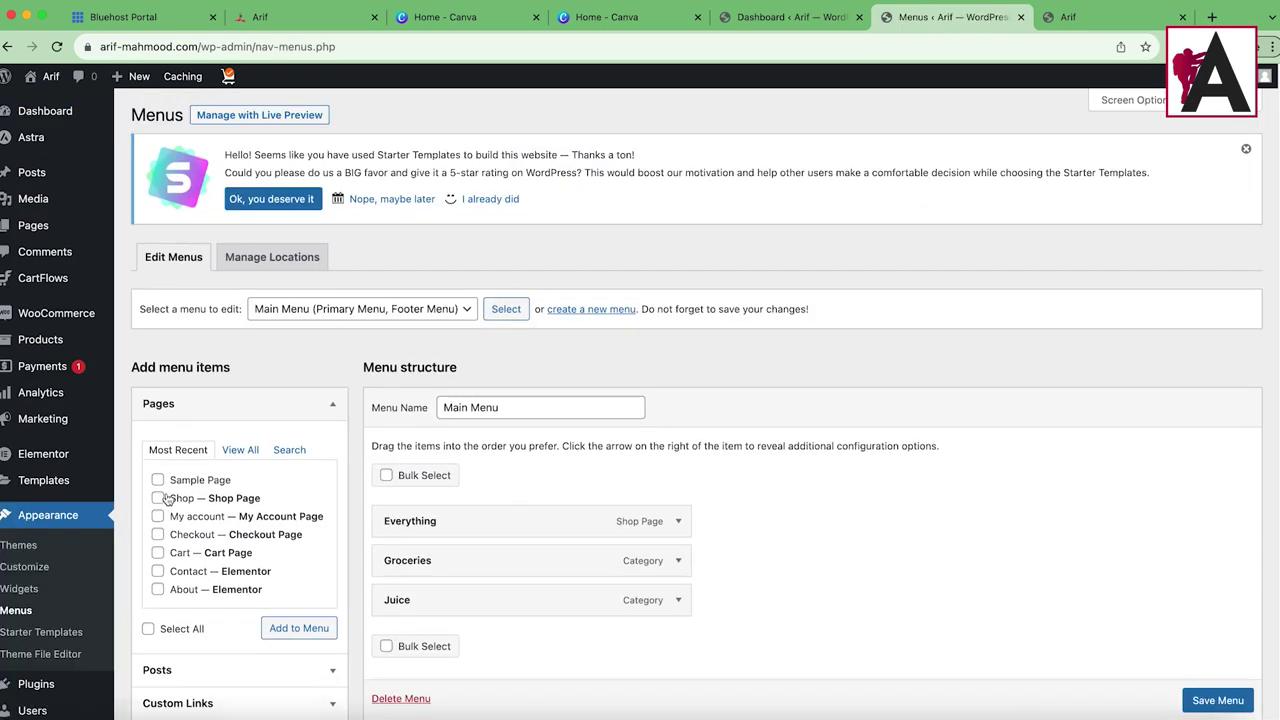
pyautogui.click(279, 623)
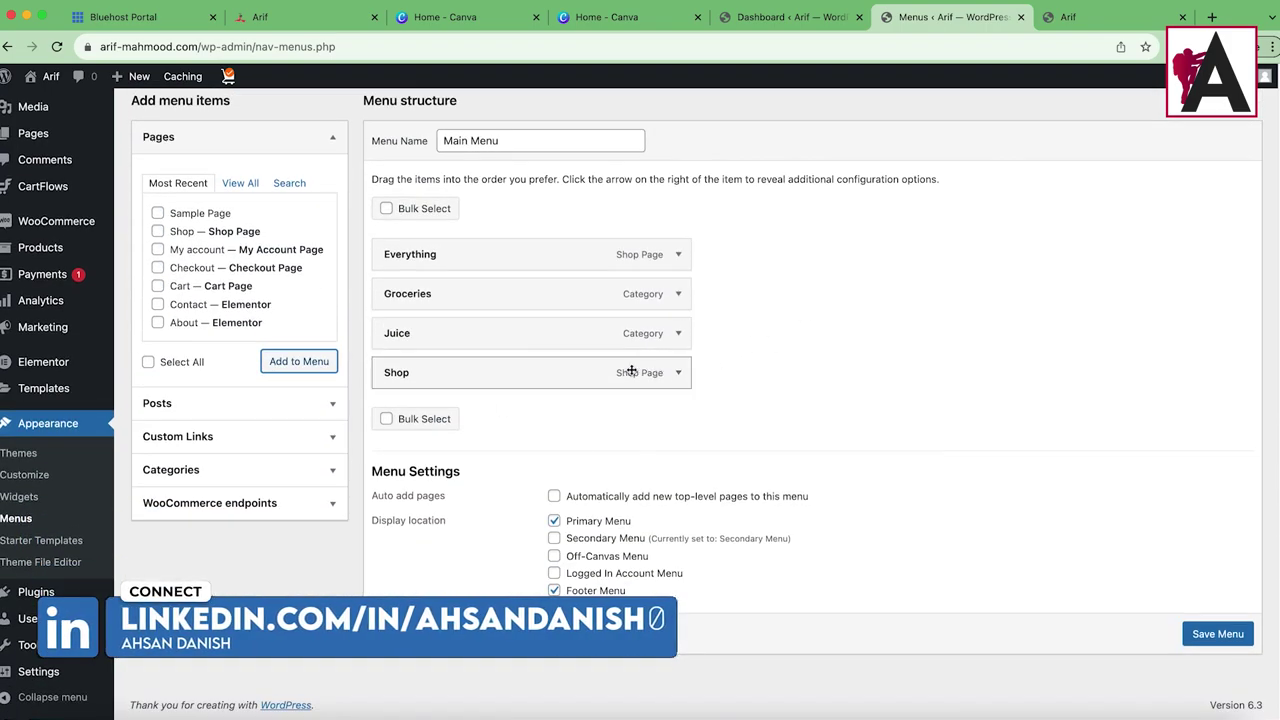
pyautogui.click(1090, 17)
pyautogui.scroll(10, 461, 330)
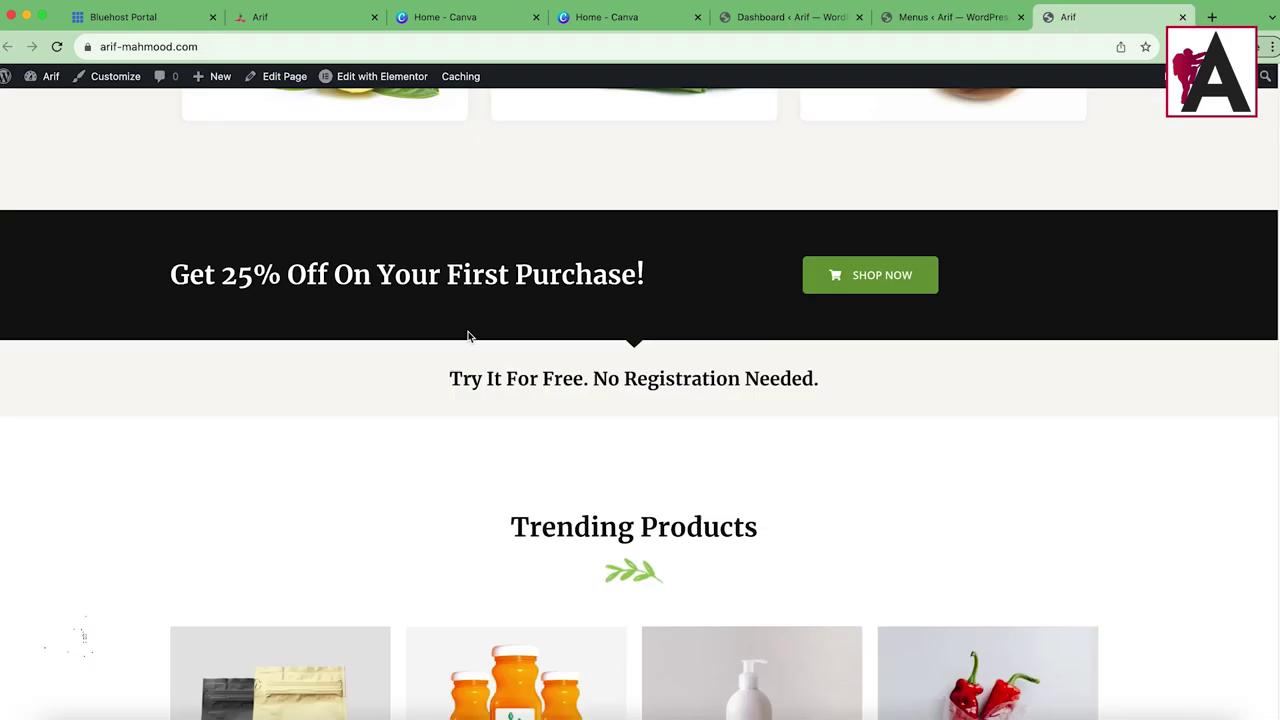
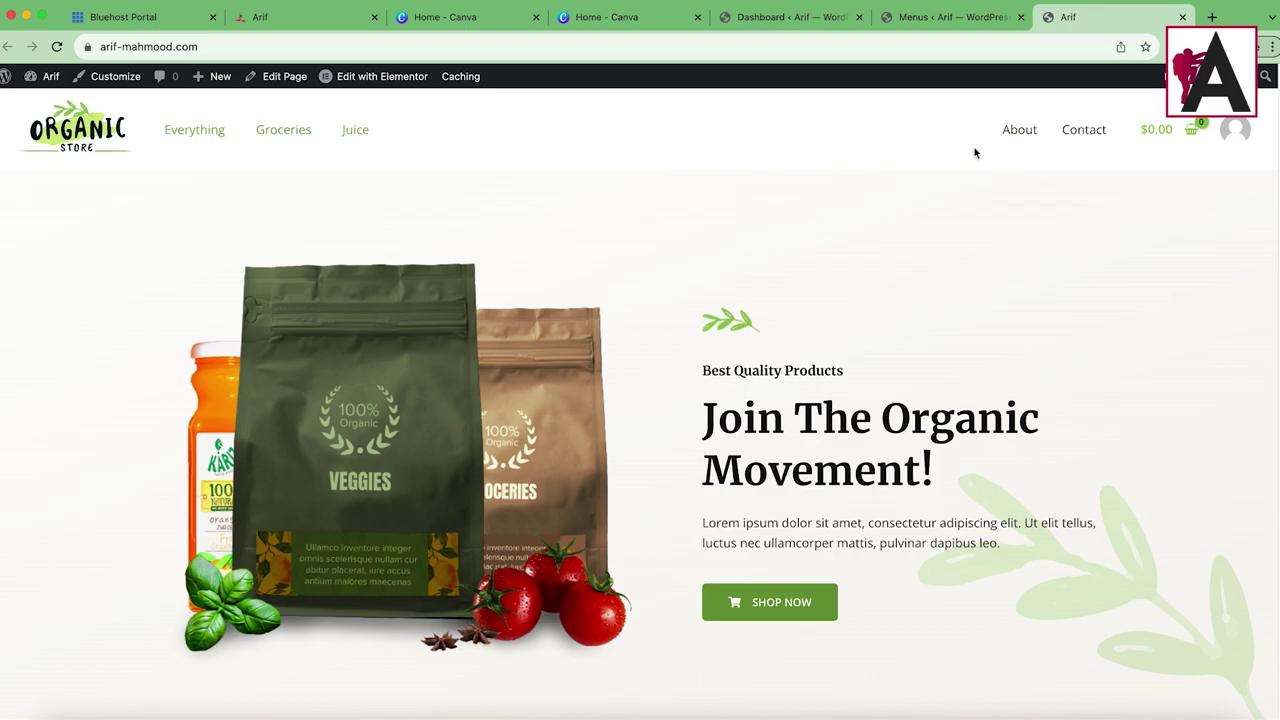
# Step: Remove the Shop item from the Main Menu
pyautogui.click(905, 17)
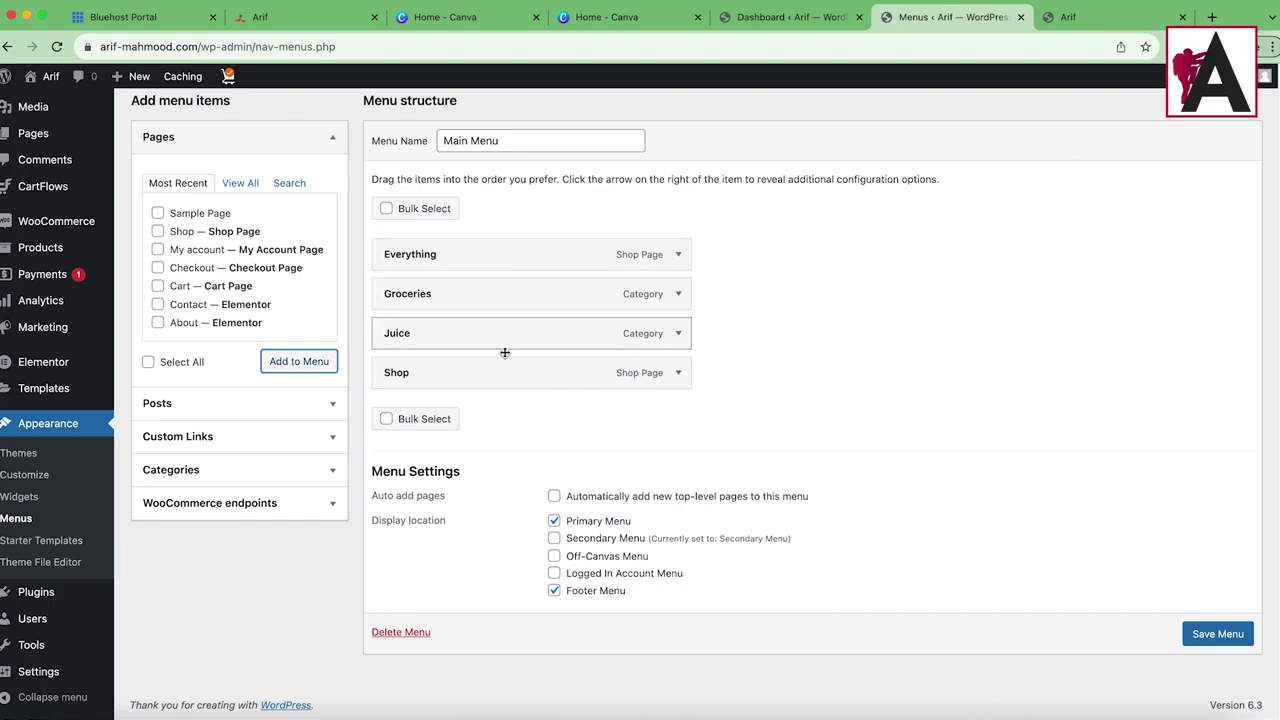
pyautogui.click(677, 374)
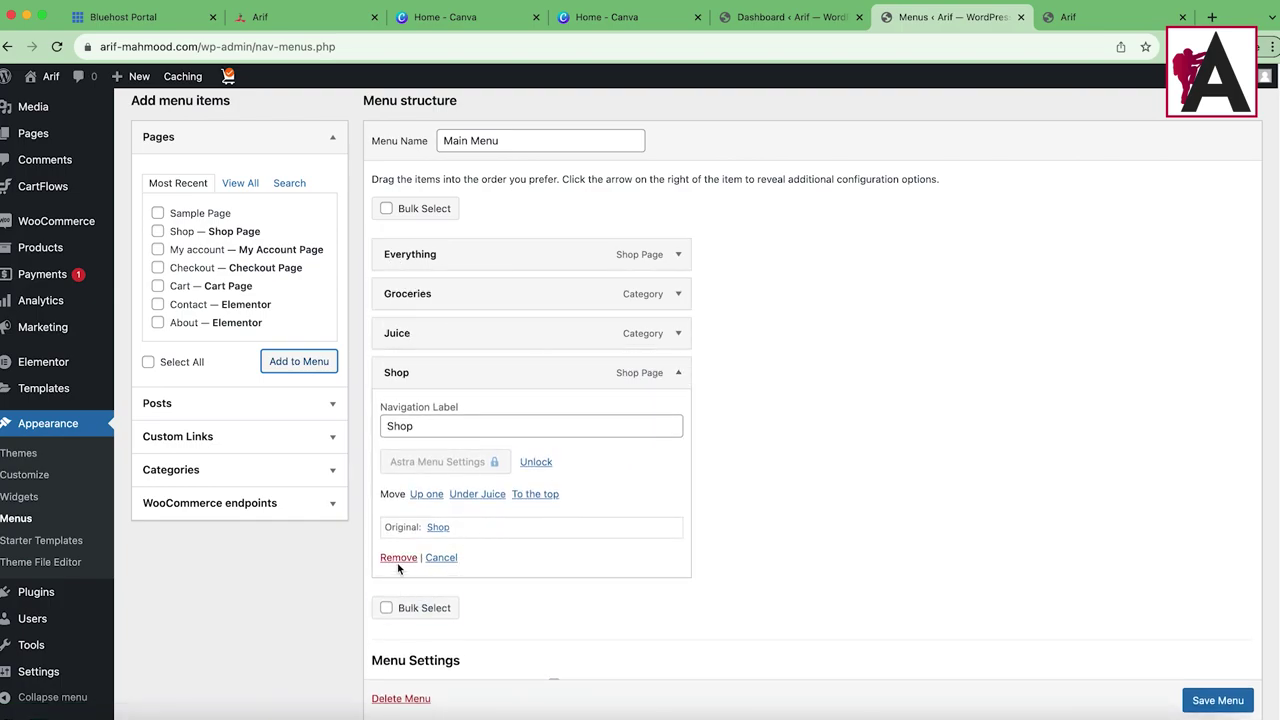
pyautogui.click(398, 557)
pyautogui.scroll(5, 380, 400)
# Step: Add the Shop page to the Secondary Menu, save it, and reload the storefront
pyautogui.click(368, 310)
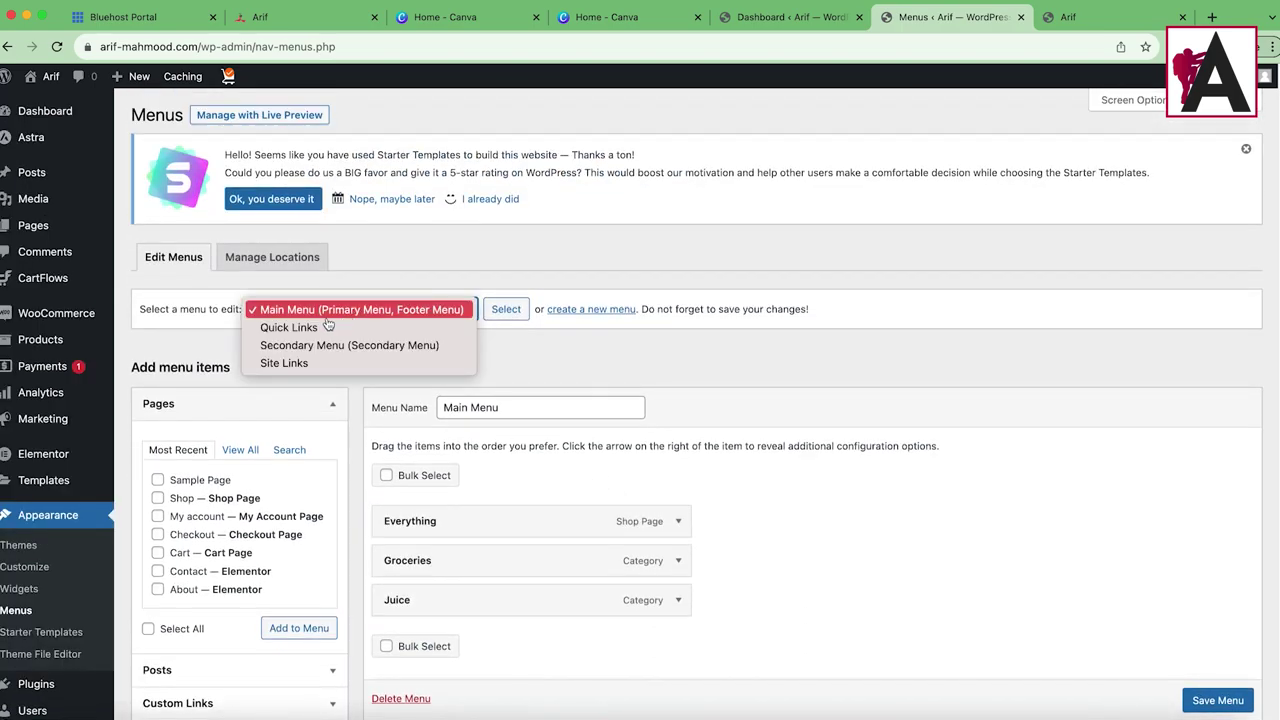
pyautogui.click(337, 349)
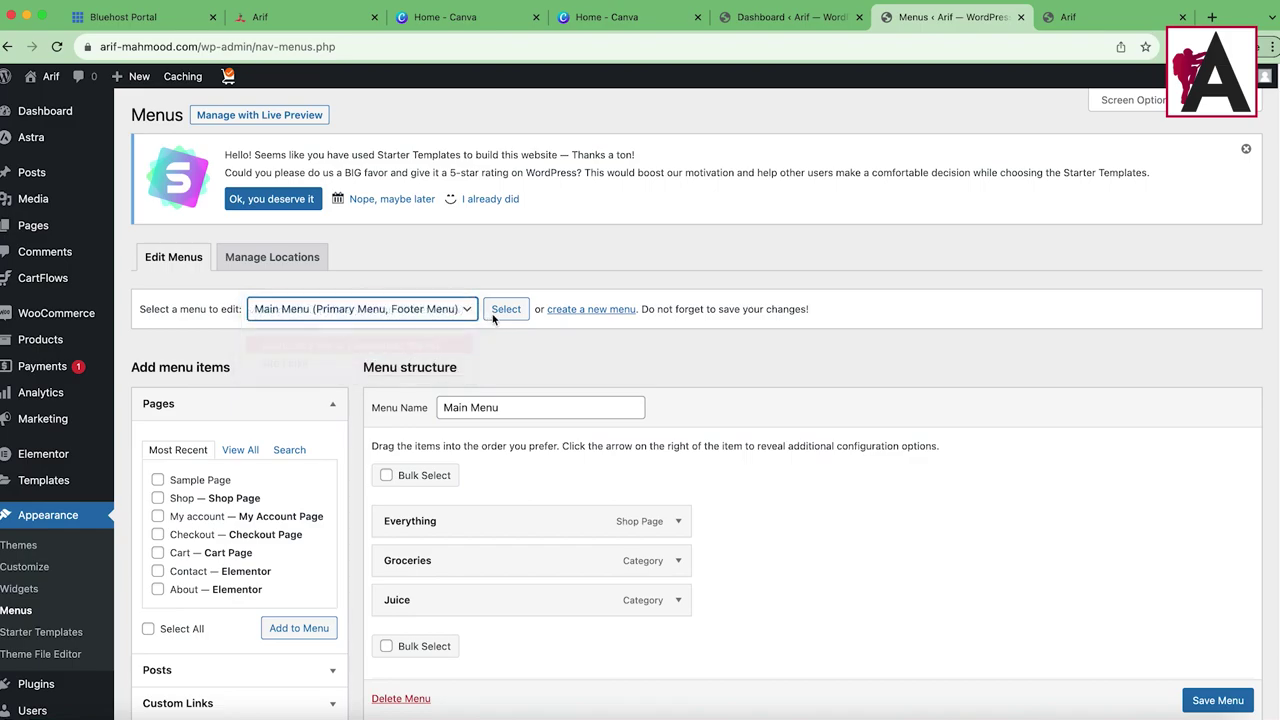
pyautogui.click(698, 272)
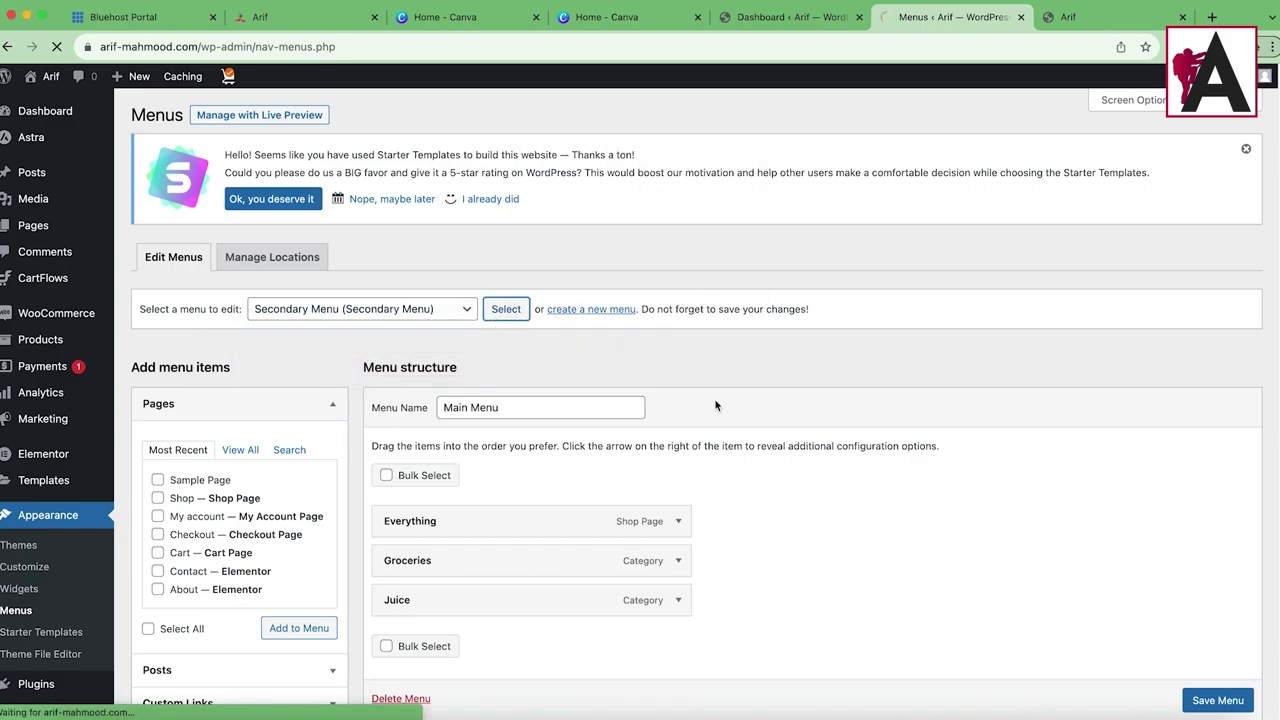
pyautogui.scroll(-1, 600, 450)
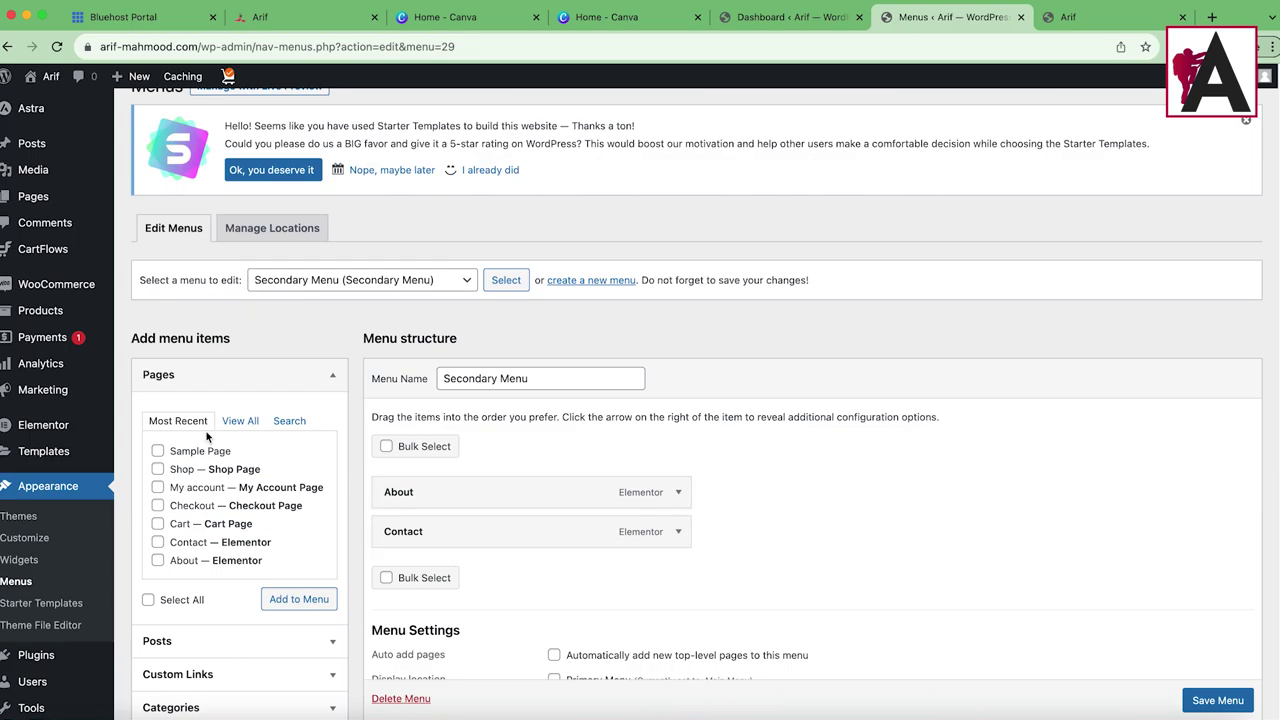
pyautogui.click(157, 469)
pyautogui.click(296, 598)
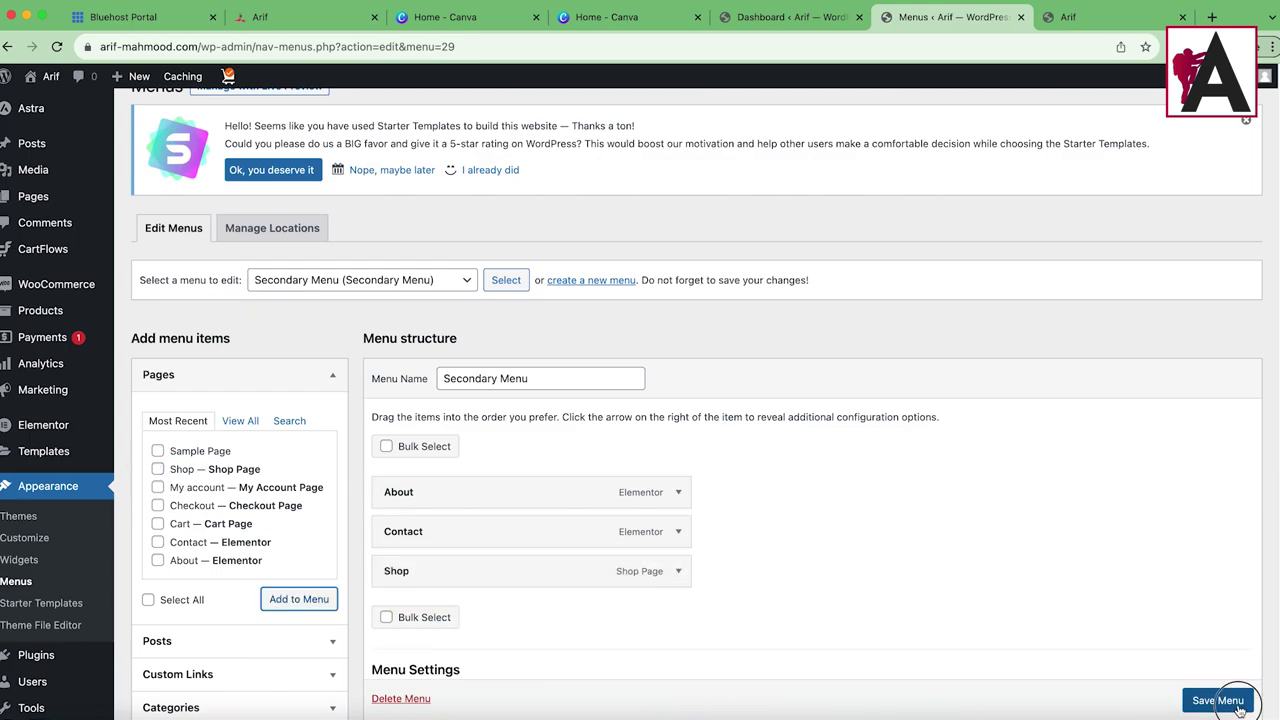
pyautogui.scroll(-1, 1210, 690)
pyautogui.click(1070, 20)
pyautogui.click(57, 46)
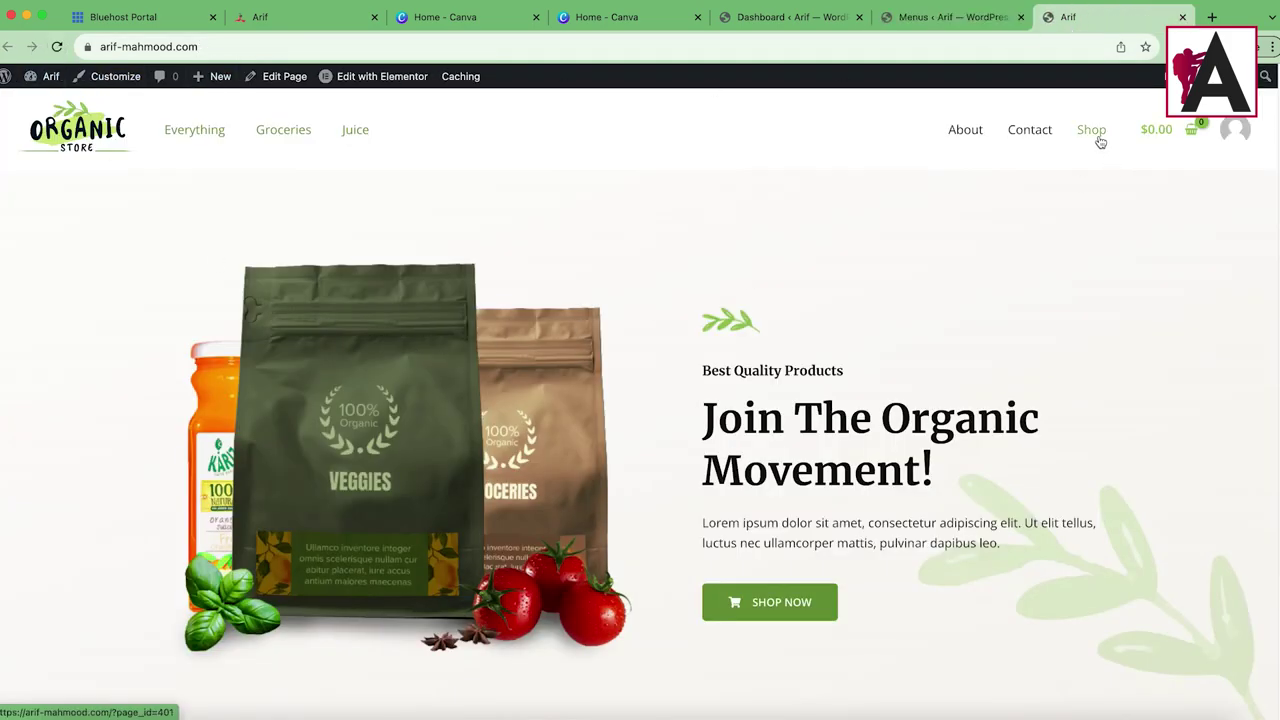
# Step: Follow the new Shop header link and scroll through the 12-product grid
pyautogui.click(1095, 133)
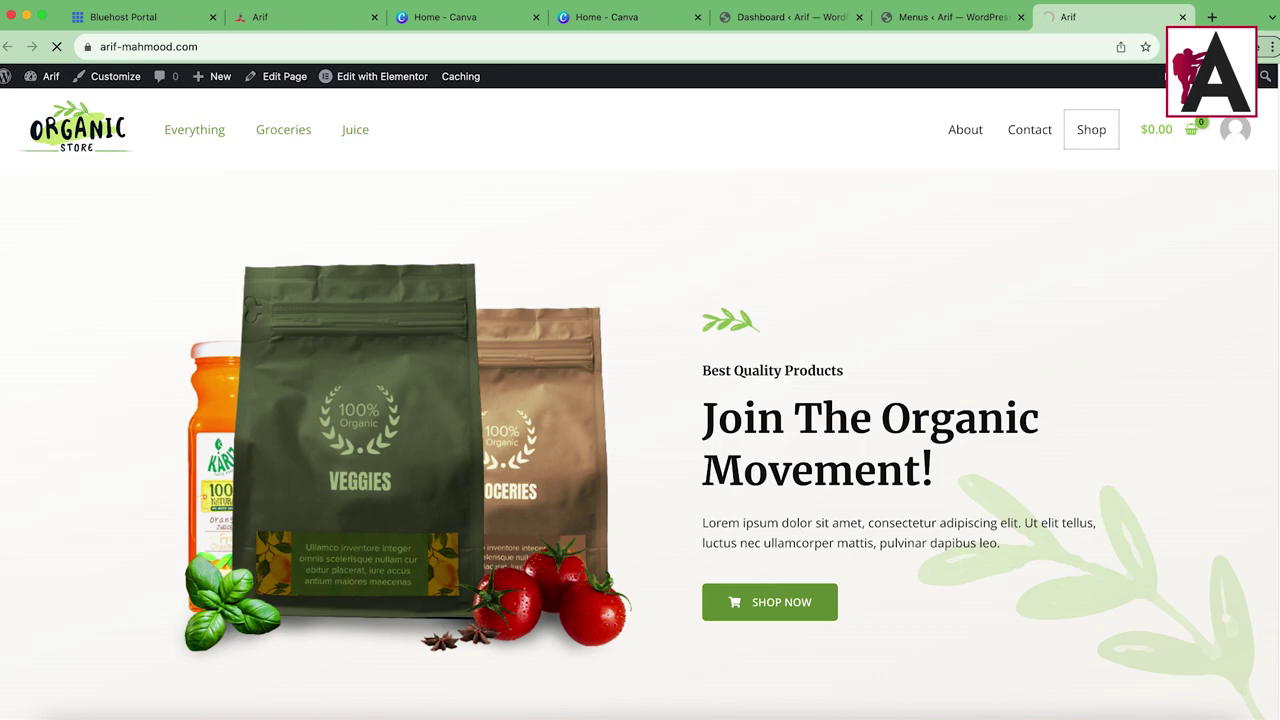
pyautogui.scroll(-6, 986, 424)
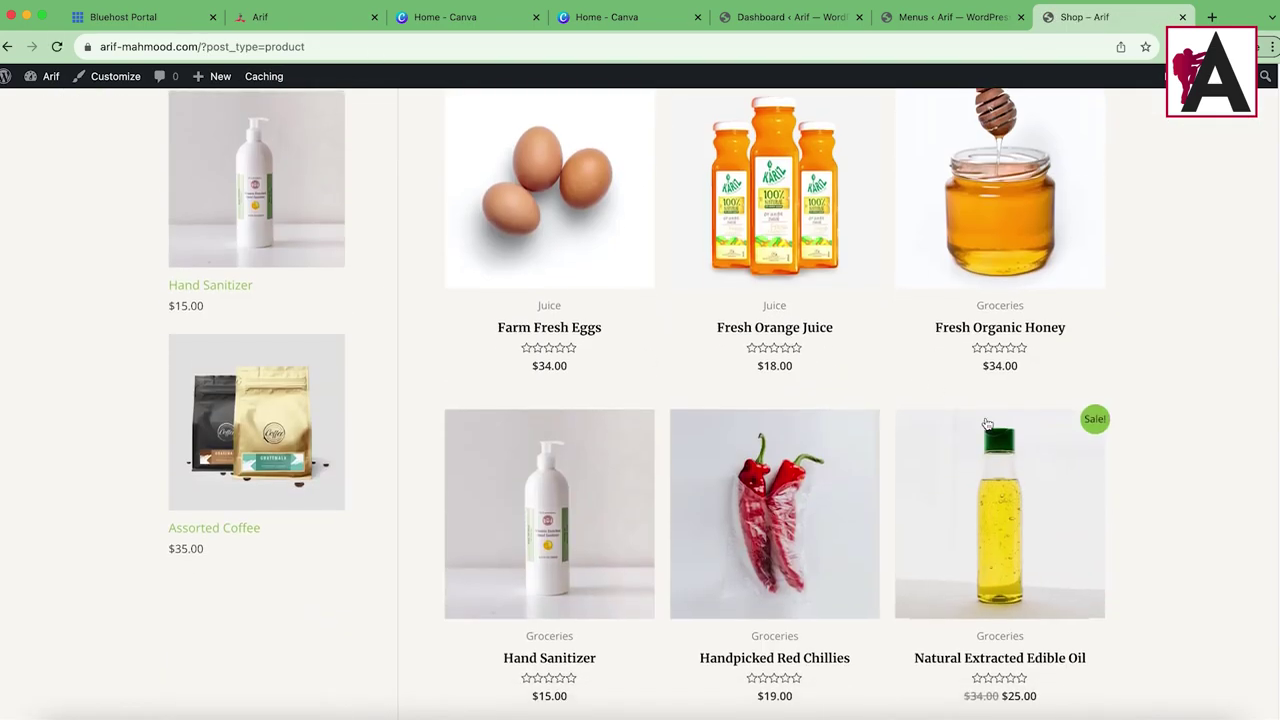
pyautogui.scroll(-5, 986, 424)
pyautogui.scroll(10, 521, 330)
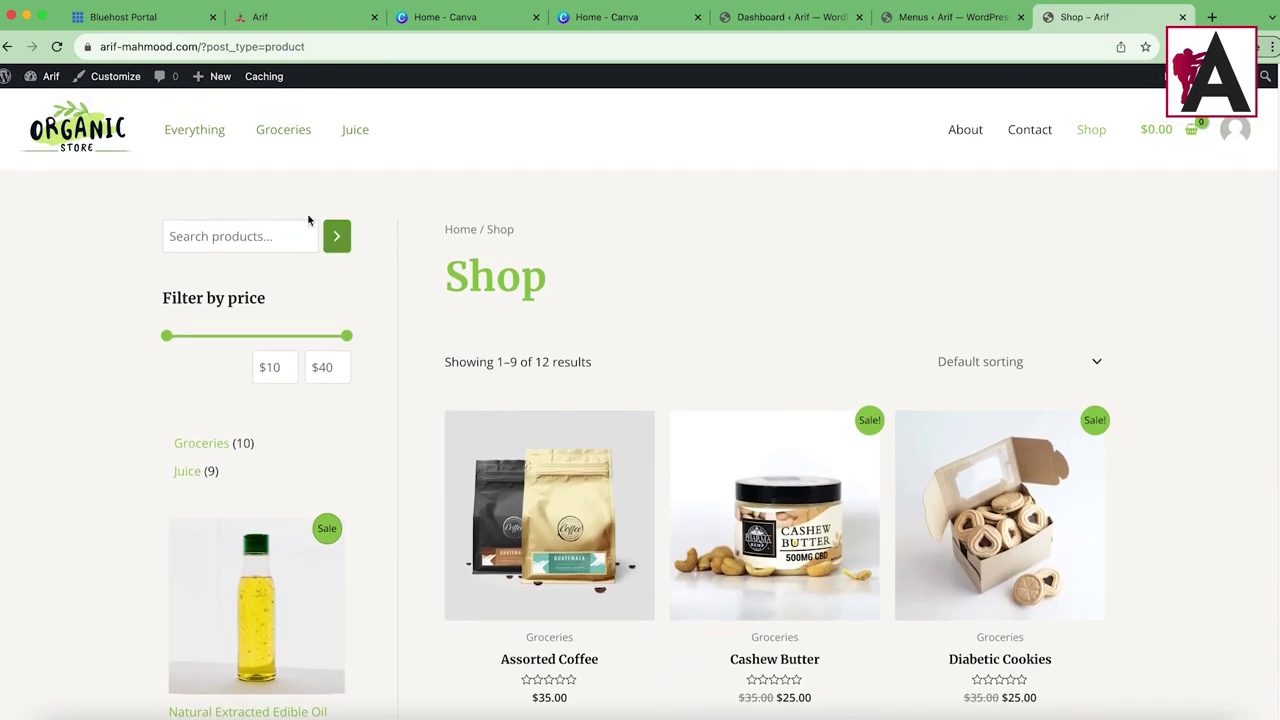
# Step: Open the Handpicked Red Chillies product from All Products for editing
pyautogui.click(760, 20)
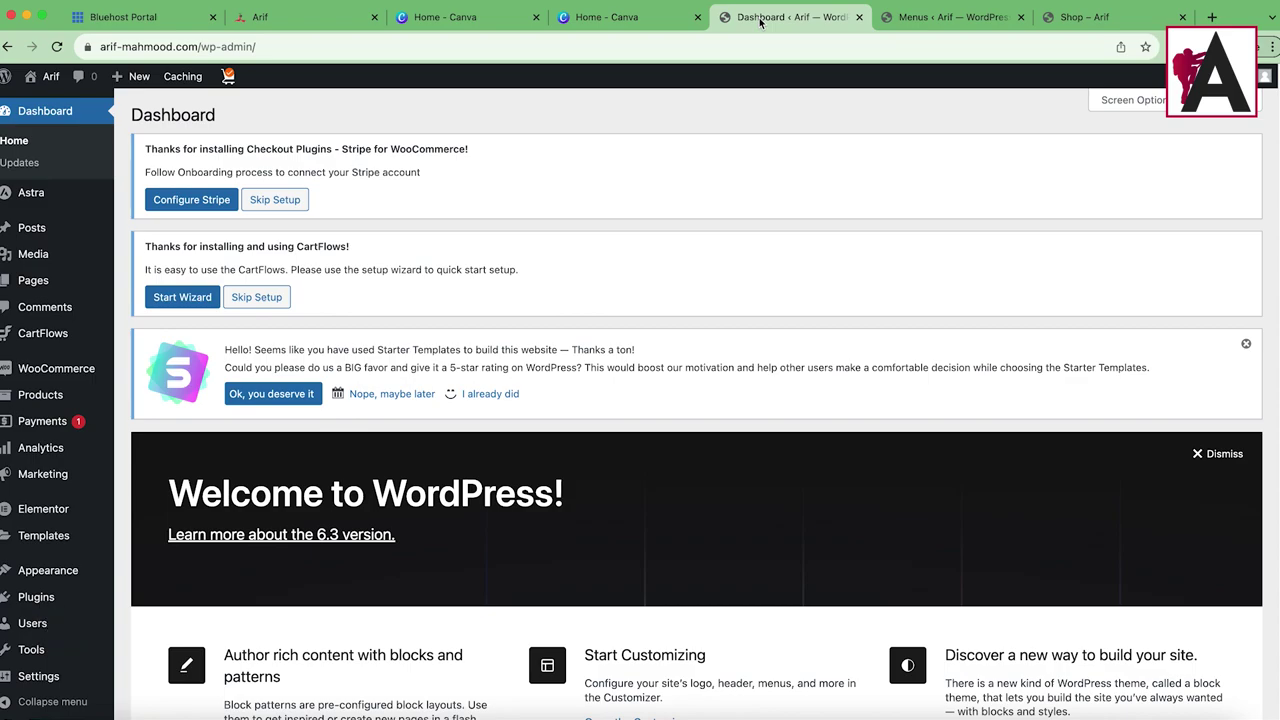
pyautogui.moveTo(72, 382)
pyautogui.moveTo(30, 402)
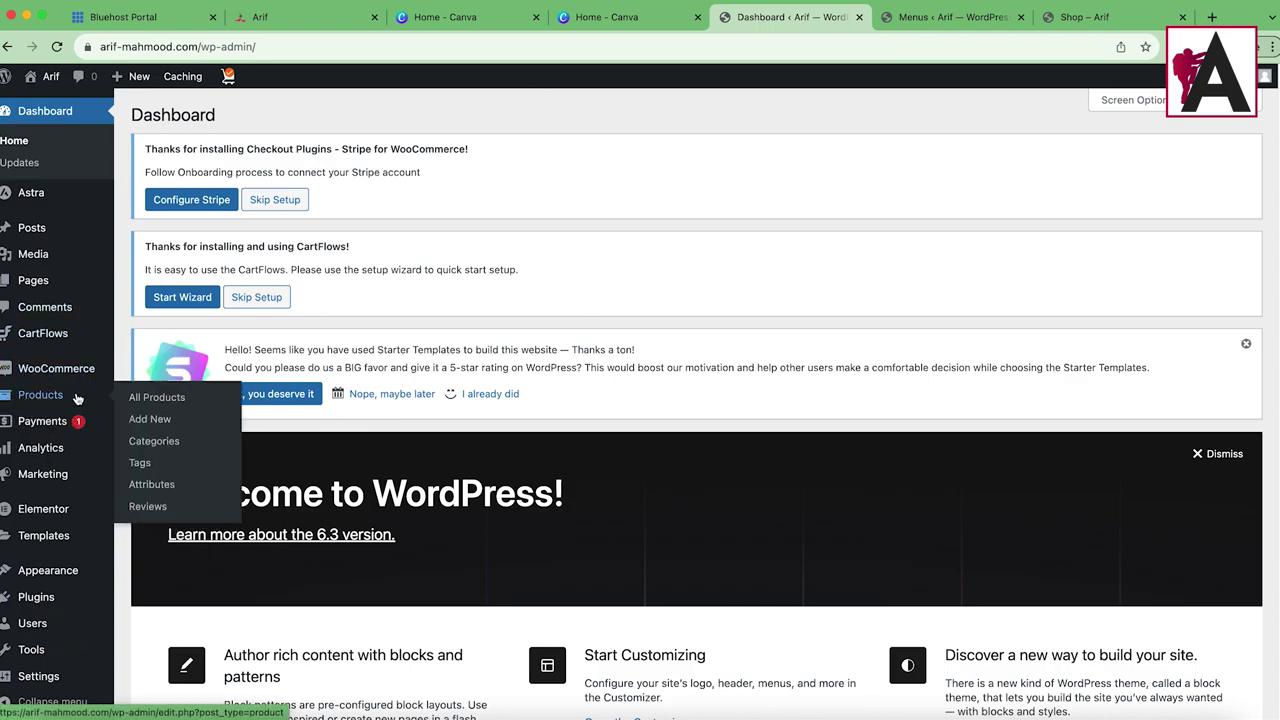
pyautogui.click(155, 397)
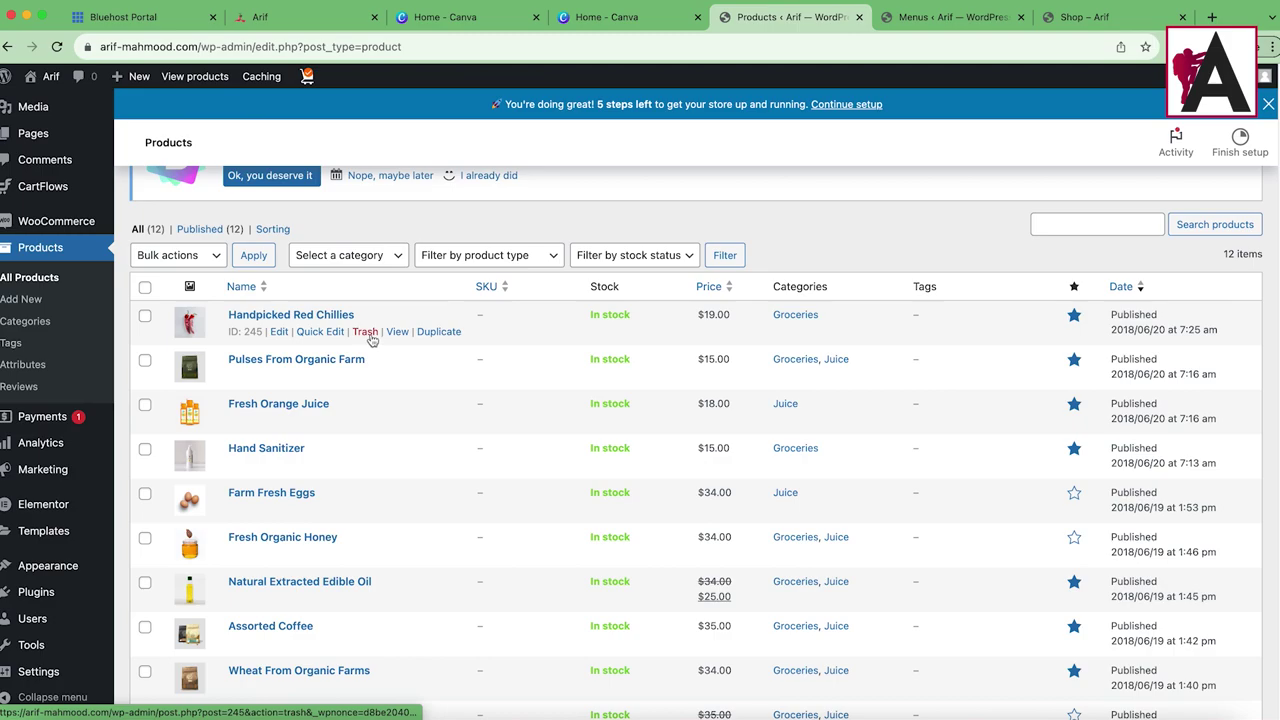
pyautogui.click(279, 333)
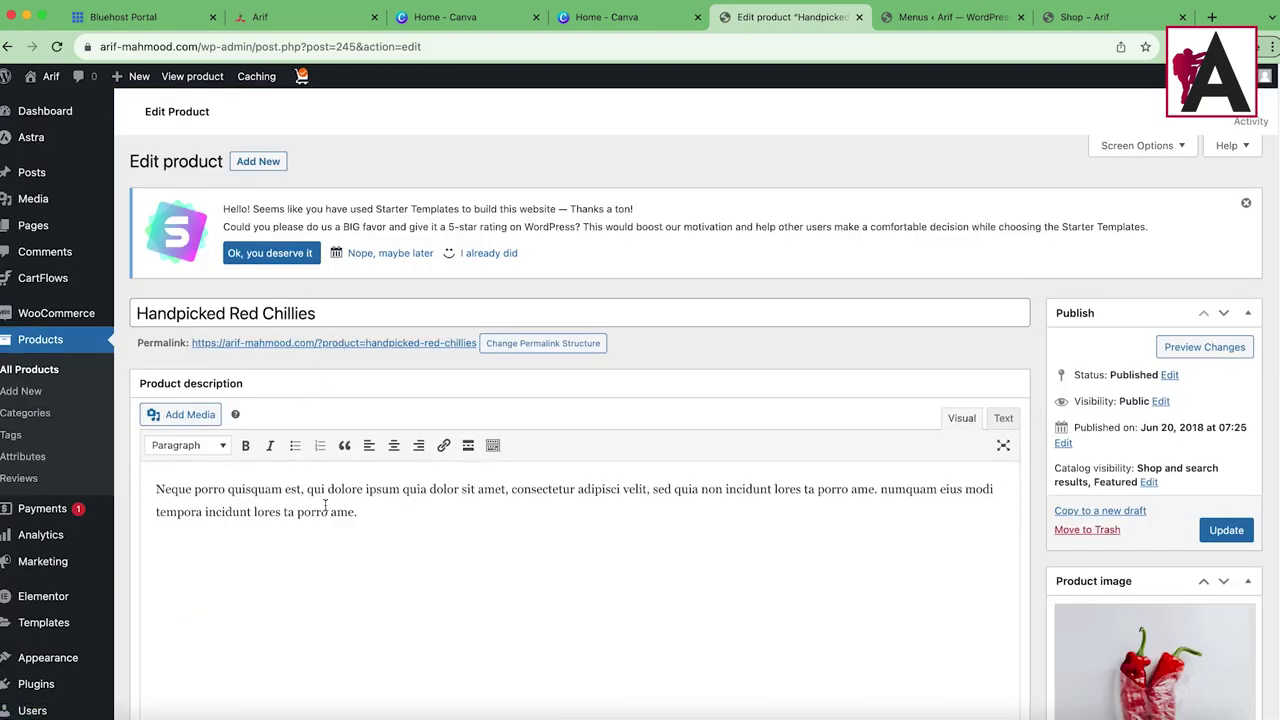
# Step: Copy the product's description text and check its regular price of 19
pyautogui.tripleClick(325, 500)
pyautogui.rightClick(330, 500)
pyautogui.click(374, 487)
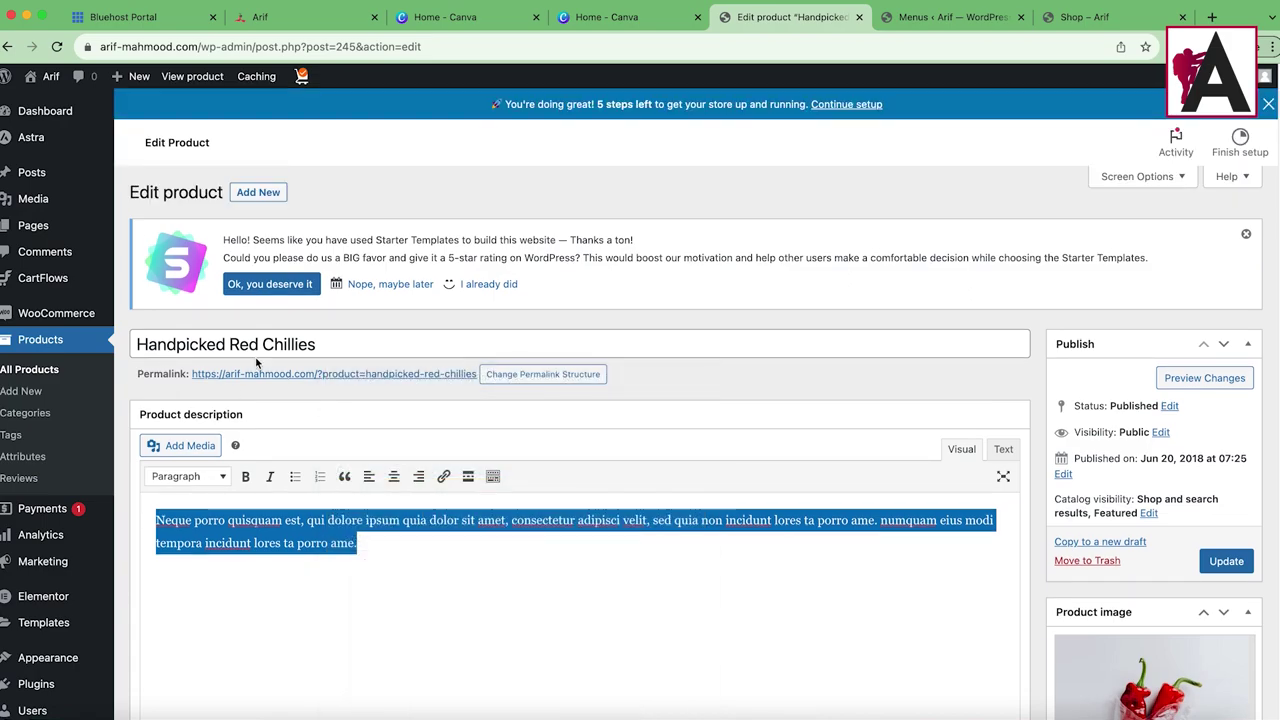
pyautogui.scroll(-10, 1033, 412)
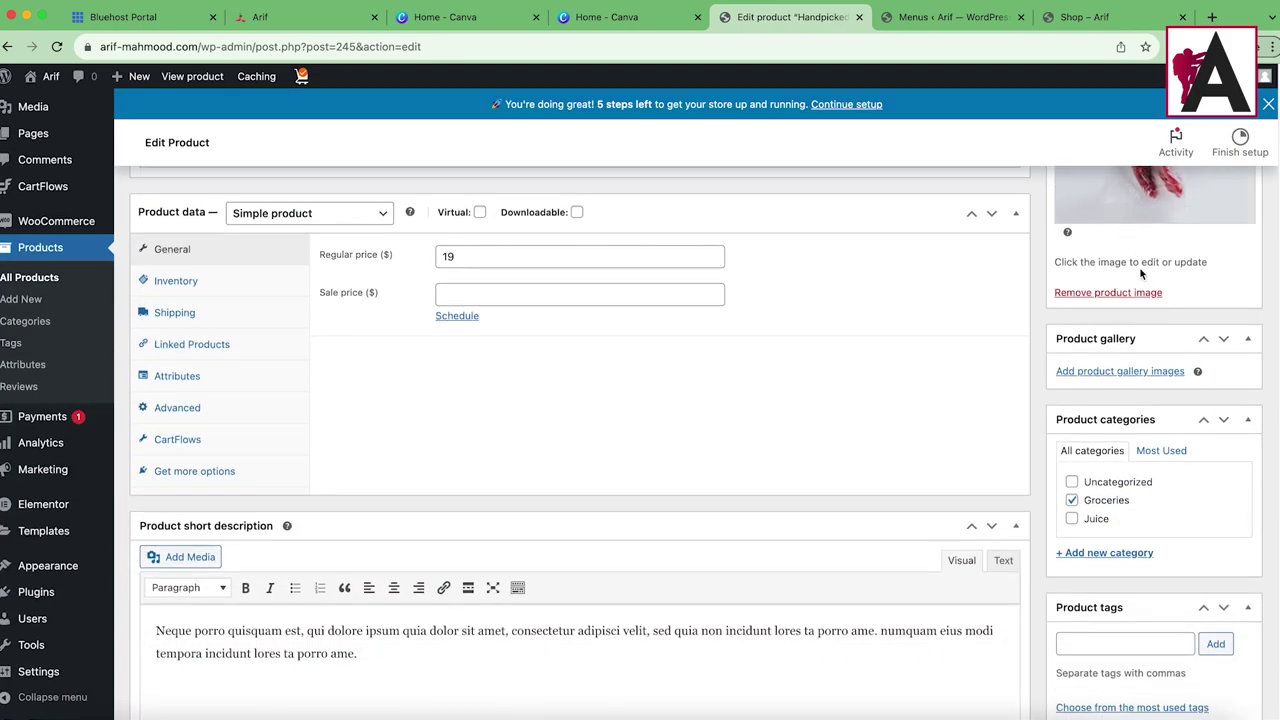
pyautogui.scroll(3, 903, 522)
pyautogui.scroll(-3, 903, 522)
pyautogui.doubleClick(480, 298)
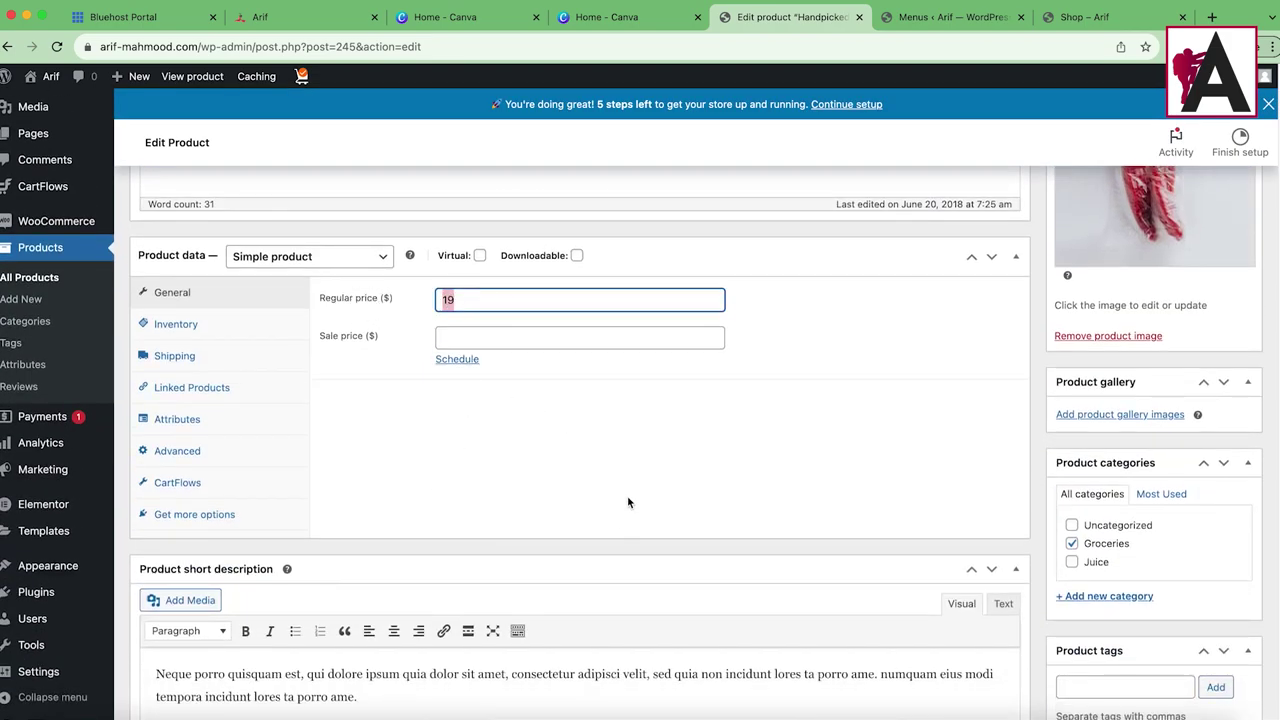
pyautogui.scroll(-5, 630, 490)
pyautogui.scroll(15, 954, 480)
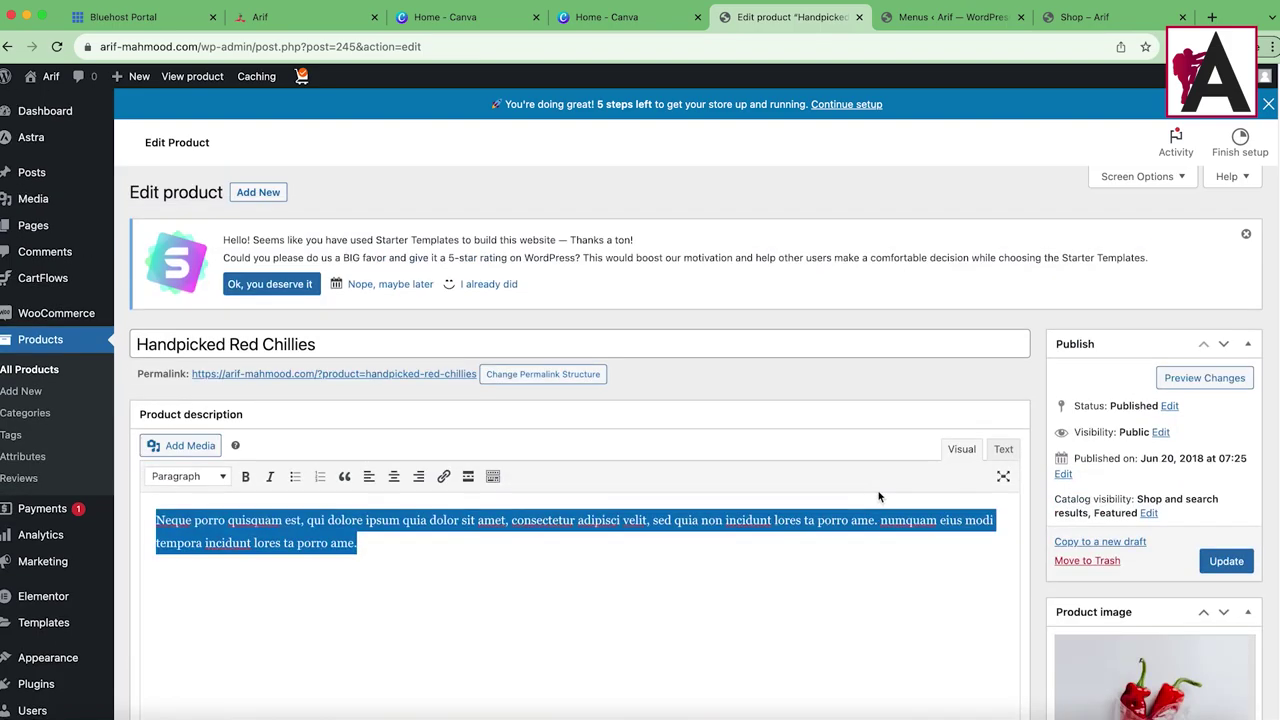
# Step: Start a new product named 'Chilli Garlic' and paste in the copied description
pyautogui.click(21, 391)
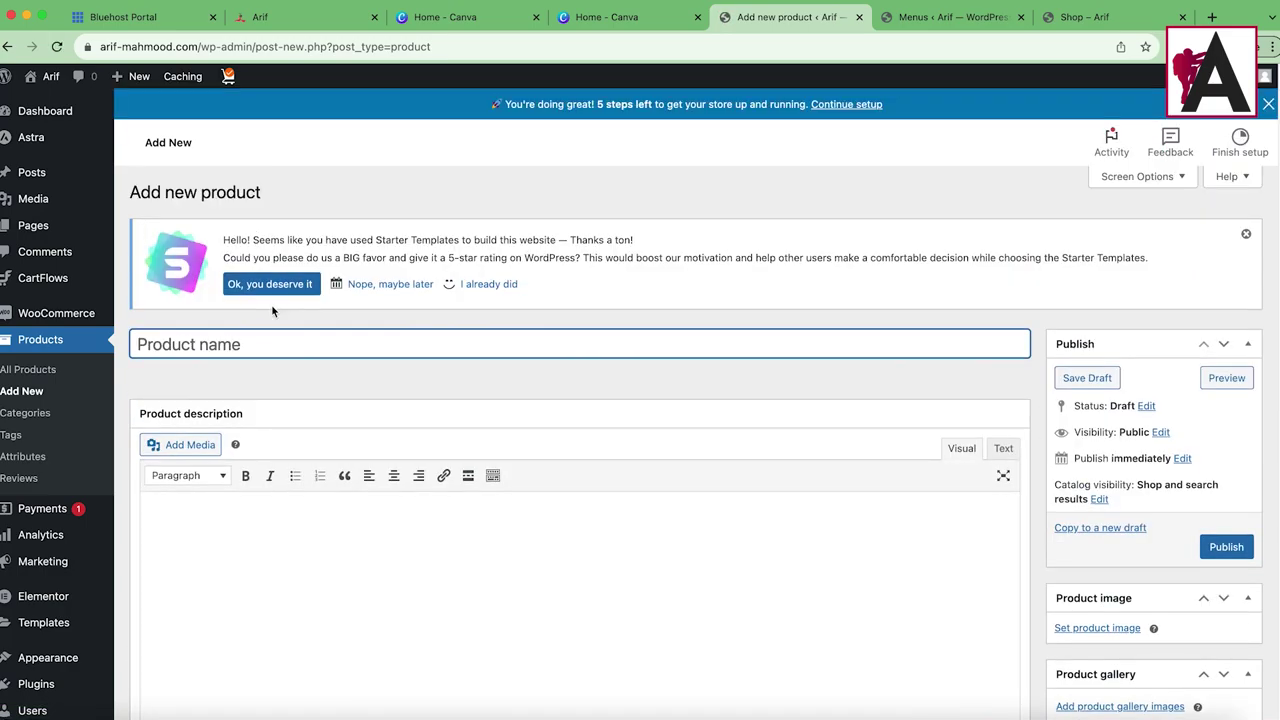
pyautogui.write('Chilli')
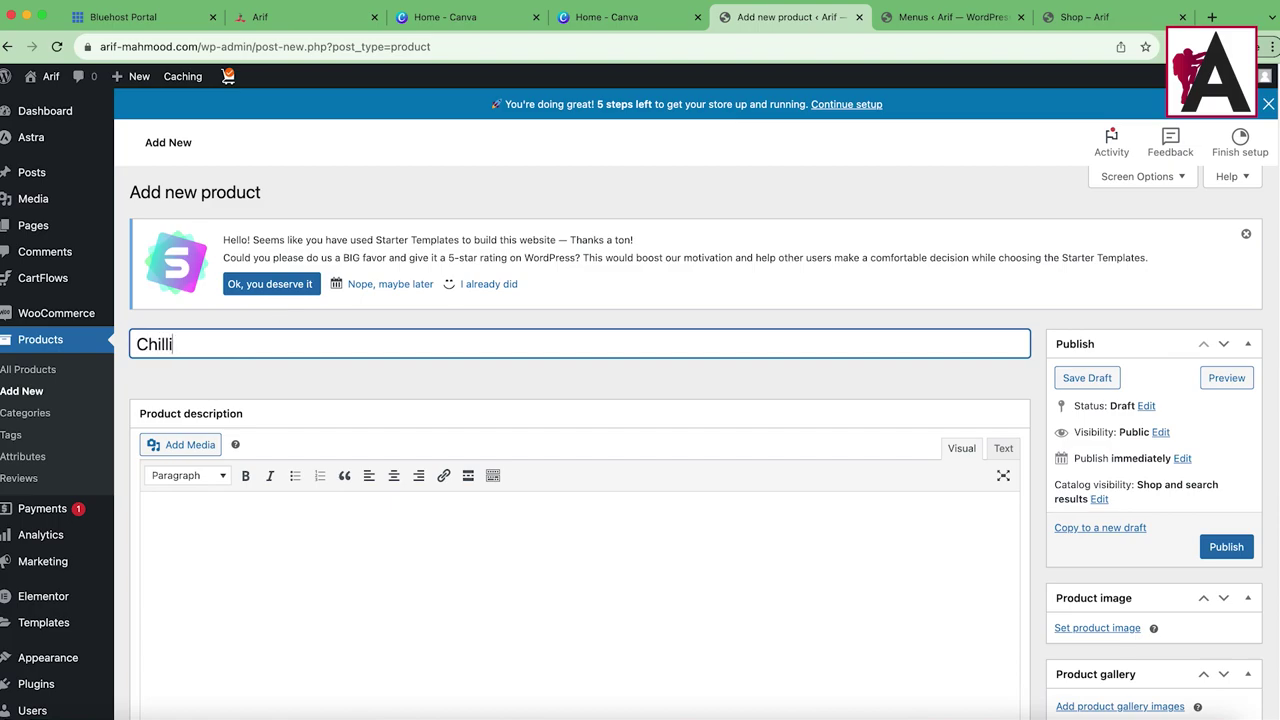
pyautogui.write(' Garlic')
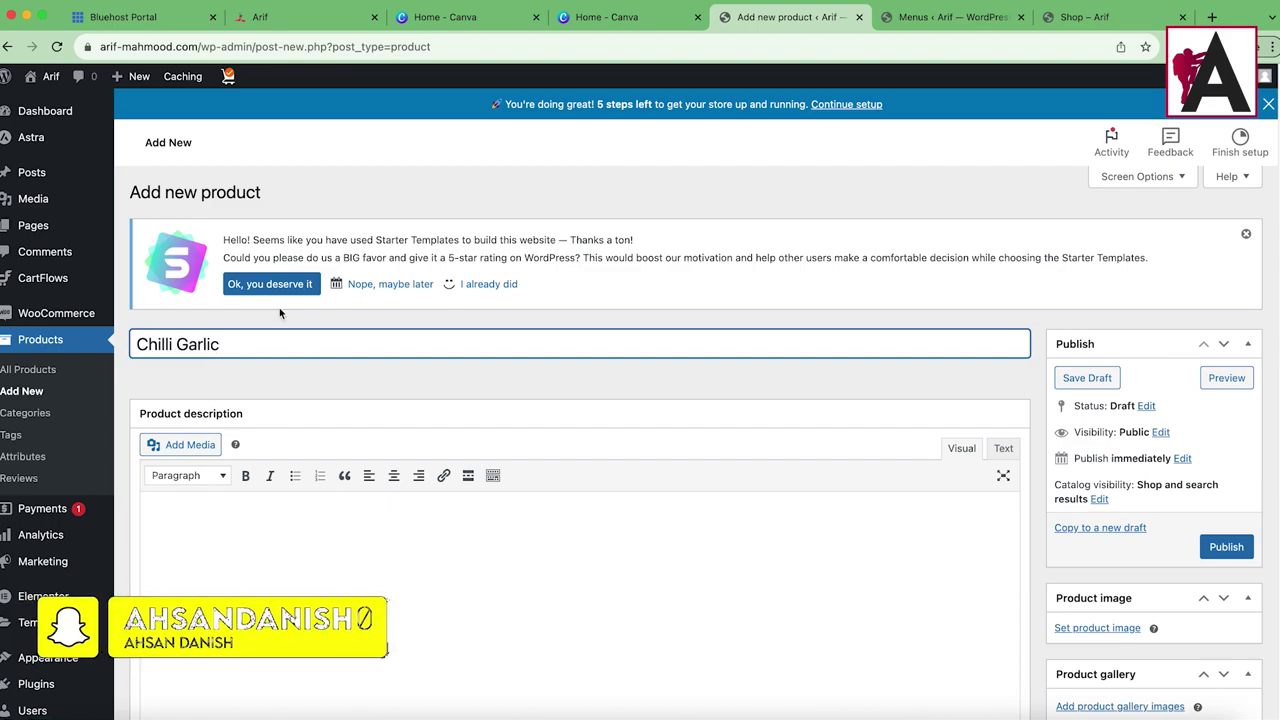
pyautogui.click(262, 533)
pyautogui.press('super+v')
pyautogui.press('super+v')
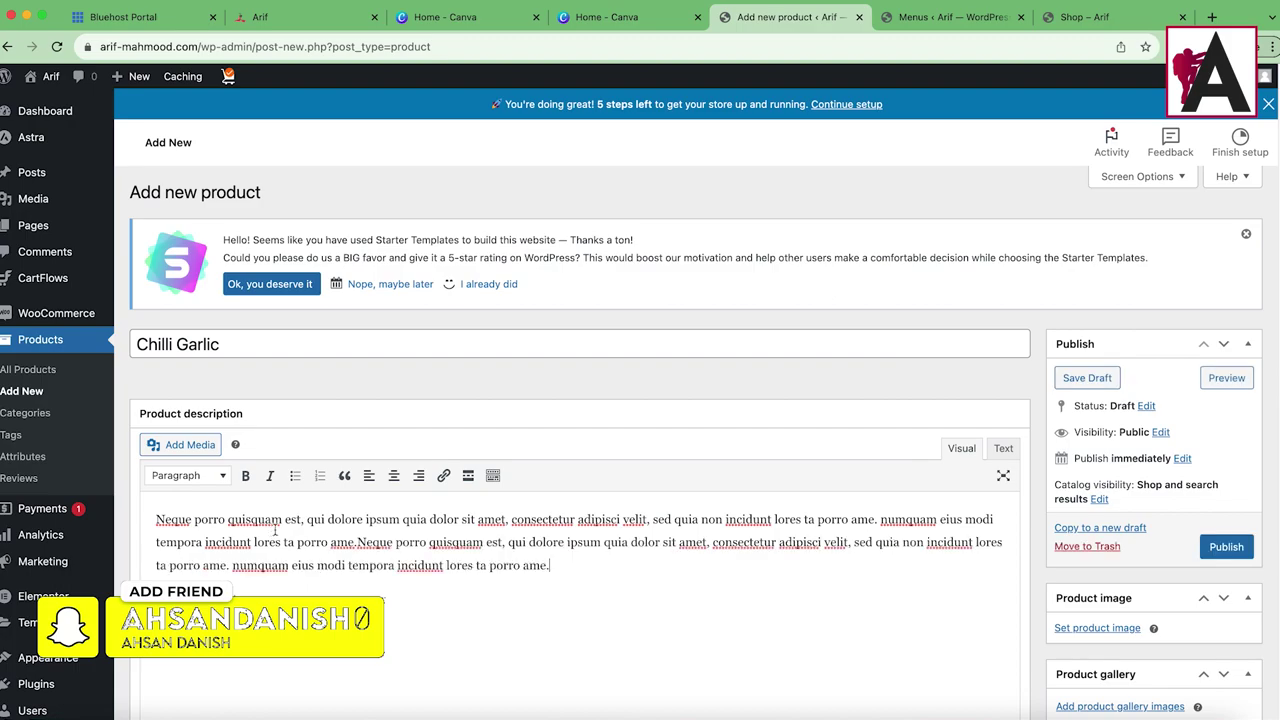
pyautogui.scroll(-5, 541, 545)
pyautogui.scroll(-2, 541, 545)
# Step: Set regular price 100, sale price 90, and the Groceries category
pyautogui.click(484, 431)
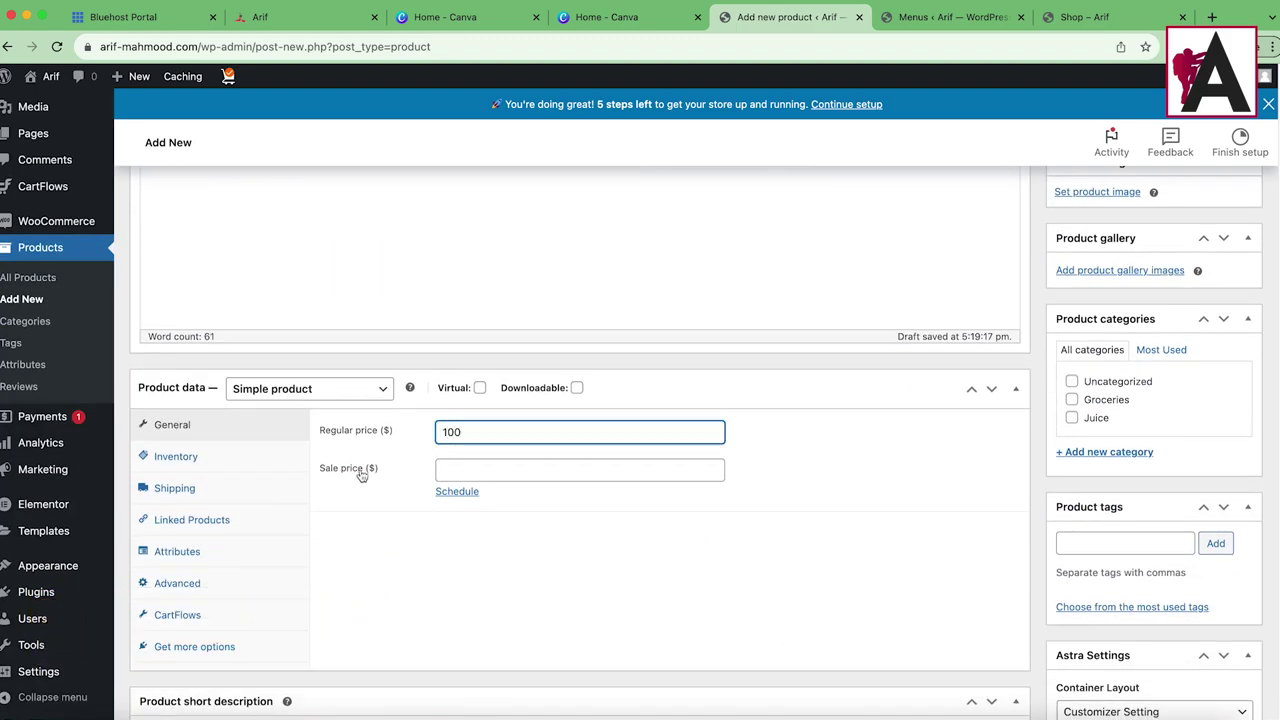
pyautogui.click(476, 470)
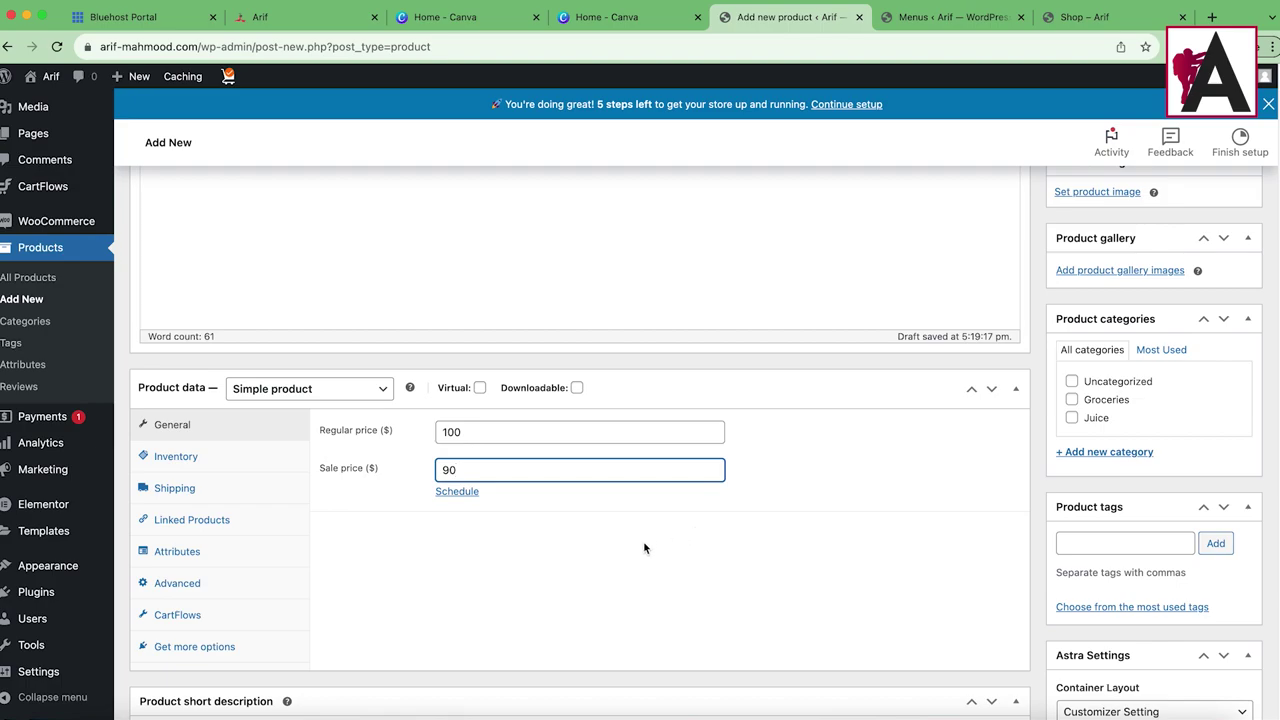
pyautogui.click(1071, 399)
pyautogui.scroll(-5, 1075, 440)
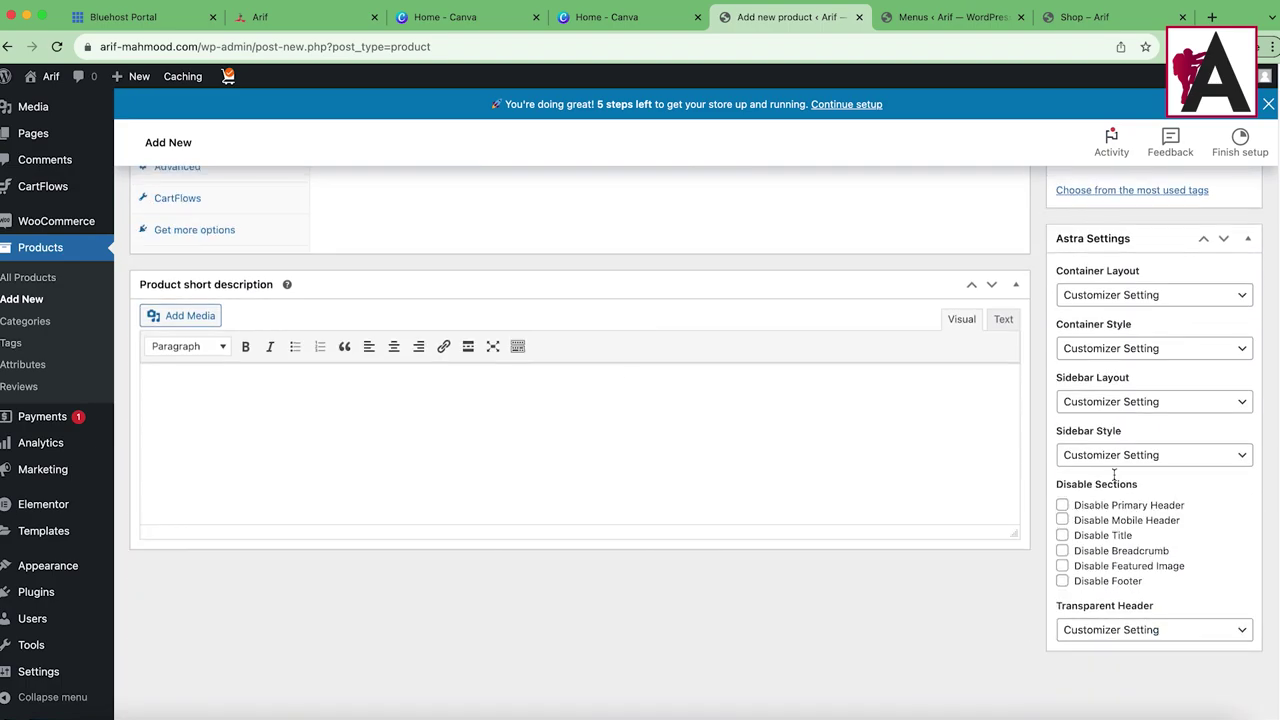
# Step: Paste the description into the short description, removing a stray 'z'
pyautogui.click(348, 411)
pyautogui.write('z')
pyautogui.press('super+v')
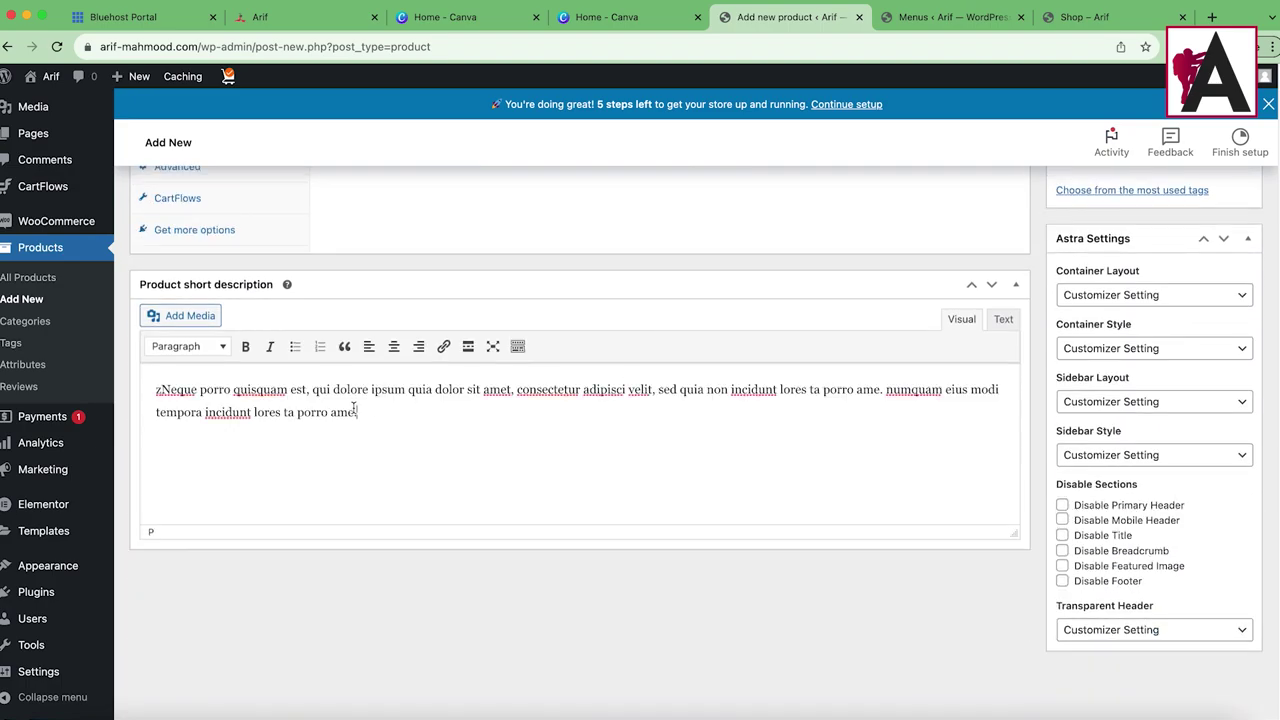
pyautogui.click(165, 392)
pyautogui.press('BackSpace')
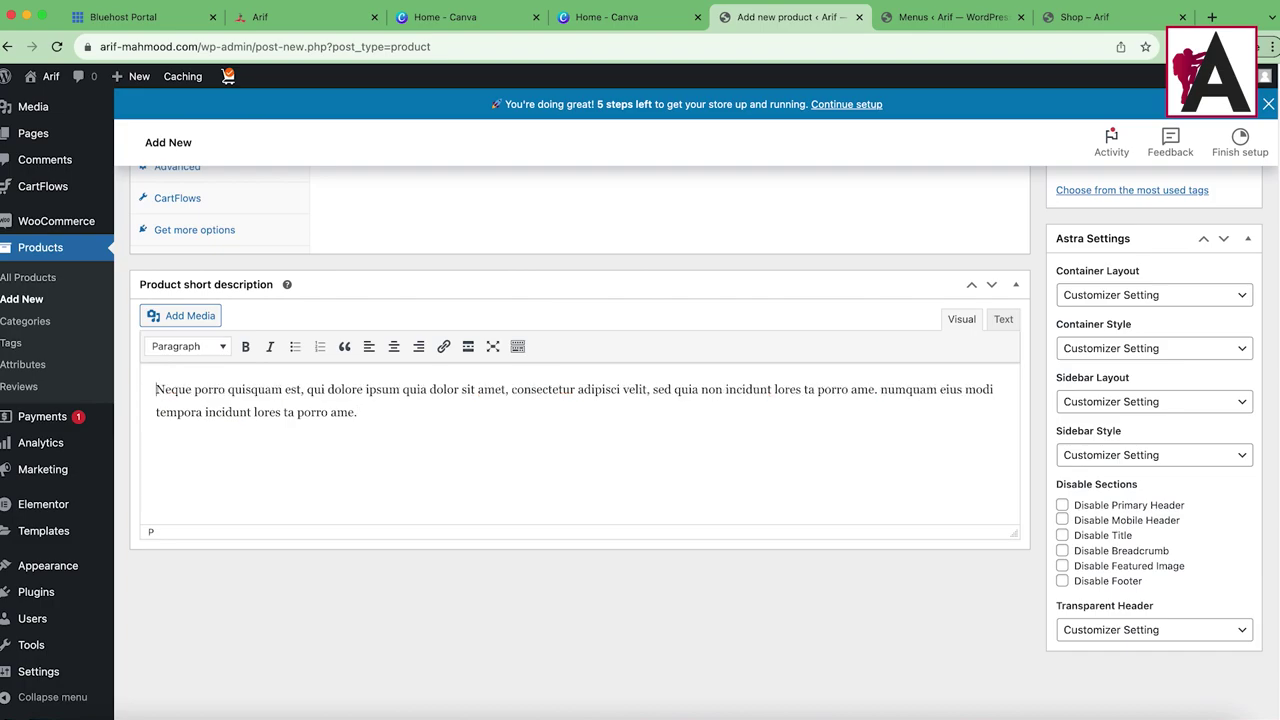
pyautogui.scroll(3, 1120, 350)
pyautogui.scroll(3, 1120, 350)
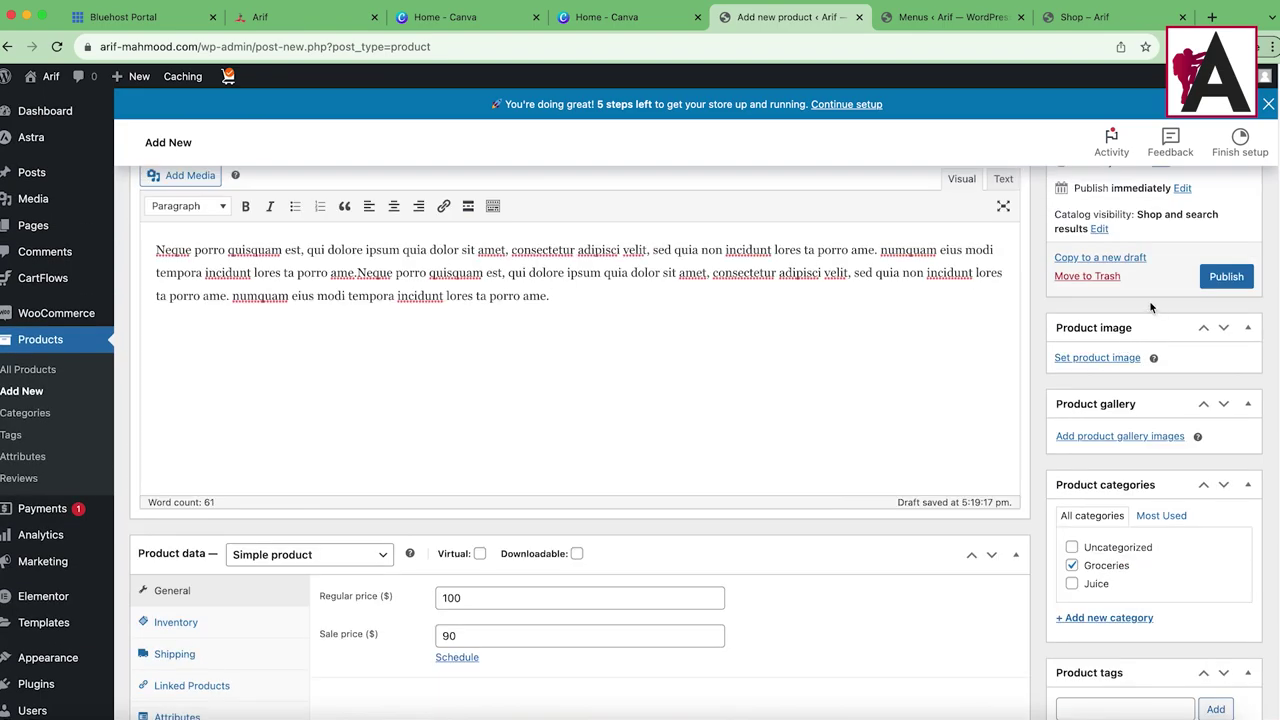
pyautogui.scroll(-3, 1171, 513)
pyautogui.scroll(3, 1171, 513)
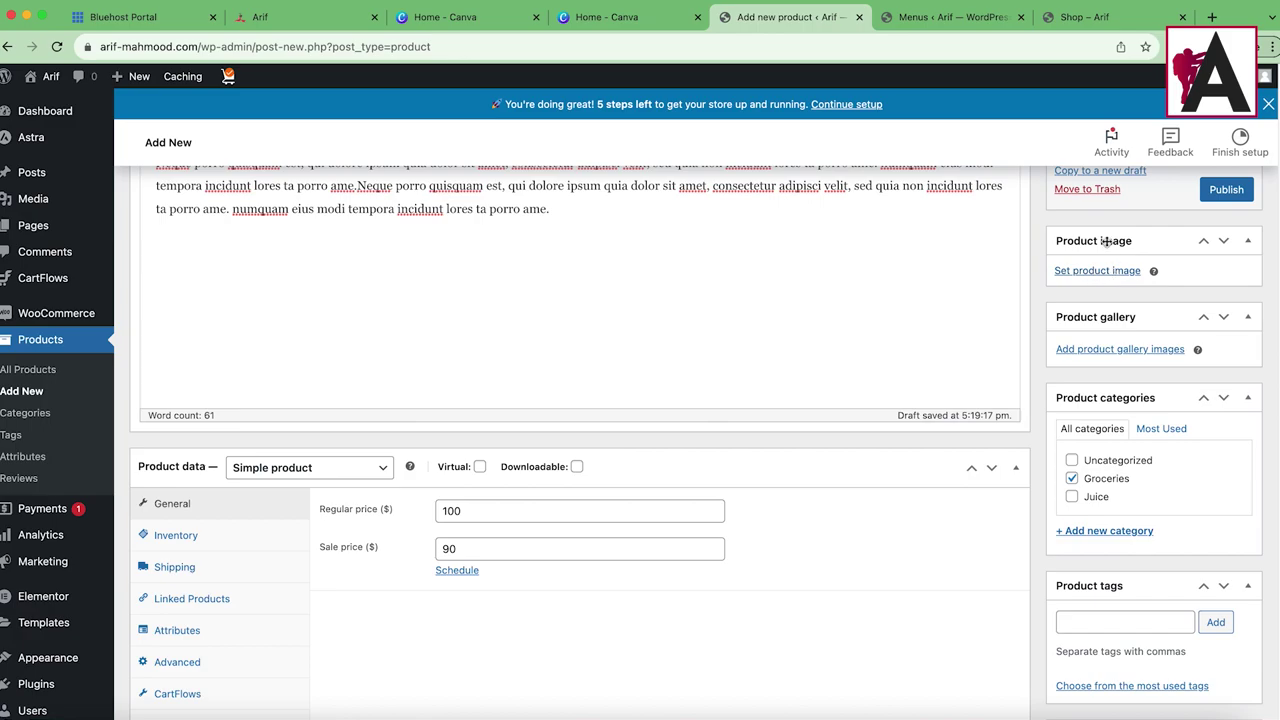
# Step: Open the product image library, glance at the Menus and Shop tabs, and come back
pyautogui.click(1097, 271)
pyautogui.click(960, 18)
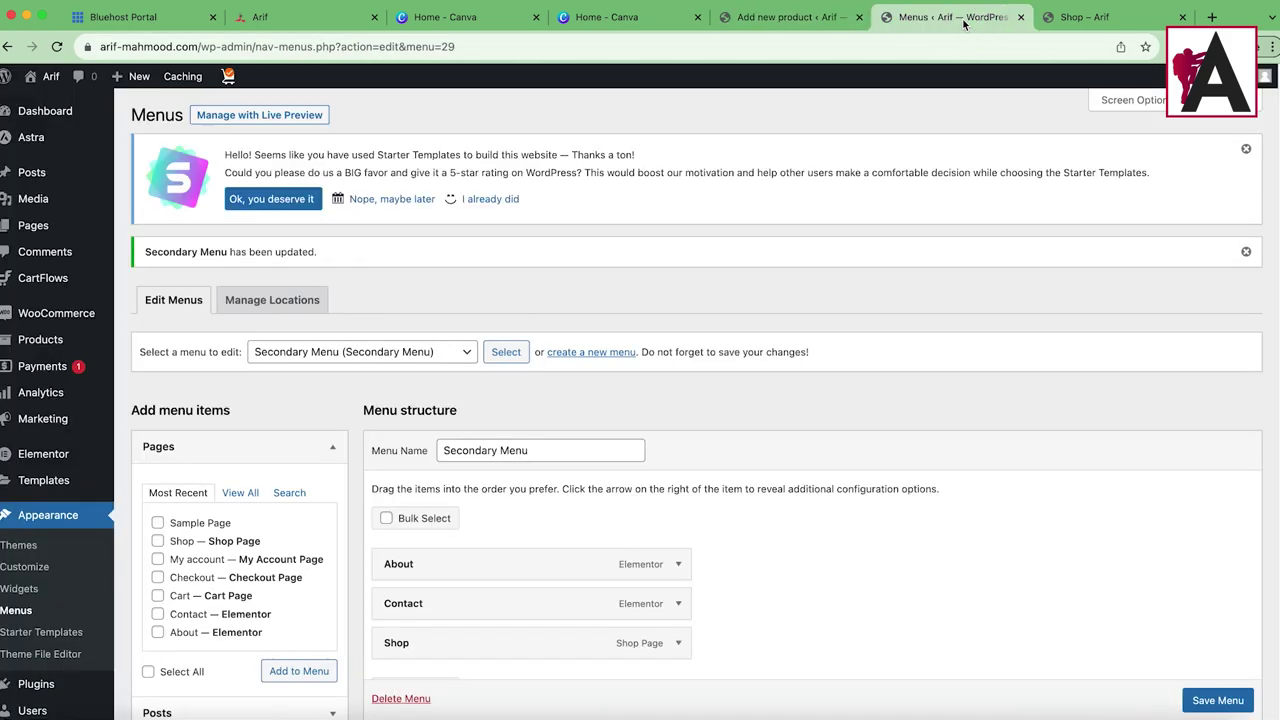
pyautogui.click(1090, 18)
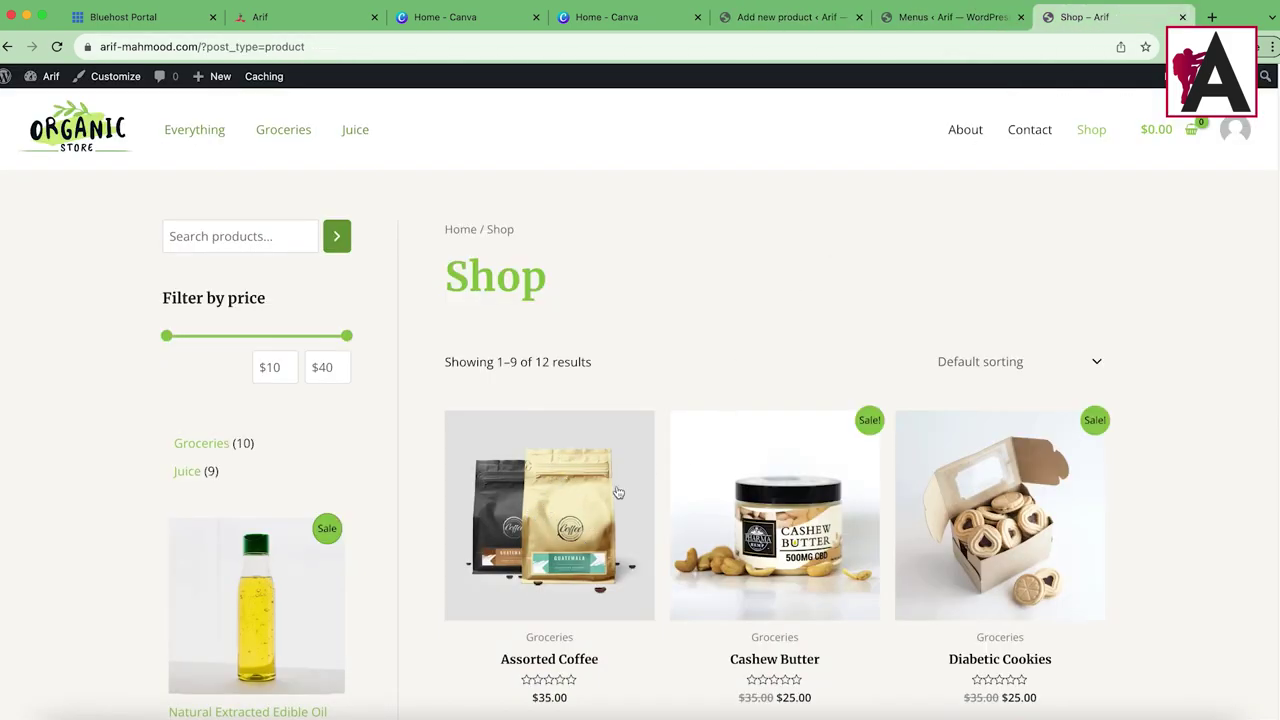
pyautogui.click(790, 17)
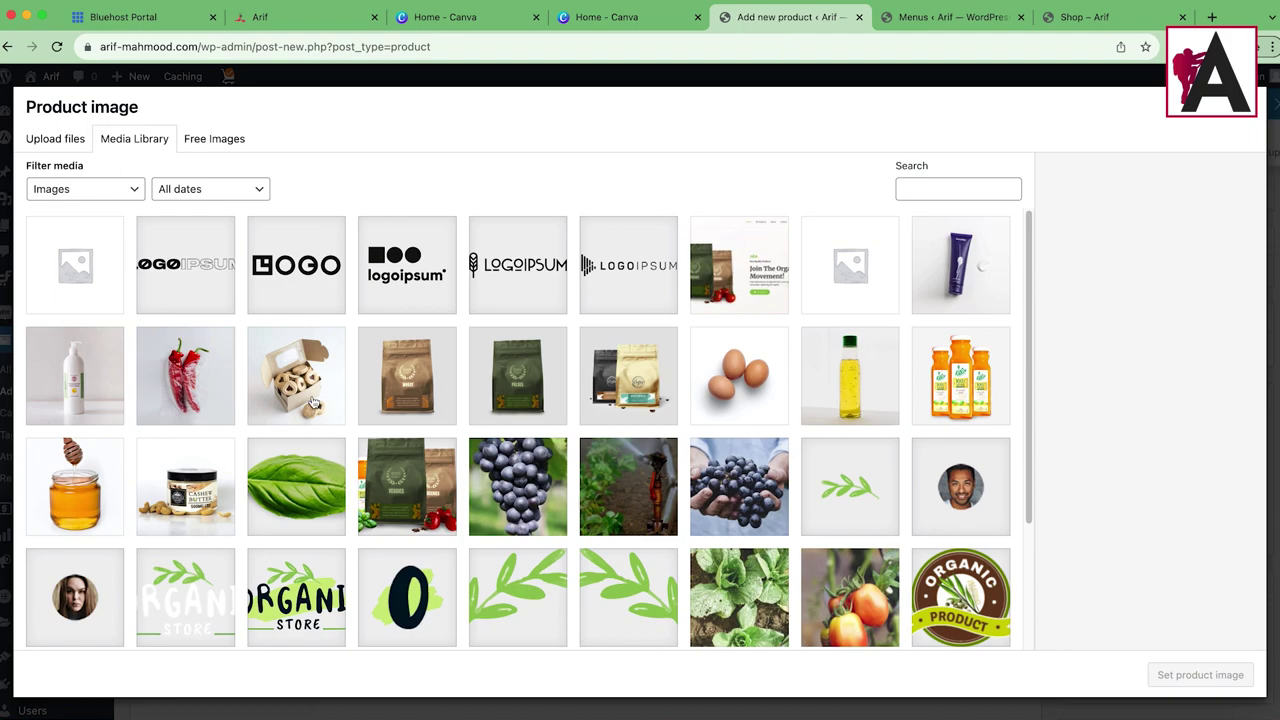
# Step: Set the peppers photo as the main product image
pyautogui.scroll(-4, 515, 468)
pyautogui.click(830, 438)
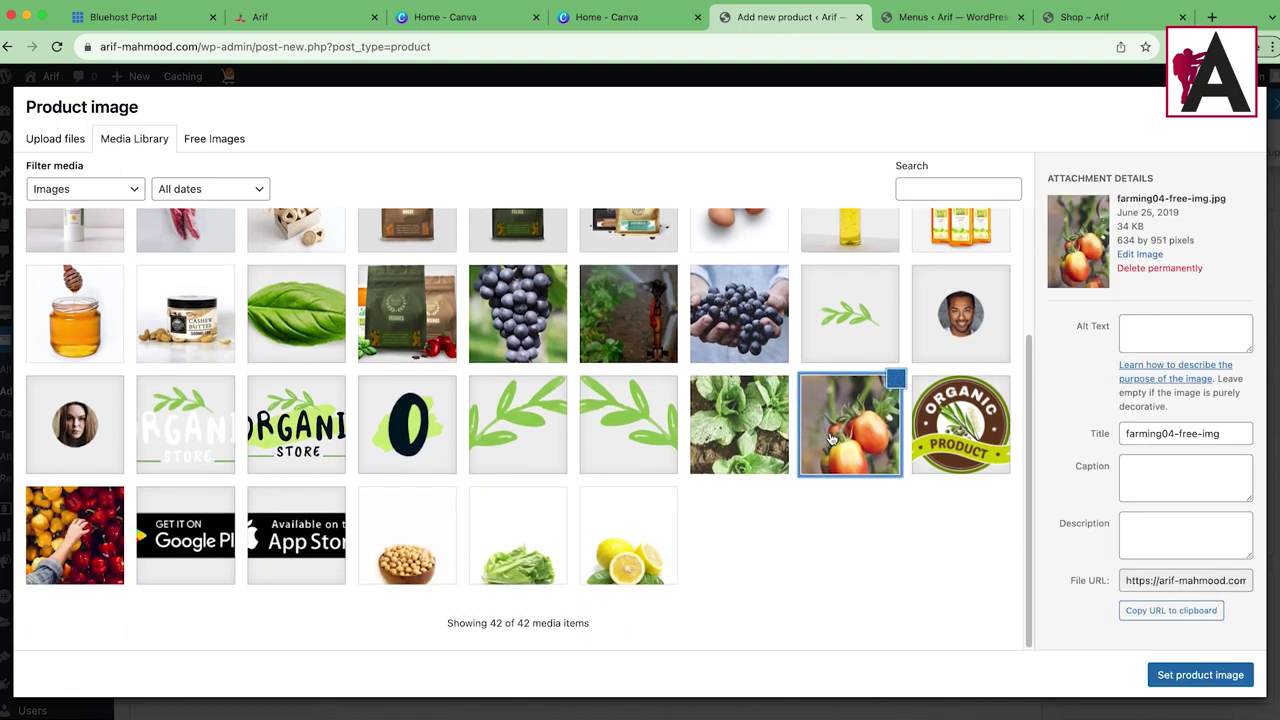
pyautogui.click(730, 436)
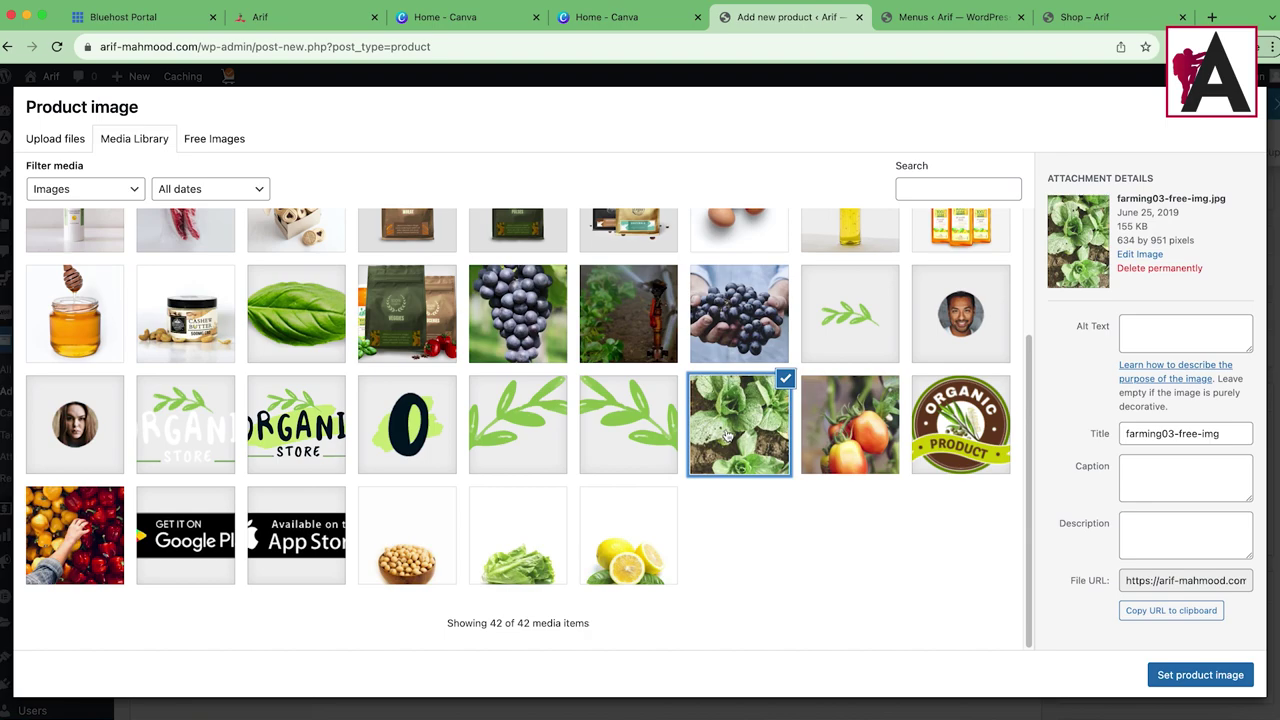
pyautogui.click(62, 547)
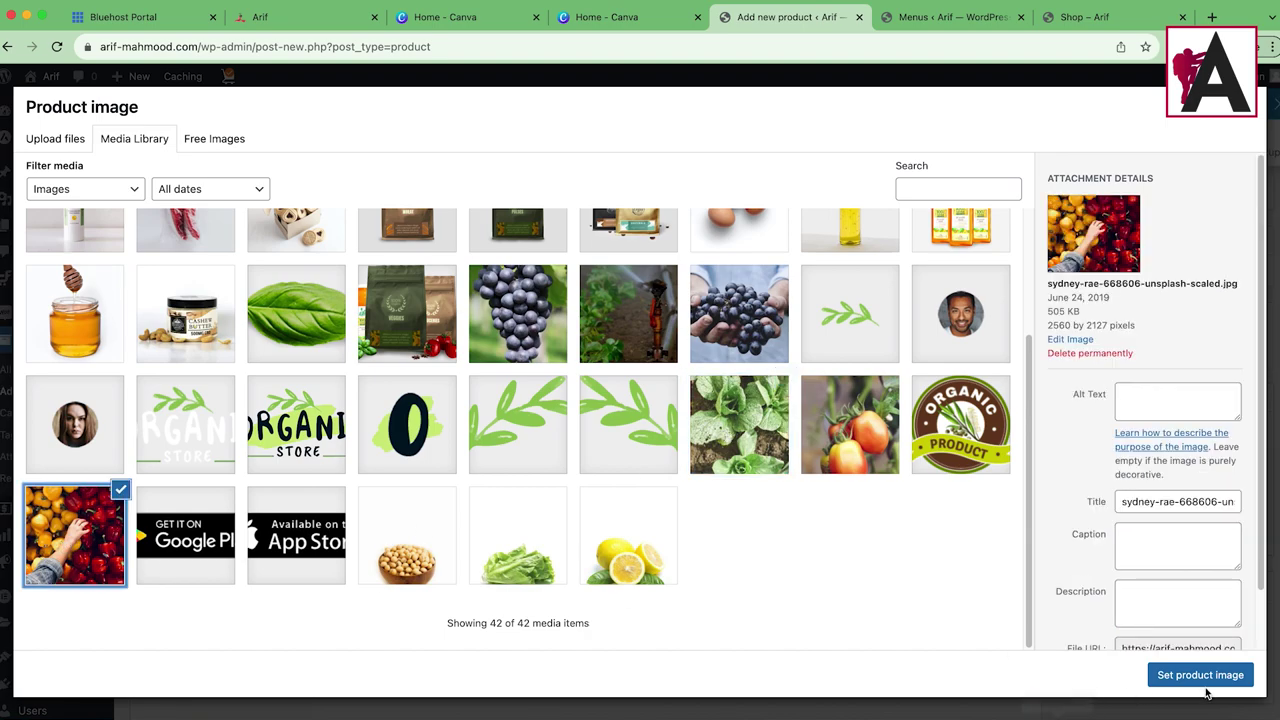
pyautogui.click(1200, 675)
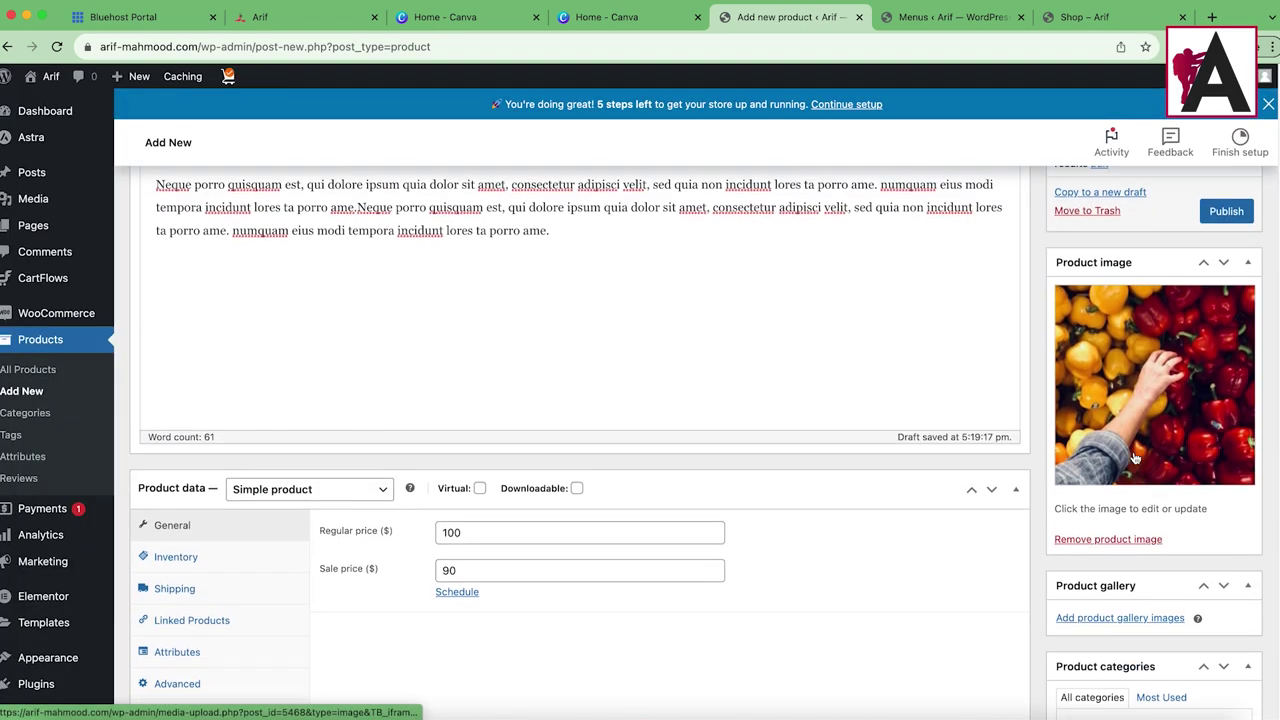
# Step: Add five photos, including tomato, Organic Product, grapes, vineyard and blueberries, to the product gallery
pyautogui.click(1094, 588)
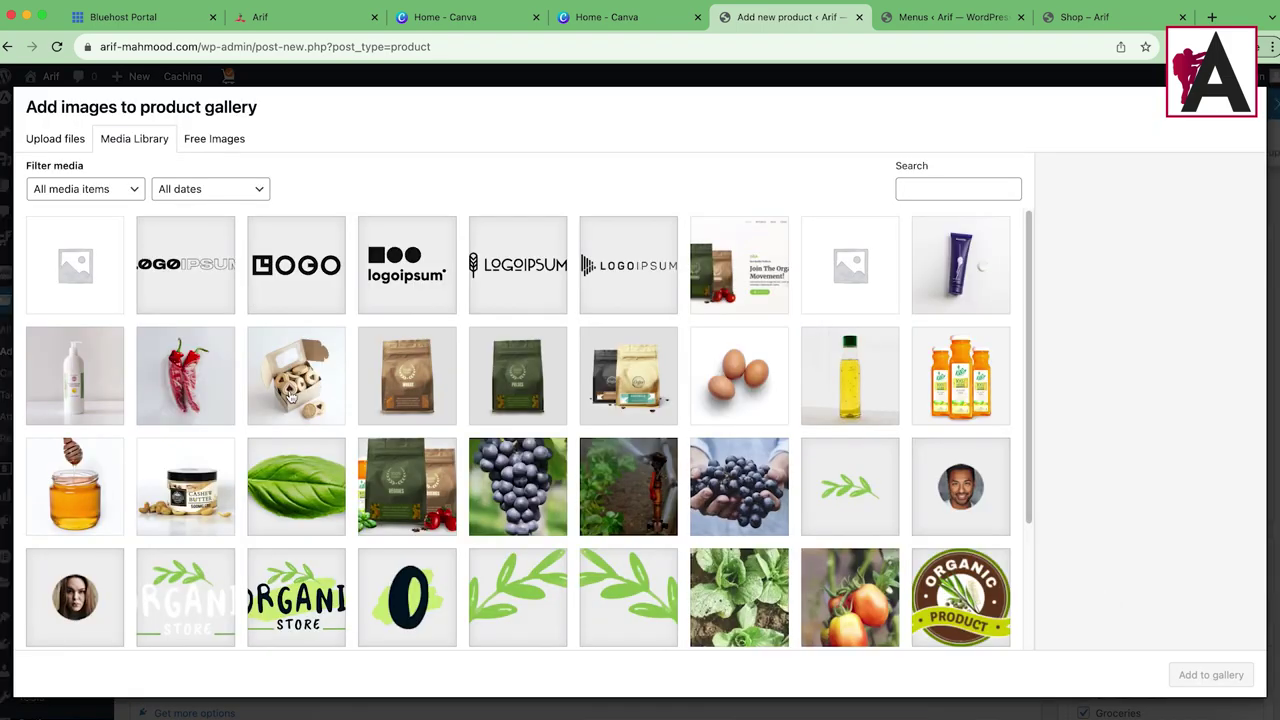
pyautogui.scroll(-3, 767, 465)
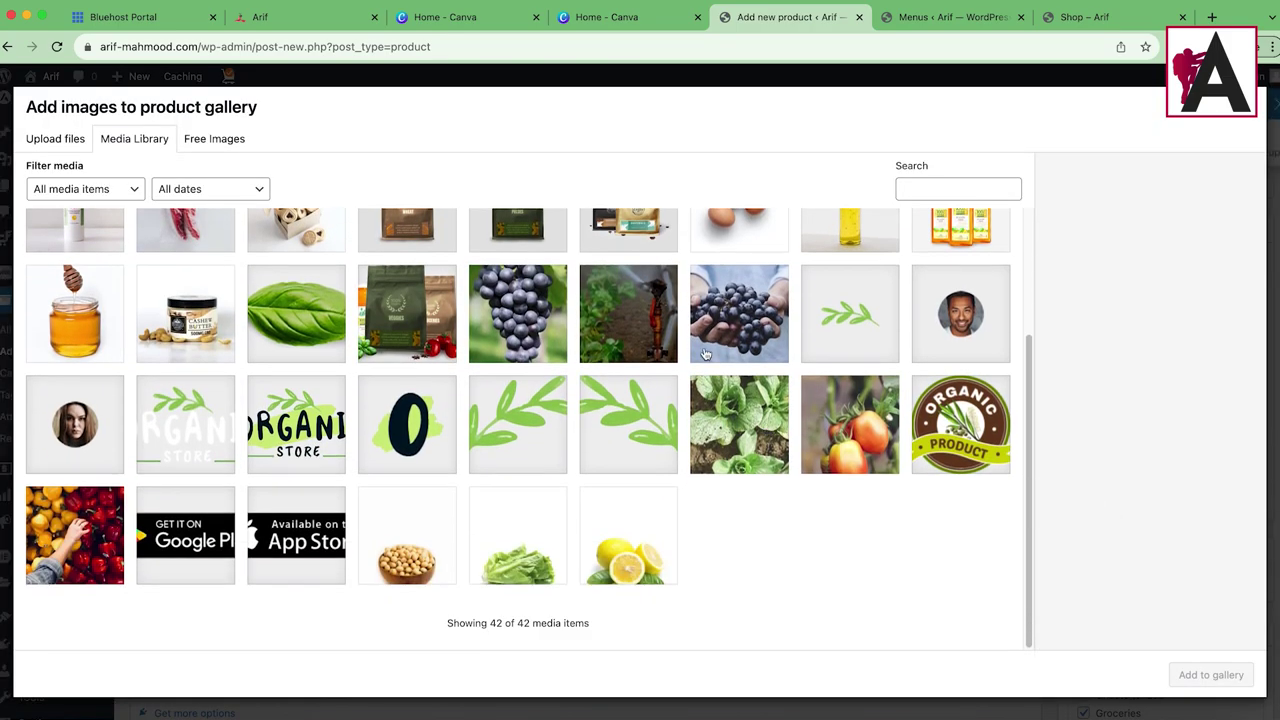
pyautogui.click(851, 428)
pyautogui.click(740, 430)
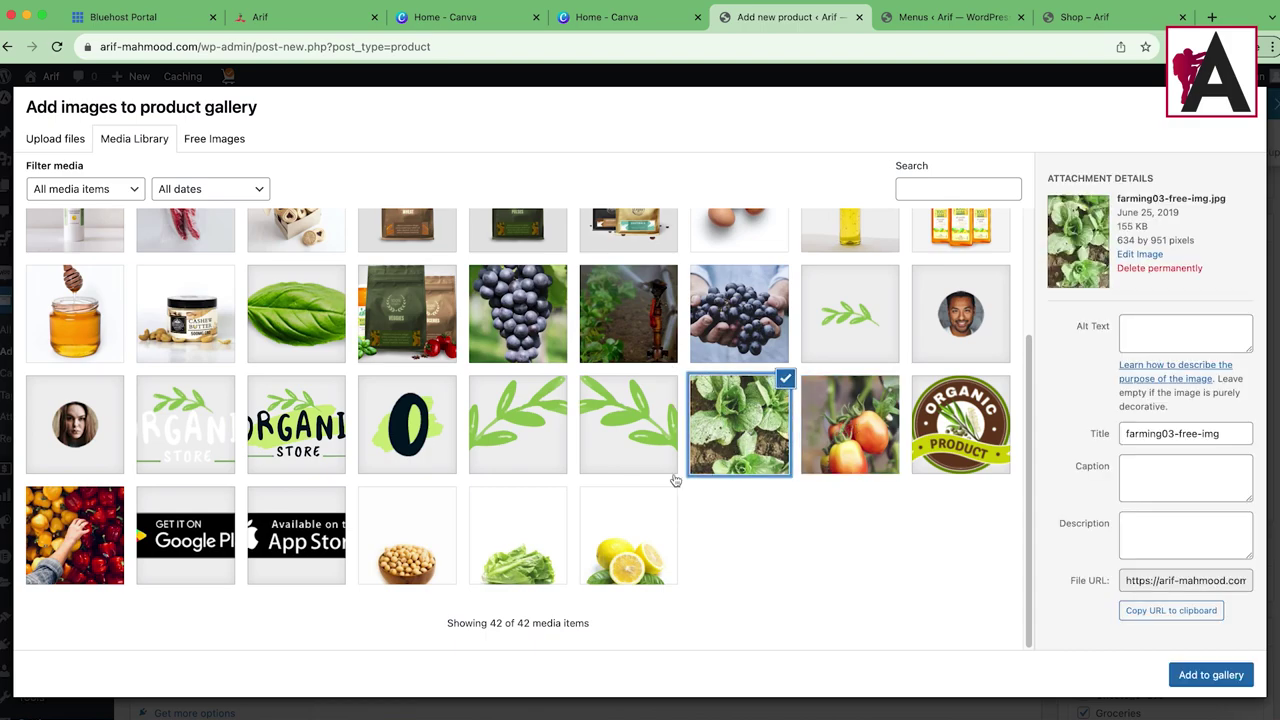
pyautogui.click(913, 400)
pyautogui.click(851, 421)
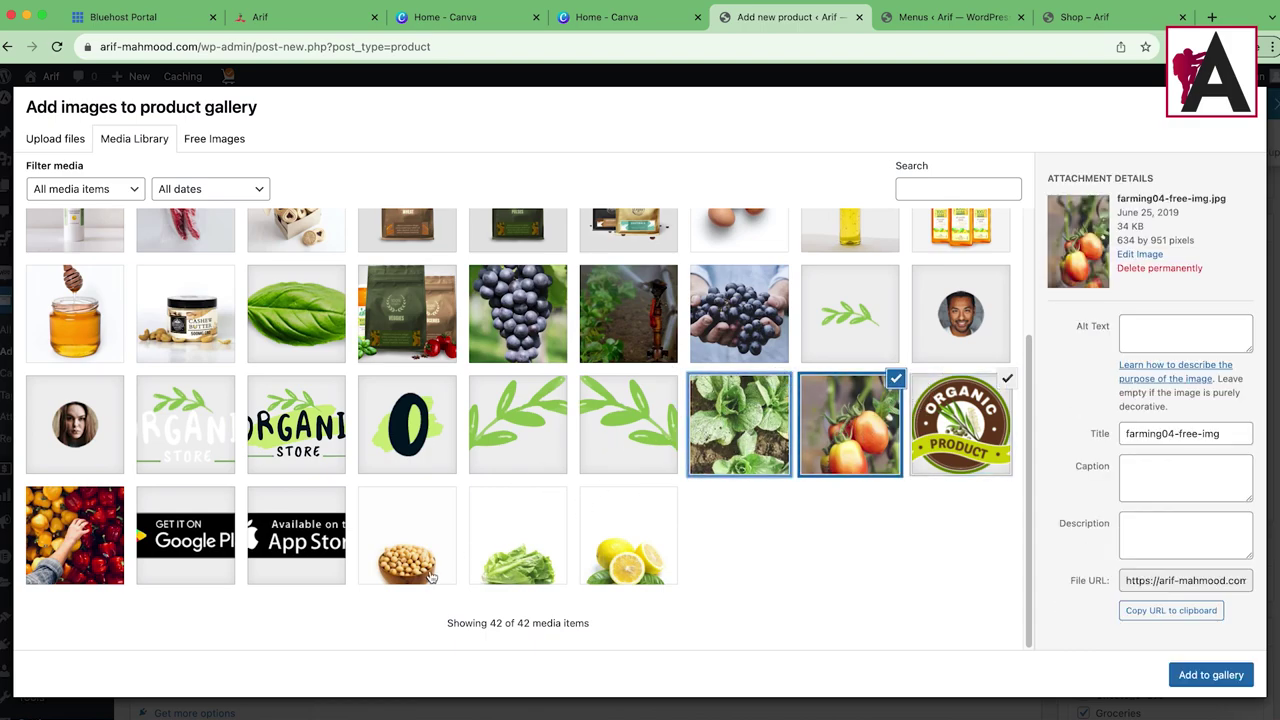
pyautogui.click(100, 533)
pyautogui.click(127, 546)
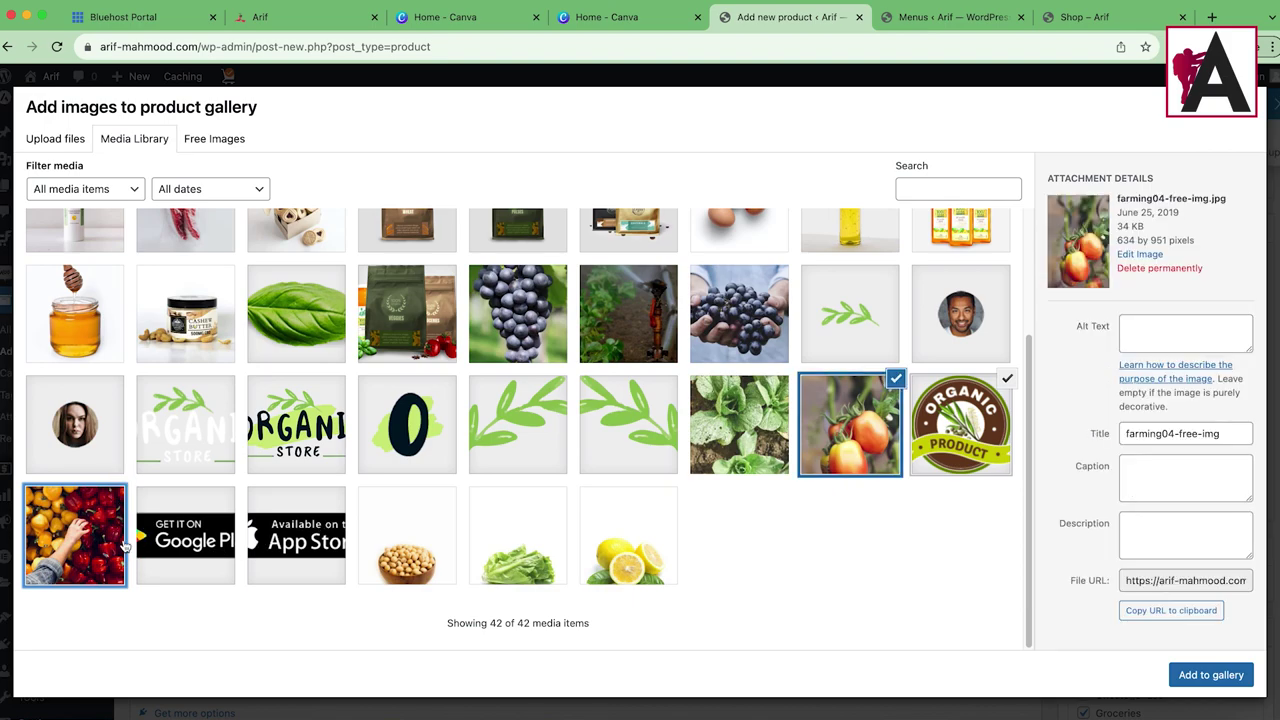
pyautogui.click(517, 313)
pyautogui.click(628, 313)
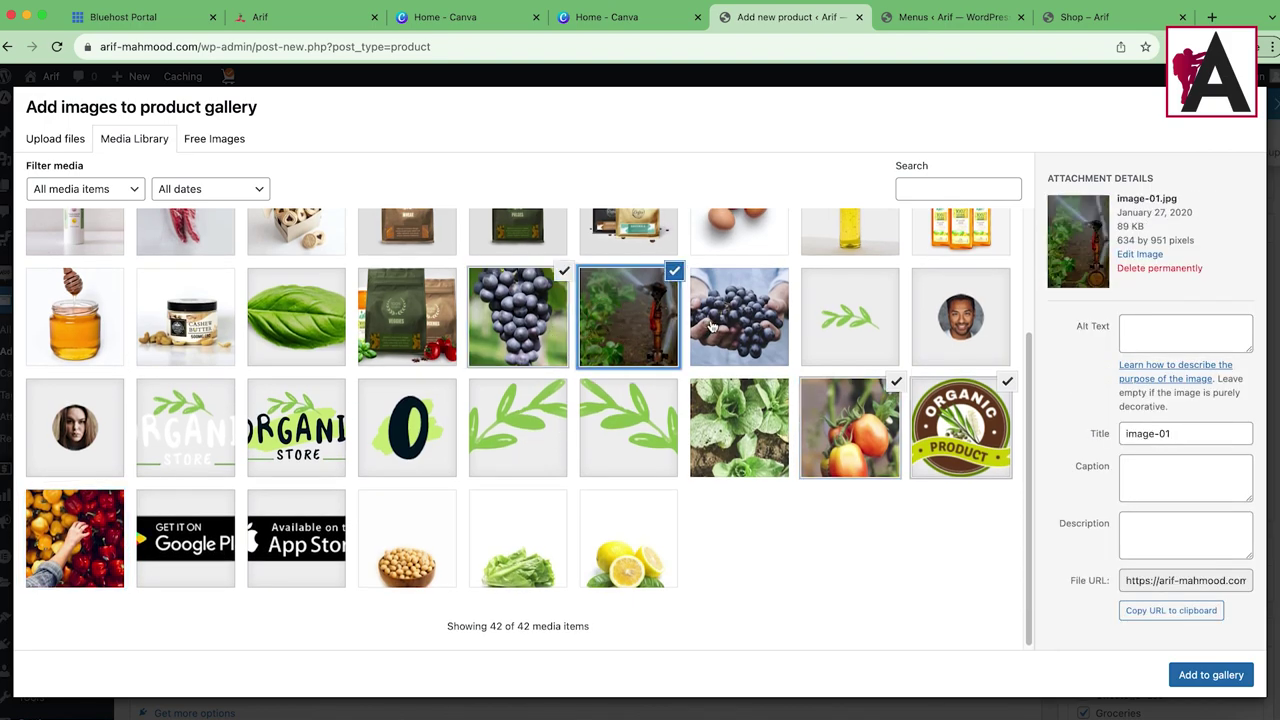
pyautogui.click(739, 313)
pyautogui.click(1211, 675)
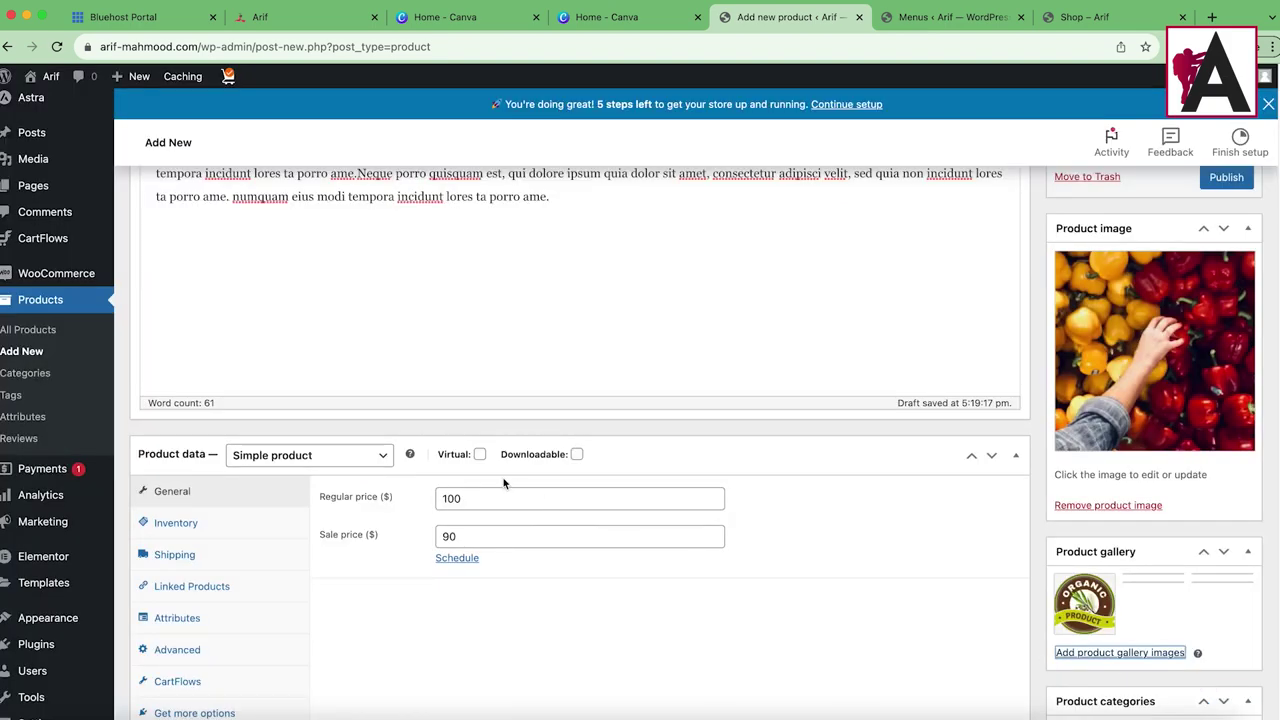
# Step: Publish the Chilli Garlic product
pyautogui.scroll(-1, 1177, 517)
pyautogui.scroll(5, 1200, 530)
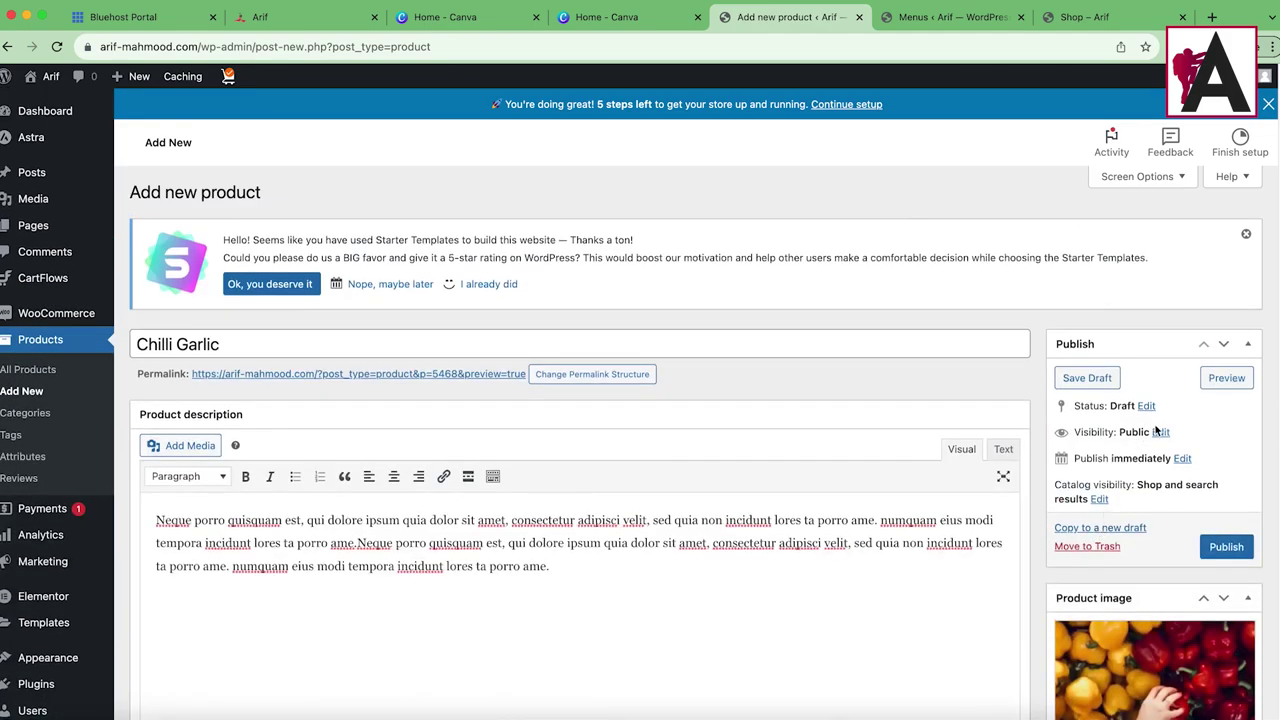
pyautogui.click(1222, 545)
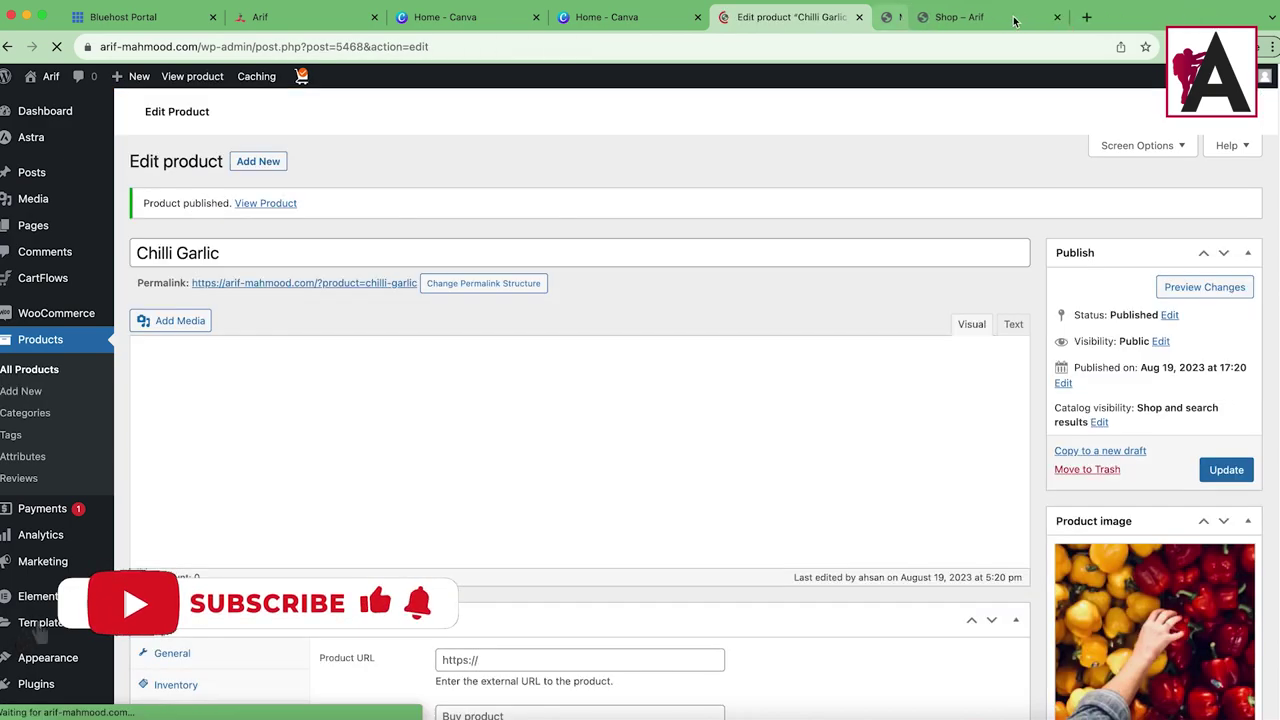
# Step: Reload the Shop page and open the new Chilli Garlic product page
pyautogui.click(1020, 17)
pyautogui.click(950, 17)
pyautogui.press('super+r')
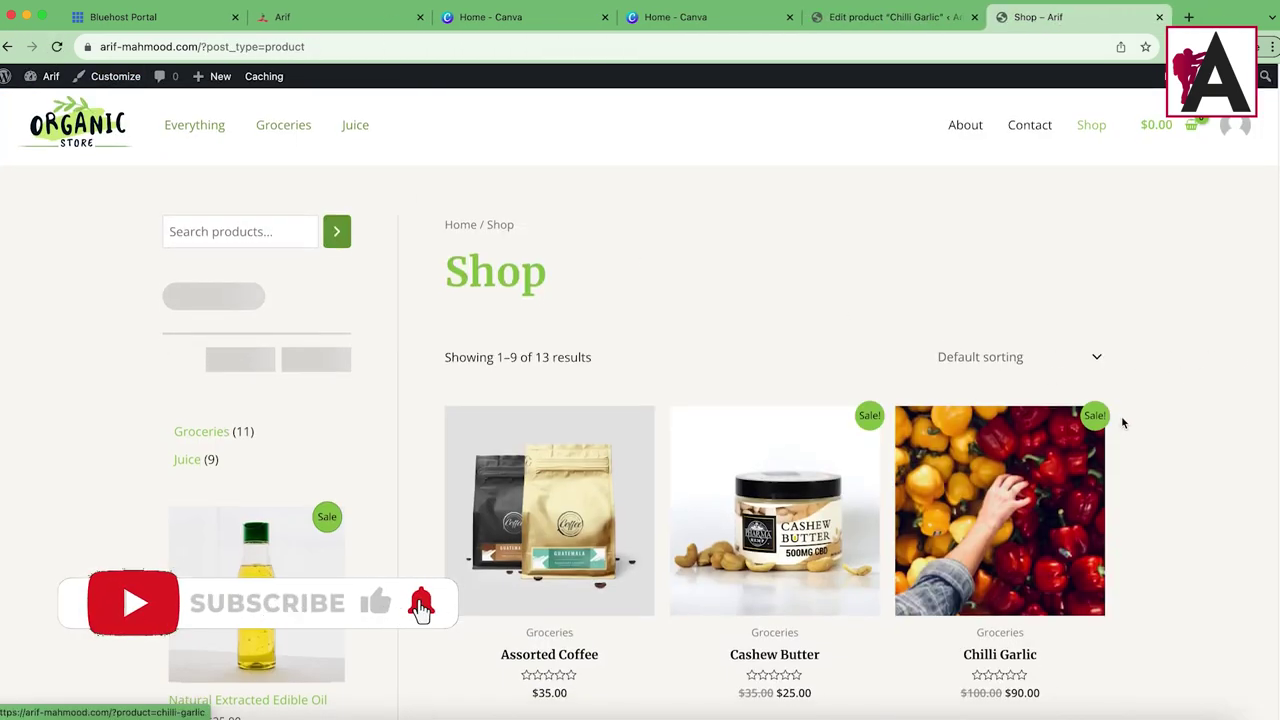
pyautogui.scroll(-1, 990, 460)
pyautogui.scroll(-1, 990, 462)
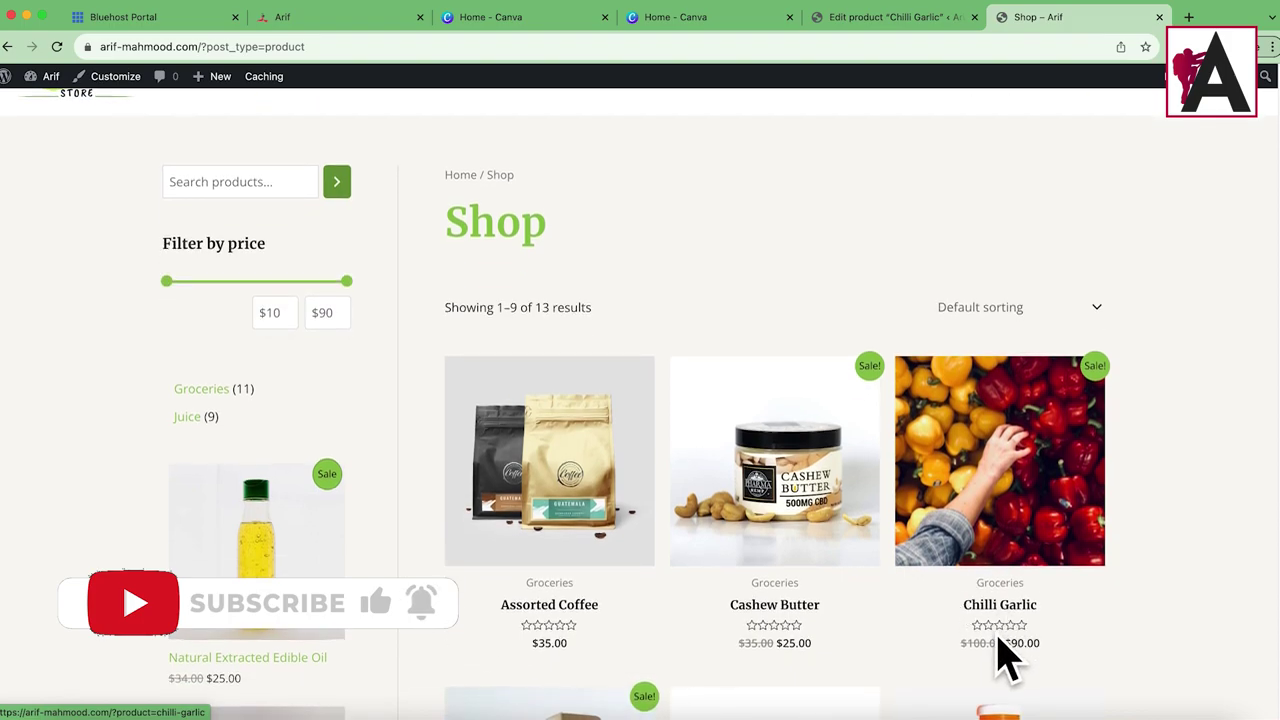
pyautogui.click(1015, 503)
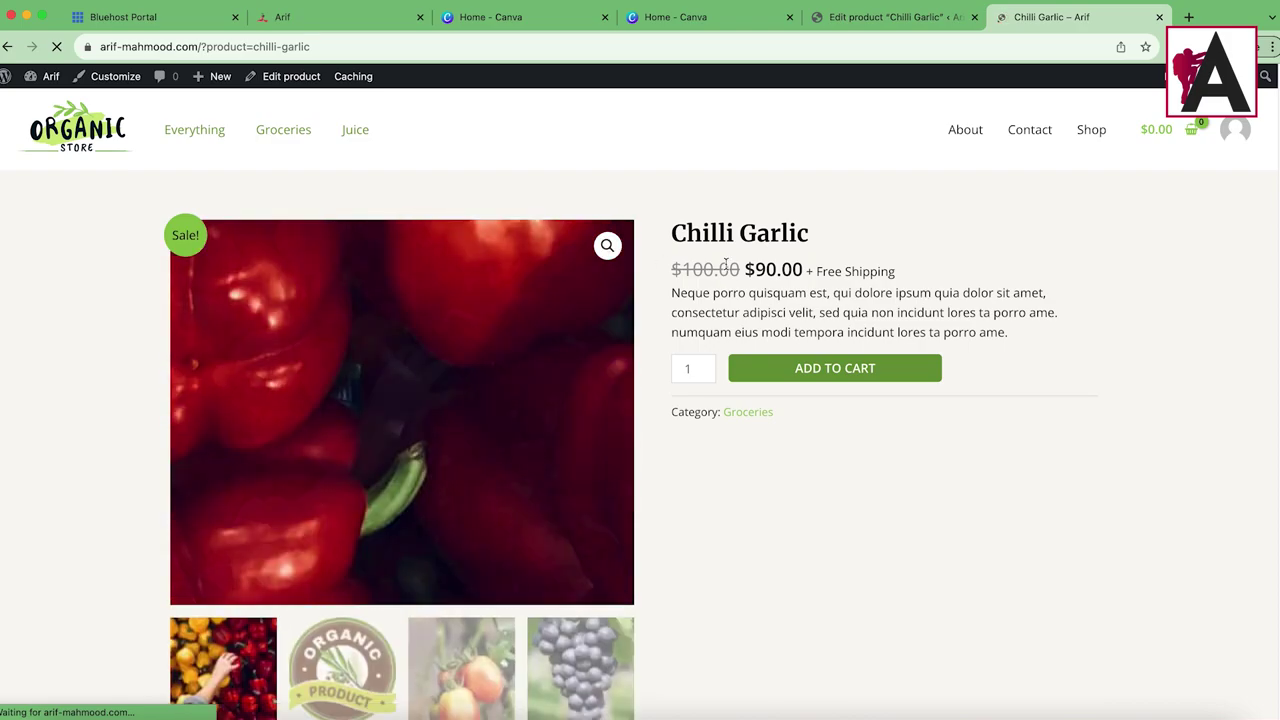
# Step: Browse the Organic Product, tomato and irrigation gallery images, then return to the editor
pyautogui.scroll(-5, 479, 522)
pyautogui.click(329, 552)
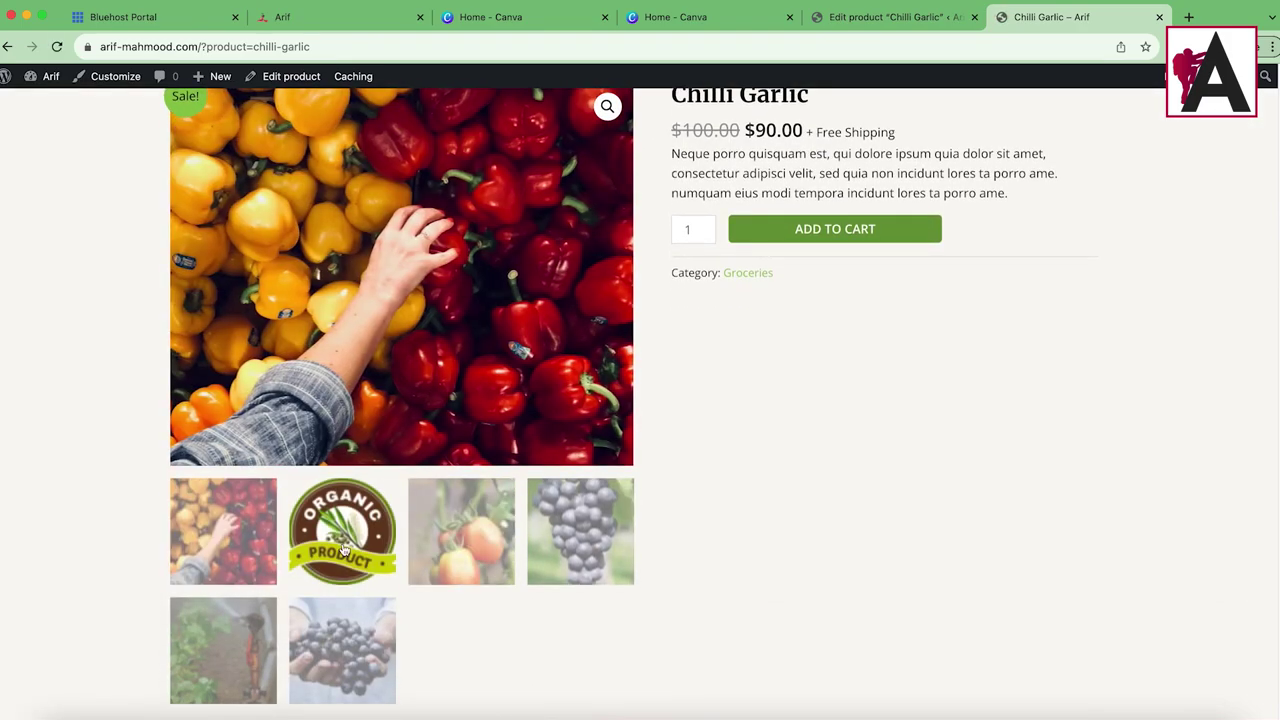
pyautogui.click(460, 530)
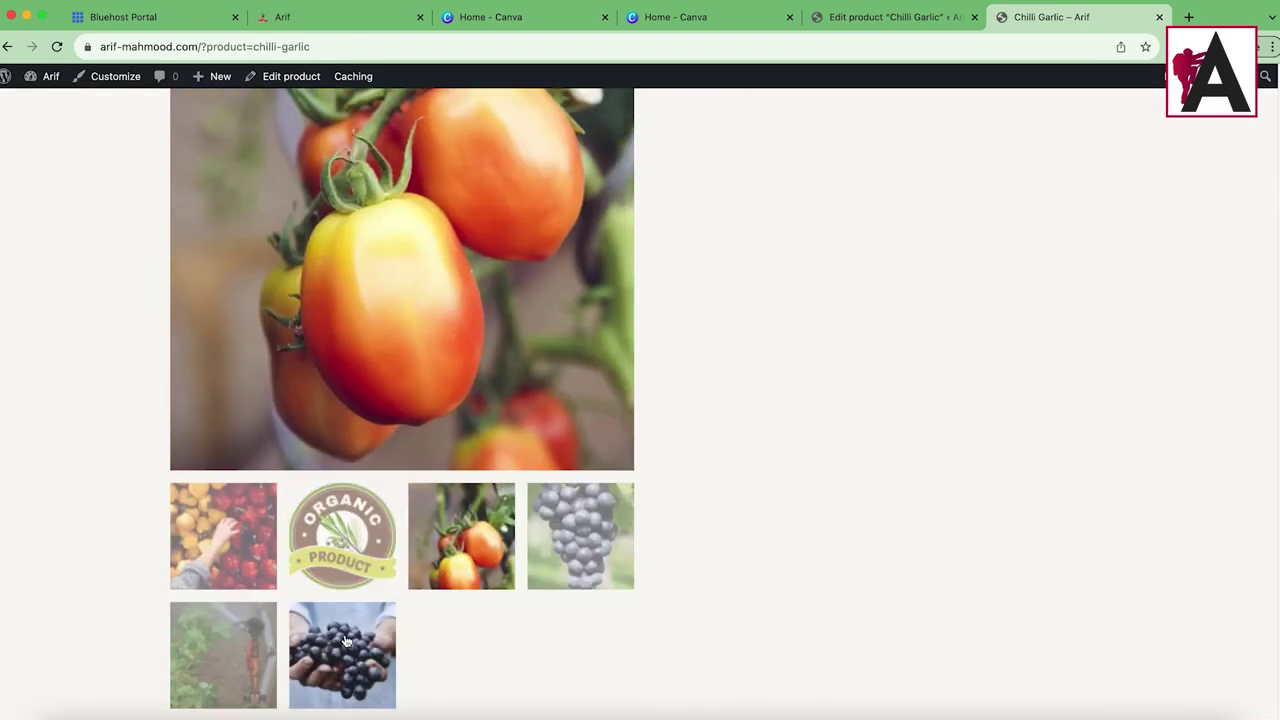
pyautogui.scroll(-5, 345, 640)
pyautogui.click(272, 262)
pyautogui.scroll(5, 272, 262)
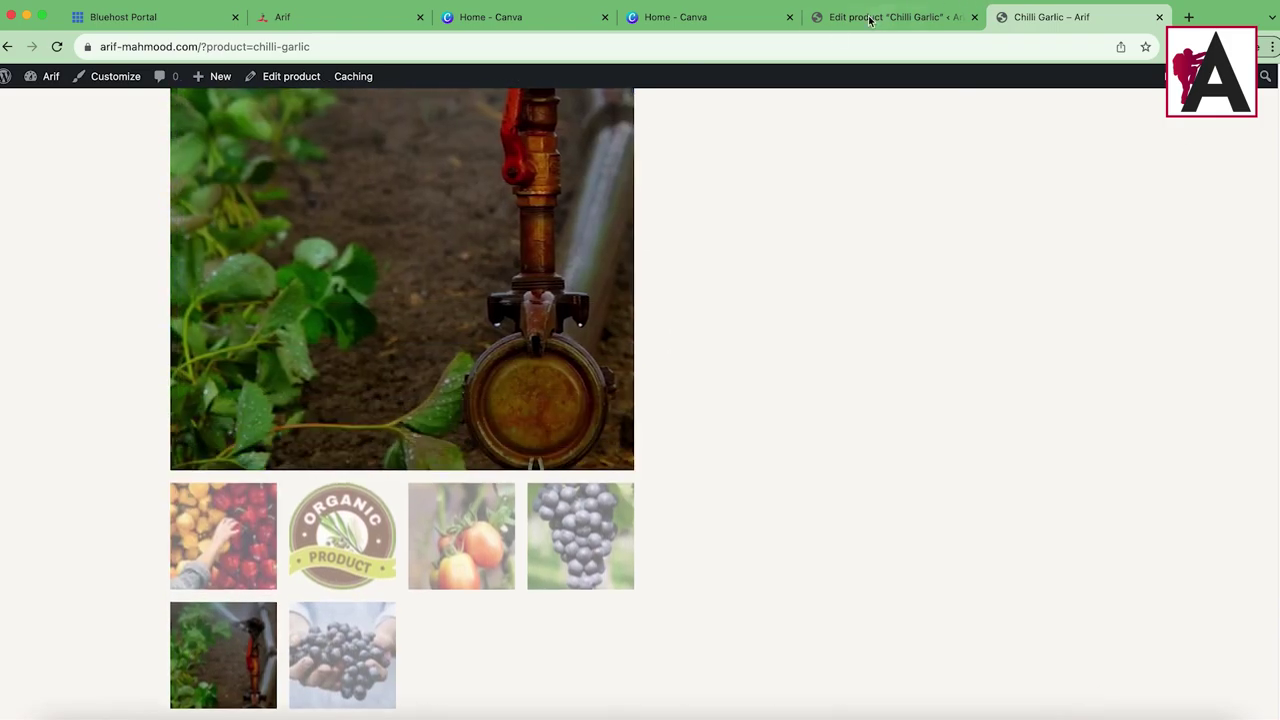
pyautogui.click(874, 17)
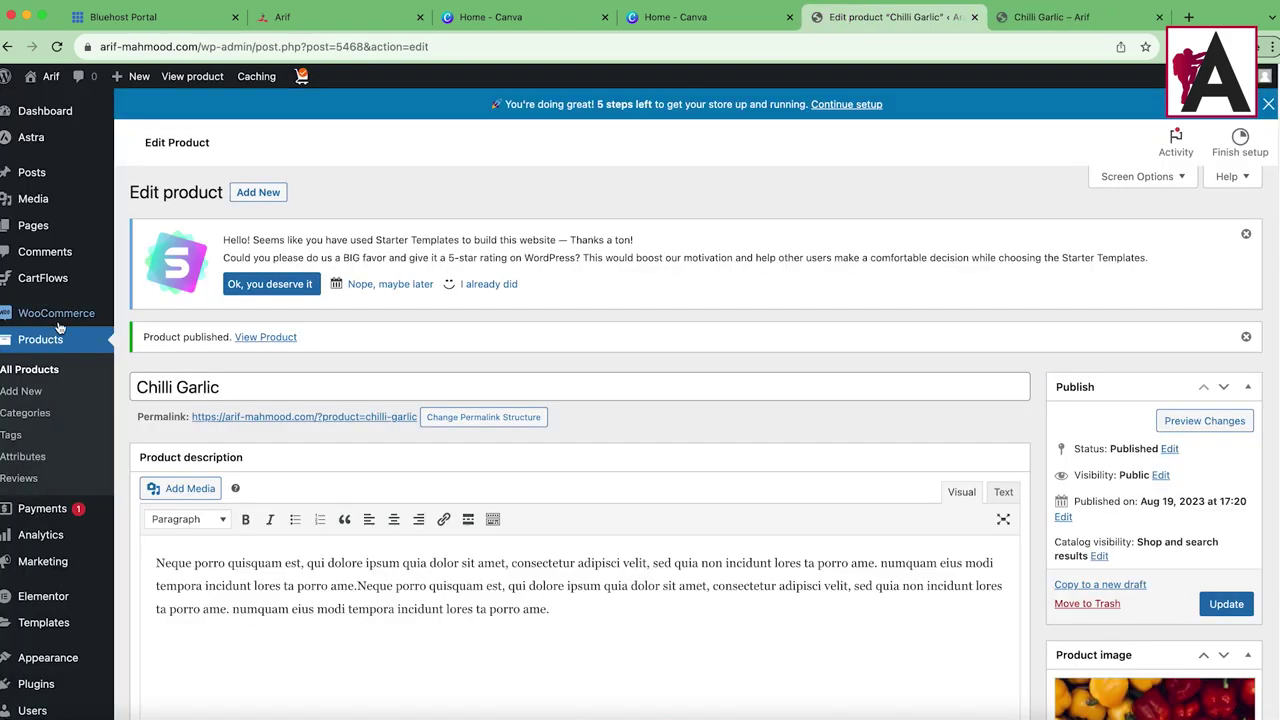
# Step: Open the Payments section of the WooCommerce settings
pyautogui.moveTo(58, 316)
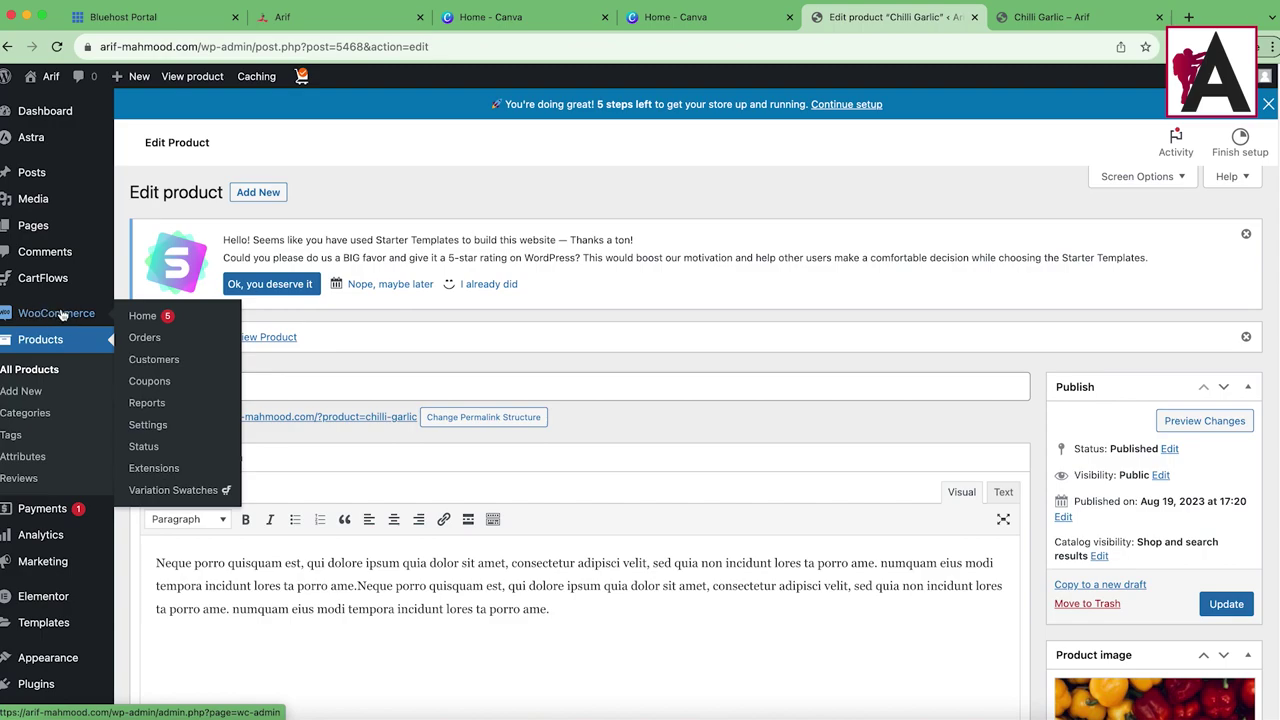
pyautogui.click(160, 428)
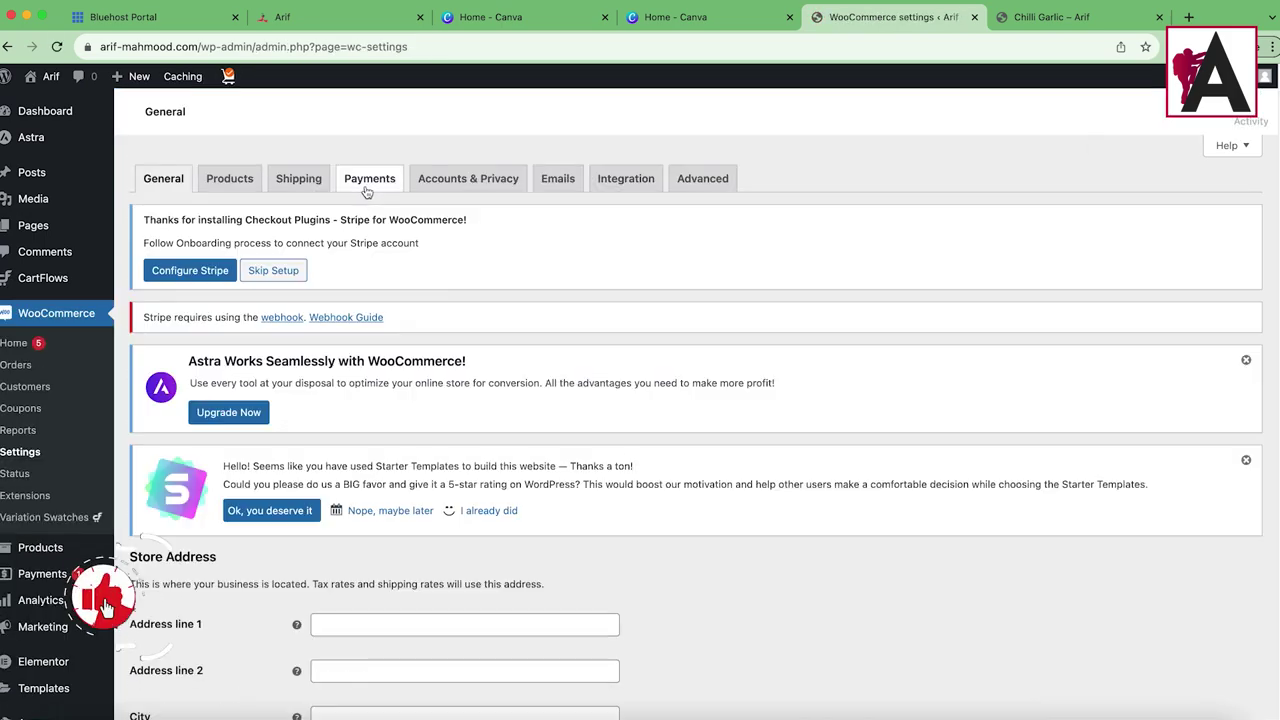
pyautogui.click(369, 185)
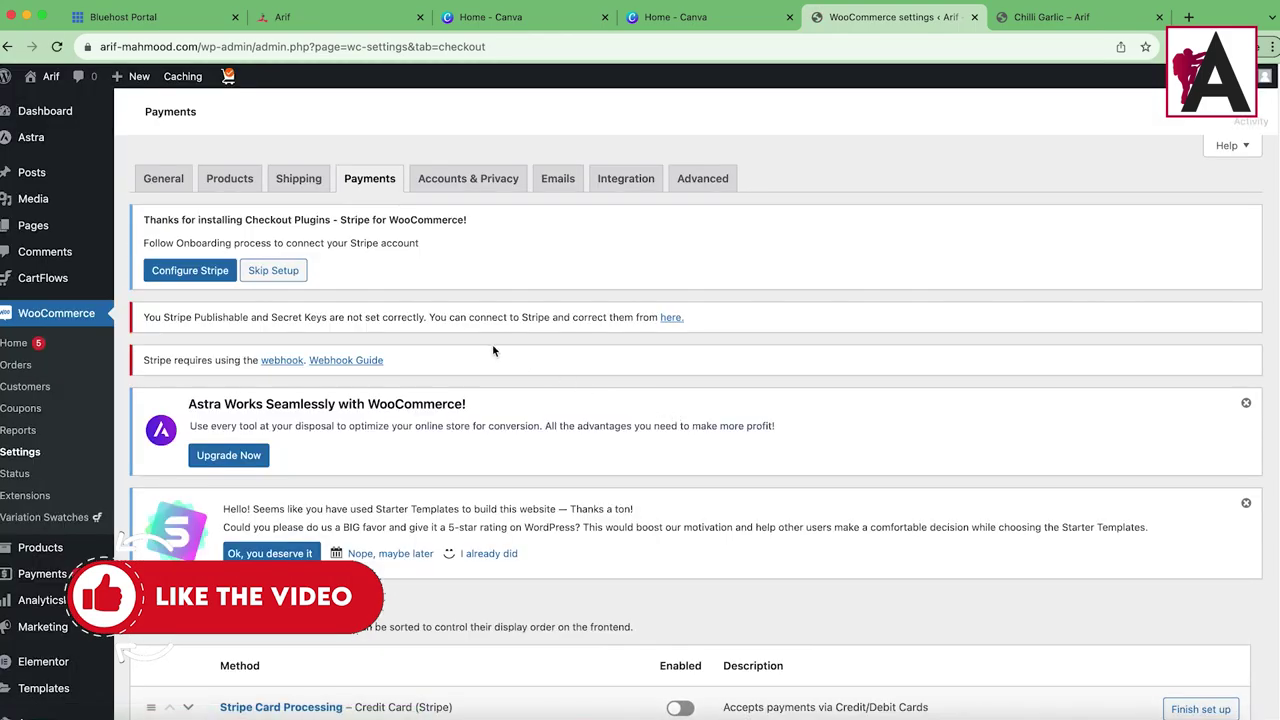
# Step: Enable cash on delivery and Stripe card payments, then begin the Stripe setup
pyautogui.scroll(-6, 528, 385)
pyautogui.scroll(-2, 330, 300)
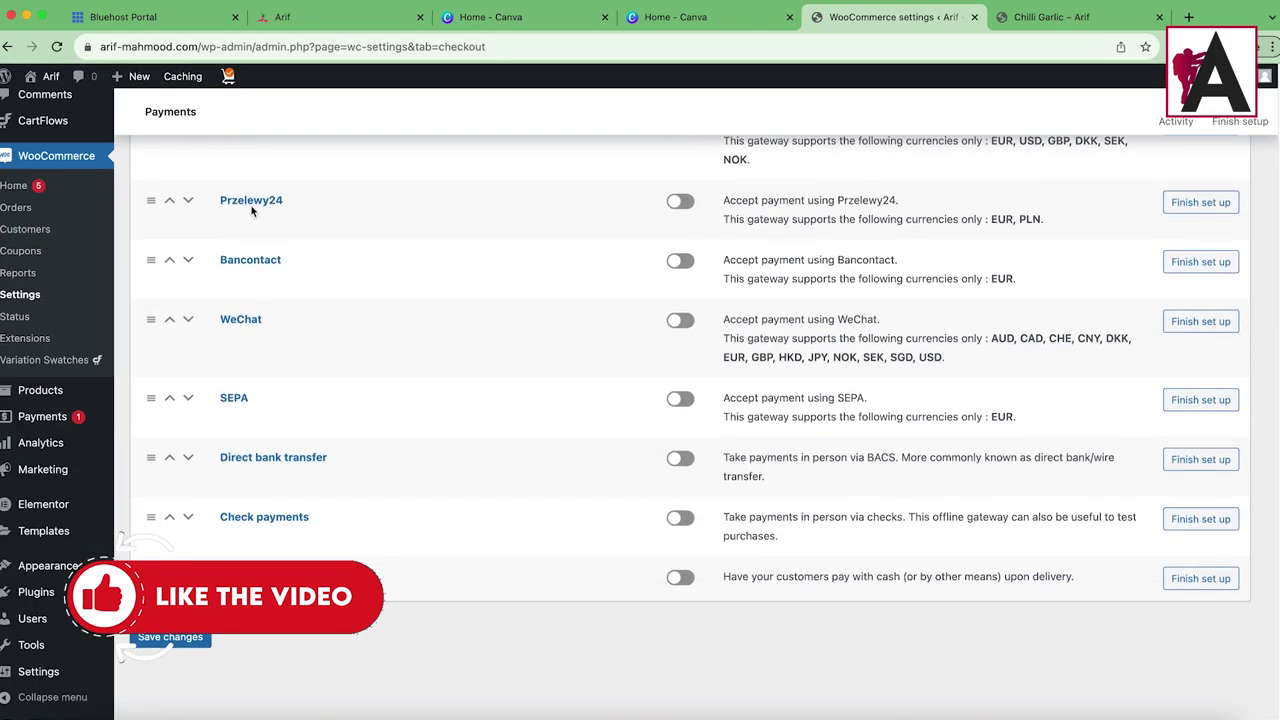
pyautogui.click(677, 609)
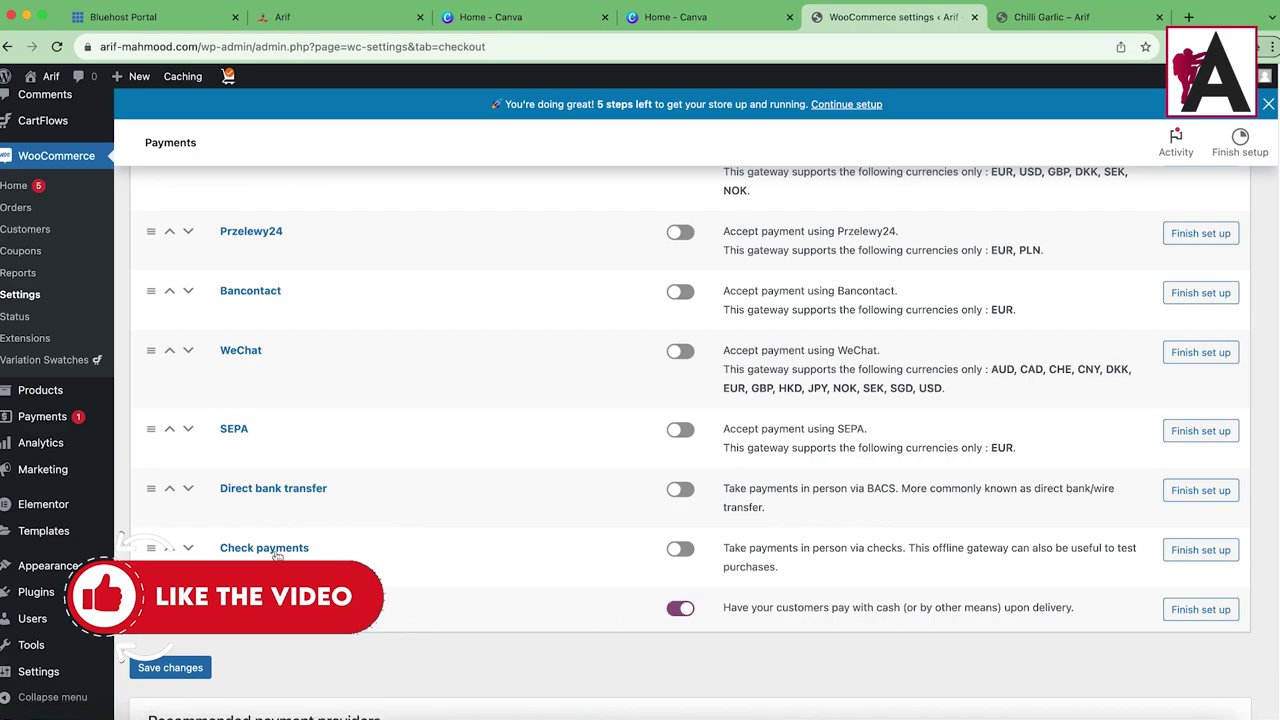
pyautogui.scroll(3, 340, 500)
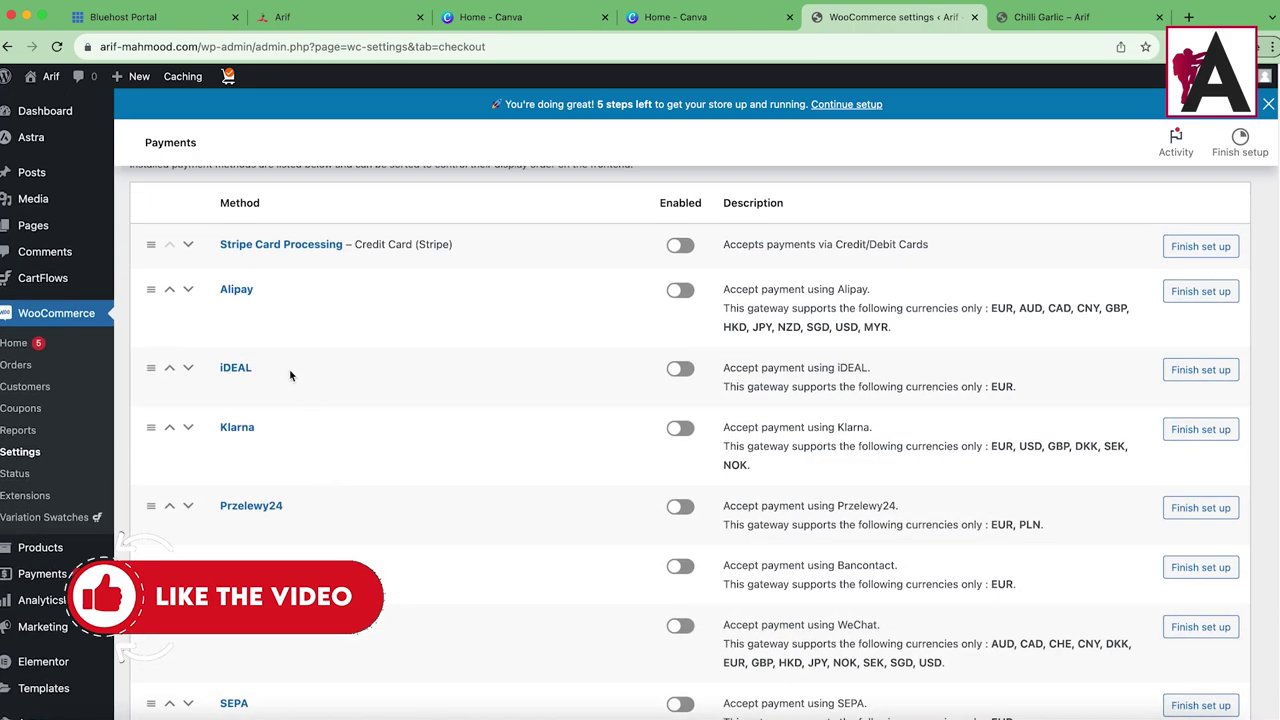
pyautogui.click(680, 245)
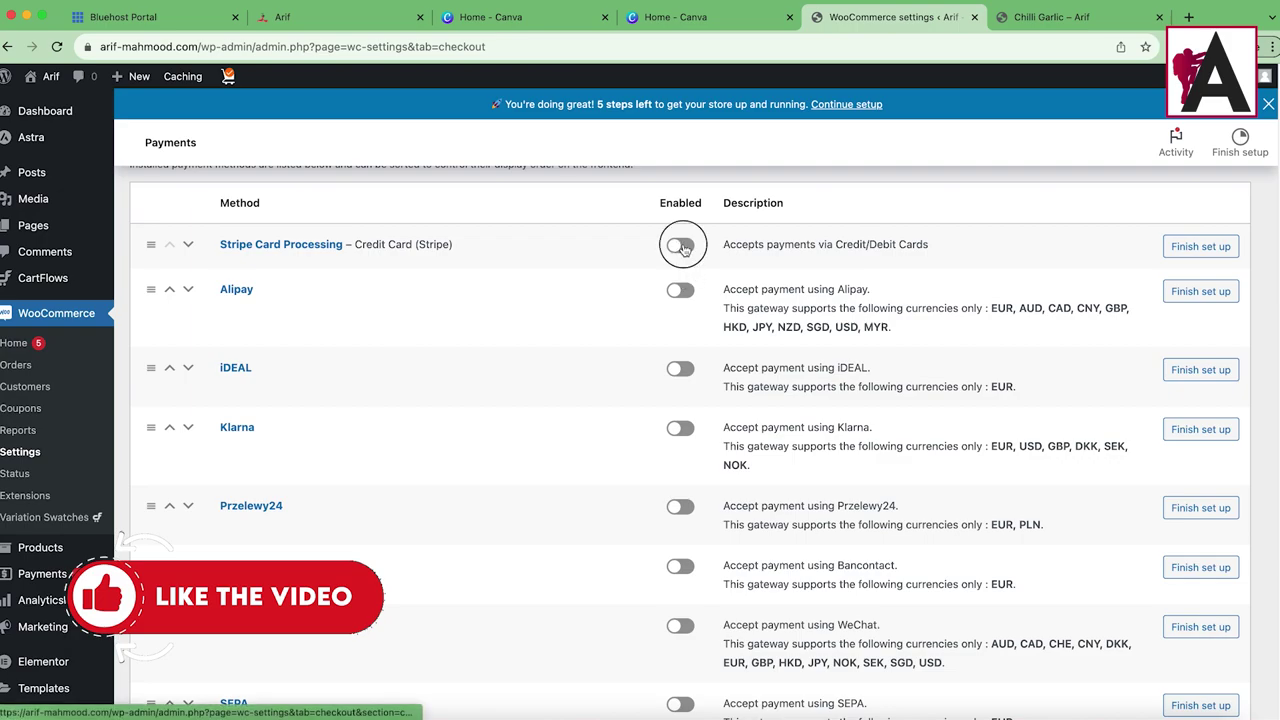
pyautogui.click(1203, 247)
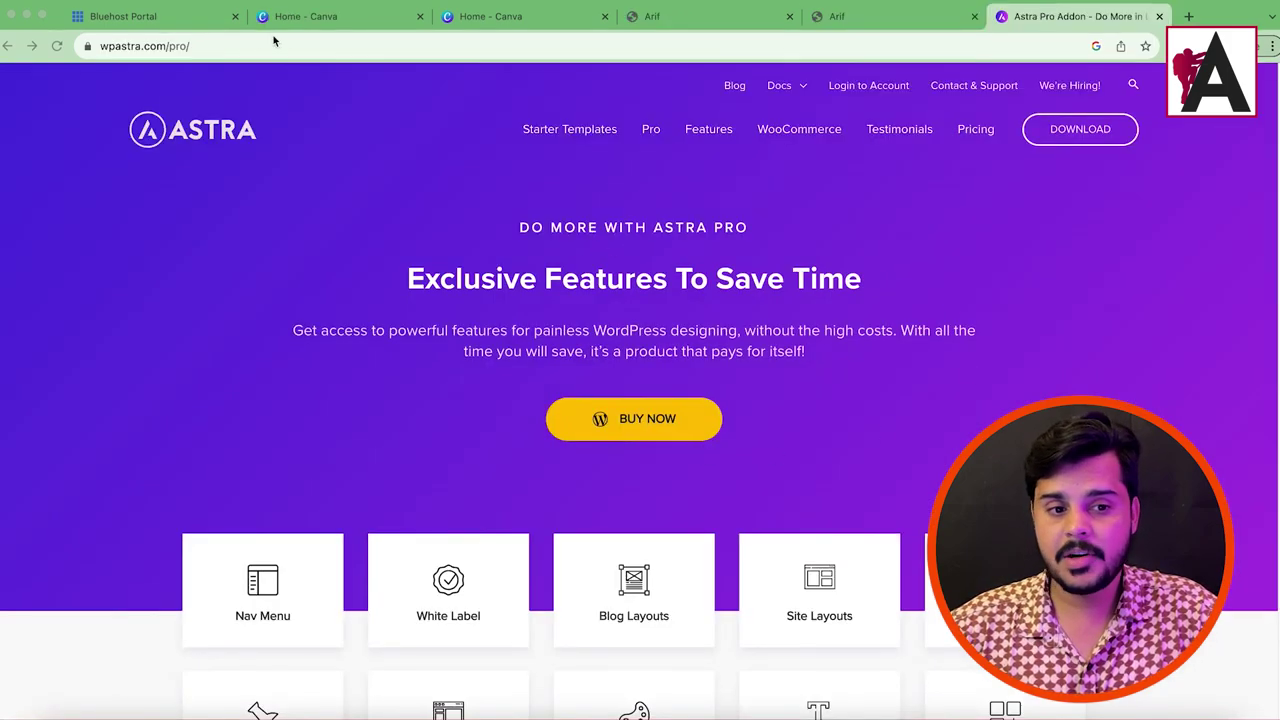
# Step: Scroll to the Astra Pro feature grid and highlight its first rows
pyautogui.click(118, 46)
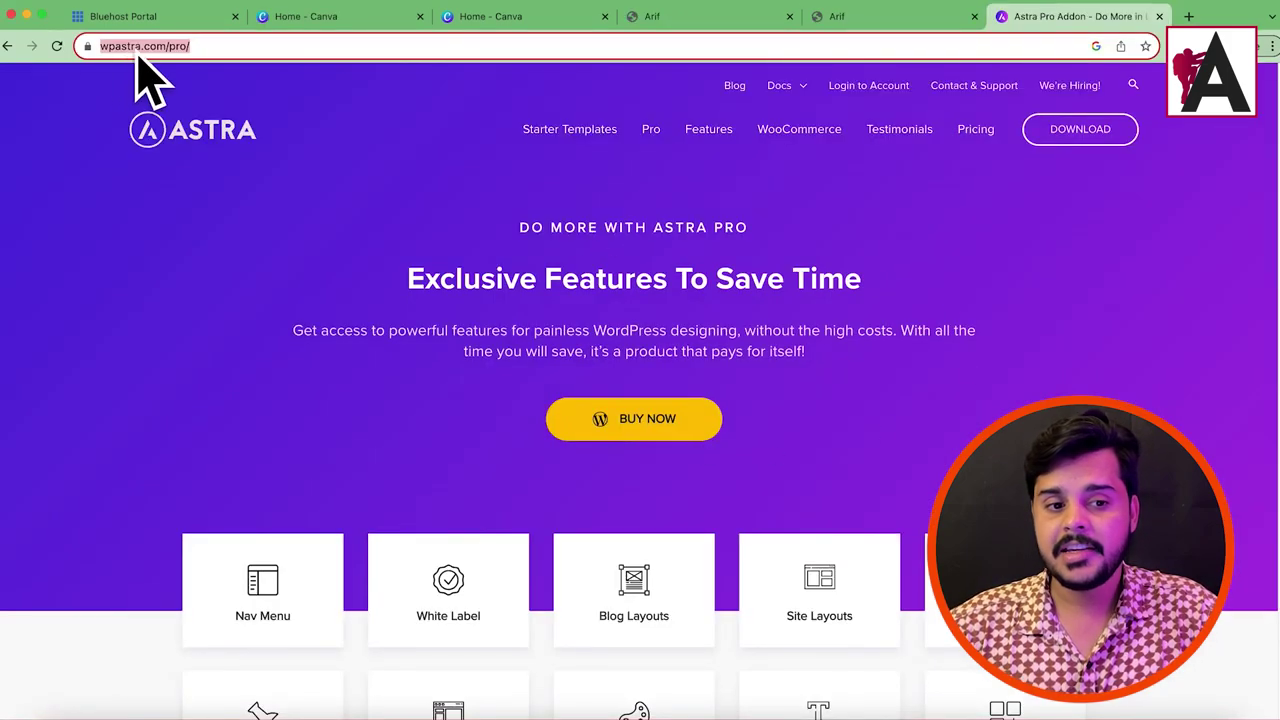
pyautogui.click(476, 257)
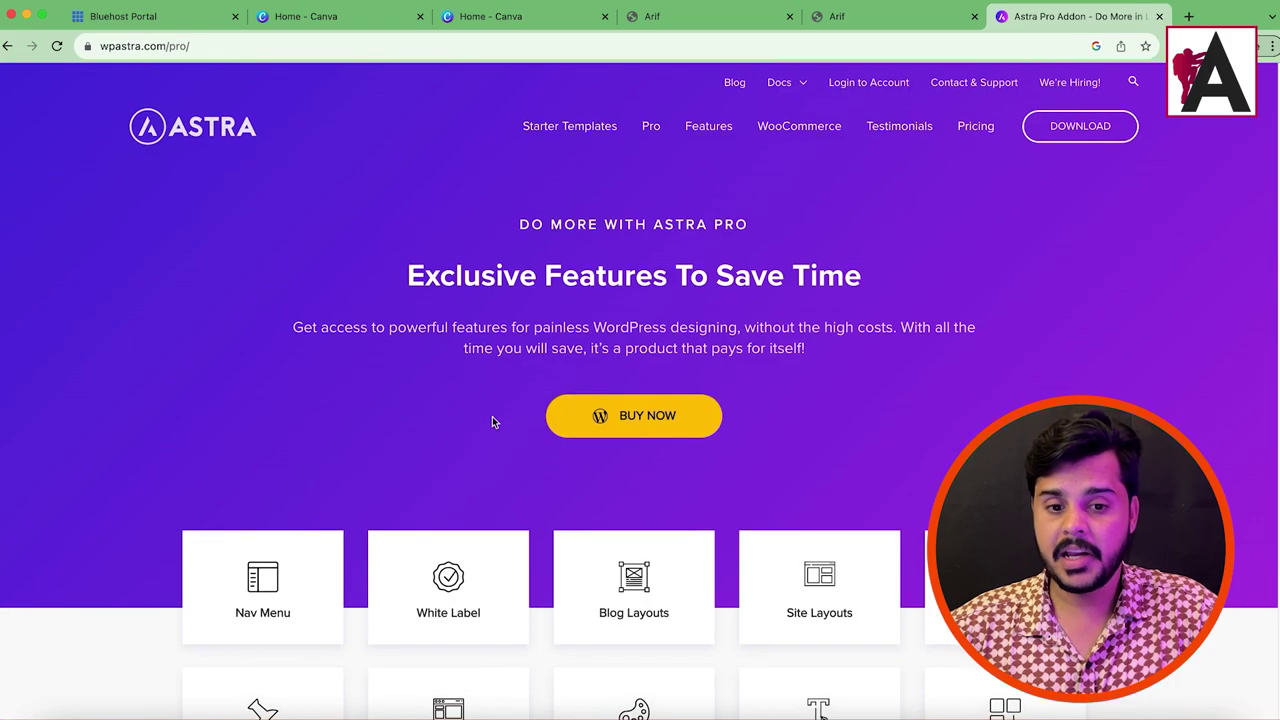
pyautogui.scroll(-3, 609, 387)
pyautogui.moveTo(154, 306); pyautogui.dragTo(1181, 392)
pyautogui.click(1181, 392)
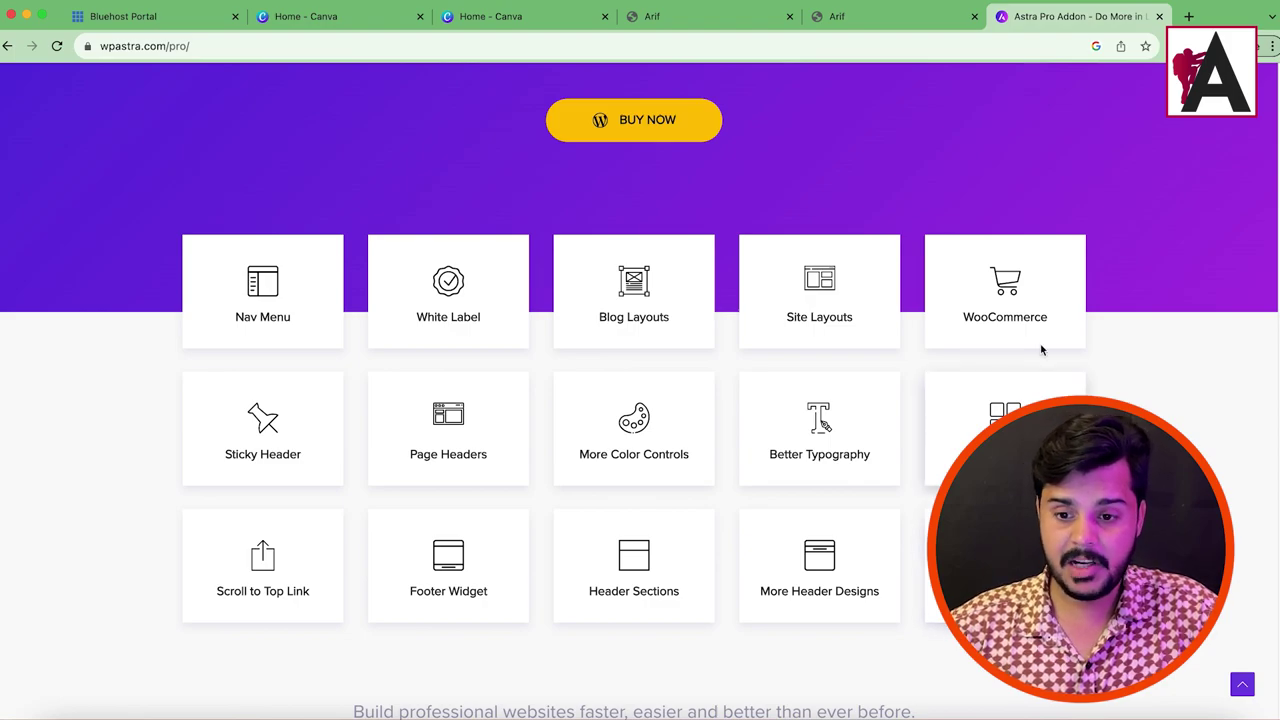
# Step: Highlight the WooCommerce, Site Layouts, Blog Layouts, Better Typography, Sticky Header and Page Headers features
pyautogui.doubleClick(945, 316)
pyautogui.moveTo(856, 320); pyautogui.dragTo(773, 328)
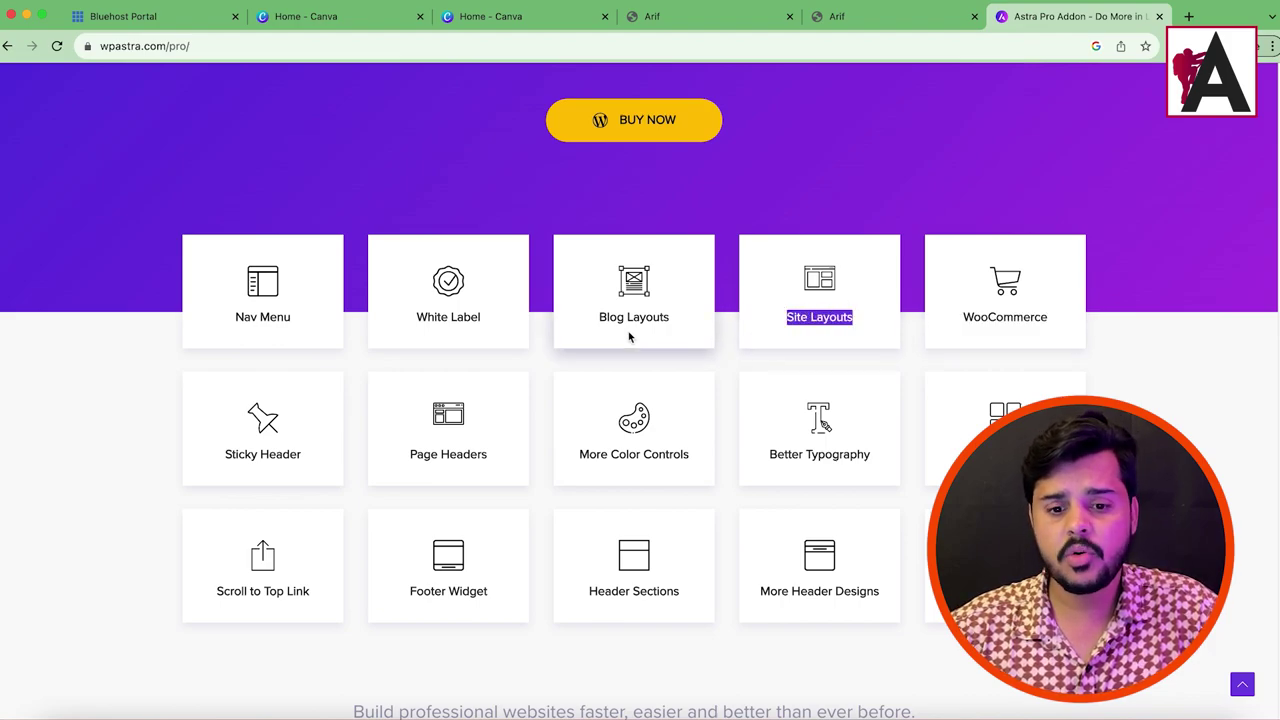
pyautogui.moveTo(668, 316); pyautogui.dragTo(531, 314)
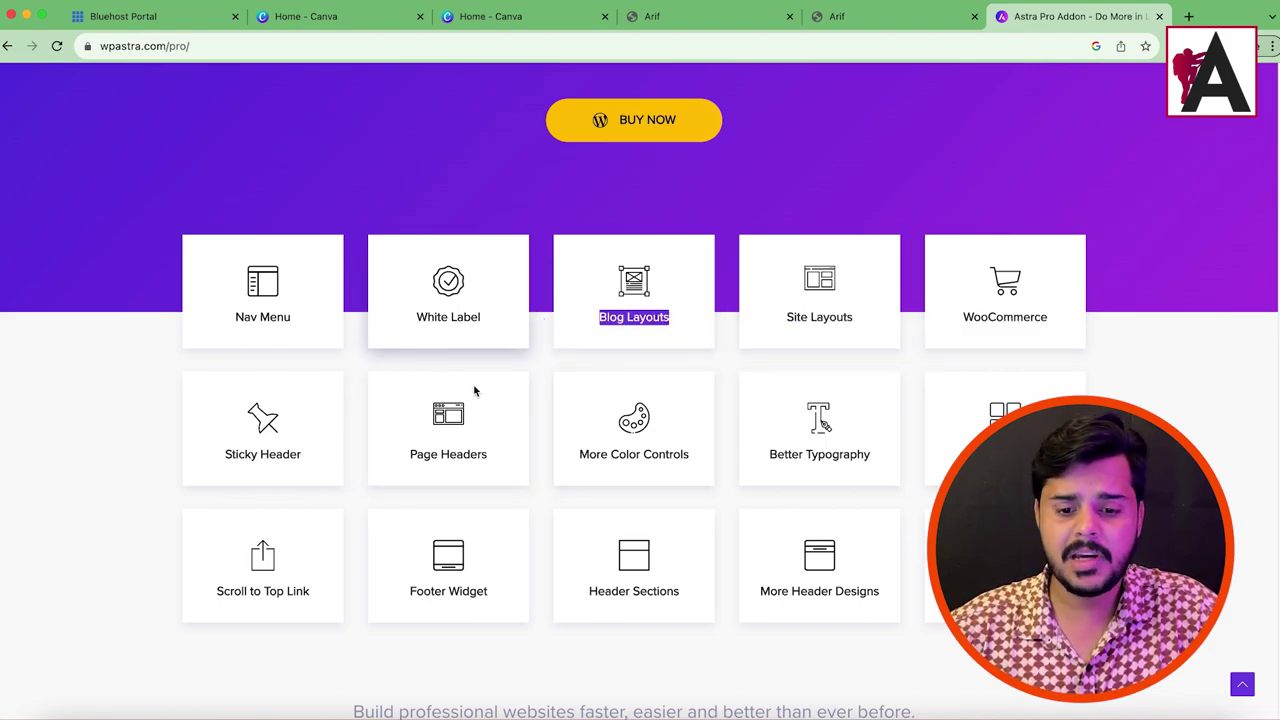
pyautogui.moveTo(758, 458); pyautogui.dragTo(883, 460)
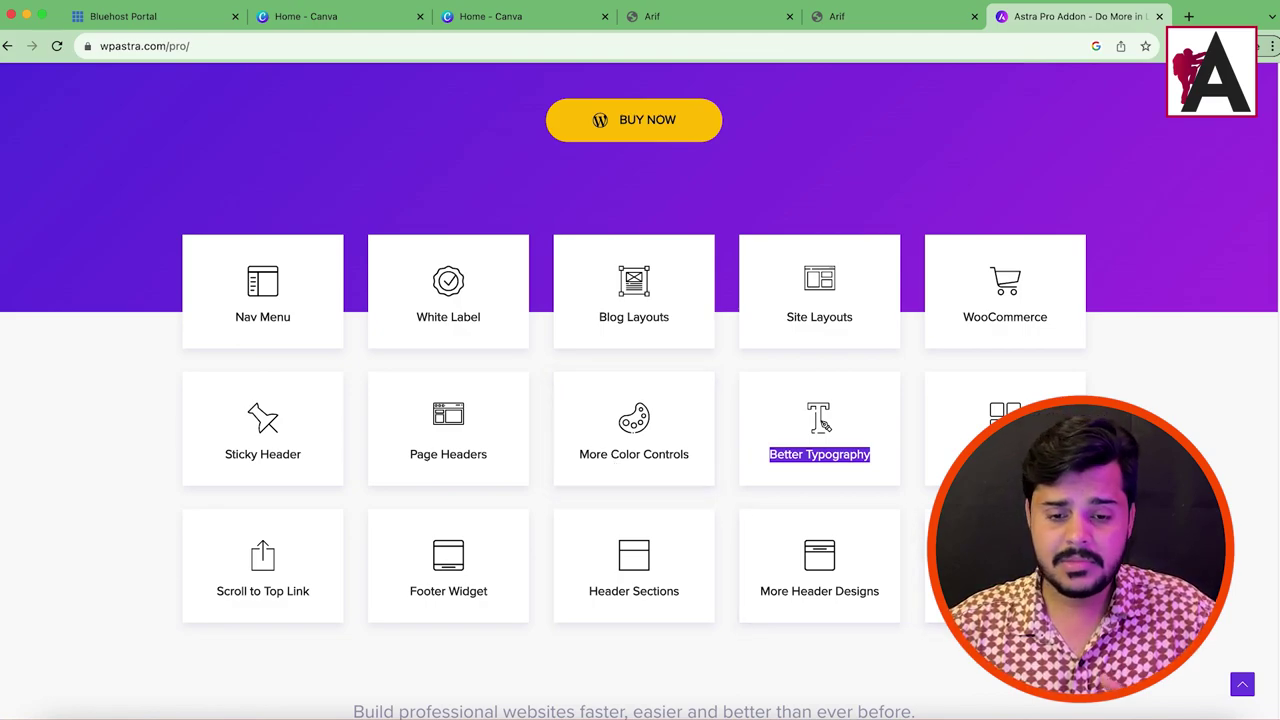
pyautogui.click(822, 424)
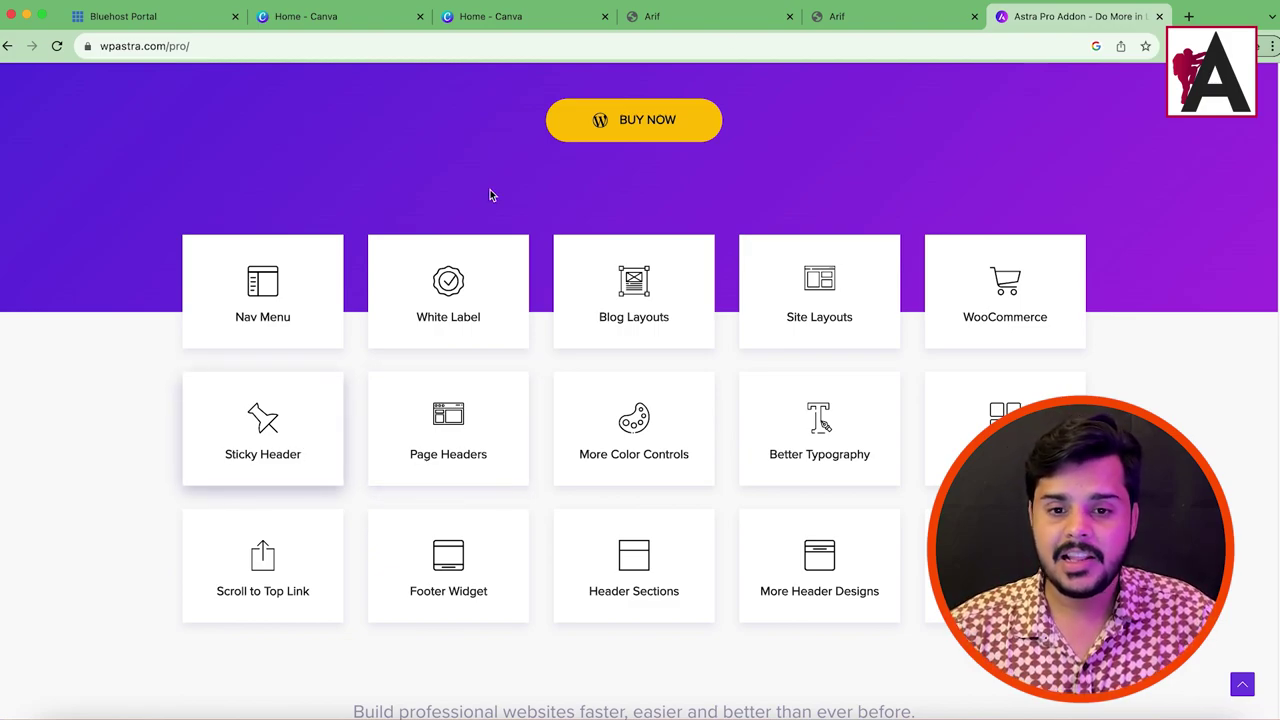
pyautogui.moveTo(220, 455); pyautogui.dragTo(488, 456)
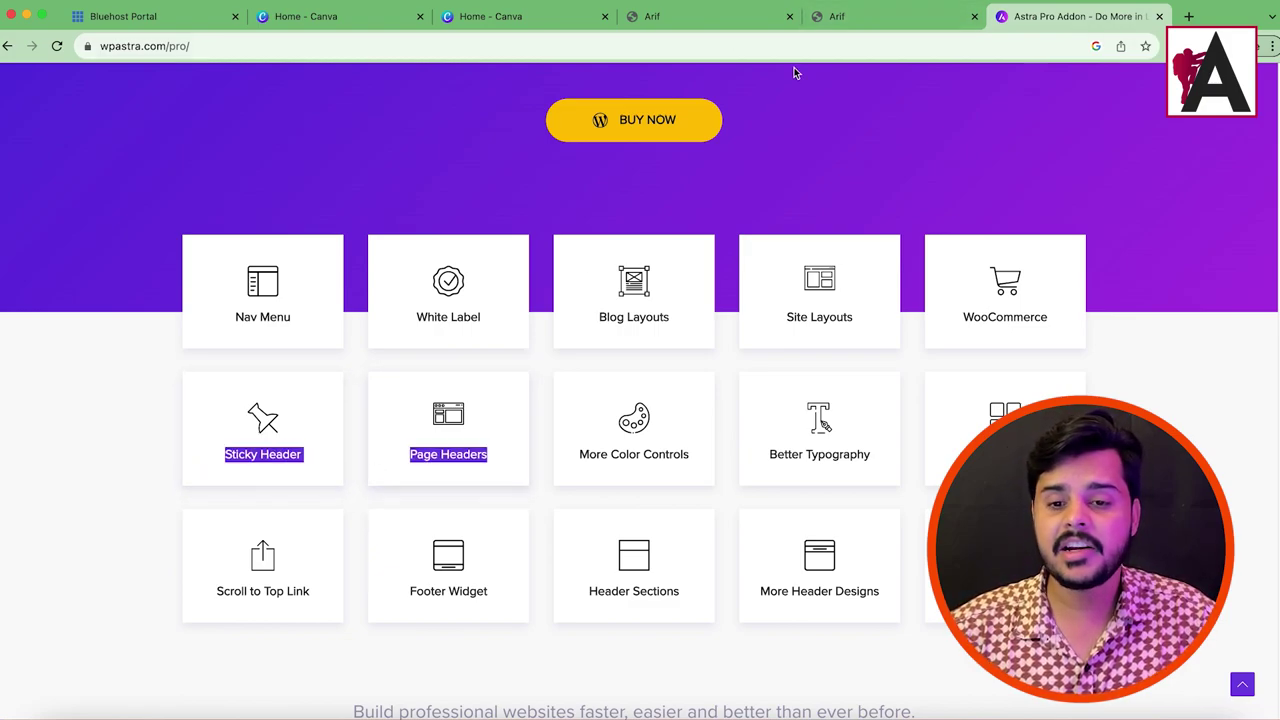
# Step: Scroll through the live Organic Store homepage, then settle back on it
pyautogui.click(868, 20)
pyautogui.scroll(-15, 621, 273)
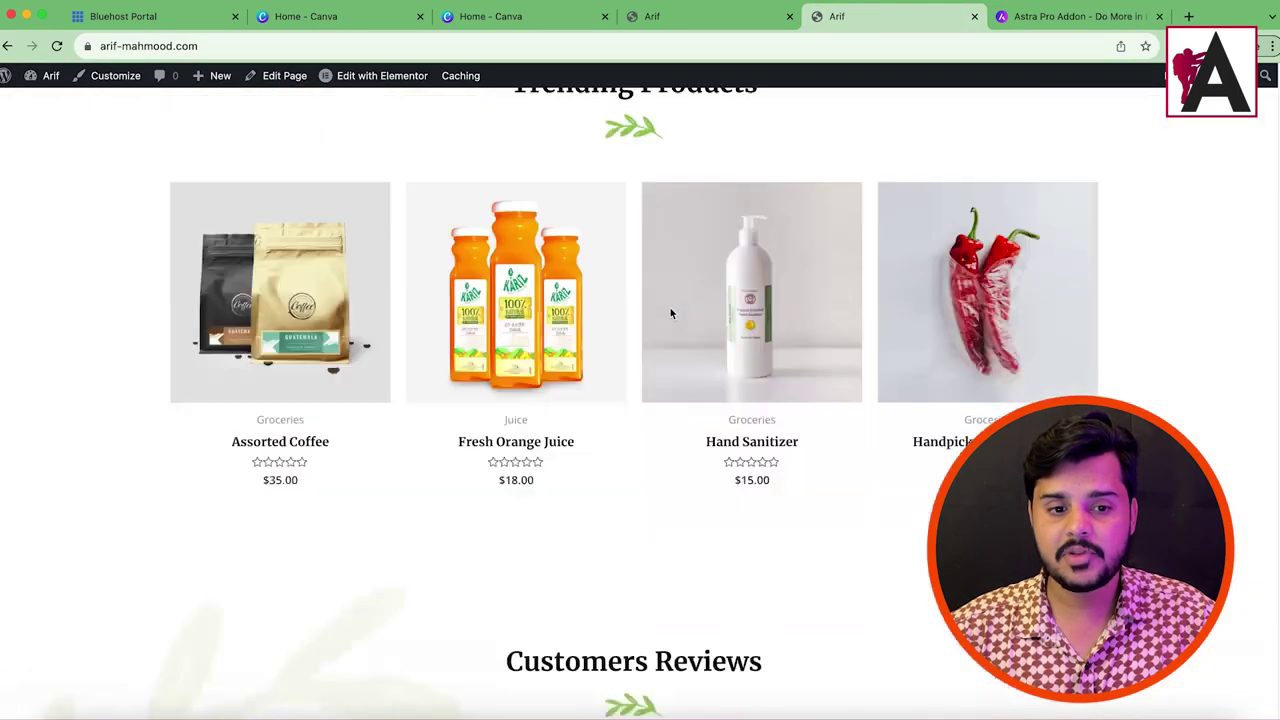
pyautogui.scroll(13, 670, 307)
pyautogui.scroll(10, 618, 267)
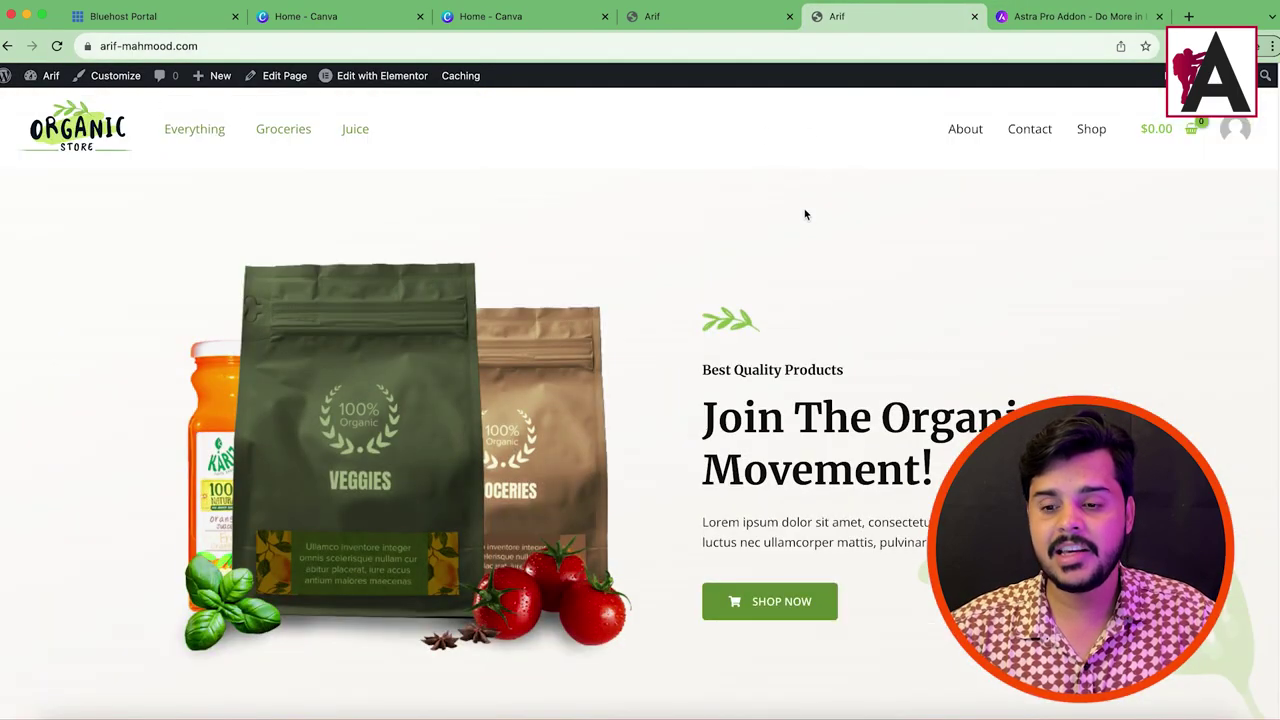
pyautogui.scroll(-12, 837, 311)
pyautogui.scroll(-5, 837, 311)
pyautogui.scroll(7, 769, 286)
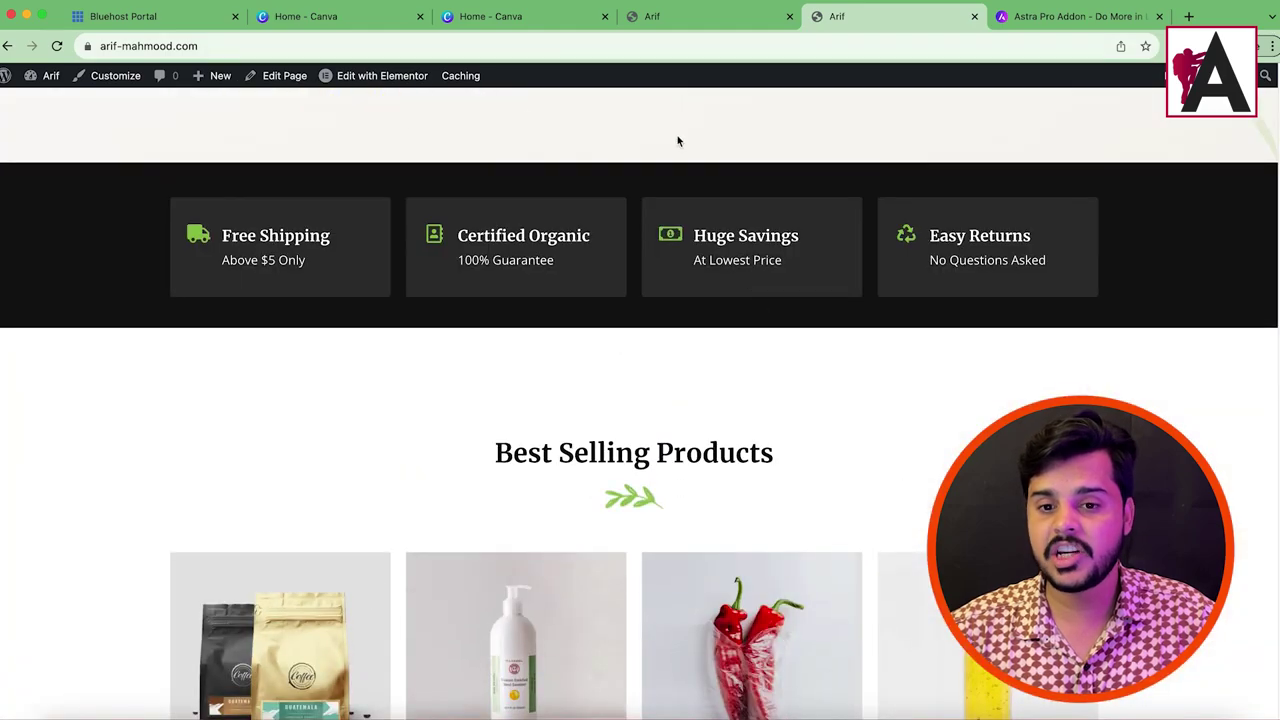
pyautogui.scroll(5, 775, 174)
pyautogui.click(1057, 20)
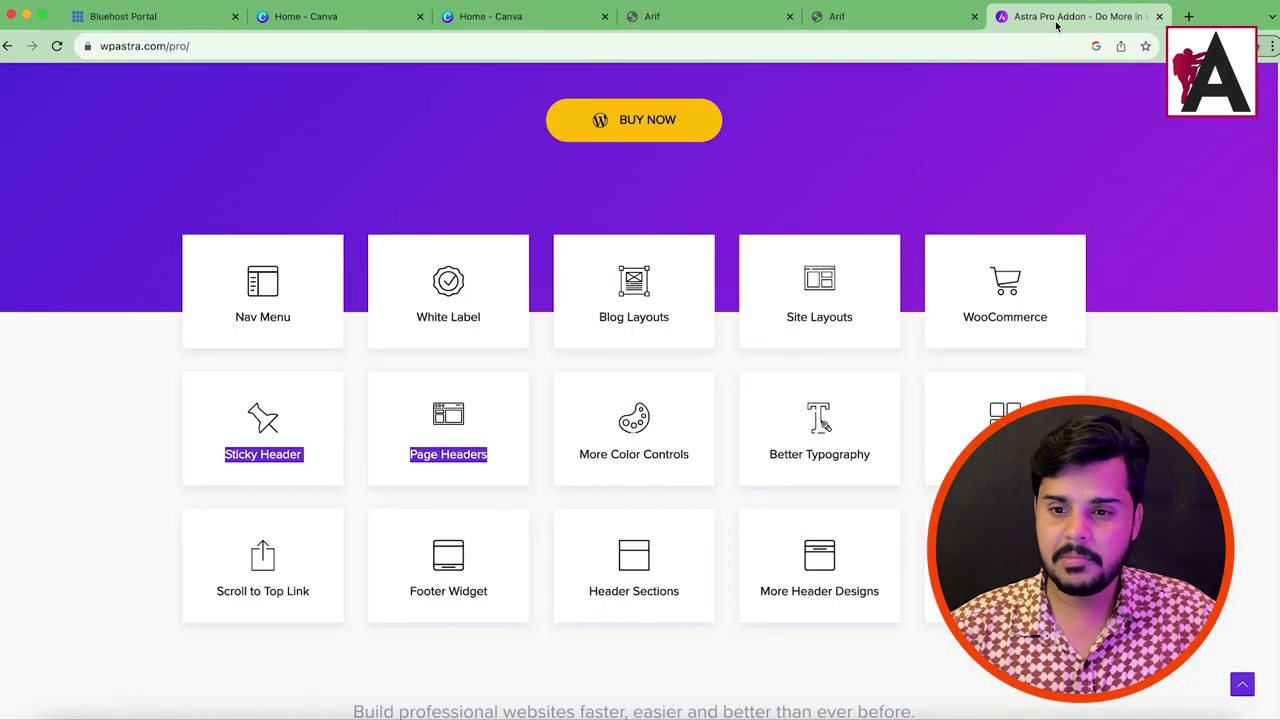
pyautogui.click(677, 25)
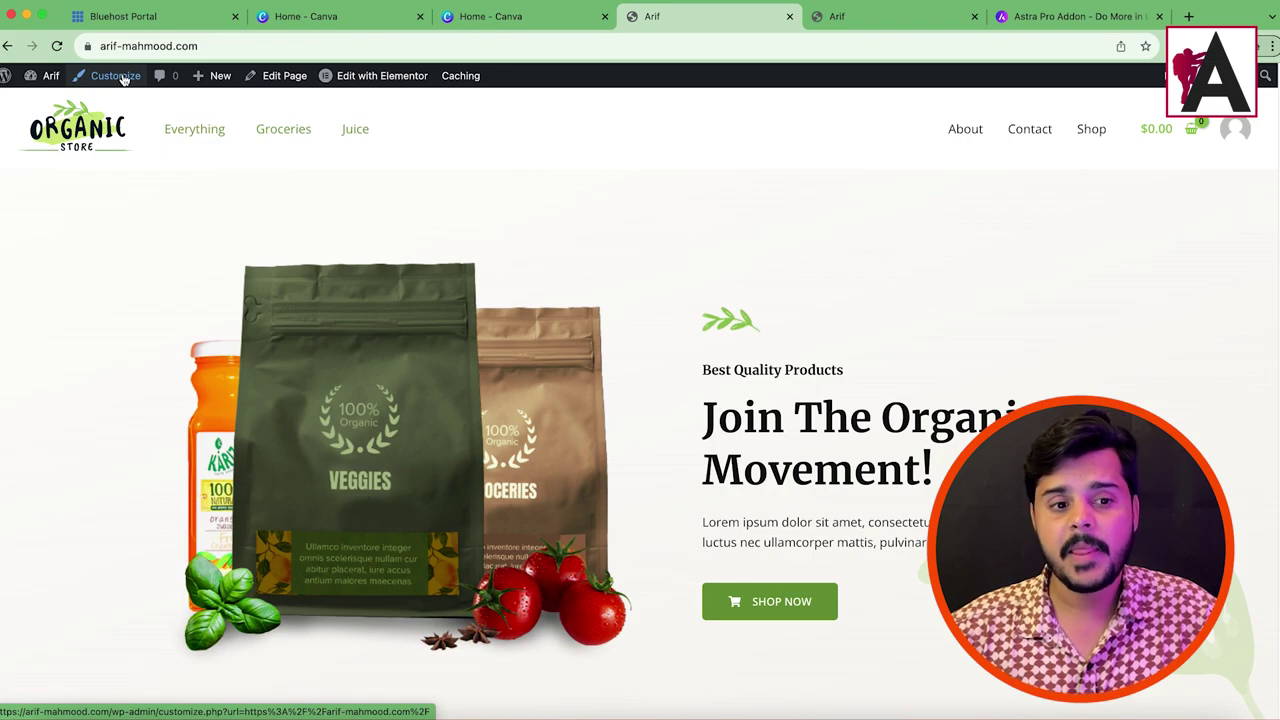
# Step: Open the site in the Customizer and review the Pro-only features under WooCommerce > Product Catalog
pyautogui.click(123, 79)
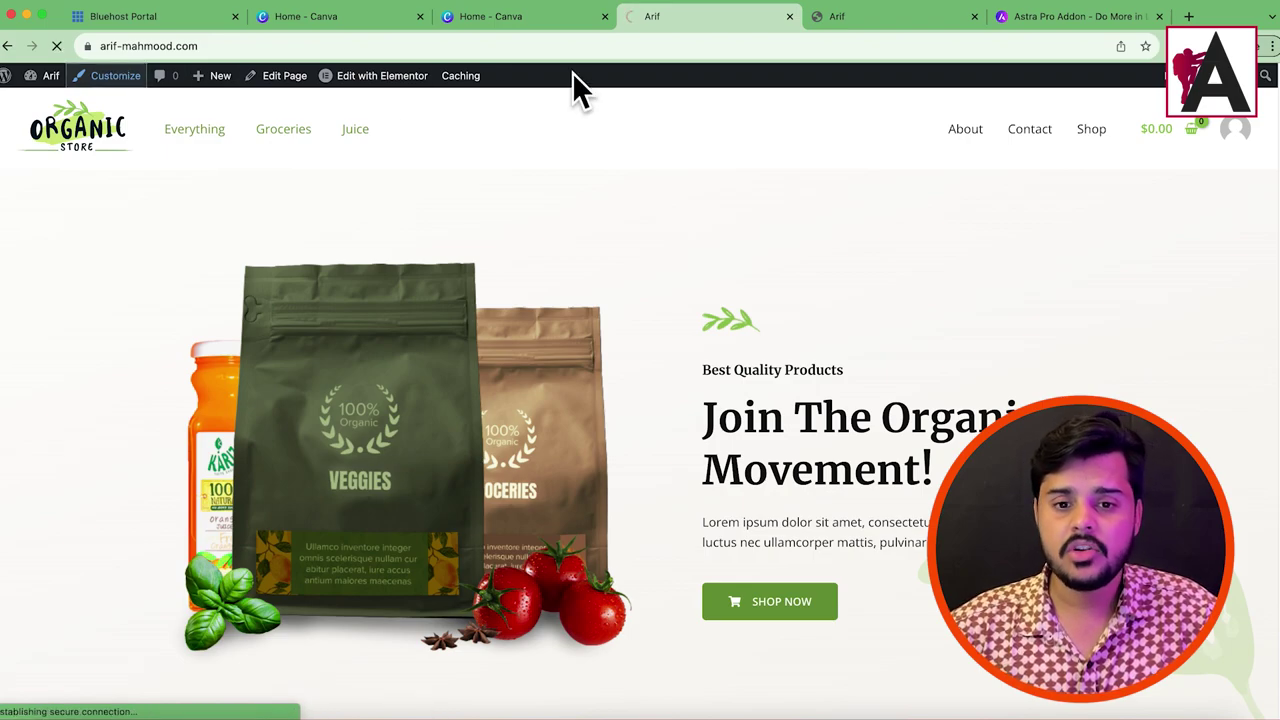
pyautogui.moveTo(668, 30); pyautogui.dragTo(1050, 30)
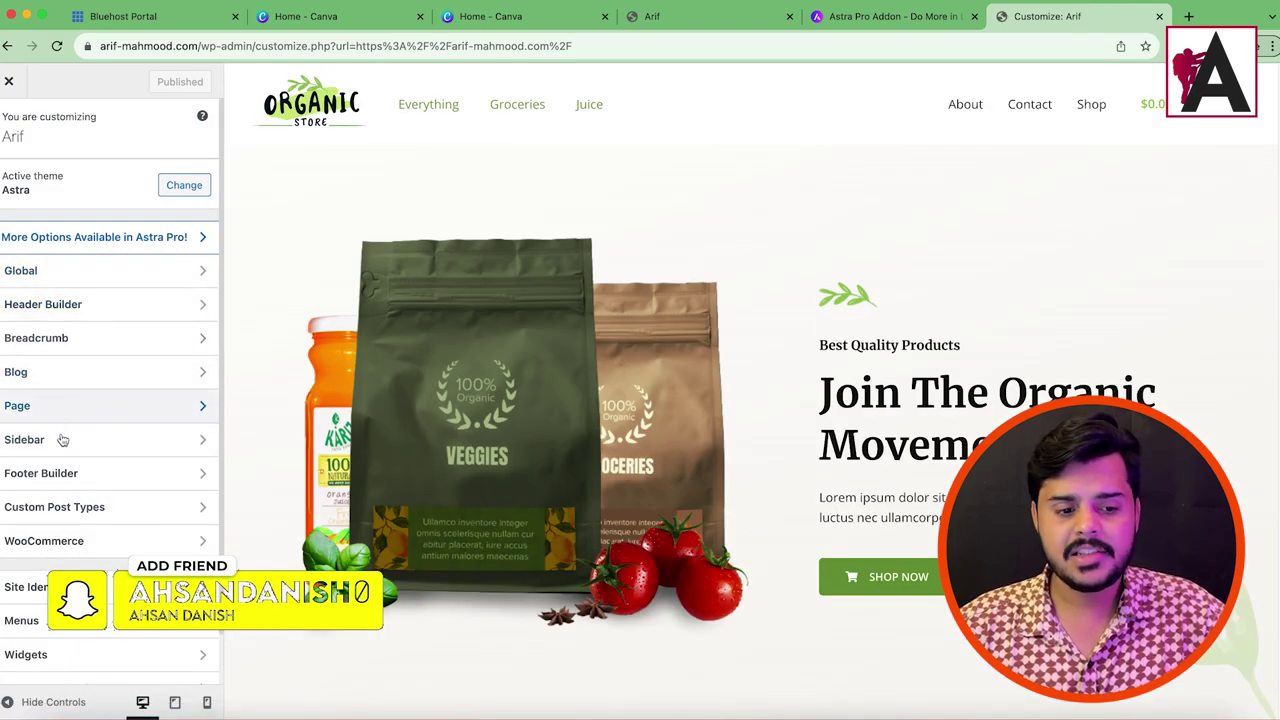
pyautogui.click(70, 541)
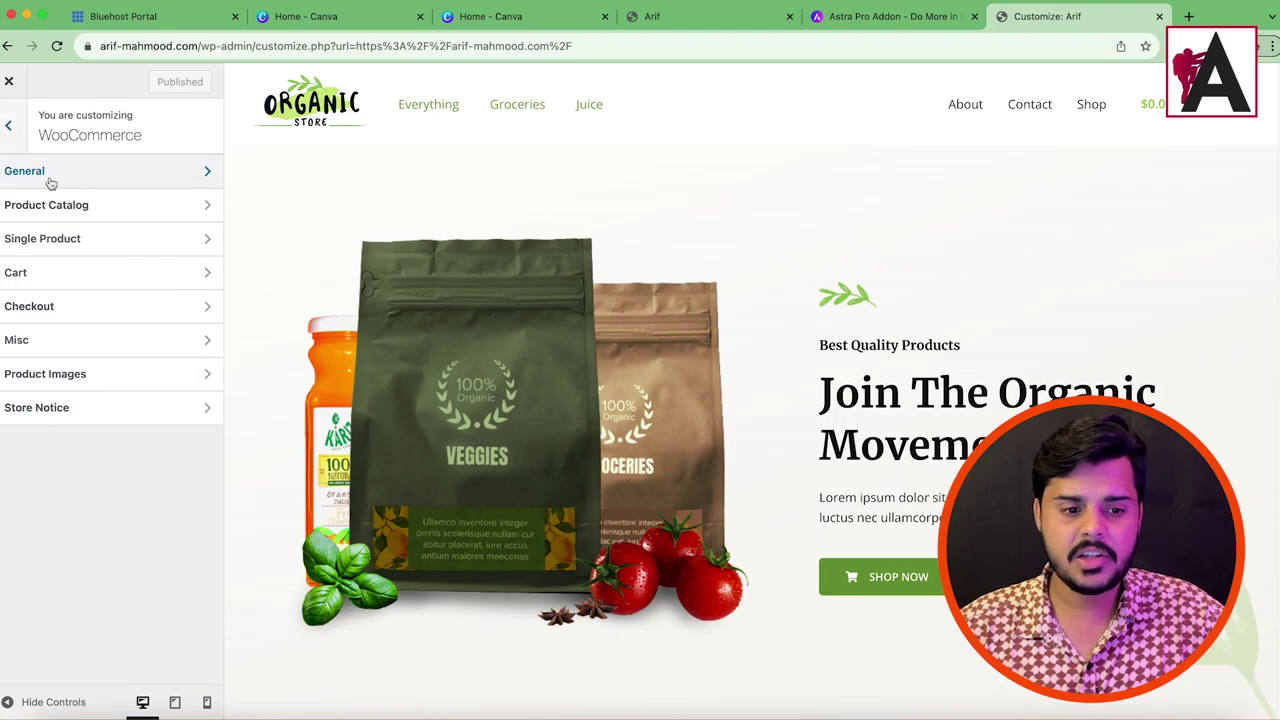
pyautogui.click(120, 205)
pyautogui.scroll(-10, 120, 383)
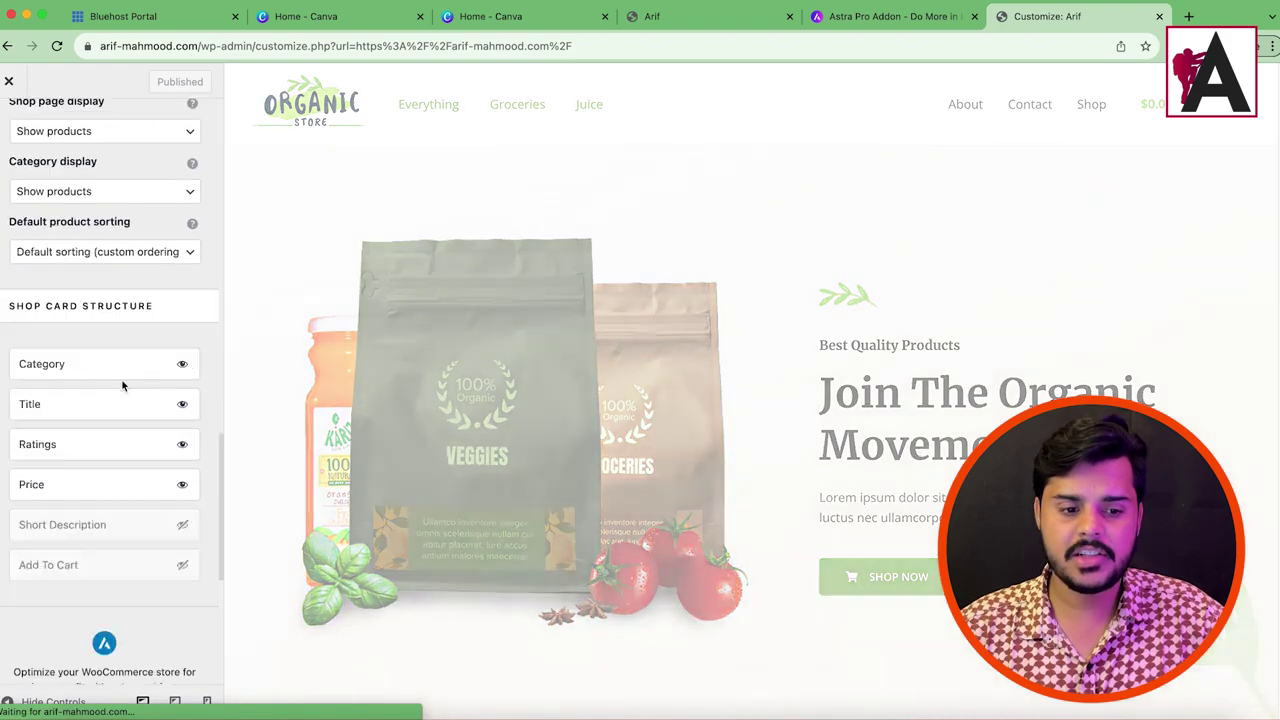
pyautogui.moveTo(14, 334); pyautogui.dragTo(165, 622)
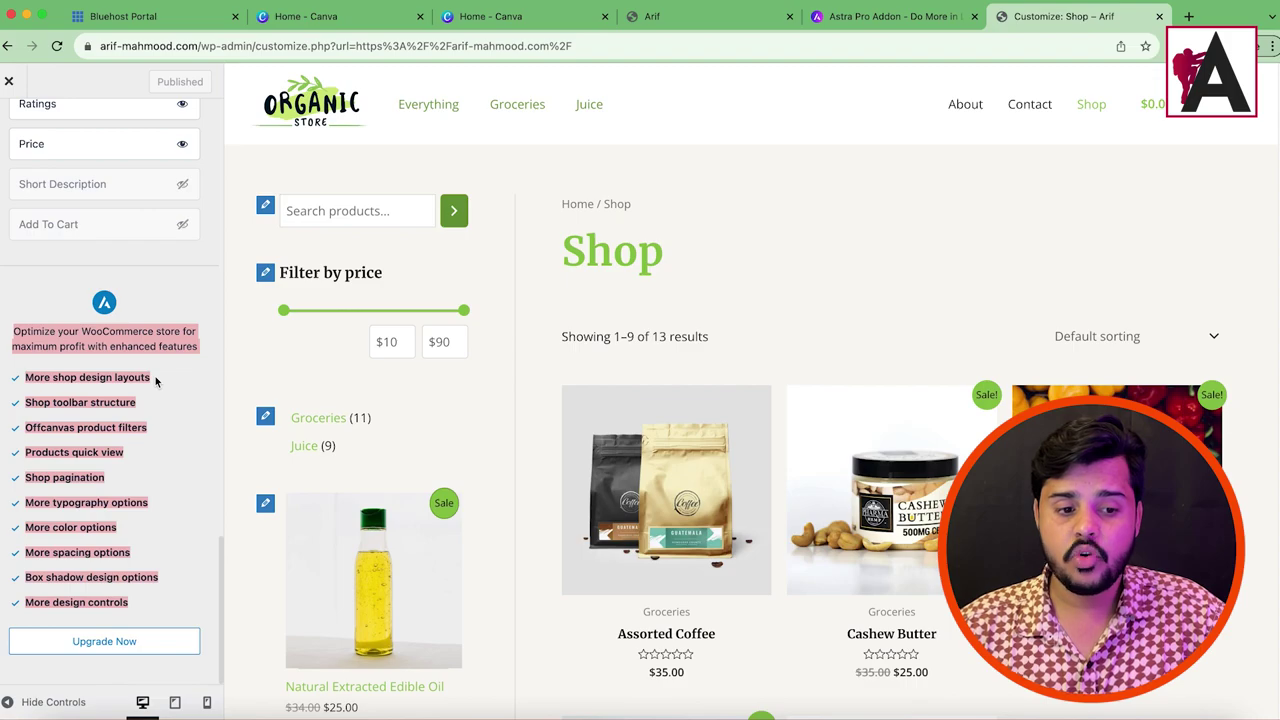
pyautogui.scroll(-10, 827, 405)
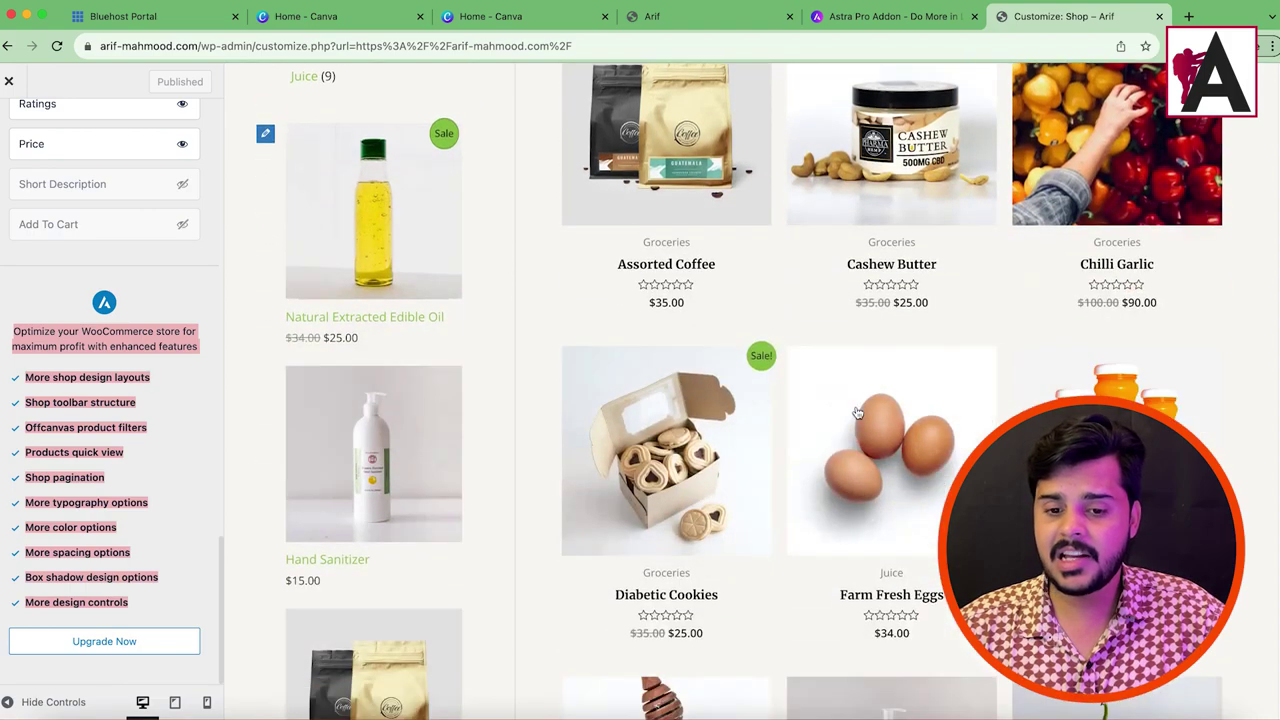
pyautogui.scroll(10, 617, 463)
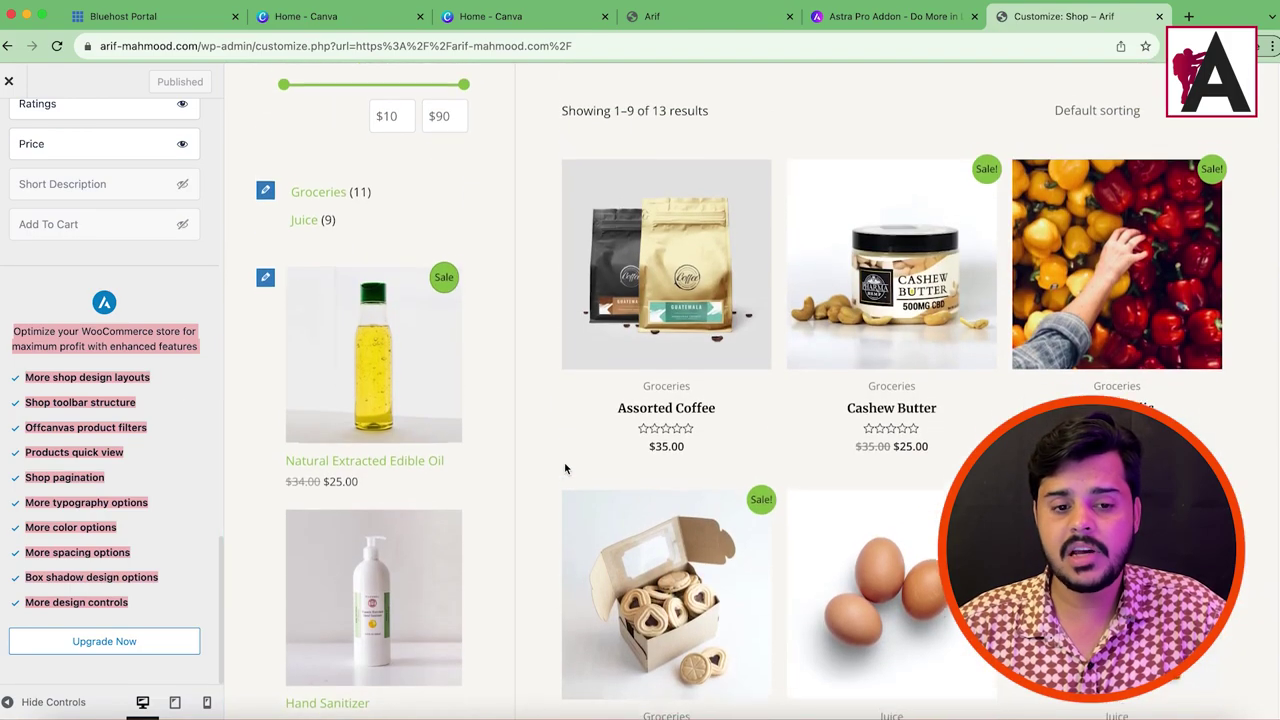
pyautogui.scroll(1, 565, 468)
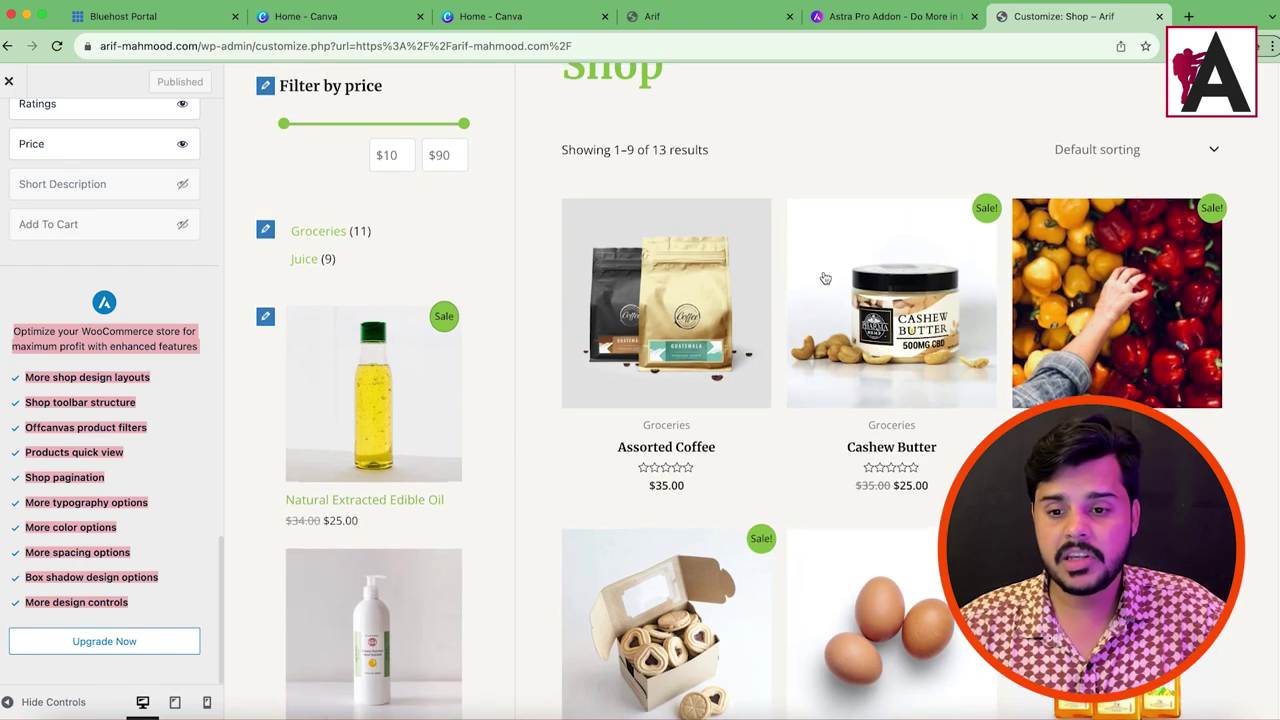
pyautogui.scroll(4, 803, 460)
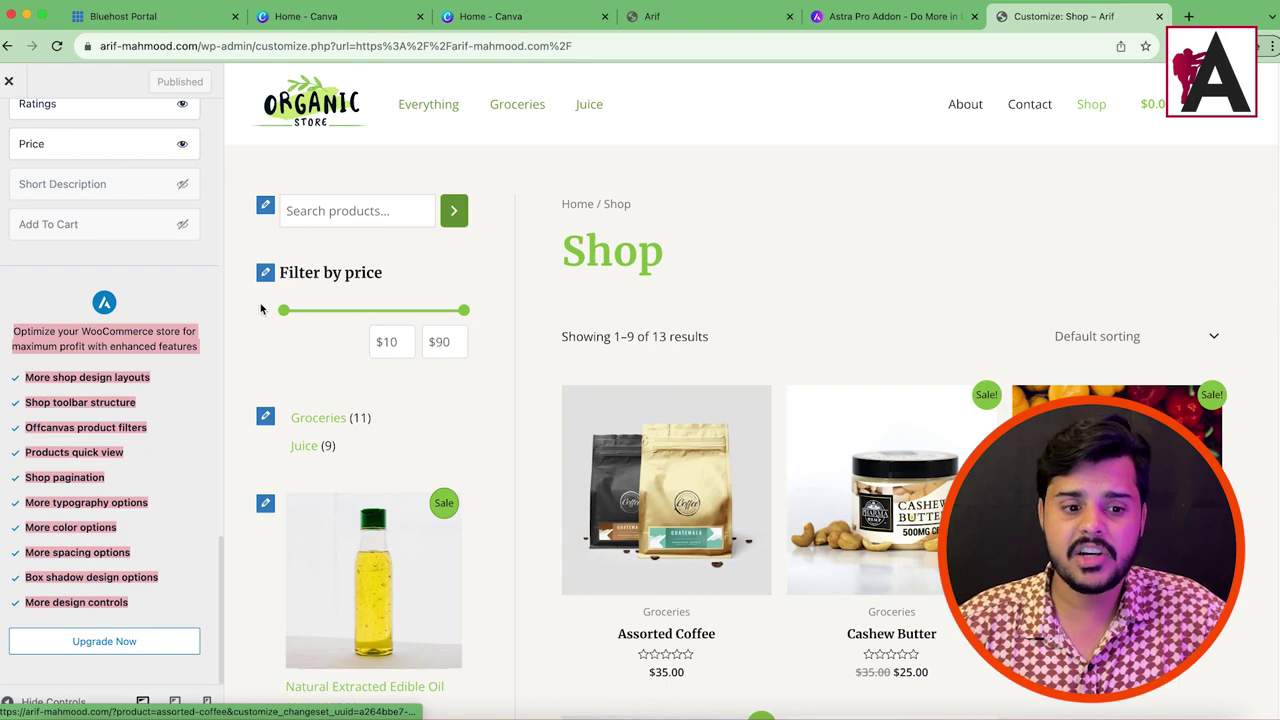
pyautogui.click(200, 285)
pyautogui.scroll(10, 200, 288)
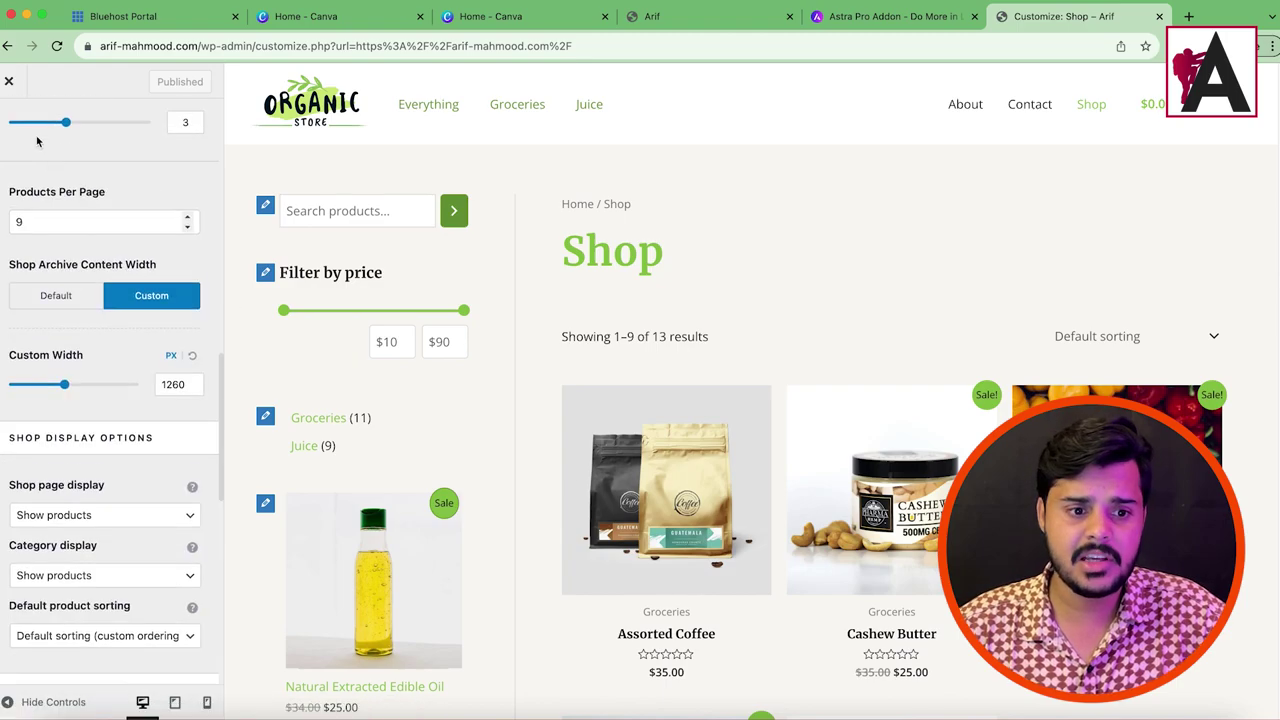
pyautogui.scroll(3, 37, 209)
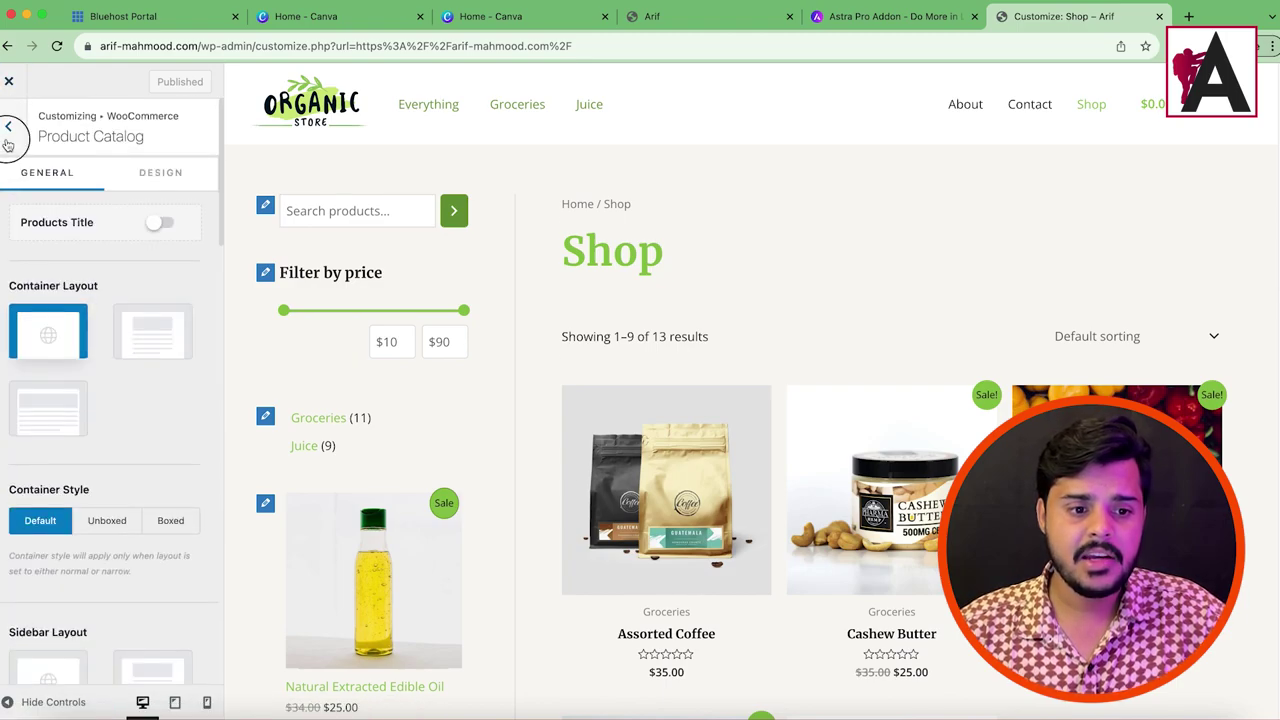
# Step: Review Single Product's Pro features, such as Sticky product summary and Product description layouts
pyautogui.click(9, 128)
pyautogui.click(72, 239)
pyautogui.scroll(-10, 170, 450)
pyautogui.scroll(-5, 166, 505)
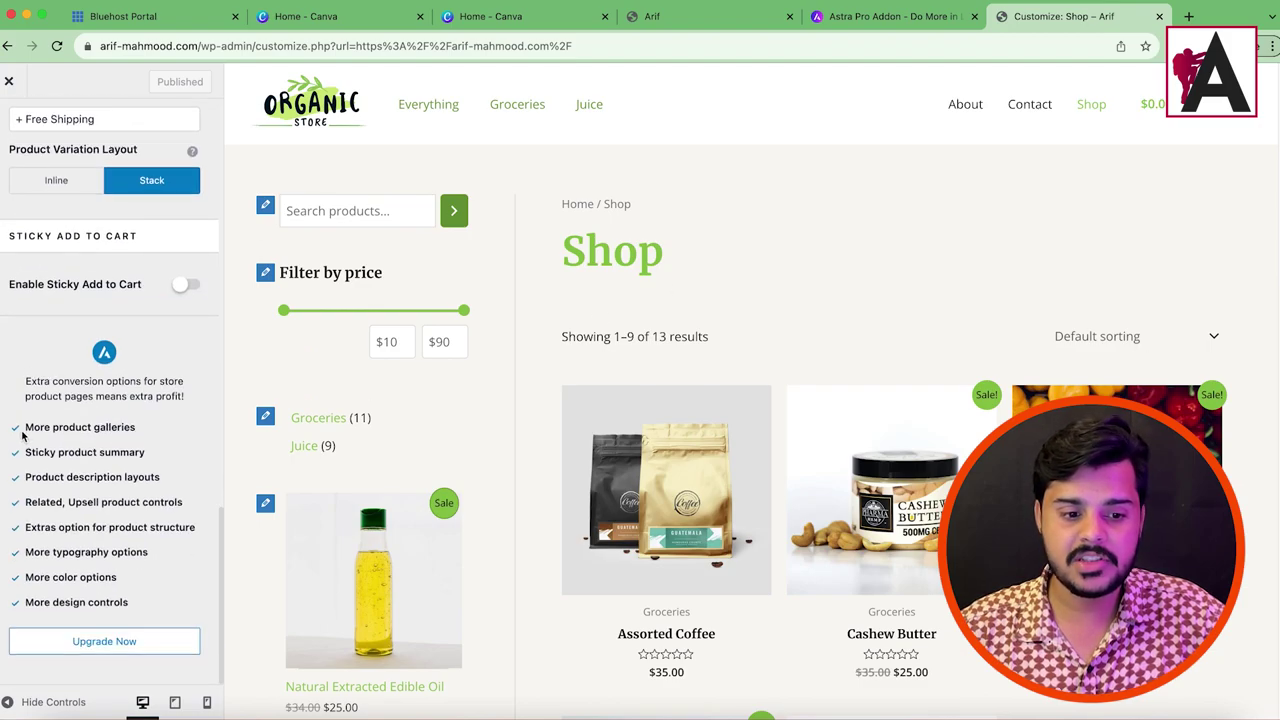
pyautogui.moveTo(23, 427); pyautogui.dragTo(127, 427)
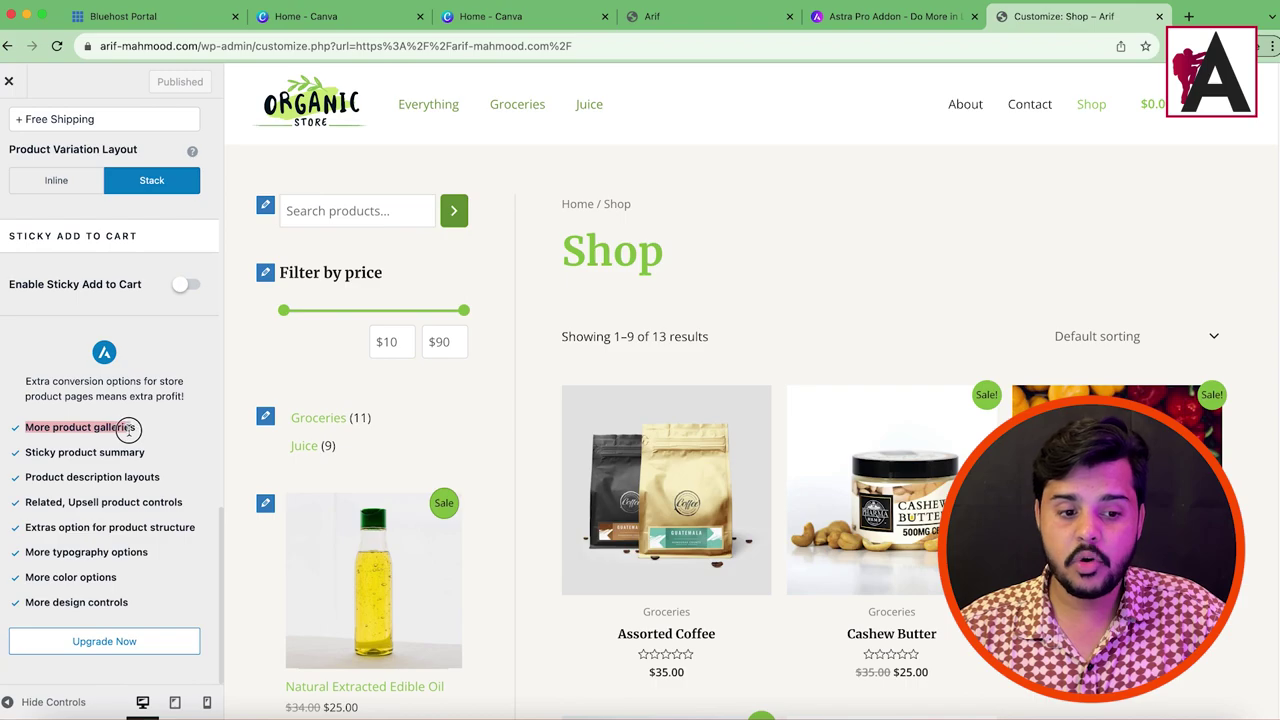
pyautogui.moveTo(28, 453); pyautogui.dragTo(140, 449)
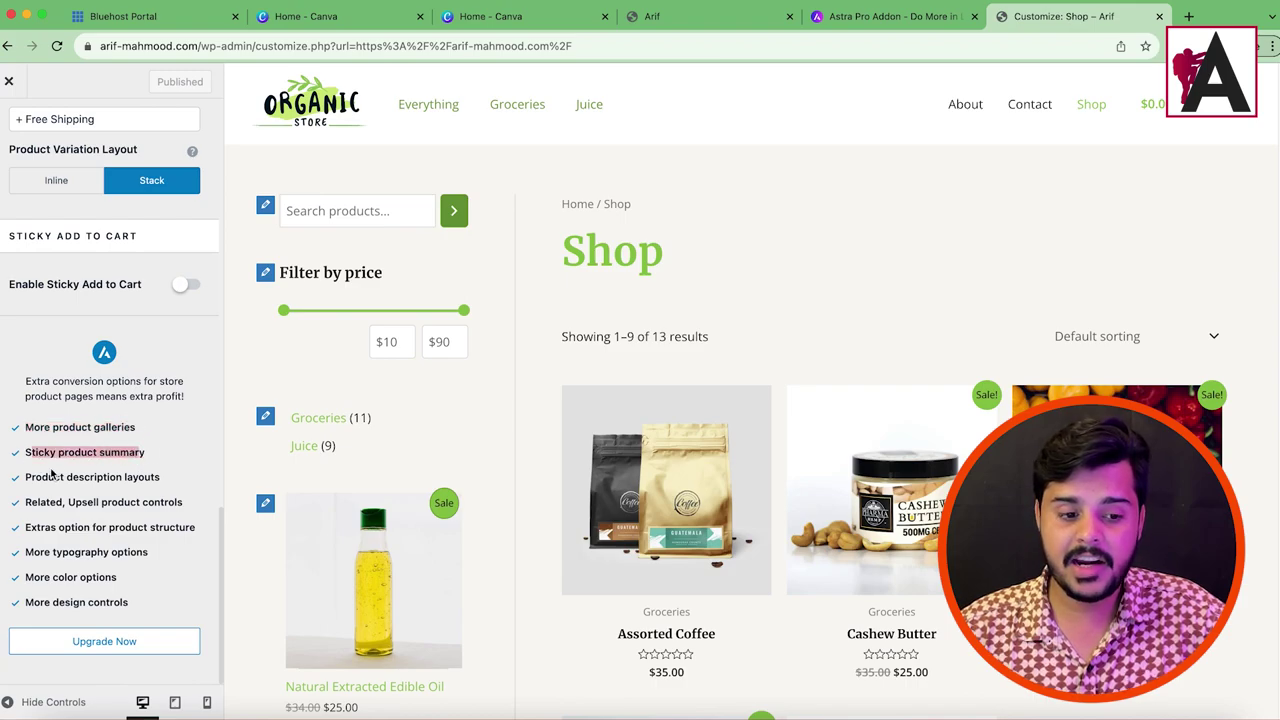
pyautogui.moveTo(26, 477); pyautogui.dragTo(150, 477)
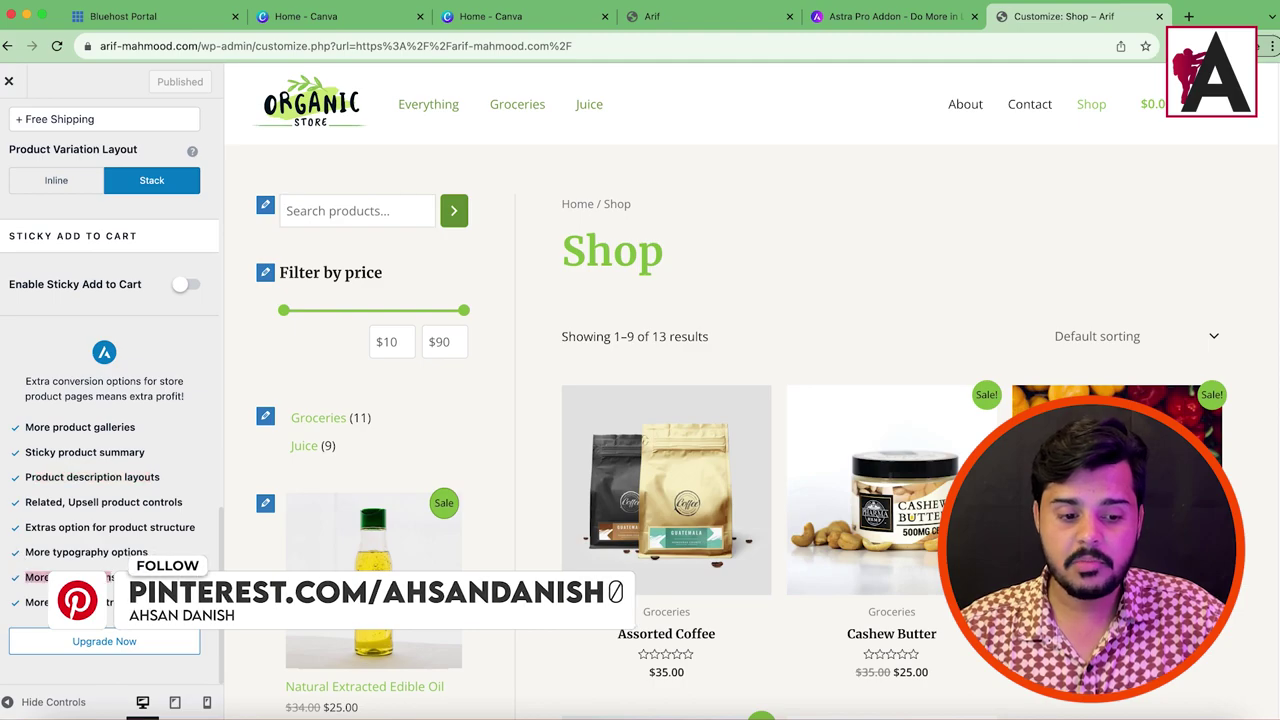
pyautogui.scroll(15, 120, 250)
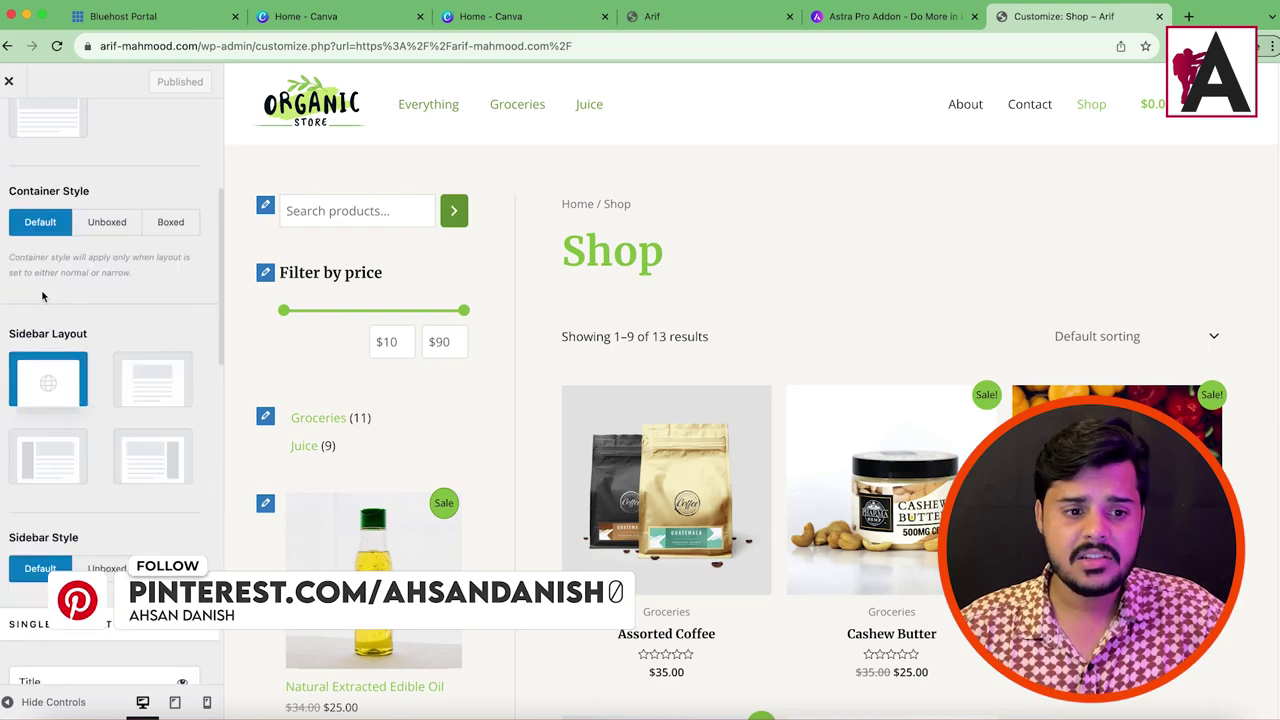
# Step: Check Cart's Pro features (Modern cart layout, Real-time quantity updater), then back out to the main panel
pyautogui.click(10, 125)
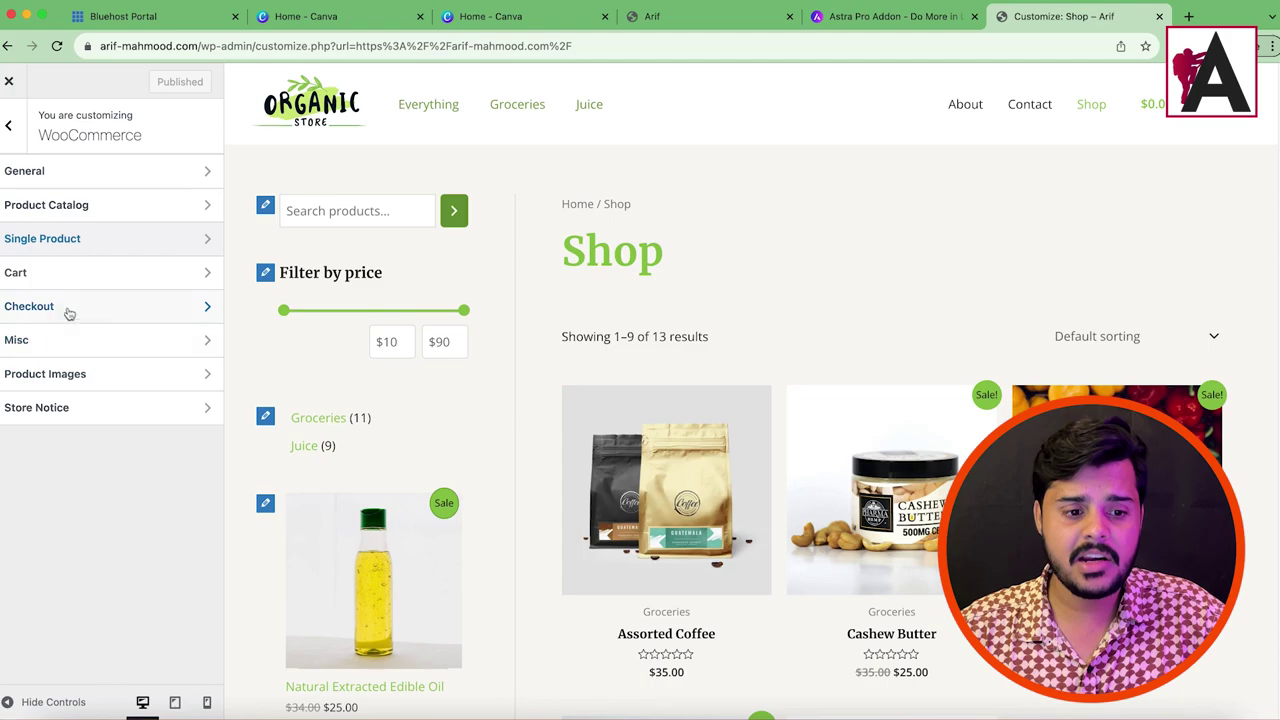
pyautogui.click(68, 283)
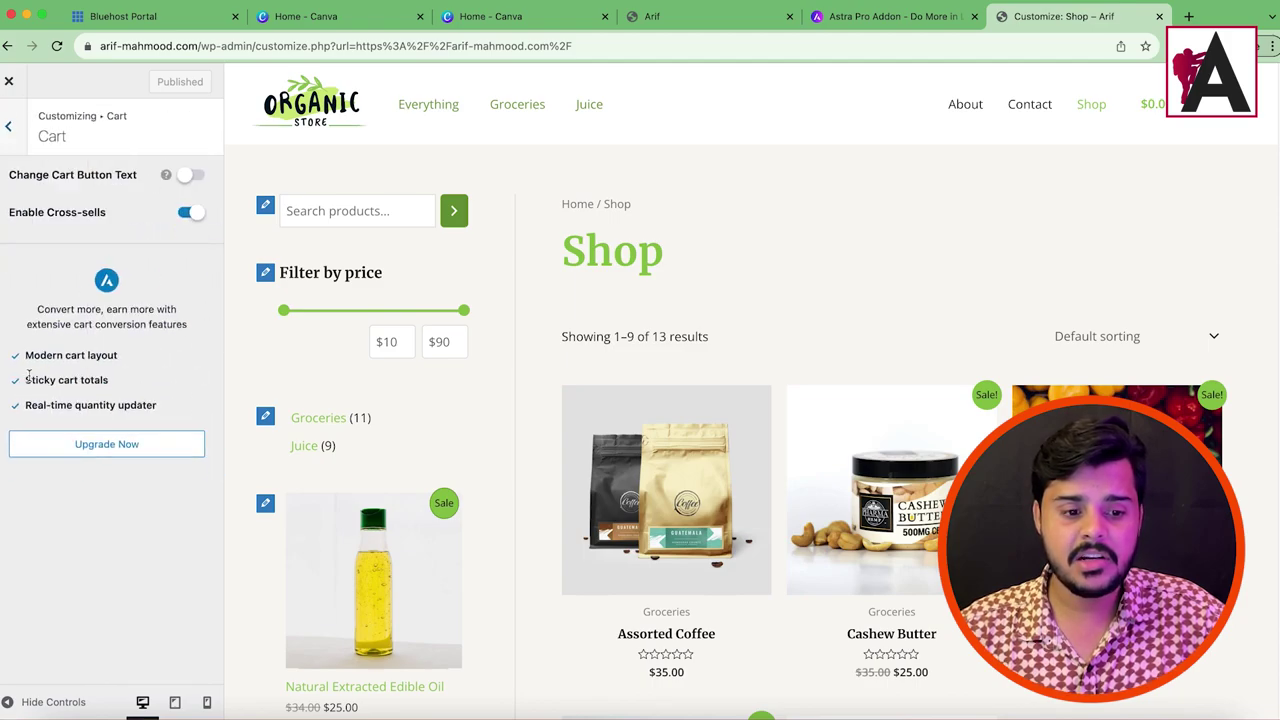
pyautogui.moveTo(30, 357); pyautogui.dragTo(152, 395)
pyautogui.click(57, 382)
pyautogui.moveTo(23, 405); pyautogui.dragTo(156, 405)
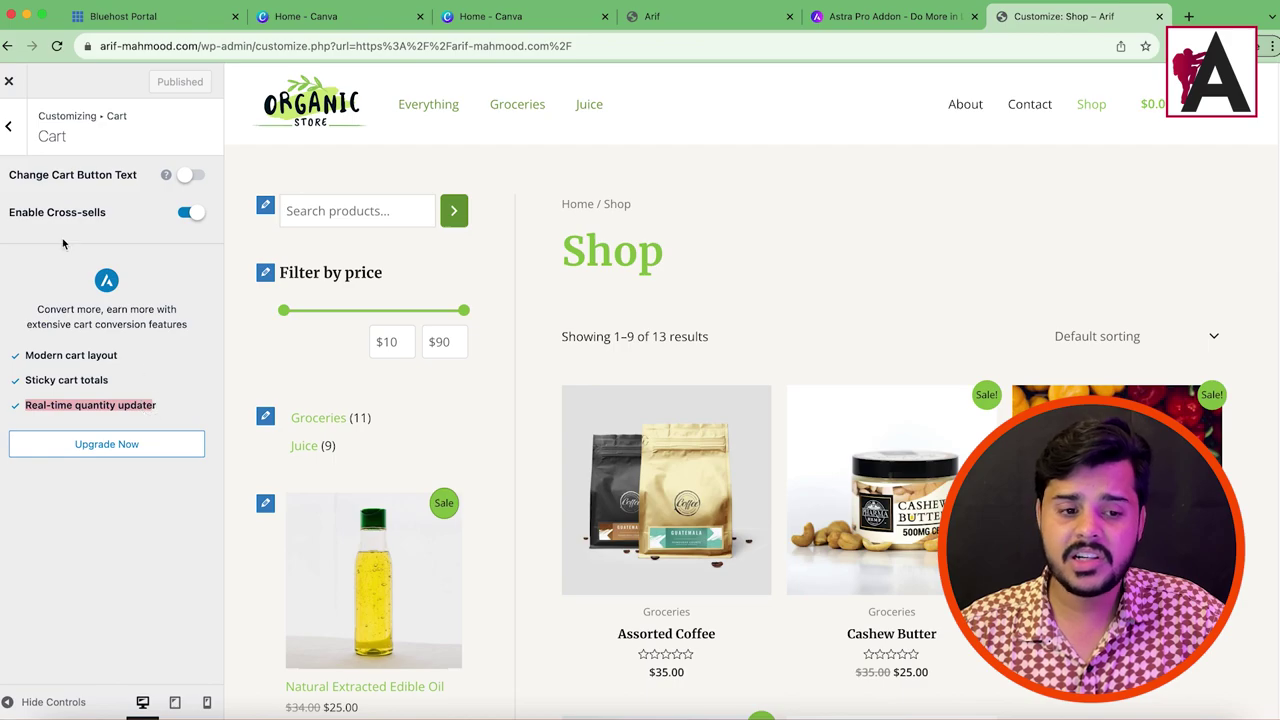
pyautogui.click(20, 137)
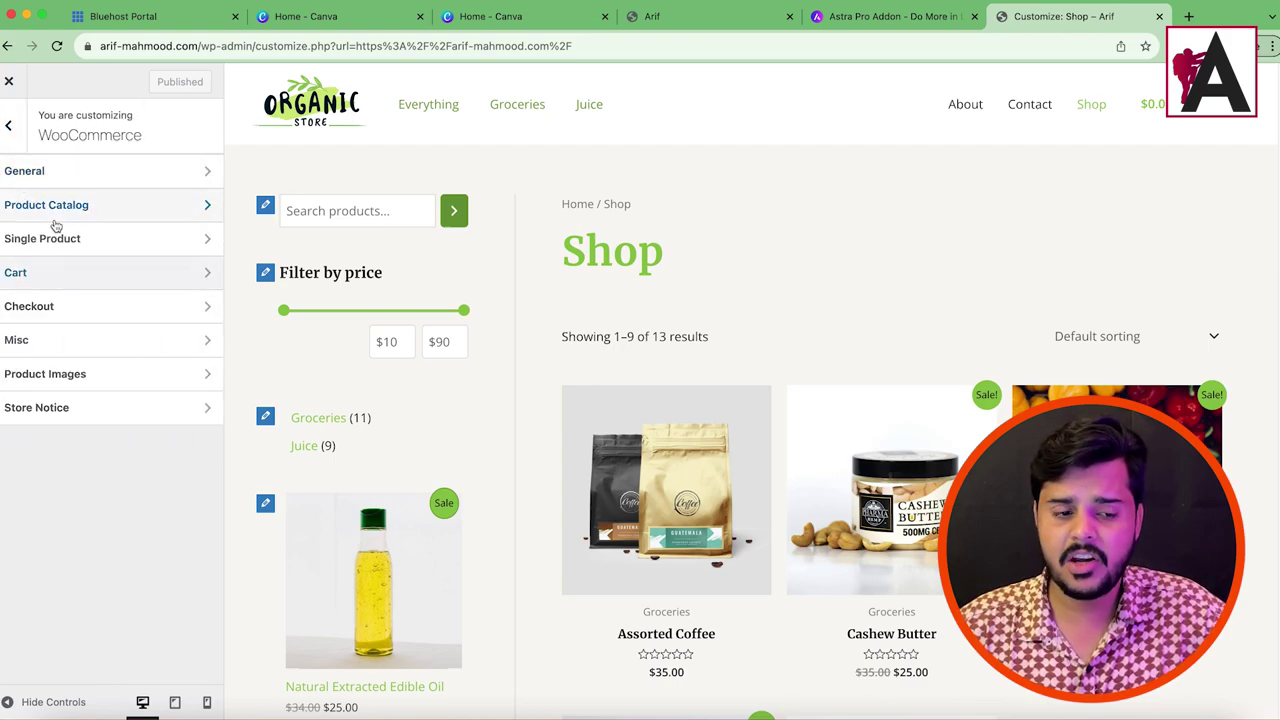
pyautogui.click(14, 127)
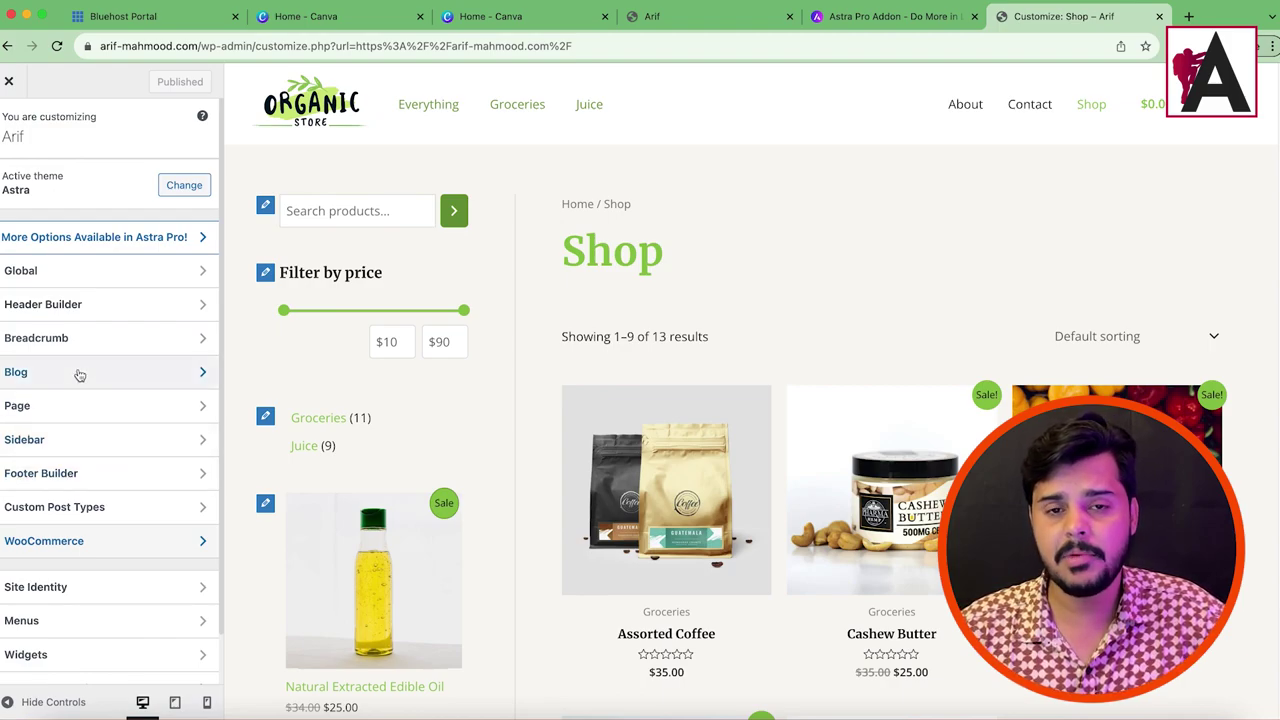
pyautogui.click(80, 375)
pyautogui.click(63, 163)
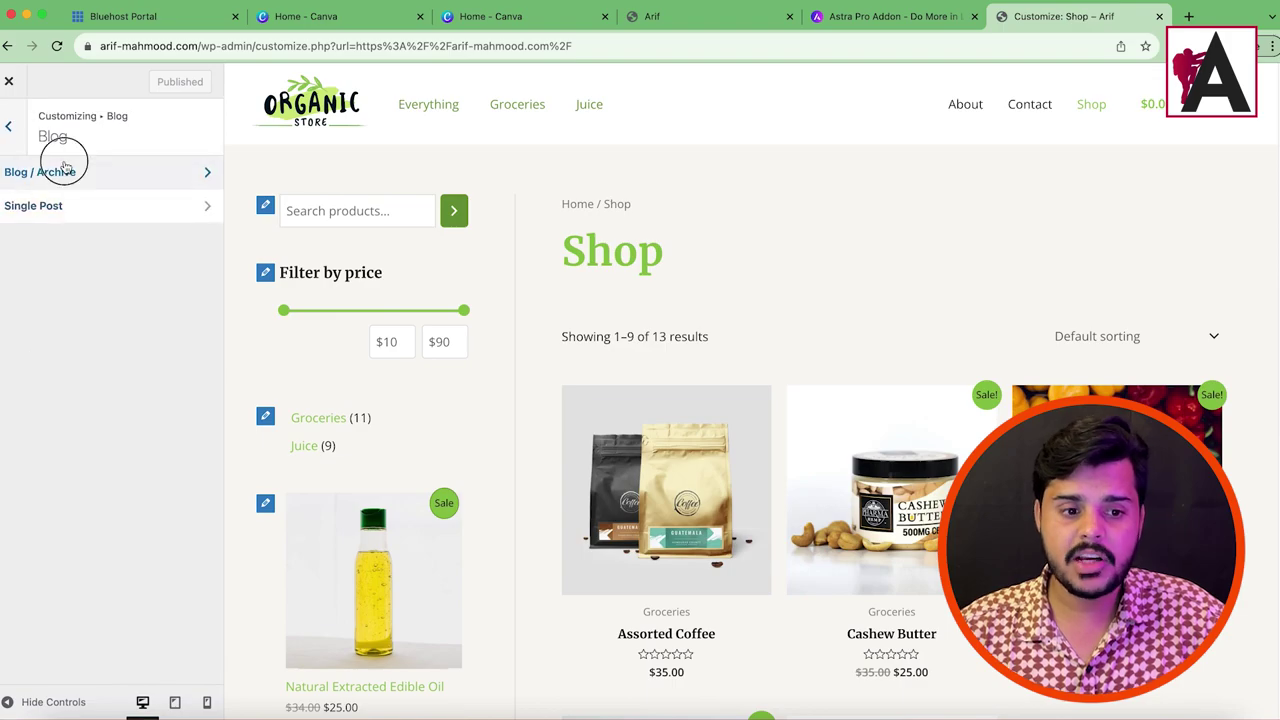
pyautogui.scroll(-10, 138, 541)
pyautogui.scroll(-1, 138, 541)
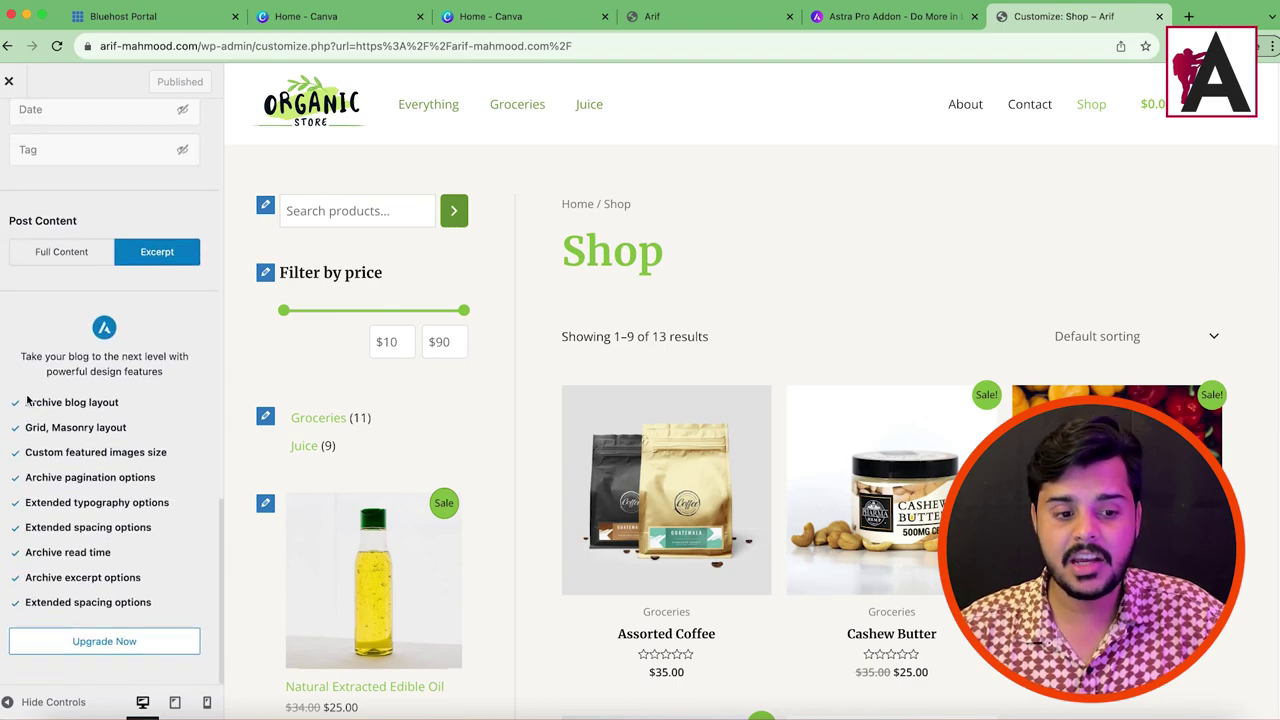
pyautogui.moveTo(25, 401); pyautogui.dragTo(118, 401)
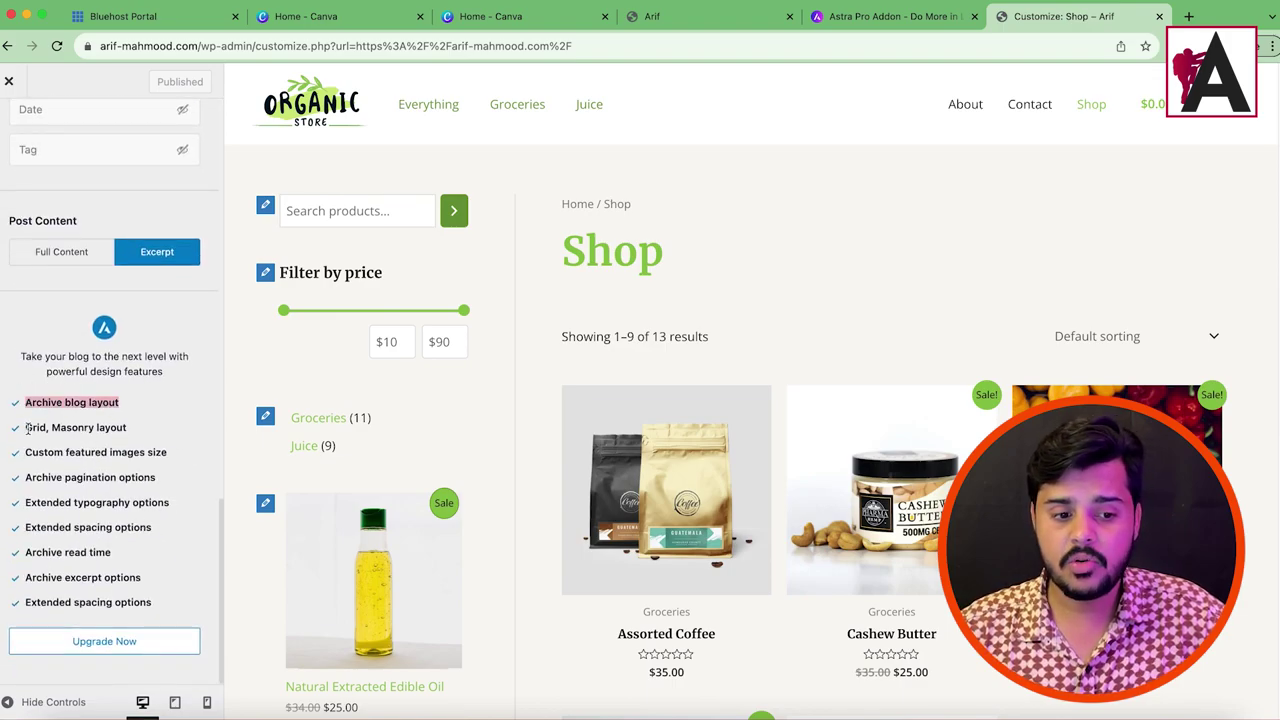
pyautogui.moveTo(27, 427); pyautogui.dragTo(121, 427)
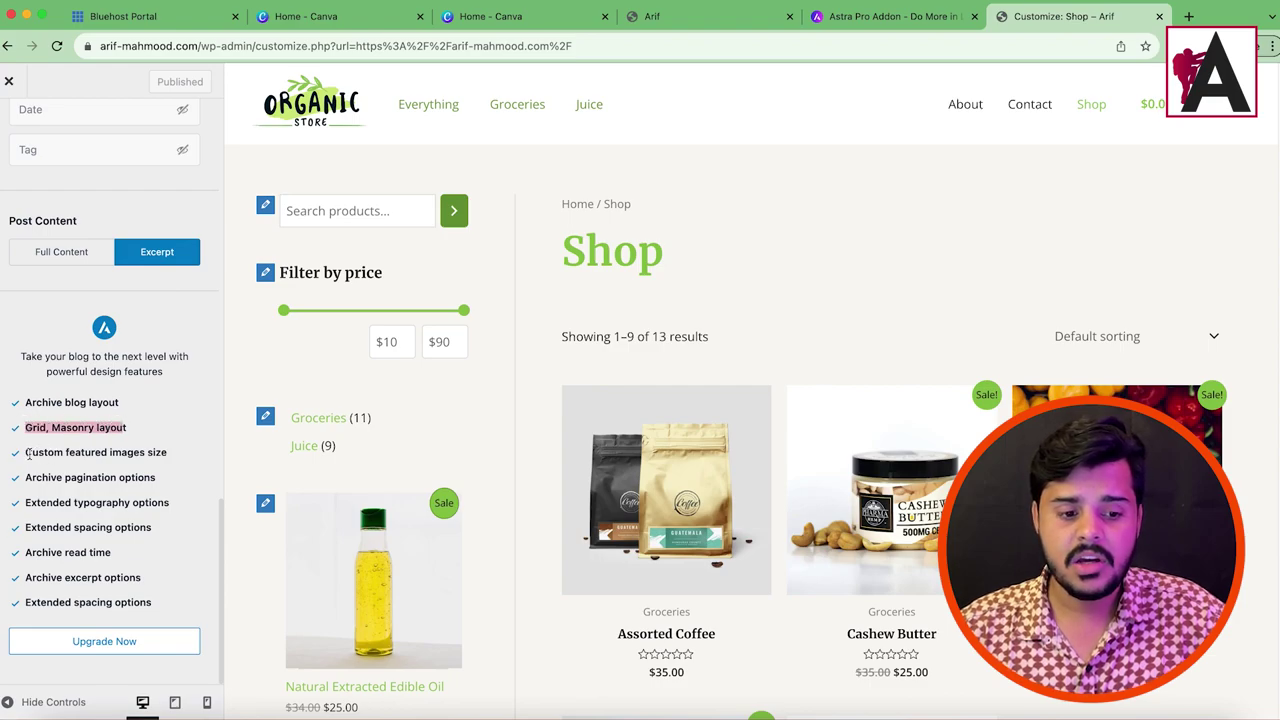
pyautogui.moveTo(26, 452)
pyautogui.mouseDown()
pyautogui.moveTo(160, 452)
pyautogui.moveTo(40, 452)
pyautogui.mouseUp()
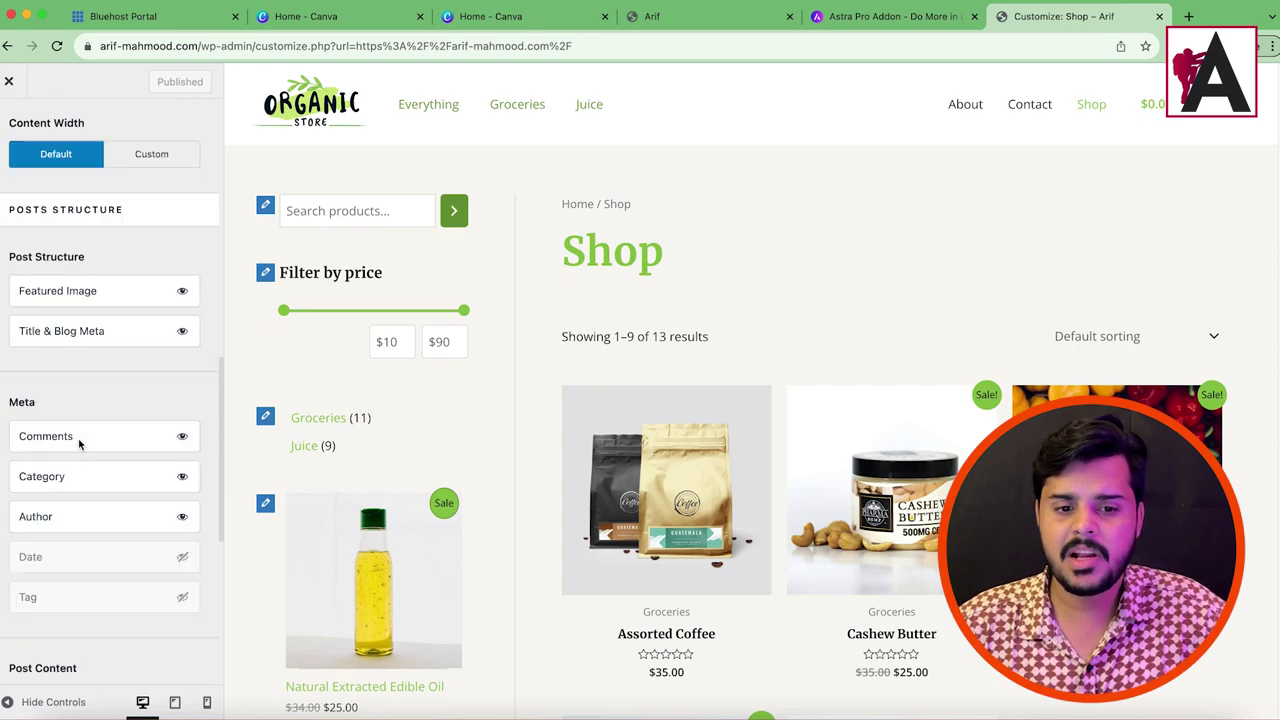
pyautogui.scroll(10, 80, 445)
pyautogui.click(8, 128)
pyautogui.click(8, 128)
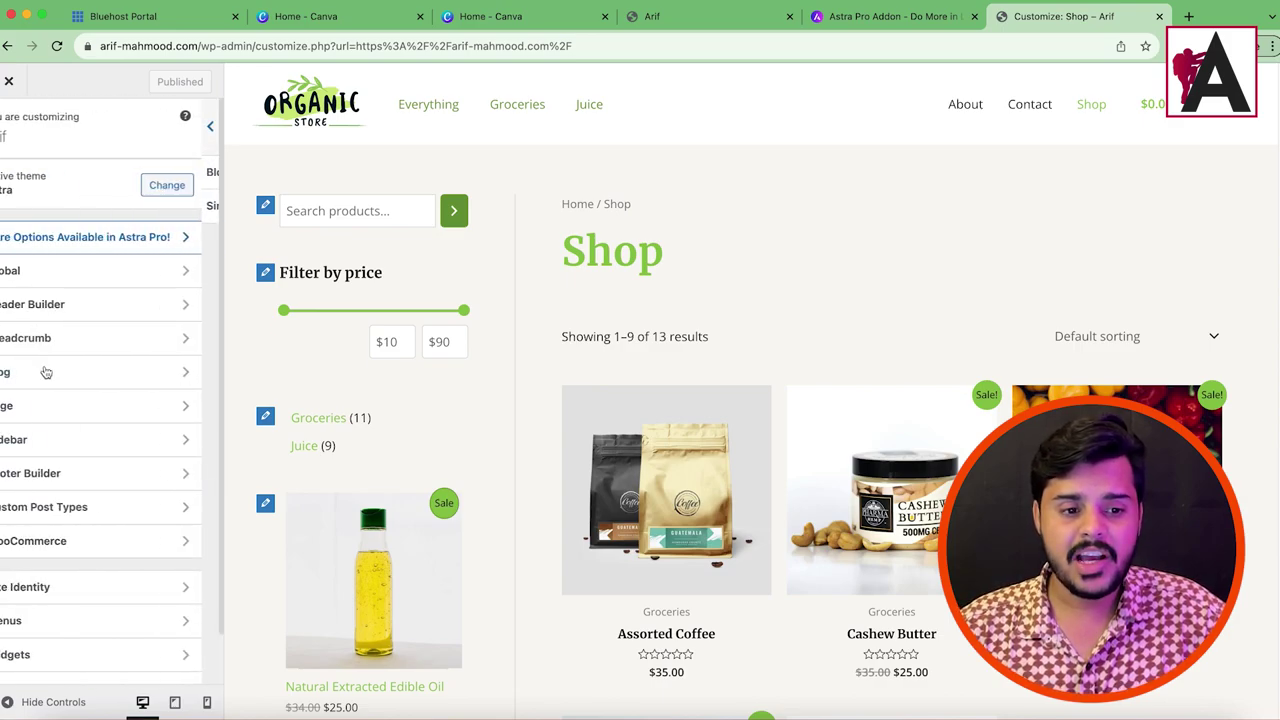
pyautogui.scroll(-1, 30, 610)
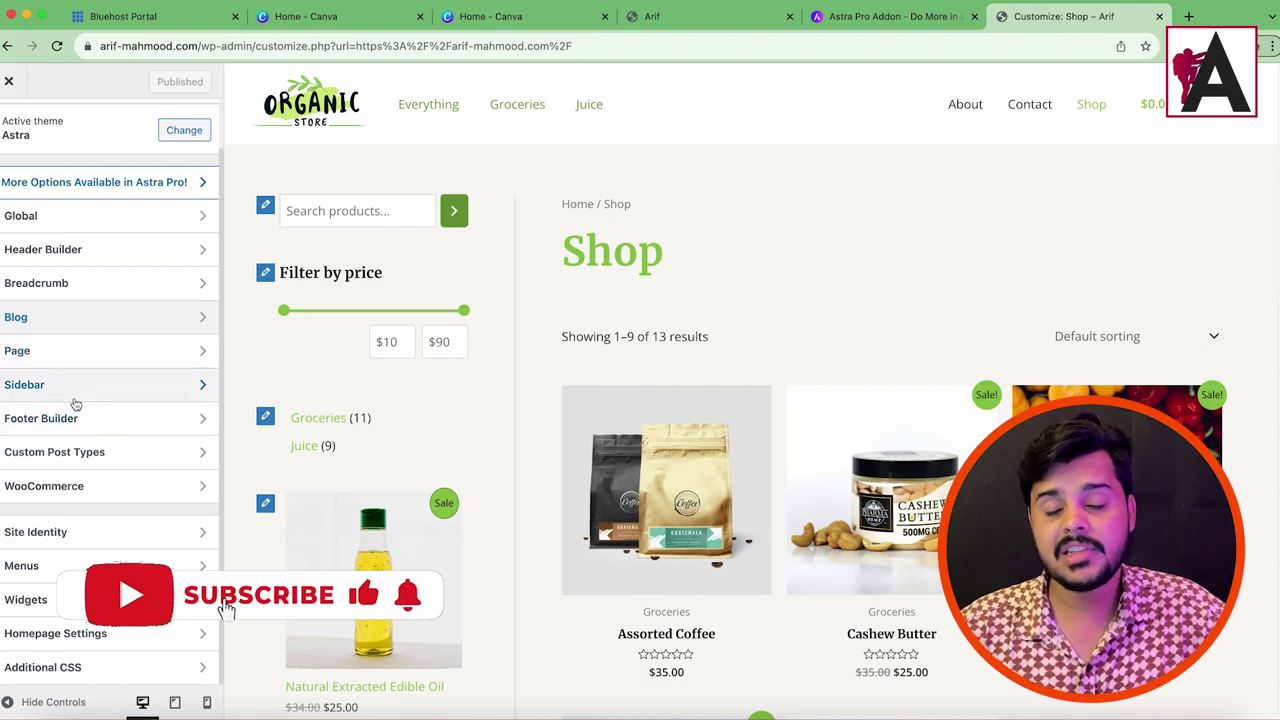
pyautogui.click(76, 420)
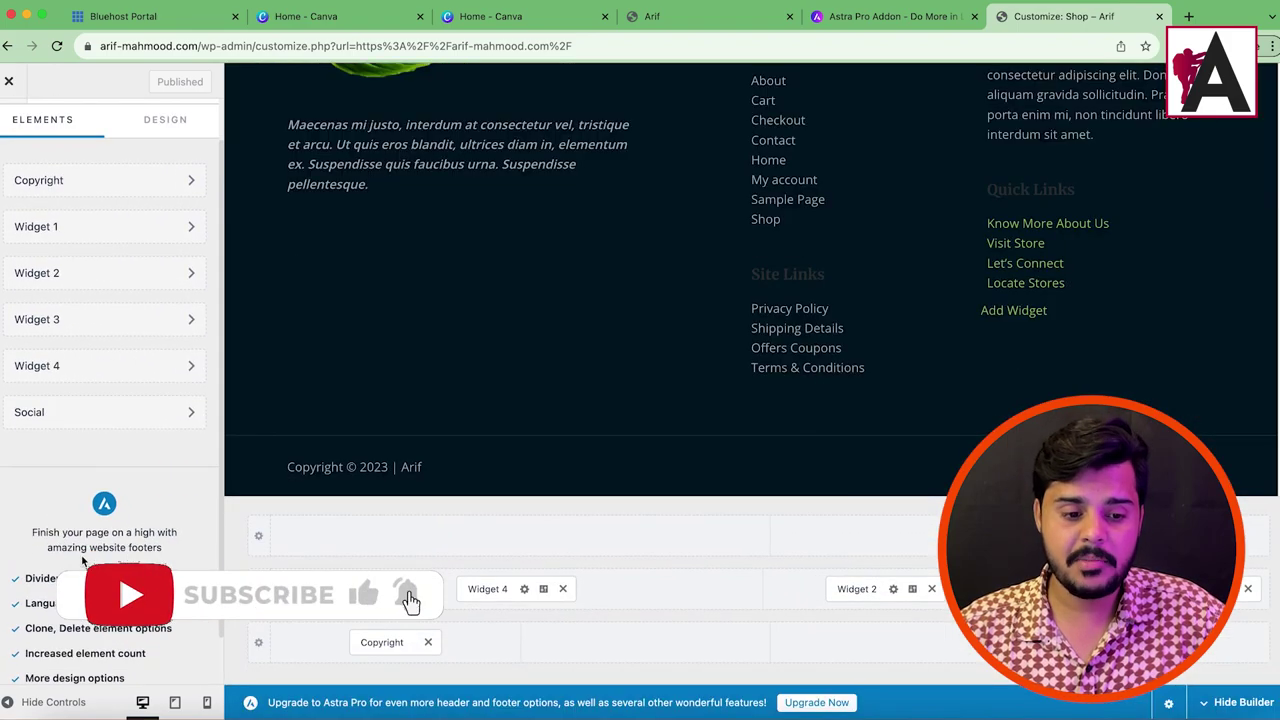
pyautogui.scroll(-2, 84, 562)
pyautogui.moveTo(25, 522); pyautogui.dragTo(114, 525)
pyautogui.moveTo(27, 549); pyautogui.dragTo(160, 549)
pyautogui.moveTo(27, 572); pyautogui.dragTo(172, 573)
pyautogui.moveTo(27, 597); pyautogui.dragTo(148, 598)
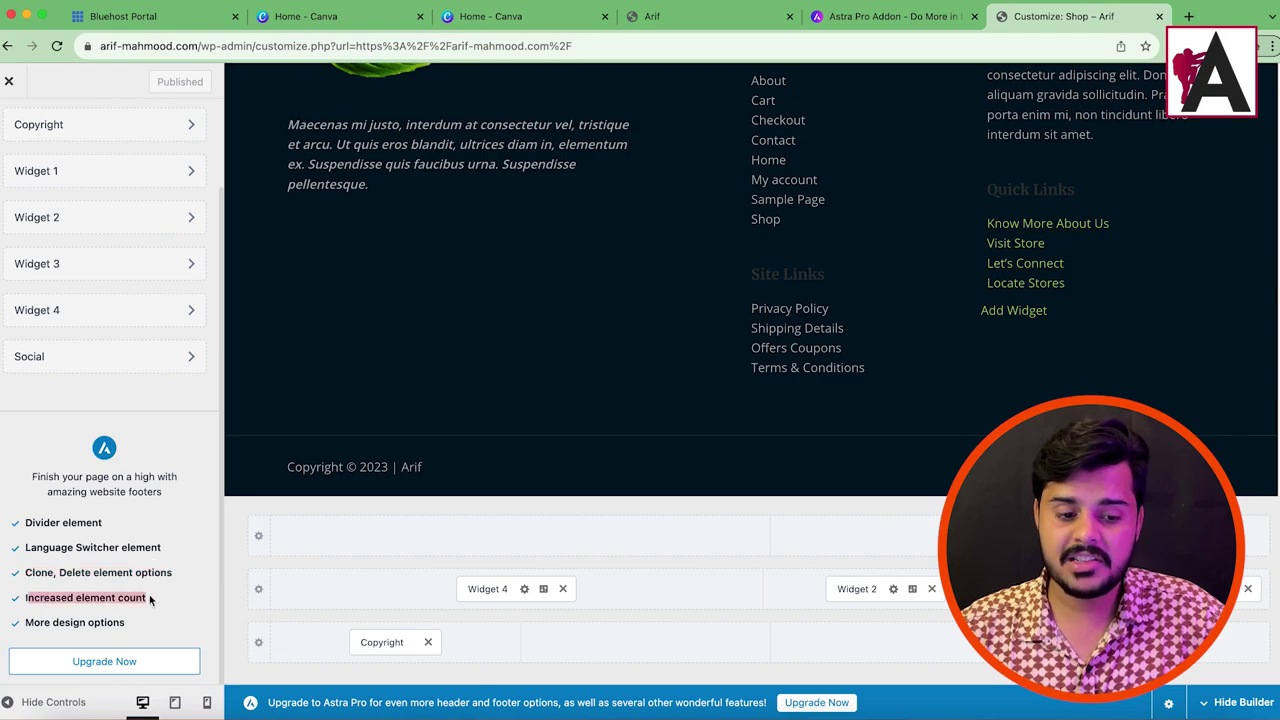
pyautogui.scroll(3, 58, 530)
pyautogui.click(7, 130)
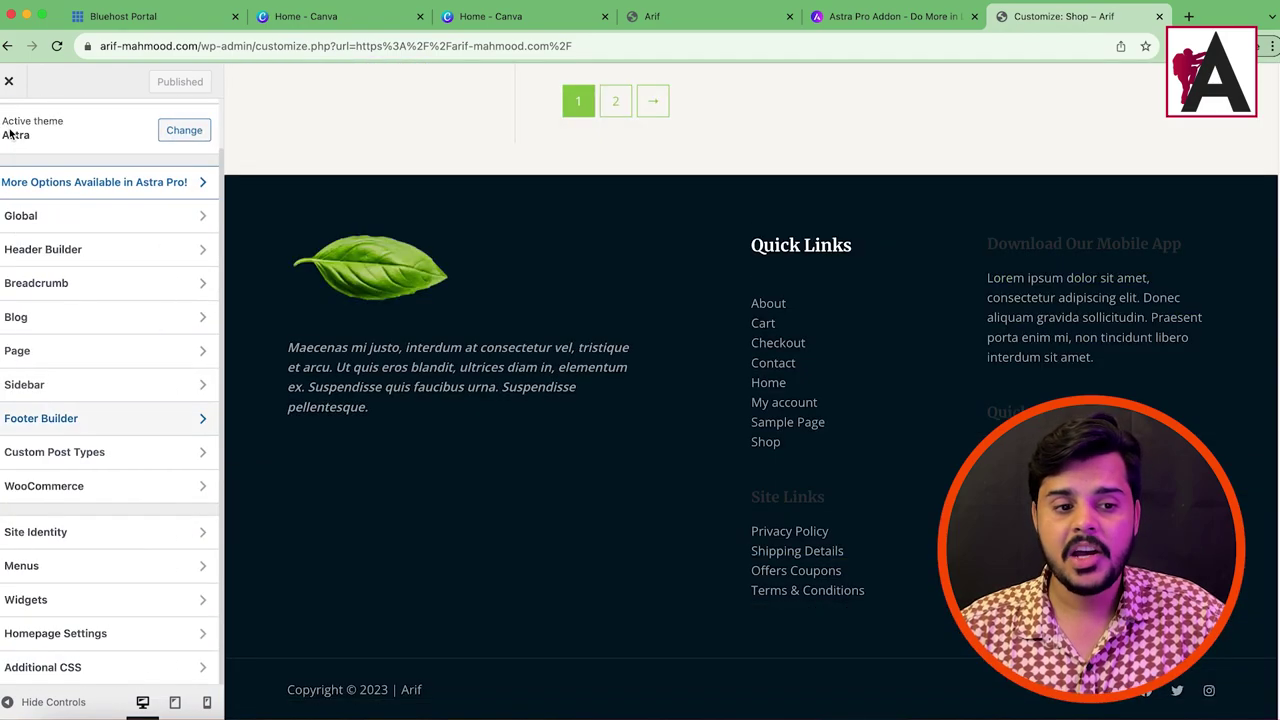
pyautogui.scroll(15, 697, 277)
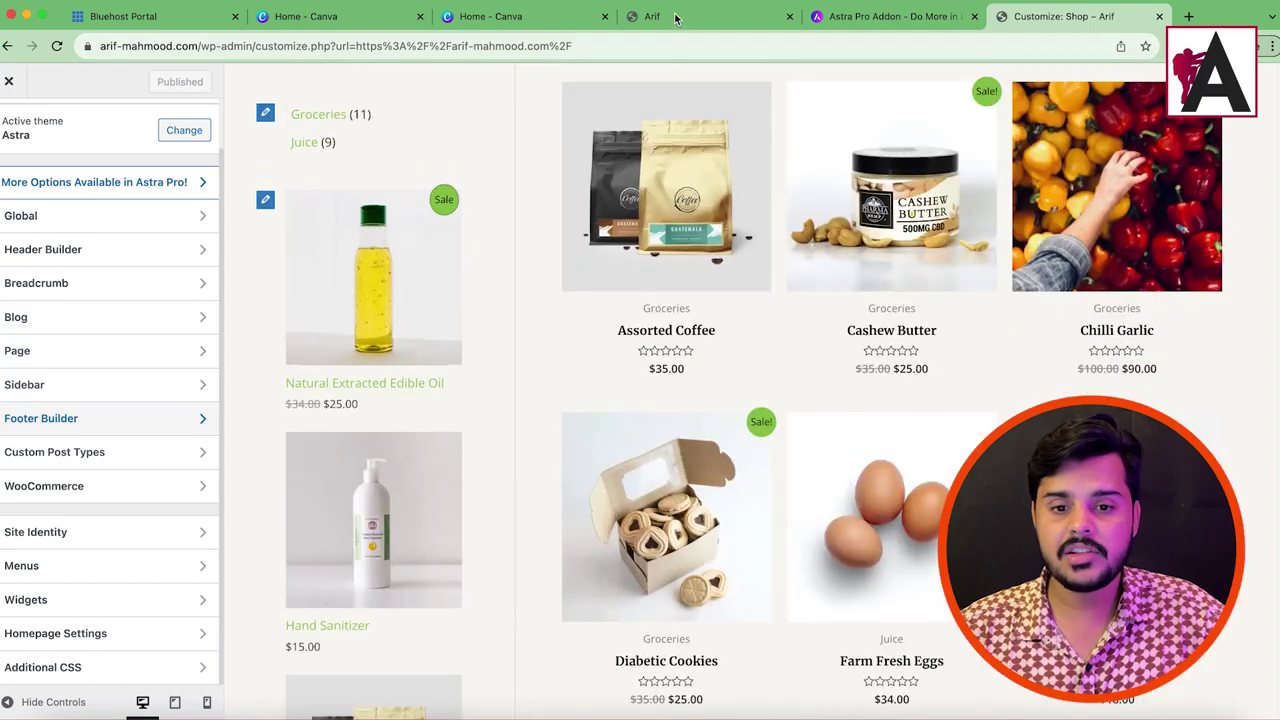
# Step: From the live site tab, go to the Dashboard, then to Plugins > Add New > Upload Plugin
pyautogui.click(679, 18)
pyautogui.click(47, 93)
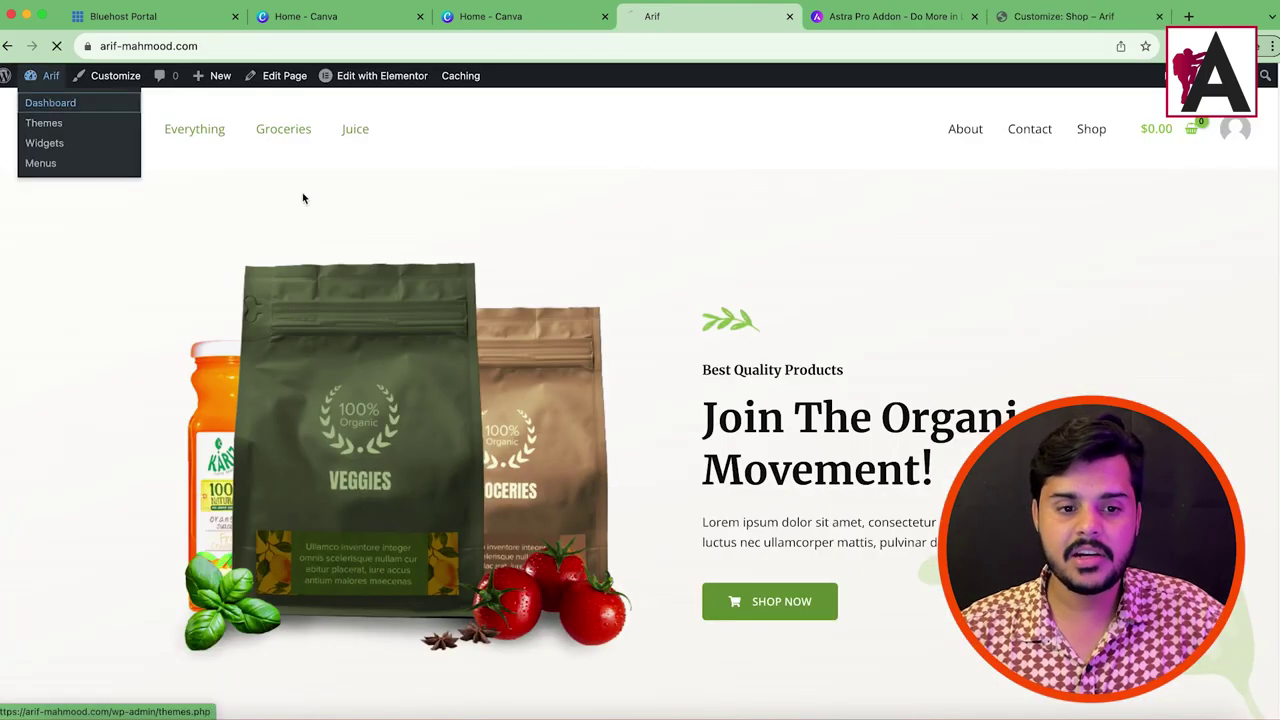
pyautogui.moveTo(672, 16); pyautogui.dragTo(1060, 20)
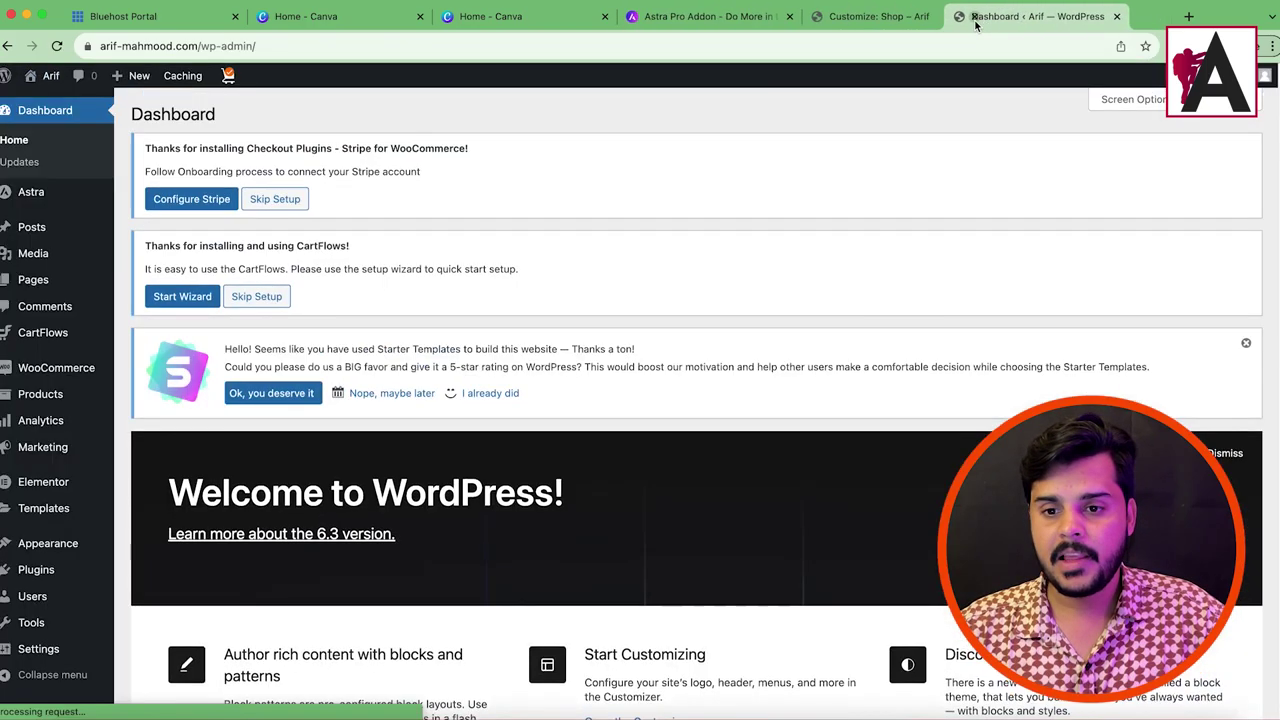
pyautogui.moveTo(26, 568)
pyautogui.click(140, 595)
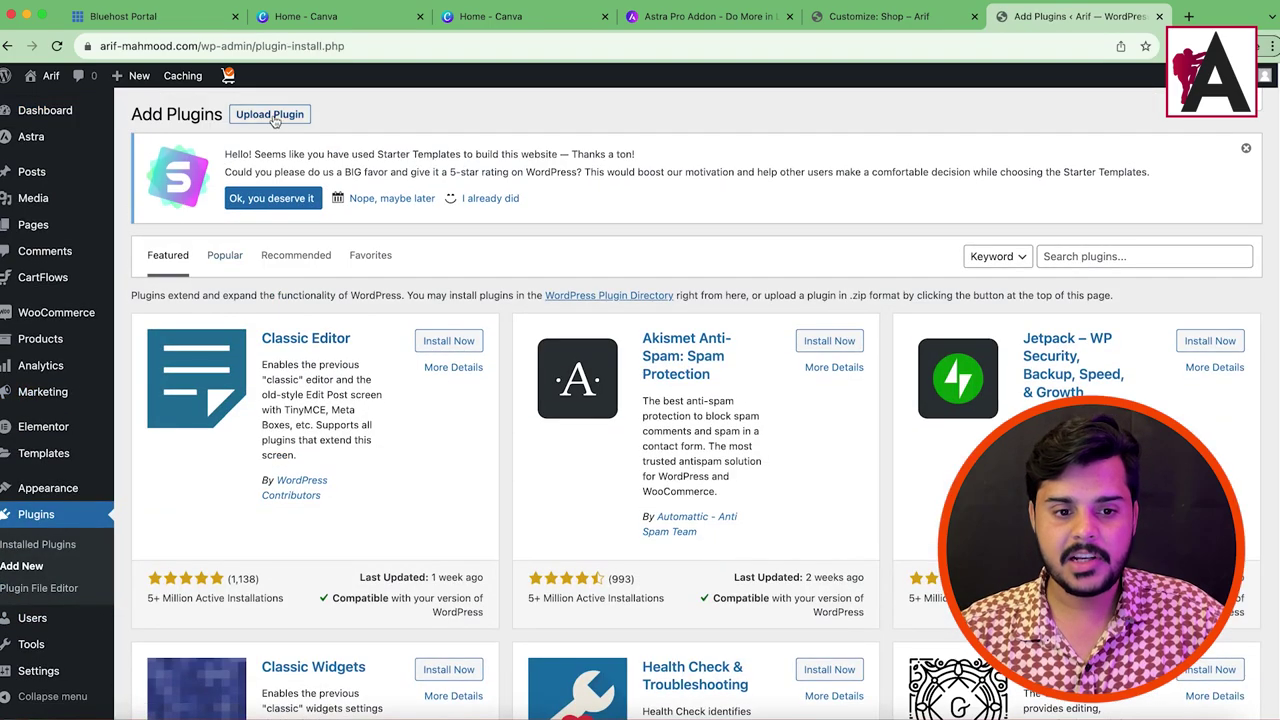
pyautogui.click(274, 122)
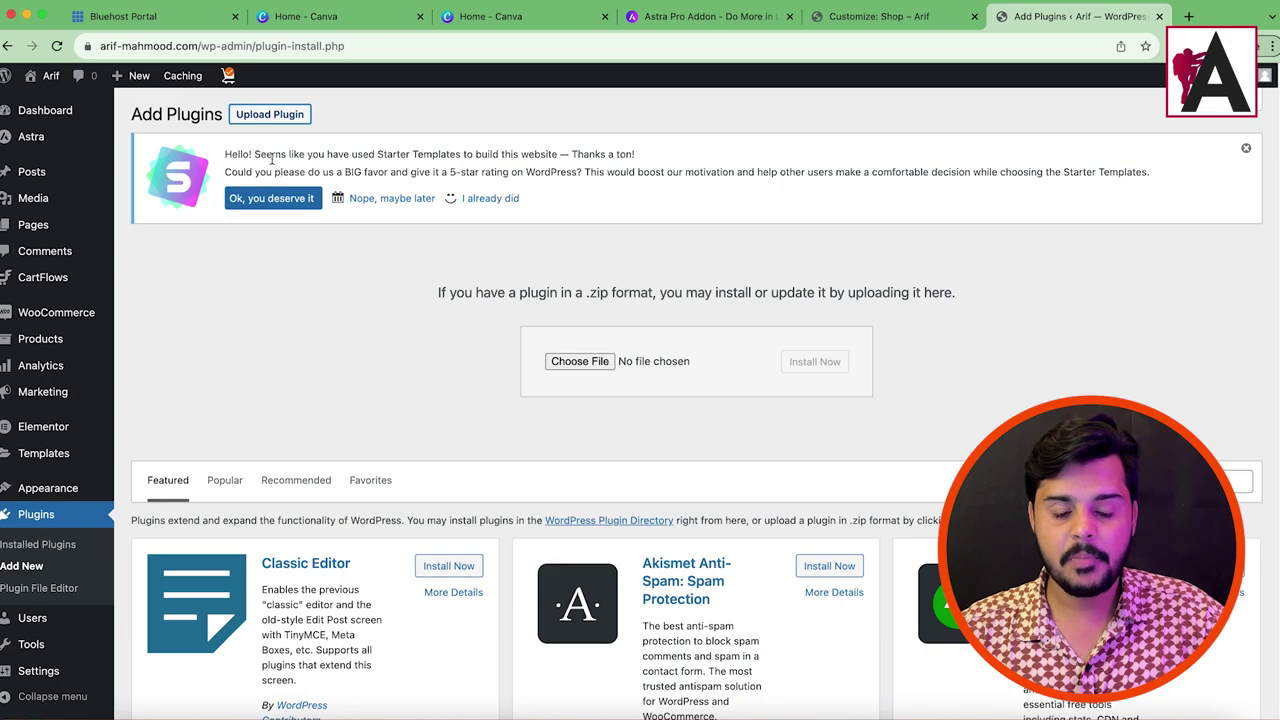
pyautogui.click(591, 366)
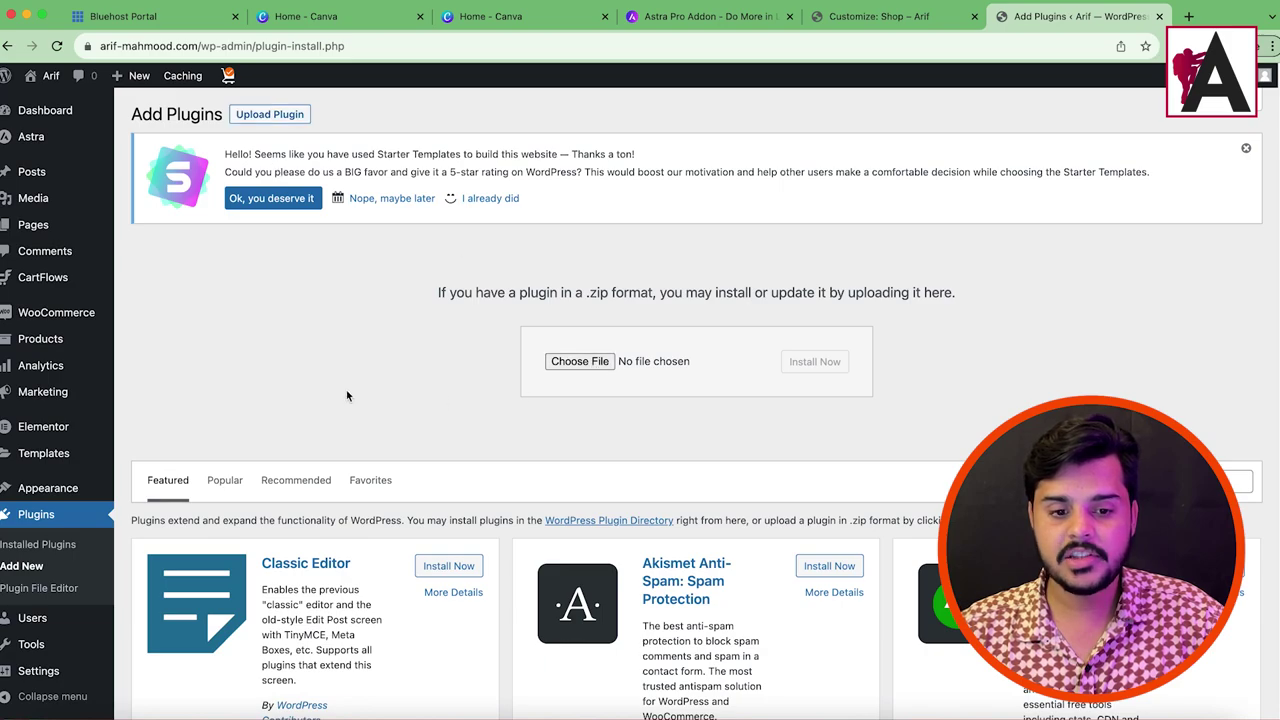
# Step: Pick Astra Pro Plugin.zip from Desktop > Astra Premium Agency > Astra Agency Bundle and install it
pyautogui.click(380, 318)
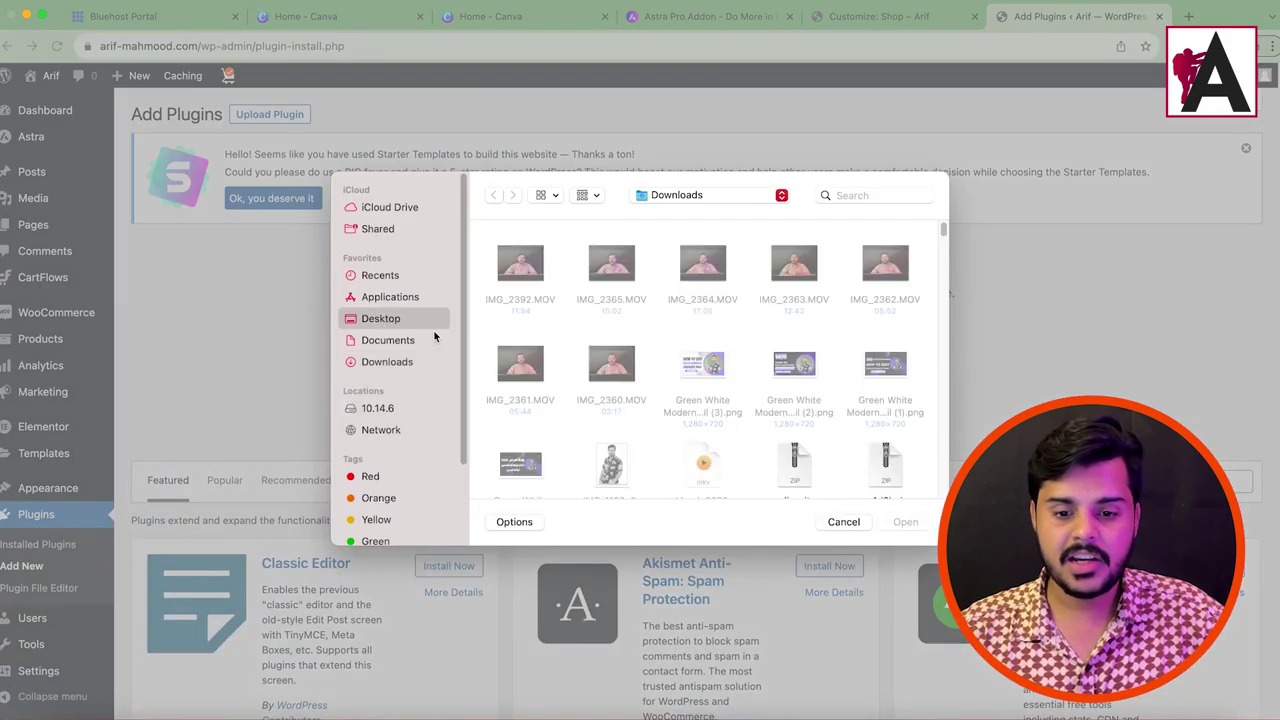
pyautogui.click(712, 366)
pyautogui.doubleClick(714, 368)
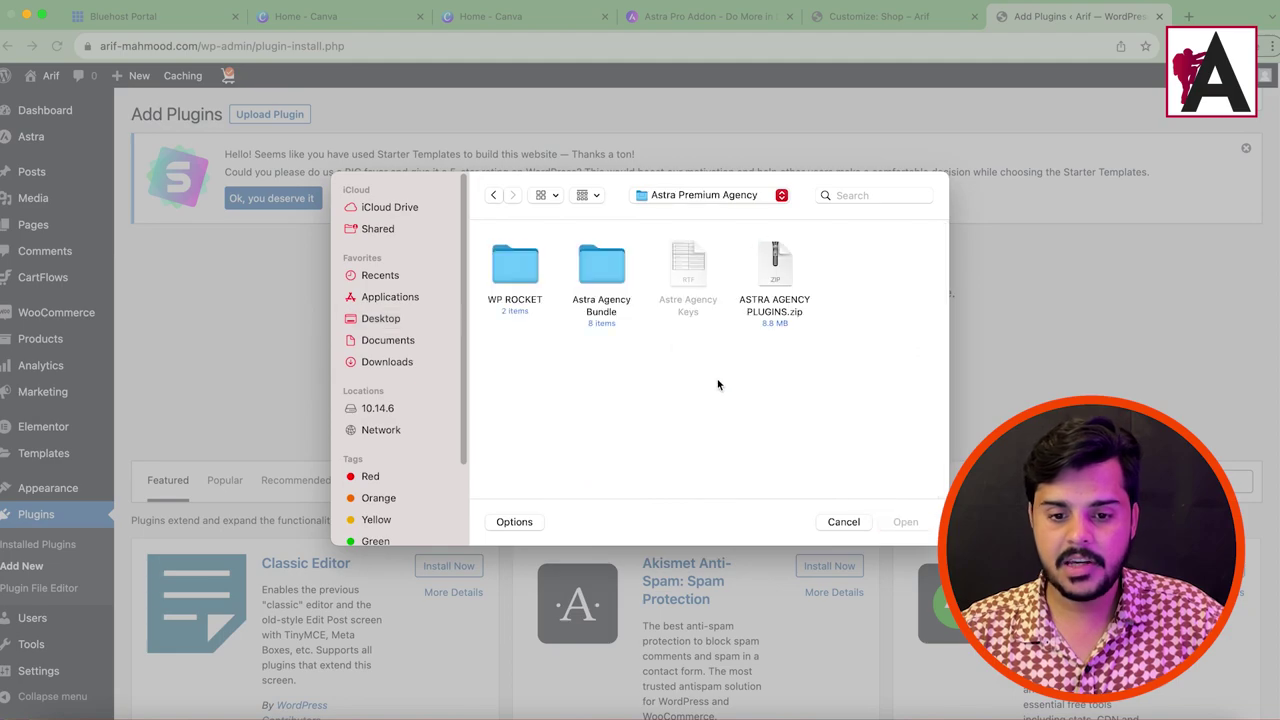
pyautogui.doubleClick(604, 272)
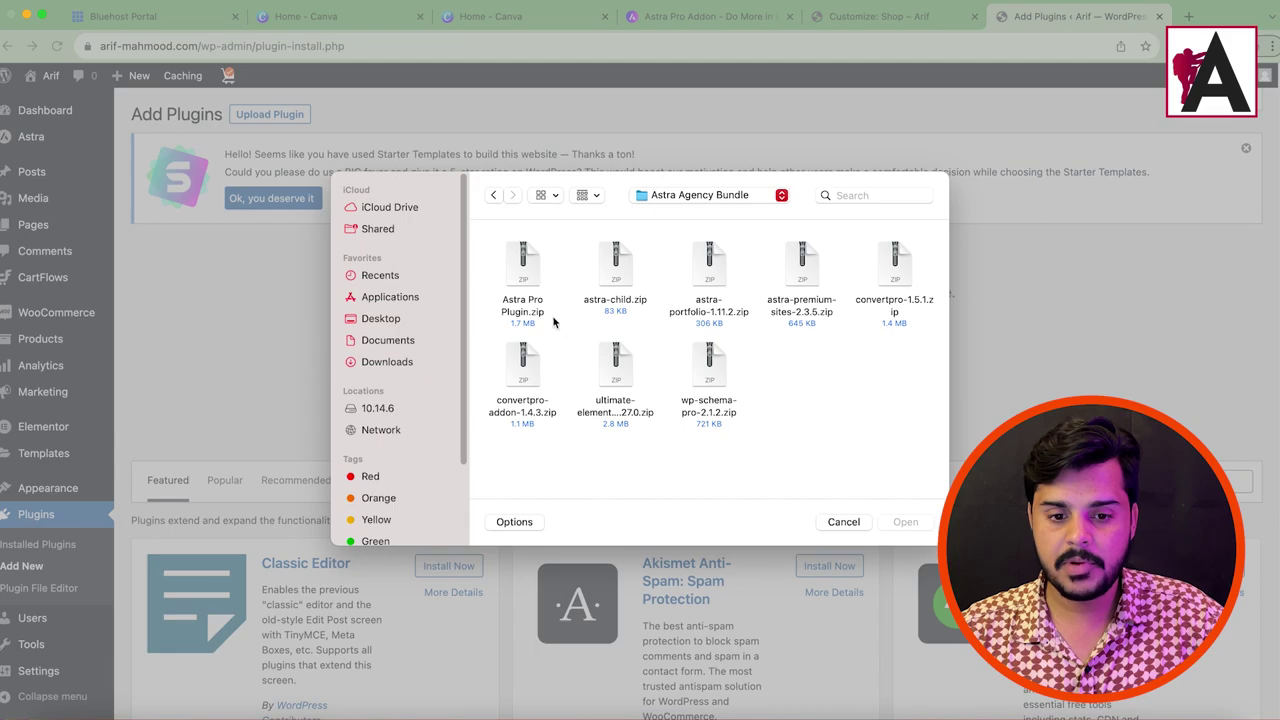
pyautogui.click(520, 284)
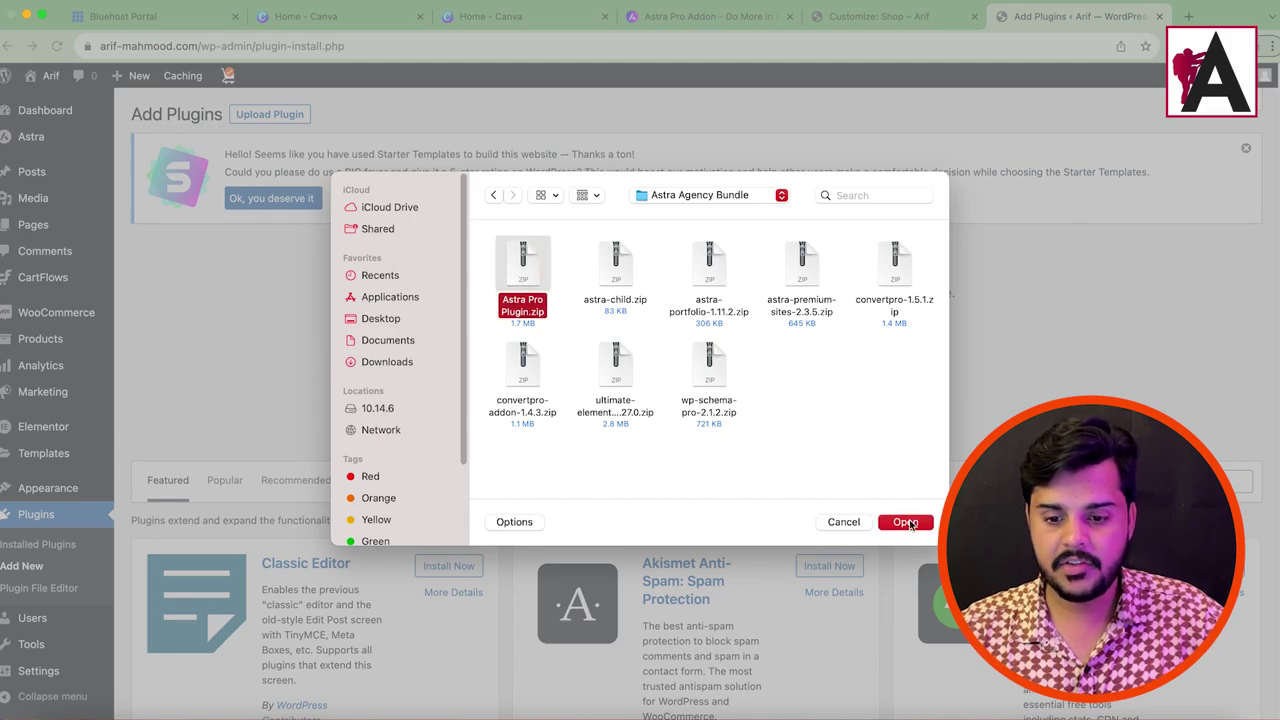
pyautogui.click(905, 521)
pyautogui.click(805, 360)
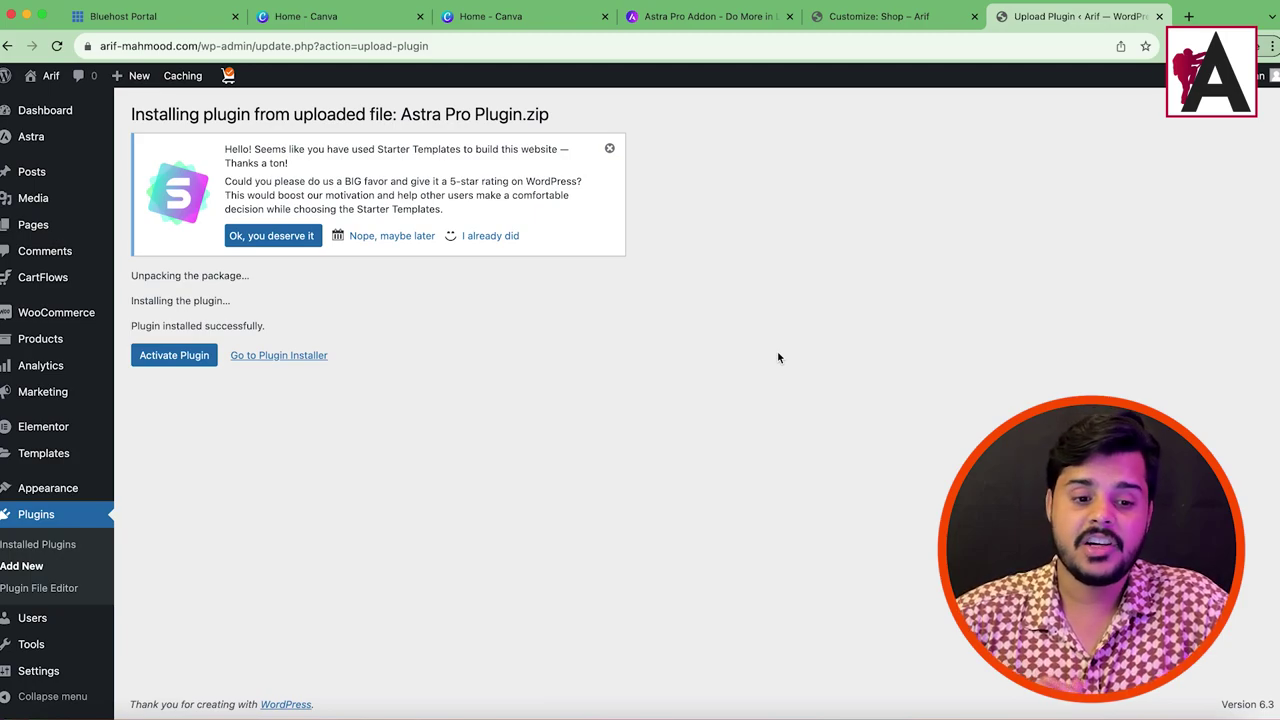
# Step: Activate the Astra Pro plugin, then follow the notice's 'activate' link to the licence page
pyautogui.click(165, 355)
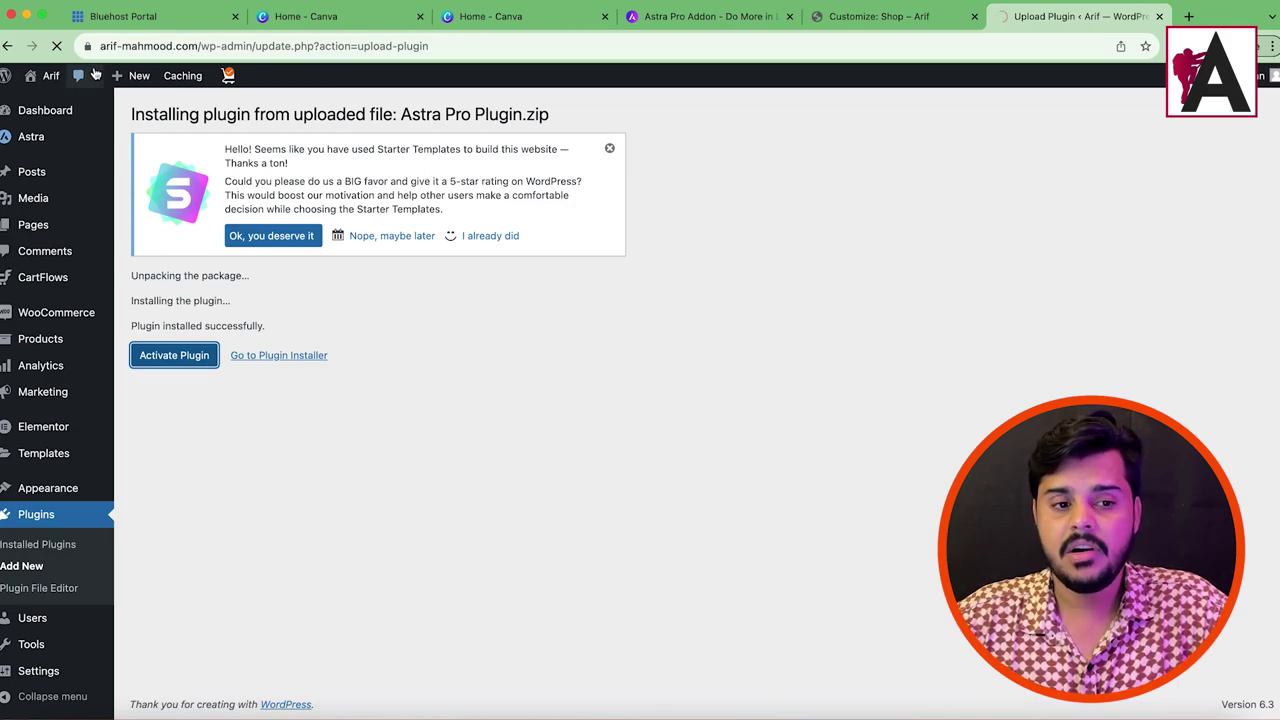
pyautogui.click(27, 16)
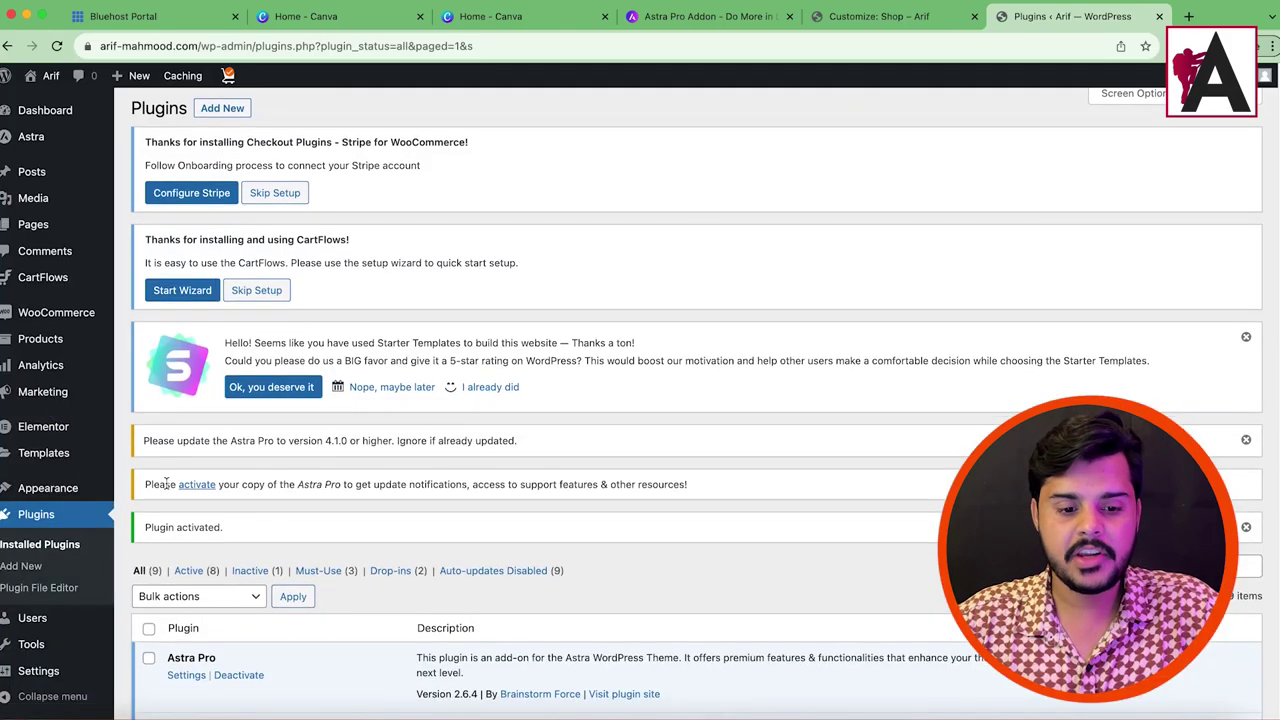
pyautogui.moveTo(160, 484); pyautogui.dragTo(636, 484)
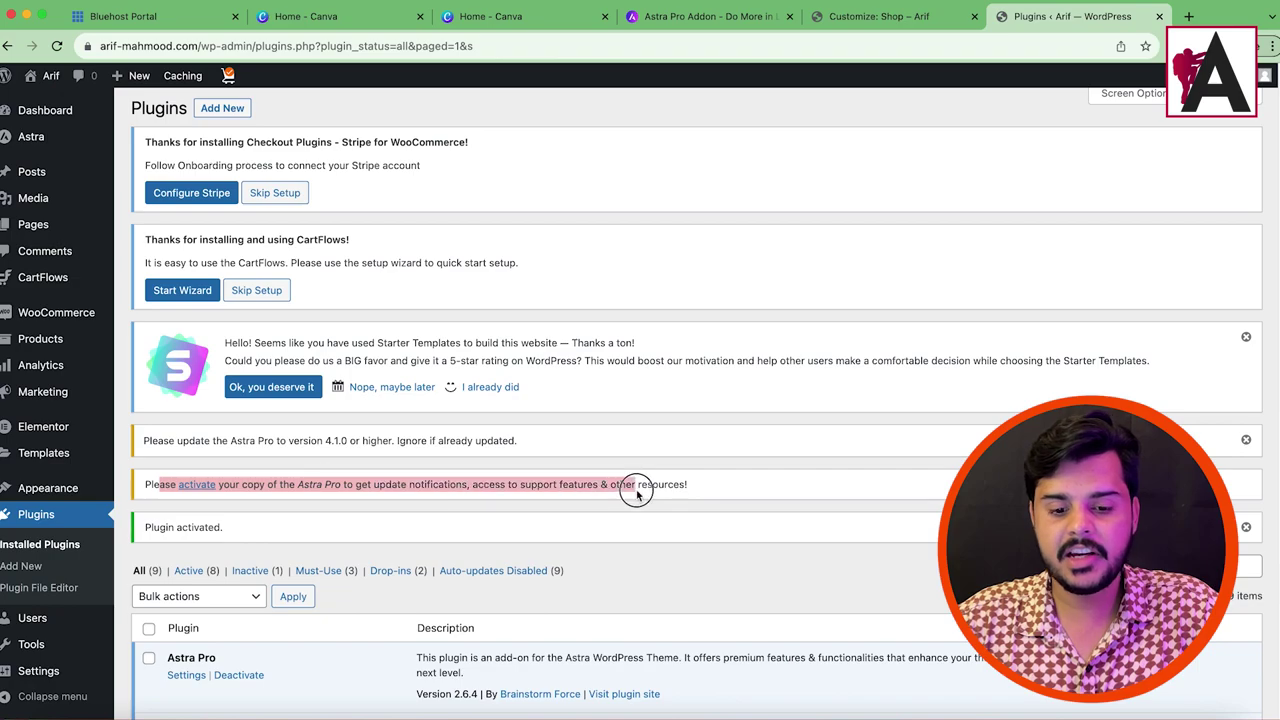
pyautogui.click(200, 485)
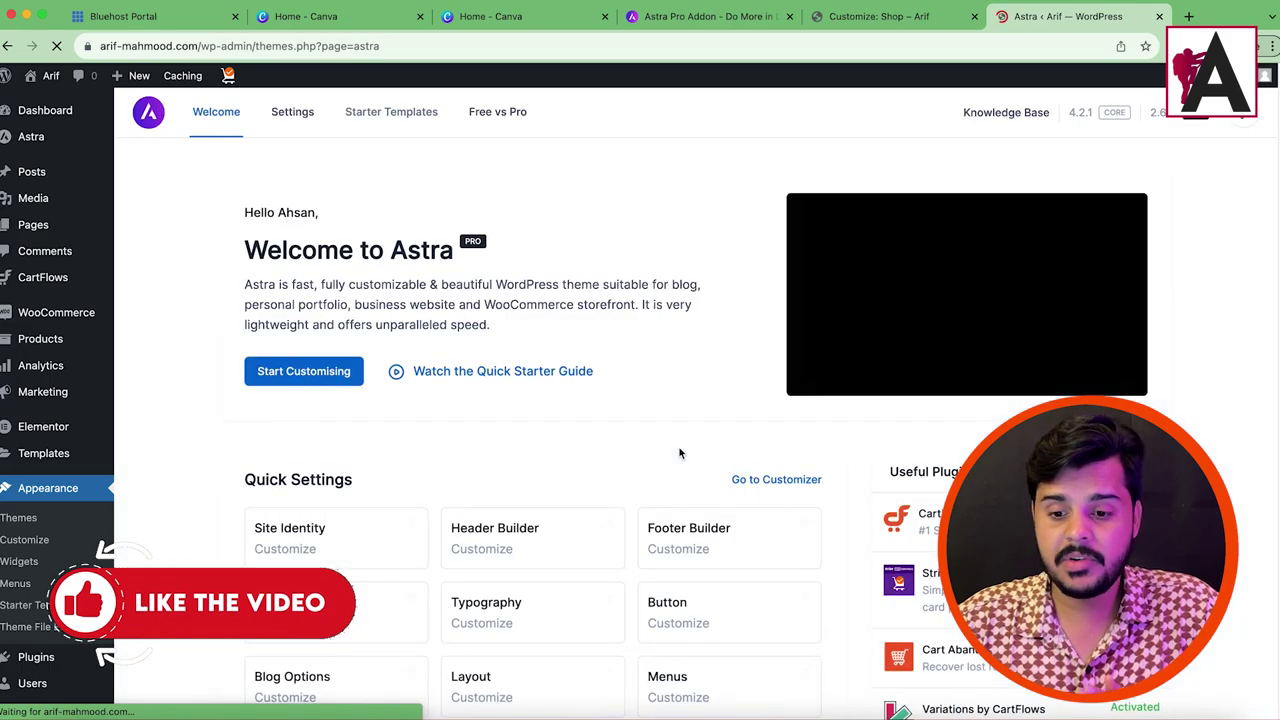
# Step: Look through the Astra performance and general settings, then return to the Astra dashboard
pyautogui.scroll(-5, 451, 345)
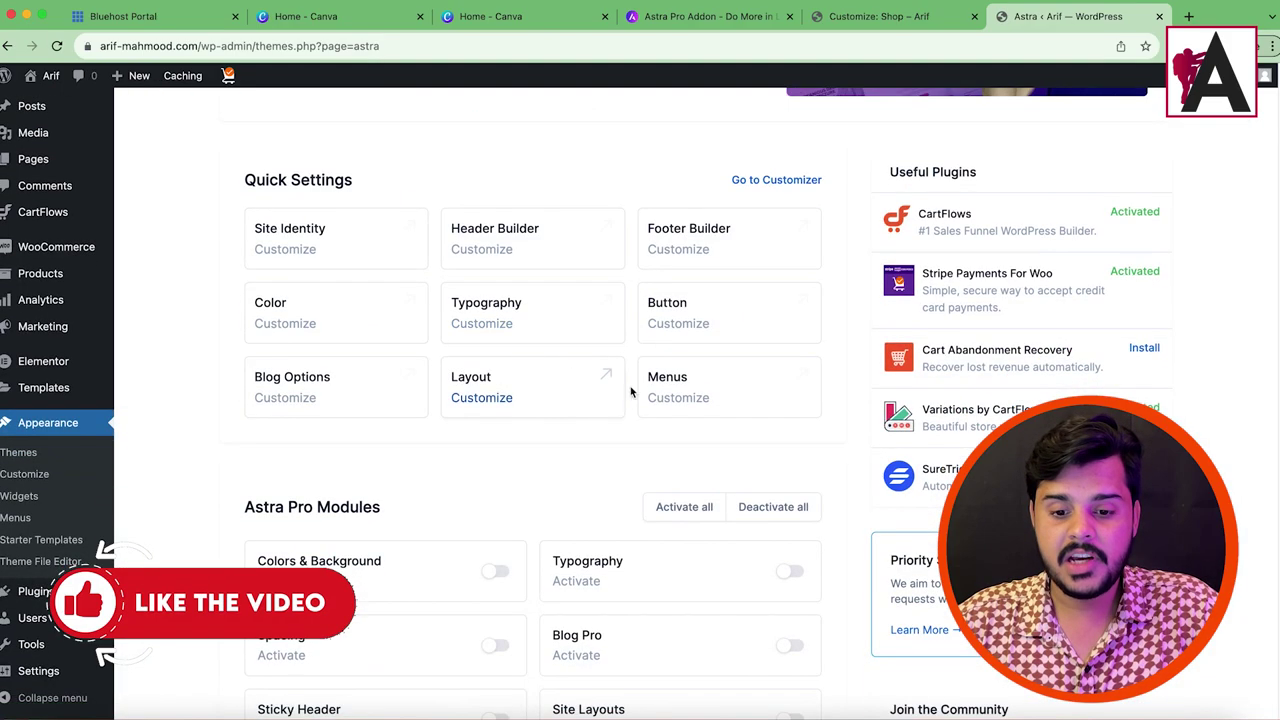
pyautogui.scroll(5, 651, 423)
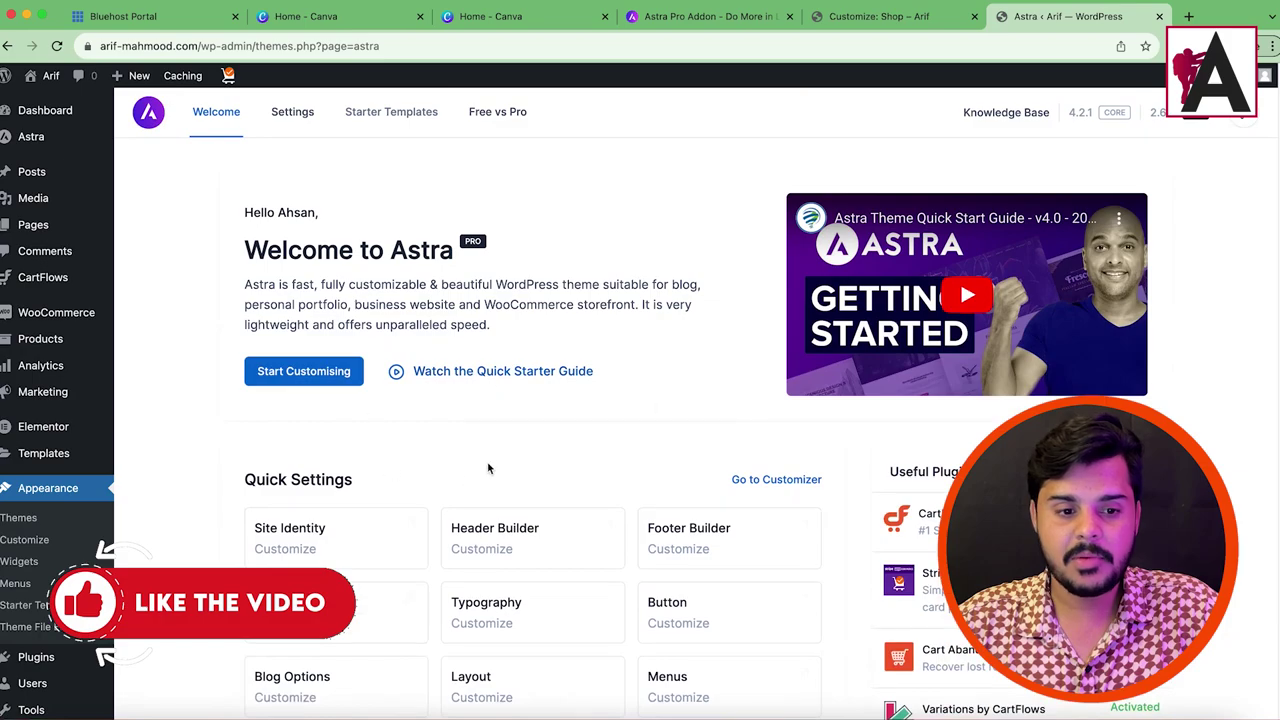
pyautogui.click(294, 118)
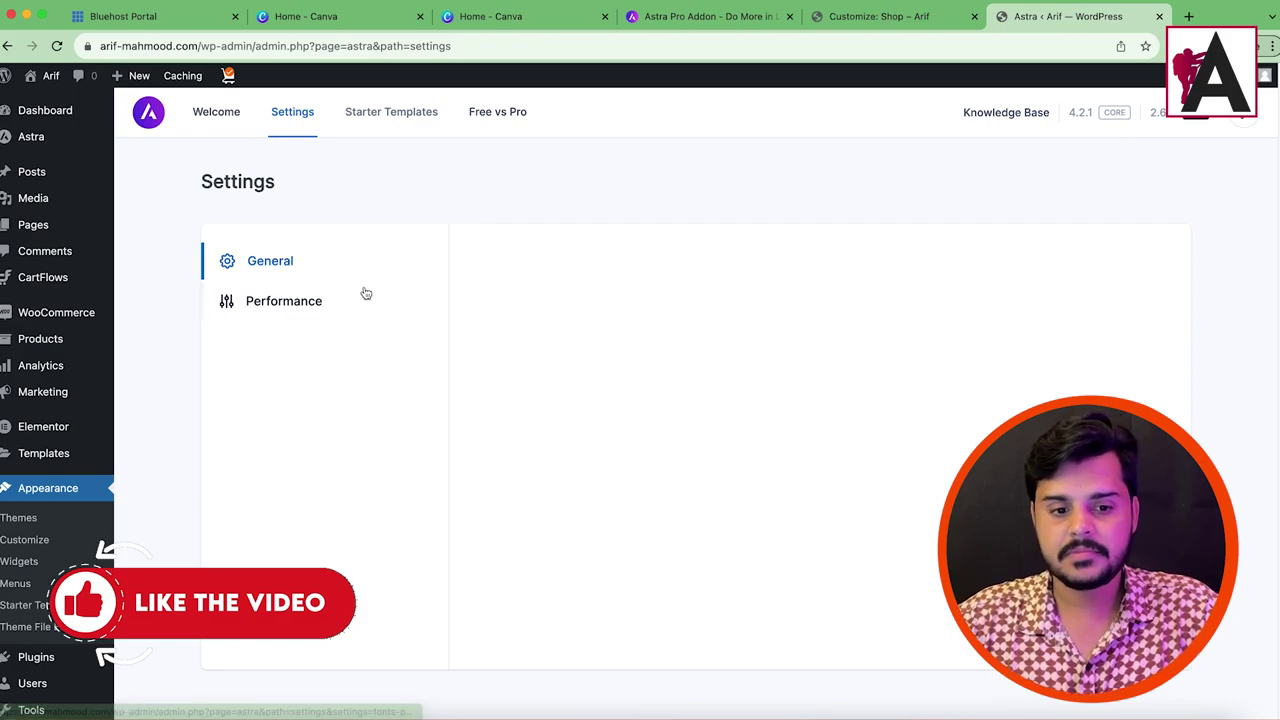
pyautogui.click(317, 300)
pyautogui.click(312, 262)
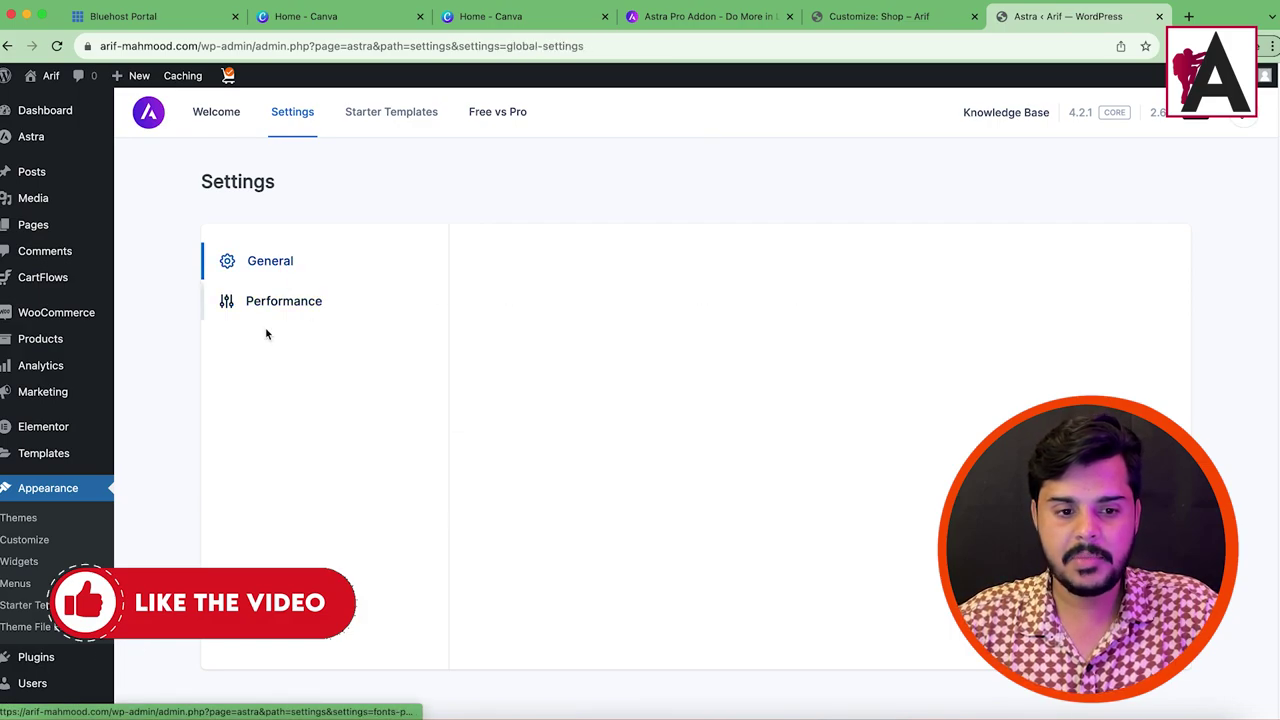
pyautogui.click(27, 138)
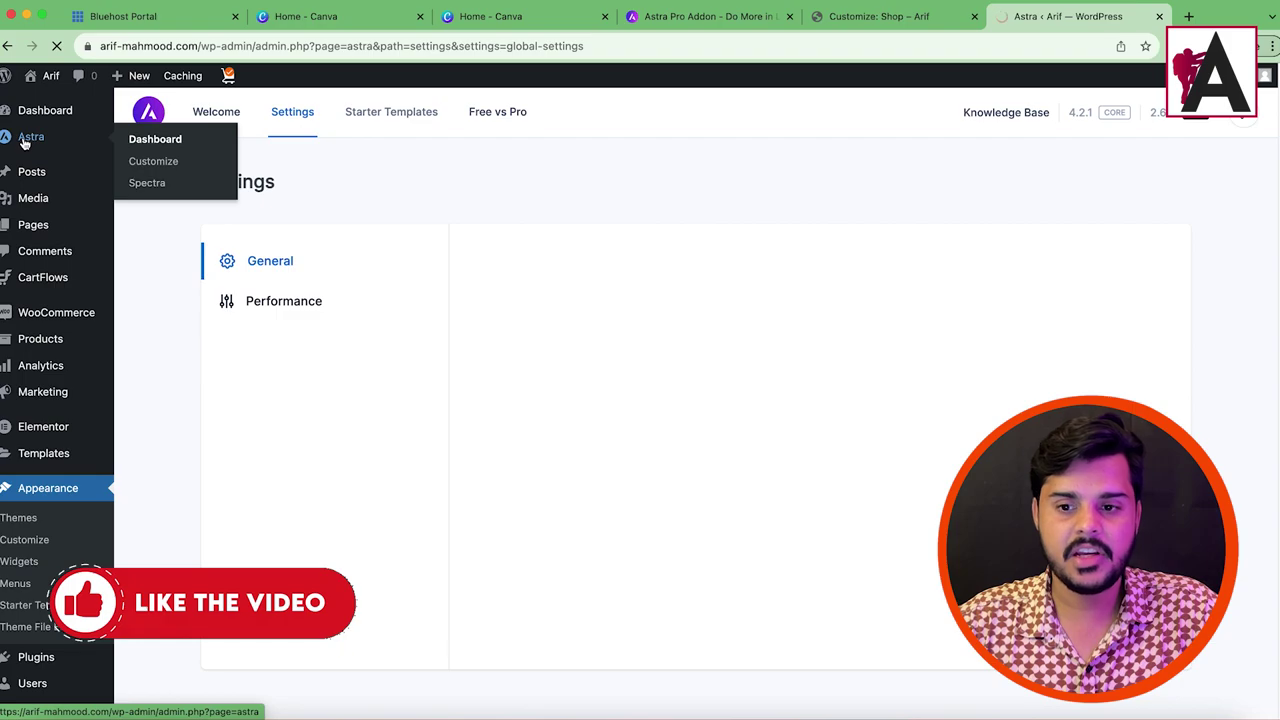
# Step: Paste the license key and submit it, confirming the message 'Your license is active.'
pyautogui.click(189, 138)
pyautogui.rightClick(190, 140)
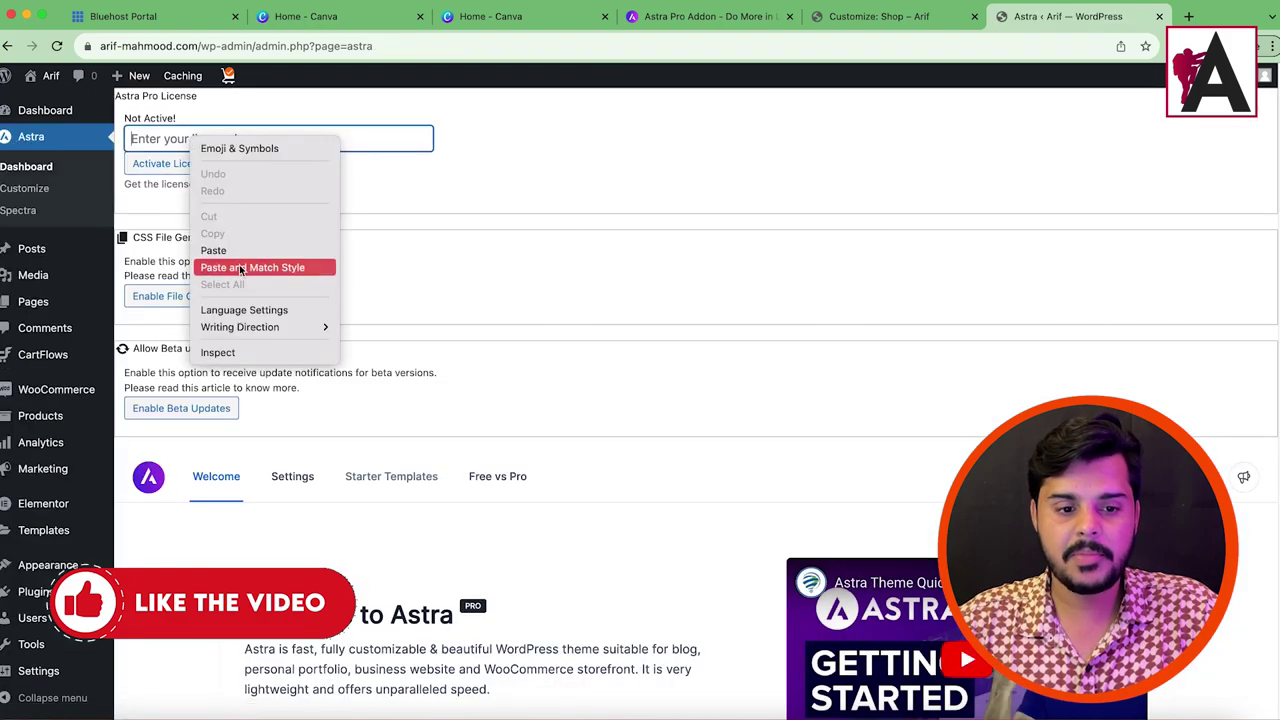
pyautogui.click(239, 256)
pyautogui.press('Return')
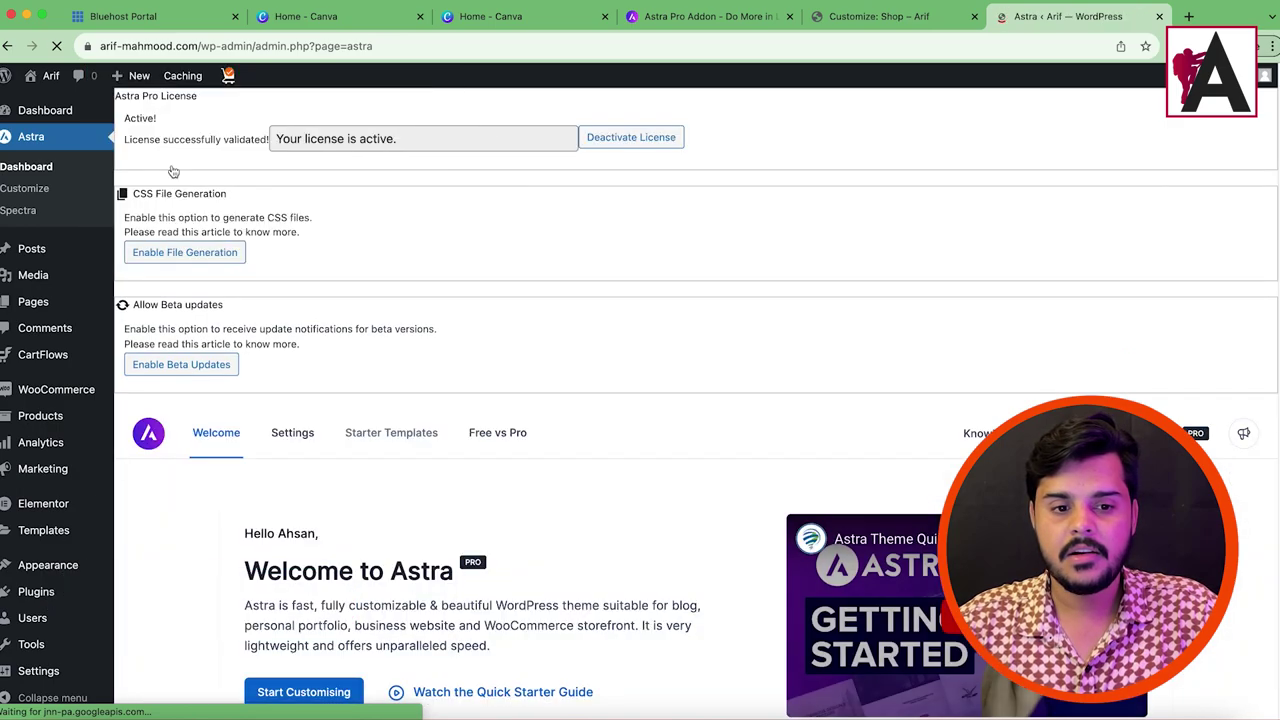
pyautogui.click(297, 141)
pyautogui.moveTo(297, 141); pyautogui.dragTo(400, 146)
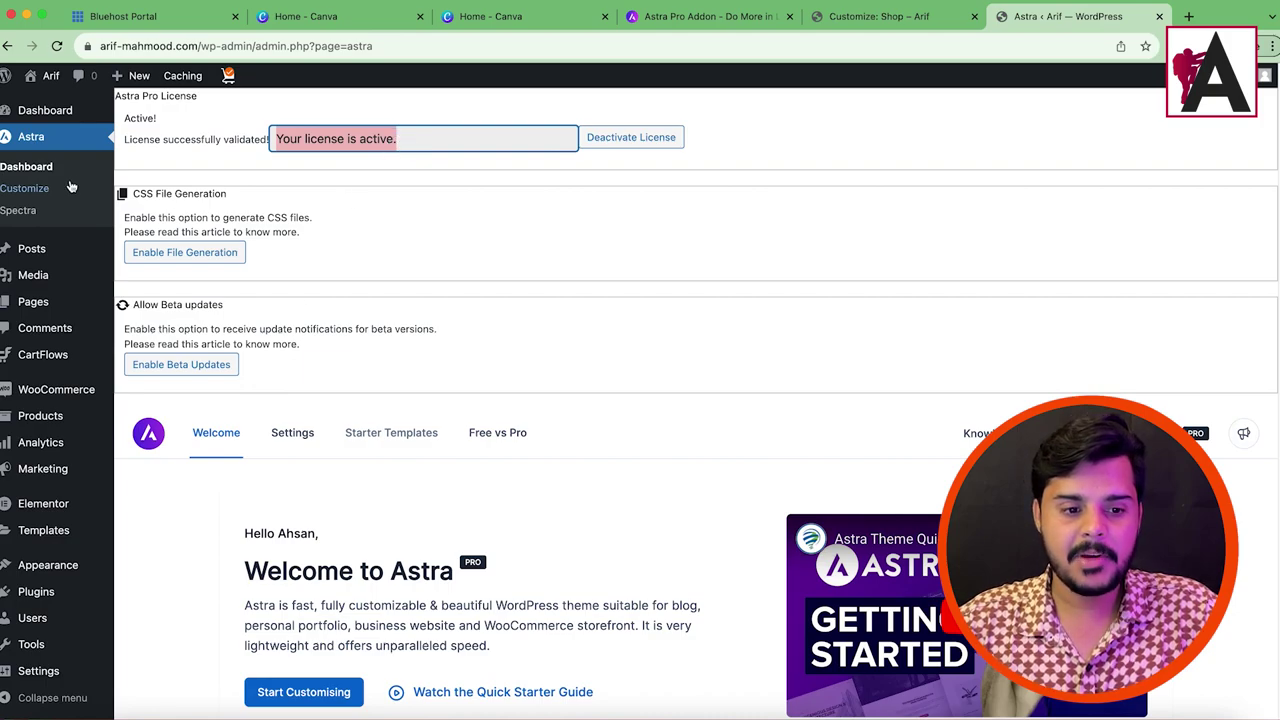
pyautogui.scroll(-7, 443, 280)
pyautogui.scroll(2, 309, 354)
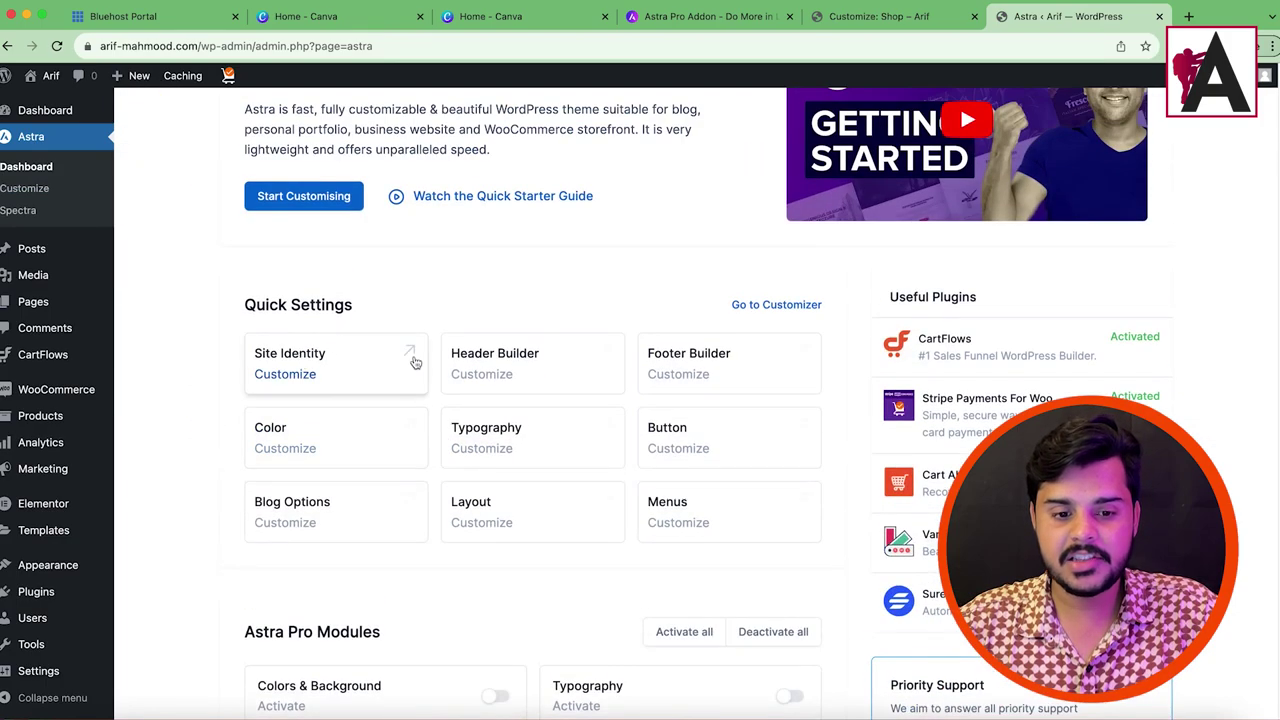
pyautogui.scroll(-5, 380, 410)
pyautogui.moveTo(245, 201); pyautogui.dragTo(374, 202)
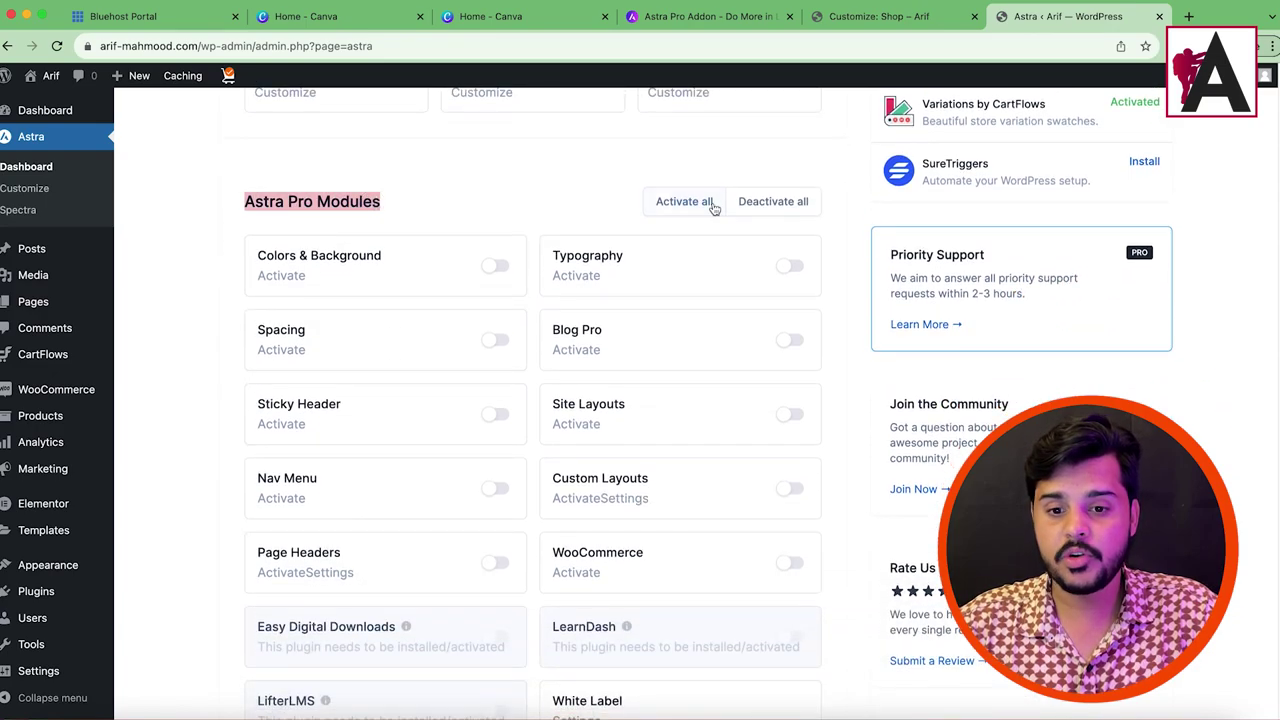
pyautogui.scroll(-2, 628, 395)
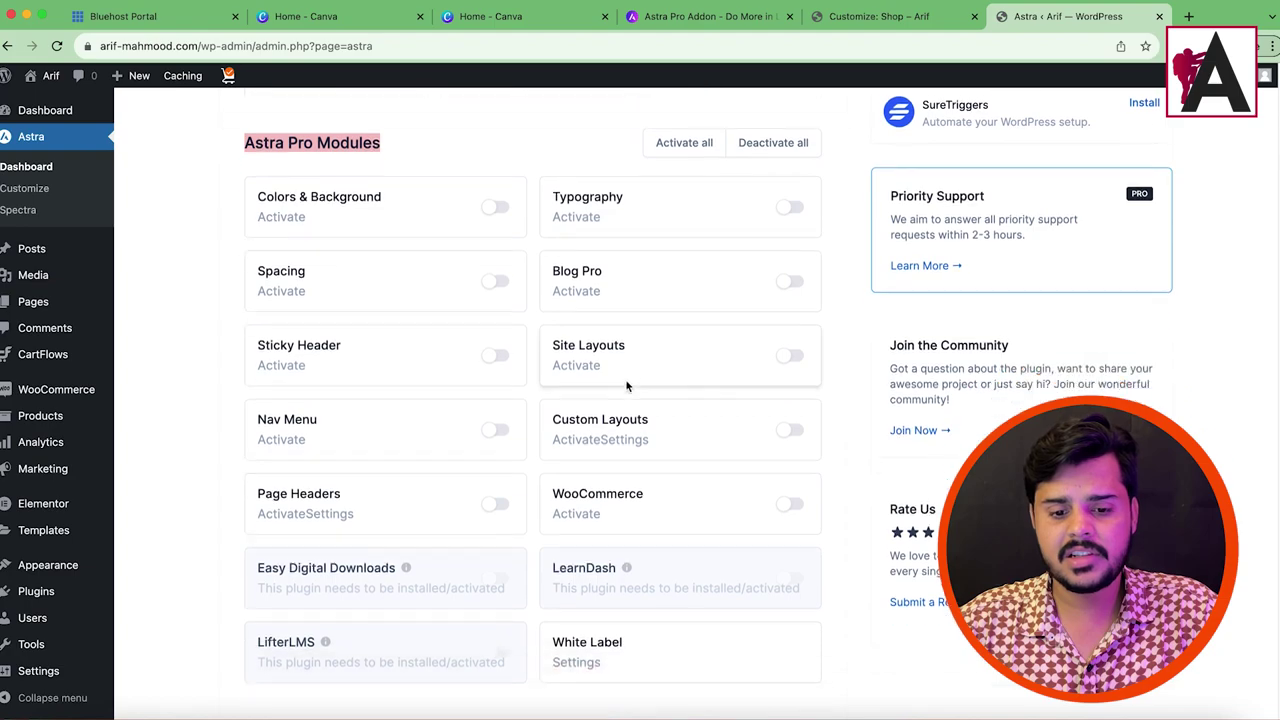
pyautogui.scroll(1, 566, 366)
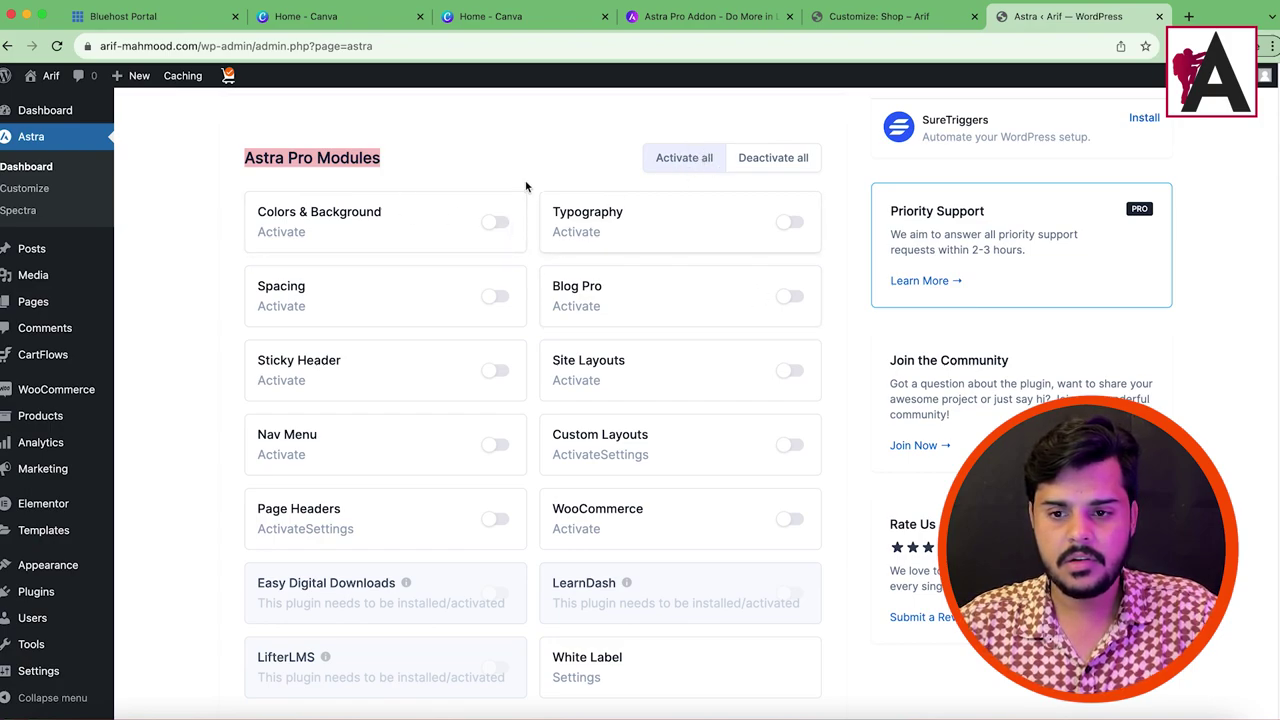
pyautogui.click(494, 222)
pyautogui.click(789, 222)
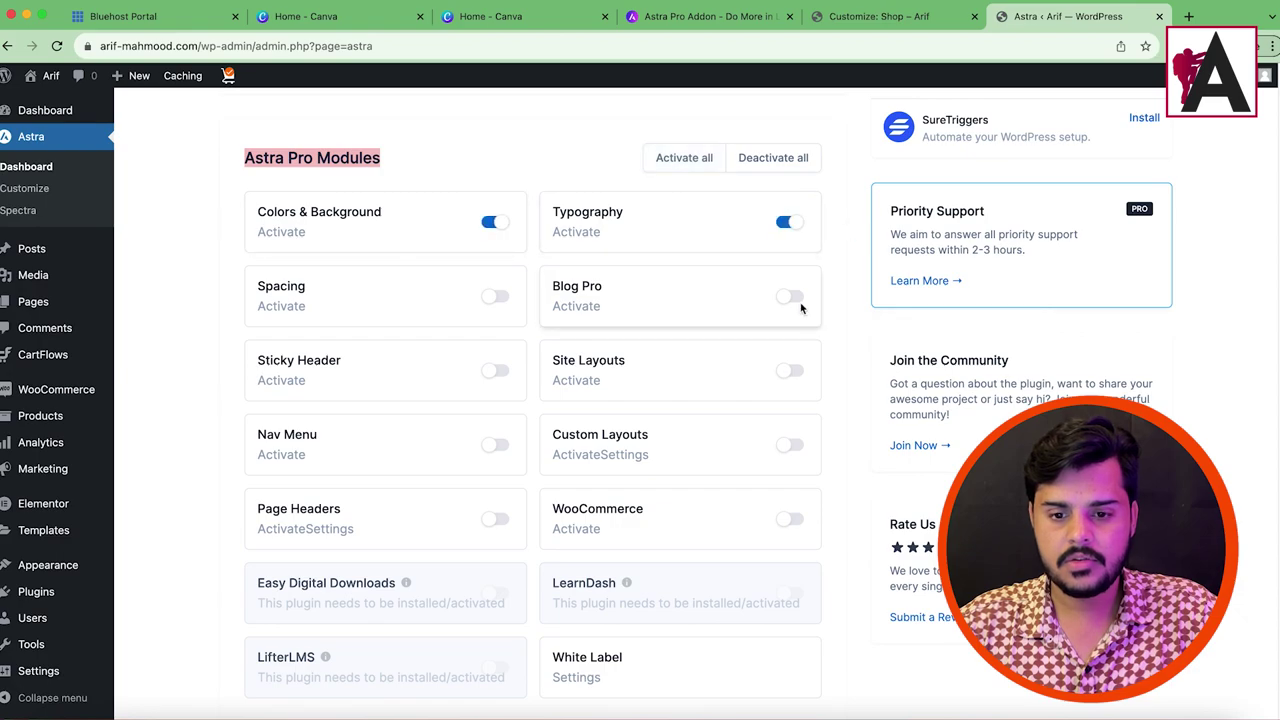
pyautogui.click(789, 296)
pyautogui.click(505, 300)
pyautogui.click(500, 371)
pyautogui.click(499, 447)
pyautogui.click(499, 517)
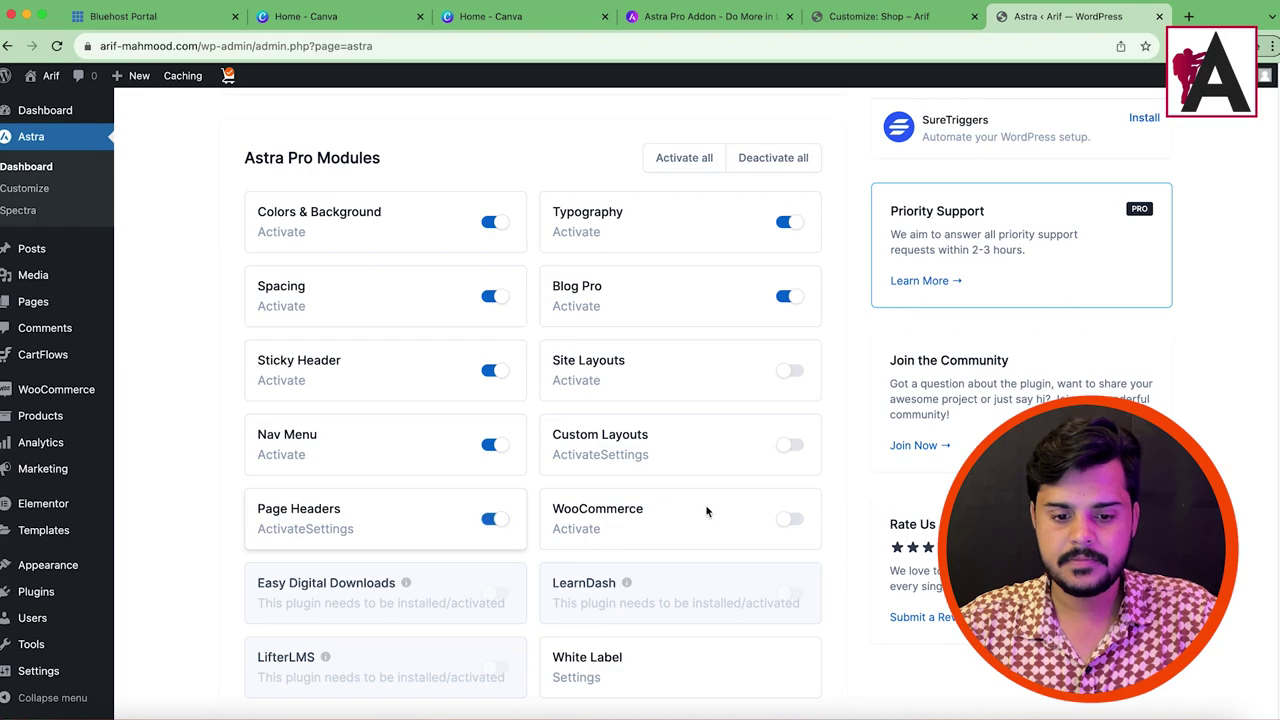
pyautogui.click(789, 519)
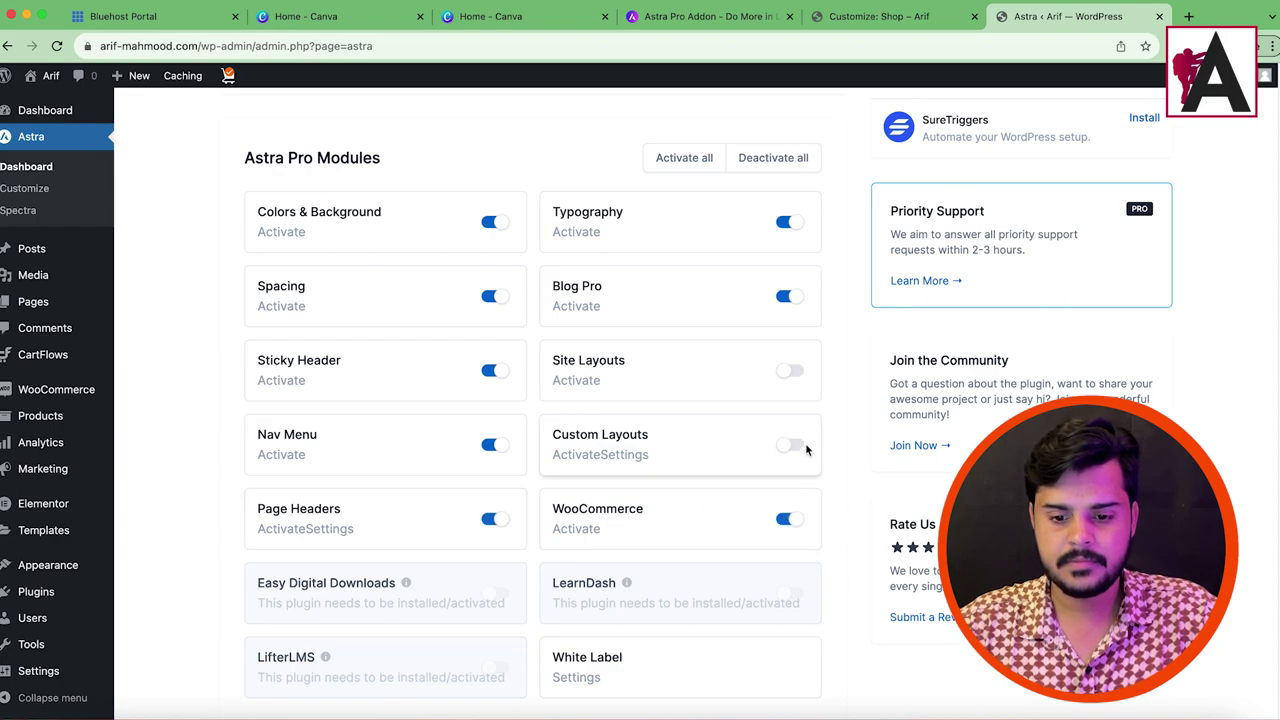
pyautogui.click(792, 446)
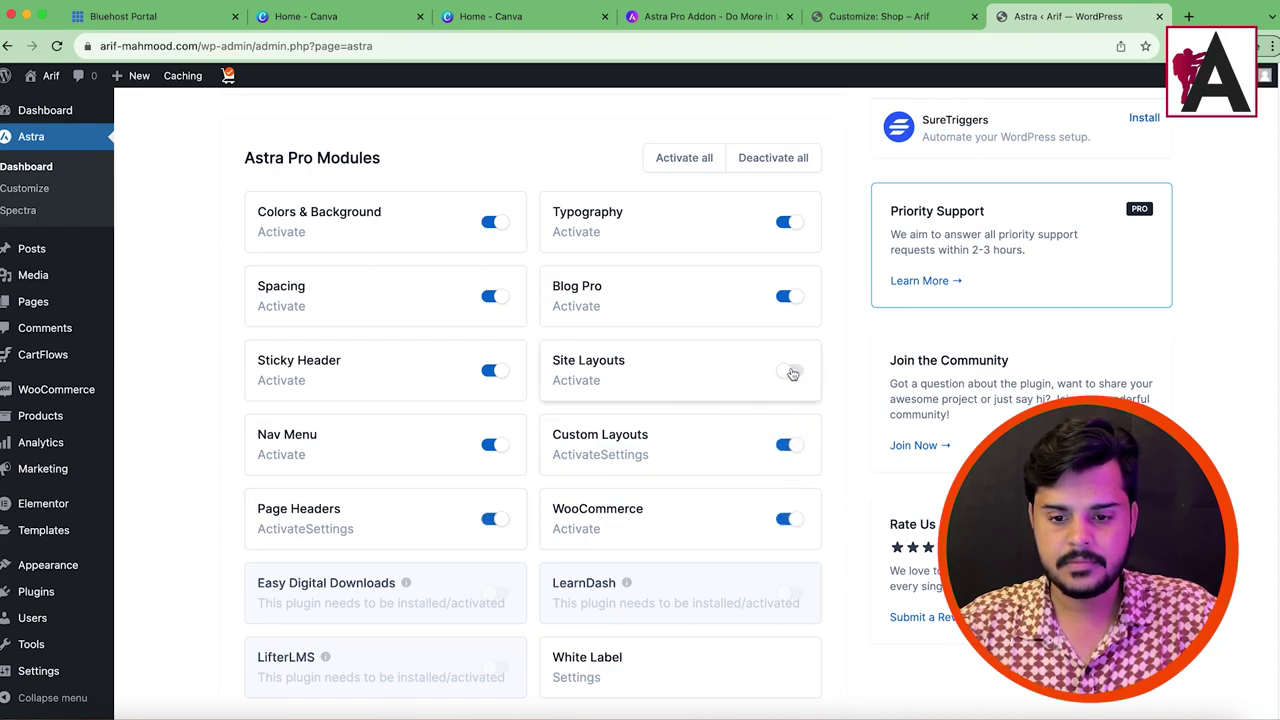
pyautogui.click(792, 373)
pyautogui.scroll(5, 645, 374)
pyautogui.scroll(-1, 743, 406)
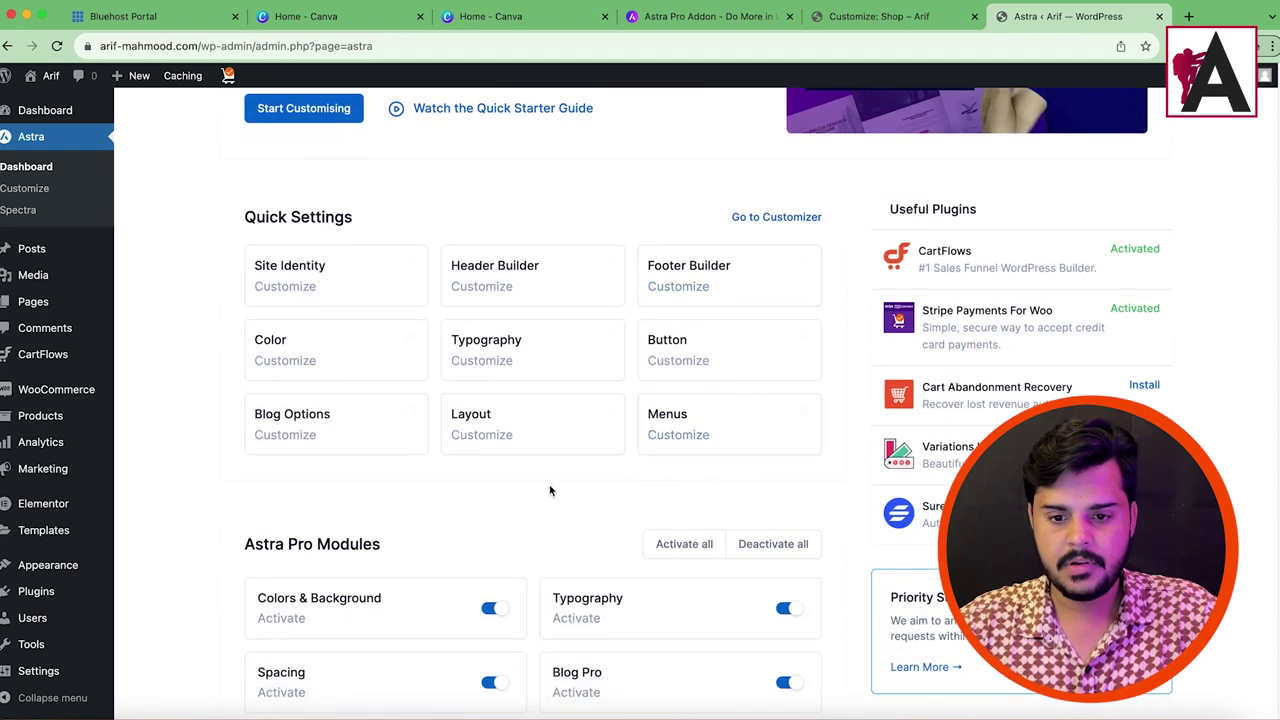
pyautogui.scroll(-5, 549, 490)
pyautogui.click(676, 282)
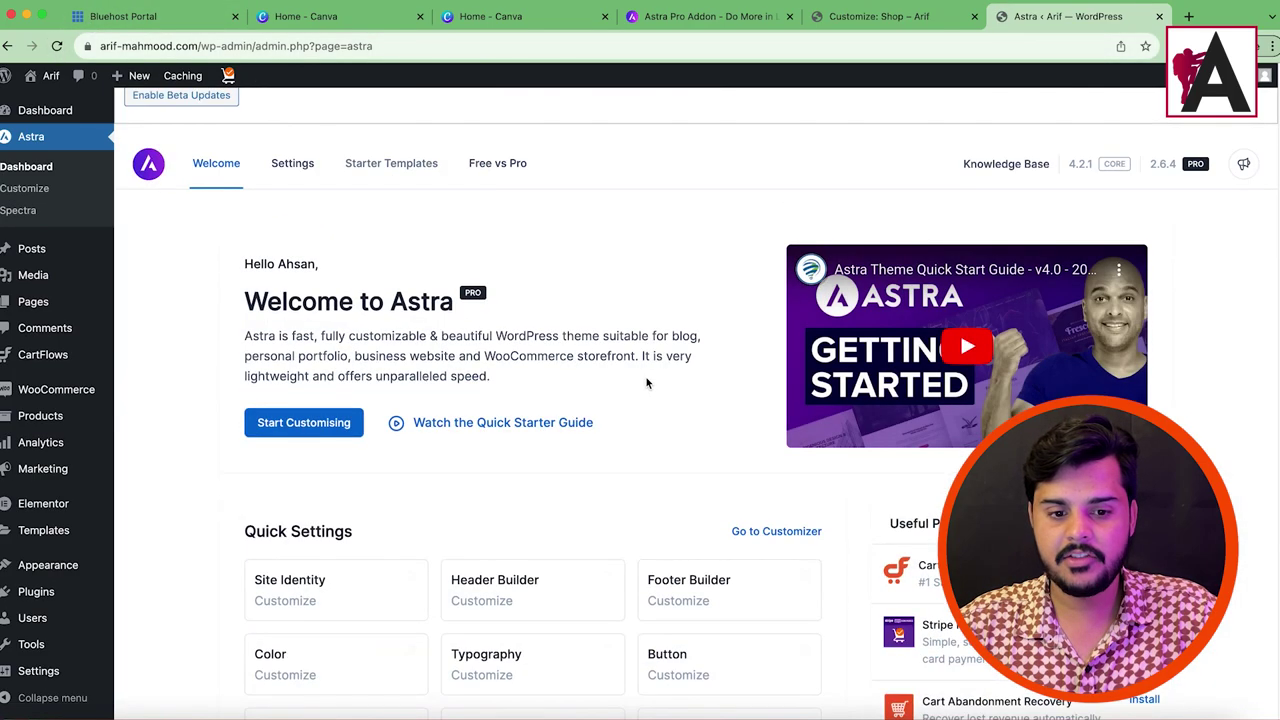
pyautogui.scroll(-5, 508, 286)
pyautogui.click(494, 451)
pyautogui.click(495, 526)
pyautogui.click(792, 451)
pyautogui.click(790, 526)
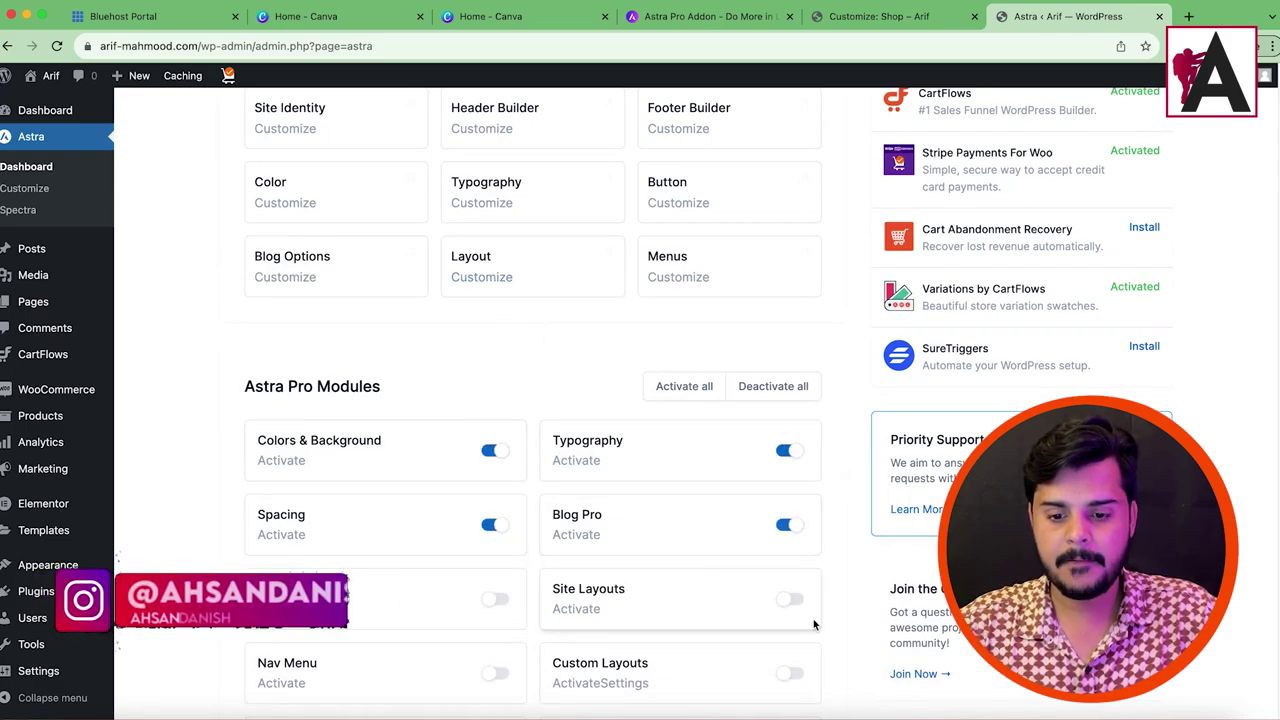
pyautogui.click(789, 599)
pyautogui.click(500, 600)
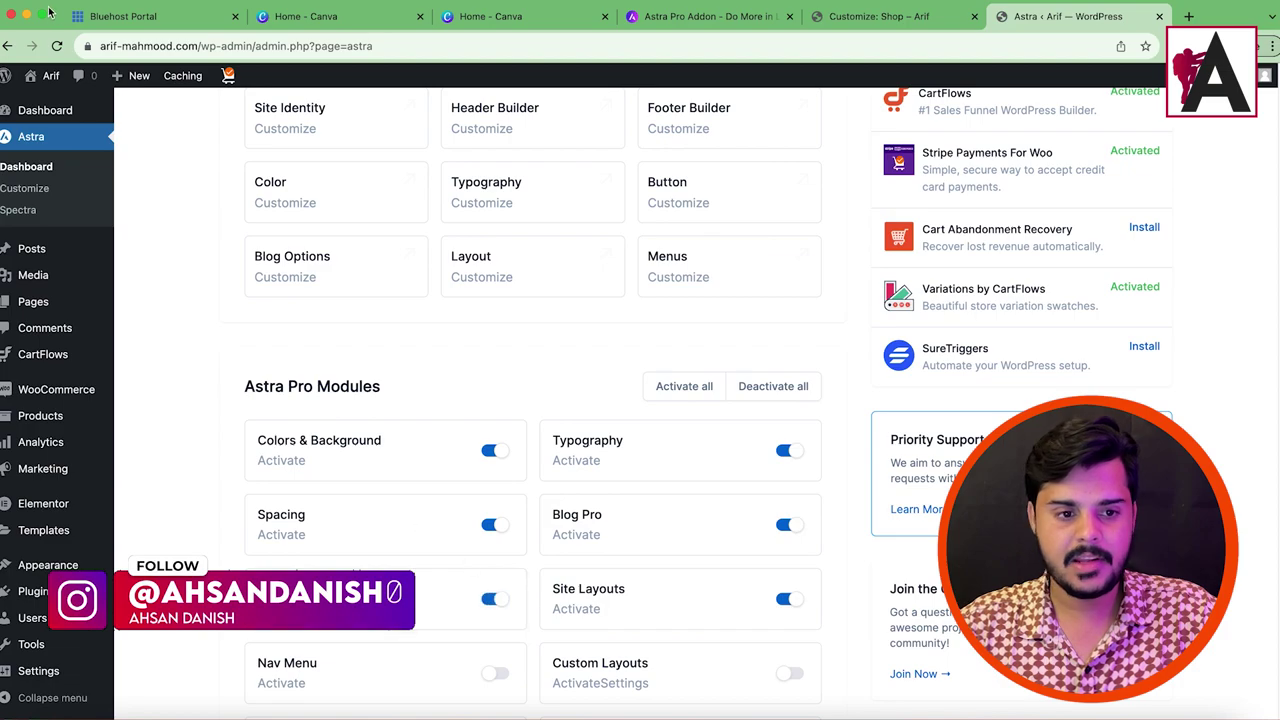
pyautogui.click(57, 47)
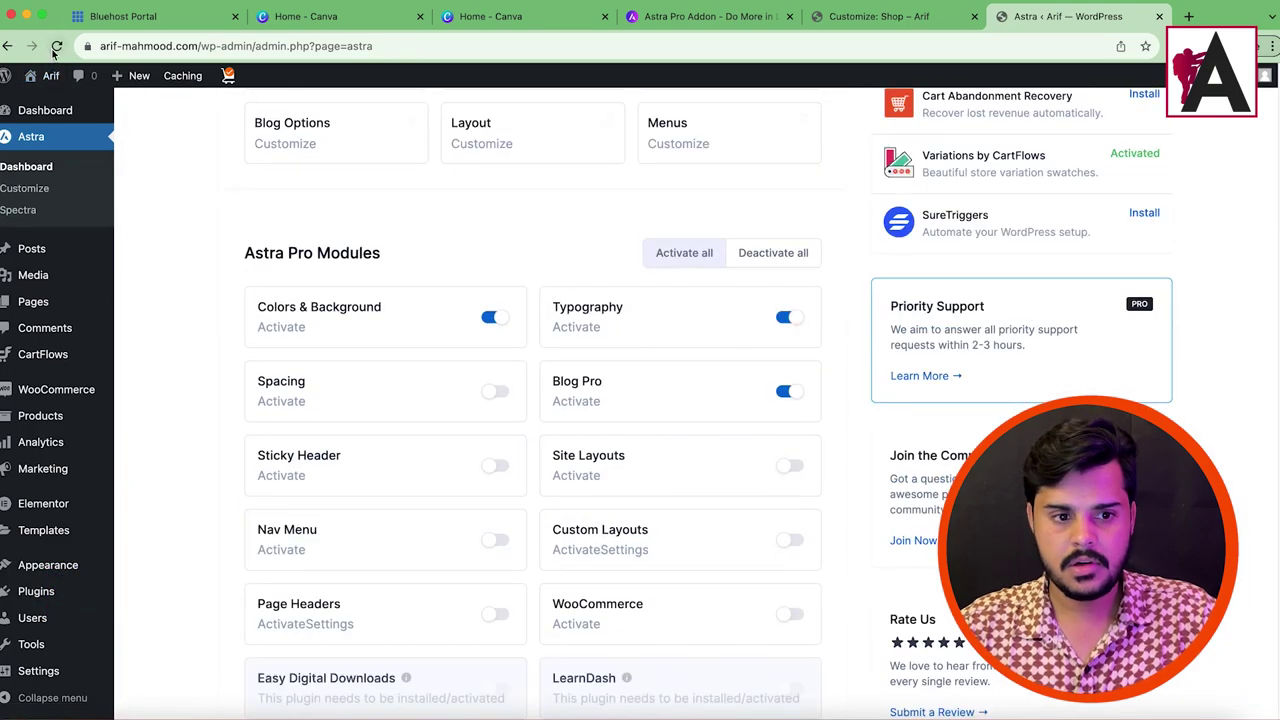
pyautogui.click(57, 46)
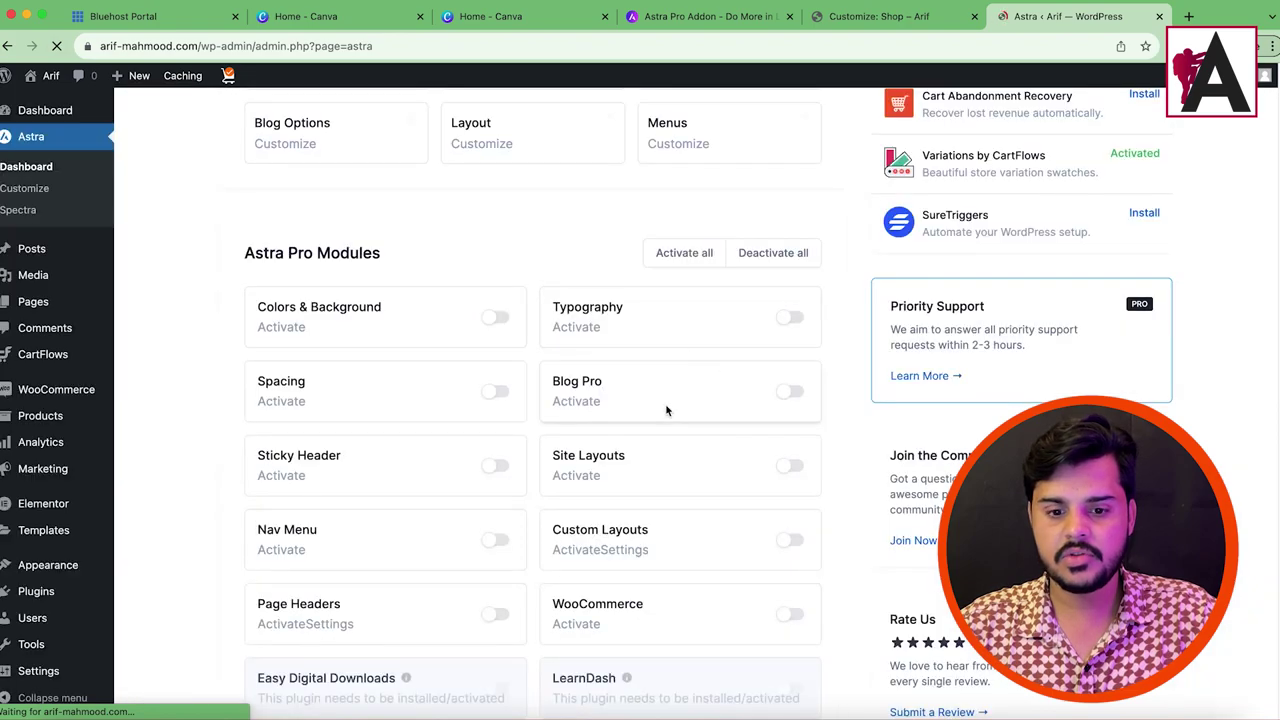
pyautogui.click(855, 18)
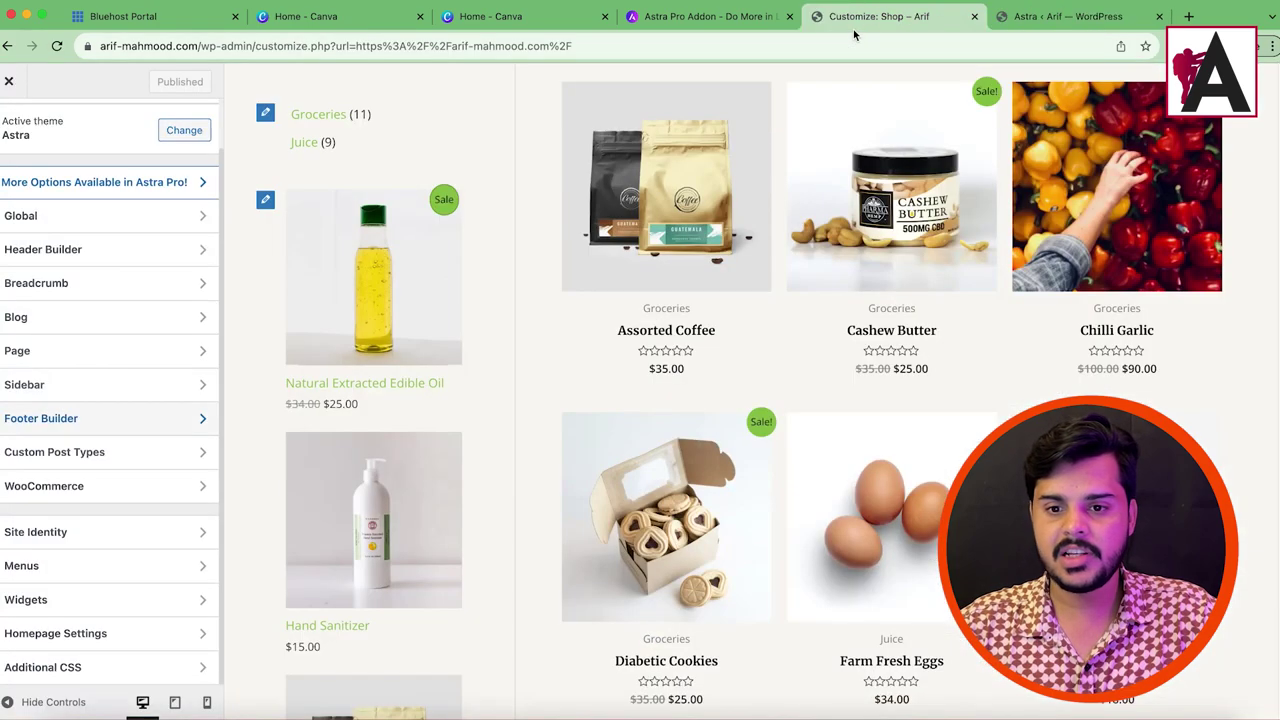
pyautogui.click(60, 47)
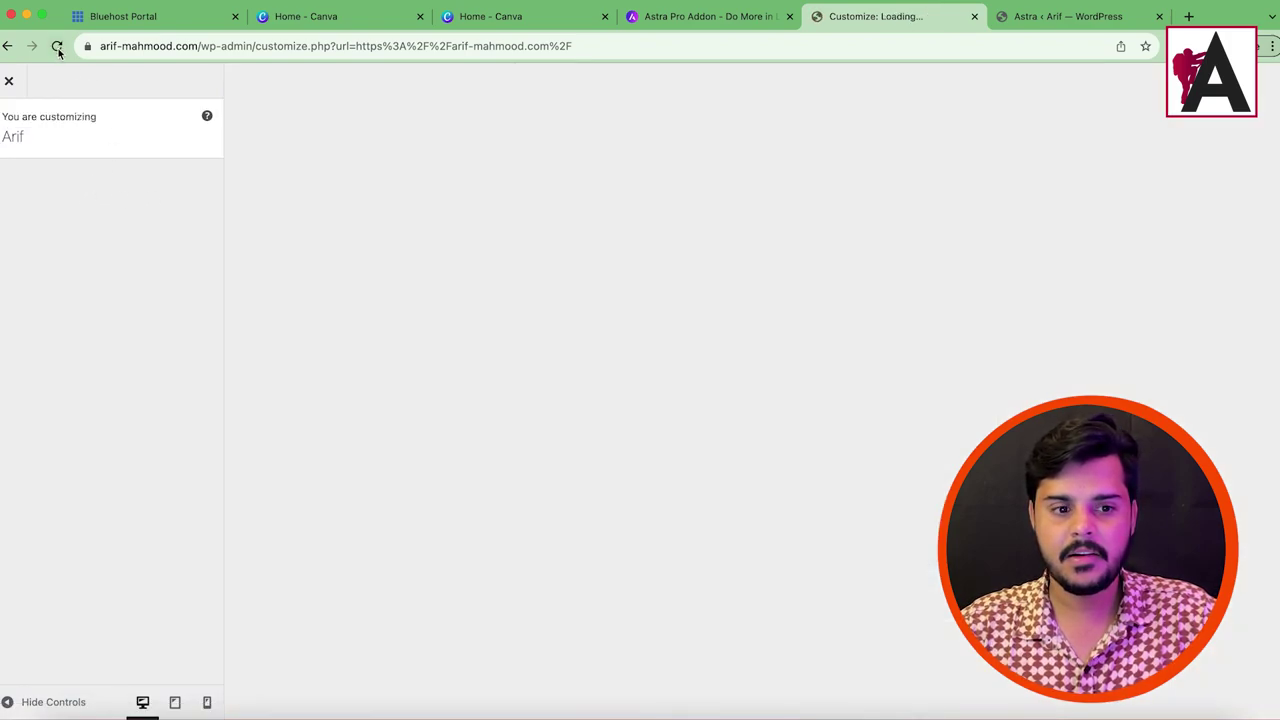
pyautogui.click(1047, 26)
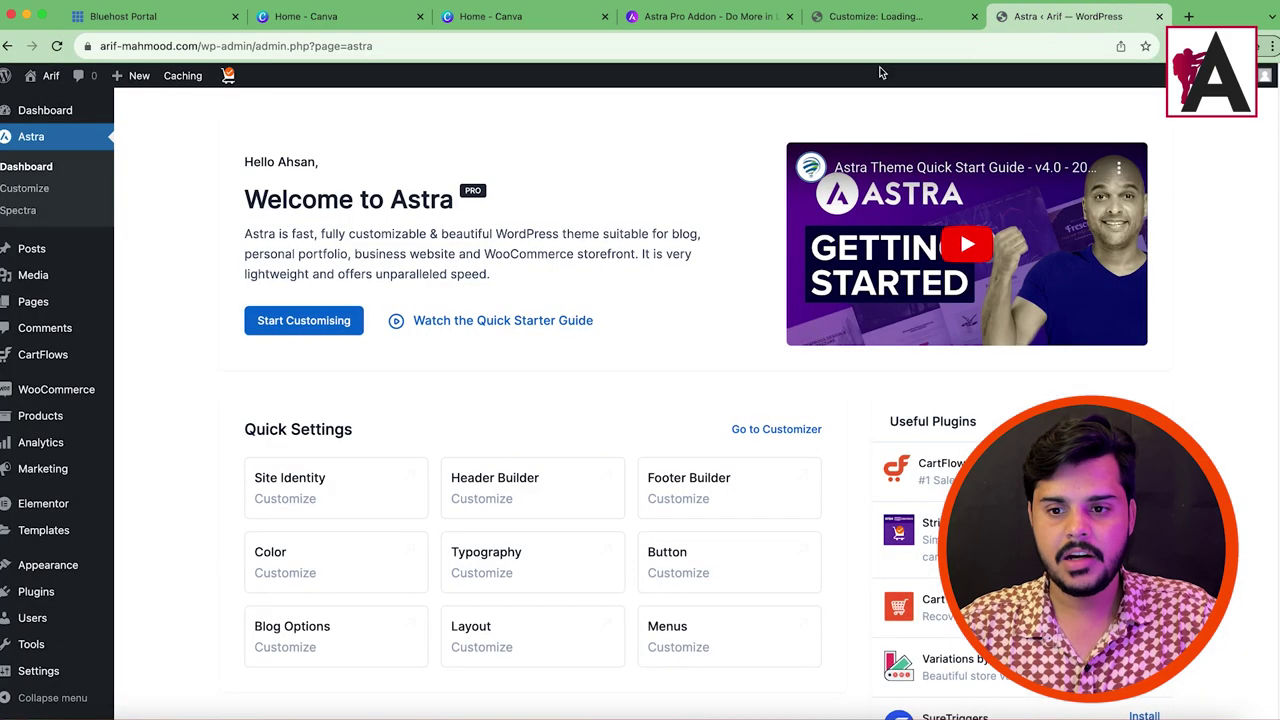
pyautogui.scroll(-5, 514, 391)
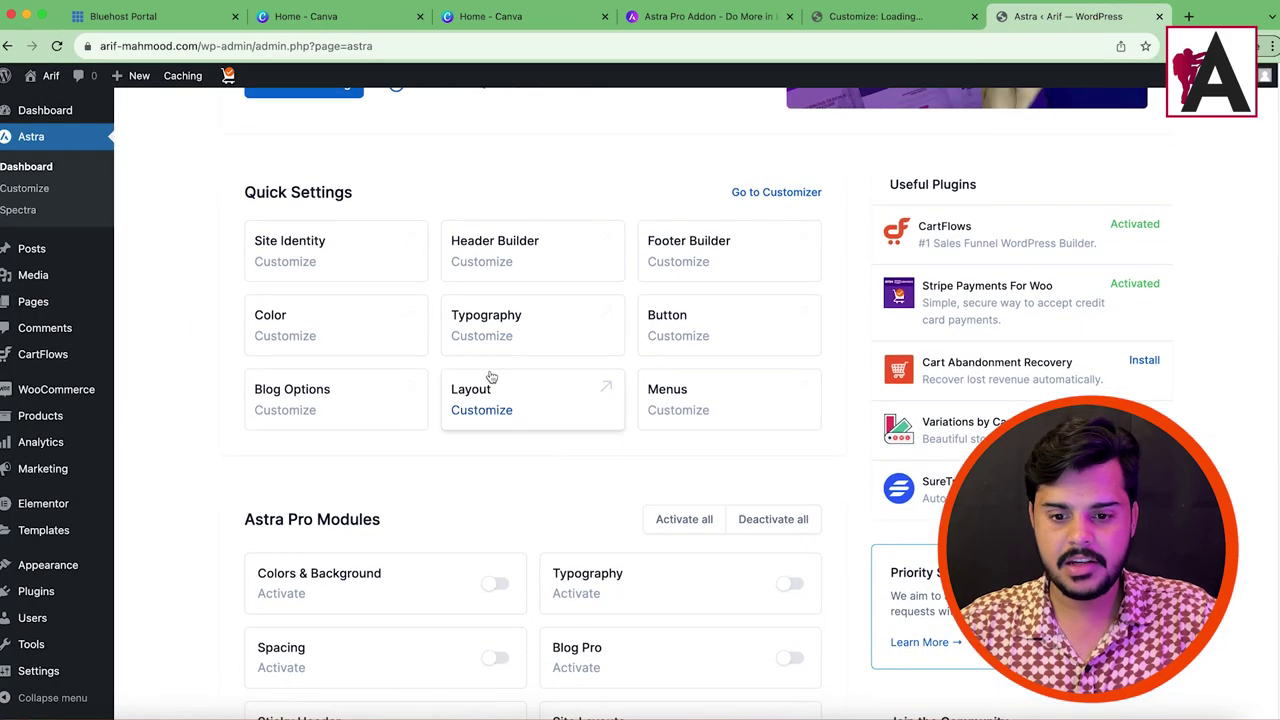
pyautogui.scroll(5, 489, 374)
pyautogui.moveTo(57, 112)
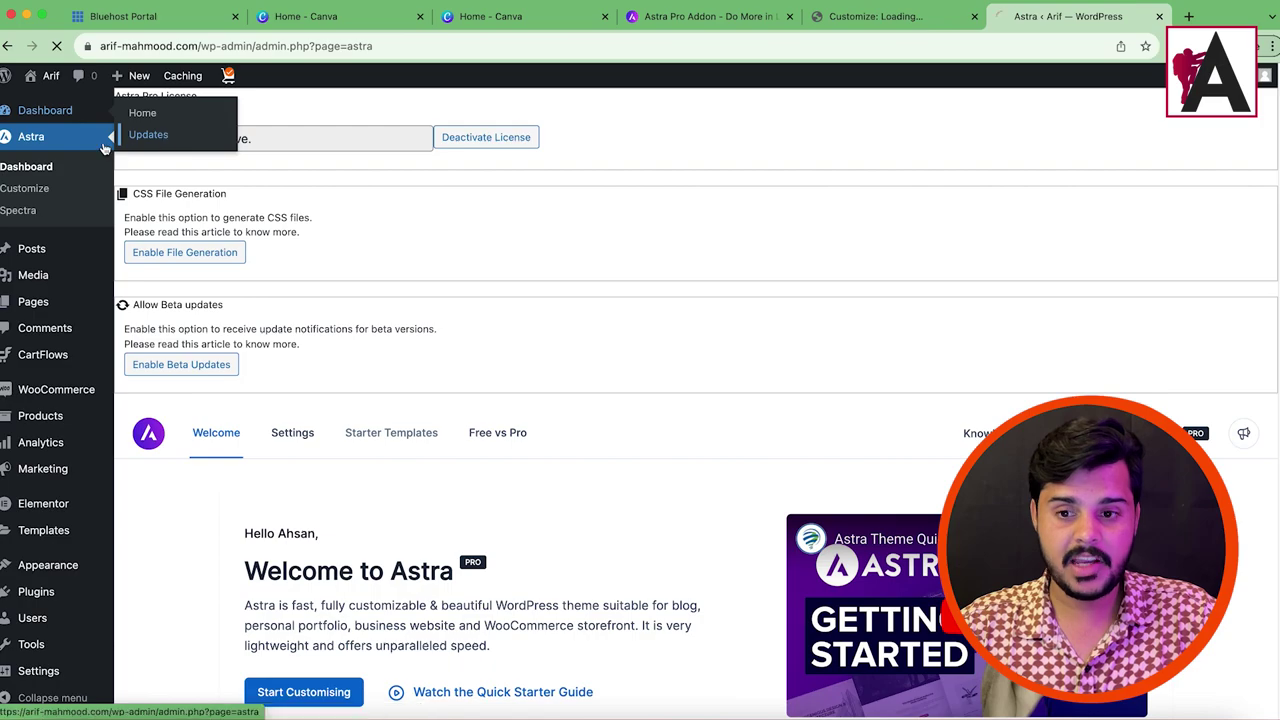
# Step: Update the Astra Pro plugin from the WordPress Updates page
pyautogui.click(160, 132)
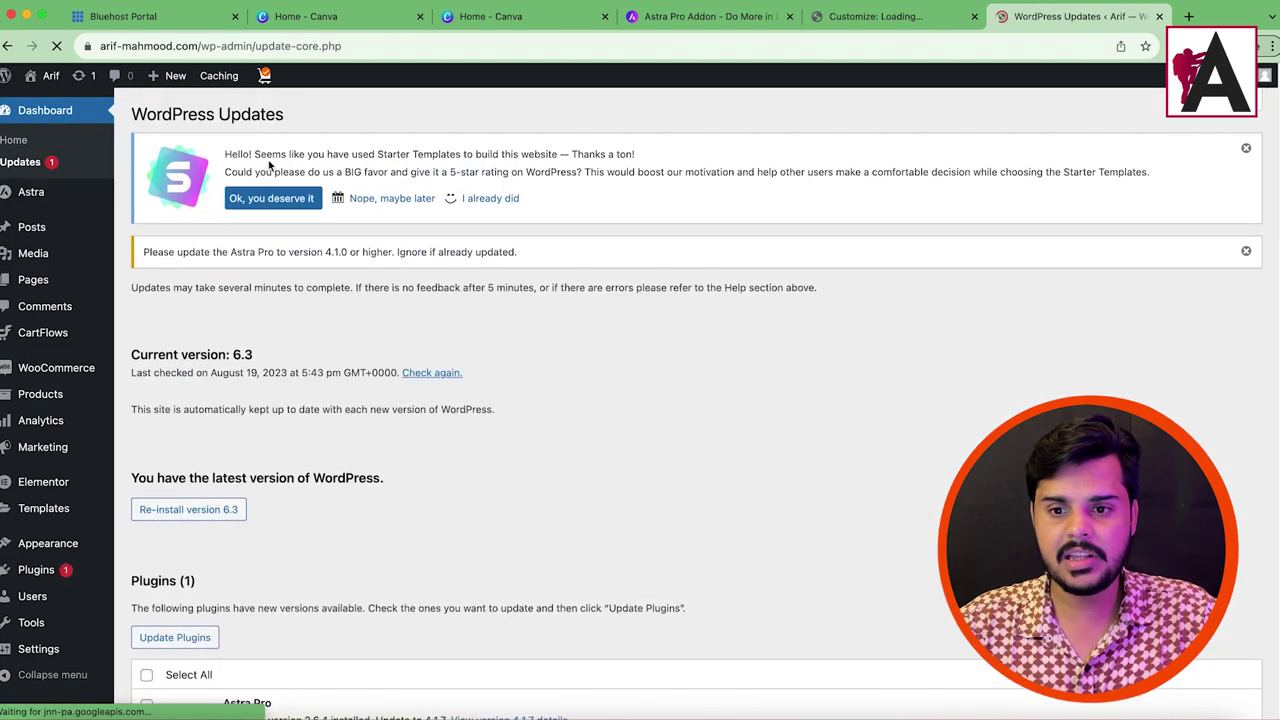
pyautogui.scroll(-3, 361, 353)
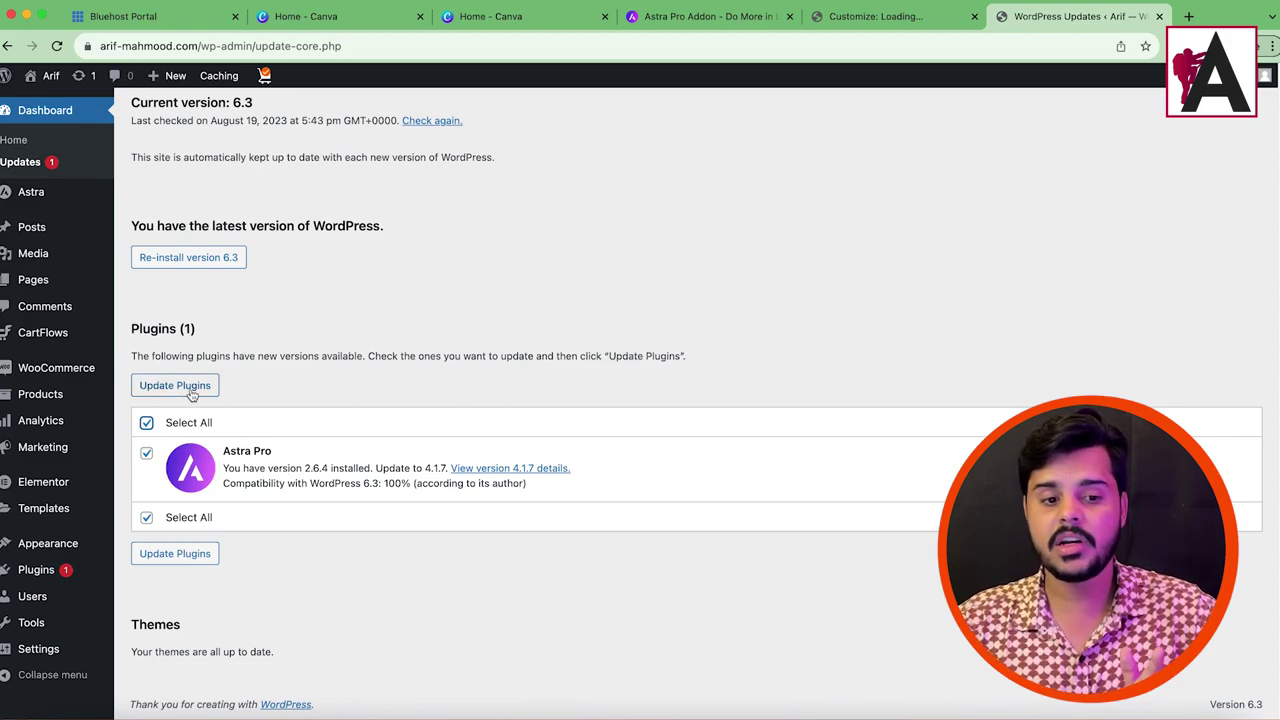
pyautogui.click(176, 386)
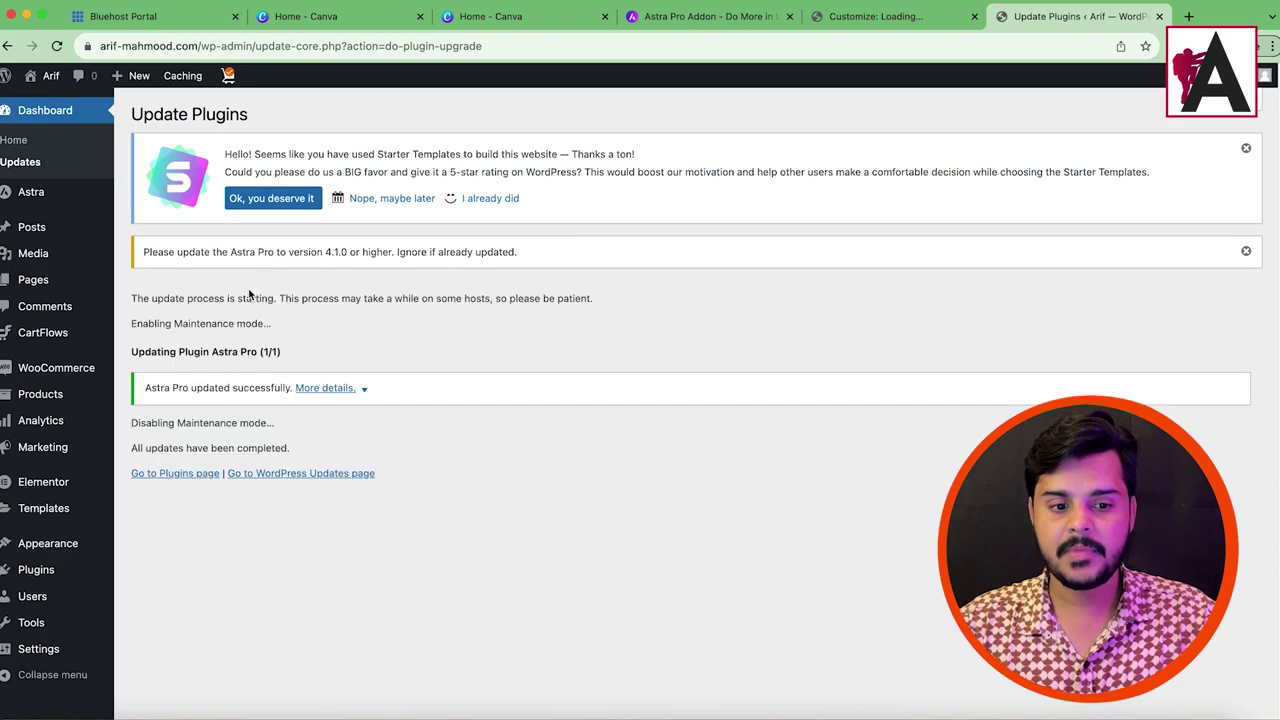
pyautogui.moveTo(143, 292); pyautogui.dragTo(371, 477)
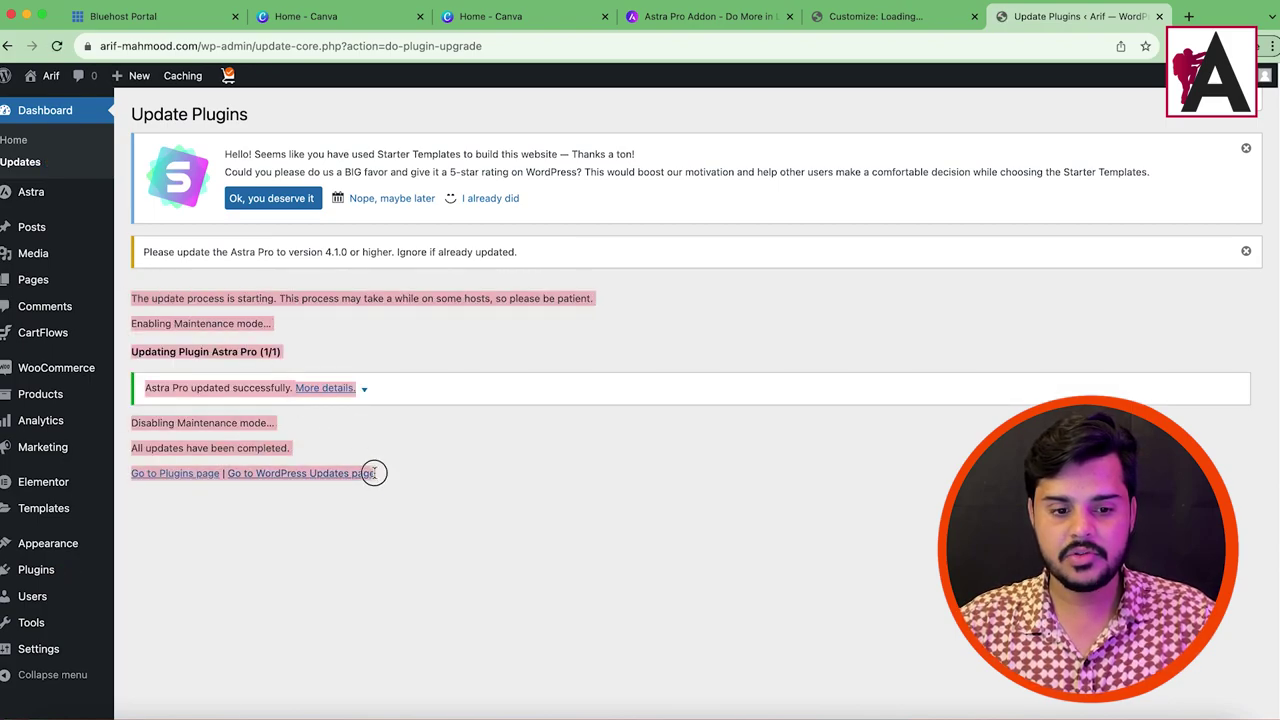
pyautogui.click(517, 480)
# Step: On the Astra dashboard, switch on every Astra Pro module with Activate all
pyautogui.click(42, 199)
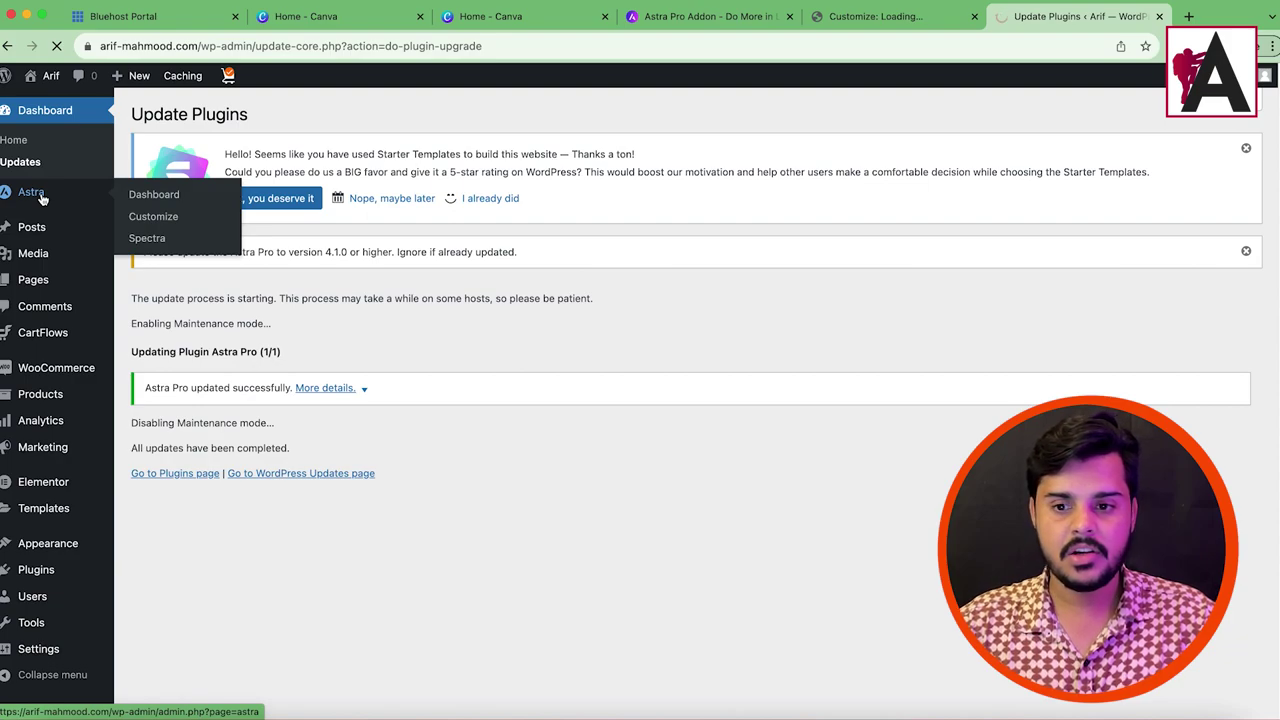
pyautogui.scroll(-5, 600, 480)
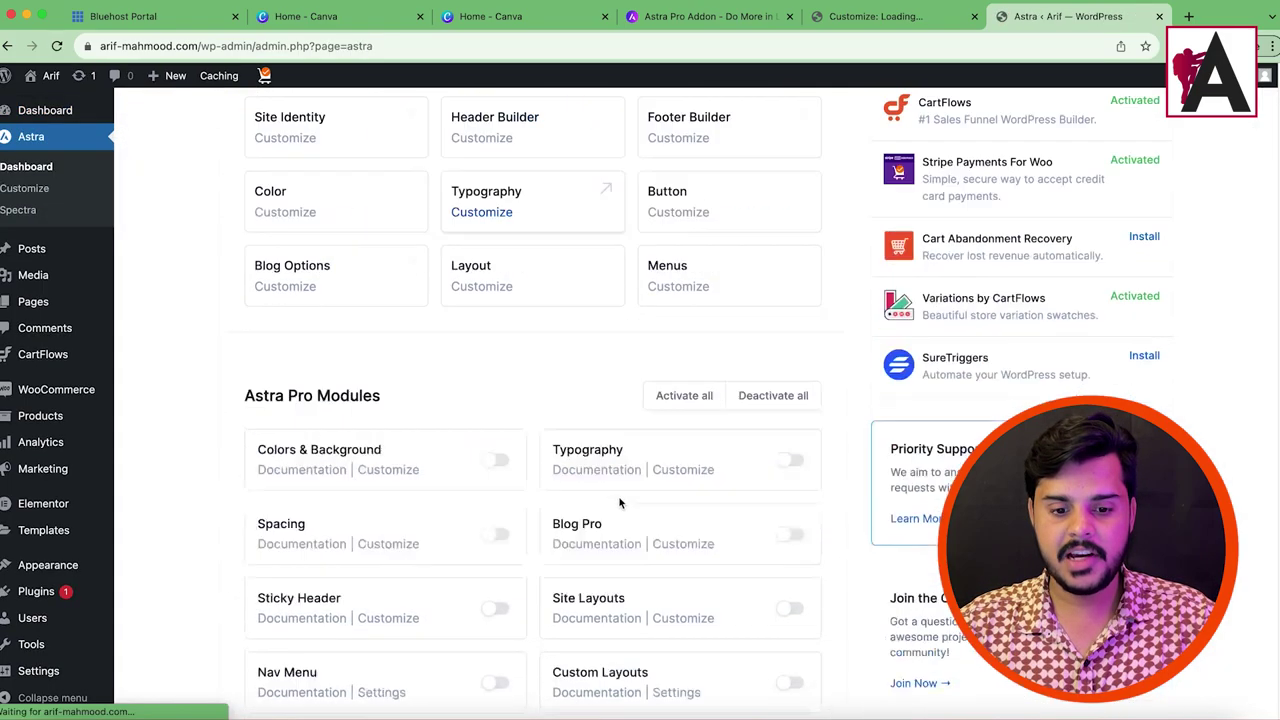
pyautogui.click(684, 265)
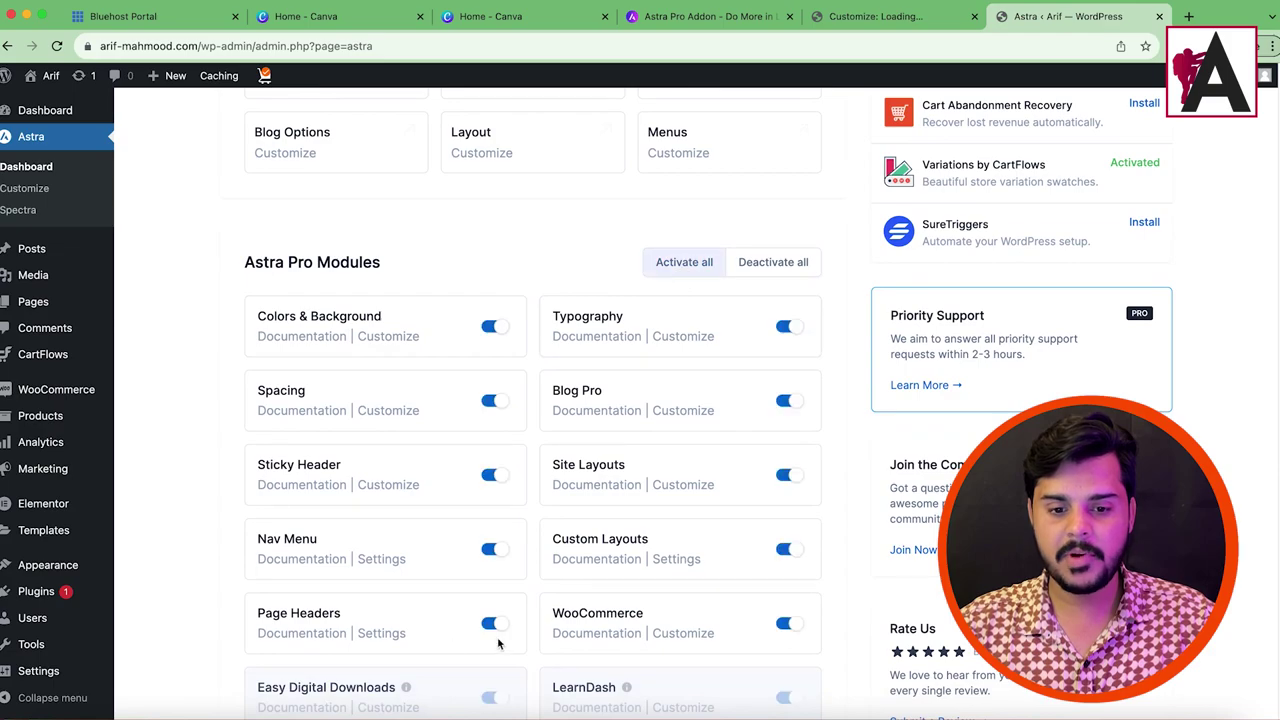
pyautogui.scroll(-5, 540, 369)
pyautogui.scroll(5, 560, 372)
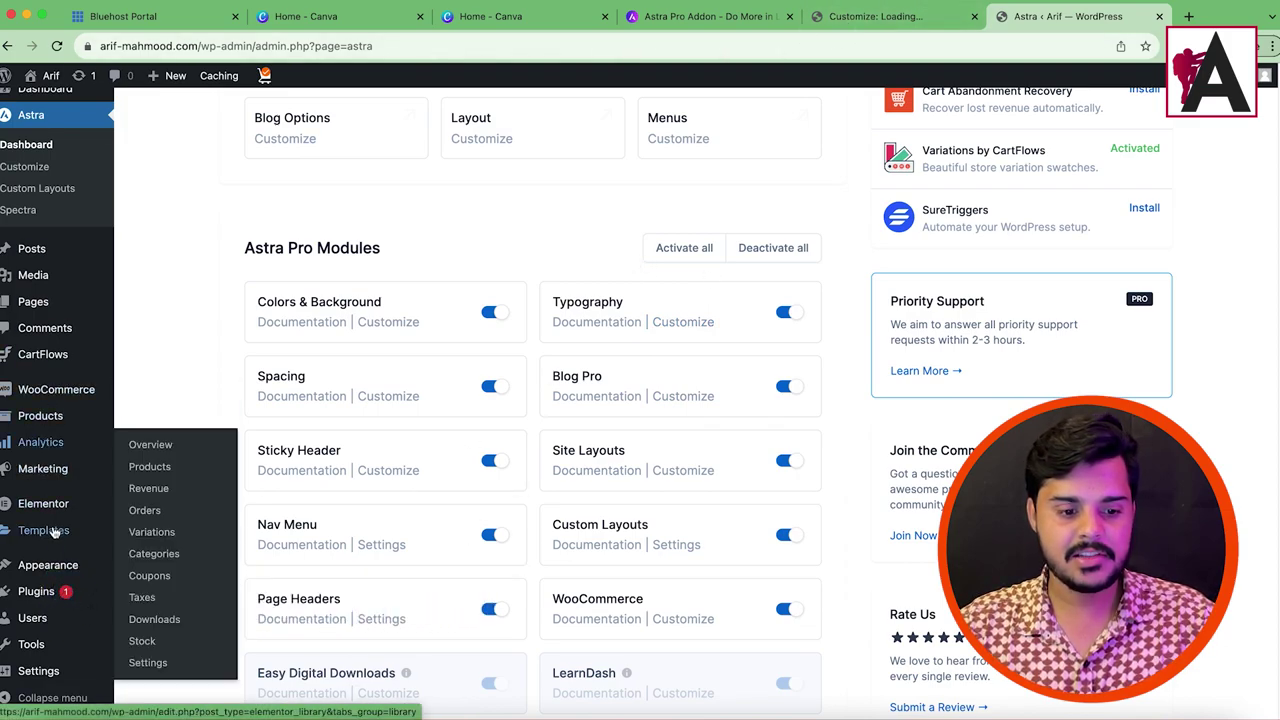
pyautogui.moveTo(58, 578)
pyautogui.click(170, 588)
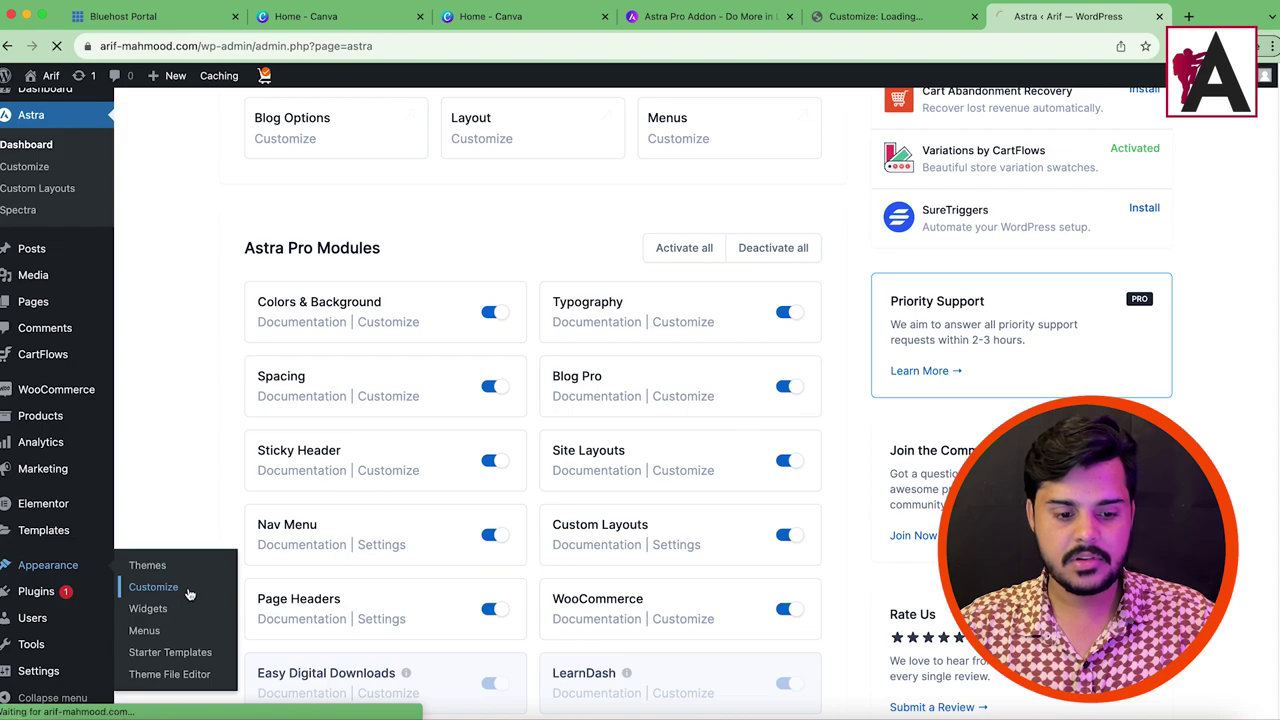
# Step: Close the duplicate Customizer tab, relaunch the Customizer from the Shop page, and open its WooCommerce panel
pyautogui.click(976, 17)
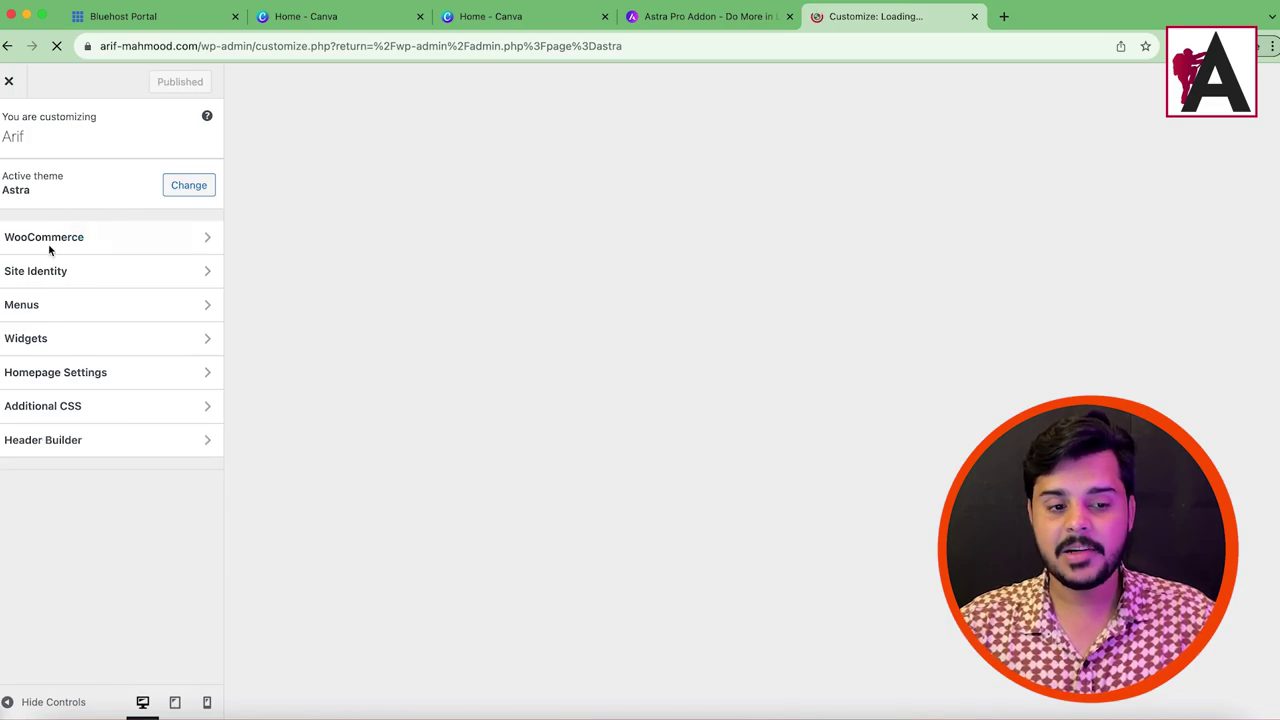
pyautogui.scroll(-1, 110, 390)
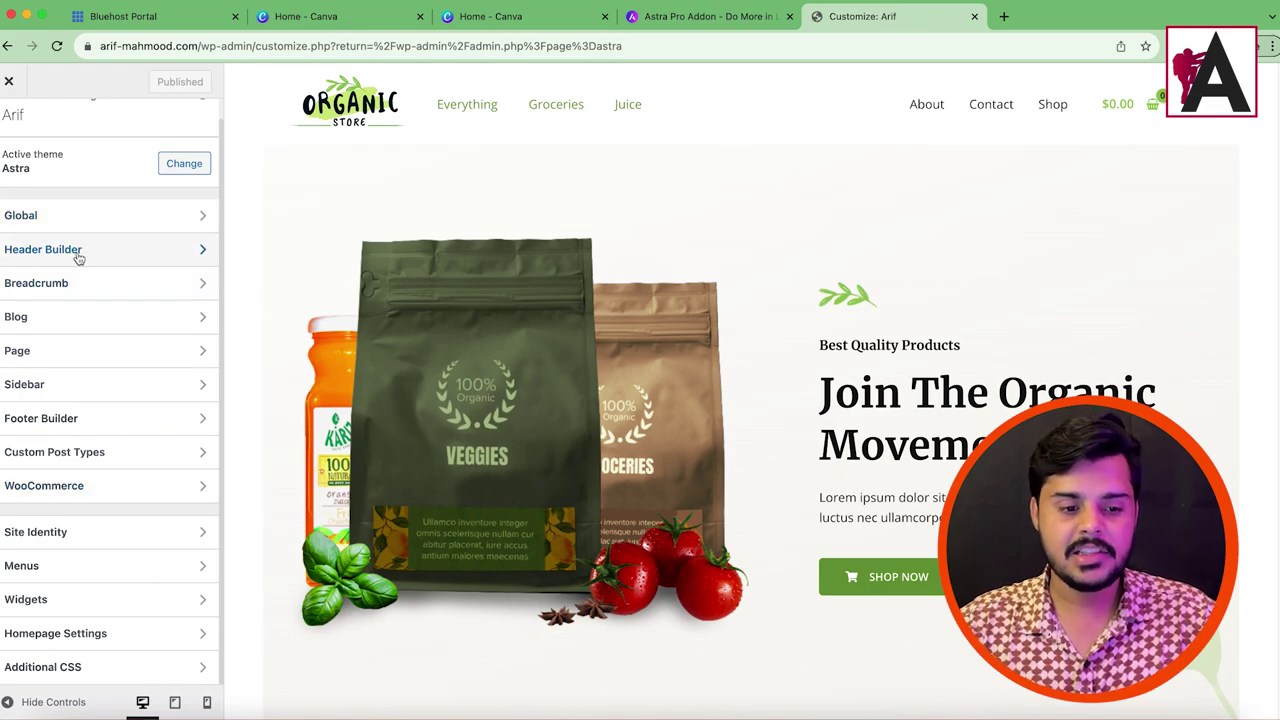
pyautogui.rightClick(1053, 112)
pyautogui.click(1058, 118)
pyautogui.click(1015, 17)
pyautogui.moveTo(1057, 20); pyautogui.dragTo(889, 32)
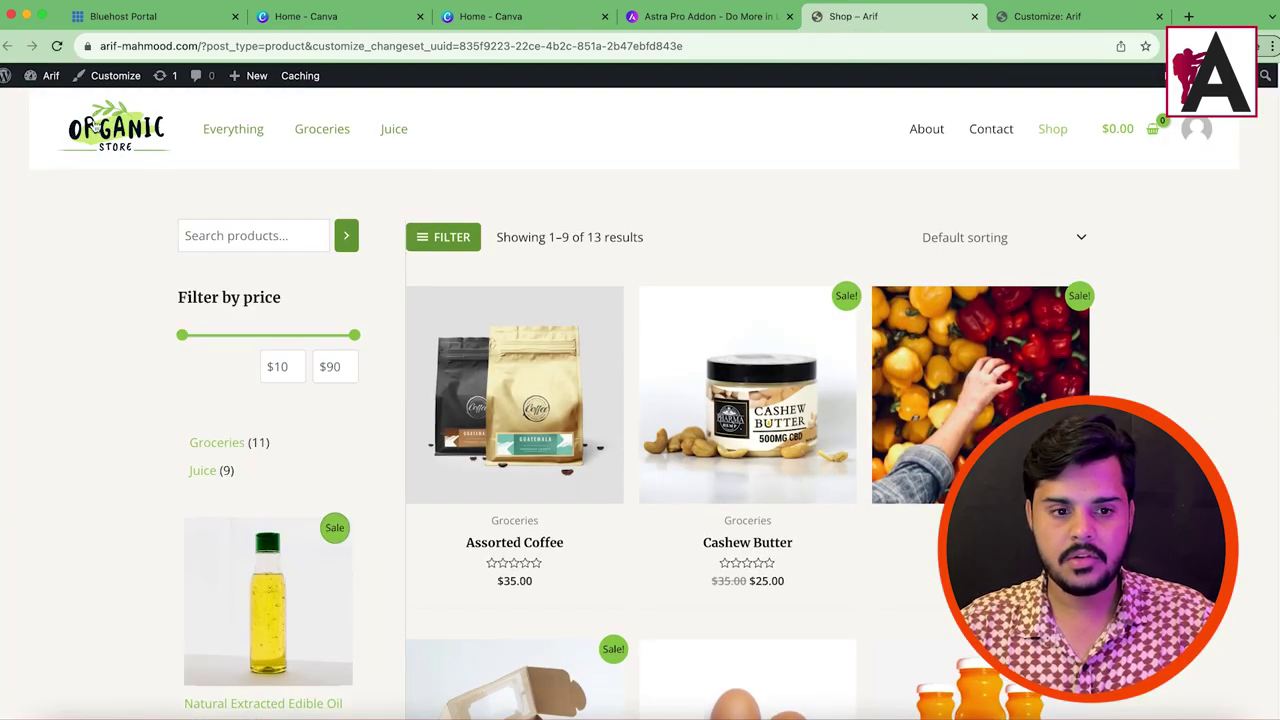
pyautogui.click(117, 78)
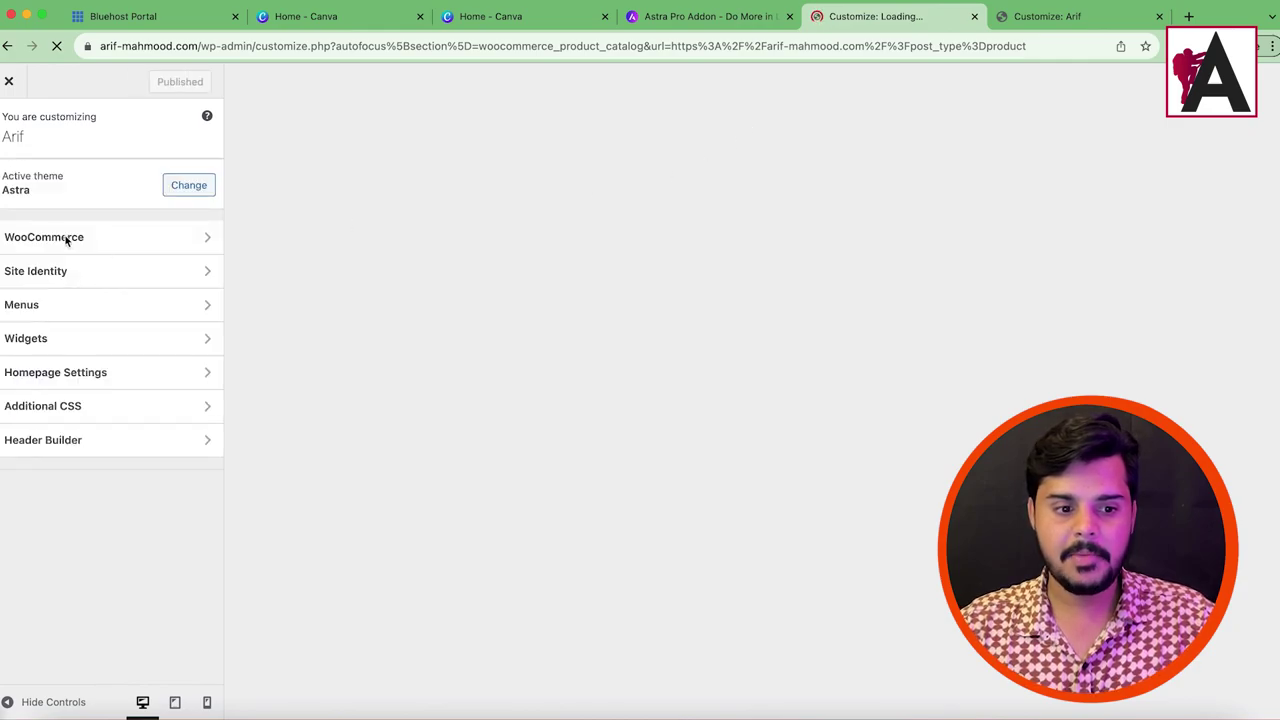
pyautogui.click(89, 515)
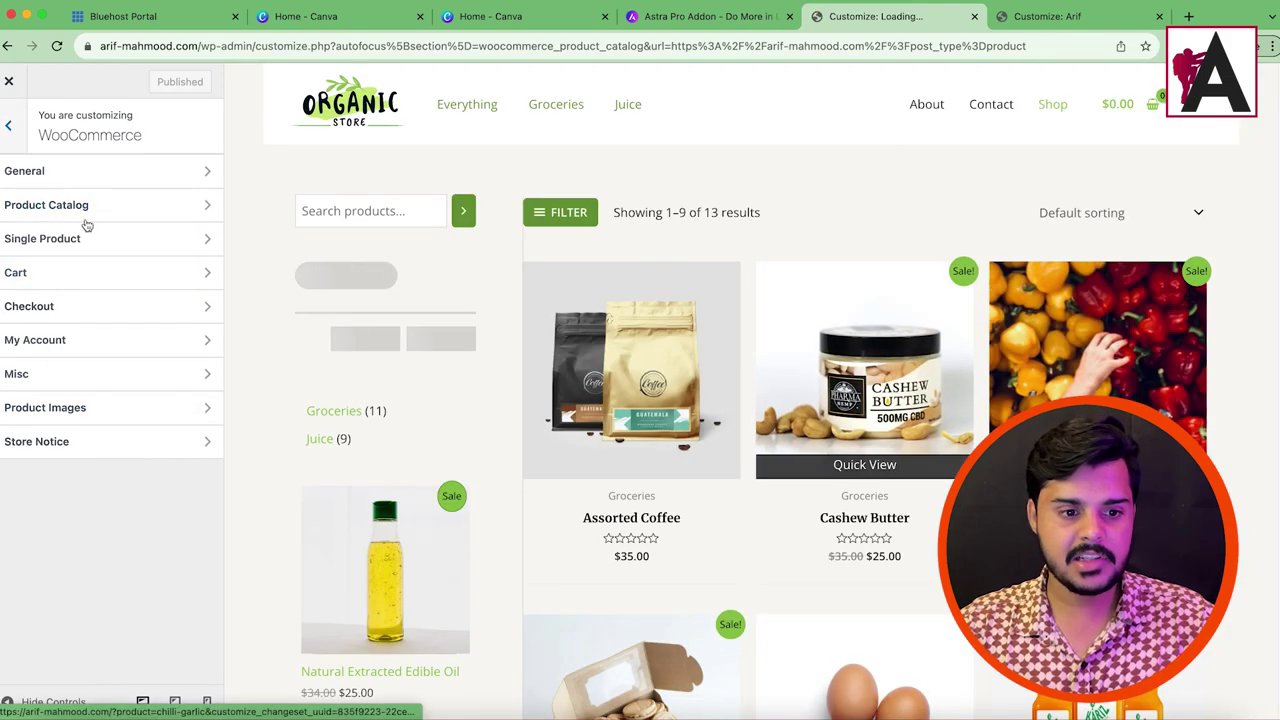
# Step: In Product Catalog settings, turn on Sticky Sidebar for the shop
pyautogui.click(73, 207)
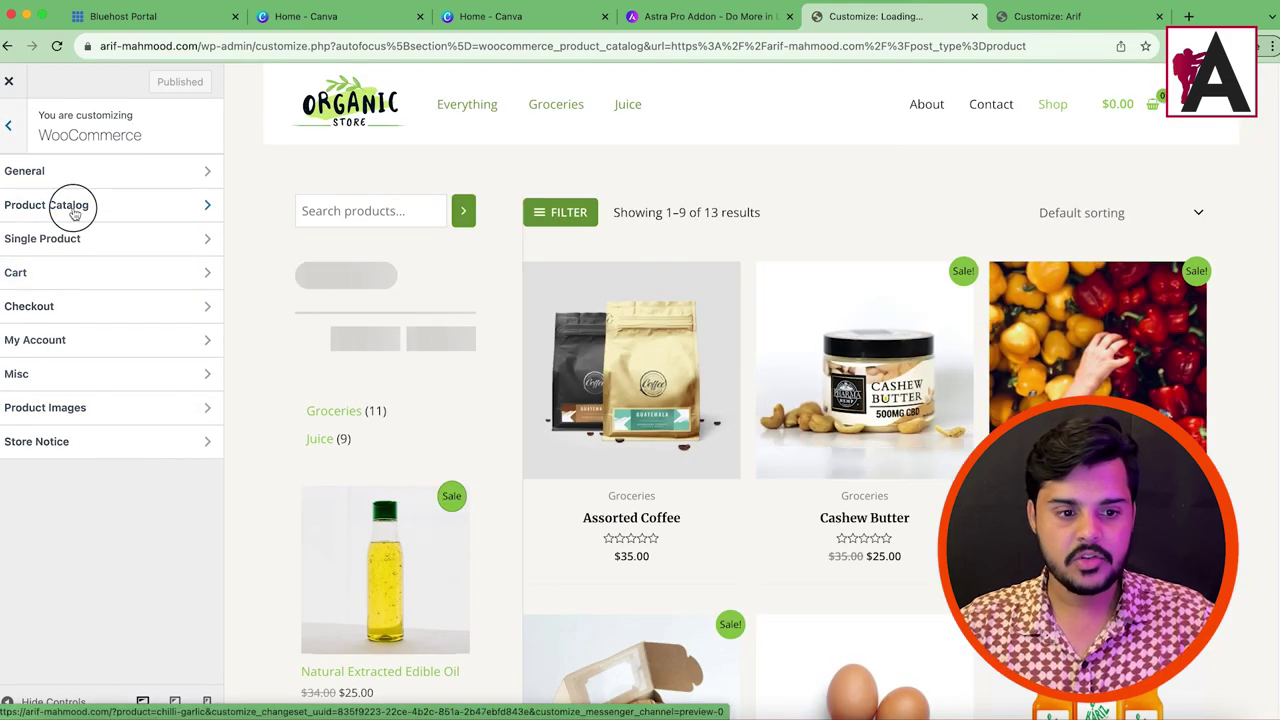
pyautogui.click(180, 212)
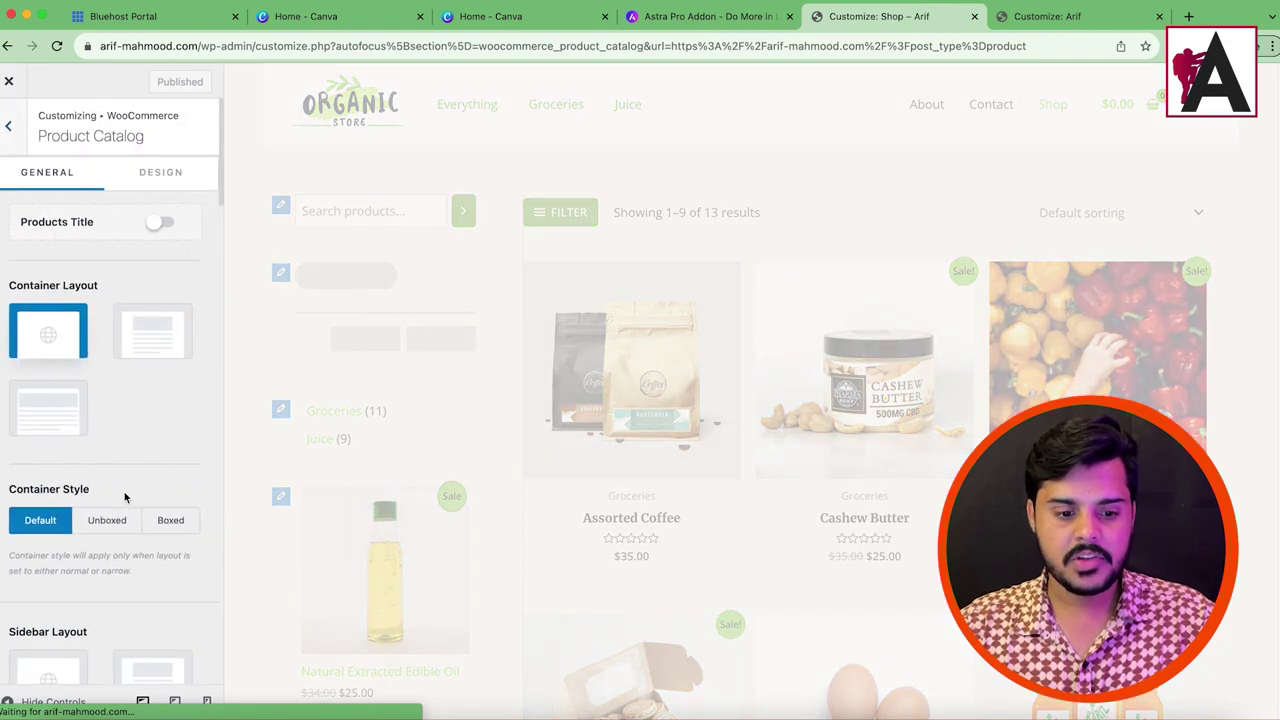
pyautogui.scroll(-5, 160, 400)
pyautogui.scroll(-10, 130, 530)
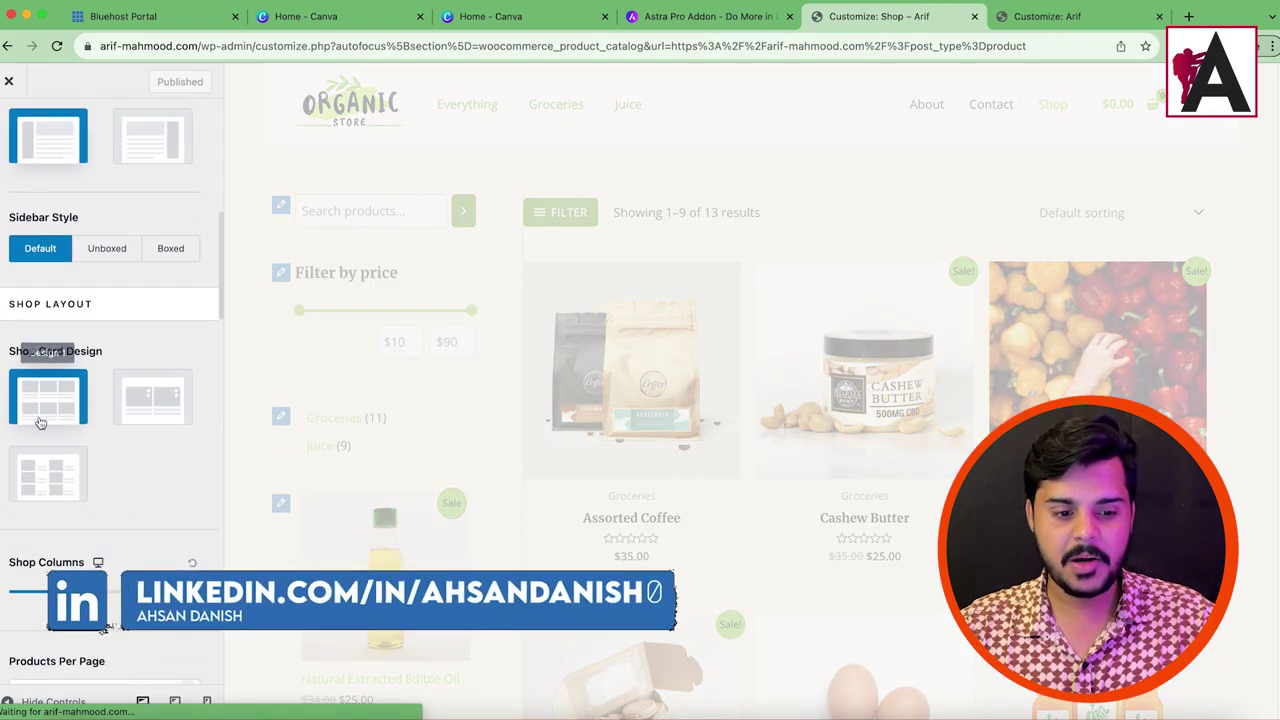
pyautogui.scroll(-10, 142, 527)
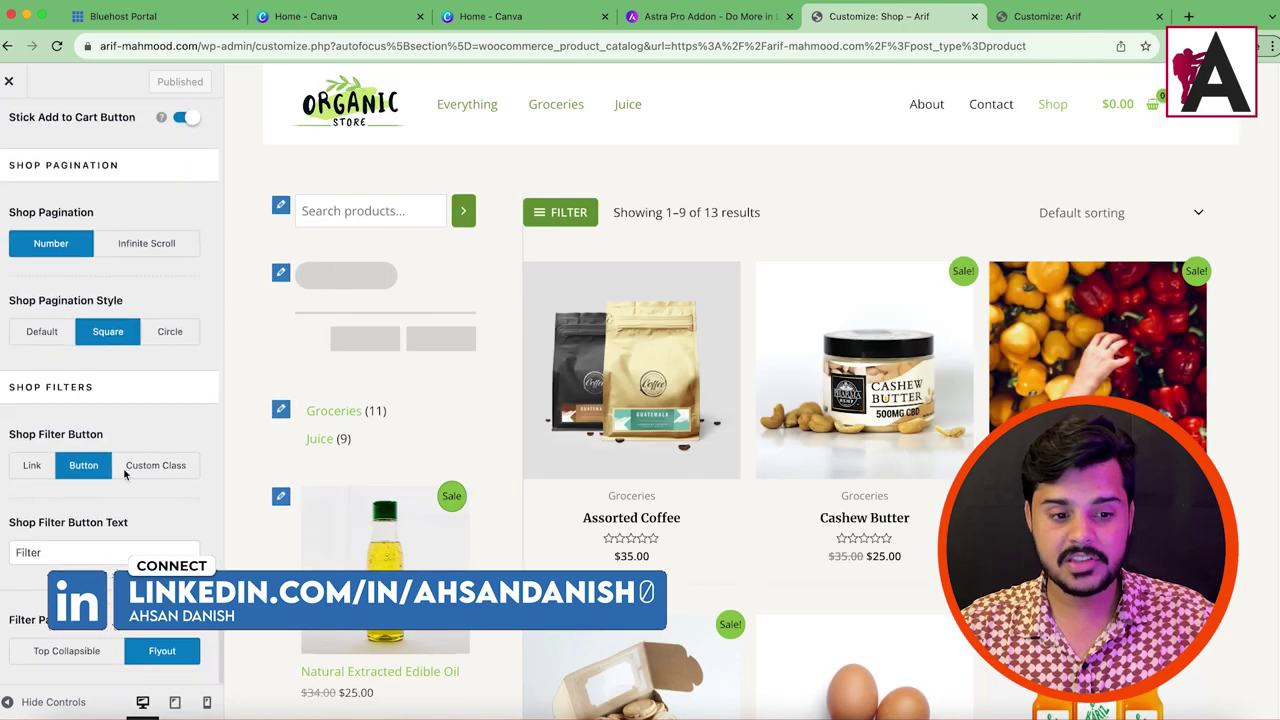
pyautogui.scroll(10, 100, 450)
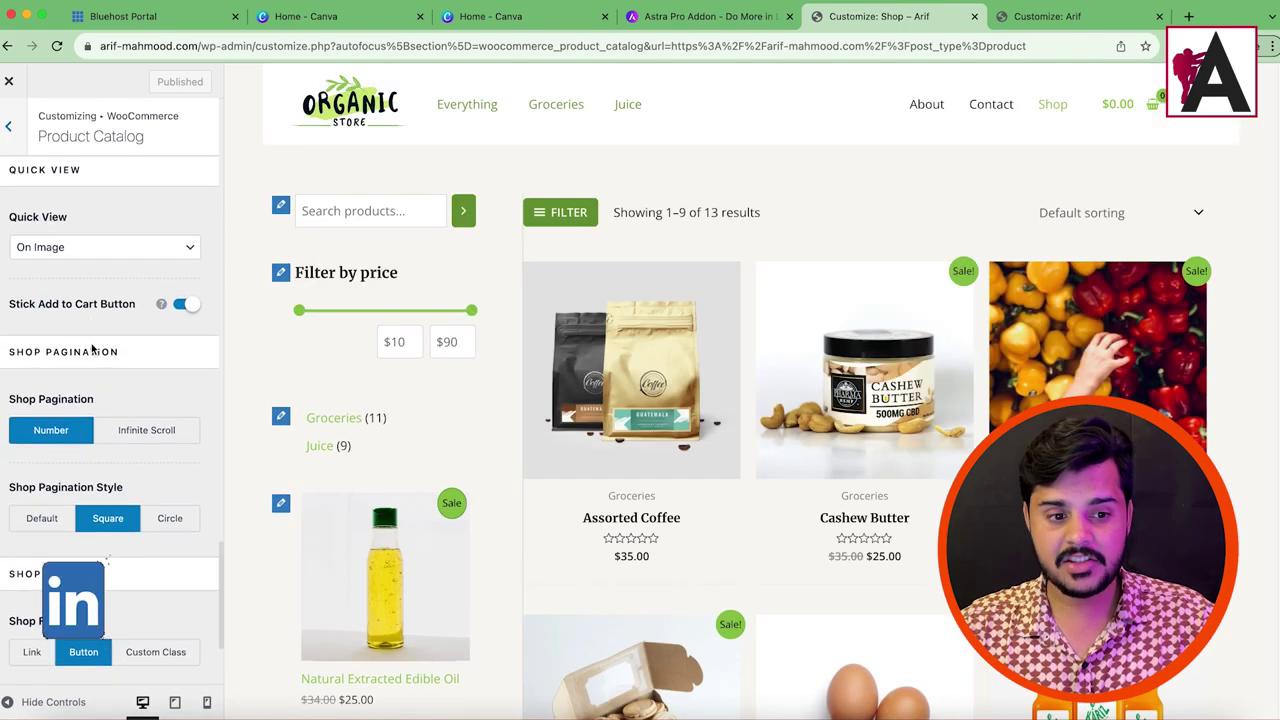
pyautogui.scroll(-2, 150, 530)
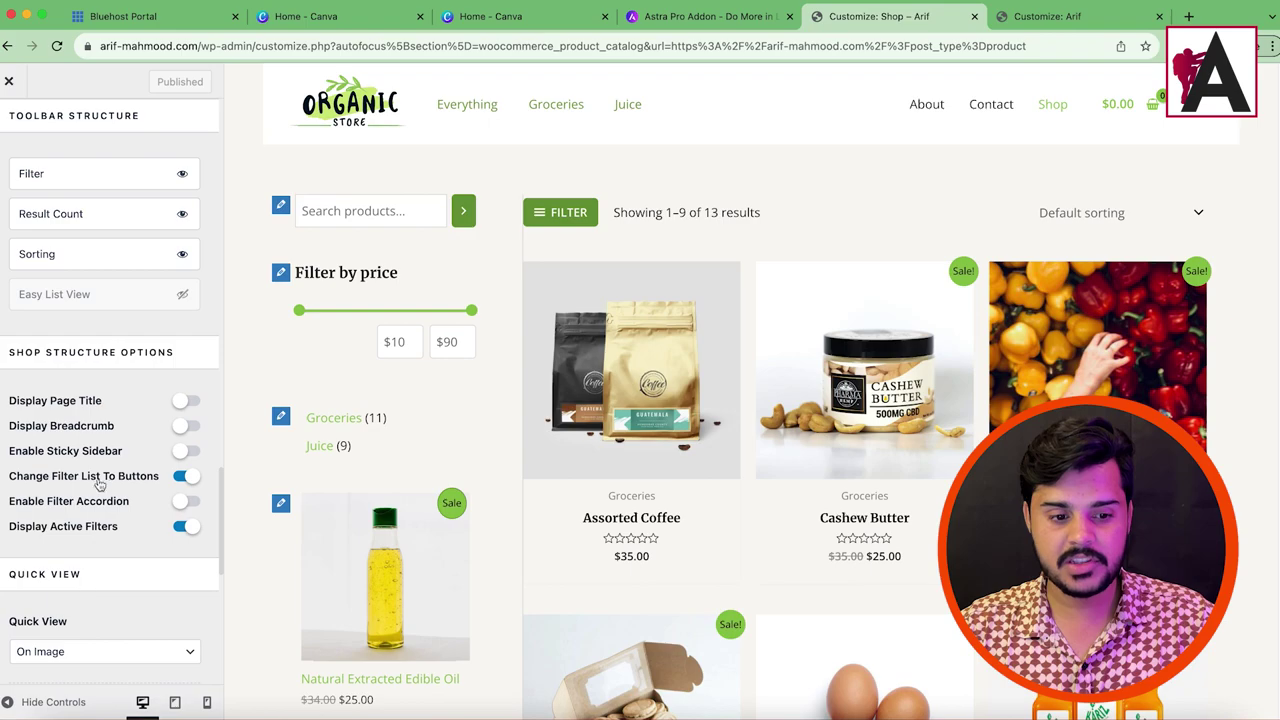
pyautogui.click(186, 450)
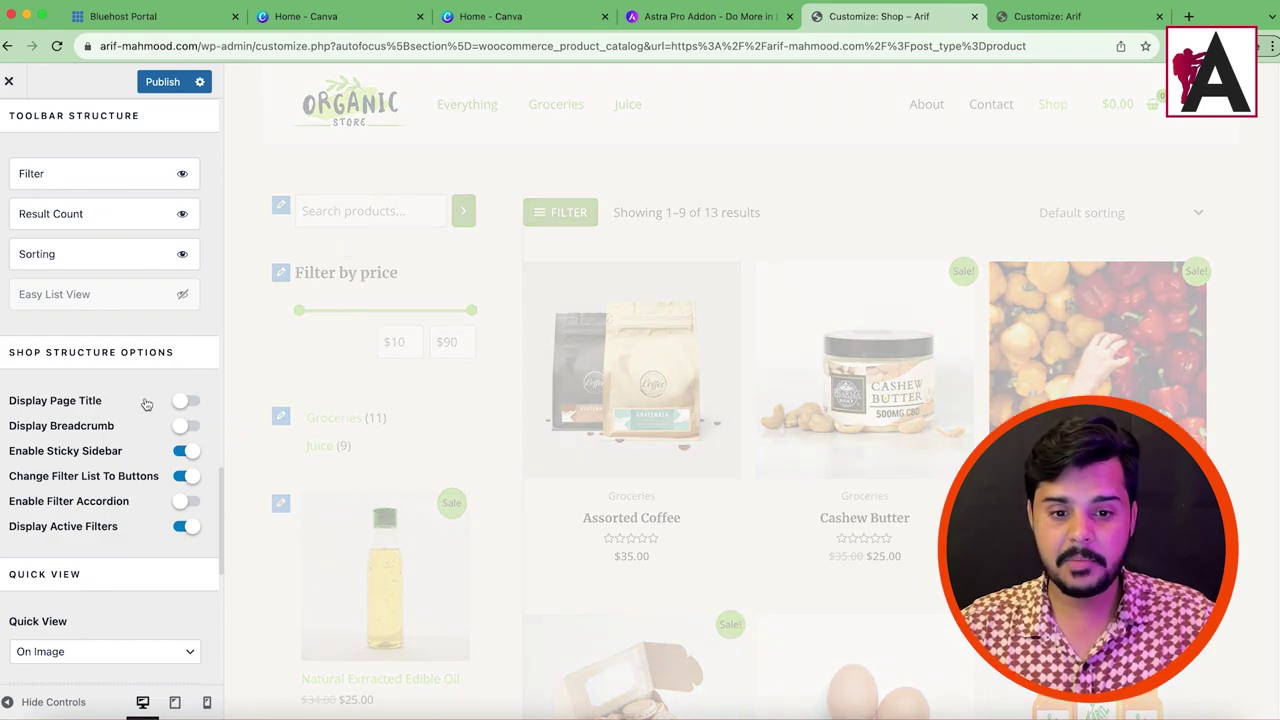
# Step: Try the shop card designs, keep Design 1, and set Shop Columns to 4
pyautogui.scroll(5, 103, 310)
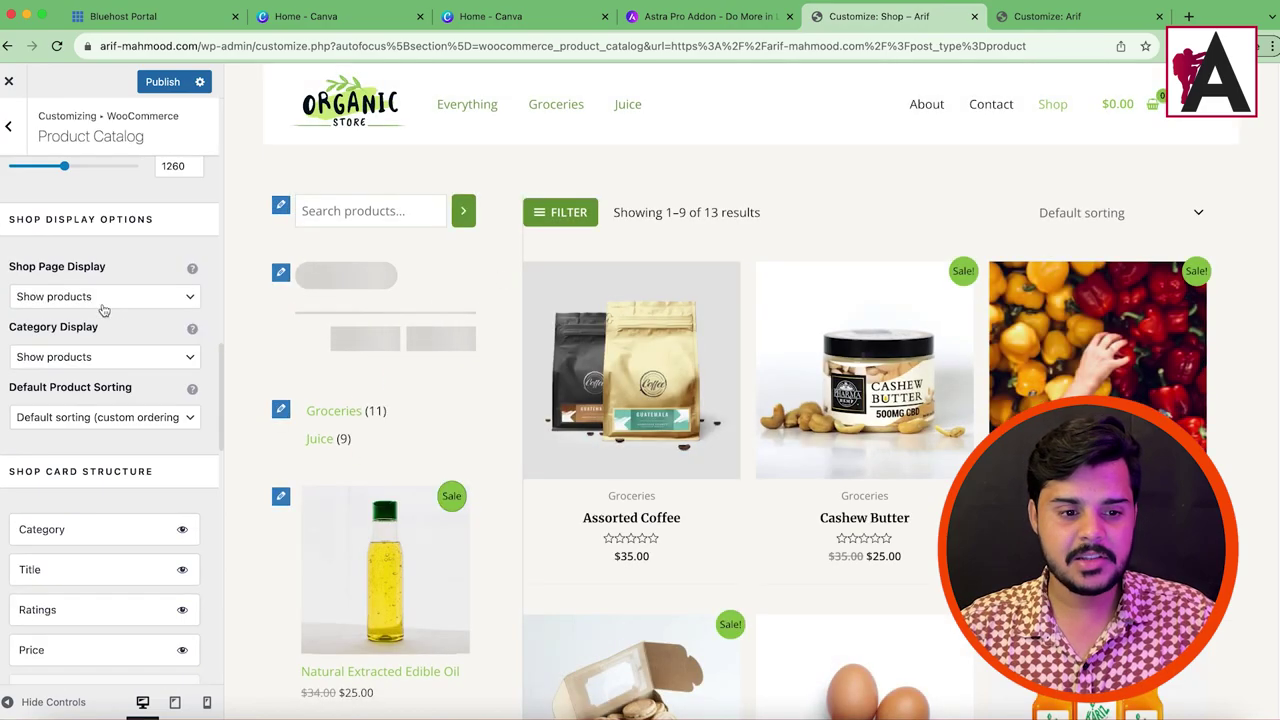
pyautogui.scroll(10, 103, 310)
pyautogui.click(70, 360)
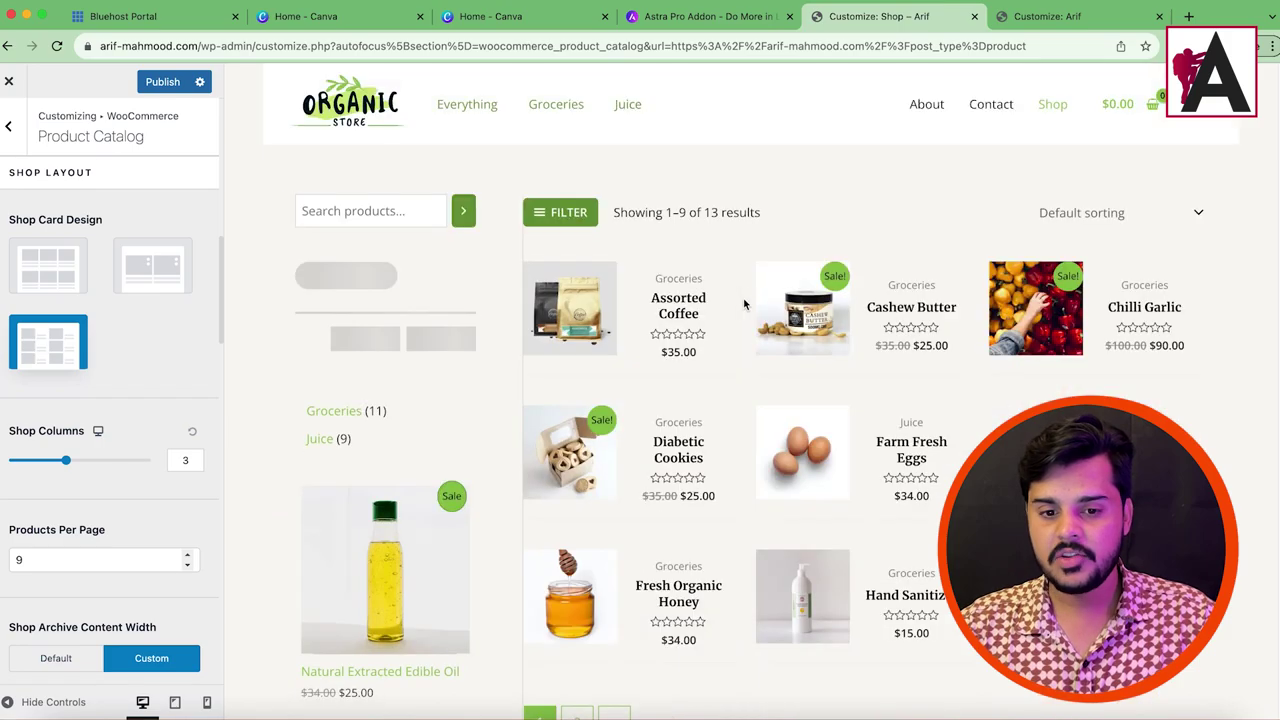
pyautogui.click(184, 292)
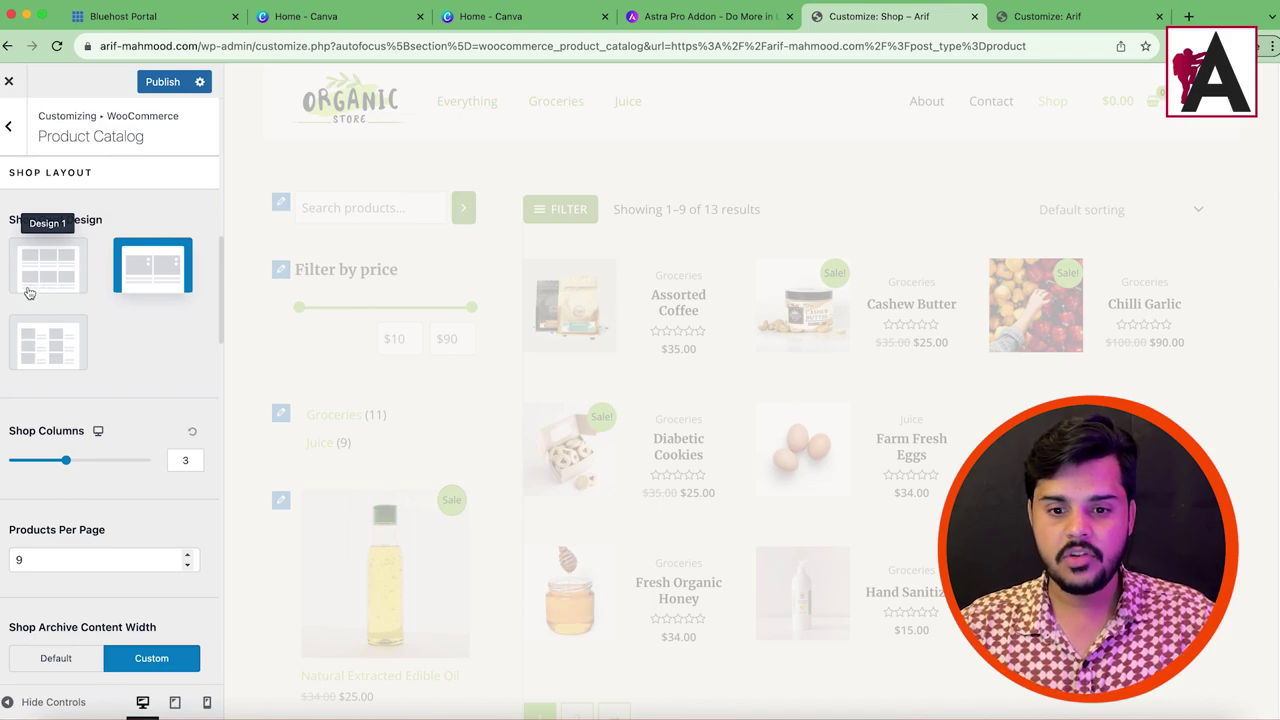
pyautogui.click(30, 288)
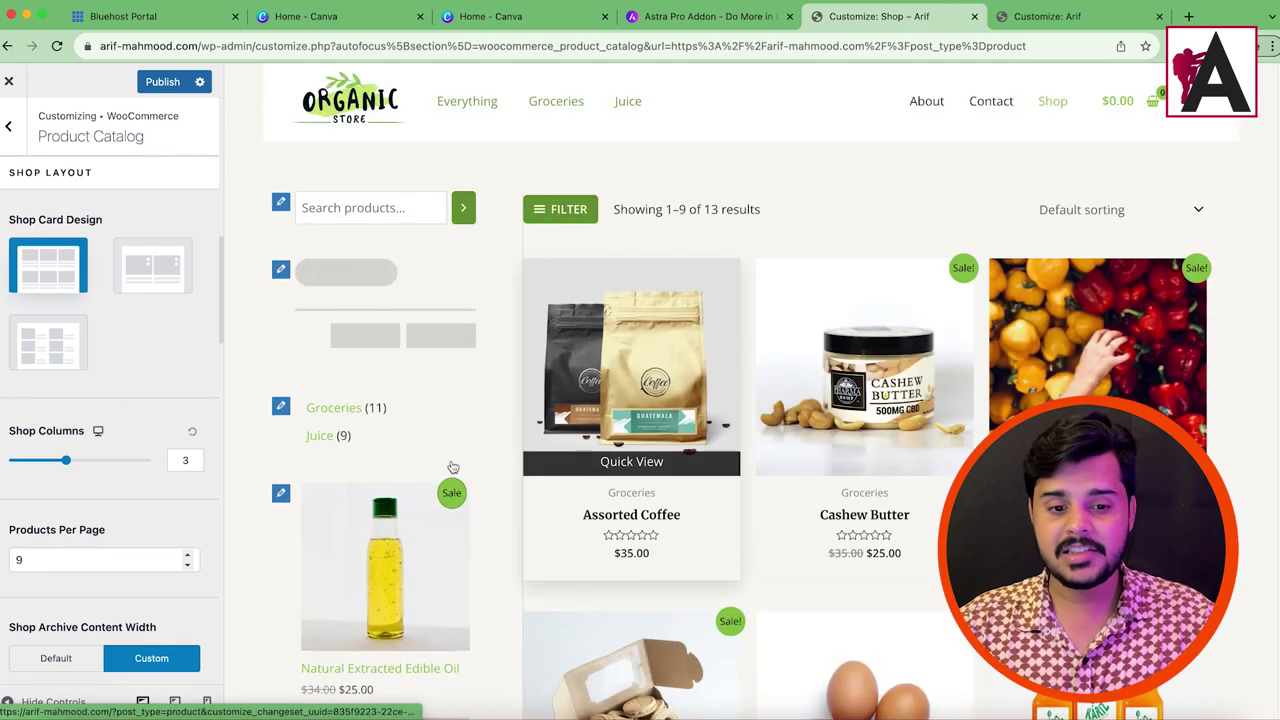
pyautogui.click(62, 462)
pyautogui.moveTo(57, 467); pyautogui.dragTo(93, 462)
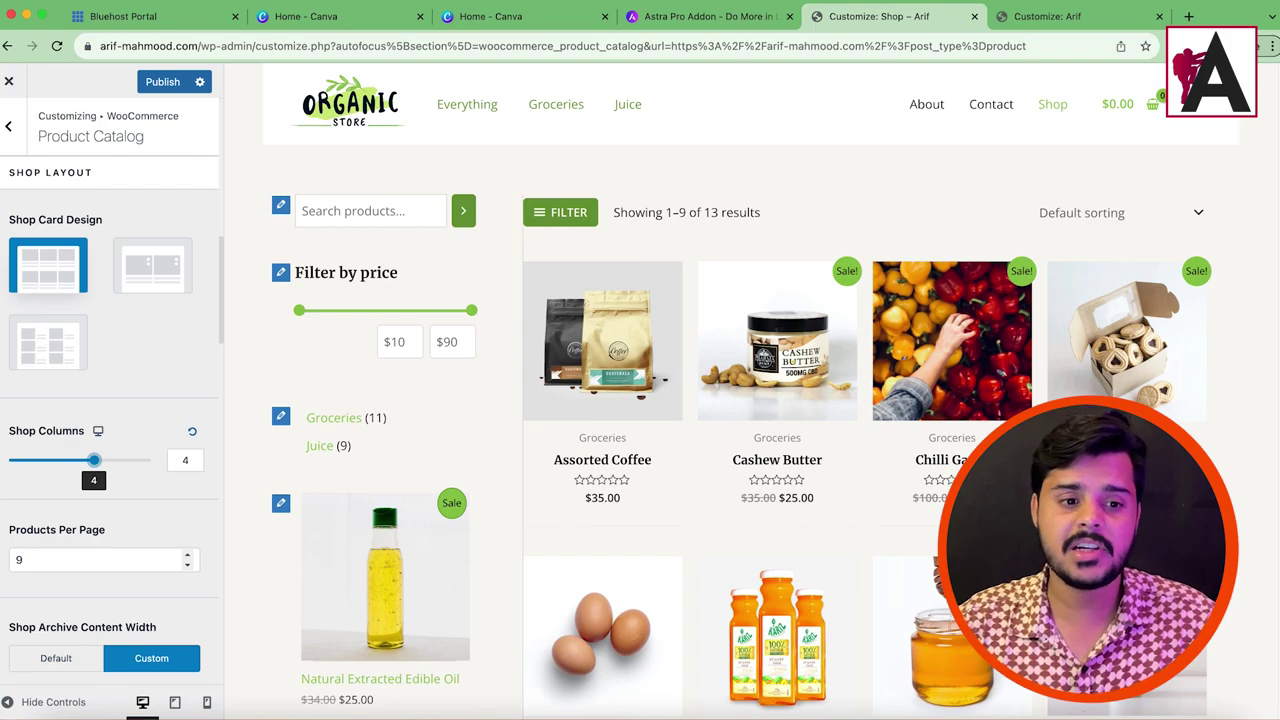
pyautogui.click(8, 126)
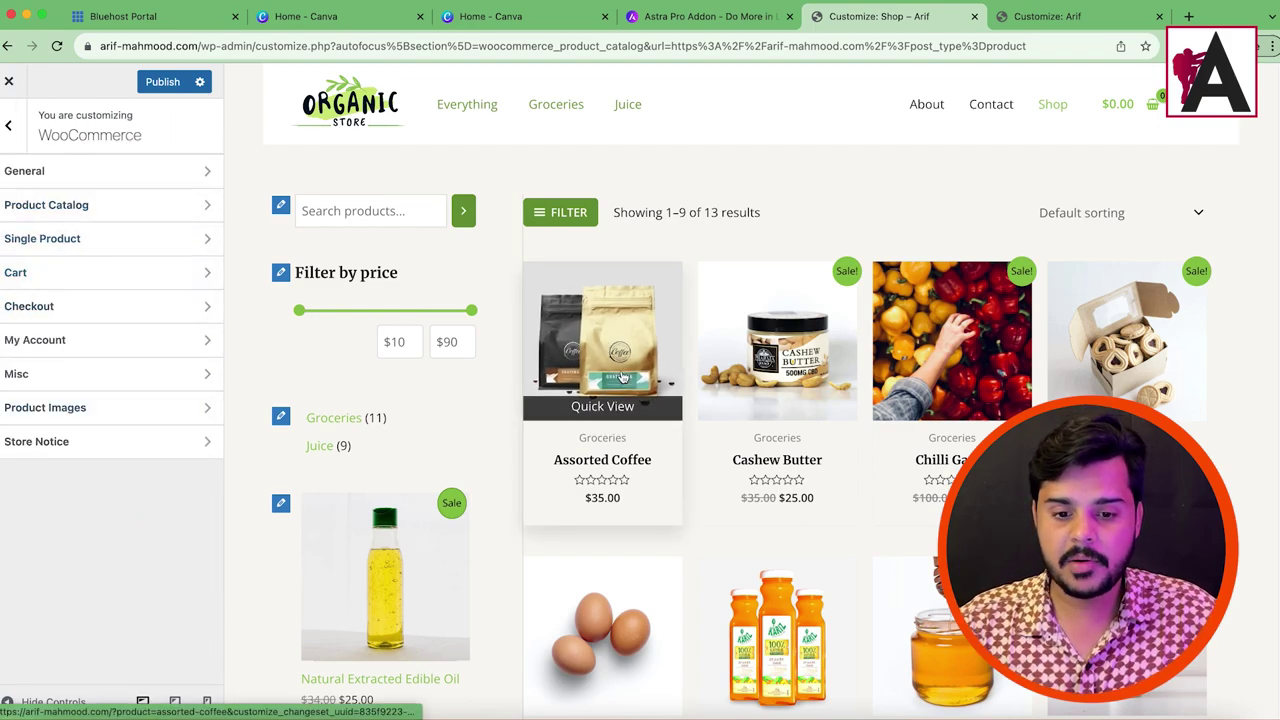
# Step: Preview Assorted Coffee, set the Single Product gallery to Vertical, and leave the Customizer
pyautogui.click(668, 485)
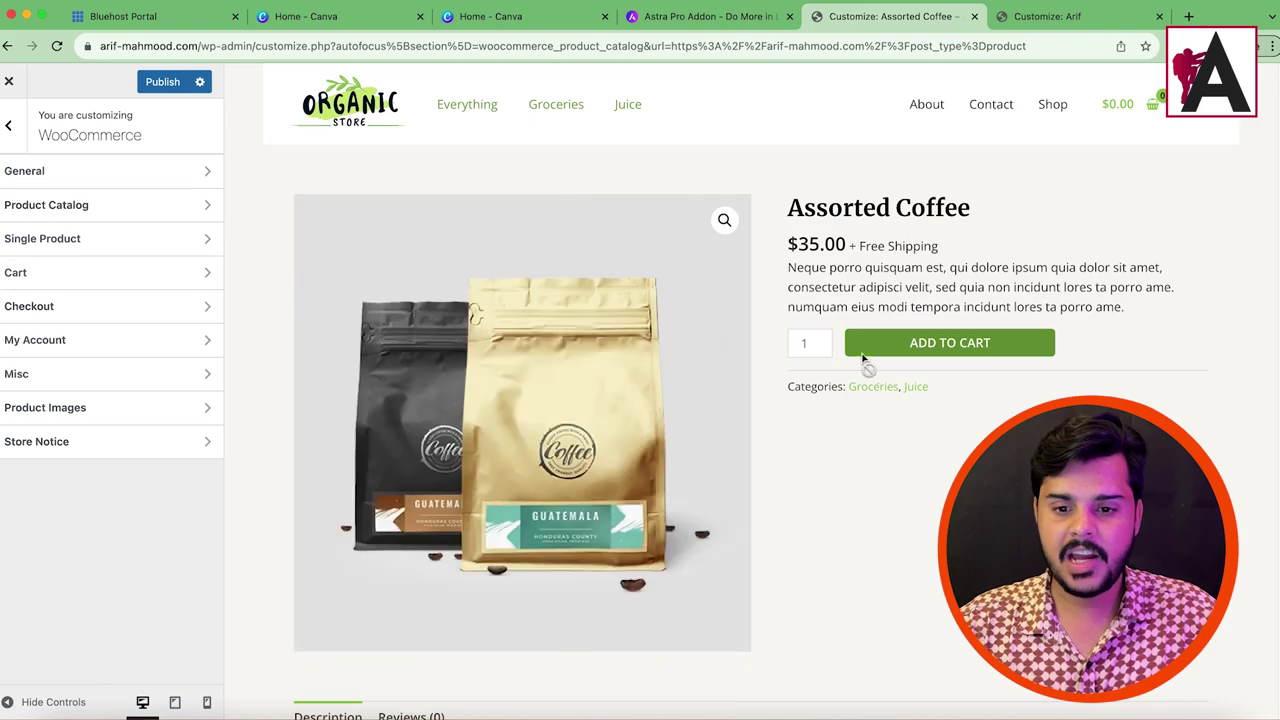
pyautogui.click(48, 246)
pyautogui.scroll(-10, 139, 304)
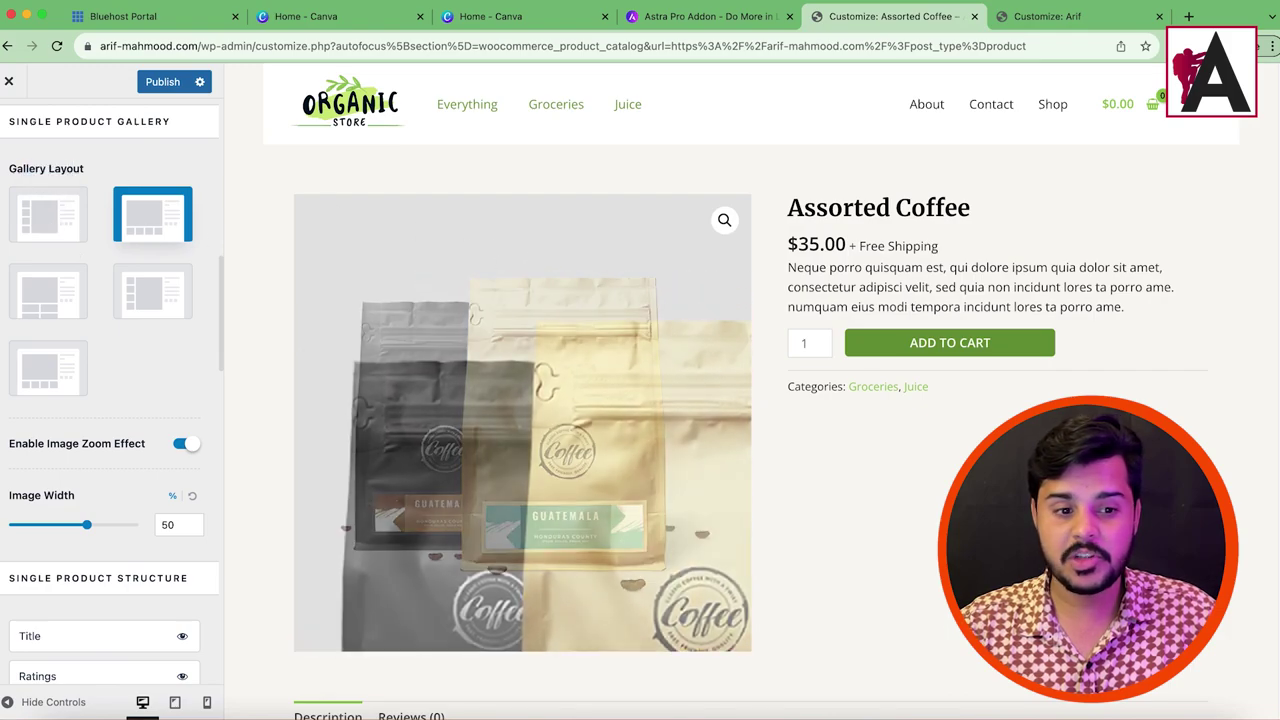
pyautogui.click(22, 226)
pyautogui.scroll(-2, 828, 540)
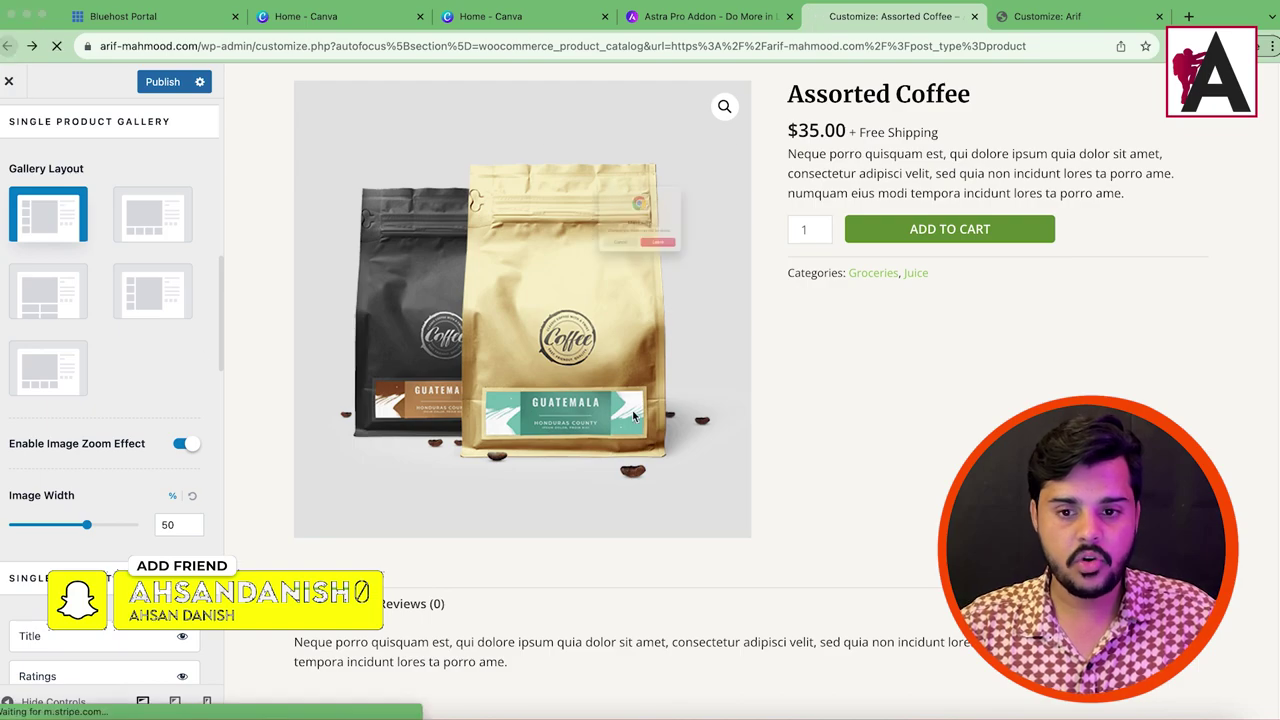
pyautogui.click(700, 274)
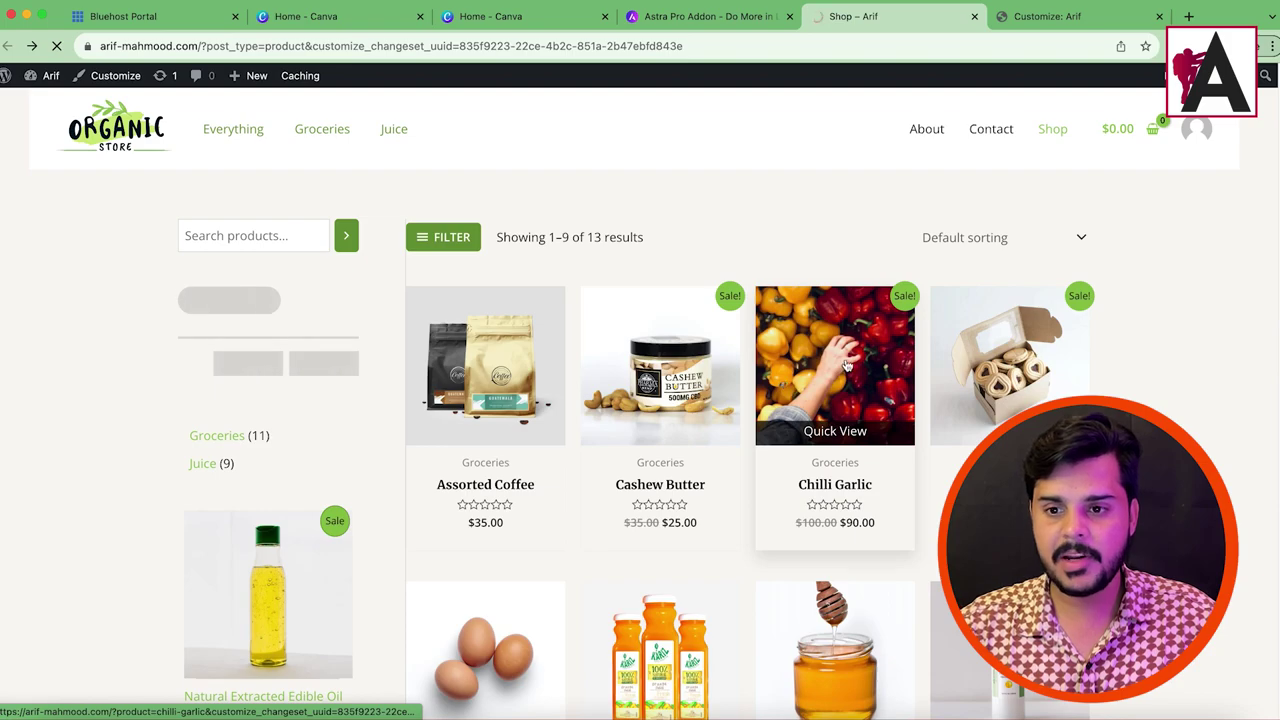
# Step: Go to the Chilli Garlic product page and launch the Customizer from its admin bar
pyautogui.click(842, 365)
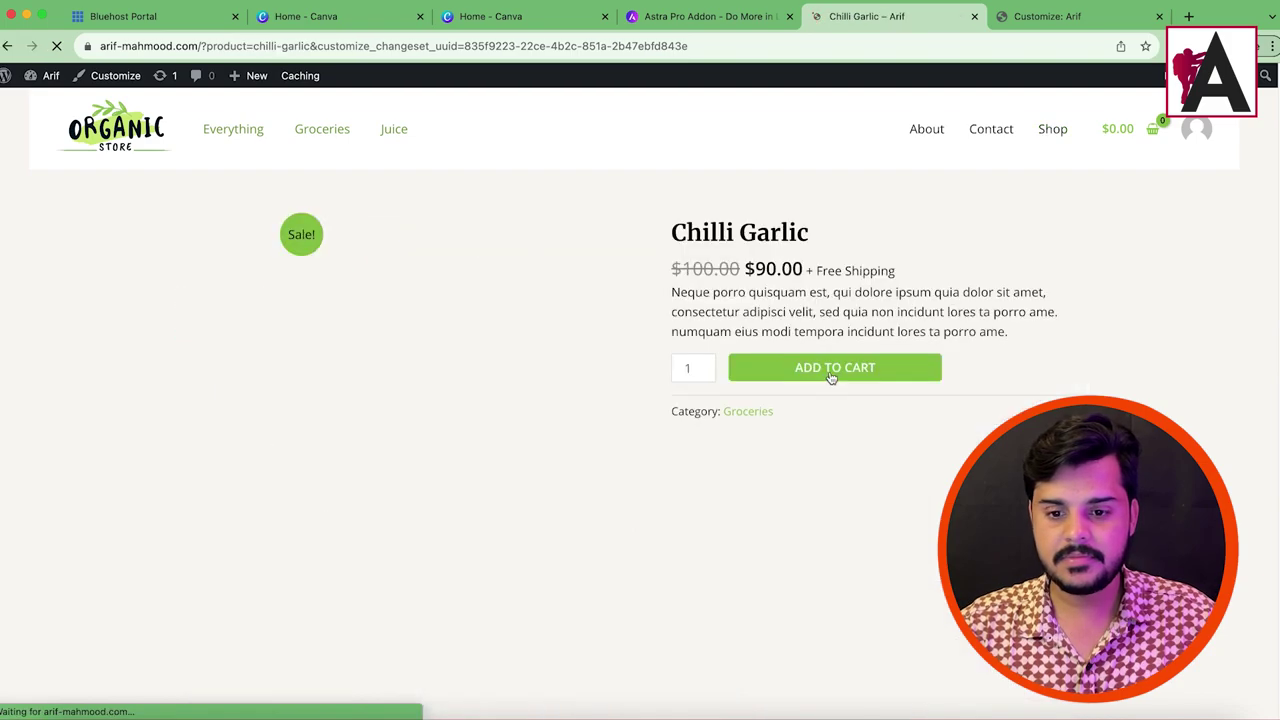
pyautogui.moveTo(675, 234); pyautogui.dragTo(730, 260)
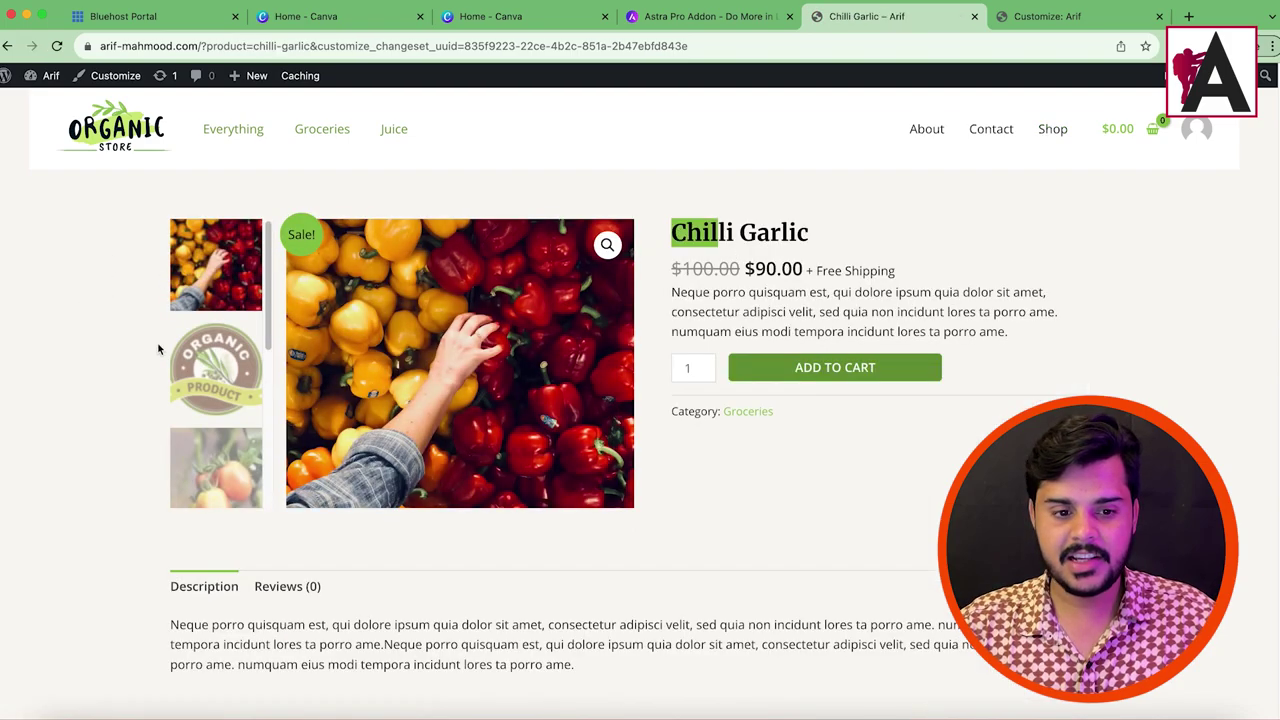
pyautogui.click(118, 75)
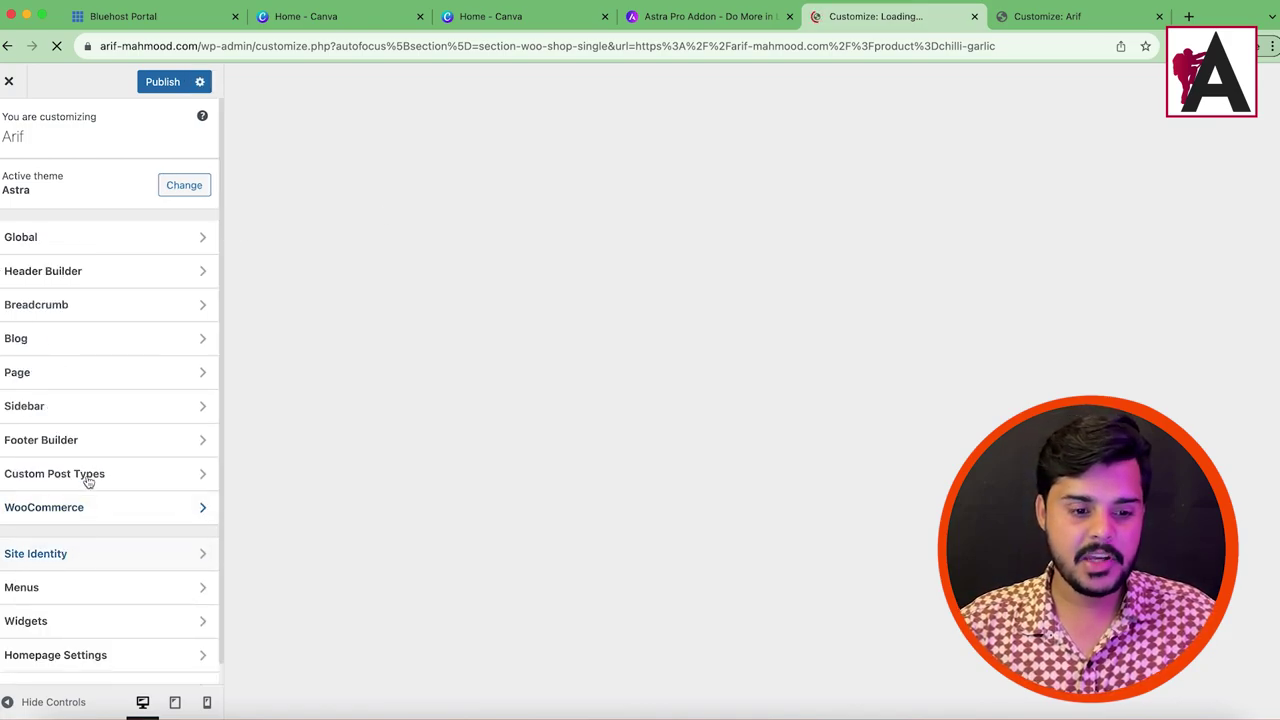
# Step: Open the Sticky Header settings in the Header Builder
pyautogui.click(66, 273)
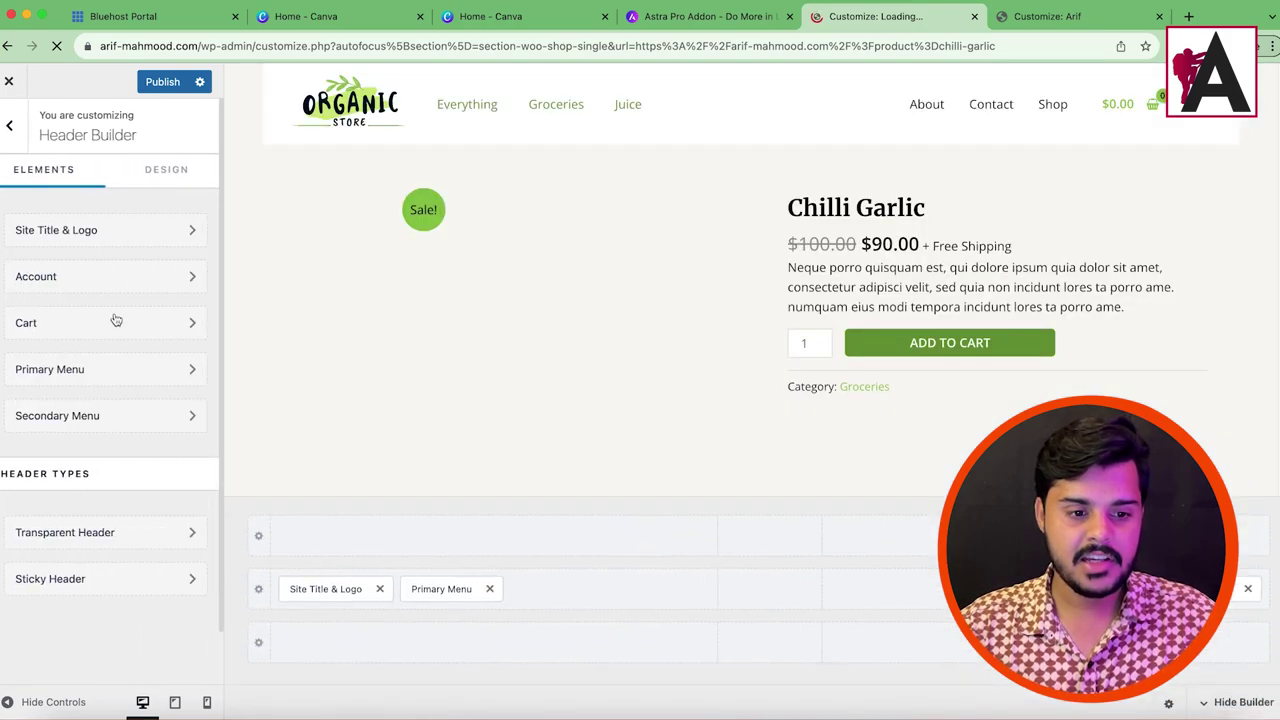
pyautogui.scroll(-1, 128, 532)
pyautogui.click(97, 566)
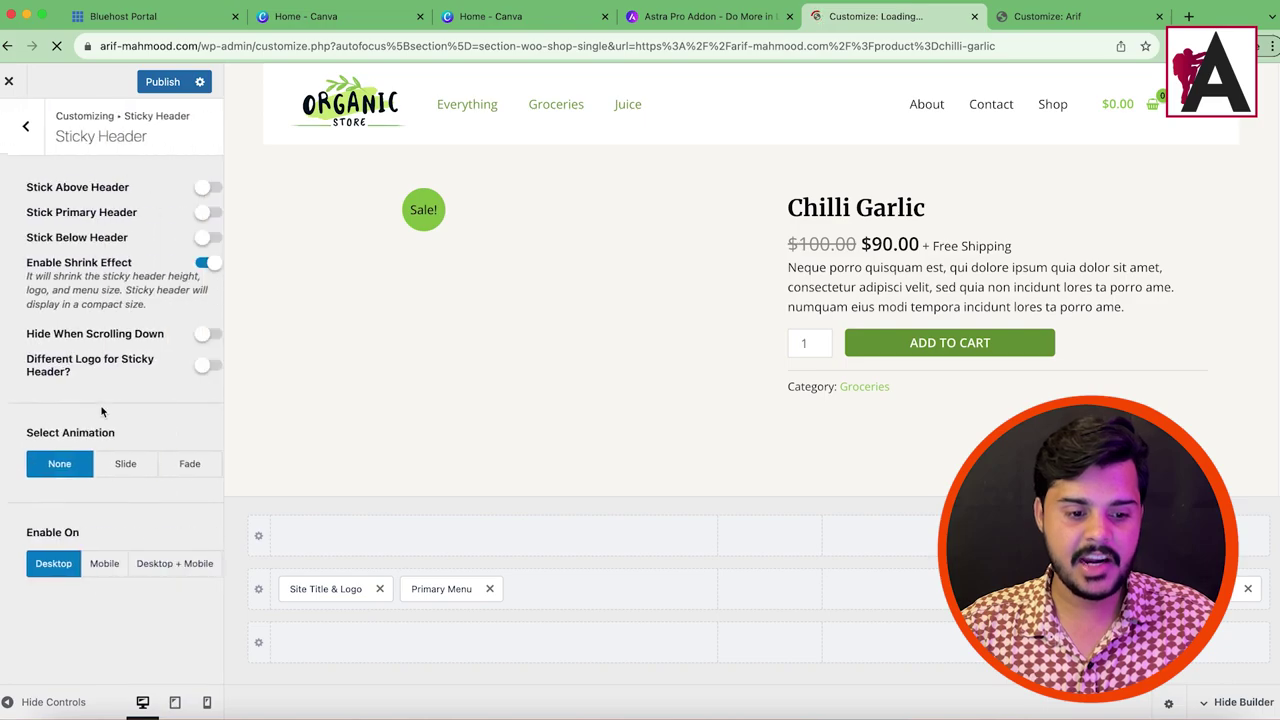
# Step: In the second tab, trim the address and load the arif-mahmood.com store homepage
pyautogui.click(1025, 17)
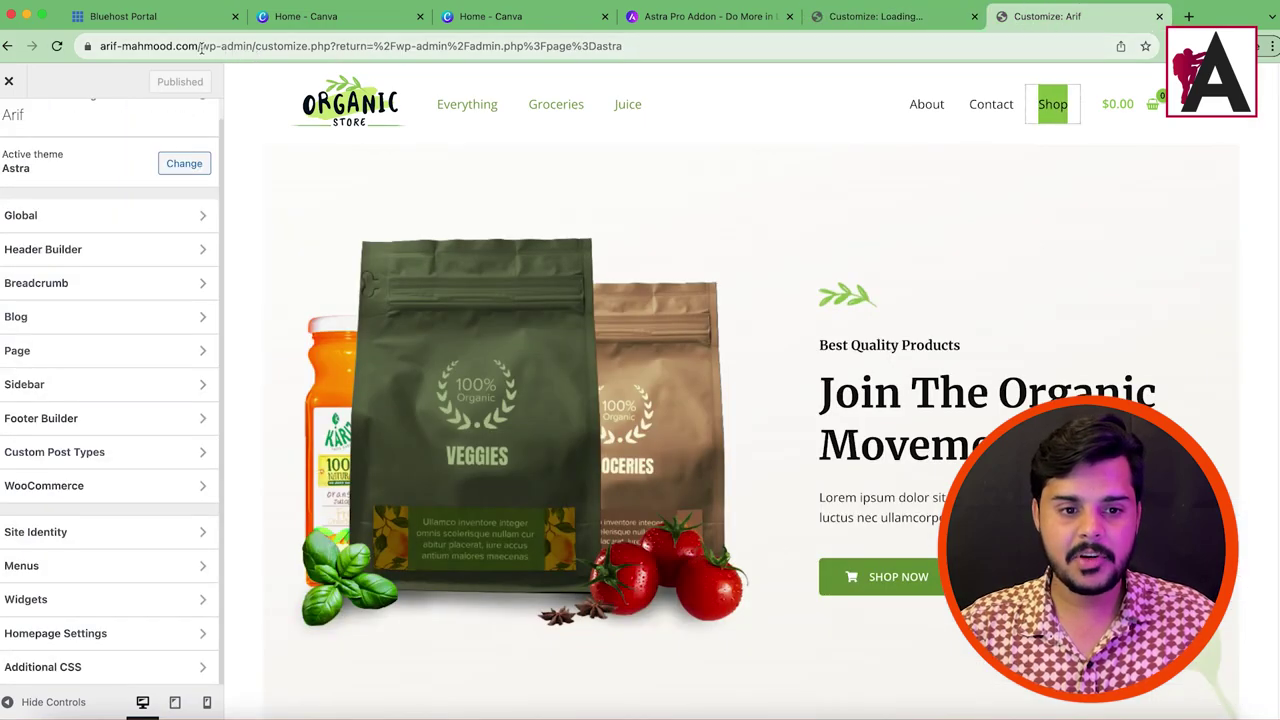
pyautogui.moveTo(200, 47); pyautogui.dragTo(700, 46)
pyautogui.press('BackSpace')
pyautogui.press('Return')
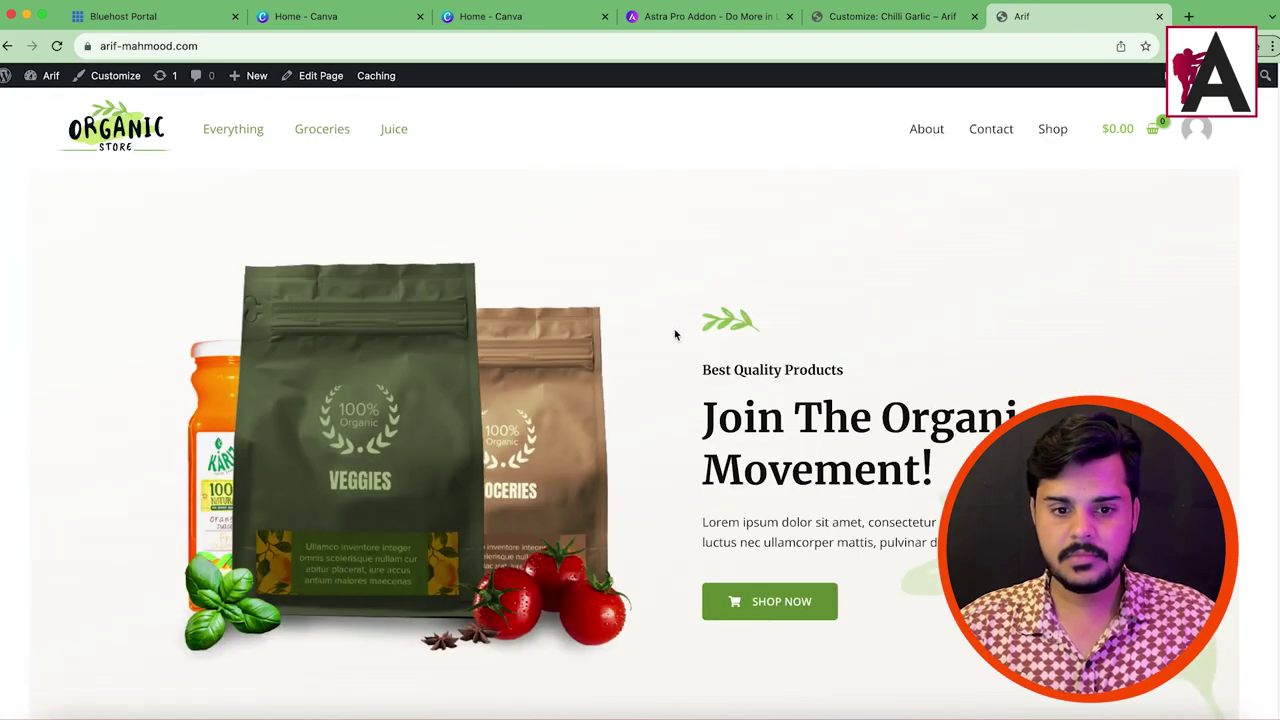
pyautogui.scroll(-15, 628, 343)
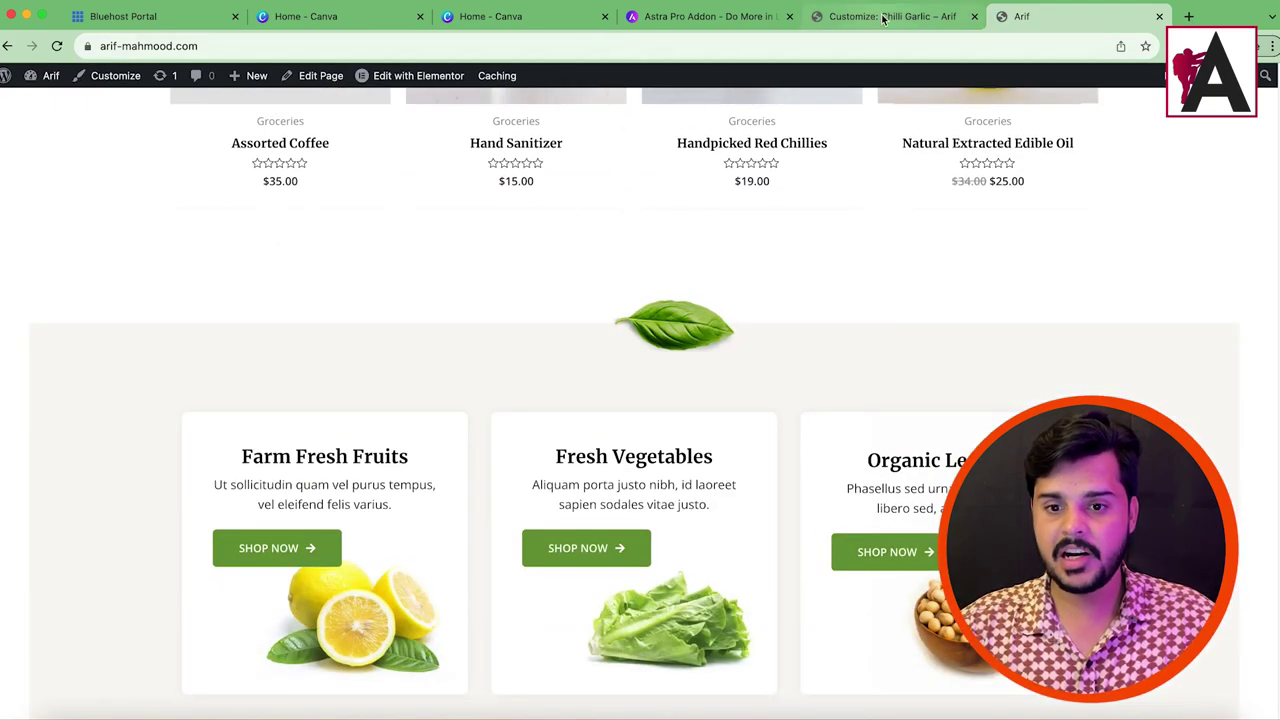
# Step: Return to the Chilli Garlic customizer and step back to the main settings list
pyautogui.click(885, 16)
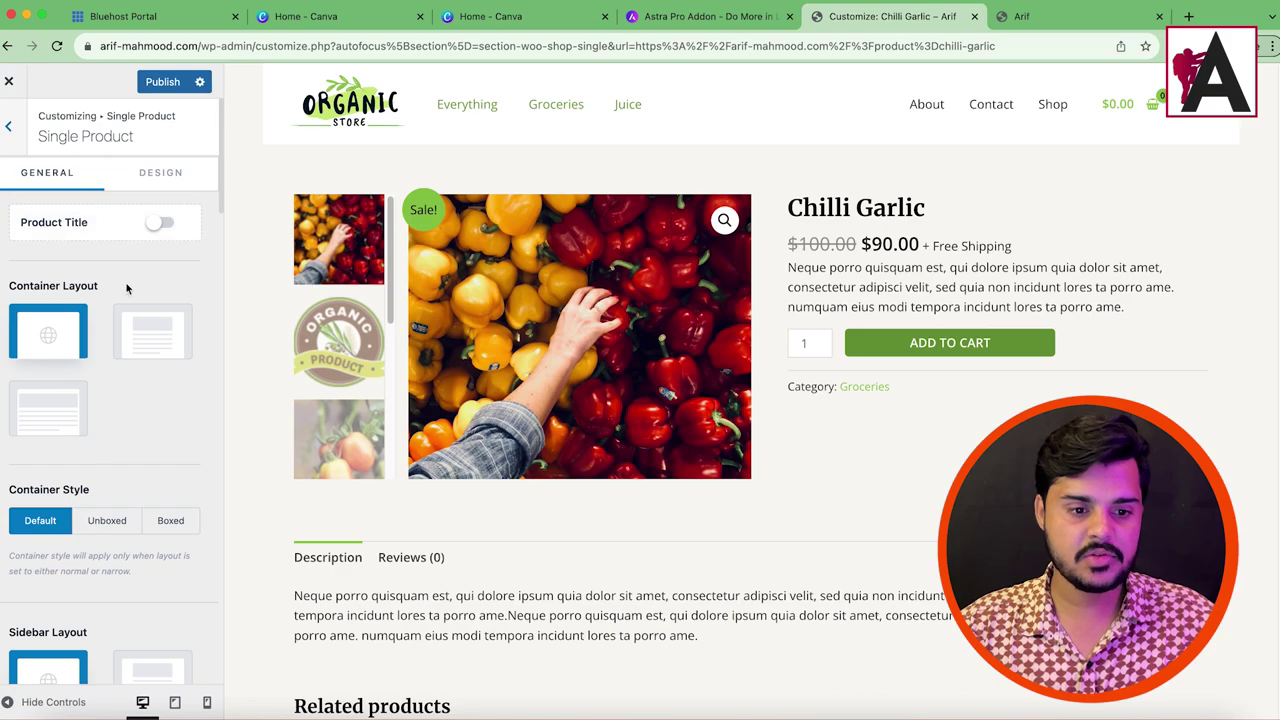
pyautogui.scroll(-15, 143, 508)
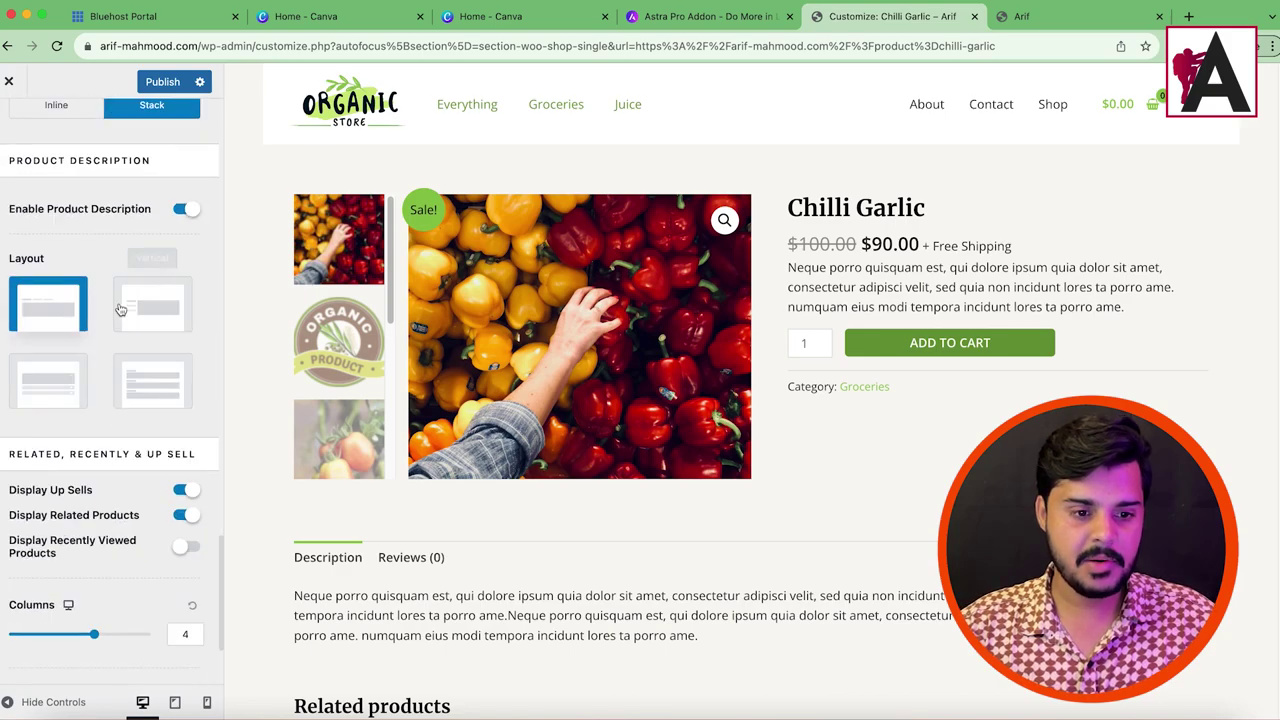
pyautogui.scroll(-3, 165, 505)
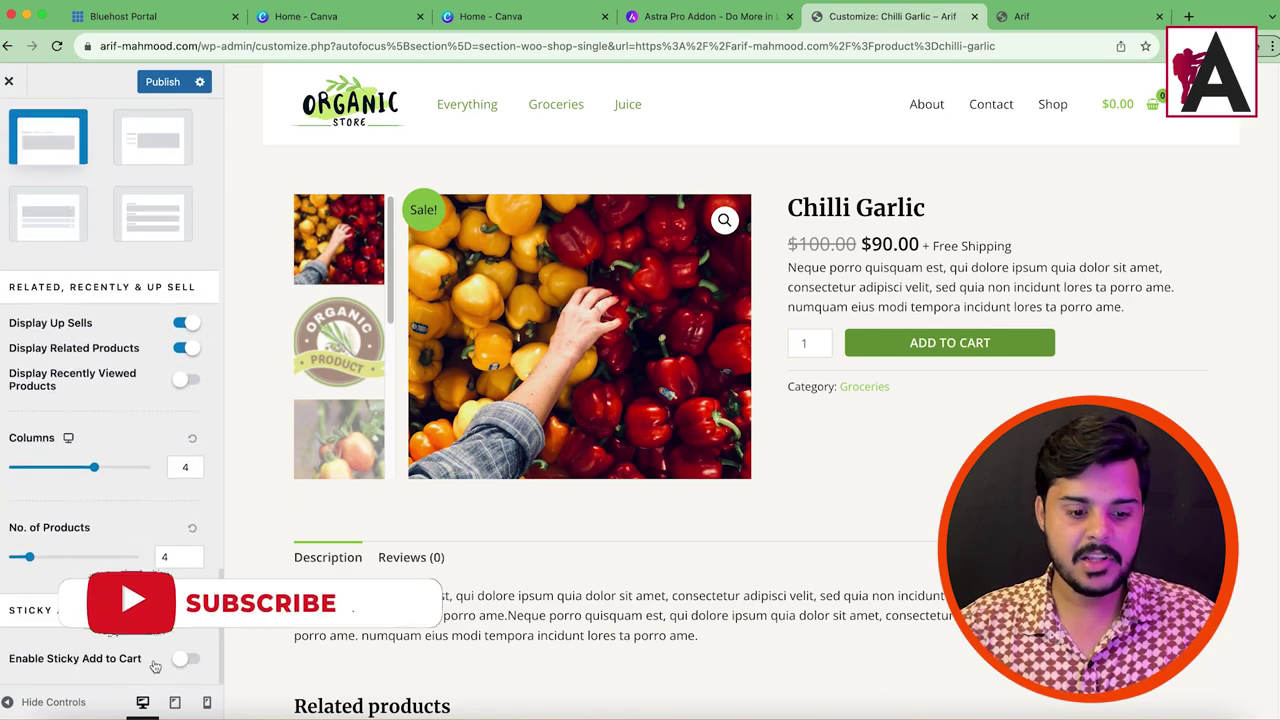
pyautogui.scroll(18, 61, 359)
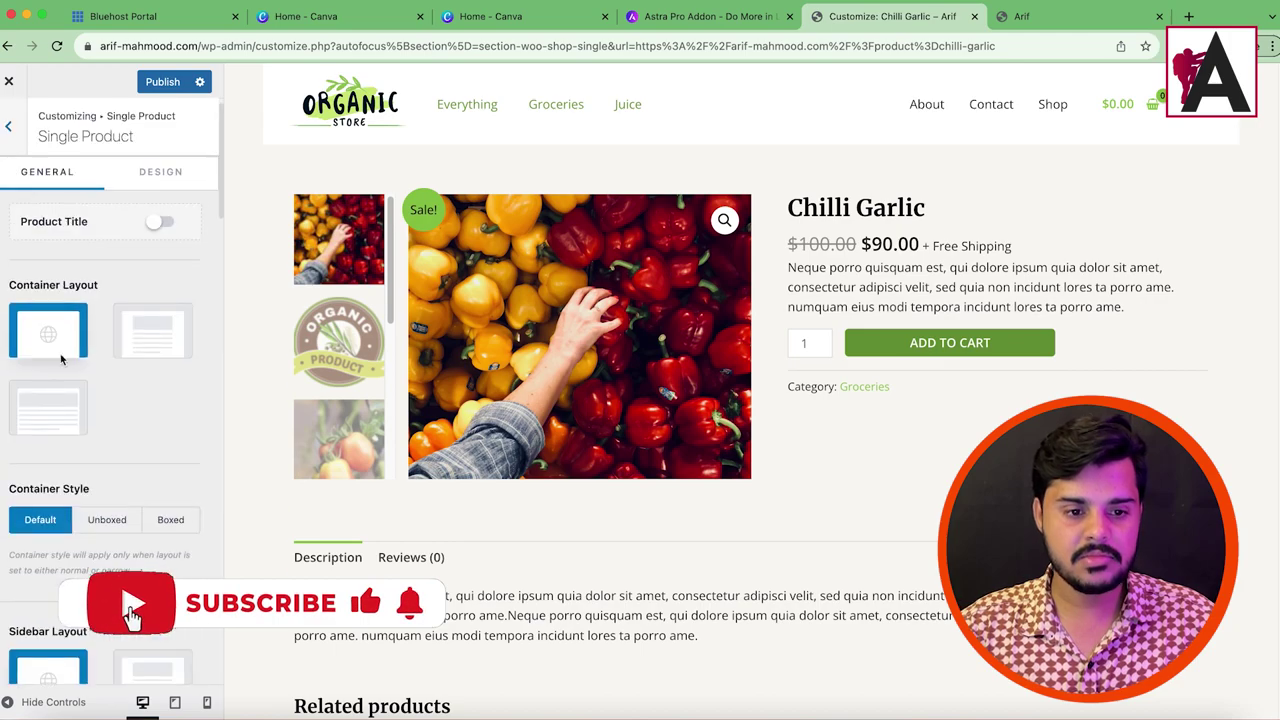
pyautogui.click(8, 126)
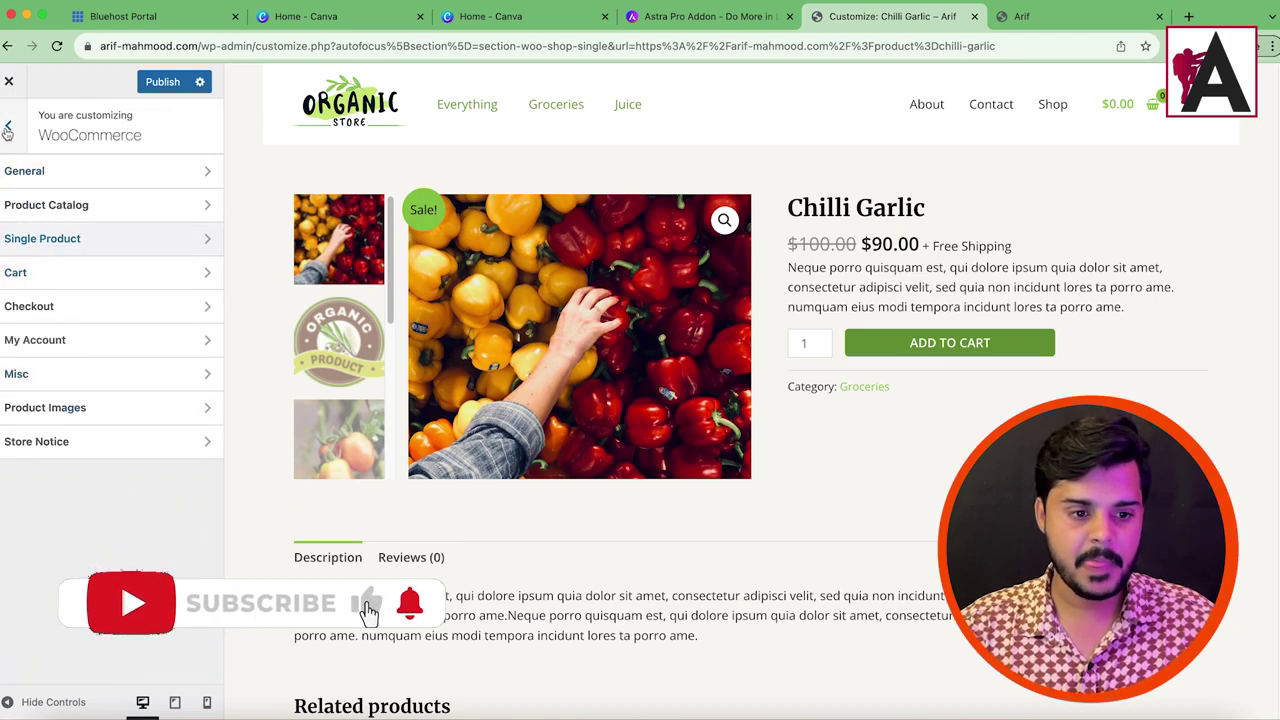
pyautogui.click(8, 126)
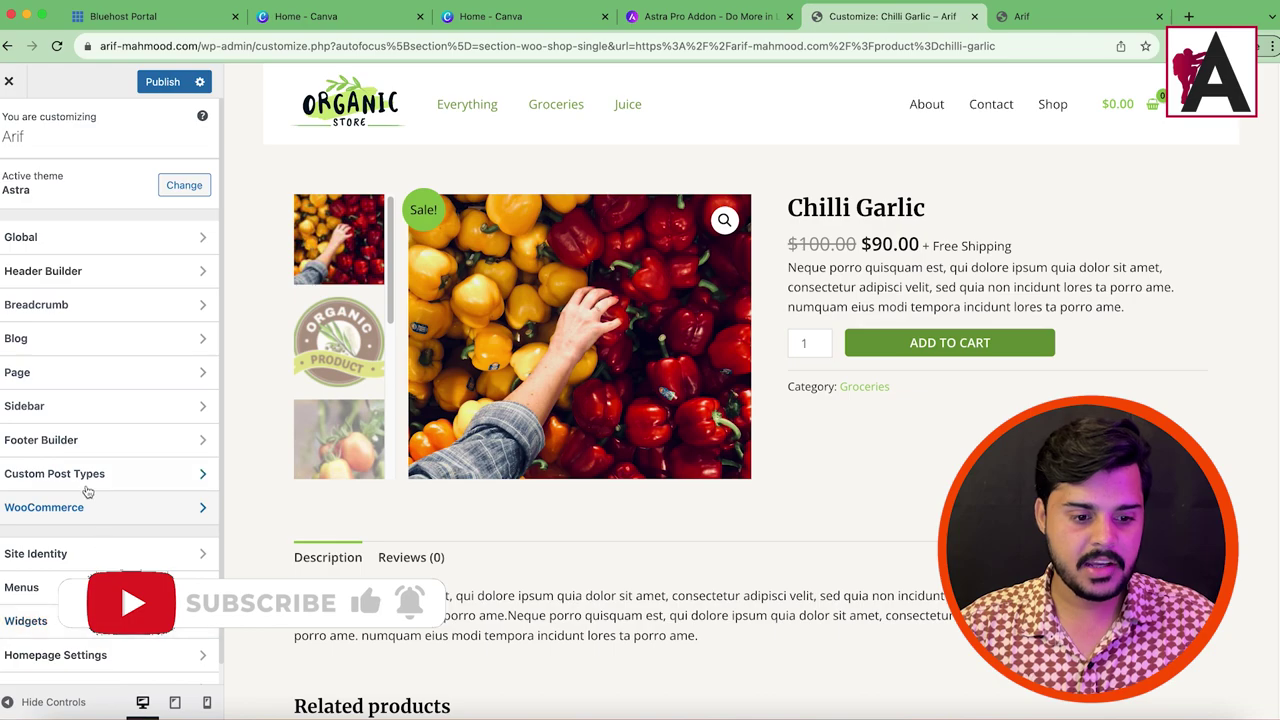
# Step: Turn on Stick Above Header in the Sticky Header settings and publish
pyautogui.click(60, 271)
pyautogui.scroll(-2, 86, 583)
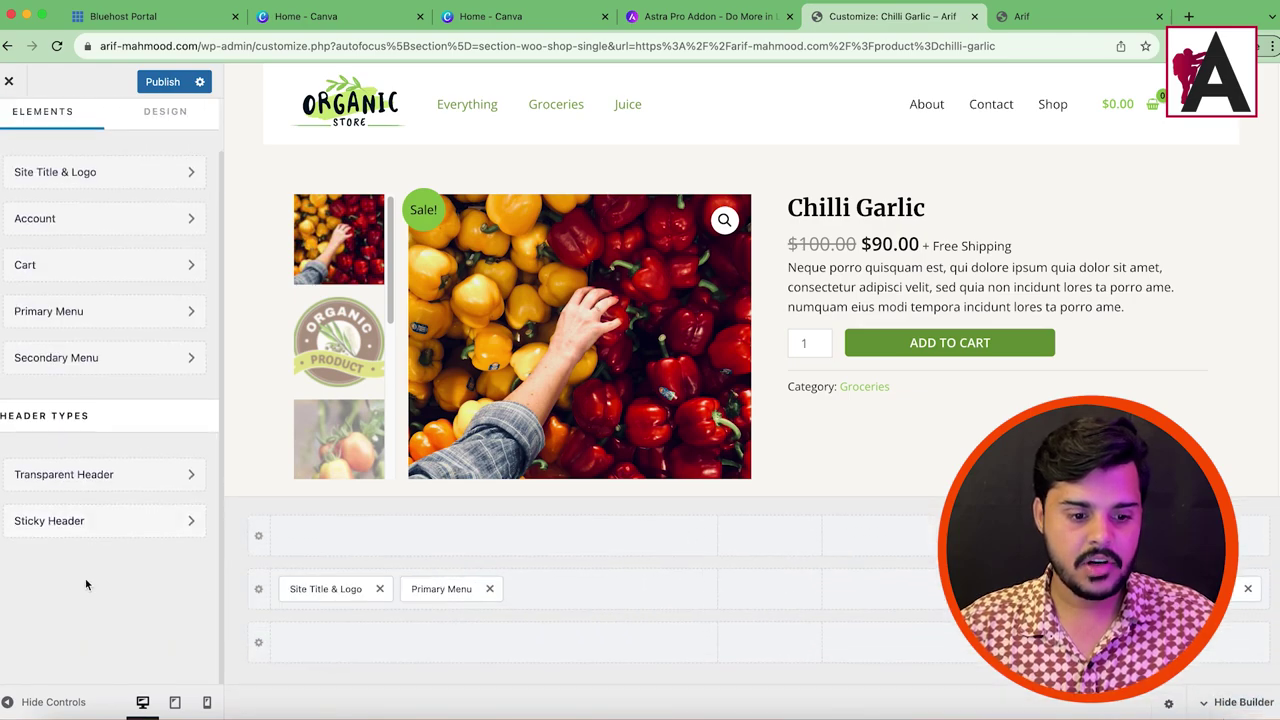
pyautogui.click(77, 540)
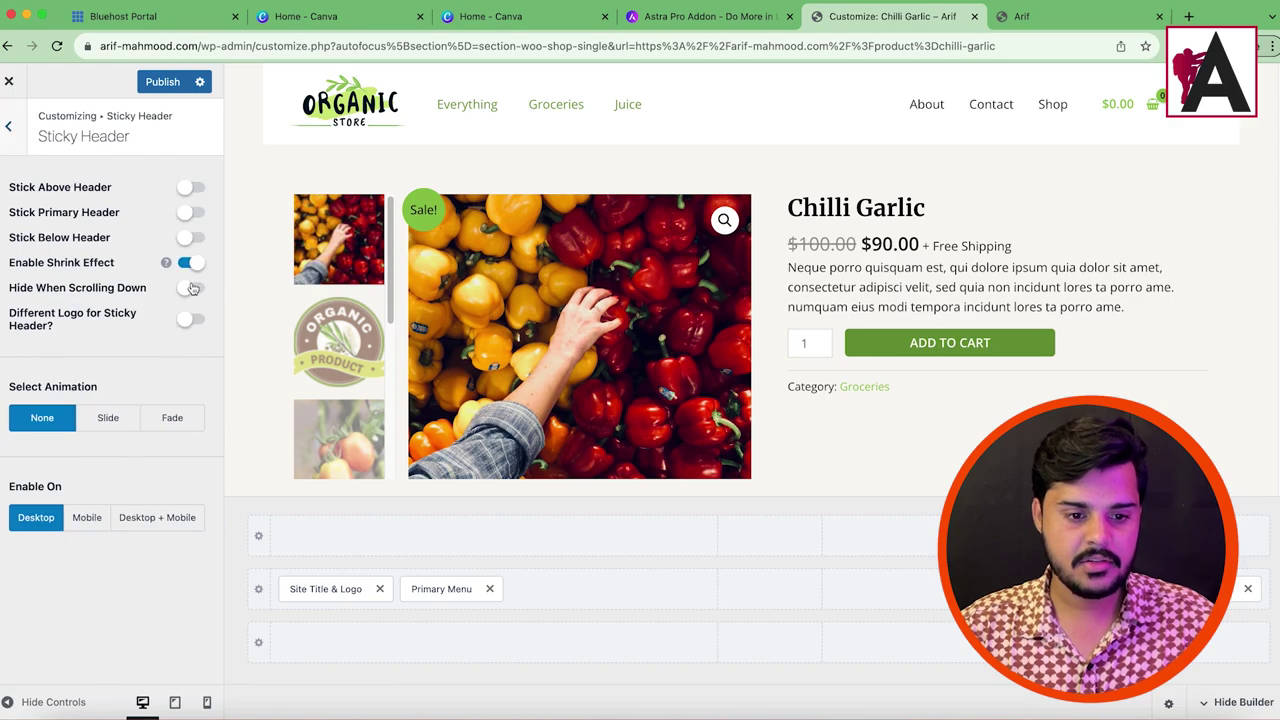
pyautogui.click(193, 188)
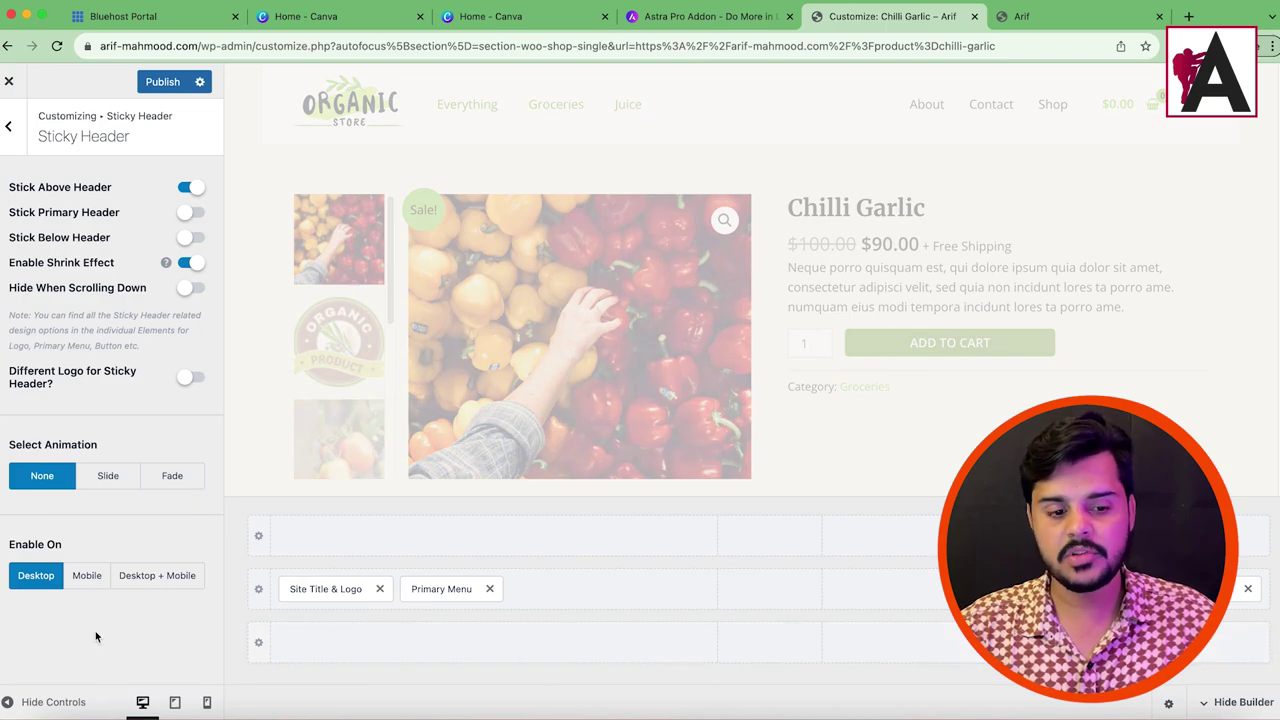
pyautogui.click(162, 82)
# Step: Reload the live site and scroll to check the sticky above-header row
pyautogui.hotkey('ctrl', 'Tab')
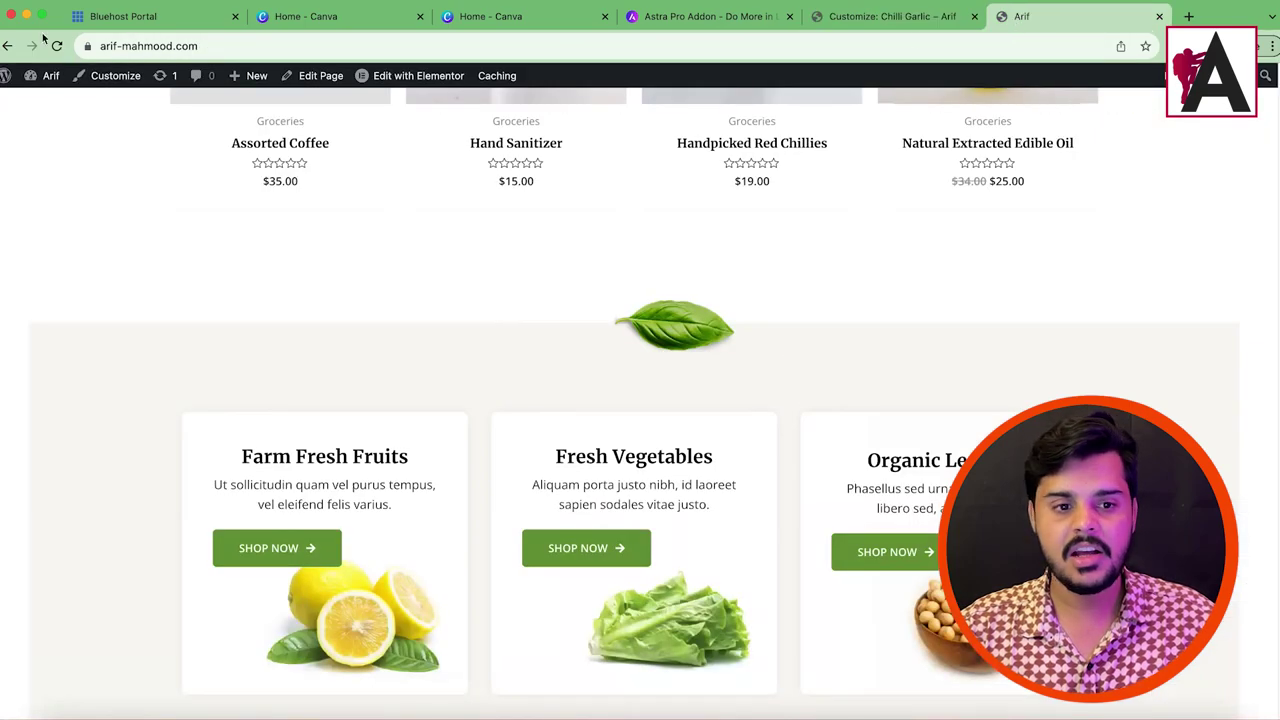
pyautogui.click(57, 46)
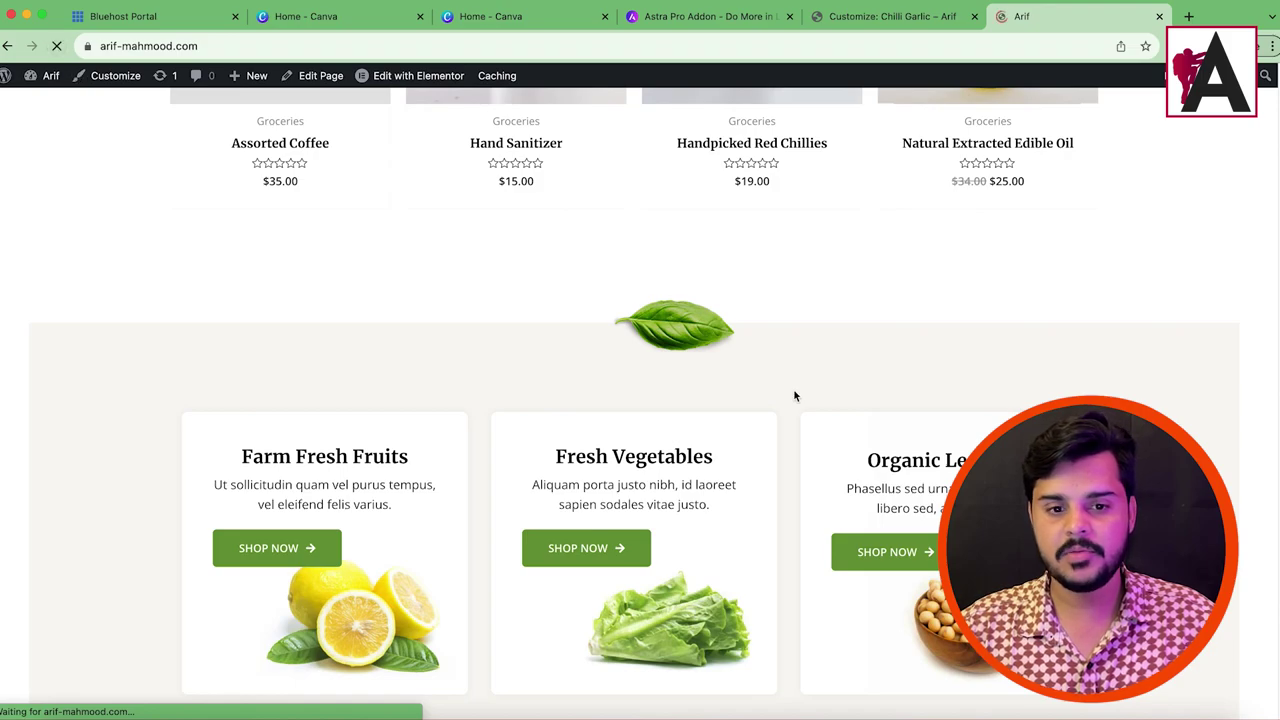
pyautogui.scroll(-5, 794, 397)
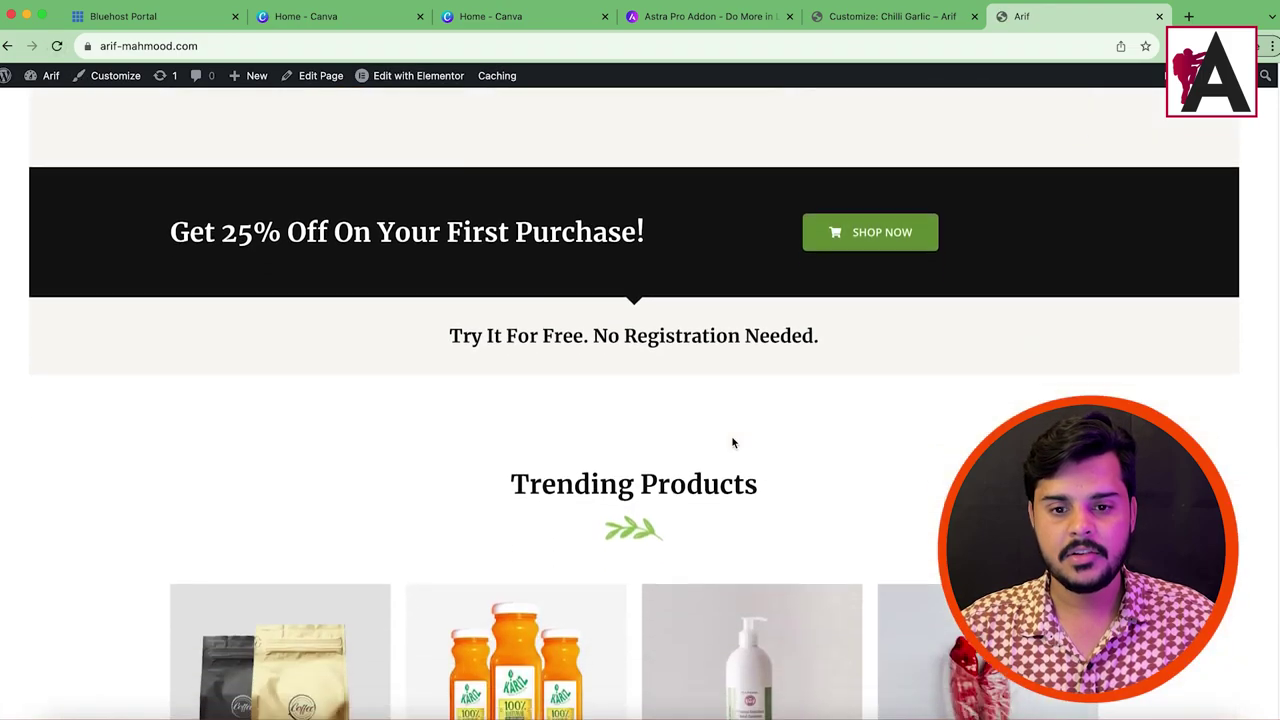
pyautogui.scroll(-10, 753, 241)
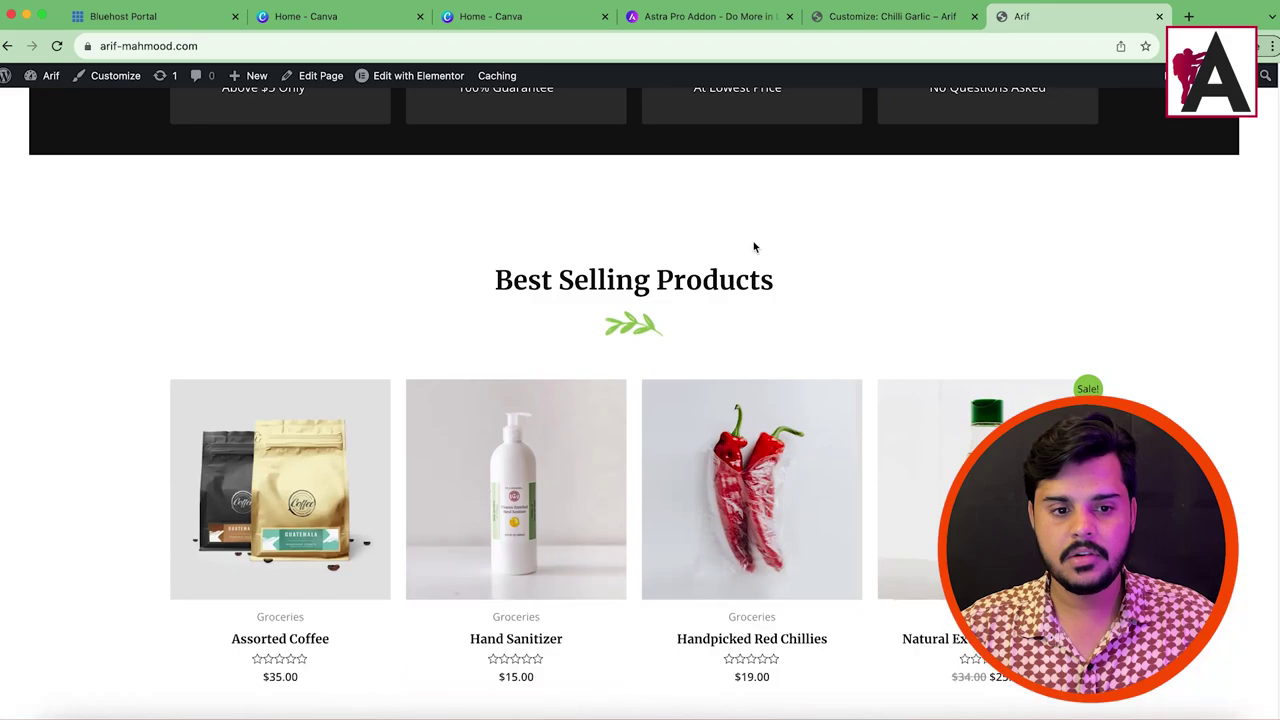
pyautogui.hotkey('ctrl', 'shift', 'Tab')
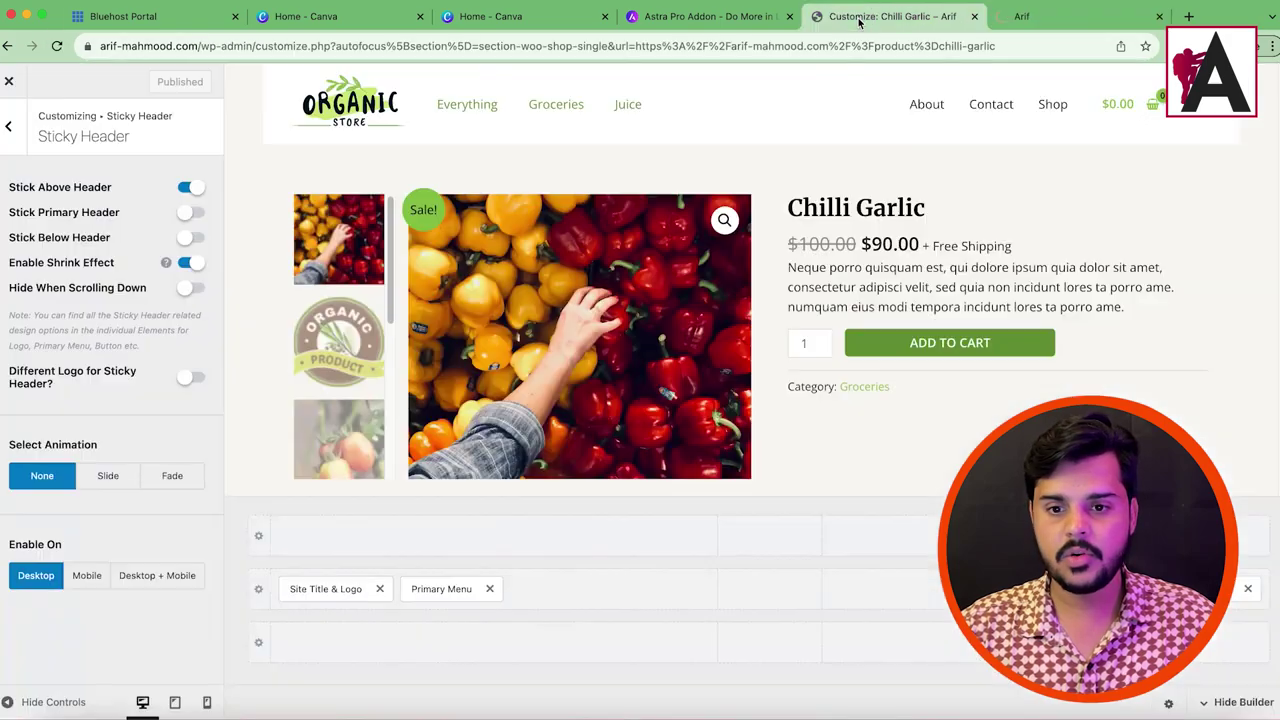
pyautogui.hotkey('ctrl', 'Tab')
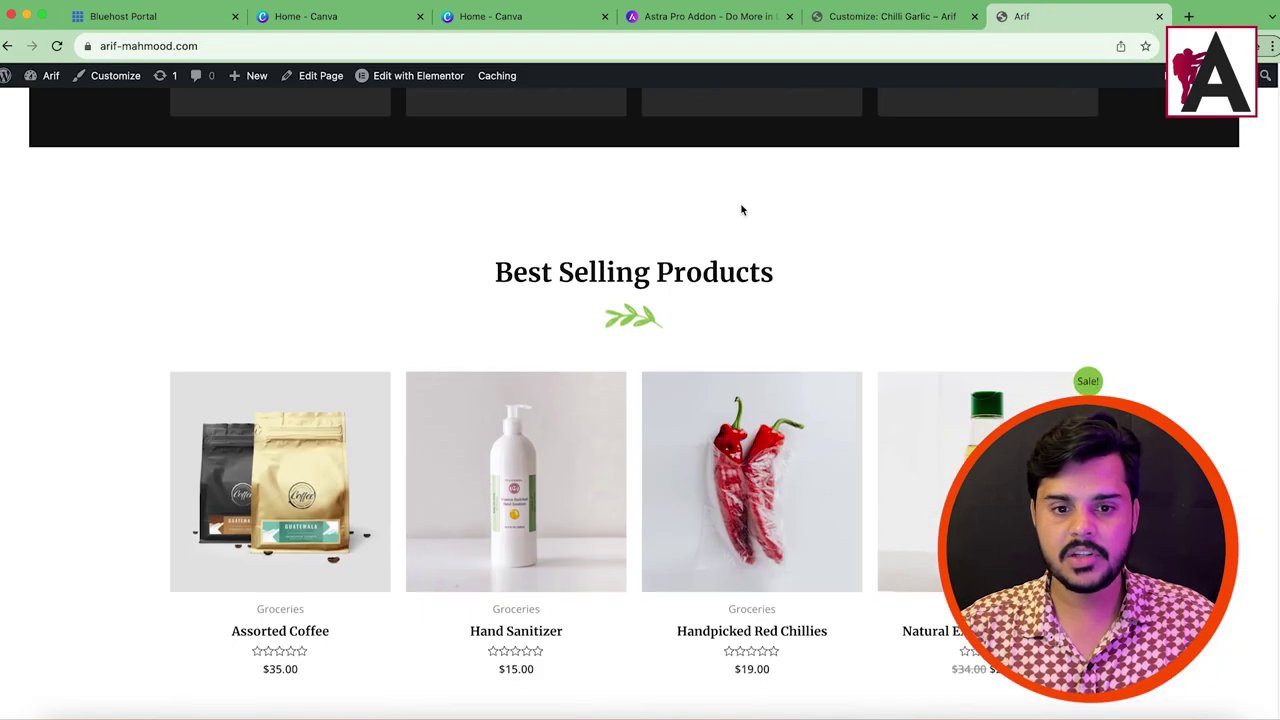
pyautogui.scroll(5, 786, 268)
pyautogui.scroll(-5, 786, 268)
pyautogui.scroll(10, 771, 286)
pyautogui.hotkey('ctrl', 'shift', 'Tab')
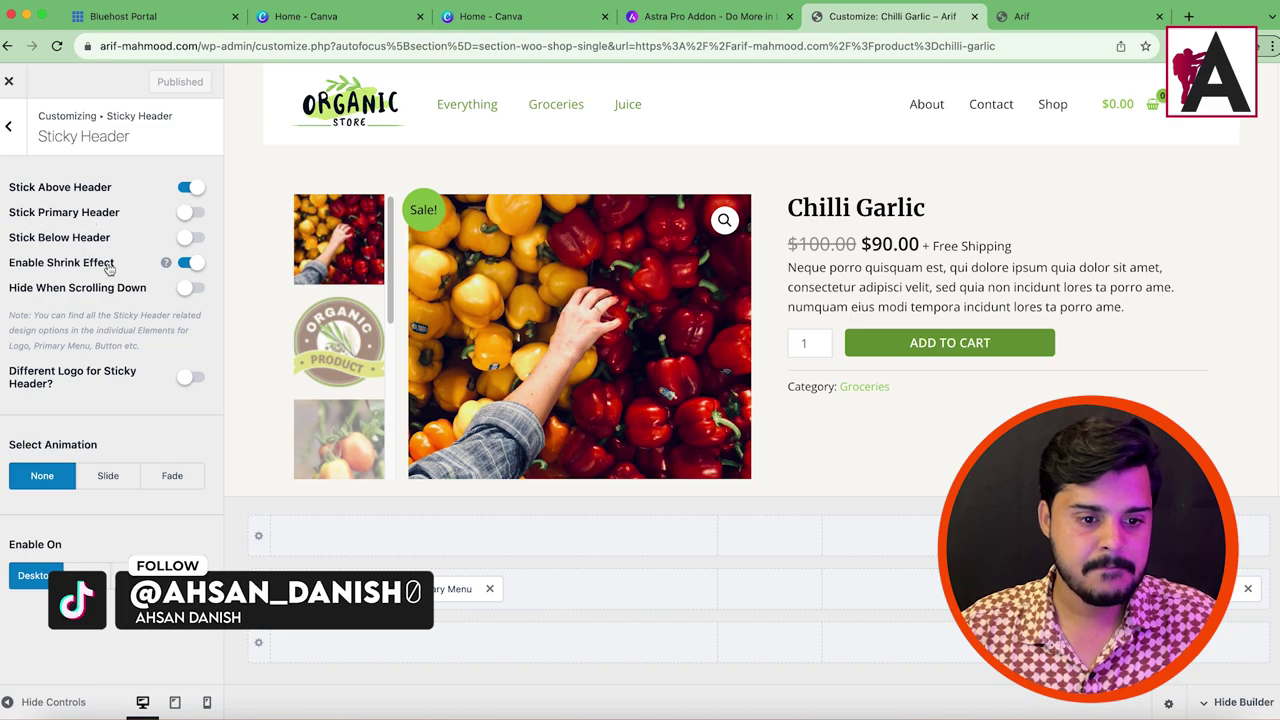
# Step: Leave the below-header row unstuck, enable Stick Primary Header, and publish
pyautogui.click(190, 238)
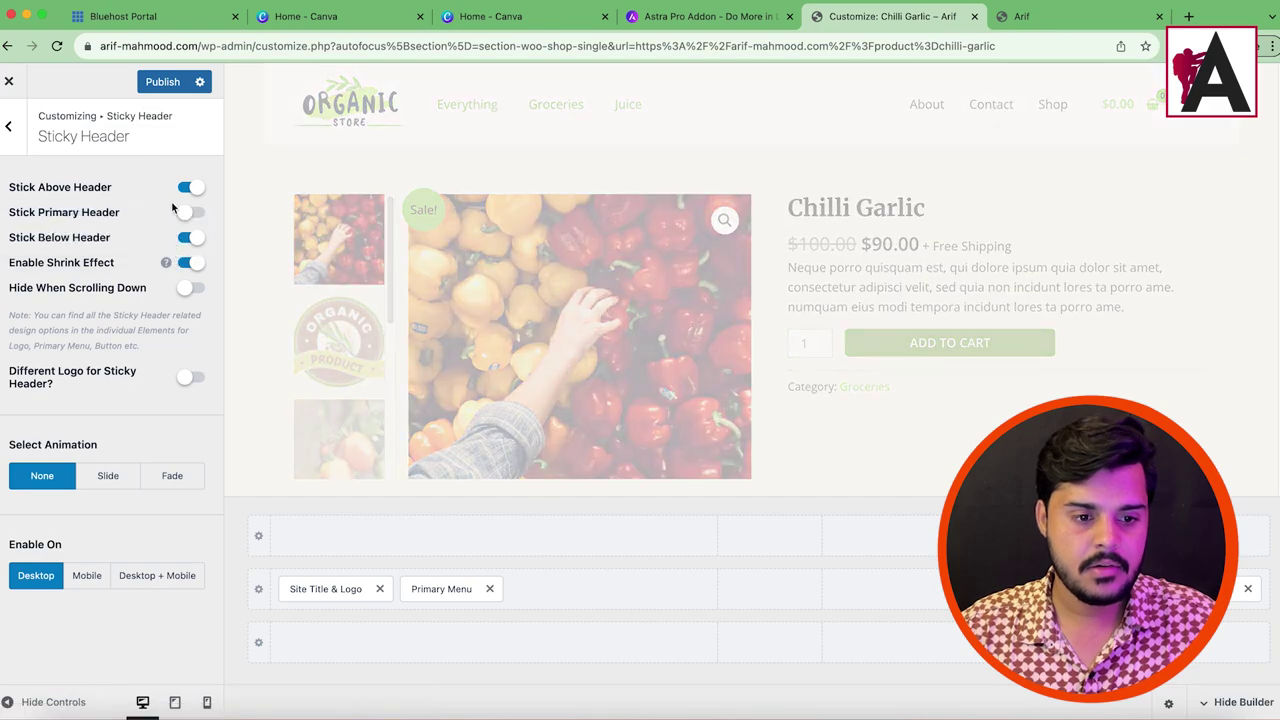
pyautogui.click(185, 239)
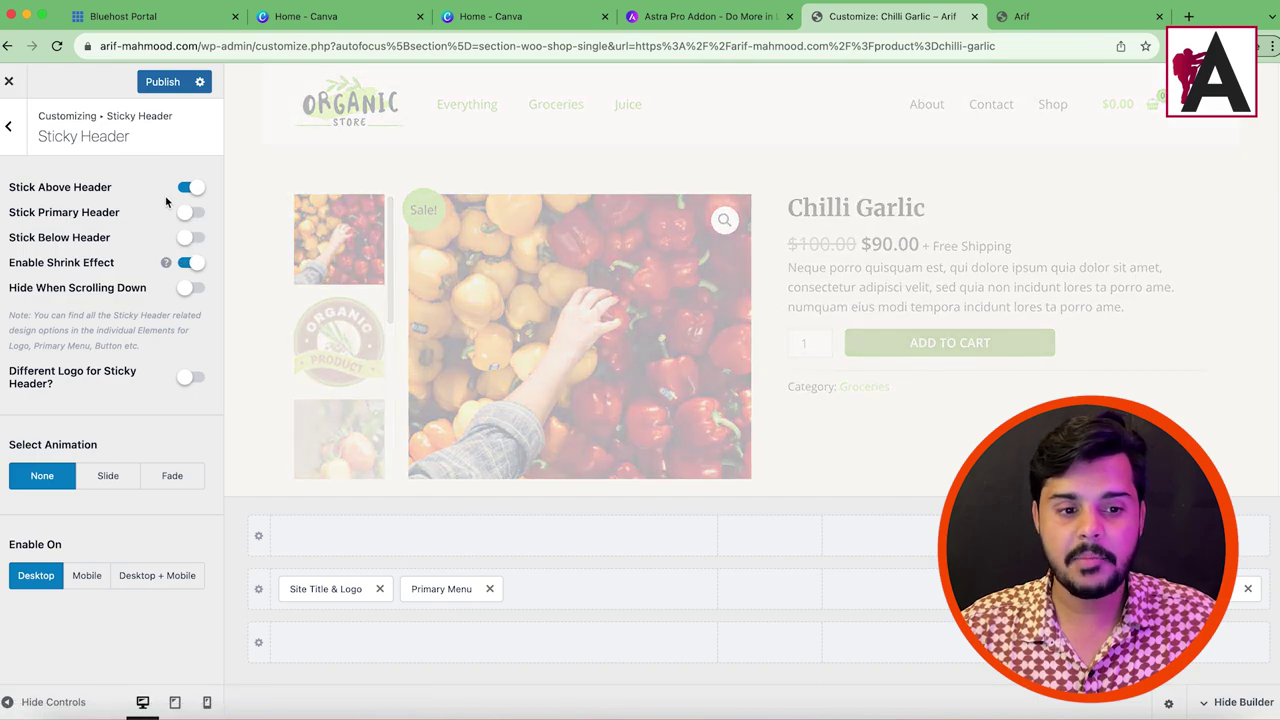
pyautogui.click(56, 224)
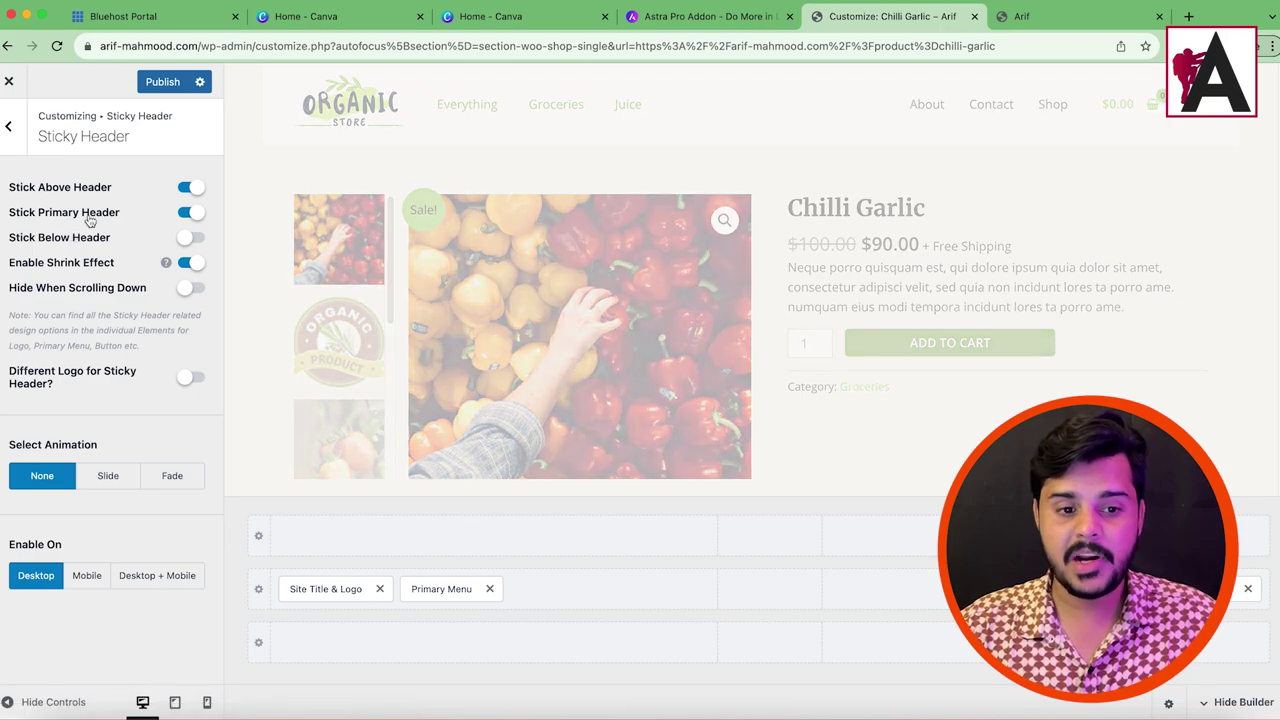
pyautogui.click(162, 81)
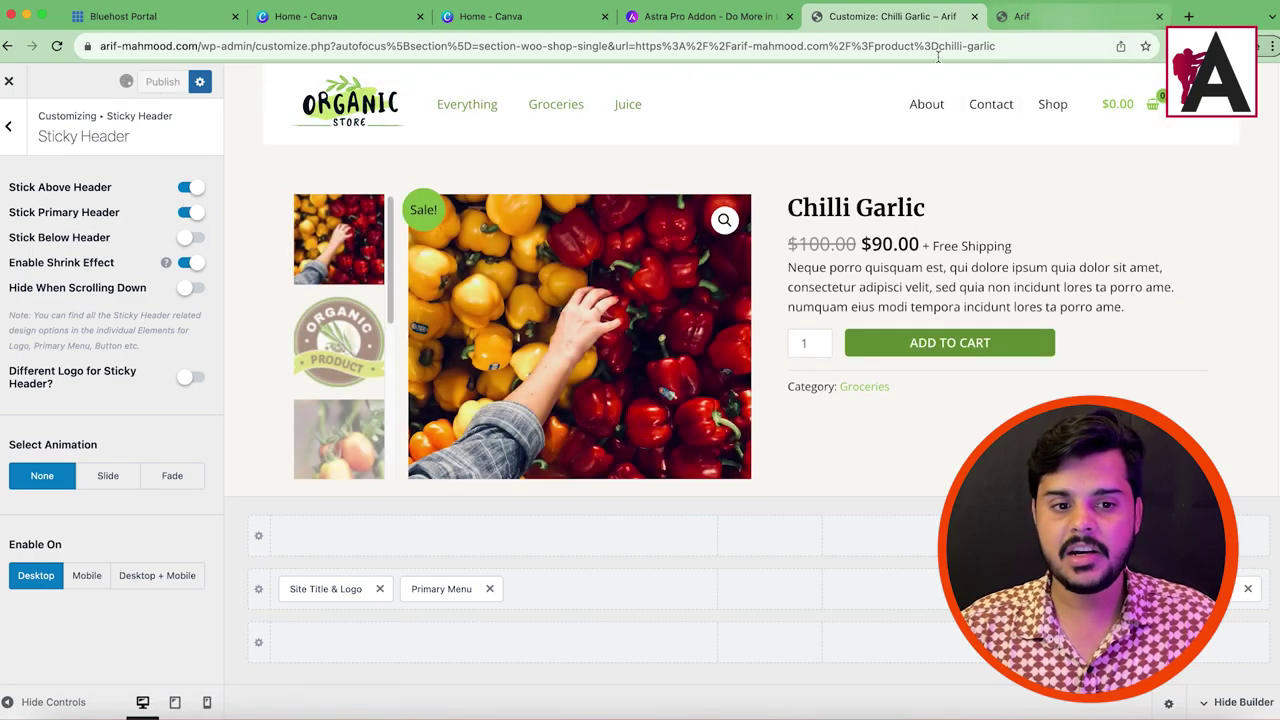
# Step: Check the sticky primary header on the reloaded live site, then return to Header Builder
pyautogui.click(1030, 16)
pyautogui.press('super+r')
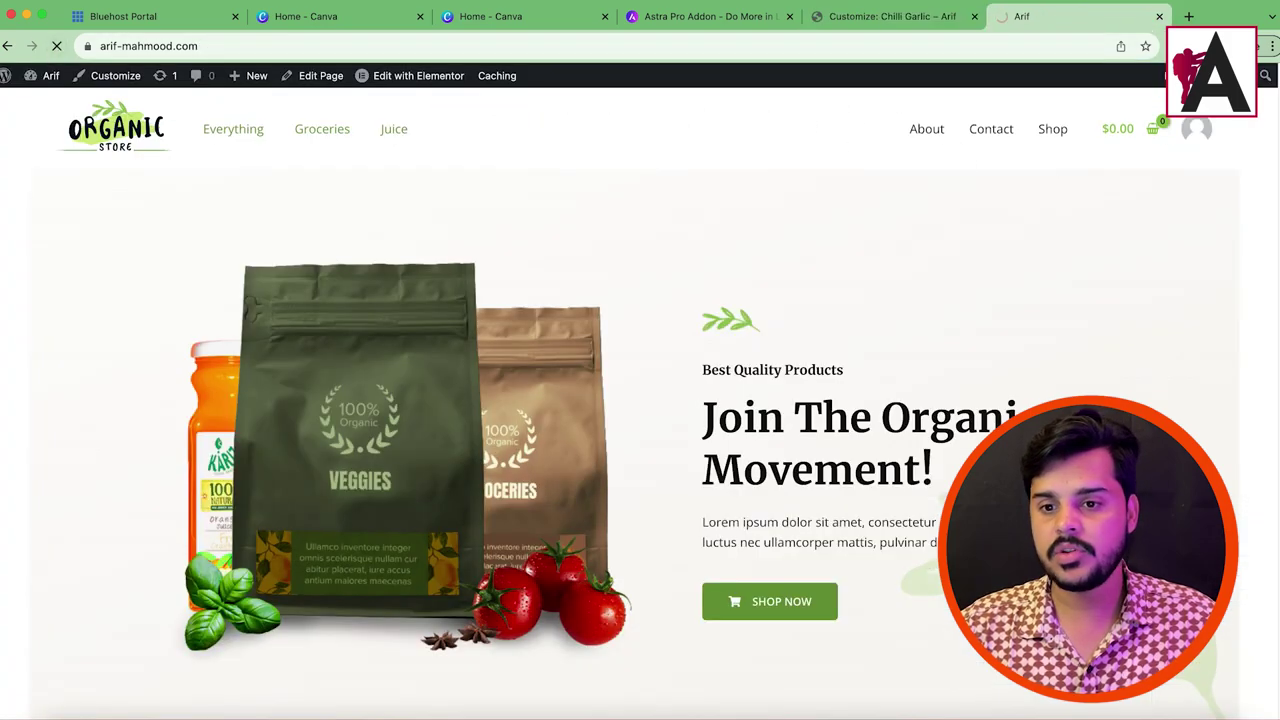
pyautogui.scroll(-2, 826, 251)
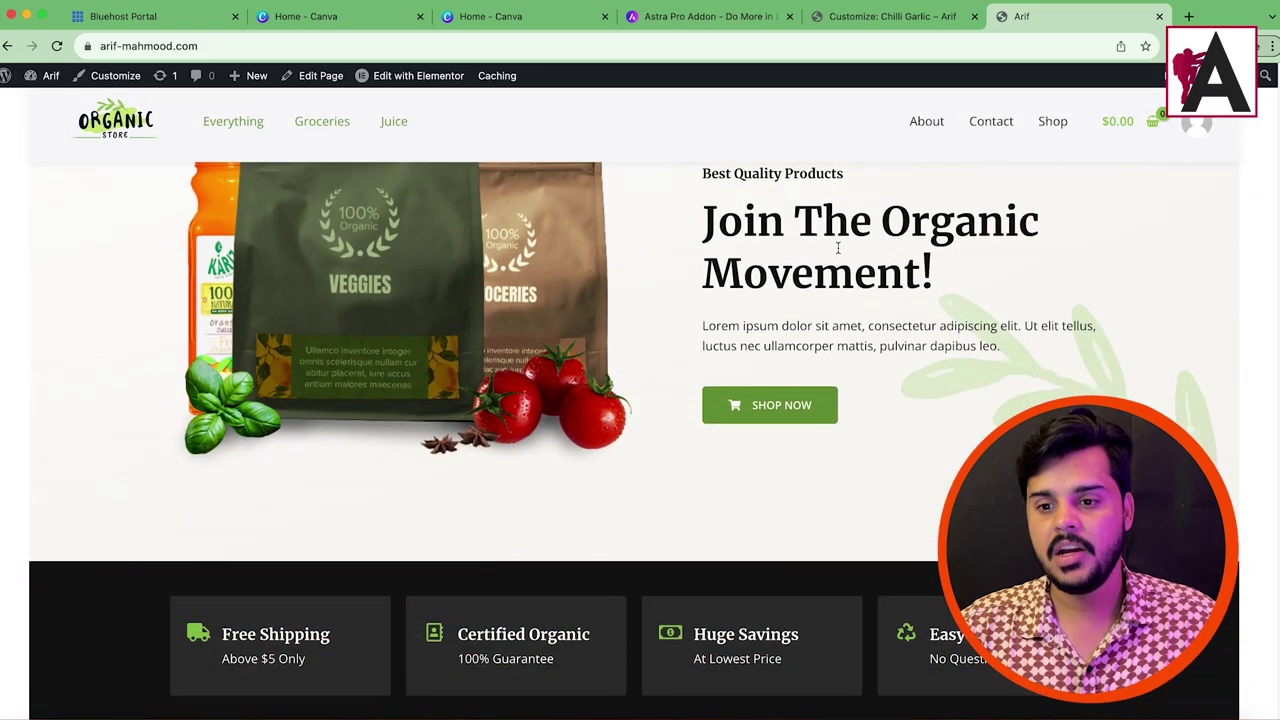
pyautogui.scroll(-10, 838, 248)
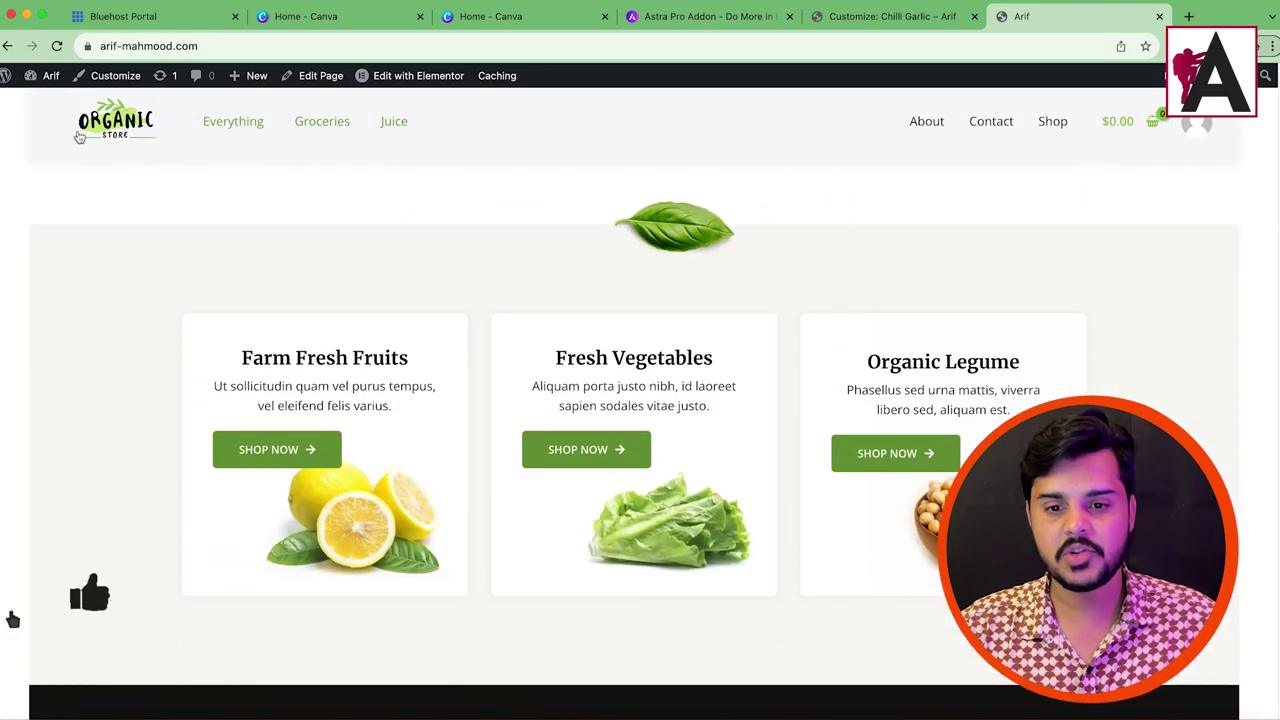
pyautogui.scroll(-10, 929, 149)
pyautogui.scroll(8, 1040, 141)
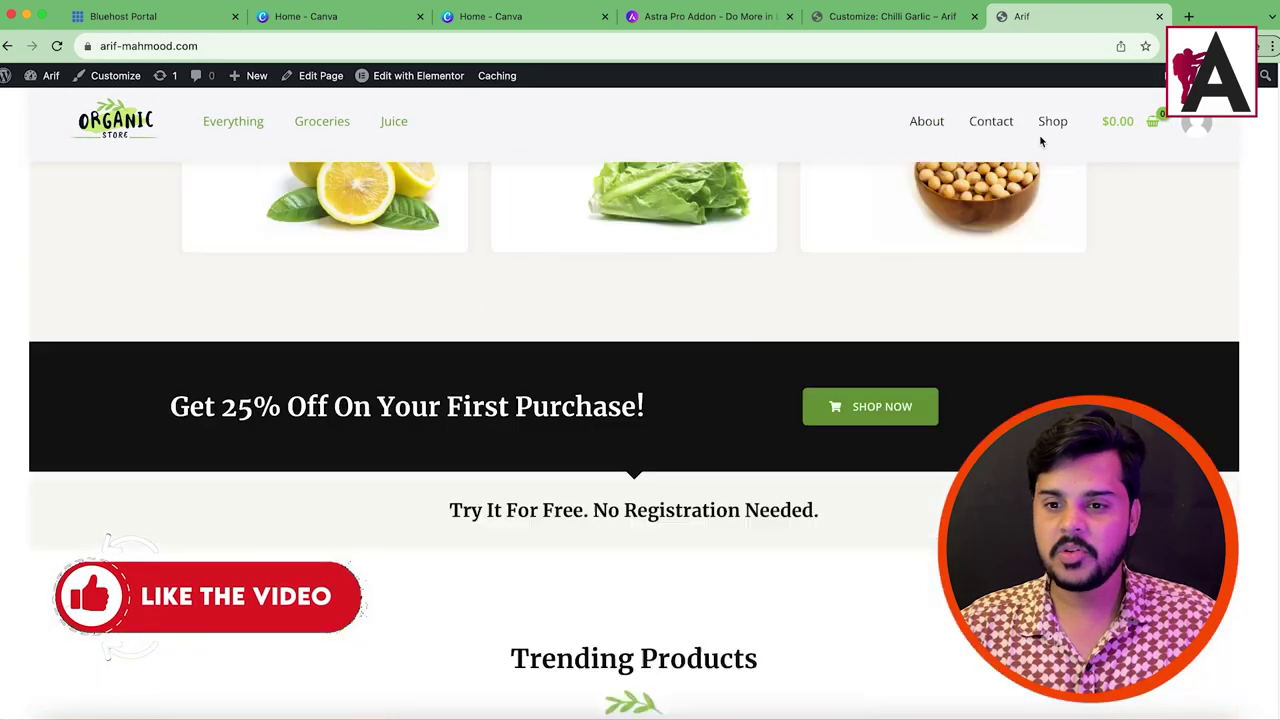
pyautogui.scroll(5, 1040, 141)
pyautogui.click(890, 16)
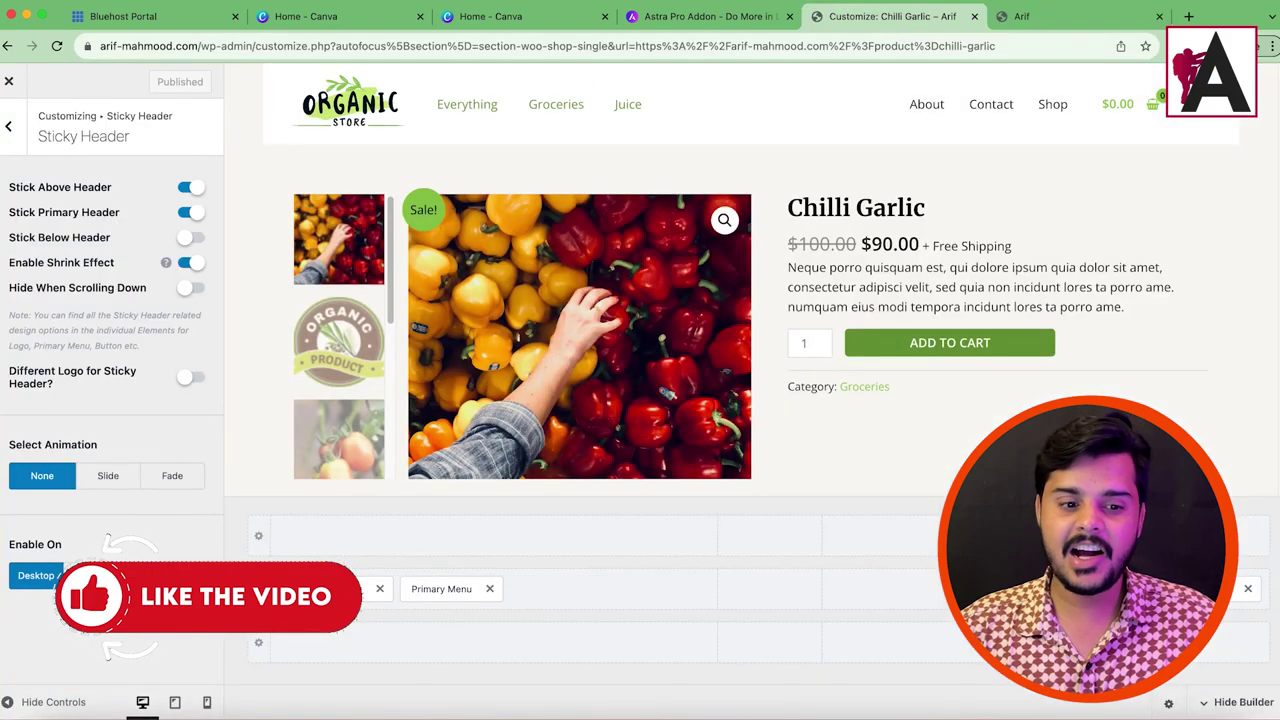
pyautogui.click(8, 128)
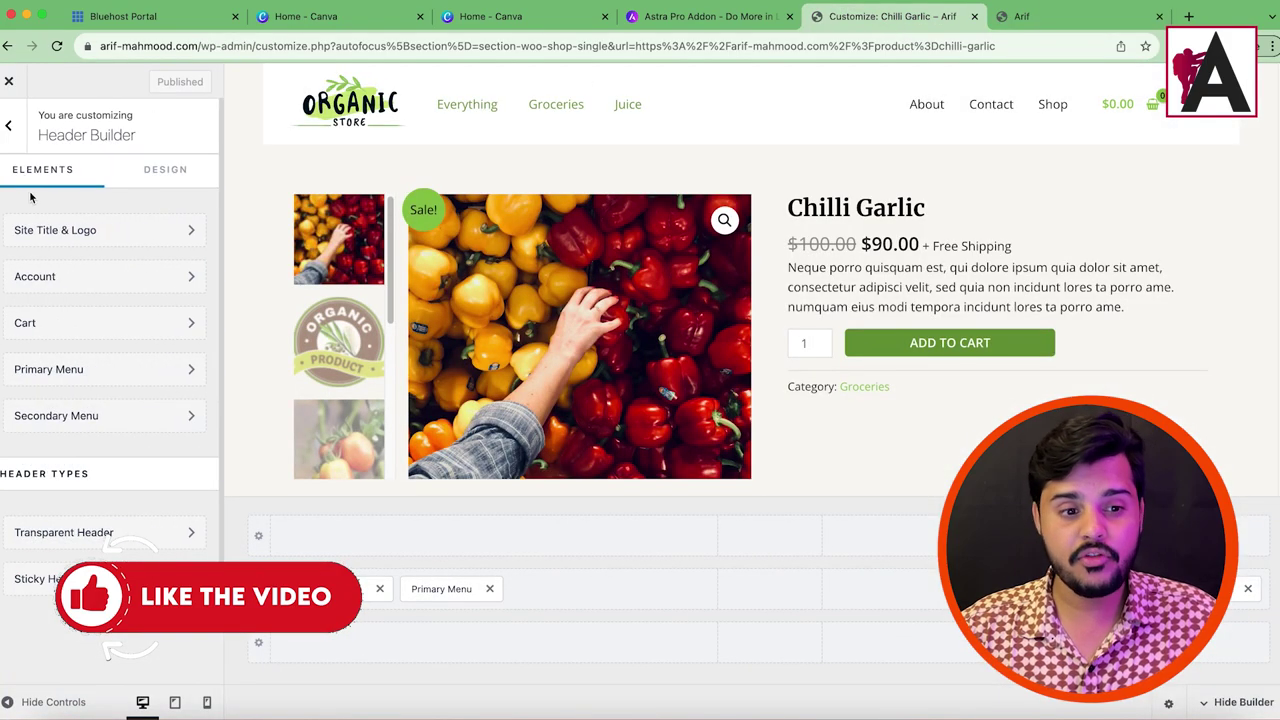
# Step: Open Visit Site in a new tab, see the missing theme error, and return to the dashboard
pyautogui.click(6, 136)
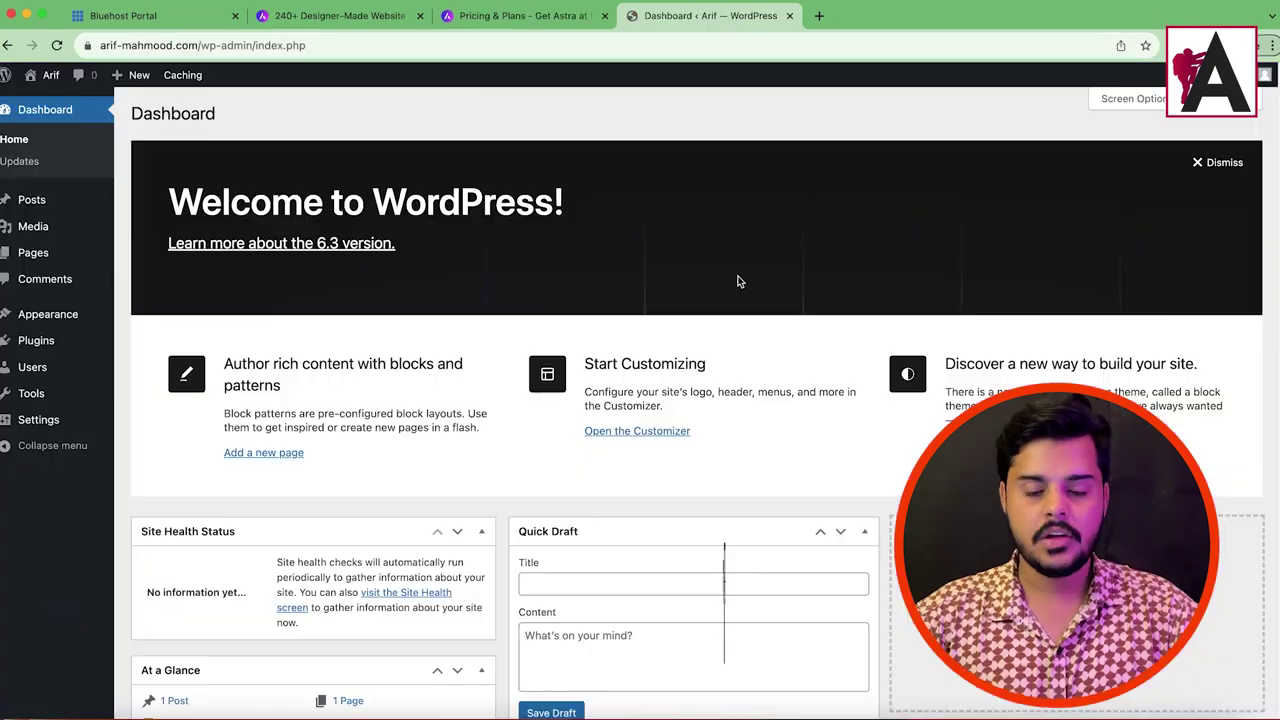
pyautogui.moveTo(45, 75)
pyautogui.rightClick(50, 101)
pyautogui.click(95, 106)
pyautogui.click(866, 15)
pyautogui.click(686, 18)
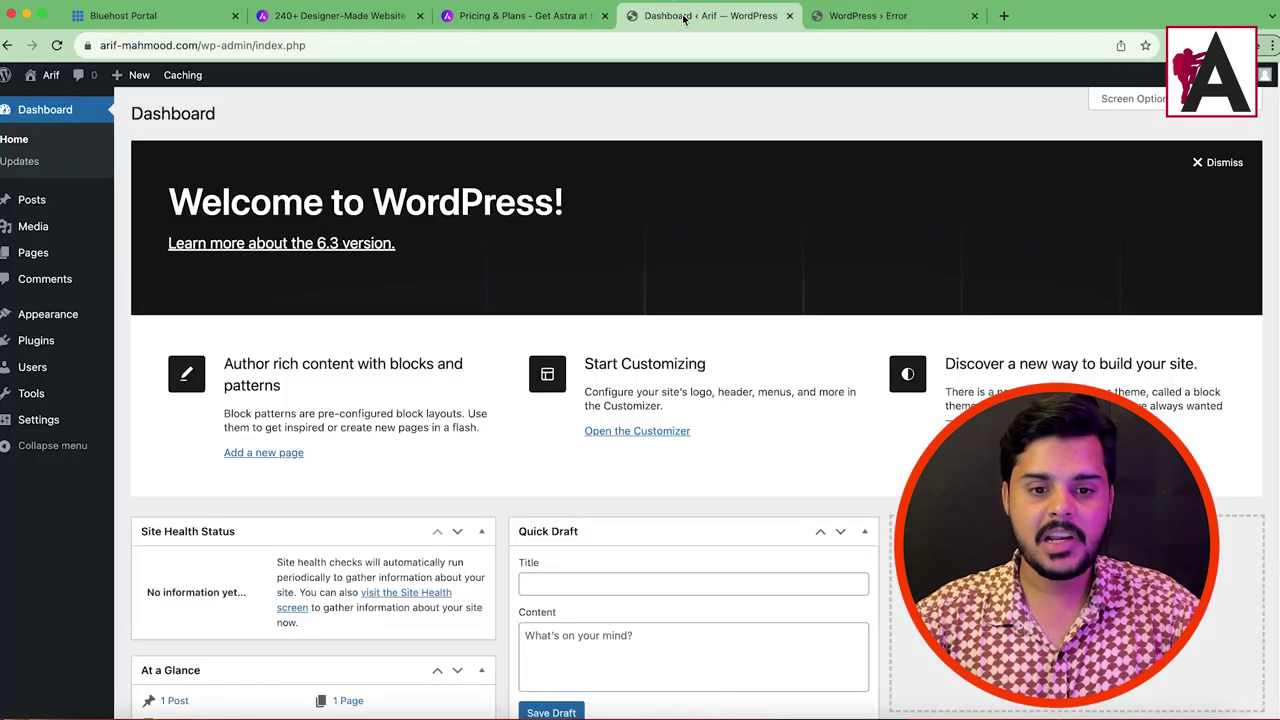
# Step: Install and activate the Astra theme, then start the Starter Templates setup
pyautogui.moveTo(25, 318)
pyautogui.click(143, 320)
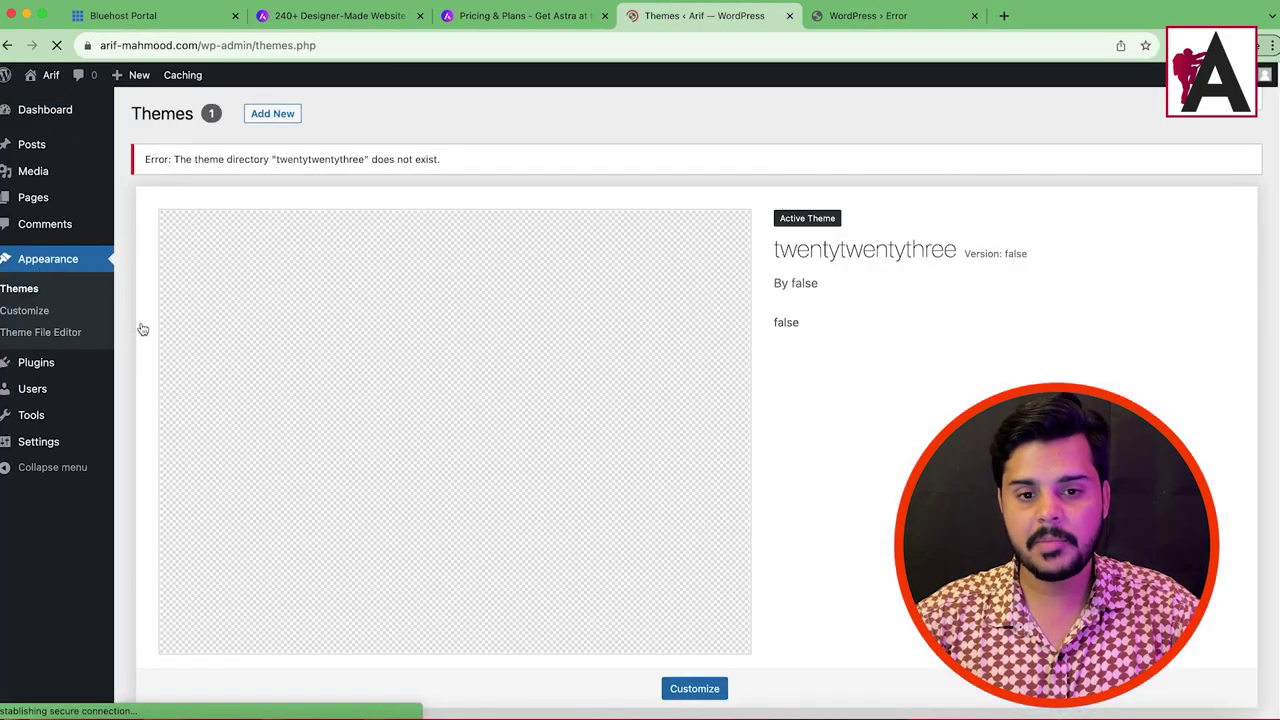
pyautogui.click(273, 114)
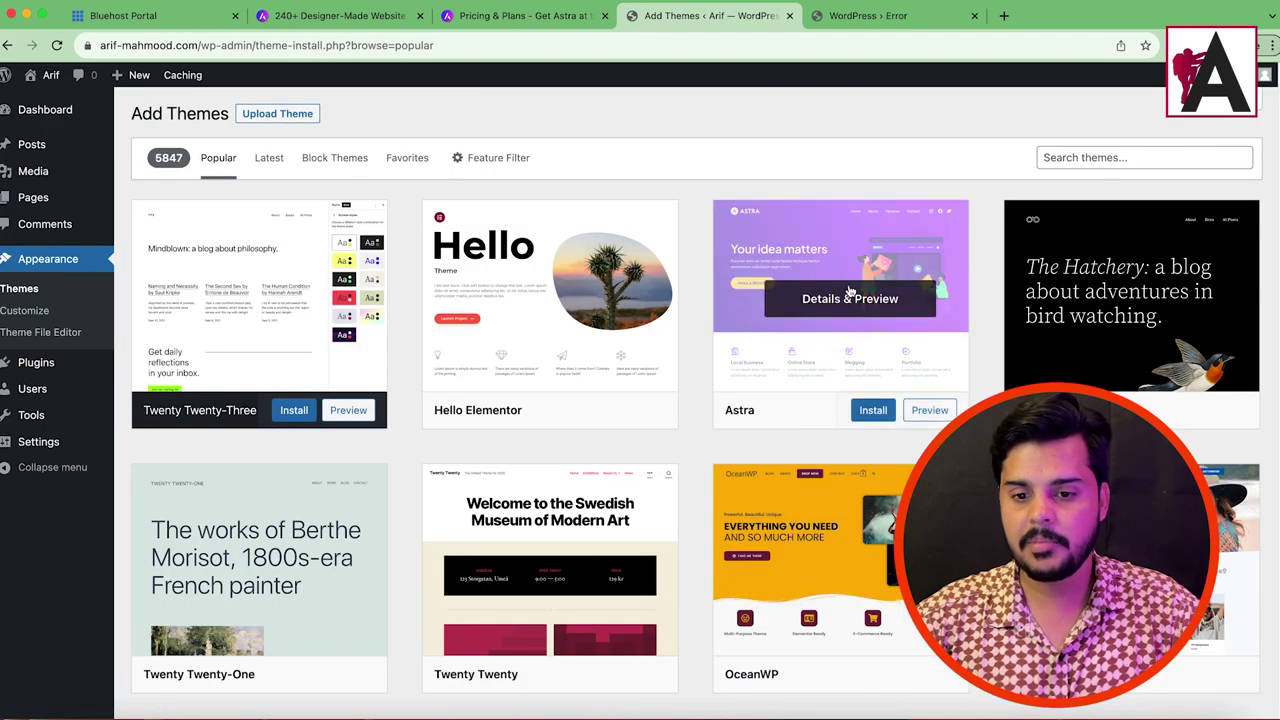
pyautogui.click(860, 411)
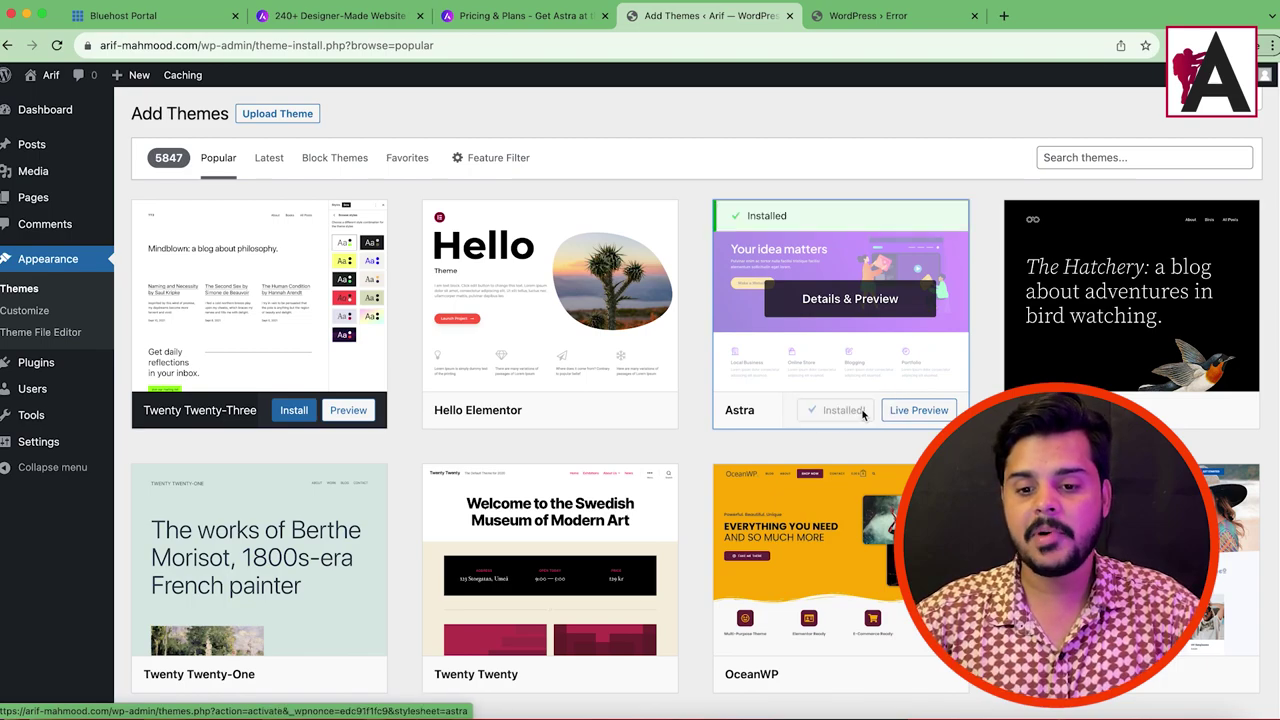
pyautogui.click(858, 411)
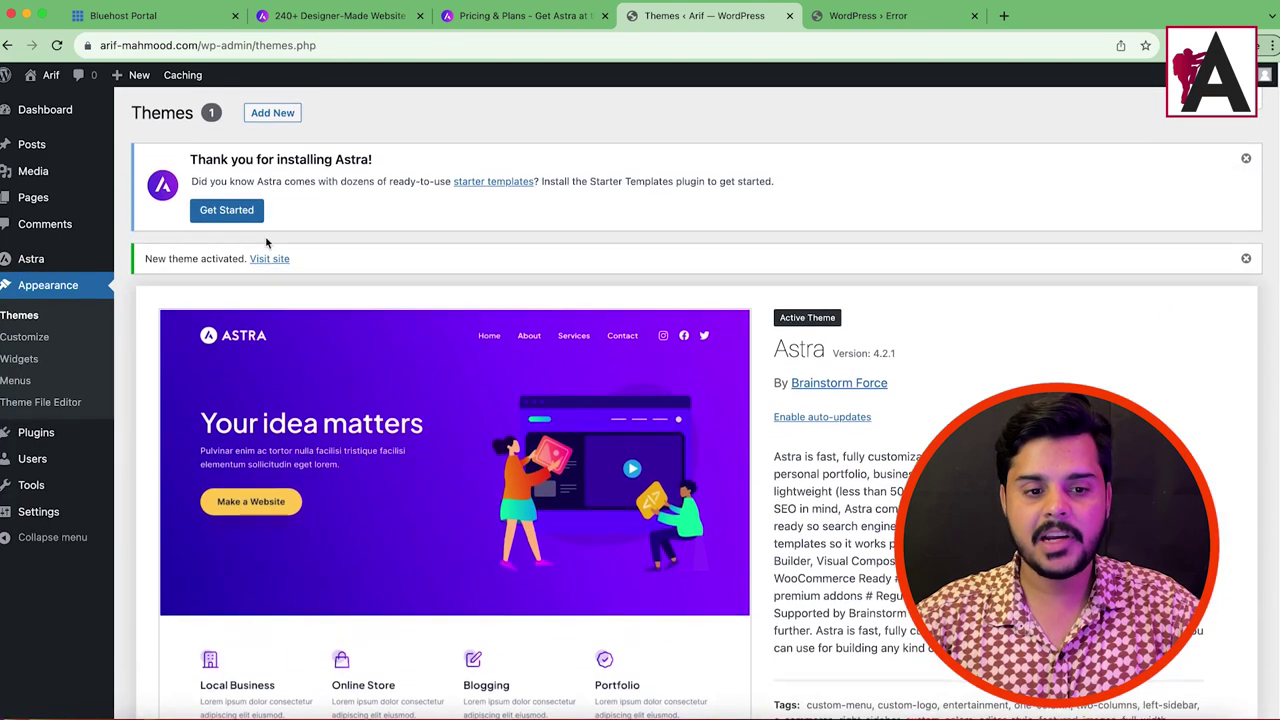
pyautogui.click(252, 212)
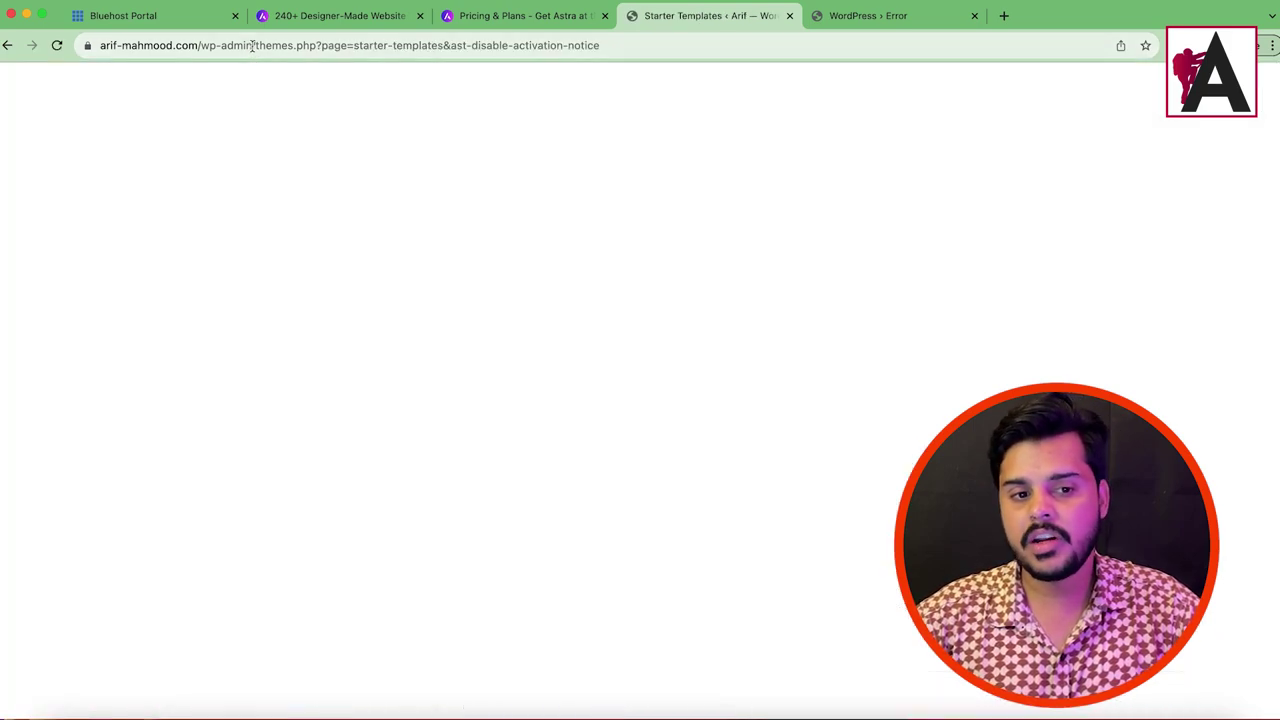
# Step: Trim the address back to wp-admin and reload the site to show the Astra theme
pyautogui.moveTo(252, 45); pyautogui.dragTo(978, 91)
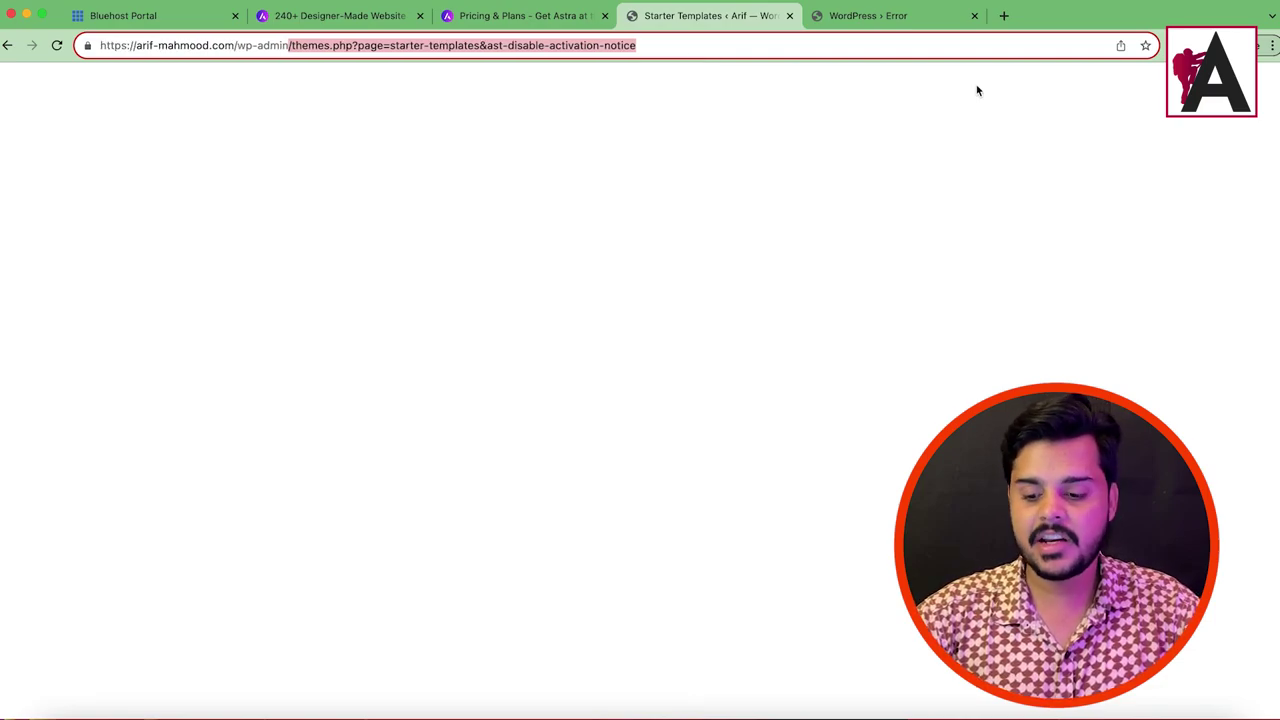
pyautogui.press('BackSpace')
pyautogui.press('Return')
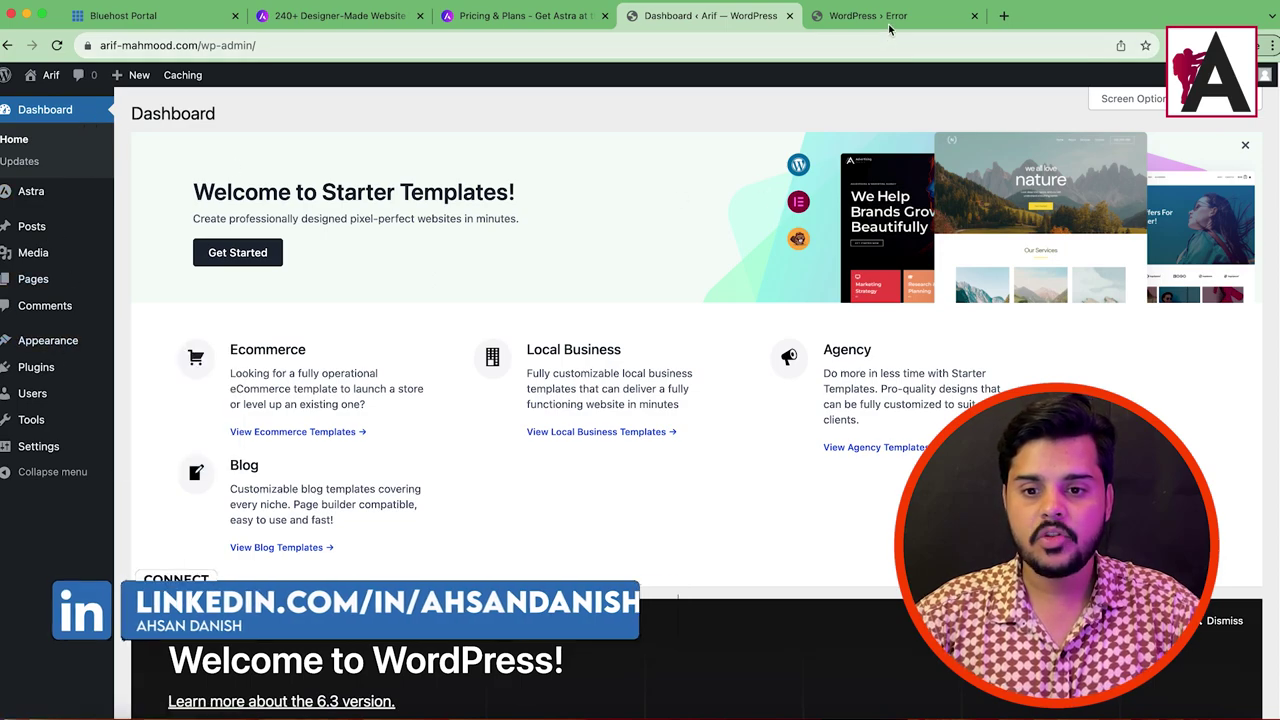
pyautogui.click(885, 18)
pyautogui.click(58, 50)
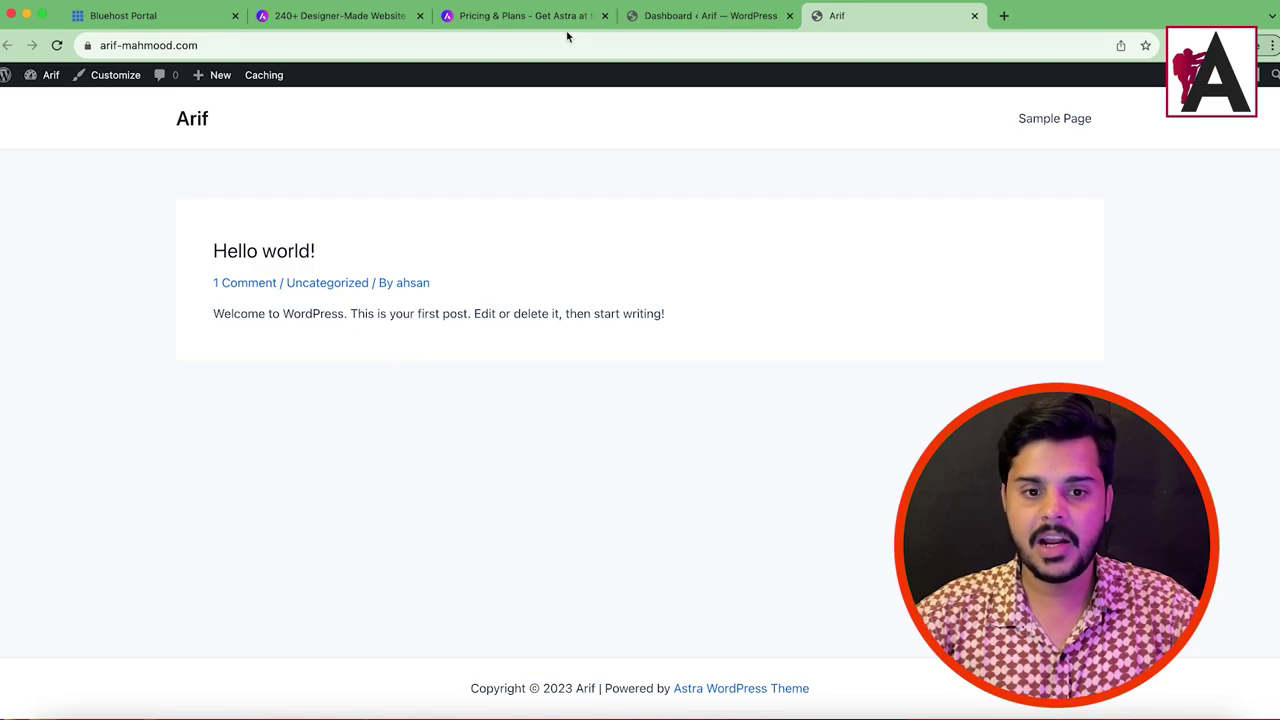
pyautogui.click(360, 16)
# Step: Scroll the wpastra.com gallery of free and premium templates like Love Nature and Brandstore
pyautogui.scroll(-2, 404, 407)
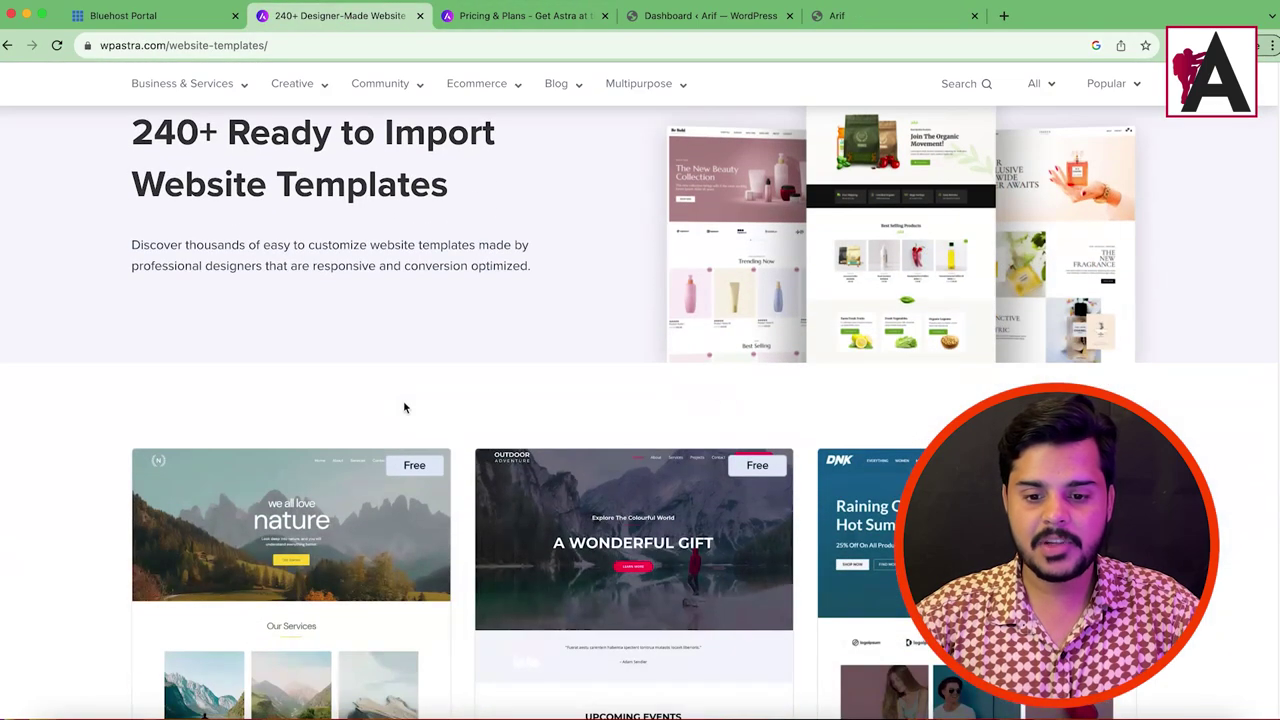
pyautogui.scroll(-8, 404, 407)
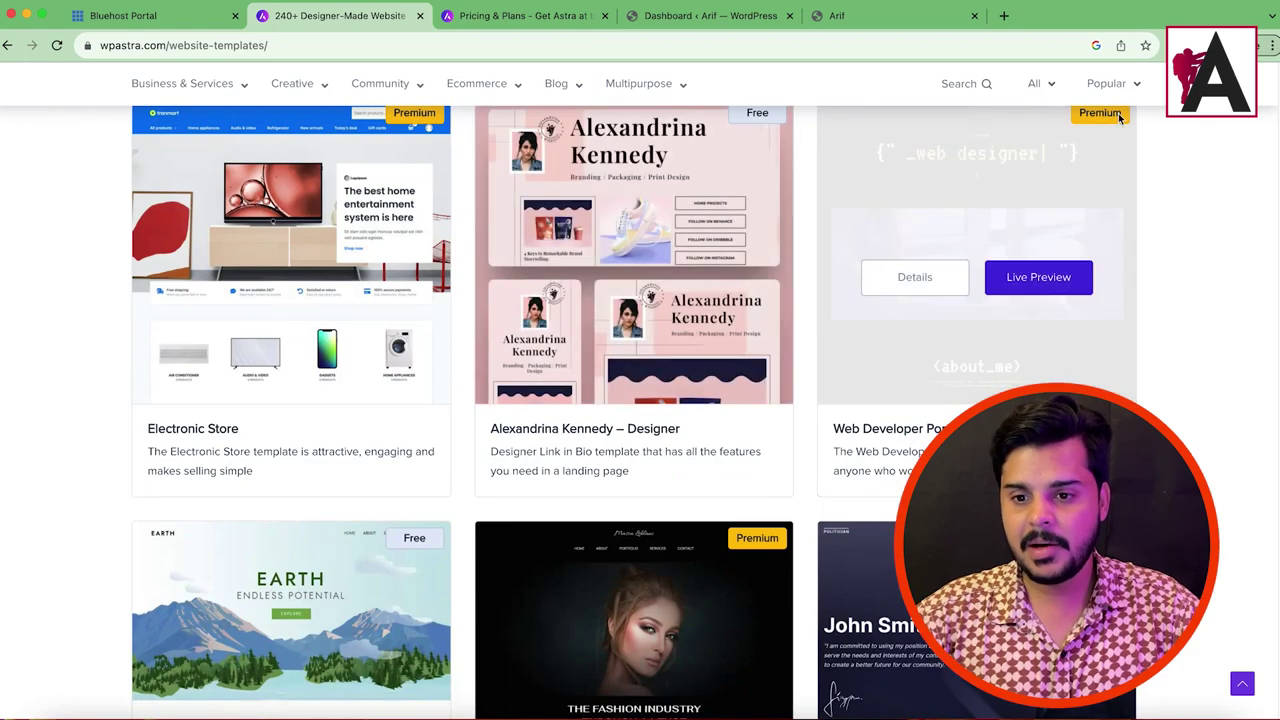
pyautogui.scroll(-5, 640, 565)
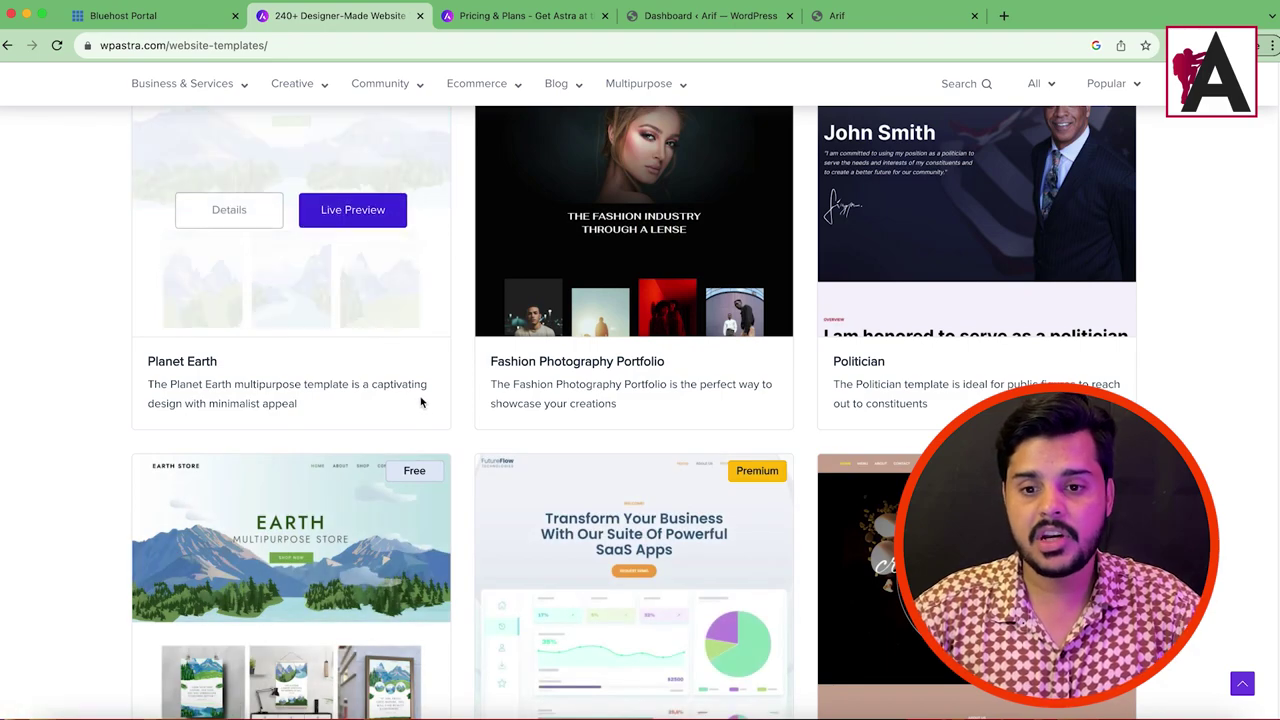
pyautogui.scroll(10, 428, 410)
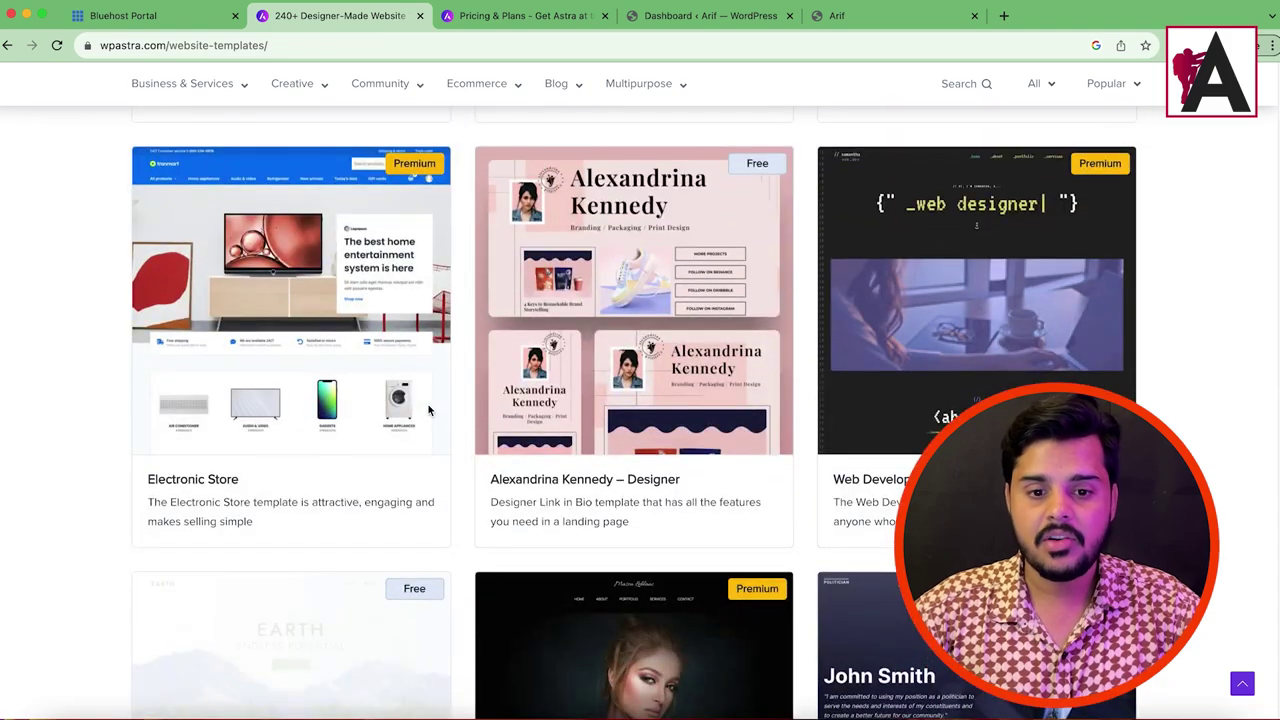
pyautogui.scroll(3, 428, 410)
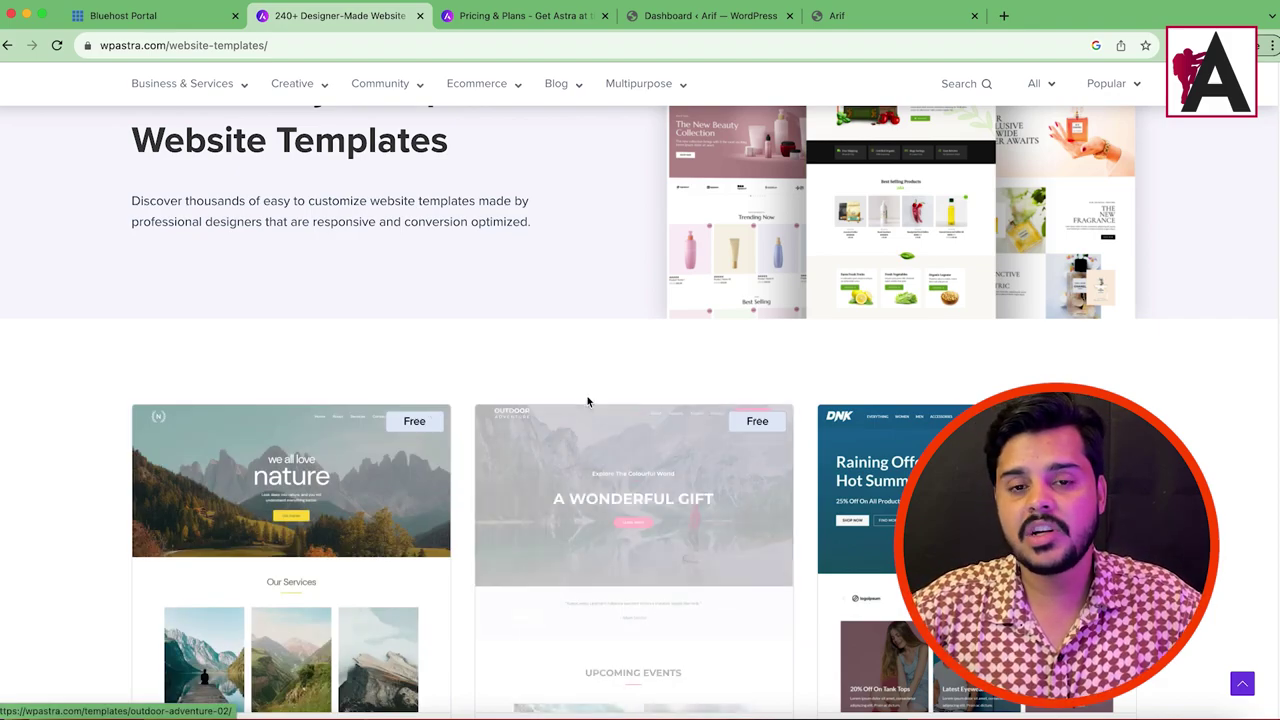
pyautogui.scroll(-5, 904, 350)
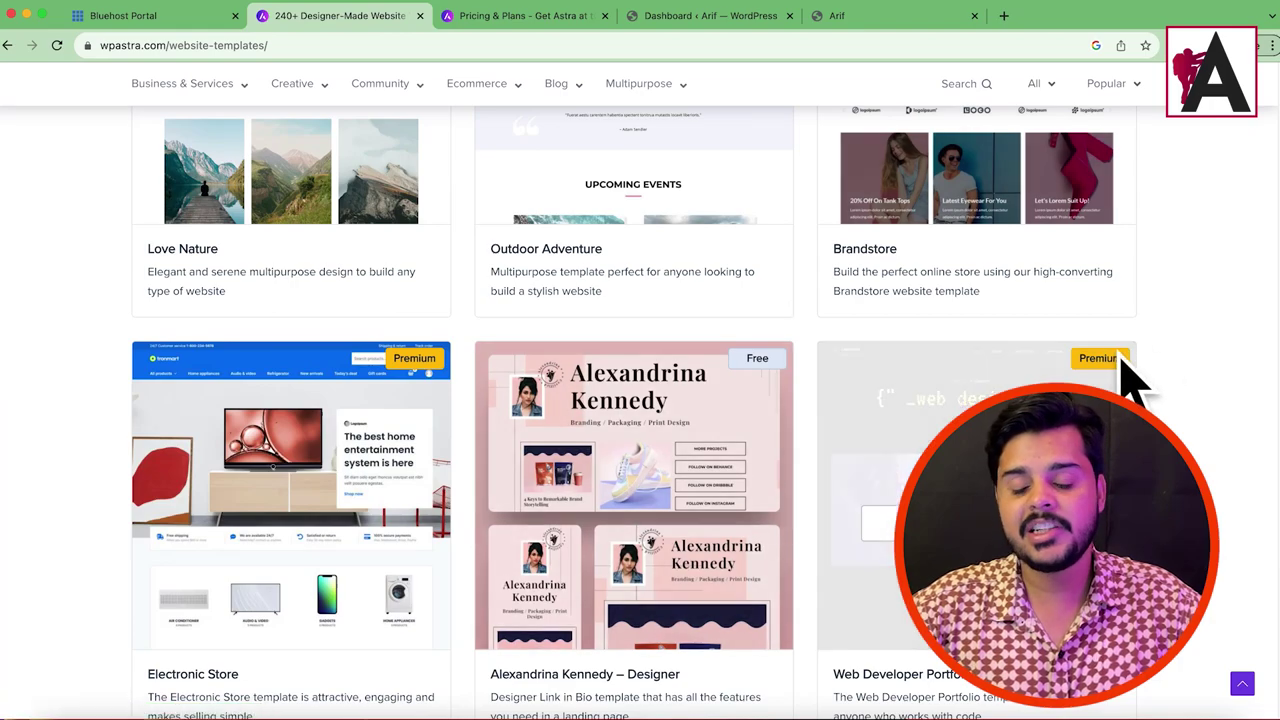
# Step: Review the Astra pricing plans and the Growth Bundle's feature list, then return to the dashboard
pyautogui.click(525, 15)
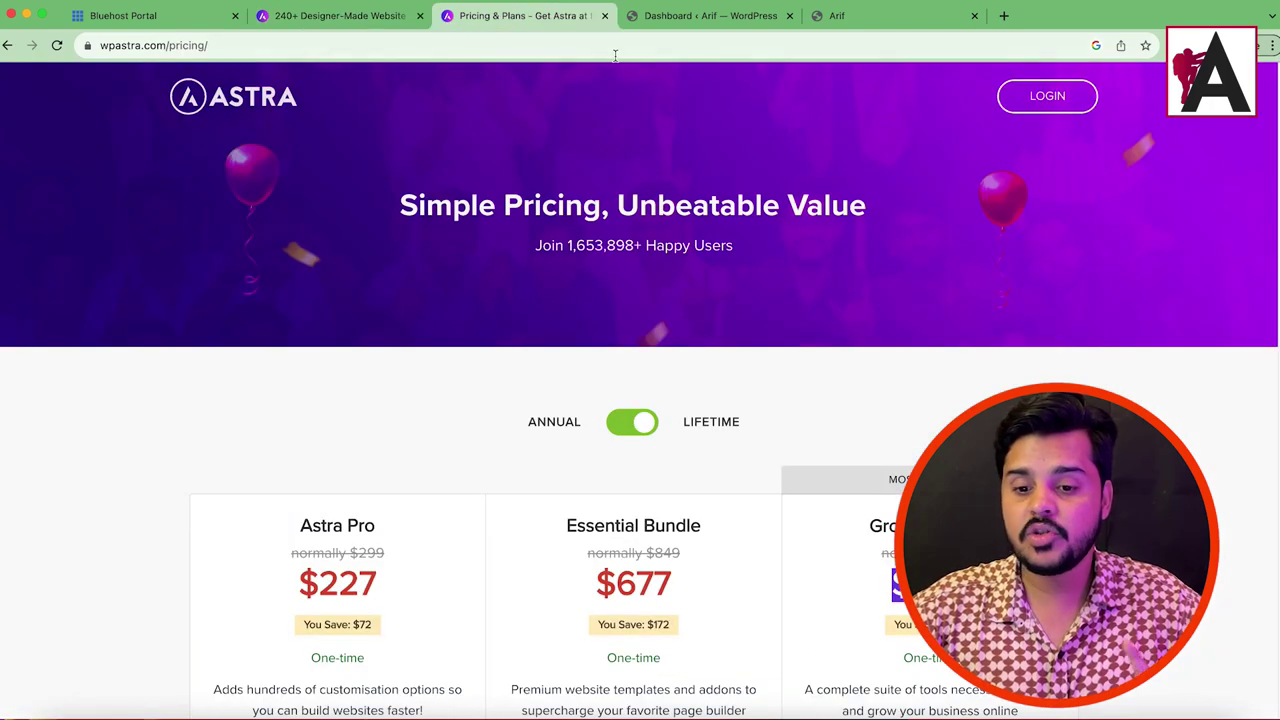
pyautogui.scroll(-2, 1122, 390)
pyautogui.moveTo(869, 406); pyautogui.dragTo(1050, 410)
pyautogui.moveTo(868, 463); pyautogui.dragTo(1000, 463)
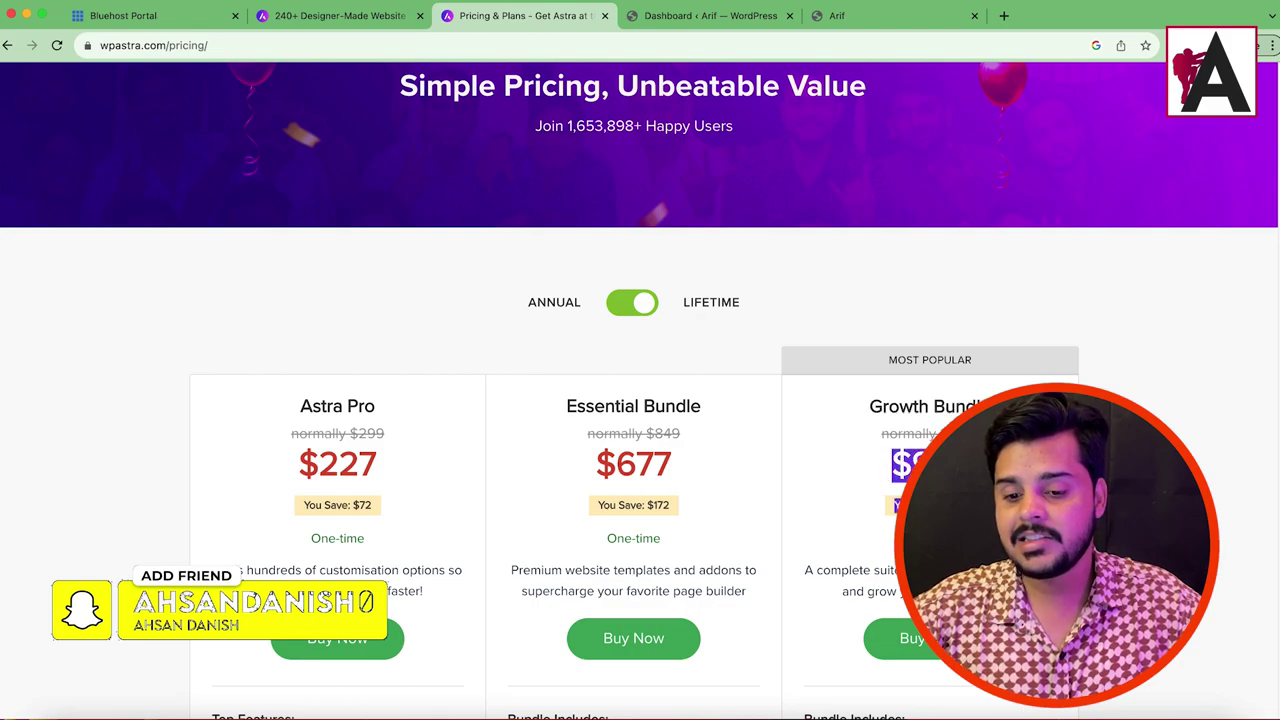
pyautogui.scroll(-5, 803, 261)
pyautogui.moveTo(803, 261); pyautogui.dragTo(950, 645)
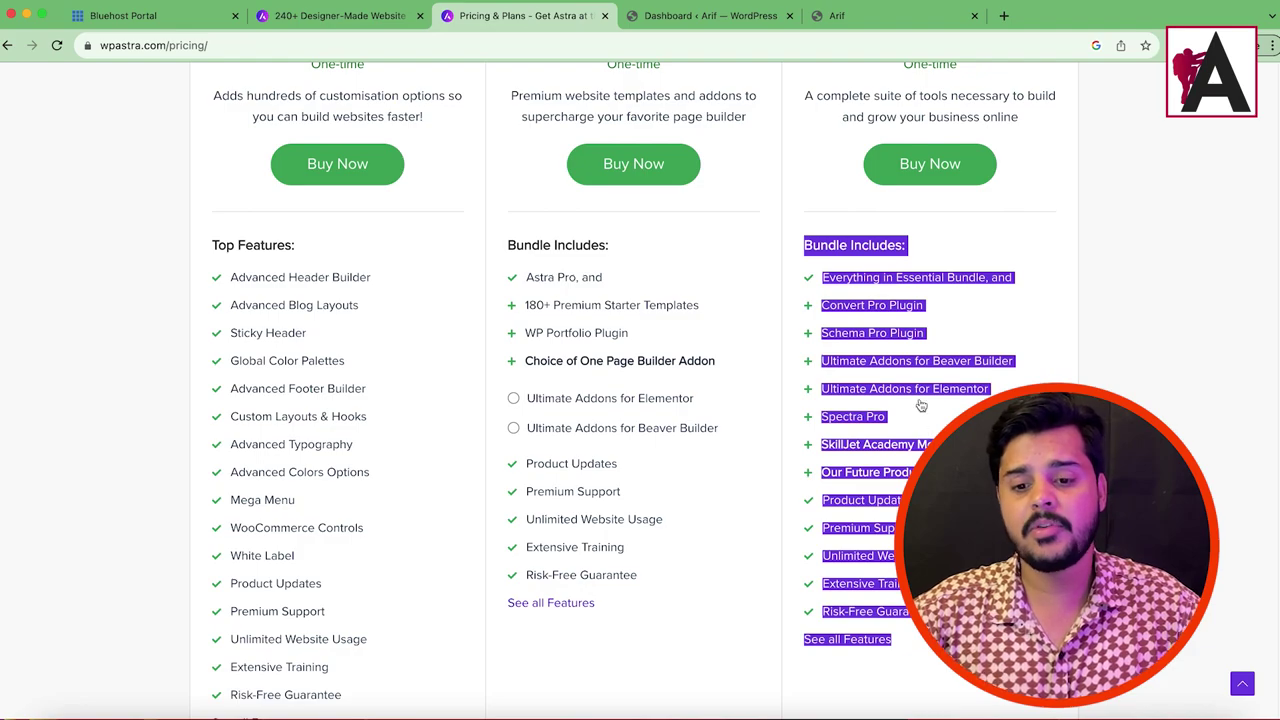
pyautogui.click(1100, 339)
pyautogui.scroll(6, 847, 248)
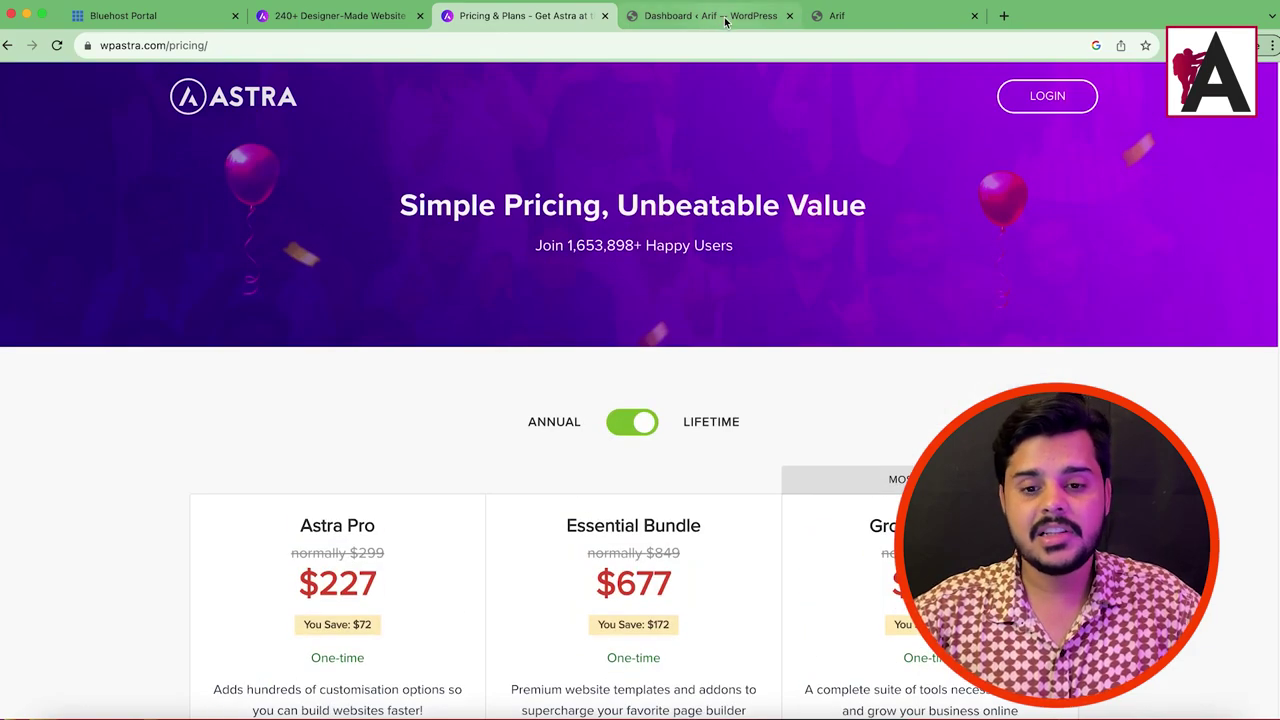
pyautogui.click(716, 16)
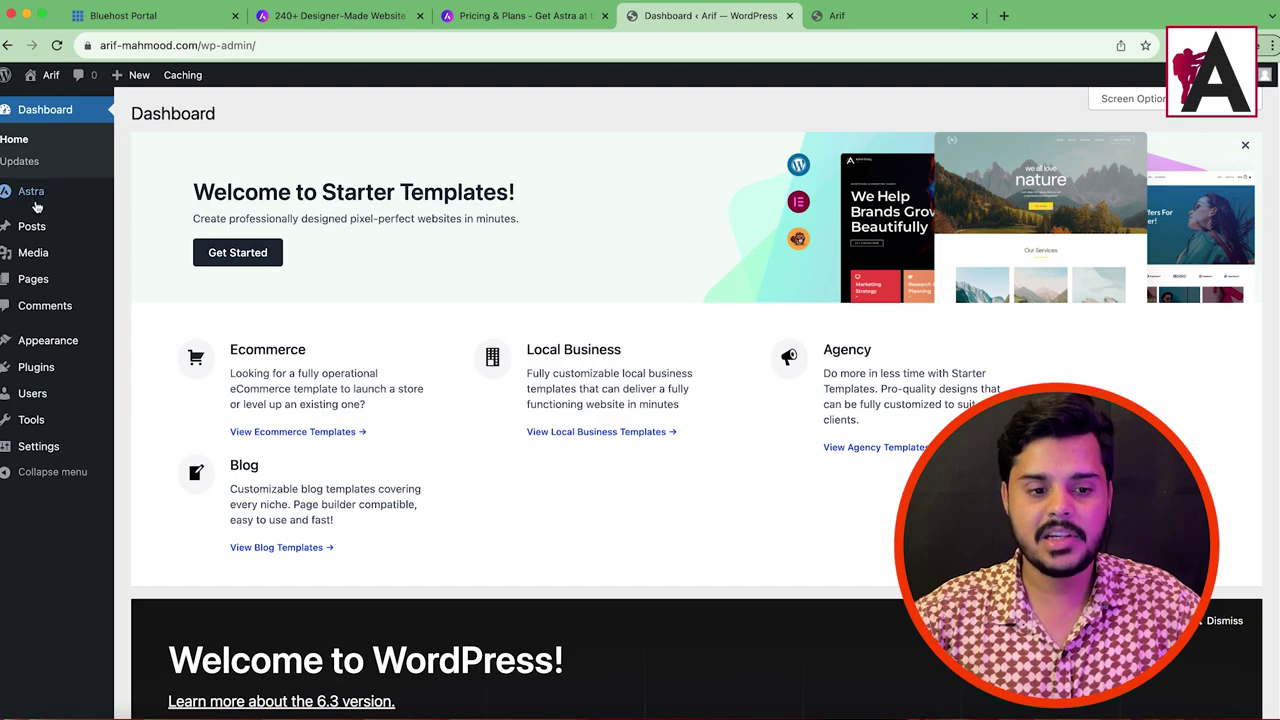
# Step: Upload and install Astra Pro Plugin.zip from Desktop > Astra Premium Agency > Astra Agency Bundle
pyautogui.moveTo(39, 380)
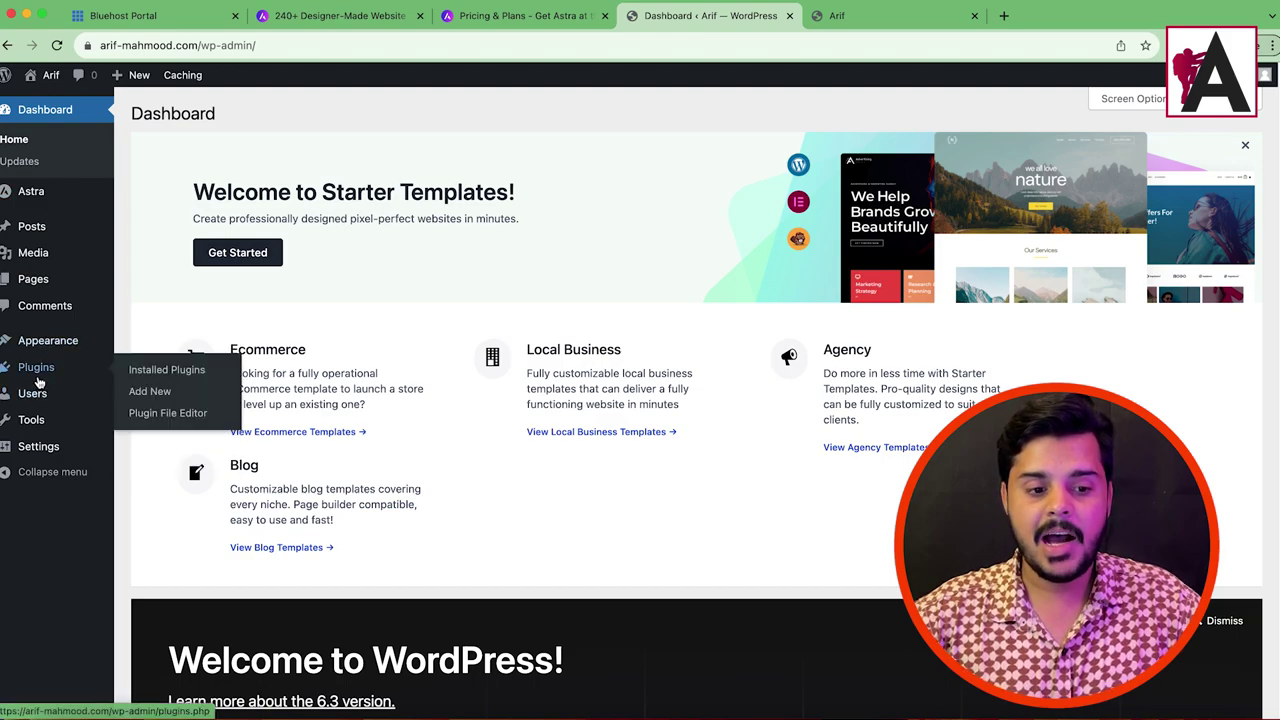
pyautogui.click(158, 399)
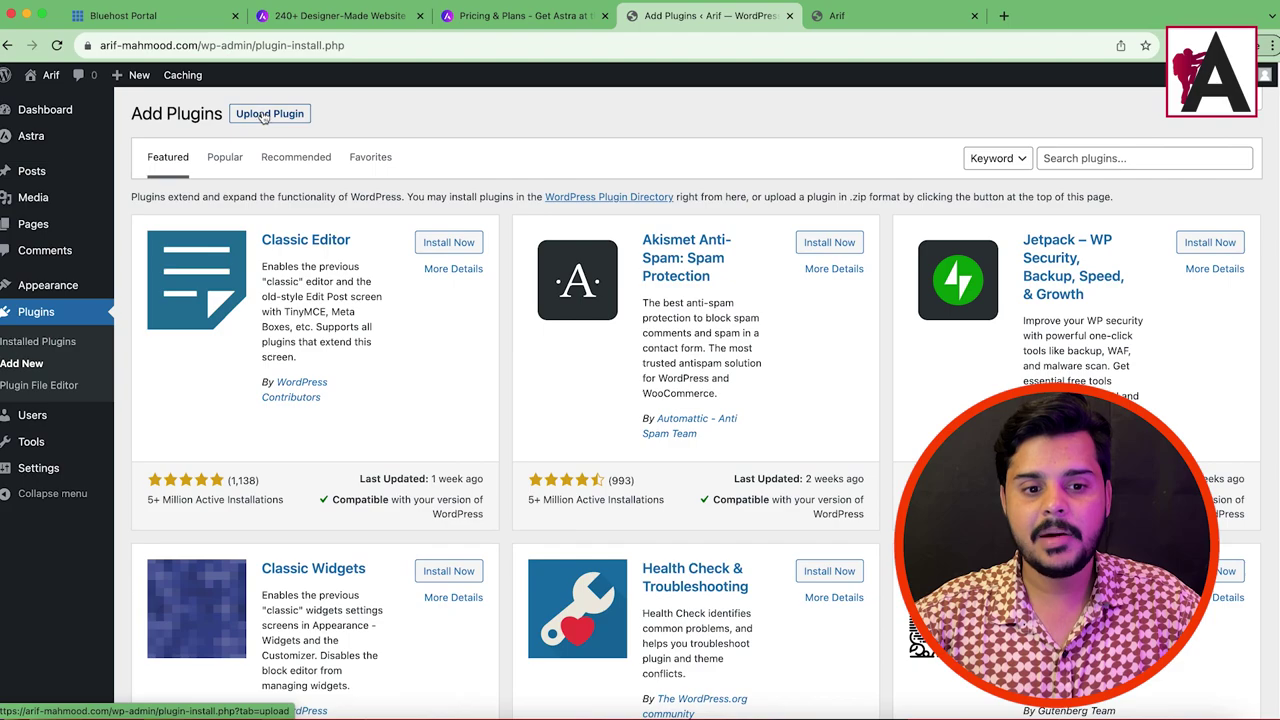
pyautogui.click(262, 115)
pyautogui.click(585, 254)
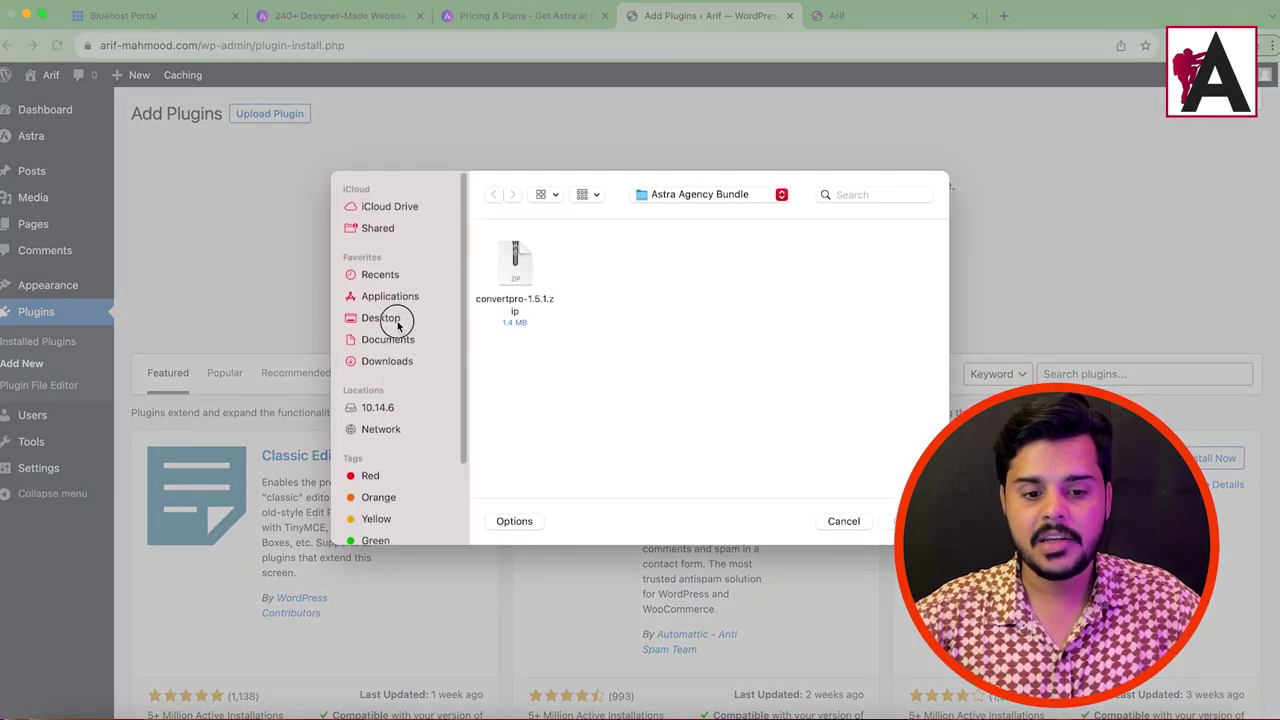
pyautogui.click(394, 318)
pyautogui.doubleClick(788, 380)
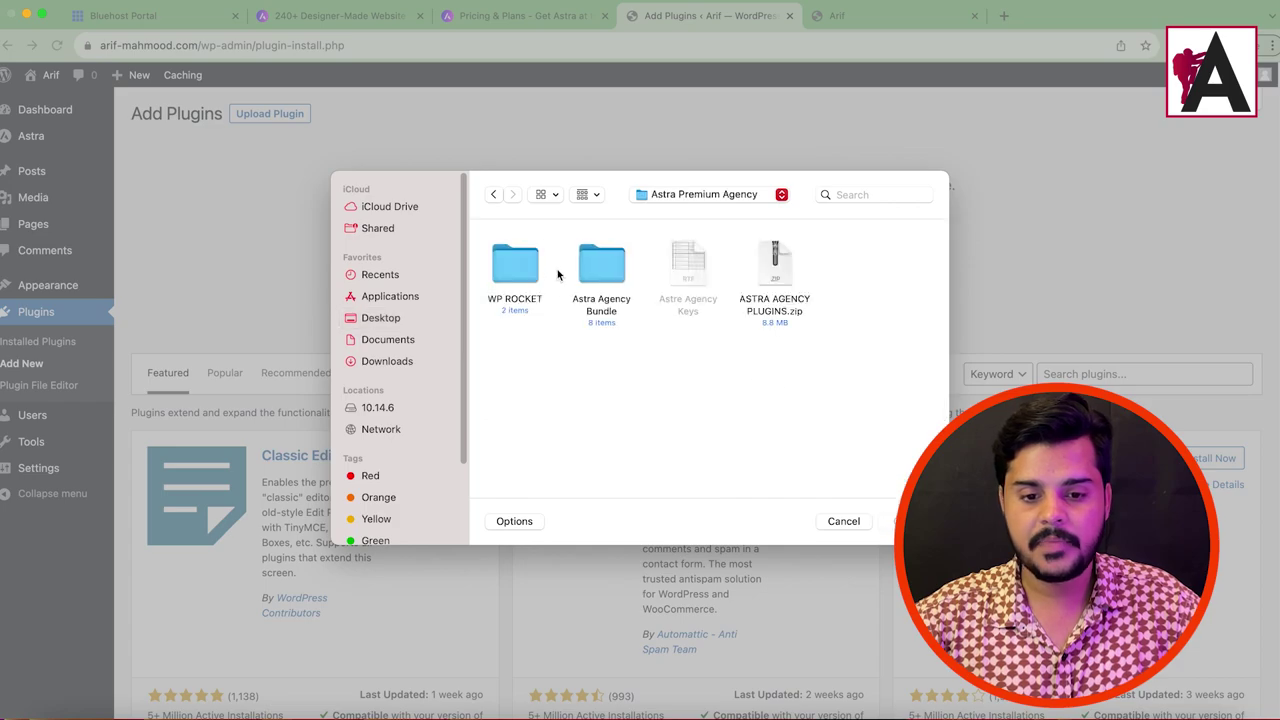
pyautogui.doubleClick(600, 280)
pyautogui.doubleClick(537, 278)
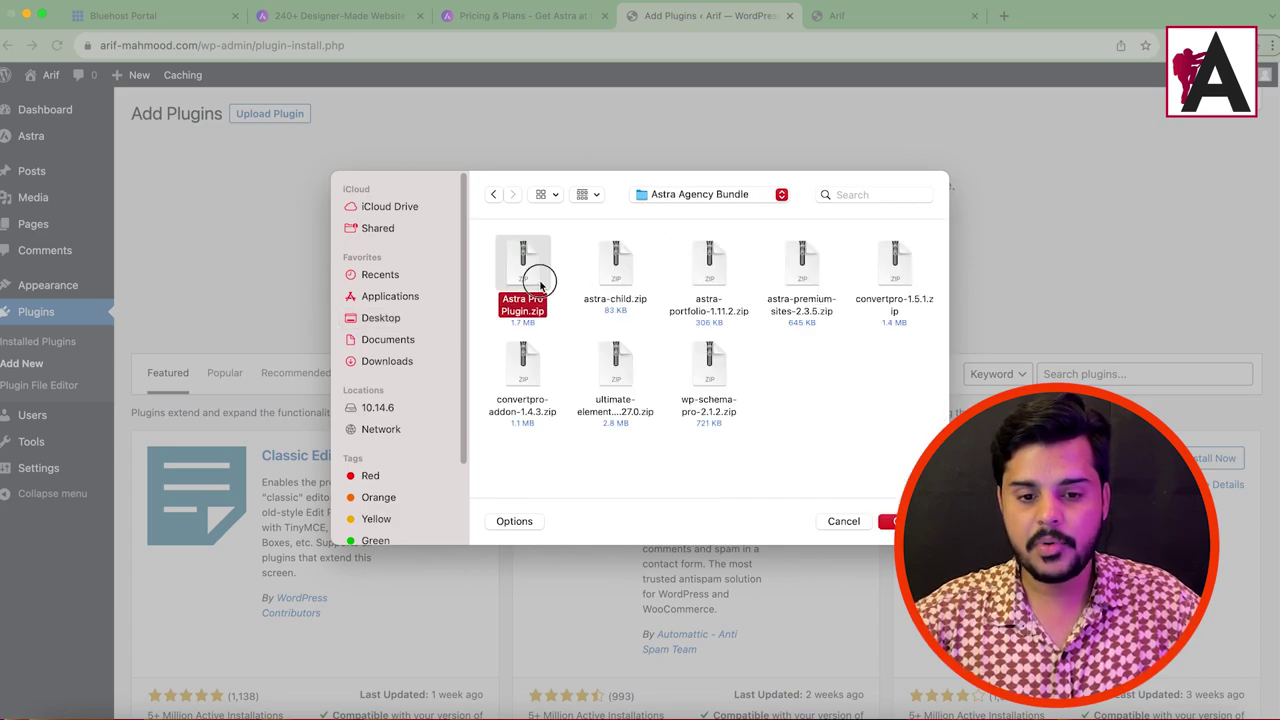
pyautogui.click(814, 254)
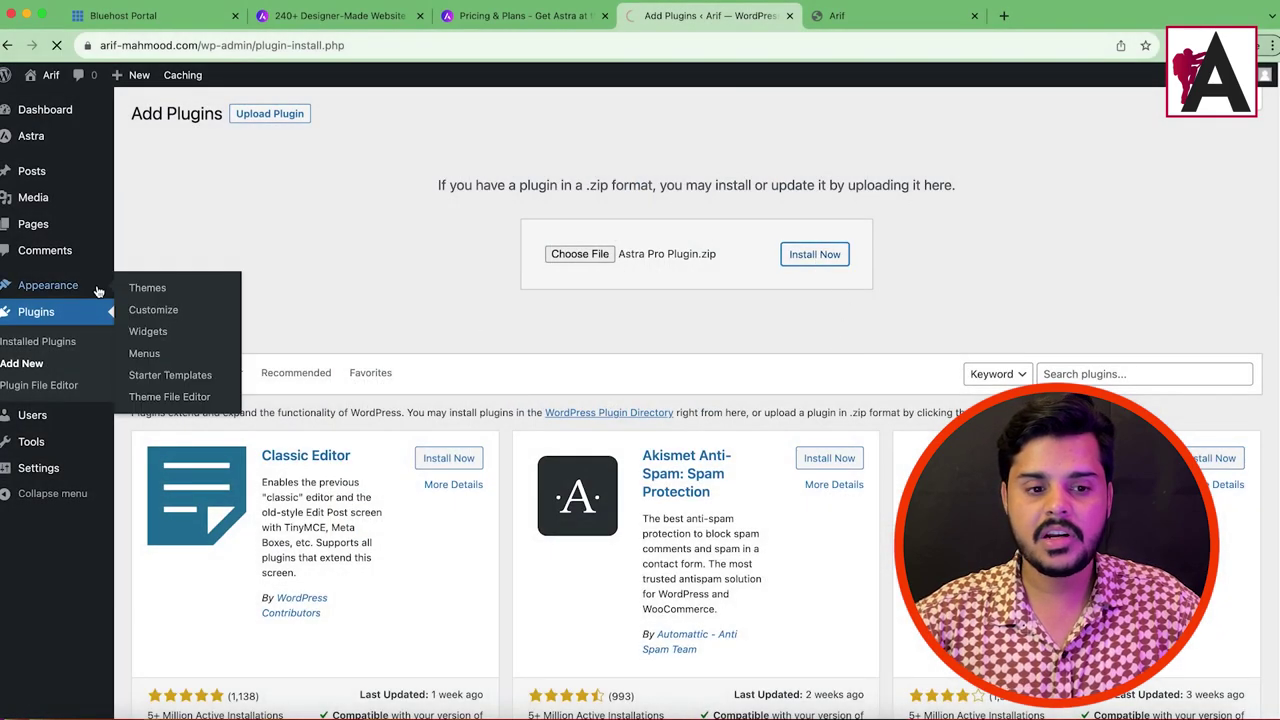
# Step: Install astra-premium-sites-2.3.5.zip from a second Add Plugins tab, then activate Astra Pro
pyautogui.click(42, 363)
pyautogui.rightClick(42, 363)
pyautogui.click(62, 368)
pyautogui.click(832, 27)
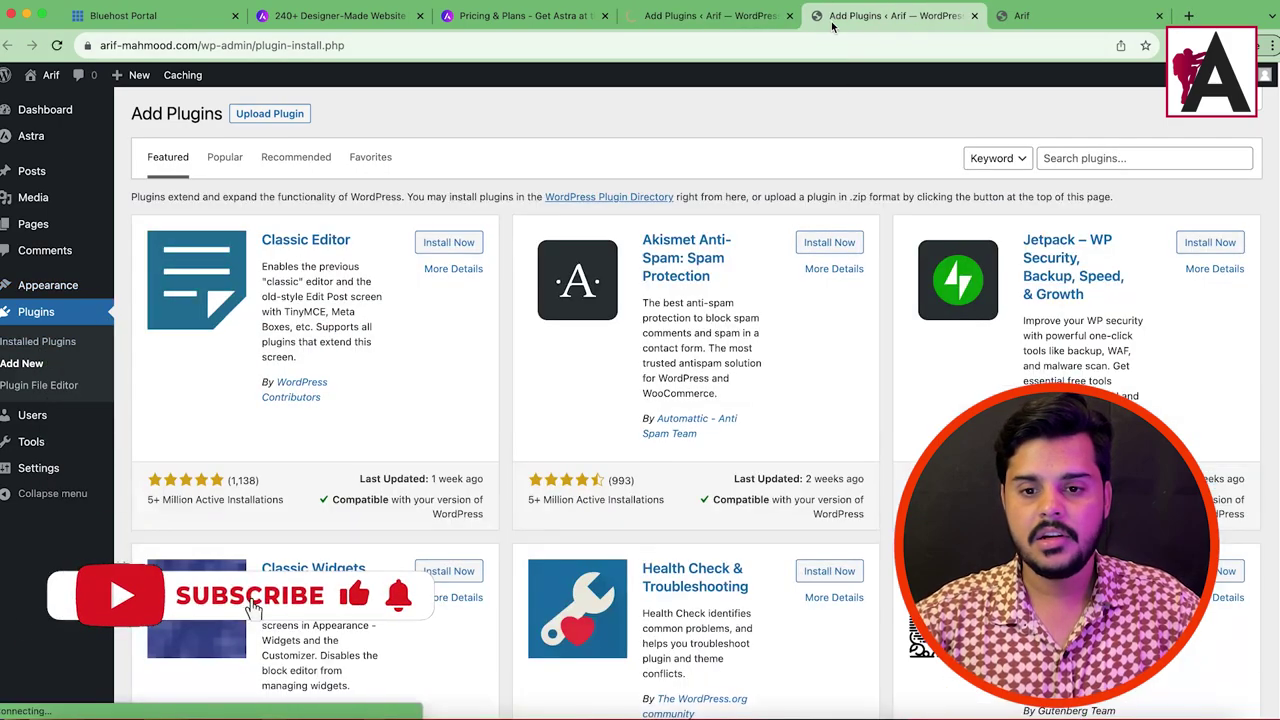
pyautogui.click(269, 113)
pyautogui.click(580, 254)
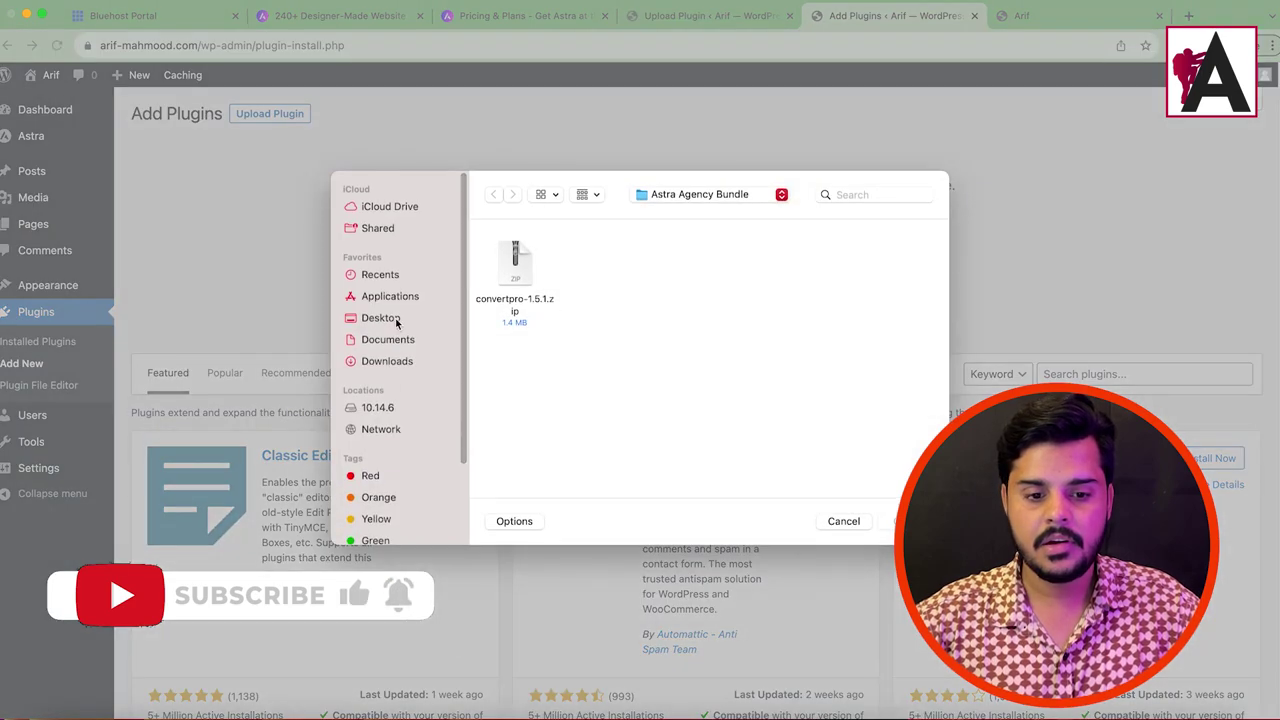
pyautogui.click(396, 322)
pyautogui.scroll(-1, 734, 447)
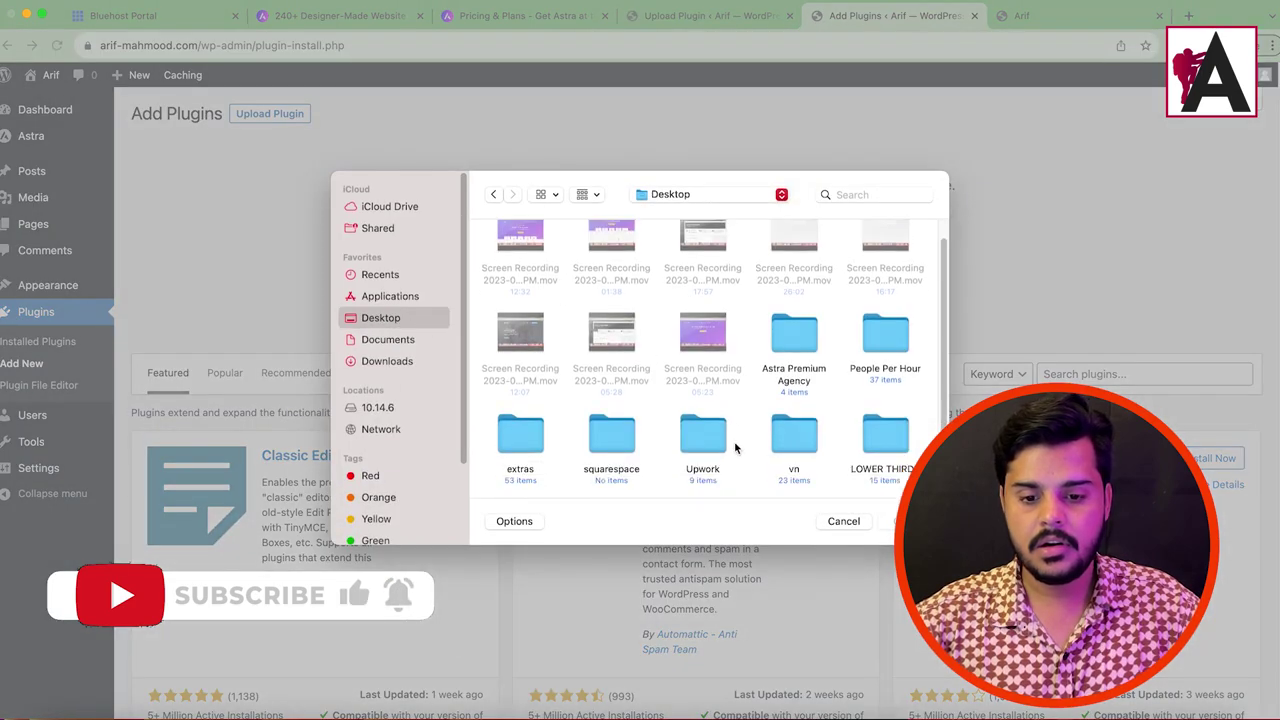
pyautogui.doubleClick(803, 336)
pyautogui.doubleClick(592, 268)
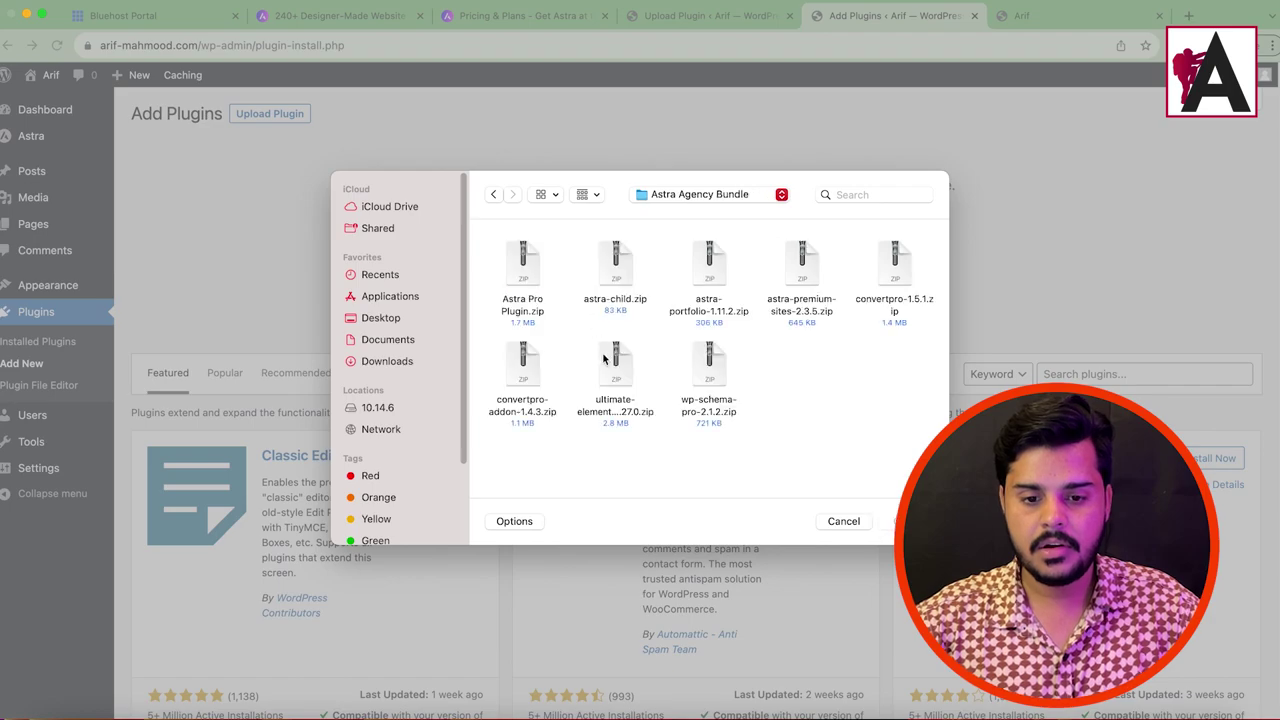
pyautogui.doubleClick(802, 268)
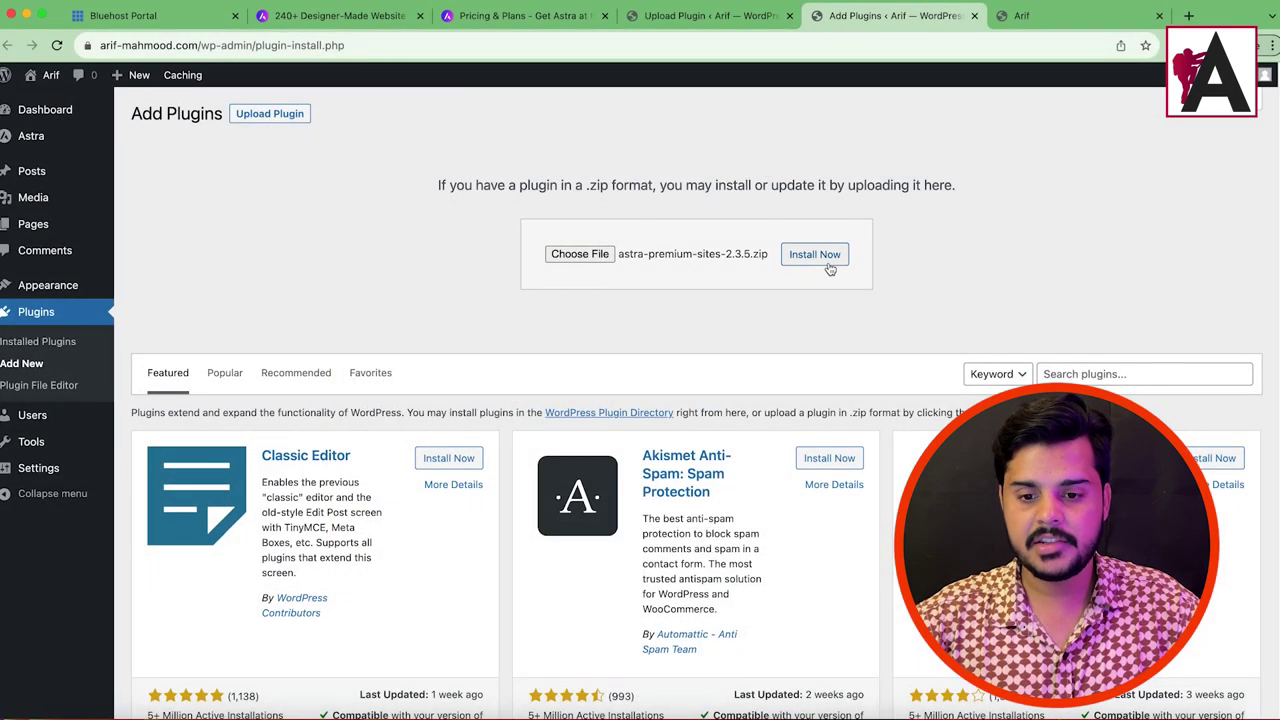
pyautogui.click(829, 266)
pyautogui.click(698, 18)
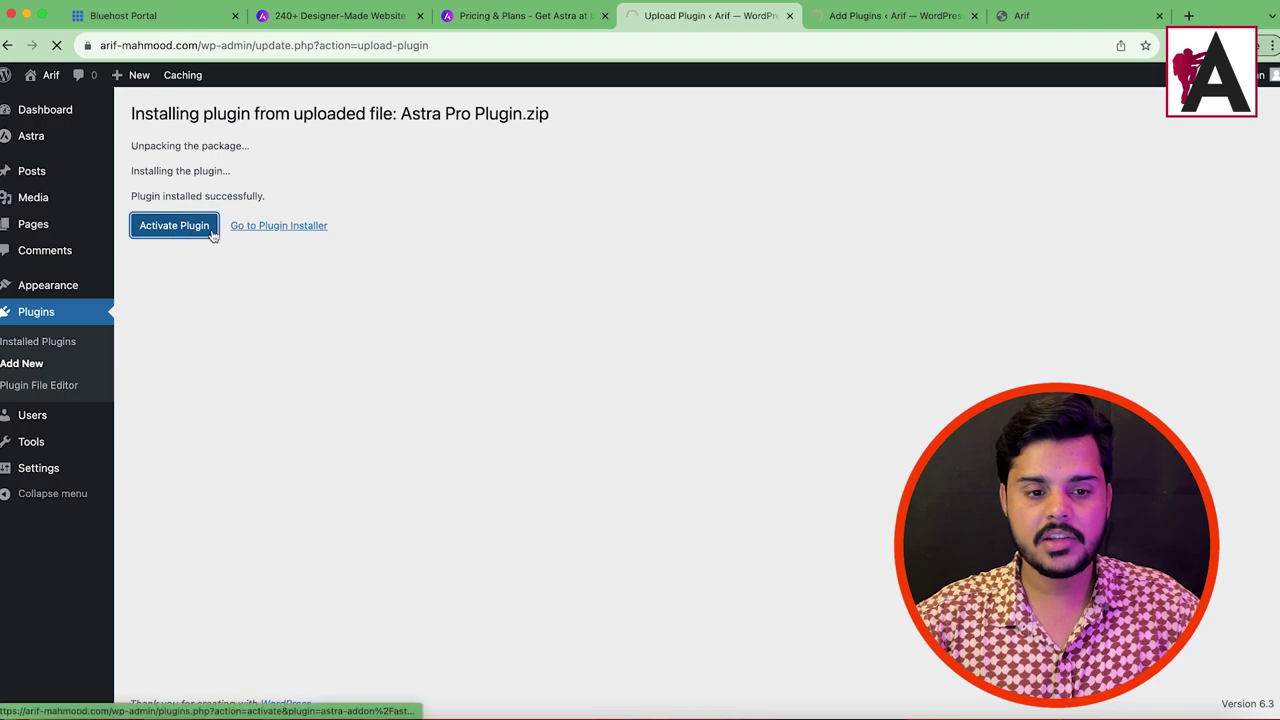
pyautogui.click(174, 225)
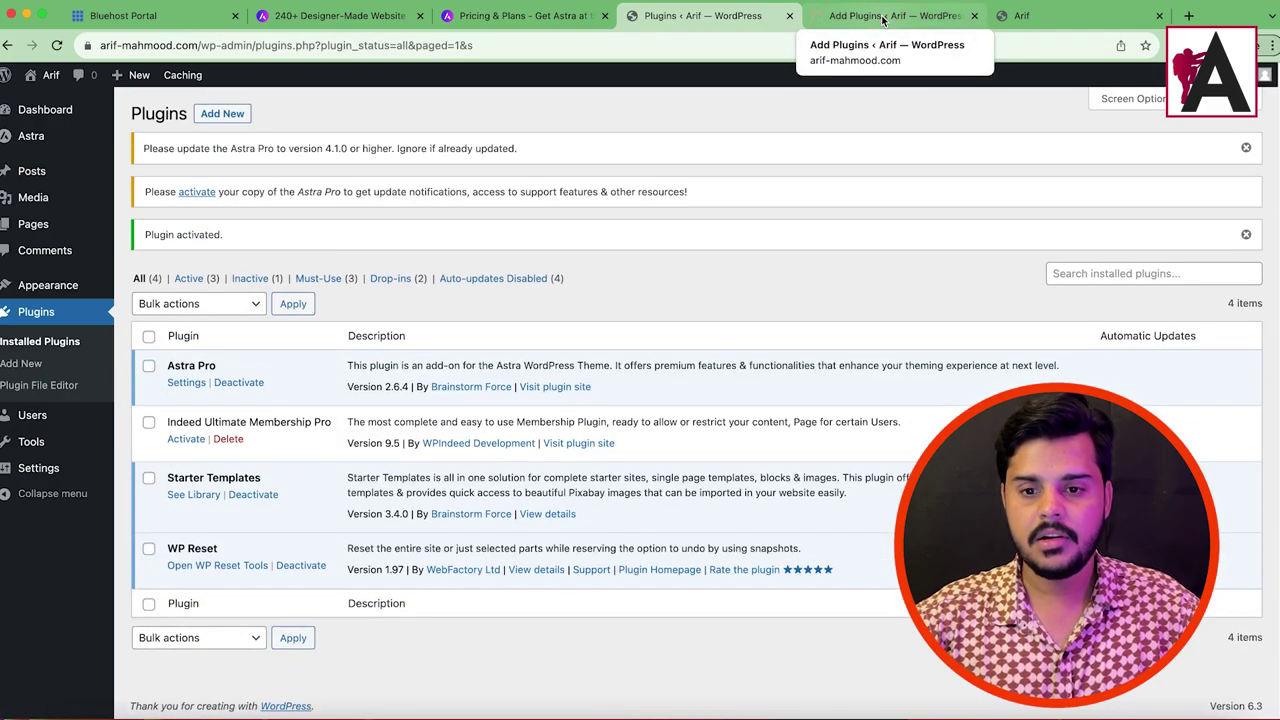
# Step: Finish the Premium Starter Templates install, refresh the Plugins list, and close the duplicate tabs
pyautogui.click(883, 16)
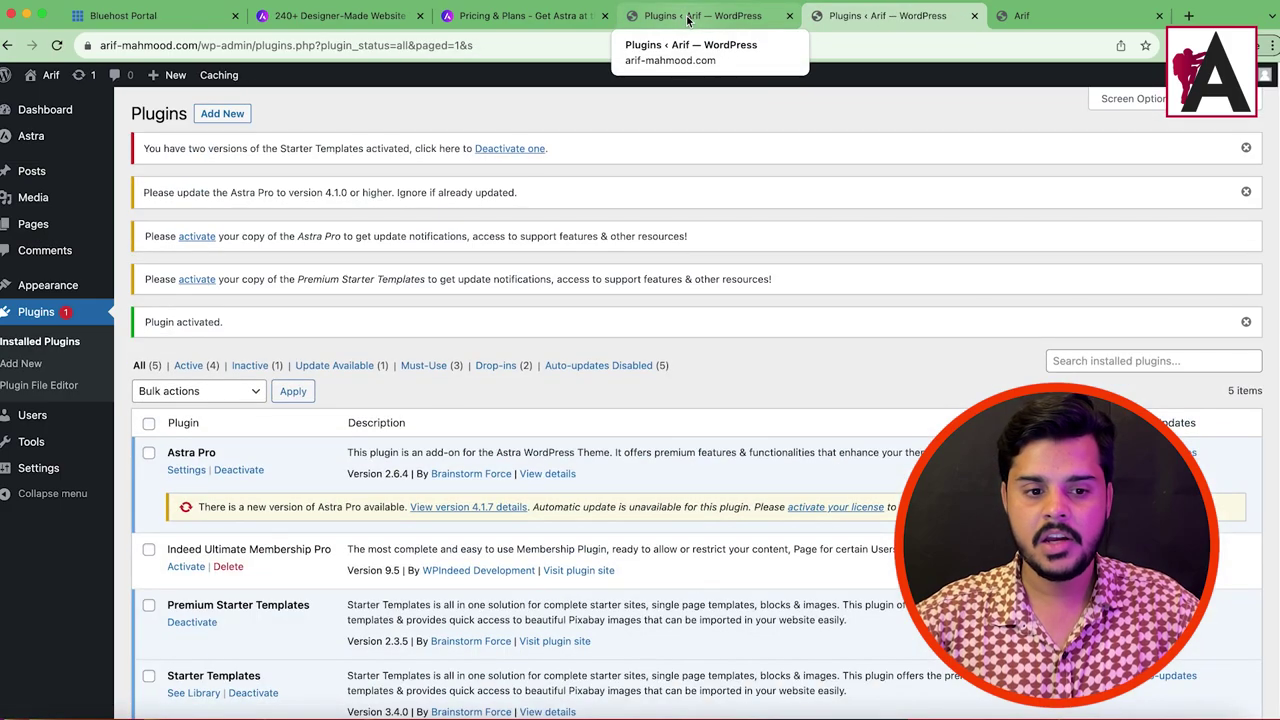
pyautogui.click(687, 17)
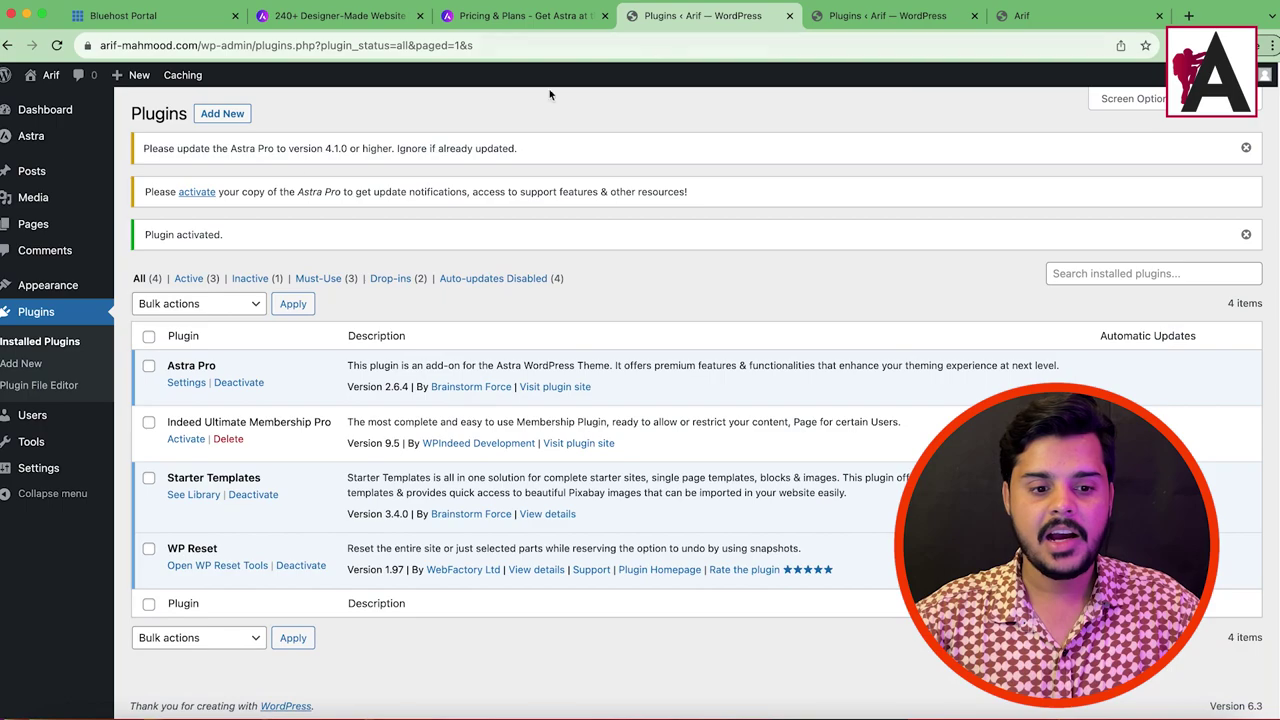
pyautogui.click(57, 45)
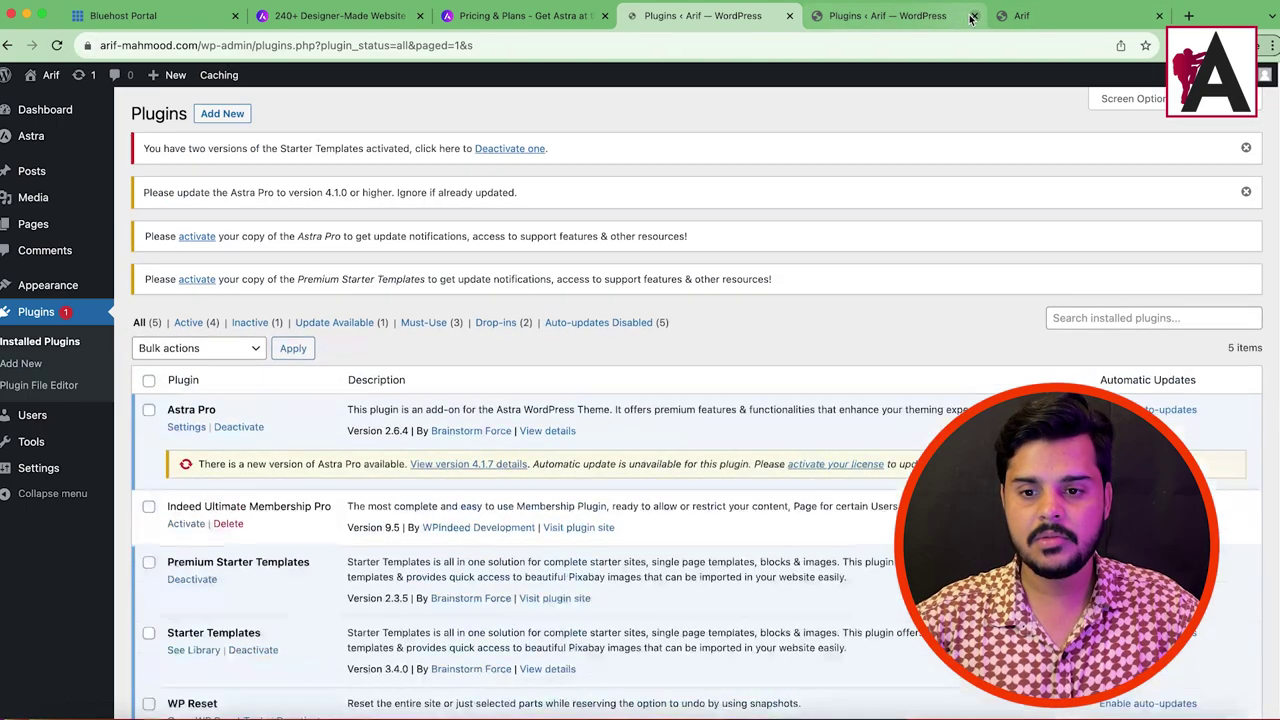
pyautogui.click(971, 17)
pyautogui.click(971, 17)
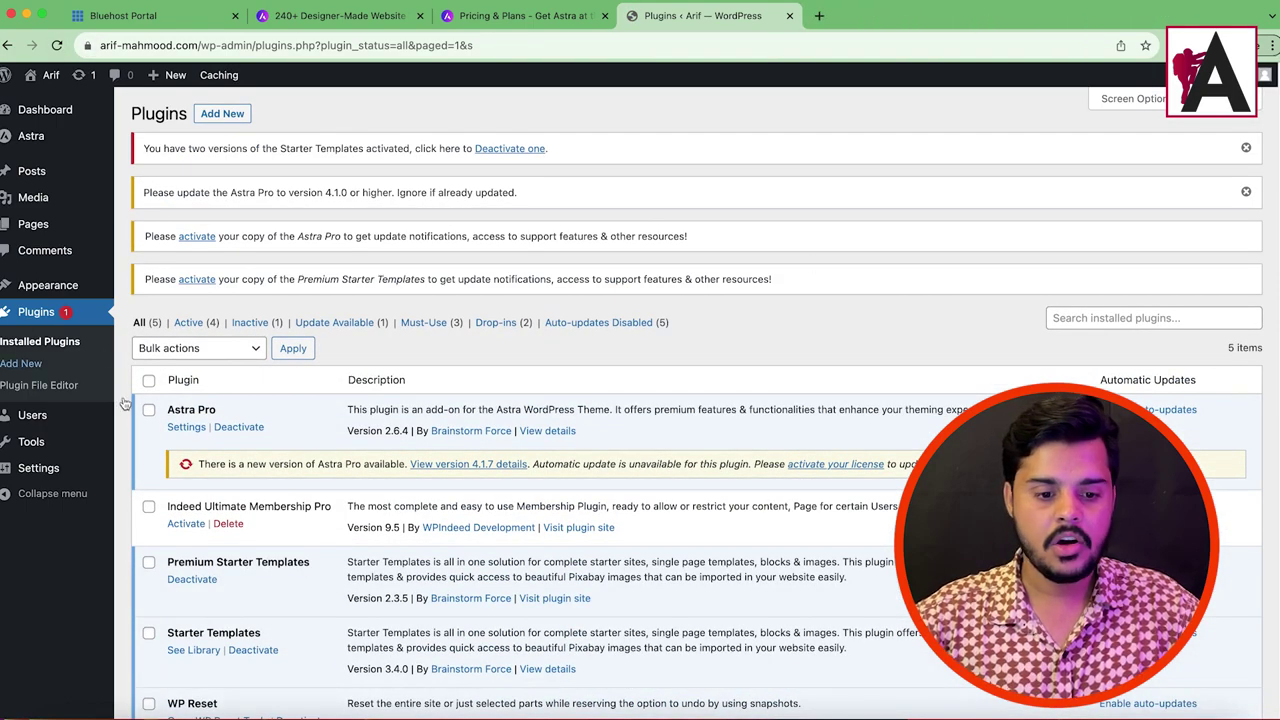
# Step: Confirm Astra Pro in the plugins list and open the Astra dashboard
pyautogui.scroll(-1, 373, 478)
pyautogui.scroll(-2, 373, 478)
pyautogui.scroll(3, 165, 415)
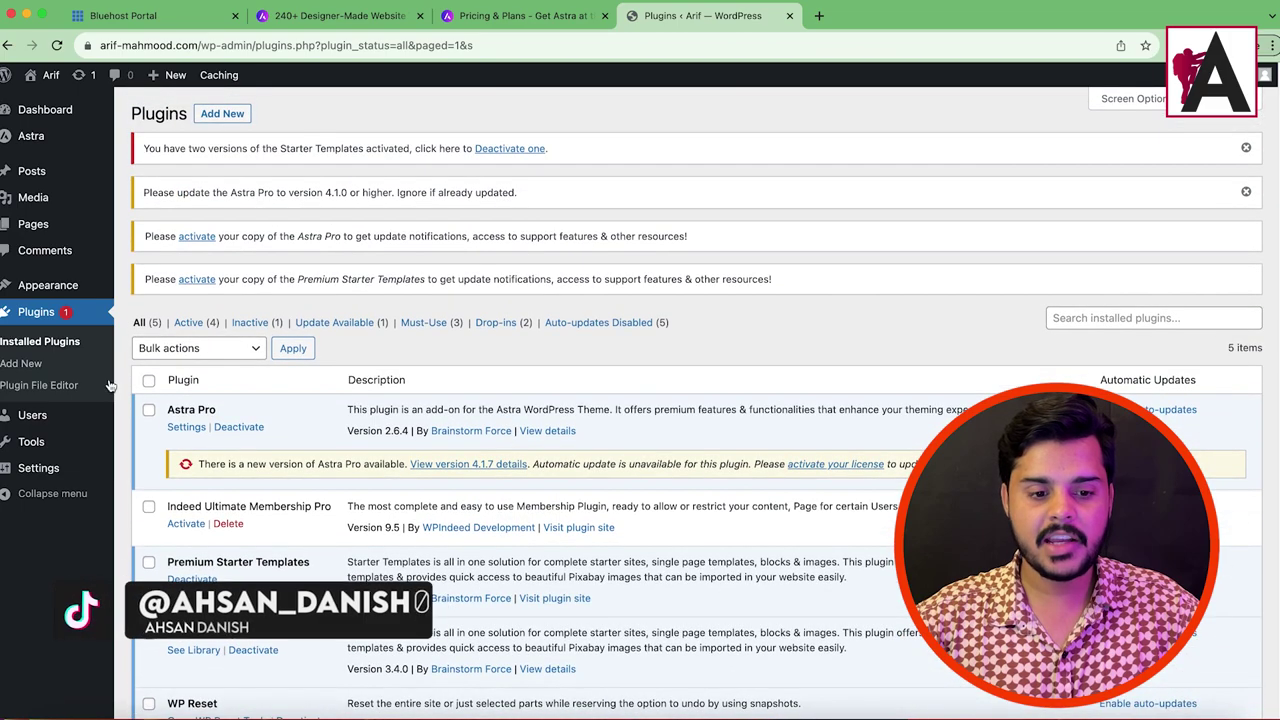
pyautogui.moveTo(165, 415); pyautogui.dragTo(218, 411)
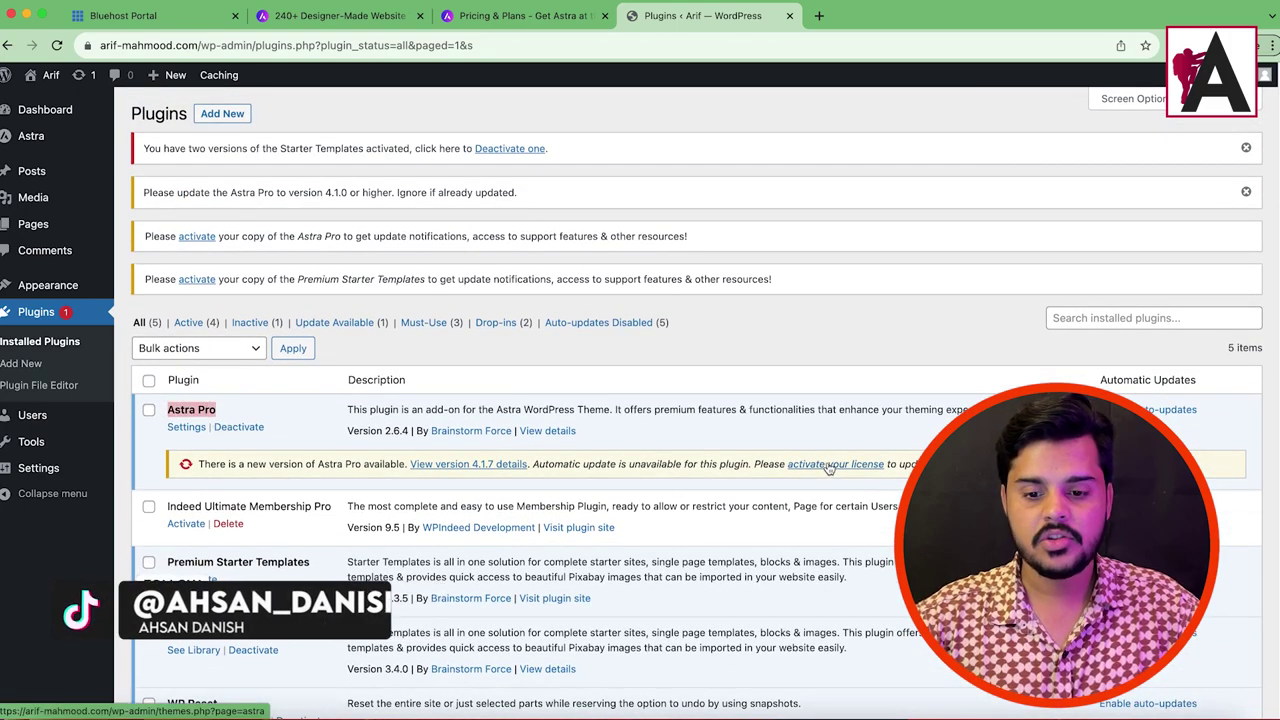
pyautogui.moveTo(29, 151)
pyautogui.click(47, 138)
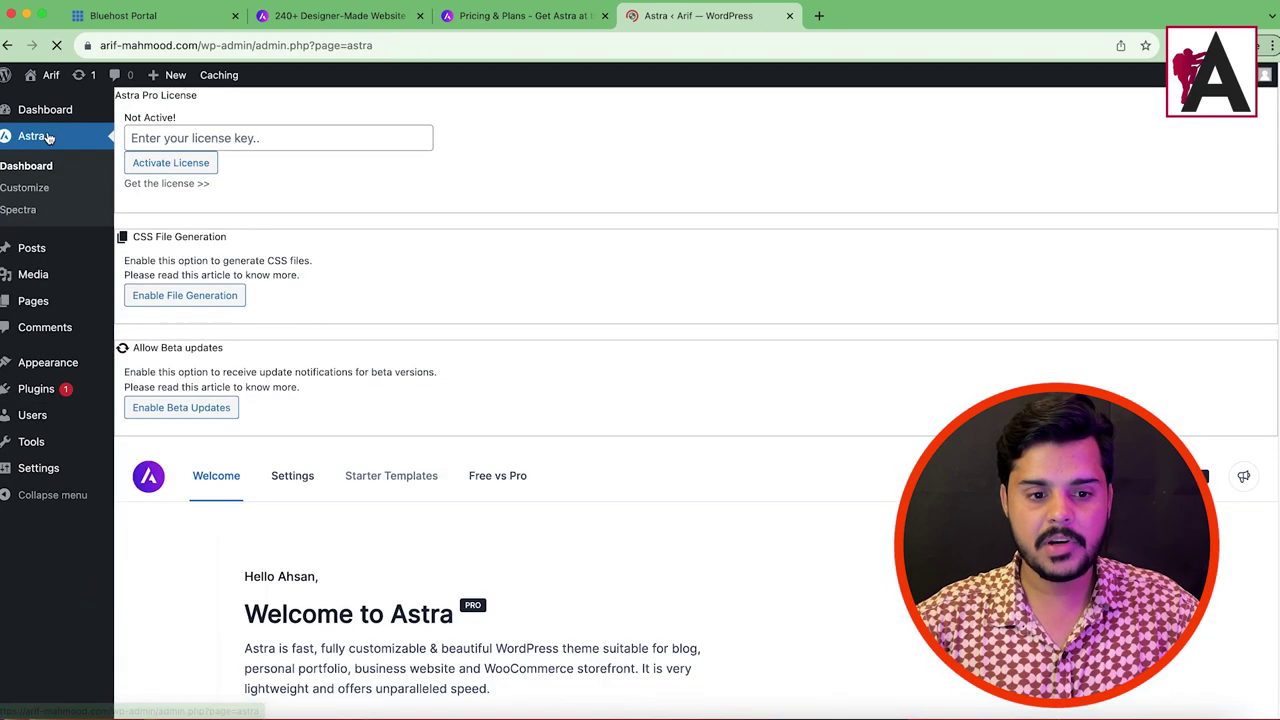
# Step: Enter the licence key to activate Astra Pro, then review Premium Starter Templates under Plugins
pyautogui.click(228, 137)
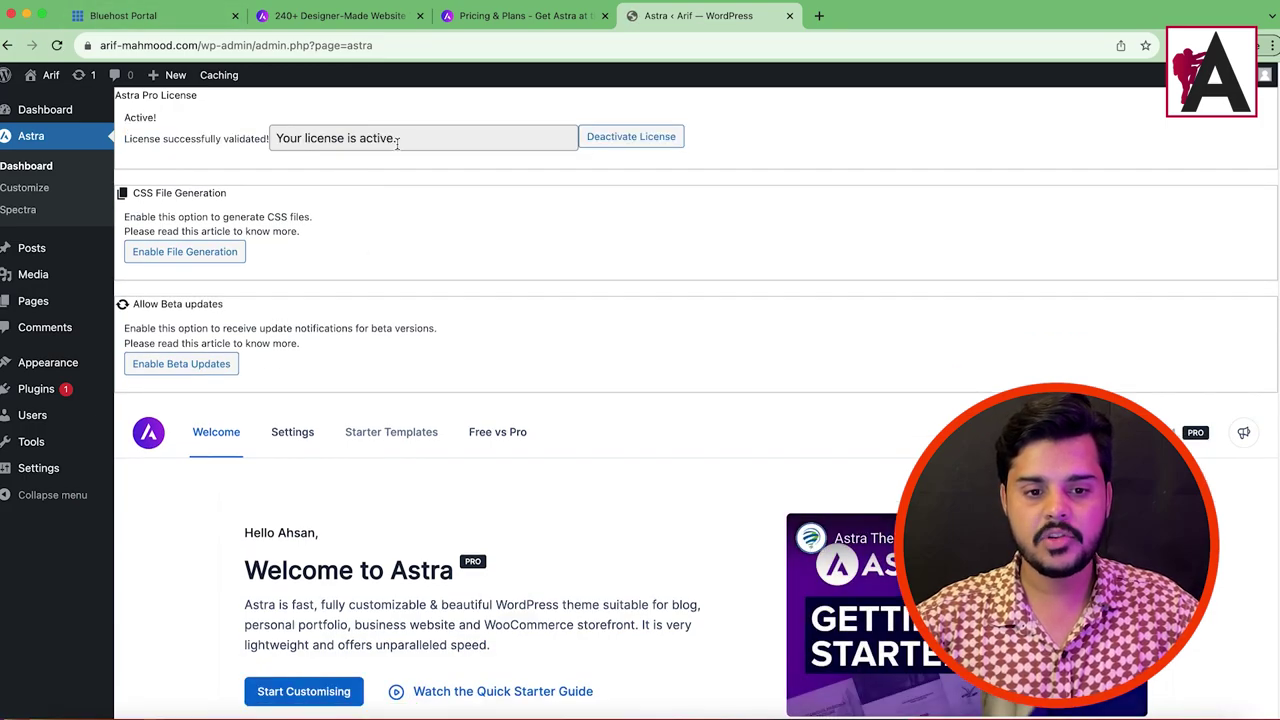
pyautogui.moveTo(397, 143); pyautogui.dragTo(276, 137)
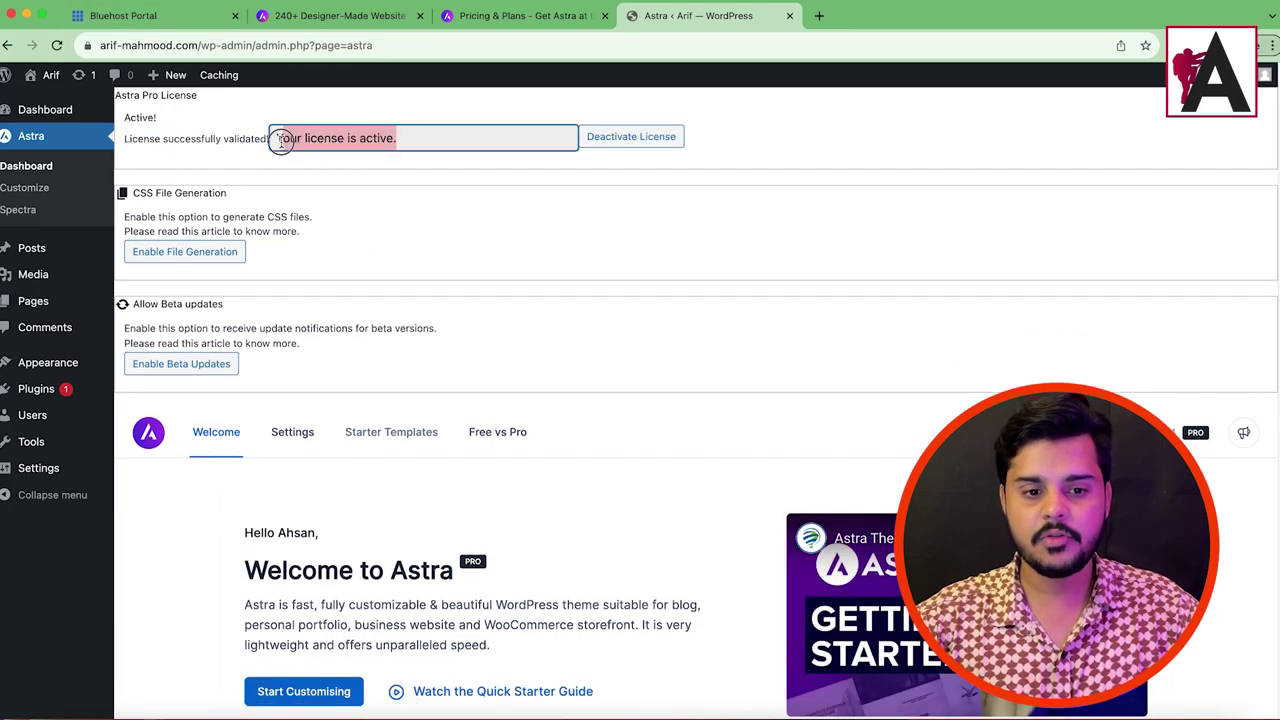
pyautogui.click(421, 439)
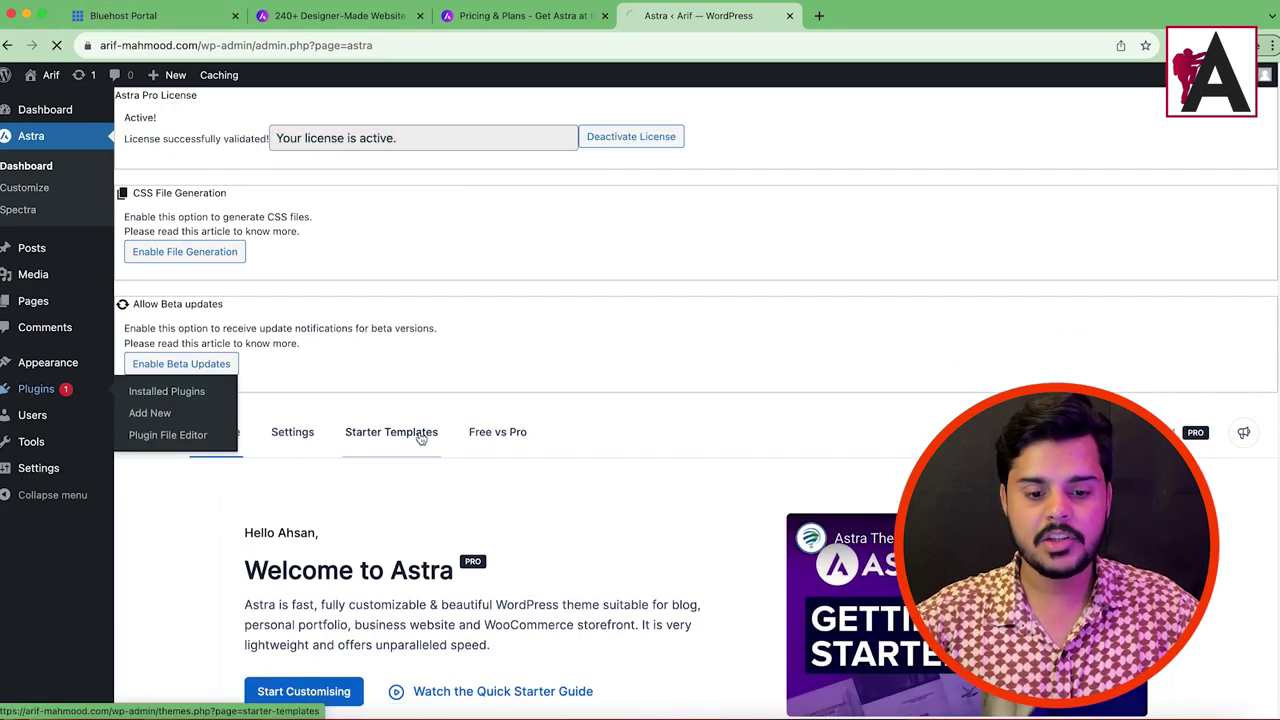
pyautogui.scroll(-2, 226, 420)
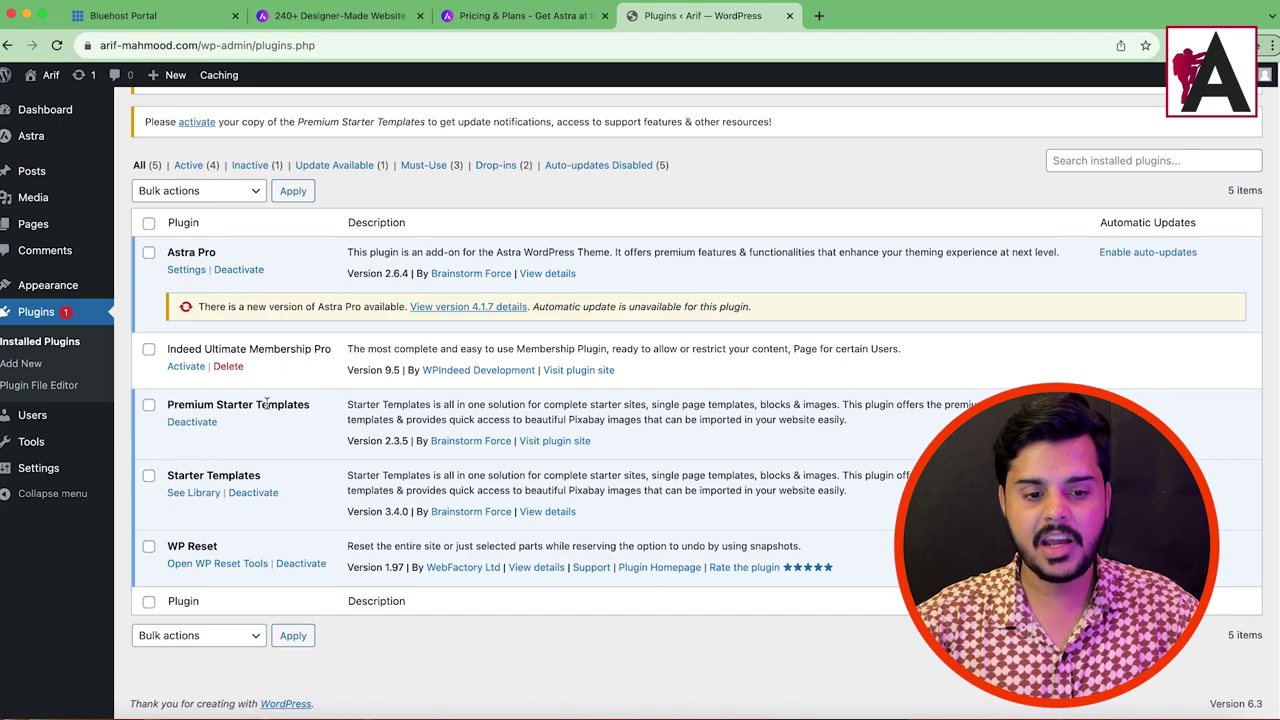
pyautogui.moveTo(848, 436); pyautogui.dragTo(472, 420)
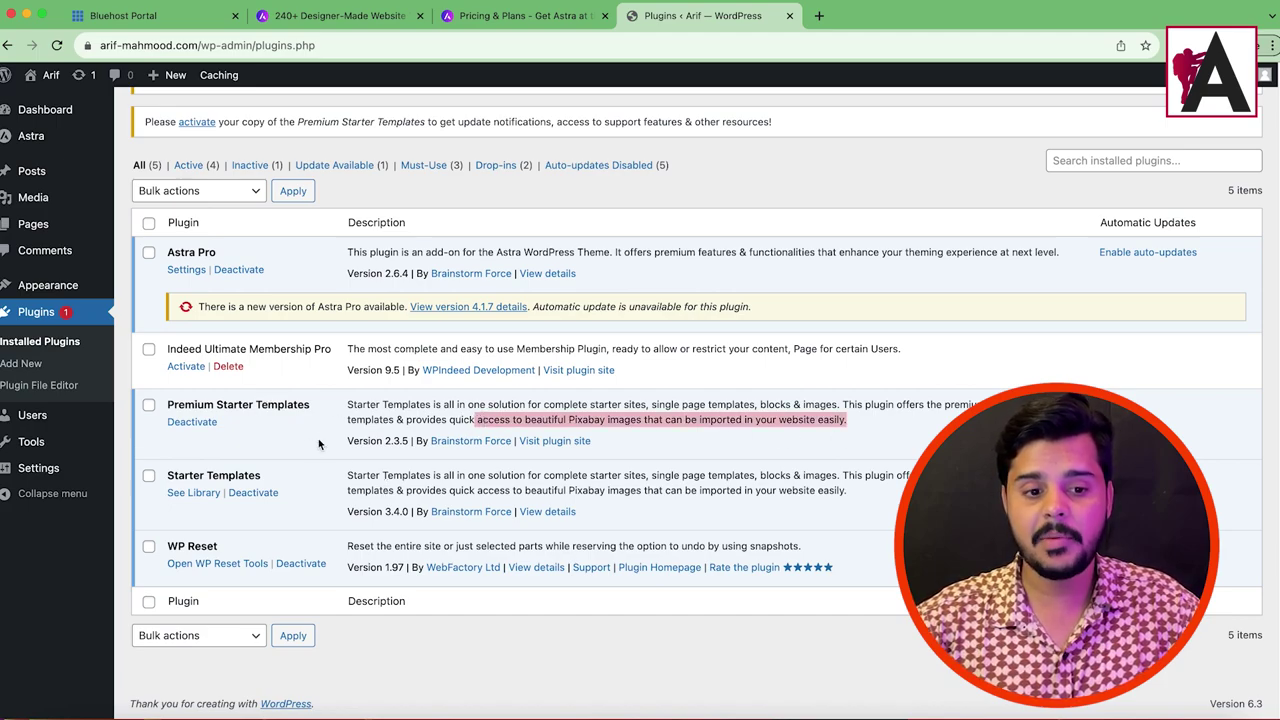
pyautogui.scroll(2, 307, 369)
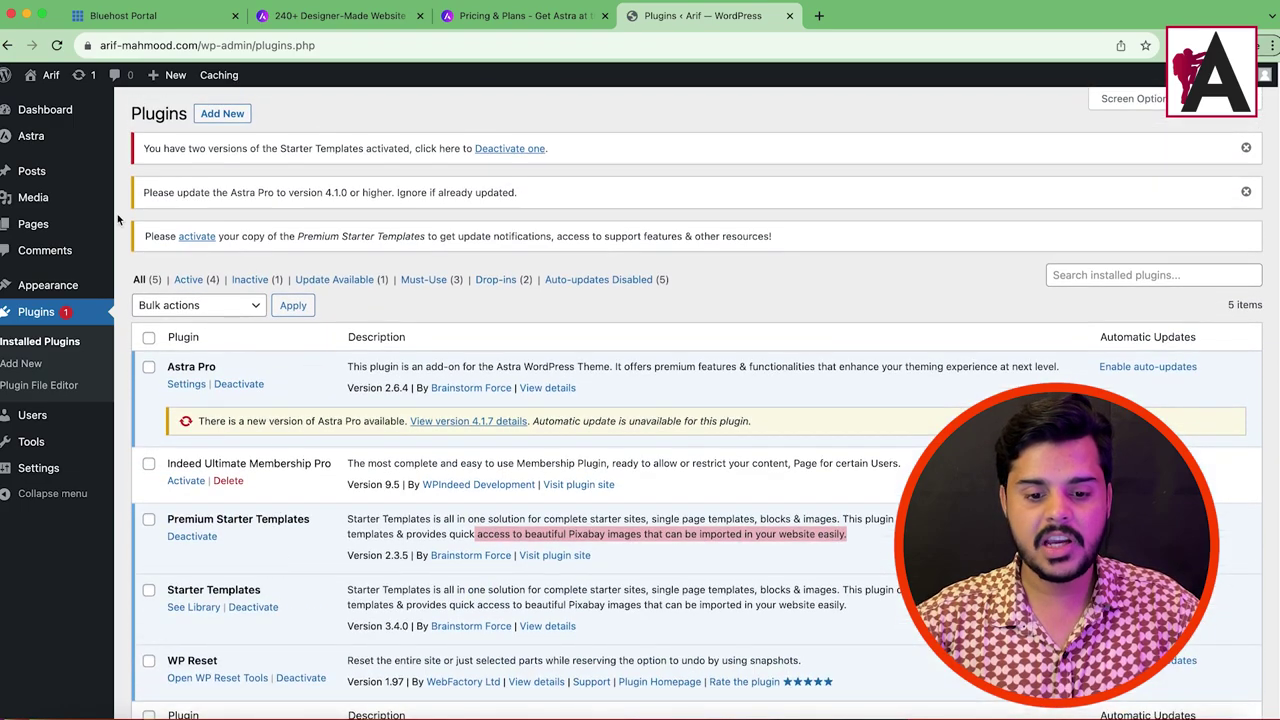
# Step: Try updating all plugins from Updates, which shows the Astra Pro version requirement notice
pyautogui.moveTo(62, 109)
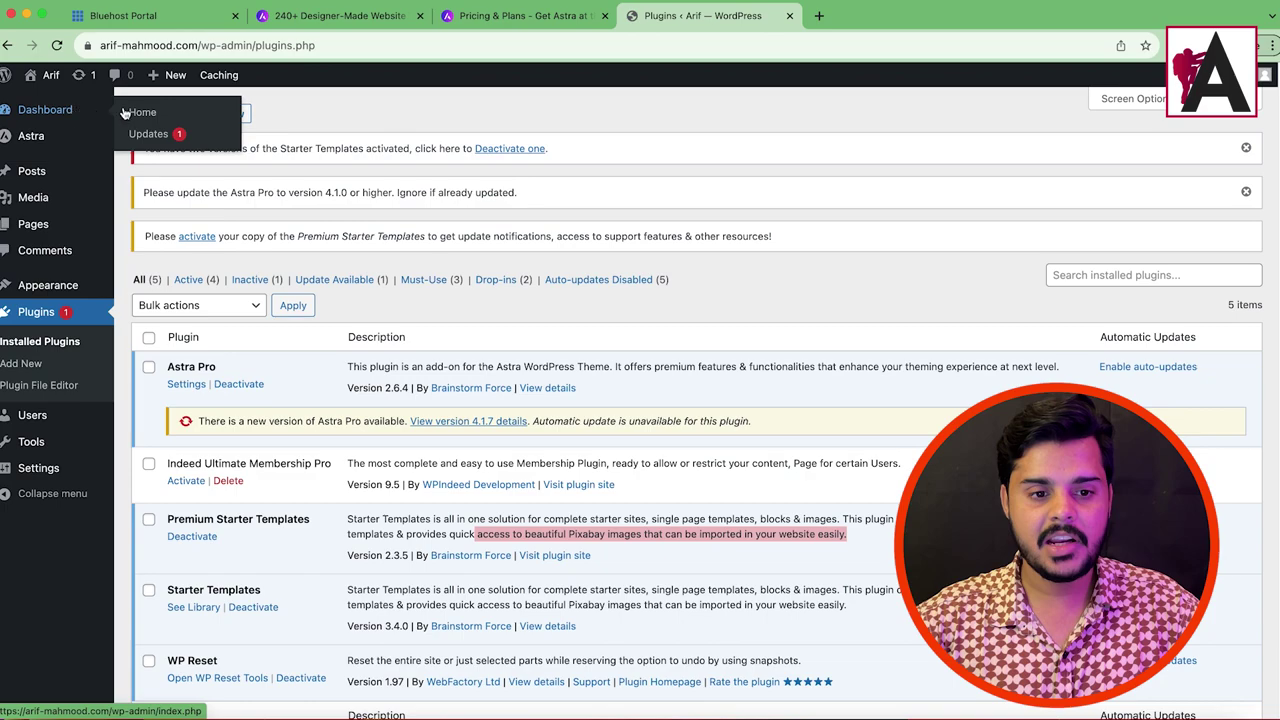
pyautogui.click(178, 137)
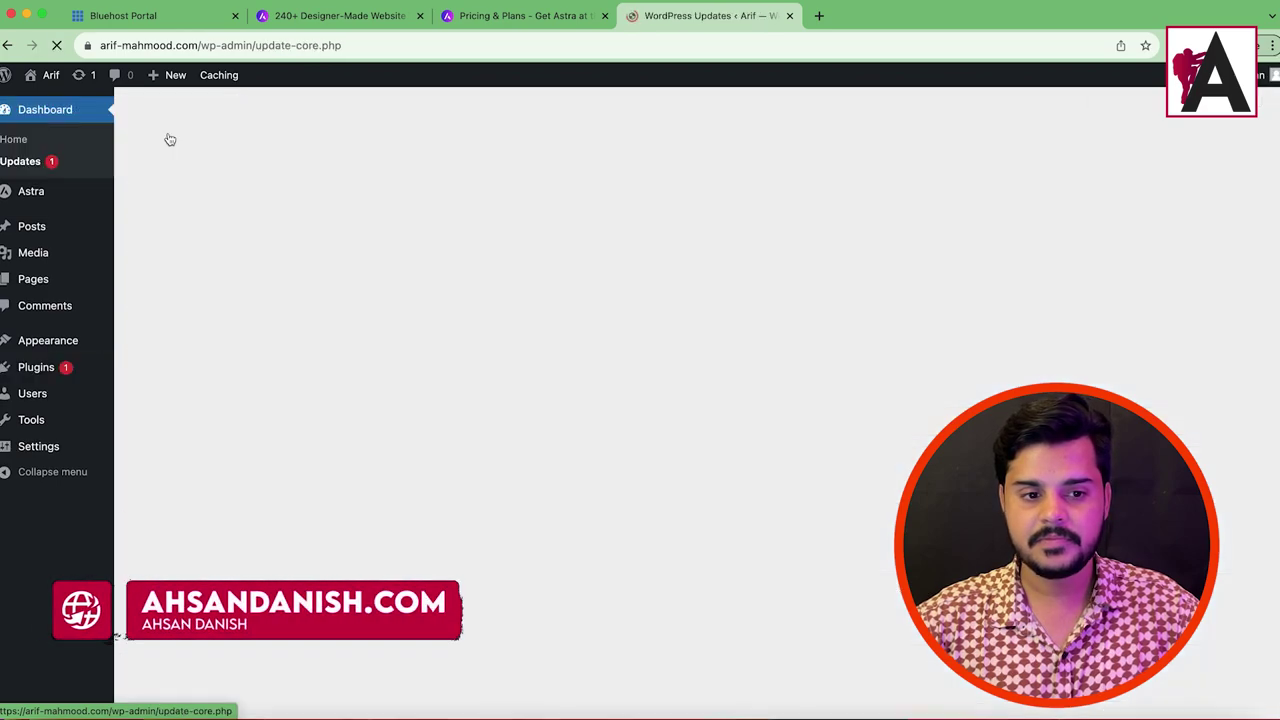
pyautogui.scroll(-5, 337, 332)
pyautogui.click(146, 407)
pyautogui.click(163, 372)
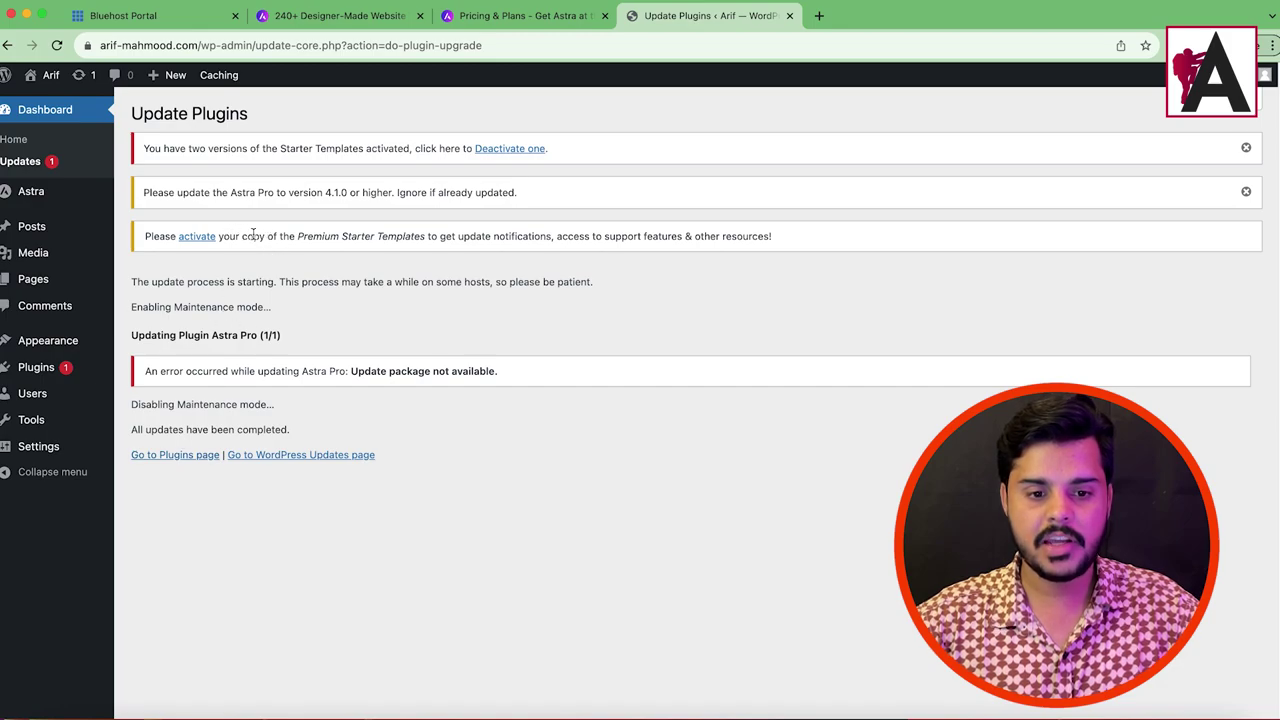
pyautogui.moveTo(196, 192); pyautogui.dragTo(305, 206)
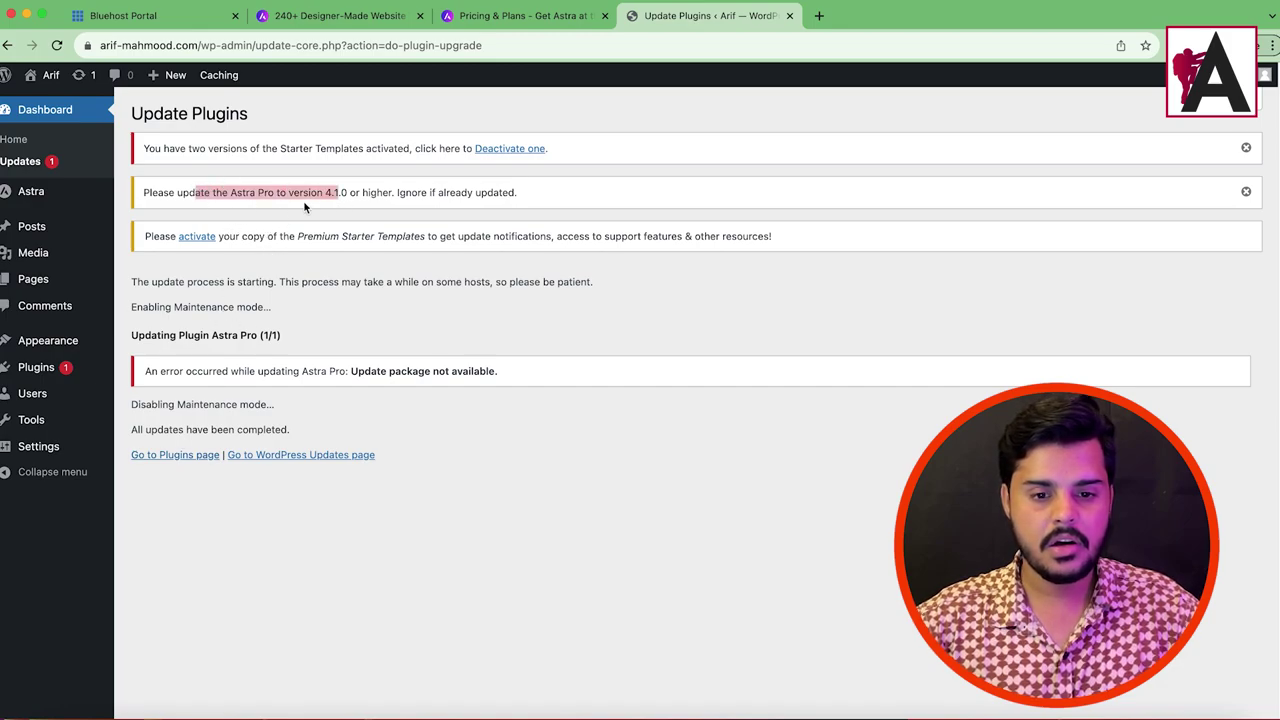
# Step: Deactivate one of the duplicate Starter Templates plugins from the duplicate warning
pyautogui.click(57, 45)
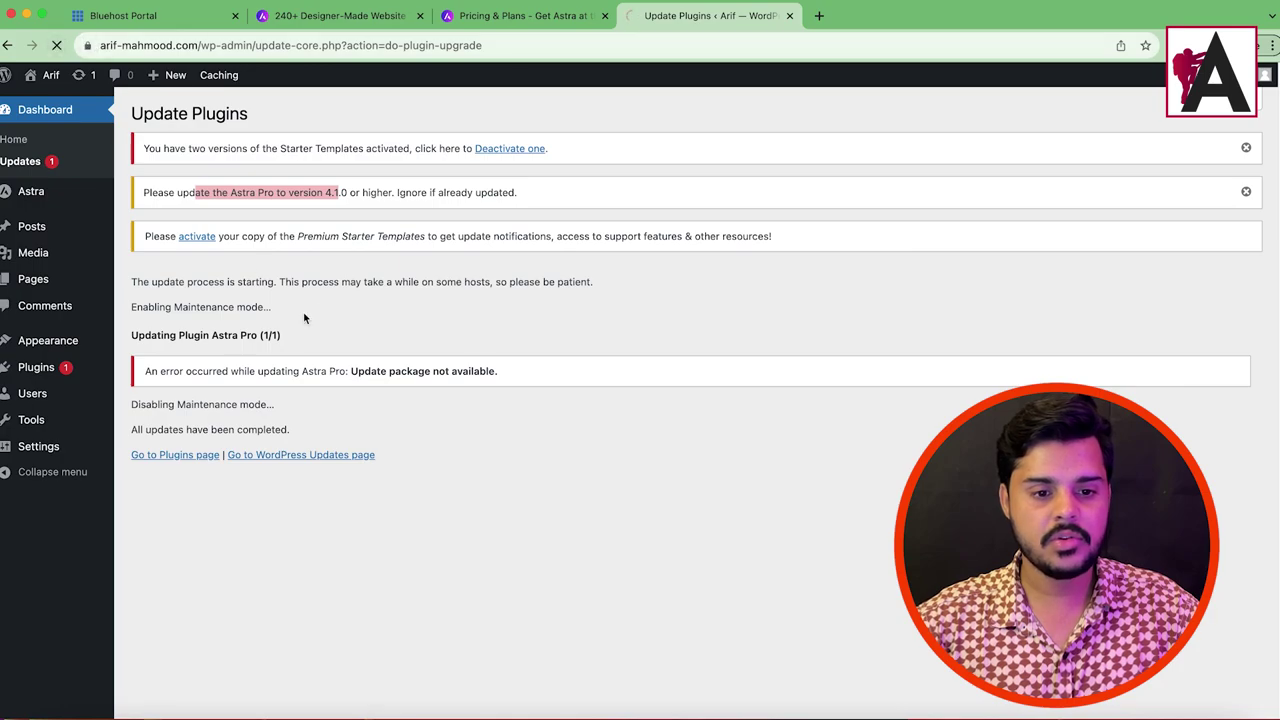
pyautogui.moveTo(143, 148); pyautogui.dragTo(410, 149)
pyautogui.click(520, 149)
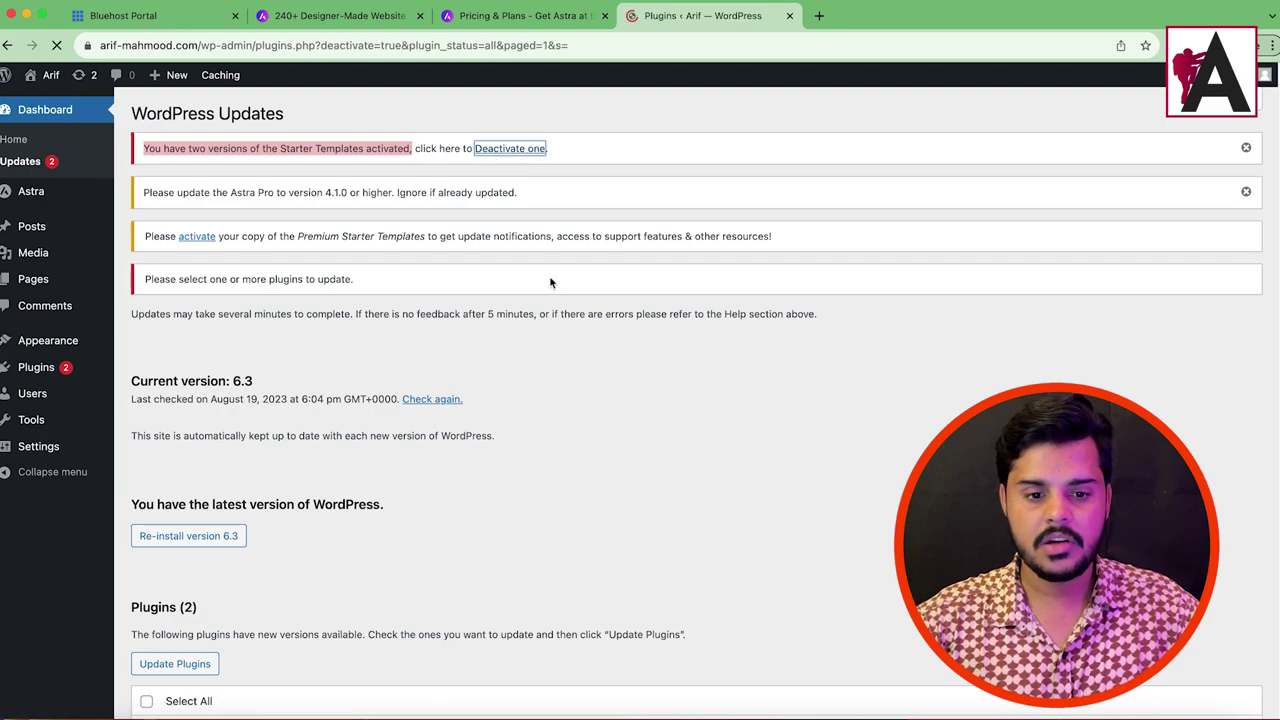
pyautogui.scroll(-3, 218, 454)
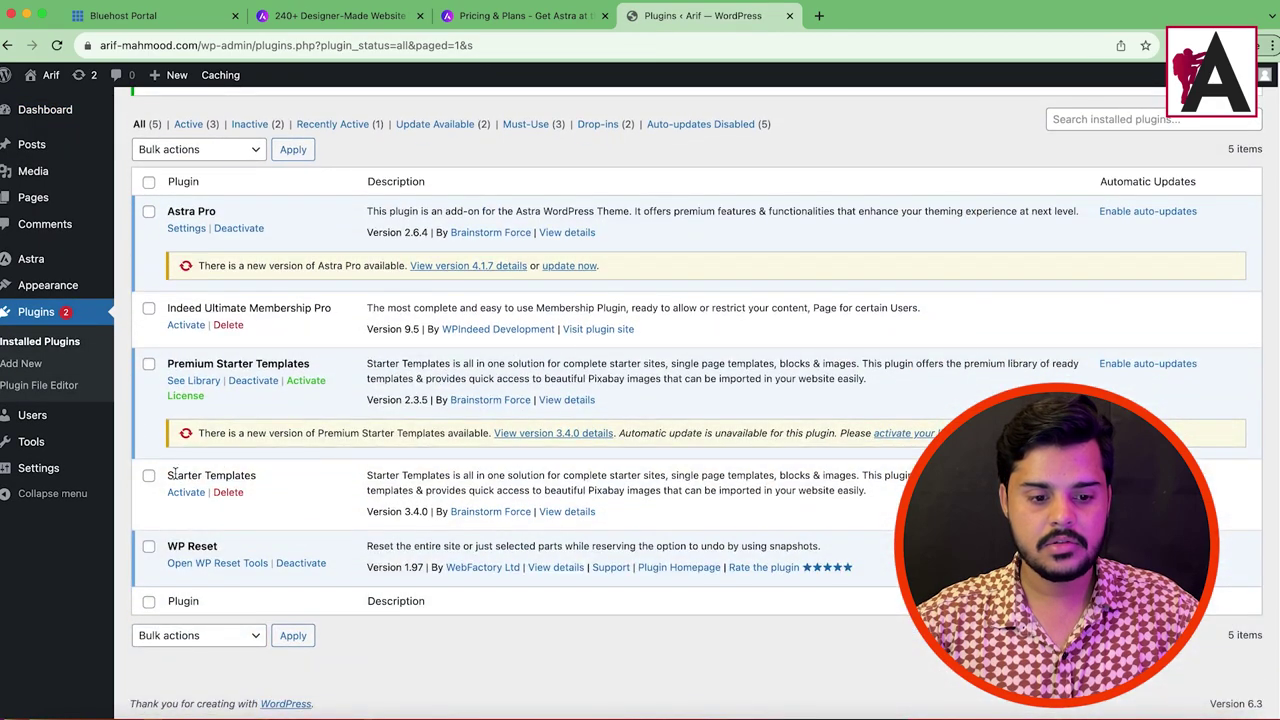
pyautogui.scroll(4, 313, 397)
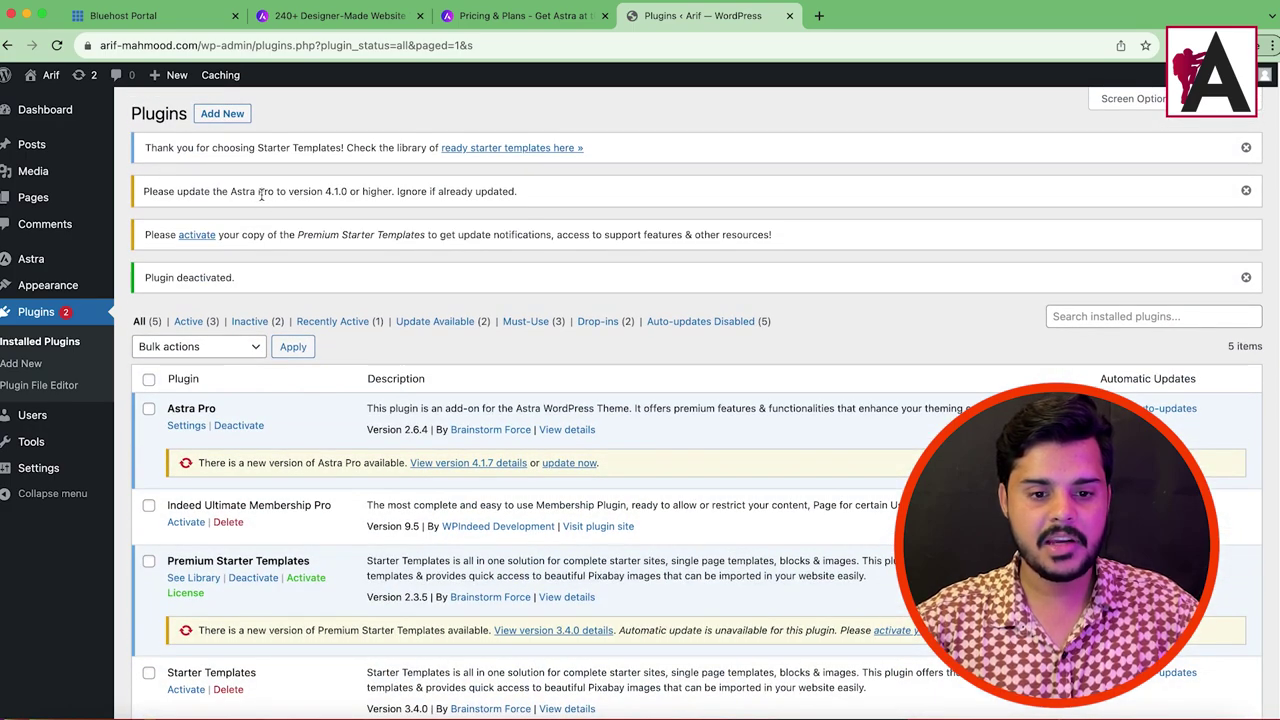
# Step: Update both pending plugins again, getting Astra Pro updated to 4.1.7
pyautogui.click(145, 130)
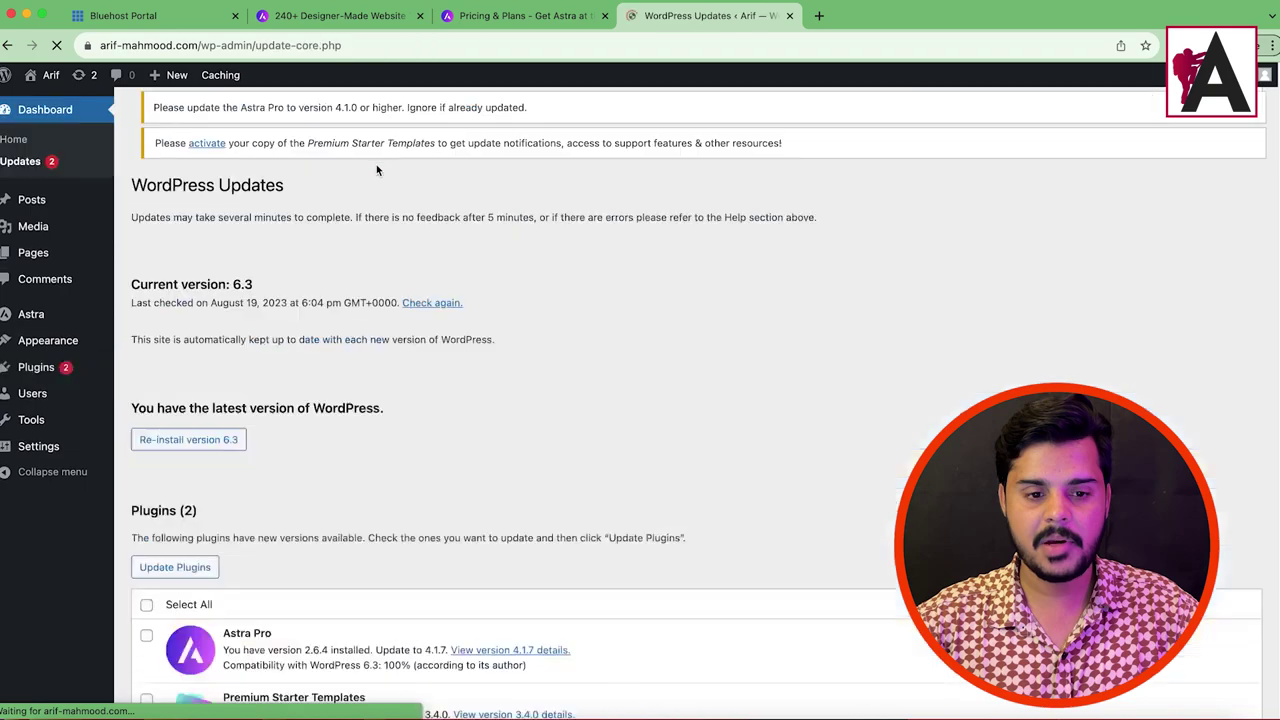
pyautogui.scroll(-5, 304, 477)
pyautogui.click(146, 342)
pyautogui.click(175, 305)
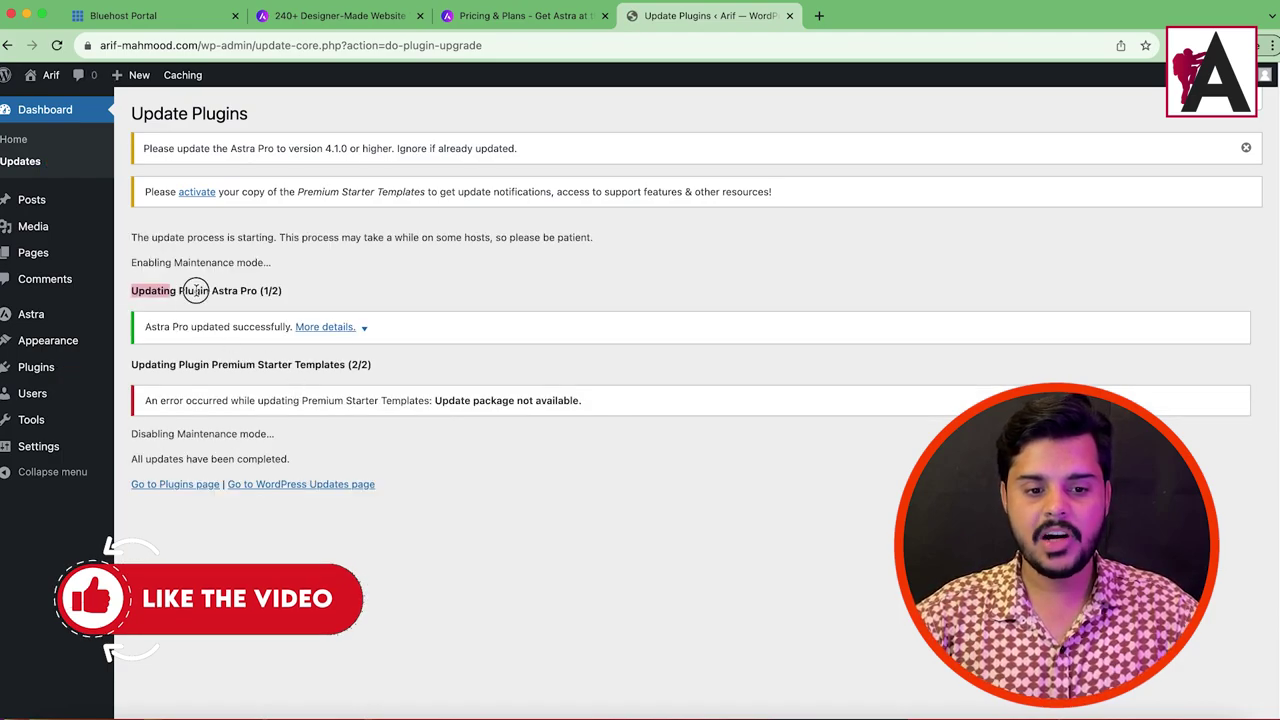
pyautogui.moveTo(137, 290); pyautogui.dragTo(337, 291)
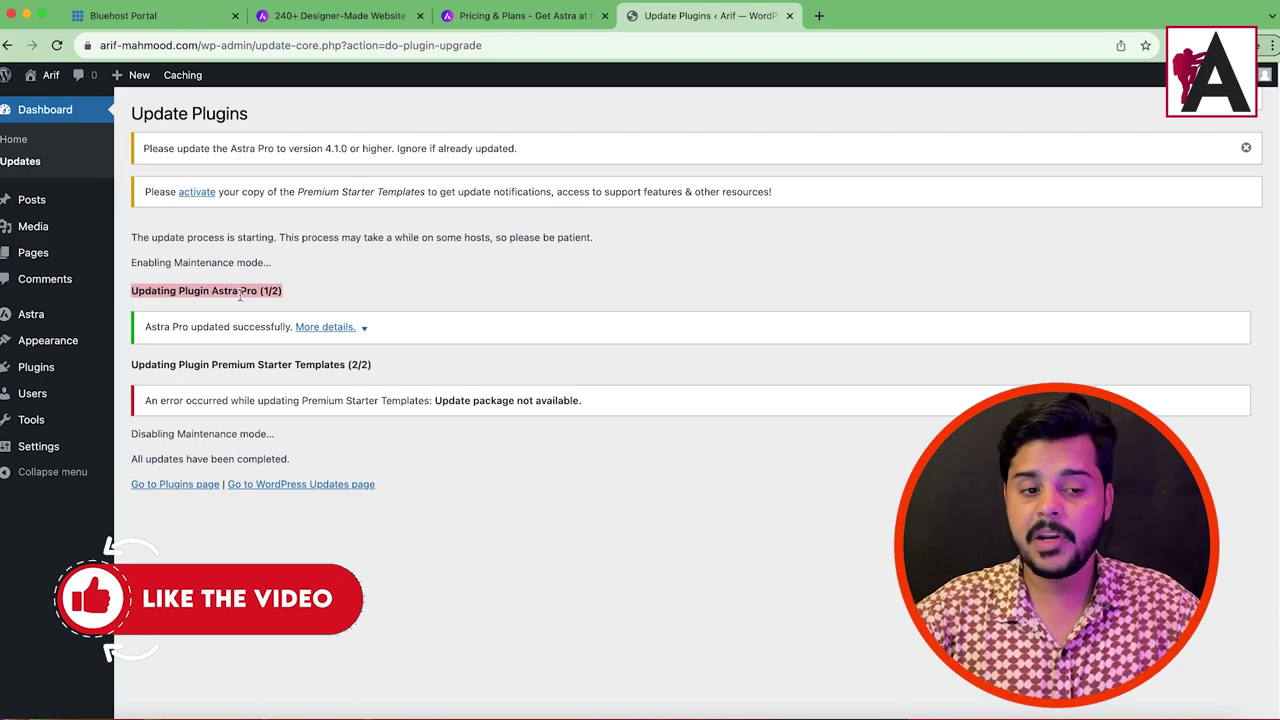
# Step: In Starter Templates, choose Elementor as page builder and open the Halloween Party template
pyautogui.moveTo(60, 338)
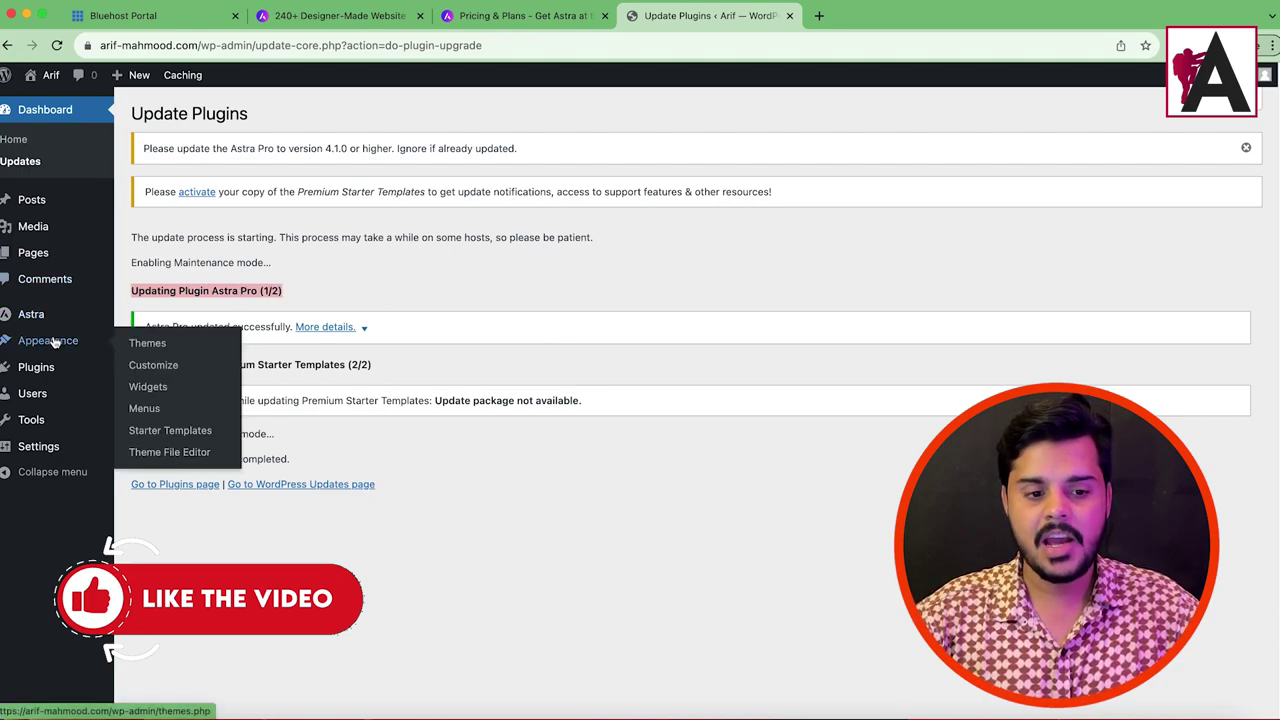
pyautogui.click(158, 431)
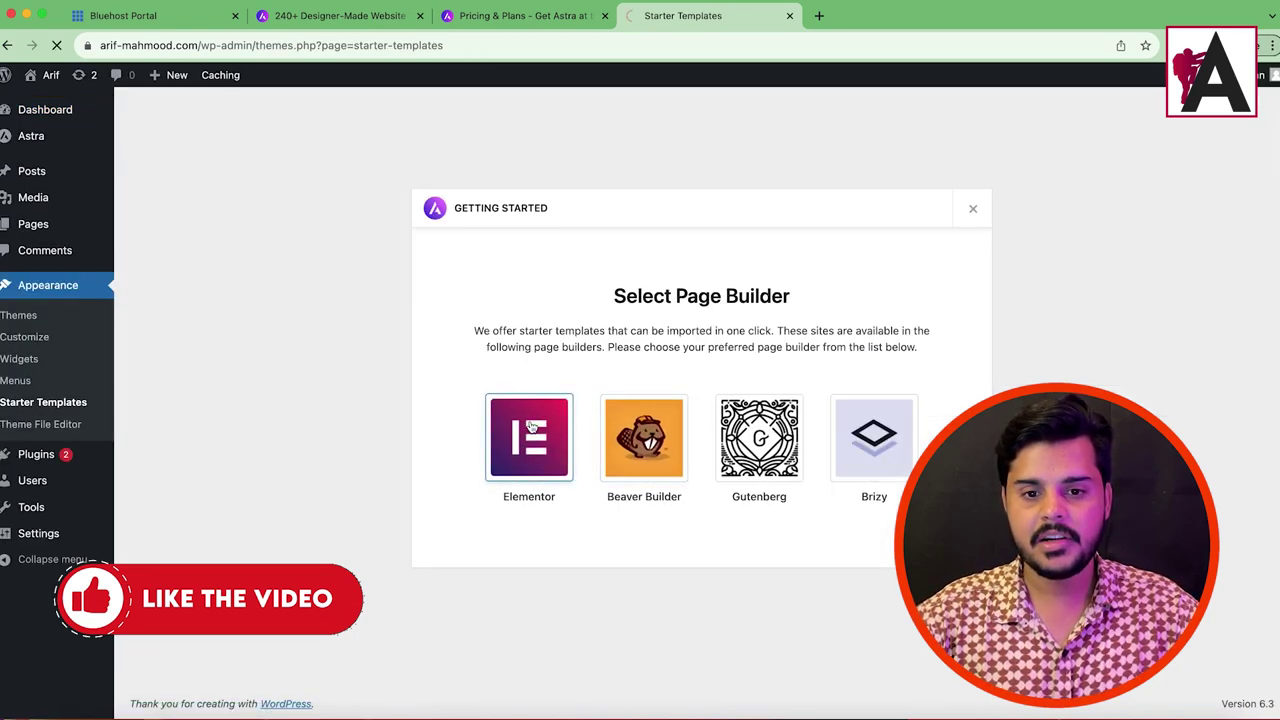
pyautogui.click(532, 427)
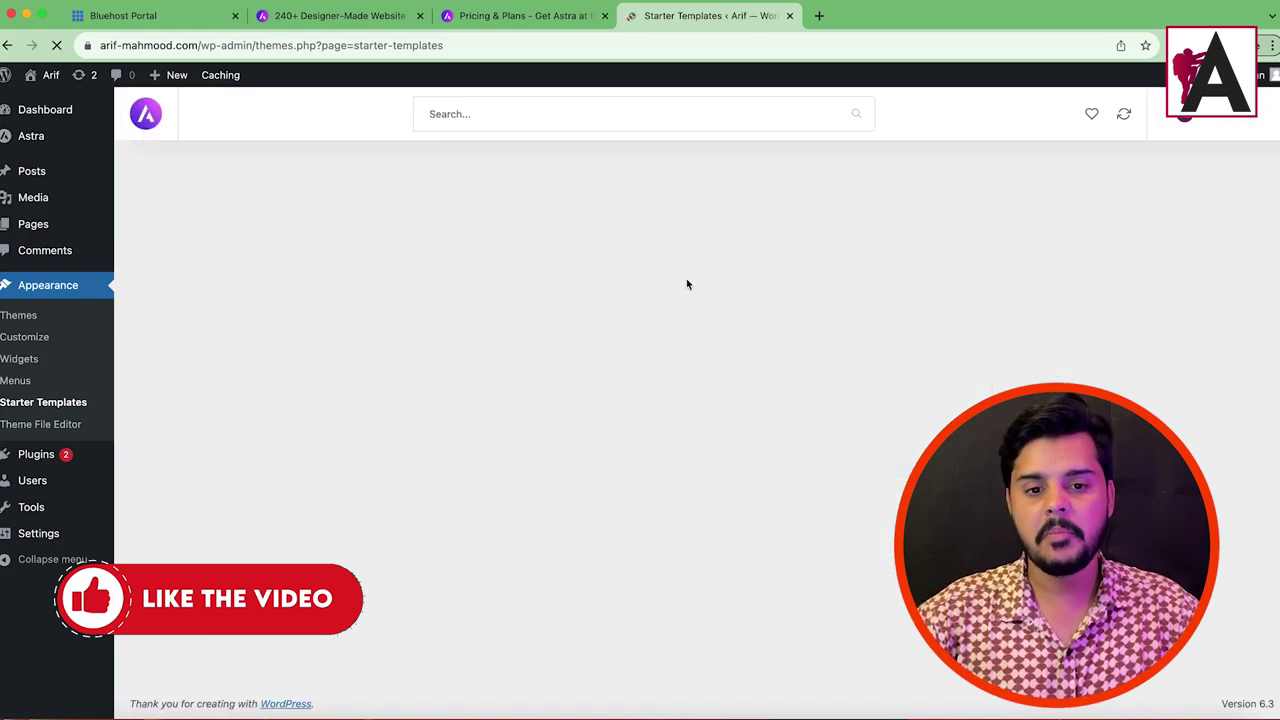
pyautogui.scroll(-10, 549, 380)
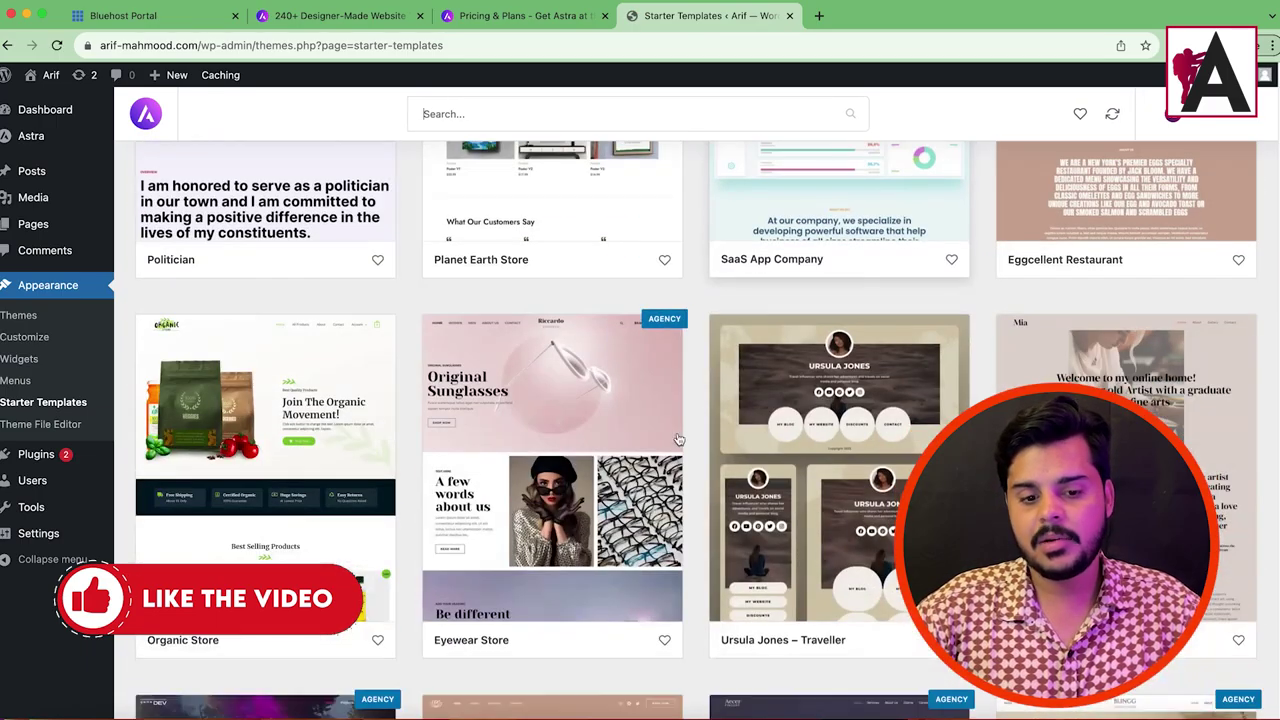
pyautogui.scroll(-15, 737, 438)
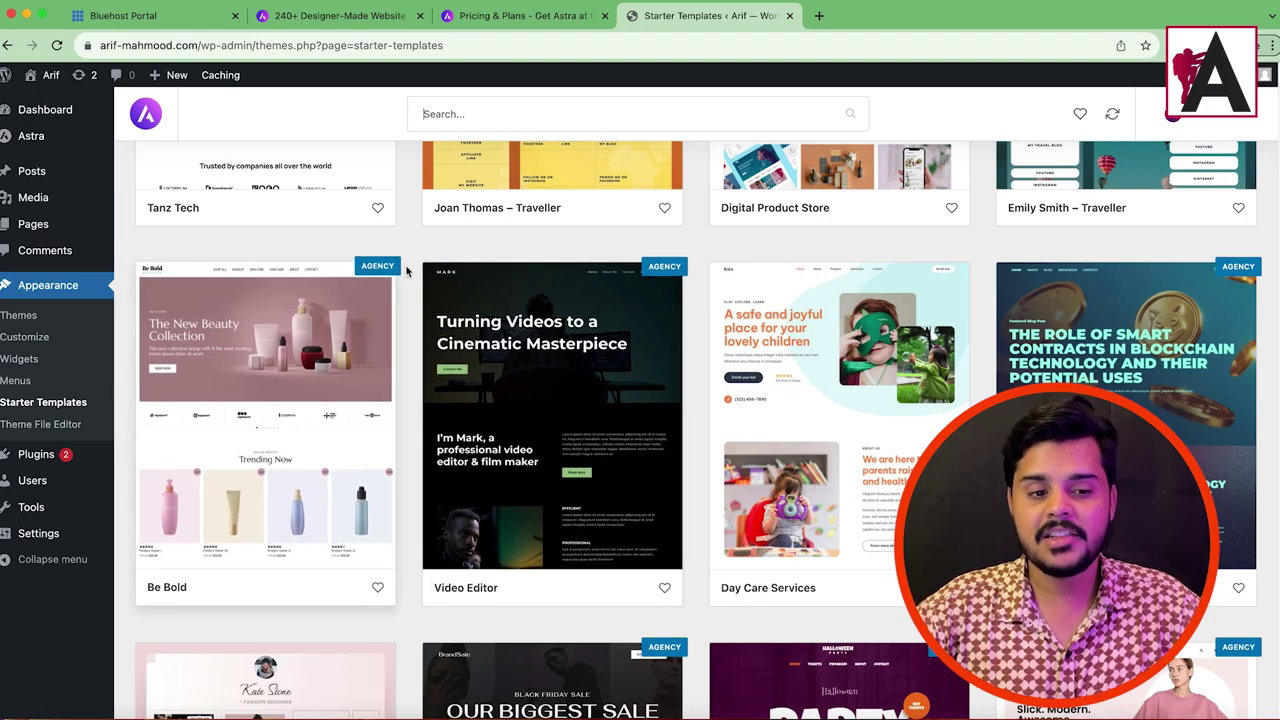
pyautogui.scroll(-4, 824, 411)
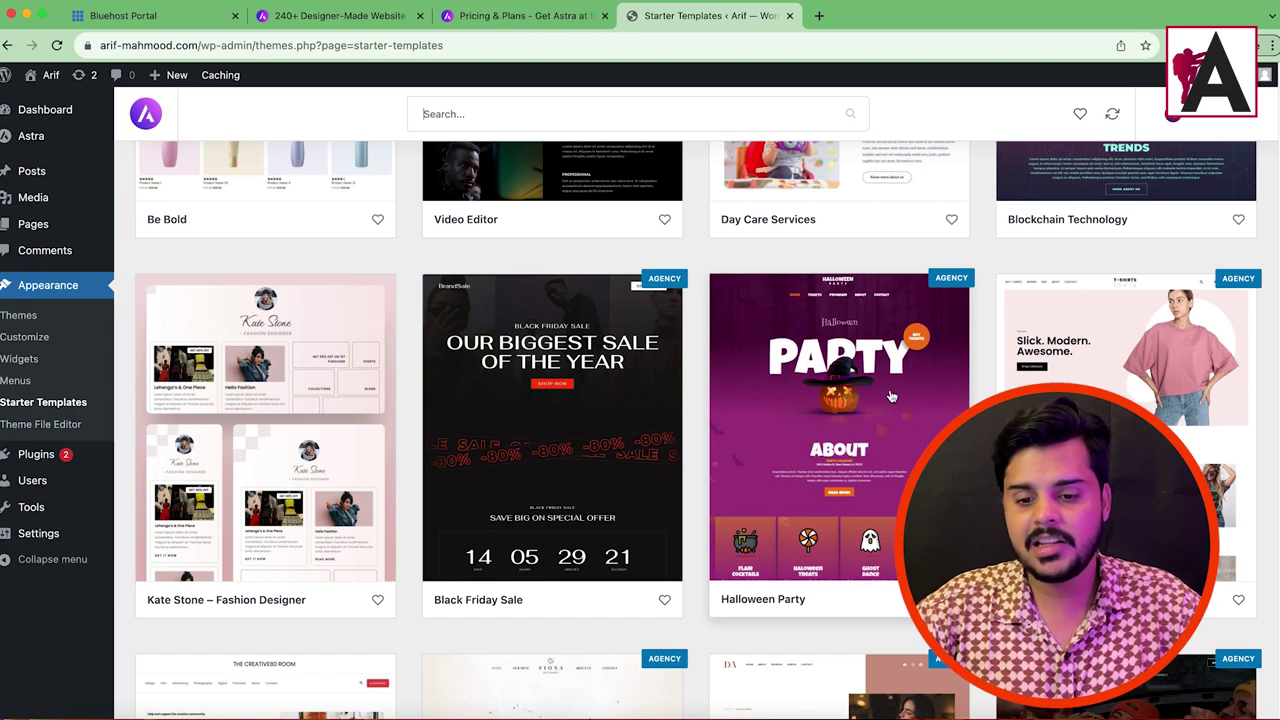
pyautogui.click(843, 449)
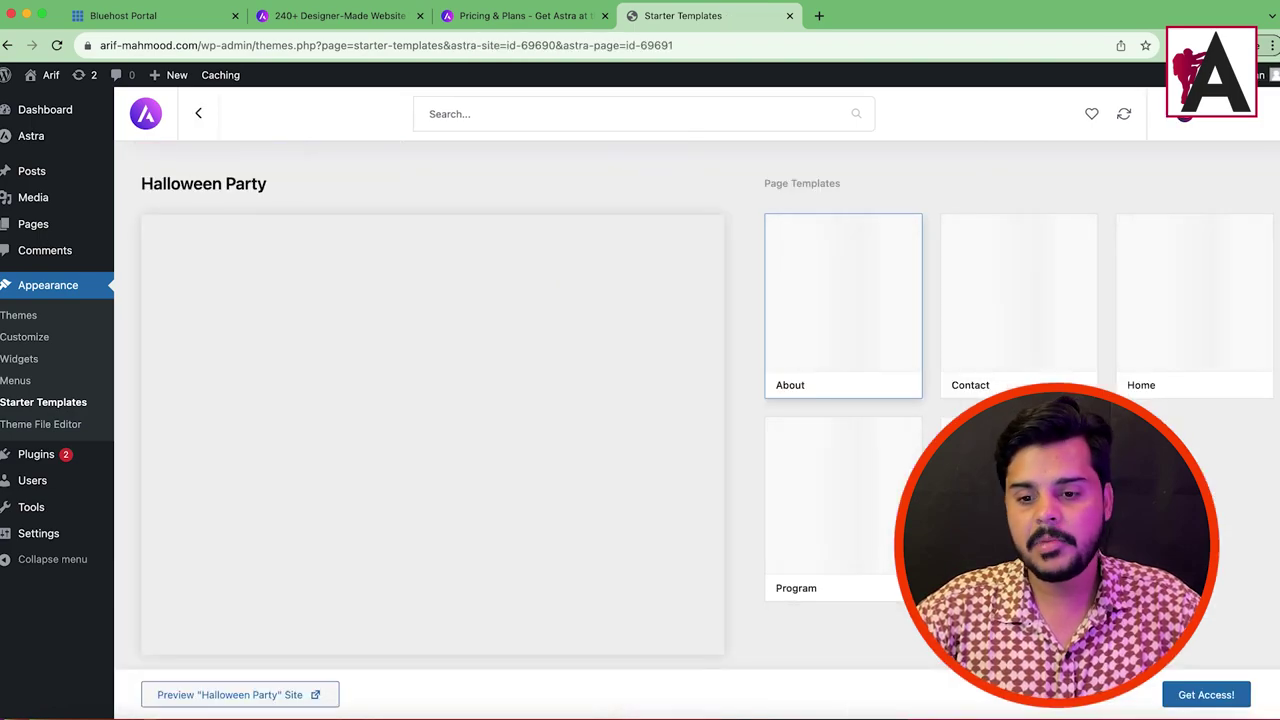
# Step: Activate the Starter Templates licence, import the full Halloween Party site, and view it live
pyautogui.click(1203, 695)
pyautogui.click(474, 410)
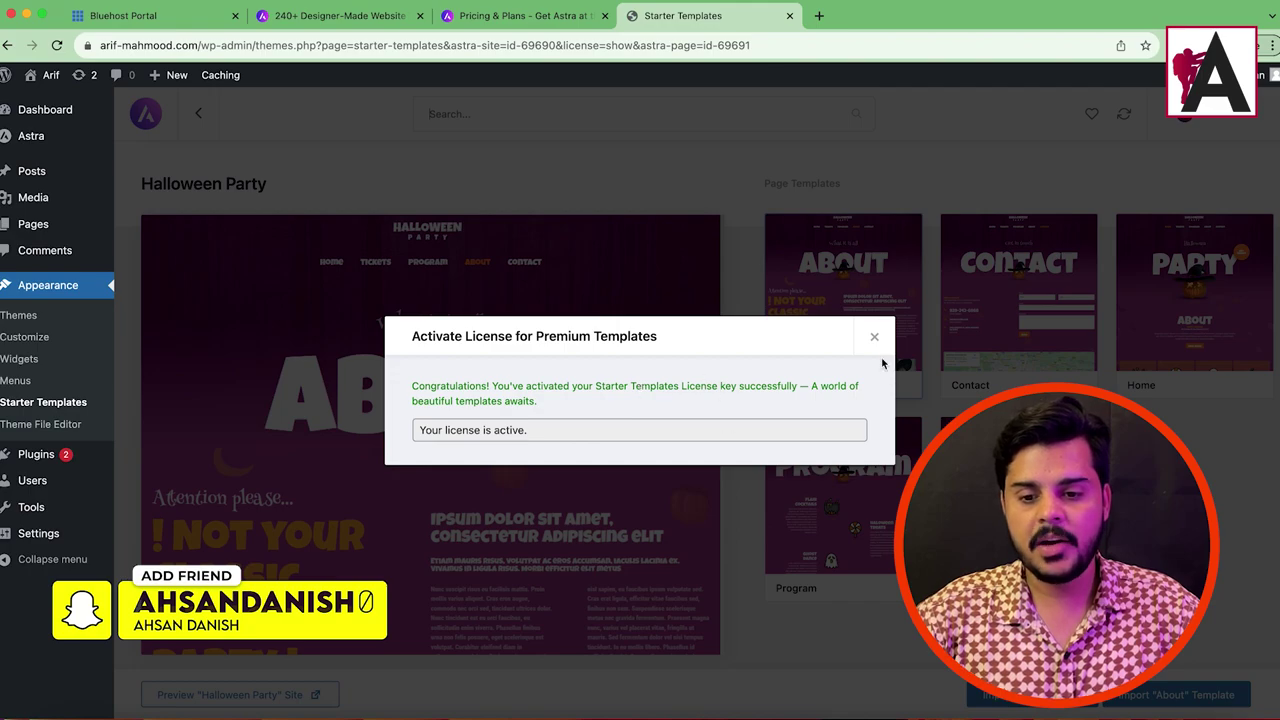
pyautogui.click(875, 339)
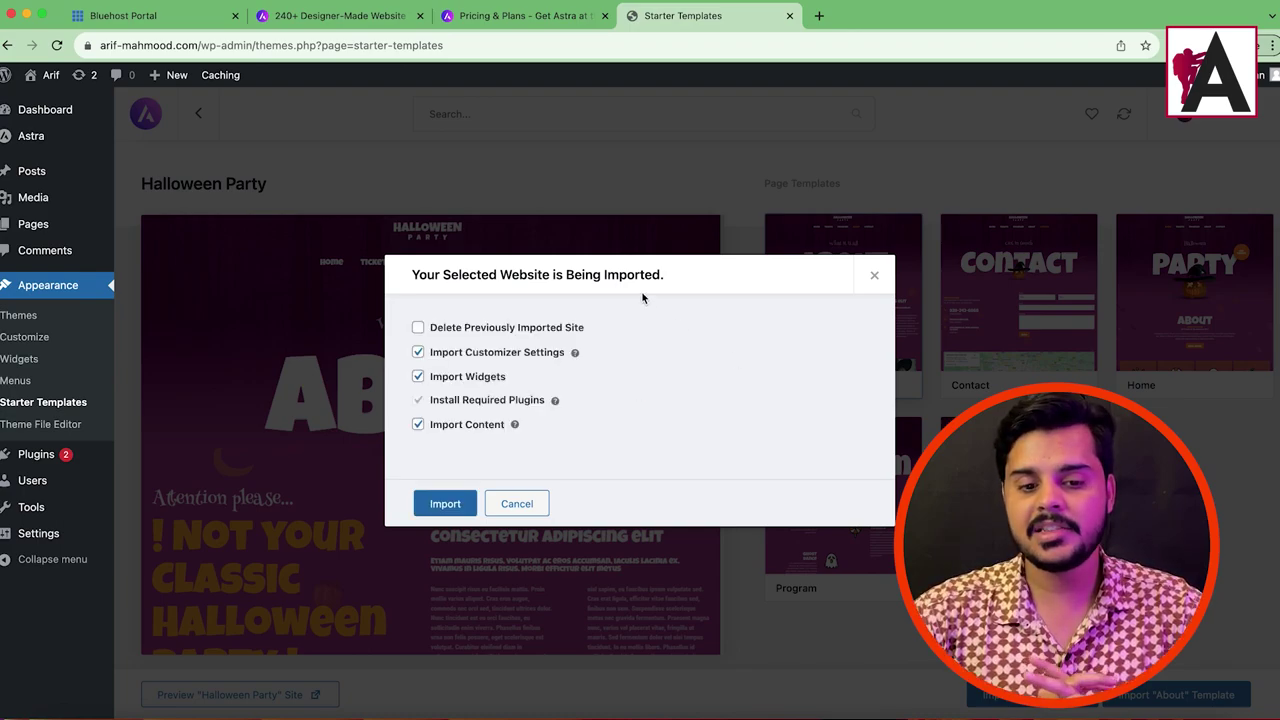
pyautogui.click(444, 503)
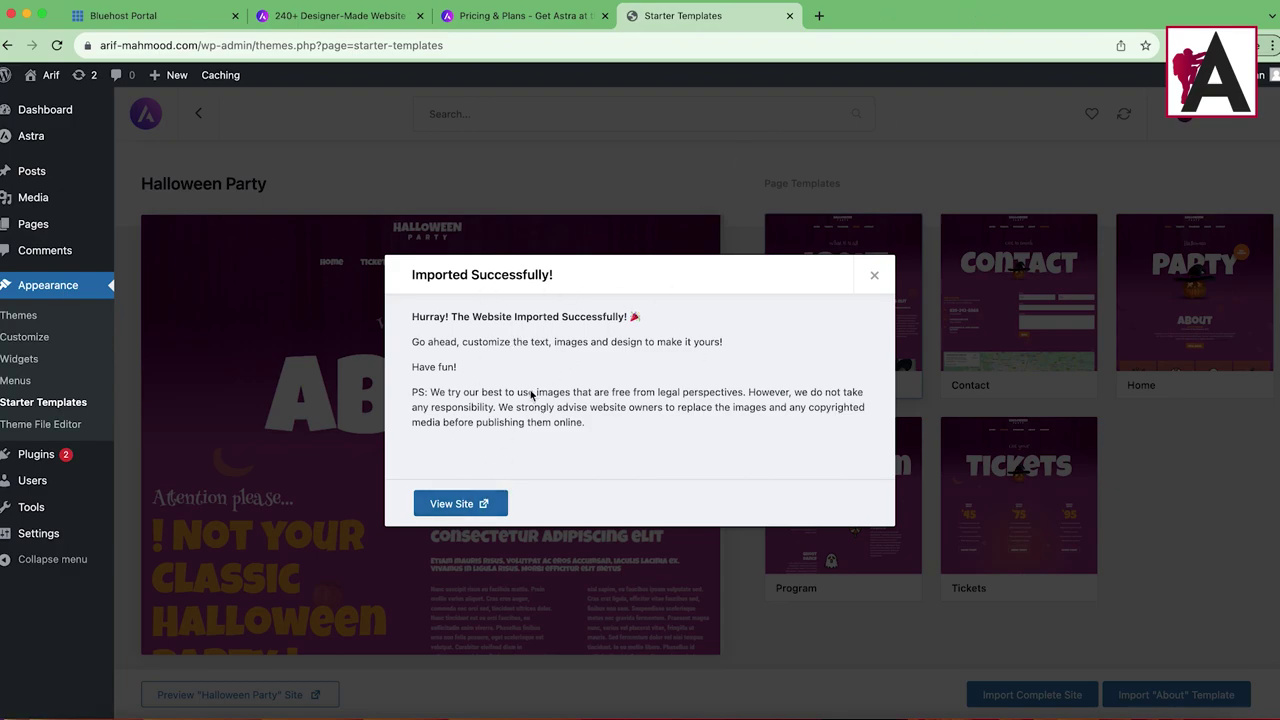
pyautogui.click(486, 503)
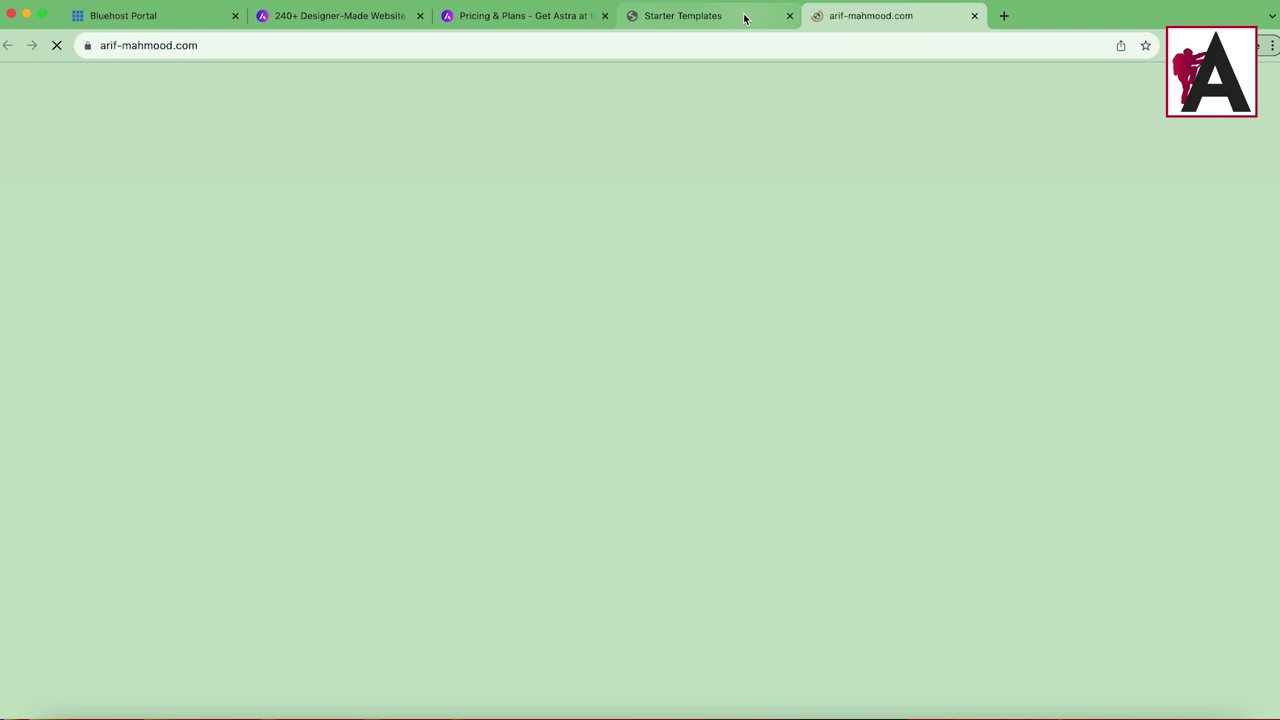
# Step: Browse the imported site's home, Tickets and About pages, then open the Customizer
pyautogui.scroll(-20, 866, 361)
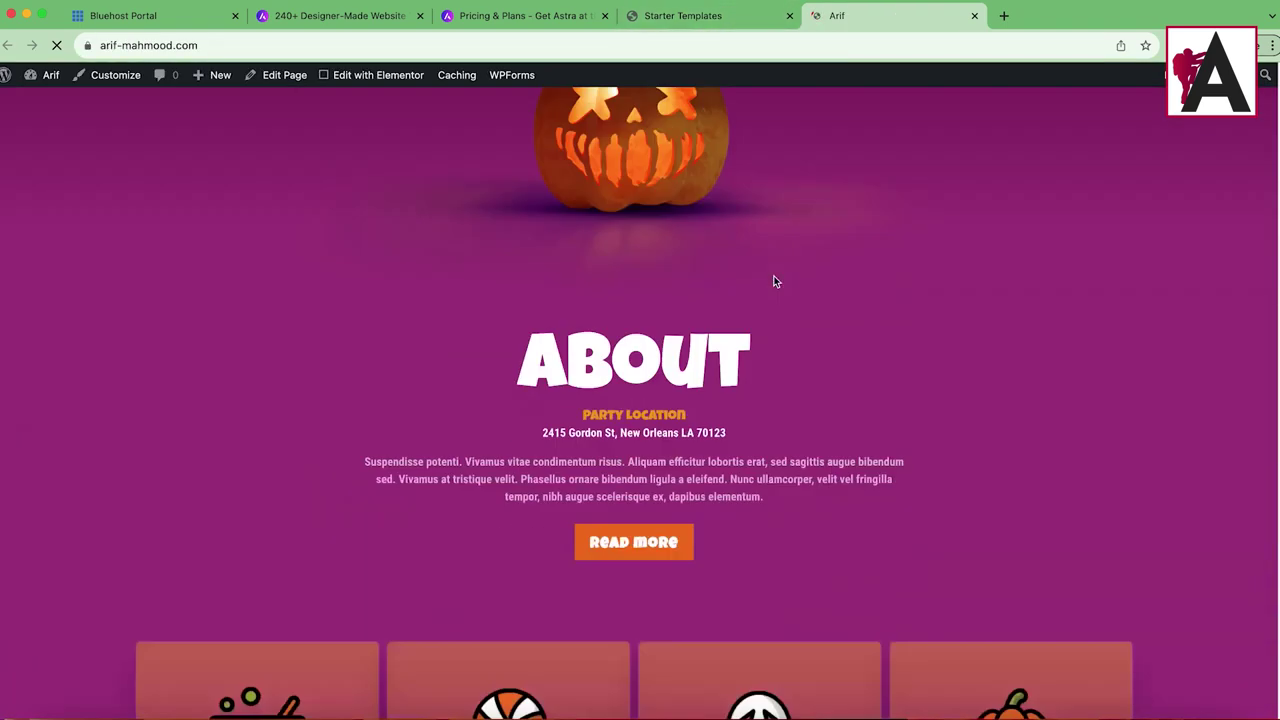
pyautogui.scroll(-10, 829, 316)
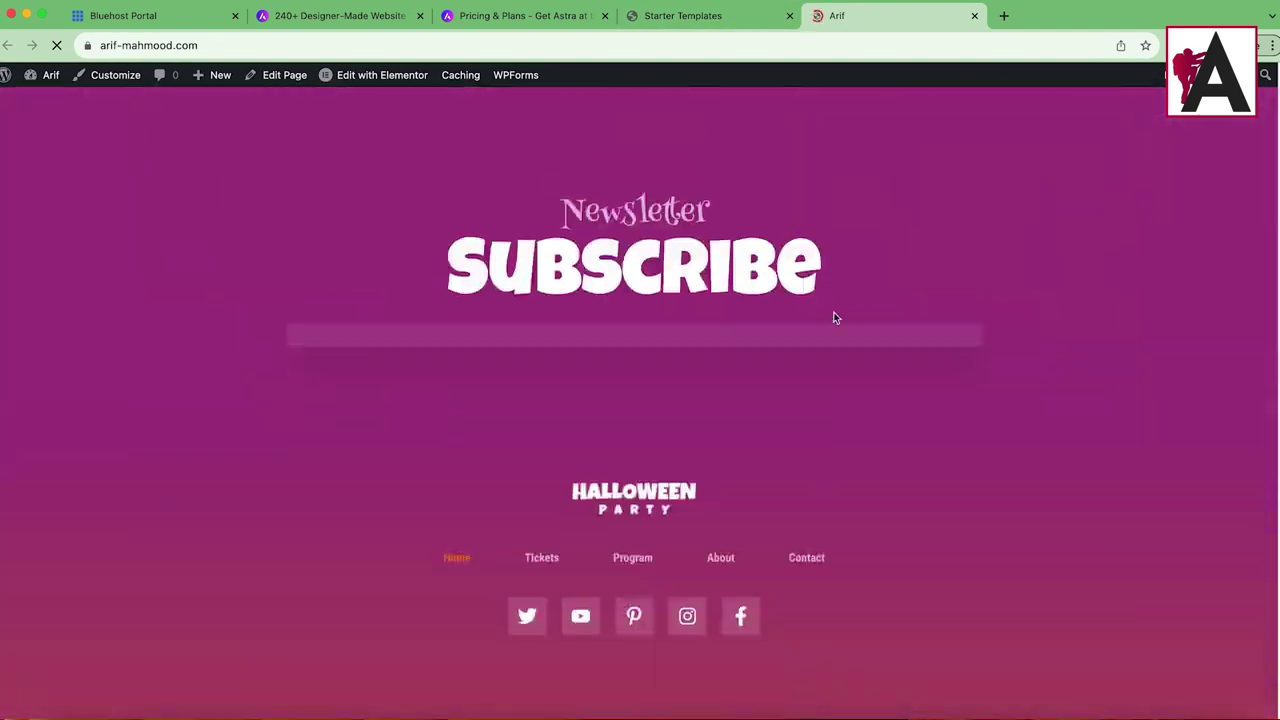
pyautogui.scroll(15, 591, 335)
pyautogui.scroll(20, 591, 335)
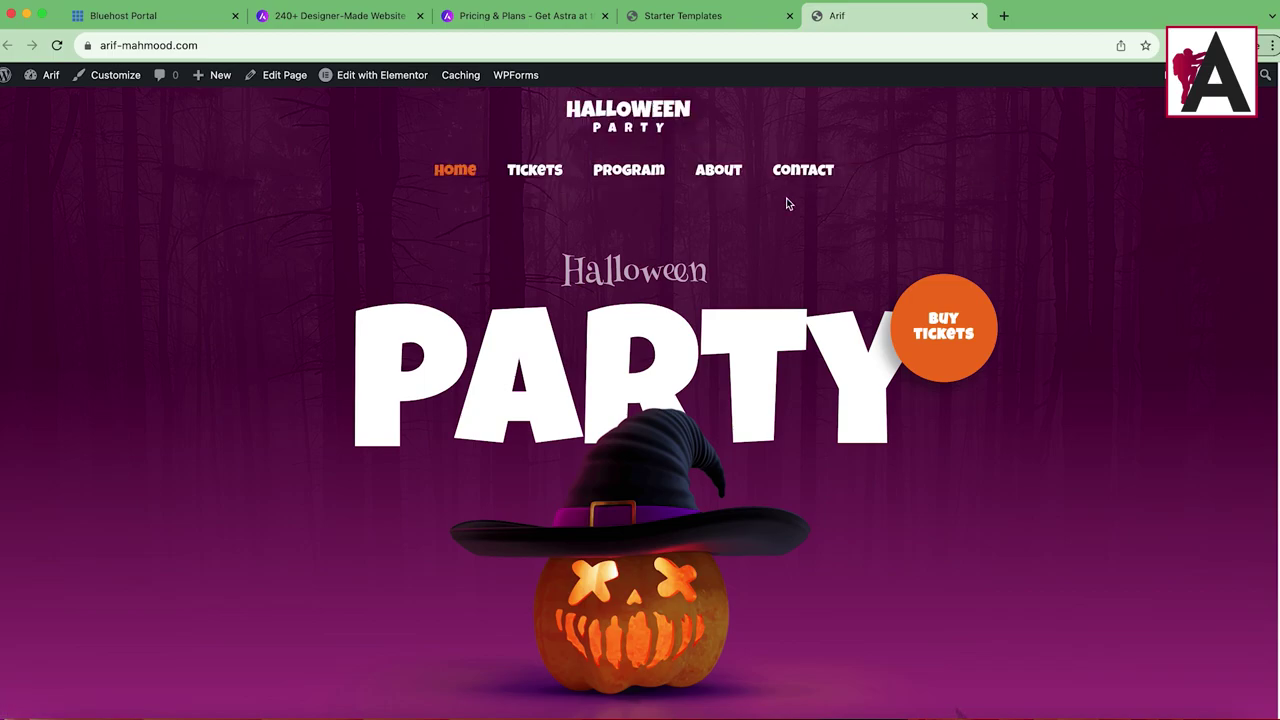
pyautogui.click(532, 170)
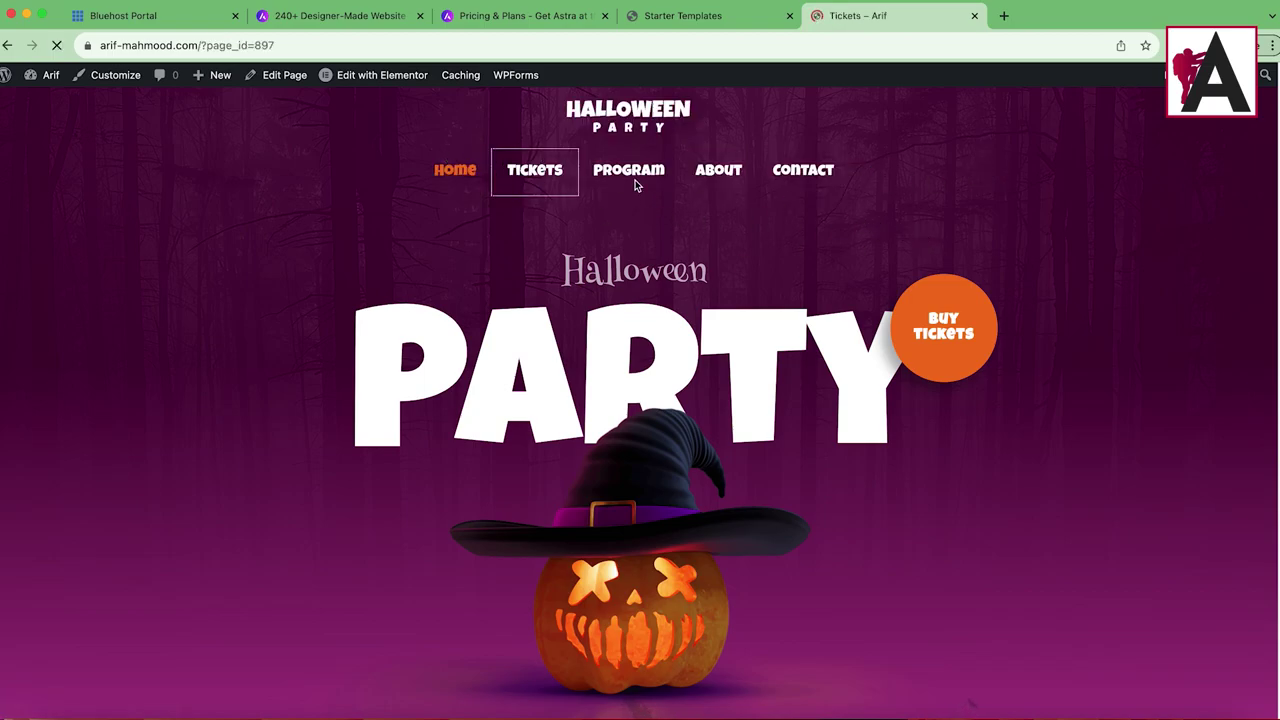
pyautogui.scroll(-15, 729, 318)
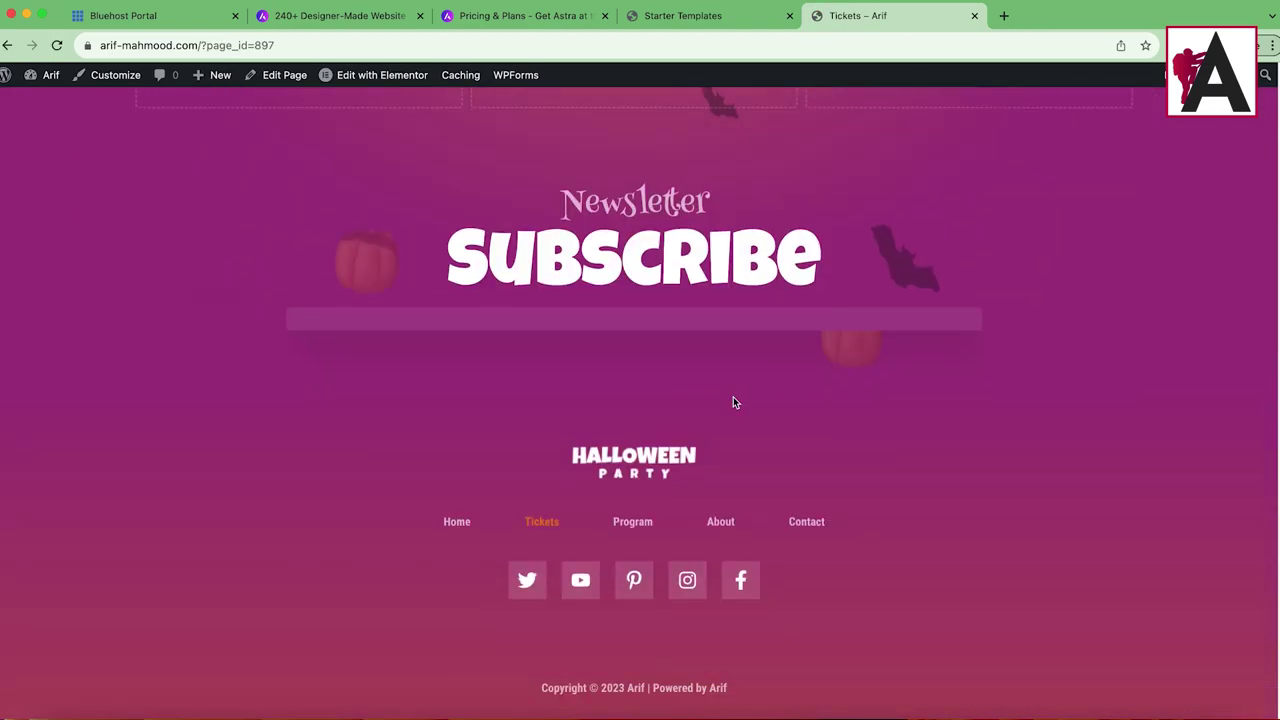
pyautogui.scroll(15, 731, 400)
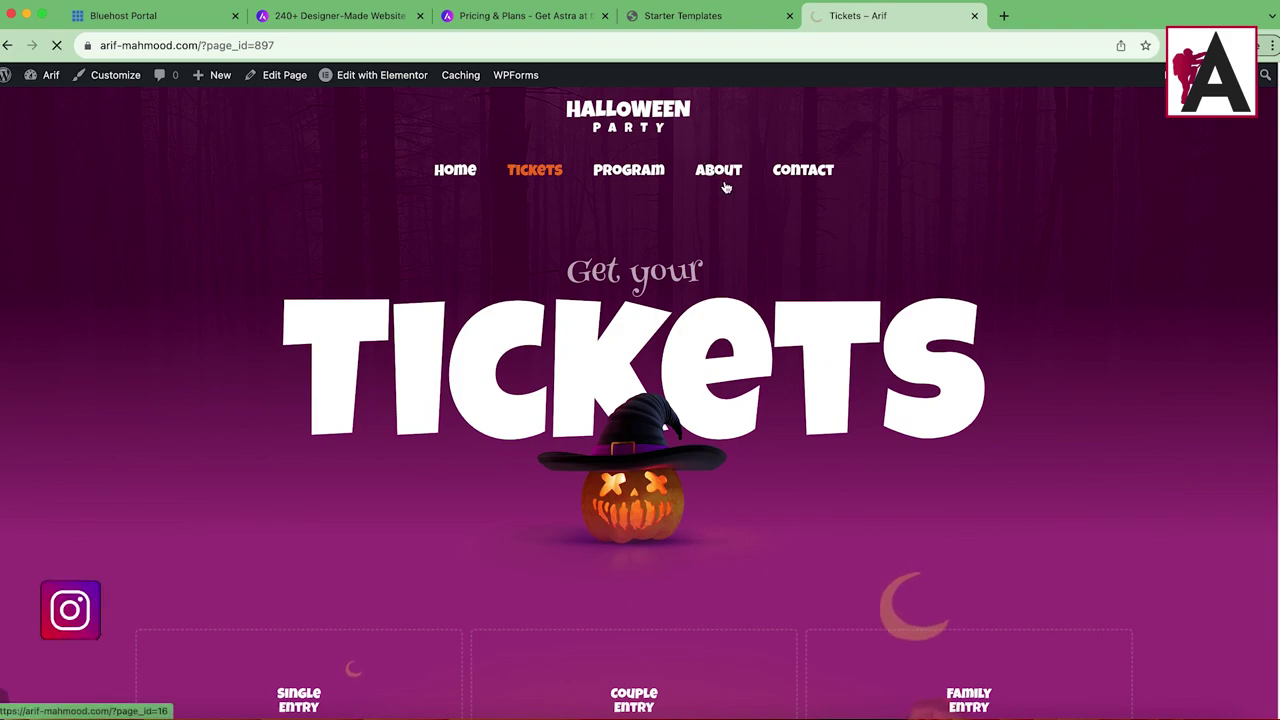
pyautogui.click(718, 175)
pyautogui.click(115, 75)
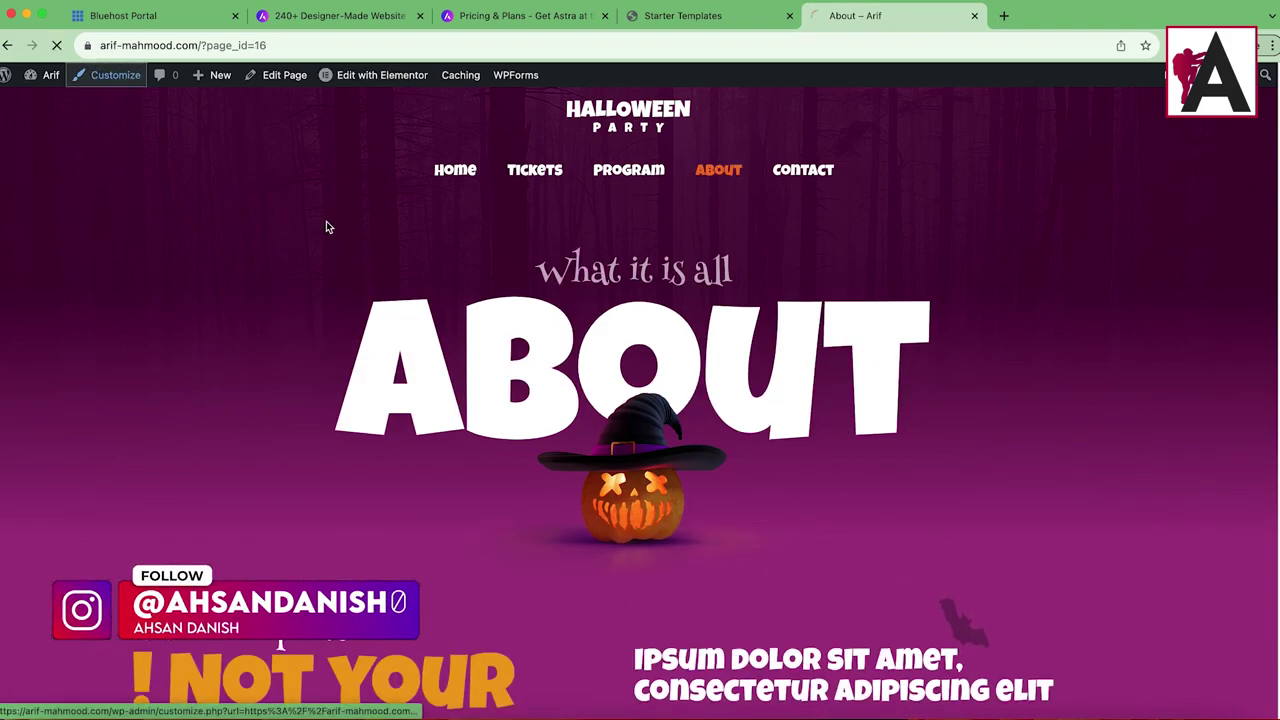
pyautogui.scroll(-3, 576, 305)
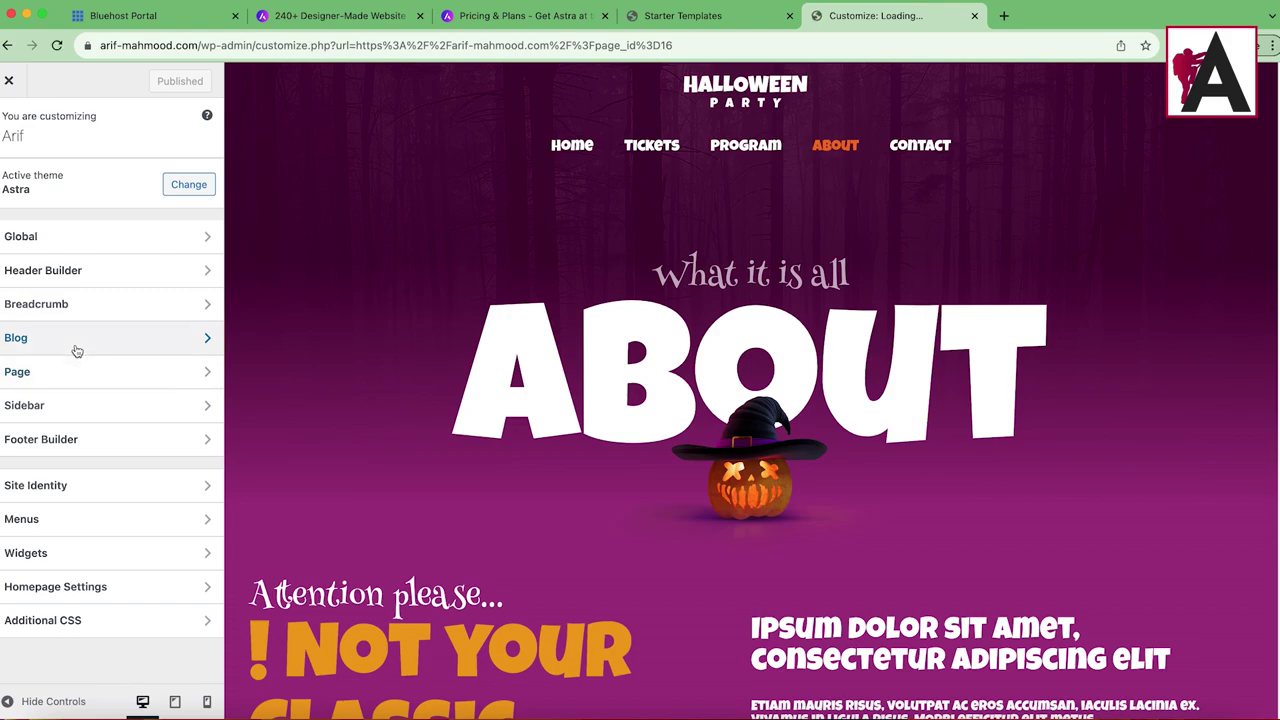
# Step: Look through the Customizer's blog archive settings
pyautogui.click(74, 342)
pyautogui.click(97, 178)
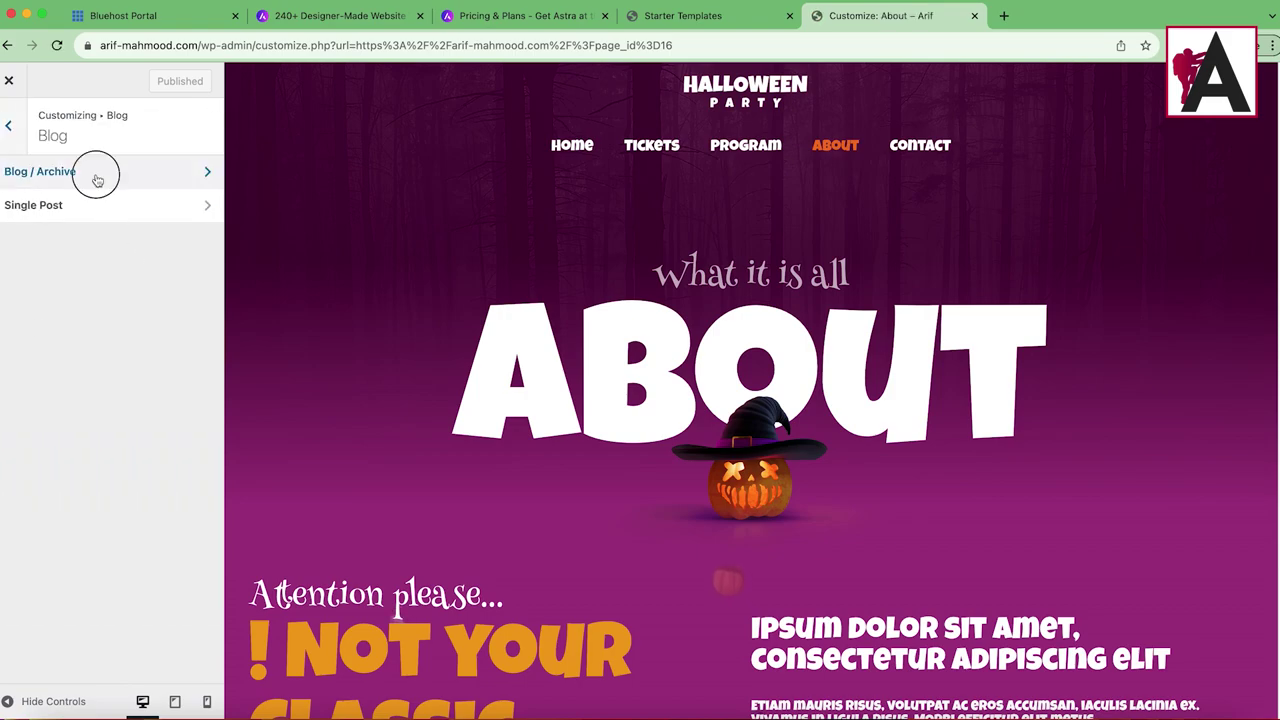
pyautogui.scroll(-5, 145, 478)
pyautogui.scroll(5, 137, 498)
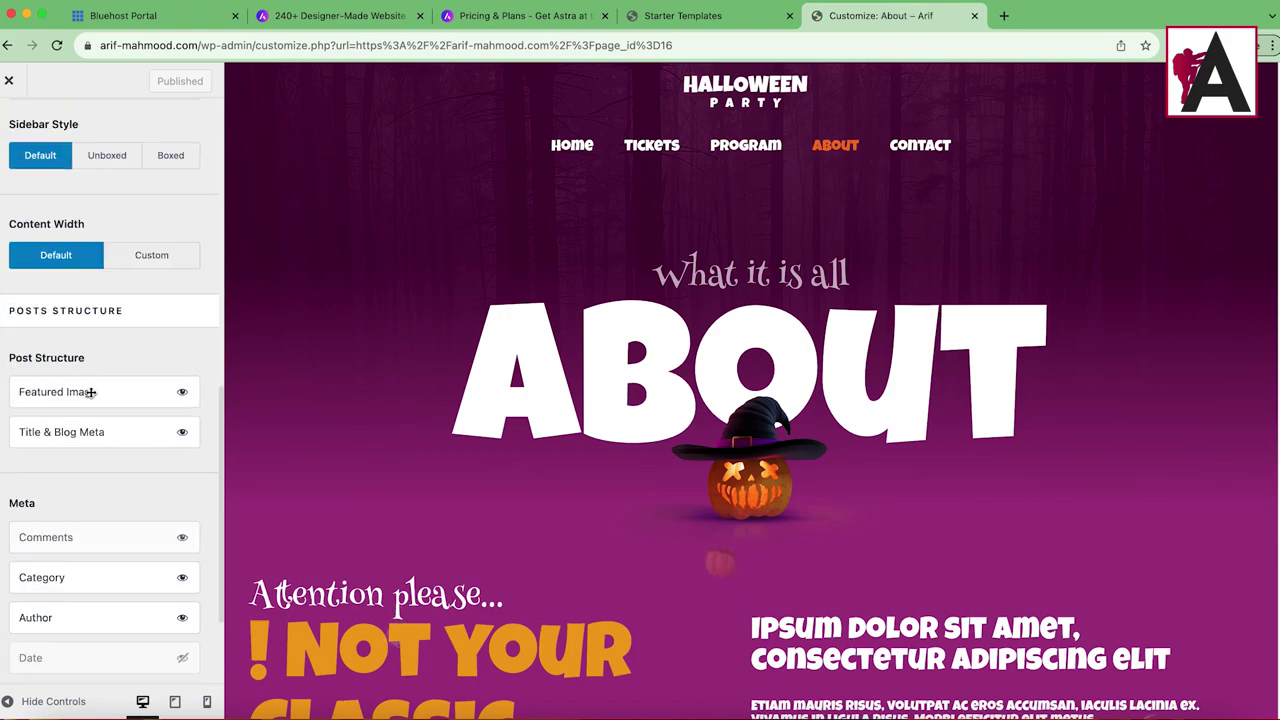
pyautogui.press('Escape')
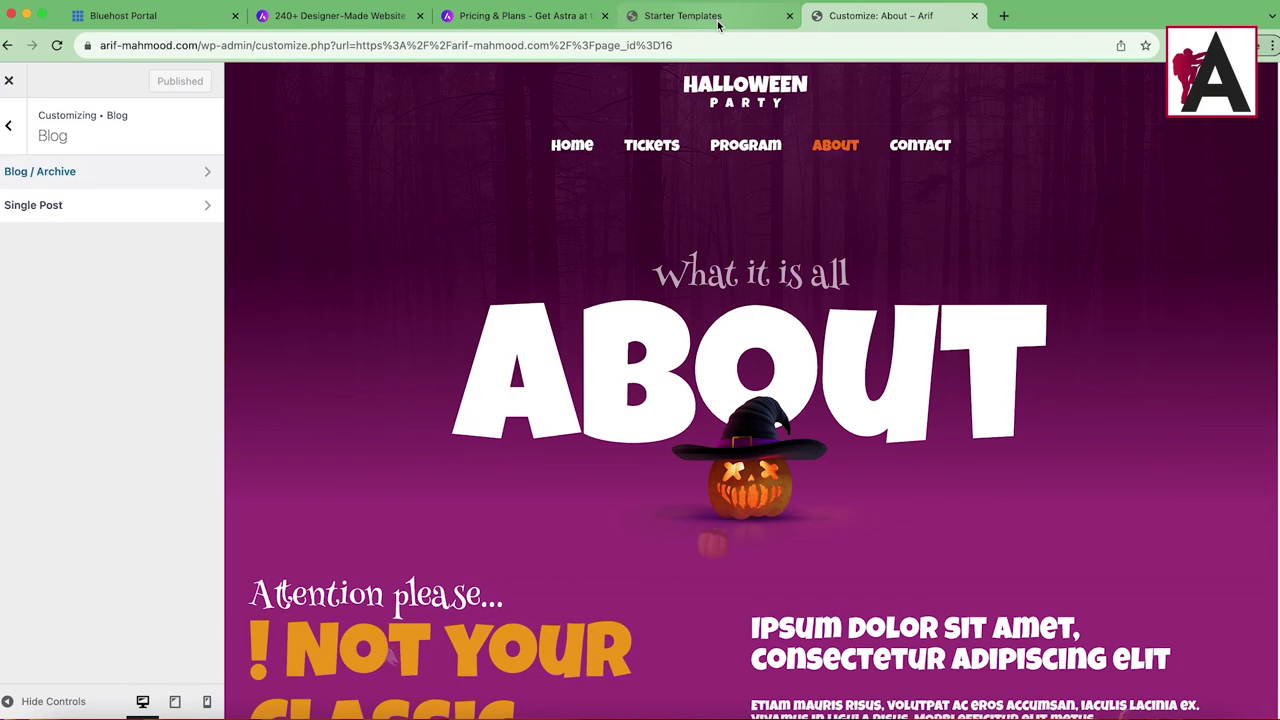
# Step: Go to the wp-admin Astra dashboard and activate all Astra Pro modules
pyautogui.click(683, 15)
pyautogui.moveTo(256, 47); pyautogui.dragTo(679, 60)
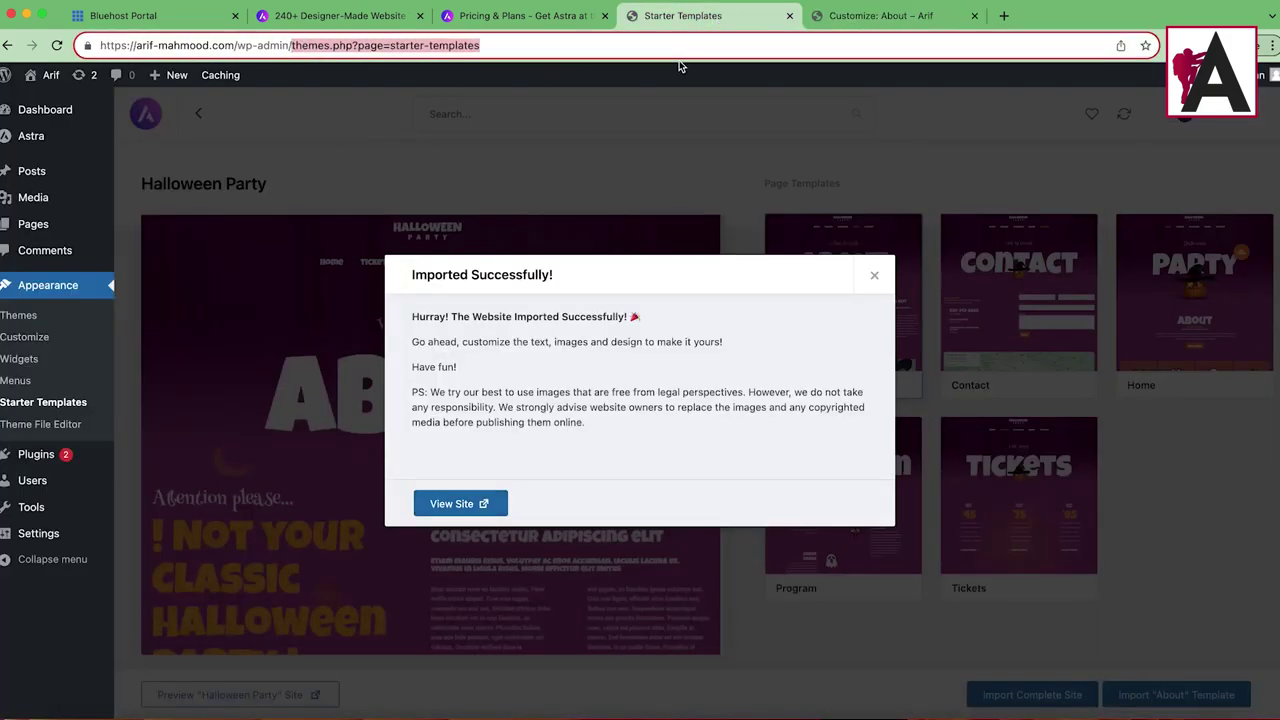
pyautogui.press('BackSpace')
pyautogui.press('Return')
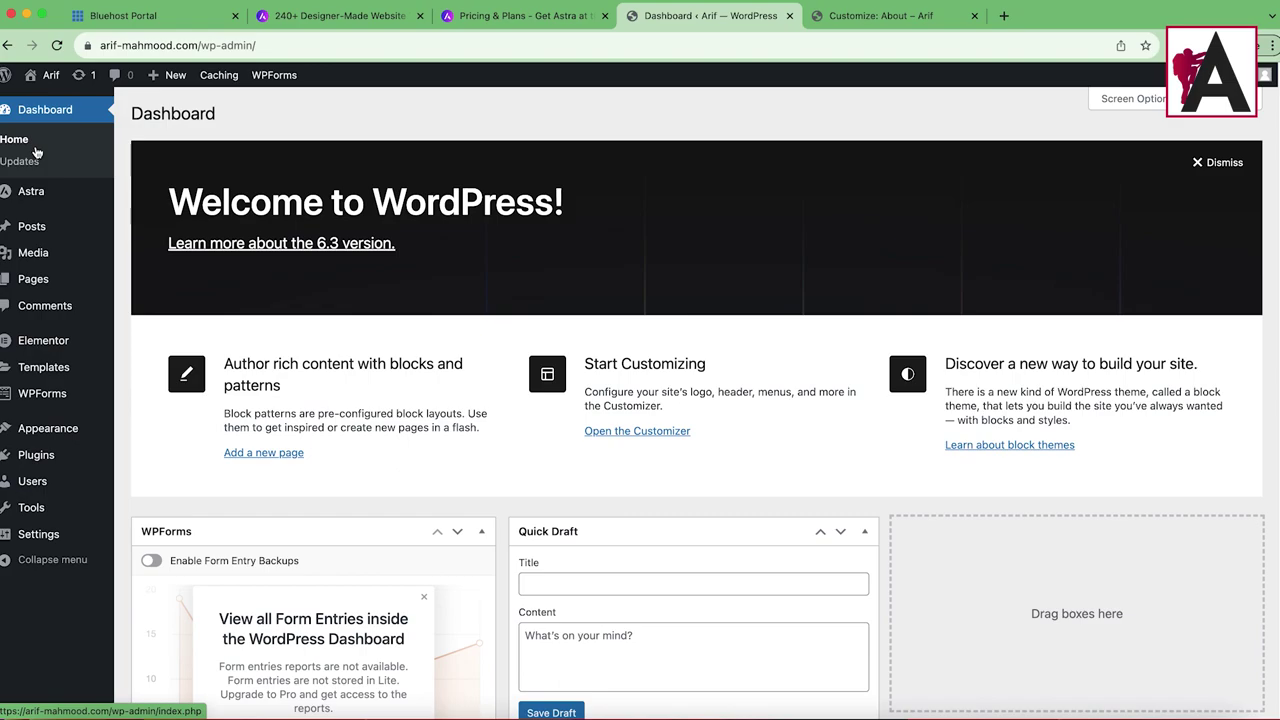
pyautogui.click(27, 199)
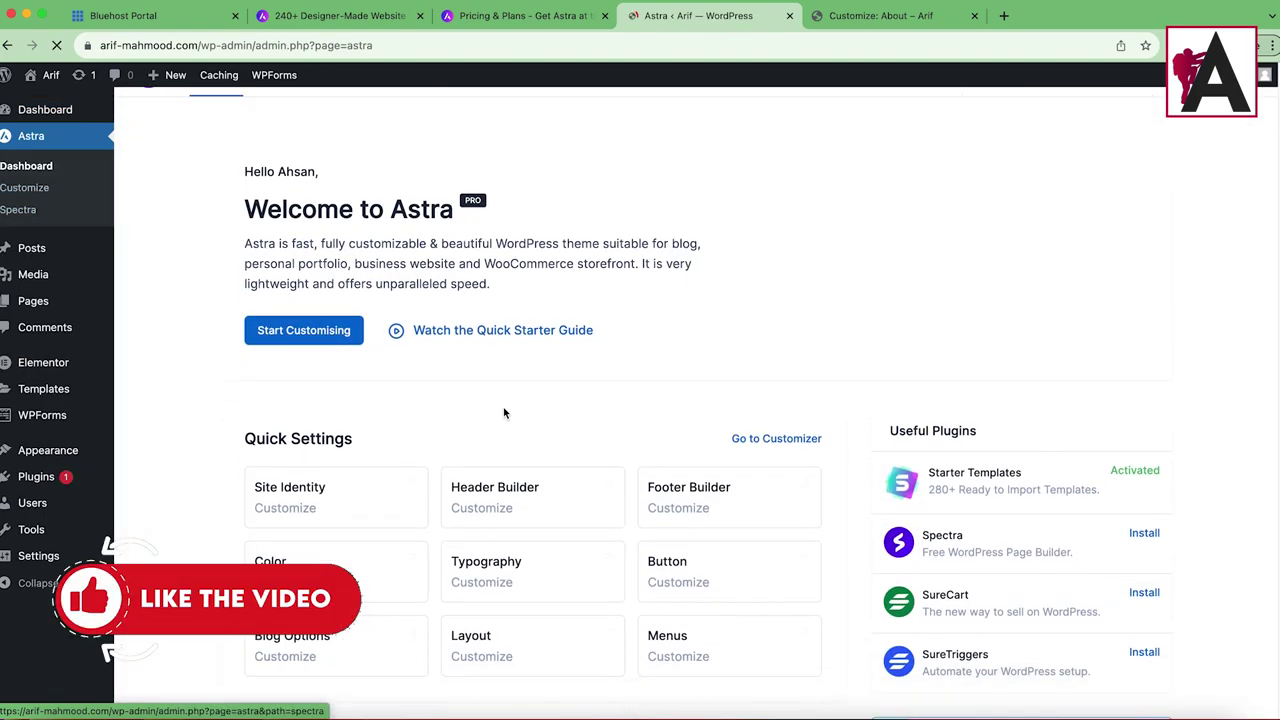
pyautogui.scroll(-6, 680, 442)
pyautogui.click(684, 217)
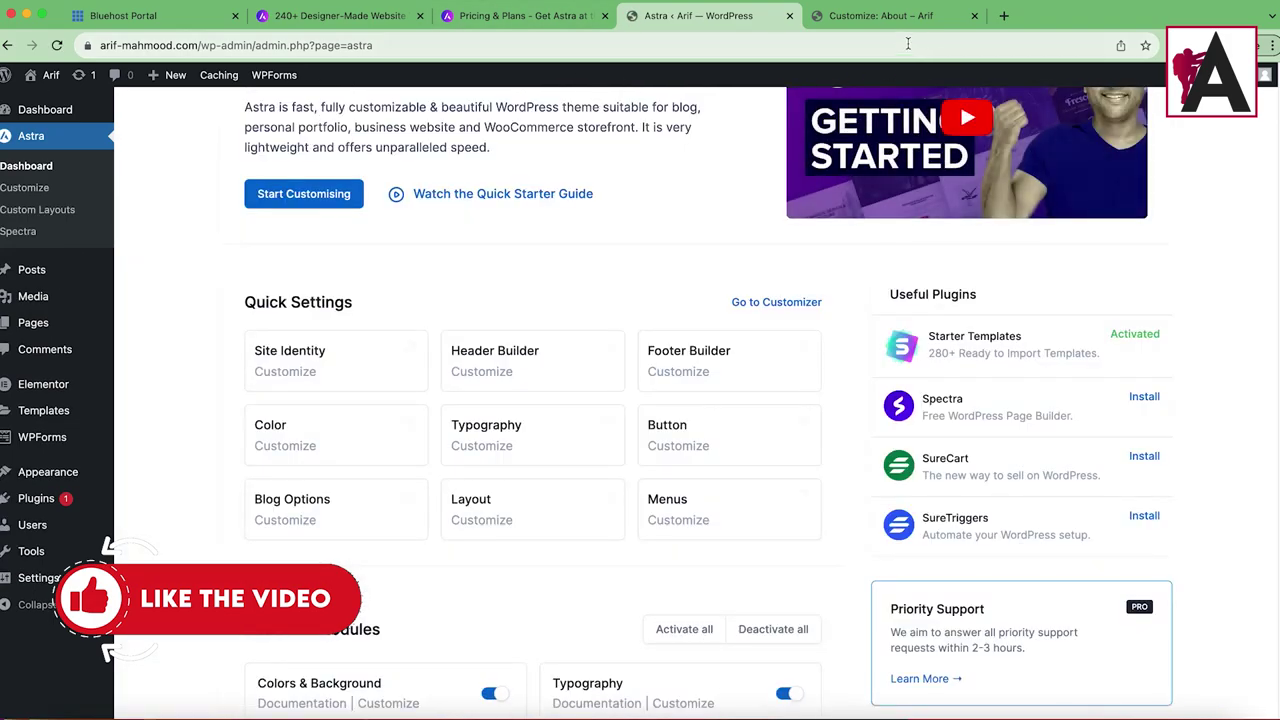
# Step: Open the Customizer on the Halloween Party home page and check the header builder settings
pyautogui.click(30, 188)
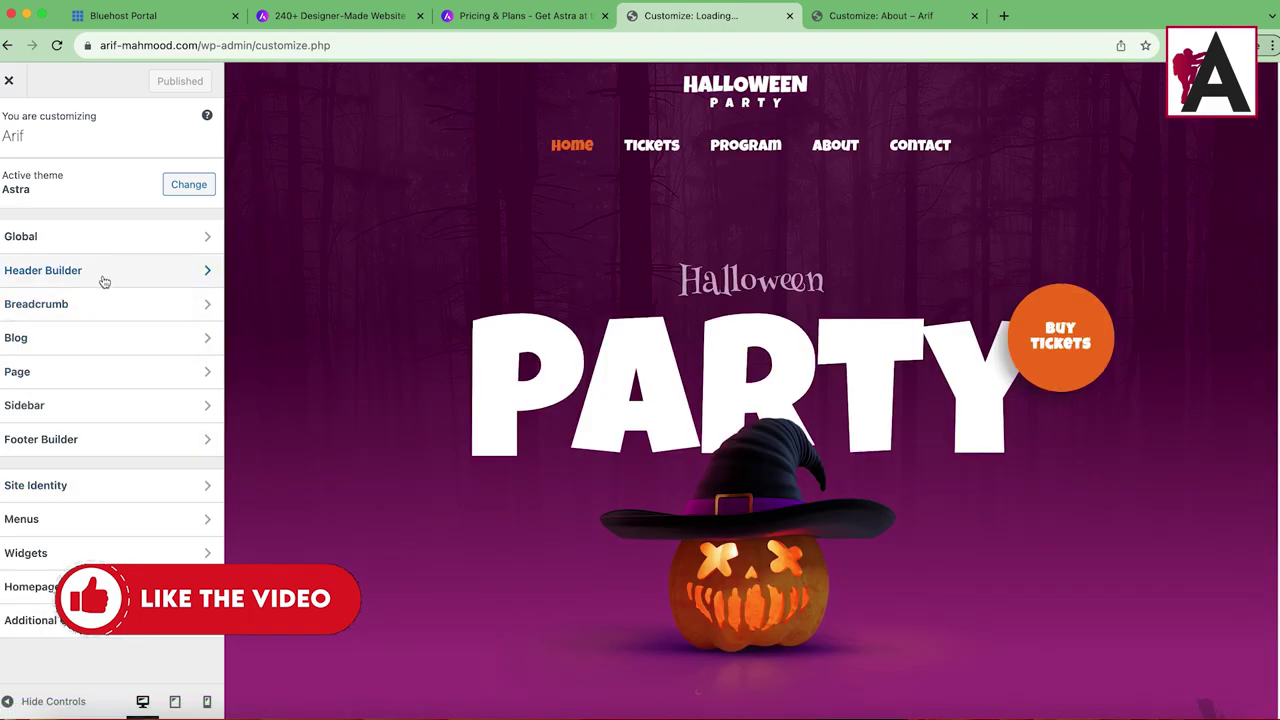
pyautogui.click(173, 279)
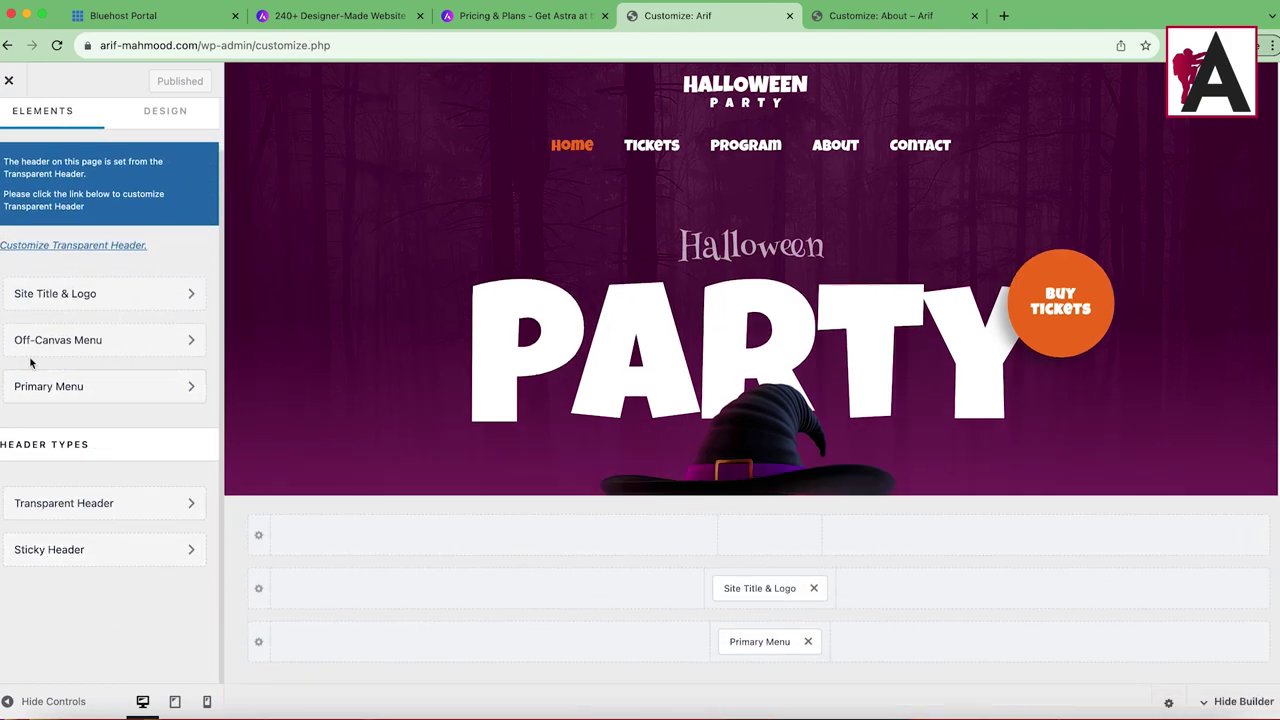
pyautogui.scroll(1, 33, 365)
pyautogui.click(15, 134)
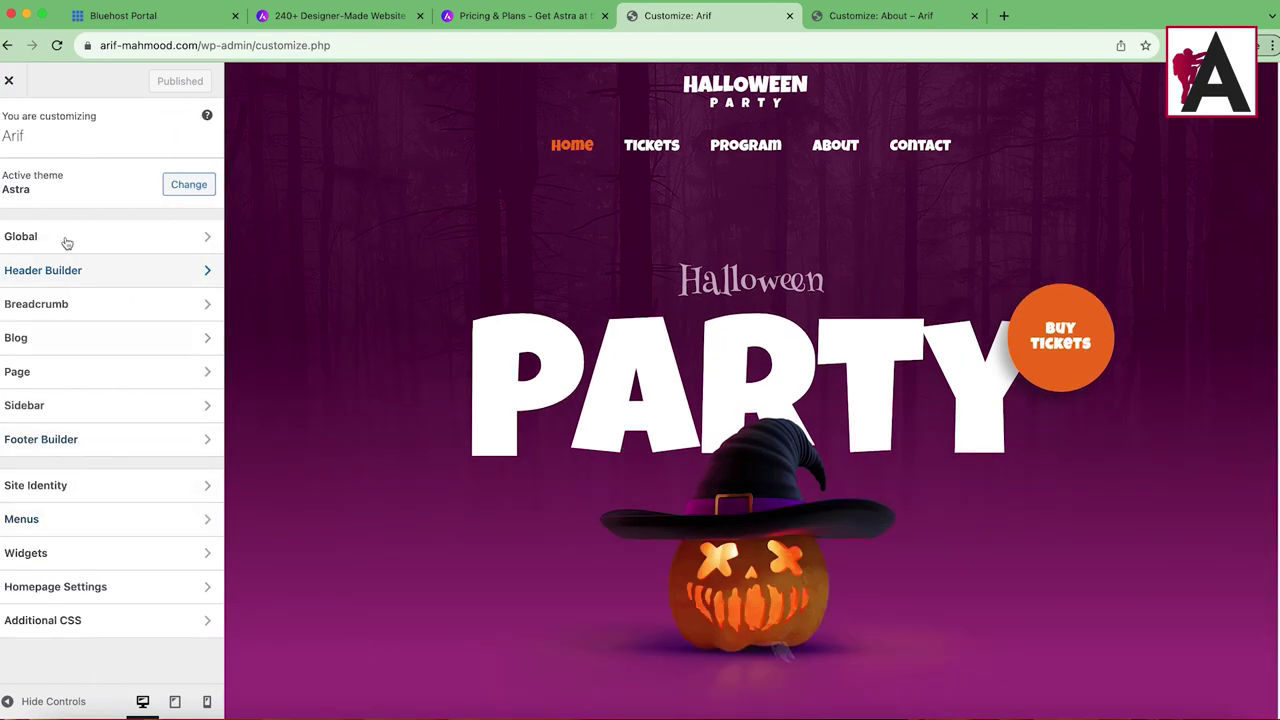